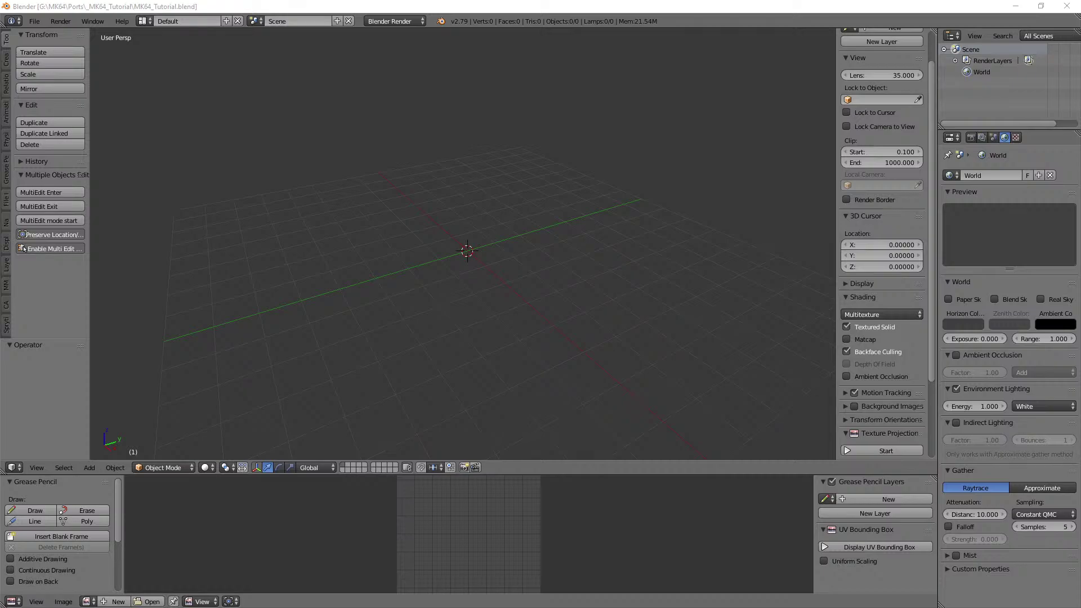
click(434, 5)
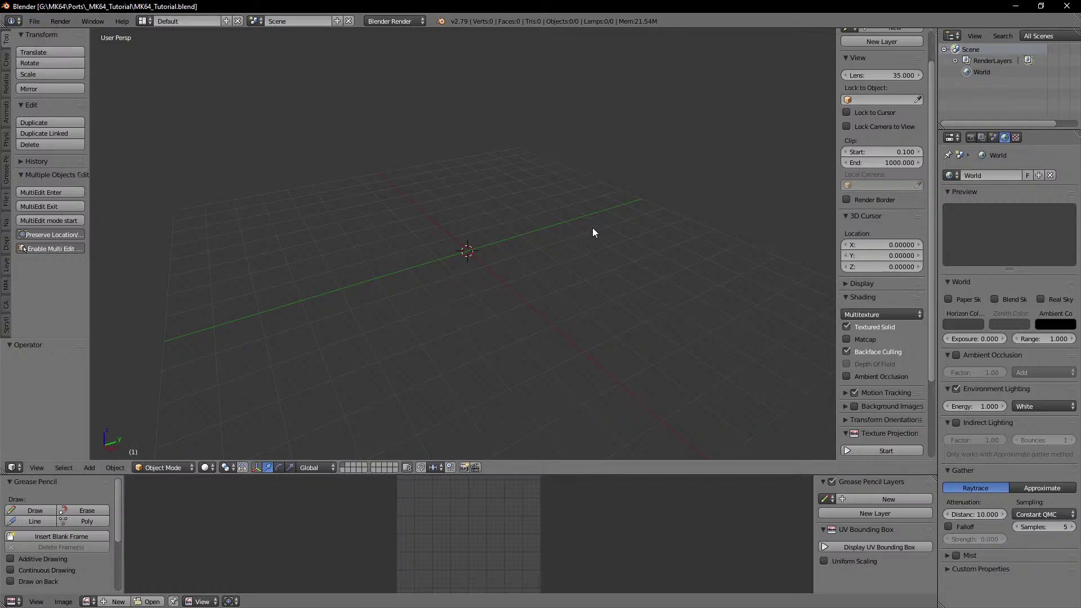
middle_drag(575, 236, 555, 211)
middle_drag(580, 178, 551, 200)
middle_drag(517, 208, 523, 221)
middle_drag(562, 200, 479, 199)
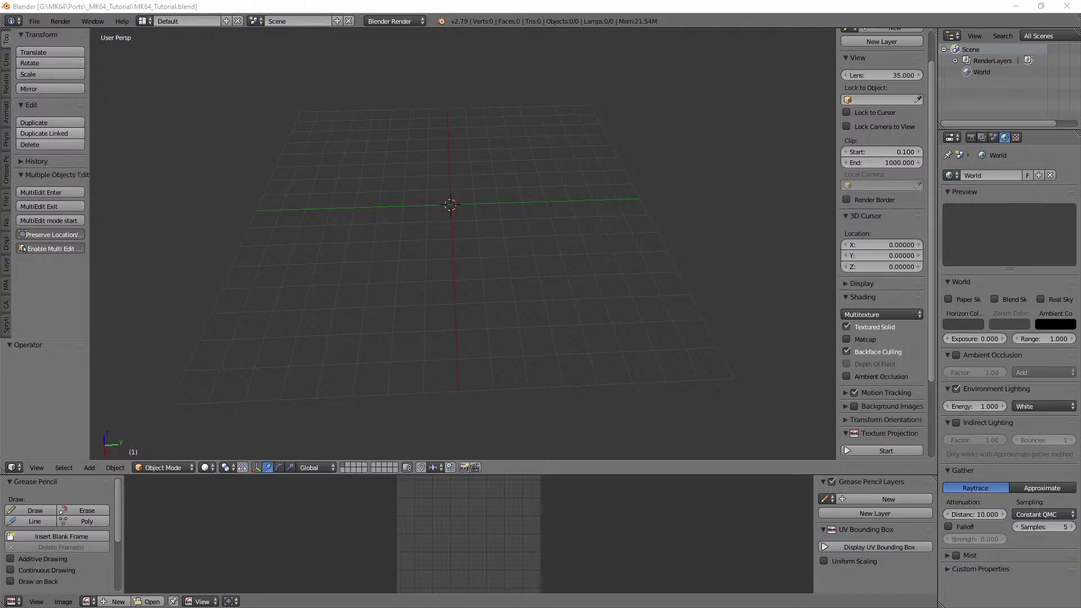
key(XF86AudioLowerVolume)
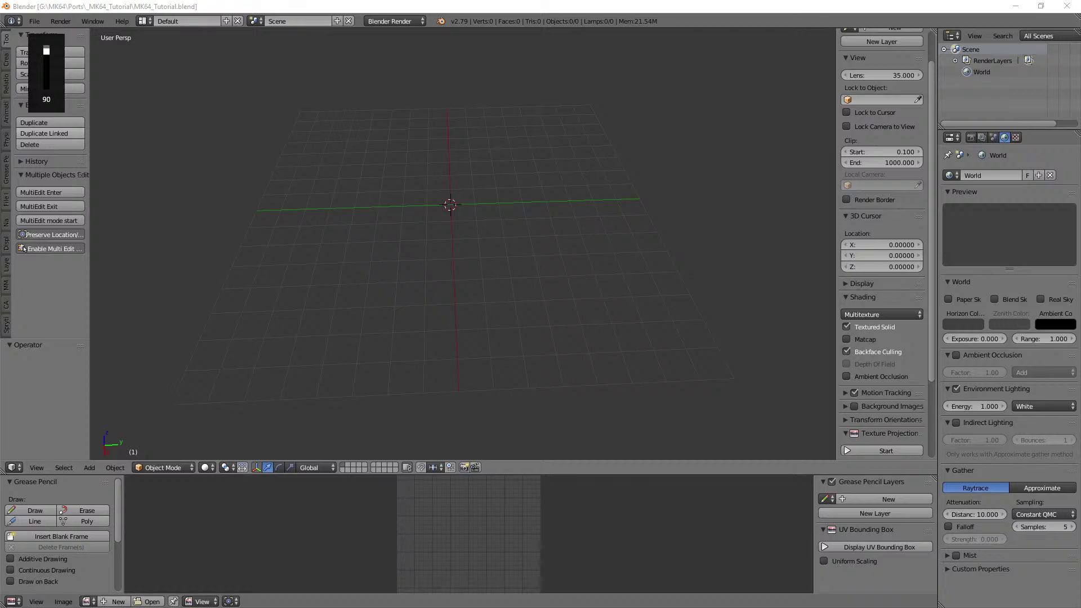
click(464, 5)
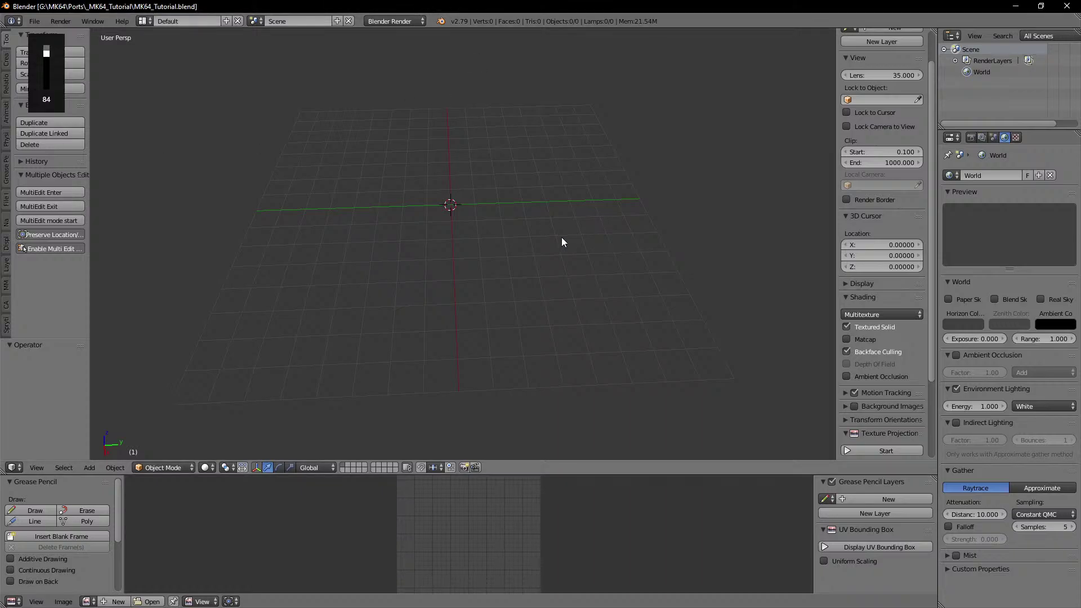
shift+middle_drag(563, 226, 559, 230)
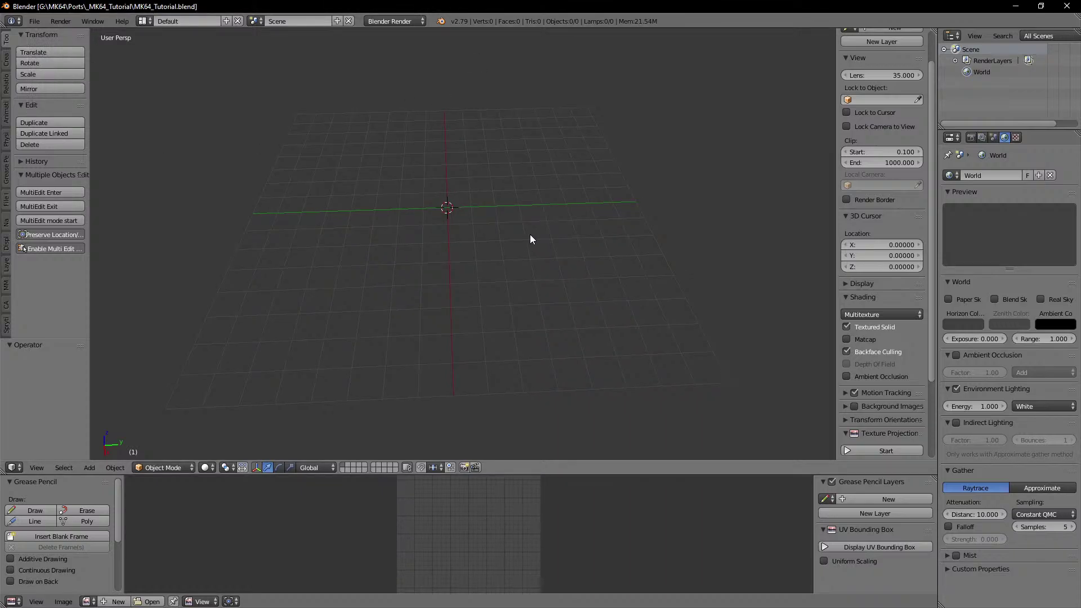
shift+middle_drag(462, 247, 481, 249)
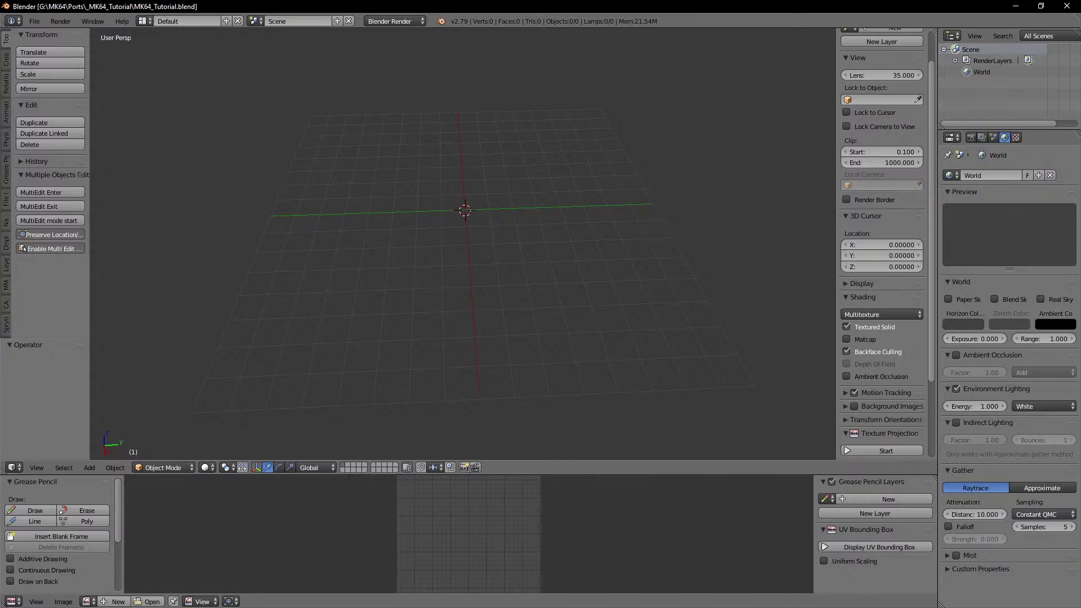
Step: Switch to File Explorer and inspect the wood_fence.png and road.png textures in the project's texture folder
key(alt+Tab)
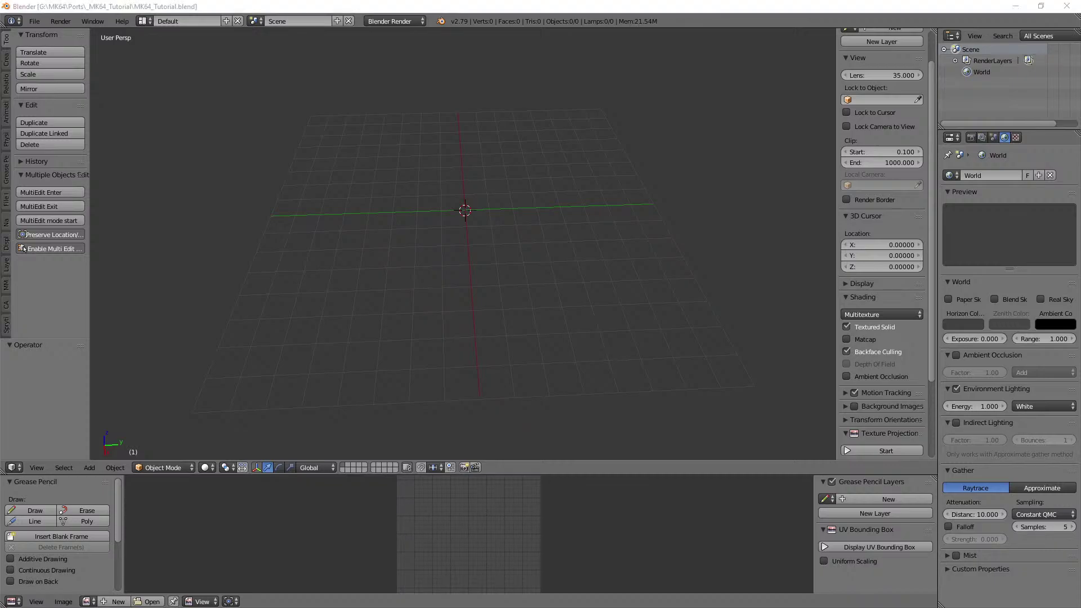
click(248, 197)
click(308, 336)
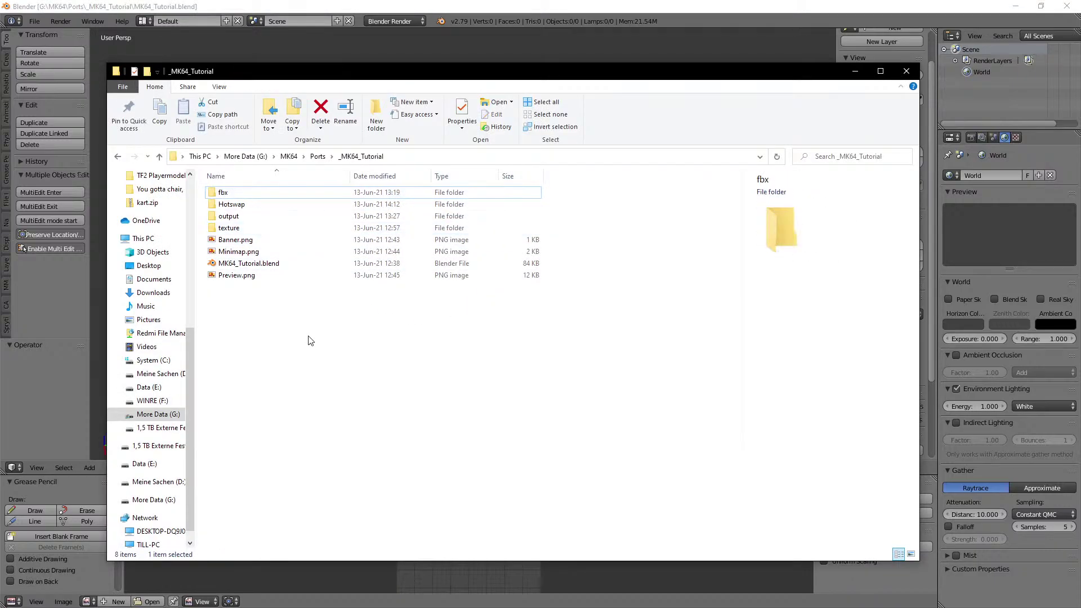
double_click(245, 229)
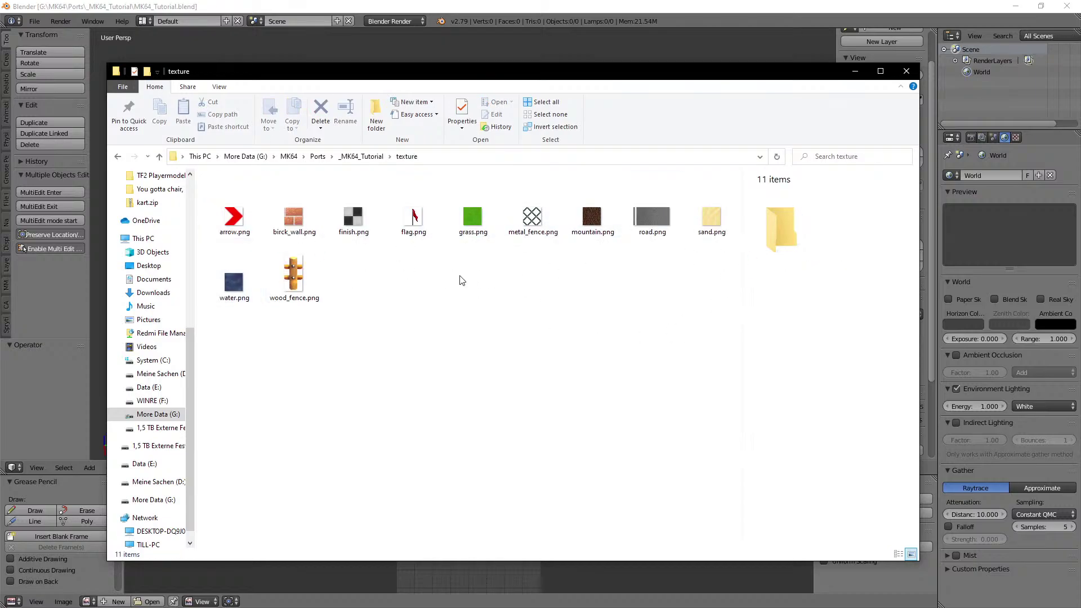
click(307, 279)
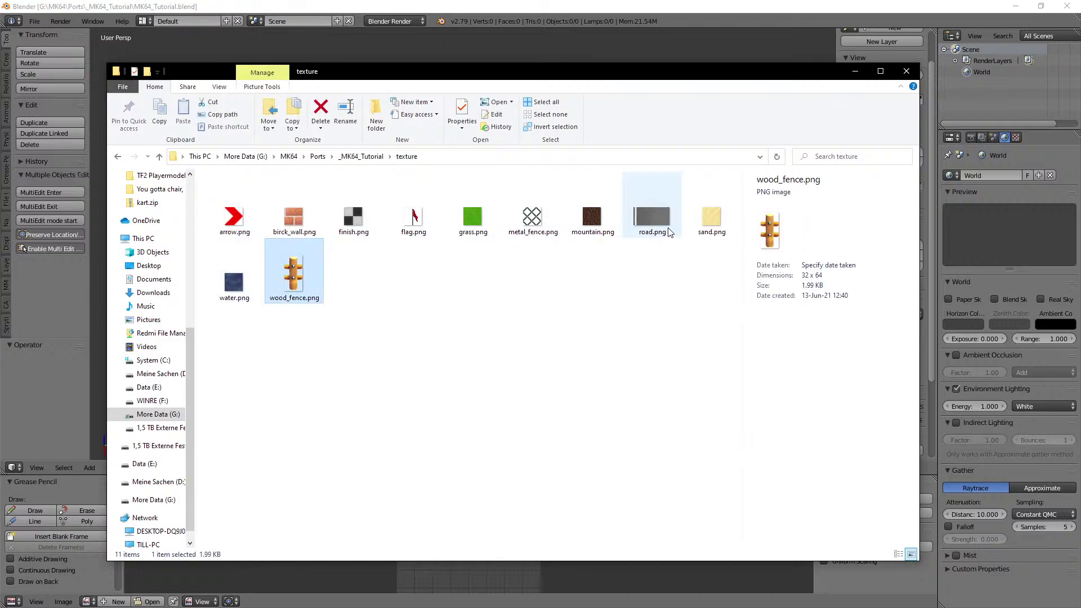
click(652, 217)
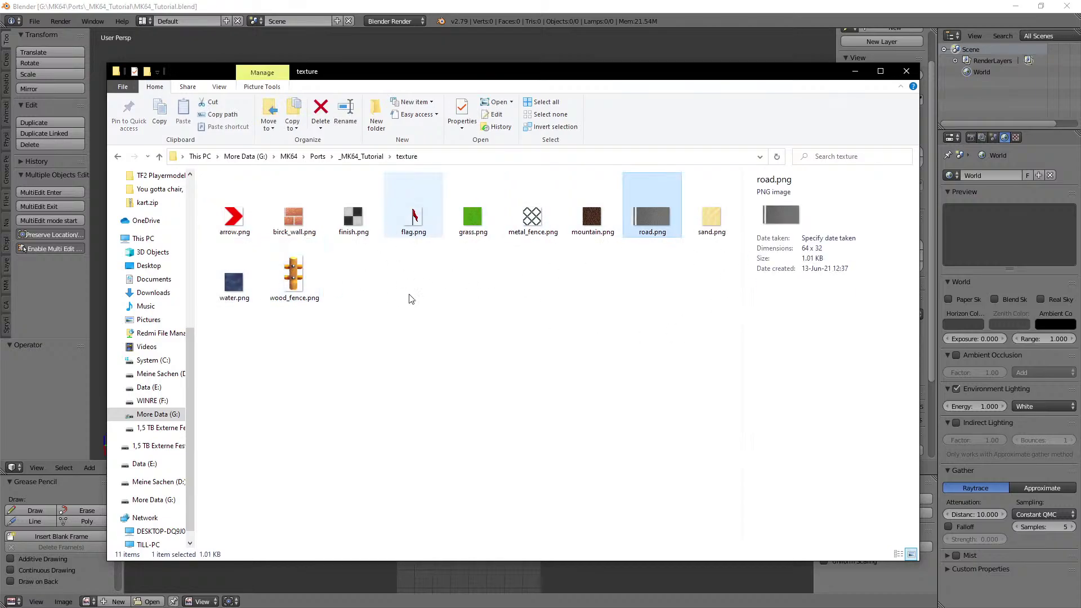
Step: Review the fbx, Hotswap and output folders inside the _MK64_Tutorial project folder
click(118, 157)
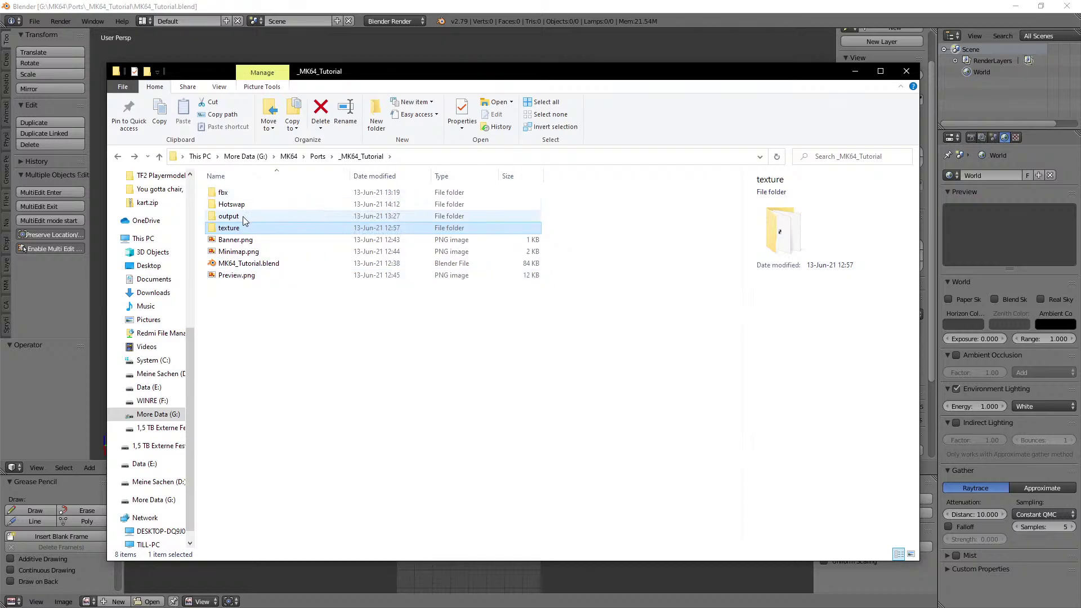
click(240, 197)
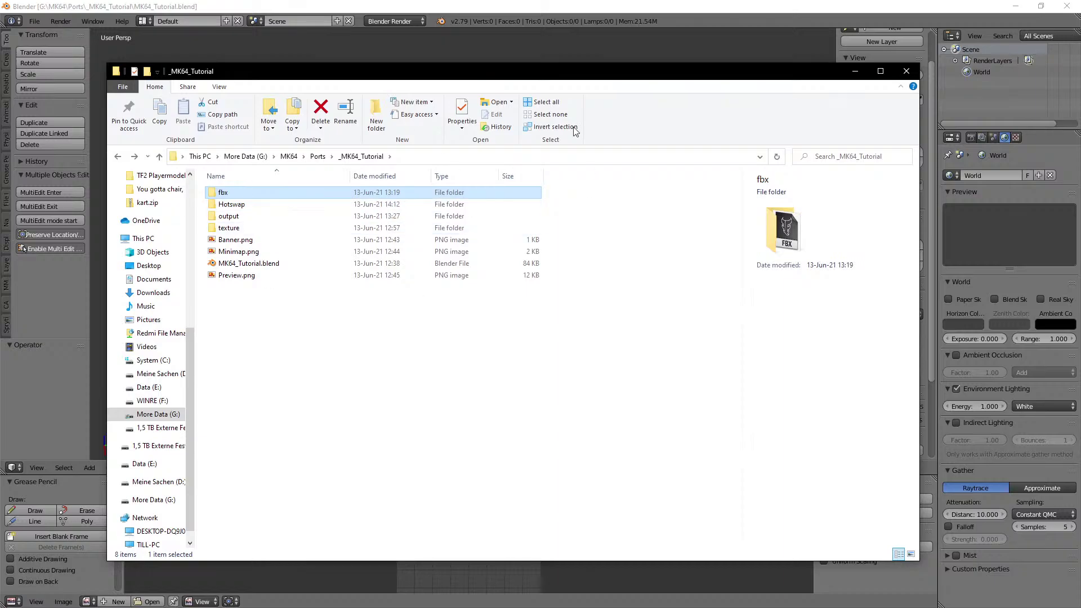
double_click(242, 206)
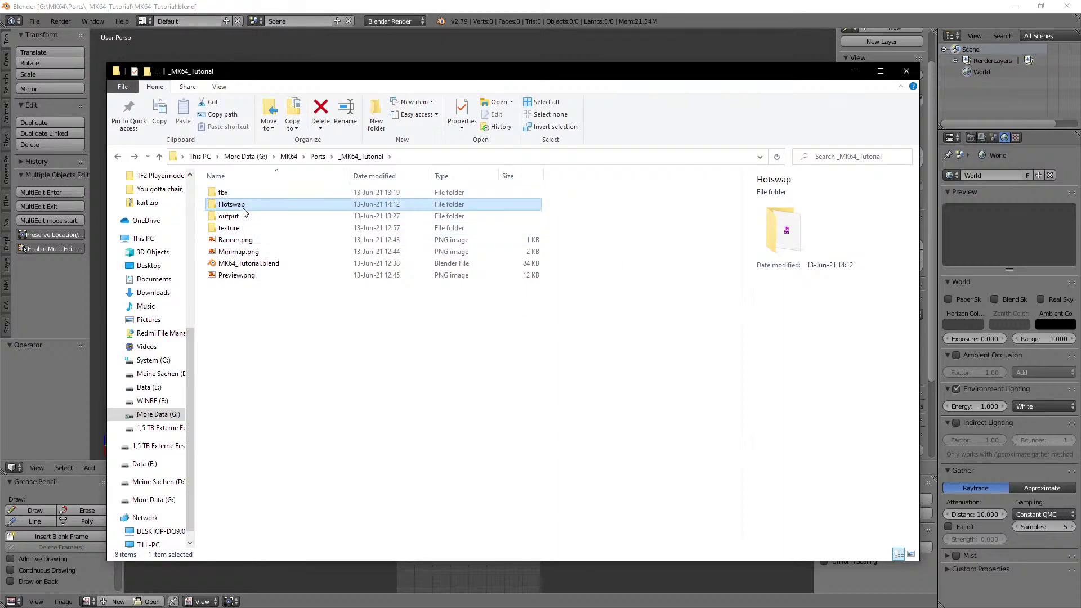
click(118, 157)
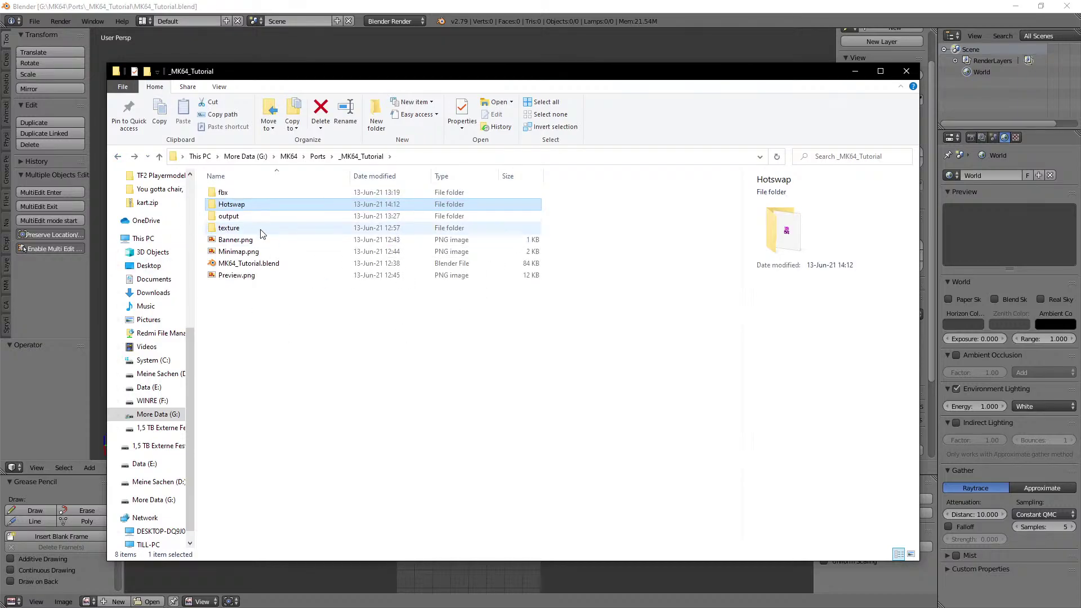
double_click(239, 217)
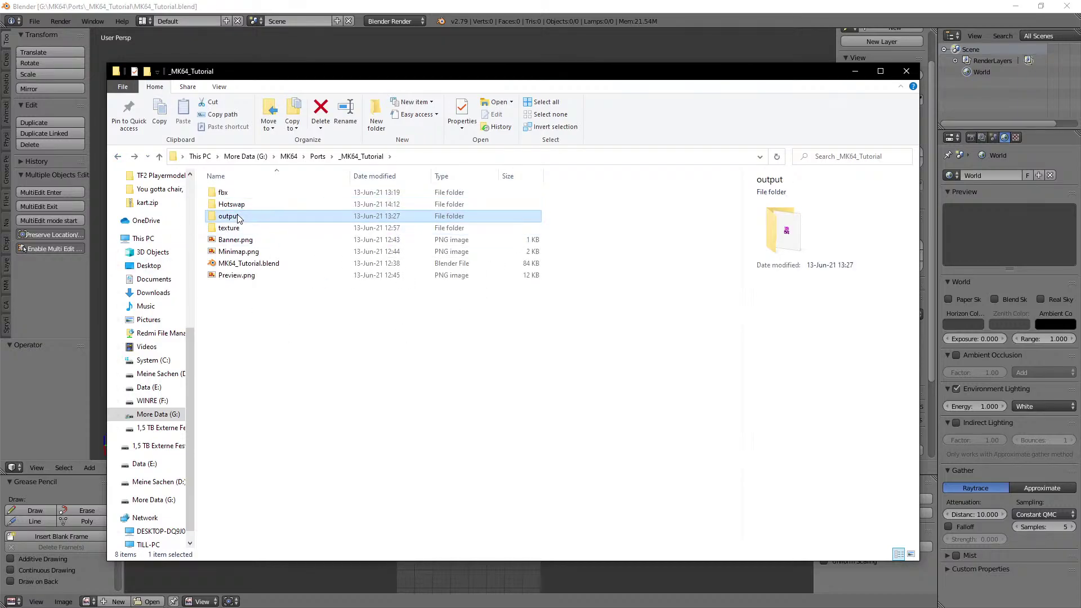
click(118, 157)
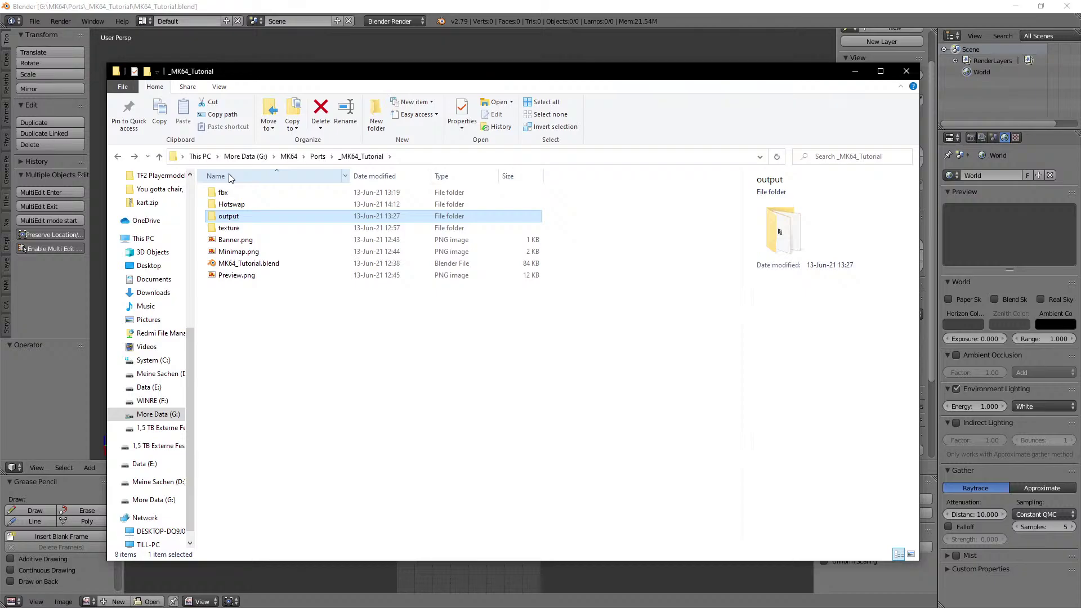
Step: Switch back to Blender and add a cube mesh at the scene's origin
click(317, 4)
mouse_move(480, 179)
shift+middle_down()
mouse_move(488, 194)
mouse_move(471, 194)
shift+middle_up()
middle_drag(476, 199, 508, 235)
scroll(495, 200, up, 1)
scroll(501, 250, down, 1)
scroll(501, 250, up, 2)
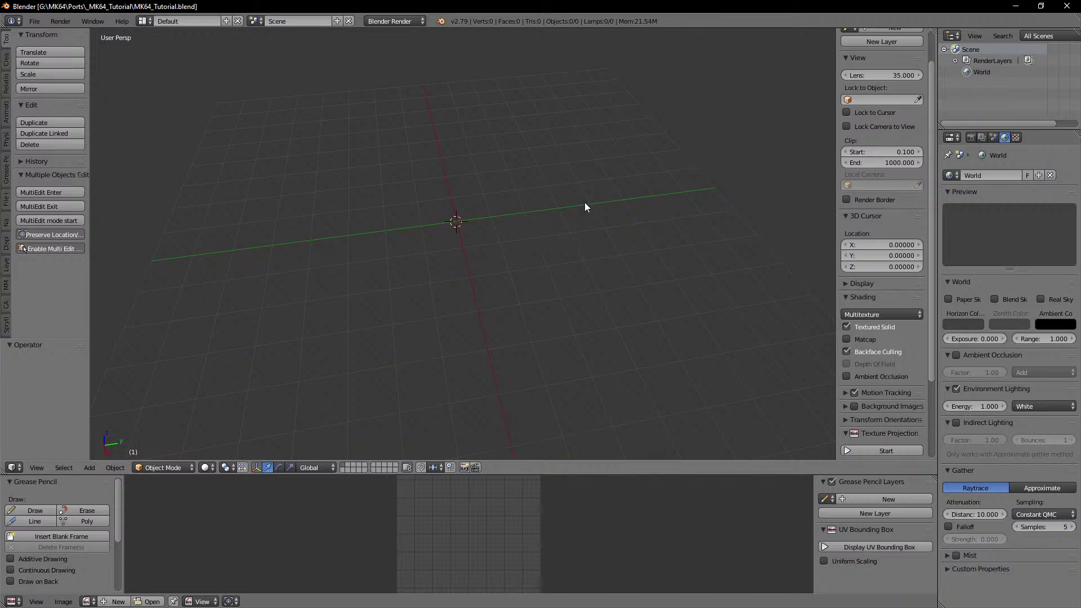
click(91, 468)
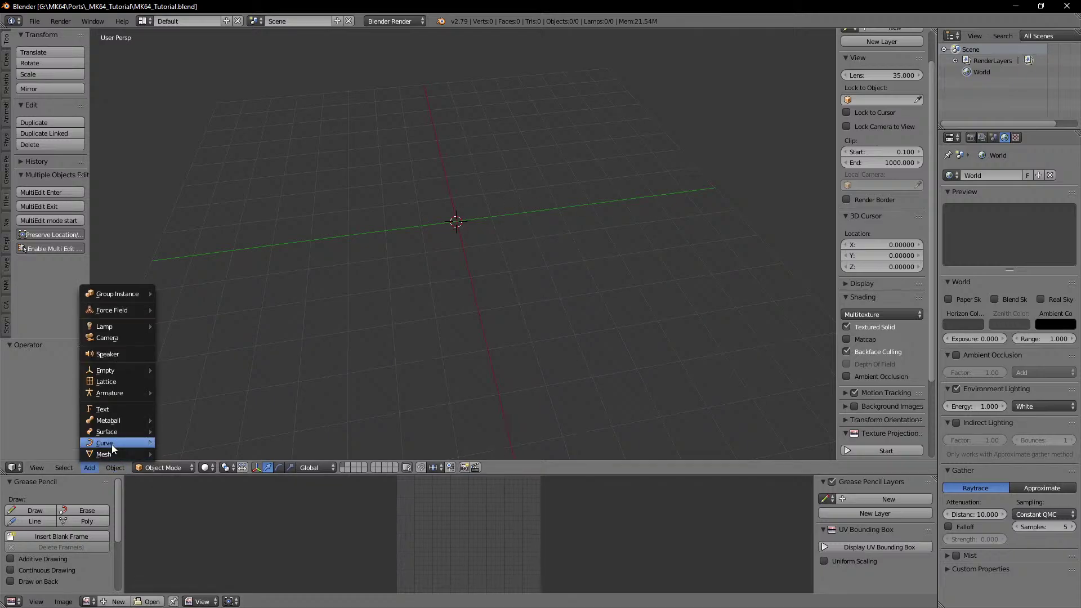
mouse_move(113, 453)
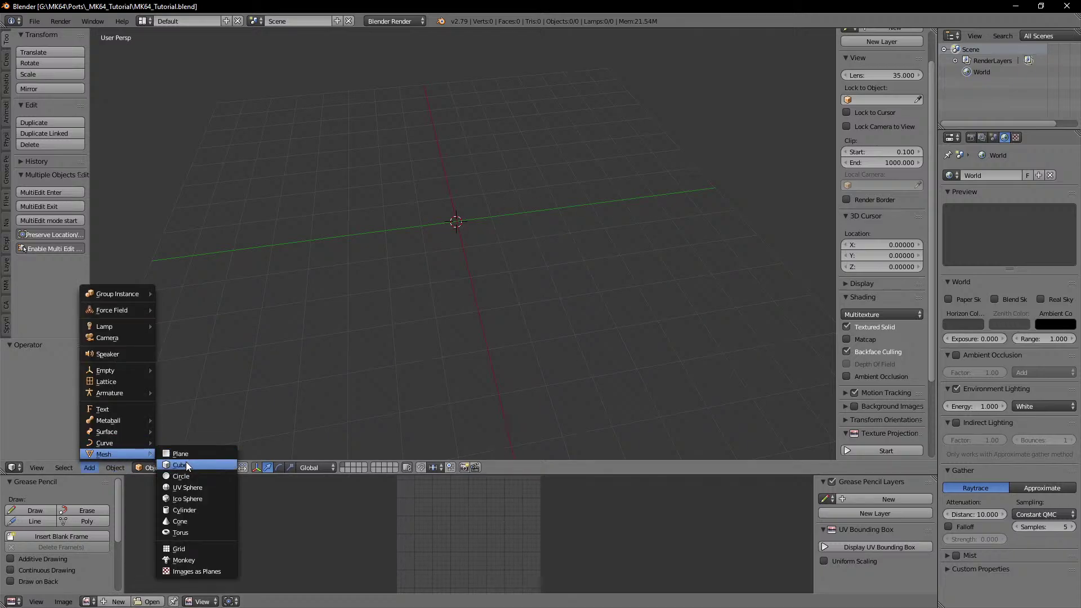
click(186, 462)
middle_drag(456, 289, 496, 299)
Step: Enter Edit Mode on the cube and enable the edge length display
key(Tab)
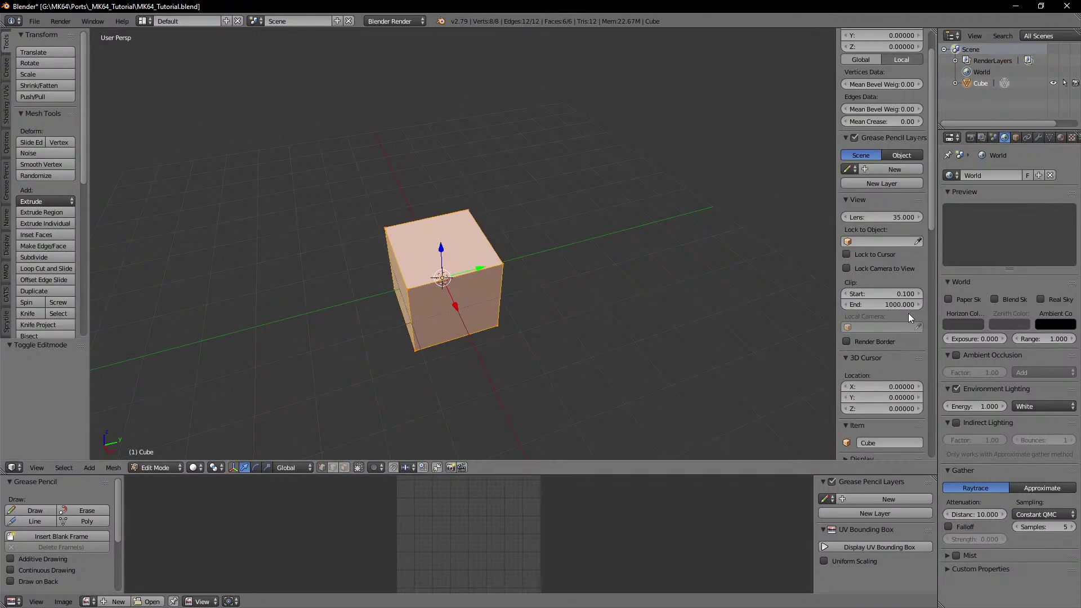
scroll(896, 293, down, 10)
scroll(893, 289, down, 6)
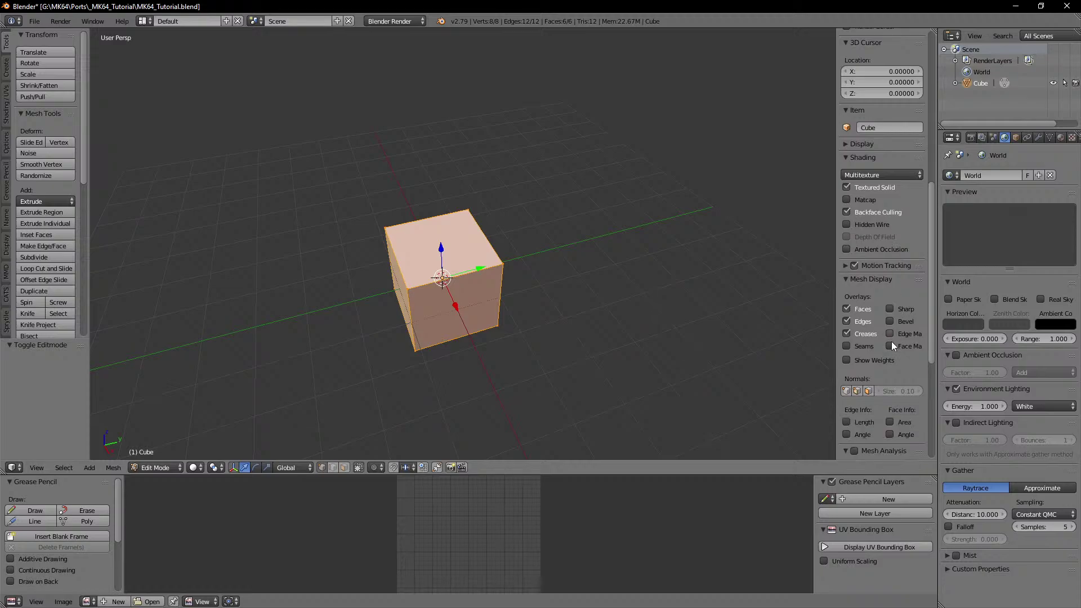
click(850, 333)
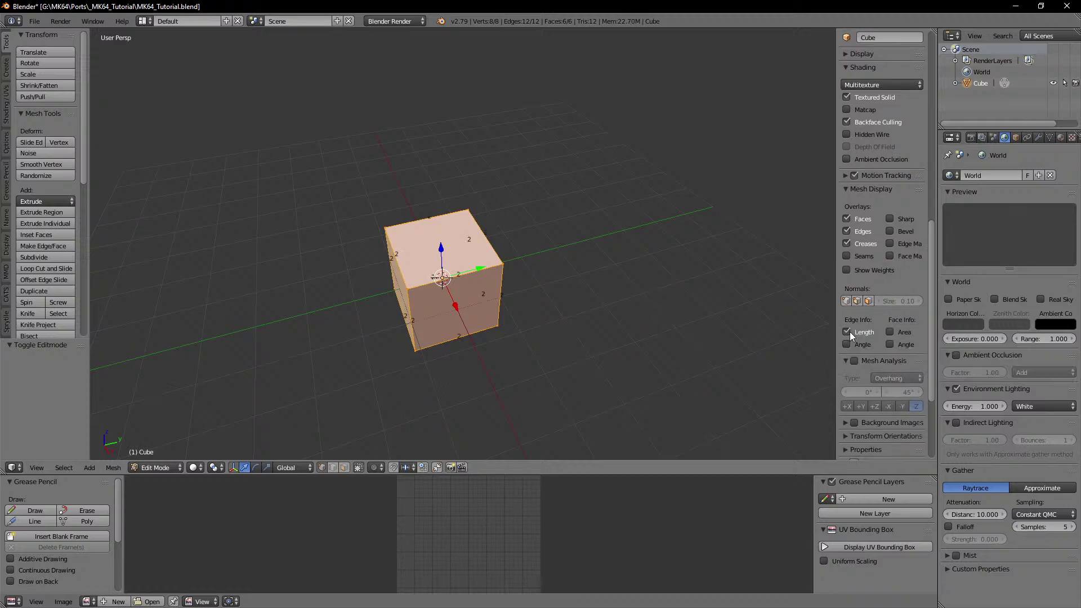
shift+middle_drag(579, 285, 451, 203)
scroll(614, 272, up, 2)
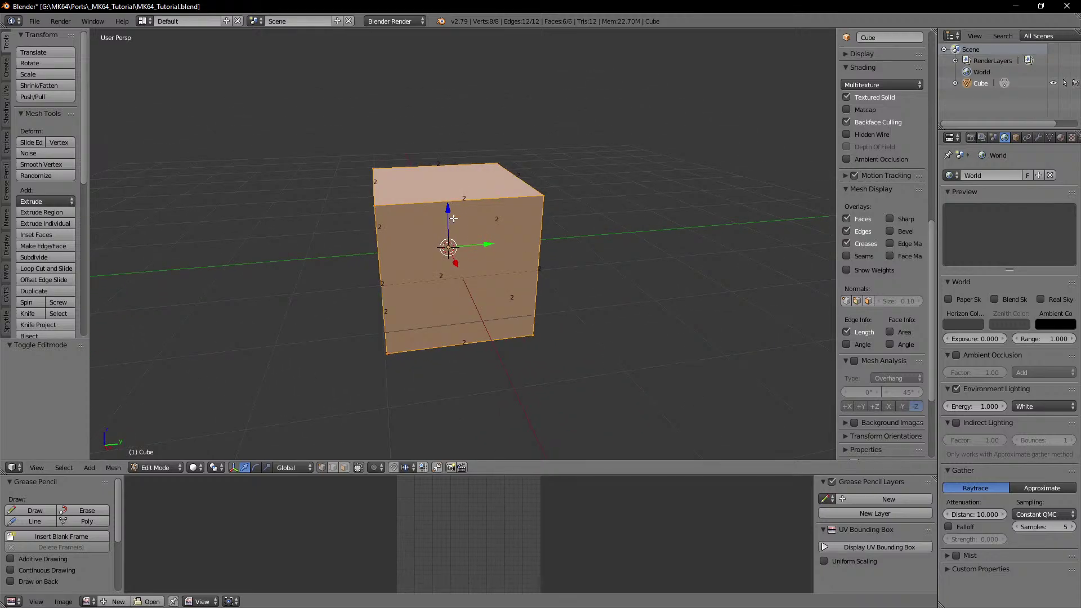
shift+middle_drag(452, 226, 468, 210)
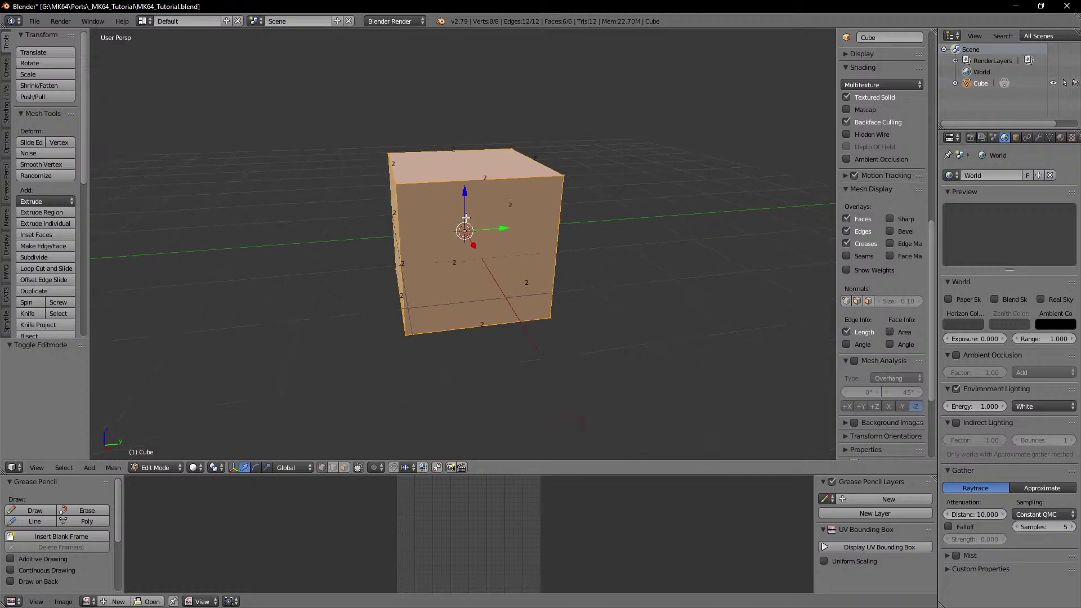
Step: Move the cube's mesh down 1 unit along Z and set the snap element to Increment
scroll(468, 214, down, 1)
ctrl+drag(464, 192, 465, 245)
click(410, 468)
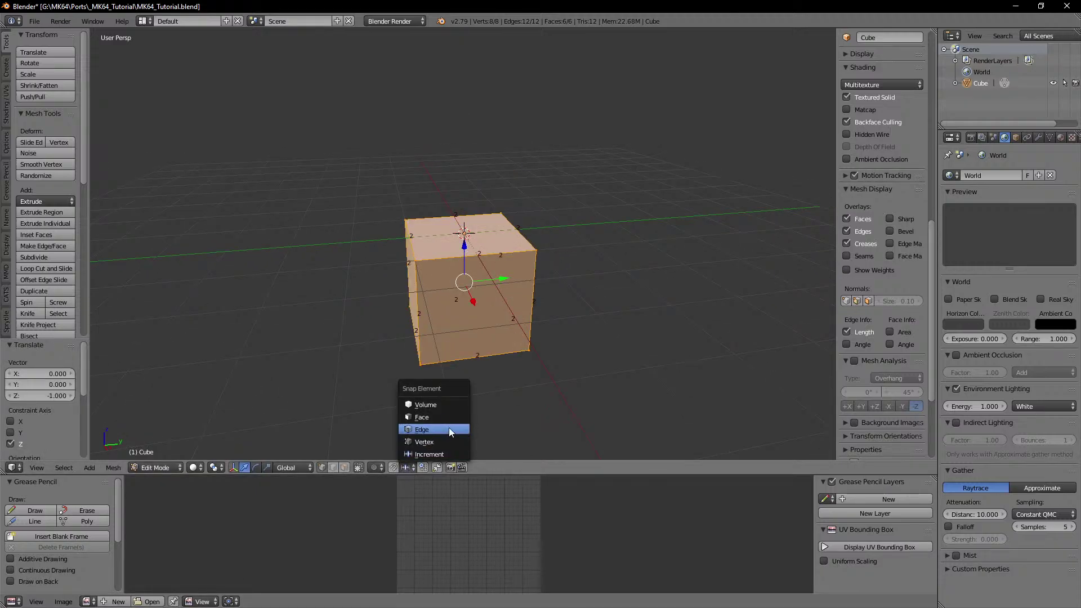
click(440, 454)
middle_drag(535, 335, 528, 342)
key(s)
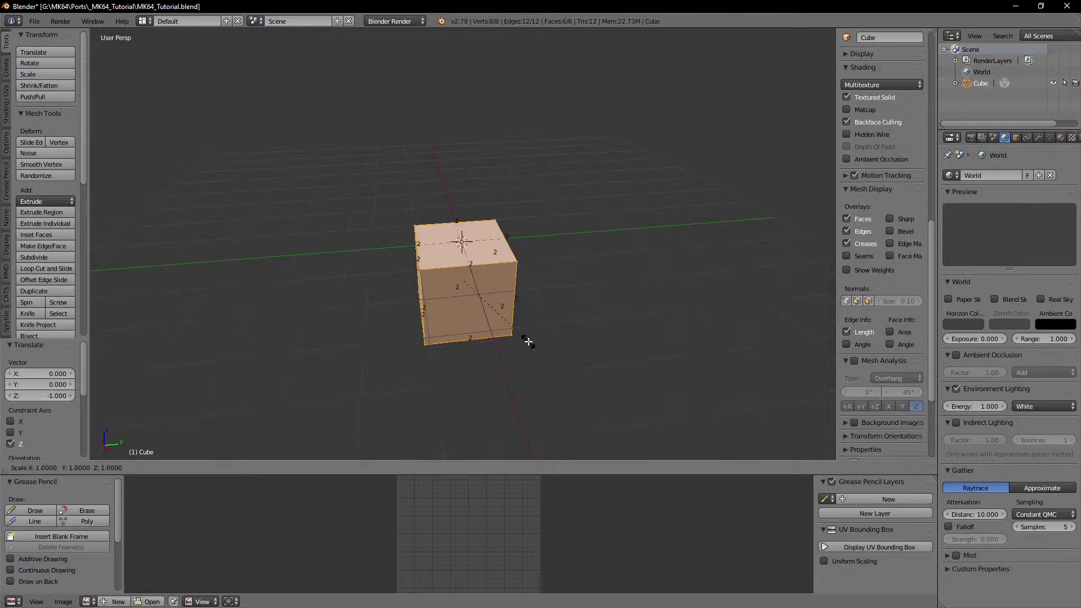
key(y)
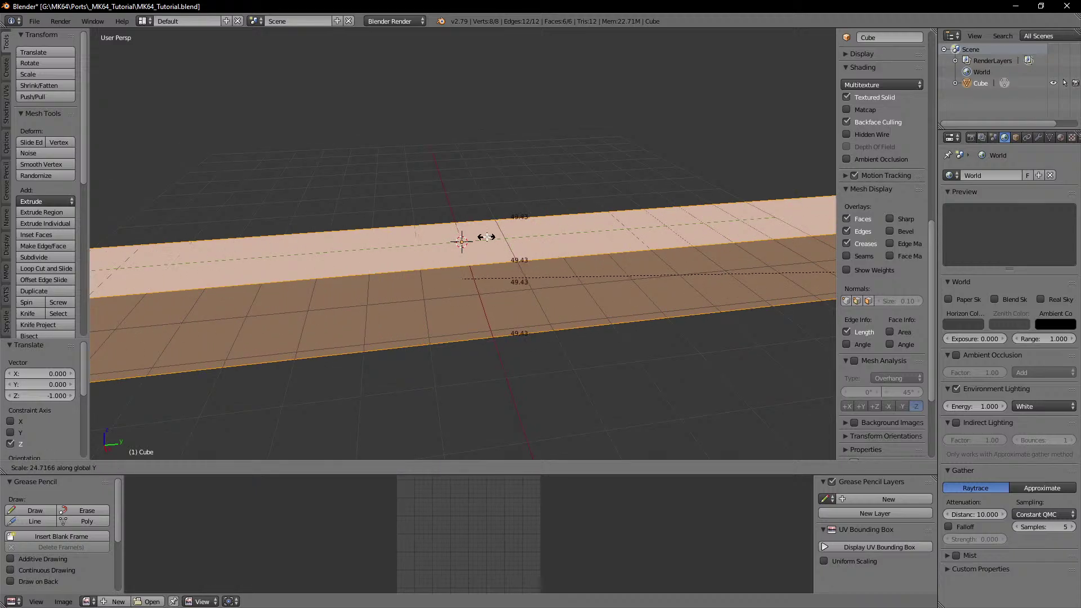
right_click(487, 237)
Step: Scale the cube's mesh along the Y axis by 0.5
text(sy0.)
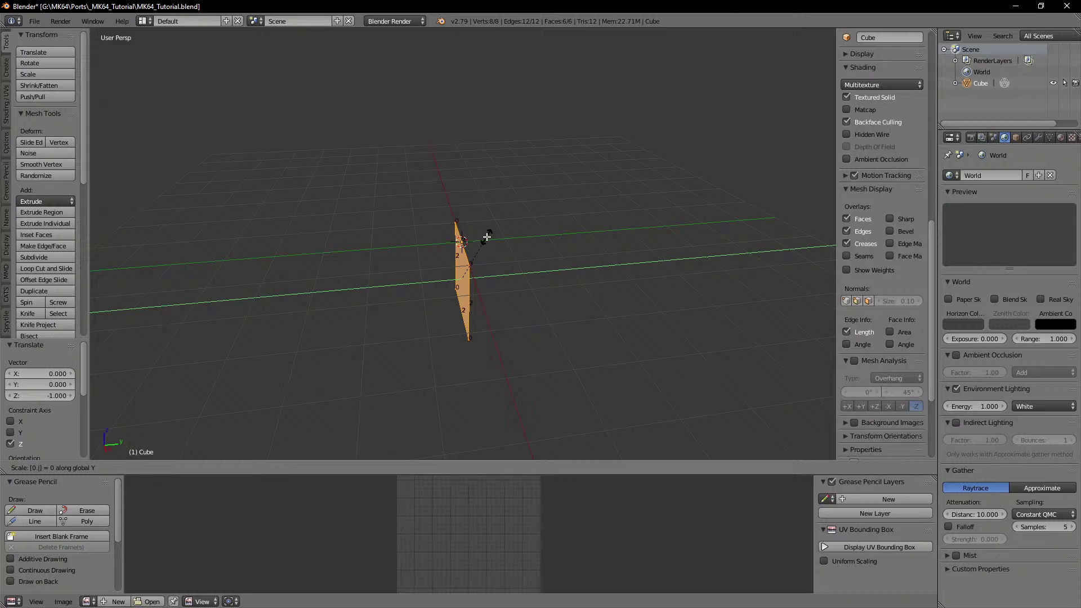
text(5)
key(Return)
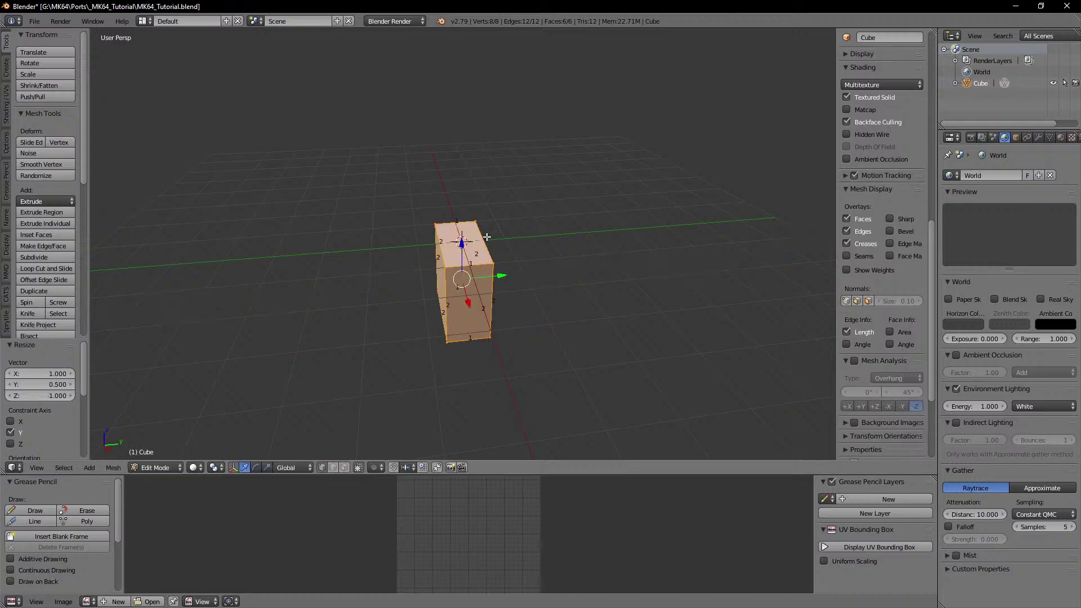
Step: Scale the halved block along the Y axis by 175 to form a long beam
key(s)
text(y)
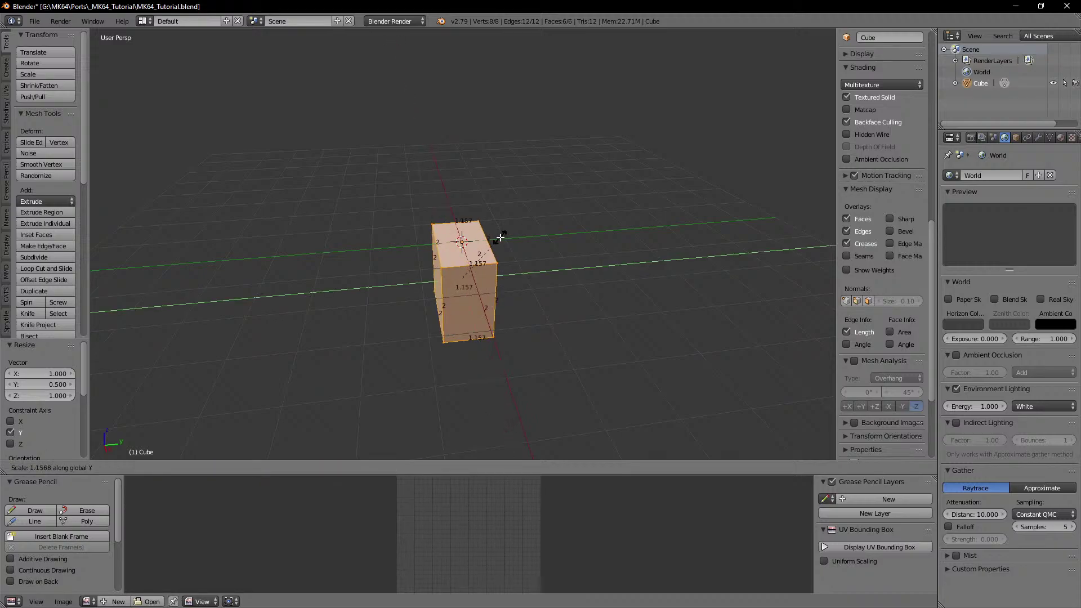
text(175)
key(Return)
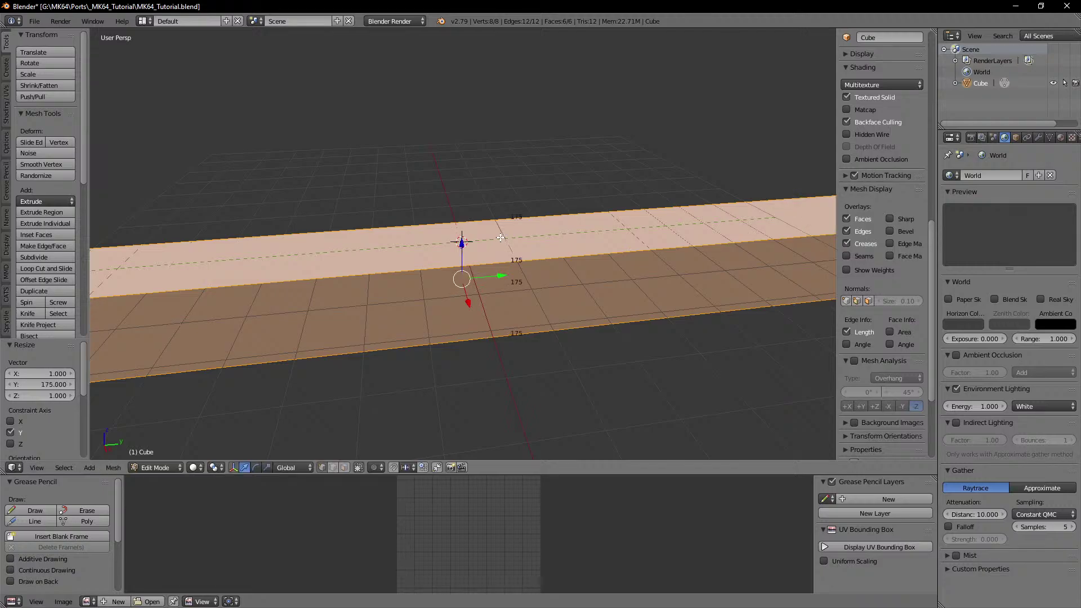
scroll(636, 218, up, 4)
shift+middle_drag(547, 297, 551, 262)
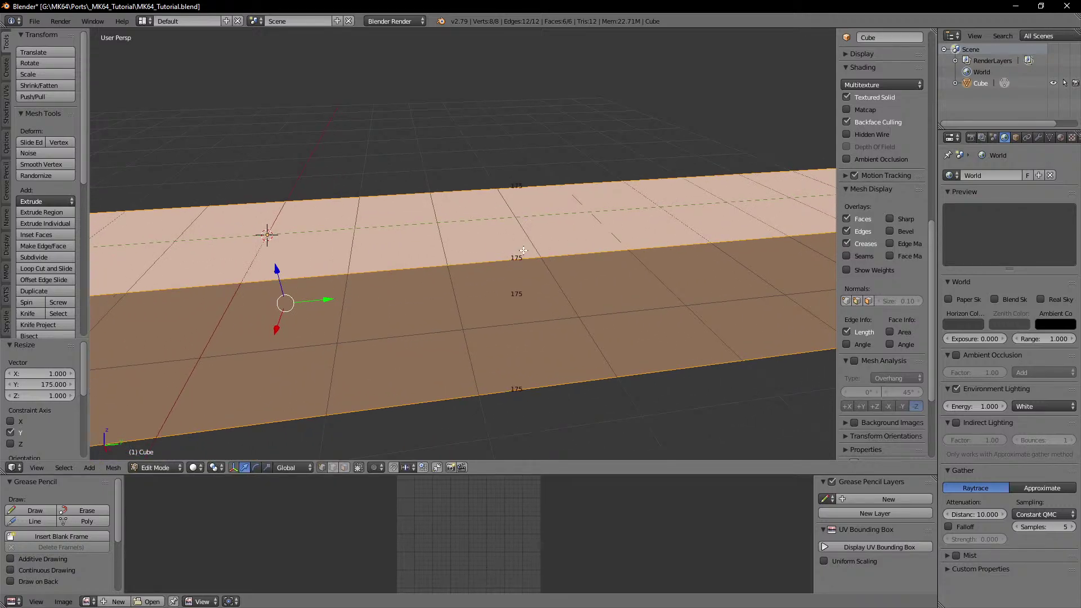
scroll(536, 269, down, 10)
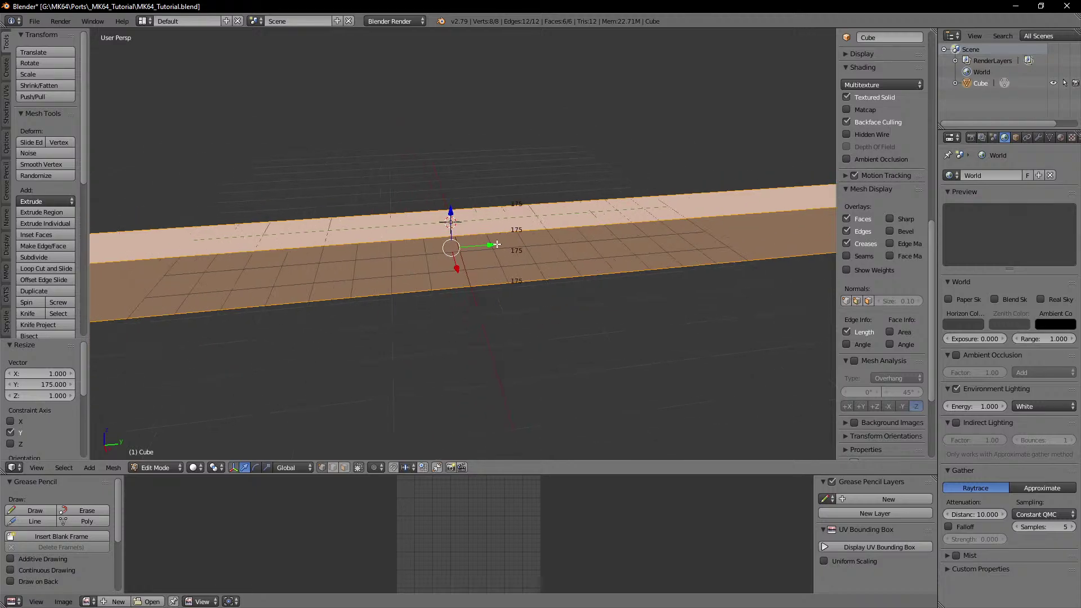
scroll(495, 244, down, 4)
middle_drag(488, 249, 467, 264)
scroll(443, 266, down, 3)
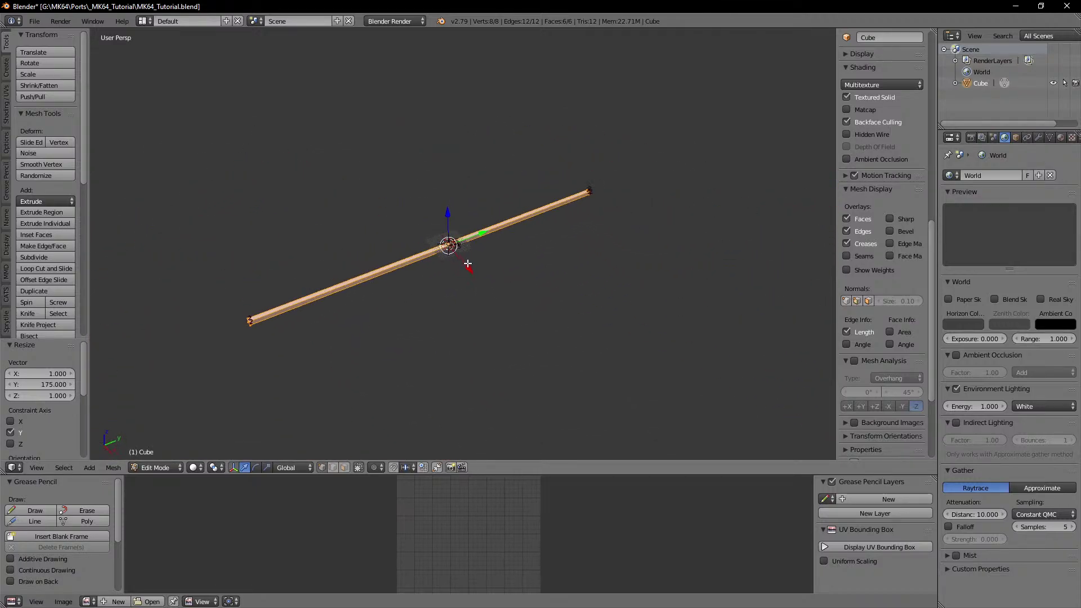
Step: Set the 3D view's clip end distance to 100000
scroll(468, 263, up, 3)
scroll(467, 264, down, 2)
scroll(854, 275, up, 10)
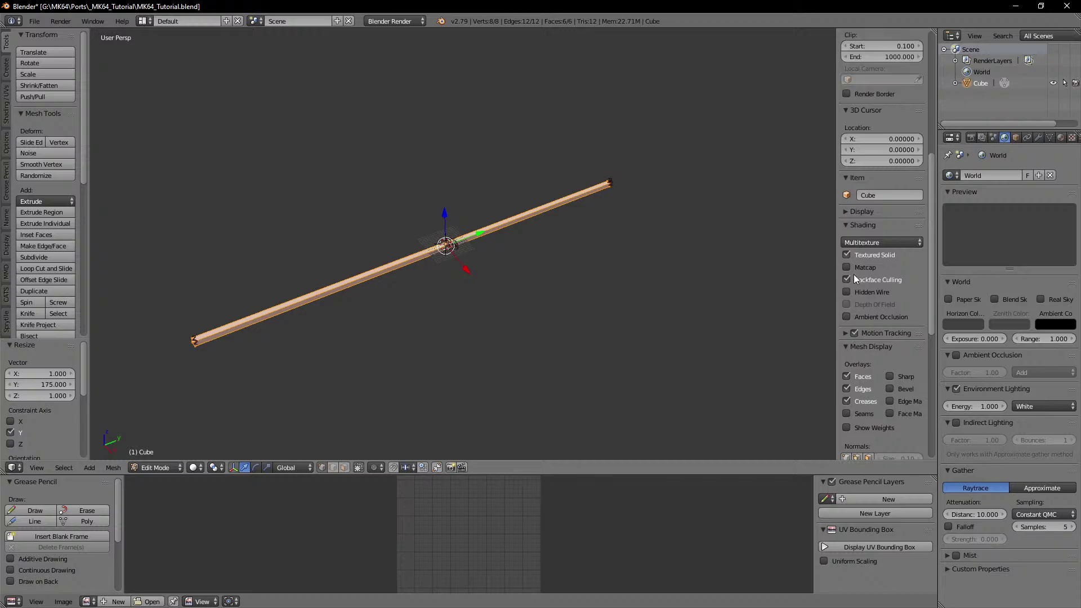
scroll(854, 274, up, 1)
shift+middle_drag(556, 229, 599, 240)
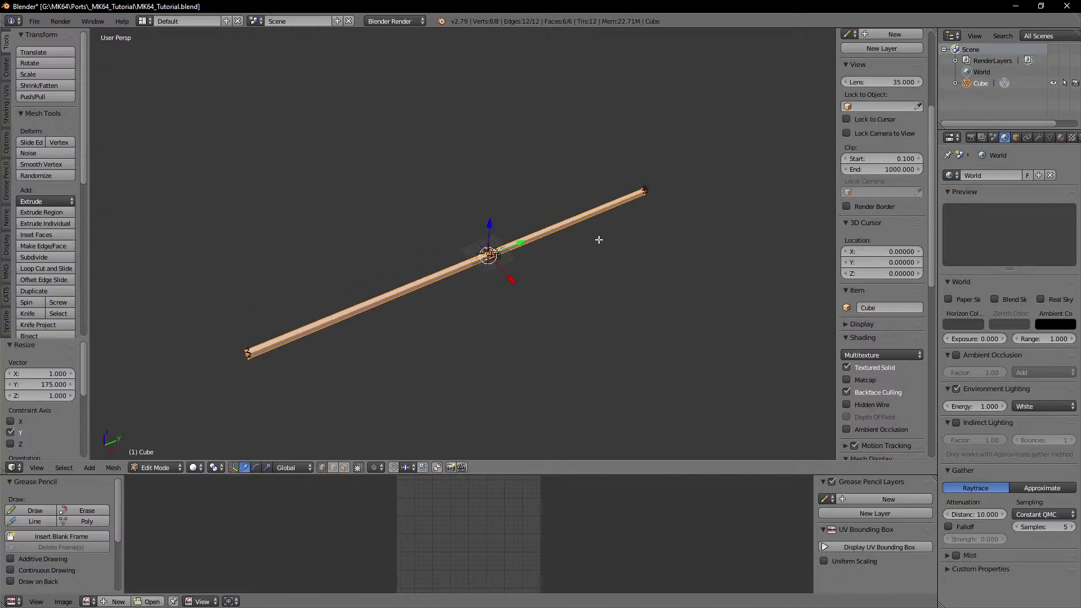
click(894, 169)
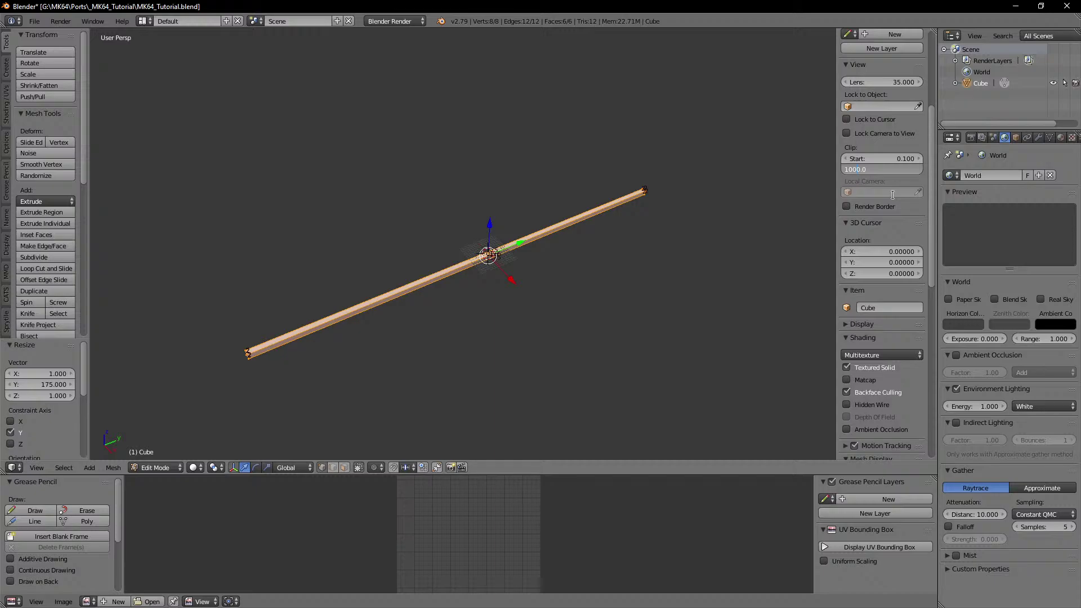
key(Return)
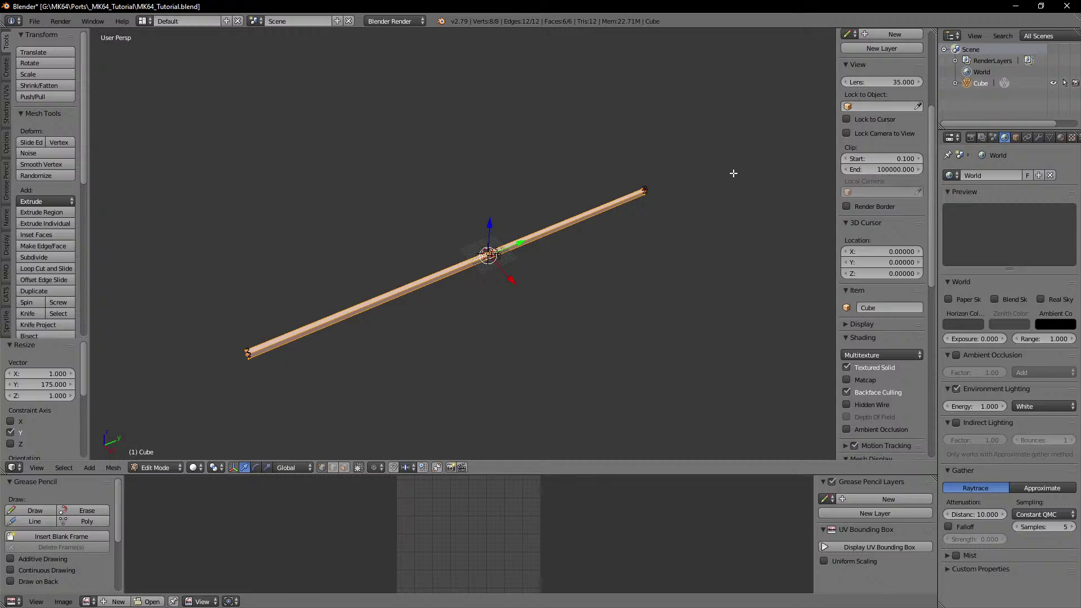
Step: Scale the beam along the X axis by about 152 to form a slab about 303.5 units long
middle_drag(733, 174, 518, 219)
middle_drag(558, 254, 635, 273)
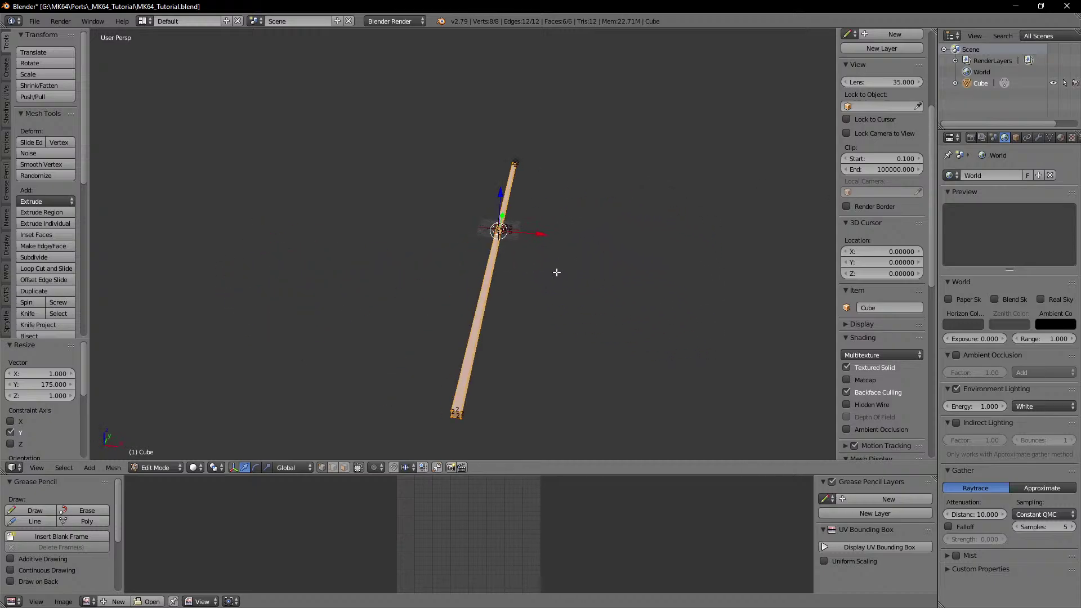
scroll(546, 250, down, 1)
key(s)
key(y)
key(x)
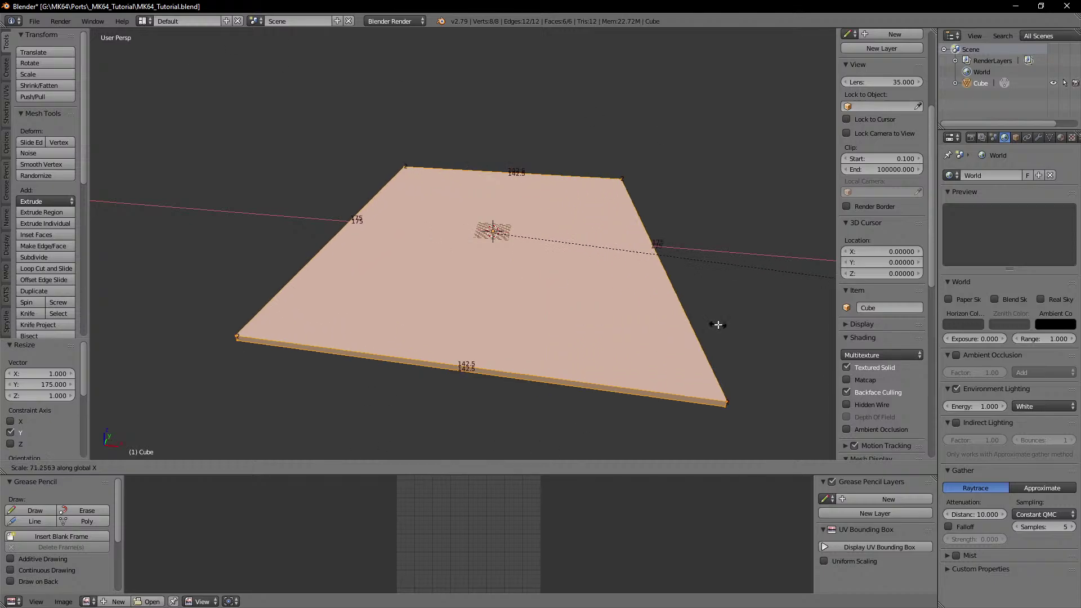
click(675, 262)
middle_drag(739, 244, 547, 262)
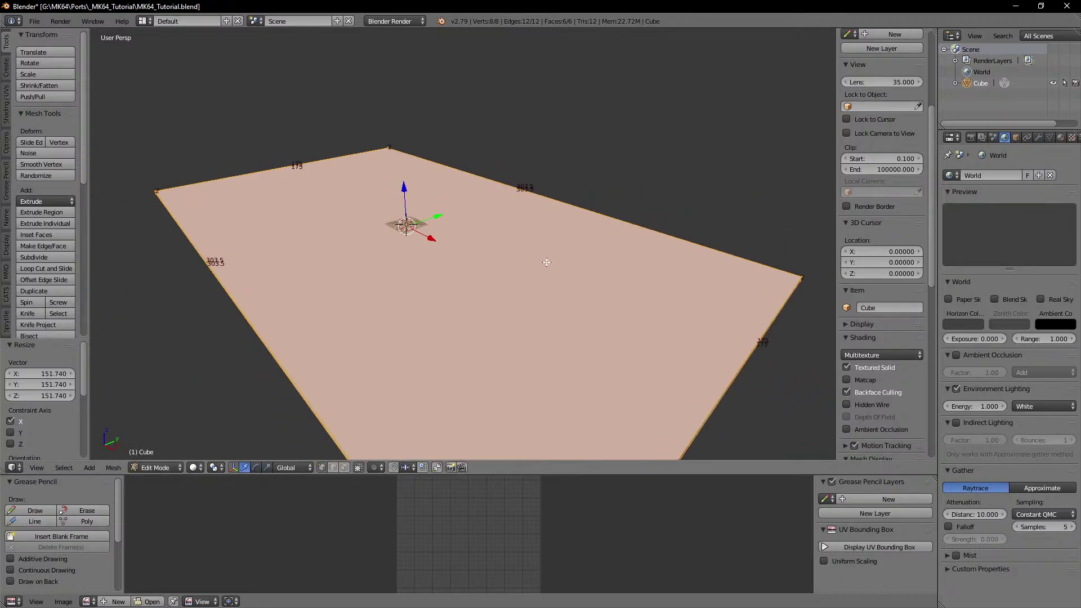
Step: Reduce the view's clip end distance to 1000 and switch the slab to Object Mode
click(894, 172)
click(862, 171)
key(BackSpace)
key(Return)
key(Tab)
middle_drag(570, 181, 576, 181)
scroll(891, 142, up, 2)
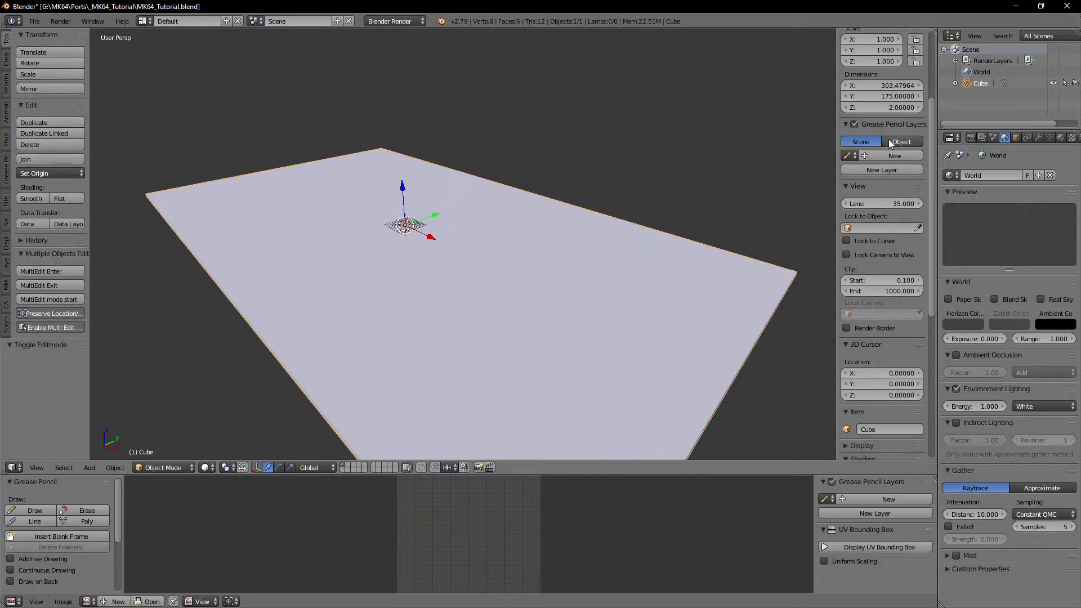
Step: Try clip end distances of 10, 100 and 1000 in turn to compare how the slab is displayed
click(894, 293)
click(857, 290)
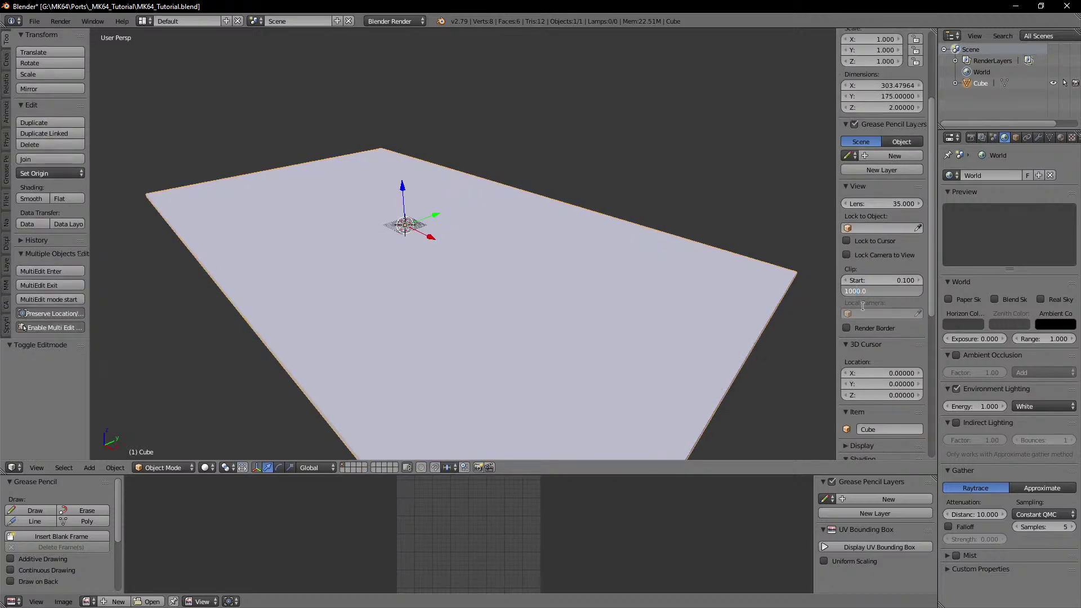
key(BackSpace)
key(BackSpace)
key(Return)
click(861, 291)
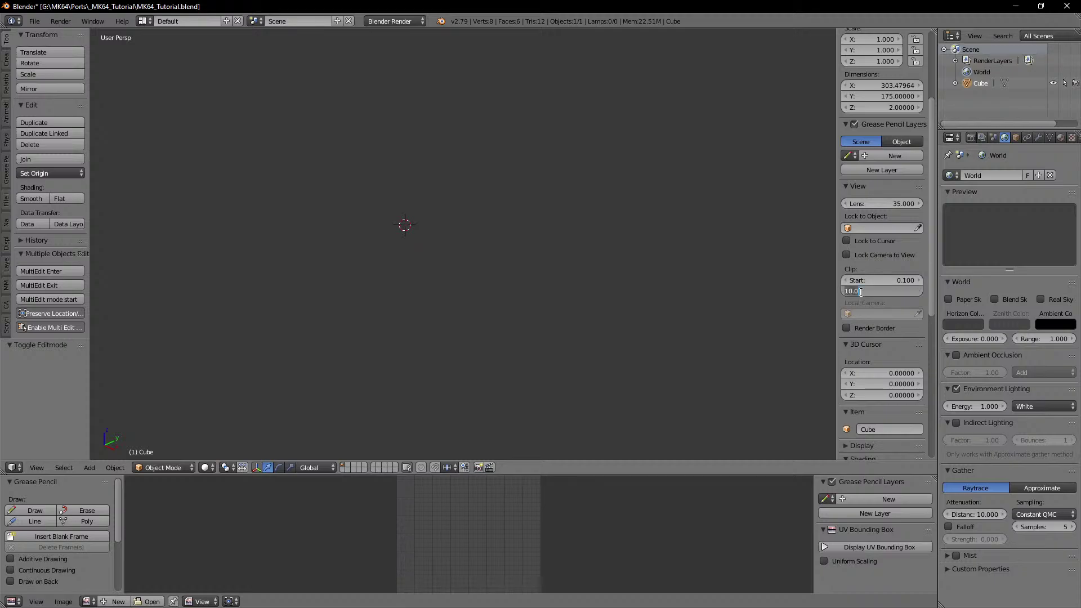
click(854, 293)
key(Return)
scroll(570, 345, up, 1)
mouse_move(569, 346)
middle_down()
mouse_move(560, 290)
mouse_move(568, 337)
mouse_move(646, 324)
mouse_move(510, 361)
mouse_move(540, 343)
middle_up()
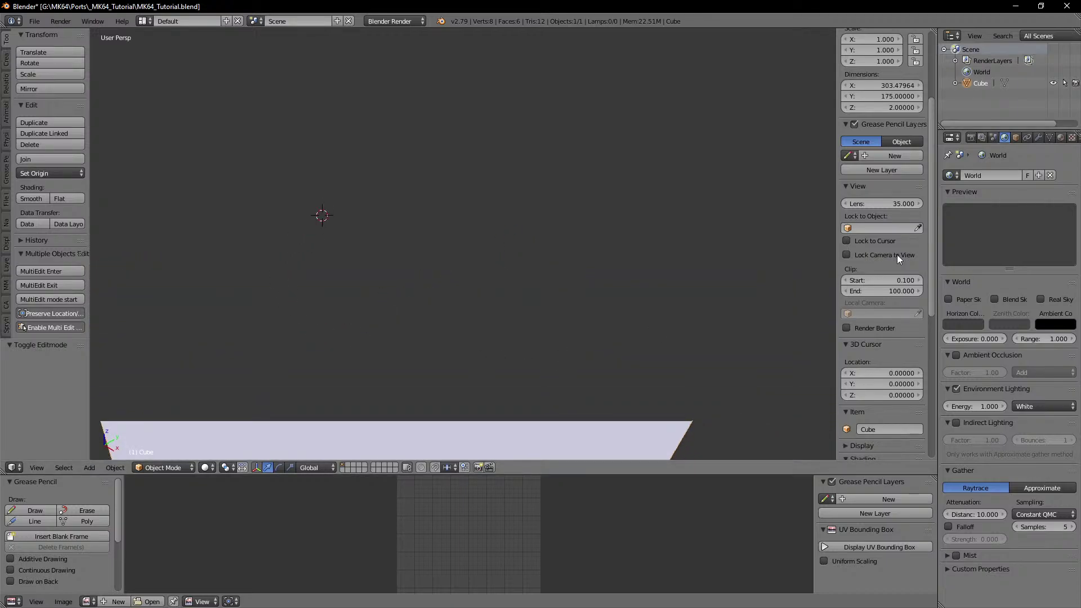
click(867, 292)
key(Return)
Step: Set the view's clip end distance back to 100000
click(867, 291)
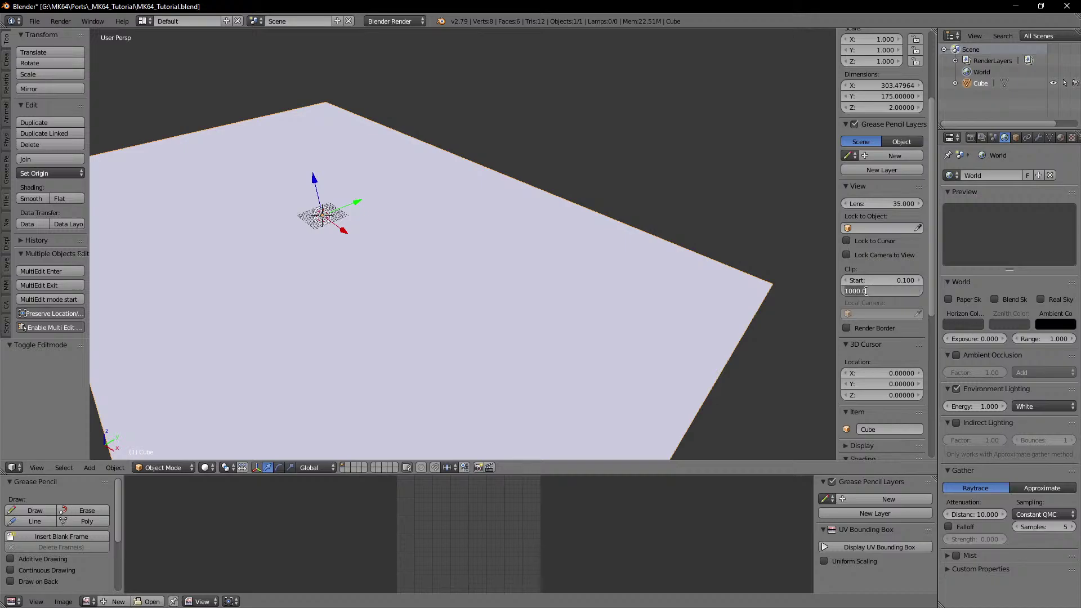
key(Left)
key(Return)
shift+middle_drag(407, 217, 478, 207)
middle_drag(669, 222, 535, 203)
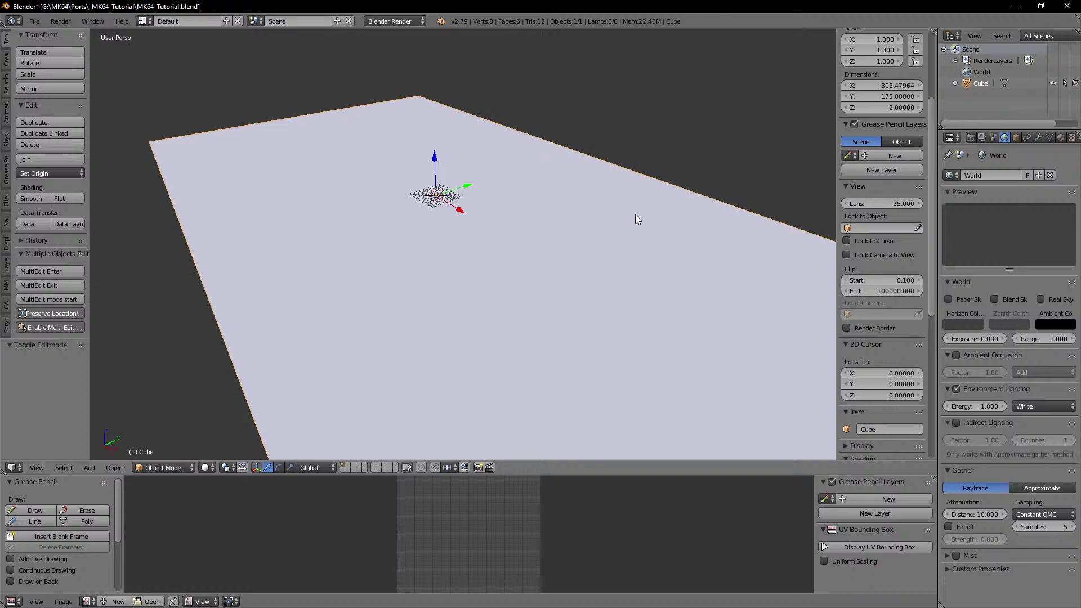
shift+middle_drag(635, 215, 566, 212)
Step: In Edit Mode, delete all of the slab's faces except the top one
key(Tab)
scroll(565, 213, down, 5)
middle_drag(510, 235, 478, 268)
click(344, 467)
middle_drag(472, 320, 484, 276)
right_click(503, 248)
scroll(477, 308, up, 5)
shift+middle_drag(484, 275, 464, 353)
key(ctrl+i)
key(x)
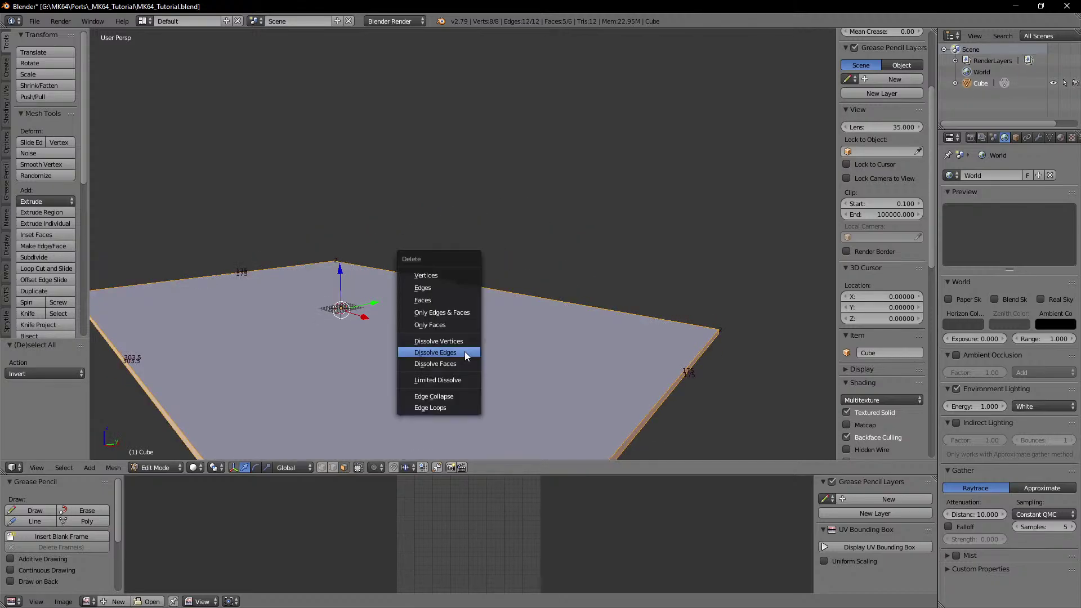
click(458, 302)
Step: Select the remaining face and examine the flat plane and its edge lengths from several angles
middle_drag(459, 330, 442, 344)
shift+middle_drag(442, 344, 482, 312)
right_click(485, 286)
scroll(483, 287, down, 3)
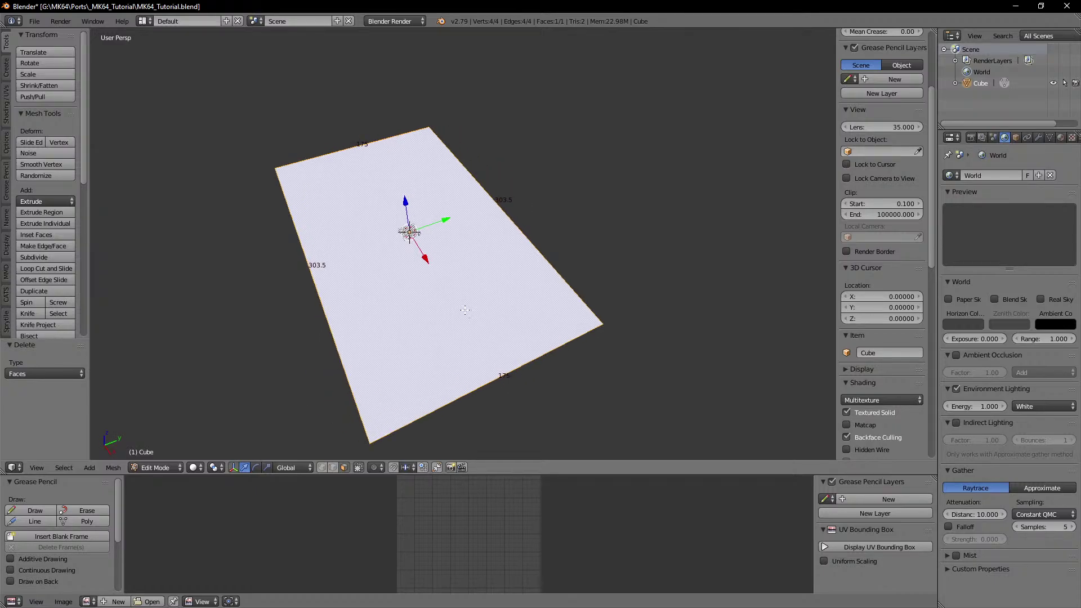
shift+middle_drag(438, 301, 424, 250)
scroll(462, 276, up, 2)
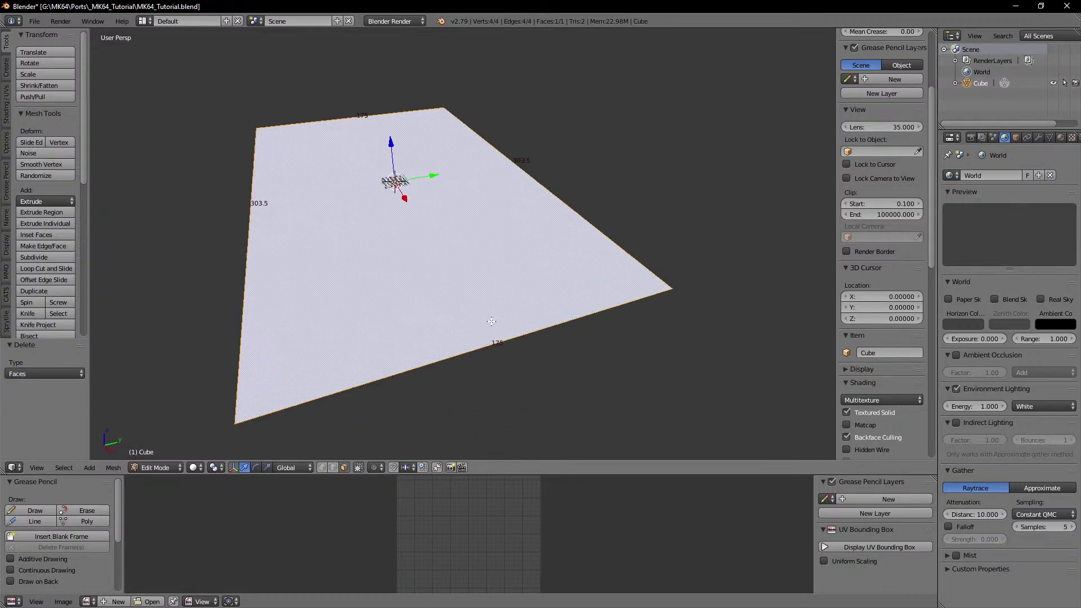
scroll(506, 281, up, 2)
shift+middle_drag(505, 318, 586, 327)
scroll(506, 281, down, 2)
scroll(585, 327, down, 2)
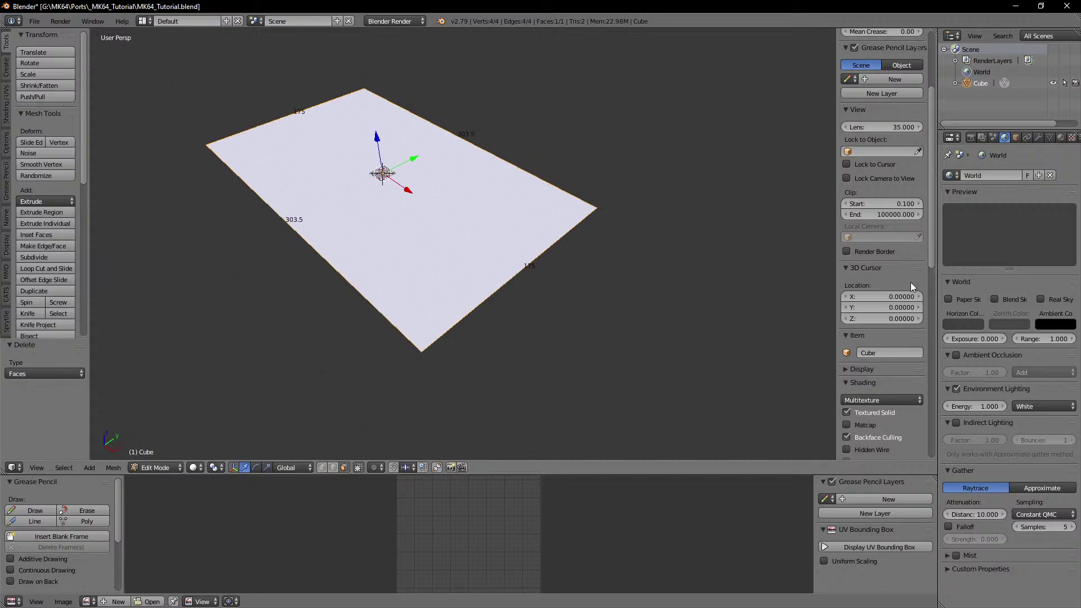
Step: Turn off the edge length display for the mesh
scroll(890, 355, down, 4)
scroll(879, 390, down, 3)
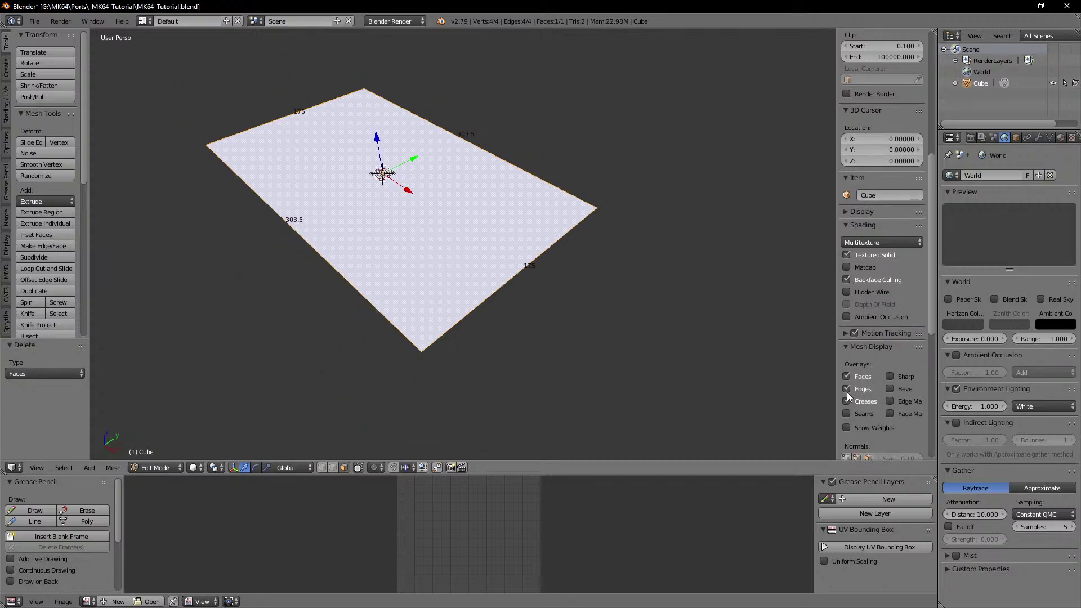
scroll(848, 397, down, 6)
click(848, 353)
shift+middle_drag(535, 269, 584, 275)
shift+middle_drag(584, 276, 612, 297)
Step: Select the plane's two edges at opposite X ends and scale them along X by about 0.078 into a narrow strip
key(Tab)
key(Tab)
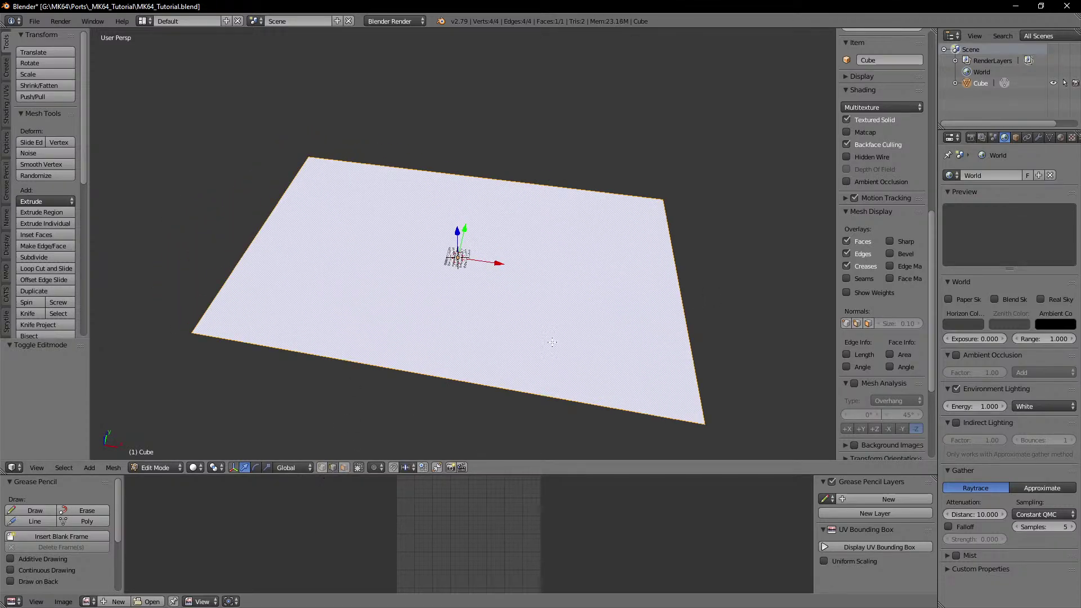
right_click(670, 290)
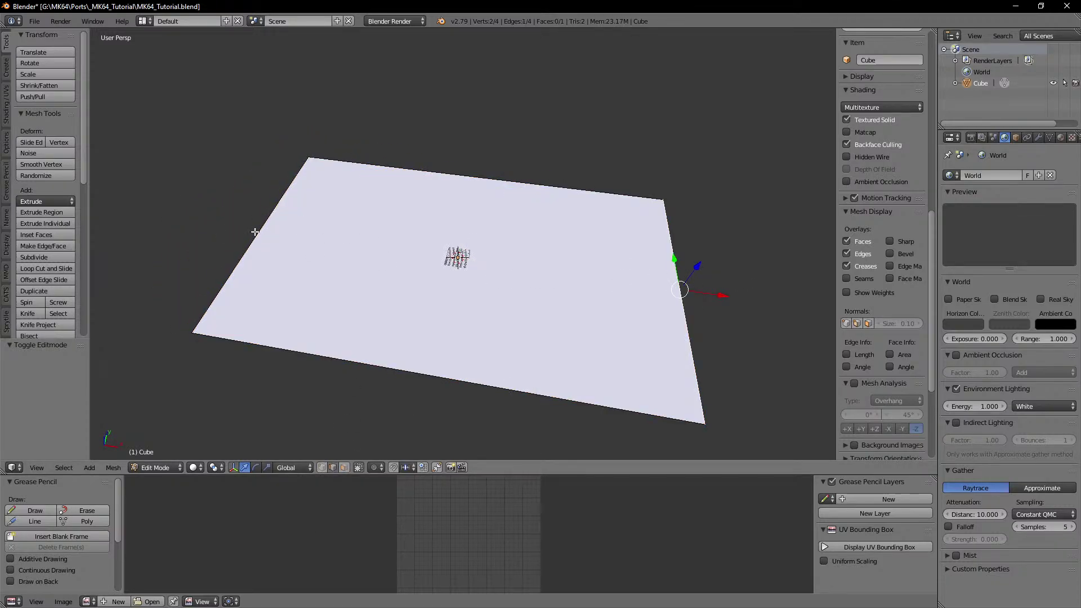
shift+right_click(255, 232)
key(s)
key(x)
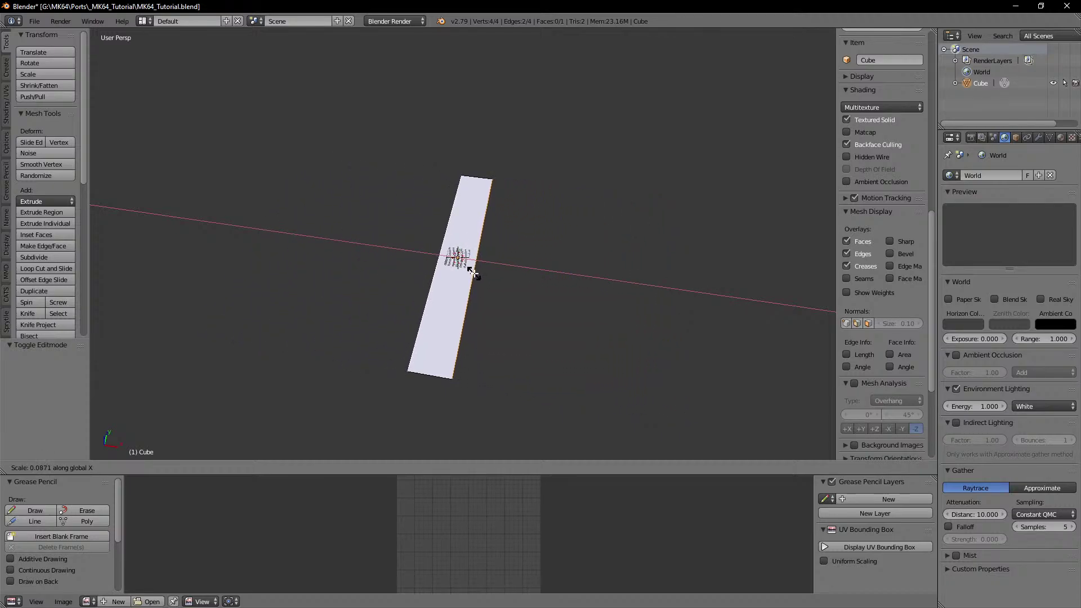
click(472, 272)
shift+middle_drag(550, 240, 458, 264)
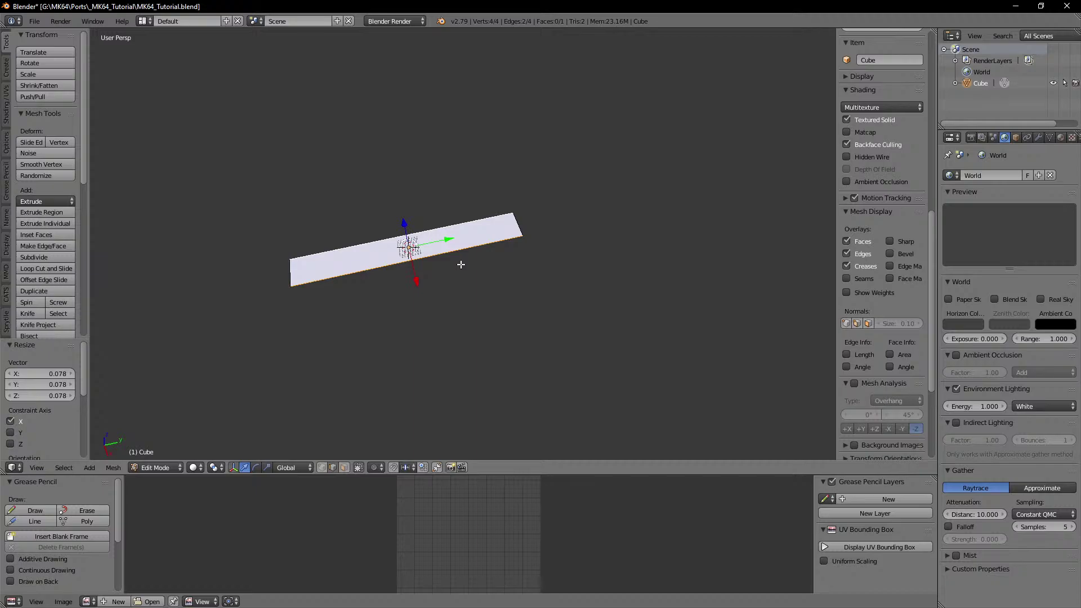
Step: Roll the top view until the strip lies horizontally
key(KP_7)
key(shift+KP_6)
key(shift+KP_6)
key(shift+KP_6)
key(shift+KP_6)
key(shift+KP_6)
key(shift+KP_6)
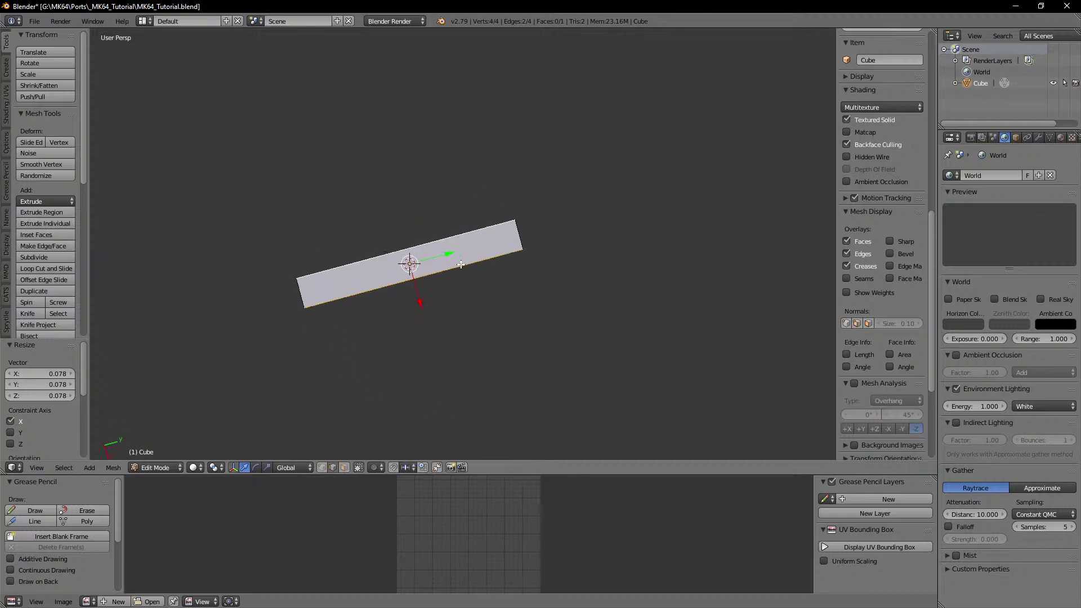
shift+middle_drag(461, 264, 533, 245)
scroll(533, 245, up, 3)
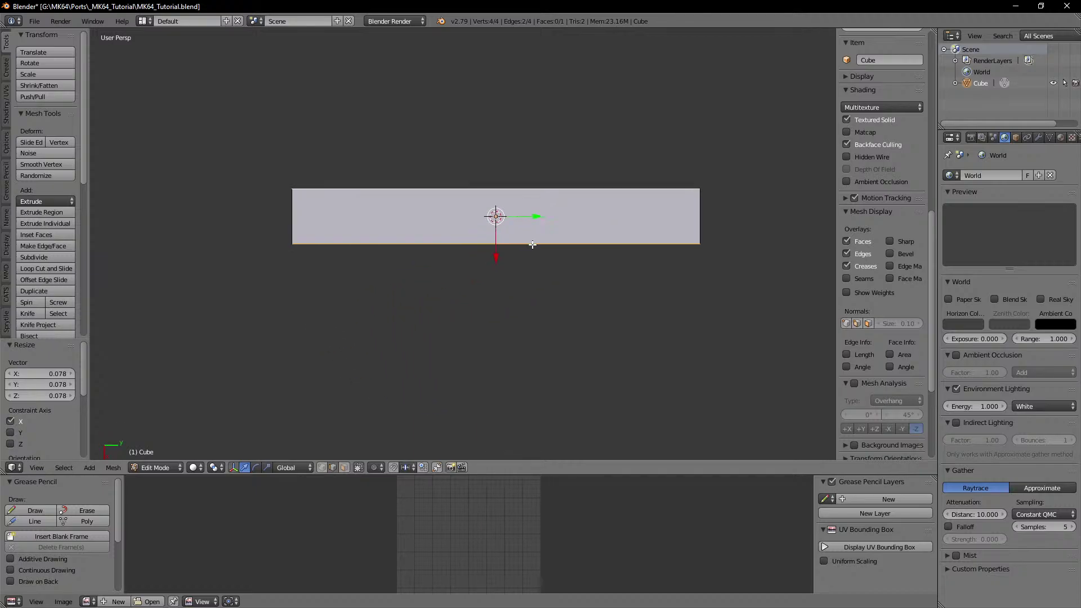
Step: Rotate the strip's mesh by 90 degrees in the top view so its long side runs along X
key(KP_7)
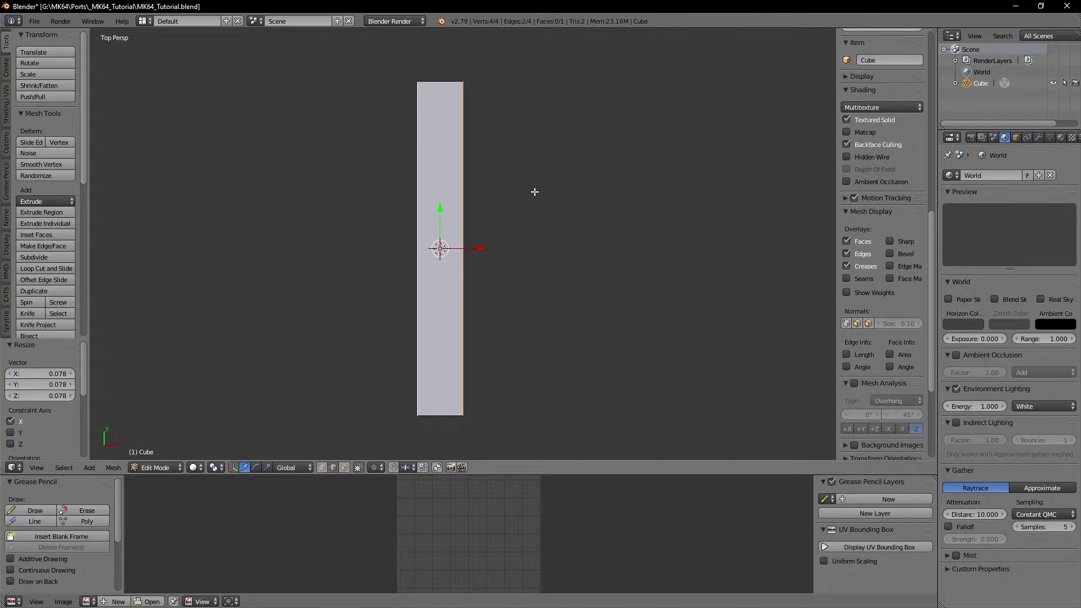
key(Tab)
key(r)
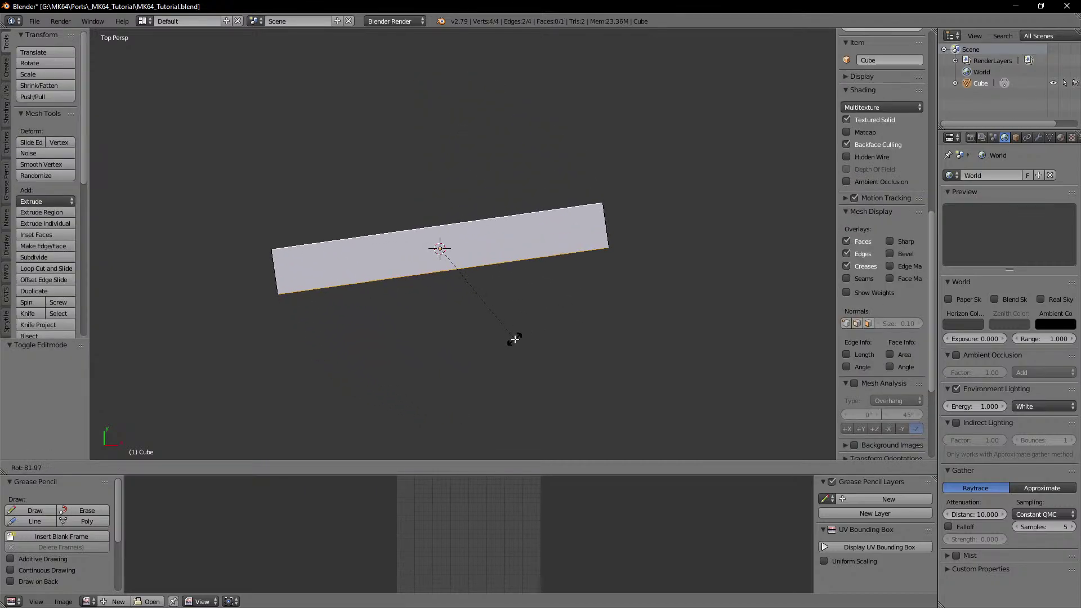
text(90)
key(Return)
scroll(515, 338, down, 6)
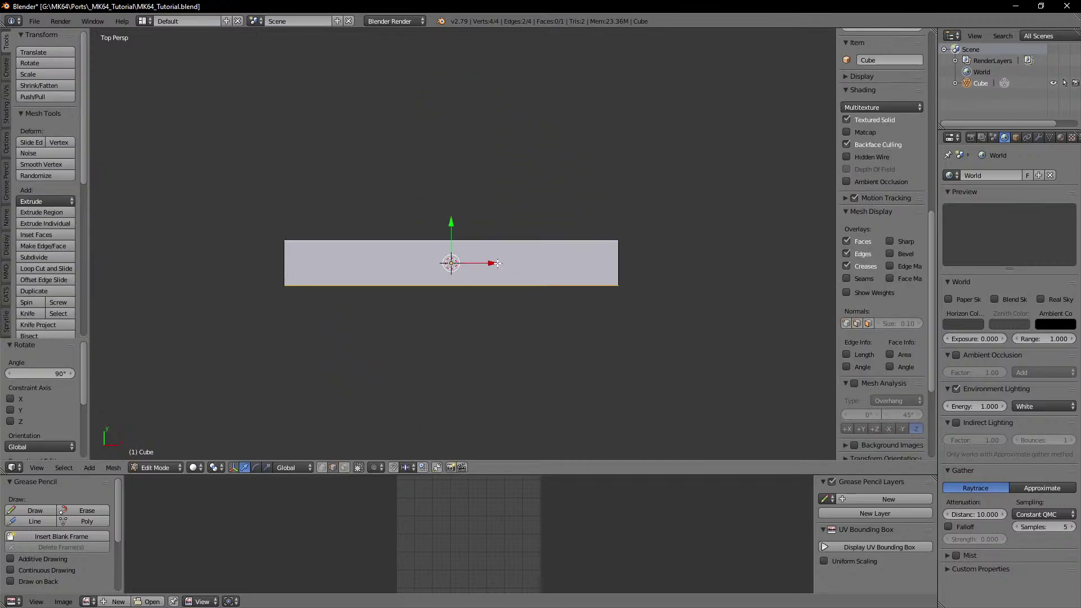
scroll(499, 271, up, 8)
shift+middle_drag(500, 270, 496, 215)
key(KP_7)
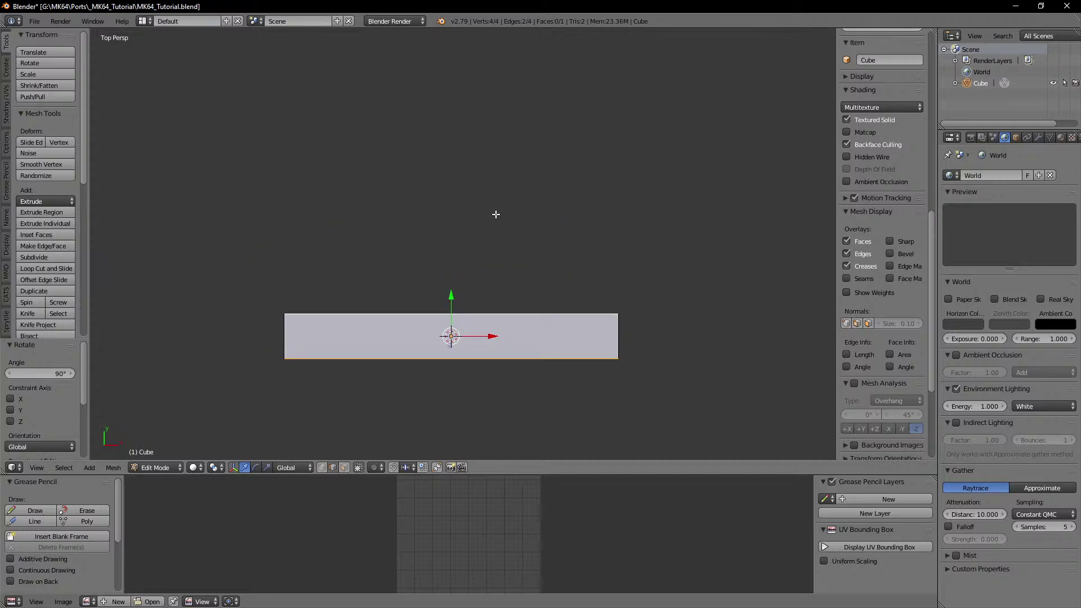
scroll(496, 214, down, 3)
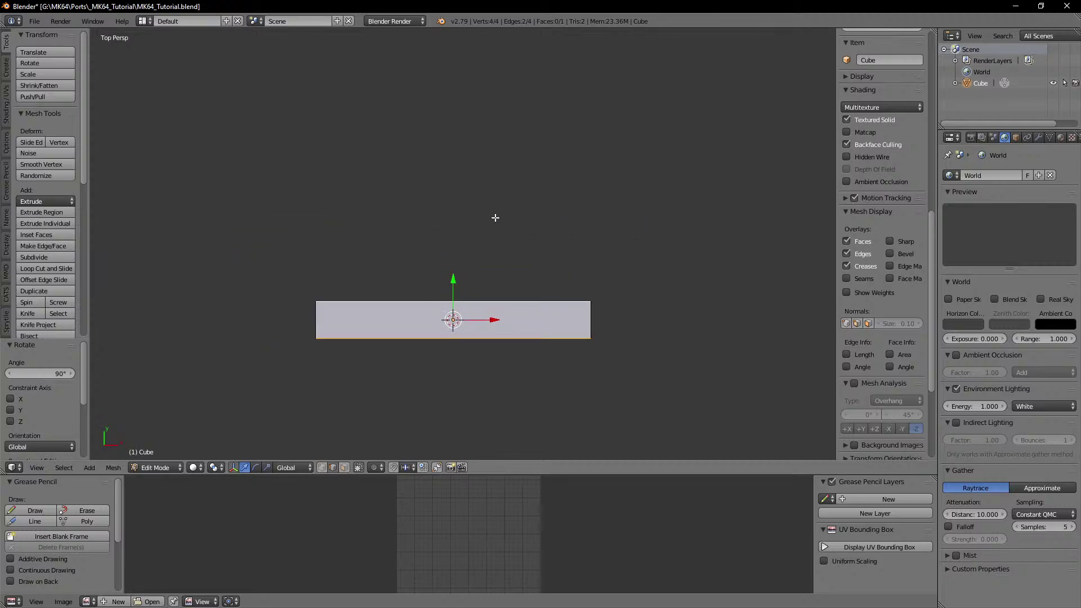
scroll(535, 281, down, 3)
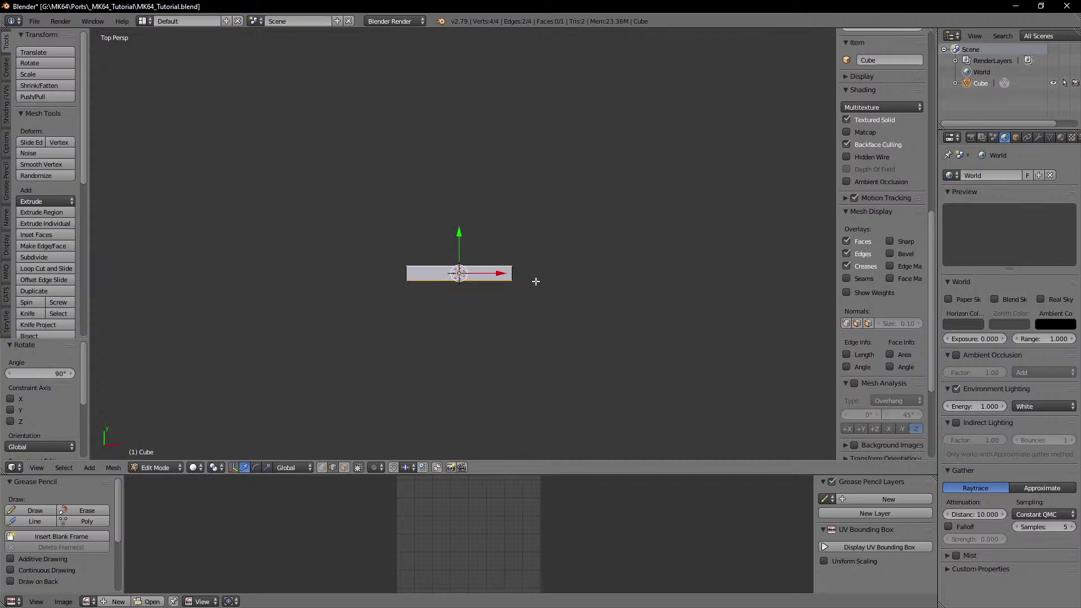
scroll(466, 227, down, 2)
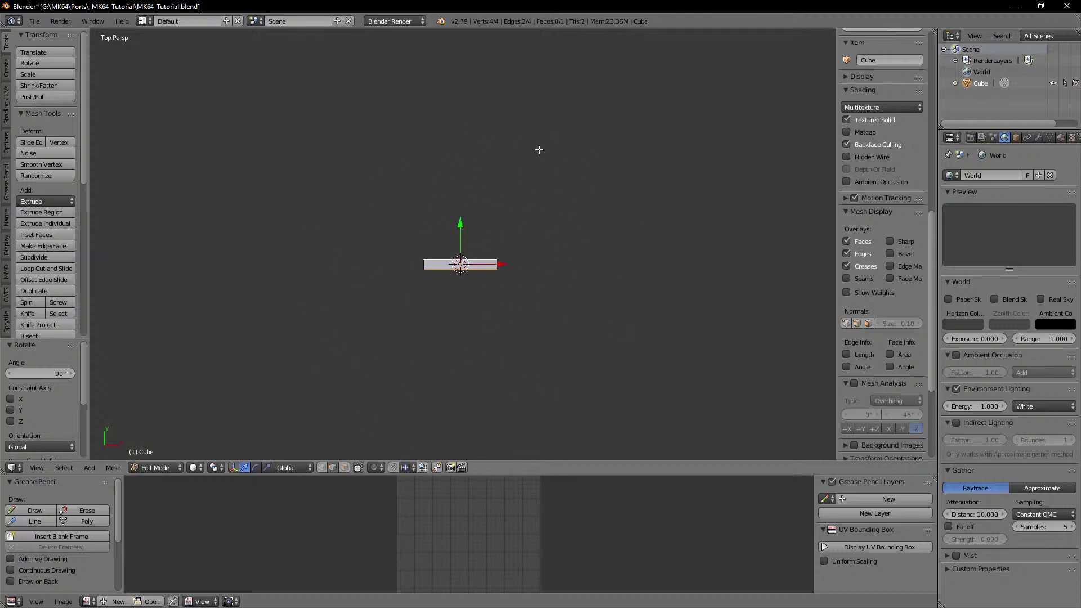
scroll(553, 200, up, 3)
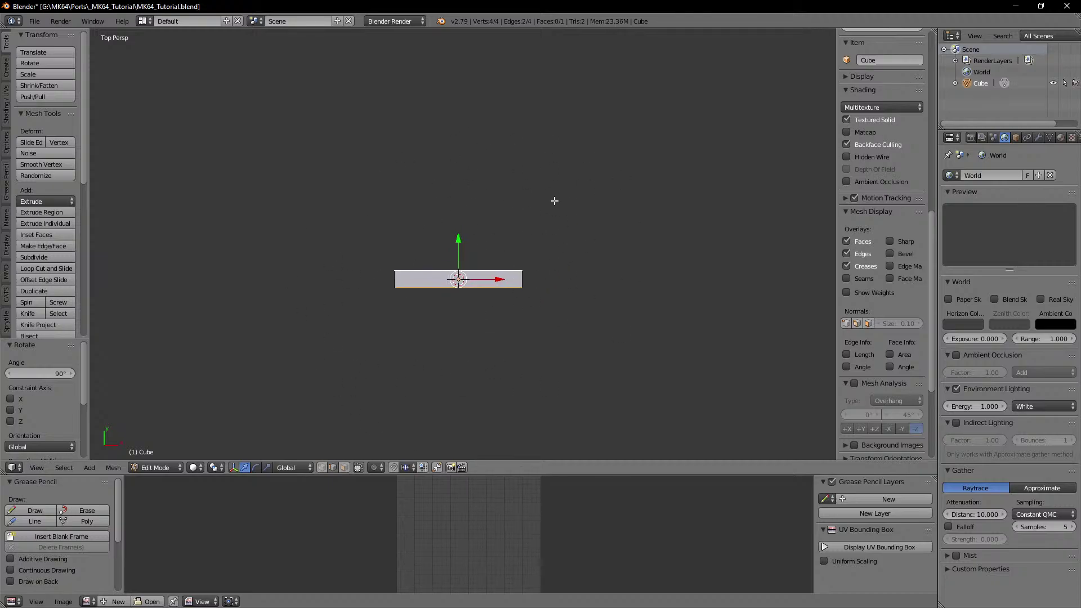
Step: Select the strip's face, add a new material to the object in Object Mode, and show the material's texture settings
click(1060, 138)
scroll(591, 250, up, 2)
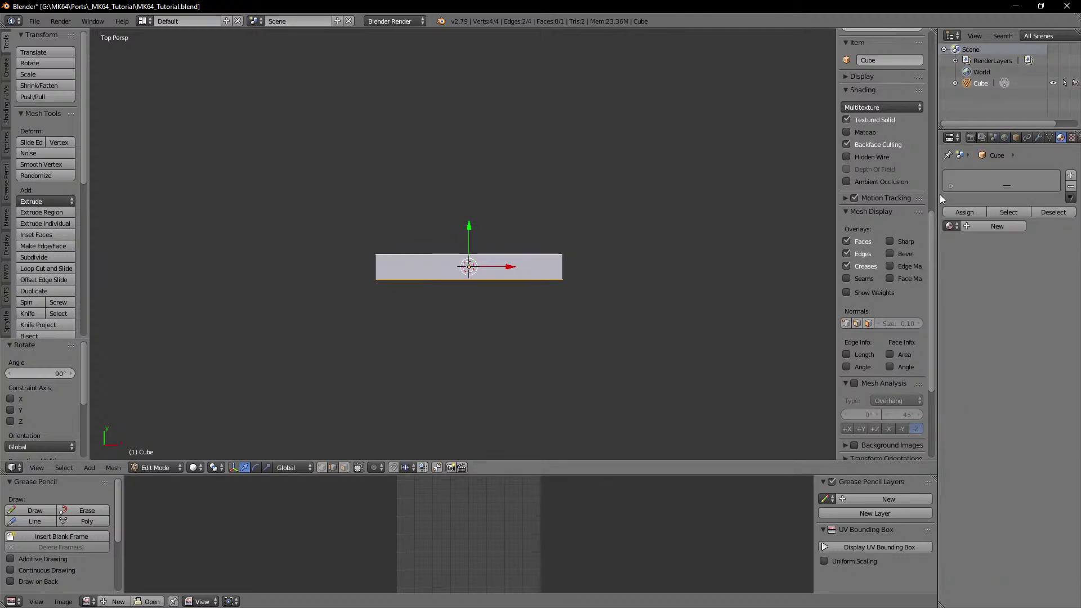
click(346, 467)
right_click(469, 271)
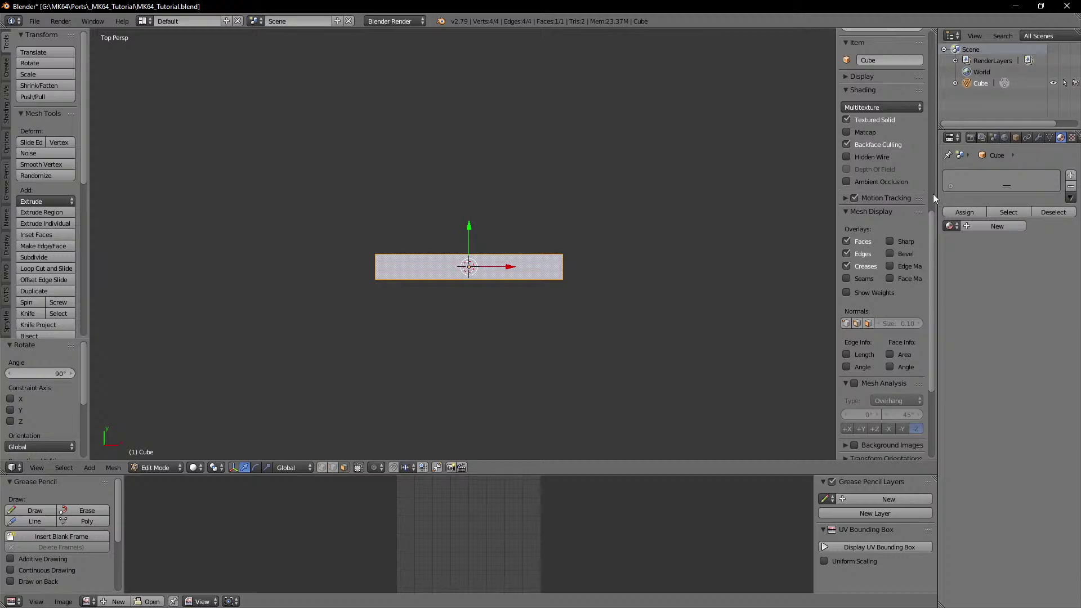
key(Tab)
click(1018, 212)
click(1072, 138)
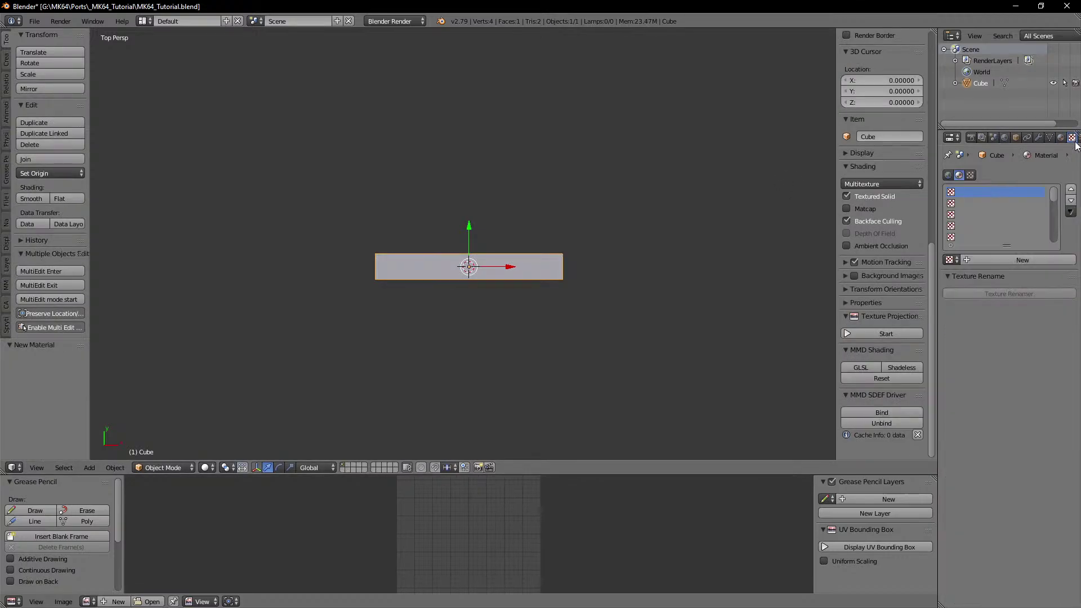
Step: Add a new image texture to the strip's material and load finish.png from the texture folder
click(1025, 261)
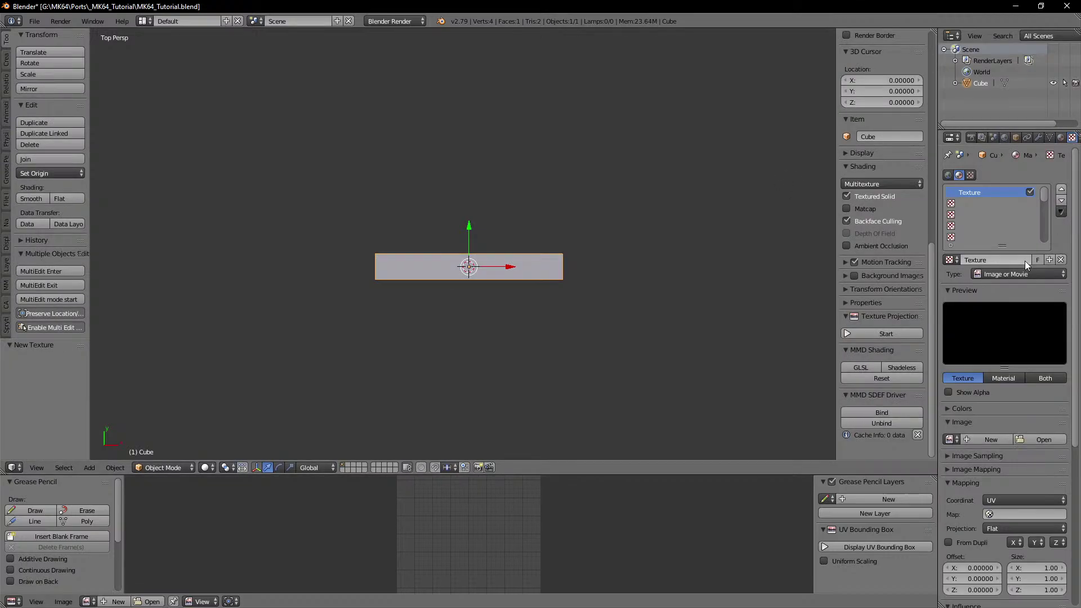
click(1051, 453)
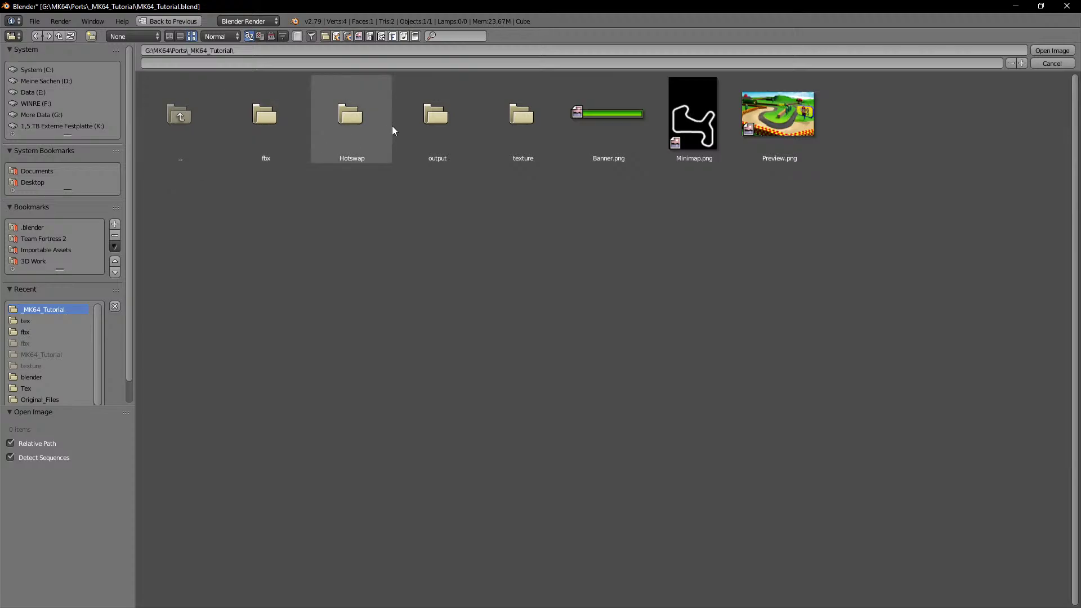
click(519, 116)
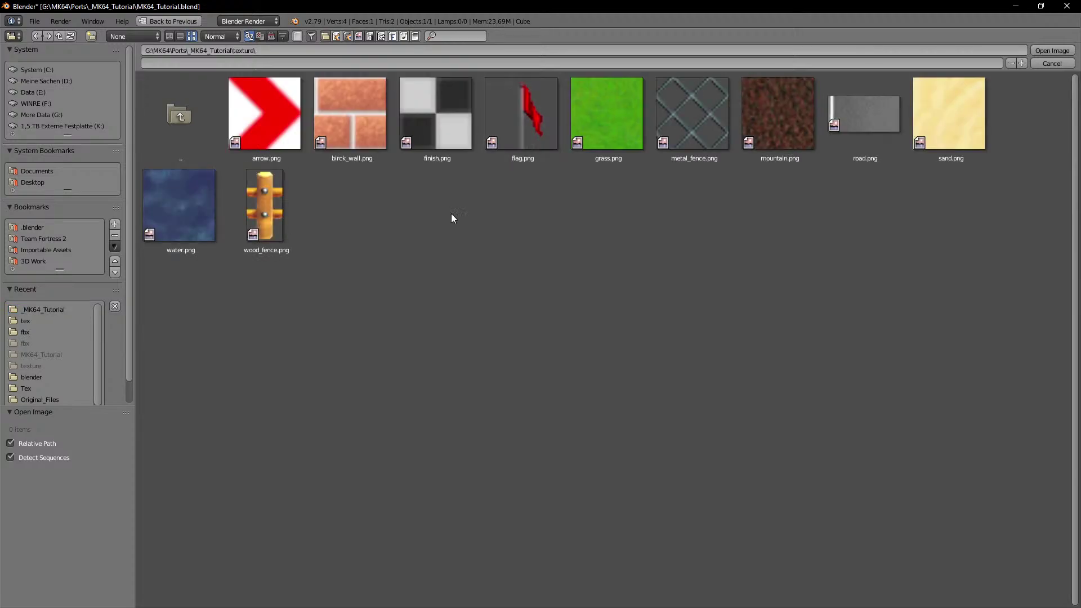
double_click(437, 140)
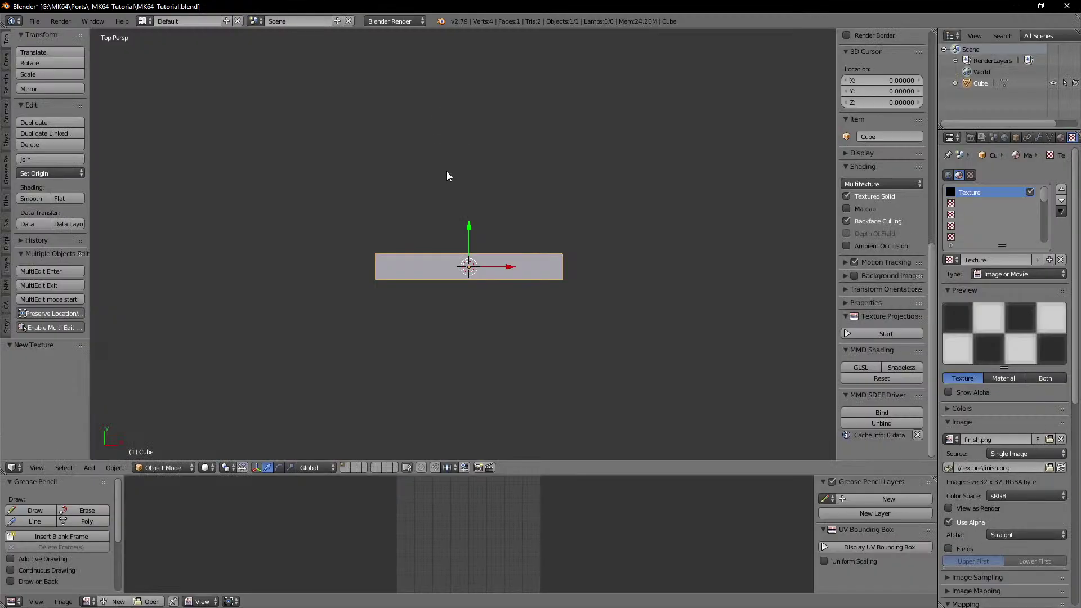
Step: Enter Edit Mode with the whole strip selected and assign finish.png to its face in the UV editor
scroll(512, 269, up, 4)
shift+middle_drag(512, 269, 513, 232)
scroll(499, 229, up, 1)
key(Tab)
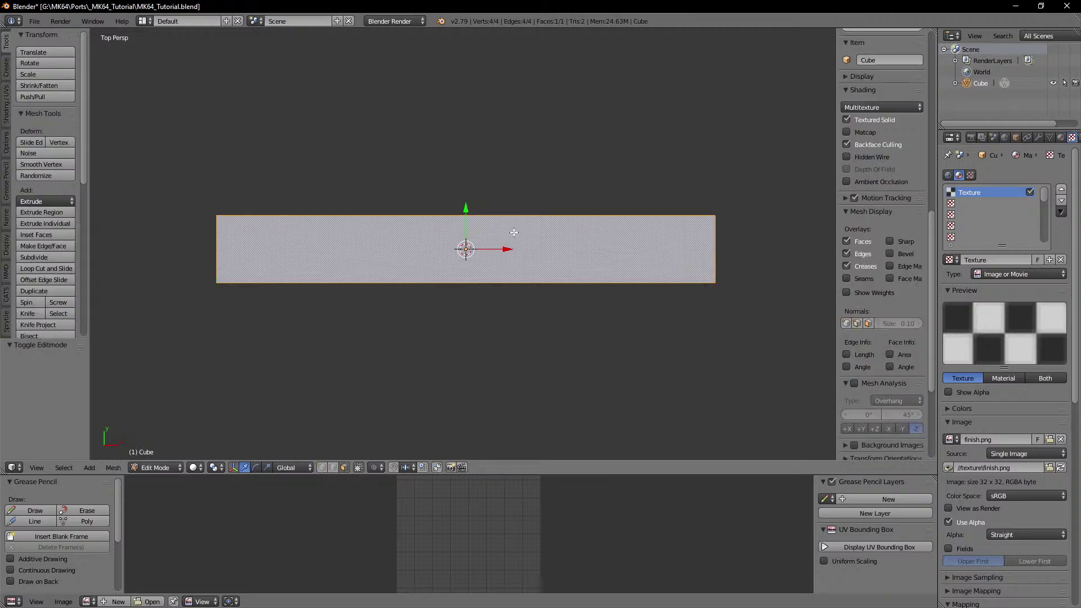
key(a)
key(a)
click(88, 602)
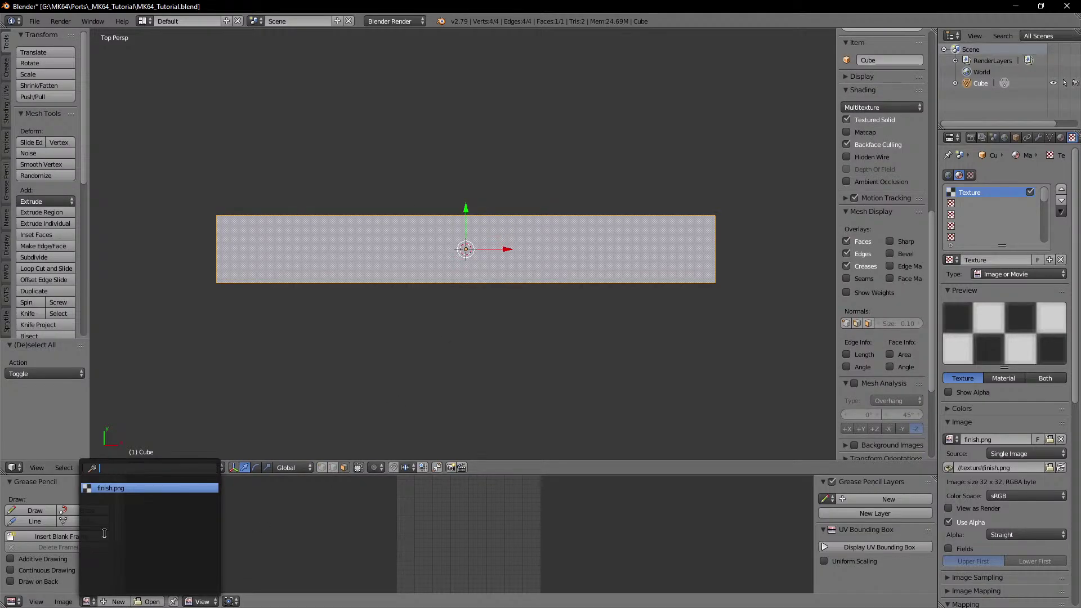
click(110, 488)
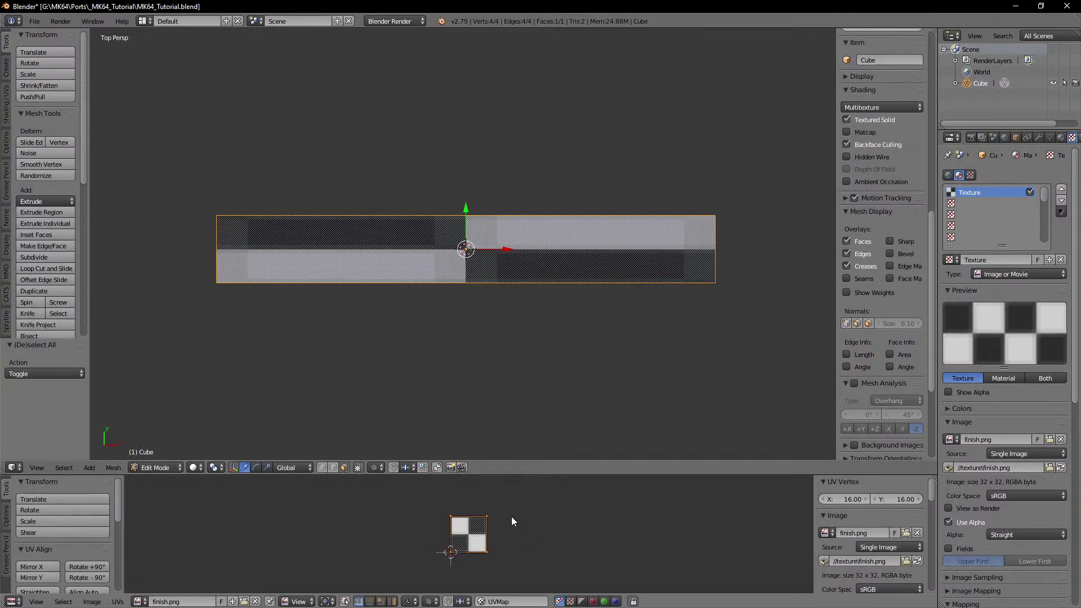
key(s)
key(x)
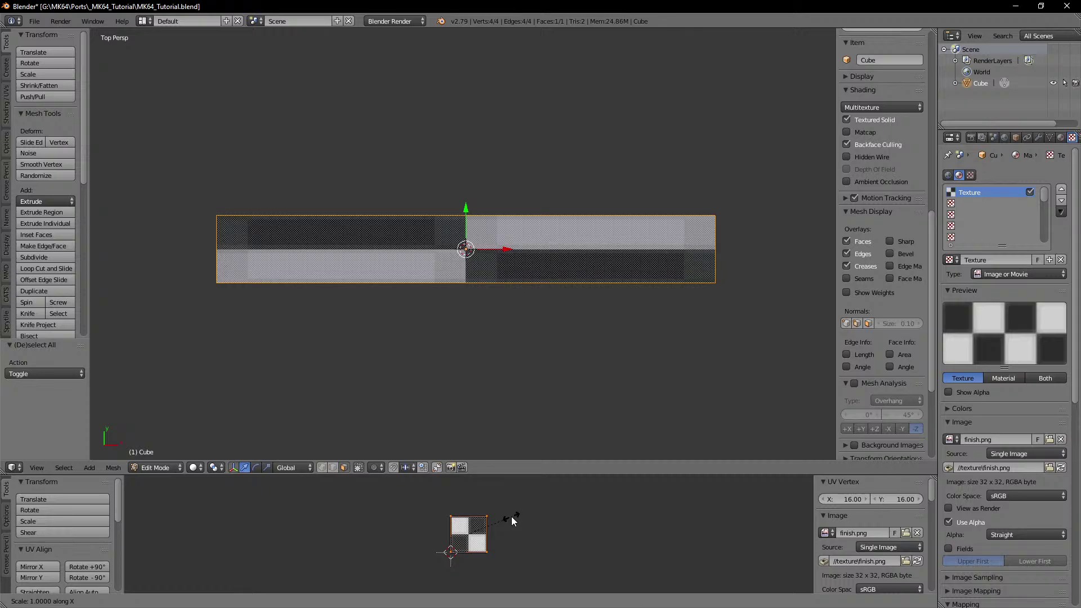
text(20)
key(BackSpace)
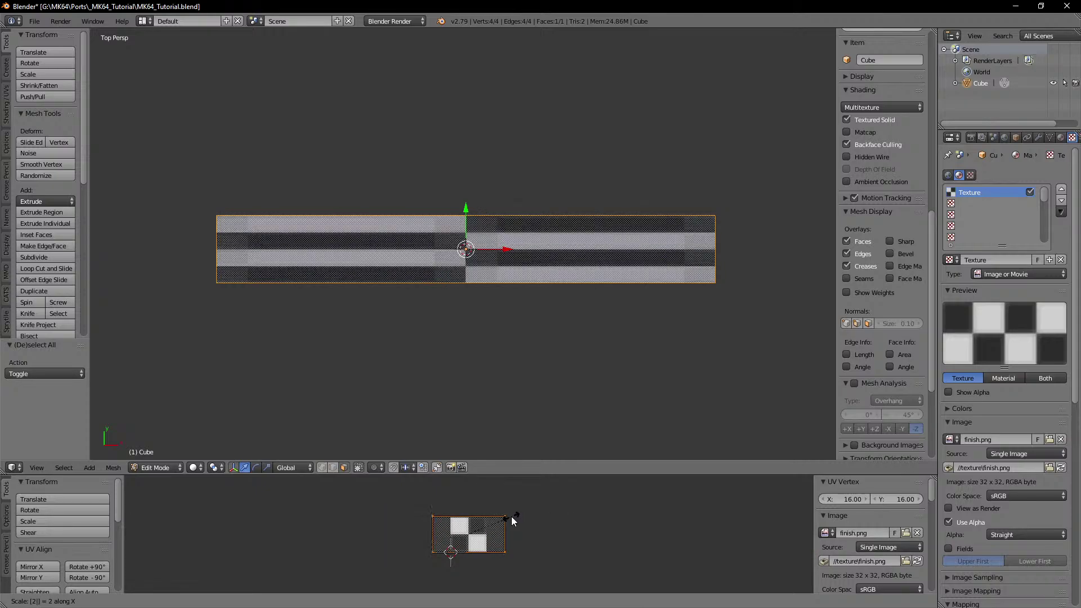
key(BackSpace)
key(Escape)
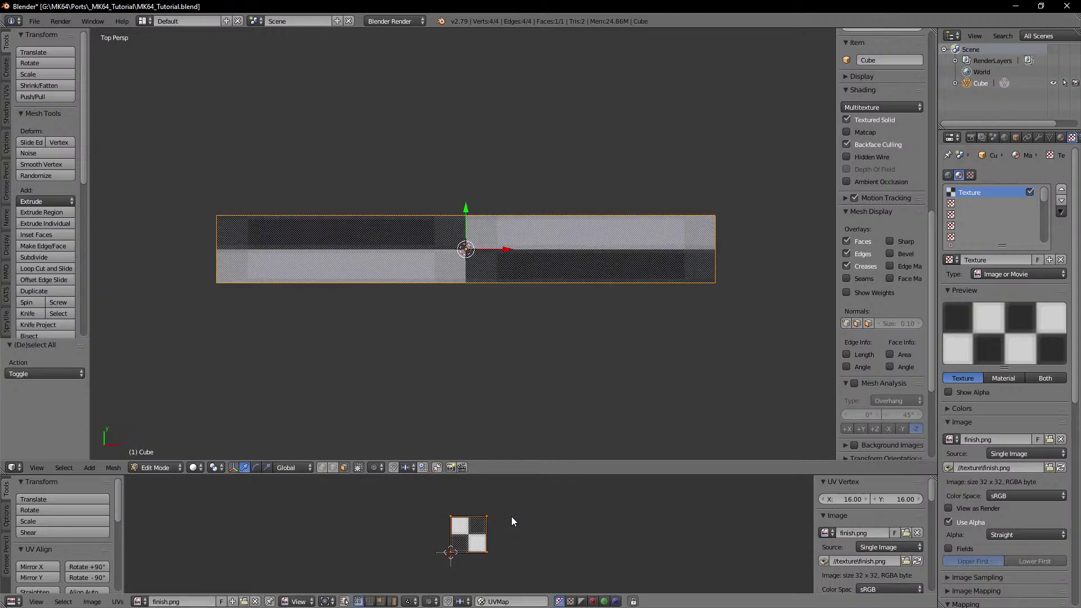
Step: Rotate the strip's UVs by 90 degrees and scale them along X by 8 to repeat the checker pattern
text(r)
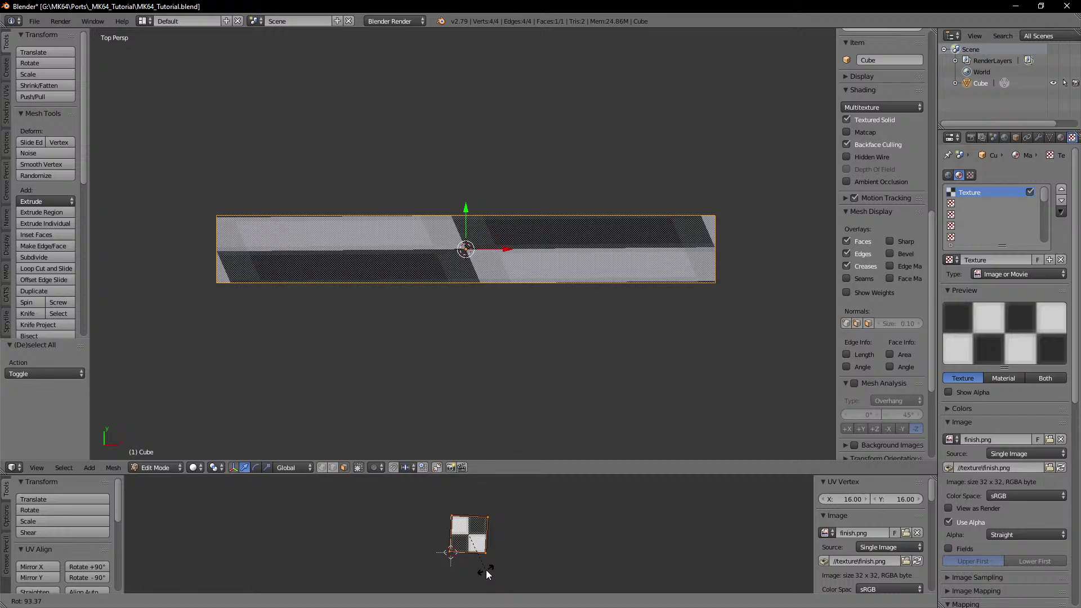
text(90)
key(Return)
key(s)
key(x)
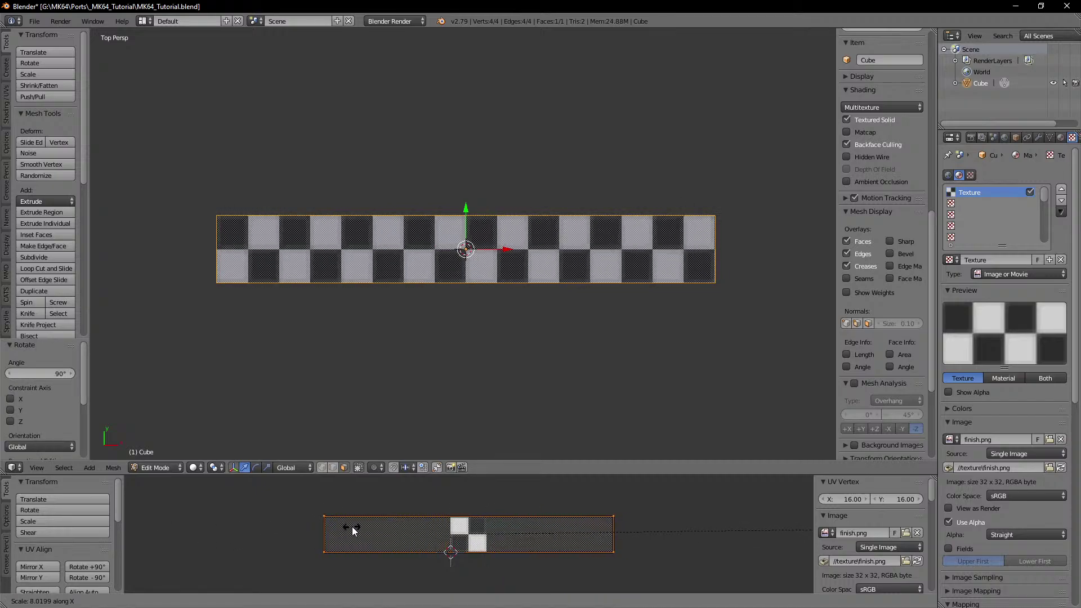
text(8)
key(Return)
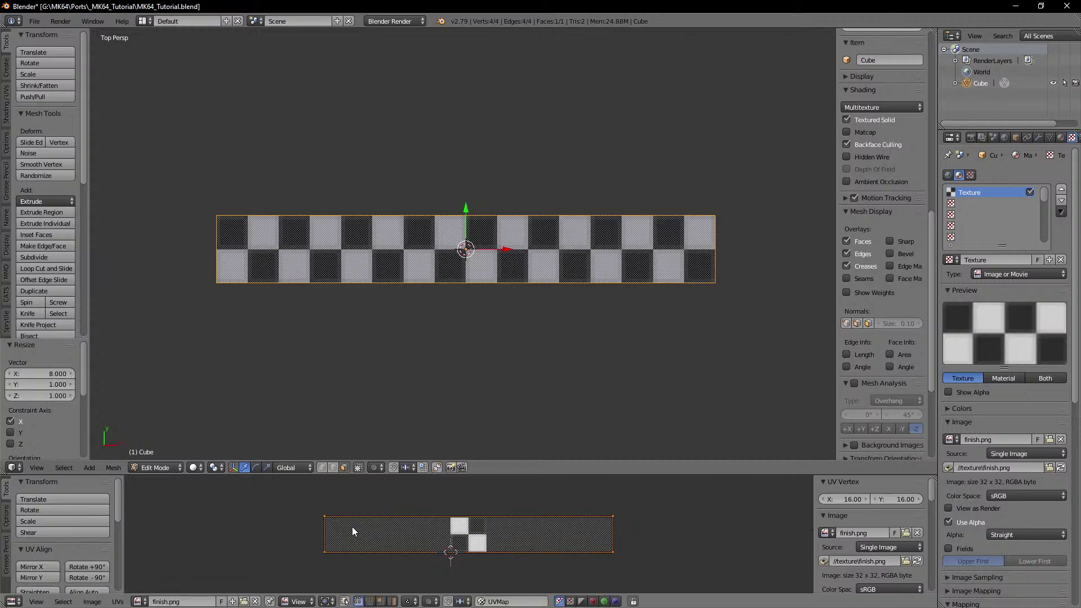
Step: Examine the checkered strip from an angled perspective view in Object Mode
middle_drag(345, 363, 385, 295)
scroll(425, 258, down, 3)
middle_drag(433, 270, 464, 247)
key(Tab)
scroll(462, 248, up, 1)
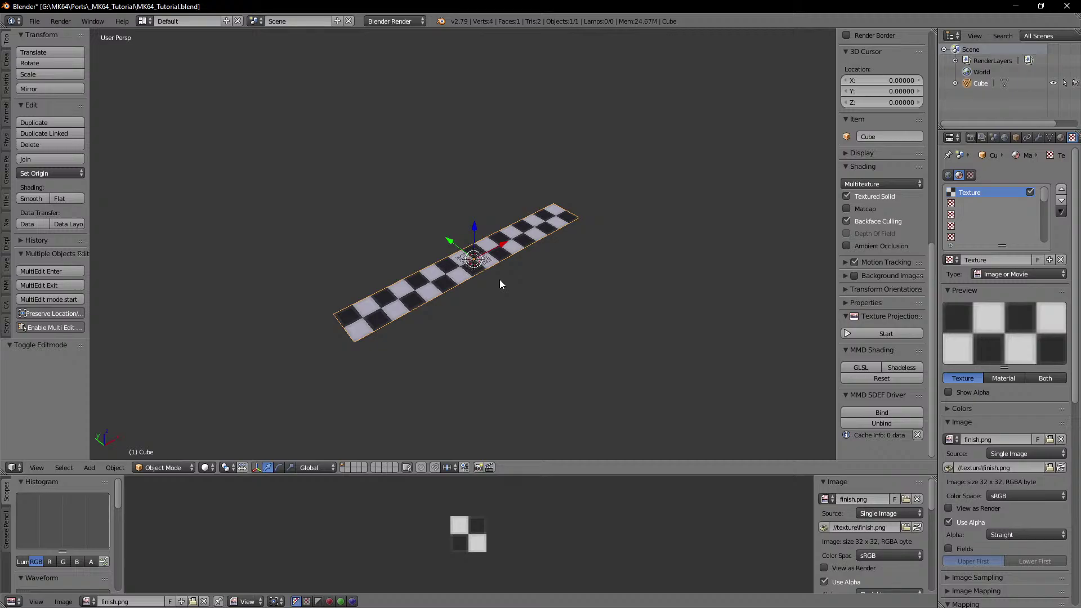
shift+middle_drag(490, 256, 505, 261)
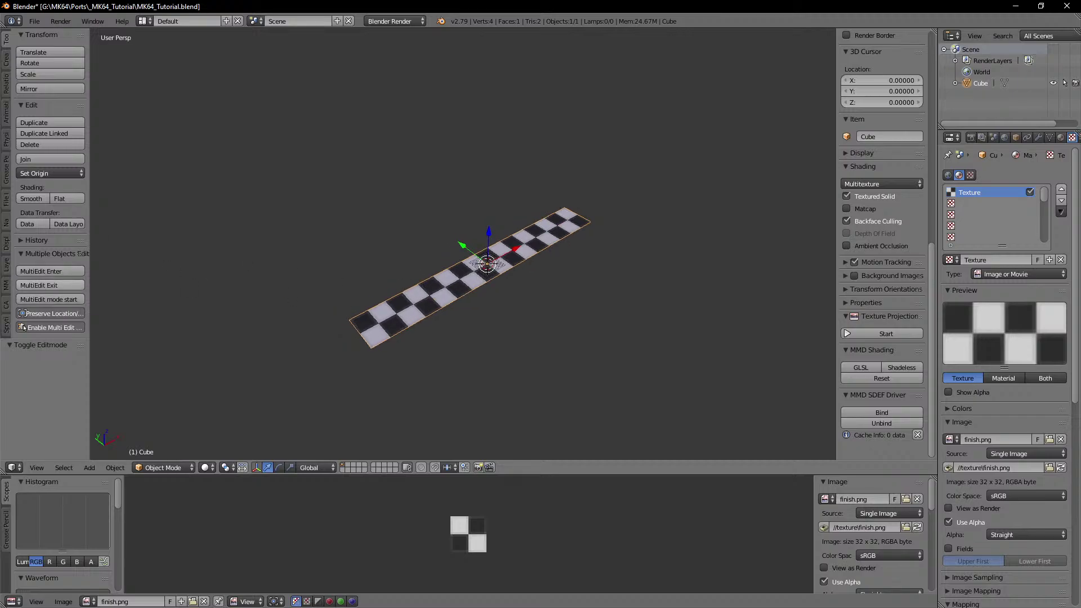
mouse_move(523, 286)
shift+middle_down()
mouse_move(514, 302)
mouse_move(527, 287)
shift+middle_up()
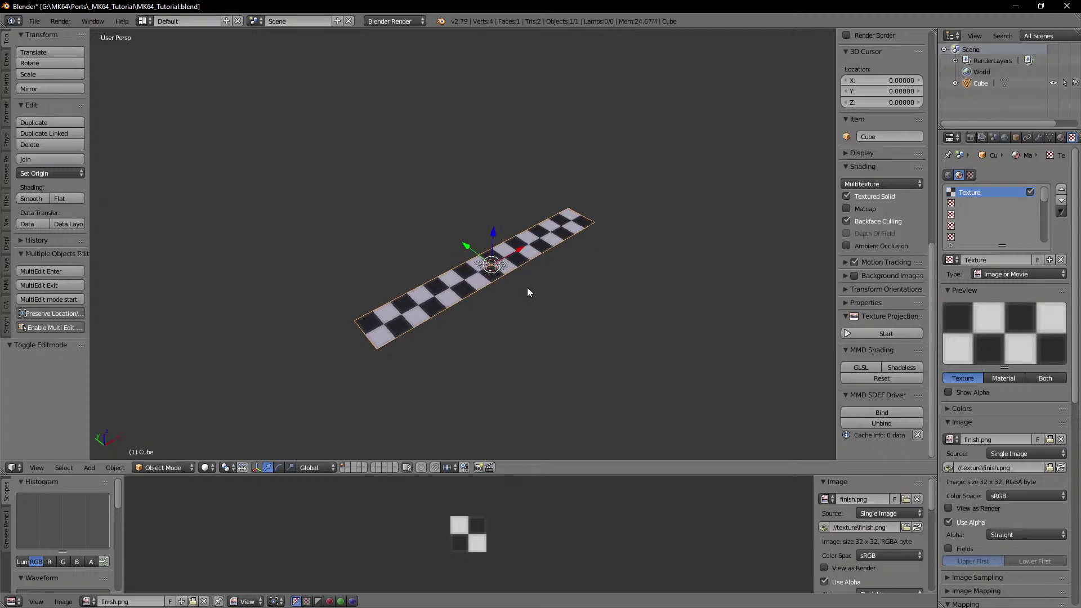
Step: Duplicate the strip's face in Edit Mode and move the copy about 78.7 units along Y
key(Tab)
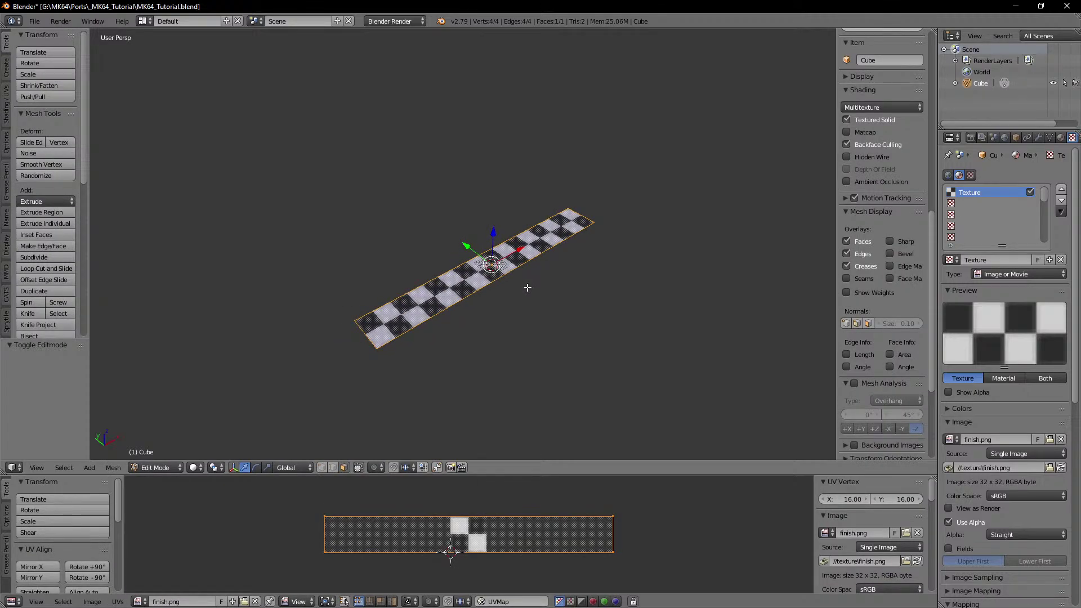
shift+middle_drag(542, 288, 537, 289)
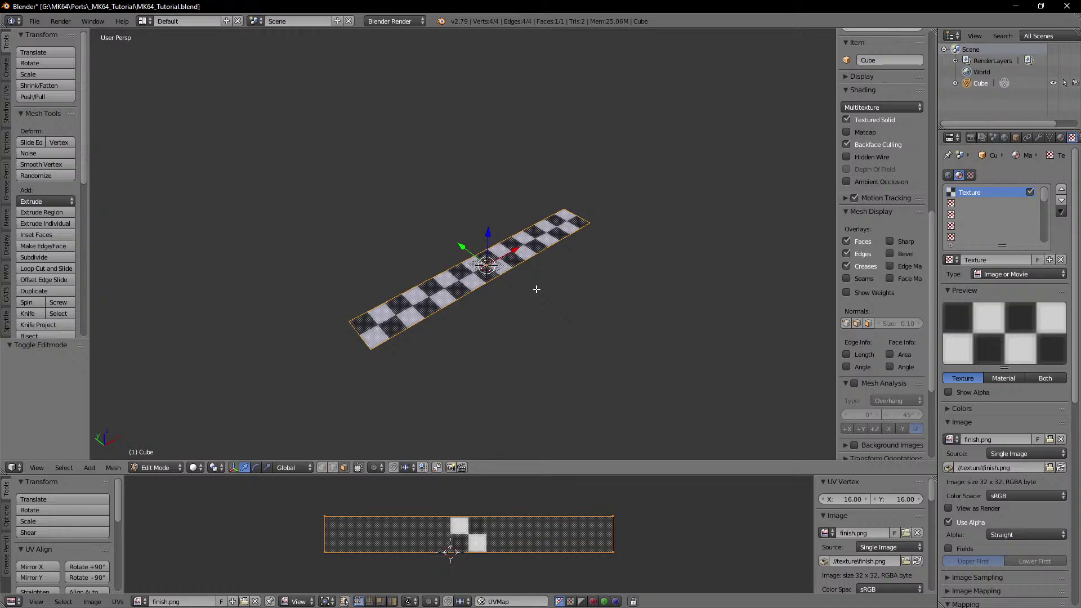
middle_drag(537, 289, 596, 291)
scroll(607, 290, down, 2)
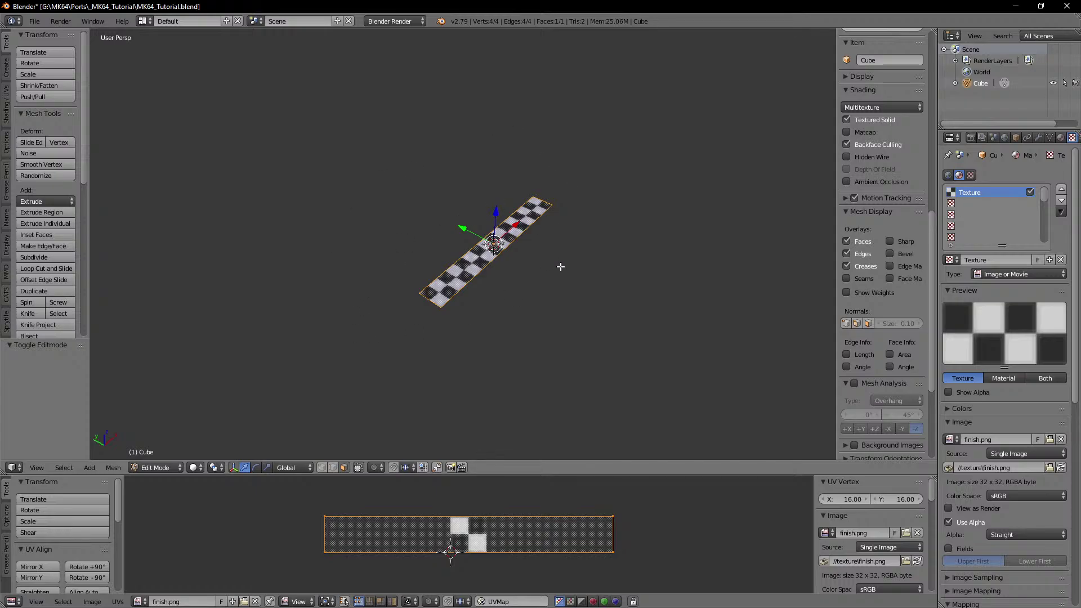
shift+middle_drag(561, 267, 553, 288)
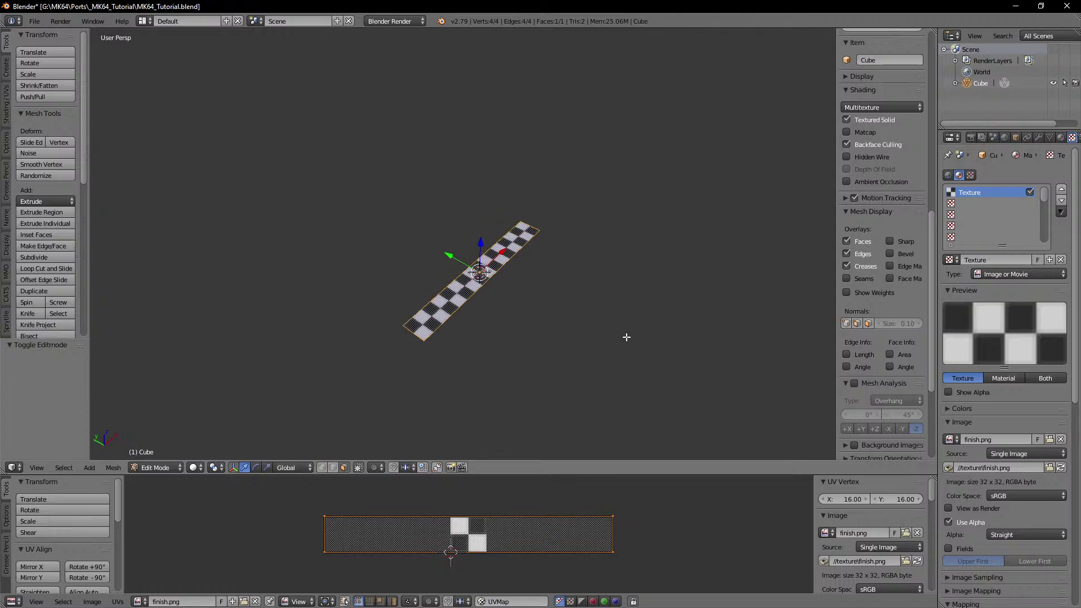
key(shift+d)
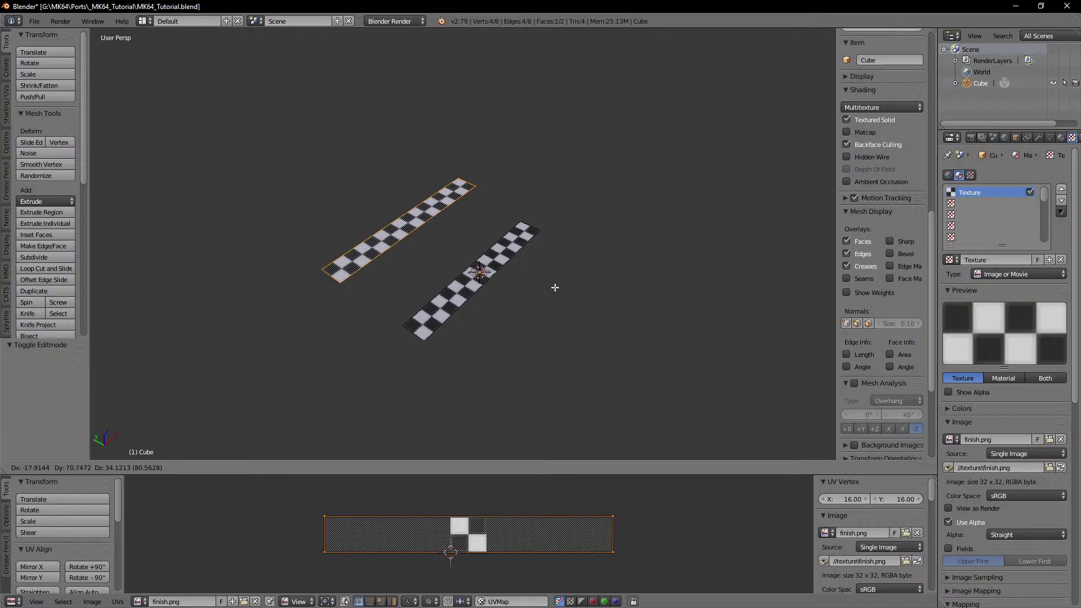
right_click(555, 288)
key(g)
key(y)
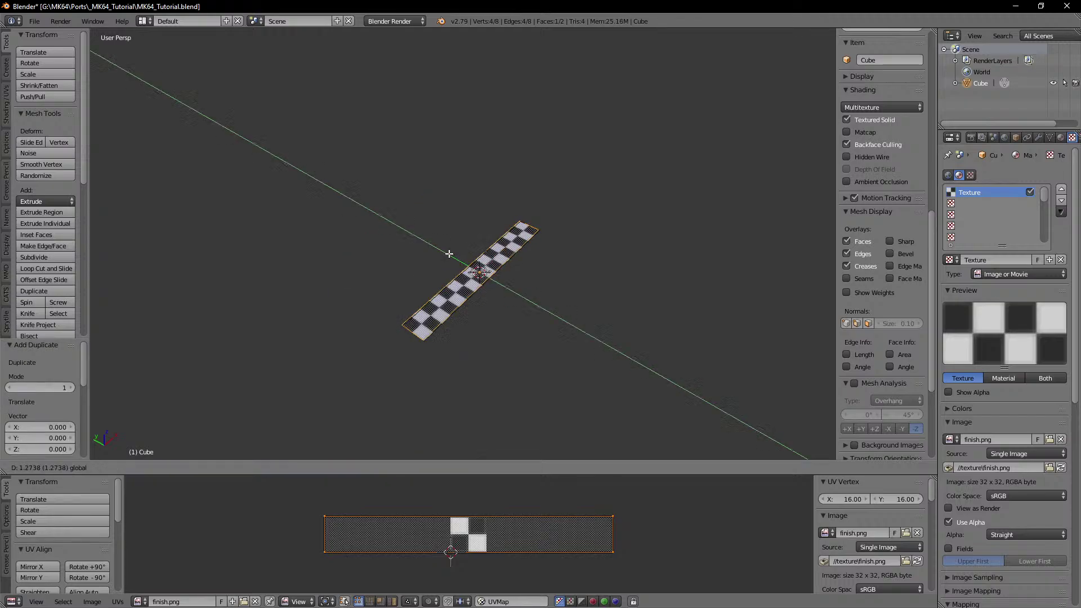
click(394, 216)
Step: Separate the selected duplicate strip into its own object and return to Object Mode
key(p)
click(396, 215)
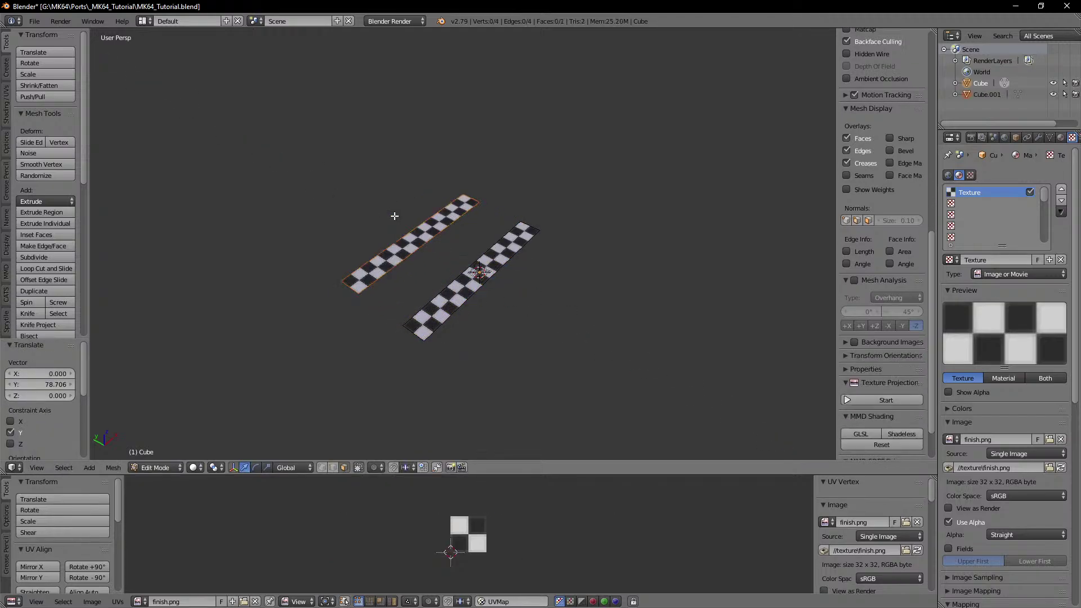
key(Tab)
Step: Select the separated strip object and replace its shared material with a new material of its own
middle_drag(466, 267, 487, 262)
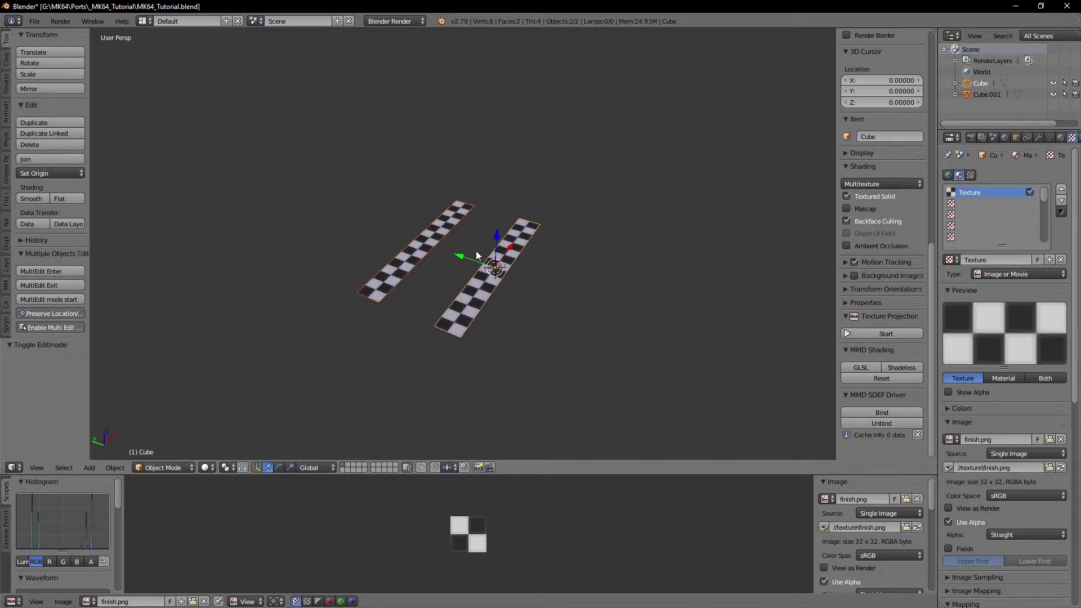
right_click(443, 234)
key(Tab)
key(a)
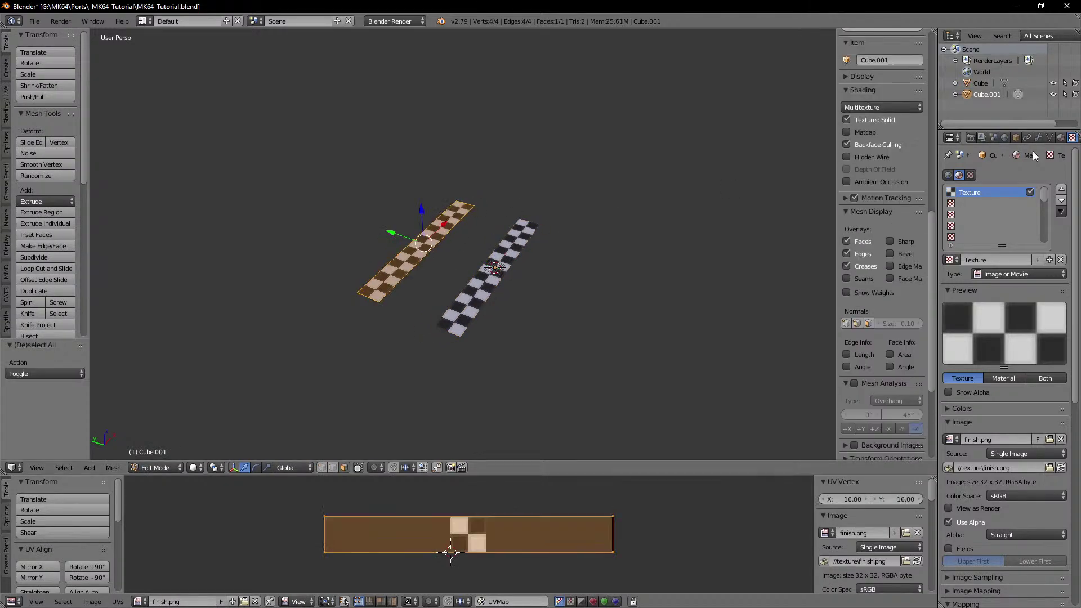
key(Tab)
click(1061, 138)
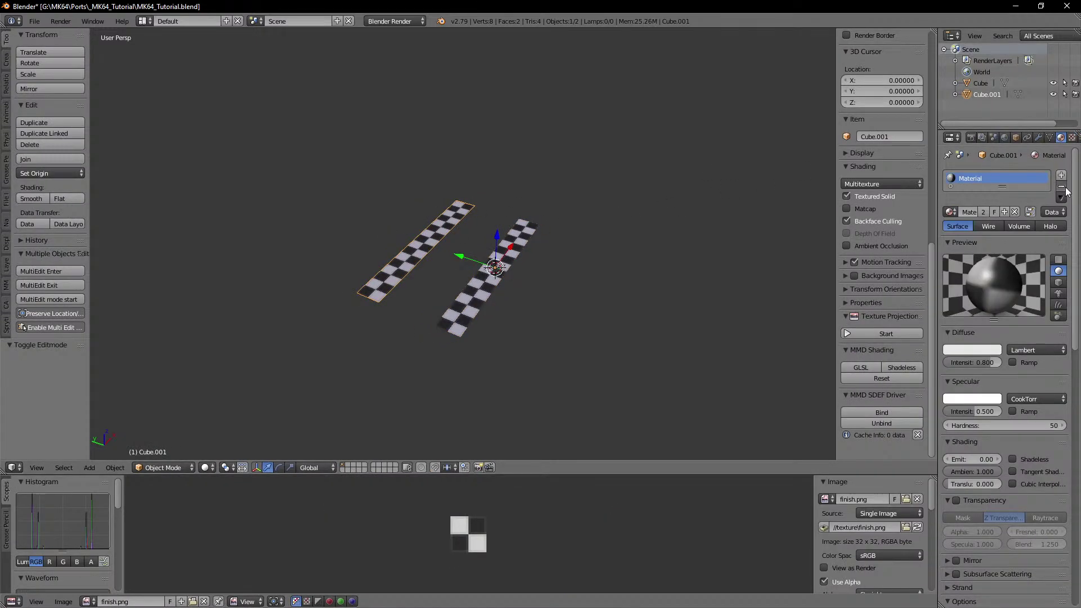
click(1013, 212)
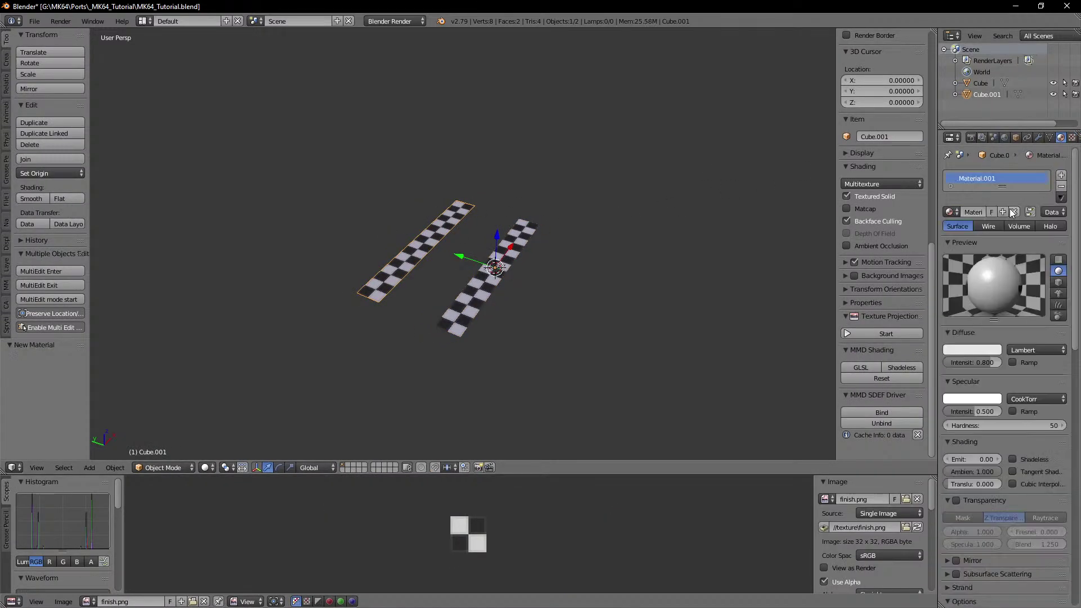
Step: Add a new image texture to the separated strip's material and load road.png from the texture folder
click(1072, 138)
click(1025, 260)
click(1044, 440)
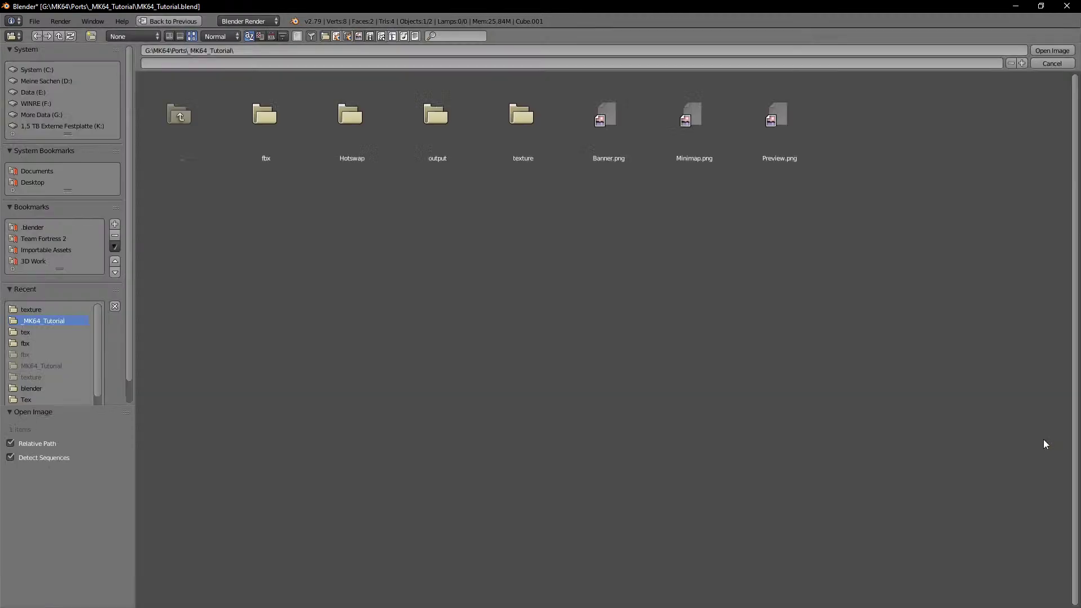
click(507, 133)
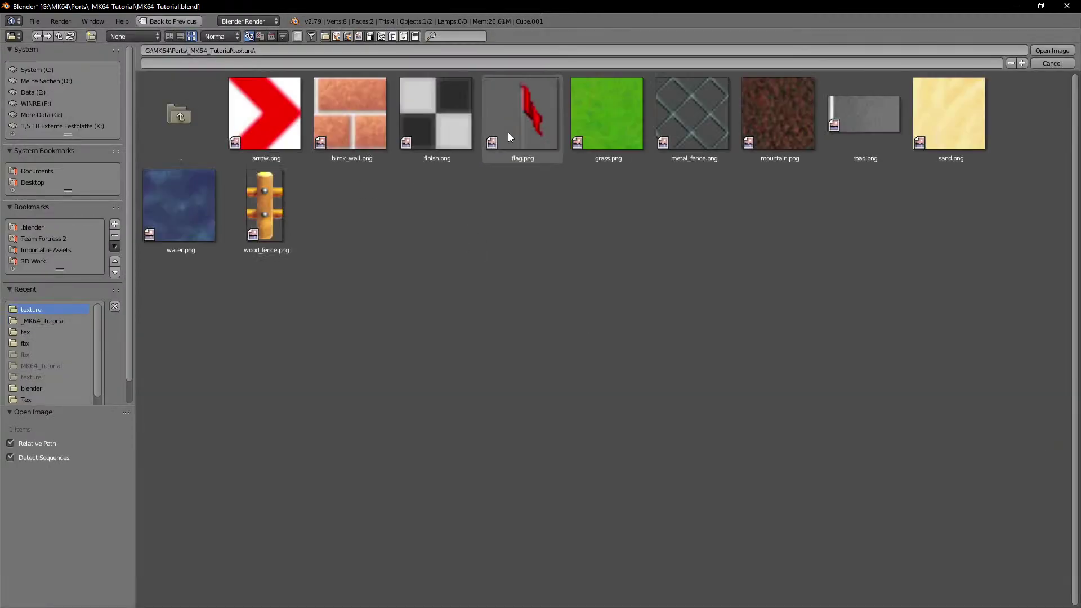
double_click(866, 125)
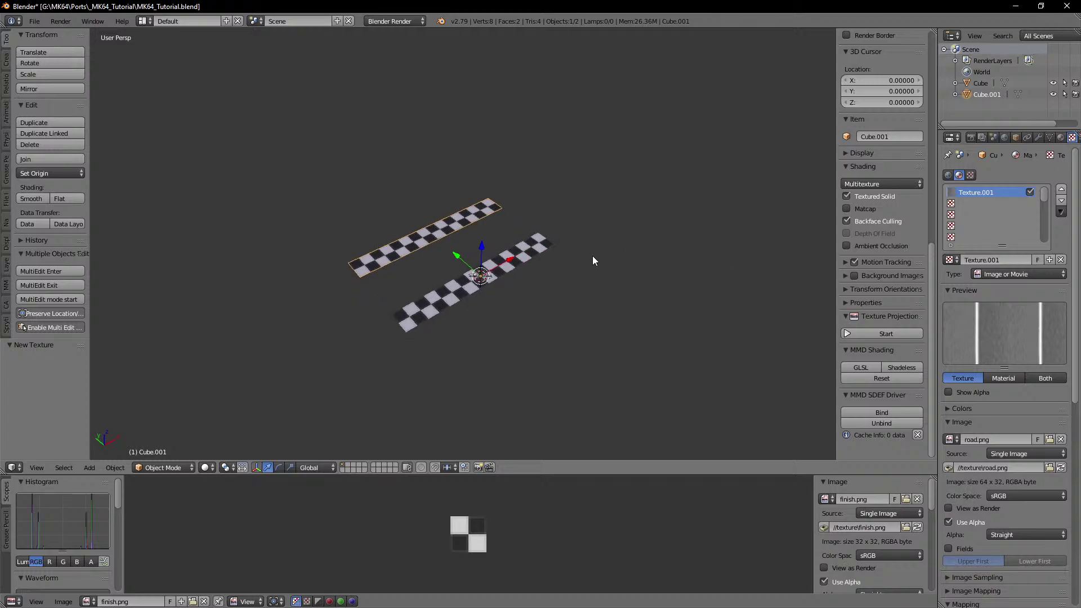
Step: Assign road.png to the separated strip's whole mesh in the UV editor, then return to Object Mode
key(Tab)
key(a)
key(a)
click(139, 601)
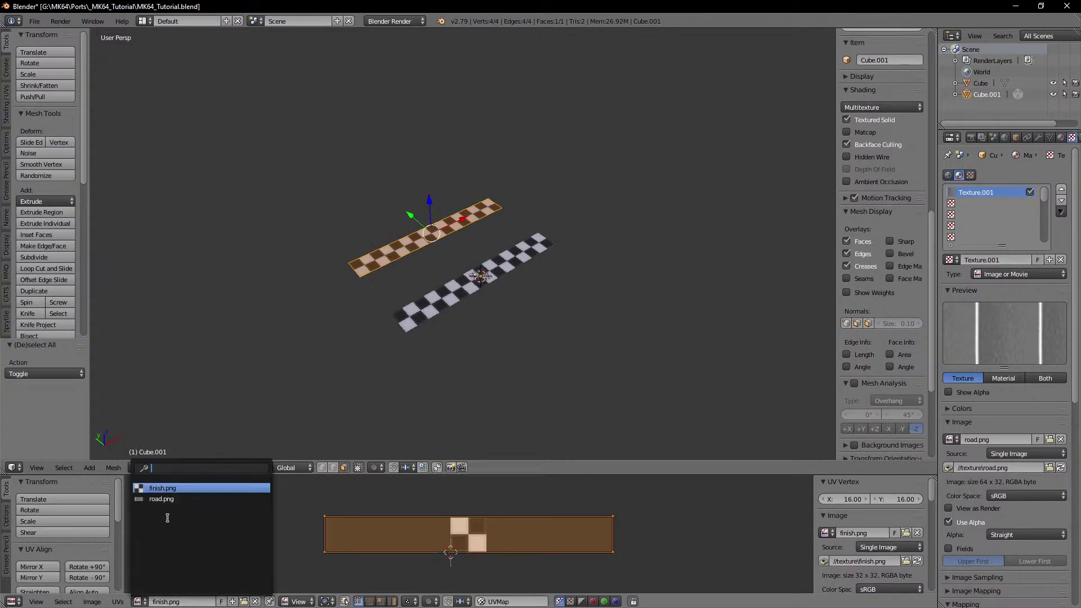
click(170, 503)
shift+middle_drag(416, 326, 389, 347)
scroll(424, 336, up, 3)
key(Tab)
Step: Select the checkered strip and rename its material as finish
right_click(536, 308)
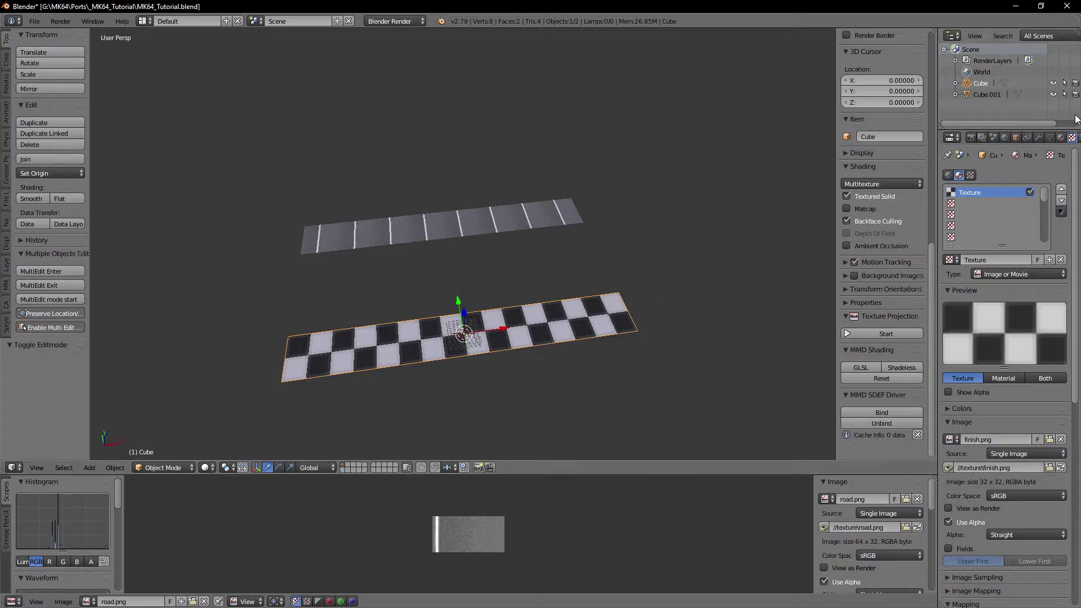
click(1060, 138)
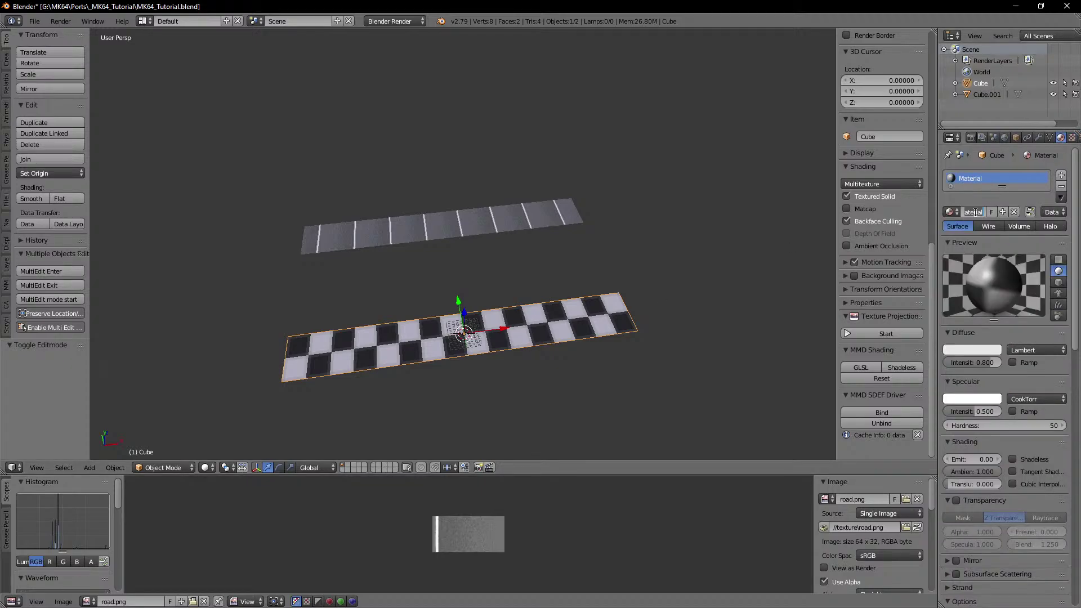
key(Return)
Step: Select the strip with the road texture and rename its material as road
right_click(583, 202)
click(976, 212)
text(road)
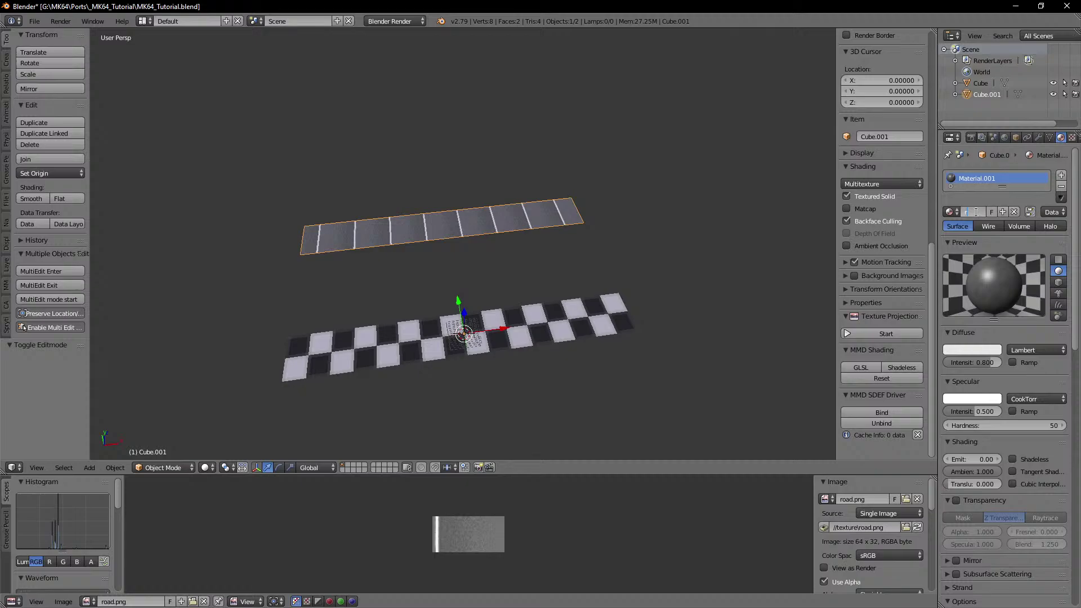
key(Return)
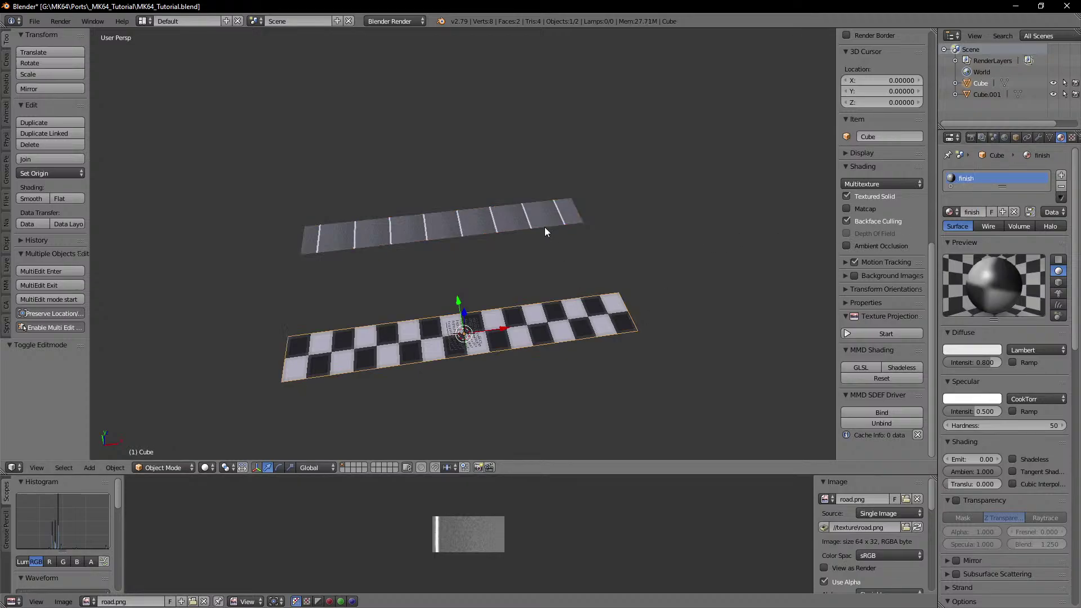
Step: Open the road strip's mesh for editing in a view from directly above
middle_drag(555, 314, 600, 289)
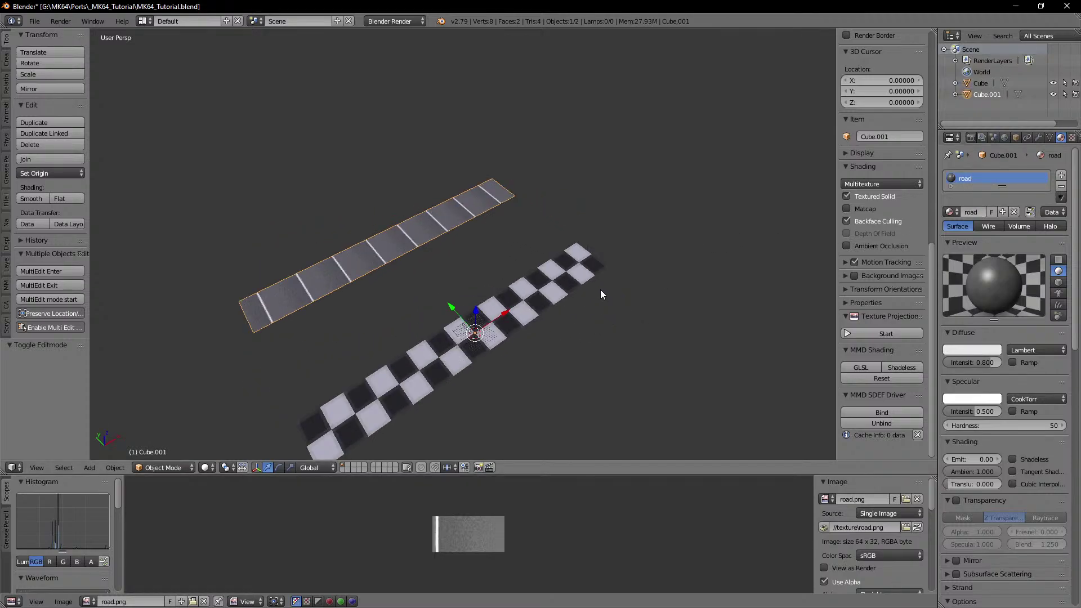
key(KP_7)
key(Tab)
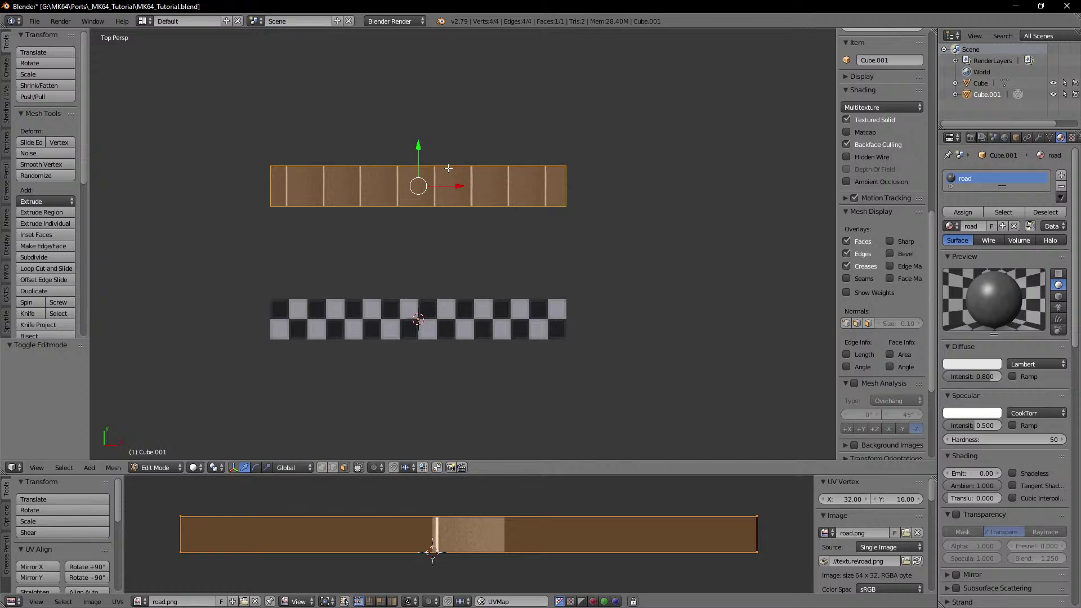
key(g)
right_click(273, 304)
drag(418, 145, 567, 306)
right_click(567, 306)
Step: Set snapping to vertices and move the road strip about 55 units down along Y against the checkered strip's upper edge
click(408, 468)
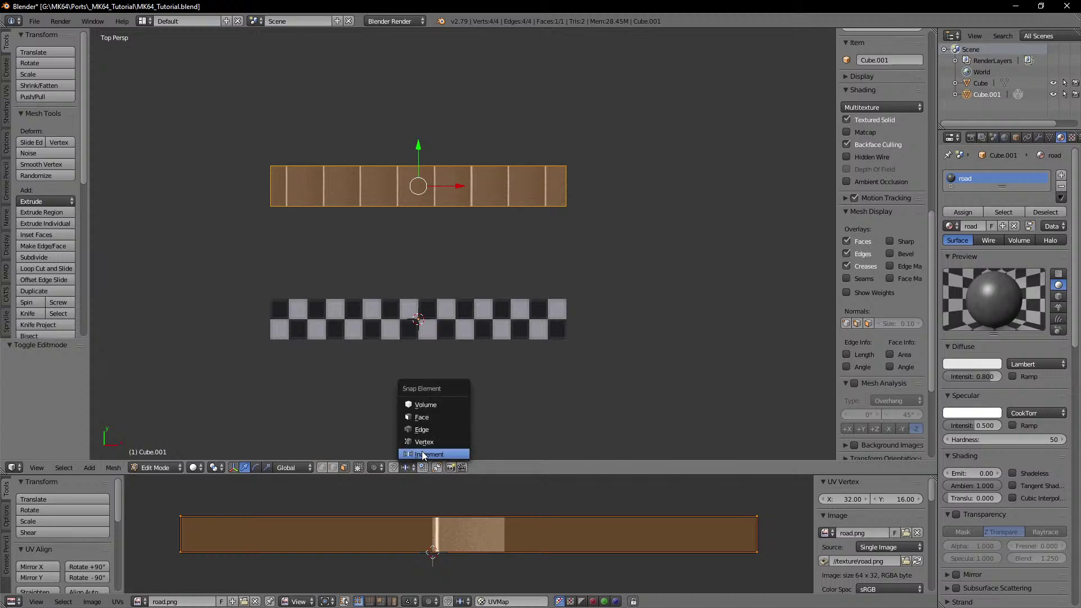
click(424, 442)
key(g)
click(272, 297)
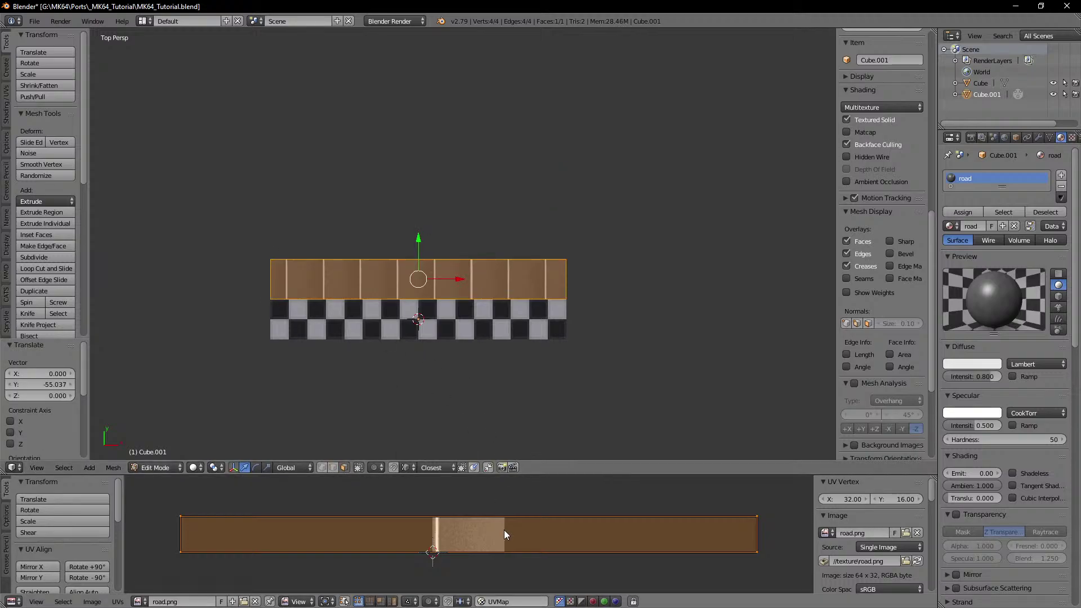
Step: Move the two left UV vertices of the road face along X to the left border of the texture, at X 1
right_click(218, 515)
shift+middle_drag(411, 333, 452, 295)
shift+right_click(185, 559)
key(g)
key(x)
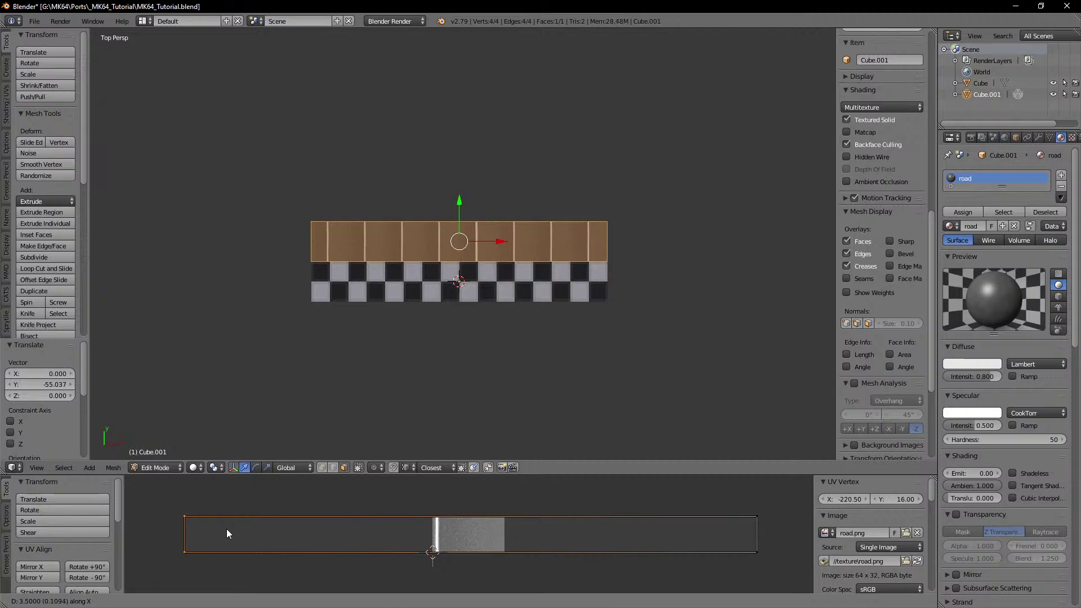
click(472, 539)
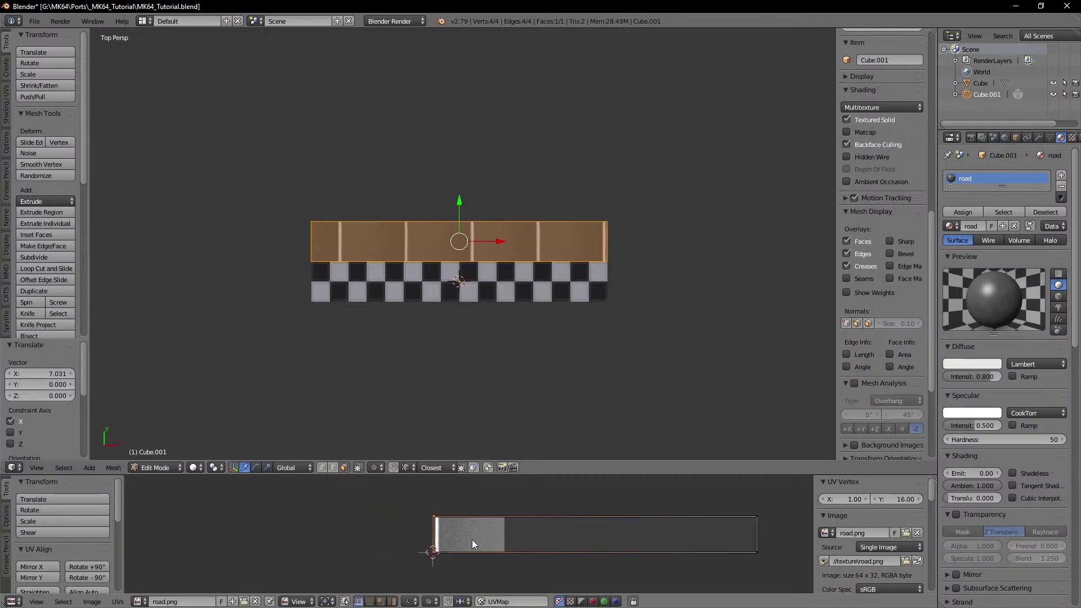
Step: Move the two right UV vertices of the road face along X to the right border of the texture, at X 63
middle_drag(724, 499, 690, 502)
right_click(724, 517)
shift+right_click(735, 561)
key(g)
key(x)
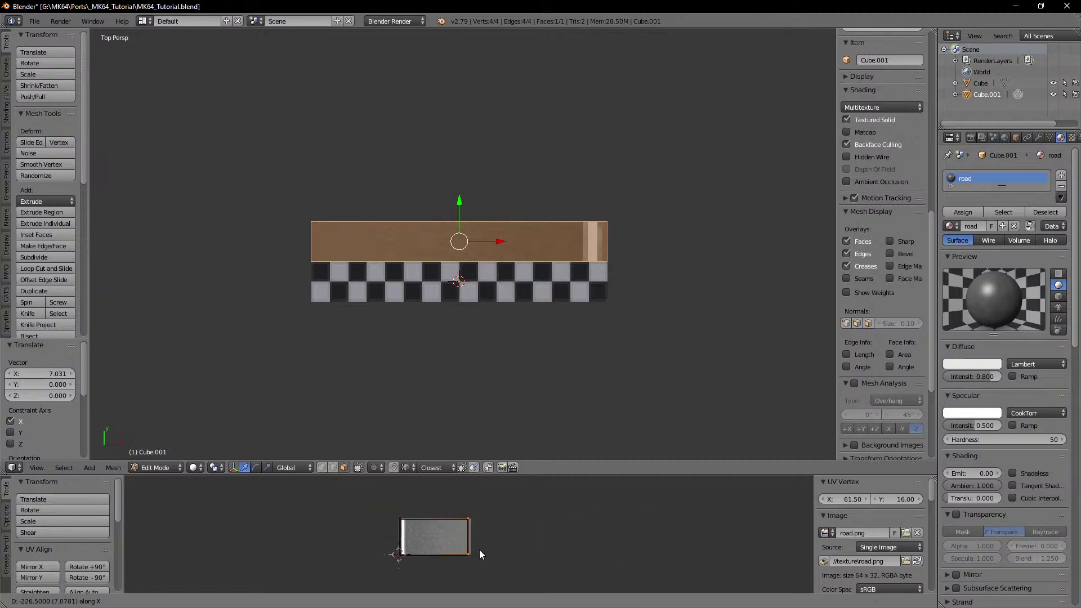
click(481, 552)
key(g)
key(x)
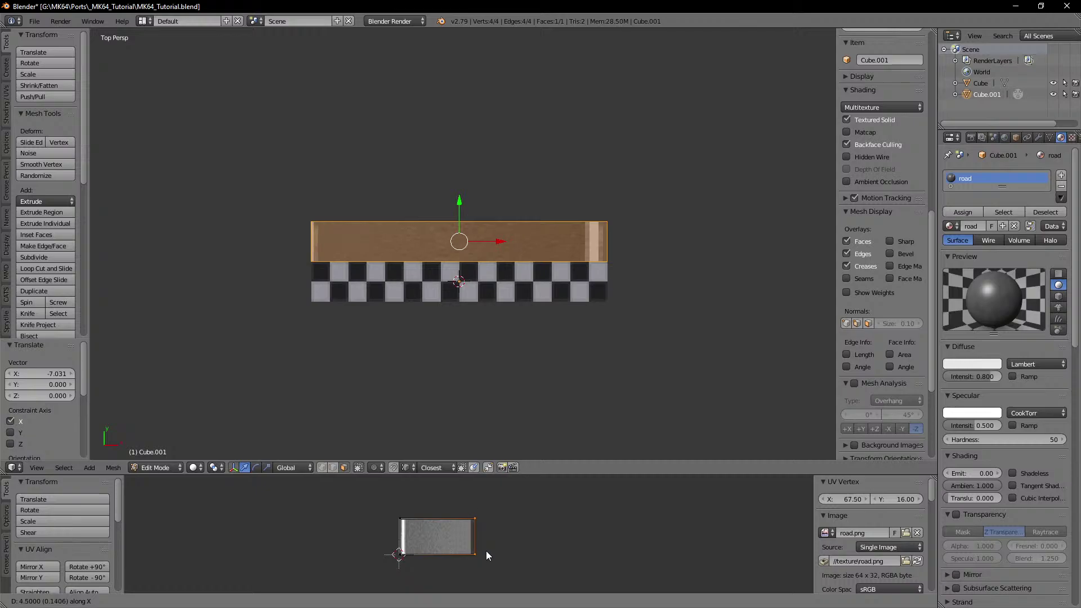
click(482, 551)
Step: Project the road face's UVs from view scaled to bounds, then move their right edge 64 pixels along X
key(u)
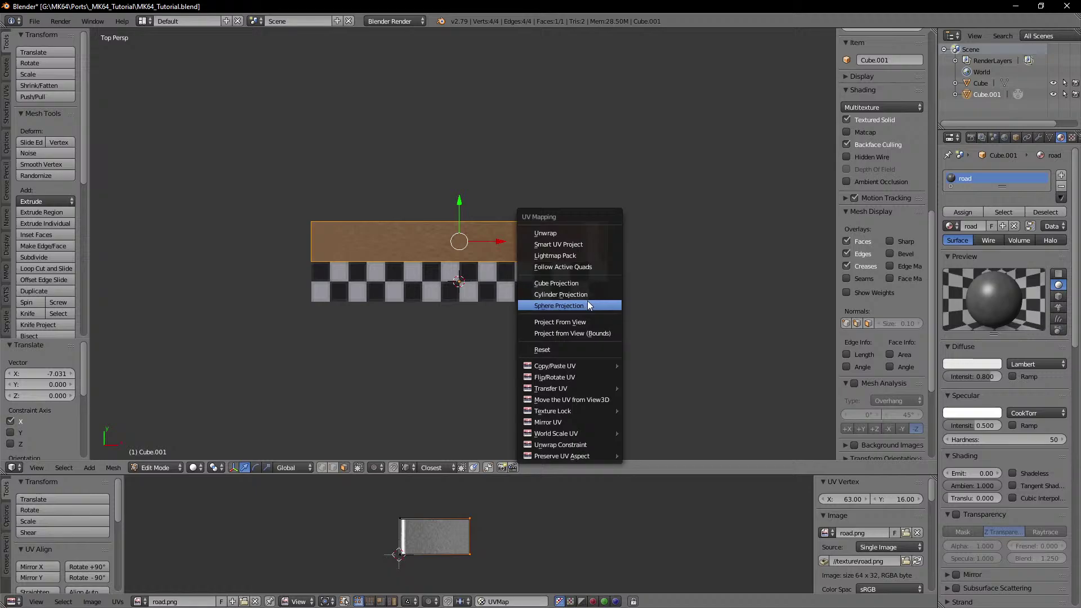
click(584, 321)
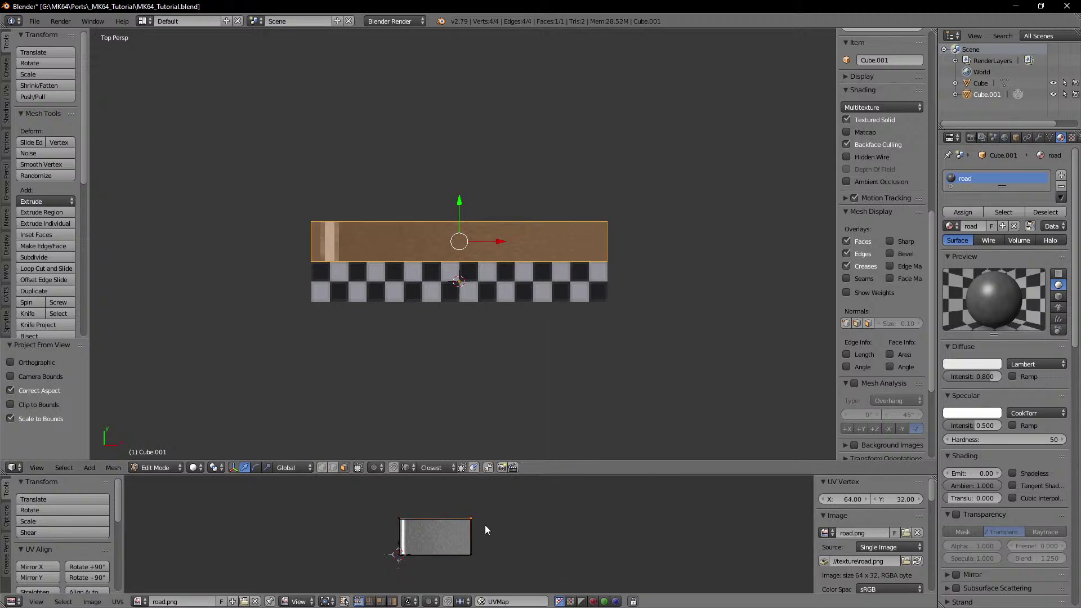
shift+right_click(487, 550)
key(g)
key(x)
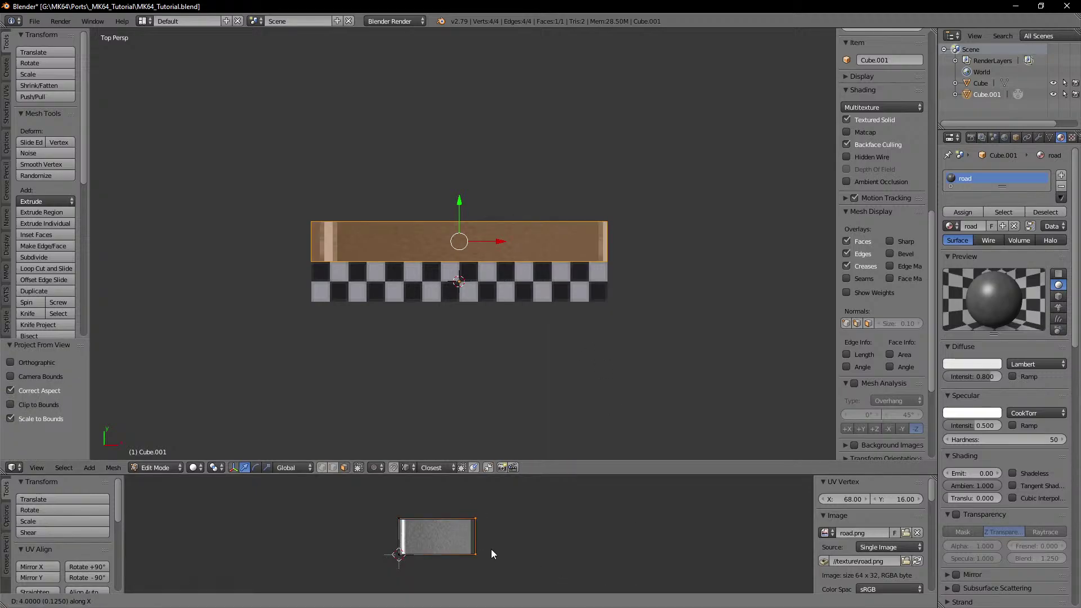
text(64)
key(Return)
Step: Switch to edge selection and move the road strip's upper edge about 11.6 units up along Y
scroll(530, 334, up, 2)
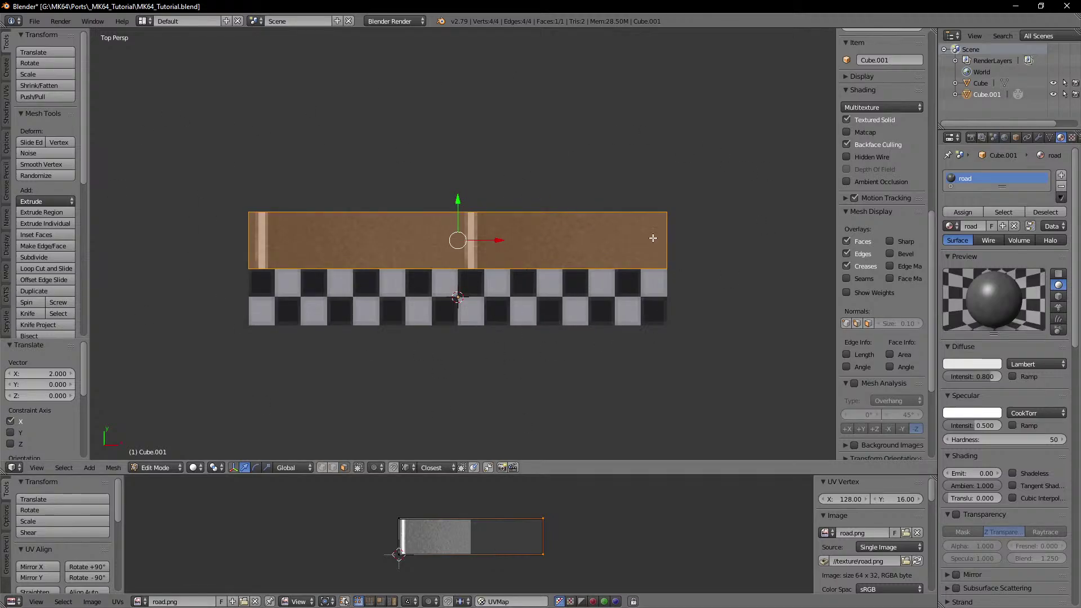
shift+middle_drag(566, 242, 565, 247)
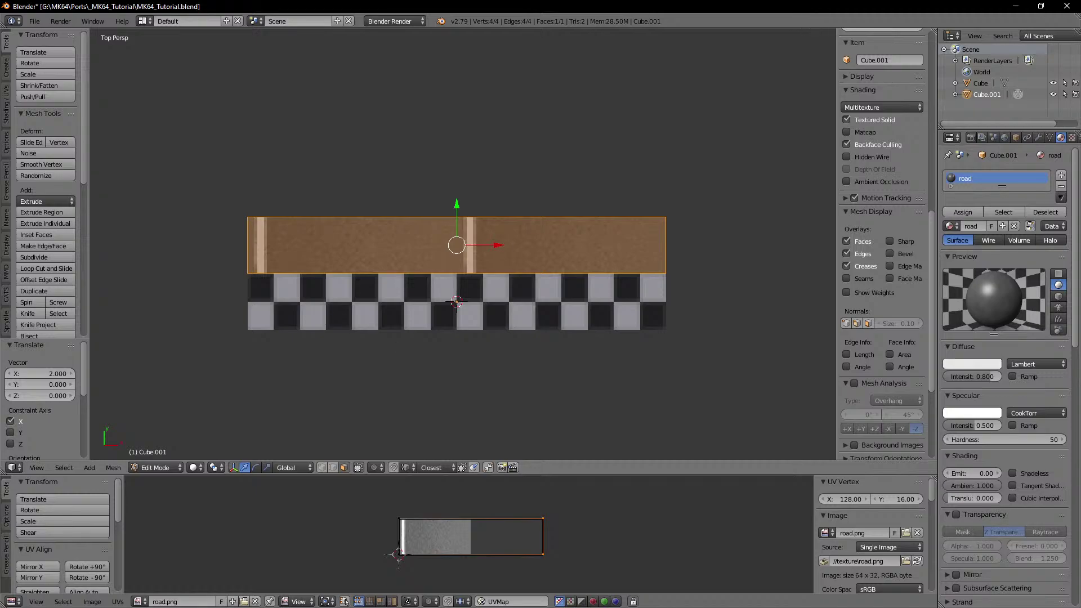
shift+middle_drag(482, 208, 480, 221)
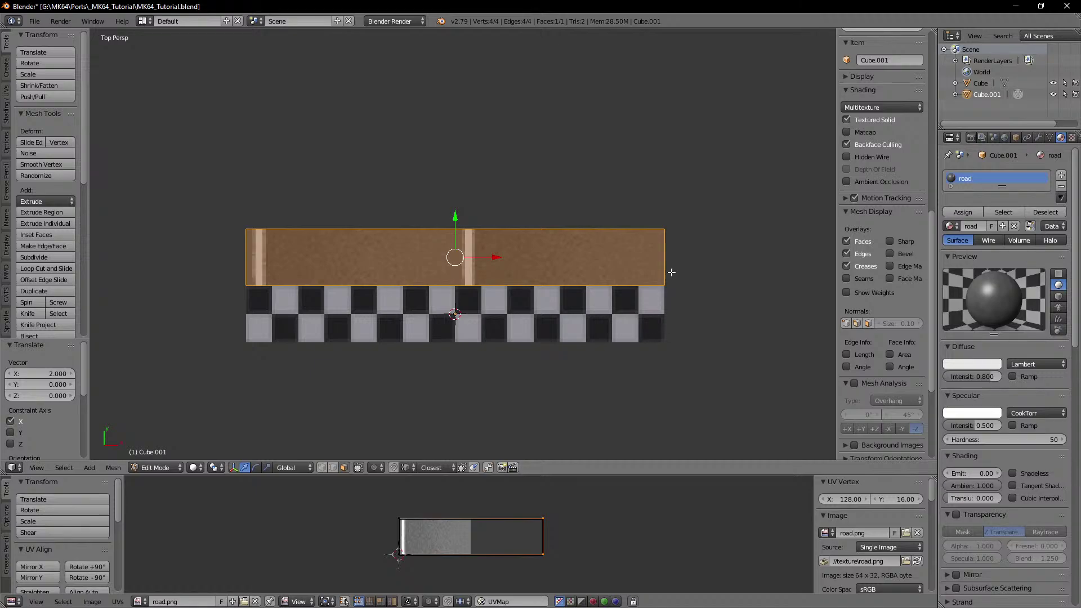
shift+middle_drag(478, 241, 472, 296)
right_click(471, 295)
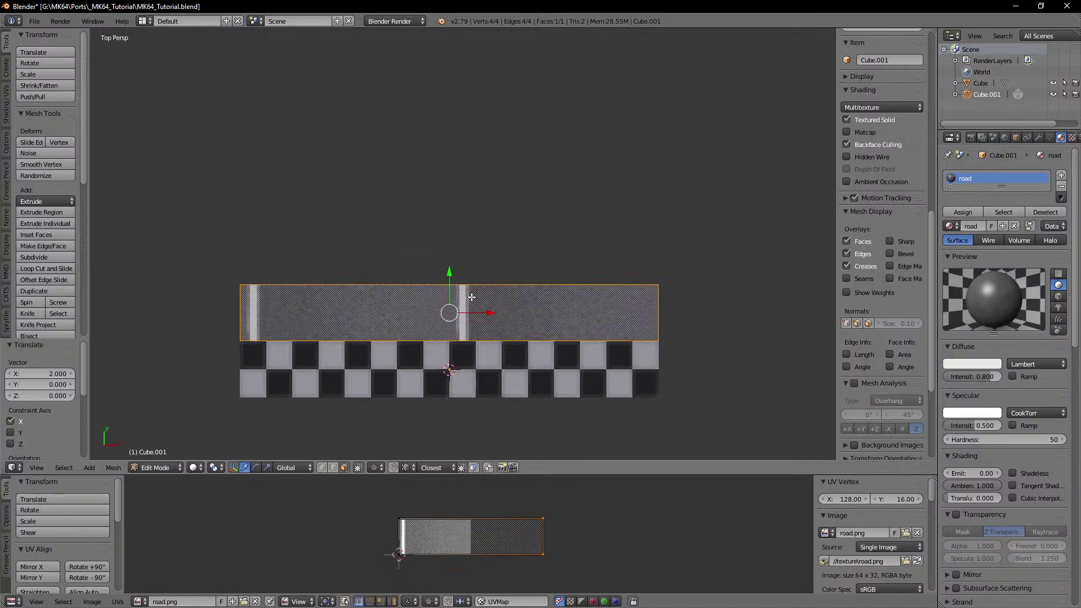
click(334, 469)
right_click(477, 282)
scroll(482, 280, down, 6)
scroll(490, 266, down, 1)
shift+middle_drag(489, 272, 482, 306)
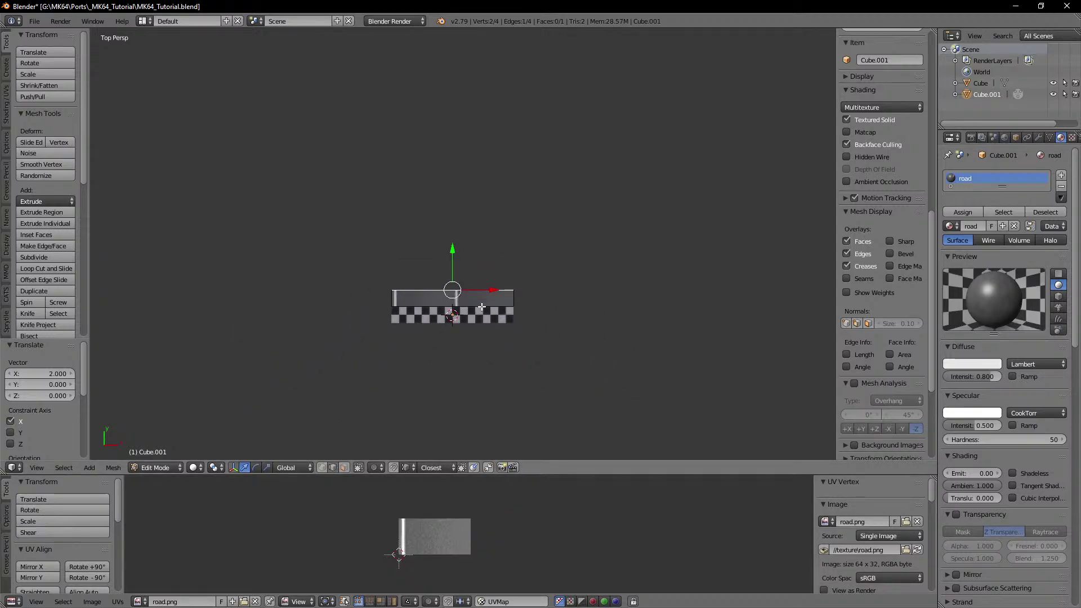
scroll(482, 307, down, 1)
drag(455, 240, 453, 233)
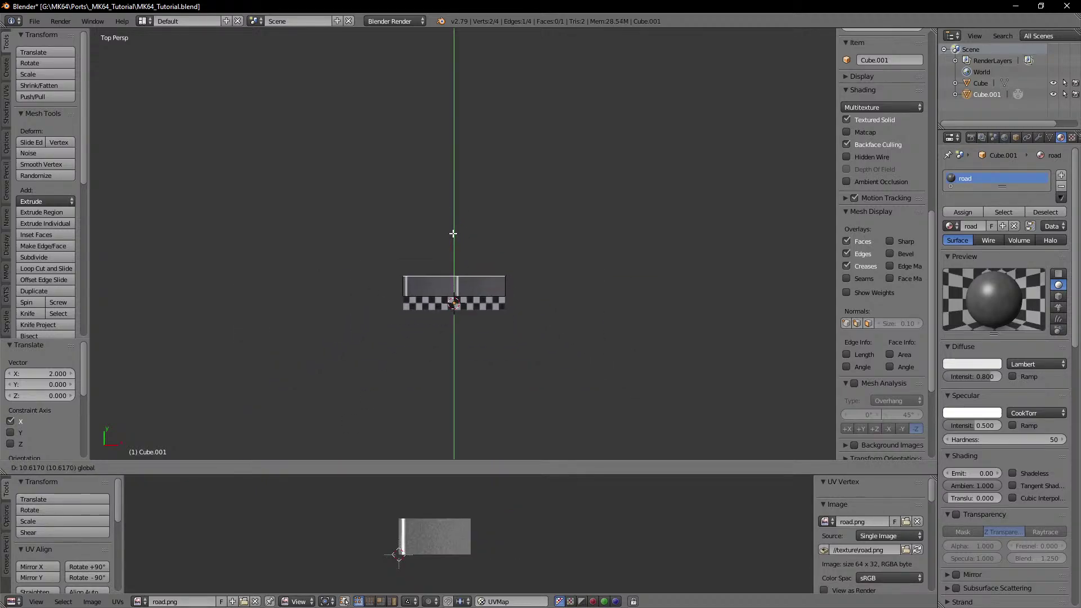
shift+middle_drag(475, 230, 470, 243)
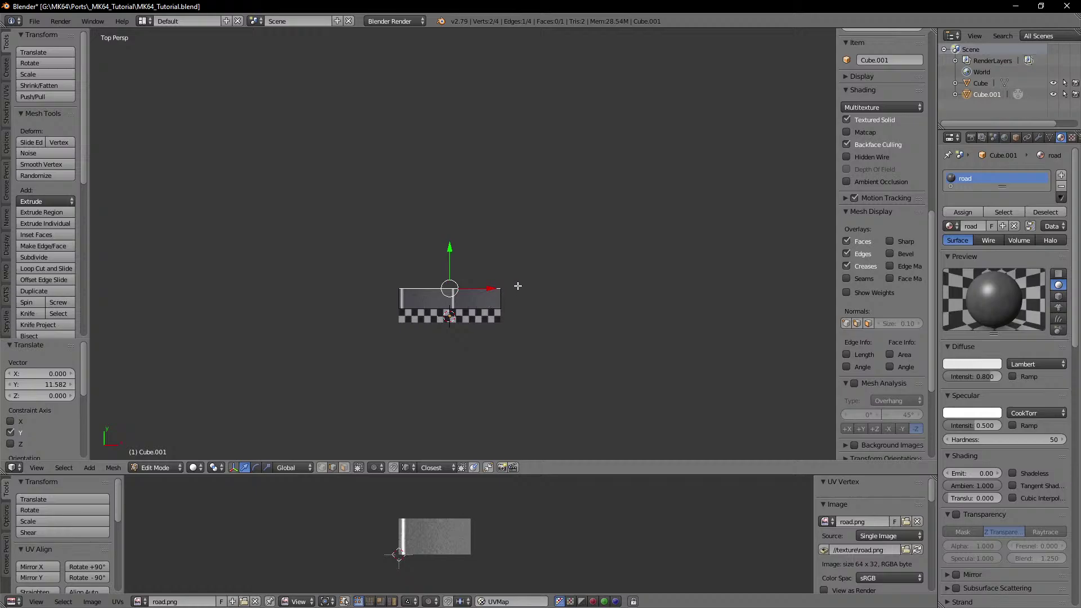
Step: Extrude the road strip's upper edge about 209 units along Y to form the first straight
key(ctrl+KP_Add)
right_click(473, 276)
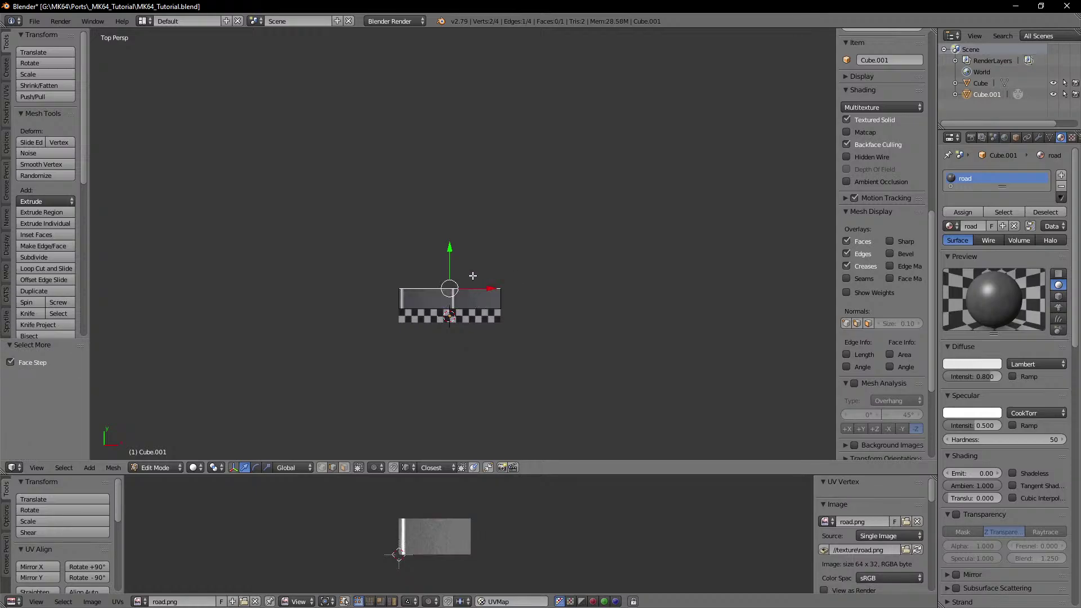
shift+middle_drag(495, 257, 483, 292)
key(e)
key(y)
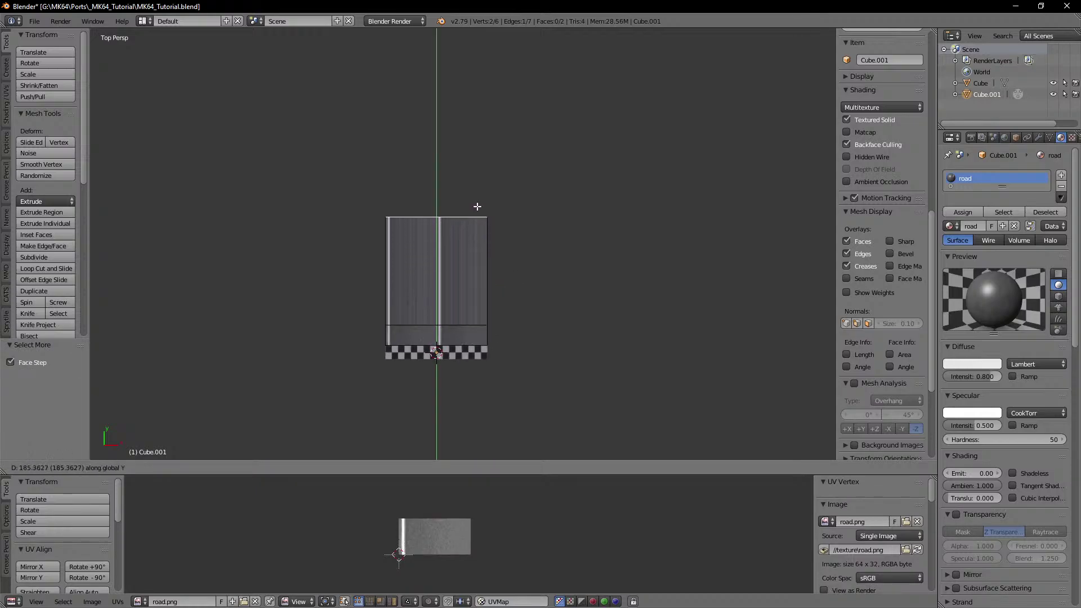
click(477, 198)
Step: In orthographic view, extrude two road segments curving up and right, rotating their end edges about 30° and 33° clockwise
shift+middle_drag(473, 216, 482, 281)
scroll(463, 264, down, 5)
key(KP_5)
key(e)
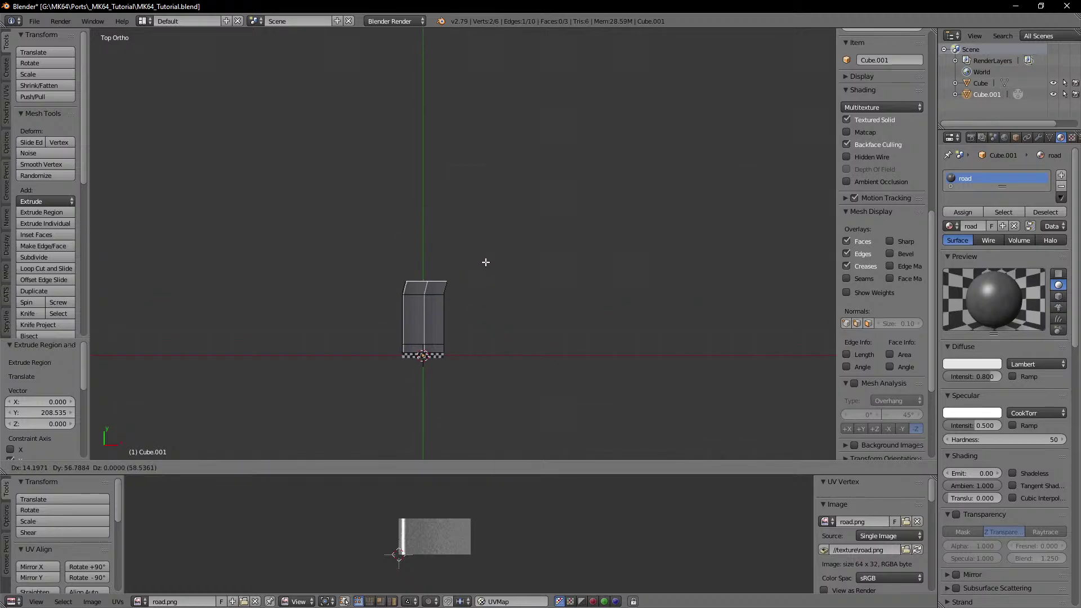
click(501, 216)
key(r)
click(506, 248)
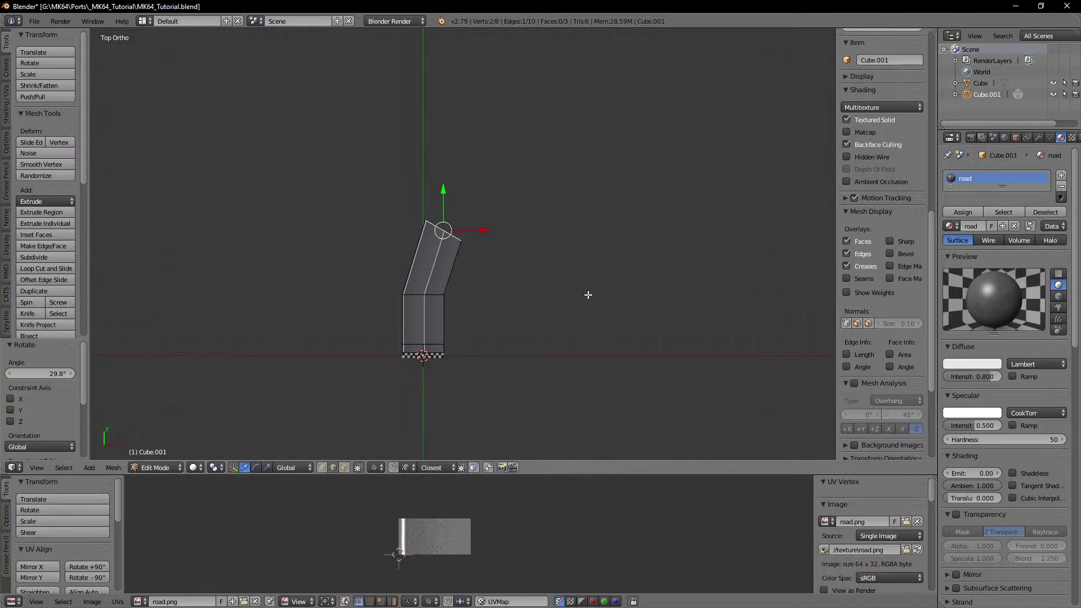
key(e)
click(607, 244)
key(r)
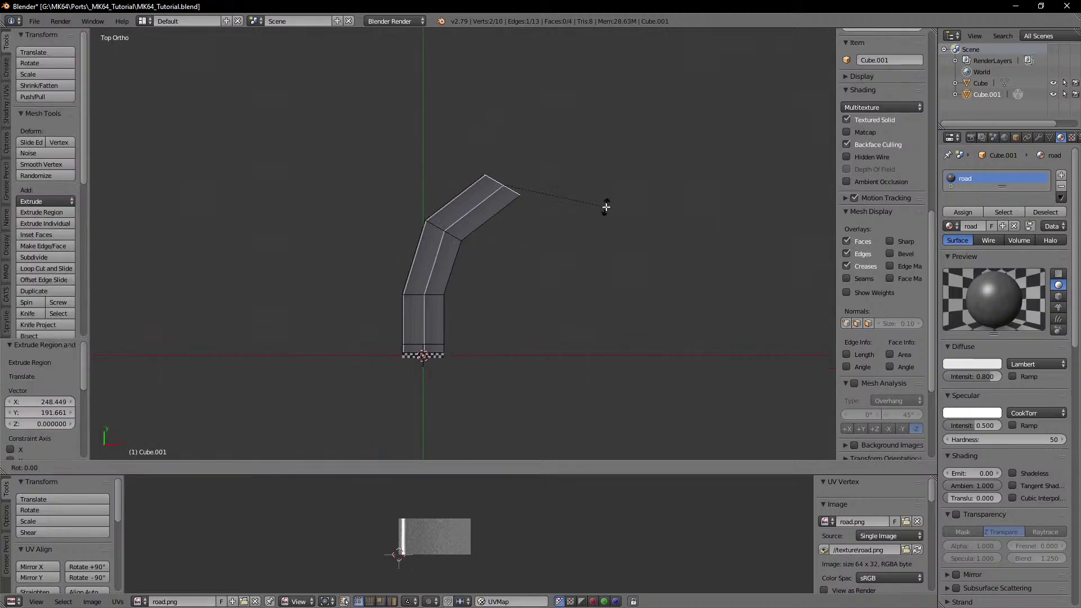
click(583, 261)
shift+middle_drag(581, 259, 539, 255)
Step: Extrude two more segments over the top of the curve, rotating both end edges clockwise, the second by about 27°
key(e)
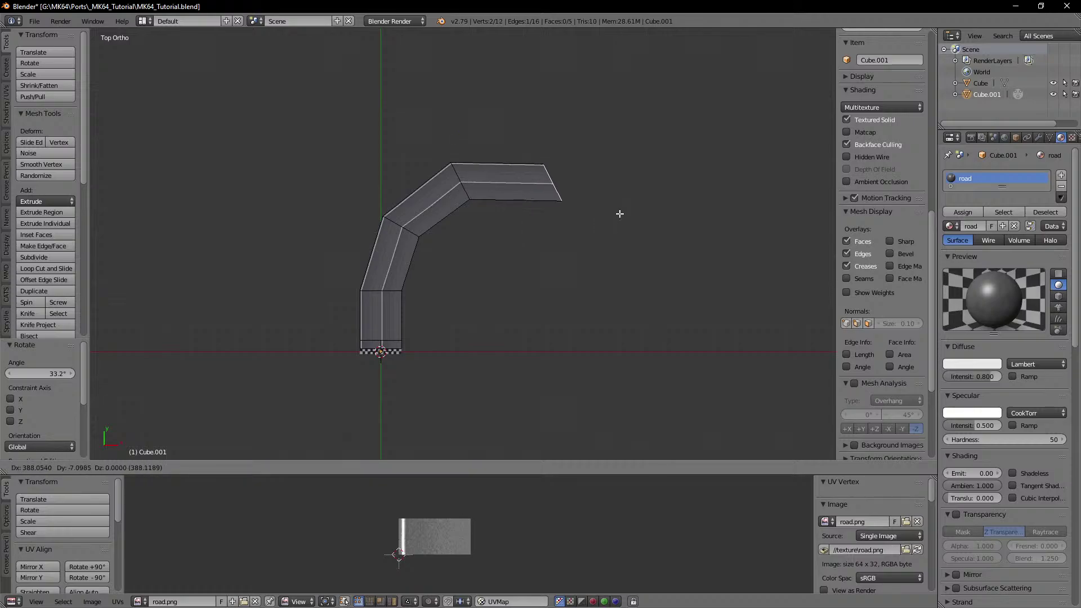
click(619, 214)
key(r)
click(633, 268)
key(e)
click(712, 306)
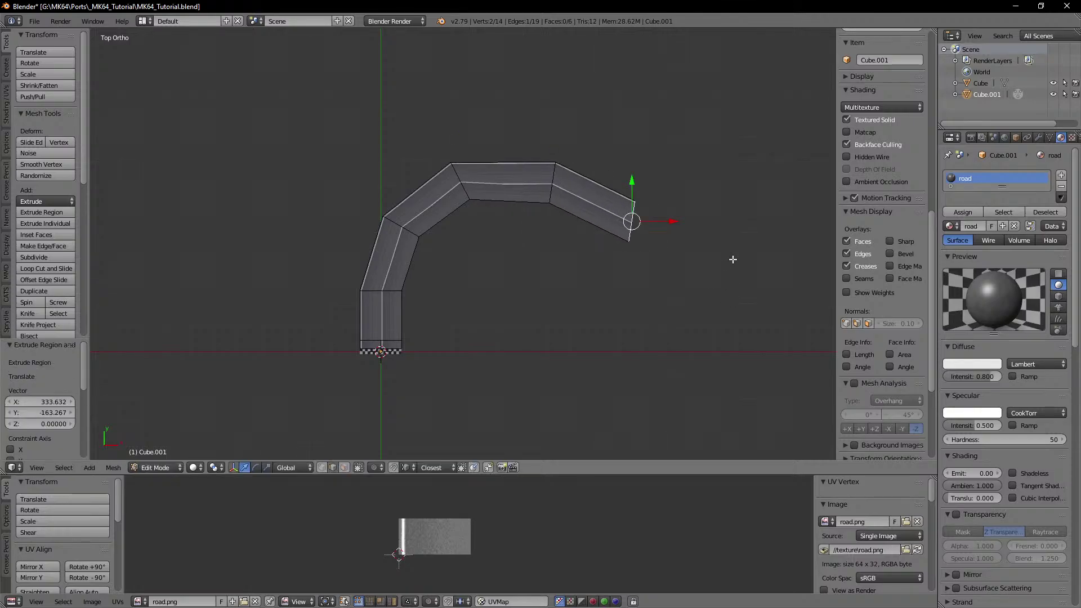
key(r)
click(721, 323)
shift+middle_drag(699, 309, 586, 231)
scroll(596, 231, down, 3)
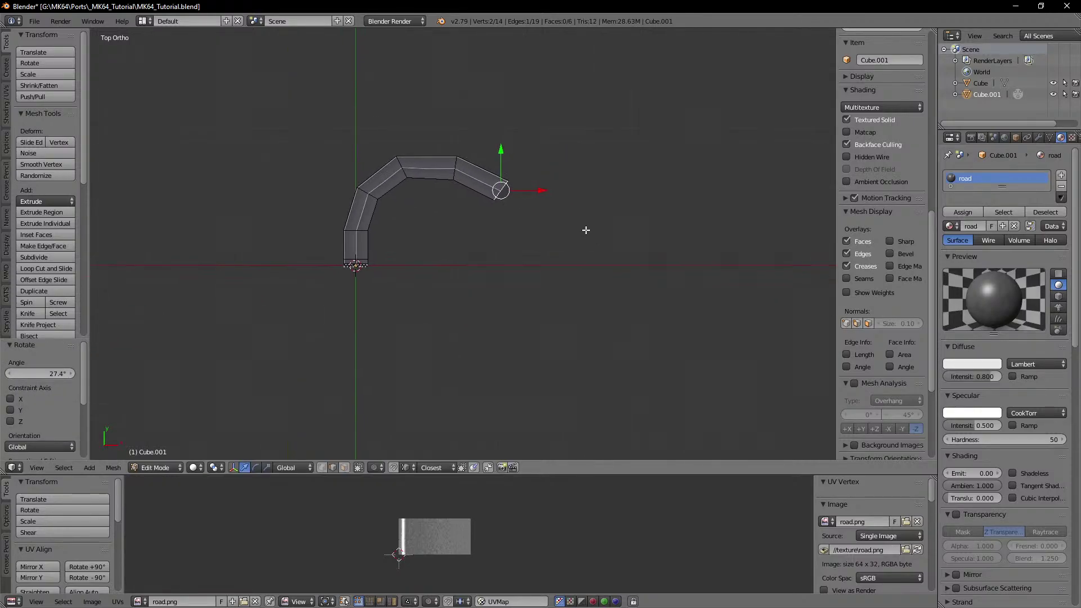
Step: Extrude two segments bending the road downward, rotating their end edges about 31° and 23° clockwise
key(e)
click(591, 267)
key(r)
click(587, 309)
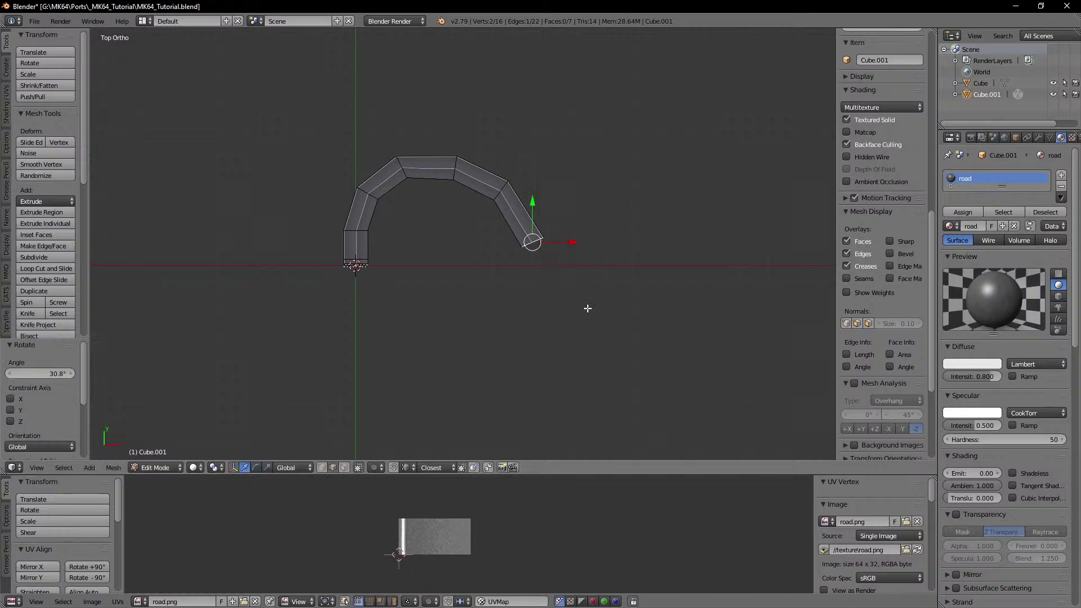
key(e)
click(579, 357)
key(r)
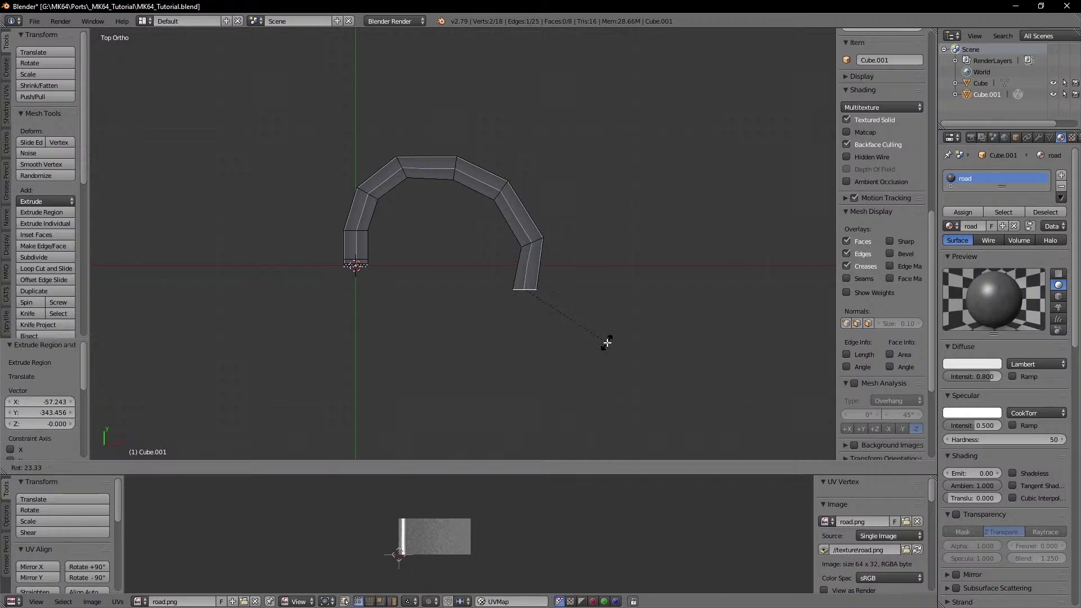
click(607, 343)
Step: Extrude two segments turning the road back toward the right, rotating their end edges about 25° and 26° counterclockwise
key(e)
click(614, 378)
key(r)
click(627, 332)
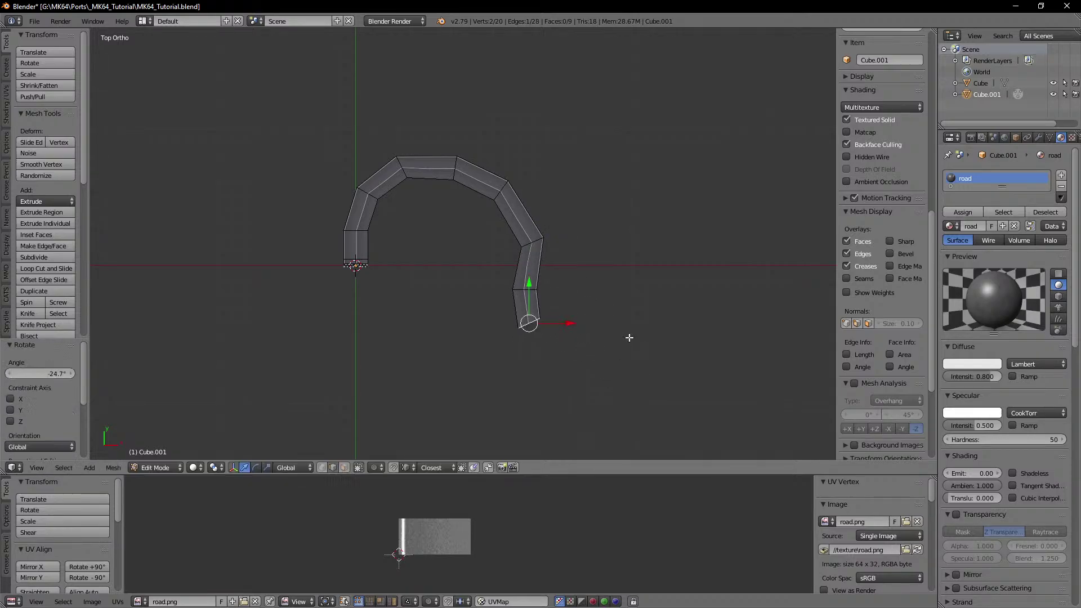
key(e)
click(667, 365)
key(r)
click(648, 323)
Step: Extrude two segments toward the lower right, rotating the first end edge about 27° counterclockwise and the second about 39° clockwise
key(e)
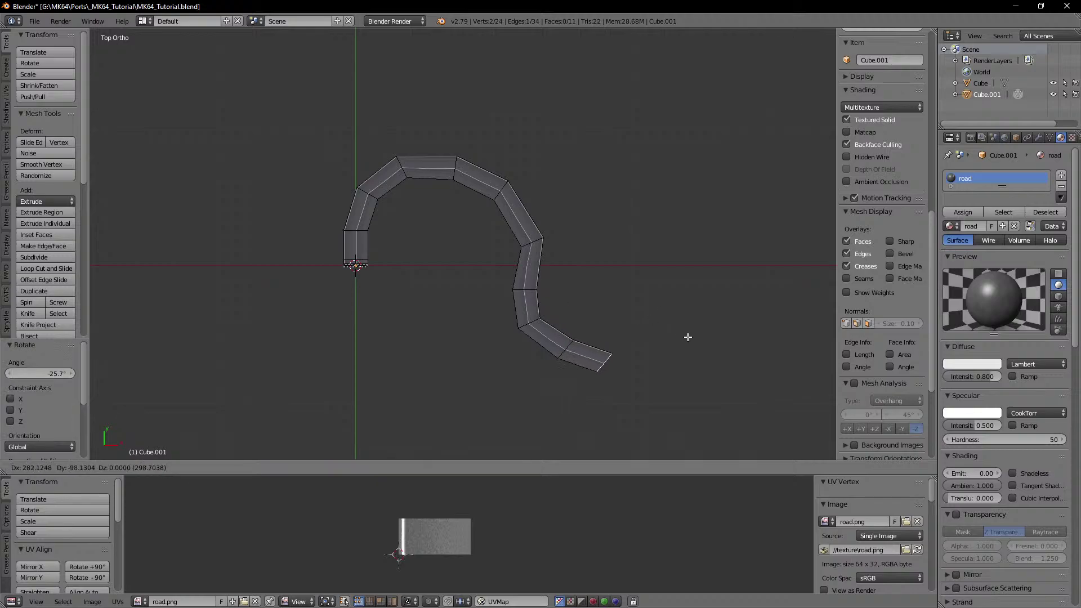
click(701, 342)
key(r)
click(680, 308)
shift+middle_drag(669, 317, 644, 282)
key(e)
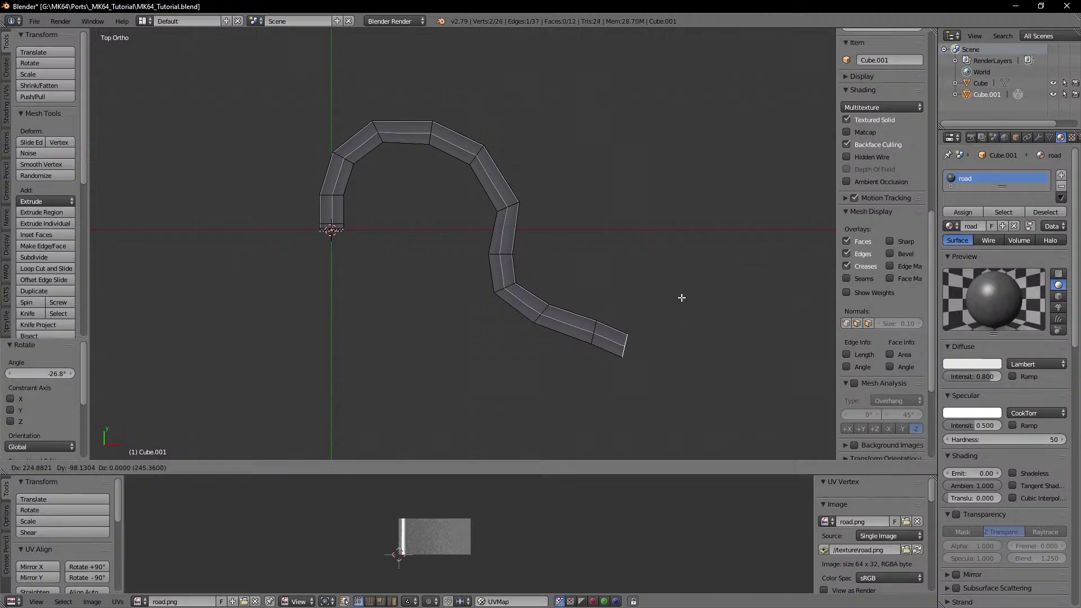
click(711, 316)
key(r)
click(724, 361)
shift+middle_drag(702, 341, 656, 243)
Step: Extrude two segments leading the road downward, rotating their end edges about 38° and 25° clockwise
key(e)
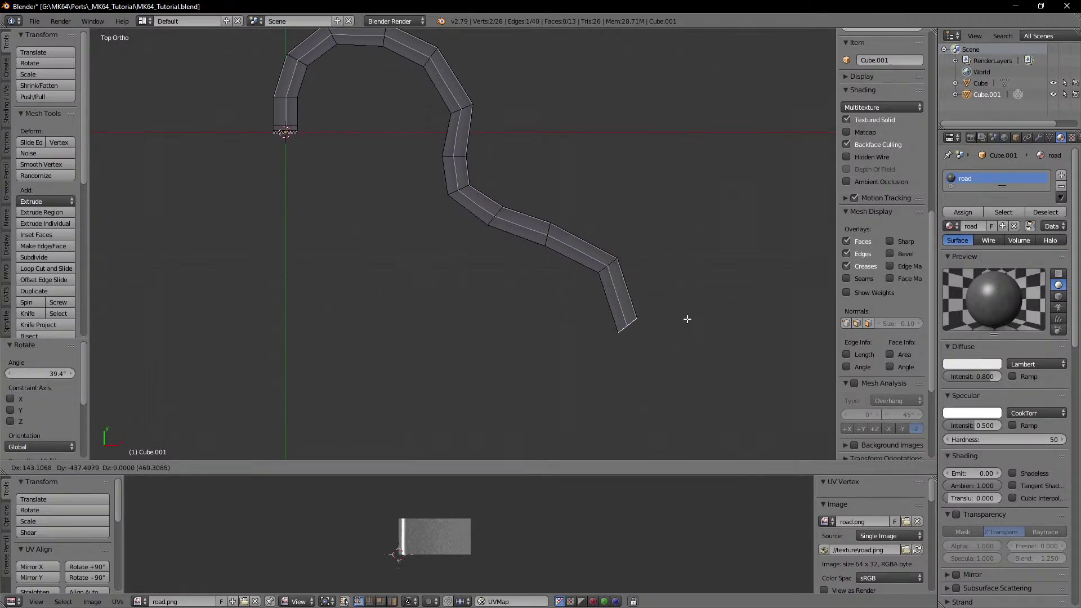
click(688, 322)
key(r)
click(684, 360)
key(e)
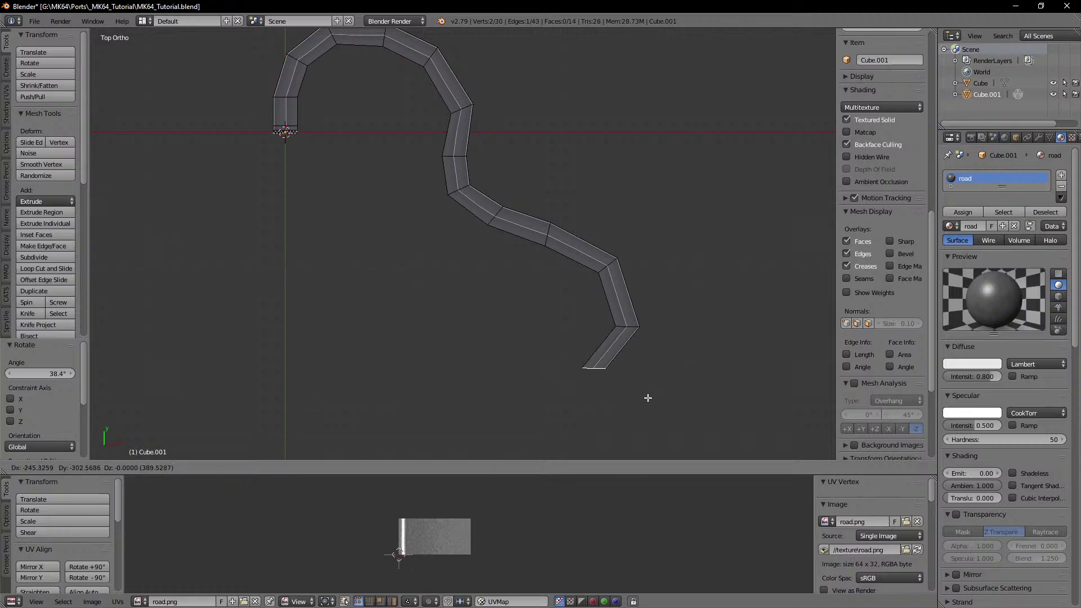
click(662, 410)
key(r)
click(684, 377)
Step: Extrude two segments curving the road toward the lower left, rotating both end edges clockwise, the second by about 42°
key(e)
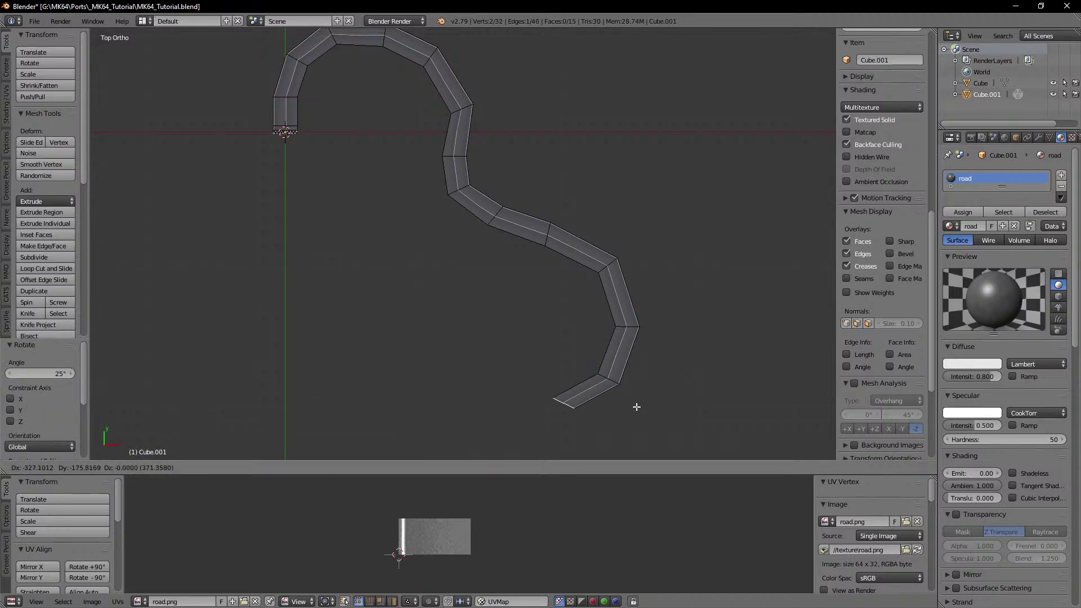
click(638, 408)
key(r)
click(651, 408)
key(e)
click(590, 417)
key(r)
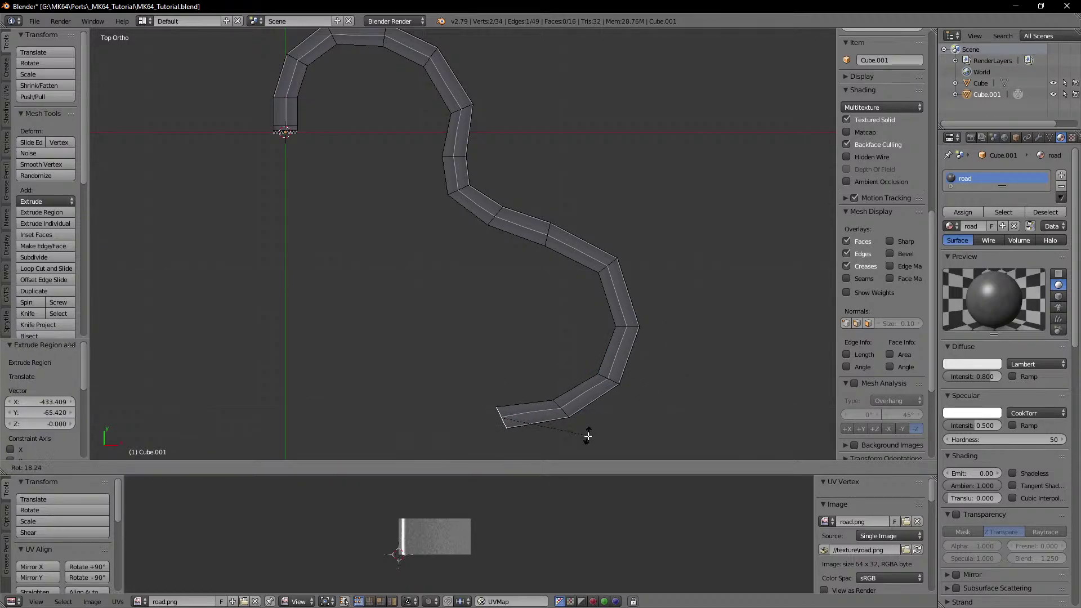
click(549, 452)
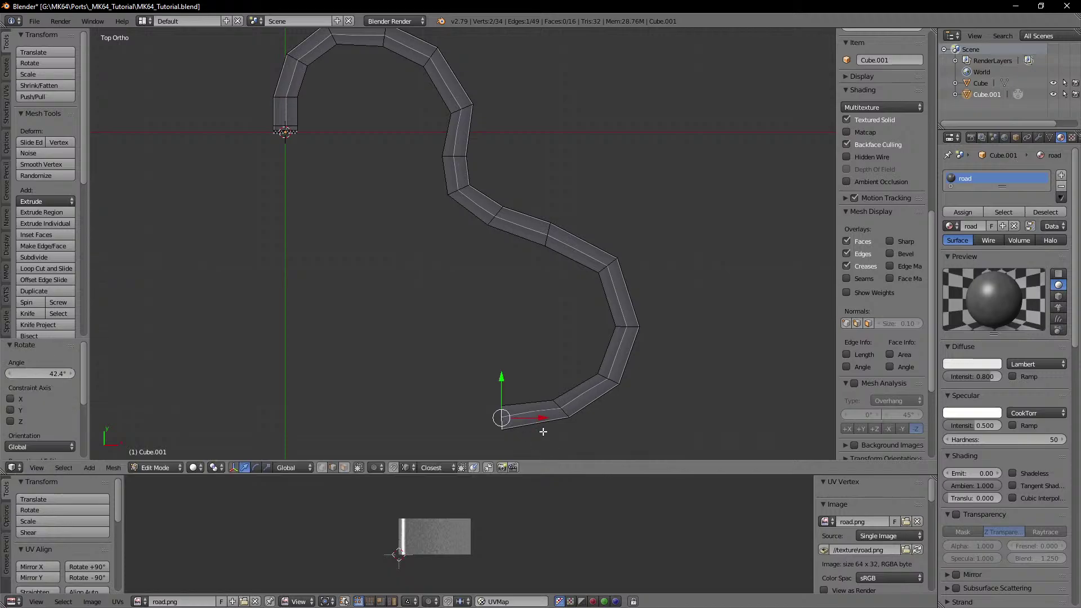
Step: Extrude two segments turning the road left and then up-left, rotating their end edges about 15° and 22° clockwise
key(e)
click(462, 416)
key(r)
click(494, 413)
key(e)
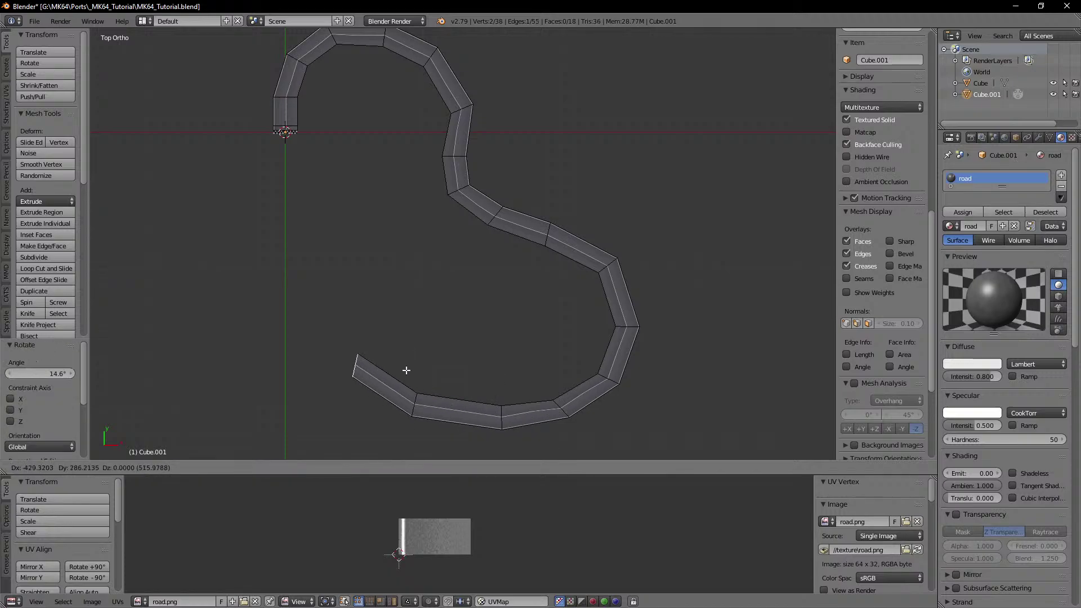
click(394, 365)
key(r)
click(393, 384)
Step: Extrude two segments leading the road up toward the finish line, rotating their end edges about 19.5° and 34.5° clockwise
key(e)
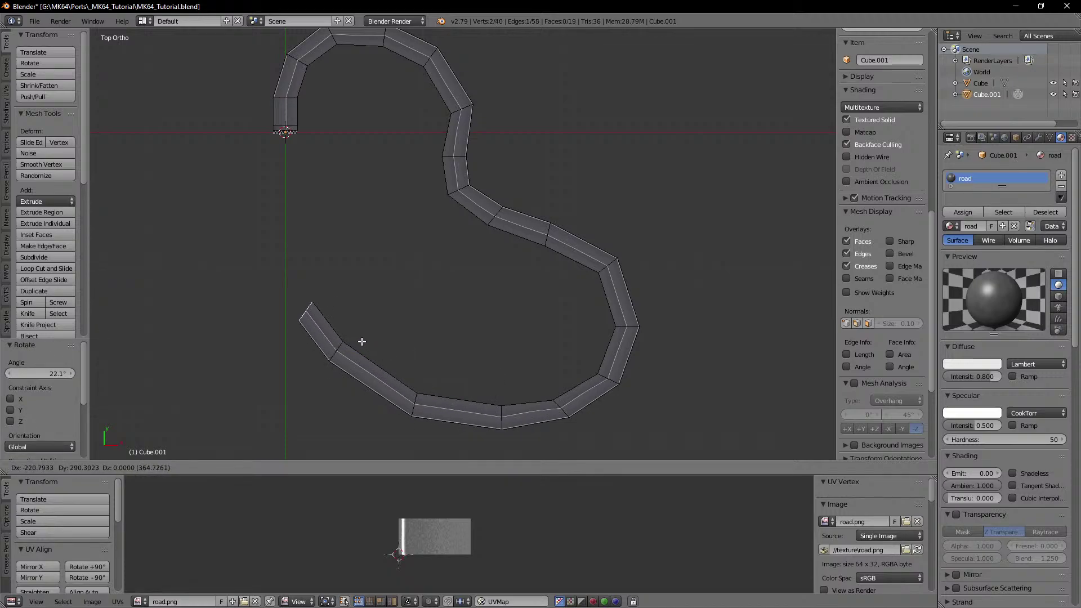
click(356, 334)
key(r)
click(368, 343)
shift+middle_drag(369, 306, 431, 336)
key(e)
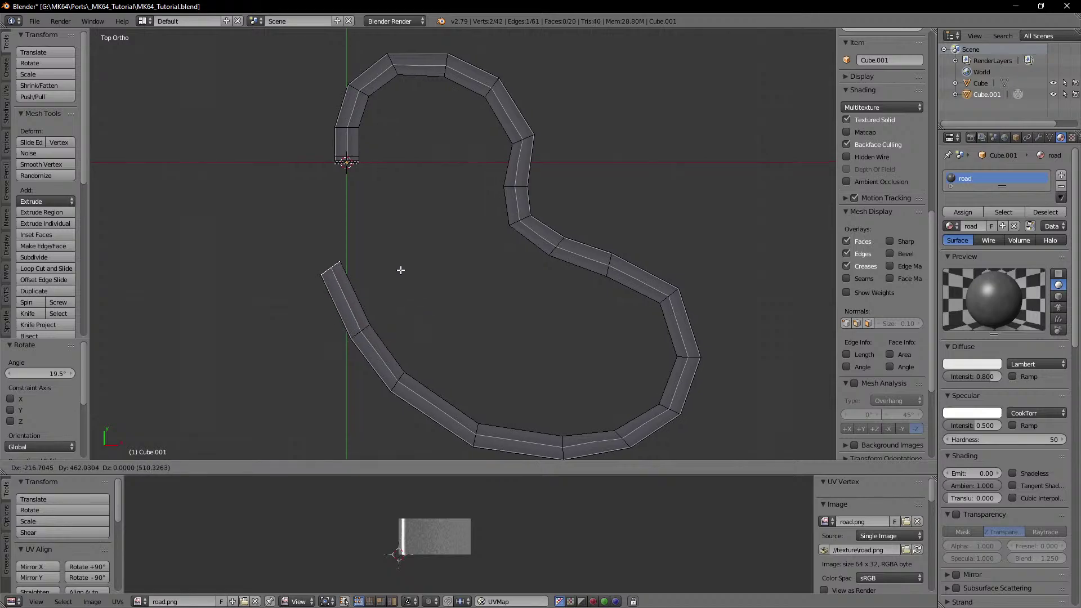
click(412, 259)
key(r)
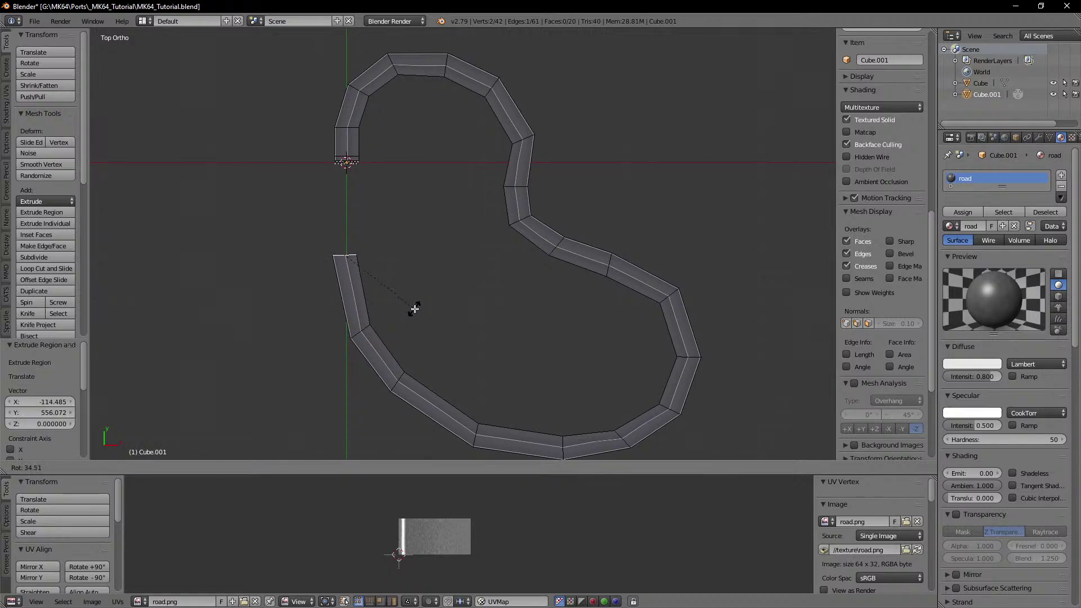
click(415, 309)
Step: Move the right corner vertex of the road's open end about -3.65 along Y, level with the left corner
shift+middle_drag(409, 295, 493, 314)
scroll(493, 314, up, 5)
click(322, 467)
right_click(403, 314)
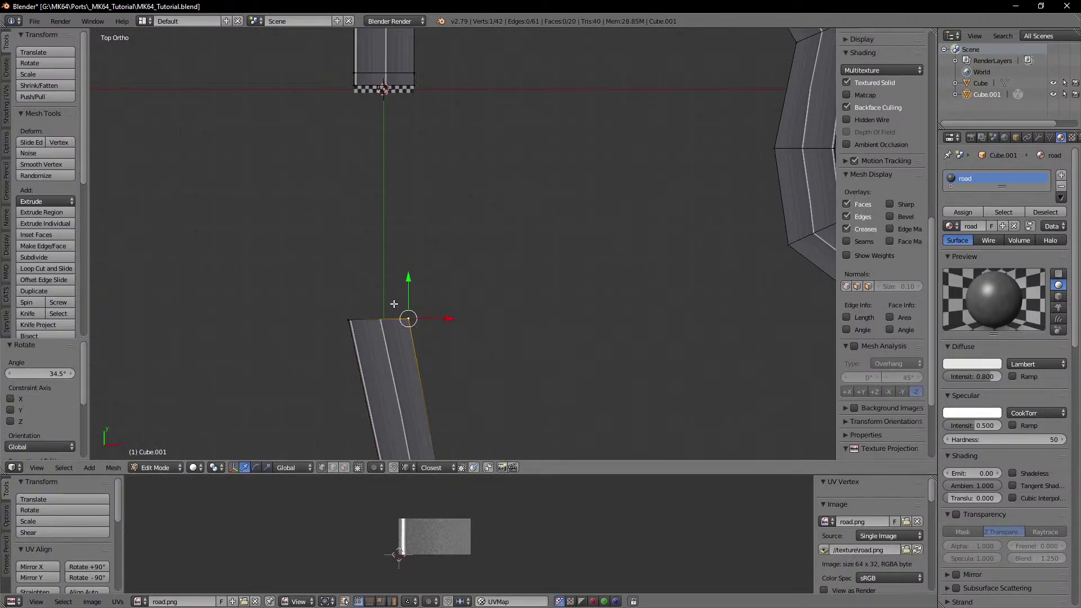
key(g)
key(y)
click(362, 303)
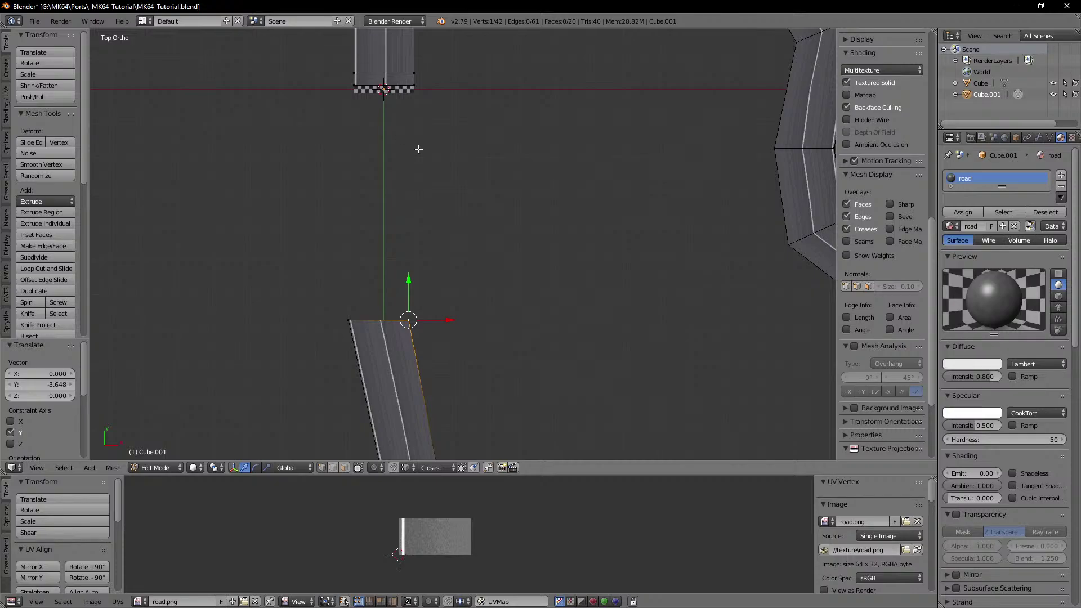
Step: Snap the open end's right and left corner vertices along X into line with the matching corners of the finish line
key(g)
key(y)
key(x)
ctrl+click(417, 92)
right_click(338, 300)
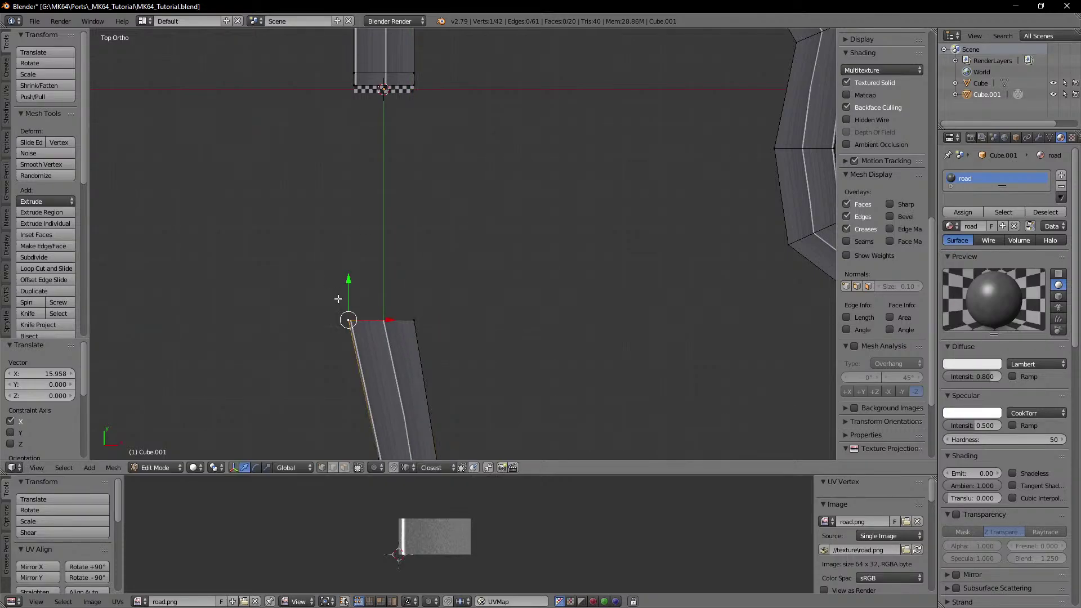
key(g)
key(x)
ctrl+click(356, 88)
Step: Extrude the open end edge about 661.8 along Y, snapping it to the finish line to close the road loop
shift+right_click(423, 311)
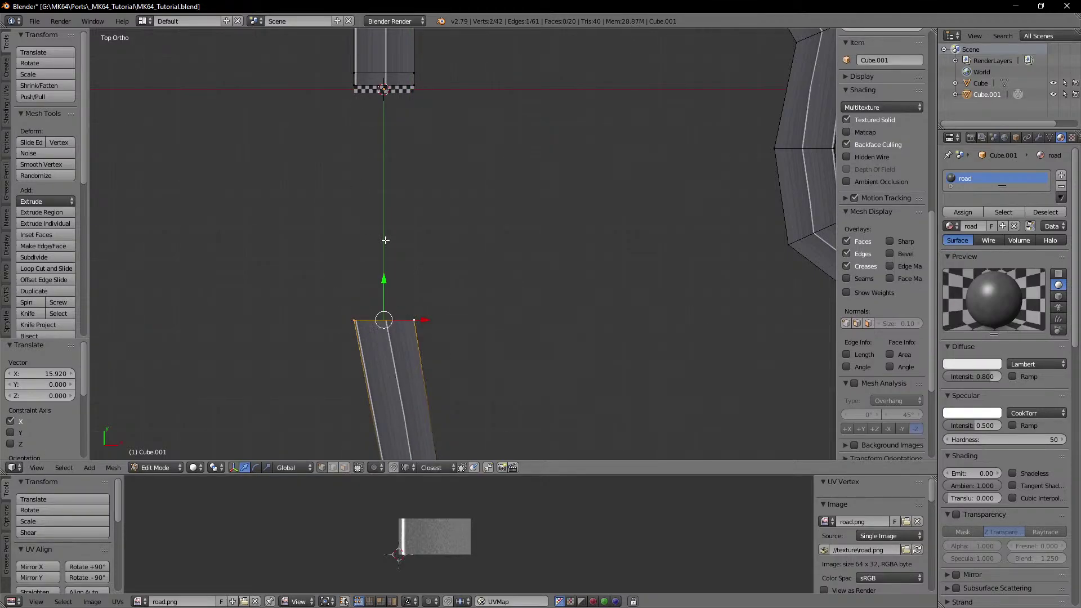
key(e)
key(y)
ctrl+click(416, 100)
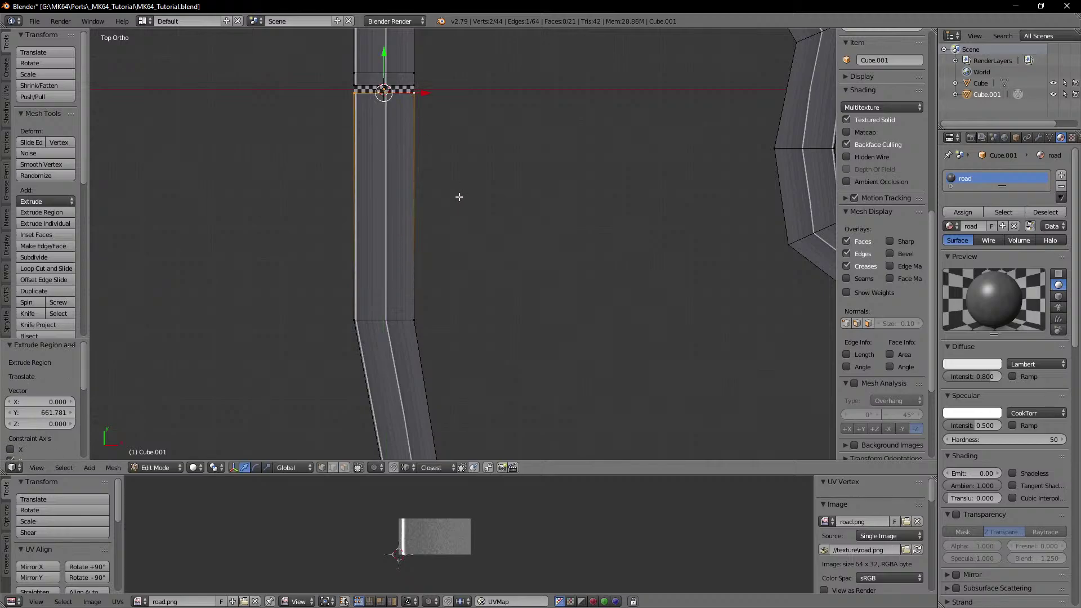
shift+middle_drag(460, 197, 448, 352)
key(a)
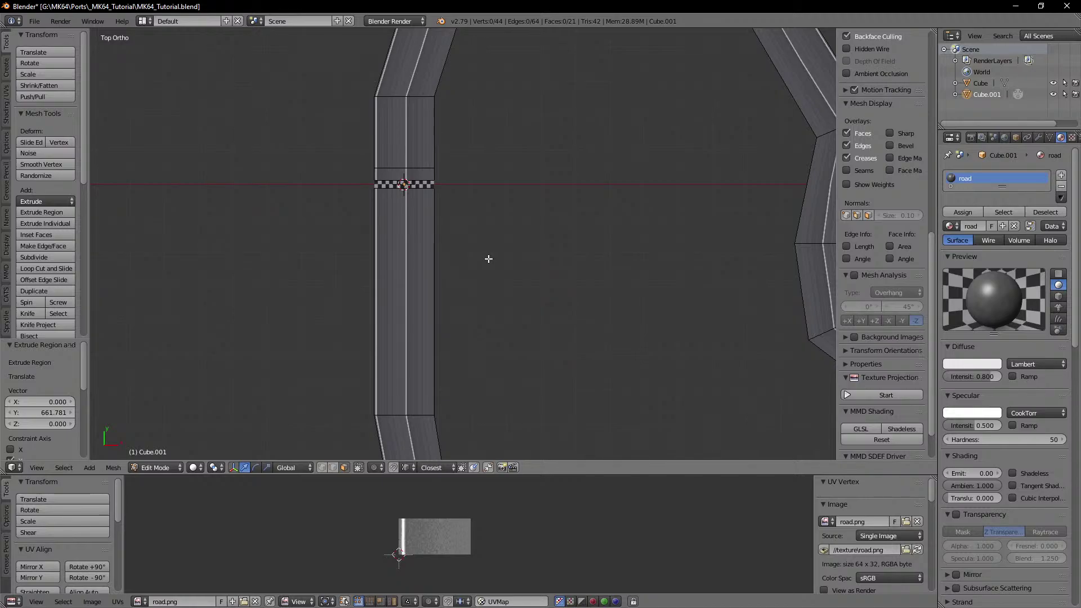
Step: Examine the texture mapping of the short road face above the finish line and compare it with the longer segments
shift+middle_drag(501, 197, 497, 302)
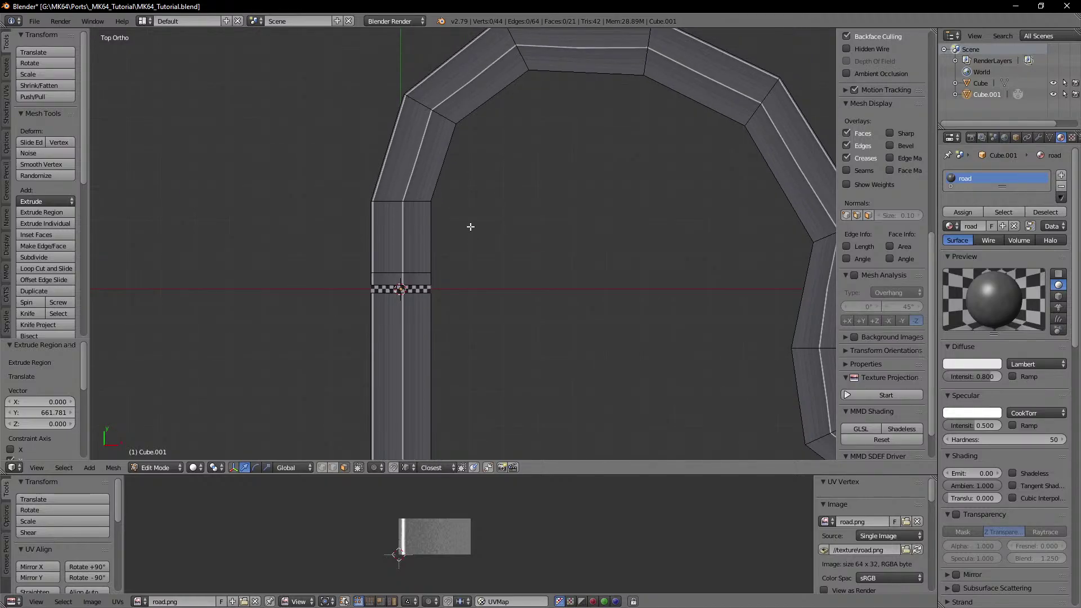
shift+middle_drag(471, 226, 411, 259)
right_click(387, 283)
right_click(334, 296)
scroll(478, 272, down, 2)
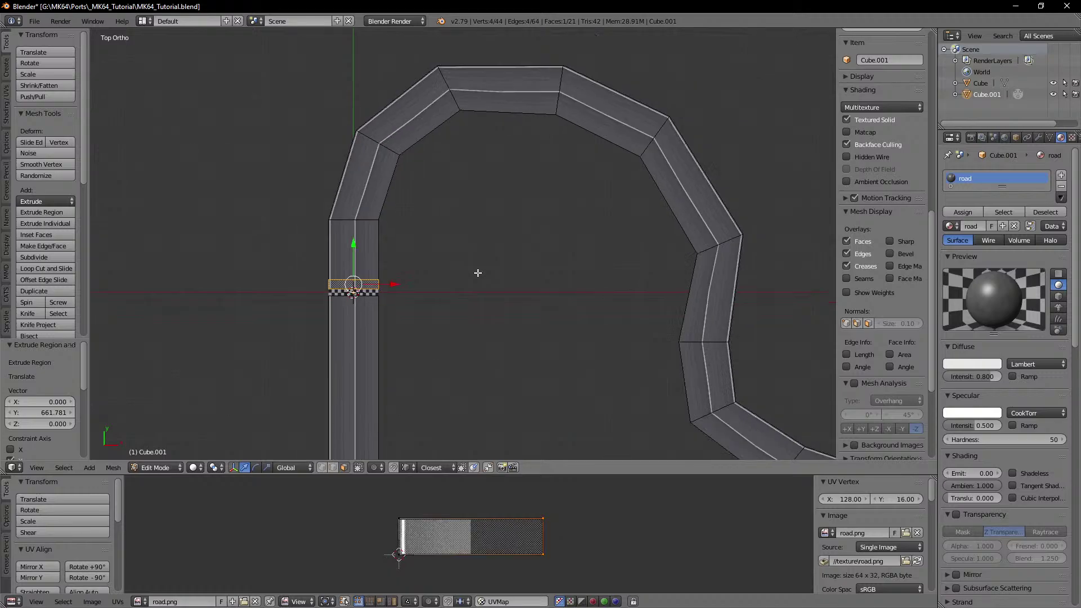
shift+middle_drag(491, 293, 360, 82)
scroll(478, 188, down, 2)
shift+middle_drag(481, 198, 505, 277)
shift+scroll(491, 263, down, 1)
scroll(463, 264, down, 2)
scroll(409, 242, up, 7)
shift+middle_drag(352, 109, 523, 343)
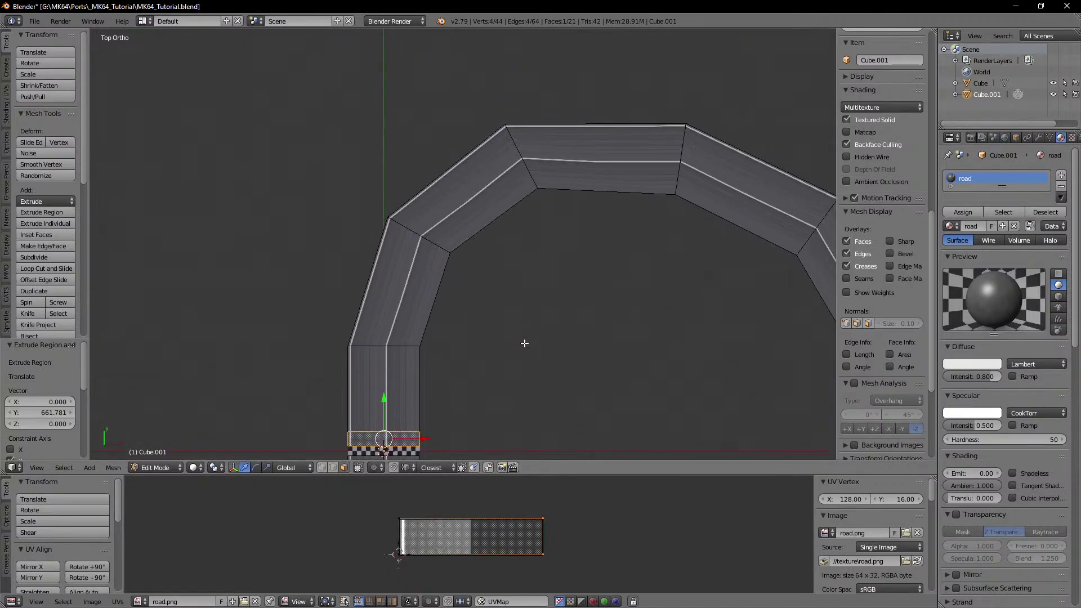
scroll(507, 335, up, 2)
right_click(395, 282)
shift+middle_drag(401, 293, 414, 194)
right_click(543, 517)
key(g)
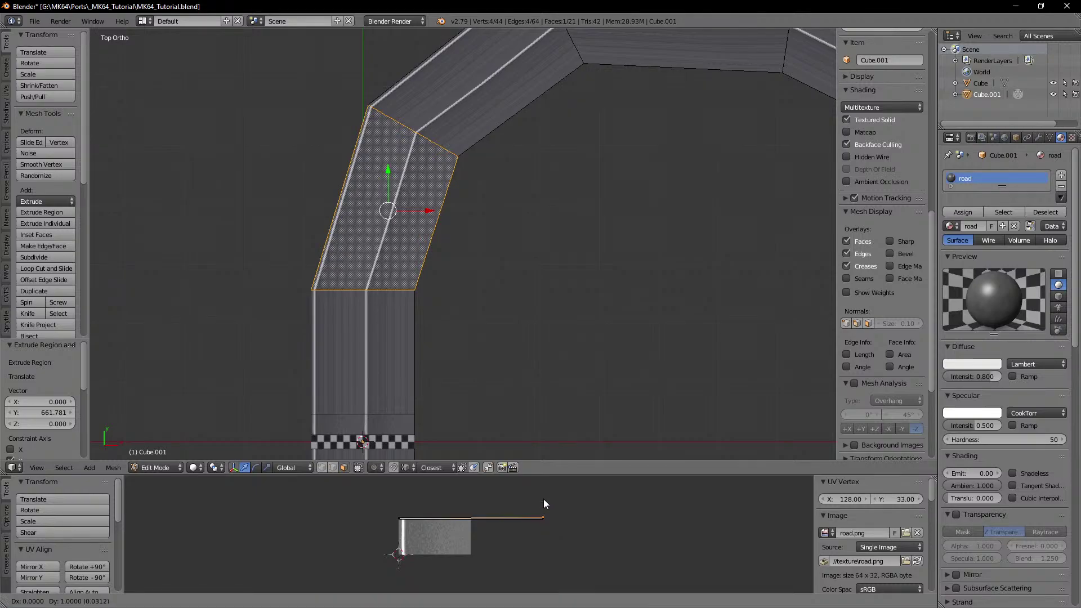
right_click(497, 506)
shift+middle_drag(476, 380, 485, 264)
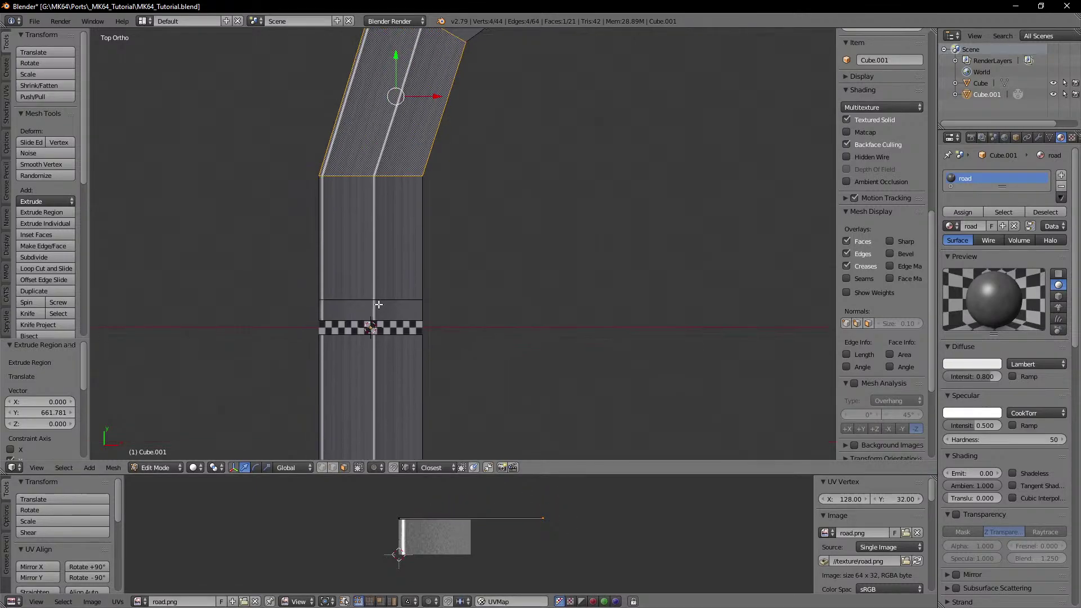
Step: Select the short face above the finish line and grow the selection along the whole road
right_click(377, 306)
shift+middle_drag(466, 348, 537, 294)
scroll(537, 293, up, 3)
mouse_move(537, 294)
shift+middle_down()
mouse_move(521, 230)
mouse_move(526, 300)
shift+middle_up()
scroll(526, 300, down, 4)
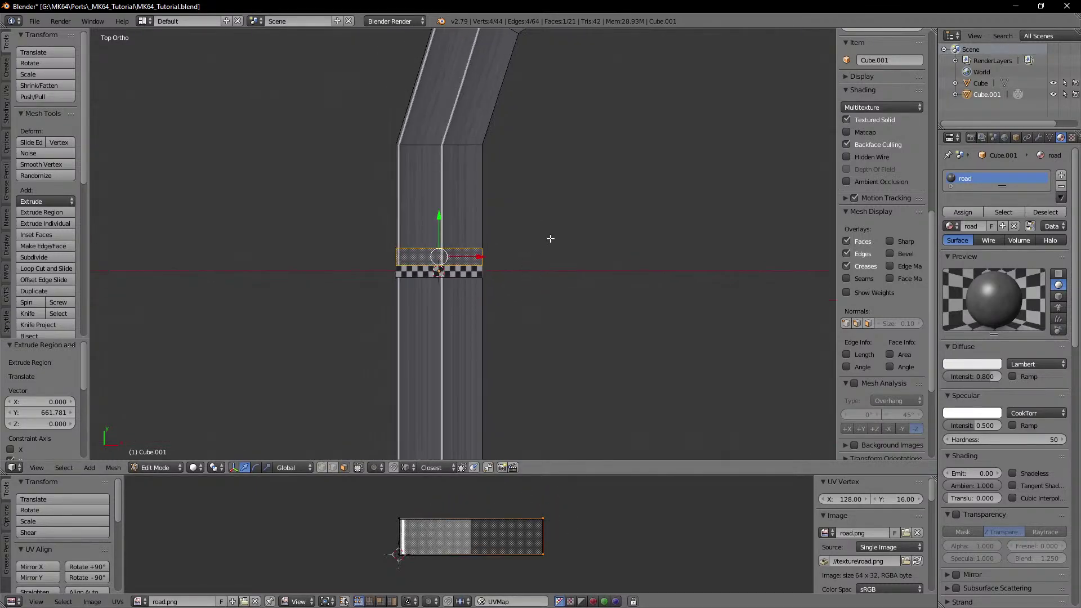
shift+middle_drag(550, 237, 524, 305)
key(ctrl+KP_Add)
key(ctrl+KP_Add)
key(ctrl+KP_Add)
key(ctrl+KP_Add)
key(ctrl+KP_Add)
key(ctrl+KP_Add)
key(ctrl+KP_Add)
key(ctrl+KP_Add)
key(ctrl+KP_Add)
key(ctrl+KP_Add)
key(ctrl+KP_Add)
key(ctrl+KP_Add)
key(ctrl+KP_Add)
key(ctrl+KP_Add)
key(ctrl+KP_Add)
key(ctrl+KP_Add)
key(ctrl+KP_Add)
key(ctrl+KP_Add)
key(ctrl+KP_Add)
key(ctrl+KP_Add)
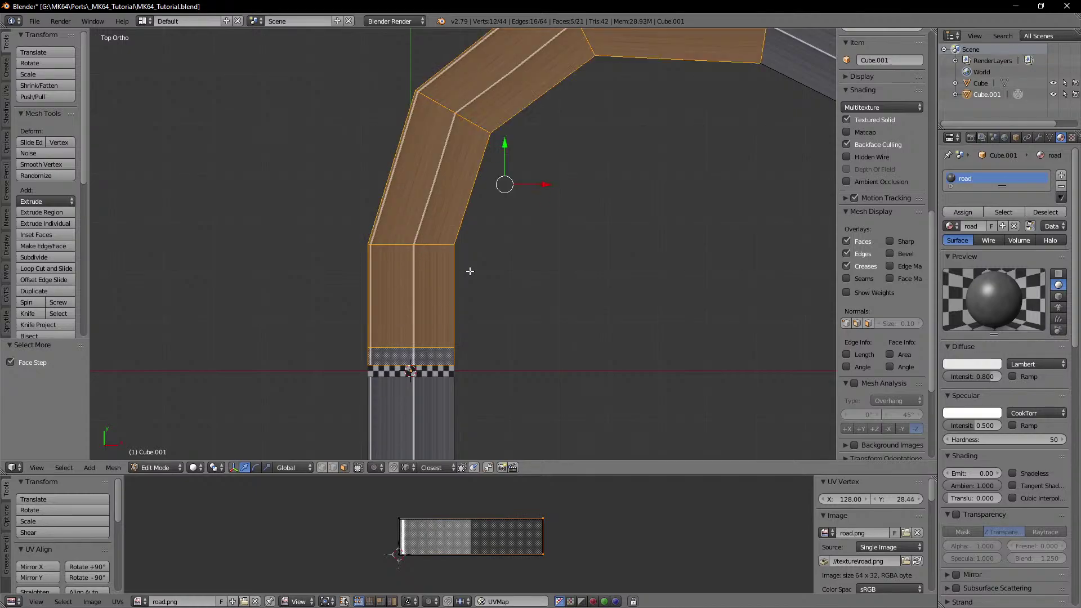
Step: Make the short face above the finish line the active face while keeping the rest of the road selected
scroll(478, 315, down, 8)
shift+middle_drag(500, 337, 474, 225)
scroll(466, 282, up, 3)
scroll(483, 305, up, 1)
scroll(482, 305, up, 4)
scroll(502, 254, up, 5)
scroll(499, 282, up, 4)
scroll(474, 230, up, 2)
shift+right_click(437, 235)
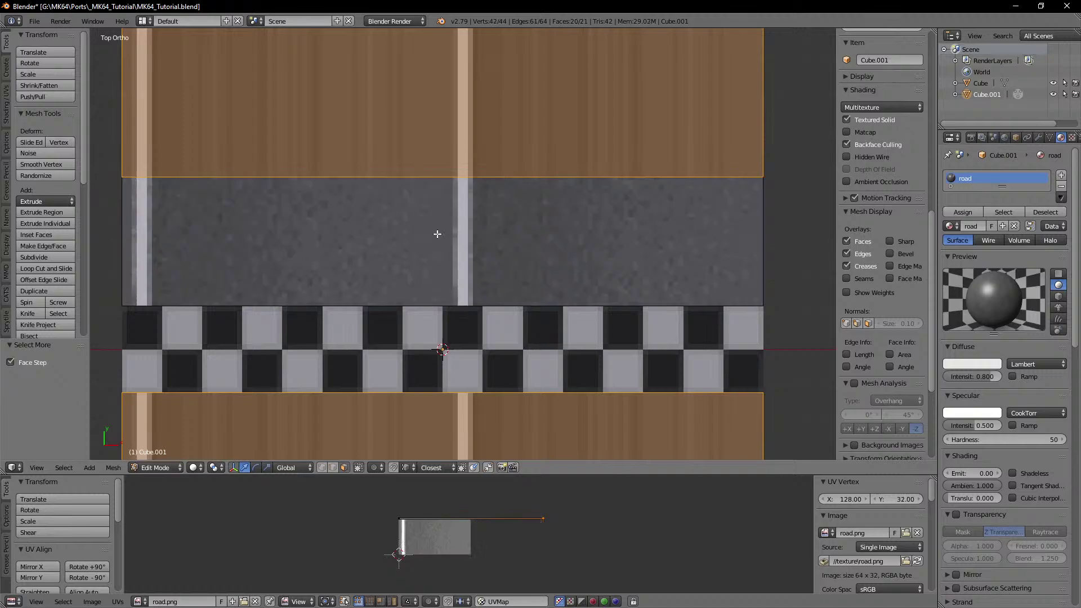
shift+right_click(504, 242)
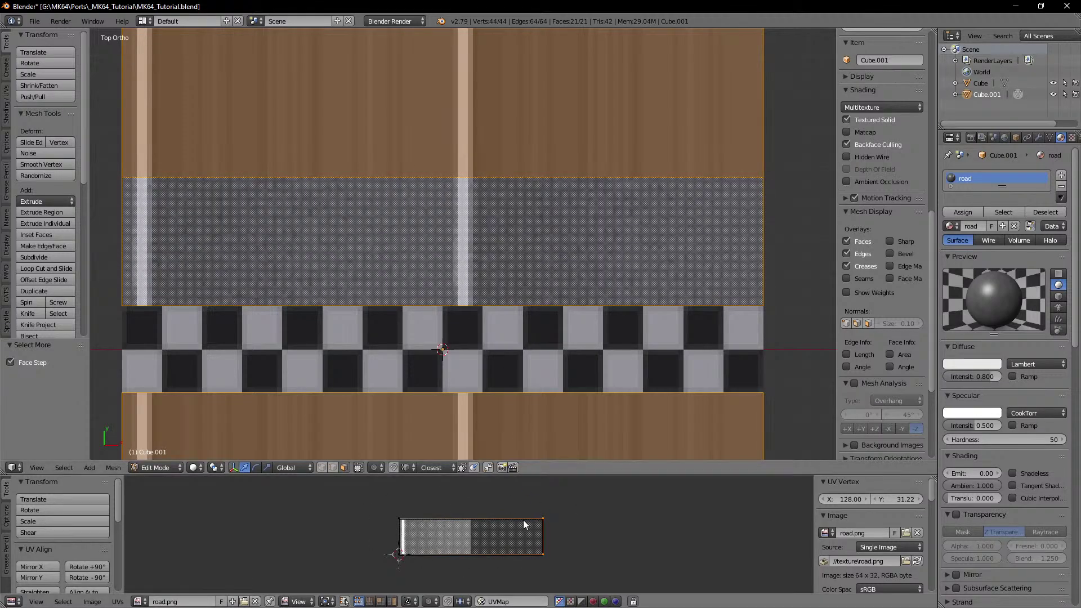
Step: Unwrap the selected road faces with Follow Active Quads in Length Average mode and check the resulting UV strip
key(u)
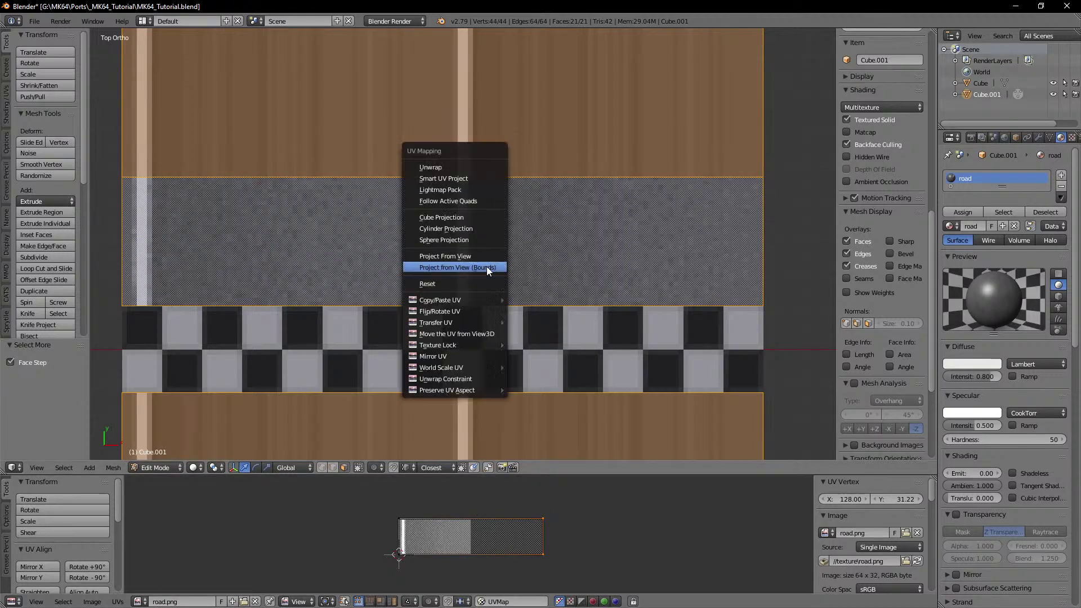
click(468, 201)
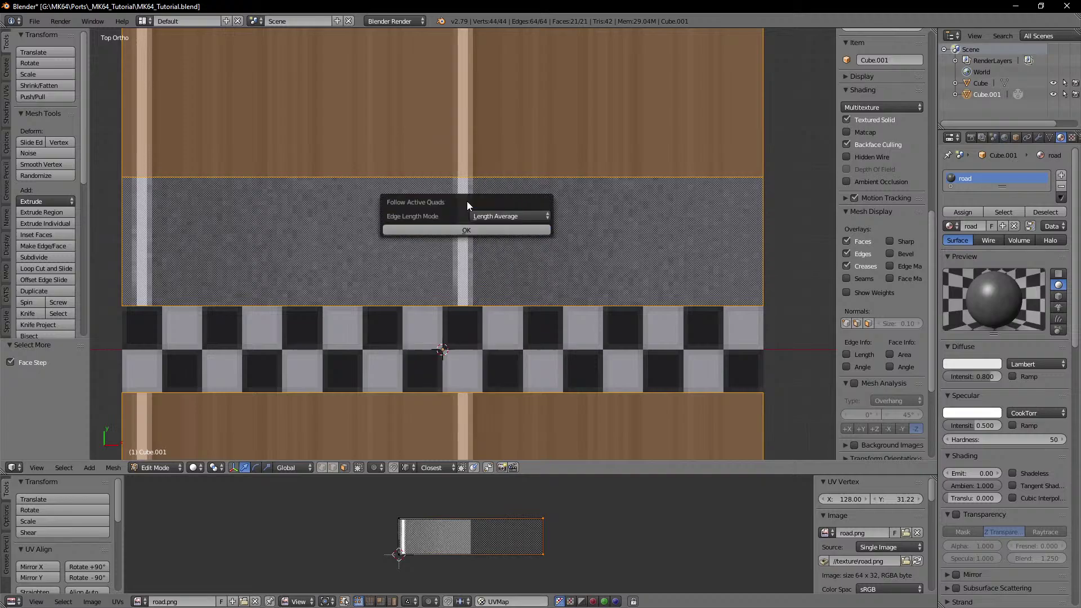
click(476, 227)
scroll(476, 226, down, 10)
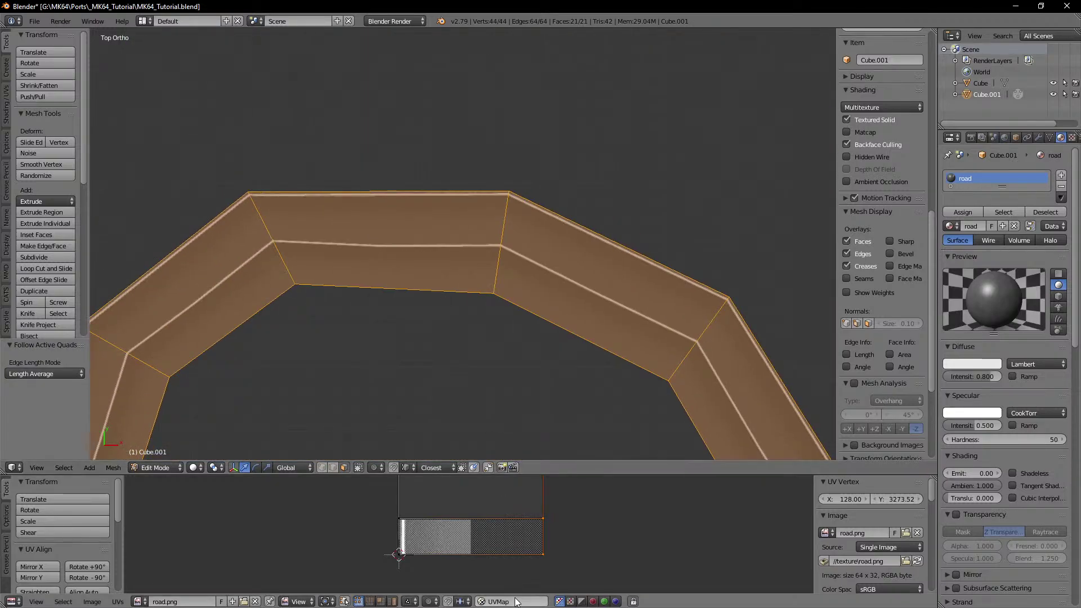
scroll(523, 542, down, 7)
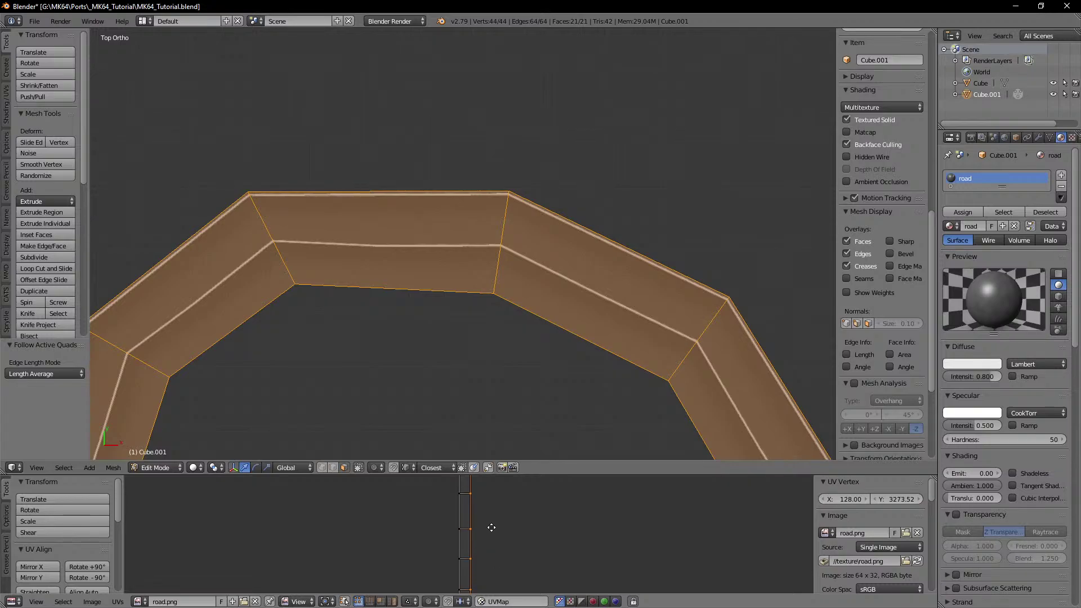
middle_drag(504, 510, 504, 568)
scroll(506, 527, up, 5)
Step: Dissolve the cross edge just above the finish line, merging the short face into the neighbouring road segment
key(KP_Decimal)
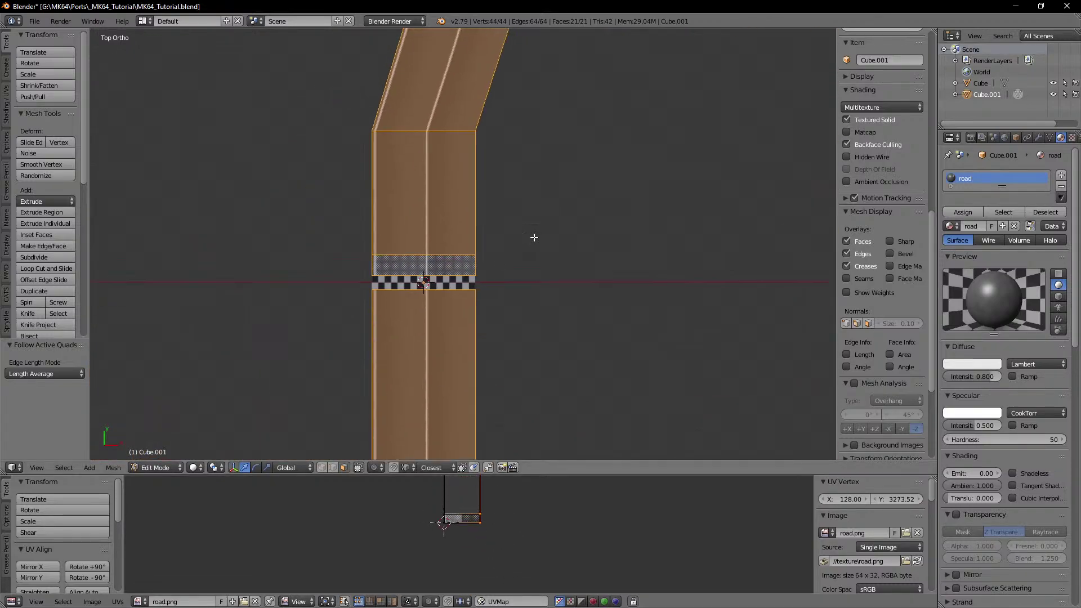
right_click(427, 238)
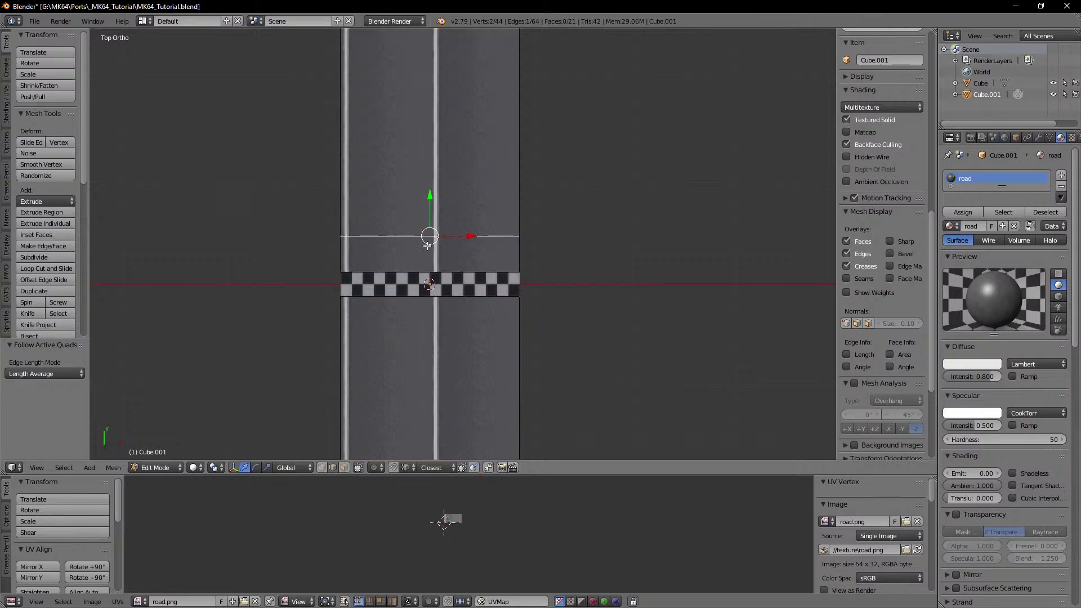
key(x)
click(428, 298)
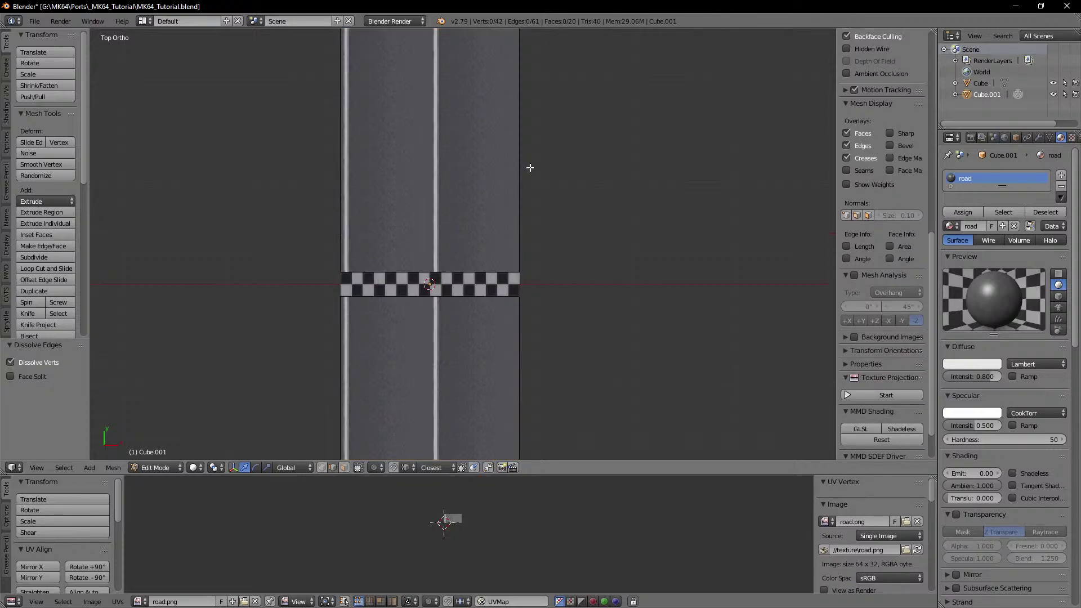
Step: Inspect the closed road loop from above, checking the shape and the texture along its segments
scroll(529, 167, down, 3)
shift+middle_drag(529, 166, 429, 258)
scroll(530, 273, down, 2)
shift+middle_drag(579, 273, 461, 172)
scroll(475, 184, down, 4)
scroll(545, 275, down, 2)
shift+middle_drag(567, 307, 482, 213)
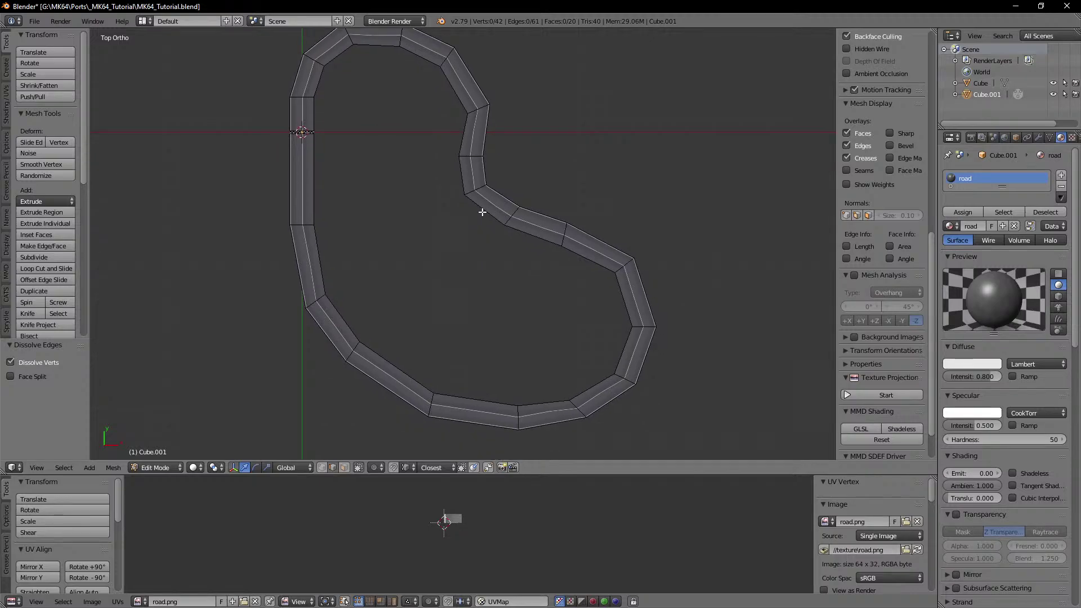
shift+middle_drag(386, 201, 530, 199)
shift+middle_drag(451, 237, 601, 244)
scroll(597, 257, up, 4)
shift+middle_drag(600, 318, 471, 224)
scroll(472, 226, up, 6)
scroll(508, 304, up, 1)
Step: Leave Edit Mode and review the complete circuit at an angle and from the top around the finish line
key(Tab)
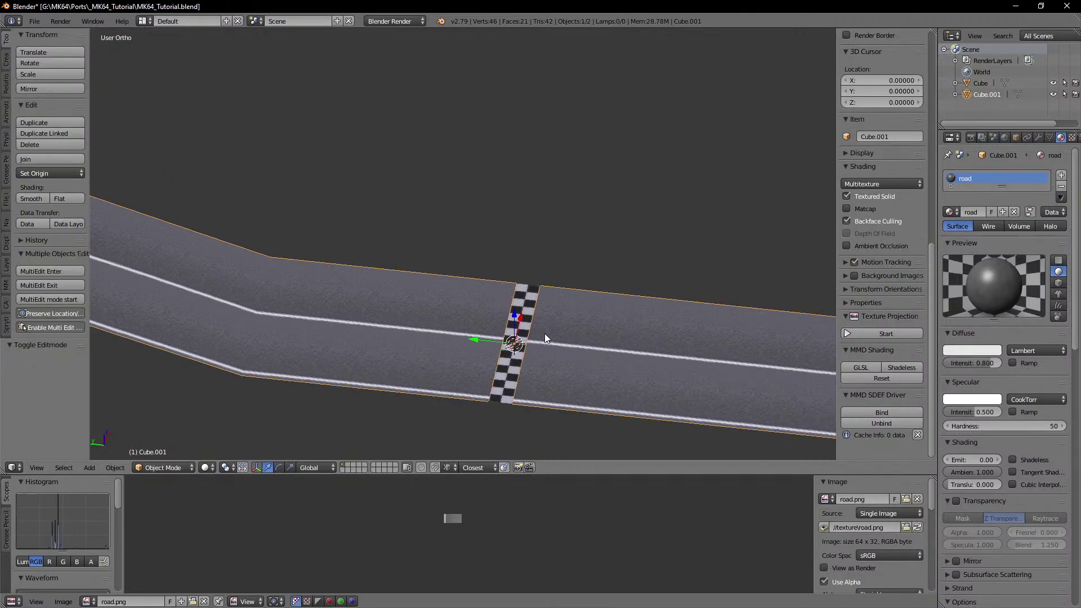
middle_drag(545, 334, 515, 318)
scroll(515, 319, down, 8)
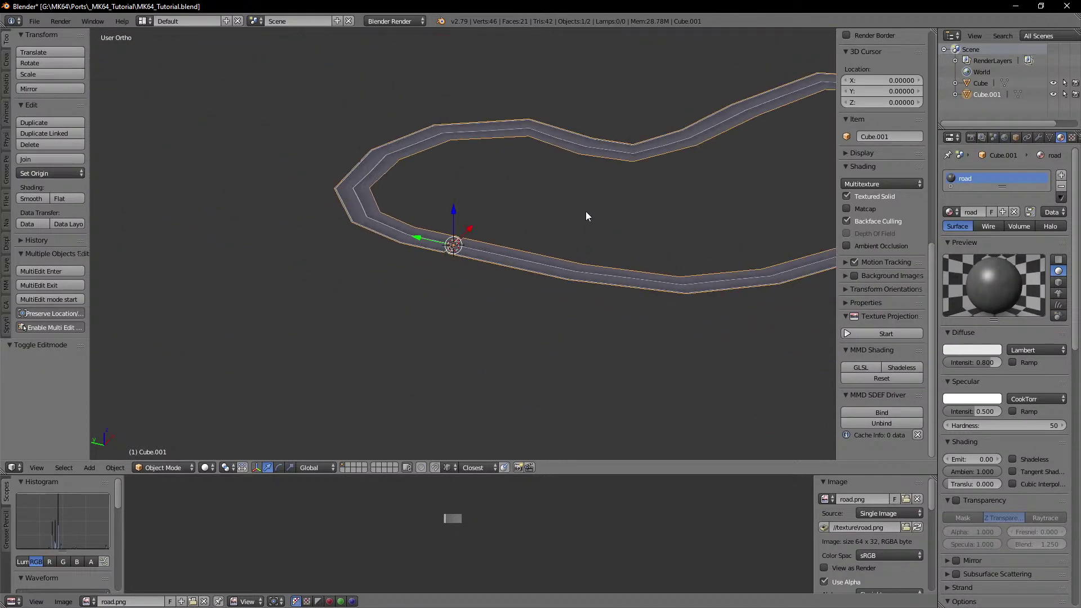
shift+middle_drag(775, 190, 559, 239)
shift+middle_drag(480, 251, 483, 251)
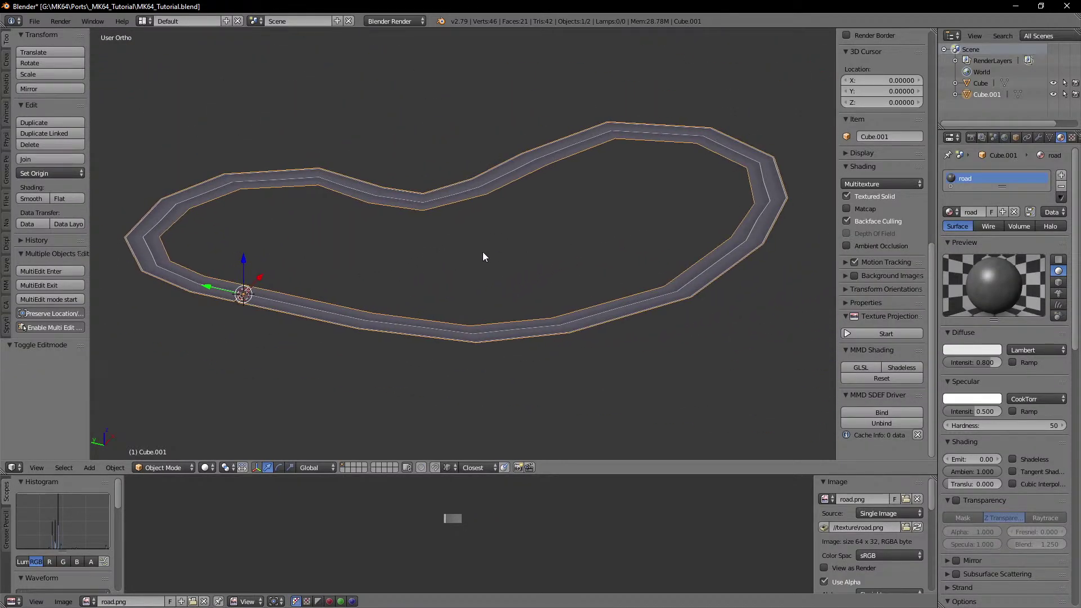
key(KP_7)
shift+middle_drag(473, 191, 536, 289)
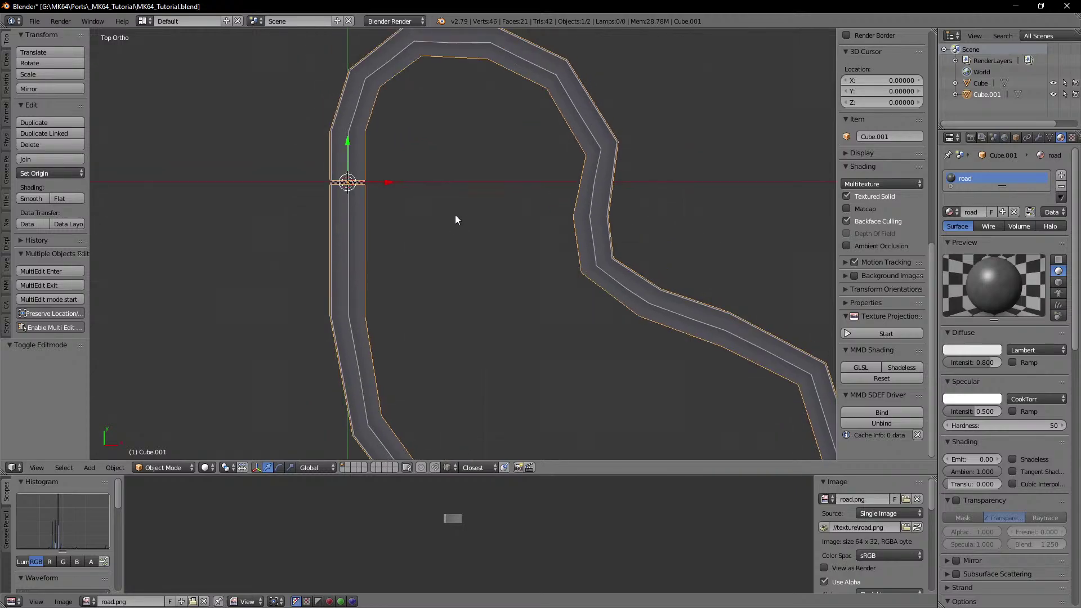
scroll(451, 291, up, 2)
shift+middle_drag(422, 208, 455, 259)
scroll(455, 260, up, 2)
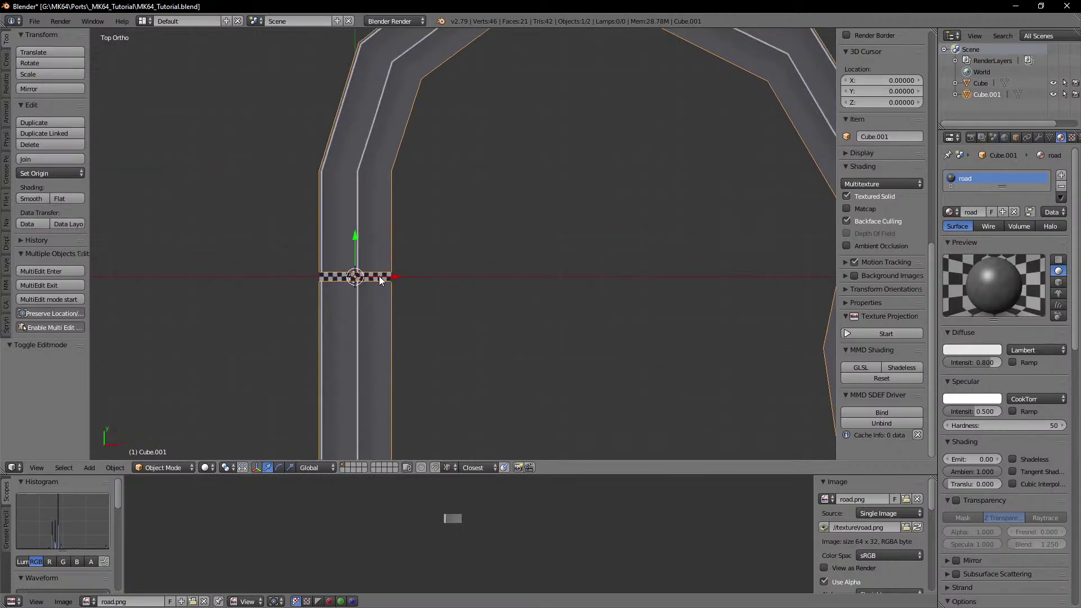
Step: Extrude the road's outer edge loop in place and scale it to about 1.632, forming a wide band around the track
key(Tab)
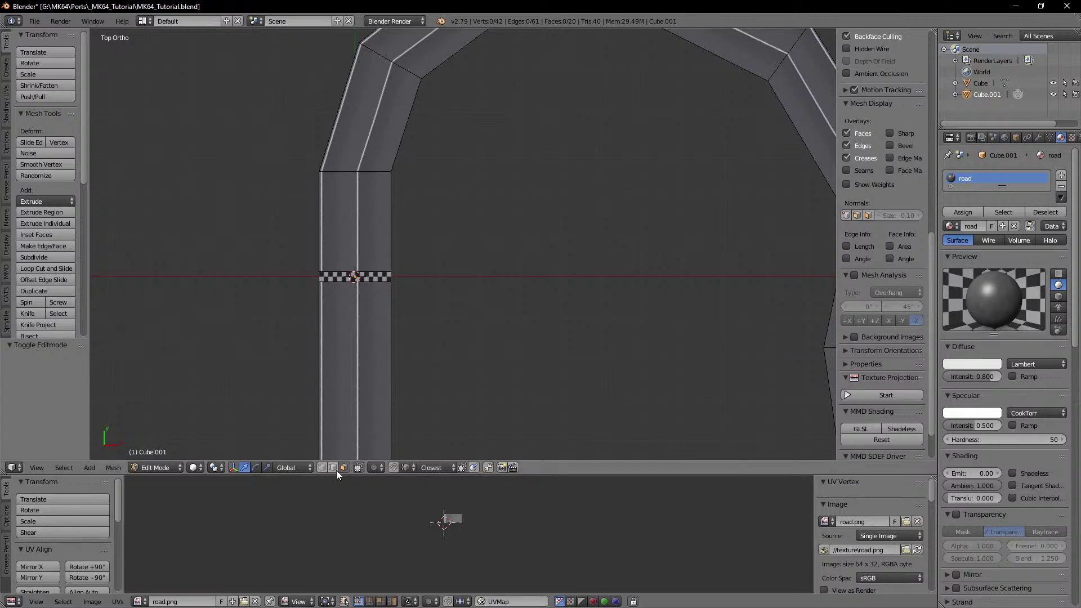
scroll(382, 344, down, 2)
right_click(412, 257)
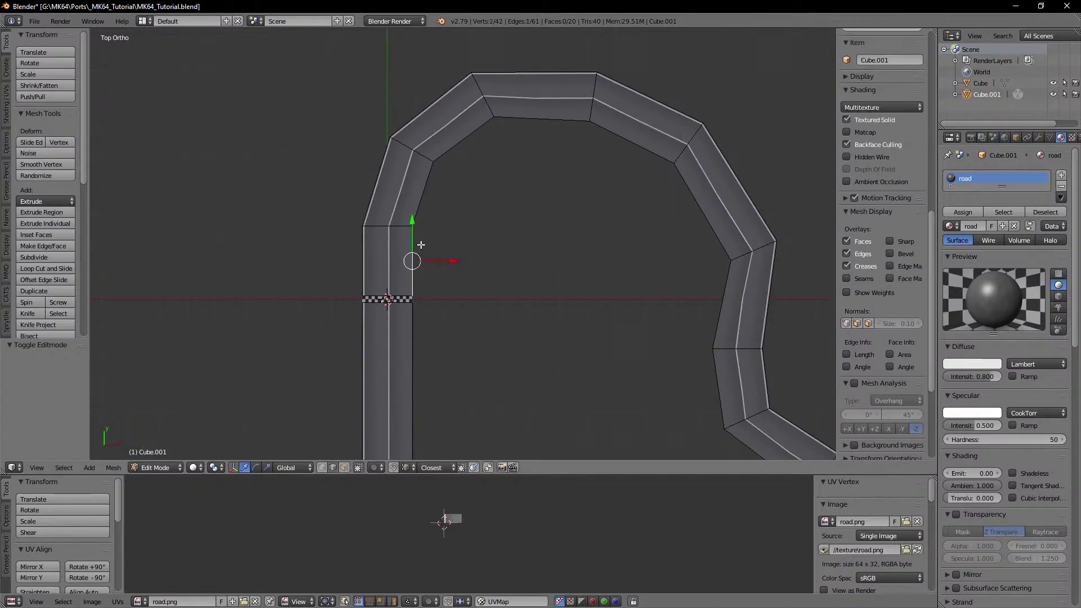
alt+right_click(377, 177)
scroll(485, 261, down, 4)
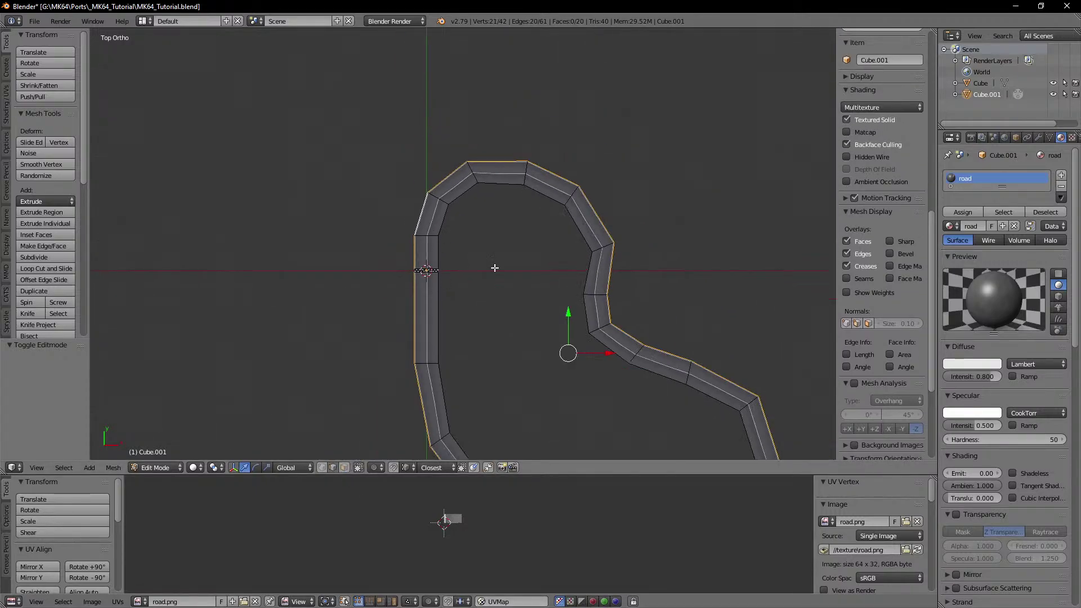
shift+middle_drag(515, 291, 469, 168)
scroll(470, 168, down, 3)
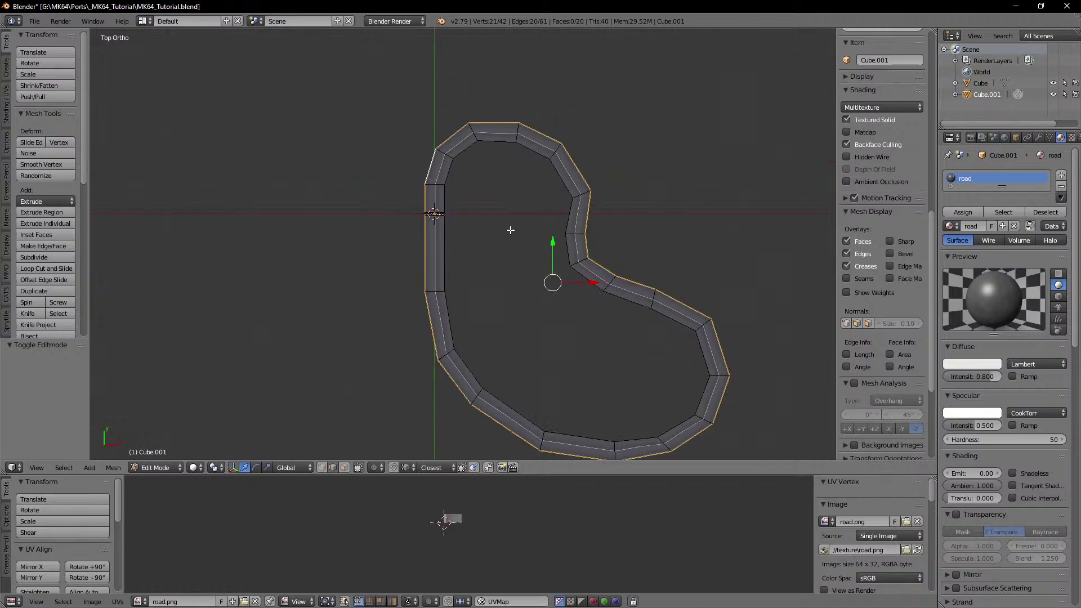
key(e)
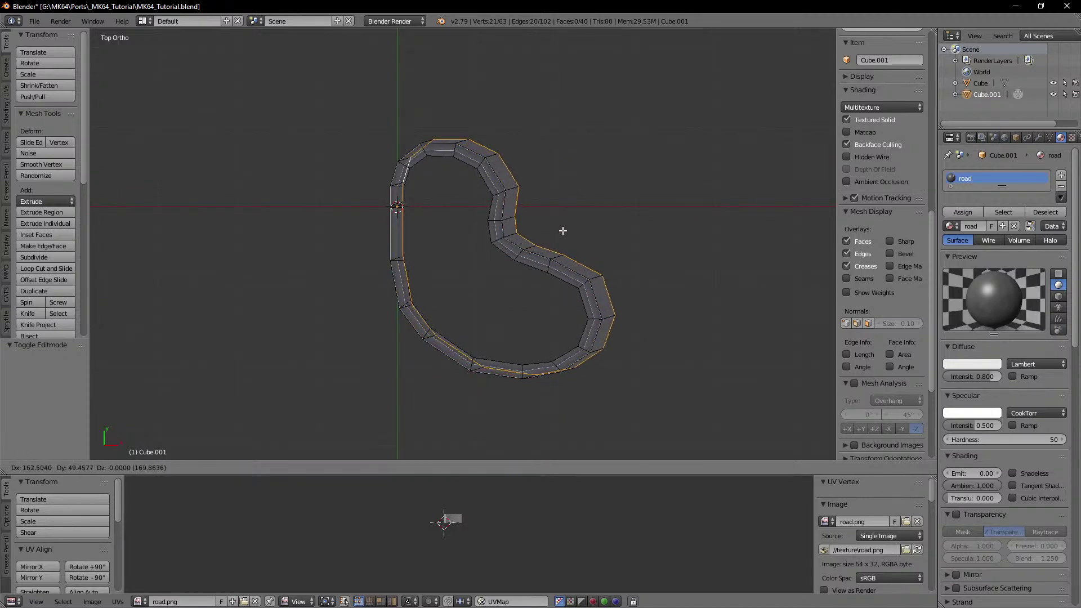
right_click(564, 232)
key(s)
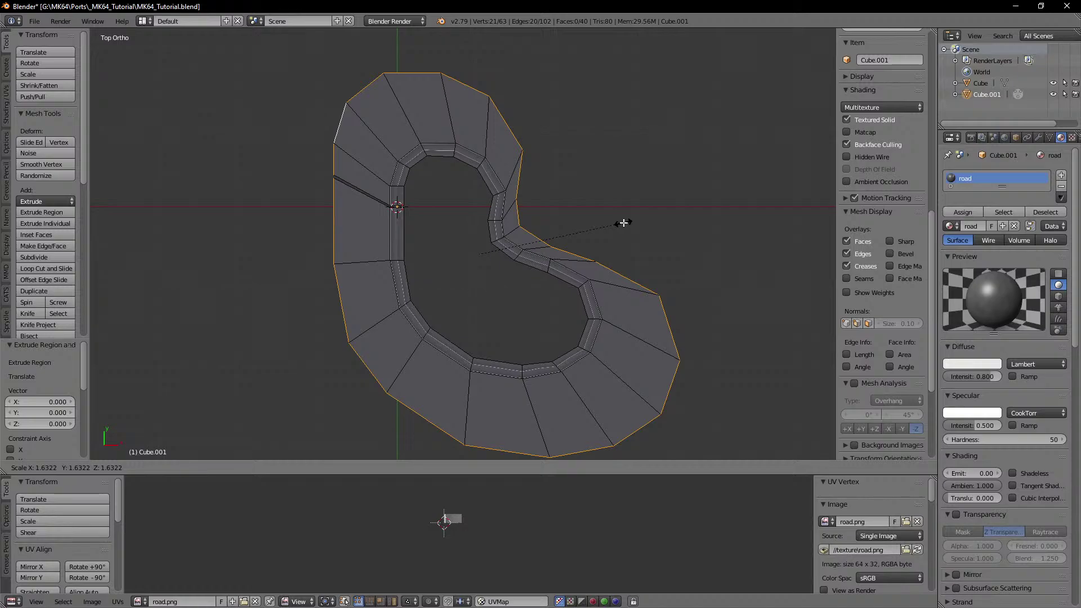
click(623, 223)
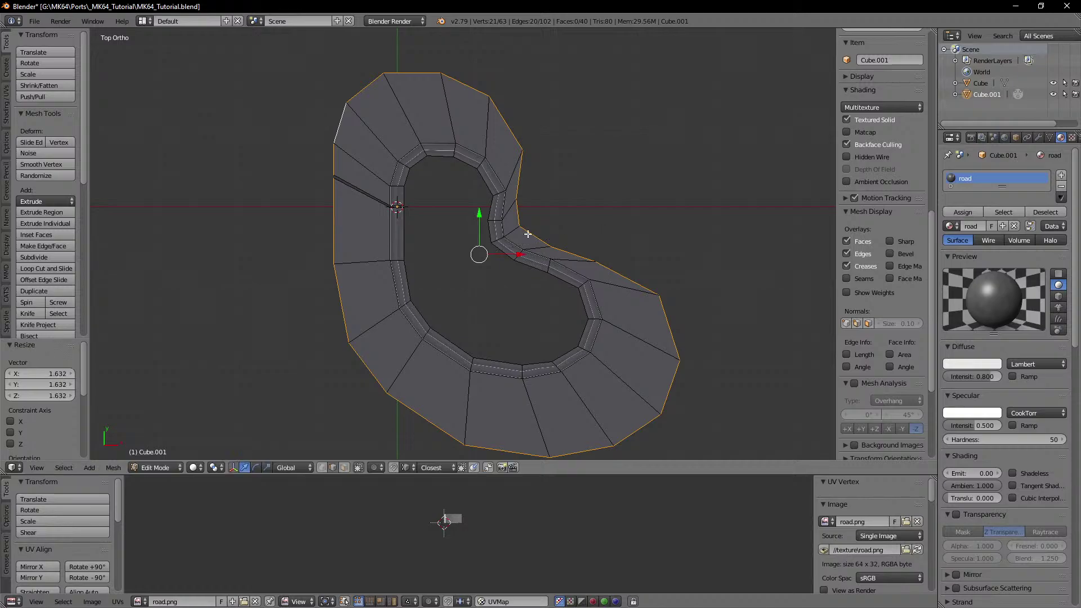
Step: Inspect the new outer band around the finish line and along the neighbouring road segments
scroll(477, 251, up, 5)
scroll(515, 282, up, 3)
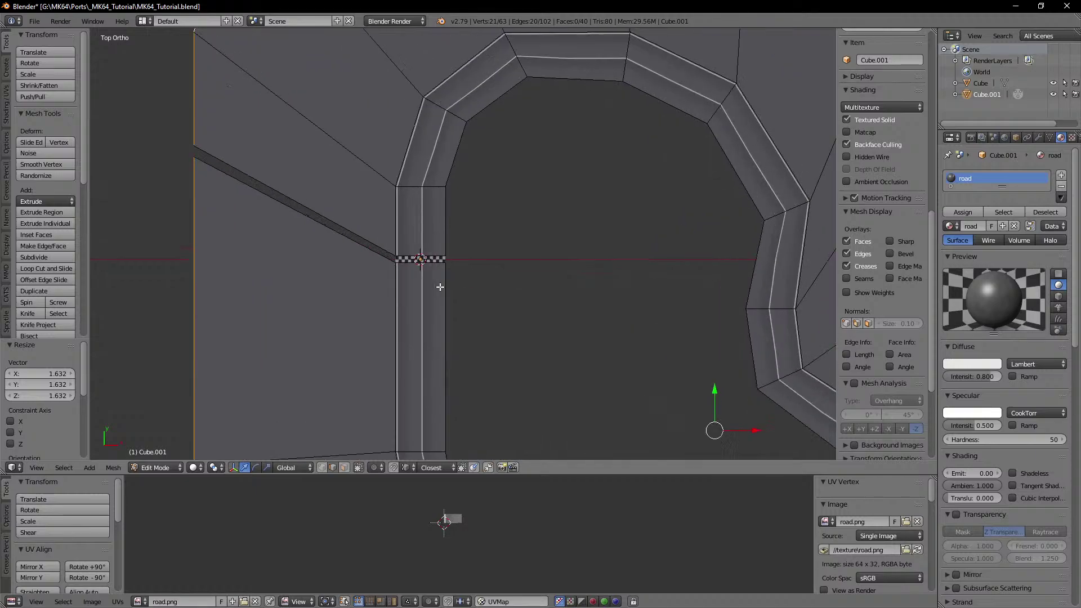
scroll(451, 277, down, 4)
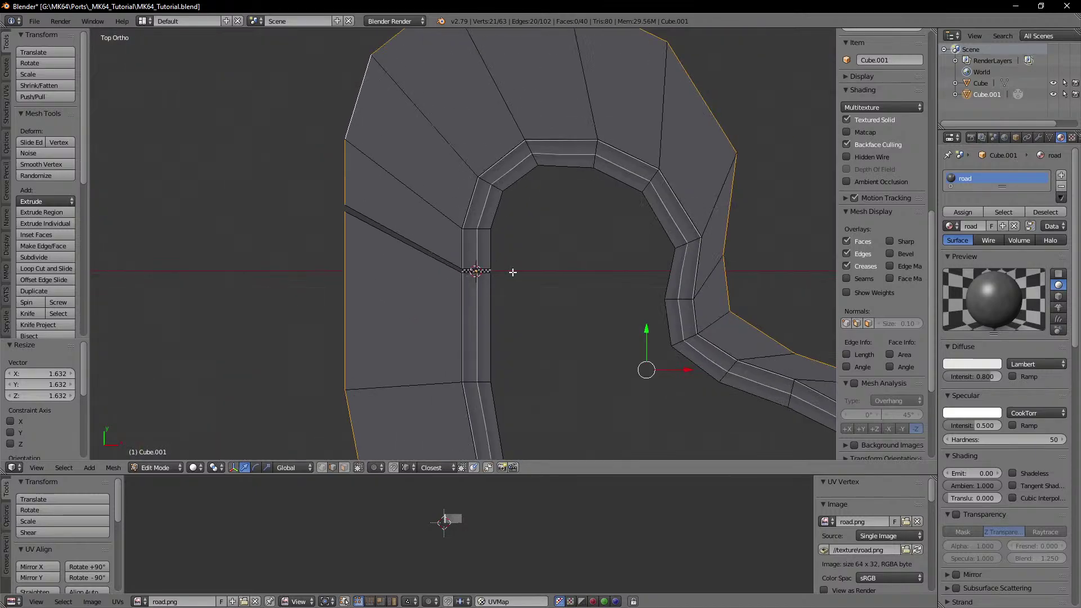
shift+middle_drag(582, 349, 478, 222)
shift+middle_drag(351, 158, 481, 286)
scroll(474, 292, up, 3)
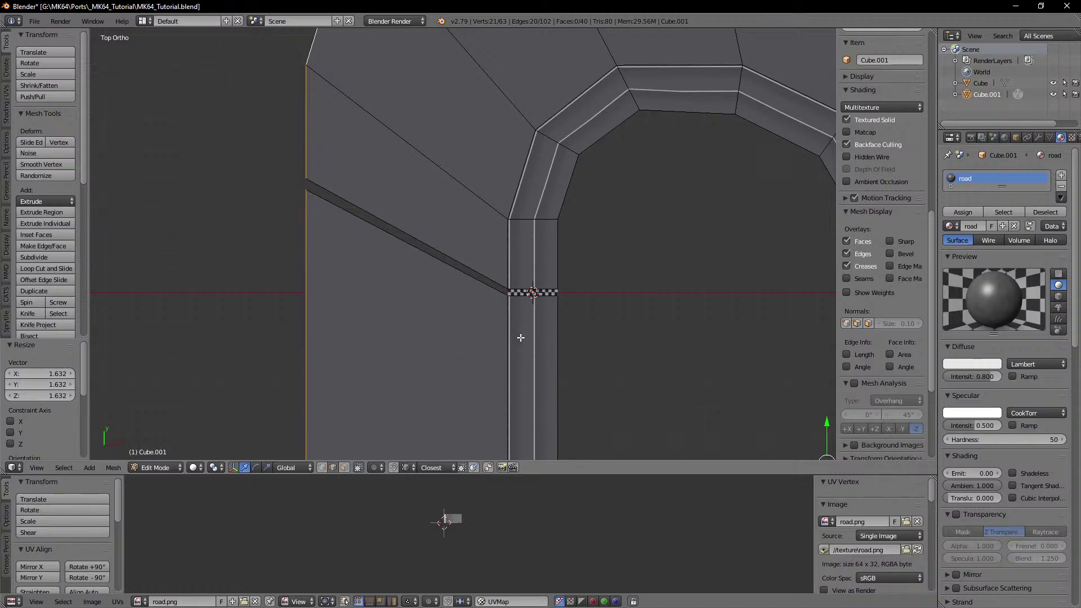
shift+middle_drag(521, 337, 465, 335)
Step: Separate all faces of the outer band from the road into their own object and return to Object Mode
click(346, 468)
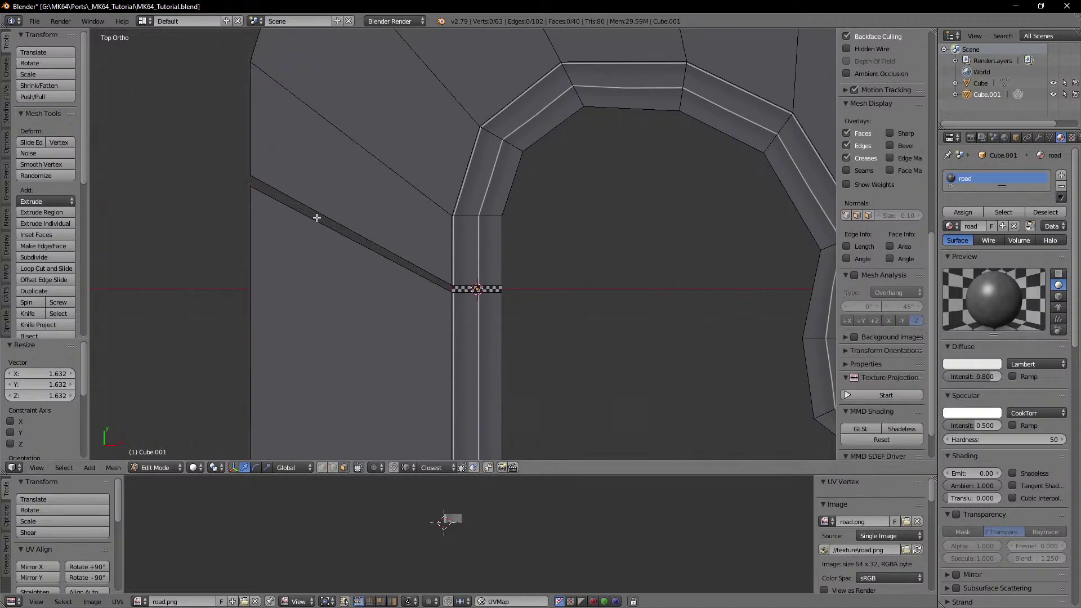
shift+middle_drag(292, 244, 324, 273)
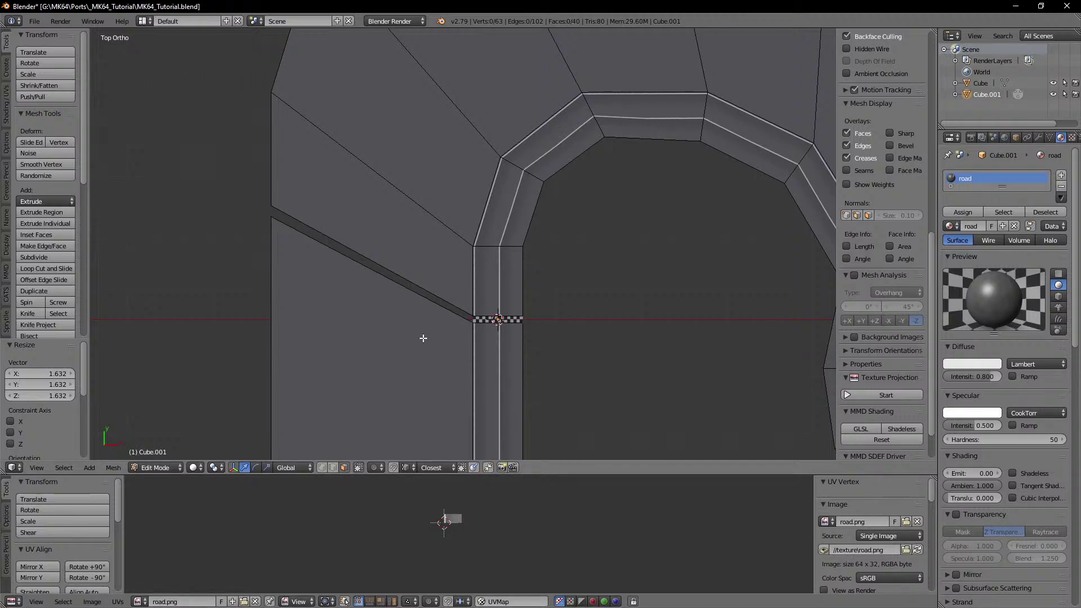
key(ctrl+z)
key(ctrl+z)
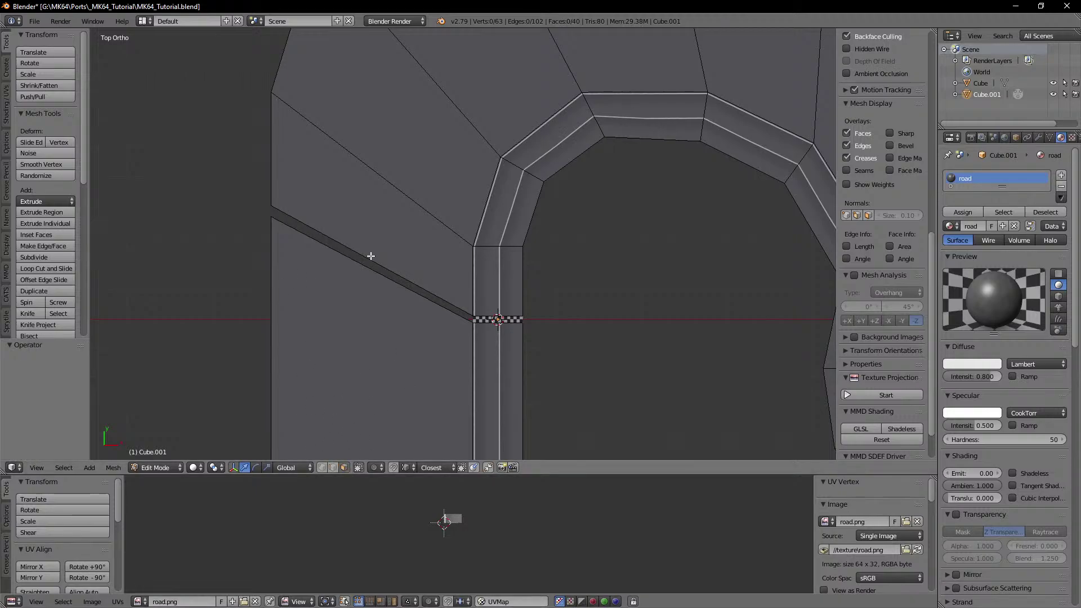
alt+right_click(371, 256)
key(ctrl+KP_Add)
scroll(370, 256, down, 4)
shift+middle_drag(603, 328, 488, 203)
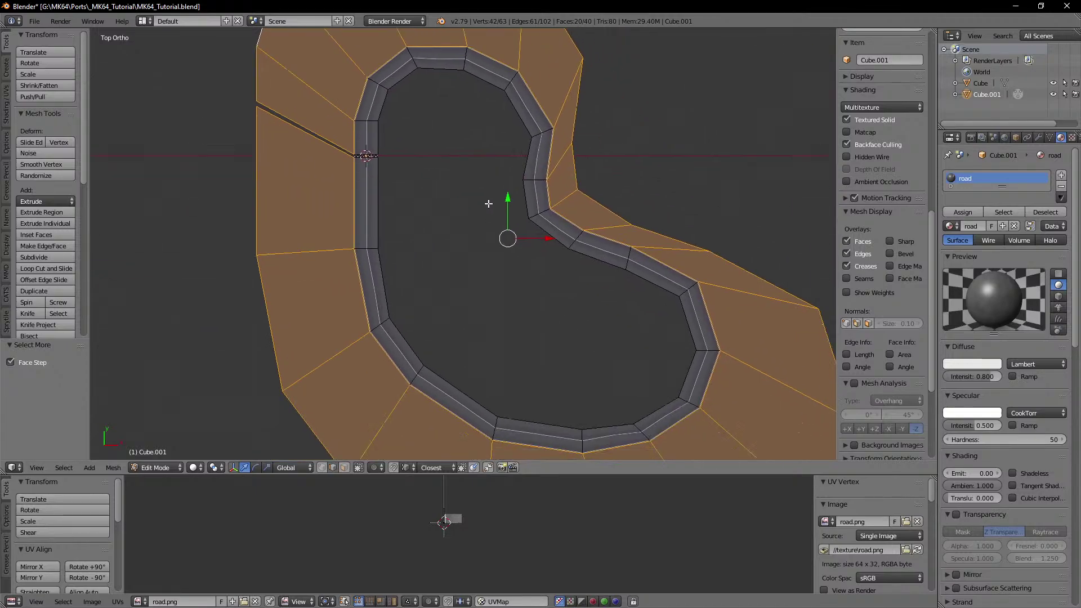
scroll(488, 203, down, 3)
key(p)
click(498, 248)
key(Tab)
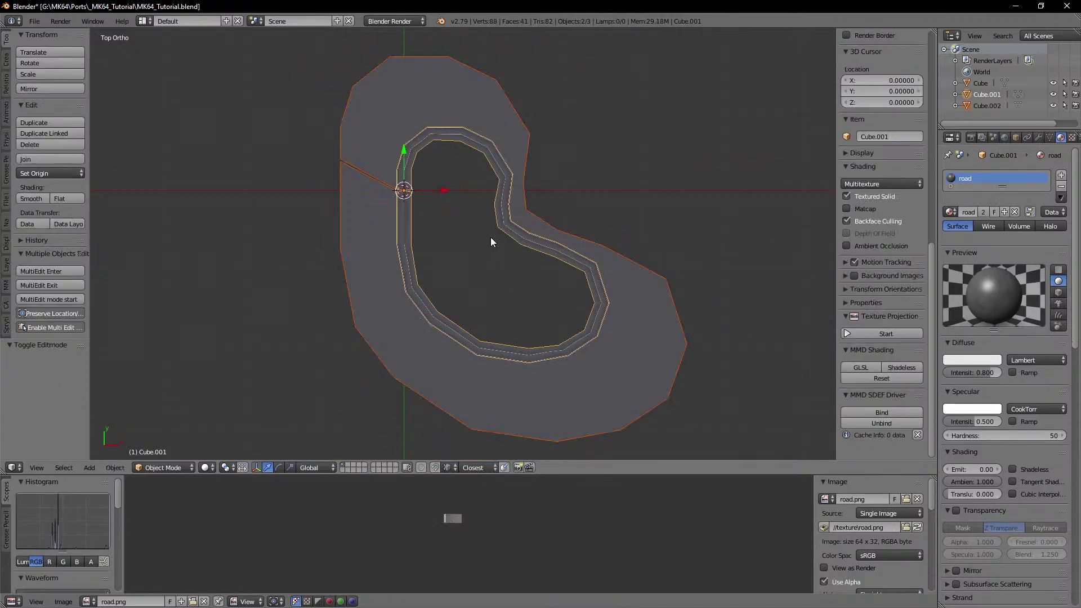
Step: Select the separated outer band and replace its road material with a new material
right_click(518, 219)
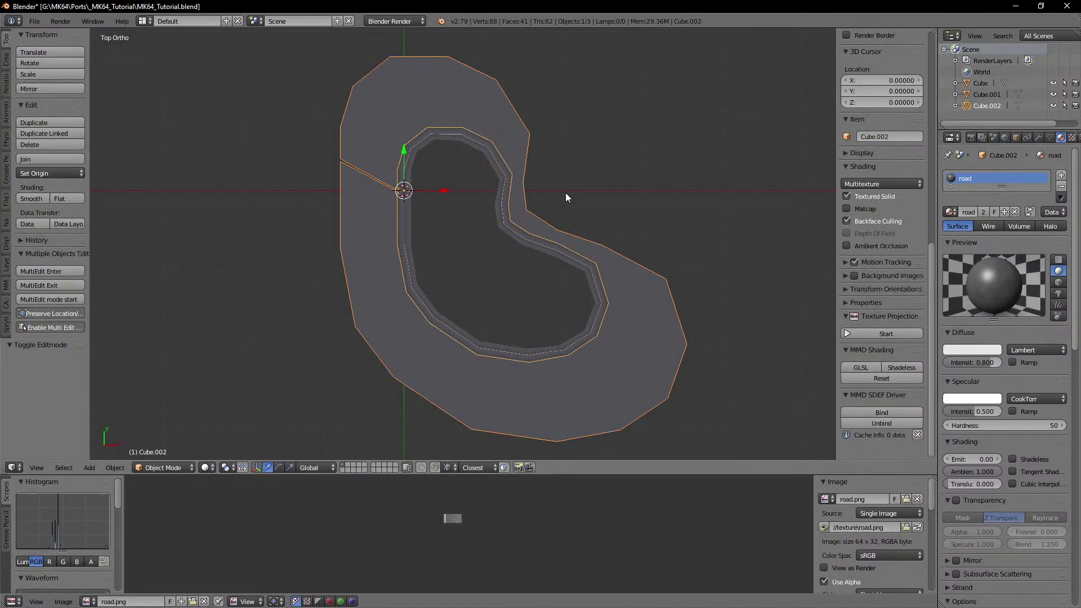
click(1060, 187)
click(1009, 213)
Step: Add a texture to the new material using grass.png from the texture folder
click(1072, 138)
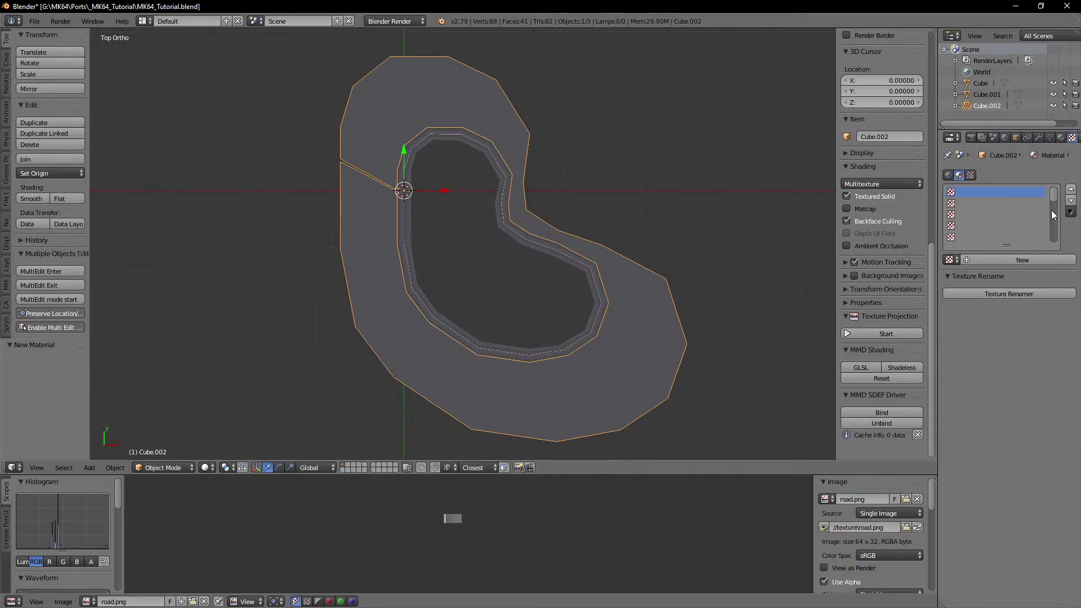
click(1030, 262)
click(1068, 445)
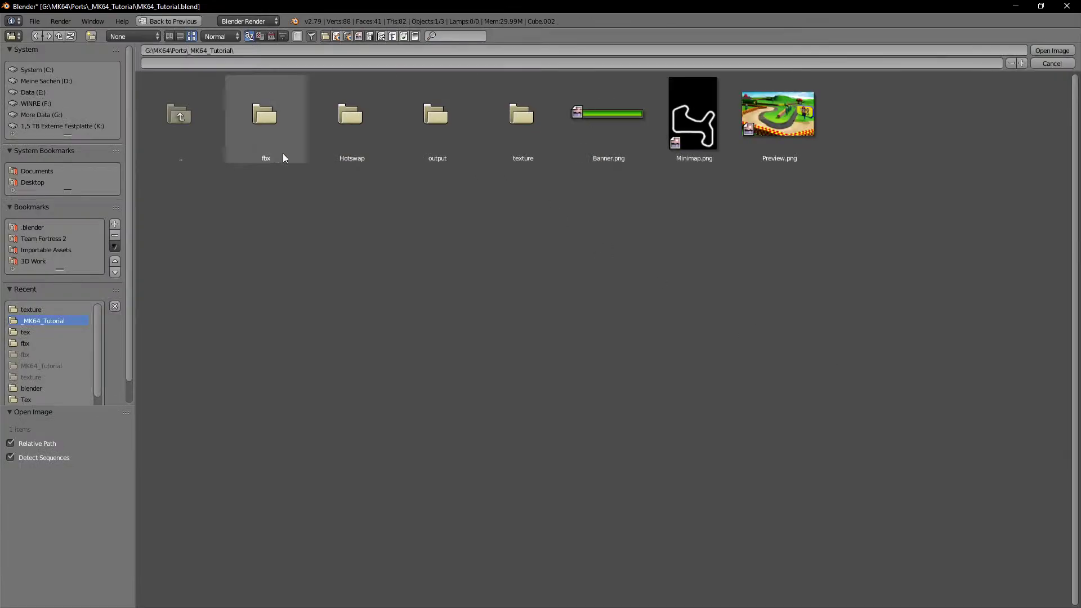
click(514, 130)
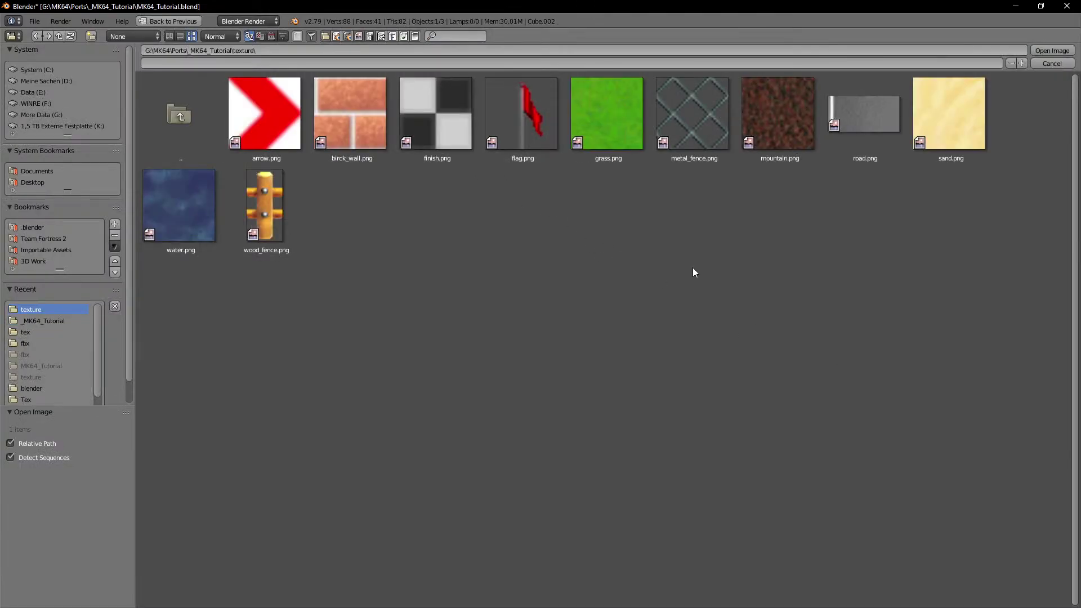
click(611, 121)
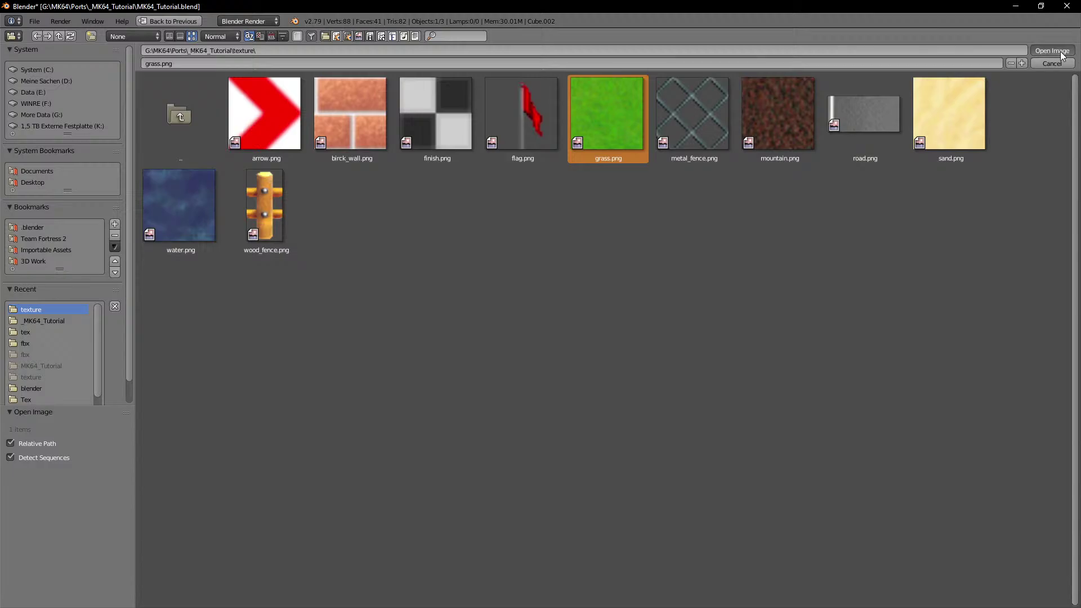
click(1061, 52)
Step: Apply the grass.png image to all faces of the outer band and rename its material grass
key(Tab)
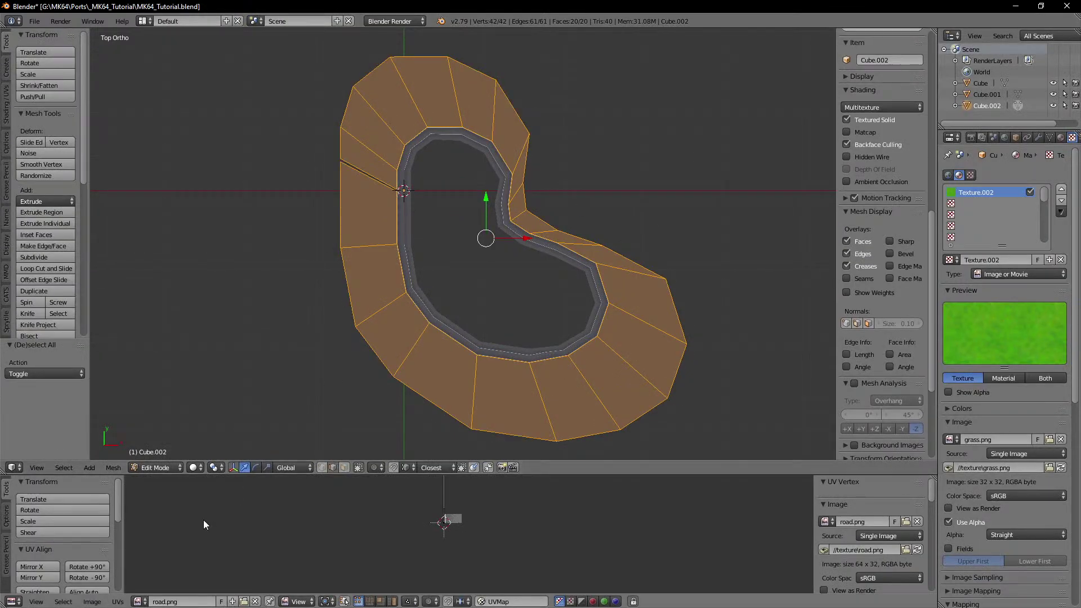
click(142, 603)
click(169, 497)
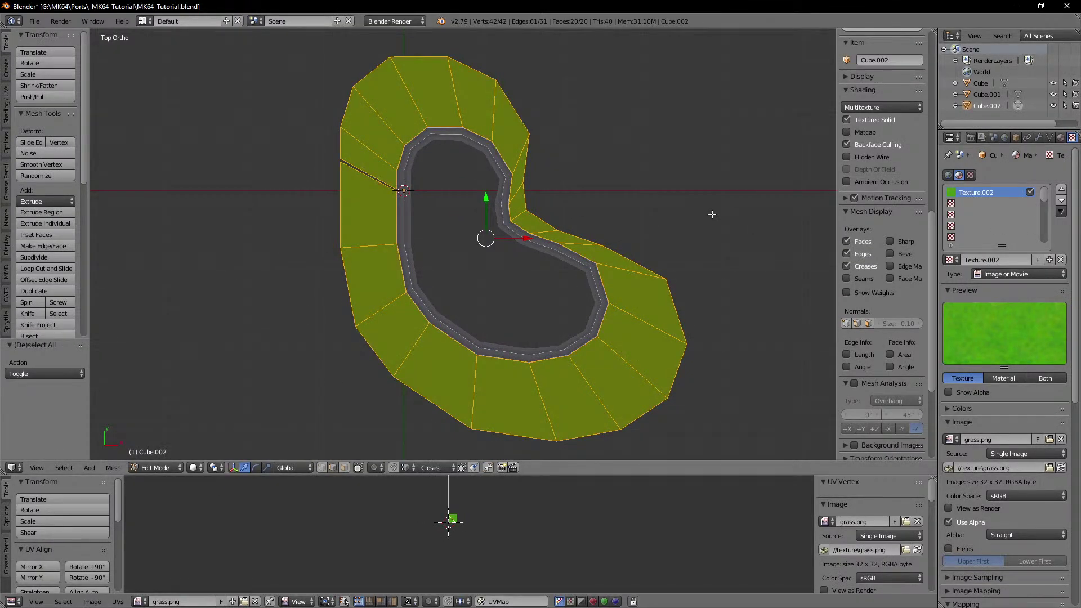
click(1061, 137)
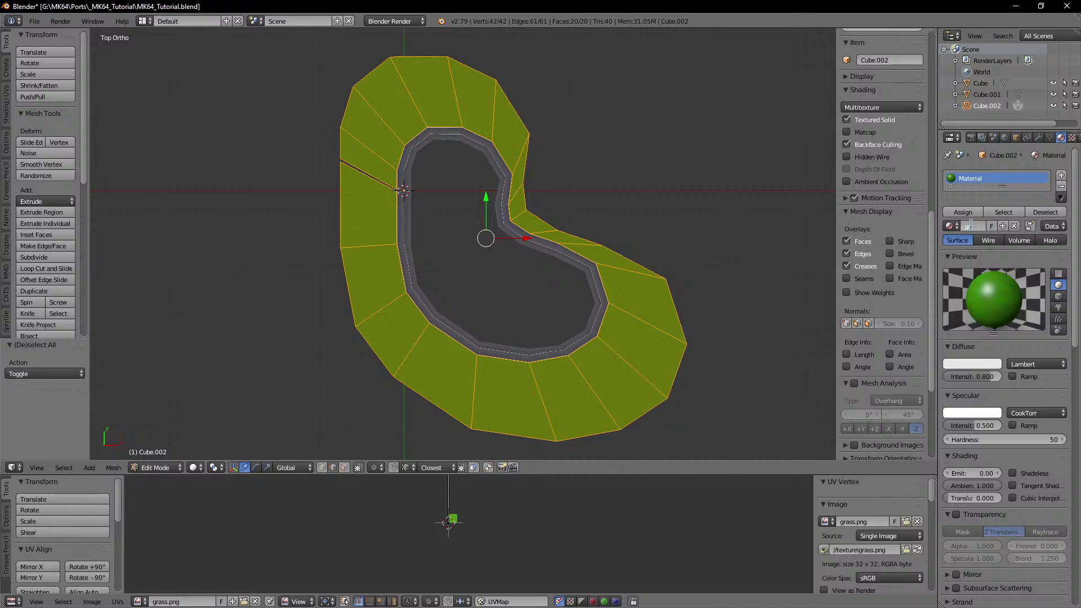
Step: Switch the grass band's mesh to vertex selection
shift+middle_drag(606, 218, 606, 227)
scroll(569, 290, up, 2)
shift+middle_drag(568, 292, 465, 302)
scroll(573, 225, down, 3)
scroll(533, 240, up, 4)
click(321, 467)
right_click(488, 258)
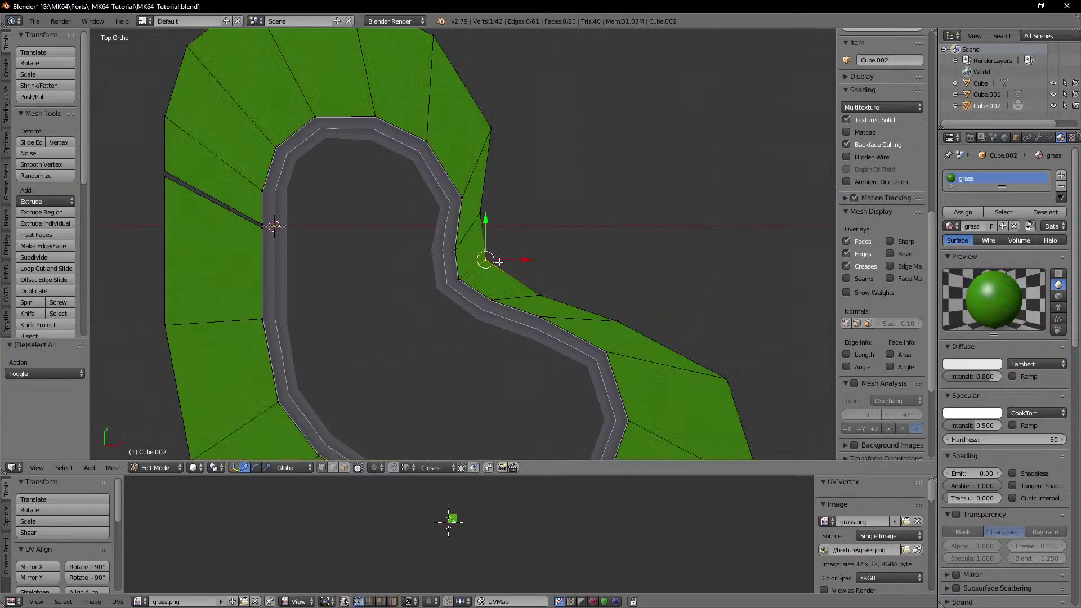
drag(499, 259, 596, 251)
right_click(592, 253)
Step: Snap two outer grass vertices on the lower bulge's upper side along X into line with the band's easternmost vertex
shift+middle_drag(584, 258, 495, 239)
scroll(562, 255, down, 2)
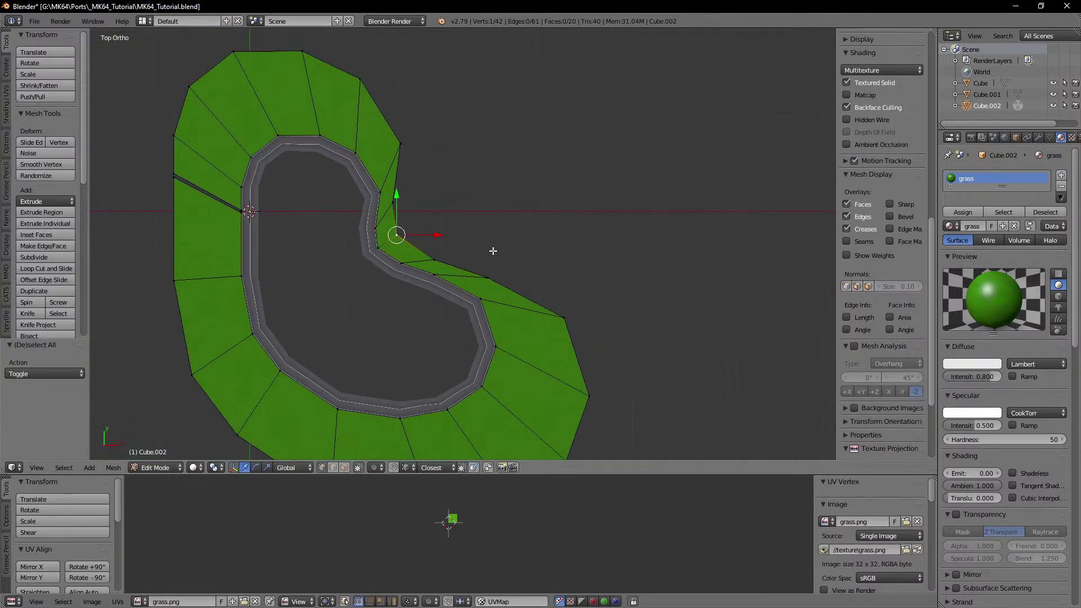
right_click(488, 275)
key(g)
key(x)
ctrl+click(594, 400)
right_click(569, 320)
key(g)
key(x)
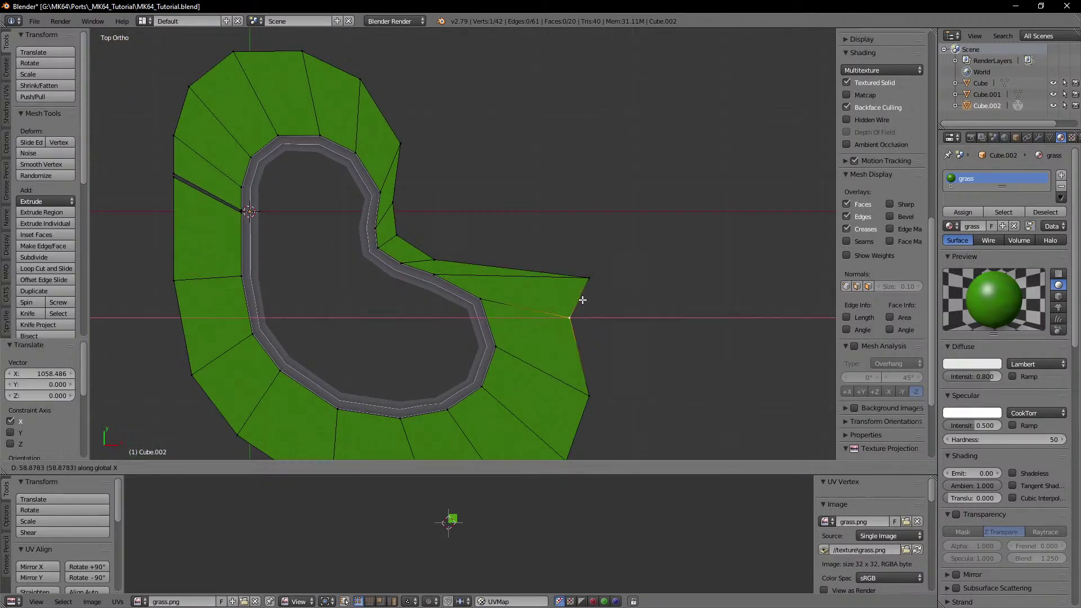
ctrl+click(594, 280)
Step: Snap the three outer grass vertices beside the road's inward bend along X onto the straight eastern edge
right_click(433, 256)
key(g)
key(x)
ctrl+click(592, 276)
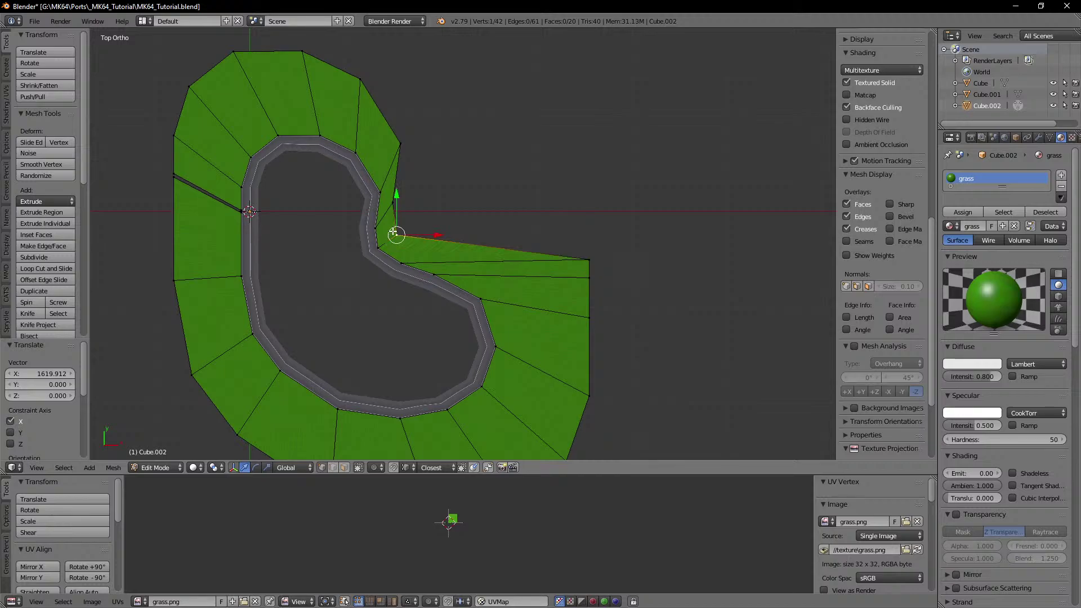
drag(422, 234, 589, 255)
right_click(401, 201)
drag(415, 200, 599, 218)
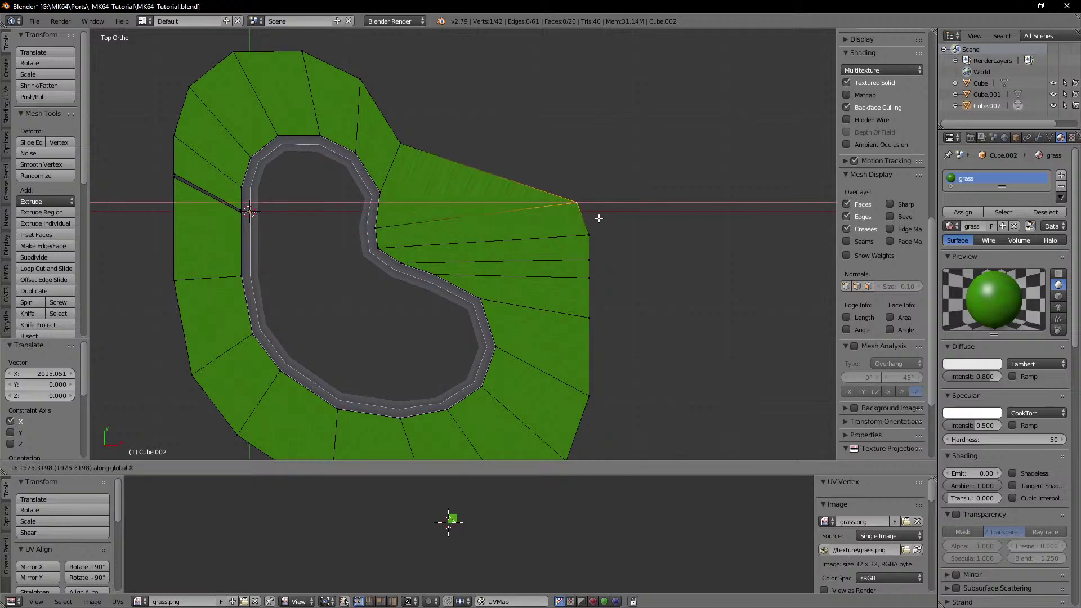
ctrl+click(596, 232)
Step: Snap the outer grass vertex just above the inward bend, on the upper lobe, along X onto the eastern edge
right_click(415, 139)
key(g)
key(x)
ctrl+click(599, 198)
shift+middle_drag(393, 110, 403, 174)
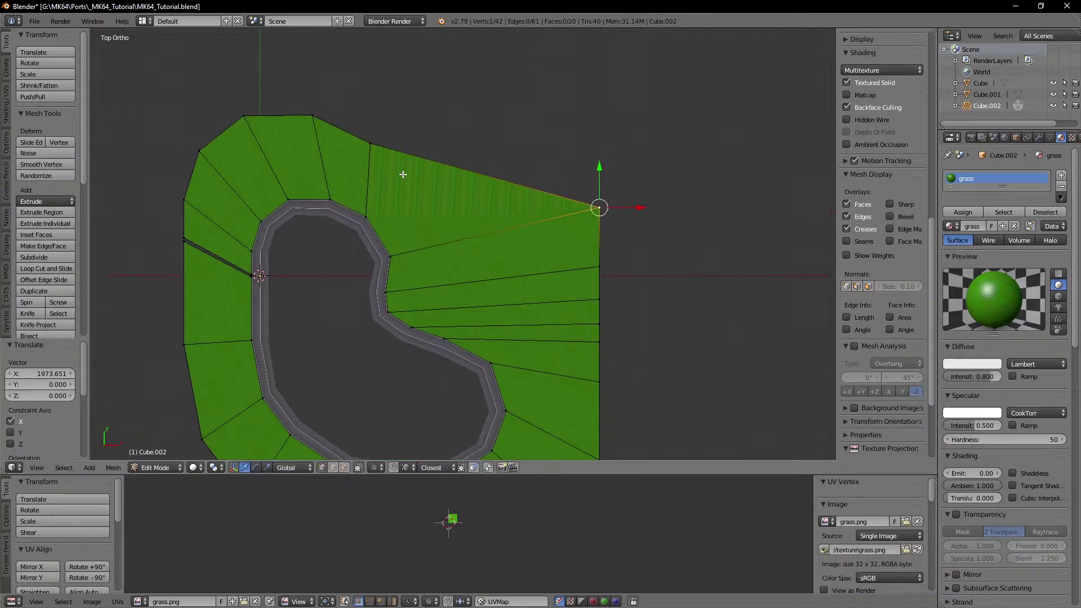
Step: Snap the next outer vertex along Y to the topmost grass vertices and along X to the eastern edge, forming the northeast corner
right_click(386, 148)
key(g)
key(y)
ctrl+click(317, 118)
key(g)
key(x)
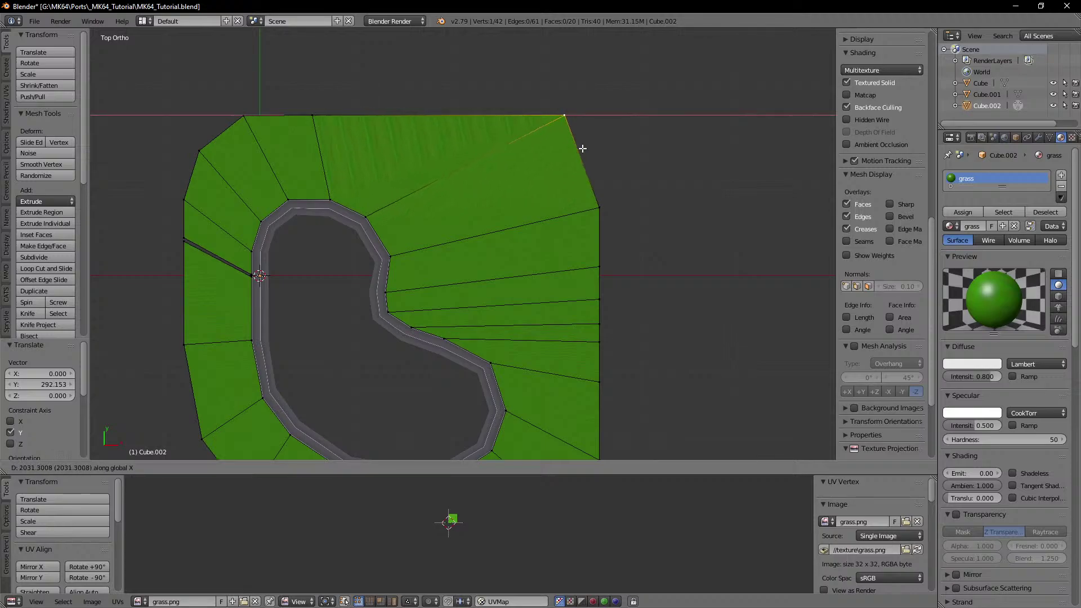
ctrl+click(596, 200)
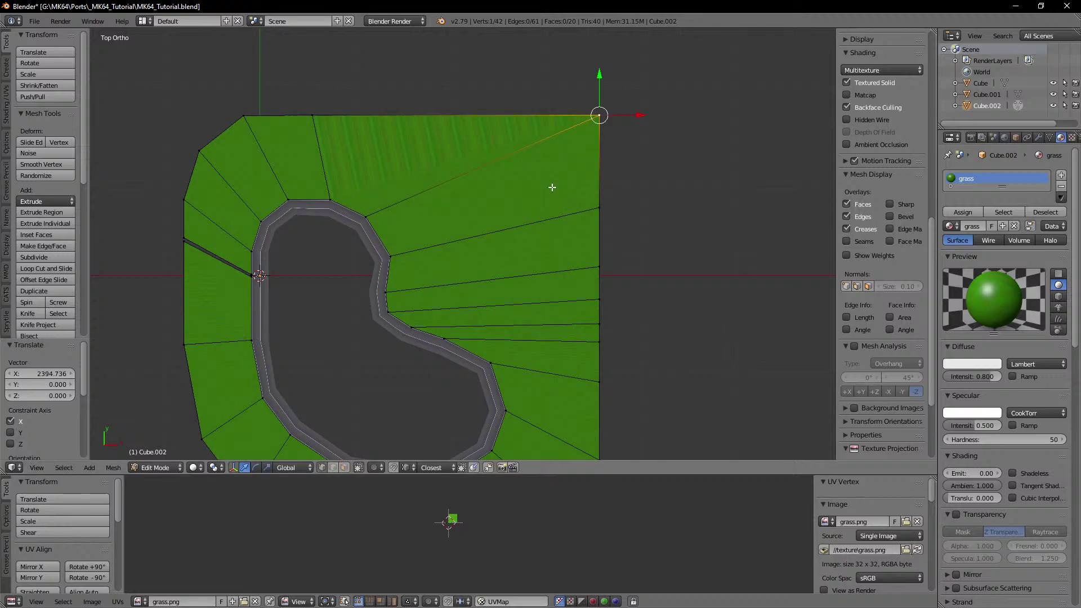
Step: Shift the top-edge vertex nearest the northeast corner slightly along X, away from its neighbour on the top edge
right_click(319, 120)
key(g)
key(x)
click(328, 122)
right_click(248, 120)
shift+middle_drag(292, 125, 448, 138)
Step: Snap the northwest outer vertex along Y to the top edge and move it about -541.68 along X to form the corner
right_click(356, 161)
key(g)
key(y)
ctrl+click(401, 130)
right_click(341, 211)
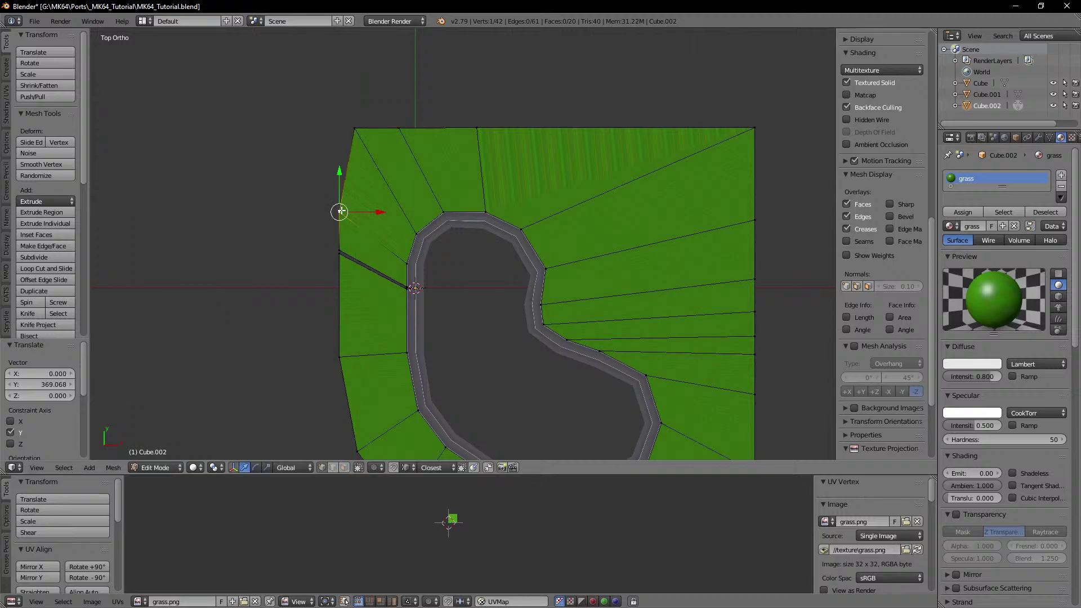
key(g)
key(x)
click(304, 133)
Step: Snap the outer vertex below the northwest corner and both finish-line strip outer vertices along X into line with that corner
right_click(338, 213)
key(g)
key(x)
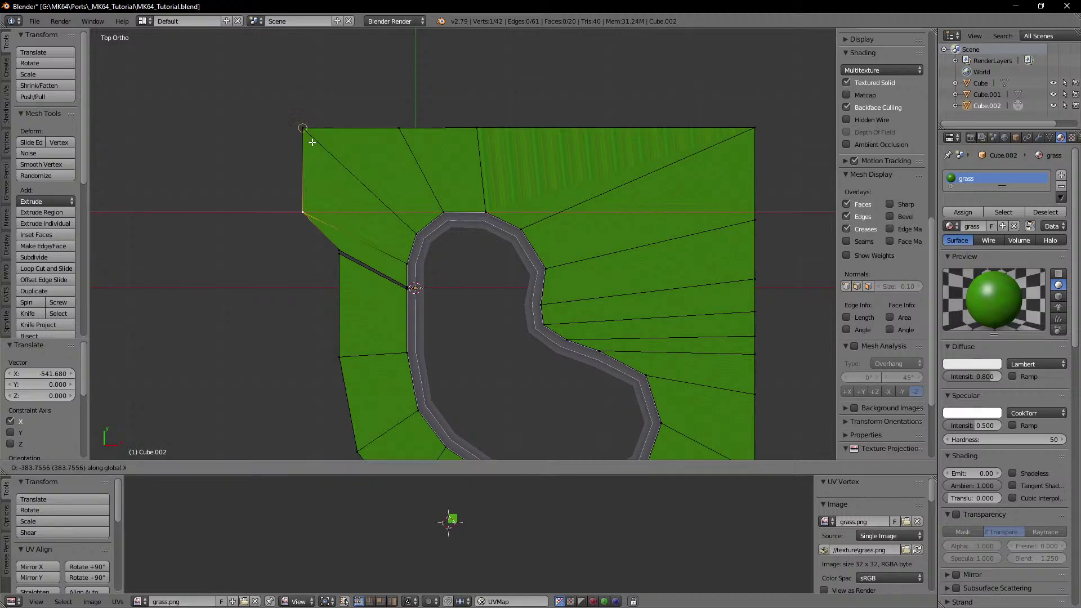
ctrl+click(311, 139)
right_click(336, 244)
key(g)
key(x)
ctrl+click(308, 224)
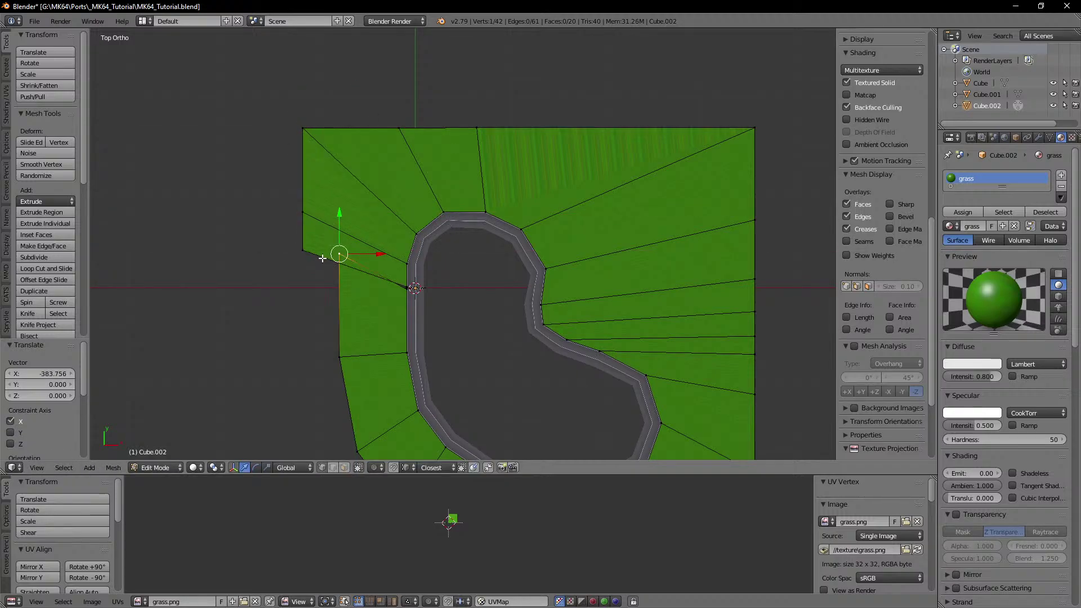
key(g)
key(x)
ctrl+click(308, 256)
Step: Snap the first outer grass vertex south of the finish line along X onto the straight western edge
shift+middle_drag(328, 302, 338, 178)
right_click(347, 232)
key(g)
key(x)
ctrl+click(316, 146)
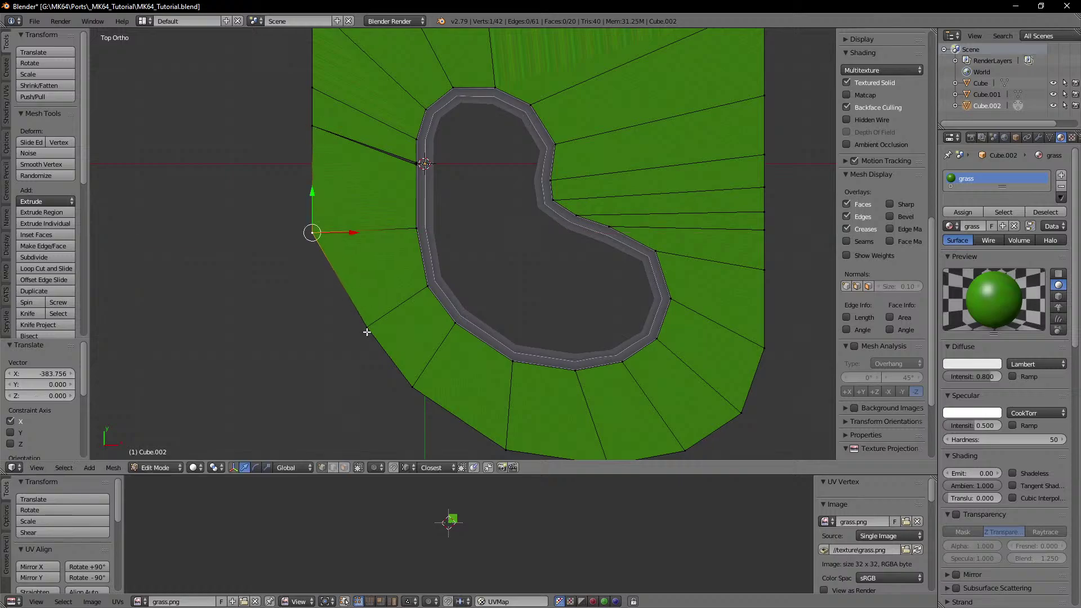
Step: Snap the second outer grass vertex south of the finish line along X onto the straight western edge
right_click(366, 332)
key(g)
key(x)
ctrl+click(315, 239)
Step: Snap the following outer vertex along X to the western edge and along Y to its southern neighbour's level to form the southwest corner
shift+middle_drag(351, 369, 340, 254)
right_click(387, 273)
key(g)
key(y)
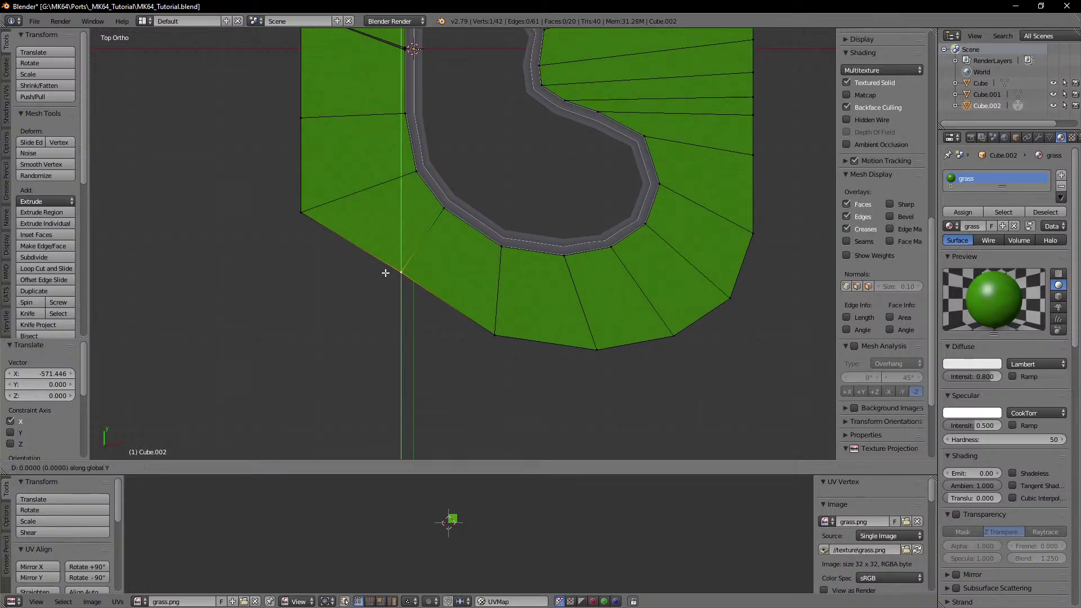
ctrl+click(304, 218)
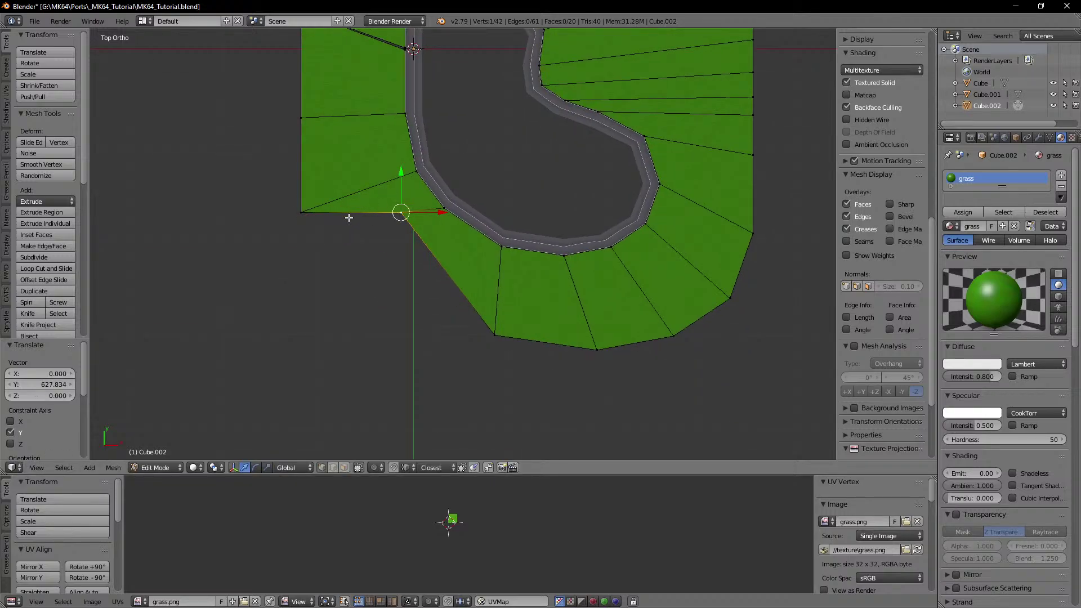
key(g)
key(x)
ctrl+click(305, 214)
key(g)
key(y)
ctrl+click(497, 336)
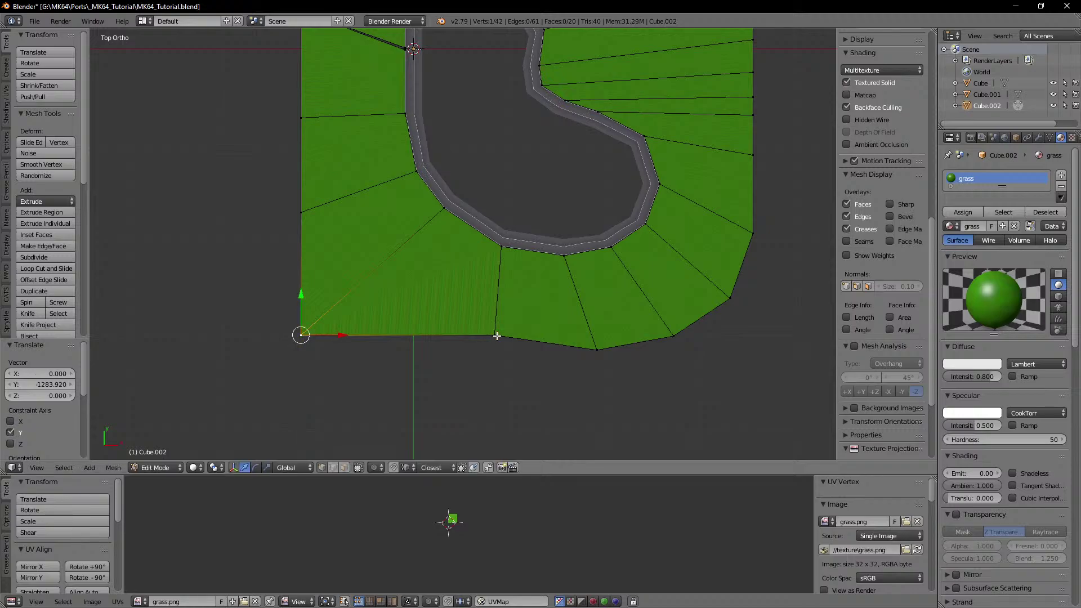
Step: Snap the southernmost outer grass vertex along Y into line with the southwest corner to straighten the southern edge
right_click(599, 350)
key(g)
key(x)
key(y)
ctrl+click(495, 340)
right_click(677, 337)
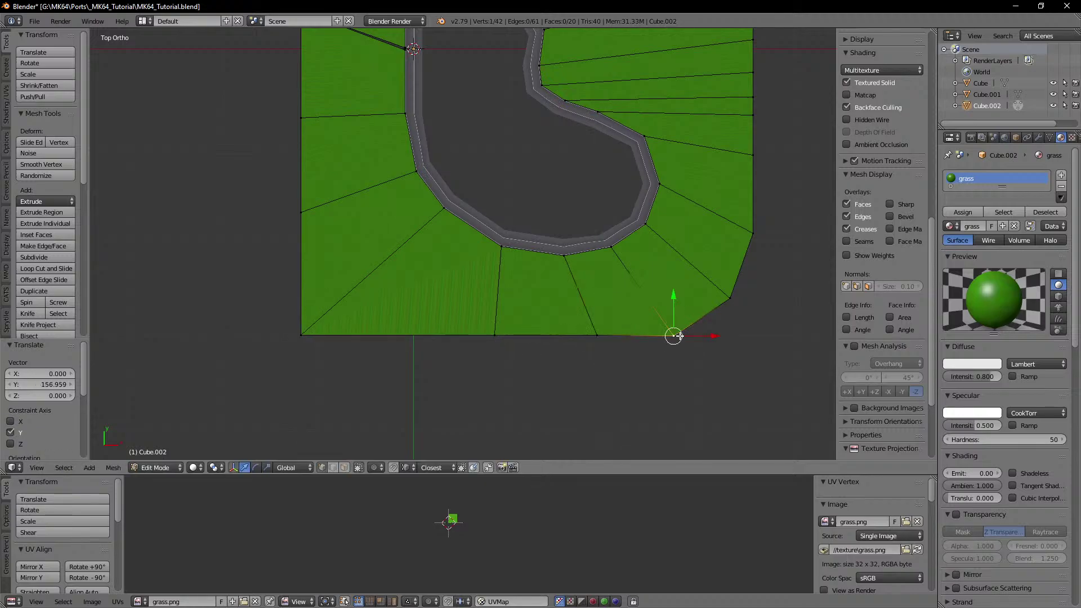
Step: Snap the southeast outer vertex along X to the eastern edge and along Y to the southern edge to form the corner
shift+middle_drag(710, 335, 562, 330)
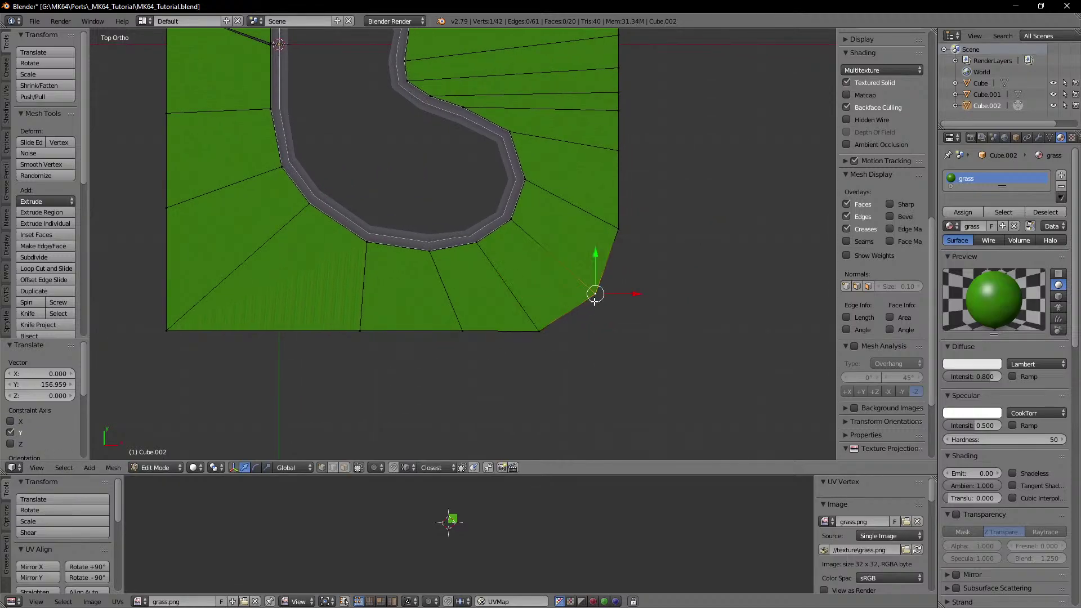
key(g)
key(x)
ctrl+click(617, 231)
key(g)
key(y)
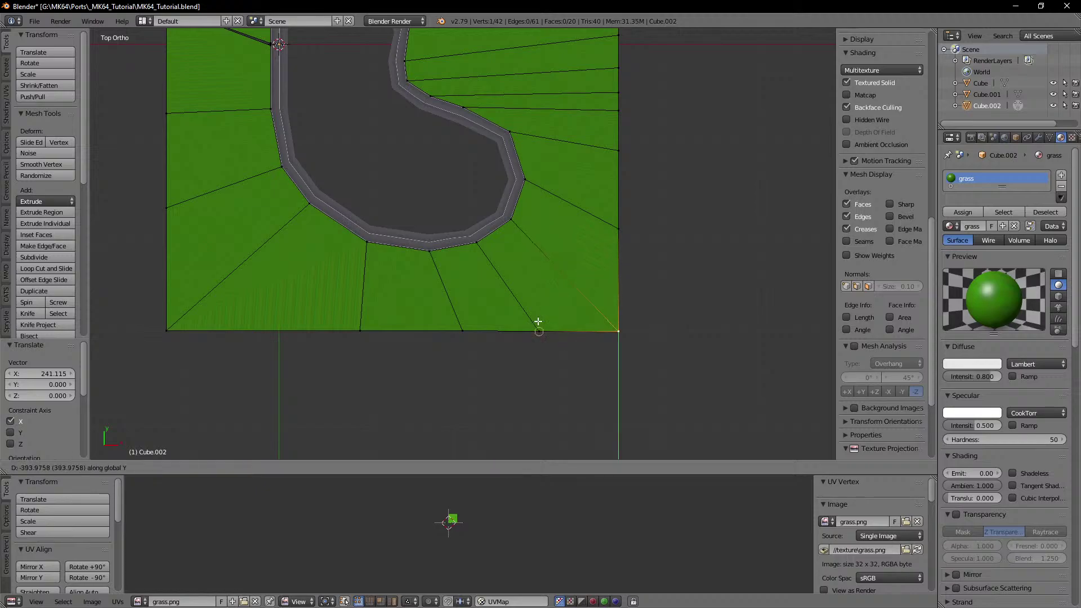
ctrl+click(538, 321)
Step: Fill the narrow gap in the grass beside the finish line with a face between its two long edges
shift+middle_drag(584, 288, 574, 347)
scroll(574, 348, down, 3)
shift+middle_drag(547, 266, 543, 315)
shift+middle_drag(426, 277, 536, 283)
scroll(535, 282, up, 4)
shift+middle_drag(487, 245, 523, 348)
scroll(431, 326, up, 4)
shift+middle_drag(457, 353, 453, 389)
scroll(357, 439, up, 4)
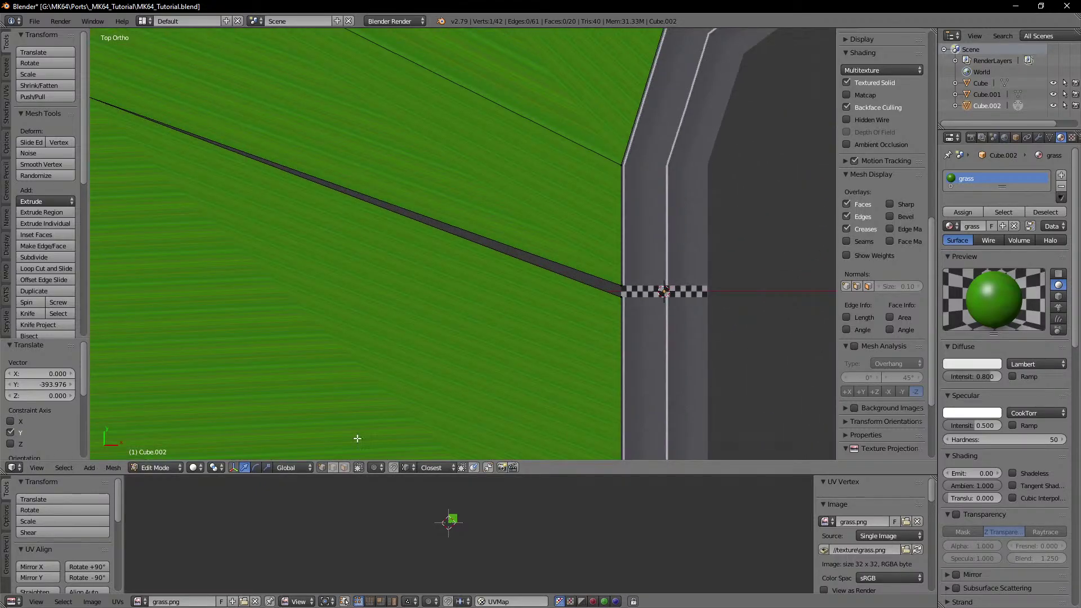
click(335, 467)
shift+middle_drag(477, 323, 466, 358)
scroll(465, 358, up, 1)
right_click(489, 271)
shift+right_click(493, 262)
key(f)
scroll(489, 262, down, 5)
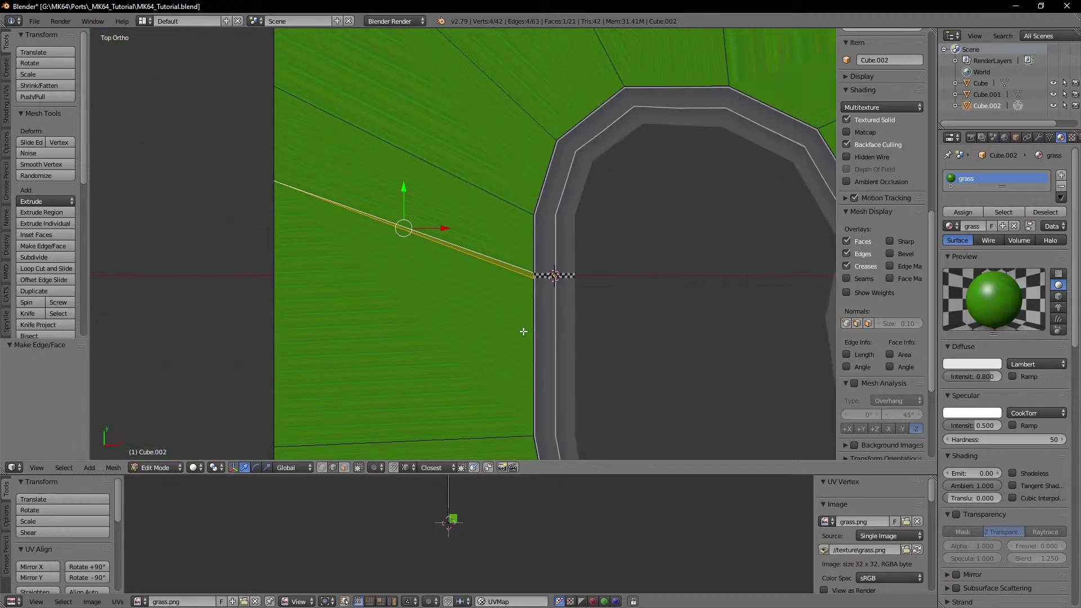
Step: Knife-cut a loop through the grass faces all the way around the track, between the road and the outer border
key(Tab)
scroll(440, 287, down, 8)
middle_drag(325, 220, 480, 232)
scroll(517, 280, up, 3)
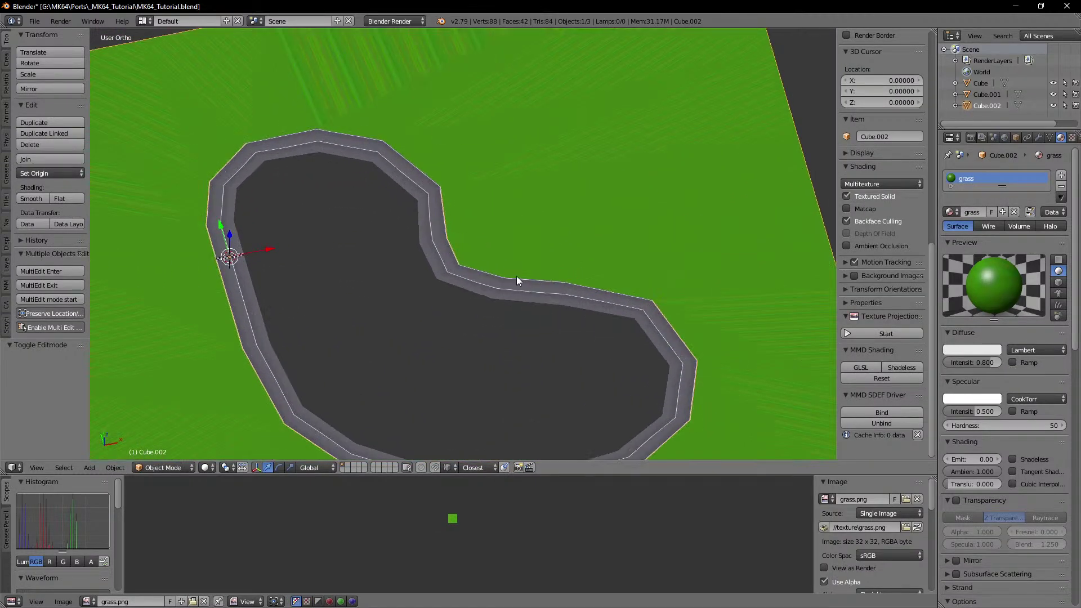
middle_drag(517, 276, 506, 210)
scroll(462, 219, down, 3)
key(Tab)
key(KP_7)
scroll(462, 218, down, 3)
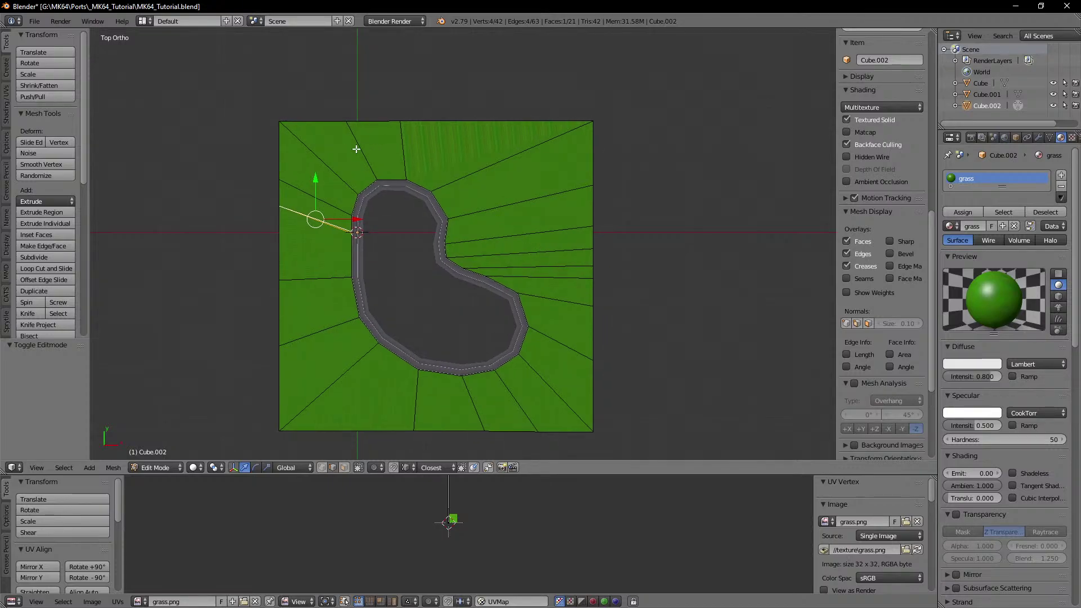
key(k)
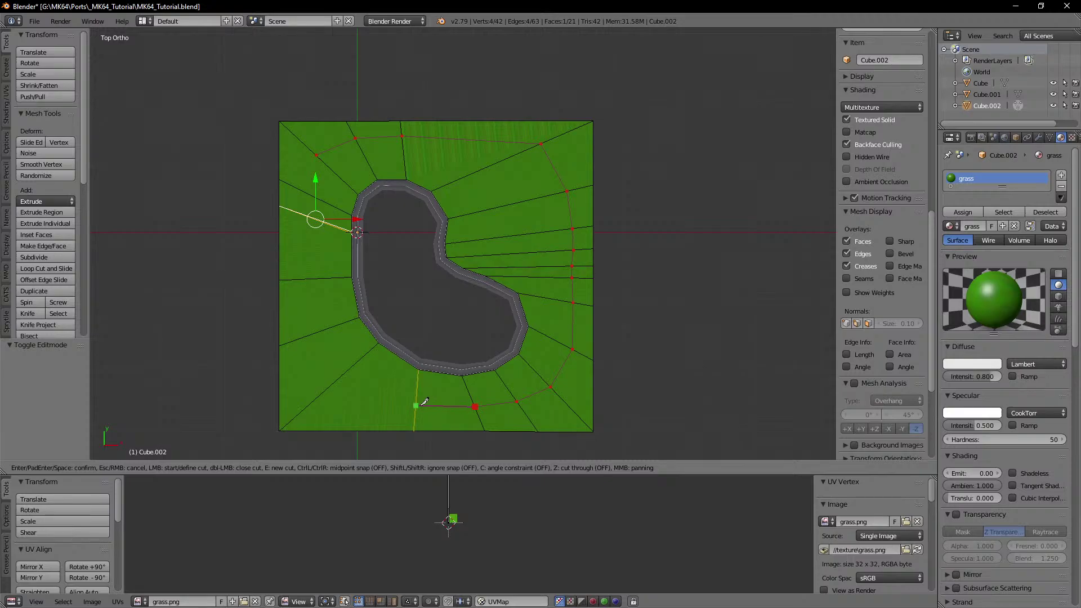
click(417, 405)
key(Return)
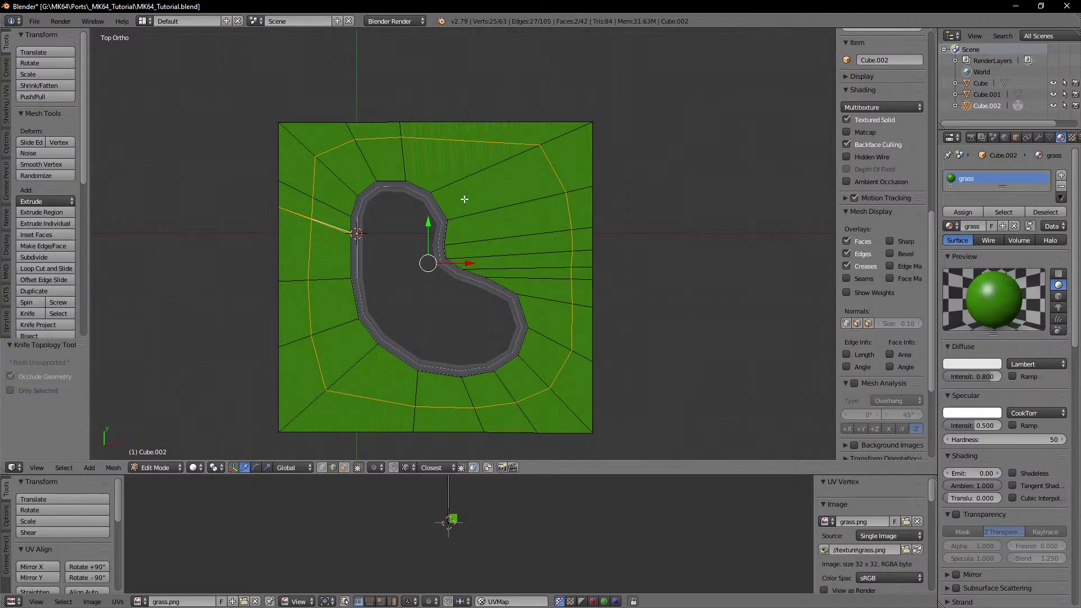
Step: Examine the new cut in the grass around the finish line and across the whole terrain
middle_drag(463, 214, 475, 151)
scroll(468, 208, up, 3)
shift+middle_drag(317, 186, 448, 219)
scroll(447, 219, up, 4)
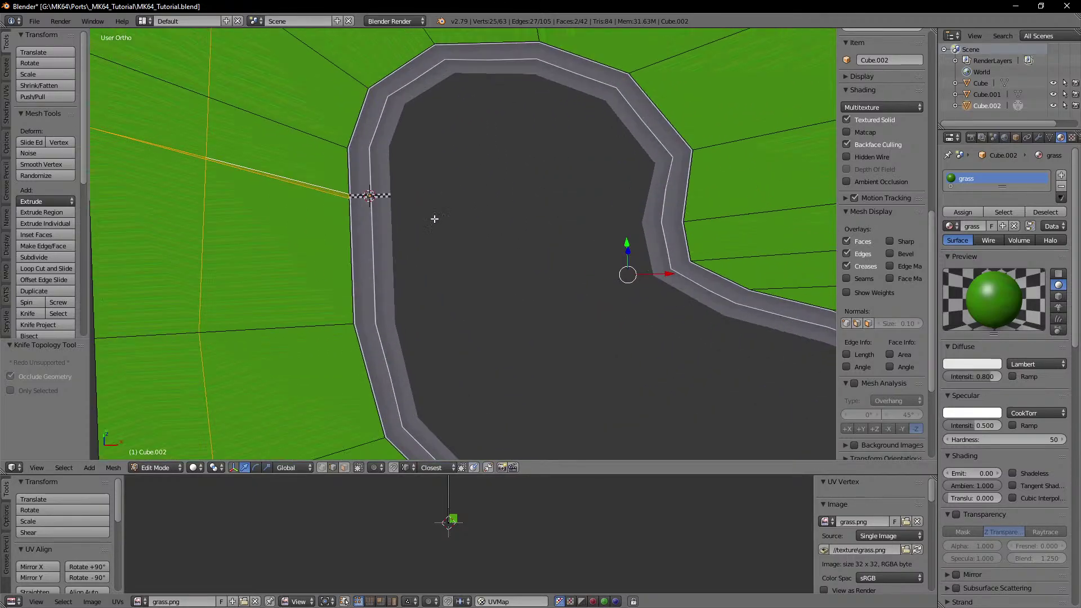
shift+middle_drag(317, 184, 461, 251)
scroll(461, 251, up, 3)
scroll(632, 260, down, 8)
shift+middle_drag(632, 260, 434, 228)
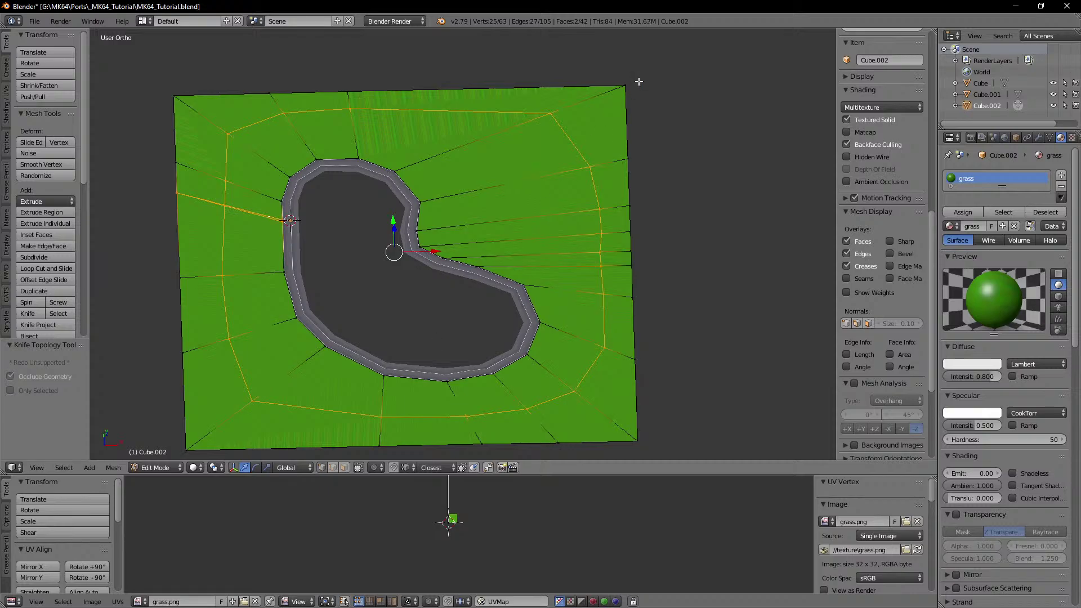
Step: Select the grass terrain's outer border loop and raise it about 109.4 along Z
alt+right_click(633, 208)
scroll(606, 210, down, 2)
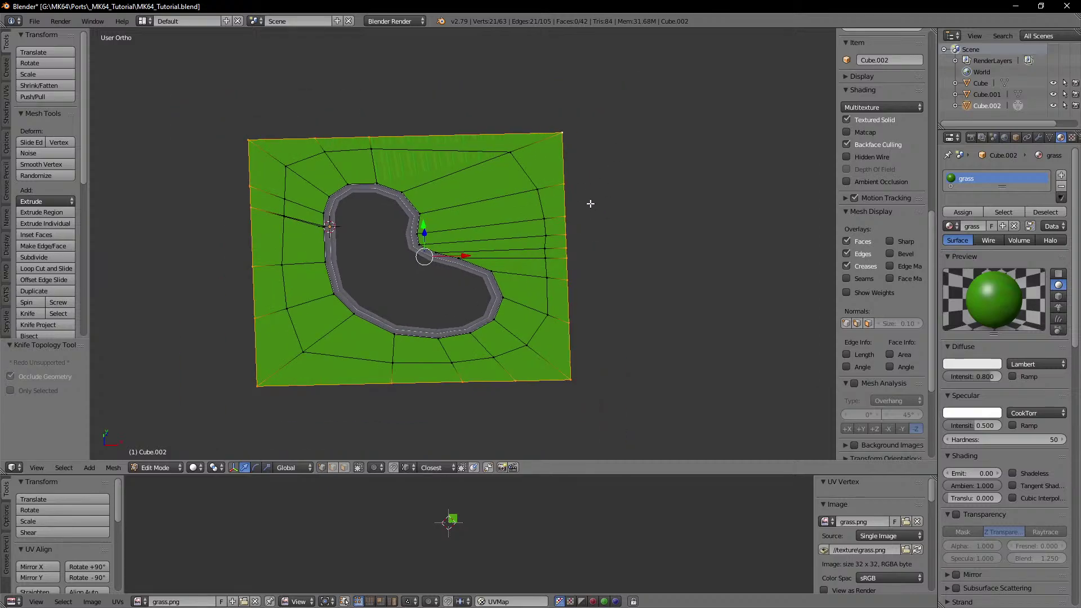
shift+middle_drag(498, 211, 531, 224)
scroll(500, 221, up, 2)
scroll(499, 227, up, 2)
scroll(499, 214, down, 2)
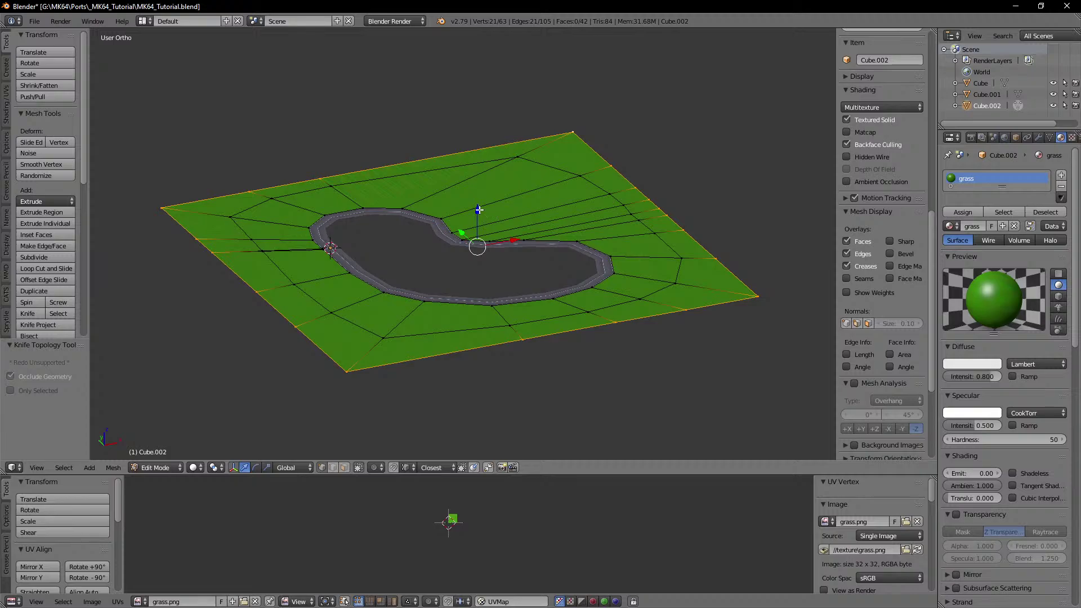
drag(479, 209, 480, 200)
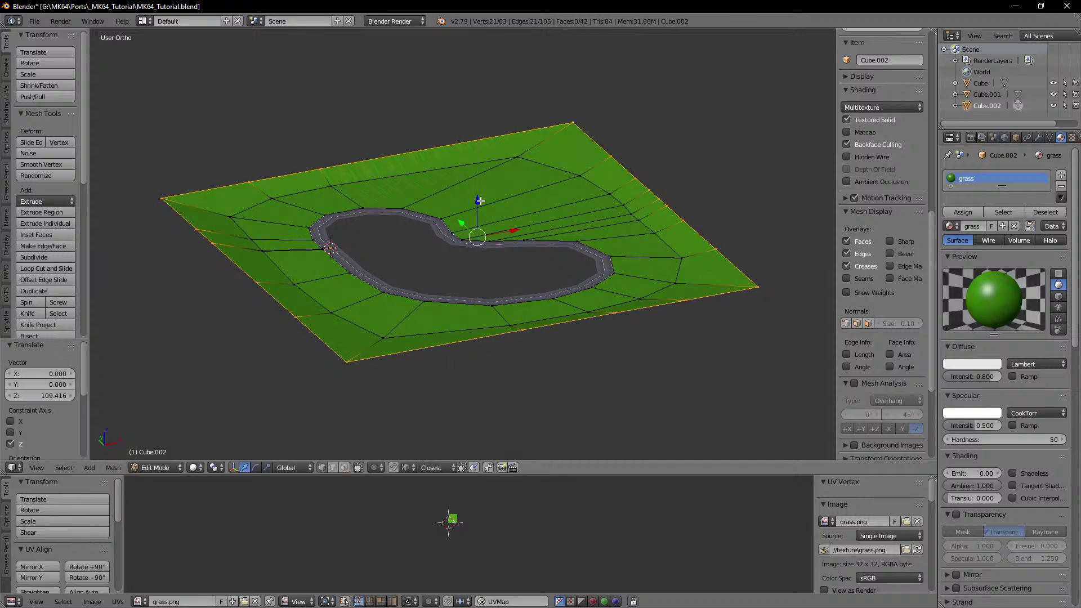
Step: Switch to perspective projection and apply smooth shading to the grass terrain
key(KP_5)
middle_drag(434, 236, 438, 221)
mouse_move(438, 221)
shift+middle_down()
mouse_move(499, 201)
mouse_move(466, 254)
mouse_move(374, 227)
mouse_move(461, 263)
mouse_move(464, 238)
mouse_move(478, 278)
mouse_move(552, 266)
mouse_move(458, 281)
mouse_move(403, 275)
mouse_move(544, 265)
mouse_move(528, 273)
mouse_move(436, 183)
shift+middle_up()
key(Tab)
click(30, 199)
key(Tab)
scroll(466, 254, up, 4)
key(Tab)
scroll(434, 247, up, 3)
scroll(434, 248, up, 2)
scroll(474, 274, up, 4)
scroll(529, 274, down, 4)
Step: Unwrap the entire grass mesh with Project From View from the top and select all its UVs
key(Tab)
key(KP_7)
scroll(529, 273, down, 4)
key(a)
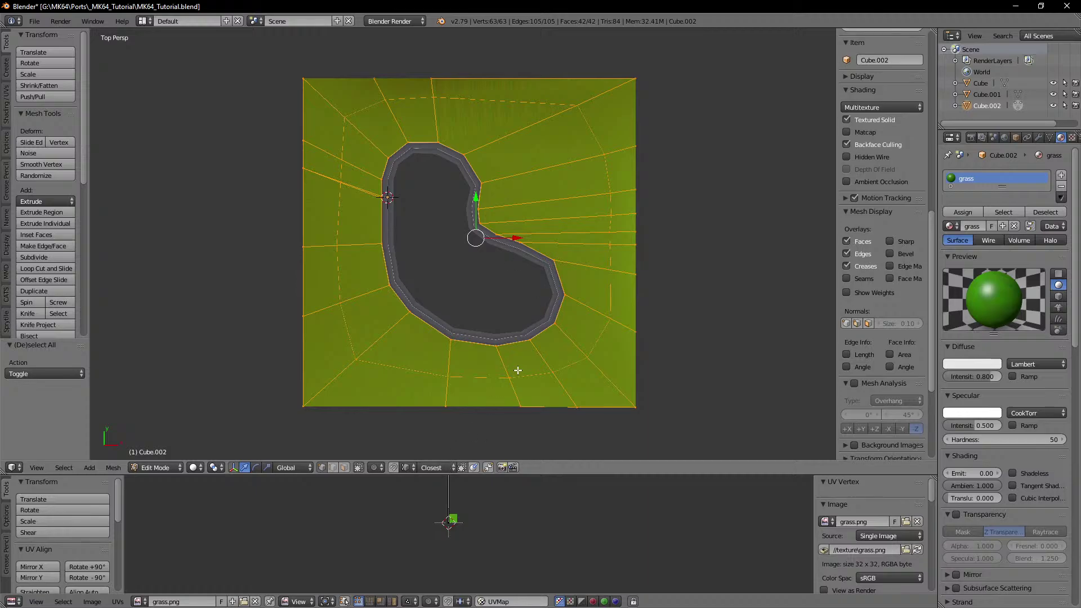
key(u)
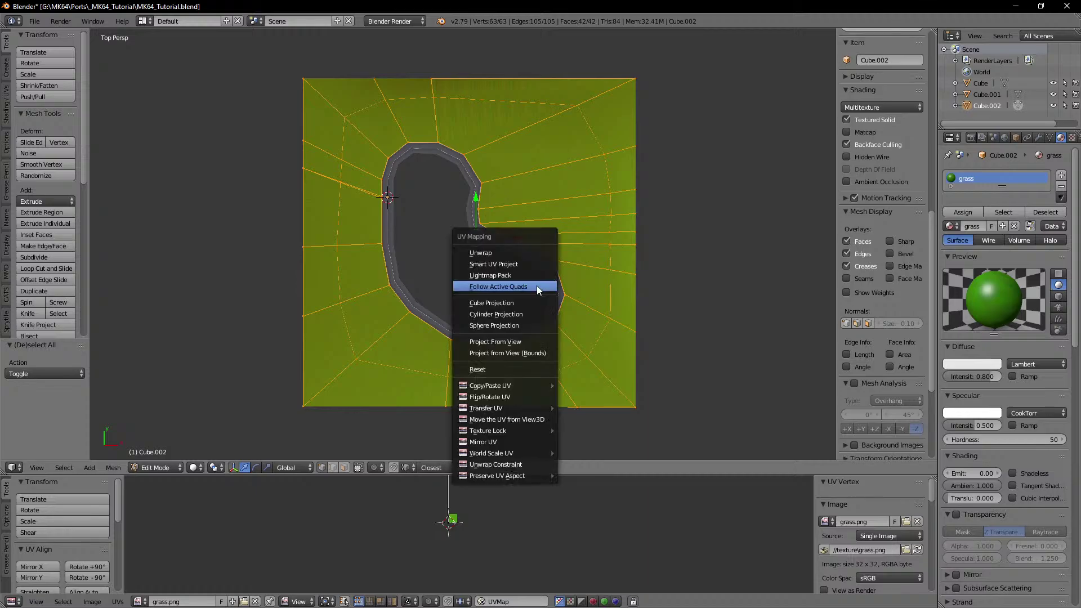
click(525, 343)
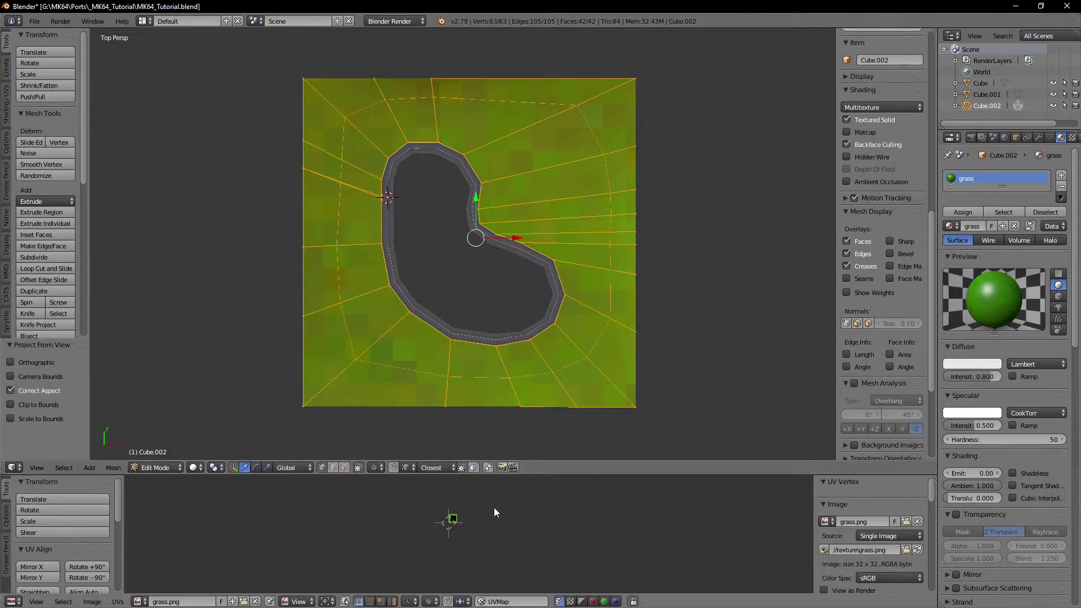
key(a)
Step: Try scaling the grass UVs by 10 and check the texture density near the finish line
key(s)
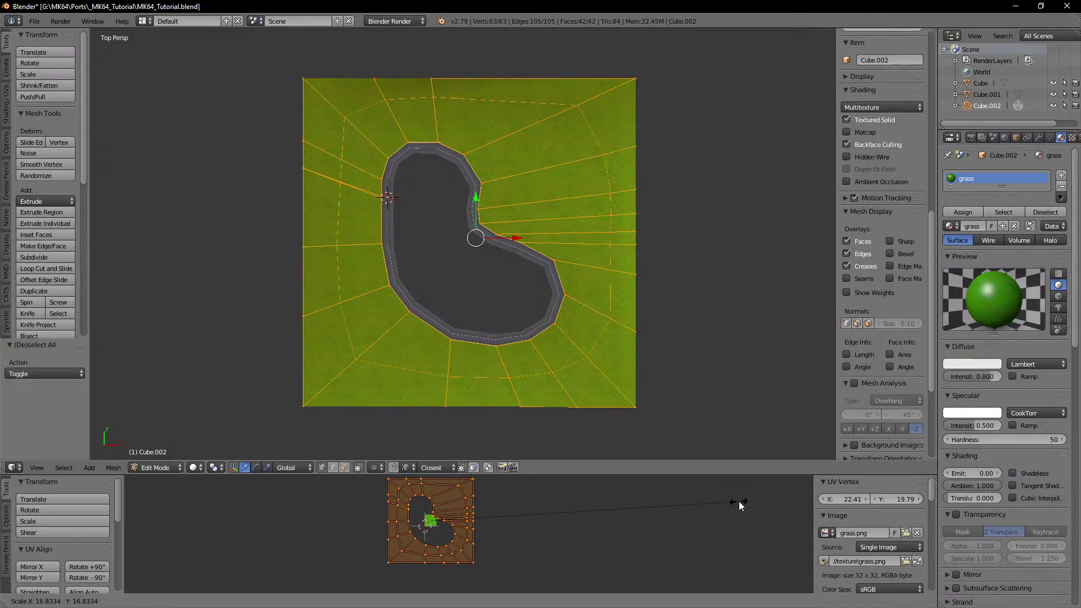
text(10)
key(Return)
scroll(693, 327, up, 5)
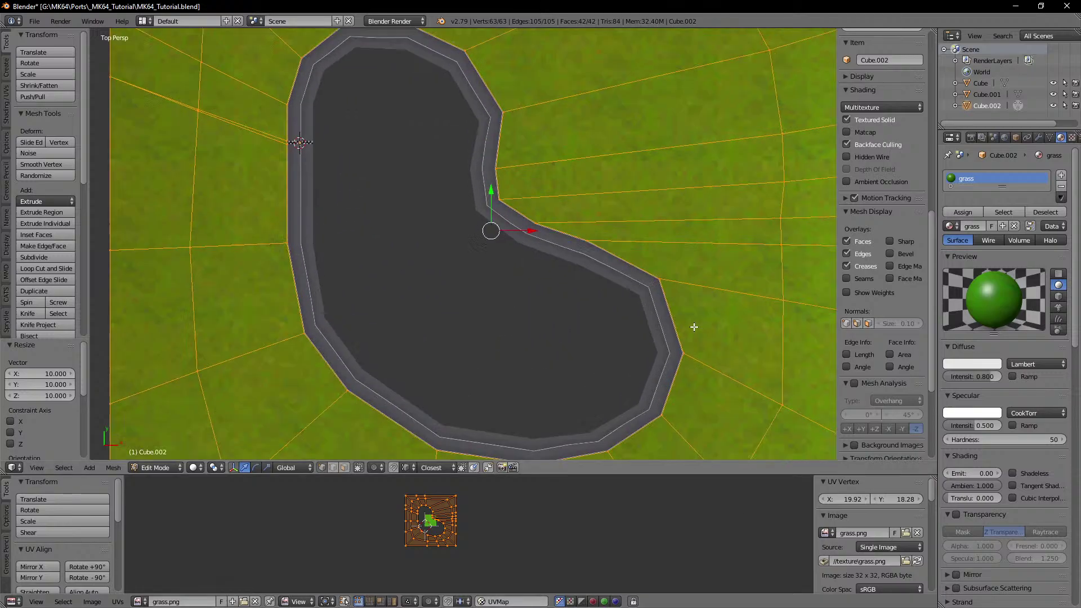
shift+middle_drag(230, 158, 406, 255)
scroll(381, 185, up, 5)
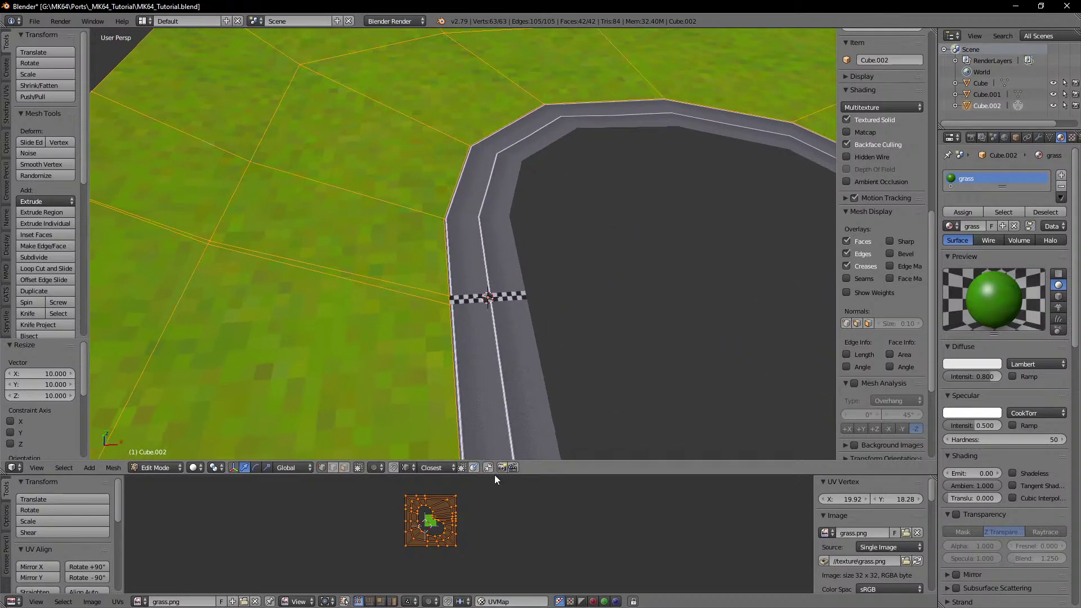
Step: Undo the UV scaling, try a factor of 14 instead, and check the grass beside the road
key(ctrl+z)
text(s)
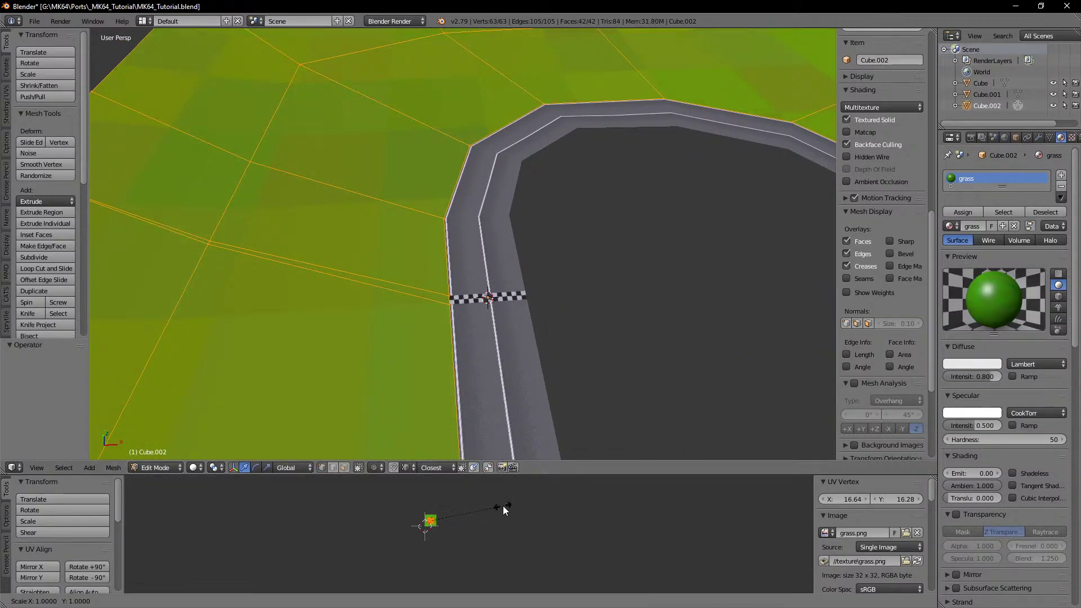
text(15)
key(Return)
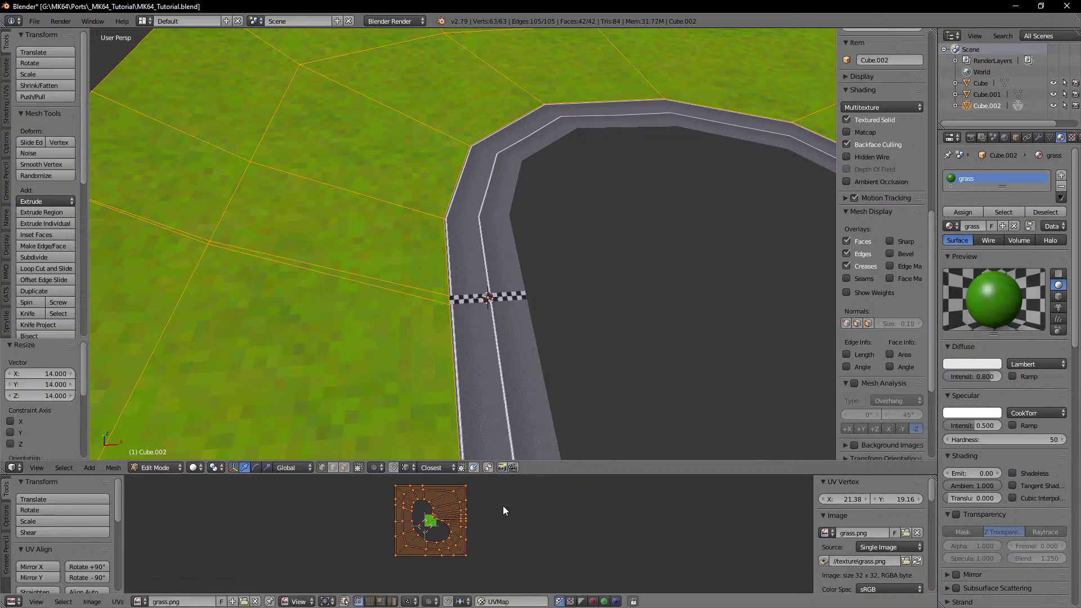
key(Tab)
middle_drag(565, 304, 509, 292)
key(Tab)
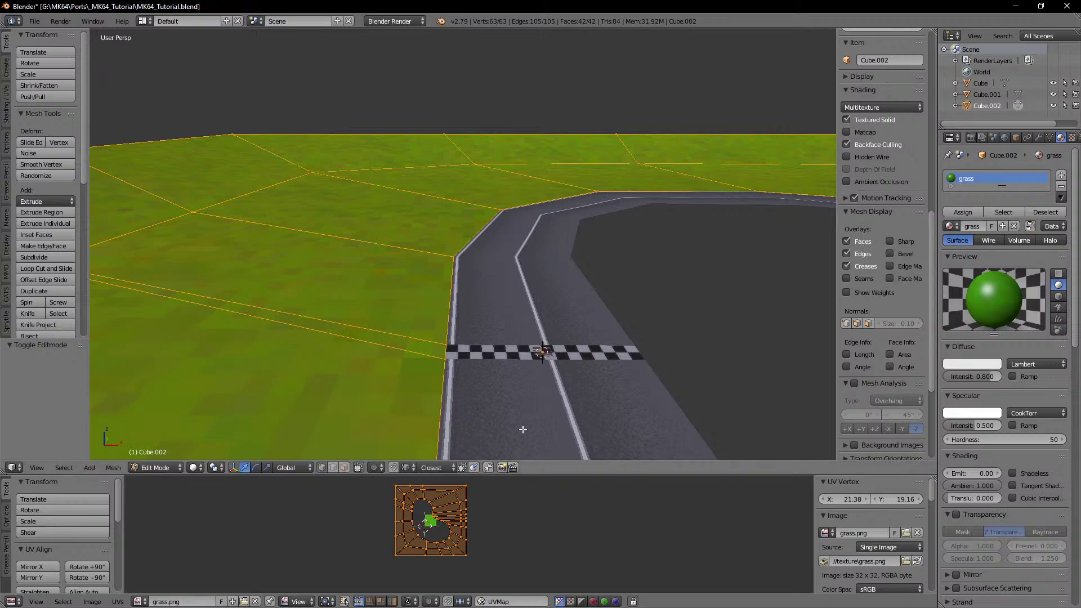
Step: Undo the last UV scaling, scale the grass UVs by 20, and return to Object Mode
key(ctrl+z)
key(ctrl+z)
text(s)
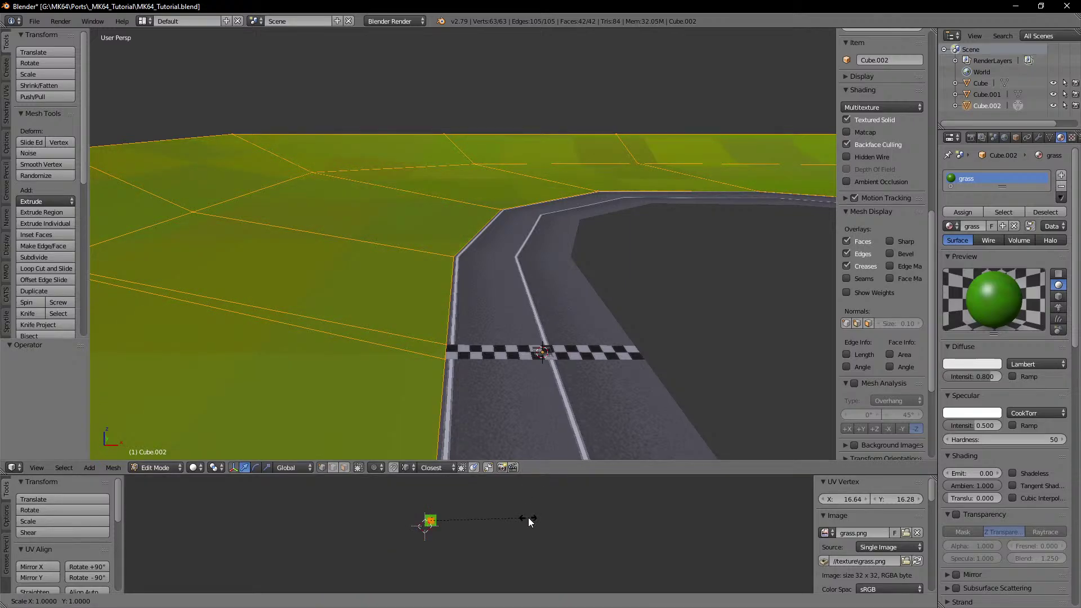
text(20)
key(Return)
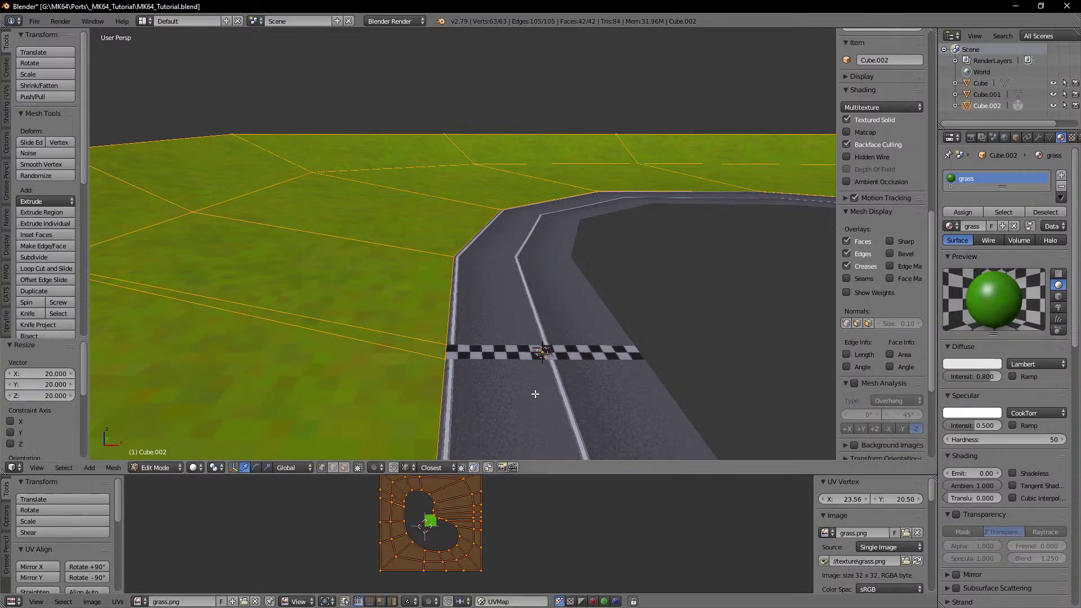
shift+middle_drag(535, 394, 491, 326)
key(Tab)
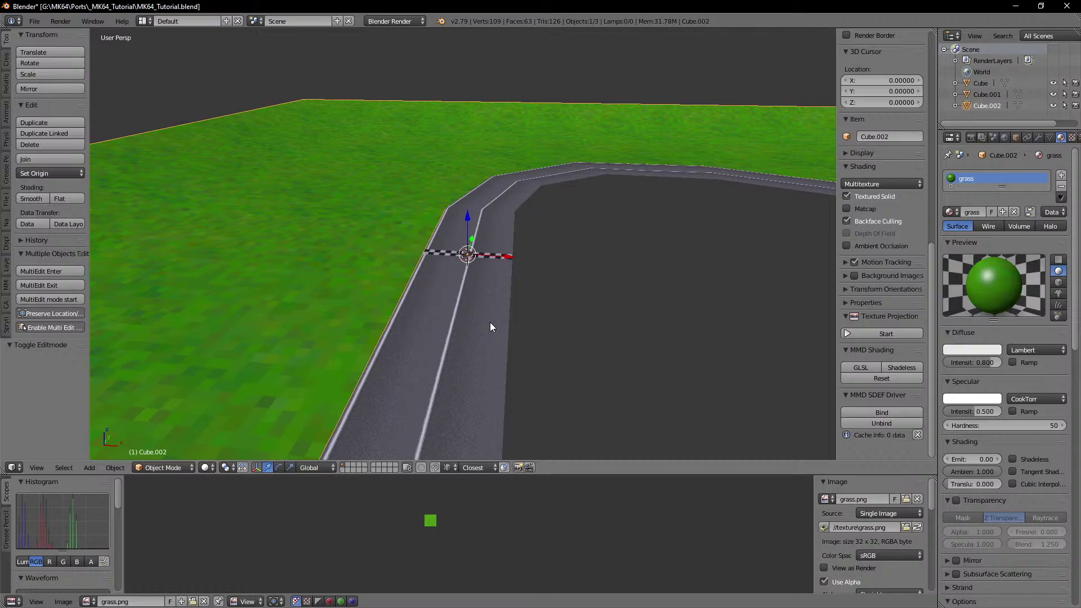
Step: Open the road mesh in Edit Mode and select its complete inner edge loop
scroll(490, 322, down, 5)
scroll(509, 248, down, 3)
shift+middle_drag(637, 303, 423, 210)
middle_drag(422, 210, 450, 242)
shift+middle_drag(571, 282, 455, 224)
scroll(456, 225, up, 4)
shift+middle_drag(560, 244, 442, 256)
right_click(492, 225)
key(Tab)
scroll(567, 273, down, 1)
shift+middle_drag(442, 256, 473, 251)
alt+right_click(517, 217)
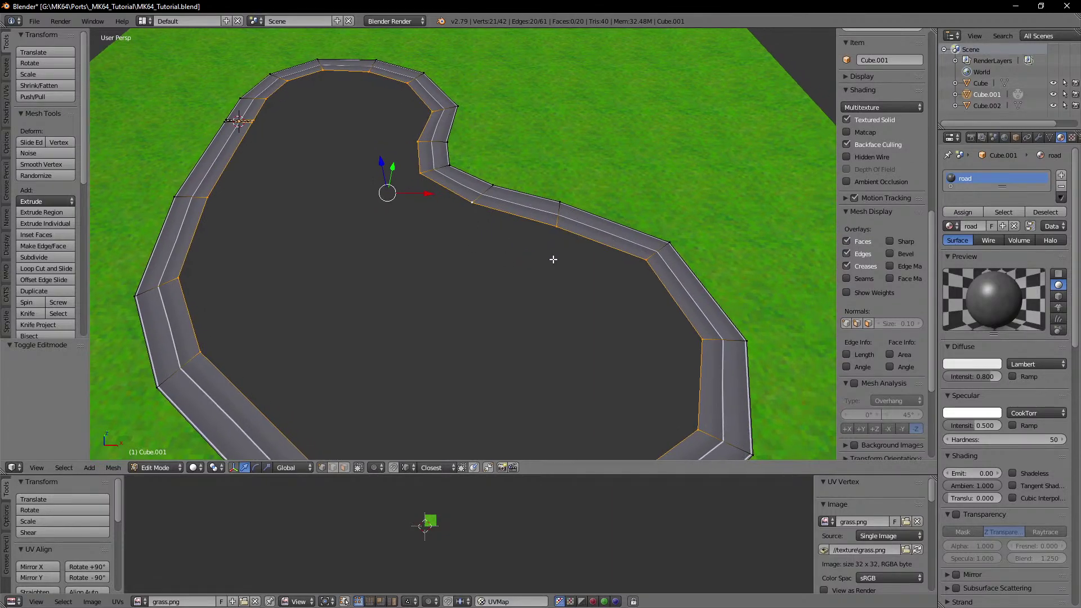
Step: Extrude the road's inner edge loop in top view and scale it inward to about 0.62
key(KP_7)
scroll(625, 266, down, 5)
shift+middle_drag(589, 284, 600, 239)
scroll(552, 267, up, 3)
shift+middle_drag(553, 267, 562, 278)
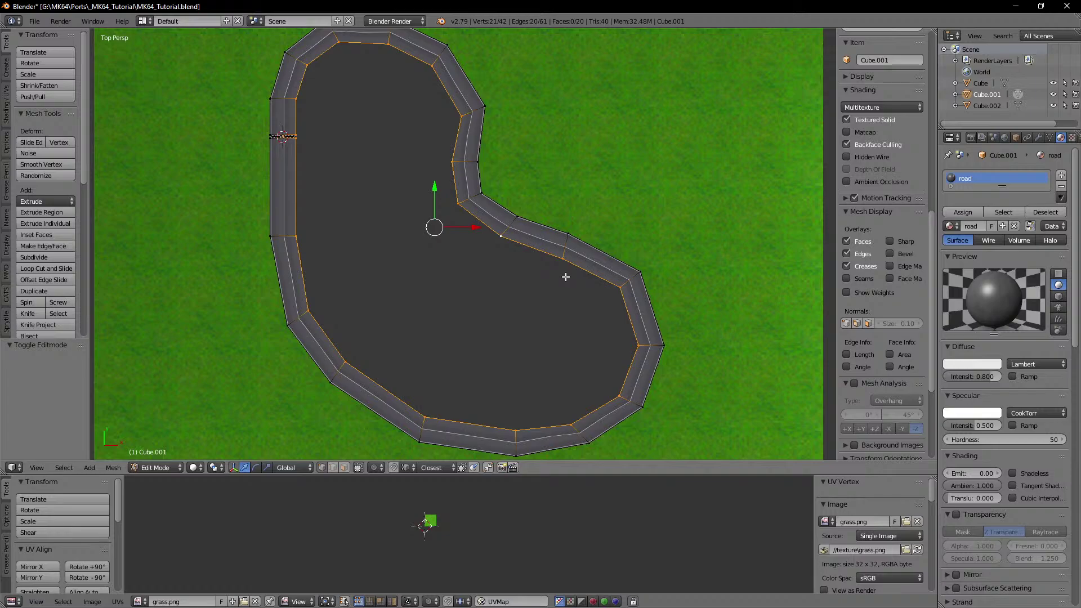
scroll(566, 277, down, 2)
scroll(565, 277, up, 2)
key(e)
right_click(659, 282)
key(s)
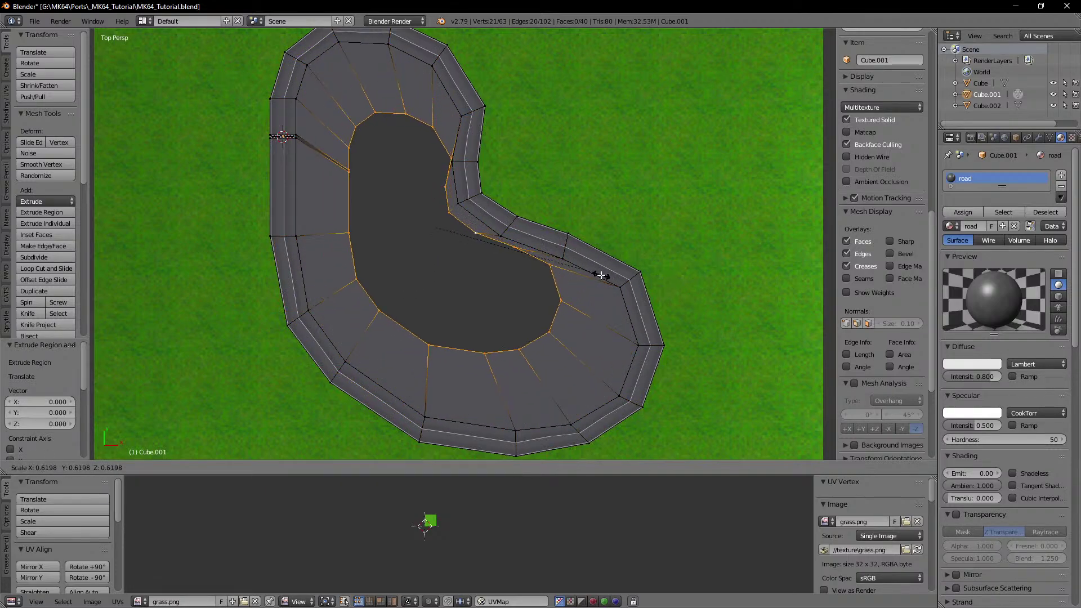
click(601, 275)
Step: Move the extruded inner loop about -186.48 along X and shrink it to a small opening, with a final scale of 0.831
key(g)
key(x)
click(573, 275)
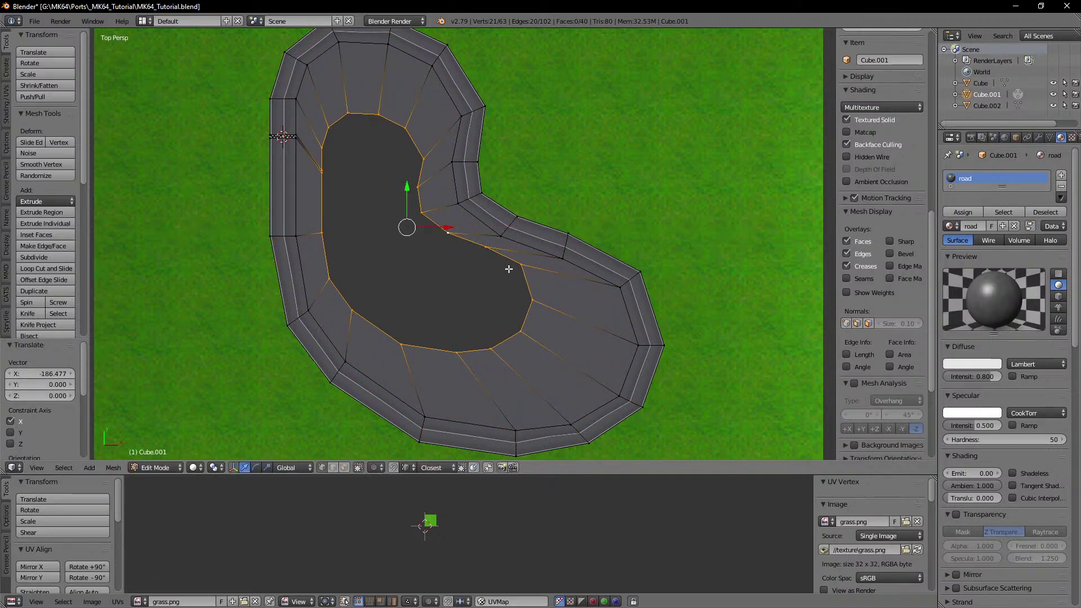
shift+middle_drag(508, 269, 557, 318)
key(s)
click(493, 256)
key(s)
click(556, 312)
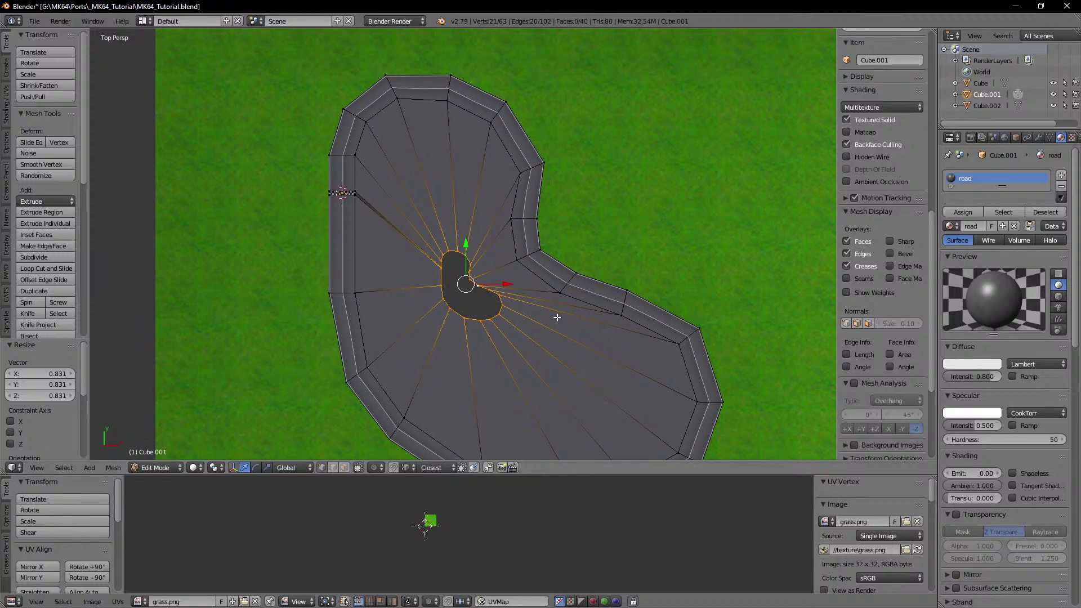
Step: Grow the selection to the new infield faces, separate them into their own object, and return to Object Mode
key(ctrl+KP_Add)
key(p)
click(556, 317)
key(Tab)
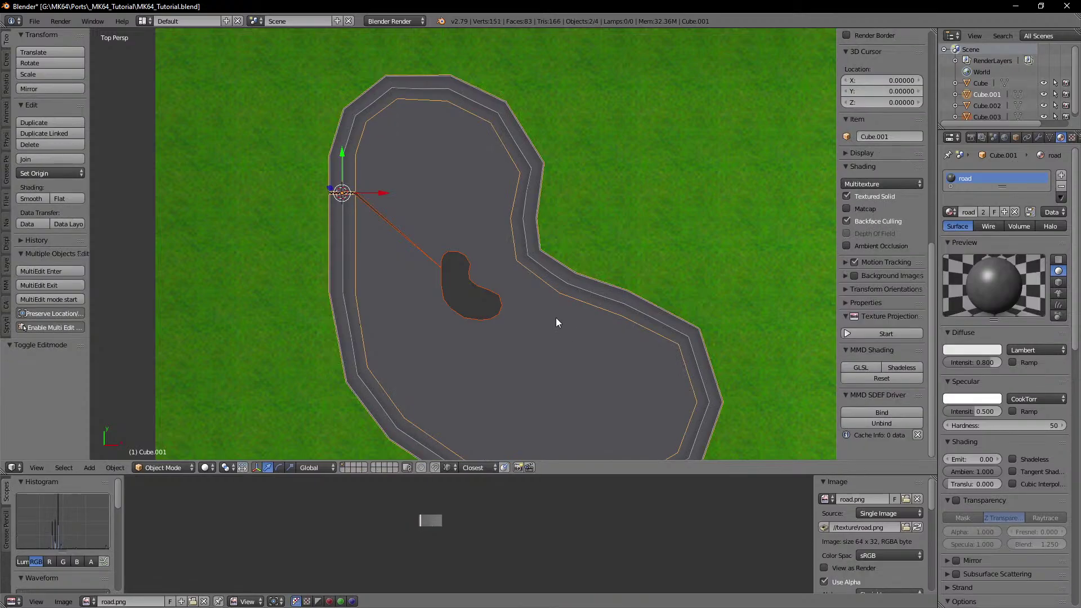
Step: Open the infield mesh in Edit Mode and collapse the two neighbouring opening vertices beside the narrow gap by scaling them to 0
right_click(521, 296)
key(Tab)
scroll(397, 242, up, 6)
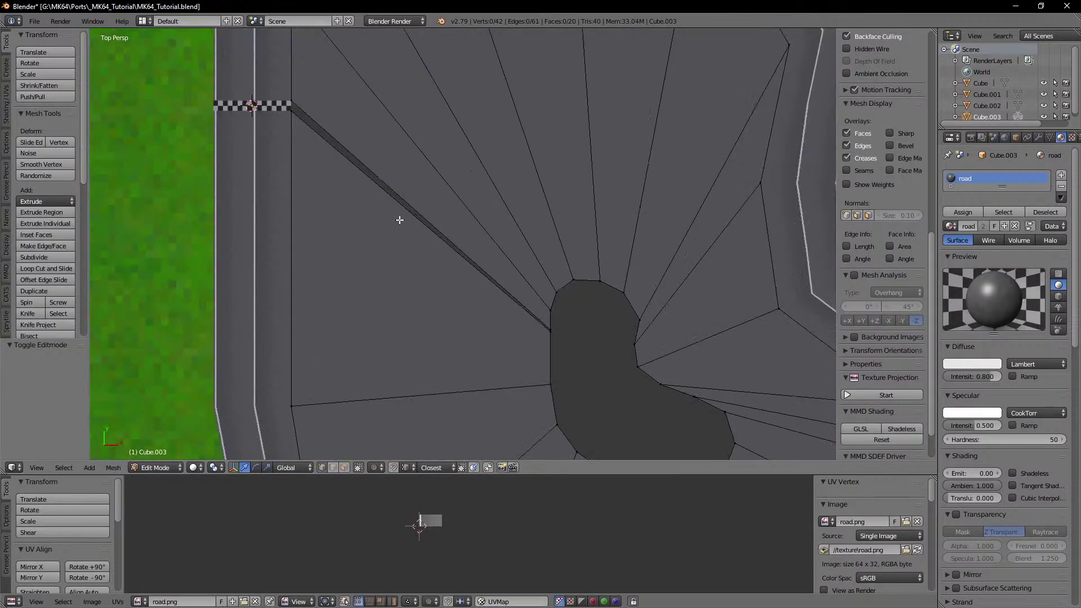
right_click(556, 325)
shift+right_click(558, 333)
key(s)
key(0)
key(Return)
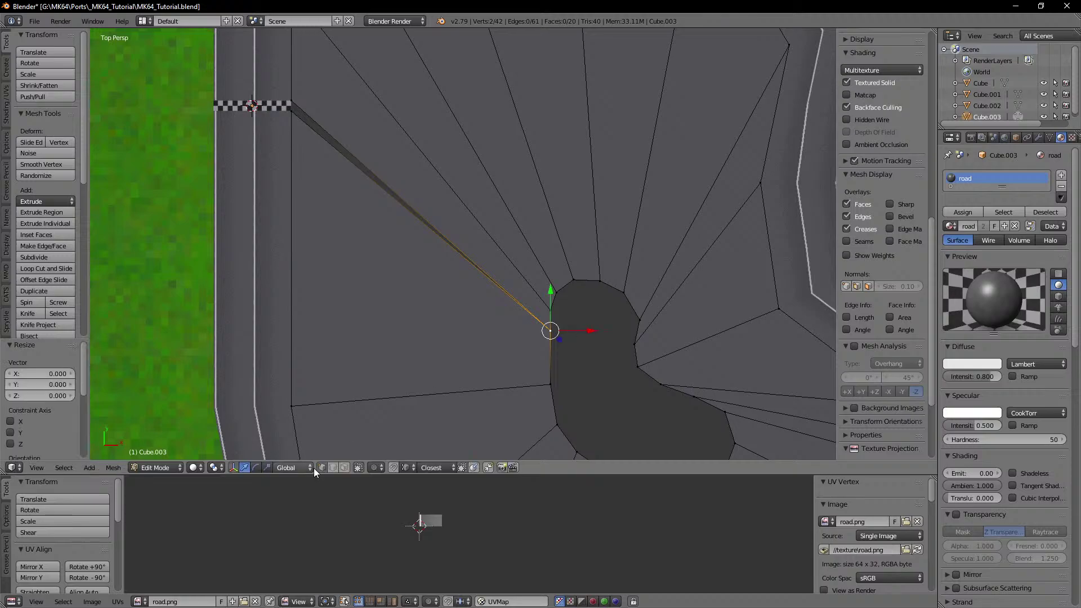
Step: Fill the narrow gap in the infield with a face between its two long edges and return to Object Mode
click(333, 468)
right_click(432, 243)
shift+right_click(433, 246)
key(f)
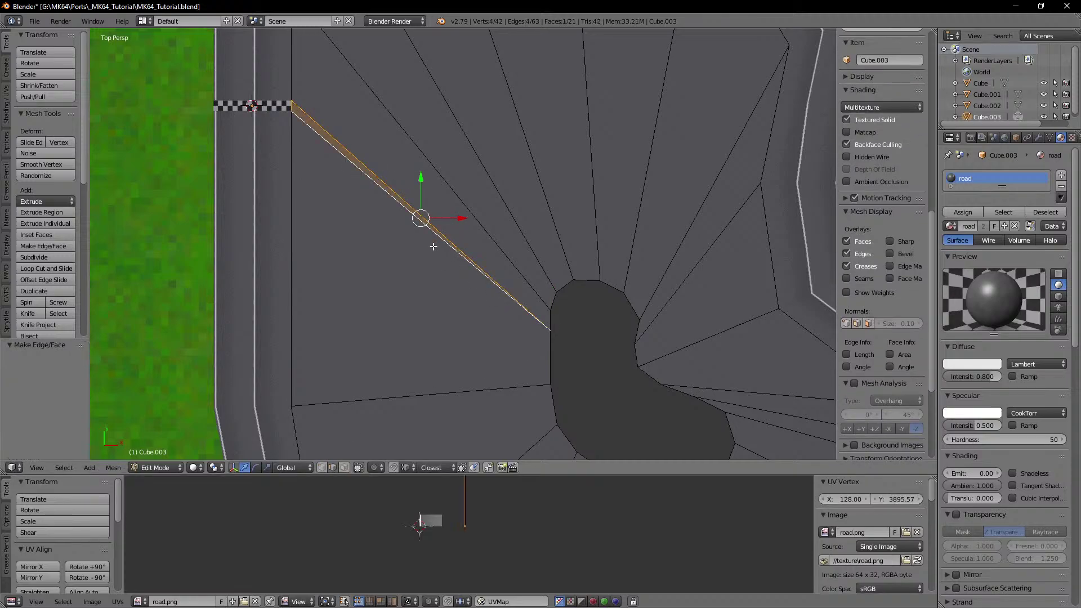
scroll(563, 294, down, 7)
key(Tab)
Step: Open the grass terrain mesh in Edit Mode and remove its doubled vertices with a merge distance of 0.1
right_click(319, 219)
key(Tab)
scroll(406, 192, down, 4)
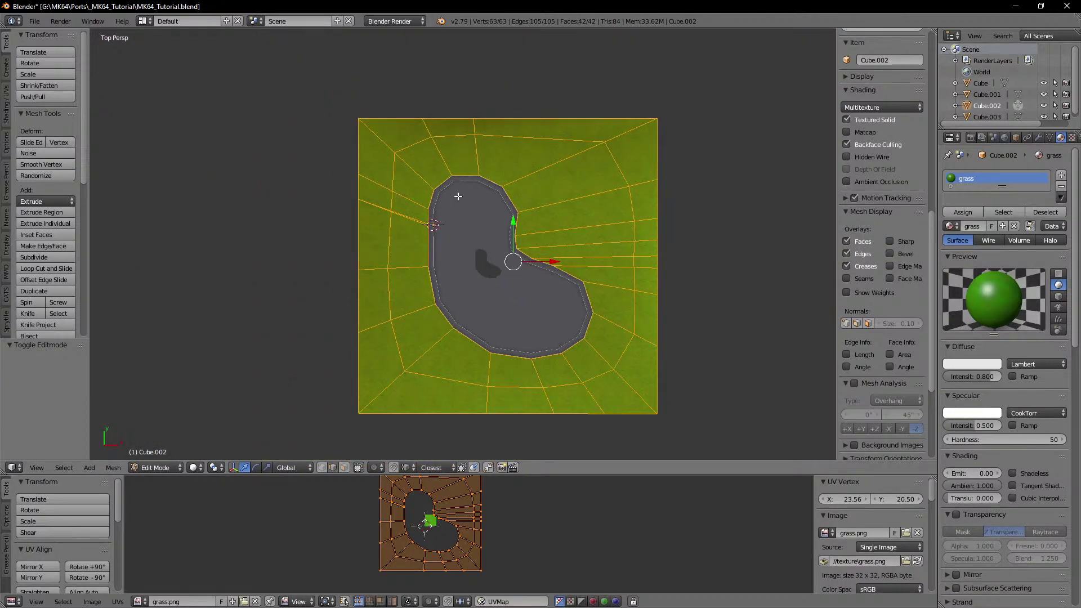
key(w)
click(458, 195)
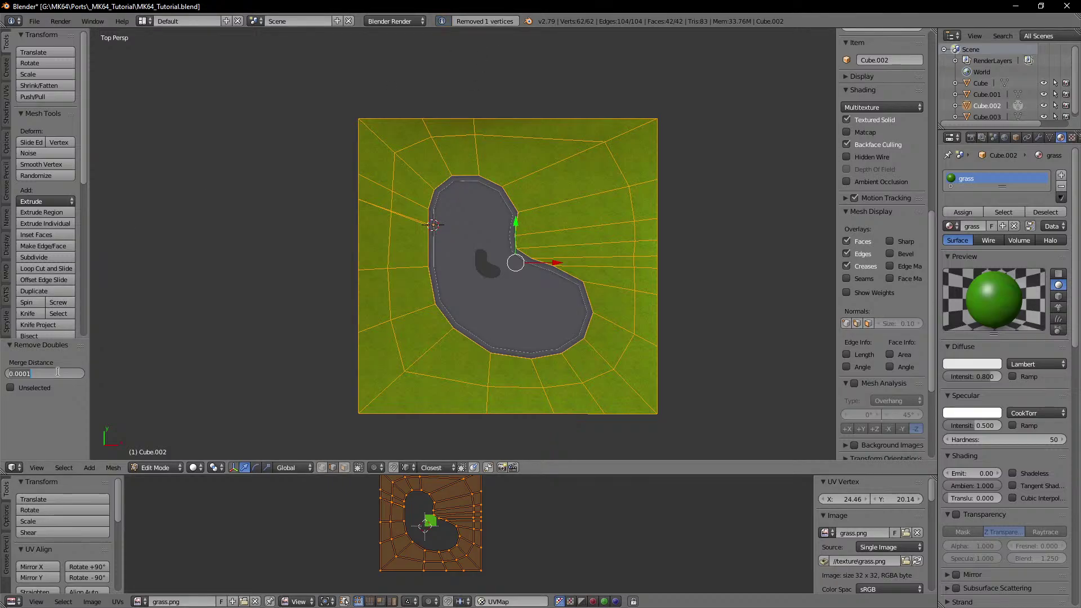
text(0.01)
key(Return)
scroll(507, 296, up, 8)
Step: Open the infield mesh in Edit Mode, select all of it, and remove its doubles with a merge distance of 0.1
key(Tab)
right_click(589, 312)
key(Tab)
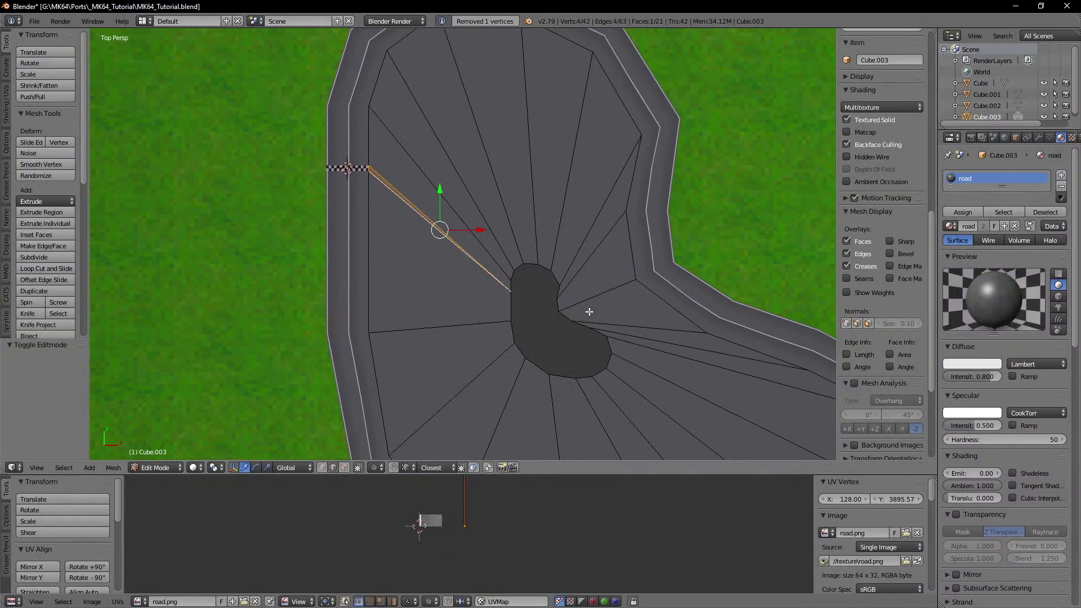
scroll(589, 312, up, 3)
scroll(589, 312, down, 5)
key(a)
key(w)
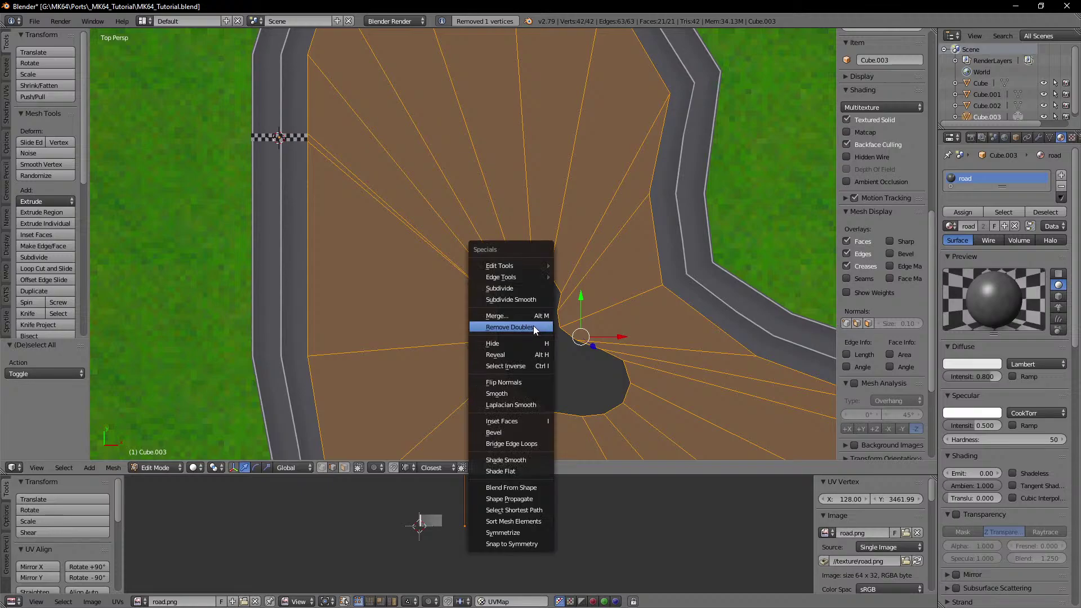
click(534, 330)
shift+middle_drag(548, 326, 445, 249)
scroll(464, 262, down, 3)
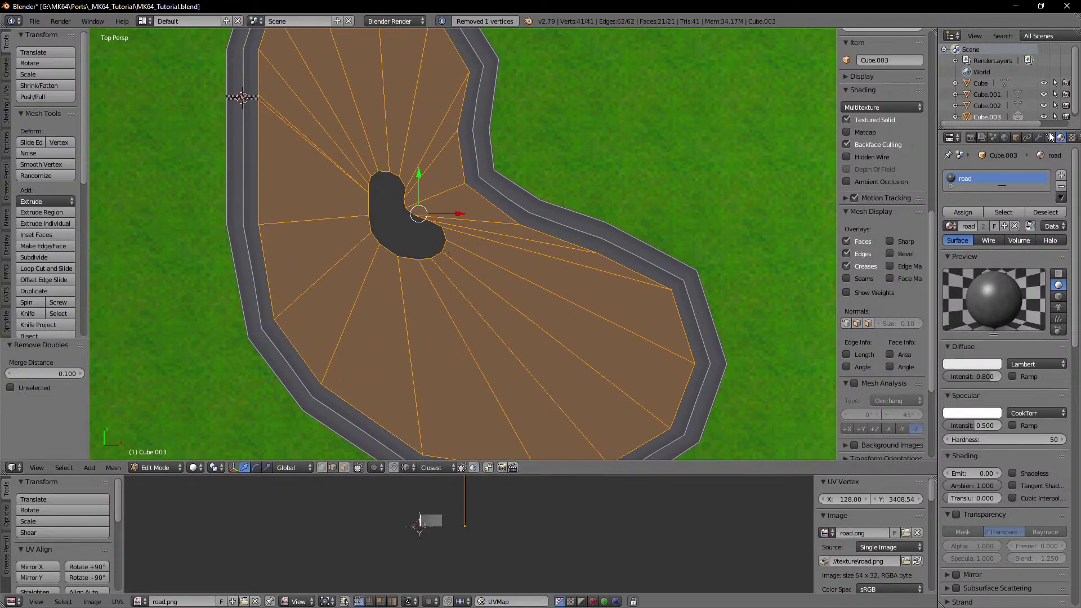
Step: In Object Mode, replace the infield's road material with a new material and add a new image texture to it
key(Tab)
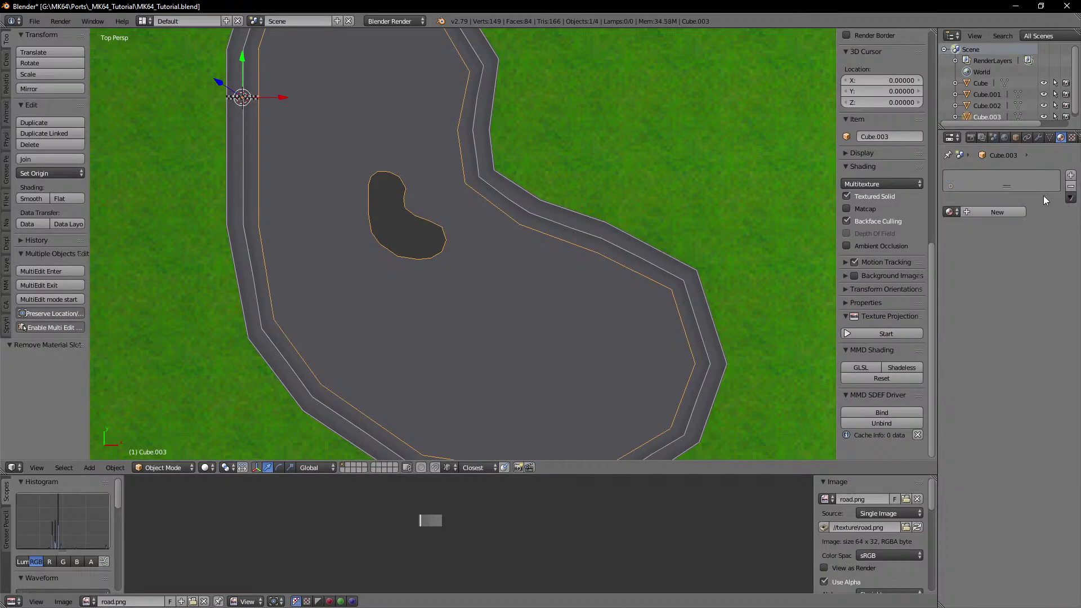
click(1004, 212)
click(1072, 137)
click(1032, 259)
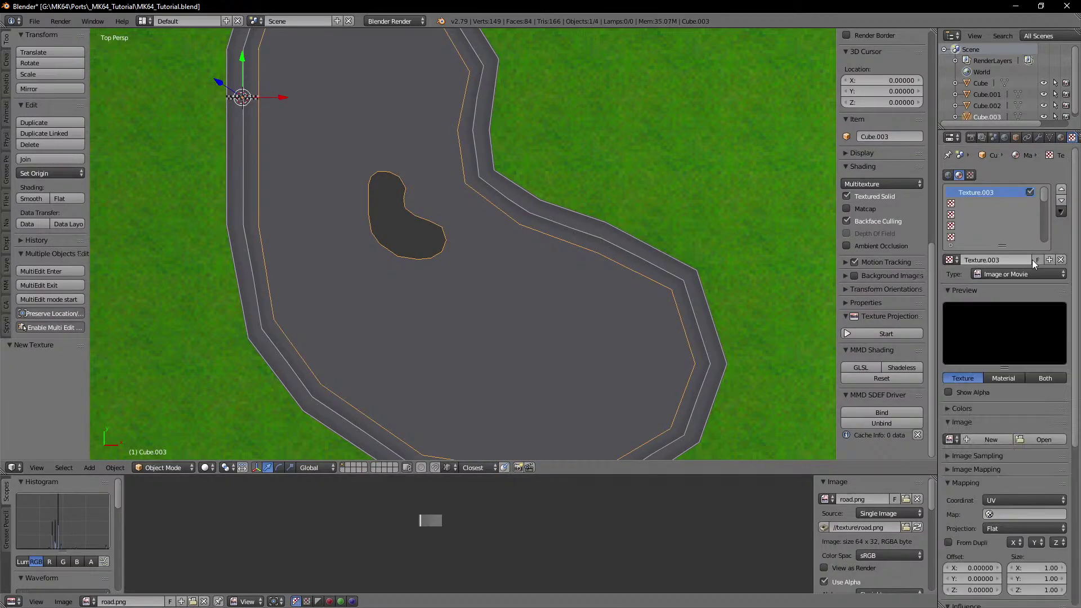
Step: Load mountain.png as the infield texture's image and rename the material mountain
click(1045, 445)
click(511, 131)
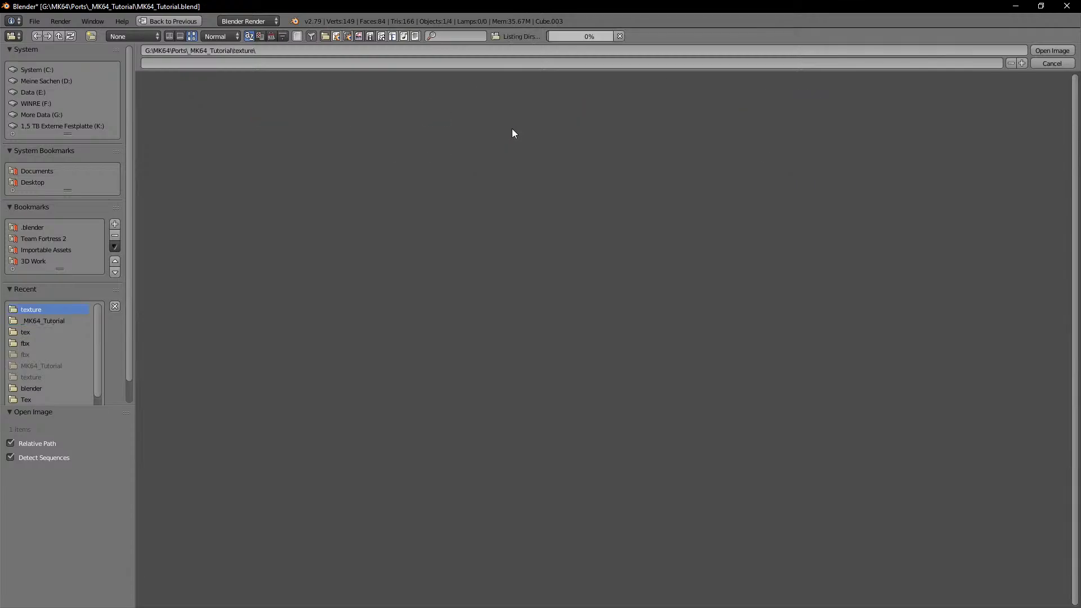
click(778, 128)
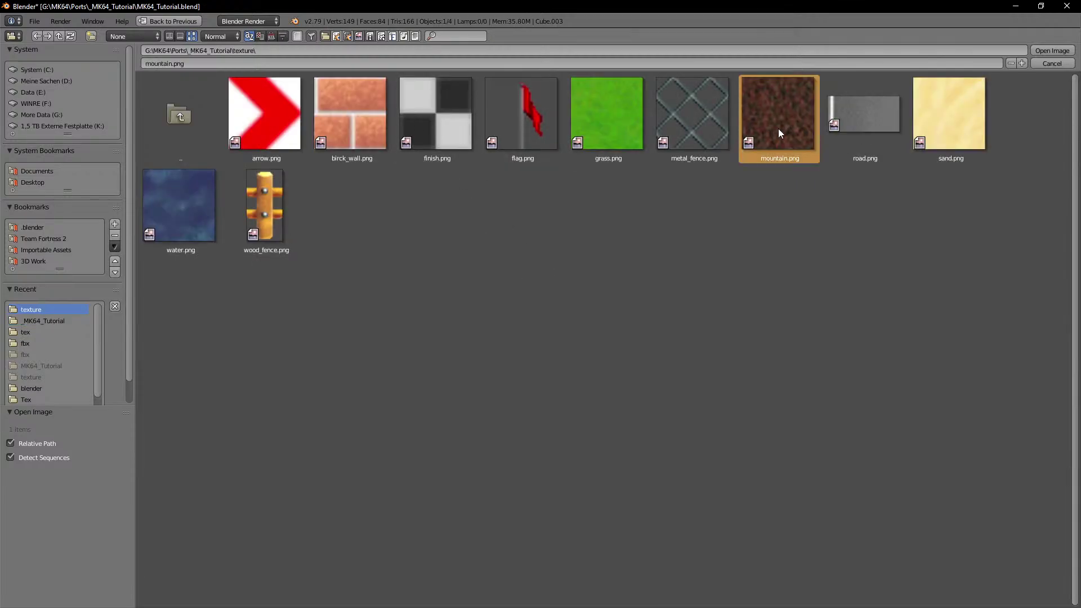
click(1048, 52)
click(1062, 138)
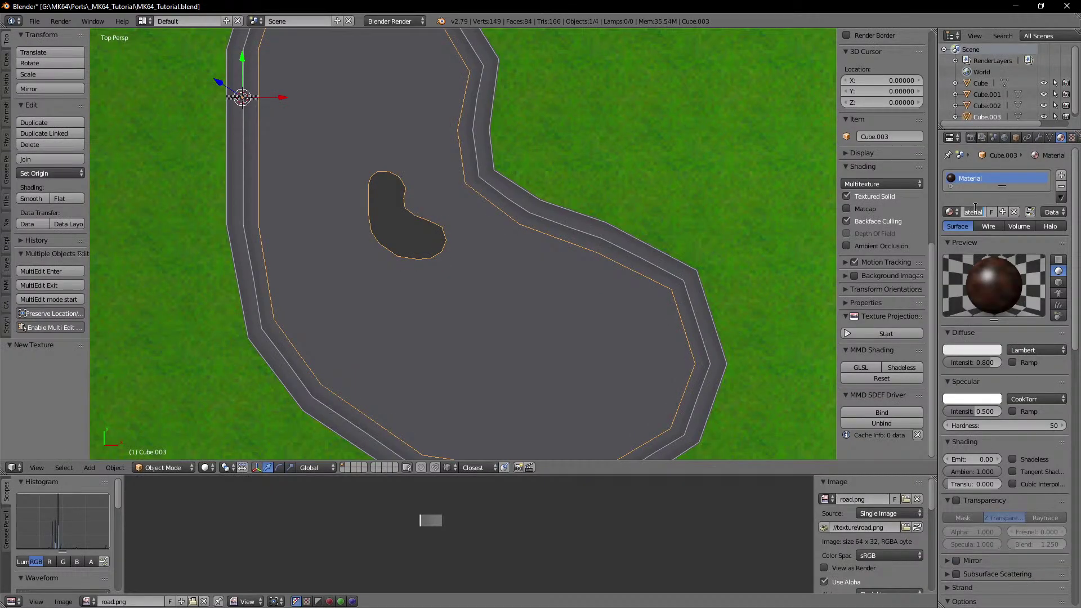
key(Return)
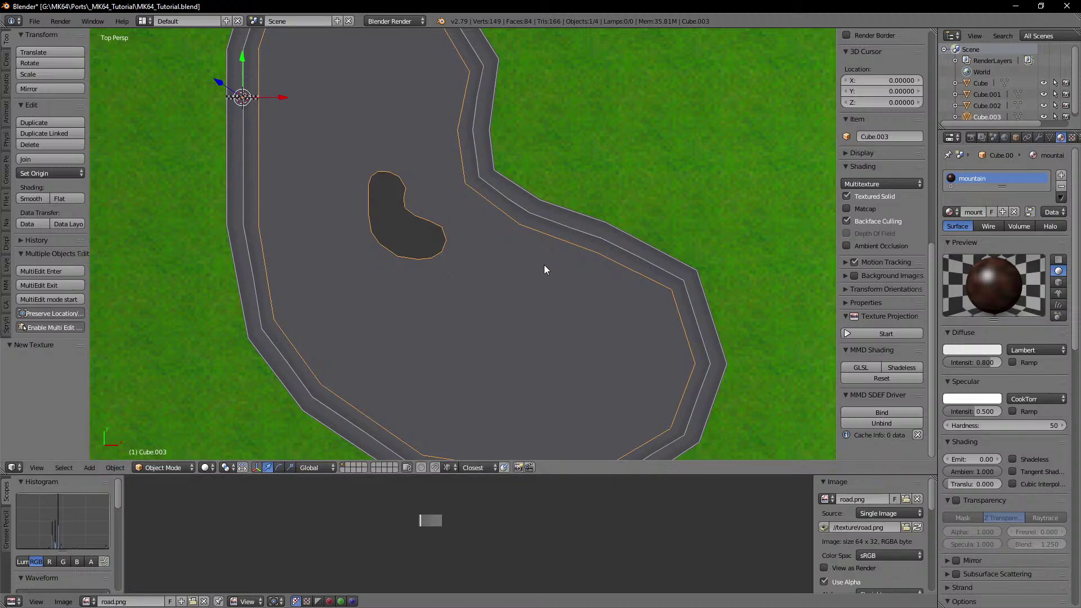
Step: Assign the mountain.png image to all faces of the infield mesh in Edit Mode
shift+middle_drag(466, 304, 492, 306)
key(Tab)
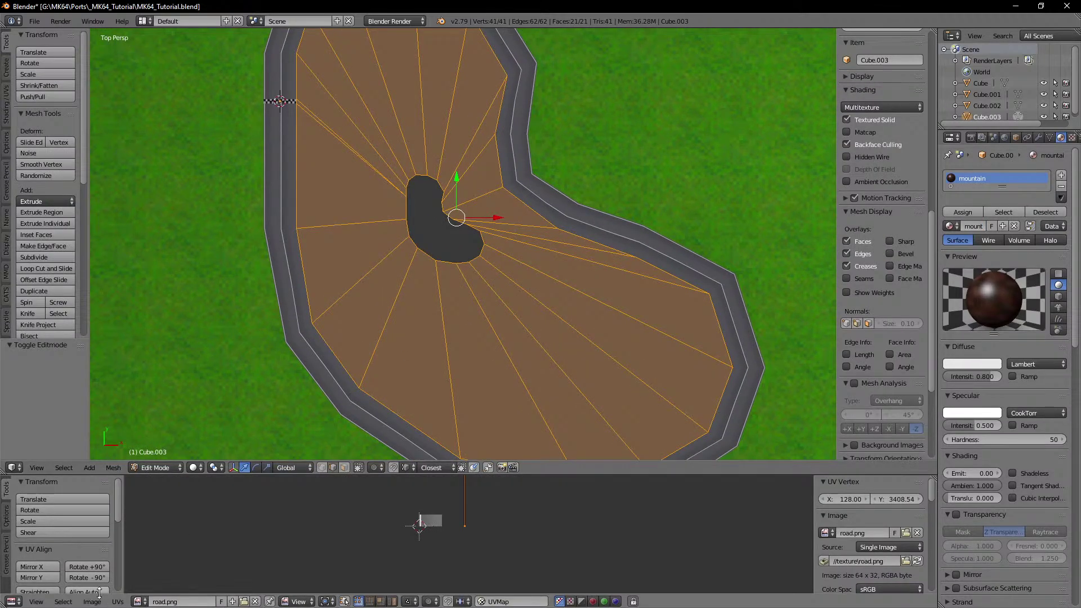
click(137, 602)
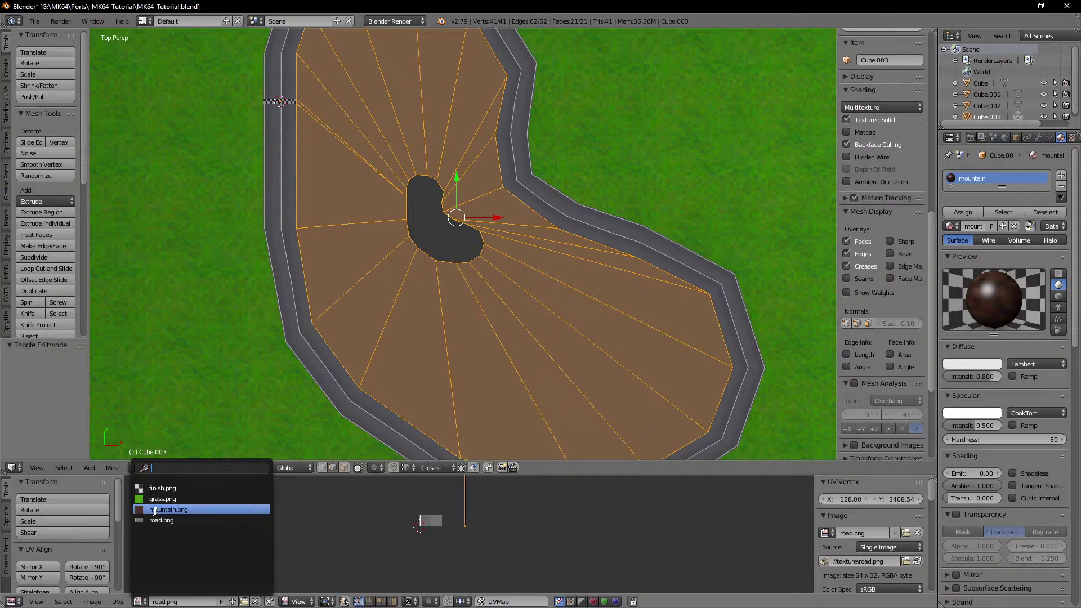
click(151, 509)
mouse_move(504, 270)
shift+middle_down()
mouse_move(519, 289)
mouse_move(506, 282)
shift+middle_up()
scroll(519, 289, down, 2)
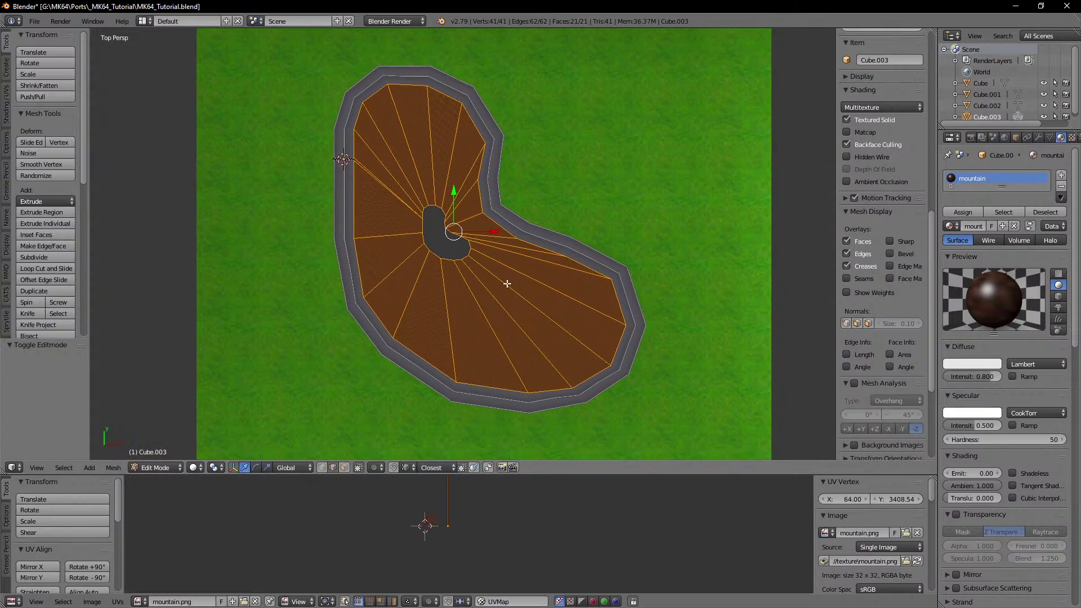
Step: Select the edge loop around the infield's central opening and raise it along Z to form a tall mountain
scroll(506, 282, up, 3)
middle_drag(512, 341, 482, 236)
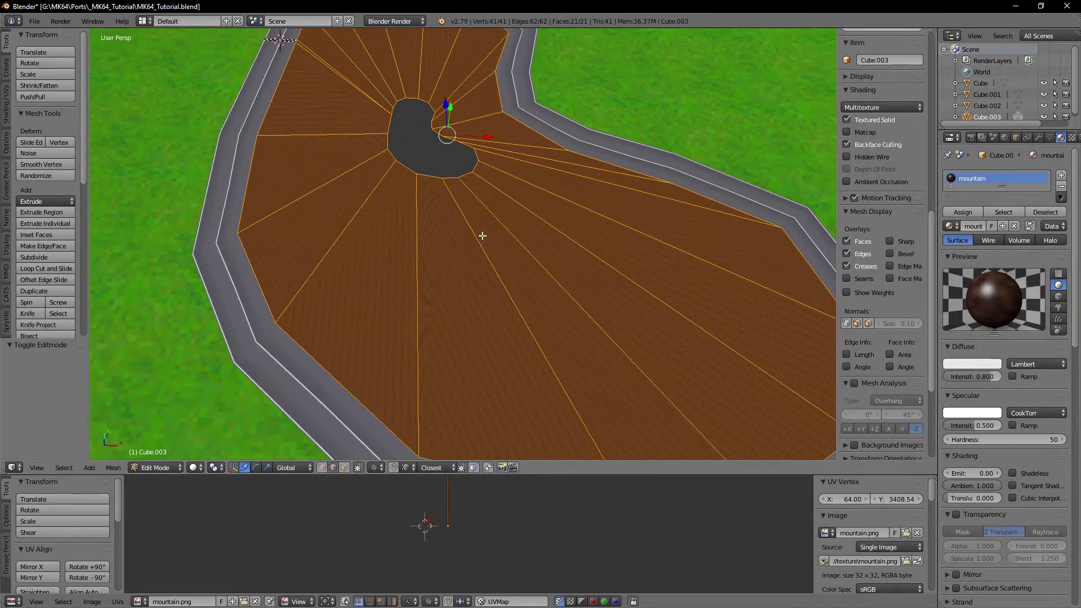
alt+right_click(449, 169)
shift+middle_drag(451, 161, 496, 110)
shift+middle_drag(495, 109, 548, 188)
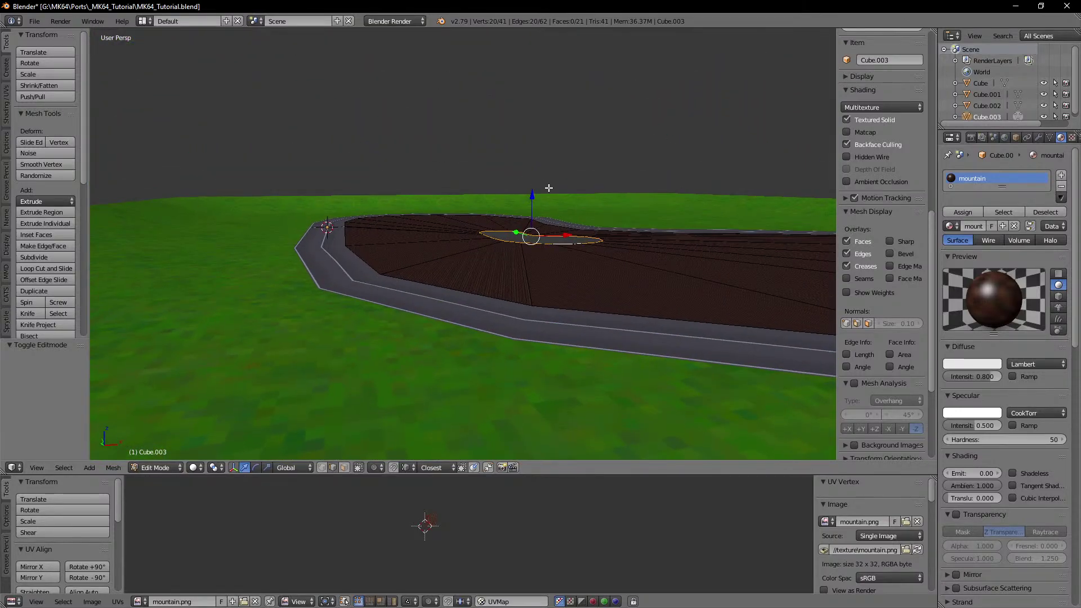
drag(533, 196, 549, 63)
Step: Apply smooth shading to the mountain object and reopen it in Edit Mode
key(Tab)
click(31, 199)
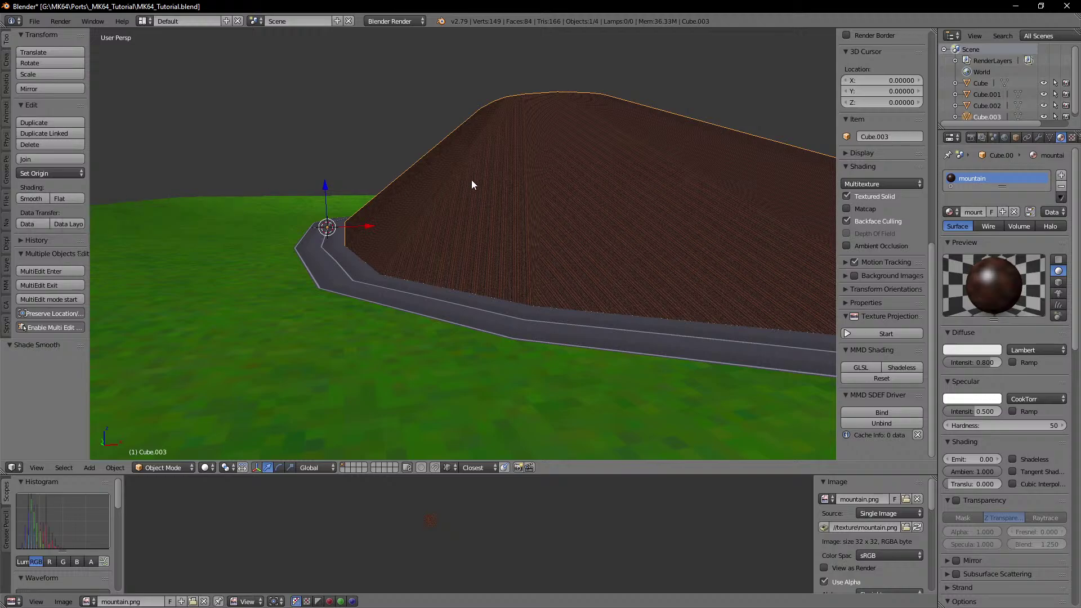
middle_drag(471, 180, 469, 298)
key(Tab)
middle_drag(478, 247, 472, 319)
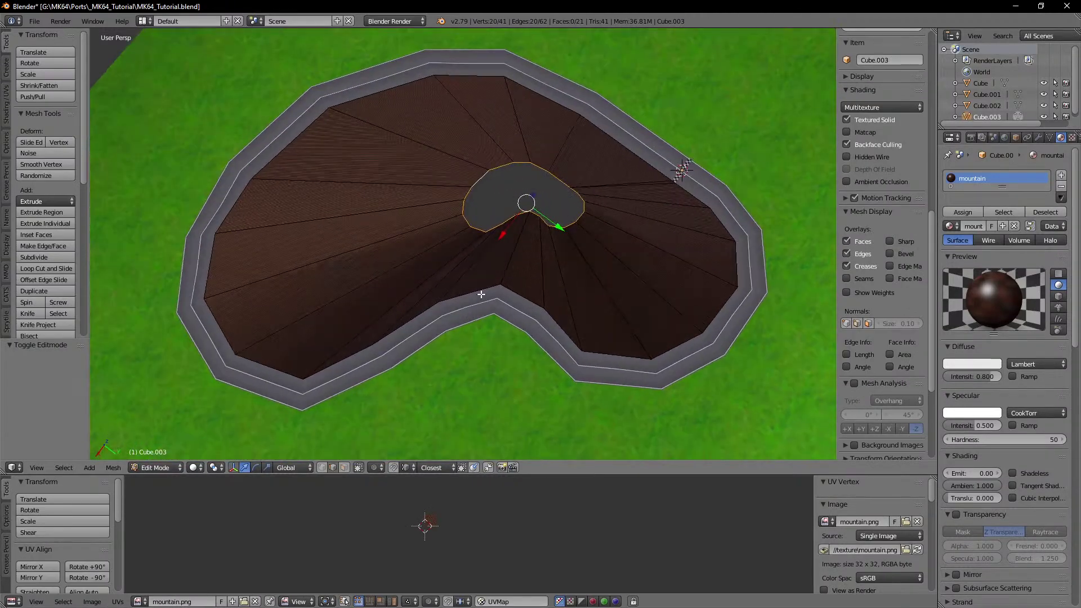
Step: In top view, move the opening's lower-right end by 532.337 in X and -393.868 in Y with proportional editing at size 334.93
key(KP_7)
right_click(448, 263)
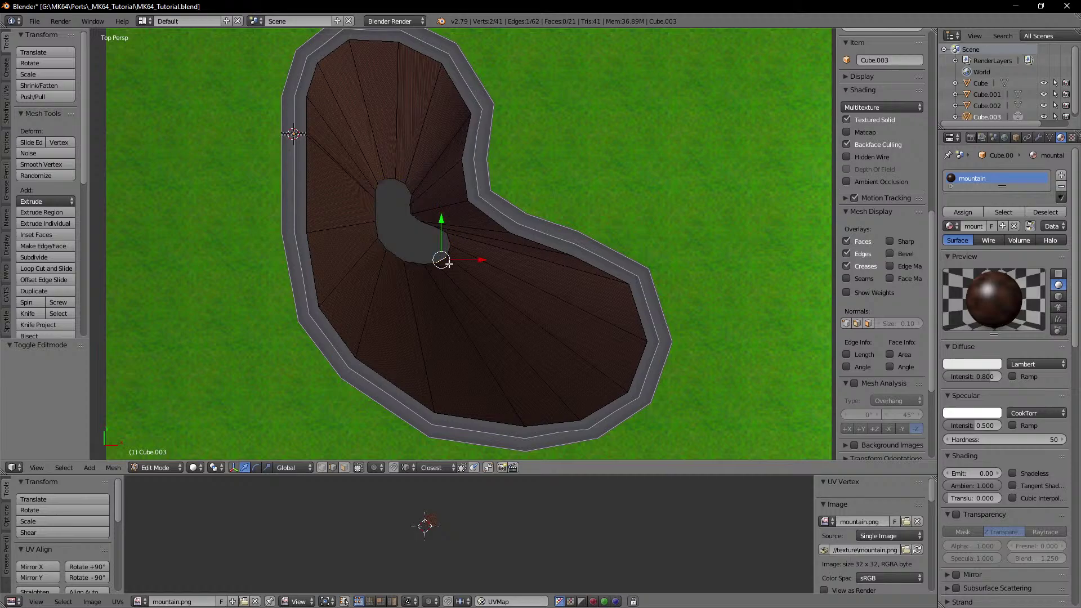
key(o)
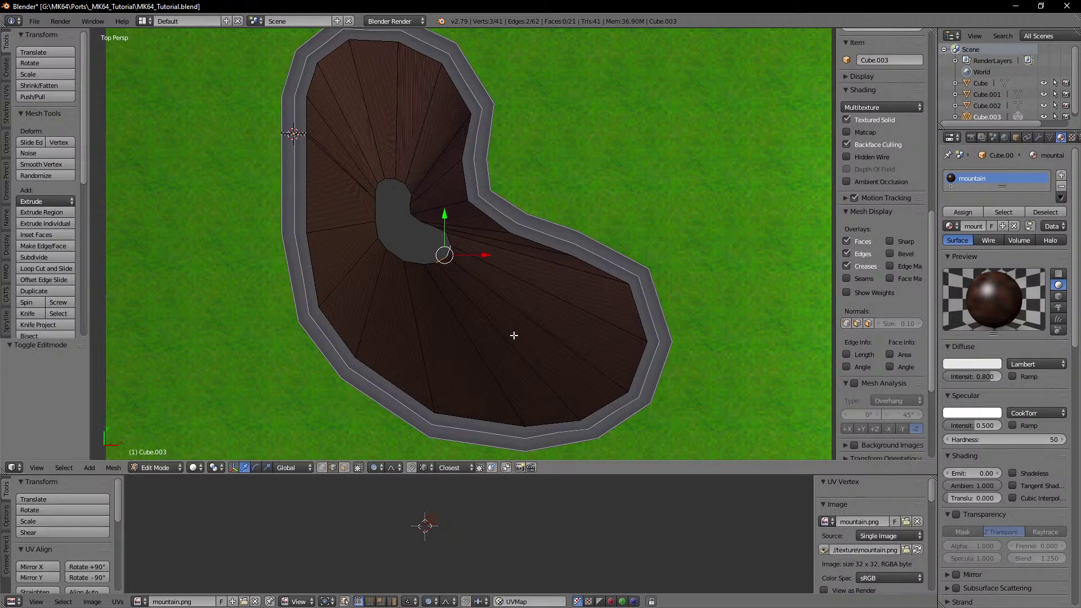
key(g)
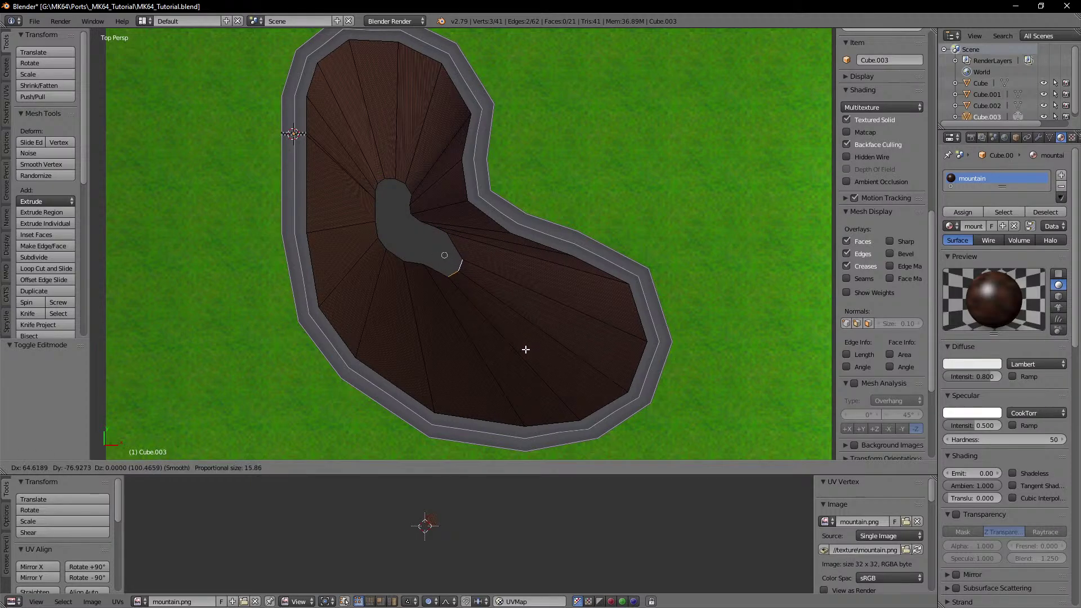
scroll(525, 350, down, 20)
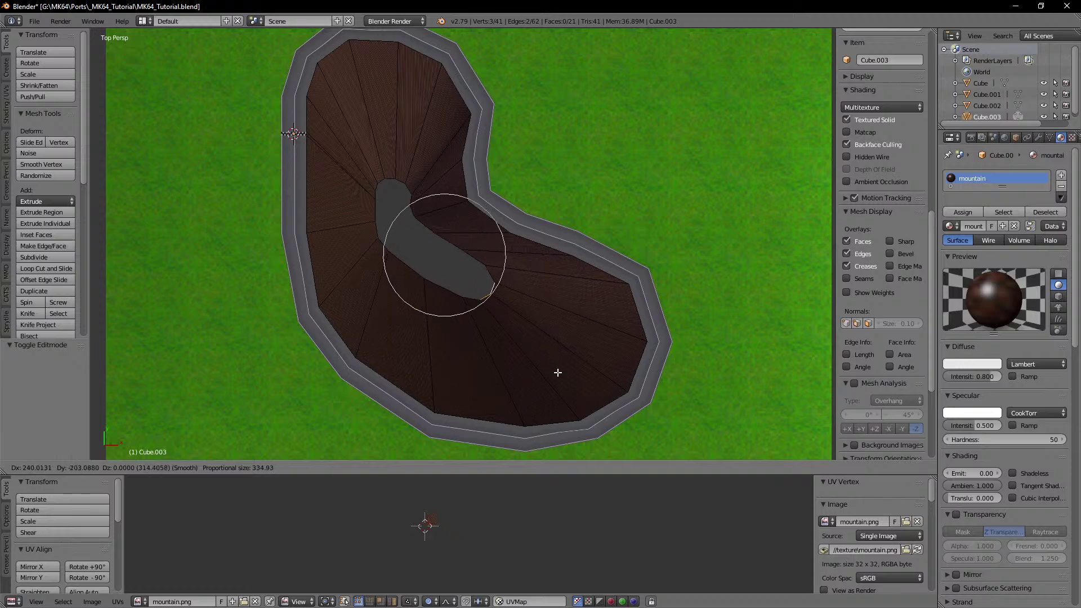
click(611, 407)
Step: Move the opening's upper end by -49.233 in X and 452.332 in Y with proportional editing
right_click(388, 179)
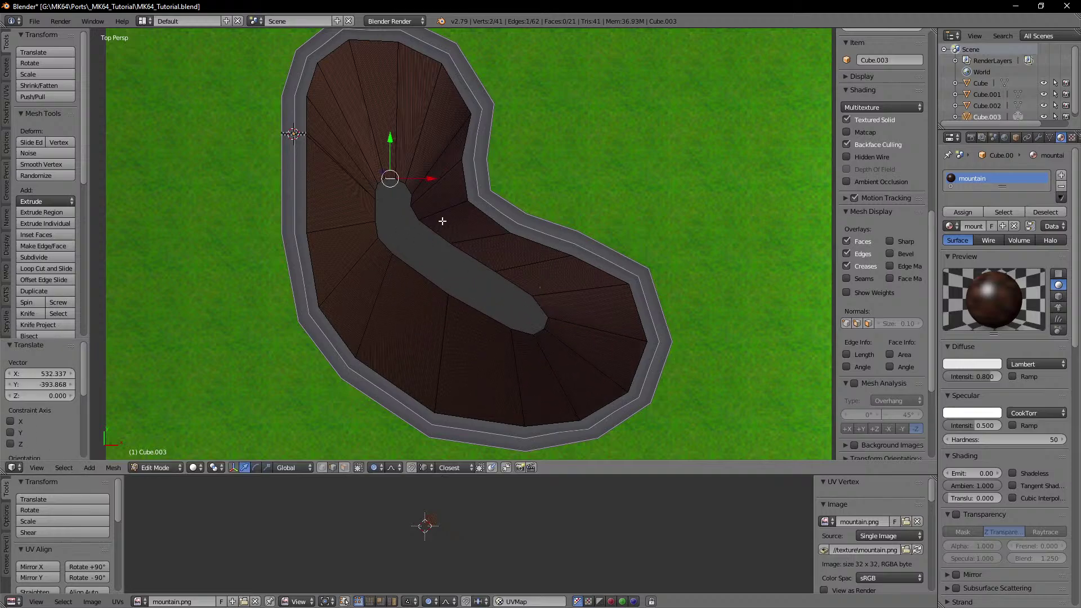
key(g)
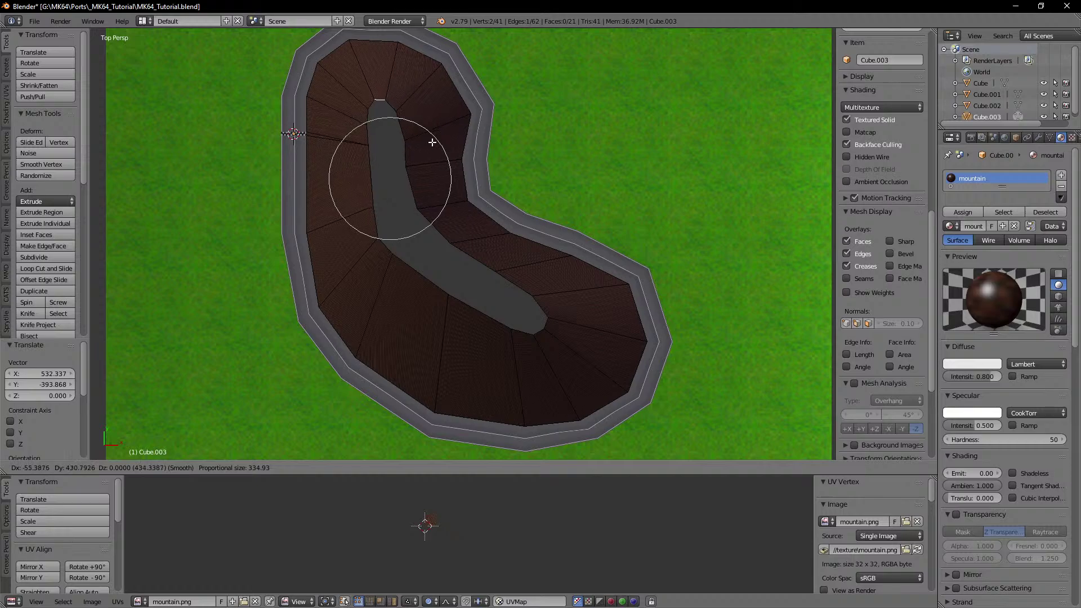
click(434, 139)
Step: Widen the mountain opening by scaling pairs of opposite rim edges by 1.3, 1.221 and 1.345 along its length
right_click(384, 179)
shift+right_click(409, 180)
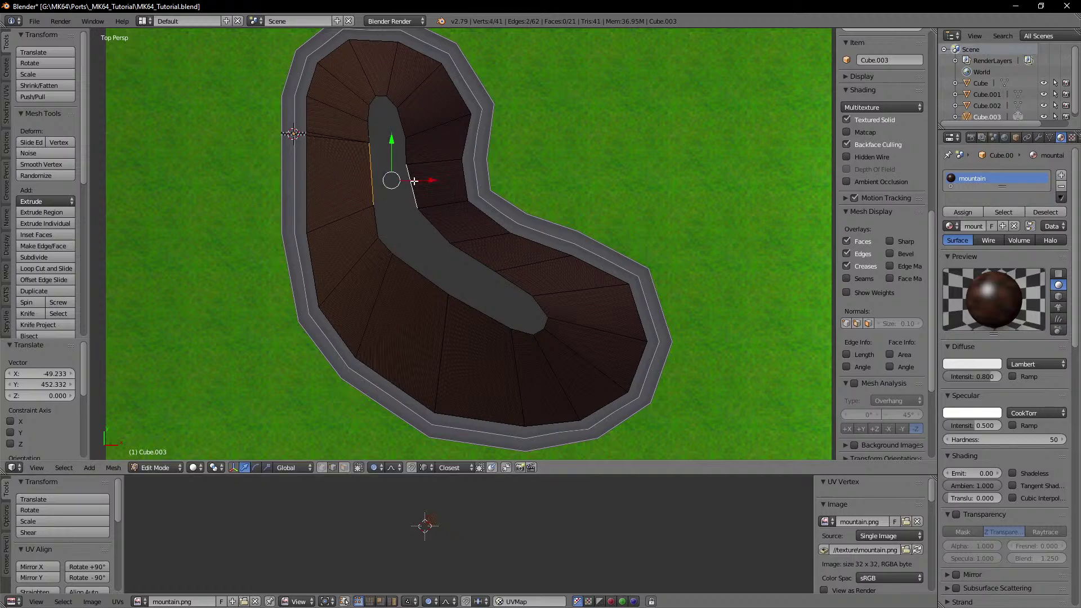
key(s)
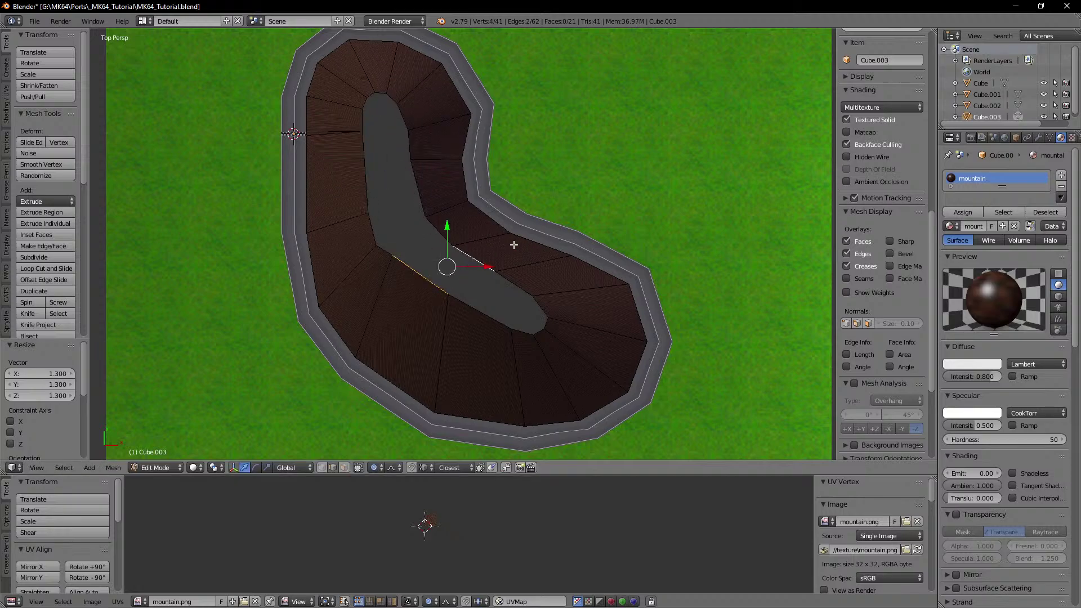
key(s)
click(540, 246)
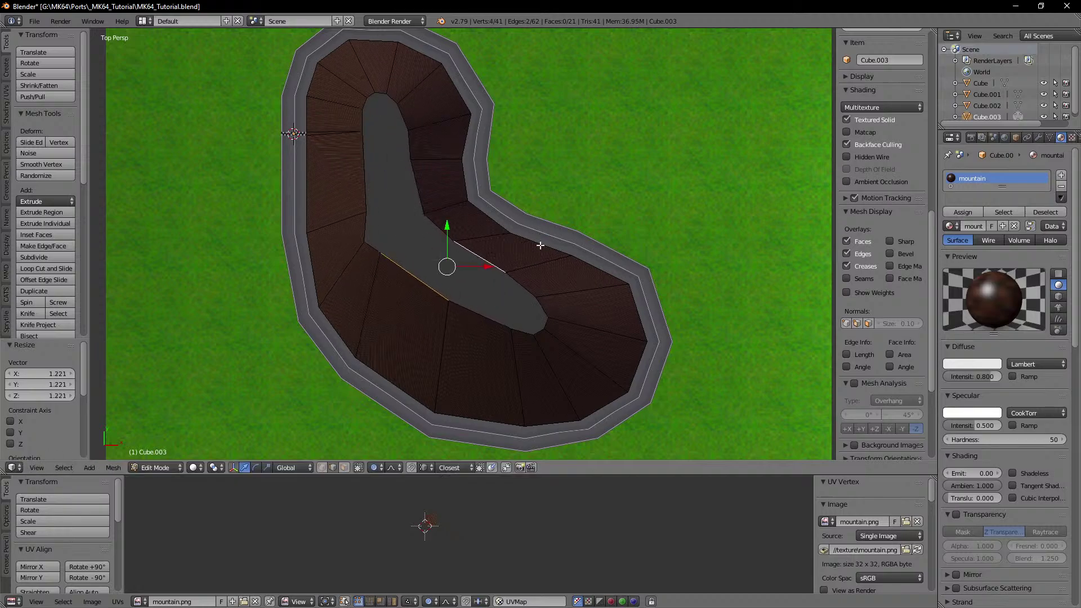
key(s)
click(551, 299)
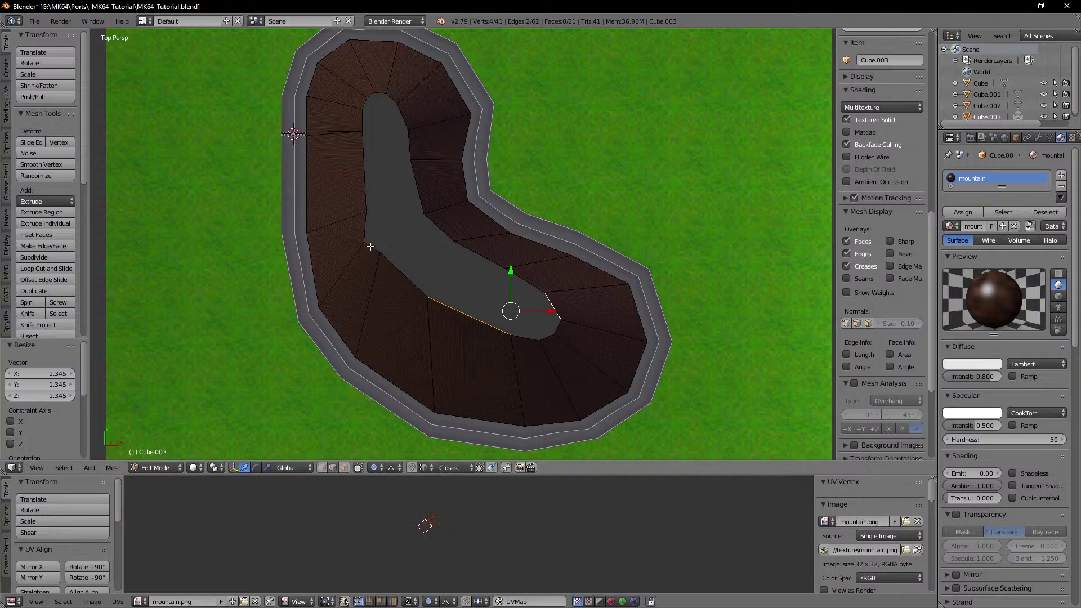
Step: Switch to vertex selection and adjust the rim vertices at the opening's outer bend along X and by 30.732 along Y
click(323, 468)
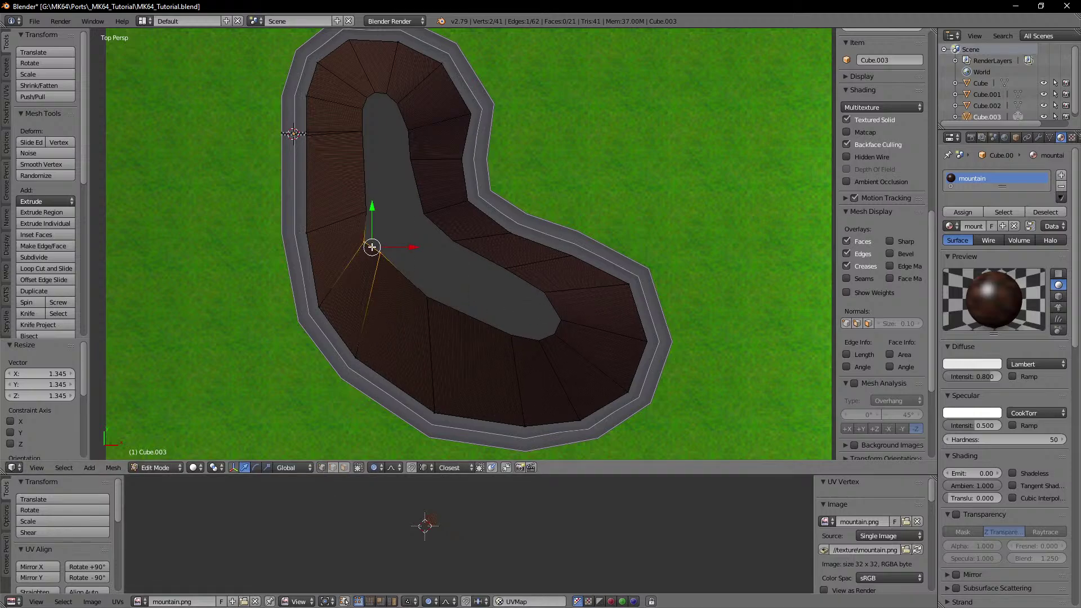
right_click(365, 243)
key(g)
key(x)
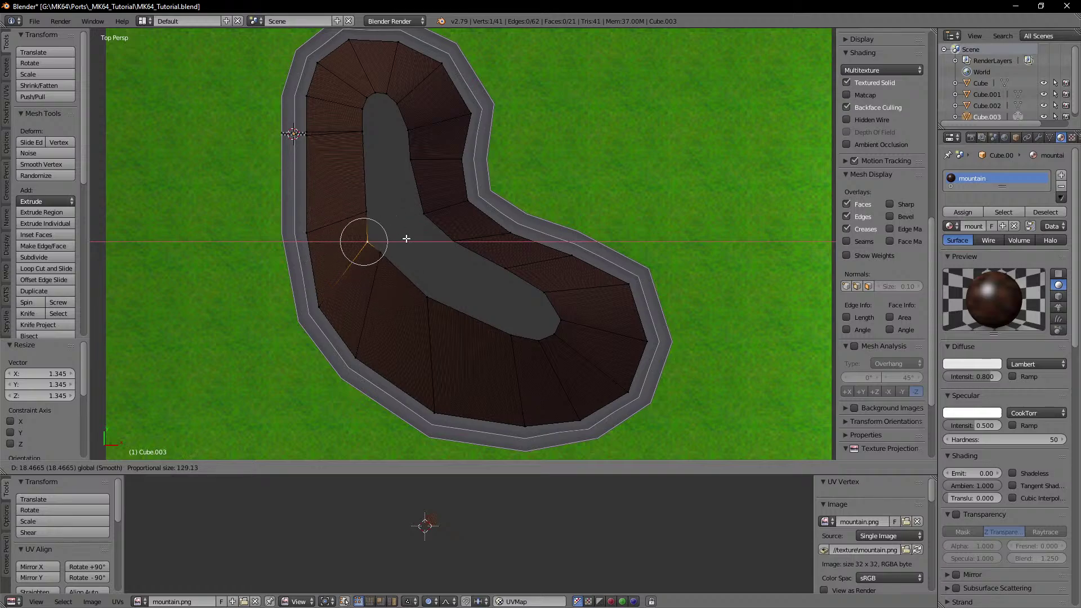
drag(409, 238, 370, 208)
Step: Select two neighbouring rim vertices on the opening's outer side and move them -156.991 along Y with proportional editing
middle_drag(389, 316, 454, 253)
shift+right_click(463, 247)
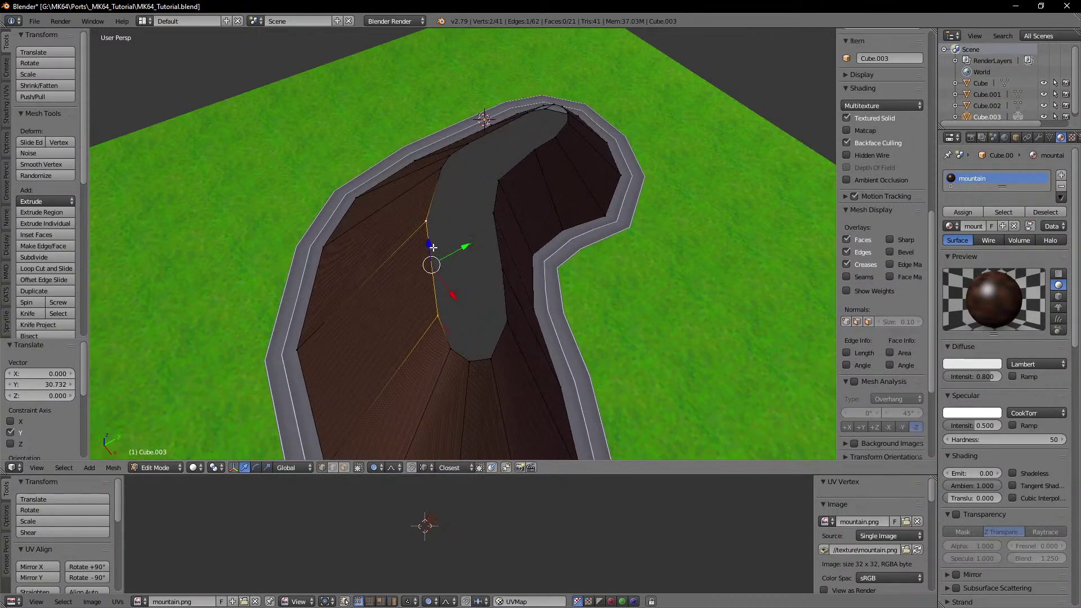
key(g)
key(y)
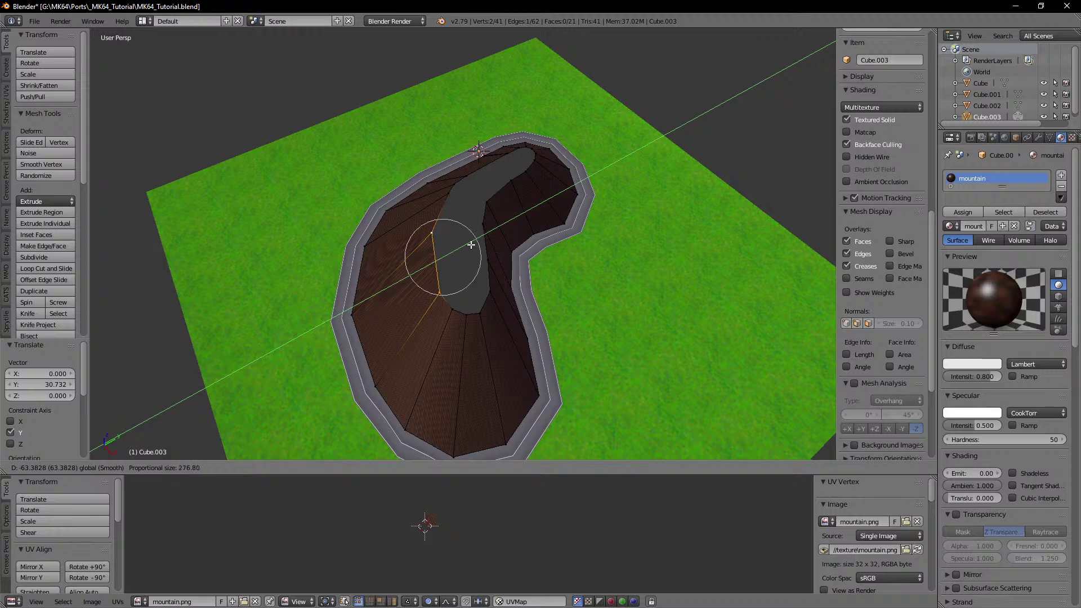
click(457, 246)
Step: Examine the reshaped mountain walls and their texture up close, with the whole mesh selected and in object mode
middle_drag(456, 246, 420, 243)
scroll(475, 210, up, 4)
scroll(444, 217, down, 1)
scroll(444, 217, down, 3)
scroll(421, 243, up, 4)
scroll(420, 243, down, 4)
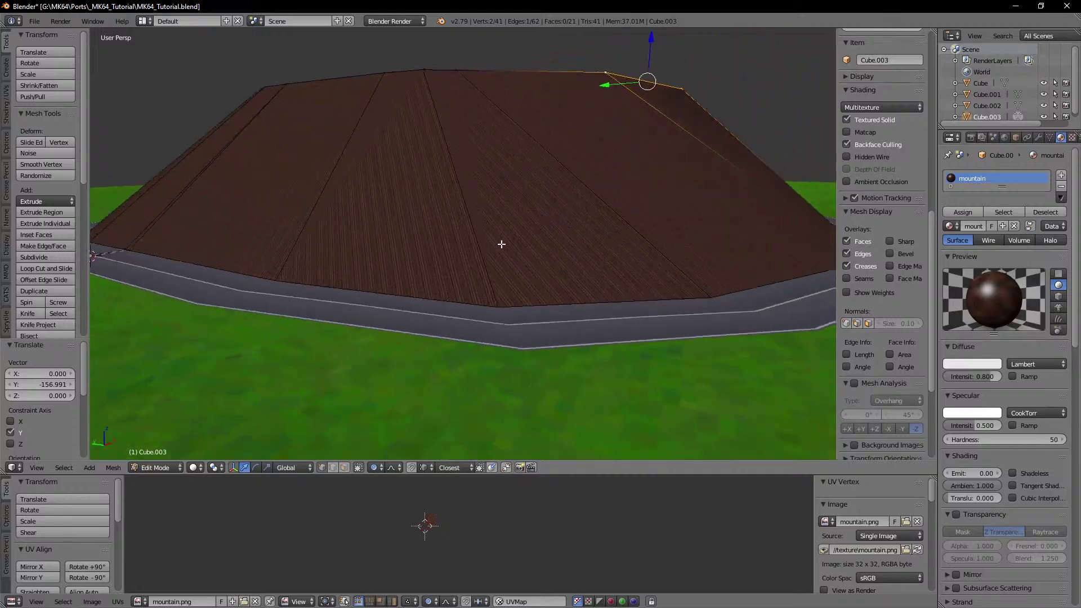
middle_drag(502, 241, 430, 250)
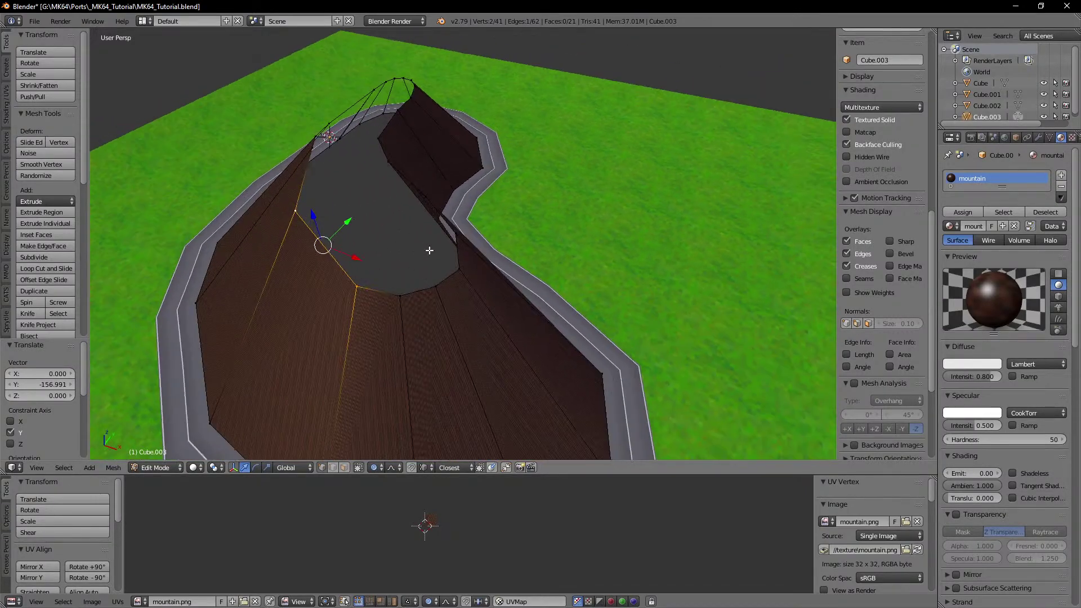
key(ctrl+KP_Add)
key(ctrl+KP_Add)
key(ctrl+KP_Add)
key(ctrl+KP_Add)
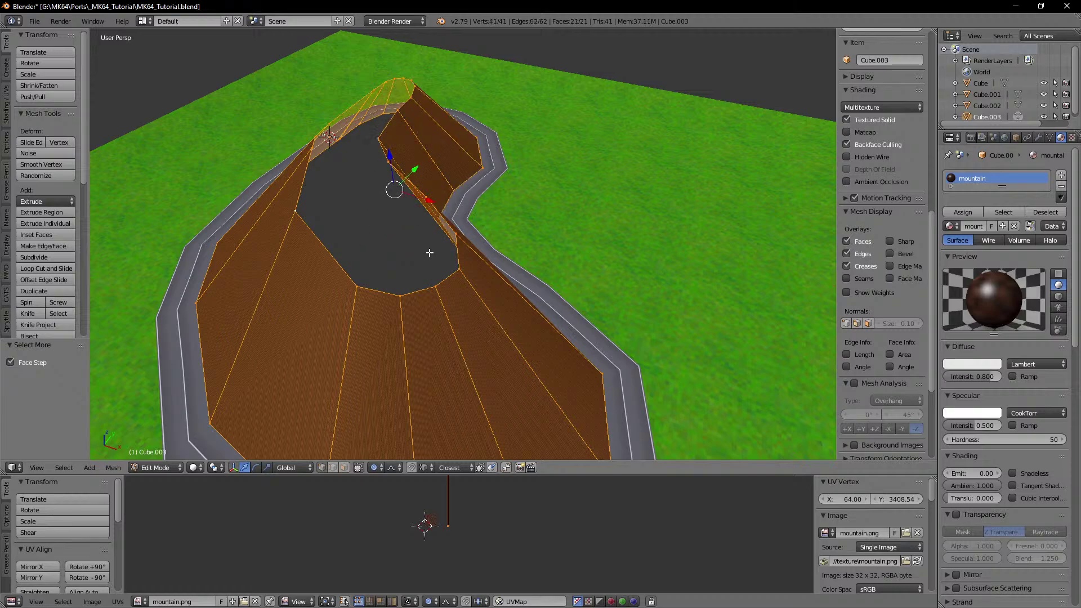
middle_drag(416, 288, 412, 211)
key(Tab)
scroll(433, 214, up, 5)
scroll(412, 212, down, 5)
key(Tab)
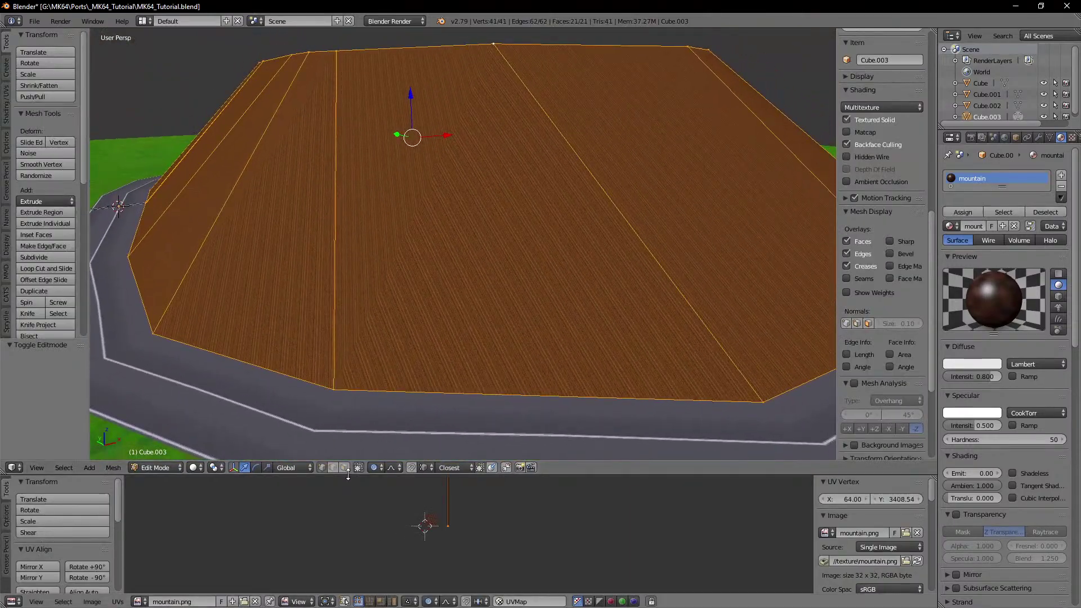
Step: Switch to face selection, select one front wall face of the mountain and reset its UV mapping
right_click(442, 261)
key(u)
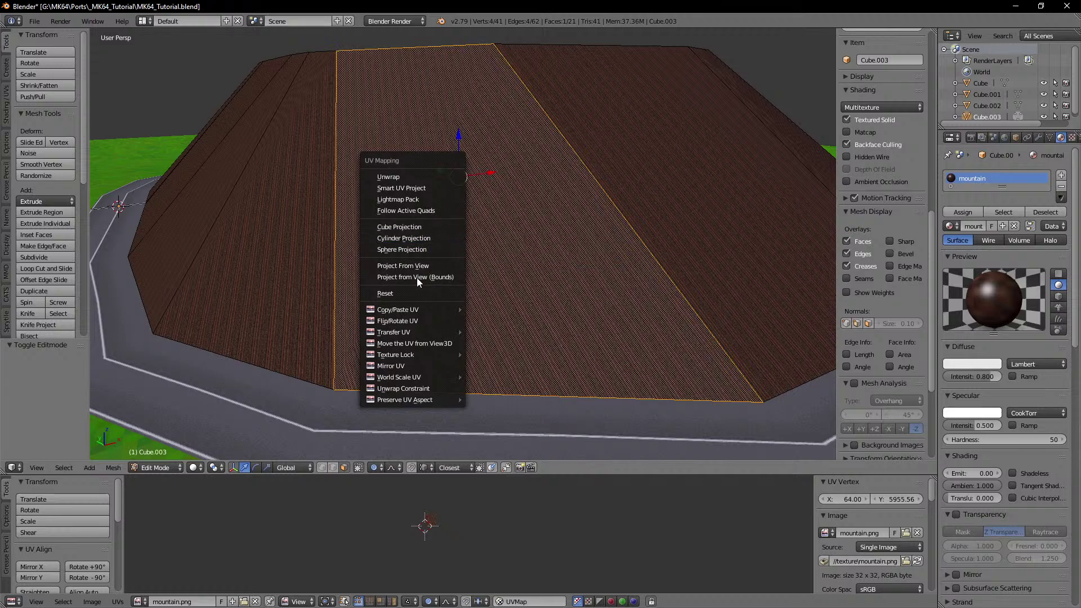
click(410, 293)
shift+middle_drag(503, 238, 494, 243)
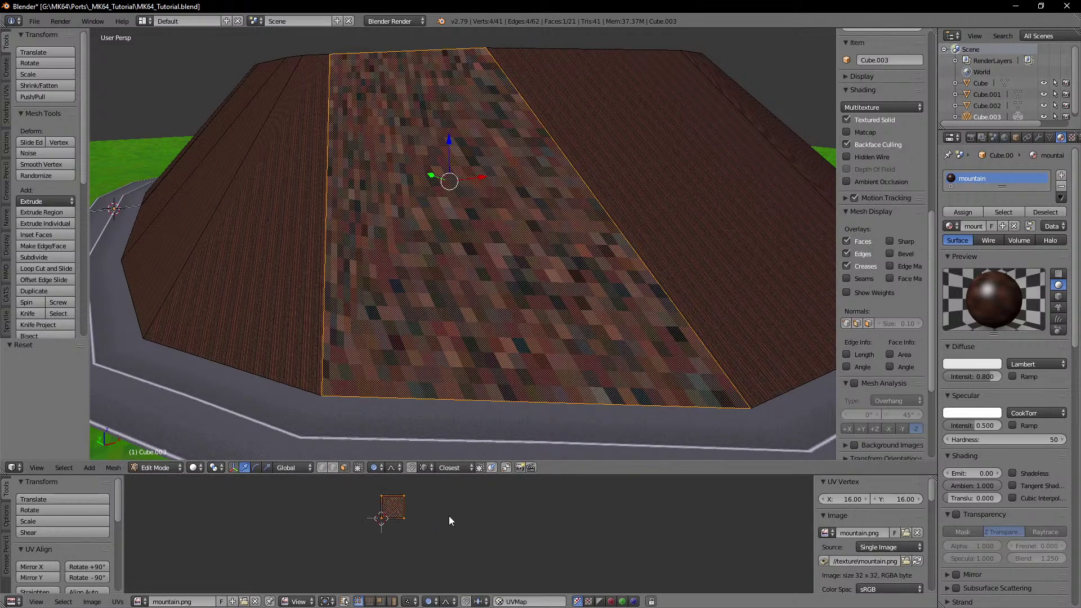
middle_drag(450, 517, 470, 534)
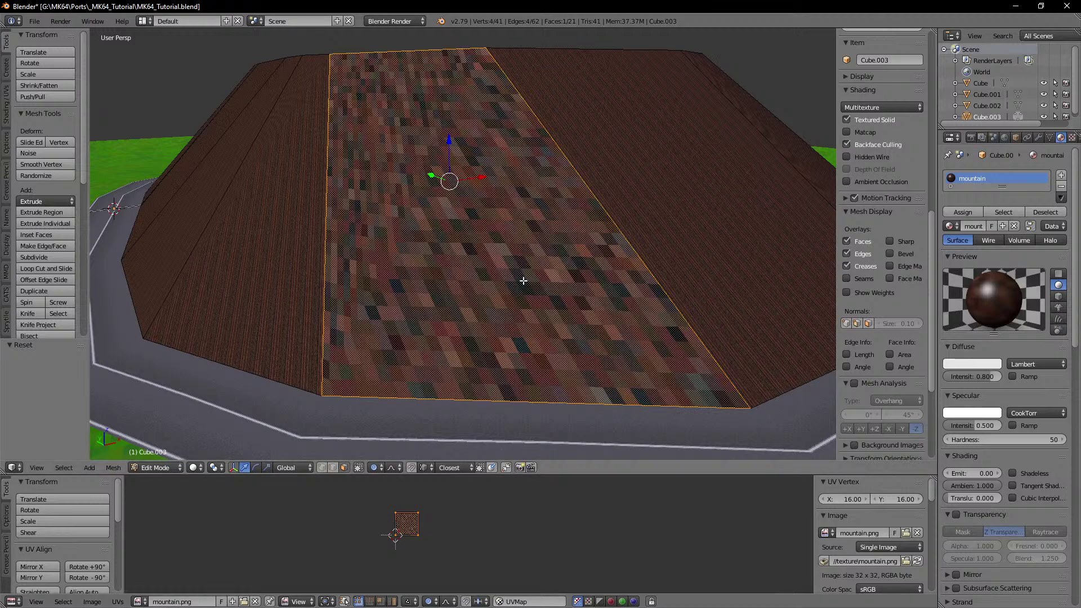
Step: Try projecting the face's UVs from the view and scaling them up in the UV editor
key(u)
click(509, 259)
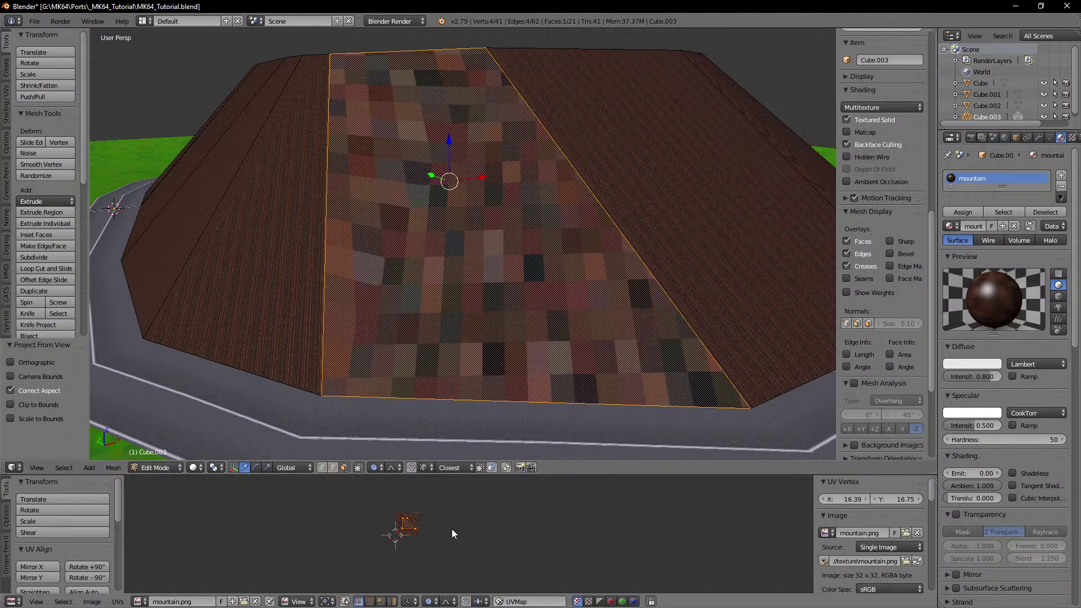
scroll(452, 529, down, 3)
key(a)
key(a)
key(s)
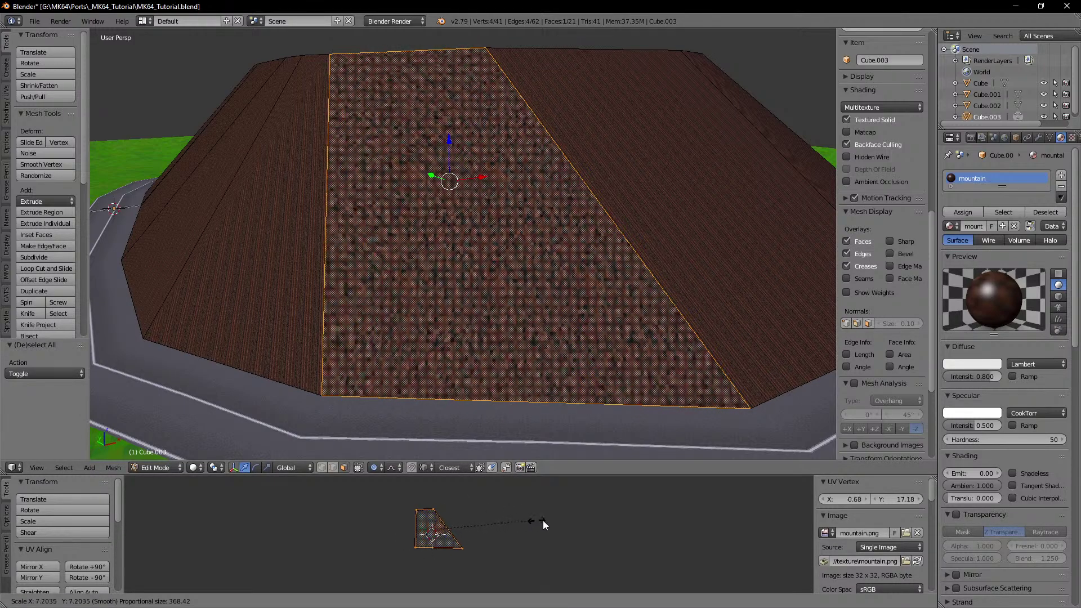
right_click(521, 541)
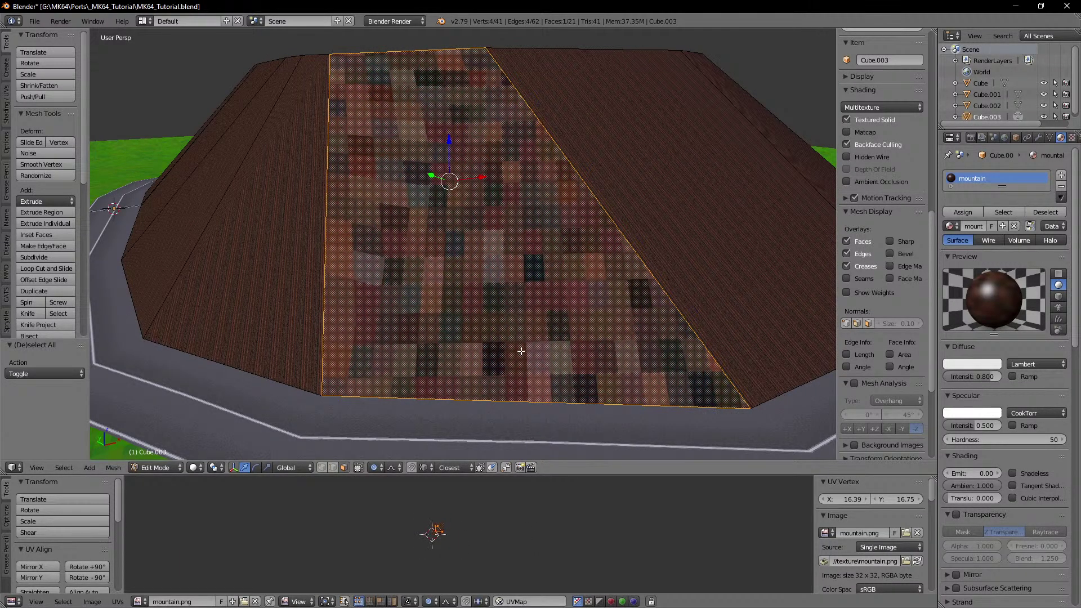
Step: Reset the wall face's UV mapping and scale all of its UVs by 2
key(u)
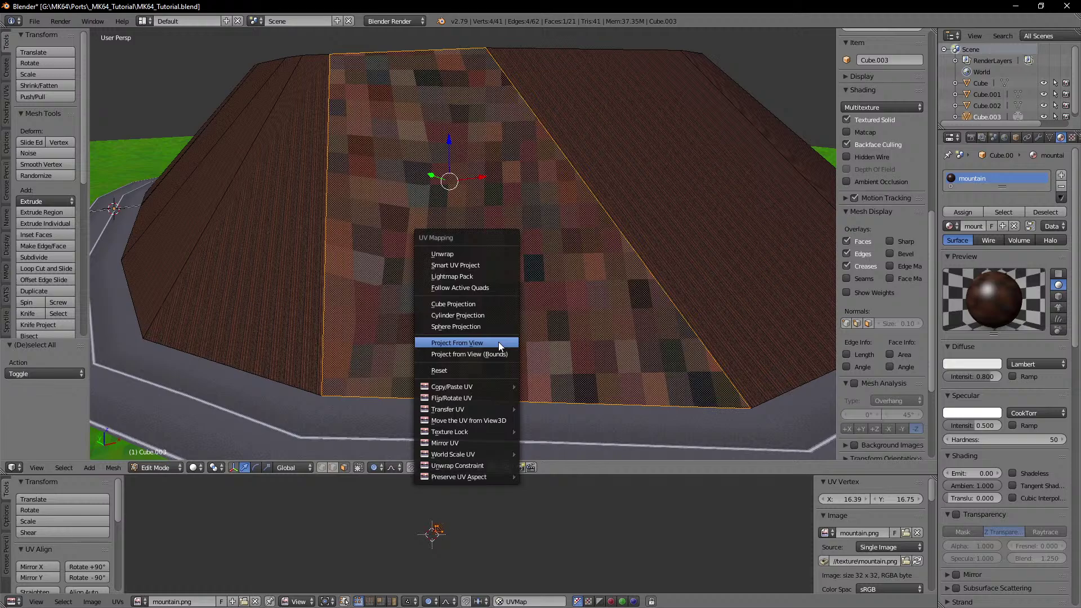
click(481, 370)
key(a)
key(a)
key(s)
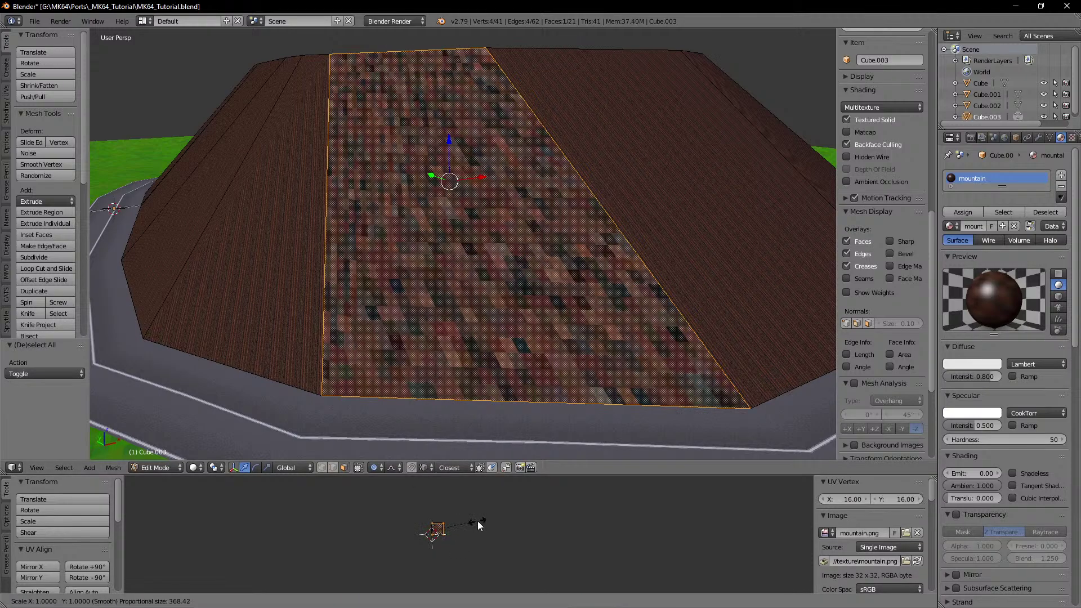
key(2)
key(Return)
Step: Select one side edge of the face's UV square and turn off proportional editing
middle_drag(501, 296, 476, 316)
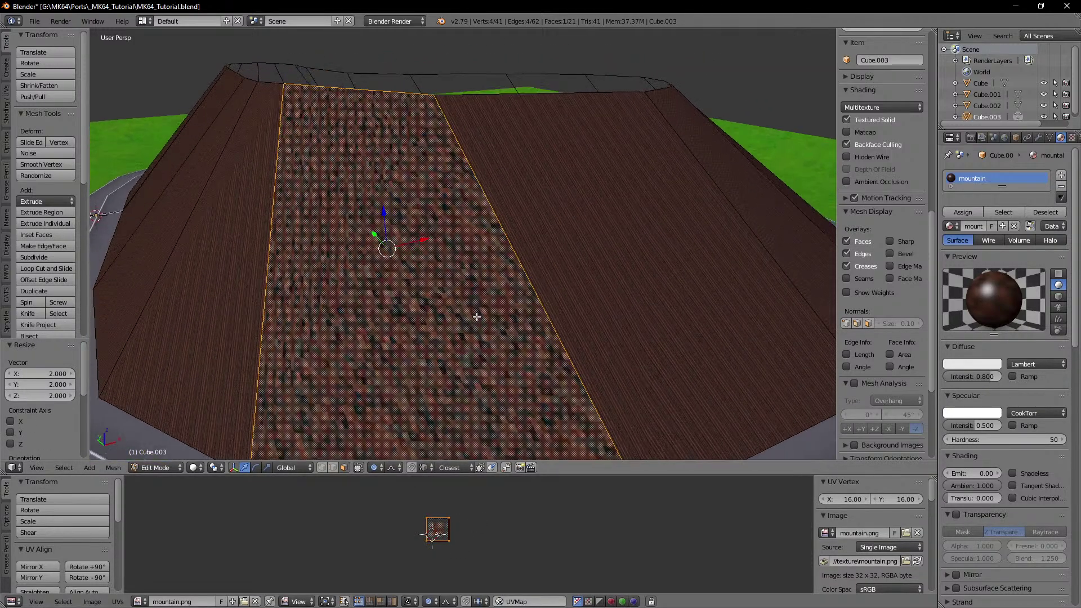
scroll(362, 411, down, 5)
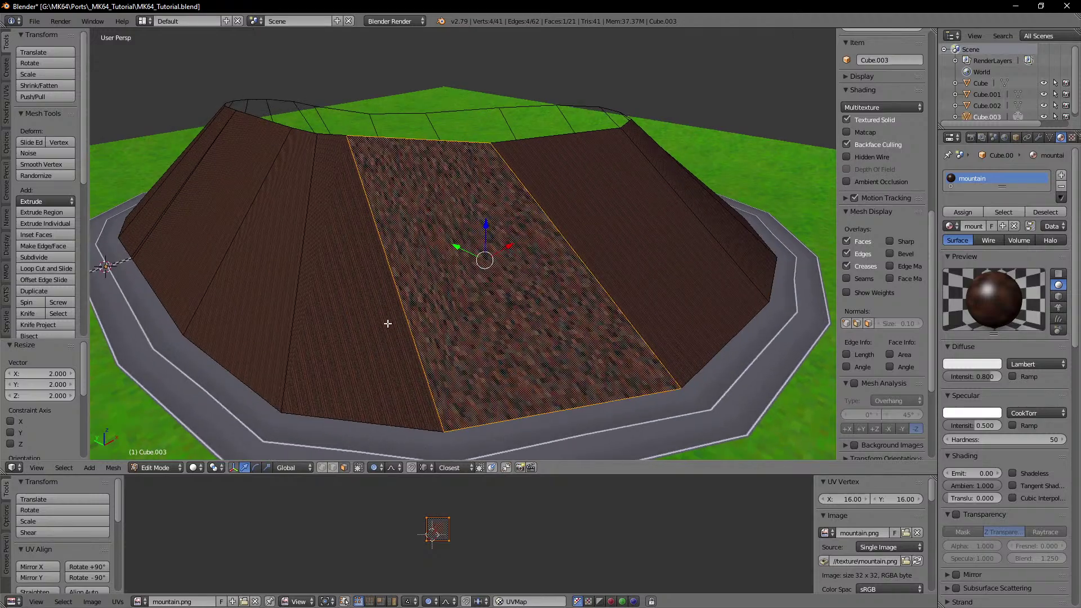
scroll(467, 514, up, 4)
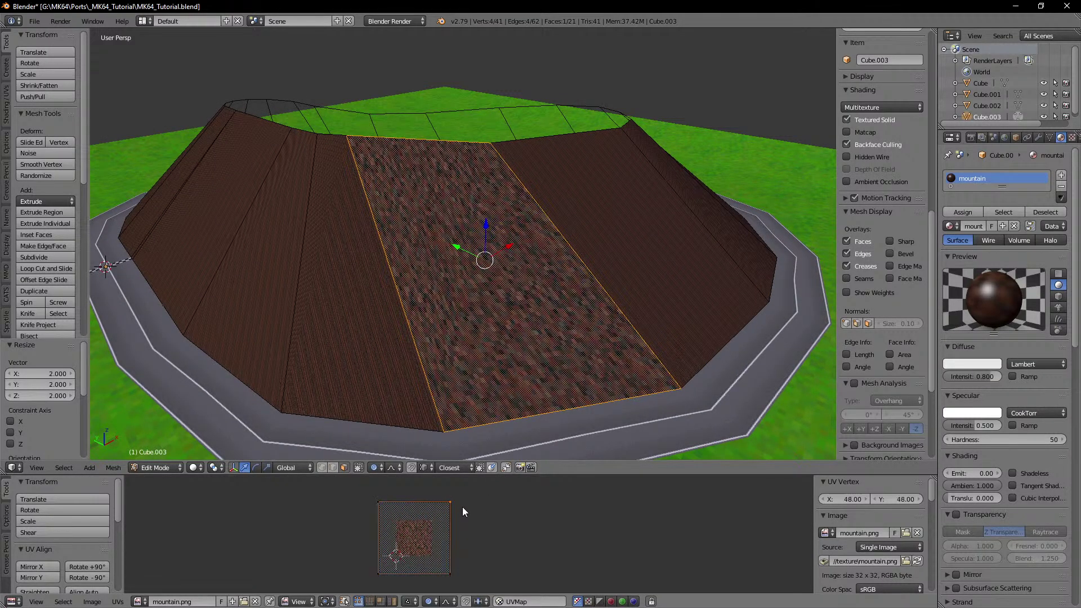
key(s)
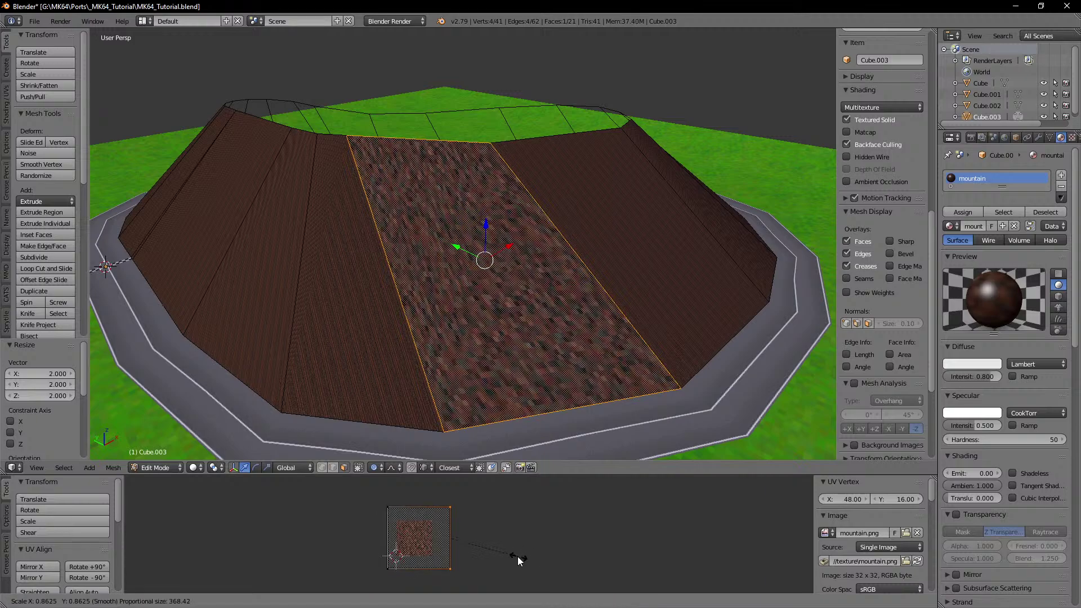
right_click(488, 545)
key(o)
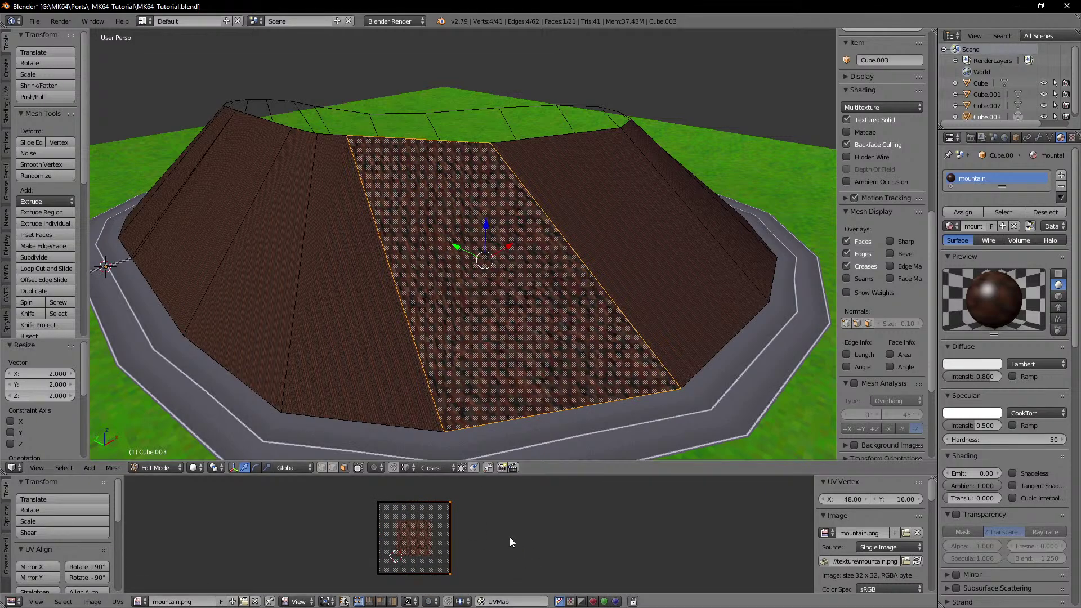
Step: Scale the selected UV edge by 0.317 so the face's UV square tapers to one side
key(s)
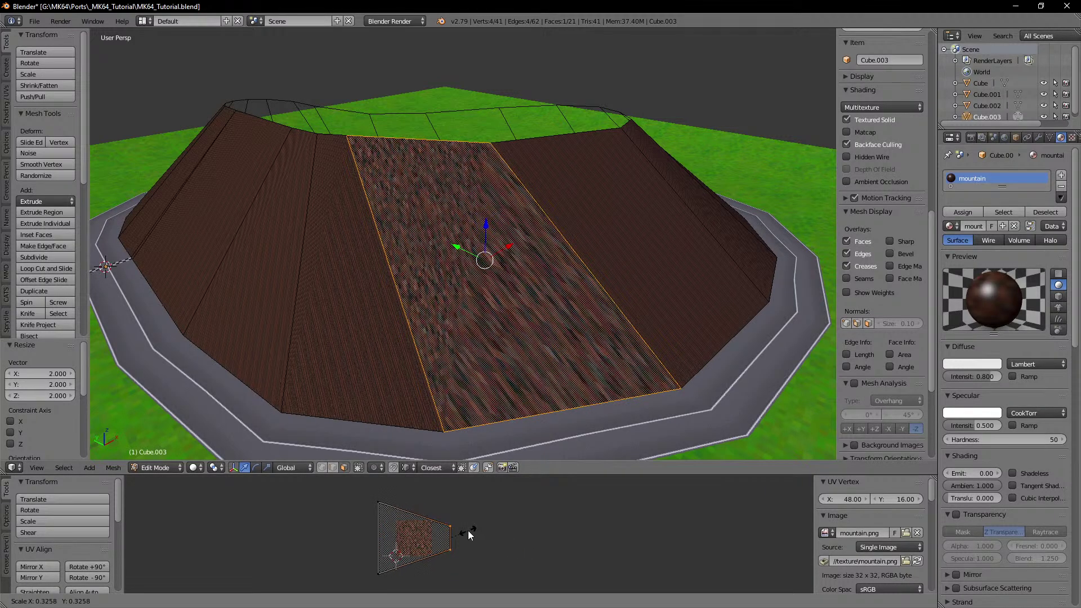
click(467, 531)
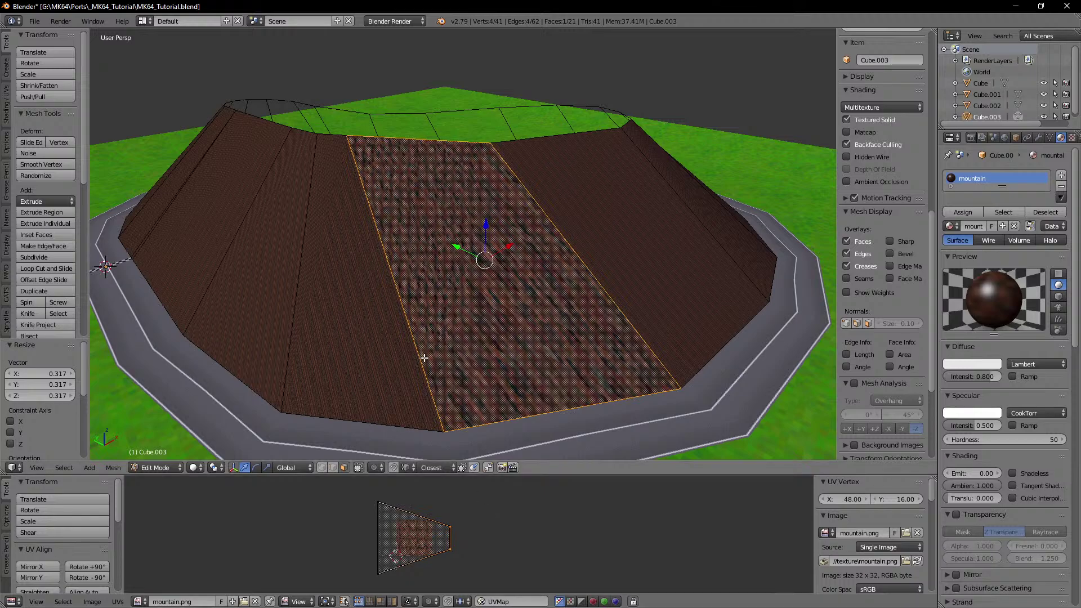
middle_drag(423, 357, 444, 333)
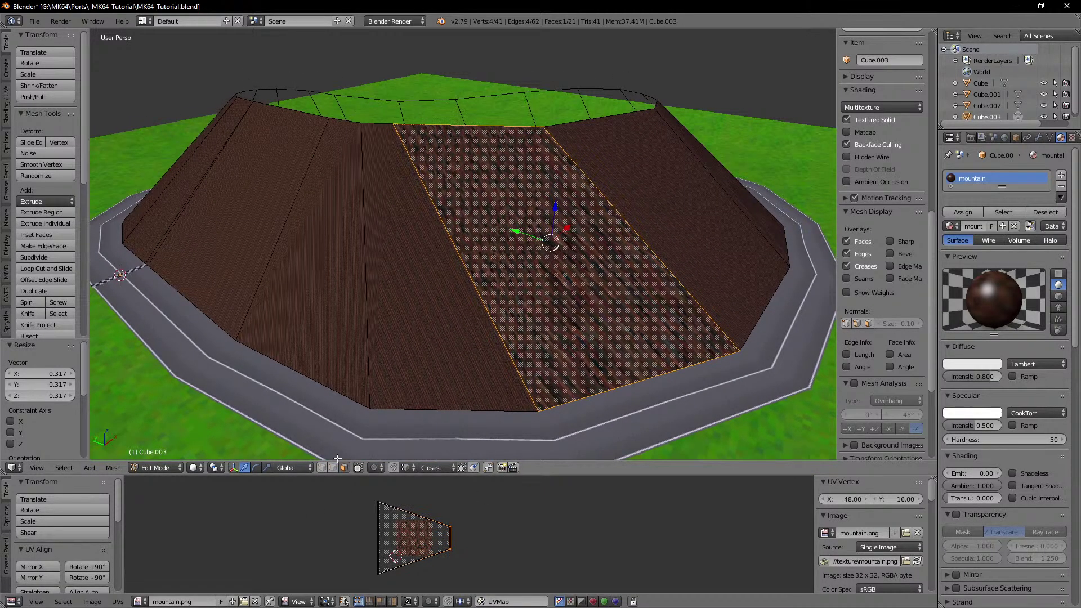
Step: Select all mountain faces and unwrap them with Follow Active Quads in Length Average mode
key(a)
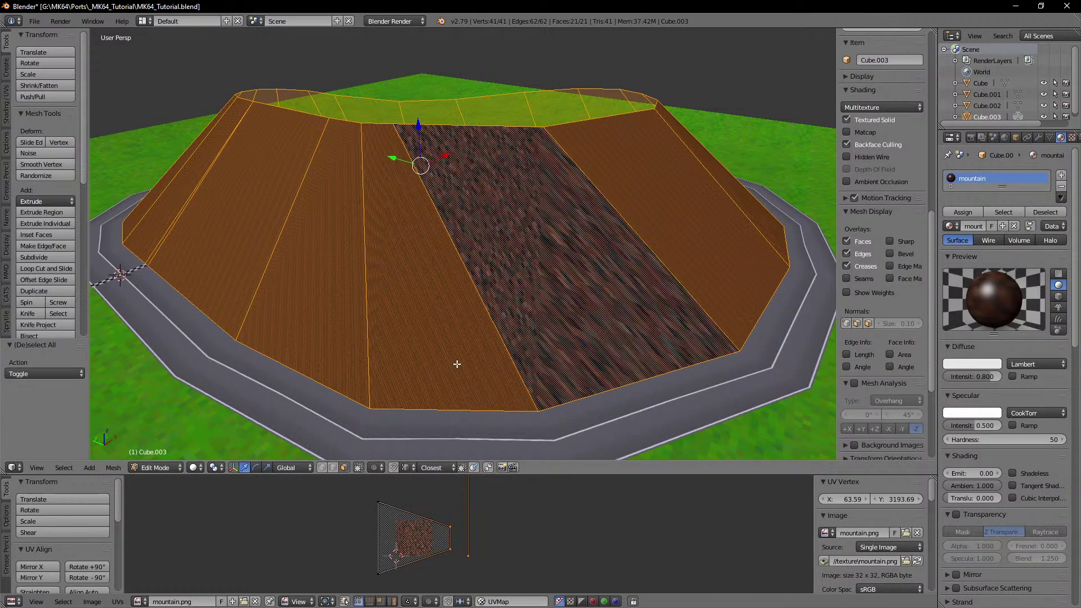
key(u)
click(441, 284)
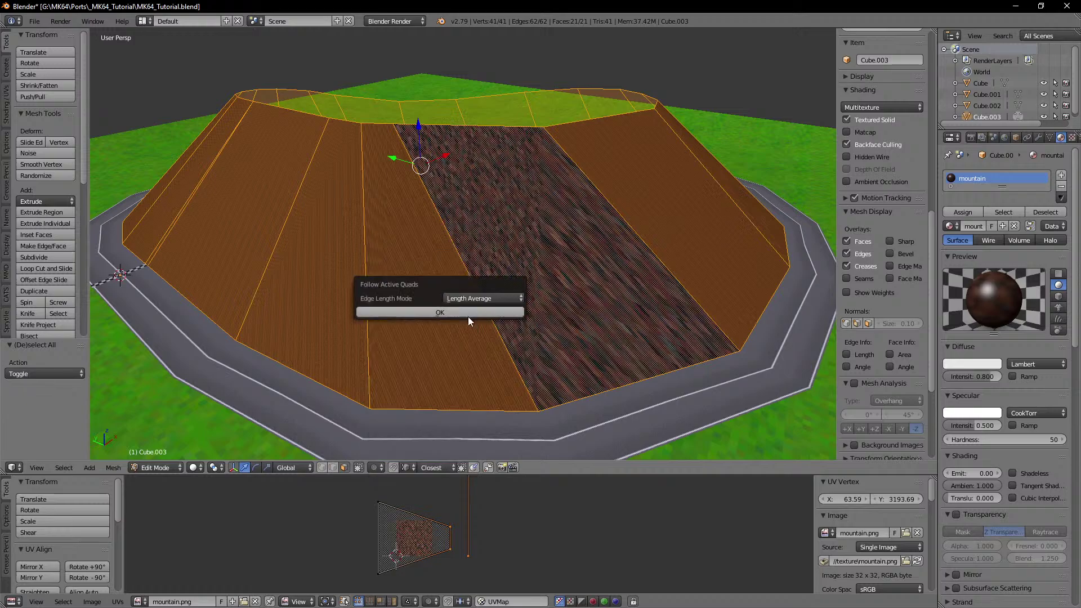
click(469, 313)
scroll(518, 509, down, 12)
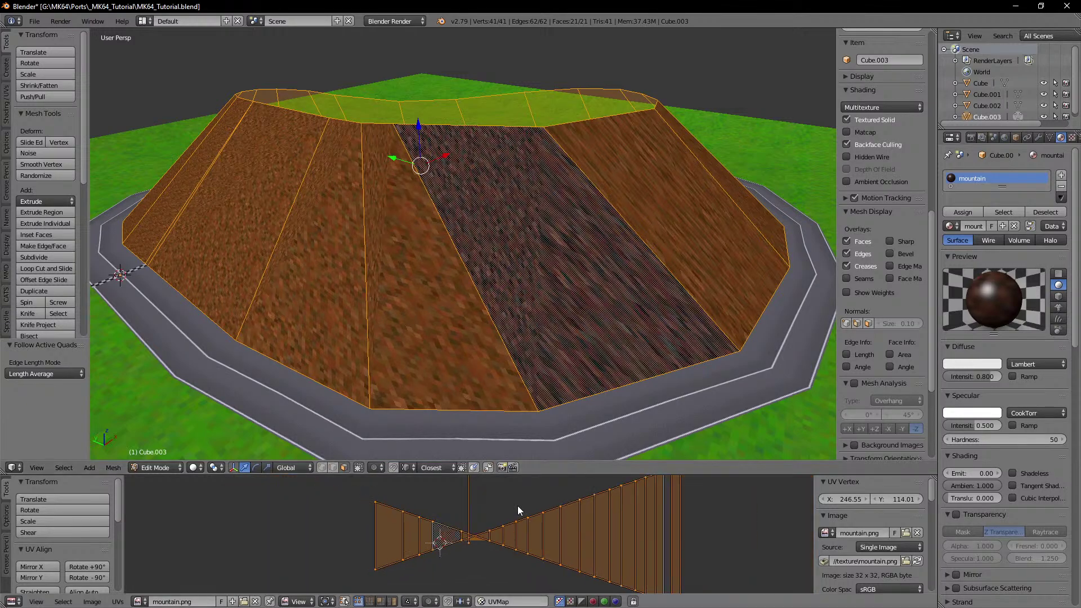
scroll(518, 510, up, 6)
scroll(518, 511, up, 6)
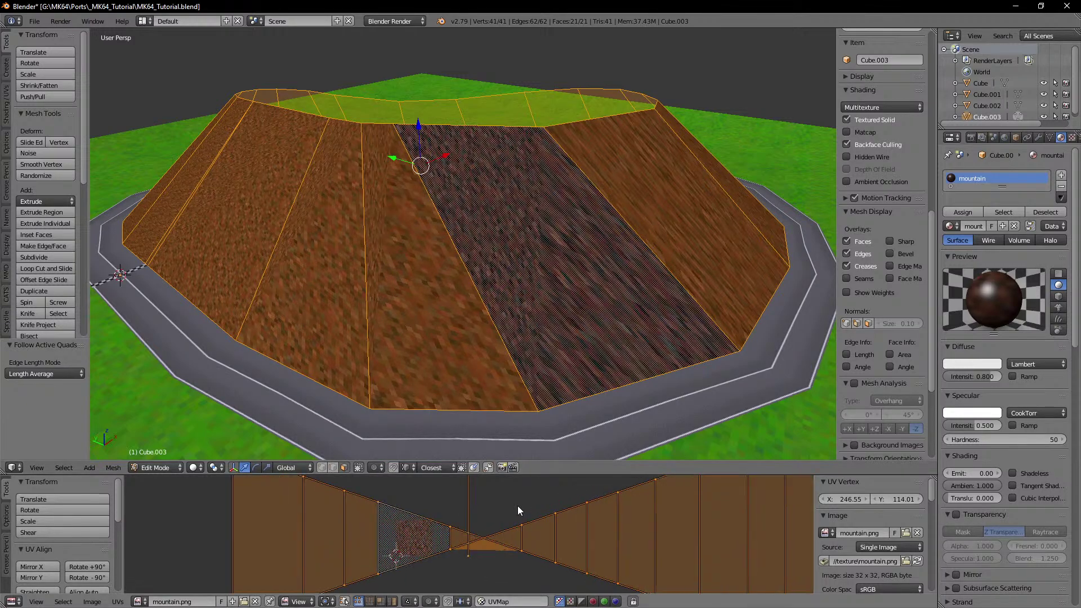
Step: Examine how the texture flows across the mountain walls all the way around the mesh
middle_drag(641, 299, 386, 302)
shift+middle_drag(675, 249, 411, 281)
scroll(450, 282, up, 2)
scroll(483, 258, up, 6)
mouse_move(518, 343)
shift+middle_down()
mouse_move(482, 259)
mouse_move(458, 282)
mouse_move(555, 276)
shift+middle_up()
scroll(491, 269, down, 4)
scroll(458, 282, down, 3)
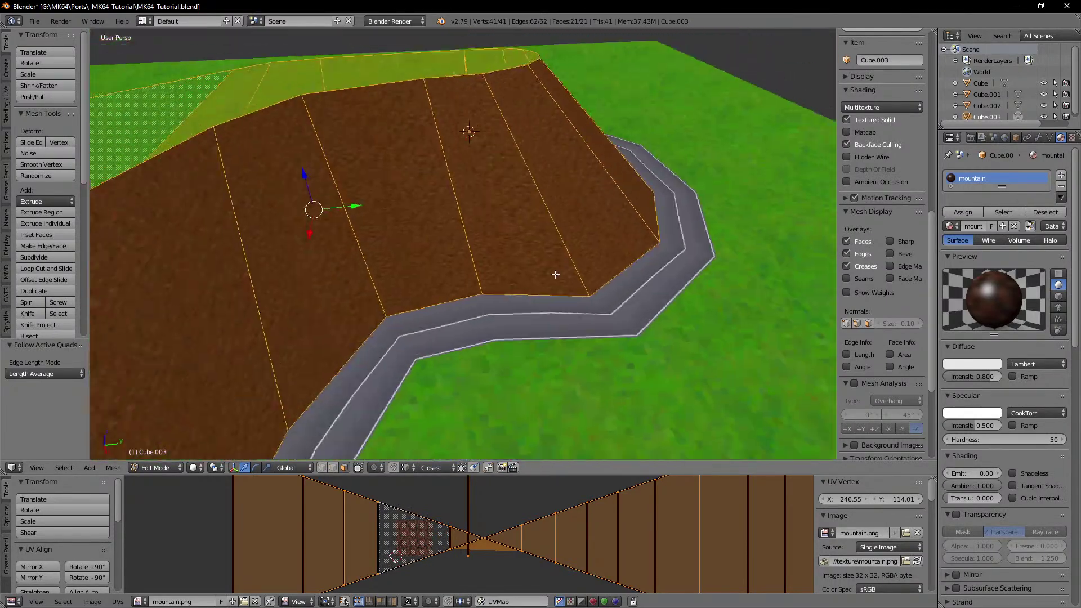
scroll(507, 267, down, 3)
mouse_move(408, 256)
middle_down()
mouse_move(569, 281)
mouse_move(519, 299)
middle_up()
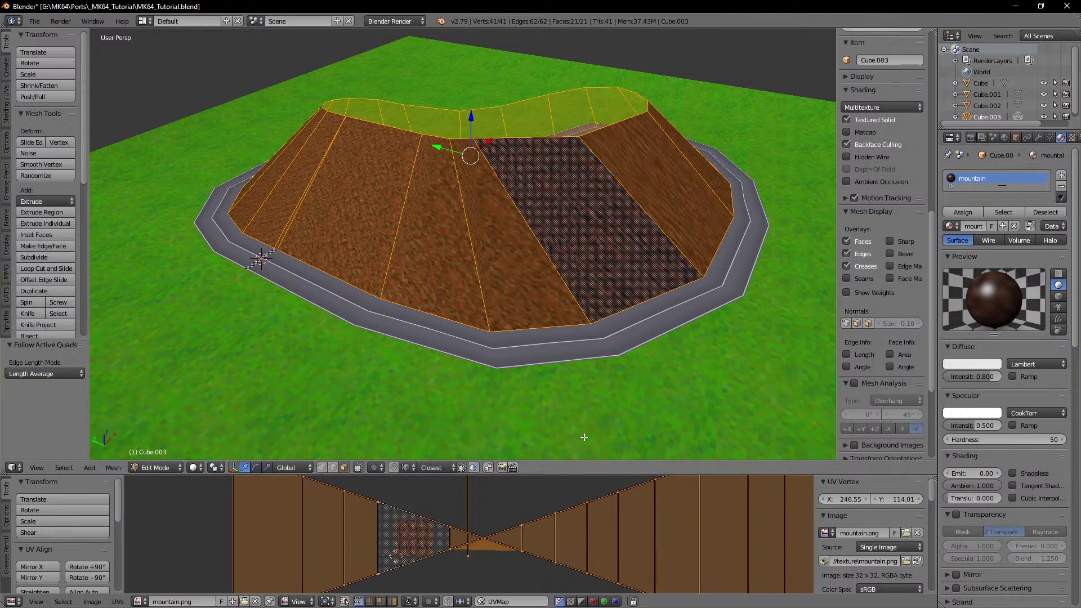
Step: Undo the Follow Active Quads unwrap and the scaling of the UV edge
key(ctrl+z)
key(ctrl+z)
key(ctrl+z)
key(ctrl+z)
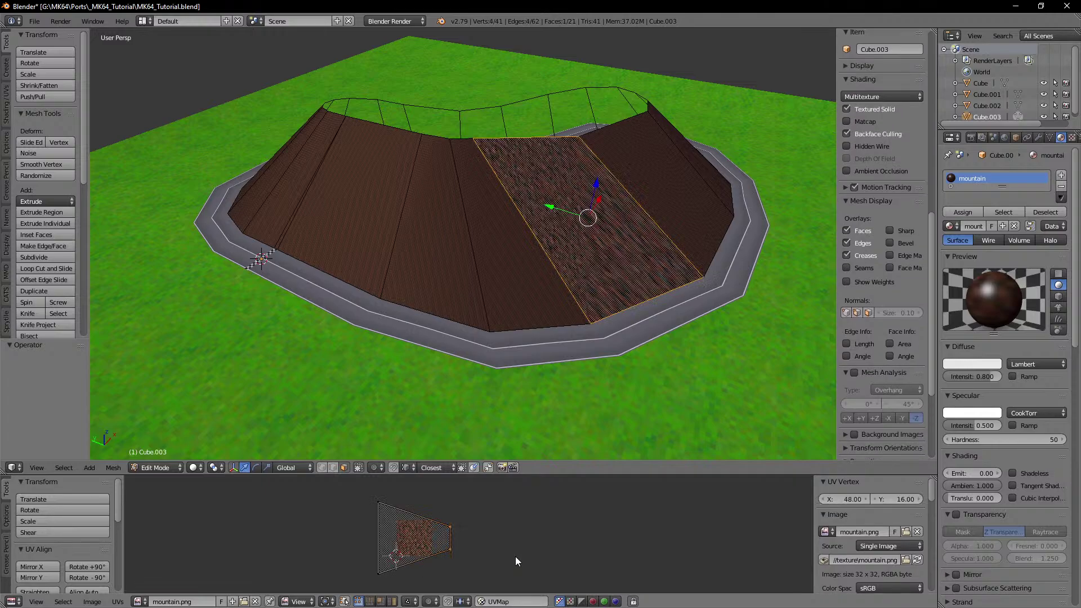
Step: Select the whole mountain mesh and remove doubles with a merge distance of 0.100
shift+middle_drag(537, 269, 492, 287)
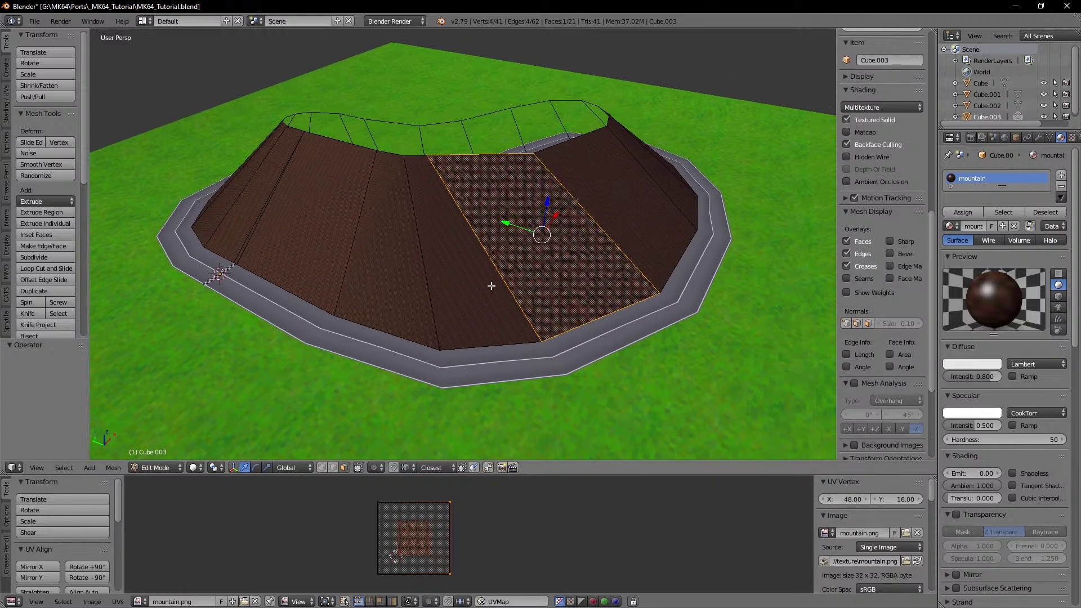
key(a)
key(w)
click(491, 286)
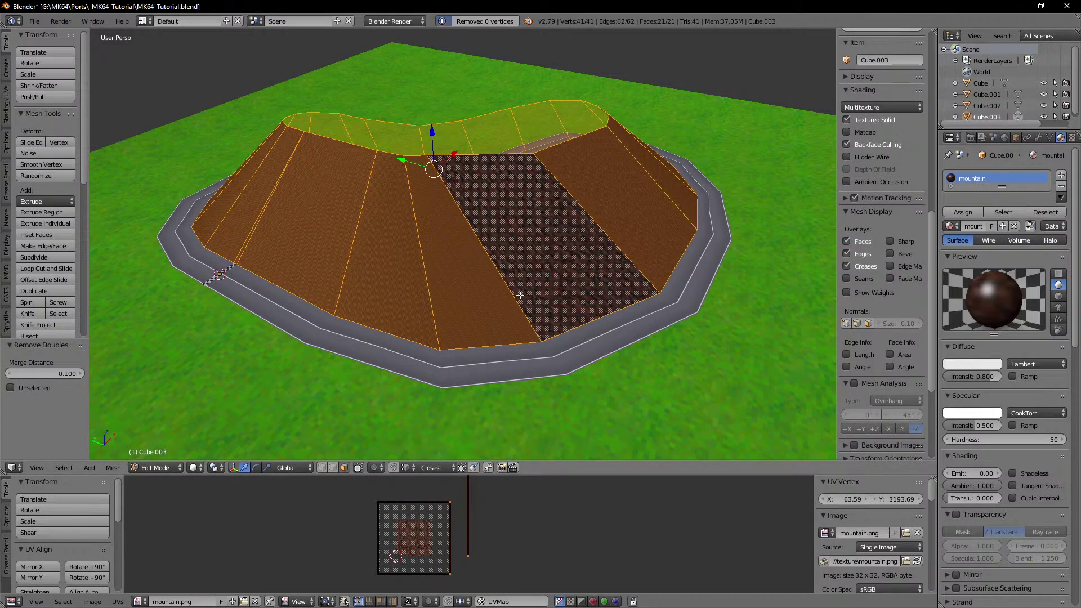
Step: Reselect only the front wall face with the reset UVs and scale all of its UVs by 1.387
right_click(498, 219)
key(a)
key(a)
right_click(497, 219)
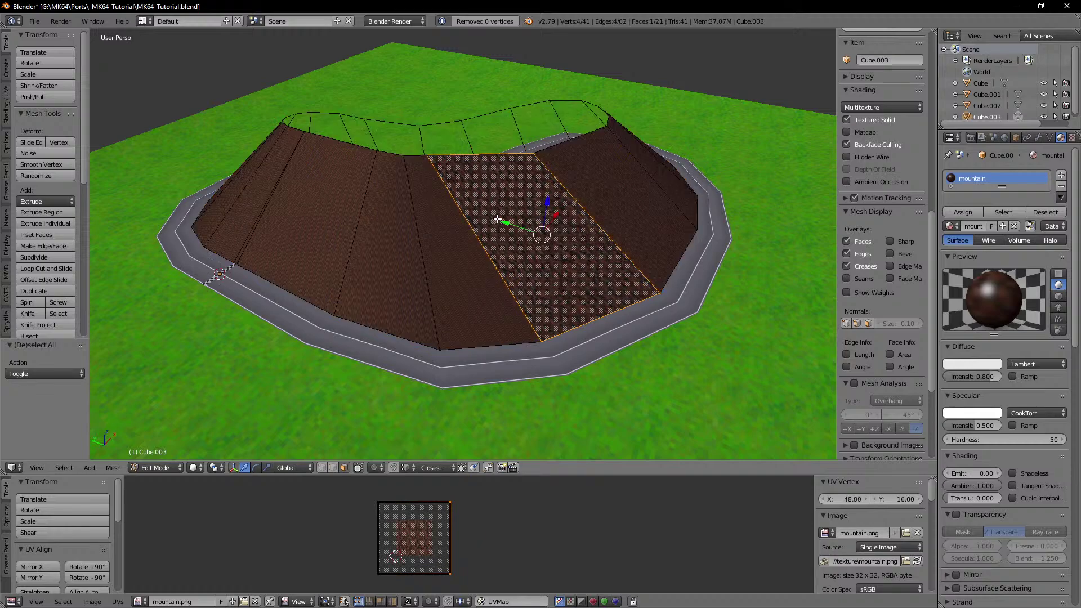
key(s)
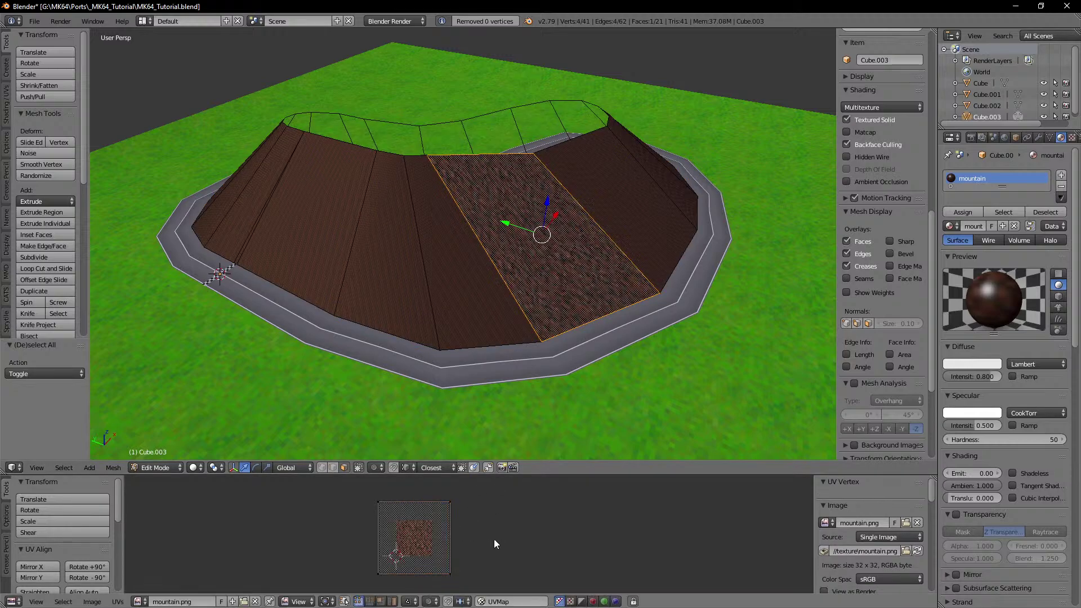
click(525, 539)
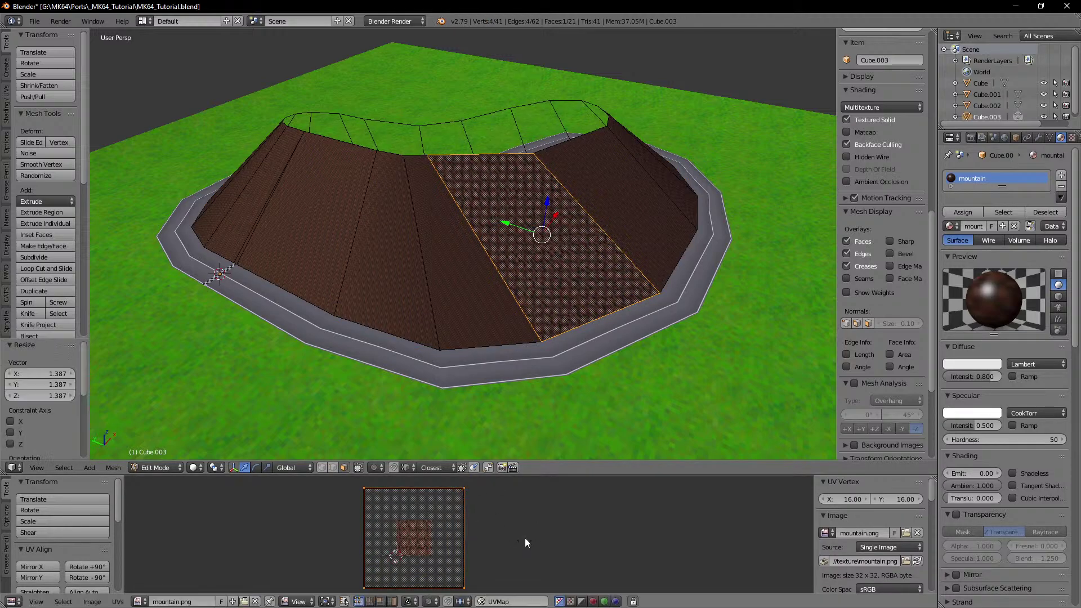
Step: Select the whole mountain mesh and unwrap it with Follow Active Quads from the front wall face, using Length Average
middle_drag(674, 256, 650, 260)
key(a)
key(a)
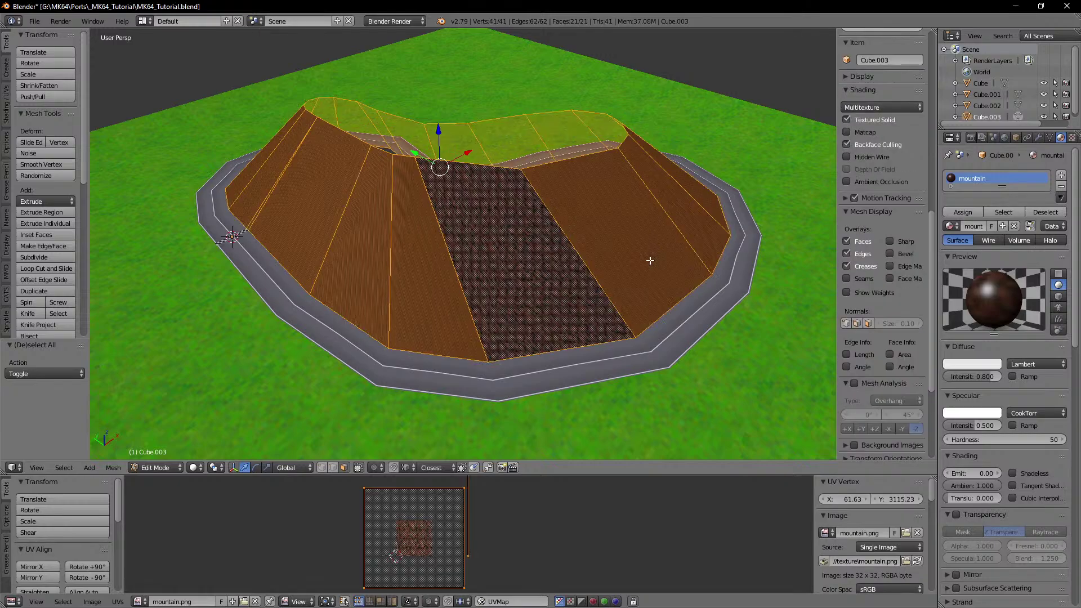
key(u)
click(650, 260)
click(636, 290)
middle_drag(637, 291, 643, 283)
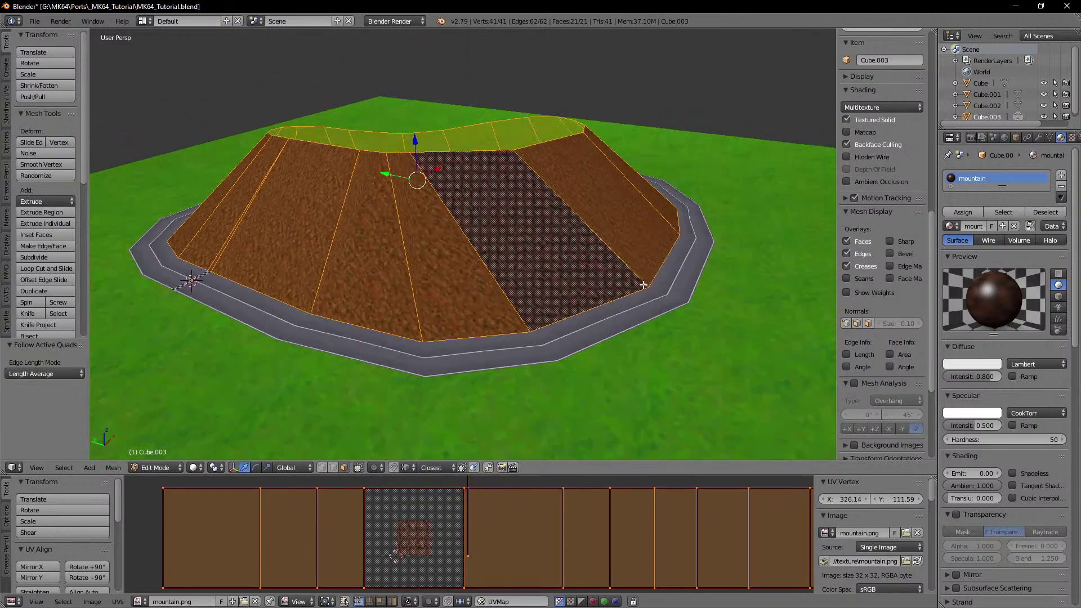
key(Tab)
middle_drag(394, 276, 592, 264)
middle_drag(375, 266, 607, 291)
scroll(607, 261, down, 4)
Step: Duplicate the mountain wall face beside the start line and move the copy about -1471.5 along X, beyond the grass
key(Tab)
scroll(515, 264, down, 2)
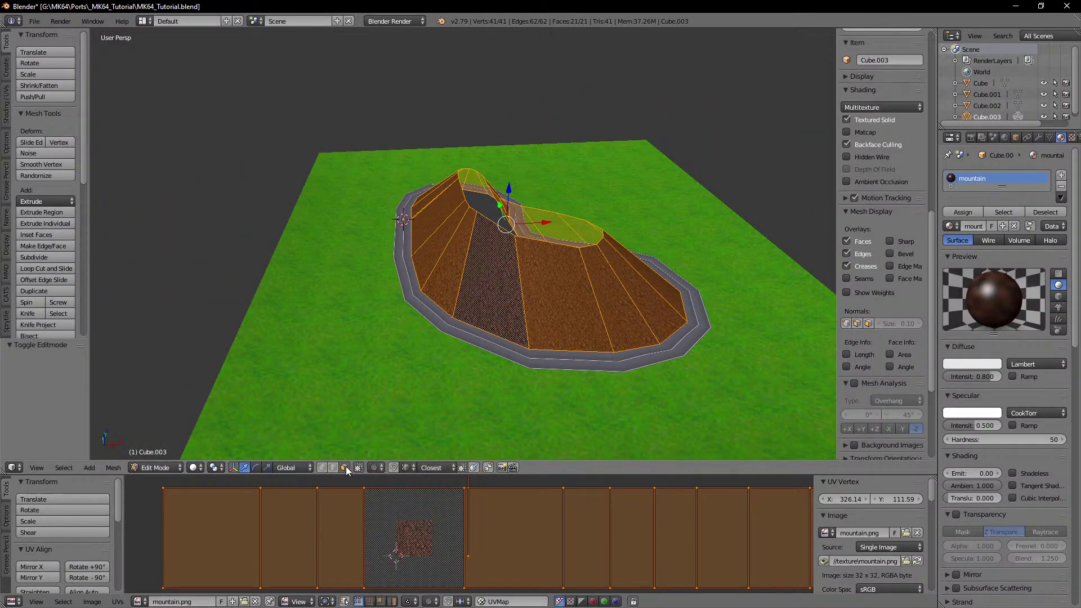
right_click(424, 241)
key(shift+d)
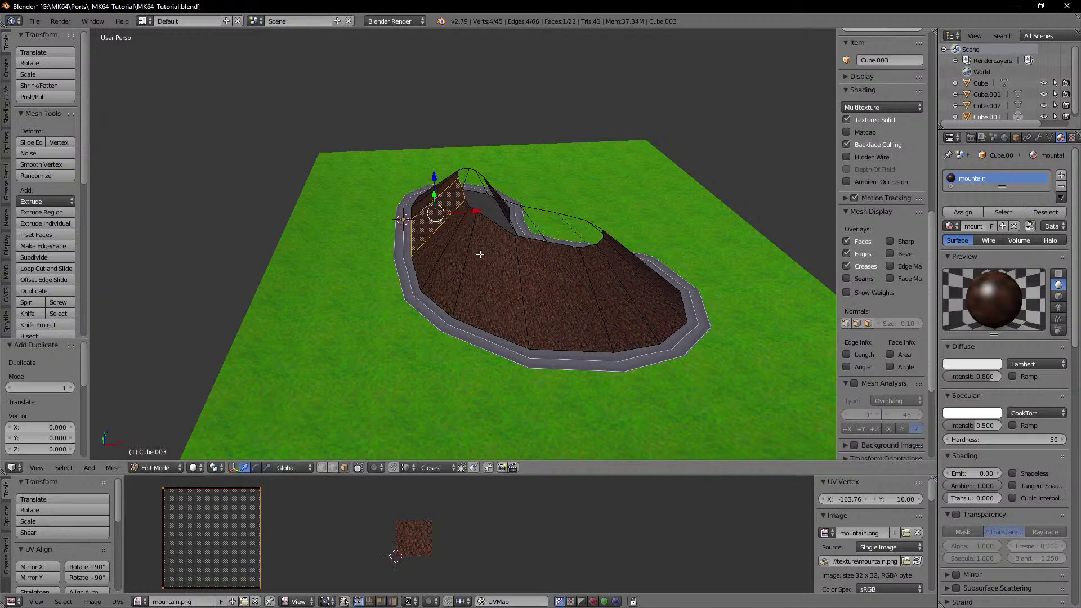
key(x)
click(324, 223)
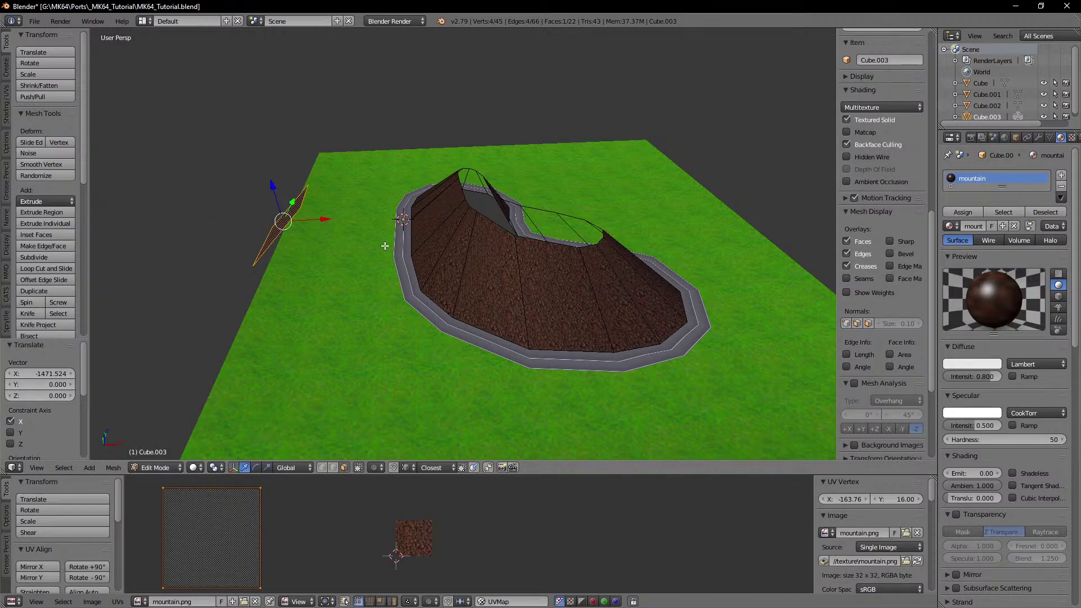
Step: Mirror the duplicated face by scaling it -1 on X and flip its normals
key(Return)
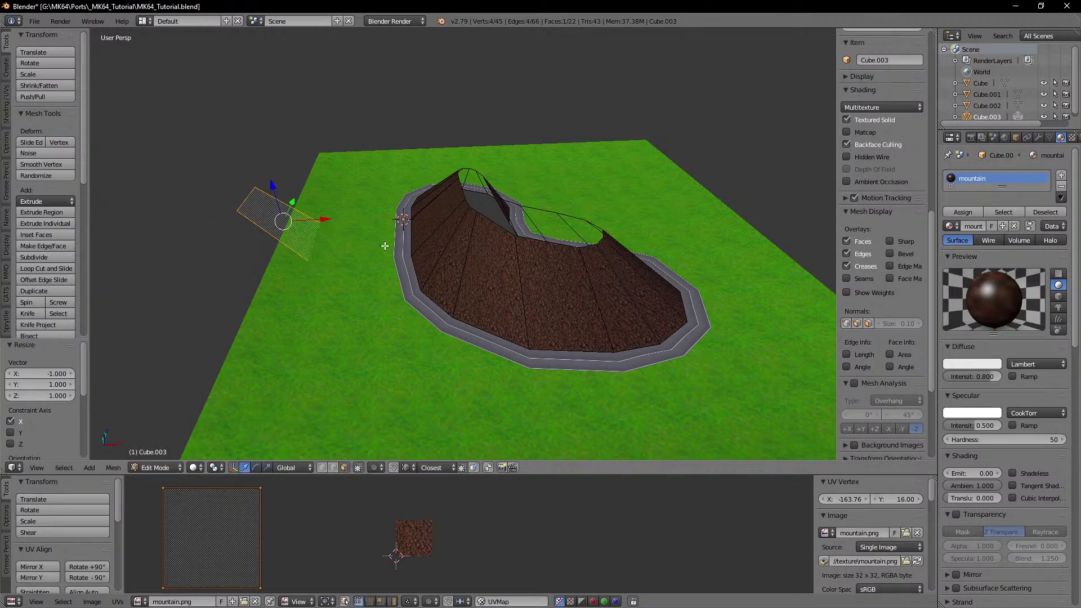
key(ctrl+f)
click(384, 245)
shift+middle_drag(333, 247, 430, 255)
scroll(430, 255, up, 2)
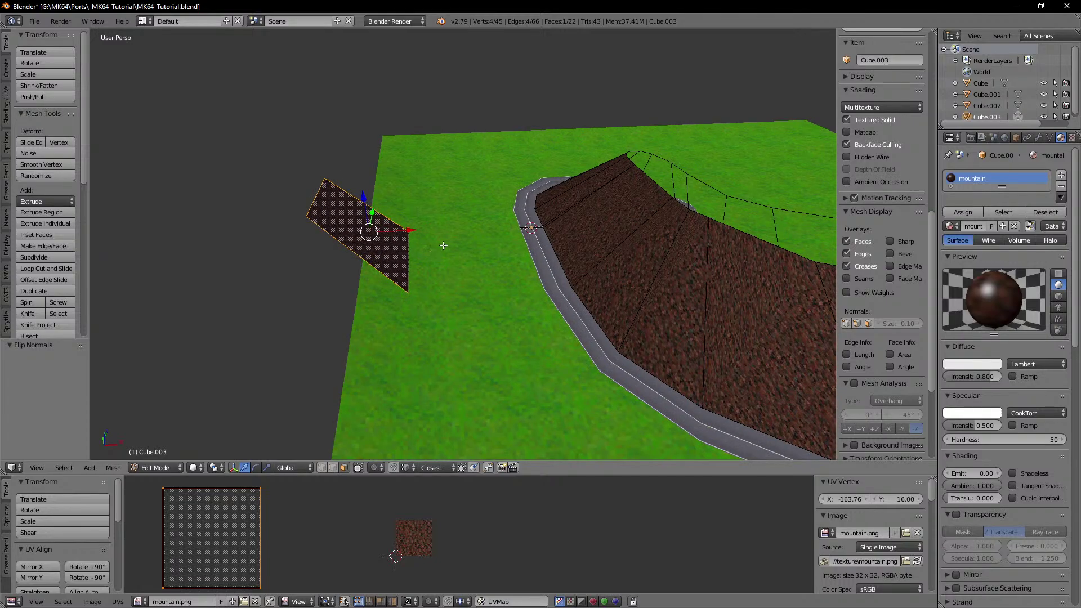
Step: Reposition the duplicated face outside the grass, lowering it about 149 on Z and moving it about -276 on X
drag(390, 209, 364, 234)
middle_drag(423, 260, 323, 236)
mouse_move(389, 243)
shift+middle_down()
mouse_move(459, 282)
mouse_move(361, 274)
mouse_move(352, 263)
mouse_move(381, 253)
shift+middle_up()
scroll(354, 273, up, 4)
drag(366, 156, 367, 188)
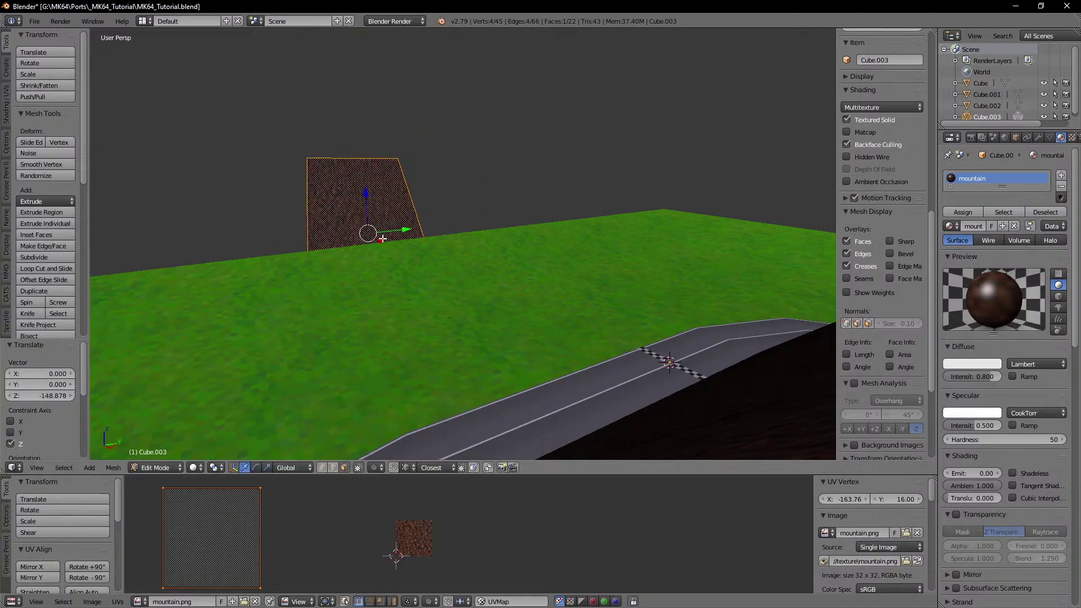
mouse_move(394, 257)
middle_down()
mouse_move(415, 246)
mouse_move(385, 274)
mouse_move(418, 277)
mouse_move(404, 242)
middle_up()
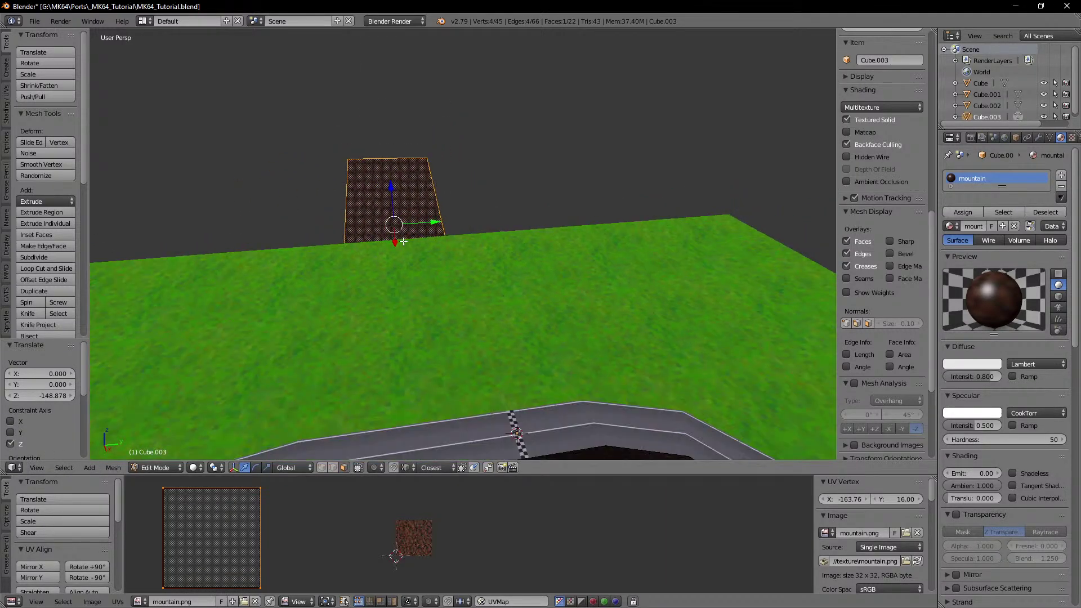
drag(395, 242, 393, 224)
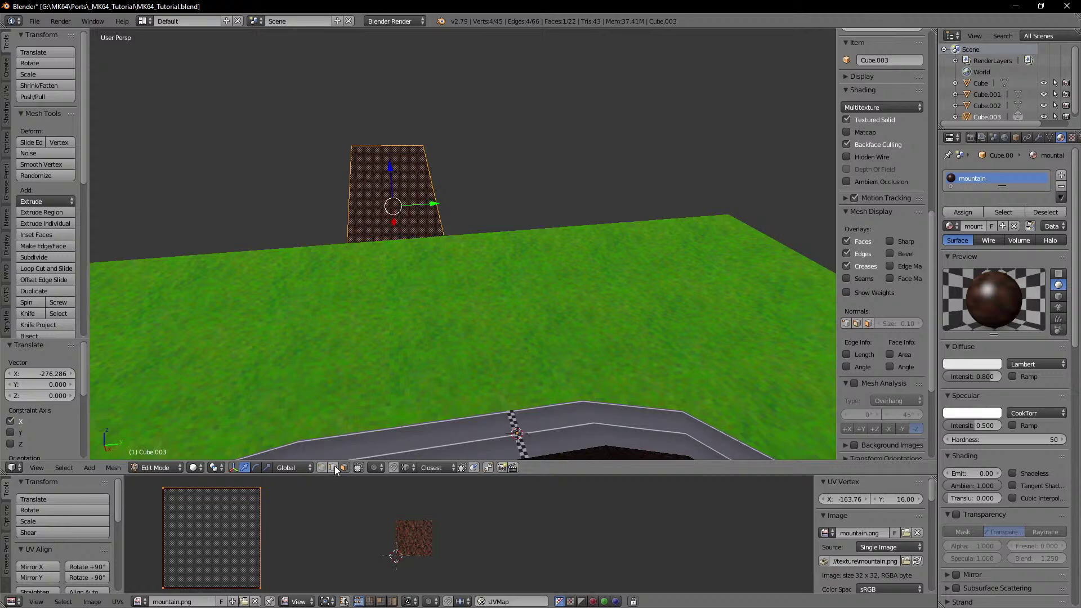
Step: Extrude the face's positive-Y side edge five times in a zigzag along the grass border to form a wall strip
click(334, 467)
right_click(429, 200)
key(KP_7)
scroll(428, 201, down, 3)
key(e)
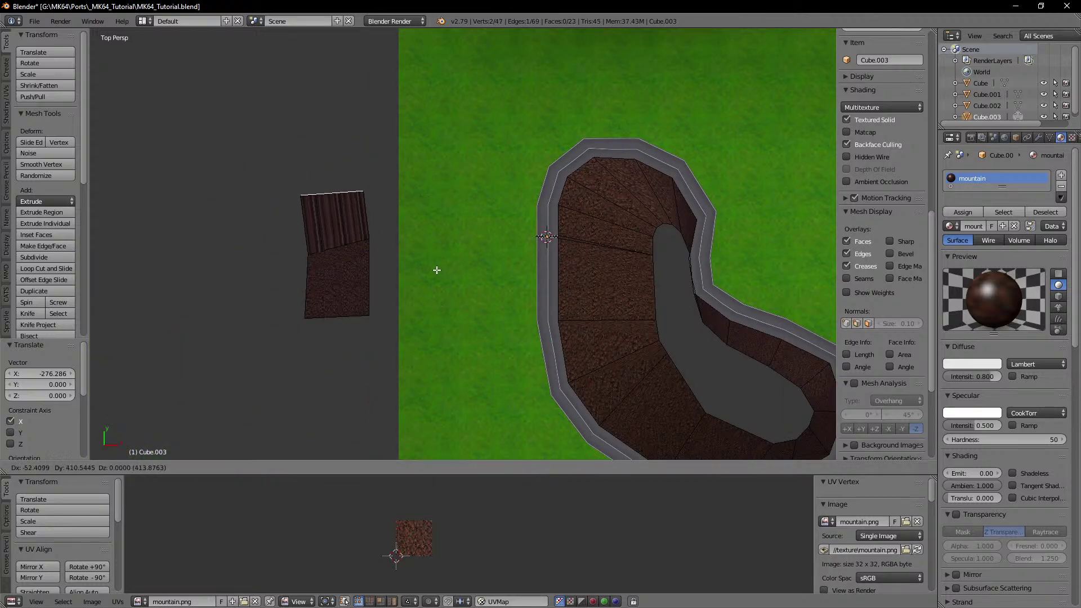
click(431, 230)
shift+middle_drag(435, 223, 440, 331)
key(e)
click(460, 293)
key(e)
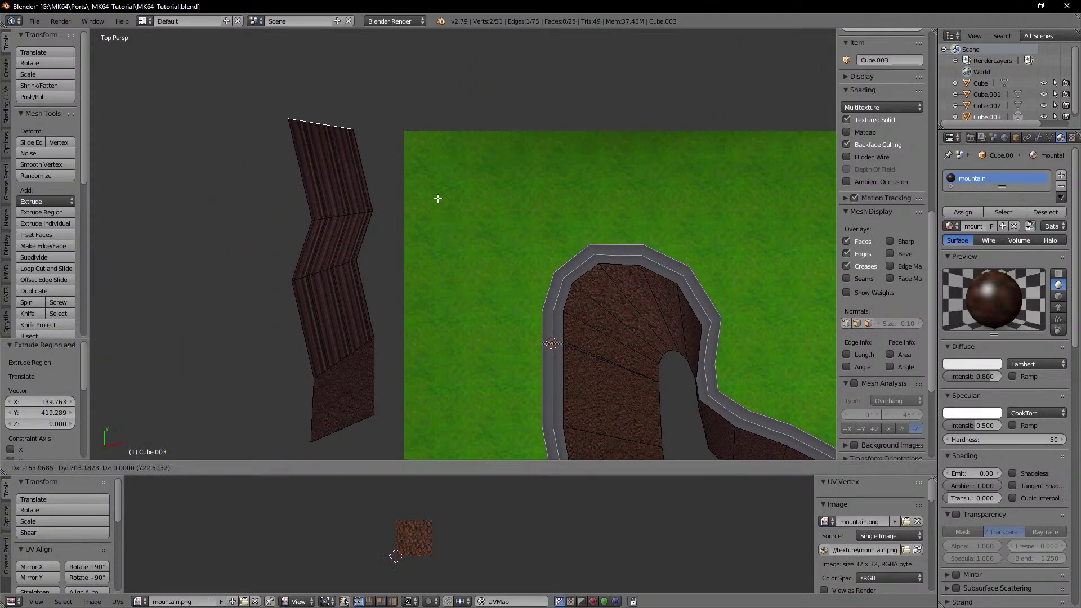
click(433, 190)
key(e)
click(479, 123)
shift+middle_drag(482, 222, 517, 297)
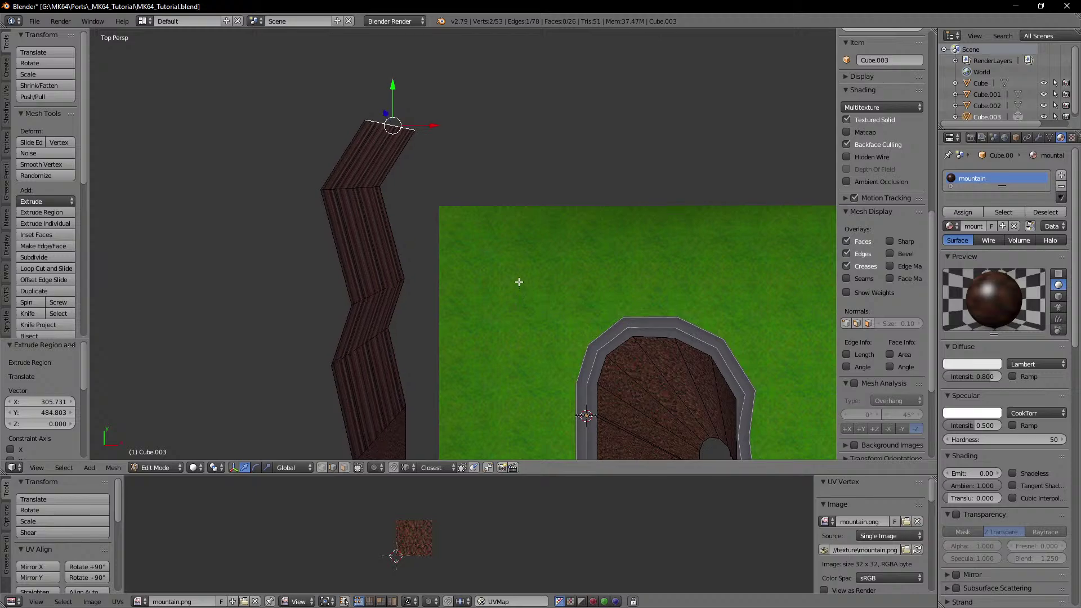
key(e)
click(517, 200)
middle_drag(517, 200, 664, 254)
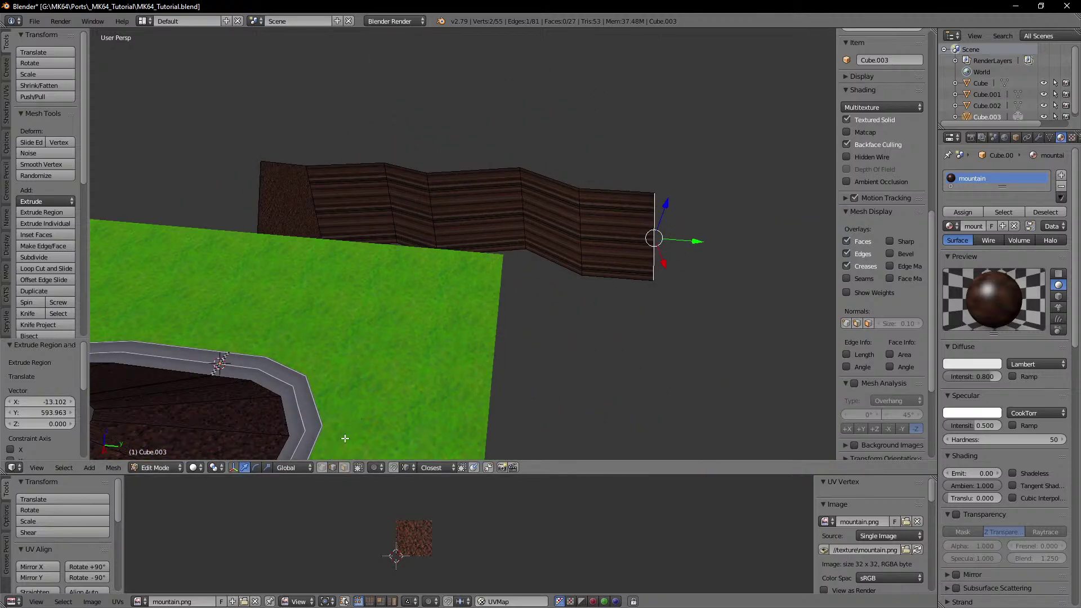
Step: Lower the top vertex at the strip's positive-Y end about 340.5 on Z
right_click(654, 194)
drag(665, 170, 661, 204)
shift+middle_drag(637, 232, 509, 273)
Step: Extrude the strip's opposite end edge three times in negative Y, curving it away from the grass
click(332, 467)
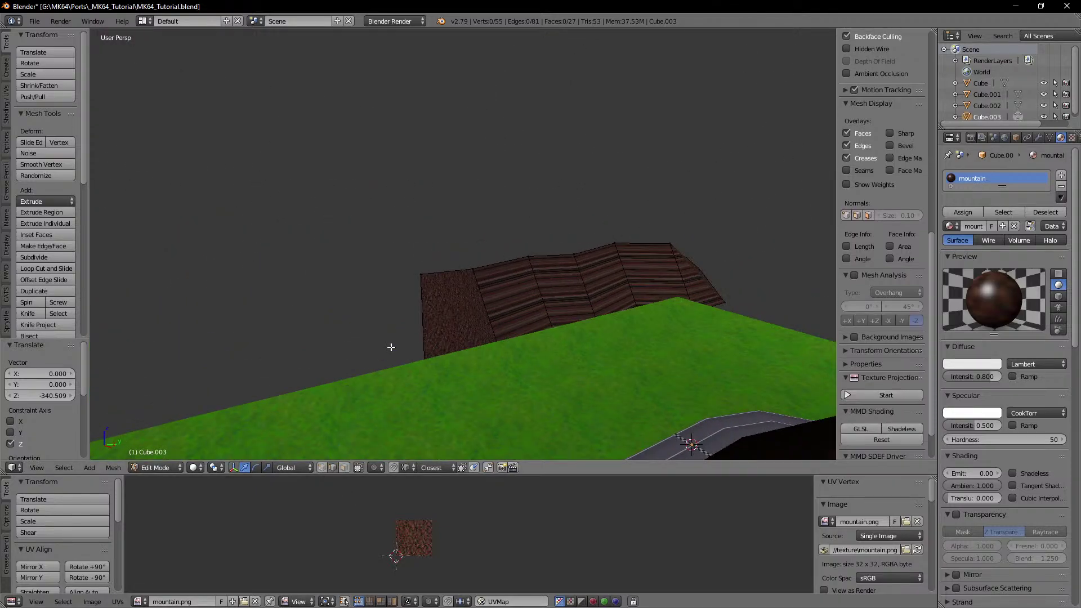
right_click(423, 314)
key(KP_7)
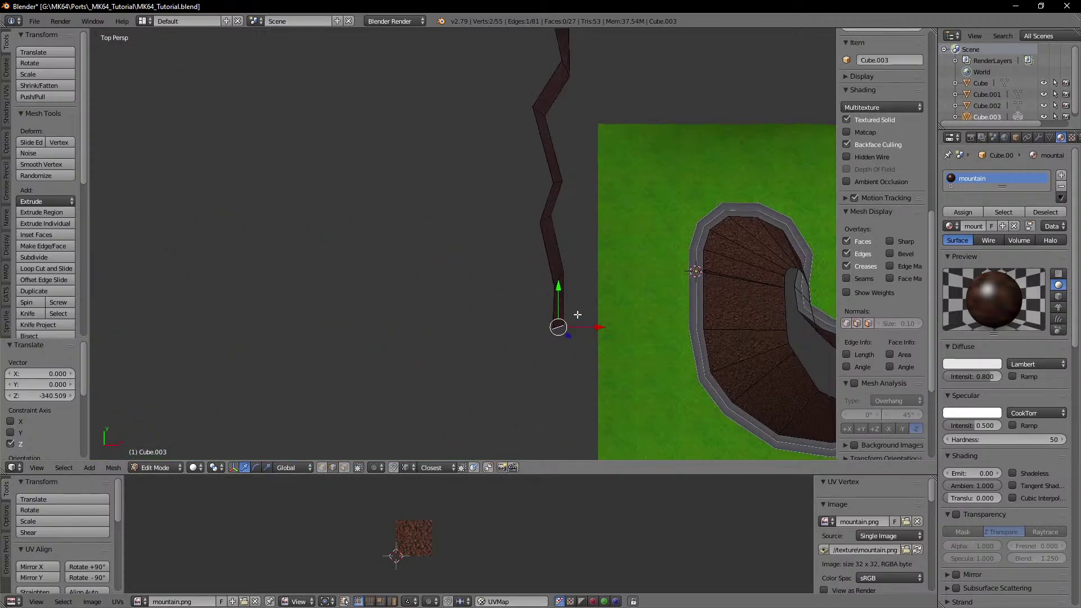
shift+middle_drag(577, 314, 492, 211)
key(e)
click(481, 233)
key(e)
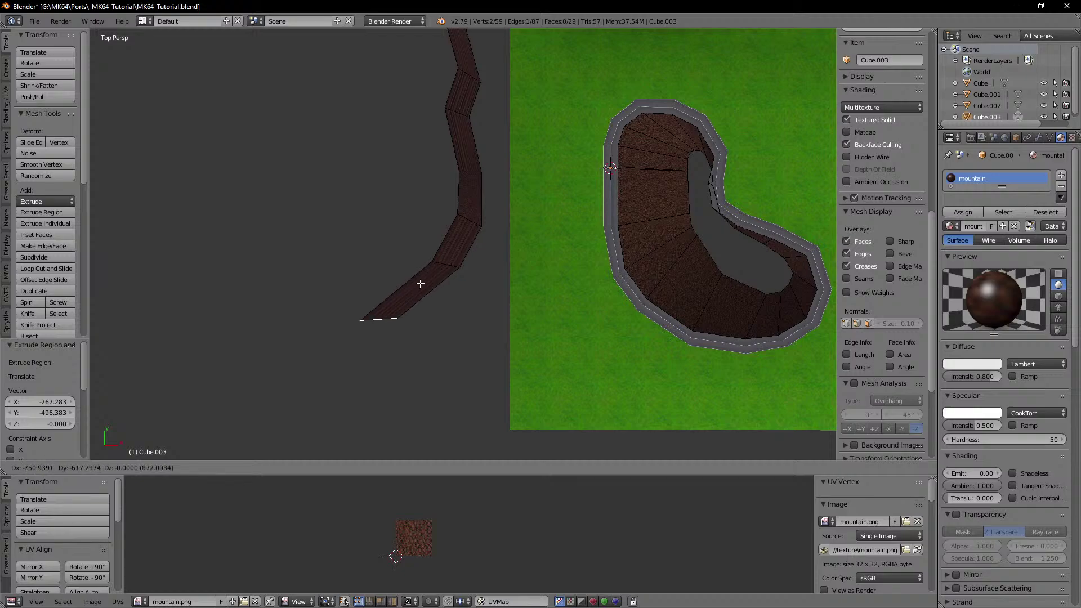
click(420, 284)
key(e)
click(350, 306)
Step: Lower the top vertex at the strip's negative-Y end about 431 on Z so the wall tapers down
middle_drag(472, 350, 391, 253)
click(326, 468)
right_click(280, 235)
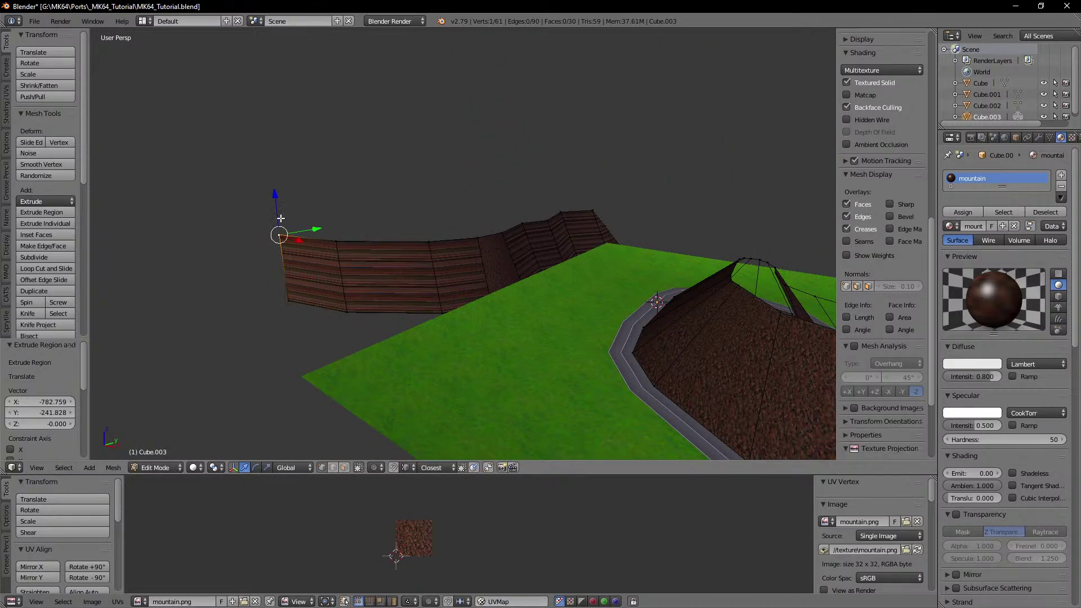
drag(275, 203, 278, 227)
Step: Make the strip's original textured face active, extend the selection to the whole strip and remove doubles with merge distance 0.100
click(345, 468)
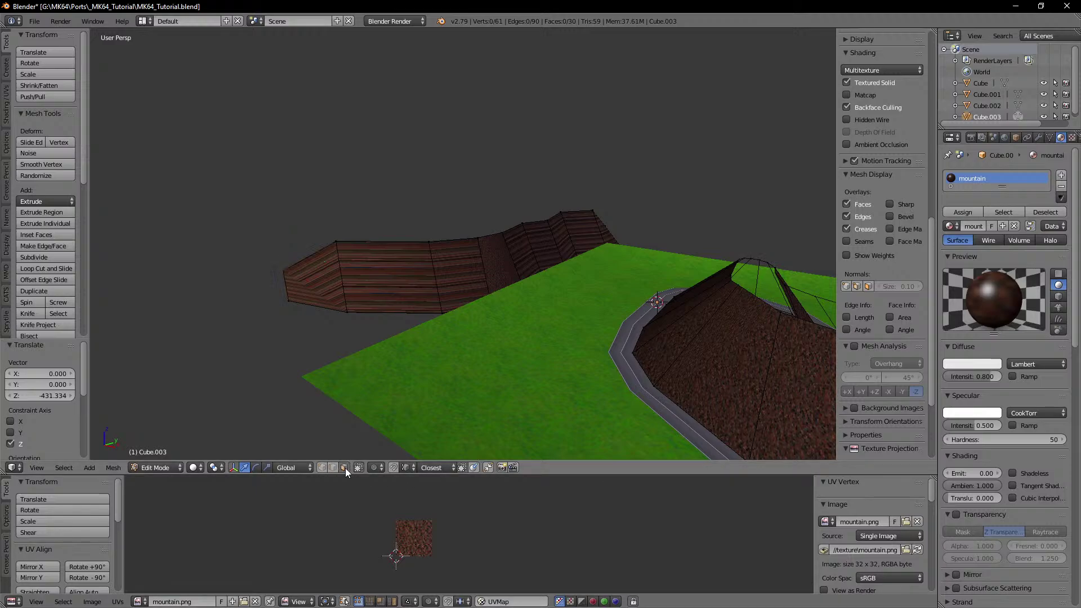
right_click(493, 257)
middle_drag(557, 284, 316, 259)
scroll(268, 254, up, 3)
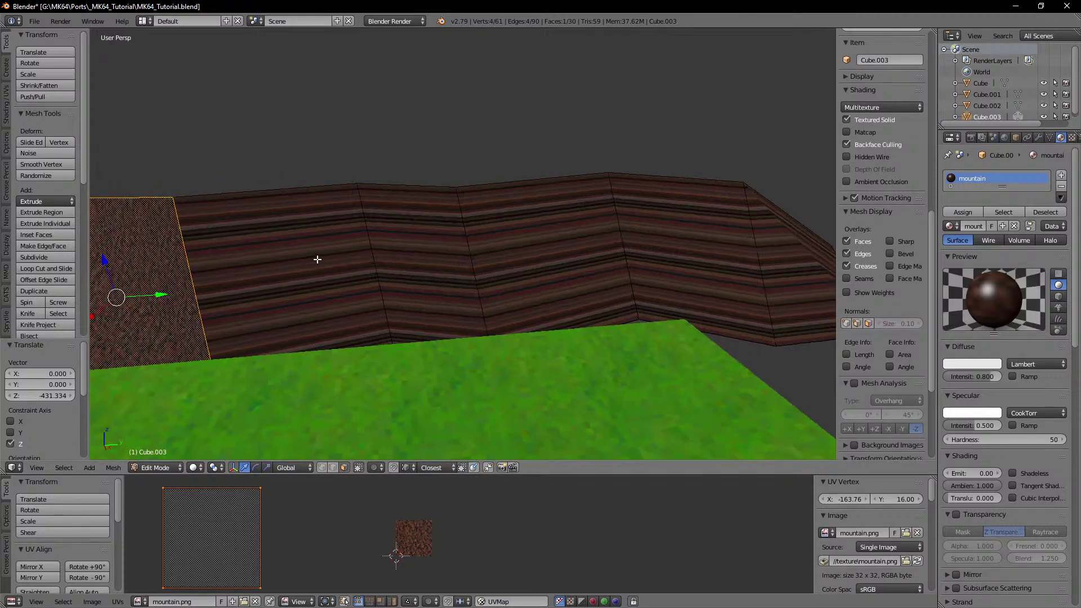
scroll(316, 258, down, 2)
key(ctrl+KP_Add)
key(ctrl+l)
key(w)
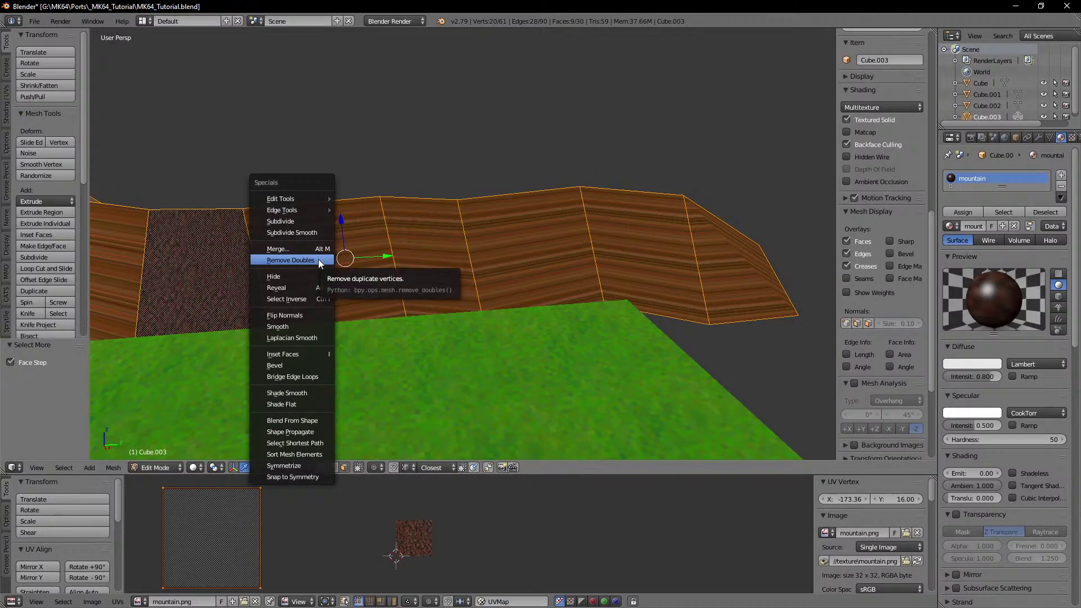
click(319, 259)
Step: Unwrap the outer wall strip with Follow Active Quads using Length Average
key(u)
click(443, 268)
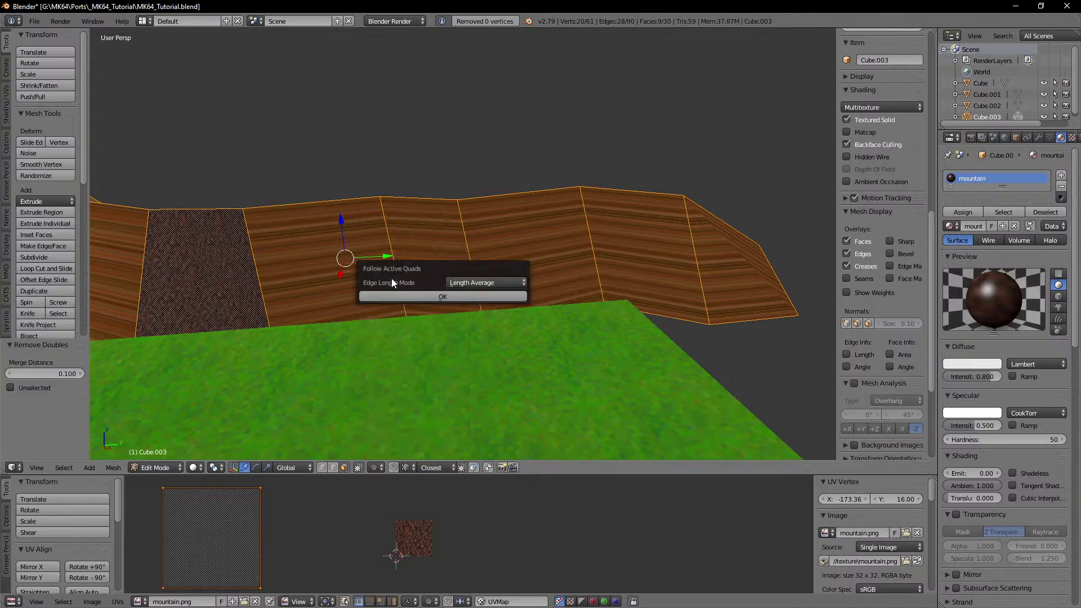
click(368, 298)
shift+middle_drag(367, 299, 474, 294)
key(Tab)
key(Tab)
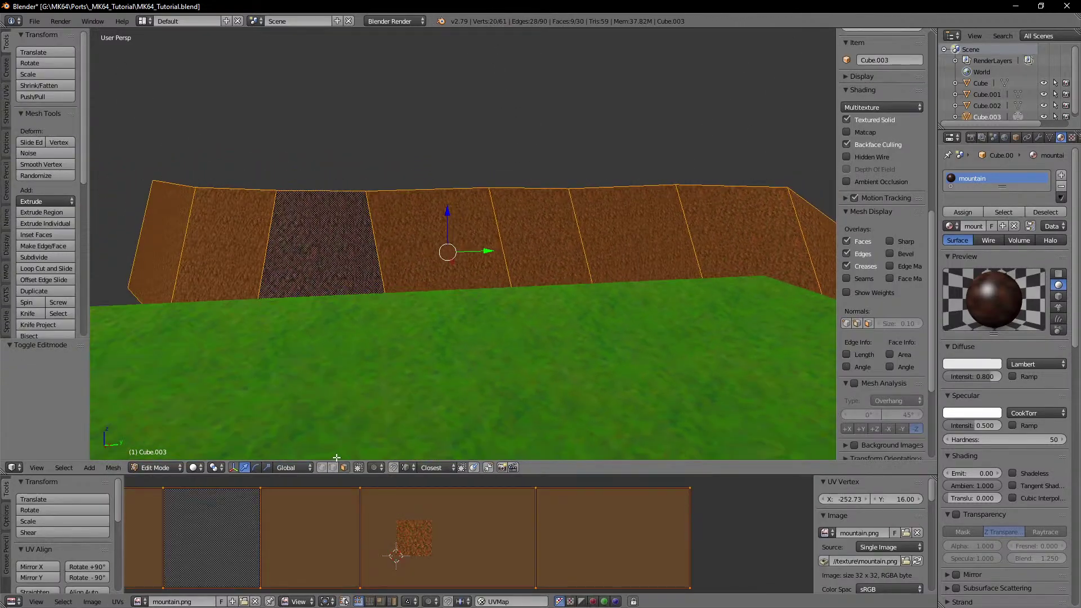
Step: Lower three top vertices along the outer wall's positive-Y half by about 129, 166 and 21 on Z
click(324, 466)
right_click(371, 195)
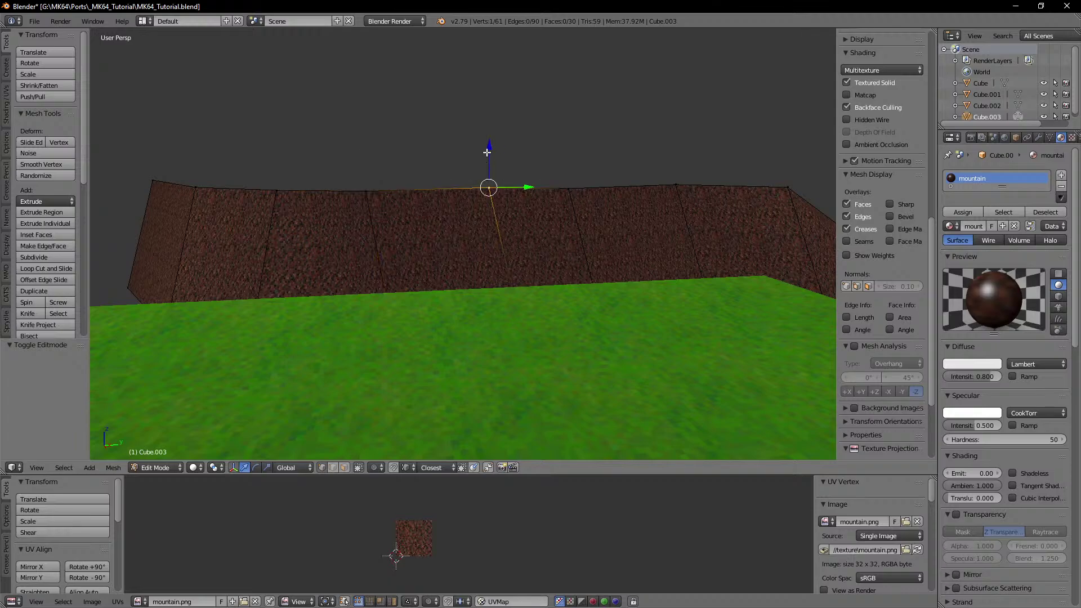
drag(487, 152, 489, 175)
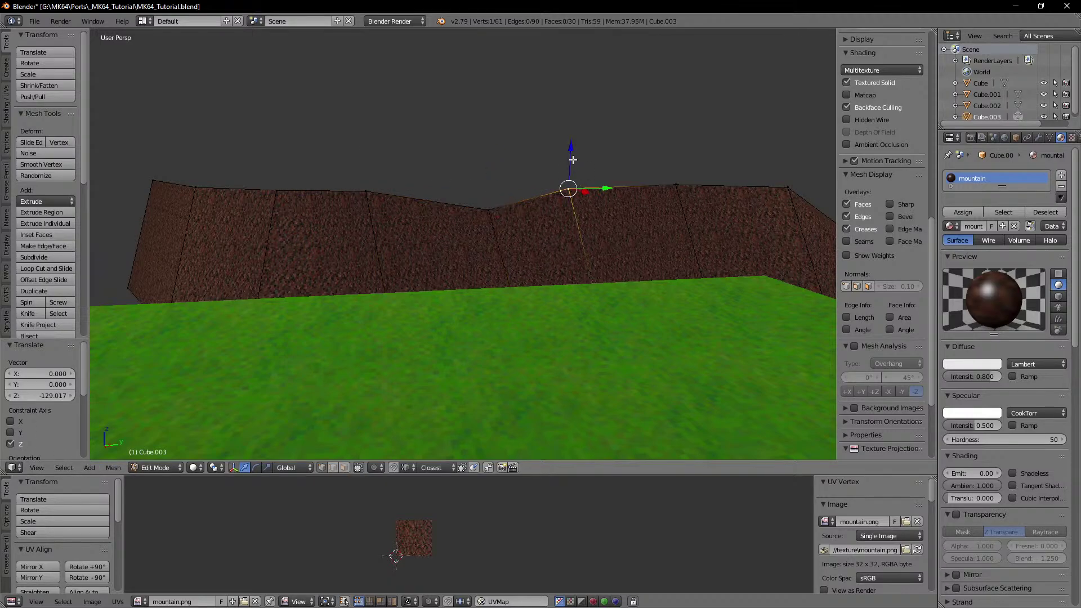
drag(573, 160, 569, 188)
shift+middle_drag(710, 206, 479, 169)
right_click(476, 140)
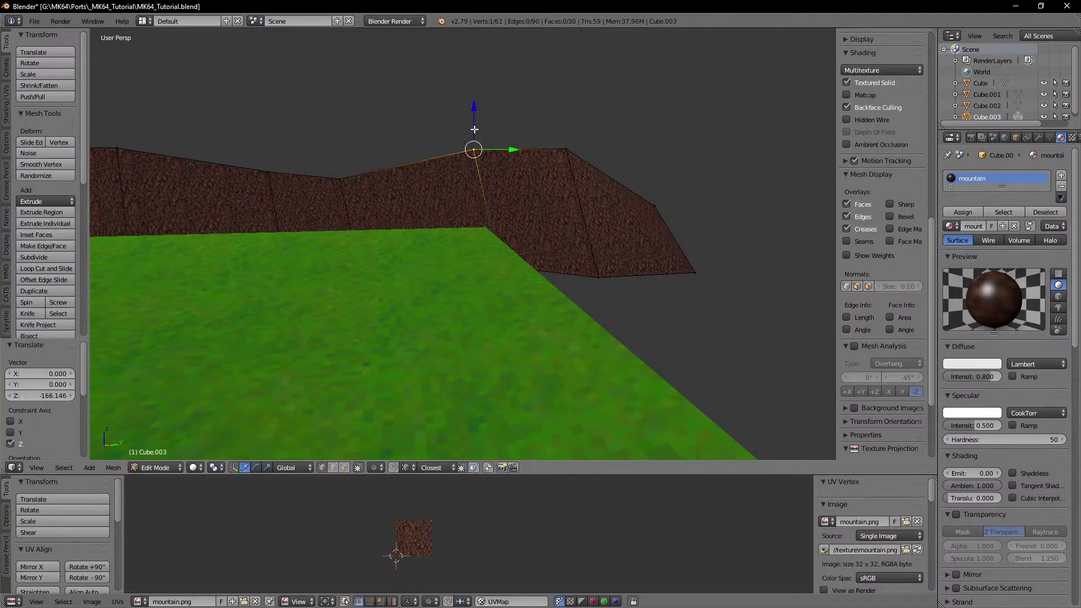
drag(474, 129, 477, 151)
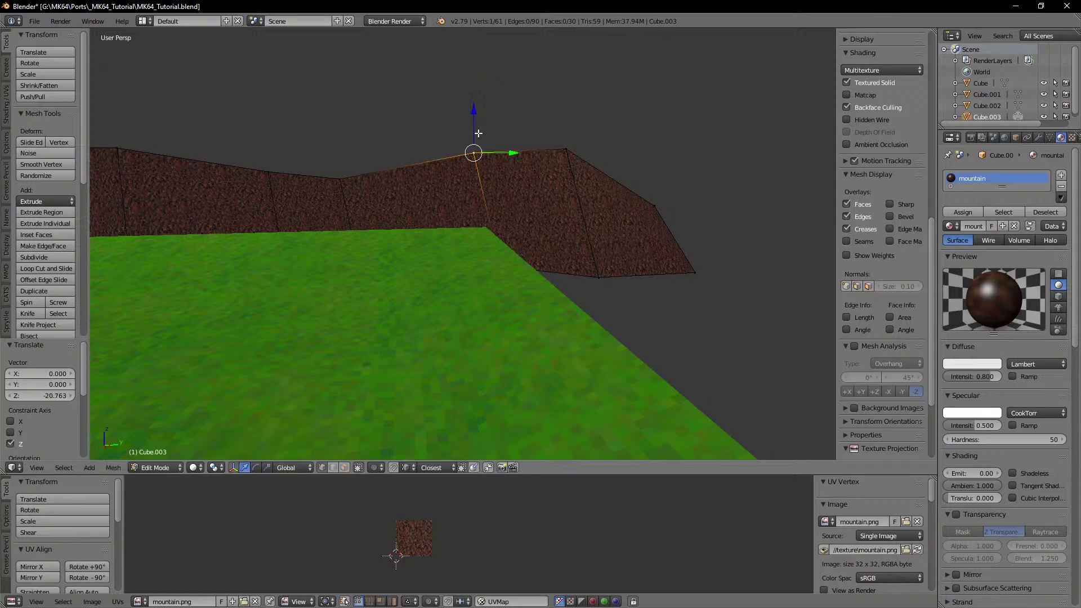
Step: Lower two adjacent top vertices on the wall's negative-Y half about 30 on Z and the one nearer the end about 125
shift+middle_drag(163, 208, 456, 240)
right_click(296, 129)
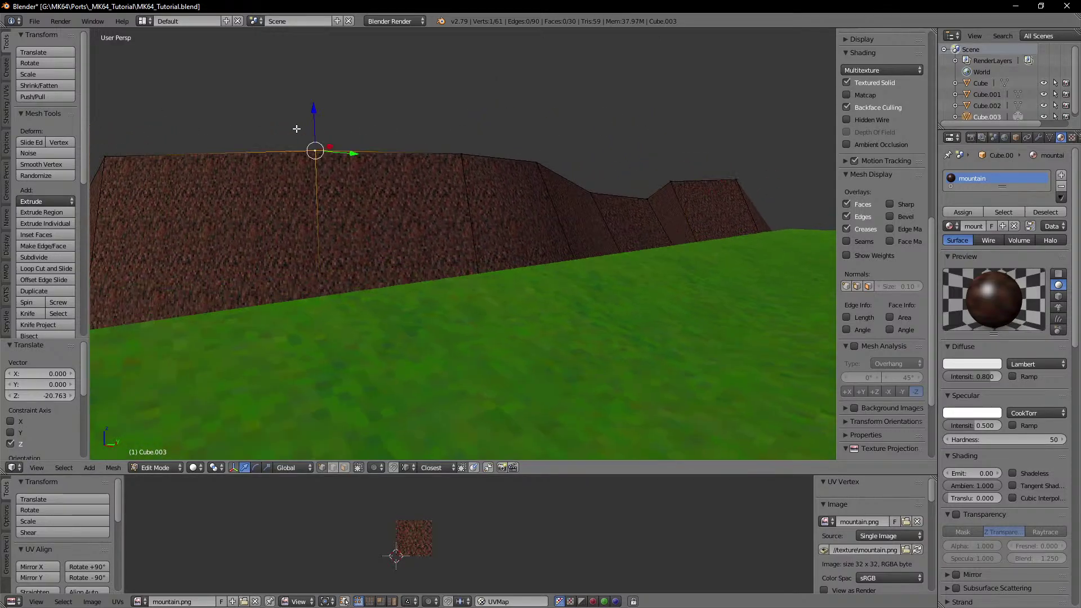
scroll(322, 130, down, 2)
shift+right_click(457, 188)
drag(412, 138, 411, 145)
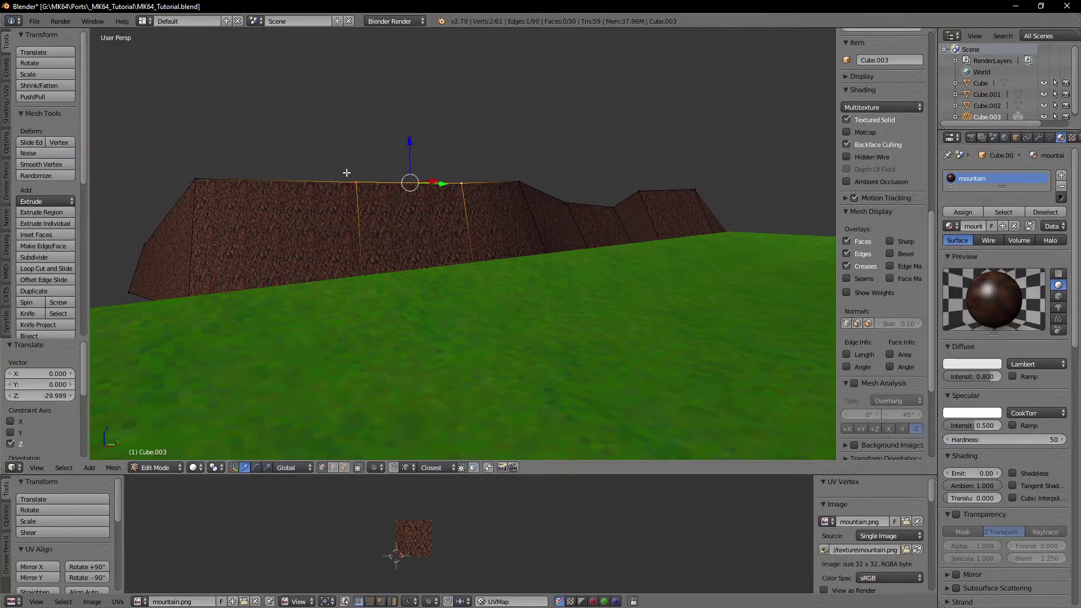
right_click(196, 177)
drag(194, 151, 194, 172)
middle_drag(598, 263, 517, 258)
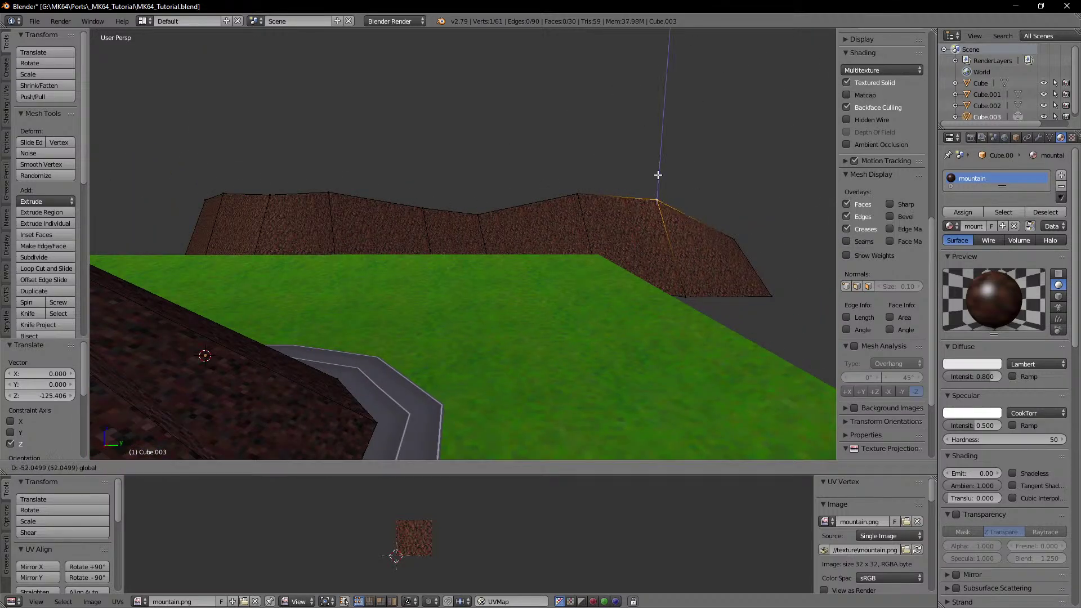
Step: Lower the two top vertices before the outer wall's positive-Y end slightly on Z, the outer one about 52
drag(658, 175, 658, 176)
right_click(580, 196)
click(584, 163)
drag(579, 160, 579, 167)
scroll(611, 292, down, 10)
key(Tab)
middle_drag(468, 314, 432, 283)
scroll(432, 283, up, 3)
key(Tab)
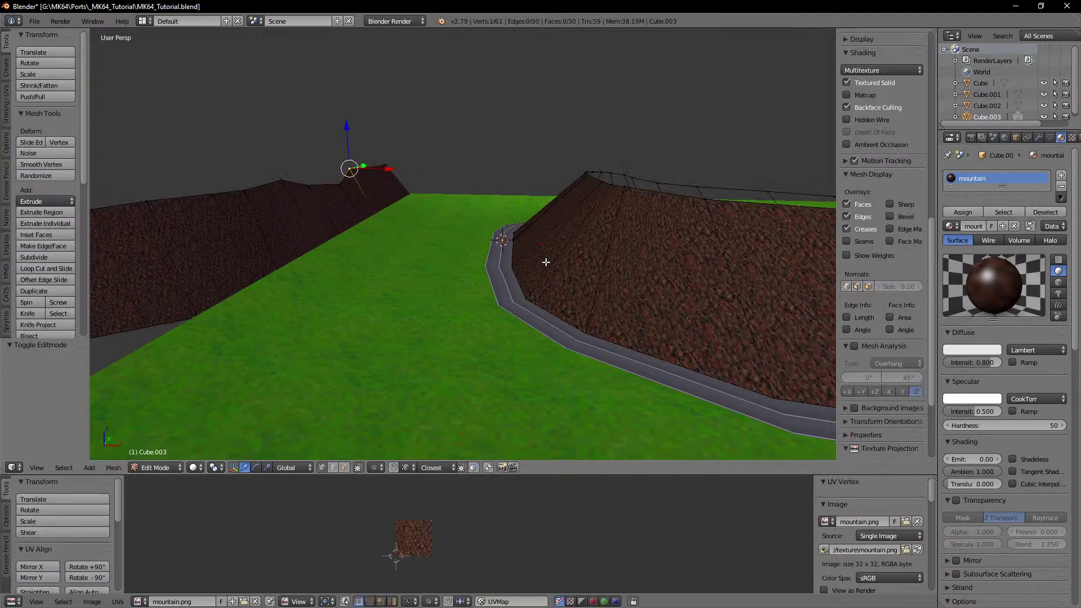
scroll(540, 261, down, 4)
key(a)
key(a)
mouse_move(523, 260)
middle_down()
mouse_move(425, 274)
mouse_move(392, 258)
mouse_move(503, 259)
middle_up()
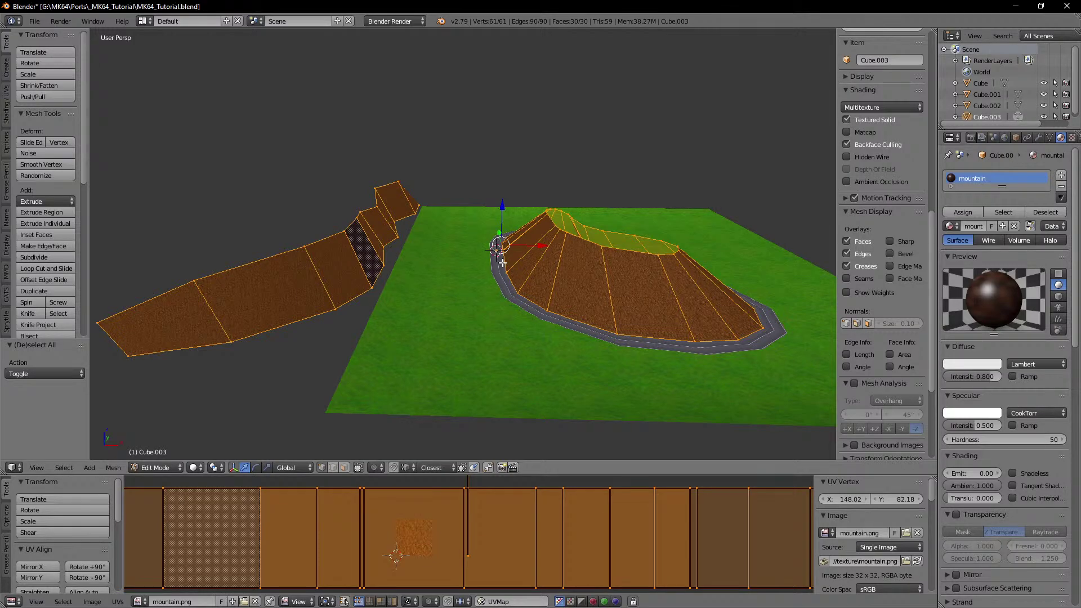
middle_drag(469, 289, 479, 313)
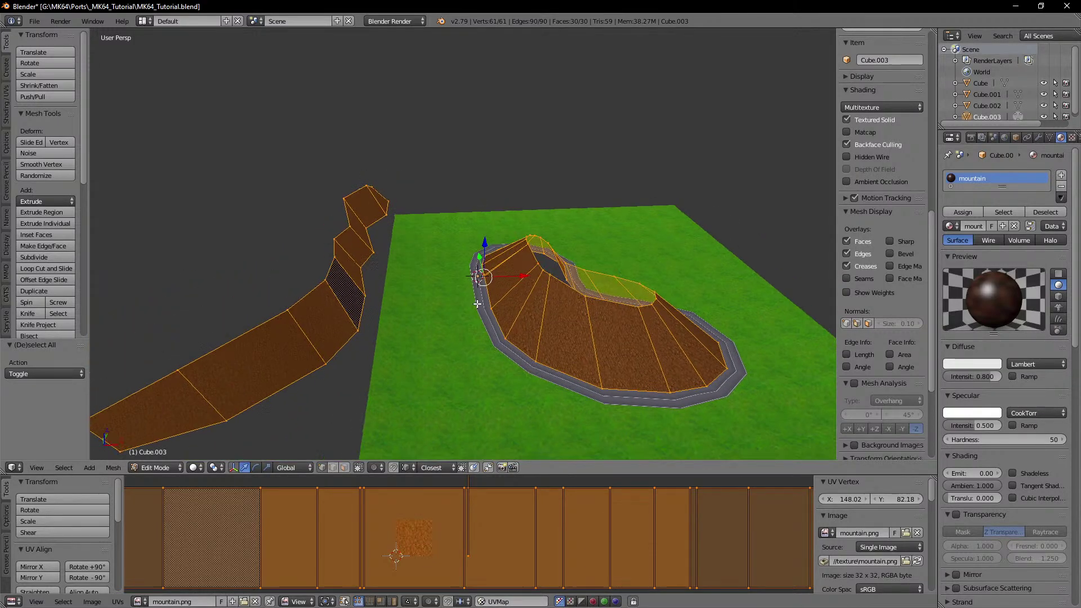
Step: Select only the outer wall strip and separate the selection from the mountain into its own object
right_click(347, 315)
key(ctrl+KP_Add)
key(ctrl+KP_Add)
key(ctrl+KP_Add)
key(ctrl+KP_Add)
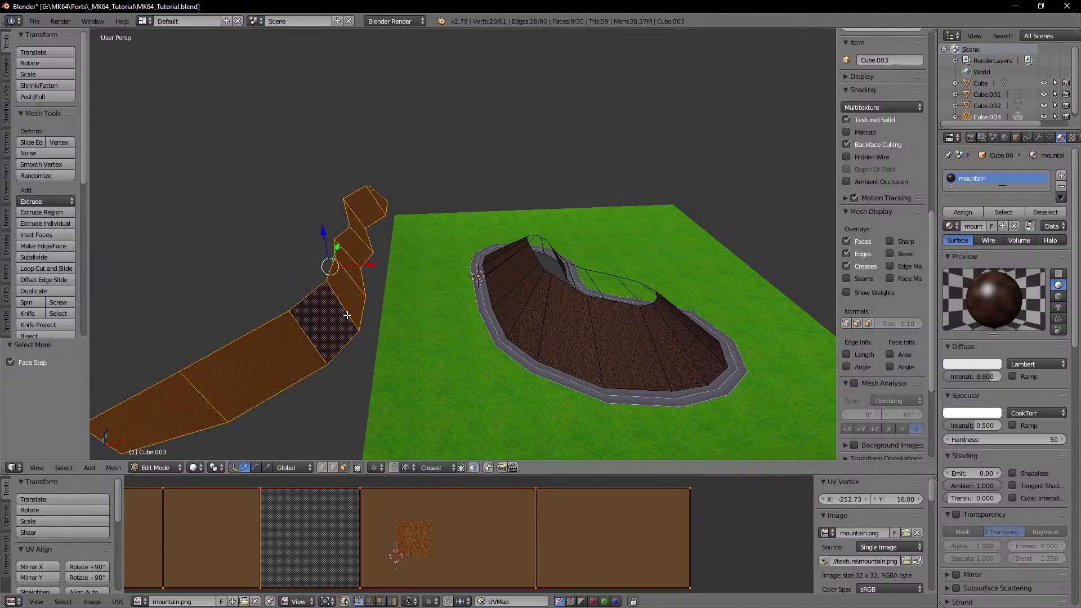
key(p)
click(347, 316)
key(Tab)
shift+middle_drag(416, 340, 429, 286)
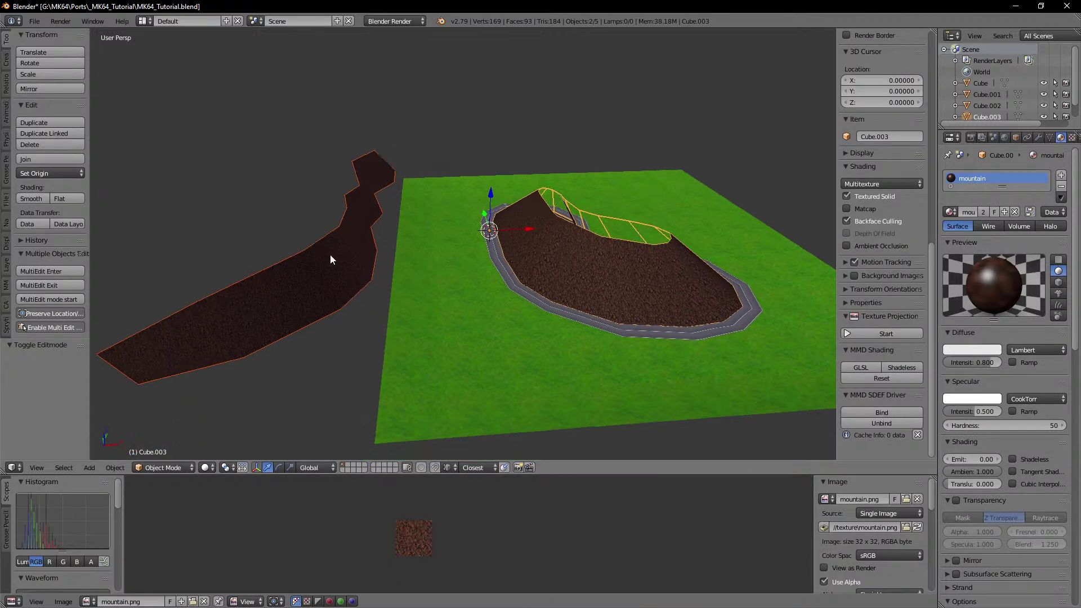
Step: Check that the separated outer wall selects as its own object, then examine the road beside the mountain
key(Tab)
key(Tab)
right_click(356, 270)
scroll(430, 276, up, 6)
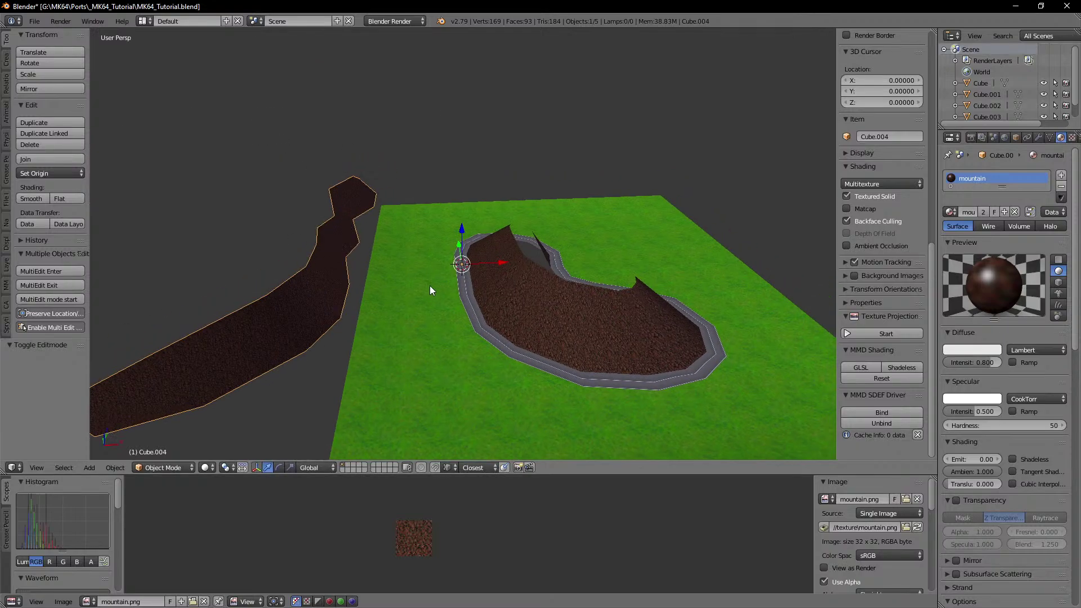
scroll(431, 265, up, 3)
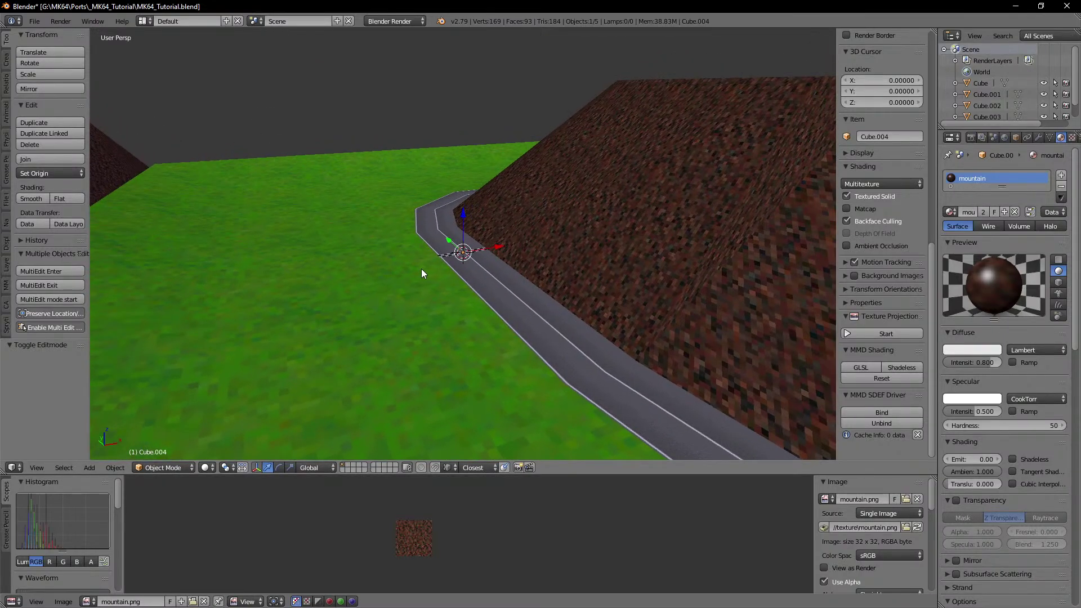
Step: Select the road loop object and show its object properties
scroll(579, 260, down, 5)
right_click(523, 288)
scroll(513, 289, up, 5)
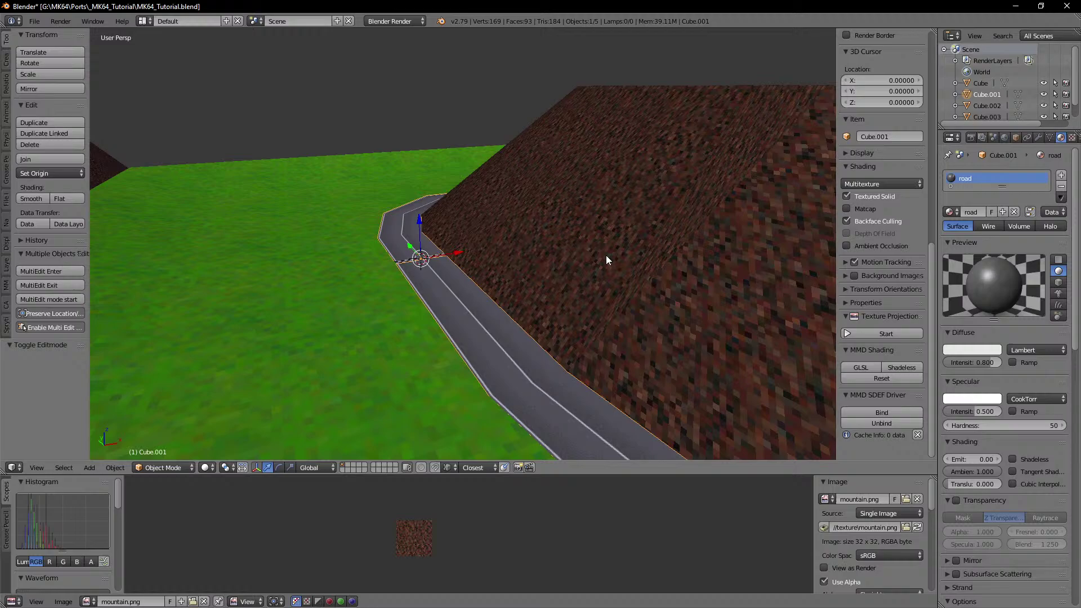
click(1016, 138)
click(1001, 174)
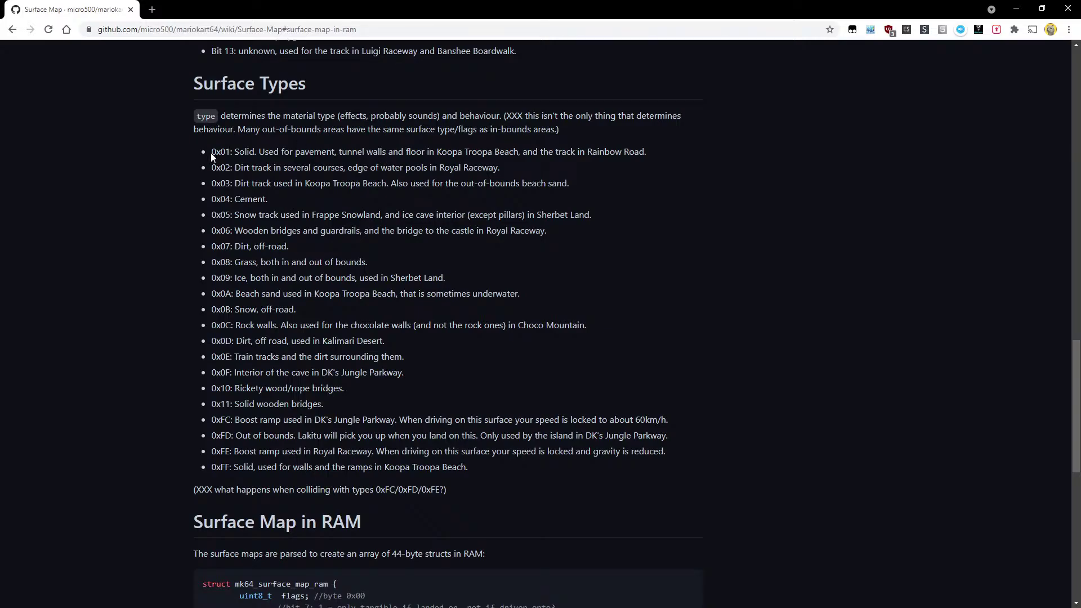
Step: Look up the 0x01 solid pavement entry in the Surface Types list of the Mario Kart 64 Surface Map wiki
drag(211, 154, 647, 151)
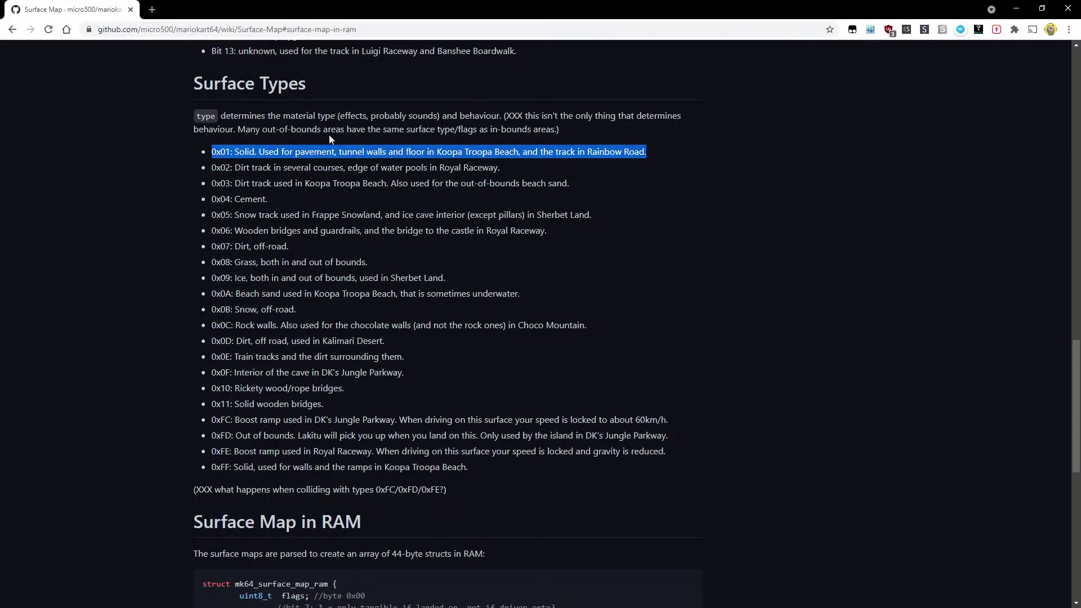
click(330, 149)
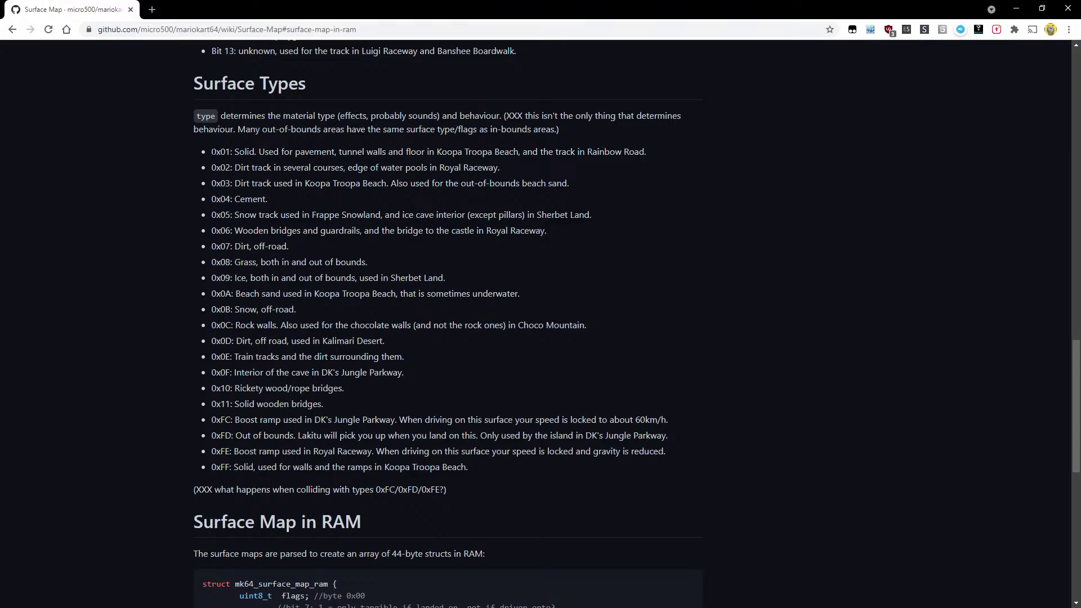
drag(220, 152, 231, 152)
drag(434, 6, 0, 40)
click(998, 178)
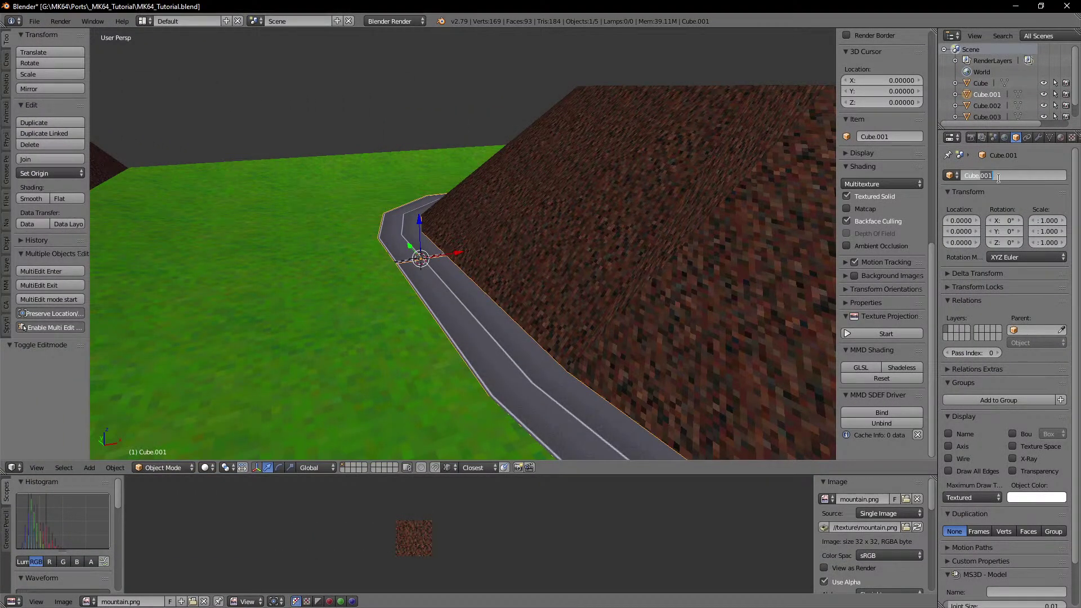
key(BackSpace)
key(BackSpace)
key(BackSpace)
key(BackSpace)
key(BackSpace)
key(BackSpace)
key(BackSpace)
click(468, 312)
key(g)
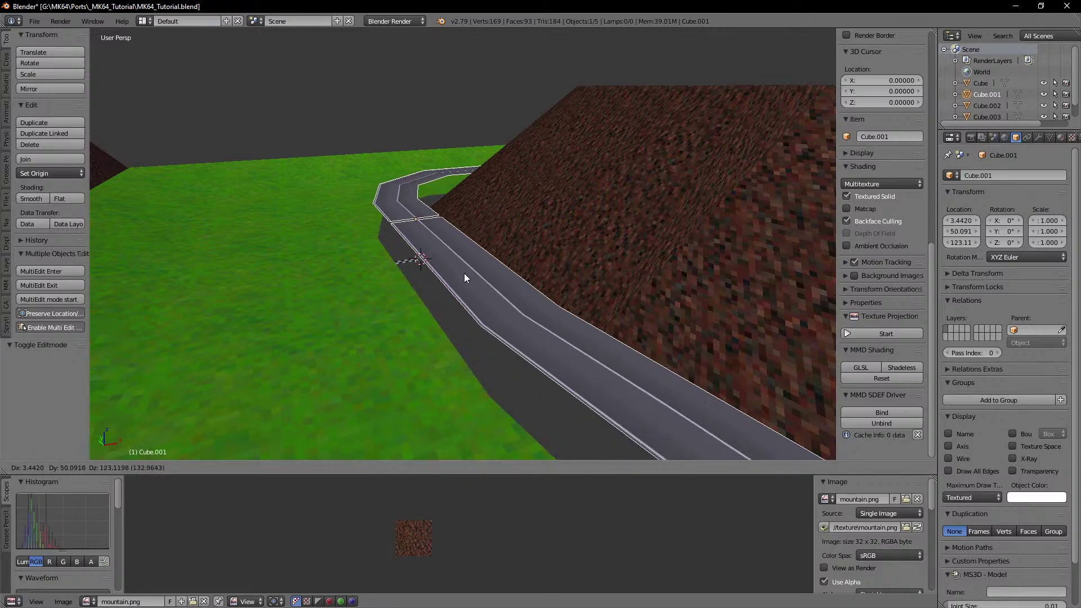
right_click(464, 272)
Step: Rename the road loop object to 1_road
click(1027, 180)
text(01)
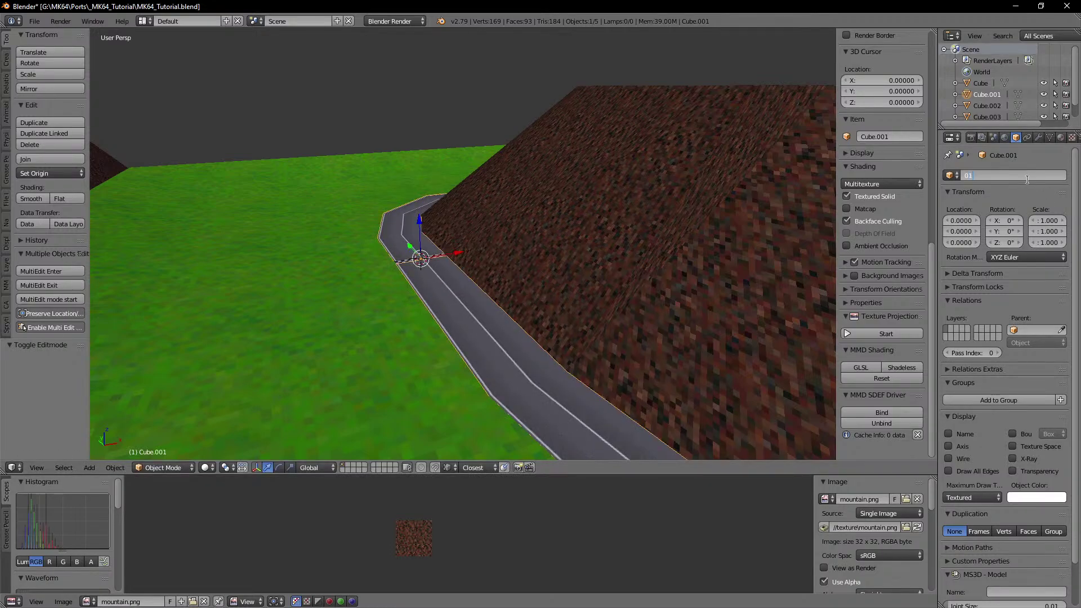
text(1_road)
key(Return)
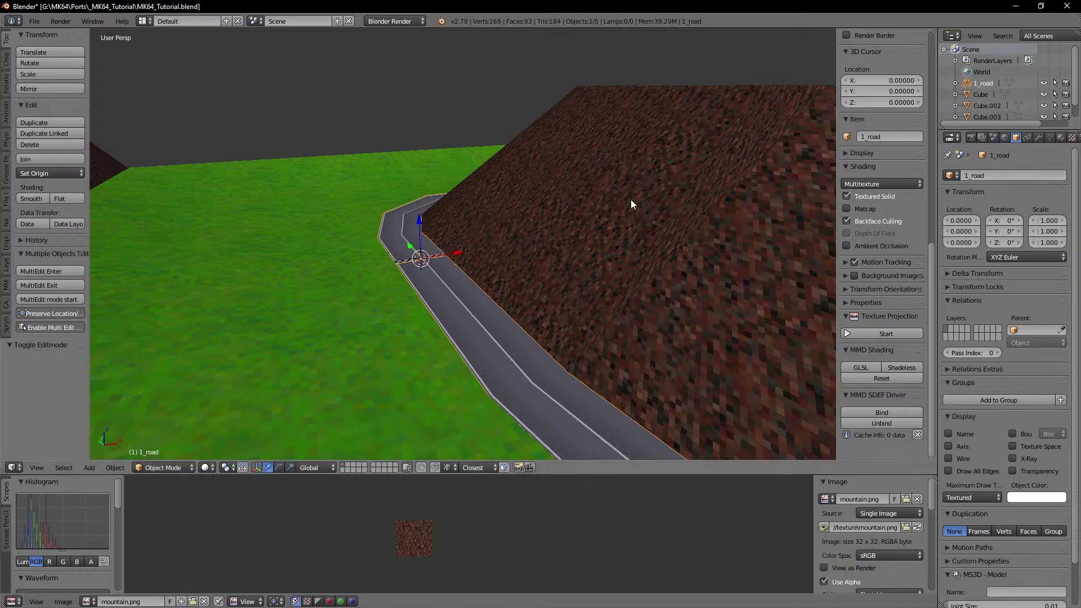
Step: Select the grass ground object and rename it to 8_grass
scroll(540, 220, down, 2)
right_click(343, 268)
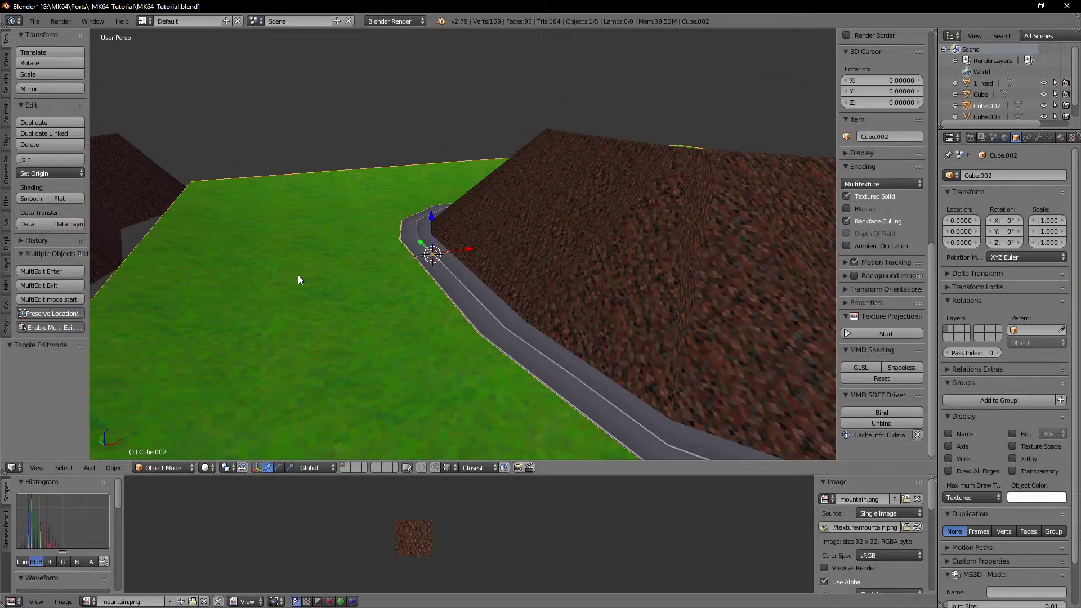
click(1023, 175)
text(8_grass)
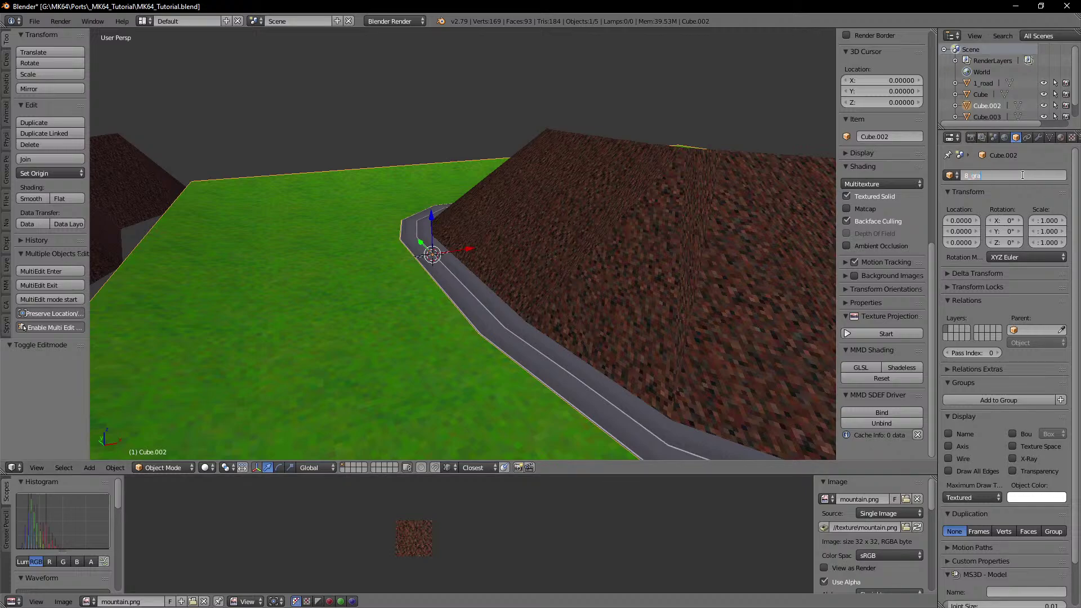
key(Return)
Step: Select the checkered finish line strip and rename the object to 1_finish
right_click(538, 233)
scroll(507, 270, up, 8)
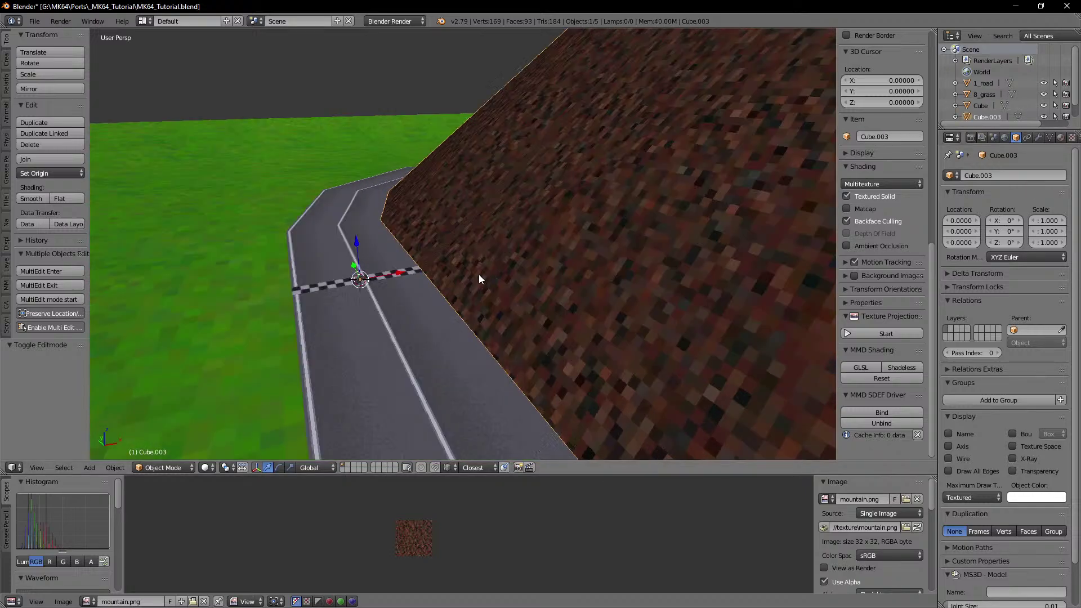
shift+middle_drag(478, 280, 541, 259)
scroll(484, 268, up, 4)
right_click(431, 258)
click(988, 176)
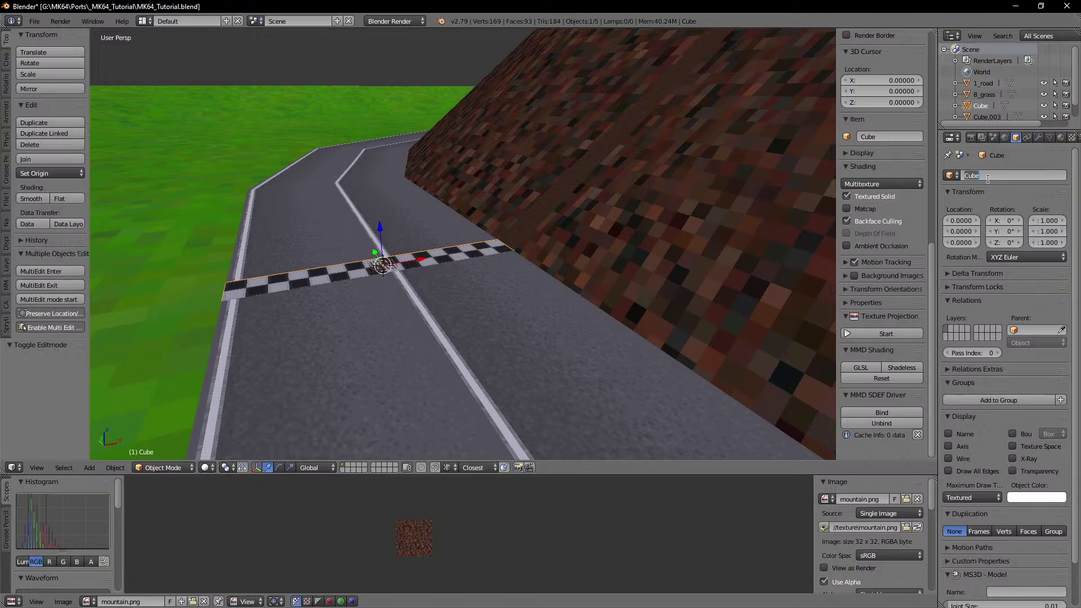
text(1_finish)
key(Return)
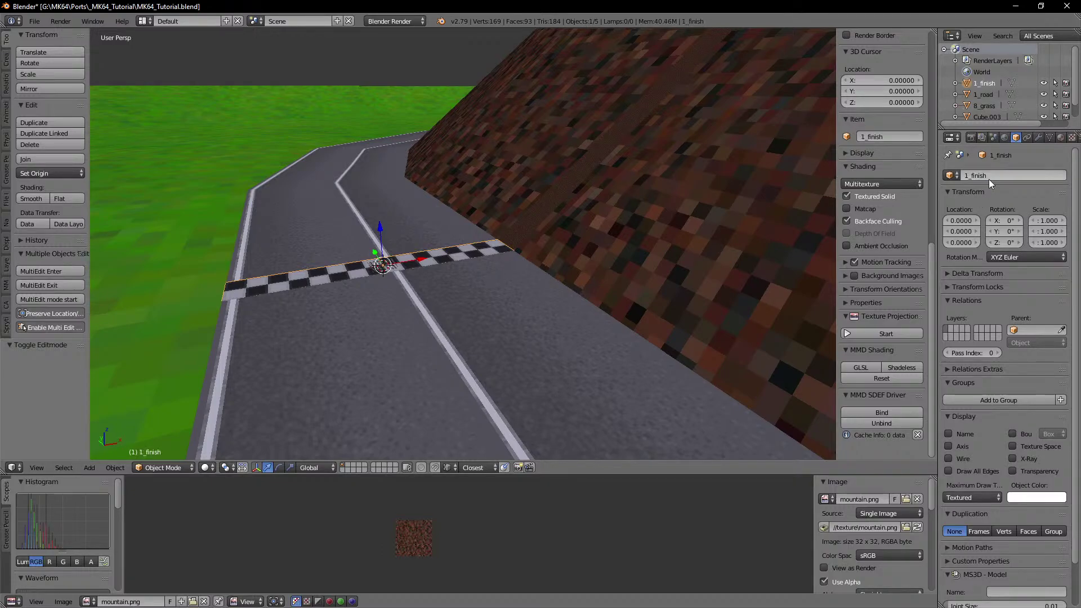
Step: Select the infield mountain object and rename it to 255_mountain
scroll(633, 184, down, 4)
right_click(633, 184)
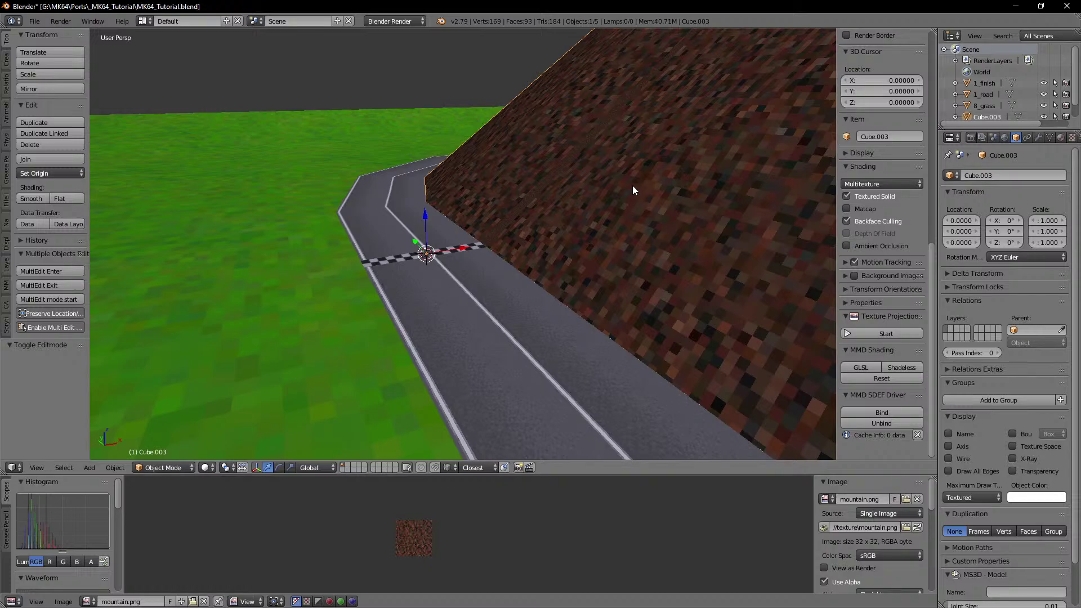
shift+middle_drag(633, 185, 482, 174)
scroll(529, 198, down, 3)
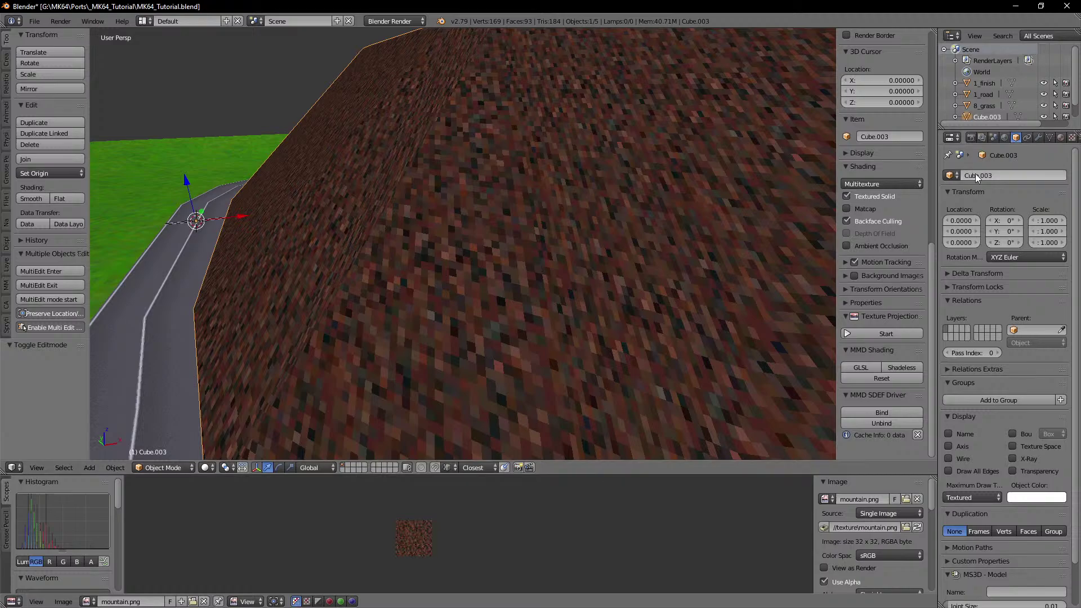
click(996, 176)
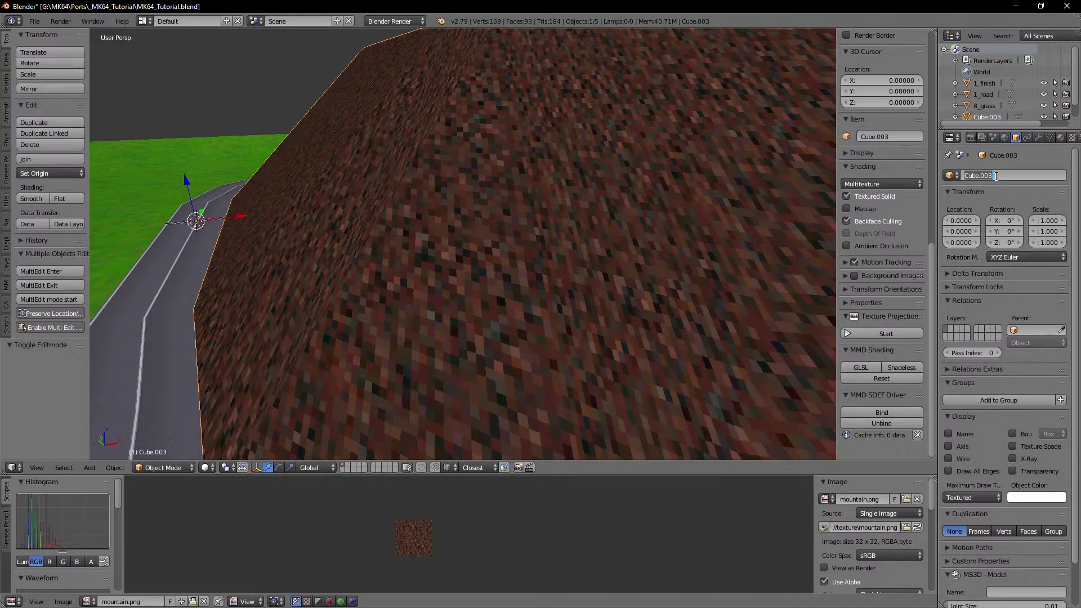
text(255_mountain)
key(Return)
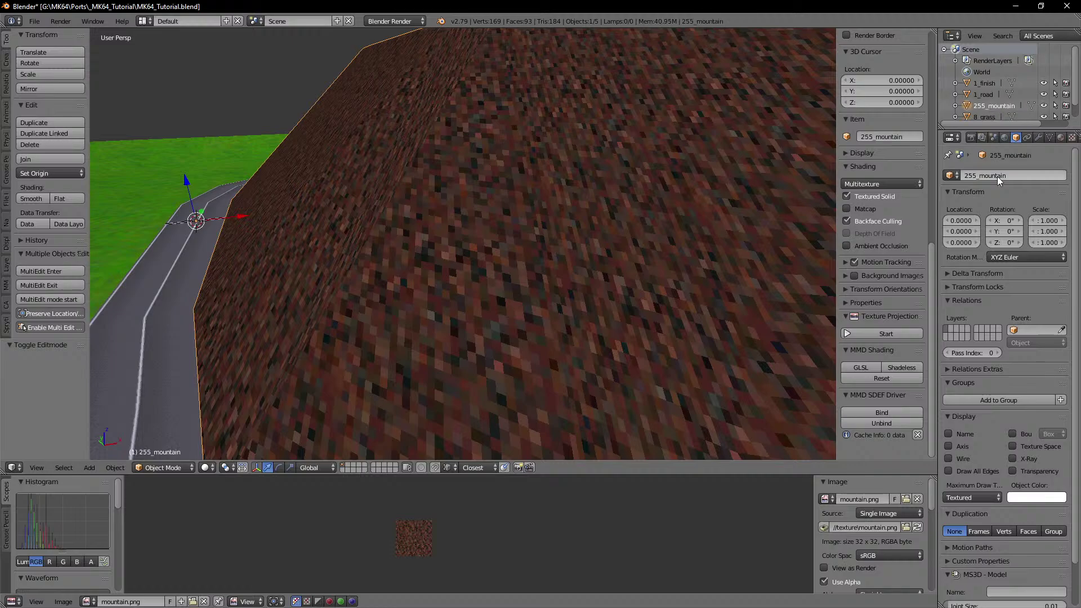
Step: Enter mesh editing on the mountain and select the single slope face beside the road's bend
scroll(442, 287, down, 5)
middle_drag(441, 285, 416, 280)
middle_drag(464, 173, 419, 191)
scroll(443, 224, up, 4)
scroll(496, 228, down, 4)
key(Tab)
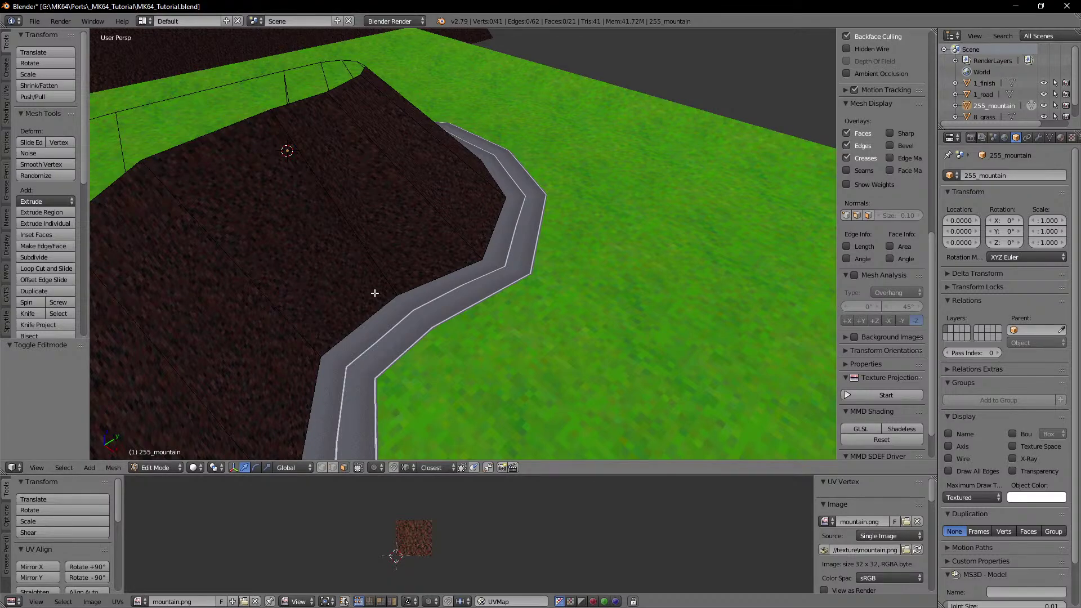
right_click(409, 187)
right_click(440, 178)
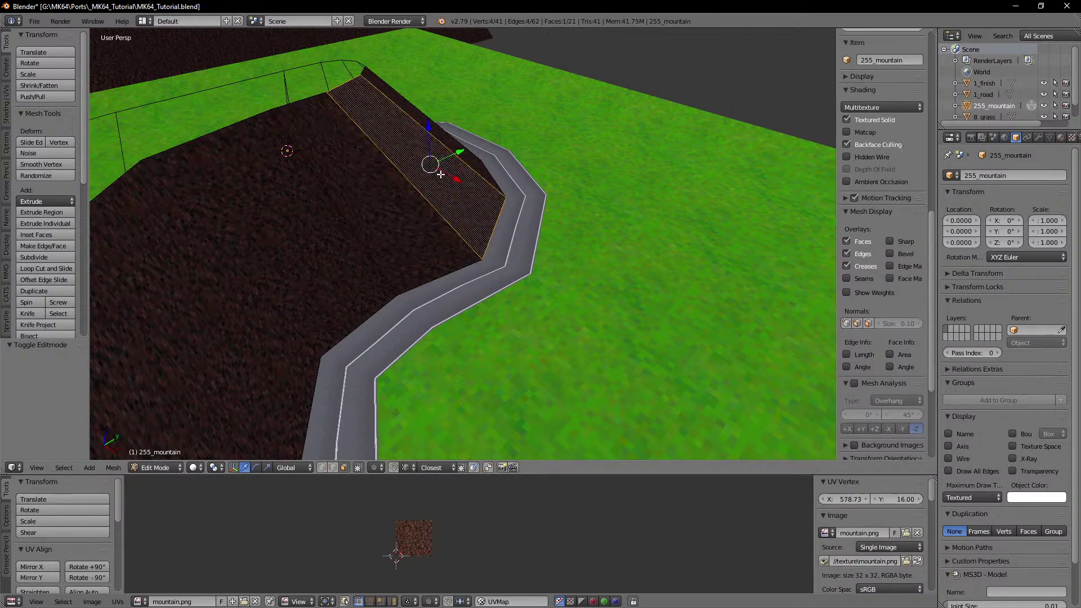
mouse_move(449, 210)
middle_down()
mouse_move(436, 180)
mouse_move(432, 200)
mouse_move(447, 217)
middle_up()
scroll(447, 217, up, 3)
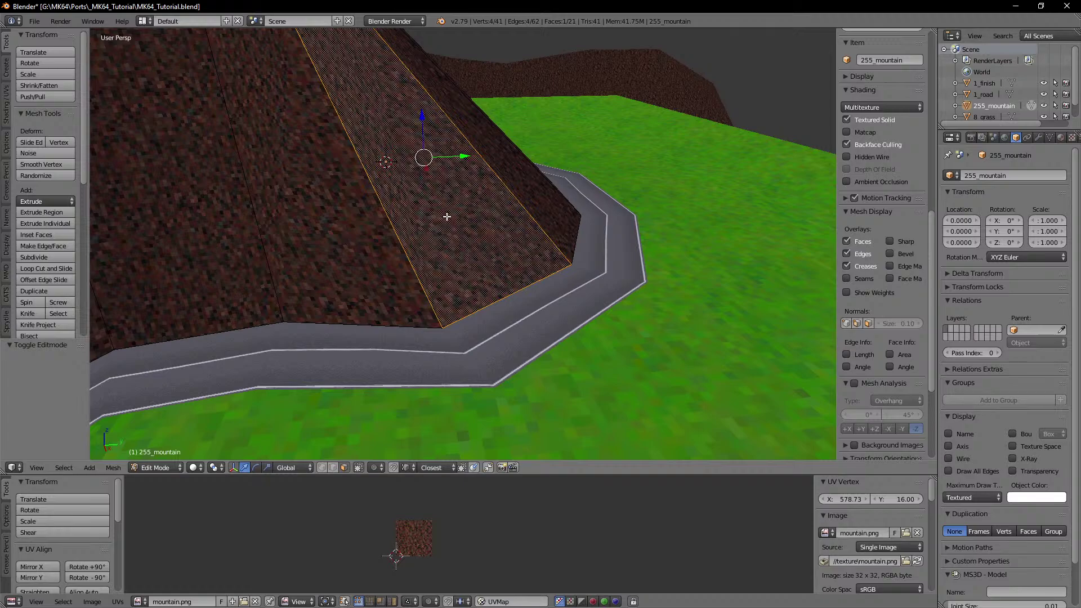
Step: Extrude the selected slope face in place and scale the new inner face down to about 0.443
scroll(446, 217, down, 8)
middle_drag(446, 220, 509, 237)
scroll(494, 240, up, 5)
scroll(459, 265, up, 4)
scroll(513, 234, up, 3)
key(e)
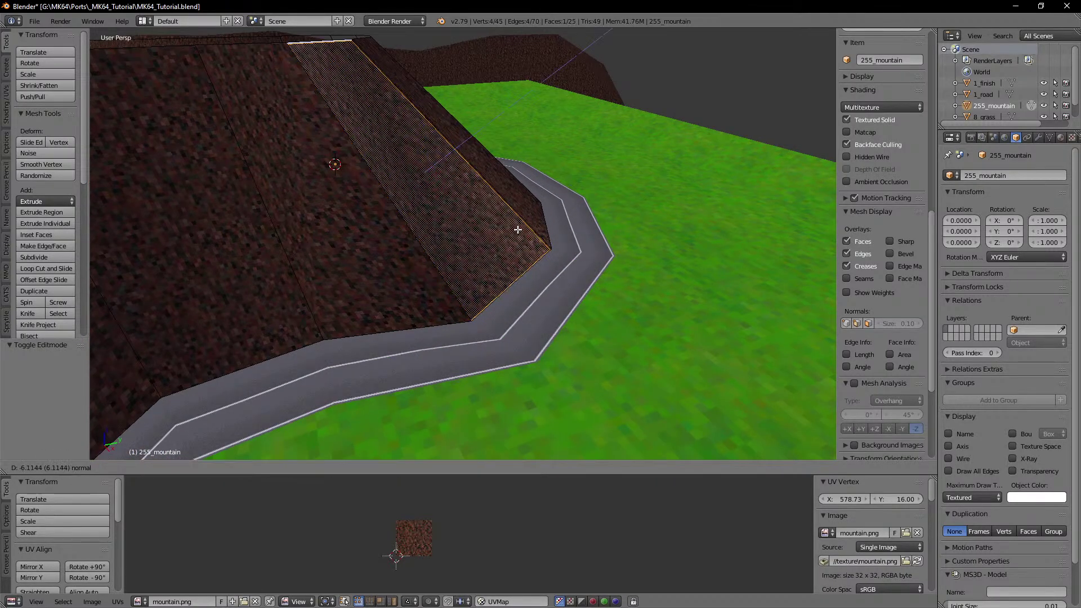
right_click(521, 230)
key(s)
click(479, 200)
middle_drag(479, 201, 485, 218)
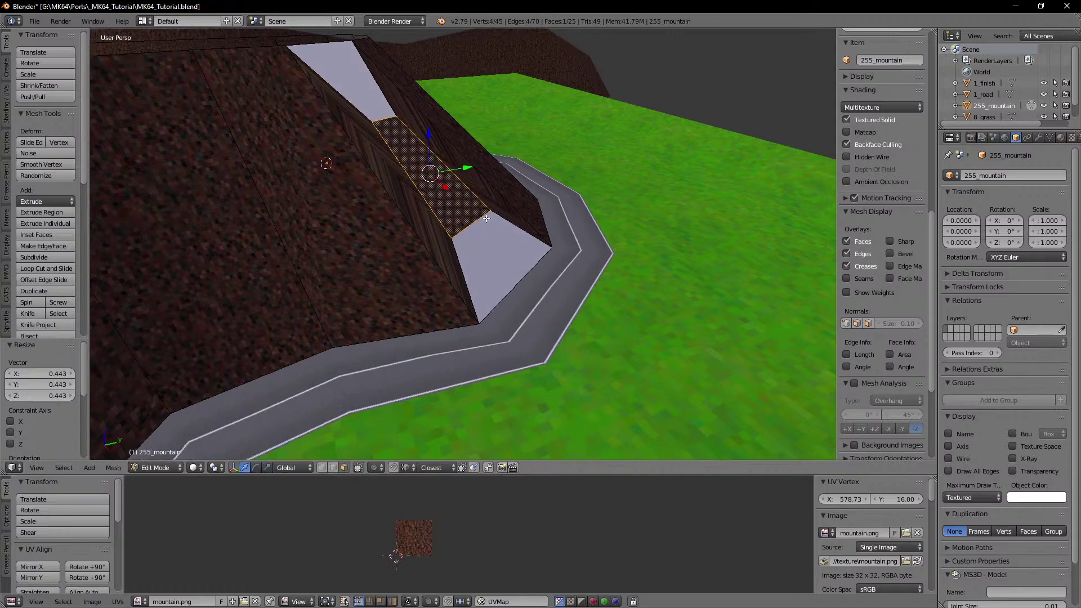
Step: Set the transform orientation to Normal and slide the shrunken face about 122 along its own Y axis
key(g)
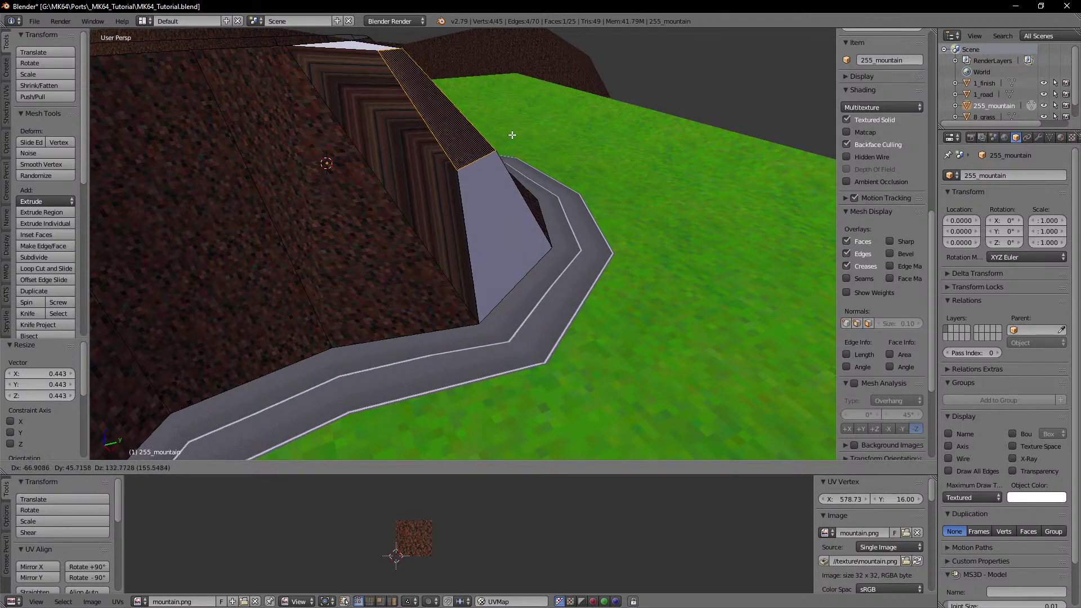
right_click(612, 166)
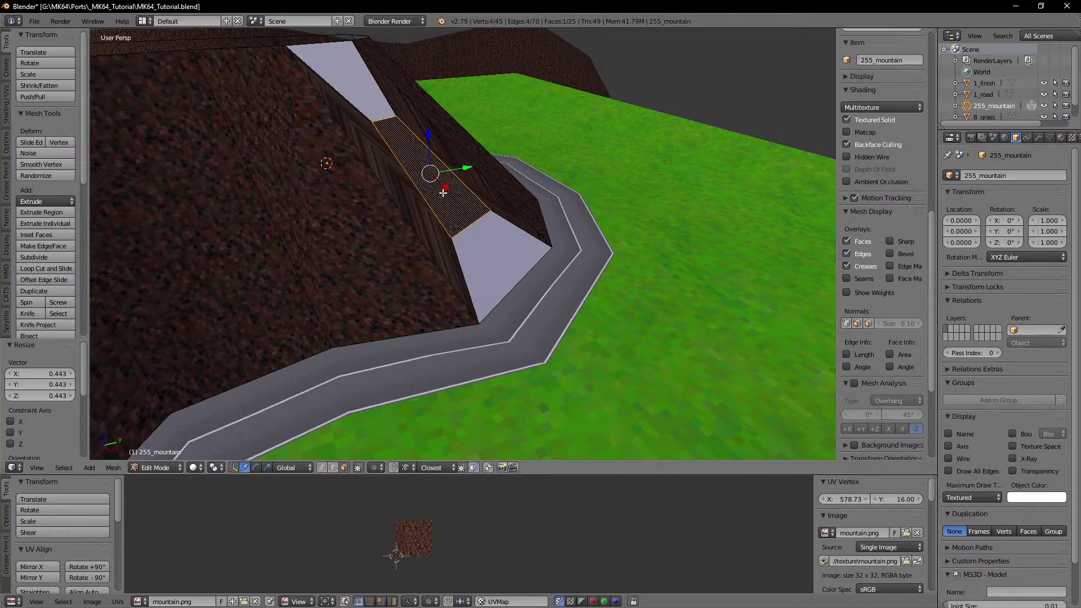
click(425, 467)
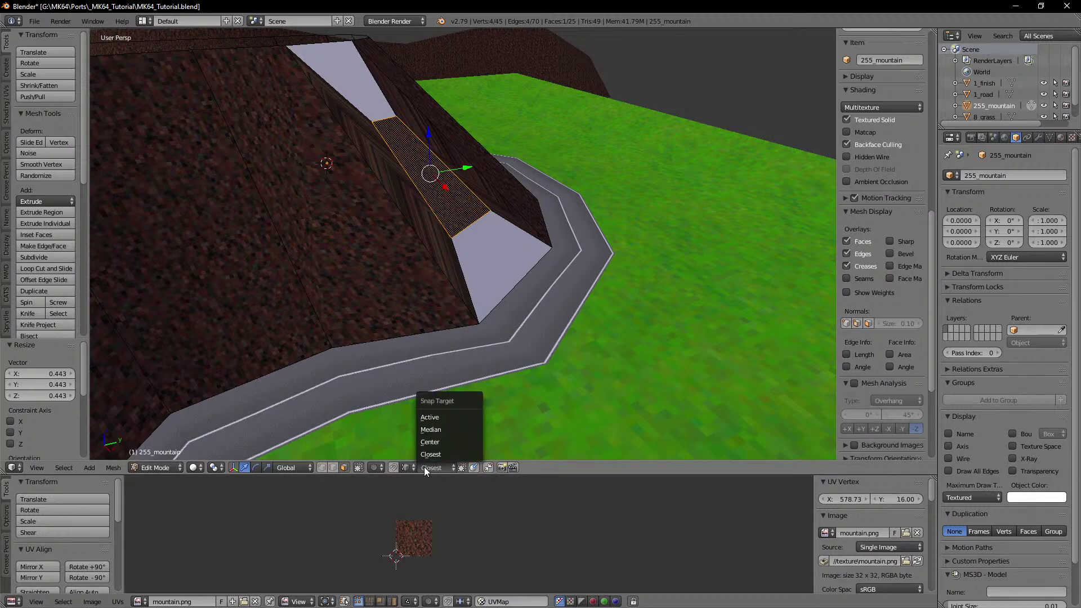
click(311, 467)
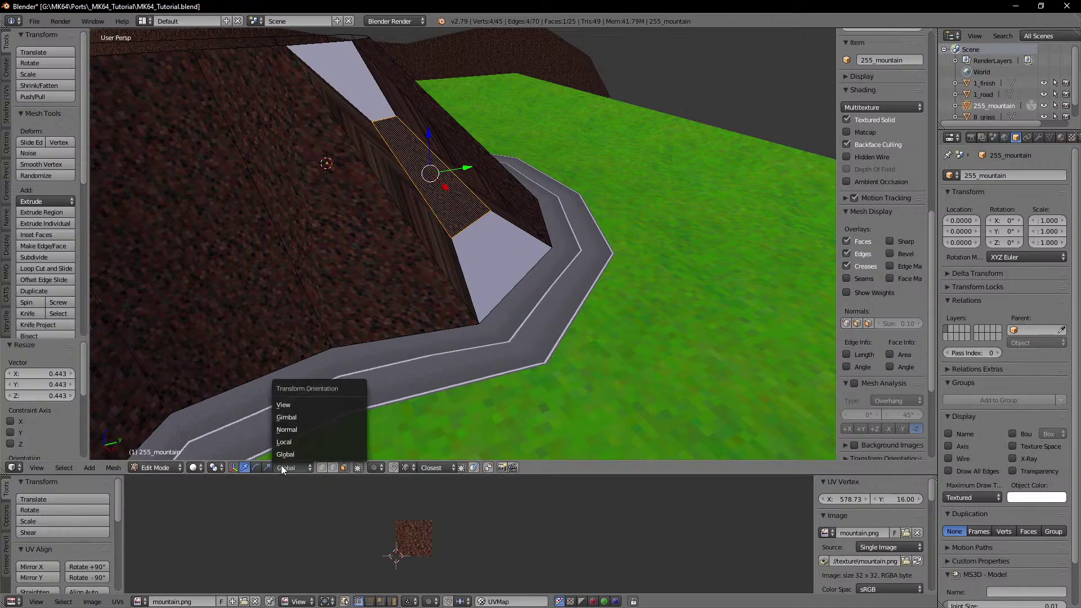
click(290, 429)
drag(406, 143, 366, 100)
shift+middle_drag(410, 112, 407, 124)
Step: Extrude the shrunken face outward about 227 along its normal
key(e)
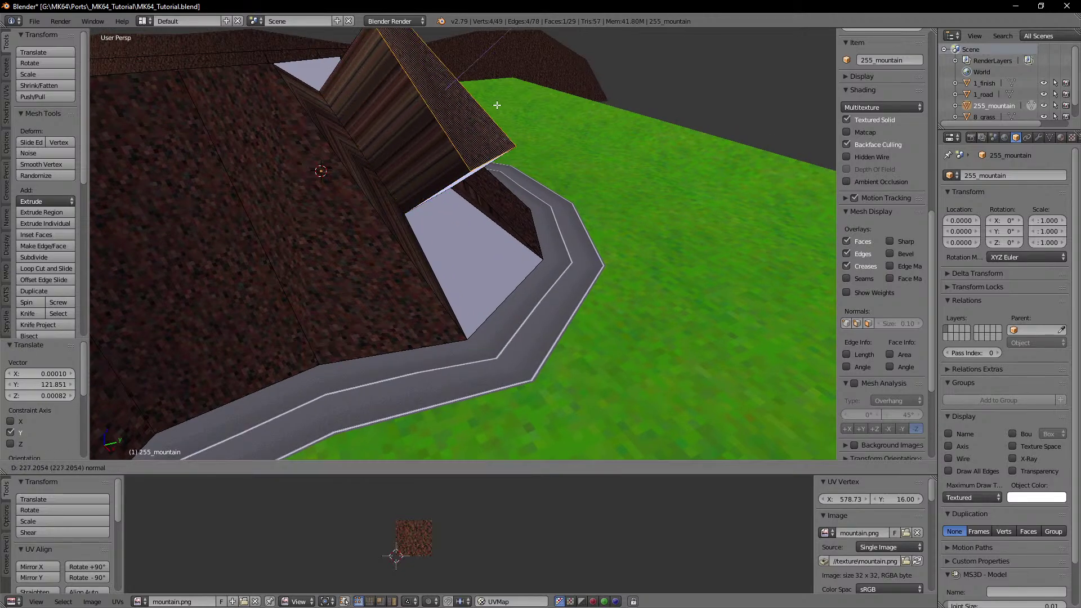
click(498, 104)
middle_drag(516, 98, 534, 161)
Step: Rotate the extruded end face about 31.6° around its normal X axis and move it about 110, 66 and -71 on X, Y and Z
key(ctrl+alt+r)
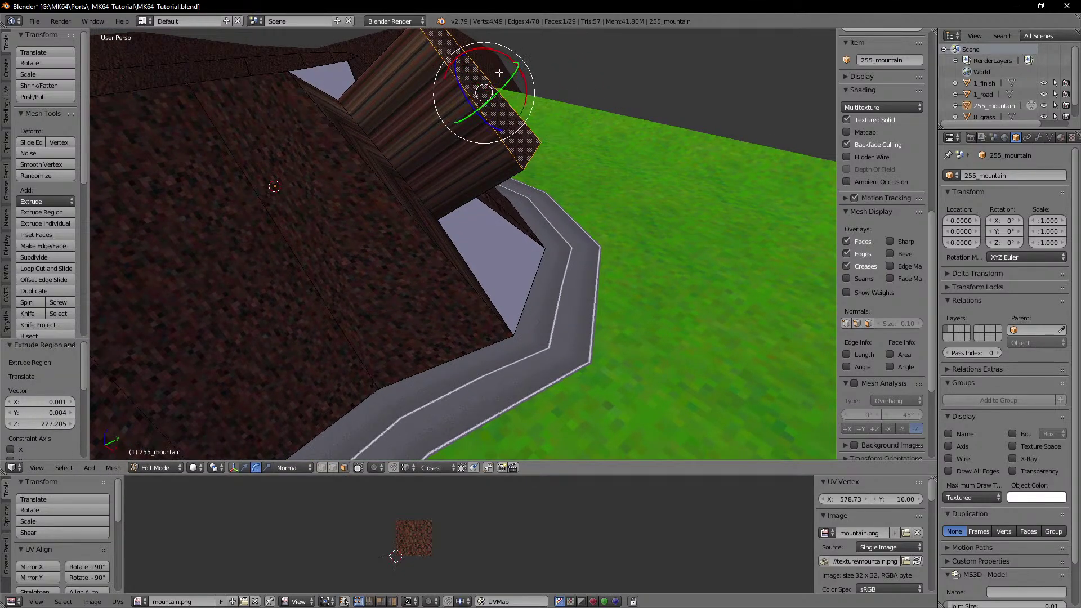
drag(508, 56, 520, 72)
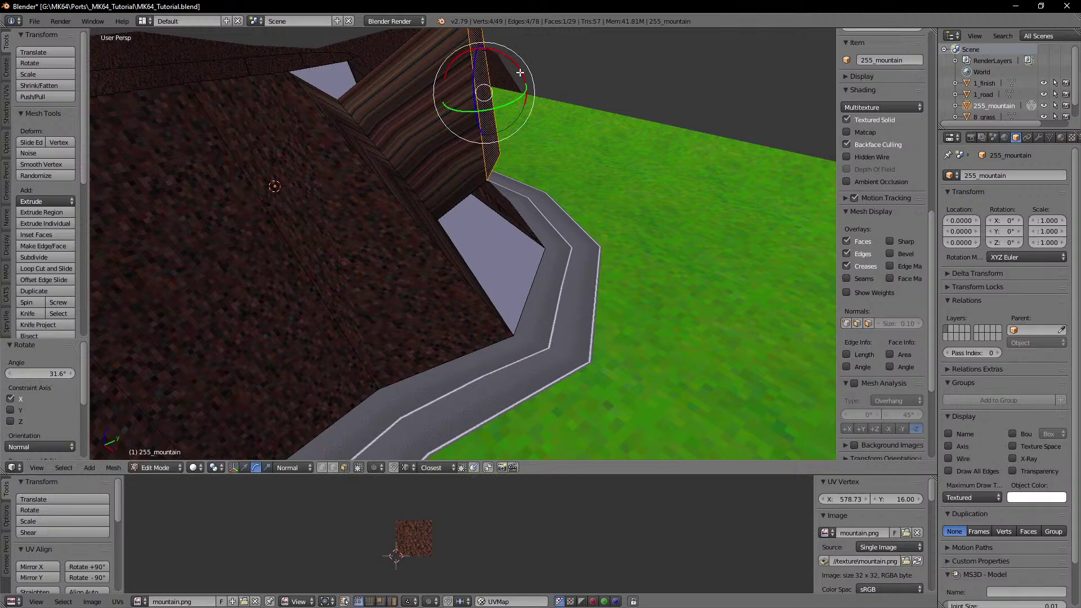
key(g)
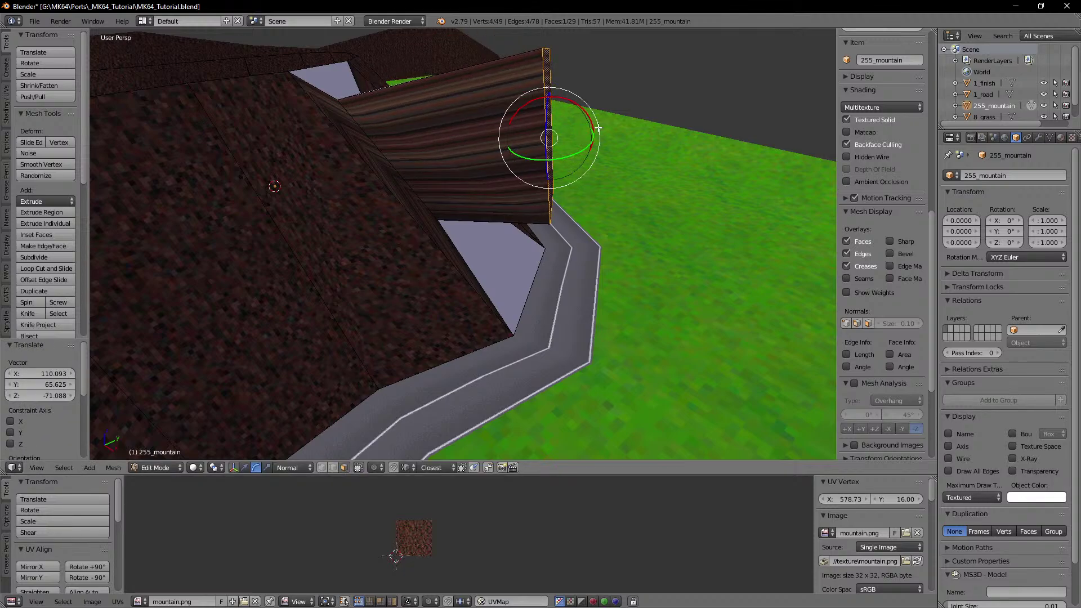
middle_drag(598, 128, 523, 168)
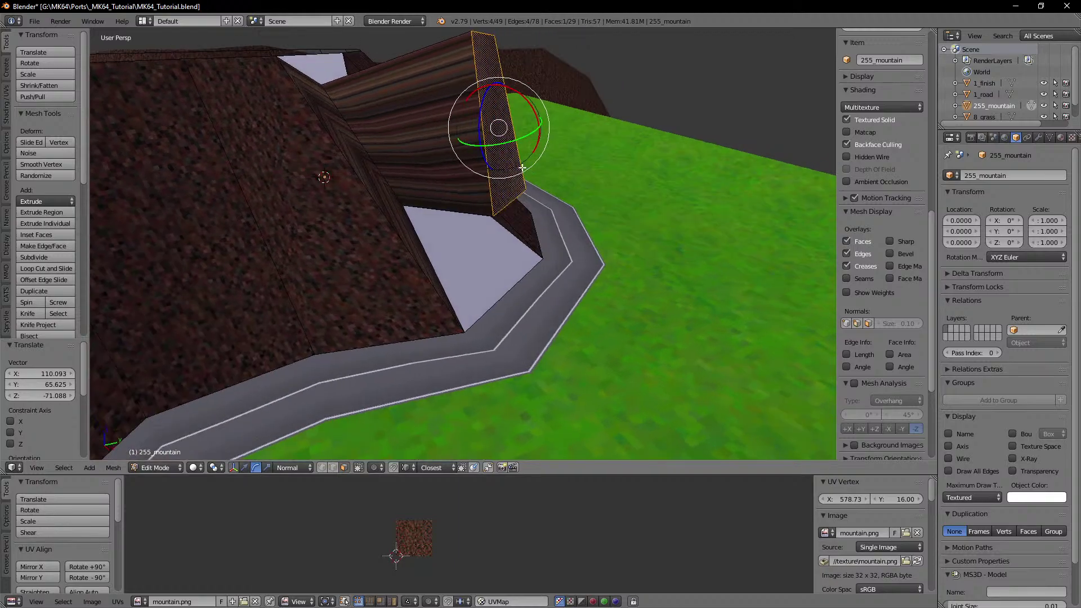
Step: Select the face at the base of the extruded mountain arm and slide it about 75 along its own Y axis
key(z)
key(a)
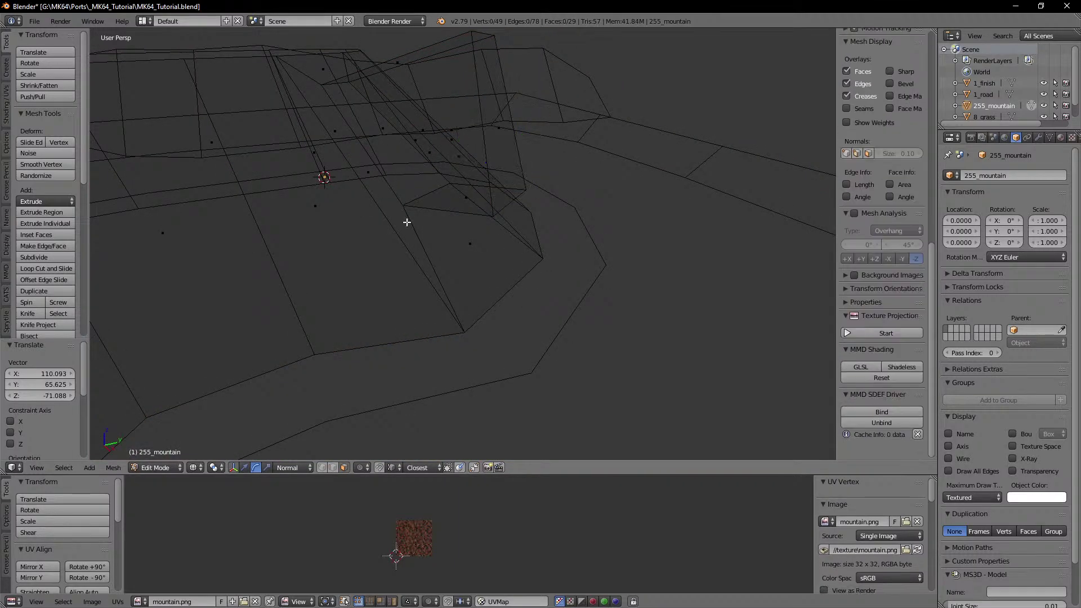
right_click(406, 193)
key(z)
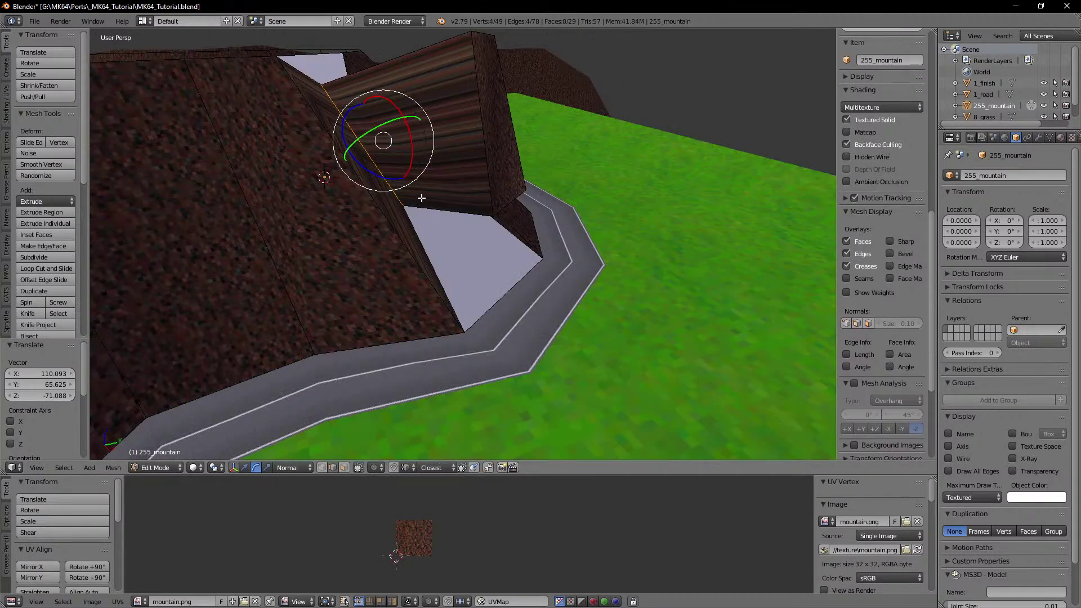
drag(402, 172, 415, 194)
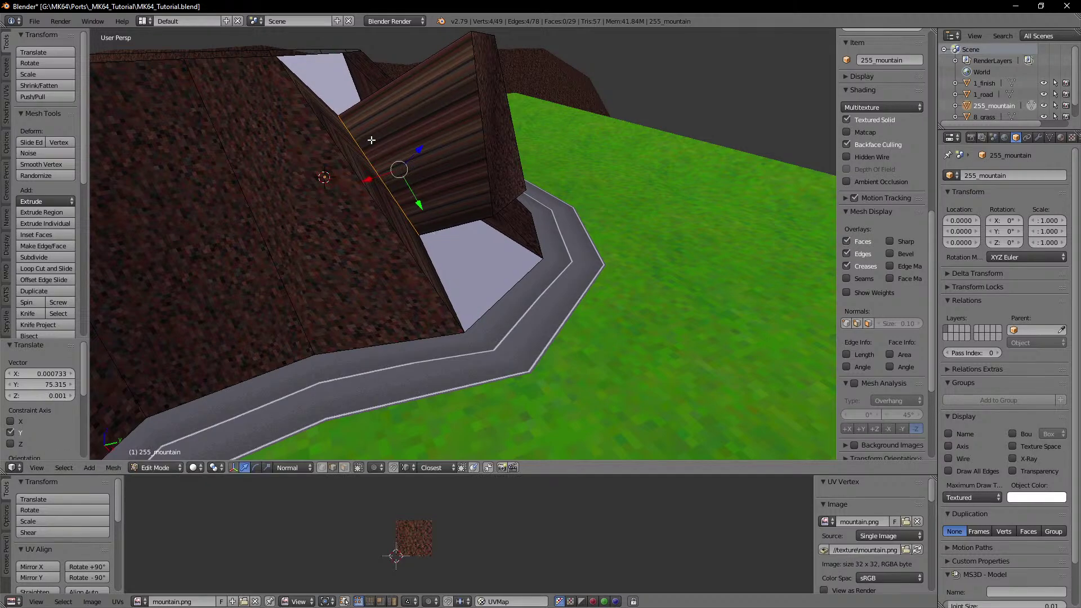
Step: Move the upper edge of the arm's base about -138 along its normal X axis
key(z)
right_click(353, 115)
right_click(350, 117)
key(z)
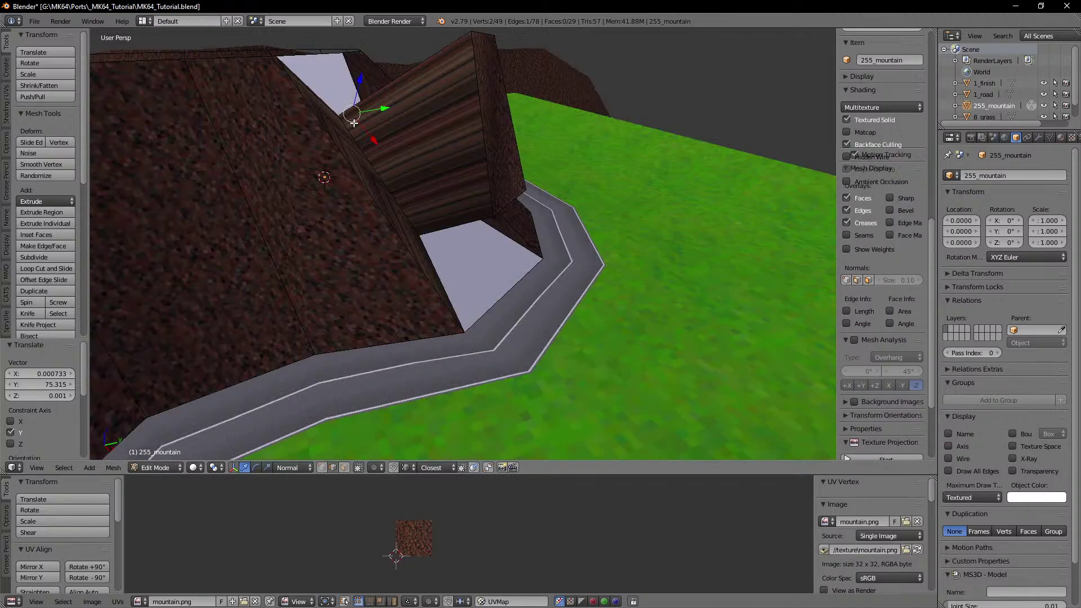
drag(370, 137, 341, 96)
middle_drag(341, 96, 363, 201)
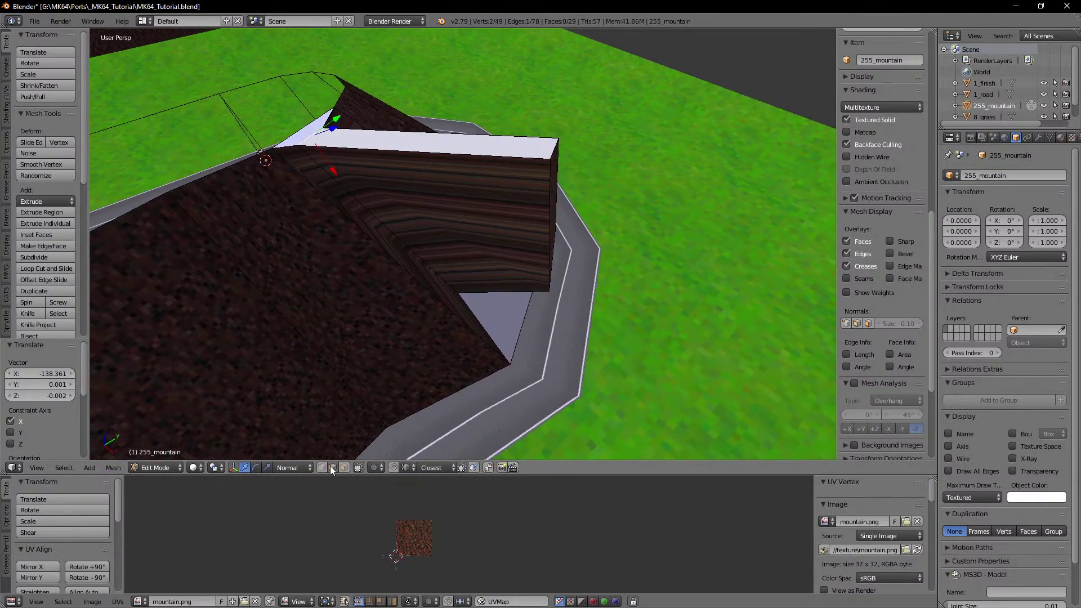
Step: With Global orientation, reposition the two upper corner vertices at the arm's base, moving the second about 18, 26 and 42 on X, Y and Z
click(323, 468)
middle_drag(407, 374, 412, 201)
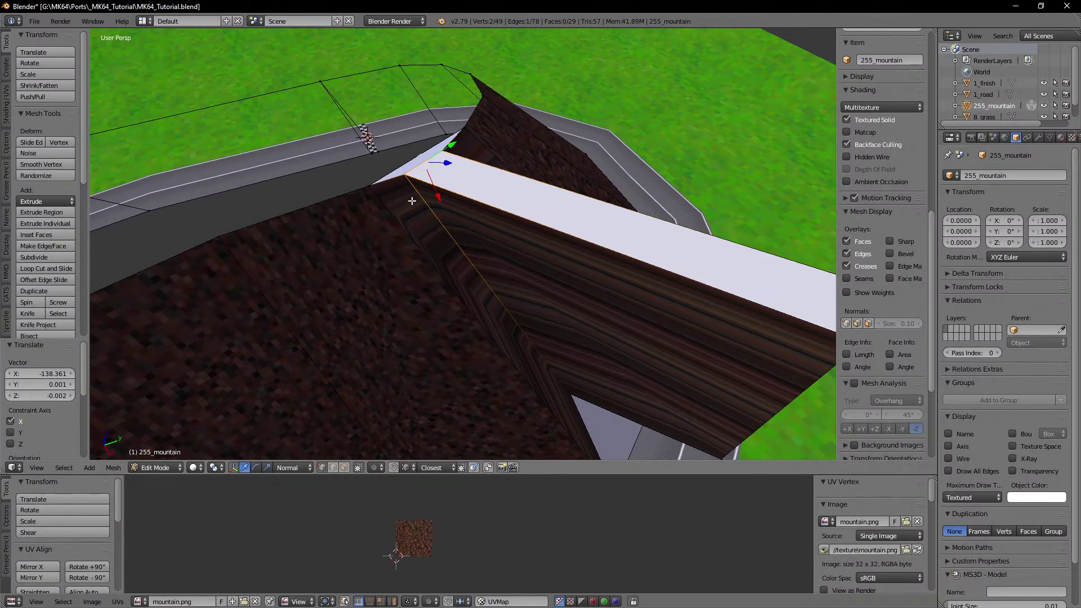
click(294, 467)
click(298, 458)
right_click(405, 175)
drag(405, 175, 369, 186)
middle_drag(484, 160, 433, 164)
right_click(433, 164)
key(g)
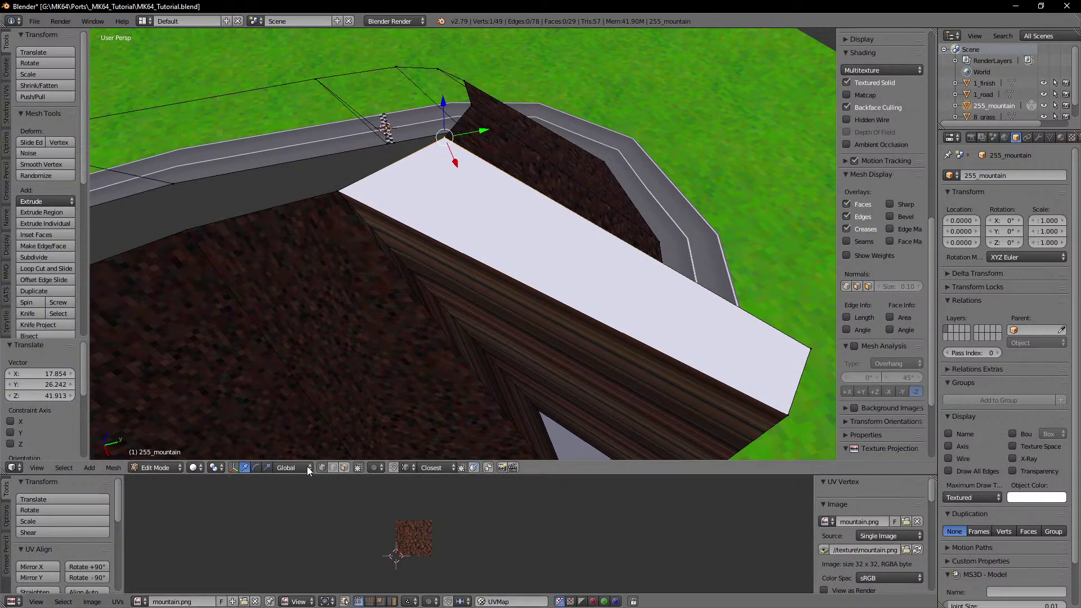
Step: Delete the untextured top face of the extruded mountain arm
click(344, 468)
right_click(563, 234)
key(x)
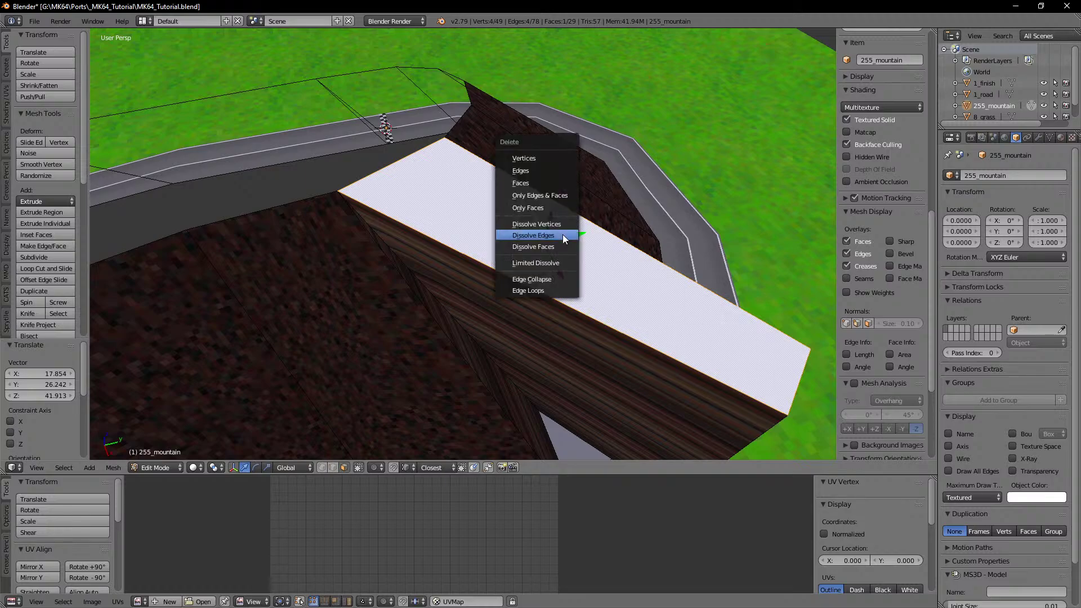
click(538, 192)
mouse_move(534, 211)
middle_down()
mouse_move(548, 215)
mouse_move(519, 221)
mouse_move(560, 199)
middle_up()
Step: Delete the adjoining back-facing face on the mountain's upper rim, next to the arm's base
key(z)
right_click(528, 161)
key(z)
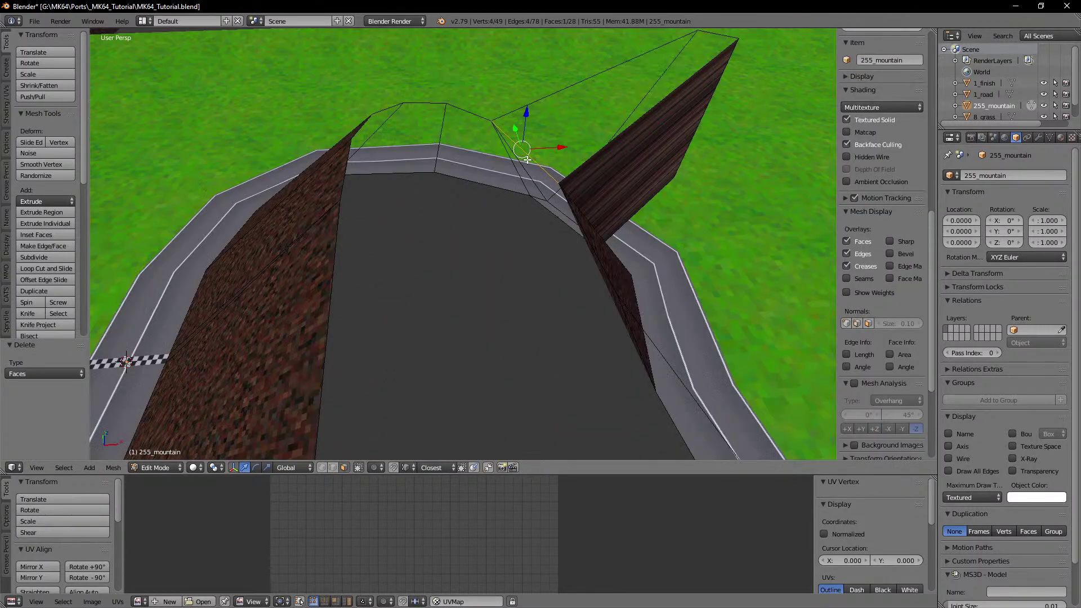
key(x)
click(527, 160)
mouse_move(527, 160)
middle_down()
mouse_move(581, 185)
mouse_move(533, 161)
mouse_move(543, 161)
mouse_move(478, 184)
mouse_move(592, 239)
mouse_move(529, 256)
mouse_move(503, 244)
mouse_move(480, 250)
middle_up()
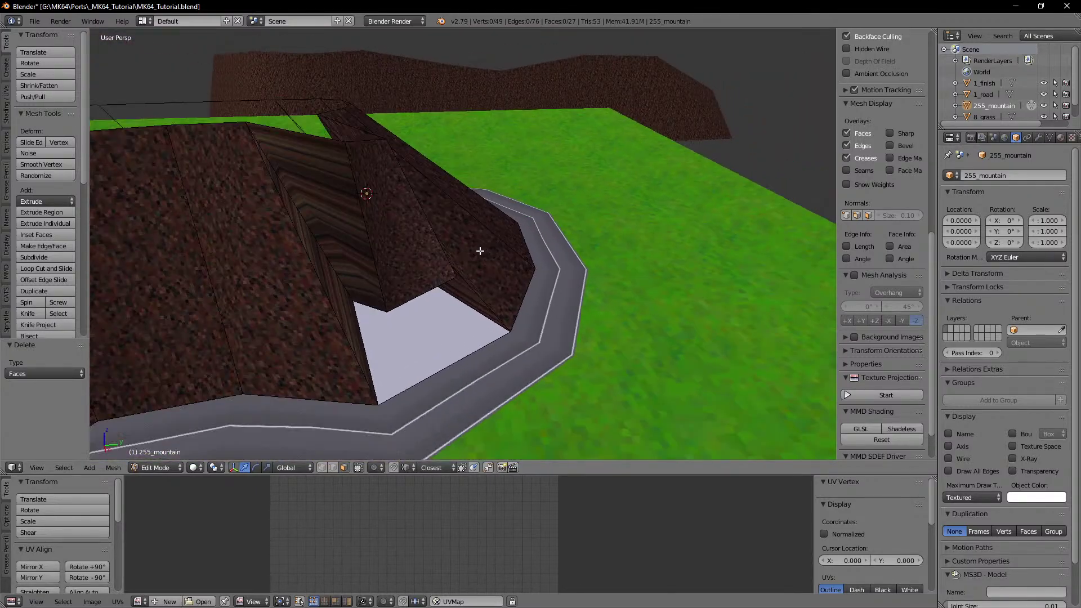
Step: Extrude the arm's end face outward about 188 along its normal
middle_drag(499, 323, 540, 227)
right_click(406, 180)
scroll(502, 232, up, 2)
key(e)
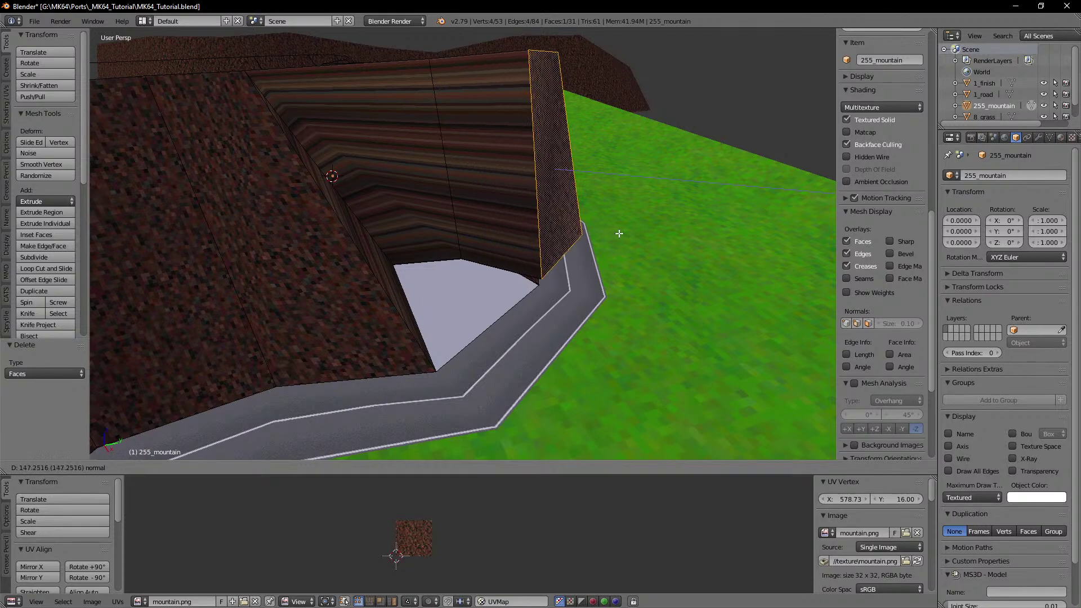
click(646, 235)
Step: Try to rotate the new end face about 32.1° around the global Y axis
key(r)
right_click(695, 193)
key(ctrl+alt+r)
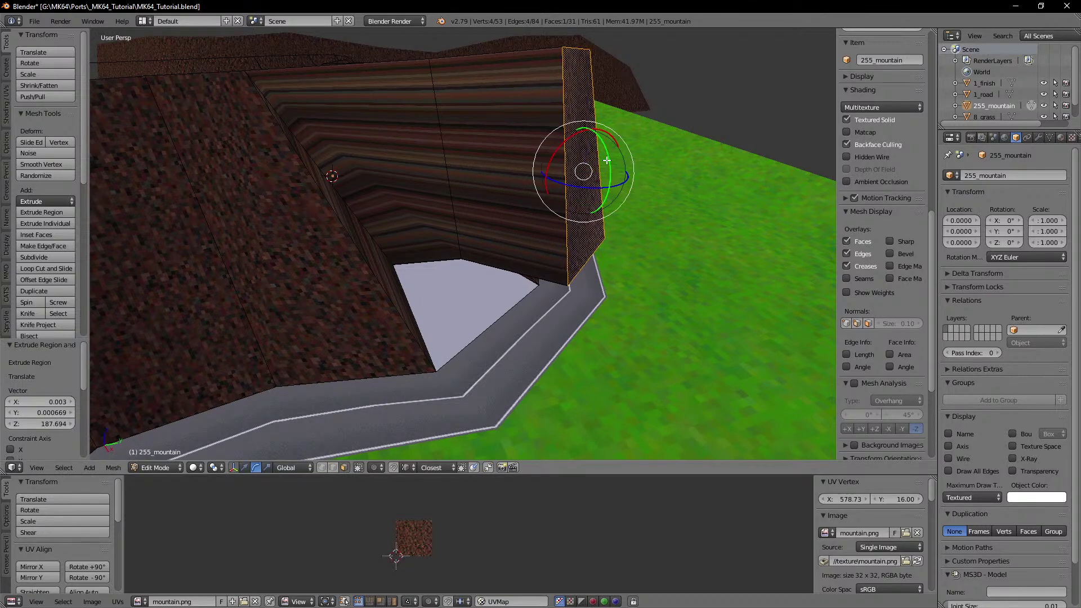
drag(606, 161, 613, 175)
middle_drag(631, 176, 597, 178)
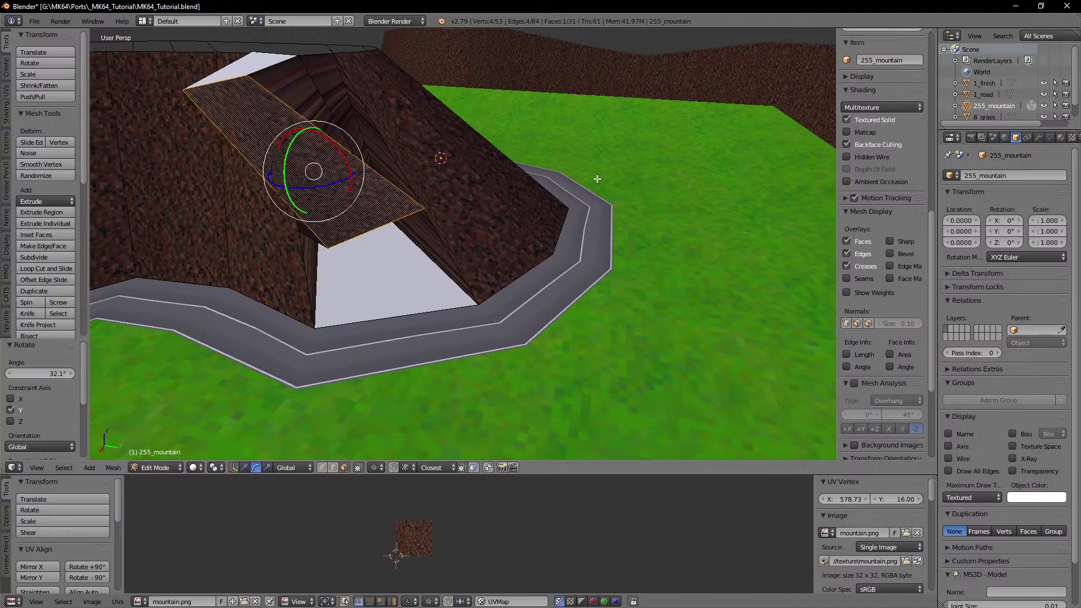
key(ctrl+z)
Step: Tilt the arm's end face in Normal orientation and slide it about -50 along its own Y axis
click(294, 467)
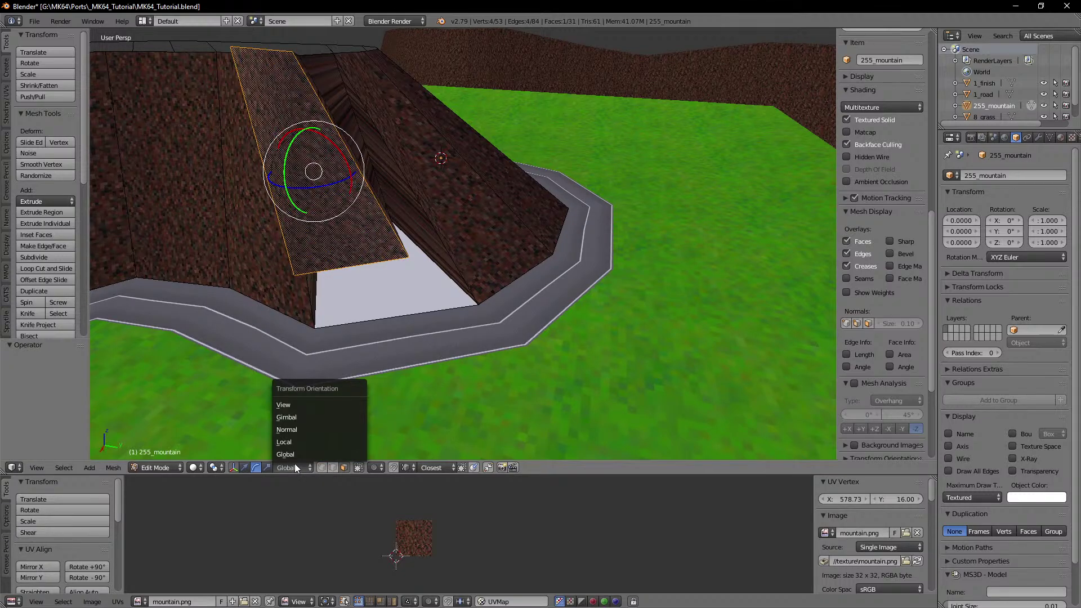
click(310, 428)
drag(297, 149, 298, 125)
middle_drag(331, 147, 379, 150)
drag(533, 154, 541, 176)
drag(543, 212, 561, 238)
drag(550, 186, 550, 218)
middle_drag(549, 213, 520, 165)
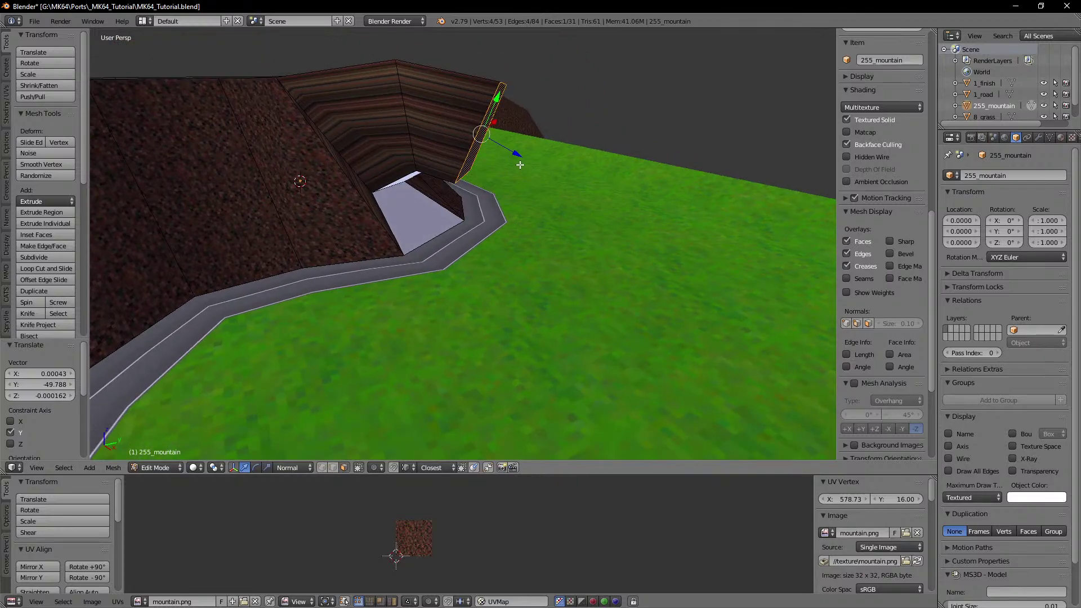
Step: Extrude the tilted end face of the arm in place
key(e)
right_click(549, 171)
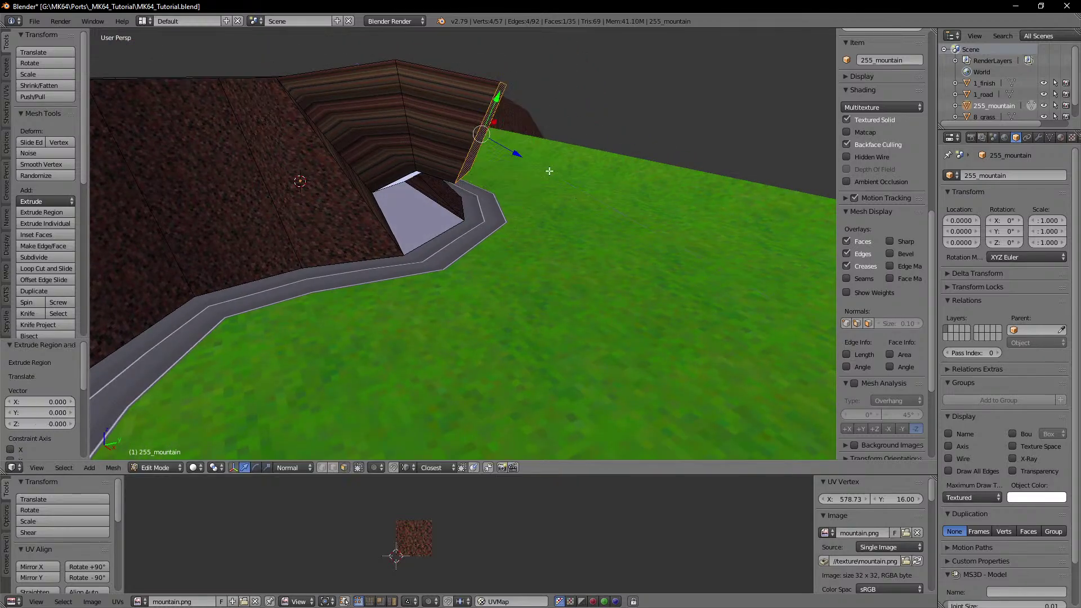
Step: Move the arch's extruded end face about 283 units along its normal and rotate it about 64° around its X axis
drag(518, 155, 594, 218)
click(593, 217)
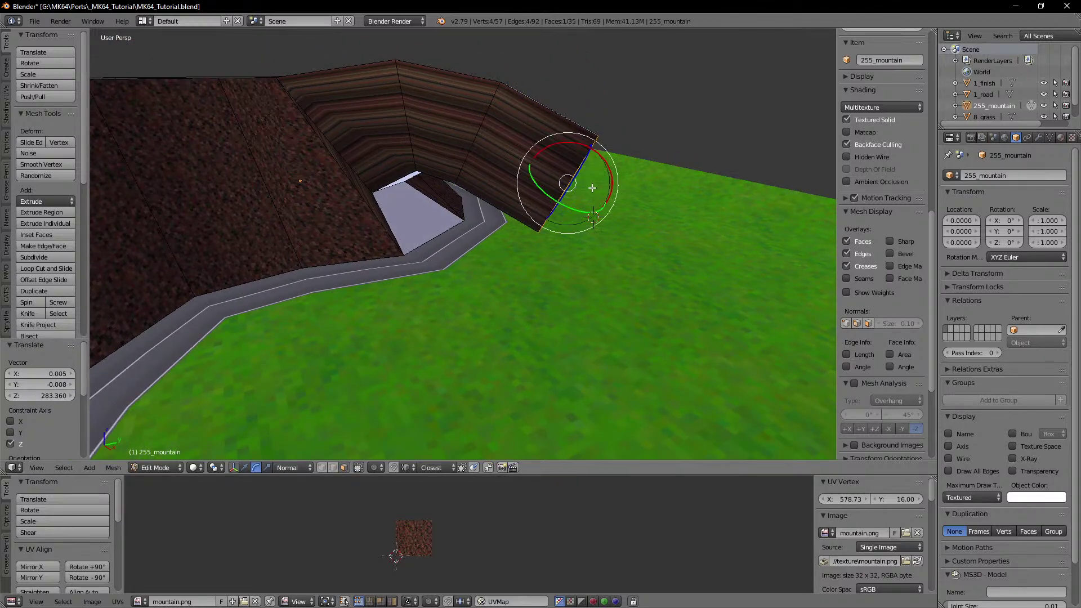
drag(606, 167, 608, 172)
drag(616, 224, 616, 224)
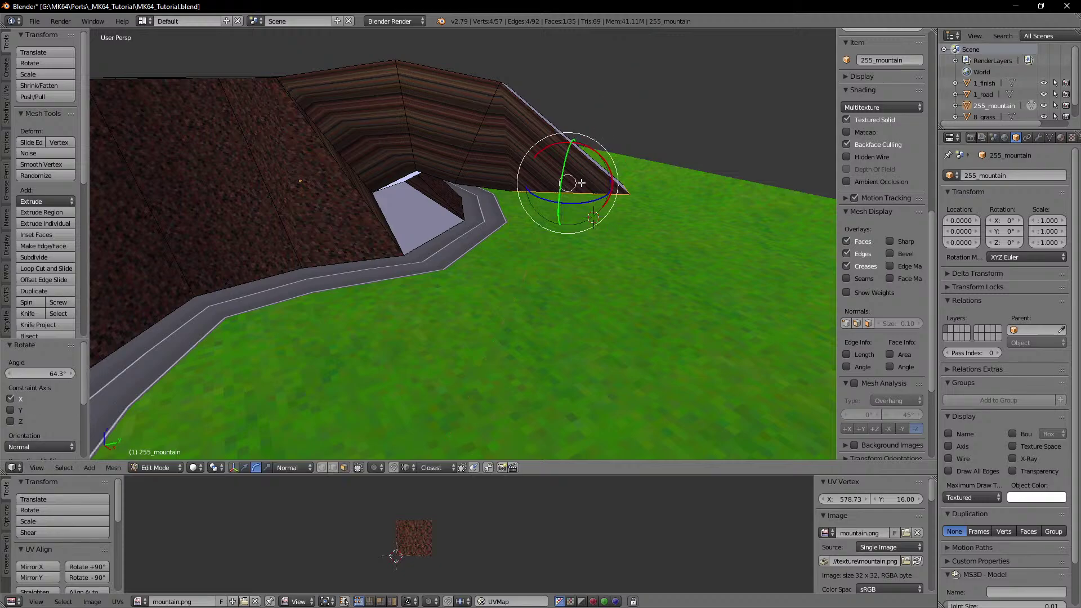
Step: Set the transform orientation to Global and lower the end face straight down to the ground to form the arch's leg
middle_drag(566, 220, 507, 242)
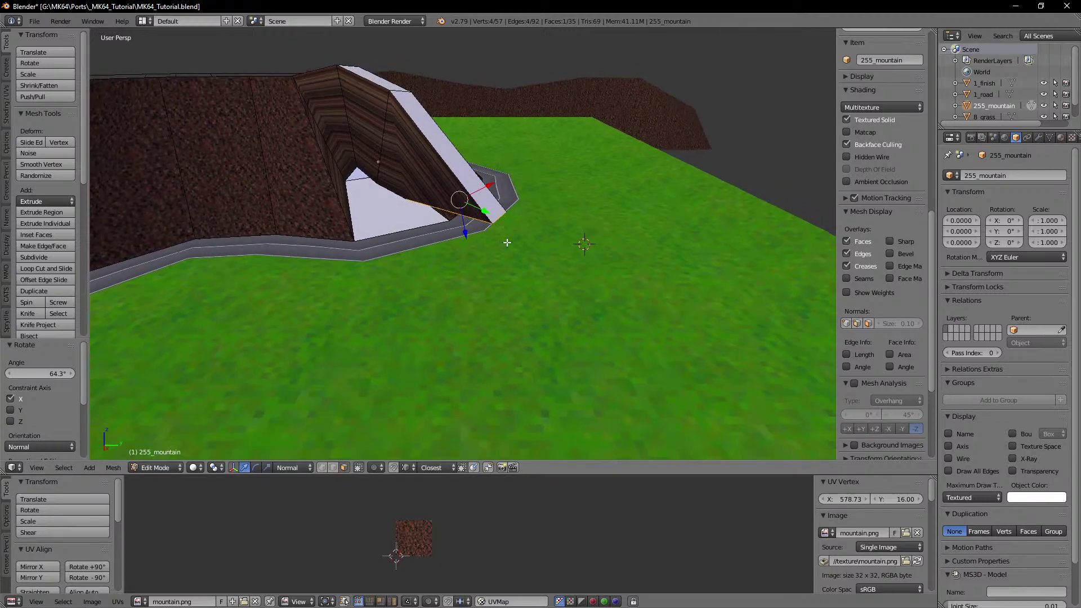
click(305, 471)
click(302, 455)
drag(458, 161, 454, 253)
mouse_move(434, 256)
middle_down()
mouse_move(389, 288)
mouse_move(430, 251)
mouse_move(403, 253)
mouse_move(442, 256)
mouse_move(423, 263)
middle_up()
scroll(439, 258, up, 4)
Step: Delete the bottom end face of the arch's leg beneath the grass
key(Tab)
right_click(418, 385)
mouse_move(434, 377)
middle_down()
mouse_move(447, 370)
mouse_move(416, 376)
middle_up()
scroll(447, 370, down, 4)
shift+middle_drag(417, 376, 416, 316)
right_click(359, 248)
middle_drag(332, 256, 449, 213)
scroll(441, 292, up, 3)
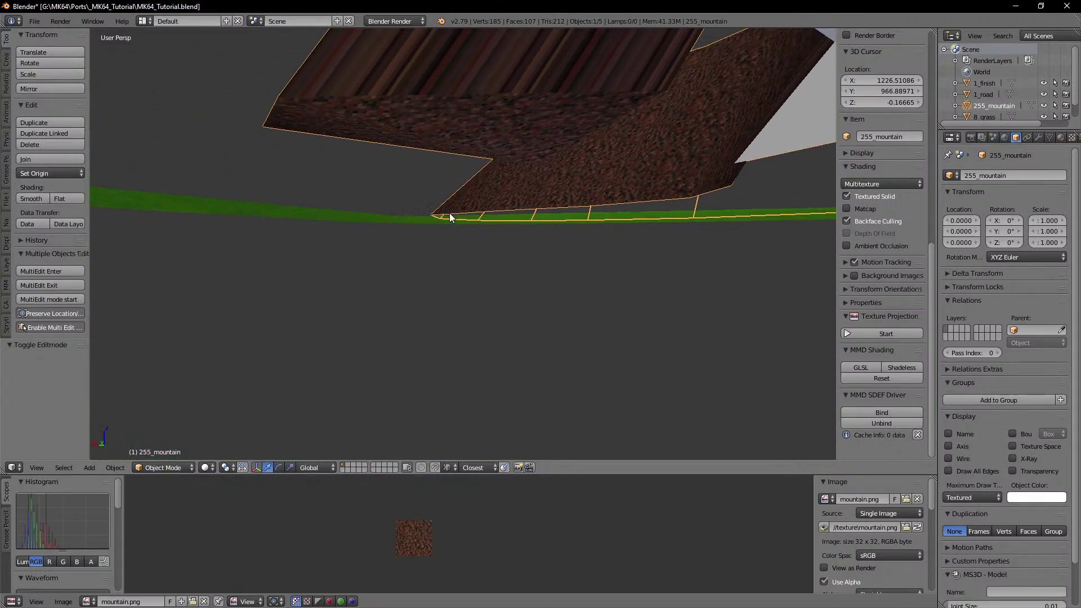
key(Tab)
key(x)
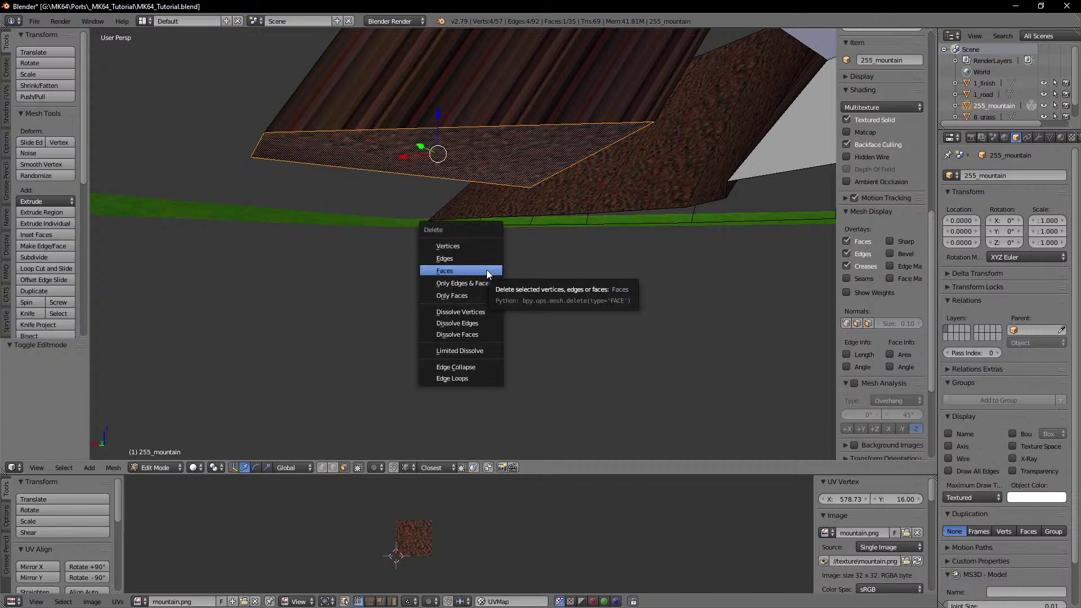
click(482, 267)
middle_drag(478, 201, 475, 223)
Step: Try to knife-cut the leg's footprint into the 8_grass mesh where the arch meets the ground
key(Tab)
right_click(487, 282)
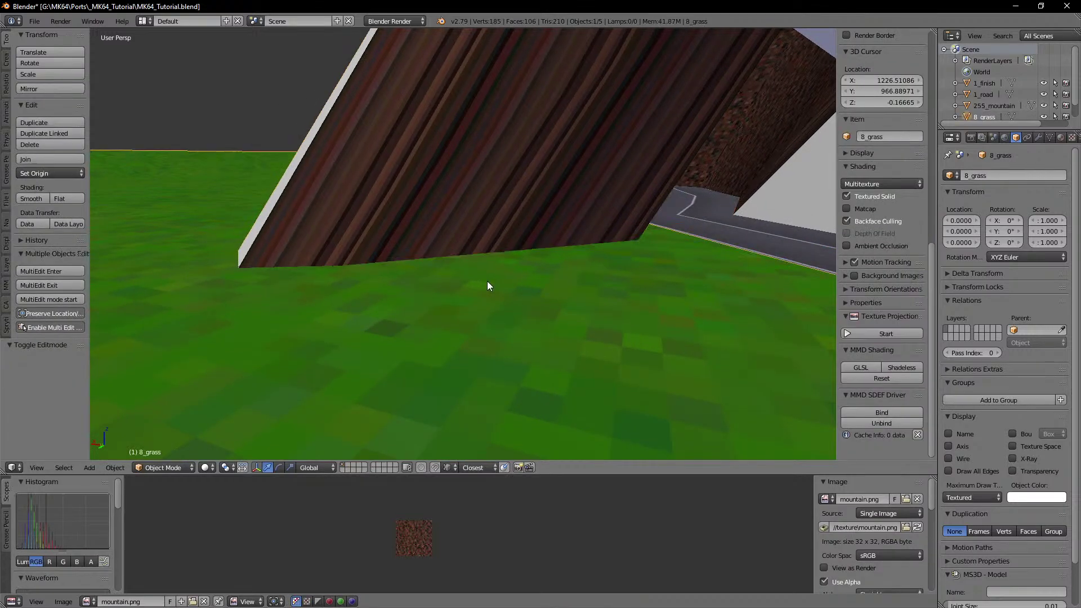
key(Tab)
mouse_move(488, 282)
middle_down()
mouse_move(476, 298)
mouse_move(603, 312)
mouse_move(507, 296)
mouse_move(545, 231)
mouse_move(496, 283)
middle_up()
scroll(485, 286, down, 3)
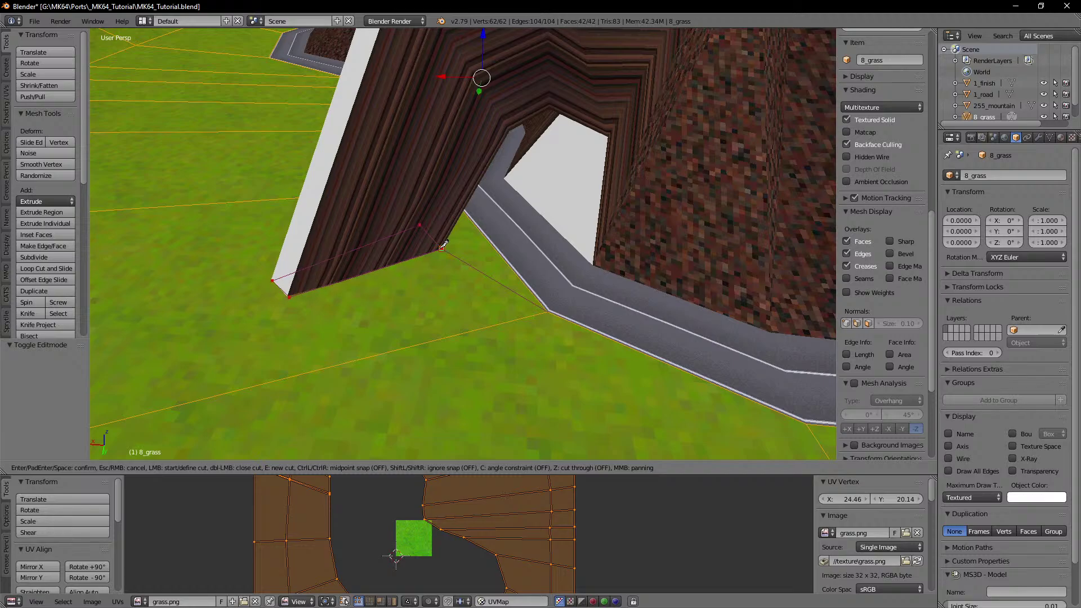
key(space)
key(z)
middle_drag(433, 253, 456, 259)
key(z)
middle_drag(511, 288, 493, 285)
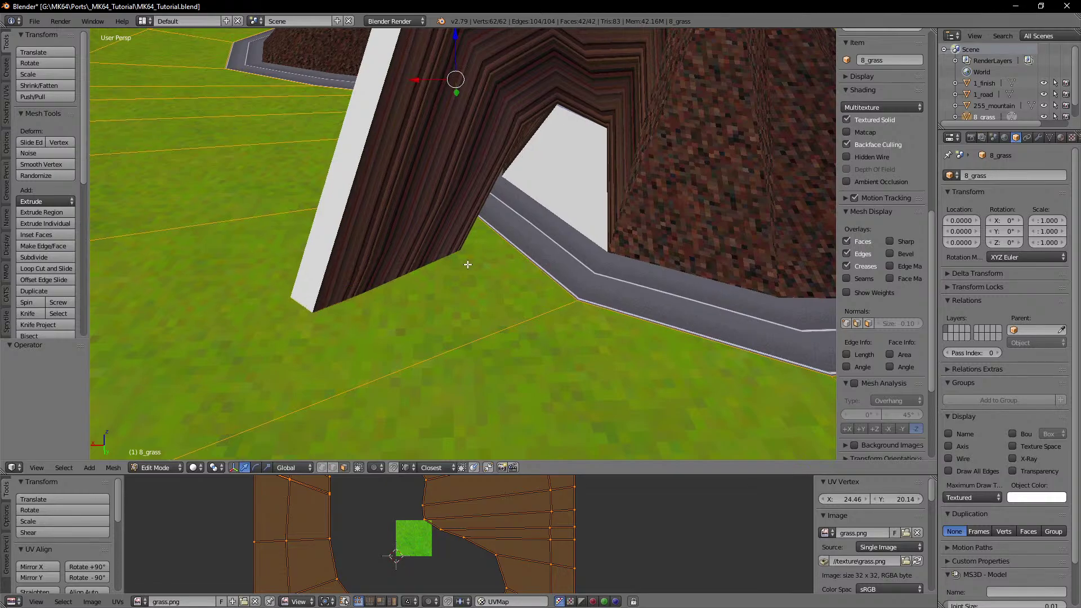
shift+middle_drag(504, 194, 470, 243)
Step: In the 255_mountain mesh, lower the inner bottom corner vertex of the arch's leg about 40 units along Z
key(Tab)
right_click(402, 257)
key(Tab)
middle_drag(402, 259, 485, 298)
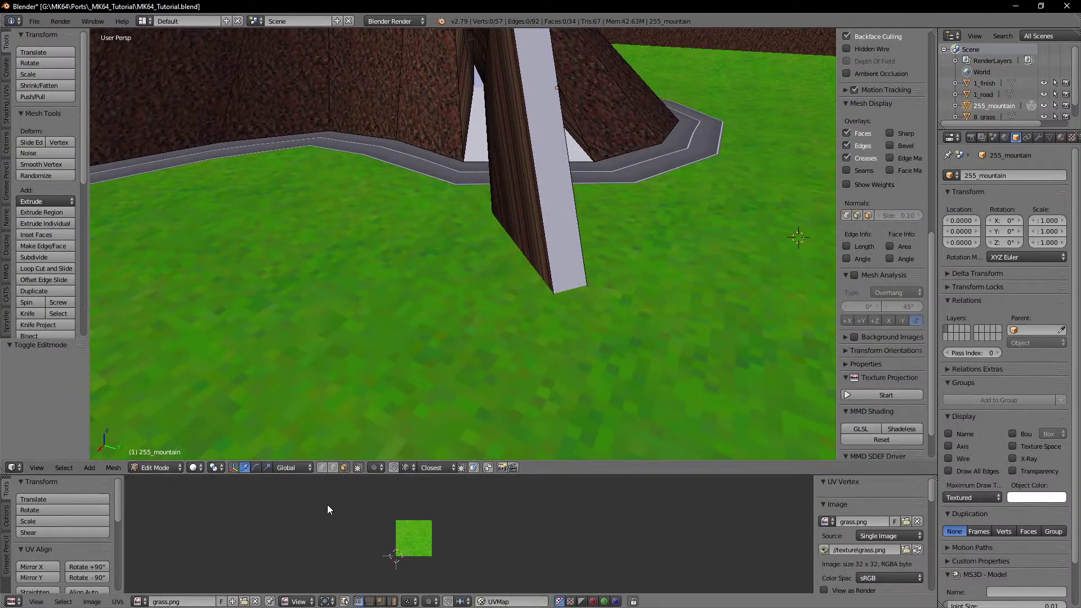
click(325, 470)
middle_drag(432, 262, 486, 276)
key(z)
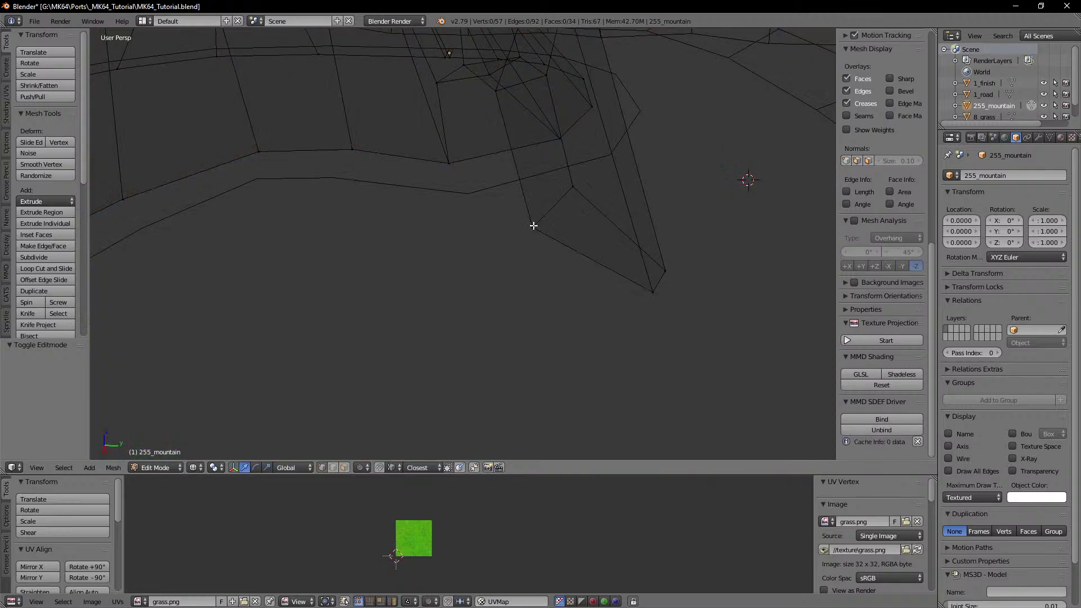
right_click(533, 227)
right_click(574, 194)
key(g)
key(z)
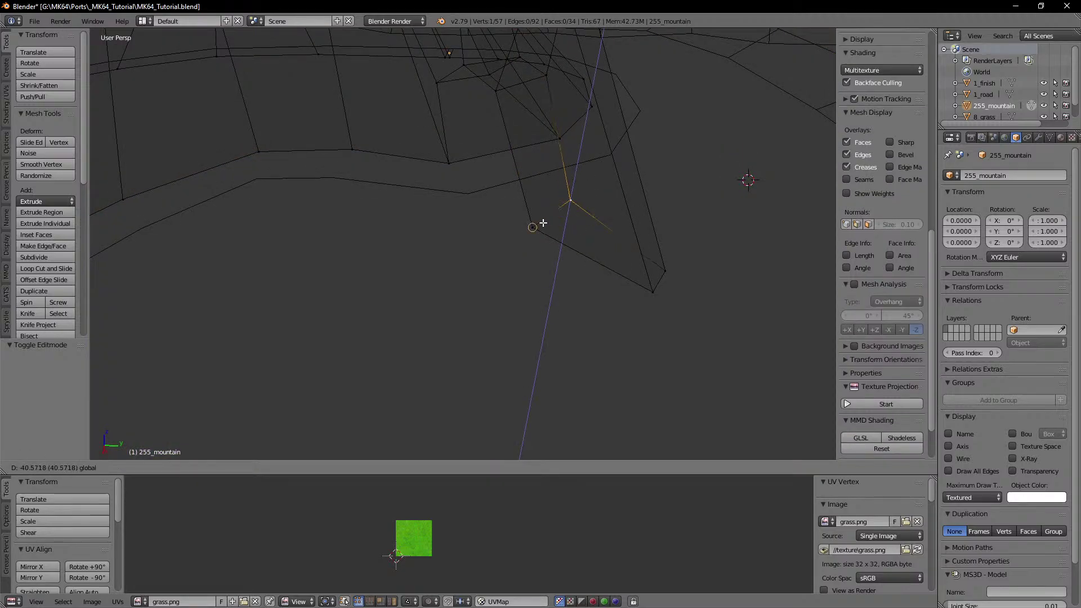
click(543, 223)
Step: Select the bottom corner vertices of the arch's leg and scale them up to widen its base
shift+right_click(567, 203)
shift+right_click(535, 225)
shift+right_click(585, 204)
mouse_move(625, 201)
middle_down()
mouse_move(586, 212)
mouse_move(614, 214)
middle_up()
key(z)
key(s)
click(740, 221)
Step: Scale up the cross edges where the arch bends down into its leg
middle_drag(739, 222, 509, 186)
right_click(417, 99)
middle_drag(417, 99, 510, 185)
key(s)
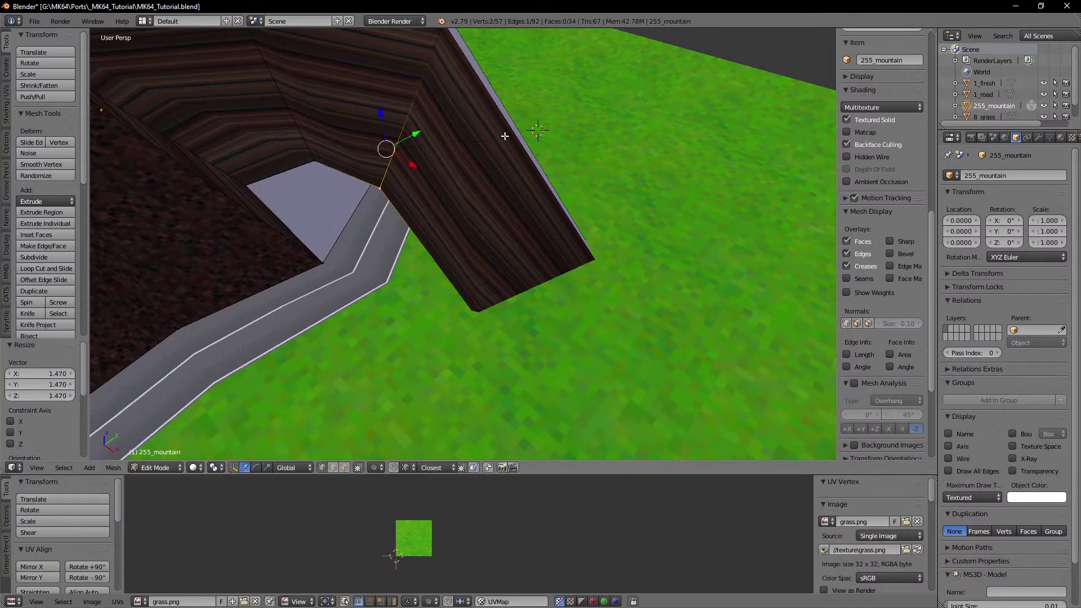
middle_drag(505, 136, 420, 184)
key(s)
click(510, 227)
alt+right_click(425, 251)
click(565, 240)
Step: Lower the leg's remaining bottom corner vertices along Z so the base sinks into the grass
right_click(385, 325)
key(z)
key(z)
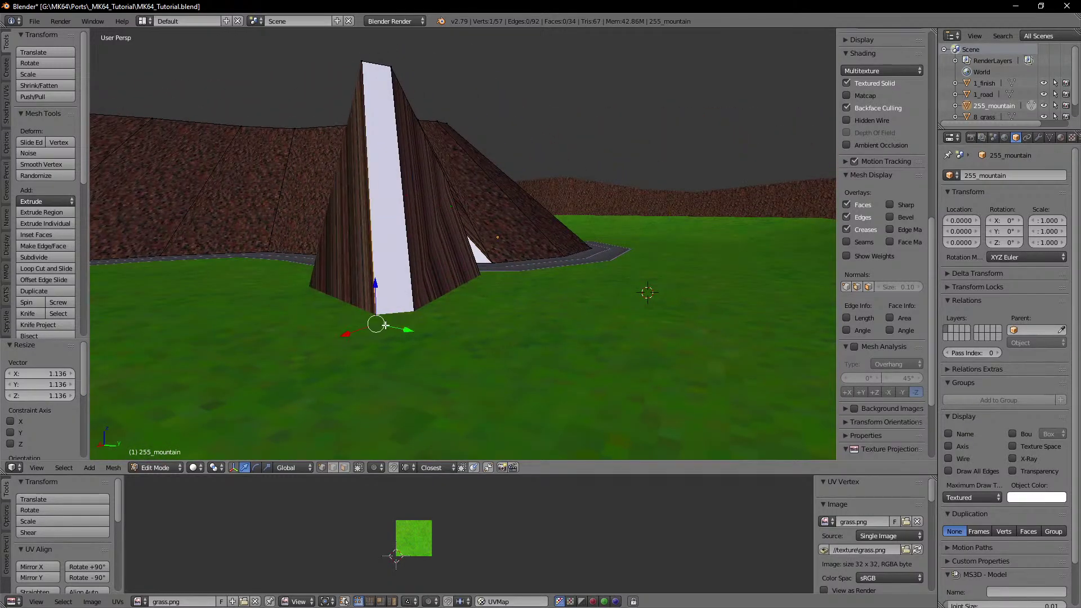
key(z)
drag(307, 303, 307, 303)
right_click(415, 314)
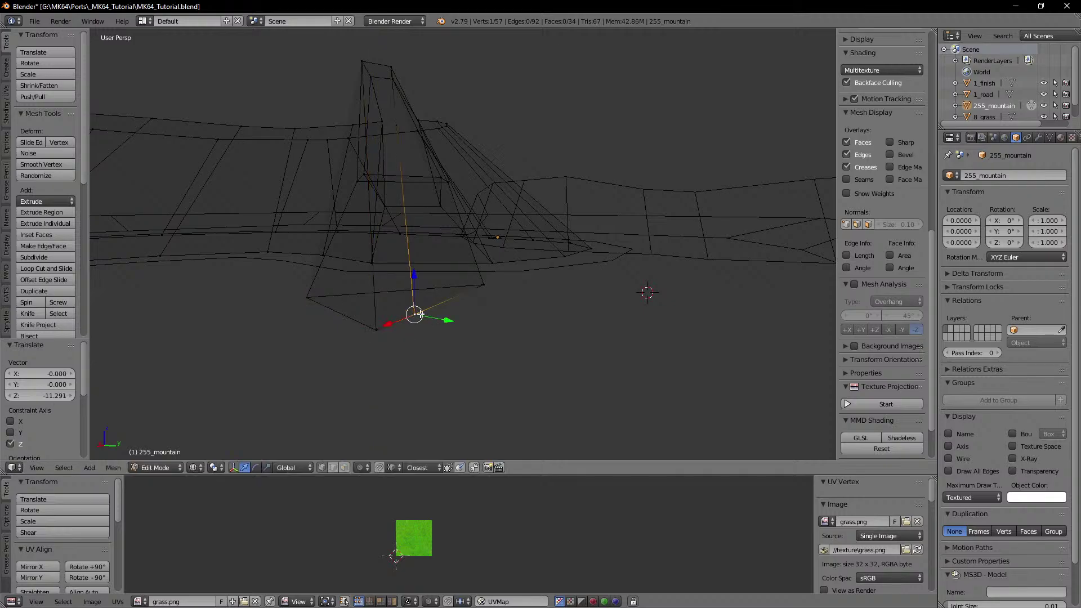
drag(415, 285, 467, 298)
click(488, 297)
key(Tab)
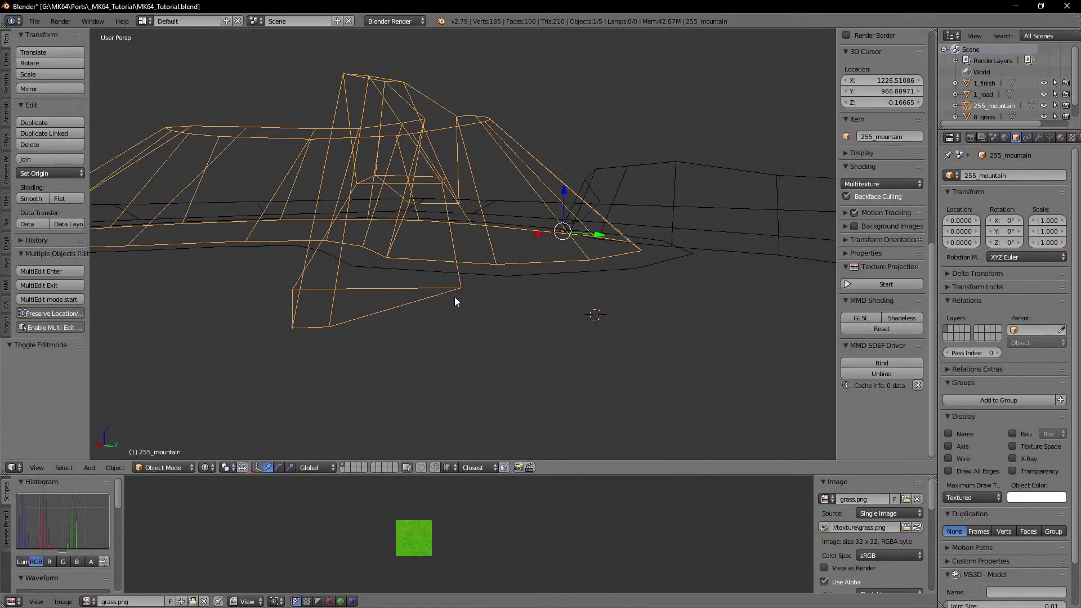
key(z)
middle_drag(485, 300, 416, 301)
Step: Unwrap the faces along one side of the arch from the adjoining mountain face using Follow Active Quads with Length Average
key(Tab)
click(348, 469)
mouse_move(403, 341)
middle_down()
mouse_move(398, 362)
mouse_move(397, 351)
middle_up()
right_click(521, 272)
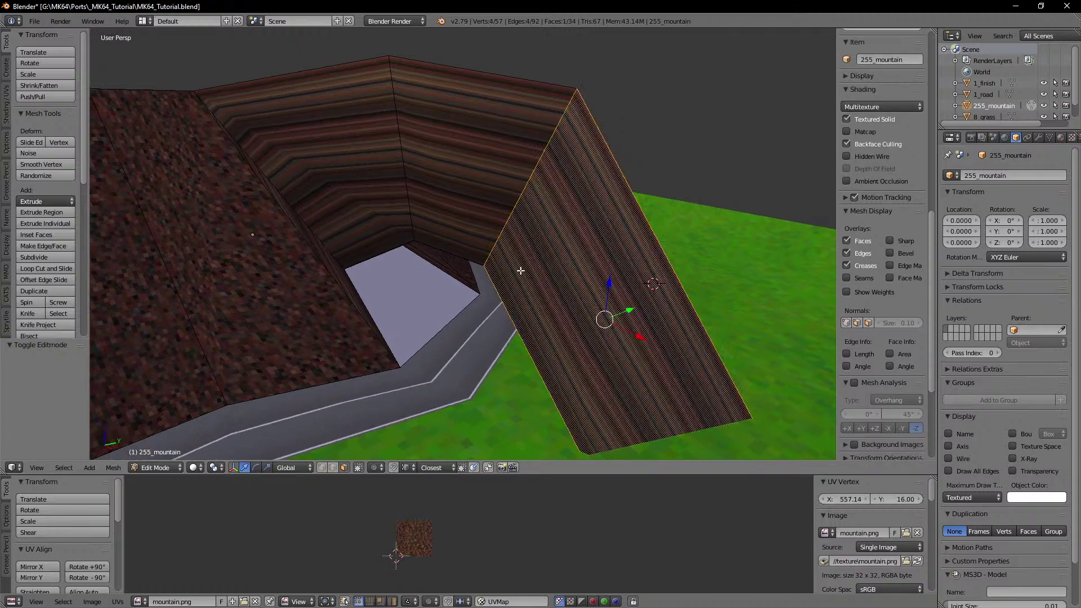
shift+right_click(454, 206)
shift+right_click(319, 167)
shift+right_click(314, 236)
shift+right_click(296, 254)
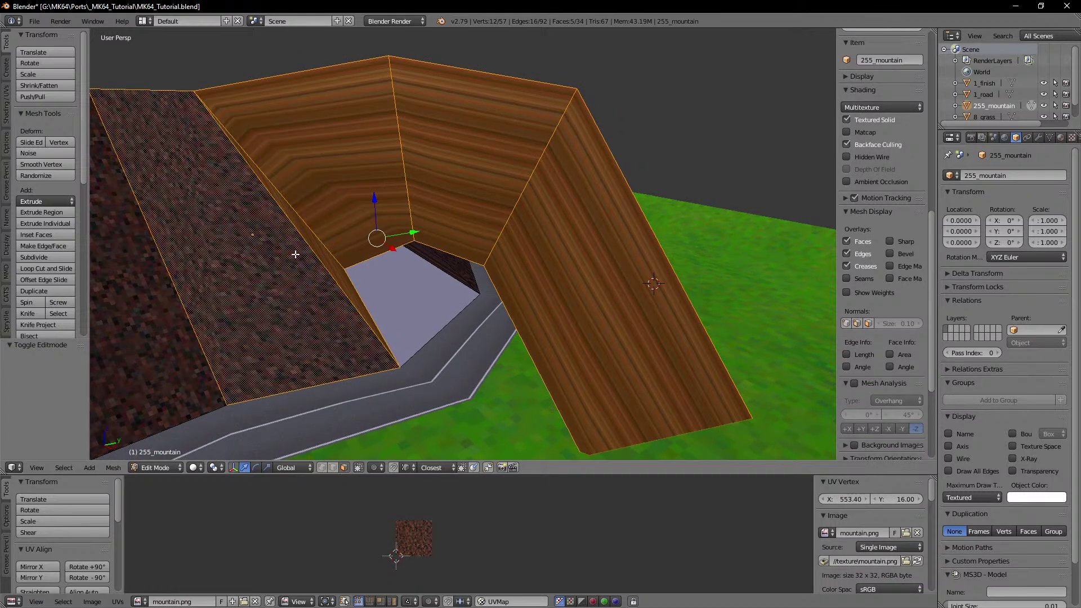
key(u)
click(295, 255)
click(305, 286)
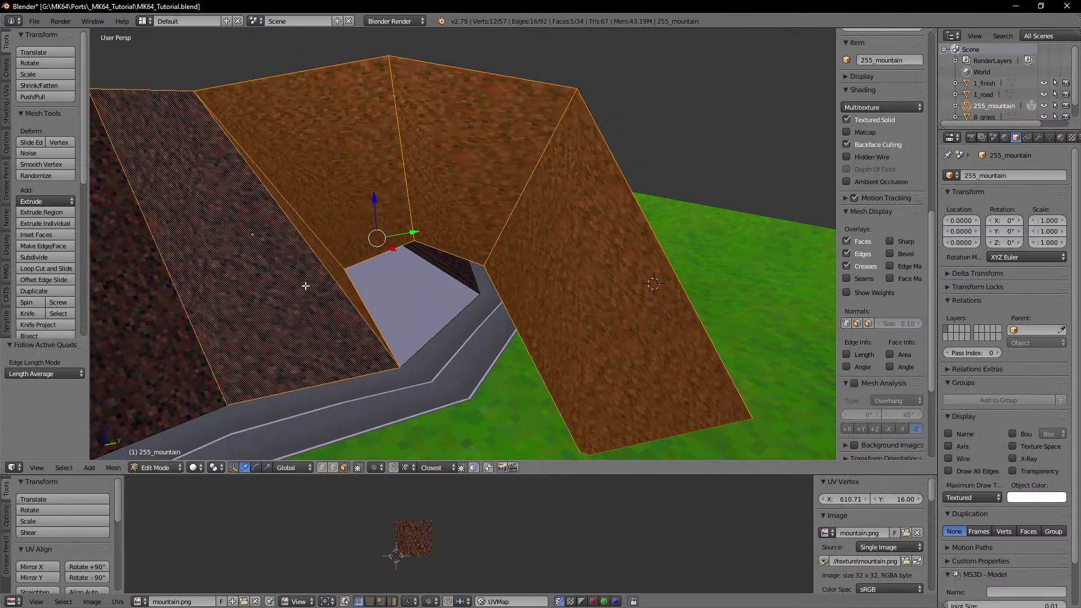
mouse_move(332, 287)
middle_down()
mouse_move(442, 293)
mouse_move(324, 286)
middle_up()
Step: Unwrap the faces along the arch's opposite side from the neighbouring mountain face using Follow Active Quads with Length Average
key(Tab)
key(Tab)
right_click(299, 189)
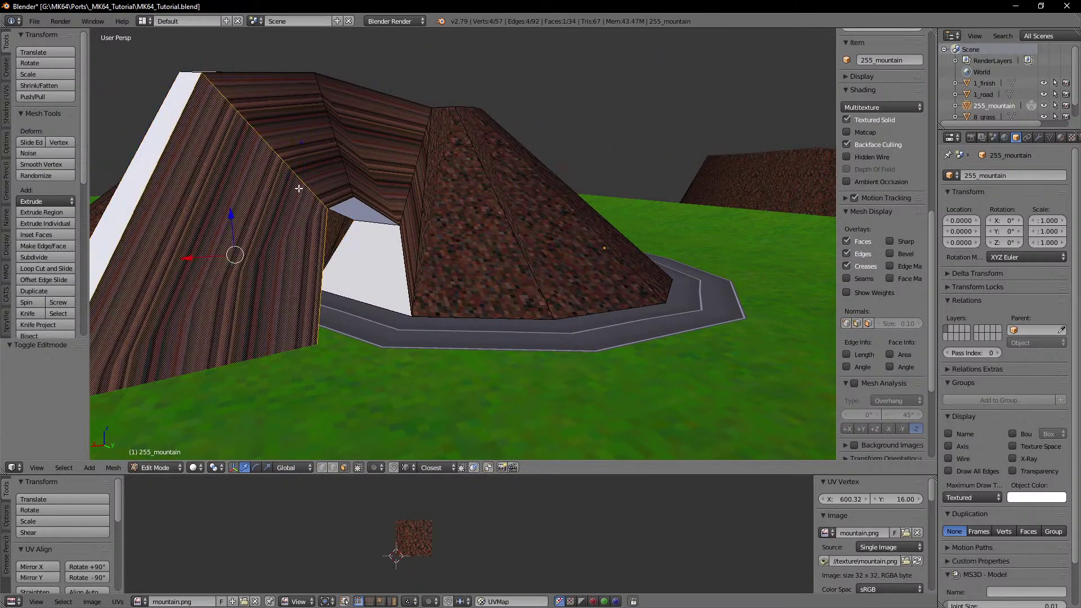
shift+right_click(331, 169)
shift+right_click(367, 153)
shift+right_click(407, 185)
shift+right_click(402, 210)
shift+right_click(409, 213)
shift+right_click(439, 211)
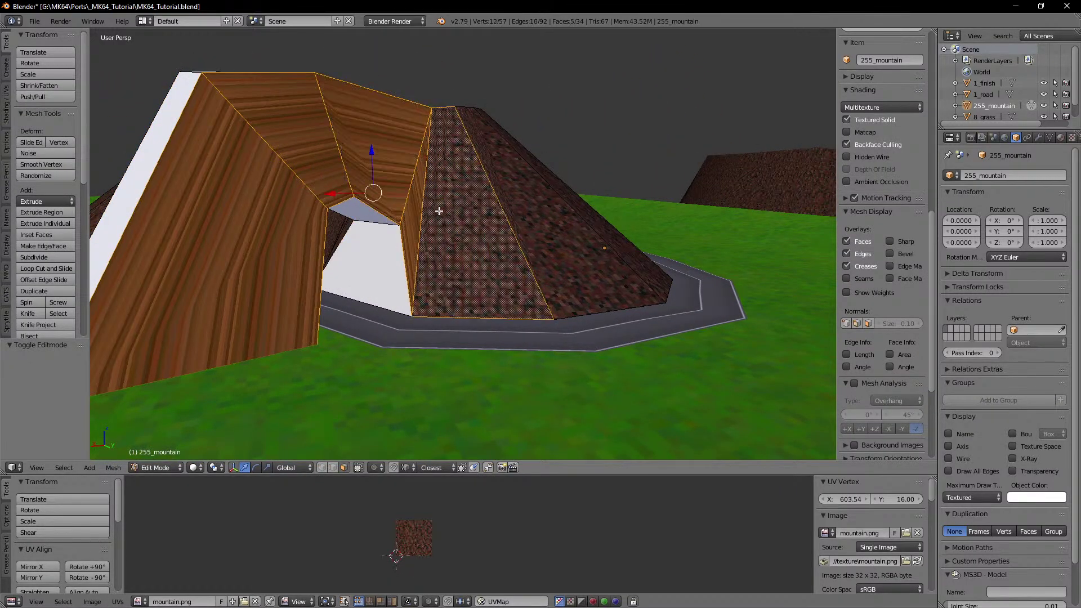
key(u)
click(438, 211)
click(438, 238)
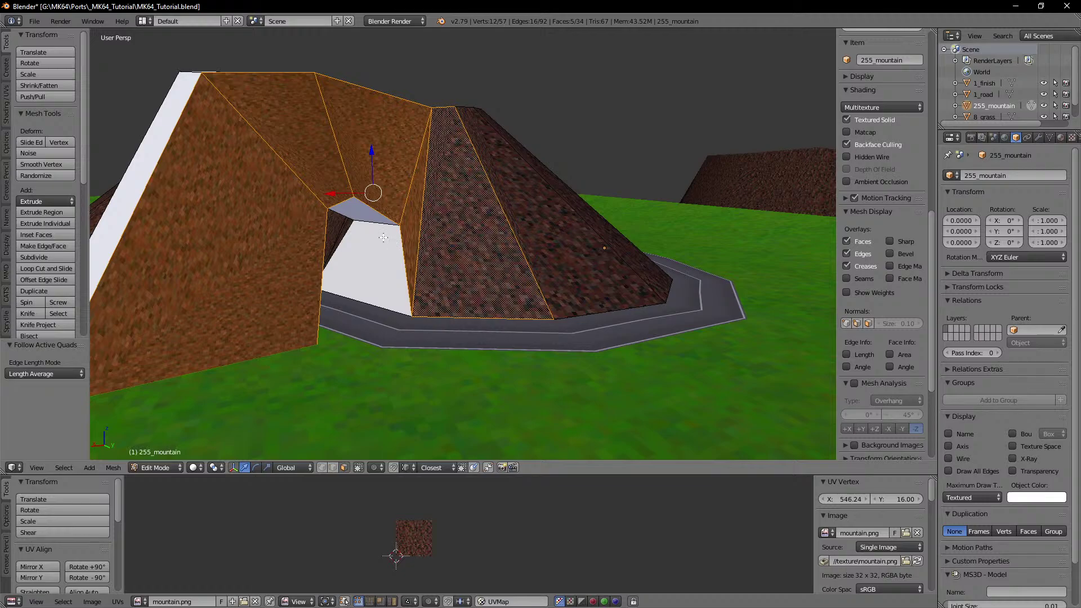
Step: Unwrap the narrow untextured outer face of the leg from its adjacent side face using Follow Active Quads with Length Average
middle_drag(302, 207, 337, 214)
right_click(258, 246)
middle_drag(258, 246, 370, 270)
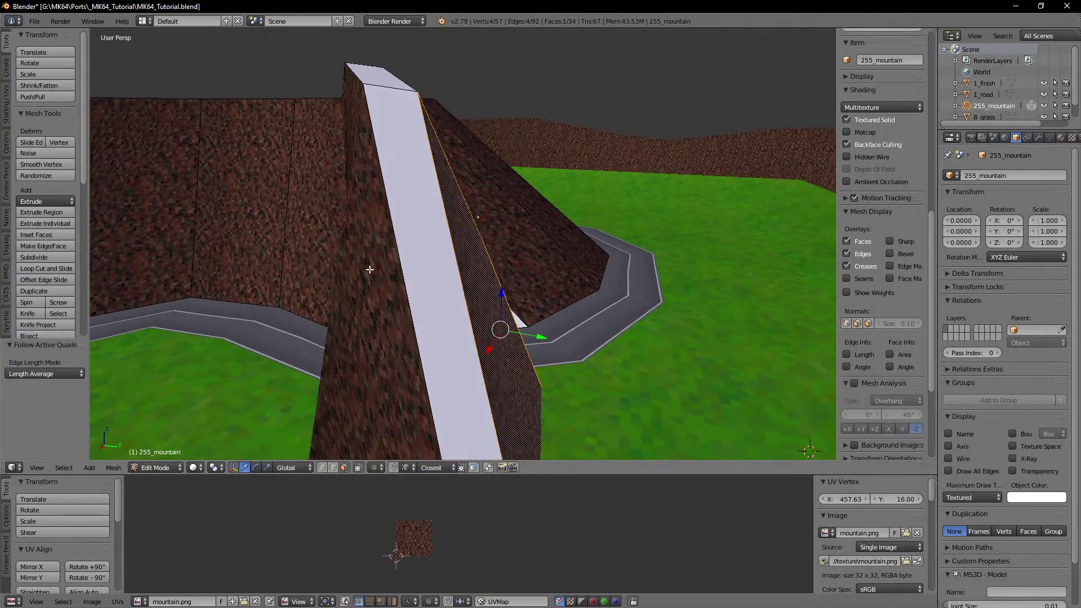
shift+right_click(419, 257)
right_click(440, 283)
middle_drag(441, 283, 381, 263)
shift+right_click(378, 298)
key(u)
click(360, 298)
click(361, 327)
Step: Assign the mountain.png texture to all faces of the mountain mesh
scroll(324, 314, down, 1)
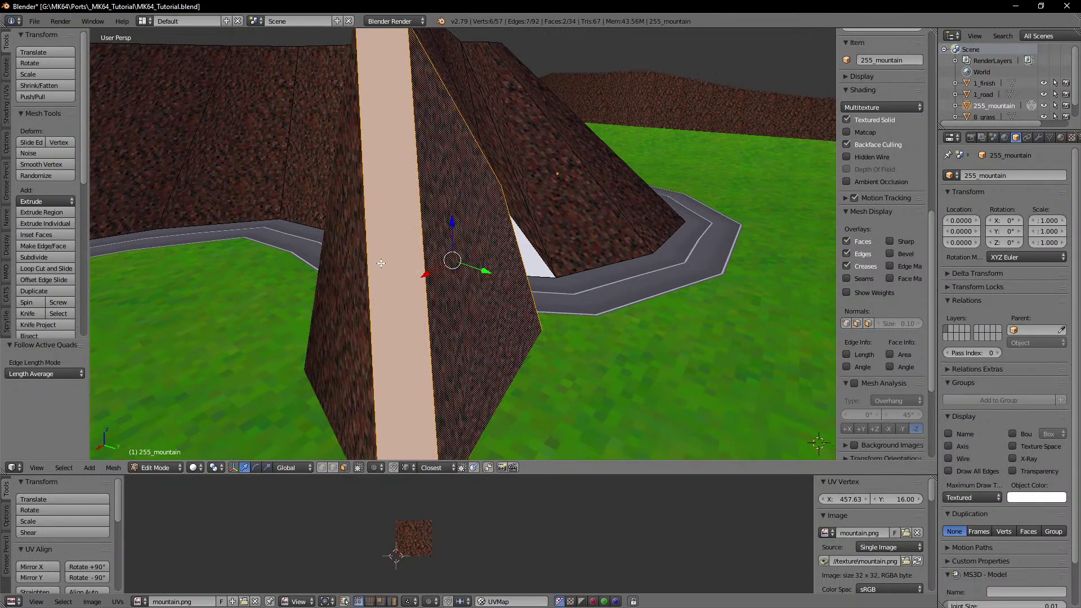
key(a)
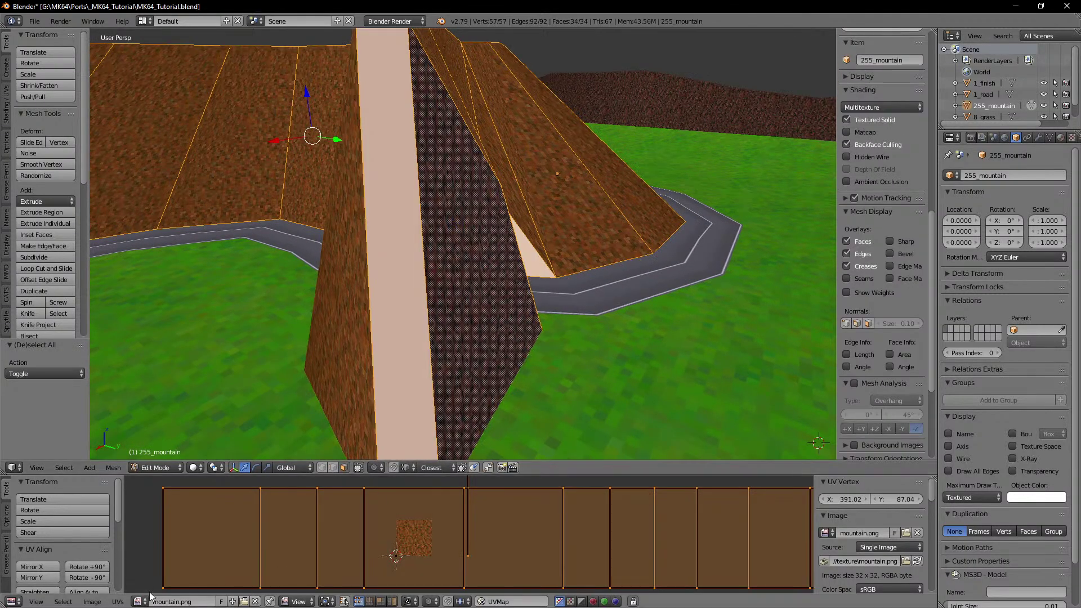
click(139, 602)
click(164, 512)
middle_drag(429, 339, 365, 366)
key(Tab)
middle_drag(373, 320, 388, 366)
Step: Unwrap the narrow top face of the arch from its adjoining textured side face using Follow Active Quads
key(Tab)
right_click(327, 238)
shift+right_click(361, 259)
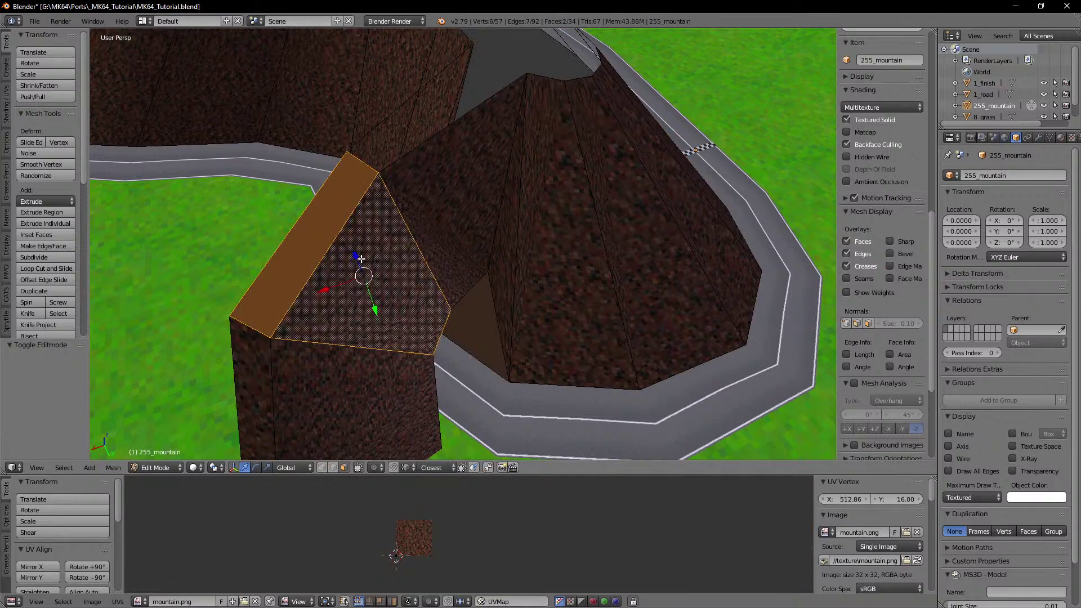
key(u)
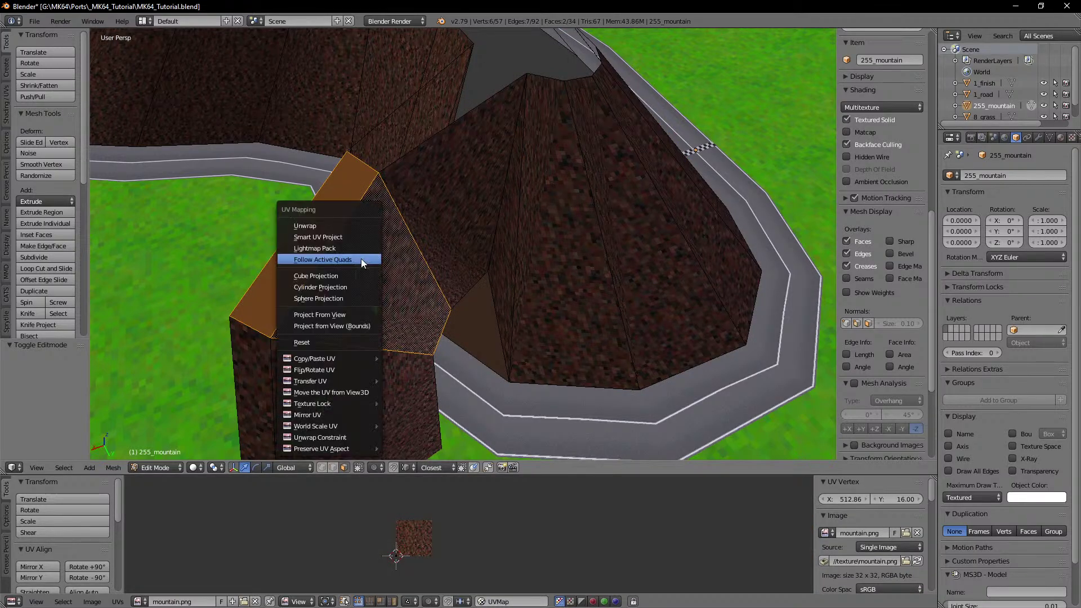
click(361, 259)
click(374, 288)
Step: Unwrap the inner face of the arch's leg from the adjoining textured leg face using Follow Active Quads
middle_drag(320, 227, 334, 172)
scroll(411, 220, up, 3)
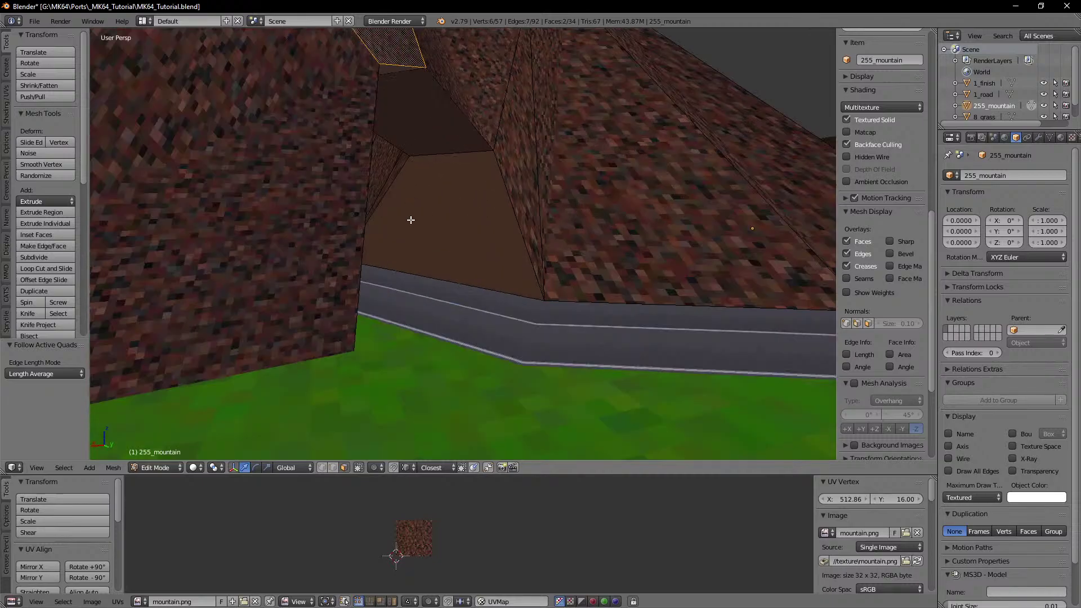
middle_drag(482, 195, 366, 217)
right_click(314, 181)
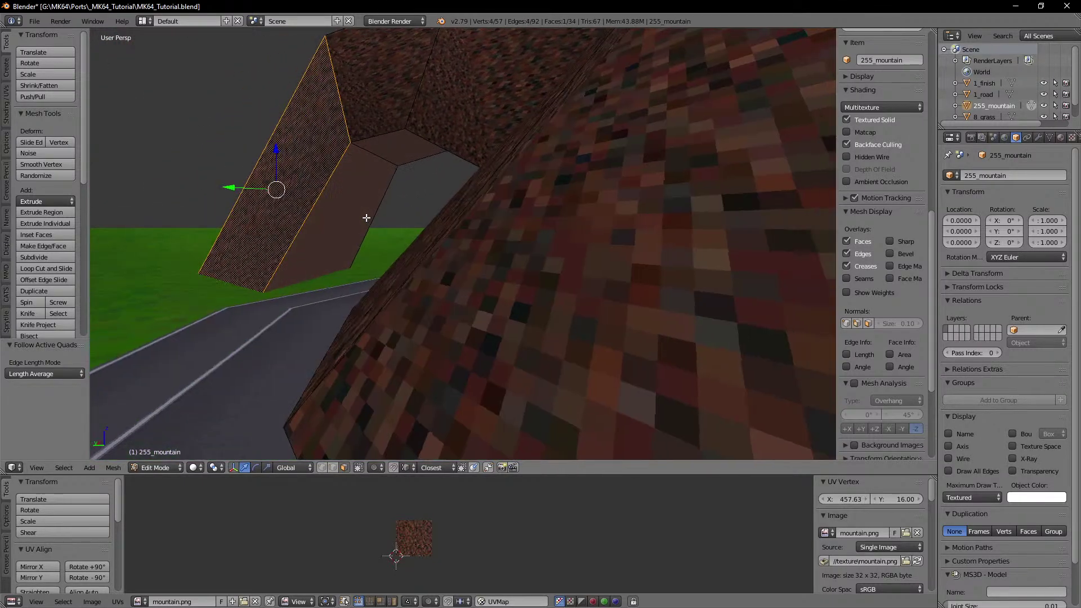
right_click(349, 213)
shift+right_click(273, 181)
key(u)
click(273, 181)
click(282, 213)
Step: Unwrap the remaining underside faces of the arch from the leg's inner face using Follow Active Quads
middle_drag(311, 263, 391, 253)
right_click(528, 276)
shift+right_click(501, 206)
shift+right_click(451, 196)
middle_drag(451, 196, 365, 248)
middle_drag(489, 274, 460, 276)
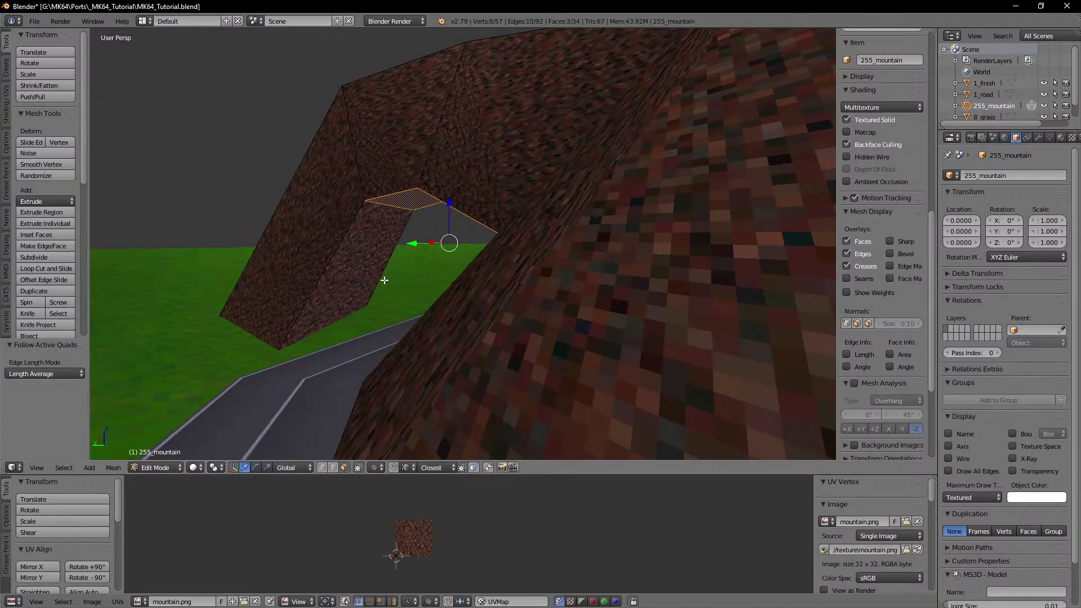
shift+right_click(354, 264)
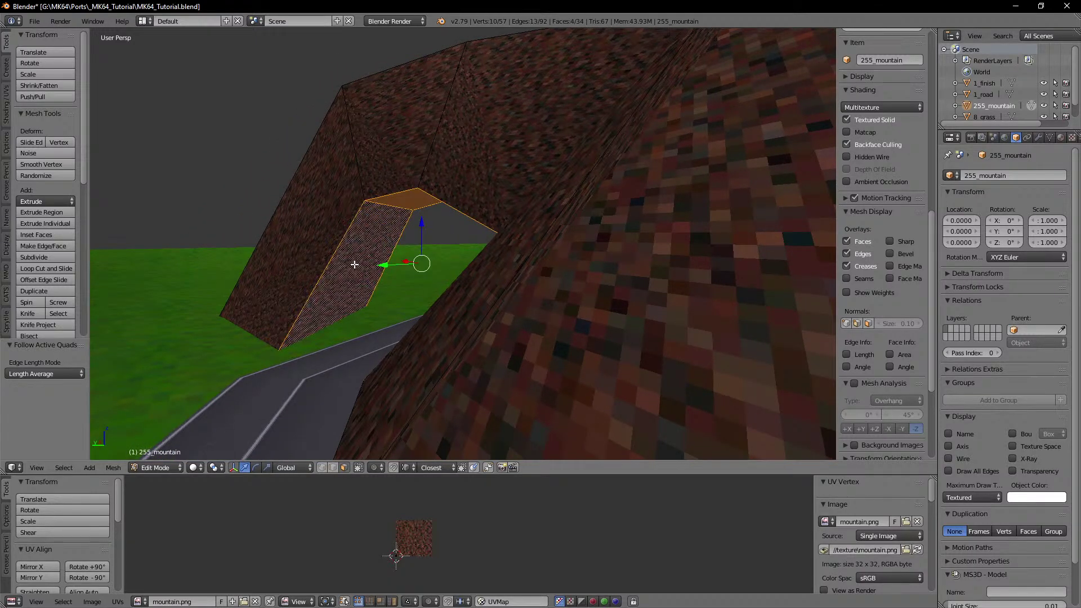
key(u)
click(354, 265)
click(355, 292)
middle_drag(355, 292, 408, 276)
key(Tab)
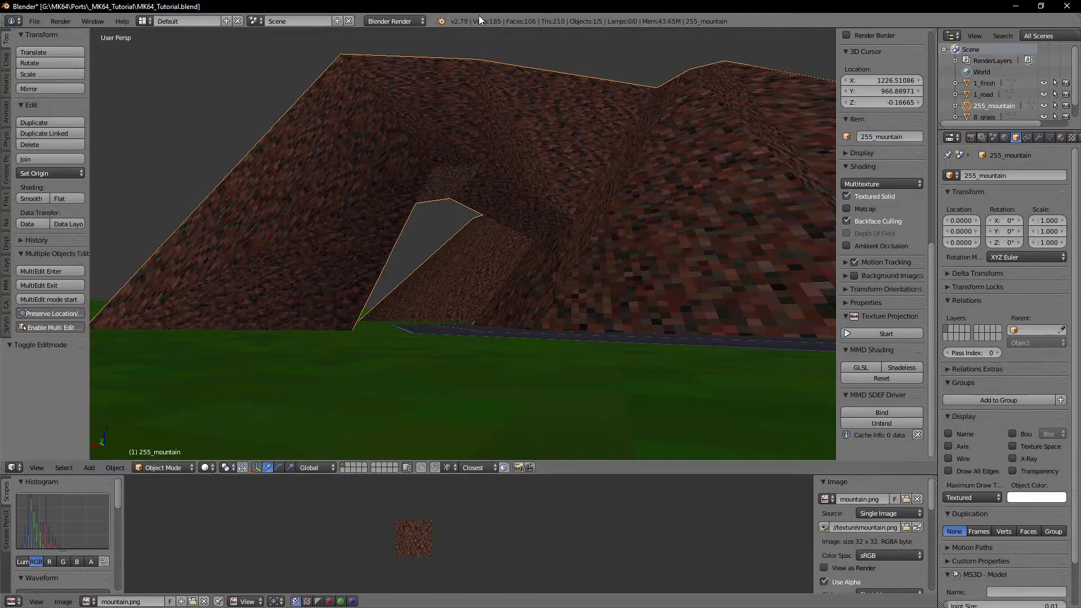
Step: Inspect the textured arch and its leg from several angles around the road and grass
middle_drag(536, 240, 434, 215)
key(Tab)
scroll(460, 249, up, 2)
scroll(444, 248, up, 2)
scroll(415, 248, down, 4)
key(Tab)
middle_drag(509, 245, 393, 205)
key(Tab)
key(Tab)
right_click(478, 247)
key(Tab)
scroll(453, 244, up, 2)
scroll(481, 204, down, 3)
Step: Snap the bottom corner vertices of the arch's leg to the adjacent corner points on the road's outer edge
key(Tab)
right_click(430, 197)
key(Tab)
scroll(403, 205, up, 3)
click(322, 468)
right_click(293, 275)
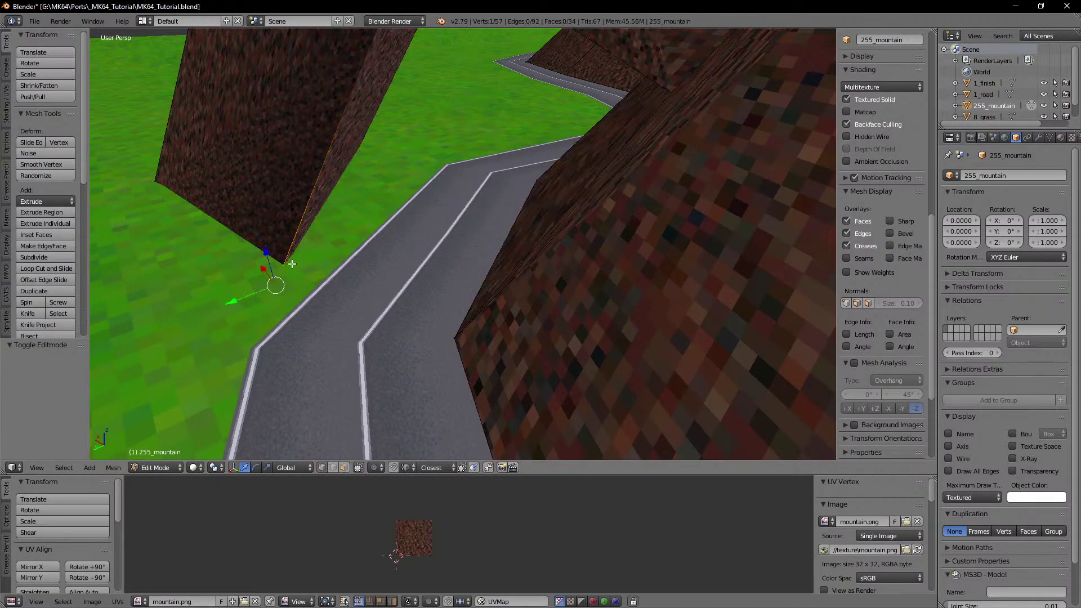
key(g)
click(252, 353)
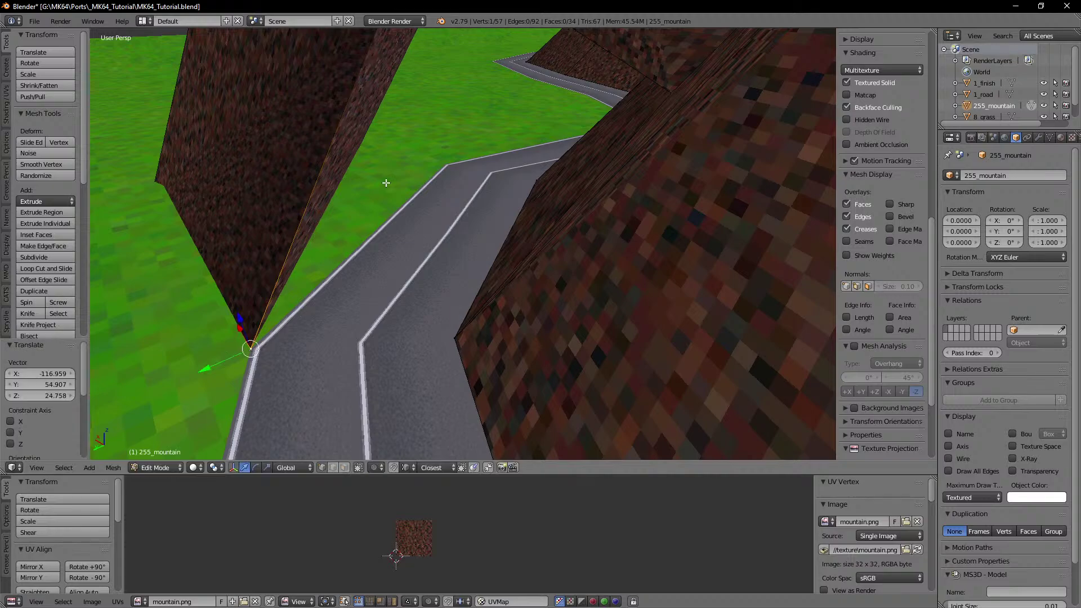
middle_drag(386, 182, 524, 209)
right_click(568, 245)
key(g)
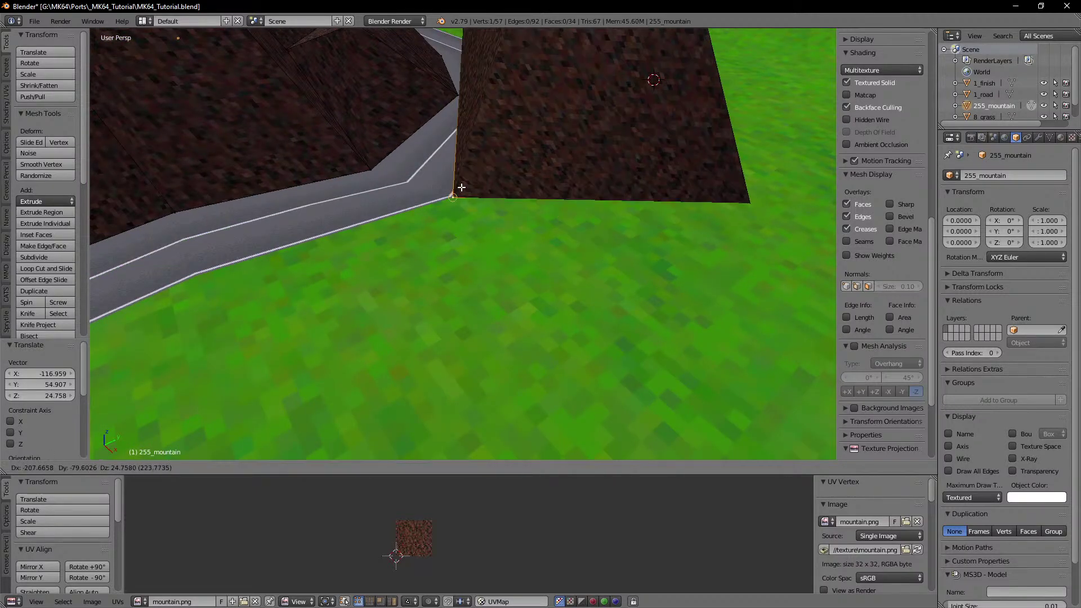
ctrl+click(461, 188)
Step: Inspect where the arch leg meets the road and examine the road's path around the mountain
middle_drag(394, 210, 433, 283)
key(Tab)
scroll(430, 259, up, 4)
right_click(416, 348)
key(Tab)
middle_drag(416, 348, 451, 178)
right_click(424, 284)
scroll(427, 276, down, 4)
key(Tab)
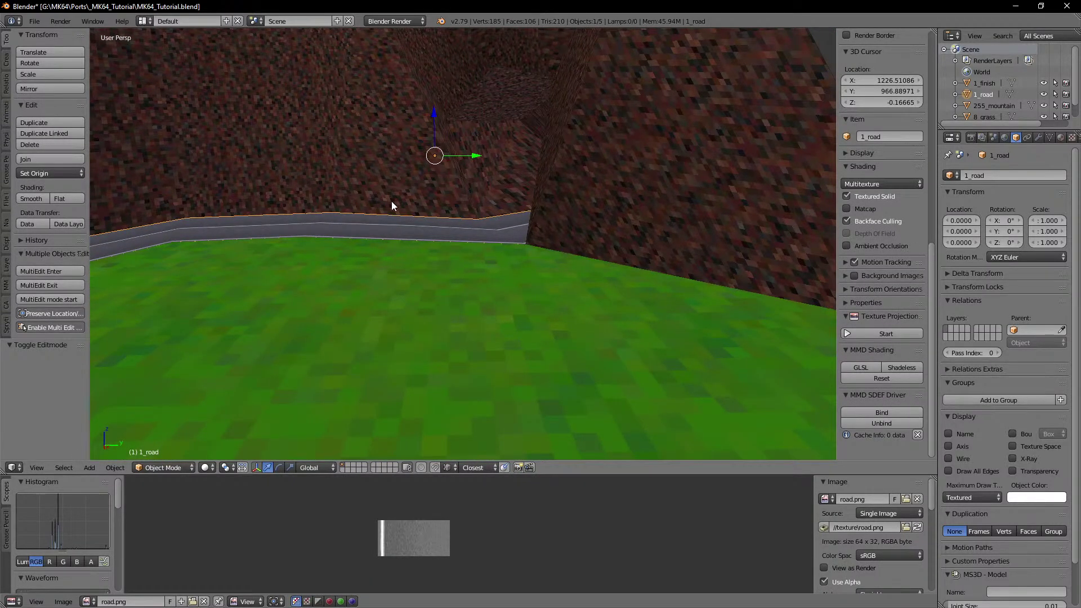
middle_drag(392, 202, 498, 265)
right_click(384, 277)
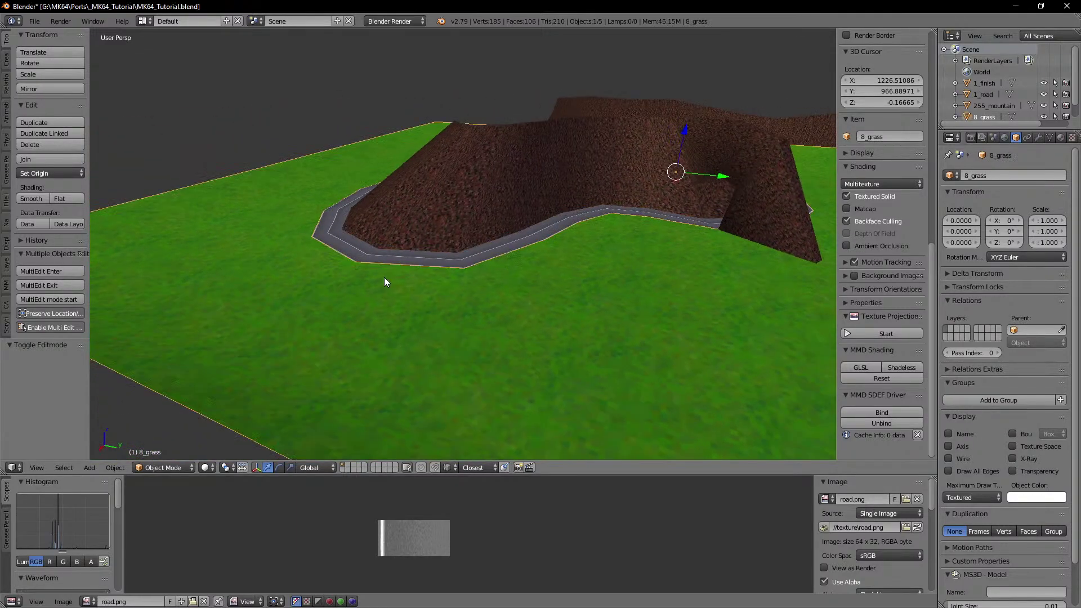
Step: Raise the road face at the mountain's outer bend about 150 units on Z with smooth proportional editing
key(Tab)
scroll(385, 277, up, 3)
key(Tab)
right_click(424, 273)
key(Tab)
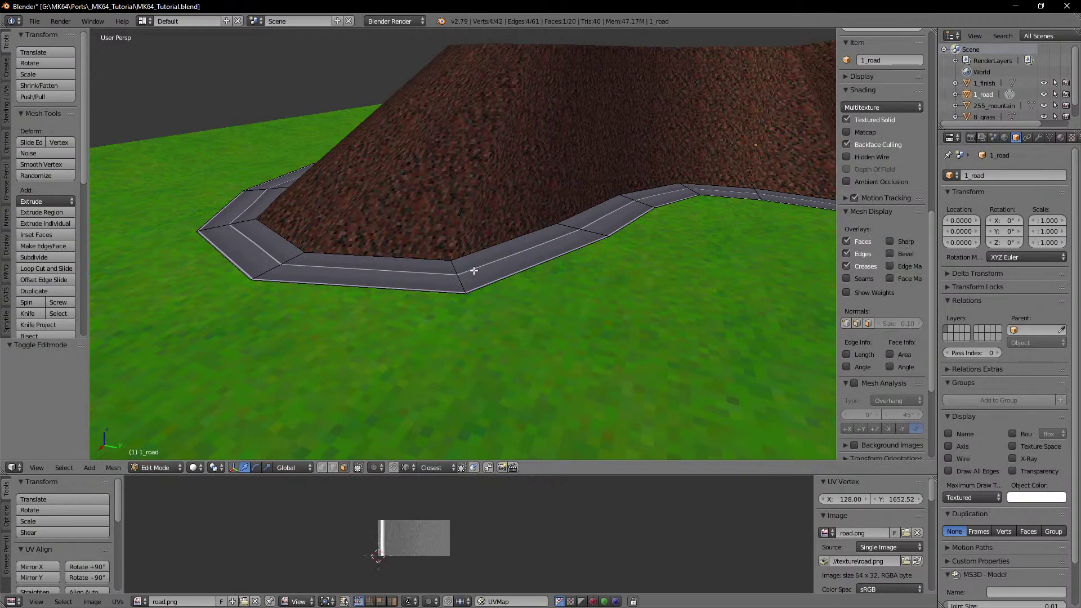
right_click(421, 277)
shift+right_click(265, 243)
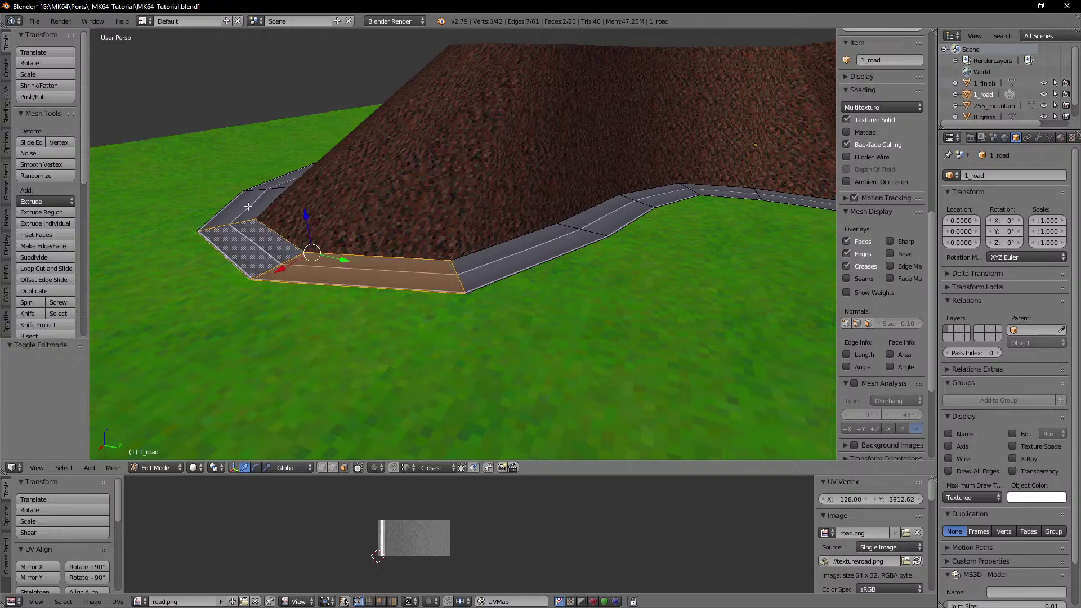
middle_drag(283, 238, 327, 241)
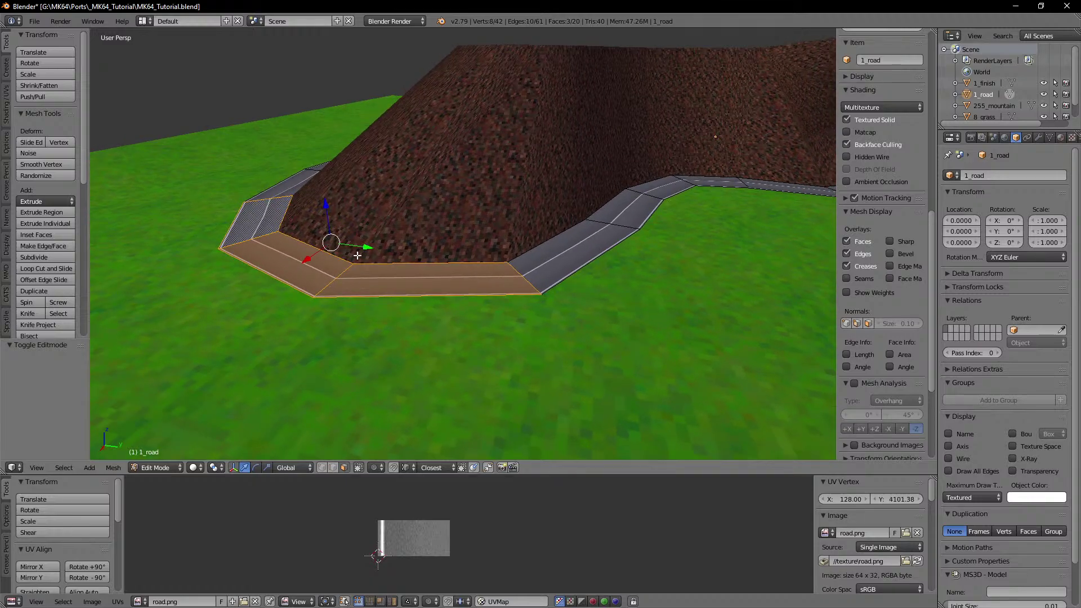
right_click(313, 262)
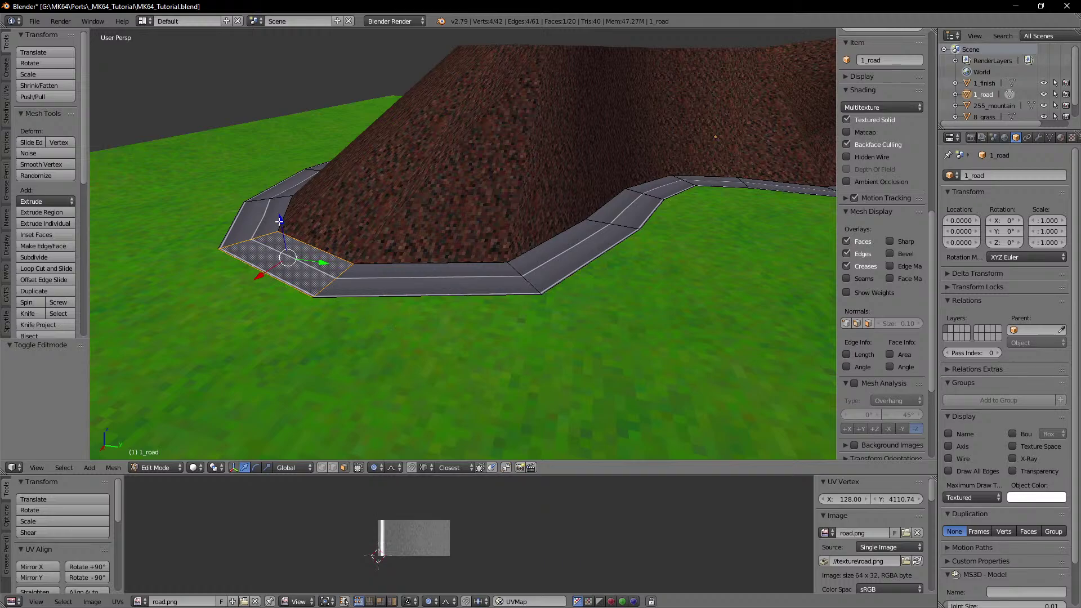
drag(279, 221, 283, 192)
scroll(281, 204, down, 7)
scroll(283, 192, down, 6)
scroll(283, 192, up, 4)
scroll(283, 192, up, 5)
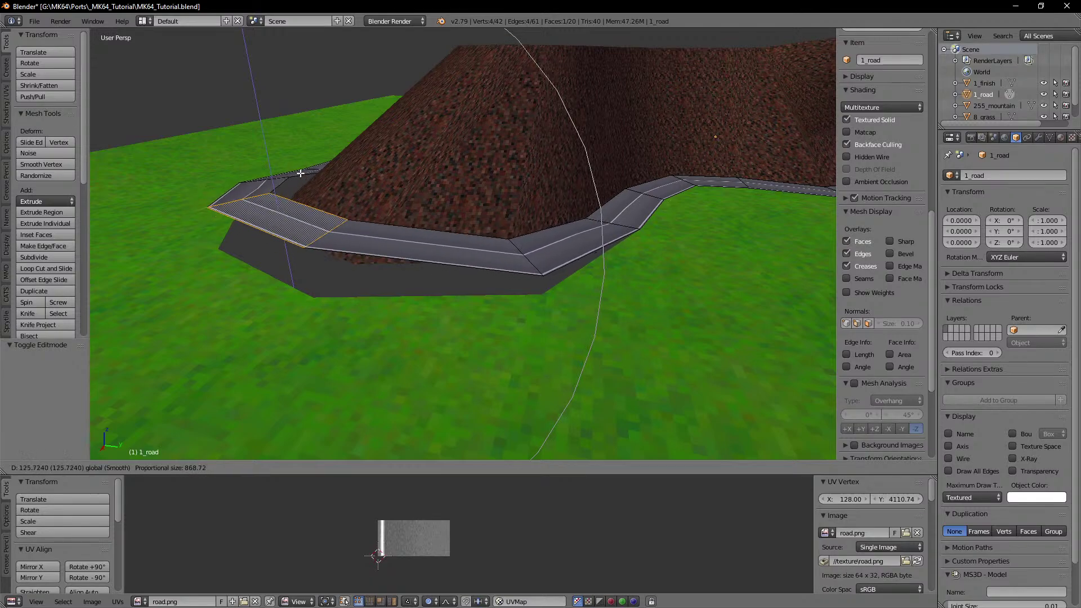
click(303, 166)
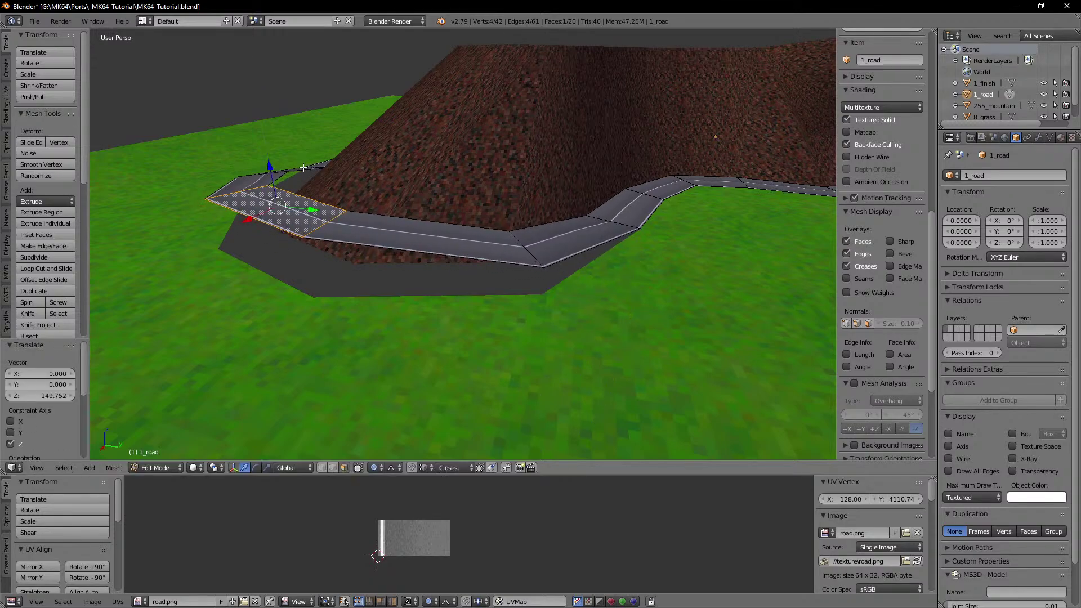
Step: Lower the raised bend face of the road about 32 units on Z, keeping proportional editing on
middle_drag(370, 229, 420, 209)
scroll(372, 244, up, 3)
scroll(407, 259, up, 2)
drag(417, 136, 417, 150)
middle_drag(418, 149, 420, 251)
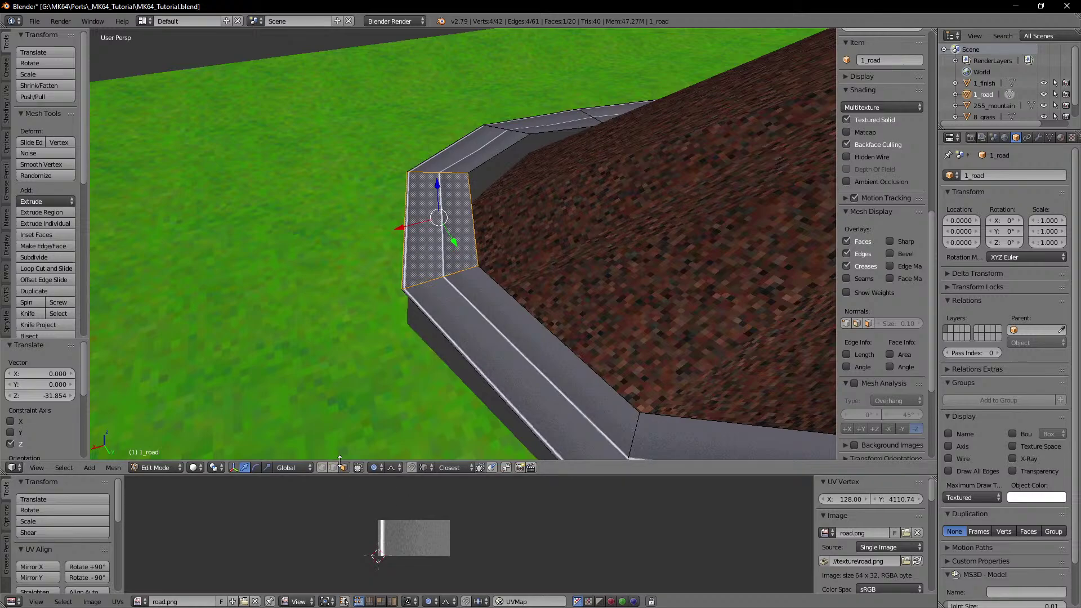
Step: Widen the bend by moving its outer road edge outward about 134 units on the Normal X axis with a smaller proportional radius
right_click(411, 255)
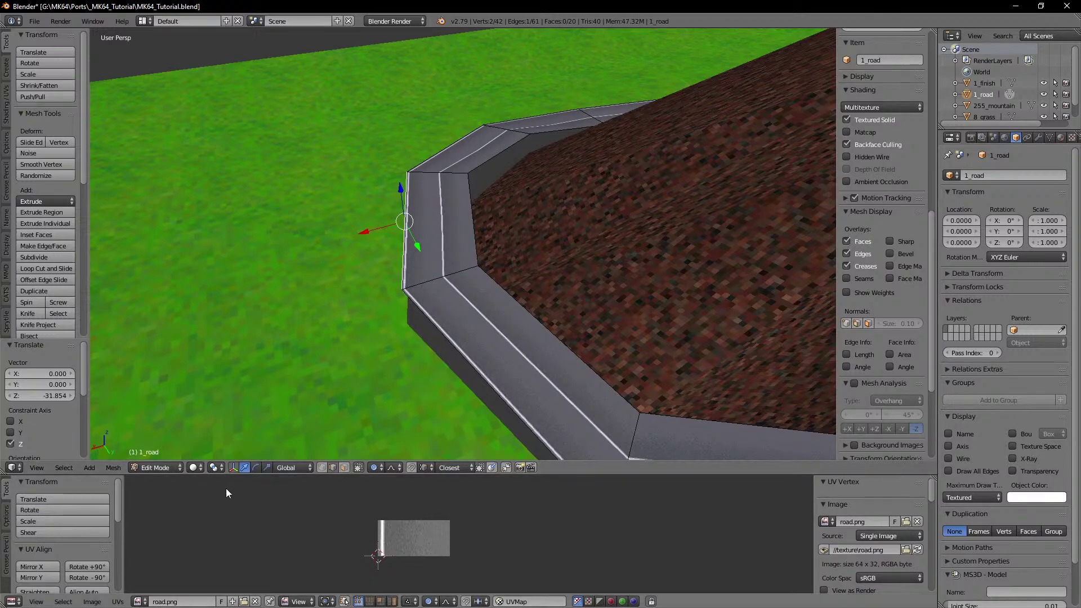
click(300, 469)
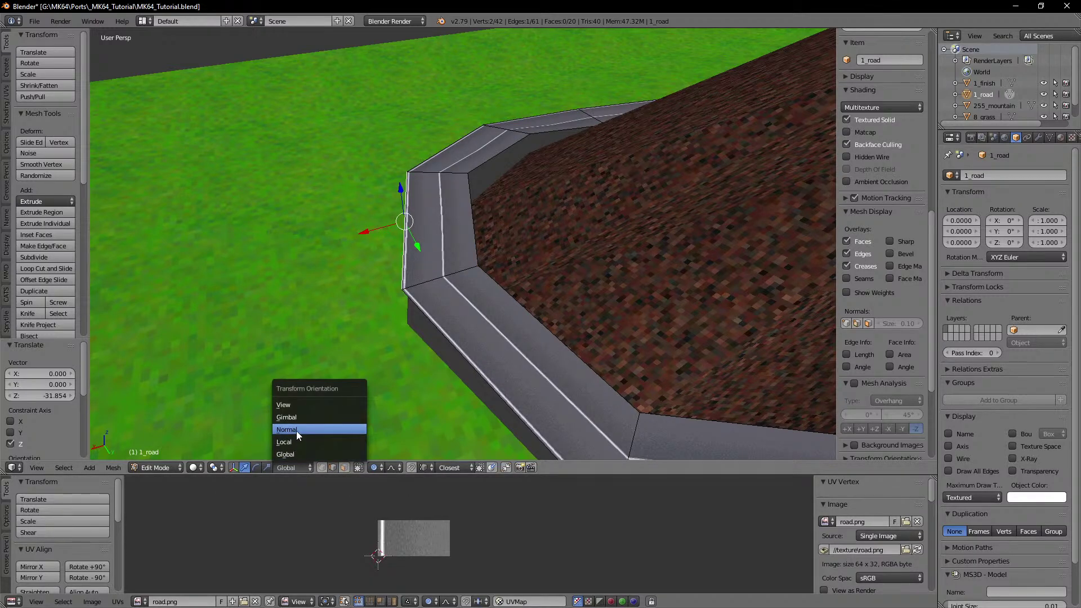
click(296, 430)
drag(448, 220, 426, 226)
scroll(440, 222, up, 16)
scroll(426, 226, up, 2)
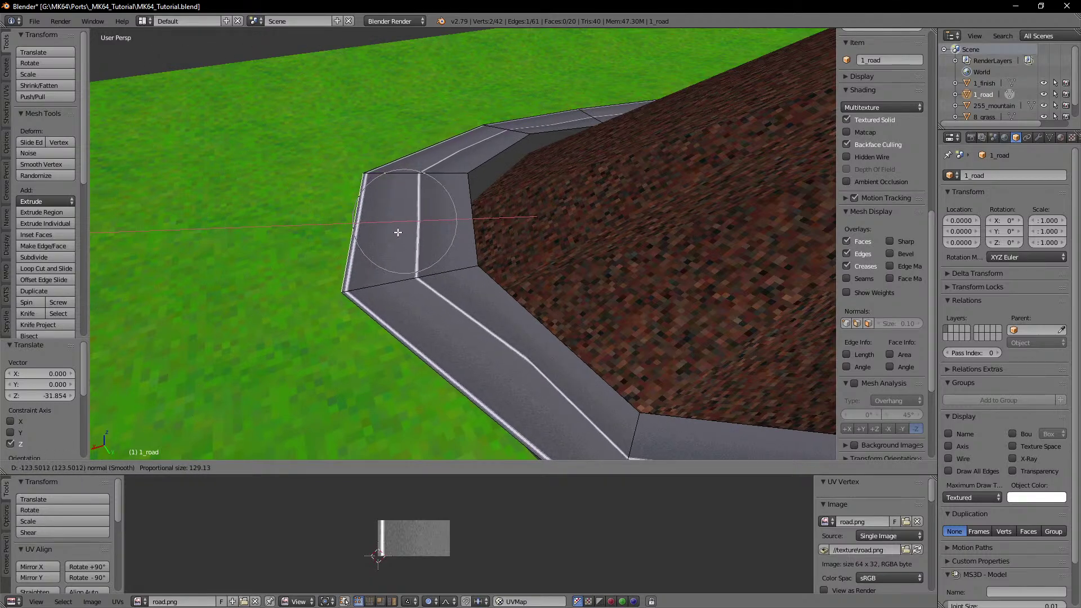
drag(394, 233, 394, 233)
Step: Bank the bend by raising its outer edge about 35 units and the adjoining outer corner vertex about 22 units on Z
middle_drag(431, 327, 401, 277)
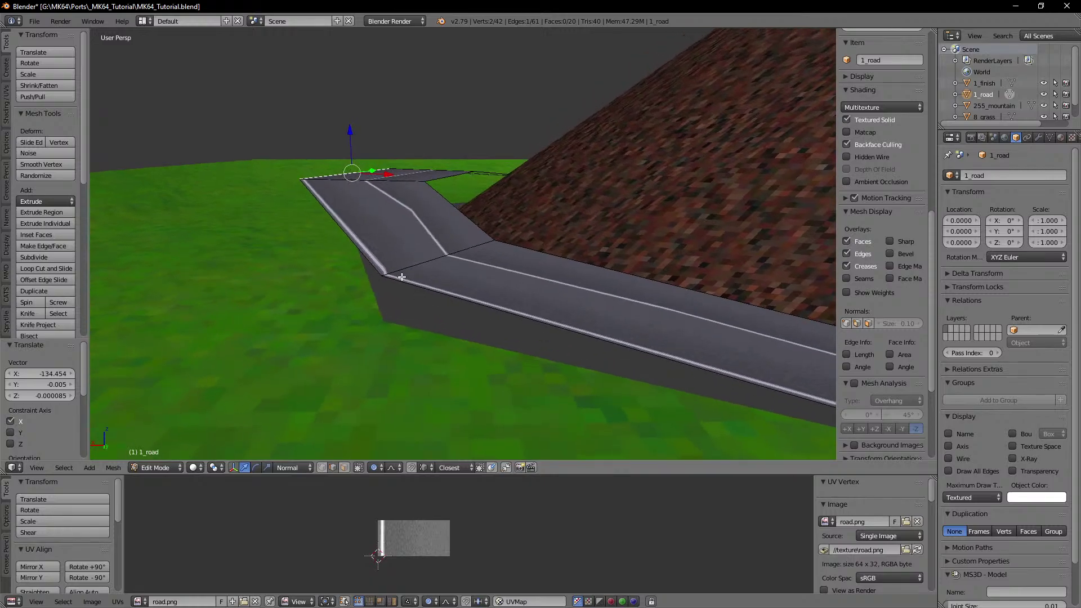
drag(349, 134, 350, 121)
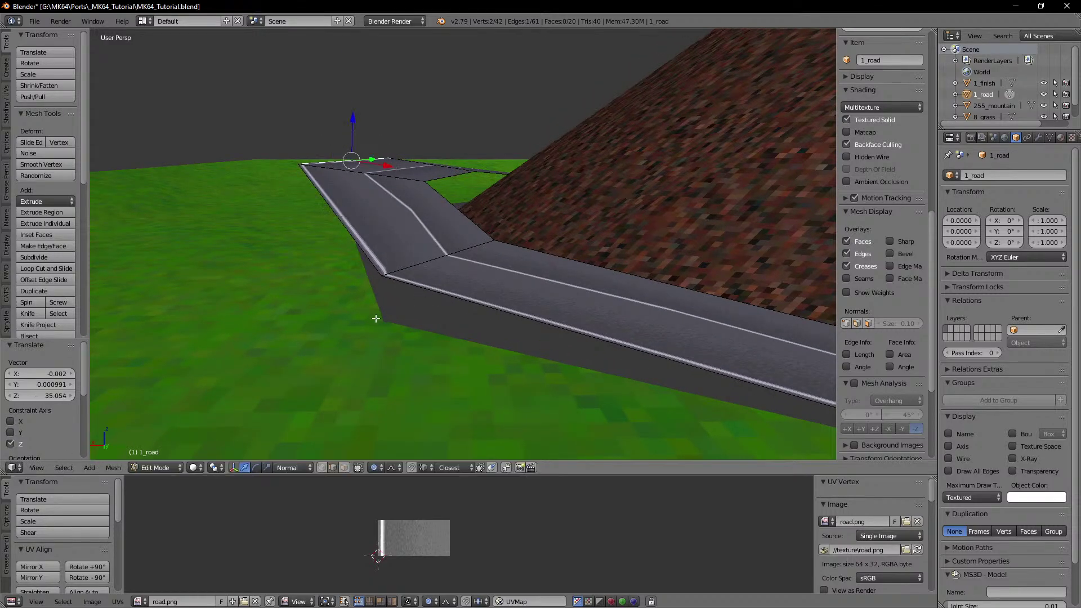
right_click(391, 278)
drag(381, 240, 383, 223)
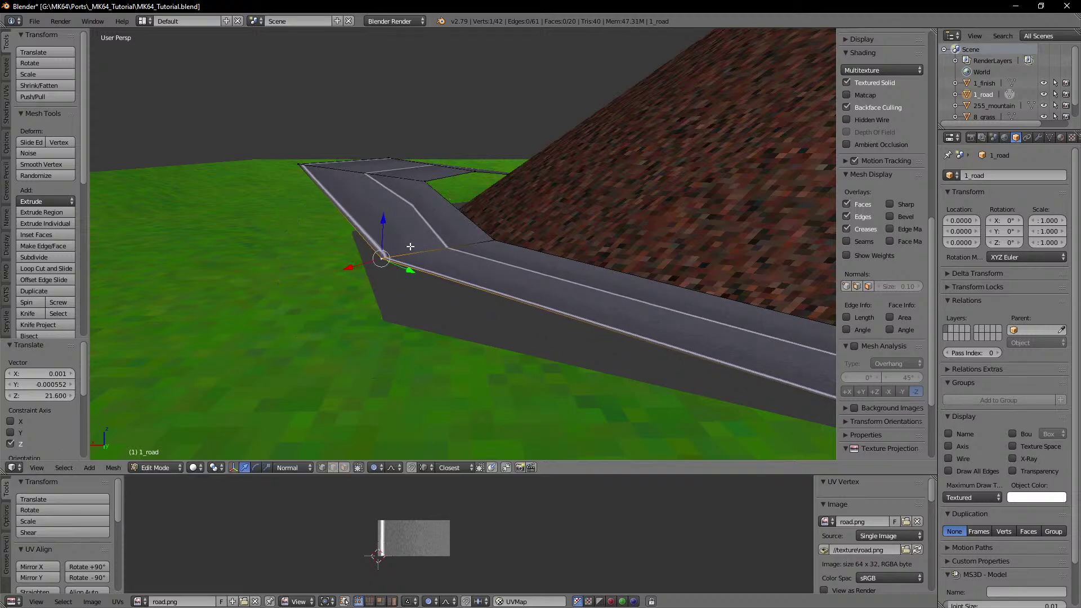
Step: Raise the road's outer vertex about 9.5 units and lower the inner vertex beside the mountain about 16 units on Z
middle_drag(410, 246, 479, 330)
scroll(256, 260, down, 3)
right_click(486, 308)
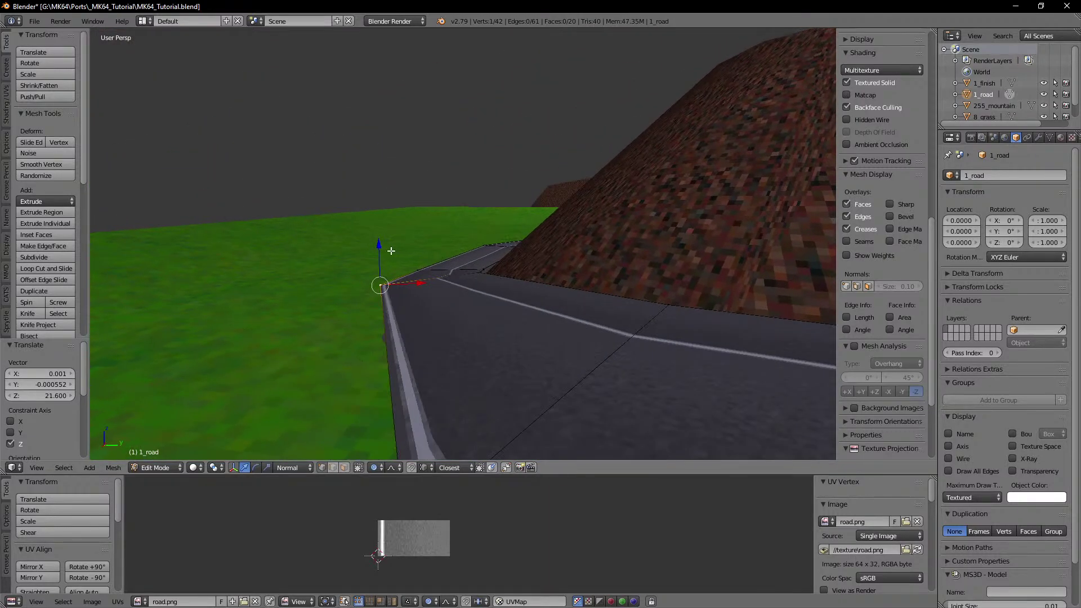
drag(379, 246, 380, 243)
middle_drag(394, 253, 501, 299)
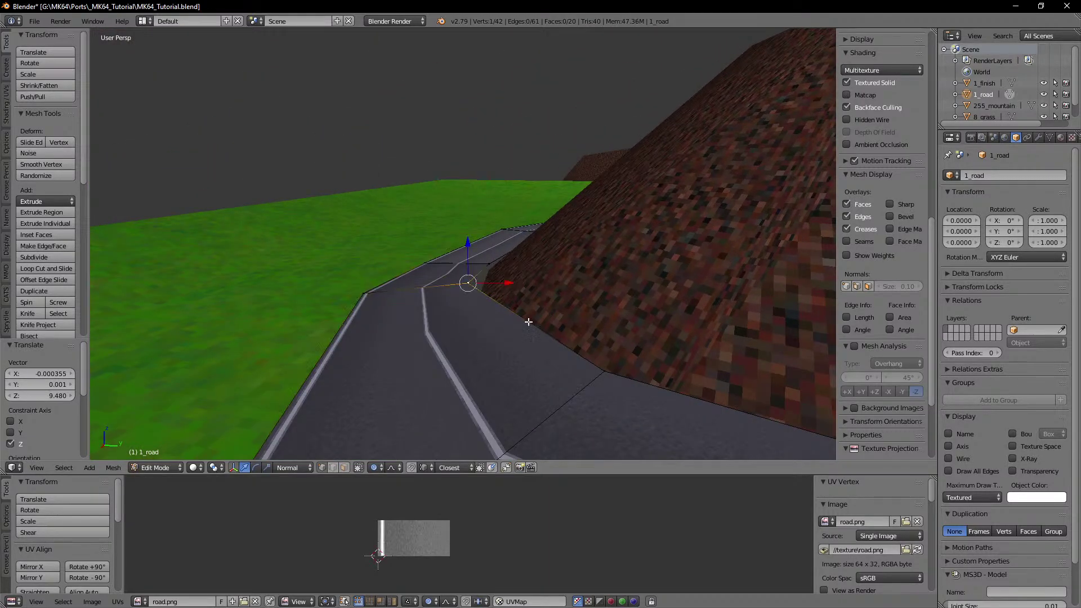
drag(468, 250, 468, 259)
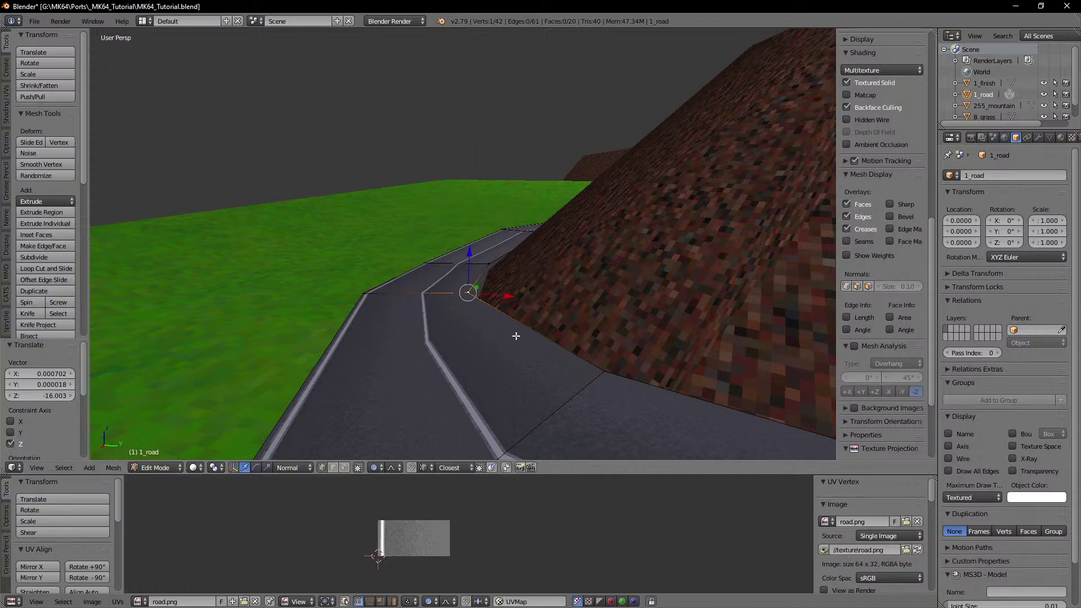
Step: Edit the mountain mesh and snap its base vertex at the bend up about 118 units to the raised road's inner edge
middle_drag(516, 336, 475, 321)
scroll(510, 341, down, 2)
scroll(454, 328, down, 2)
key(Tab)
right_click(324, 320)
key(Tab)
key(z)
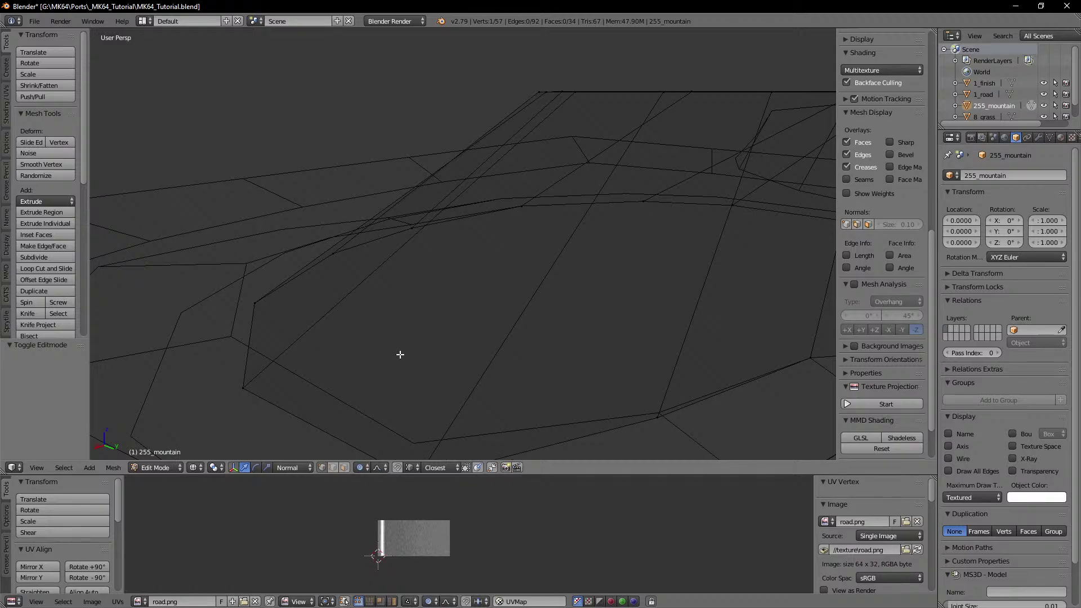
middle_drag(381, 356, 515, 342)
key(z)
middle_drag(442, 287, 439, 289)
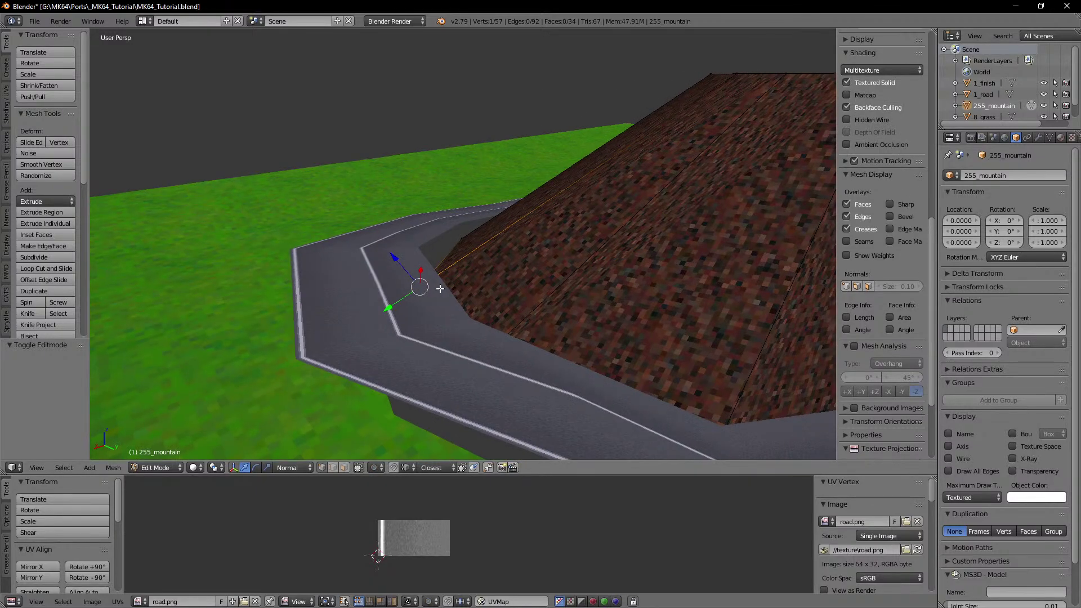
key(g)
ctrl+click(428, 251)
Step: Snap the next two mountain base vertices along the bend up to the matching inner road corners
key(z)
right_click(465, 373)
key(z)
key(g)
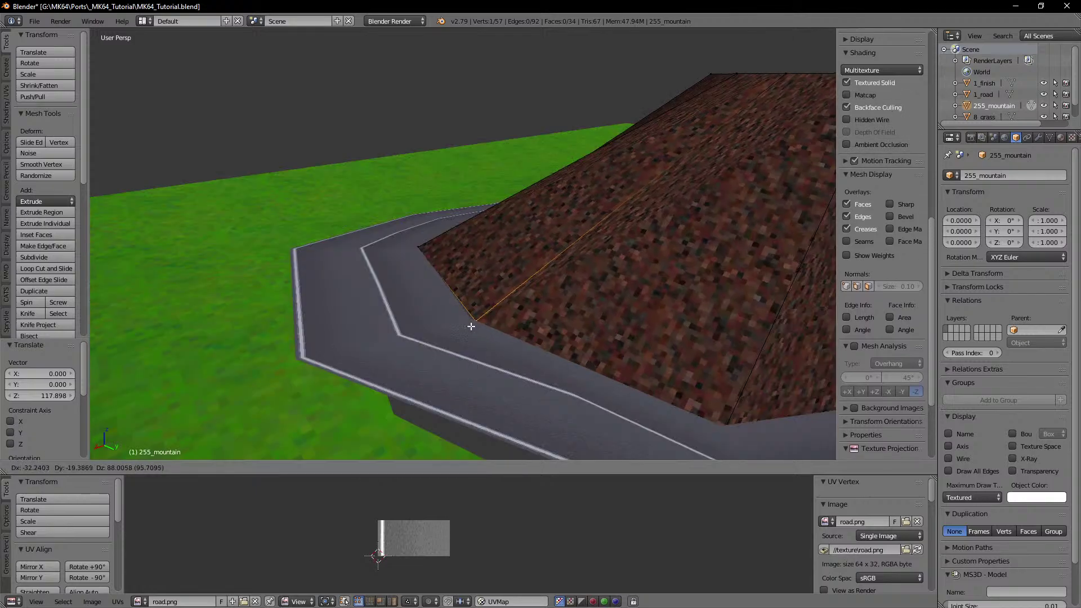
ctrl+click(471, 325)
shift+middle_drag(631, 406, 524, 366)
right_click(538, 397)
key(g)
ctrl+click(549, 374)
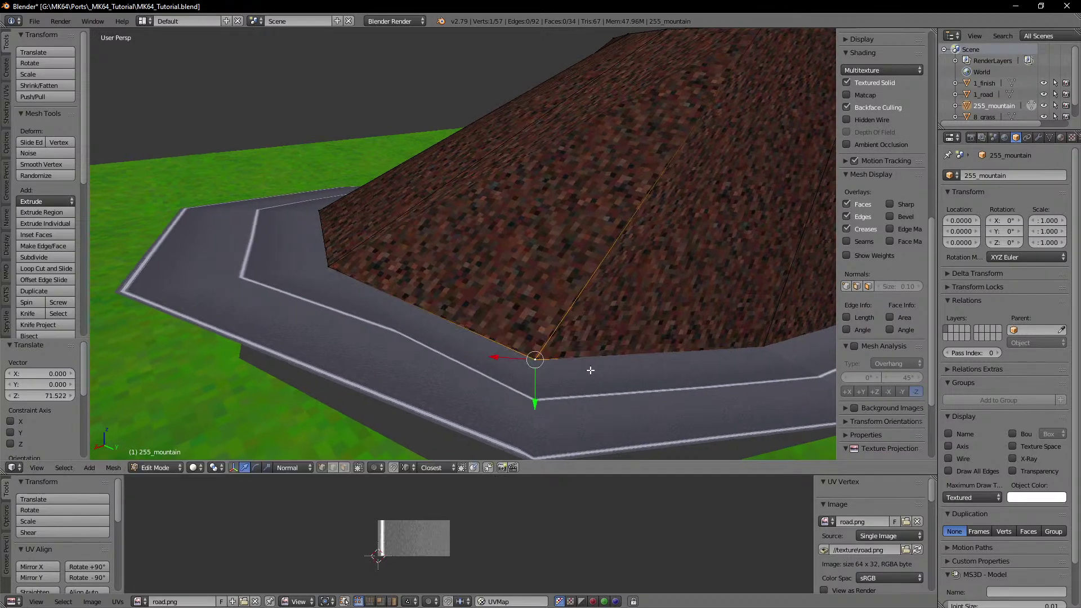
Step: Snap the following two mountain base vertices, further along the raised stretch, to the road's inner edge
middle_drag(589, 370, 565, 367)
key(z)
right_click(611, 387)
key(z)
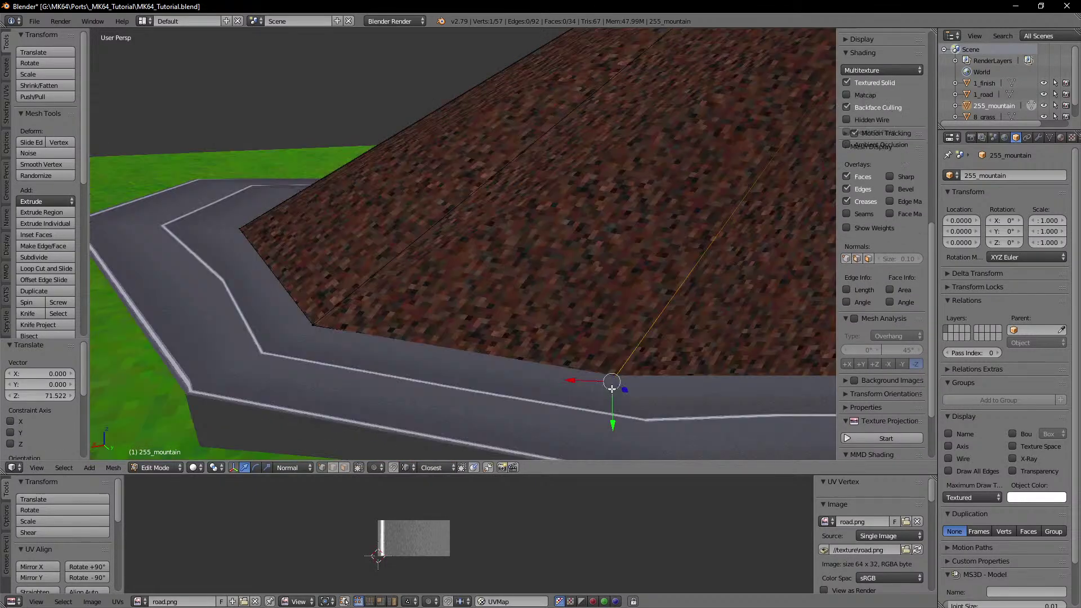
key(g)
ctrl+click(615, 377)
middle_drag(634, 369, 601, 375)
key(z)
right_click(524, 320)
key(g)
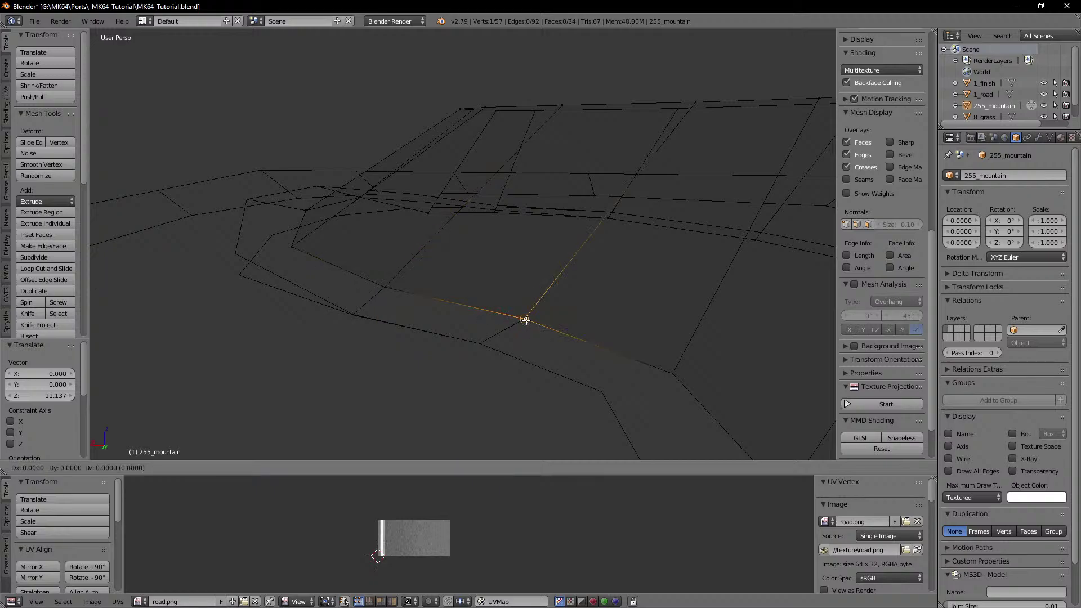
ctrl+click(526, 319)
Step: Snap the three remaining mountain base vertices on the other side of the bend to the inner road corners, working in wireframe
middle_drag(416, 319, 483, 338)
scroll(483, 338, up, 2)
right_click(472, 322)
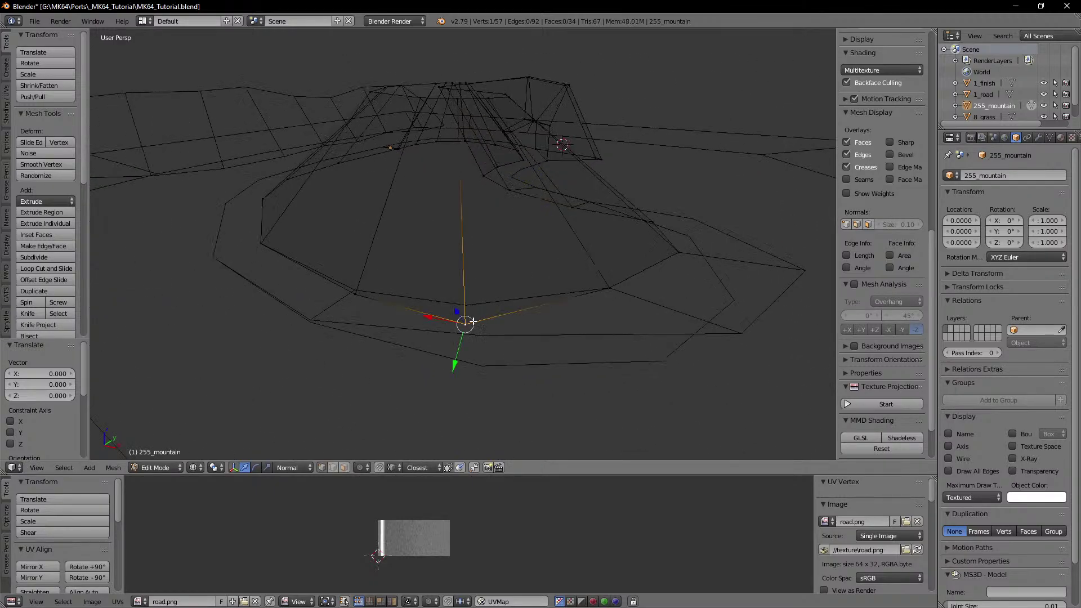
key(g)
ctrl+click(468, 307)
middle_drag(402, 321, 456, 331)
right_click(446, 324)
key(g)
ctrl+click(444, 320)
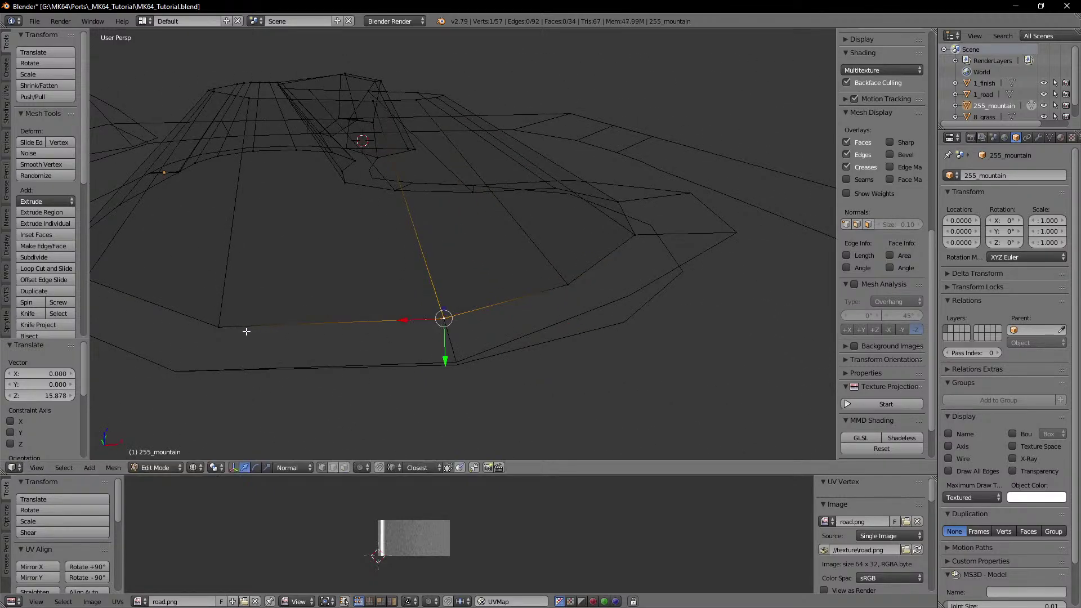
right_click(221, 328)
key(g)
ctrl+click(222, 328)
key(z)
key(Tab)
Step: Return to editing the road mesh with edge selection and the Global transform orientation
middle_drag(599, 367, 415, 316)
right_click(566, 349)
key(Tab)
key(Tab)
middle_drag(564, 324, 488, 300)
key(Tab)
key(Tab)
right_click(492, 297)
key(Tab)
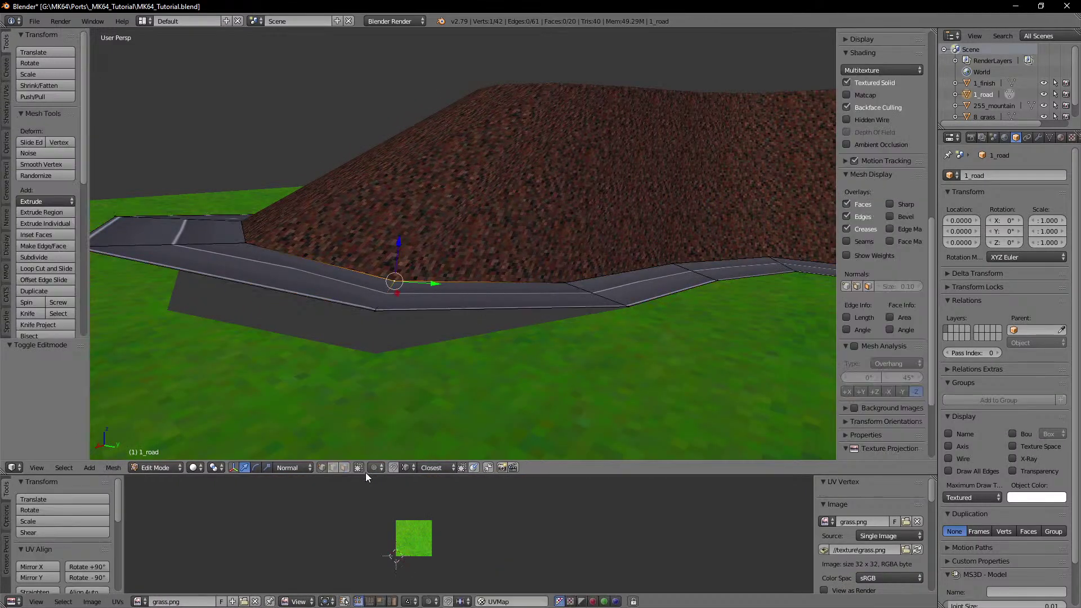
click(331, 469)
click(293, 468)
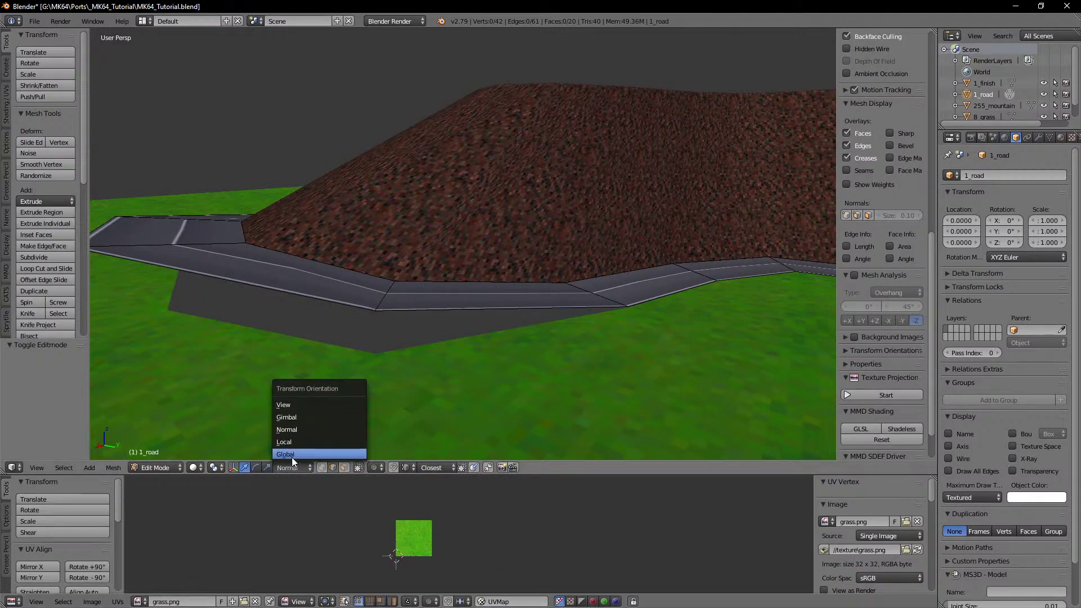
click(292, 456)
Step: Select the outer edges of the raised road around the bend and extrude them down to the grass as a wall
right_click(497, 318)
shift+right_click(265, 291)
middle_drag(265, 291, 478, 317)
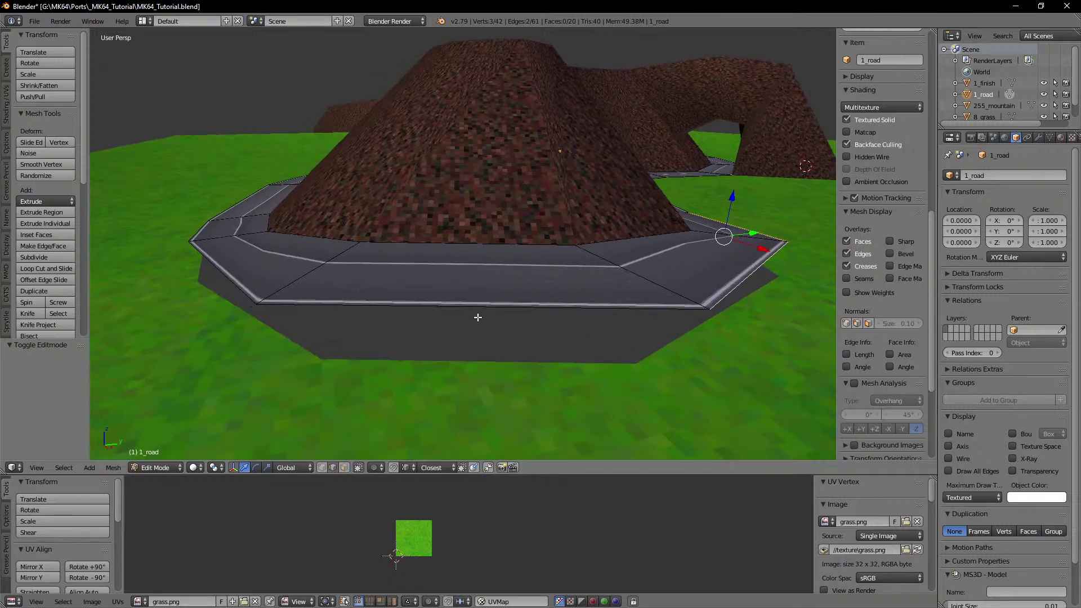
shift+right_click(577, 308)
middle_drag(578, 309, 383, 319)
shift+right_click(247, 273)
shift+right_click(452, 331)
middle_drag(453, 331, 518, 282)
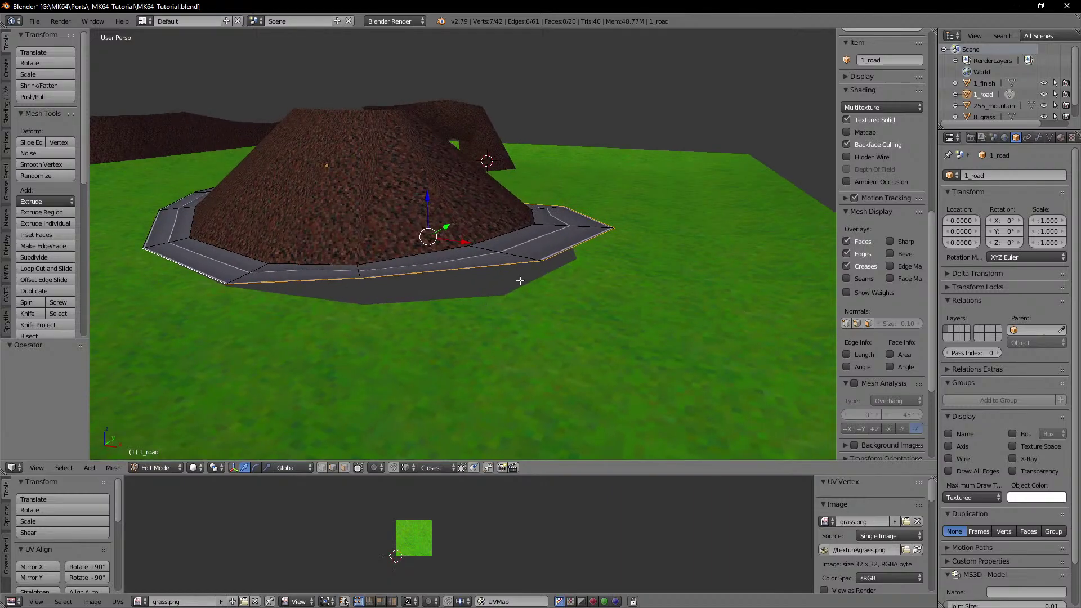
key(e)
click(508, 295)
Step: Separate the extruded wall faces from the road into their own object and select that object
middle_drag(577, 321, 475, 313)
key(ctrl+KP_Add)
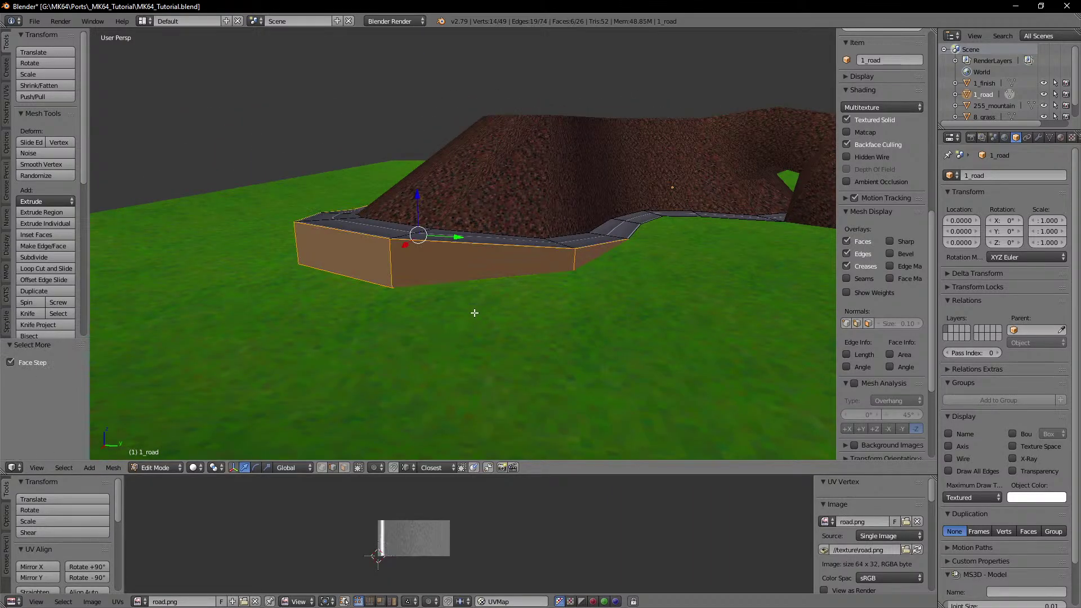
key(p)
click(475, 312)
key(Tab)
right_click(434, 272)
middle_drag(433, 272, 394, 299)
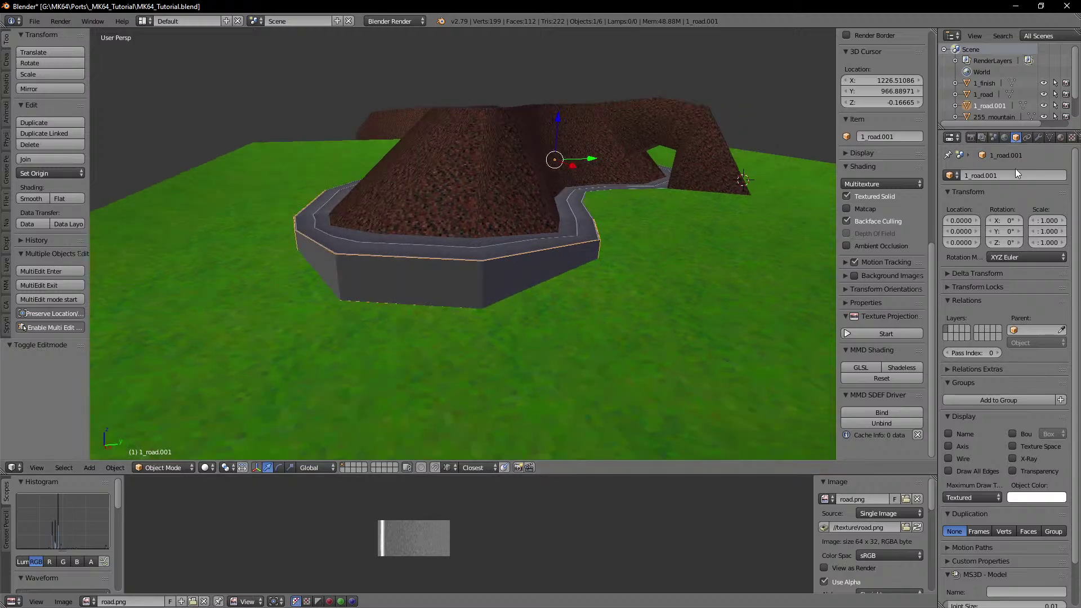
Step: Select the separated wall object and enlarge the outliner to list all scene objects
middle_drag(574, 261, 617, 264)
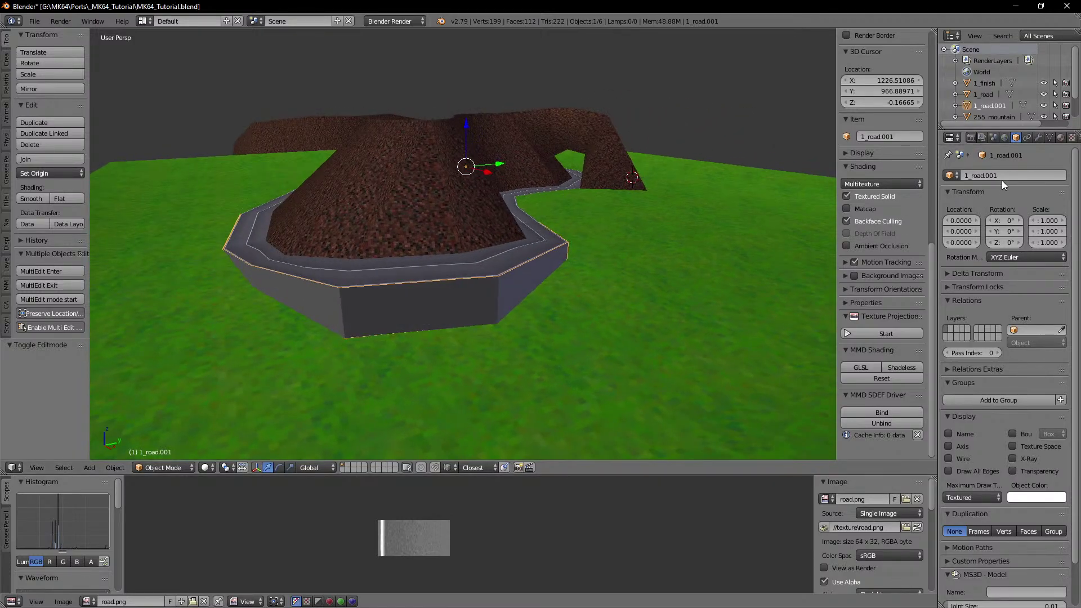
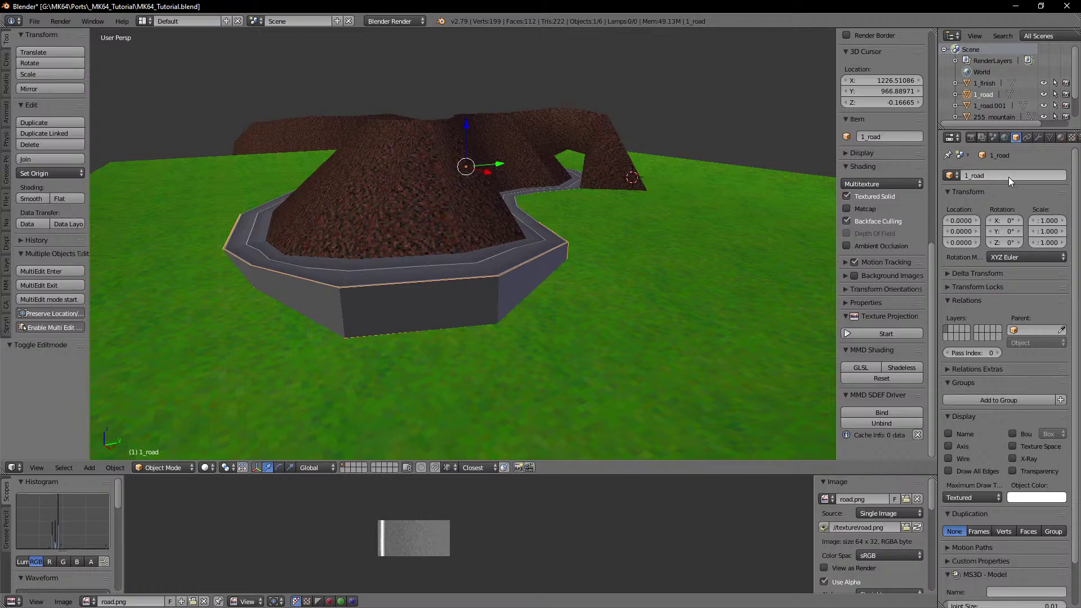
middle_drag(549, 245, 581, 247)
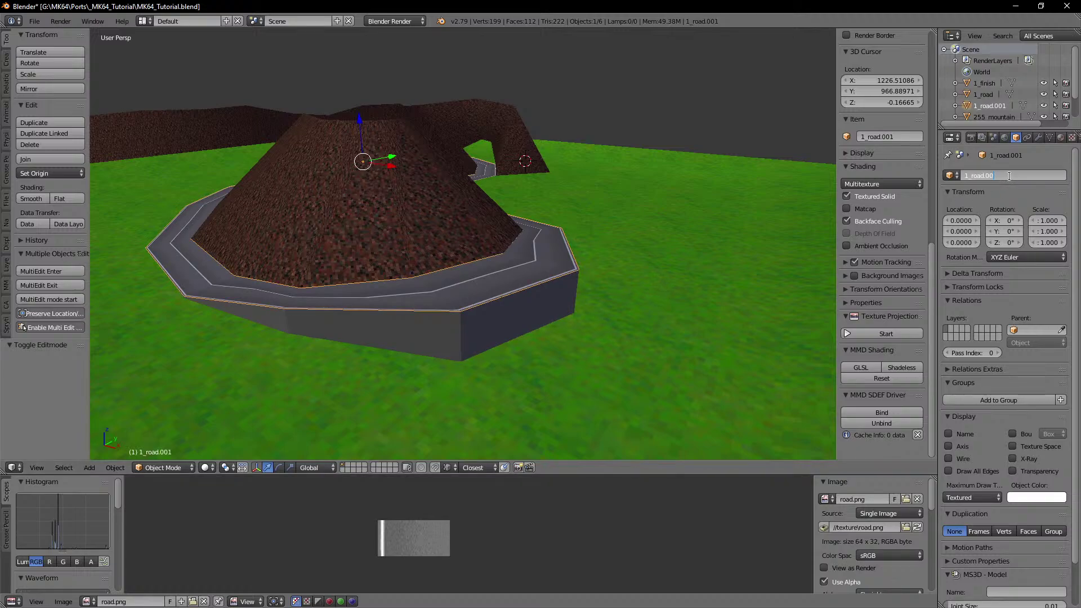
right_click(551, 290)
drag(1003, 145, 1003, 161)
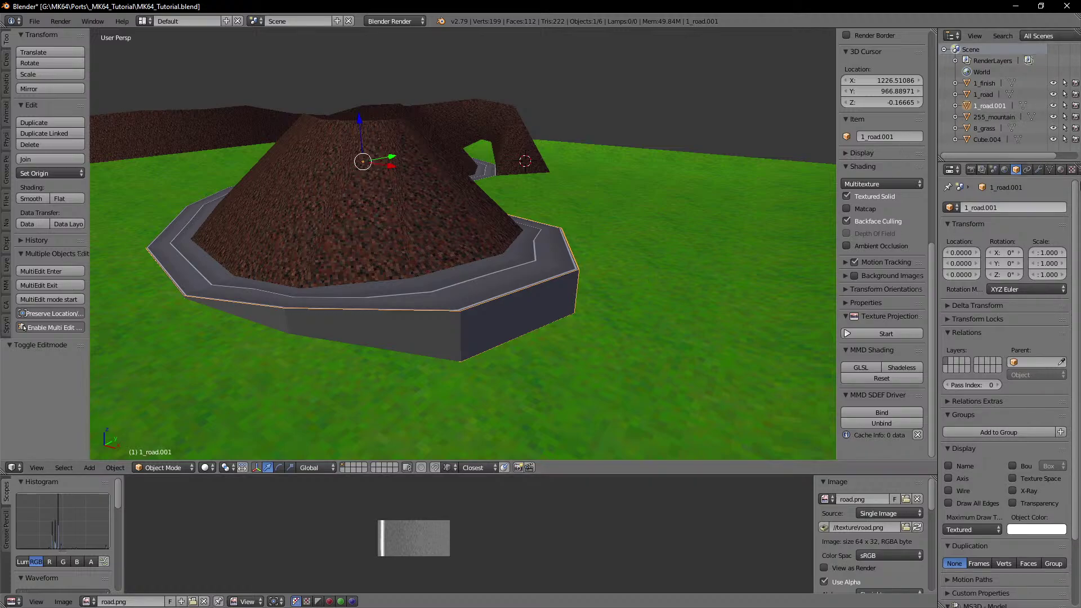
key(Tab)
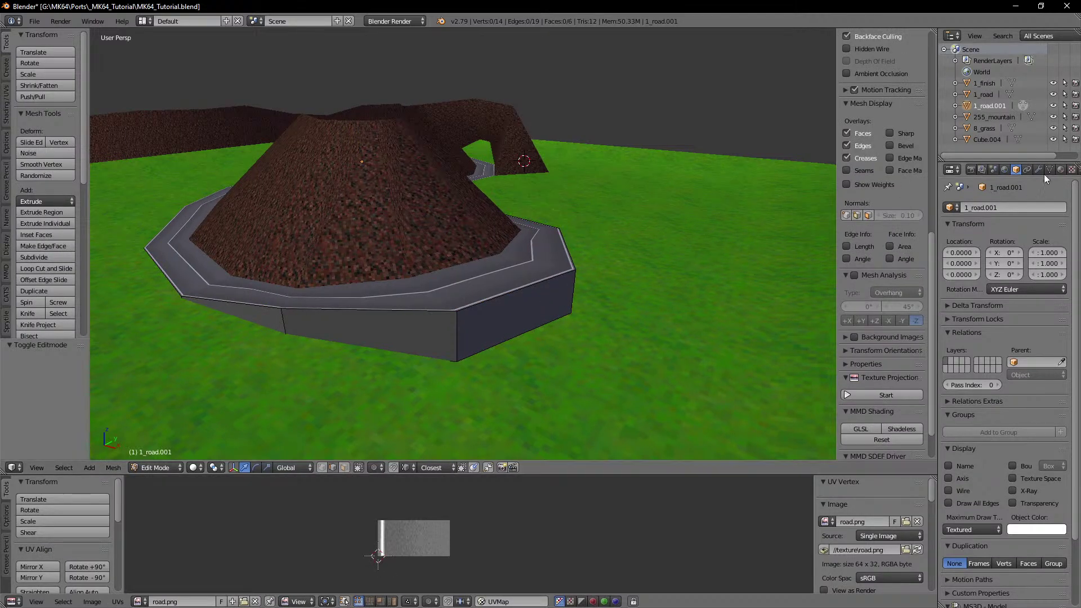
key(Tab)
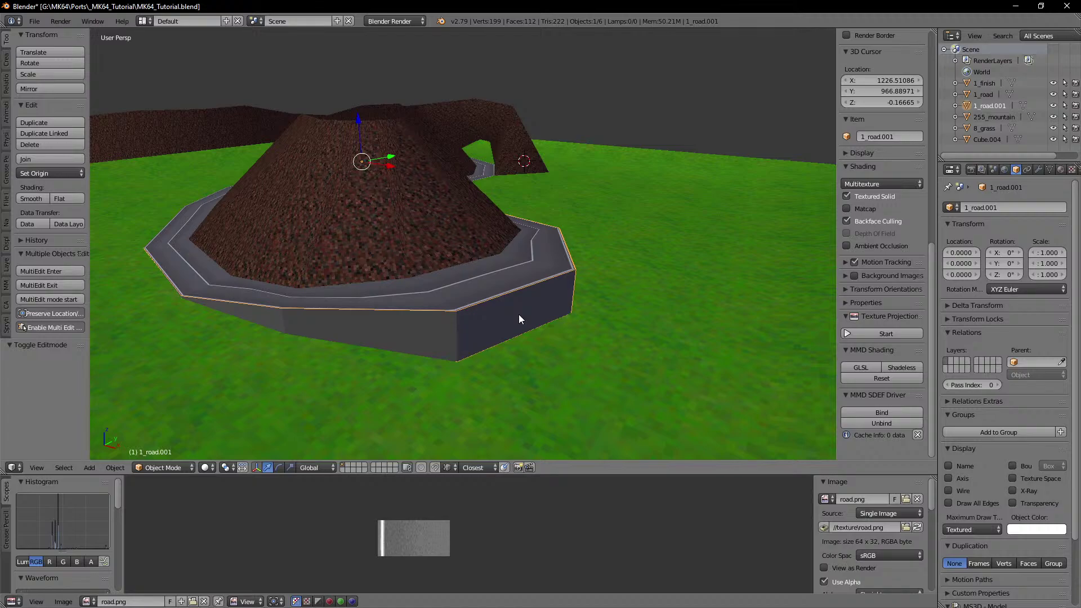
Step: Remove the wall object's existing material slot, create a new material, and add a new texture to it
click(1061, 170)
click(1063, 219)
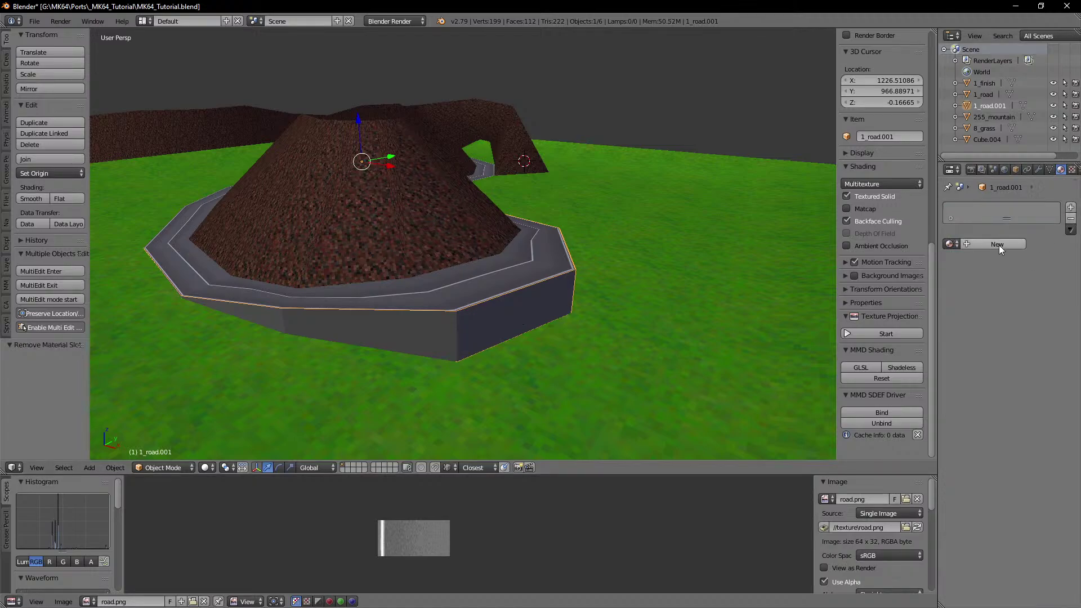
click(1000, 245)
click(1072, 170)
click(1016, 292)
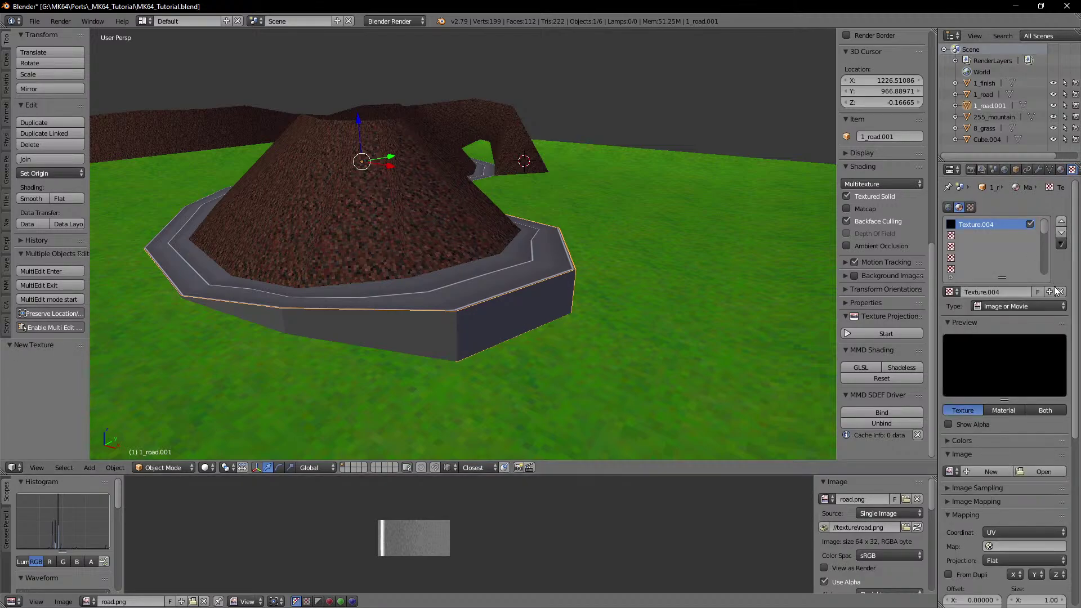
Step: Load birck_wall.png from the texture folder into the new texture and rename the material as brick_wall
click(1040, 473)
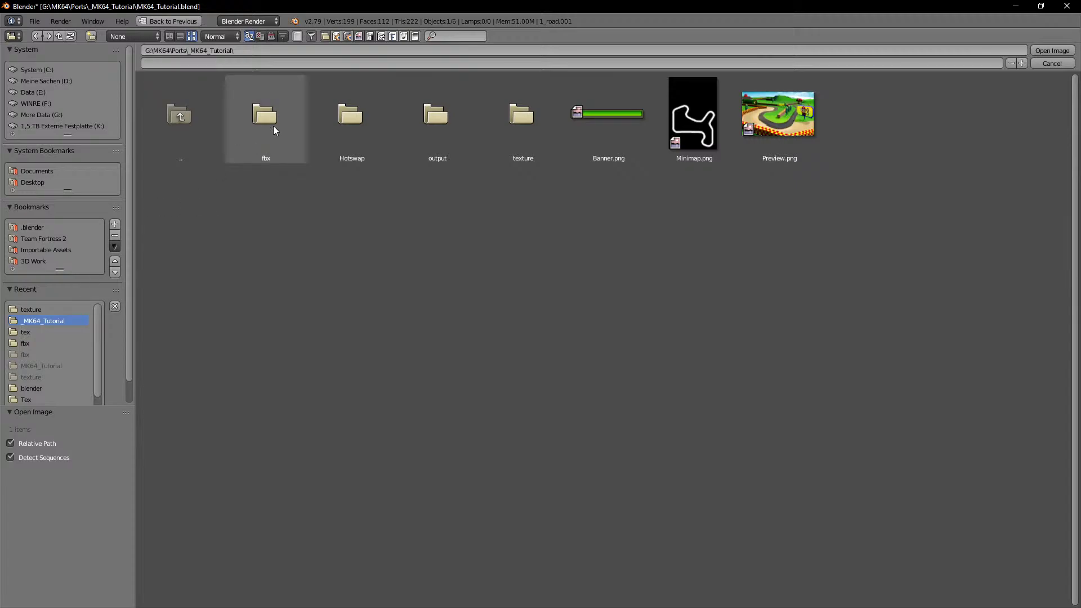
click(506, 131)
click(341, 130)
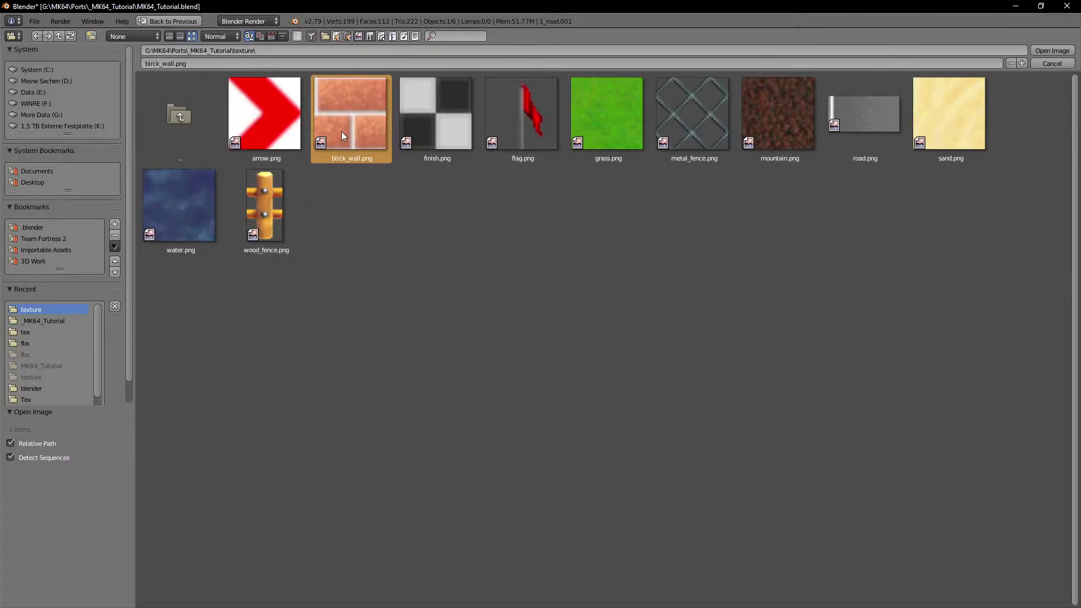
click(1047, 51)
click(1024, 187)
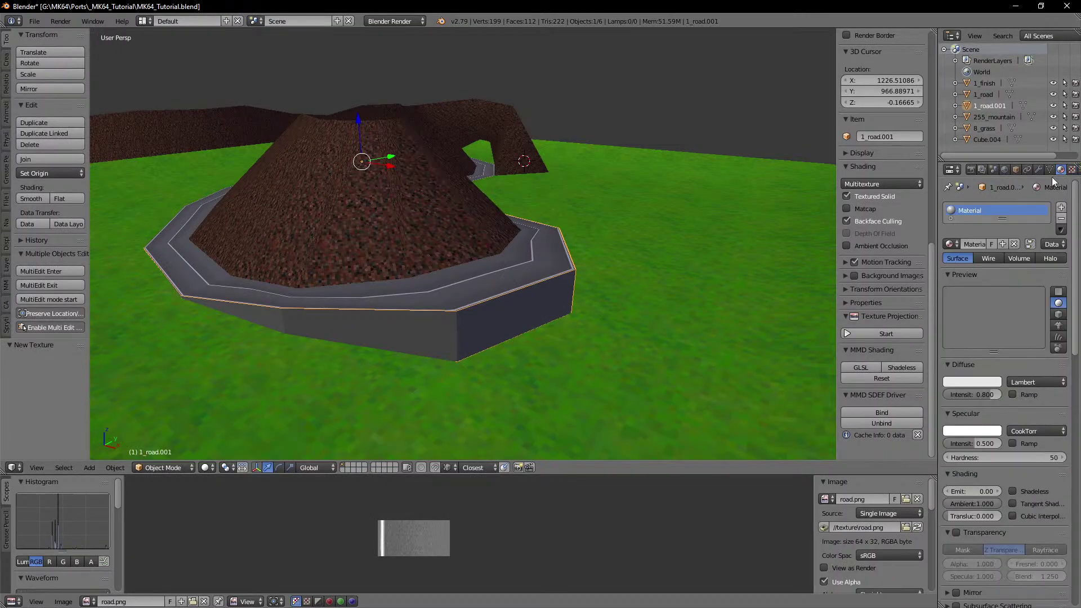
double_click(984, 210)
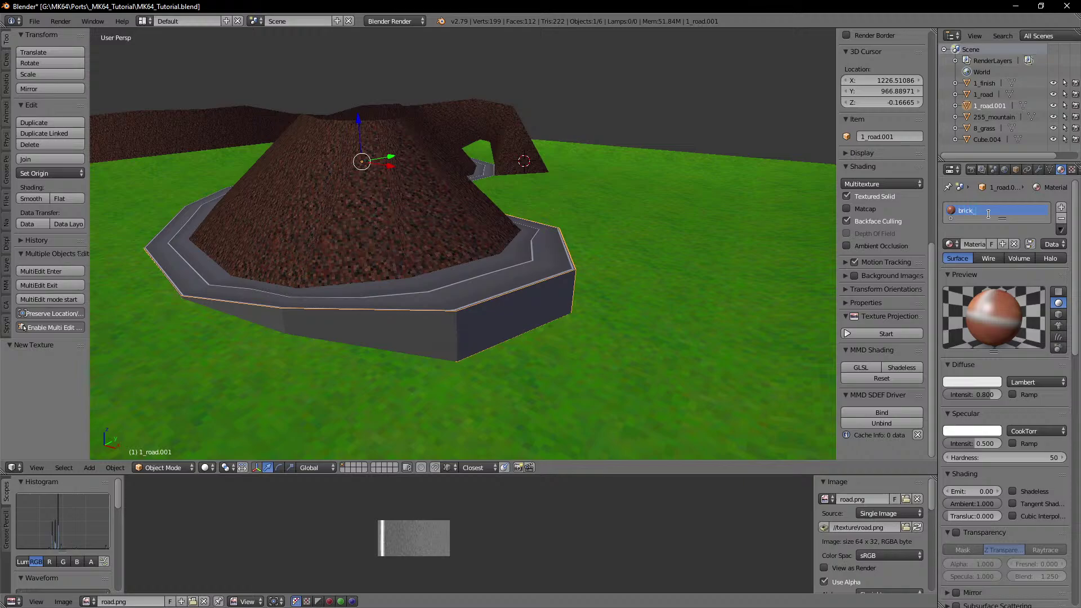
Step: Select all faces of the wall mesh and assign the birck_wall.png image to their UVs
key(Tab)
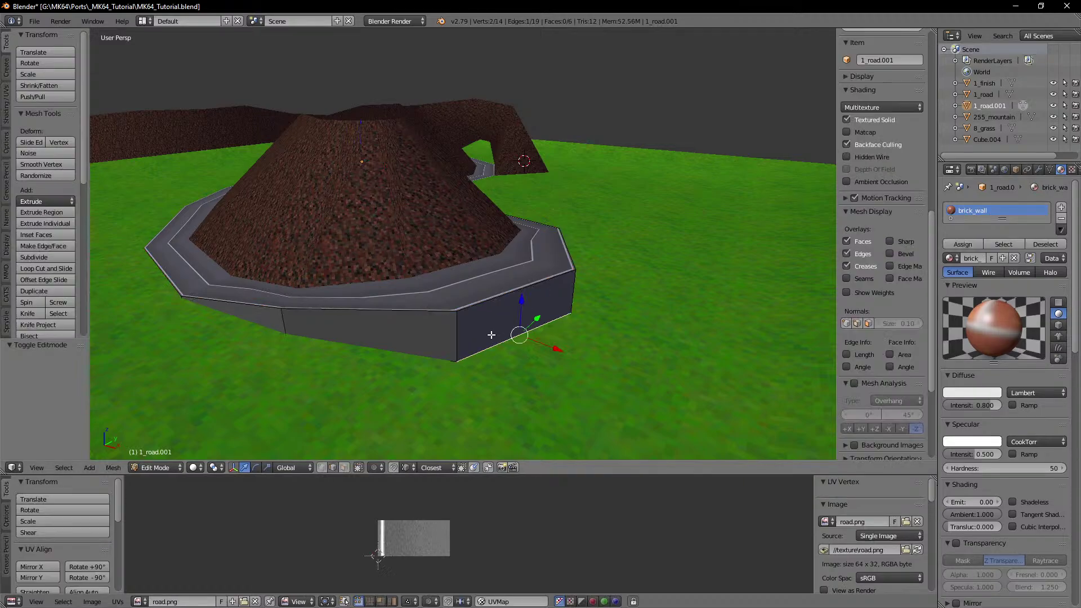
key(a)
click(141, 599)
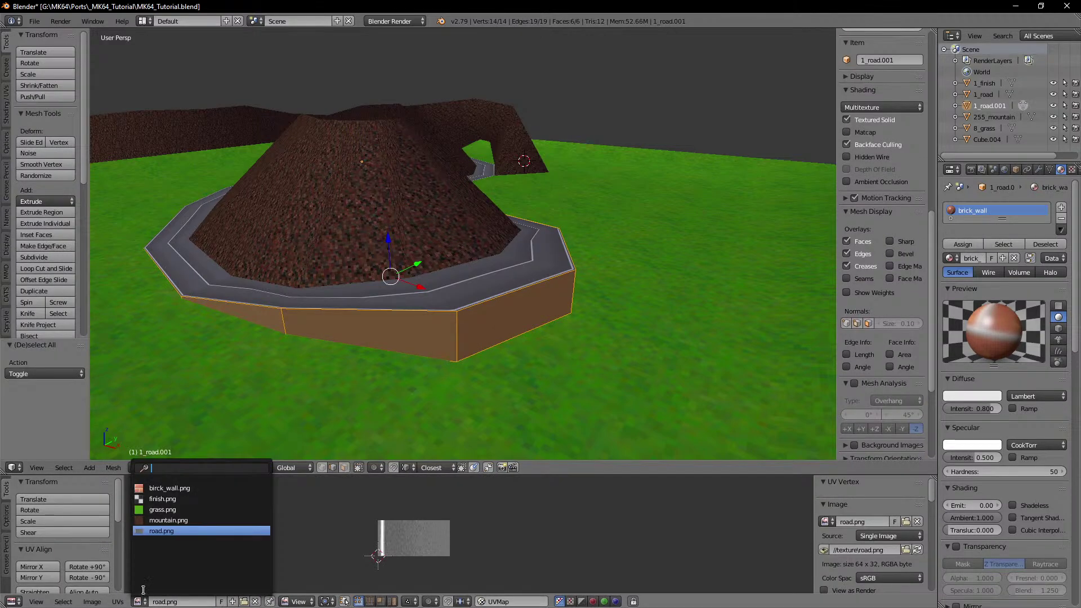
click(170, 488)
Step: Select the wall face at the front of the bend and reset its UV mapping
middle_drag(477, 350, 432, 338)
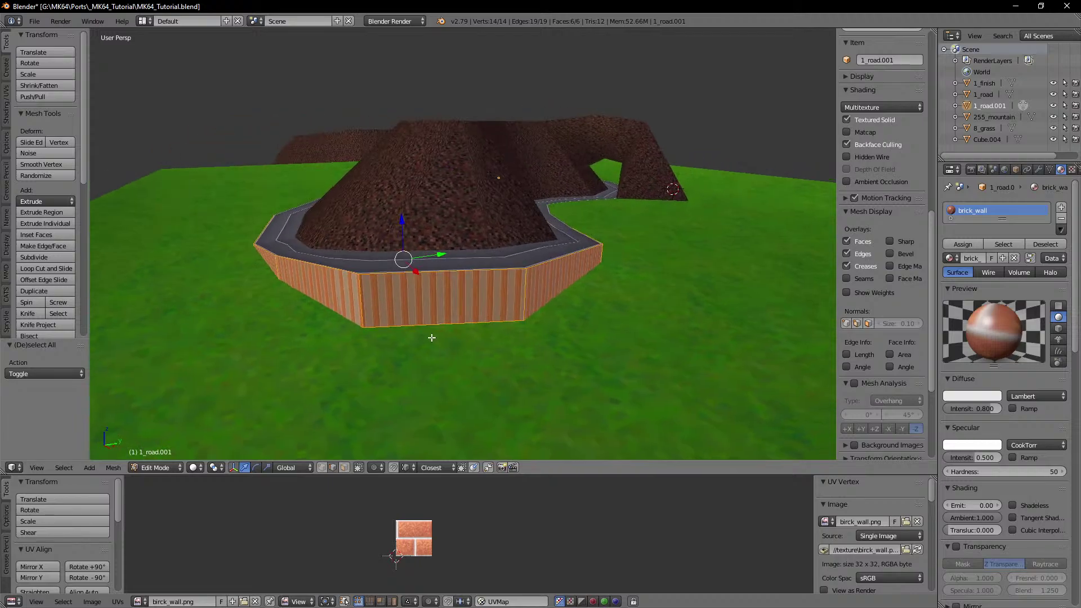
scroll(435, 338, up, 1)
right_click(446, 359)
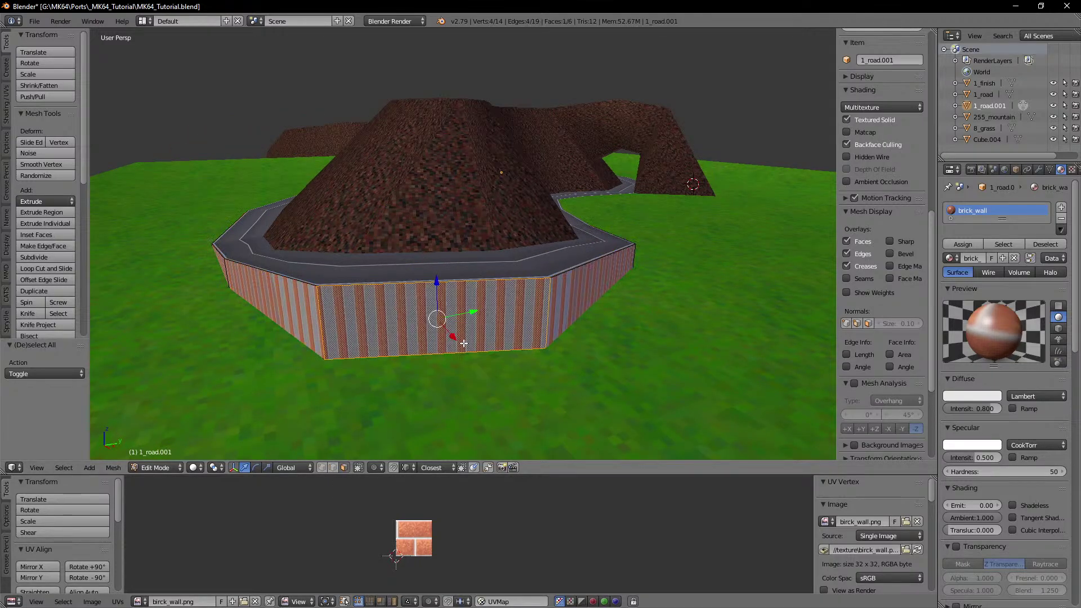
key(u)
click(420, 427)
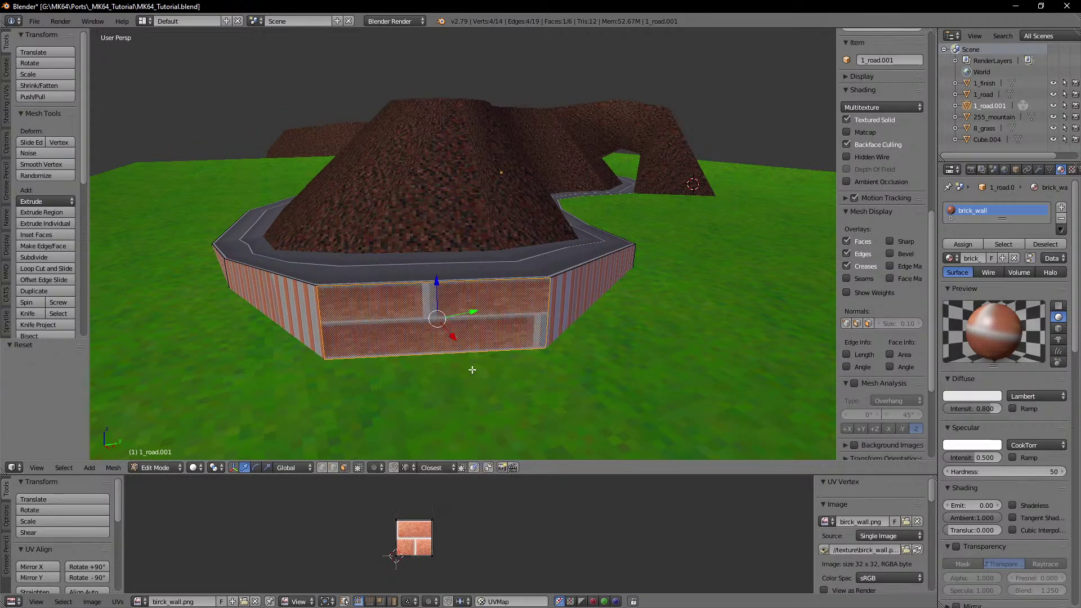
Step: Scale the face's UVs by 2 along X, and scale them uniformly by 2 for smaller bricks
middle_drag(488, 376, 484, 367)
key(a)
key(s)
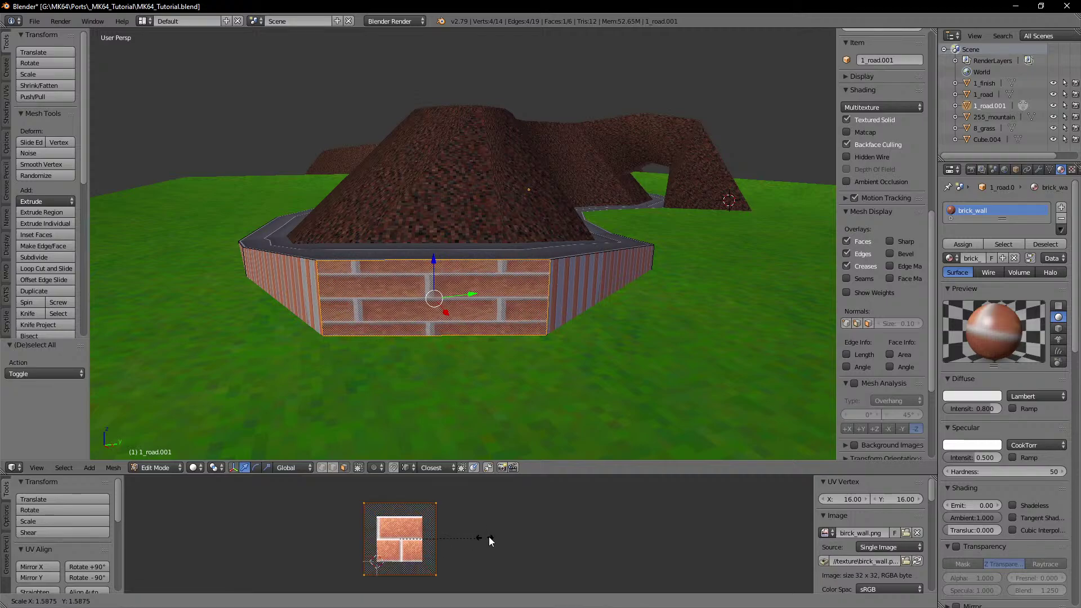
key(x)
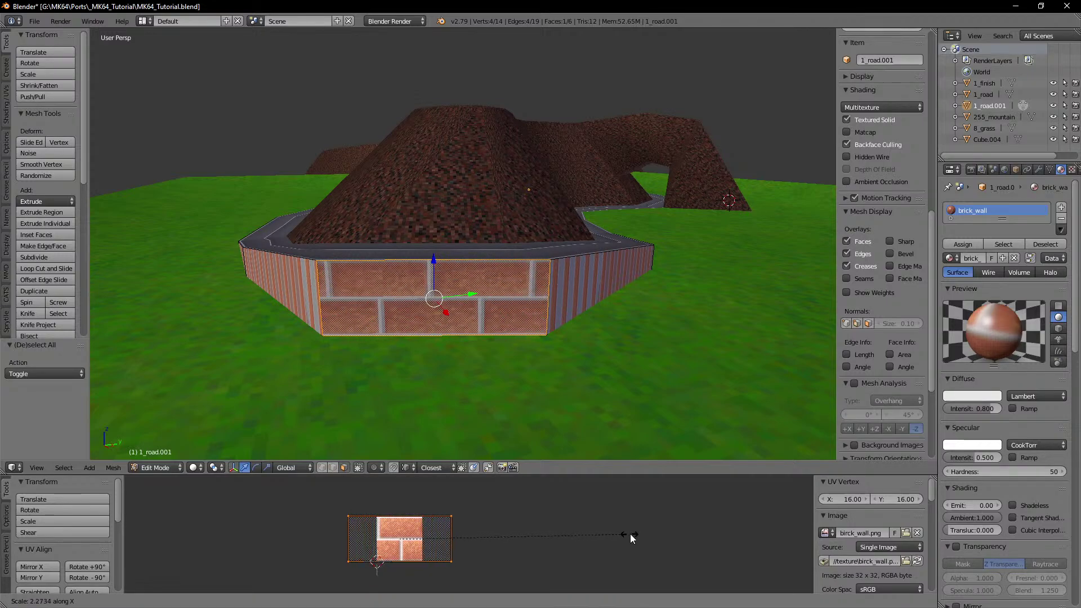
key(Return)
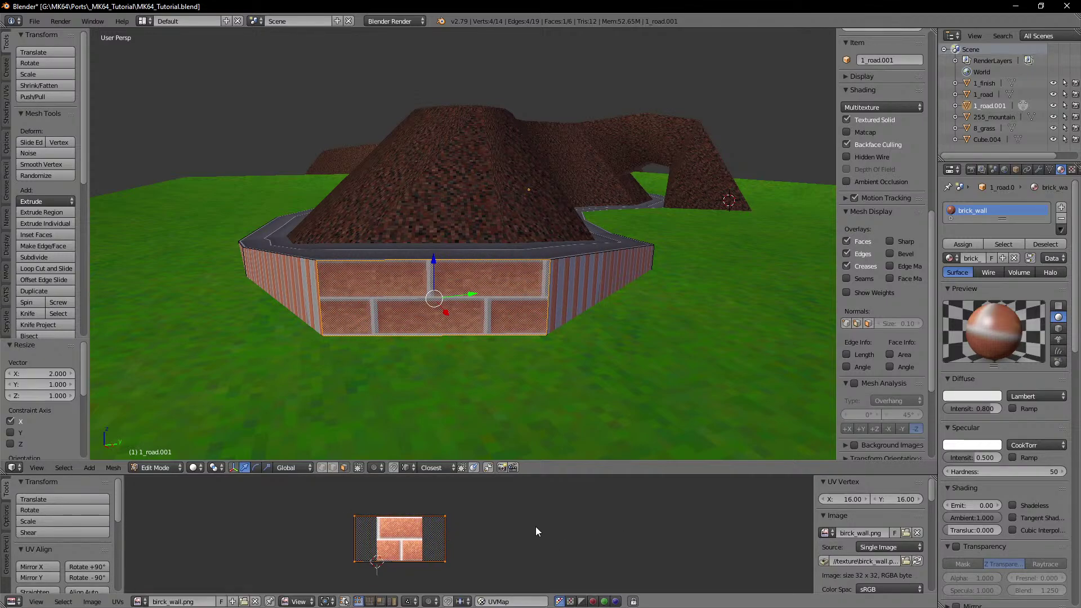
key(s)
key(2)
key(Return)
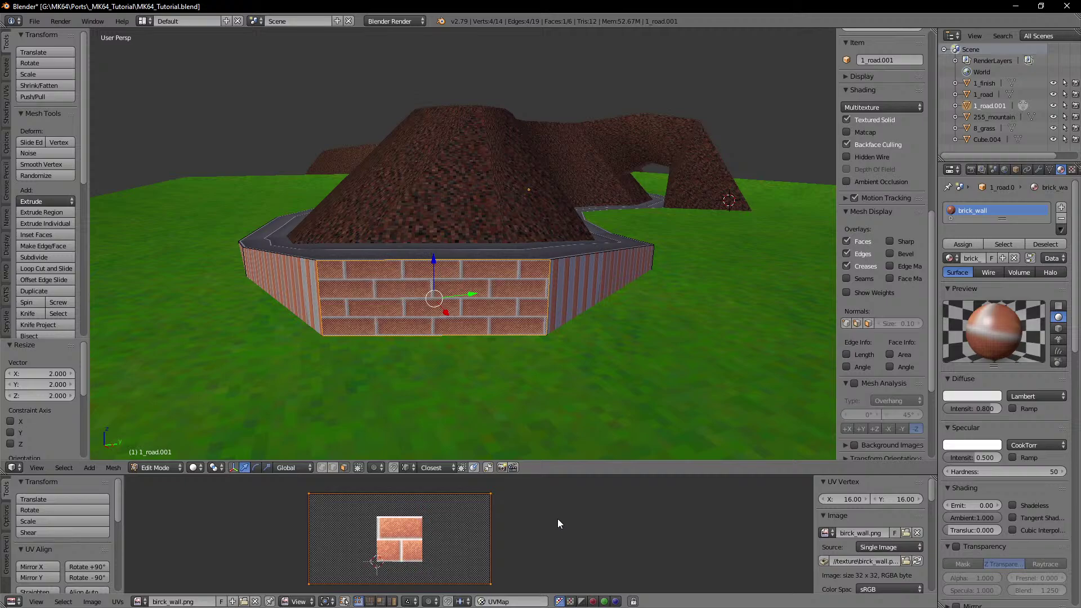
Step: Flip the front face's UVs vertically by scaling them by -1 along Y
scroll(485, 344, up, 5)
mouse_move(485, 344)
middle_down()
mouse_move(490, 323)
mouse_move(496, 337)
mouse_move(472, 338)
mouse_move(485, 339)
middle_up()
scroll(494, 336, up, 4)
scroll(495, 337, down, 4)
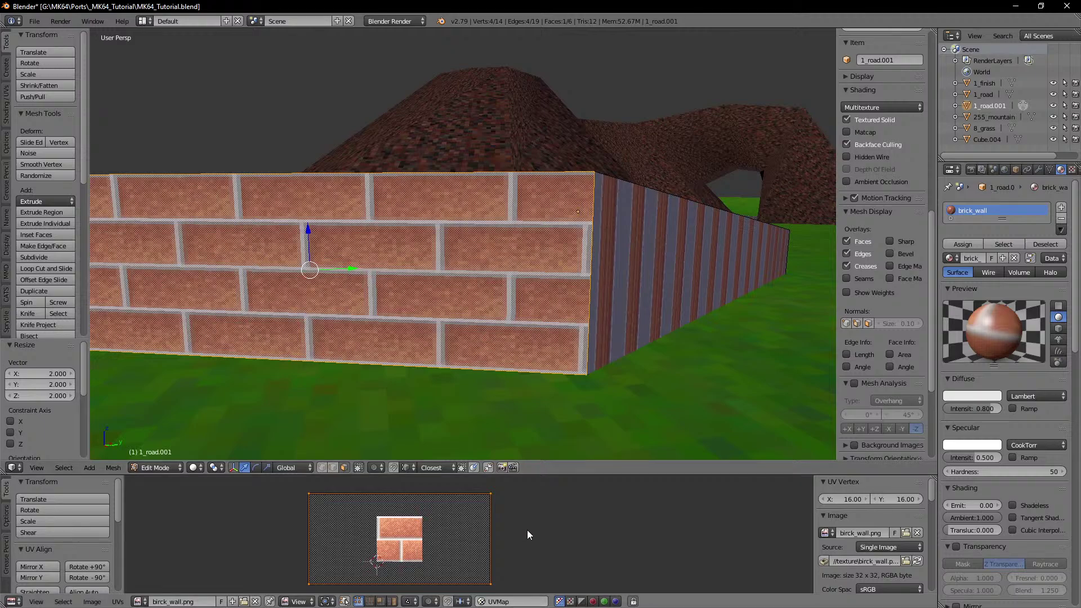
key(r)
text(sy)
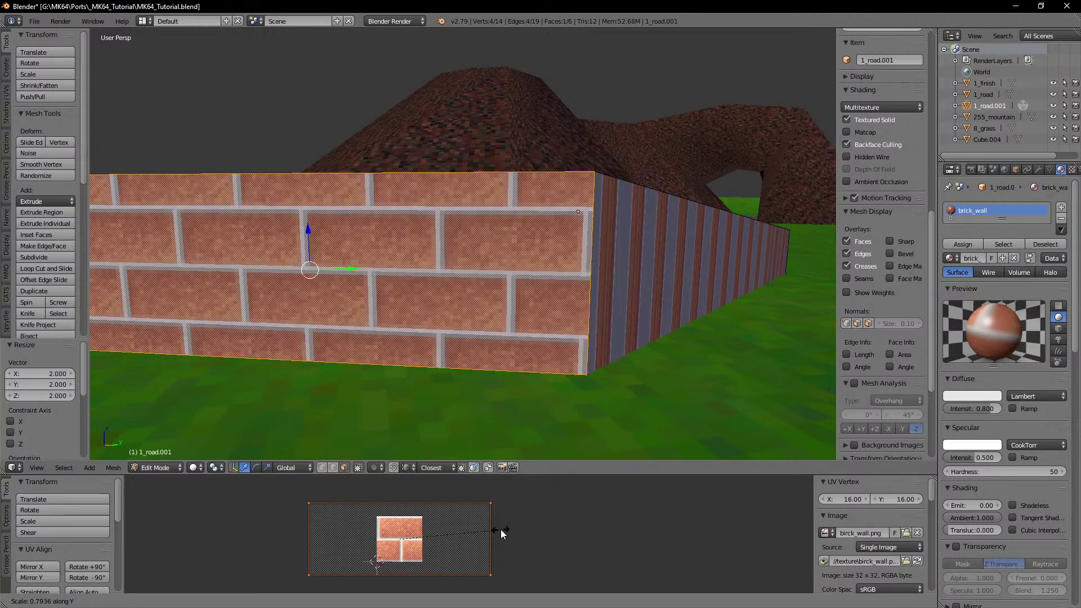
text(-1)
key(Return)
Step: Extend the selection to all wall faces and unwrap them with Follow Active Quads using Length Average
scroll(555, 350, down, 2)
middle_drag(555, 349, 490, 355)
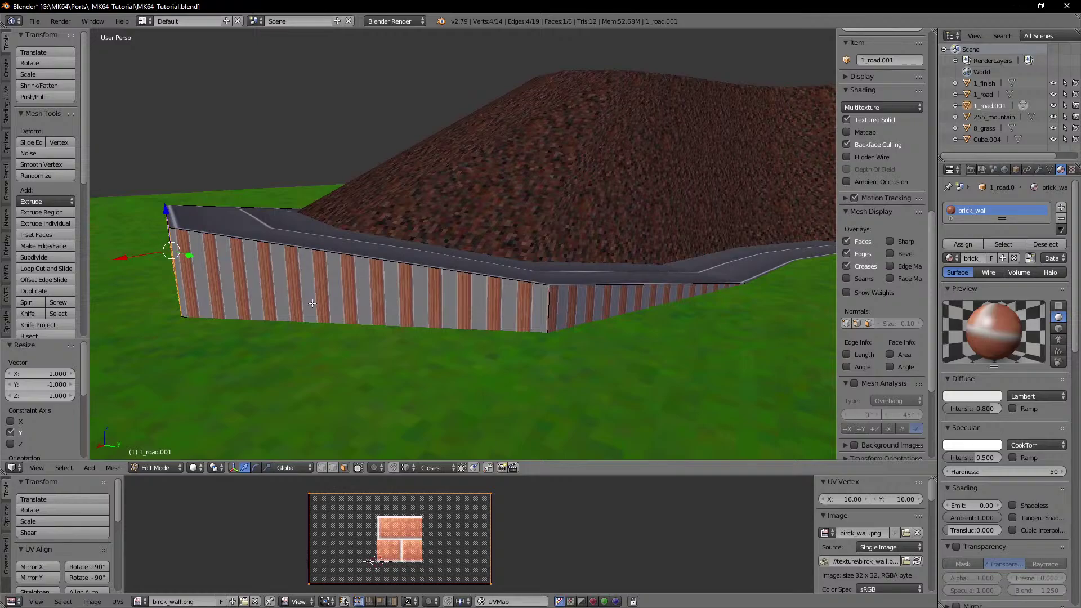
middle_drag(312, 303, 372, 317)
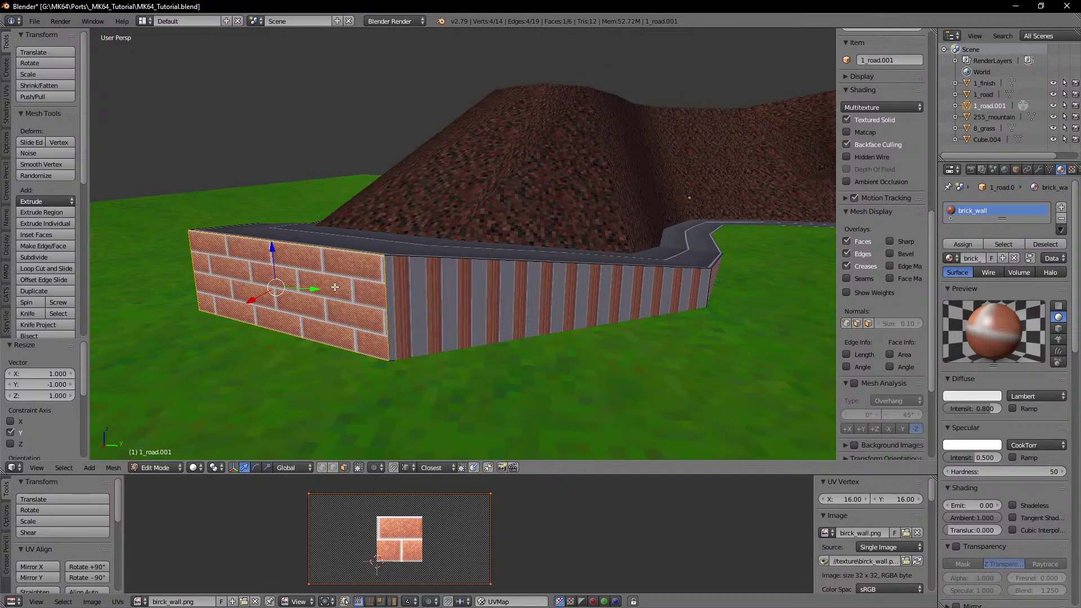
key(ctrl+KP_Add)
key(u)
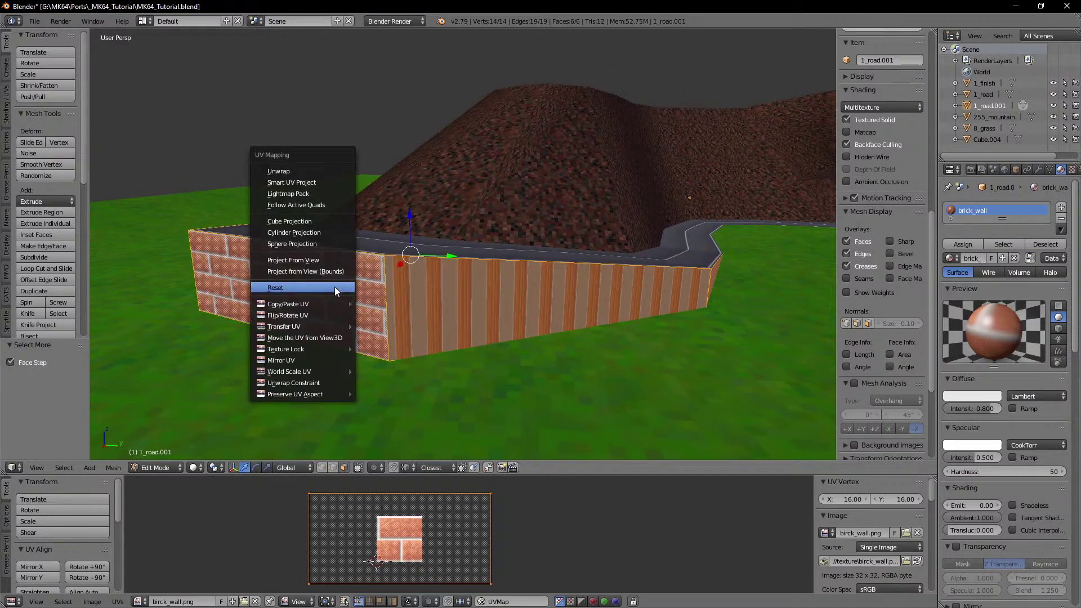
click(312, 206)
click(325, 239)
Step: Raise the wall's bottom vertex midway along the sloping side by about 68 units to grass level
middle_drag(310, 273, 431, 272)
key(z)
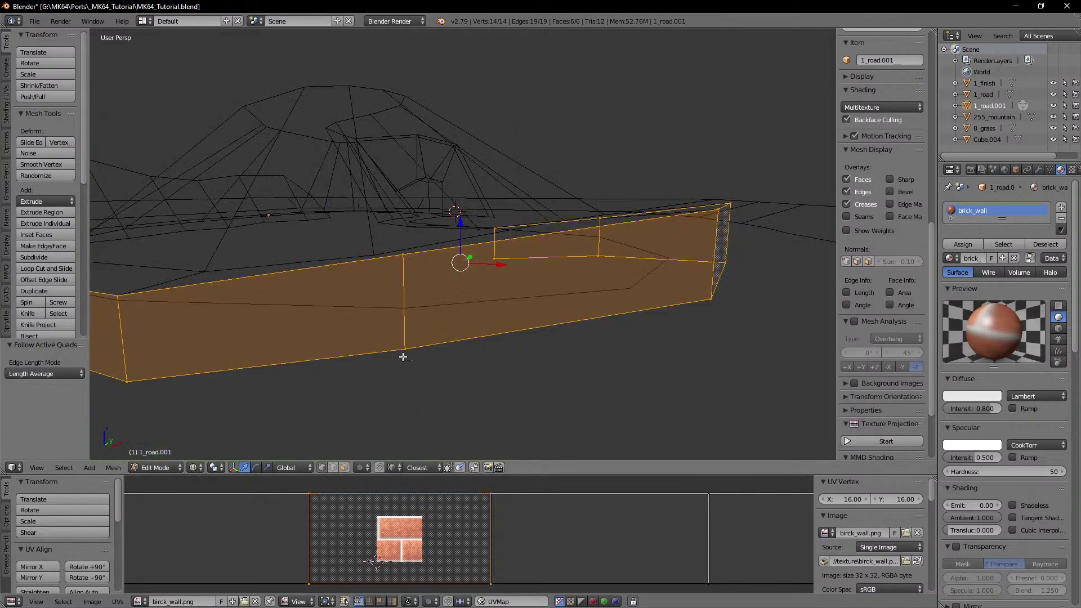
key(a)
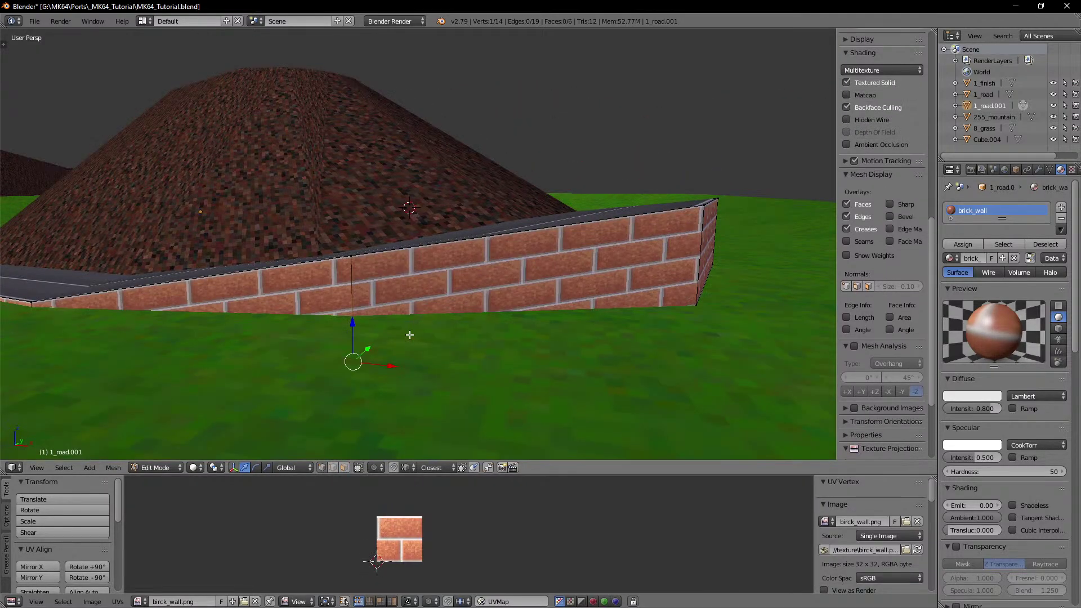
key(z)
key(z)
key(t)
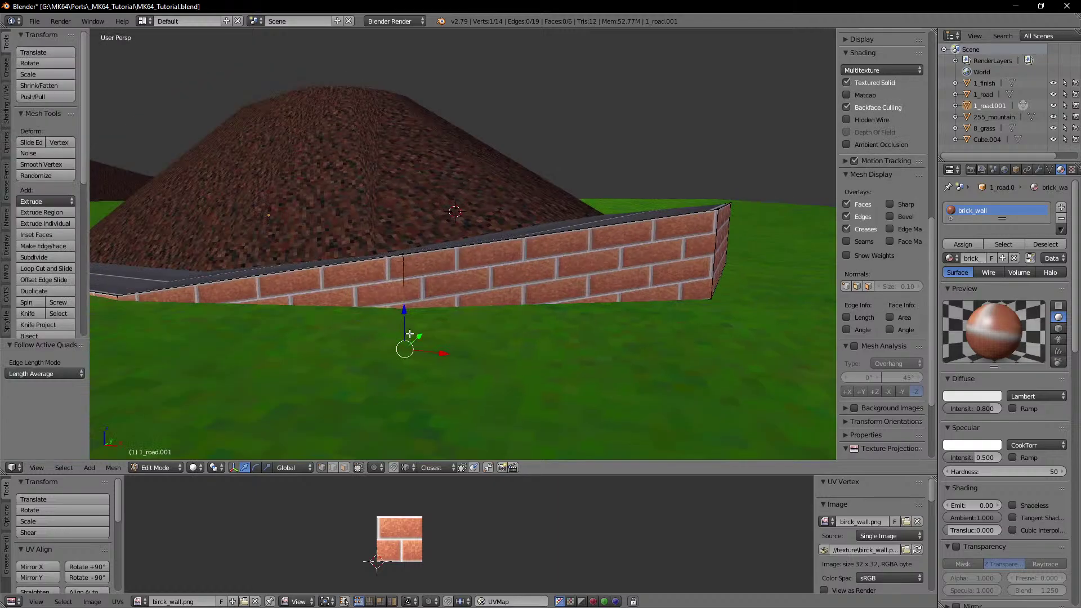
ctrl+click(403, 310)
Step: Raise the wall's next bottom vertex towards the low end by about 147 units along Z to grass level
middle_drag(340, 350, 352, 350)
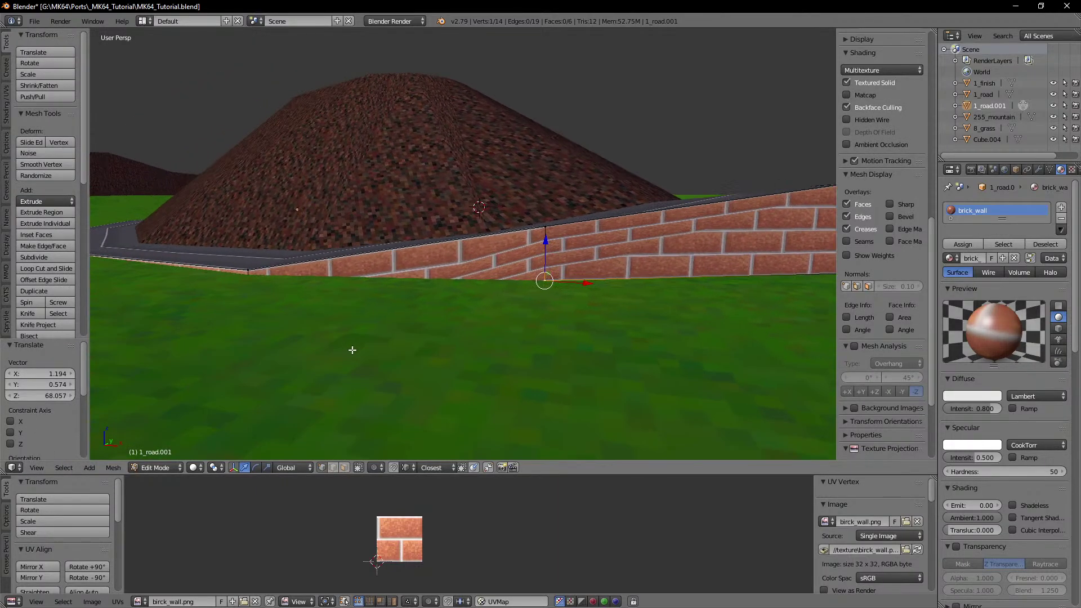
key(z)
key(z)
key(g)
ctrl+click(247, 280)
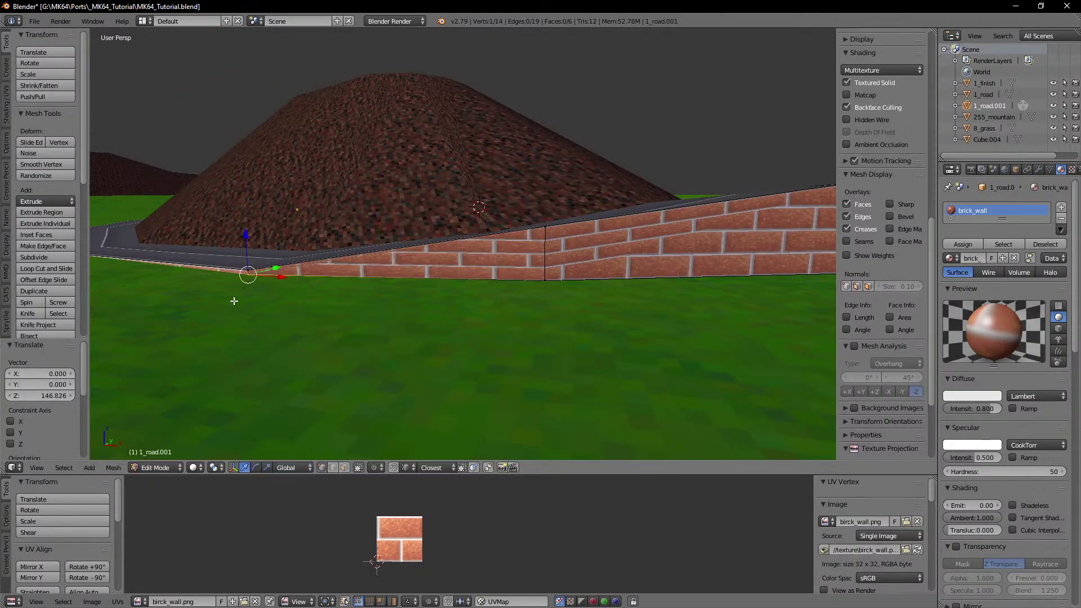
Step: Raise the wall's last buried bottom vertex by about 155 units along Z, working in wireframe
mouse_move(234, 299)
middle_down()
mouse_move(287, 302)
mouse_move(399, 383)
middle_up()
key(z)
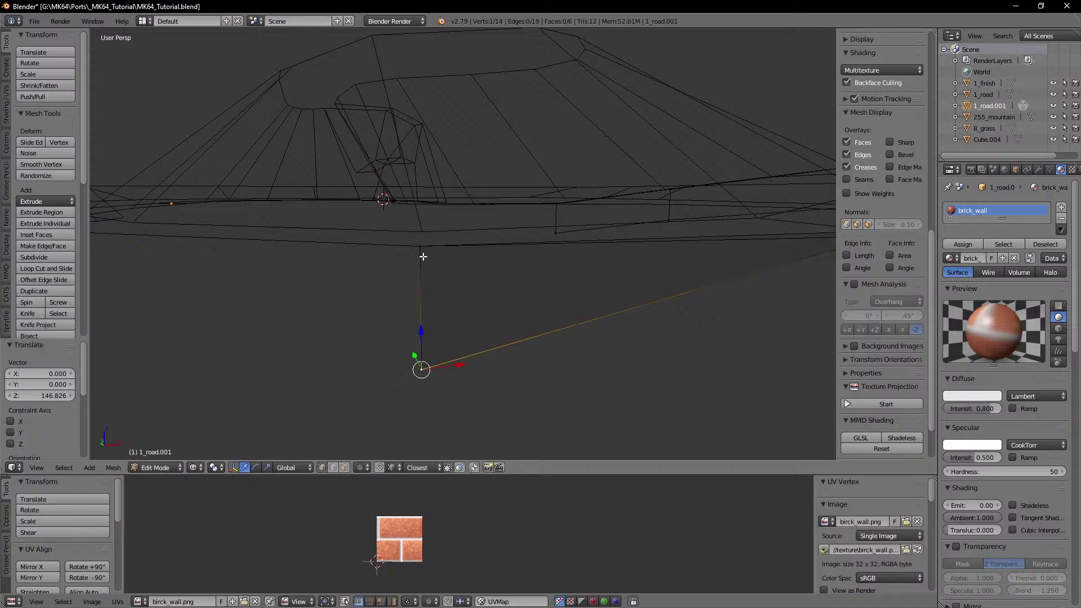
key(g)
ctrl+click(424, 256)
key(z)
Step: Switch to face selection and triangulate the tapering brick wall face near the low end of the road
middle_drag(509, 315, 507, 271)
scroll(427, 316, up, 3)
click(343, 468)
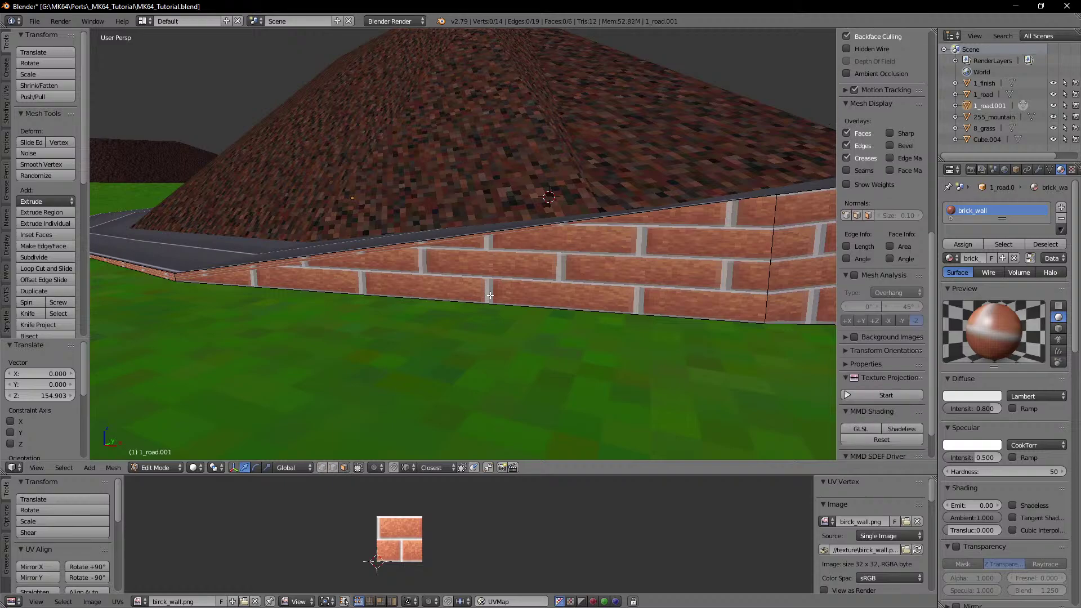
right_click(489, 295)
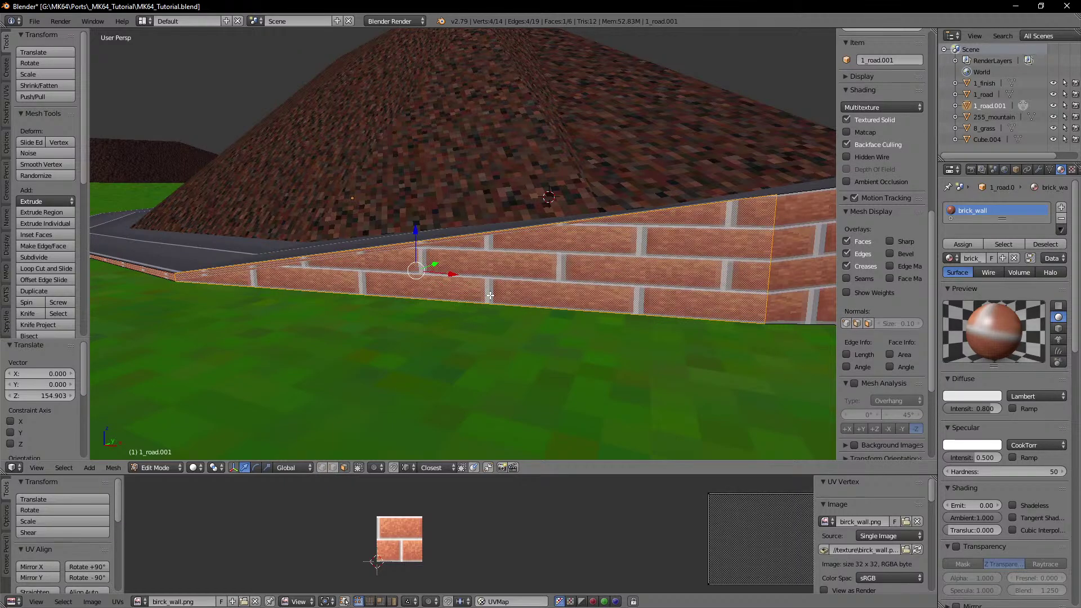
key(ctrl+t)
middle_drag(489, 295, 505, 297)
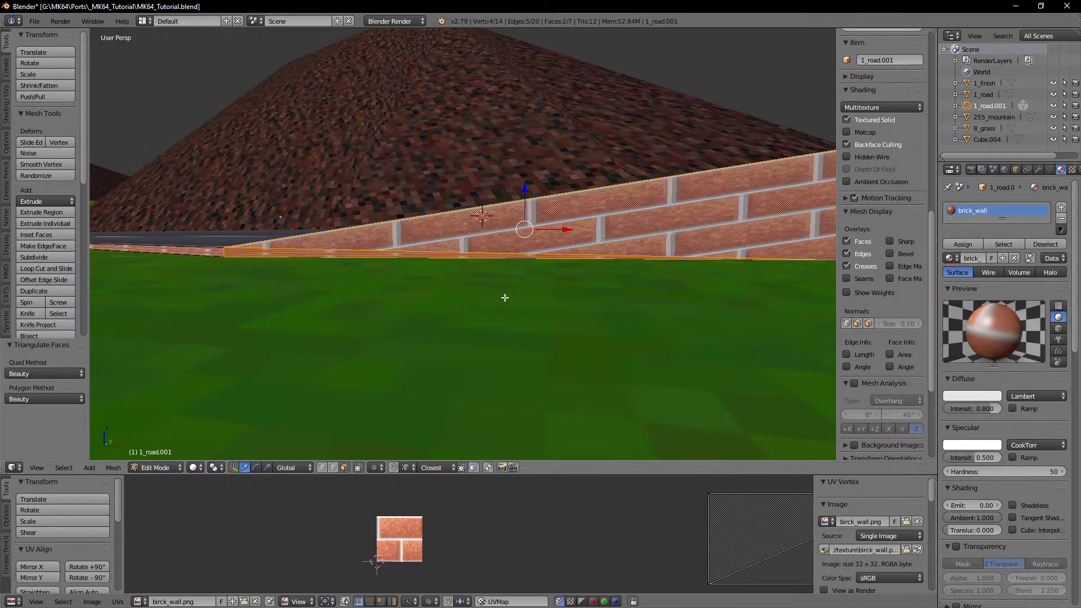
Step: Include the adjoining low wall face in the selection and lower its two top UV vertices by about 1.67 along Y in the UV layout
scroll(608, 546, down, 2)
middle_drag(608, 546, 415, 504)
middle_drag(533, 345, 349, 309)
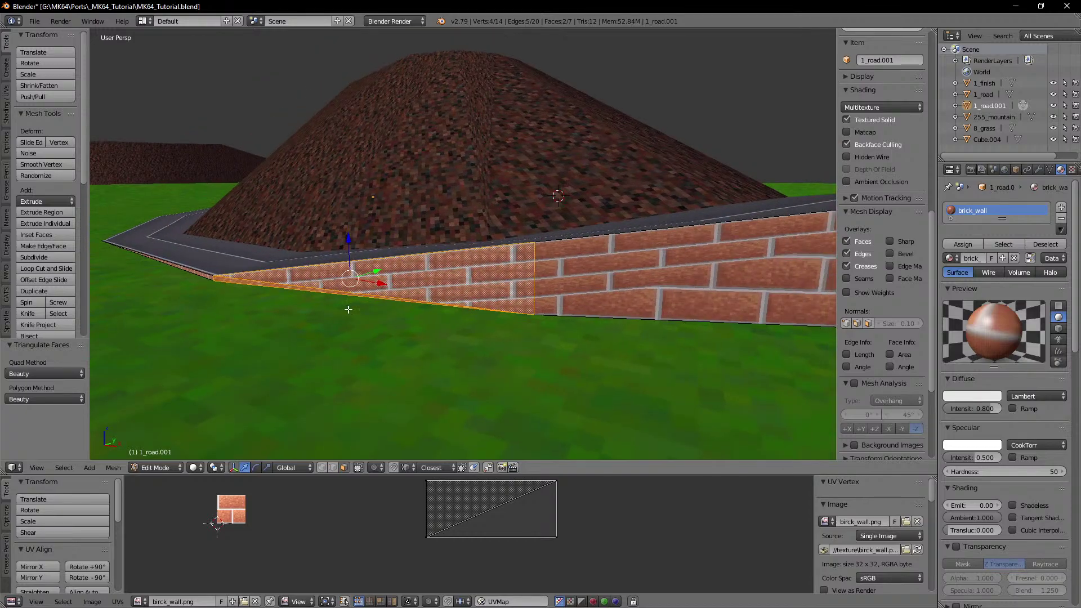
middle_drag(408, 331, 436, 326)
scroll(442, 326, up, 1)
shift+right_click(261, 280)
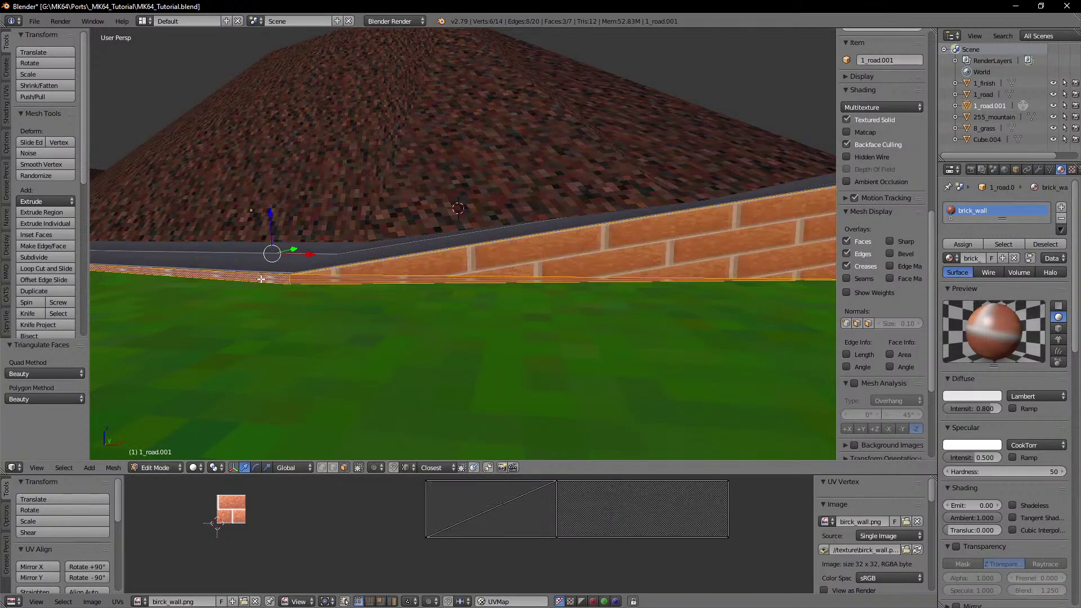
right_click(729, 493)
shift+right_click(582, 489)
key(g)
key(y)
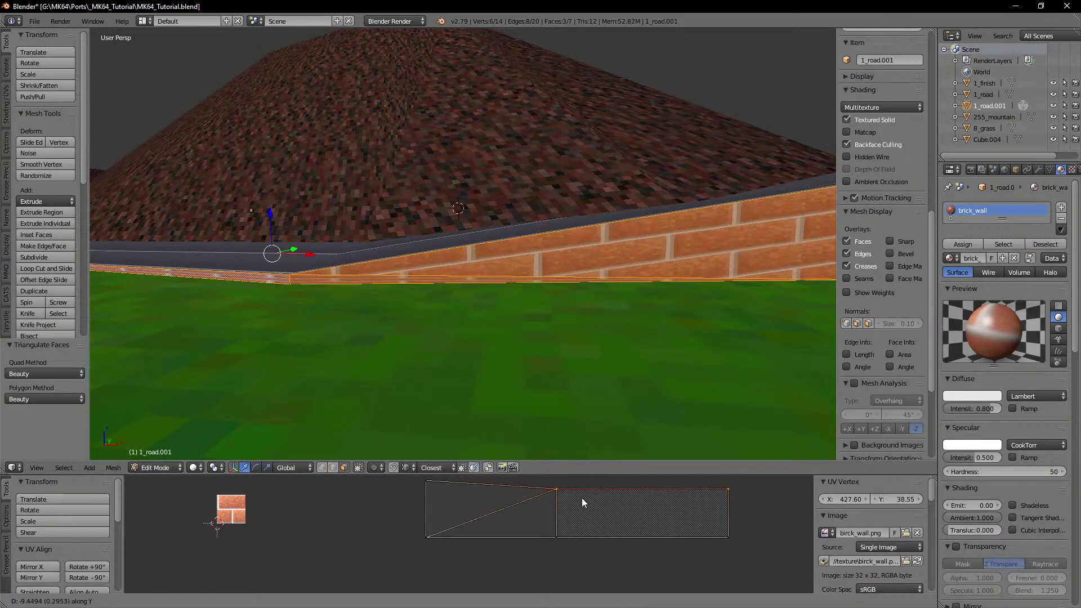
click(579, 536)
Step: Raise two more bottom vertices of the wall around the bend to grass level, by about 78 and 153 units along Z, working in wireframe
middle_drag(620, 394, 479, 350)
shift+right_click(479, 260)
scroll(557, 403, down, 3)
middle_drag(558, 403, 505, 355)
key(z)
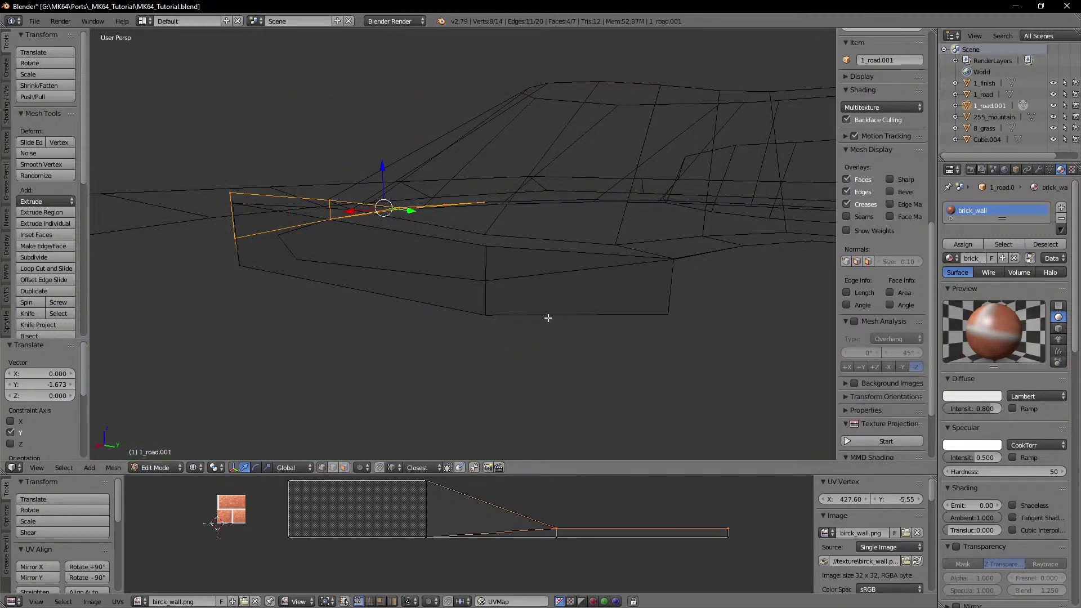
right_click(486, 314)
middle_drag(690, 345, 640, 339)
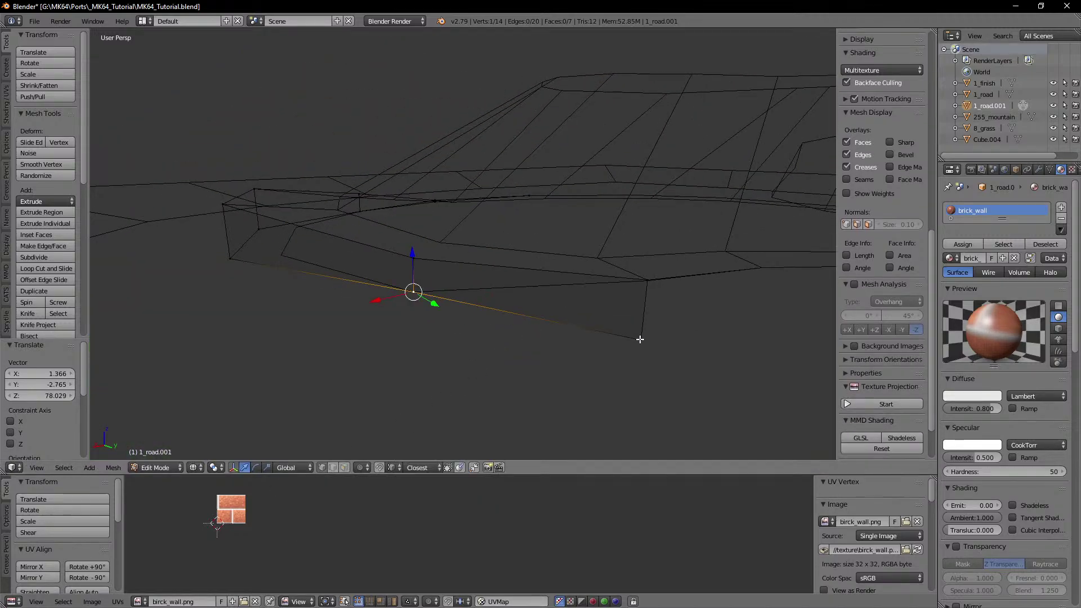
click(656, 282)
middle_drag(423, 320, 495, 328)
Step: Snap the wall's outer bottom corner vertex along Z to the neighbouring base level and check the wall's base from several sides
key(alt+z)
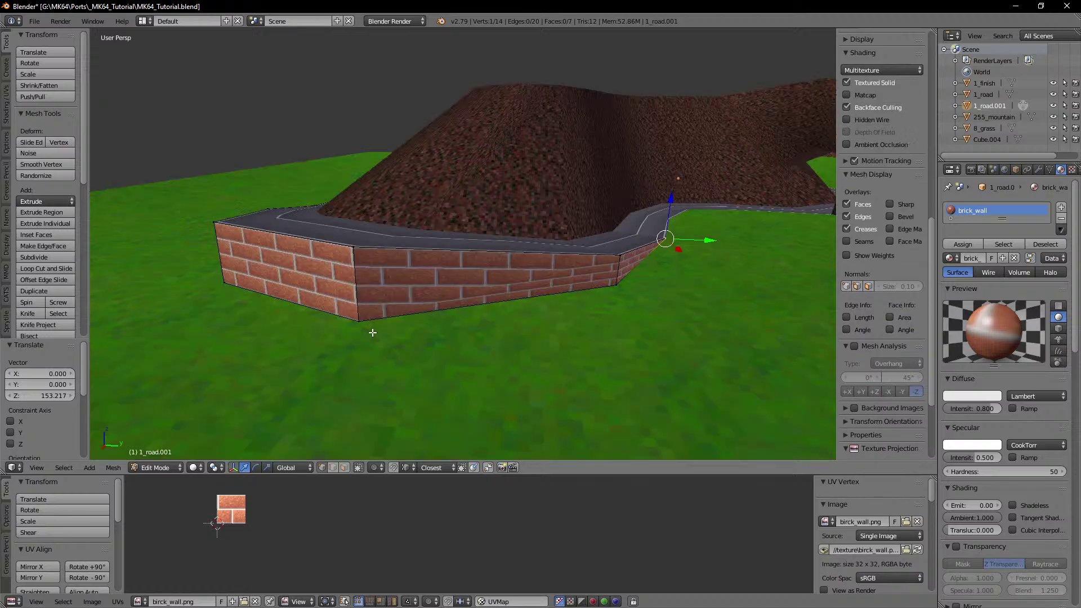
key(z)
right_click(363, 328)
key(g)
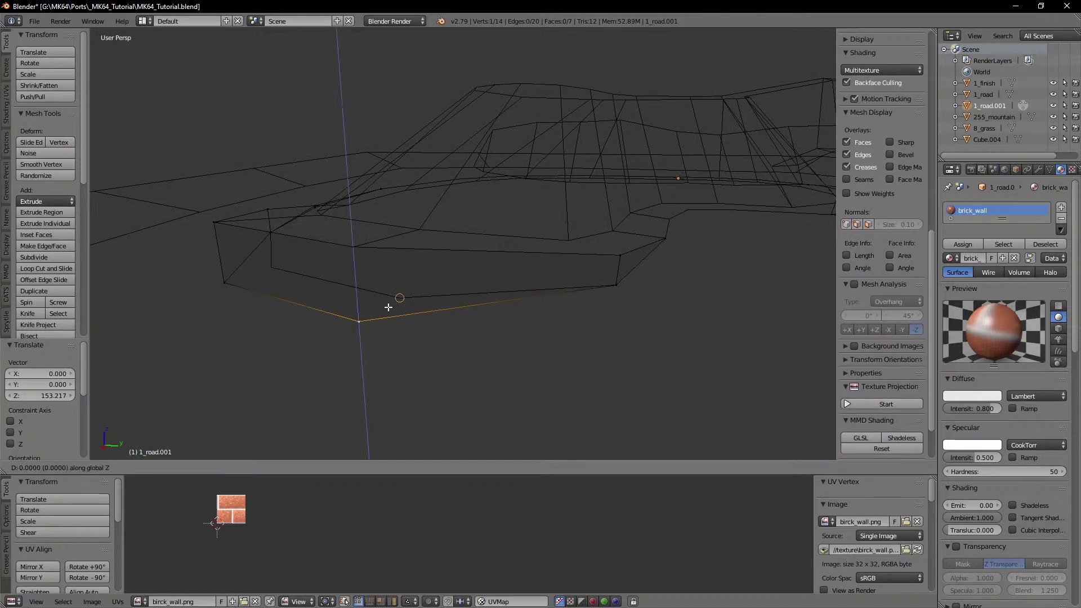
click(389, 307)
key(alt+z)
mouse_move(389, 307)
middle_down()
mouse_move(379, 326)
mouse_move(543, 347)
mouse_move(509, 347)
middle_up()
key(z)
key(z)
mouse_move(432, 343)
middle_down()
mouse_move(521, 341)
mouse_move(331, 336)
mouse_move(407, 480)
middle_up()
key(z)
key(z)
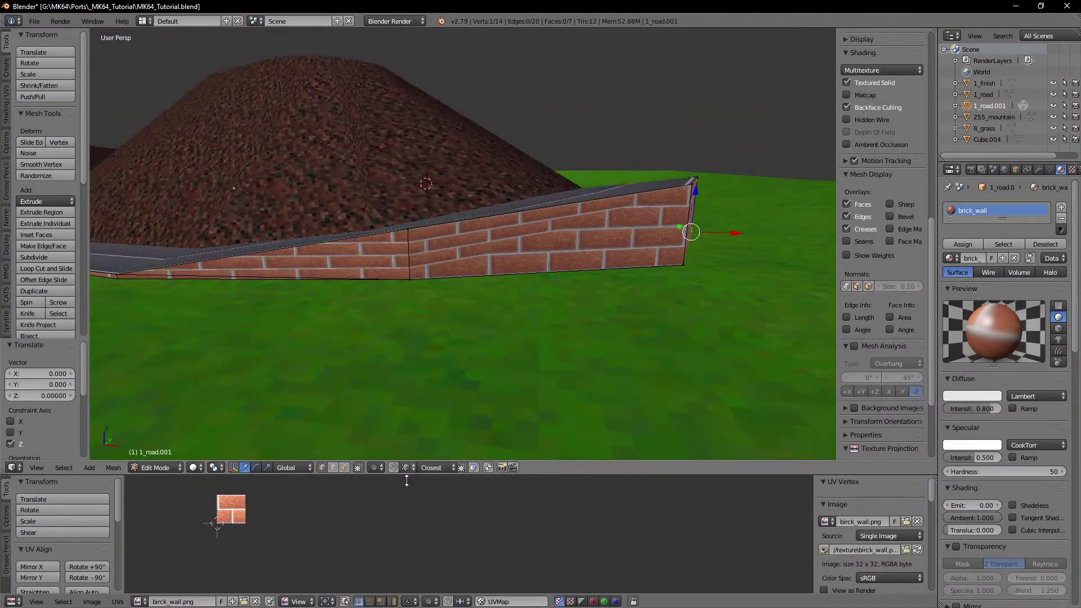
Step: Apply smooth shading to the brick wall object and reopen its mesh in face selection
click(347, 467)
key(Tab)
click(26, 201)
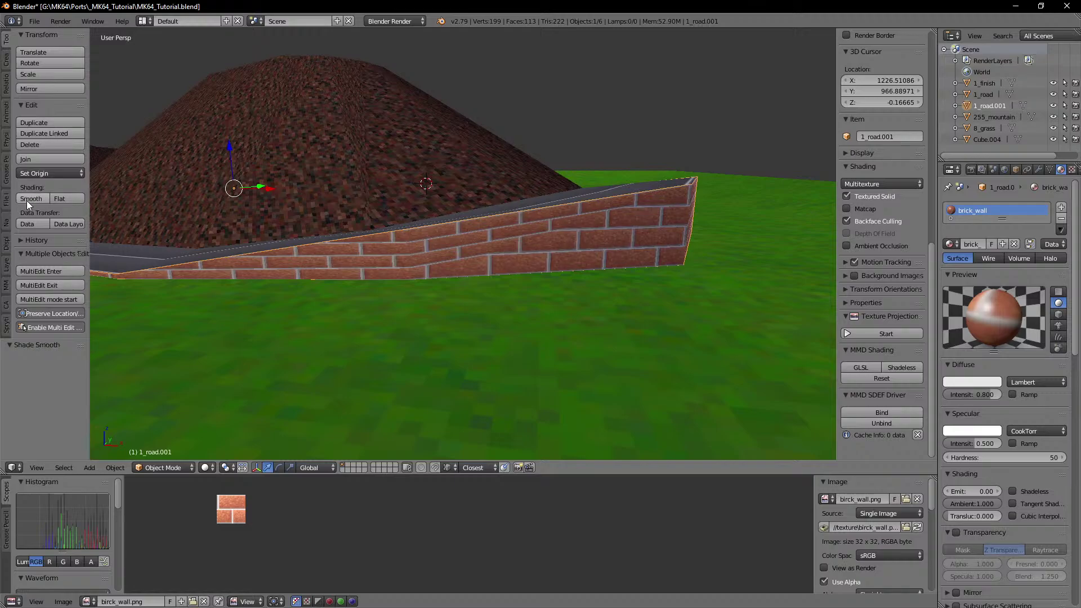
key(Tab)
middle_drag(589, 332, 538, 365)
key(Tab)
right_click(547, 256)
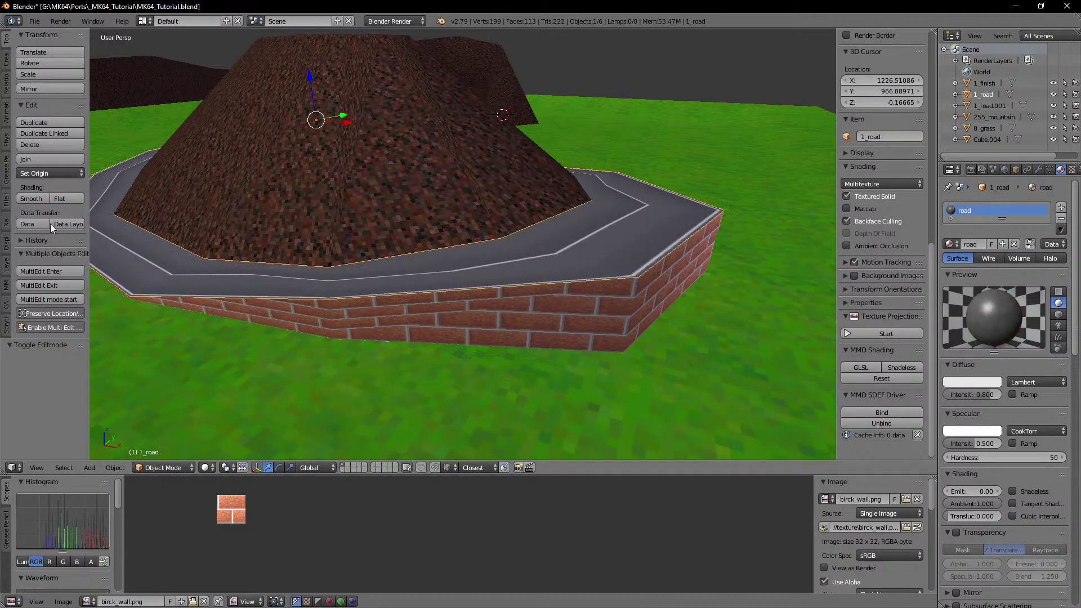
key(Tab)
middle_drag(500, 289, 480, 267)
key(Tab)
right_click(454, 283)
key(Tab)
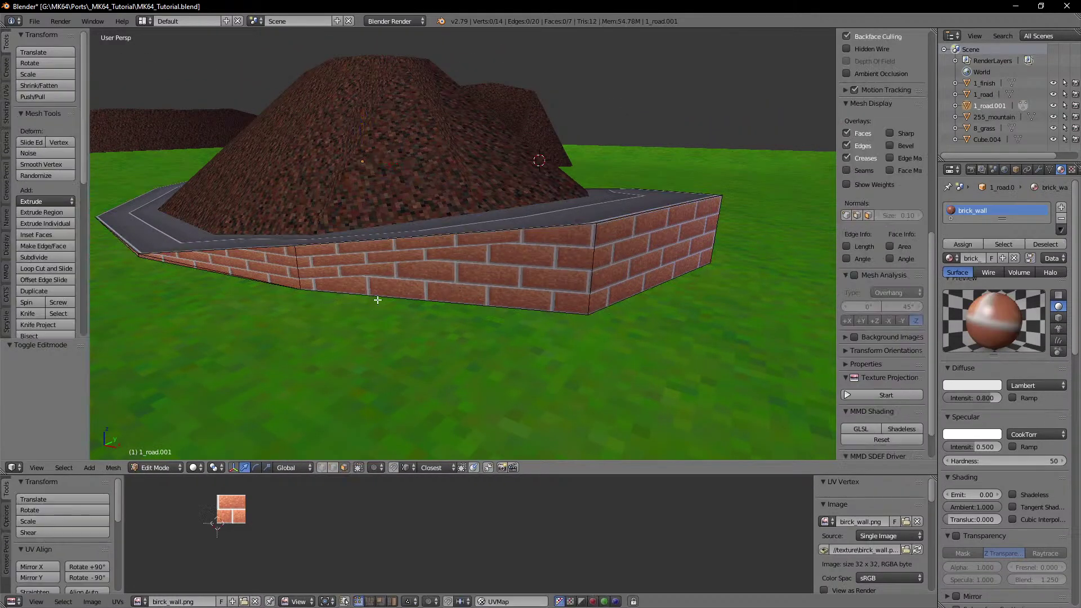
Step: Select all wall faces and lower the top UV vertex midway along the tapering stretch by about 0.75 along Y
middle_drag(660, 317, 609, 318)
right_click(561, 272)
key(ctrl+KP_Add)
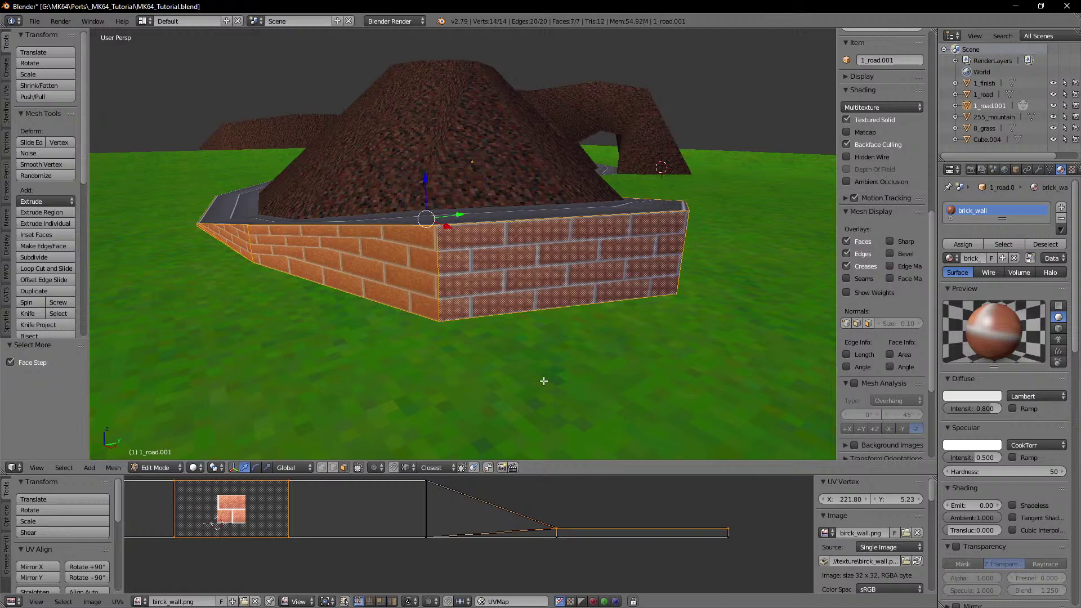
scroll(441, 505, down, 2)
middle_drag(487, 512, 584, 513)
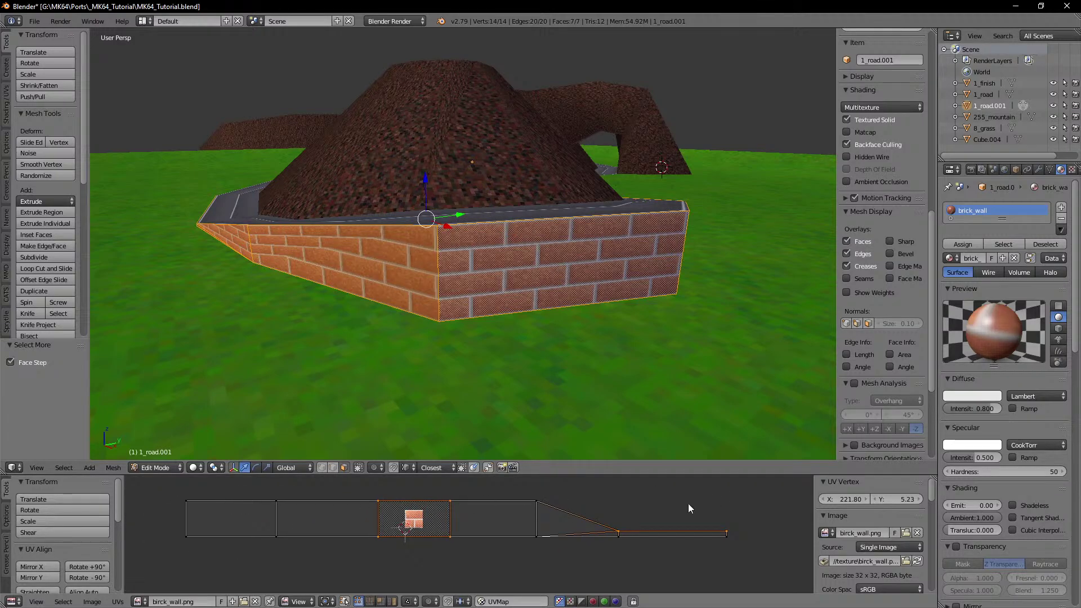
key(g)
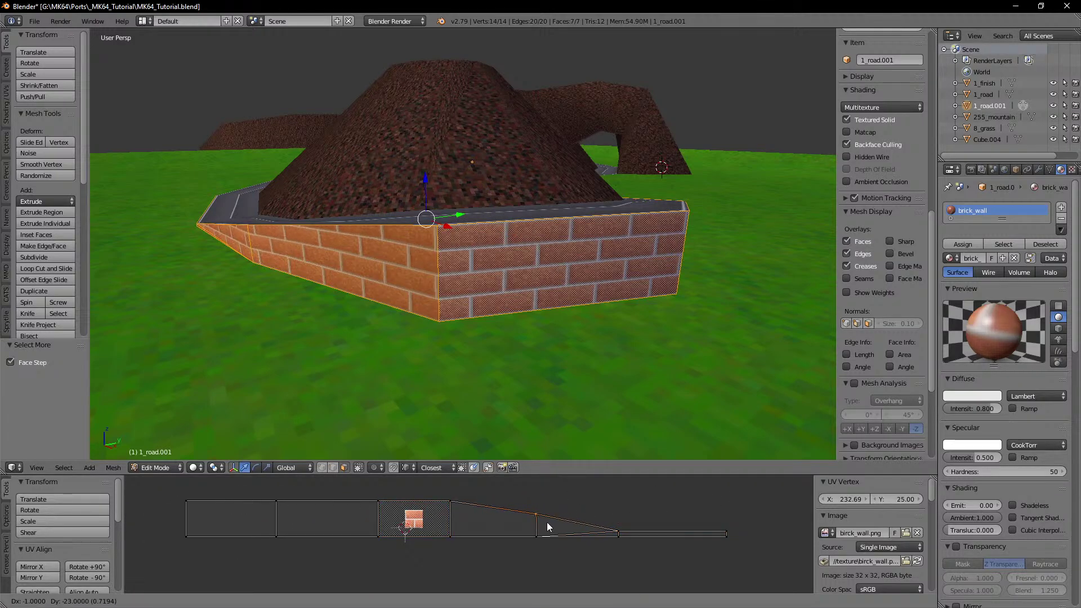
key(y)
click(547, 528)
Step: Lower the matching top UV vertex on the other sloping side of the wall by about 0.84 along Y
middle_drag(339, 319, 462, 313)
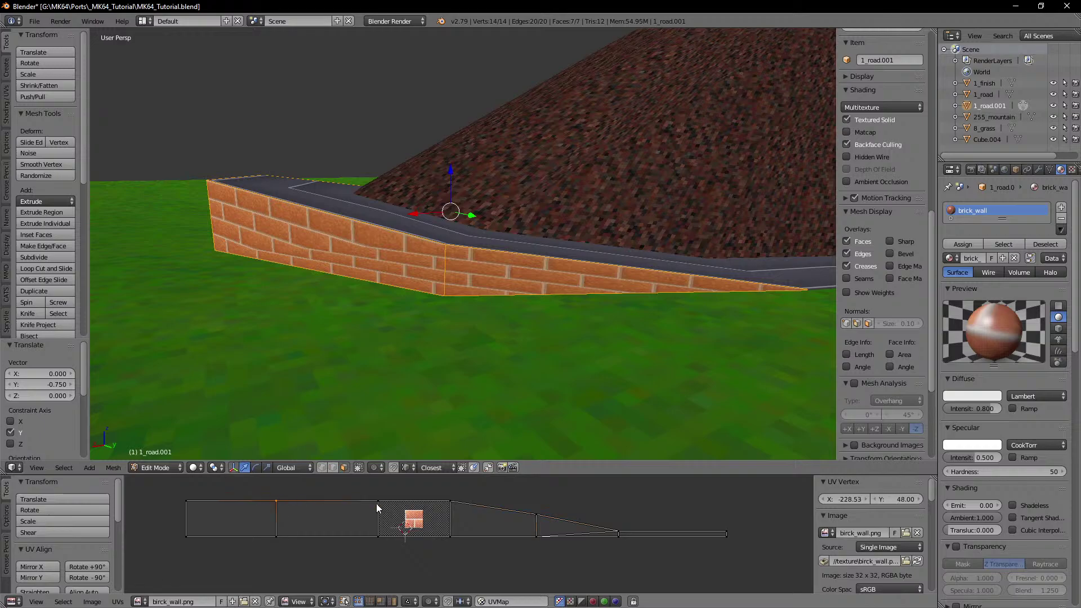
key(g)
key(y)
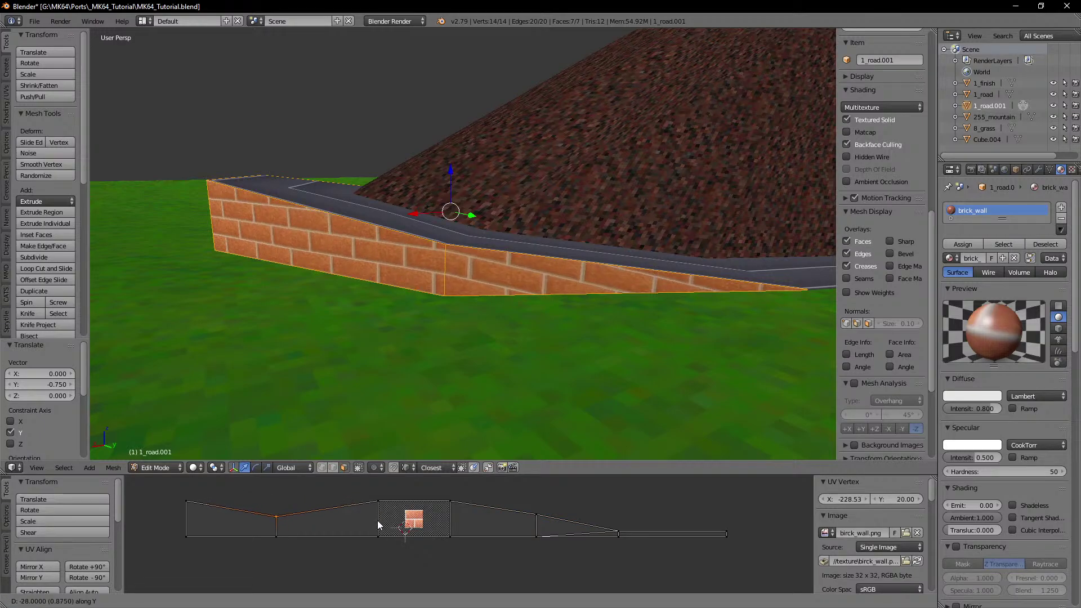
click(377, 518)
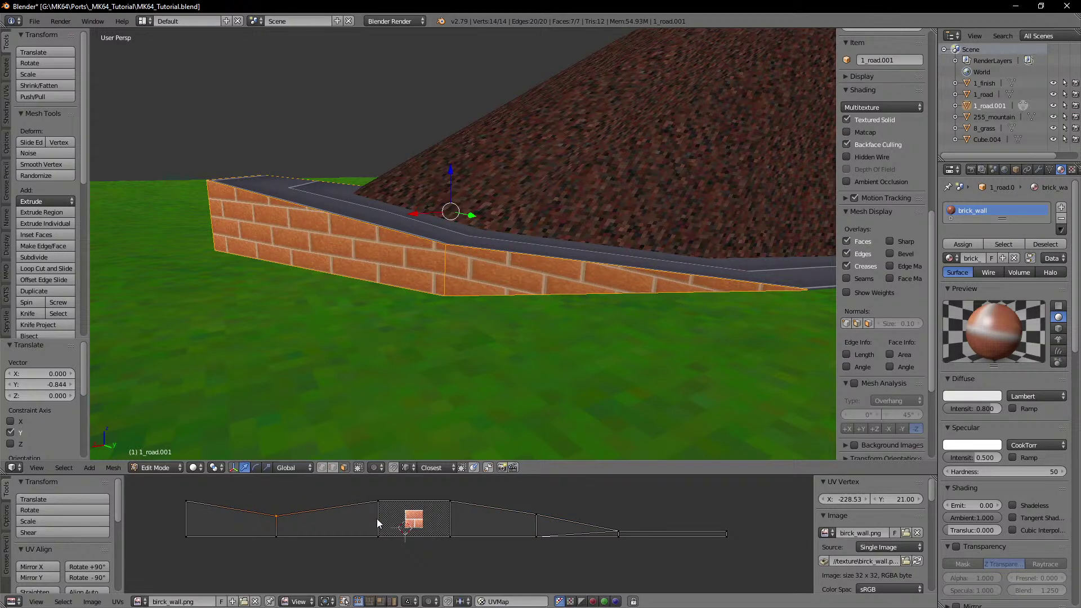
Step: Lower the outermost top UV vertex on that side to about Y -6 so the UV strip tapers like the wall
key(y)
right_click(202, 507)
key(y)
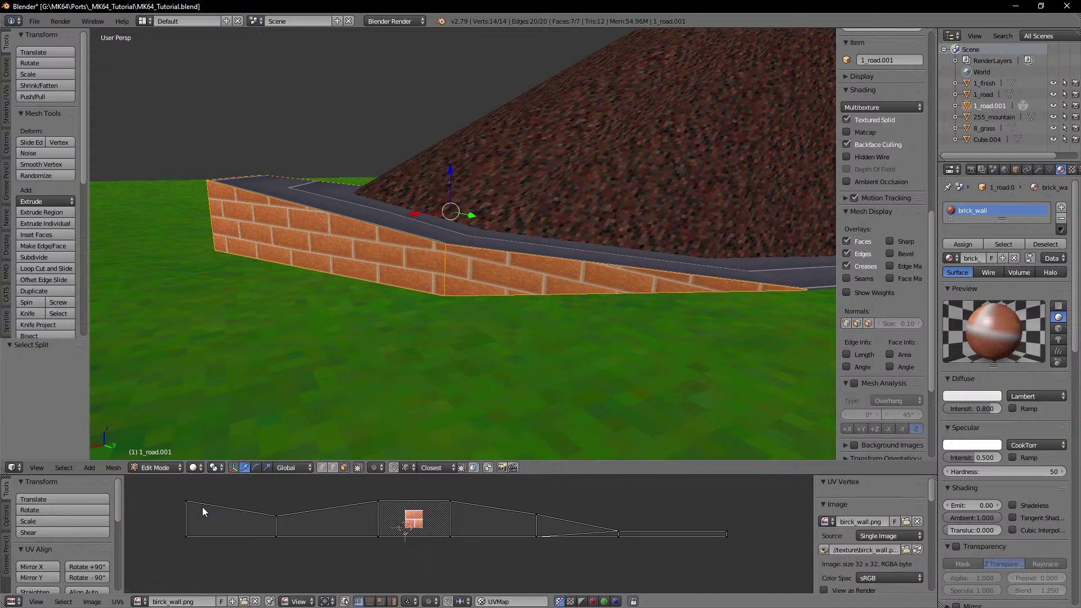
right_click(202, 505)
key(g)
key(y)
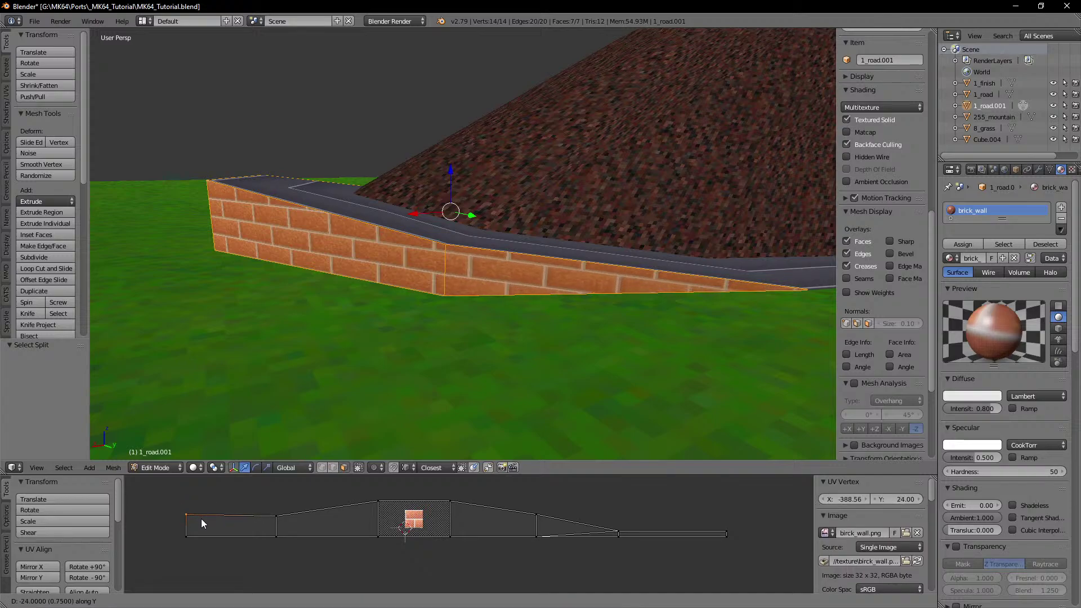
click(201, 532)
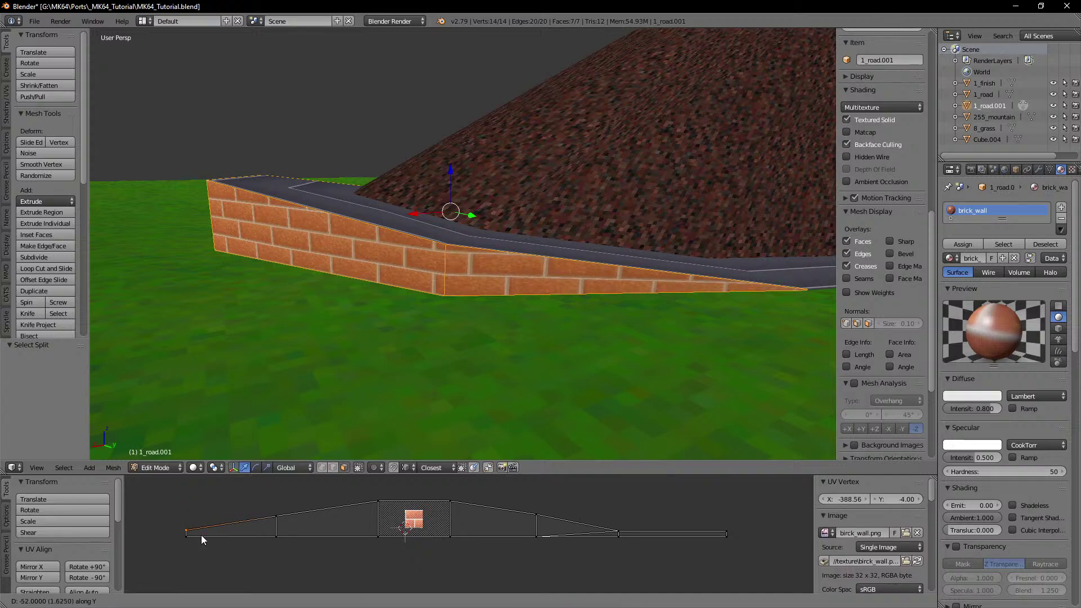
Step: Fit the road's outer edge vertex to the tapered low end of the brick wall and reopen the wall mesh
key(Tab)
middle_drag(394, 275, 390, 313)
key(Tab)
scroll(451, 329, up, 3)
middle_drag(454, 329, 434, 328)
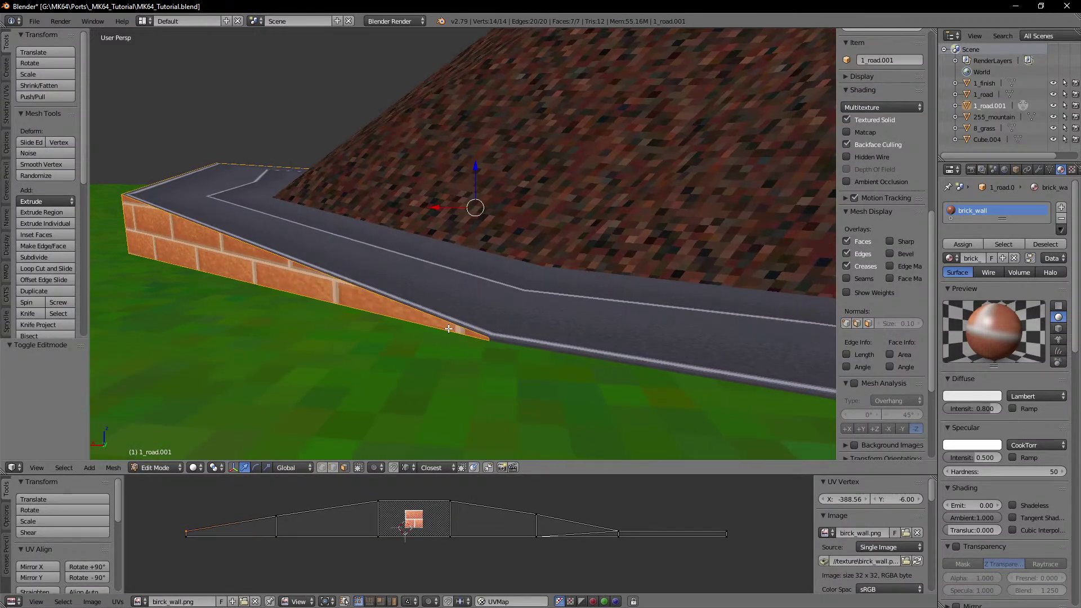
key(Tab)
right_click(529, 314)
key(Tab)
key(Tab)
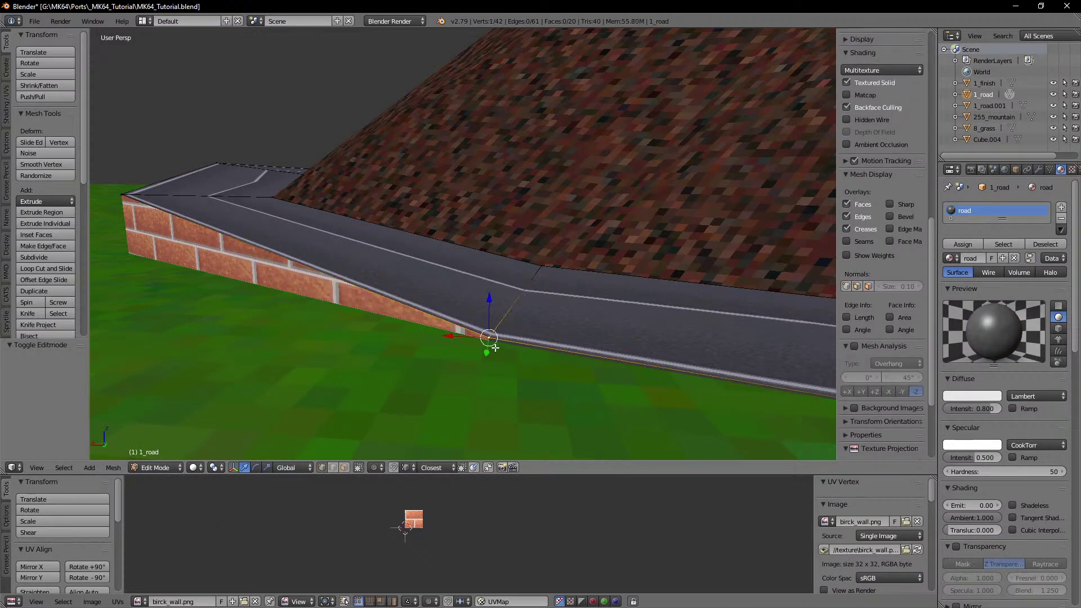
right_click(488, 340)
key(Tab)
key(Tab)
right_click(487, 338)
key(Tab)
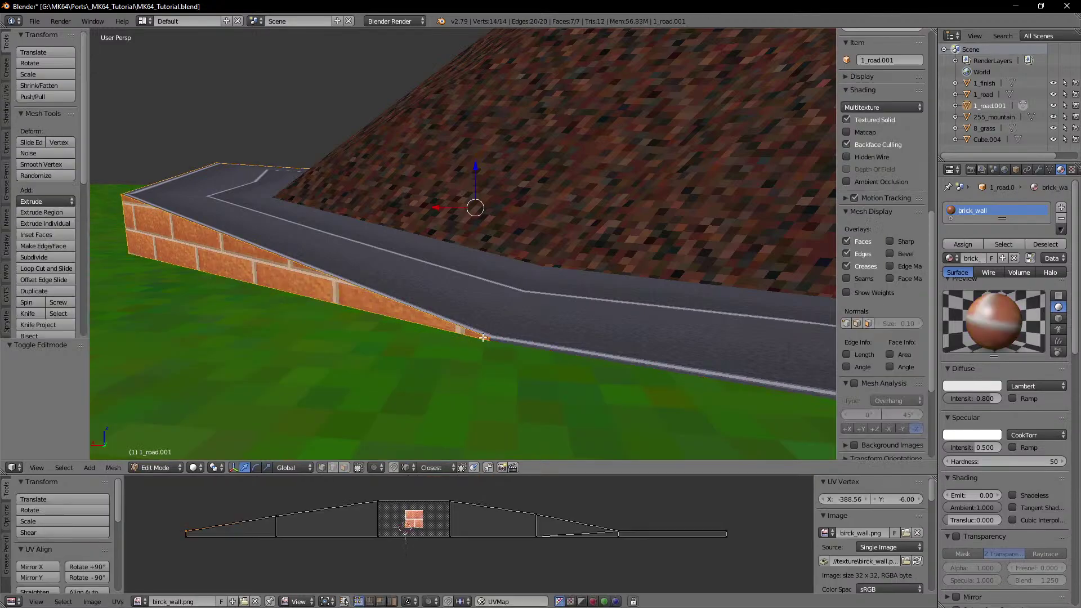
Step: Snap the wall's top vertex at the tapered low end onto its bottom vertex and remove doubles across the whole wall mesh
right_click(490, 339)
key(g)
ctrl+click(494, 342)
key(a)
key(a)
key(w)
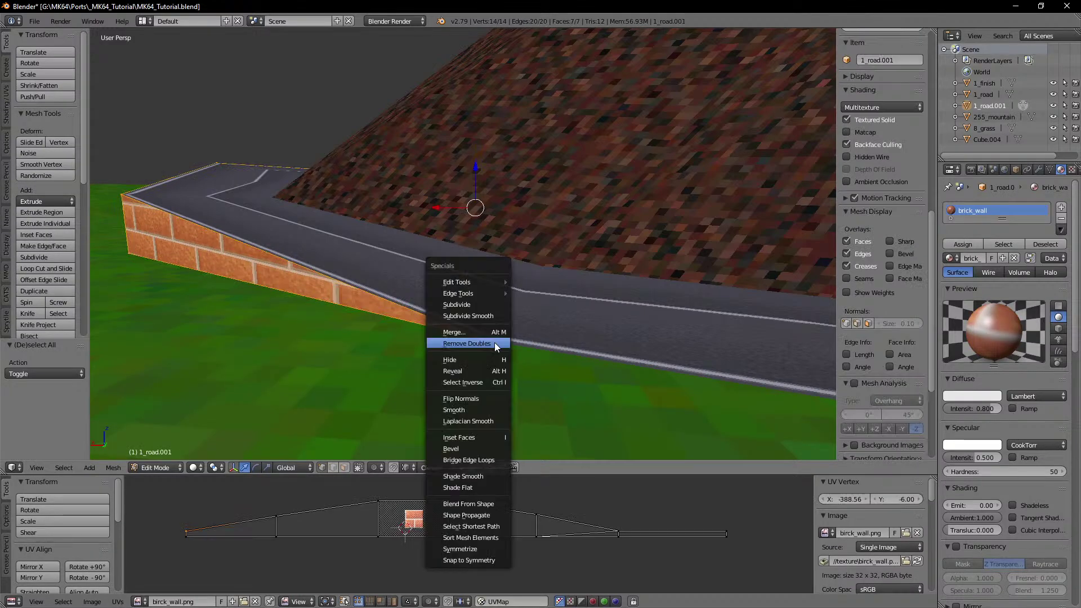
click(494, 343)
Step: Select the long, thin triangular wall face at the opposite low end and delete it
middle_drag(380, 275, 463, 371)
click(343, 468)
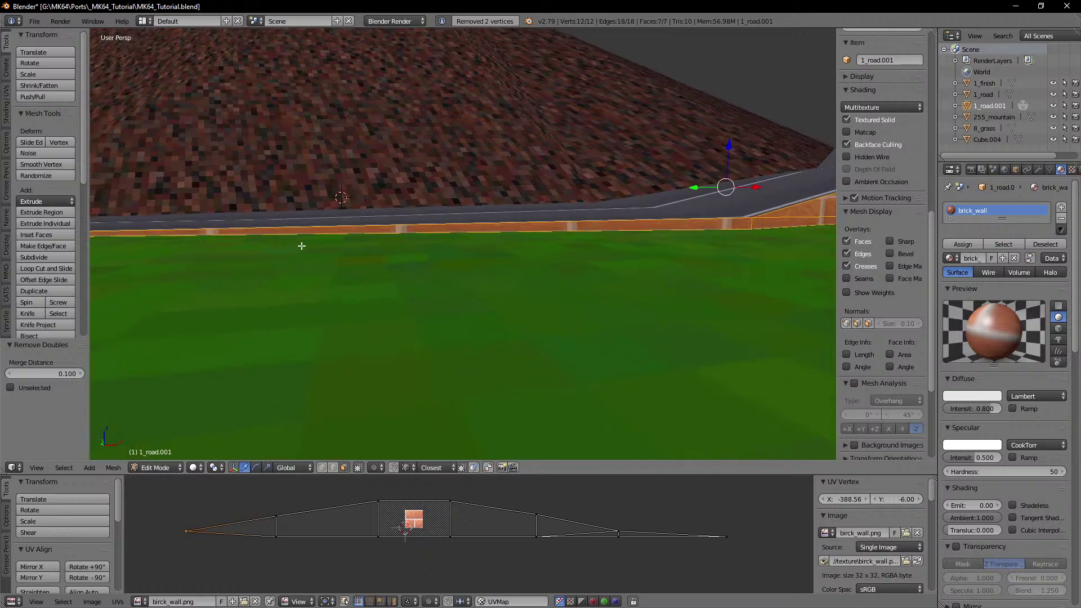
shift+middle_drag(299, 243, 396, 234)
right_click(395, 234)
scroll(395, 234, down, 4)
key(z)
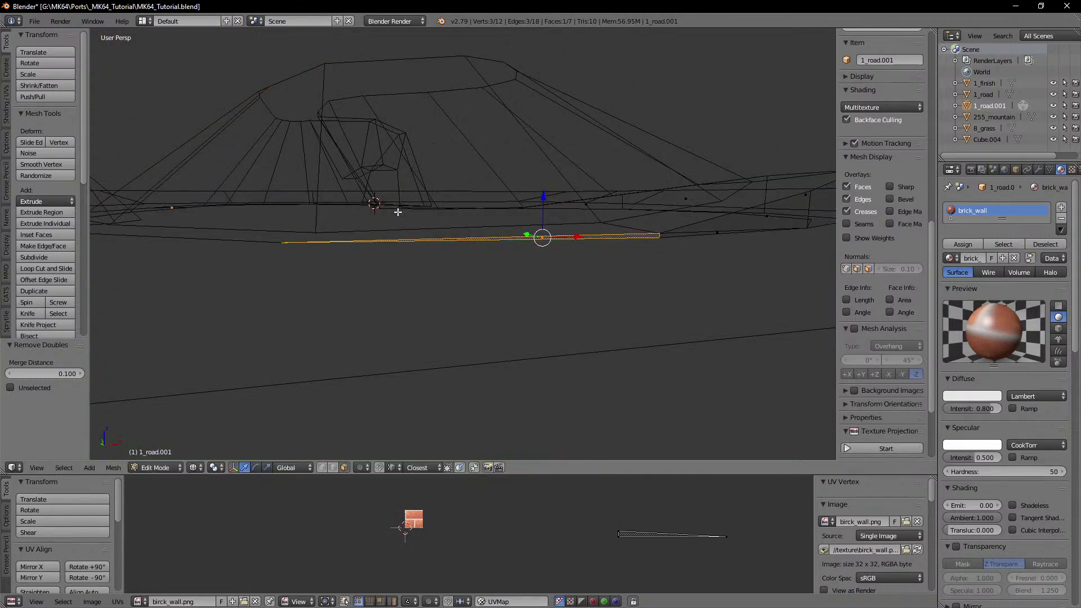
right_click(283, 247)
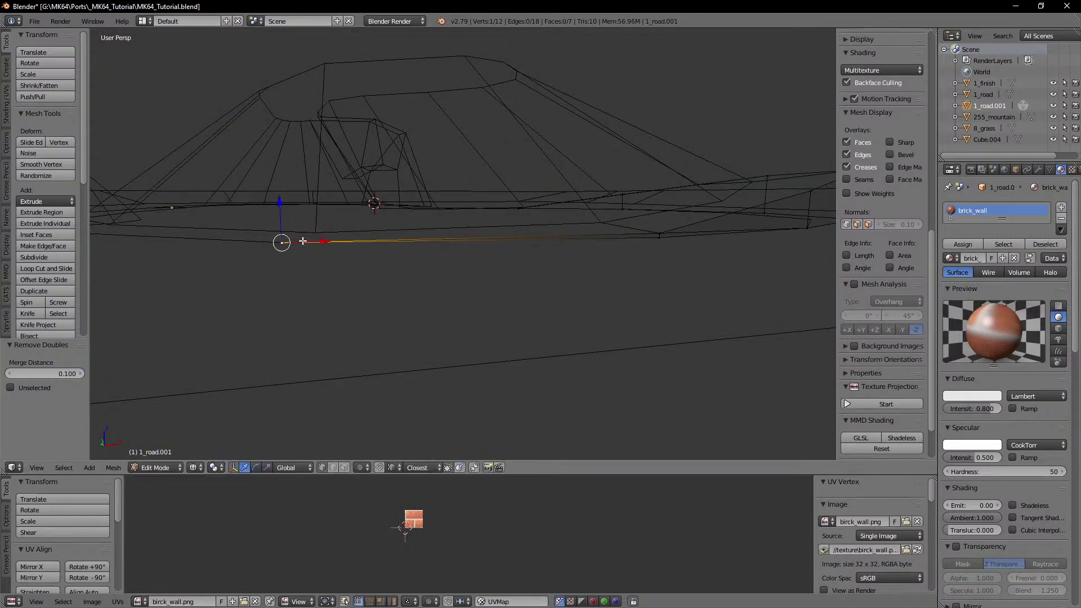
key(z)
middle_drag(622, 262, 600, 286)
key(ctrl+KP_Add)
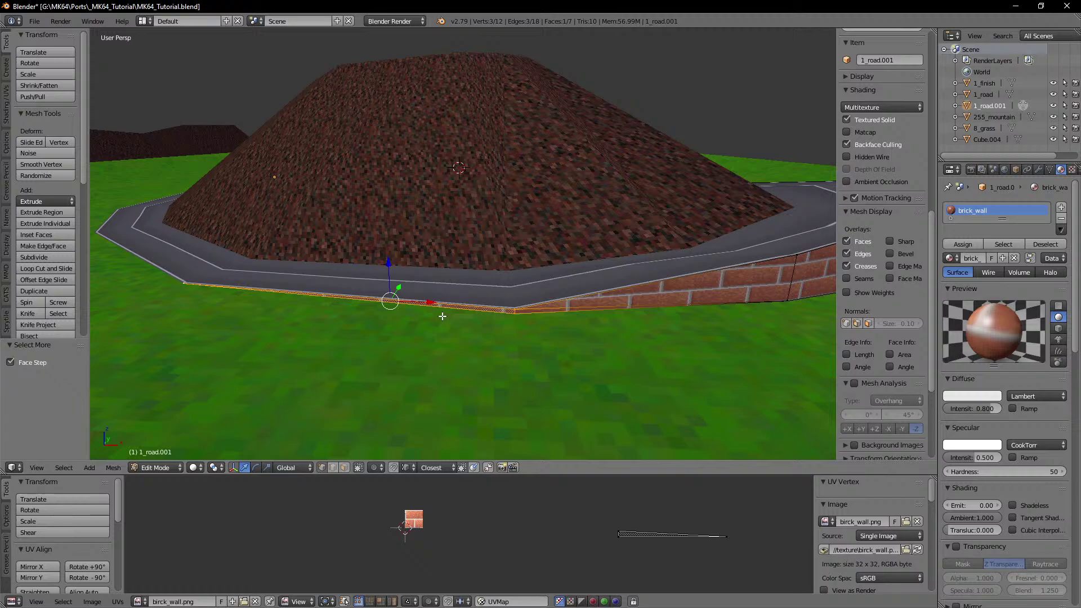
key(x)
click(442, 317)
Step: Snap the road's outer edge vertex onto the wall's bottom vertex where the shortened wall ends
key(Tab)
right_click(505, 306)
key(Tab)
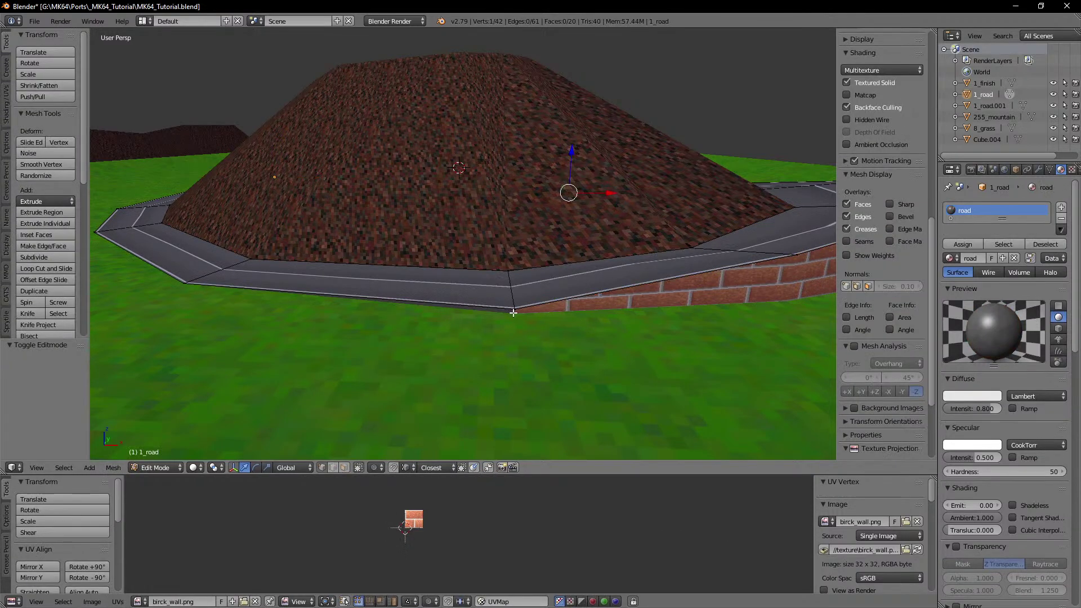
ctrl+drag(514, 314, 515, 314)
key(Tab)
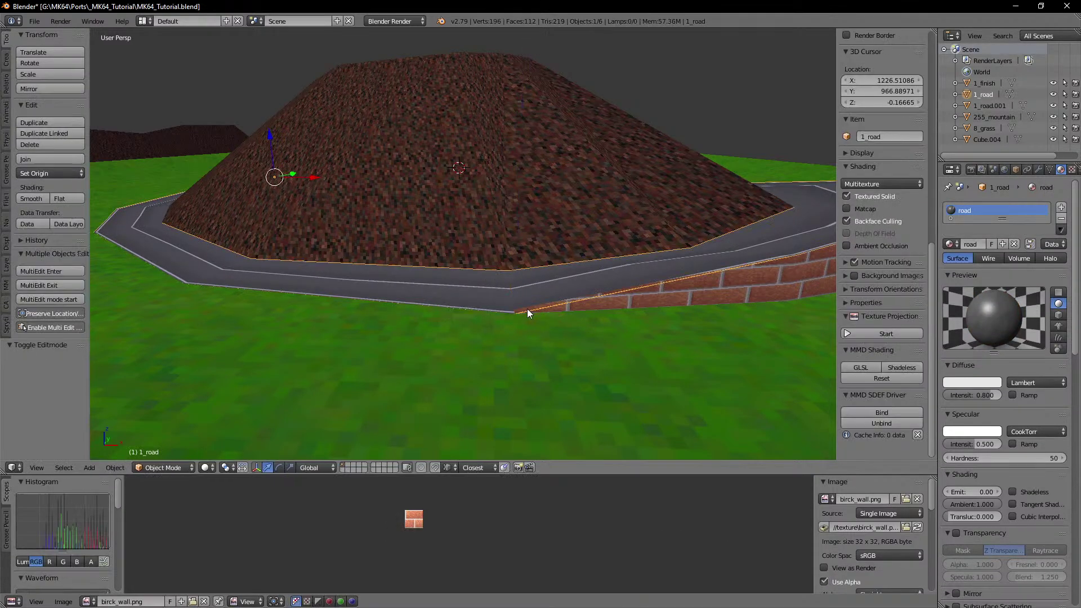
Step: Snap the shortened wall's top end vertex onto its bottom end vertex and remove doubles across the wall mesh
right_click(529, 310)
key(Tab)
right_click(516, 311)
ctrl+drag(516, 277, 519, 315)
key(a)
key(a)
key(w)
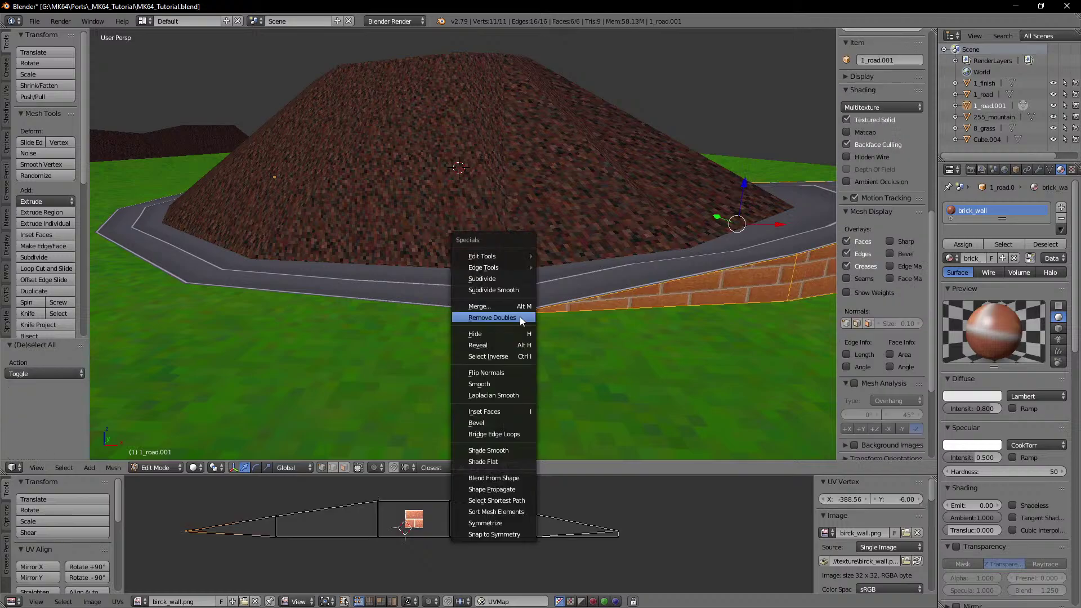
click(519, 316)
Step: Examine the raised bend with its brick wall, the road's outer edge, and the rest of the track around the mountain
middle_drag(751, 354, 389, 366)
key(Tab)
scroll(605, 327, down, 2)
key(Tab)
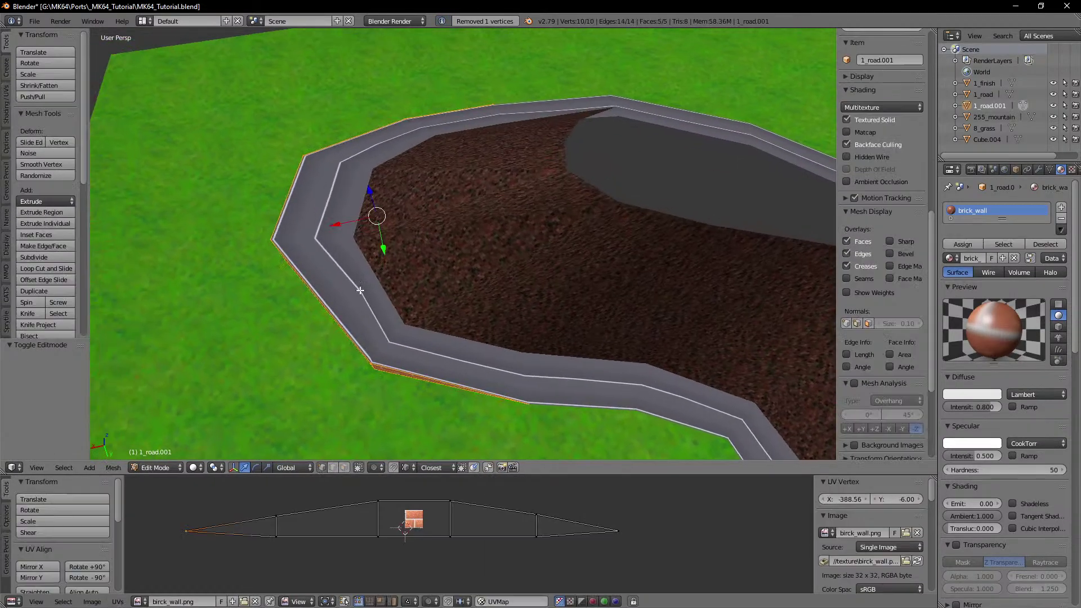
key(Tab)
right_click(356, 280)
key(Tab)
scroll(447, 292, up, 3)
shift+middle_drag(356, 280, 497, 237)
scroll(446, 282, up, 3)
scroll(424, 253, up, 1)
scroll(423, 253, down, 3)
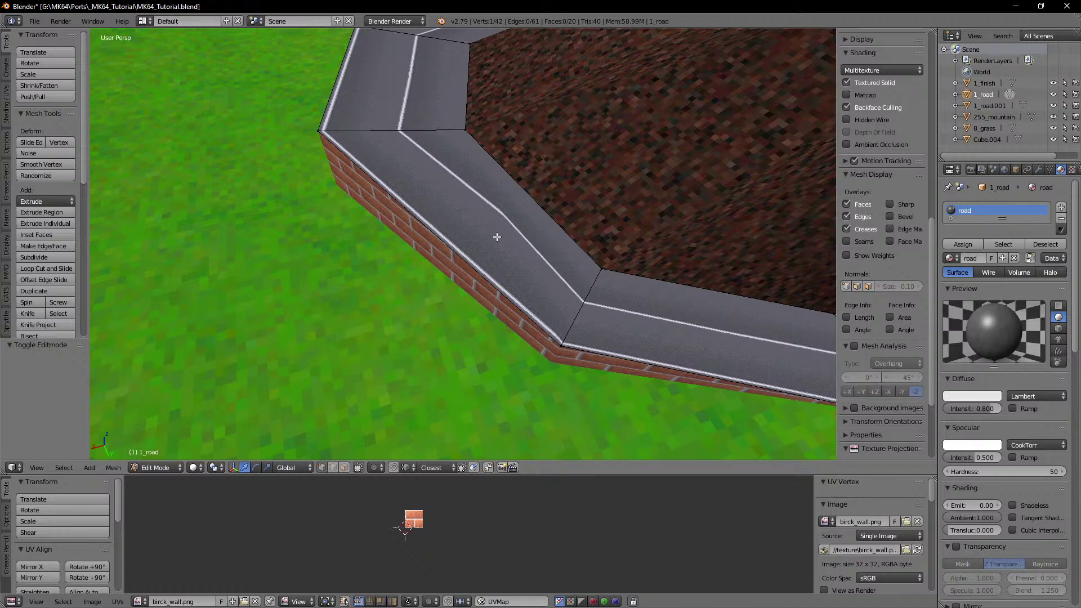
scroll(497, 237, down, 4)
middle_drag(497, 237, 304, 269)
middle_drag(618, 278, 513, 241)
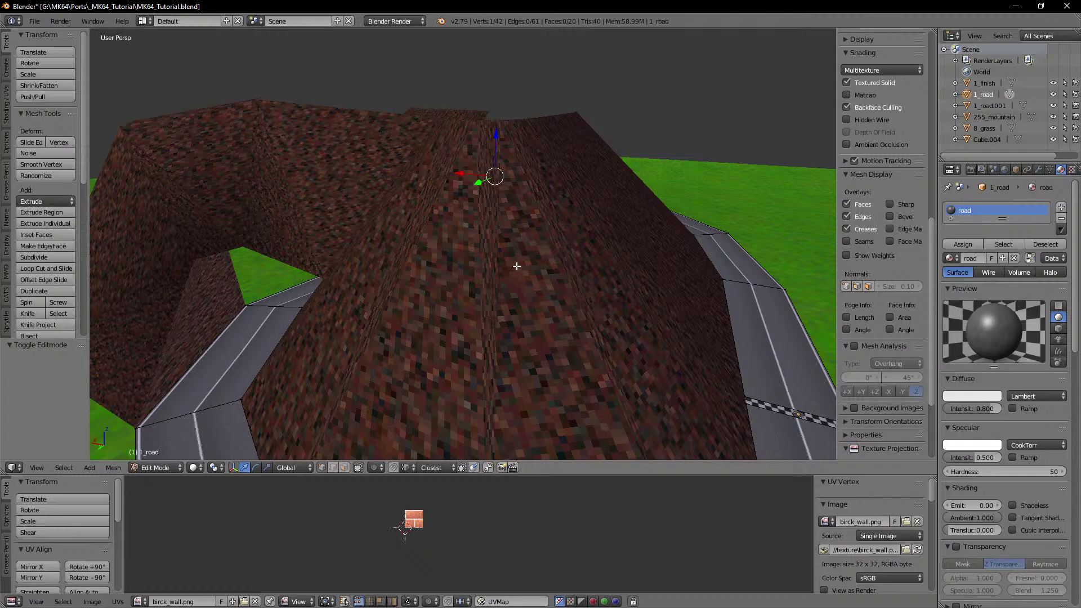
middle_drag(517, 266, 492, 281)
key(Tab)
scroll(384, 242, up, 3)
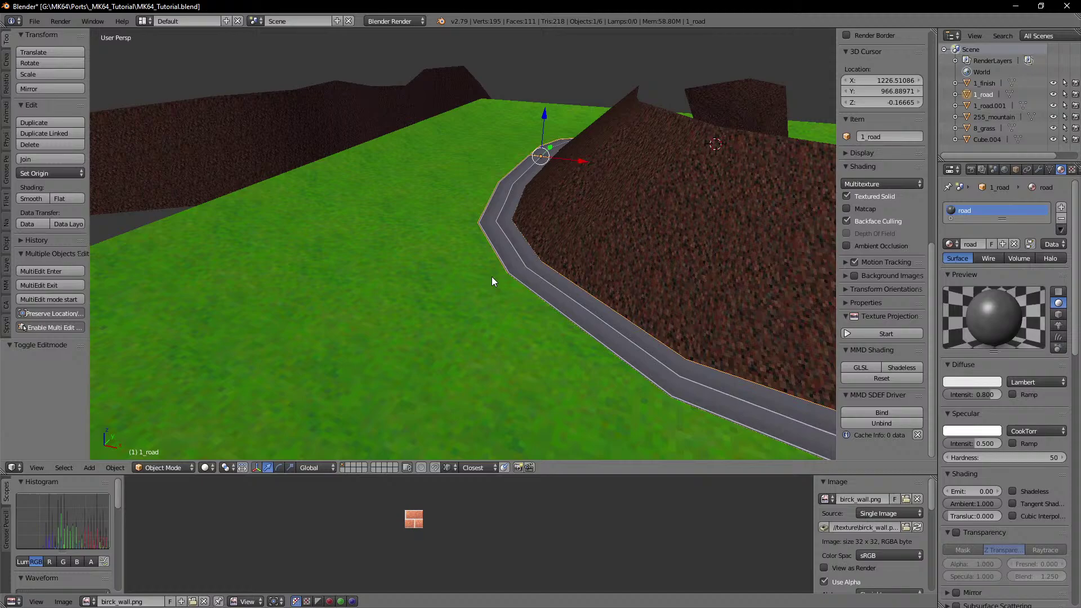
Step: Try to lower two neighbouring outer-edge vertices of the road bend along the Z axis
right_click(463, 285)
scroll(502, 258, up, 4)
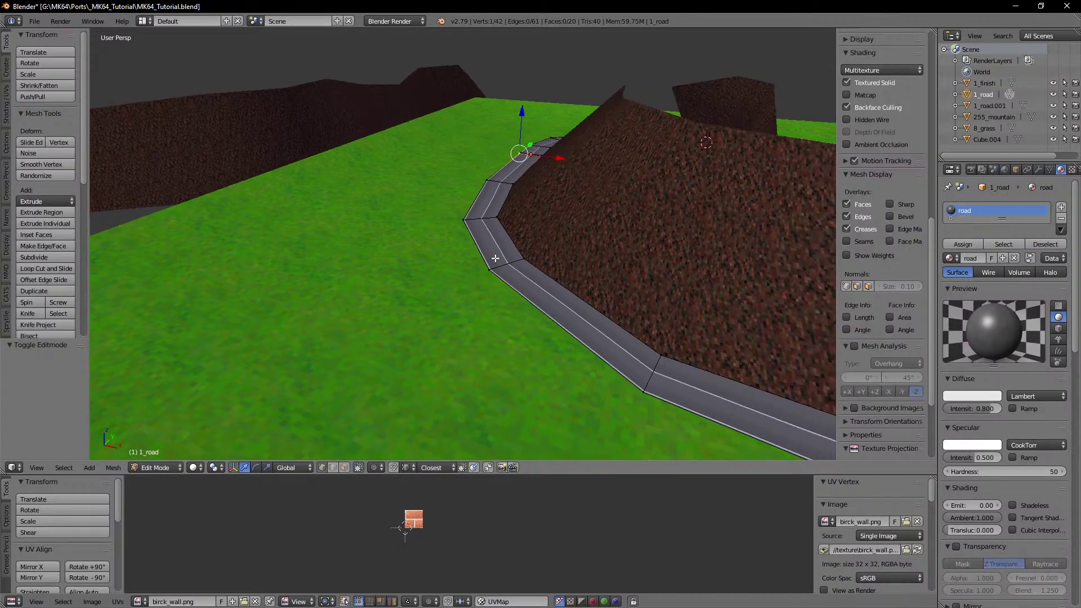
scroll(532, 333, down, 2)
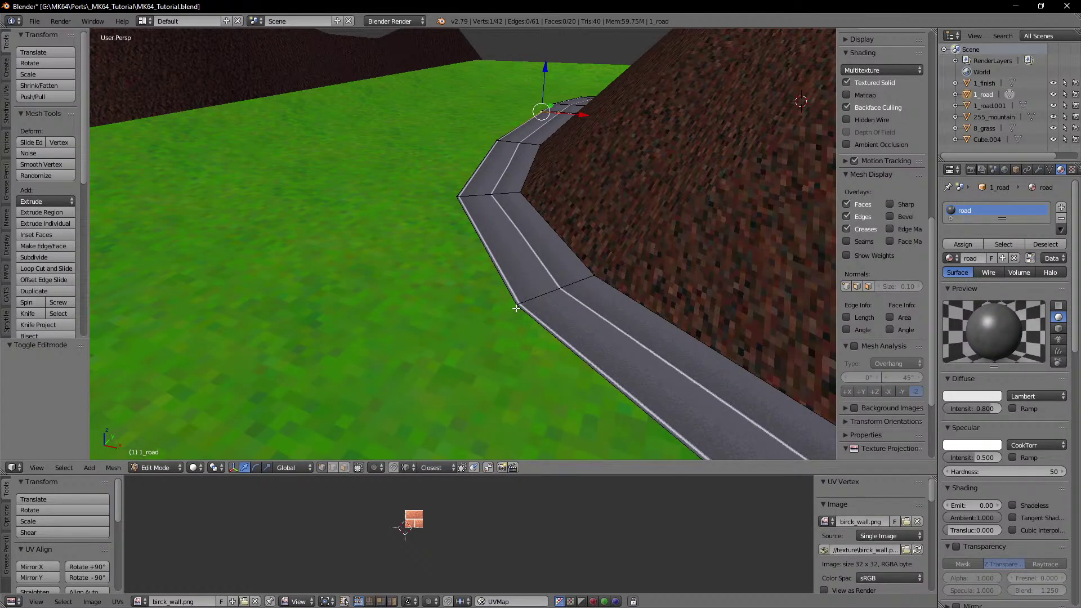
shift+middle_drag(516, 309, 436, 240)
right_click(475, 286)
shift+right_click(432, 183)
scroll(459, 234, down, 2)
scroll(459, 234, down, 4)
right_click(482, 292)
middle_drag(485, 292, 491, 267)
right_click(483, 252)
shift+right_click(440, 215)
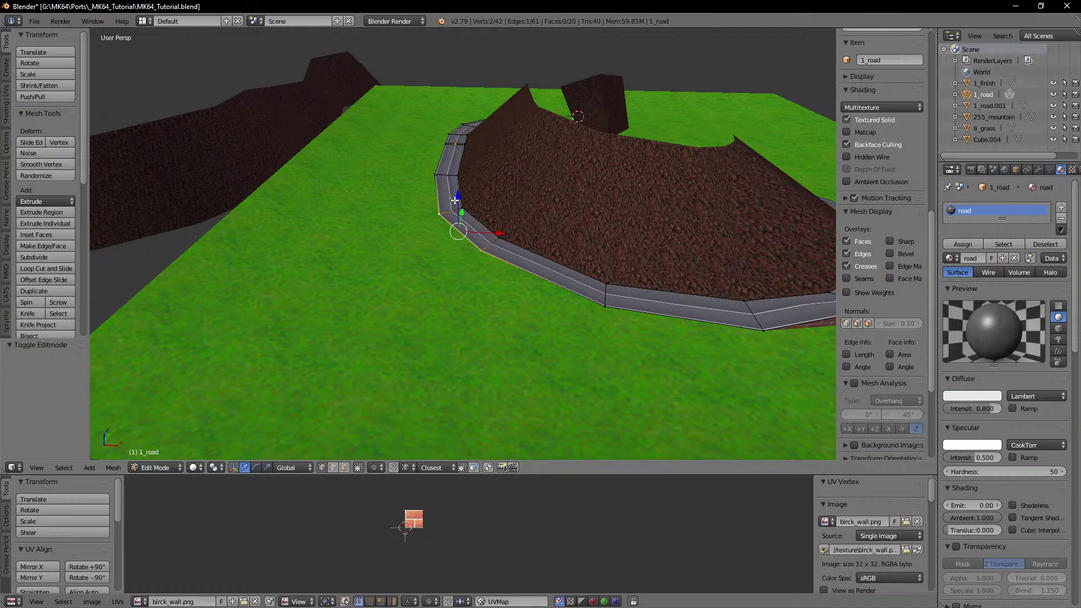
scroll(458, 204, up, 4)
shift+middle_drag(458, 204, 457, 240)
key(g)
key(z)
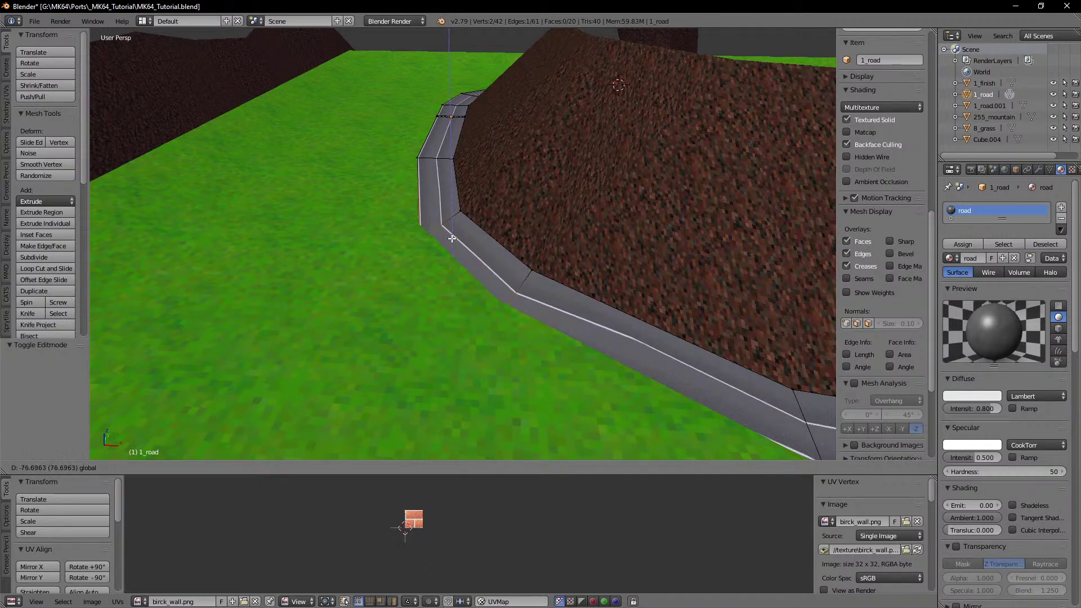
click(457, 224)
middle_drag(457, 226, 503, 270)
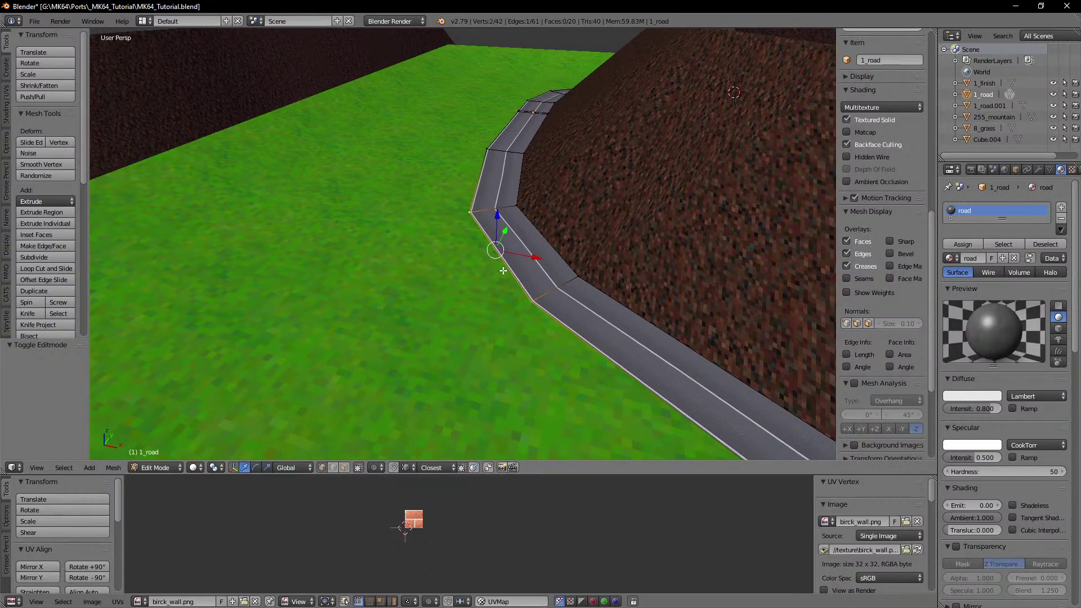
scroll(503, 275, down, 4)
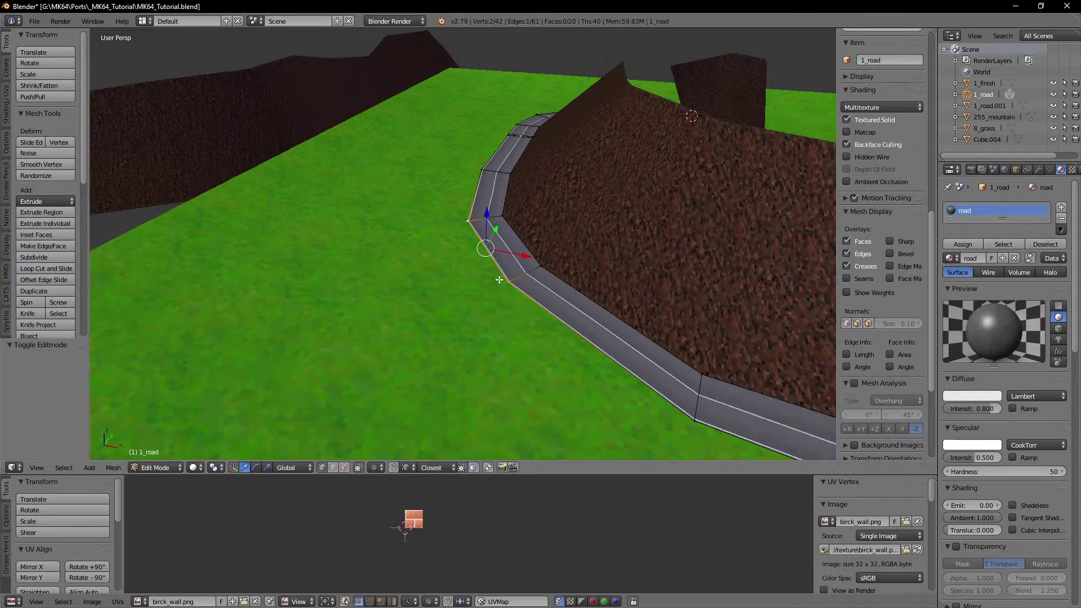
Step: Switch from the road to editing the grass mesh and view the area beside the bend from the top
key(Tab)
right_click(462, 271)
key(Tab)
shift+middle_drag(461, 270, 437, 263)
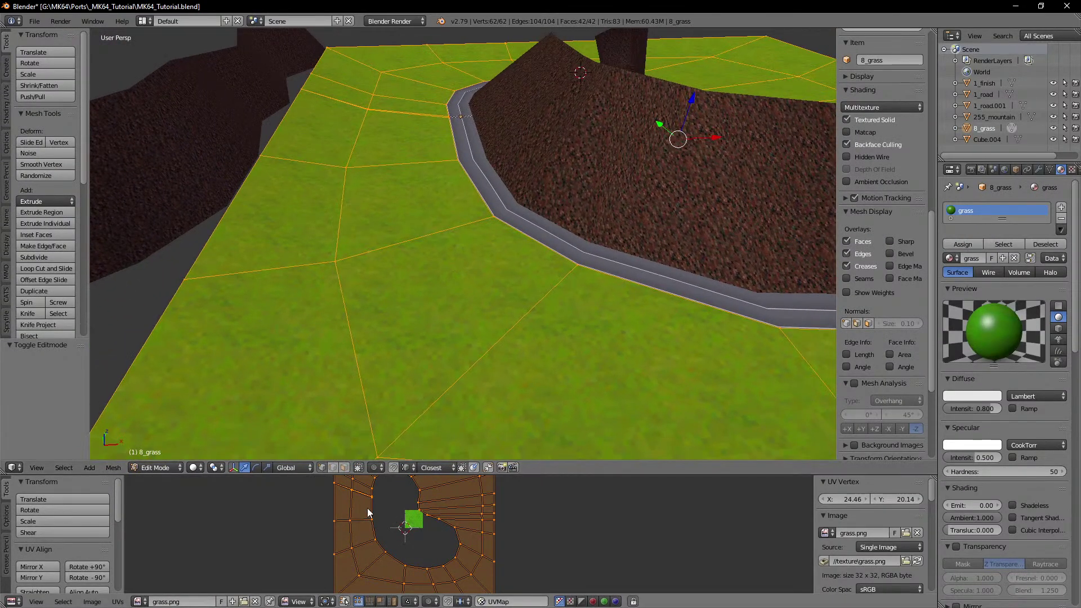
key(KP_7)
scroll(475, 222, up, 4)
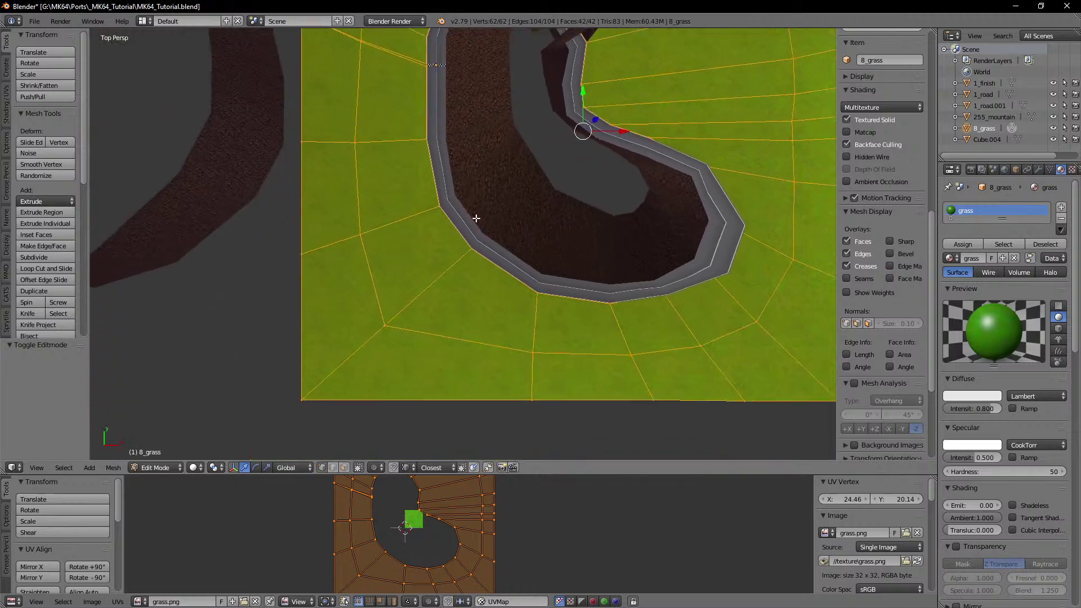
scroll(475, 255, down, 2)
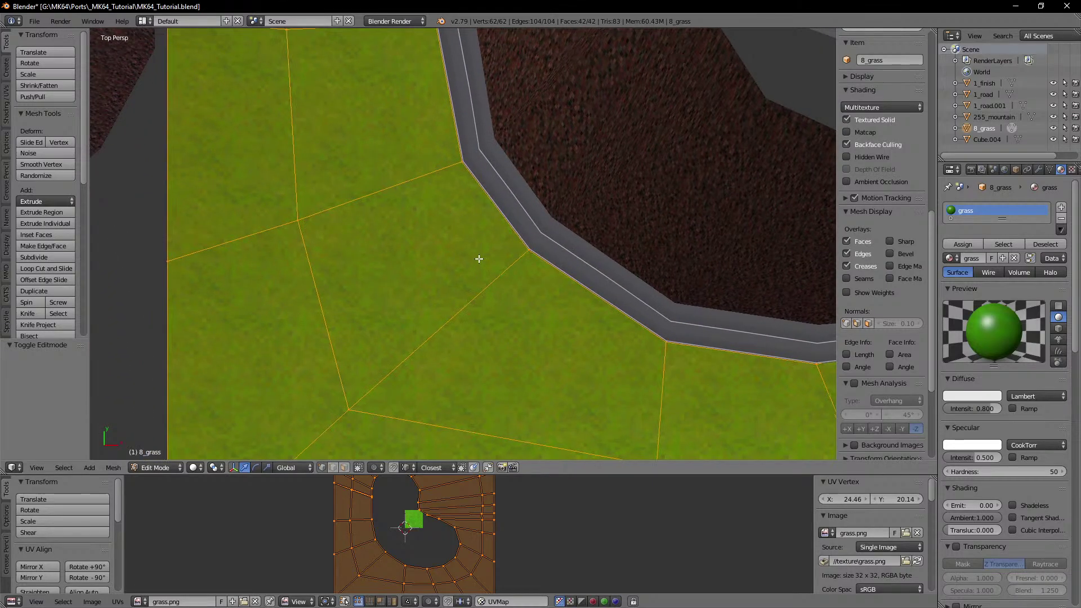
scroll(467, 282, down, 5)
scroll(493, 245, up, 6)
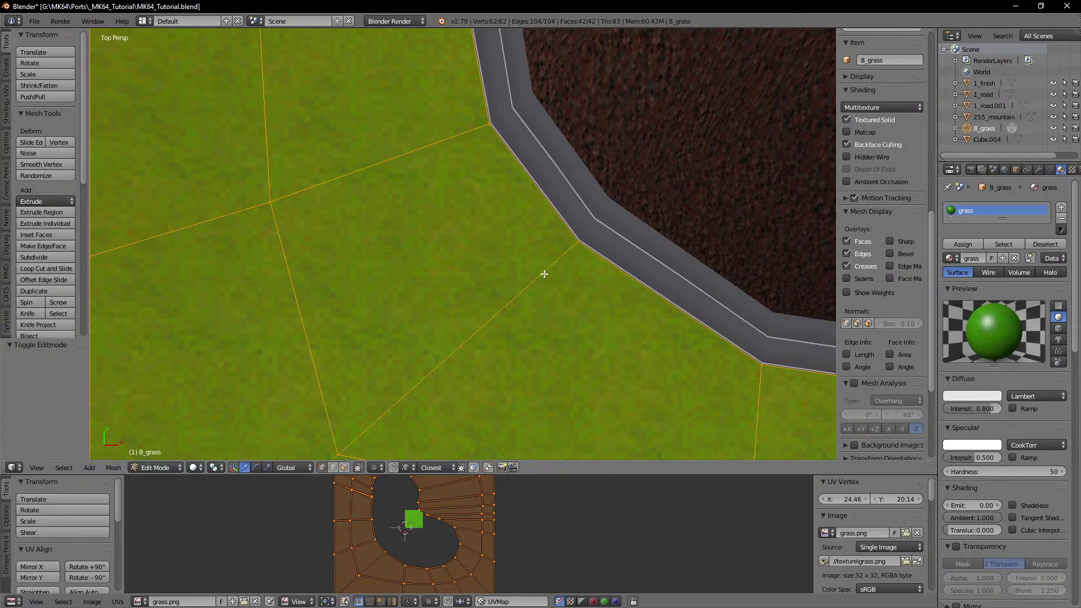
Step: Try to cut an irregular outline with the Knife tool across the two grass faces beside the road bend
key(k)
key(Escape)
scroll(436, 193, down, 3)
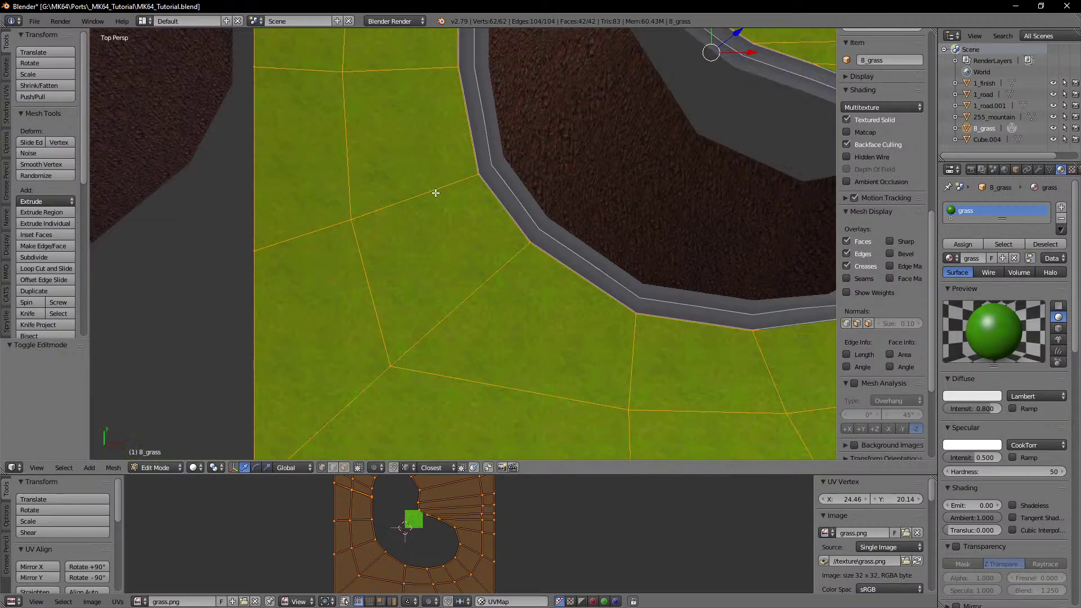
key(k)
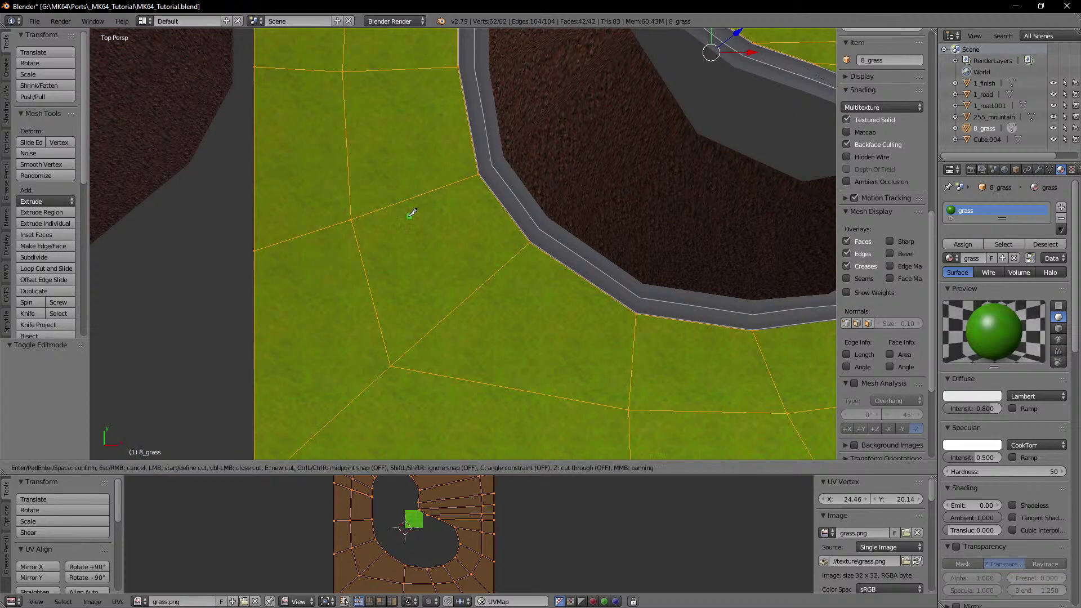
click(435, 196)
click(479, 214)
click(501, 250)
click(561, 300)
click(618, 379)
click(589, 391)
click(423, 358)
click(416, 344)
click(397, 308)
click(391, 246)
key(Return)
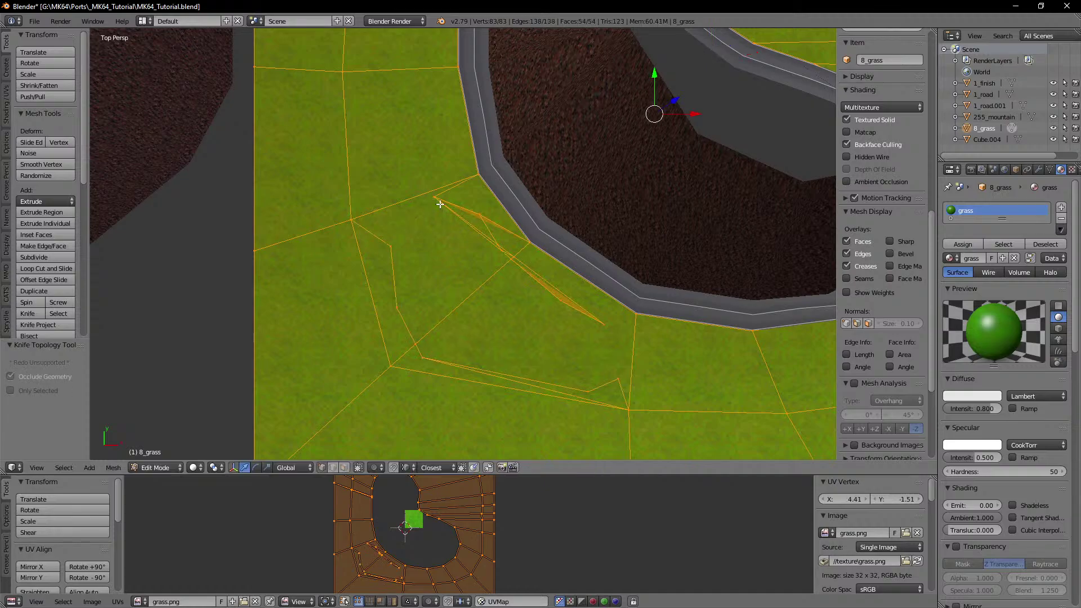
key(ctrl+z)
Step: Try a second, larger closed Knife outline across the same two grass faces, and undo it
scroll(526, 249, up, 2)
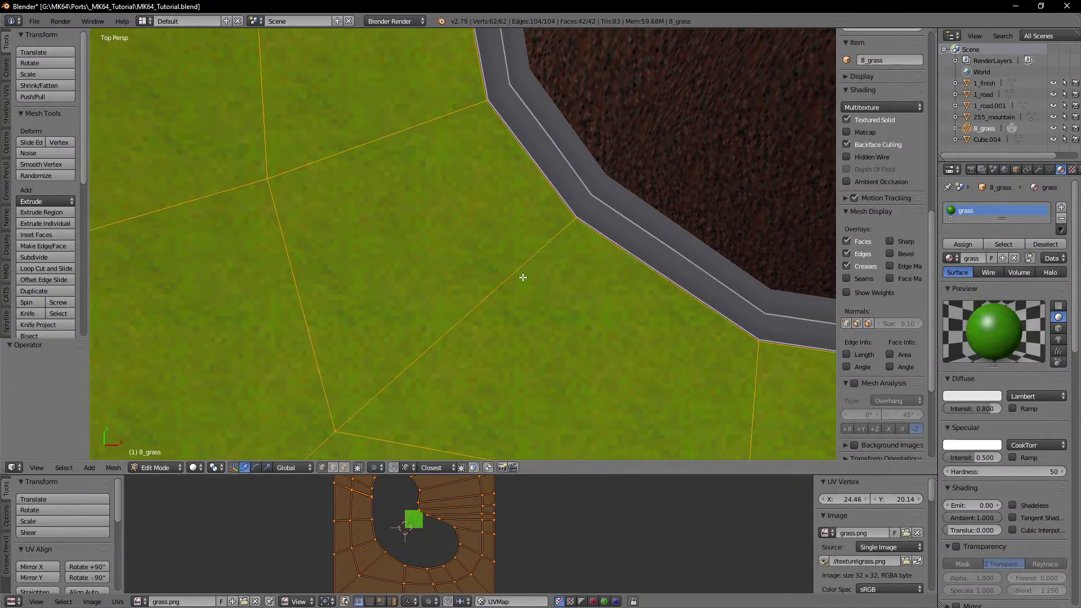
key(k)
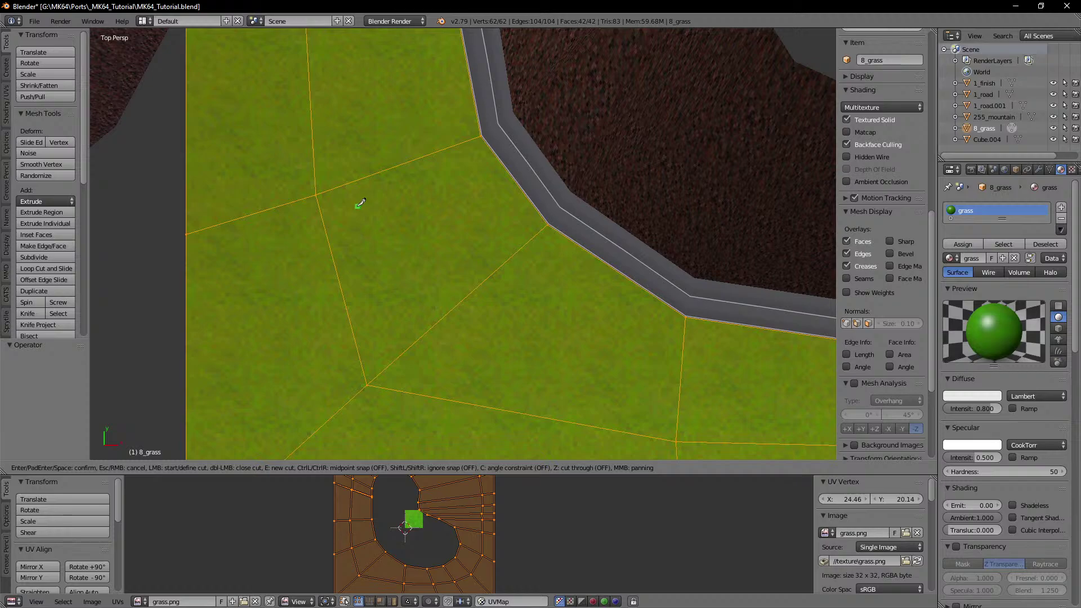
click(357, 205)
click(451, 168)
click(516, 220)
click(555, 269)
click(662, 323)
click(657, 390)
click(612, 413)
click(508, 382)
click(414, 374)
click(365, 297)
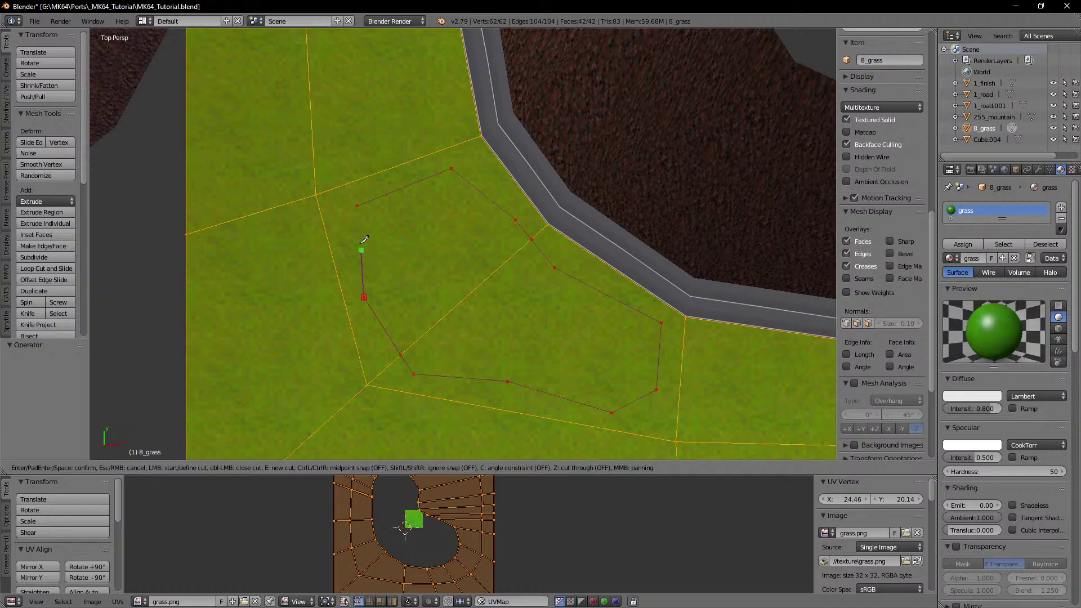
click(358, 206)
key(Return)
scroll(498, 250, up, 2)
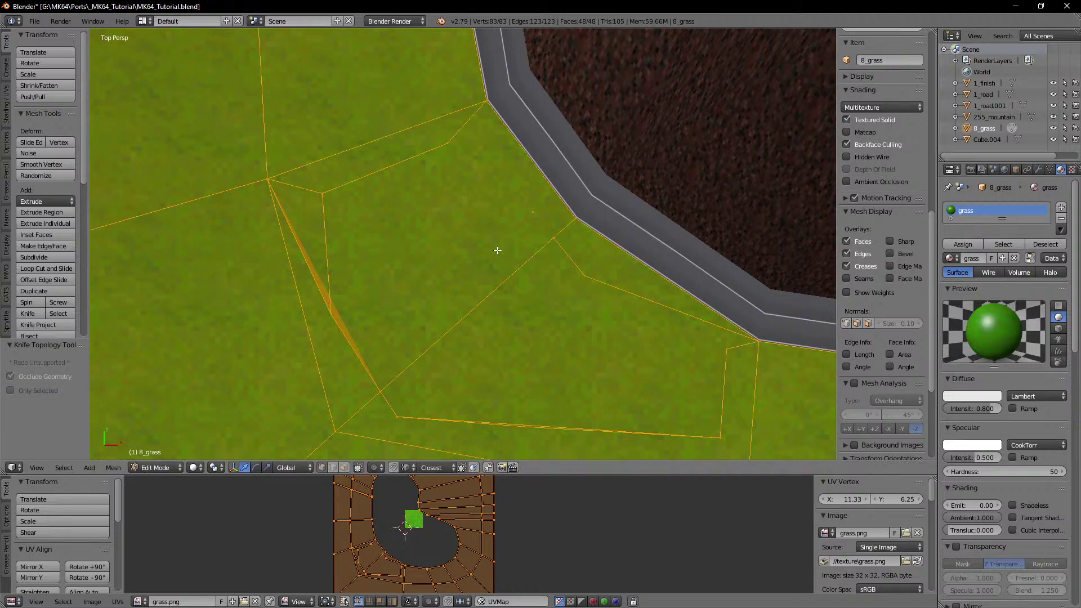
key(ctrl+z)
scroll(495, 248, down, 2)
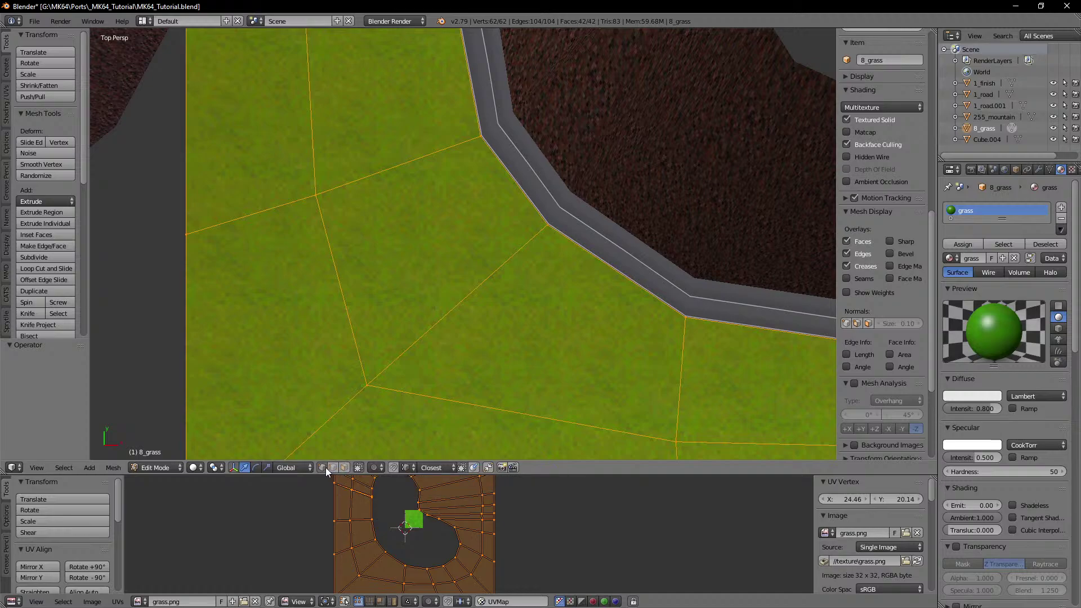
Step: Dissolve the grass vertex on the road edge where the two faces beside the bend meet
right_click(549, 226)
key(x)
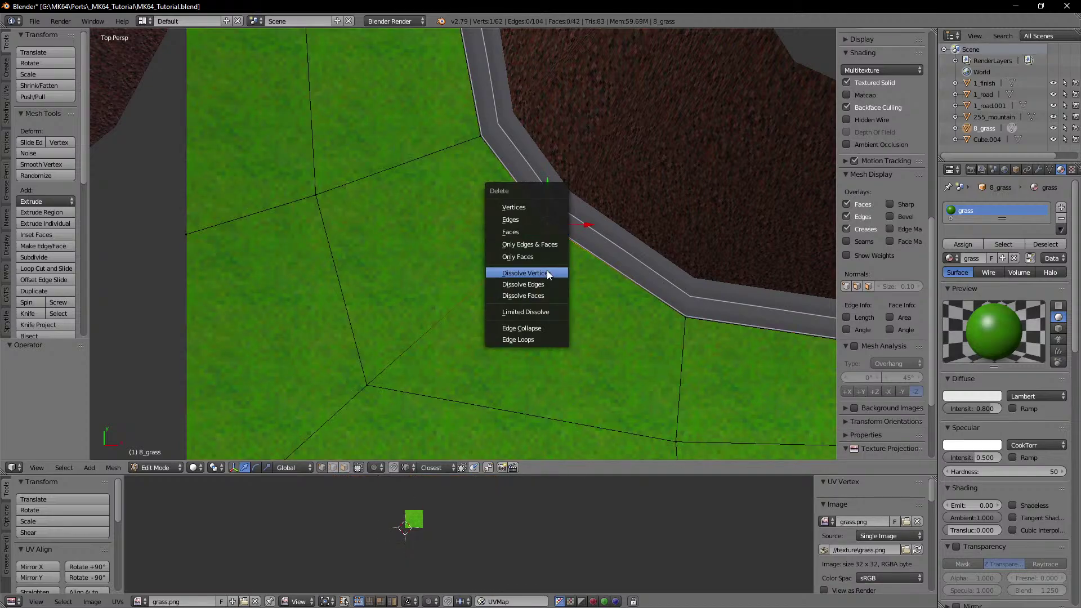
click(547, 272)
Step: Leave the Knife tool and display the scene as wireframe while editing the grass mesh
key(k)
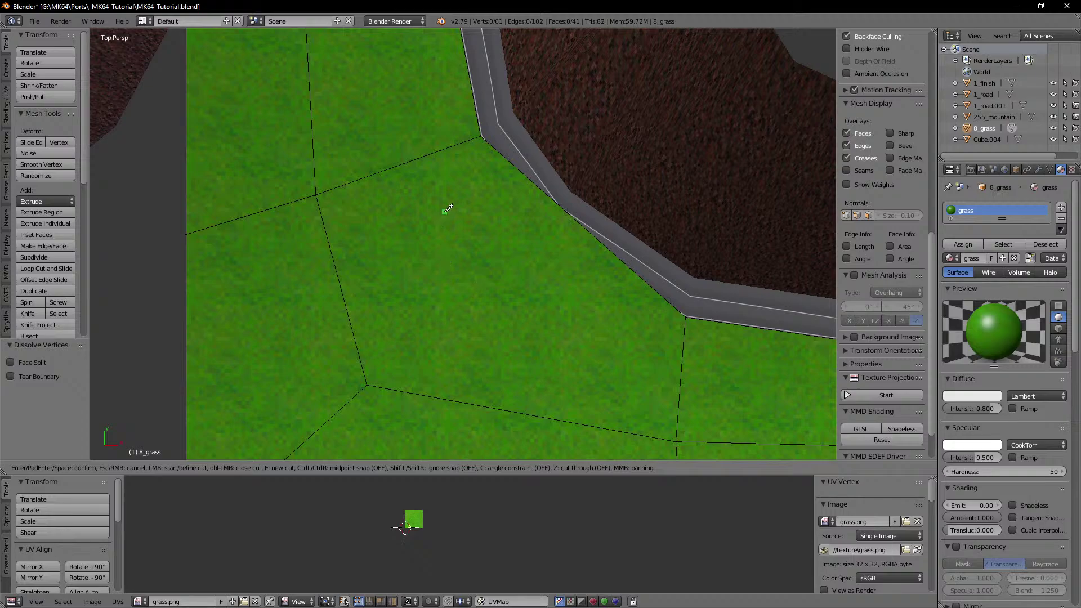
key(Escape)
key(Tab)
key(z)
key(Tab)
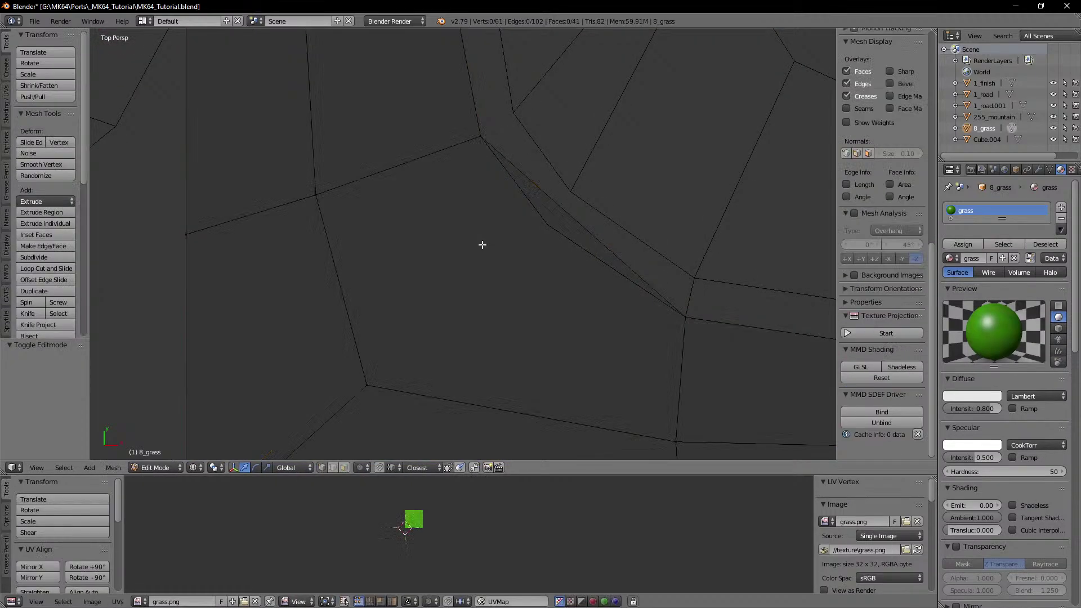
Step: Try to start a Knife outline inside the merged five-sided grass face in wireframe display
key(k)
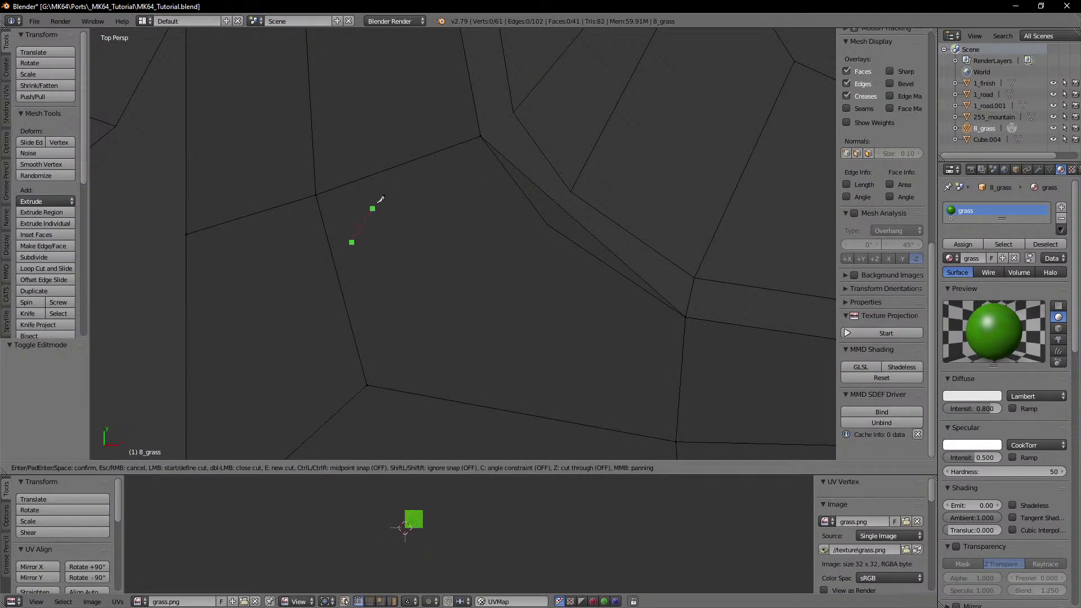
click(431, 176)
click(494, 193)
click(518, 241)
click(578, 283)
key(Escape)
key(k)
key(Escape)
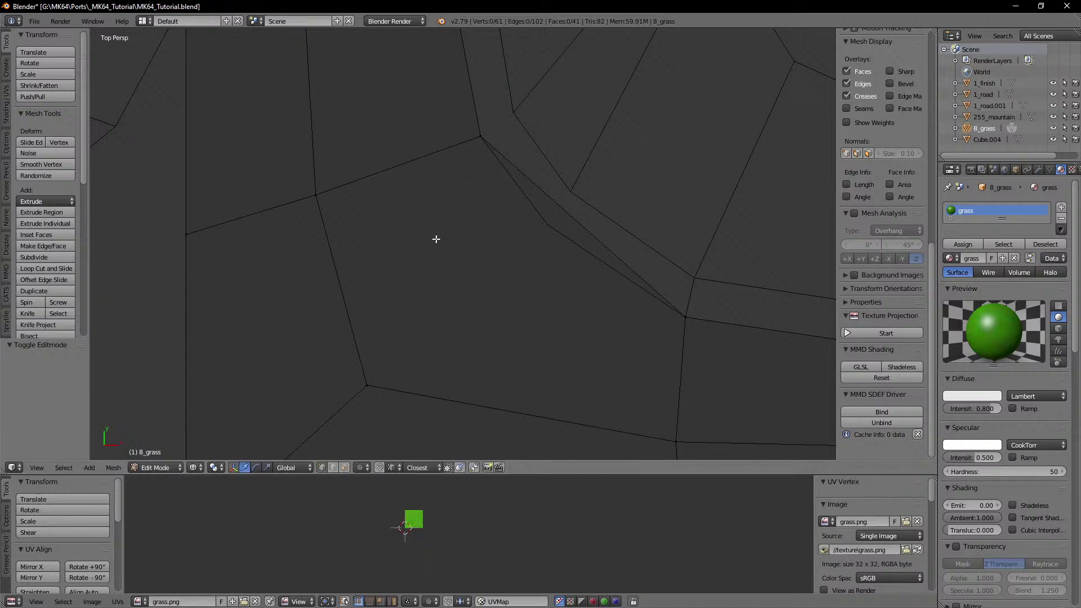
Step: Try to cut a Knife outline inside the five-sided grass face with the whole grass mesh selected, and undo it
key(a)
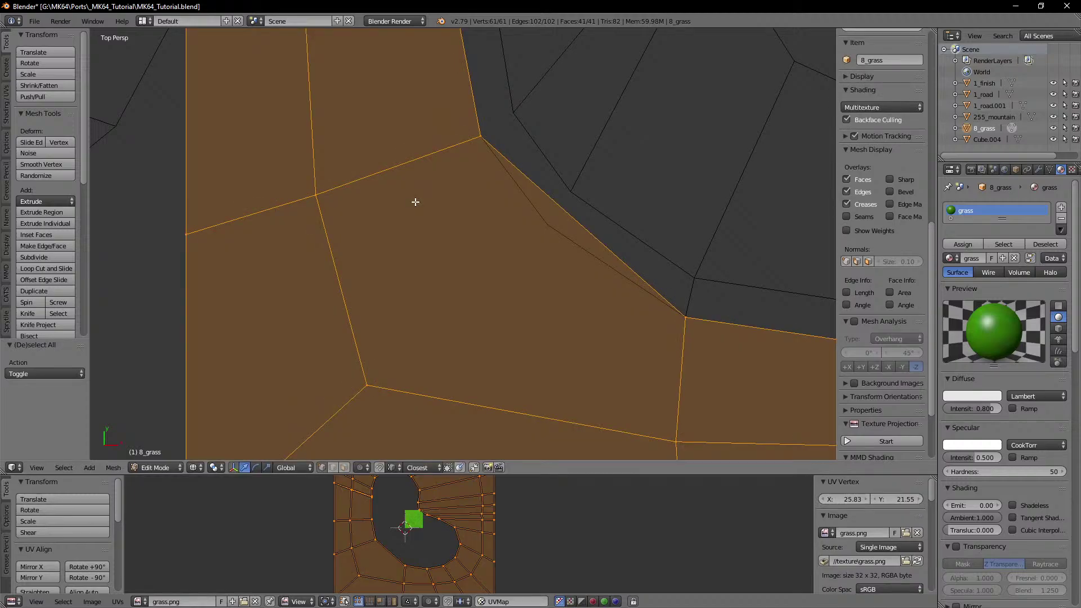
key(k)
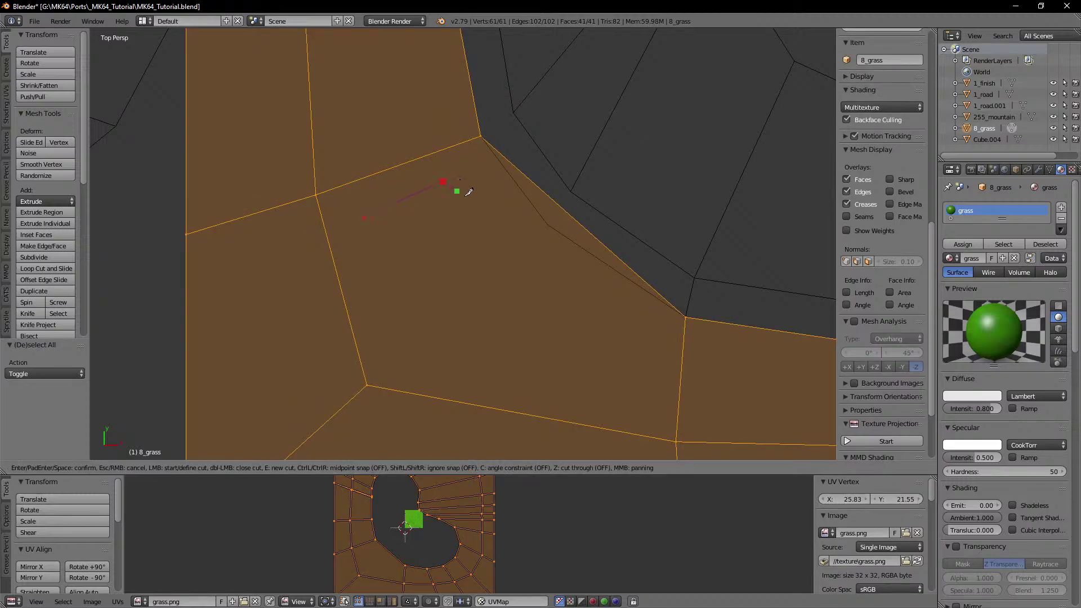
click(525, 236)
click(566, 402)
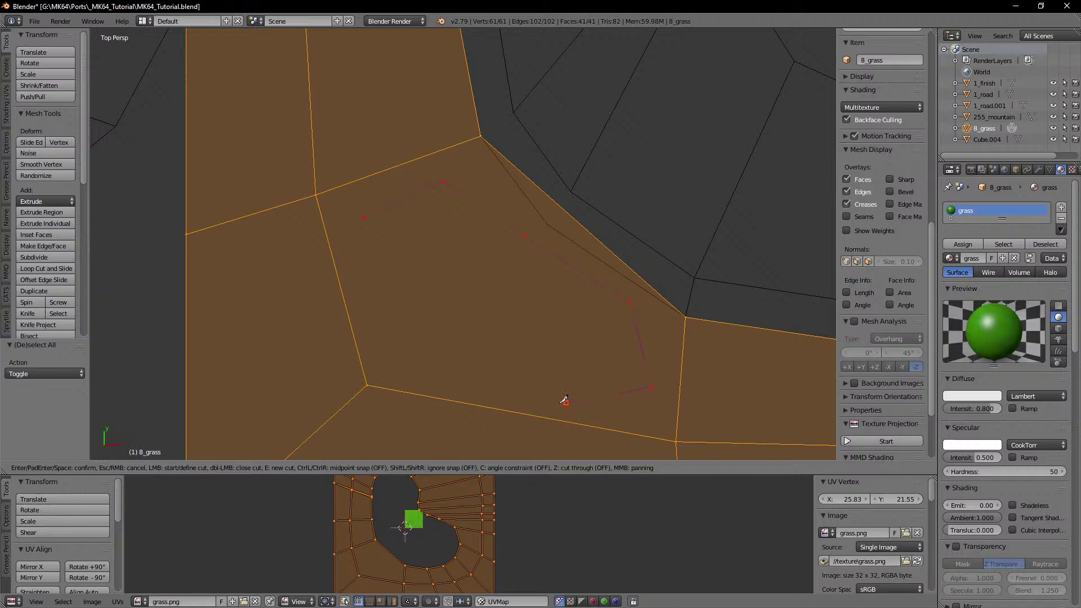
click(411, 356)
click(357, 264)
key(Return)
key(ctrl+z)
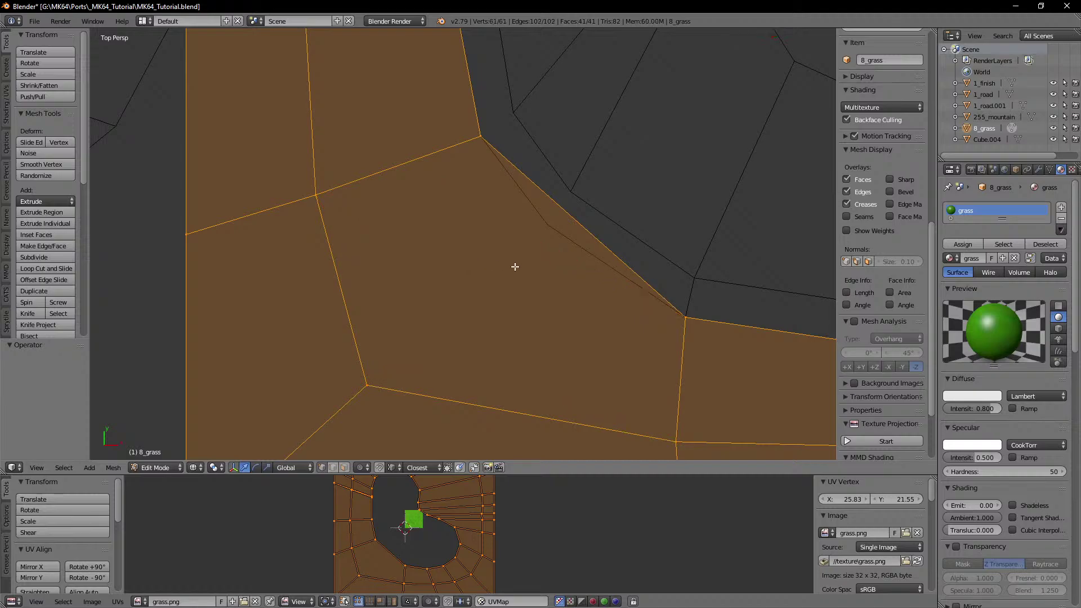
Step: Select the five-sided grass face beside the bend and separate it into its own object
mouse_move(525, 263)
shift+middle_down()
mouse_move(470, 283)
mouse_move(478, 213)
mouse_move(471, 243)
shift+middle_up()
key(z)
key(z)
click(343, 468)
right_click(491, 217)
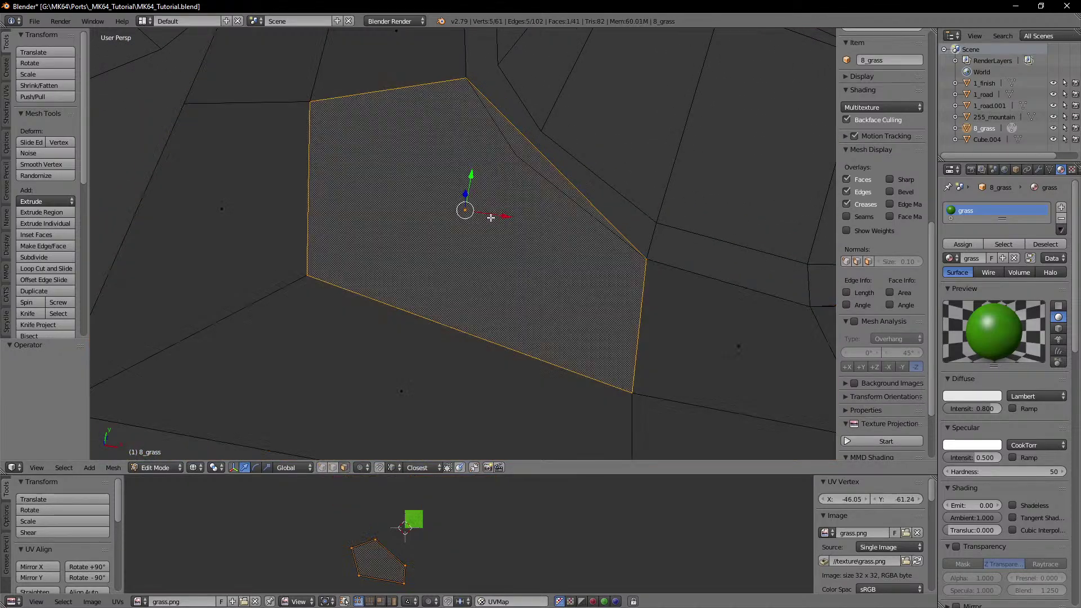
key(p)
click(491, 218)
key(Tab)
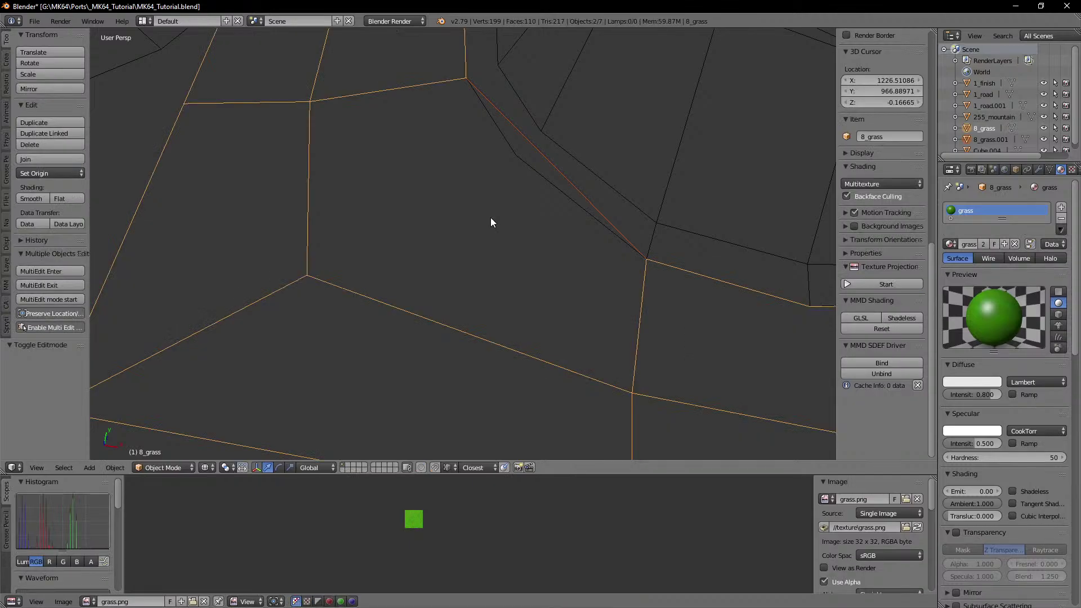
Step: Open the separated grass face for mesh editing and view it from the top
key(Tab)
key(Tab)
right_click(539, 153)
key(Tab)
middle_drag(497, 200, 500, 201)
key(KP_7)
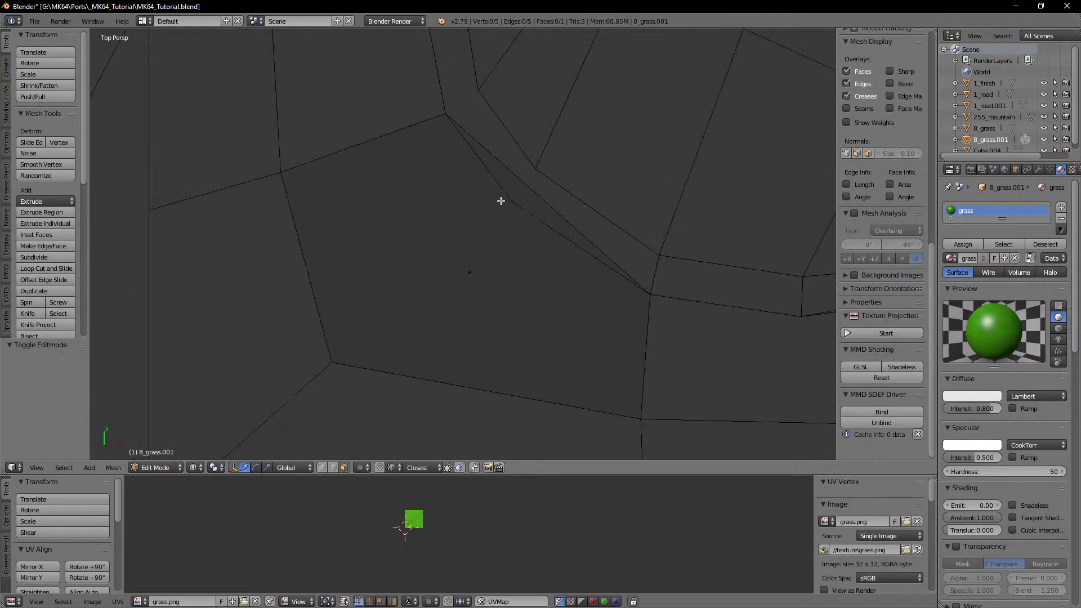
Step: Try to cut an irregular eight-point outline inside the separated grass face with the Knife tool
key(k)
click(350, 196)
click(415, 178)
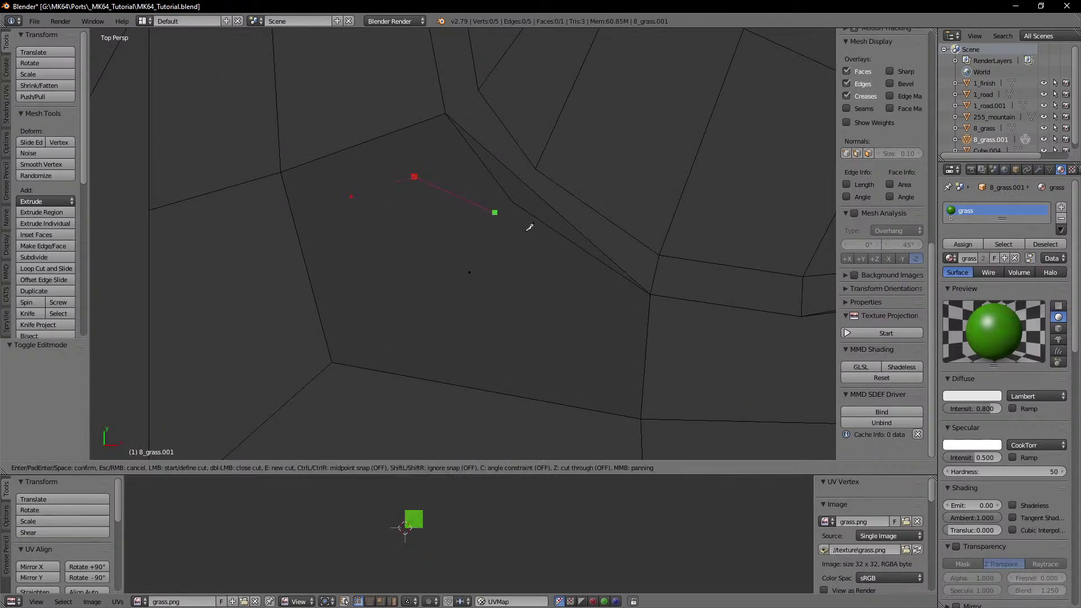
click(531, 248)
click(608, 312)
click(604, 382)
click(467, 372)
click(356, 325)
click(322, 214)
key(Return)
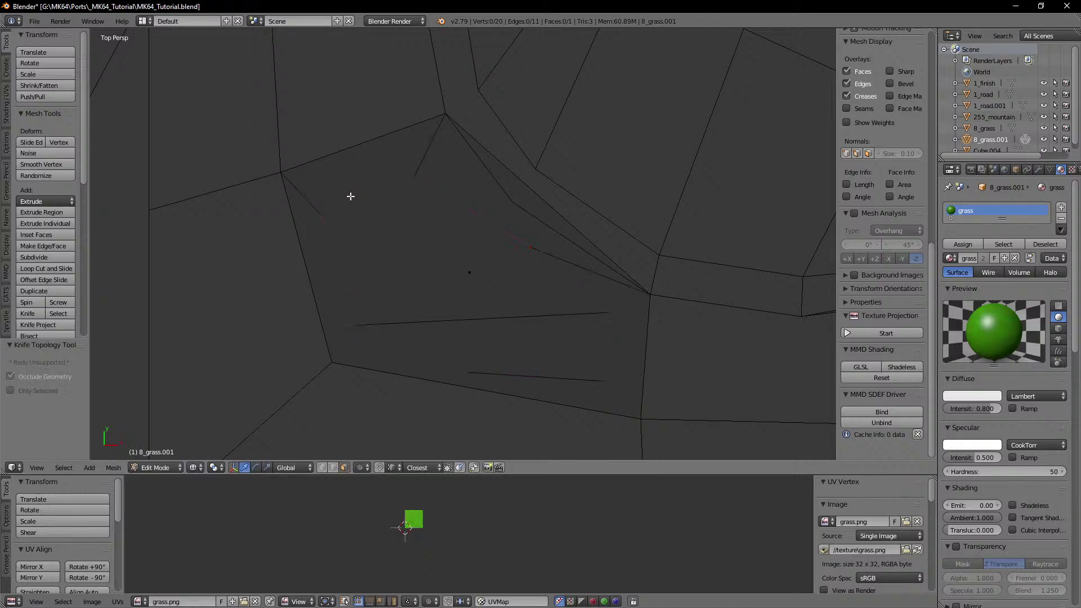
Step: Check the cut's vertices in vertex selection mode and undo the Knife cut on the separated face
click(325, 468)
scroll(379, 200, up, 2)
right_click(276, 205)
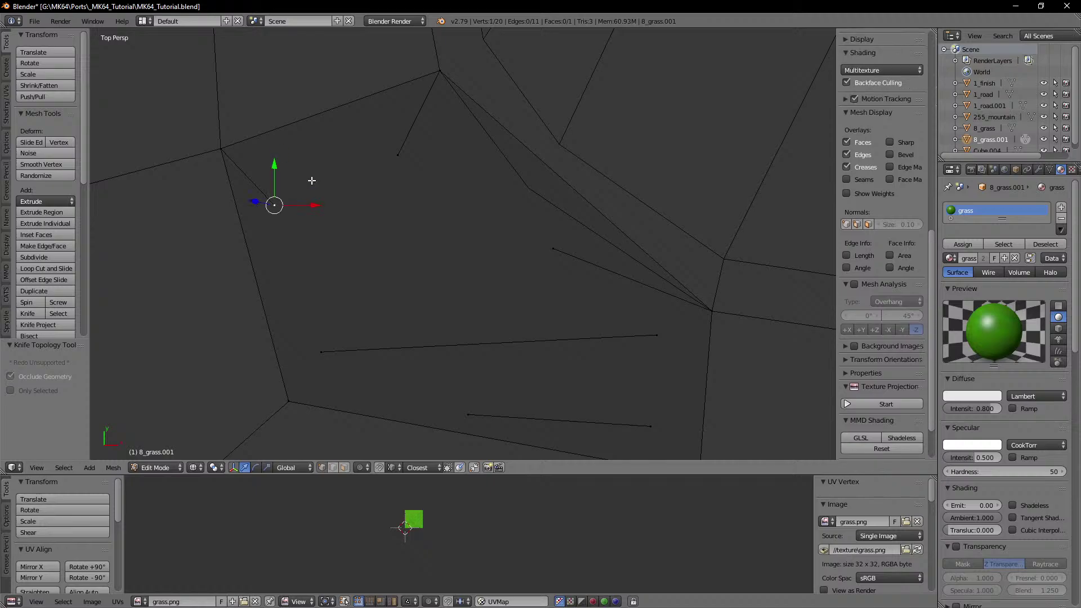
key(k)
key(Escape)
key(ctrl+z)
key(ctrl+z)
key(ctrl+z)
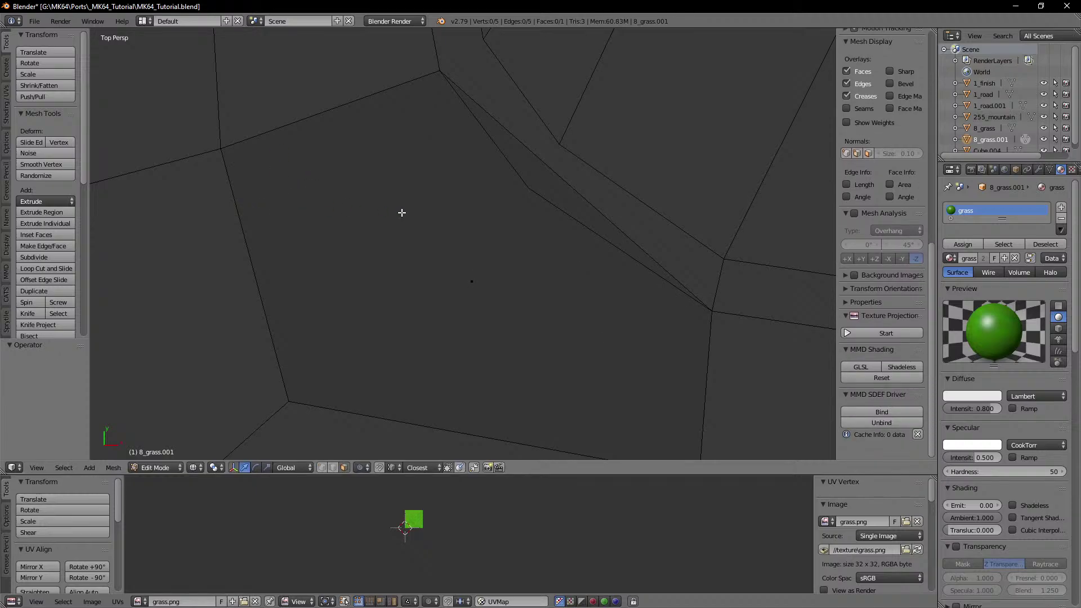
Step: Try to cut an irregular closed outline inside the separated grass face using the Knife tool with cut-through enabled
scroll(402, 212, down, 2)
key(k)
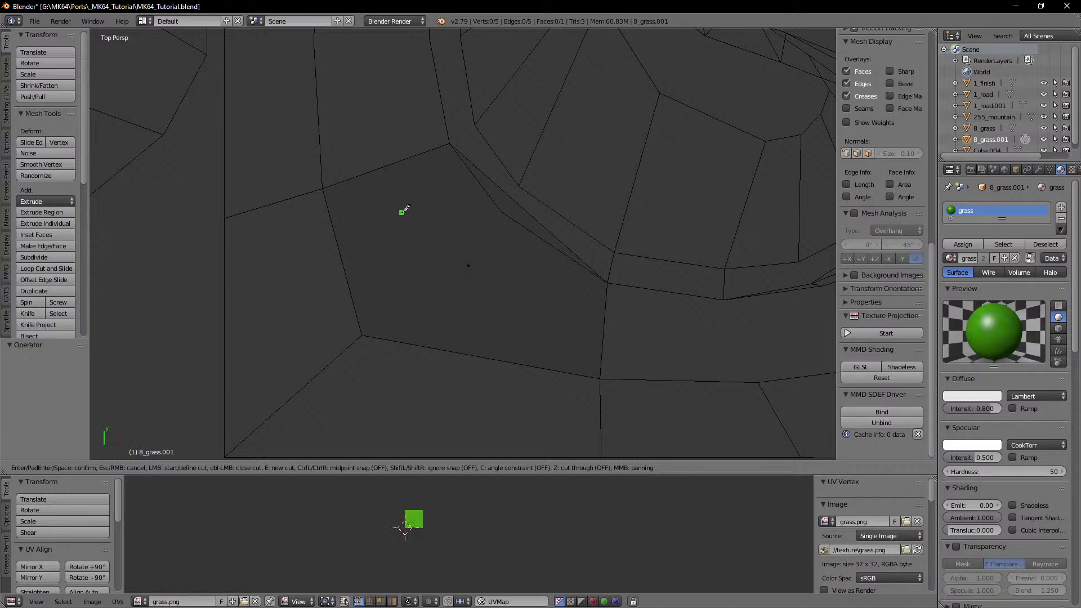
key(z)
click(528, 355)
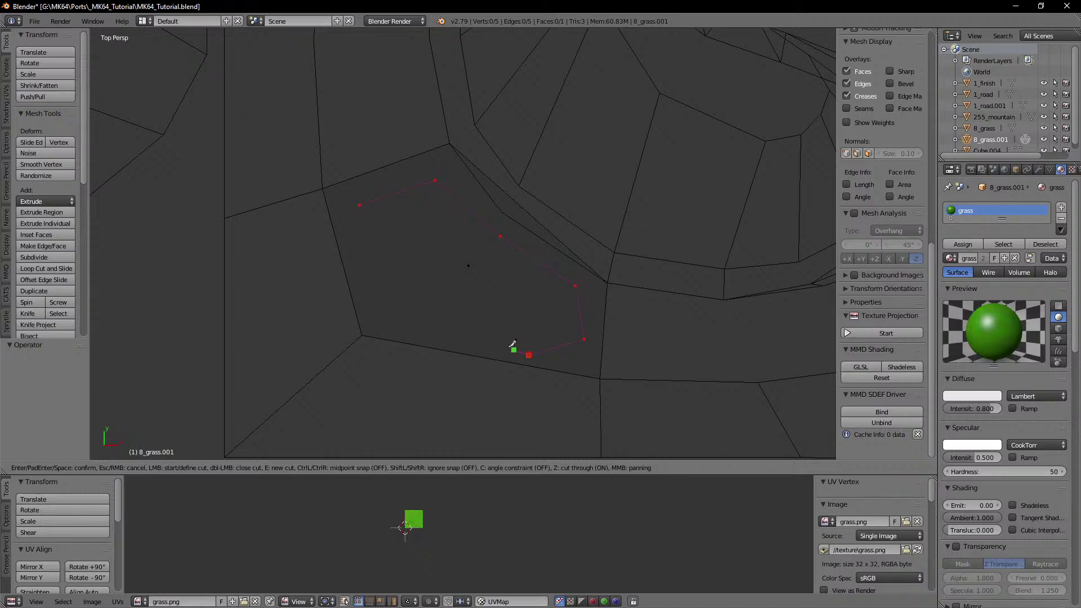
click(427, 325)
click(372, 275)
click(359, 205)
key(Return)
Step: Inspect the faces produced by the Knife cut and undo the cut on the separated grass face
scroll(398, 225, up, 3)
mouse_move(569, 331)
shift+middle_down()
mouse_move(550, 326)
mouse_move(483, 259)
mouse_move(497, 254)
mouse_move(496, 265)
shift+middle_up()
key(z)
key(z)
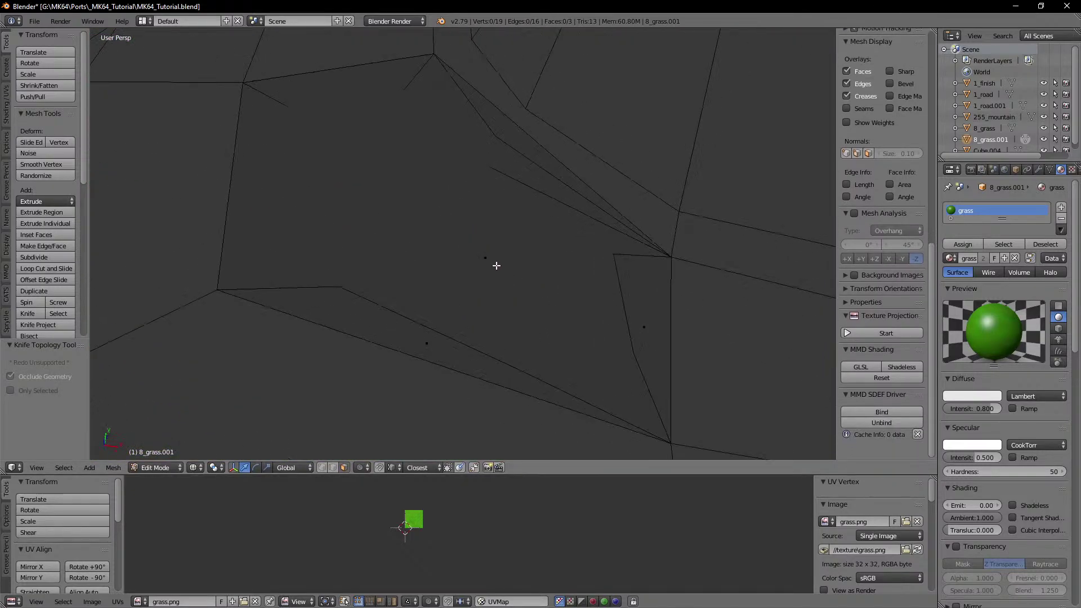
key(a)
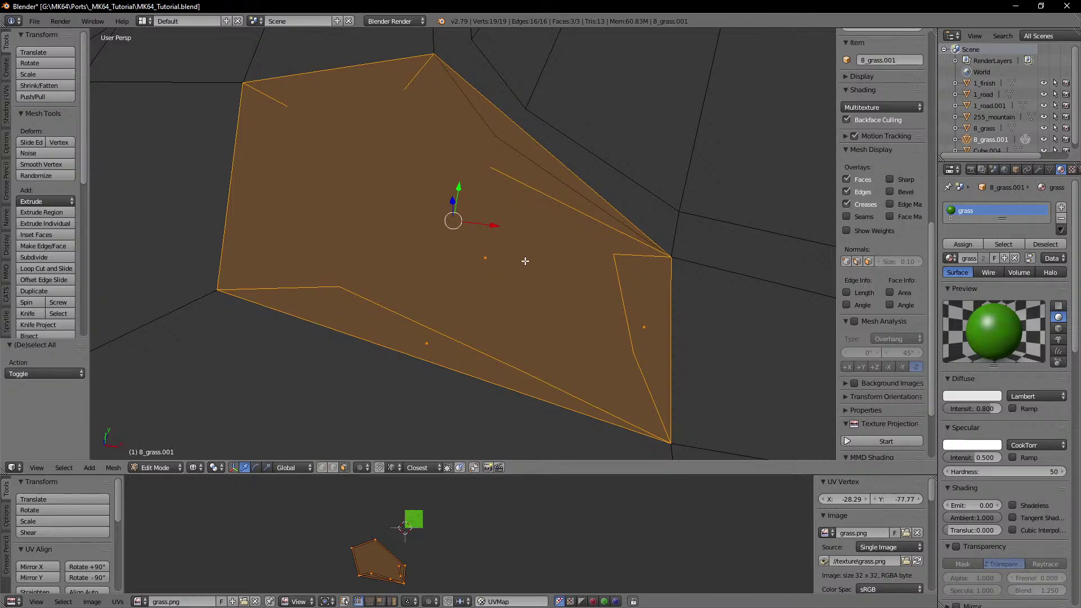
key(ctrl+z)
key(ctrl+z)
mouse_move(525, 261)
middle_down()
mouse_move(510, 251)
mouse_move(534, 254)
middle_up()
Step: Extrude the whole five-sided grass face in place and scale the new inner face to about 0.643
key(a)
key(KP_7)
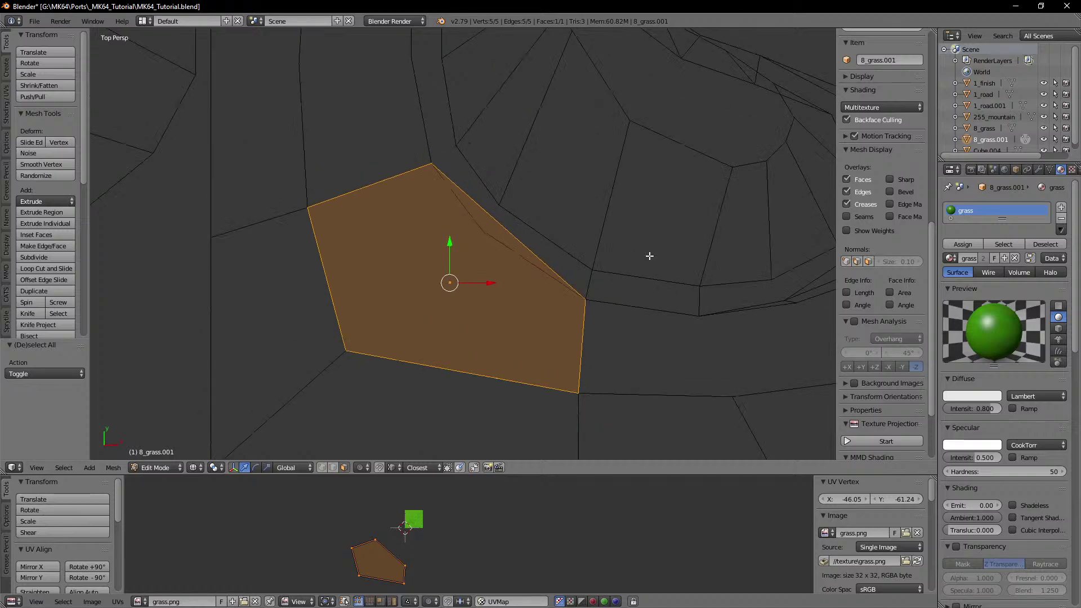
key(e)
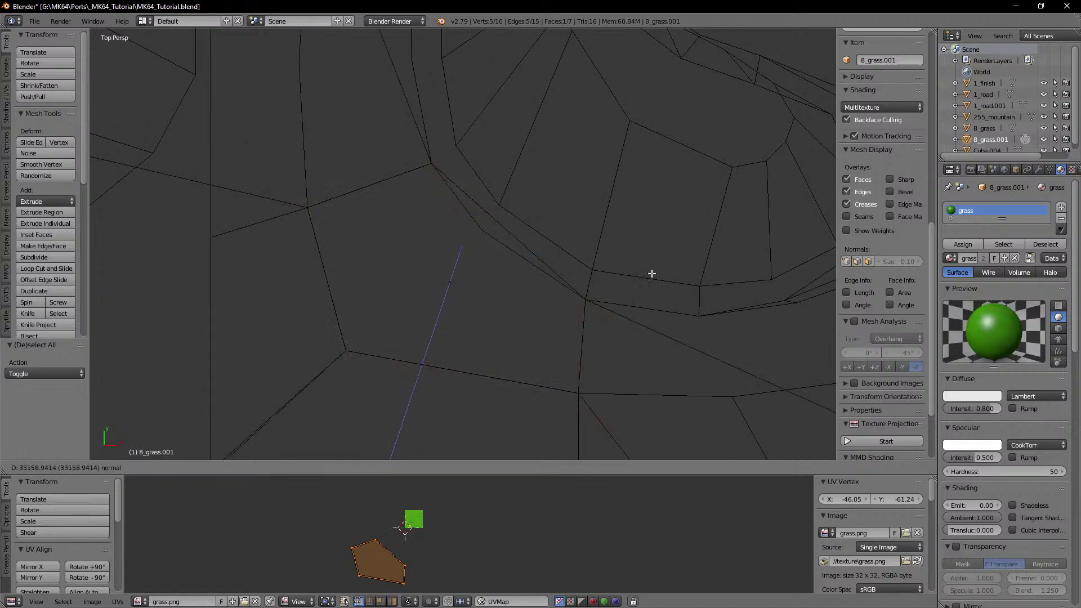
right_click(658, 270)
key(s)
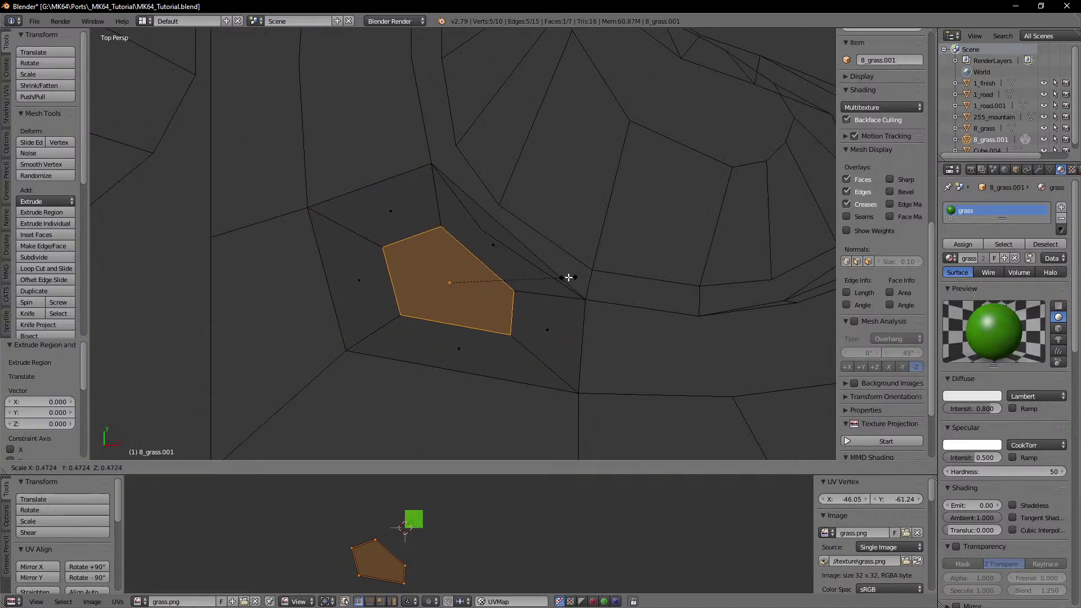
click(611, 277)
key(z)
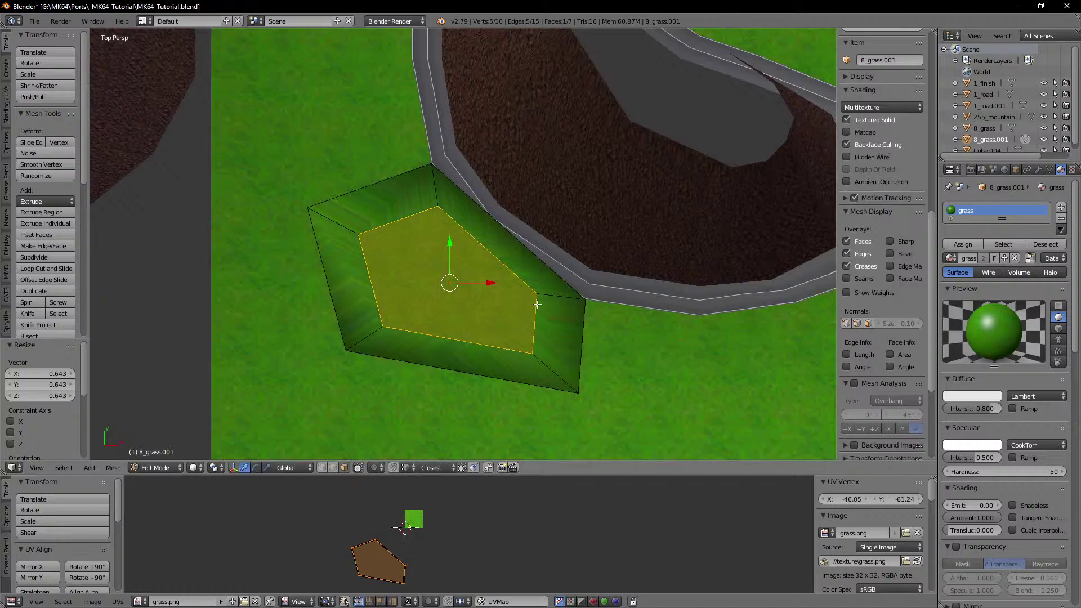
Step: Lower the inner face along Z below the surrounding grass to form a pit with sloped sides
middle_drag(536, 304, 499, 294)
scroll(518, 302, up, 3)
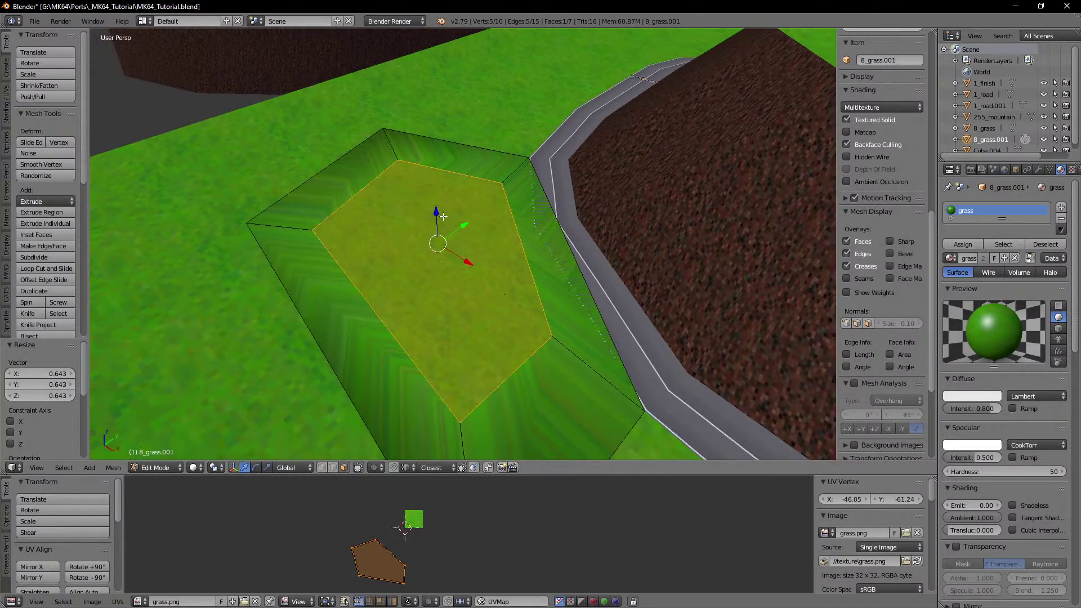
drag(438, 211, 441, 251)
middle_drag(441, 252, 462, 285)
scroll(463, 285, up, 2)
Step: Raise the pit's floor along Z in small moves to make the pit shallower, finishing with a move of about 10.266
drag(382, 228, 381, 201)
mouse_move(381, 201)
middle_down()
mouse_move(413, 218)
mouse_move(434, 177)
mouse_move(411, 220)
mouse_move(387, 201)
middle_up()
drag(387, 201, 387, 195)
middle_drag(506, 242, 433, 209)
drag(398, 195, 398, 188)
middle_drag(398, 225, 384, 209)
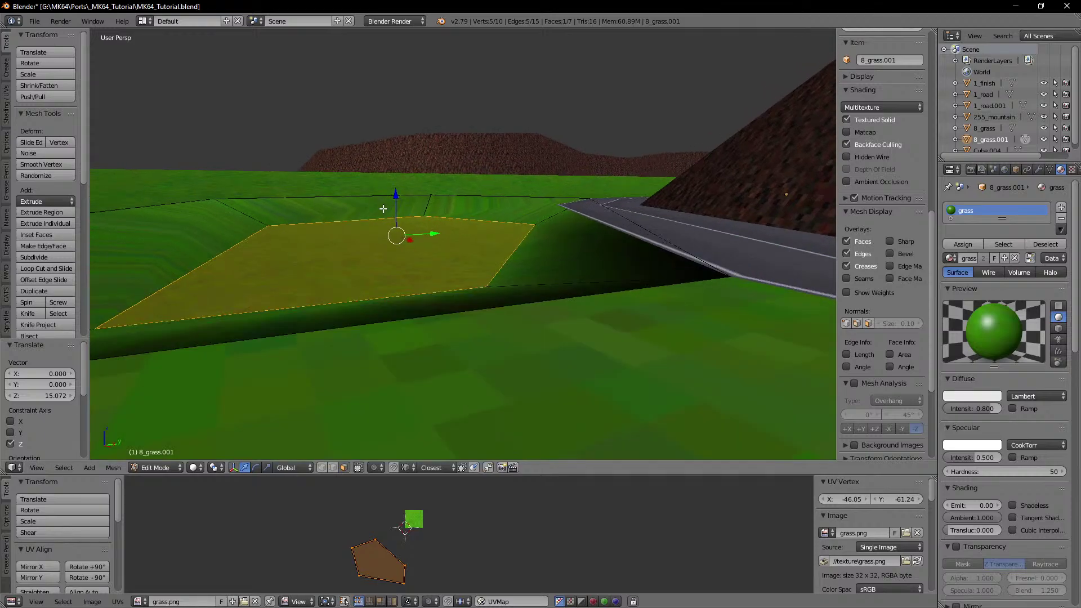
drag(395, 199, 397, 191)
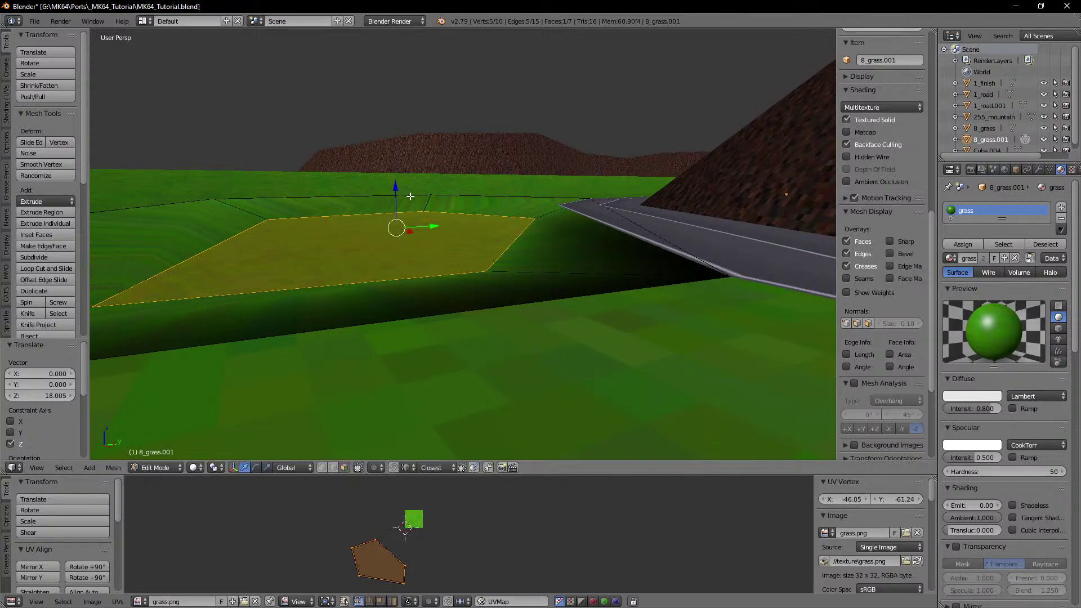
middle_drag(410, 197, 399, 211)
drag(400, 211, 396, 203)
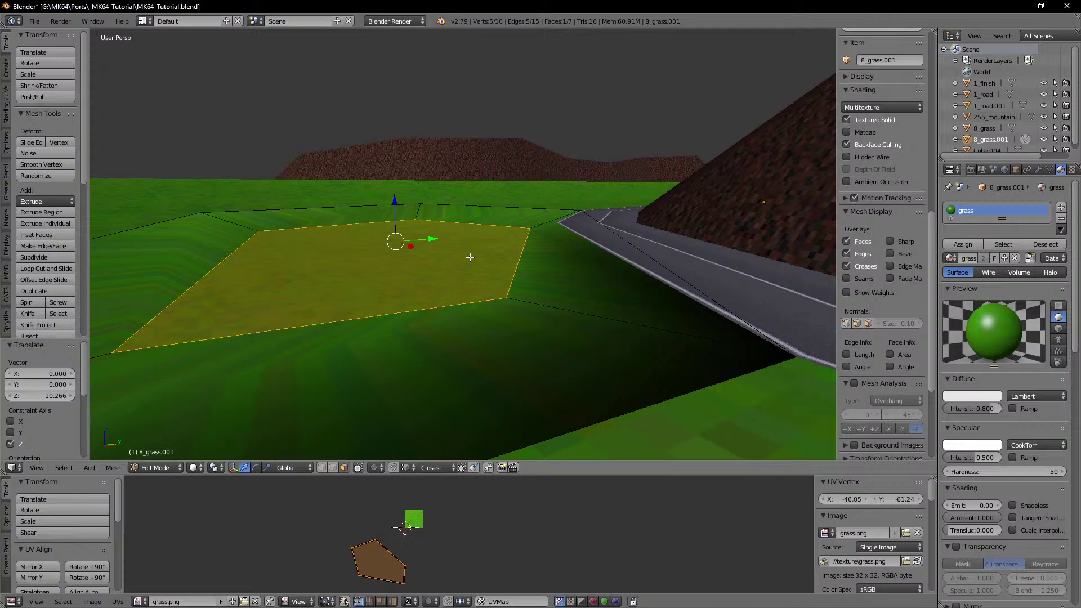
Step: Subdivide the pit's inner and outer edges on the road side with one cut
middle_drag(564, 249, 445, 249)
scroll(526, 261, down, 3)
scroll(356, 228, down, 3)
scroll(513, 225, up, 4)
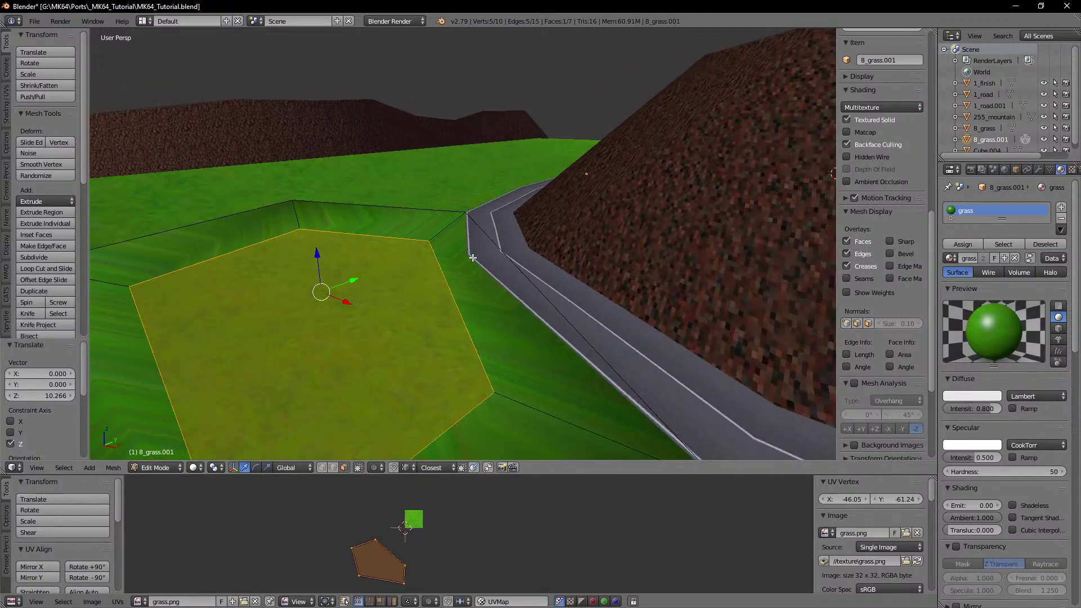
key(Tab)
key(Tab)
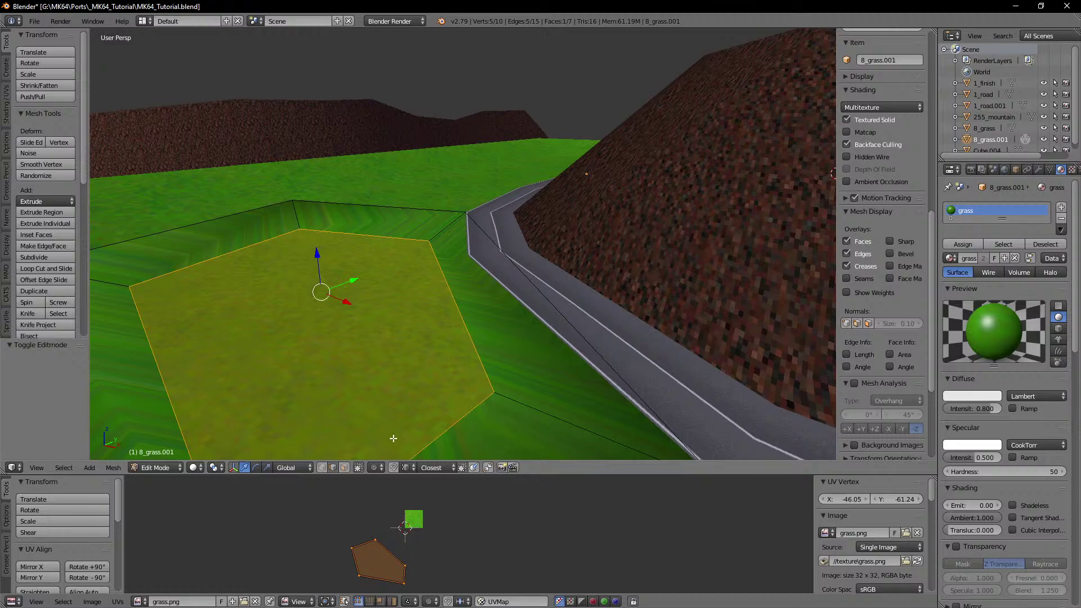
key(z)
right_click(459, 311)
key(z)
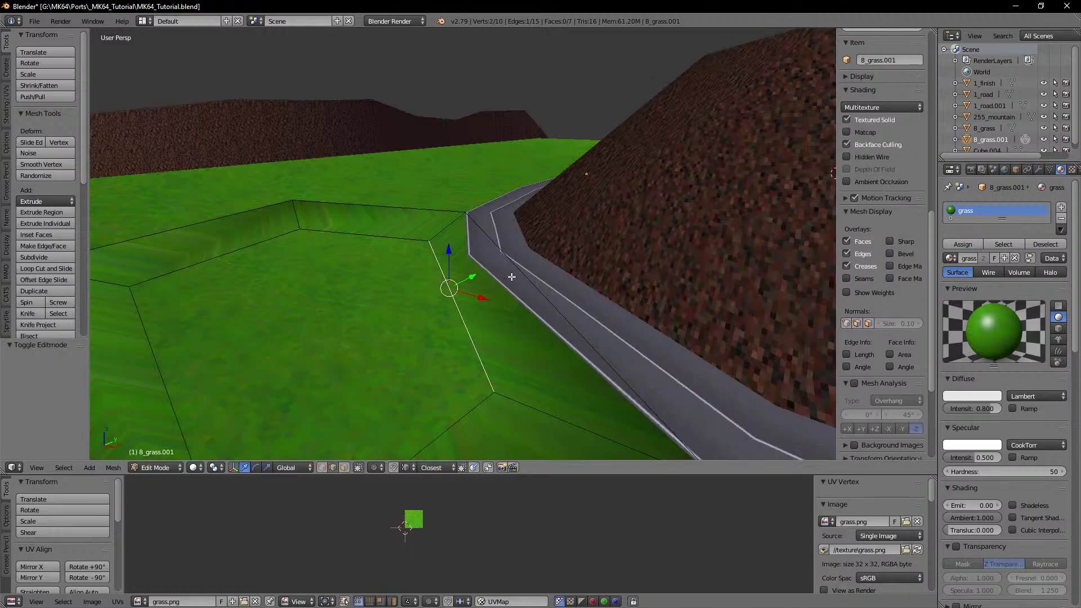
shift+right_click(516, 274)
key(w)
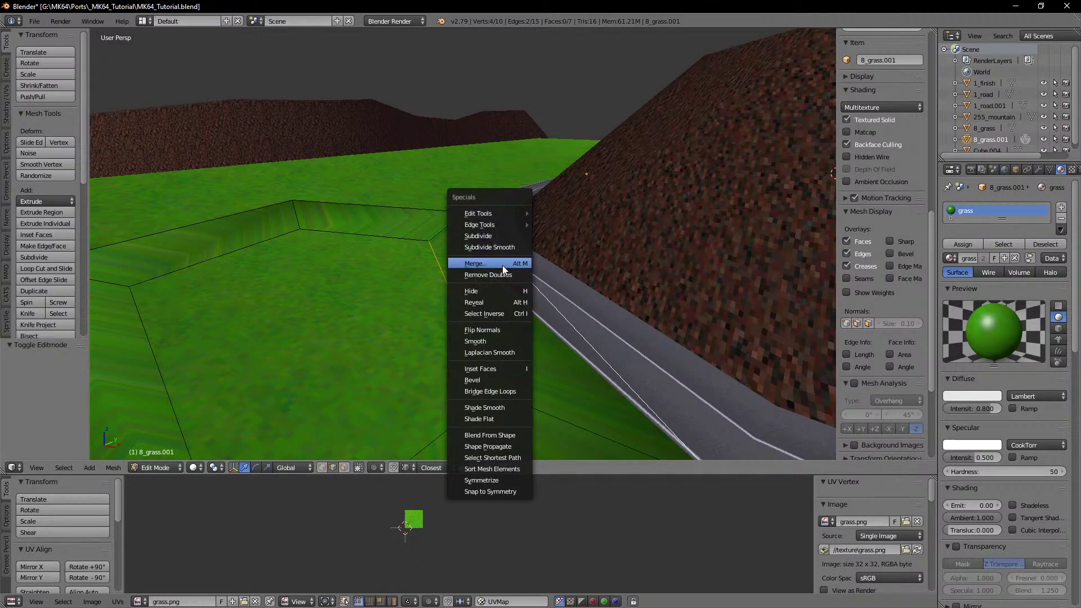
click(498, 238)
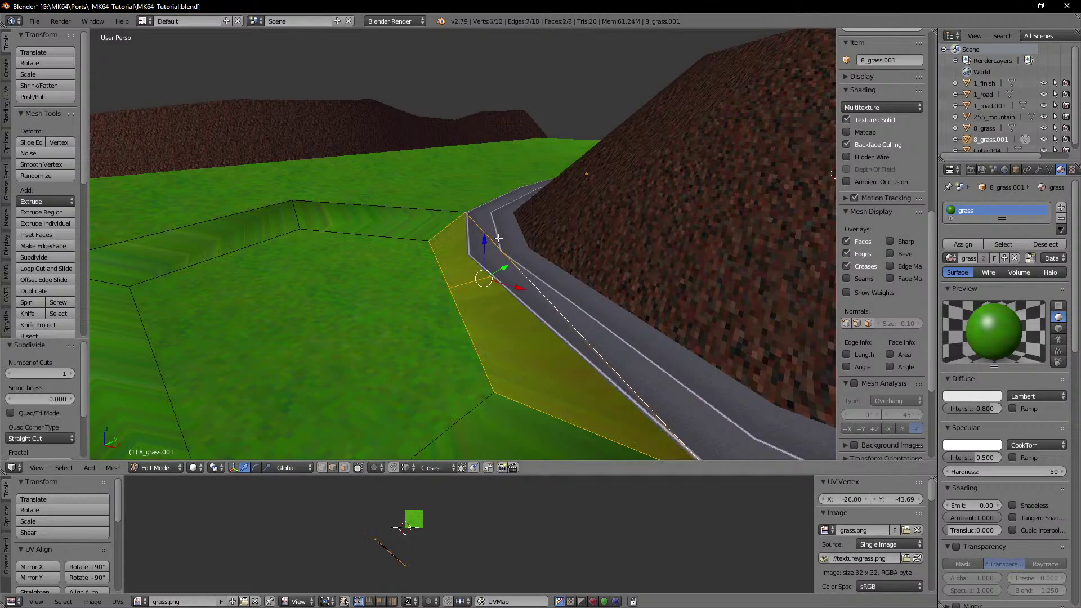
Step: Move the two new midpoint vertices together so that the outer one snaps to the road's bend corner
click(330, 468)
right_click(515, 271)
key(z)
shift+right_click(451, 288)
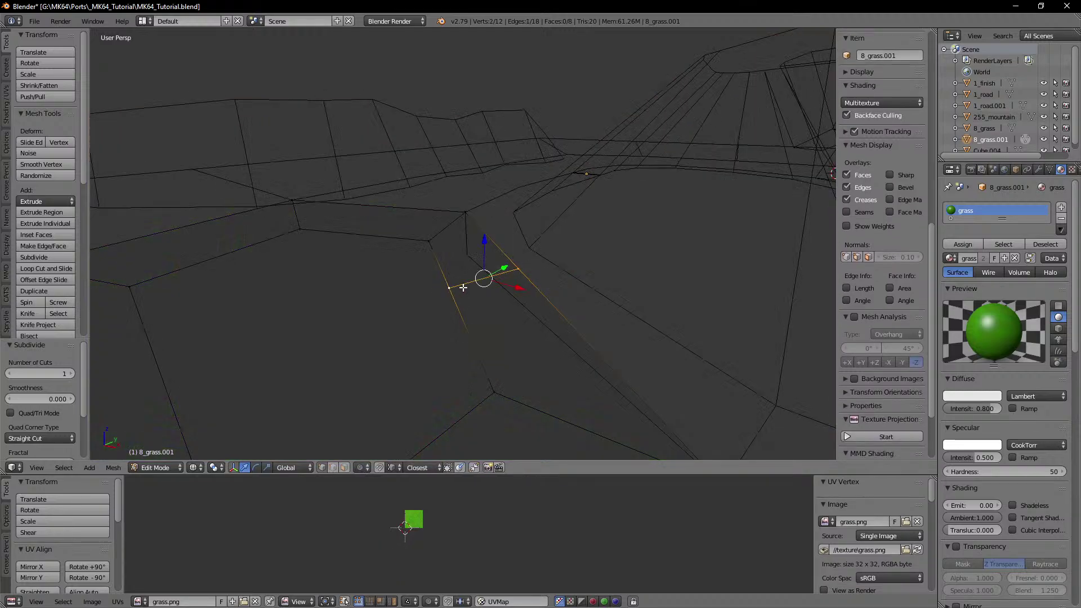
key(z)
key(g)
key(g)
ctrl+click(467, 256)
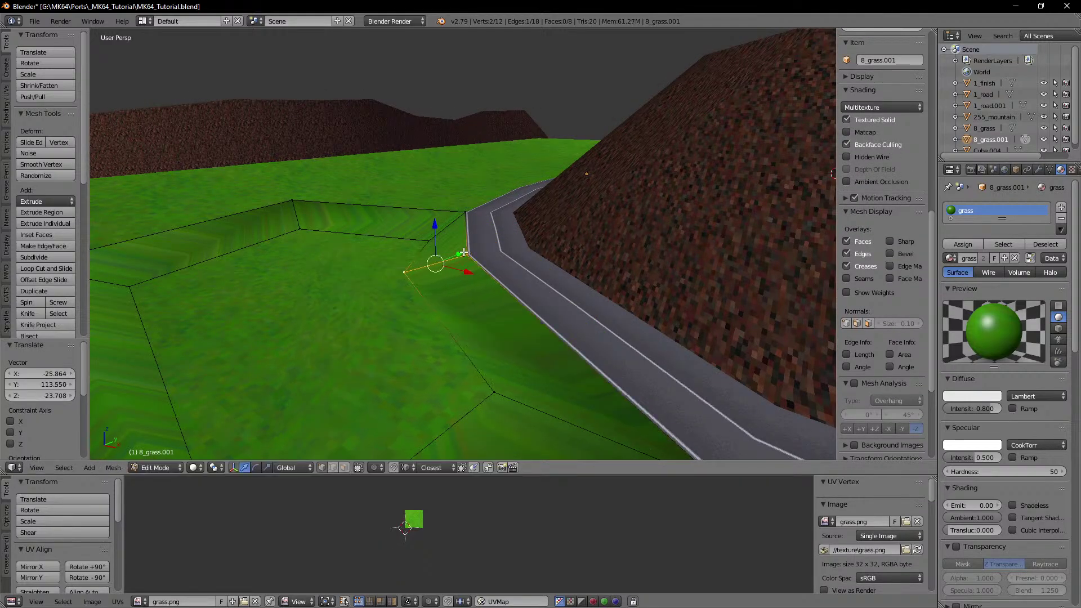
Step: Delete the large outer face that covers the pit
middle_drag(463, 316, 443, 293)
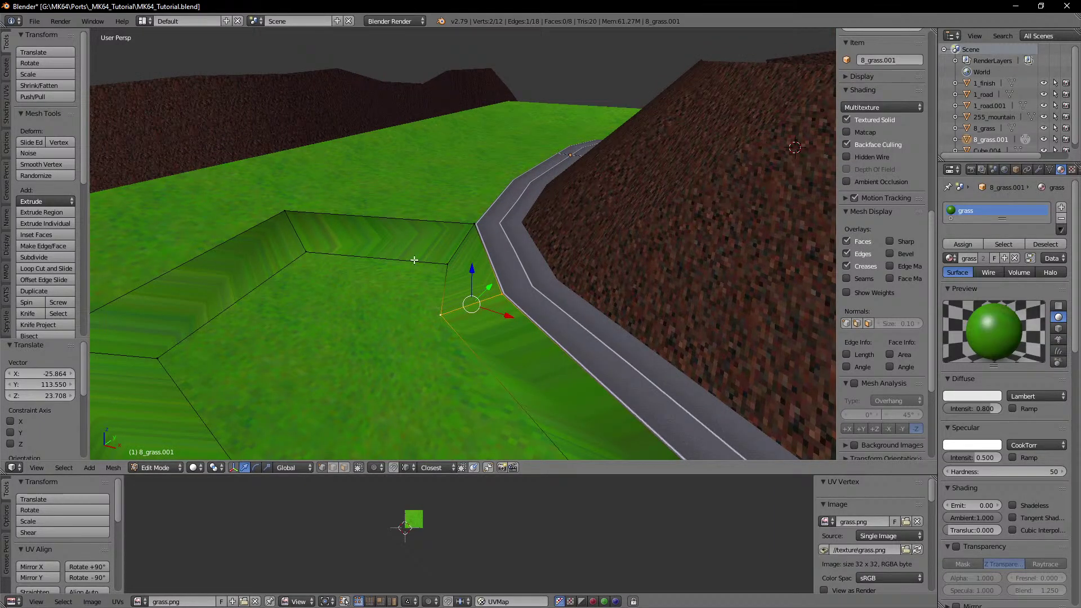
middle_drag(445, 347, 466, 293)
click(341, 467)
right_click(456, 334)
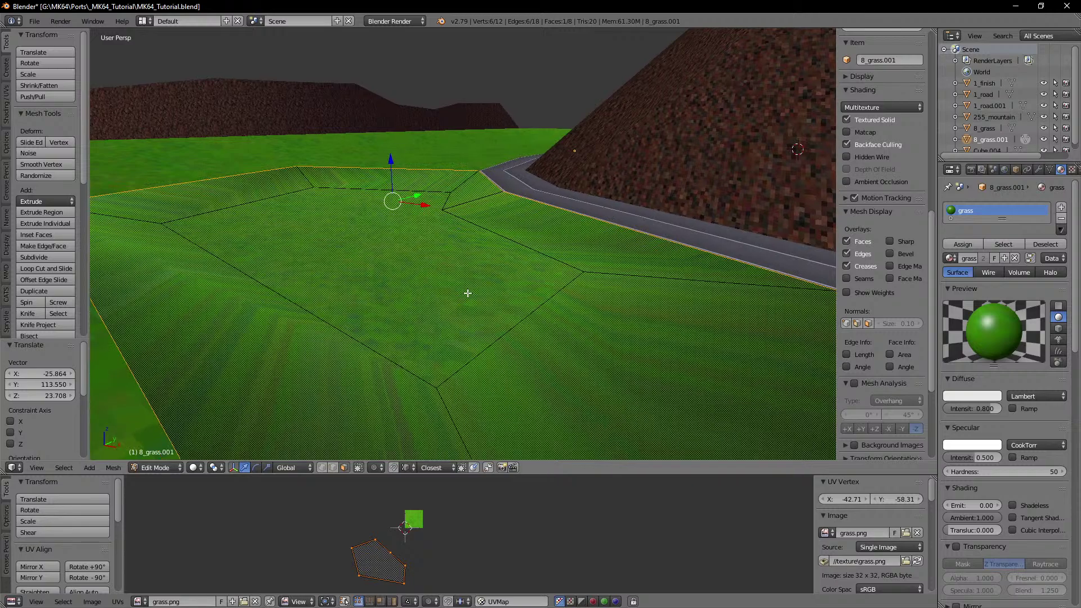
key(x)
mouse_move(602, 295)
middle_down()
mouse_move(605, 312)
mouse_move(570, 337)
mouse_move(500, 310)
mouse_move(507, 304)
mouse_move(485, 353)
mouse_move(497, 294)
mouse_move(496, 337)
mouse_move(488, 323)
mouse_move(489, 335)
mouse_move(475, 330)
mouse_move(458, 287)
mouse_move(441, 302)
mouse_move(477, 282)
middle_up()
key(z)
key(z)
scroll(899, 311, up, 1)
key(x)
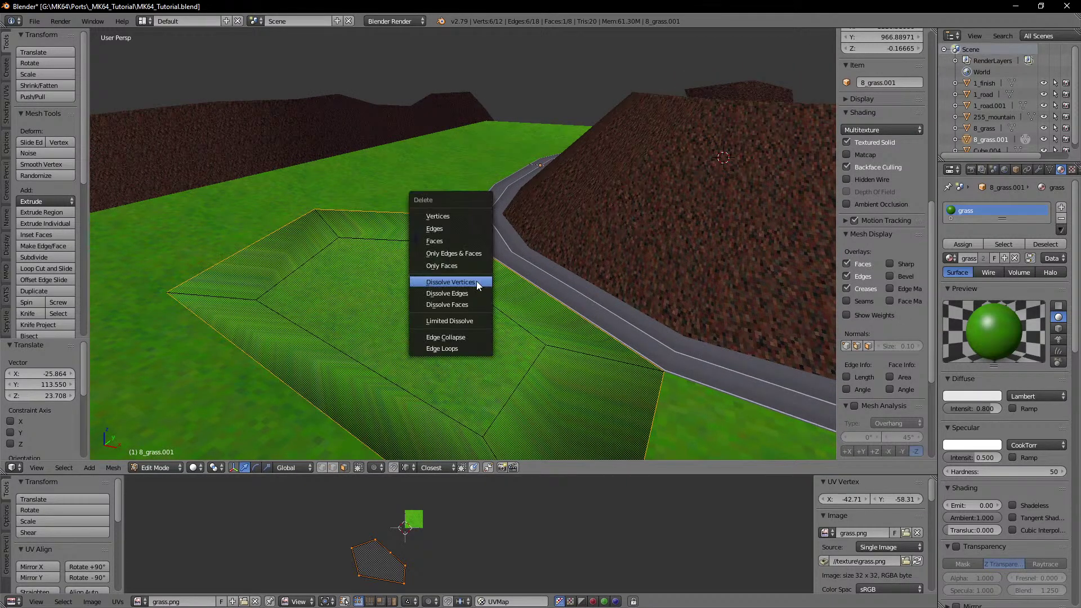
click(458, 243)
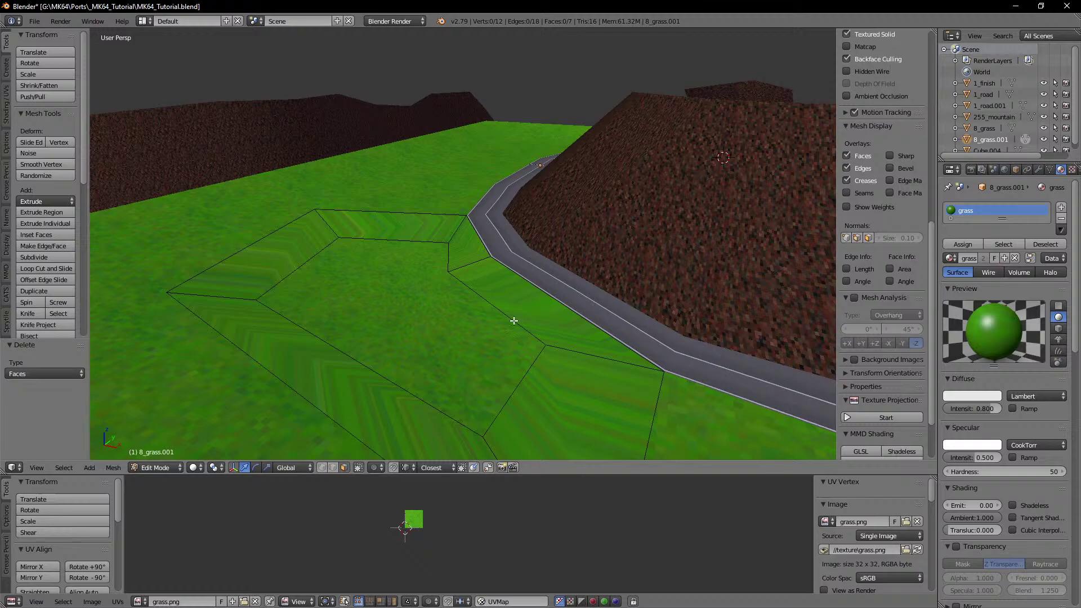
Step: Scale the pit's floor face to about 0.872 and leave mesh editing
right_click(487, 296)
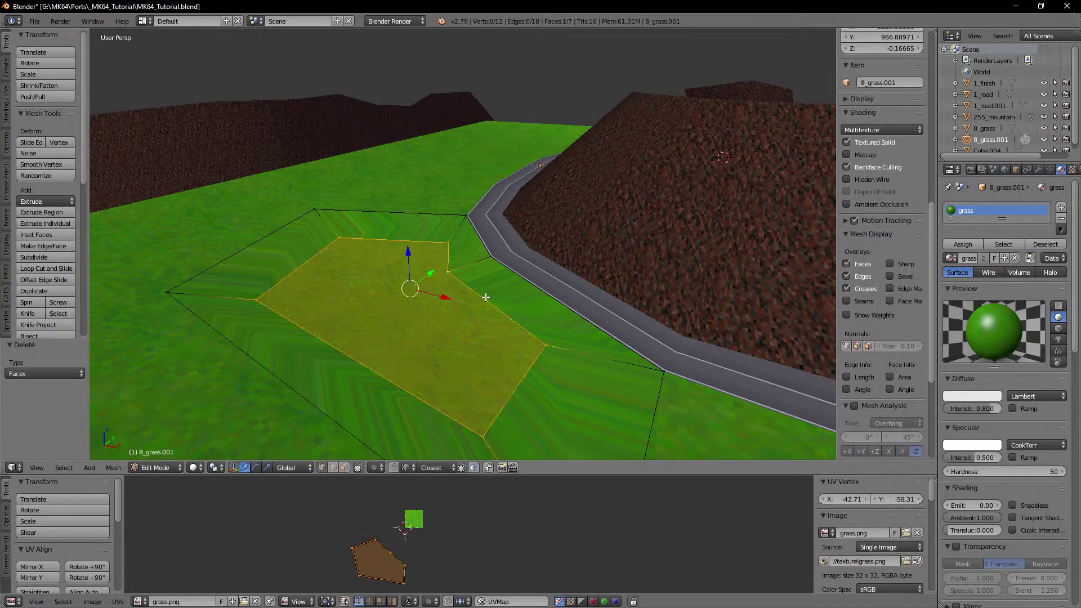
click(576, 318)
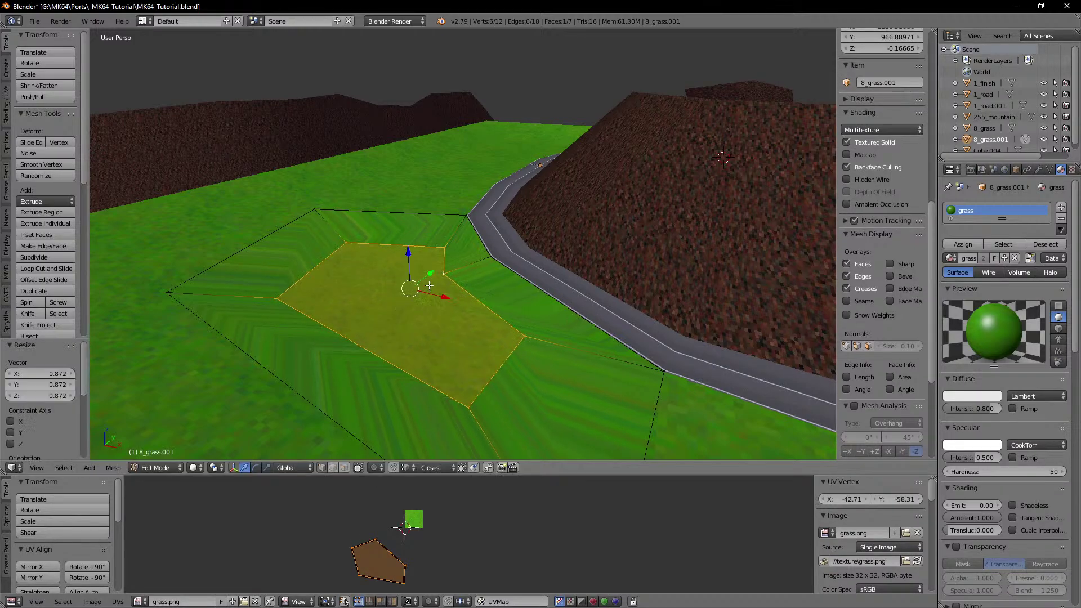
click(464, 289)
middle_drag(518, 293, 475, 290)
key(Tab)
key(Tab)
key(ctrl+KP_Add)
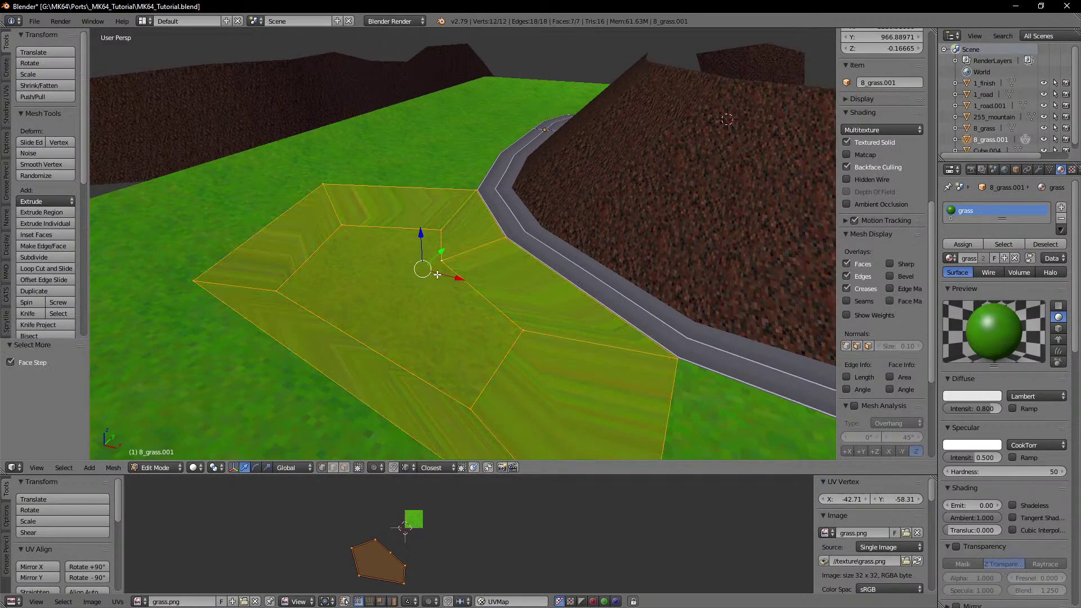
key(Tab)
Step: Replace the pit object's grass material with a new material that uses sand.png as its image texture
middle_drag(510, 225, 516, 228)
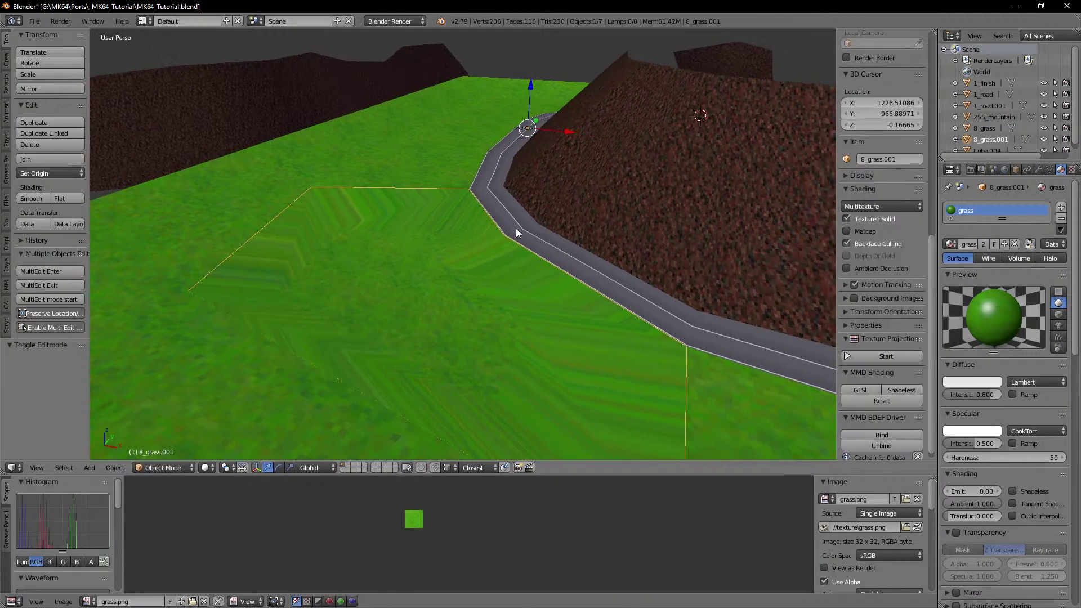
click(1064, 219)
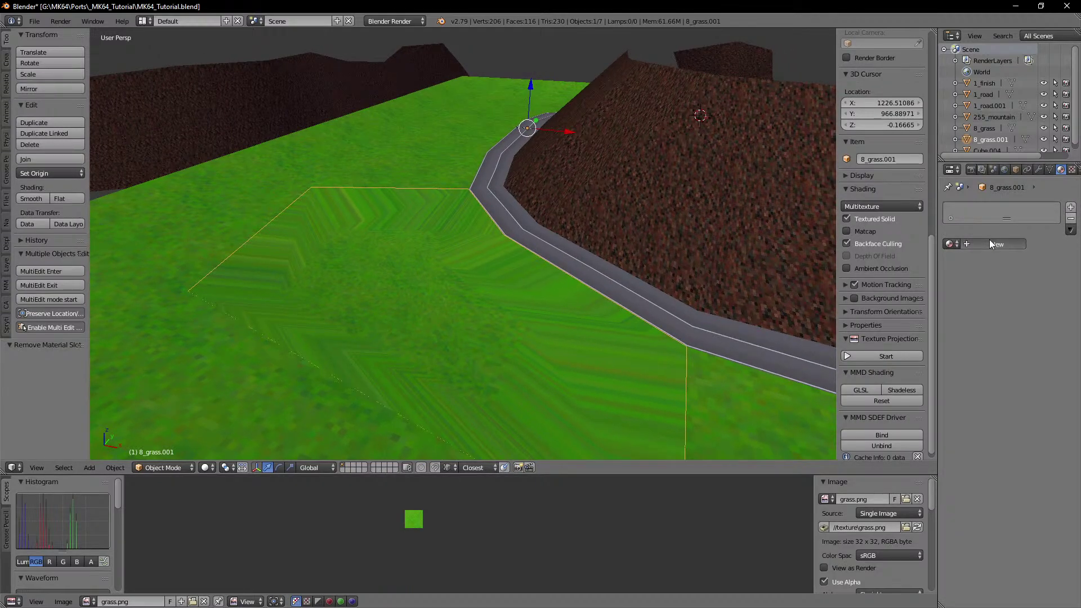
click(989, 240)
click(1072, 173)
click(1023, 291)
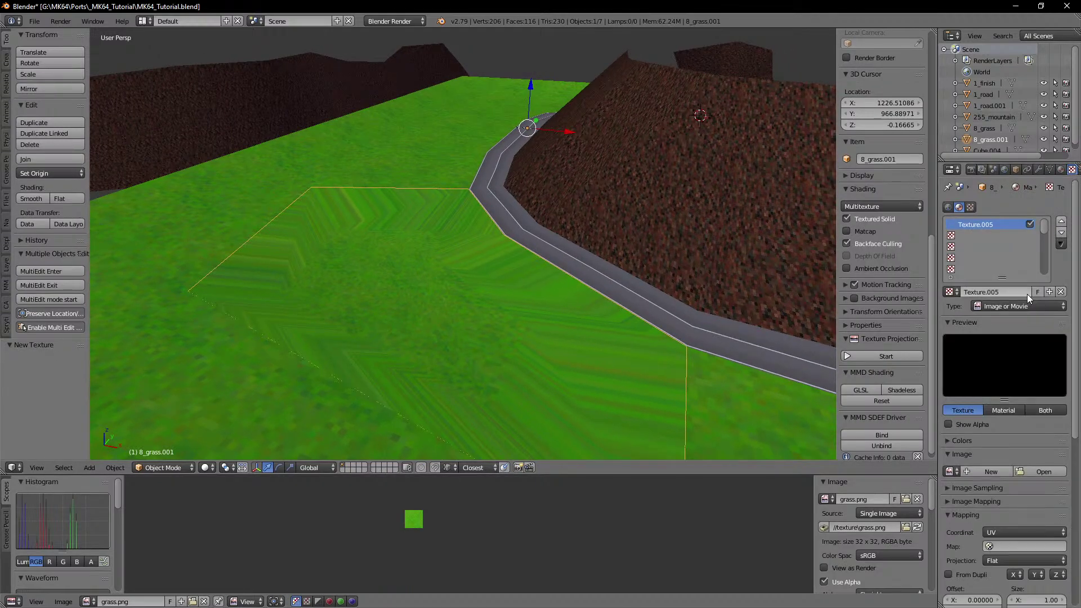
click(1035, 491)
click(528, 133)
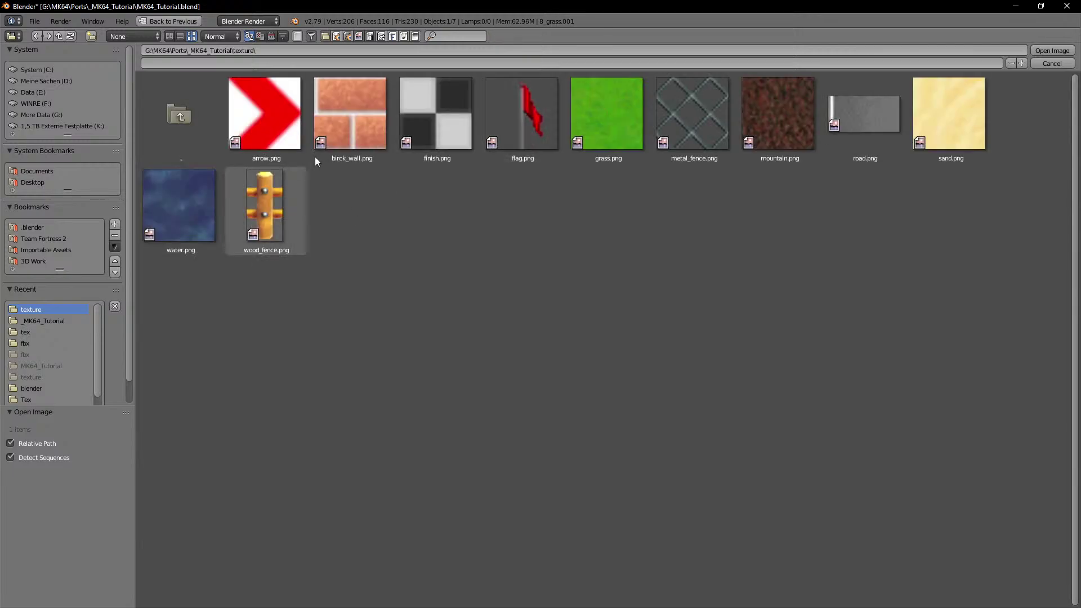
click(1052, 51)
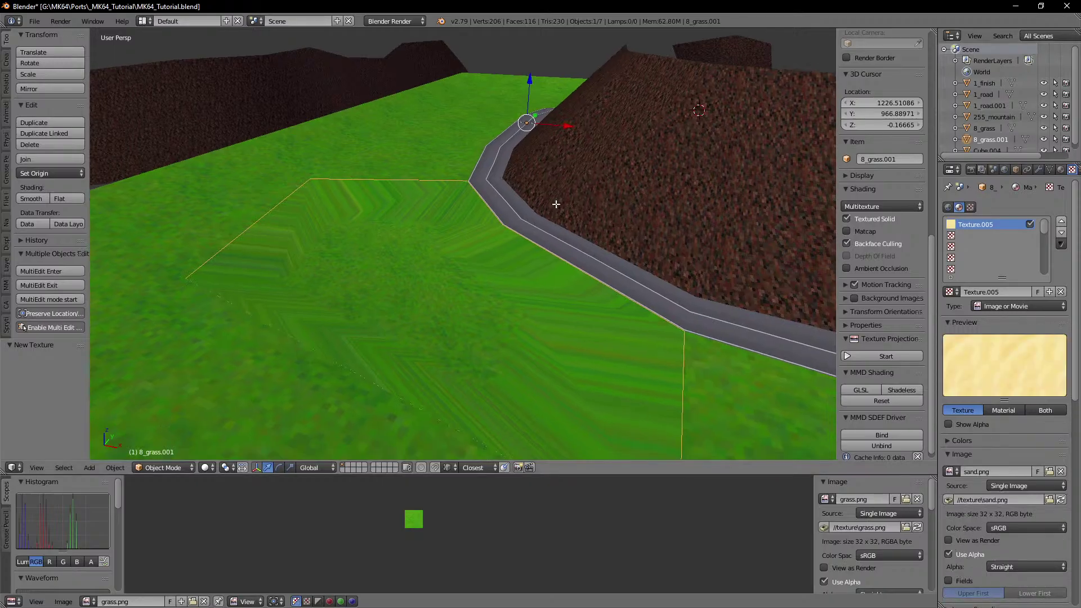
Step: Name the new material Sand and assign the sand.png image to all of the pit's faces
key(Tab)
key(a)
click(1061, 171)
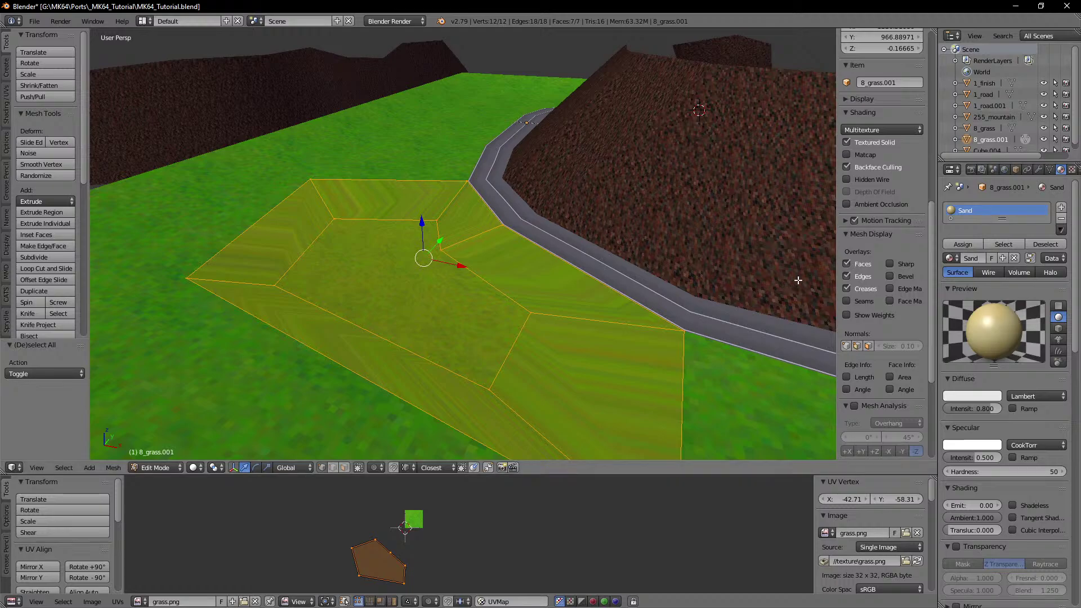
click(140, 601)
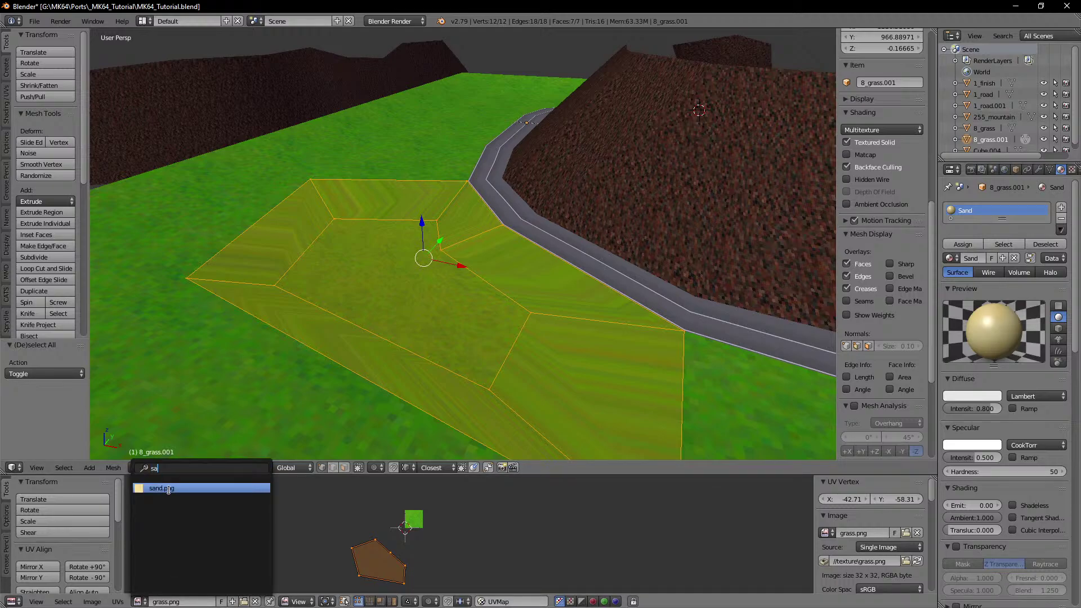
click(168, 490)
key(Tab)
key(Tab)
Step: Project the UVs of all the sand pit's faces from the top view
key(KP_7)
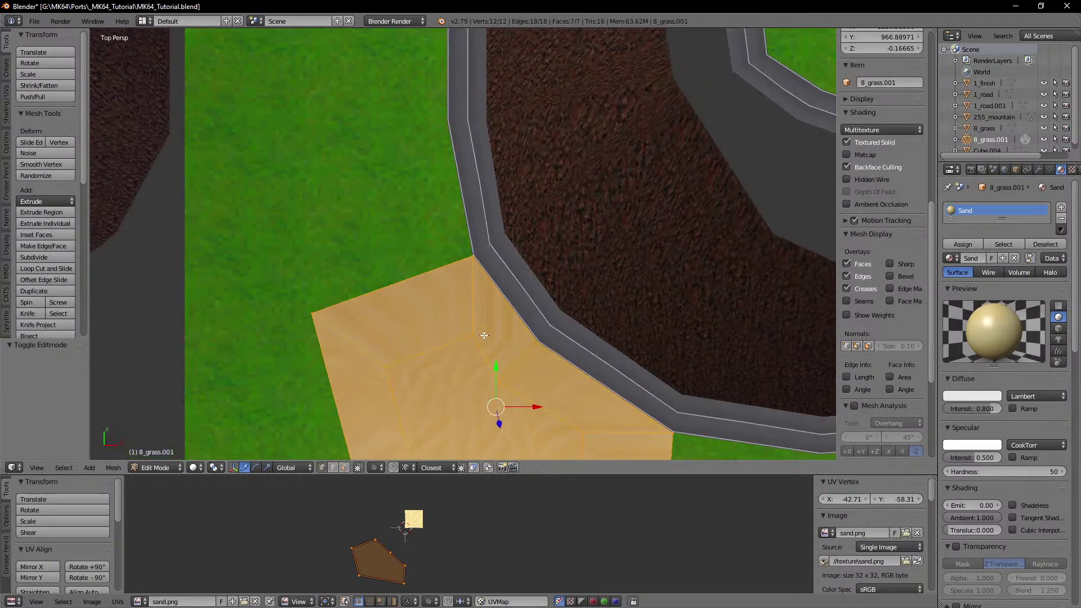
scroll(485, 336, down, 3)
key(u)
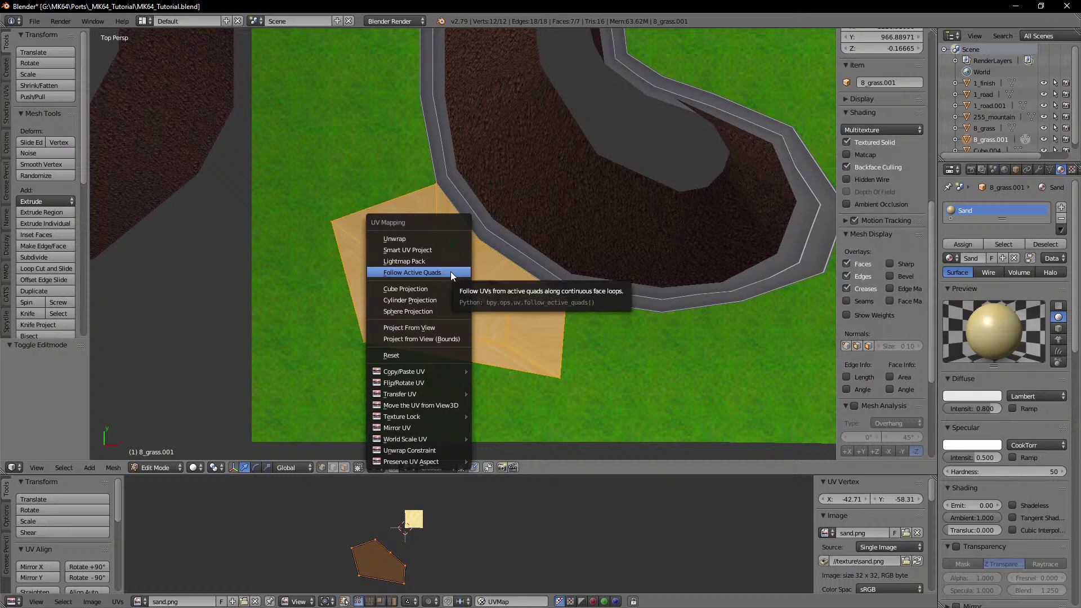
click(434, 328)
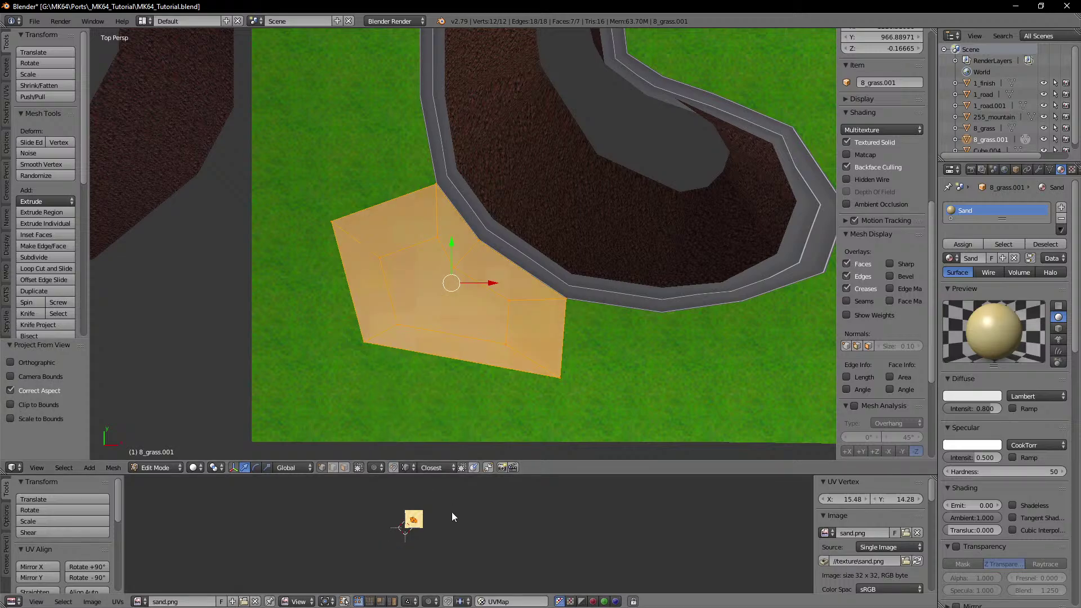
Step: Scale up the pit's UV layout so the sand texture tiles across the faces
key(s)
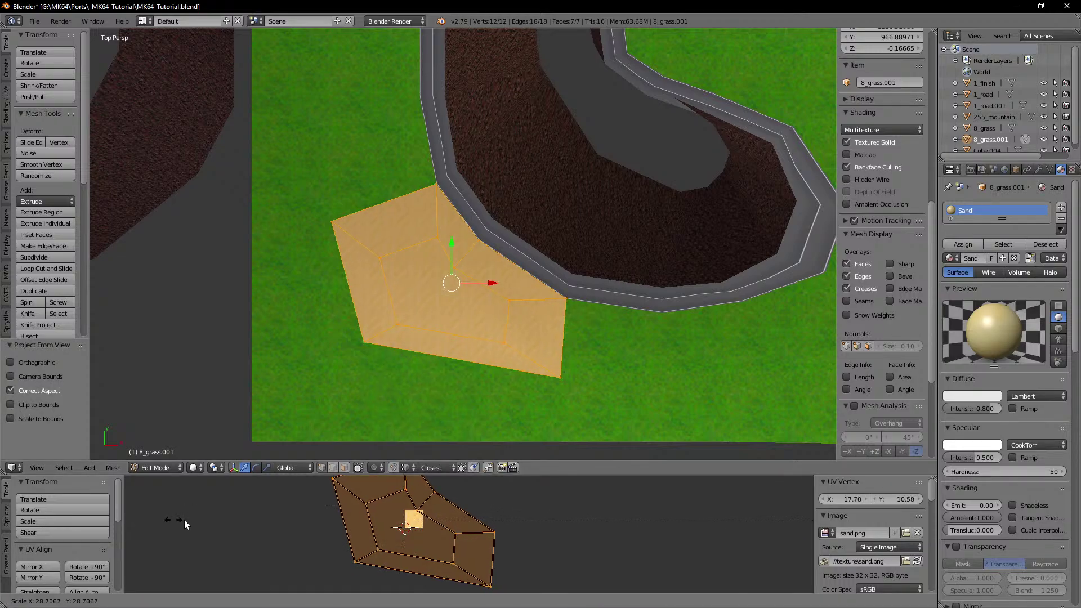
right_click(185, 519)
key(s)
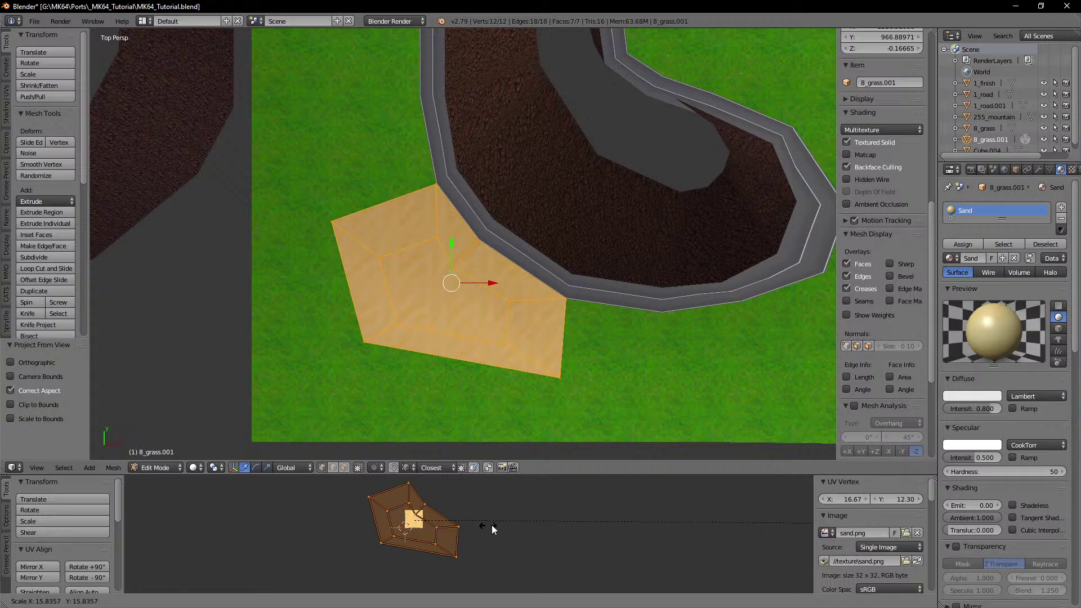
click(642, 517)
Step: Examine the sand tiling on the pit from several angles, both in and out of mesh editing
middle_drag(664, 436, 462, 316)
scroll(477, 346, up, 2)
scroll(489, 359, up, 2)
key(Tab)
scroll(464, 360, up, 2)
scroll(441, 341, down, 2)
key(Tab)
scroll(394, 361, down, 2)
key(Tab)
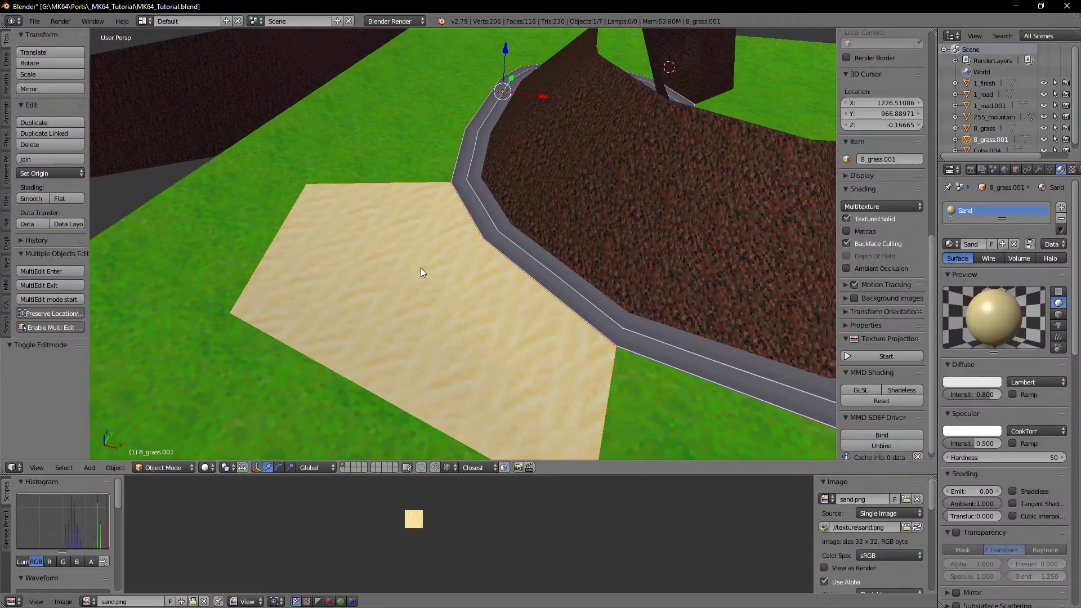
key(Tab)
scroll(383, 172, down, 3)
middle_drag(383, 172, 417, 290)
key(Tab)
key(Tab)
scroll(458, 222, up, 3)
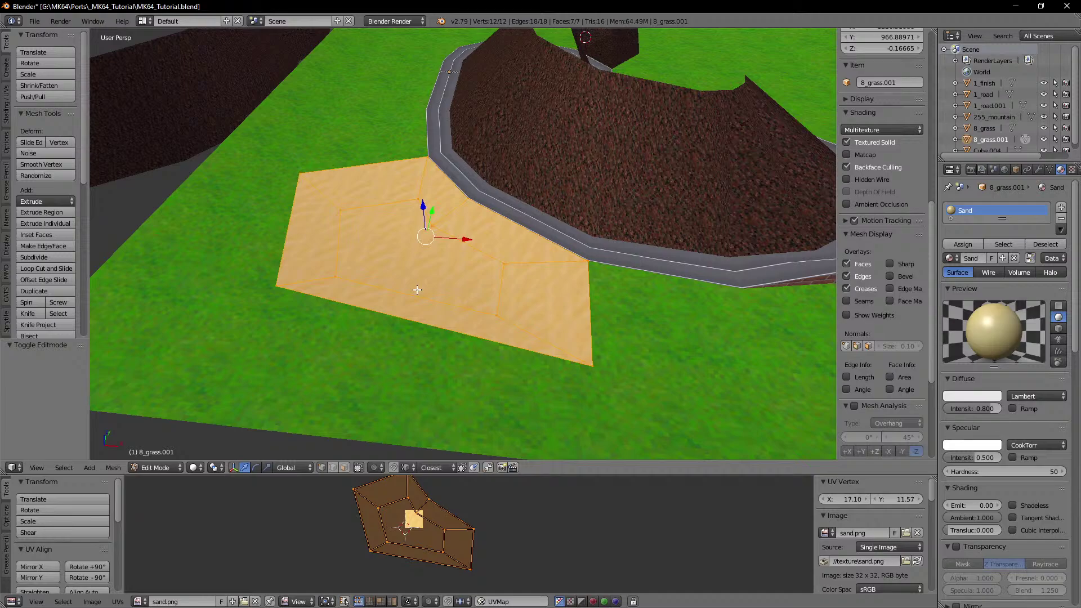
Step: Open the 1_road mesh for editing in the wireframe top view with face selection active
key(KP_7)
key(z)
scroll(418, 290, down, 2)
key(Tab)
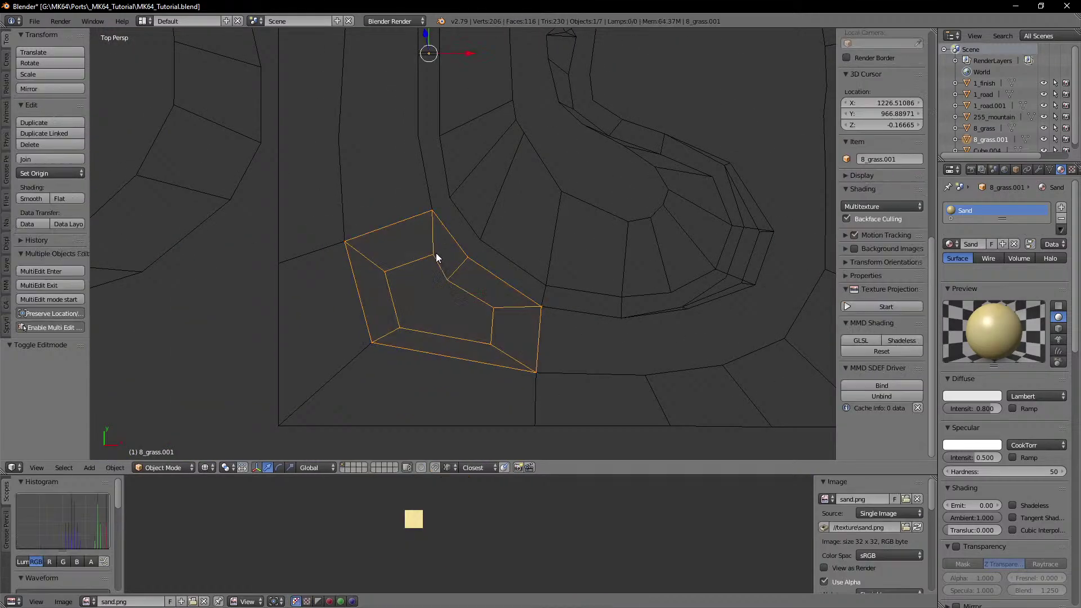
right_click(414, 116)
key(Tab)
key(Tab)
right_click(420, 116)
key(Tab)
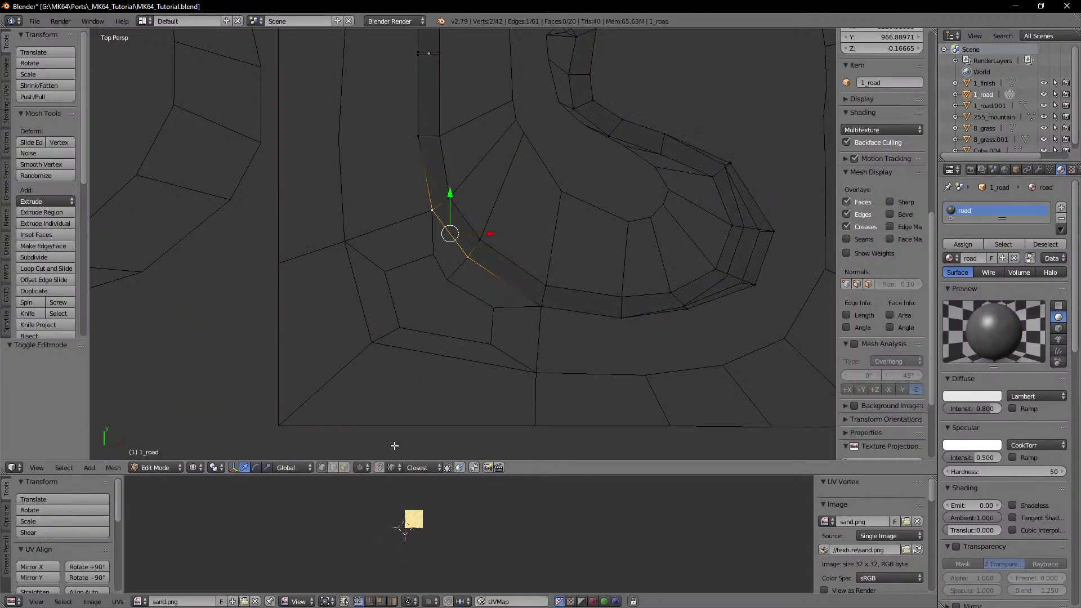
click(345, 467)
Step: Duplicate a straight road face, place the copy over the sand pit and separate it into its own object
right_click(433, 101)
key(shift+d)
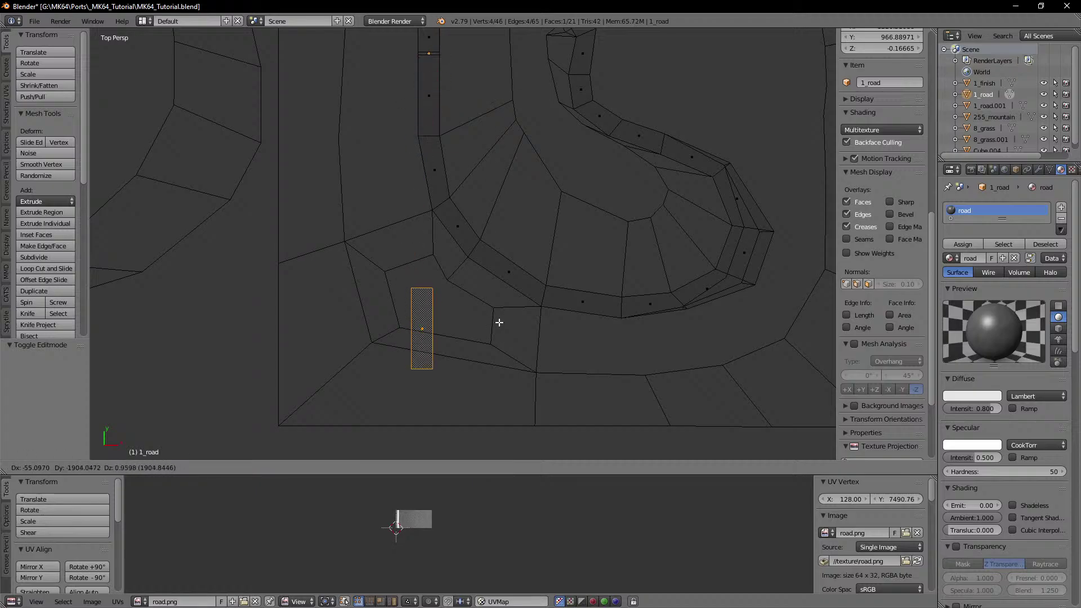
click(505, 298)
key(p)
click(505, 297)
key(Tab)
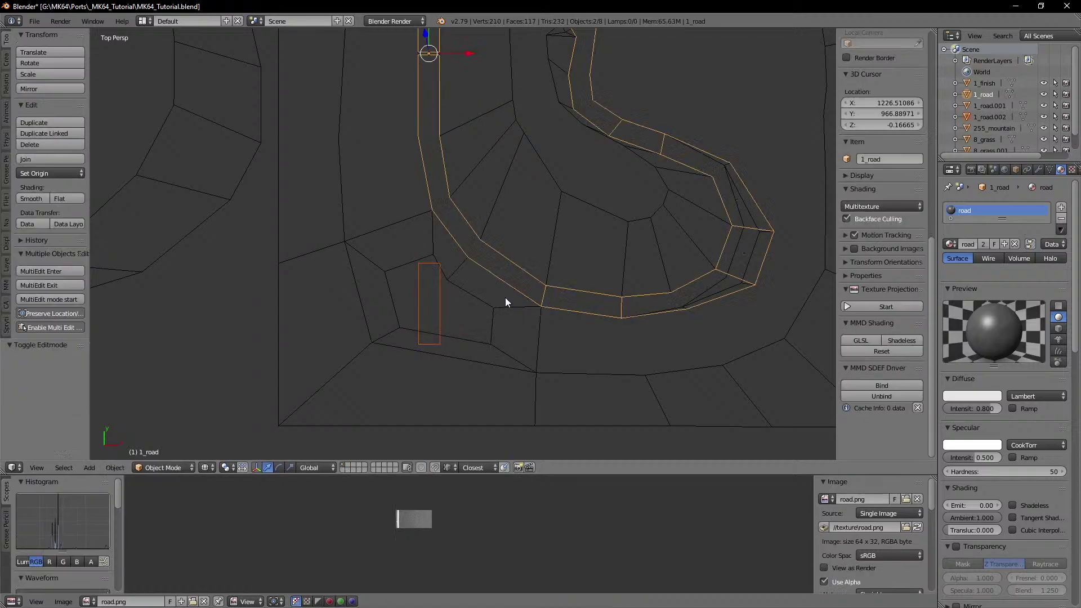
Step: Replace the separated face's road material with a new material that has a new image texture
right_click(443, 316)
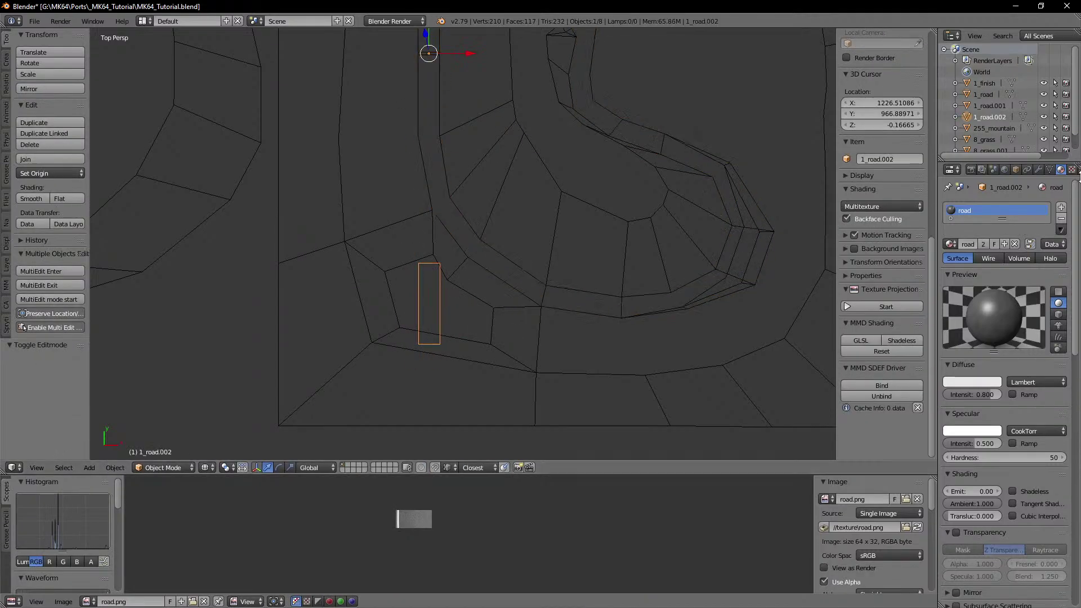
click(1061, 219)
click(1008, 245)
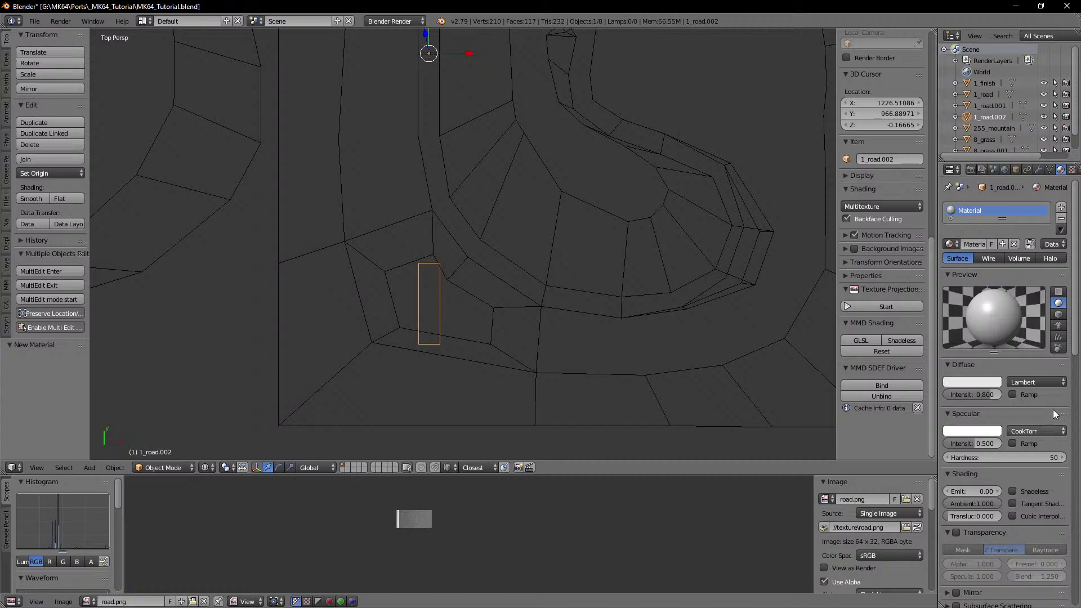
click(1072, 170)
click(1061, 292)
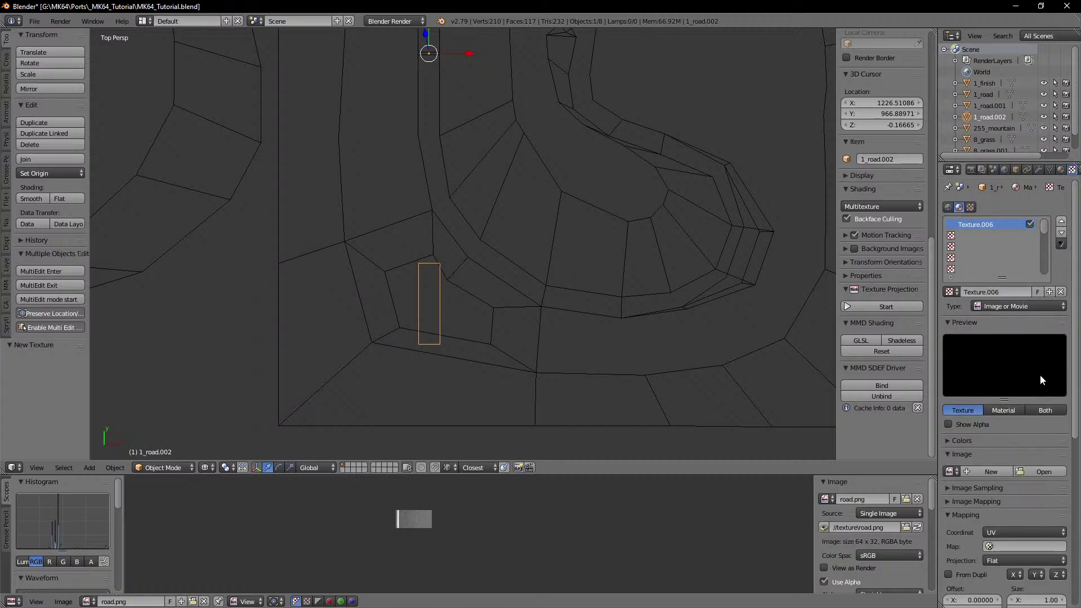
Step: Load water.png from the texture folder into the new texture and name the material water
click(1048, 474)
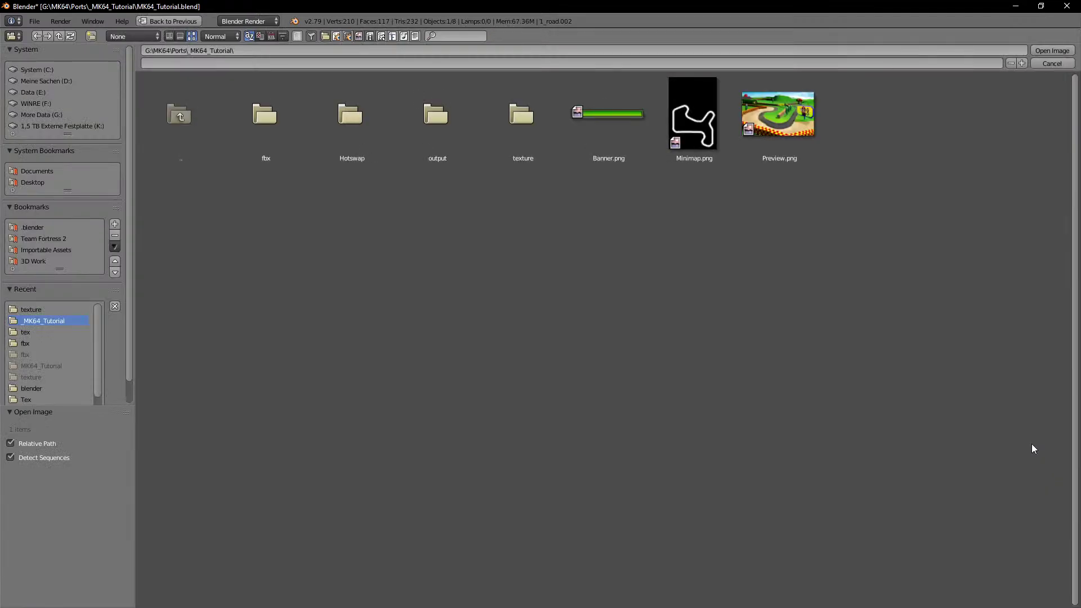
click(529, 138)
click(204, 185)
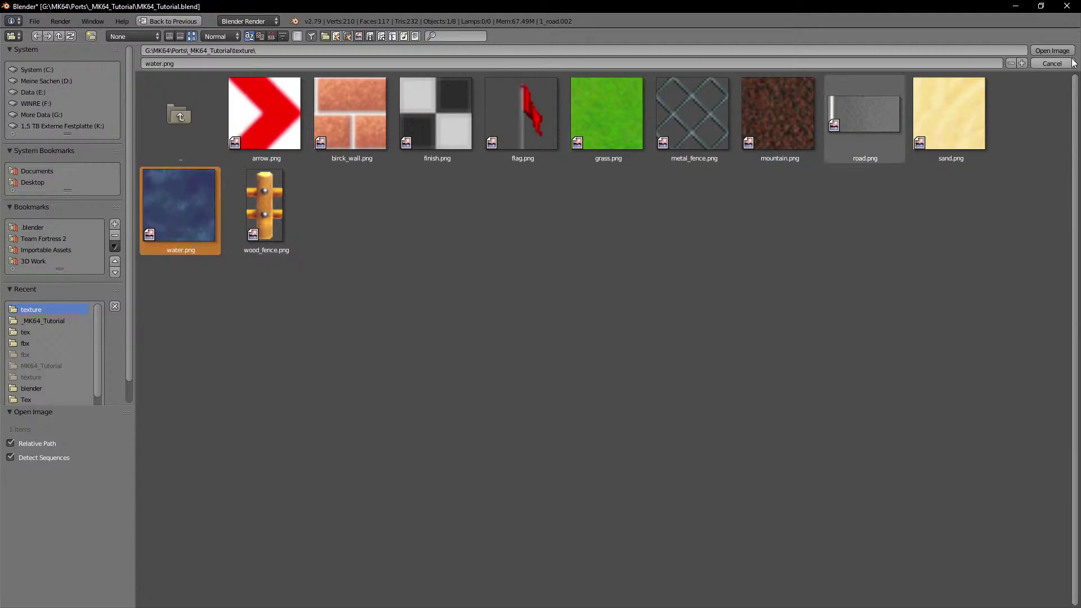
click(1052, 50)
click(1060, 170)
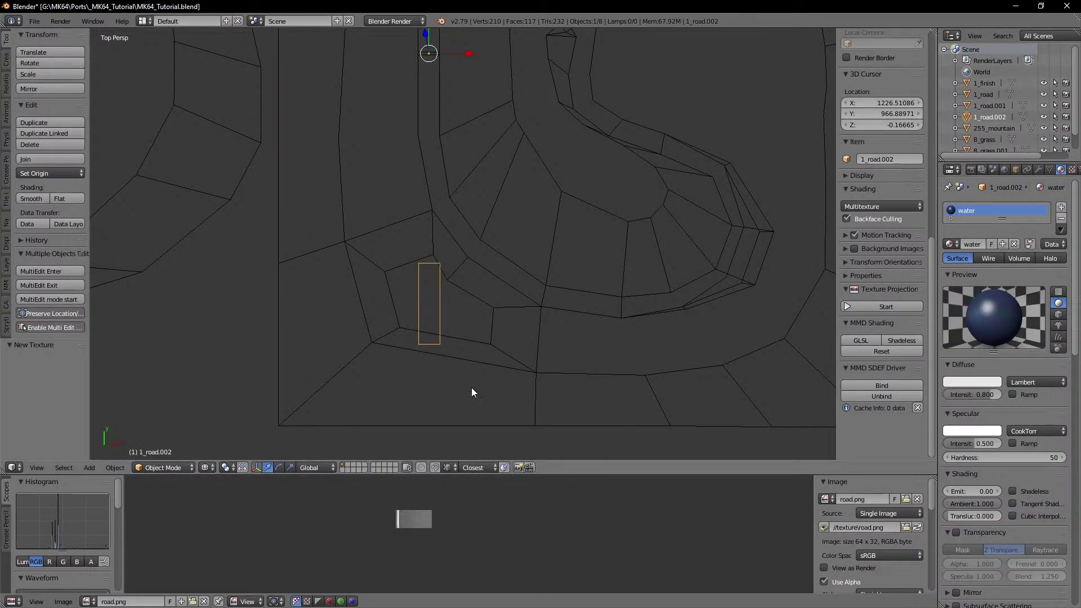
Step: Assign the water.png image to the separated face and switch the viewport to textured shading
key(Tab)
click(137, 602)
text(wa)
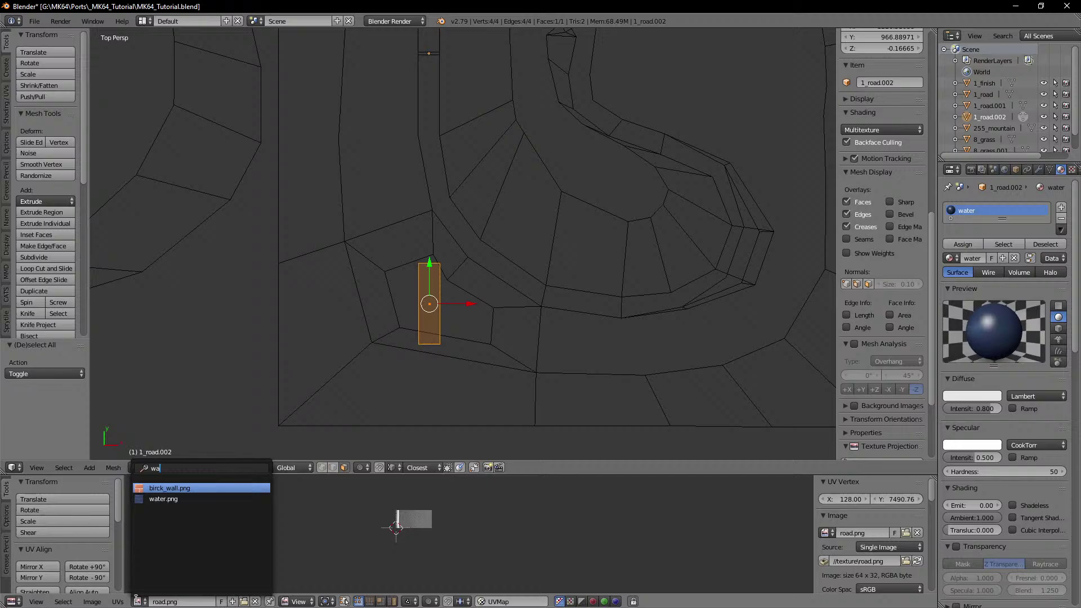
click(169, 499)
key(alt+z)
scroll(482, 292, up, 4)
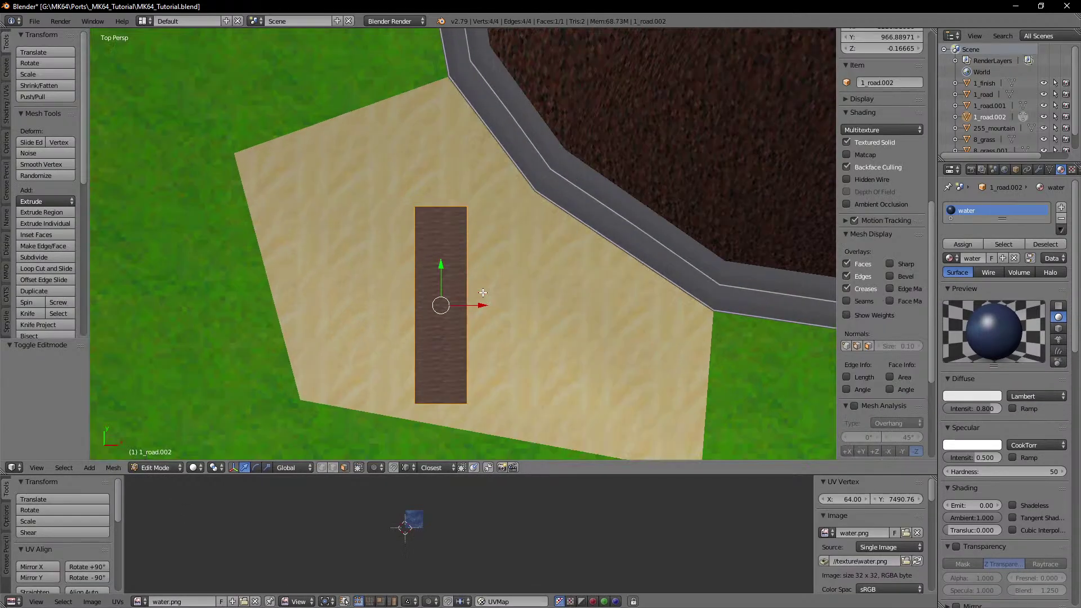
scroll(525, 277, down, 3)
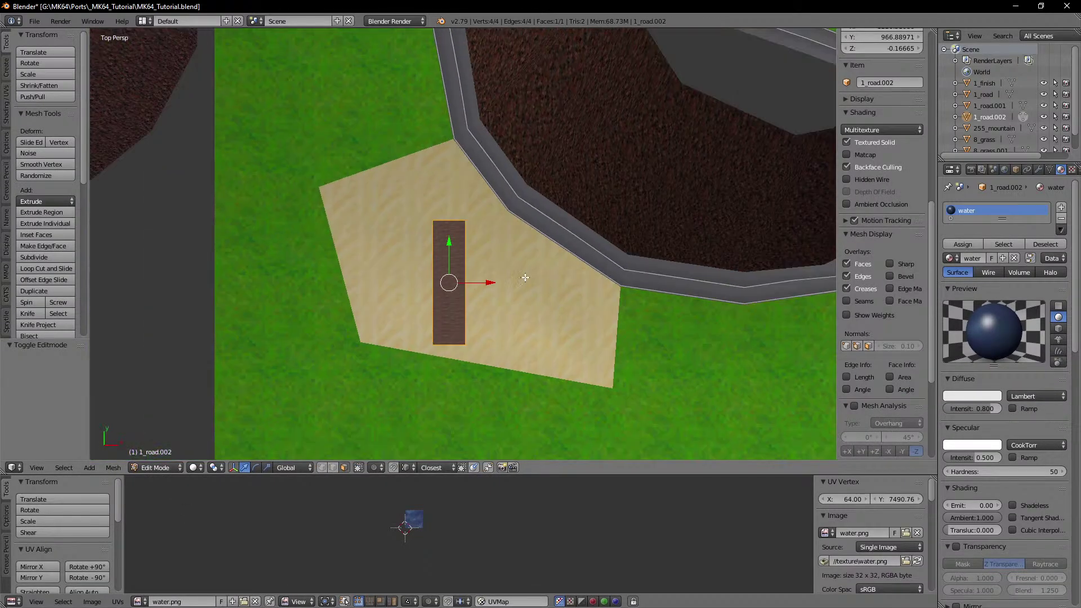
Step: Scale the water face by about 1.562, widen it along X, and scale it again by about 1.454 to cover the pit
middle_drag(509, 275, 435, 176)
scroll(434, 176, up, 4)
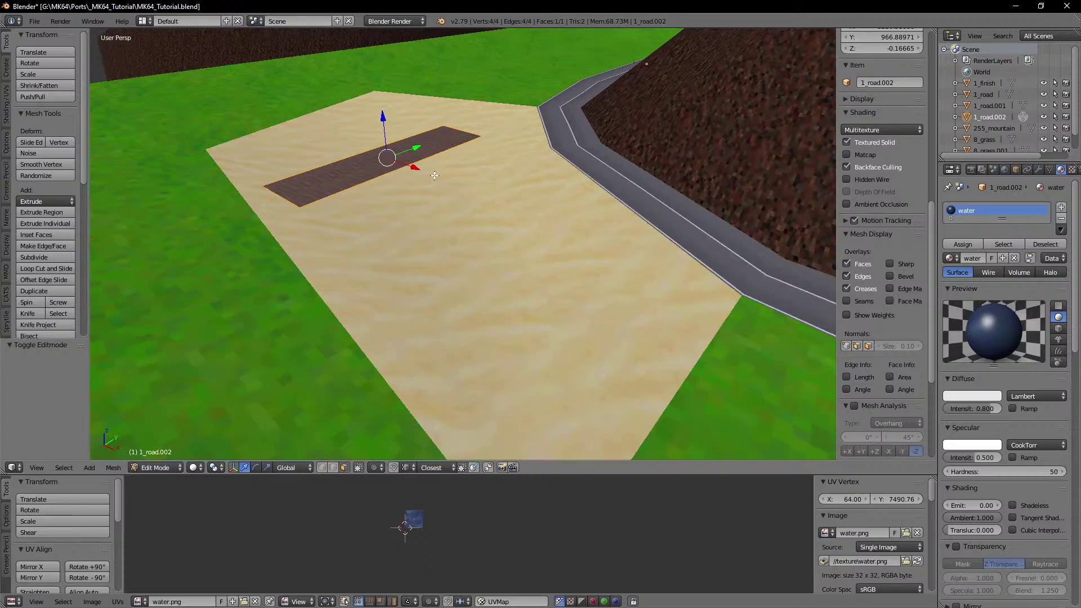
drag(383, 113, 555, 150)
key(s)
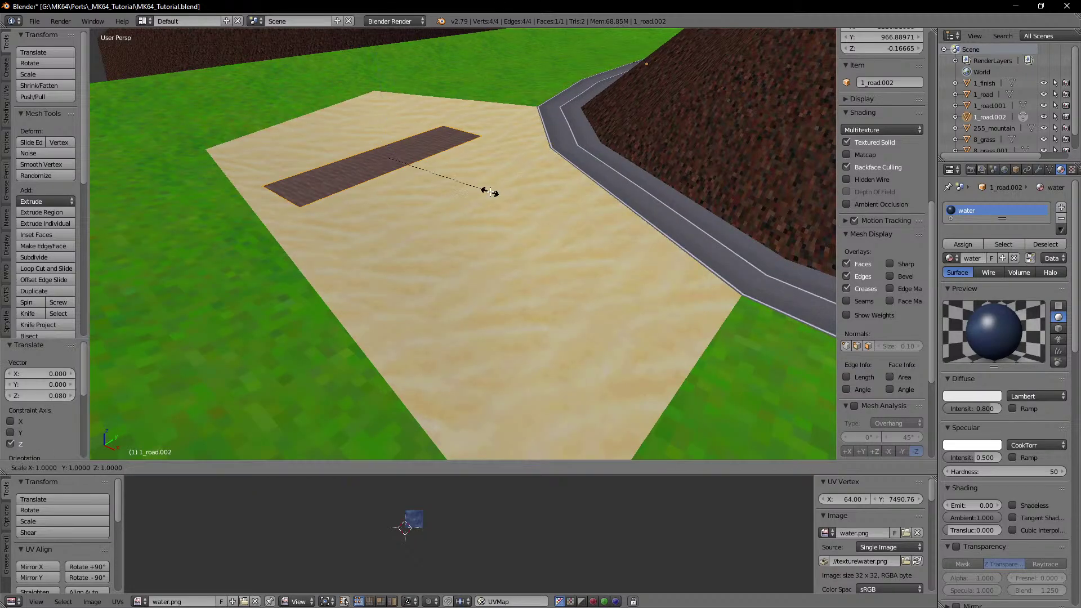
click(553, 191)
key(s)
key(x)
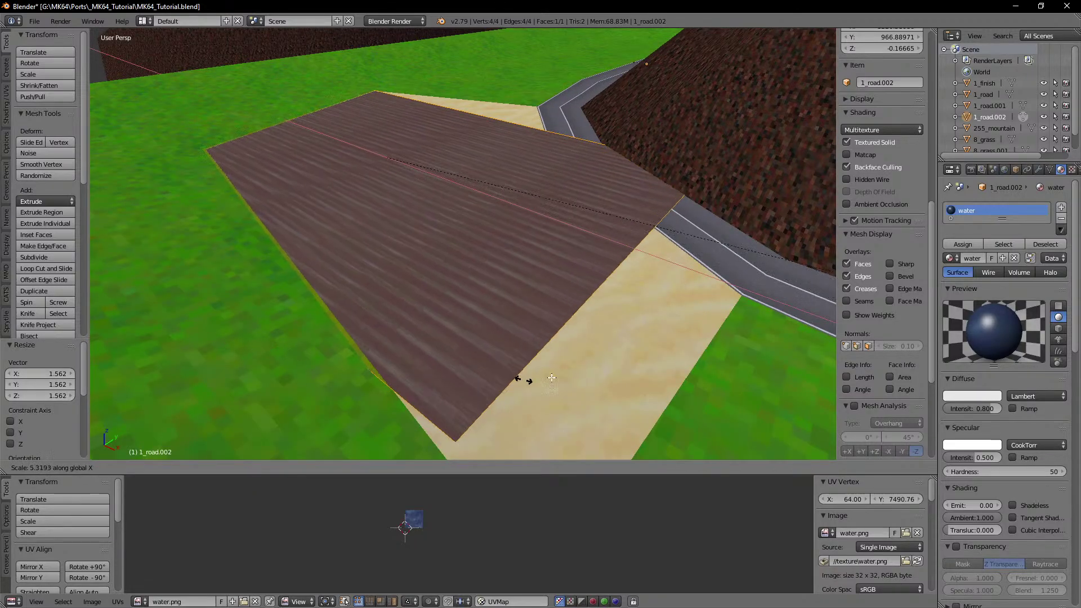
click(563, 240)
key(s)
click(464, 177)
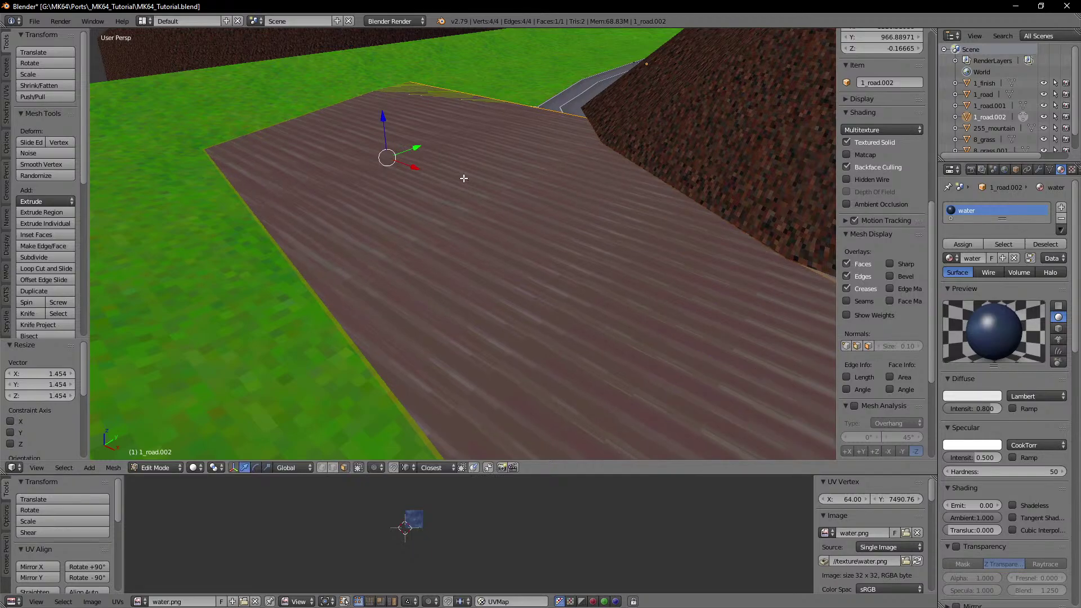
Step: Rotate the water face about -9.8° around Z to align it with the pit
middle_drag(463, 177, 530, 209)
scroll(524, 207, down, 2)
shift+middle_drag(490, 203, 476, 204)
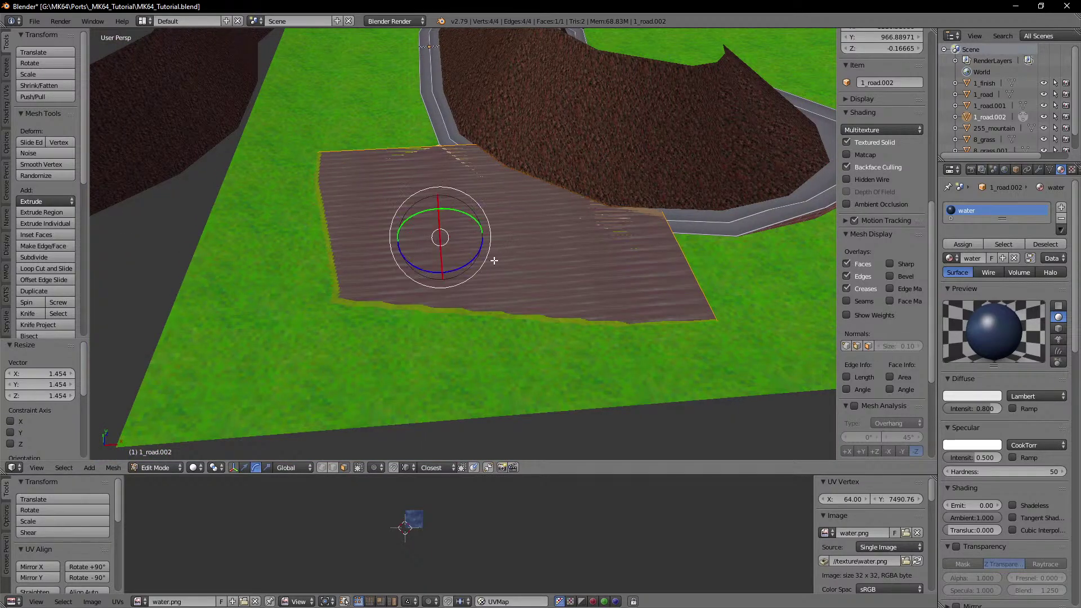
key(g)
key(z)
right_click(470, 263)
middle_drag(435, 277, 467, 264)
drag(457, 259, 452, 259)
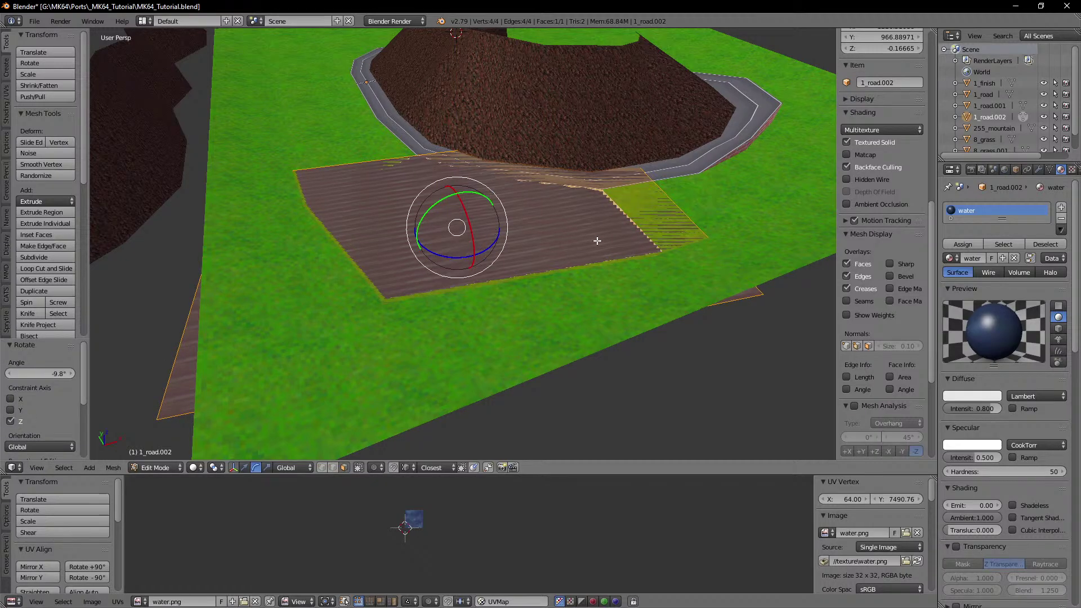
Step: Set the transform orientation to Normal and scale the water face to about 0.783 along its Y axis
key(s)
key(x)
right_click(562, 241)
click(293, 467)
click(290, 430)
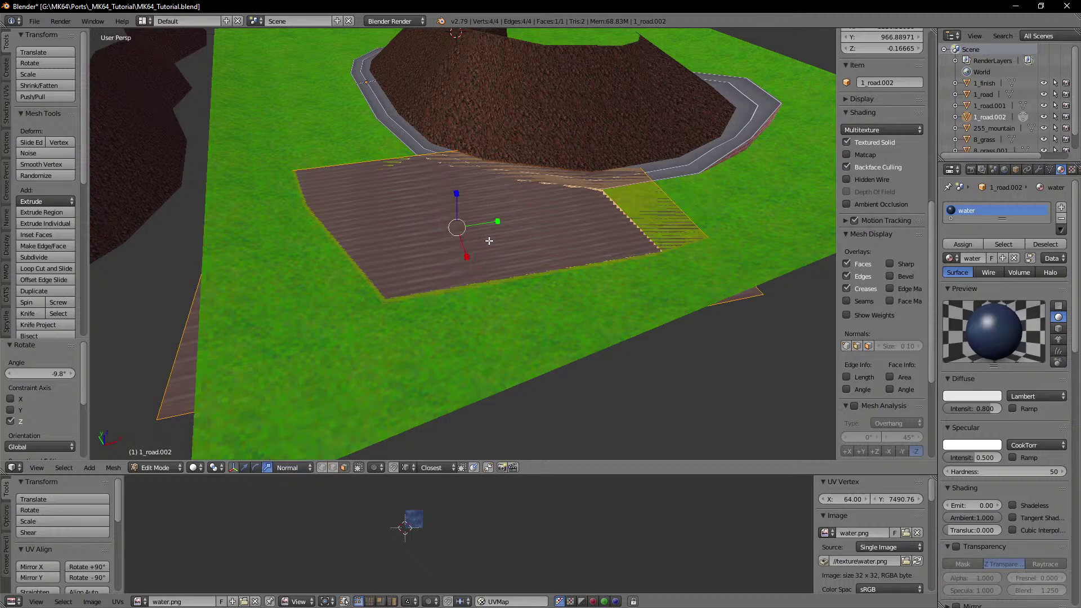
drag(495, 221, 488, 224)
Step: Move the water face about 69.12 along its normal Y axis to centre it over the pit
key(g)
right_click(486, 223)
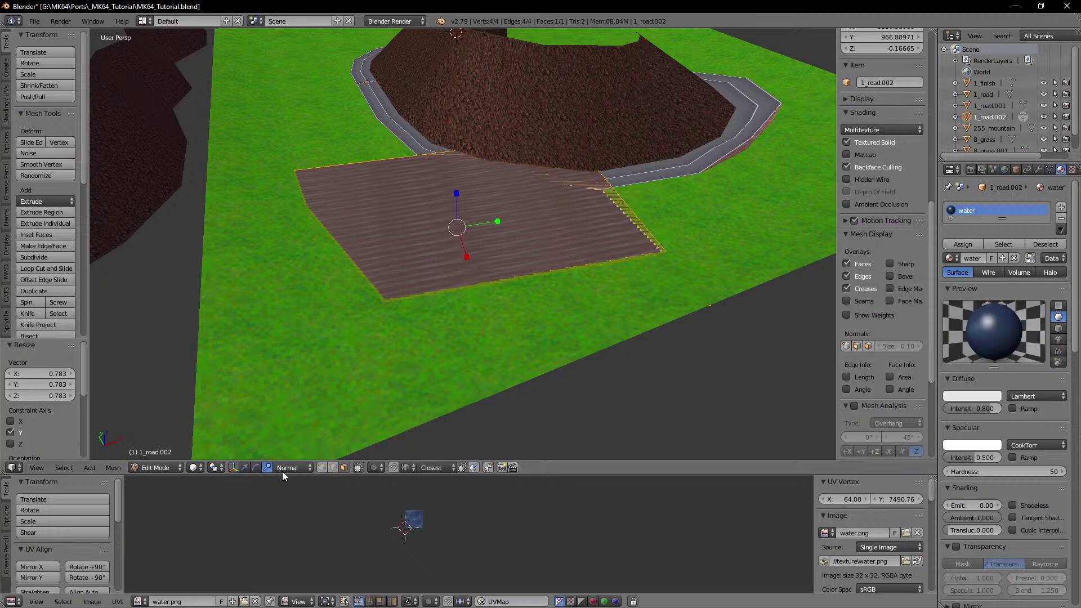
drag(490, 225, 501, 225)
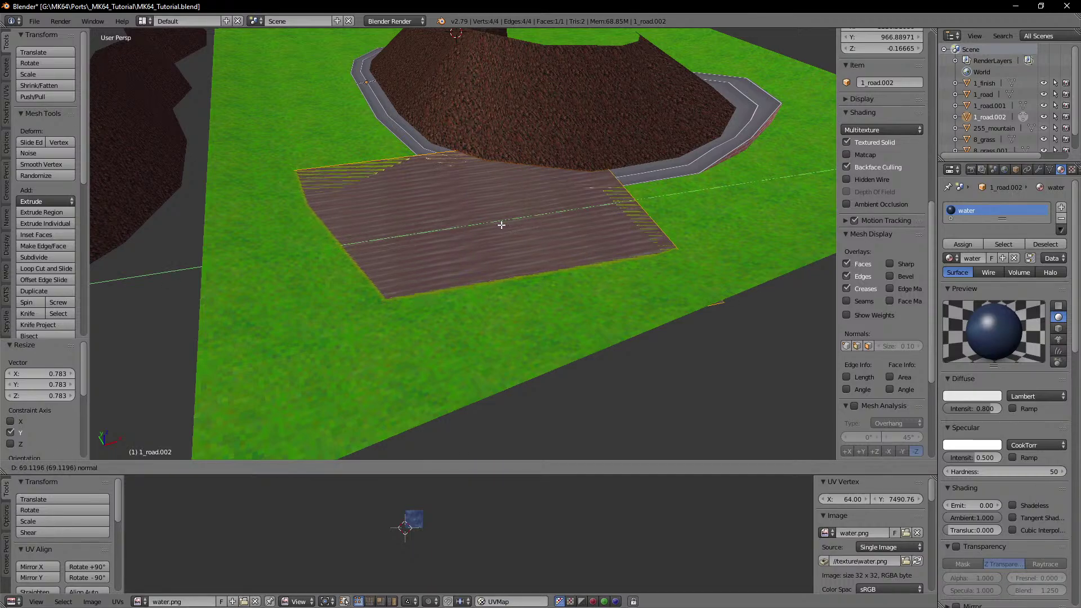
right_click(501, 225)
Step: Lower the water face about 3.961 along Z so it sits below the pit's sandy rim
middle_drag(501, 225, 379, 259)
scroll(548, 319, up, 4)
scroll(417, 270, up, 2)
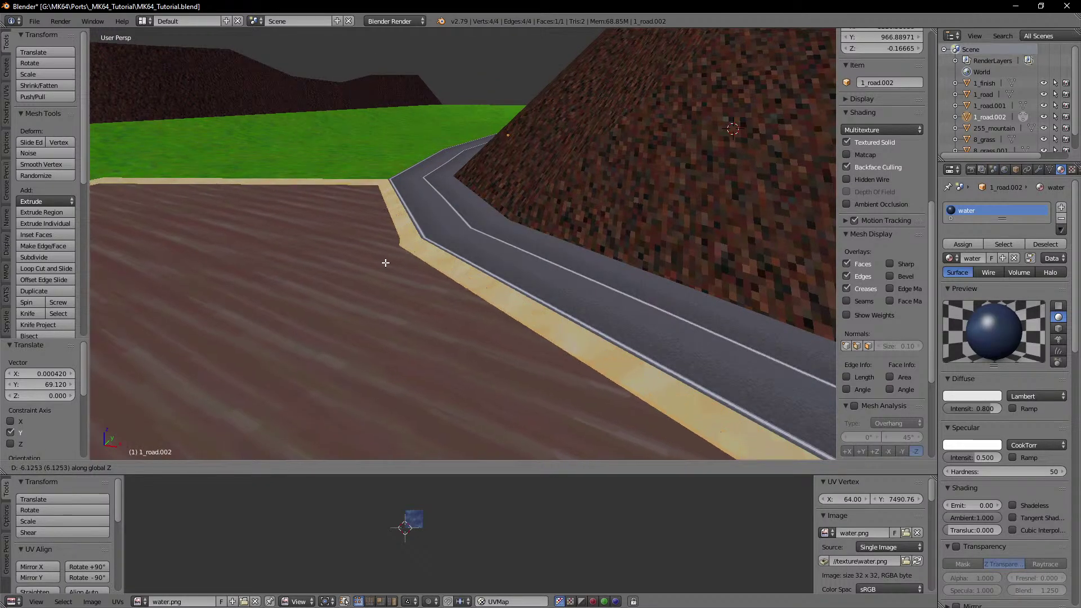
shift+middle_drag(386, 264, 440, 188)
scroll(399, 183, up, 3)
key(g)
key(z)
click(400, 184)
Step: Project the water face's UVs from the top view and scale them up so the water texture tiles
scroll(485, 239, up, 4)
scroll(495, 241, down, 6)
key(KP_7)
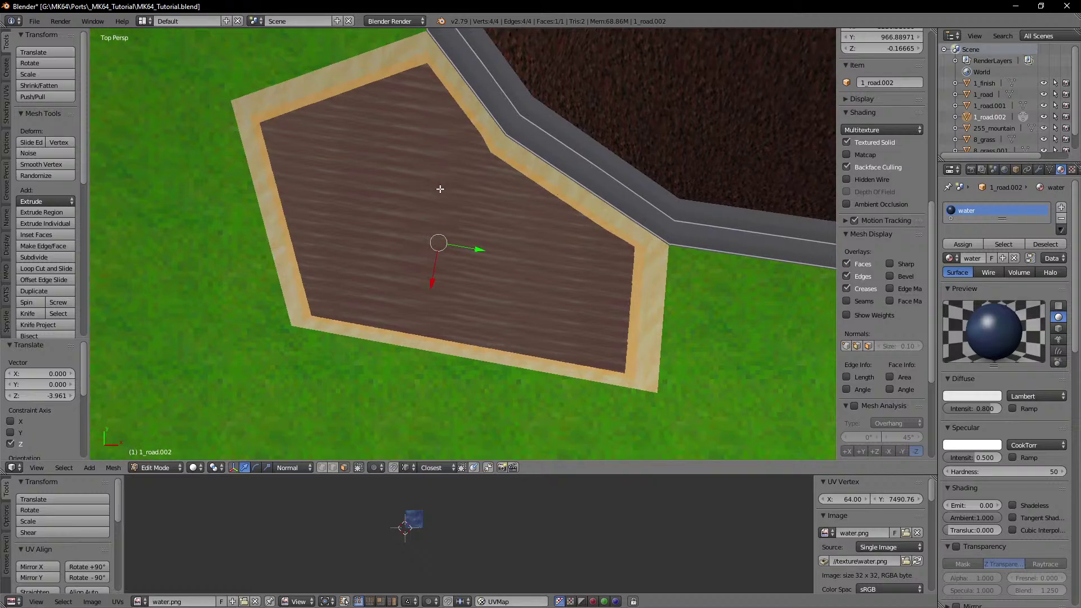
key(u)
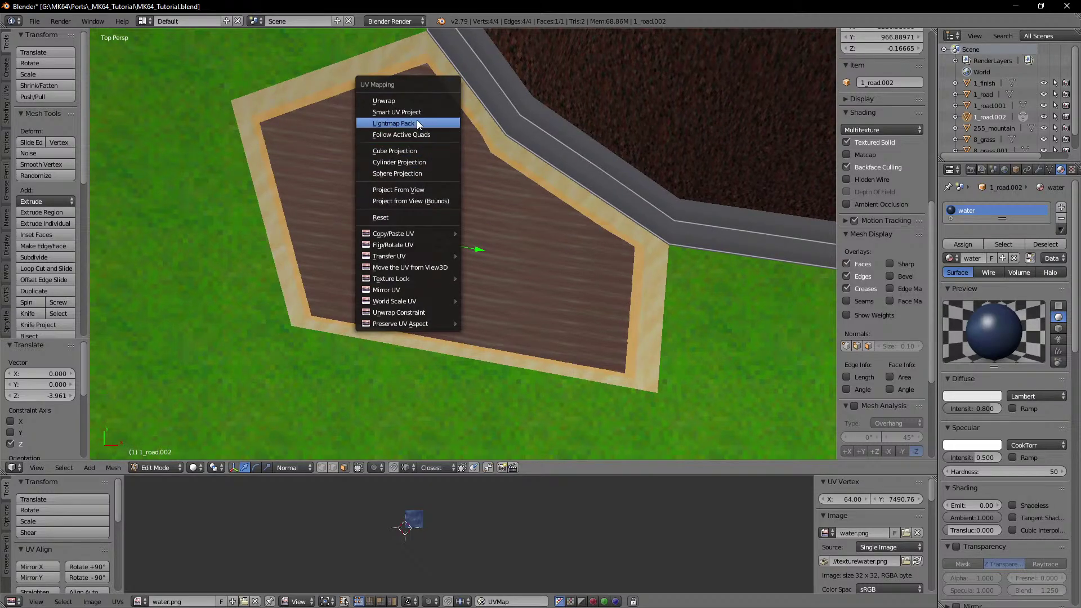
click(421, 189)
key(a)
key(s)
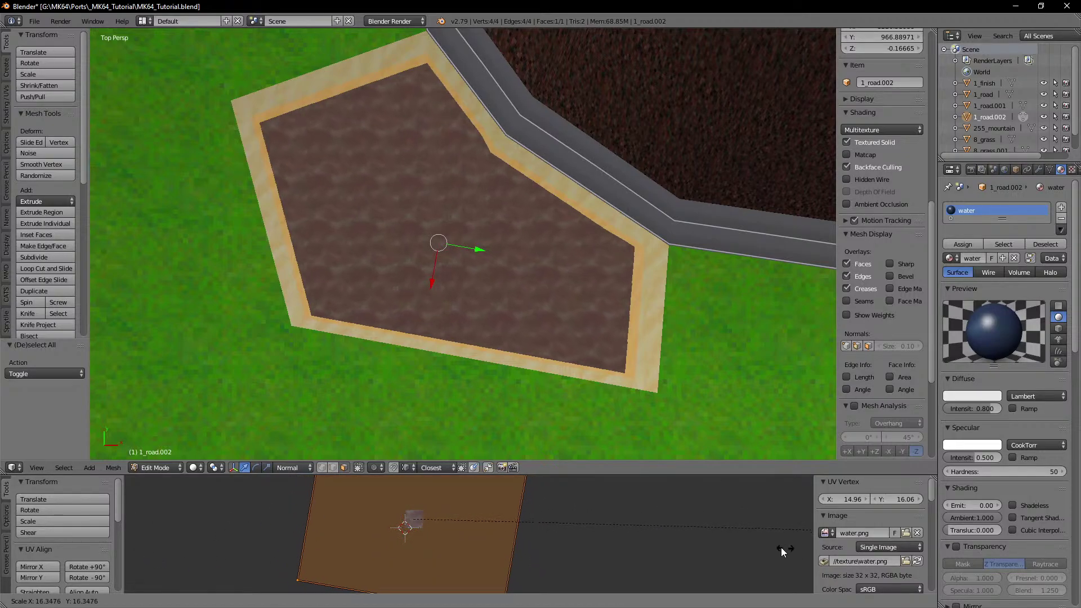
click(668, 529)
Step: Leave mesh editing and examine the water surface and its sandy shore beside the road from several angles
key(Tab)
middle_drag(482, 257, 377, 222)
scroll(361, 240, up, 4)
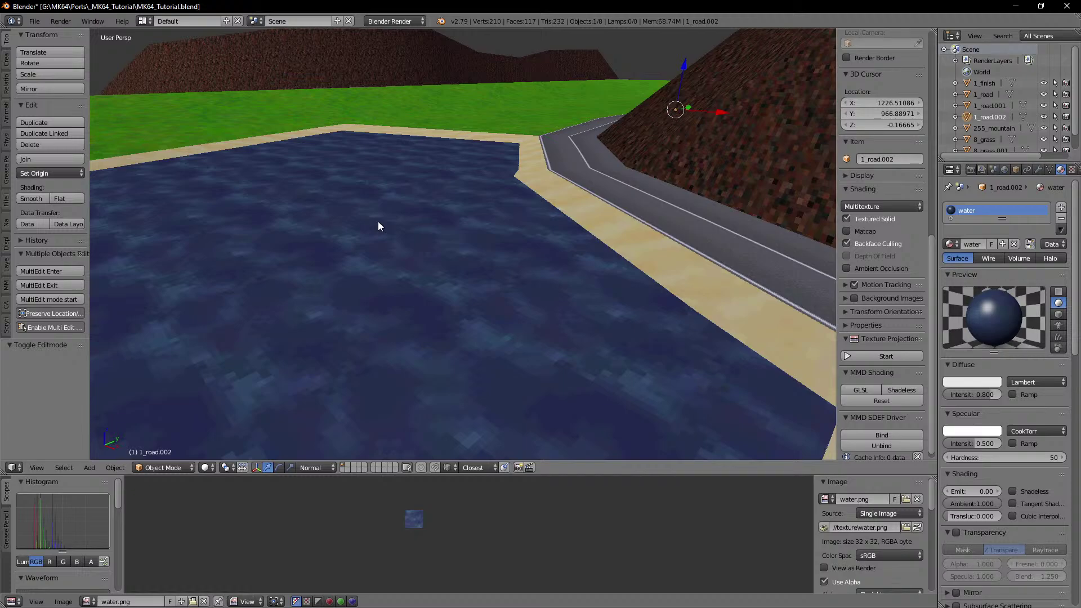
scroll(378, 221, down, 4)
scroll(377, 221, up, 3)
middle_drag(378, 222, 417, 281)
key(Tab)
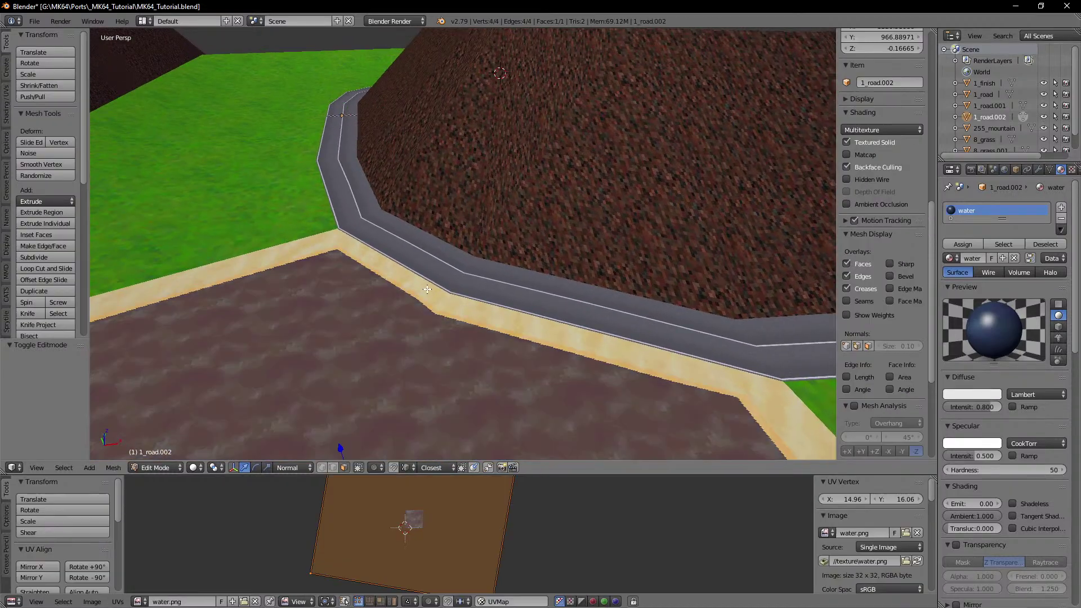
Step: Lower the water face a further 3.092 along Z so it sits deeper in the sandy pit
scroll(488, 284, down, 3)
key(Tab)
middle_drag(488, 284, 519, 244)
scroll(360, 260, up, 4)
key(Tab)
middle_drag(335, 263, 413, 261)
scroll(416, 262, up, 3)
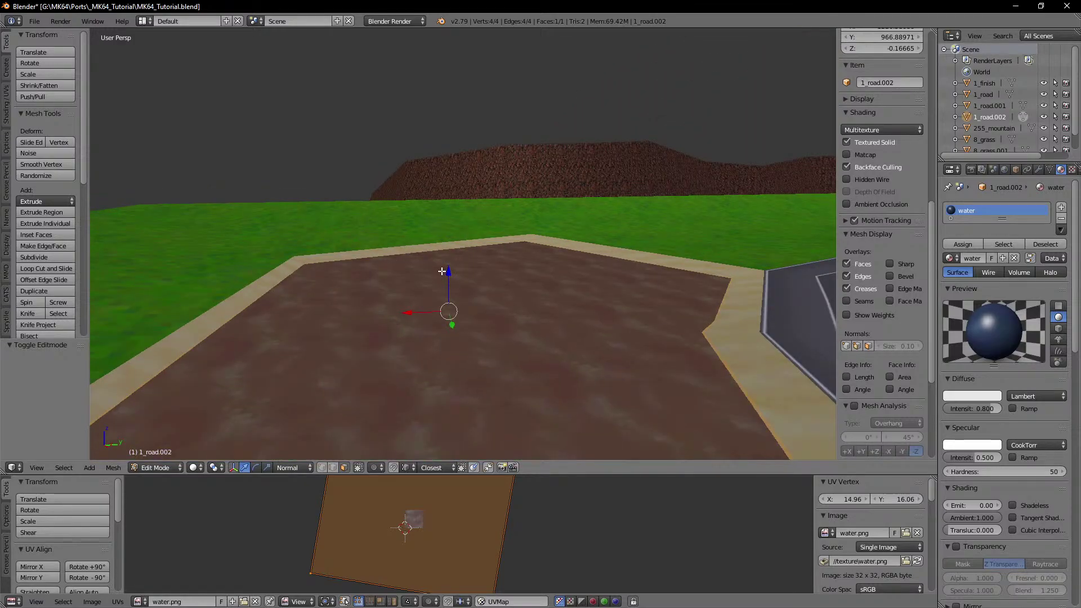
drag(448, 273, 448, 273)
Step: Check the water level against the pit in solid and wireframe side and top views, and leave mesh editing
mouse_move(484, 285)
middle_down()
mouse_move(468, 266)
mouse_move(484, 264)
middle_up()
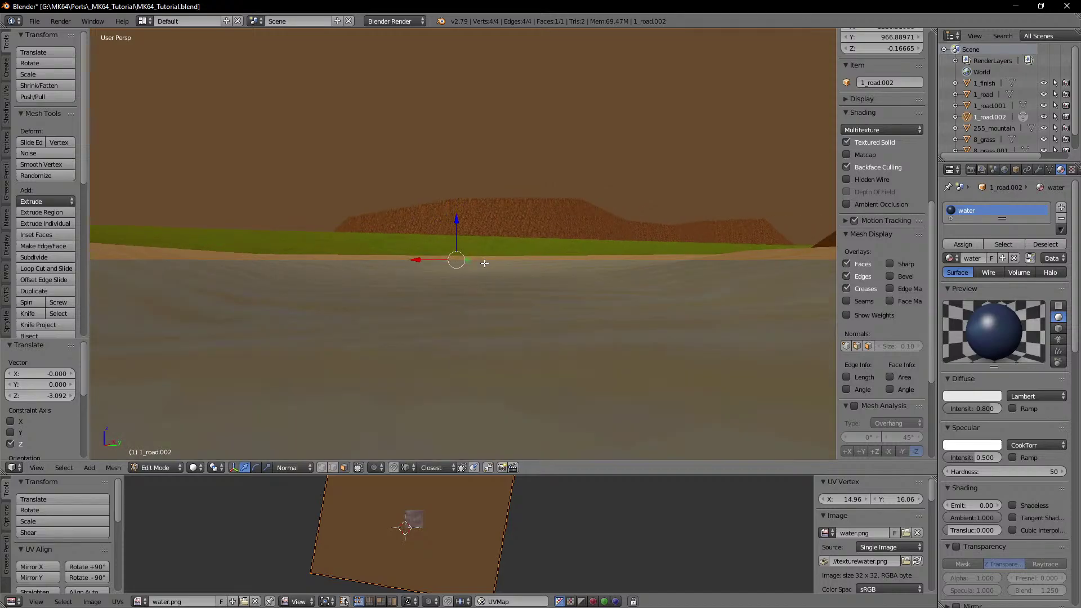
key(KP_3)
key(z)
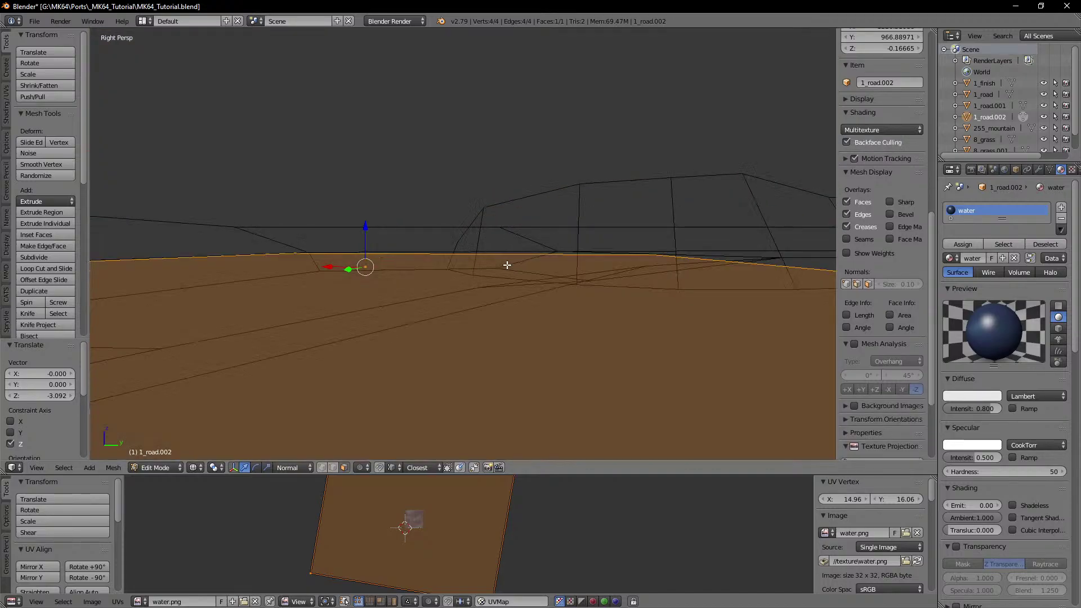
key(KP_5)
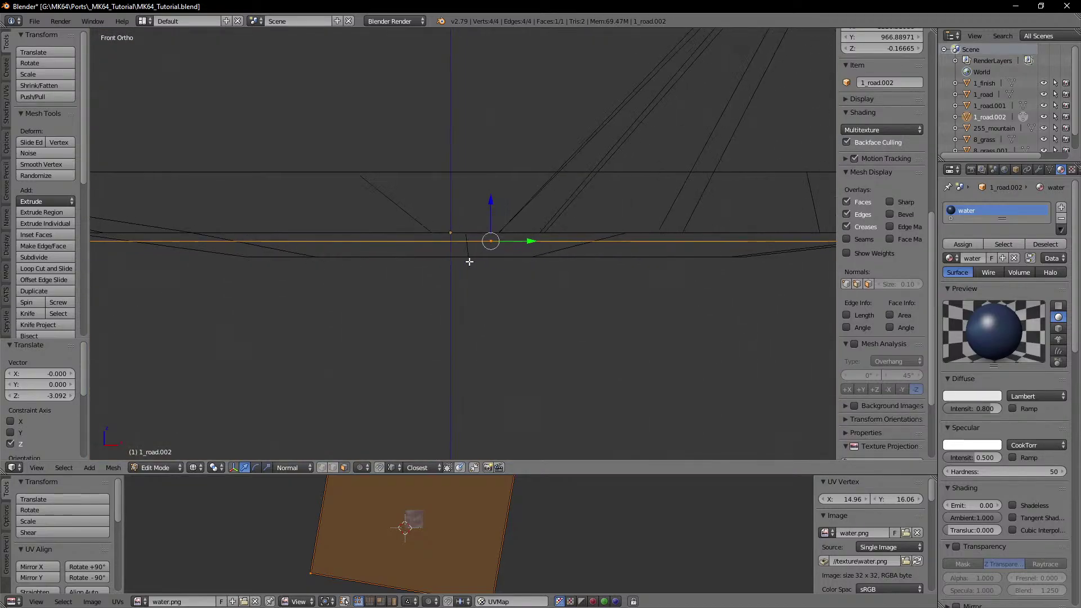
key(KP_7)
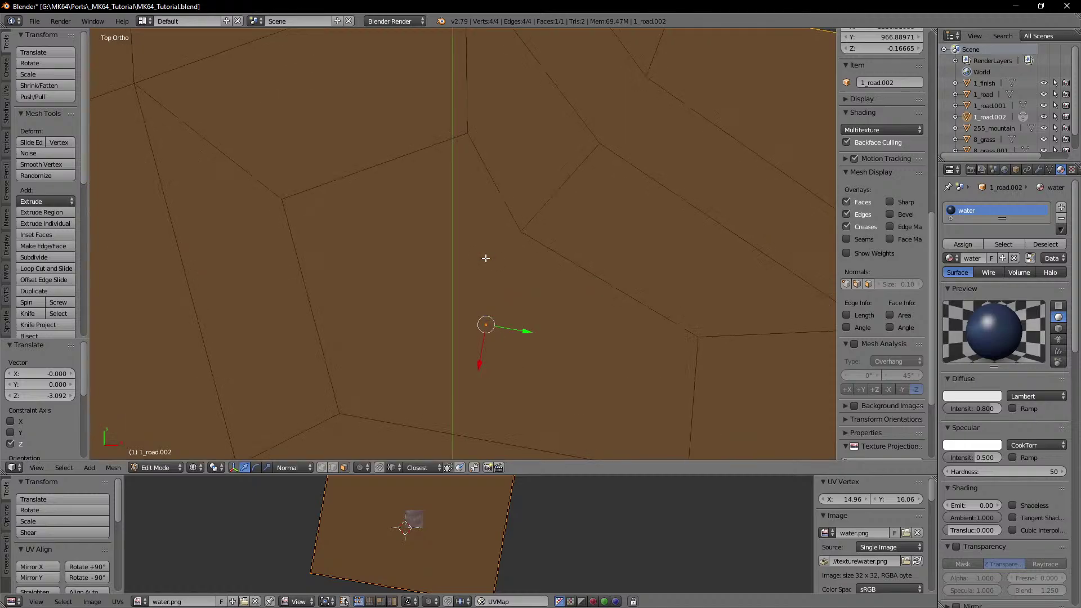
key(z)
scroll(489, 254, down, 8)
mouse_move(530, 211)
shift+middle_down()
mouse_move(453, 278)
mouse_move(405, 263)
shift+middle_up()
scroll(405, 263, up, 3)
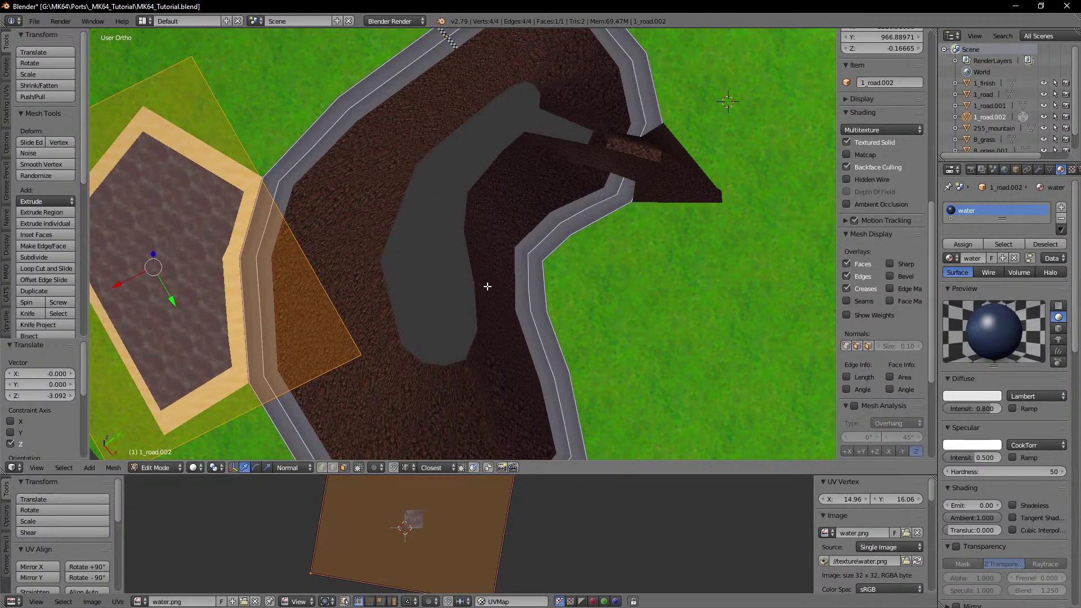
key(Tab)
middle_drag(485, 285, 459, 262)
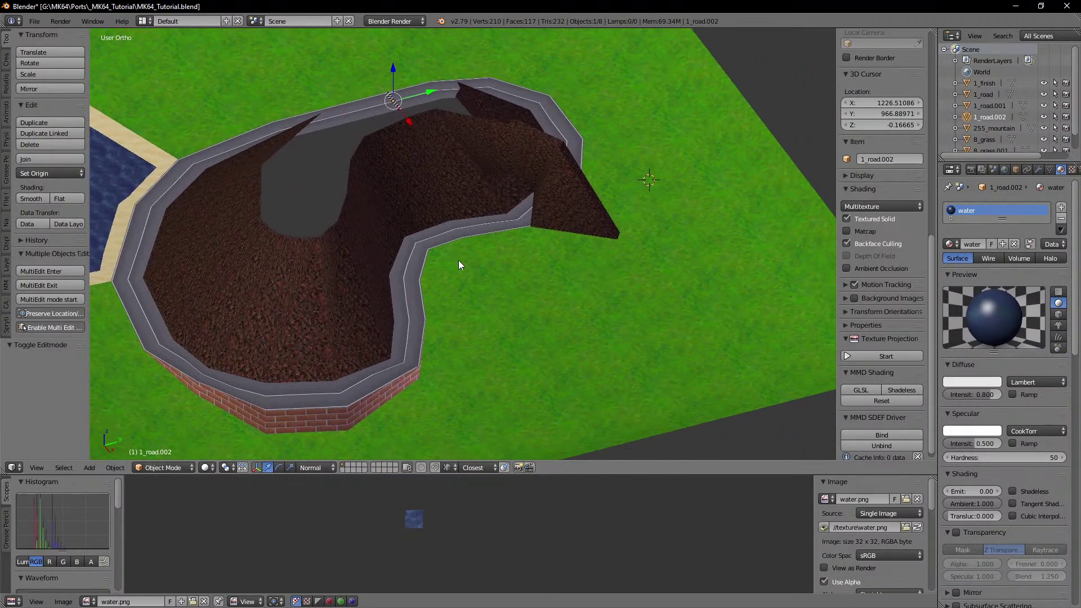
Step: Open the grass object for mesh editing and examine the ground between the brick-walled bend and the rock arch
scroll(464, 262, up, 3)
right_click(480, 263)
key(Tab)
scroll(528, 295, down, 3)
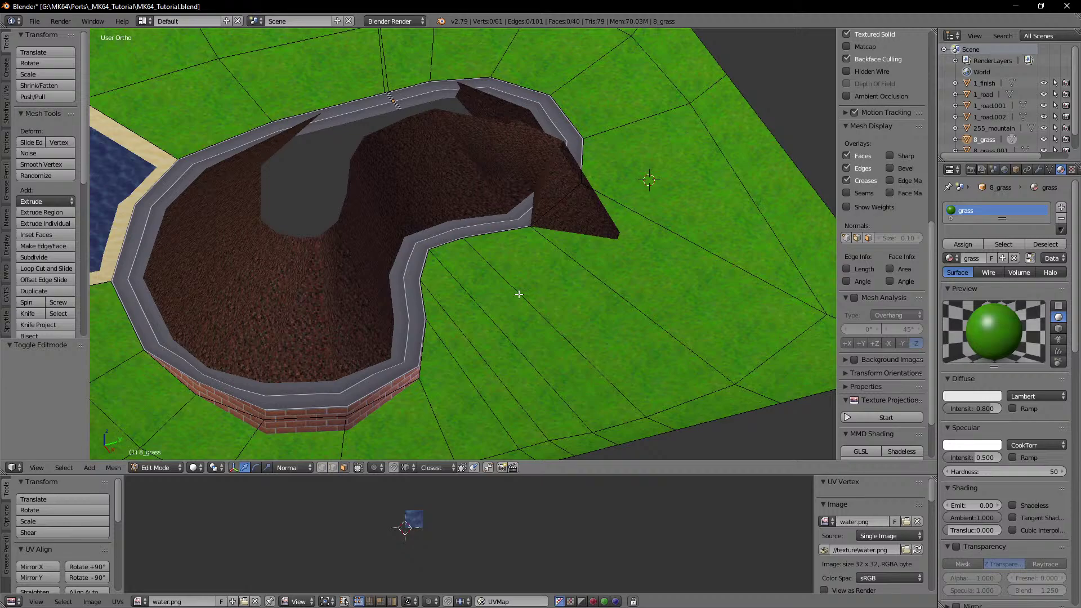
shift+middle_drag(519, 293, 493, 271)
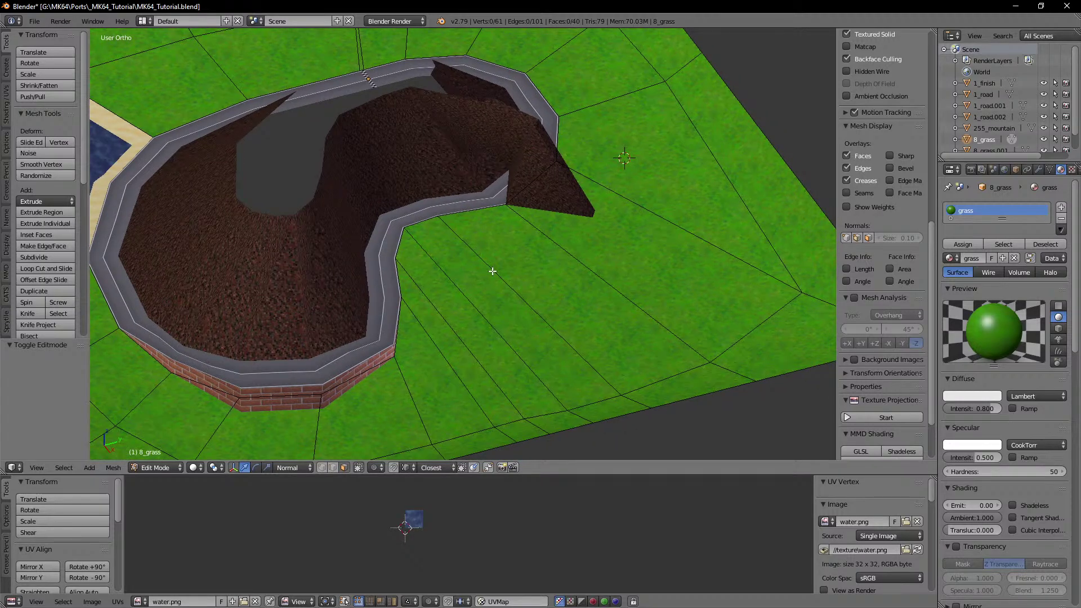
scroll(455, 260, up, 1)
mouse_move(488, 273)
shift+middle_down()
mouse_move(483, 264)
mouse_move(530, 272)
mouse_move(469, 274)
shift+middle_up()
scroll(509, 272, down, 2)
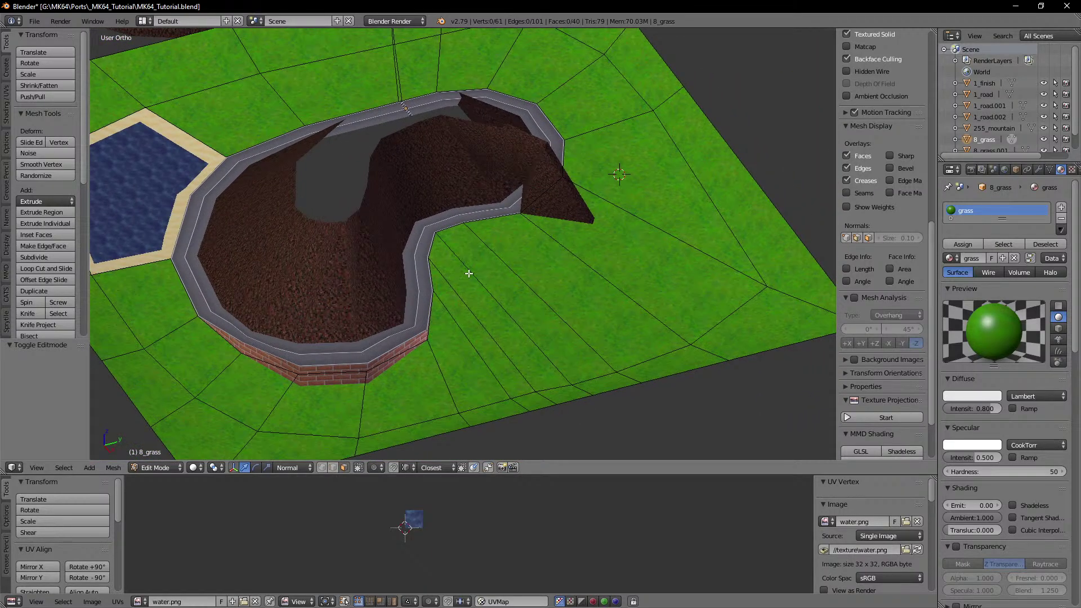
shift+middle_drag(475, 275, 459, 272)
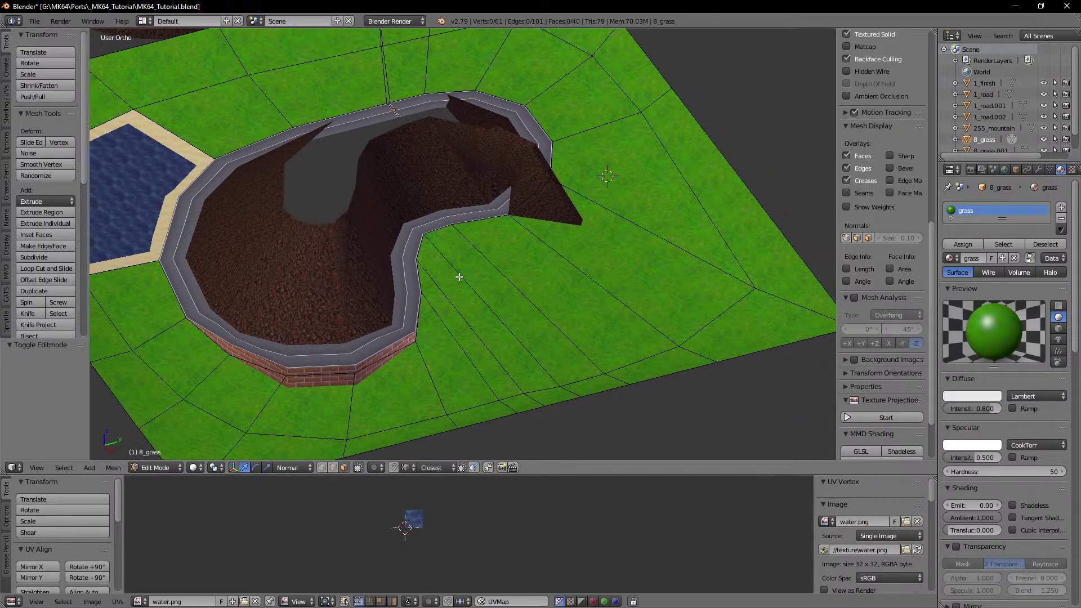
scroll(460, 276, up, 4)
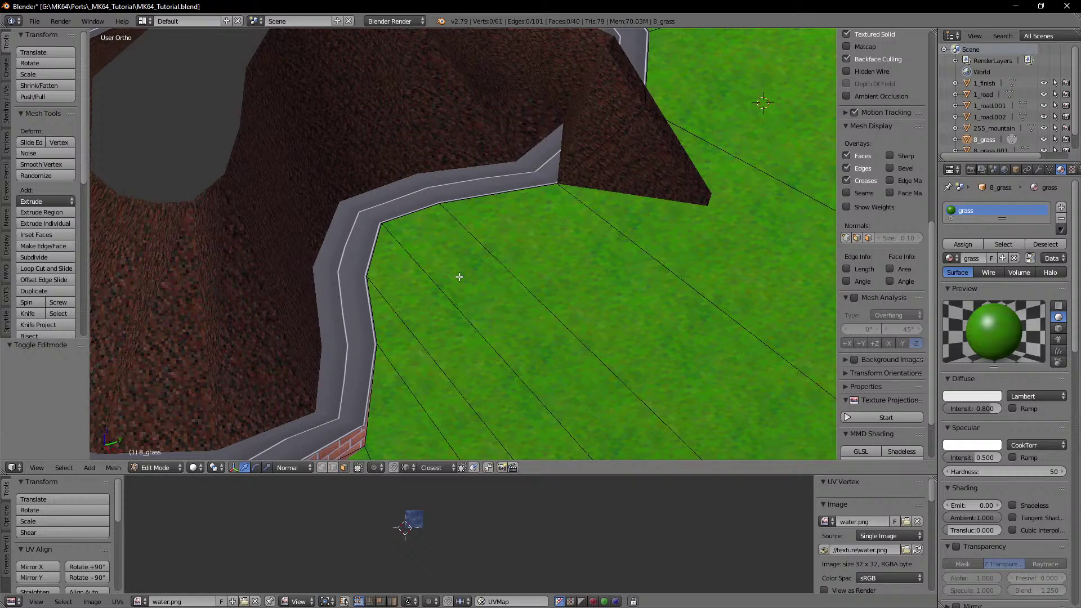
scroll(459, 277, down, 1)
shift+middle_drag(518, 275, 441, 277)
middle_drag(399, 248, 416, 250)
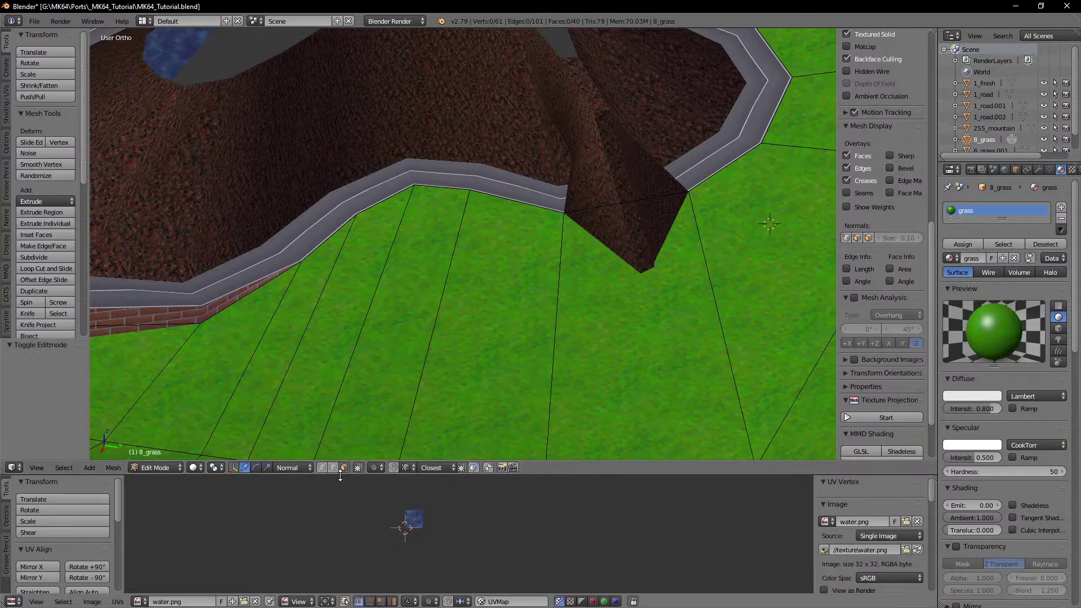
right_click(415, 186)
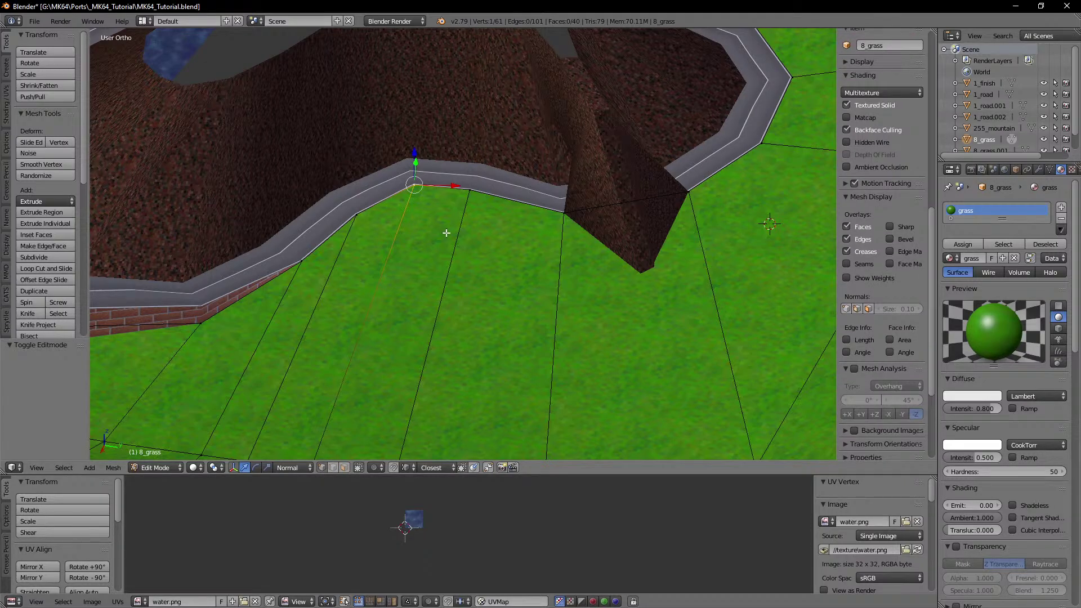
middle_drag(446, 234, 376, 237)
shift+right_click(469, 196)
shift+right_click(372, 239)
shift+right_click(556, 199)
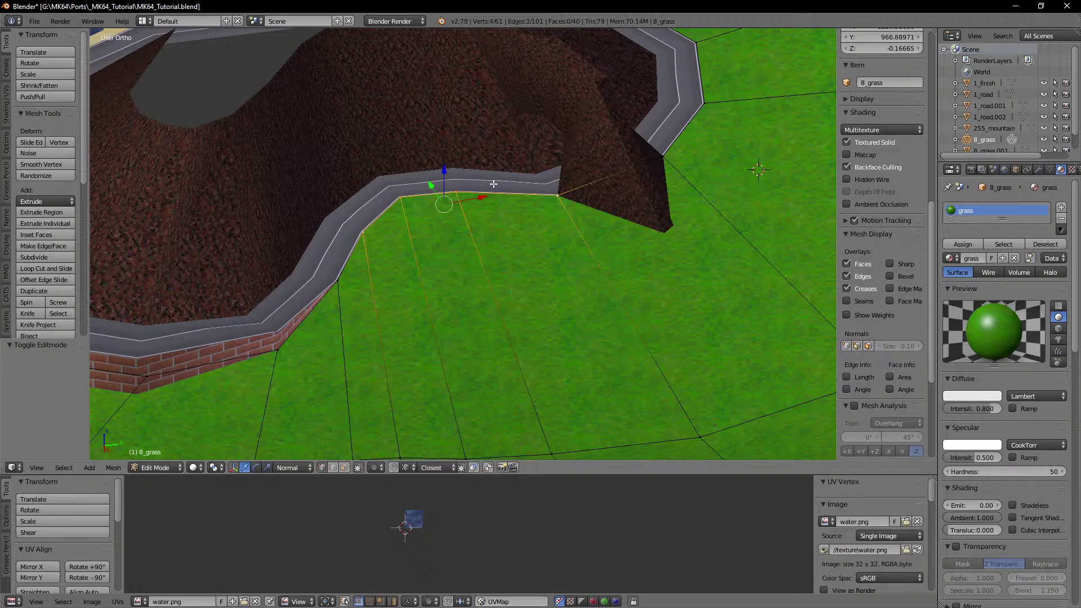
drag(442, 171, 440, 185)
right_click(440, 186)
shift+middle_drag(516, 341, 497, 321)
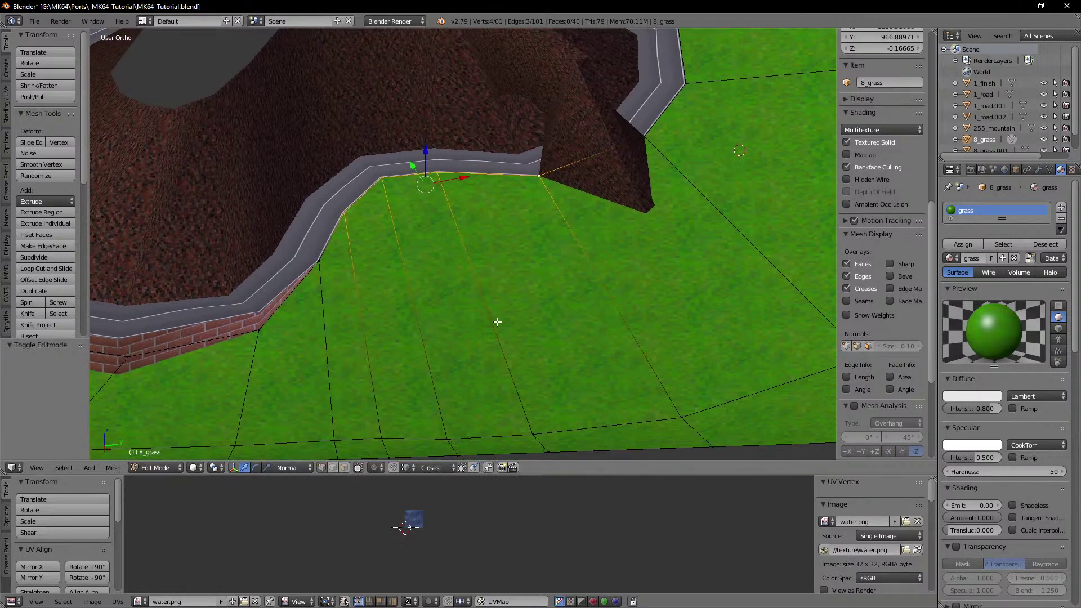
scroll(450, 339, down, 1)
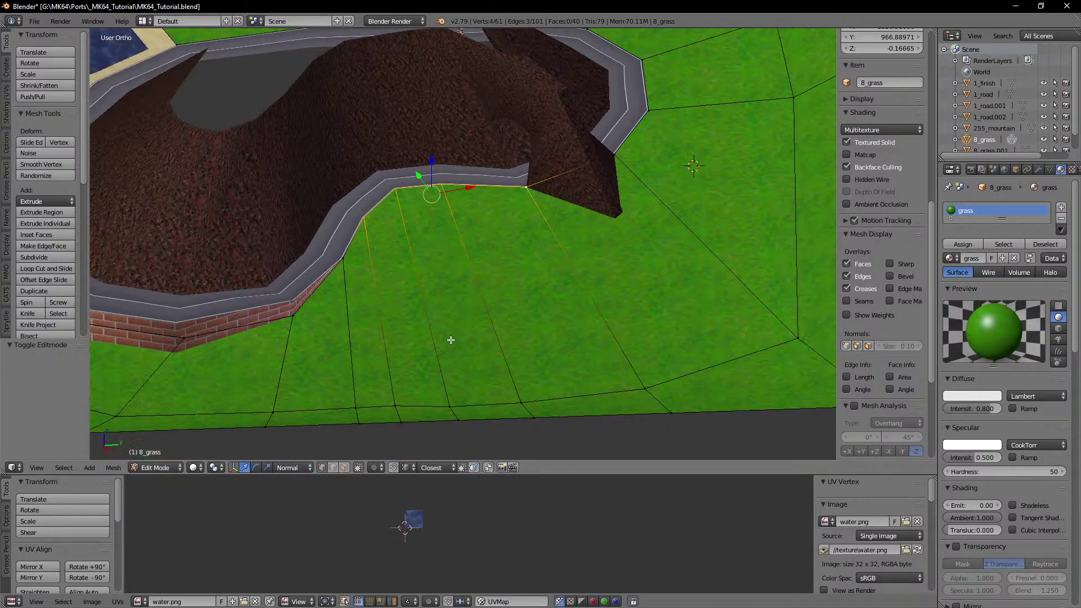
Step: Knife-cut the grass from the foot of the brick wall to the rock arch's outer tip and the road corner behind it
click(333, 467)
right_click(302, 321)
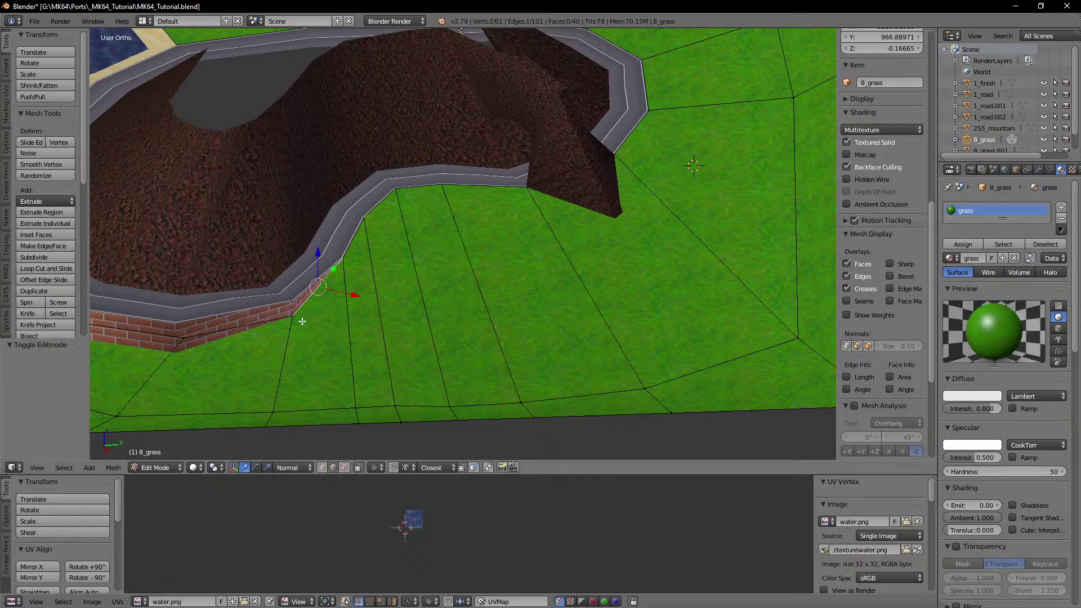
click(322, 469)
key(k)
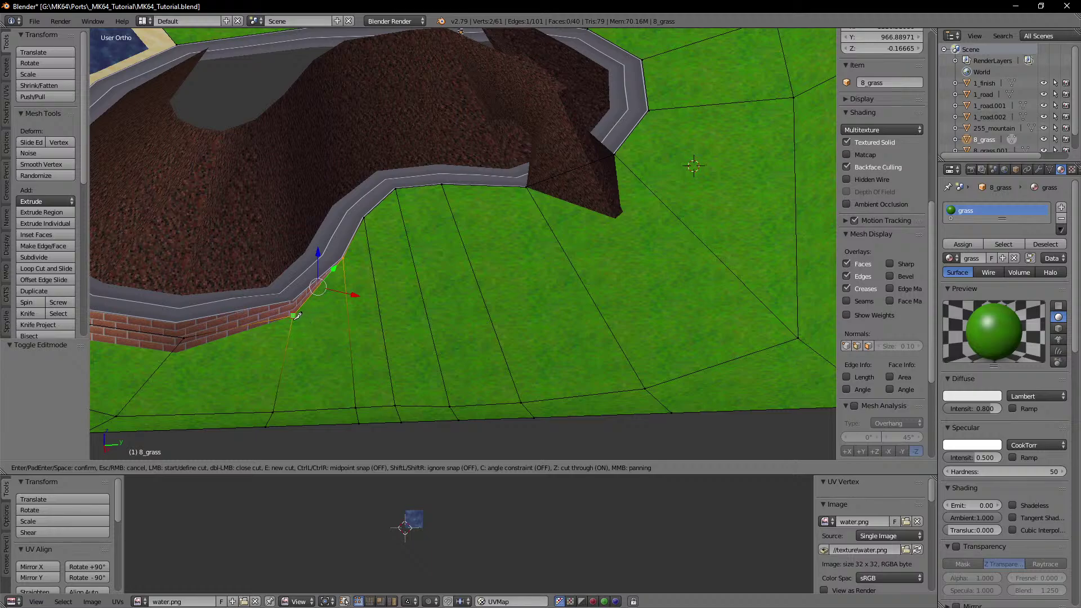
click(316, 315)
click(614, 154)
key(Return)
scroll(516, 316, up, 1)
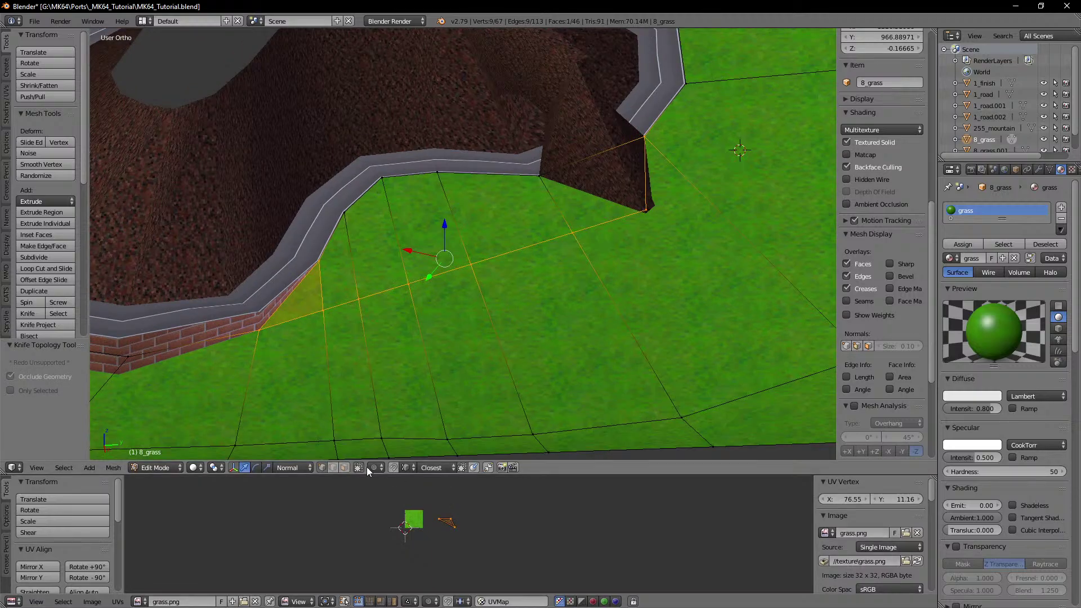
Step: Delete the six grass faces enclosed between the knife cut, the inner road edge and the arch
click(347, 467)
shift+right_click(341, 273)
shift+right_click(374, 247)
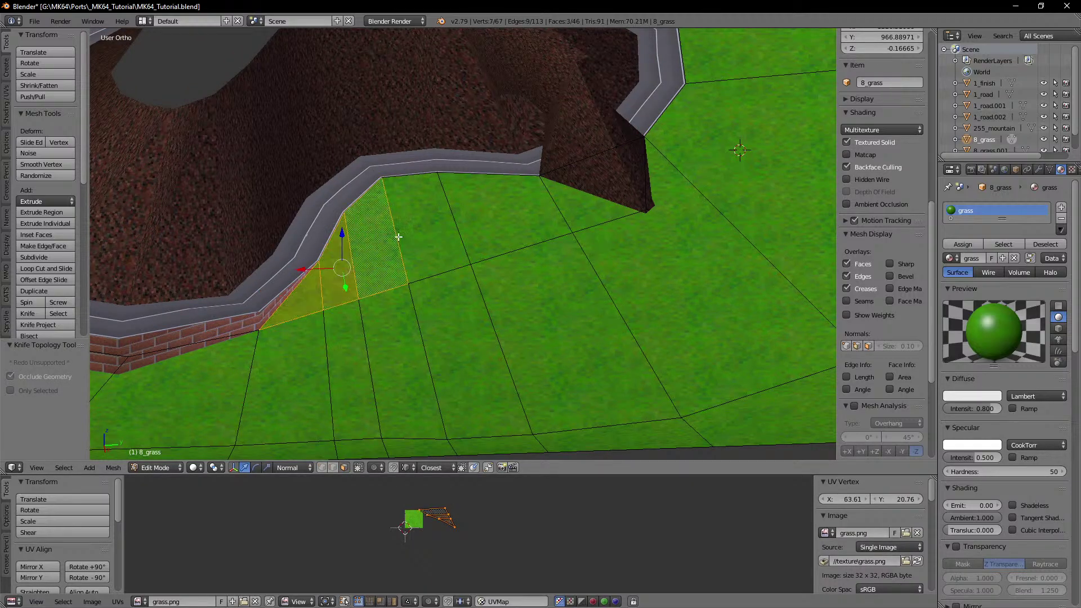
shift+right_click(422, 231)
shift+right_click(492, 219)
shift+right_click(567, 203)
key(x)
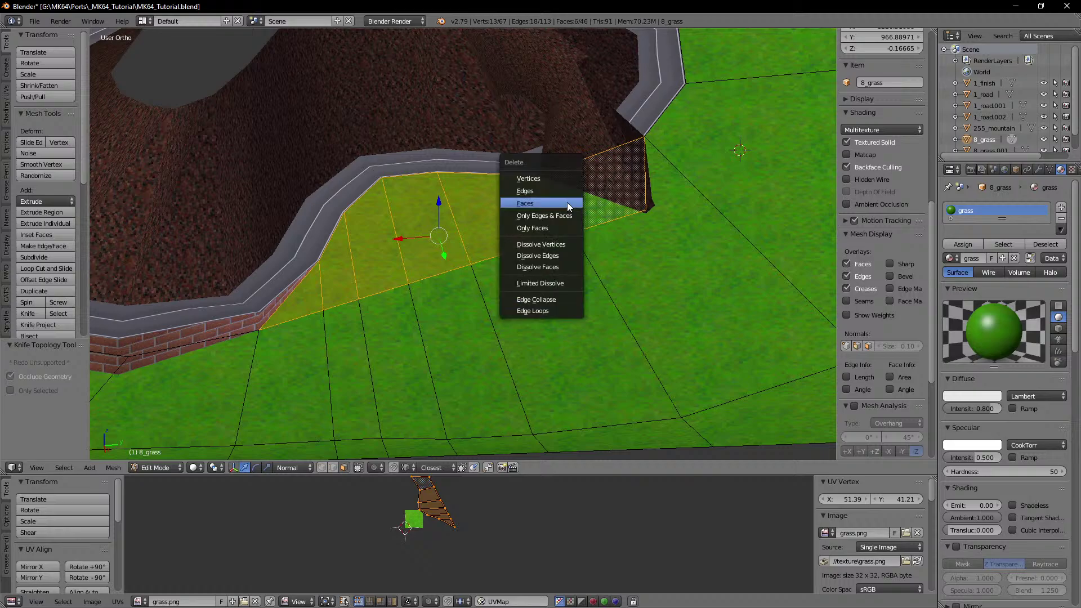
click(567, 203)
Step: Collapse the four middle vertices along the cut grass edge to one point by scaling them to 0
middle_drag(574, 222, 495, 336)
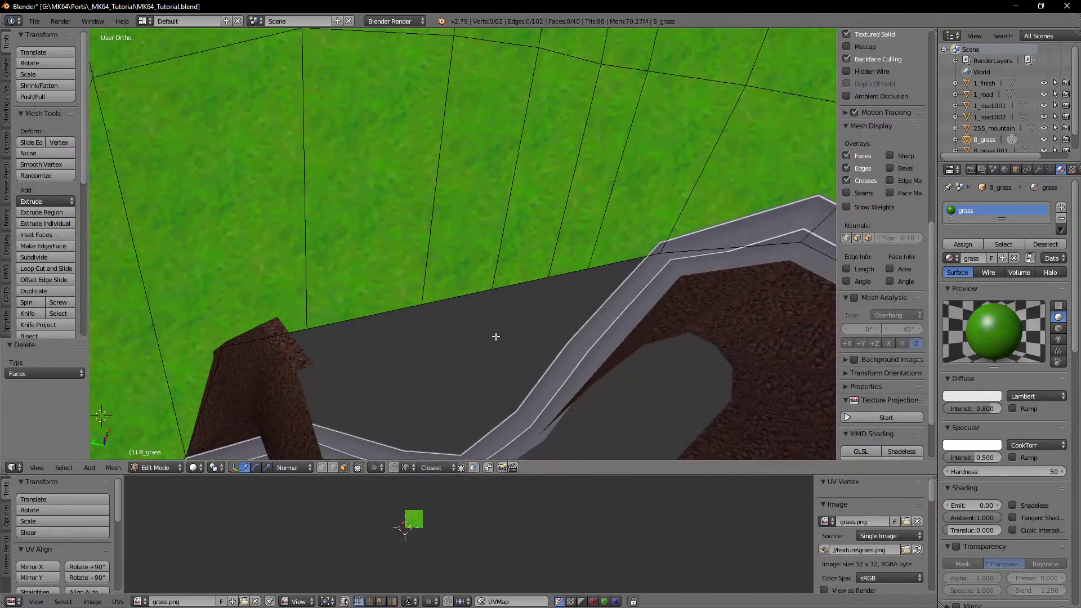
click(323, 468)
right_click(420, 303)
shift+right_click(545, 278)
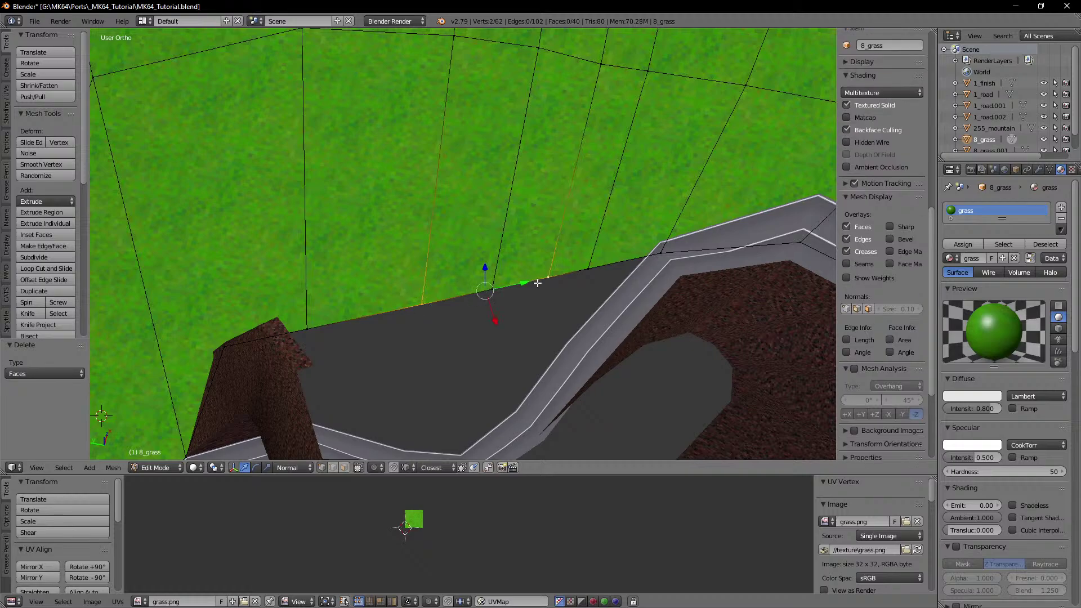
shift+right_click(583, 269)
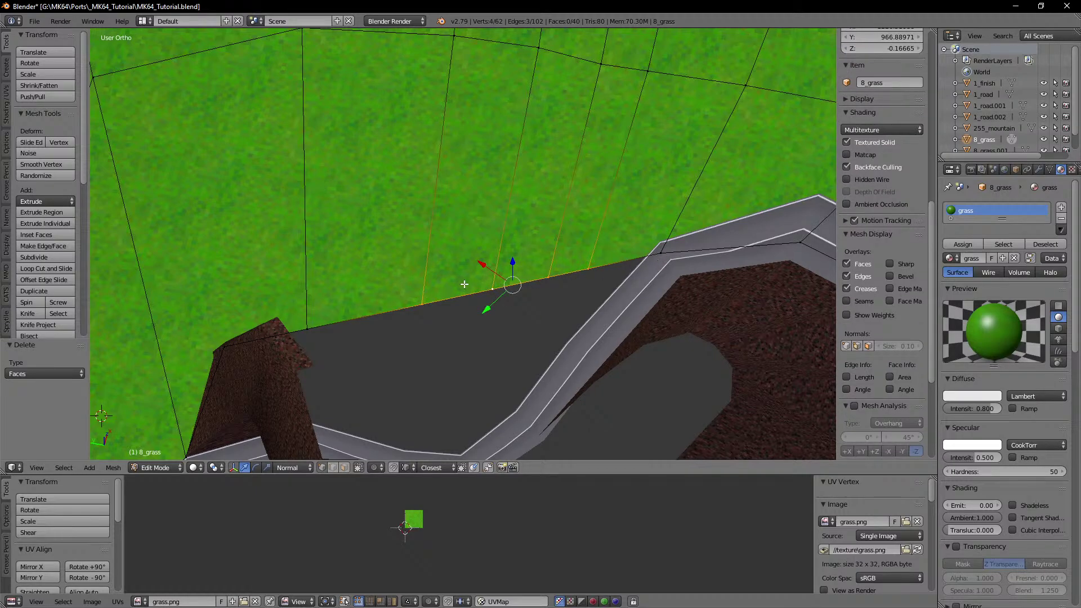
key(s)
key(0)
key(Return)
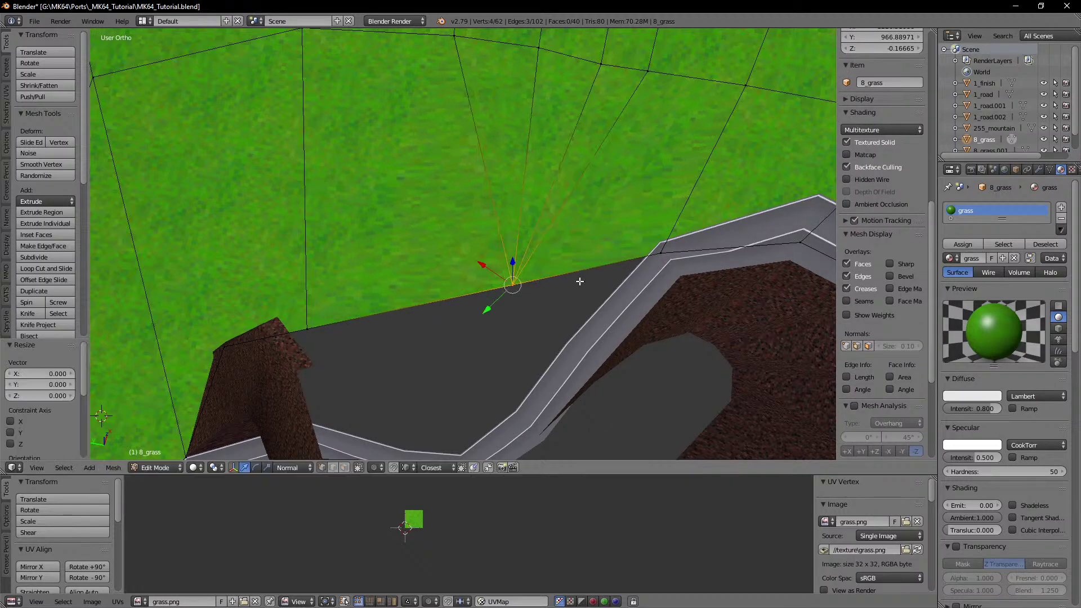
Step: Snap the collapsed vertices onto the neighbouring cut vertex beside the arch and add that vertex to the selection
key(g)
ctrl+click(318, 328)
shift+middle_drag(333, 324, 350, 322)
key(z)
key(c)
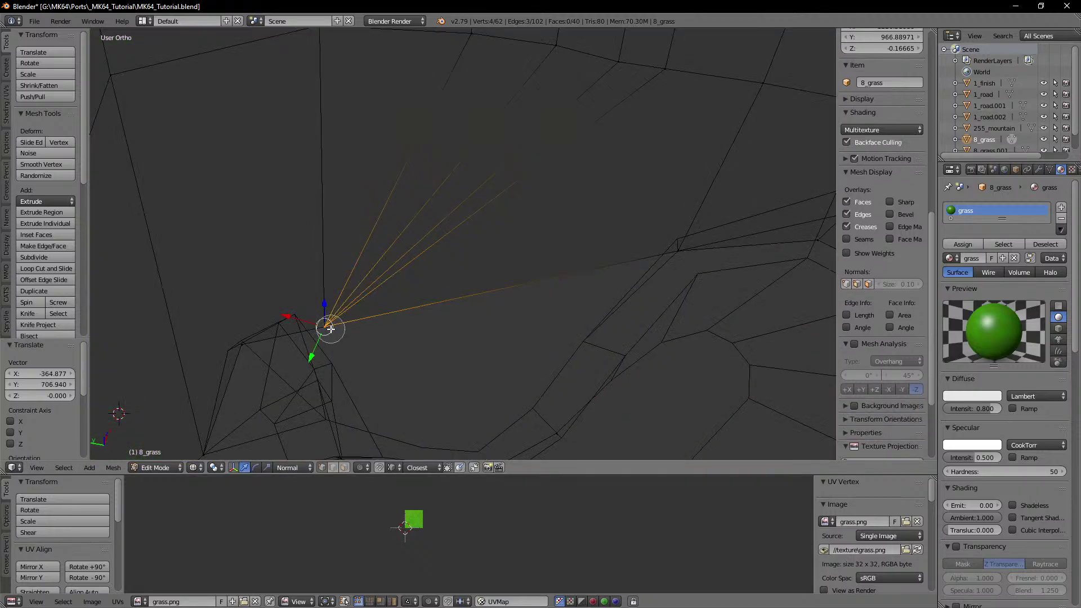
click(331, 329)
right_click(330, 329)
key(z)
key(z)
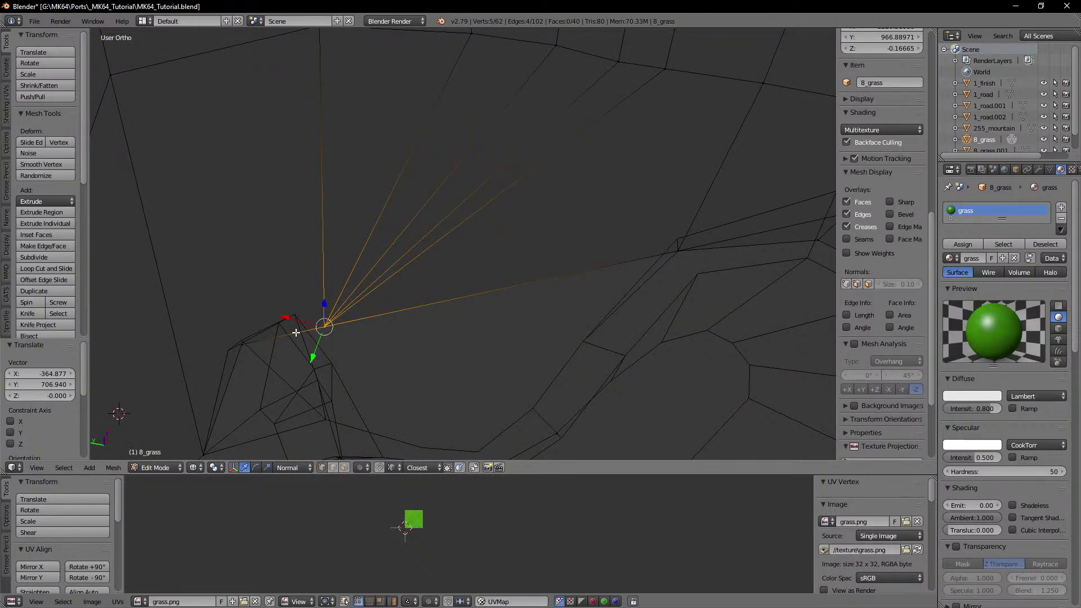
Step: Move the stacked grass vertices to the arch's outer tip and remove doubles across the whole grass mesh
middle_drag(296, 333, 507, 316)
shift+middle_drag(507, 315, 445, 283)
scroll(499, 336, up, 3)
key(g)
click(555, 290)
key(z)
scroll(552, 305, down, 2)
scroll(498, 260, up, 3)
key(z)
key(z)
key(w)
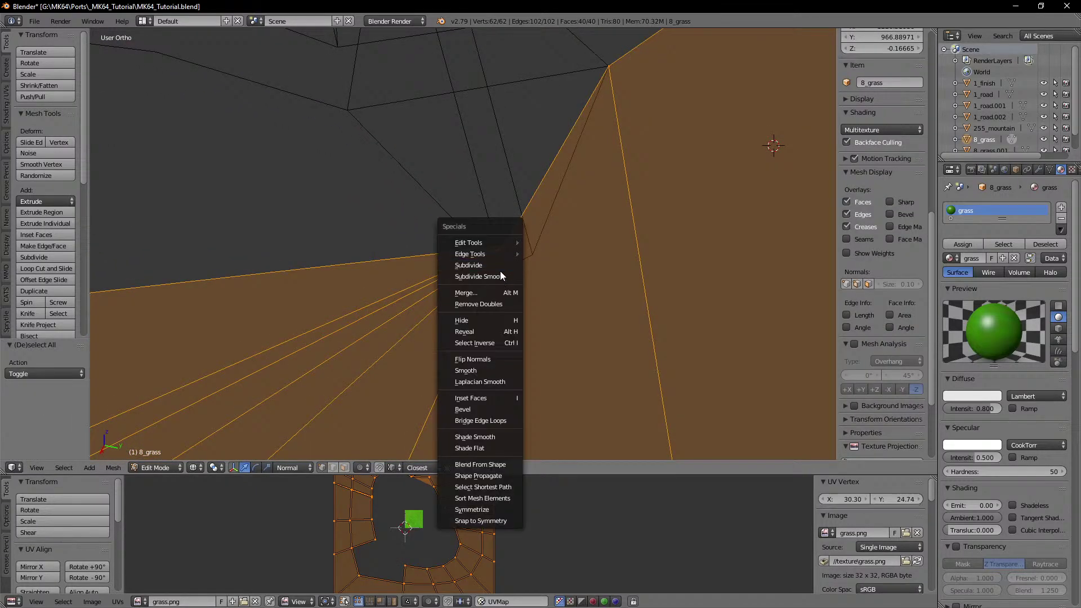
click(488, 304)
Step: Move the merged grass vertex by 36.553, 9.210, -24.758 so it meets the arch's outer tip
key(z)
key(g)
click(500, 265)
key(z)
scroll(500, 265, down, 2)
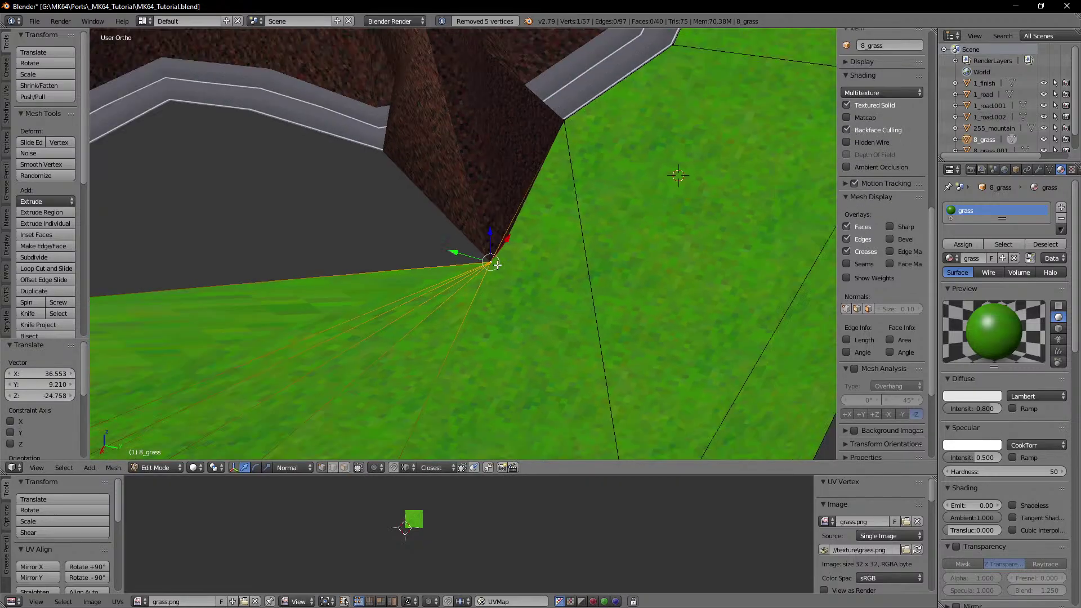
Step: Dissolve the four short cross edges in the outer grass strip facing the fan of edges from the arch tip
middle_drag(498, 264, 552, 237)
scroll(524, 282, down, 2)
scroll(472, 269, up, 1)
shift+middle_drag(494, 294, 462, 282)
scroll(491, 275, down, 2)
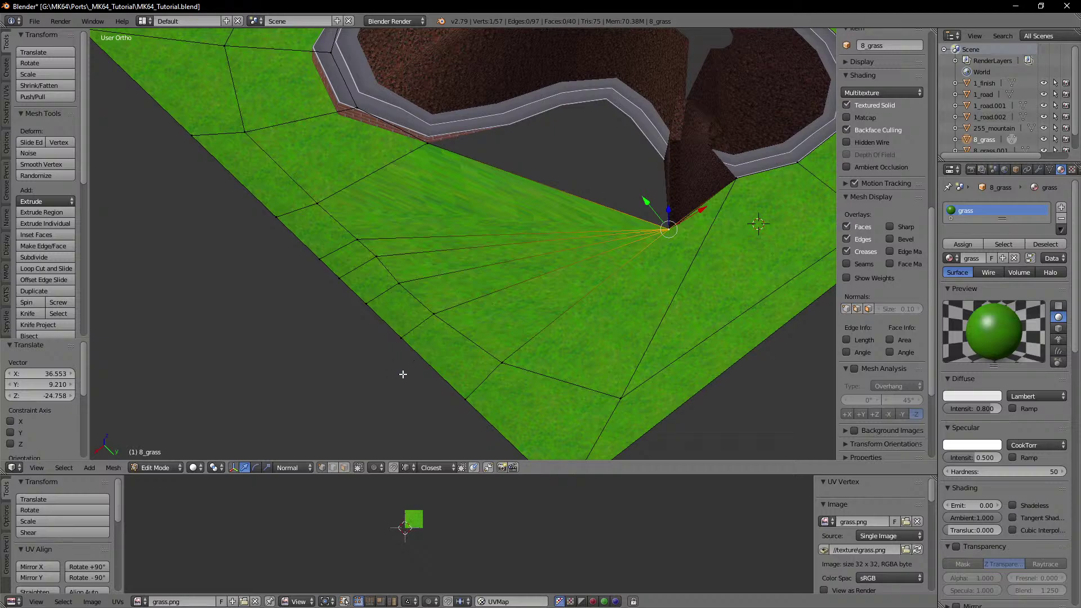
click(333, 469)
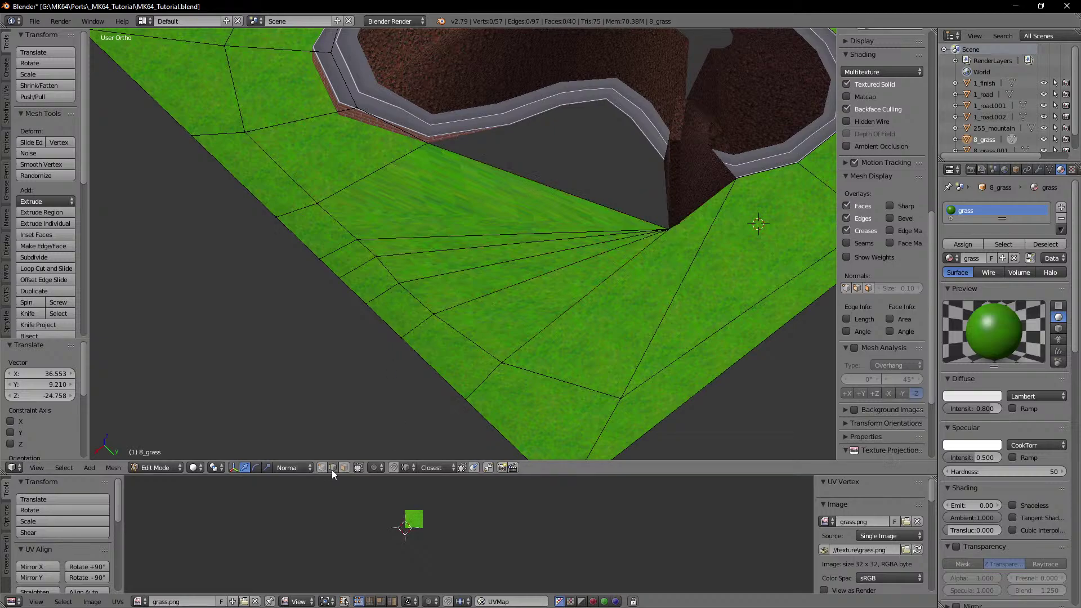
right_click(336, 253)
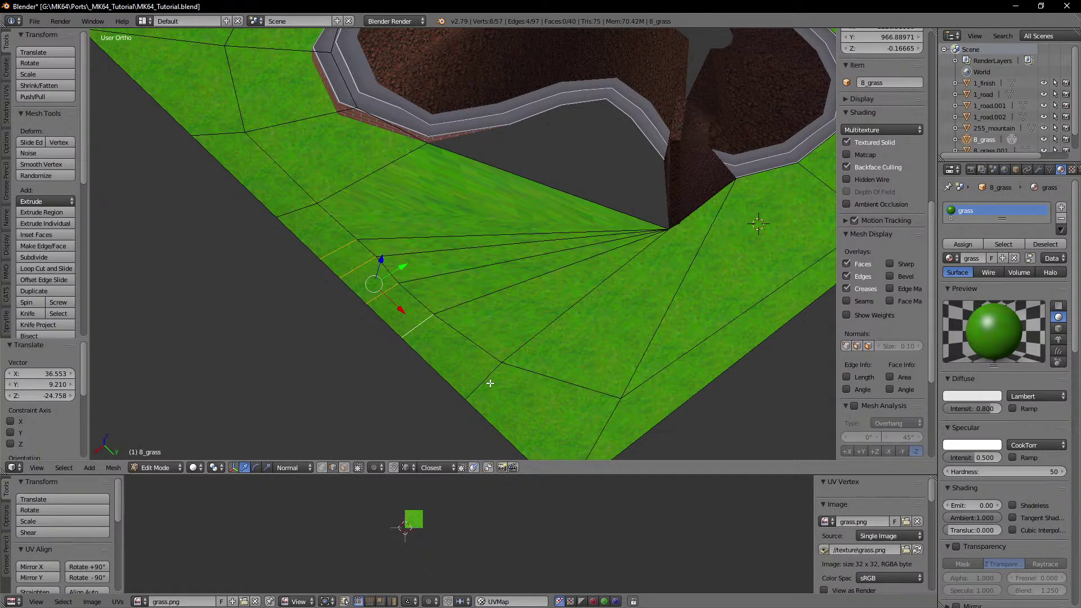
key(x)
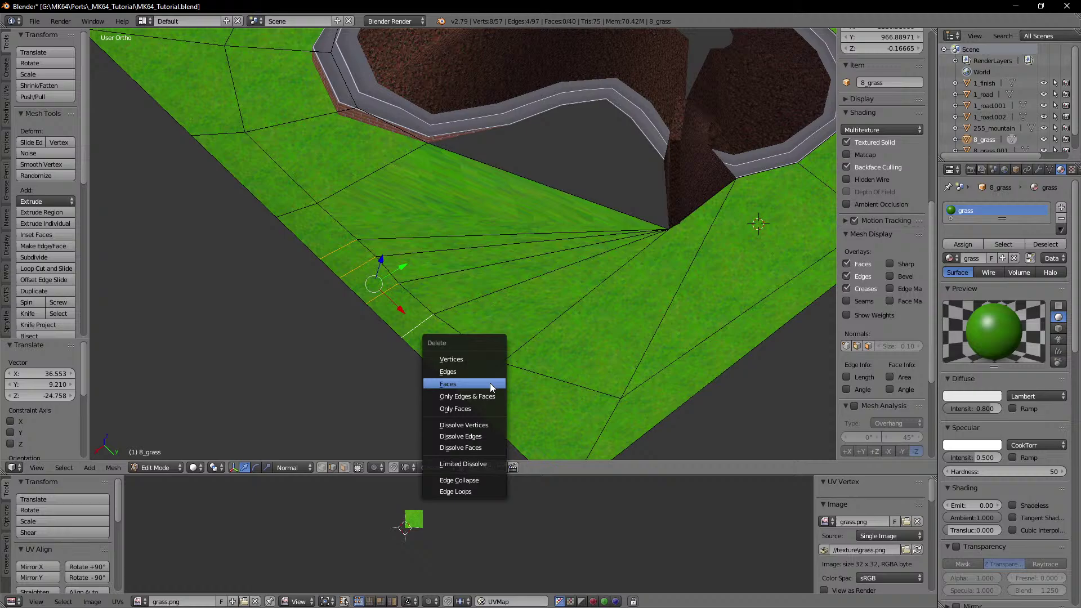
click(478, 429)
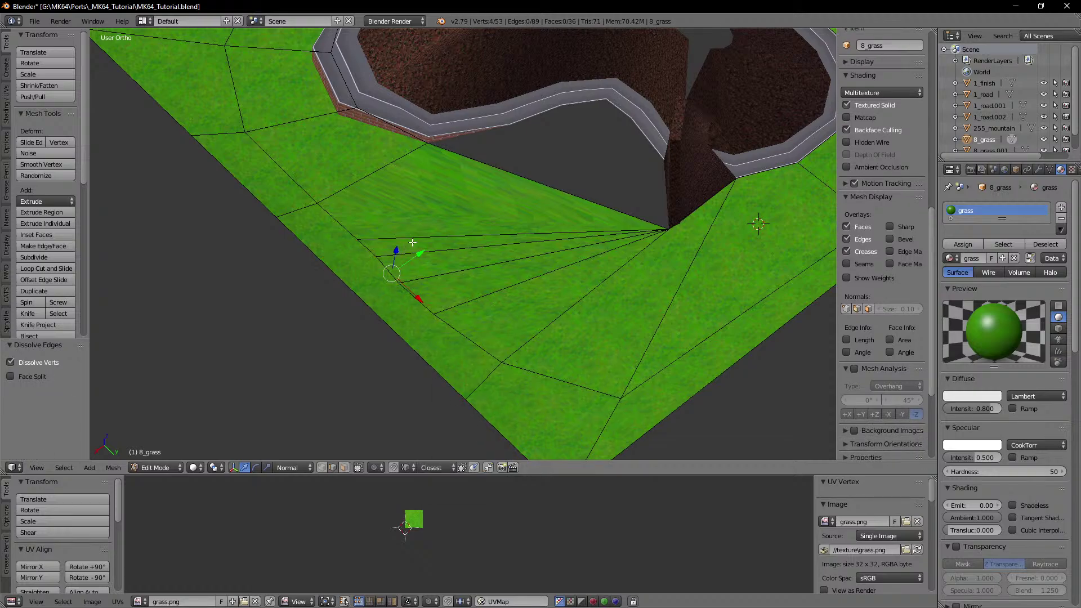
Step: Dissolve the four inner fan edges that run from the outer grass strip to the arch's outer tip
right_click(414, 241)
shift+right_click(427, 253)
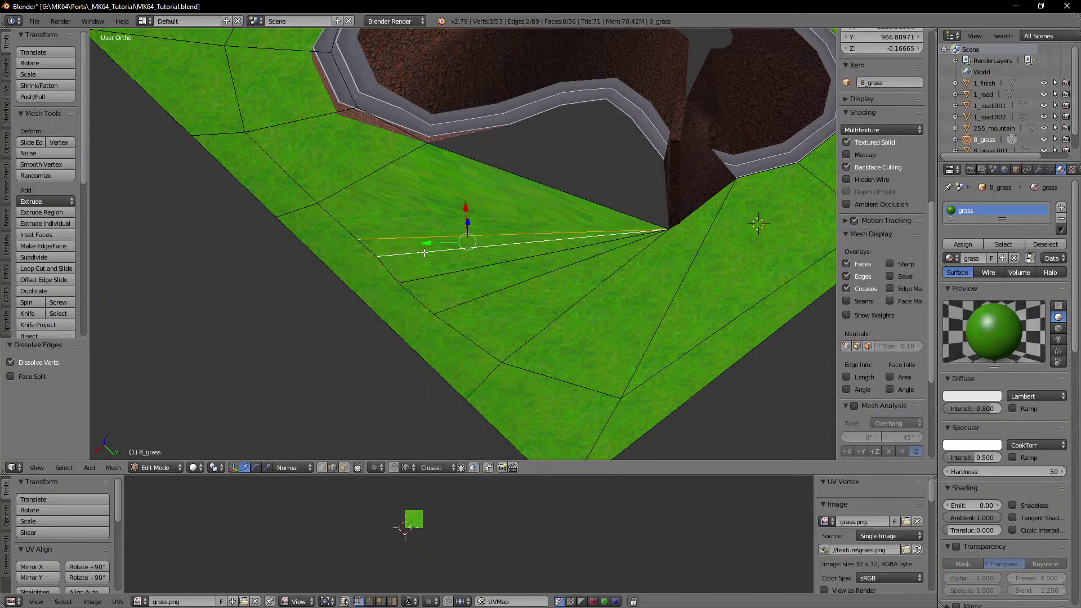
shift+right_click(443, 271)
shift+right_click(480, 296)
key(x)
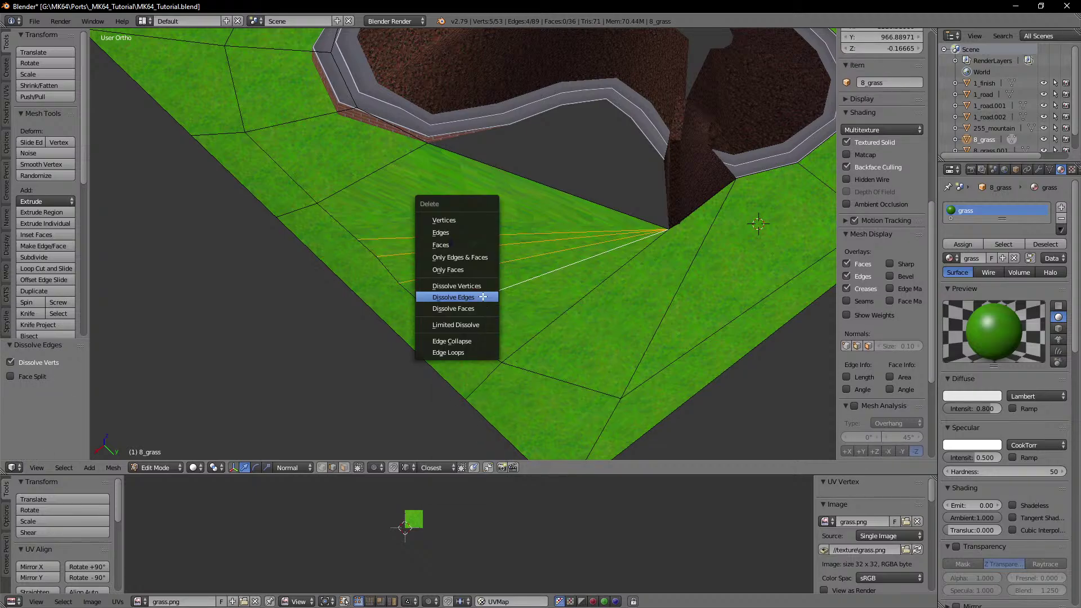
click(482, 296)
Step: Subdivide the long grass edge spanning the gap between the arch tip and the road with two cuts
middle_drag(483, 296, 417, 332)
right_click(422, 313)
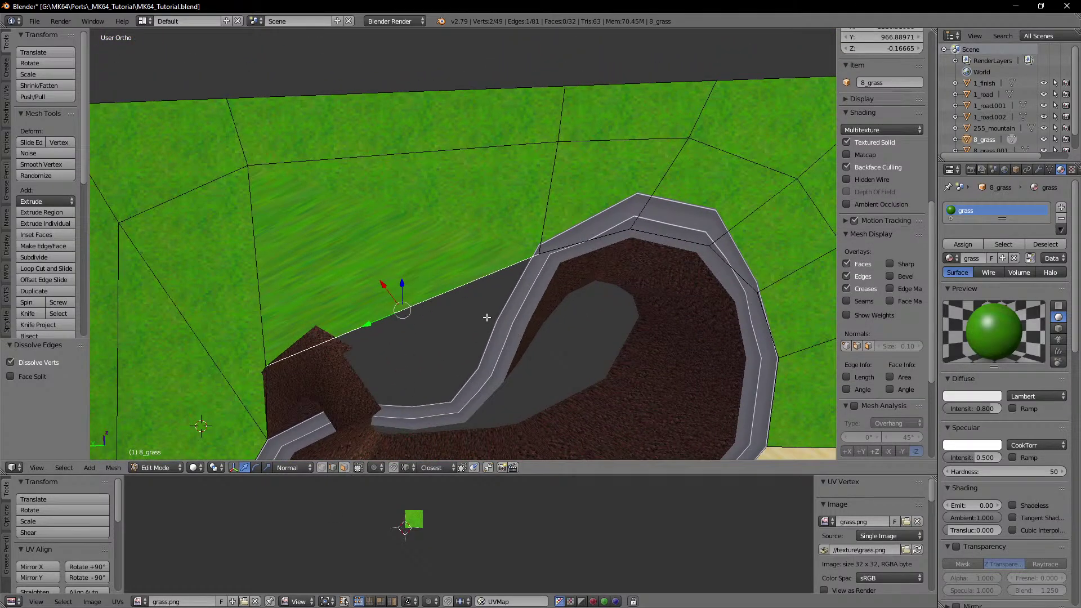
key(w)
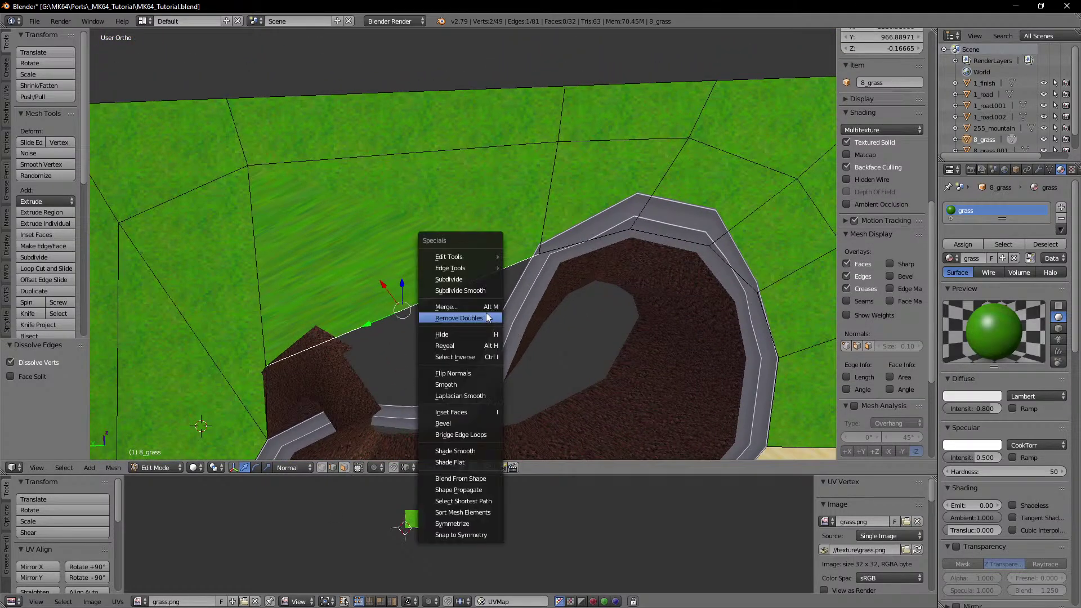
click(470, 280)
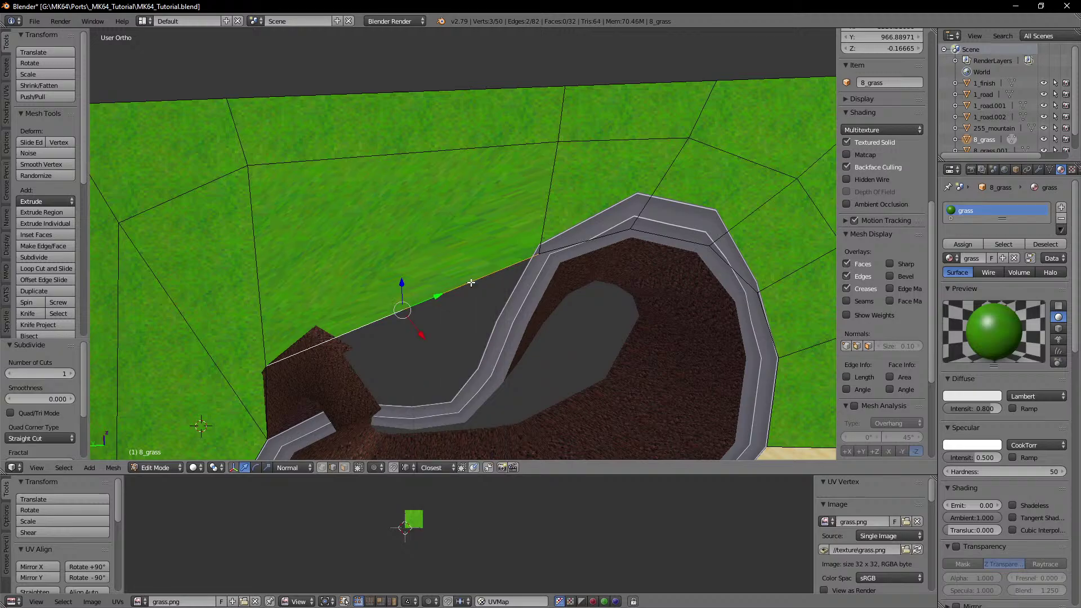
click(75, 373)
Step: Move the two new cut vertices outward into the grass, then shift them -53.629 along their normal Y axis
click(322, 468)
scroll(399, 324, up, 3)
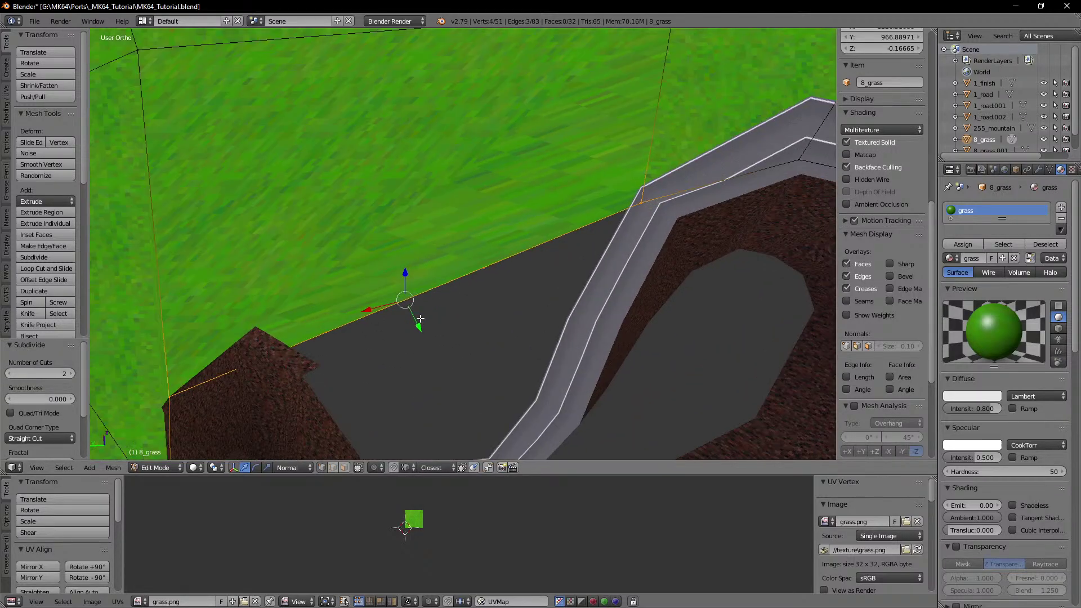
shift+right_click(318, 343)
right_click(471, 276)
shift+right_click(332, 337)
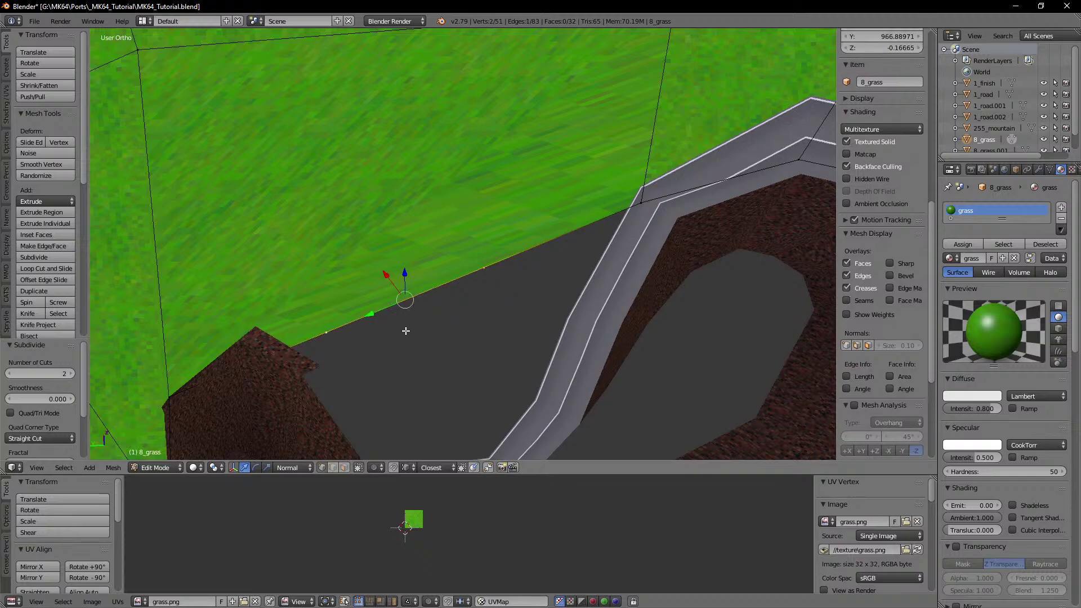
drag(388, 275, 350, 191)
drag(310, 235, 331, 229)
mouse_move(470, 344)
middle_down()
mouse_move(434, 321)
mouse_move(458, 293)
mouse_move(470, 296)
mouse_move(451, 301)
mouse_move(480, 309)
mouse_move(470, 327)
middle_up()
key(KP_5)
scroll(433, 326, down, 3)
scroll(470, 327, down, 4)
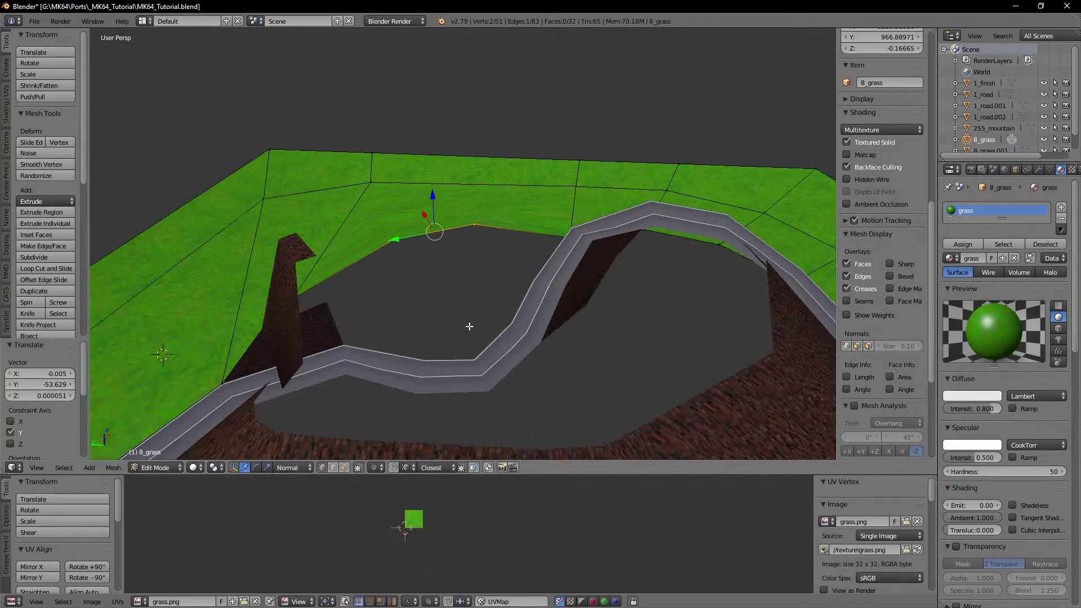
scroll(470, 327, up, 1)
Step: Project the whole grass mesh's UVs from the top view and scale them by 20
key(KP_7)
scroll(469, 327, down, 4)
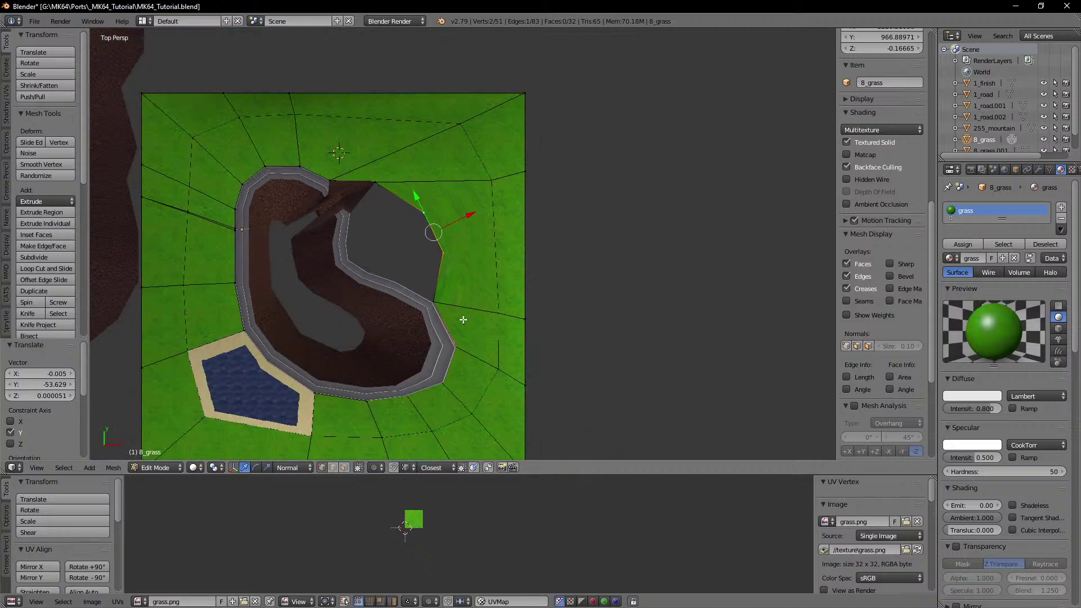
shift+middle_drag(463, 320, 466, 321)
shift+middle_drag(471, 270, 500, 259)
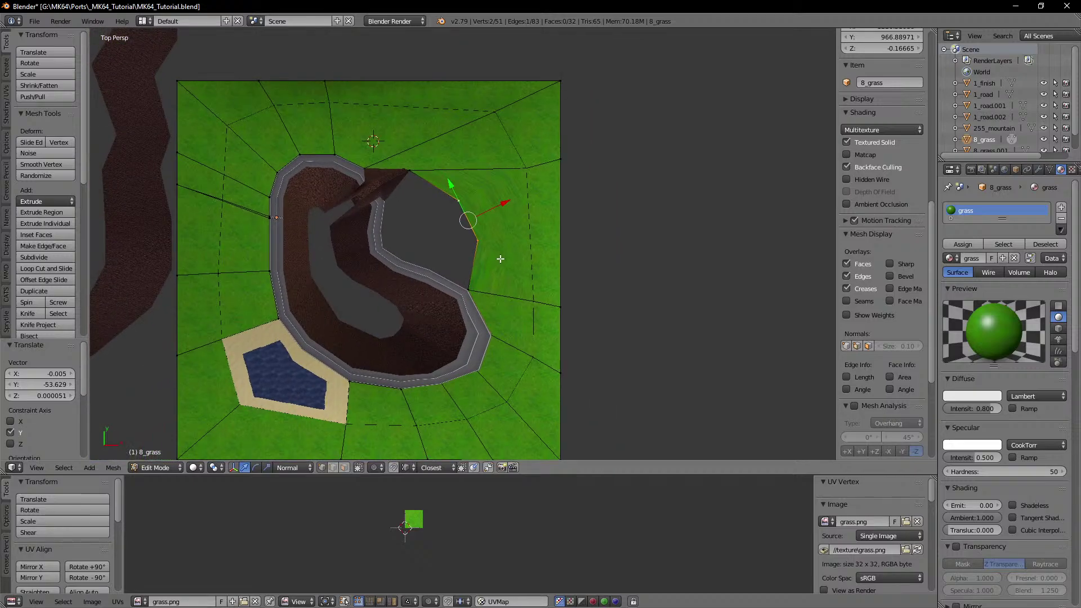
key(a)
key(a)
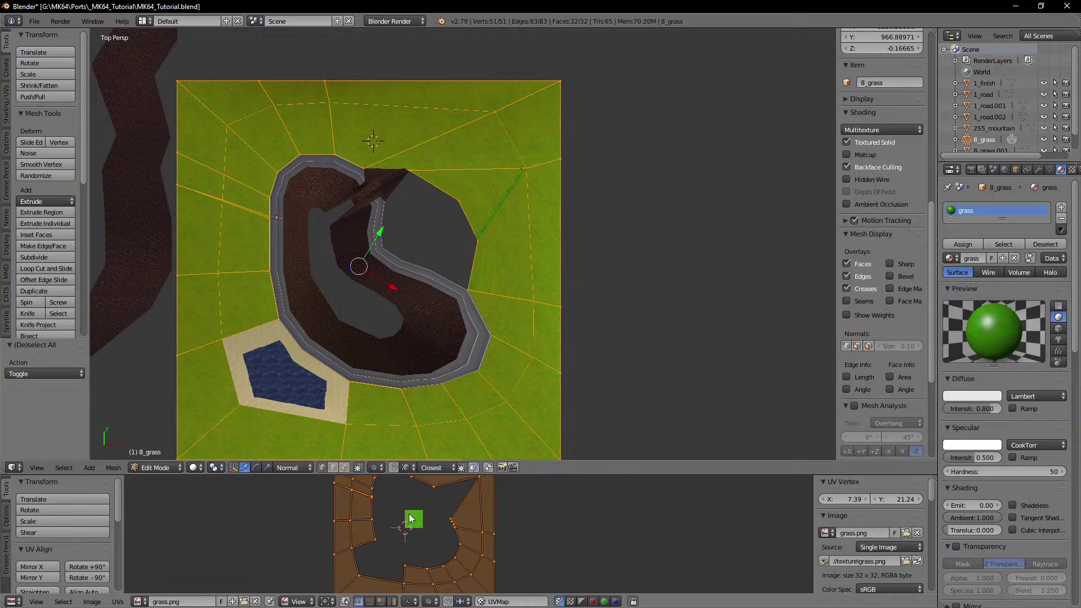
mouse_move(403, 543)
middle_down()
mouse_move(444, 504)
mouse_move(410, 546)
middle_up()
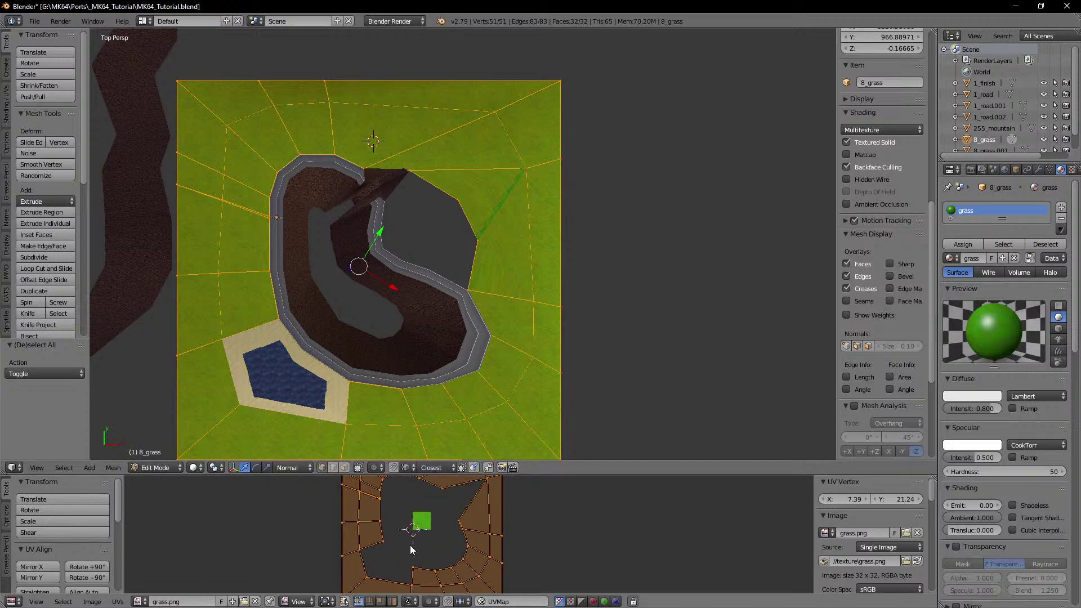
key(u)
click(501, 332)
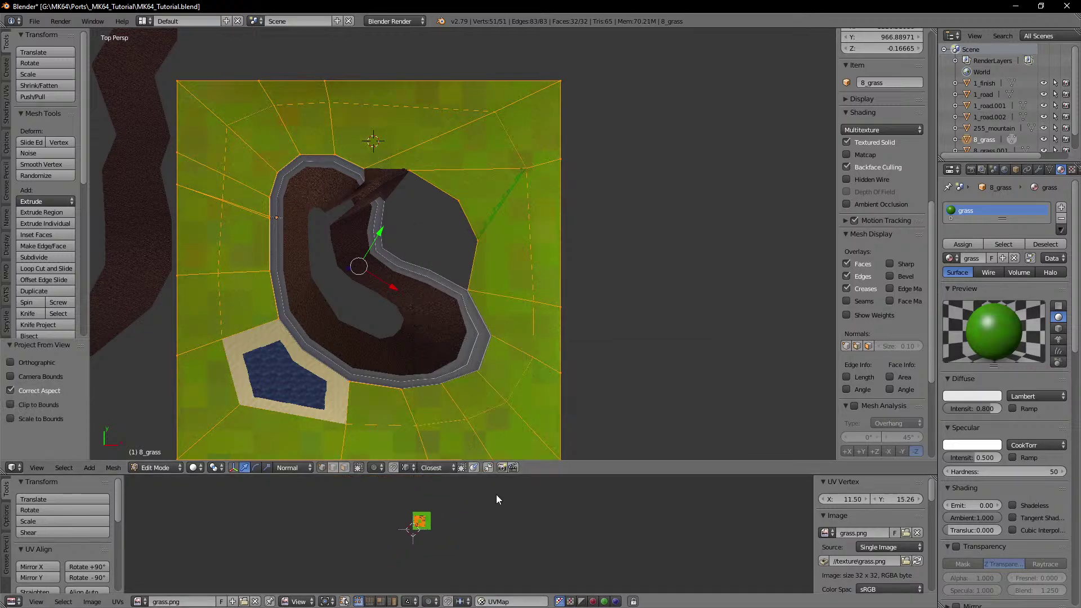
key(Tab)
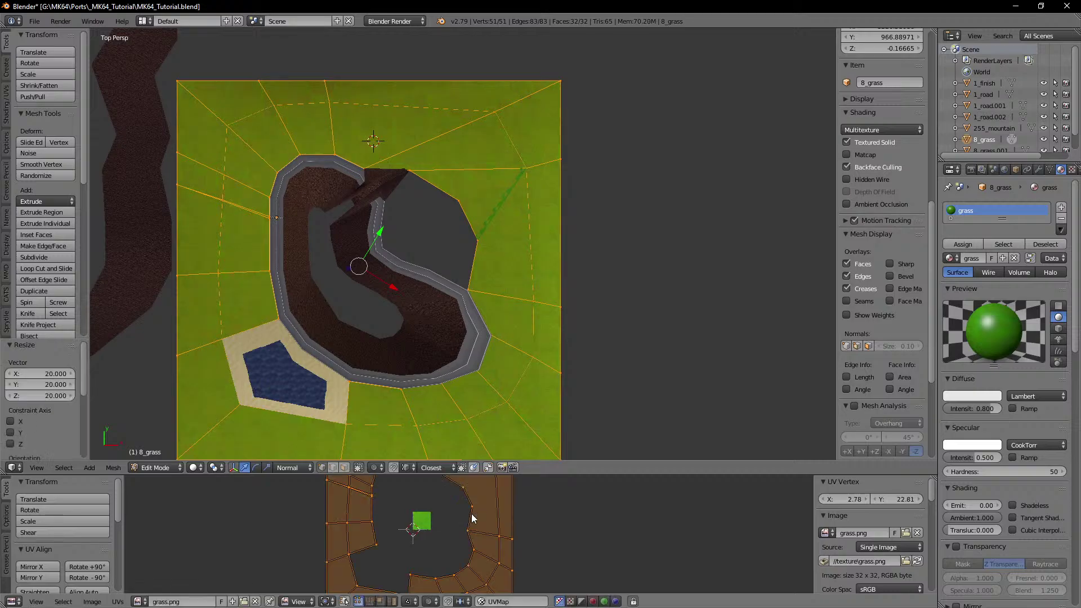
Step: Leave the grass mesh and open the brick wall object 1_road.001 beneath the raised road for editing
scroll(535, 246, up, 3)
middle_drag(506, 254, 512, 228)
scroll(445, 256, up, 4)
key(Tab)
key(Tab)
right_click(485, 173)
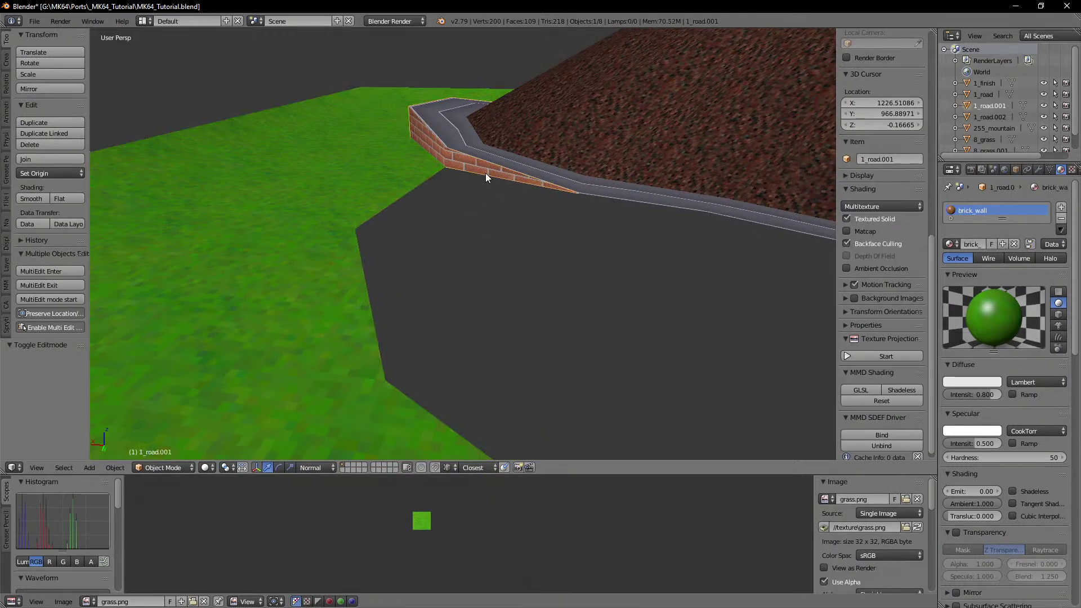
key(Tab)
Step: Extrude the lower edge of the tapering brick wall face by -272.388 along Z
middle_drag(486, 174, 502, 229)
scroll(502, 230, up, 2)
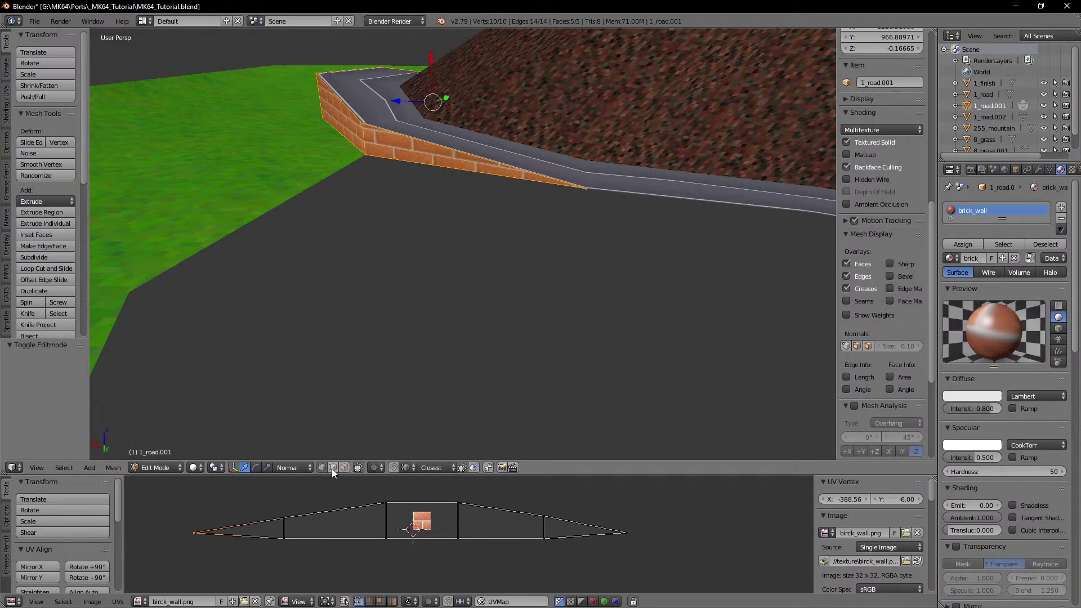
scroll(489, 279, down, 1)
middle_drag(489, 278, 396, 253)
right_click(351, 233)
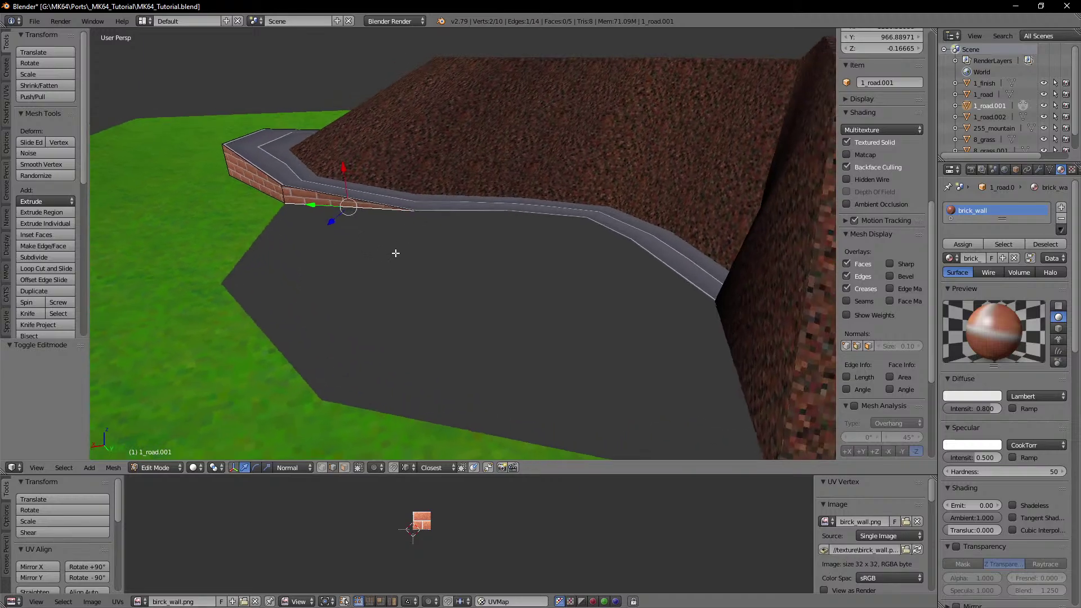
key(e)
key(z)
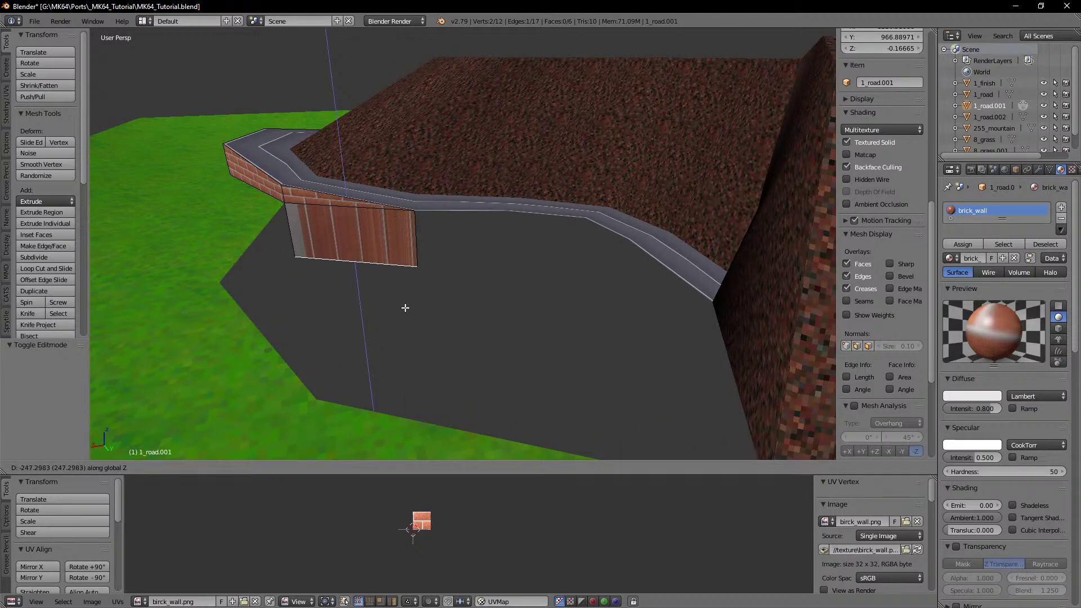
click(408, 313)
Step: Extrude the new wall face's side edge four times along the road, snapping each segment to the road's edge vertices
middle_drag(420, 302, 415, 299)
right_click(422, 261)
mouse_move(422, 260)
middle_down()
mouse_move(434, 259)
mouse_move(422, 270)
middle_up()
key(z)
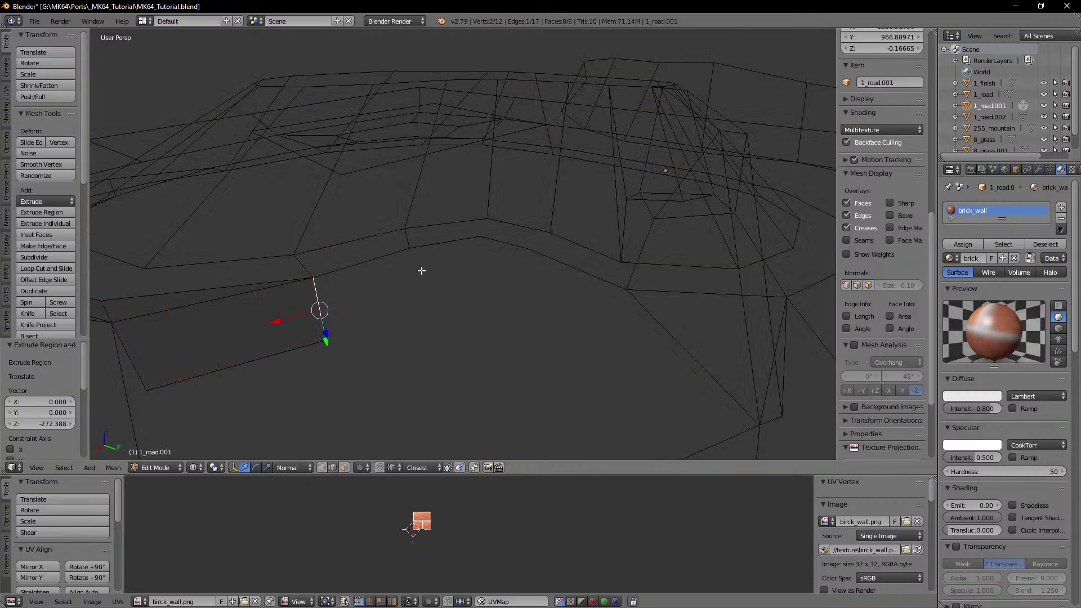
key(e)
ctrl+click(412, 261)
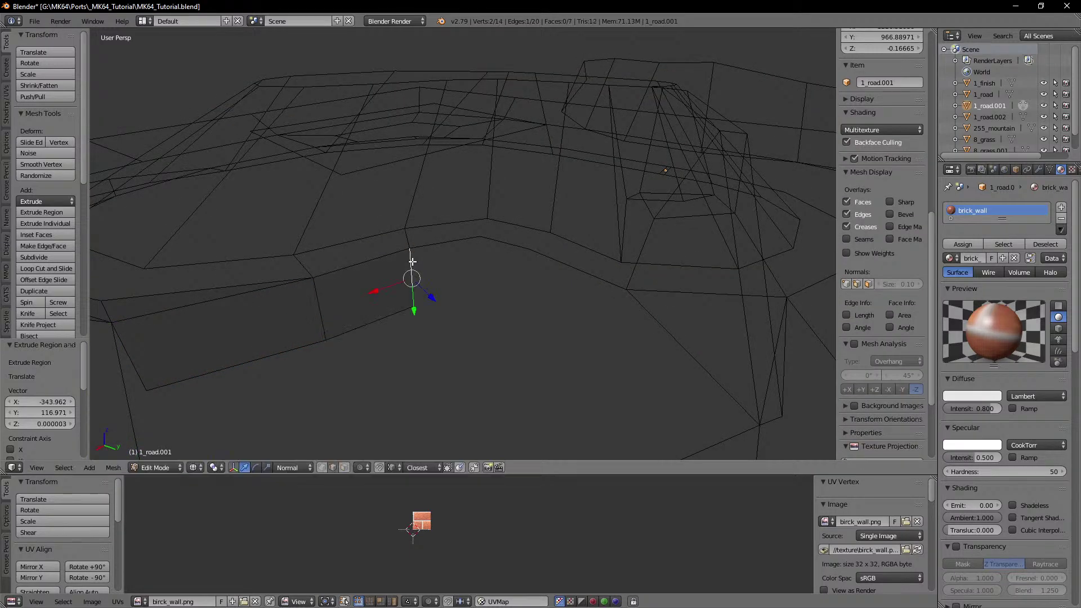
key(e)
ctrl+click(476, 252)
mouse_move(476, 253)
middle_down()
mouse_move(444, 263)
mouse_move(567, 259)
mouse_move(509, 237)
mouse_move(475, 241)
mouse_move(536, 255)
mouse_move(495, 297)
mouse_move(491, 323)
middle_up()
key(e)
ctrl+click(490, 251)
key(e)
ctrl+click(504, 262)
key(z)
Step: Lower the five bottom edges of the extruded wall by -354.830 along Z
click(348, 471)
click(333, 468)
right_click(353, 279)
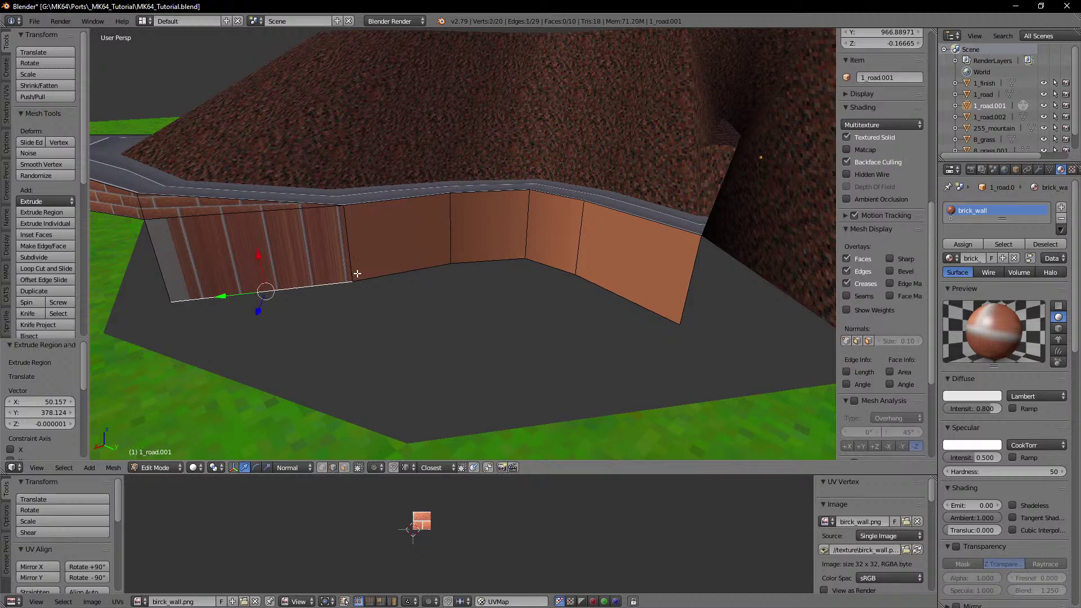
shift+right_click(415, 271)
key(g)
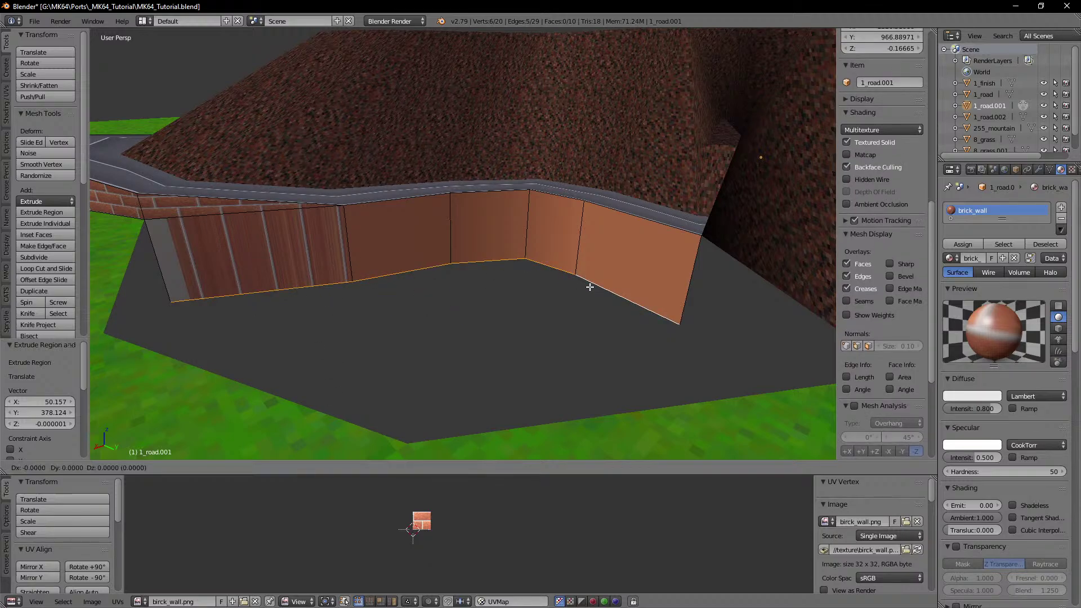
key(z)
click(574, 373)
Step: Switch to face selection and select the five extruded wall faces below the road
shift+middle_drag(574, 357, 439, 457)
click(344, 469)
middle_drag(374, 424, 397, 425)
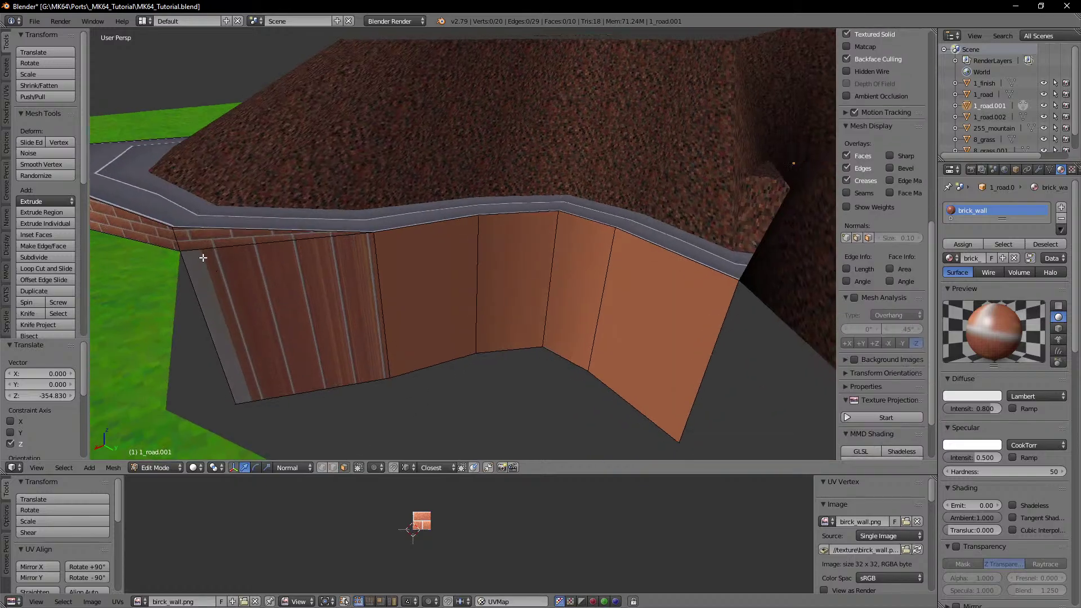
shift+middle_drag(205, 247, 235, 249)
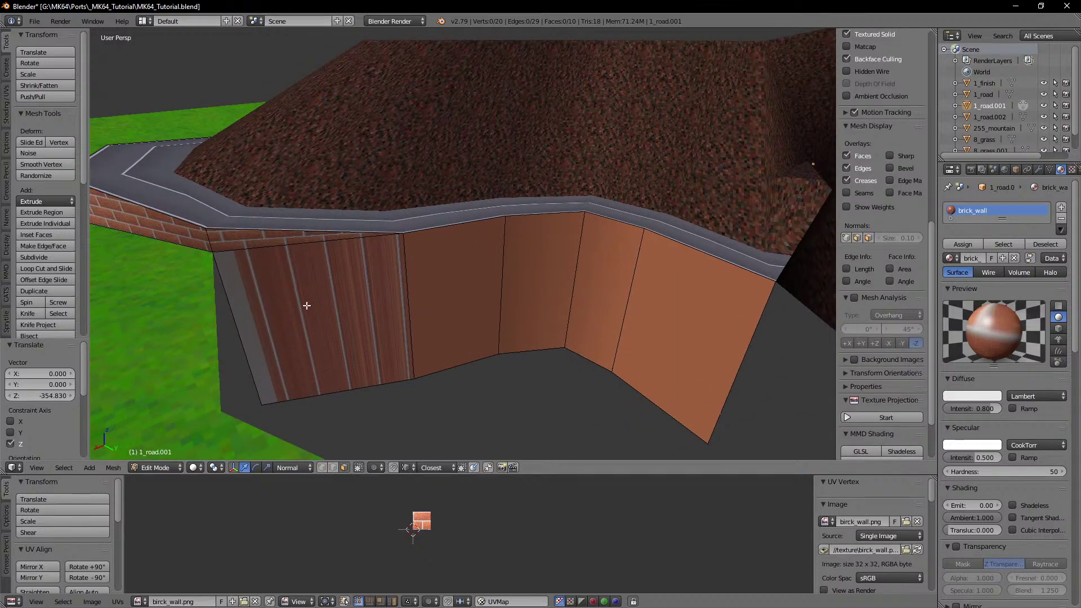
right_click(306, 304)
shift+right_click(470, 299)
shift+right_click(557, 287)
shift+right_click(676, 304)
shift+right_click(625, 293)
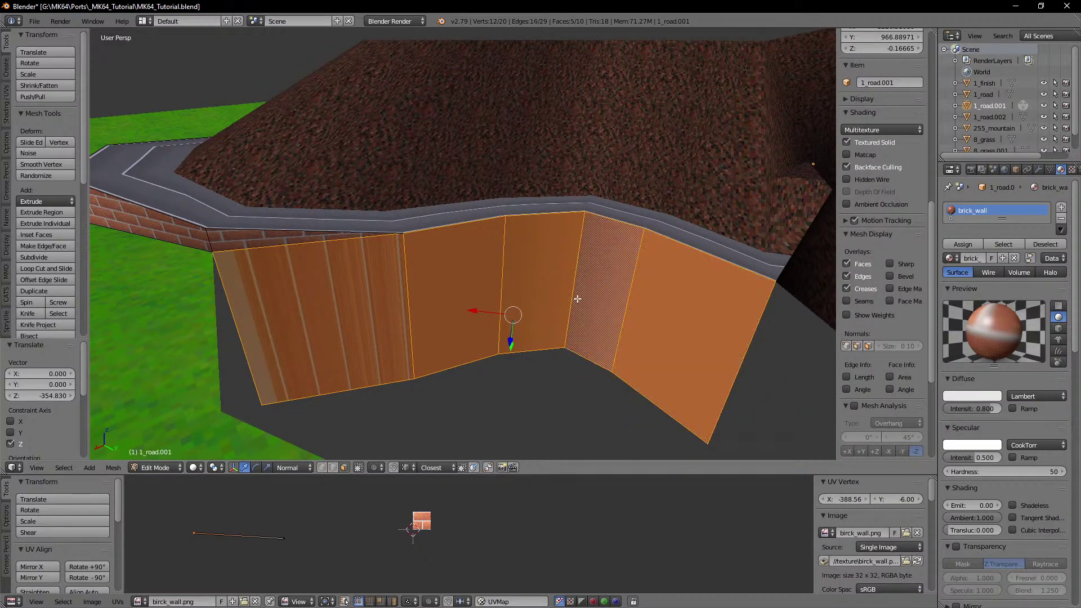
middle_drag(262, 309, 289, 308)
right_click(297, 235)
shift+right_click(354, 234)
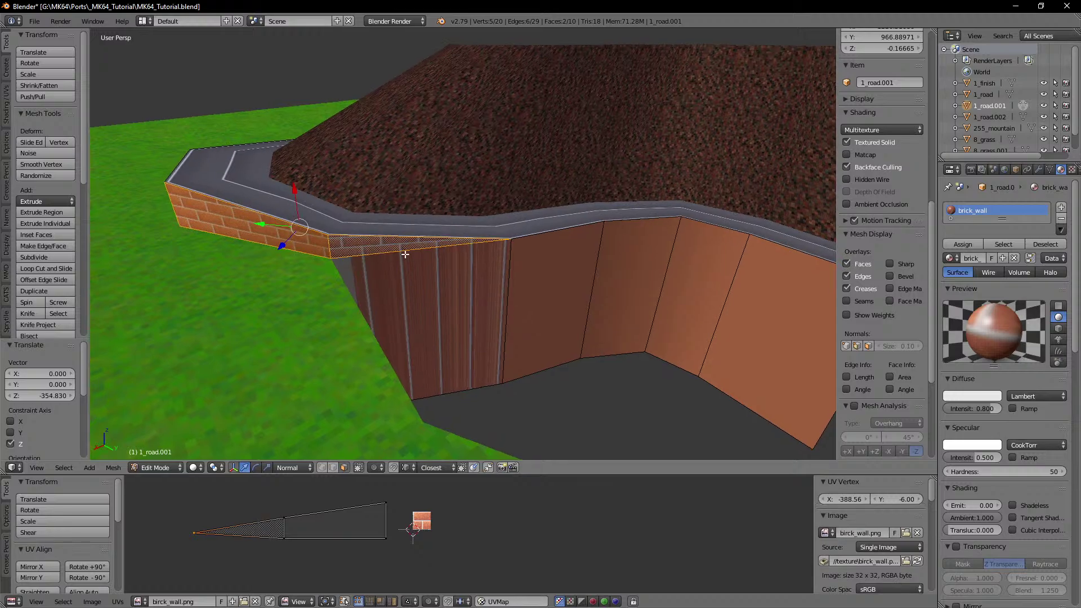
scroll(403, 251, up, 2)
shift+middle_drag(404, 253, 417, 267)
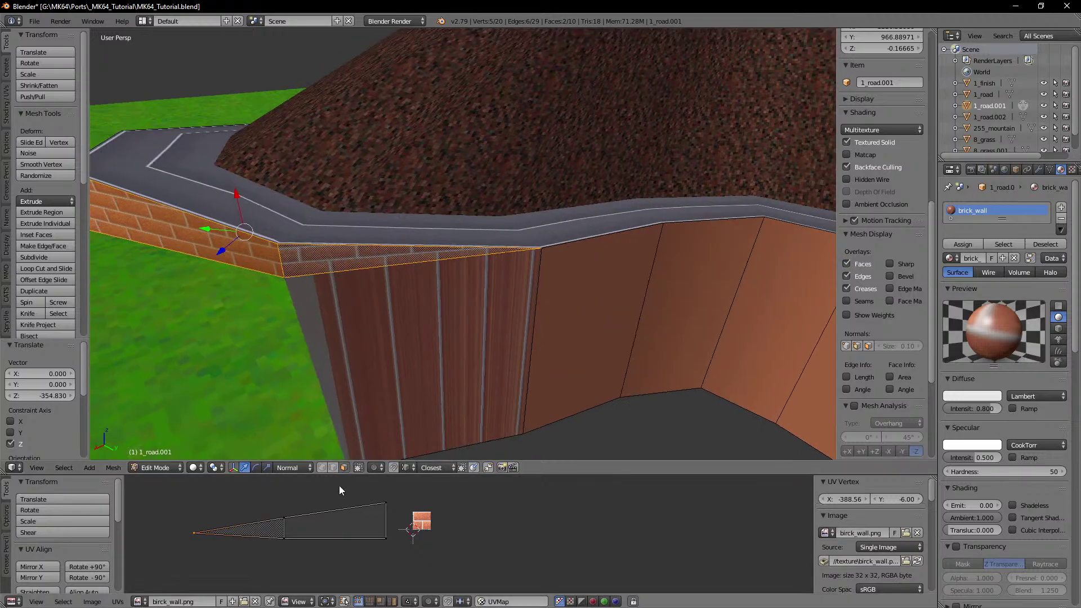
right_click(389, 264)
scroll(715, 339, down, 2)
shift+right_click(761, 335)
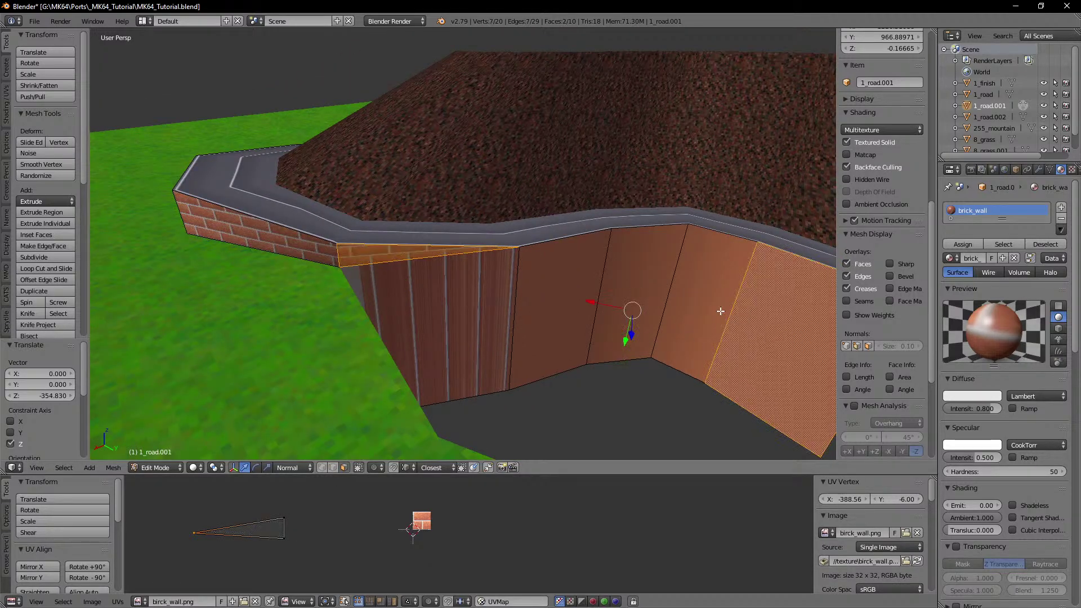
right_click(716, 304)
Step: Try to unwrap the five extruded wall faces from the triangular brick face with Follow Active Quads
right_click(769, 338)
shift+right_click(711, 311)
shift+right_click(629, 288)
shift+right_click(554, 305)
shift+right_click(443, 317)
shift+right_click(414, 251)
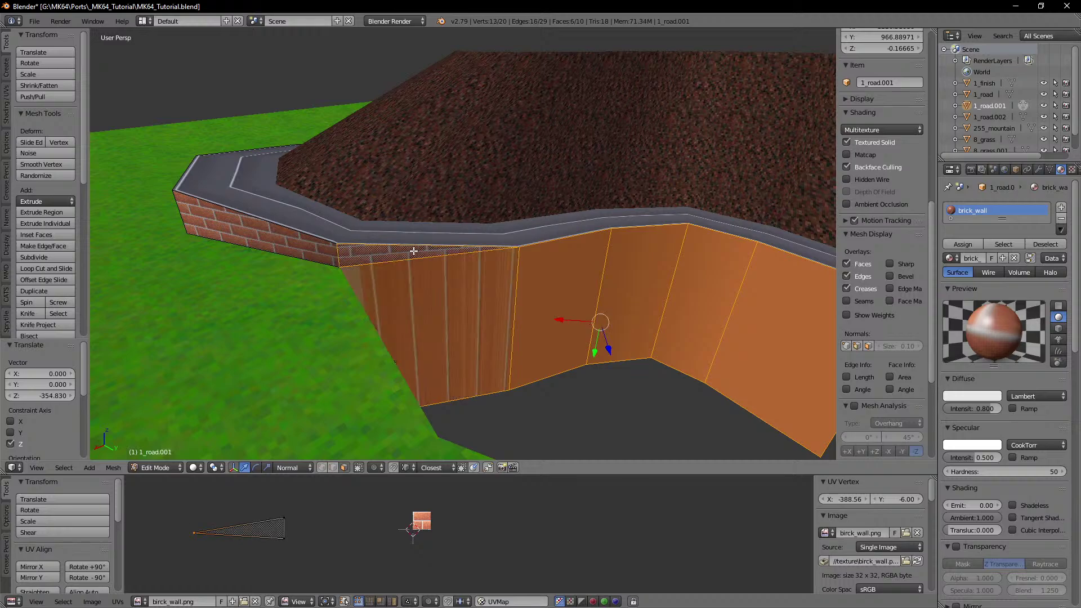
key(u)
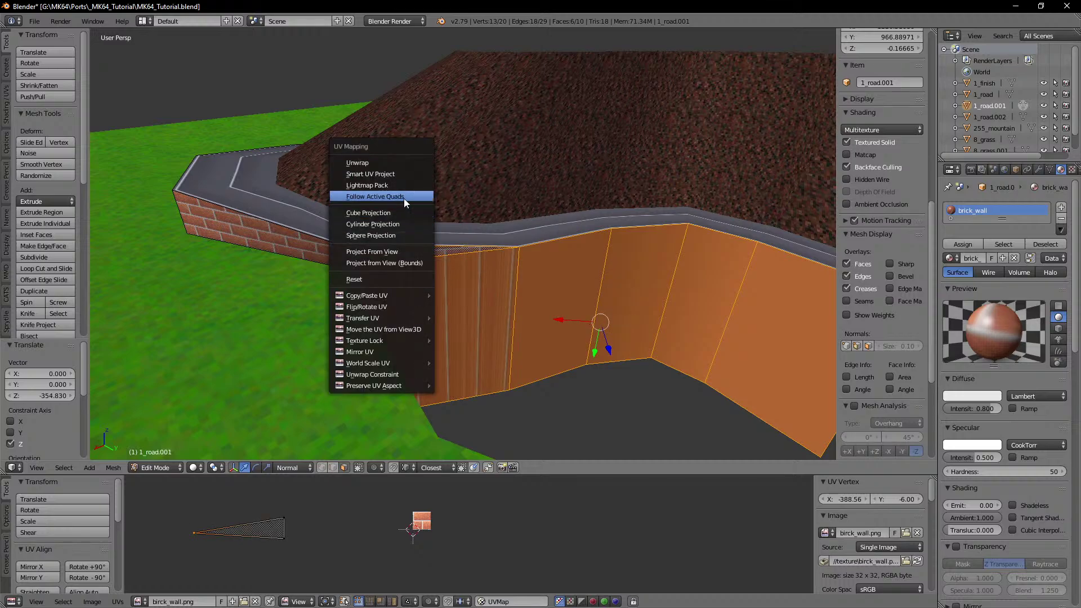
click(404, 199)
click(413, 227)
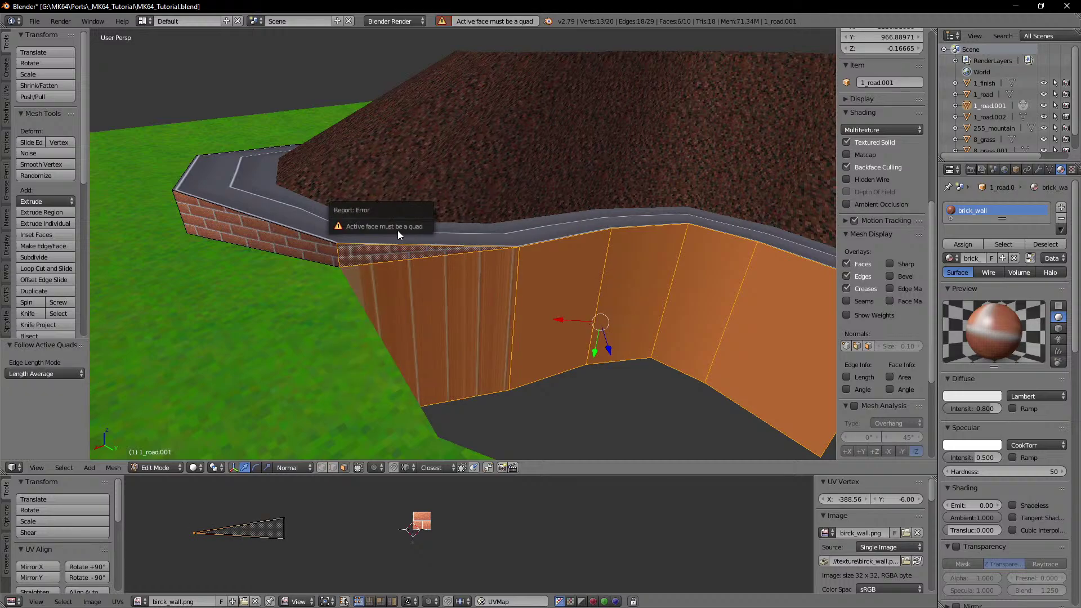
Step: Compare the UV layout of the first extruded wall face with that of the triangular brick face above it
right_click(397, 253)
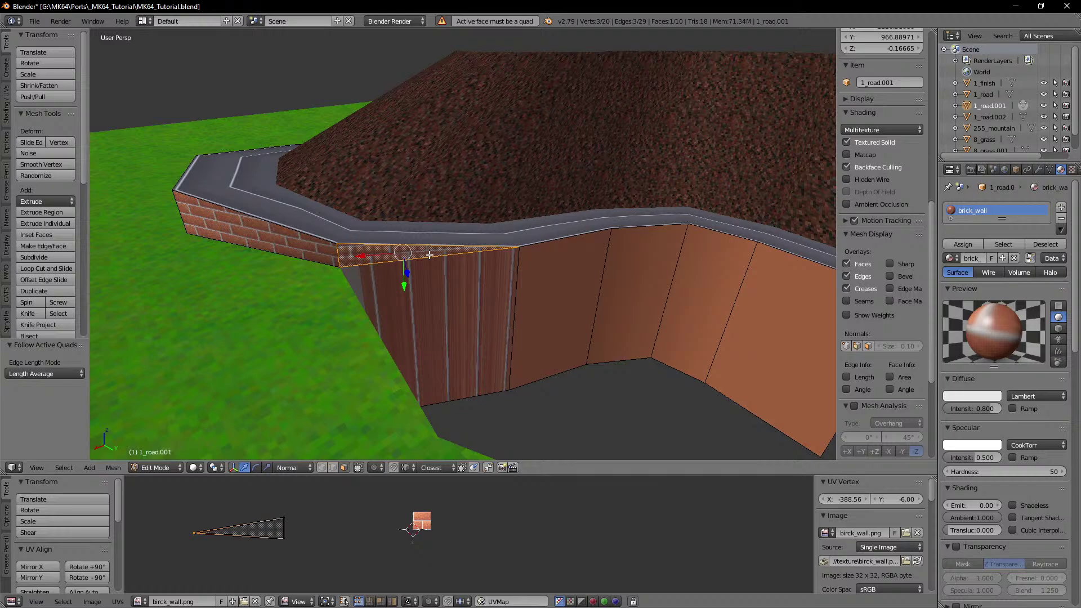
scroll(479, 274, up, 2)
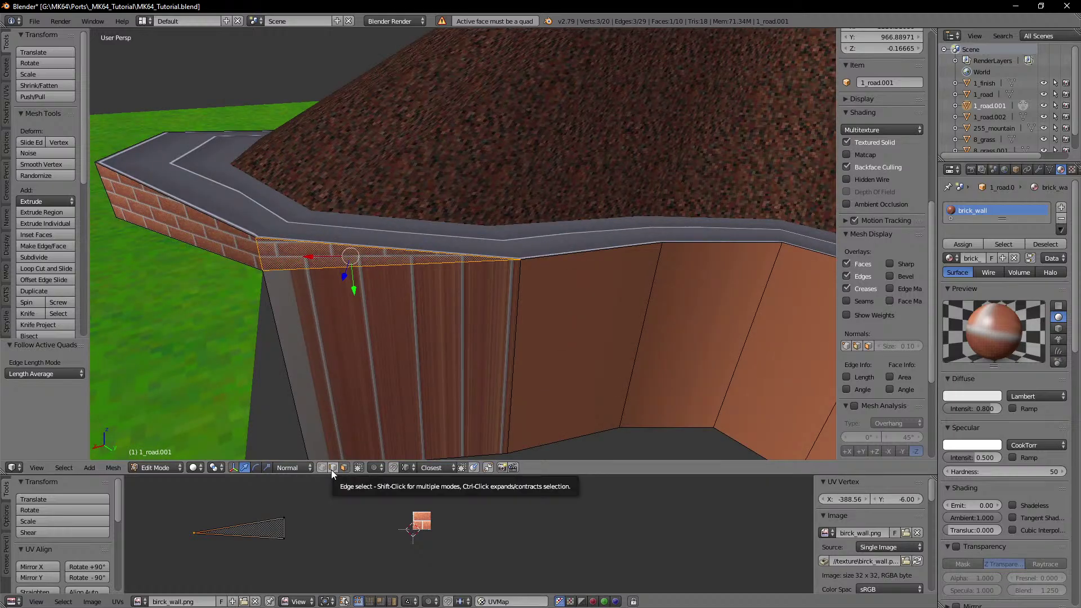
shift+middle_drag(510, 335, 440, 234)
scroll(440, 234, down, 2)
right_click(373, 264)
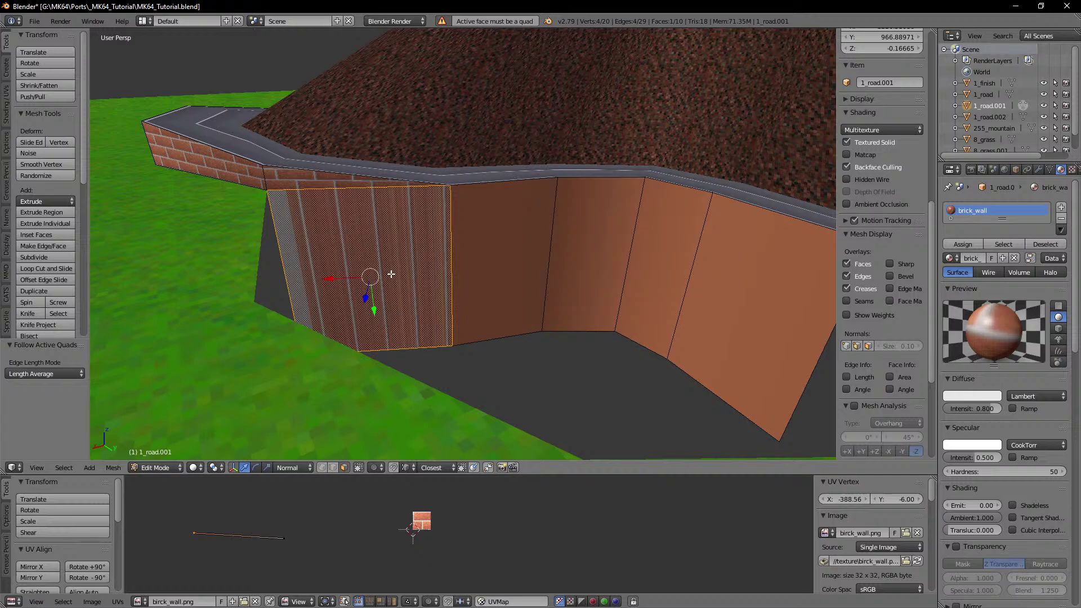
shift+right_click(364, 183)
middle_drag(299, 542, 425, 550)
scroll(425, 550, up, 2)
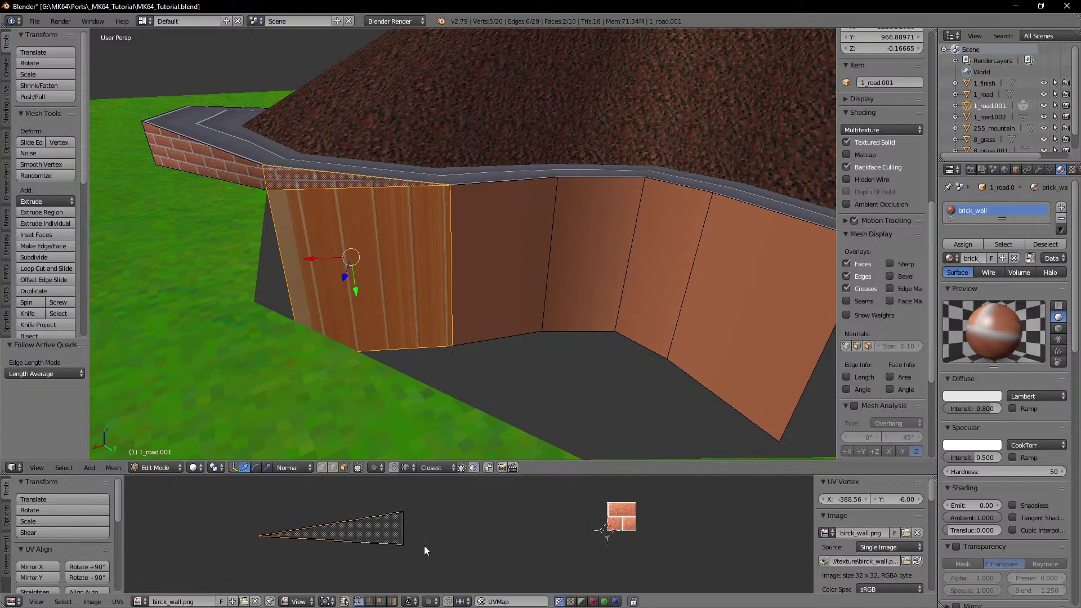
Step: Lower the first extruded wall face's bottom-left UV vertex by -0.886 along Y and its bottom-right UV vertex by -0.500
right_click(392, 304)
key(g)
key(y)
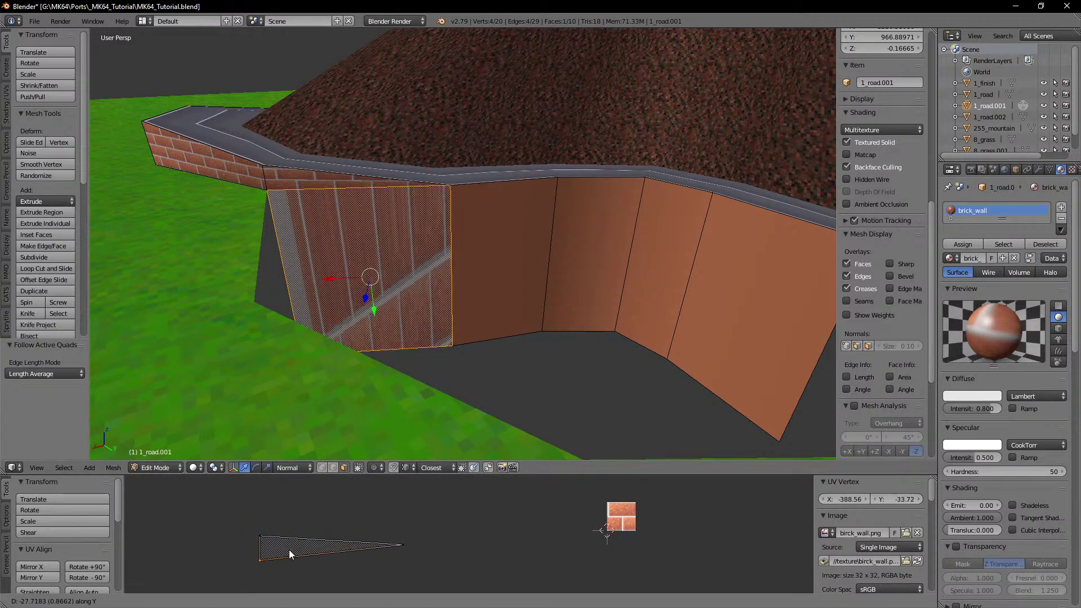
right_click(384, 550)
right_click(384, 550)
right_click(289, 546)
key(g)
key(y)
click(283, 566)
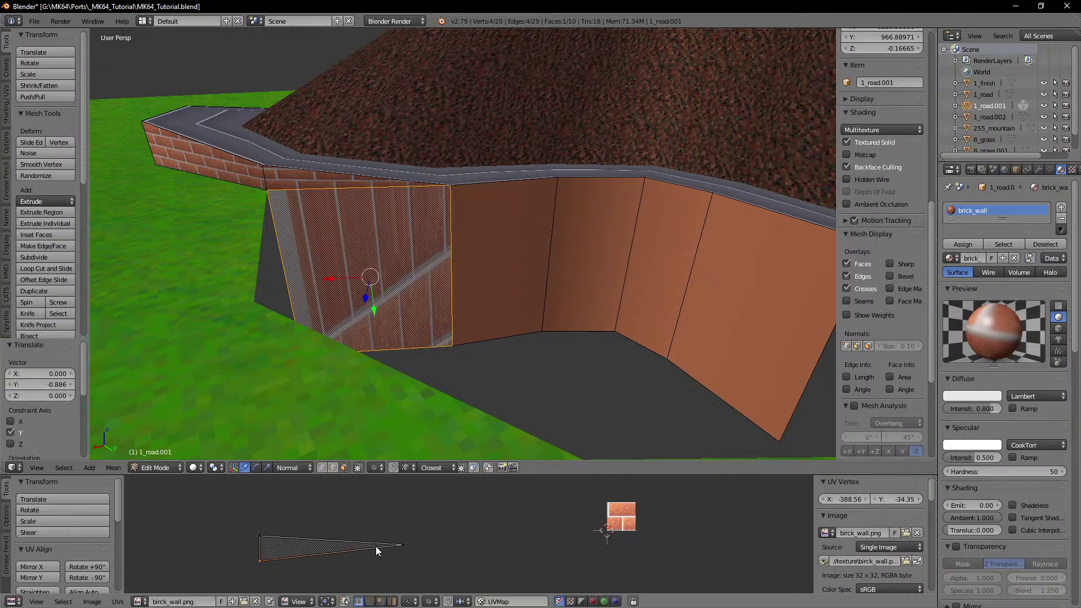
right_click(378, 550)
ctrl+click(278, 569)
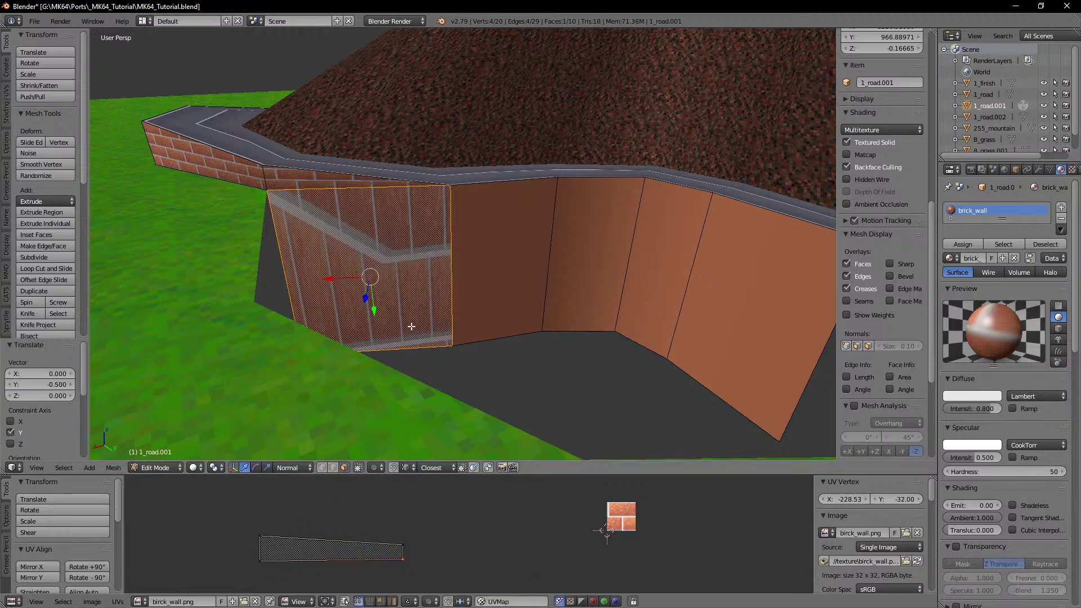
Step: Select the wall face with the triangular brick face and lower the bottom-right UV vertex by -0.063 along Y
shift+right_click(332, 189)
right_click(345, 234)
shift+right_click(320, 183)
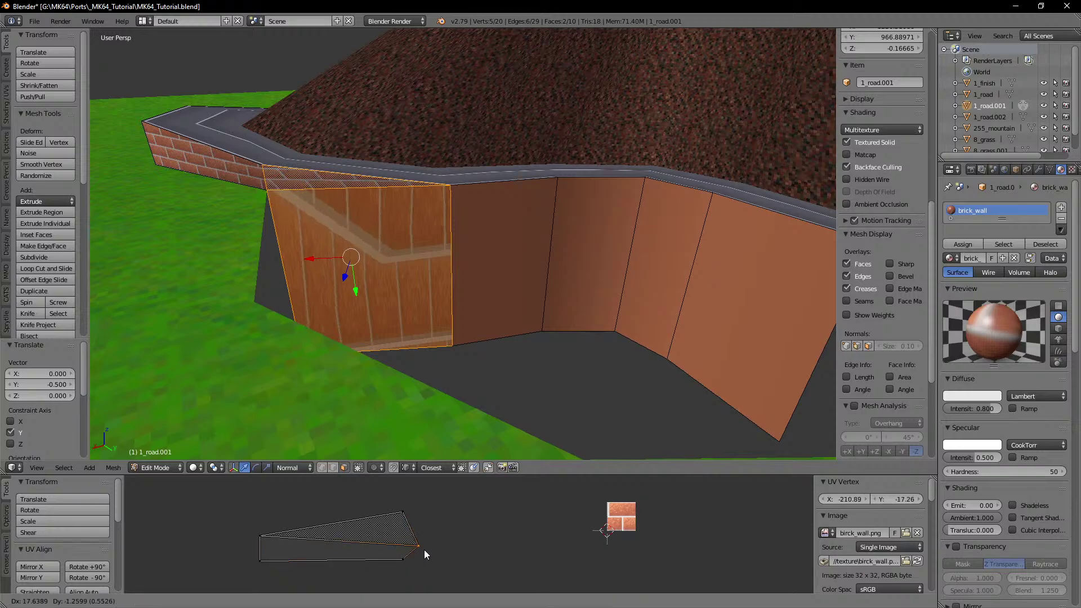
right_click(267, 541)
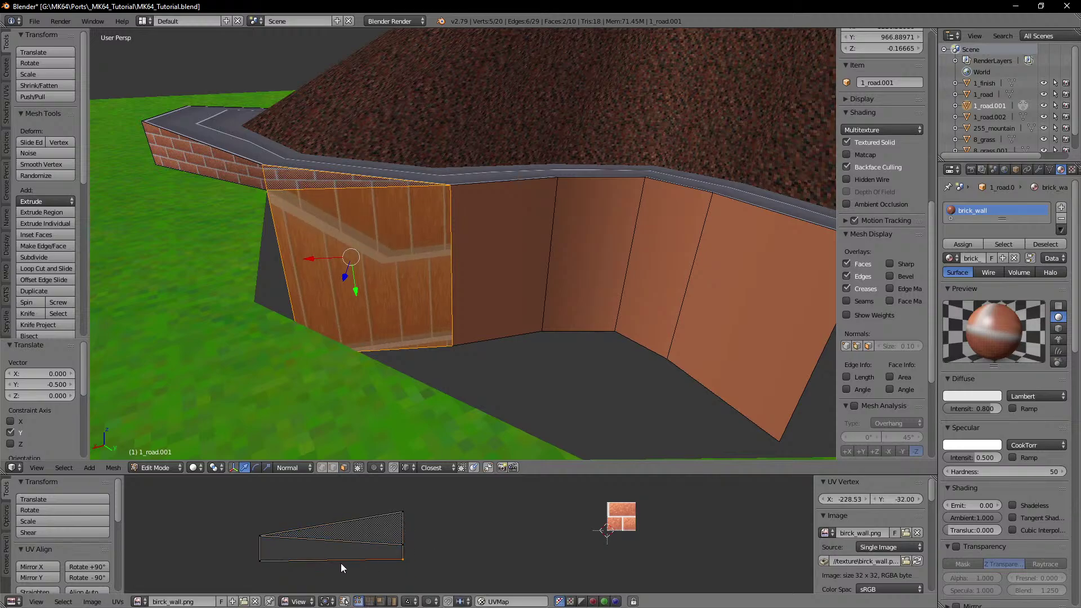
key(g)
key(y)
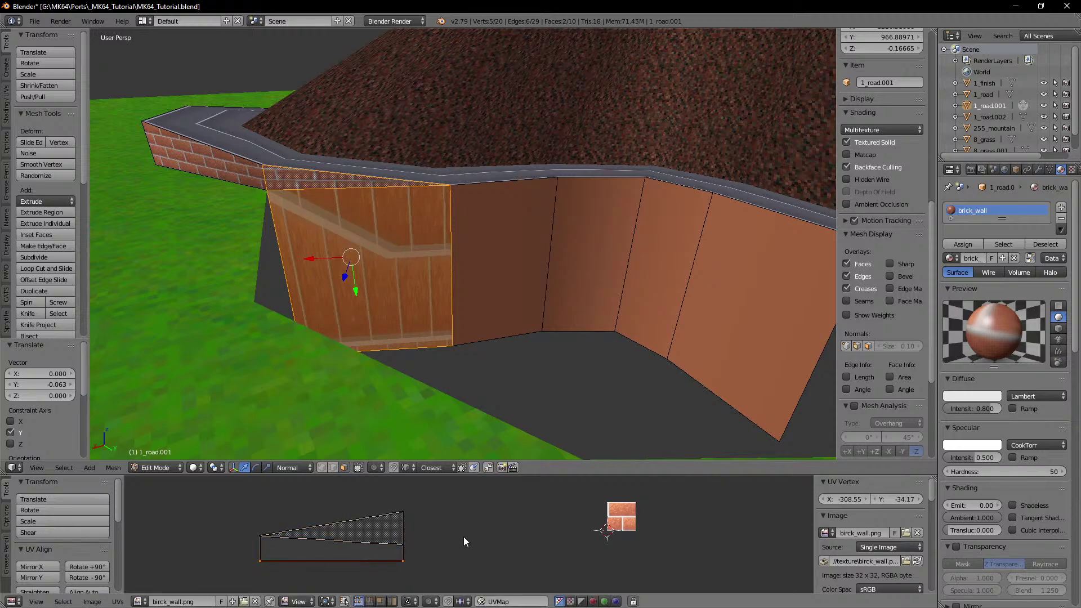
Step: Move the wall face's bottom UV edge down along Y by -3.957 and a further -1.496 to correct the brick proportions
key(g)
key(y)
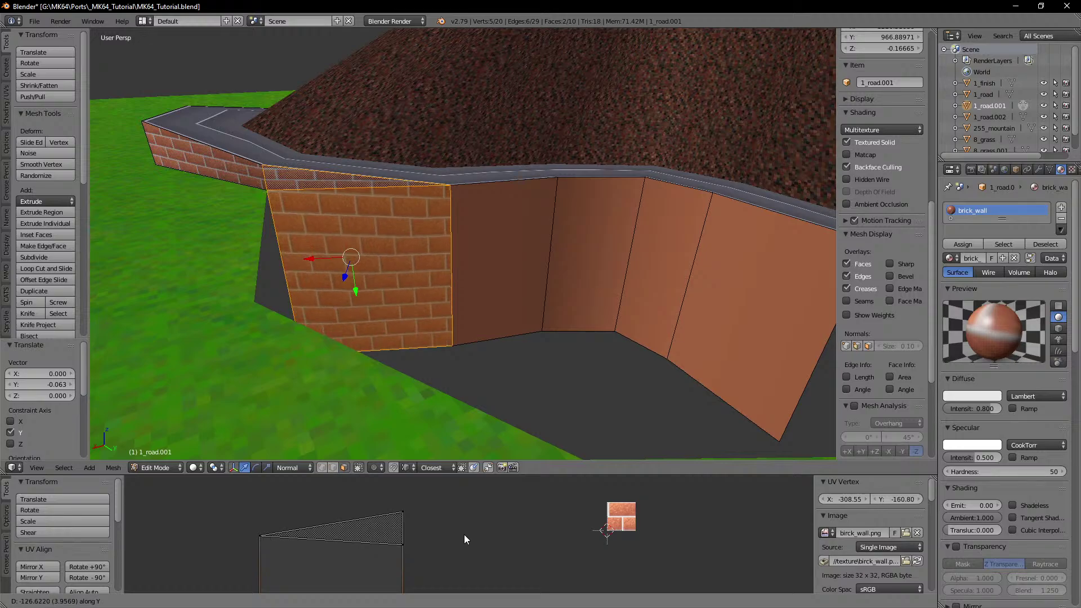
click(464, 535)
scroll(465, 542, down, 3)
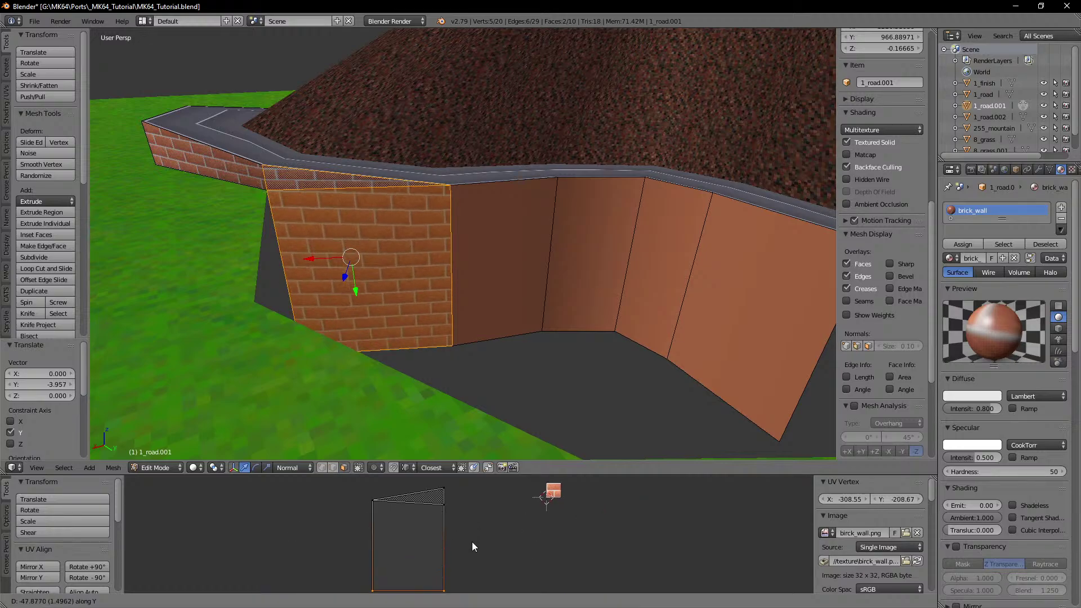
click(472, 541)
scroll(529, 345, up, 5)
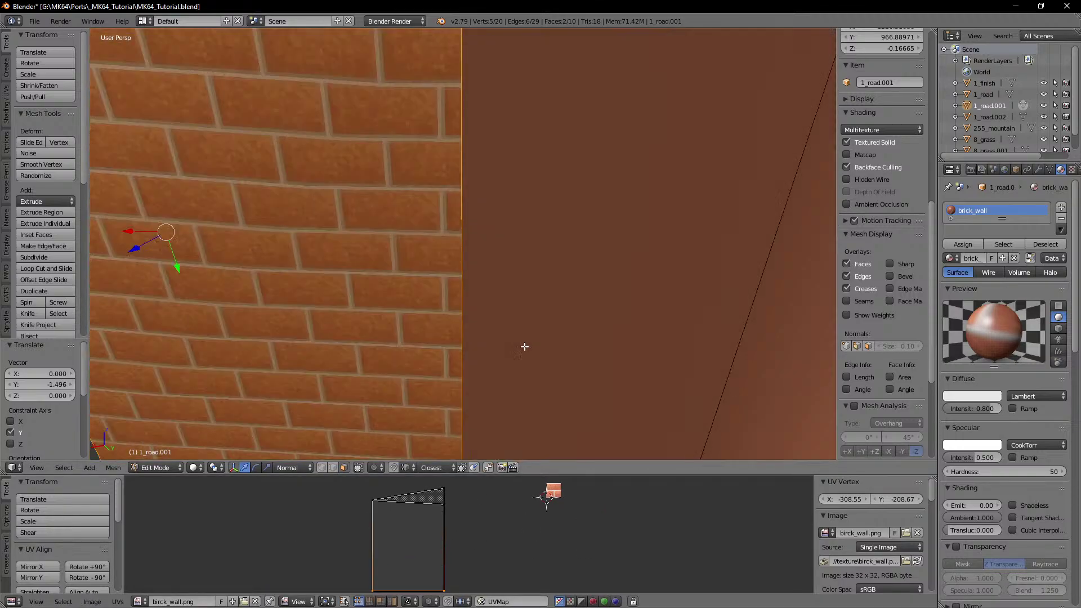
scroll(523, 346, down, 4)
middle_drag(516, 340, 544, 347)
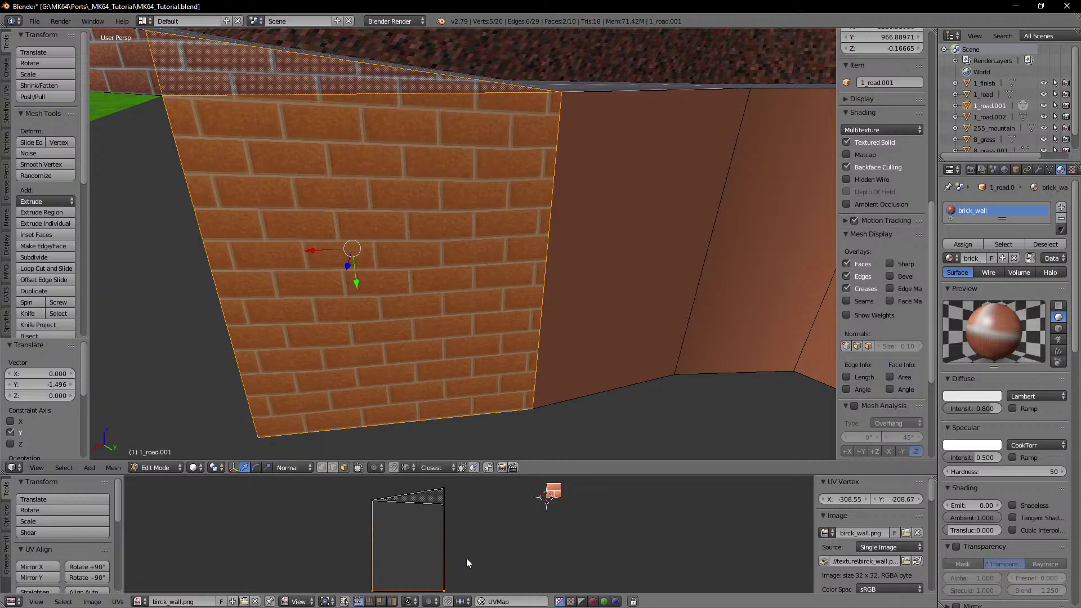
Step: Unwrap the second extruded wall face from the adjoining brick face using Follow Active Quads with Length Average
scroll(580, 289, down, 5)
middle_drag(575, 291, 394, 279)
right_click(410, 271)
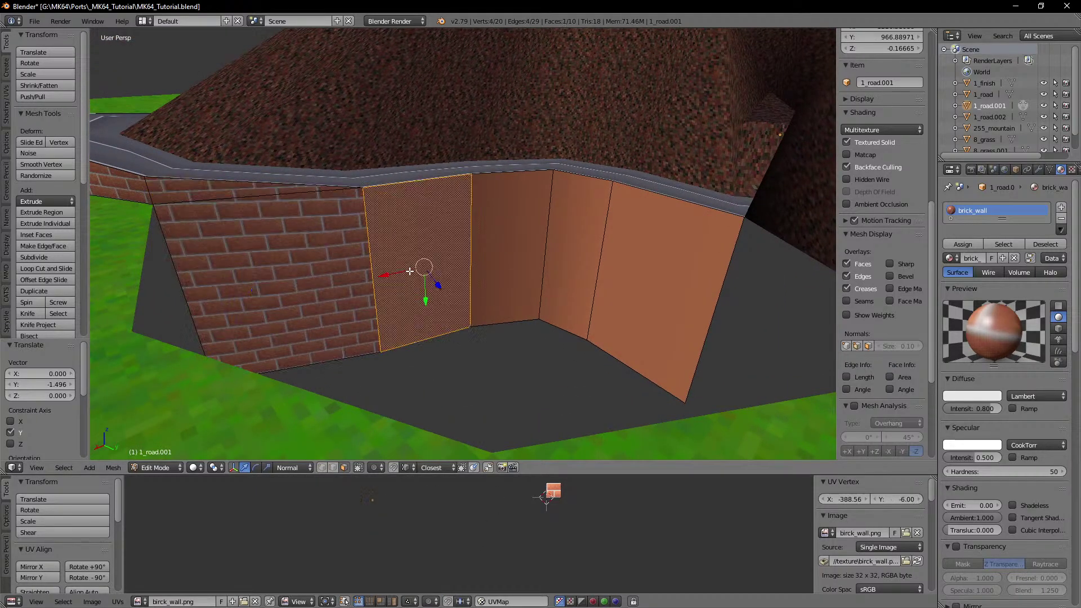
shift+right_click(328, 268)
key(u)
click(328, 268)
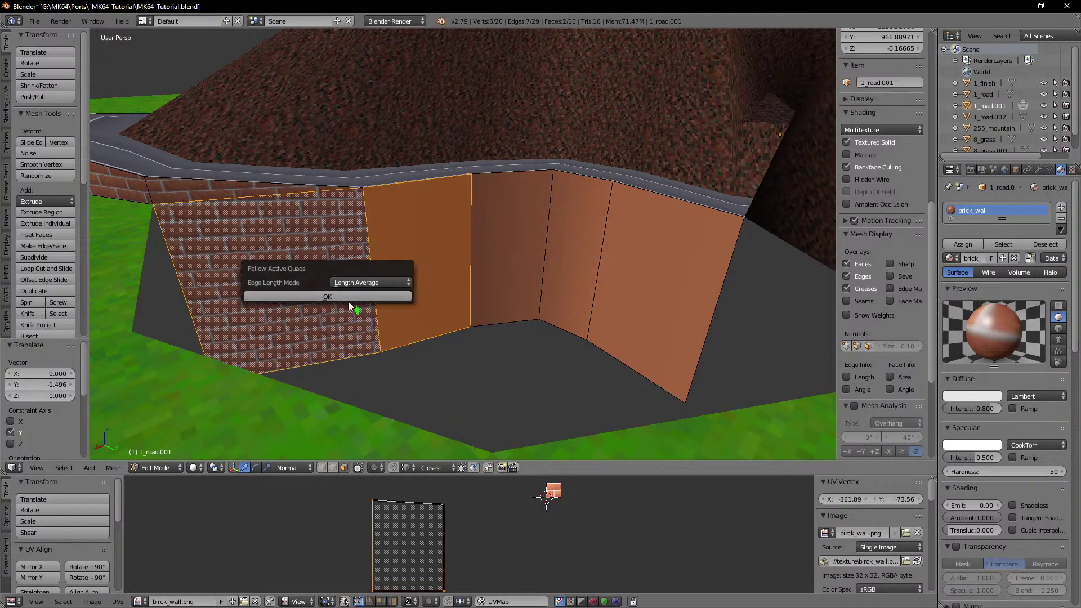
click(344, 299)
shift+middle_drag(347, 299, 388, 300)
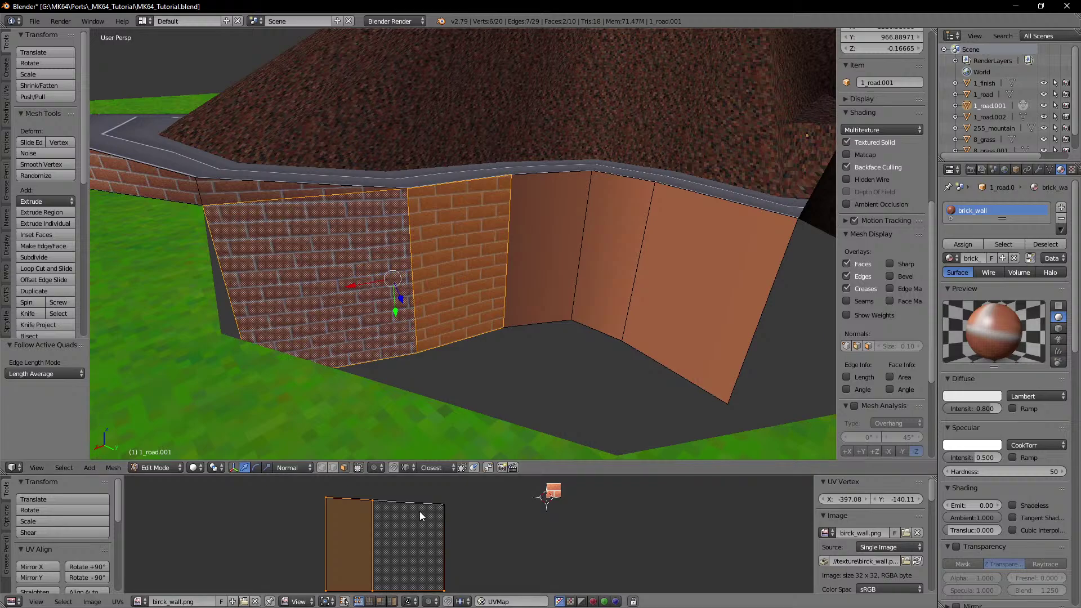
Step: Set UV snapping to Vertex and lower the second wall face's top-left UV vertex by -0.206 along Y, level with its neighbouring vertex
right_click(363, 507)
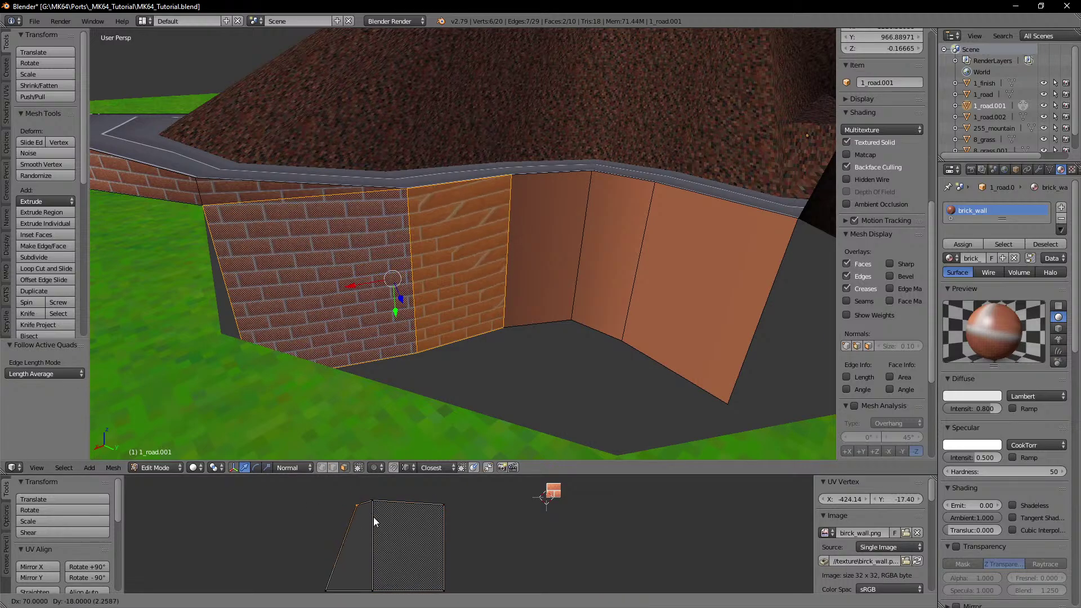
click(376, 498)
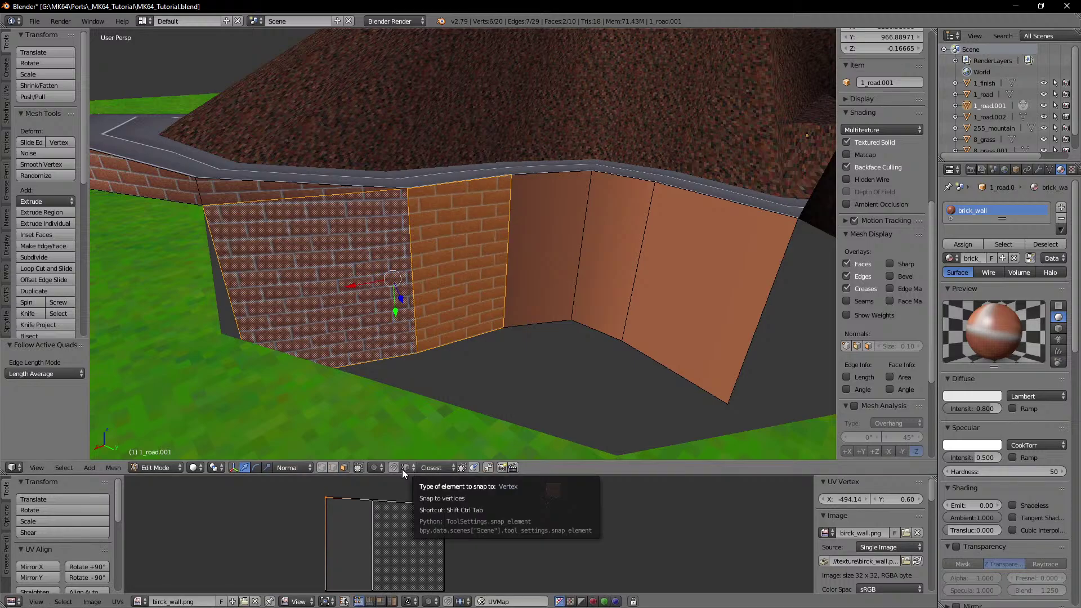
click(464, 604)
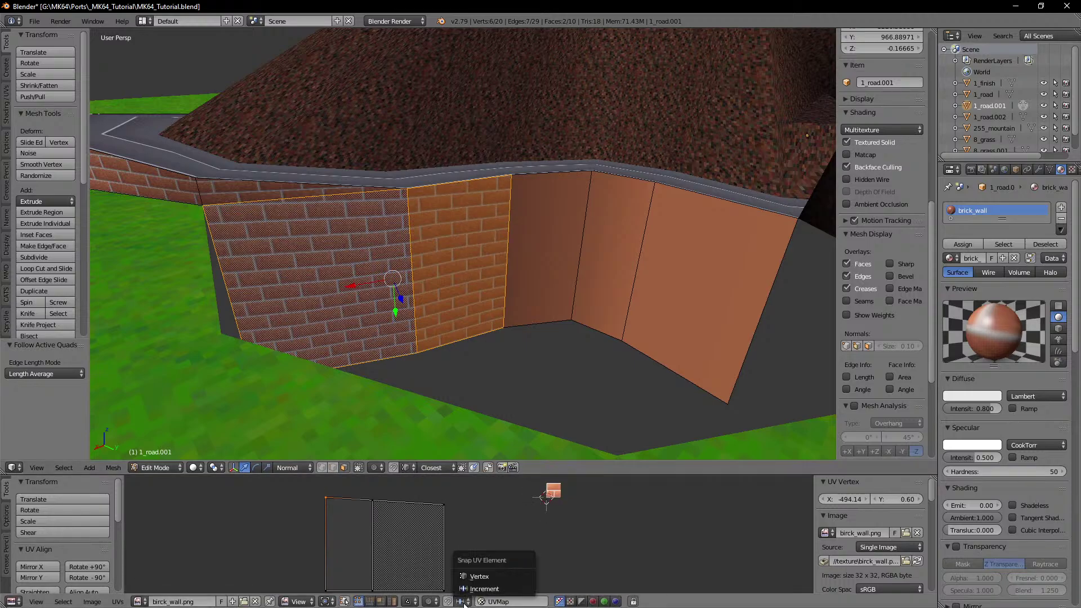
click(474, 577)
key(g)
key(y)
ctrl+click(367, 495)
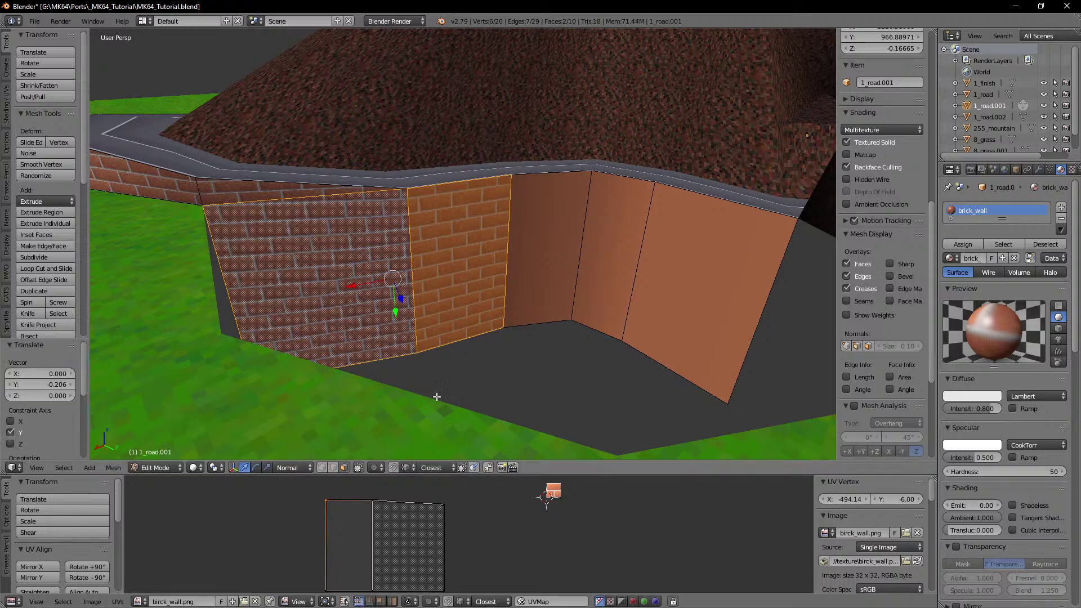
middle_drag(437, 271, 559, 329)
key(Tab)
scroll(479, 308, up, 2)
key(Tab)
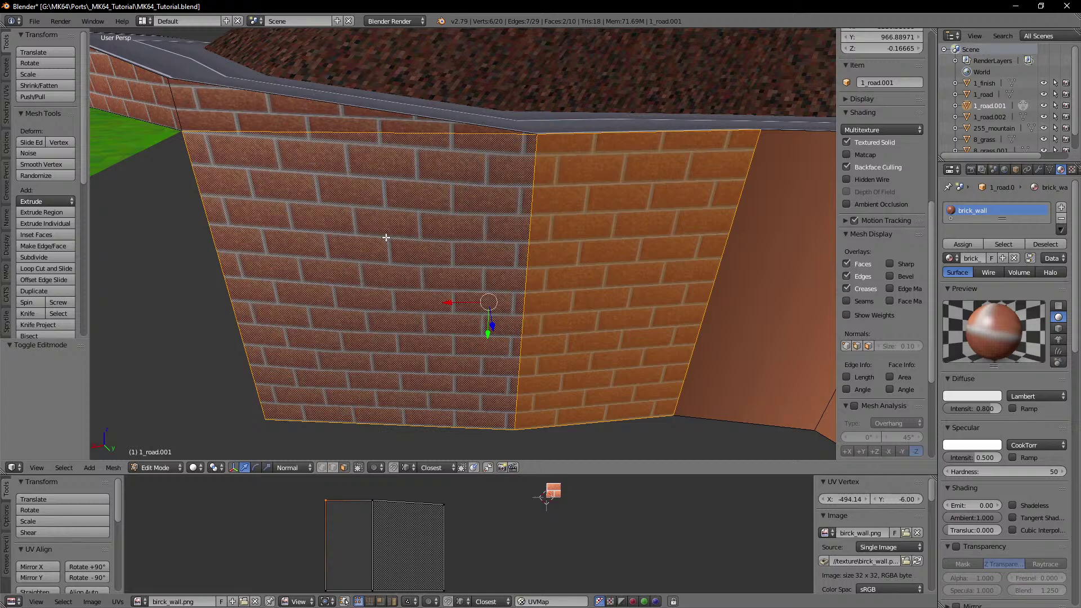
right_click(451, 508)
key(g)
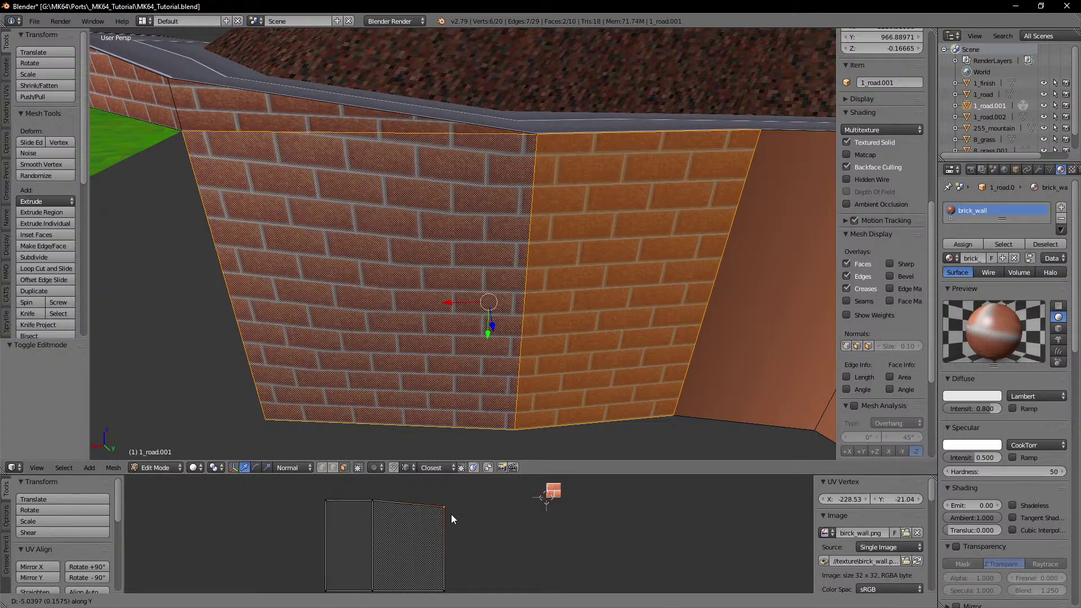
right_click(451, 516)
shift+right_click(261, 127)
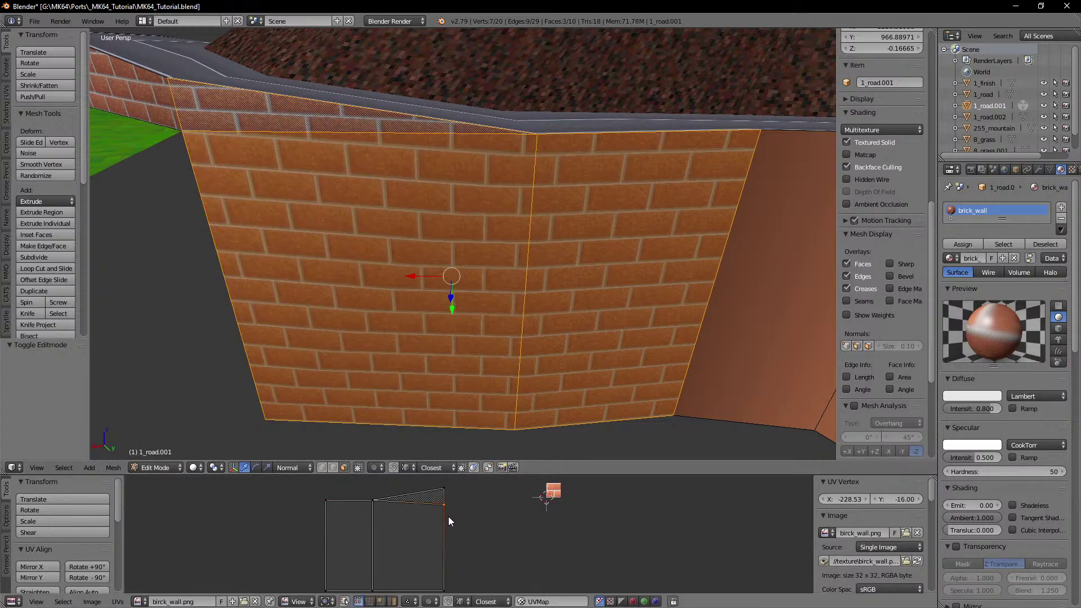
key(g)
key(y)
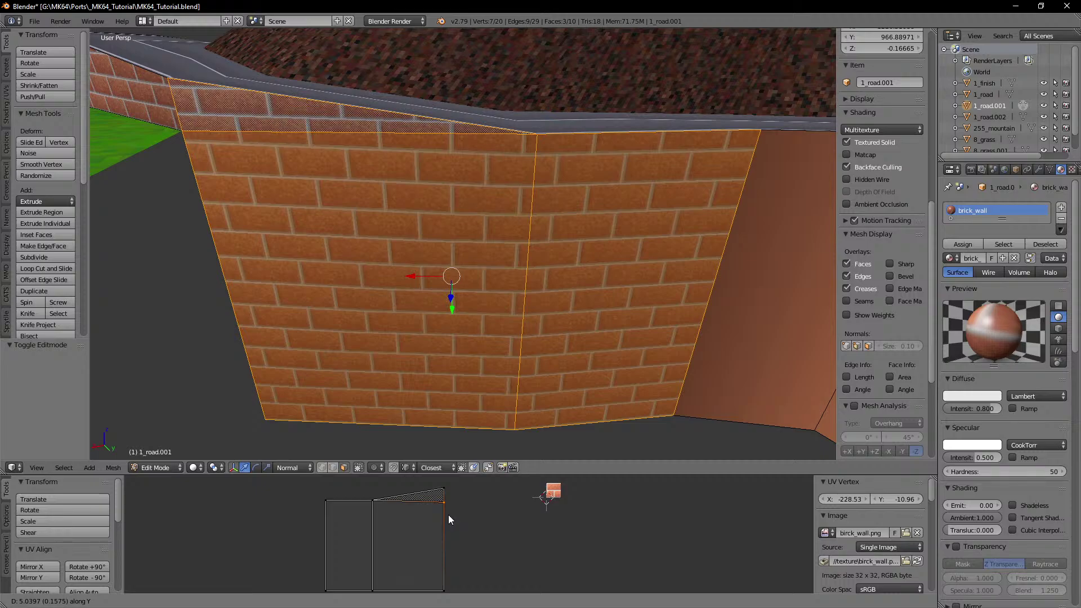
right_click(449, 515)
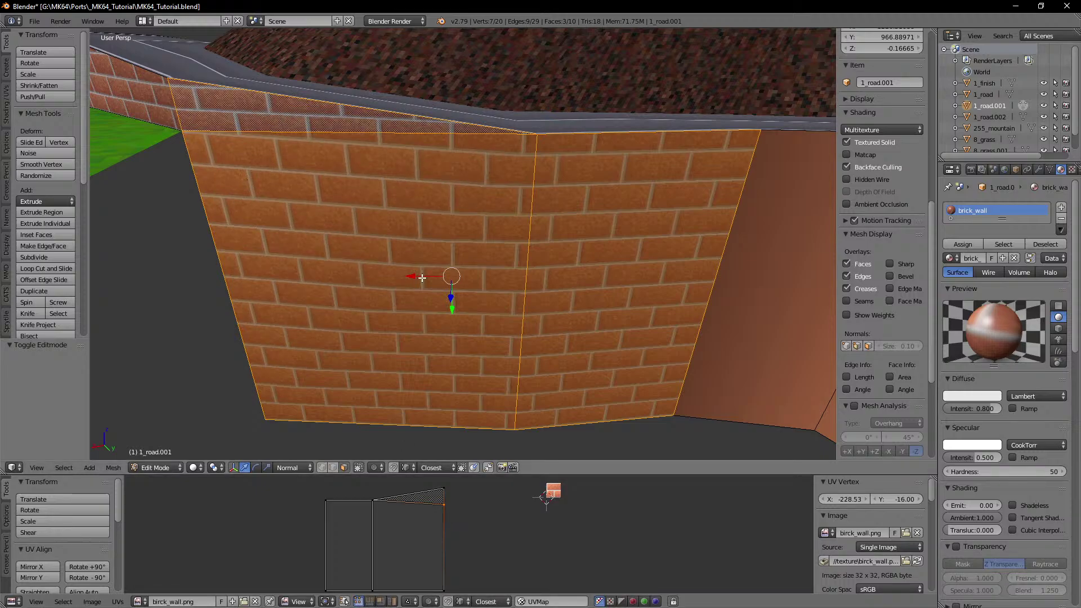
Step: Select the first two wall faces and adjust the first face's bottom-right UV vertex along Y
right_click(348, 315)
shift+right_click(605, 247)
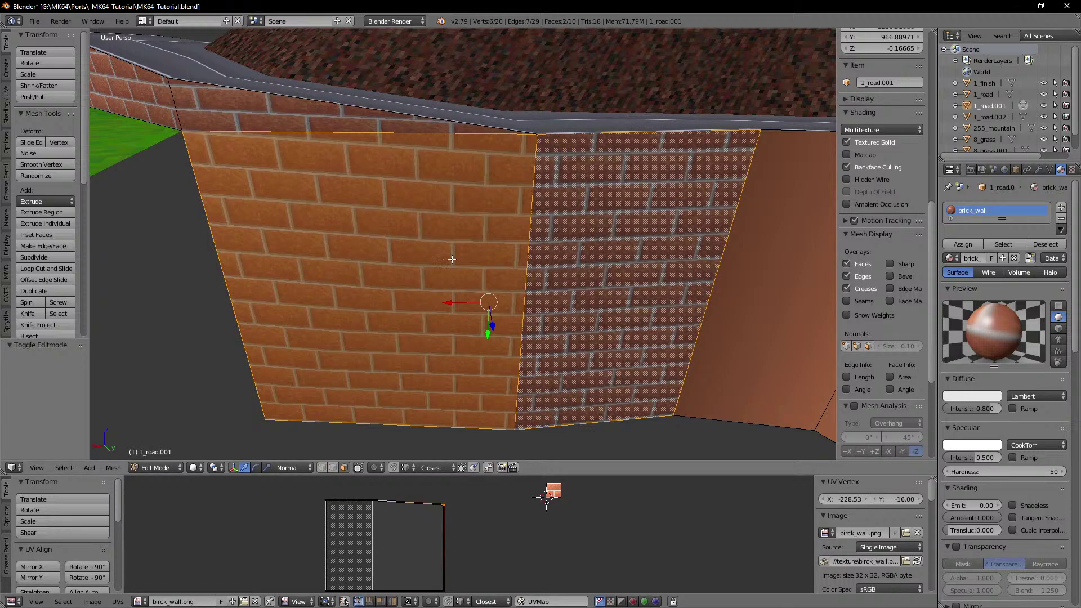
key(g)
key(y)
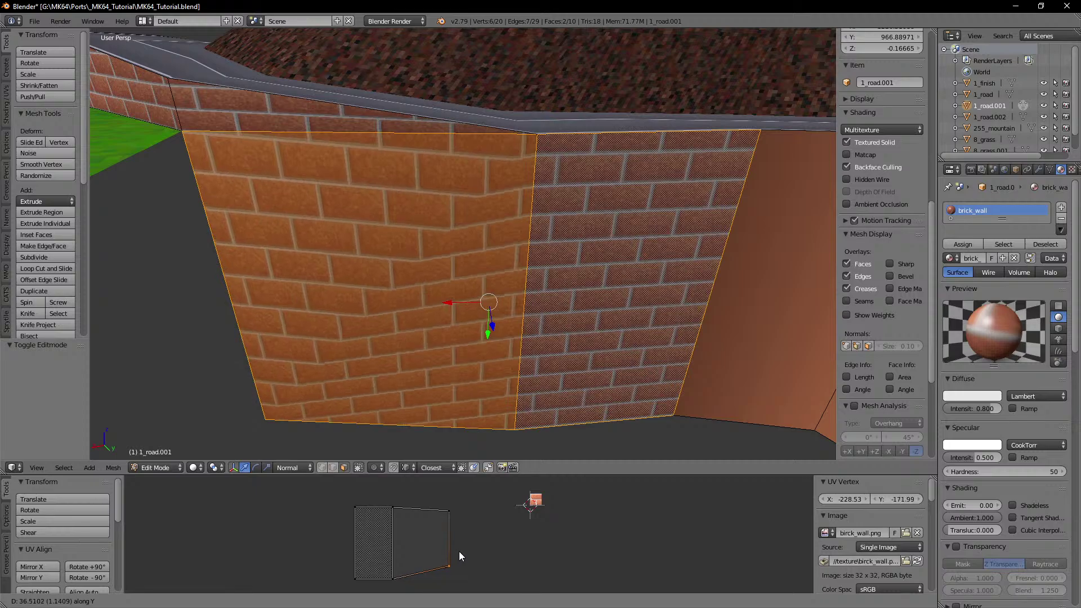
click(462, 569)
key(Tab)
Step: Unwrap the three remaining plain wall faces from the second brick face with Follow Active Quads
scroll(479, 276, down, 2)
middle_drag(435, 278, 403, 304)
scroll(403, 304, down, 2)
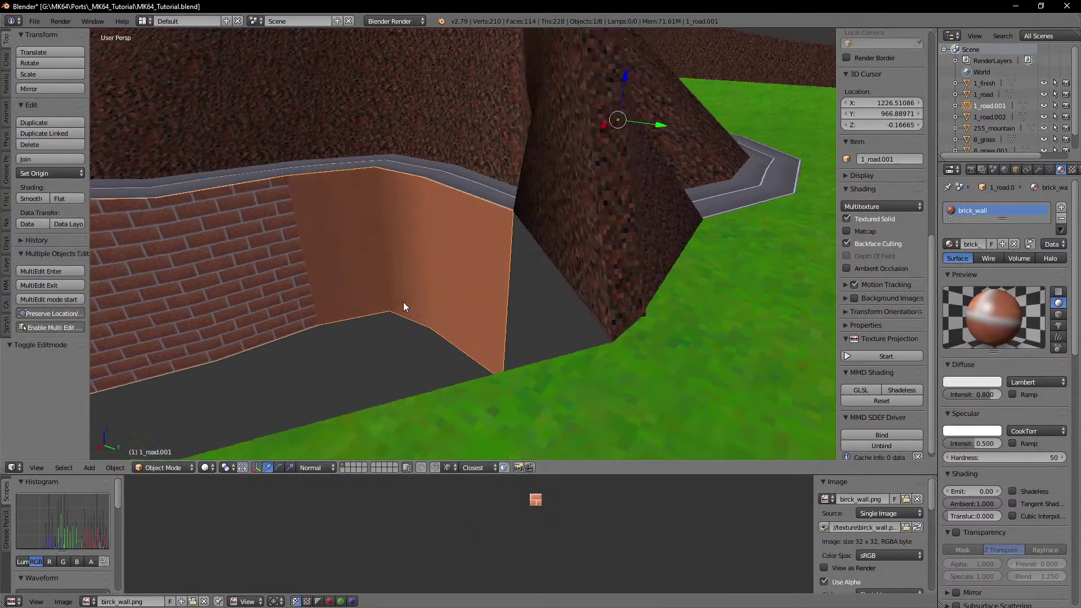
key(Tab)
right_click(459, 261)
shift+right_click(391, 245)
shift+right_click(338, 244)
shift+right_click(237, 245)
middle_drag(238, 246, 421, 267)
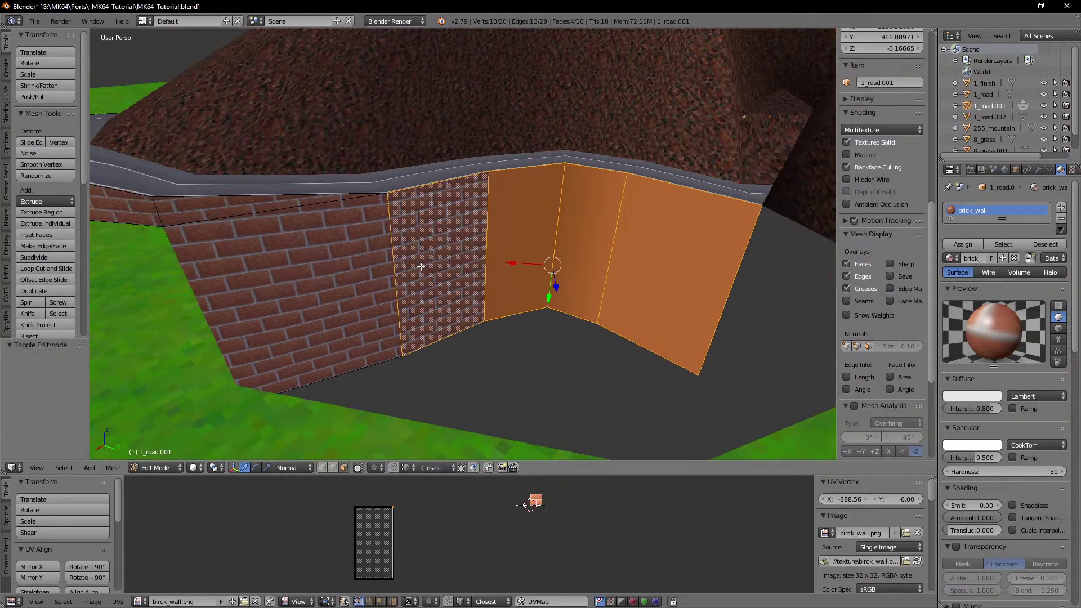
key(u)
click(420, 266)
click(431, 298)
middle_drag(565, 340, 395, 349)
key(Tab)
Step: Extrude the bottom edge of 255_mountain beside the brick wall by -627.218 along Z, snapping to the wall's lower corner
scroll(524, 342, down, 2)
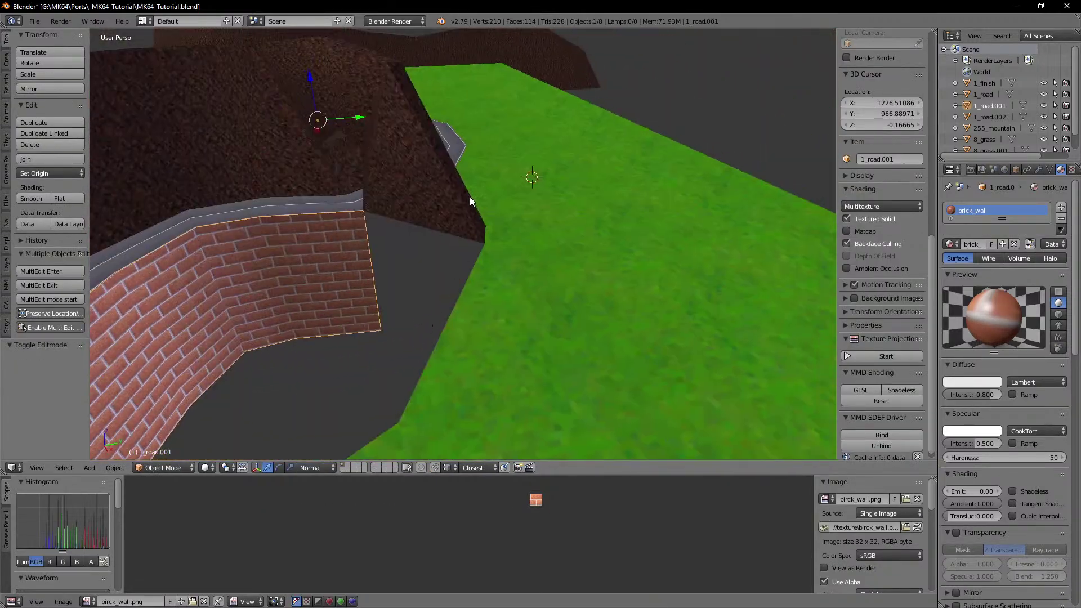
right_click(421, 211)
key(Tab)
middle_drag(417, 214, 457, 220)
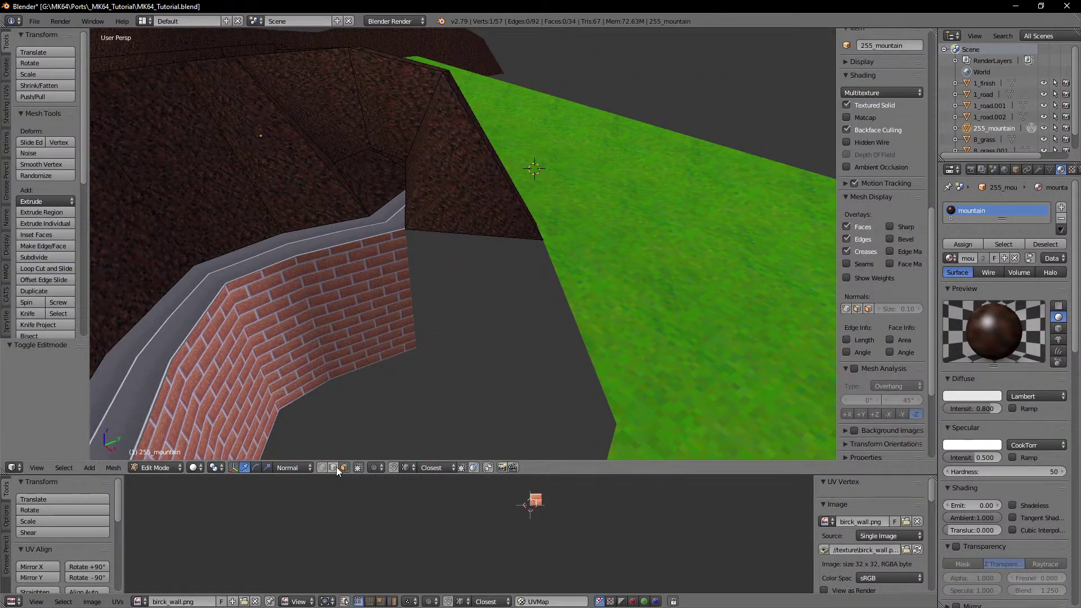
click(336, 467)
right_click(462, 230)
shift+middle_drag(449, 296, 465, 274)
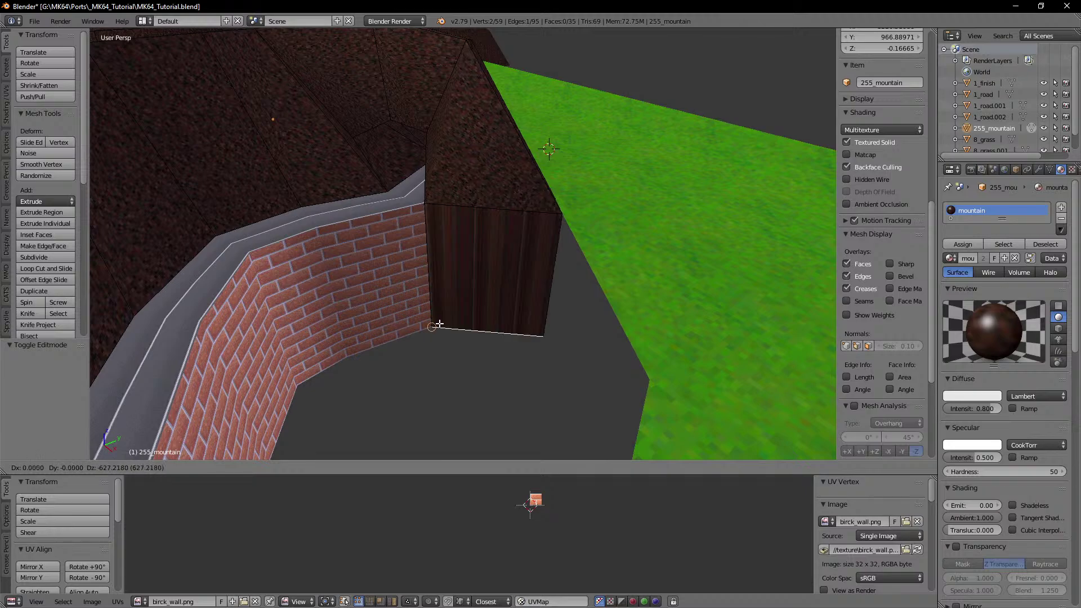
ctrl+click(433, 326)
Step: Extrude the new mountain face's outer vertical edge along the pit to the grass corner, offset 618.124, -380.809, 11.837
middle_drag(439, 324, 490, 322)
shift+middle_drag(490, 322, 447, 256)
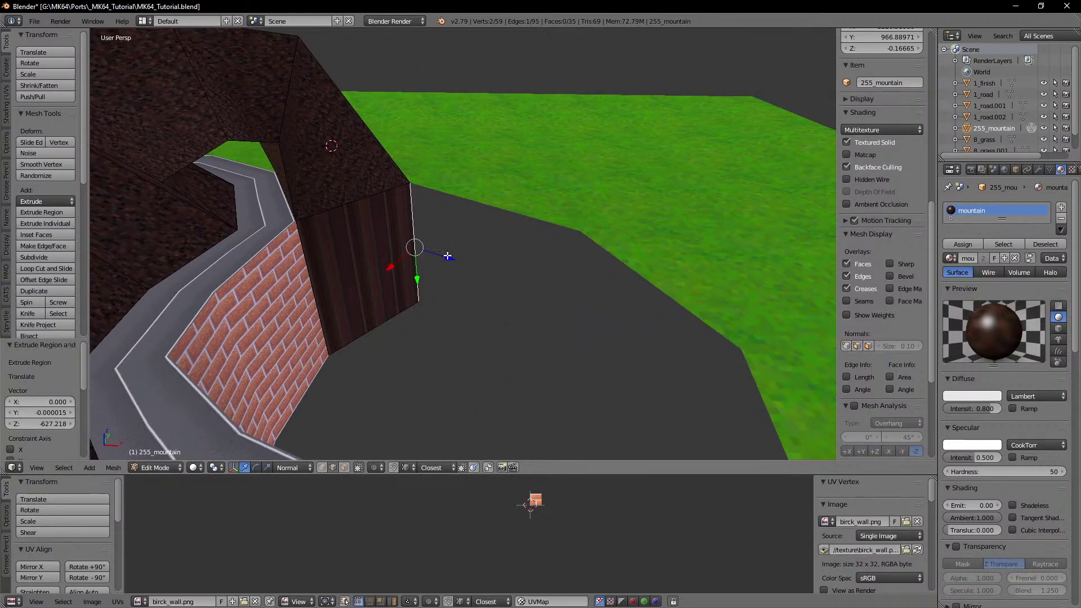
ctrl+click(583, 253)
middle_drag(584, 301, 704, 276)
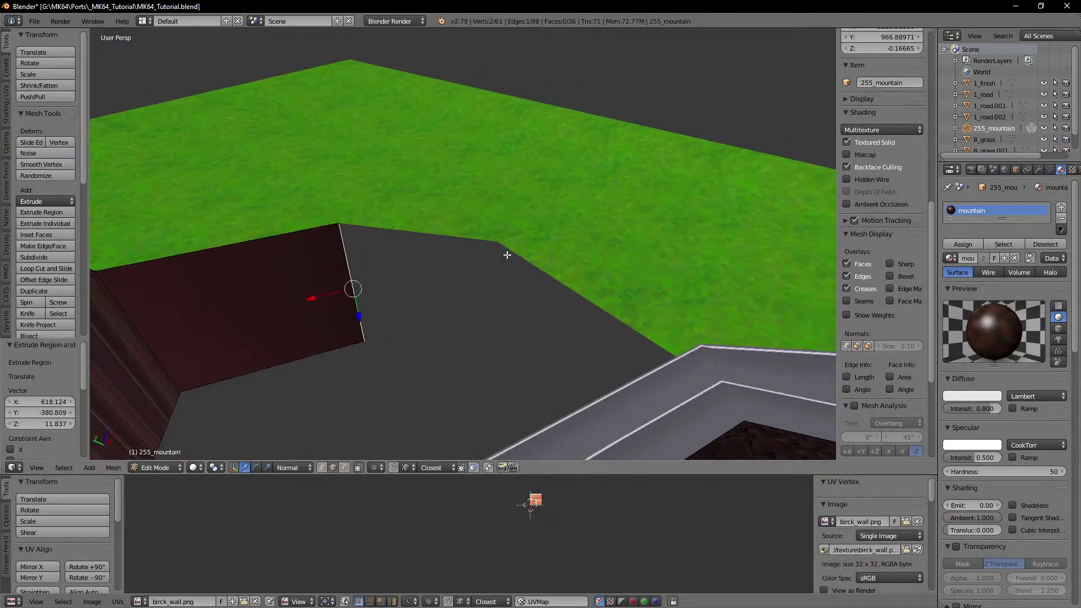
Step: Extrude the mountain wall's end edge along the pit's grass corners, first by 245.901, -503.108, 8.253, then by -126.320, -625.407, 4.668
key(e)
ctrl+click(497, 259)
middle_drag(493, 269, 474, 269)
middle_drag(755, 274, 582, 251)
key(z)
scroll(545, 266, up, 2)
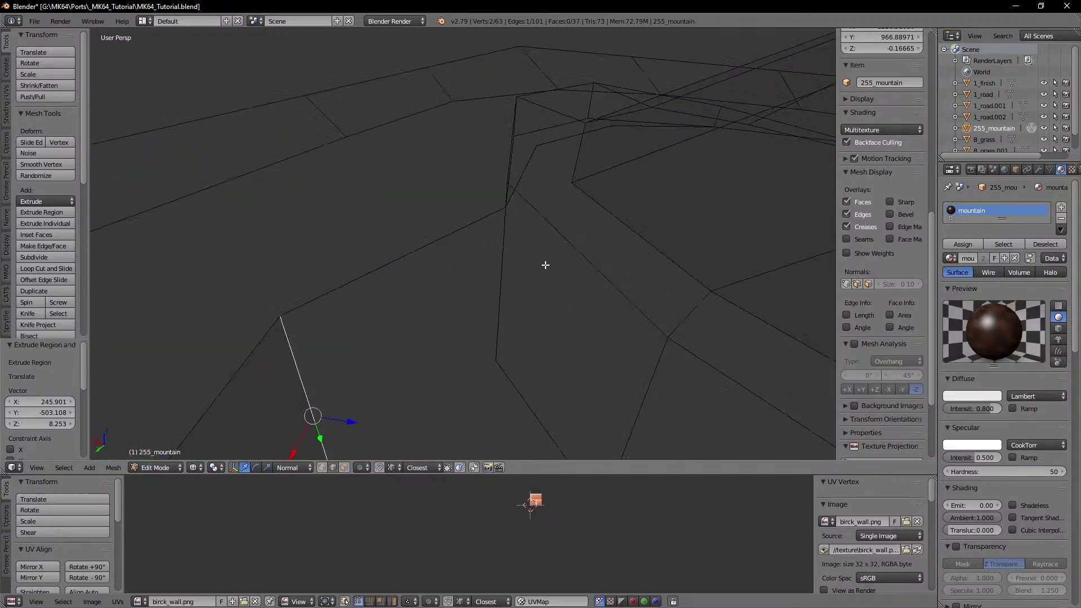
ctrl+click(513, 209)
key(z)
mouse_move(512, 217)
middle_down()
mouse_move(507, 265)
mouse_move(463, 234)
mouse_move(468, 248)
mouse_move(399, 268)
mouse_move(459, 256)
mouse_move(397, 250)
mouse_move(530, 268)
middle_up()
Step: Select the bottom edges of the new mountain wall faces and move them 177.502 along the normal X axis into the pit
right_click(311, 261)
shift+right_click(426, 246)
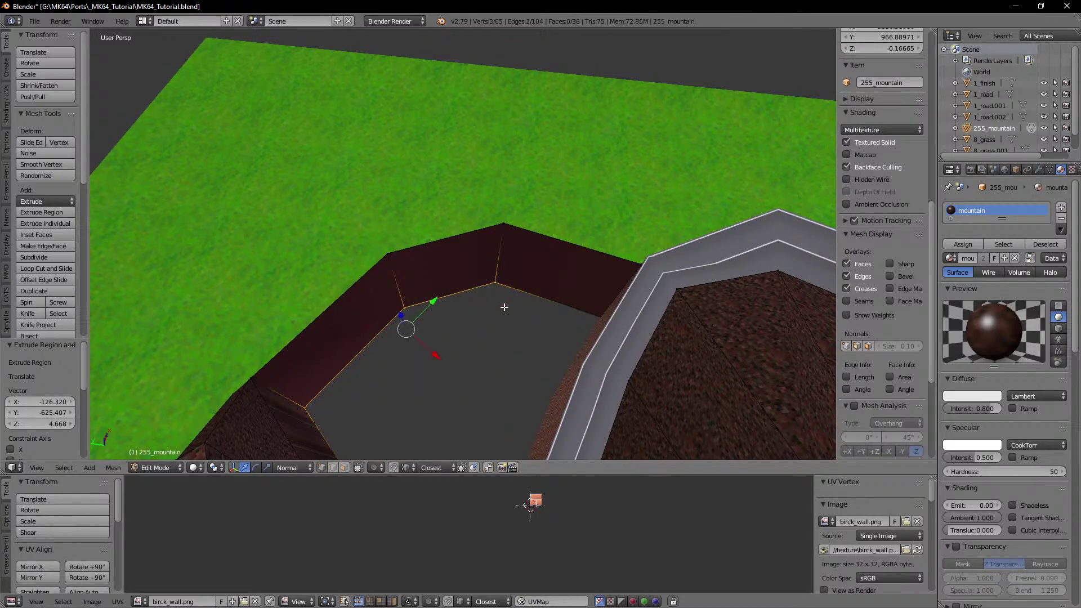
middle_drag(504, 307, 602, 280)
middle_drag(573, 314, 549, 305)
shift+right_click(580, 284)
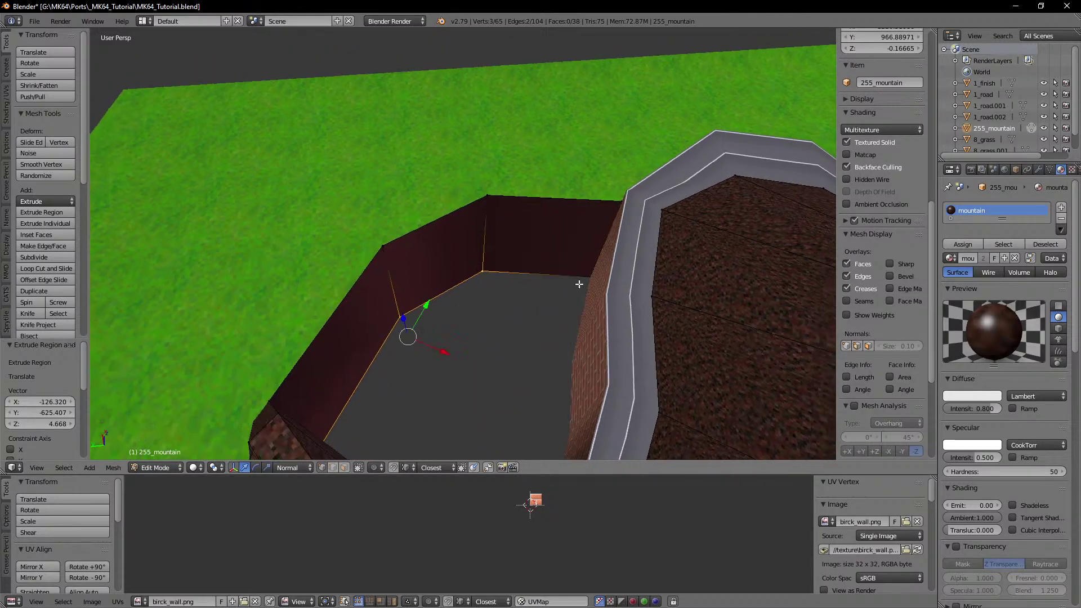
middle_drag(430, 348, 382, 355)
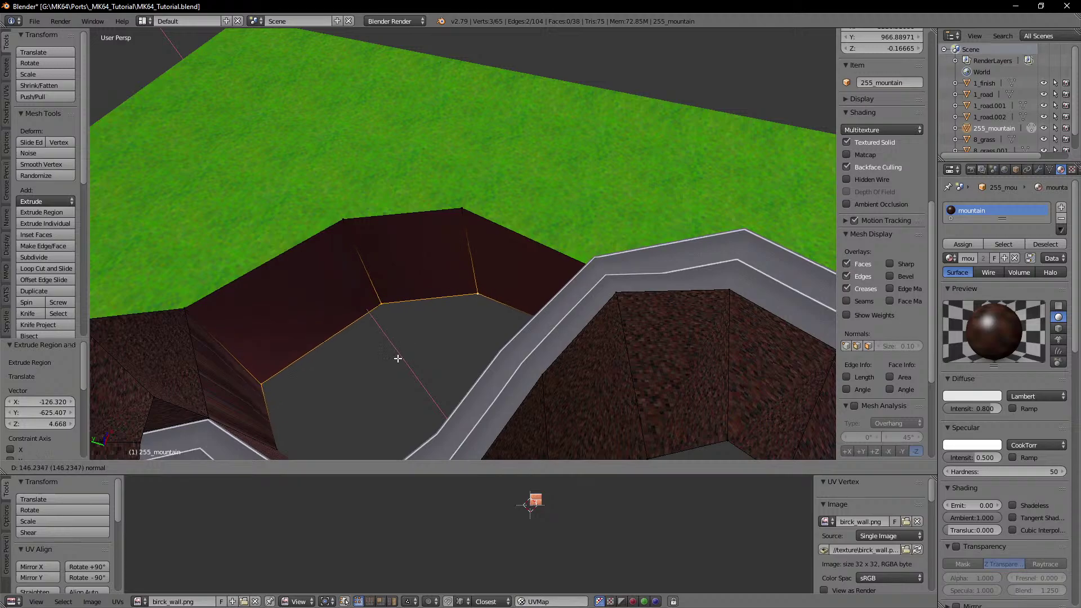
drag(401, 361, 401, 361)
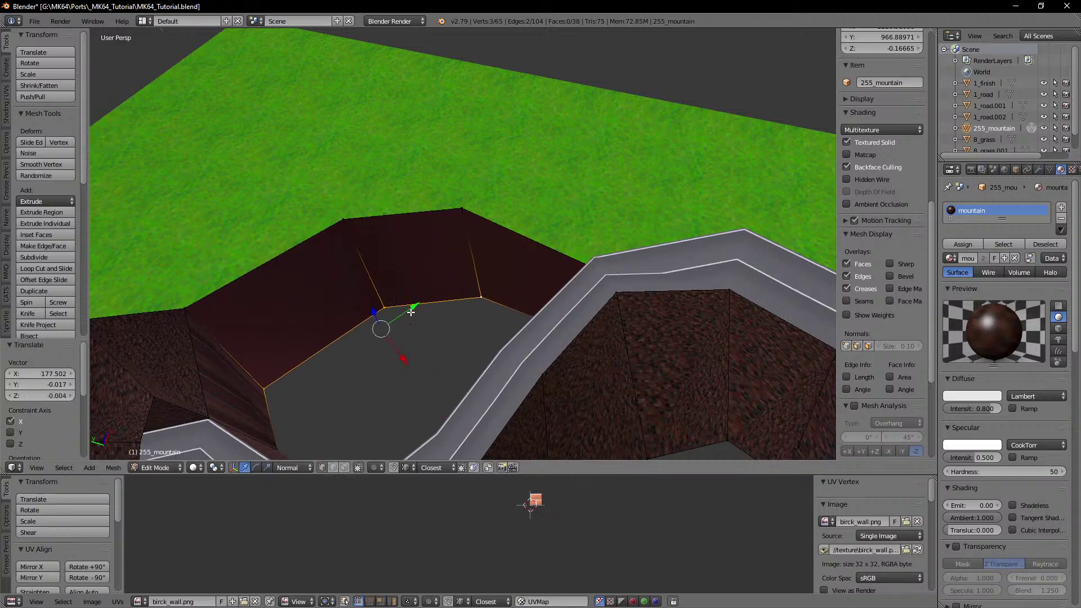
Step: Scale the selected bottom edges by 0.678 and move them another 77.010 along the normal X axis
click(515, 302)
middle_drag(514, 302, 501, 336)
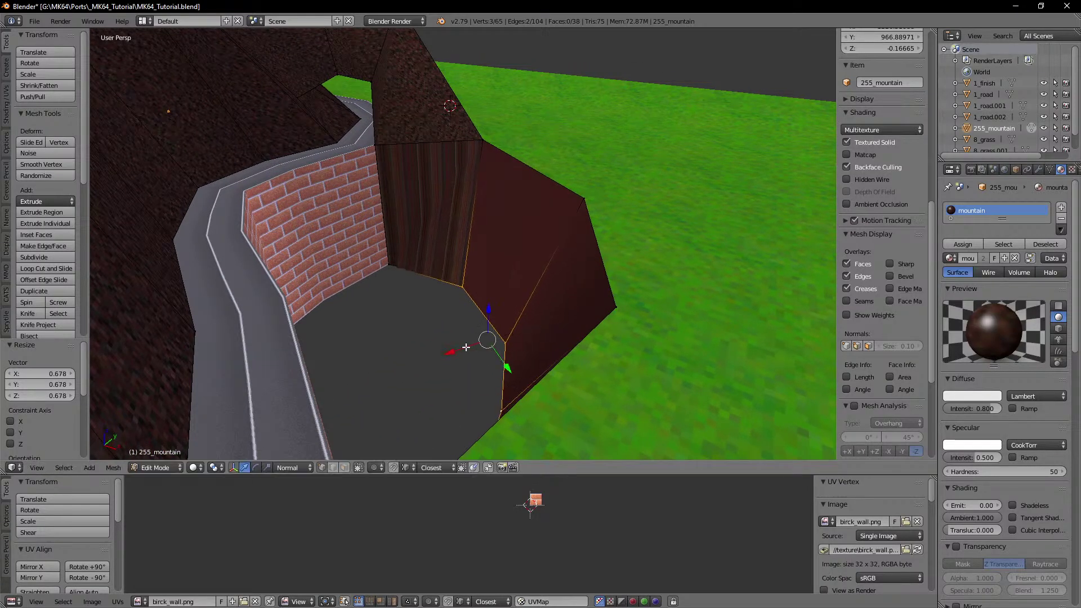
drag(452, 352, 437, 359)
mouse_move(436, 359)
middle_down()
mouse_move(484, 343)
mouse_move(473, 329)
mouse_move(517, 354)
mouse_move(454, 337)
mouse_move(444, 367)
middle_up()
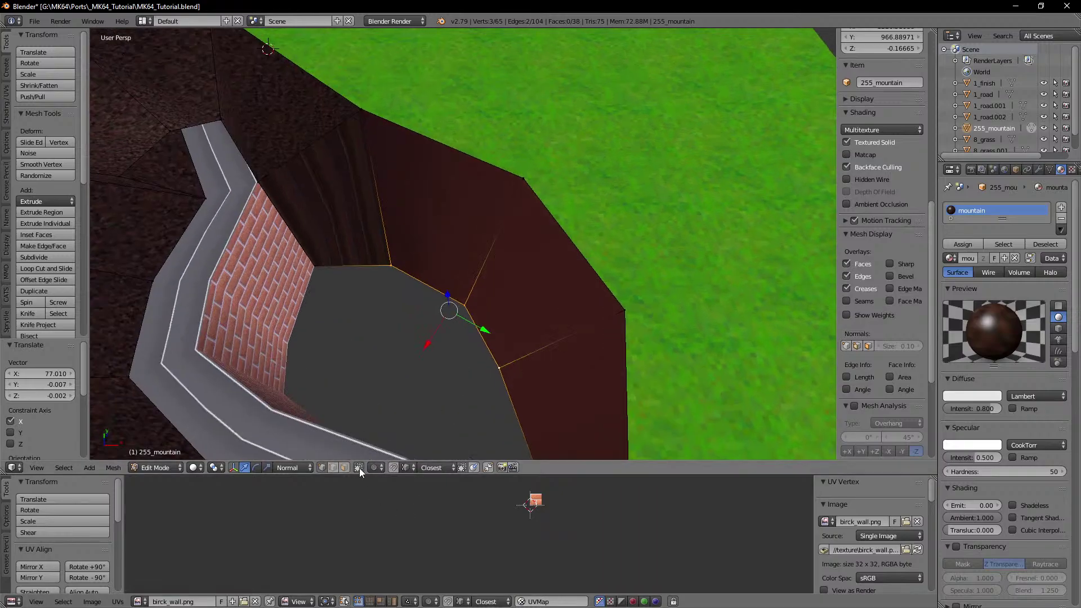
Step: Select the untextured pit wall faces of 255_mountain in face mode, with the adjoining textured mountain face as the active one
click(346, 468)
shift+middle_drag(565, 401, 529, 340)
right_click(529, 339)
shift+right_click(498, 248)
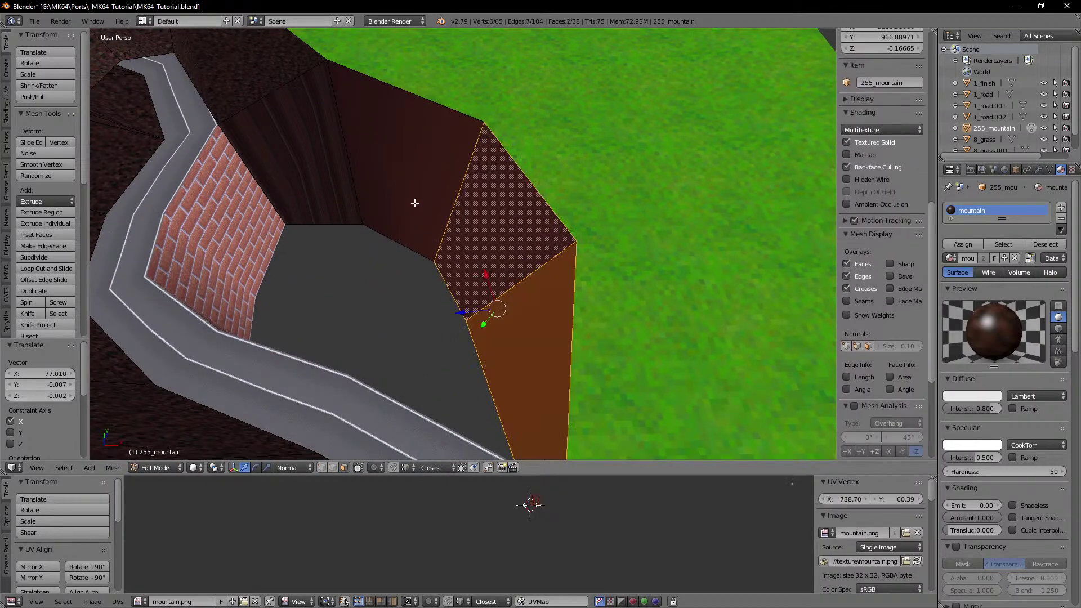
shift+right_click(409, 189)
shift+right_click(316, 110)
shift+right_click(301, 85)
shift+right_click(261, 73)
shift+right_click(279, 104)
shift+right_click(256, 53)
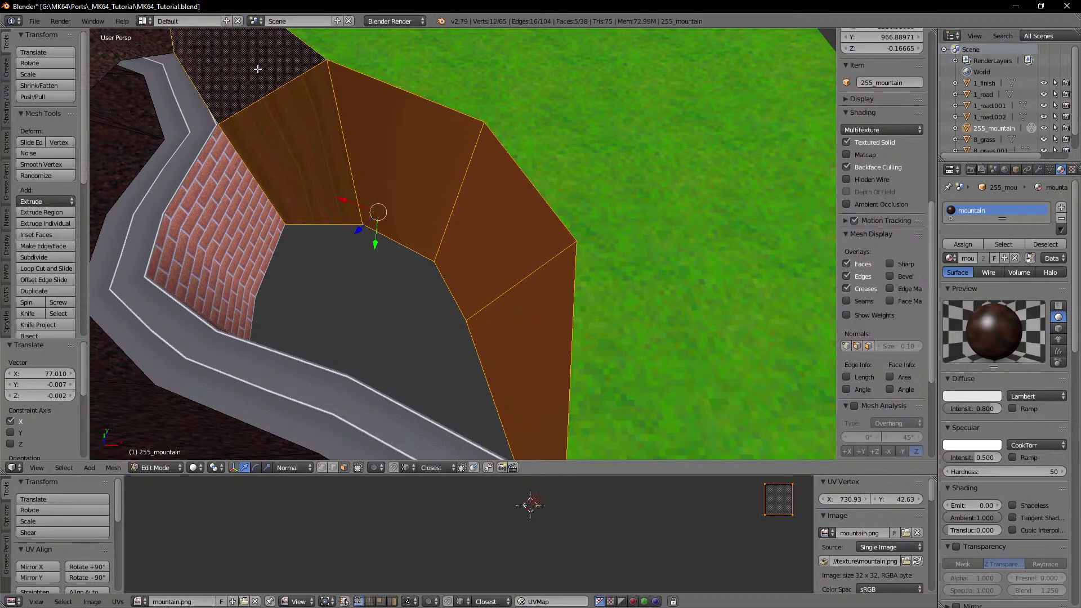
Step: Unwrap the selected pit wall faces from the textured mountain face using Follow Active Quads with Length Average
key(u)
click(258, 69)
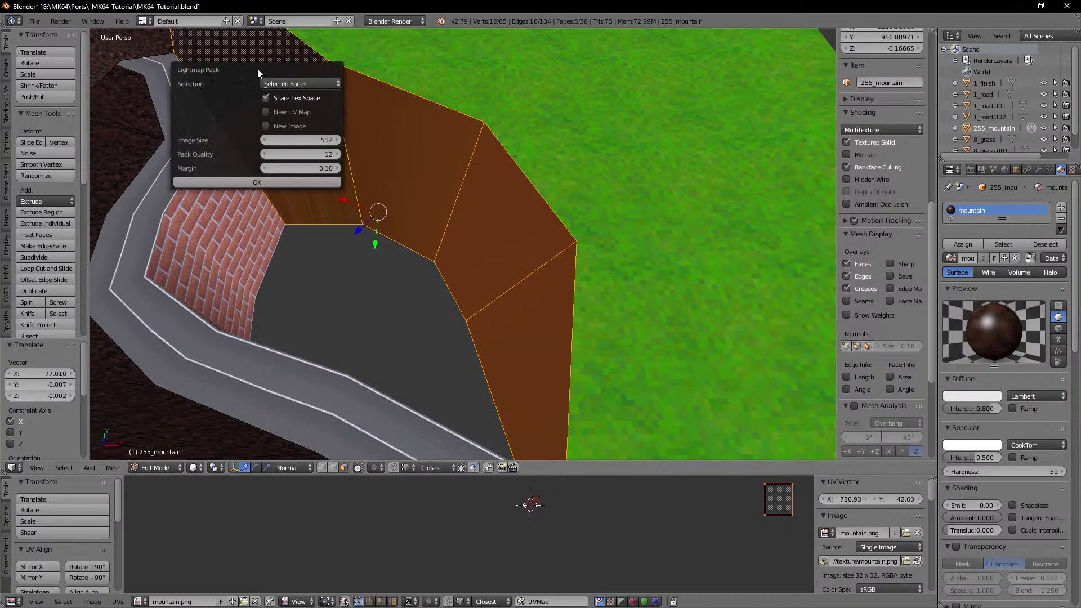
click(421, 166)
key(u)
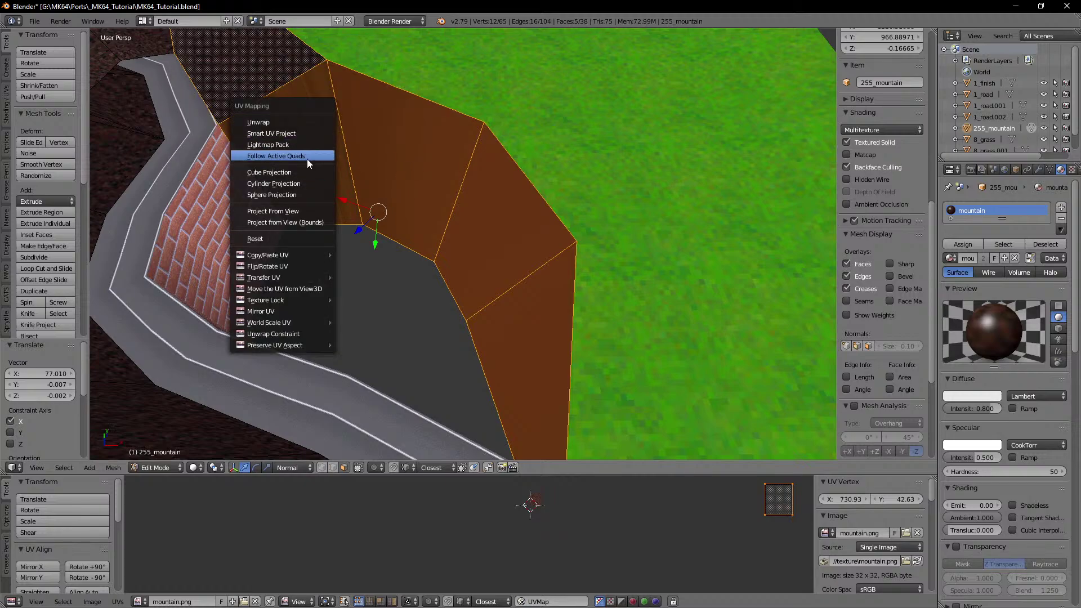
click(307, 160)
click(344, 191)
middle_drag(395, 224, 360, 221)
scroll(658, 519, down, 3)
middle_drag(656, 521, 608, 531)
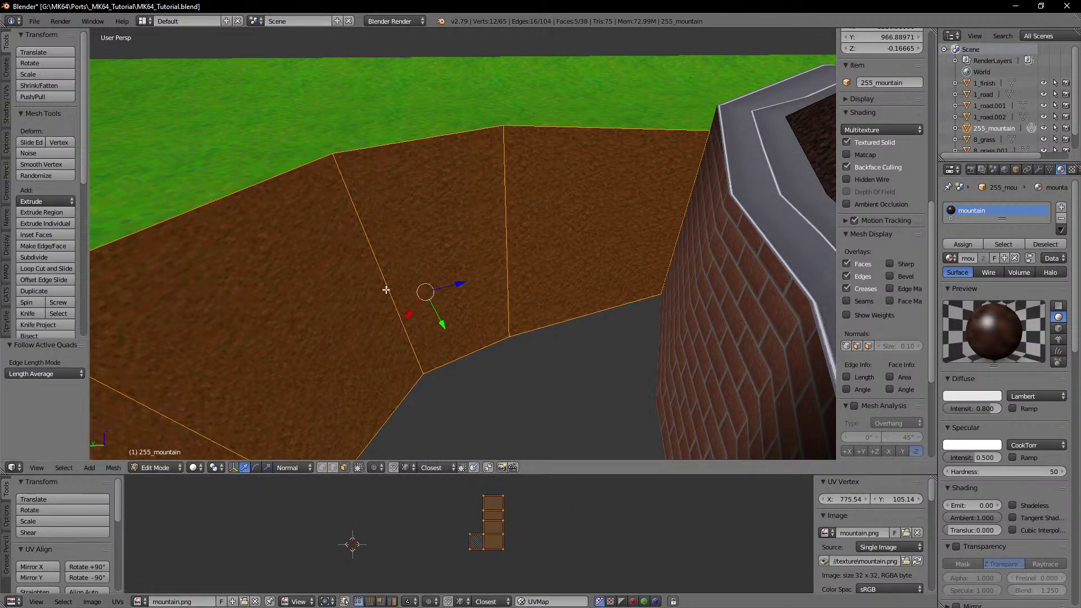
middle_drag(386, 289, 260, 229)
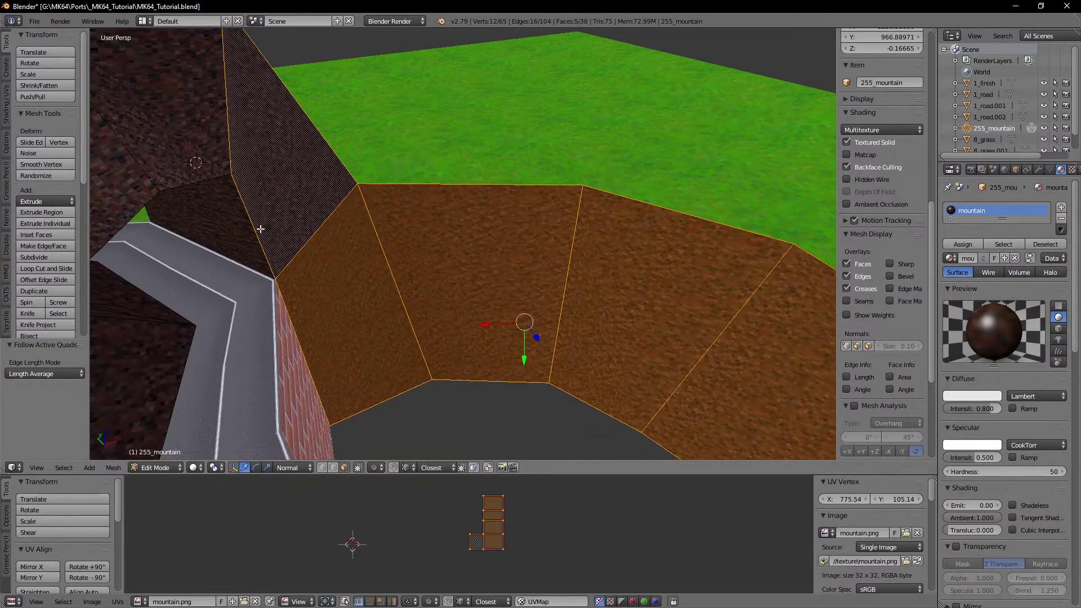
middle_drag(527, 509, 521, 509)
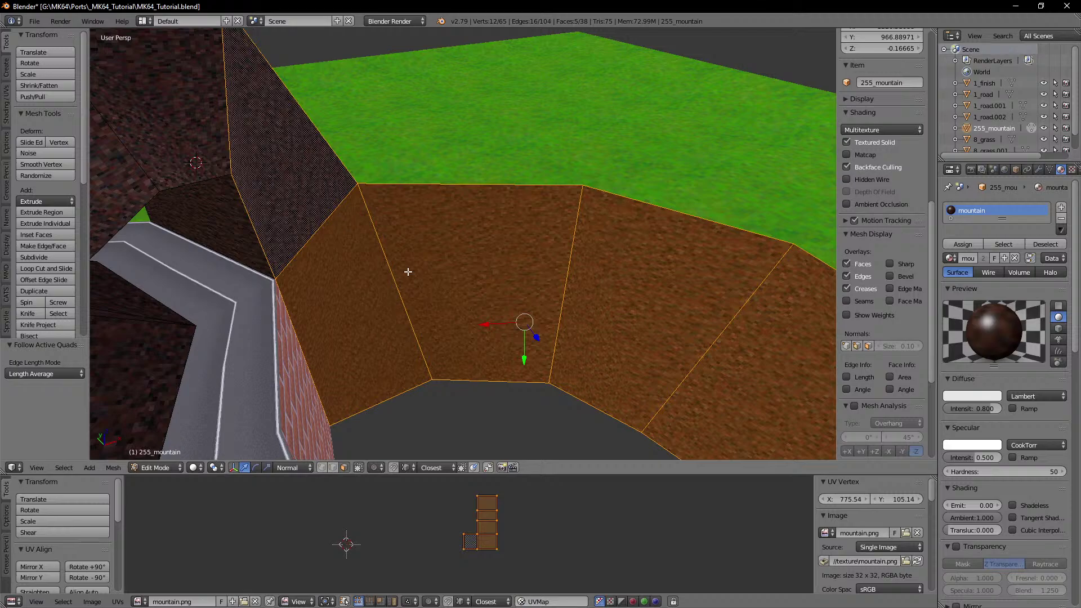
Step: Return to Object Mode and apply smooth shading to 255_mountain
key(Tab)
mouse_move(407, 272)
middle_down()
mouse_move(512, 285)
mouse_move(372, 270)
mouse_move(478, 280)
mouse_move(405, 260)
mouse_move(434, 255)
mouse_move(411, 252)
middle_up()
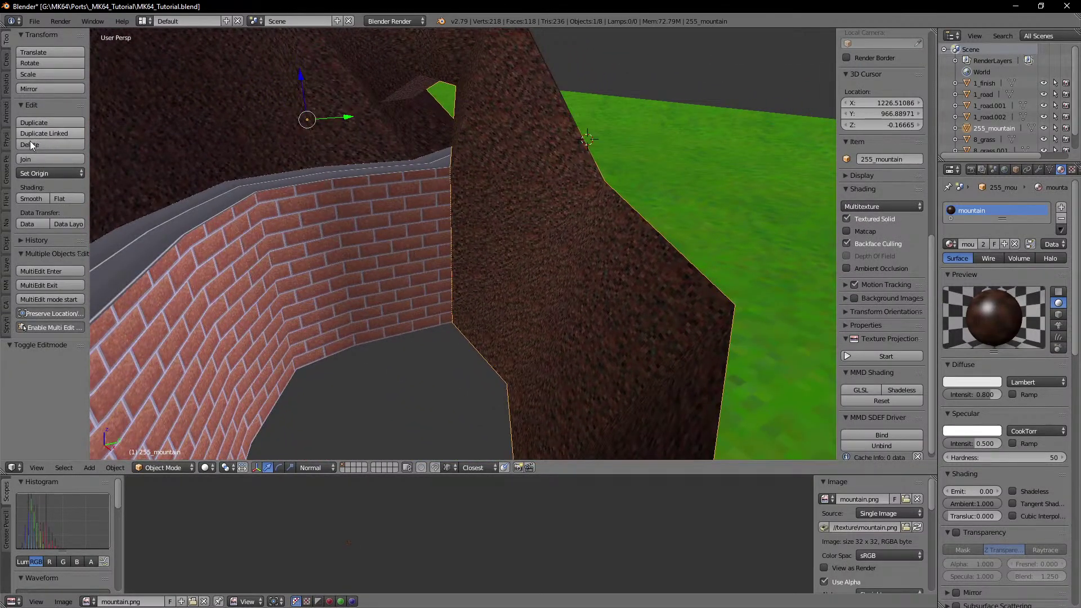
click(30, 197)
middle_drag(451, 208, 484, 214)
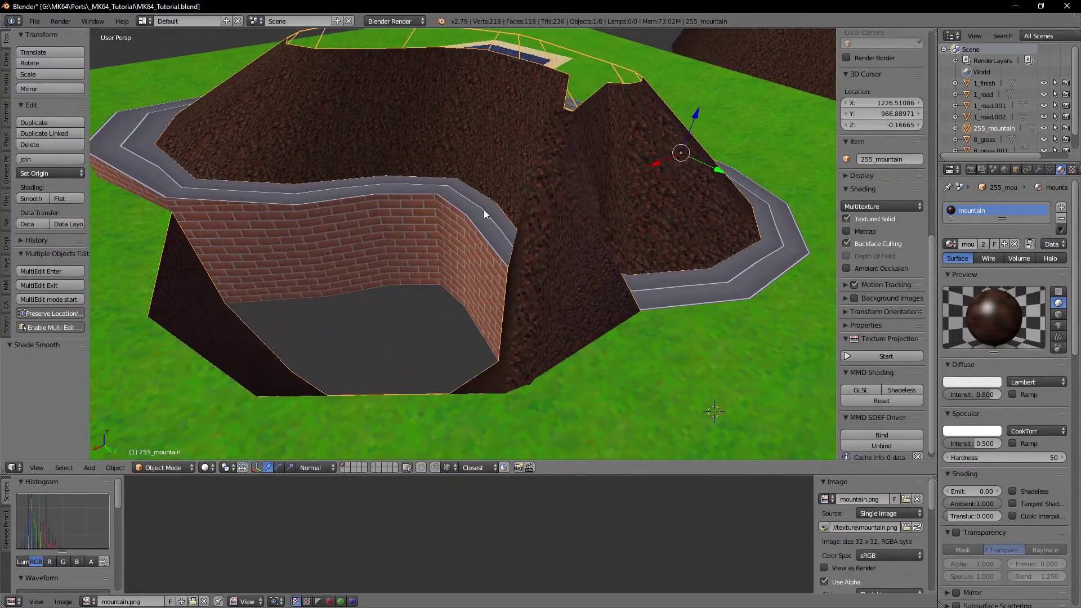
Step: Examine the sand border and water surface meshes beside the road in Edit Mode
middle_drag(353, 313, 440, 259)
right_click(347, 258)
middle_drag(521, 260, 598, 243)
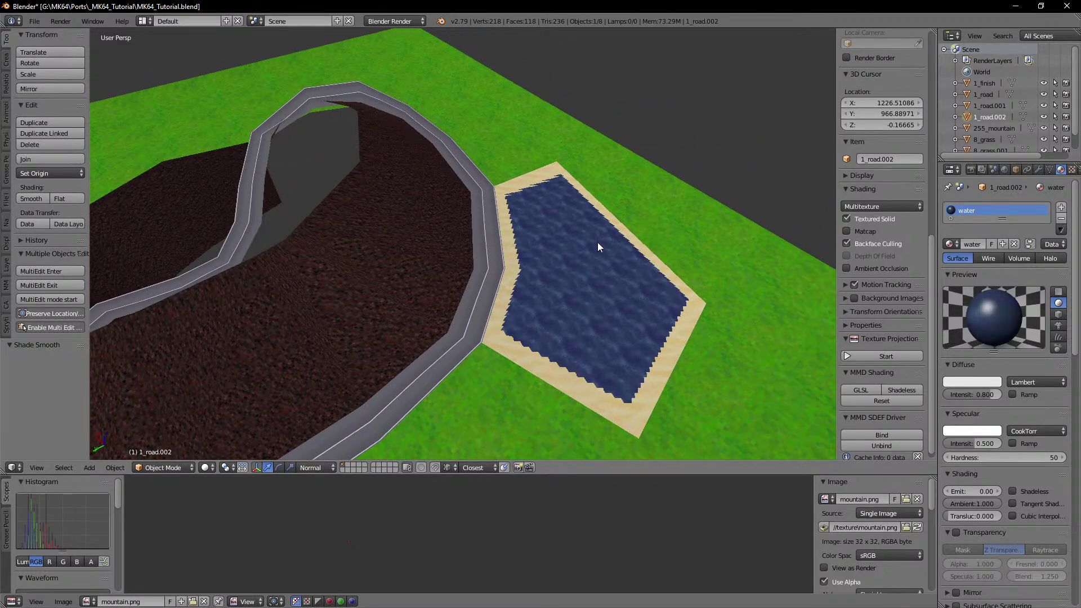
right_click(561, 233)
key(Tab)
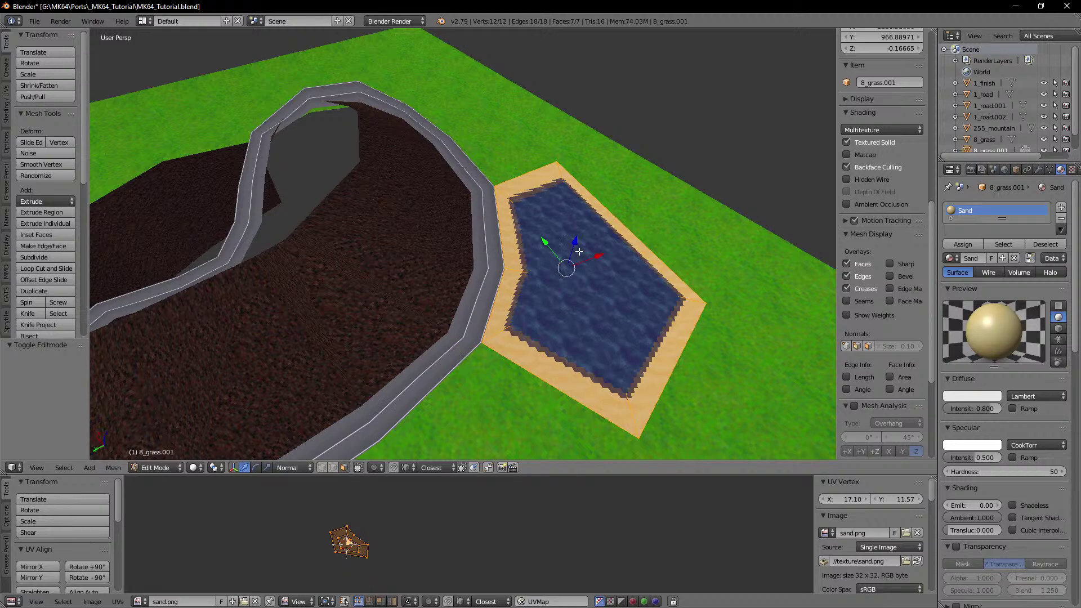
middle_drag(592, 269, 525, 297)
key(Tab)
right_click(558, 299)
key(Tab)
scroll(525, 297, down, 1)
middle_drag(666, 259, 483, 294)
scroll(465, 241, up, 2)
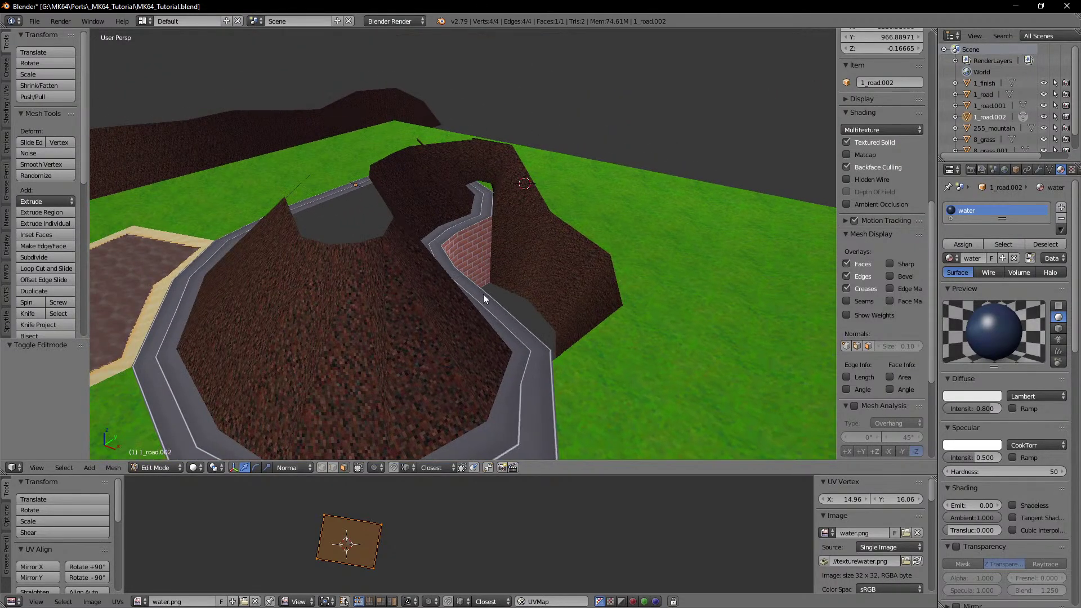
key(Tab)
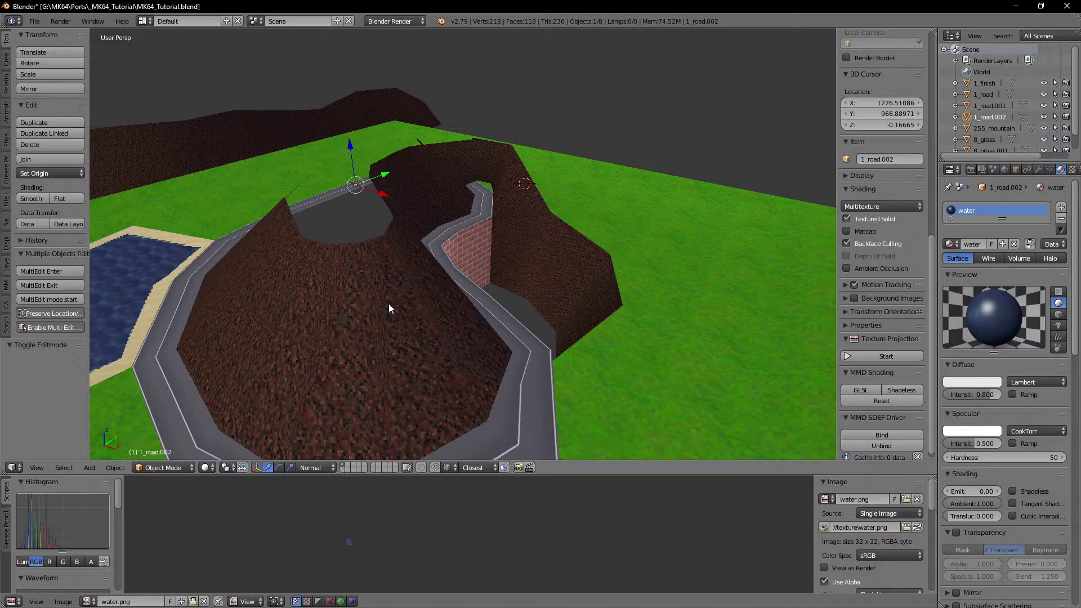
Step: Inspect the track around the mountain, the water area, the sand border and the brick-walled pit
middle_drag(388, 303, 525, 270)
key(Tab)
middle_drag(599, 331, 353, 235)
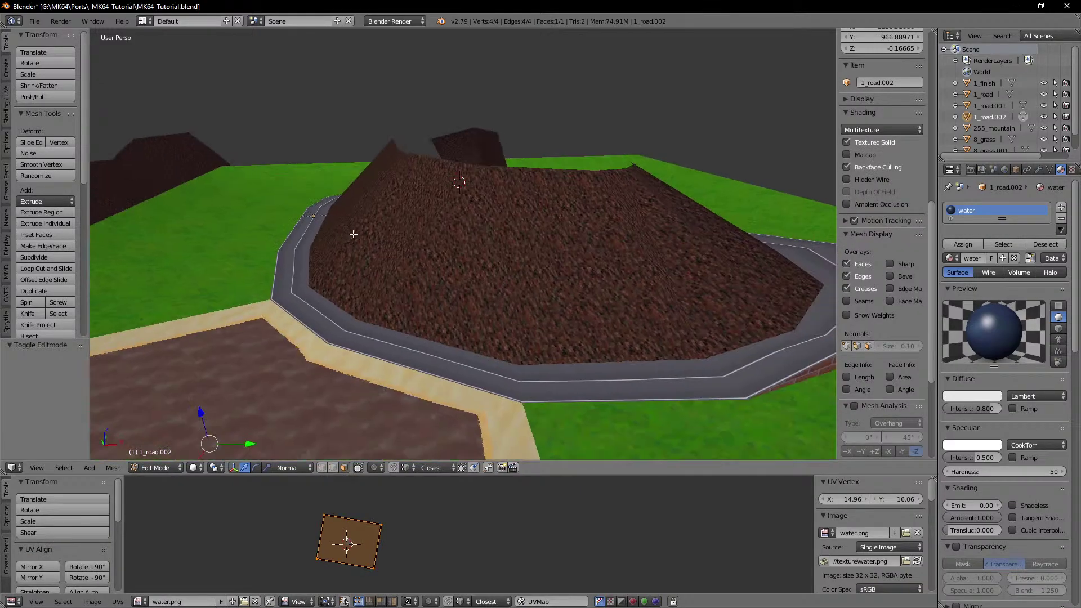
middle_drag(653, 301, 615, 304)
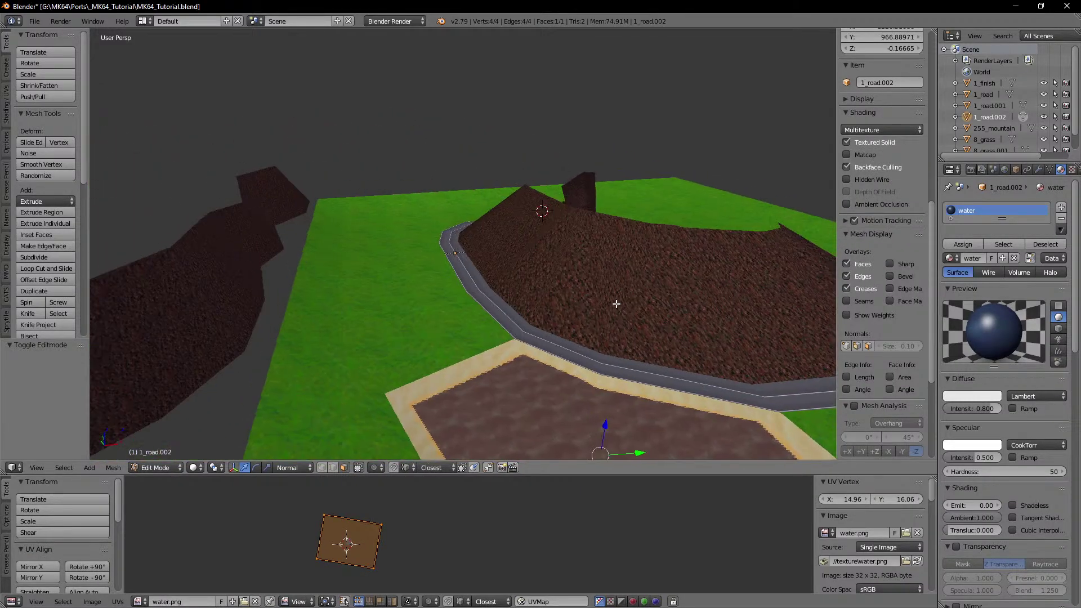
middle_drag(451, 272, 411, 253)
key(Tab)
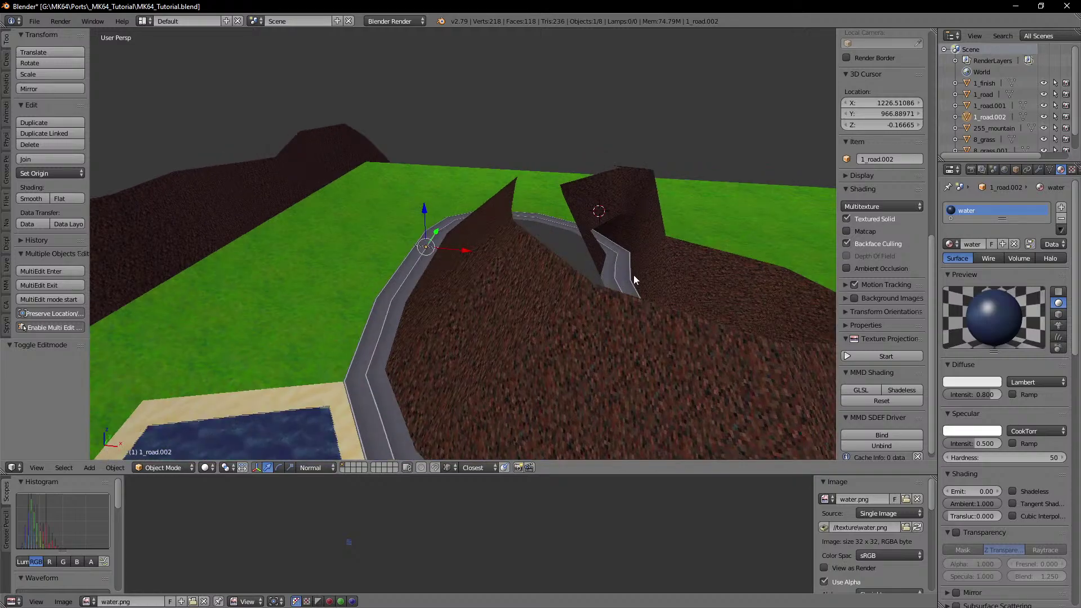
middle_drag(633, 276, 464, 258)
middle_drag(555, 257, 474, 261)
scroll(544, 258, up, 2)
scroll(475, 265, up, 2)
right_click(459, 281)
key(Tab)
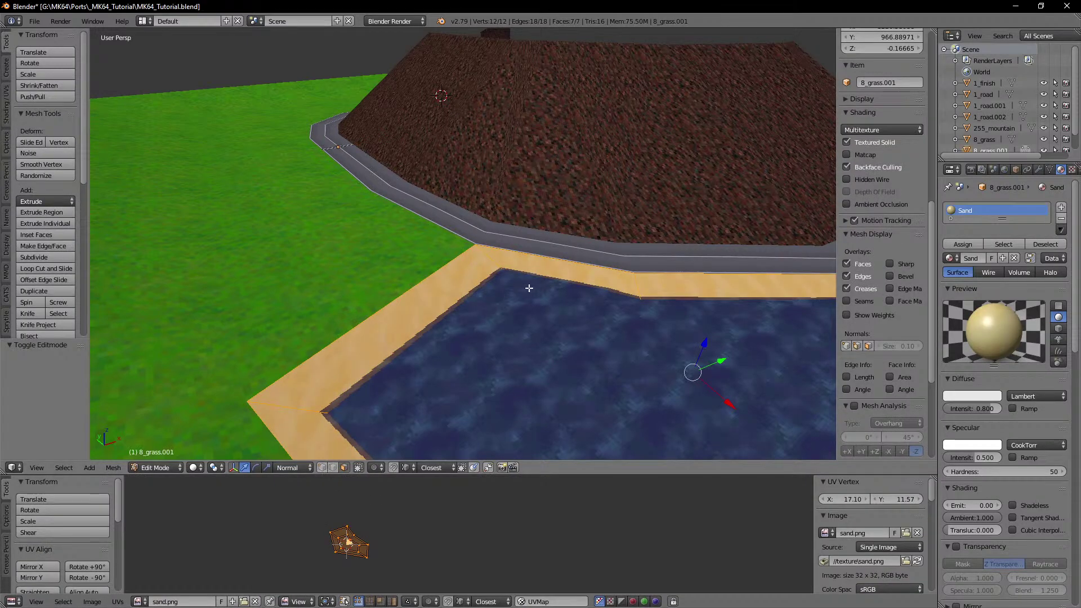
middle_drag(529, 288, 459, 291)
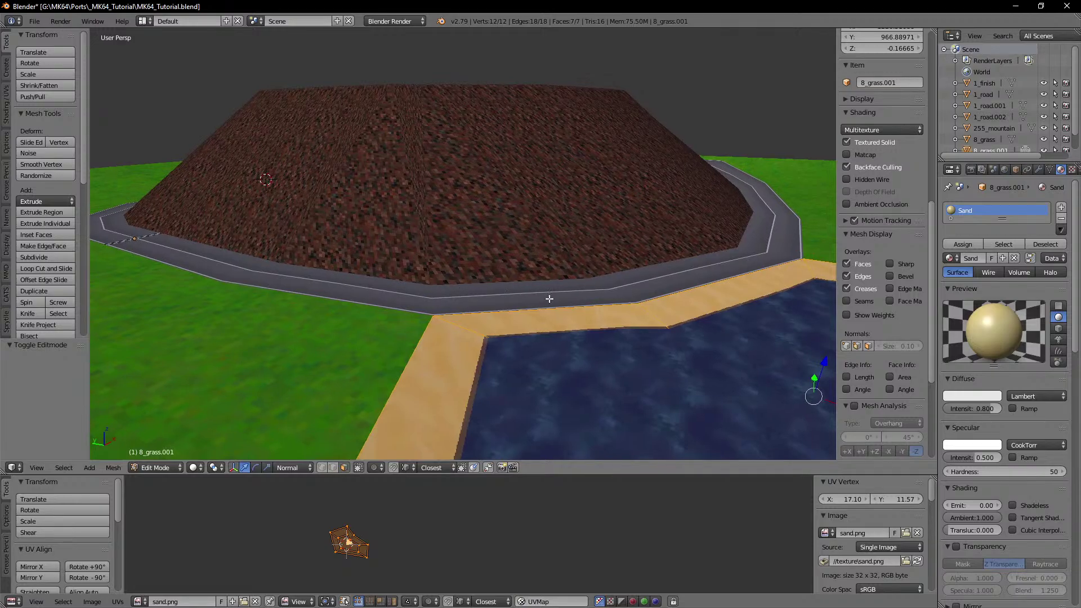
middle_drag(550, 299, 605, 311)
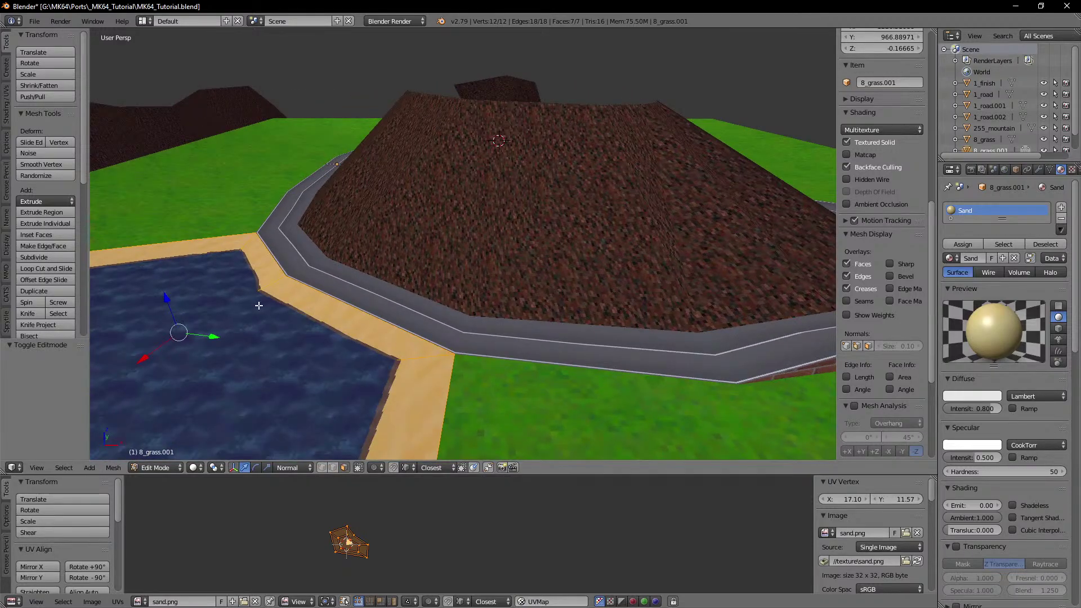
middle_drag(416, 287, 569, 253)
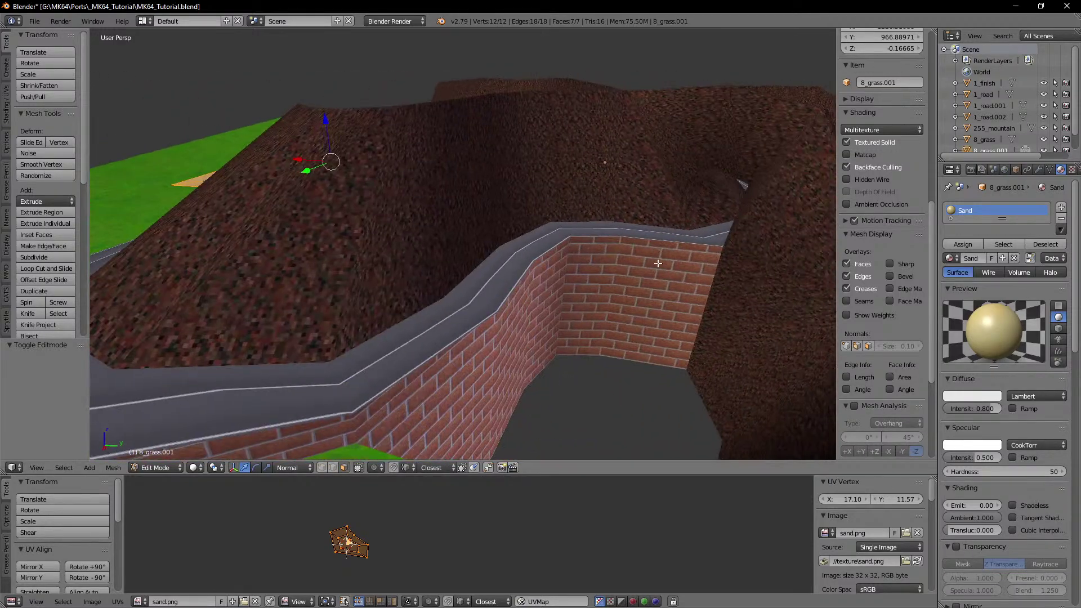
middle_drag(658, 252, 468, 275)
Step: Open 1_road for editing and select three consecutive outer edges along its lower bend
key(Tab)
right_click(465, 274)
key(Tab)
middle_drag(538, 271, 499, 286)
key(Tab)
right_click(499, 287)
key(Tab)
middle_drag(582, 316, 534, 316)
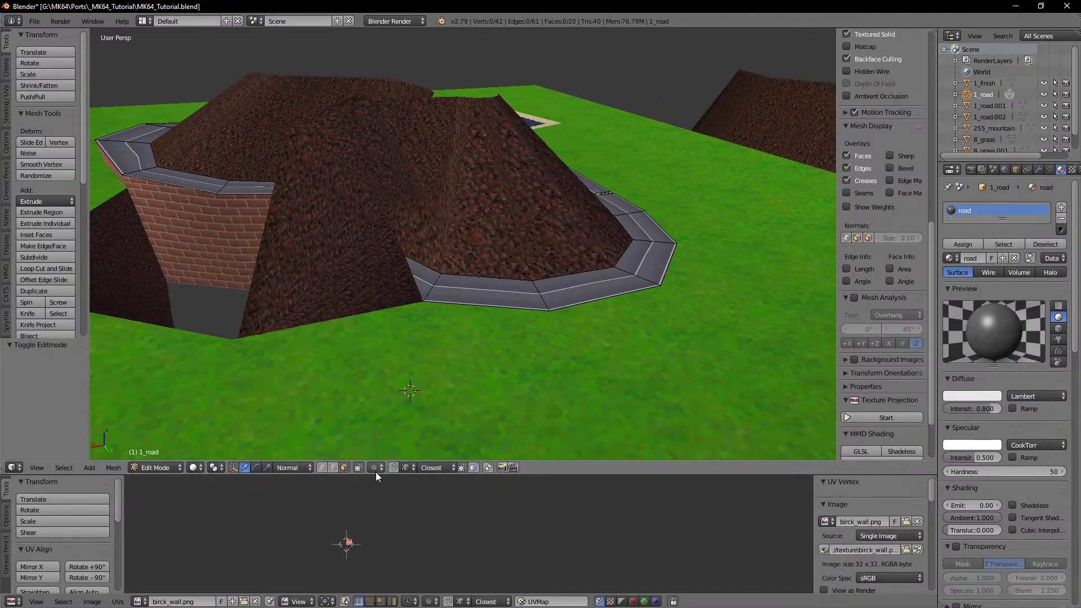
right_click(483, 303)
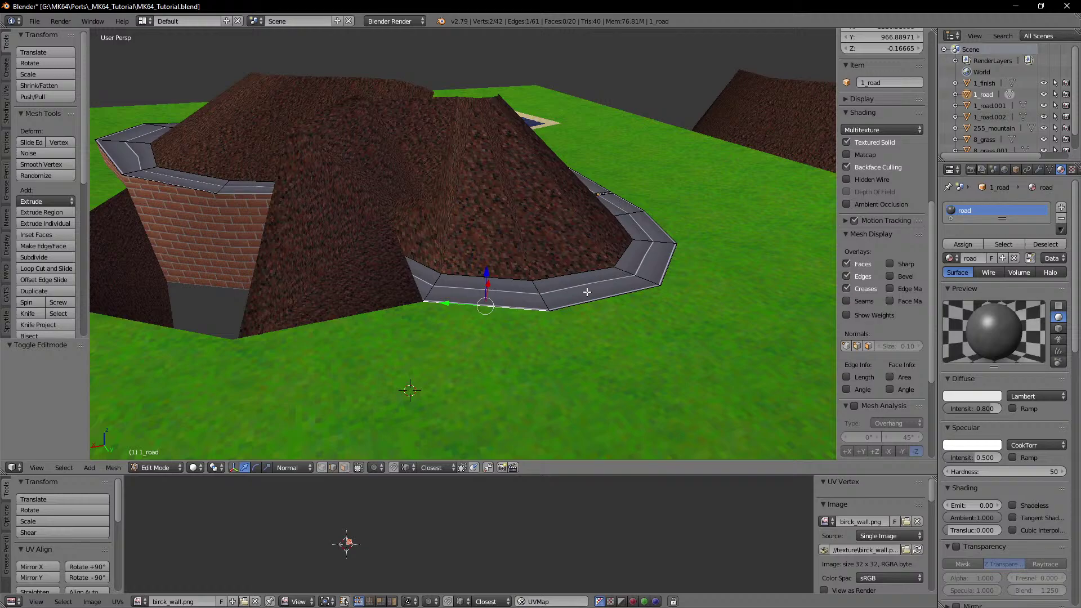
shift+right_click(665, 275)
middle_drag(664, 275, 454, 263)
click(424, 288)
key(ctrl+z)
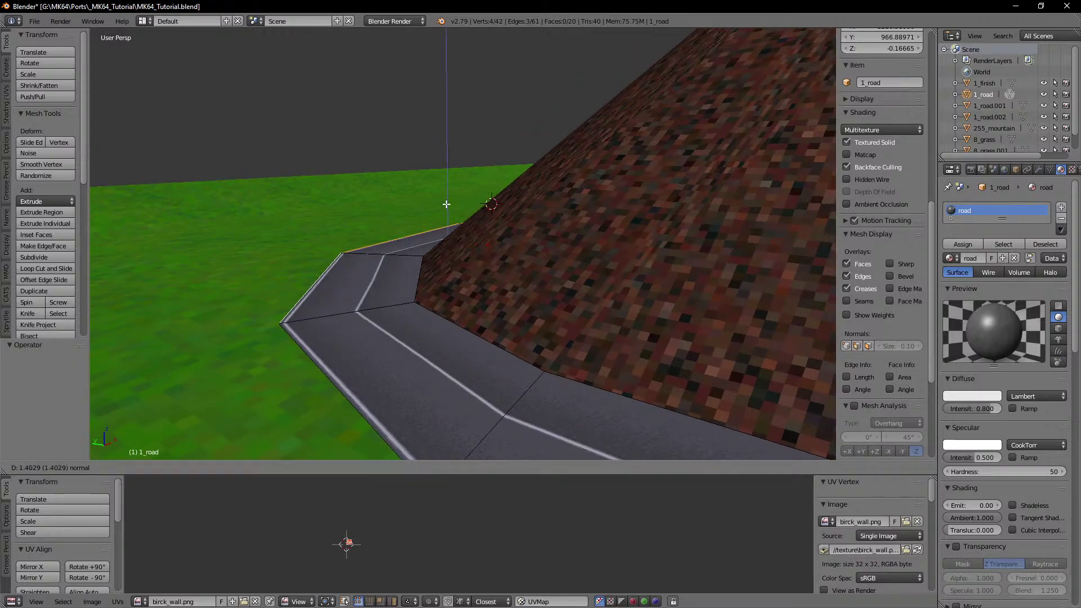
right_click(447, 202)
Step: Extrude the three selected outer road edges upward by 13.981 along global Z to form a barrier
key(e)
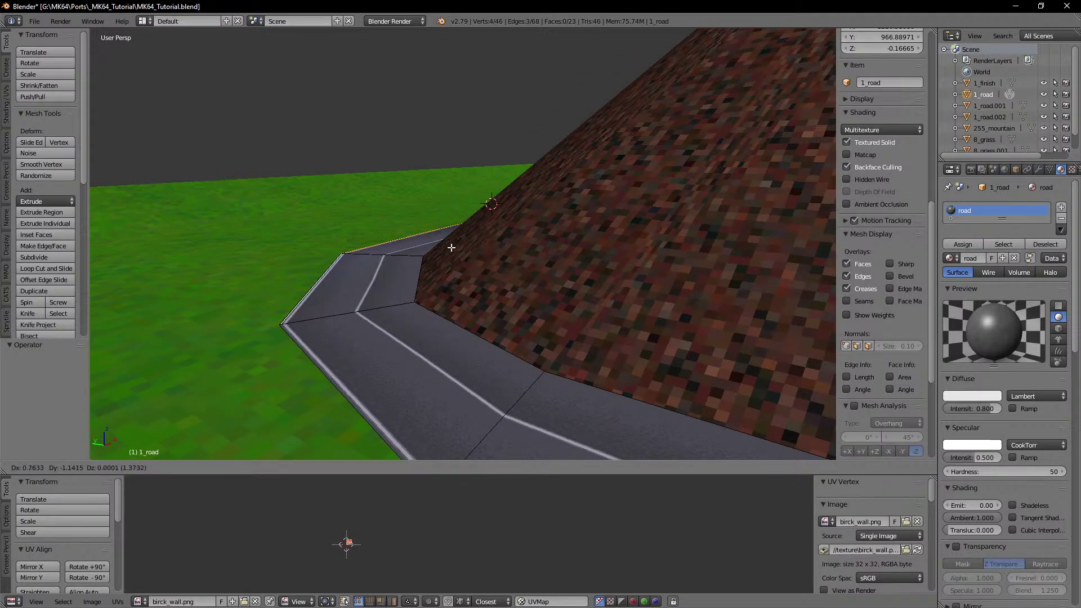
key(y)
key(z)
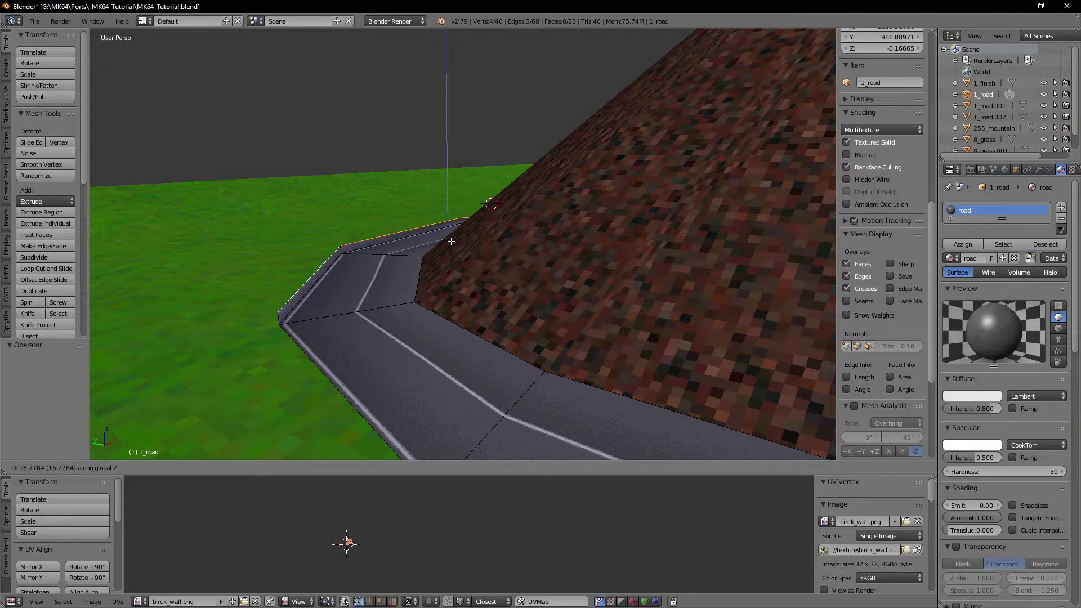
click(451, 242)
middle_drag(451, 242, 706, 245)
scroll(502, 243, up, 3)
scroll(502, 244, down, 5)
scroll(485, 247, up, 4)
scroll(429, 252, up, 2)
scroll(434, 252, down, 5)
scroll(446, 248, up, 3)
scroll(449, 248, up, 5)
middle_drag(603, 240, 280, 429)
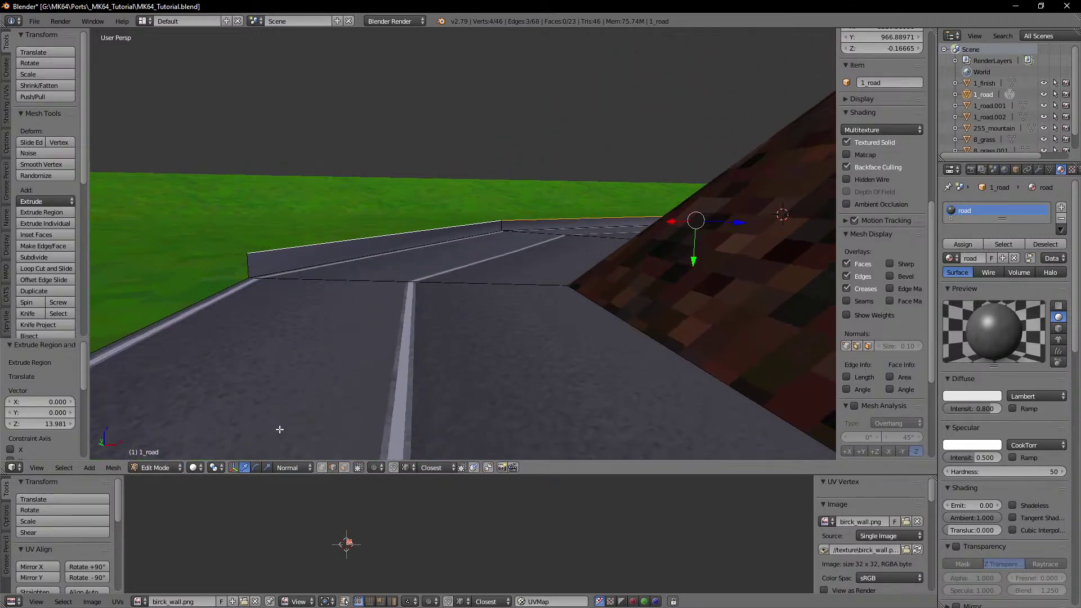
Step: Set the transform orientation to Global and raise the barrier's top edges by 3.811 along Z
click(295, 469)
click(298, 454)
drag(700, 187, 699, 185)
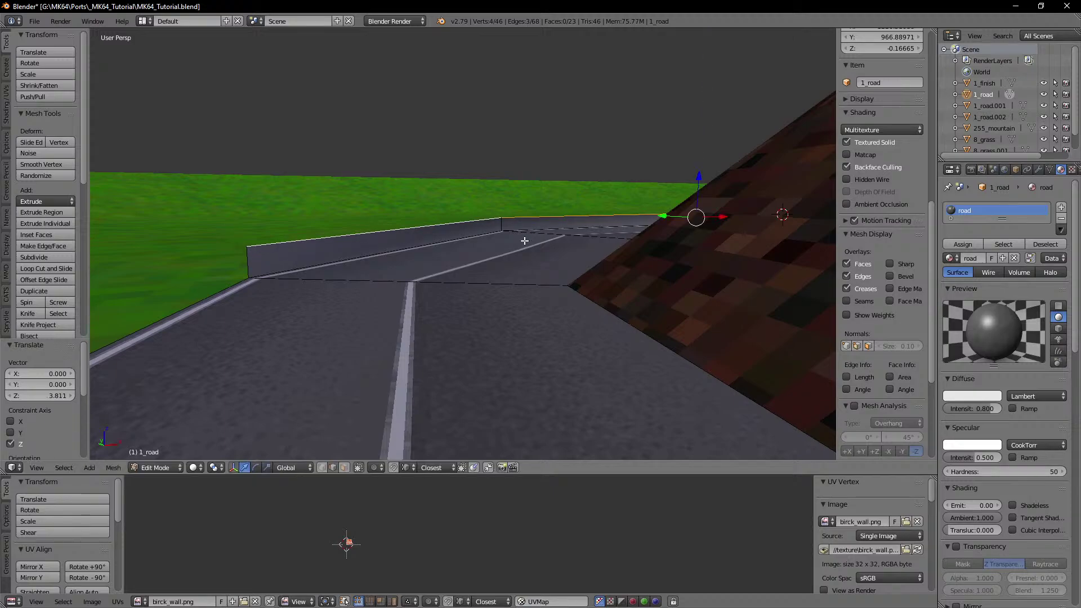
Step: Grow the selection to the whole barrier, separate it from 1_road into its own object and return to Object Mode
key(ctrl+KP_Add)
key(p)
click(512, 247)
key(Tab)
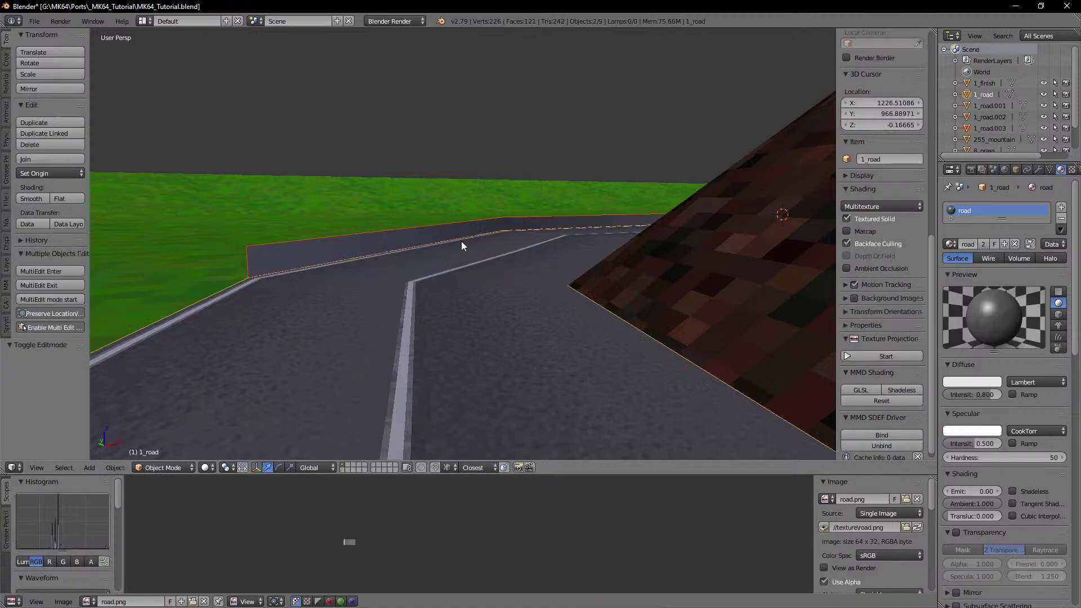
Step: Select the separated barrier object along the outer bend and remove its road material slot in Object Mode
right_click(461, 240)
key(Tab)
middle_drag(584, 246, 541, 243)
key(a)
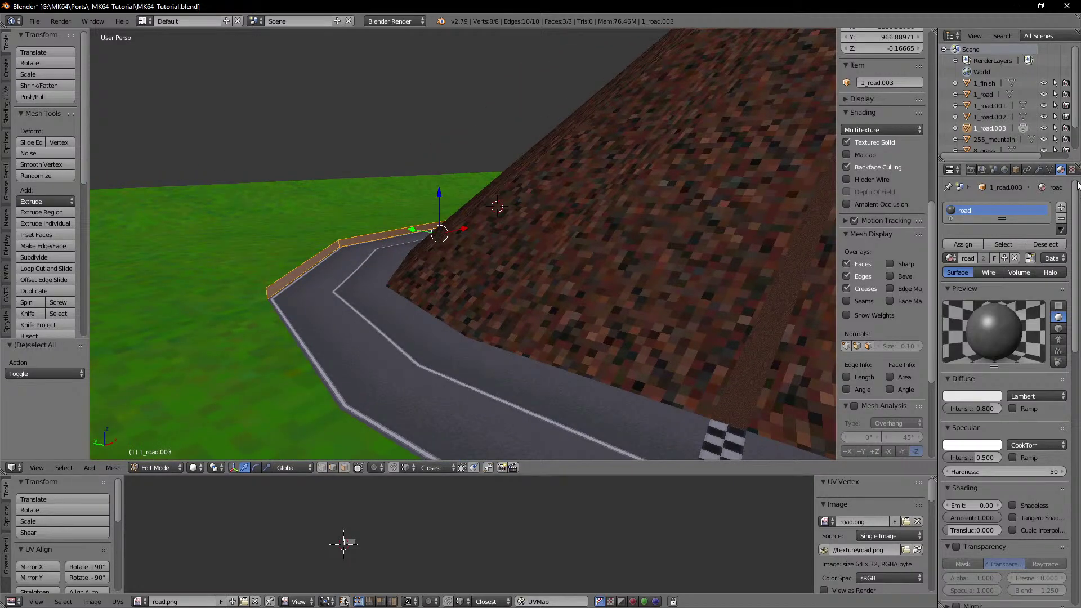
click(1073, 170)
click(1061, 170)
click(1062, 219)
key(Tab)
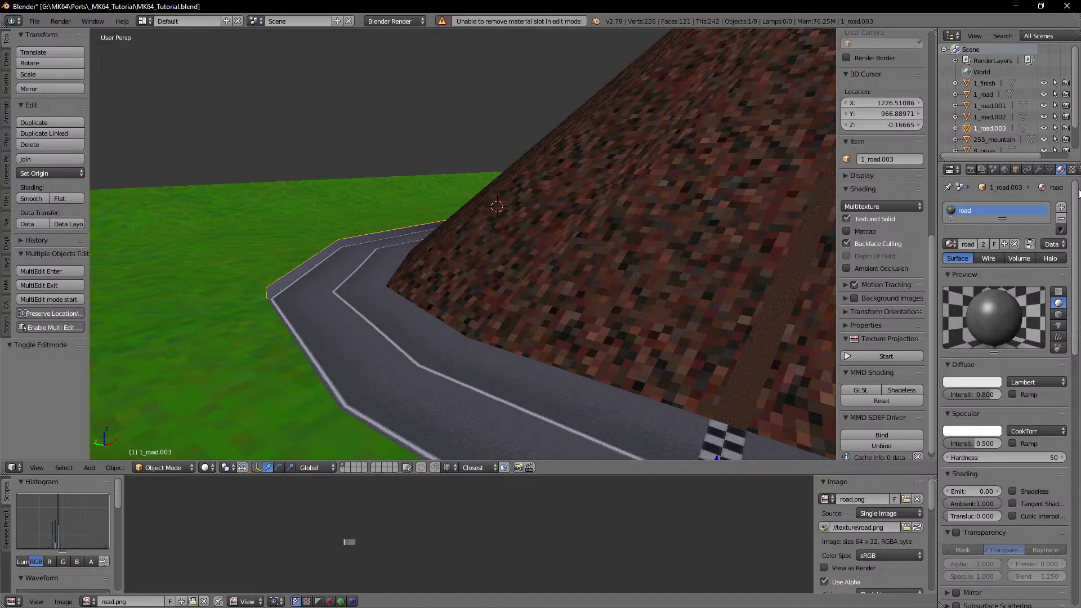
click(1063, 219)
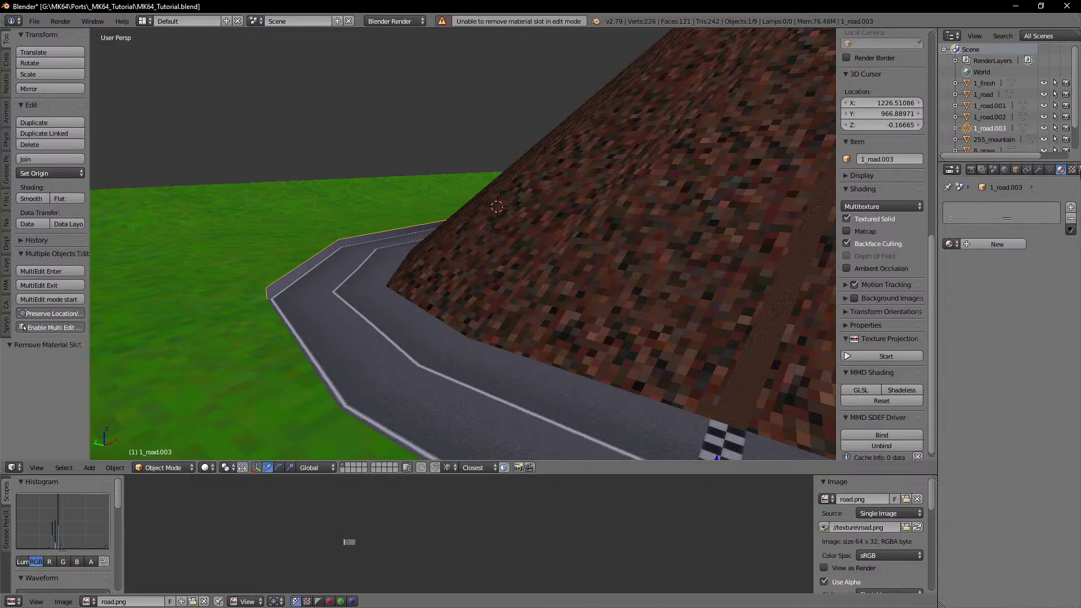
Step: Add a new World image texture and load wood_fence.png into it from the texture folder
click(1073, 171)
click(1037, 289)
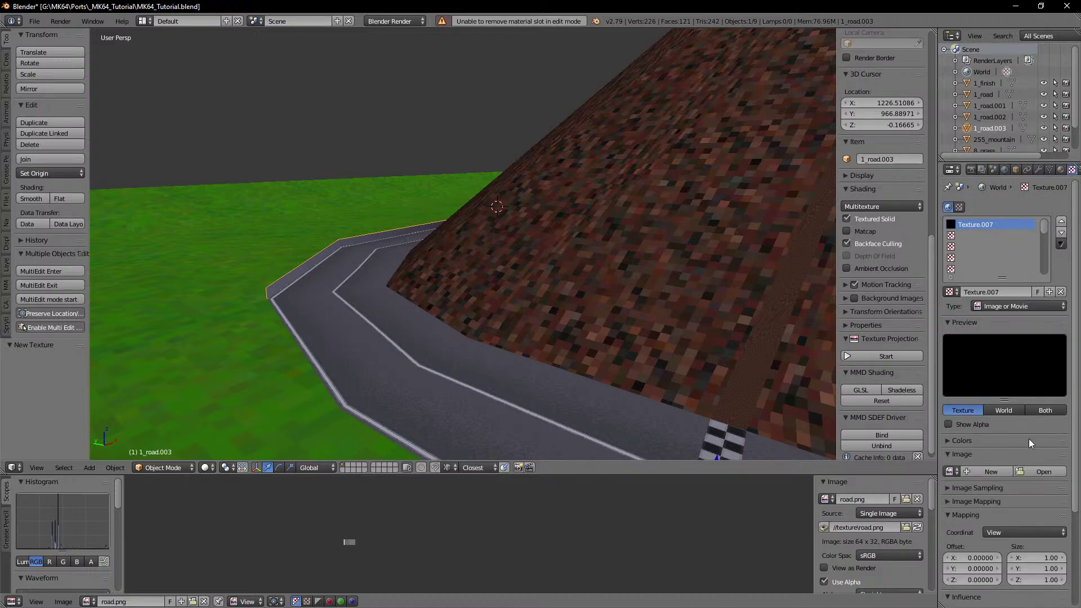
click(1039, 471)
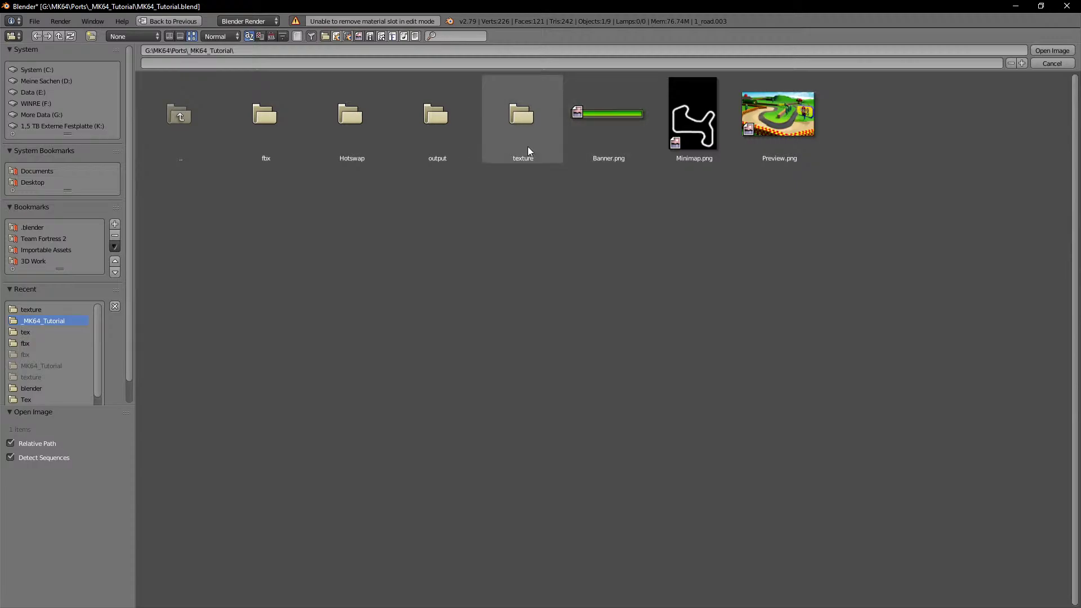
click(528, 146)
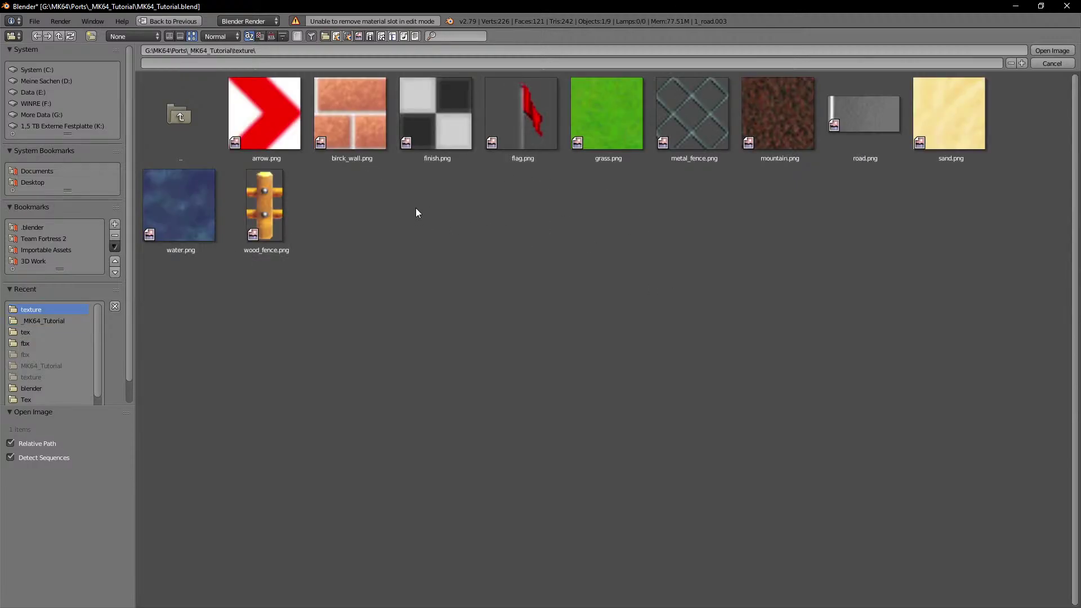
click(285, 202)
click(1043, 51)
middle_drag(538, 226, 575, 229)
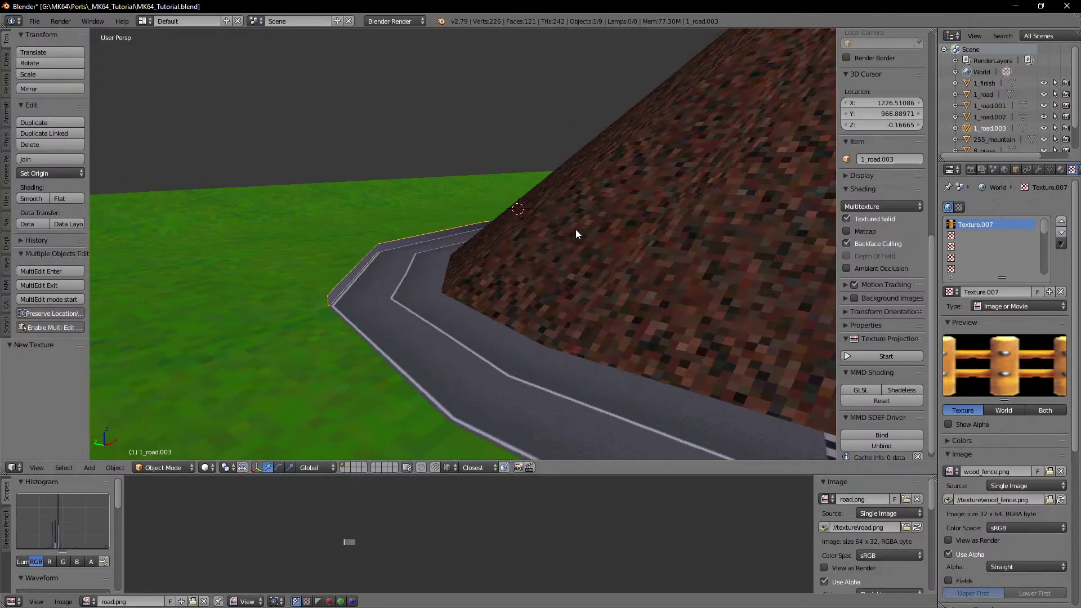
Step: Select the whole barrier mesh in Edit Mode and give it a new material named wood_fence
scroll(575, 228, up, 2)
middle_drag(431, 257, 469, 252)
key(Tab)
key(a)
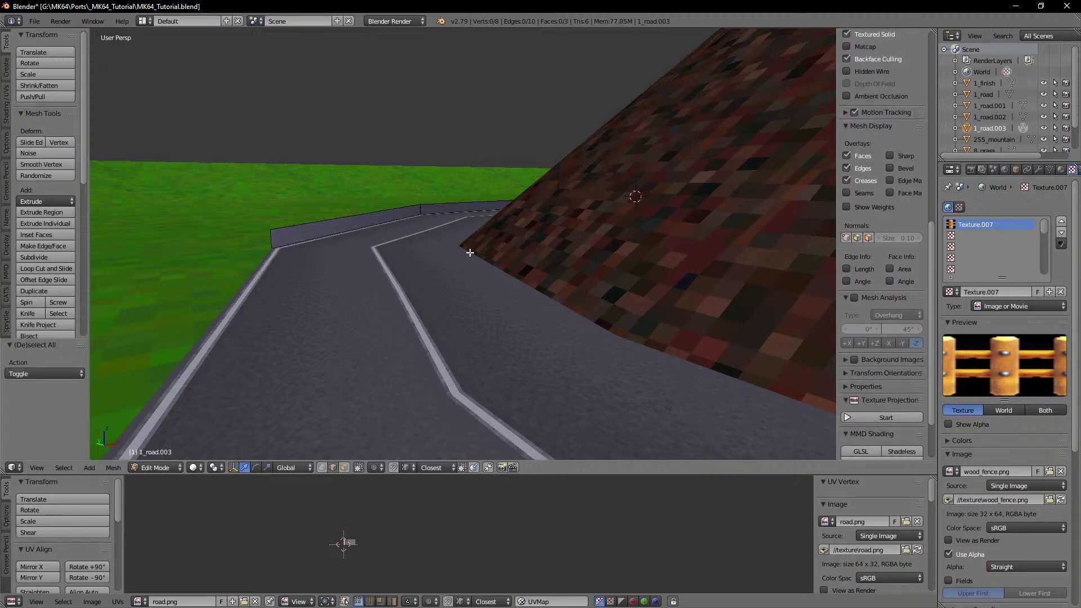
key(a)
click(1061, 170)
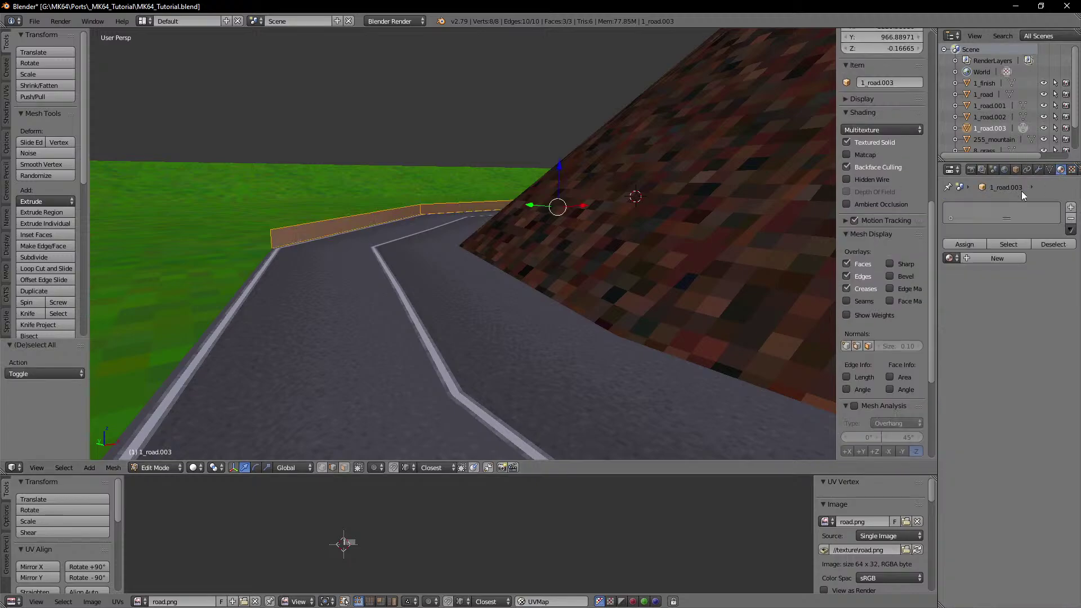
click(1073, 171)
click(1061, 169)
click(982, 257)
click(981, 258)
text(w)
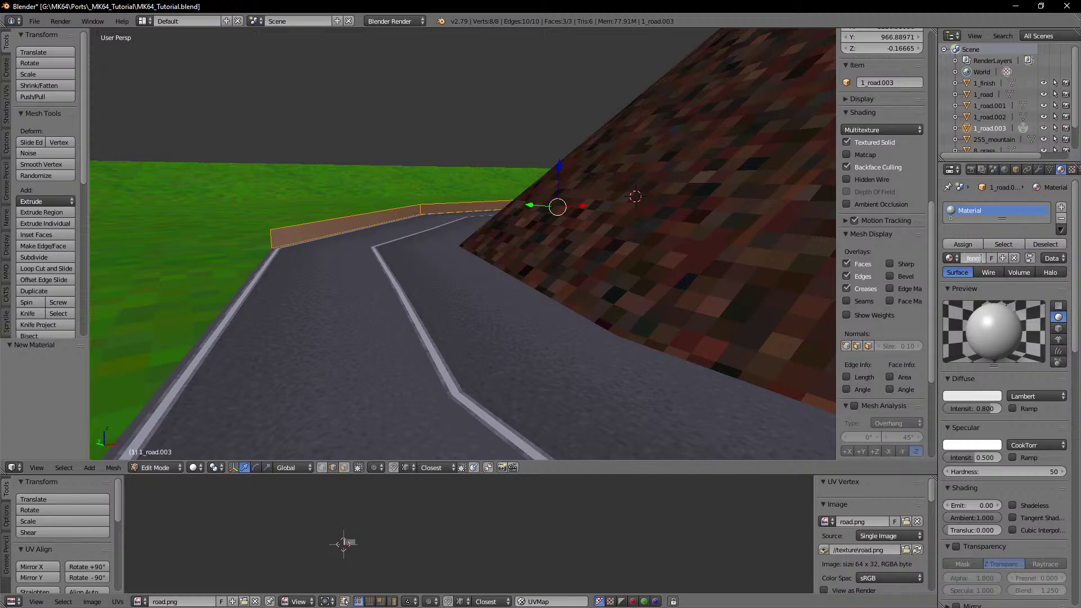
text(ood_fence)
key(Return)
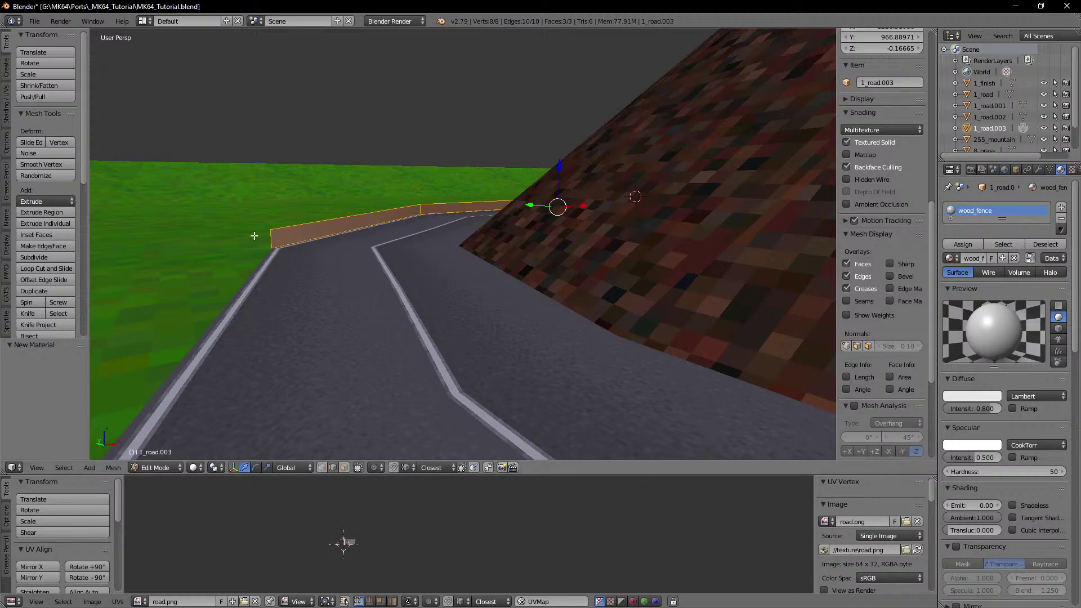
Step: Add a new image texture to the wood_fence material and load wood_fence.png from the texture folder
click(1074, 171)
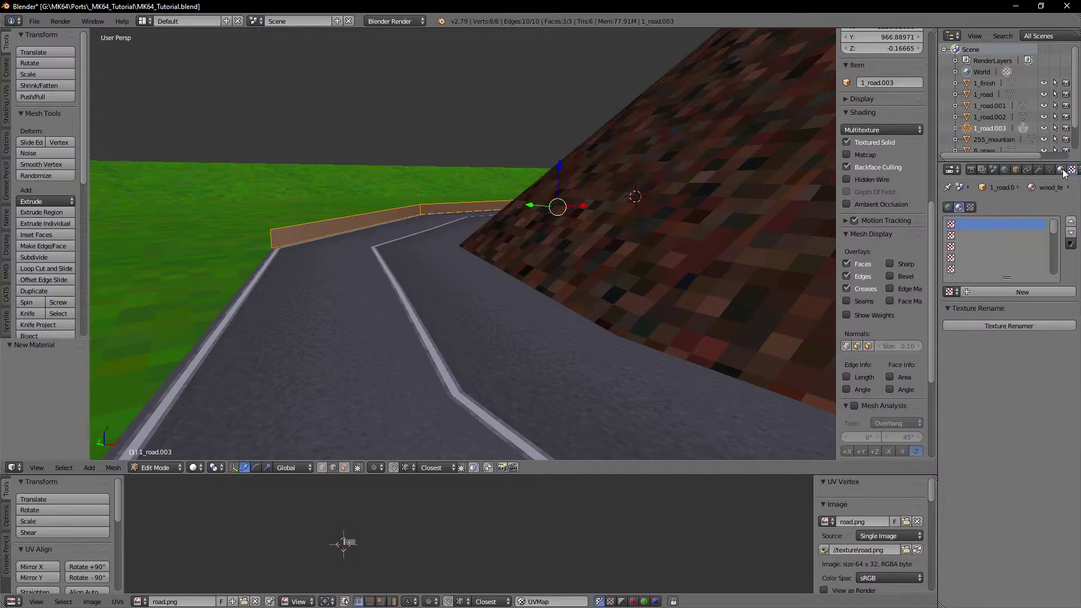
click(1063, 170)
click(1069, 170)
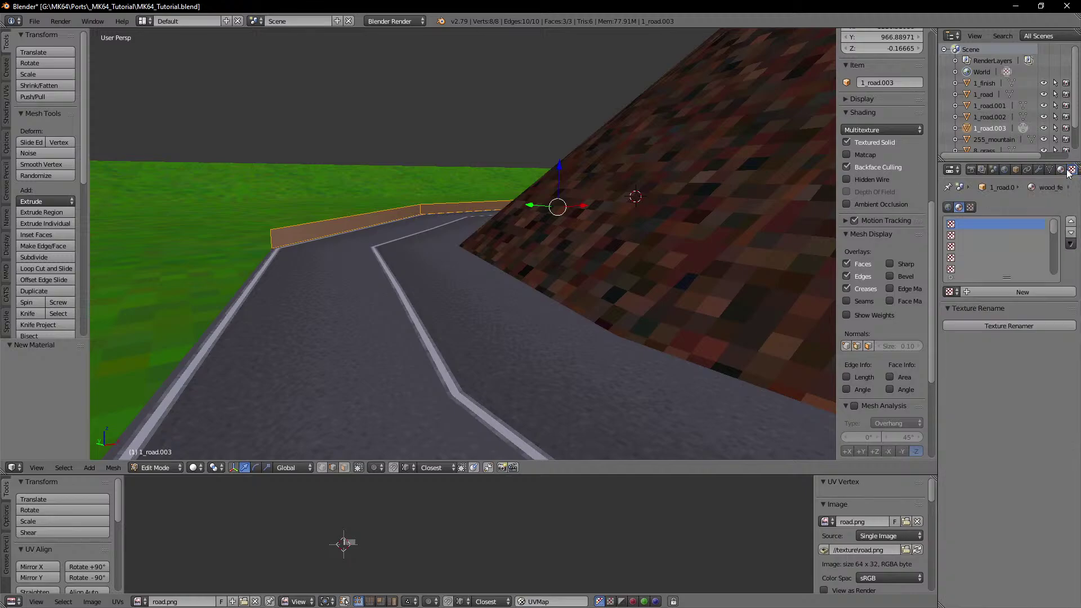
click(1035, 294)
click(1041, 469)
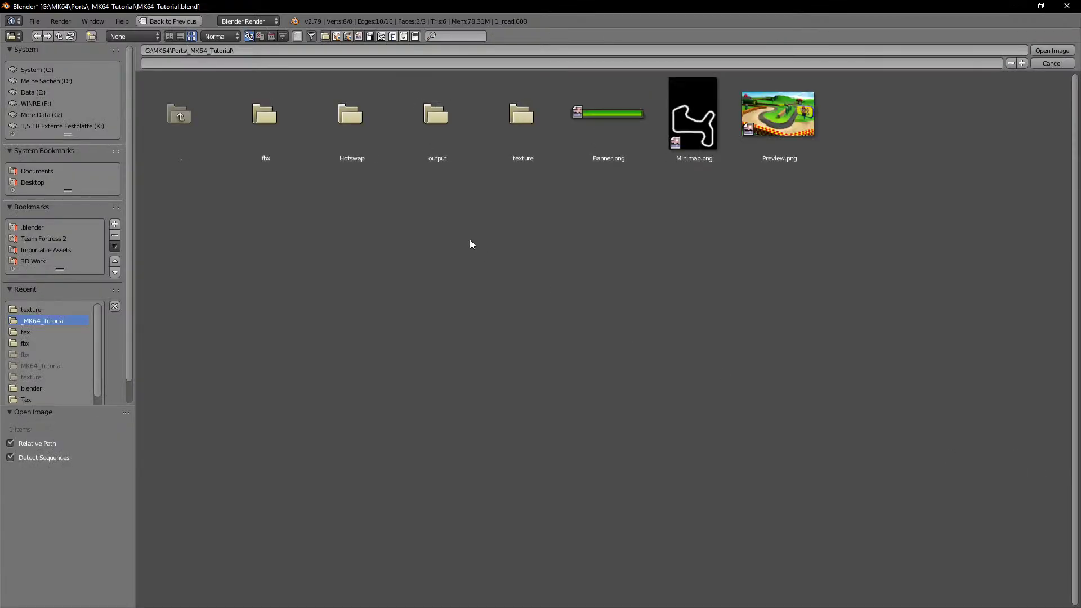
double_click(519, 127)
double_click(284, 206)
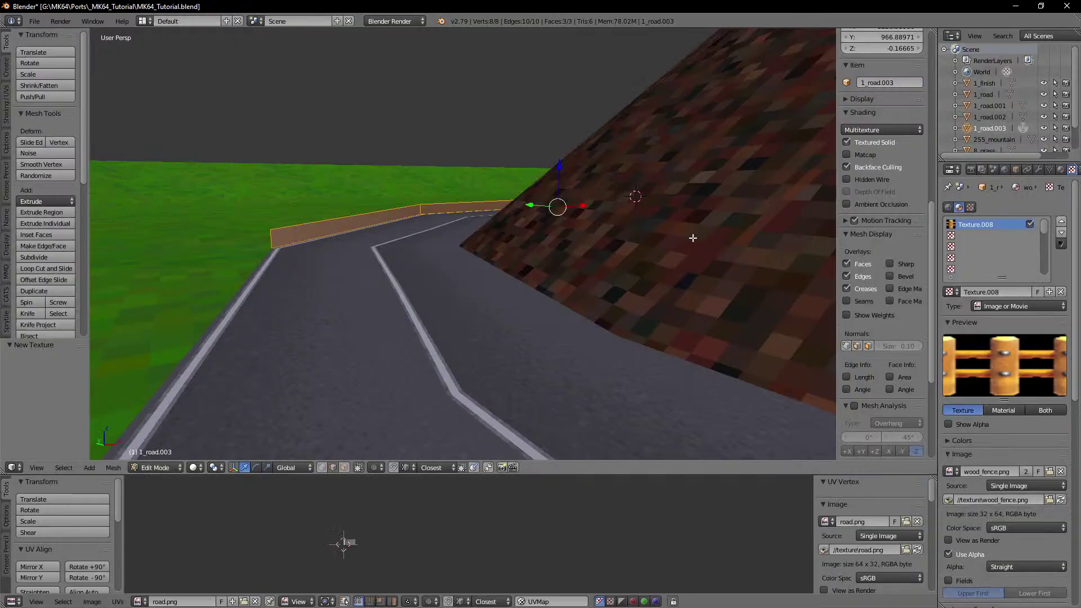
Step: Assign the wood_fence.png image to the selected barrier faces in the UV/Image Editor
click(137, 602)
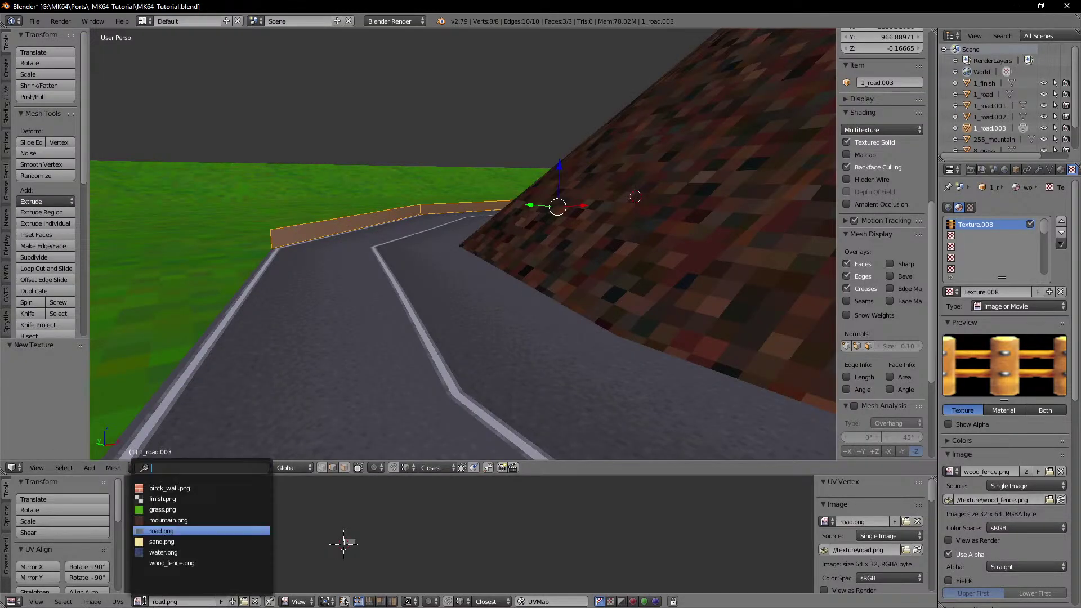
text(w)
click(176, 509)
shift+middle_drag(415, 272, 465, 287)
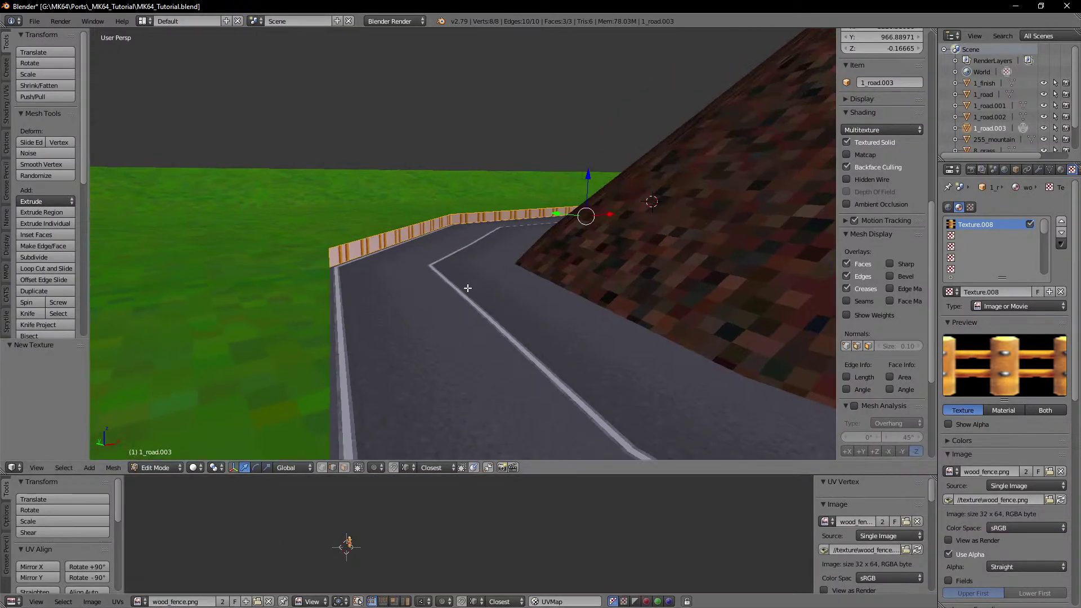
scroll(466, 287, up, 3)
Step: Select only the barrier's near end face and reset its UV mapping
click(1060, 170)
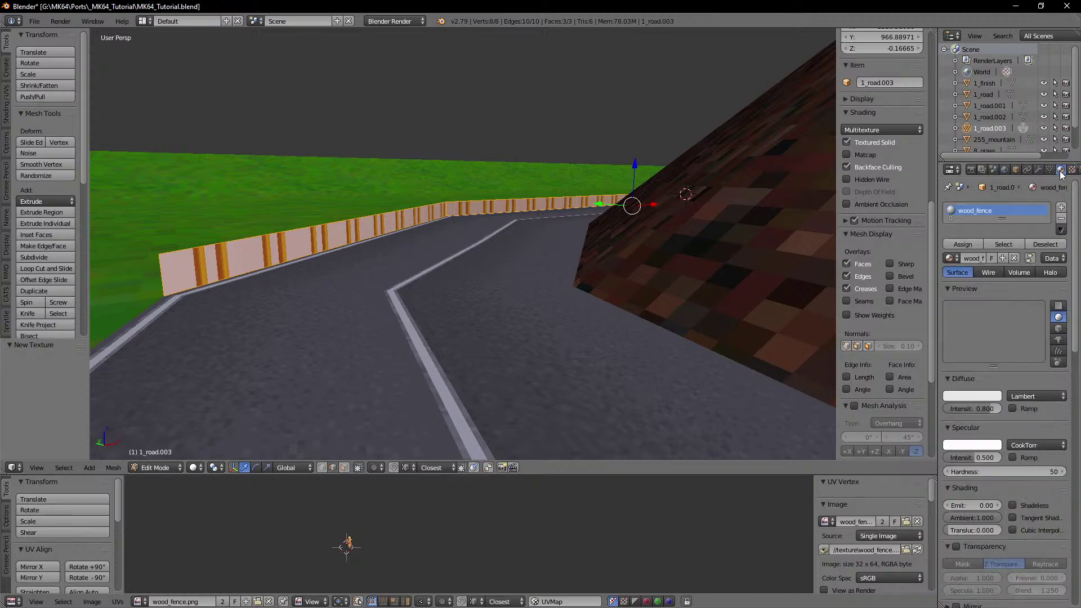
middle_drag(518, 319, 394, 279)
shift+middle_drag(394, 279, 492, 302)
right_click(360, 309)
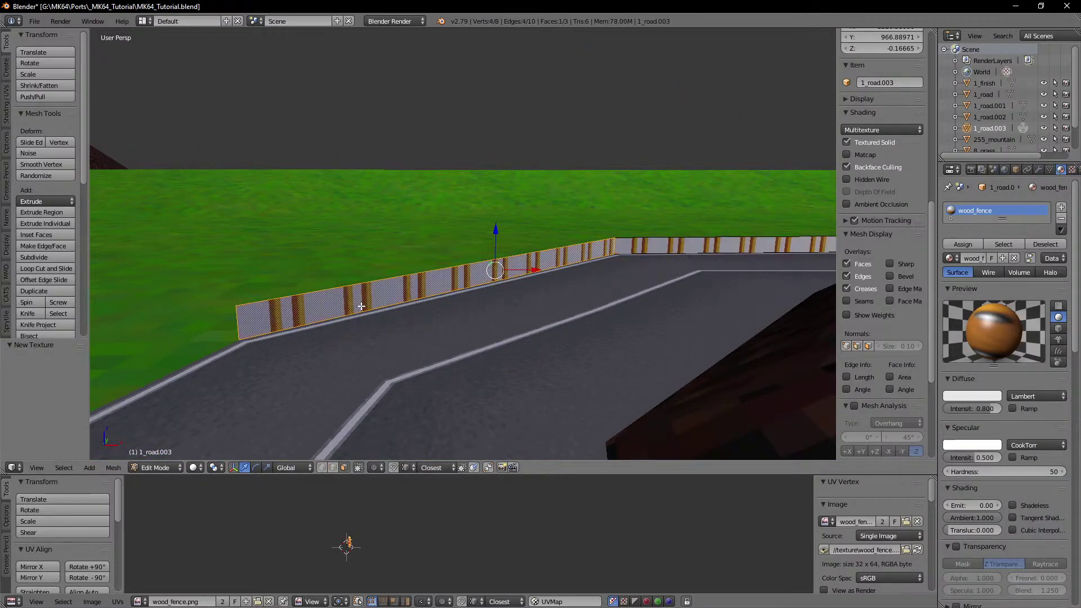
key(u)
click(333, 389)
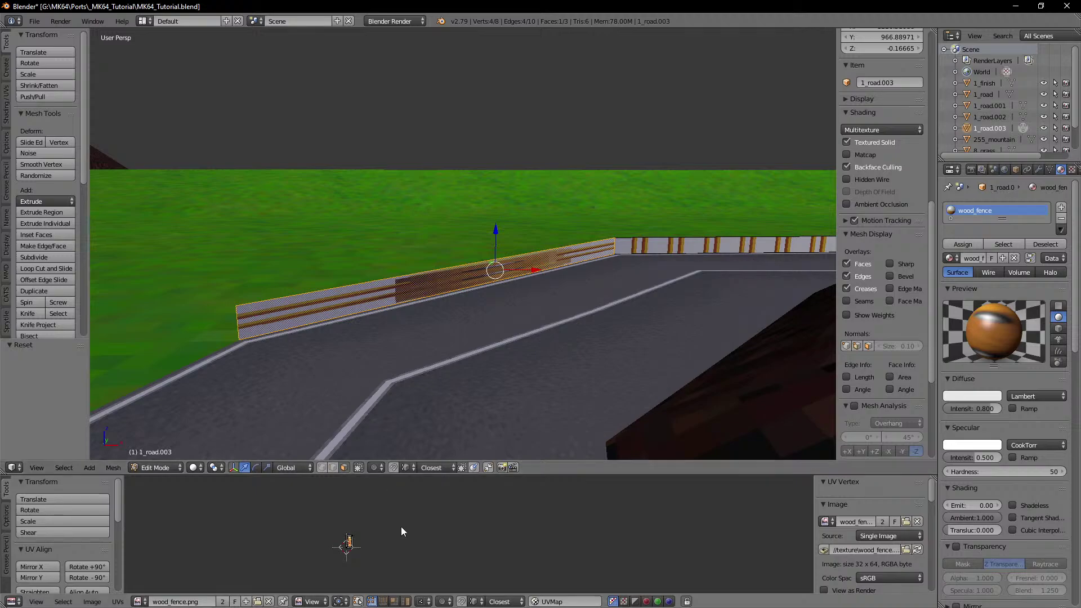
Step: Scale the selected fence face's UVs along X by about 20.5 so the wood_fence texture repeats along it
scroll(406, 534, down, 5)
scroll(406, 535, up, 7)
key(a)
key(s)
key(x)
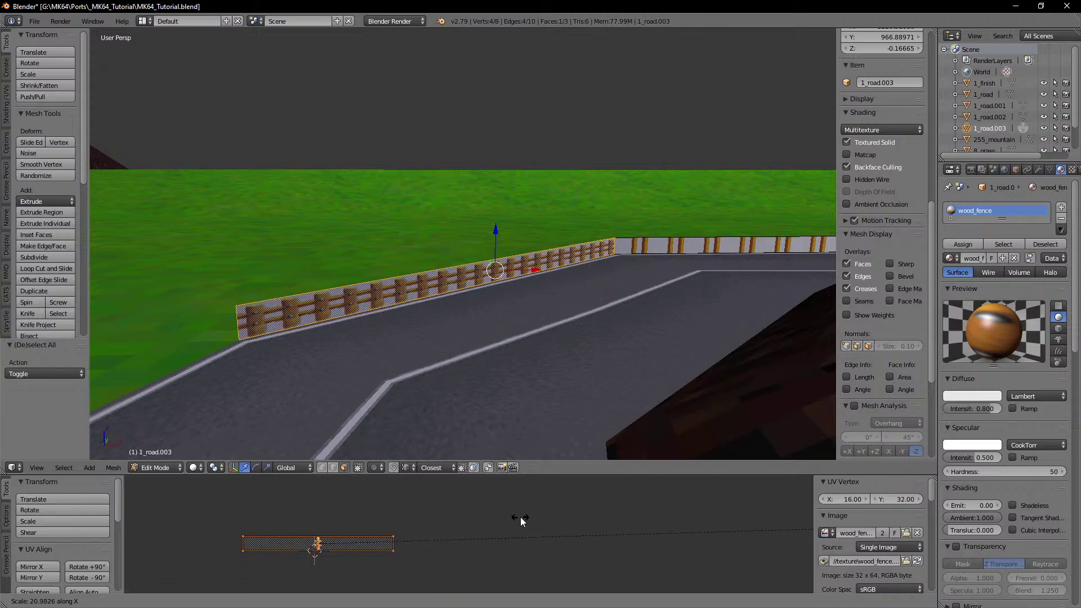
click(500, 525)
Step: Unwrap the three connected fence faces with Follow Active Quads in Length Average mode, using the rescaled face as the active one
middle_drag(459, 332, 373, 345)
scroll(430, 334, up, 4)
scroll(406, 344, down, 5)
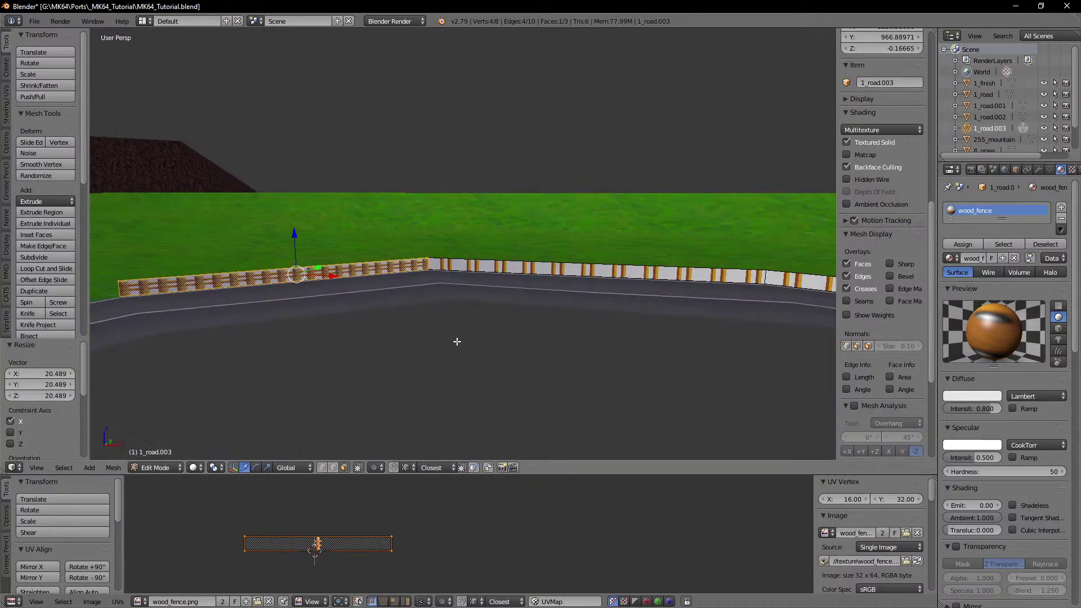
shift+middle_drag(456, 343, 357, 327)
right_click(554, 265)
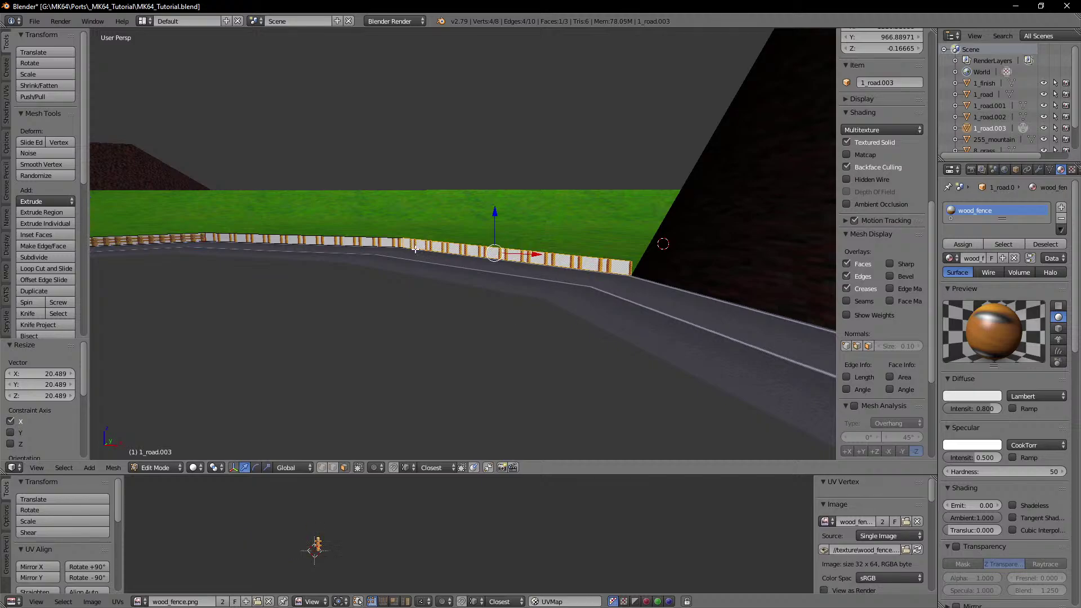
shift+right_click(360, 243)
shift+right_click(169, 239)
key(u)
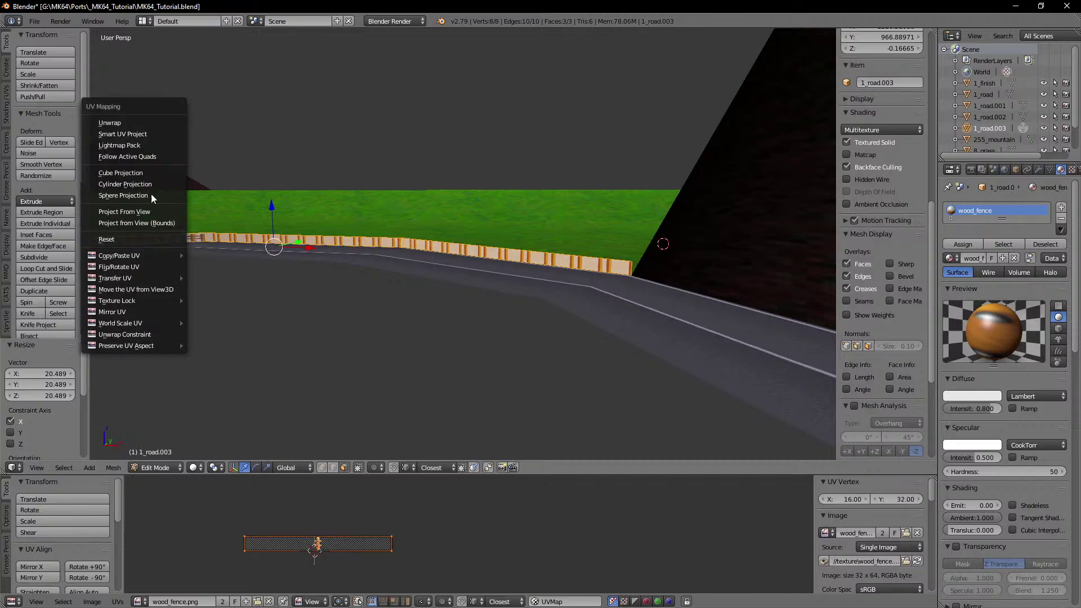
click(147, 159)
click(187, 193)
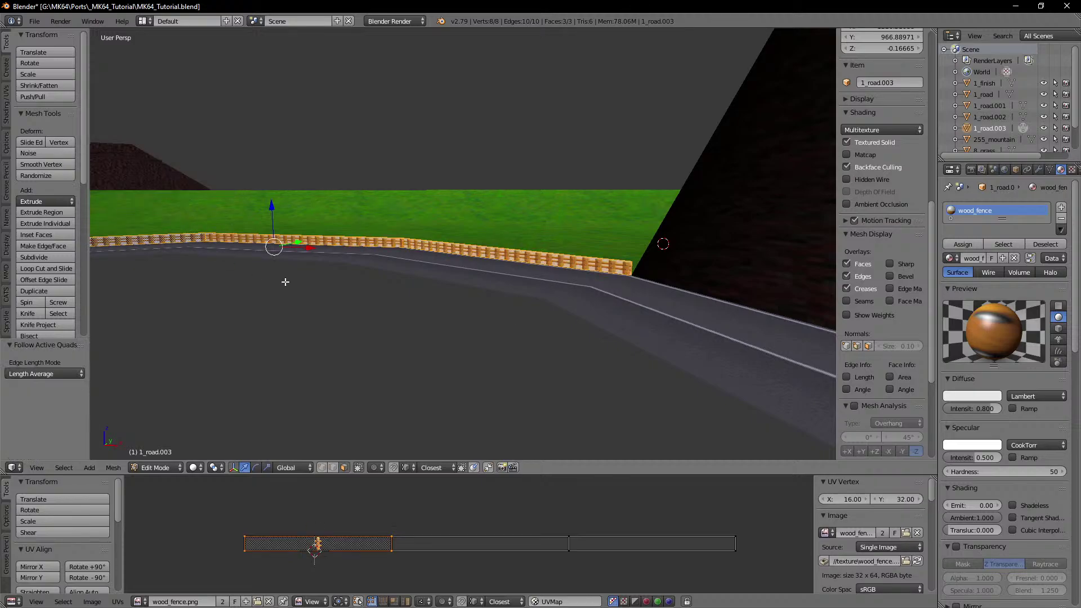
Step: Enable Z Transparency on the wood_fence material and return to Object Mode
key(Tab)
shift+middle_drag(285, 280, 398, 282)
scroll(347, 281, up, 7)
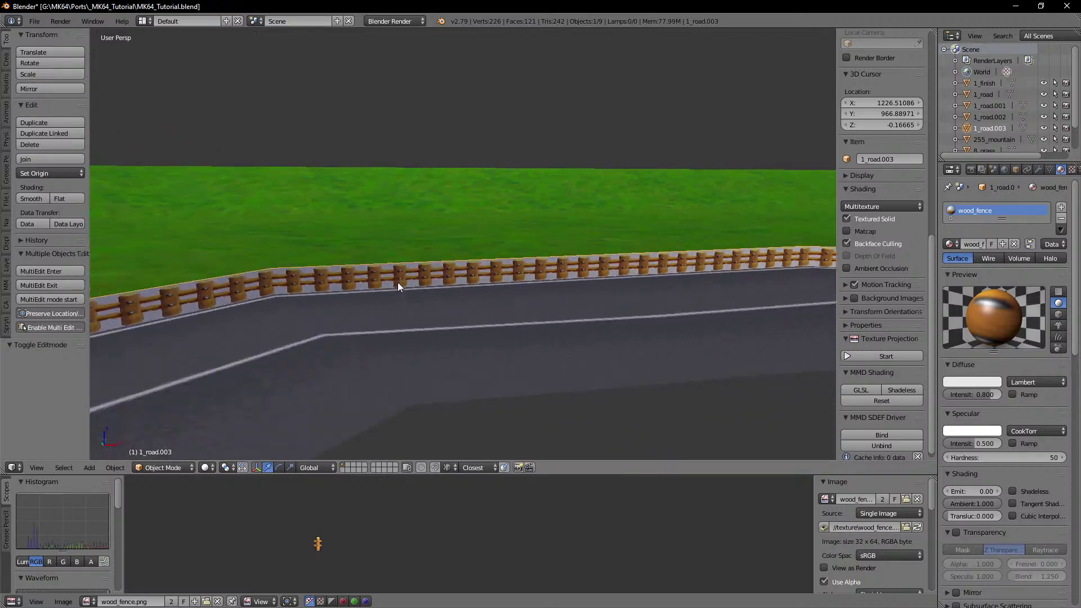
shift+middle_drag(296, 304, 392, 286)
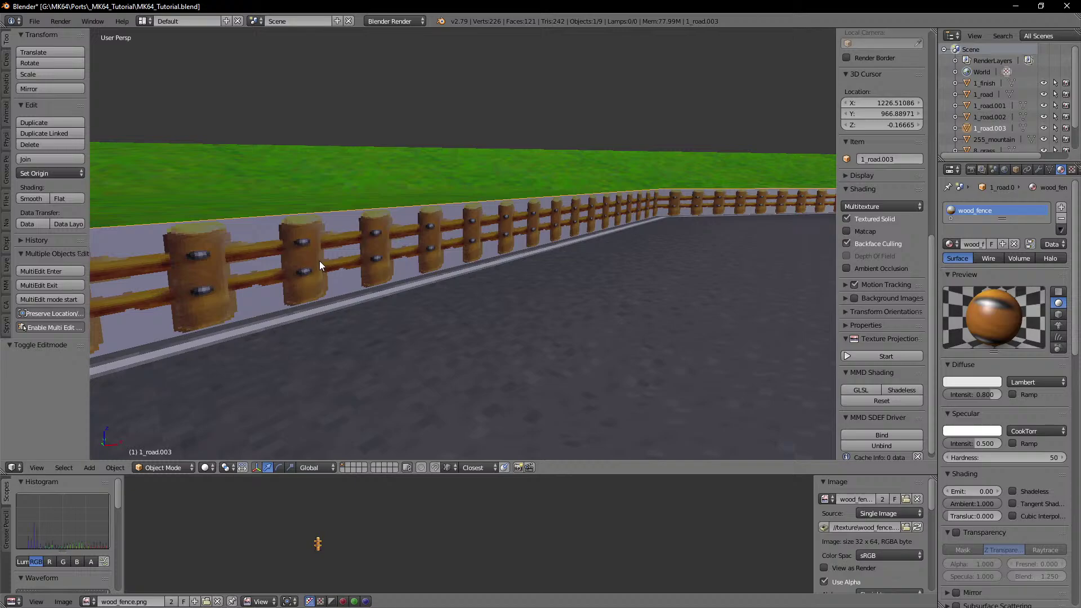
mouse_move(564, 199)
shift+middle_down()
mouse_move(579, 196)
mouse_move(566, 206)
shift+middle_up()
scroll(579, 196, down, 1)
scroll(572, 197, up, 1)
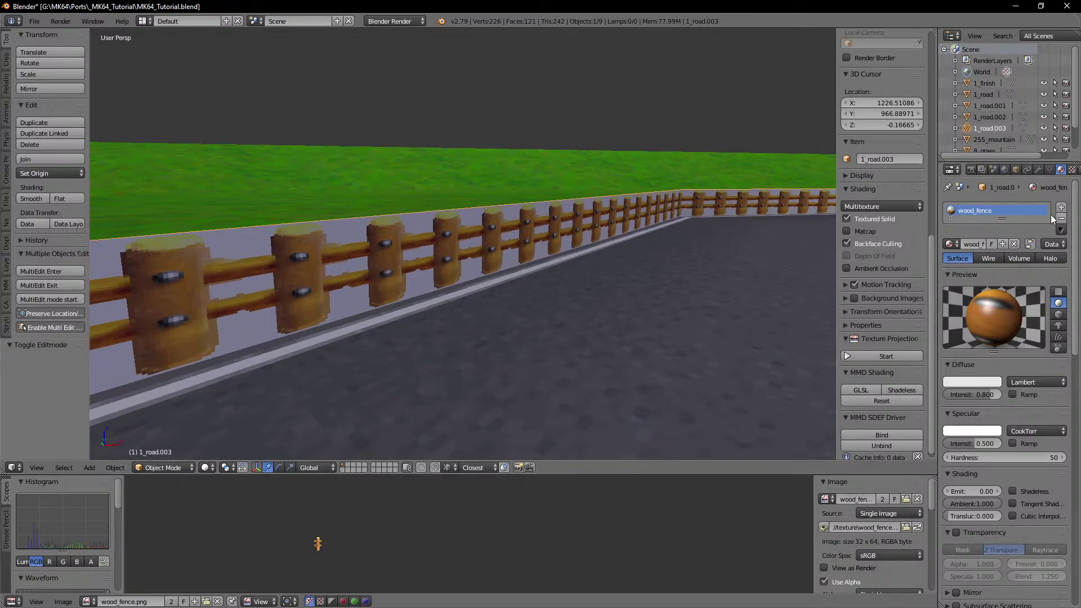
key(Tab)
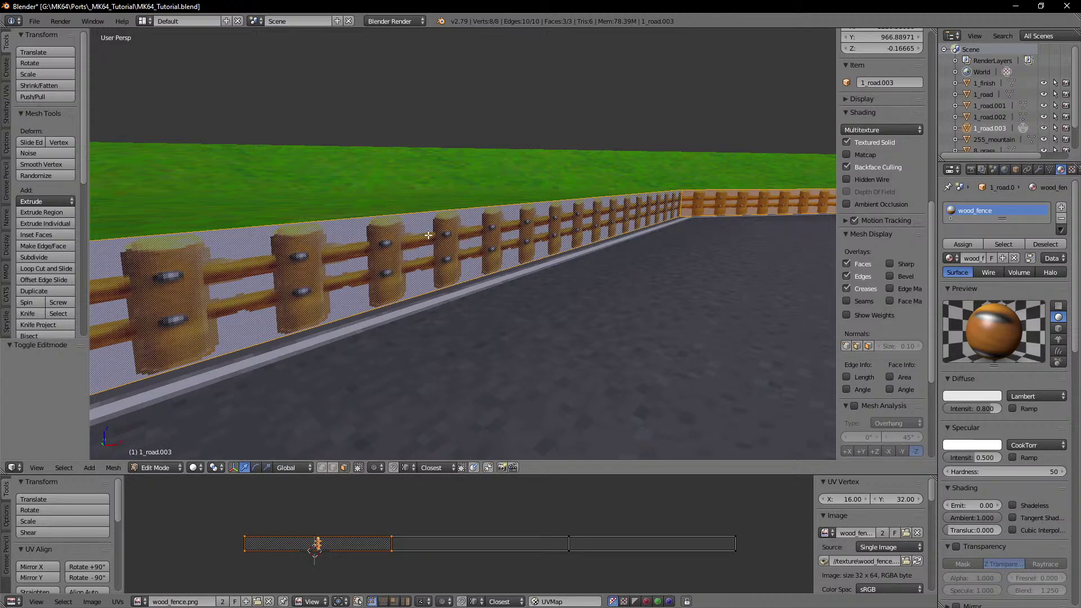
click(956, 547)
key(Tab)
Step: Examine the transparent fence along the road, its wood_fence.png texture and the fence's end beside the mountain
scroll(536, 302, down, 4)
middle_drag(535, 302, 549, 299)
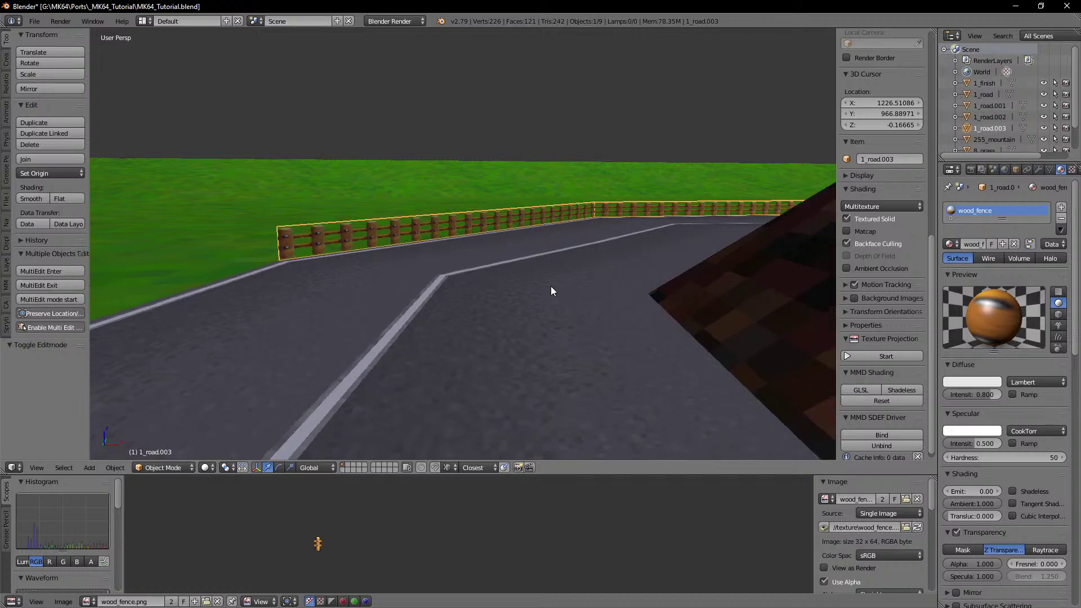
scroll(340, 546, up, 3)
middle_drag(311, 552, 535, 545)
scroll(535, 546, up, 3)
middle_drag(434, 544, 504, 532)
scroll(519, 535, up, 3)
scroll(506, 539, down, 2)
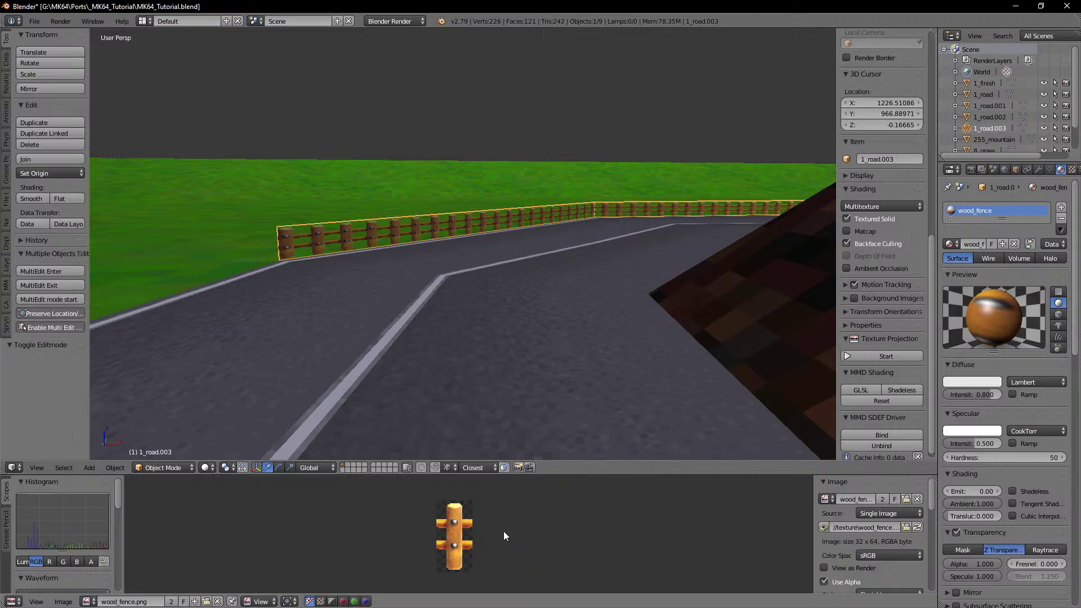
middle_drag(529, 383, 346, 304)
scroll(462, 349, up, 4)
scroll(343, 309, down, 6)
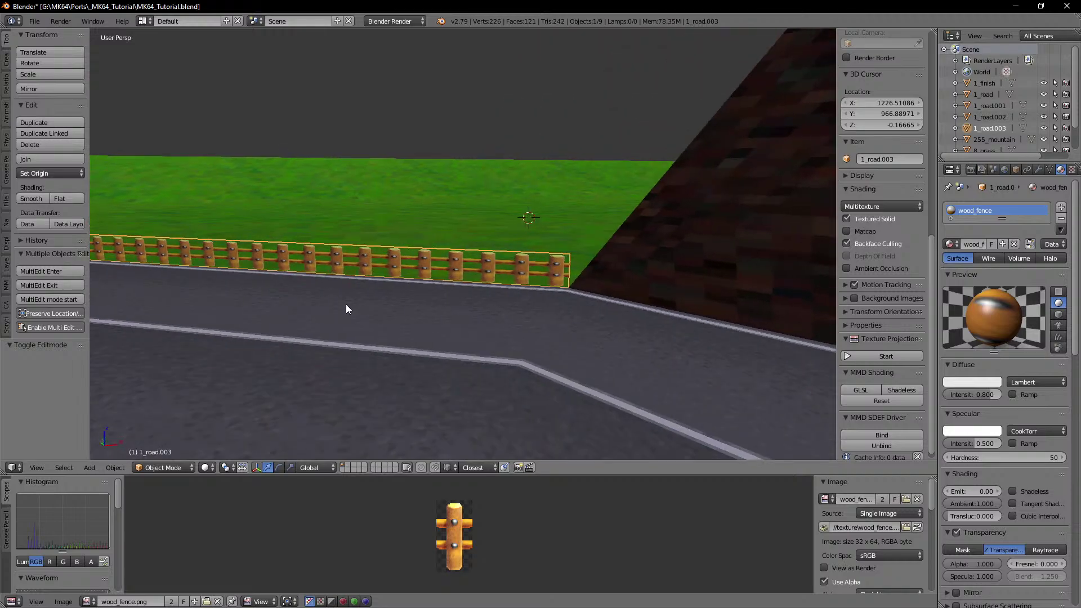
Step: Extrude the fence's end edge beside the mountain along the road border and snap it to the far corner of the mountain wall
key(Tab)
click(337, 467)
shift+middle_drag(501, 372, 491, 371)
right_click(560, 278)
shift+middle_drag(689, 290, 376, 281)
key(e)
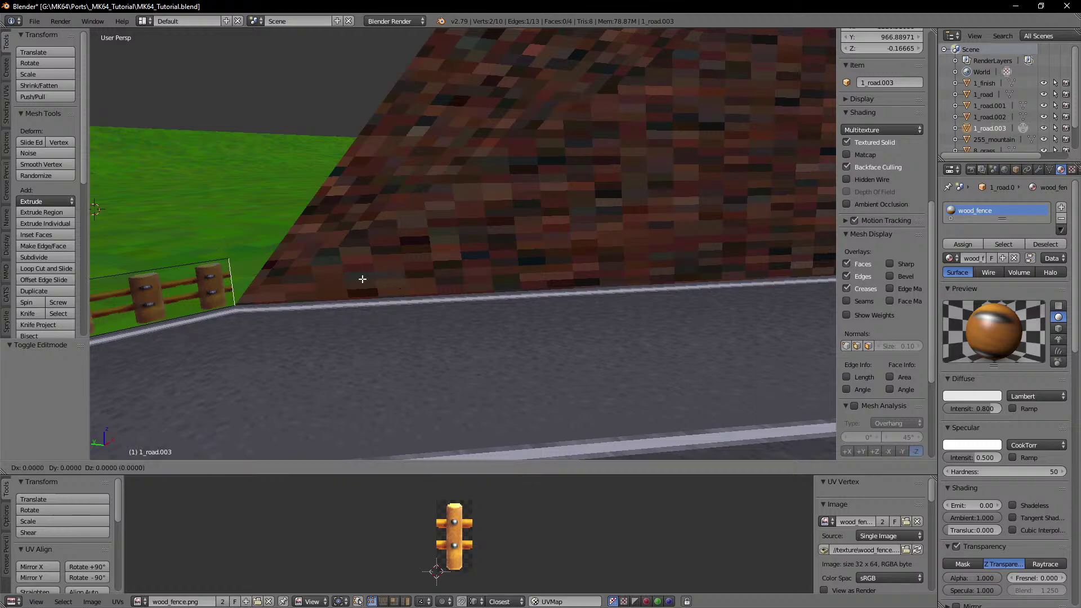
click(648, 270)
shift+middle_drag(675, 271, 536, 285)
scroll(537, 285, down, 4)
key(g)
ctrl+click(716, 269)
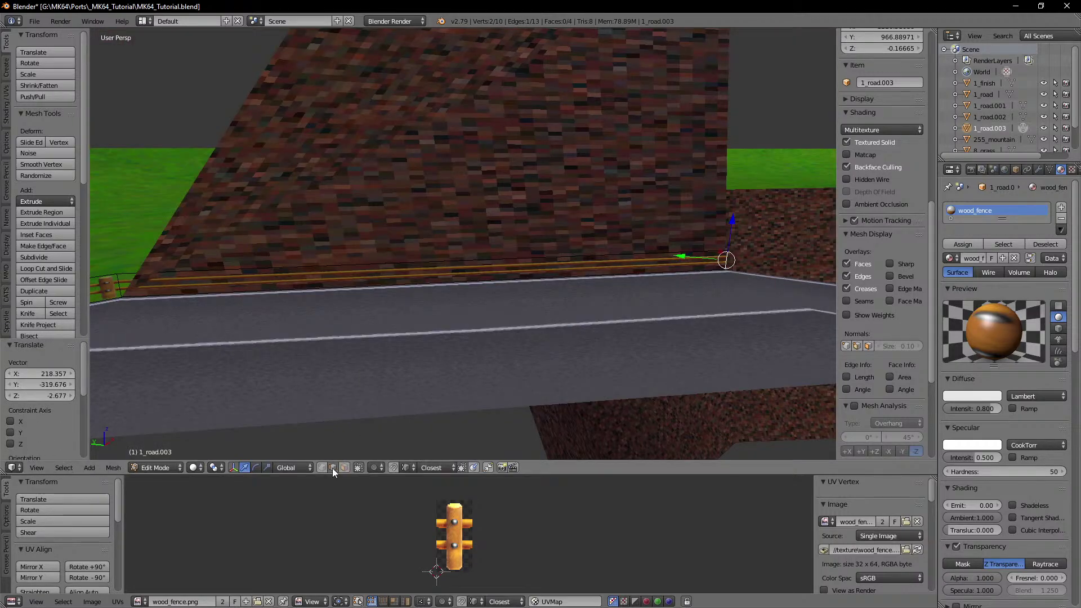
Step: Unwrap the extruded fence face from its textured neighbour with Follow Active Quads in Length Average mode
click(347, 468)
right_click(339, 290)
shift+middle_drag(328, 292, 365, 290)
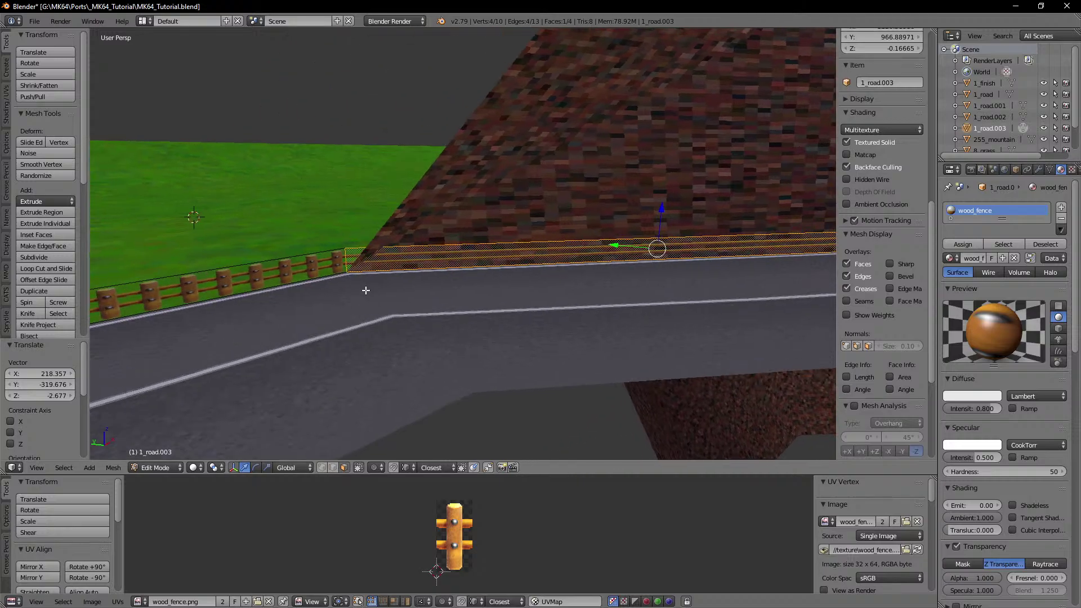
shift+right_click(283, 272)
key(u)
click(283, 272)
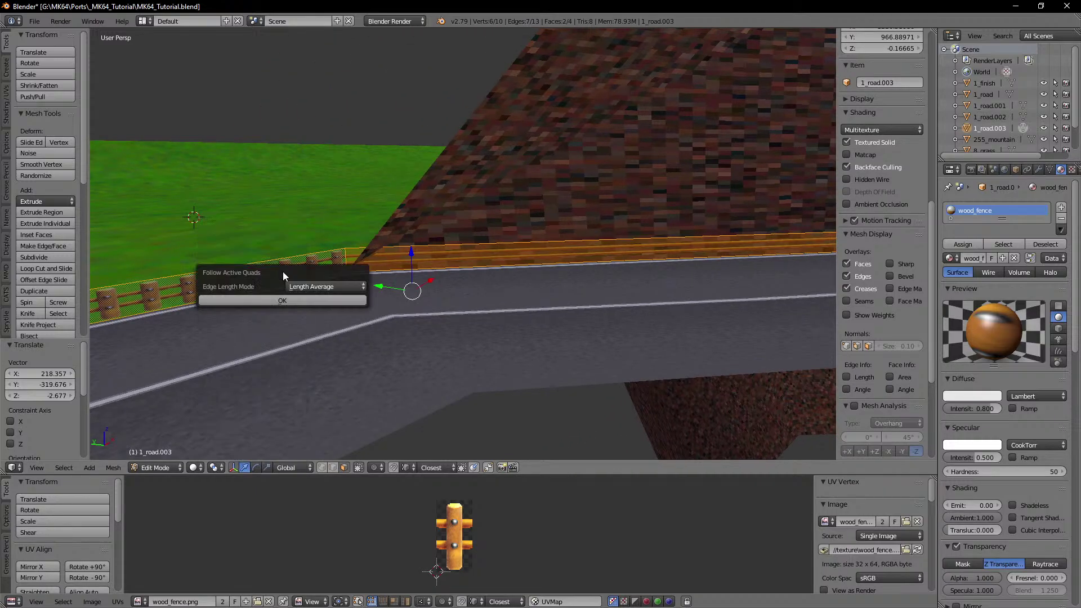
click(291, 300)
Step: Add one loop cut across the extruded fence face and slide it close to the fence corner
key(ctrl+r)
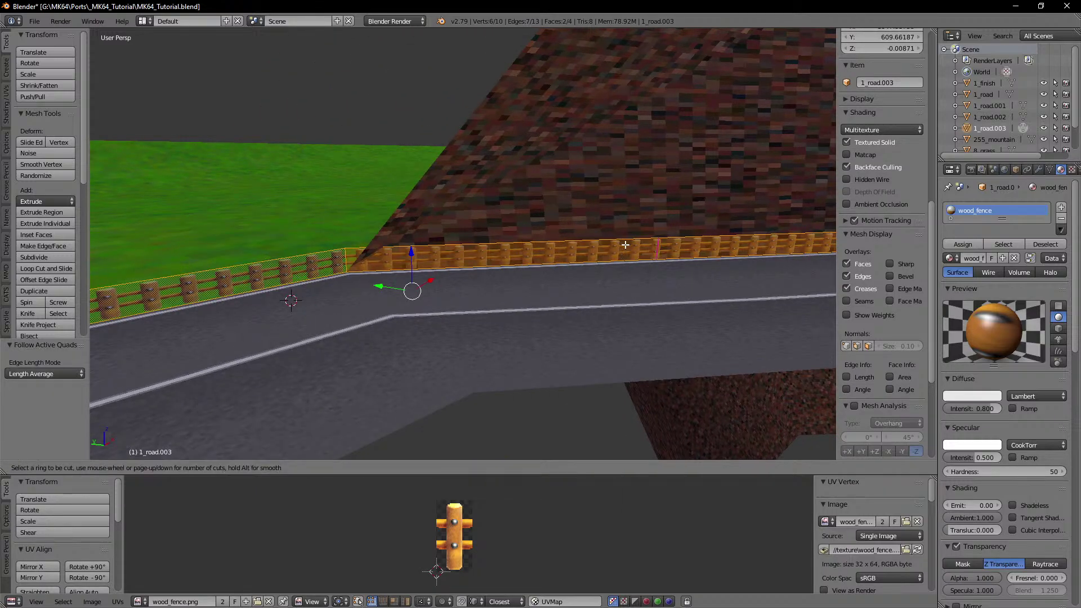
click(625, 245)
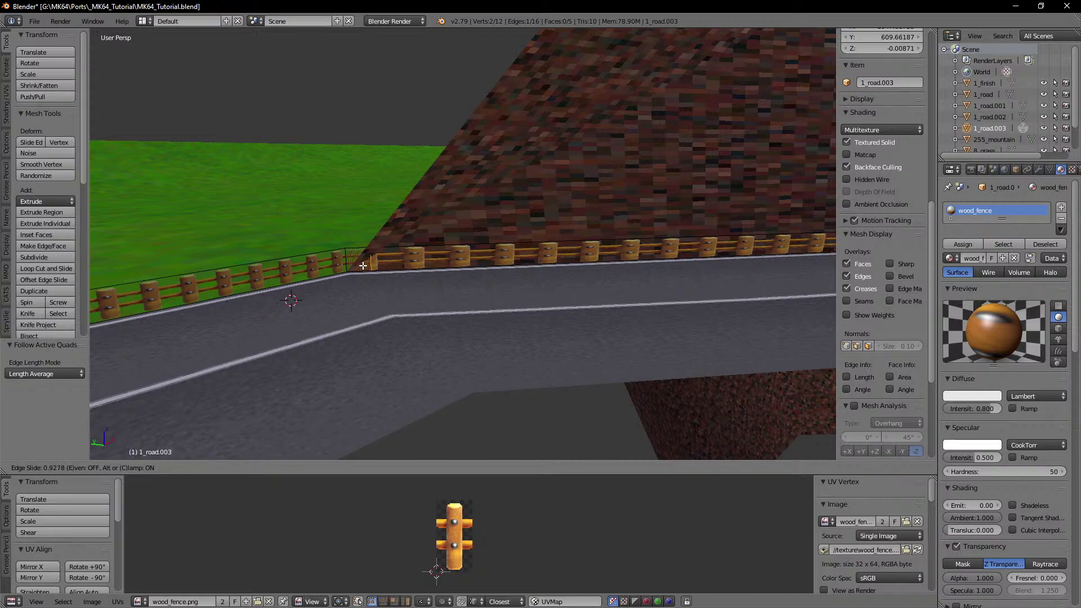
click(363, 266)
Step: Delete the long fence face running along the mountain beyond the loop cut
shift+middle_drag(664, 294, 603, 302)
right_click(623, 261)
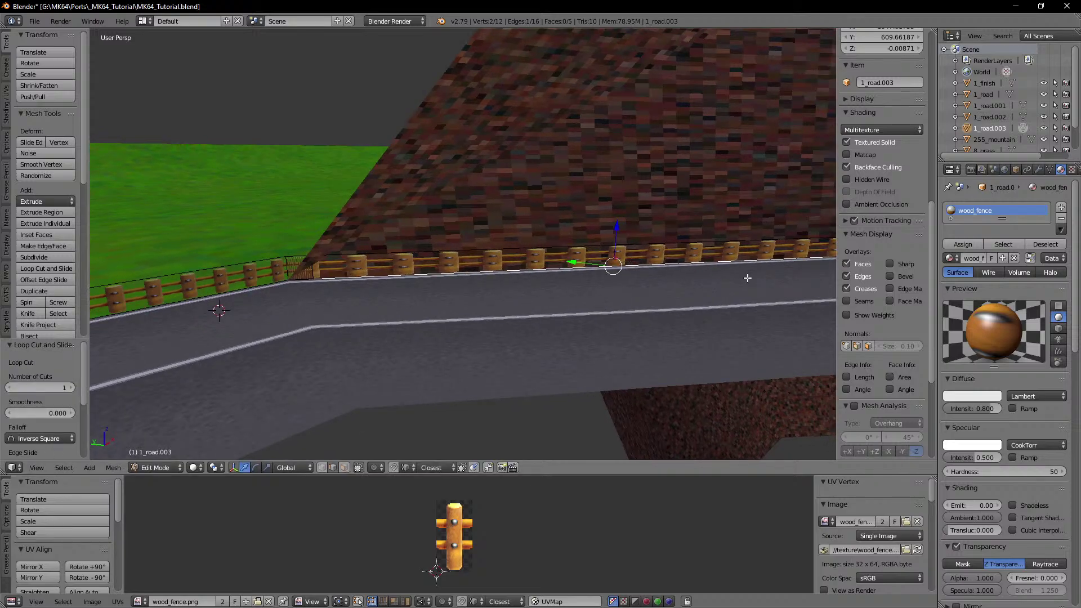
click(344, 469)
right_click(566, 254)
key(x)
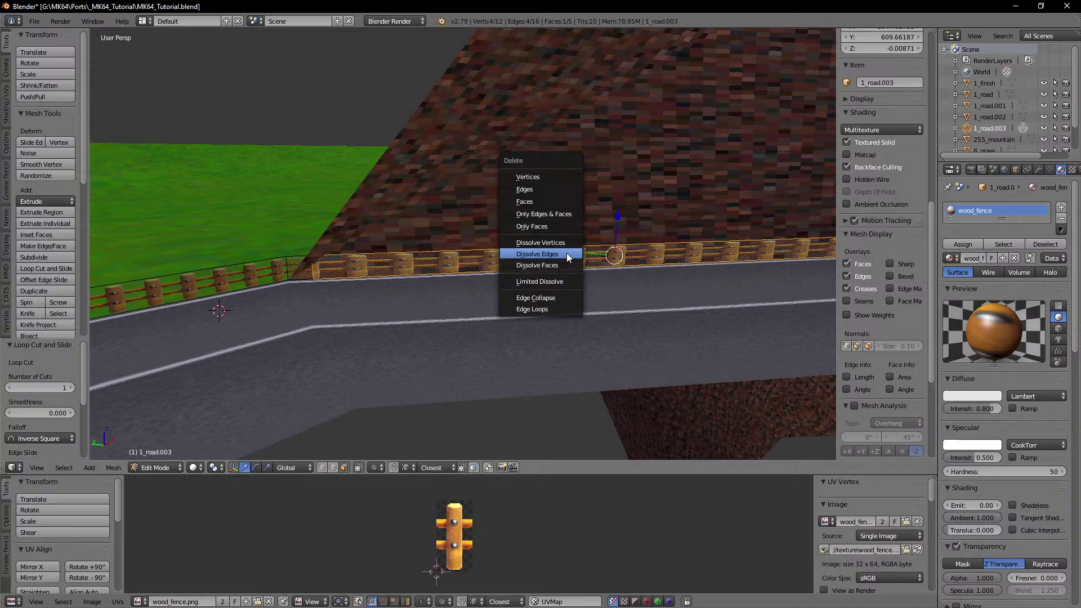
click(546, 203)
Step: Unwrap the short corner fence face again from its neighbour with Follow Active Quads in Length Average mode
right_click(295, 271)
shift+right_click(253, 274)
key(u)
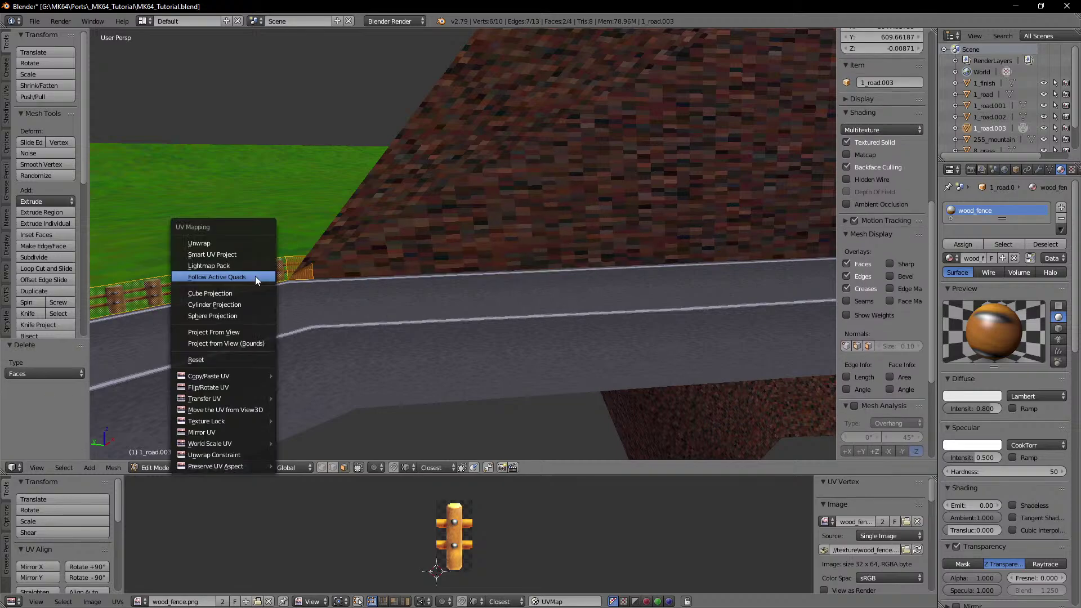
click(256, 277)
click(258, 304)
Step: Move the outer edge of the short corner fence face 3.049 along X
shift+middle_drag(260, 306, 354, 303)
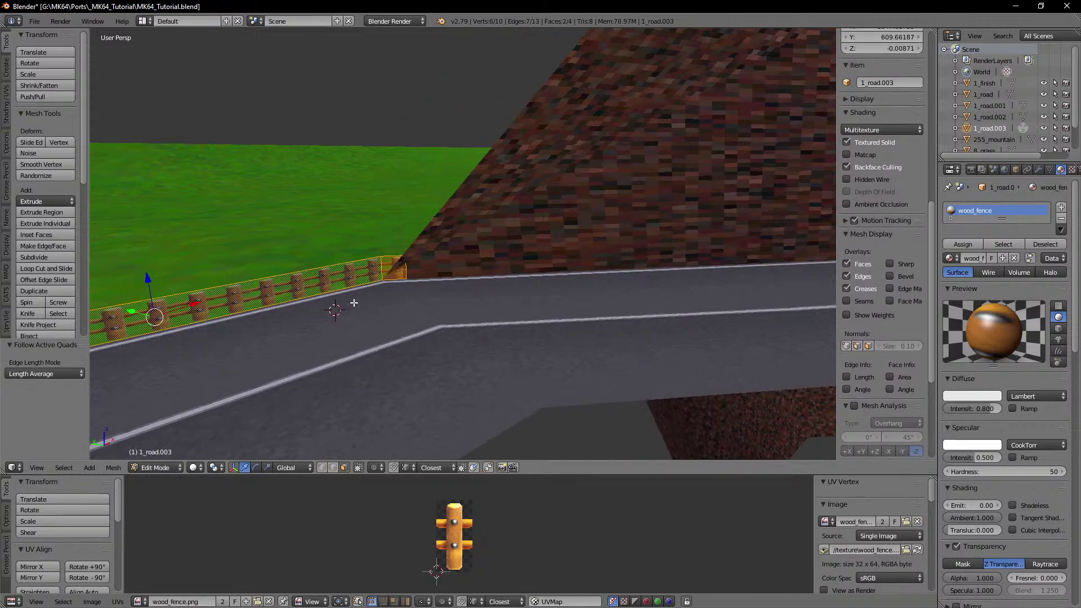
scroll(354, 303, up, 3)
right_click(357, 296)
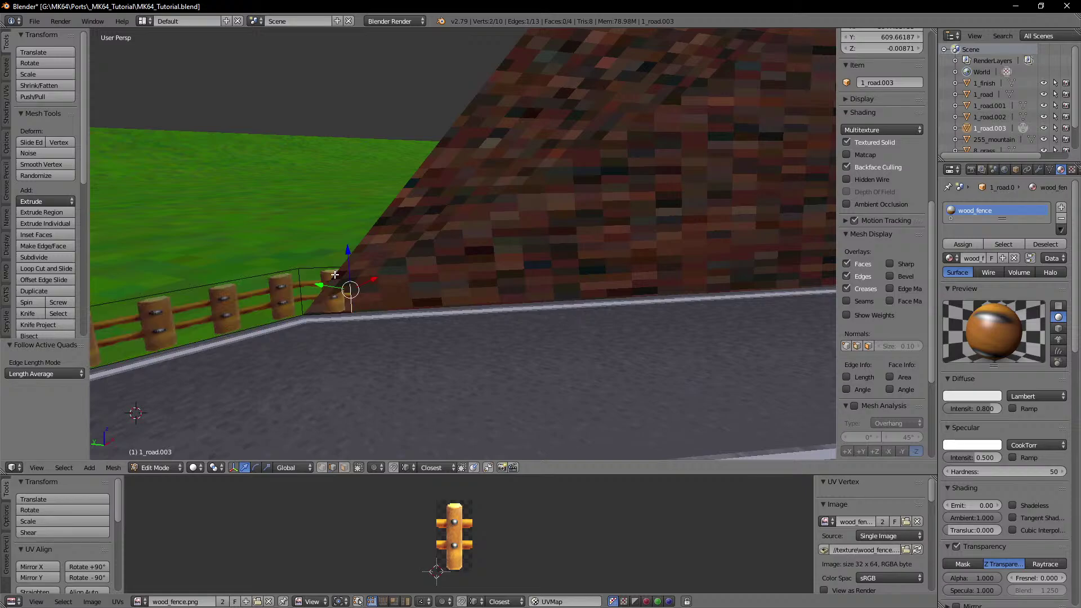
drag(368, 282, 375, 282)
Step: Shift the short fence face's outer edge by -1.990 along X, close to the mountain wall
middle_drag(376, 302, 439, 309)
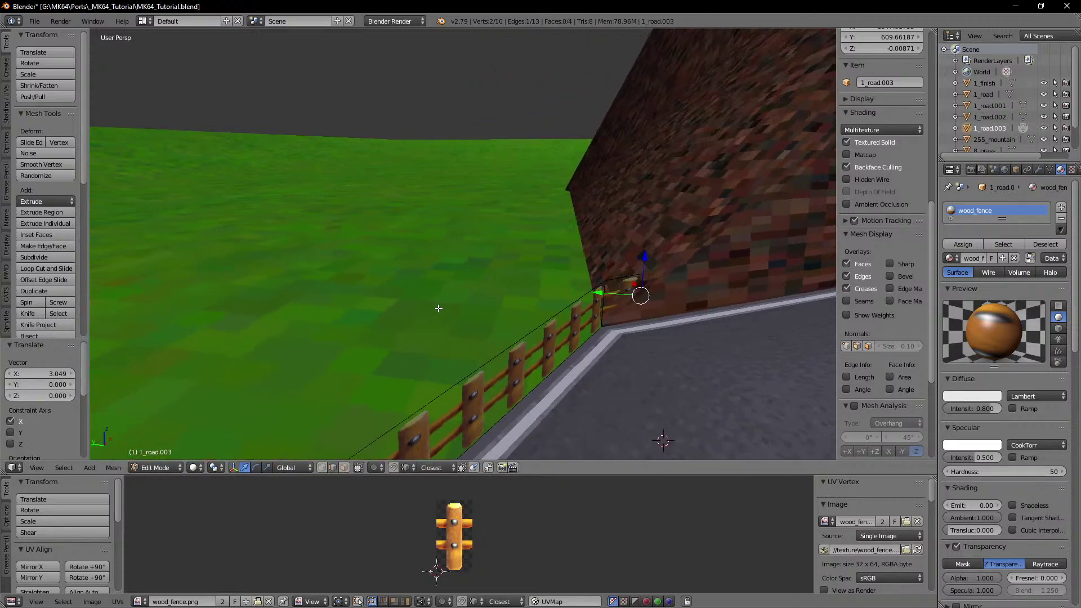
middle_drag(625, 285, 395, 229)
key(KP_Decimal)
scroll(555, 282, down, 6)
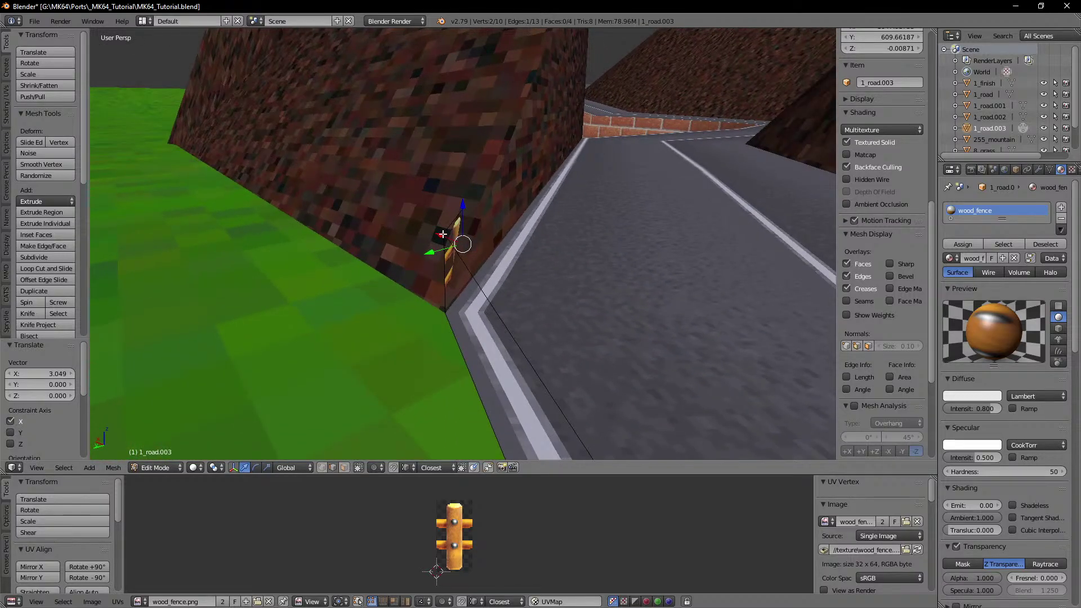
key(g)
key(x)
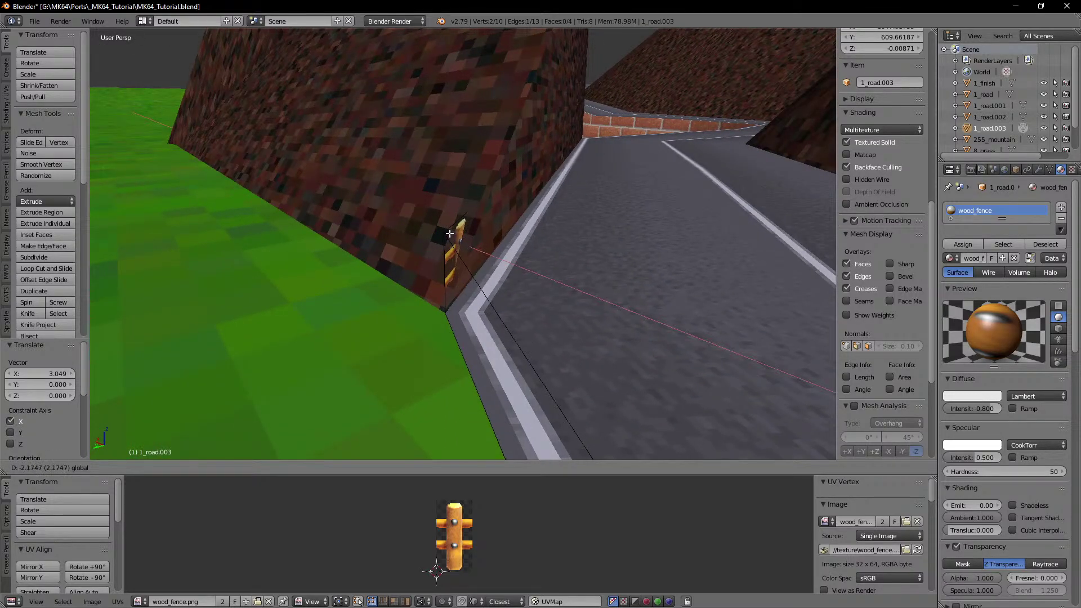
click(452, 235)
Step: Leave the fence's Edit Mode and open the 8_grass object for mesh editing
middle_drag(568, 272, 427, 314)
scroll(406, 257, down, 4)
shift+middle_drag(197, 288, 406, 274)
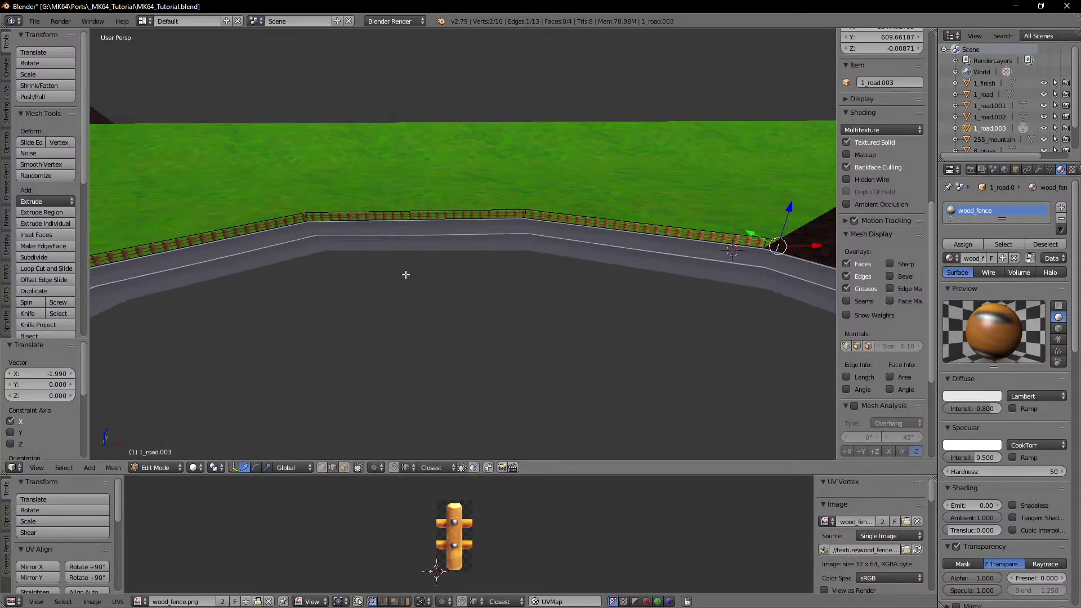
key(Tab)
middle_drag(558, 260, 423, 280)
scroll(498, 251, down, 3)
scroll(563, 279, up, 4)
scroll(422, 280, up, 3)
right_click(491, 217)
key(Tab)
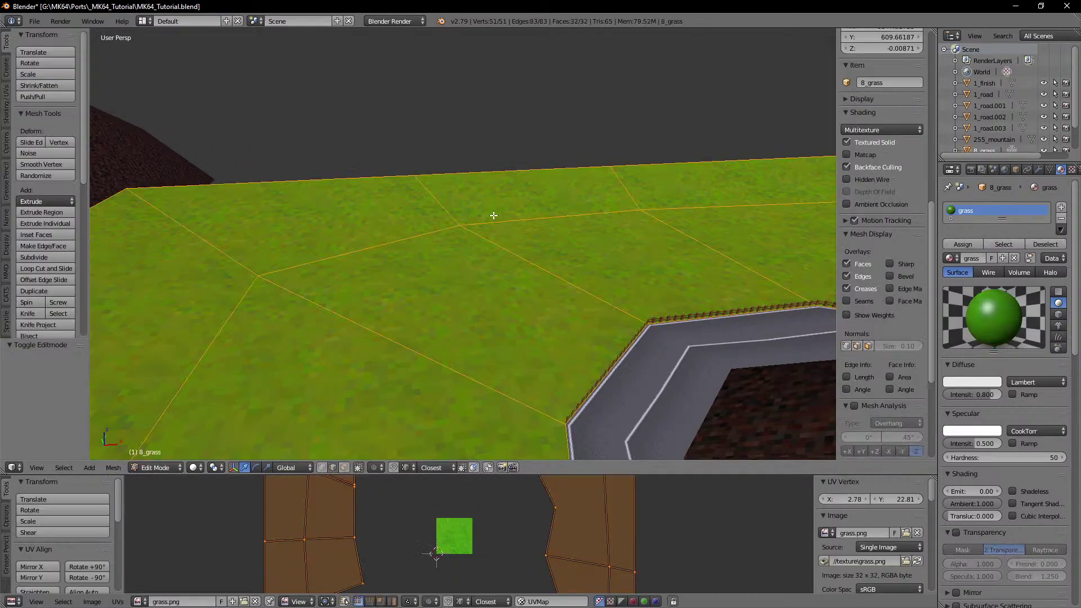
Step: Extrude the three outer boundary edges of the grass behind the fence 104.06 upward along Z
scroll(493, 215, down, 3)
shift+middle_drag(484, 233, 429, 259)
scroll(429, 259, up, 2)
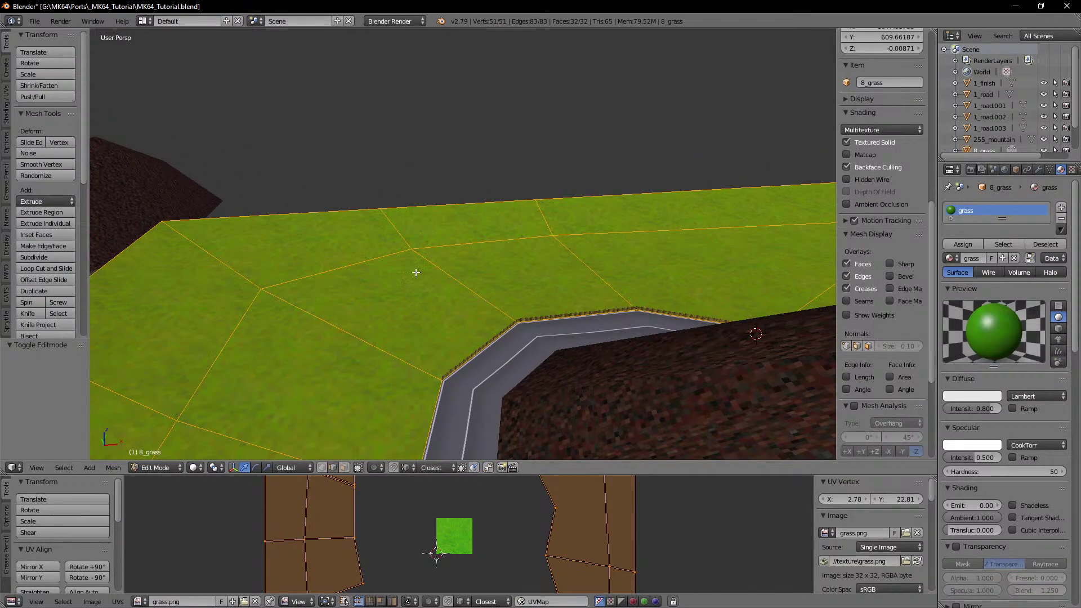
right_click(285, 205)
shift+right_click(444, 205)
shift+right_click(656, 197)
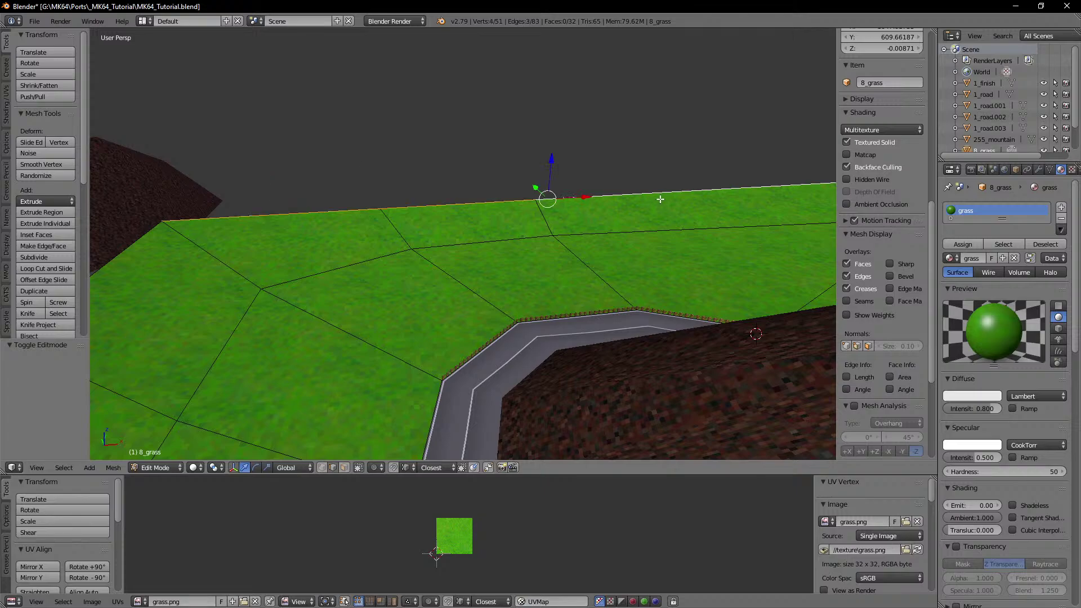
shift+middle_drag(704, 197, 502, 207)
shift+middle_drag(293, 222, 471, 212)
key(e)
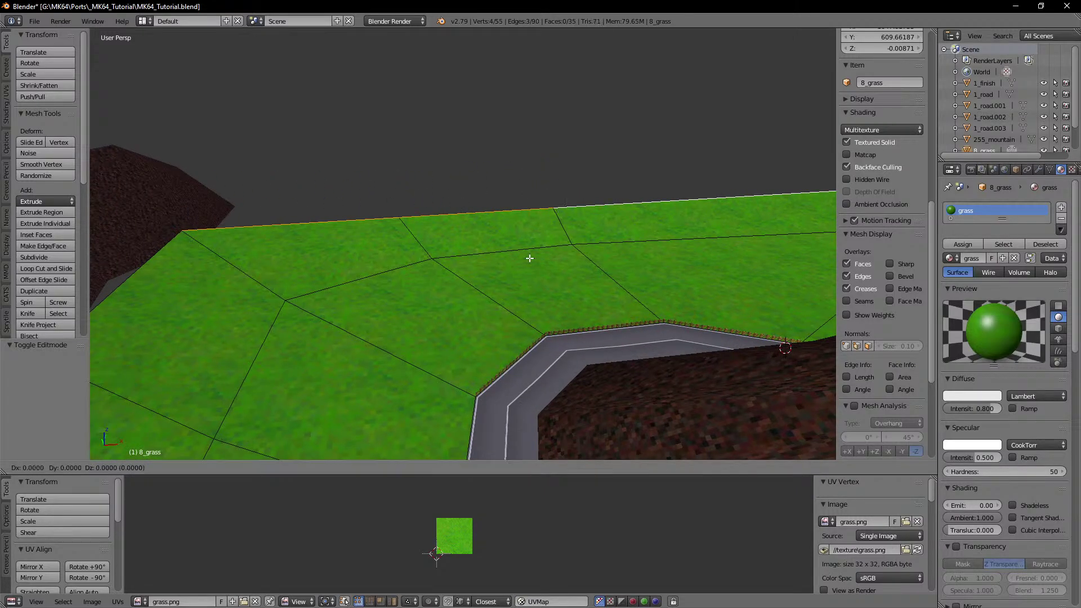
key(z)
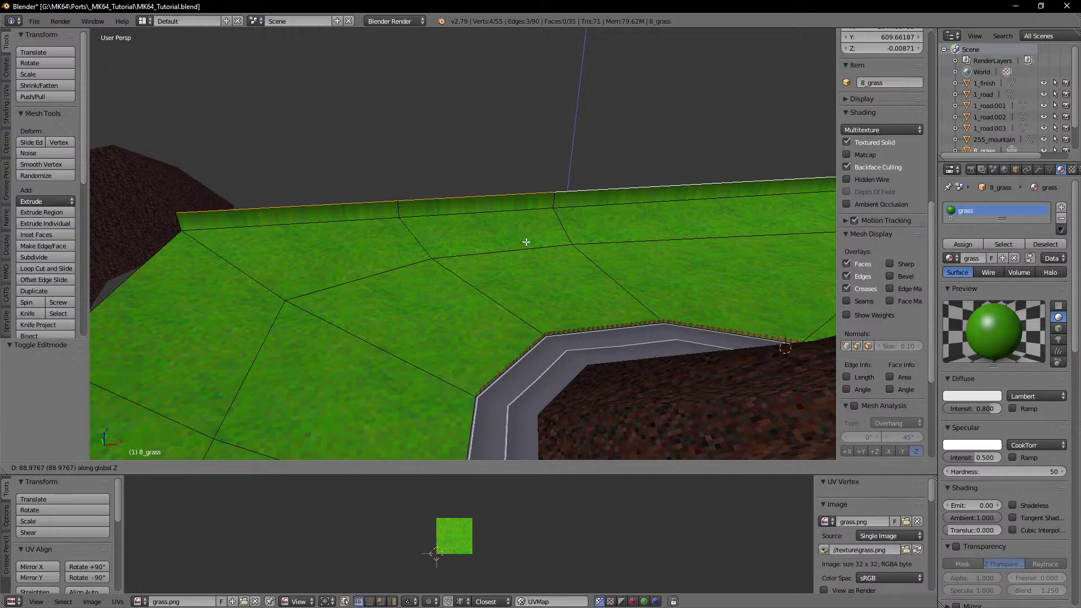
click(526, 242)
key(a)
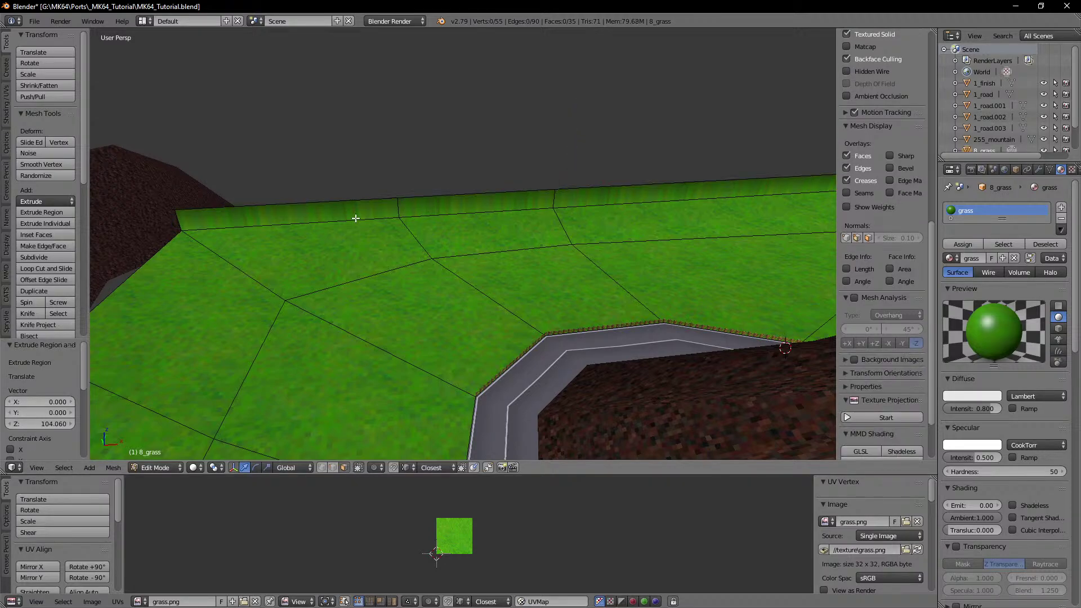
click(333, 467)
key(ctrl+z)
key(ctrl+z)
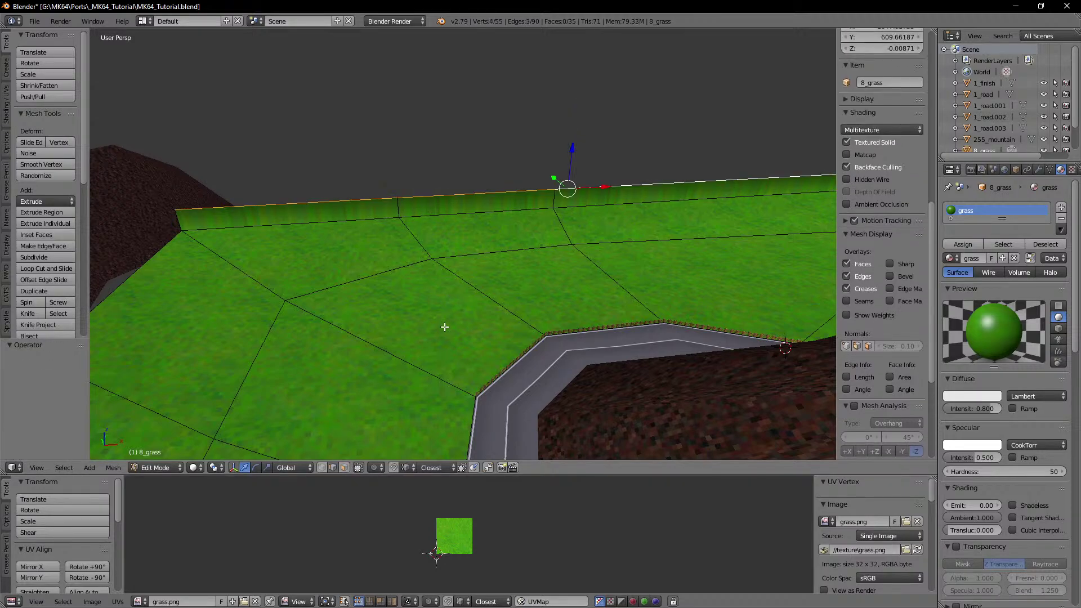
Step: Separate the extruded vertical strip from the 8_grass mesh into its own object and return to Object Mode
key(ctrl+KP_Add)
key(p)
click(444, 327)
key(Tab)
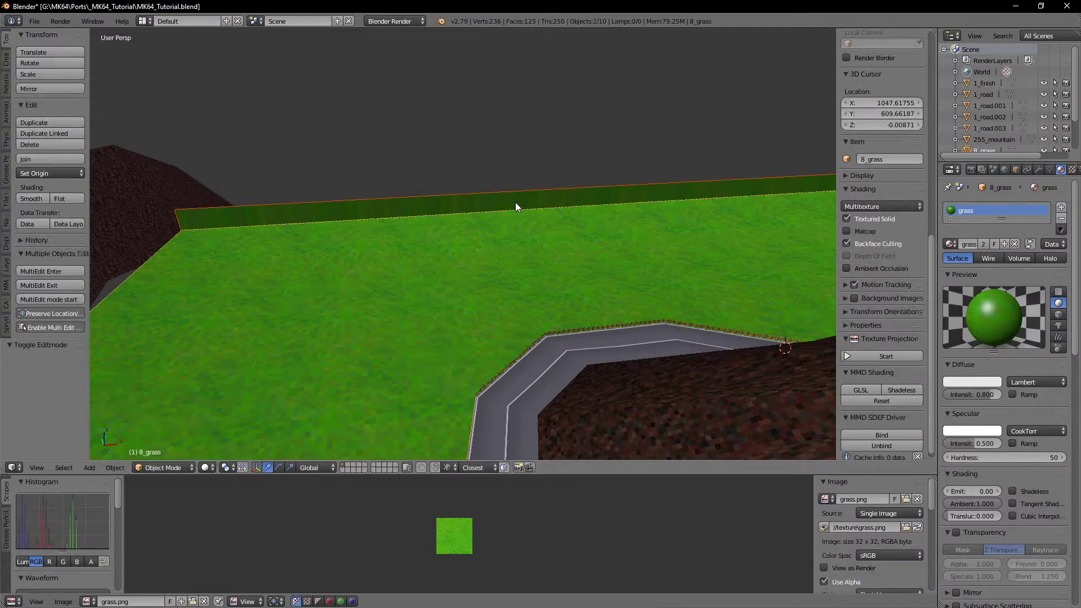
Step: Replace the grass material on the separated boundary strip with a new material
right_click(516, 201)
click(1061, 221)
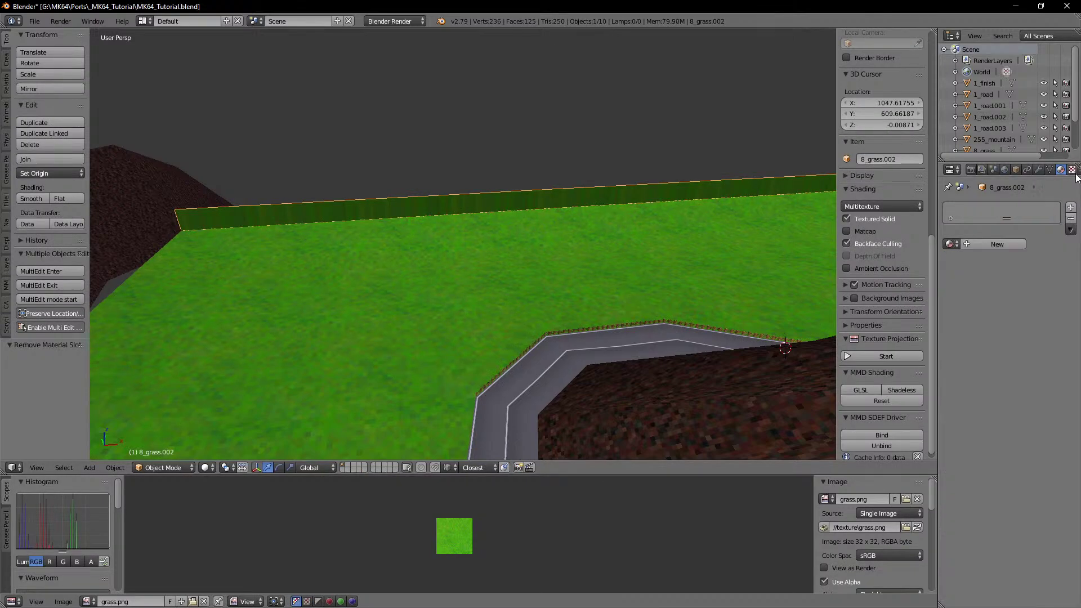
click(997, 244)
Step: Add a new image texture to the strip's material, using metal_fence.png from the texture folder
click(1072, 170)
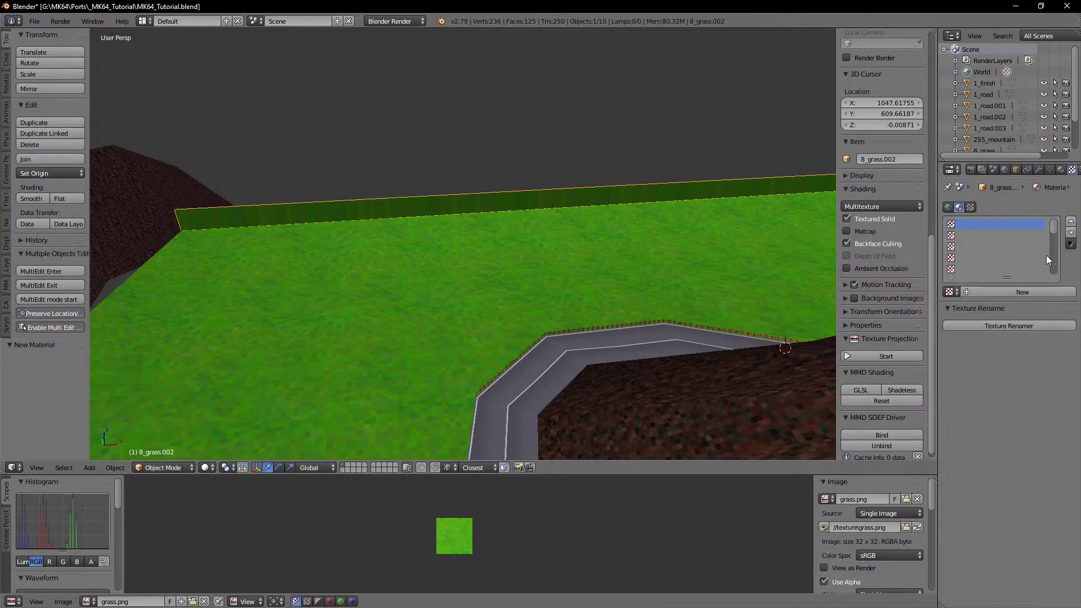
click(1020, 291)
click(1026, 471)
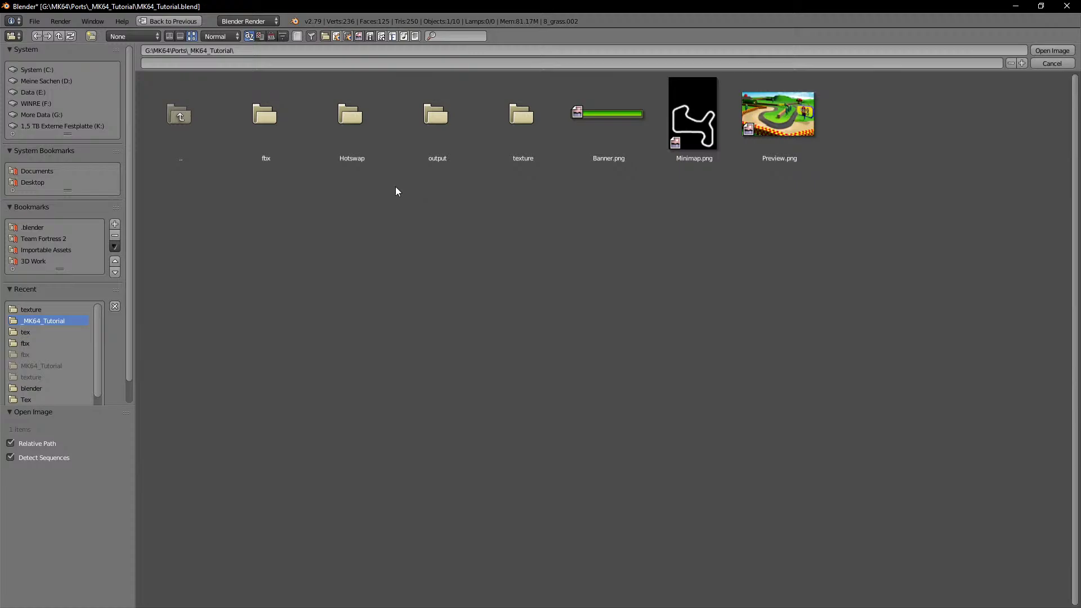
click(517, 128)
click(695, 121)
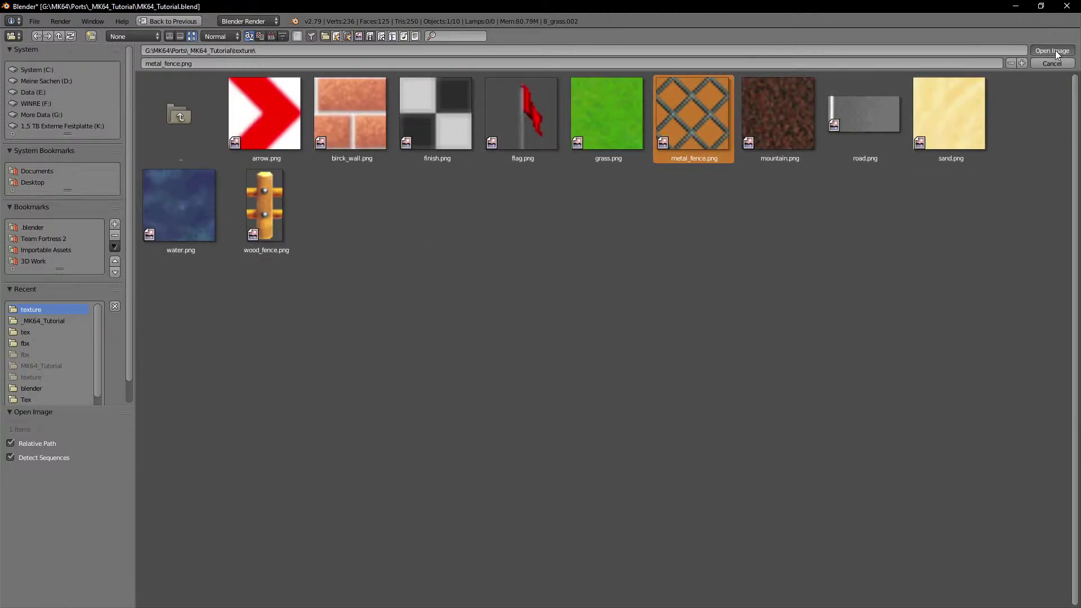
click(1057, 55)
Step: Open the strip for mesh editing with all its faces selected and rename its material metal_fence
key(Tab)
key(a)
click(1061, 172)
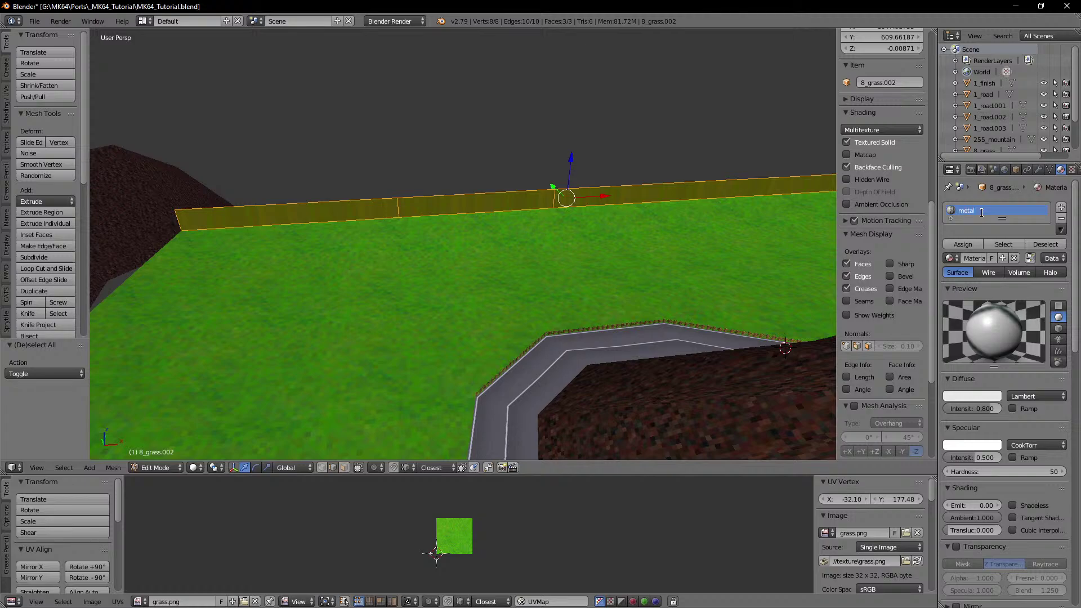
text(ce)
key(Return)
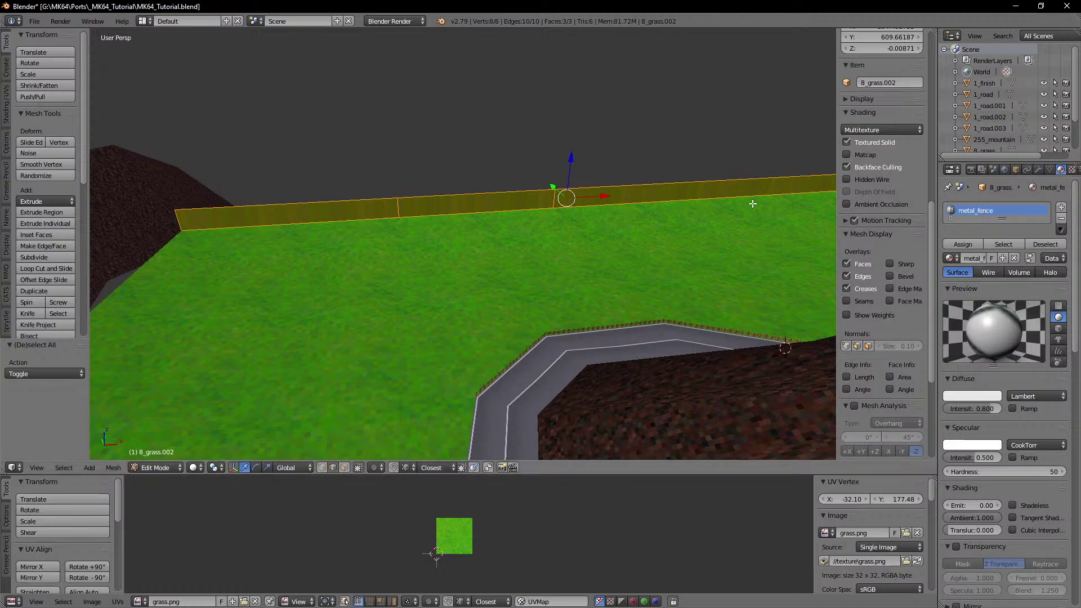
Step: Assign the metal_fence.png image to the strip's faces and enable Z Transparency on the material
click(137, 601)
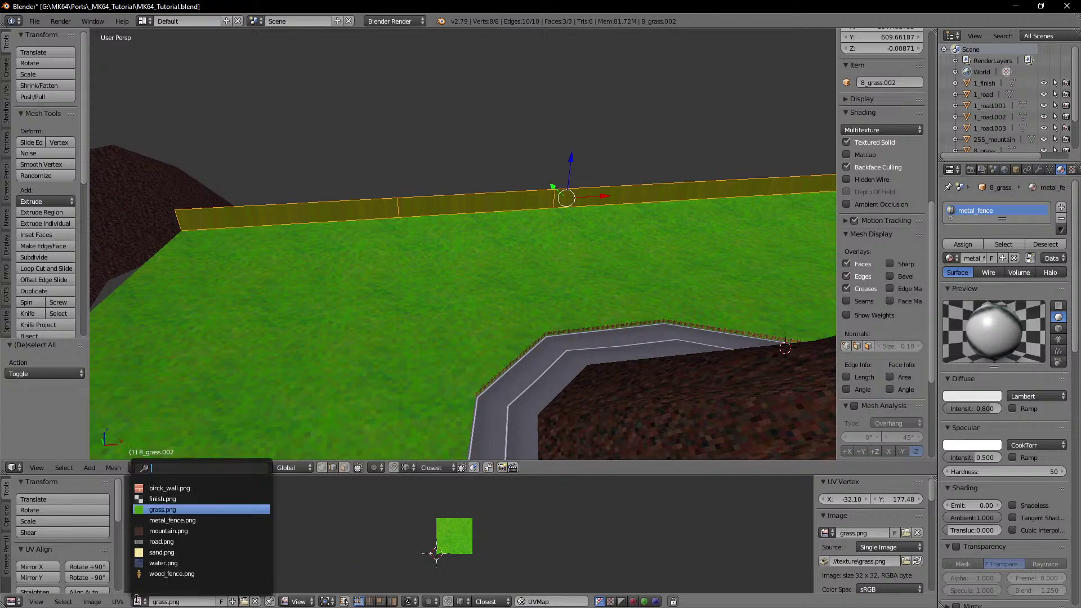
click(172, 520)
scroll(499, 276, up, 2)
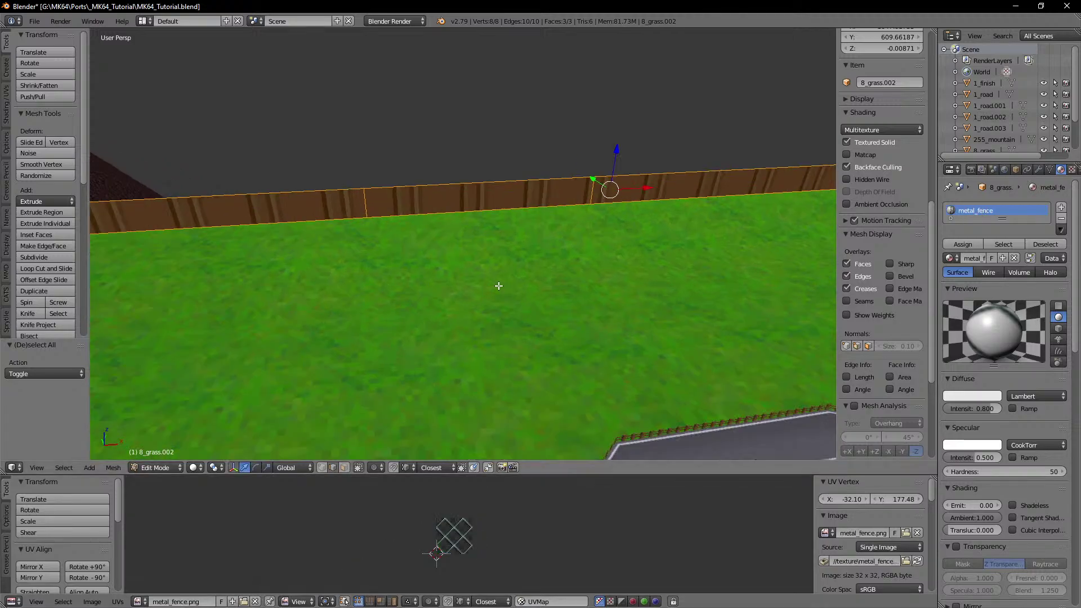
click(957, 546)
Step: Reset the UVs of the strip's end face near the mountain and scale them by 5 along X
shift+middle_drag(303, 219, 474, 225)
right_click(328, 220)
key(u)
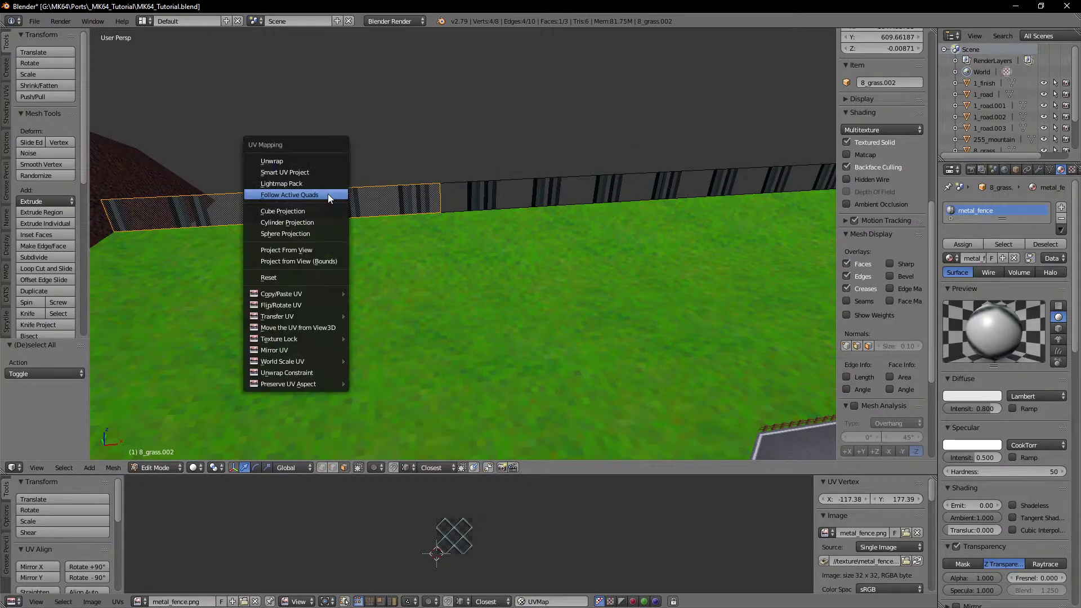
click(303, 277)
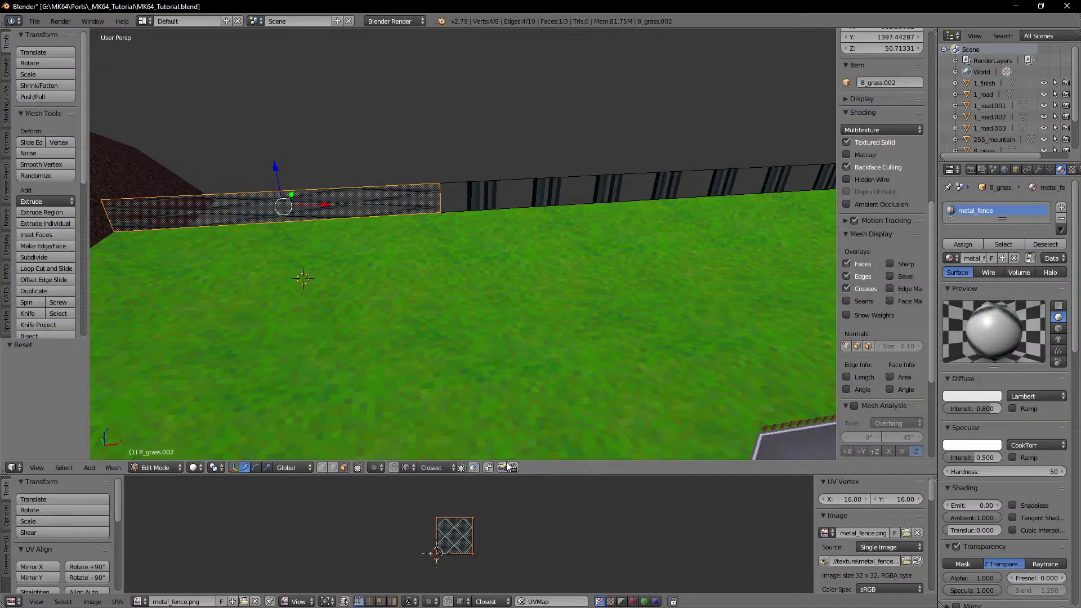
key(a)
key(s)
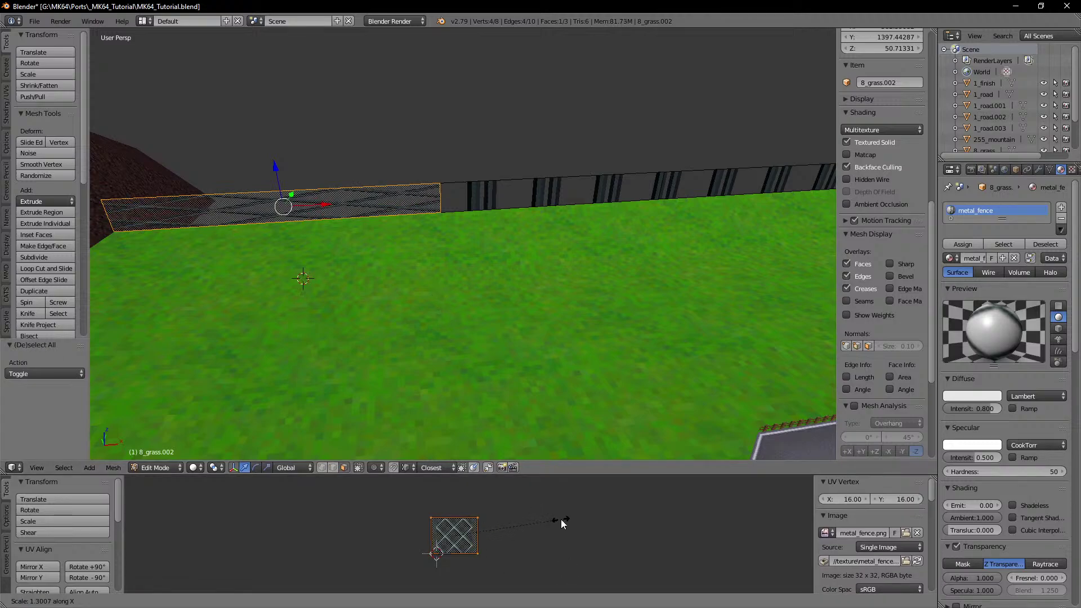
key(x)
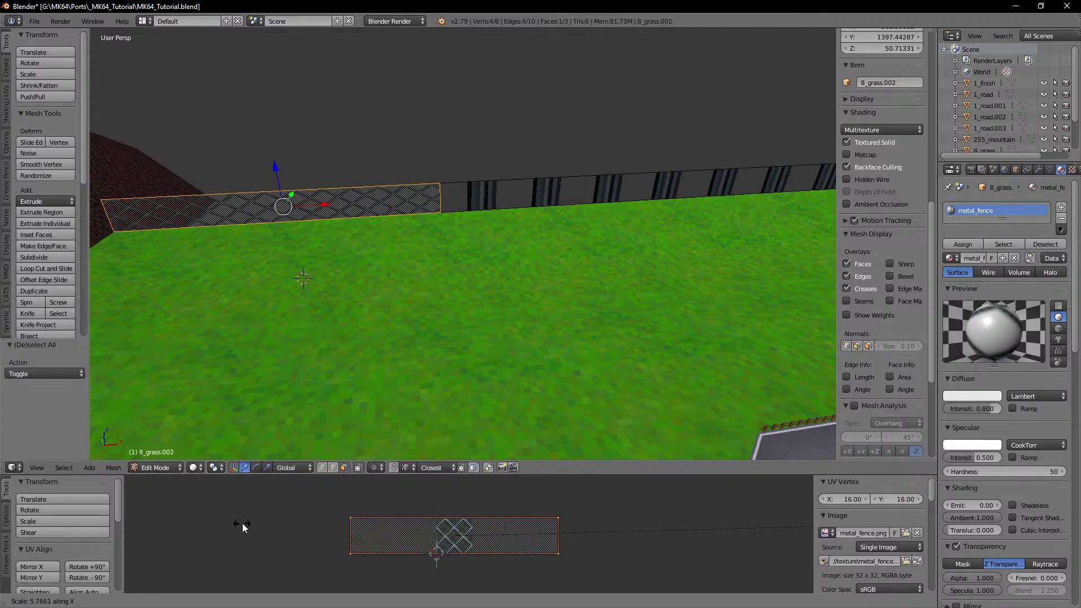
text(5)
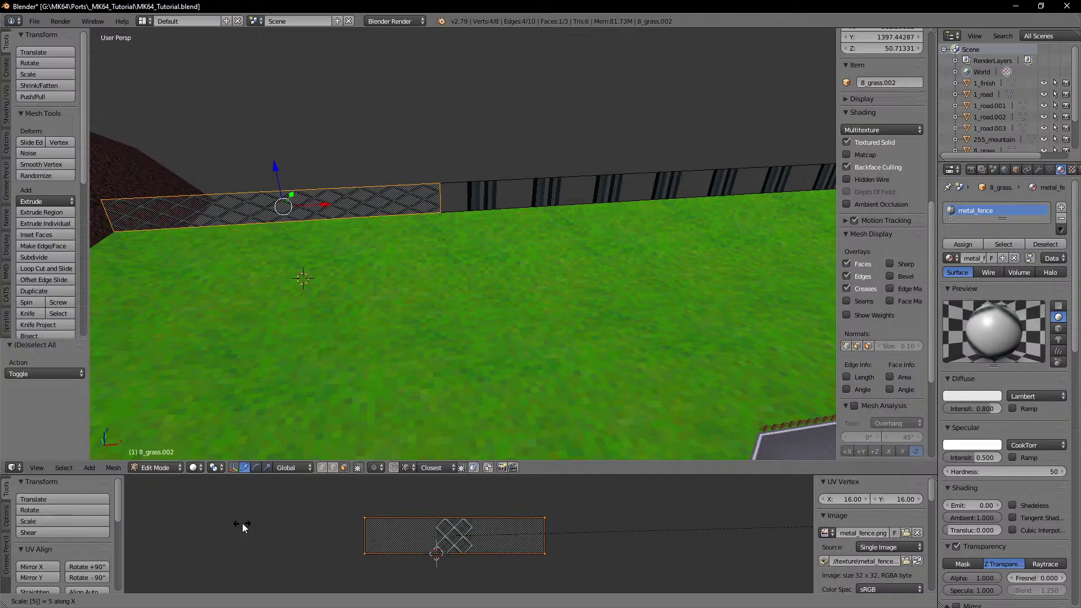
key(Return)
Step: Scale the end face's UVs uniformly by 2
shift+middle_drag(501, 276, 470, 209)
scroll(552, 253, up, 2)
text(s)
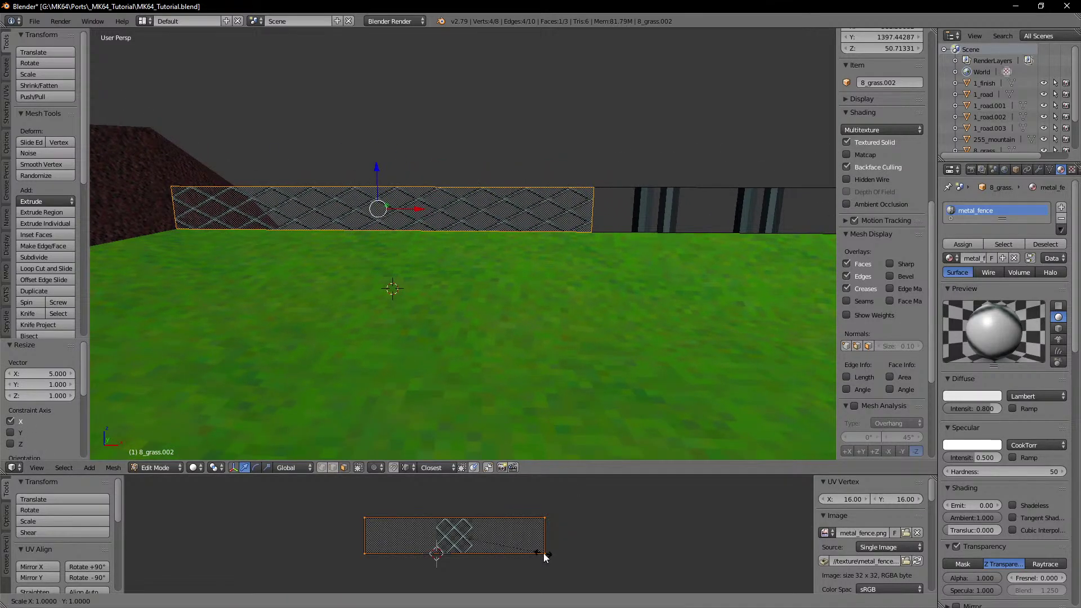
text(2)
key(Return)
Step: Map the strip's other two faces from the scaled end face with Follow Active Quads using Length Average
shift+middle_drag(552, 257, 484, 254)
scroll(558, 264, down, 4)
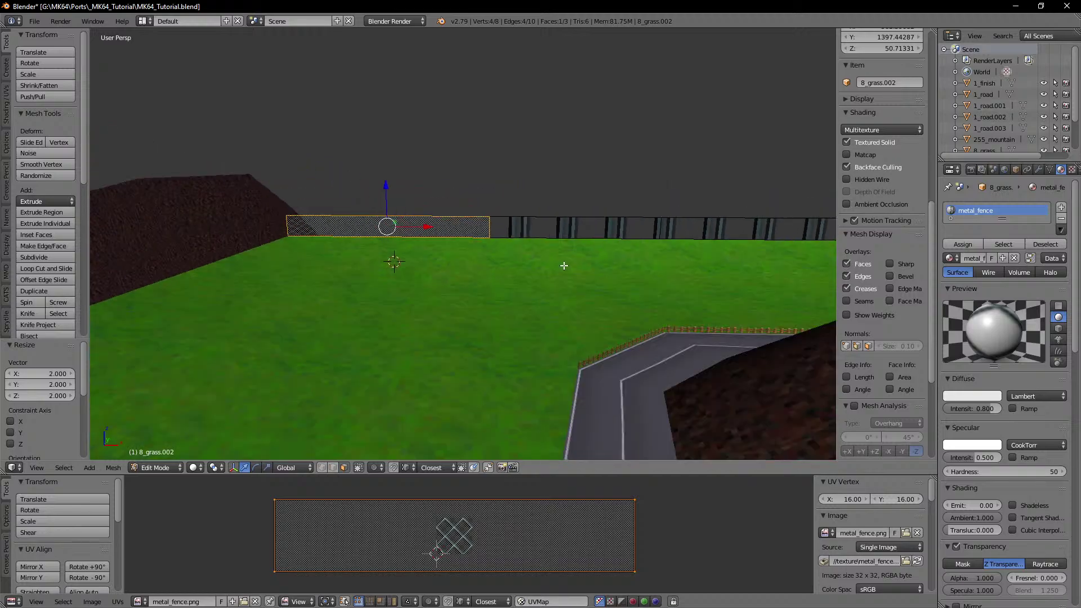
shift+middle_drag(563, 266, 282, 276)
middle_drag(281, 276, 444, 212)
right_click(439, 209)
shift+right_click(345, 239)
shift+right_click(292, 261)
key(u)
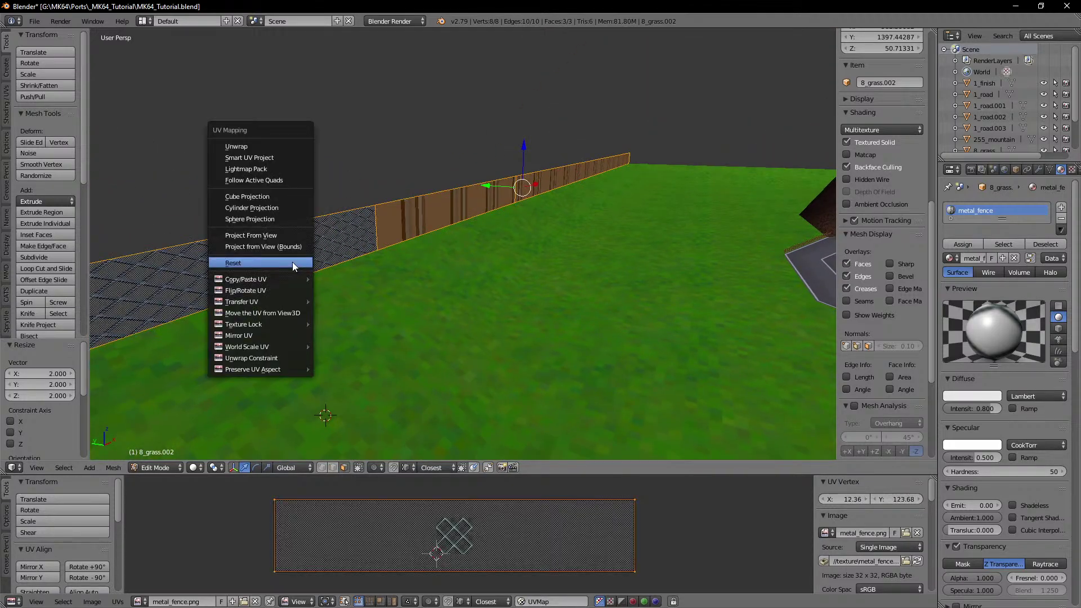
click(283, 182)
click(316, 212)
Step: Extrude the fence's vertical end edge in four segments along the adjoining grass side in wireframe view, up to the next corner
shift+middle_drag(325, 240, 487, 223)
middle_drag(487, 223, 455, 224)
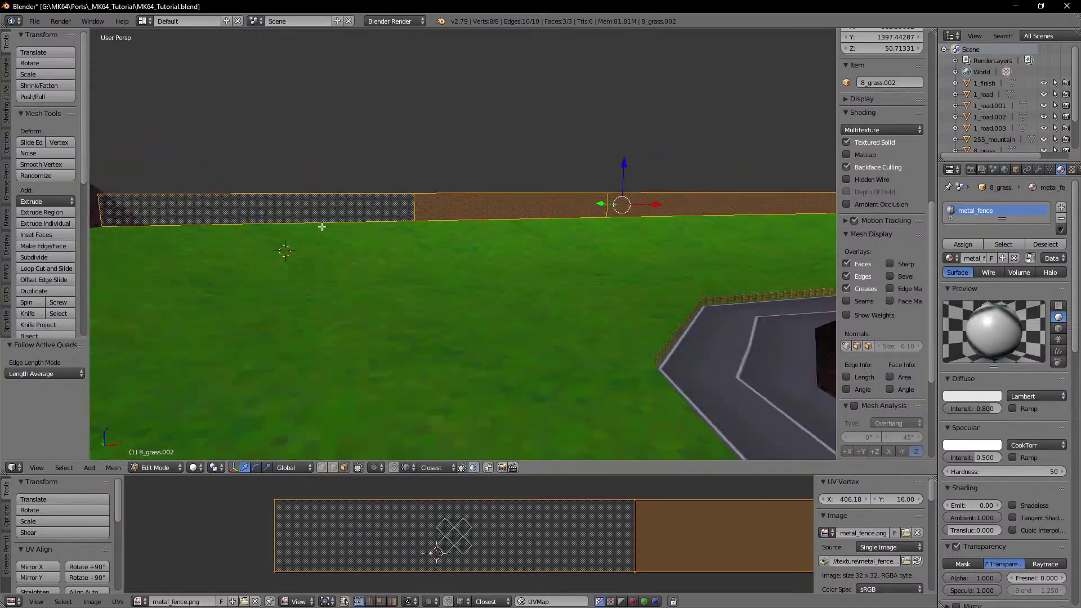
mouse_move(321, 227)
shift+middle_down()
mouse_move(410, 224)
mouse_move(331, 236)
shift+middle_up()
scroll(331, 236, down, 1)
shift+middle_drag(623, 318, 411, 275)
scroll(411, 275, down, 7)
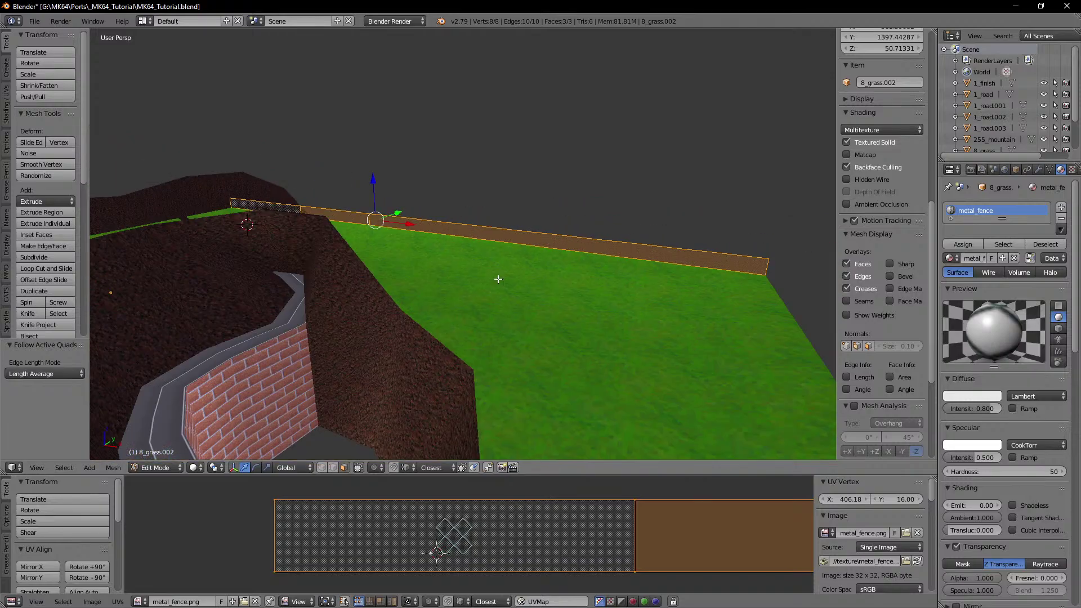
middle_drag(514, 290, 495, 253)
middle_drag(372, 246, 555, 253)
shift+middle_drag(507, 242, 393, 238)
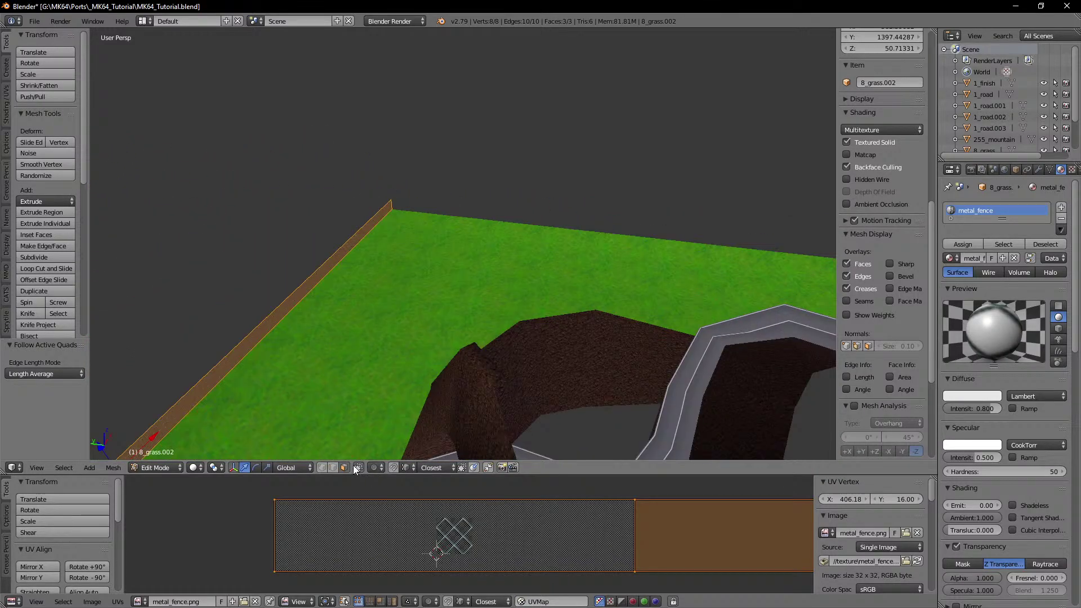
right_click(394, 206)
shift+middle_drag(670, 259, 372, 237)
key(z)
key(w)
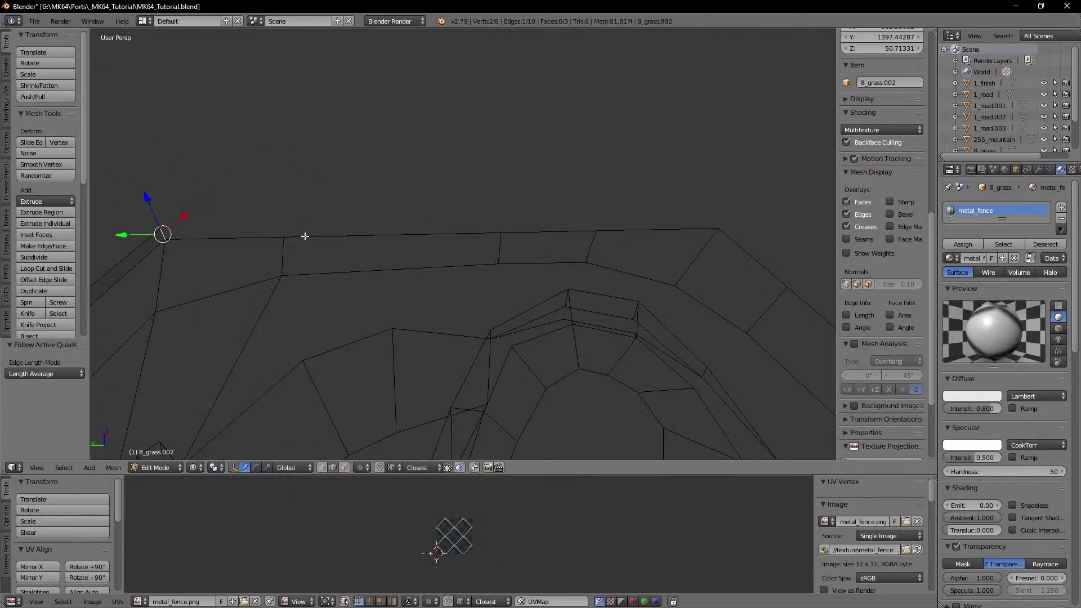
key(e)
ctrl+click(283, 236)
key(e)
ctrl+click(499, 231)
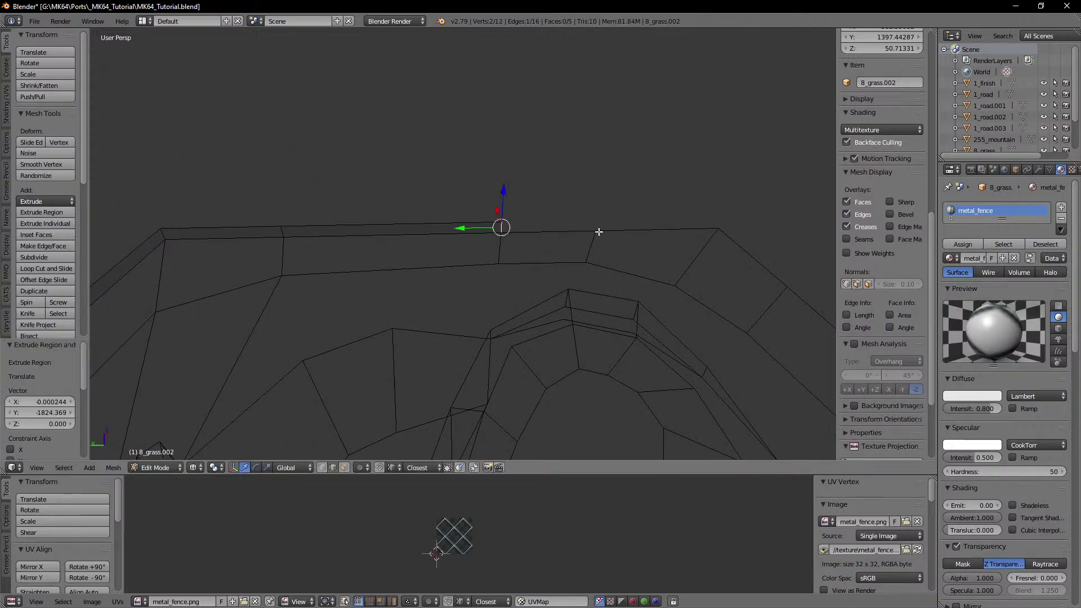
key(e)
ctrl+click(599, 232)
shift+middle_drag(676, 240, 554, 230)
key(e)
ctrl+click(428, 201)
Step: Extrude the fence's end edge in four more segments along X, following the next grass side to its far corner
key(e)
ctrl+click(434, 184)
shift+middle_drag(555, 230, 470, 215)
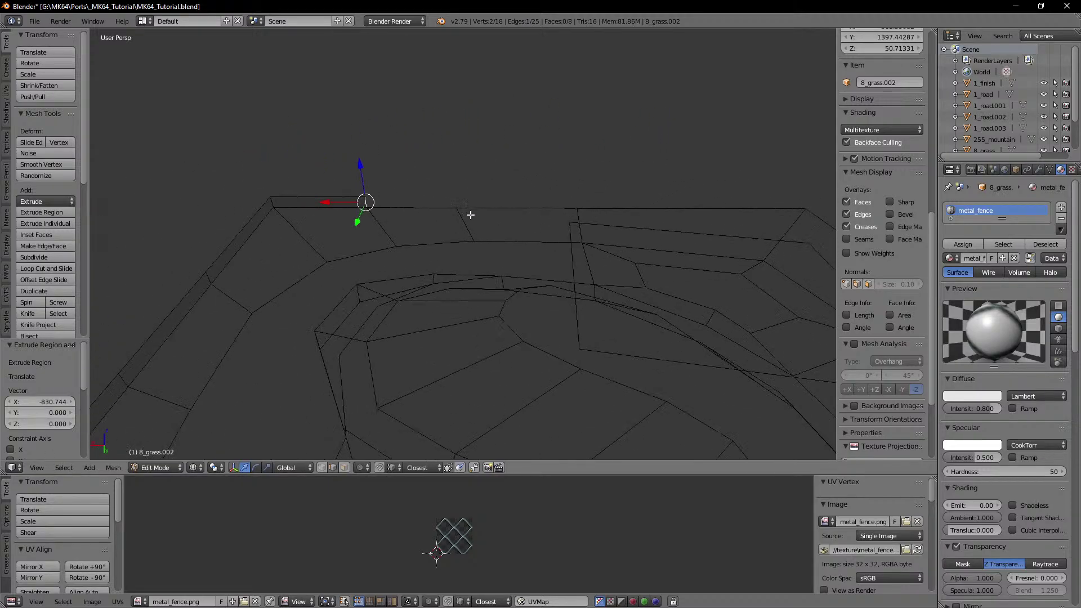
key(e)
ctrl+click(468, 213)
shift+middle_drag(556, 223, 396, 238)
key(e)
ctrl+click(382, 225)
key(e)
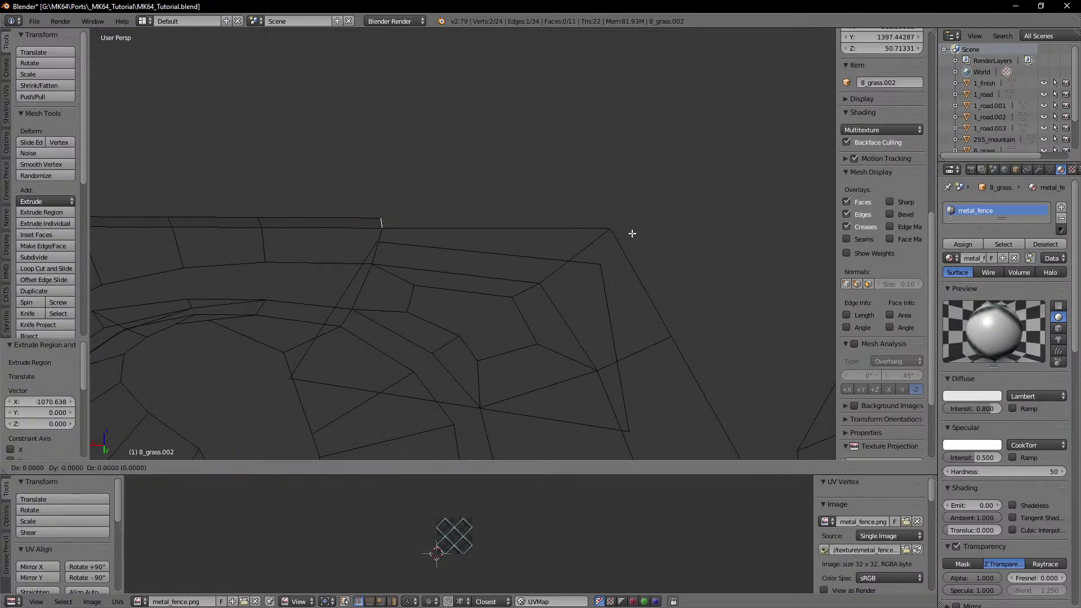
ctrl+click(613, 234)
Step: Extrude two final fence segments along the last grass side to the starting corner and return to textured shading
middle_drag(597, 257, 403, 276)
shift+middle_drag(403, 276, 470, 280)
key(e)
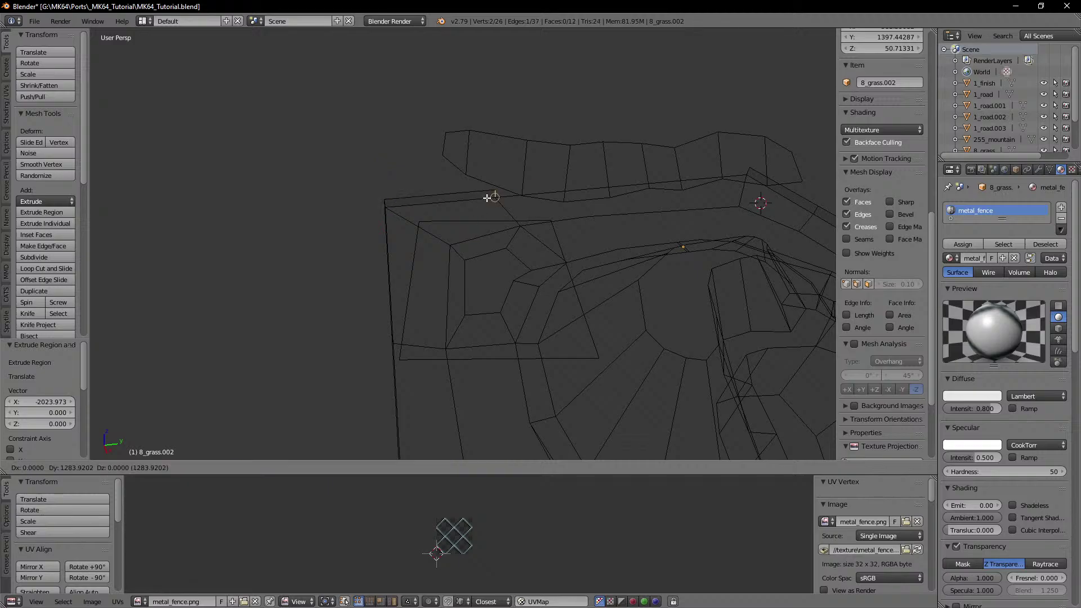
ctrl+click(493, 198)
shift+middle_drag(496, 198, 533, 242)
scroll(536, 241, up, 3)
key(e)
ctrl+click(625, 148)
key(z)
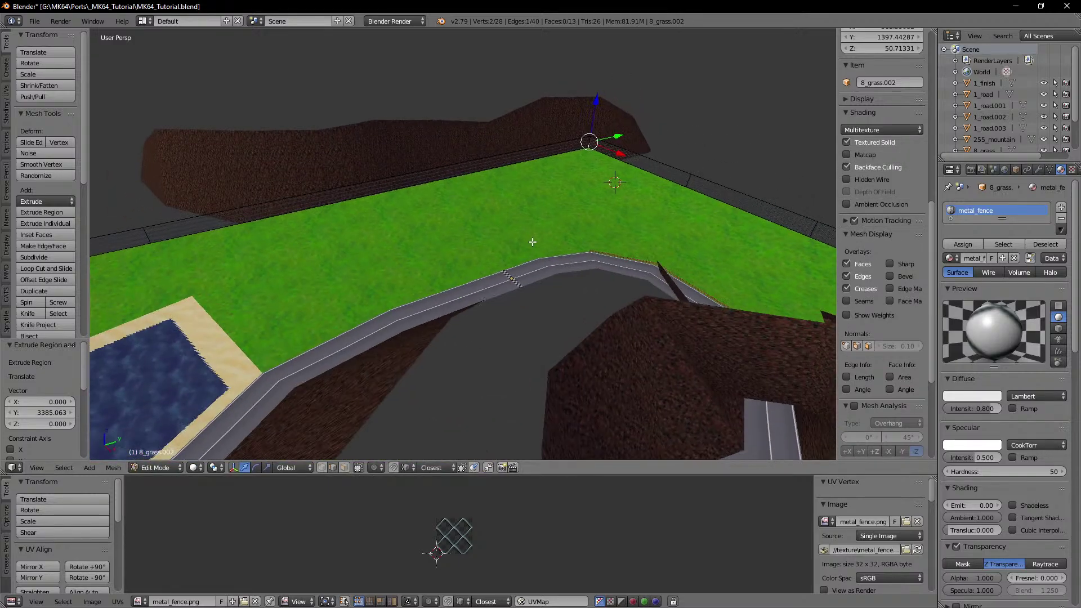
Step: Grow the selection from the first textured face to the whole fence and apply Follow Active Quads with Length Average
click(344, 468)
right_click(631, 161)
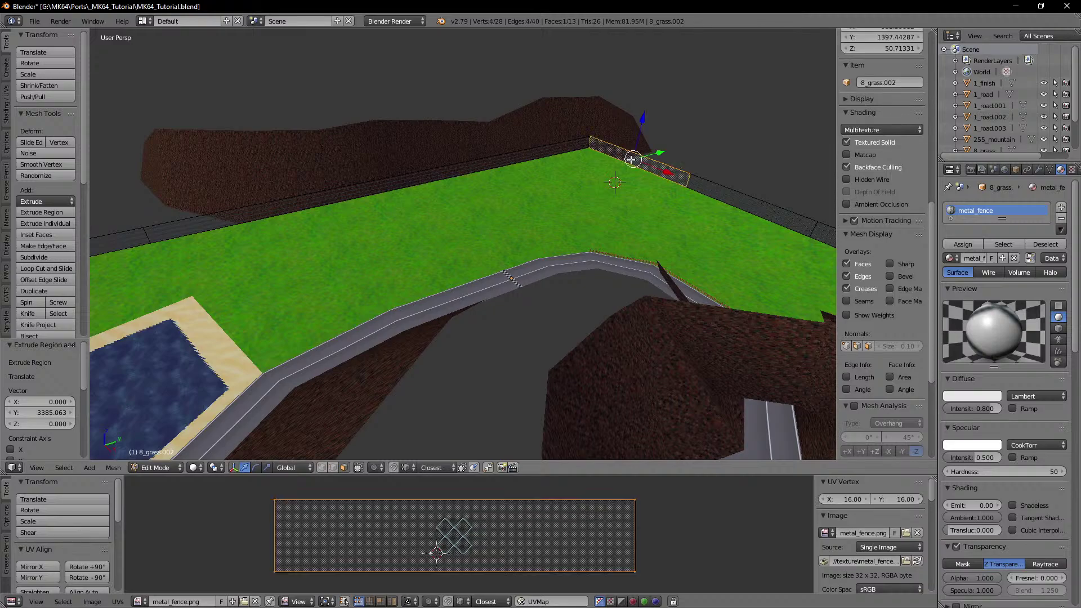
key(ctrl+KP_Add)
key(ctrl+KP_Add)
key(ctrl+KP_Add)
key(ctrl+KP_Add)
key(ctrl+KP_Add)
key(ctrl+KP_Add)
key(ctrl+KP_Add)
key(ctrl+KP_Add)
key(ctrl+KP_Add)
key(ctrl+KP_Add)
key(ctrl+KP_Add)
key(ctrl+KP_Add)
key(w)
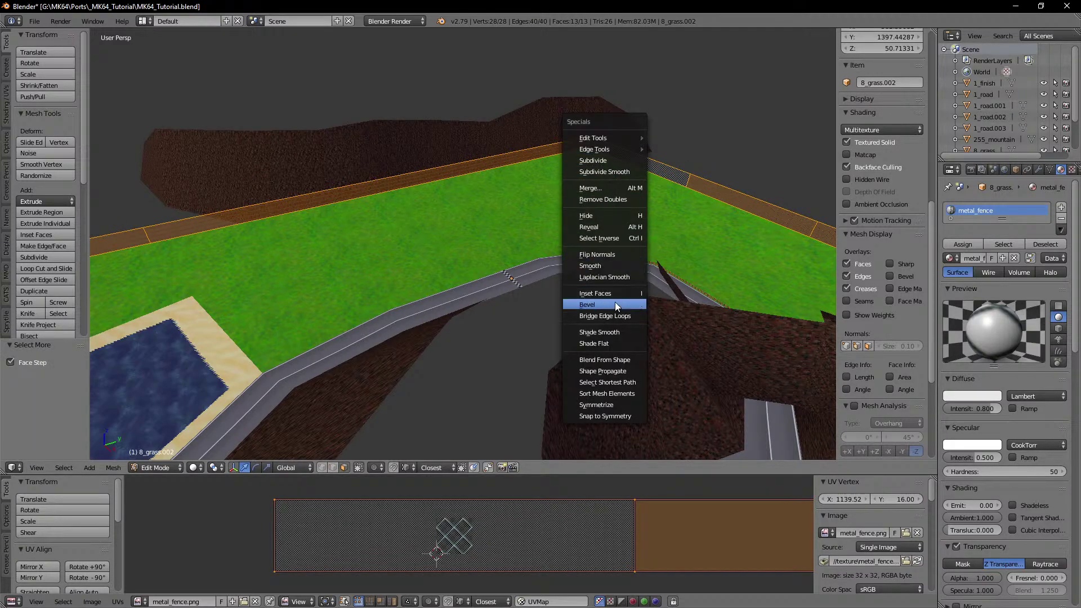
key(u)
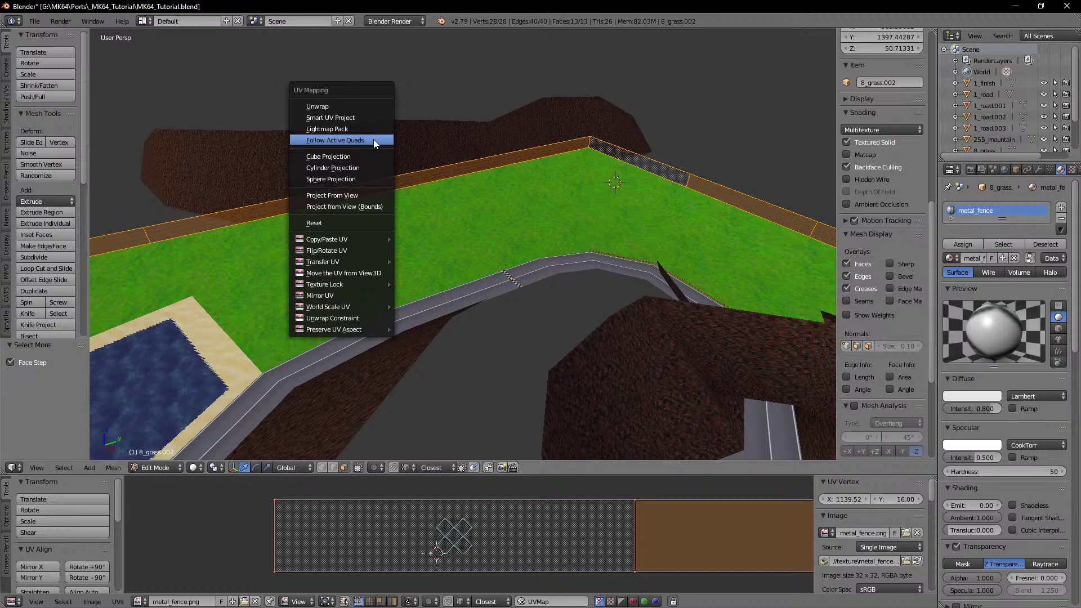
click(324, 142)
click(360, 171)
Step: Check the fence's closing corner and remove the fence mesh's doubled vertices
shift+middle_drag(467, 194, 374, 287)
scroll(374, 288, up, 4)
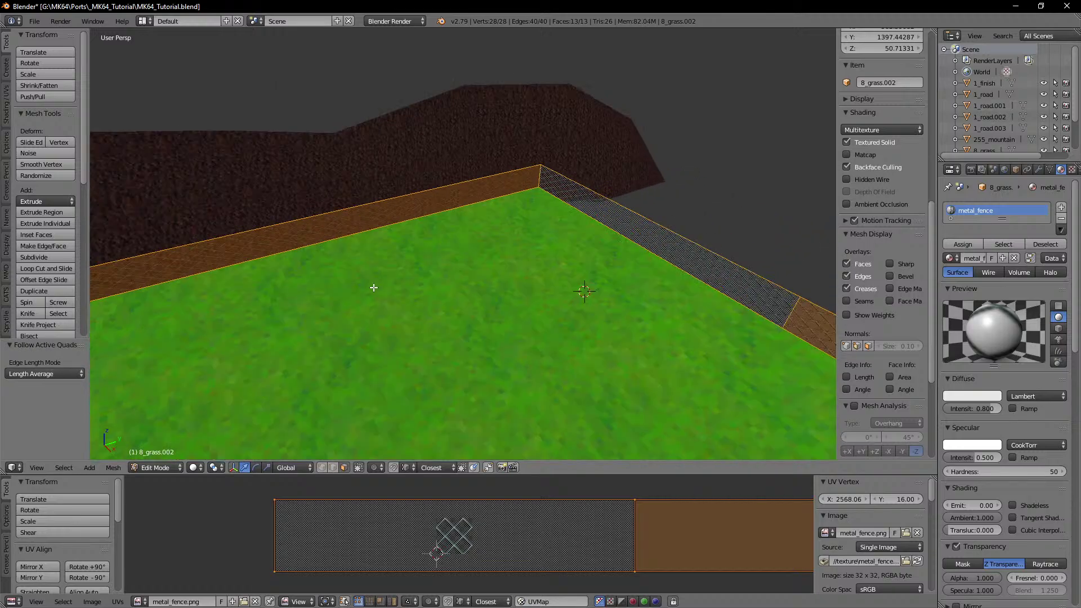
scroll(373, 288, up, 3)
shift+middle_drag(479, 169, 390, 222)
key(Tab)
scroll(472, 231, down, 4)
scroll(393, 238, down, 3)
key(Tab)
scroll(393, 224, down, 6)
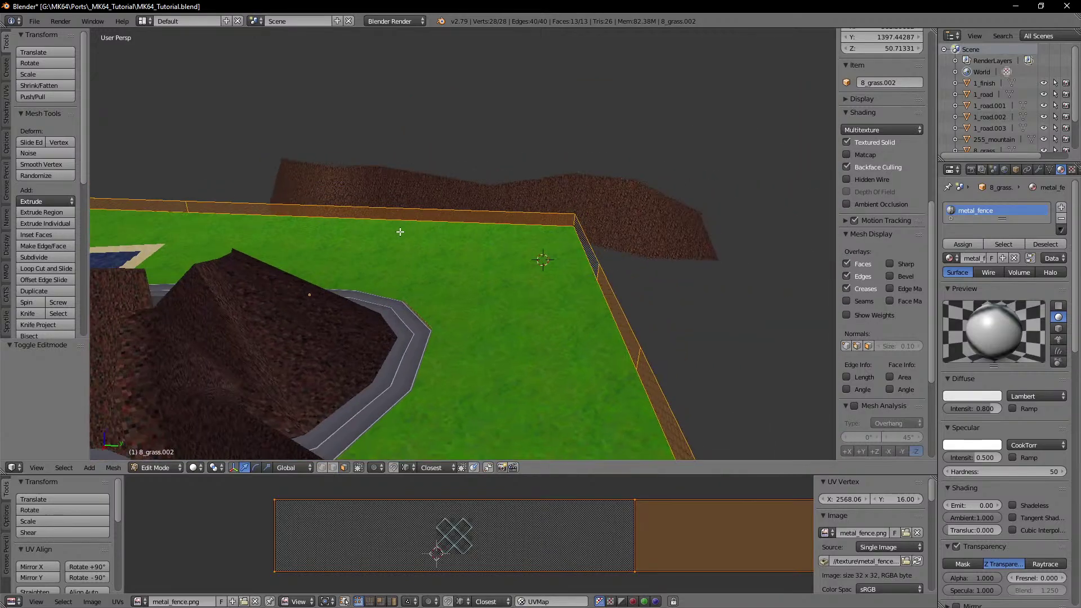
key(w)
click(384, 271)
Step: Examine the metal fence all around the grass, the road and the mountains
middle_drag(384, 271, 549, 265)
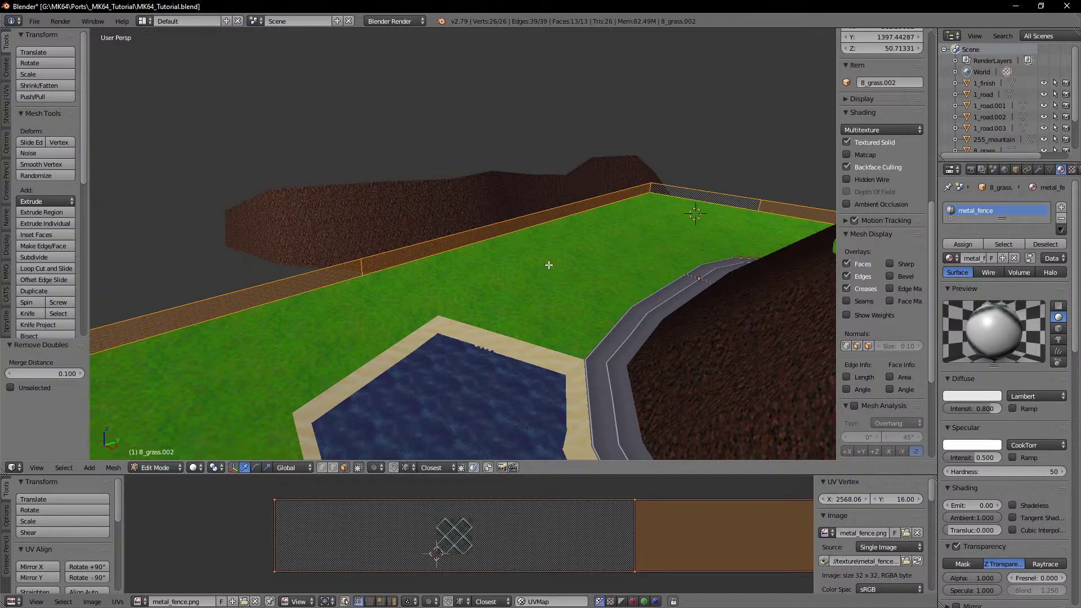
middle_drag(621, 293, 377, 299)
middle_drag(512, 277, 415, 270)
scroll(421, 268, up, 3)
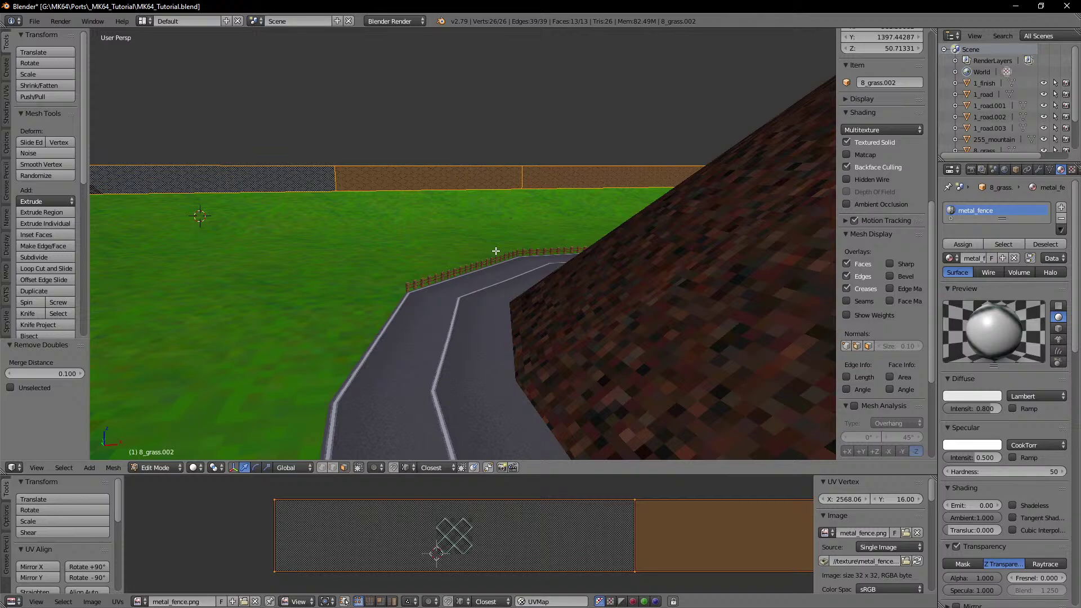
scroll(495, 251, down, 4)
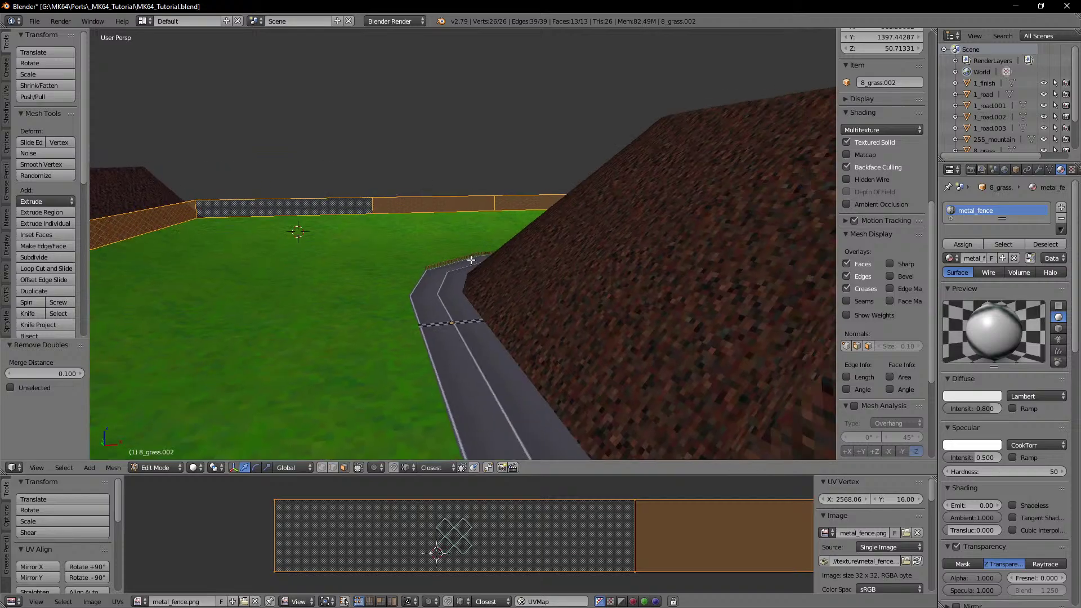
middle_drag(471, 261, 293, 289)
shift+middle_drag(386, 286, 449, 271)
scroll(415, 282, up, 4)
Step: Leave the fence's Edit Mode and switch to the File Explorer window showing the _MK64_Tutorial folder
key(Tab)
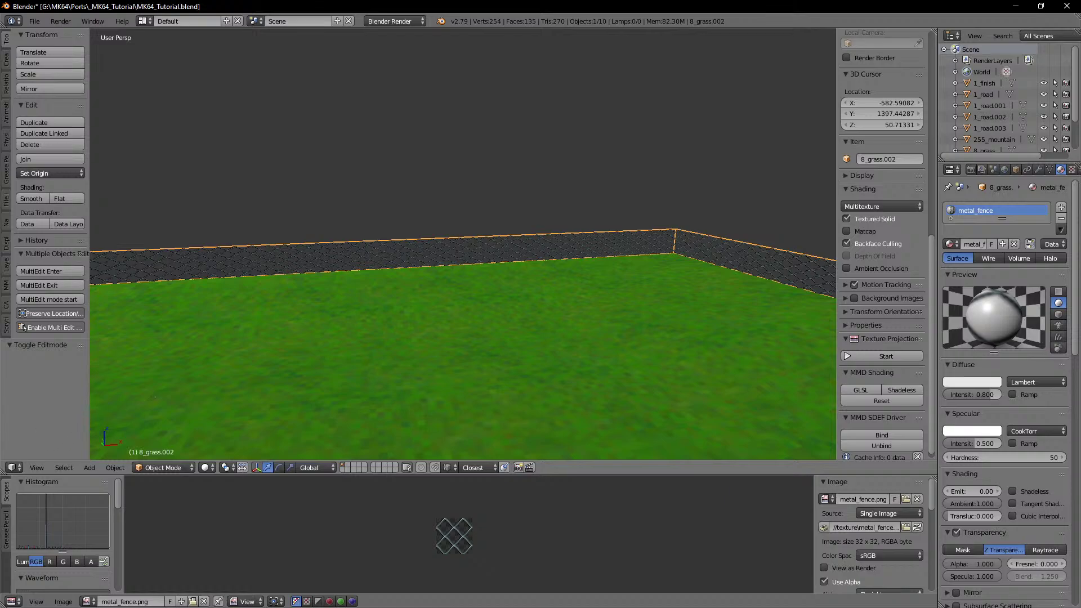
key(alt+Tab)
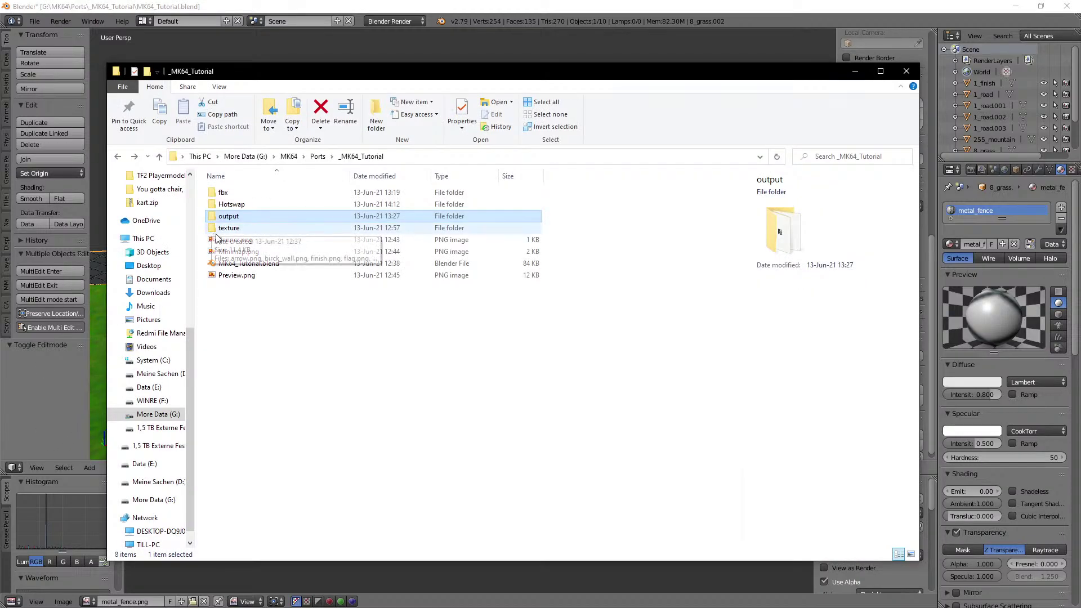
Step: Open wood_fence.png from the texture folder in GIMP and enlarge it for inspection
click(237, 229)
double_click(238, 231)
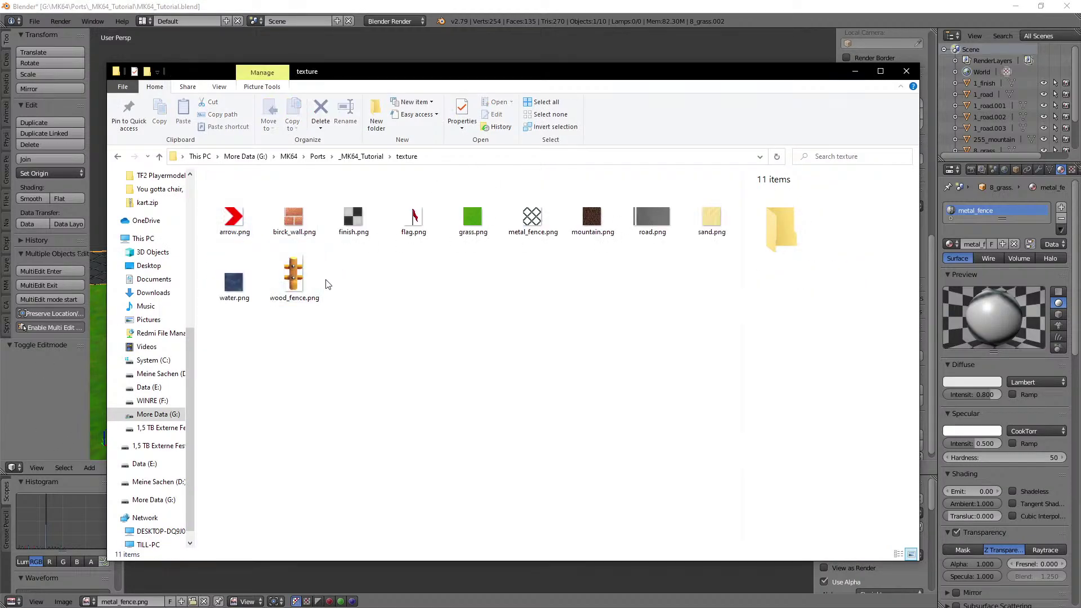
click(284, 275)
right_click(285, 277)
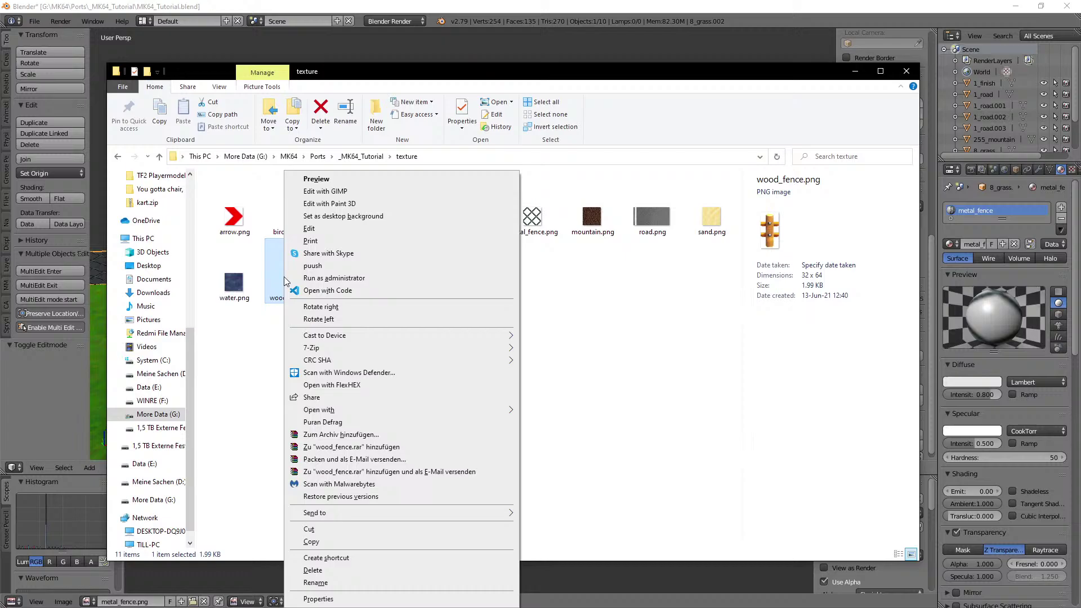
click(317, 191)
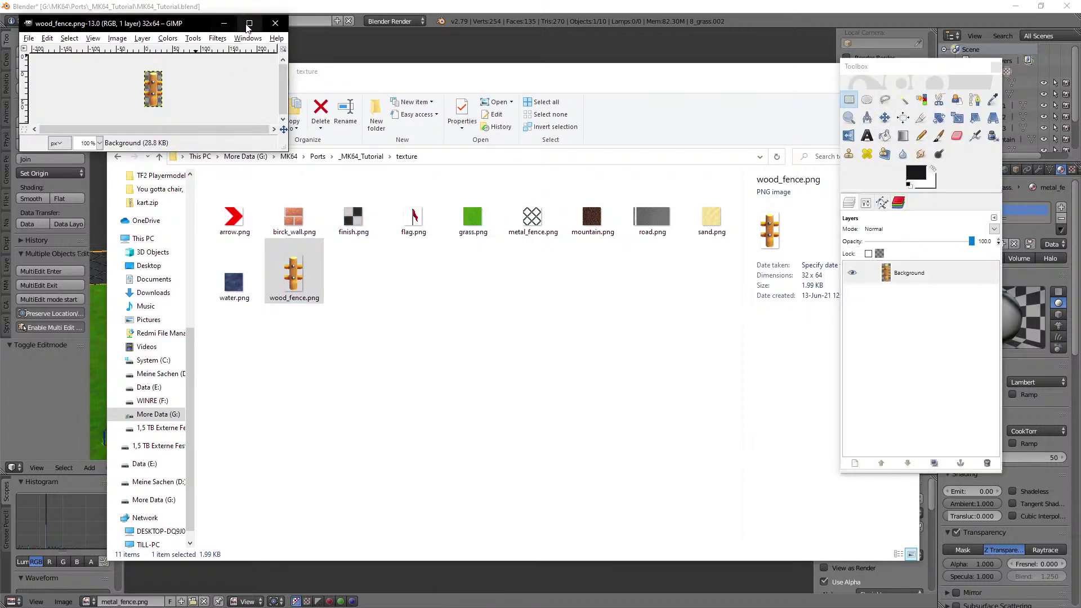
click(248, 26)
ctrl+scroll(589, 329, up, 7)
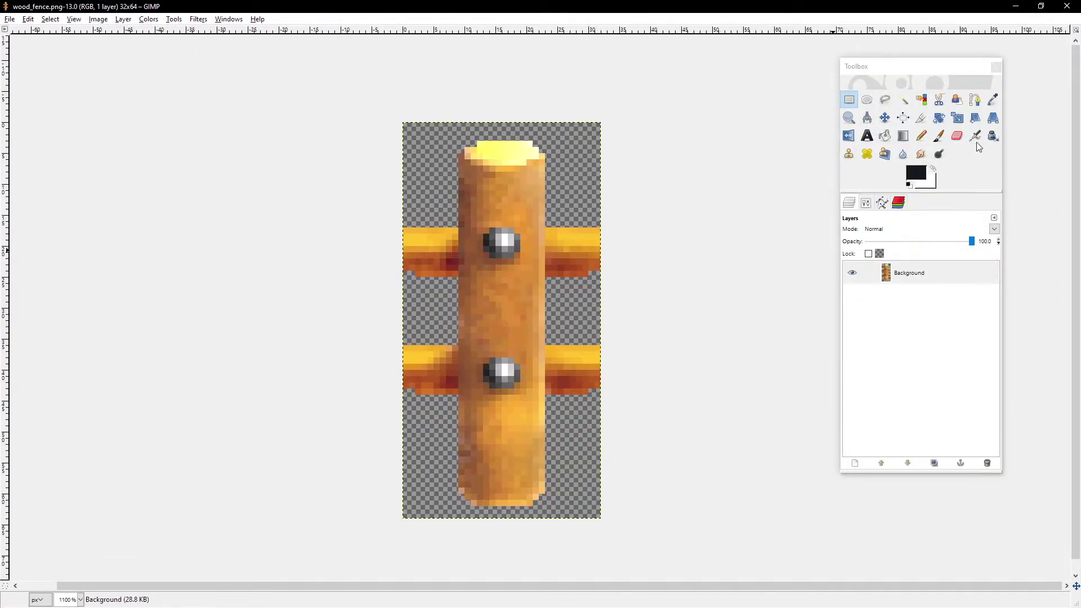
Step: Reveal the hidden colours in the wood fence's transparent areas using the Eraser with Anti erase and the Circle (15) brush
click(956, 139)
click(867, 204)
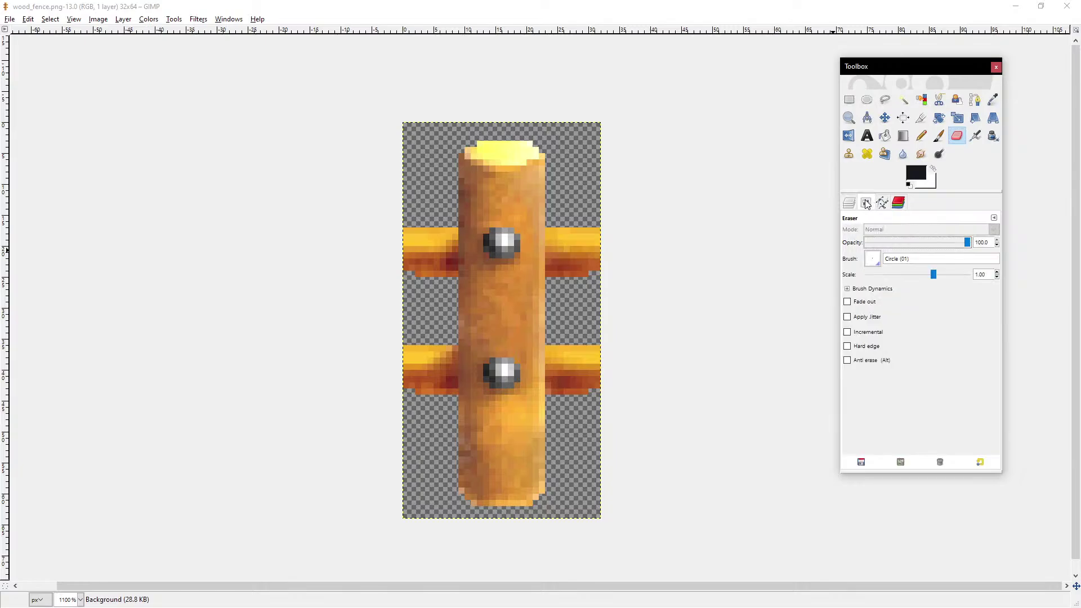
click(850, 361)
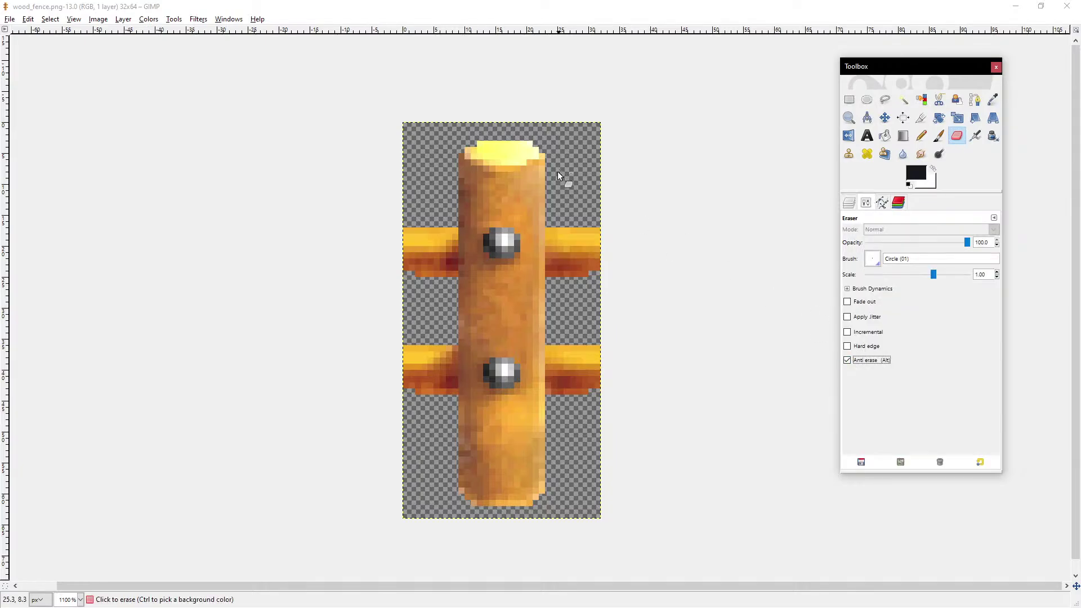
click(876, 260)
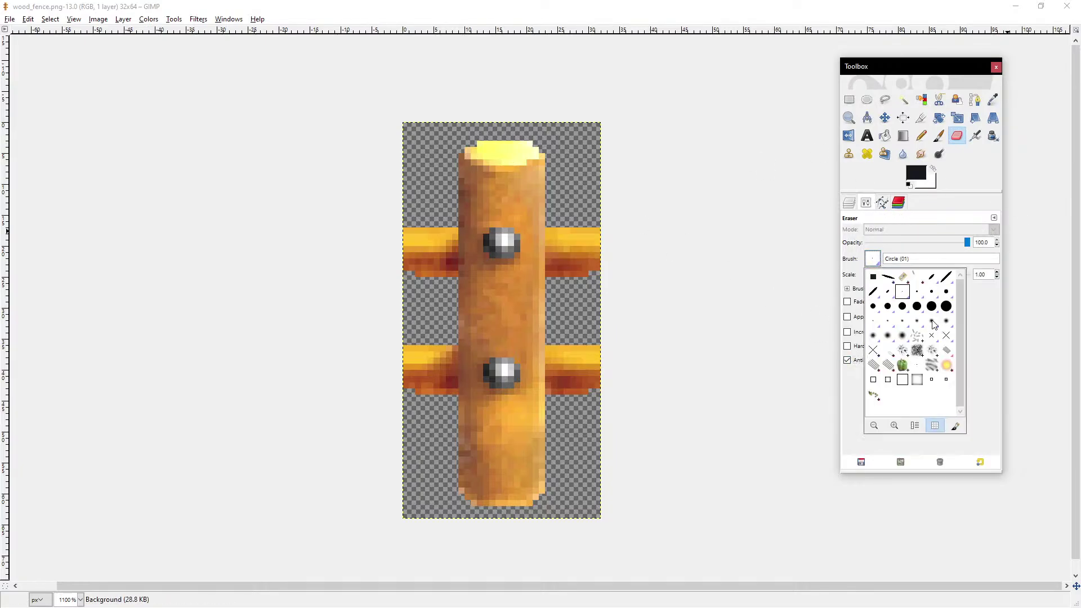
click(923, 308)
click(400, 139)
mouse_move(400, 140)
mouse_down()
mouse_move(589, 143)
mouse_move(387, 177)
mouse_move(397, 218)
mouse_move(551, 277)
mouse_move(580, 318)
mouse_move(414, 380)
mouse_move(631, 392)
mouse_move(538, 402)
mouse_move(583, 426)
mouse_move(617, 475)
mouse_move(394, 535)
mouse_move(644, 481)
mouse_up()
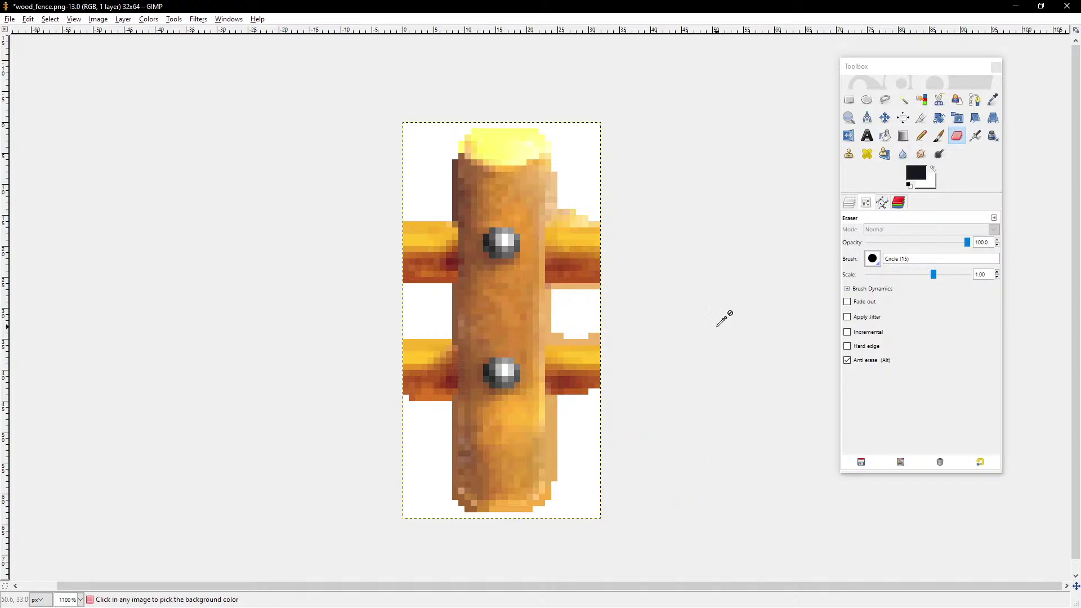
Step: Undo the anti-erase stroke and close the wood fence image, returning to Blender without exiting it
key(ctrl+z)
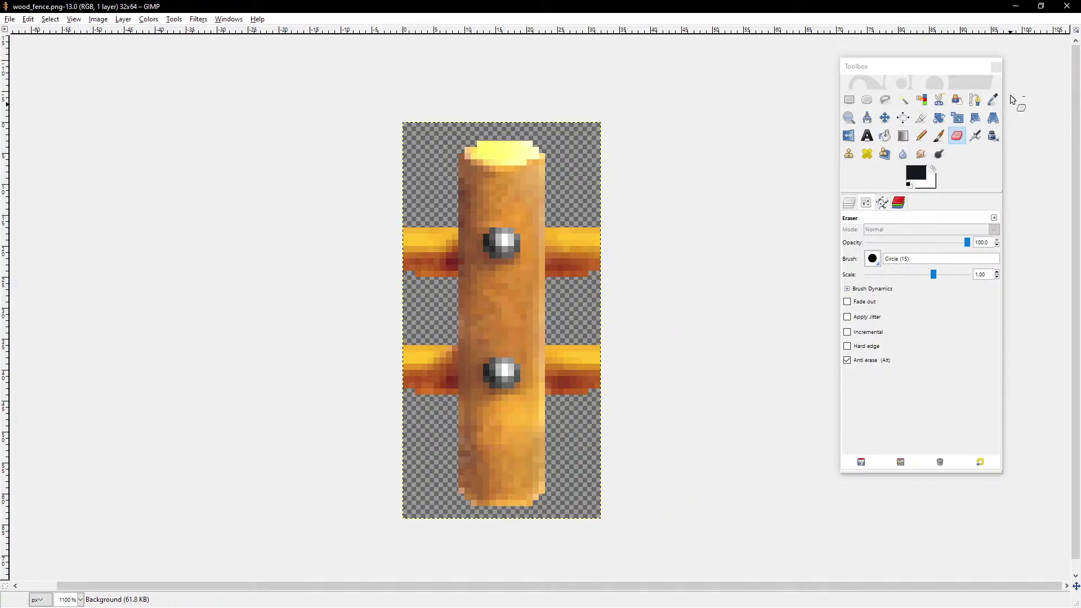
click(1067, 6)
click(1067, 6)
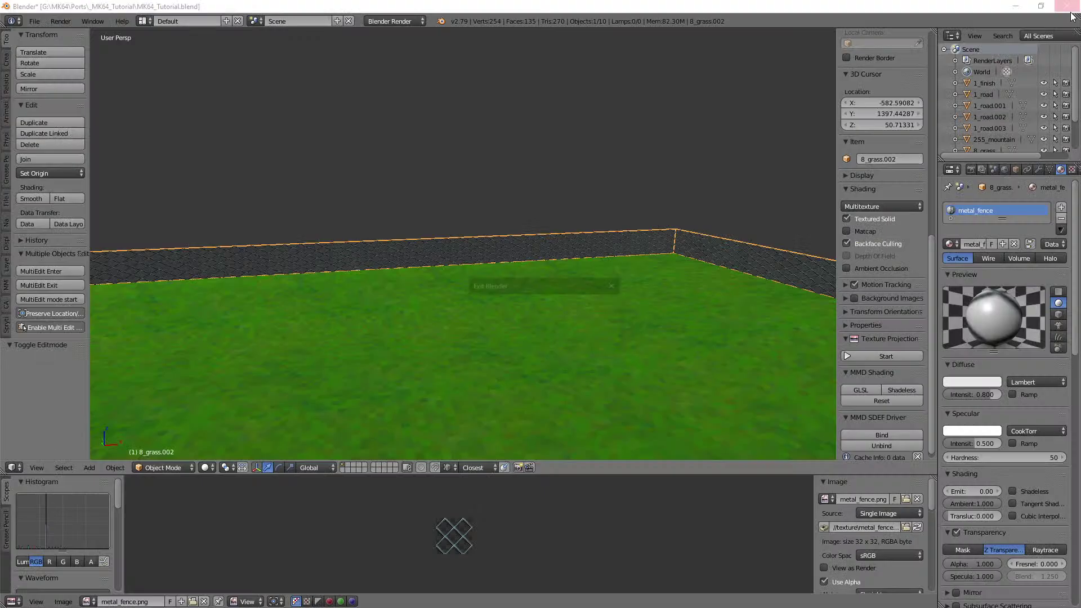
click(596, 352)
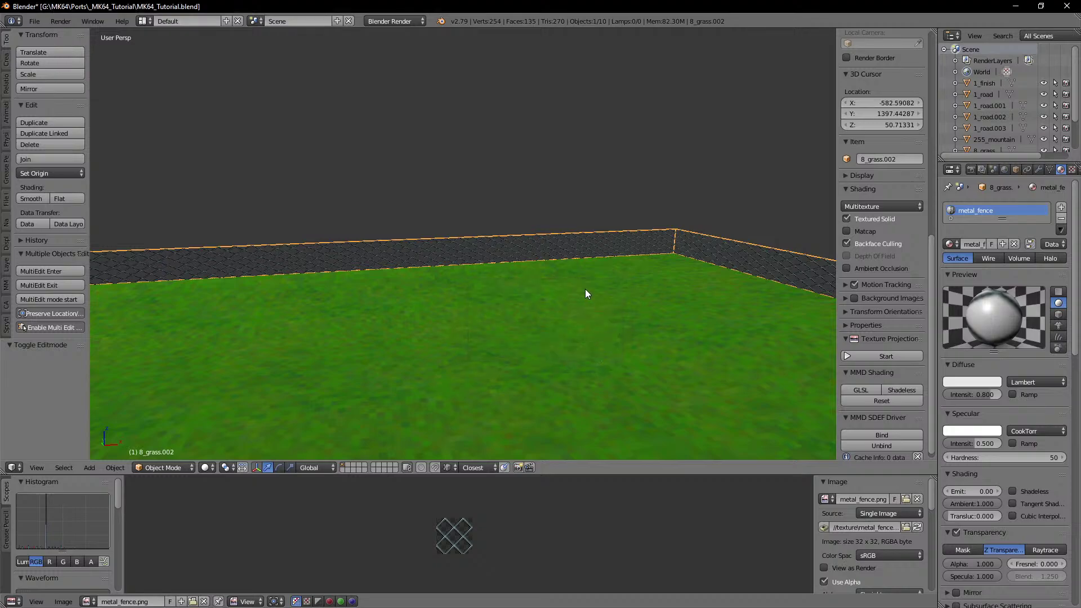
Step: Save the track scene as MK64_Tutorial.blend, overwriting the existing file
scroll(589, 286, down, 3)
shift+middle_drag(589, 286, 556, 287)
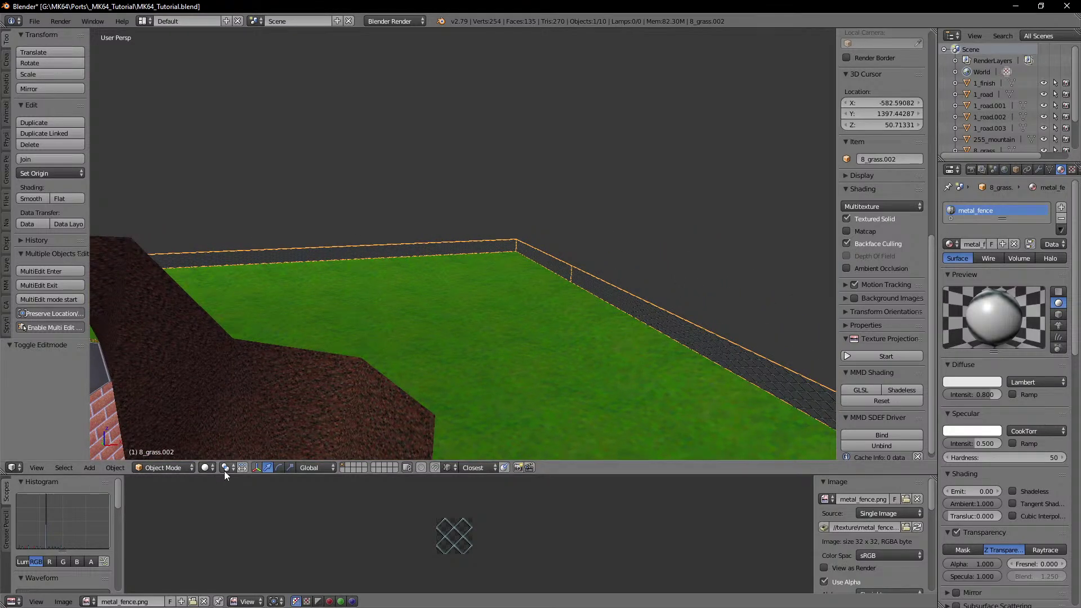
middle_drag(433, 326, 468, 248)
click(34, 20)
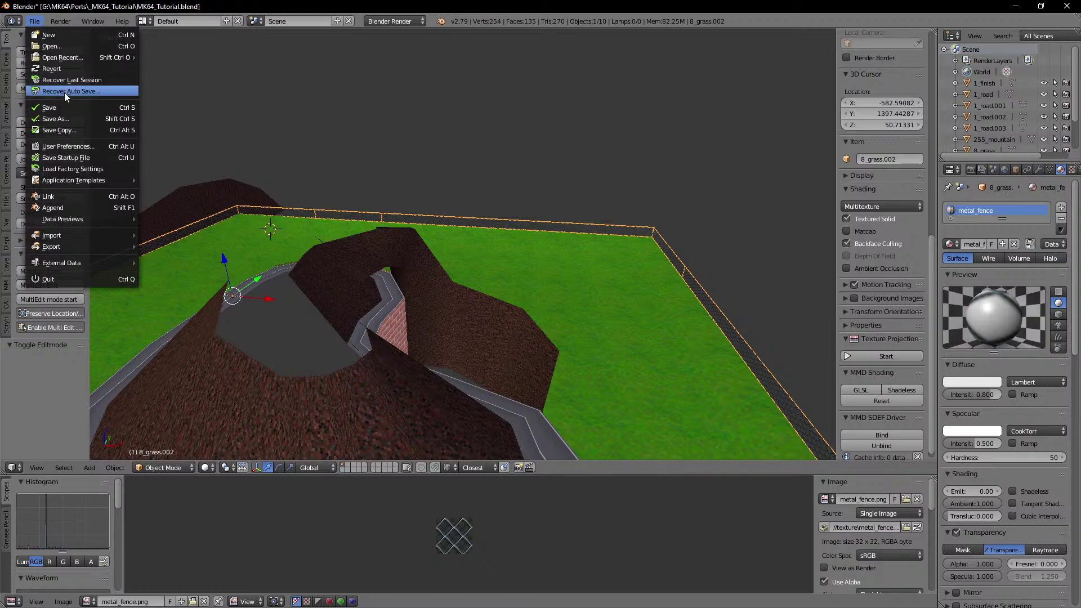
click(71, 116)
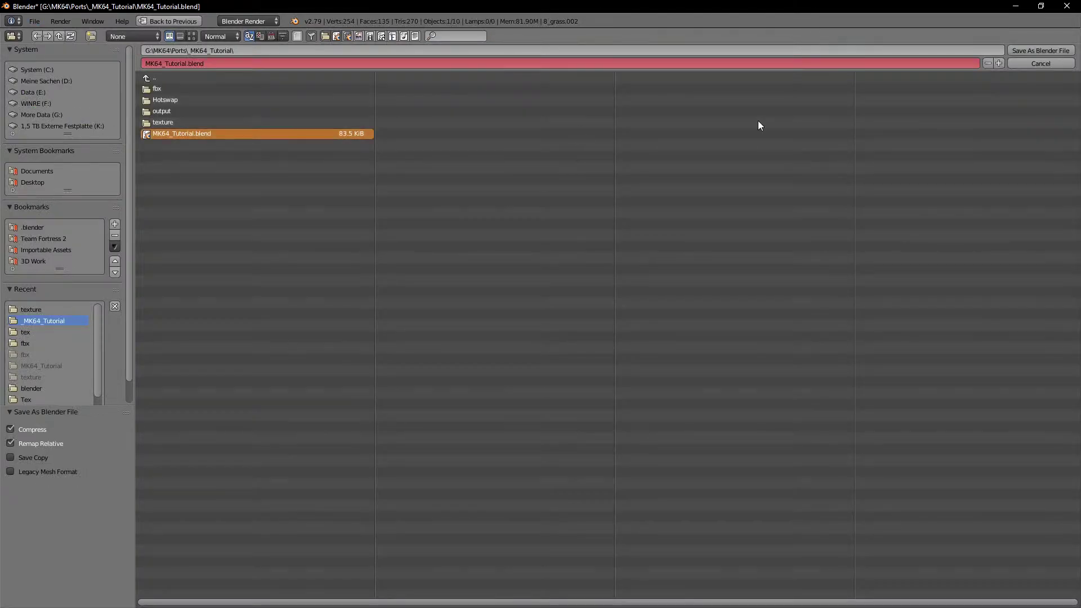
click(1049, 54)
Step: Examine the outer mountain's mesh and the track surroundings from several angles
middle_drag(758, 167, 510, 247)
middle_drag(617, 218, 386, 192)
key(Tab)
key(Tab)
right_click(376, 197)
key(Tab)
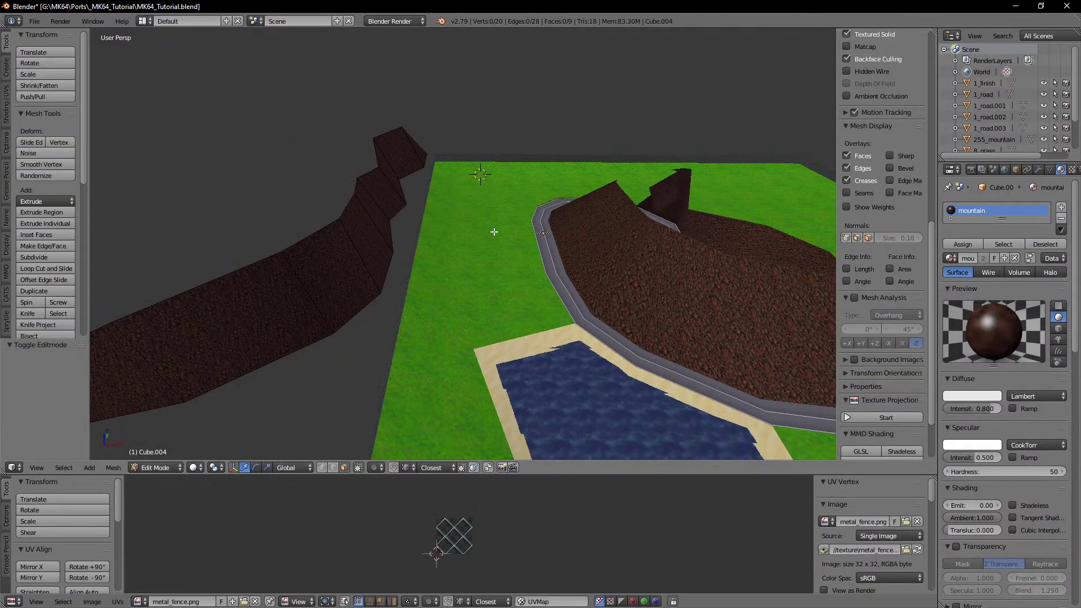
key(Tab)
shift+middle_drag(606, 230, 383, 256)
scroll(501, 256, up, 4)
scroll(383, 257, down, 5)
middle_drag(520, 274, 321, 271)
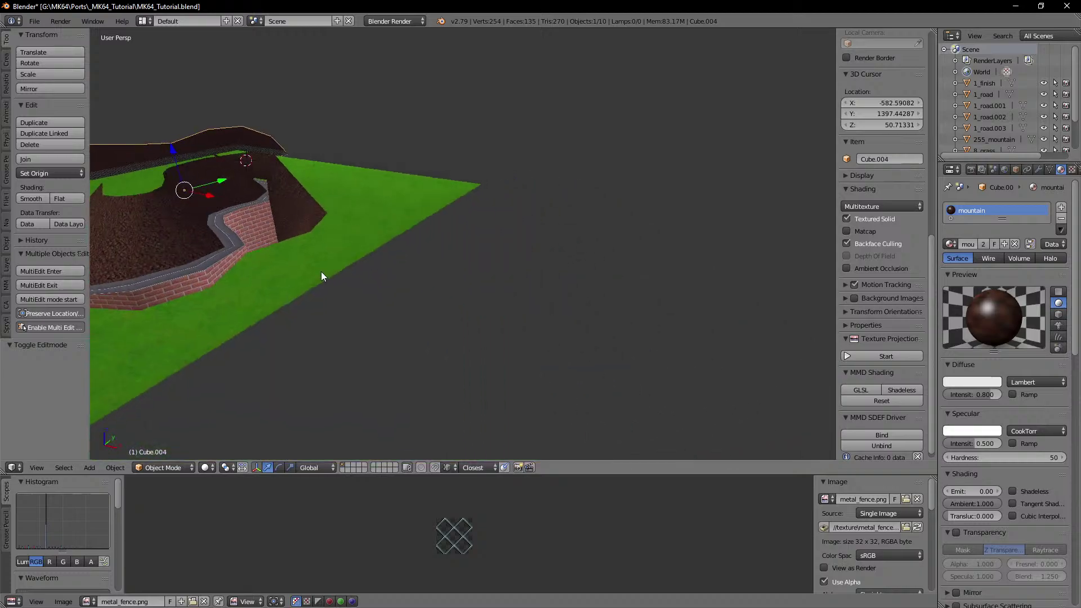
Step: Rename the brick wall object below the road to 255_wall
right_click(179, 283)
key(Tab)
middle_drag(369, 243, 419, 250)
key(Tab)
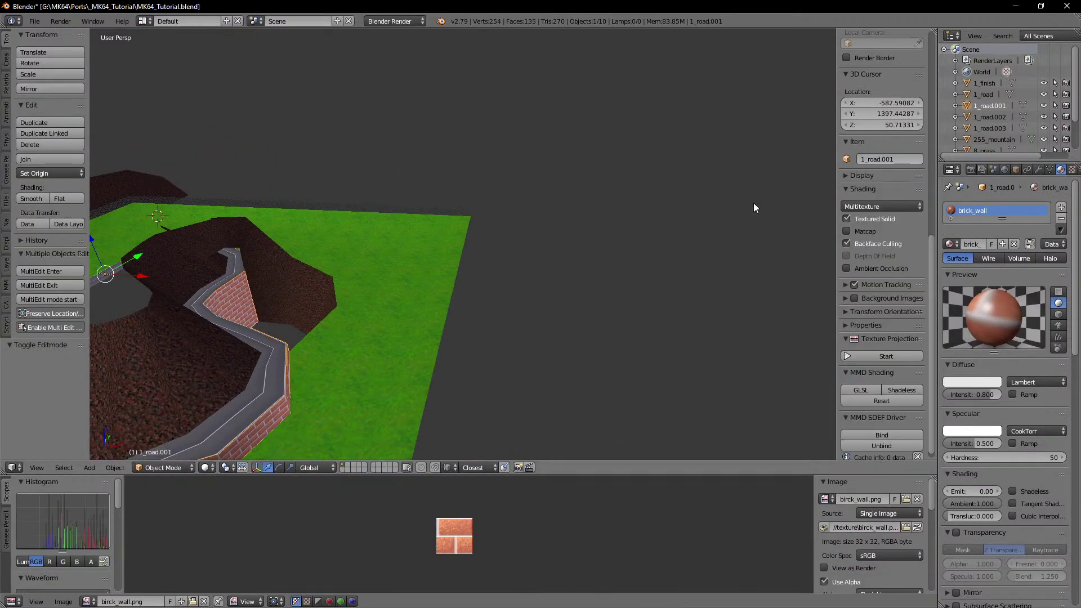
click(1016, 170)
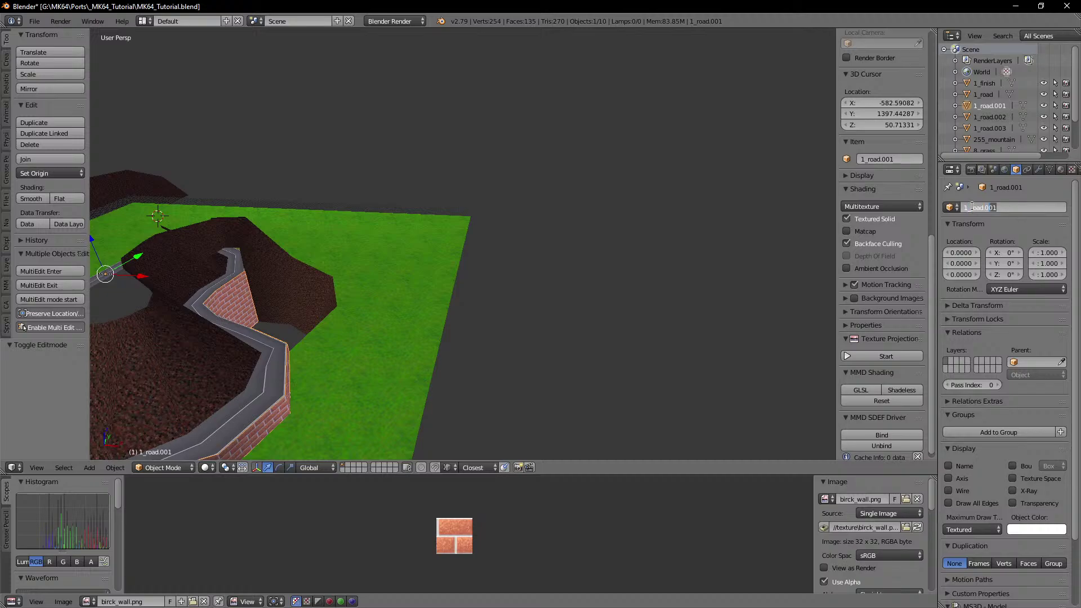
drag(972, 207, 939, 206)
text(255_wall)
key(Return)
Step: Select the sand surface object around the water
middle_drag(642, 258, 558, 260)
right_click(416, 235)
right_click(417, 275)
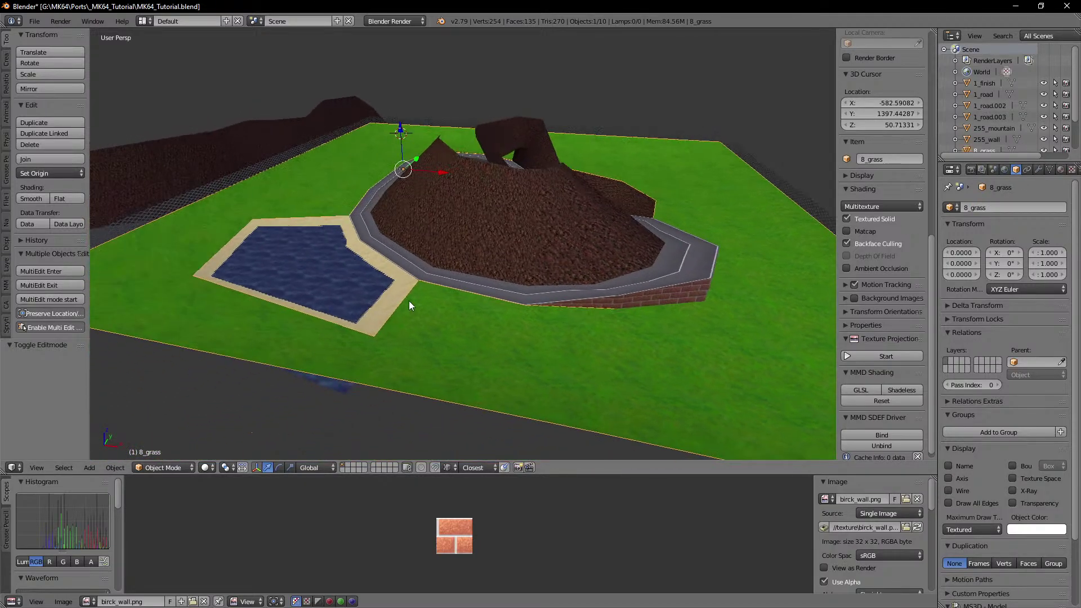
key(shift+d)
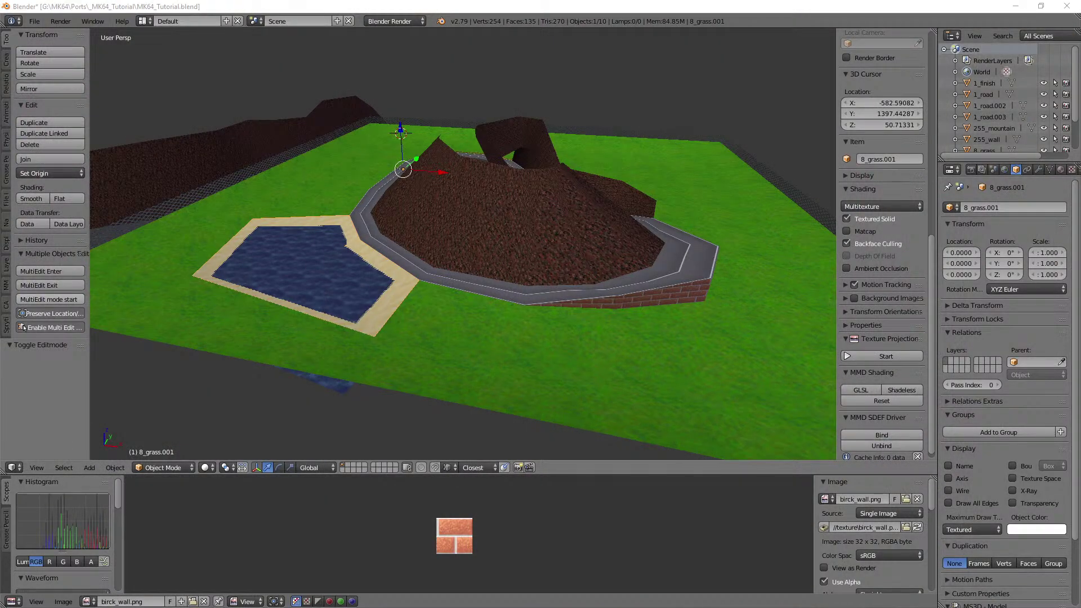
Step: Switch to the browser's Surface Map wiki, review the Surface Types list, especially beach sand 0x0A and solid 0xFF, and return to Blender
drag(0, 168, 253, 1)
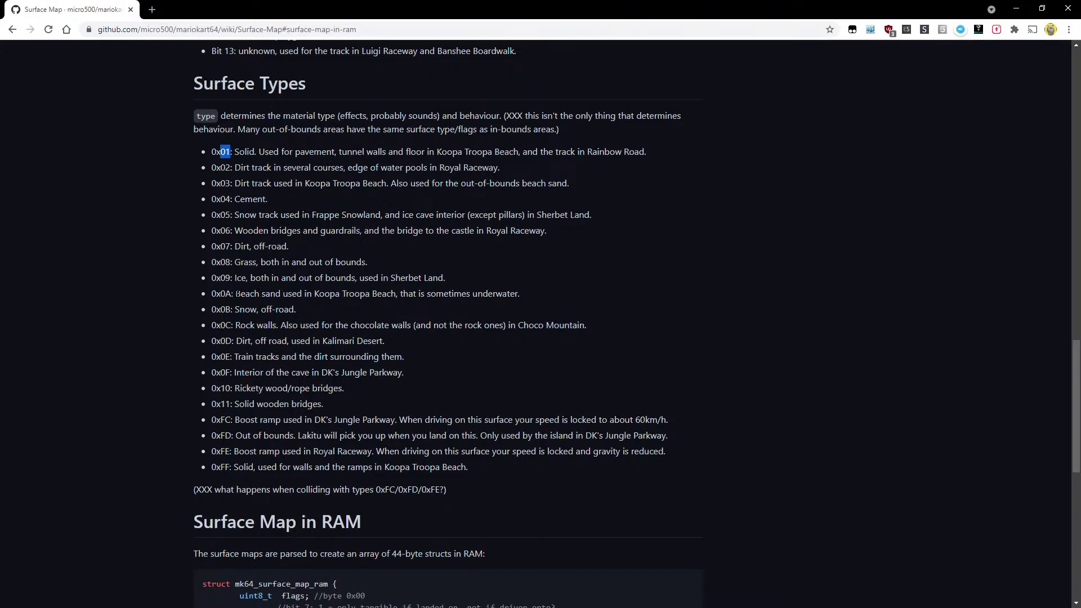
drag(249, 294, 280, 294)
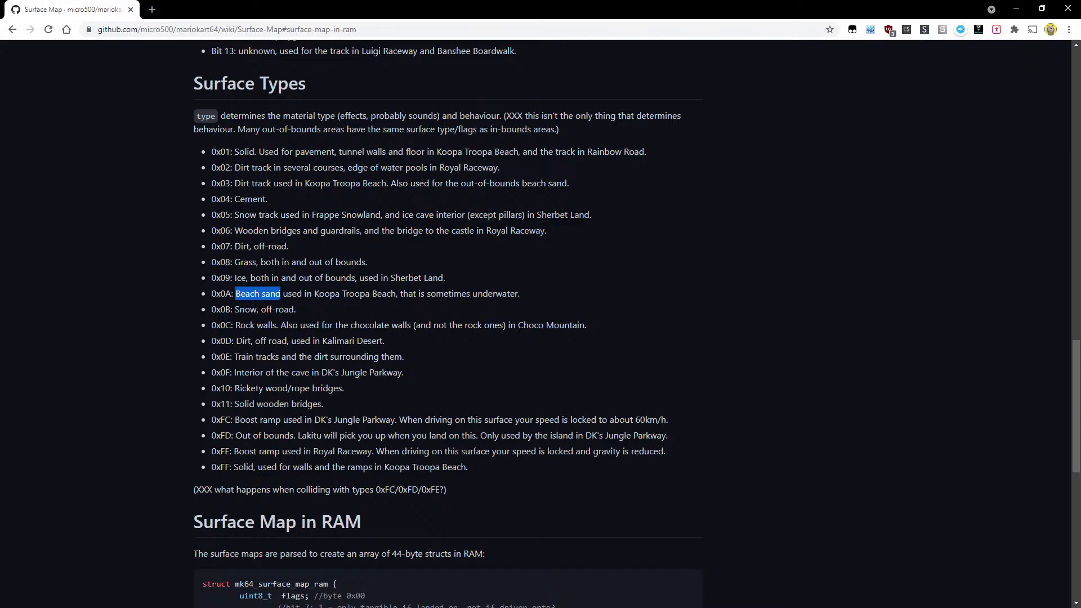
drag(282, 293, 500, 293)
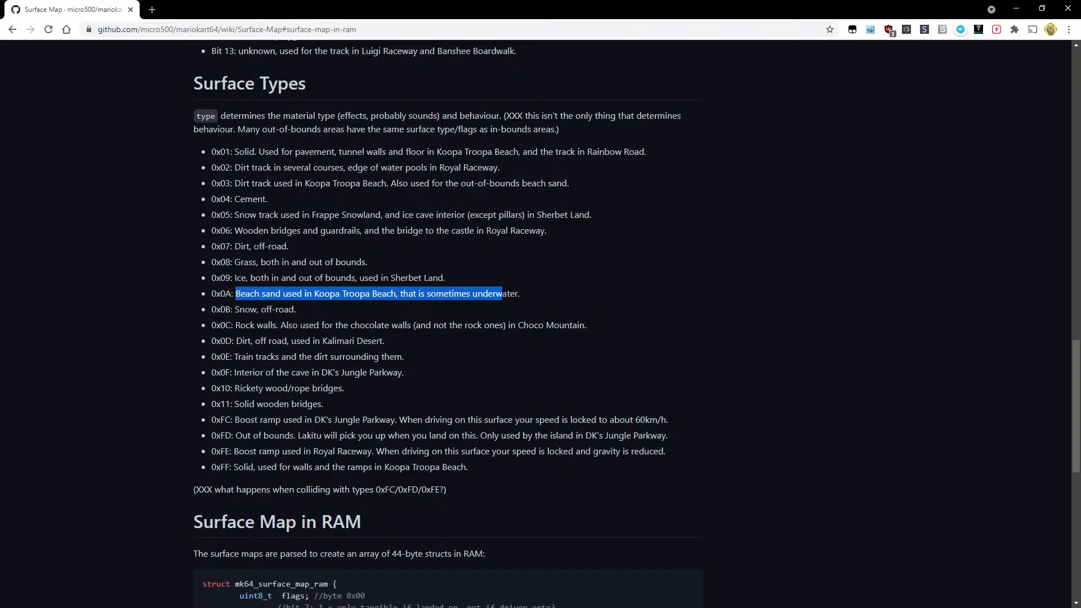
drag(215, 151, 234, 414)
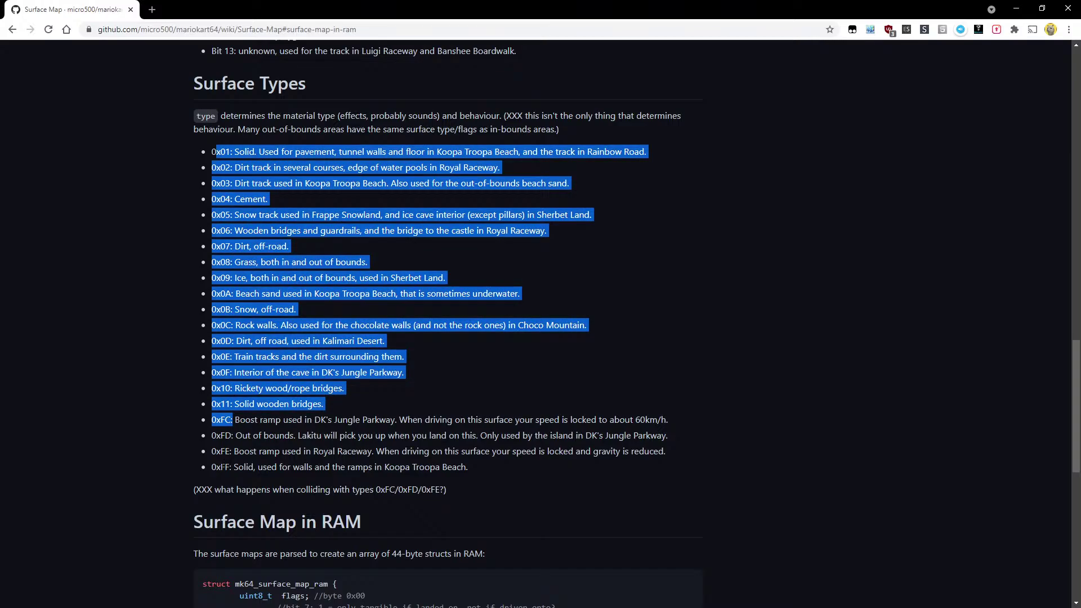
drag(220, 467, 229, 466)
drag(634, 7, 0, 201)
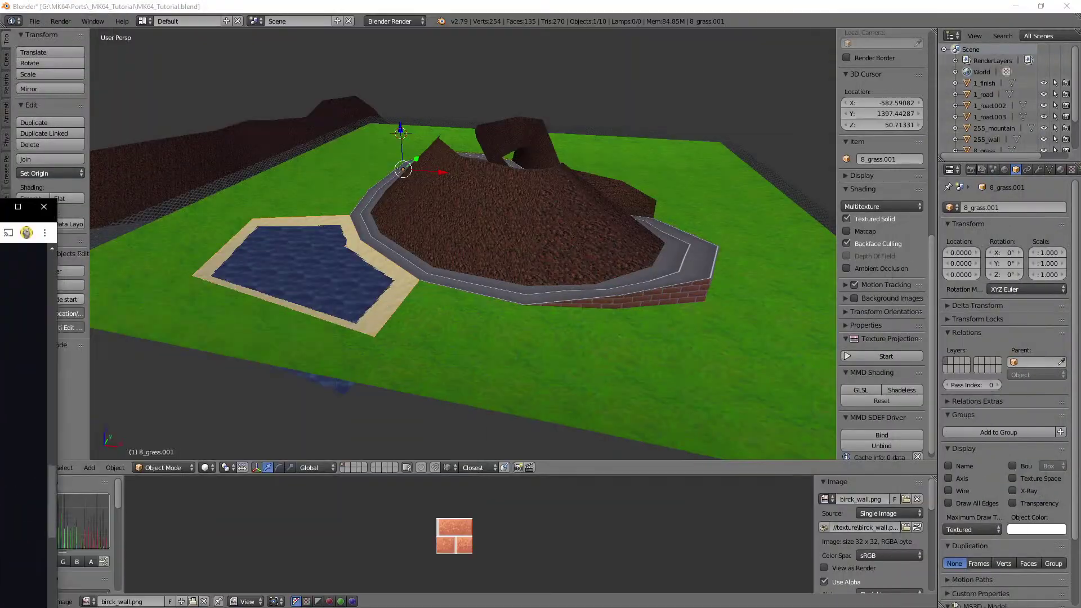
click(668, 2)
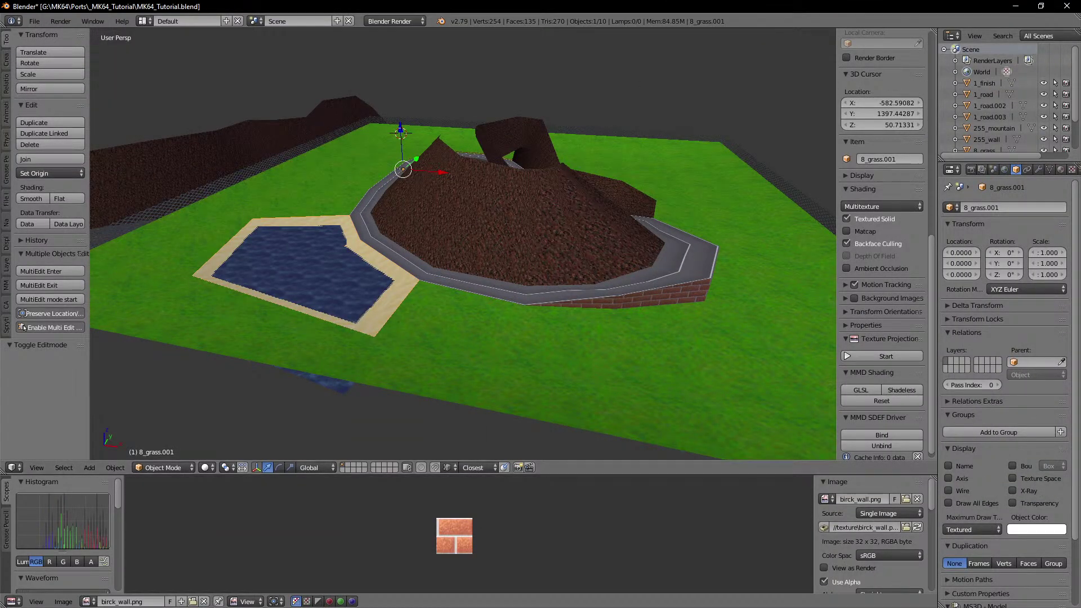
Step: Rename the selected sand object to 10_sand
middle_drag(414, 173, 448, 203)
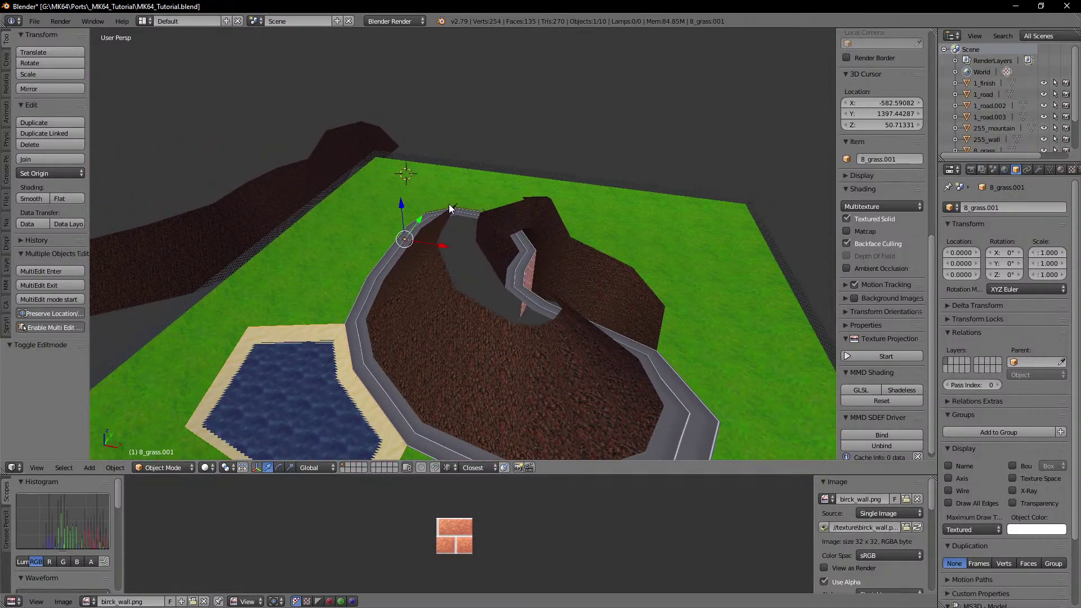
click(1008, 208)
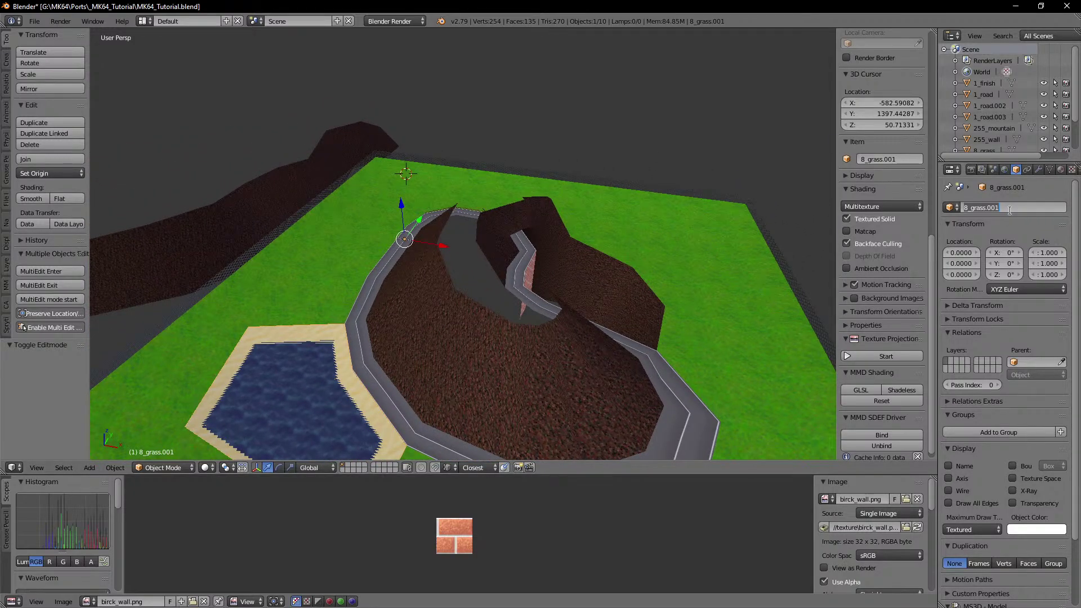
text(10_sand)
key(Return)
Step: Check the sand surface under the water by temporarily hiding and moving it, cancelling both changes
middle_drag(385, 233, 475, 234)
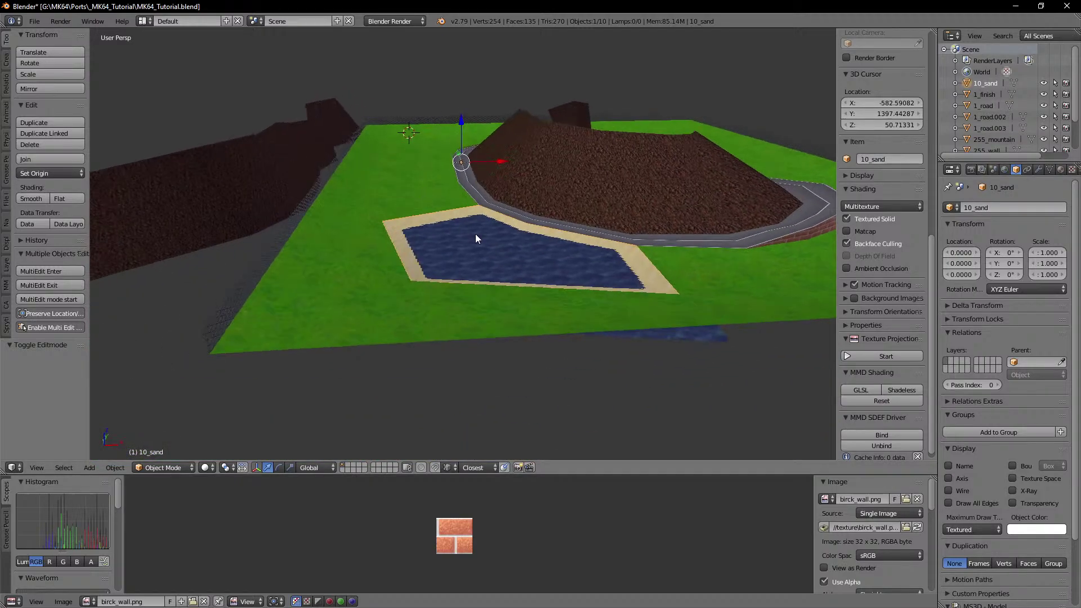
scroll(476, 235, up, 3)
key(h)
key(ctrl+z)
key(g)
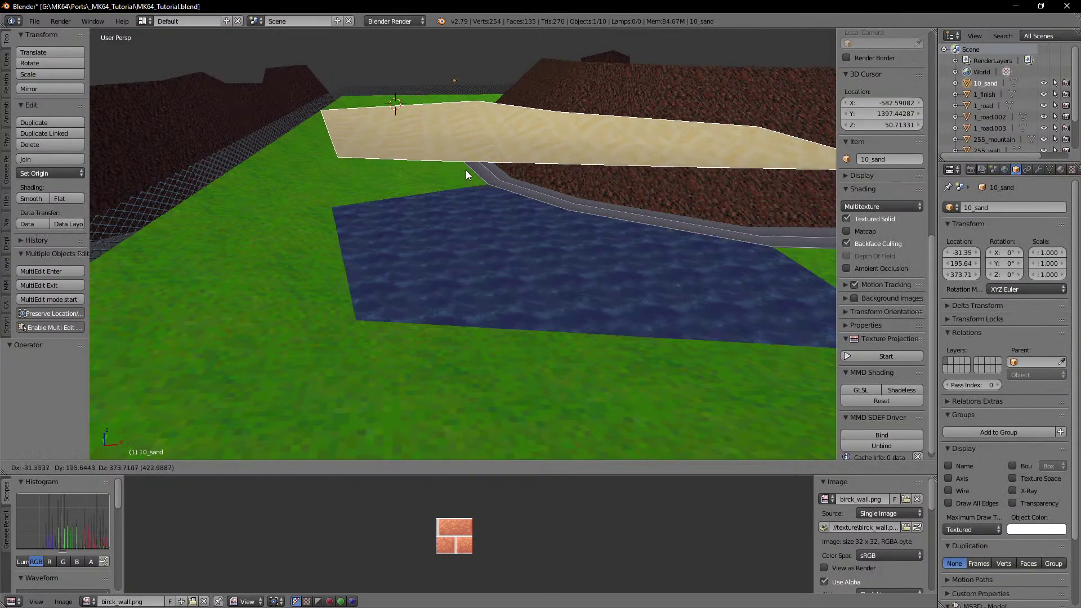
right_click(484, 226)
Step: Rename the water surface object to 255_water
right_click(498, 246)
click(1022, 209)
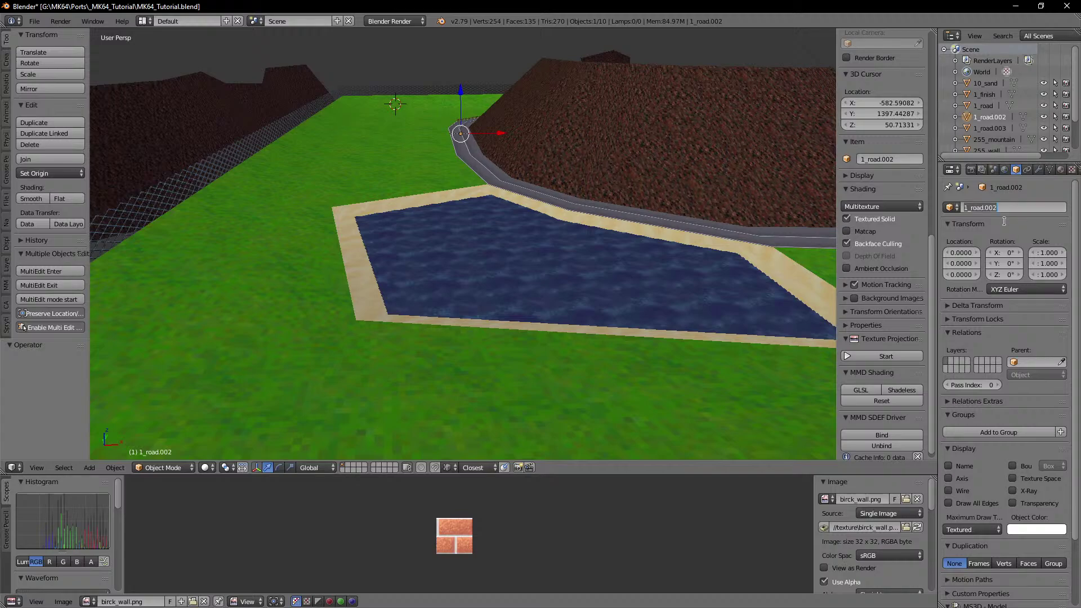
text(255_water)
key(Return)
Step: Rename the metal fence object around the grass to 255_fence
middle_drag(690, 185, 782, 206)
right_click(565, 108)
right_click(566, 106)
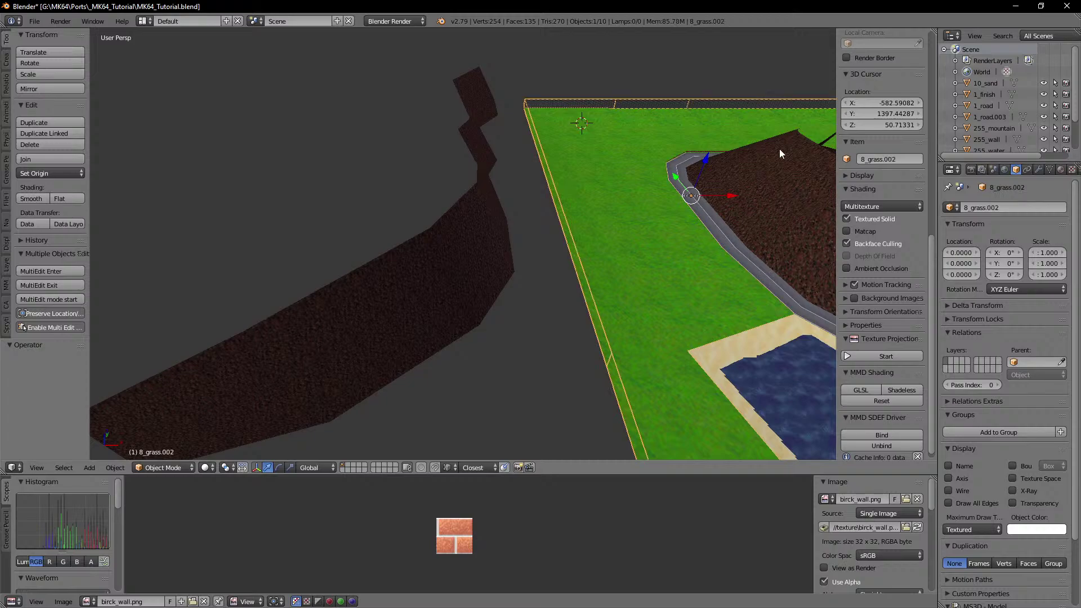
click(998, 211)
text(2)
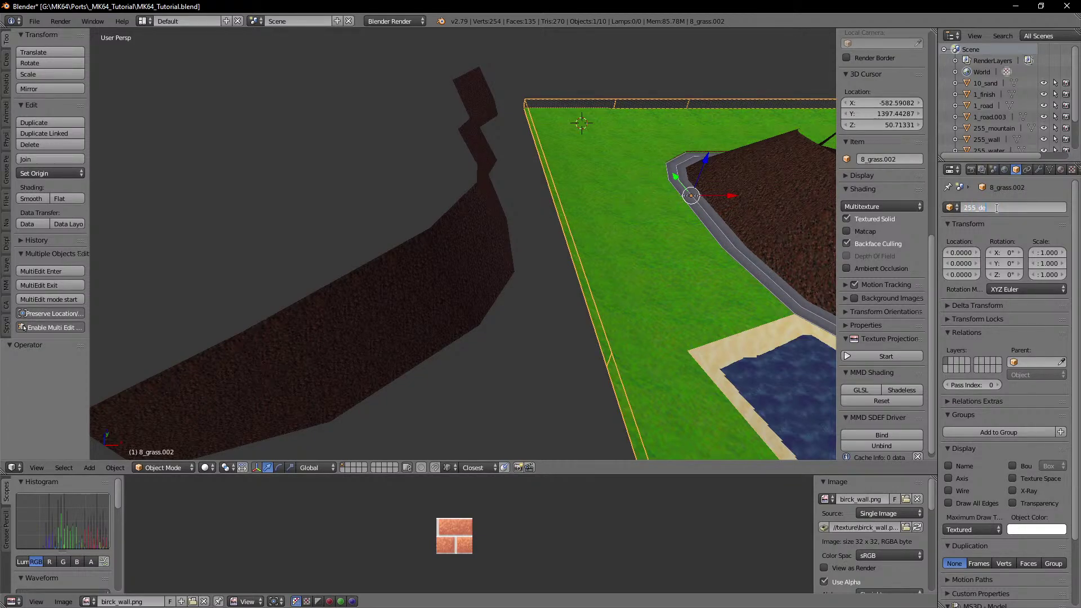
text(55_fence)
key(Return)
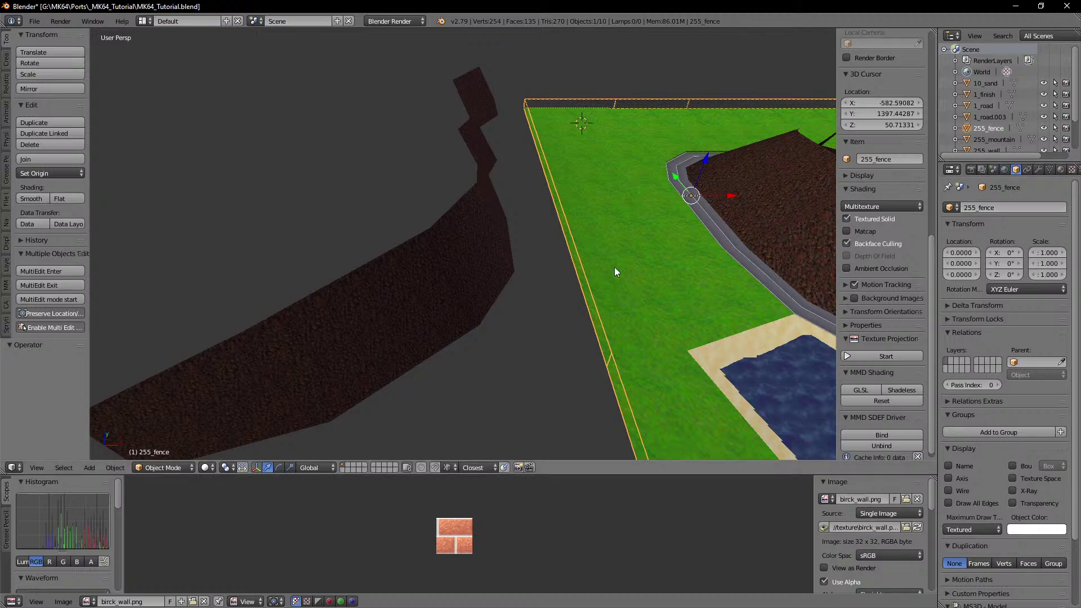
middle_drag(614, 267, 510, 253)
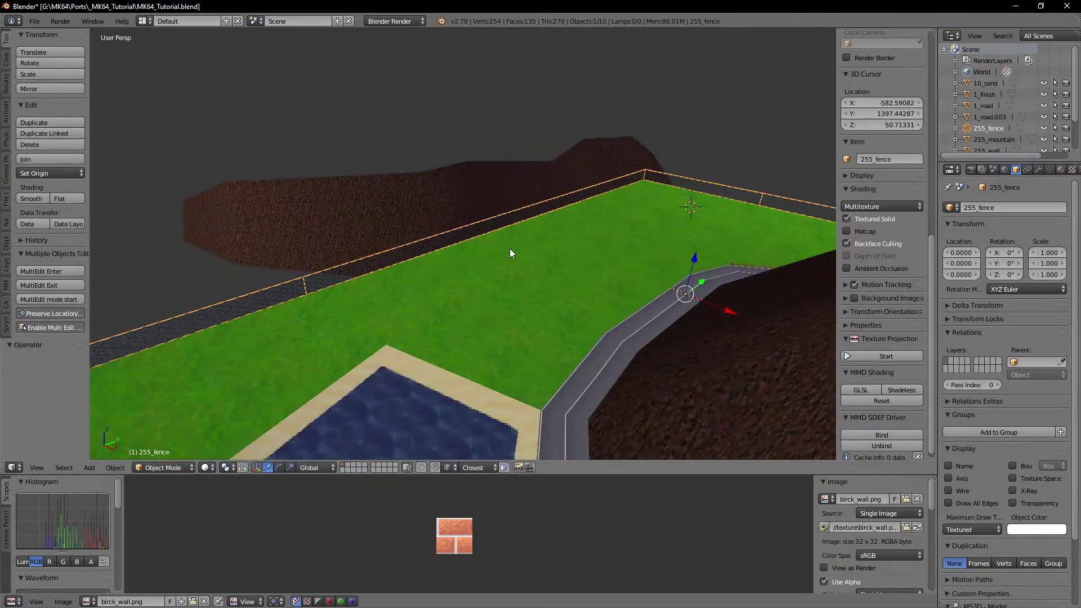
Step: Rename the mountain backdrop object behind the metal fence to 255_mountain2
right_click(475, 188)
key(Tab)
mouse_move(475, 188)
middle_down()
mouse_move(415, 209)
mouse_move(477, 199)
middle_up()
key(a)
scroll(438, 214, down, 2)
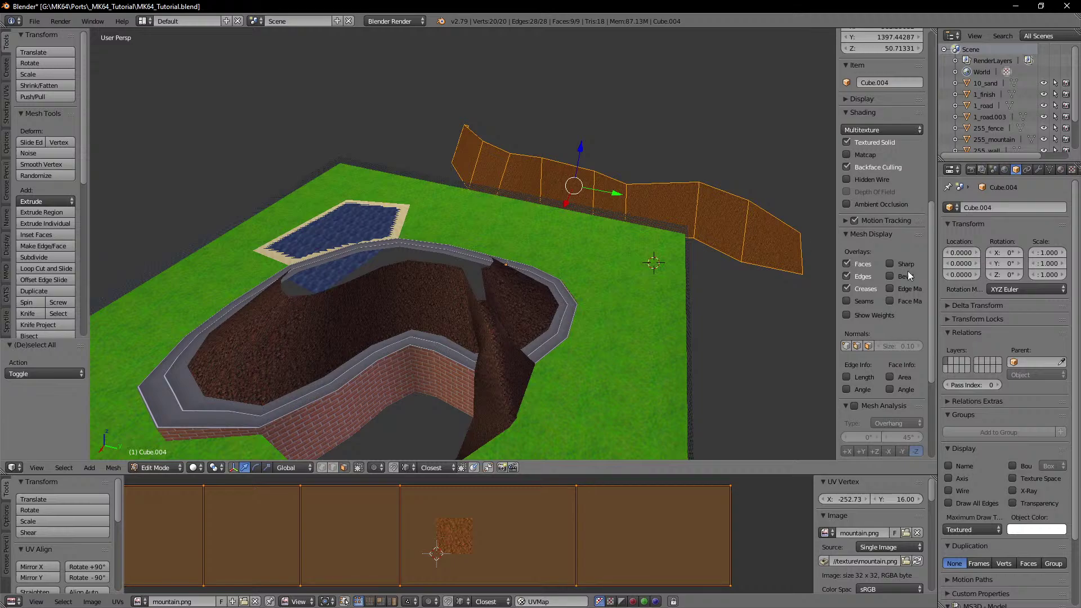
key(Tab)
right_click(988, 209)
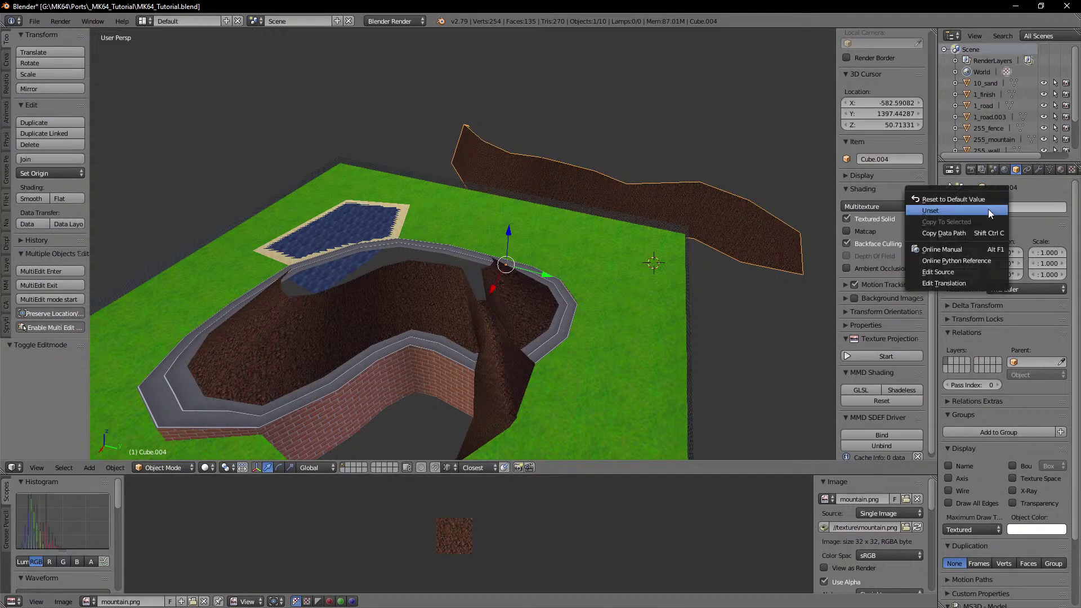
right_click(531, 312)
right_click(741, 206)
click(989, 210)
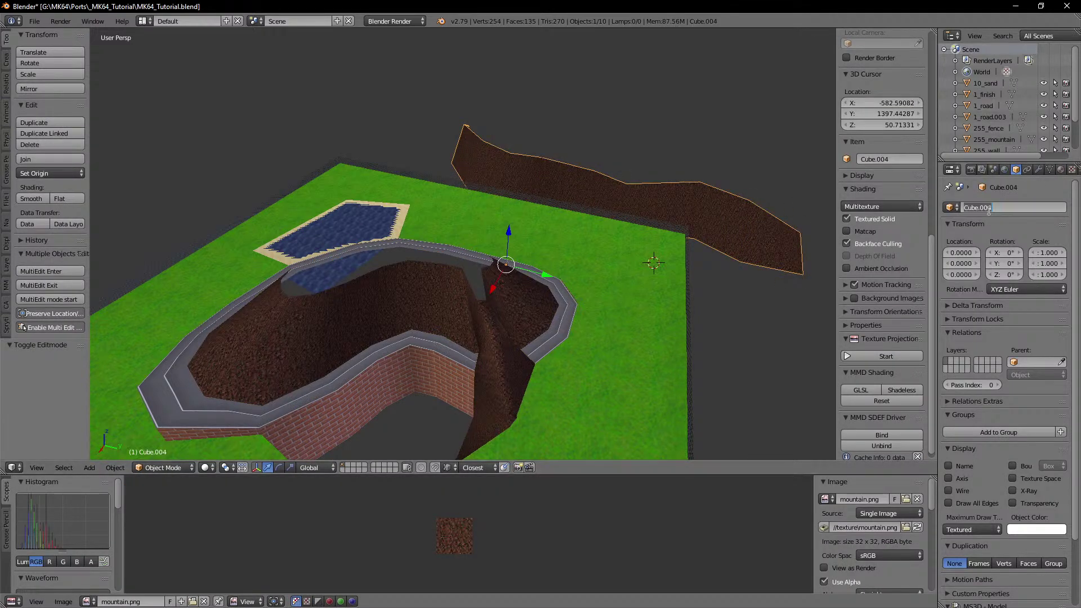
text(255_mountain2)
key(Return)
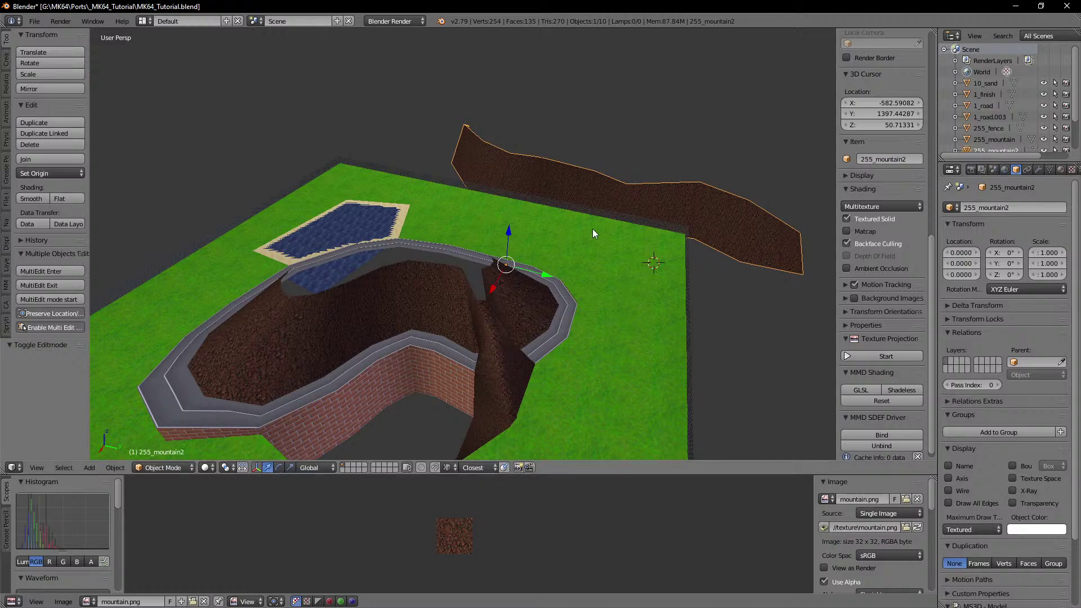
Step: Duplicate the mountain strip inside the 255_mountain2 mesh and rotate the copy around the vertical axis
scroll(613, 217, down, 1)
key(Tab)
shift+middle_drag(633, 233, 618, 219)
scroll(617, 218, down, 1)
key(g)
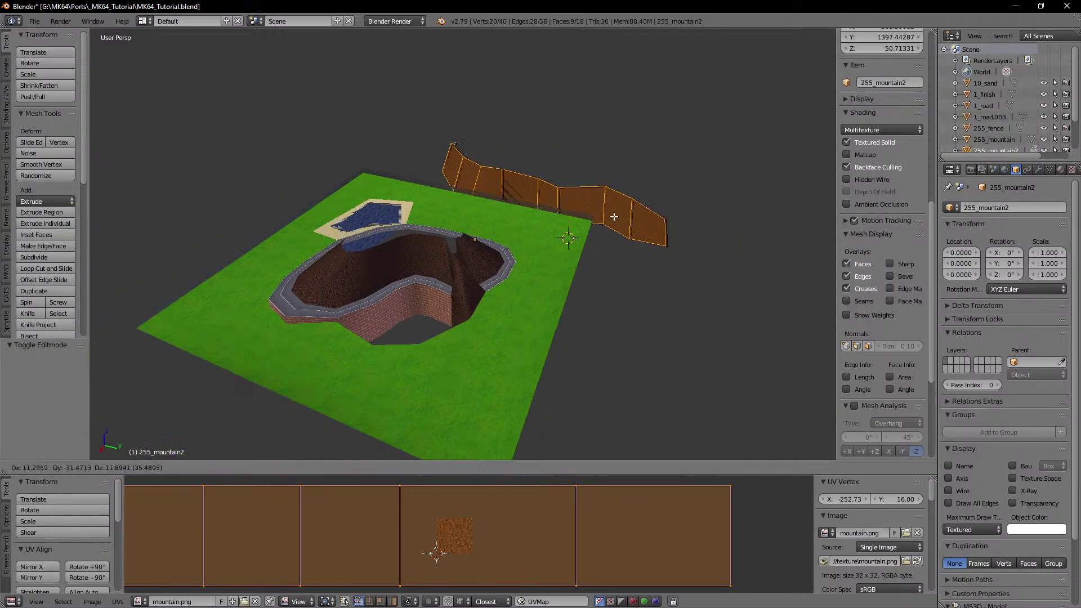
right_click(613, 216)
click(258, 469)
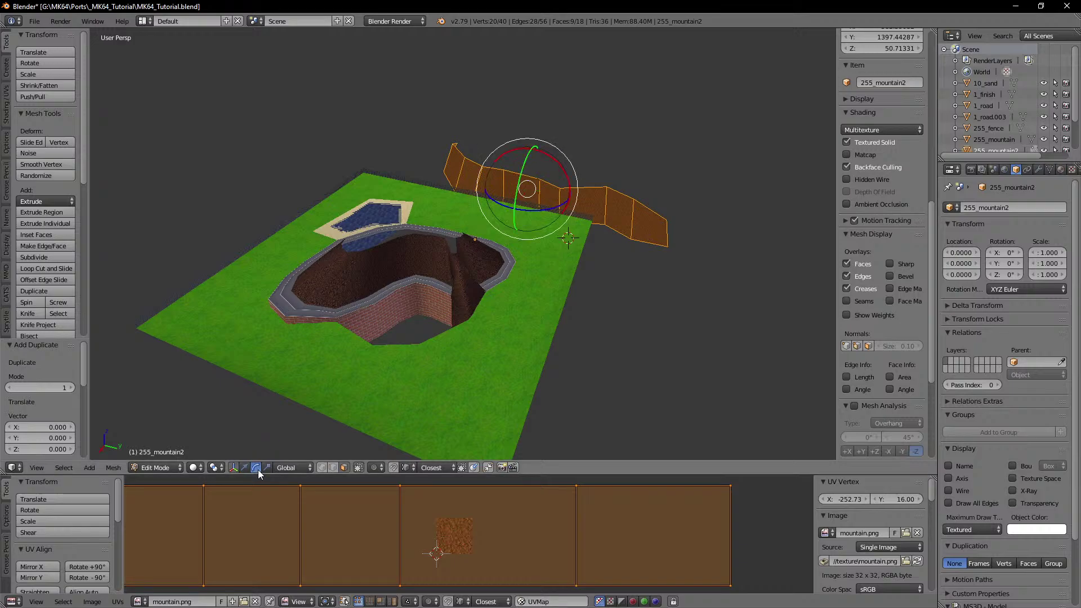
drag(546, 211, 576, 183)
Step: Move the copied mountain strip along X and about -5145 units along Y to the opposite side of the grass
key(g)
key(x)
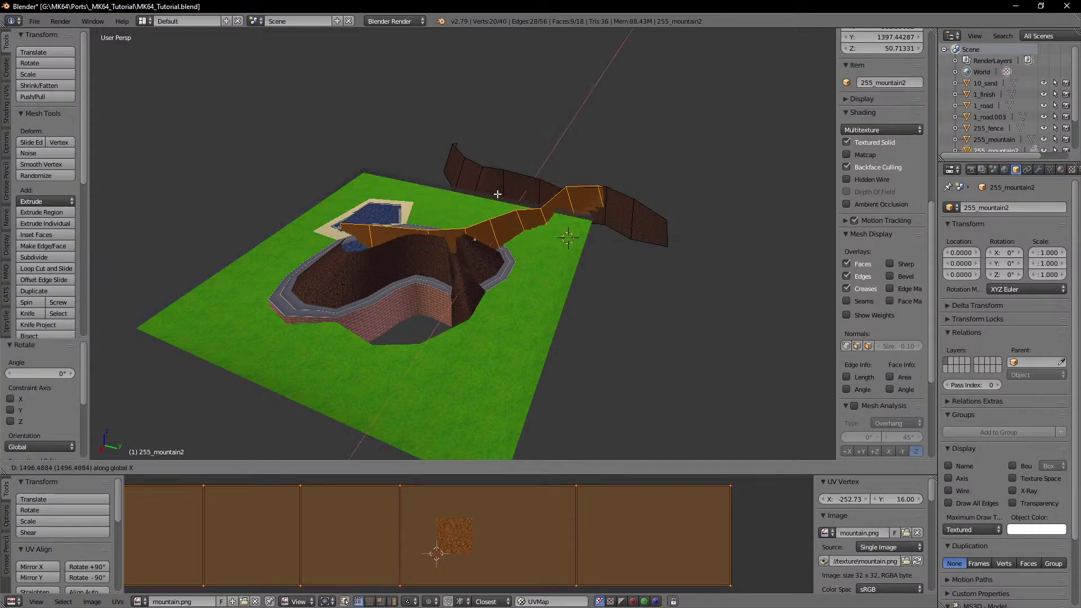
click(564, 269)
key(g)
key(y)
click(286, 239)
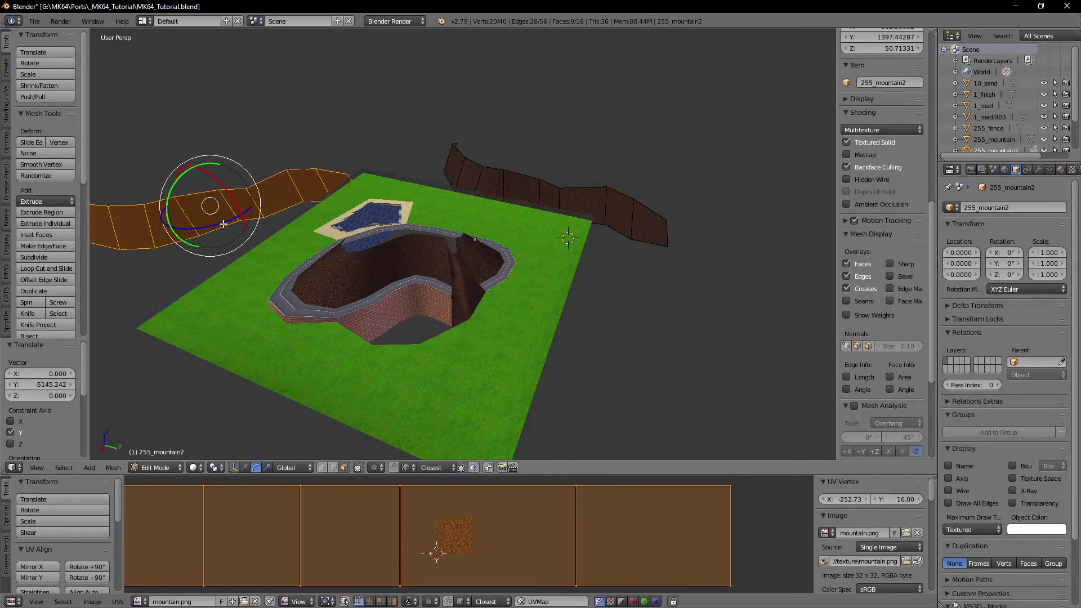
Step: Rotate the copied mountain strip 38° around Z and shift it about 509 units along Y toward the fence
drag(224, 225, 244, 216)
shift+middle_drag(244, 216, 331, 188)
scroll(442, 227, up, 4)
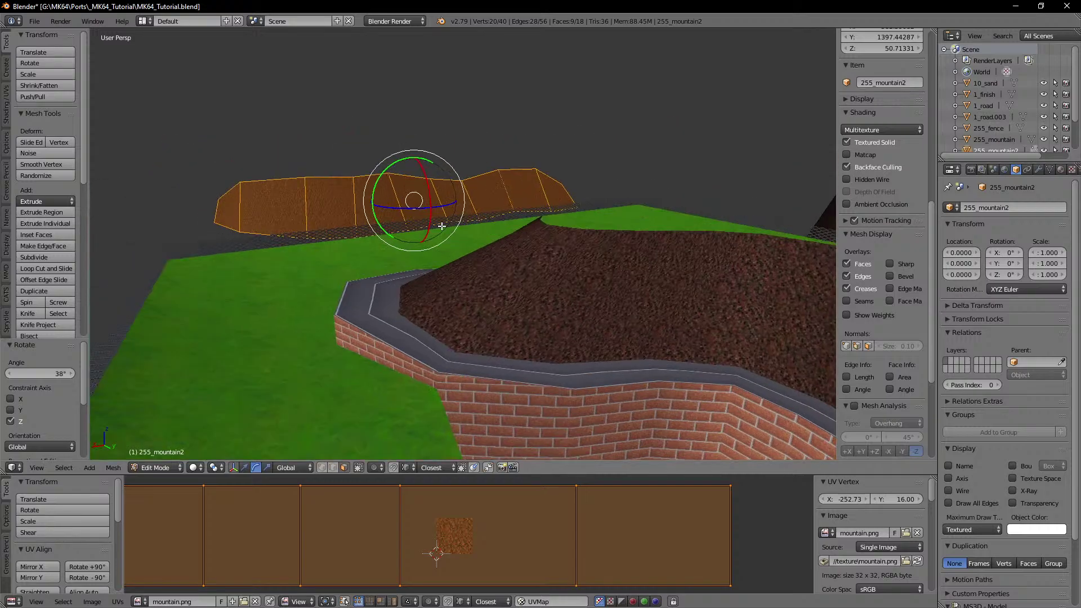
middle_drag(442, 227, 479, 254)
key(g)
key(y)
click(472, 241)
Step: Stretch the copied mountain strip vertically by scaling it about 1.512 along Z
scroll(476, 255, up, 3)
key(g)
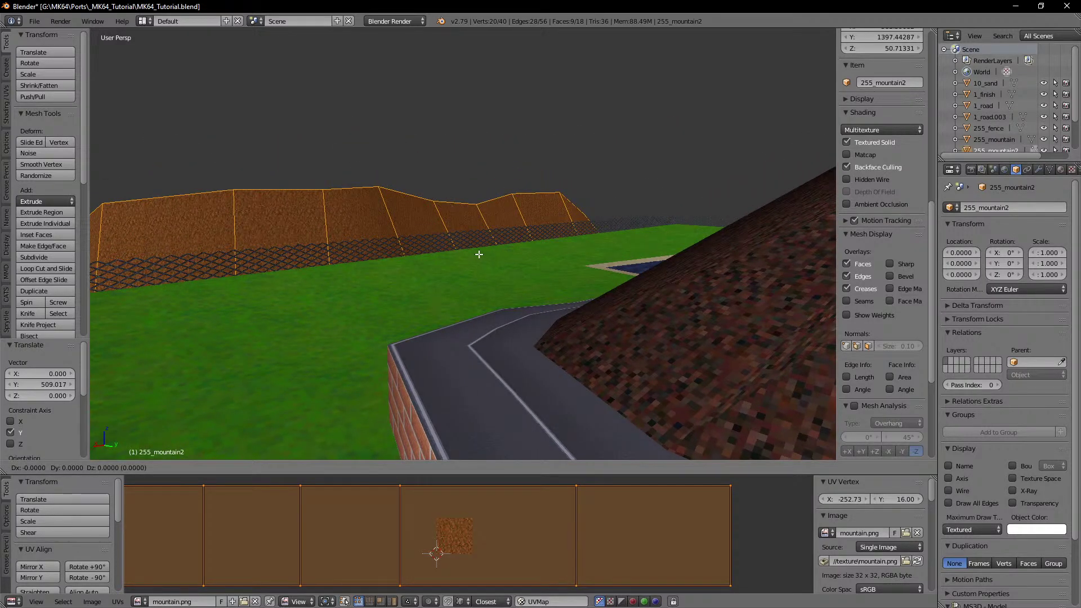
key(z)
right_click(517, 233)
key(s)
key(z)
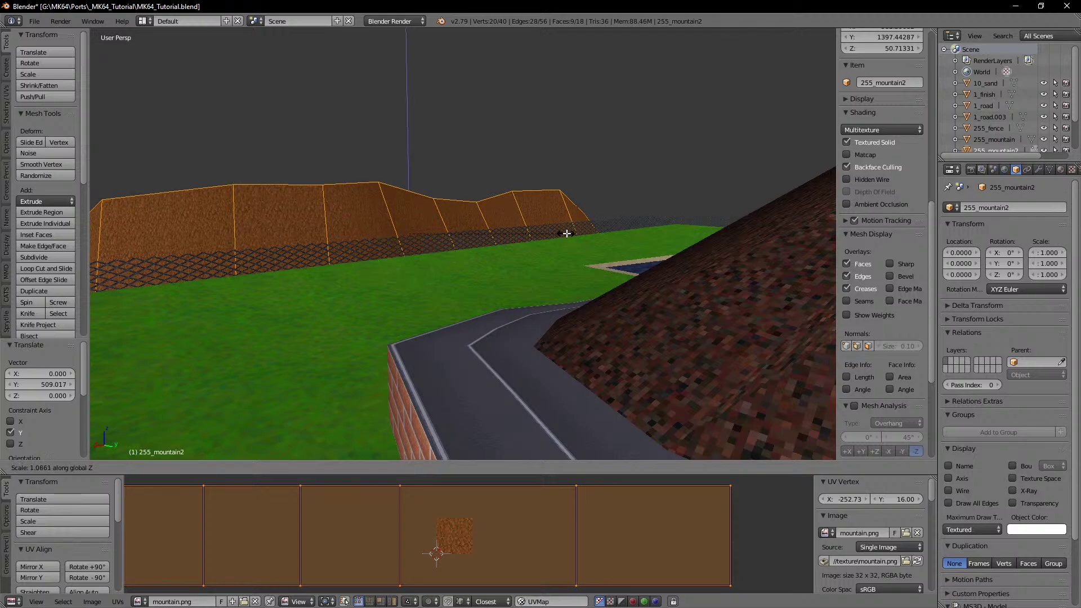
click(621, 206)
Step: Scale the copied mountain strip up slightly overall and move it about 136 units along Y
key(s)
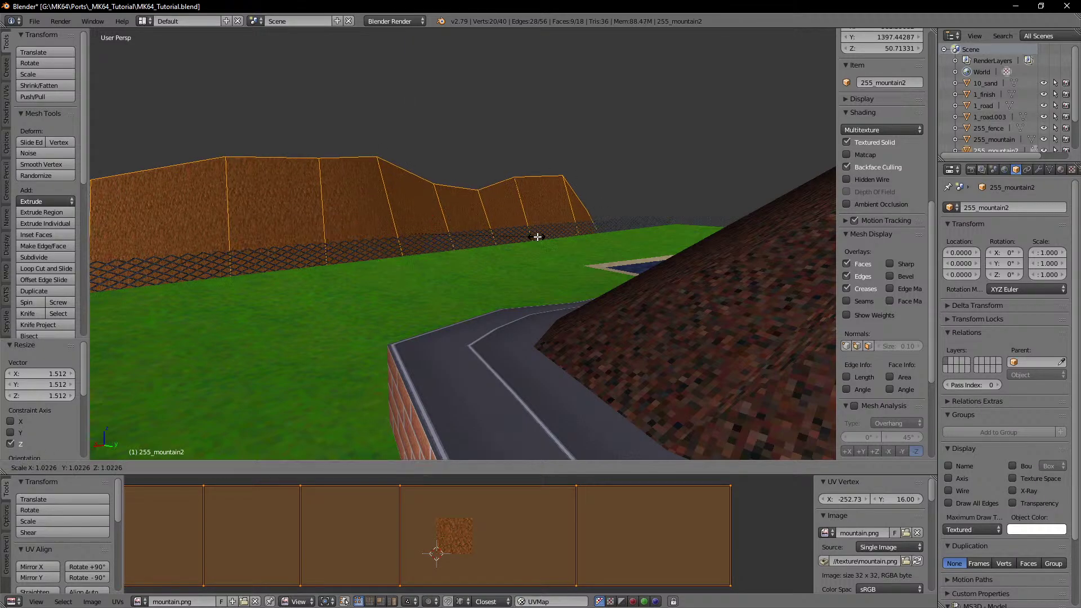
click(548, 237)
shift+middle_drag(548, 237, 635, 242)
key(g)
key(y)
click(649, 246)
Step: Mirror the copied mountain strip by scaling it -1 along X and flip its normals to face the track
text(s)
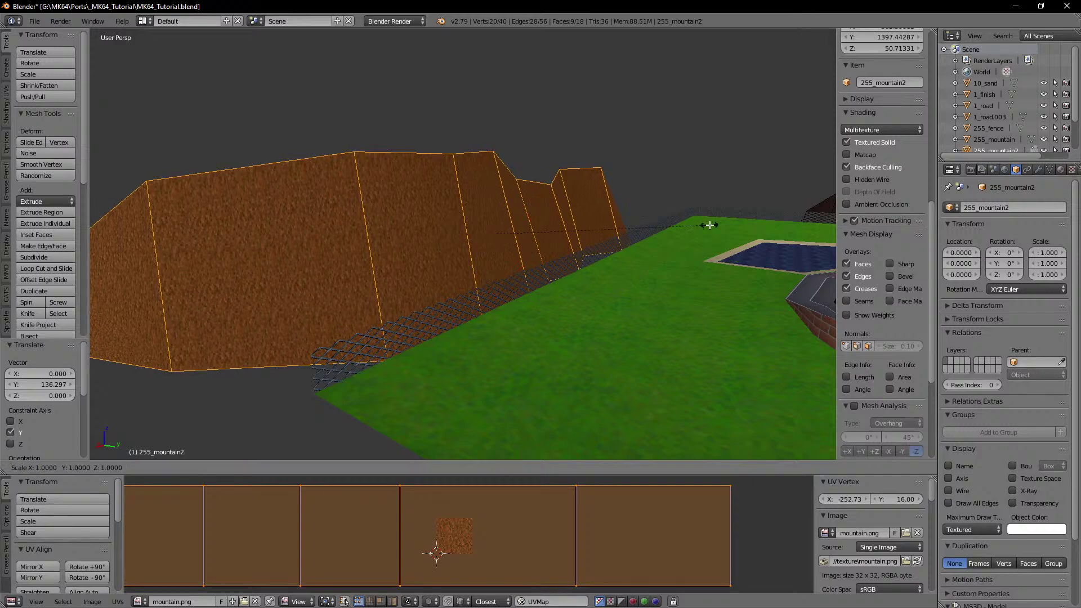
text(yx-1)
key(Return)
key(ctrl+f)
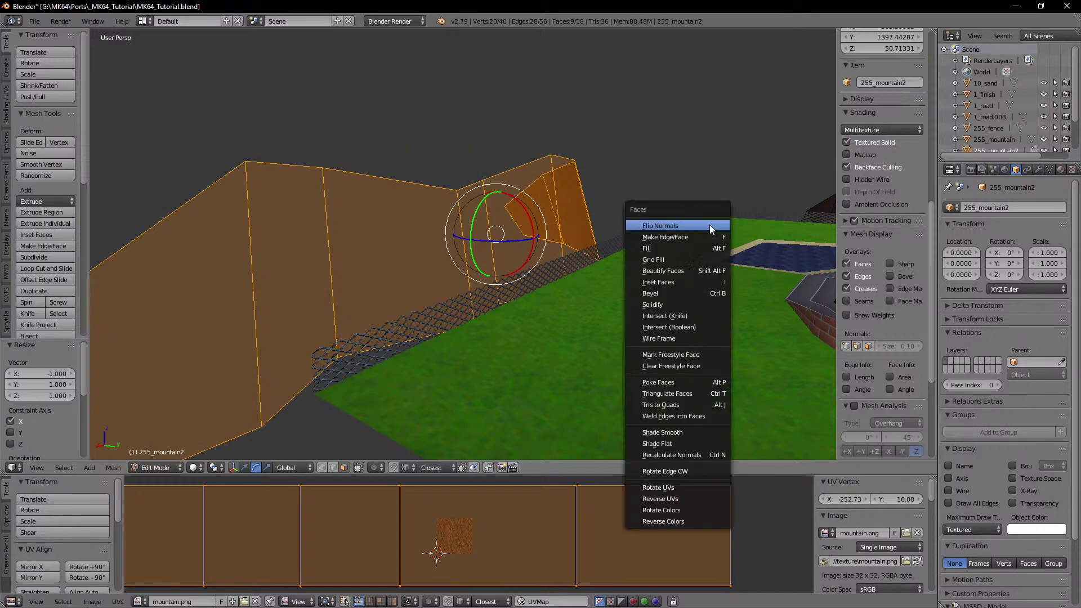
click(710, 225)
middle_drag(709, 225, 460, 264)
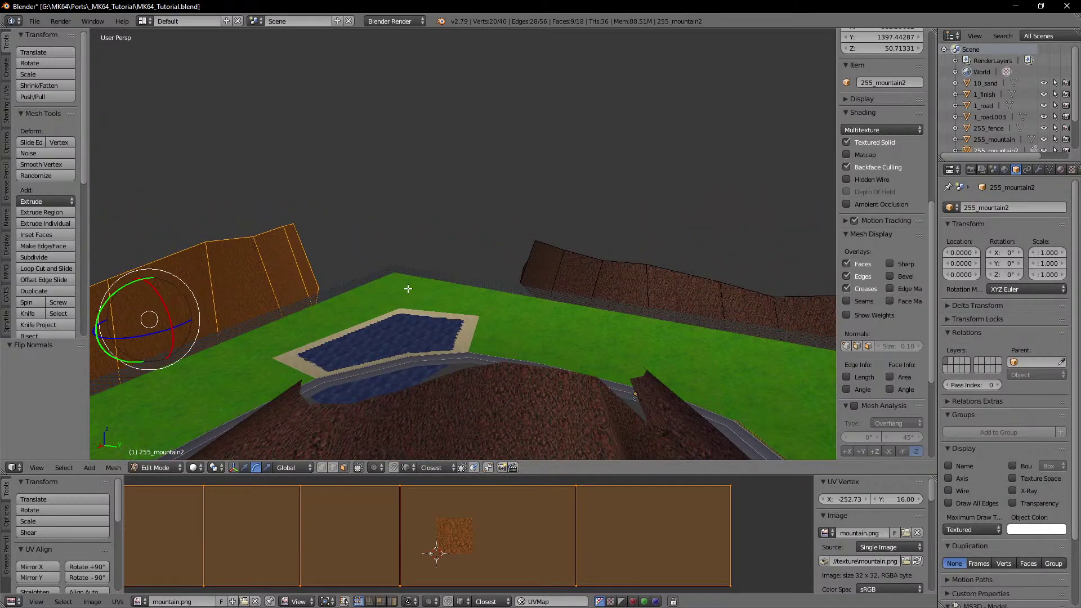
Step: Select the whole original mountain strip and duplicate it toward the gap at the grass corner behind the pond
right_click(542, 266)
key(ctrl+KP_Add)
key(ctrl+KP_Add)
key(ctrl+KP_Add)
key(ctrl+KP_Add)
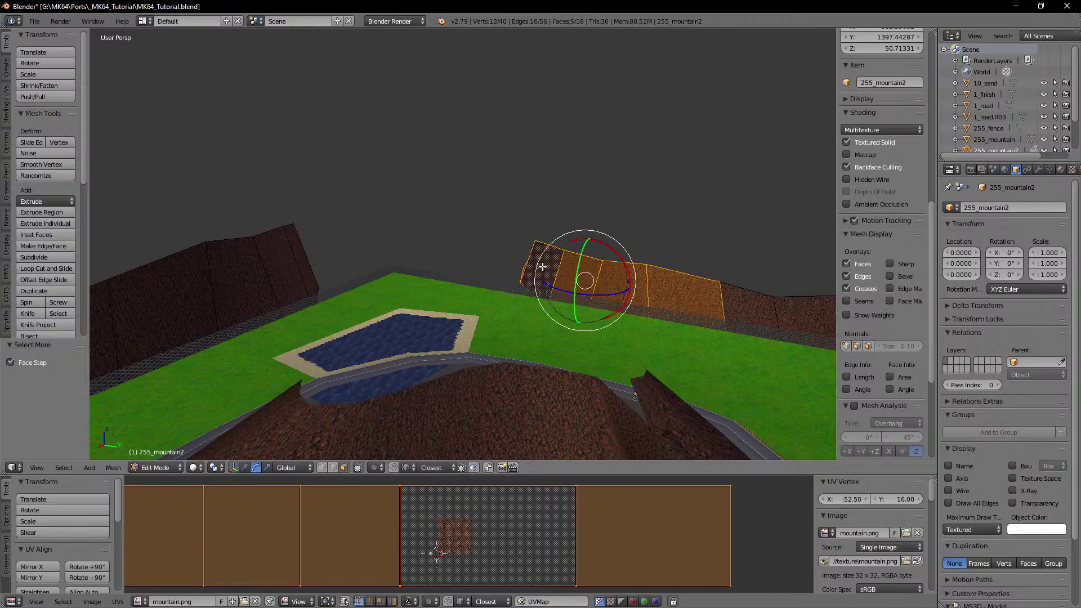
key(shift+d)
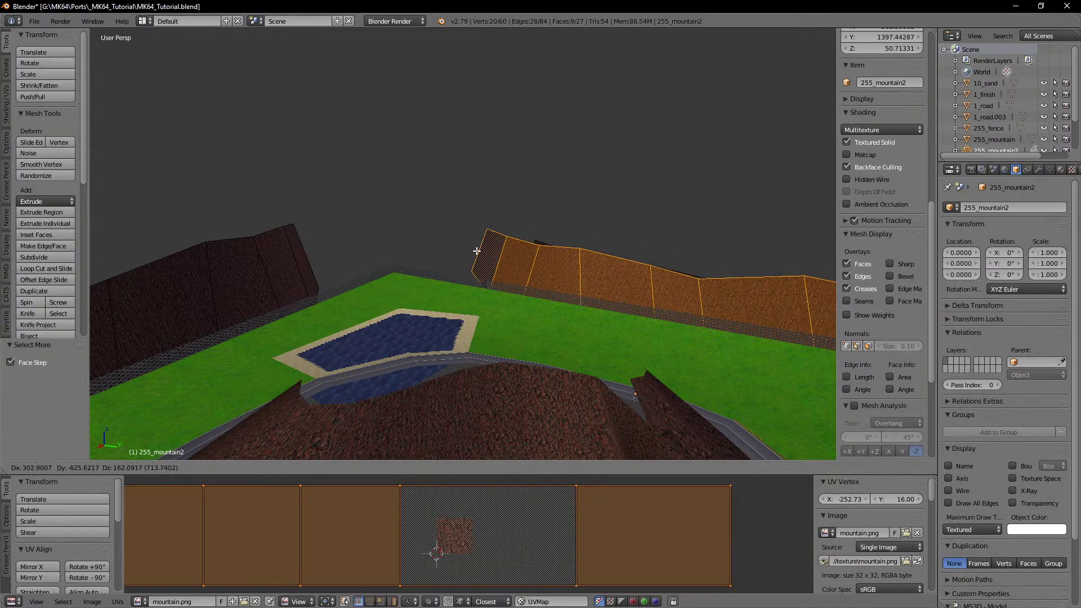
click(400, 282)
Step: Rotate the second mountain copy to span the corner behind the pond and adjust its height along Z
drag(360, 253, 382, 242)
middle_drag(382, 242, 428, 259)
click(427, 258)
key(g)
key(z)
click(429, 304)
click(430, 304)
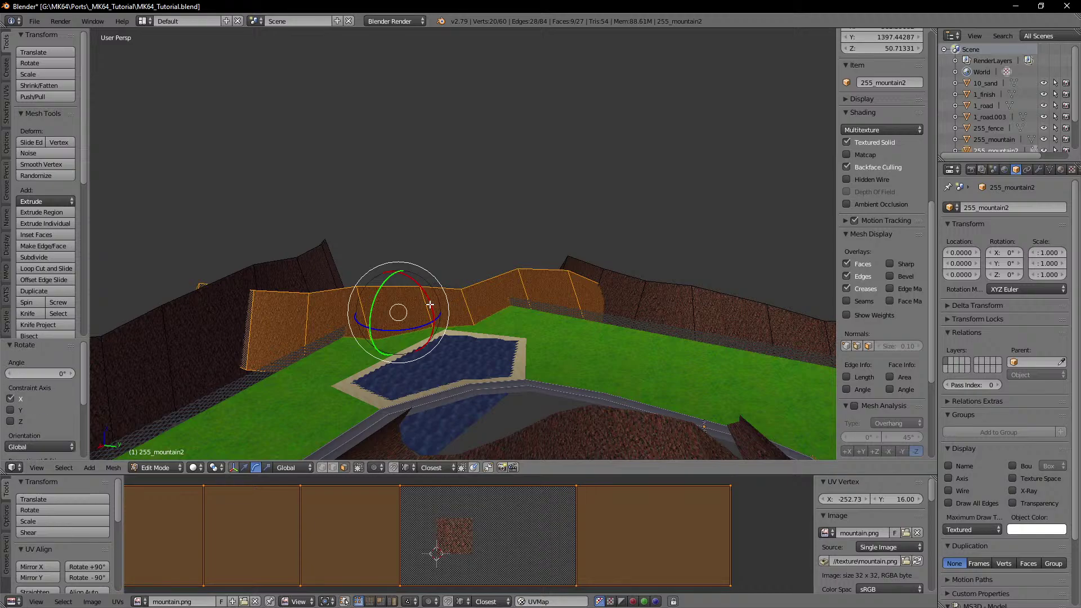
Step: Move the second mountain copy about -1557 units along X behind the corner and fine-tune its height along Z
key(g)
key(y)
key(x)
click(497, 264)
key(g)
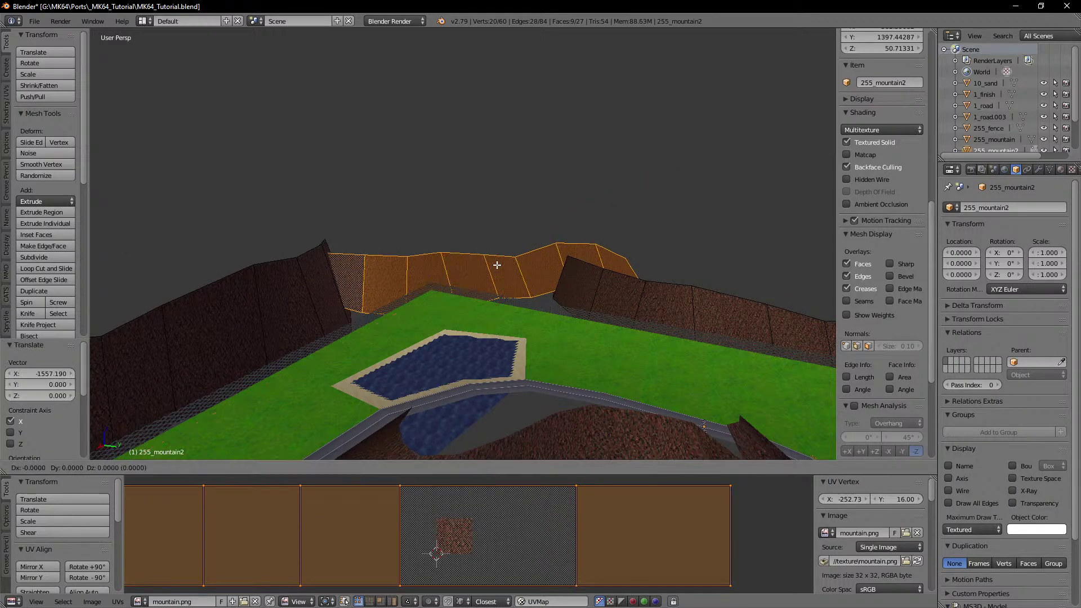
key(z)
click(498, 267)
Step: Scale the second mountain copy to fill the corner gap and leave Edit Mode
key(s)
click(577, 276)
middle_drag(577, 277, 563, 254)
key(Tab)
scroll(373, 301, up, 5)
middle_drag(437, 298, 408, 295)
scroll(477, 293, down, 5)
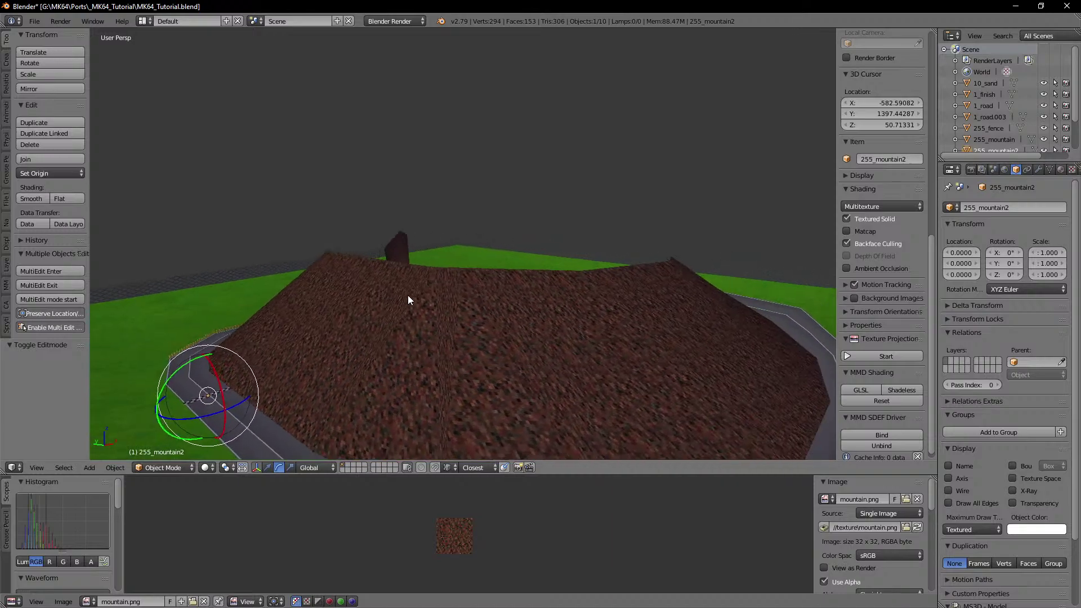
Step: Browse the available images in the texture folder for the 255_mountain object's texture, cancelling without replacing its image
right_click(583, 321)
click(1072, 170)
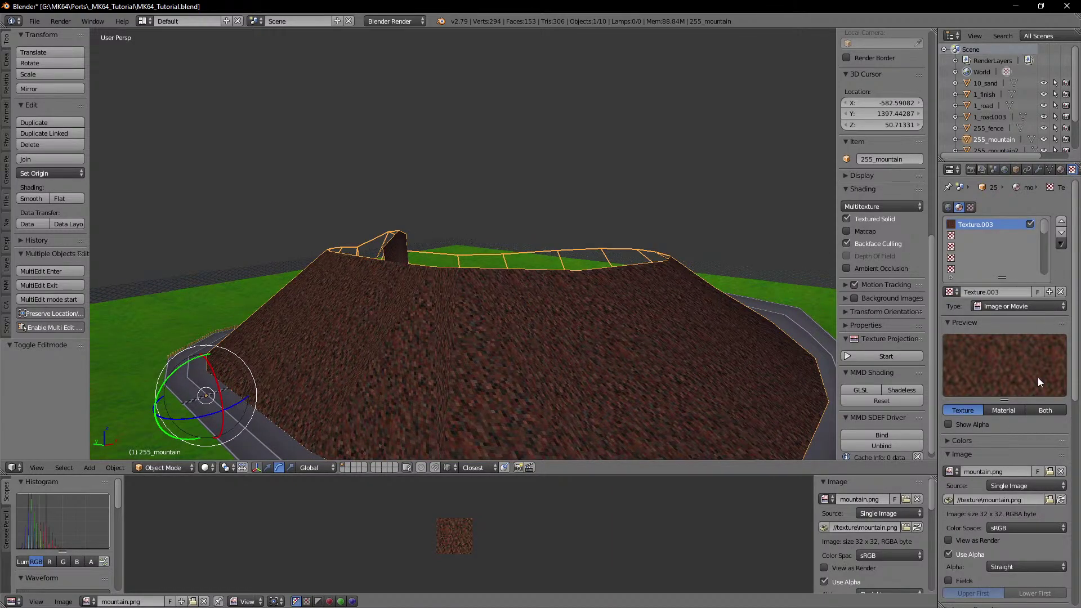
click(1049, 472)
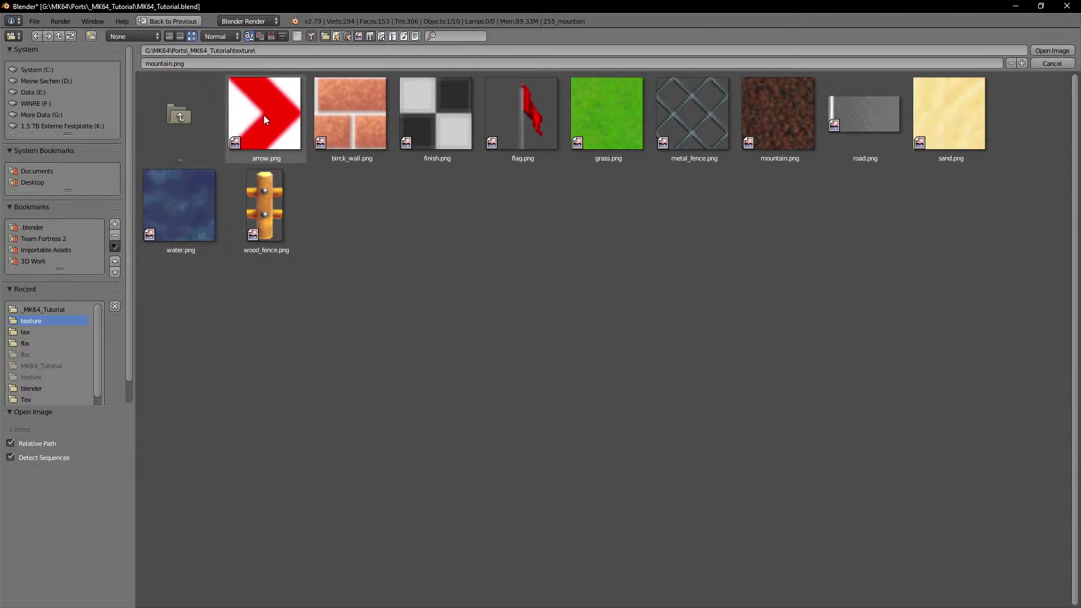
click(1063, 65)
Step: Open the 8_grass mesh for editing and select its edge along the pond's sand border
middle_drag(489, 287, 457, 241)
scroll(426, 236, up, 4)
right_click(457, 241)
key(Tab)
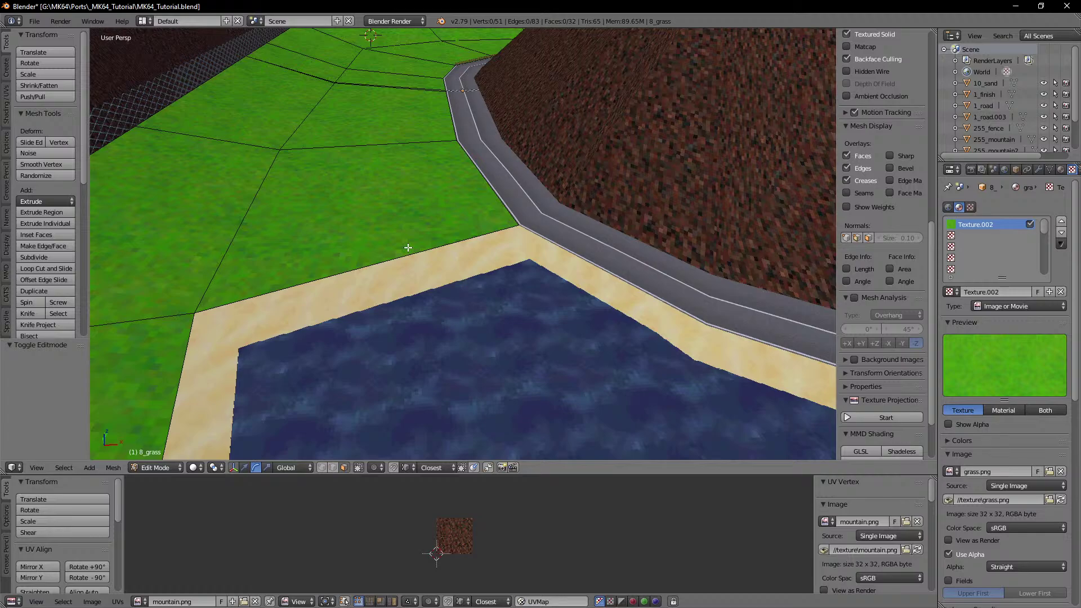
mouse_move(428, 258)
shift+middle_down()
mouse_move(411, 274)
mouse_move(451, 272)
mouse_move(438, 261)
mouse_move(445, 248)
shift+middle_up()
scroll(451, 272, up, 5)
scroll(441, 263, down, 3)
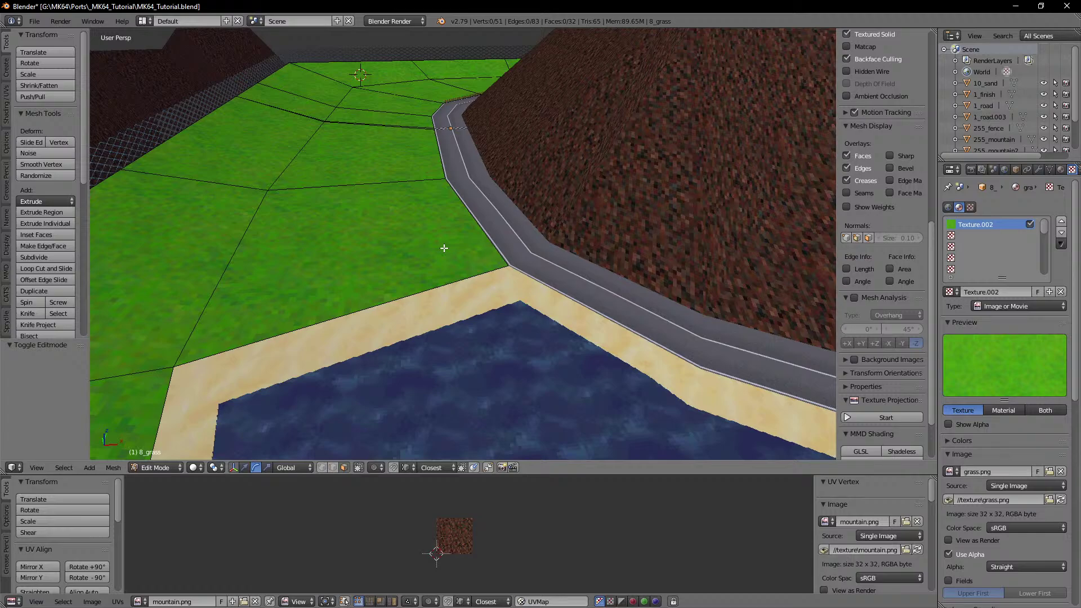
shift+middle_drag(445, 297, 467, 302)
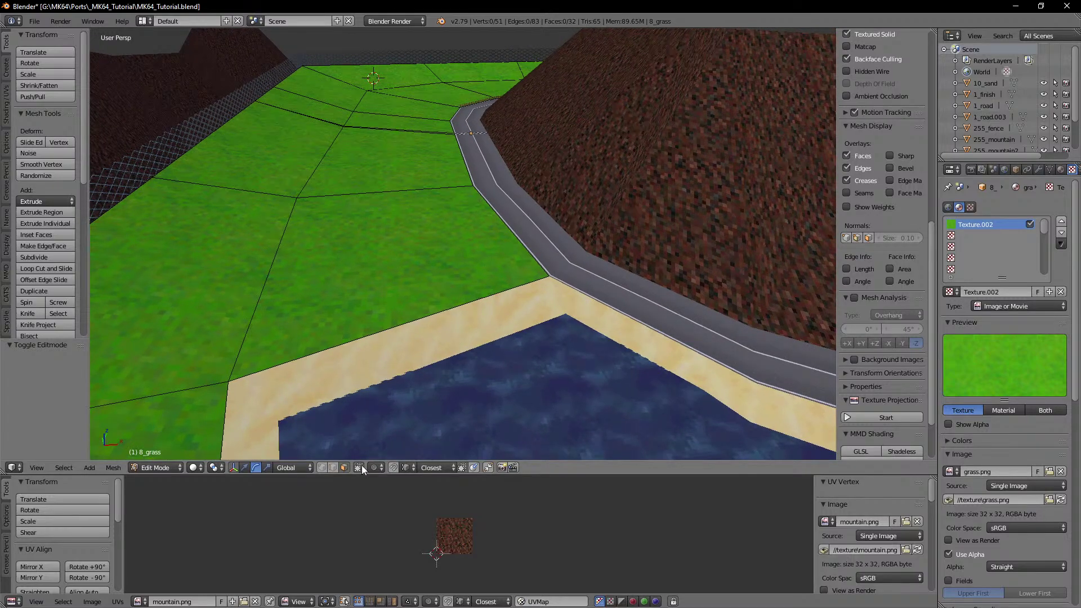
right_click(421, 321)
Step: Examine the grass edge at the pond's sand border, ending in a close view from directly above
middle_drag(533, 325, 441, 308)
scroll(429, 297, down, 3)
scroll(445, 313, up, 3)
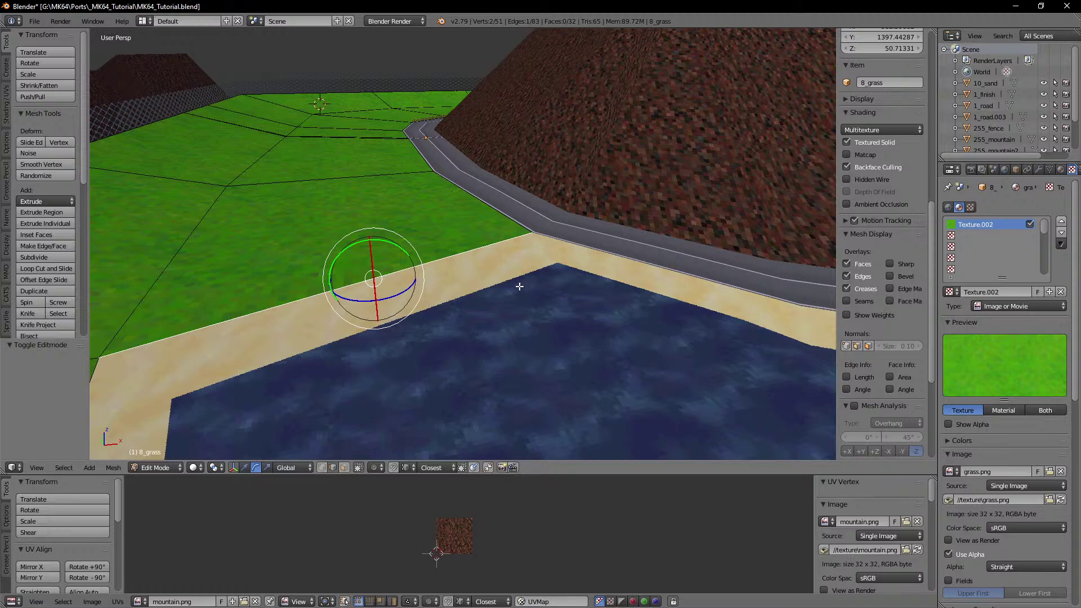
shift+middle_drag(469, 223, 453, 246)
middle_drag(482, 294, 524, 323)
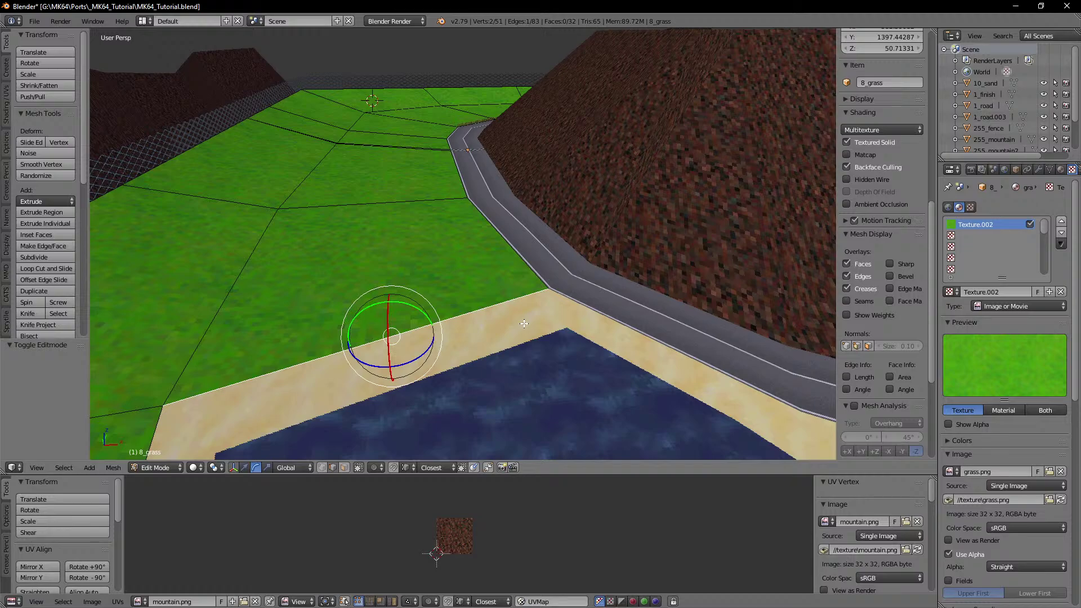
shift+middle_drag(465, 373, 469, 348)
key(KP_7)
scroll(468, 347, down, 3)
shift+middle_drag(454, 433, 453, 338)
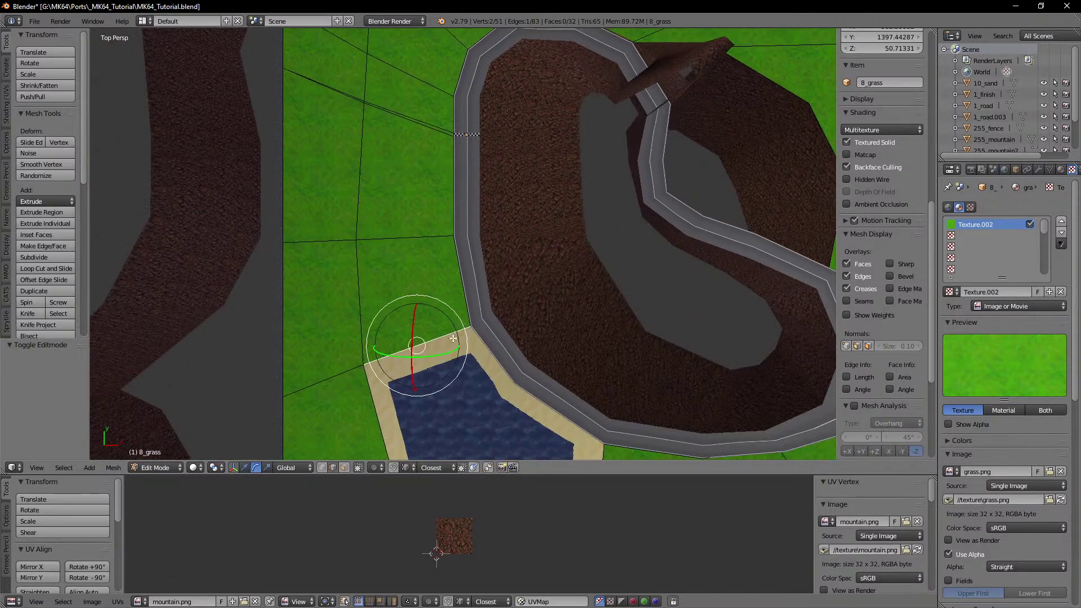
shift+middle_drag(458, 375, 477, 293)
scroll(477, 294, up, 7)
scroll(476, 294, down, 2)
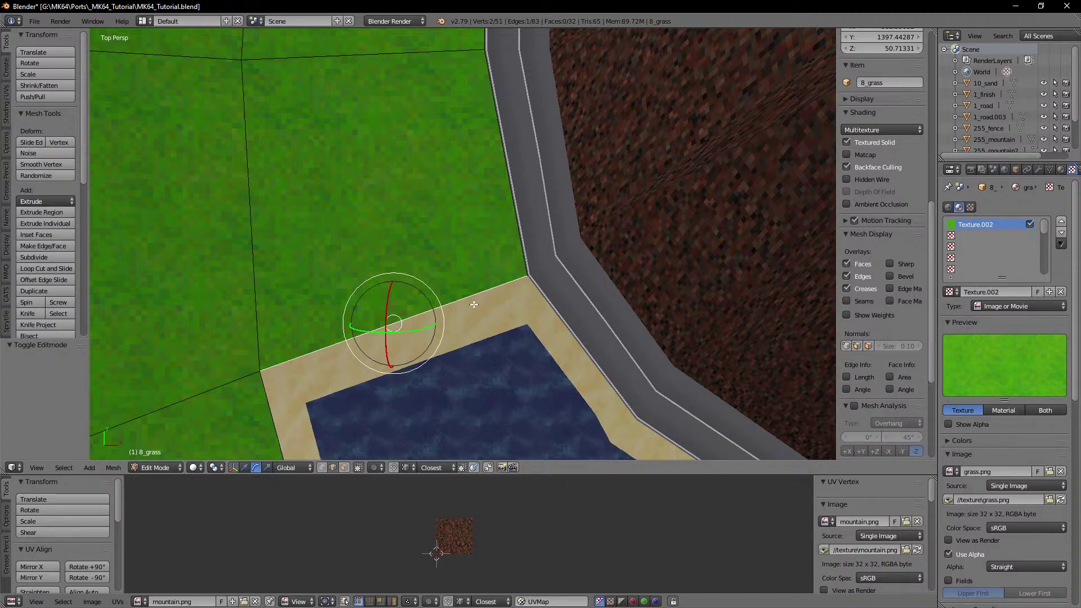
Step: Try to cut a freehand four-sided patch into the grass face beside the sand border with the Knife tool
key(k)
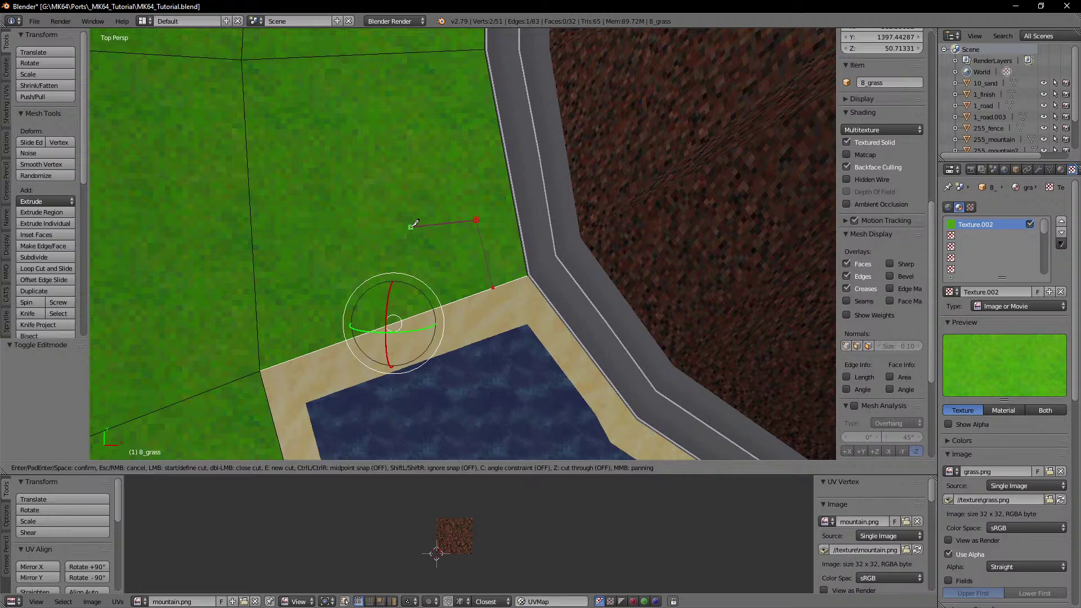
key(Return)
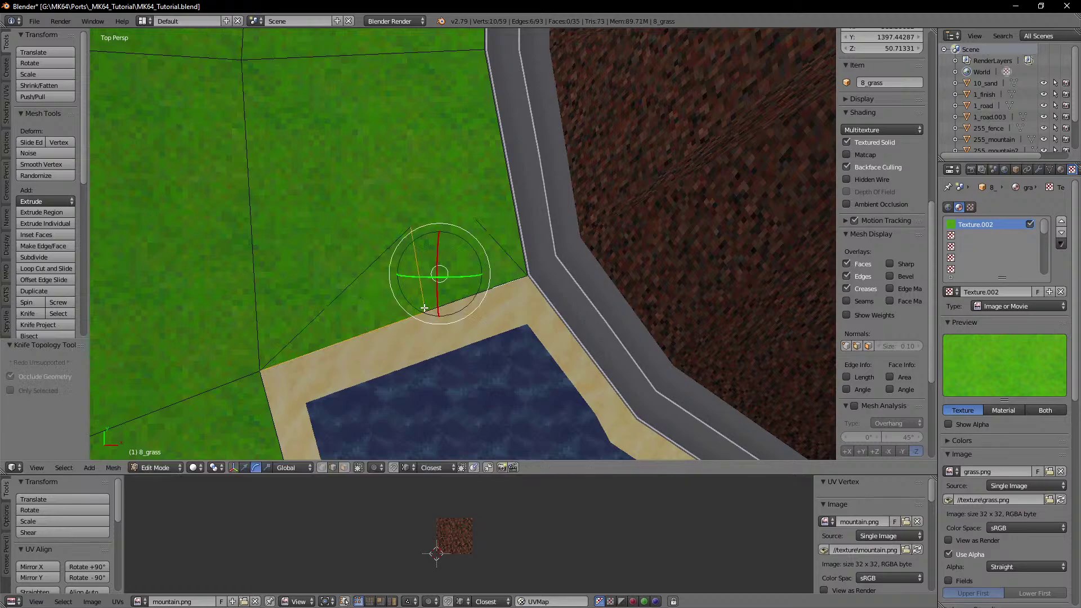
scroll(424, 308, up, 2)
scroll(424, 307, down, 5)
key(ctrl+z)
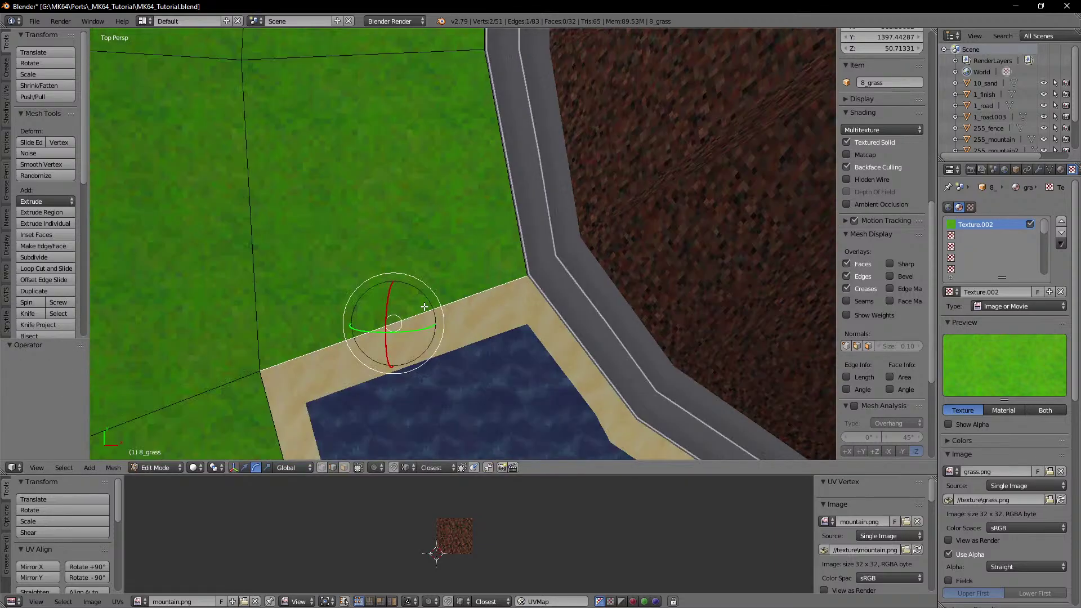
Step: Cut a four-sided patch into the grass face against the sand border using the Knife tool with angle constraint and cut-through
key(k)
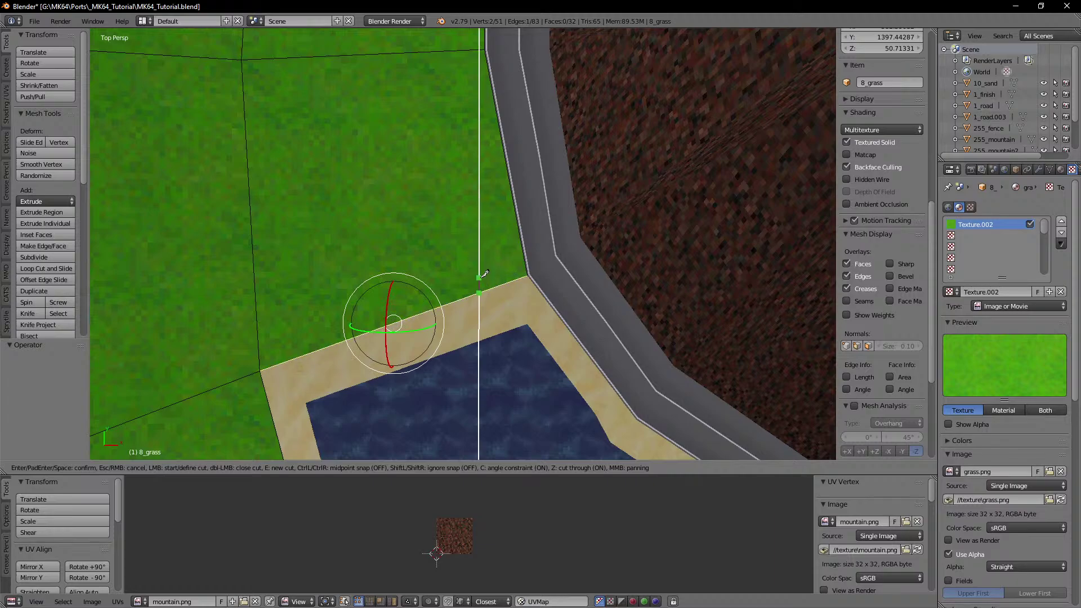
click(483, 214)
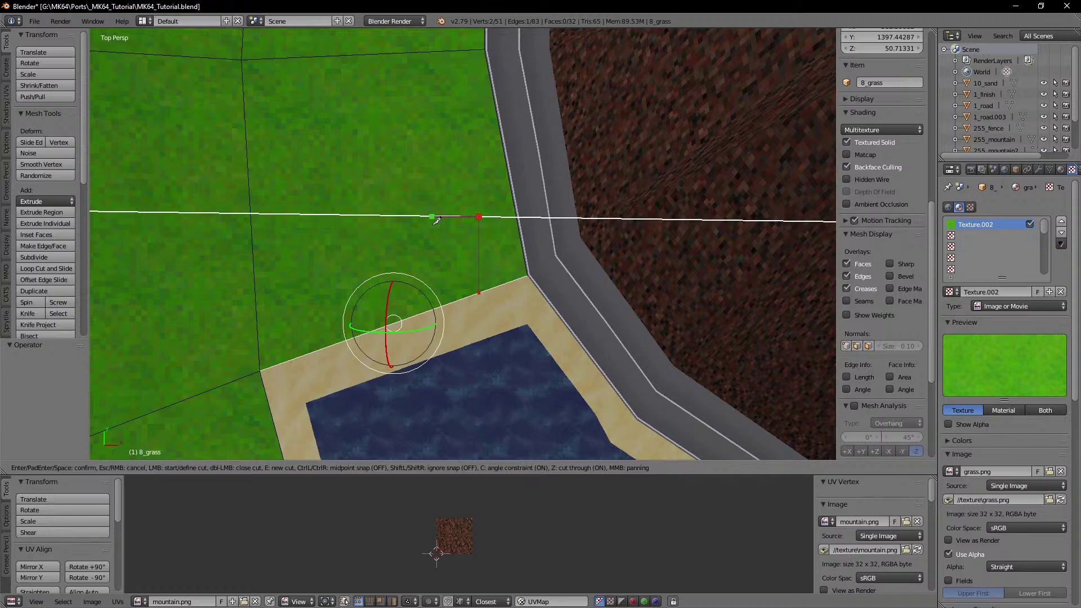
click(414, 217)
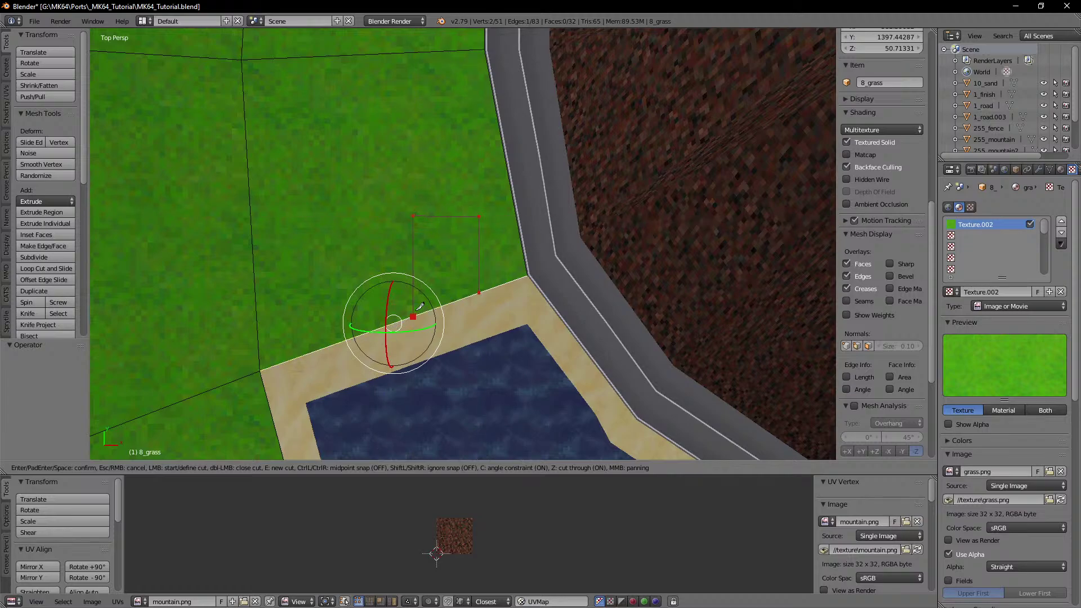
key(Return)
scroll(416, 308, up, 5)
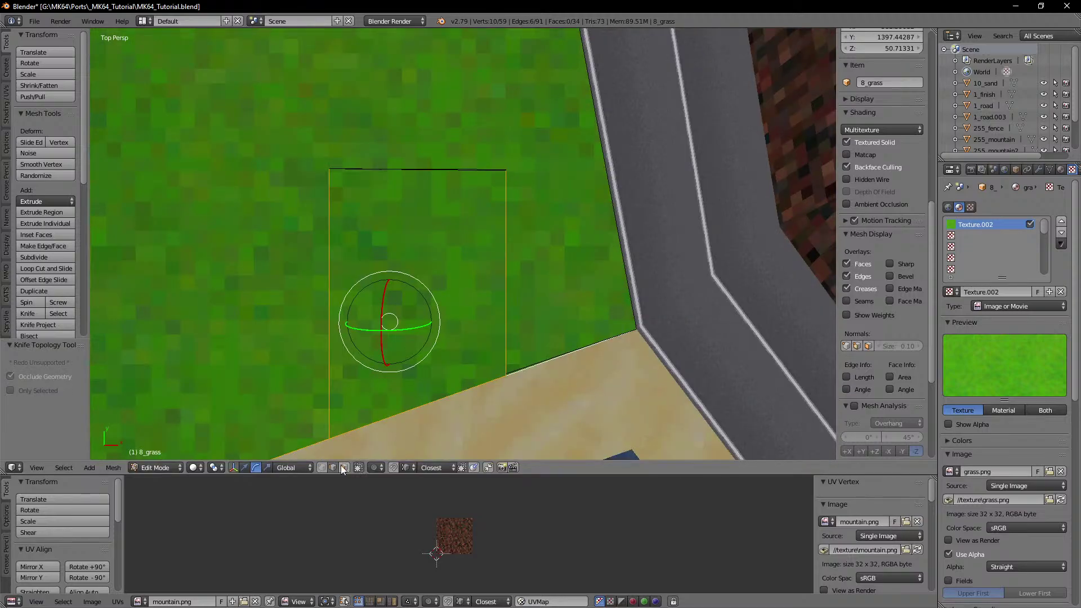
Step: Find and delete the loose edge overlapping the knife-cut patch's side opposite the sand border
click(342, 469)
key(z)
scroll(486, 254, up, 6)
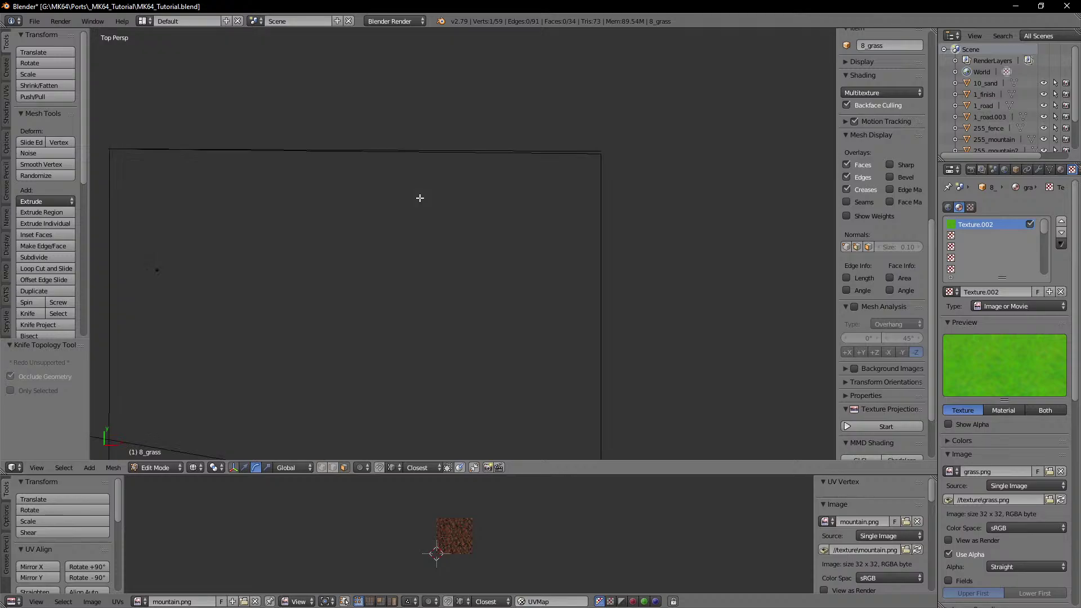
click(226, 237)
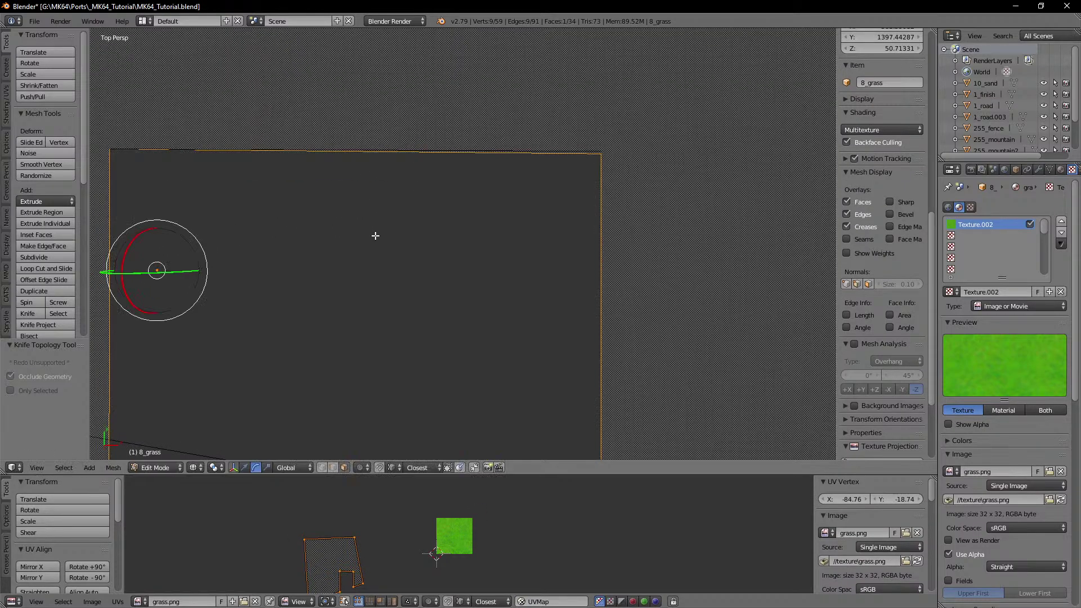
right_click(445, 155)
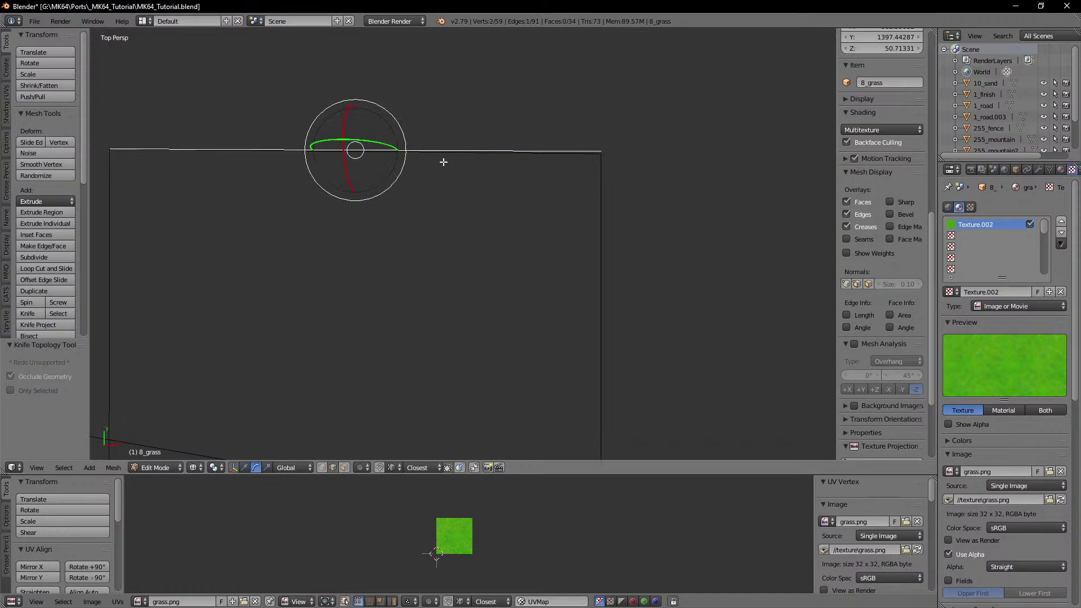
key(g)
right_click(445, 138)
scroll(444, 147, down, 6)
shift+middle_drag(442, 185, 442, 282)
scroll(441, 282, up, 4)
key(g)
right_click(442, 218)
key(z)
key(g)
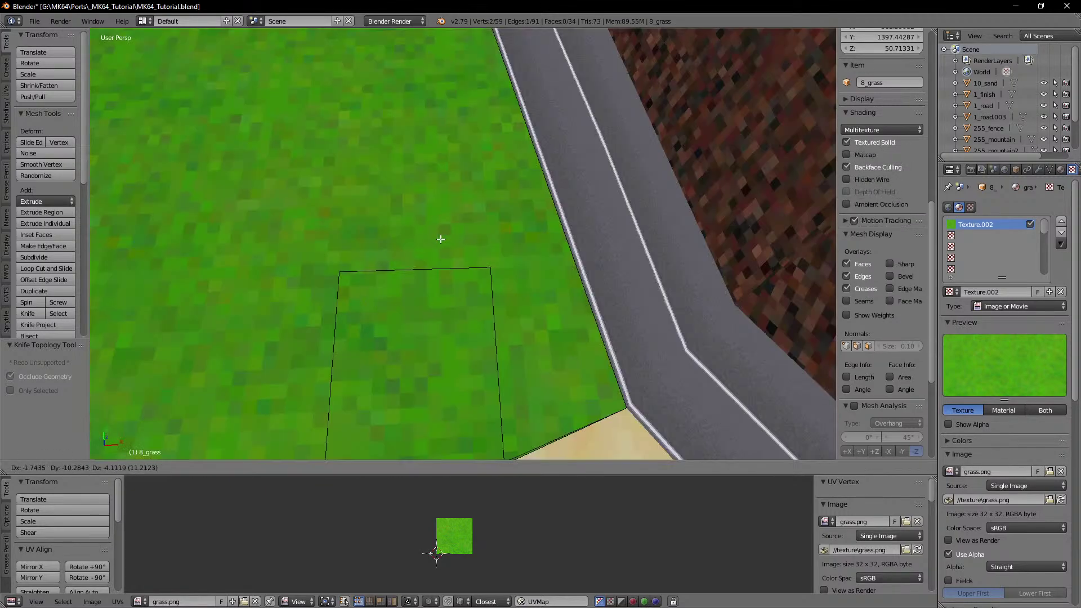
right_click(446, 130)
key(x)
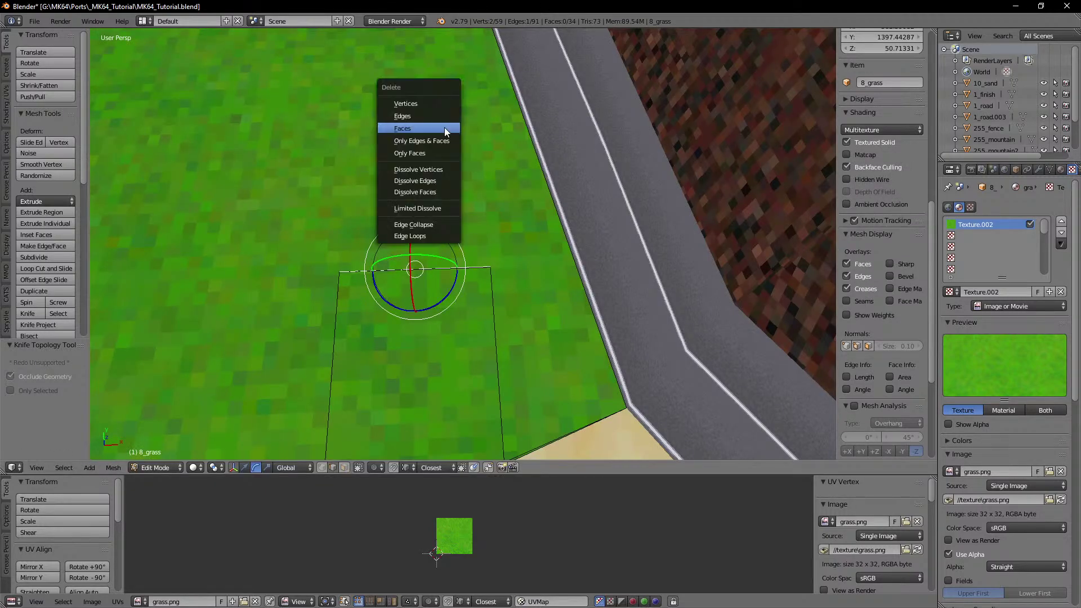
click(426, 117)
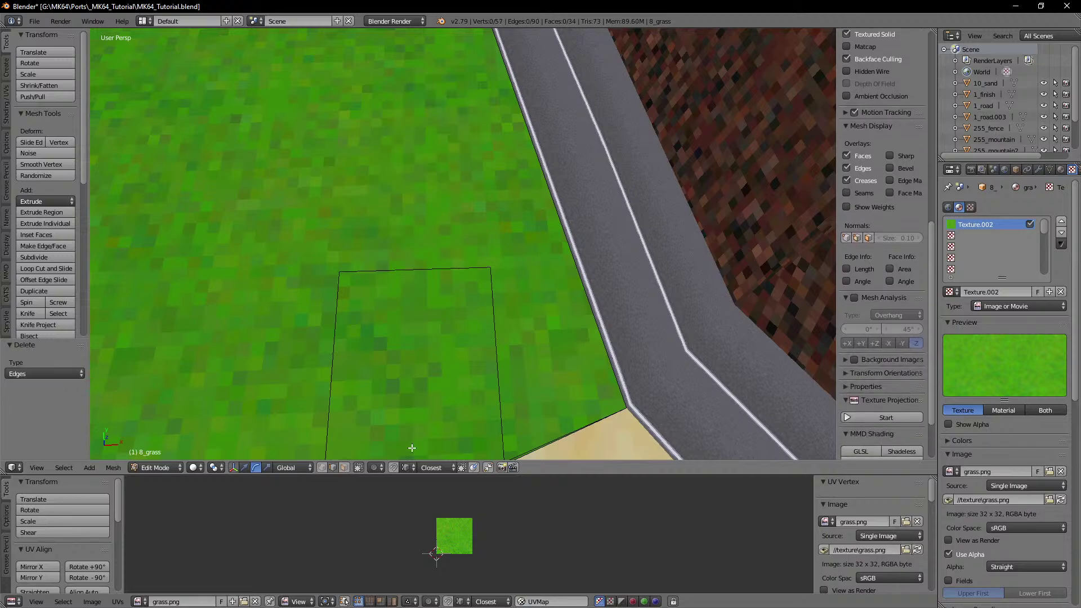
Step: In vertex selection, pick the stray vertex beside the patch corner on the sand border nearest the road
click(325, 468)
key(z)
scroll(461, 313, down, 3)
right_click(478, 291)
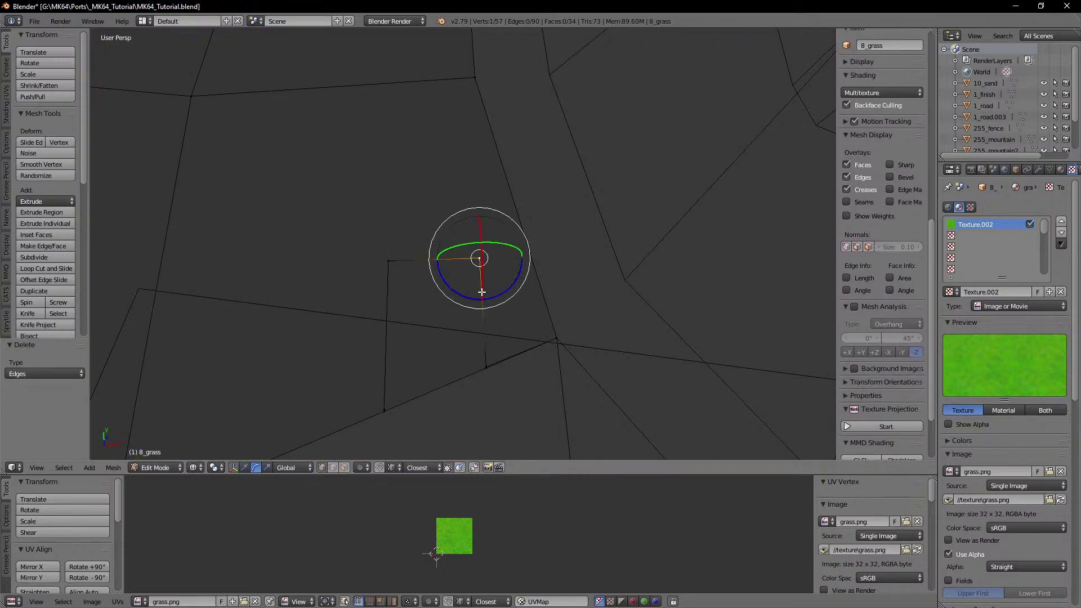
key(g)
right_click(492, 377)
shift+middle_drag(492, 376, 481, 333)
scroll(483, 313, up, 2)
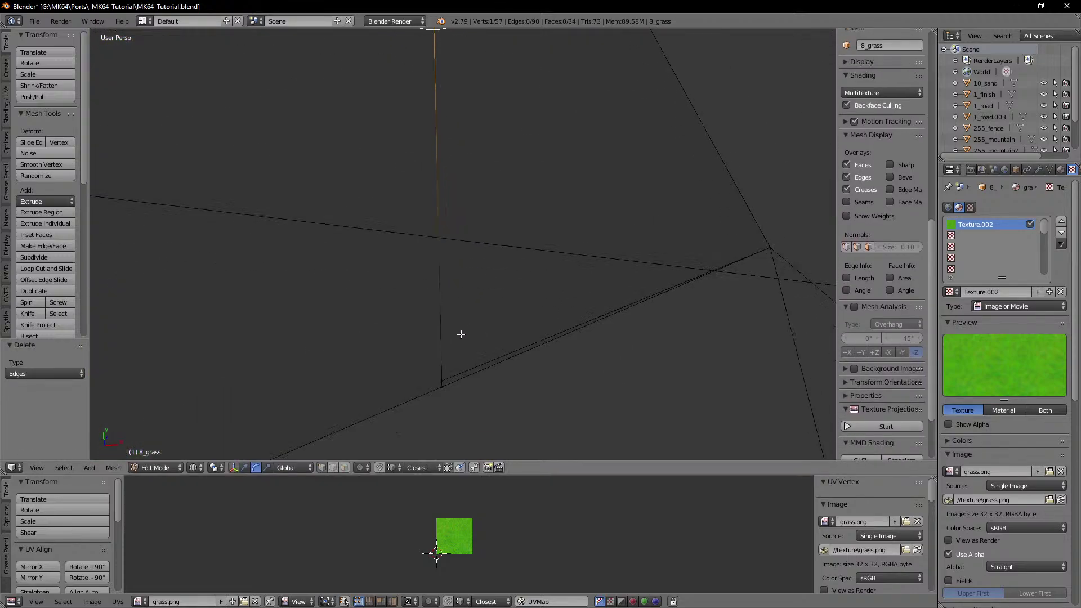
right_click(440, 353)
key(g)
right_click(450, 337)
Step: Try to snap the stray vertex onto the neighbouring patch corner, undoing the move
key(z)
key(g)
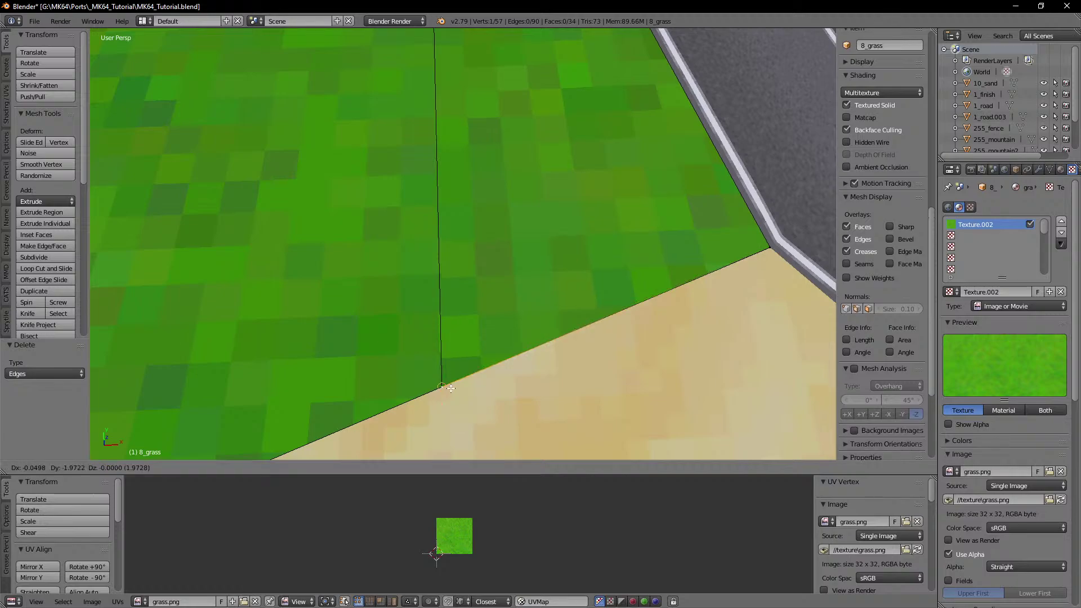
ctrl+click(451, 389)
scroll(495, 331, down, 5)
scroll(499, 329, up, 5)
key(z)
key(ctrl+z)
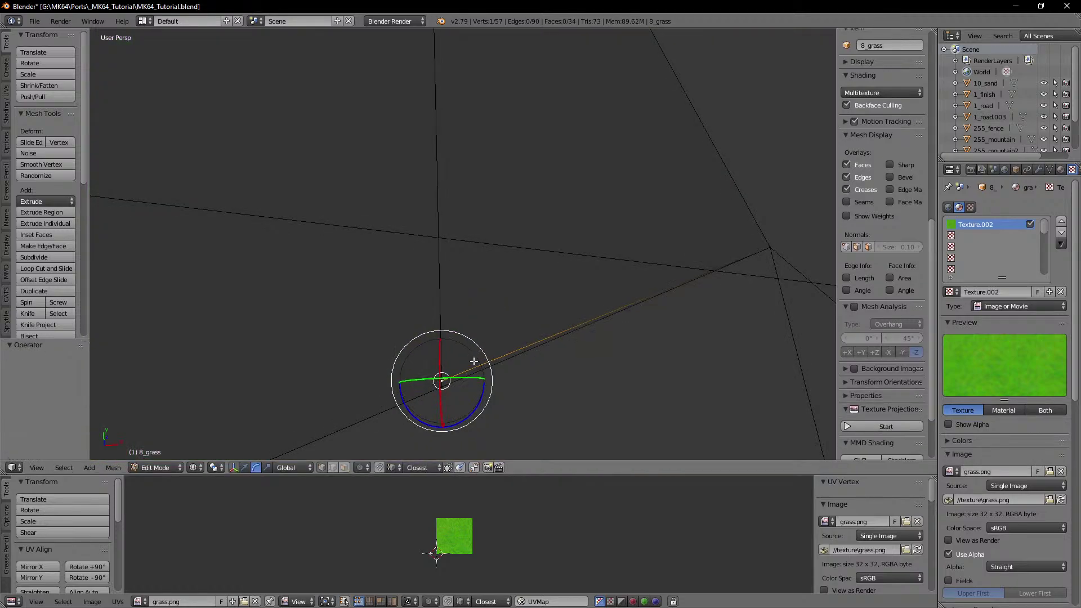
Step: Dissolve the stray vertex beside the patch corner nearest the road
key(x)
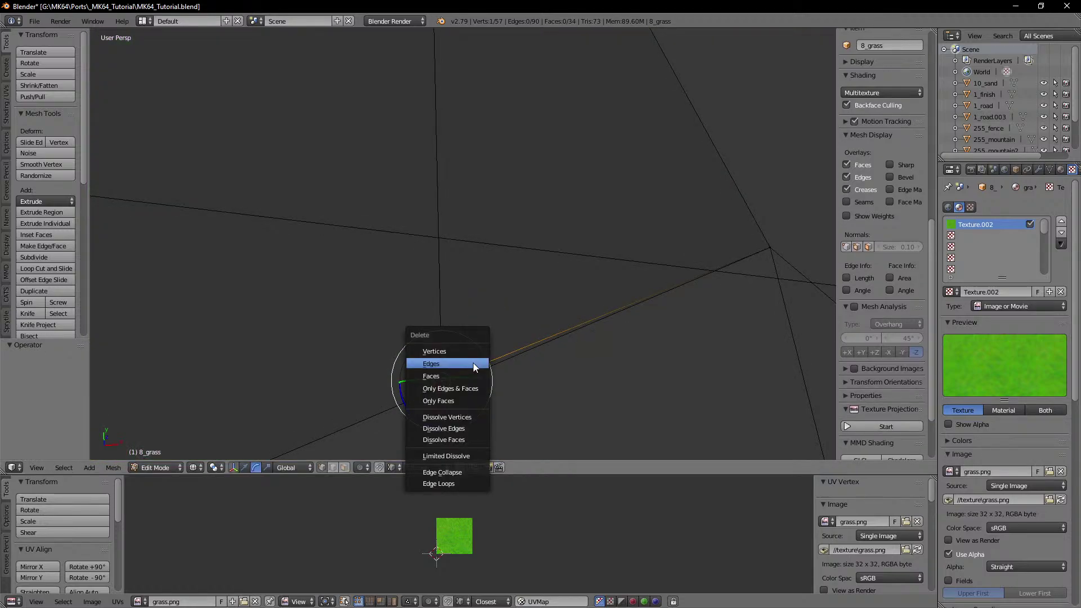
click(463, 427)
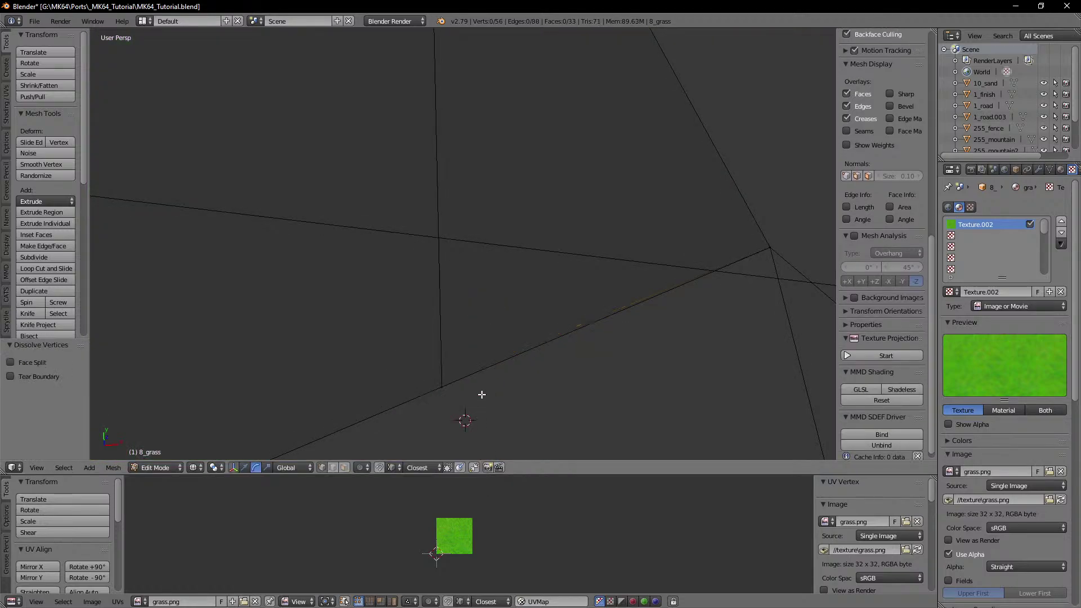
scroll(482, 394, down, 2)
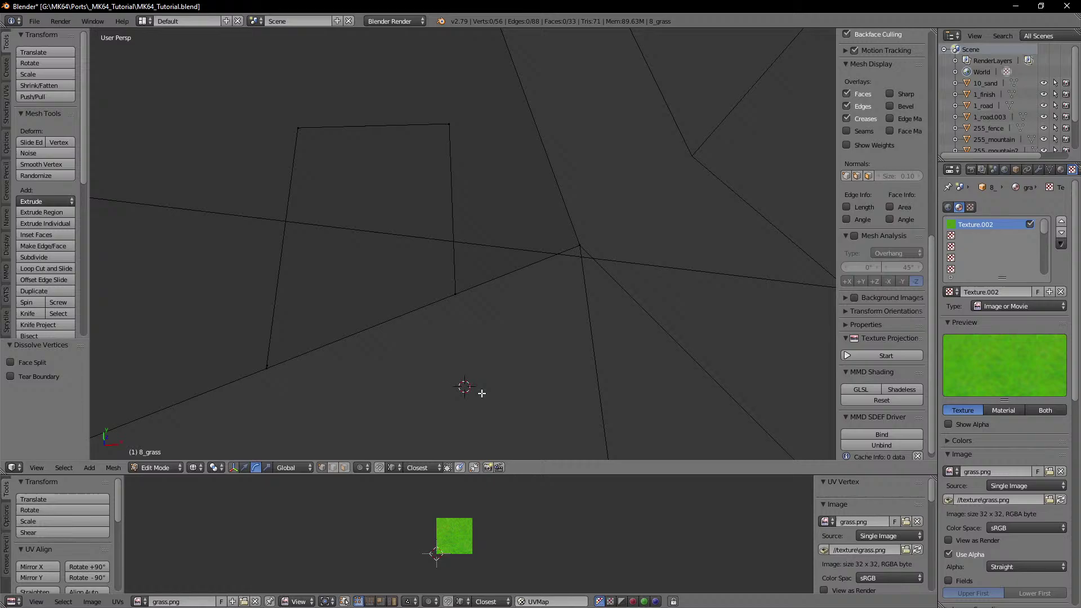
Step: Delete the stray vertex near the patch's other corner on the sand border
right_click(285, 357)
key(KP_Decimal)
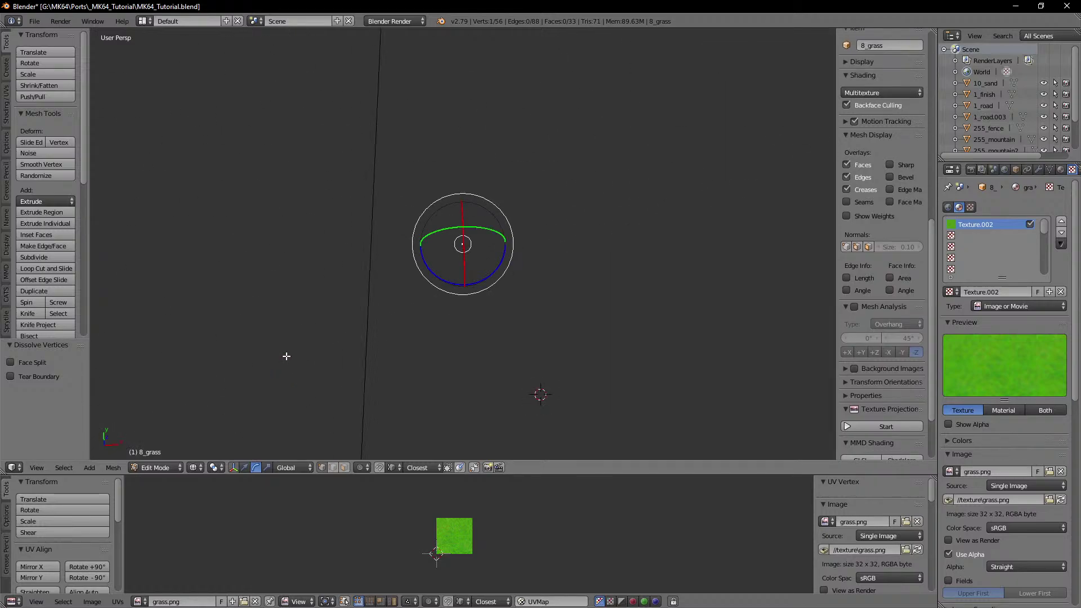
scroll(287, 356, down, 1)
key(g)
right_click(497, 282)
scroll(497, 282, down, 5)
key(g)
right_click(497, 278)
scroll(493, 292, down, 2)
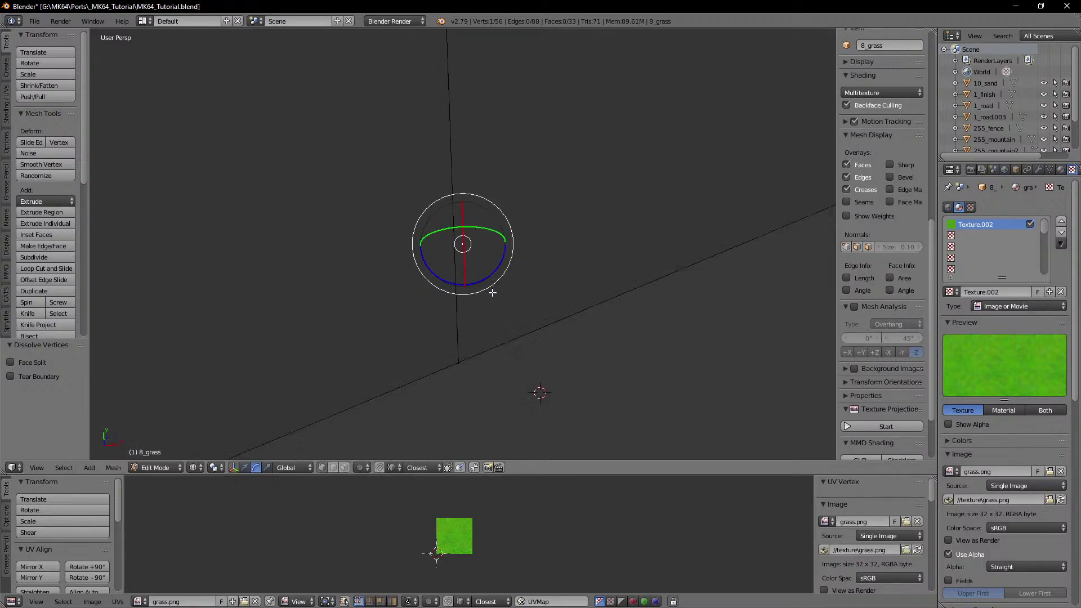
shift+middle_drag(493, 293, 442, 316)
key(x)
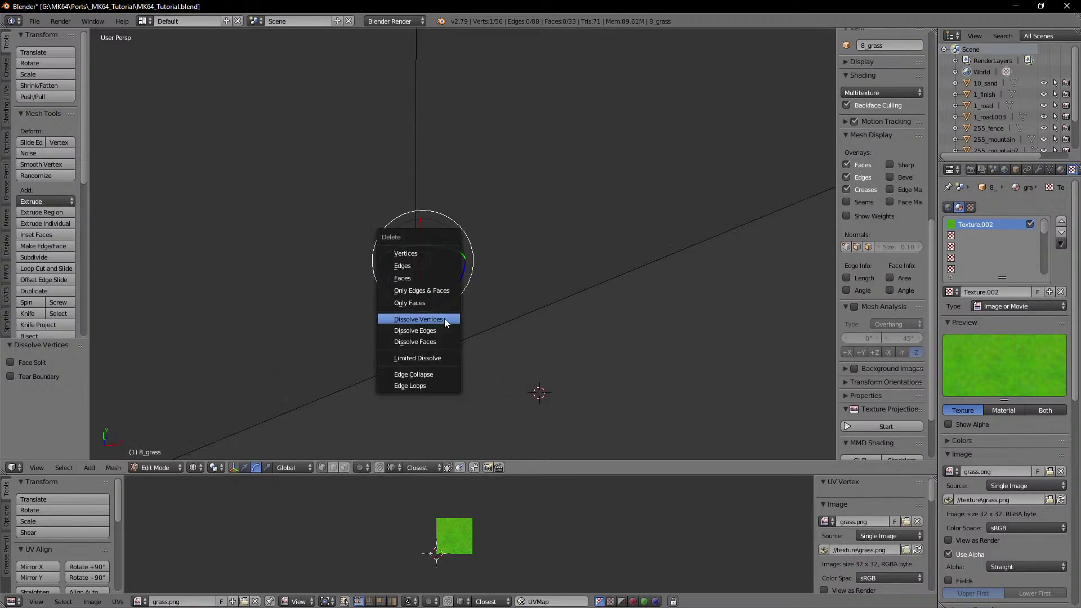
click(440, 253)
Step: Select the whole grass mesh, remove its duplicate vertices and leave mesh editing
scroll(495, 287, down, 4)
key(a)
scroll(507, 265, down, 2)
shift+middle_drag(535, 198, 496, 335)
scroll(496, 338, down, 4)
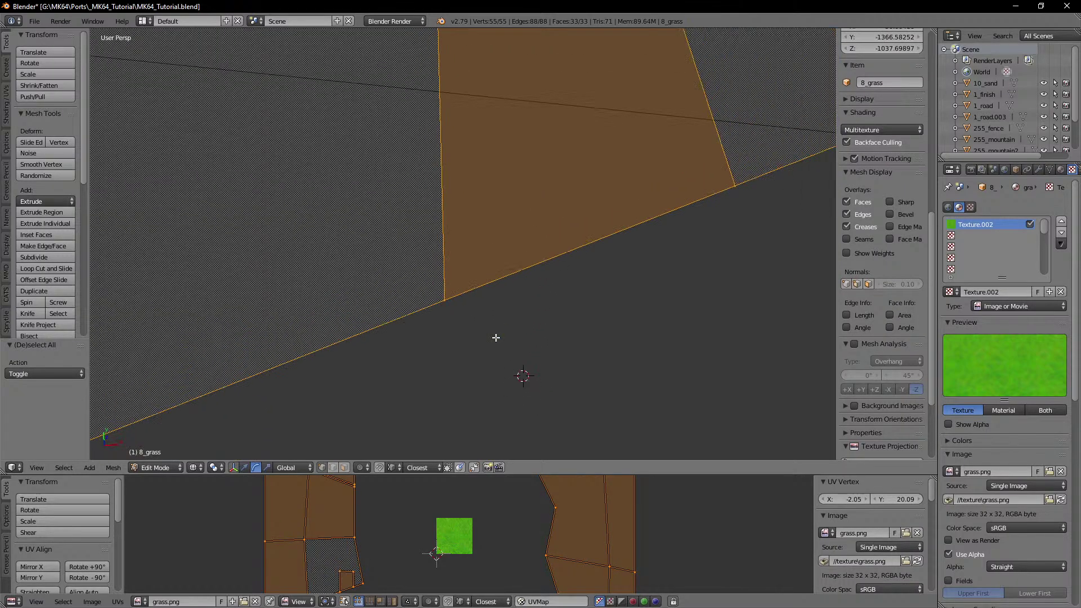
scroll(496, 338, down, 3)
shift+middle_drag(522, 259, 520, 292)
scroll(517, 280, down, 2)
key(w)
click(517, 280)
key(Tab)
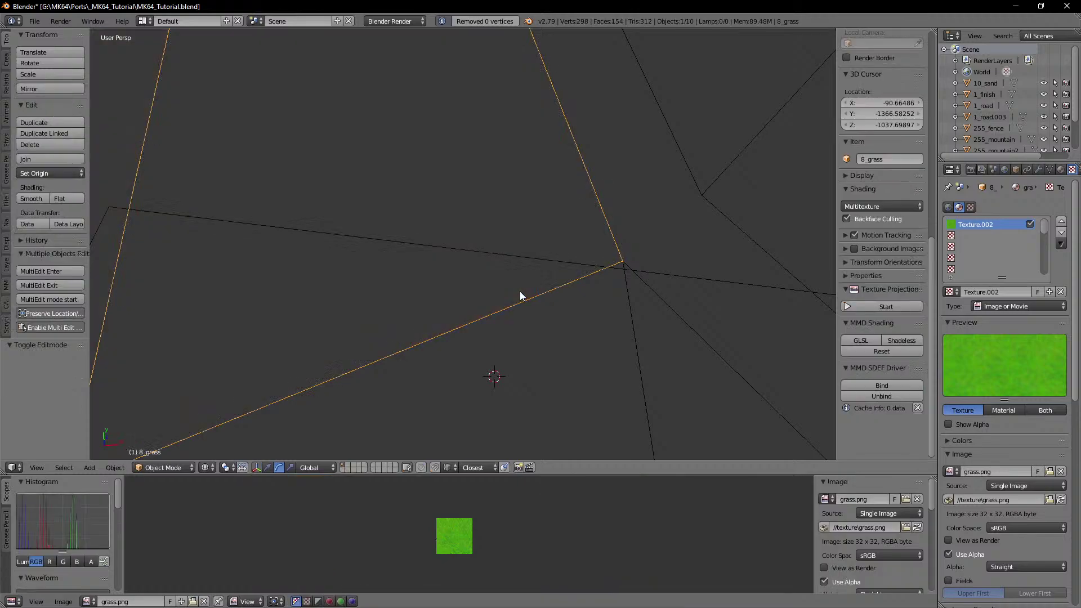
Step: Reopen the grass mesh in textured view and extrude the patch face upward about 36 units along Z
key(z)
key(Tab)
shift+middle_drag(490, 248, 545, 272)
right_click(495, 234)
middle_drag(414, 282, 478, 268)
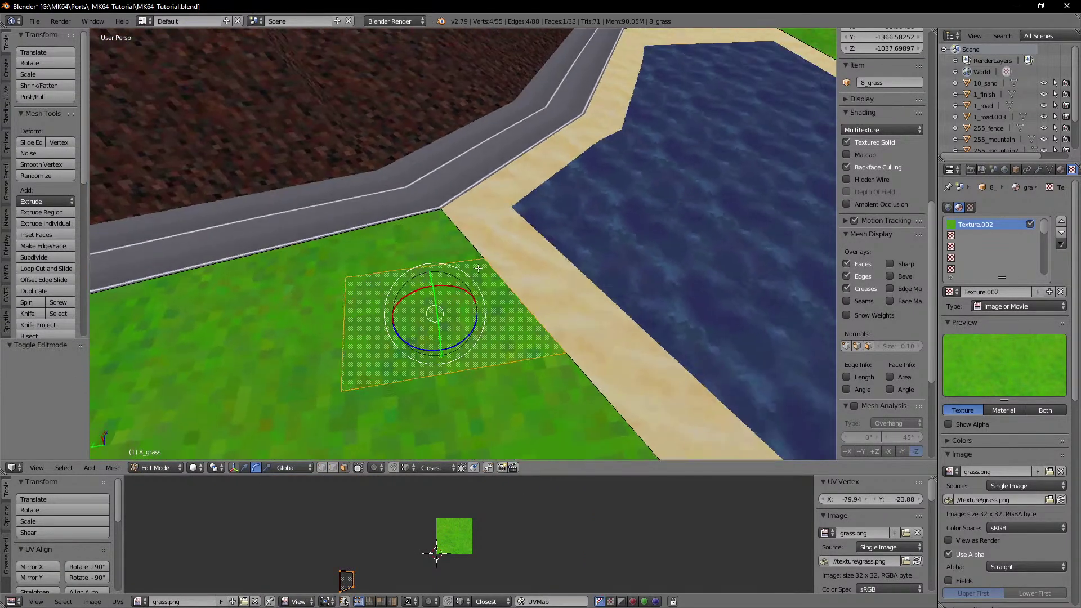
shift+middle_drag(428, 311, 486, 238)
key(e)
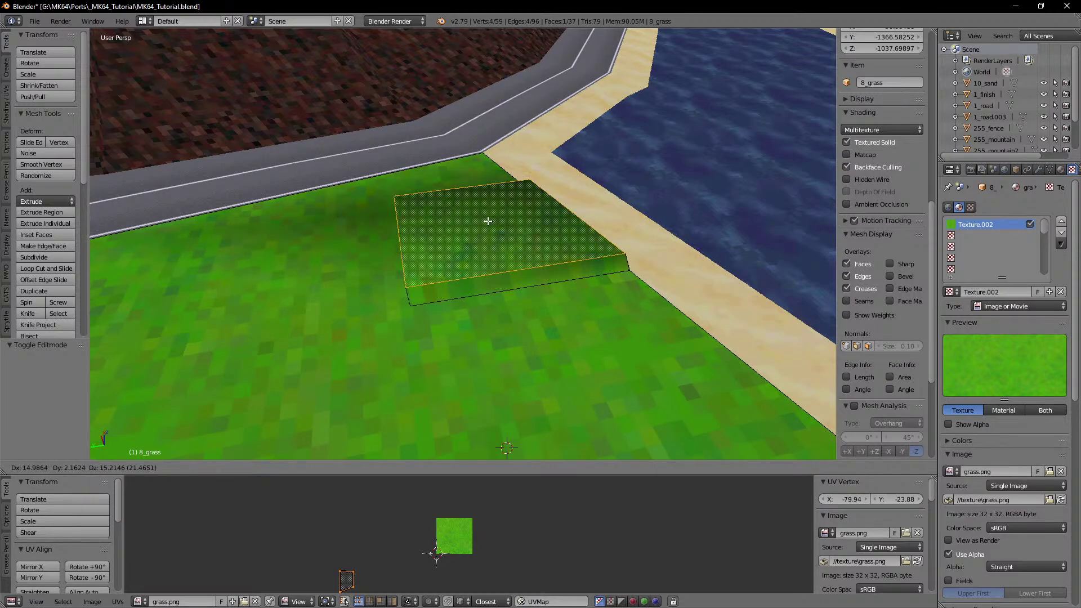
key(z)
click(488, 216)
Step: Lower the raised block's top edge along the sand border onto ground level along Z, forming a ramp
middle_drag(589, 247, 467, 235)
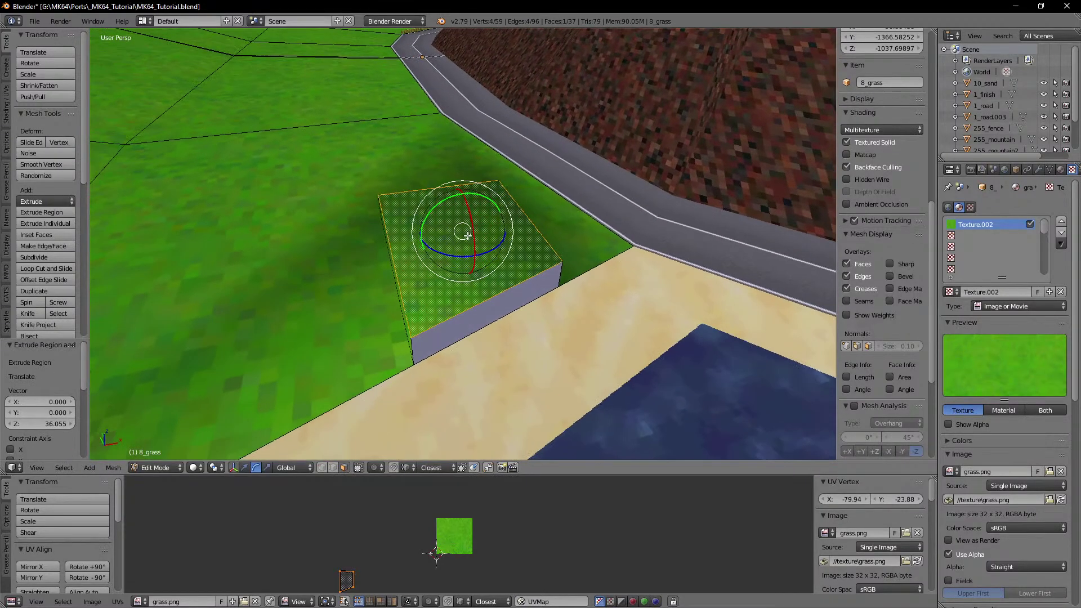
right_click(491, 292)
key(g)
key(z)
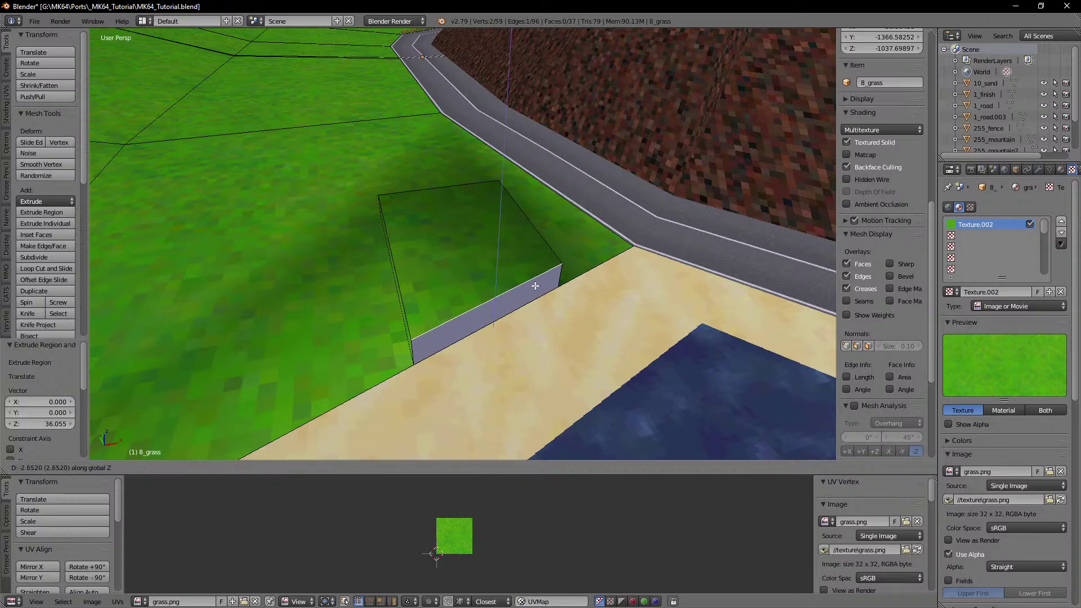
ctrl+click(550, 292)
middle_drag(493, 308, 491, 283)
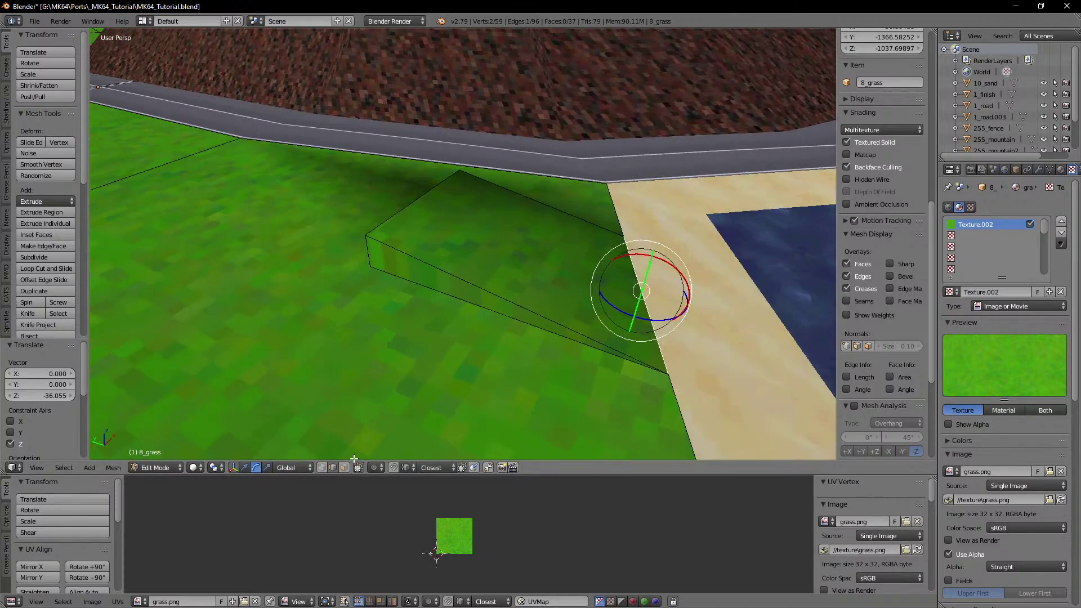
Step: Separate the ramp's sloped top face from the grass mesh into its own object
click(343, 468)
right_click(525, 216)
key(p)
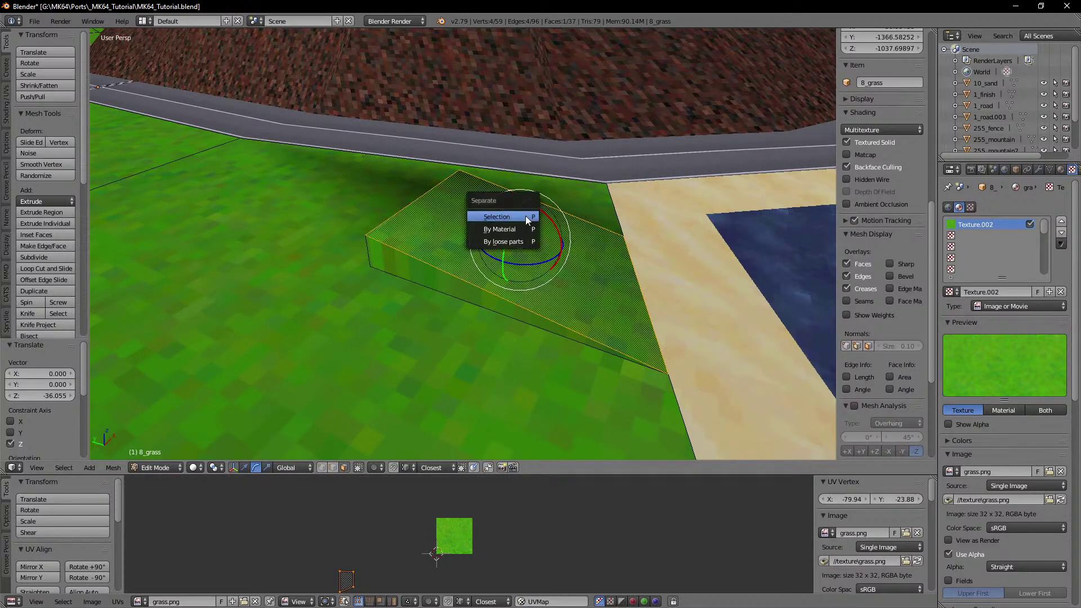
click(525, 216)
Step: Select the ramp's three side faces and separate them from the grass mesh into another object
middle_drag(450, 263, 526, 268)
right_click(517, 267)
shift+right_click(427, 241)
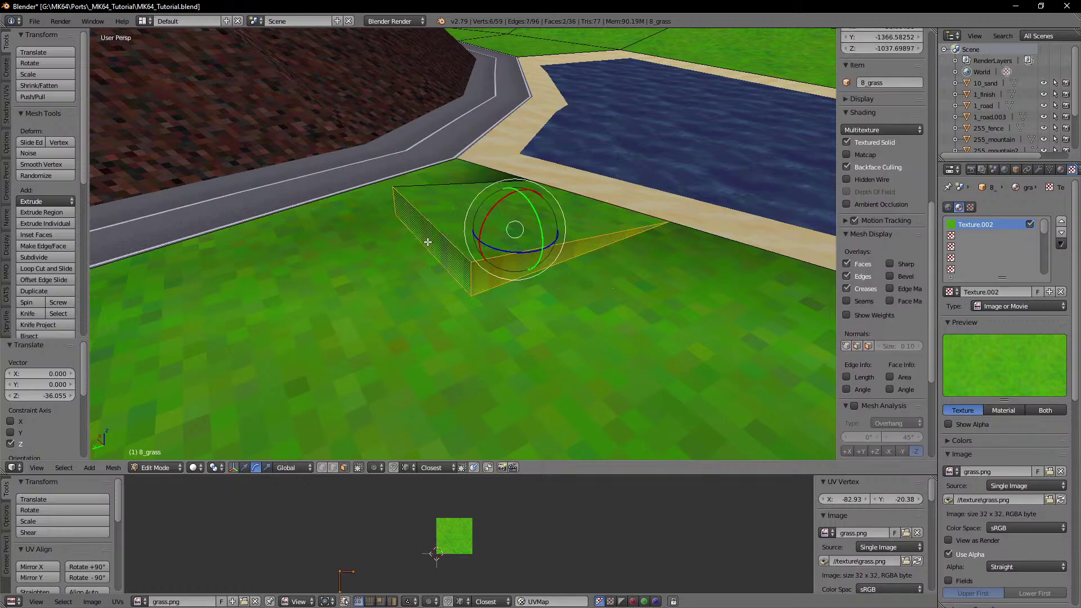
middle_drag(427, 241, 580, 253)
shift+right_click(397, 248)
key(p)
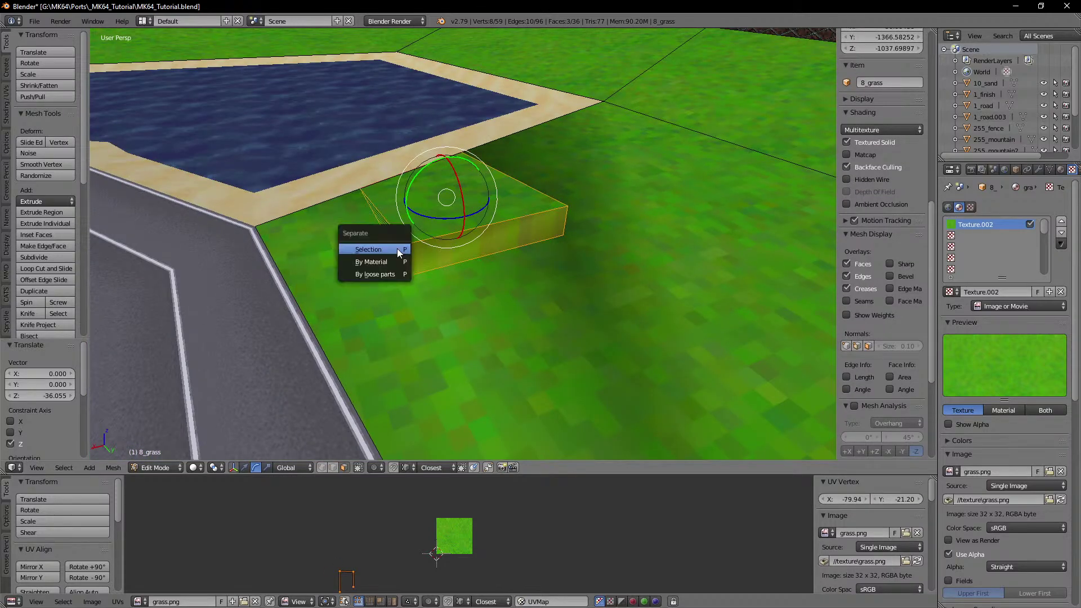
click(397, 248)
Step: Examine the separated ramp top and side-wall meshes in wireframe, with all their geometry selected
key(Tab)
key(Tab)
key(u)
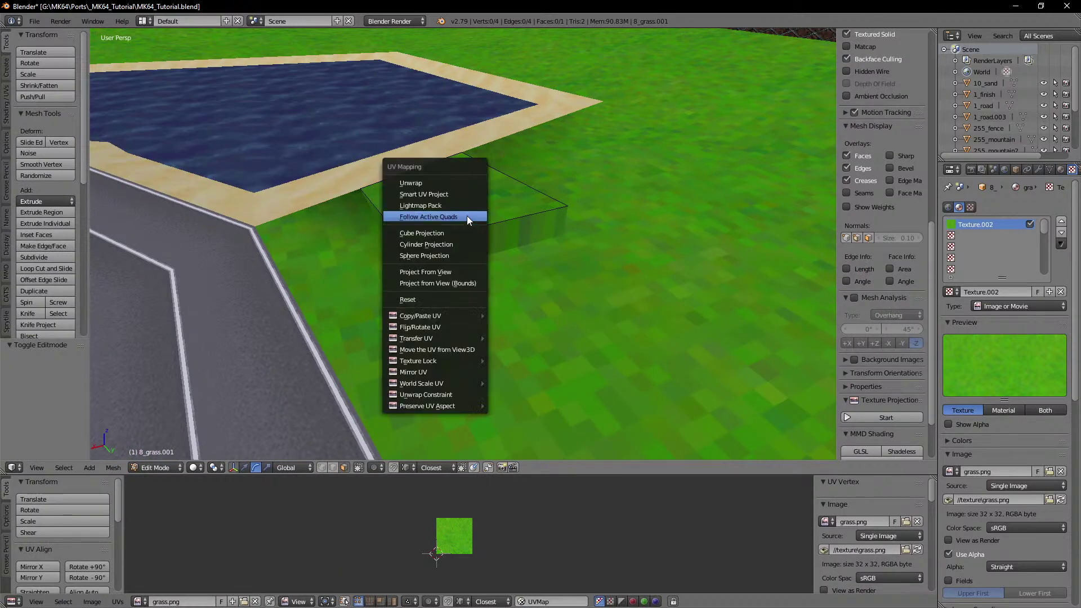
key(z)
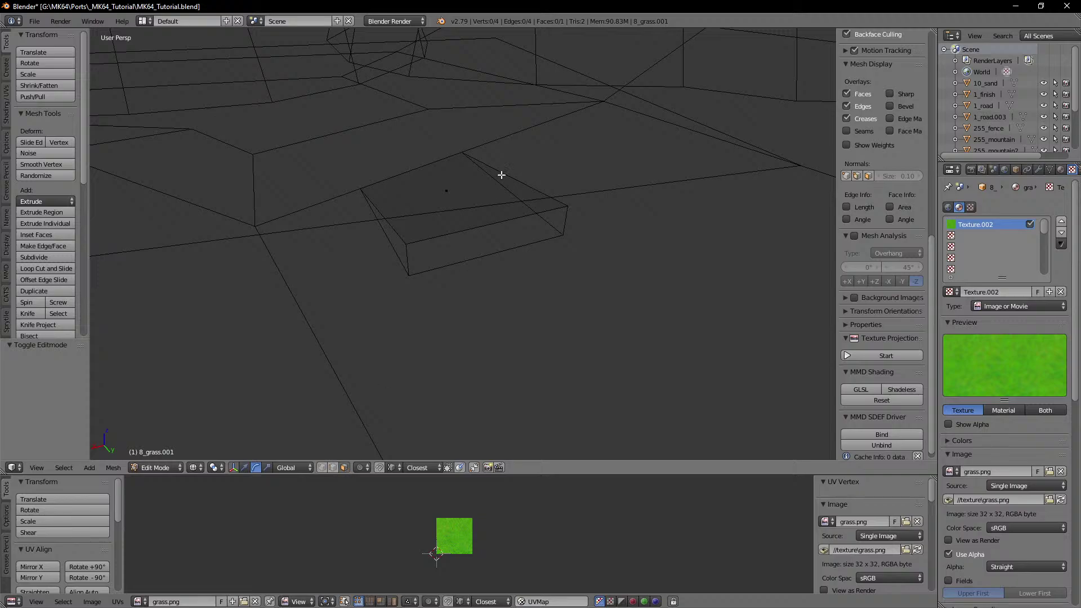
key(a)
key(a)
key(a)
middle_drag(429, 230, 449, 245)
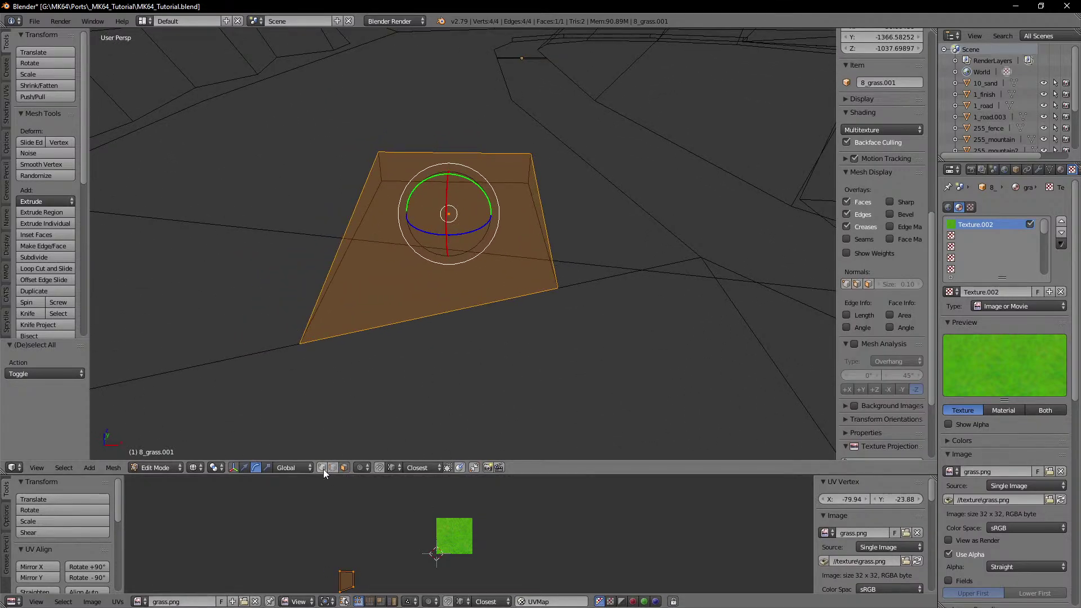
middle_drag(561, 239, 513, 264)
key(Tab)
right_click(555, 191)
key(Tab)
key(a)
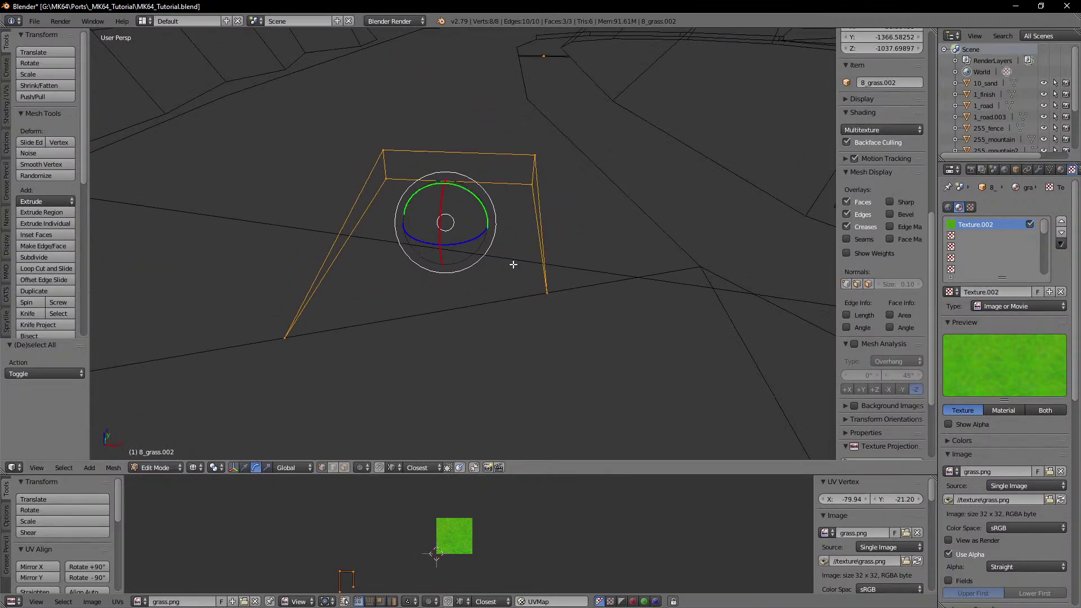
Step: Check how the grass mesh's vertices around the ramp opening connect by test-moving them one at a time
key(Tab)
right_click(545, 273)
right_click(650, 226)
key(Tab)
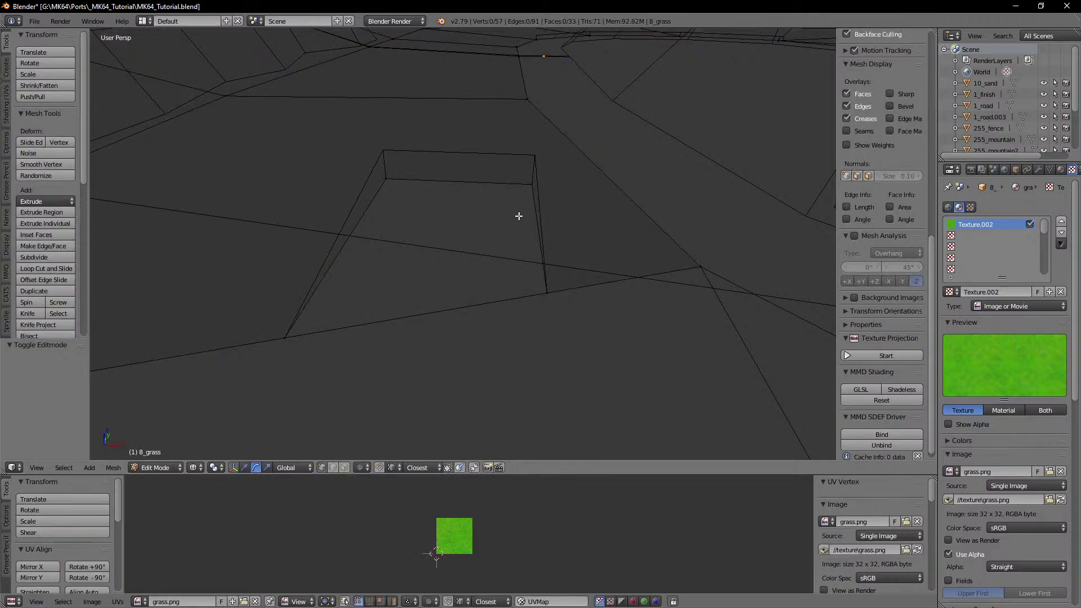
right_click(532, 185)
key(g)
right_click(530, 175)
key(z)
mouse_move(530, 175)
middle_down()
mouse_move(512, 195)
mouse_move(581, 223)
middle_up()
key(g)
right_click(579, 191)
key(g)
right_click(315, 271)
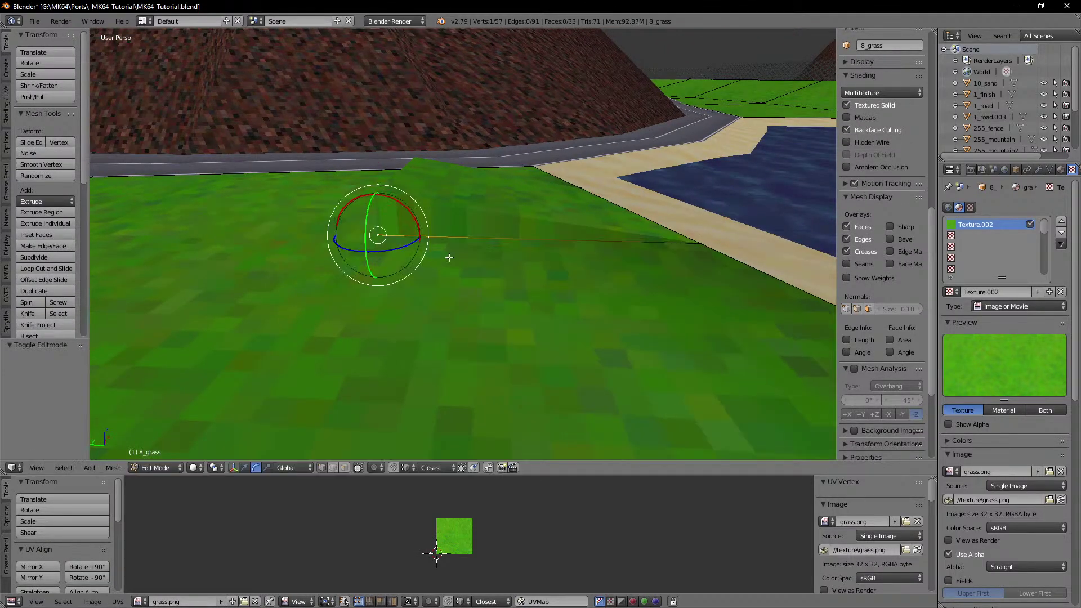
key(g)
middle_drag(449, 258, 367, 272)
right_click(357, 265)
key(z)
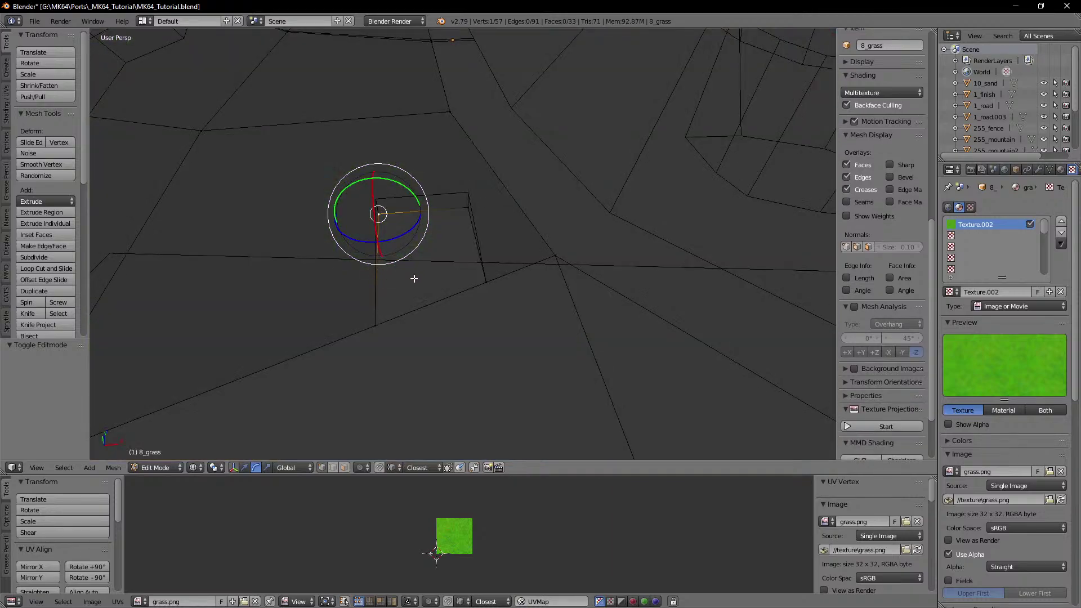
Step: Select the entire grass mesh and remove its duplicate vertices
key(a)
key(a)
key(w)
click(419, 279)
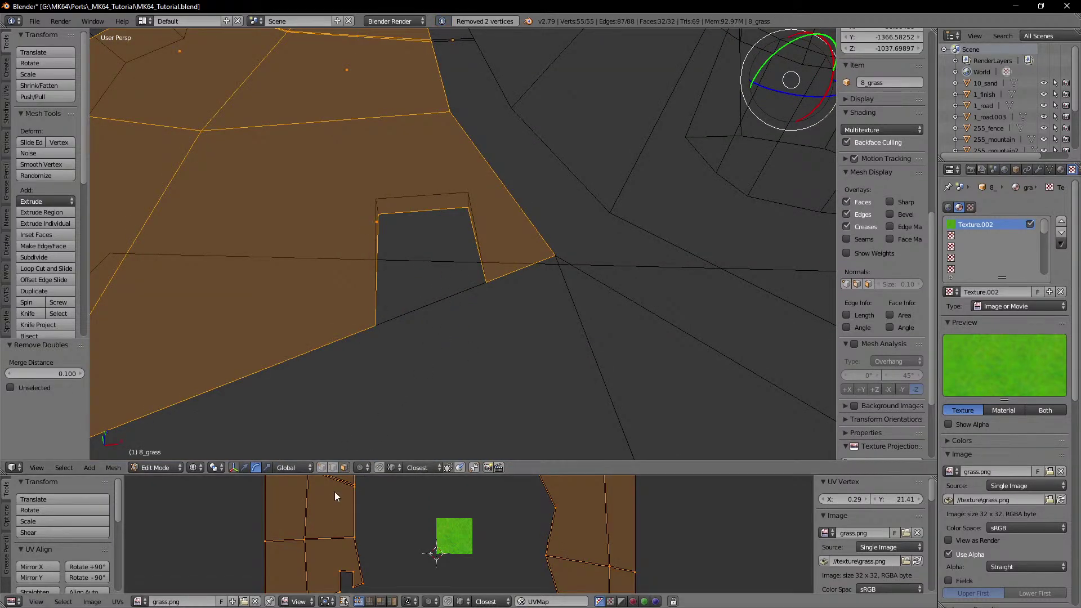
Step: Delete the leftover grass edge that spans the foot of the ramp along the sand border
right_click(499, 281)
key(g)
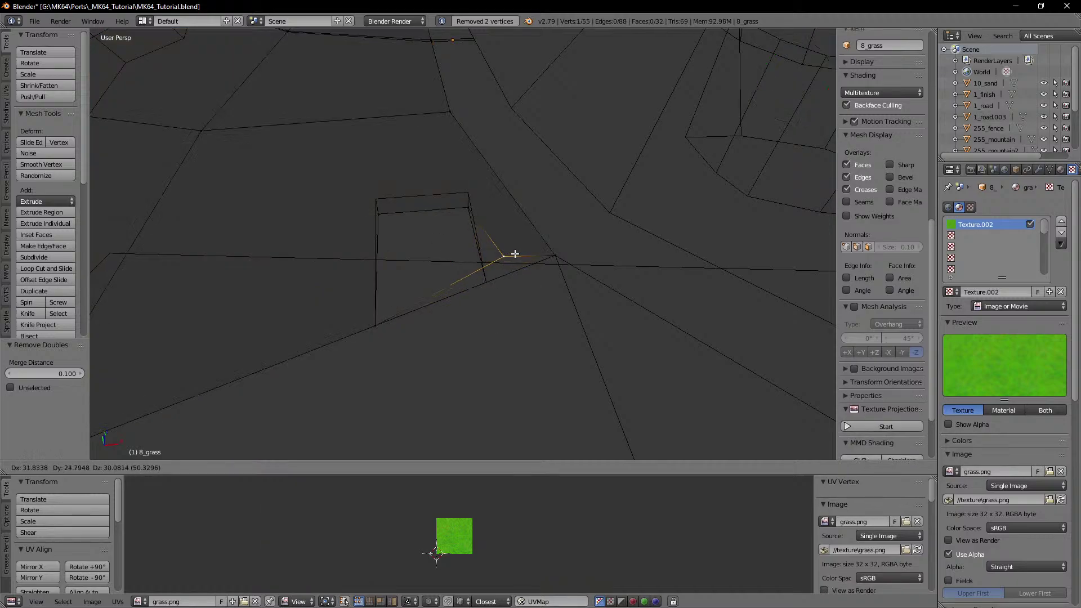
right_click(487, 239)
key(z)
scroll(428, 293, up, 2)
key(z)
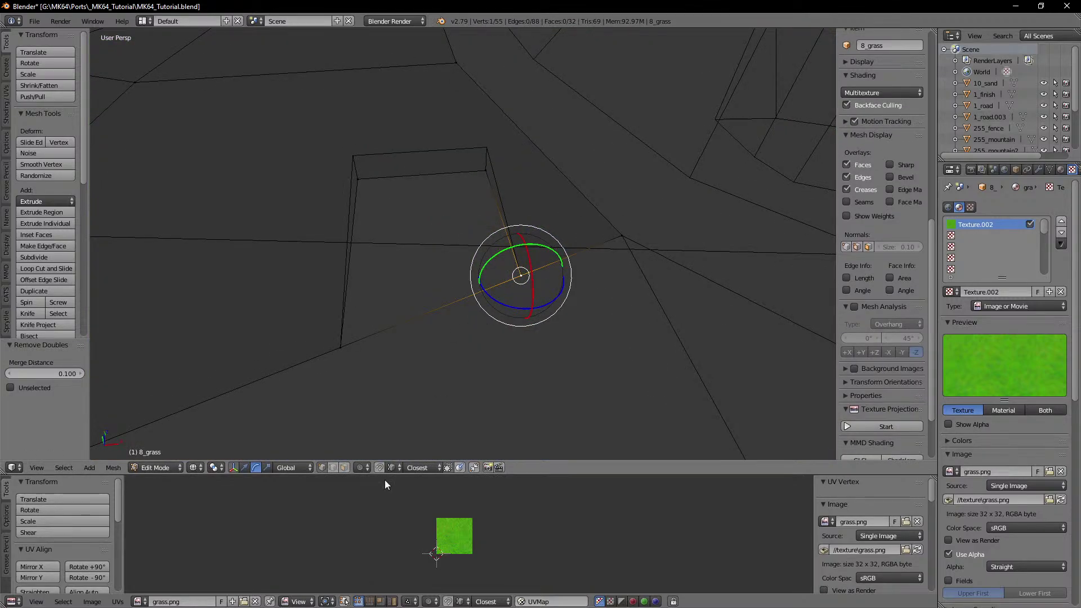
click(333, 468)
right_click(442, 307)
key(z)
key(g)
right_click(449, 280)
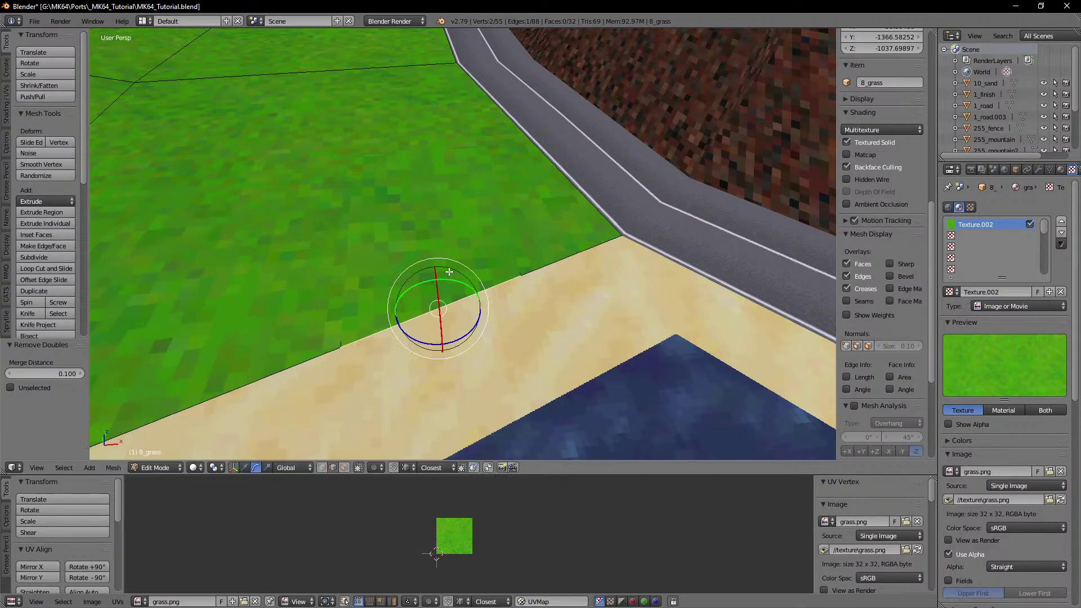
key(x)
click(437, 288)
key(z)
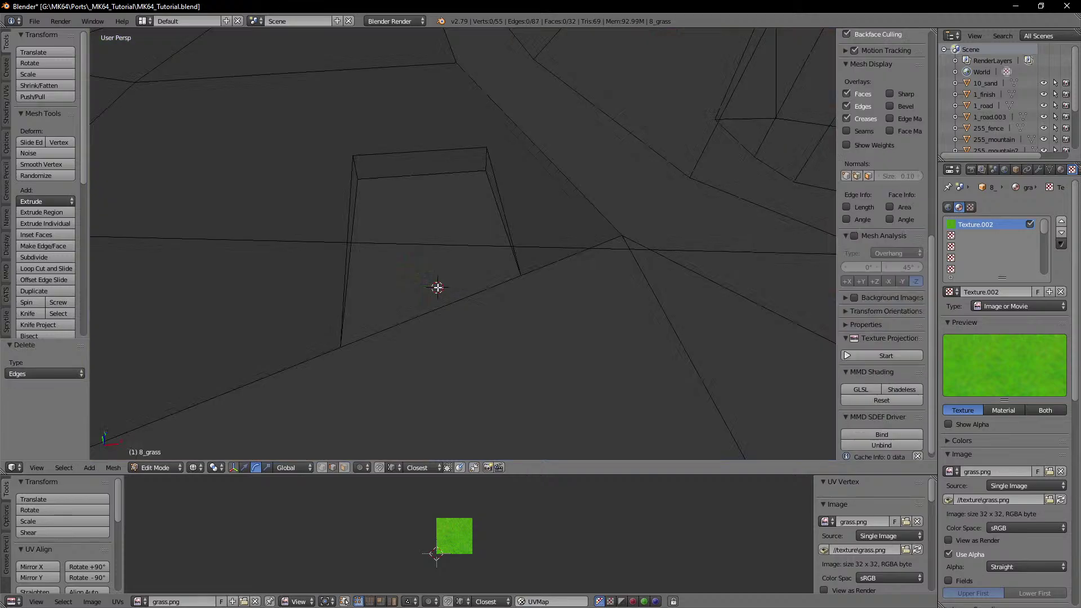
Step: Check the whole grass mesh's outline around the ramp opening by test-moving all its geometry
key(a)
key(z)
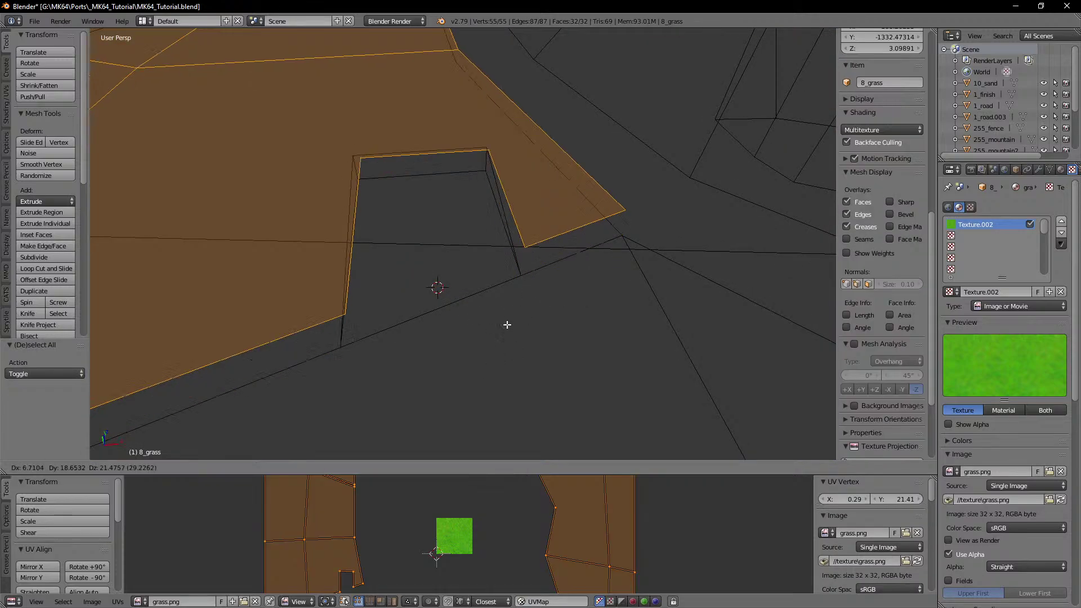
scroll(501, 295, down, 2)
key(z)
key(g)
right_click(499, 265)
key(z)
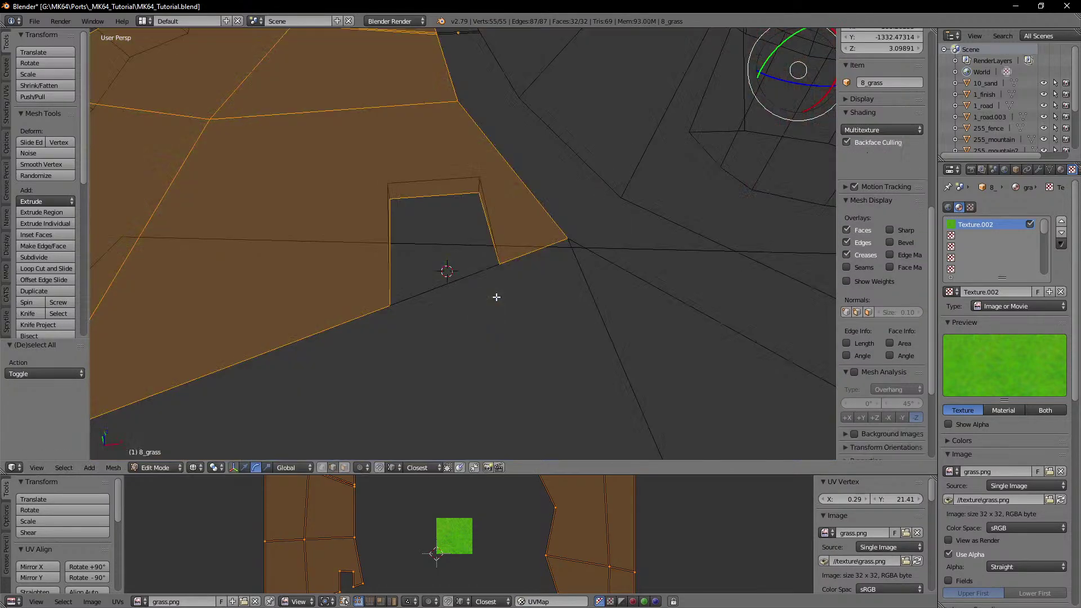
key(z)
Step: Examine the separated ramp pieces in turn, checking the geometry of the side-wall object
key(Tab)
right_click(460, 236)
key(Tab)
middle_drag(717, 284, 640, 232)
key(Tab)
right_click(455, 233)
key(Tab)
middle_drag(455, 233, 491, 246)
scroll(491, 247, up, 4)
key(Tab)
key(Tab)
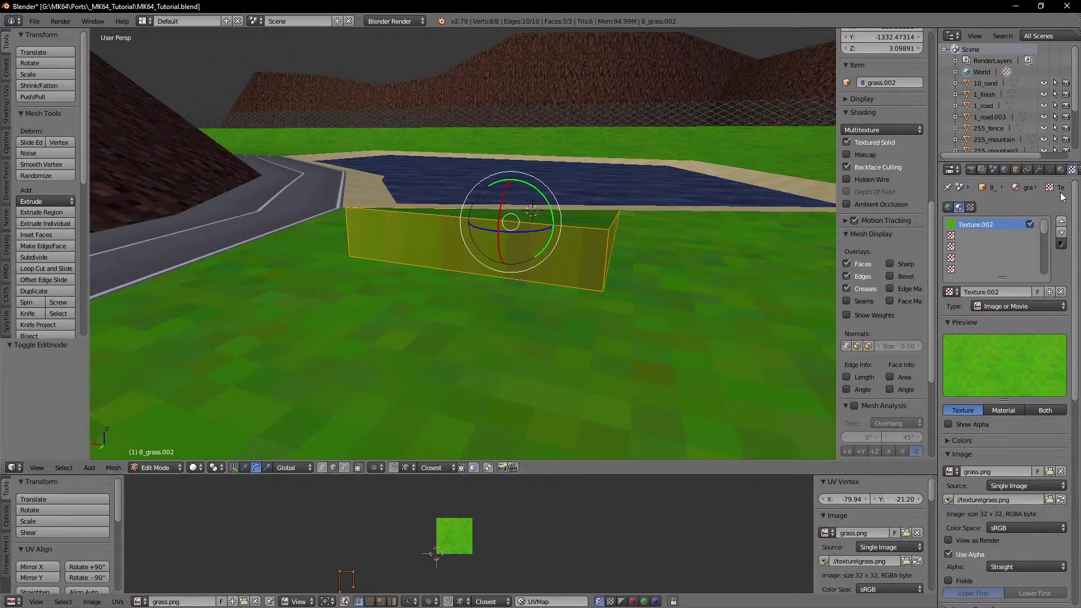
Step: Replace the grass material on the ramp's side-wall object with the brick_wall material
key(Tab)
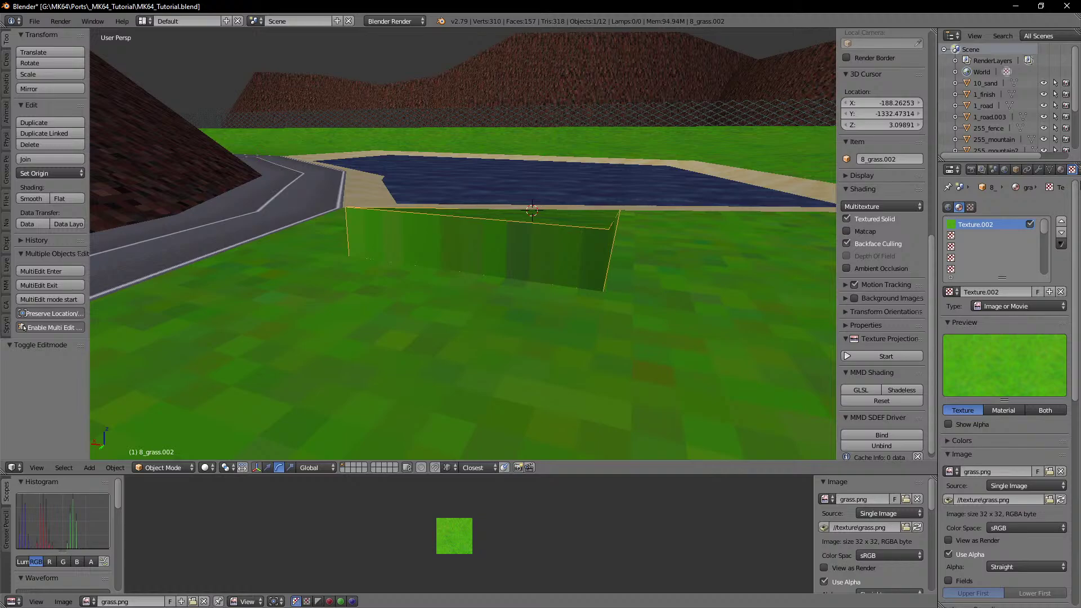
click(1064, 170)
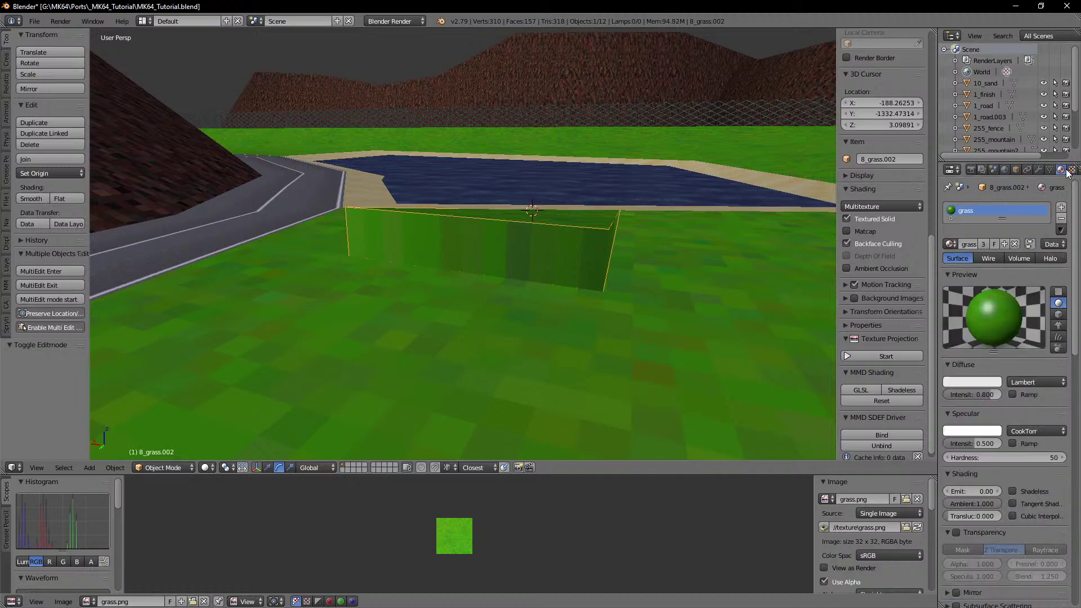
click(1061, 221)
click(951, 244)
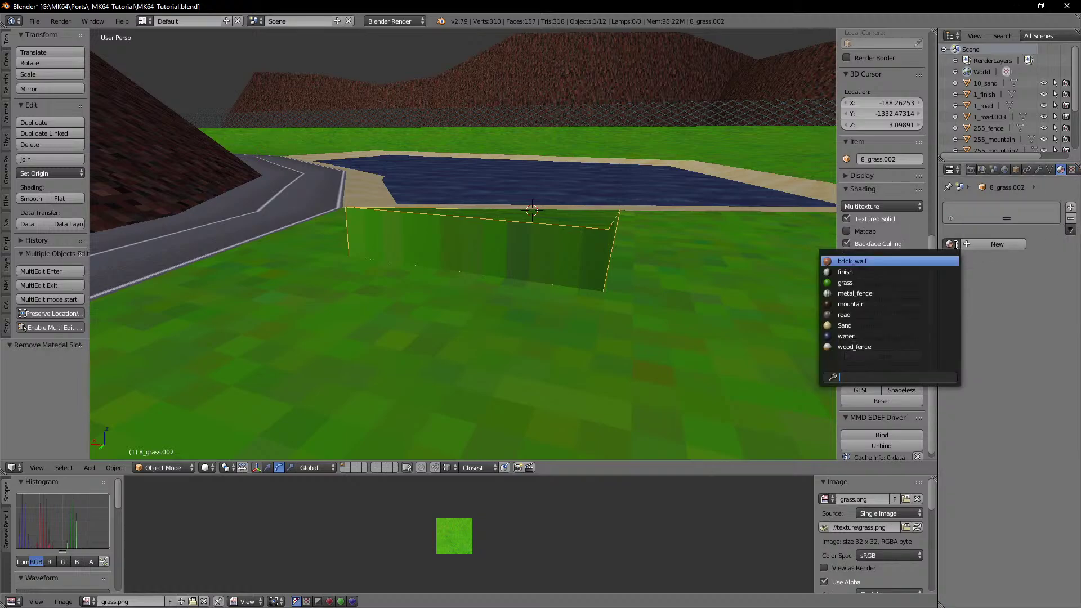
click(900, 263)
Step: Assign the birck_wall.png image to all of the ramp's side-wall faces for UV mapping
key(Tab)
middle_drag(478, 297, 526, 272)
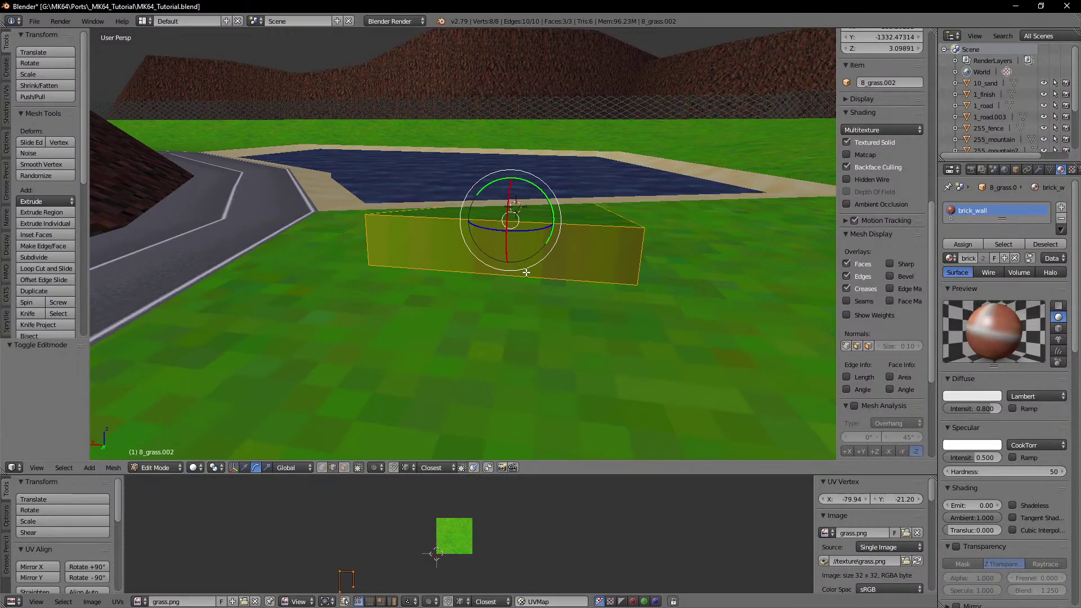
click(139, 602)
text(b)
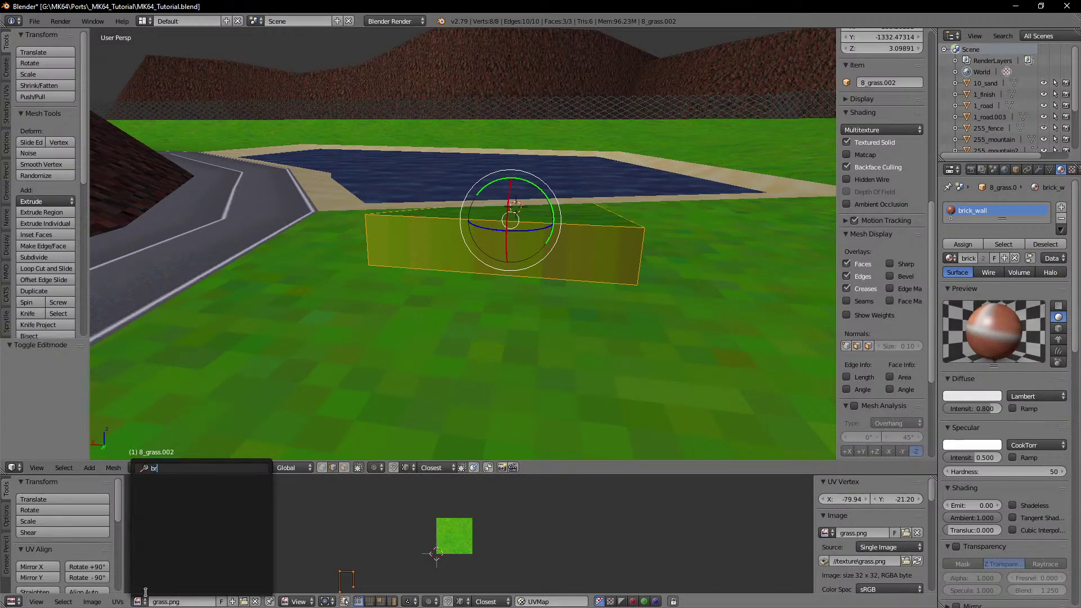
key(Return)
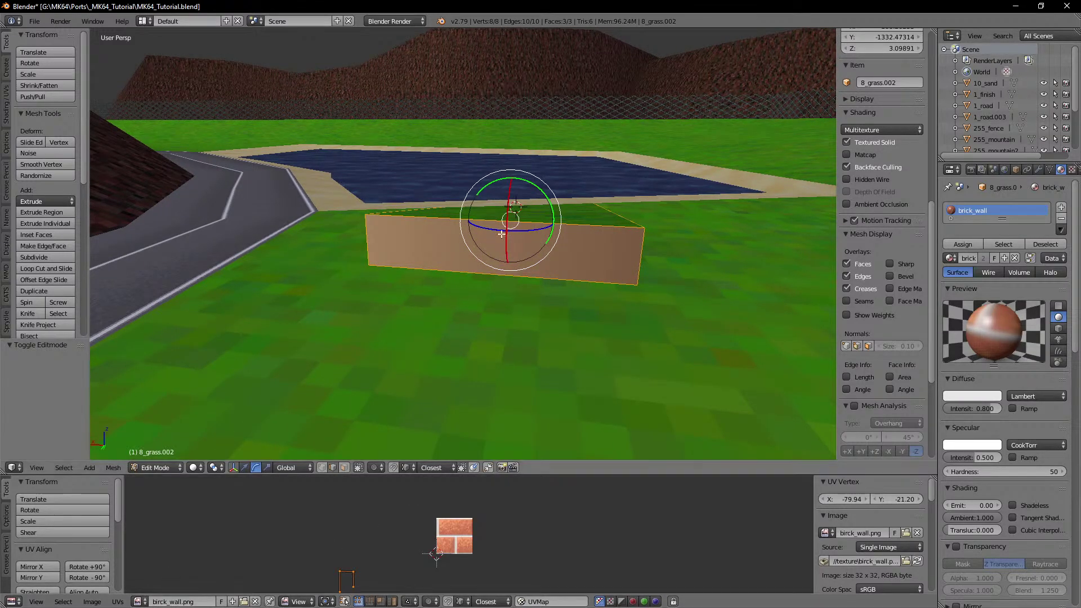
Step: Reset the side walls' UVs and stretch them along X by a factor of about 3.14 to tile the bricks
key(u)
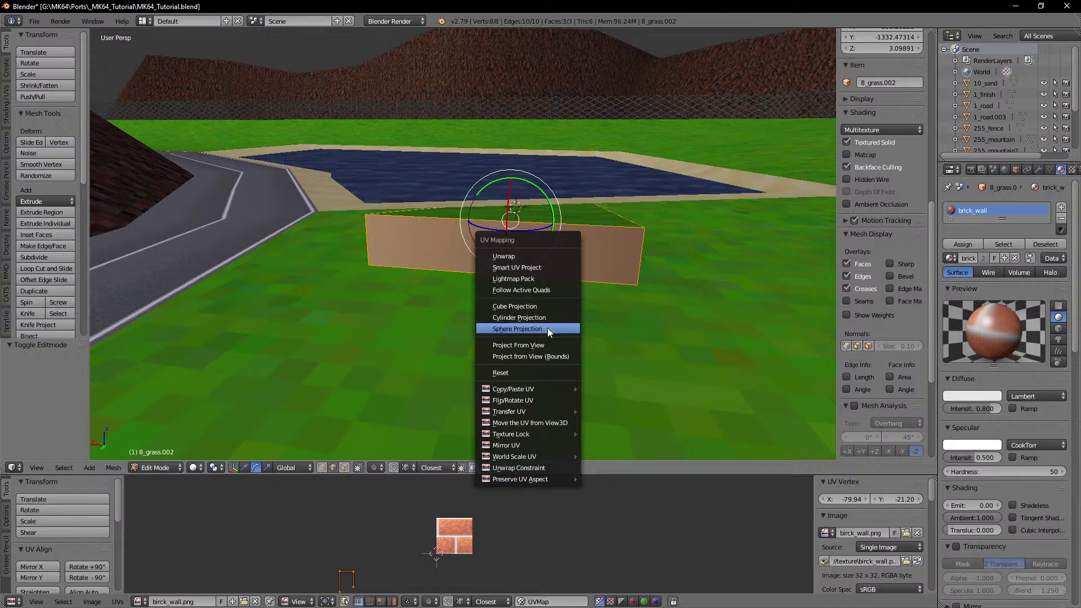
click(516, 376)
middle_drag(516, 376, 495, 338)
middle_drag(529, 377, 537, 431)
key(s)
key(x)
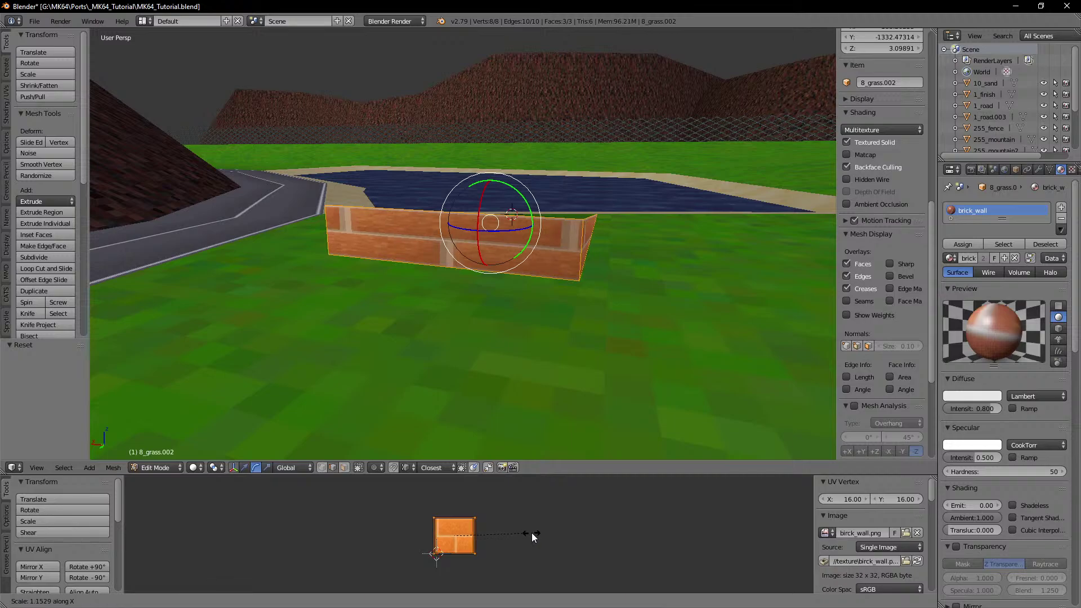
click(664, 526)
Step: Switch to face selection and remove duplicate vertices from all of the ramp's side-wall geometry
middle_drag(597, 287, 451, 256)
right_click(433, 263)
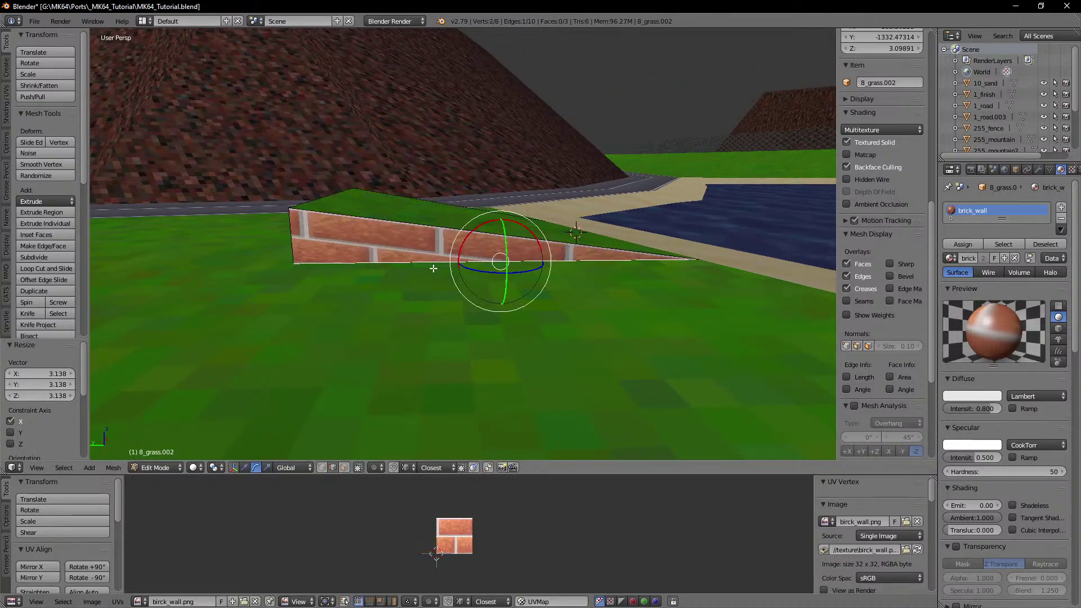
click(344, 468)
right_click(401, 263)
middle_drag(400, 265, 435, 273)
key(a)
key(w)
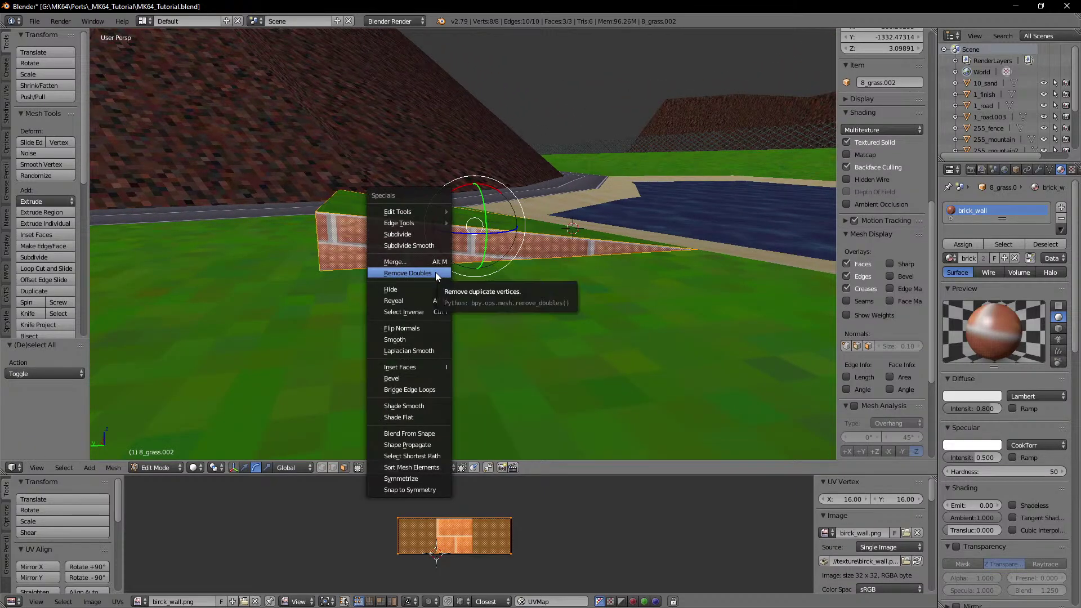
click(436, 273)
Step: Move the upper UV corner at the low end of the triangular side wall by -32 along Y
right_click(421, 251)
middle_drag(421, 251, 383, 287)
shift+right_click(517, 243)
right_click(419, 248)
right_click(503, 517)
key(g)
key(y)
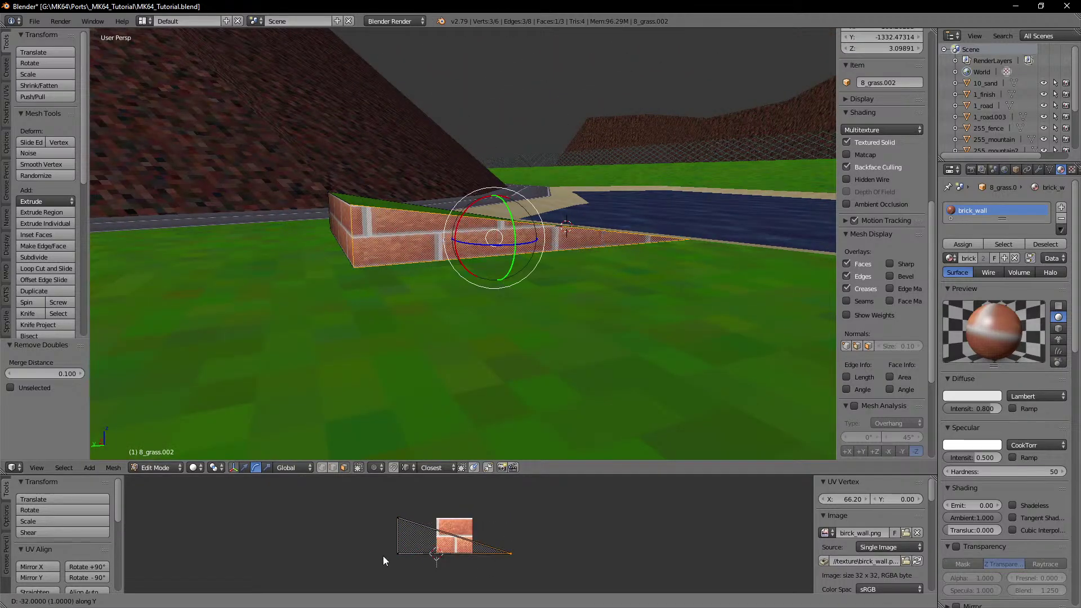
click(383, 558)
Step: Select the ramp's sloped top object and replace its grass material with a new material
key(Tab)
middle_drag(623, 269, 686, 274)
middle_drag(445, 251, 450, 278)
right_click(577, 239)
key(Tab)
middle_drag(577, 238, 429, 254)
key(Tab)
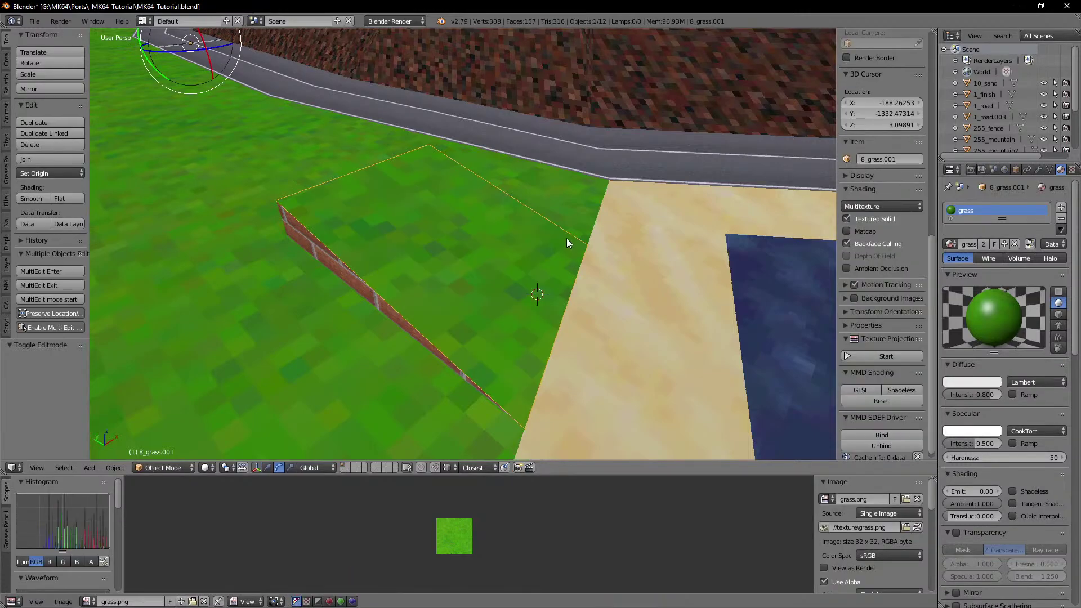
middle_drag(567, 241, 439, 236)
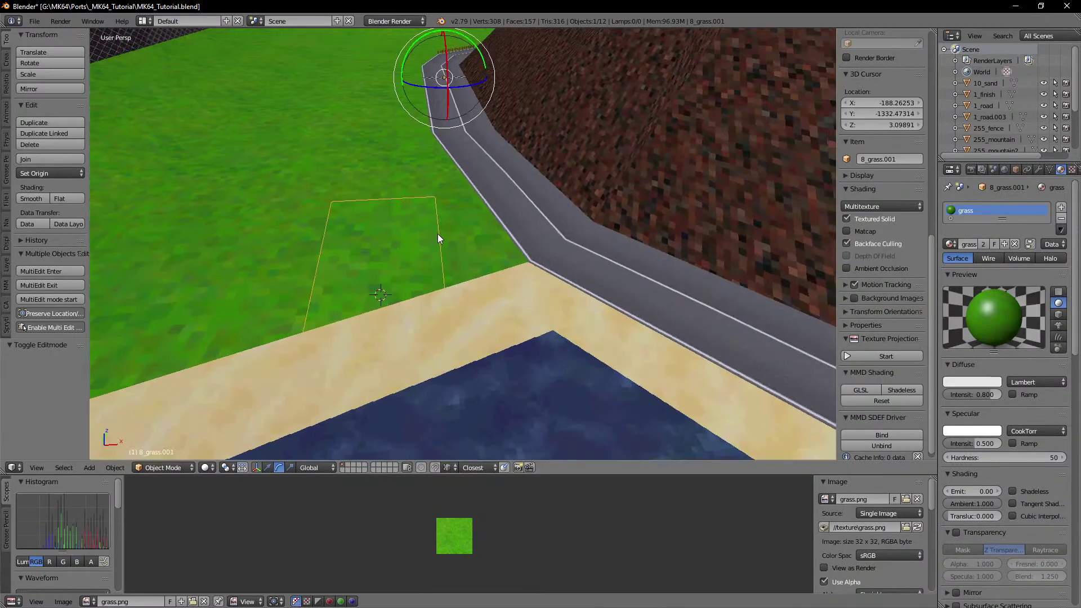
click(1061, 218)
click(1001, 244)
Step: Add a texture to the ramp top's new material and load arrow.png as its image
click(1072, 169)
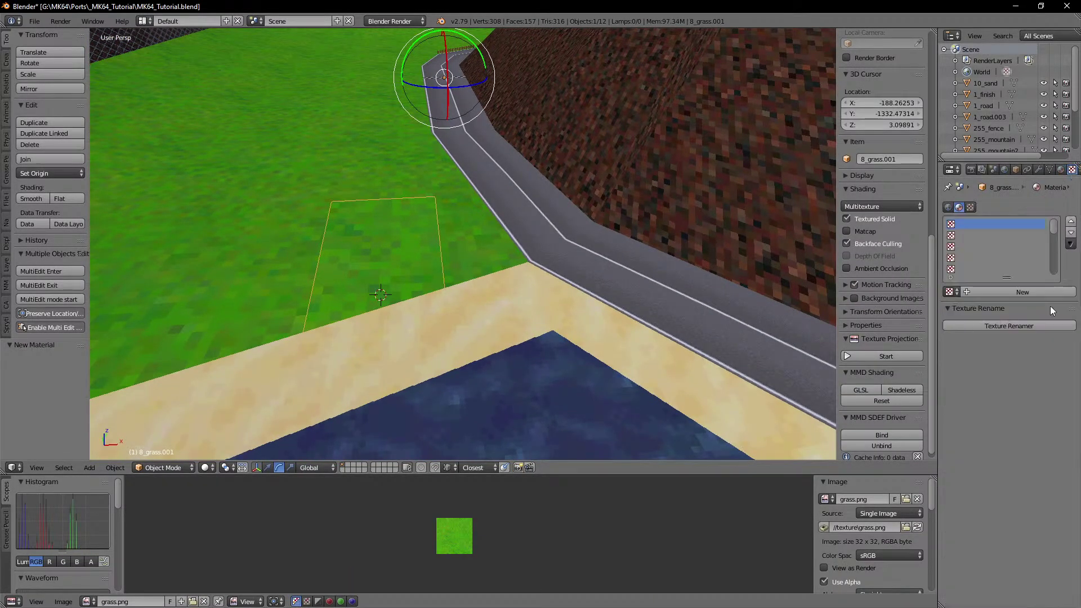
click(1048, 293)
click(1050, 471)
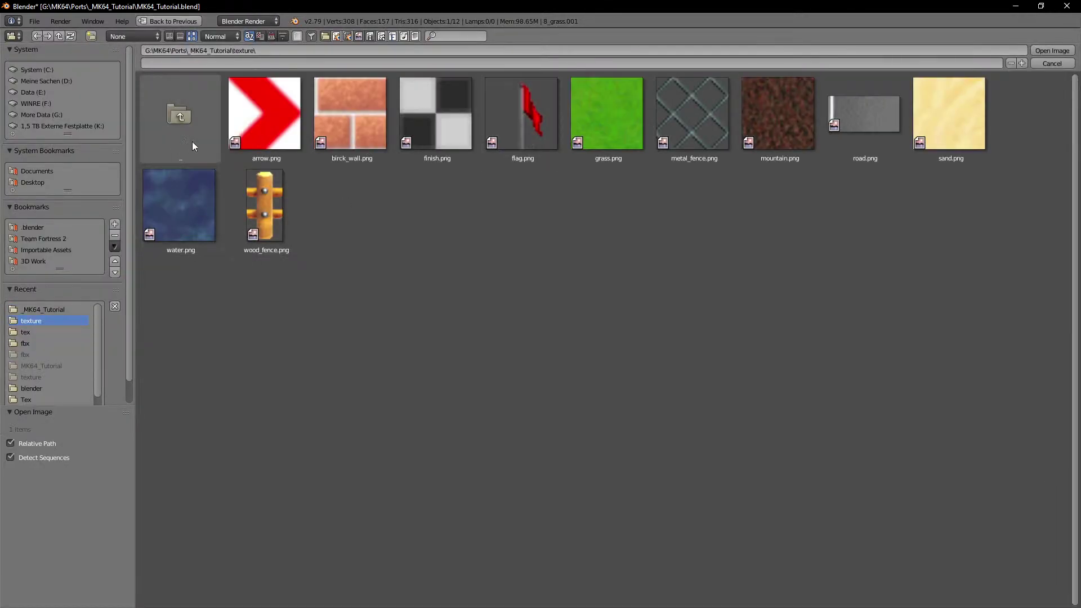
click(268, 117)
click(1052, 50)
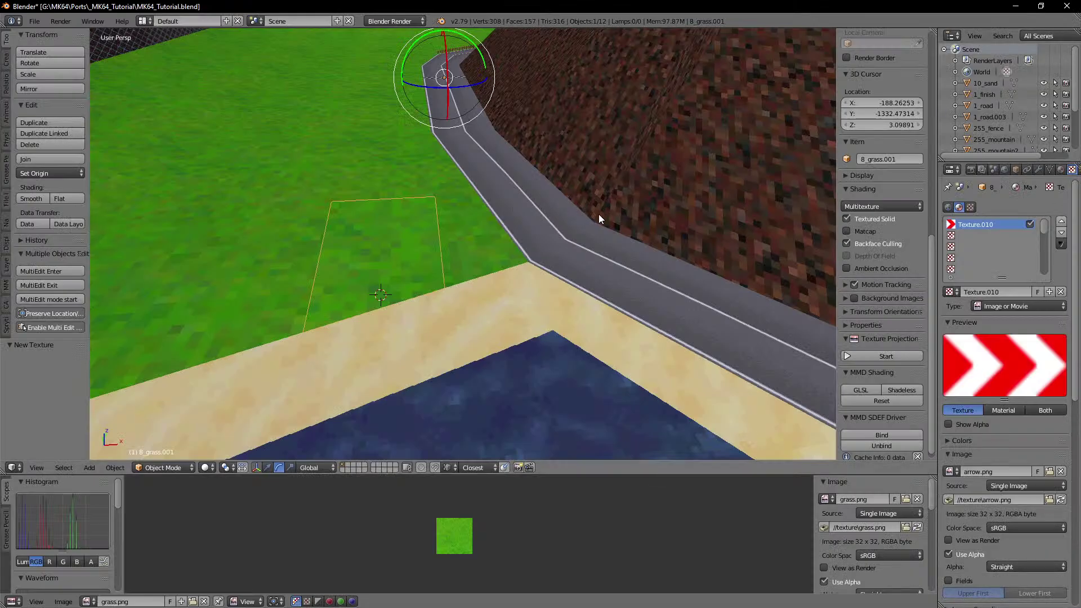
Step: Rename the ramp top's material to arrow
click(1061, 169)
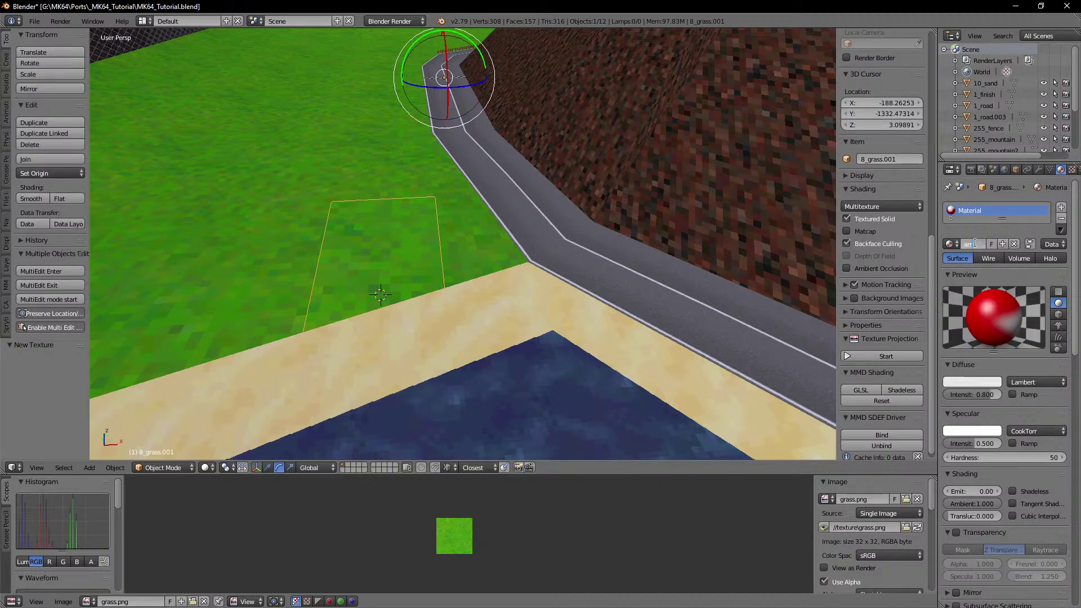
click(975, 243)
text(arrow)
key(Return)
Step: Assign the arrow.png image to the ramp's top face for UV mapping
key(Tab)
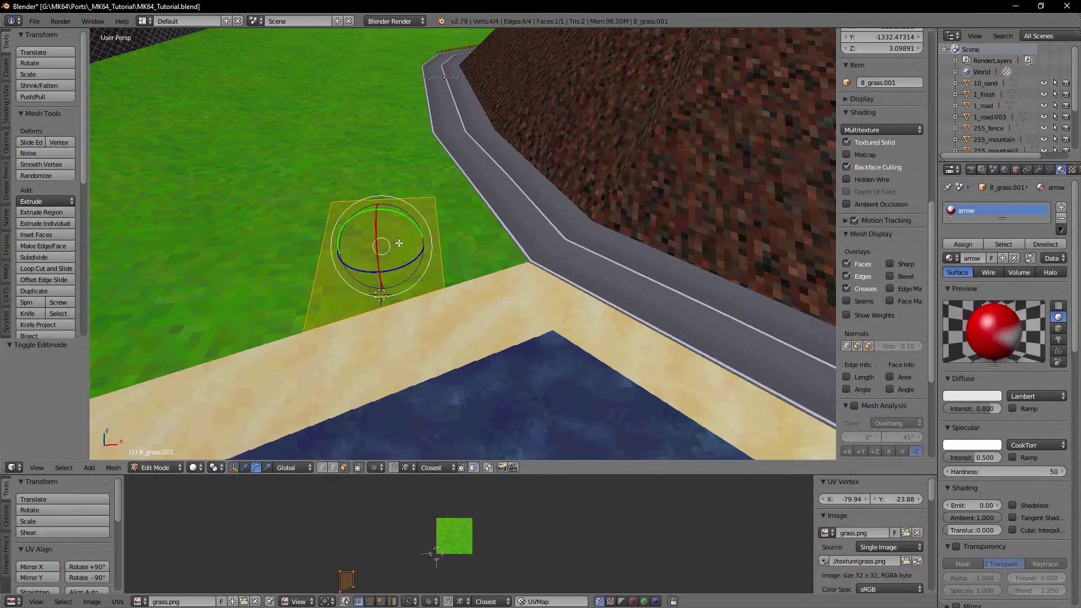
click(146, 602)
text(aw)
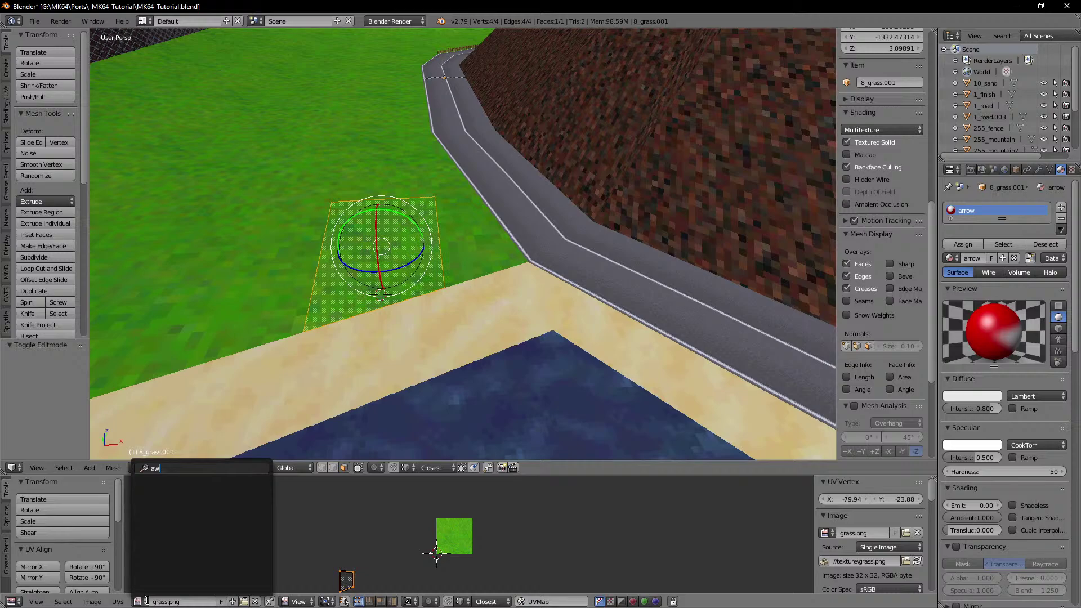
key(BackSpace)
text(r)
click(169, 488)
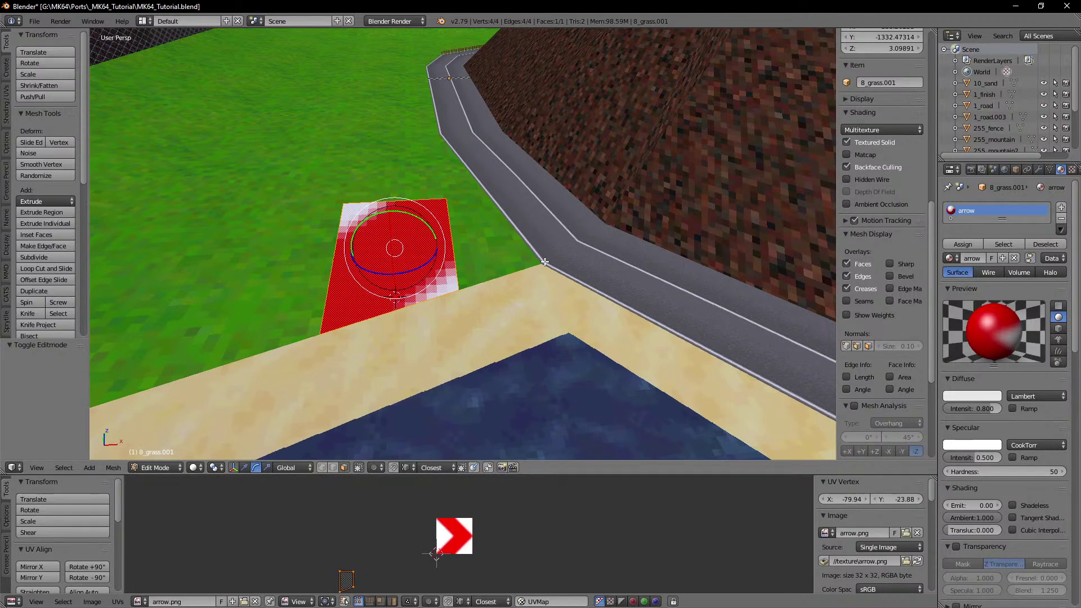
Step: Project the ramp top's UVs to bounds from a top view rotated so the arrow points up the slope
key(KP_7)
key(KP_6)
key(KP_6)
key(KP_6)
key(KP_6)
key(KP_6)
key(KP_6)
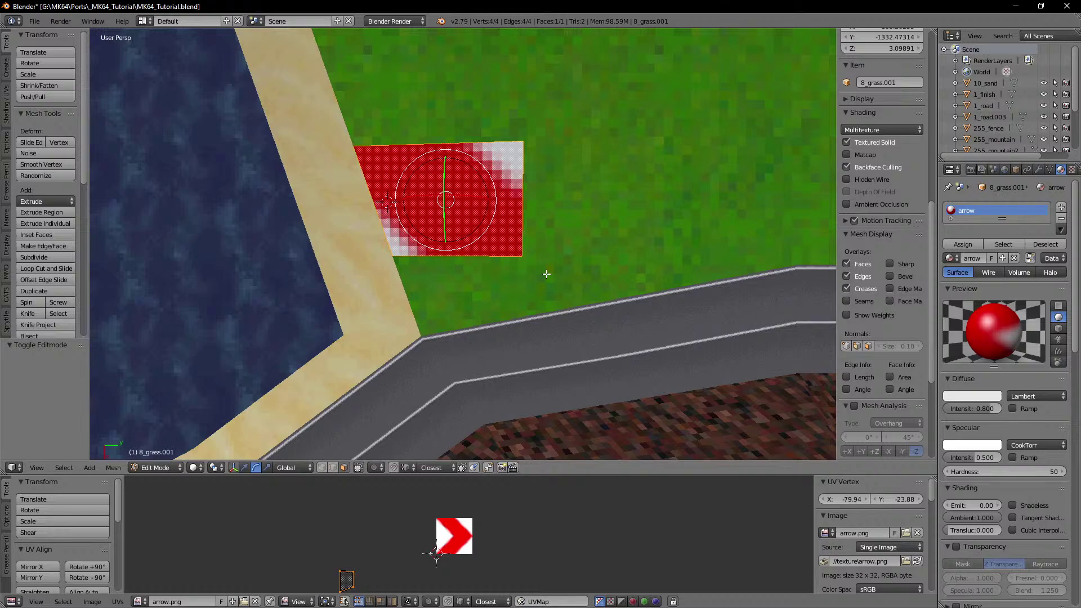
key(u)
click(524, 252)
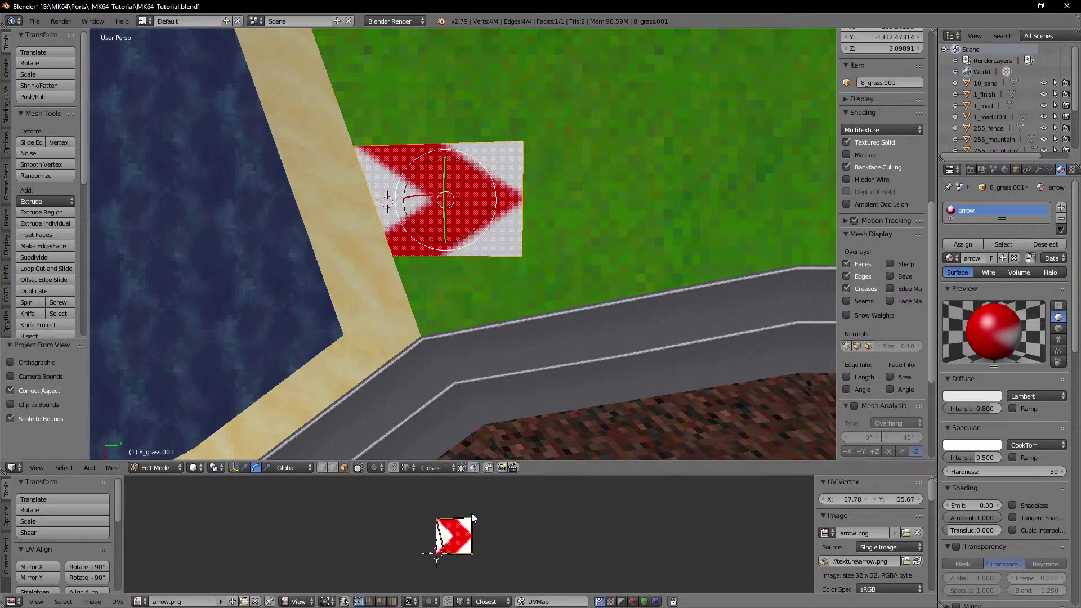
Step: Align the ramp top's skewed UV corner with the arrow image's left edge along X and correct its height along Y
key(g)
key(x)
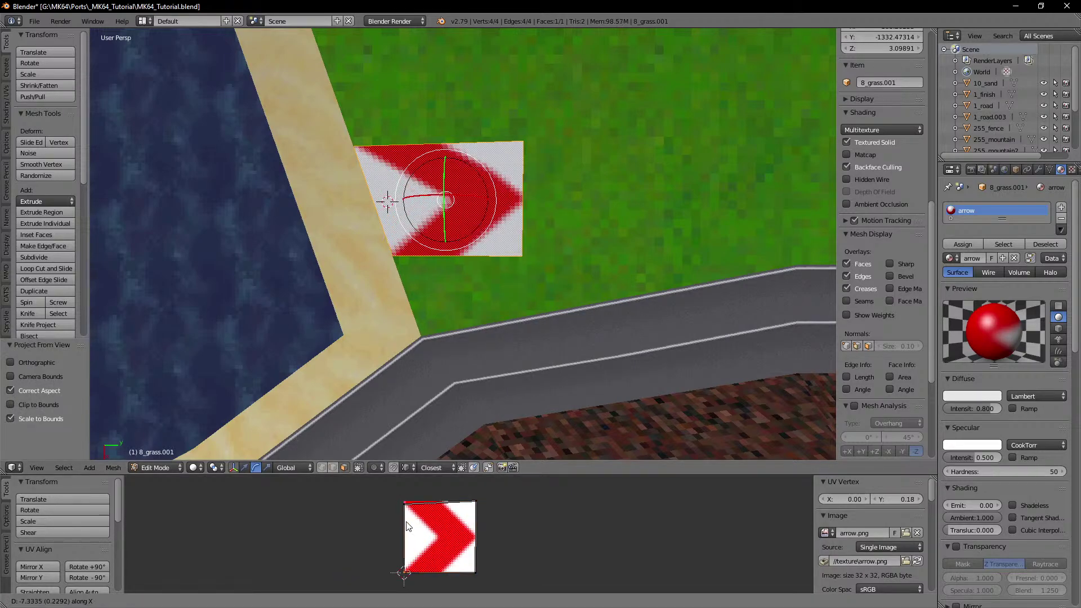
click(404, 522)
right_click(403, 505)
key(g)
key(y)
click(408, 594)
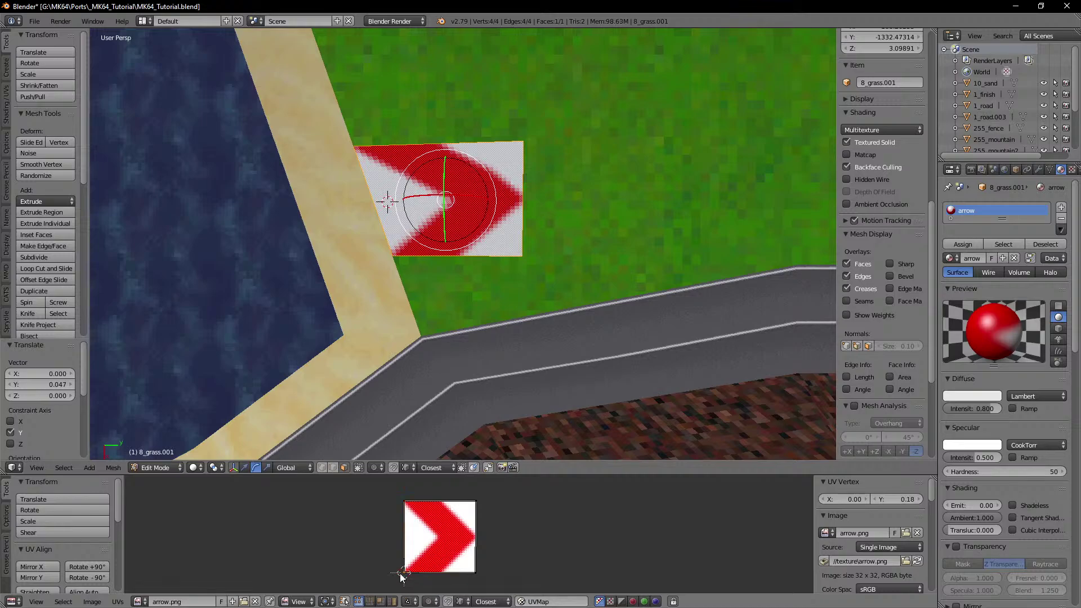
Step: Snap the ramp top's lower UV corners to the arrow image's edges, moving them along Y and X
key(g)
key(y)
click(473, 573)
right_click(475, 573)
key(g)
key(x)
click(480, 512)
Step: Scale all of the ramp top's UVs by 2 along X so the arrow repeats up the slope
key(Tab)
middle_drag(482, 248, 580, 197)
key(Tab)
key(a)
key(a)
key(s)
key(x)
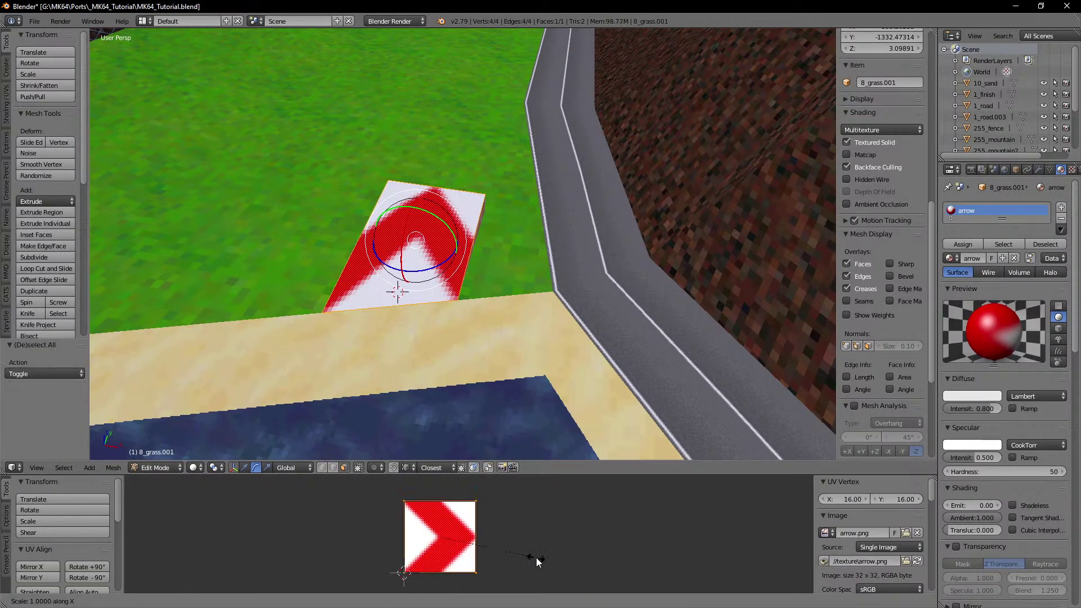
click(610, 554)
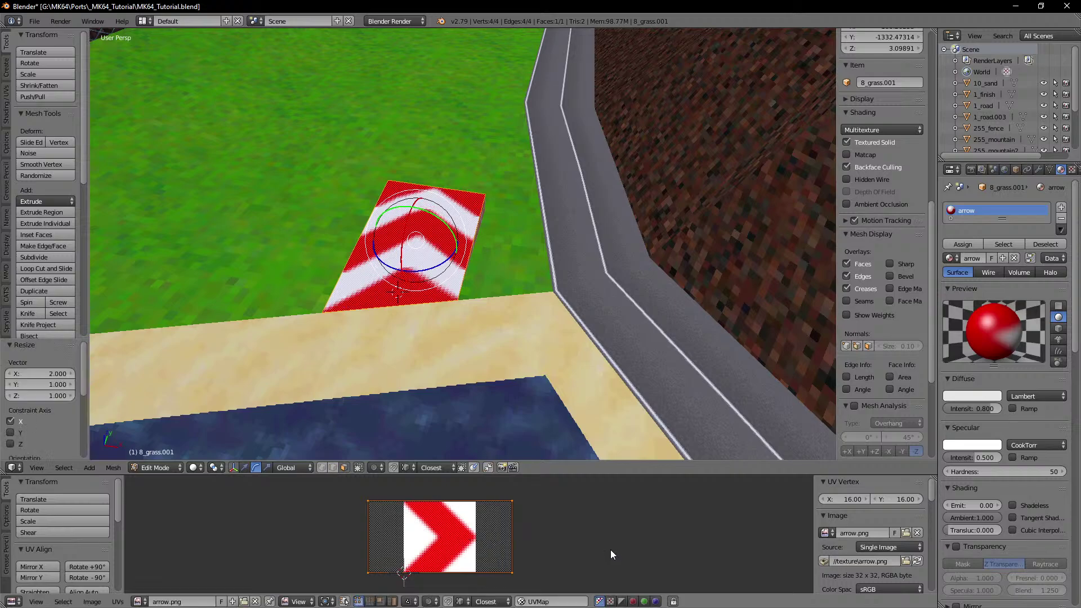
key(Tab)
middle_drag(518, 293, 465, 246)
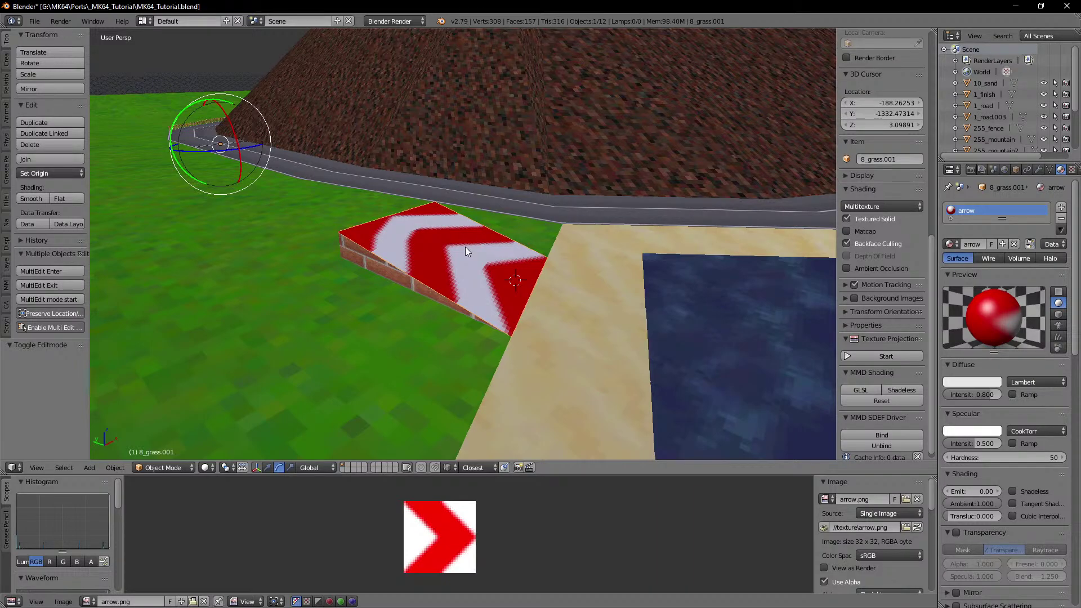
Step: Open the ramp's brick sides for editing and move one triangular side's UV island along X, clear of the rear face's UVs
middle_drag(383, 285, 478, 265)
right_click(501, 295)
key(Tab)
middle_drag(513, 307, 509, 281)
shift+right_click(565, 255)
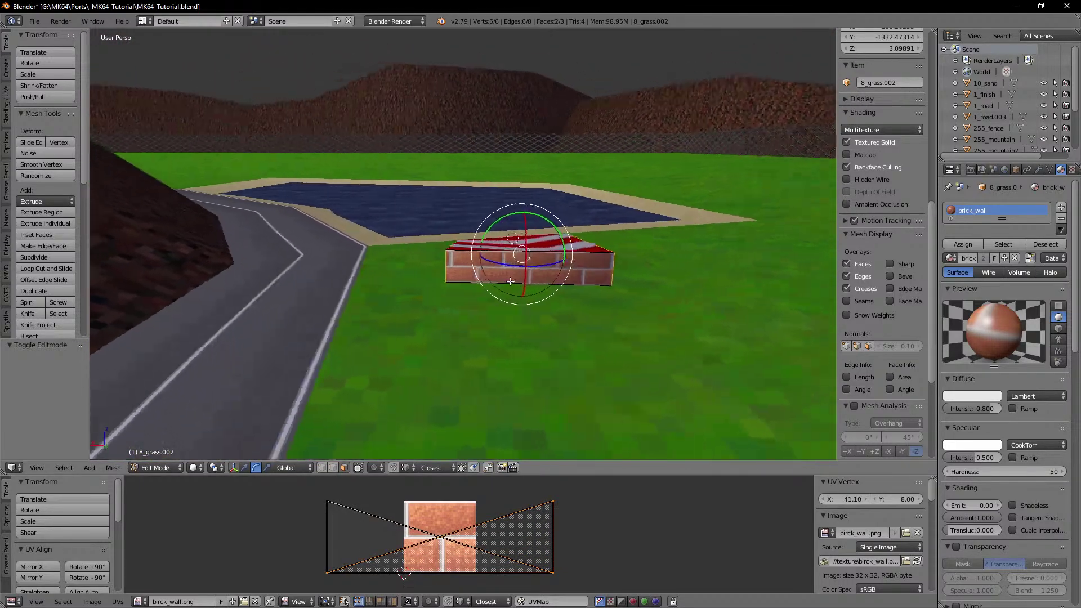
middle_drag(598, 367, 540, 363)
right_click(509, 294)
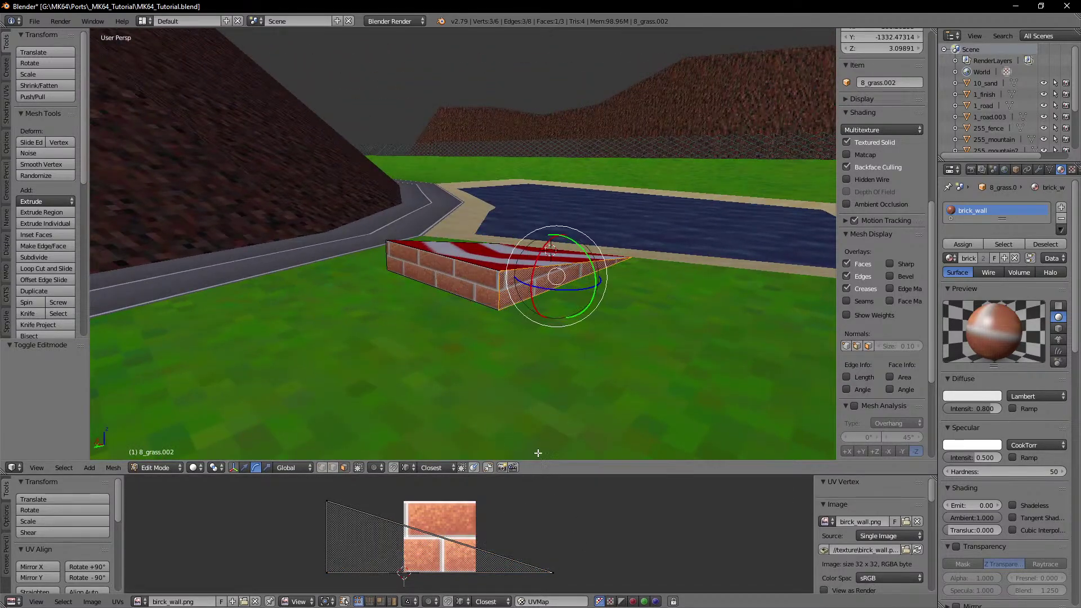
key(a)
key(a)
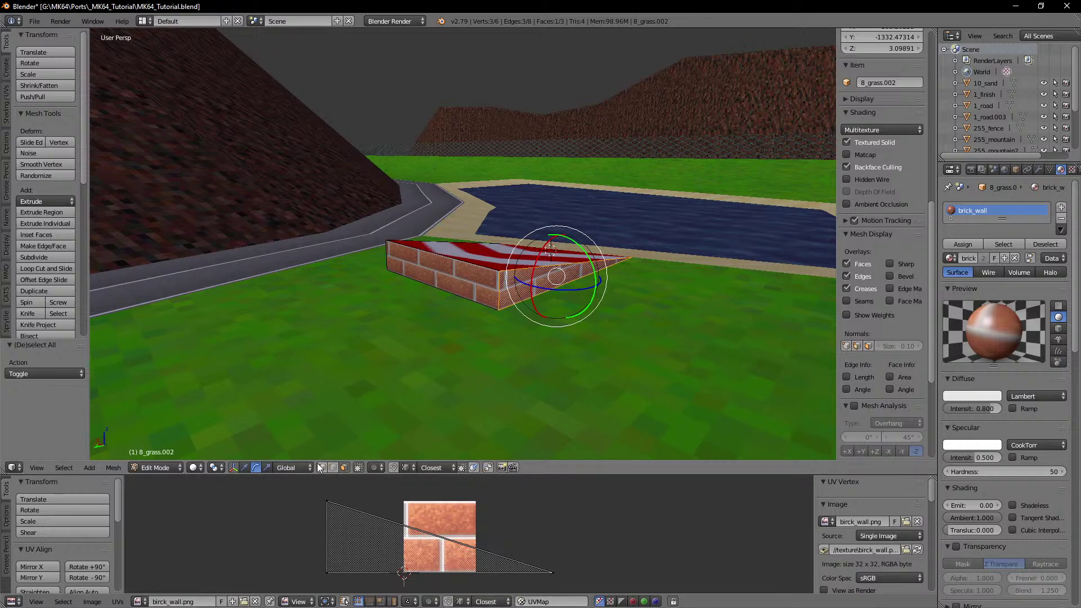
shift+right_click(451, 289)
right_click(556, 569)
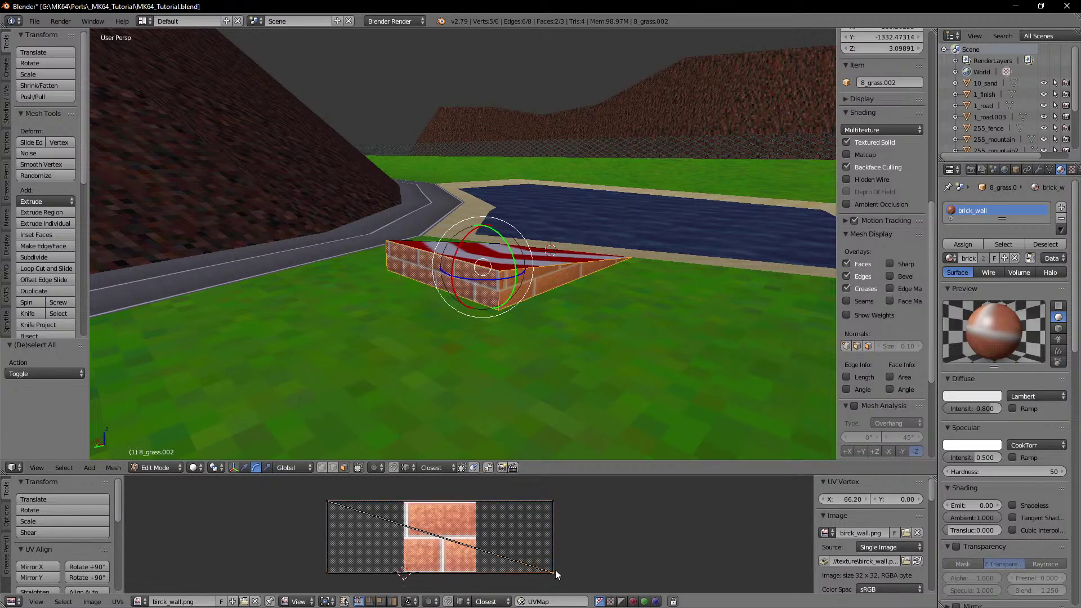
key(ctrl+KP_Add)
key(g)
key(x)
click(775, 554)
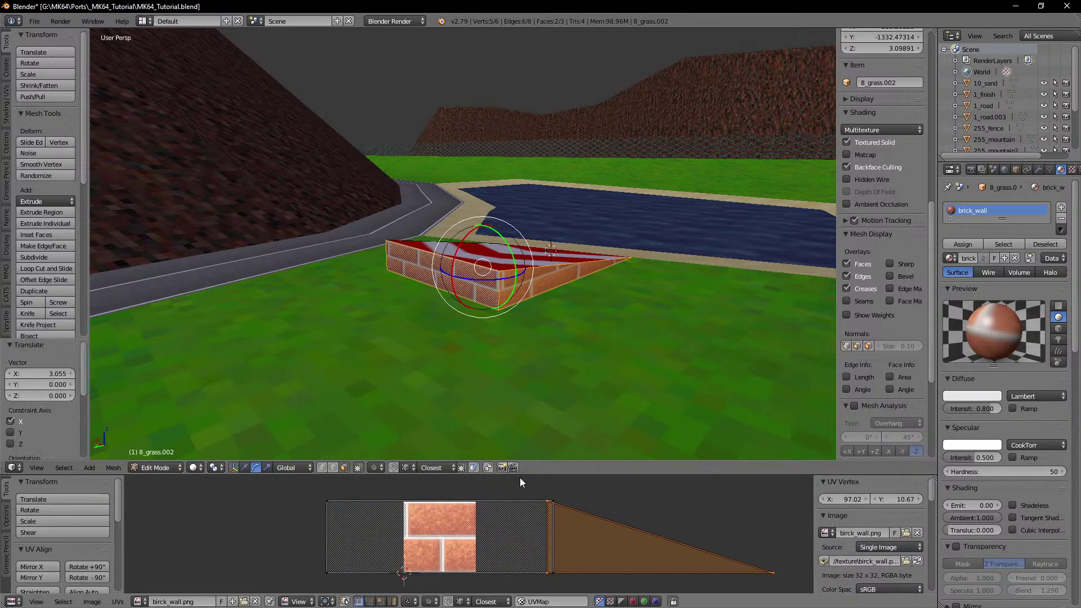
Step: Move the triangular side's UVs back along X to meet the rear face's UV edge, and check that the corners are joined
right_click(546, 507)
key(g)
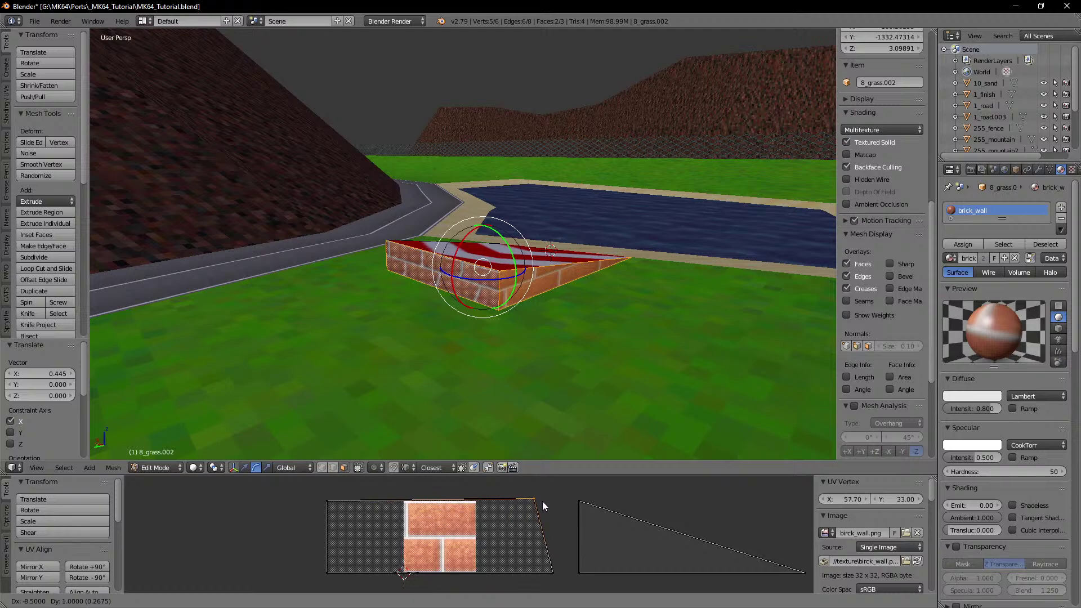
right_click(542, 501)
right_click(576, 506)
key(ctrl+KP_Add)
key(g)
key(x)
click(554, 503)
right_click(557, 501)
key(g)
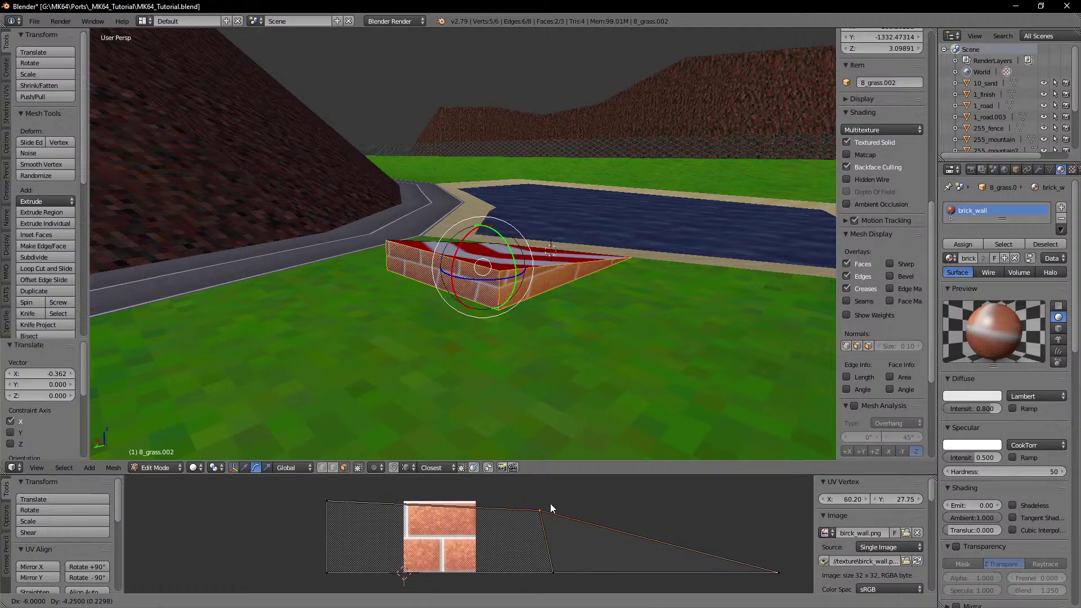
right_click(550, 505)
right_click(553, 564)
key(g)
right_click(552, 557)
Step: Move the opposite triangular side's UVs along X until they meet the rear face's other UV edge
middle_drag(440, 335, 570, 329)
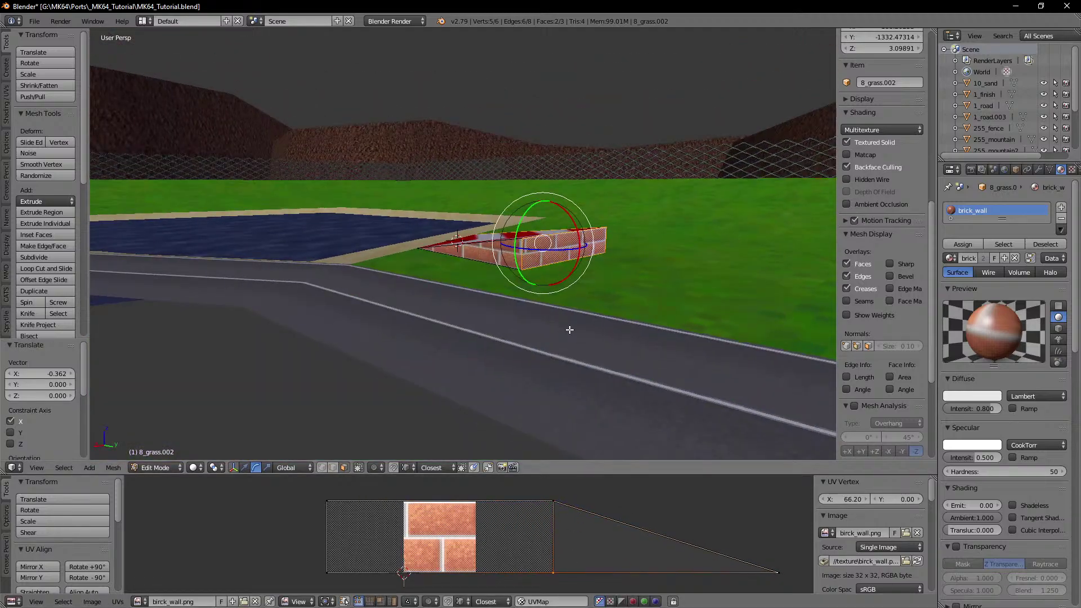
right_click(507, 258)
key(a)
key(a)
key(g)
key(x)
click(234, 521)
shift+right_click(551, 256)
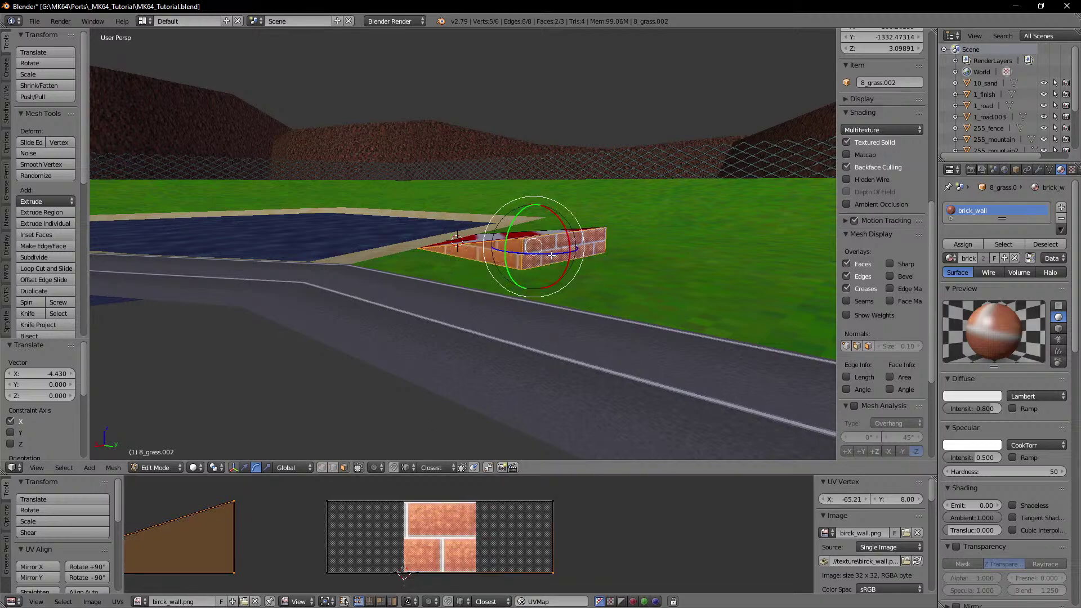
key(a)
key(l)
key(g)
key(x)
click(330, 498)
Step: Examine the joined brick UVs and the brick pattern around the ramp's rear corners
middle_drag(726, 296, 508, 293)
key(Tab)
key(Tab)
key(a)
key(a)
middle_drag(473, 379, 557, 369)
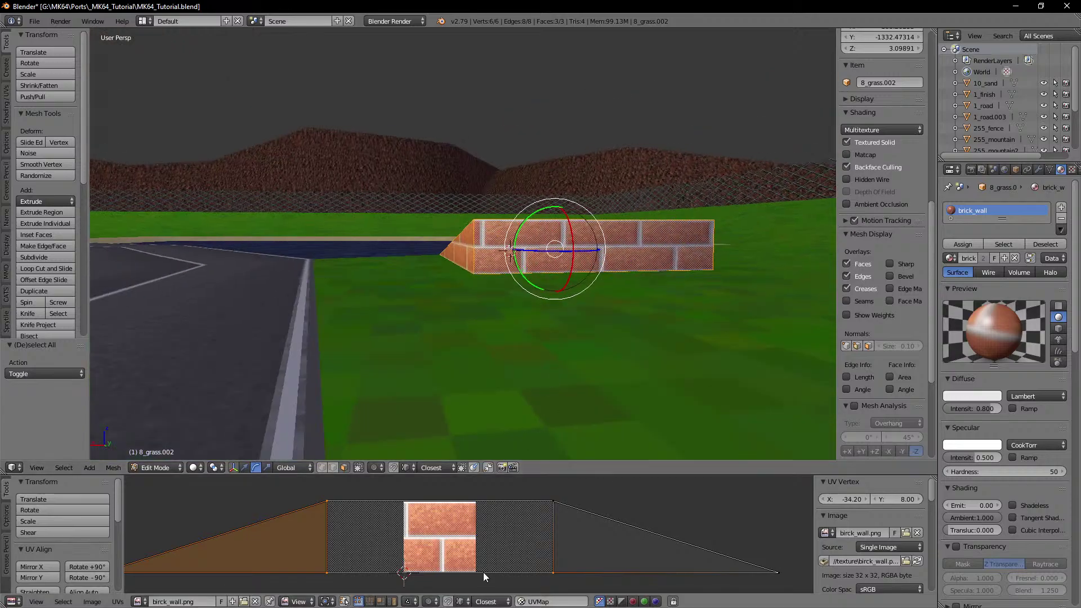
right_click(307, 503)
key(g)
right_click(335, 572)
key(Tab)
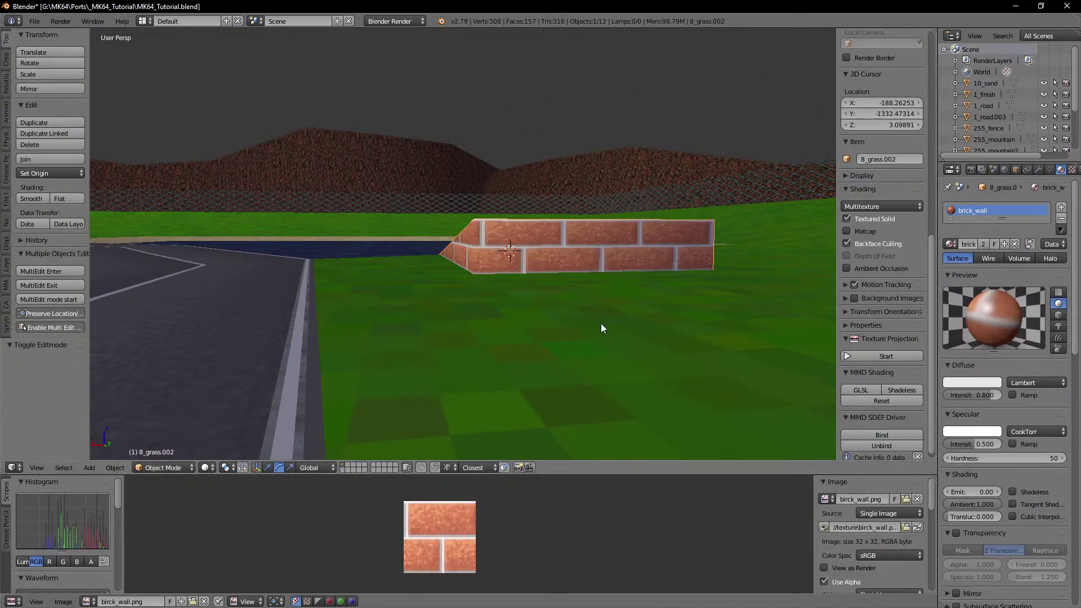
Step: Inspect the ramp's brick sides and arrow top, along with the grass around it, from several angles
middle_drag(602, 324, 473, 311)
right_click(513, 249)
key(Tab)
key(Tab)
middle_drag(522, 275, 301, 260)
key(Tab)
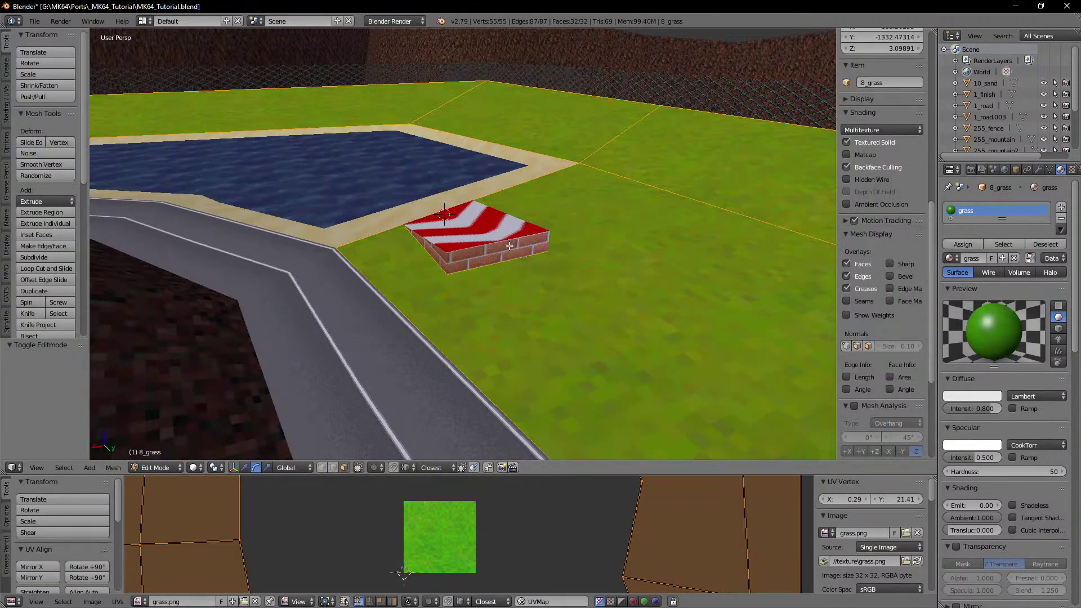
key(Tab)
right_click(509, 246)
key(Tab)
key(u)
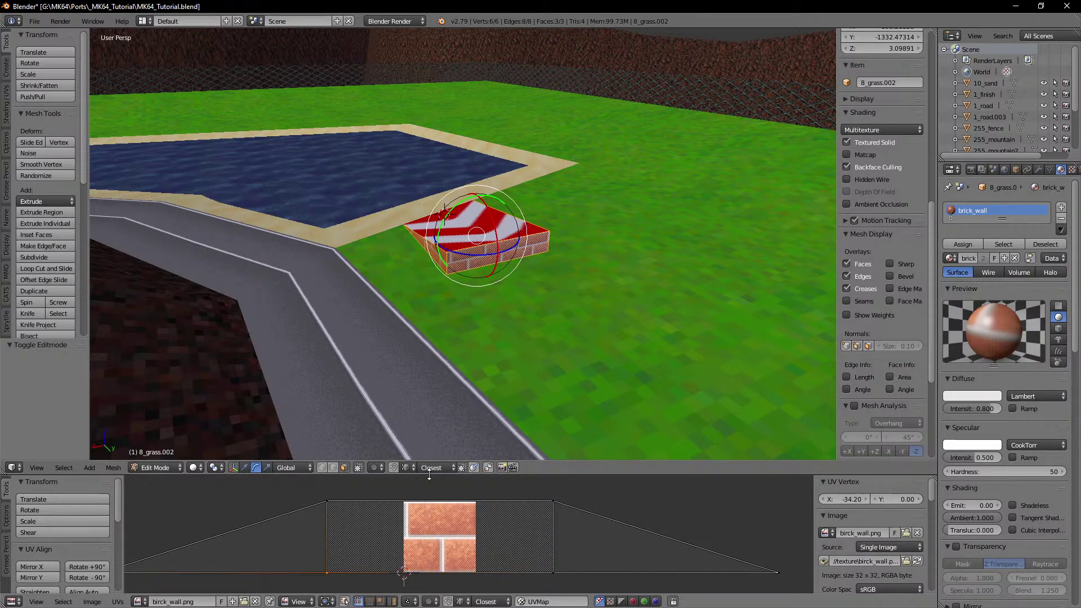
shift+middle_drag(521, 224, 494, 254)
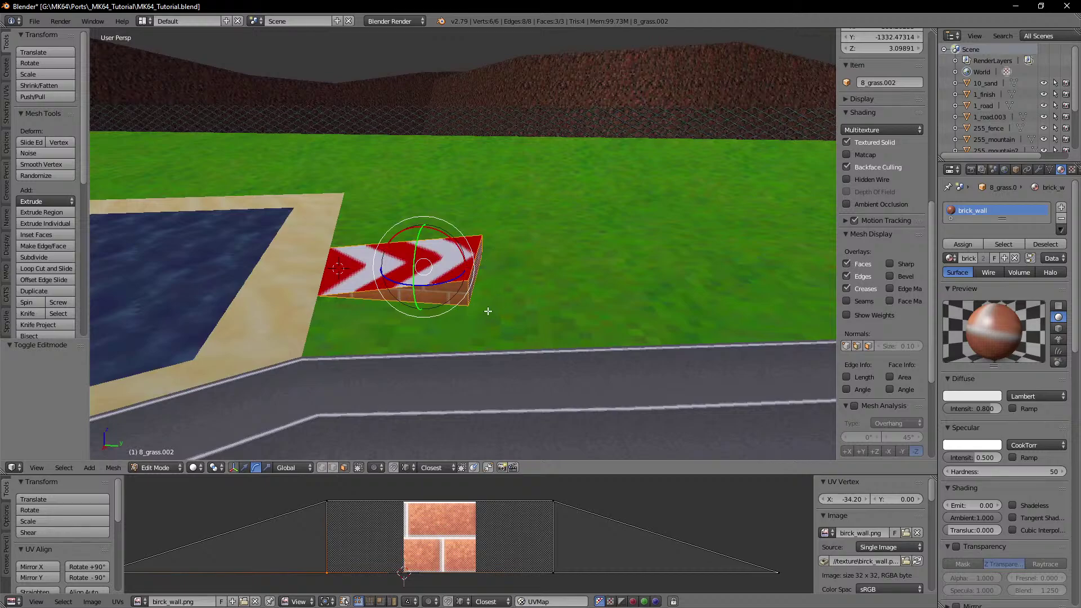
shift+middle_drag(441, 291, 512, 261)
scroll(515, 289, up, 3)
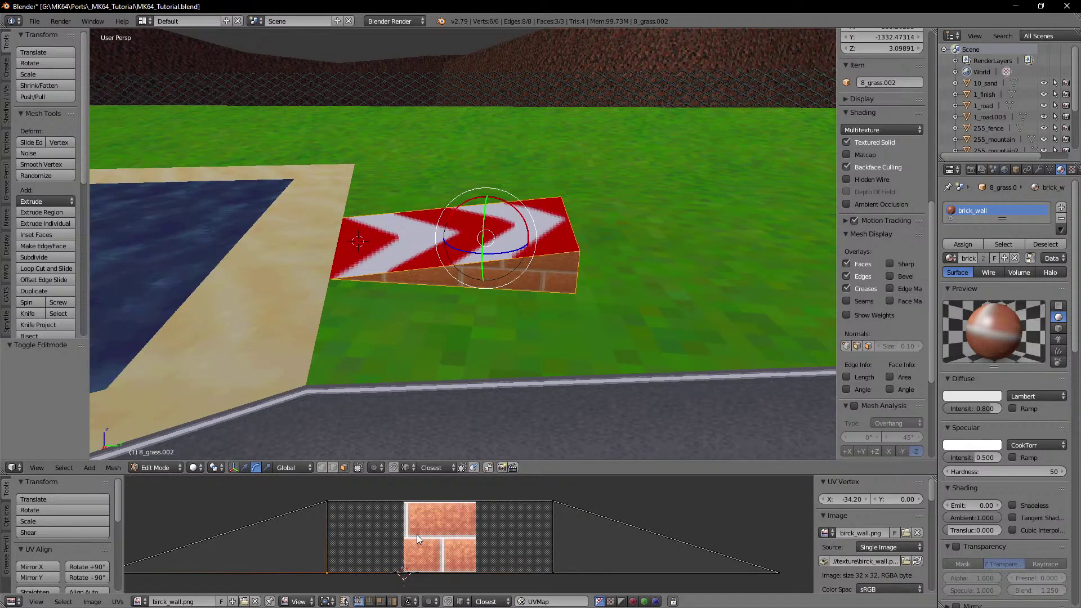
scroll(648, 537, down, 2)
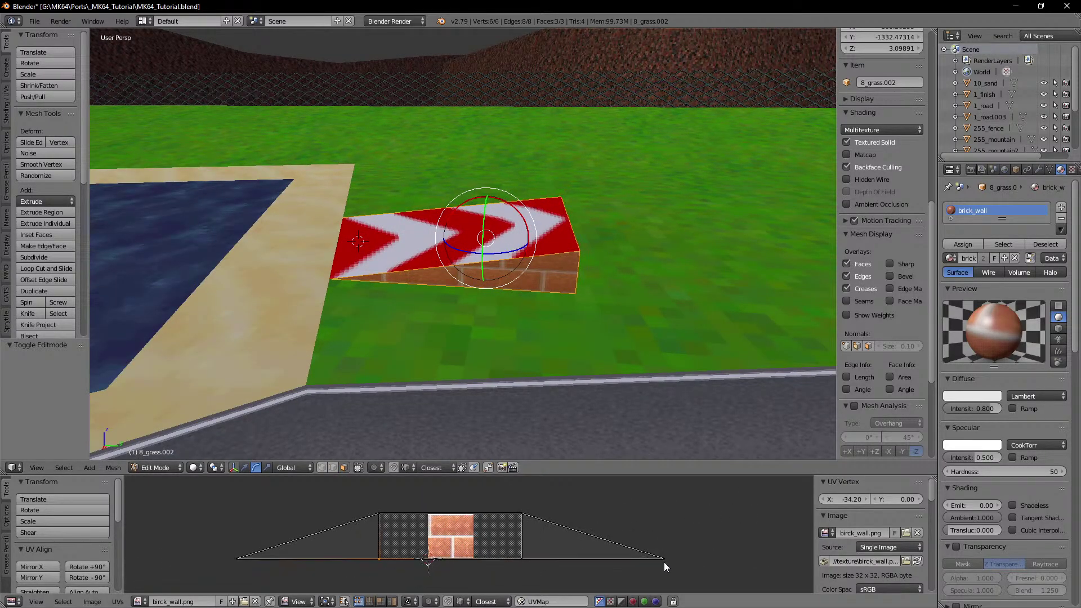
right_click(665, 561)
key(Tab)
Step: Open the sand border mesh for editing and display it in wireframe beside the ramp's base
middle_drag(380, 281, 464, 312)
right_click(464, 286)
key(Tab)
scroll(508, 340, down, 2)
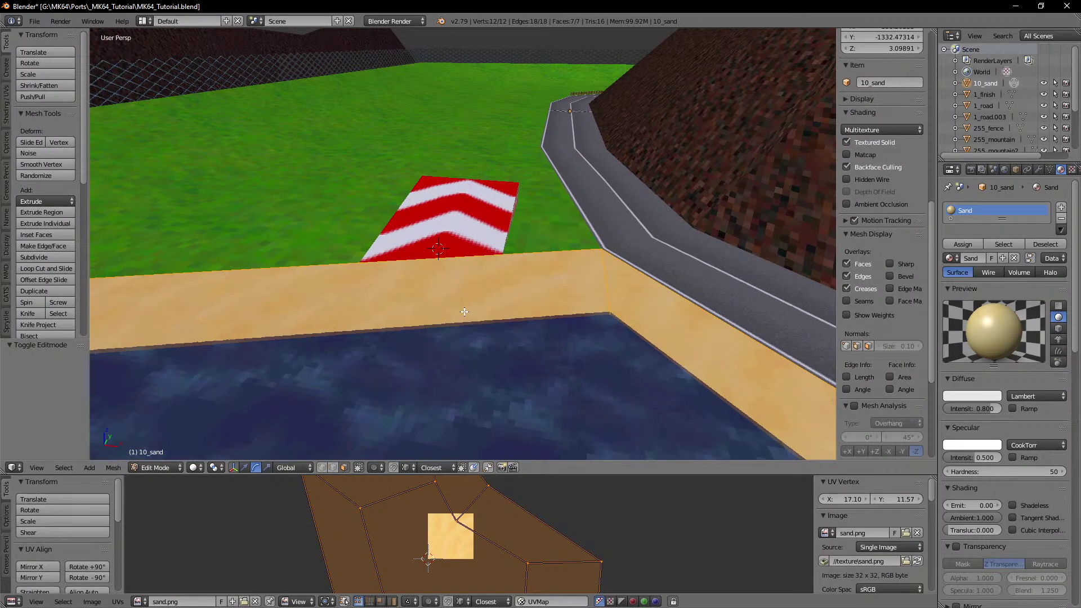
key(z)
mouse_move(452, 265)
middle_down()
mouse_move(466, 301)
mouse_move(437, 237)
middle_up()
scroll(445, 263, down, 2)
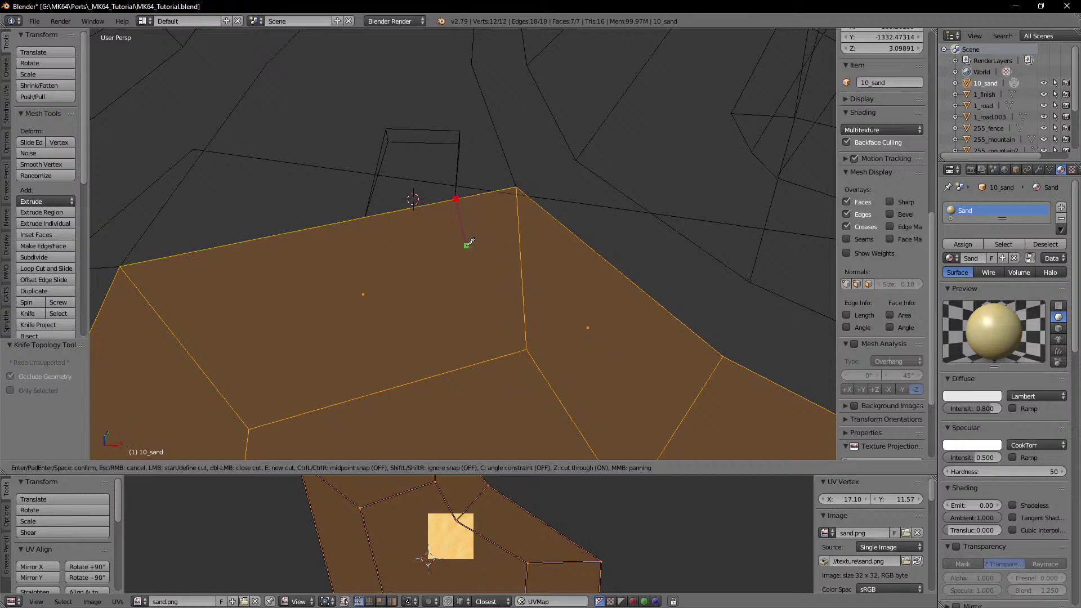
mouse_move(452, 234)
shift+middle_down()
mouse_move(481, 232)
mouse_move(478, 282)
shift+middle_up()
key(z)
scroll(479, 239, up, 2)
key(z)
scroll(478, 282, down, 2)
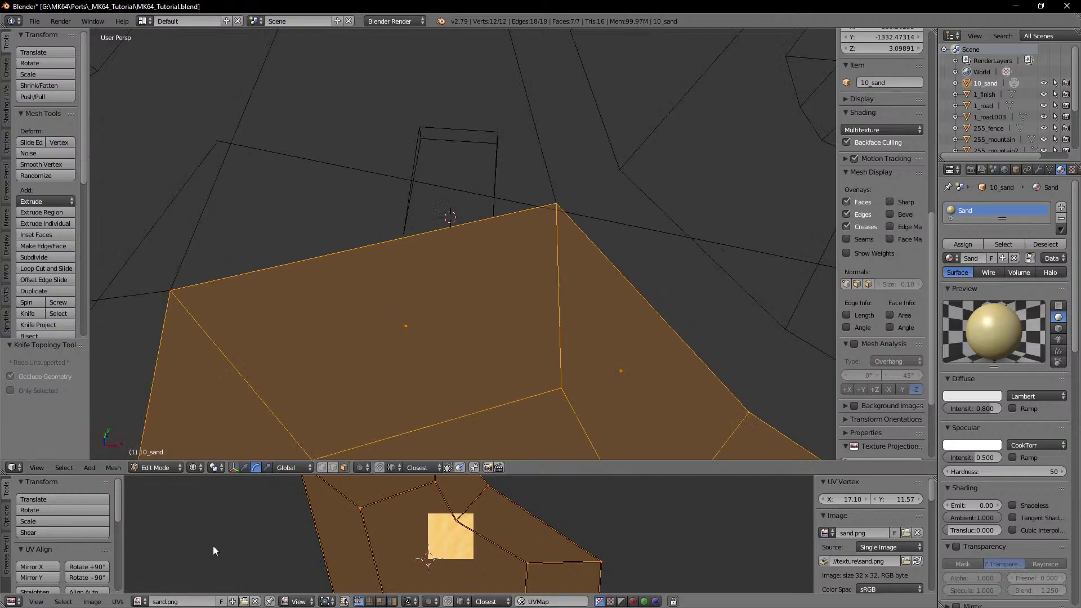
Step: Subdivide the sand edge along the ramp's base with 2 cuts
key(w)
click(333, 467)
right_click(383, 243)
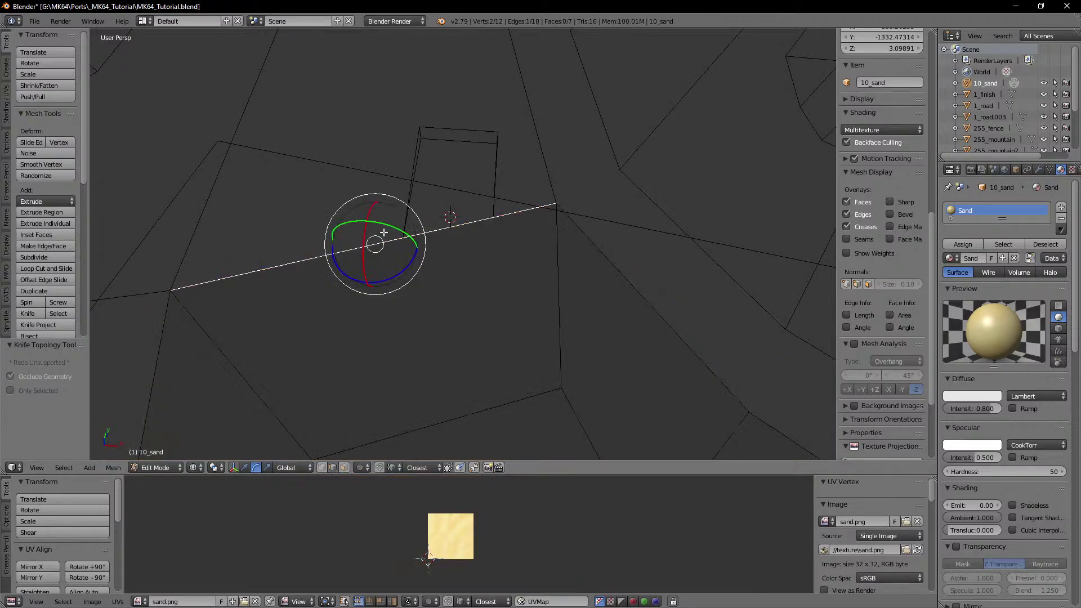
key(w)
click(371, 197)
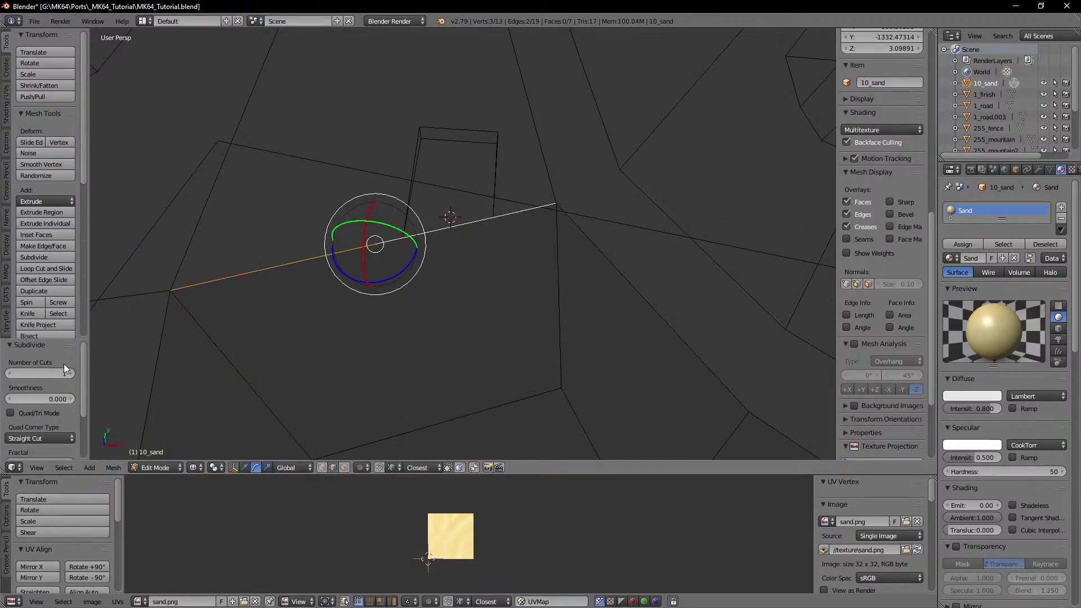
click(71, 373)
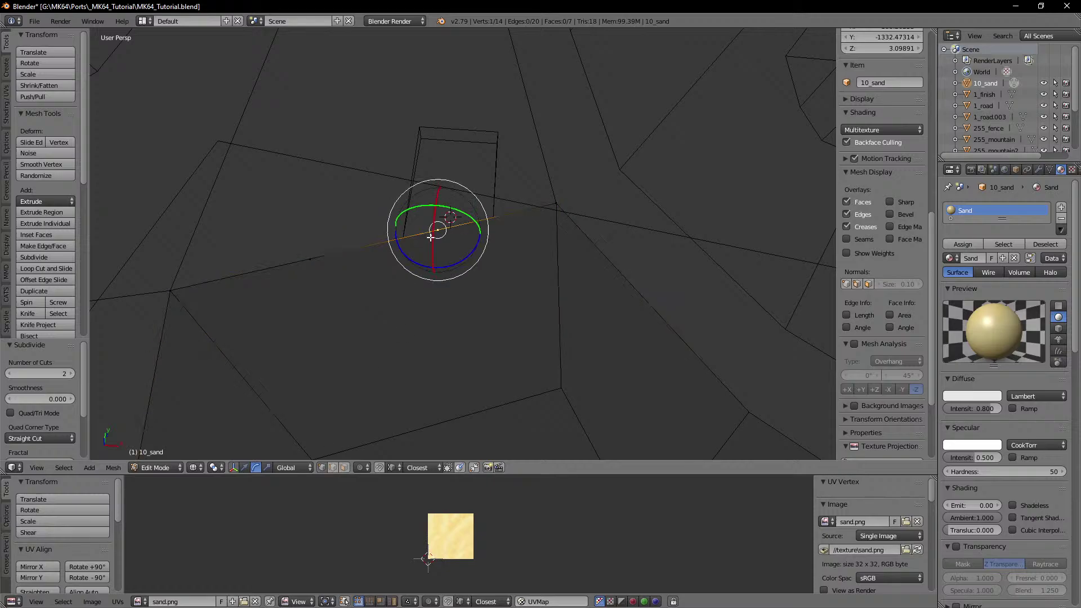
Step: Move the sand edge's two new vertices onto the ramp's lower corners
shift+scroll(496, 233, up, 1)
scroll(537, 233, up, 3)
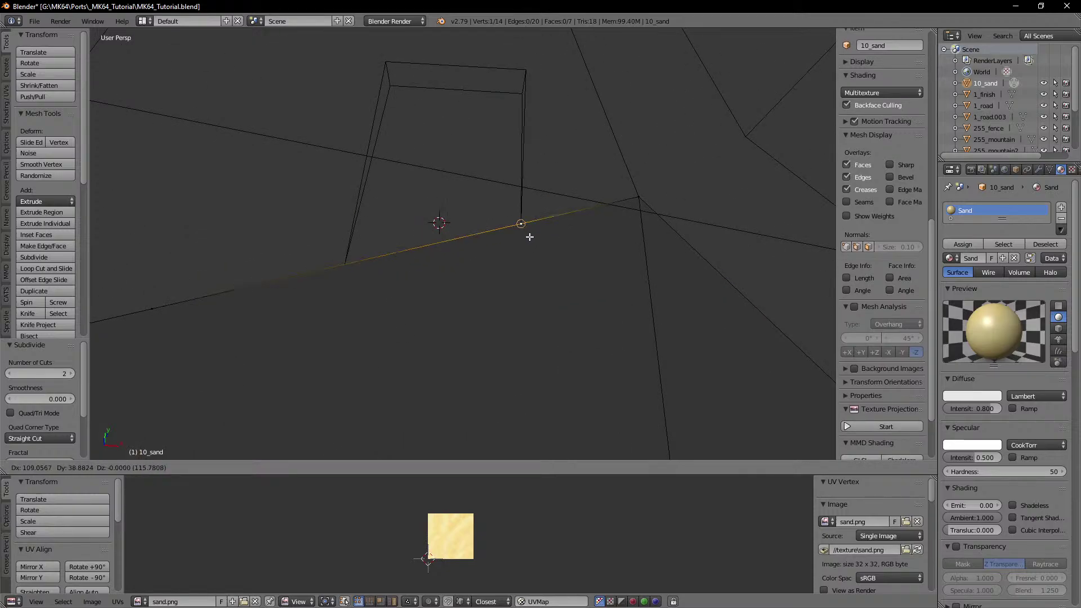
click(530, 237)
scroll(251, 290, down, 2)
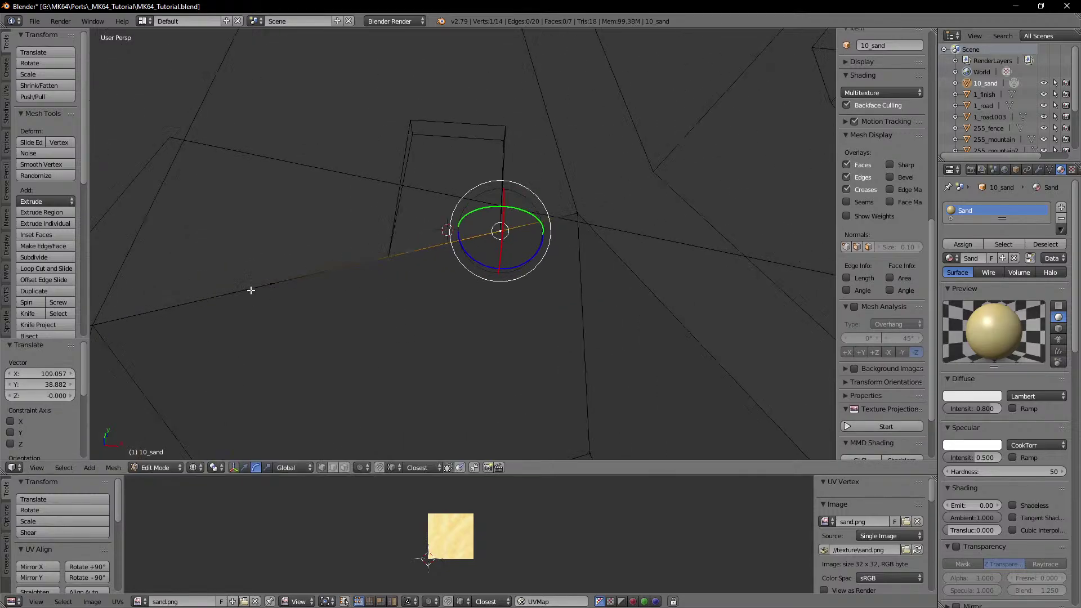
click(383, 263)
shift+middle_drag(438, 279, 435, 288)
scroll(434, 288, up, 4)
Step: Triangulate the sand face in front of the ramp and restore the textured display
click(344, 468)
scroll(424, 343, down, 4)
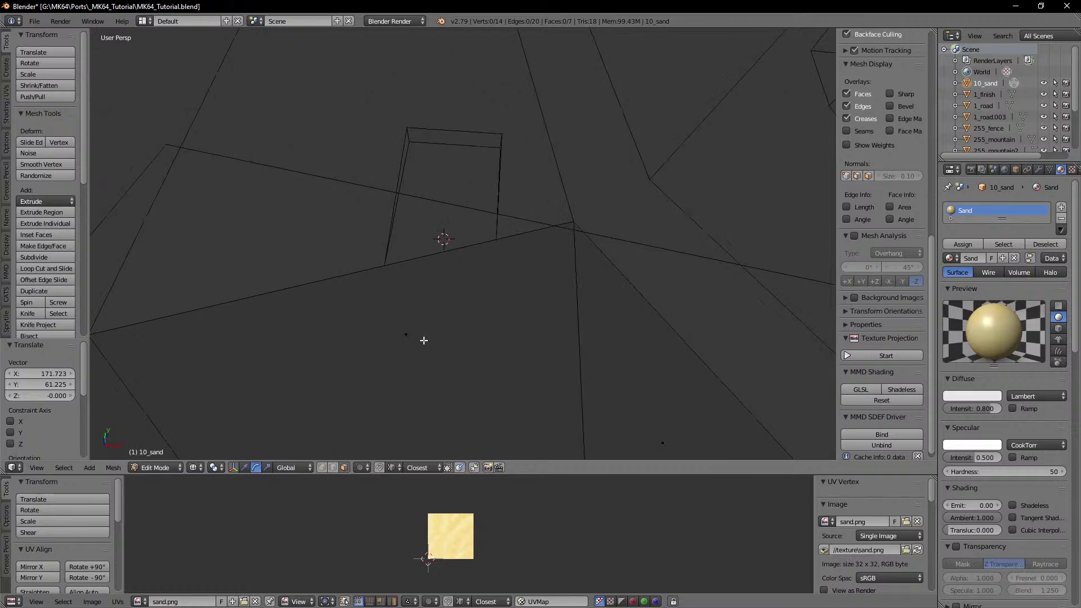
right_click(410, 340)
key(ctrl+t)
shift+middle_drag(446, 318, 461, 257)
scroll(461, 257, up, 1)
key(z)
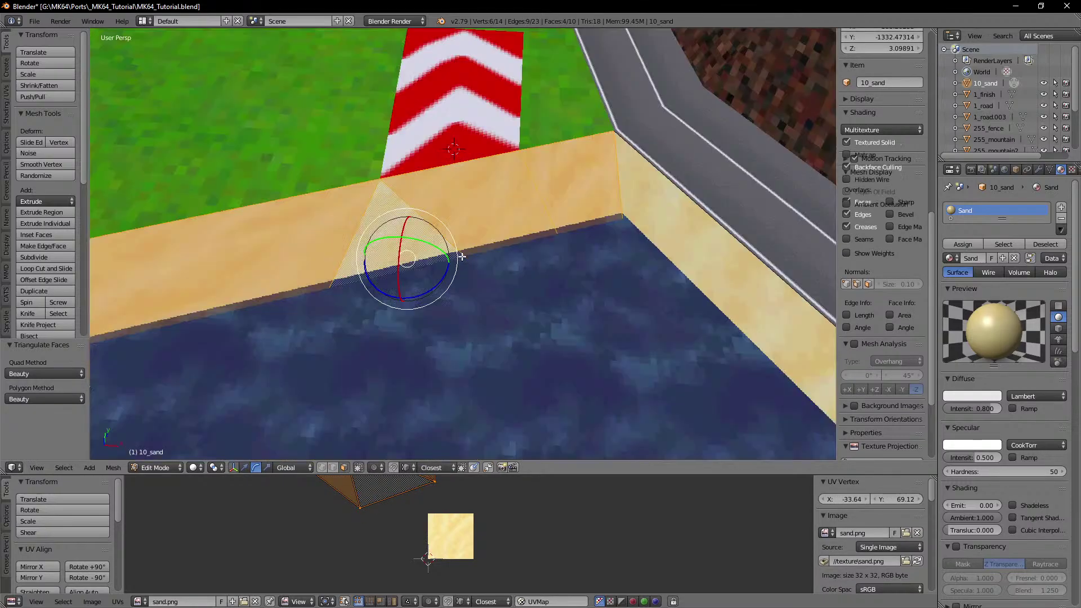
Step: Examine the sand mesh's junction with the ramp's base in wireframe and textured views
shift+middle_drag(495, 177, 456, 237)
scroll(467, 221, up, 1)
key(z)
mouse_move(465, 265)
middle_down()
mouse_move(440, 278)
mouse_move(473, 306)
mouse_move(389, 270)
mouse_move(474, 343)
mouse_move(420, 332)
mouse_move(398, 295)
mouse_move(461, 283)
mouse_move(337, 312)
mouse_move(386, 311)
mouse_move(337, 335)
mouse_move(444, 288)
mouse_move(431, 293)
middle_up()
scroll(440, 278, up, 1)
key(z)
key(z)
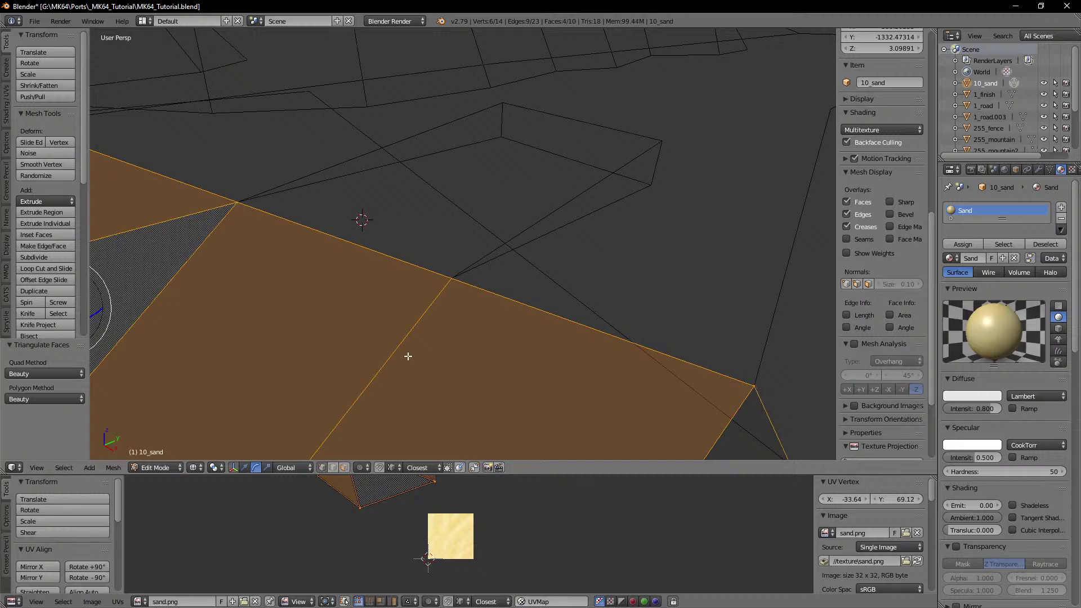
key(z)
middle_drag(521, 264, 540, 326)
scroll(437, 306, up, 5)
scroll(1048, 247, down, 3)
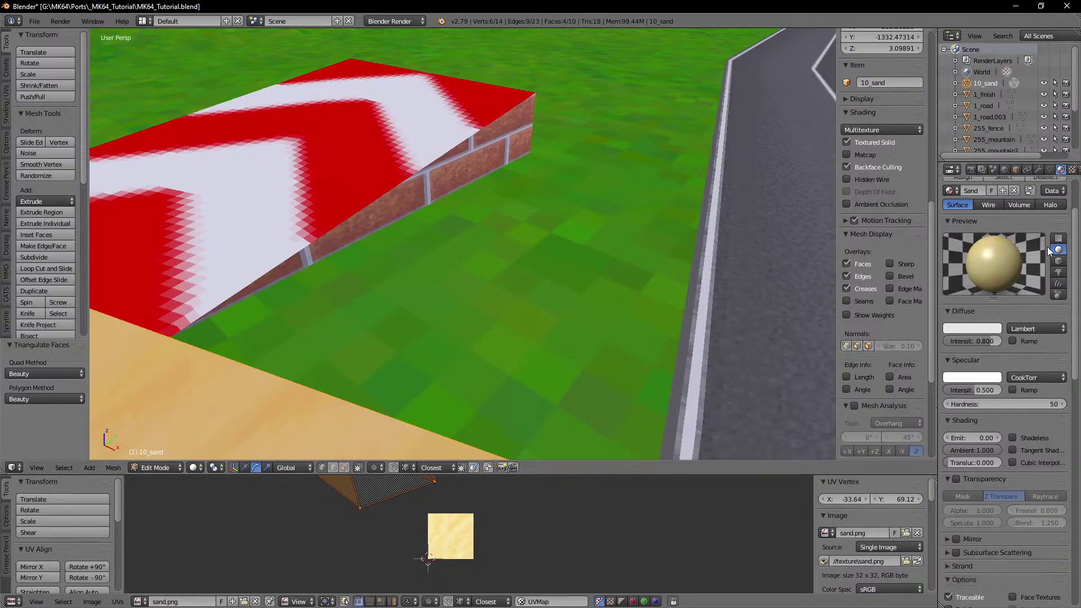
scroll(554, 295, down, 3)
key(Tab)
right_click(475, 259)
key(Tab)
middle_drag(476, 258, 511, 263)
scroll(512, 263, down, 3)
key(g)
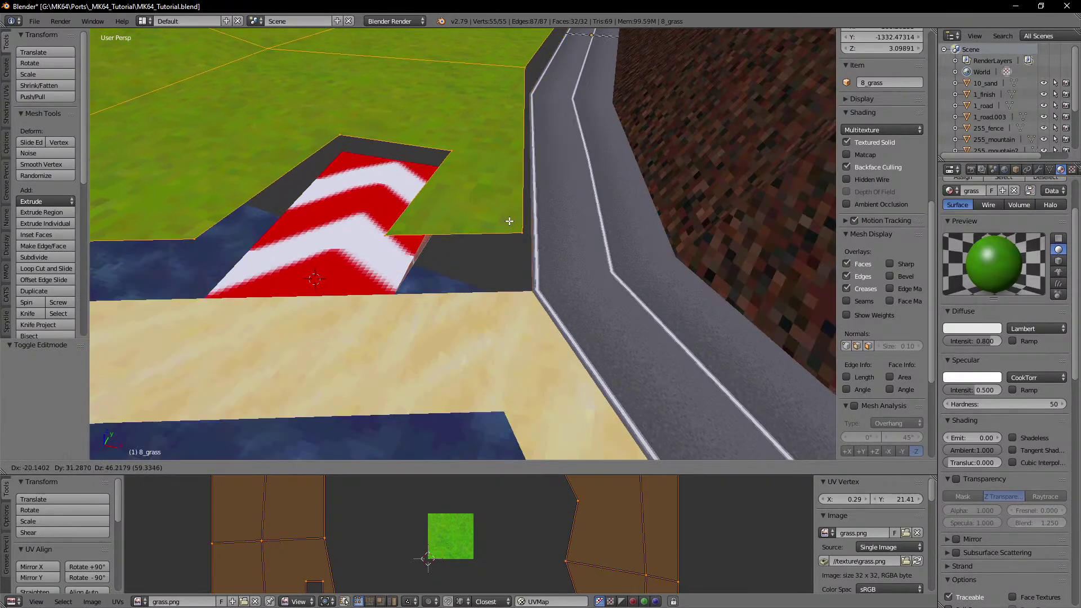
right_click(551, 161)
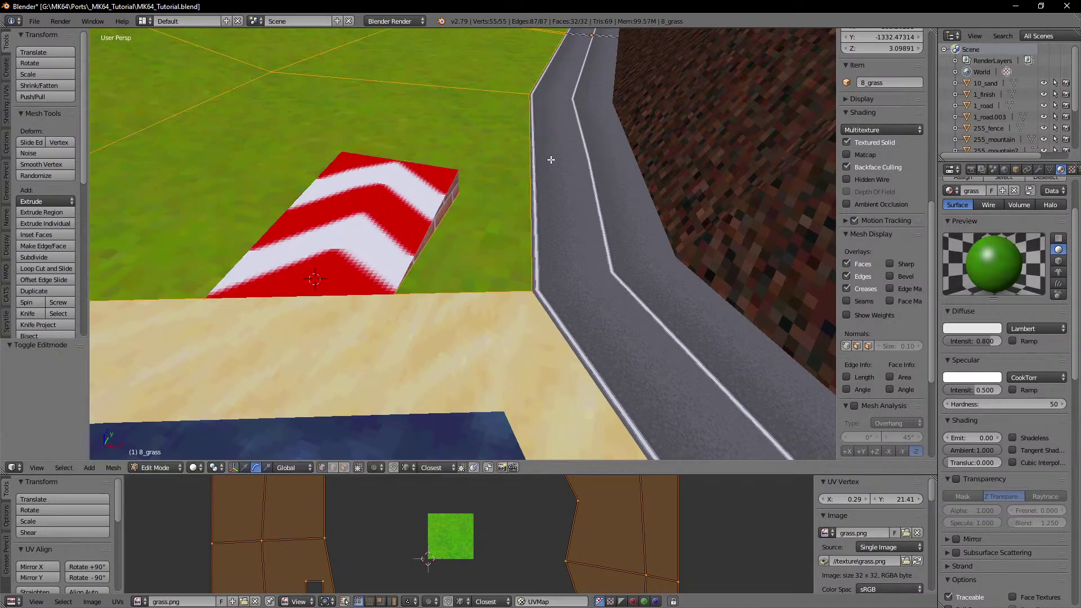
shift+middle_drag(457, 209, 562, 217)
Step: Reopen the sand mesh for editing and examine its triangulated faces at the foot of the ramp
key(Tab)
right_click(505, 238)
middle_drag(505, 238, 455, 247)
right_click(395, 332)
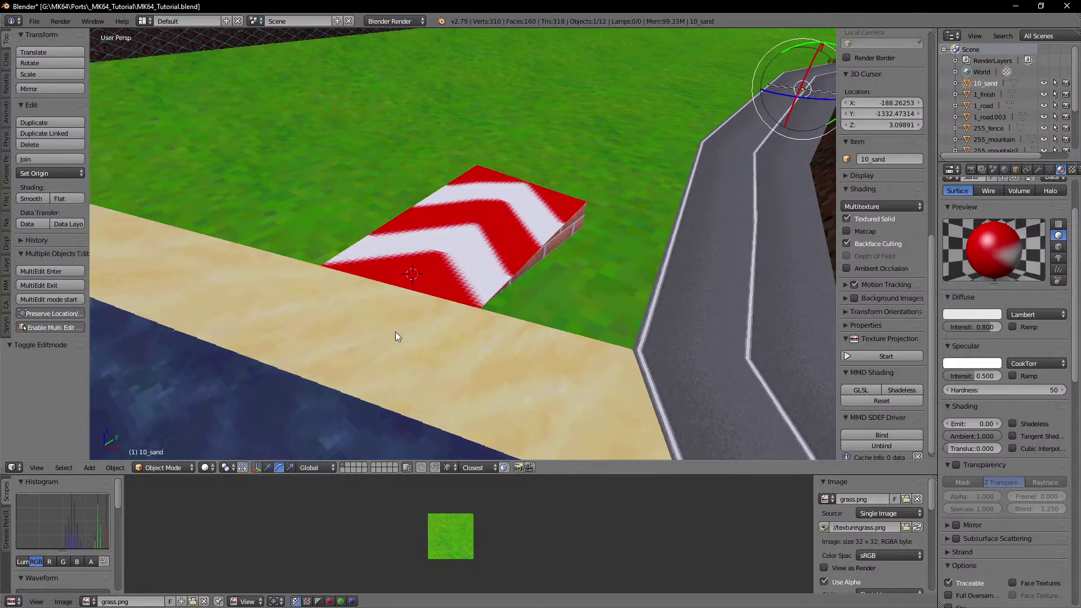
key(Tab)
middle_drag(395, 332, 561, 267)
scroll(459, 280, up, 2)
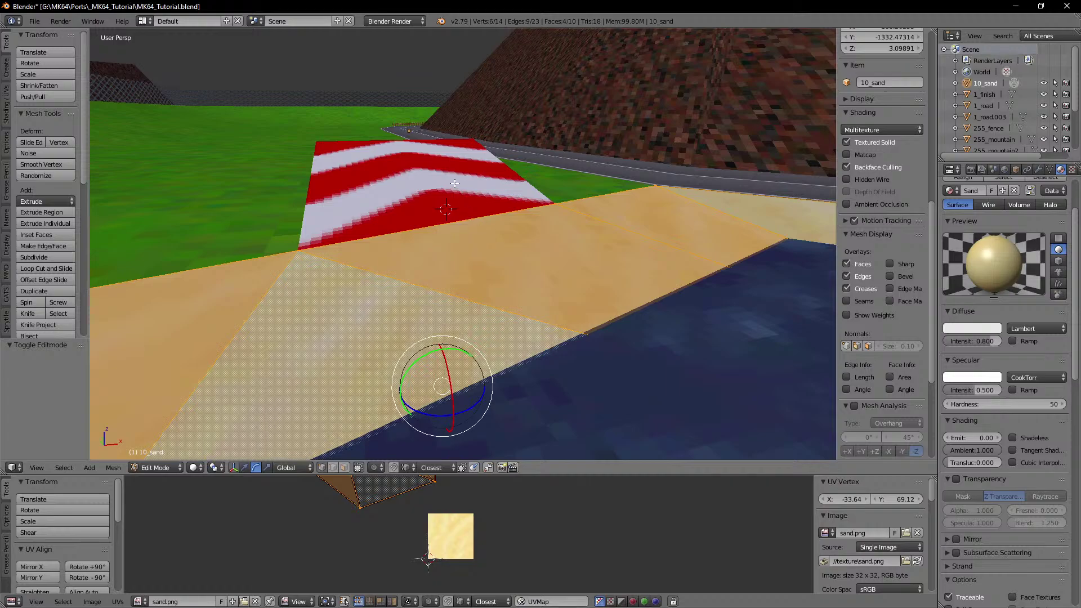
Step: Snap the sand edge's vertex onto the ramp's lower corner in wireframe and restore the textured display
key(Tab)
key(z)
middle_drag(547, 243, 423, 265)
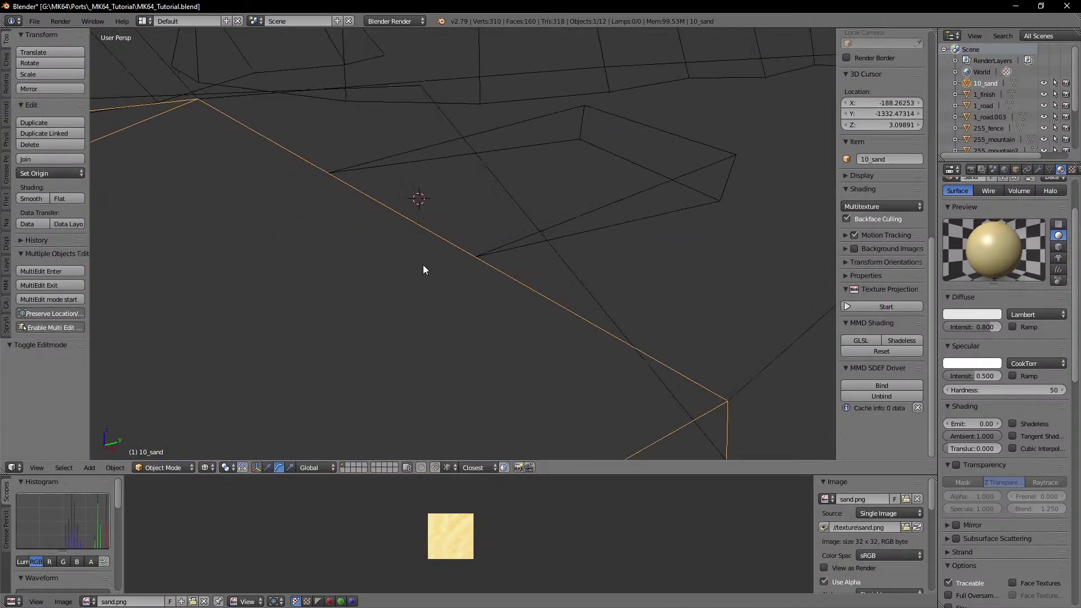
key(Tab)
right_click(477, 264)
key(g)
click(471, 264)
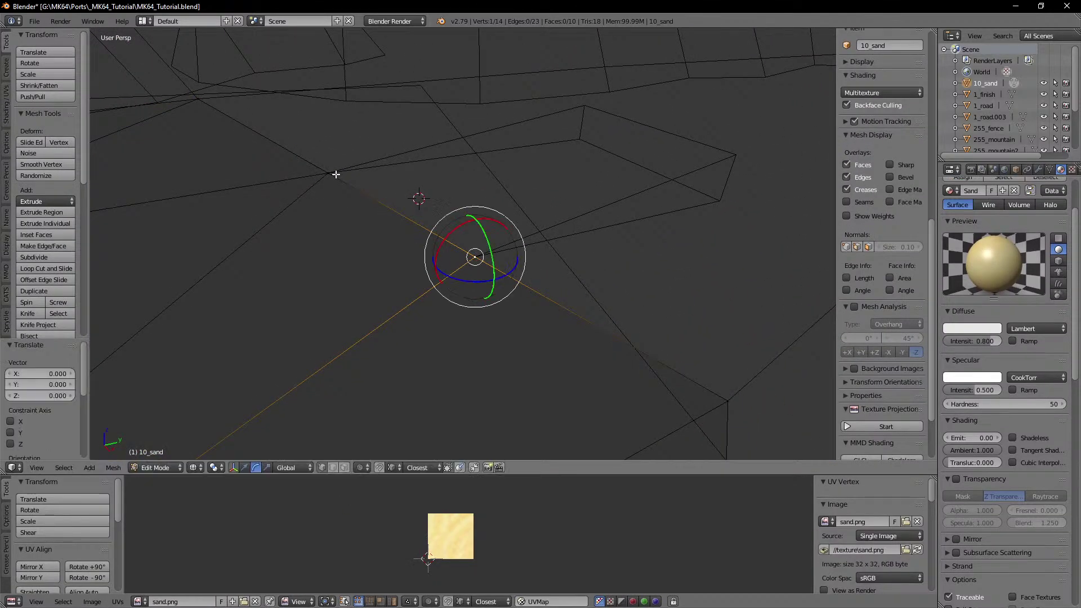
click(336, 174)
middle_drag(335, 173, 410, 229)
key(z)
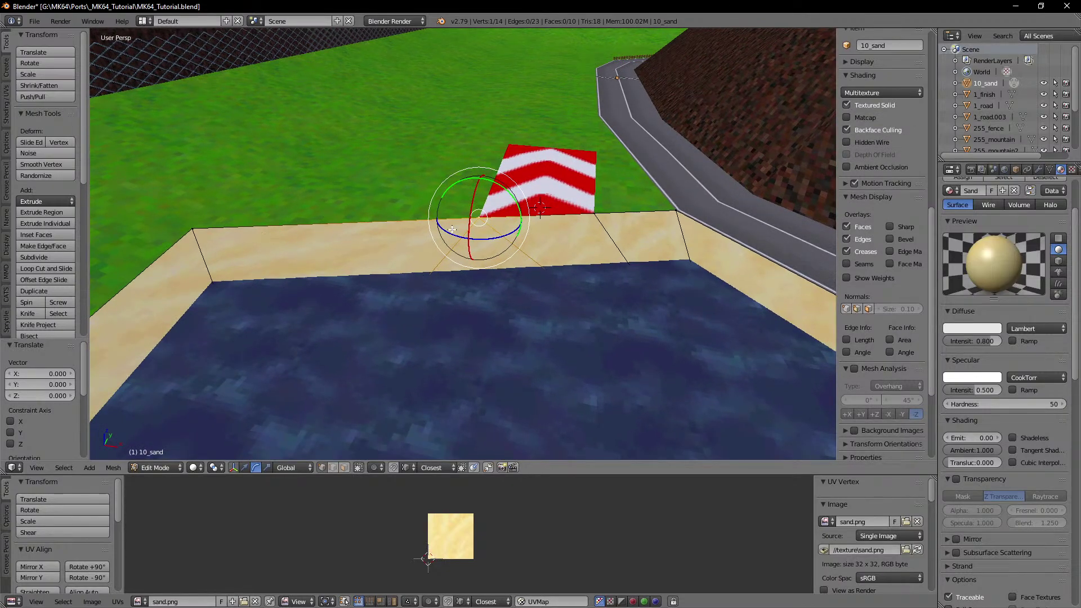
Step: Reproject the whole sand mesh's UVs from the top view, scale them by 20, and leave mesh editing
key(KP_7)
key(a)
key(a)
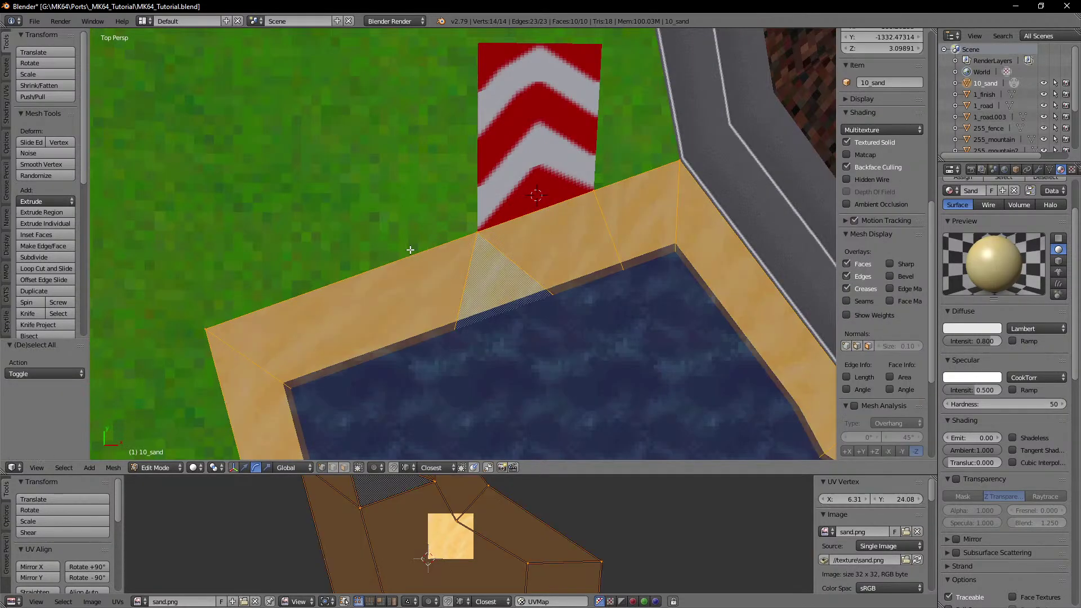
scroll(410, 250, down, 5)
shift+middle_drag(524, 323, 495, 295)
scroll(539, 550, down, 1)
scroll(539, 546, down, 5)
key(u)
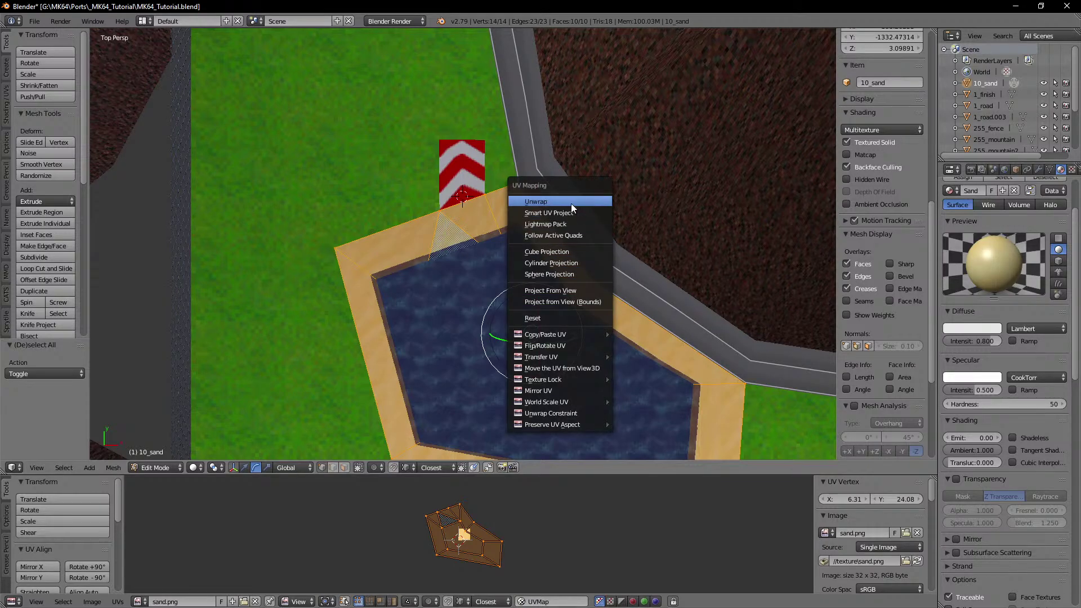
click(569, 291)
text(as)
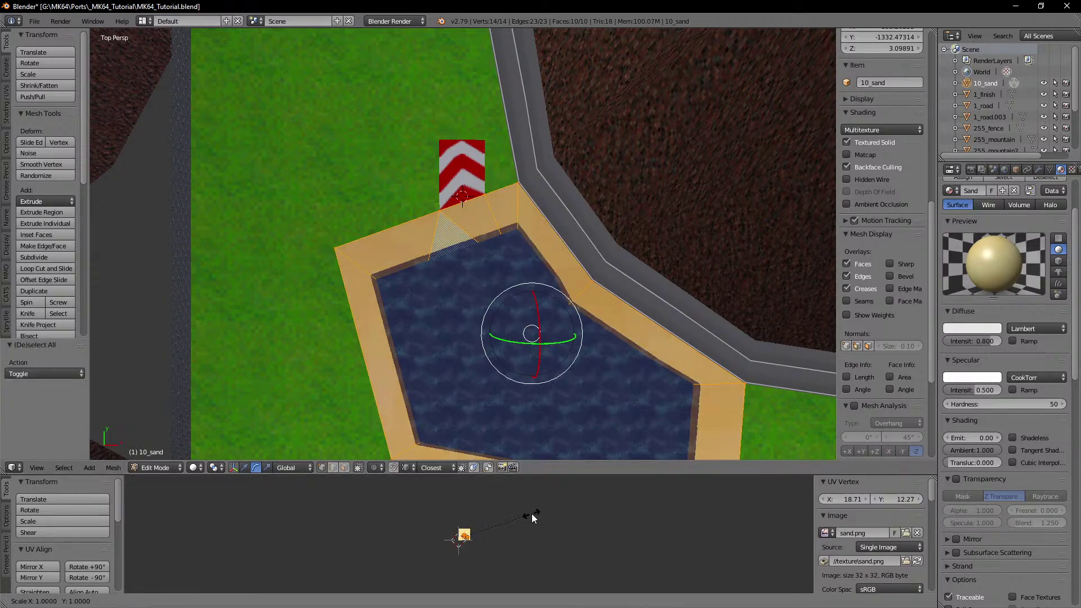
text(20)
key(Return)
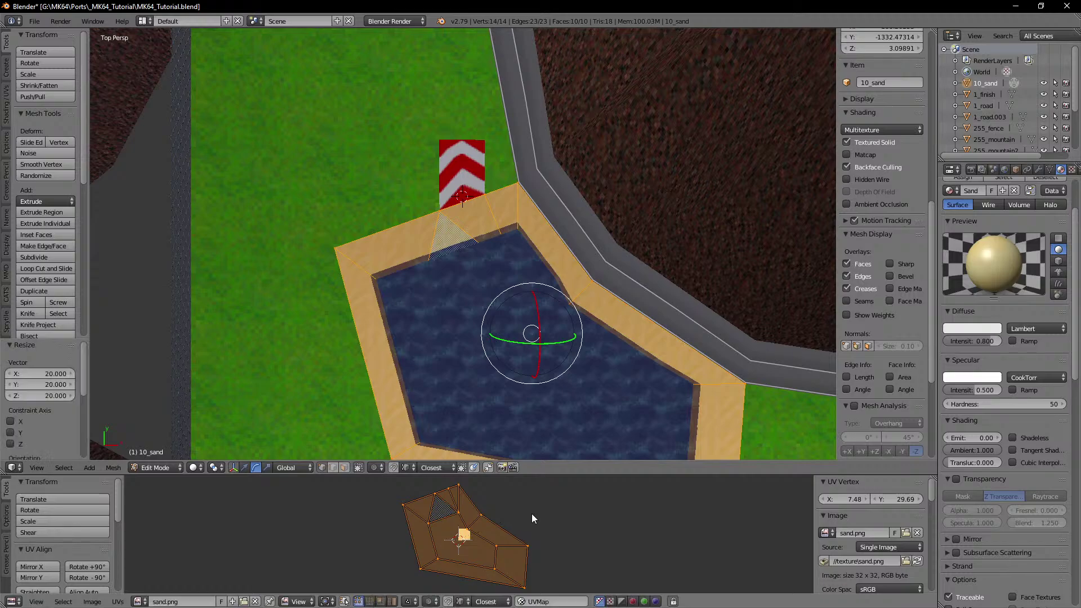
key(Tab)
Step: Duplicate the selected mountain section in 255_mountain2 and shift the copy about 8553 units along X to the field's far side
middle_drag(469, 335, 350, 207)
right_click(518, 162)
key(Tab)
middle_drag(474, 212, 556, 212)
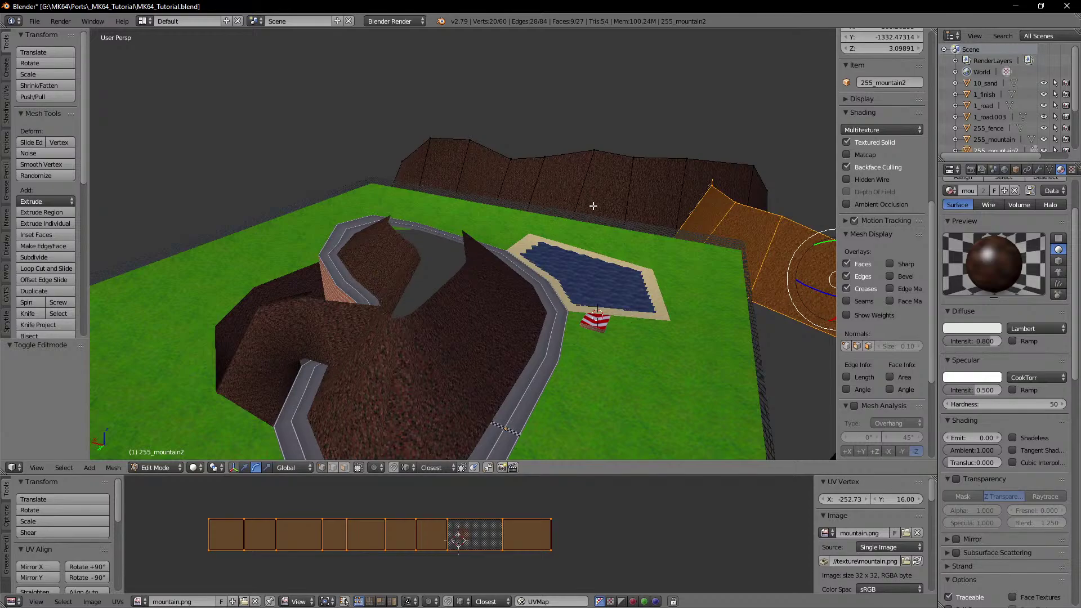
scroll(593, 206, down, 3)
key(shift+d)
right_click(684, 276)
drag(718, 289, 770, 266)
key(g)
key(x)
click(338, 201)
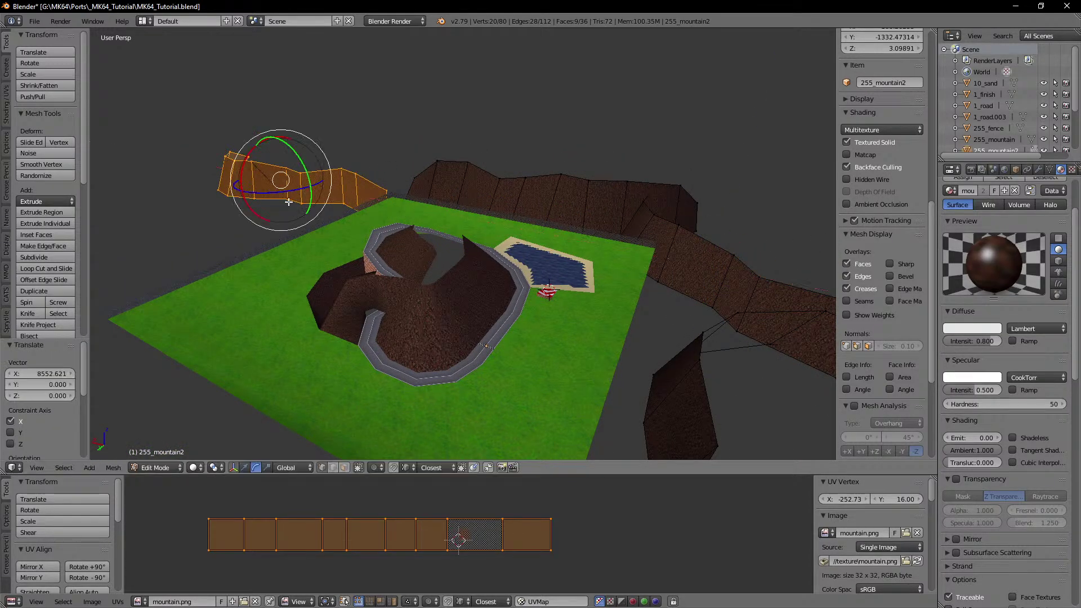
Step: Rotate the copied mountain section about 61° around Z and stretch it by about 1.4 along Y and 1.5 along Z
drag(284, 193, 315, 194)
key(s)
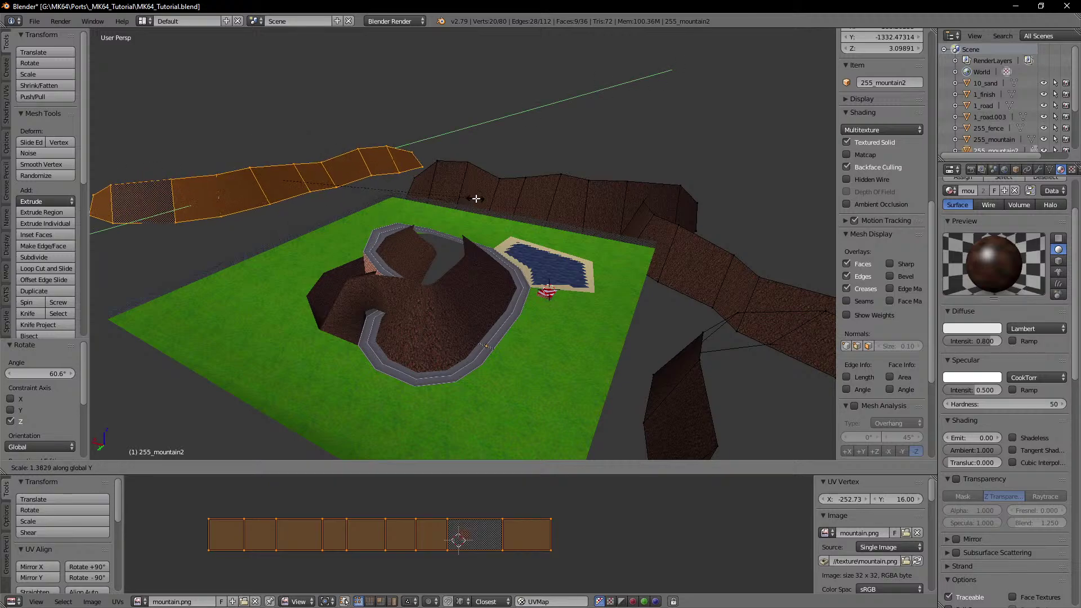
click(476, 198)
key(s)
key(z)
click(575, 164)
Step: Position the copied mountain section along X and Y beside the field's open edge, meeting the existing range, and leave mesh editing
key(g)
key(y)
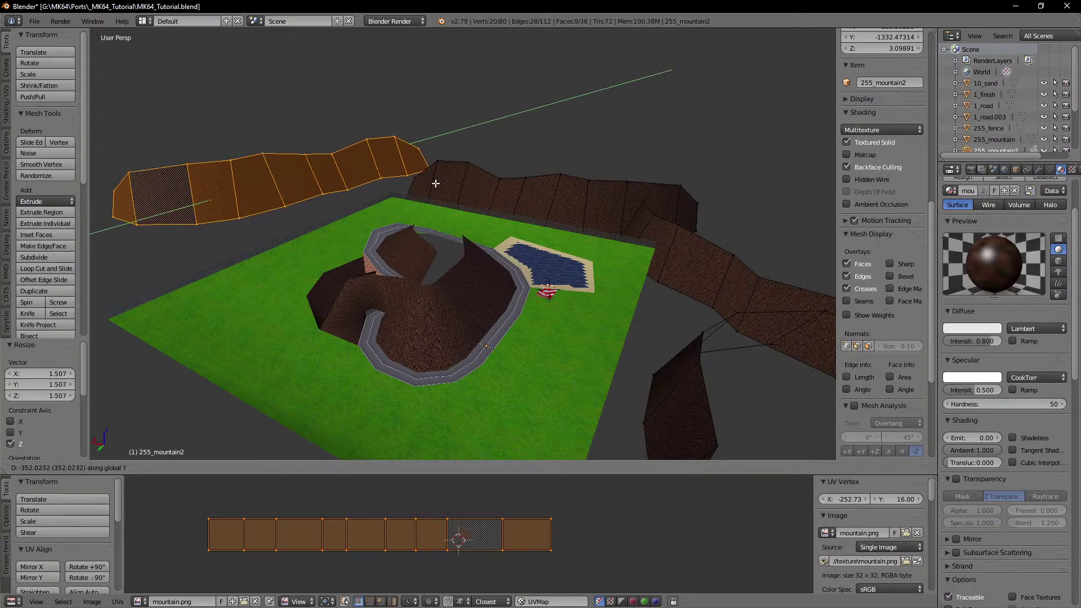
click(469, 201)
click(469, 201)
key(g)
key(x)
key(y)
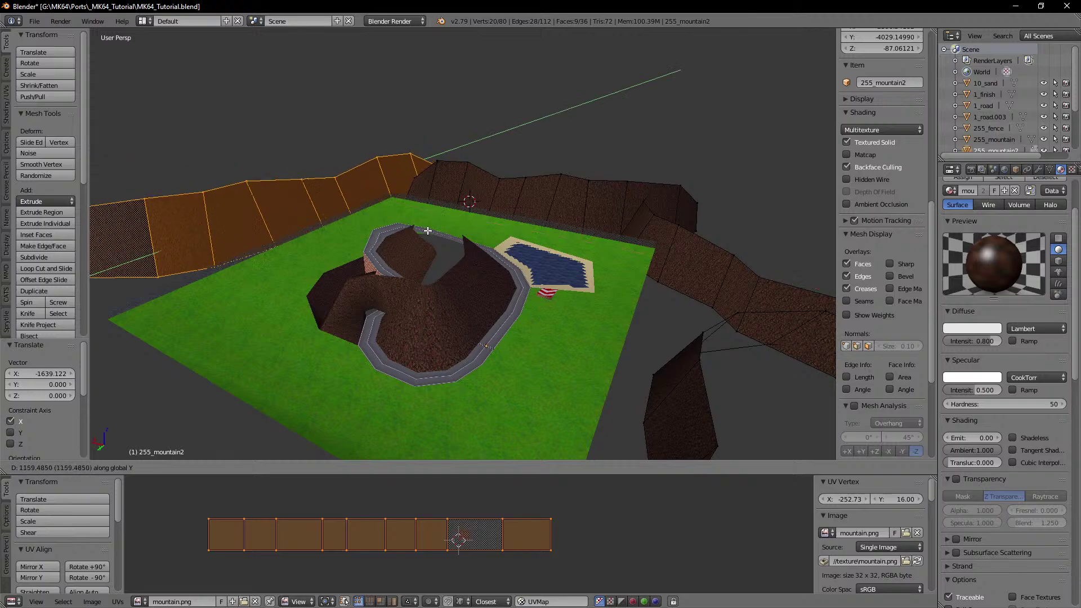
click(411, 238)
scroll(411, 237, up, 4)
middle_drag(411, 238, 531, 236)
key(g)
key(y)
click(421, 250)
key(Tab)
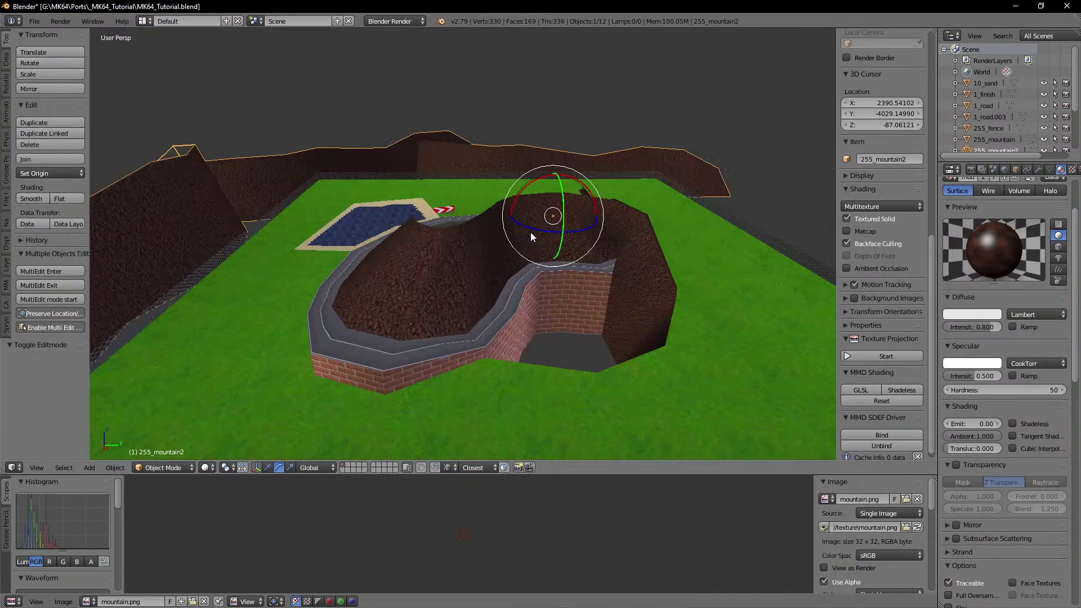
Step: Examine the track, pond, ramp and surrounding mountains from several angles
middle_drag(596, 248, 507, 228)
scroll(531, 265, up, 4)
scroll(532, 264, down, 6)
middle_drag(506, 228, 563, 242)
shift+middle_drag(563, 242, 501, 254)
middle_drag(487, 268, 513, 287)
scroll(496, 266, up, 3)
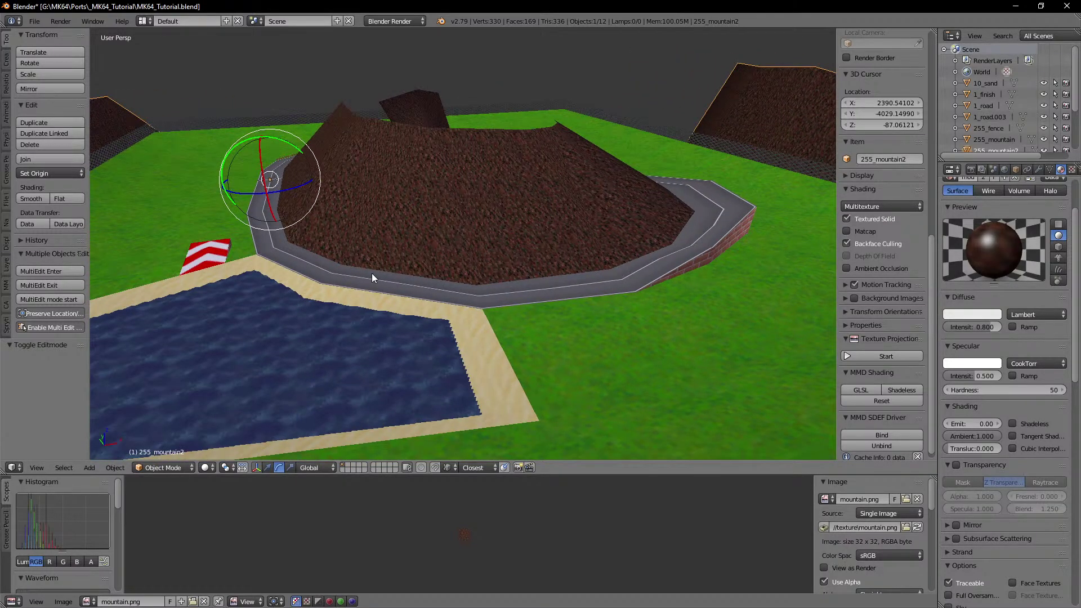
scroll(372, 274, down, 2)
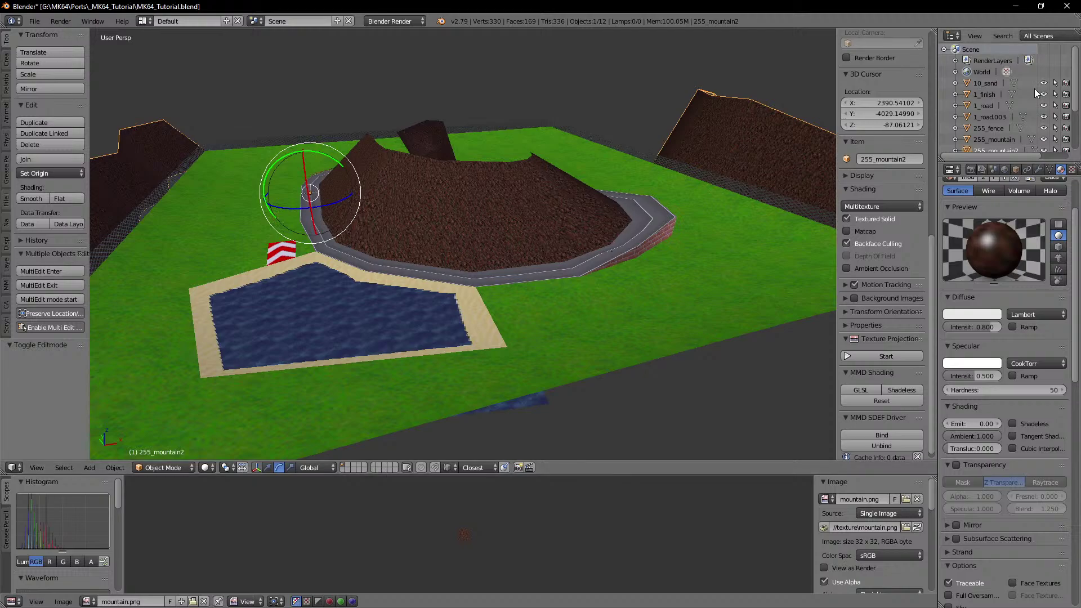
Step: Check the scene's objects by name and frame 1_road.003 to identify which part of the track it is
scroll(1035, 89, down, 5)
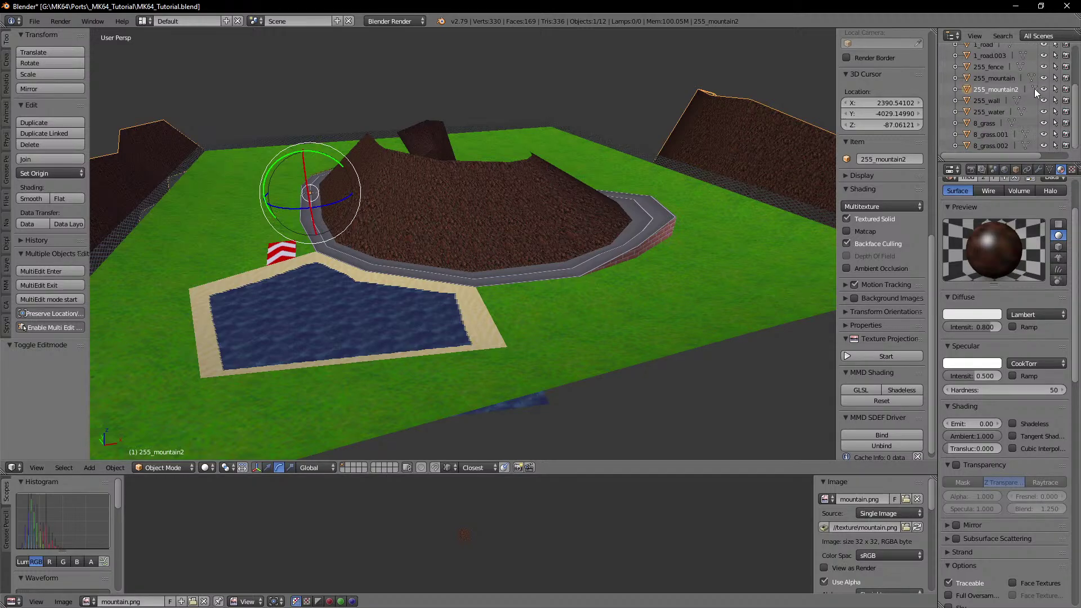
scroll(992, 110, up, 2)
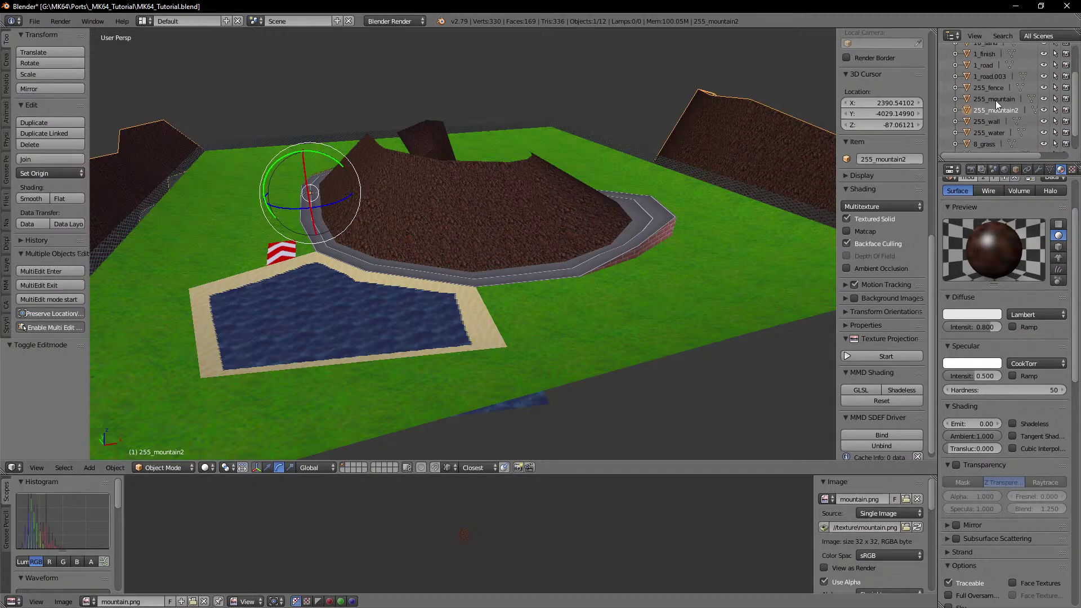
scroll(995, 100, up, 4)
click(991, 82)
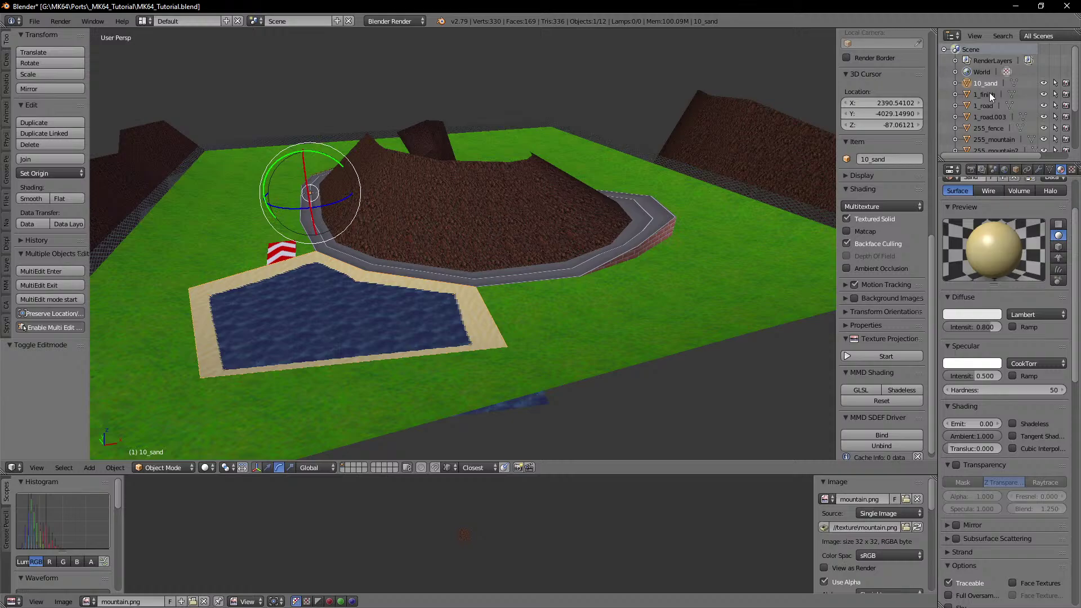
click(988, 94)
click(989, 104)
click(991, 116)
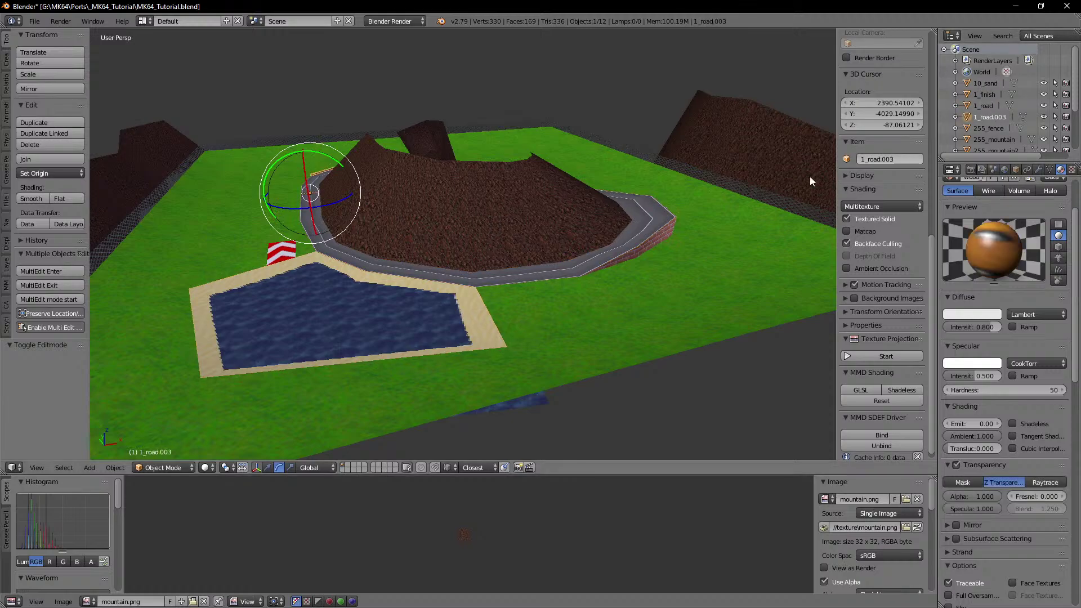
key(Tab)
key(KP_Decimal)
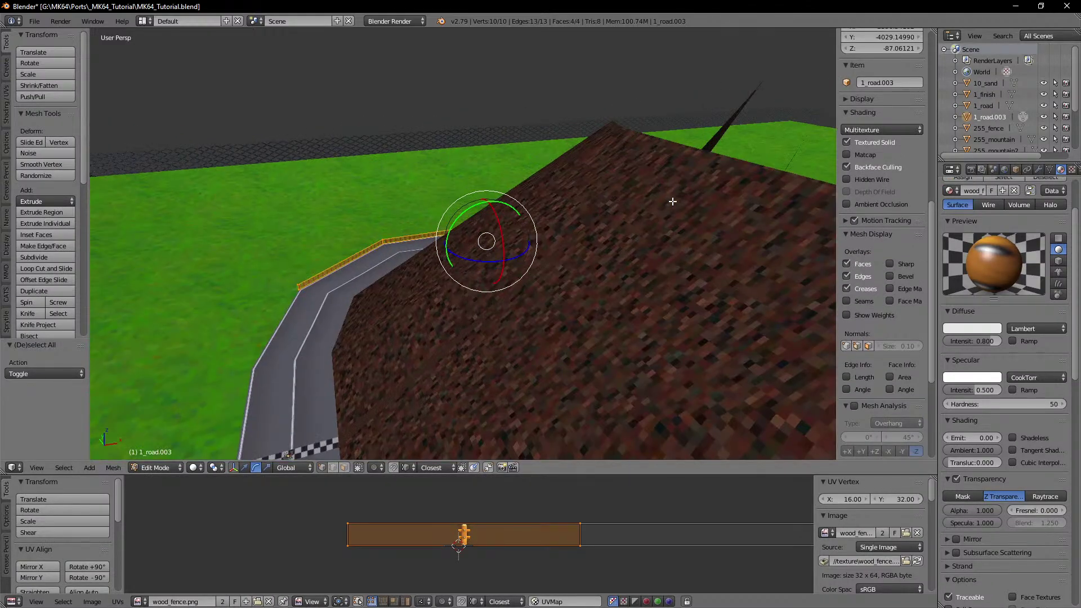
key(Tab)
scroll(567, 227, up, 5)
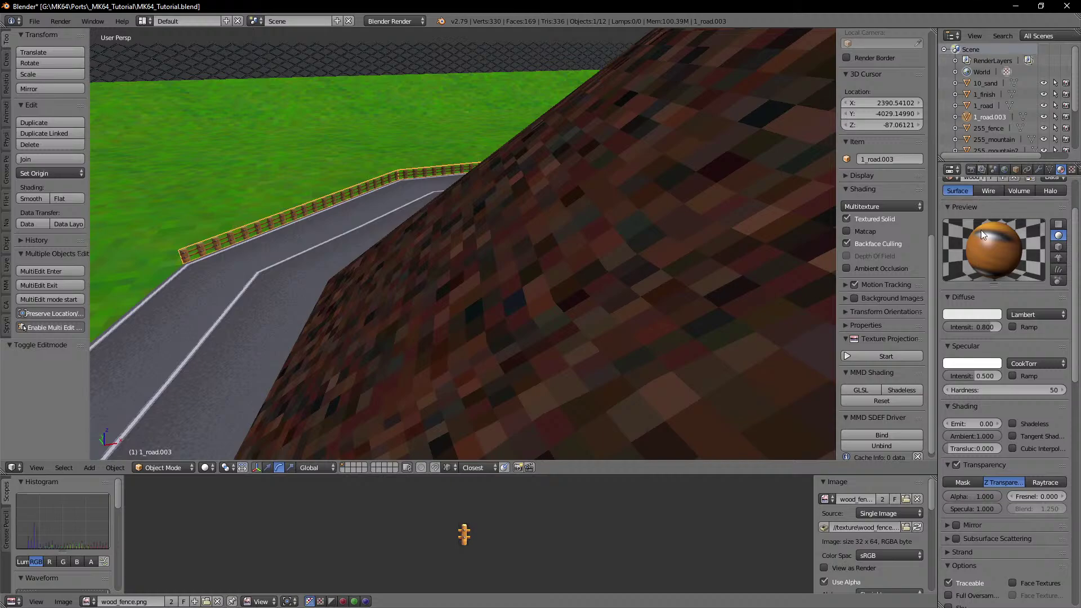
Step: Rename the wooden fence object 1_road.003 as 255_w_fence
click(1016, 169)
text(255_)
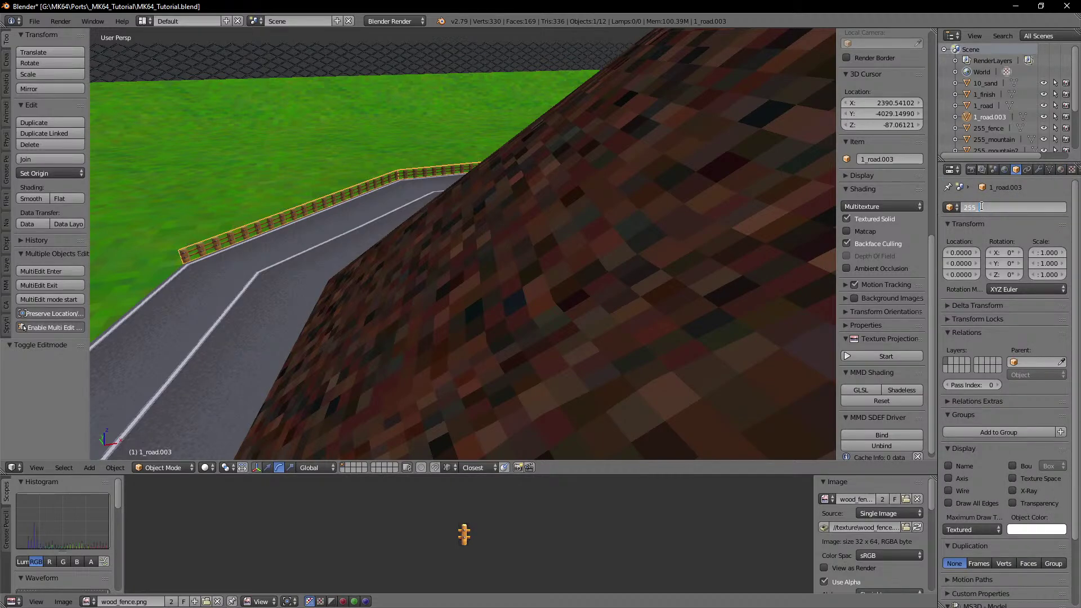
text(w_fence)
key(Return)
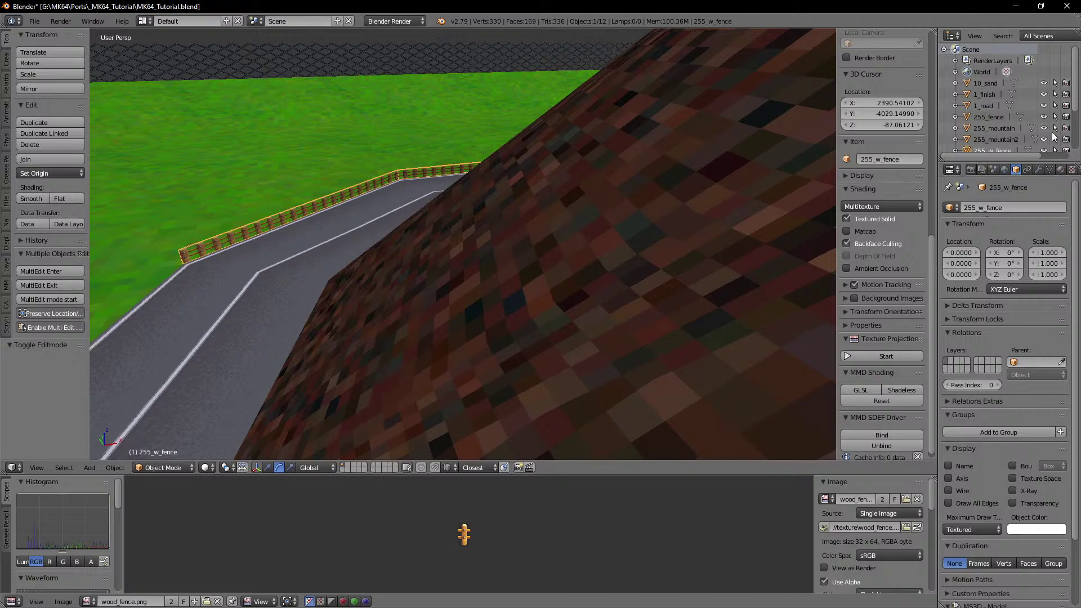
Step: Check the water and grass objects, and rename the ramp's side walls, 8_grass.002, as 255_ramp_wall
scroll(989, 84, down, 3)
scroll(1010, 100, down, 2)
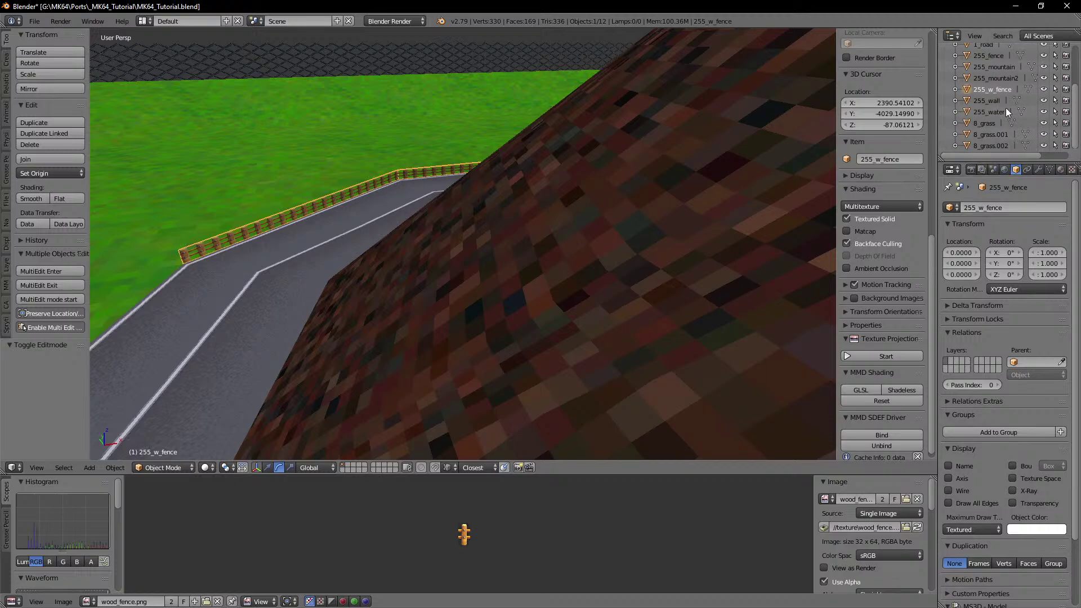
click(1003, 111)
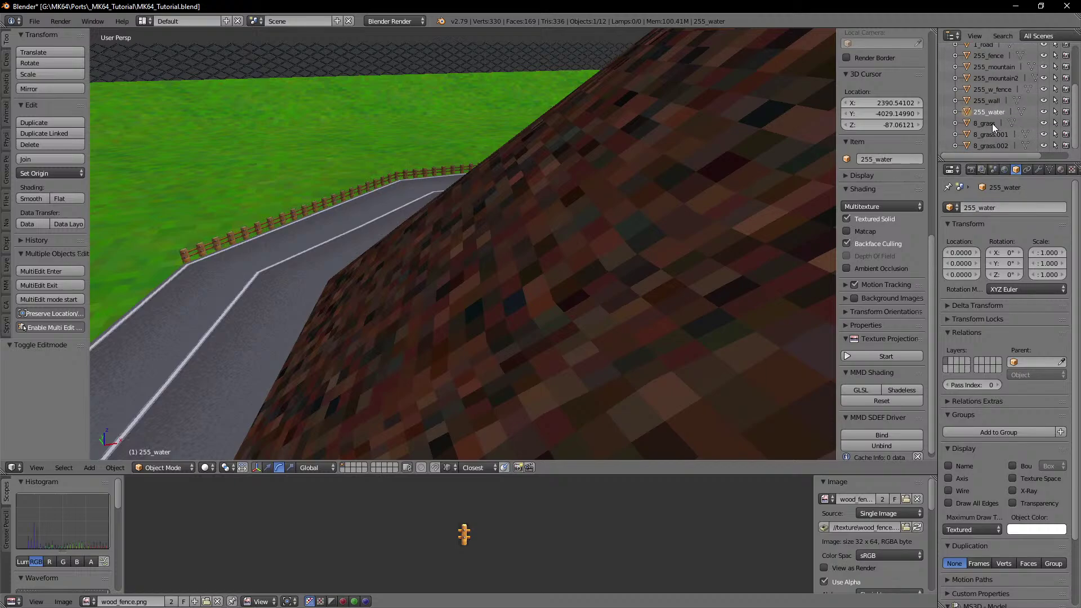
click(992, 123)
click(992, 136)
scroll(445, 172, down, 5)
shift+middle_drag(445, 172, 565, 207)
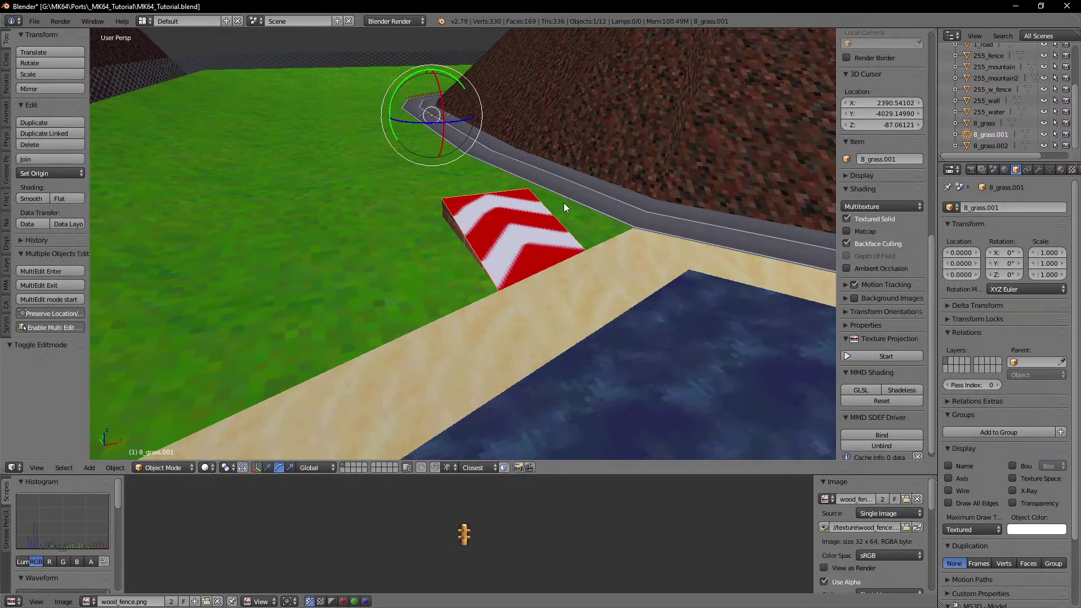
click(985, 145)
click(1007, 209)
text(25)
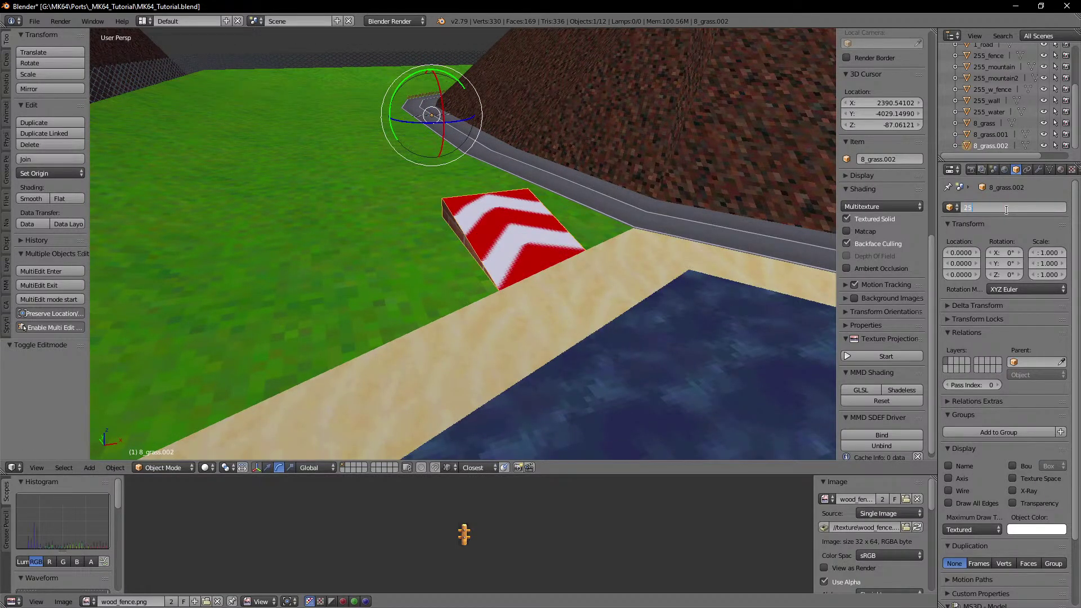
text(5_ramp_wall)
key(Return)
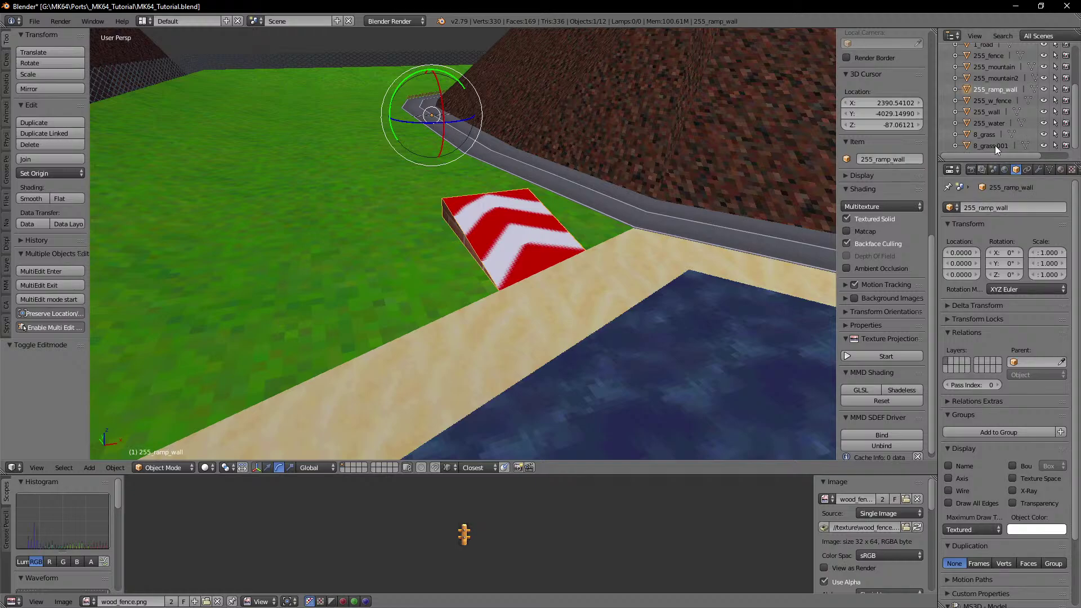
Step: Select the ramp's arrow-patterned top surface, 8_grass.001, leaving it in place
right_click(526, 219)
key(g)
right_click(562, 177)
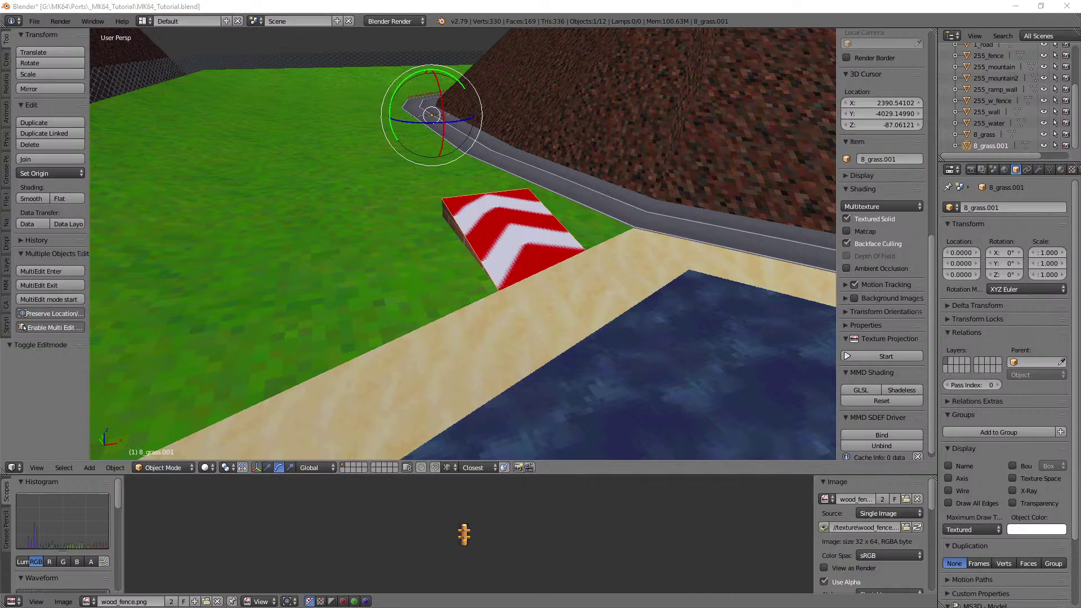
Step: Switch to the browser's Mario Kart 64 Surface Map wiki page and compare the boost ramp surface types 0xFC and 0xFE
drag(0, 3, 498, 0)
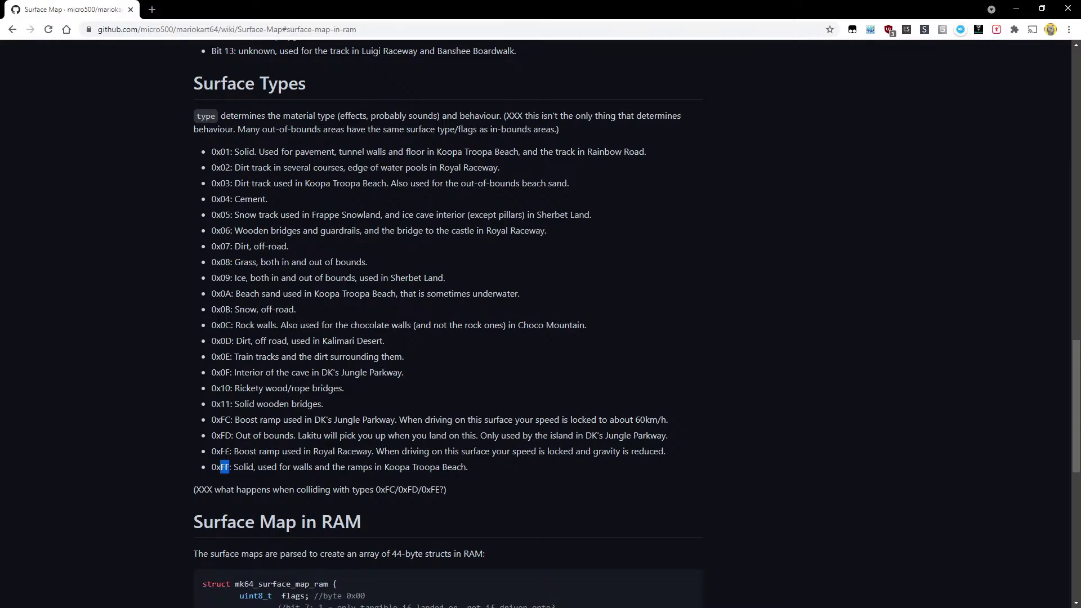
drag(233, 451, 376, 451)
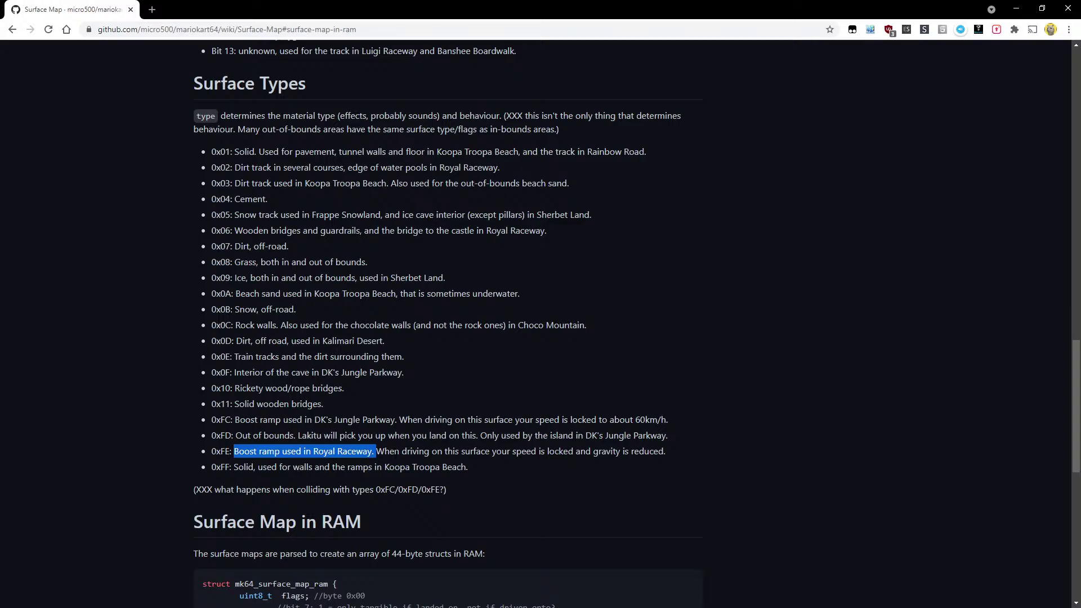
click(311, 430)
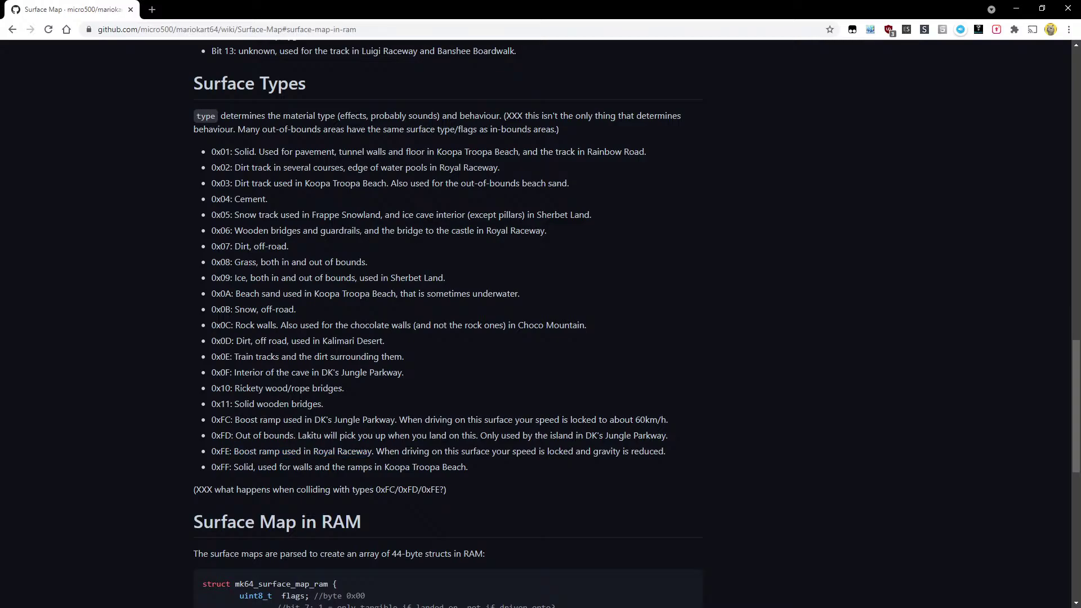
drag(235, 420, 396, 420)
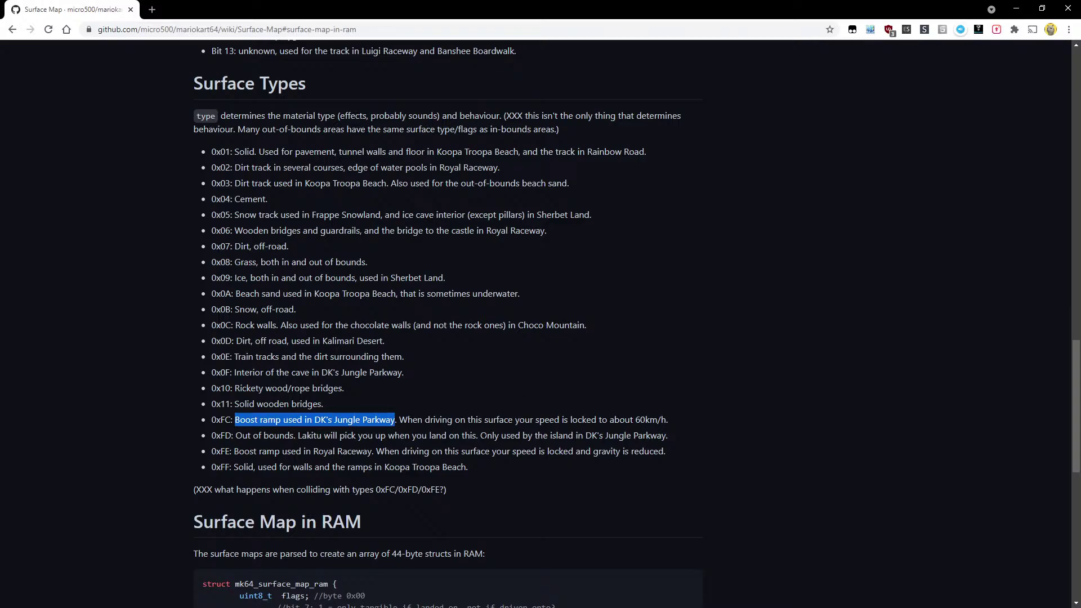
click(312, 452)
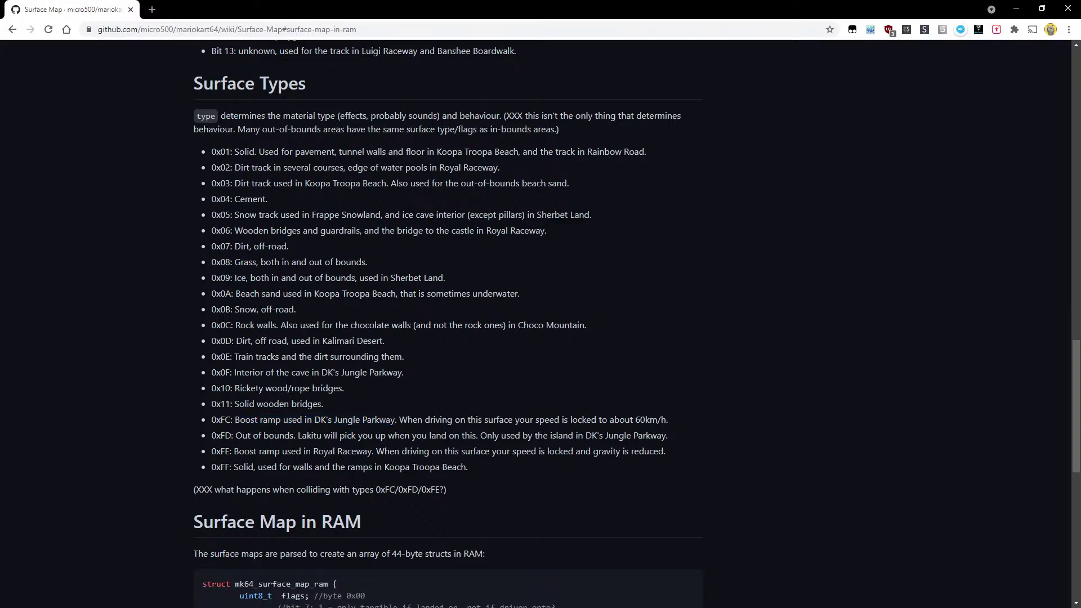
drag(312, 452, 372, 452)
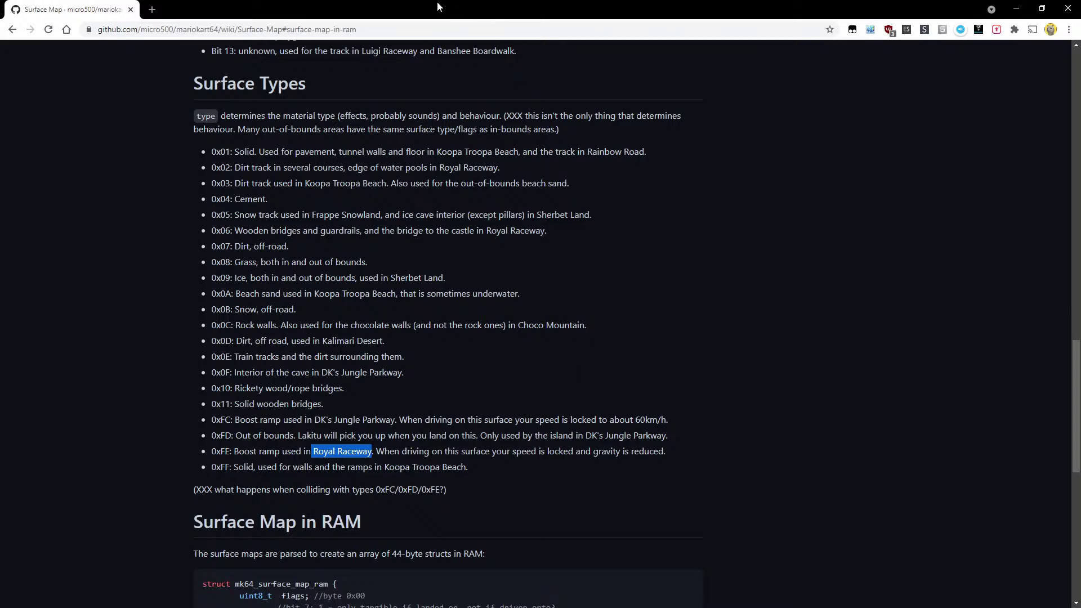
Step: Switch back to Blender and rename the ramp's arrow-patterned top surface, 8_grass.001, as 254_boost
drag(454, 5, 517, 0)
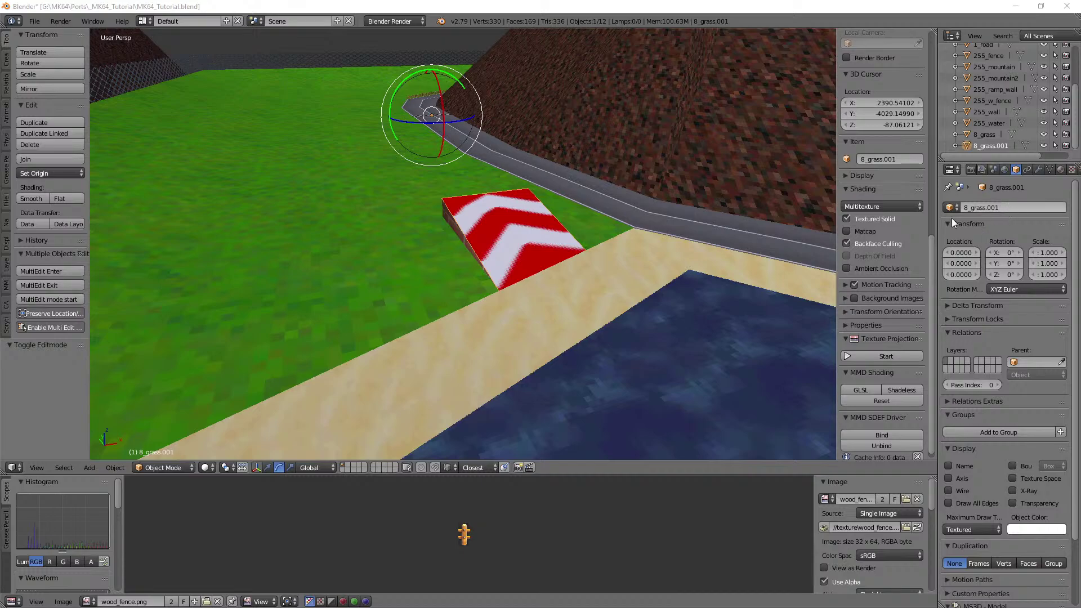
right_click(494, 248)
right_drag(494, 249, 516, 225)
right_click(504, 237)
right_click(516, 225)
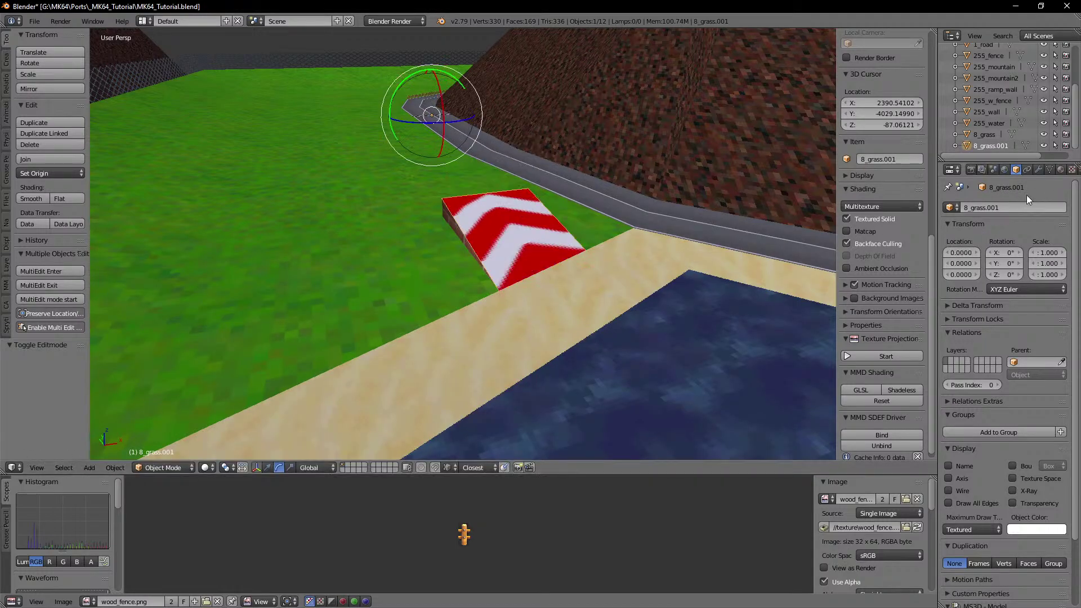
click(996, 208)
text(254_boost)
key(Return)
Step: Select all the track objects and save the project file
scroll(603, 217, down, 1)
middle_drag(603, 216, 559, 254)
scroll(551, 252, down, 4)
key(Tab)
key(Tab)
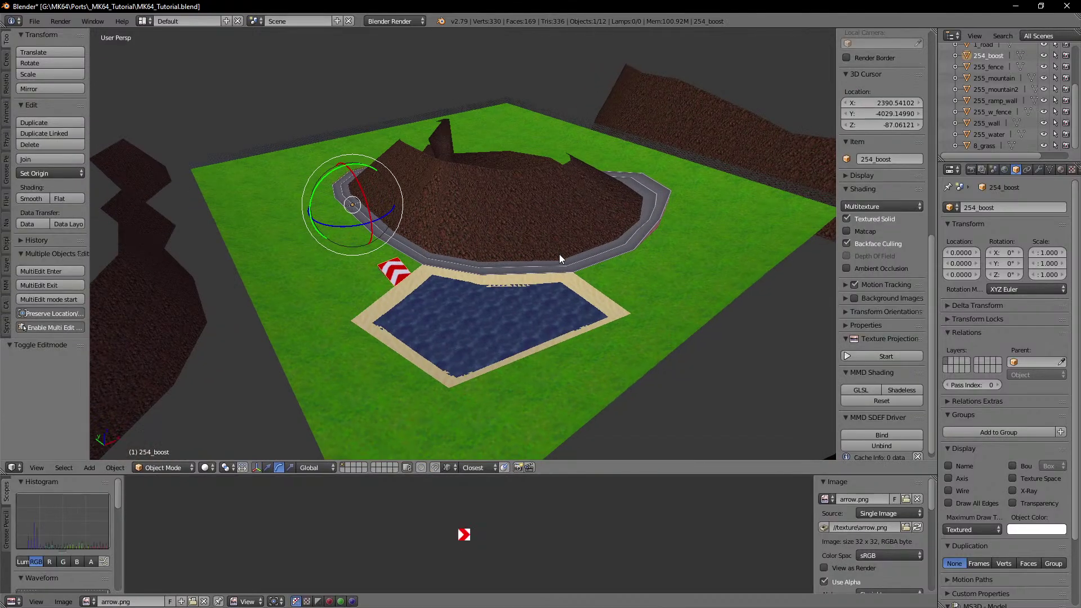
key(a)
key(a)
click(34, 21)
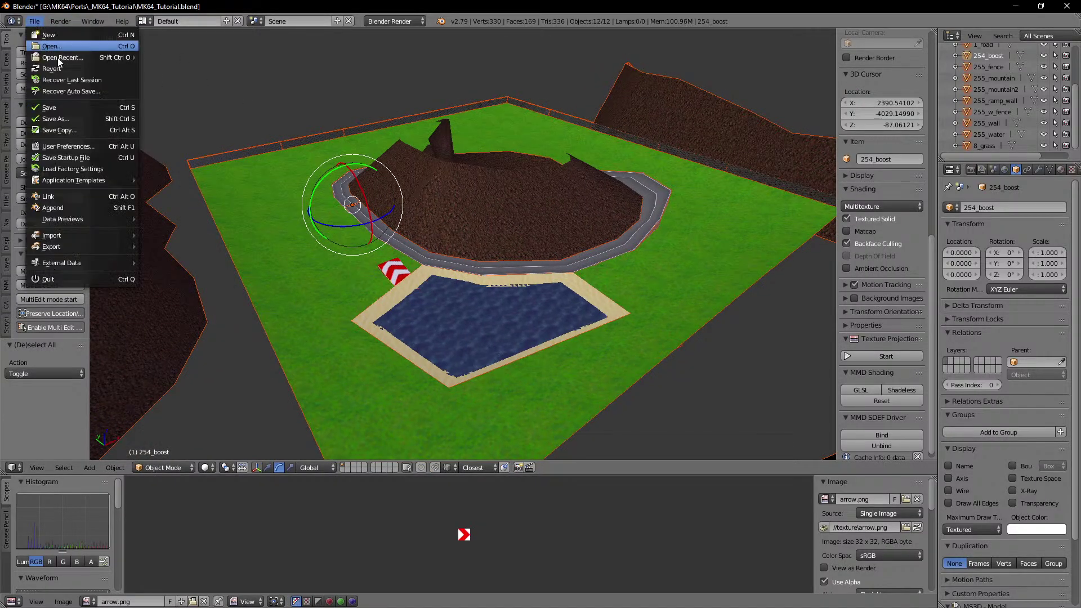
click(80, 107)
Step: Review the object names in the scene list and examine the road and mountain around the checkered finish line
middle_drag(505, 215, 518, 223)
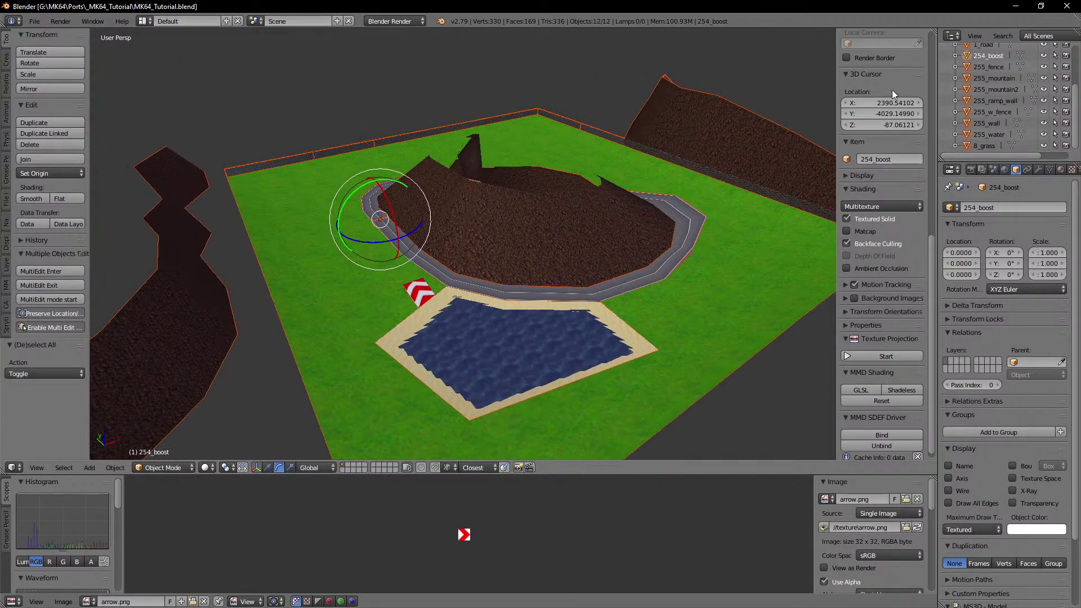
scroll(1011, 132, up, 3)
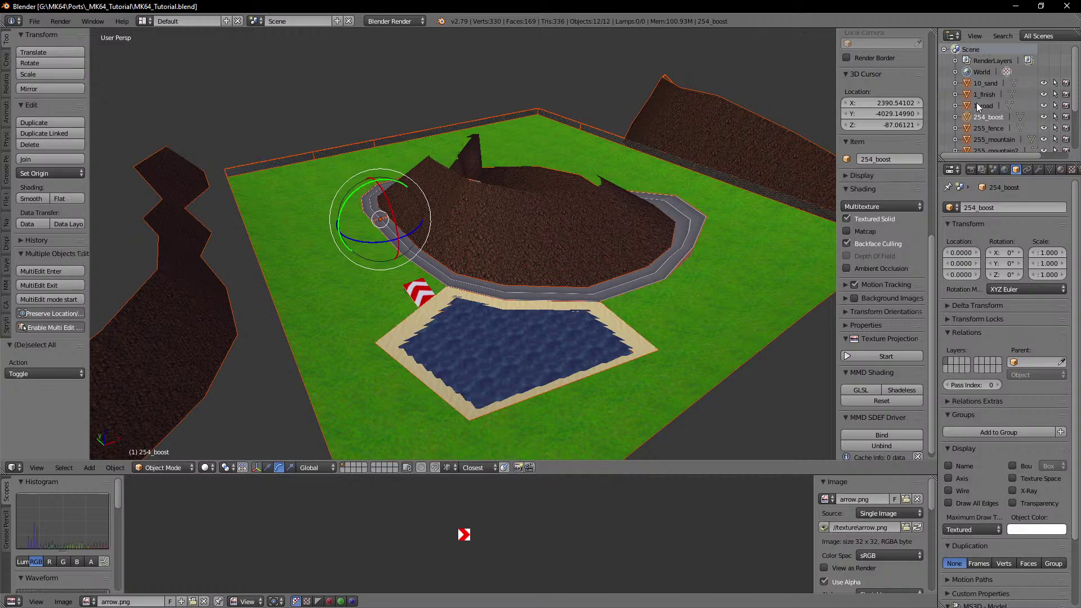
scroll(978, 110, down, 5)
key(Tab)
middle_drag(428, 213, 510, 285)
key(Tab)
scroll(448, 231, up, 4)
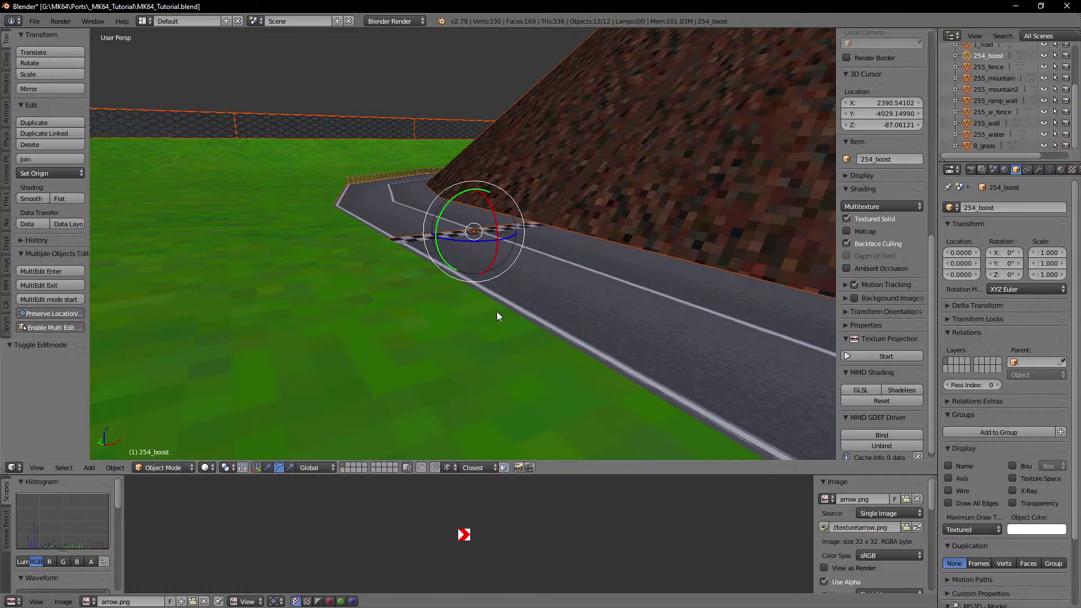
scroll(465, 424, down, 9)
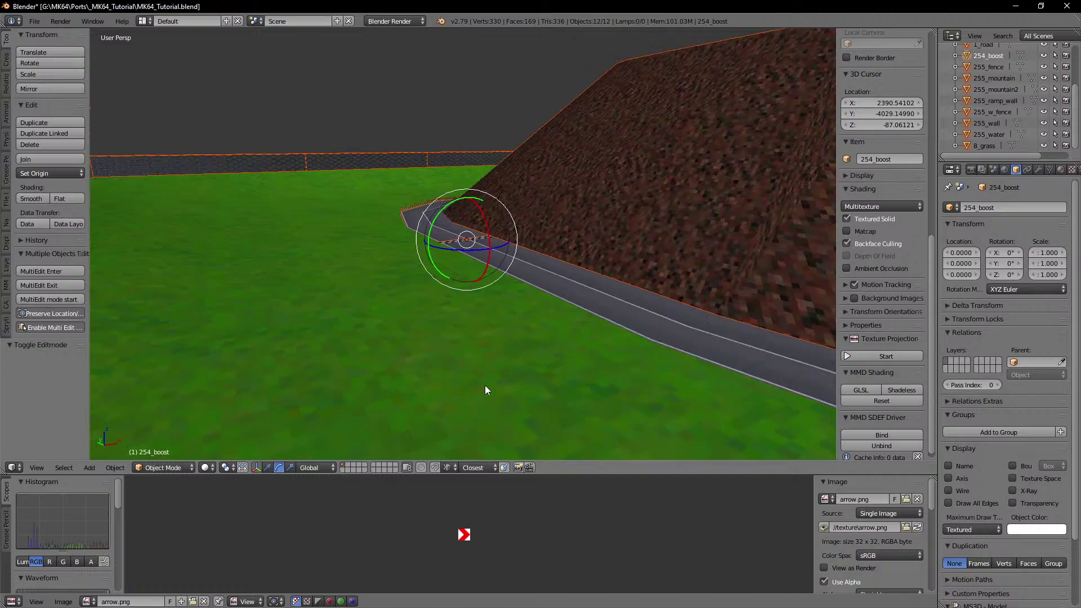
middle_drag(534, 288, 437, 301)
scroll(468, 312, up, 4)
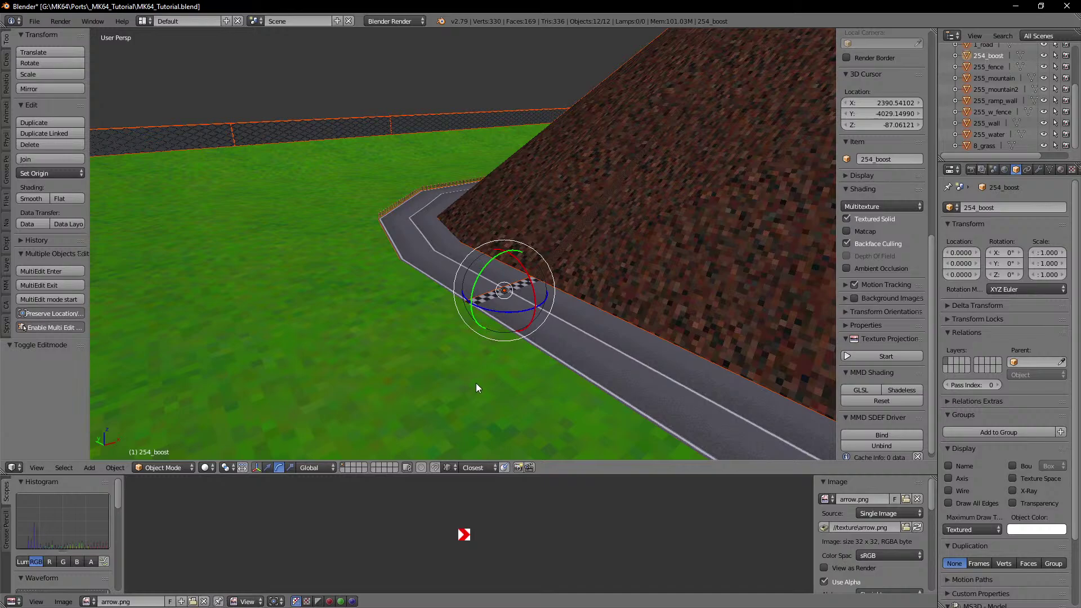
middle_drag(476, 383, 495, 299)
scroll(462, 384, down, 5)
scroll(473, 369, down, 4)
scroll(486, 299, up, 4)
scroll(496, 309, up, 2)
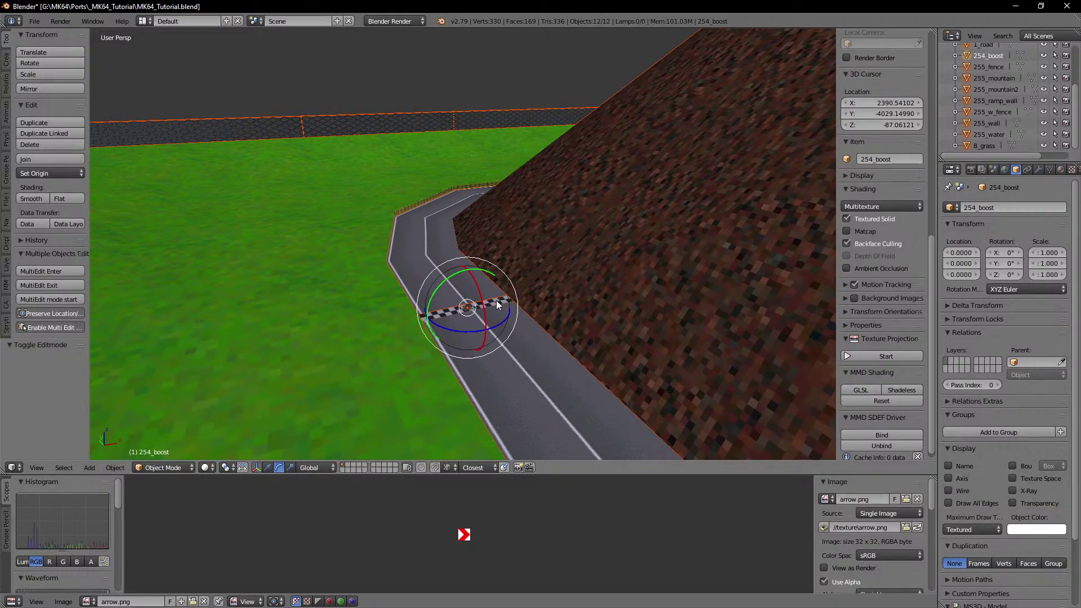
Step: In the 255_mountain mesh, select the thin stretched face beside the finish line together with its two neighbouring faces
right_click(569, 253)
key(Tab)
scroll(565, 252, up, 4)
shift+middle_drag(575, 274, 567, 276)
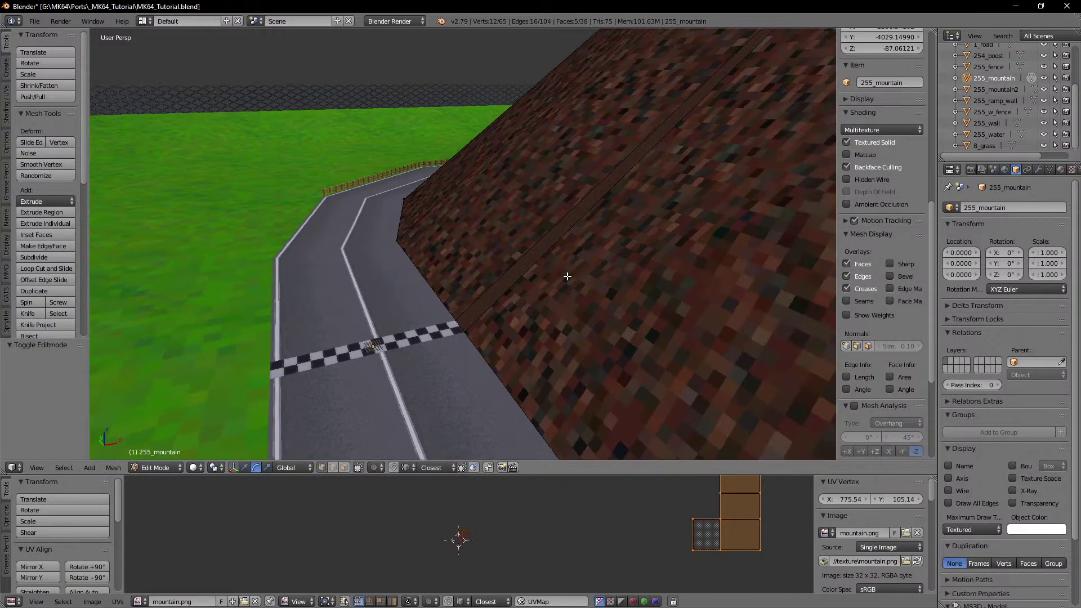
click(347, 467)
right_click(495, 286)
key(KP_Decimal)
middle_drag(473, 286, 580, 157)
scroll(515, 279, up, 4)
shift+right_click(464, 304)
shift+right_click(579, 273)
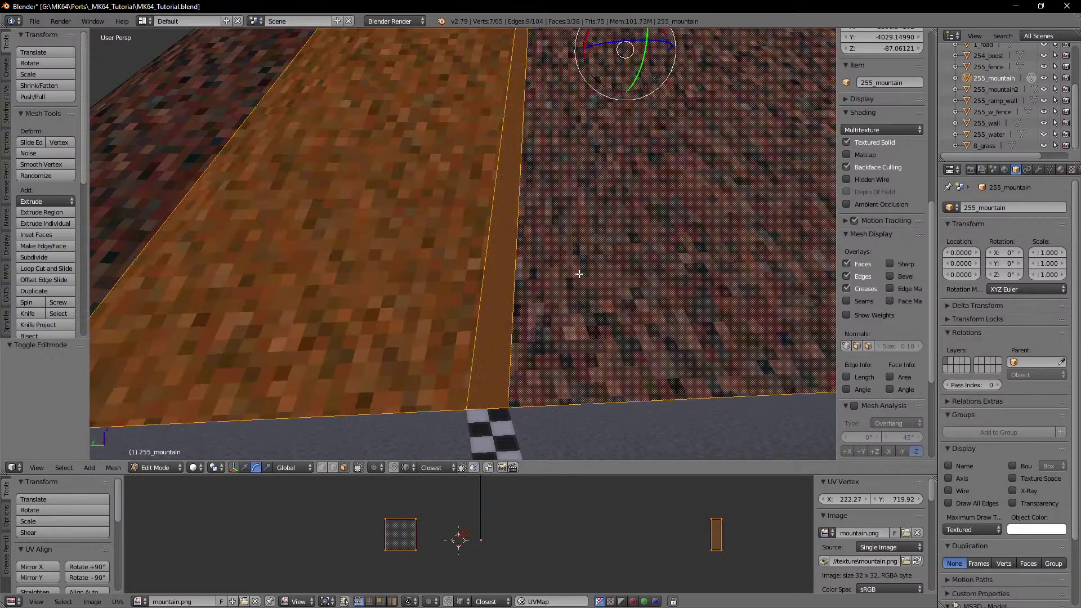
Step: Reset the UV mapping of the thin mountain face beside the finish line
scroll(492, 539, down, 7)
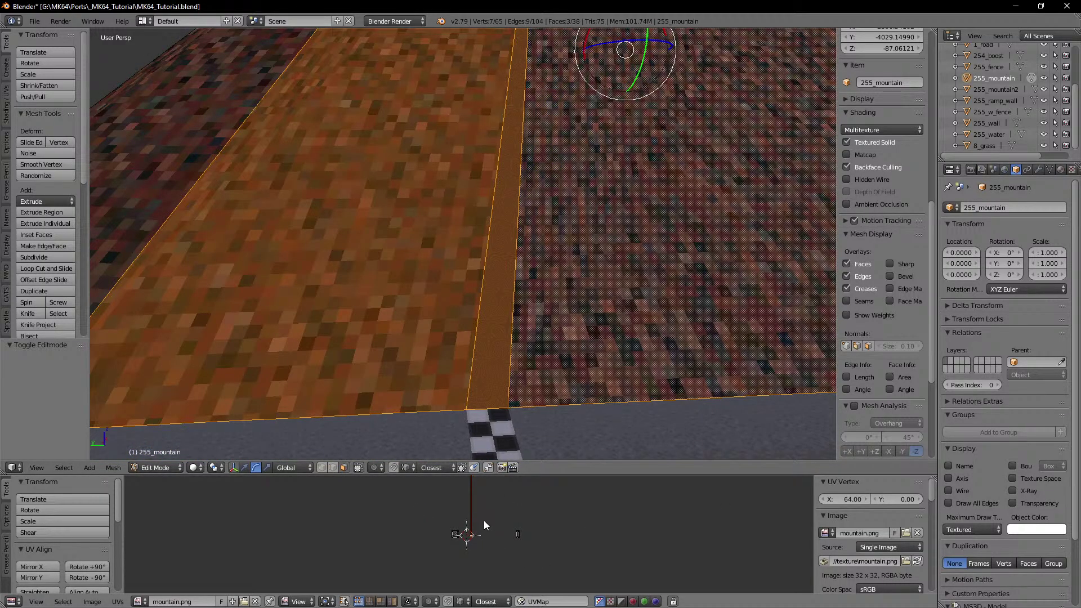
scroll(546, 304, down, 4)
scroll(534, 315, up, 3)
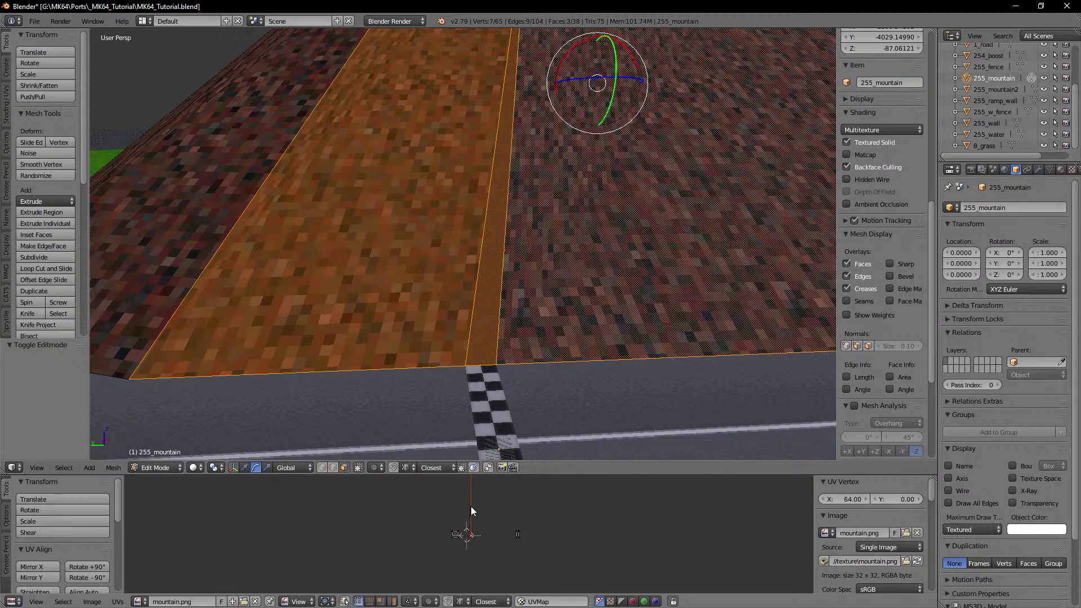
right_click(506, 253)
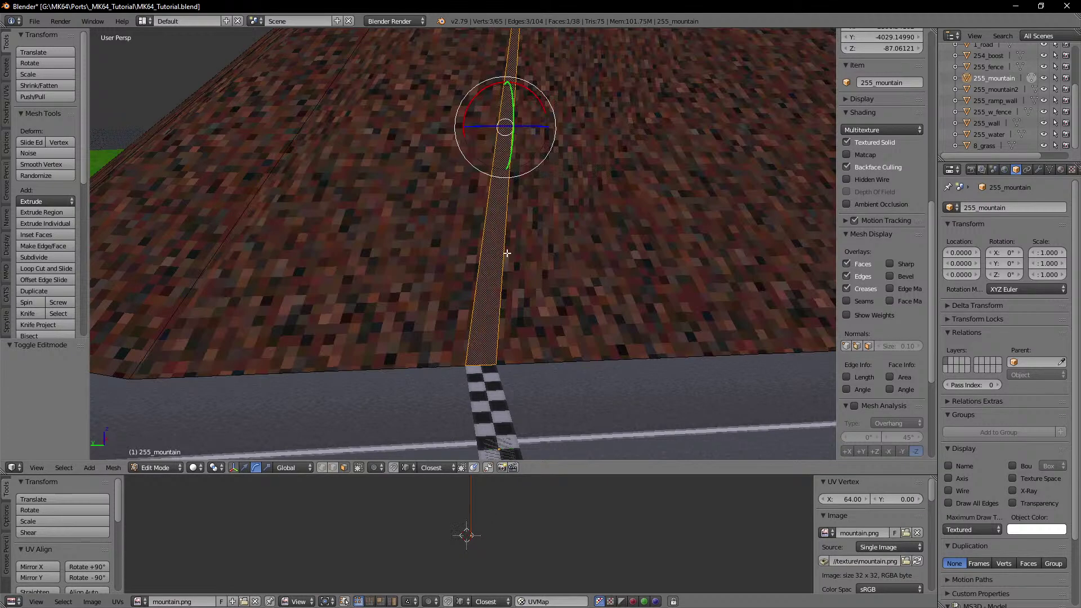
key(u)
click(486, 281)
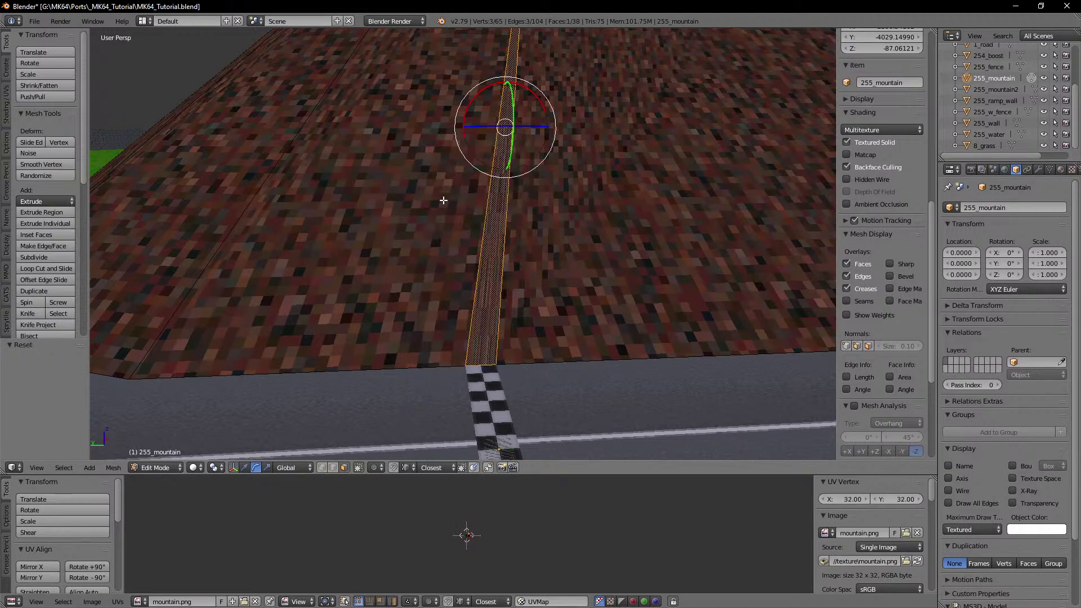
Step: Snap the thin face's UV vertices to the adjacent mountain face's UV corners, adjust them along X, and finish mesh editing
scroll(488, 532, up, 6)
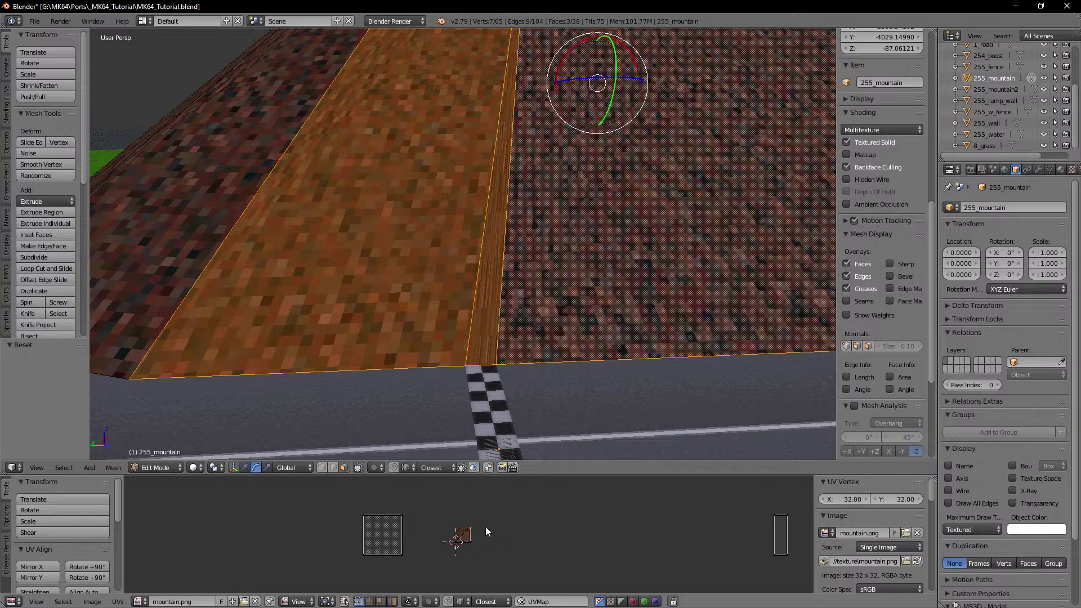
key(g)
ctrl+click(771, 516)
right_click(470, 548)
key(g)
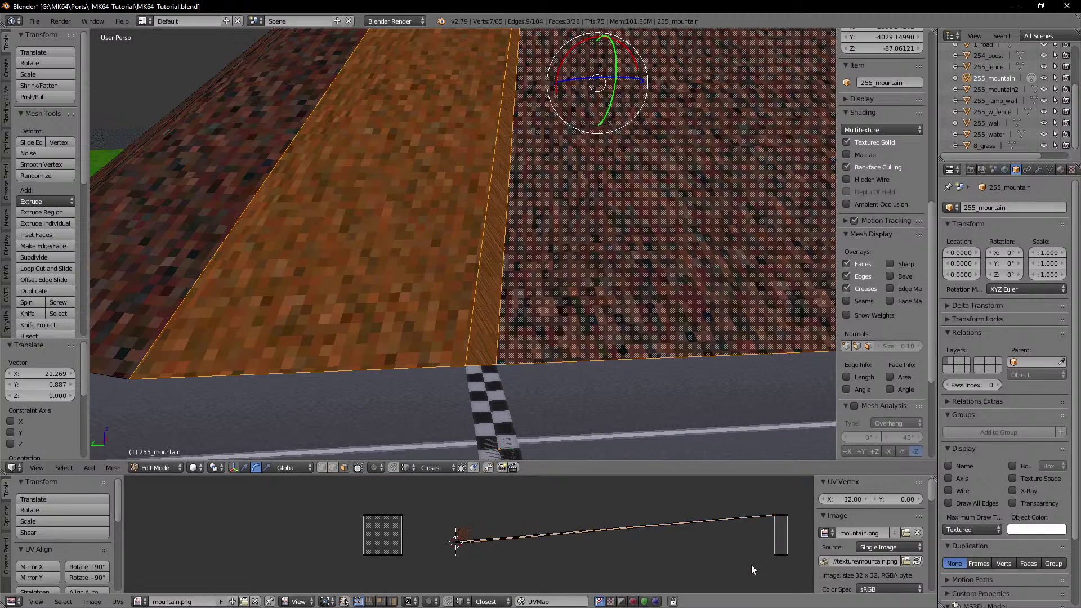
ctrl+click(751, 565)
right_click(448, 541)
key(g)
ctrl+click(745, 554)
key(g)
key(x)
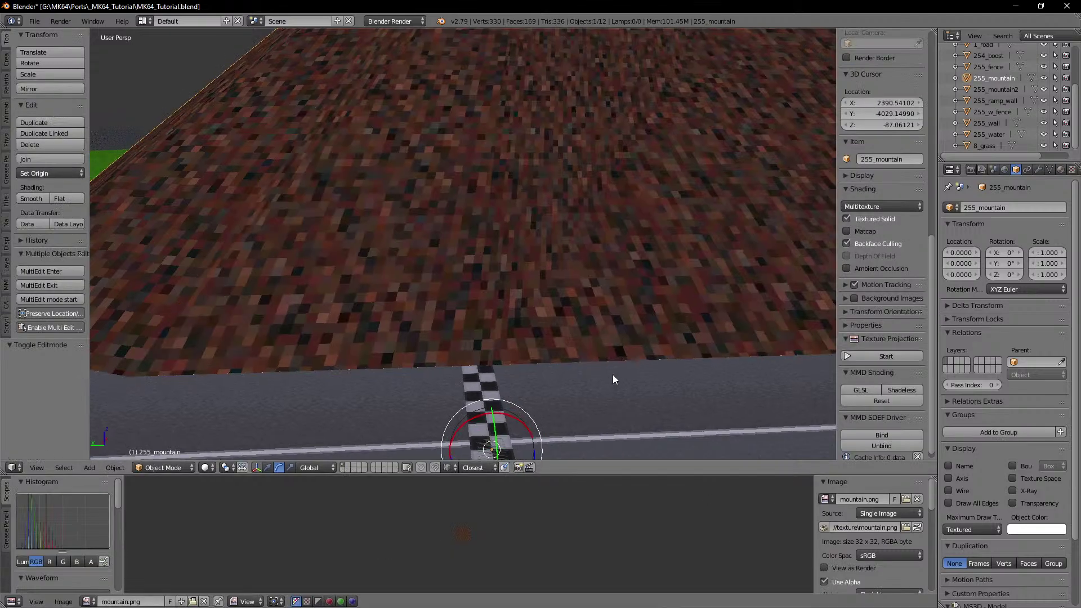
middle_drag(612, 374, 438, 329)
key(Tab)
scroll(510, 356, down, 6)
key(Tab)
Step: Add a cube at the world origin on an empty layer
click(345, 465)
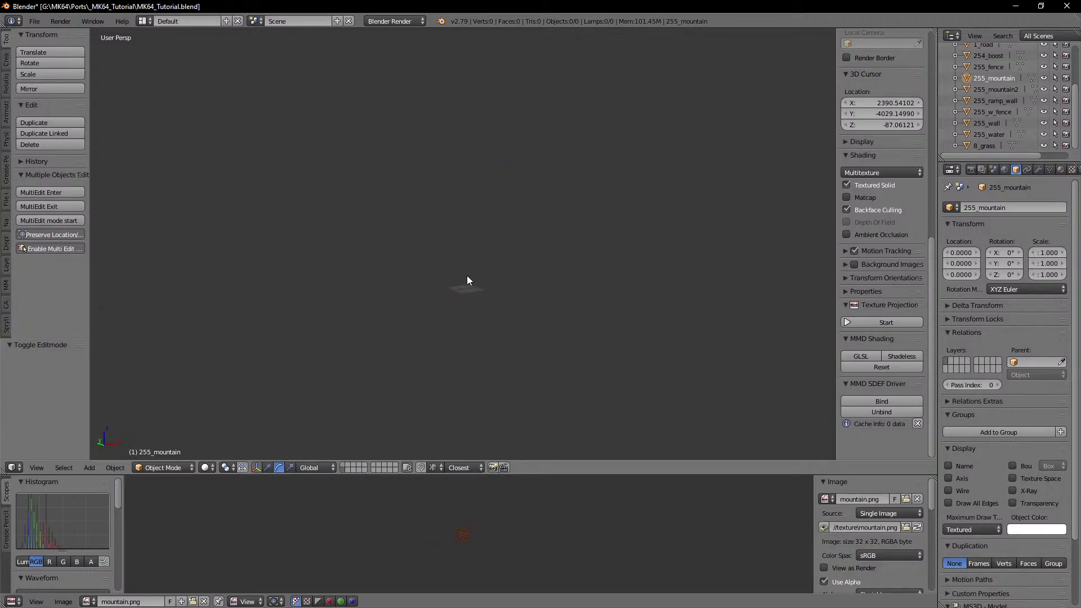
middle_drag(467, 279, 470, 310)
click(90, 467)
mouse_move(100, 454)
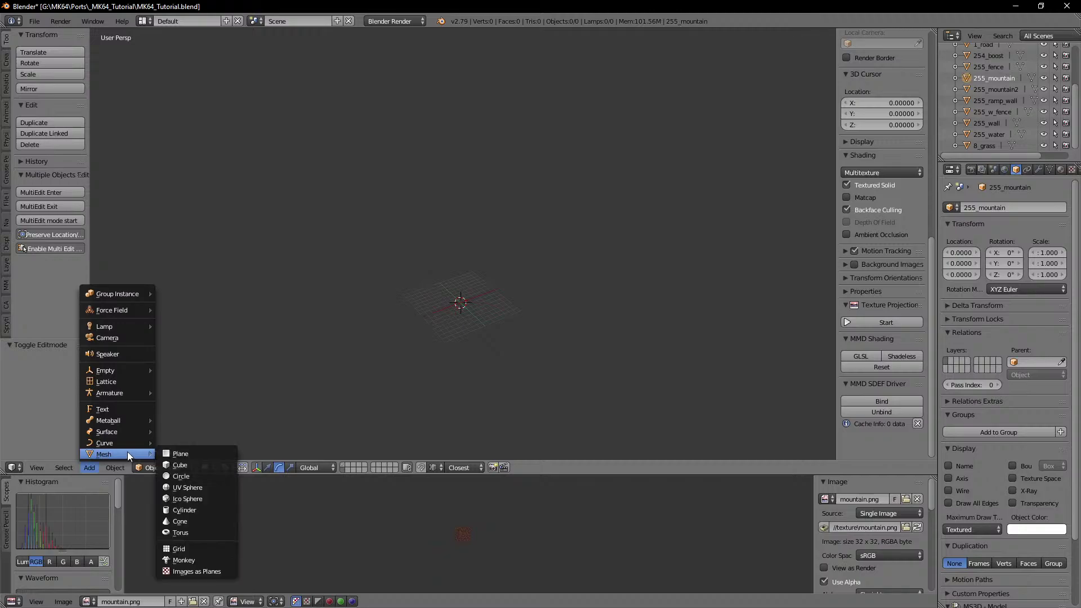
click(179, 464)
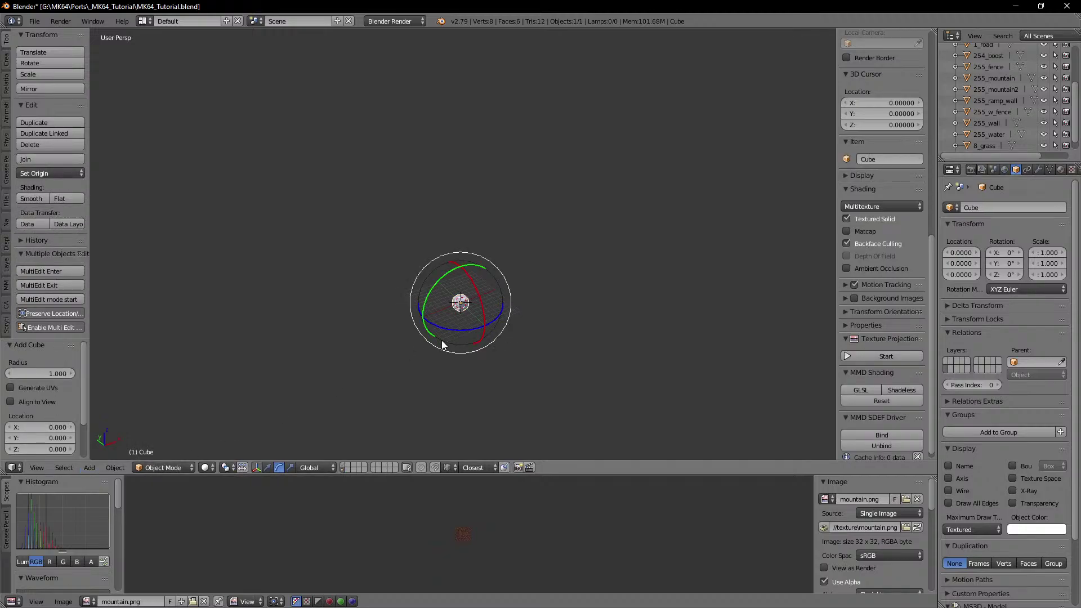
Step: Rename the cube as Section 1 and display its name in the viewport
key(KP_Decimal)
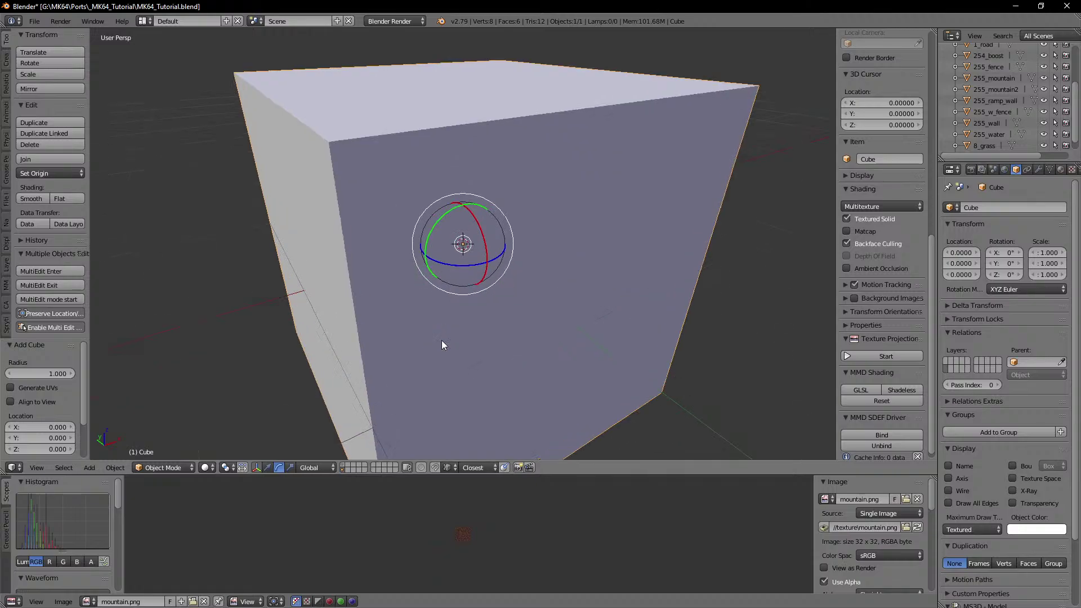
scroll(442, 340, down, 5)
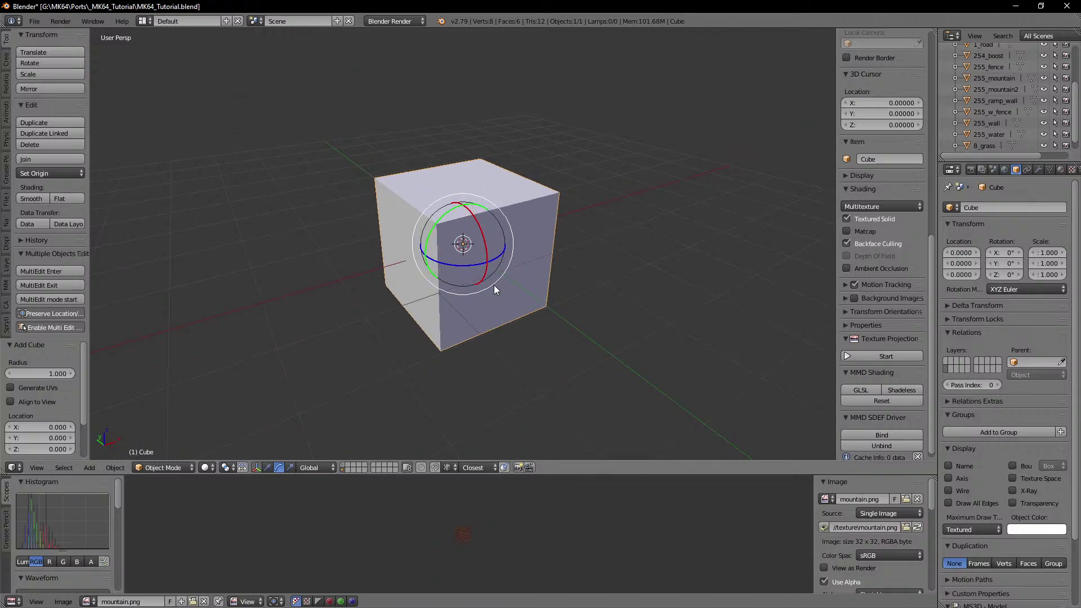
middle_drag(490, 284, 737, 232)
click(1012, 206)
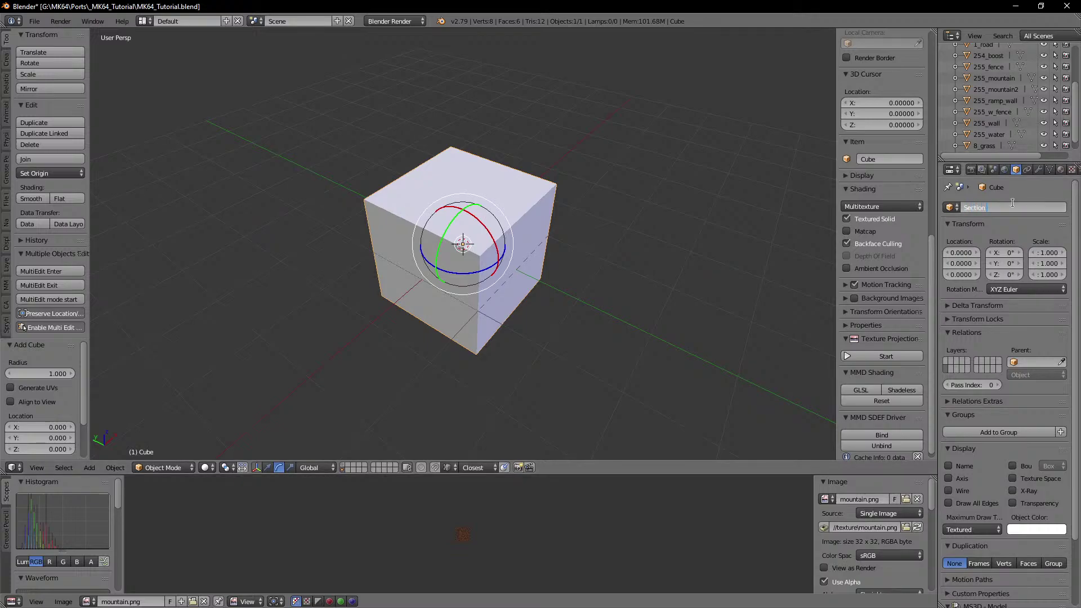
click(966, 466)
Step: Temporarily show the track layer to check the Section 1 cube's position at the finish line
scroll(589, 282, down, 6)
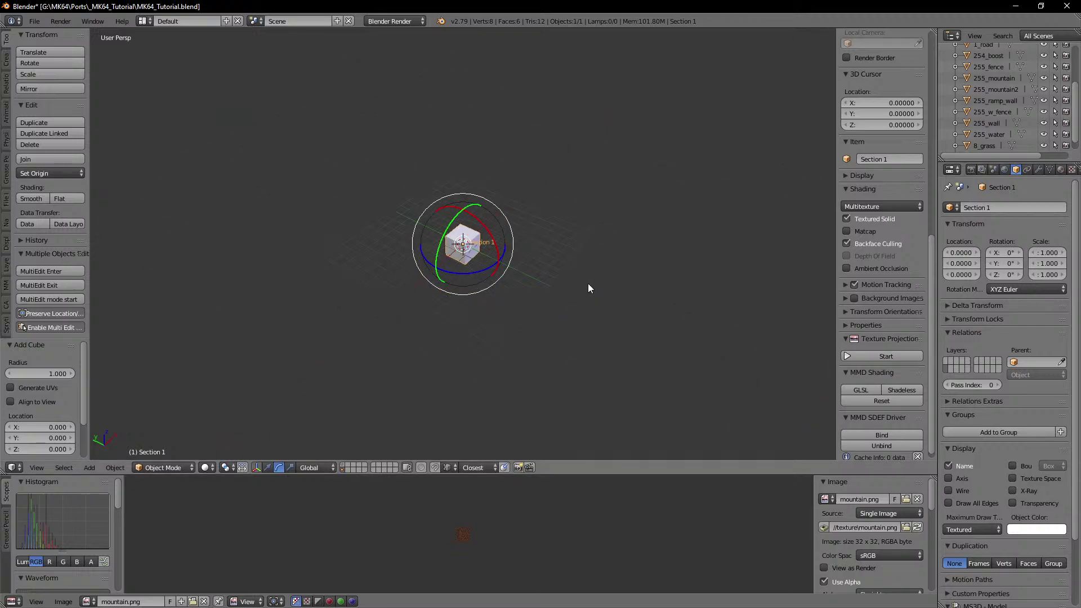
scroll(588, 287, up, 3)
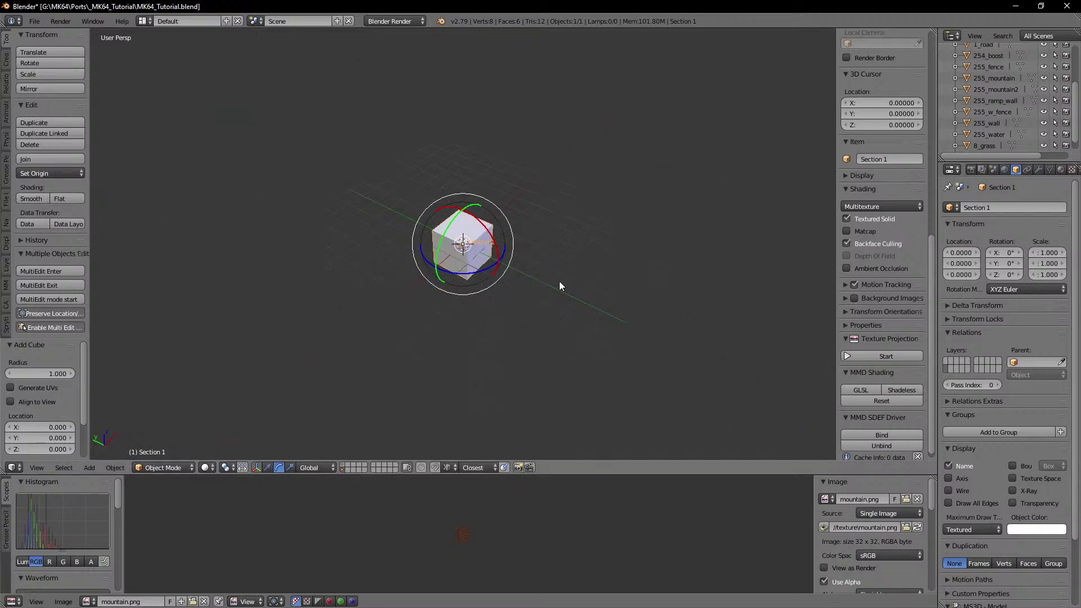
shift+click(343, 465)
scroll(455, 350, down, 12)
scroll(455, 350, up, 6)
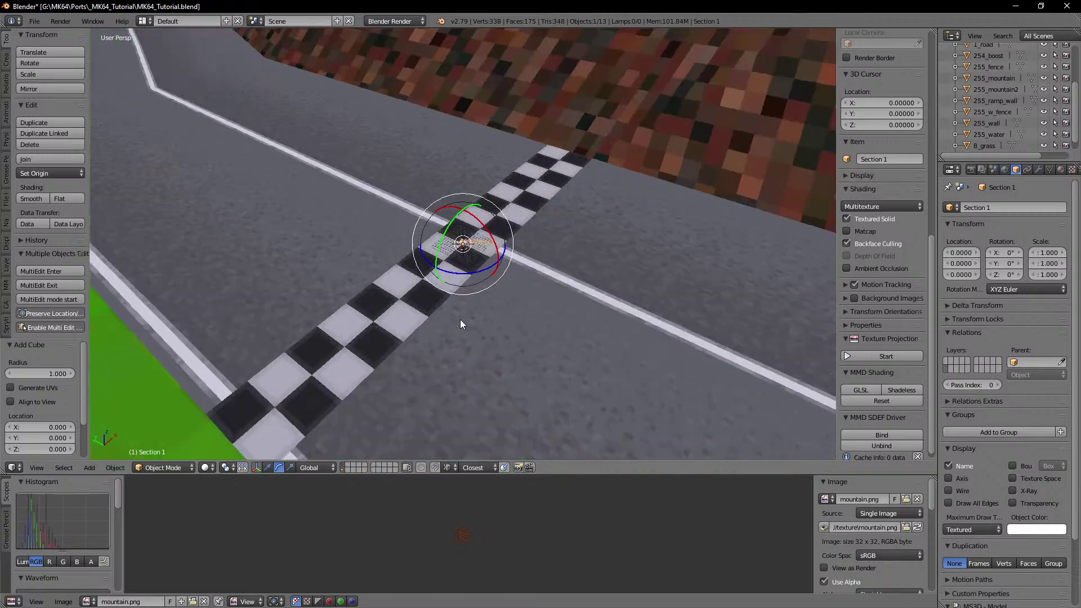
scroll(462, 317, up, 4)
middle_drag(462, 318, 404, 267)
scroll(434, 308, down, 4)
middle_drag(434, 307, 443, 341)
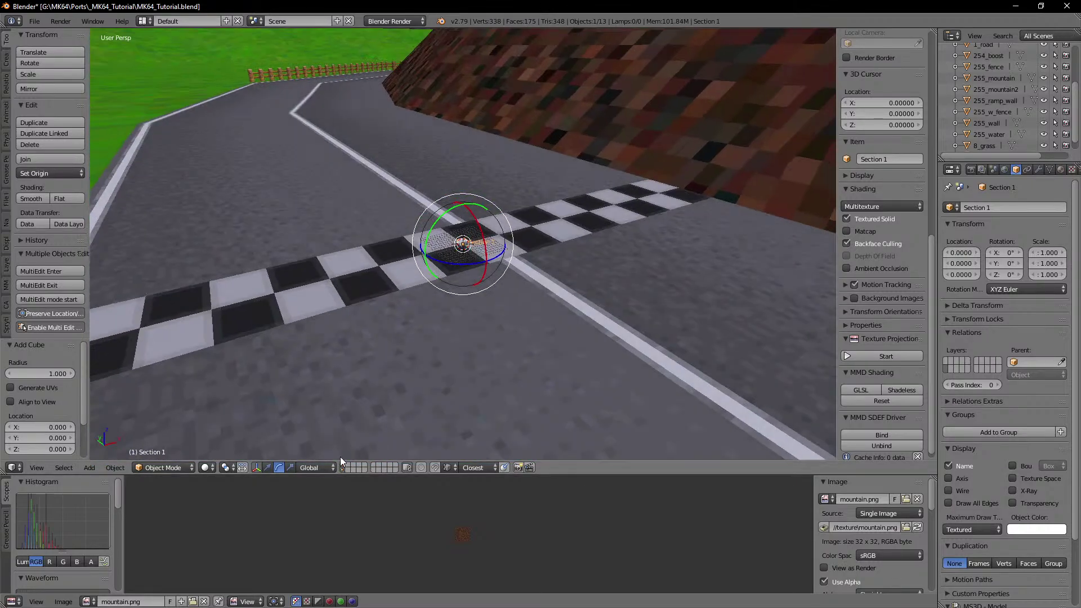
shift+click(343, 469)
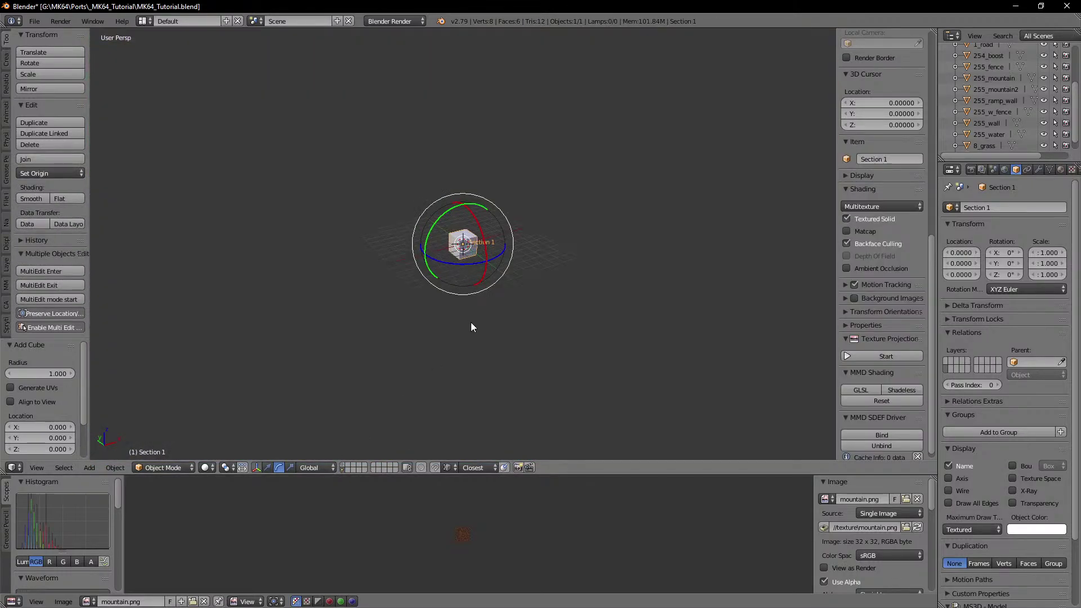
Step: On the cube's own layer, move Section 1 about 4.3 units in the negative X direction
click(343, 467)
click(343, 471)
key(g)
key(x)
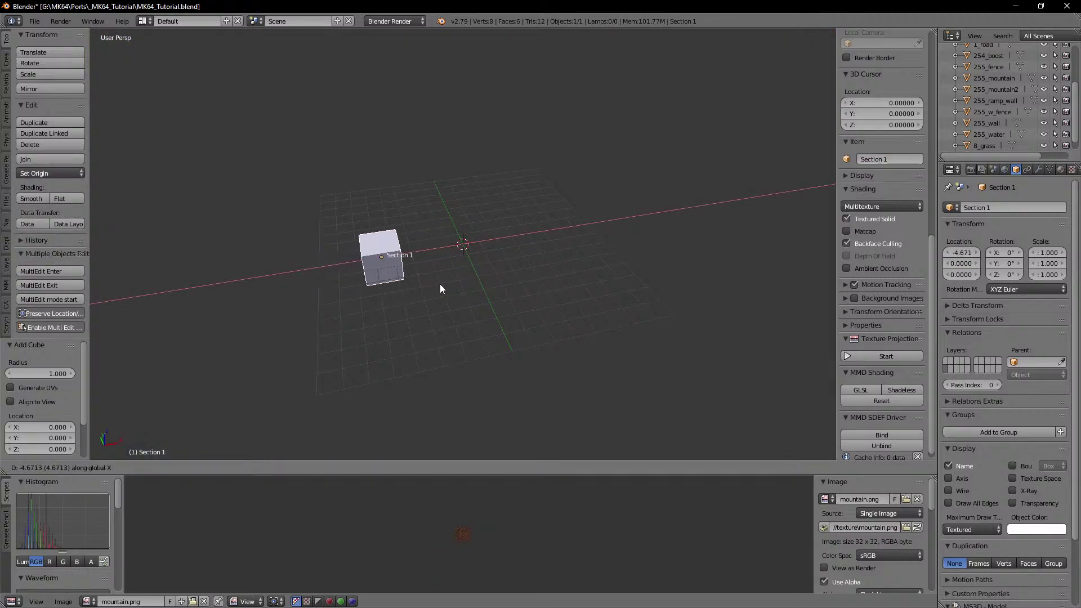
click(446, 282)
Step: Duplicate the Section 1 cube, move the copy about 7.86 units along X, and rename it Section 2
key(shift+d)
right_click(434, 282)
key(g)
key(x)
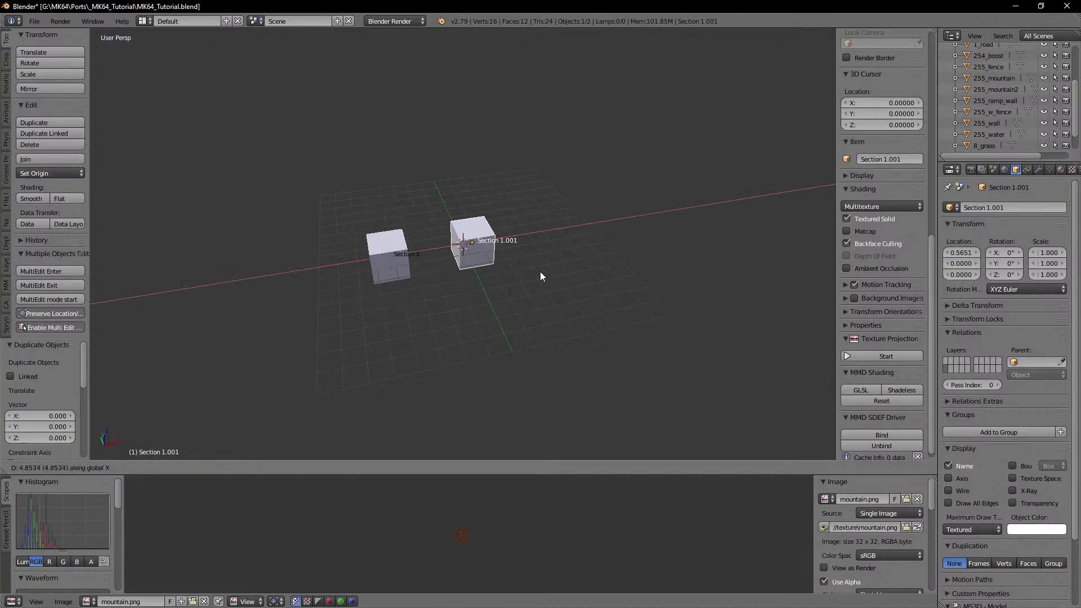
click(568, 268)
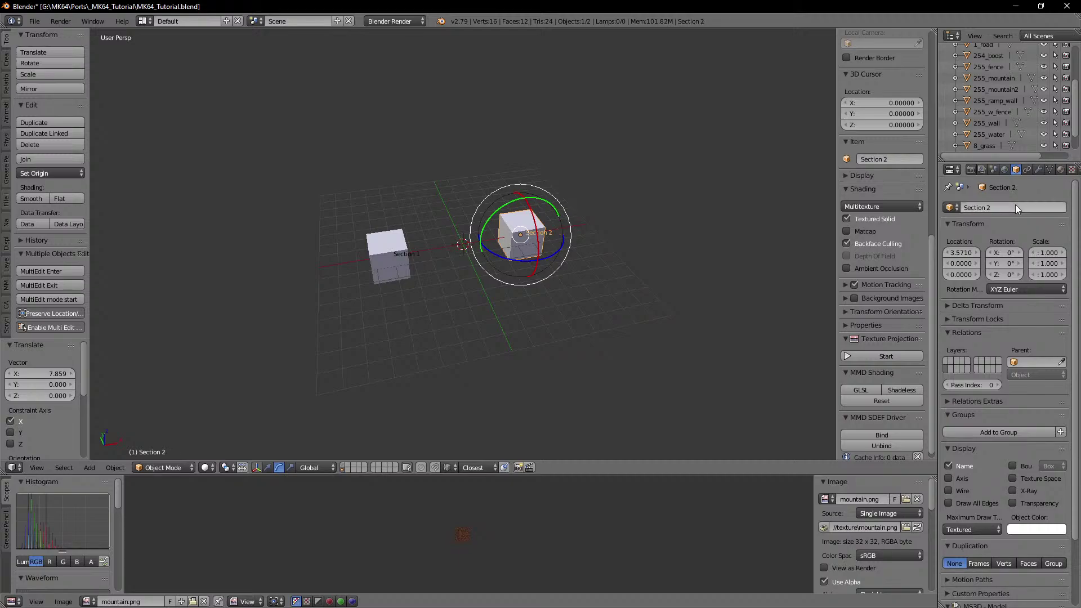
Step: Display the track layer together with the section cubes' layer to see the markers against the whole course
middle_drag(497, 238, 472, 273)
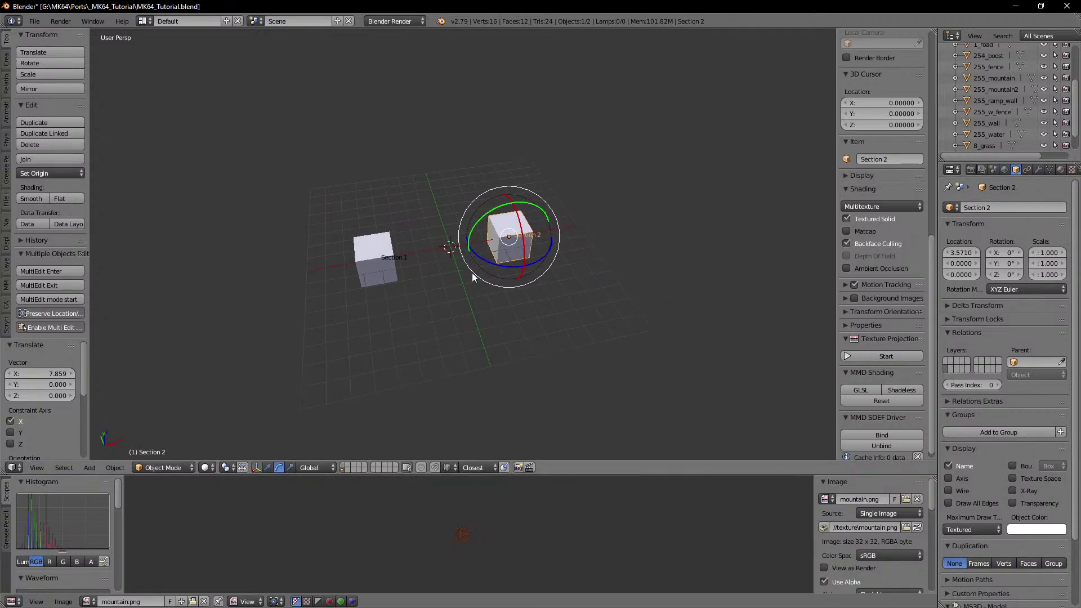
shift+click(342, 466)
scroll(489, 322, down, 14)
scroll(493, 302, down, 4)
mouse_move(535, 263)
shift+middle_down()
mouse_move(501, 272)
mouse_move(454, 252)
mouse_move(471, 266)
mouse_move(498, 262)
mouse_move(455, 259)
mouse_move(532, 271)
shift+middle_up()
scroll(501, 277, down, 5)
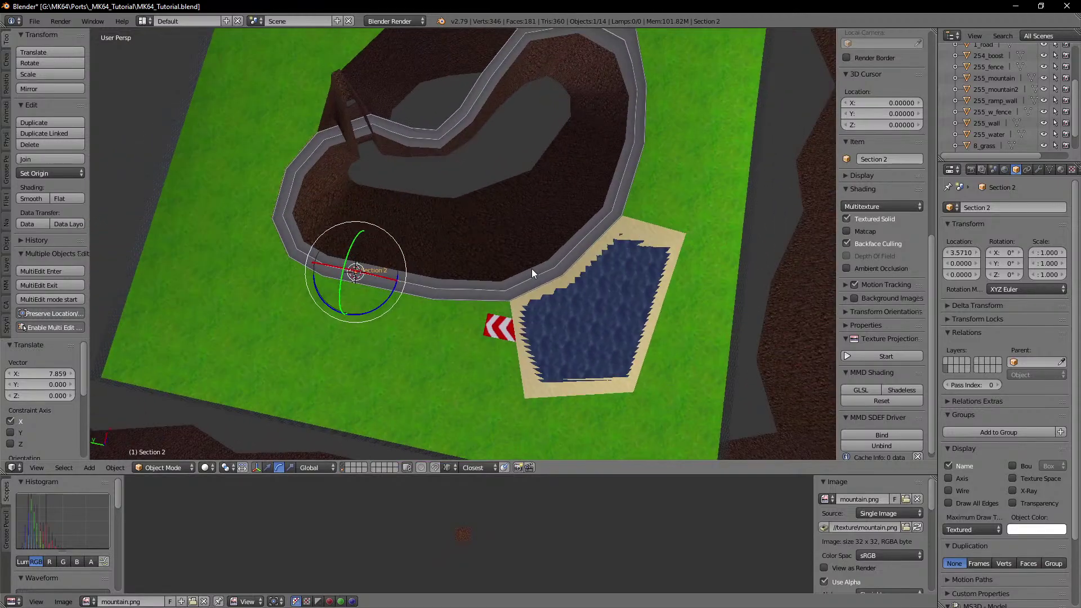
Step: Show only the track layer and circle-select the 1_road faces from the curve beyond the start, through the S-bend, to the far hairpin
click(341, 465)
right_click(289, 185)
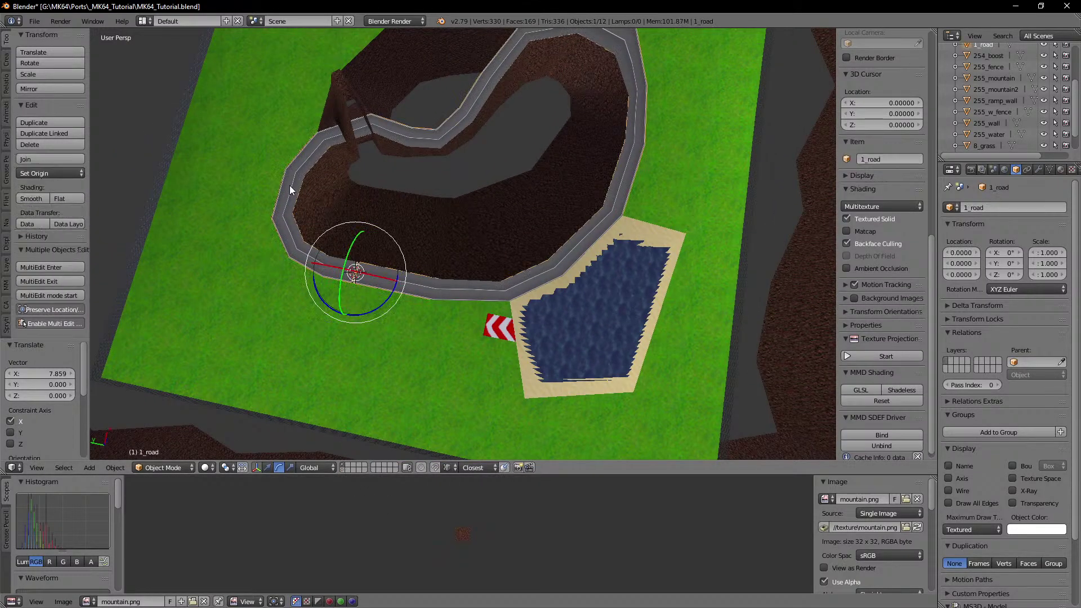
key(Tab)
scroll(289, 185, down, 3)
key(KP_7)
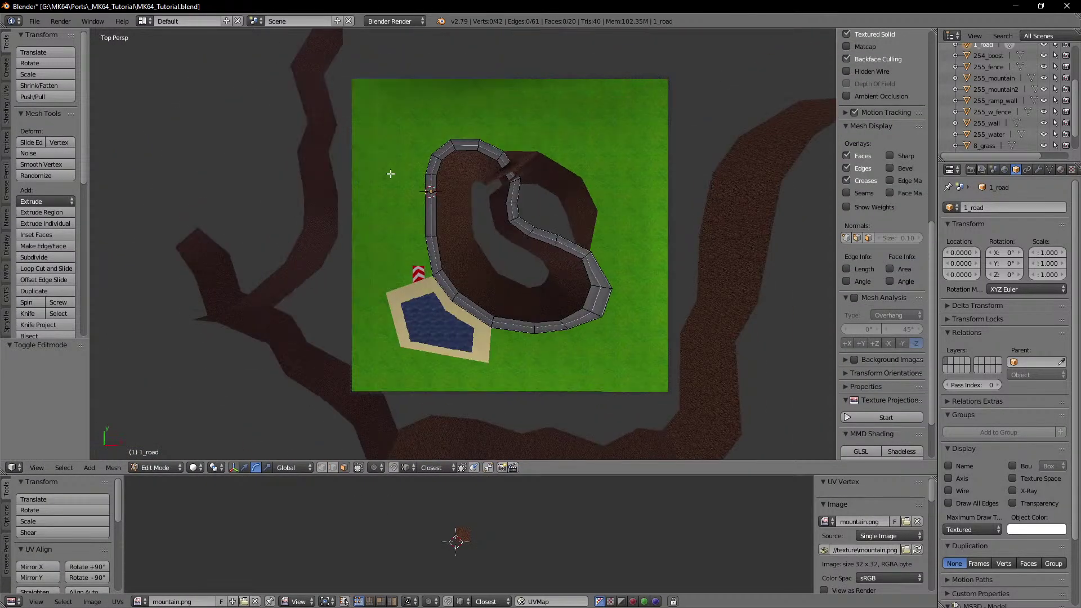
shift+middle_drag(471, 153, 435, 155)
scroll(436, 155, up, 1)
key(z)
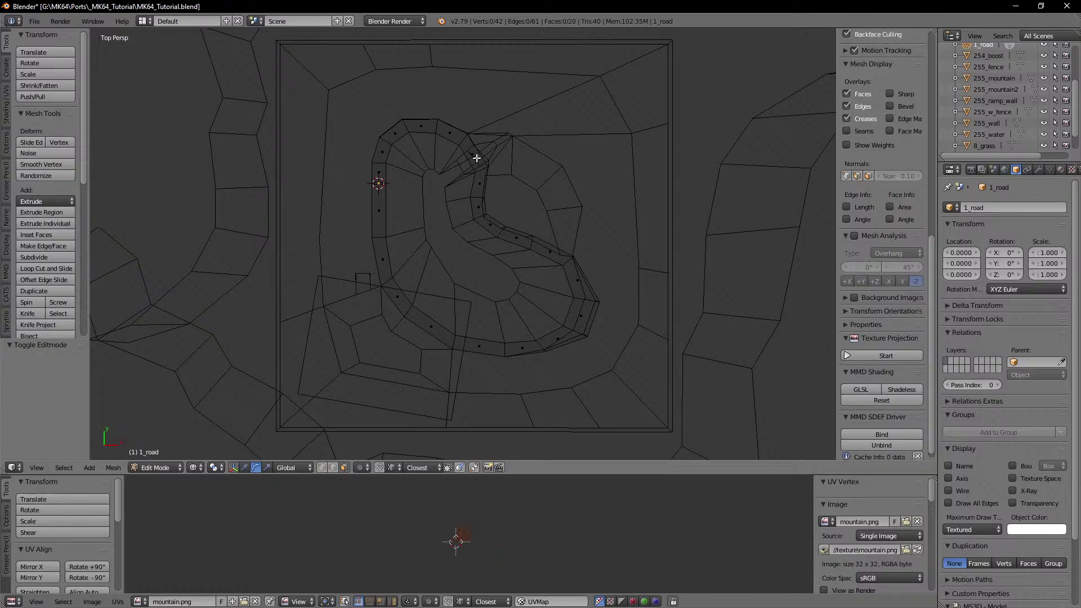
key(a)
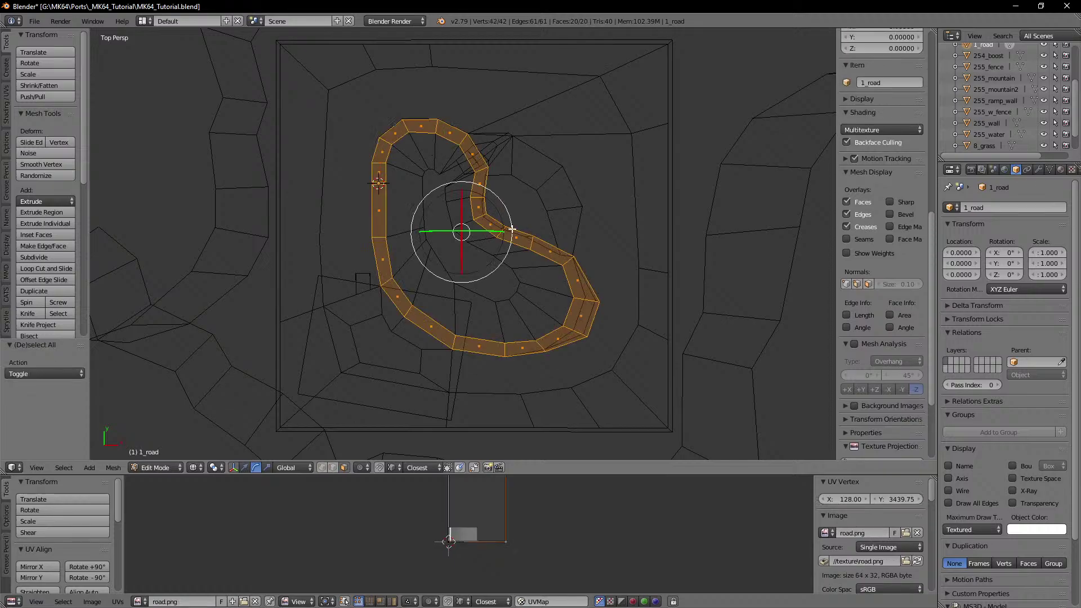
right_click(433, 133)
key(c)
mouse_move(427, 127)
mouse_down()
mouse_move(448, 135)
mouse_move(478, 199)
mouse_move(547, 253)
mouse_move(583, 307)
mouse_move(530, 346)
mouse_up()
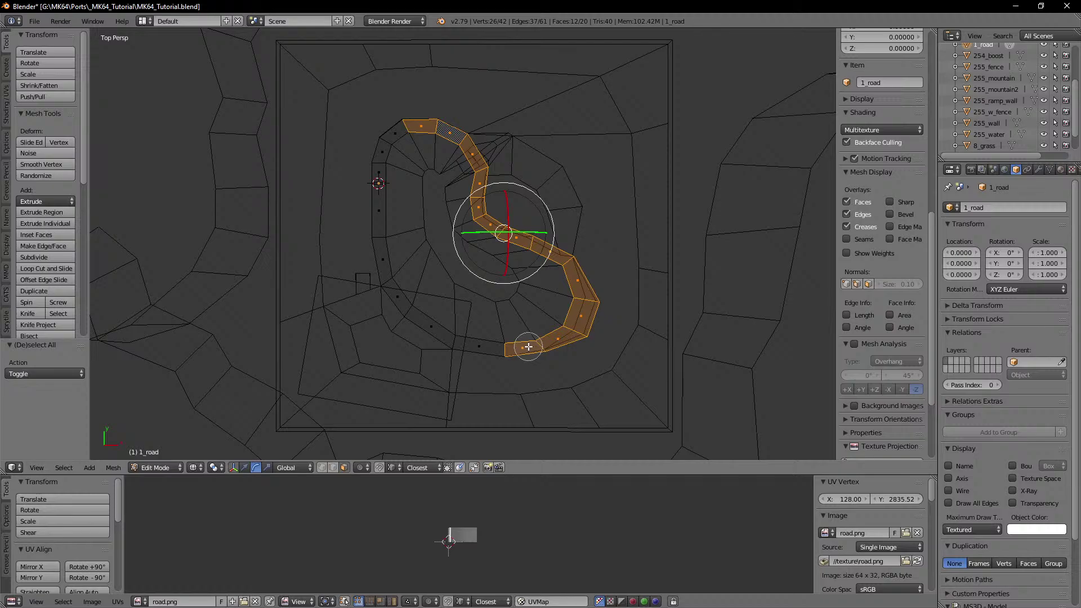
Step: Add the next road face on the curve nearest the start to the selection and inspect where the road will be split
shift+middle_drag(518, 221, 469, 215)
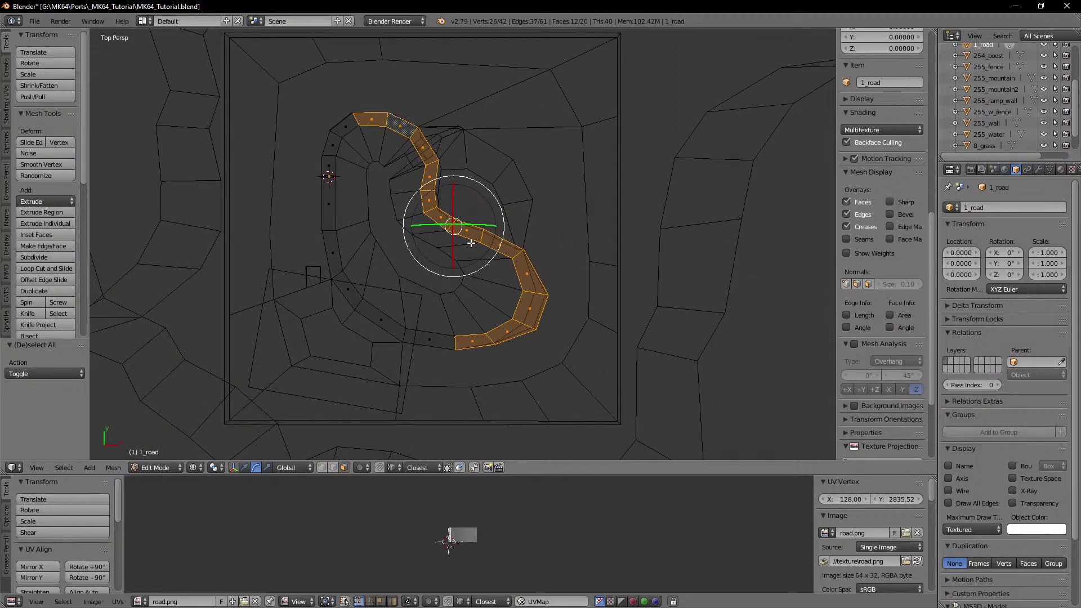
shift+middle_drag(471, 243, 496, 246)
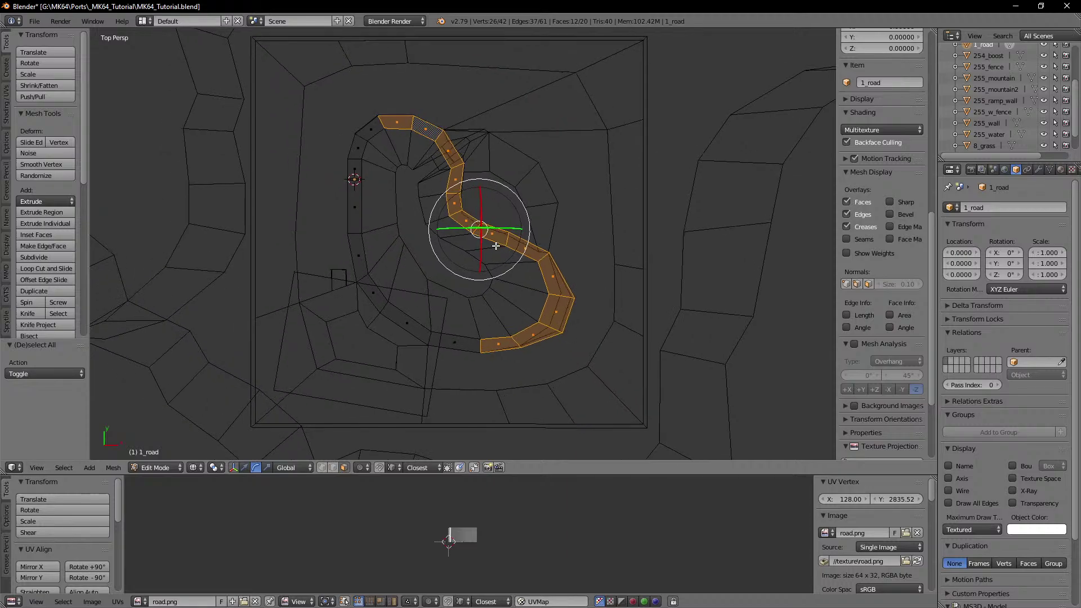
scroll(496, 246, up, 1)
scroll(496, 246, up, 1)
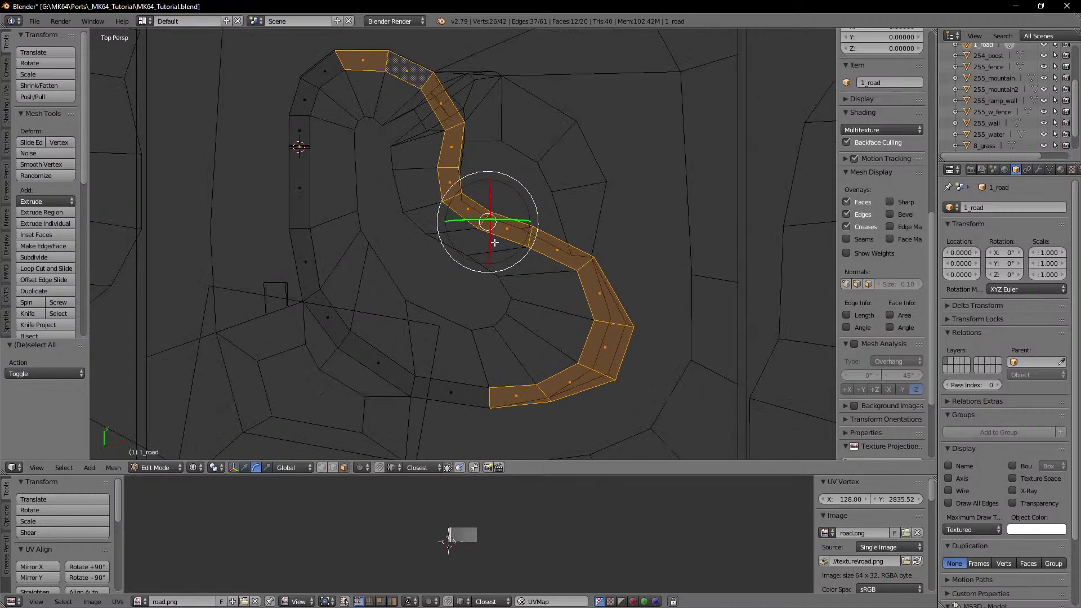
scroll(495, 243, down, 1)
shift+middle_drag(374, 111, 475, 333)
scroll(422, 166, up, 6)
key(c)
click(358, 170)
right_click(358, 170)
scroll(365, 174, down, 1)
middle_drag(367, 177, 428, 264)
scroll(429, 266, up, 5)
key(alt+z)
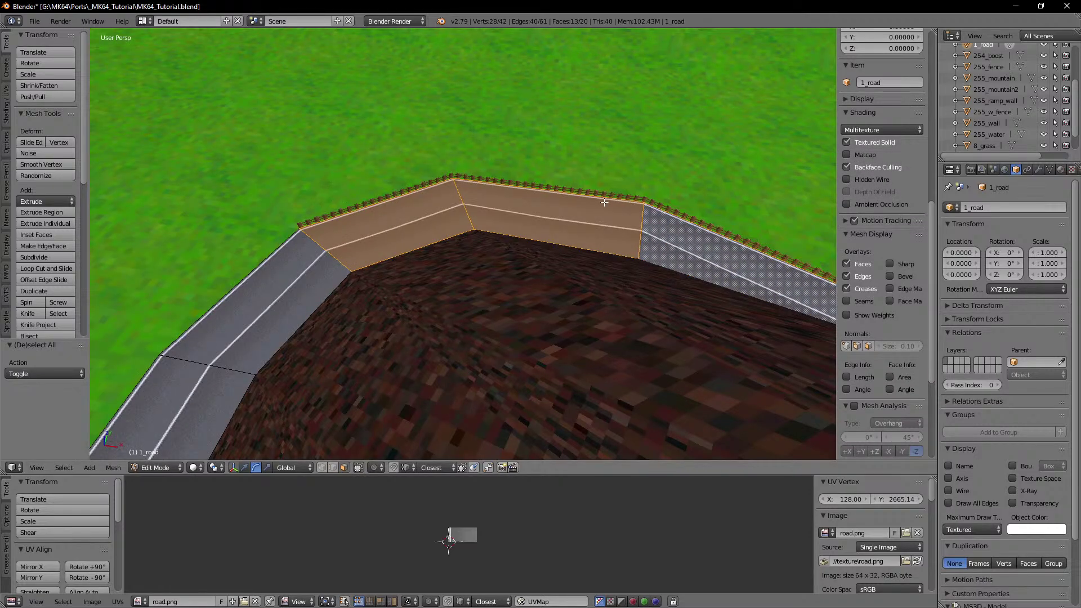
Step: Review the selected stretch of road from above in wireframe and separate it from 1_road into its own object
key(z)
scroll(550, 242, down, 4)
key(KP_7)
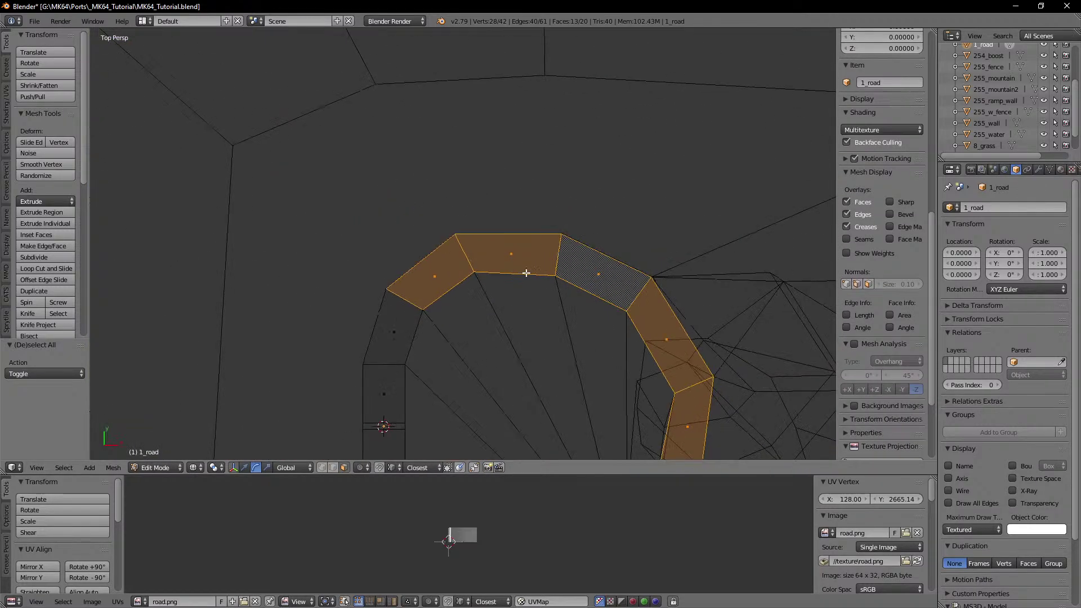
scroll(525, 273, down, 2)
shift+middle_drag(572, 320, 485, 164)
scroll(495, 180, down, 2)
shift+middle_drag(547, 267, 500, 207)
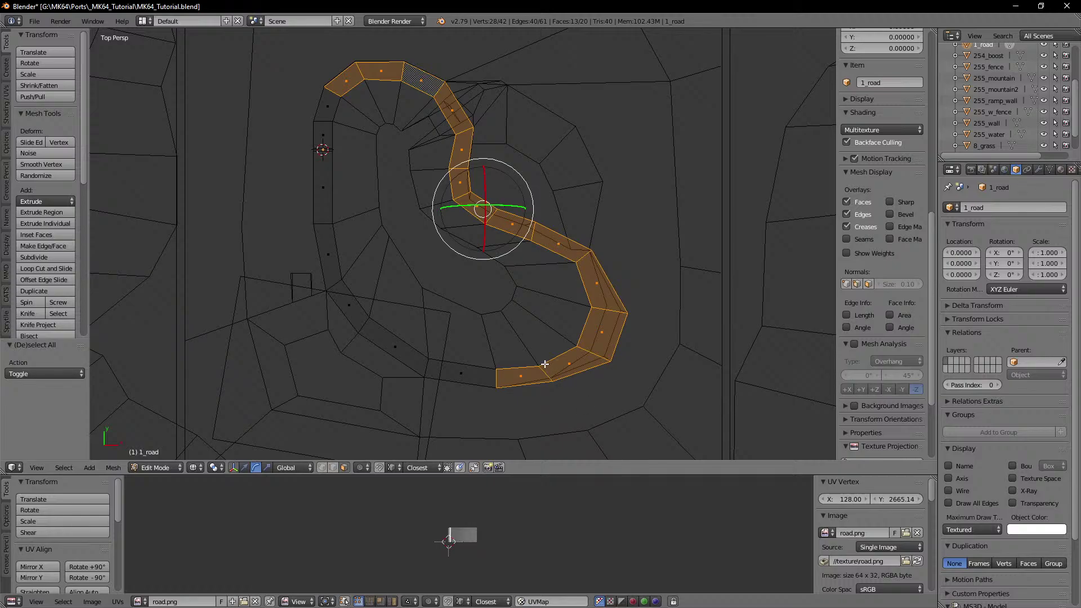
middle_drag(545, 364, 514, 269)
key(KP_7)
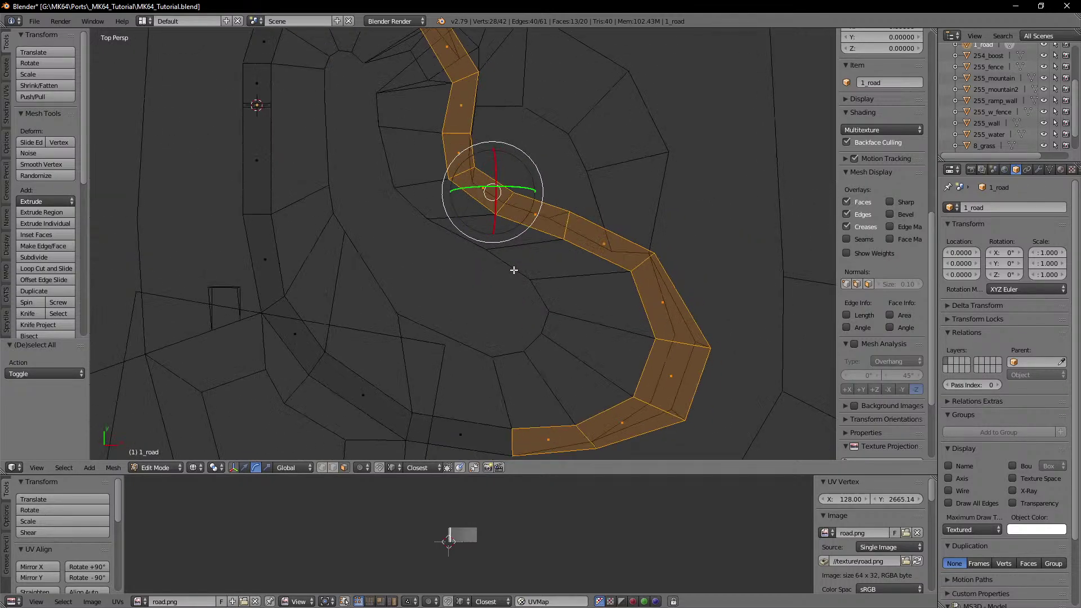
scroll(513, 270, down, 2)
shift+middle_drag(480, 202, 482, 232)
key(p)
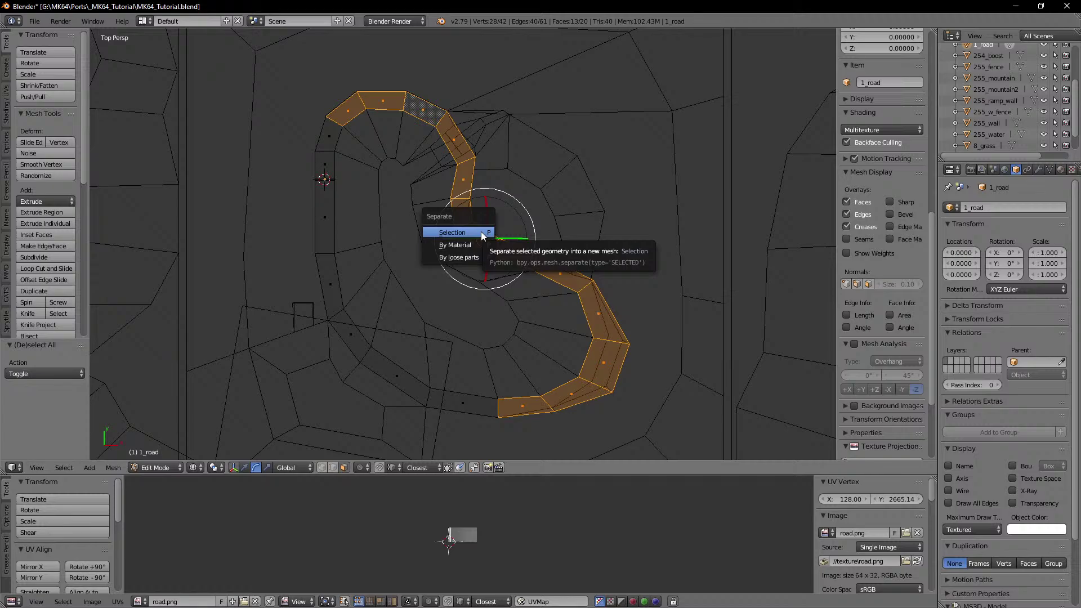
click(481, 231)
key(Tab)
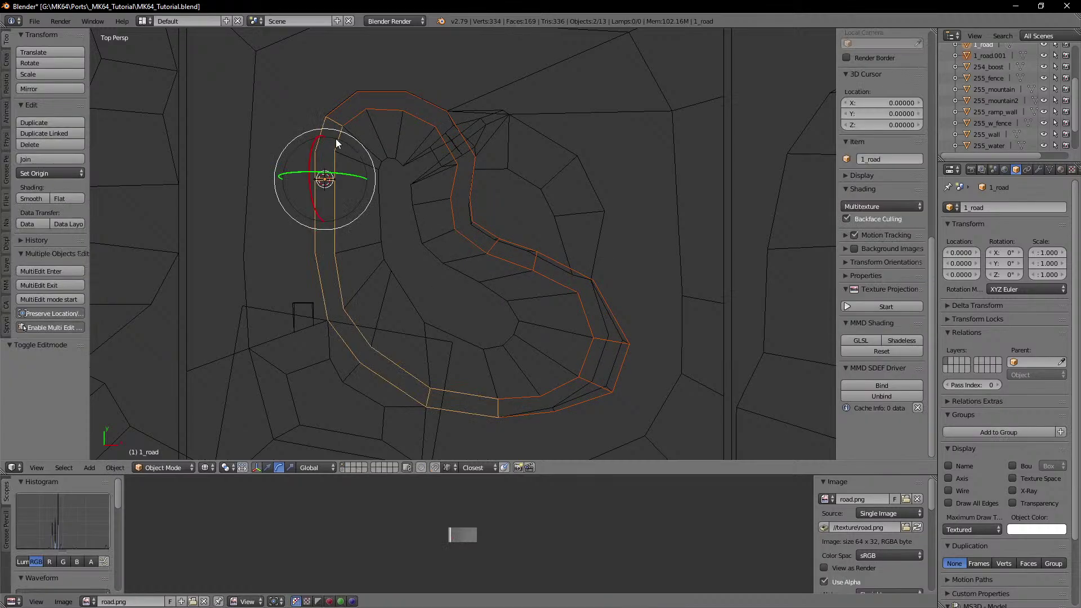
Step: Test-grab each of the two road pieces and cancel the moves to check how the road was split
right_click(340, 127)
key(z)
right_click(326, 140)
key(g)
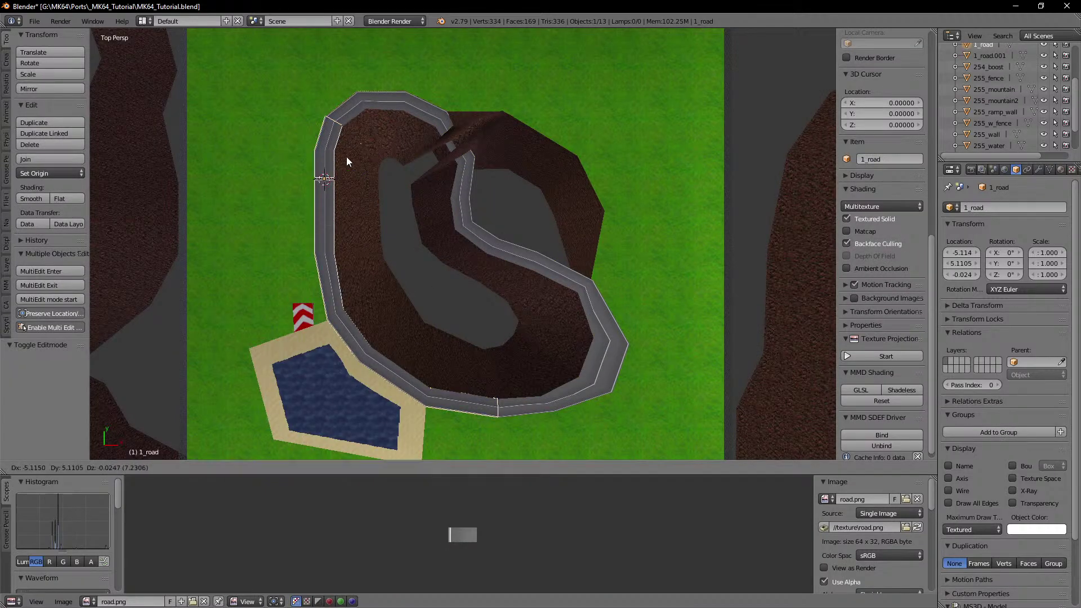
right_click(270, 120)
right_click(360, 110)
key(g)
right_click(361, 107)
right_click(363, 102)
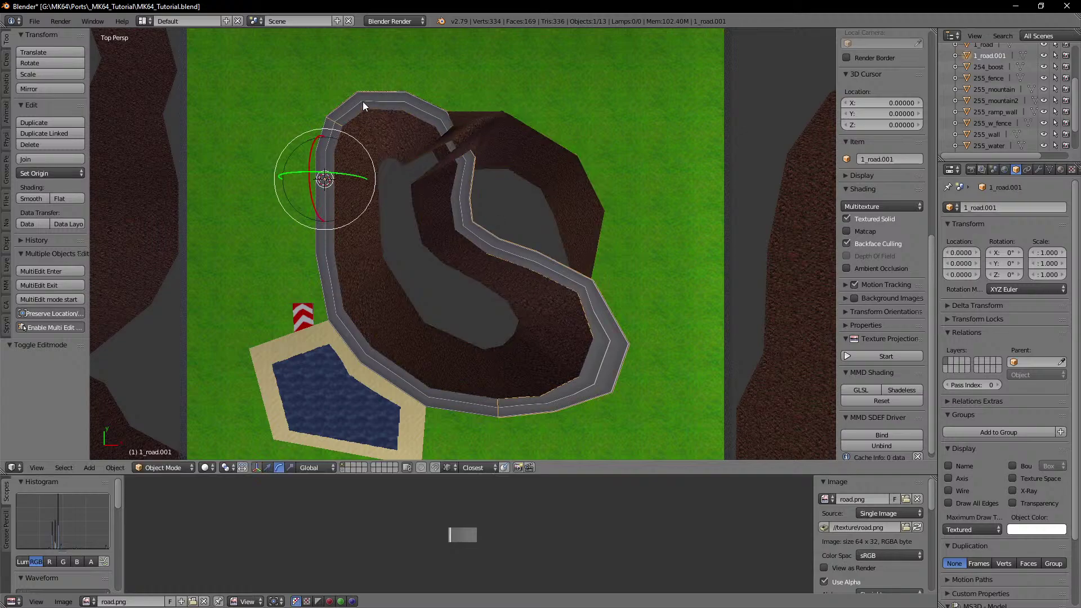
key(g)
right_click(509, 81)
key(z)
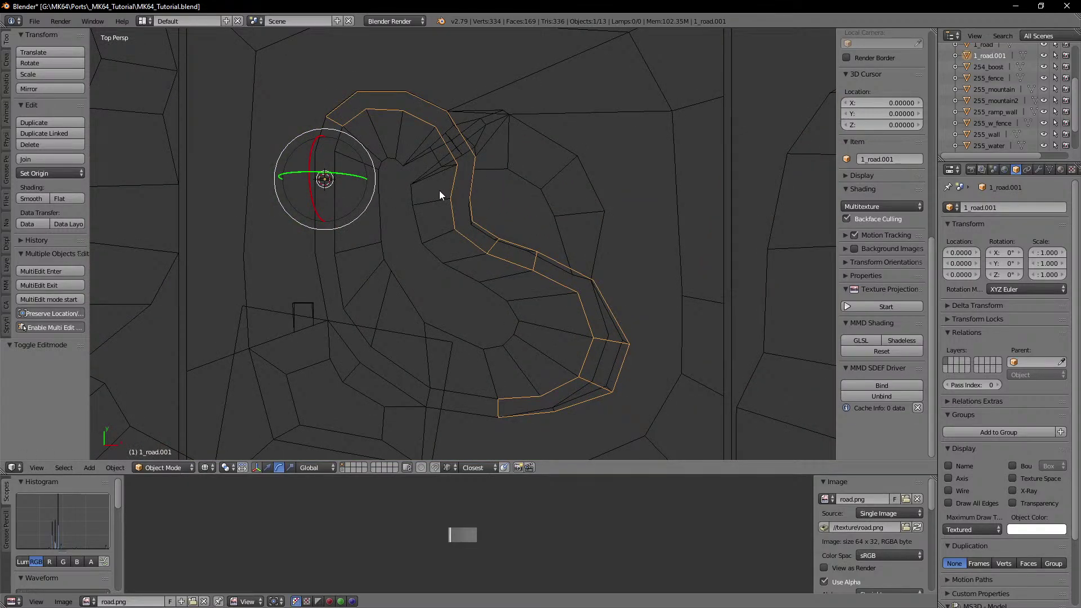
Step: In the 8_grass mesh, circle-select the faces beside the start straight and around the water up to the road's split edge
right_click(272, 114)
shift+middle_drag(271, 114, 359, 181)
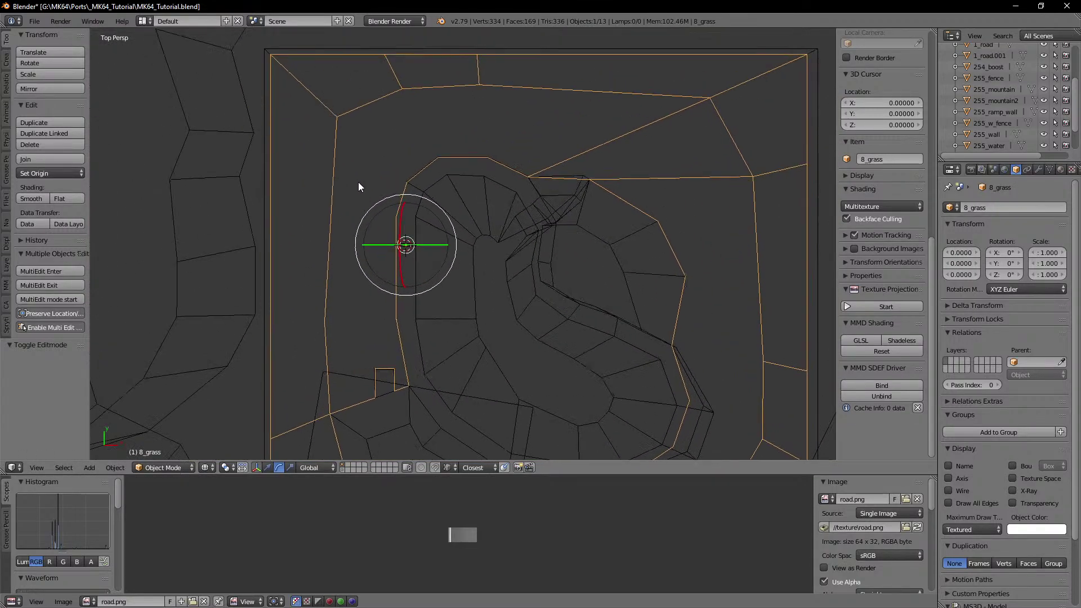
key(Tab)
scroll(388, 188, down, 2)
shift+middle_drag(398, 223, 389, 193)
right_click(370, 145)
key(c)
click(331, 103)
mouse_move(393, 152)
mouse_down()
mouse_move(383, 169)
mouse_move(327, 143)
mouse_move(363, 205)
mouse_move(305, 286)
mouse_up()
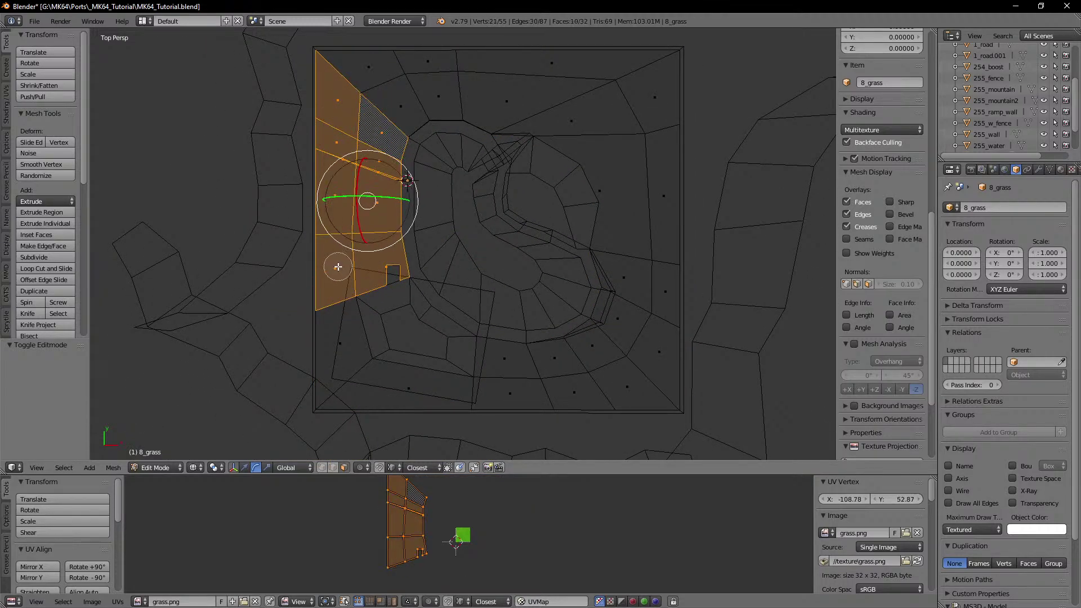
mouse_move(309, 362)
mouse_down()
mouse_move(497, 374)
mouse_move(514, 413)
mouse_up()
right_click(514, 413)
shift+middle_drag(491, 376, 405, 272)
scroll(409, 277, up, 4)
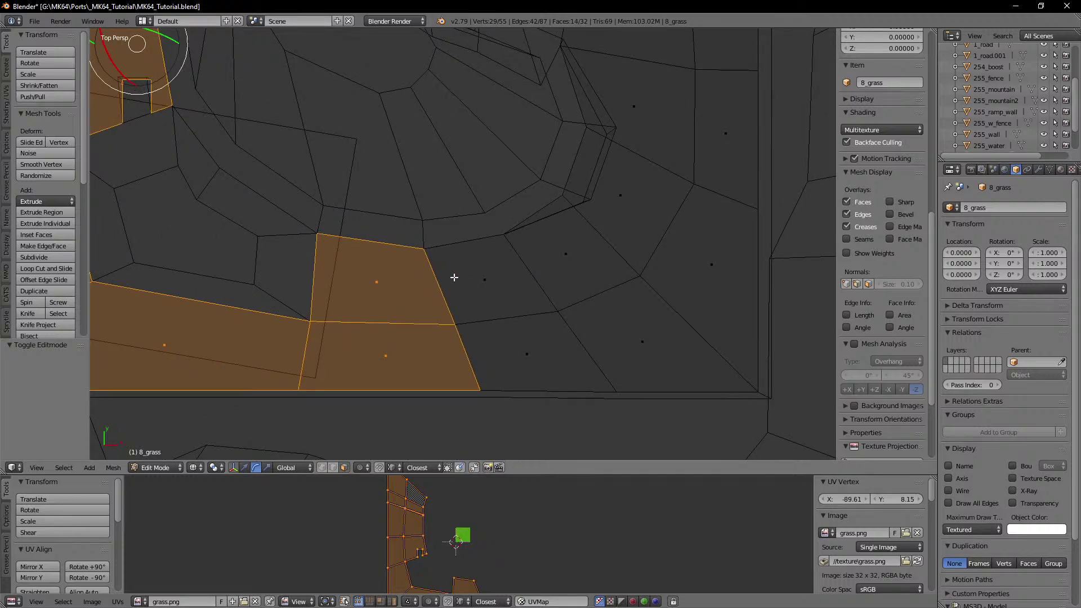
Step: Check the grass boundary against the road split and separate the selected grass faces into their own object
key(Tab)
right_click(418, 235)
right_click(409, 323)
key(Tab)
scroll(410, 324, down, 5)
key(p)
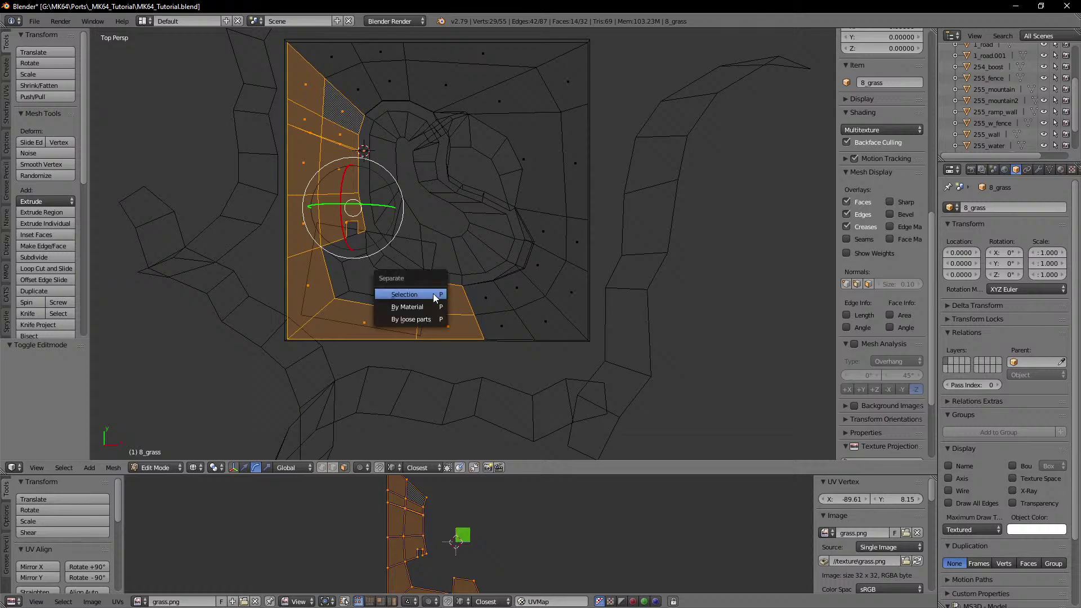
click(434, 293)
key(Tab)
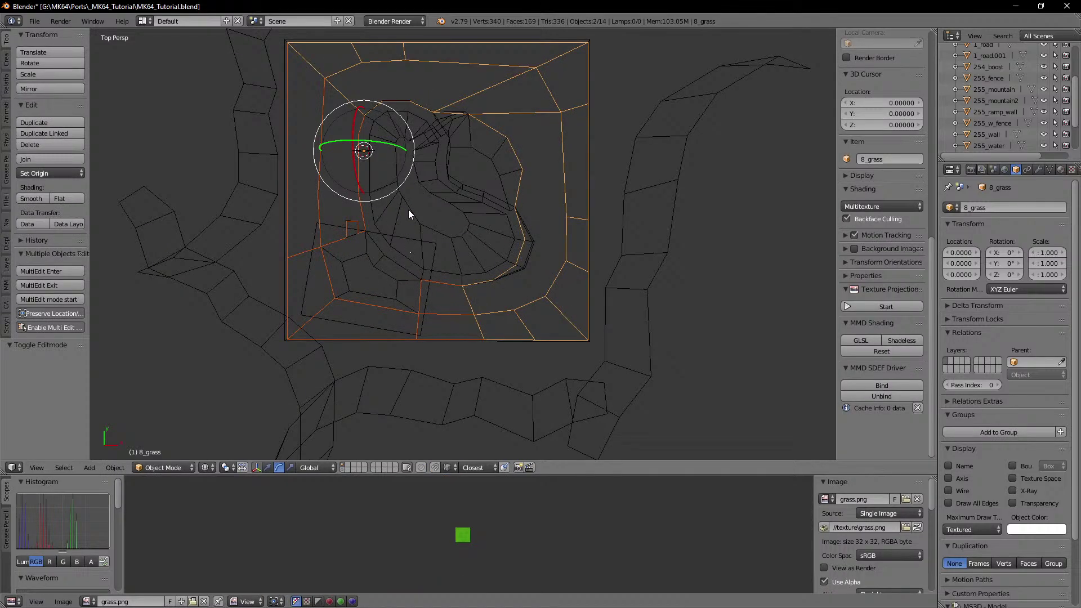
Step: Try moving the start-side grass piece 8_grass.001 to the second layer, then undo the move
key(z)
mouse_move(401, 183)
shift+middle_down()
mouse_move(408, 249)
mouse_move(382, 191)
shift+middle_up()
scroll(383, 190, up, 3)
middle_drag(330, 243, 363, 235)
shift+middle_drag(363, 236, 472, 205)
right_click(330, 196)
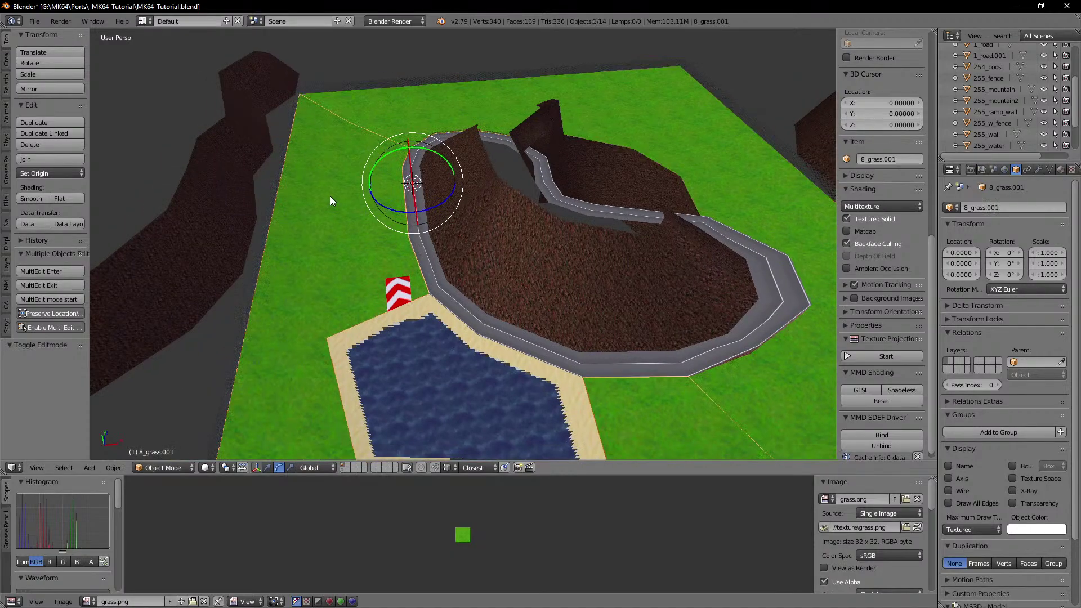
key(m)
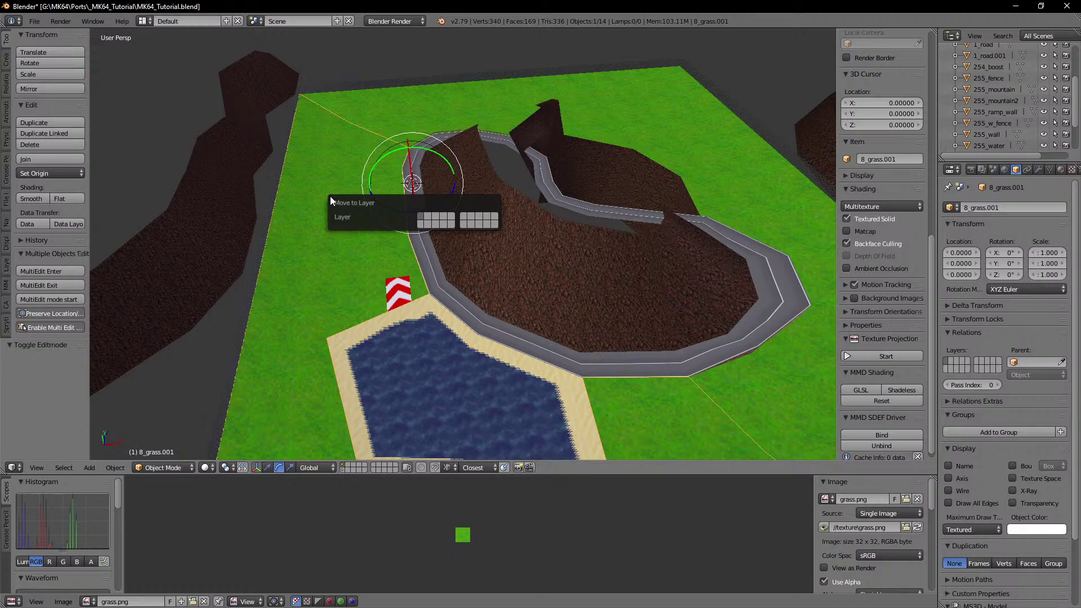
click(429, 217)
right_click(420, 241)
key(m)
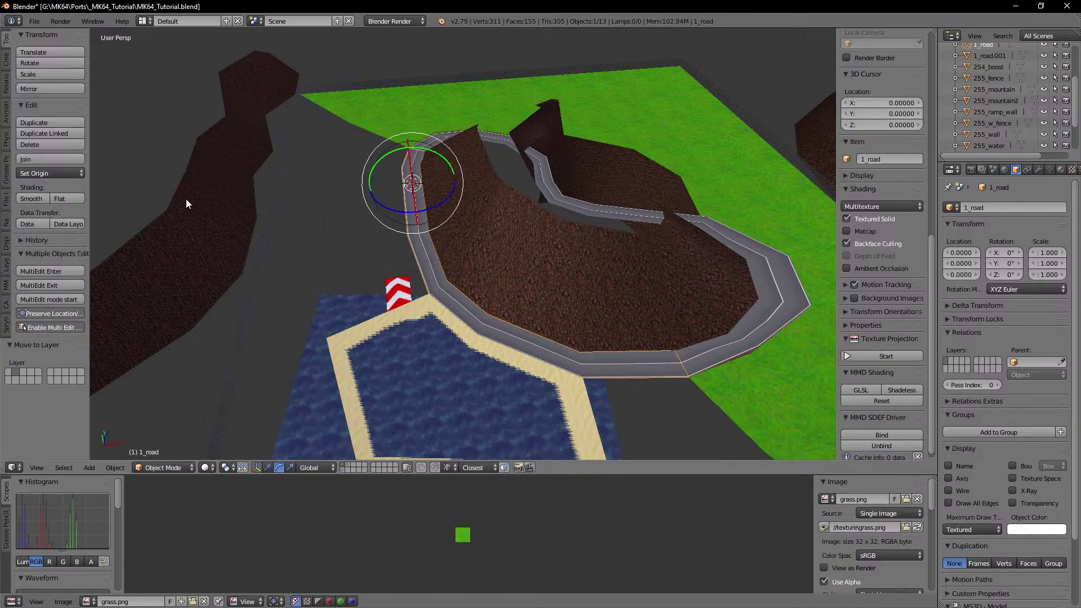
key(ctrl+z)
key(ctrl+z)
Step: Move the far-side pieces 8_grass and 1_road.001 to the second layer, toggling that layer's visibility to compare the halves
right_click(402, 110)
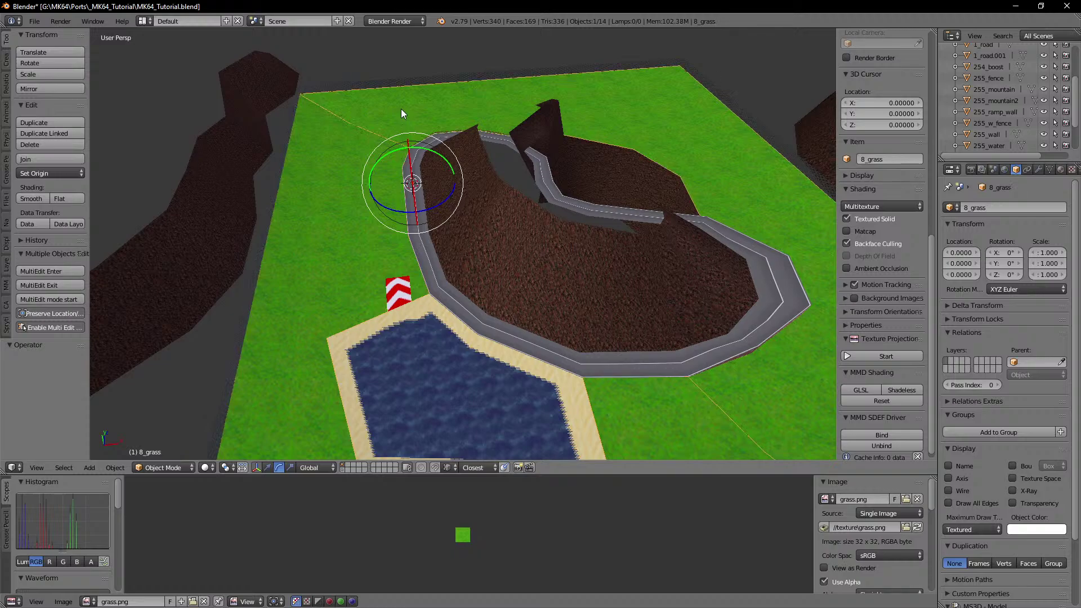
key(m)
click(501, 130)
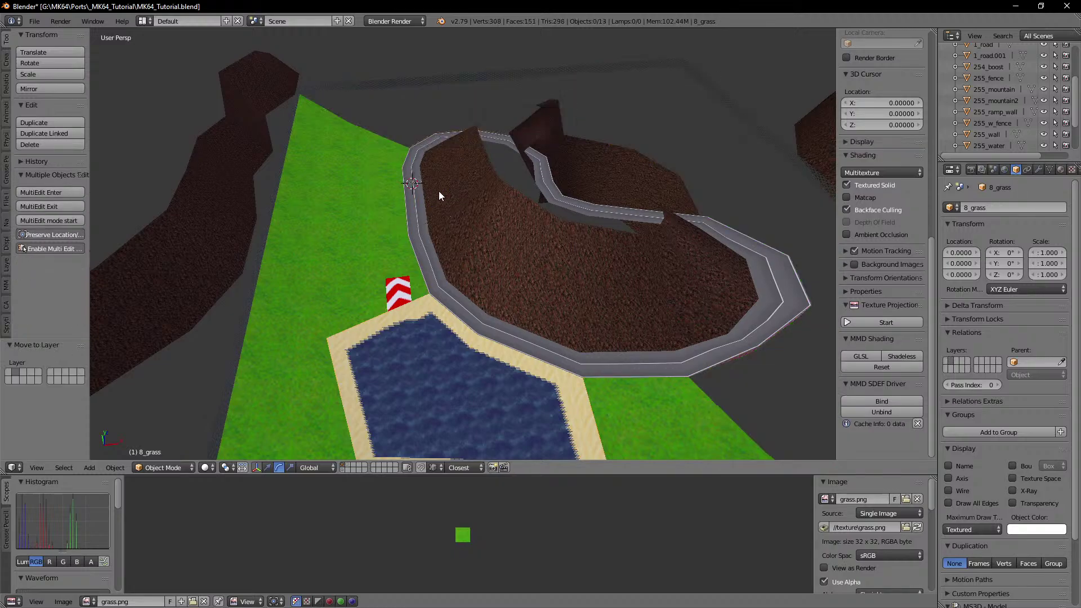
right_click(442, 133)
key(m)
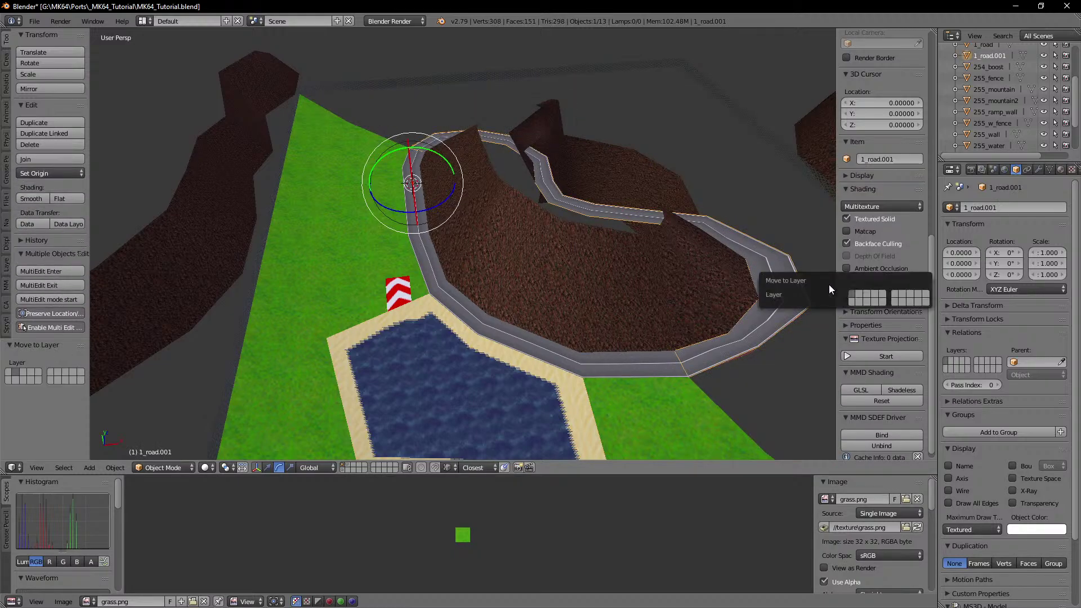
click(865, 299)
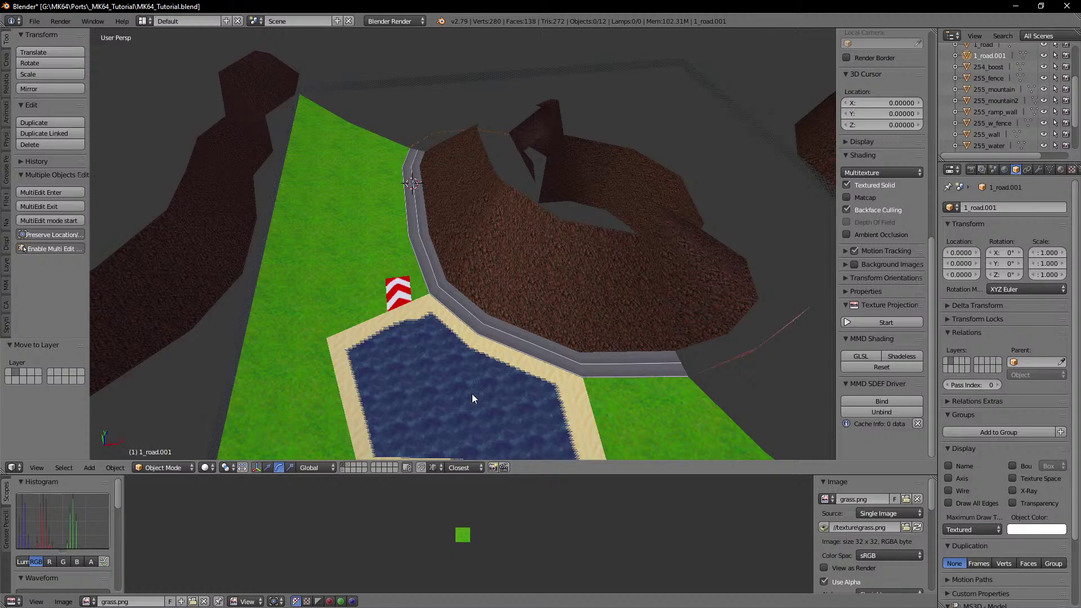
shift+click(349, 465)
shift+click(348, 465)
shift+click(349, 465)
shift+click(349, 465)
Step: Inspect the extent of the 255_wall mesh around the far hairpin and move the object to the second layer
mouse_move(559, 230)
middle_down()
mouse_move(403, 223)
mouse_move(411, 191)
mouse_move(316, 199)
mouse_move(405, 205)
mouse_move(435, 192)
mouse_move(401, 210)
mouse_move(420, 225)
mouse_move(486, 218)
middle_up()
right_click(412, 189)
key(Tab)
key(a)
key(a)
key(z)
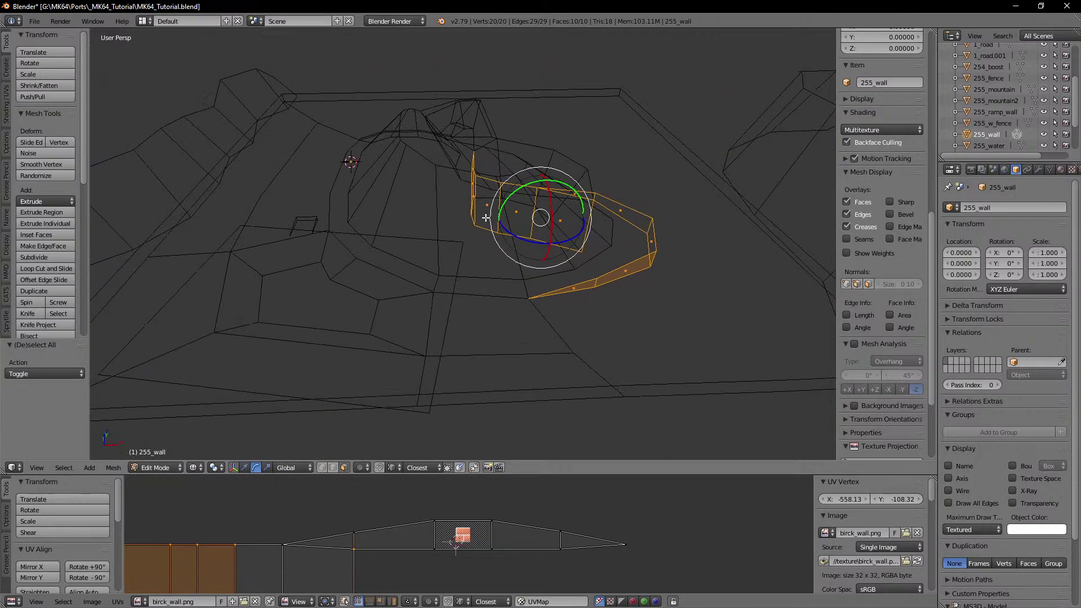
middle_drag(587, 210, 577, 212)
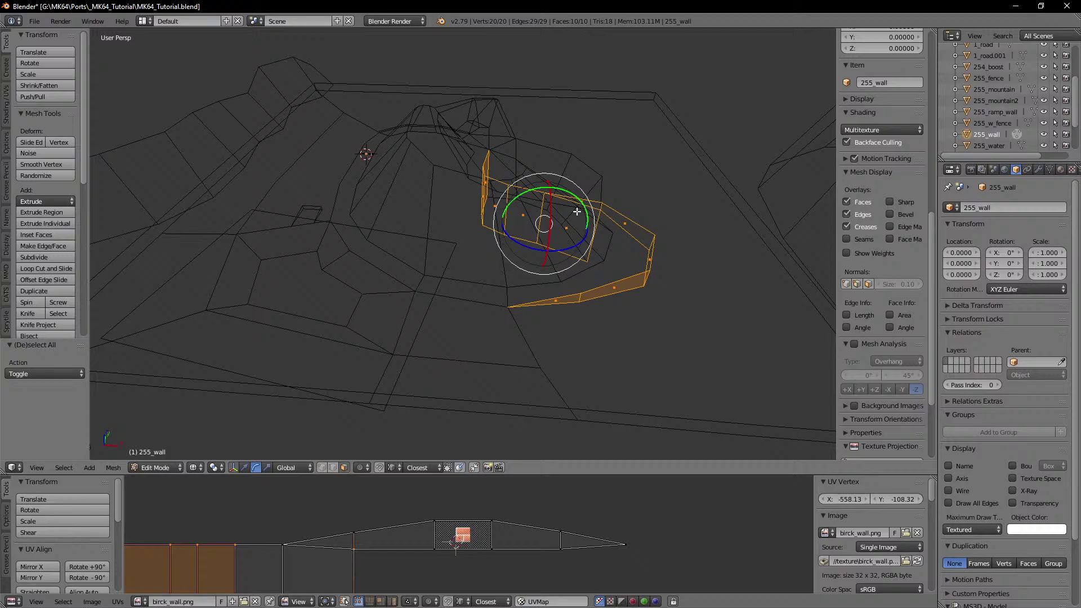
key(z)
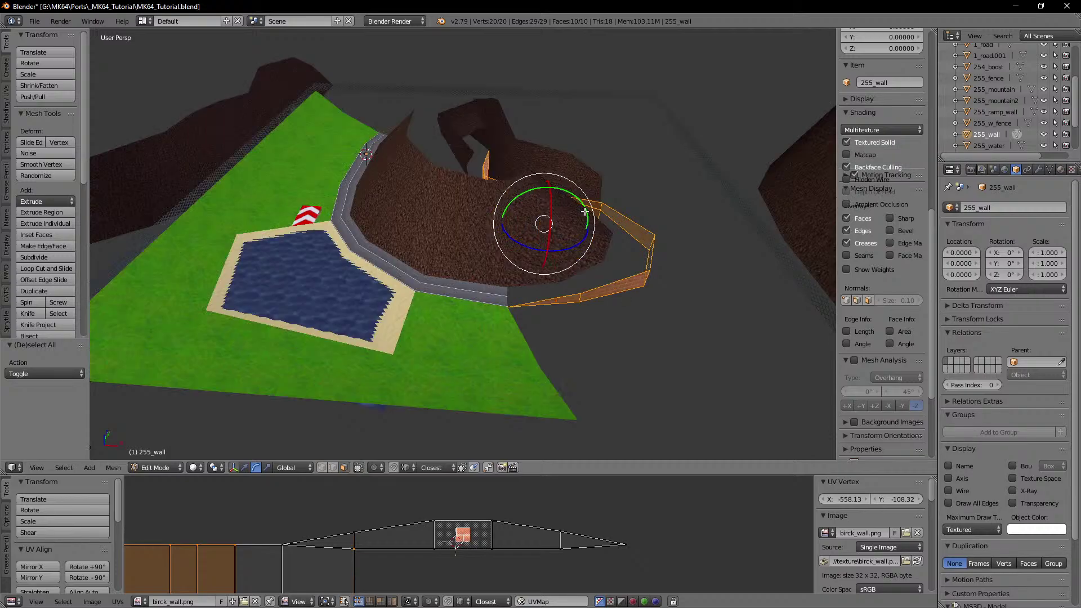
middle_drag(585, 212, 598, 230)
key(Tab)
key(Tab)
key(Tab)
key(m)
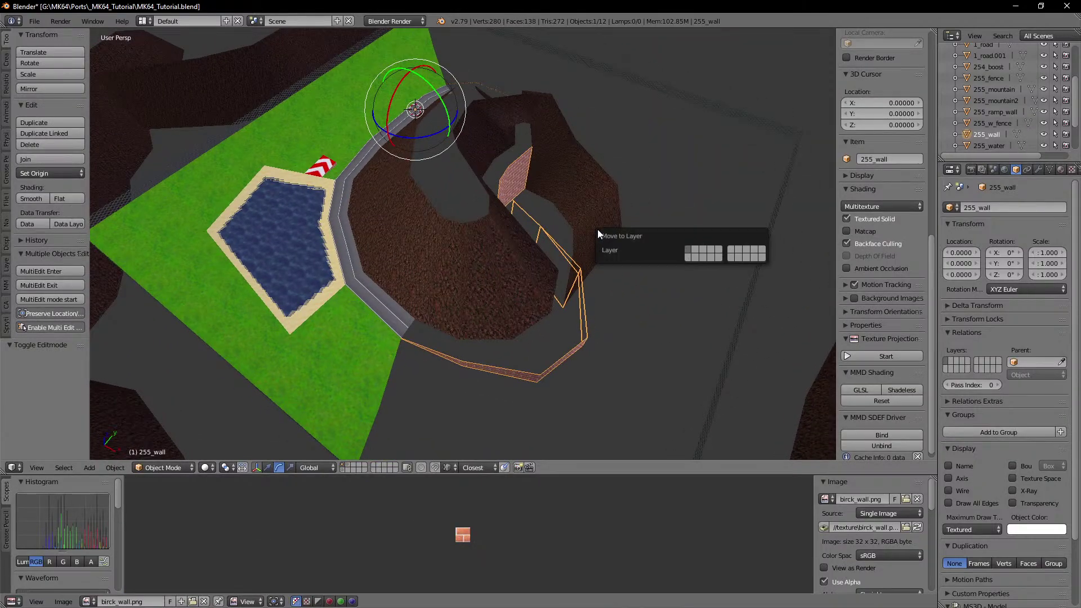
click(694, 250)
Step: Move the 255_w_fence object beside the far end of the road to the second layer
middle_drag(556, 184, 539, 185)
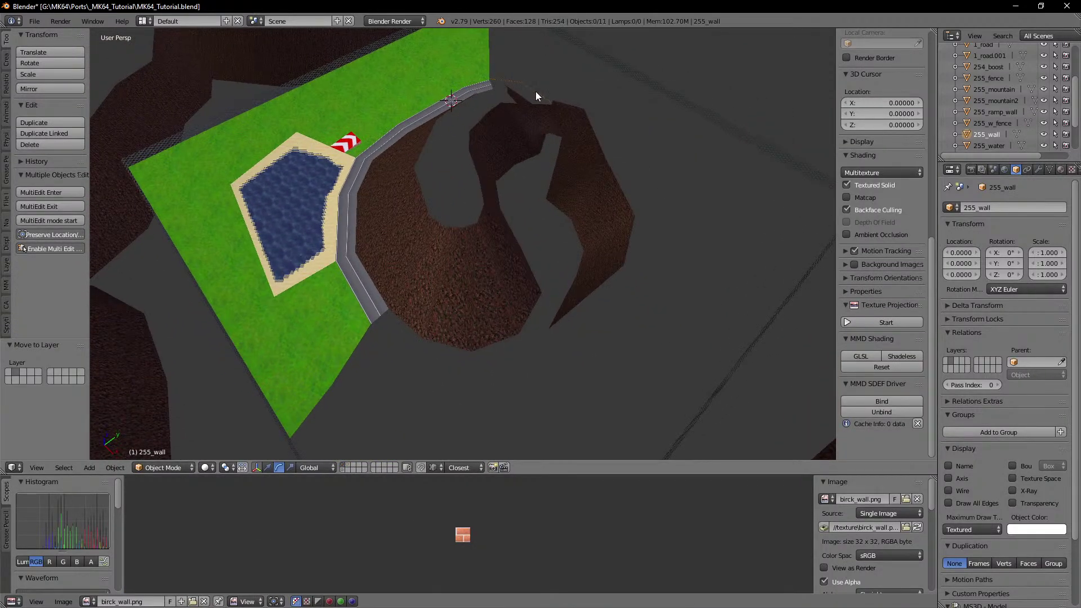
right_click(528, 95)
middle_drag(526, 96, 504, 163)
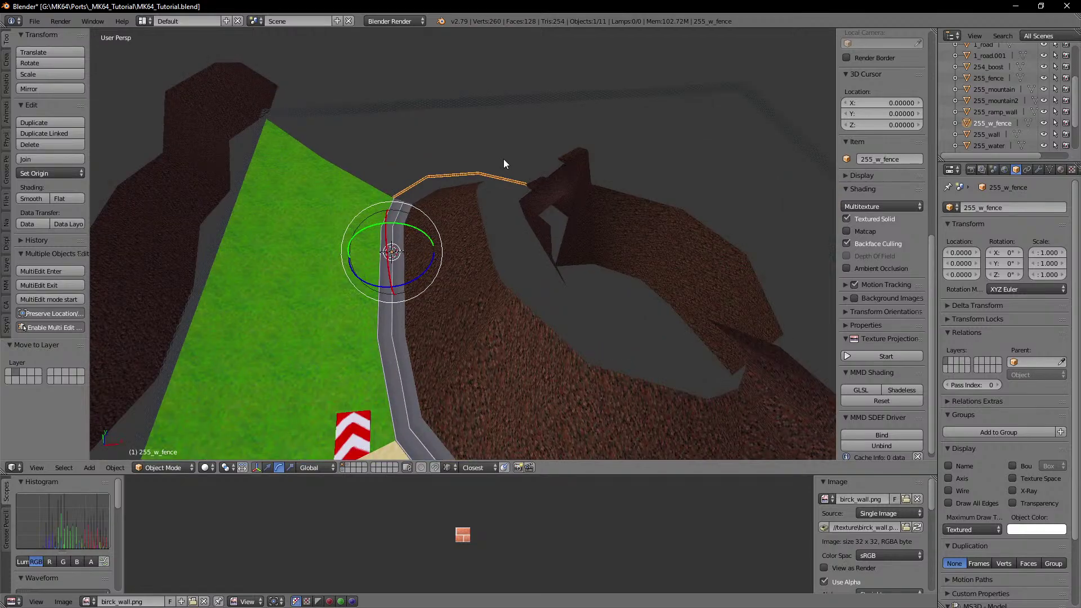
key(m)
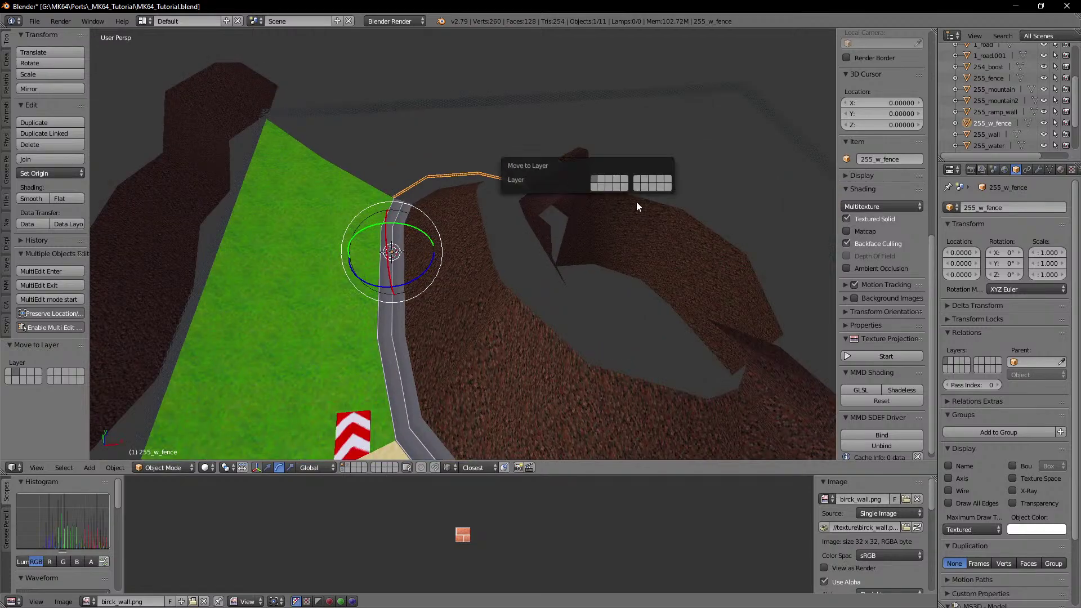
click(604, 179)
Step: Select the connected far-side faces of 255_mountain2 by growing the selection and separate them into their own object
scroll(544, 271, down, 5)
shift+middle_drag(541, 274, 505, 184)
middle_drag(506, 185, 518, 160)
right_click(670, 158)
shift+middle_drag(670, 159, 451, 136)
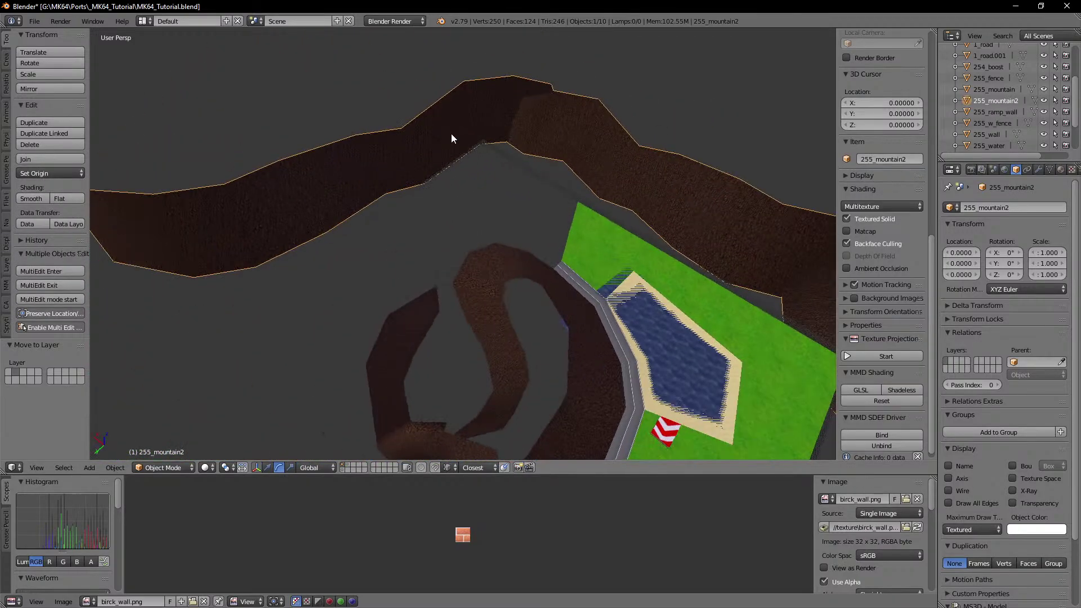
key(Tab)
right_click(288, 194)
key(ctrl+KP_Add)
key(ctrl+KP_Add)
key(ctrl+KP_Add)
key(ctrl+KP_Add)
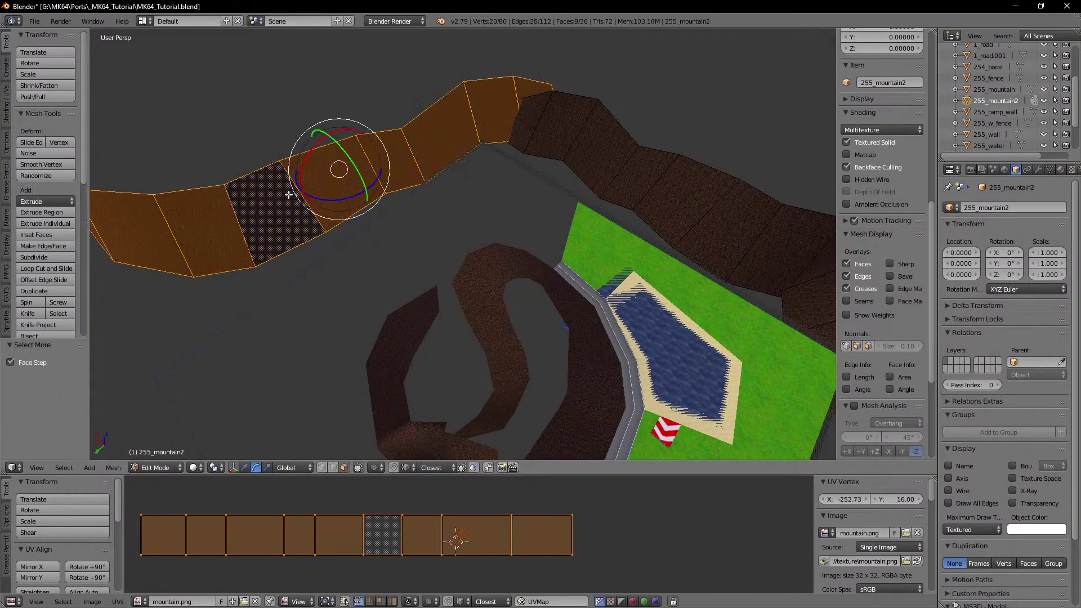
key(p)
click(288, 194)
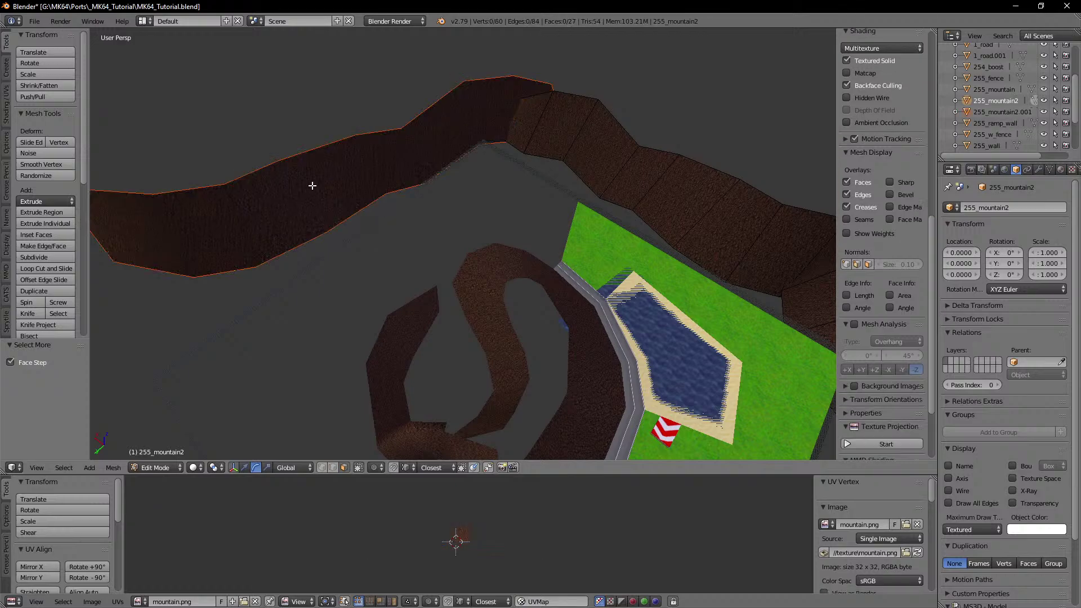
Step: Move the separated far-side mountain strip 255_mountain2.001 to the second layer
key(Tab)
right_click(356, 160)
key(m)
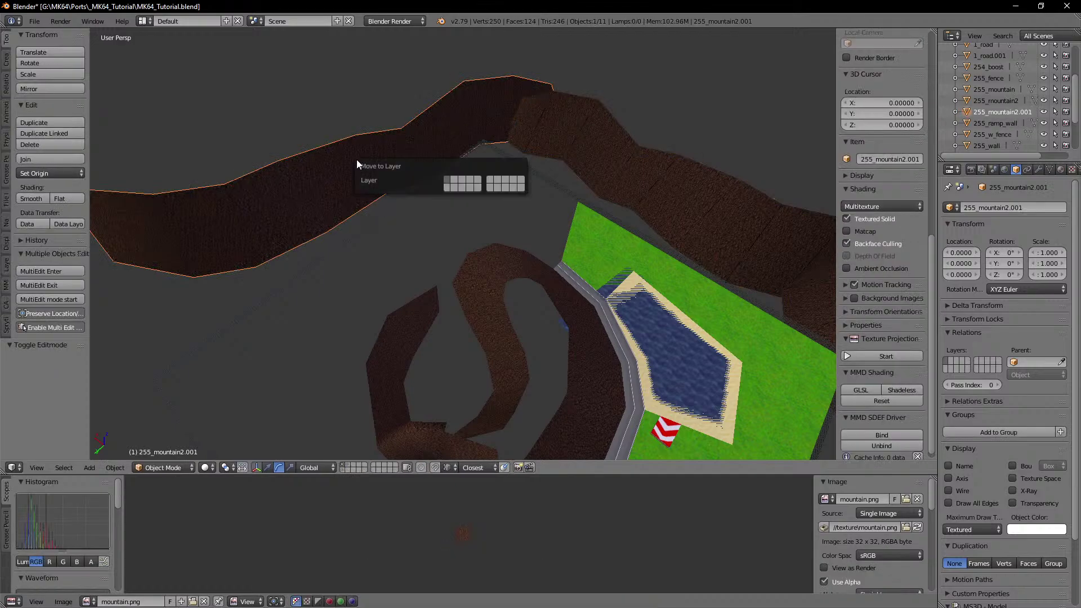
click(457, 180)
Step: Select the 255_fence faces enclosing the far half of the track and separate them into their own object
middle_drag(565, 227, 352, 179)
middle_drag(521, 179, 447, 163)
right_click(446, 114)
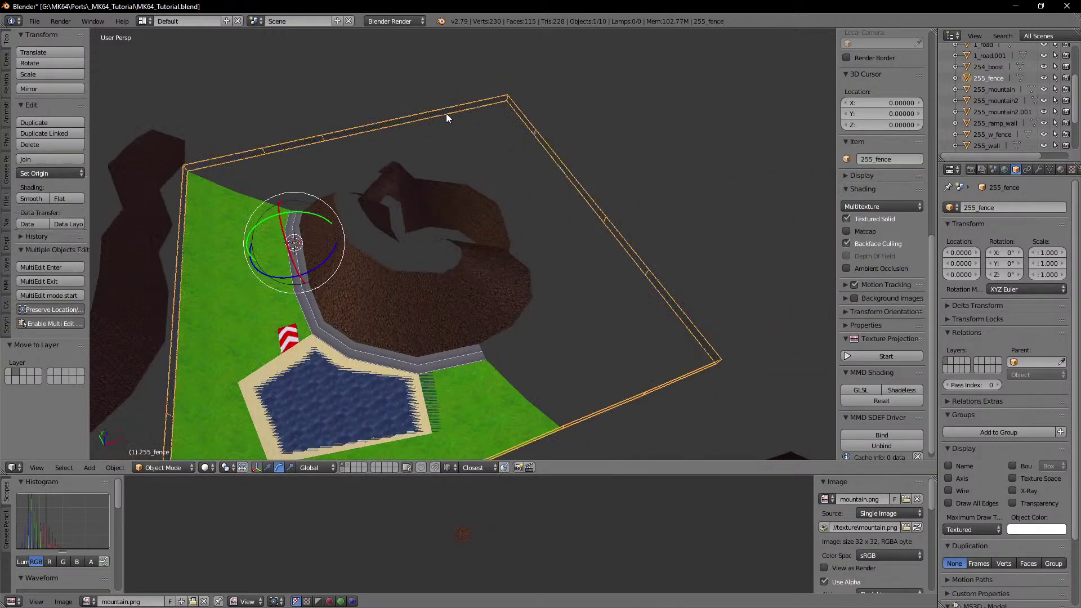
key(Tab)
right_click(235, 159)
mouse_move(280, 148)
mouse_down()
mouse_move(430, 107)
mouse_move(548, 157)
mouse_move(647, 286)
mouse_up()
right_click(647, 285)
shift+middle_drag(647, 287, 506, 230)
middle_drag(383, 163, 495, 205)
key(c)
drag(480, 194, 509, 256)
right_click(509, 256)
shift+middle_drag(371, 256, 473, 219)
key(p)
click(473, 221)
key(Tab)
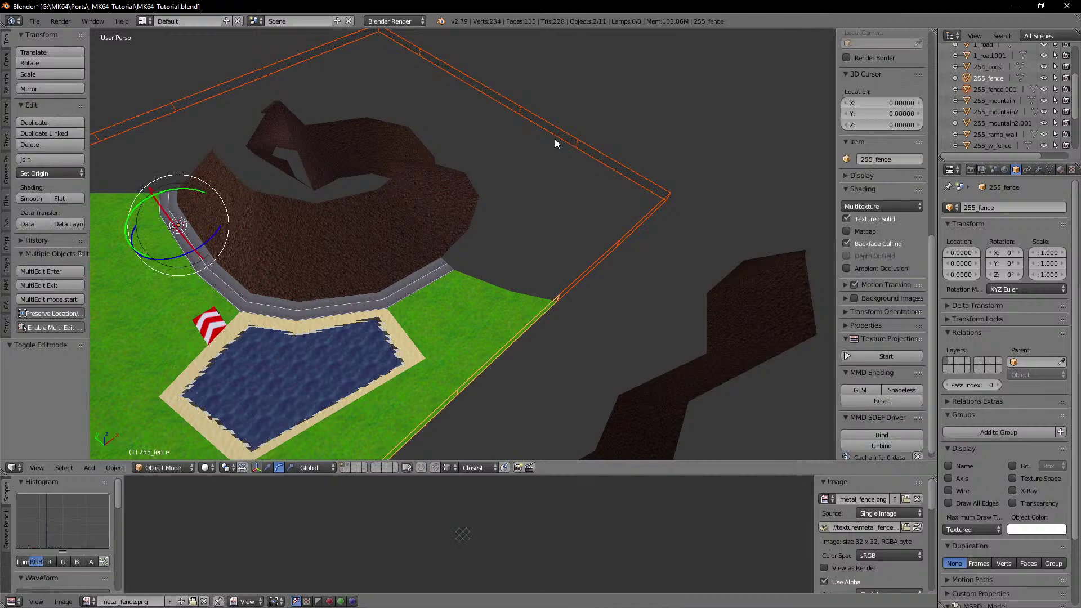
Step: Move the separated far-half fence 255_fence.001 to the second layer
right_click(556, 137)
key(m)
click(656, 156)
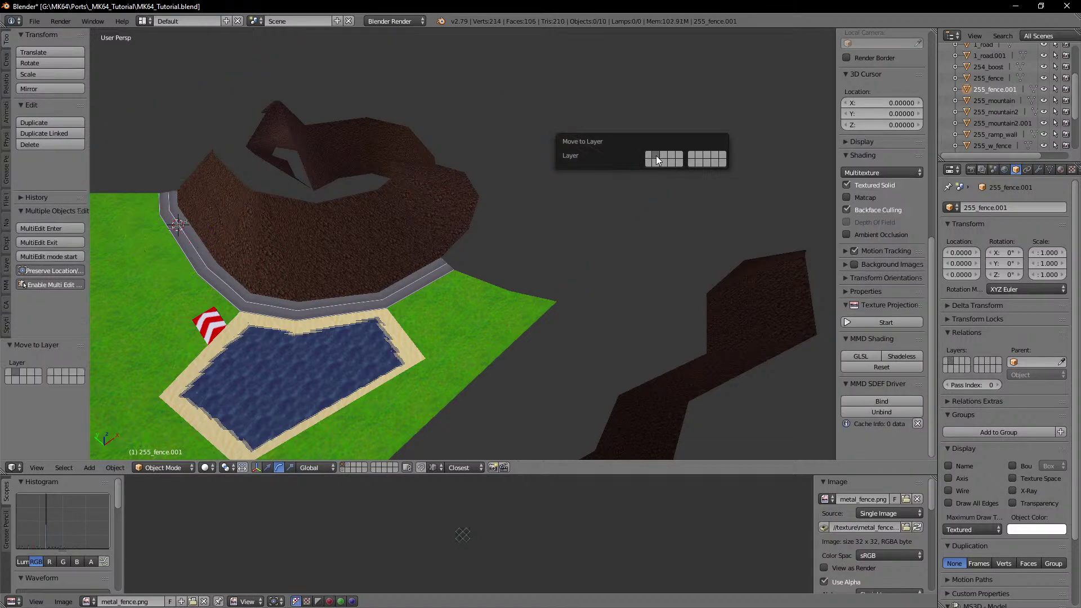
Step: Circle-select the far hairpin faces of 255_mountain in wireframe top view and separate them into their own object
mouse_move(448, 189)
middle_down()
mouse_move(476, 192)
mouse_move(444, 162)
mouse_move(536, 218)
mouse_move(509, 231)
mouse_move(519, 244)
mouse_move(385, 187)
middle_up()
right_click(444, 162)
key(Tab)
scroll(509, 234, up, 4)
key(KP_7)
right_click(420, 160)
key(c)
mouse_move(439, 137)
mouse_down()
mouse_move(515, 184)
mouse_move(555, 143)
mouse_move(569, 181)
mouse_up()
right_click(479, 154)
key(z)
key(c)
right_click(570, 184)
scroll(569, 185, down, 4)
scroll(570, 184, down, 1)
mouse_move(526, 228)
mouse_down()
mouse_move(483, 251)
mouse_move(529, 299)
mouse_move(523, 318)
mouse_up()
right_click(521, 187)
scroll(541, 259, up, 6)
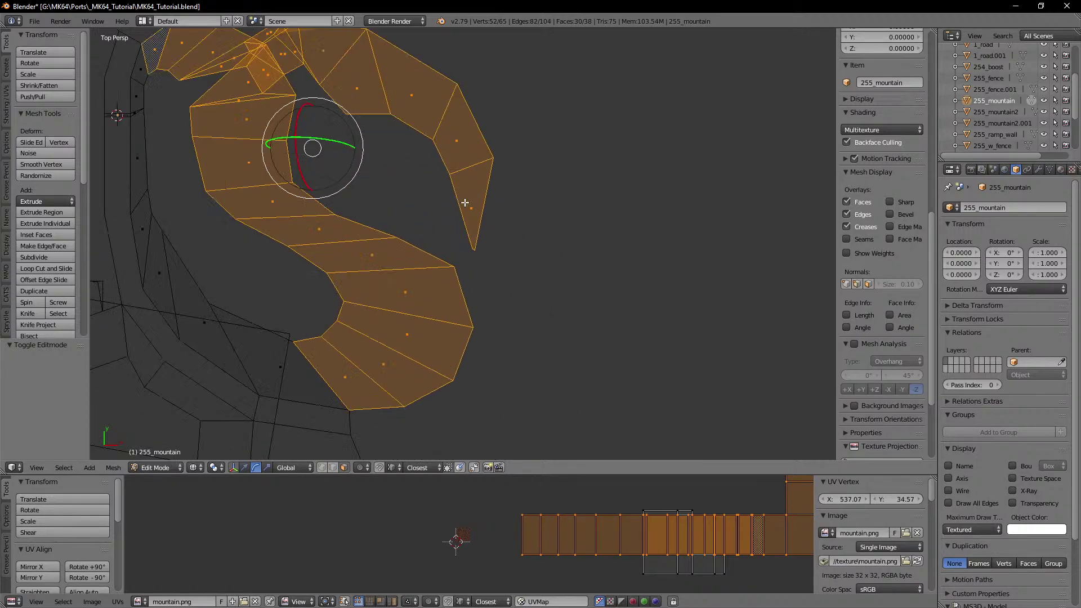
mouse_move(389, 200)
shift+middle_down()
mouse_move(531, 225)
mouse_move(533, 239)
mouse_move(520, 224)
mouse_move(476, 221)
mouse_move(448, 185)
shift+middle_up()
key(z)
key(p)
click(449, 185)
key(Tab)
Step: Move the separated hairpin mountain piece 255_mountain.001 to the second layer
right_click(414, 158)
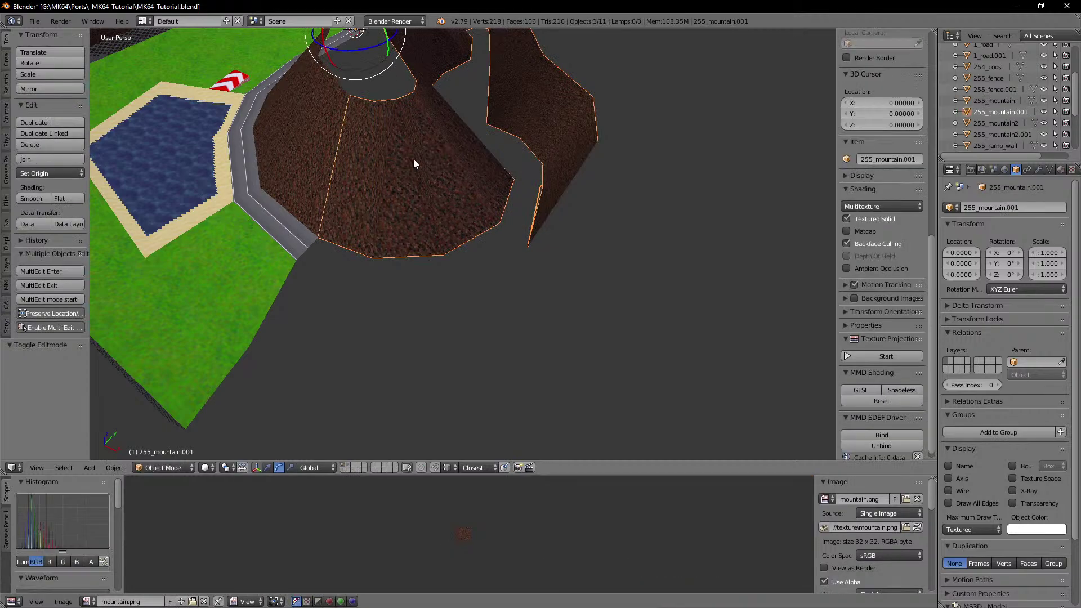
scroll(413, 159, down, 2)
key(m)
click(510, 180)
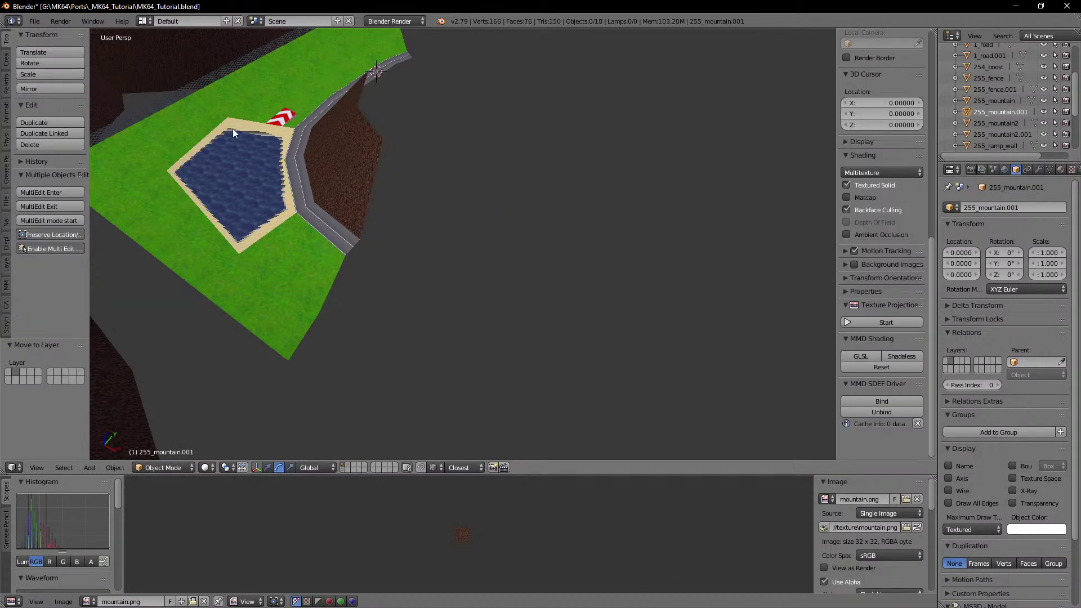
Step: Examine the start-side pieces left on the first layer and compare them with the second layer's pieces
middle_drag(232, 129, 468, 193)
scroll(419, 178, up, 3)
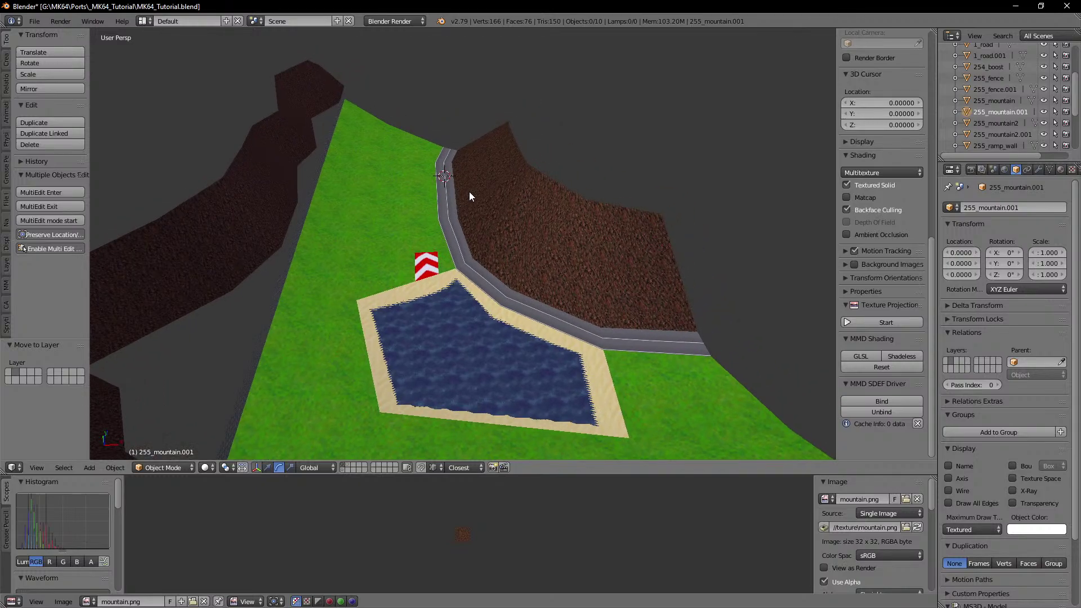
scroll(468, 193, up, 2)
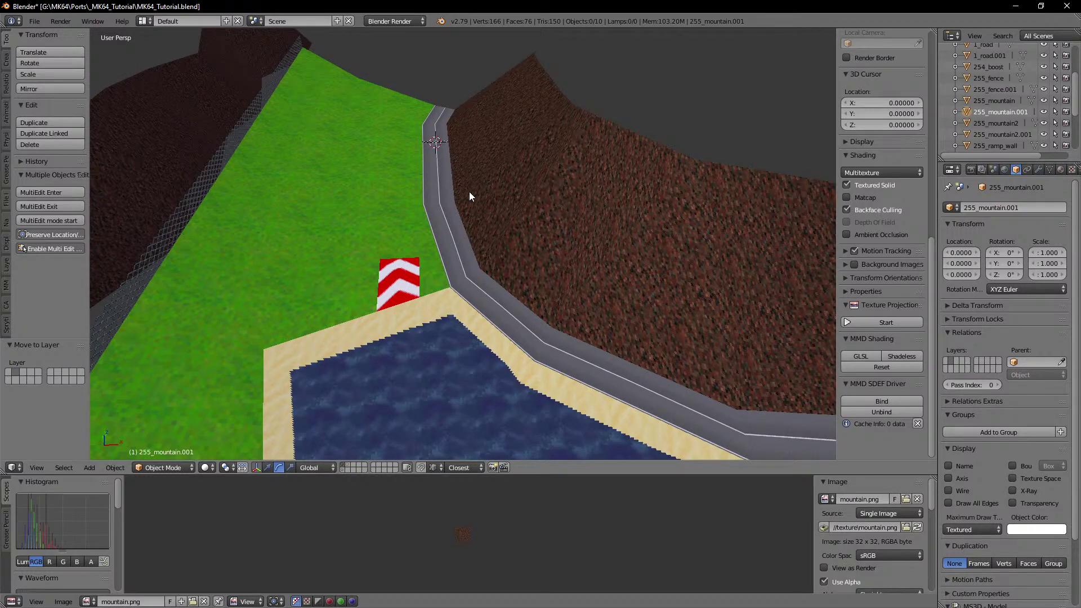
mouse_move(469, 196)
middle_down()
mouse_move(437, 194)
mouse_move(449, 181)
mouse_move(464, 203)
middle_up()
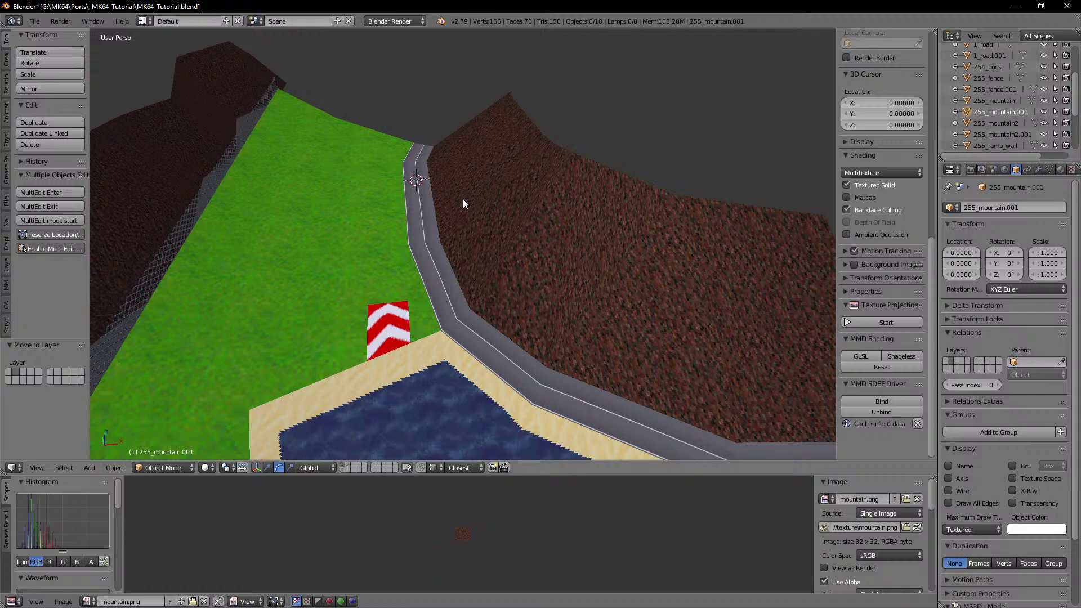
middle_drag(543, 222, 532, 224)
right_click(518, 169)
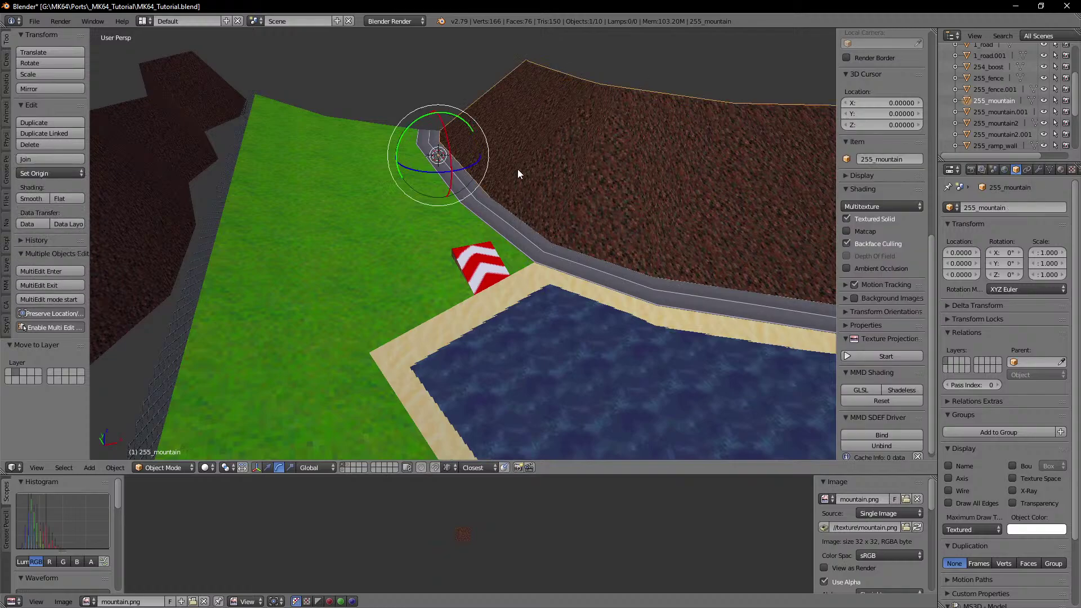
click(348, 466)
mouse_move(504, 268)
middle_down()
mouse_move(425, 276)
mouse_move(327, 419)
mouse_move(410, 295)
mouse_move(380, 278)
mouse_move(374, 309)
mouse_move(393, 266)
mouse_move(447, 241)
mouse_move(477, 280)
mouse_move(505, 282)
mouse_move(370, 208)
mouse_move(366, 272)
mouse_move(446, 296)
mouse_move(492, 266)
middle_up()
click(342, 465)
Step: Select every object on the first layer in wireframe and also show the layer holding the Section cubes
scroll(409, 295, down, 6)
key(z)
key(a)
scroll(392, 265, up, 3)
scroll(504, 282, up, 4)
scroll(366, 273, up, 4)
scroll(498, 265, up, 3)
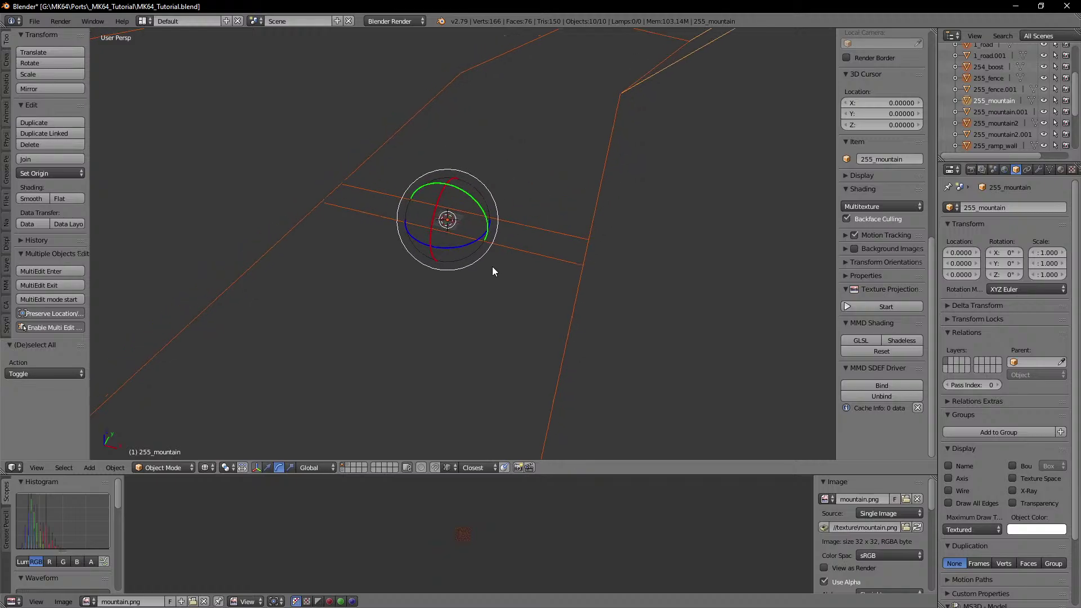
scroll(492, 266, up, 1)
shift+click(342, 471)
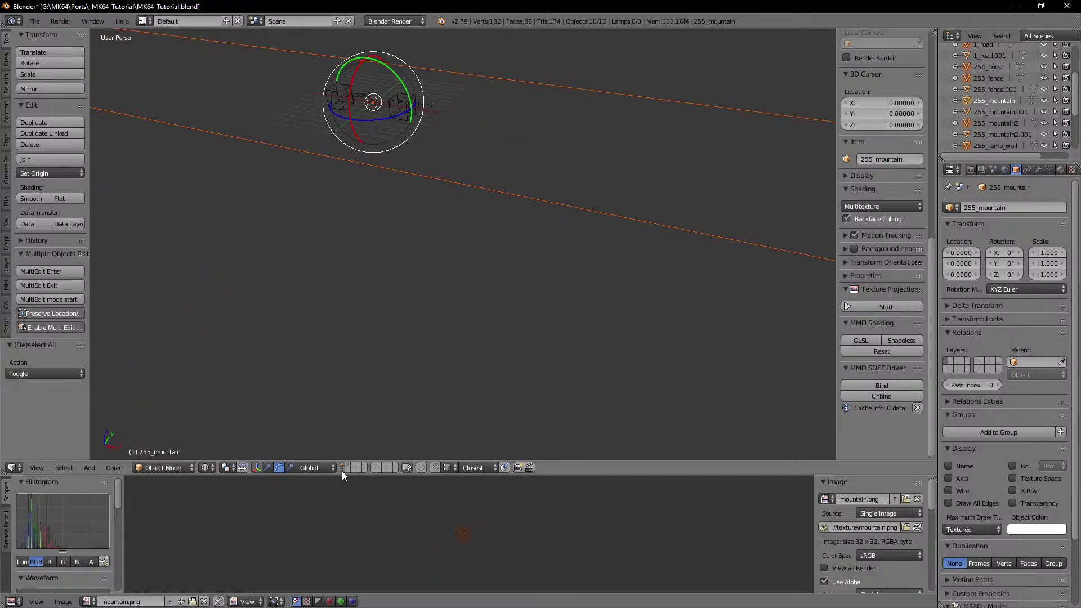
shift+middle_drag(379, 163, 391, 170)
shift+middle_drag(474, 208, 468, 208)
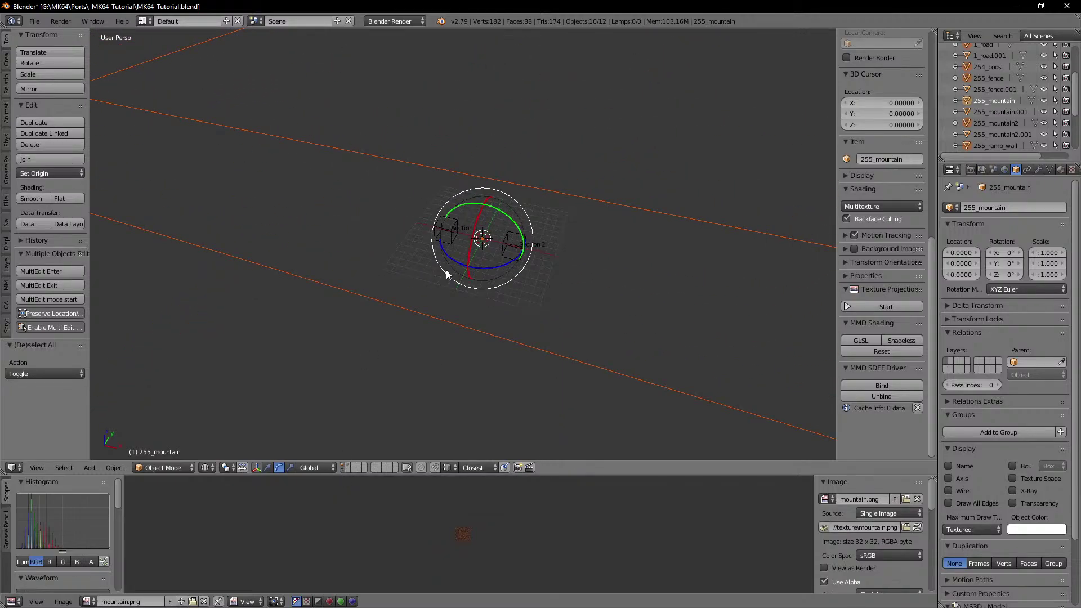
Step: Add the Section 1 cube as the active object and parent the selected first-layer objects to it with Object (Keep Transform)
shift+right_click(447, 232)
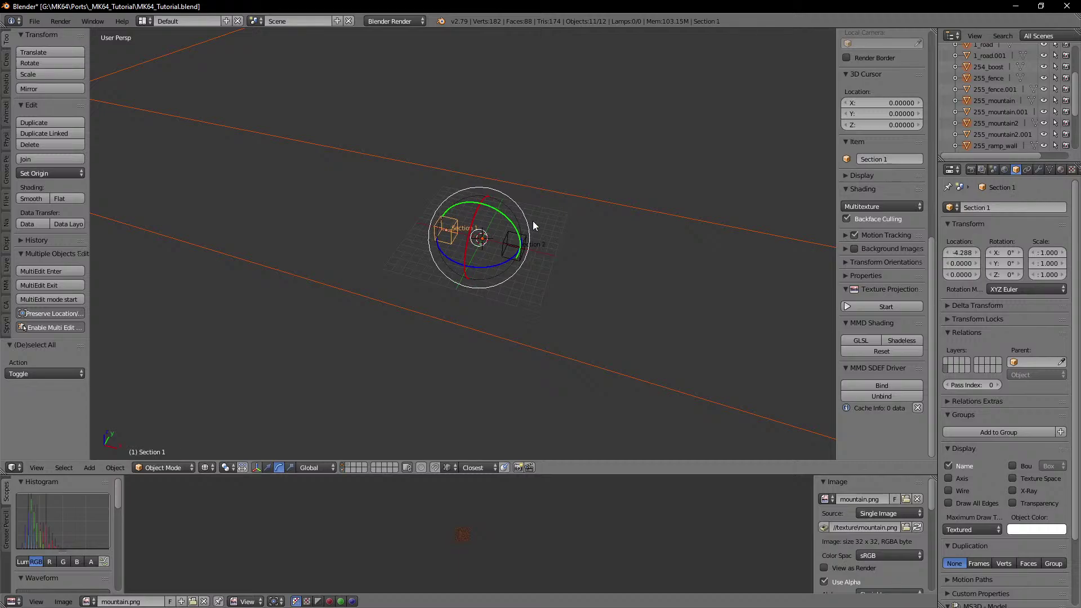
key(ctrl+p)
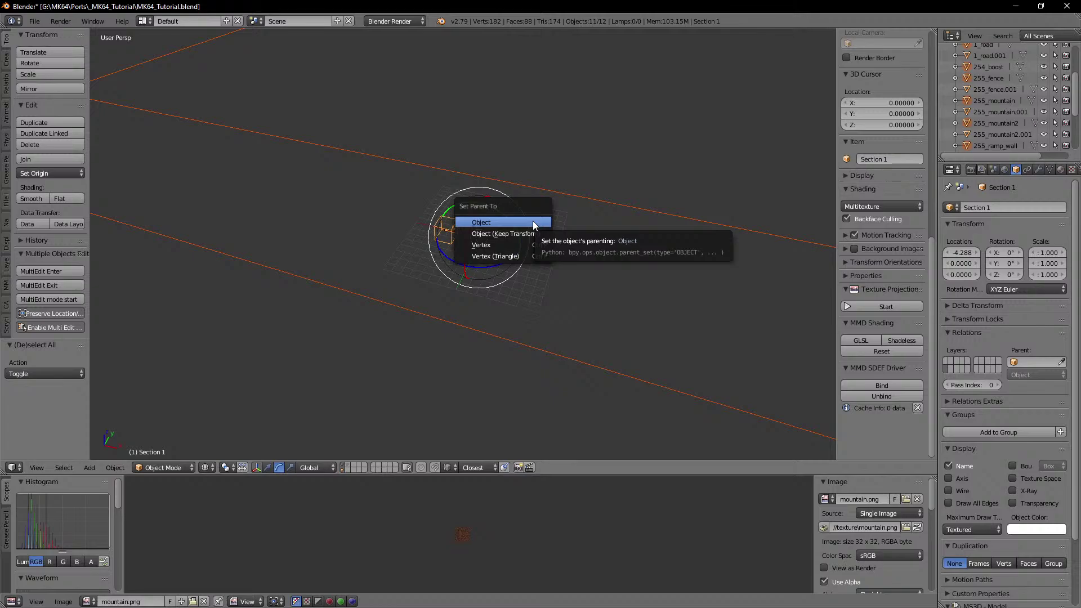
click(531, 234)
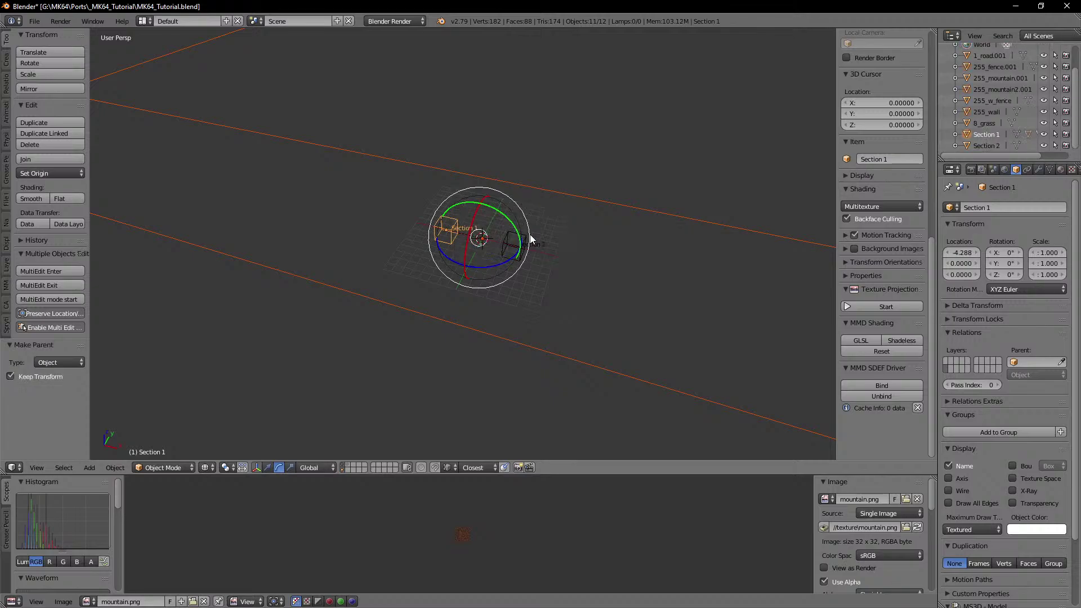
Step: Inspect the parented pieces and the Section 1 cube, isolating the cube layer before showing the first layer again
scroll(497, 245, up, 1)
scroll(497, 245, down, 1)
key(KP_Decimal)
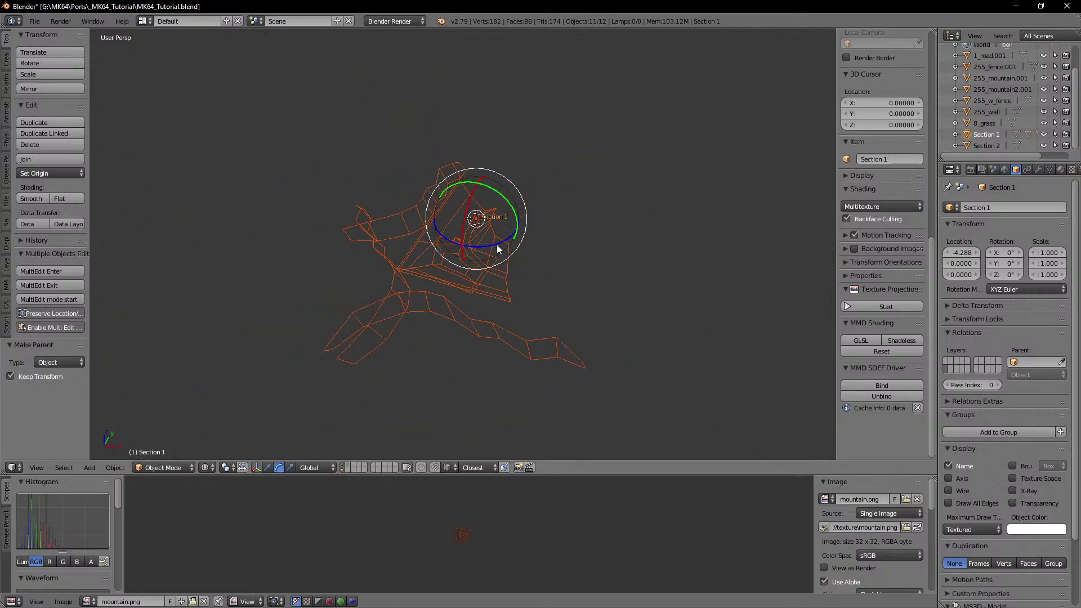
scroll(497, 245, up, 2)
scroll(497, 246, up, 5)
scroll(526, 193, up, 3)
shift+middle_drag(566, 93, 506, 170)
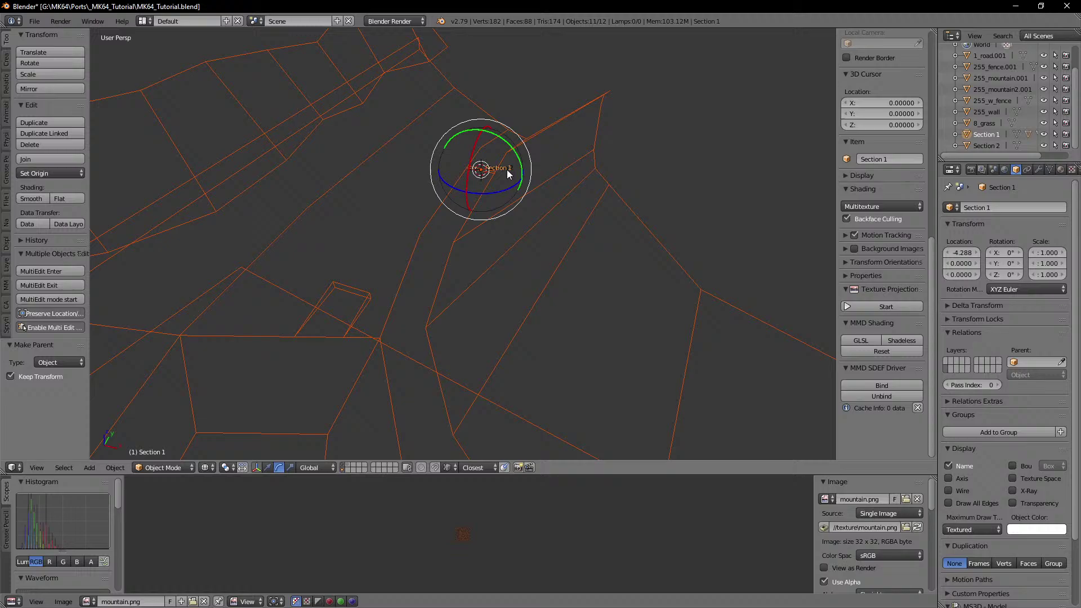
click(341, 469)
key(KP_Decimal)
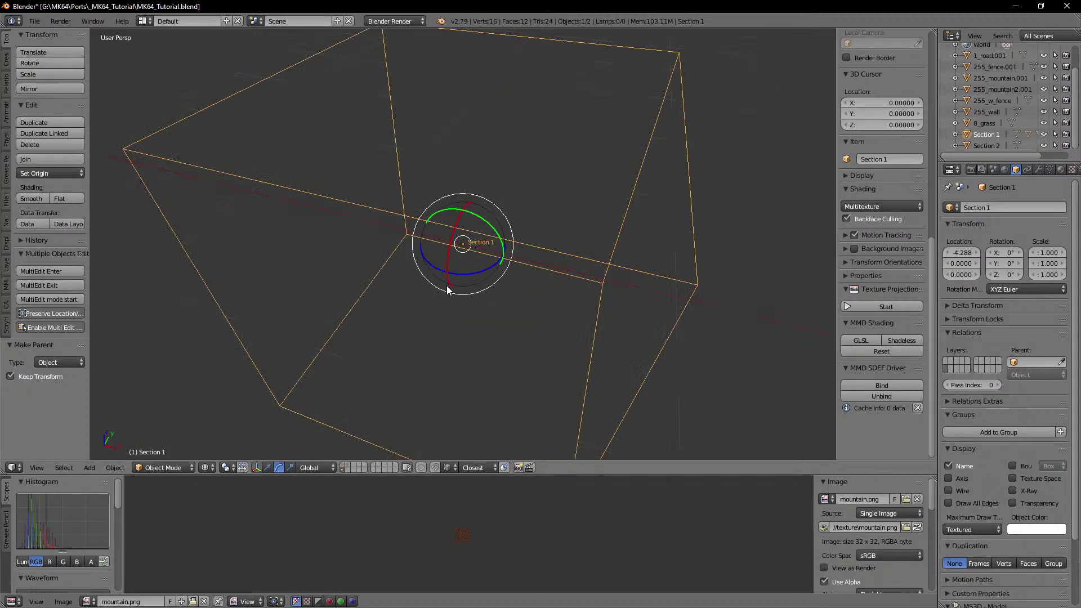
shift+click(340, 466)
scroll(472, 286, down, 9)
middle_drag(472, 285, 427, 225)
scroll(426, 225, up, 2)
scroll(312, 248, up, 1)
scroll(312, 249, down, 1)
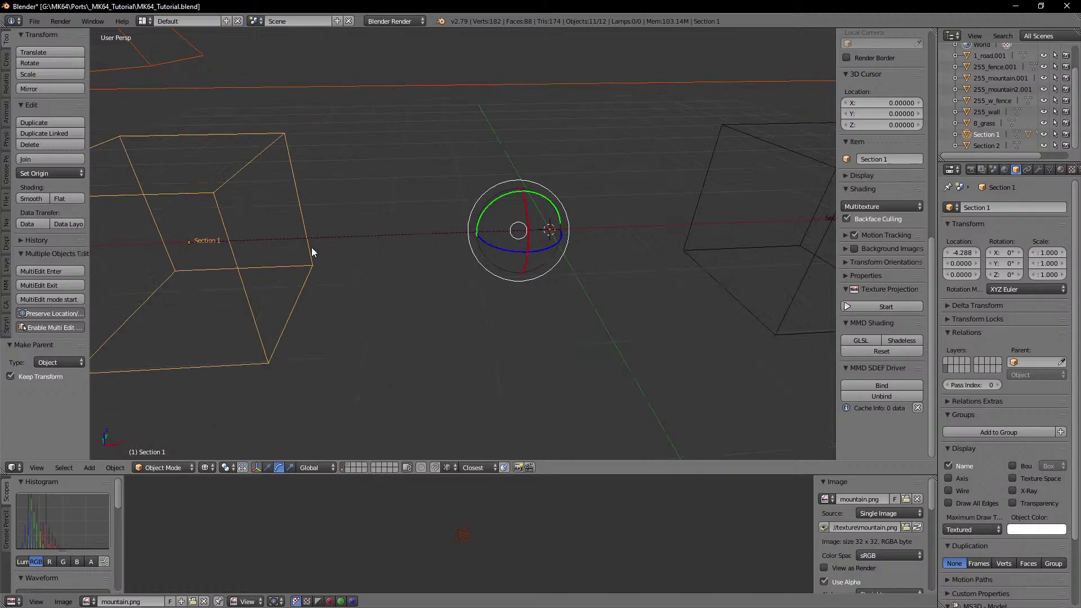
Step: Test-move Section 1, 1_road and 255_mountain to check the parenting, cancelling each move
right_click(206, 192)
key(g)
right_click(336, 222)
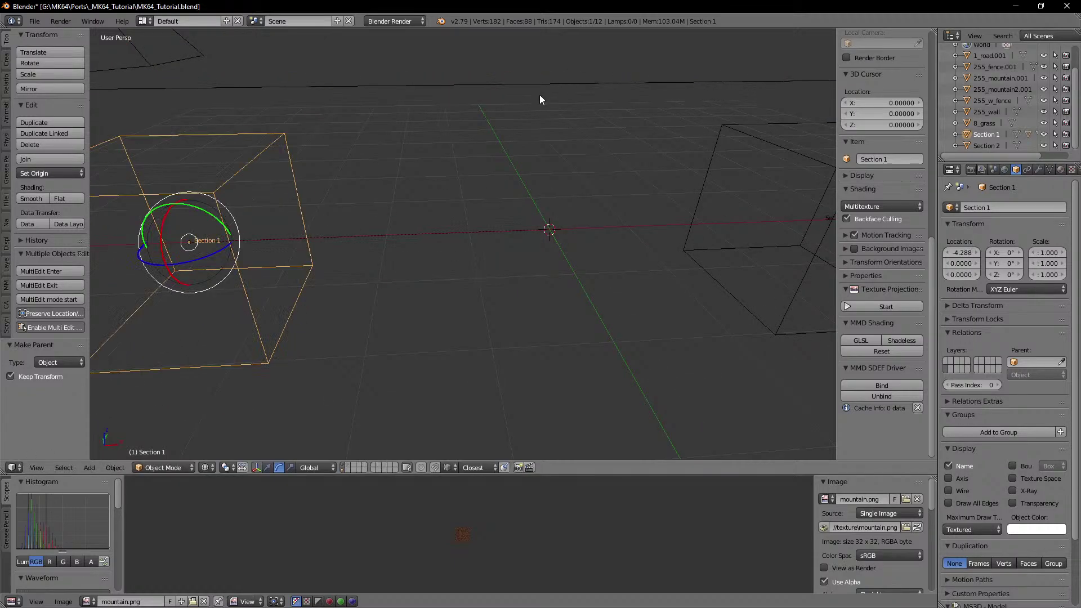
right_click(540, 94)
key(g)
right_click(532, 127)
scroll(448, 153, down, 5)
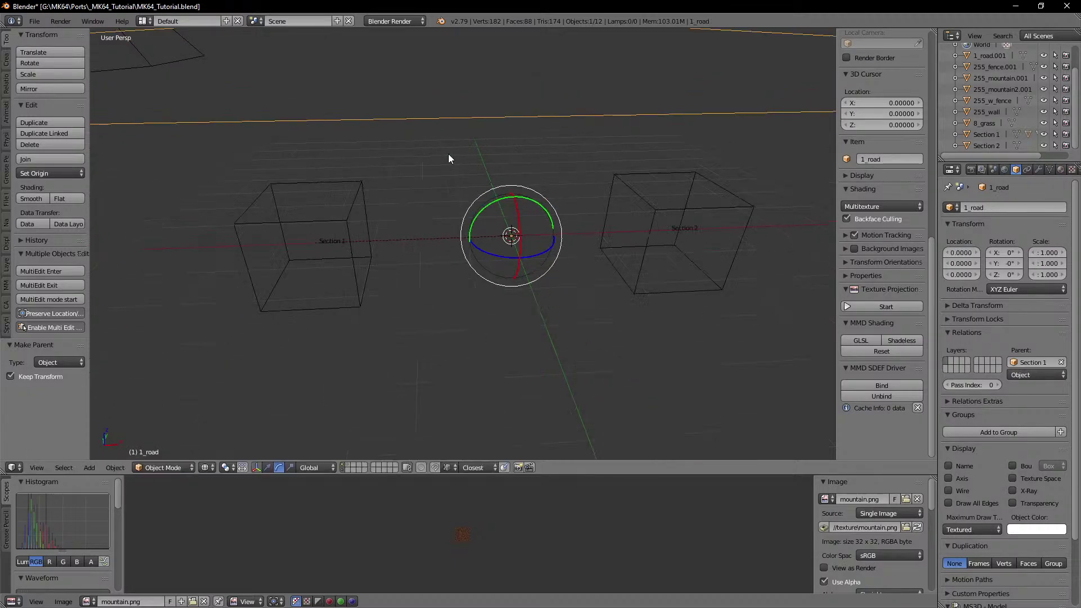
key(z)
scroll(481, 184, down, 5)
key(z)
right_click(745, 80)
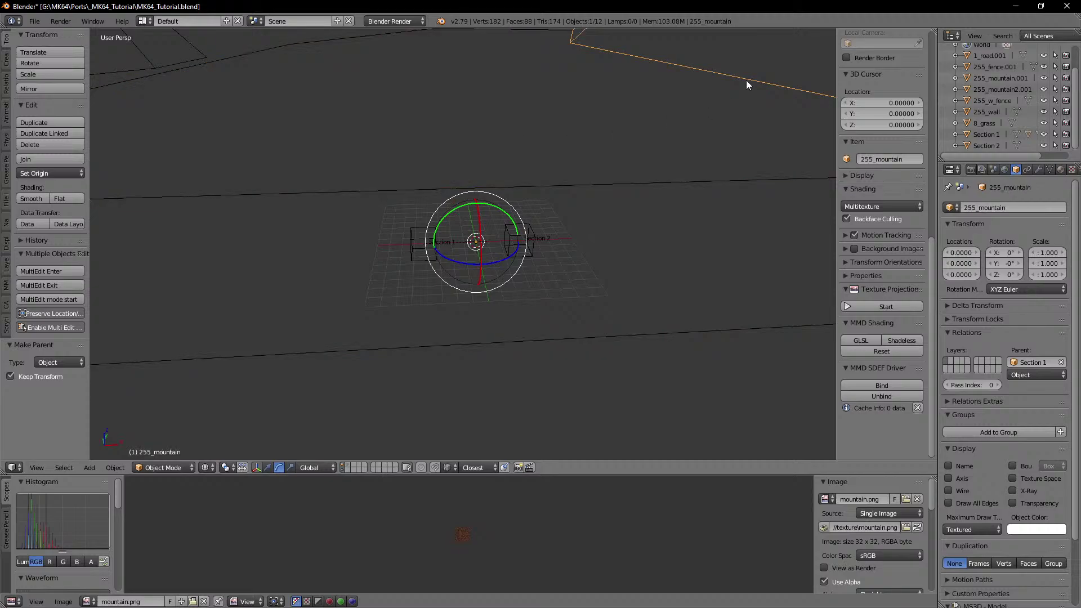
key(g)
right_click(577, 198)
scroll(547, 213, down, 1)
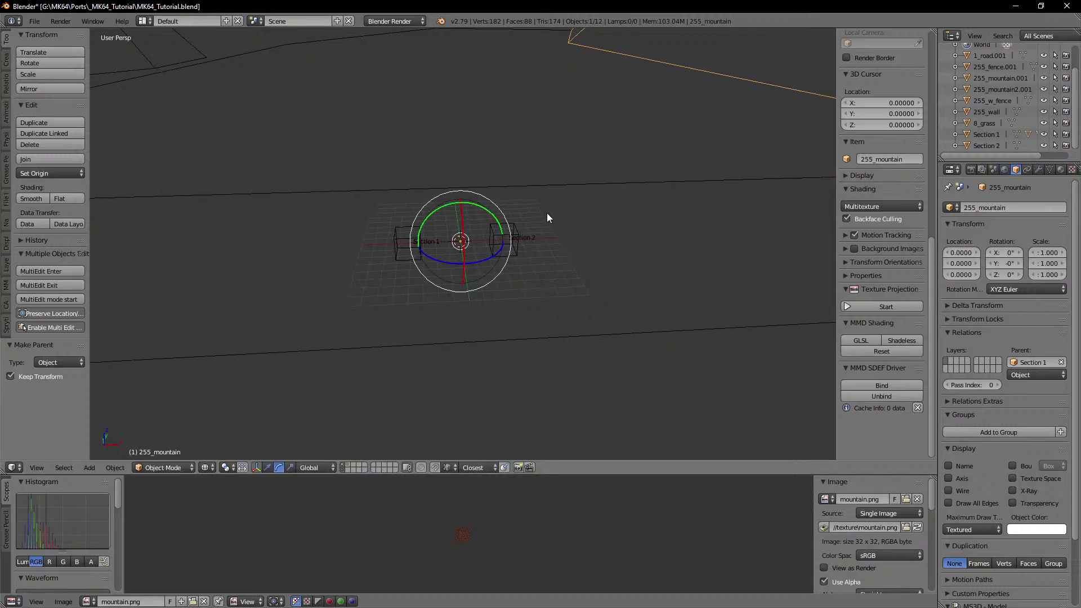
scroll(520, 264, down, 1)
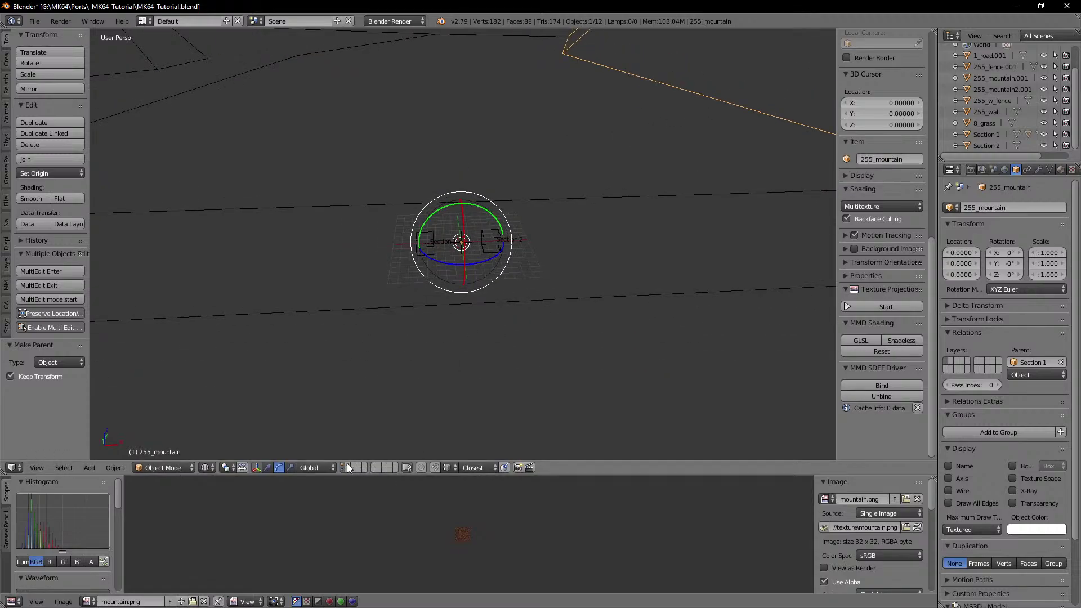
Step: Select every object on the second layer and also show the layer holding the Section cubes
click(348, 468)
key(a)
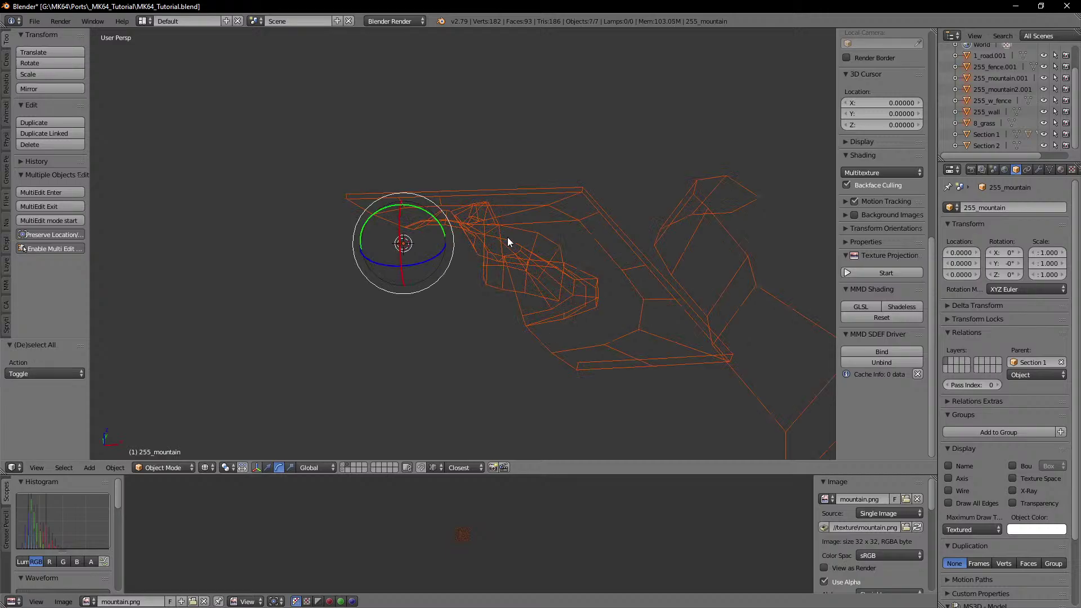
middle_drag(508, 242, 556, 276)
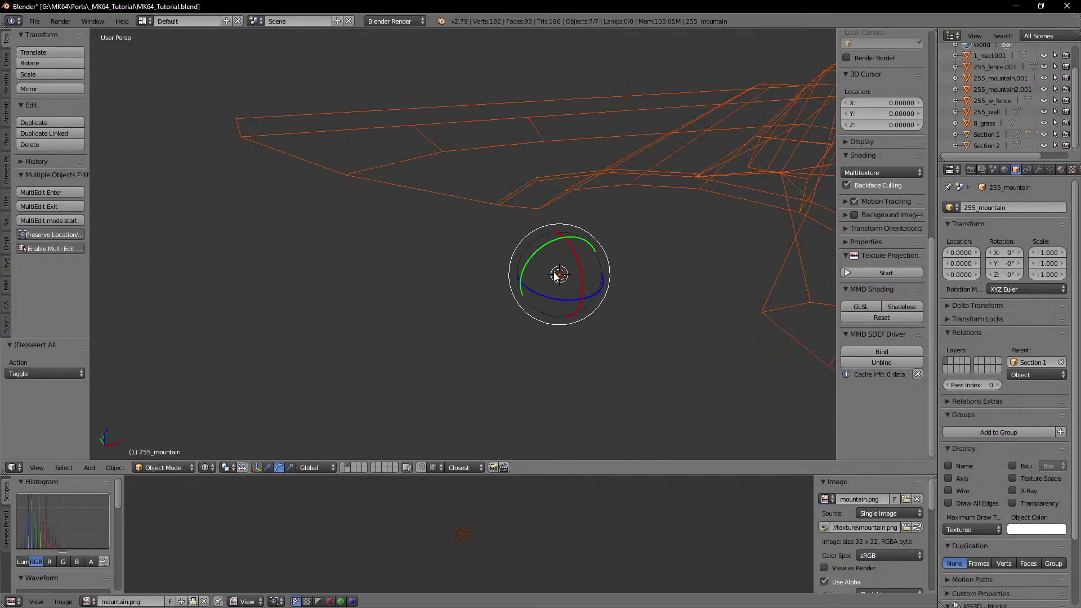
shift+click(343, 465)
shift+click(343, 465)
shift+click(343, 471)
scroll(430, 259, up, 3)
shift+middle_drag(501, 282, 445, 275)
scroll(467, 279, up, 4)
scroll(444, 275, up, 6)
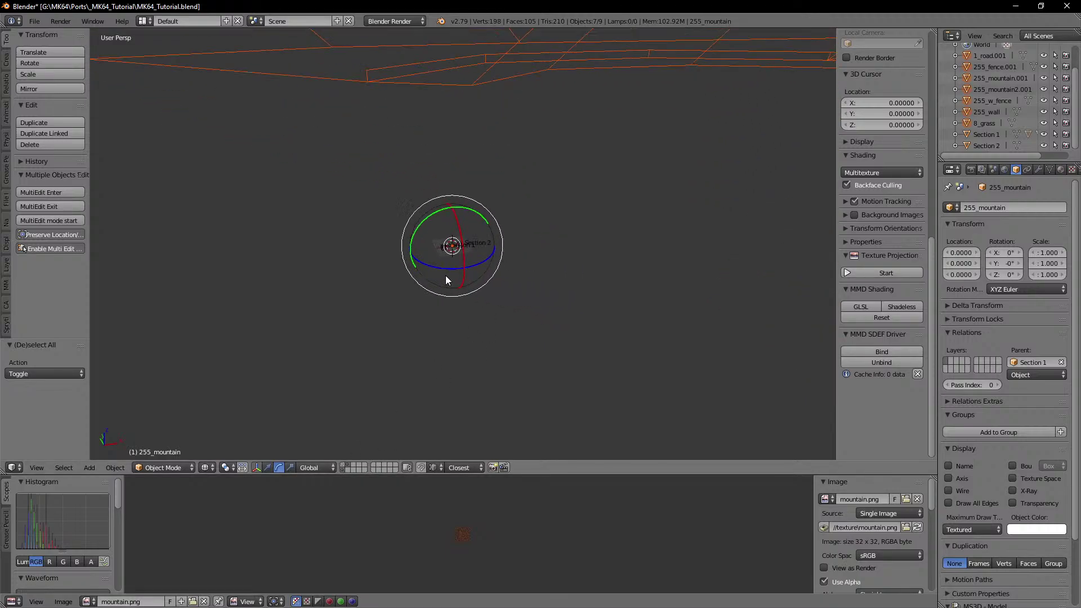
Step: Add the Section 2 cube as the active object and parent the selected second-layer objects to it with Object (Keep Transform)
key(a)
key(ctrl+z)
shift+right_click(455, 246)
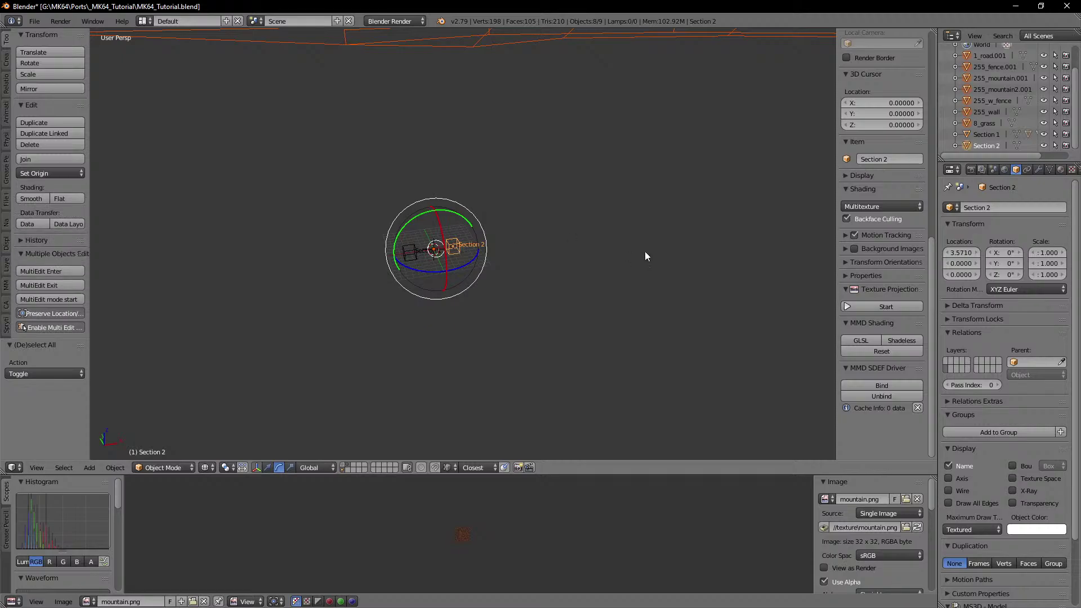
key(ctrl+p)
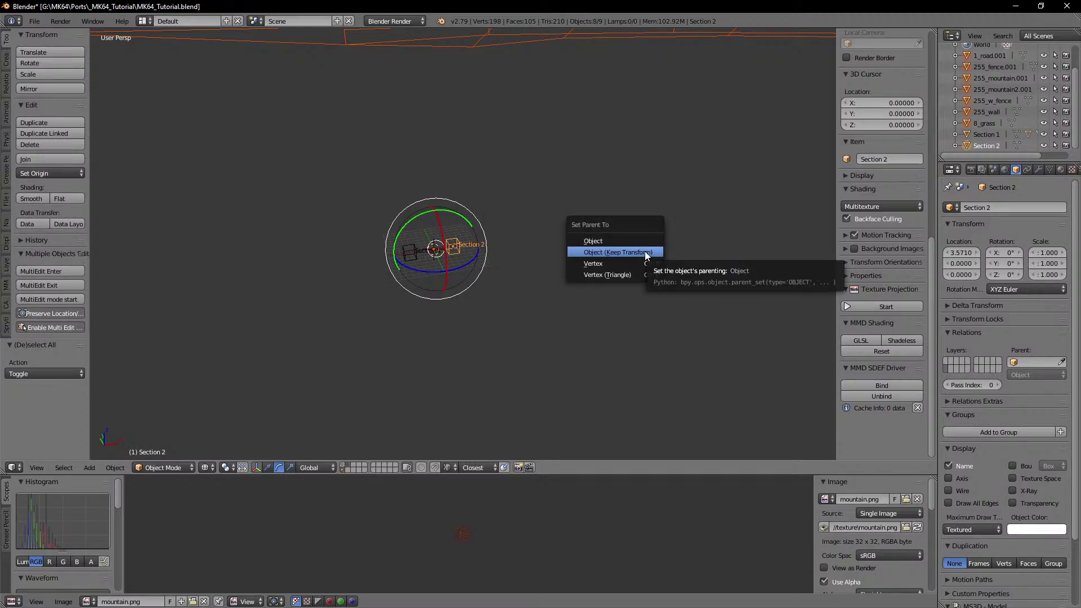
click(646, 256)
scroll(525, 280, down, 17)
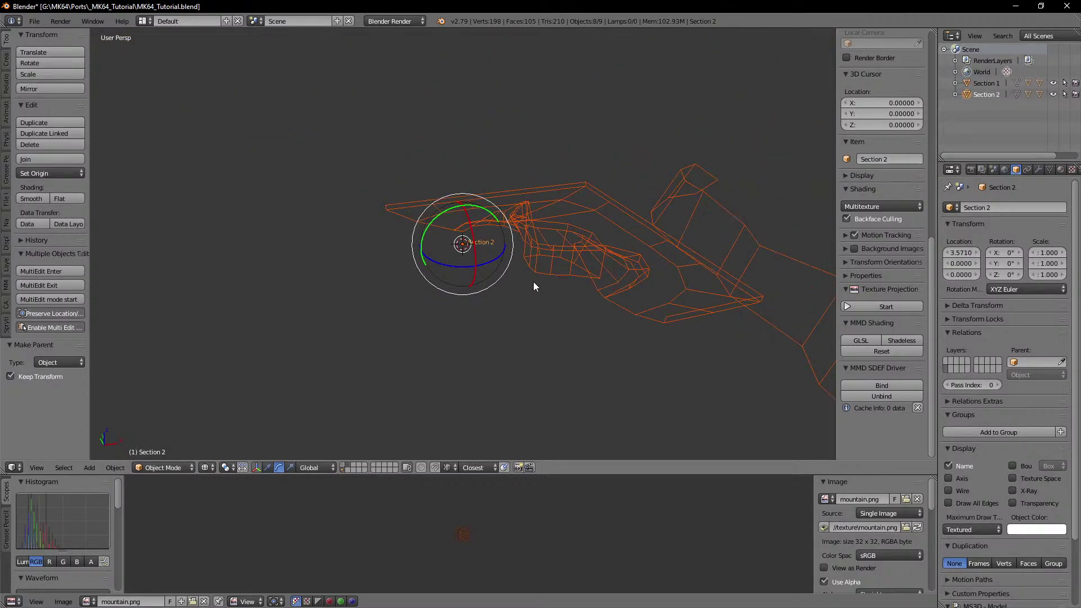
Step: Return to textured solid display and show the first layer as well to review the whole track
scroll(533, 281, up, 3)
key(Tab)
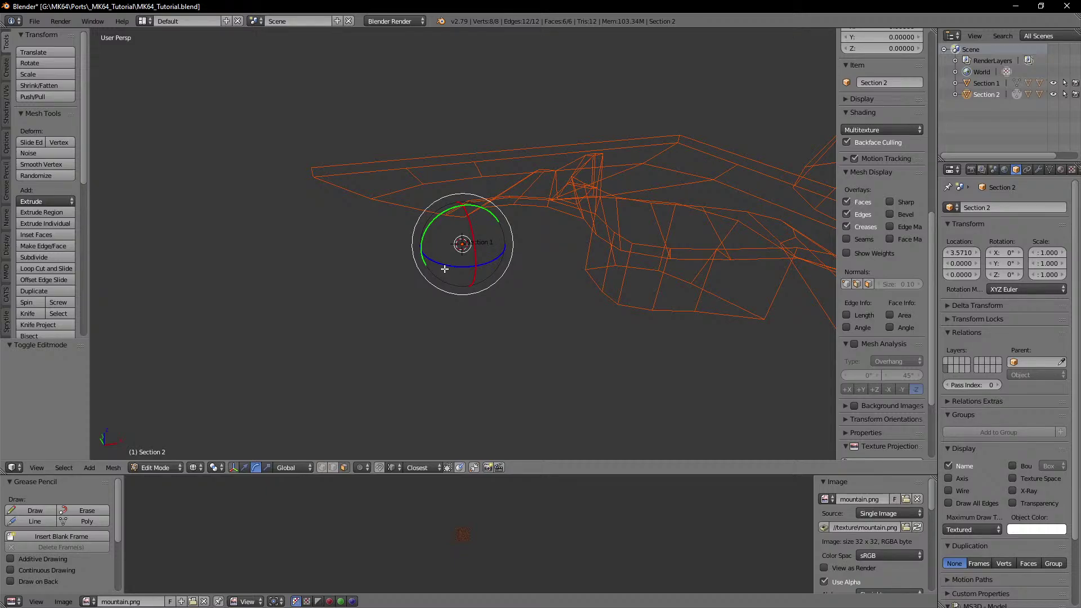
middle_drag(480, 296, 462, 309)
shift+middle_drag(475, 288, 281, 278)
scroll(463, 261, down, 2)
mouse_move(463, 260)
middle_down()
mouse_move(428, 257)
mouse_move(571, 258)
mouse_move(474, 244)
middle_up()
key(Tab)
key(z)
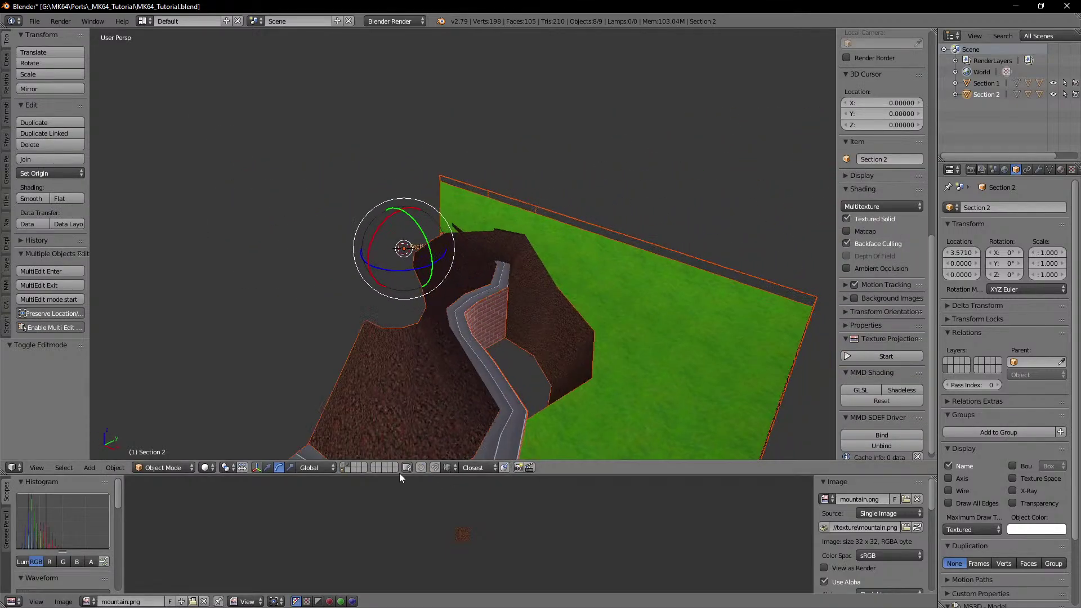
shift+click(341, 466)
middle_drag(462, 332, 514, 241)
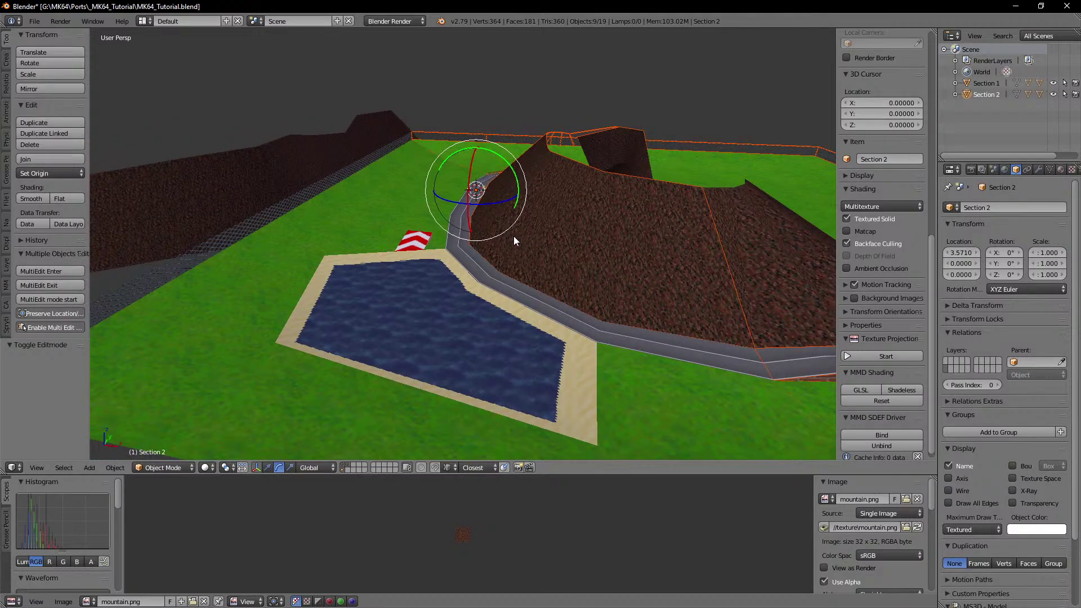
scroll(547, 233, down, 4)
middle_drag(526, 251, 491, 304)
Step: Save the blend file, overwriting the existing version
key(ctrl+s)
click(519, 225)
scroll(461, 255, up, 4)
middle_drag(444, 237, 464, 272)
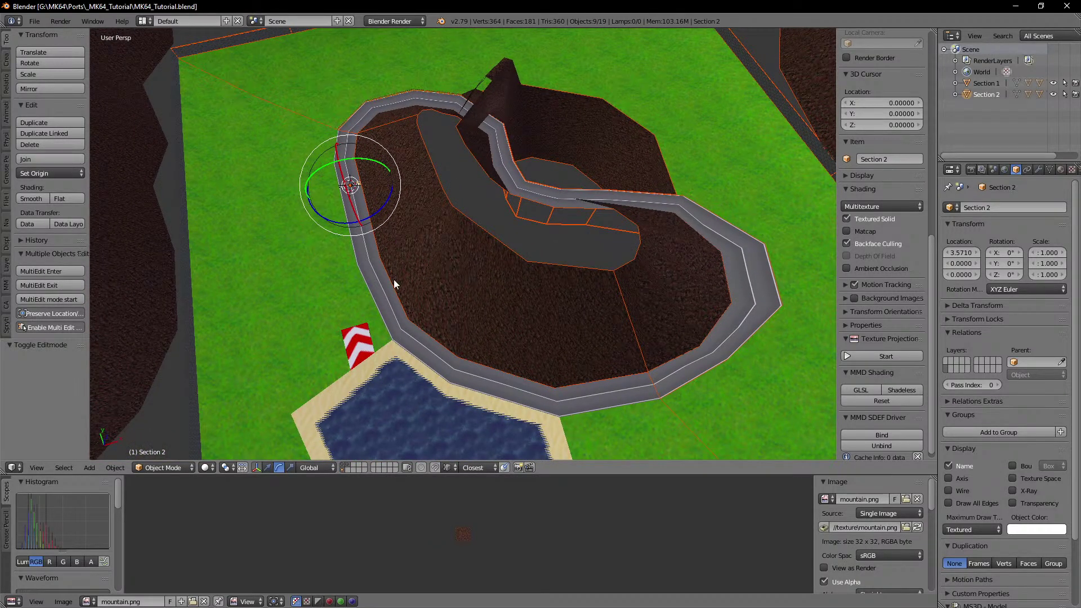
Step: Check the empty fifth layer, and isolate the layer with the Section cubes, framing Section 2
click(366, 465)
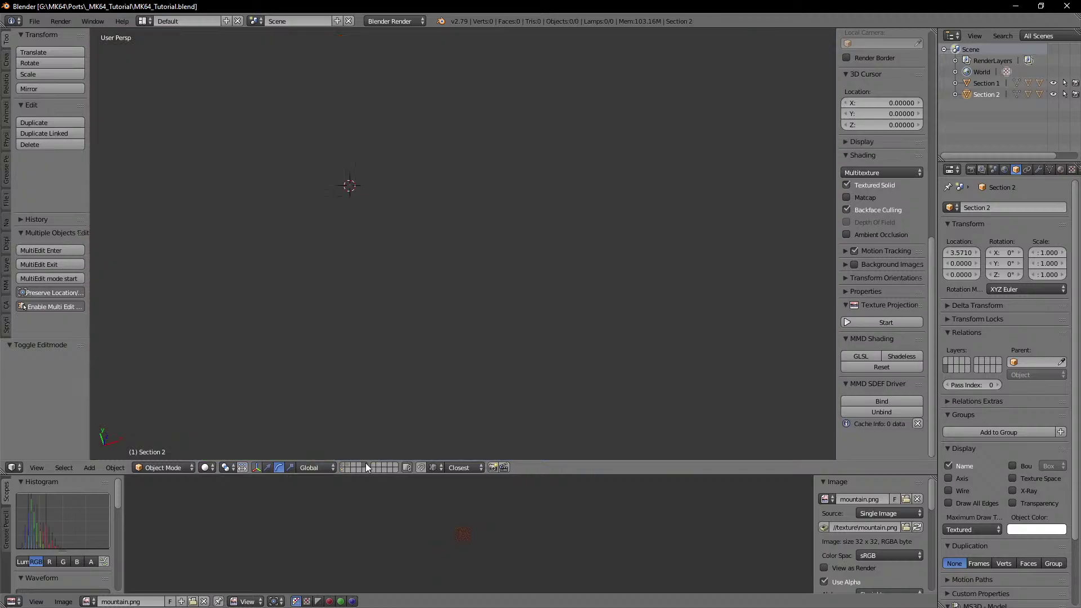
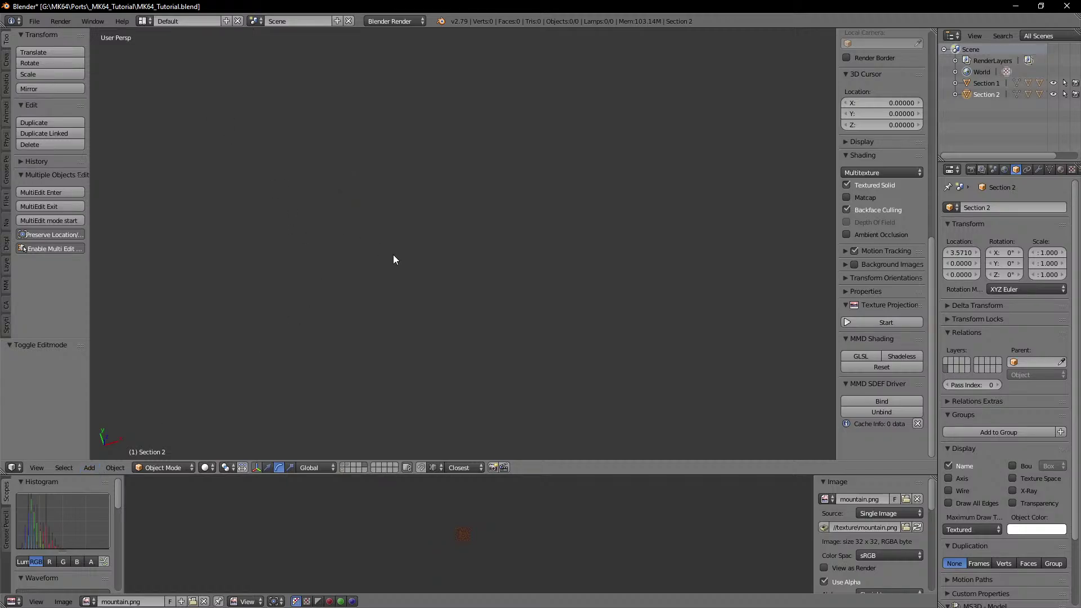
click(343, 470)
key(KP_Decimal)
scroll(510, 328, down, 18)
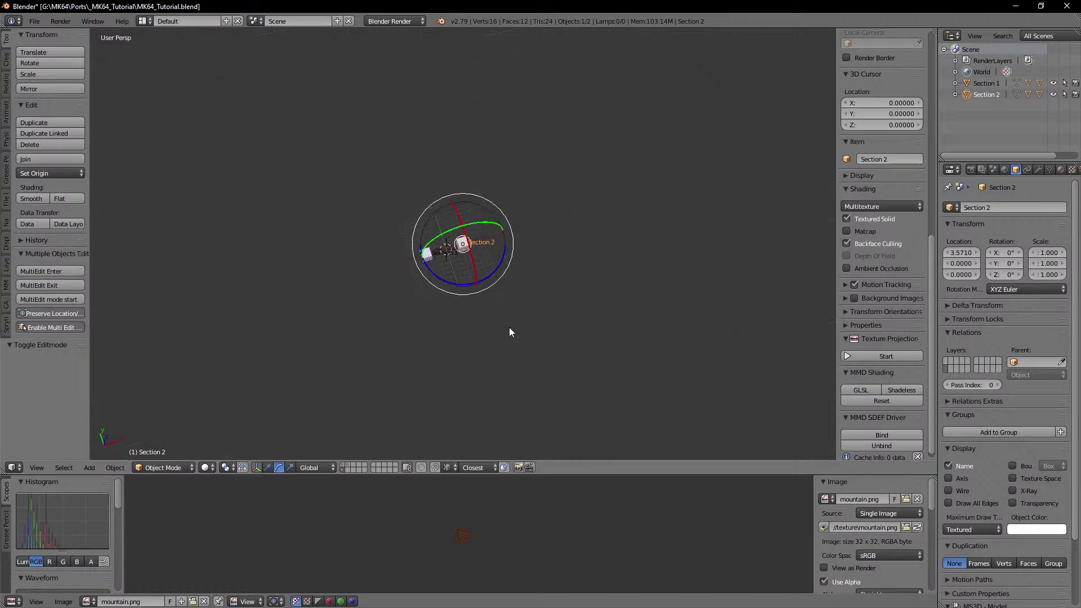
scroll(470, 335, up, 3)
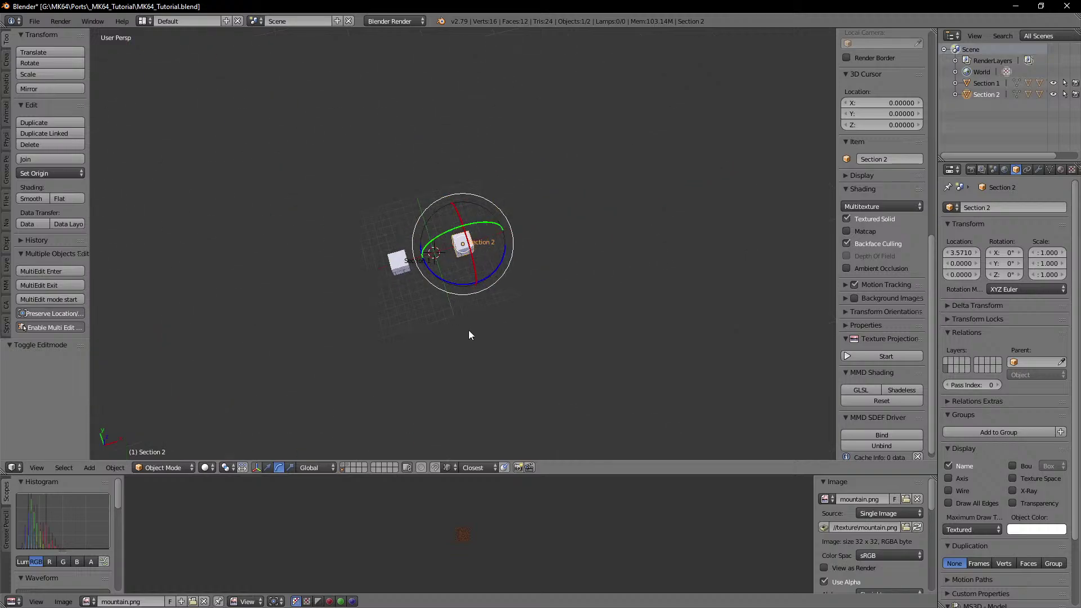
Step: Add a Bezier curve at the origin on the empty fifth layer
click(363, 465)
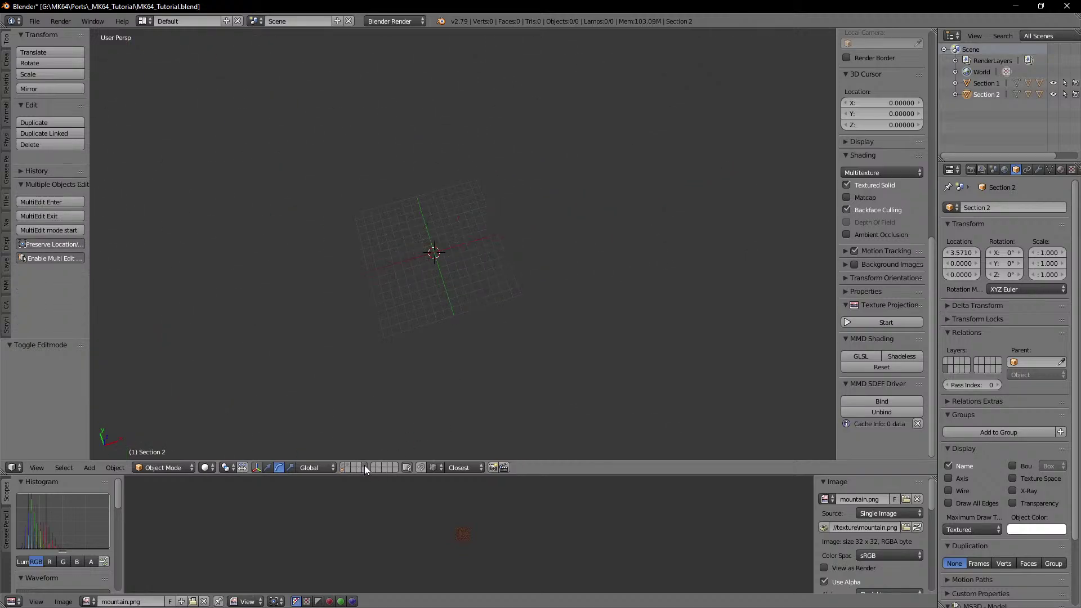
click(88, 467)
mouse_move(110, 444)
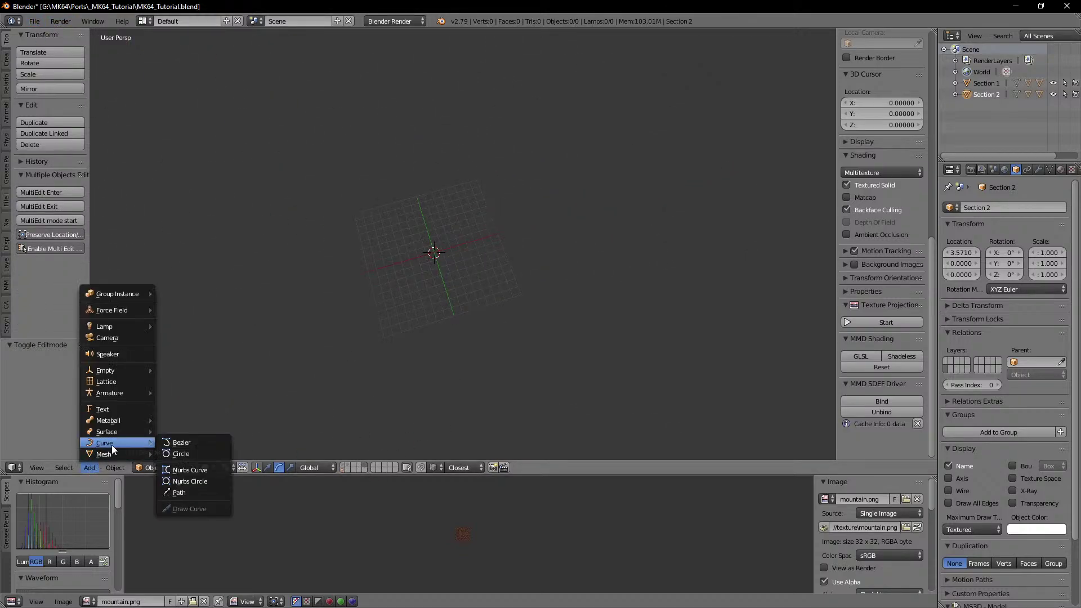
click(180, 444)
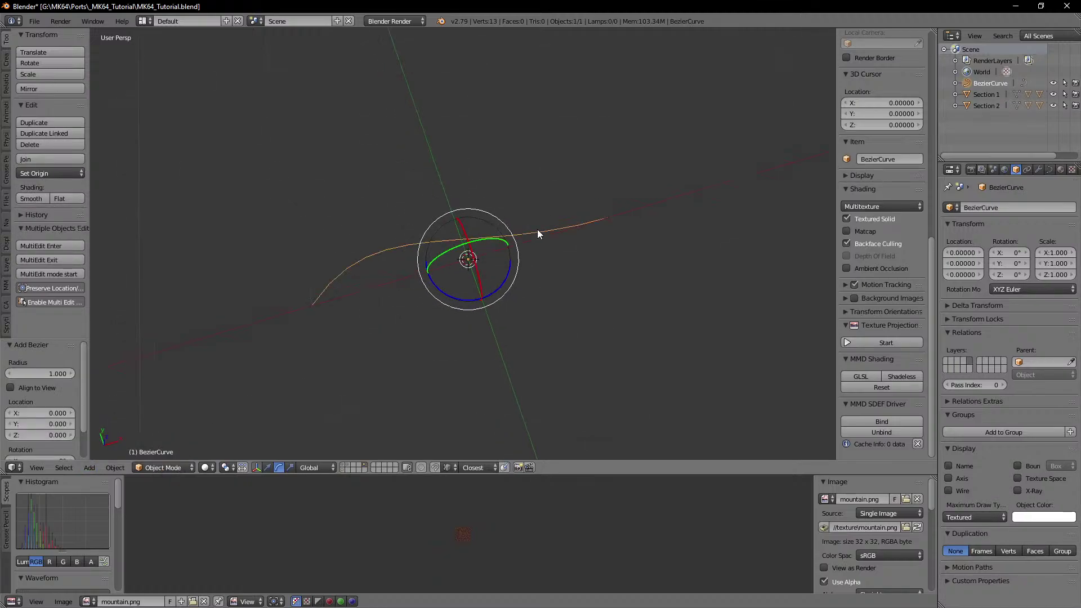
Step: Open the Bezier curve in Edit Mode and deselect all its control points
middle_drag(537, 229, 516, 214)
key(Tab)
key(a)
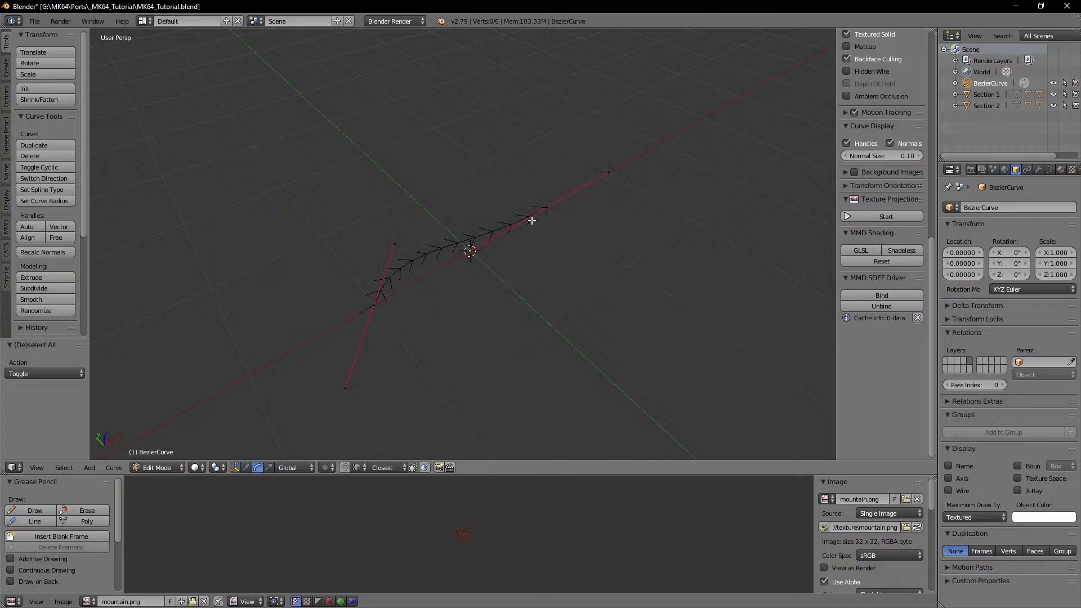
Step: Shrink the handles at both end points of the Bezier curve to about 0.11 of their size
right_click(600, 177)
shift+right_click(468, 263)
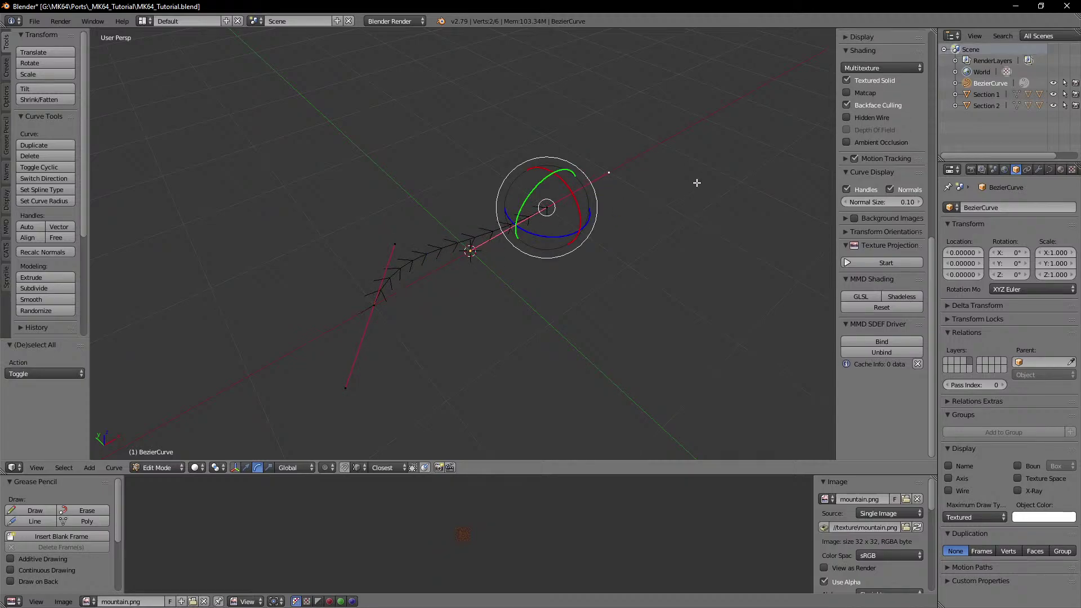
key(s)
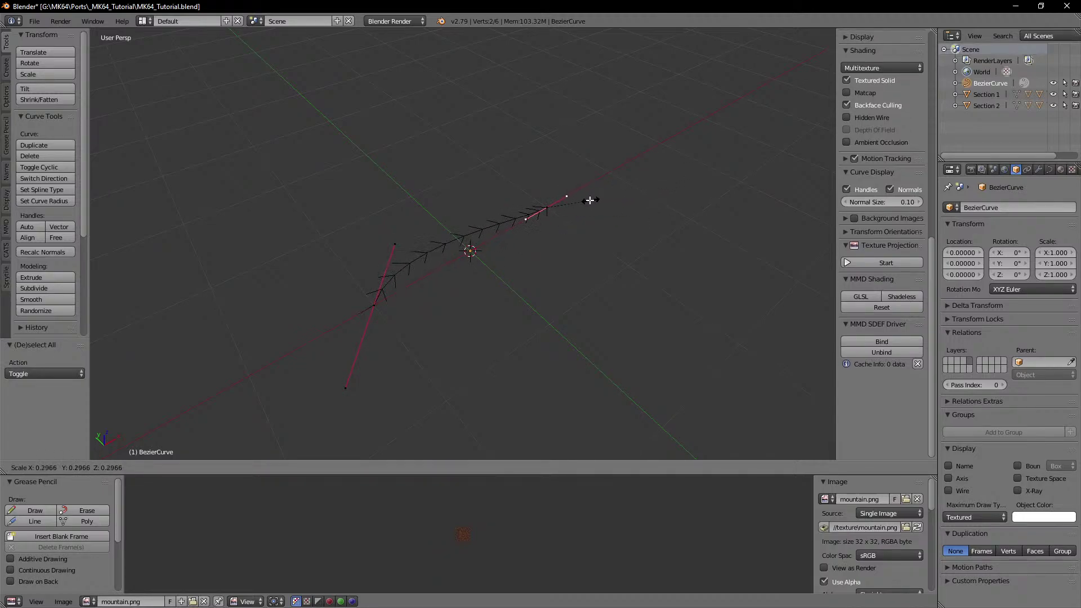
click(562, 203)
right_click(390, 243)
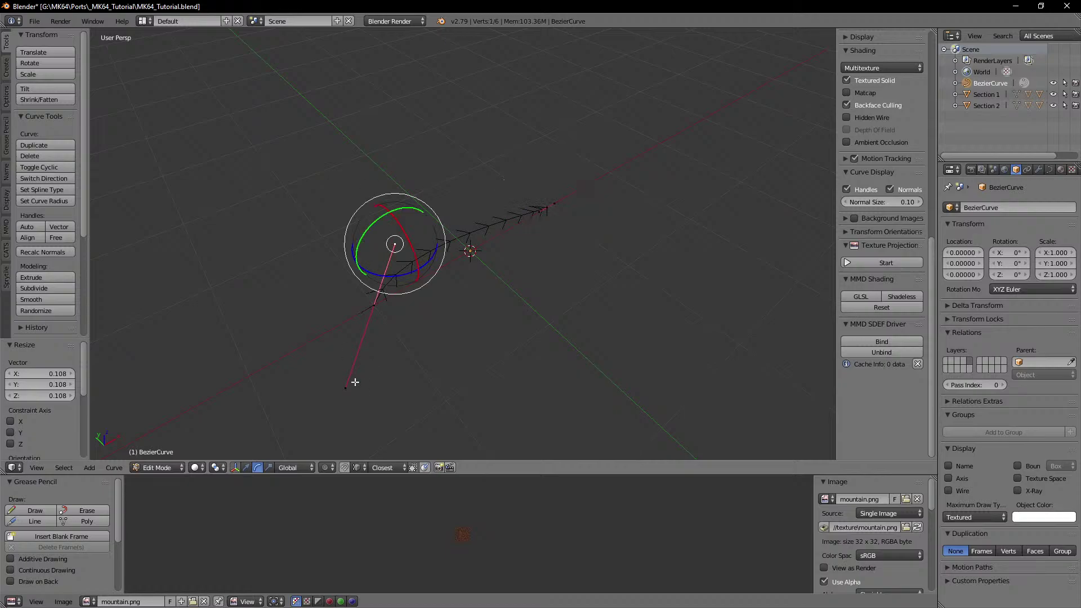
shift+right_click(348, 387)
key(s)
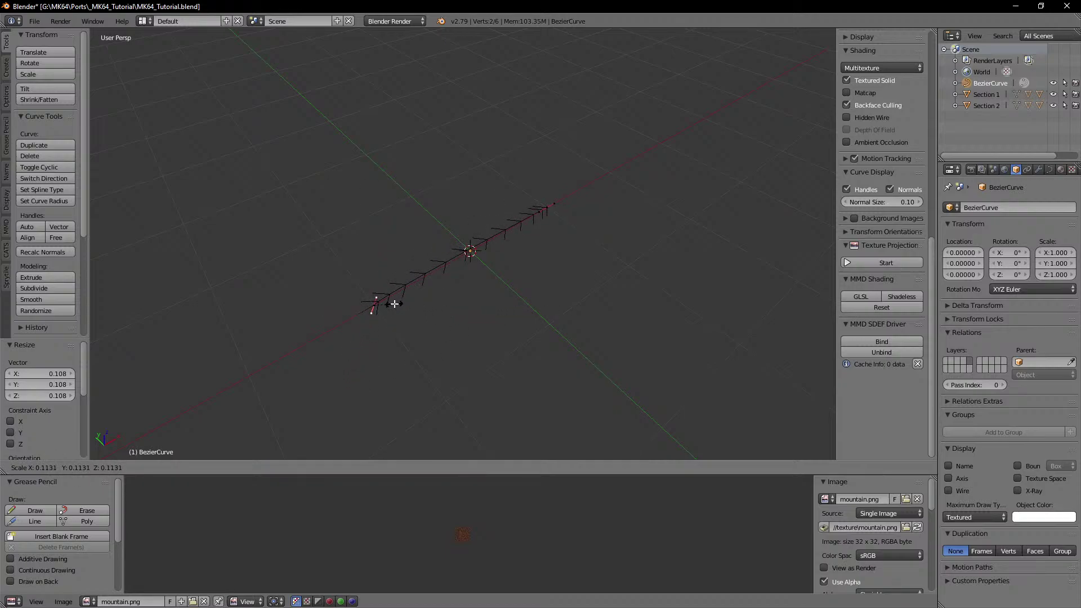
click(395, 304)
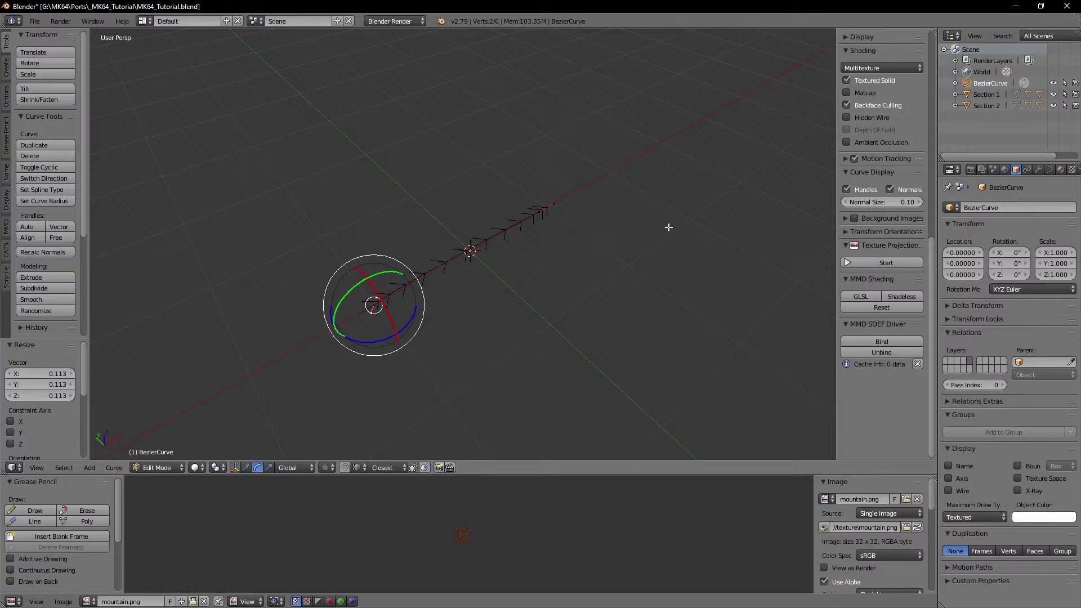
Step: Select all curve points, hide the curve handles and set the displayed normal size to 0.01
scroll(877, 227, up, 4)
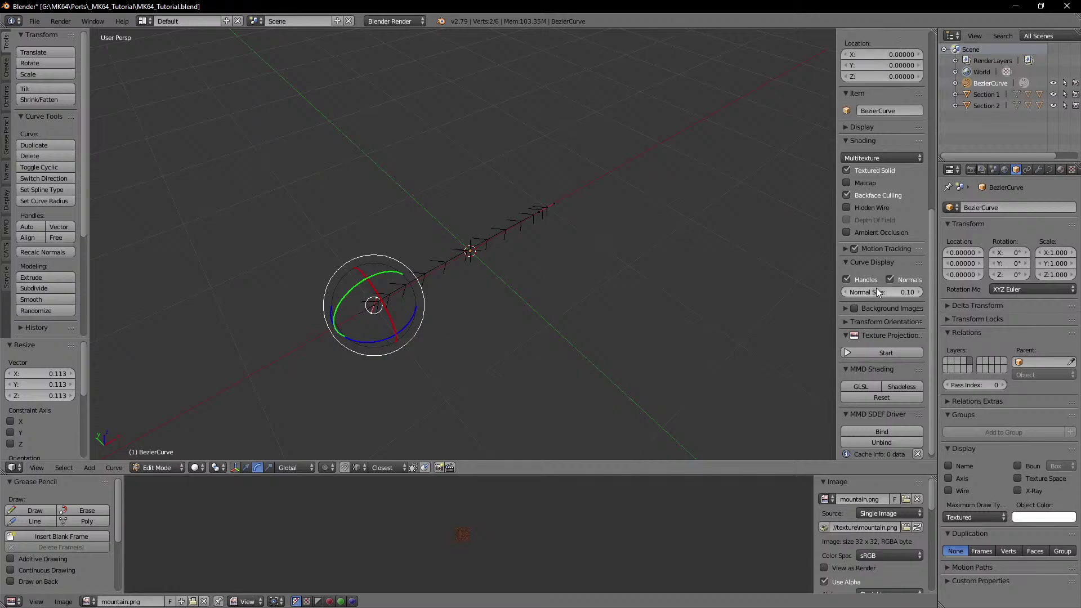
scroll(892, 292, up, 4)
scroll(900, 291, down, 5)
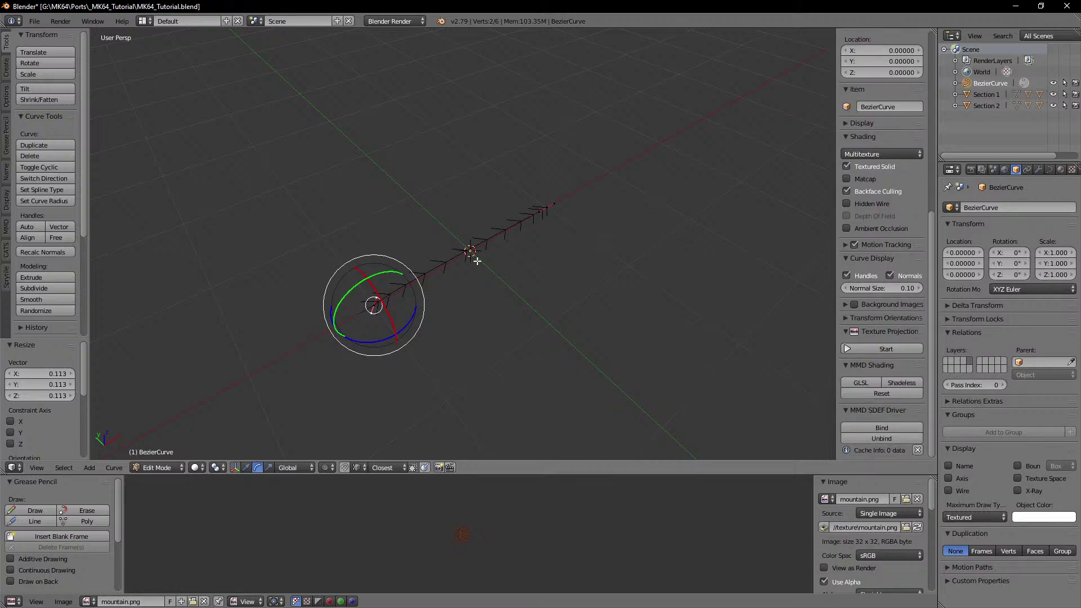
key(a)
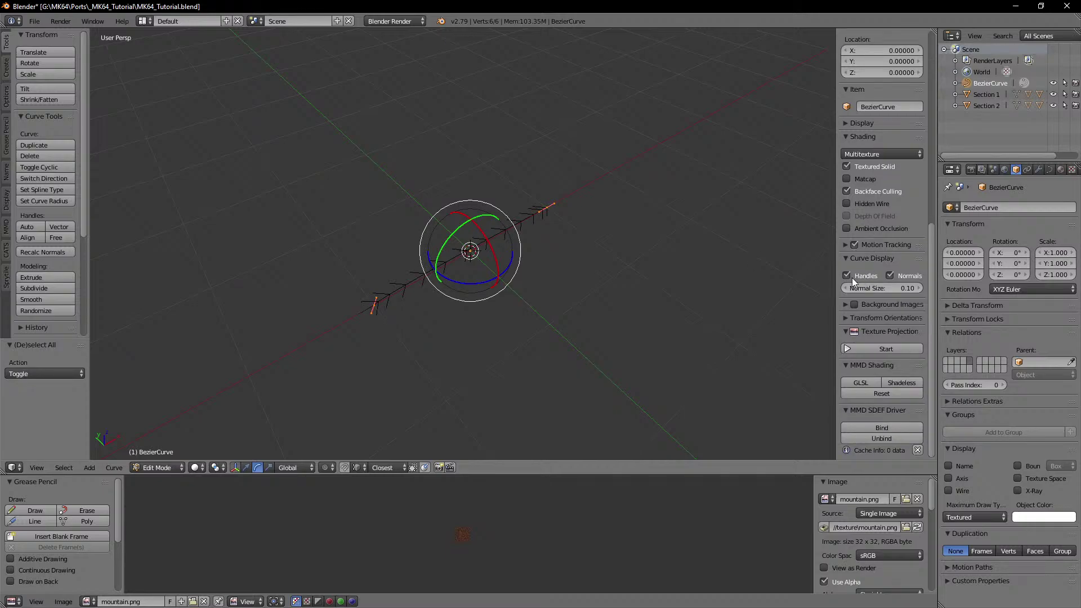
click(848, 276)
click(891, 276)
click(891, 276)
click(890, 287)
key(Return)
scroll(494, 292, up, 6)
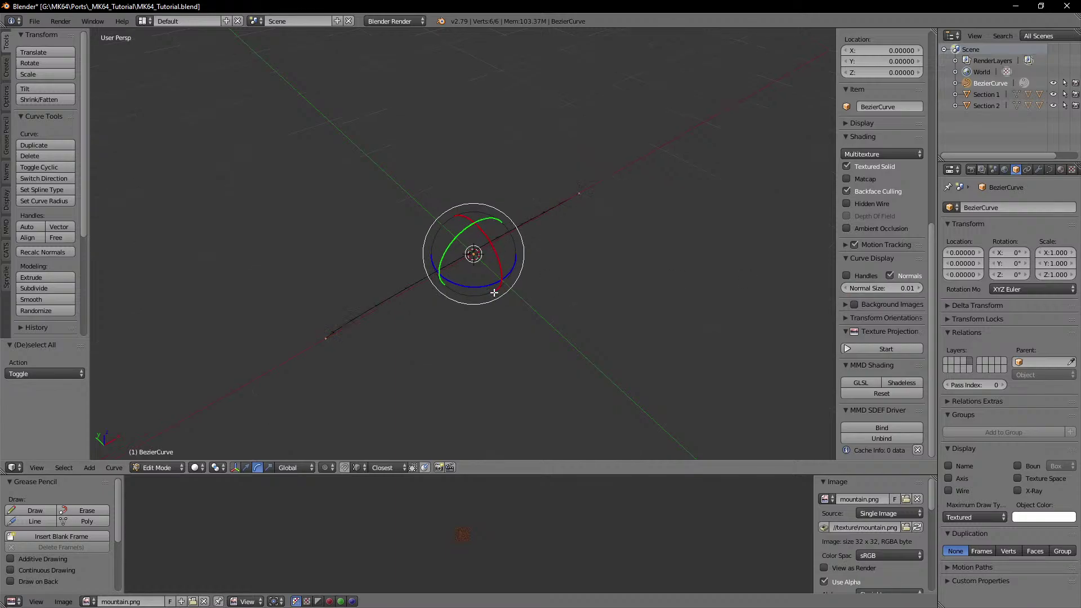
scroll(494, 293, up, 2)
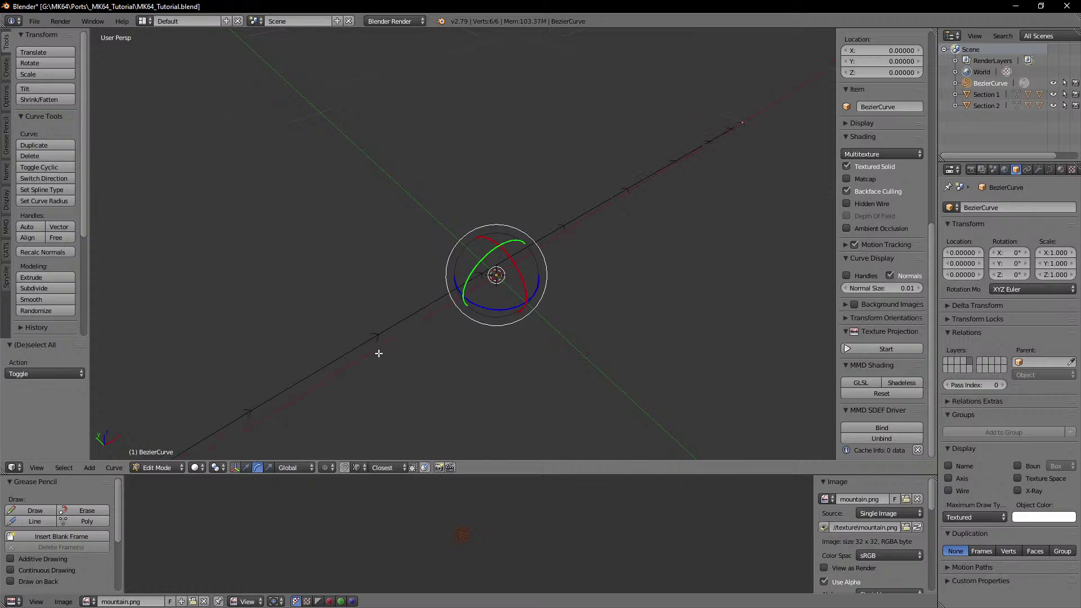
scroll(498, 272, down, 11)
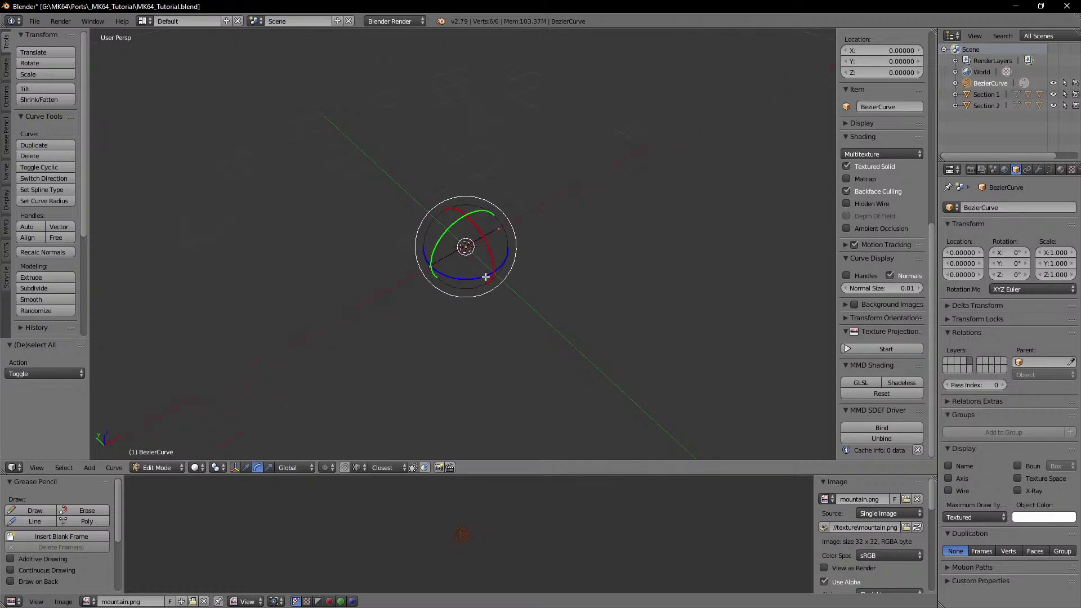
scroll(486, 276, up, 3)
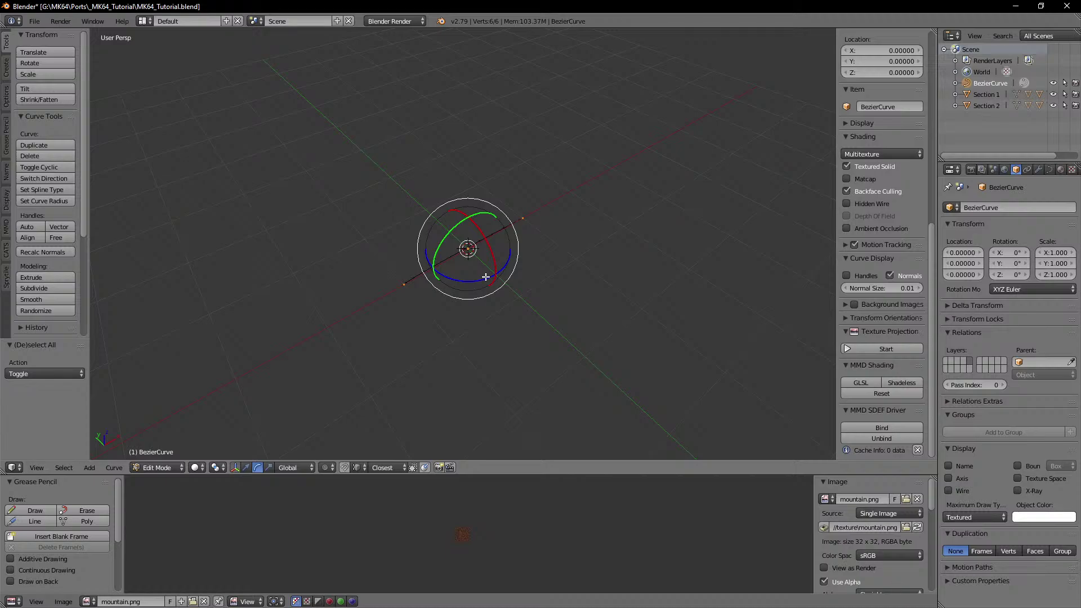
Step: Rotate the whole curve 90° in top view so it runs along the Y axis
right_click(403, 284)
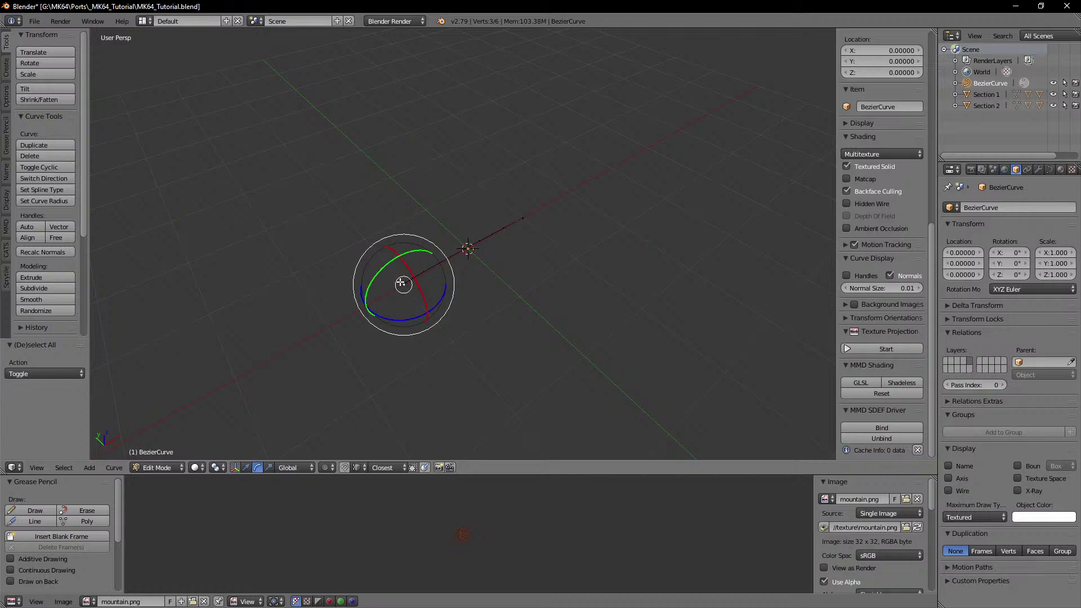
key(KP_7)
key(a)
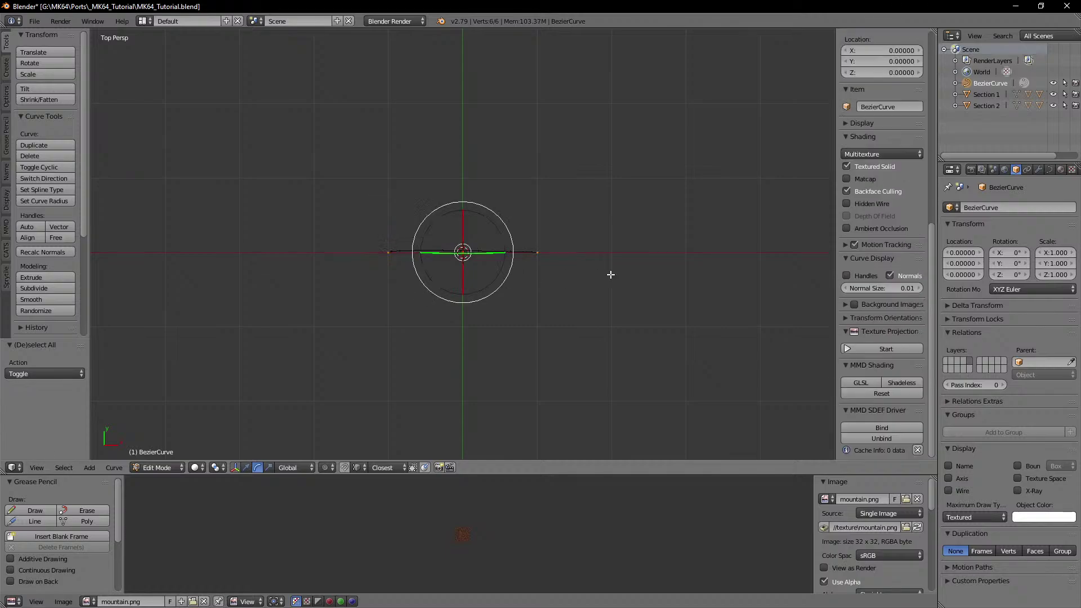
key(r)
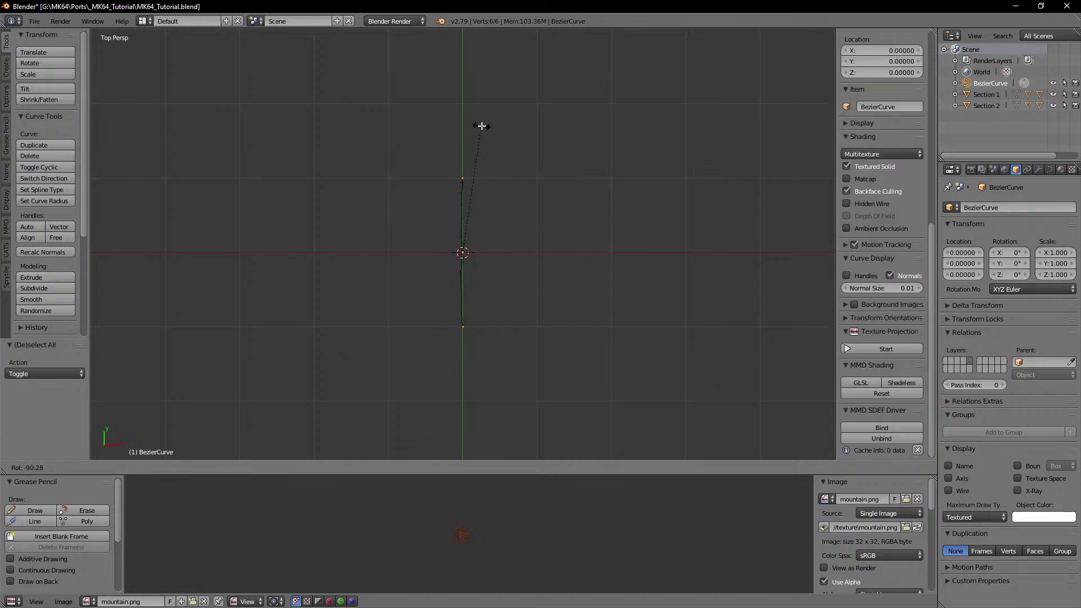
text(90)
key(Return)
Step: Rotate all curve points a further 180° and recalculate the curve's normals
scroll(481, 126, up, 7)
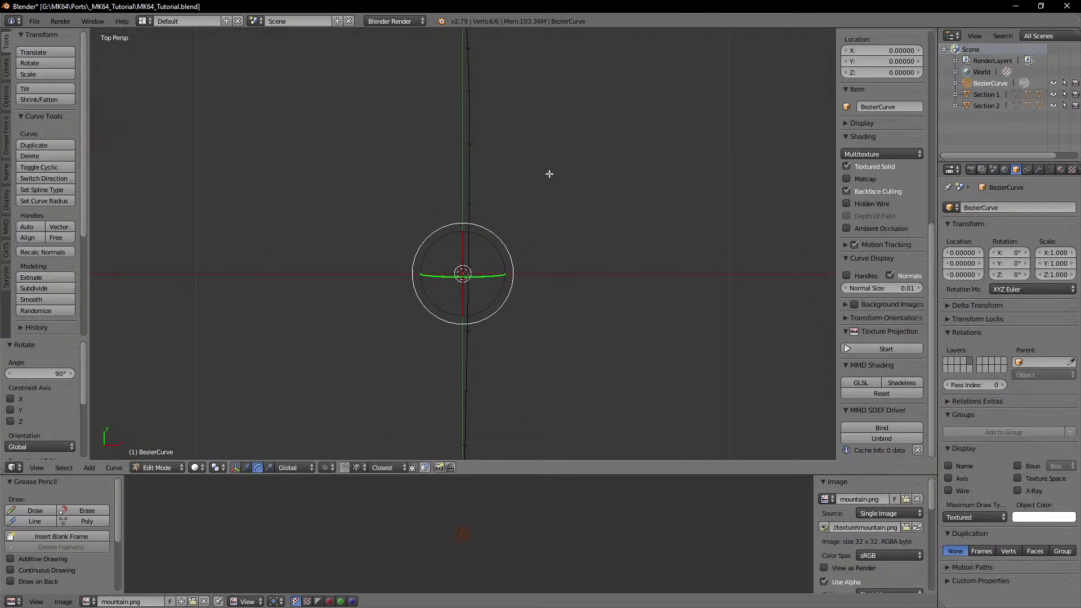
text(r180)
key(Return)
scroll(549, 174, down, 3)
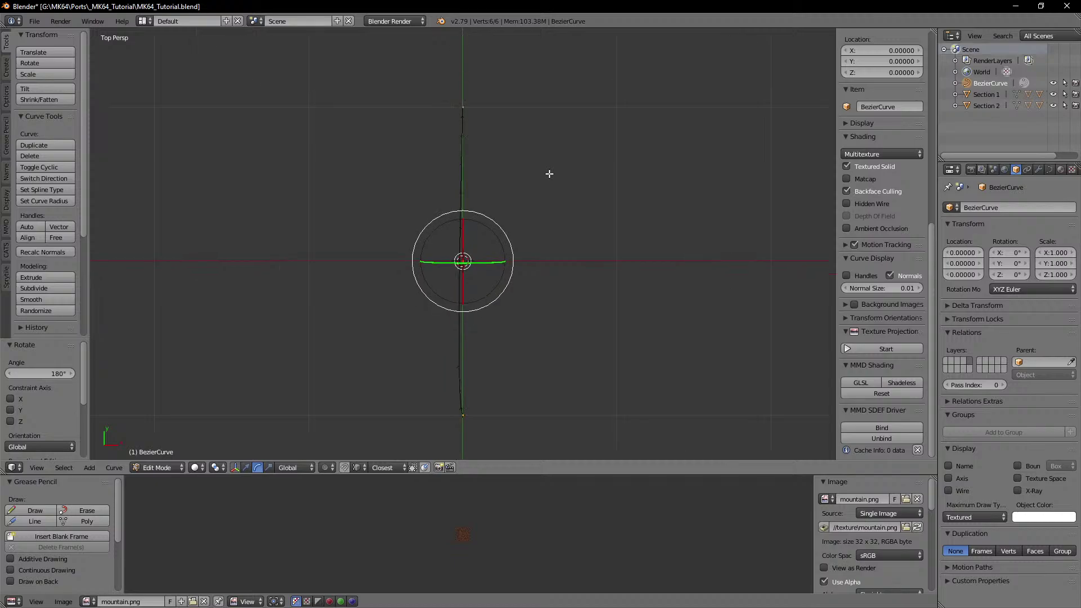
scroll(529, 216, up, 2)
key(ctrl+n)
scroll(530, 216, down, 9)
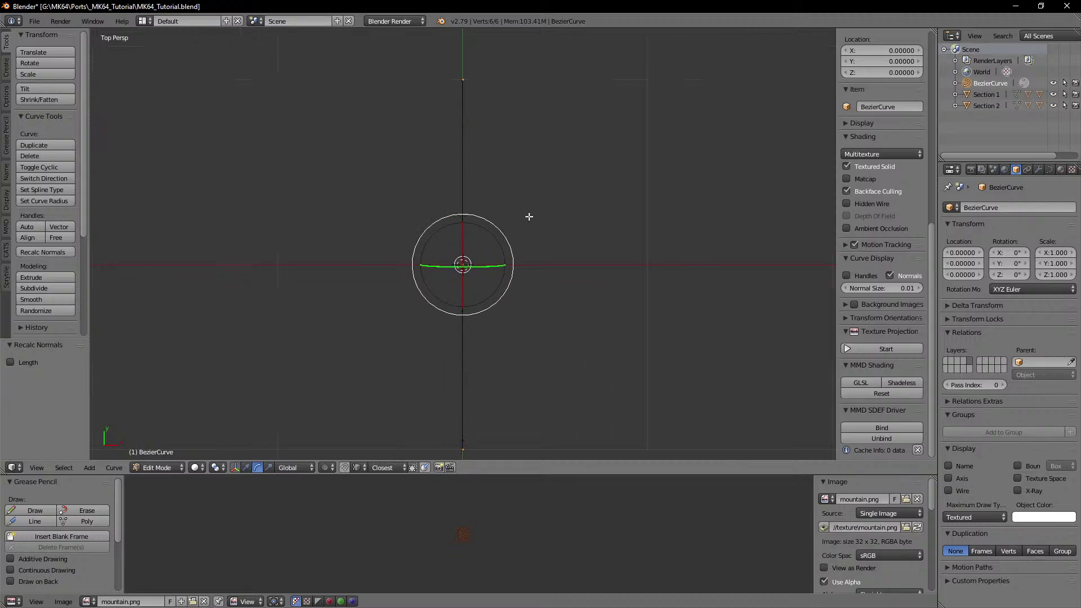
key(Tab)
key(Tab)
Step: Set the Y coordinate of the curve's lower control point to 0 and return to Object Mode
scroll(516, 230, up, 5)
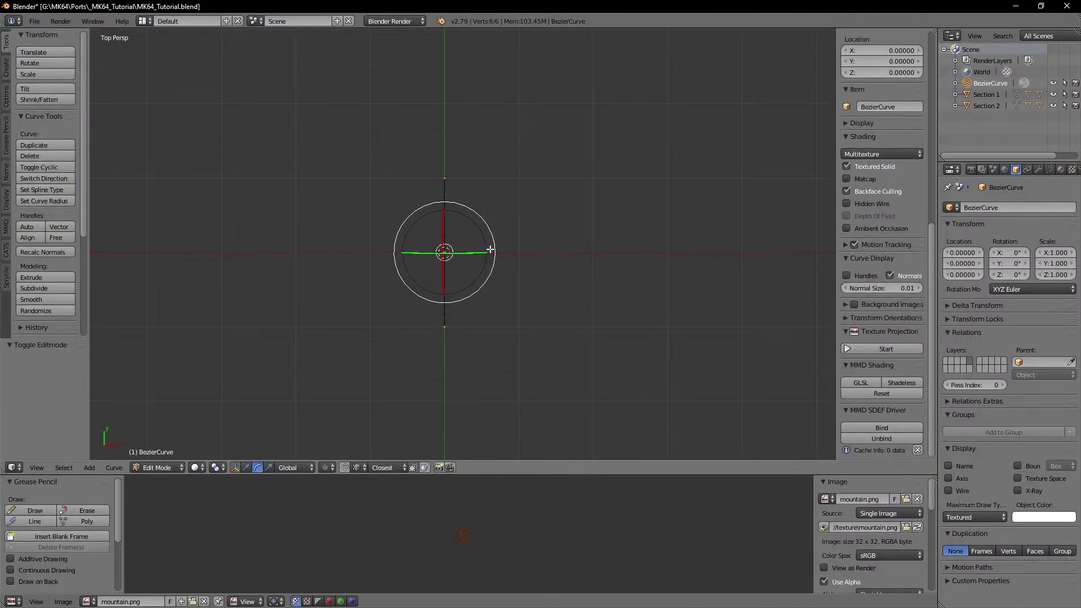
scroll(442, 313, up, 2)
right_click(443, 362)
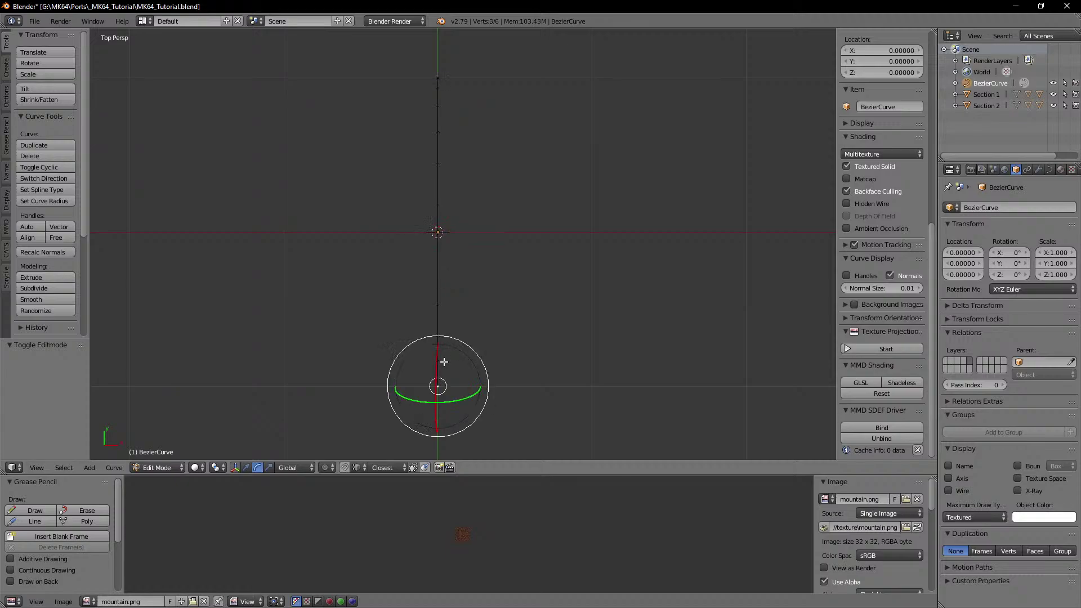
scroll(867, 198, up, 13)
scroll(866, 197, up, 4)
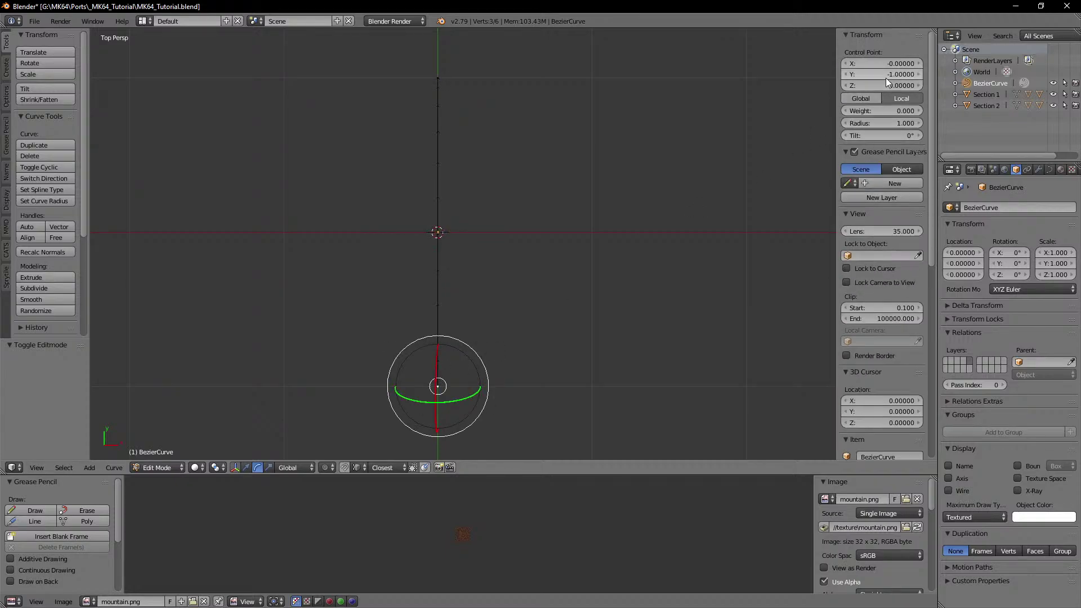
click(886, 74)
text(0)
key(Return)
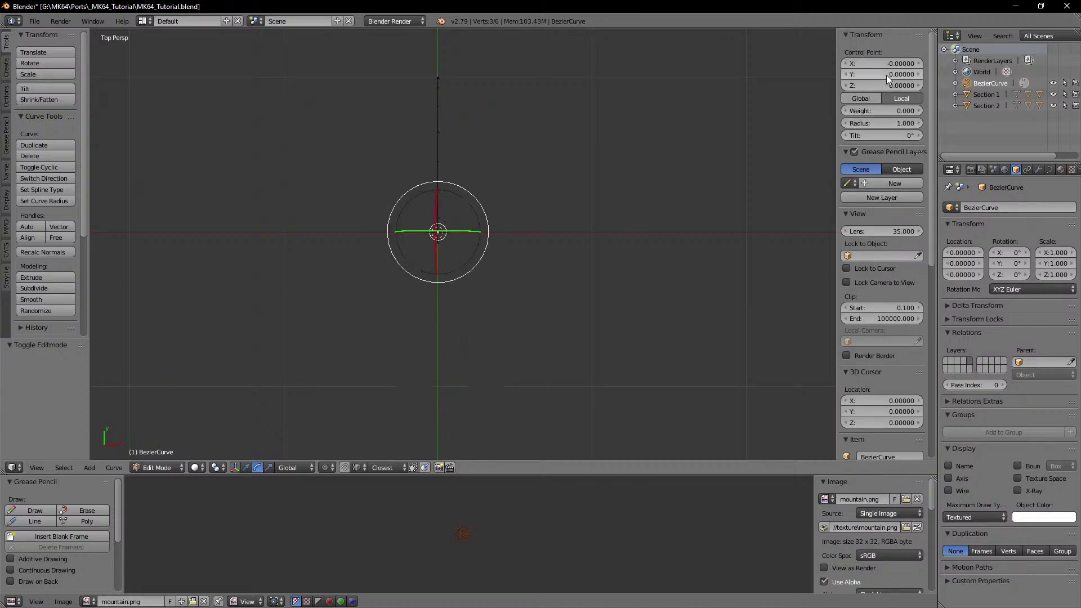
key(Tab)
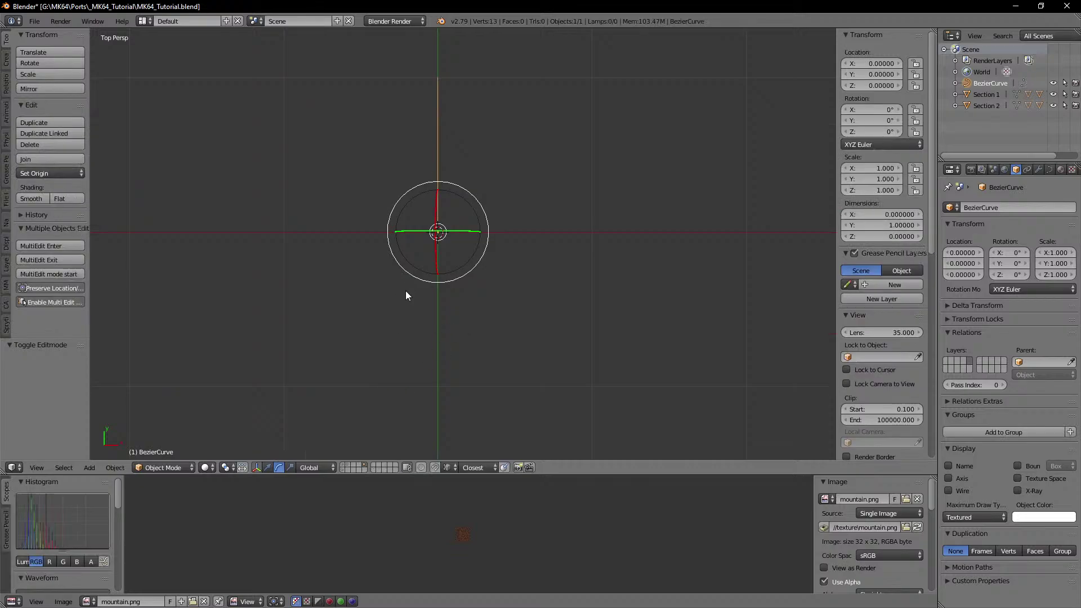
Step: Show the first layer's track geometry together with the curve and switch the viewport to wireframe
shift+click(345, 467)
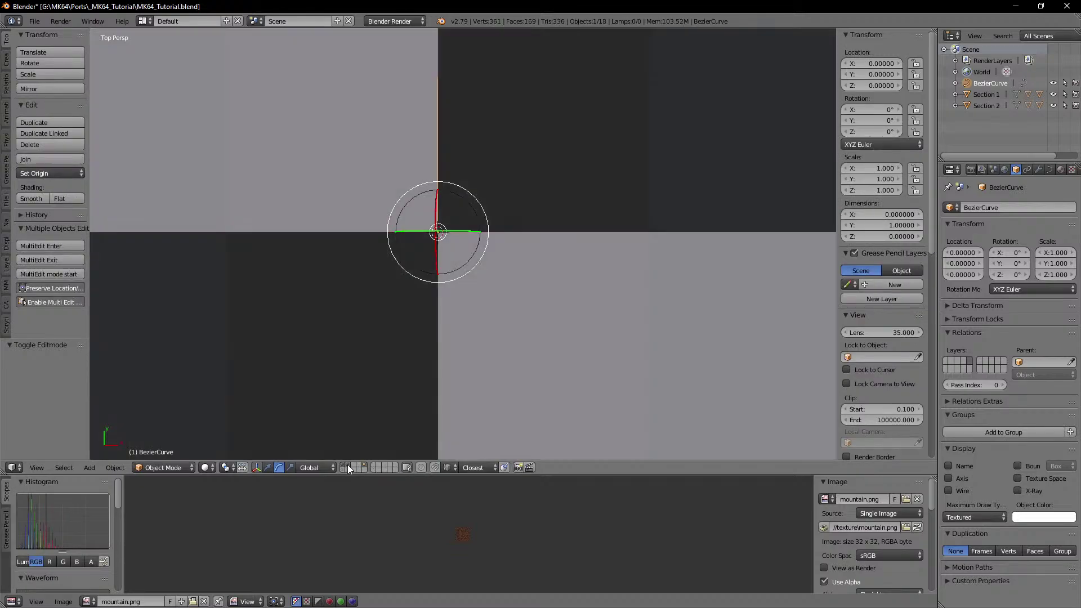
scroll(550, 247, down, 20)
mouse_move(551, 247)
shift+middle_down()
mouse_move(450, 282)
mouse_move(465, 224)
mouse_move(509, 230)
shift+middle_up()
scroll(450, 279, down, 7)
key(z)
scroll(507, 226, up, 8)
scroll(442, 295, up, 4)
shift+middle_drag(505, 178, 496, 212)
scroll(389, 280, up, 3)
Step: Examine the placement of the 1_finish object on the track's start straight in top view
right_click(419, 270)
right_click(388, 275)
scroll(445, 259, up, 4)
scroll(343, 283, up, 4)
scroll(498, 212, up, 4)
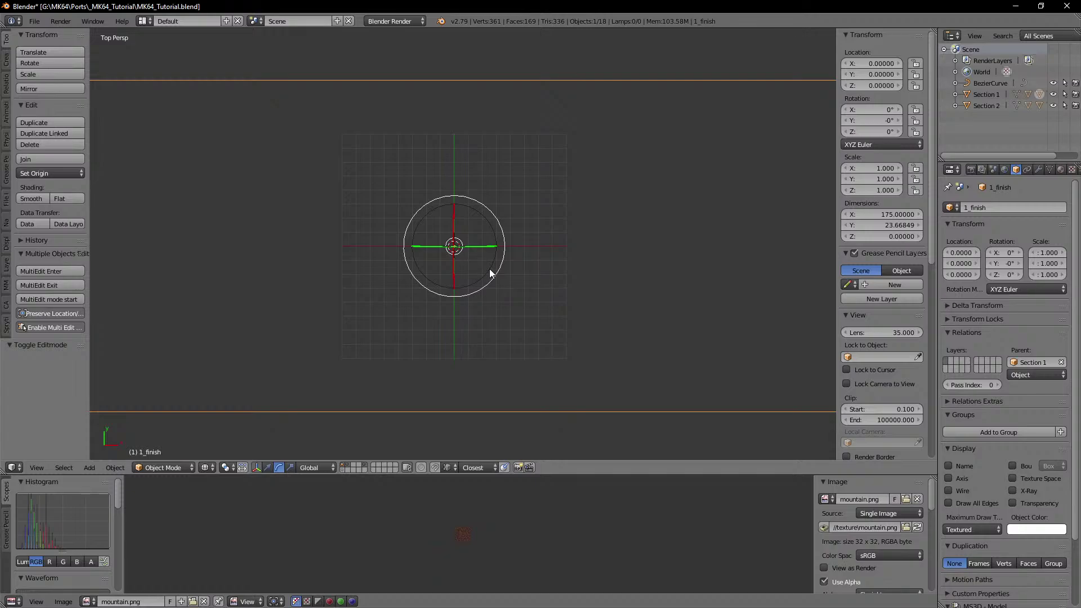
key(KP_Divide)
scroll(489, 269, down, 5)
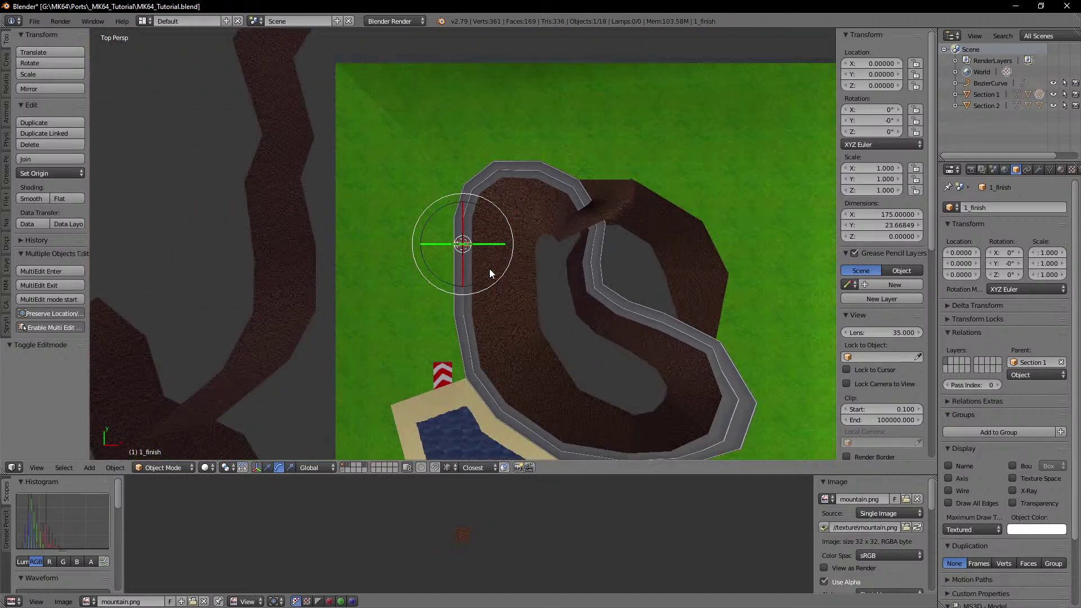
mouse_move(508, 259)
shift+middle_down()
mouse_move(503, 238)
mouse_move(510, 246)
shift+middle_up()
scroll(510, 246, up, 6)
key(KP_Divide)
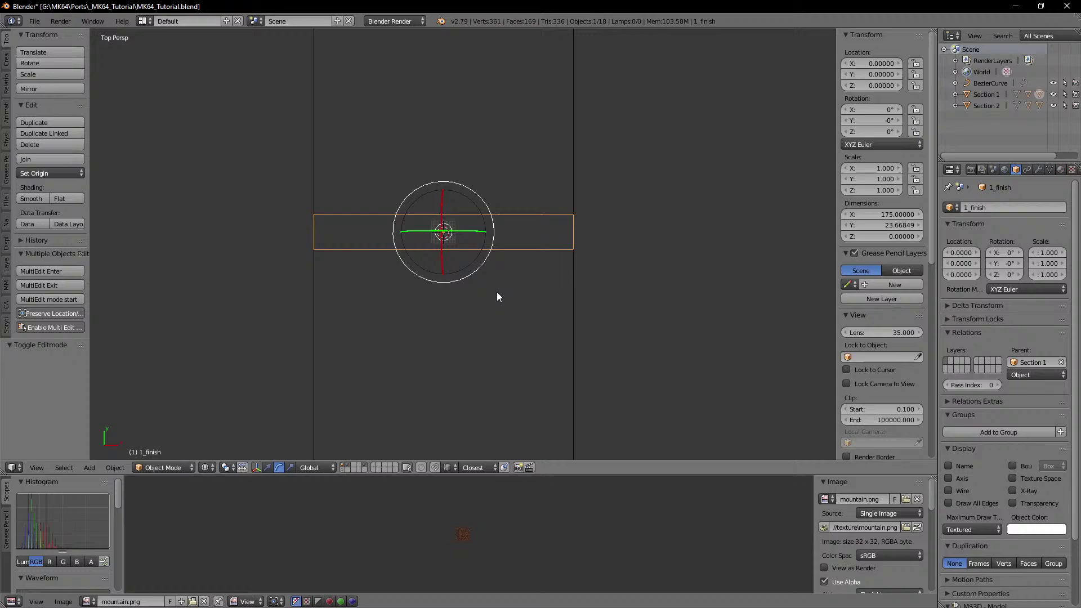
shift+middle_drag(497, 291, 513, 291)
scroll(494, 255, up, 3)
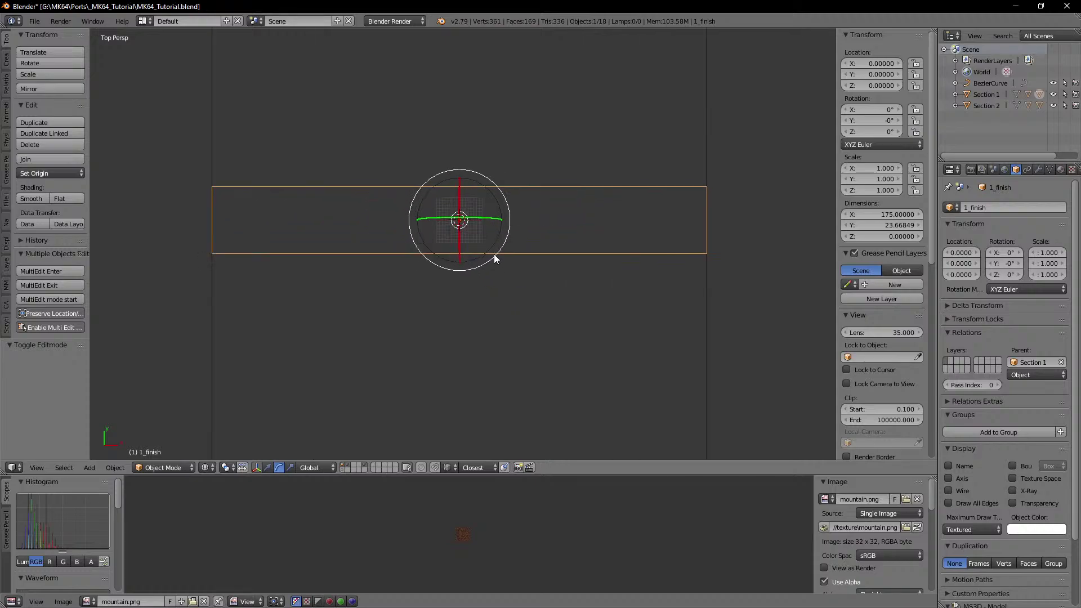
shift+middle_drag(494, 254, 498, 276)
scroll(498, 275, up, 7)
Step: Move the Bezier curve's upper control point about 254.6 units along Y to the end of the straight road segment
right_click(460, 223)
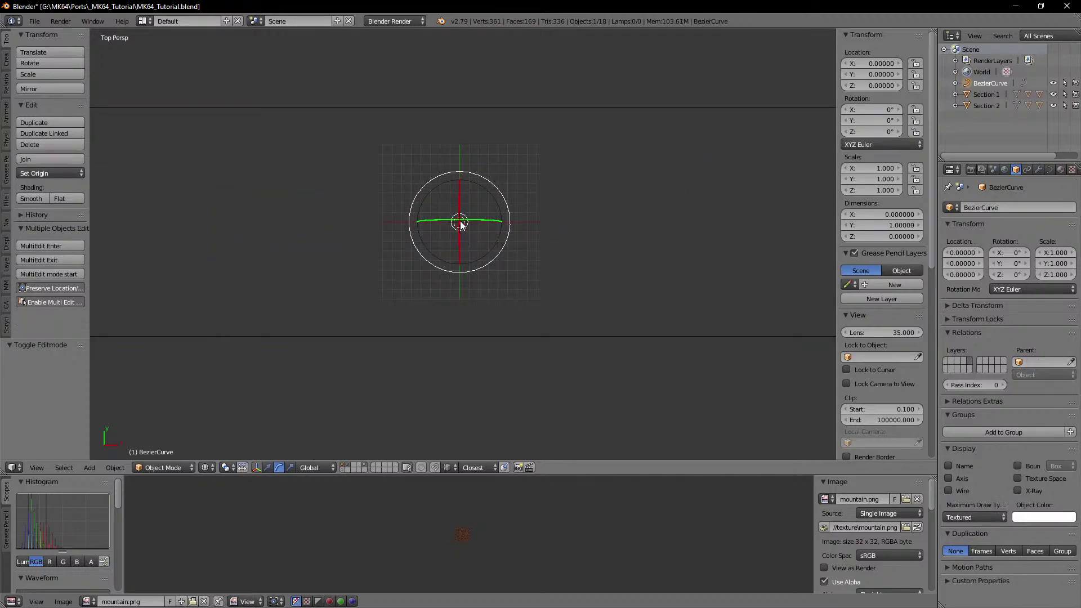
key(KP_Decimal)
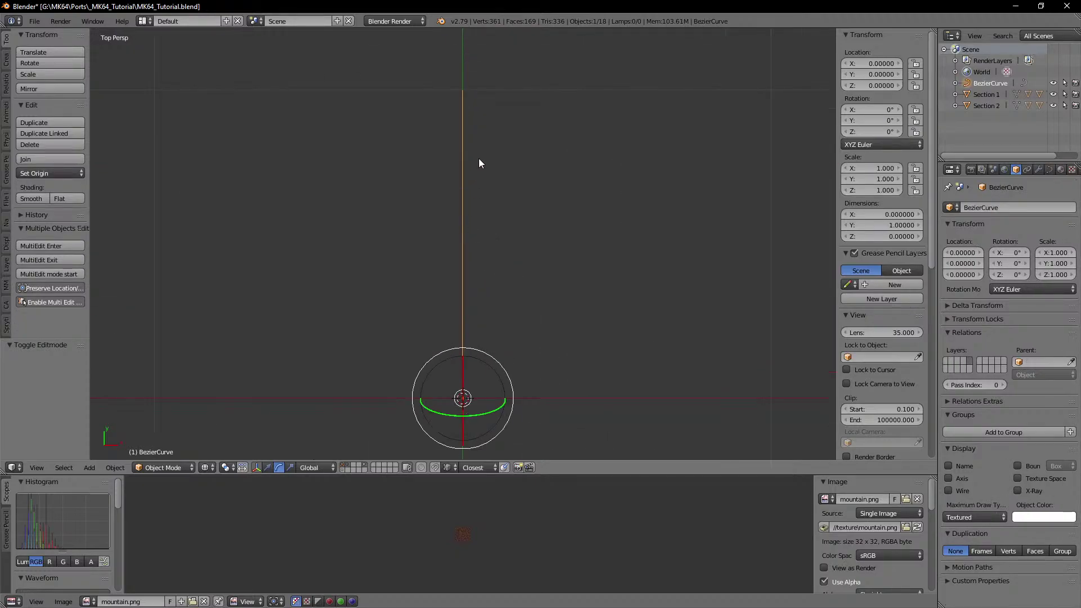
key(Tab)
right_click(471, 94)
key(KP_Decimal)
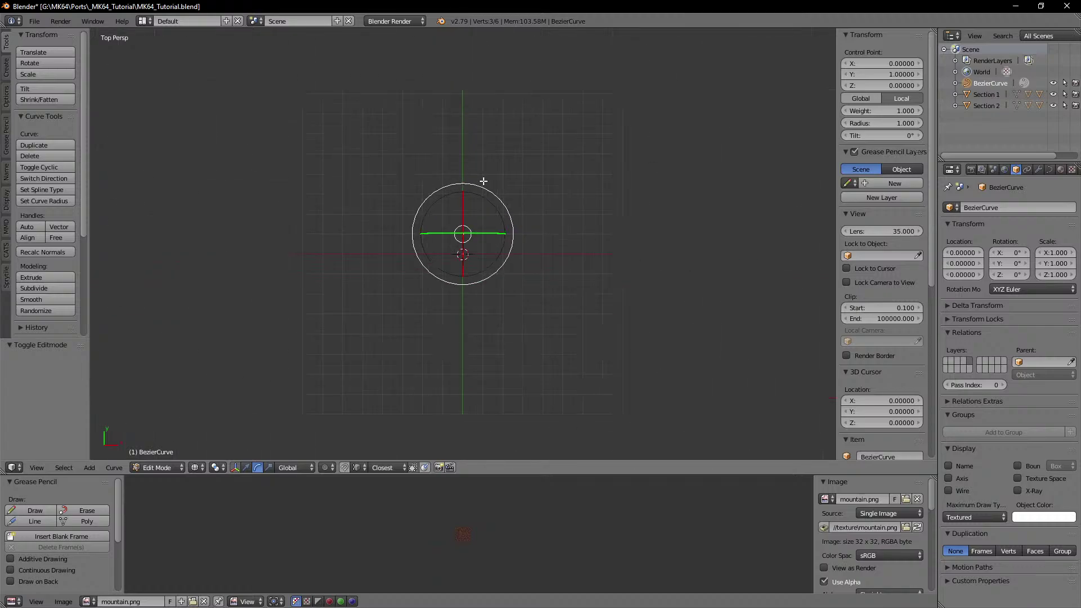
scroll(495, 242, up, 4)
key(g)
key(y)
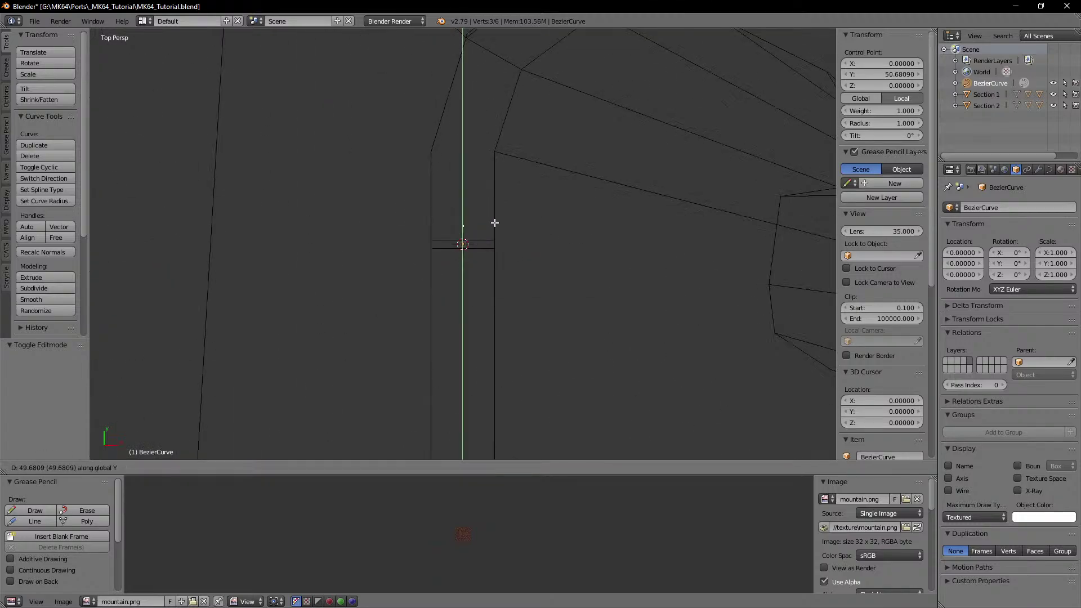
click(495, 151)
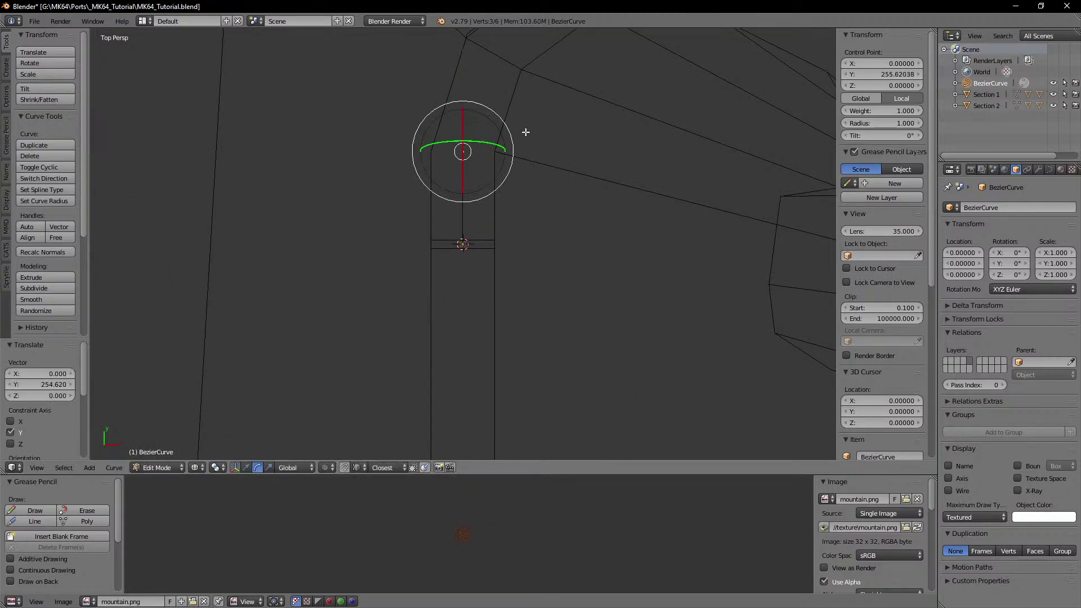
Step: Switch the top view to orthographic projection and frame the first bend of the track
shift+middle_drag(519, 86, 453, 177)
key(KP_5)
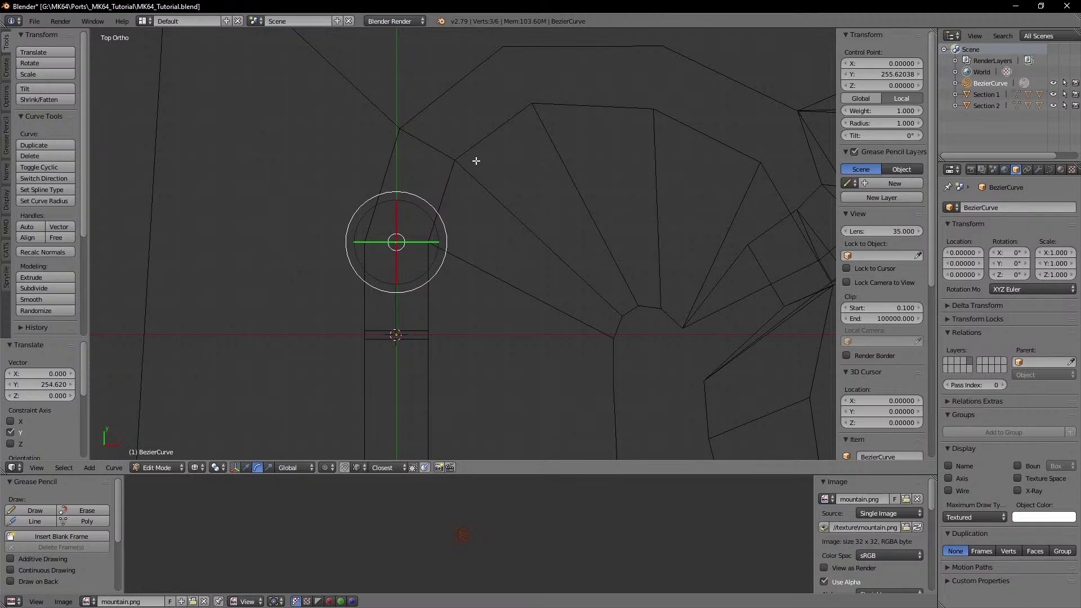
shift+middle_drag(476, 160, 478, 233)
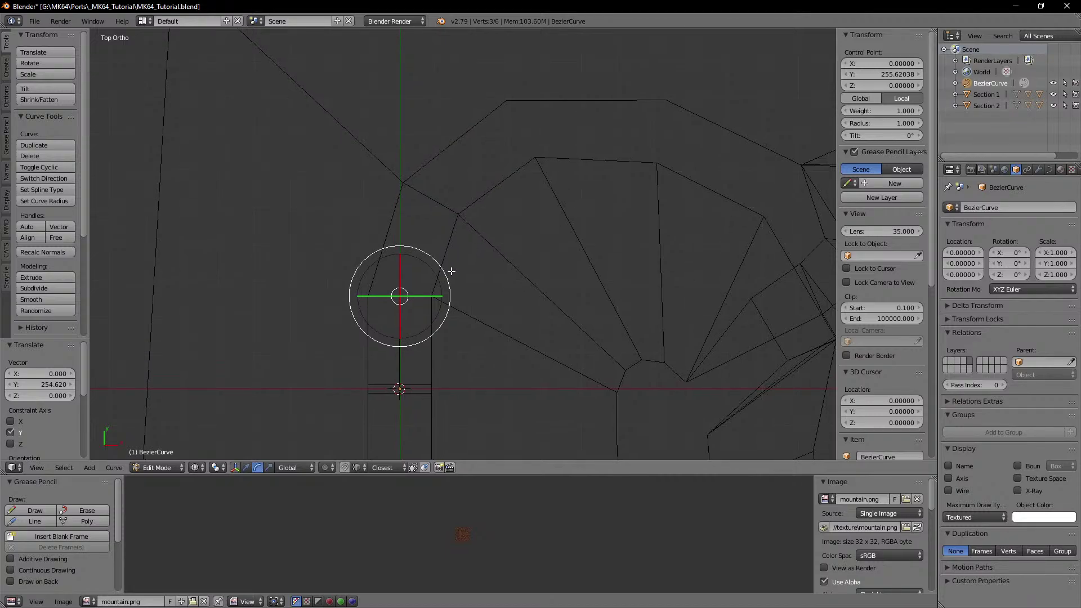
Step: Extrude the curve's end point twice along the road centre into the first bend, to about X 84, Y 526 and X 326, Y 714
key(e)
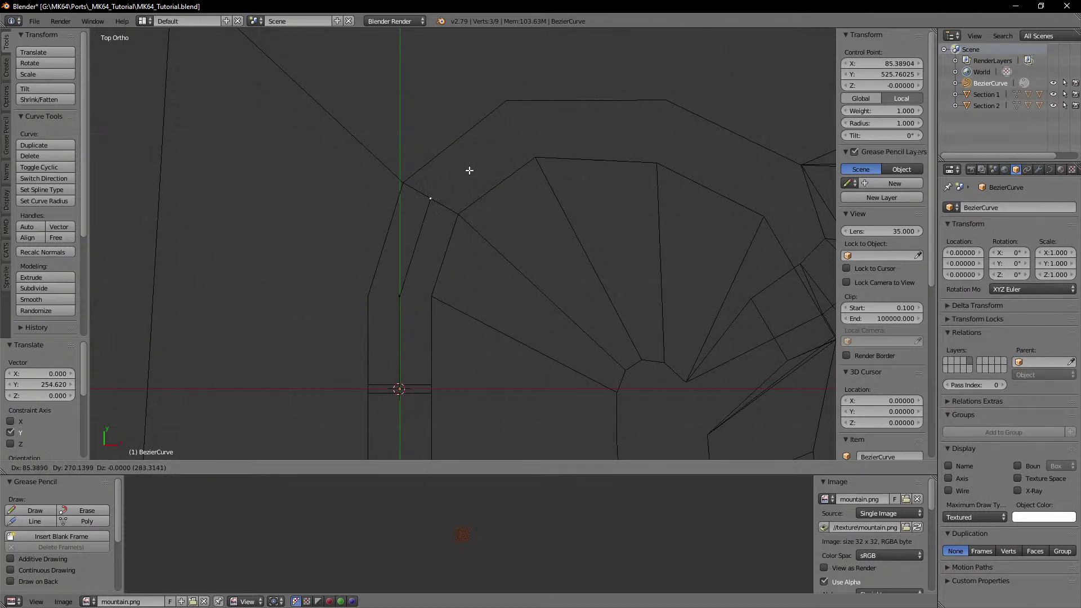
click(469, 170)
shift+middle_drag(509, 170, 449, 220)
key(e)
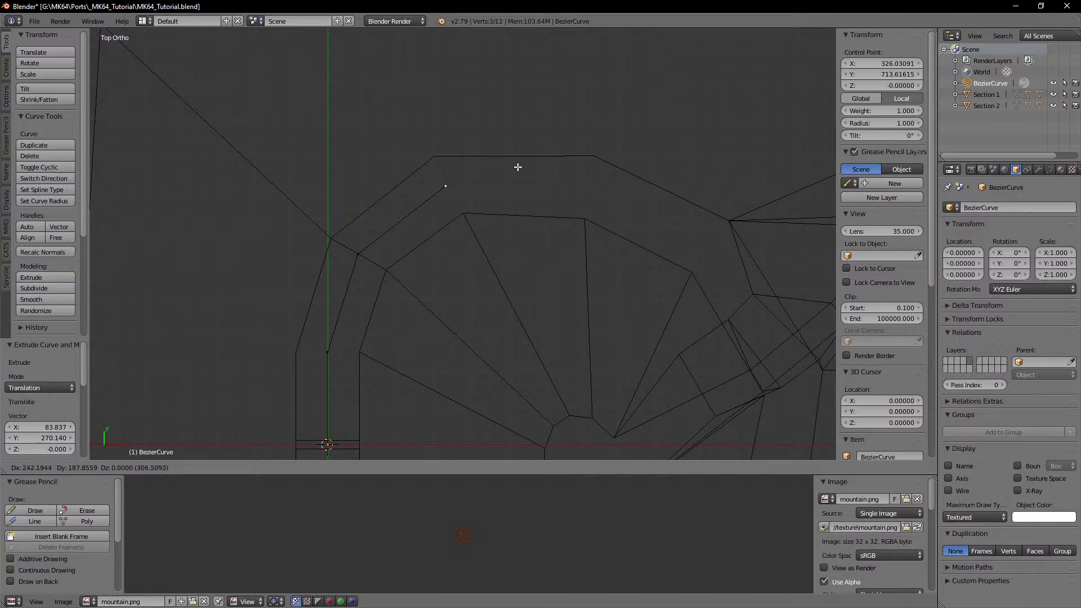
click(518, 167)
Step: Extrude two more curve points over the top of the first bend, at about X 711, Y 718 and X 1046, Y 560
shift+middle_drag(539, 208, 392, 223)
key(e)
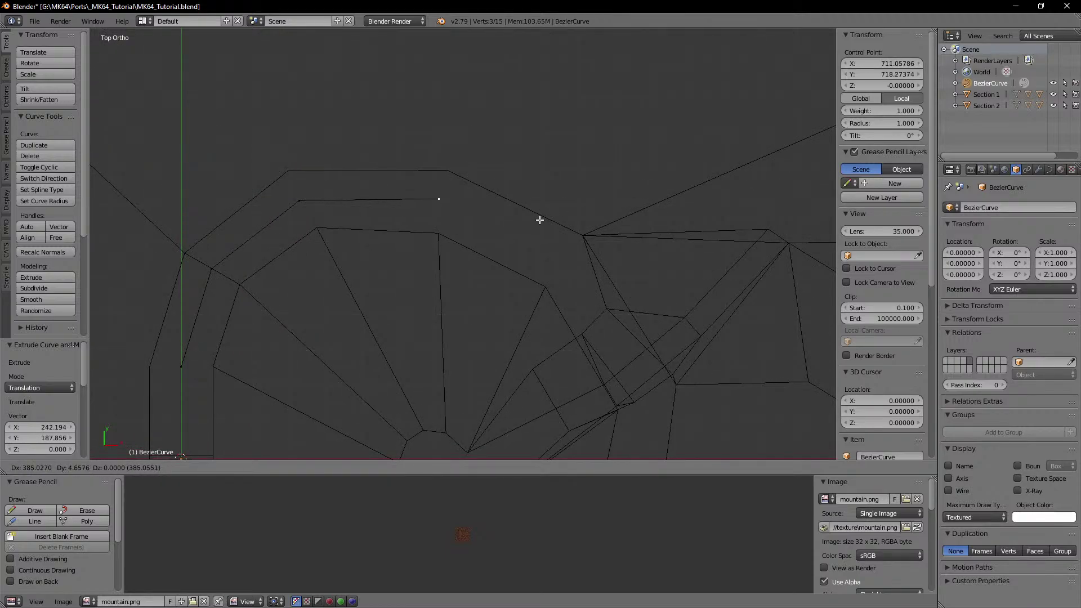
click(539, 220)
key(e)
click(763, 353)
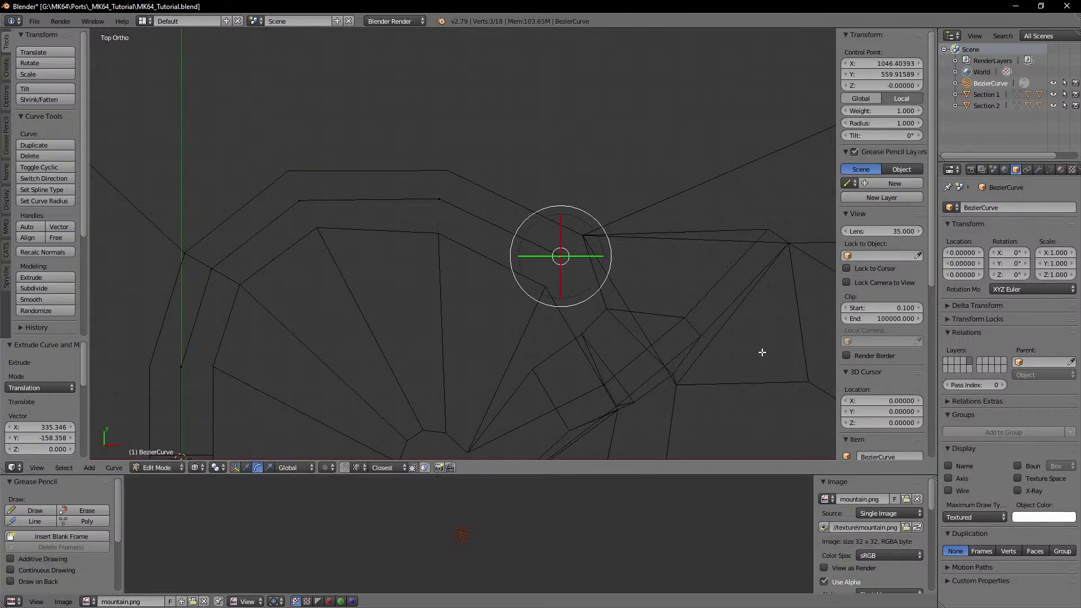
Step: Extrude a point to about X 1144, Y 384 where the road meets the tunnel, and check the road's course in shaded view
shift+middle_drag(629, 342, 552, 252)
key(e)
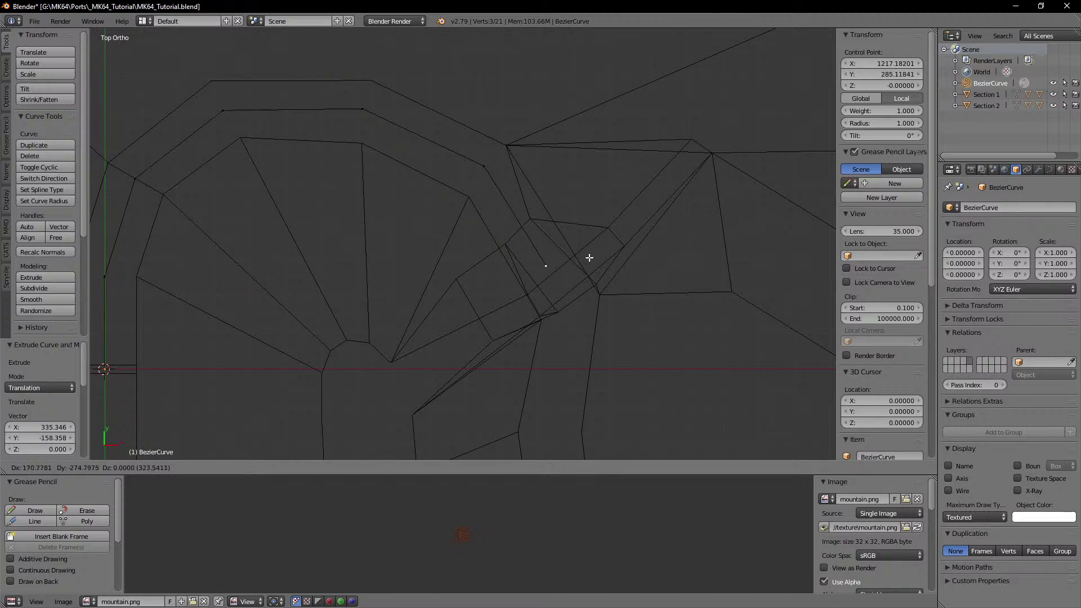
click(563, 222)
shift+middle_drag(593, 262, 511, 181)
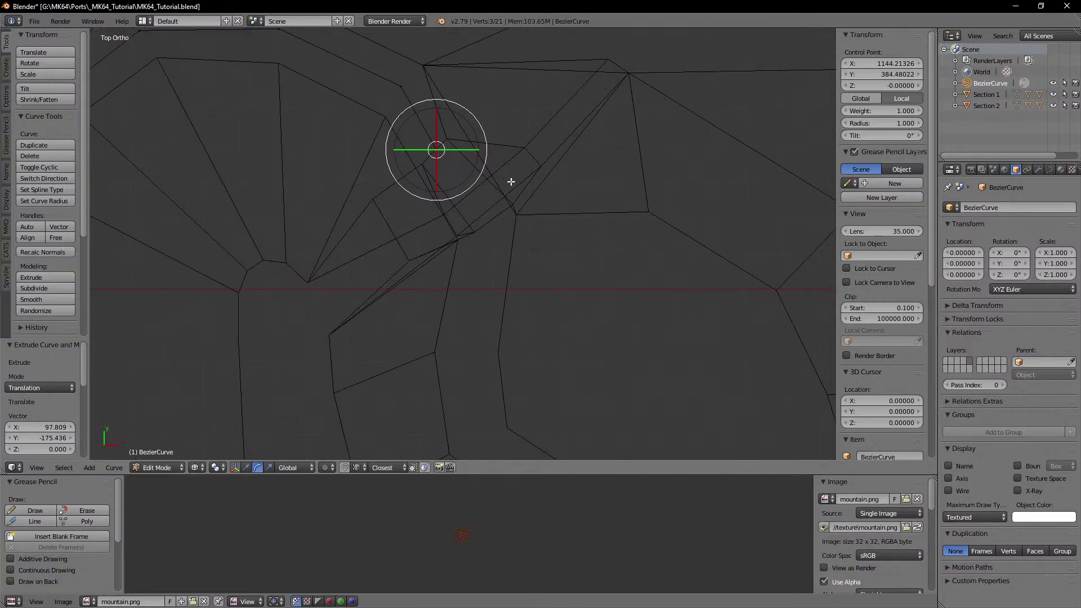
key(z)
scroll(511, 181, up, 2)
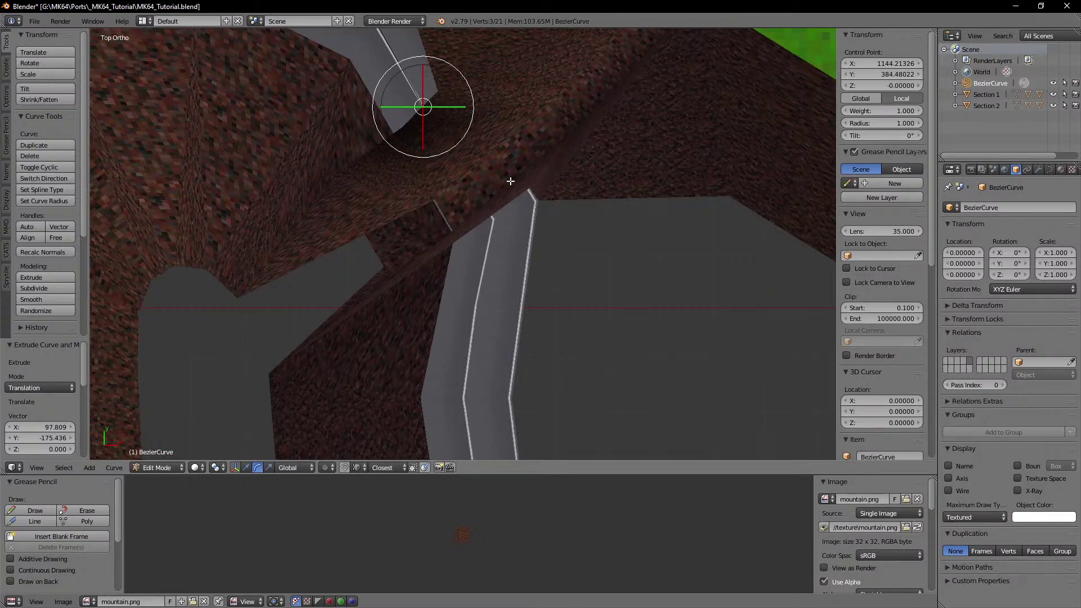
key(z)
scroll(511, 181, down, 3)
Step: Extrude three points through the tunnel and down the road, at about X 1278, Y 183; X 1236, Y -167; and X 1260, Y -415
key(e)
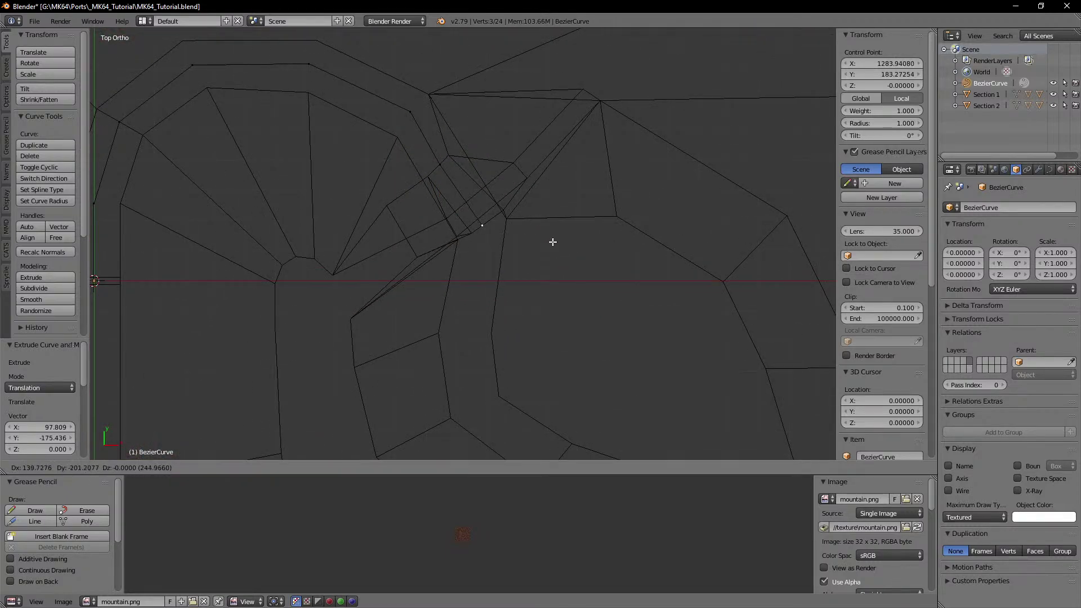
click(553, 242)
shift+middle_drag(552, 239, 529, 203)
key(e)
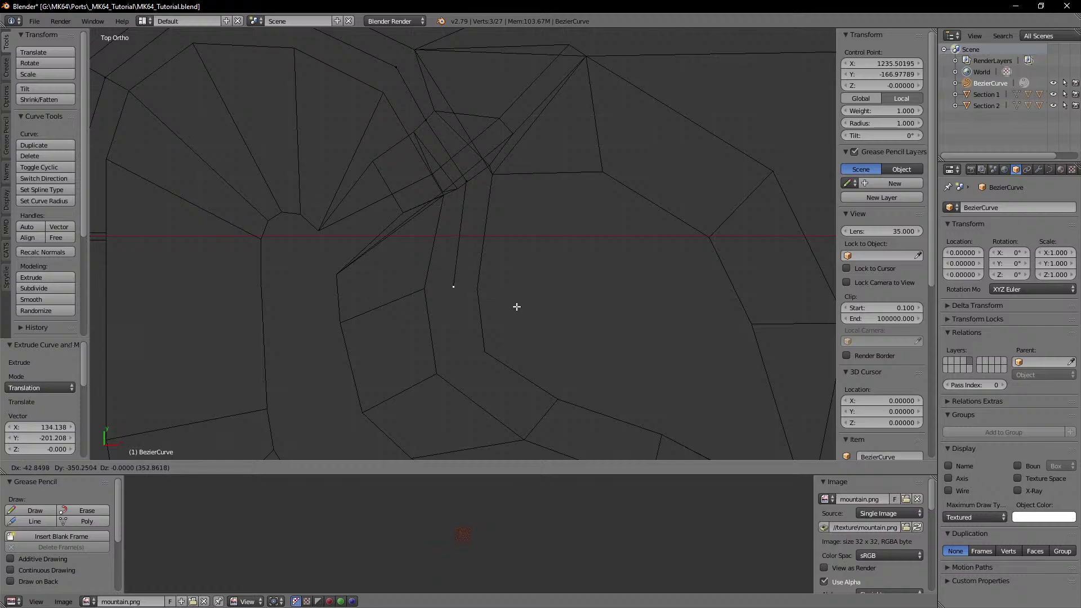
click(517, 307)
key(e)
click(524, 382)
Step: Extrude three points along the diagonal road stretch, at about X 1513, Y -609; X 1902, Y -741; and X 2346, Y -953
shift+middle_drag(532, 382, 472, 246)
key(e)
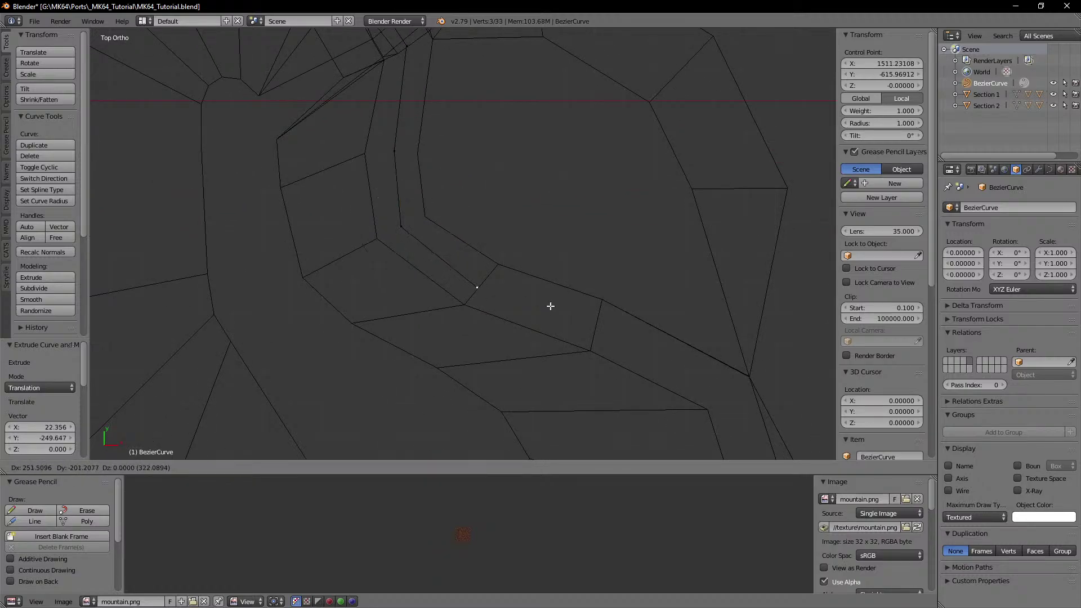
click(552, 306)
shift+middle_drag(570, 304, 490, 237)
key(e)
click(565, 269)
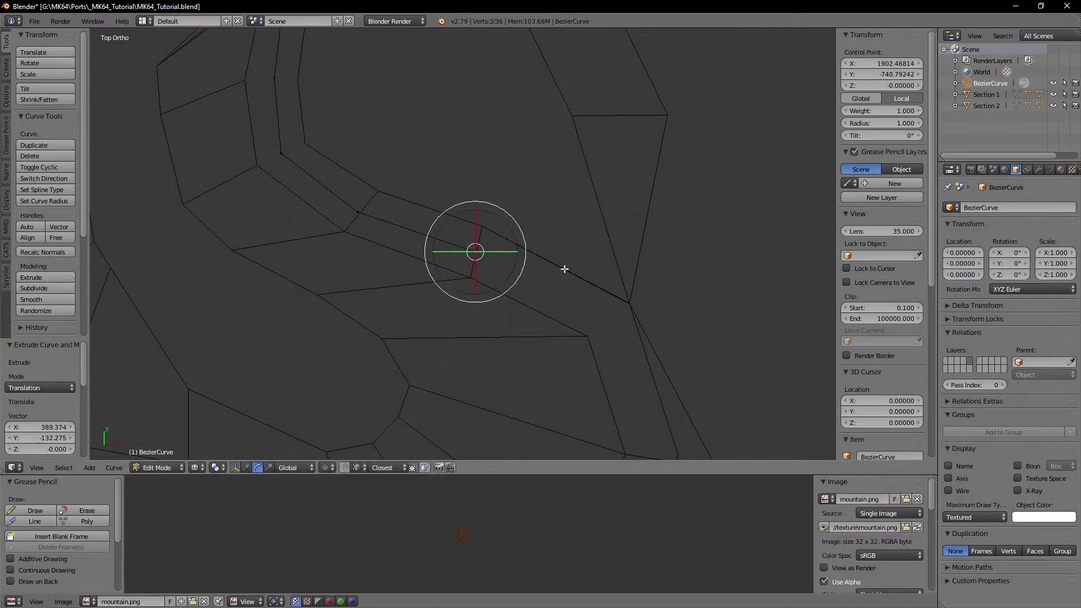
shift+middle_drag(583, 296, 497, 232)
key(e)
click(630, 294)
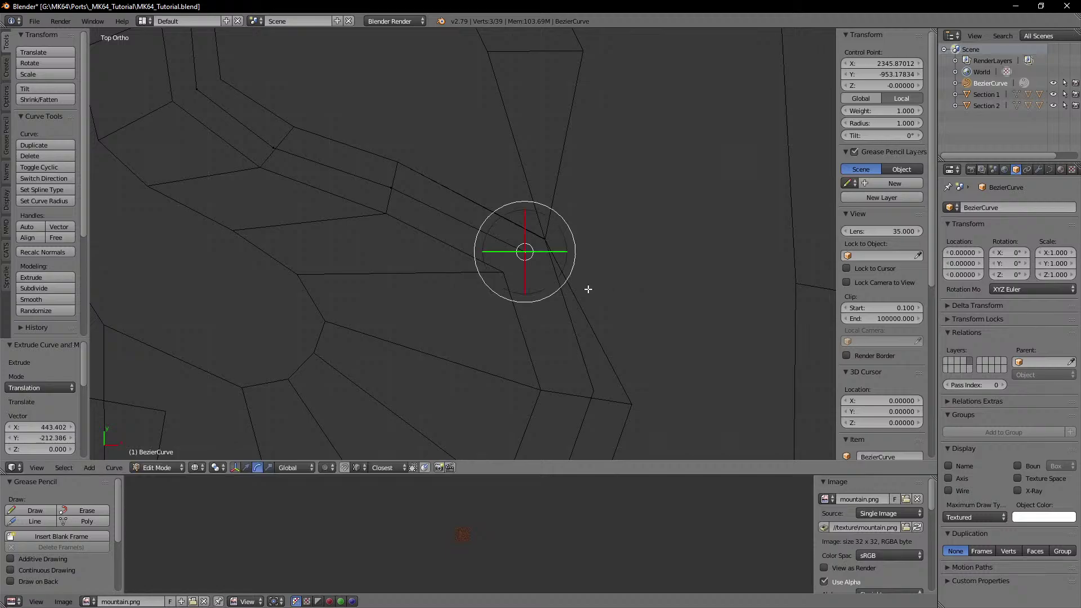
Step: Extrude two points around the outer bend, at about X 2458, Y -1417 and X 2352, Y -1784
scroll(480, 301, up, 10)
shift+middle_drag(583, 289, 485, 240)
scroll(417, 289, down, 13)
key(e)
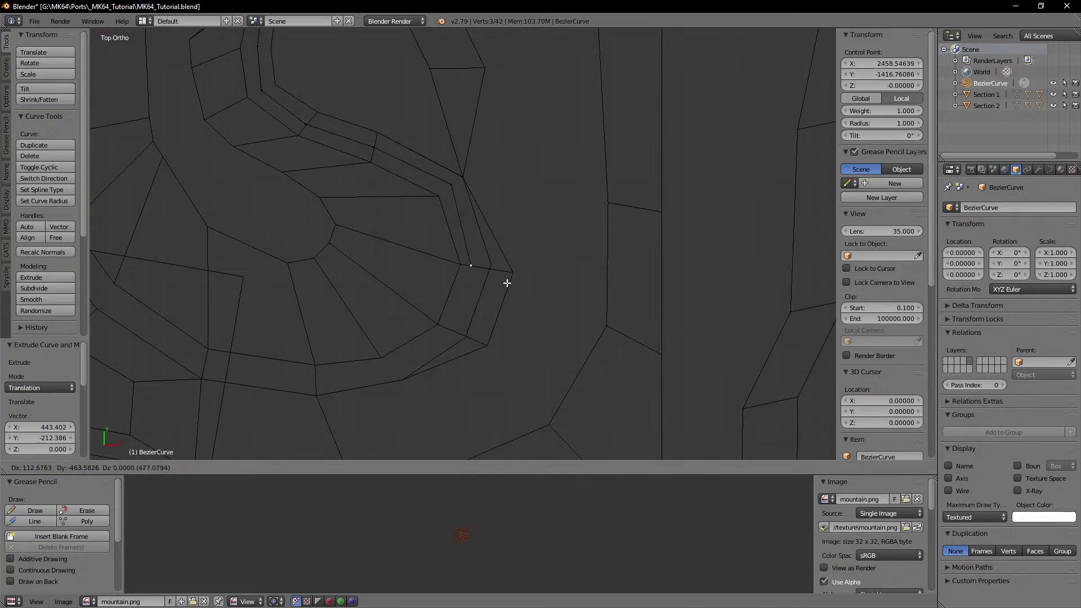
click(507, 283)
key(e)
click(488, 347)
Step: Extrude two points along the lower end of the bend, at about X 2000, Y -2010 and X 1573, Y -2068
shift+middle_drag(488, 348, 565, 266)
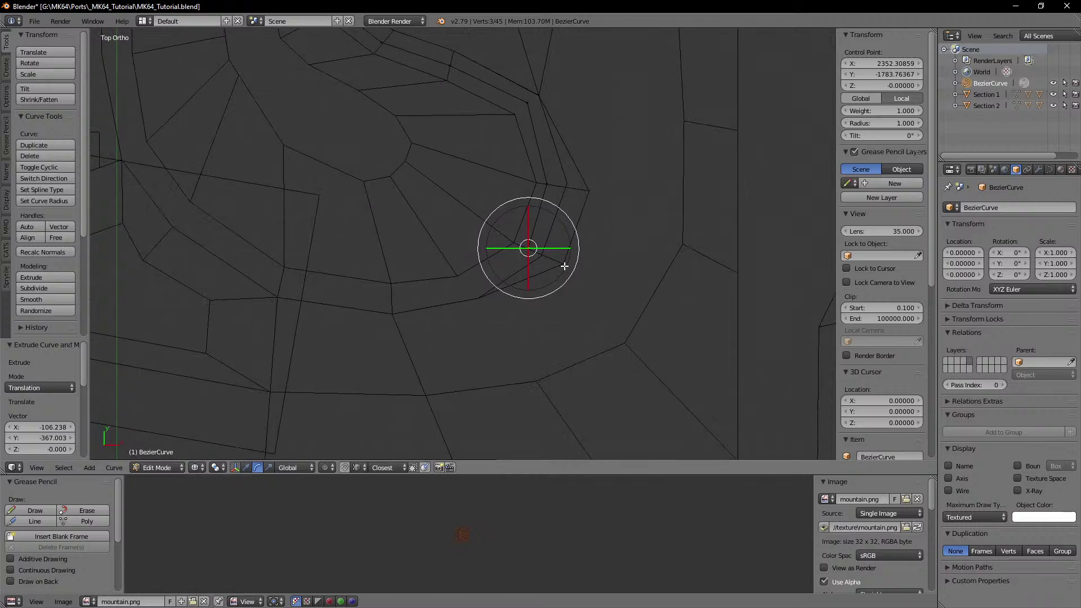
scroll(565, 266, up, 3)
key(e)
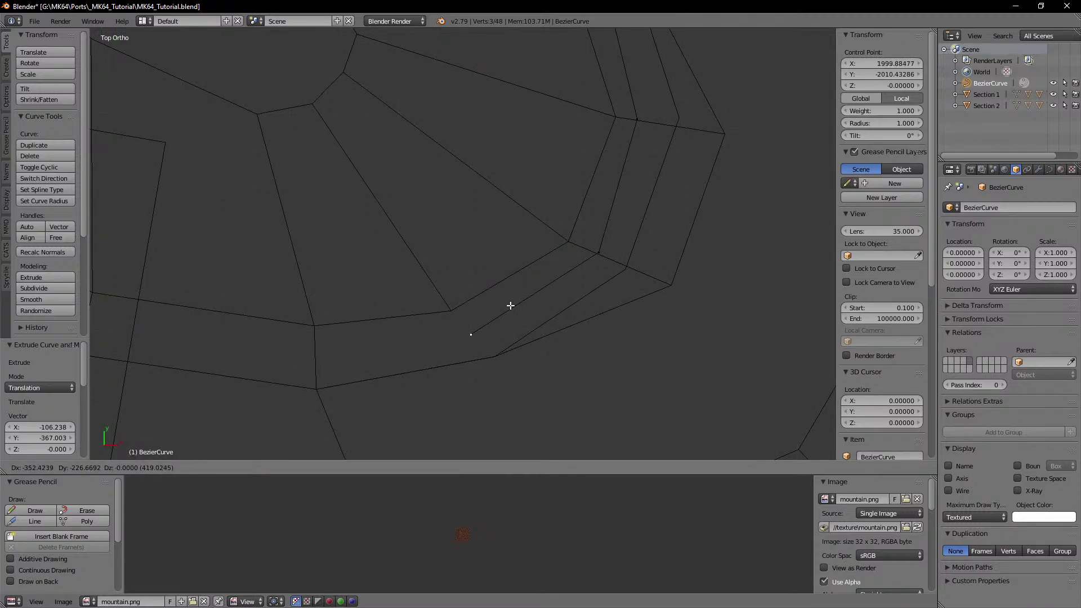
click(511, 306)
shift+middle_drag(503, 311, 595, 269)
key(e)
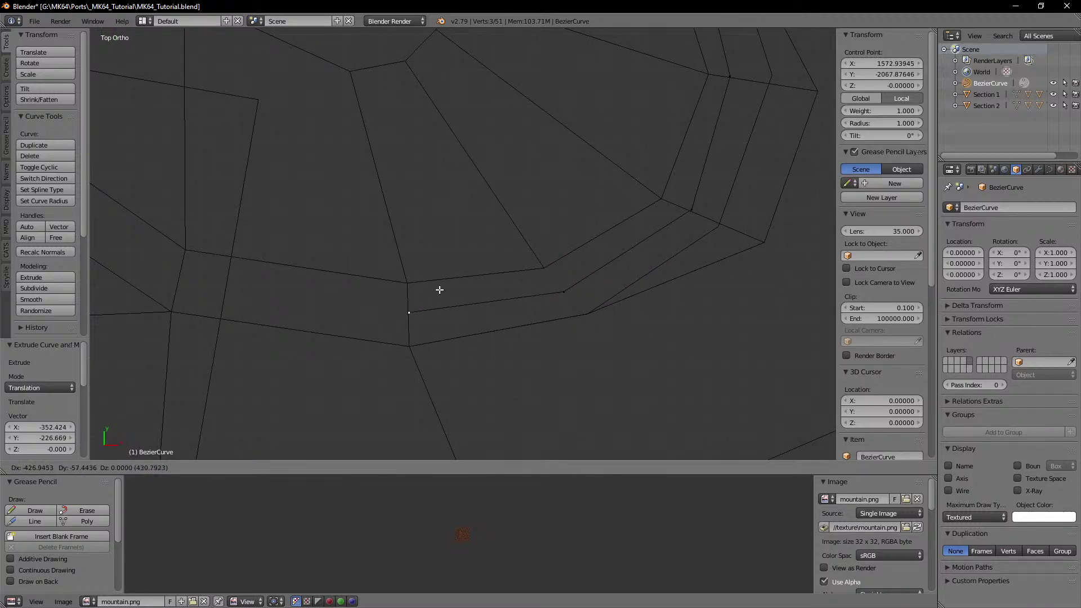
click(440, 290)
Step: Extrude two points back toward the start straight, at about X 943, Y -1973 and X 387, Y -1599
shift+middle_drag(440, 289, 577, 288)
key(e)
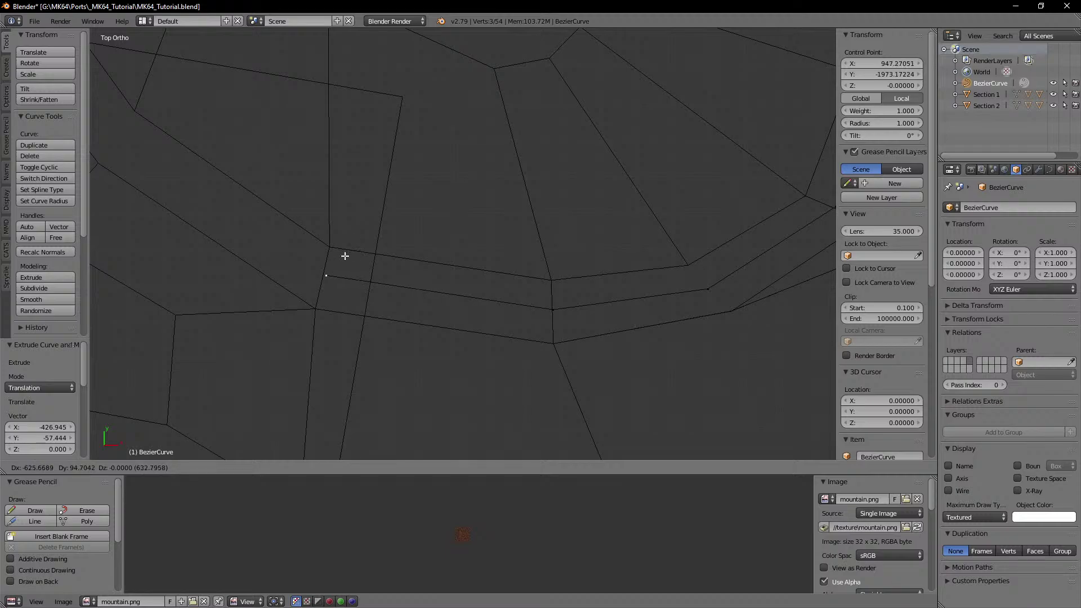
click(344, 256)
shift+middle_drag(323, 237, 566, 343)
key(e)
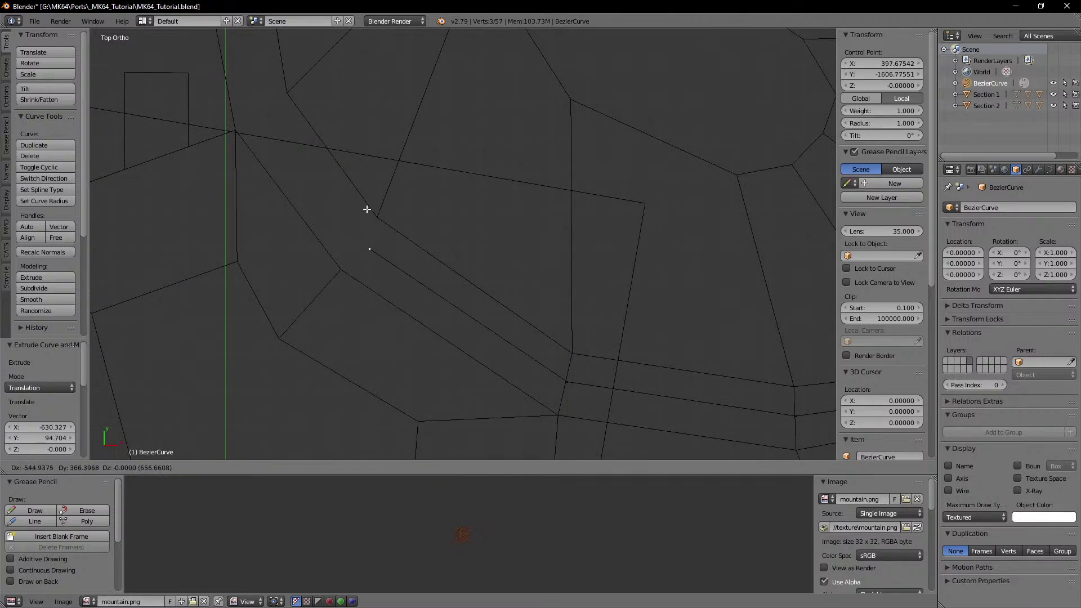
click(363, 206)
Step: Extrude two points up into the start straight, at about X 112, Y -1234 and X 3, Y -686
shift+middle_drag(370, 196, 448, 297)
key(e)
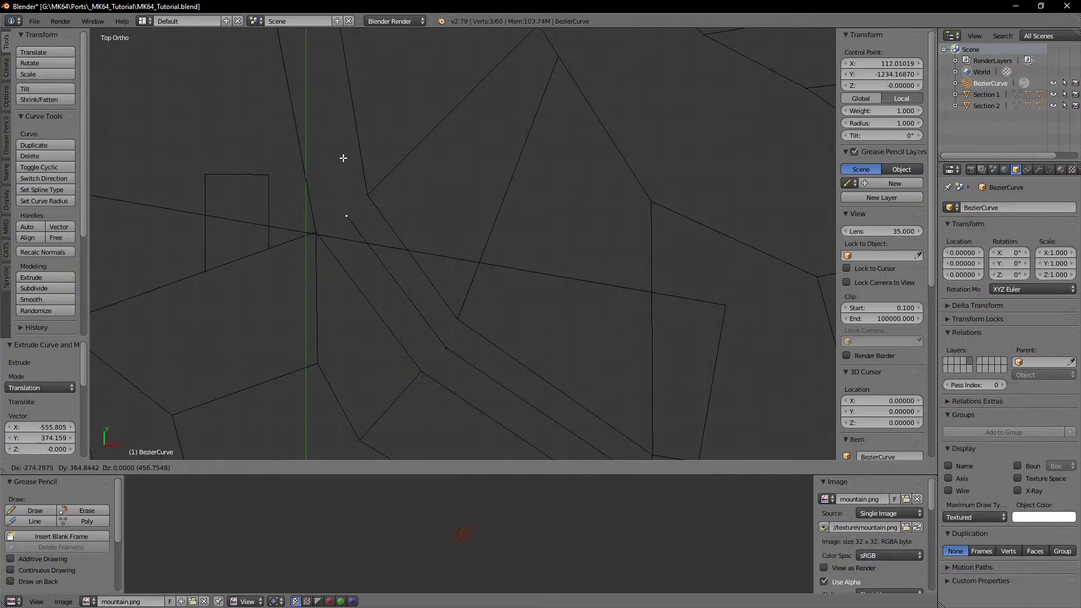
click(343, 159)
shift+middle_drag(358, 113, 416, 301)
key(e)
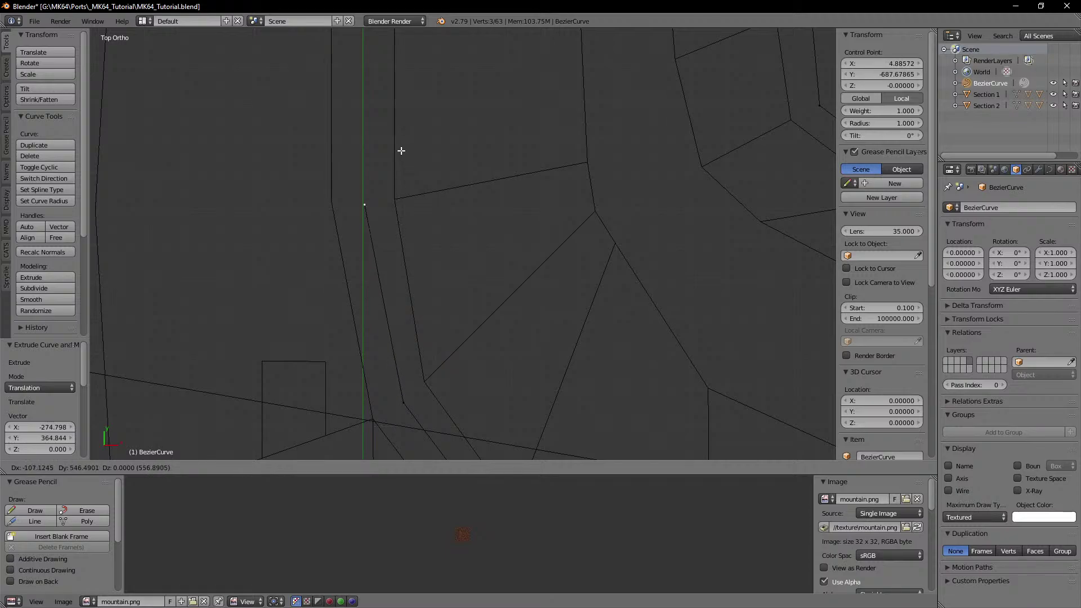
click(401, 150)
Step: Close the curve by joining its last point on the straight to its starting point at the origin
shift+middle_drag(401, 150, 408, 292)
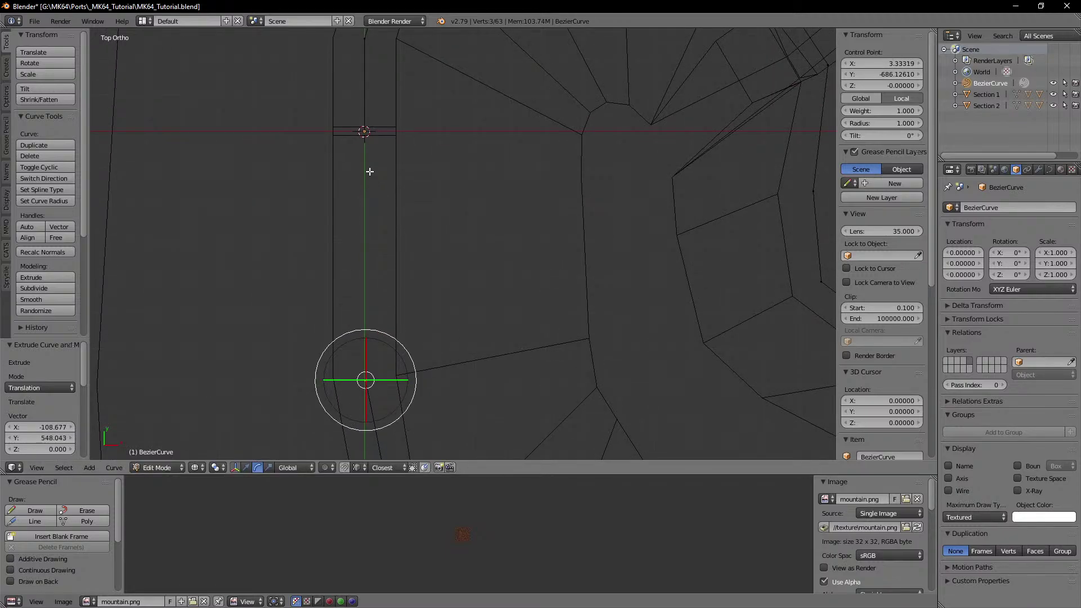
shift+middle_drag(370, 172, 474, 254)
scroll(405, 290, up, 4)
scroll(451, 261, down, 7)
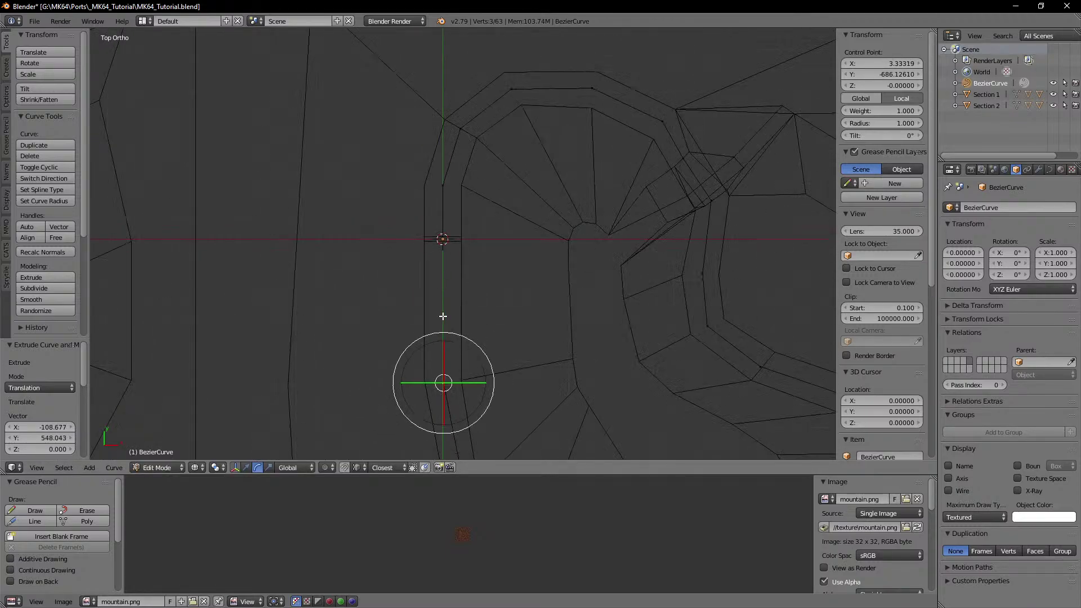
scroll(443, 316, up, 9)
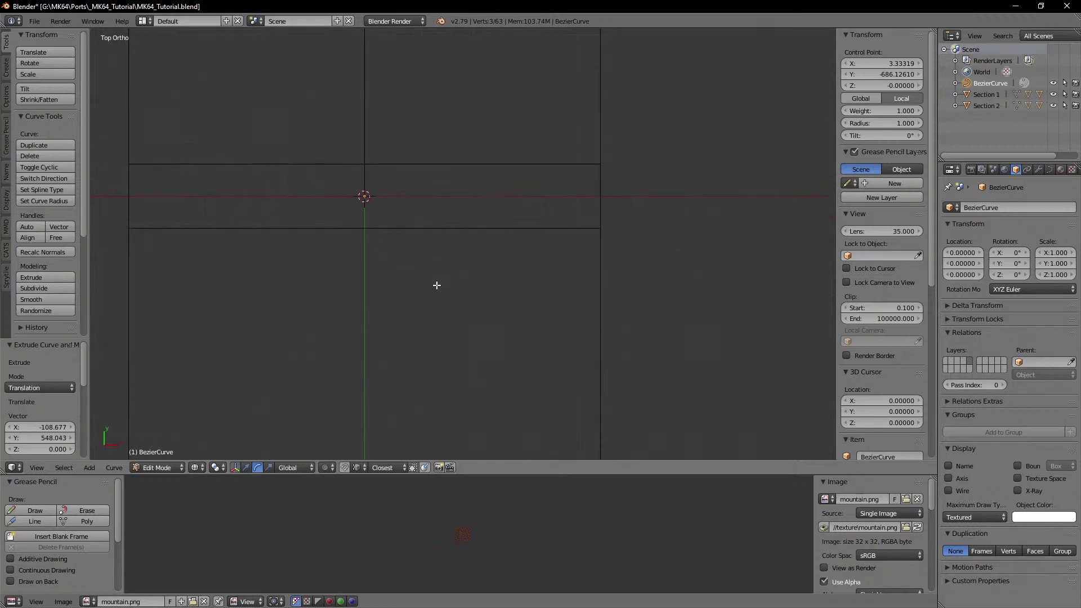
middle_drag(437, 286, 193, 209)
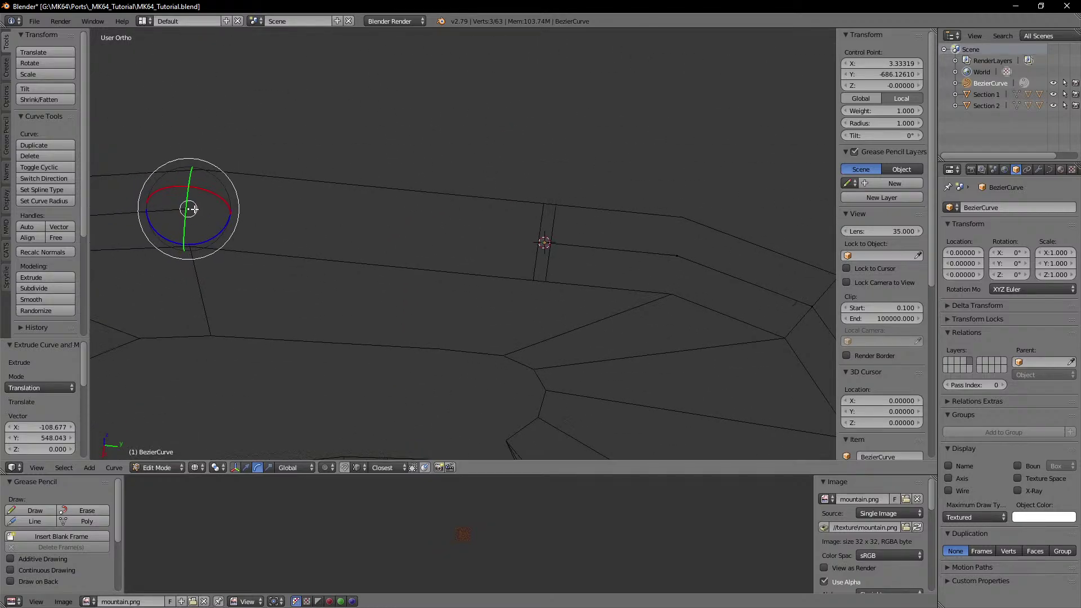
shift+right_click(541, 242)
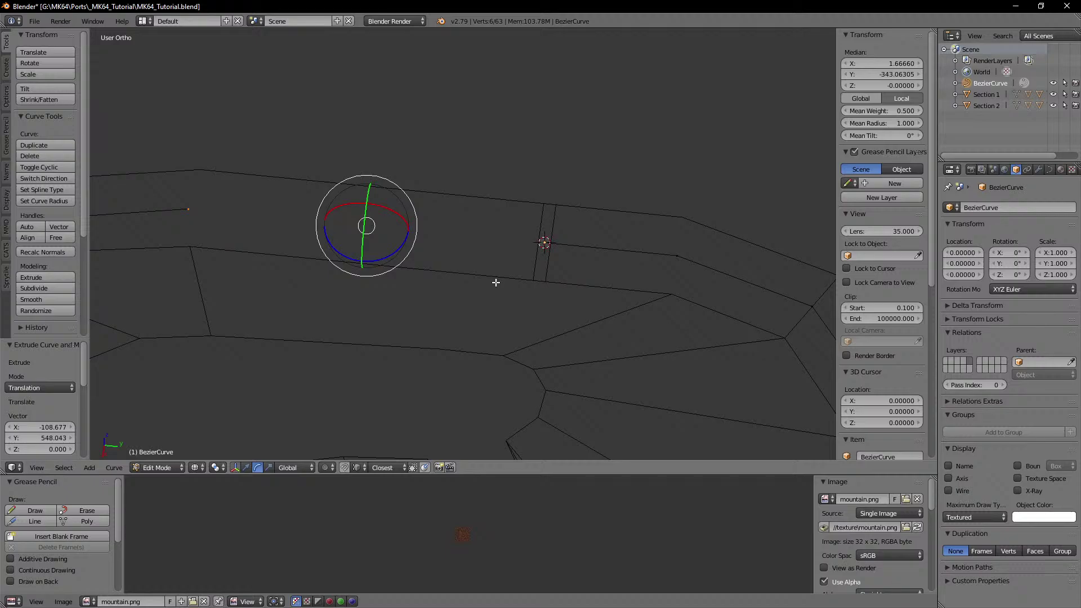
key(f)
Step: Return to top view and select all control points of the closed curve
middle_drag(494, 282, 385, 179)
key(KP_7)
scroll(485, 269, down, 6)
scroll(480, 270, down, 2)
key(a)
key(a)
shift+middle_drag(359, 53, 366, 84)
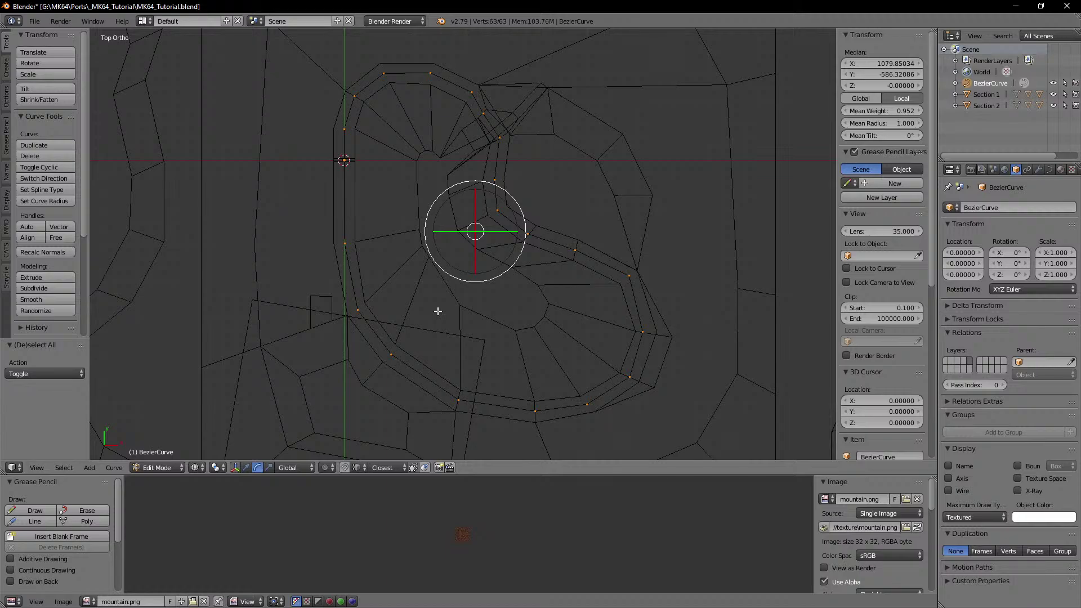
scroll(438, 311, up, 2)
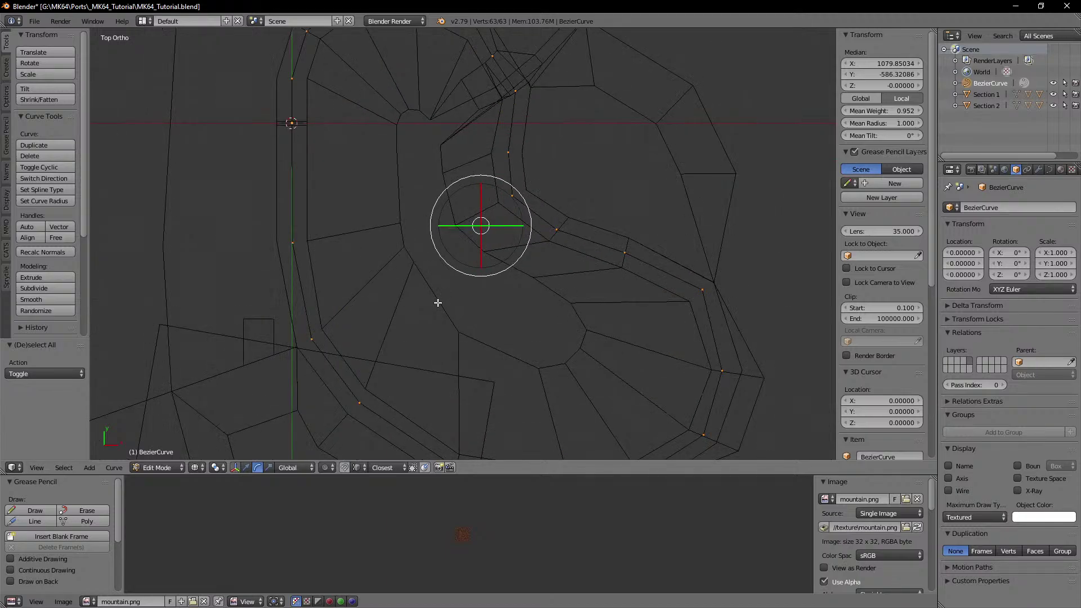
scroll(437, 303, down, 2)
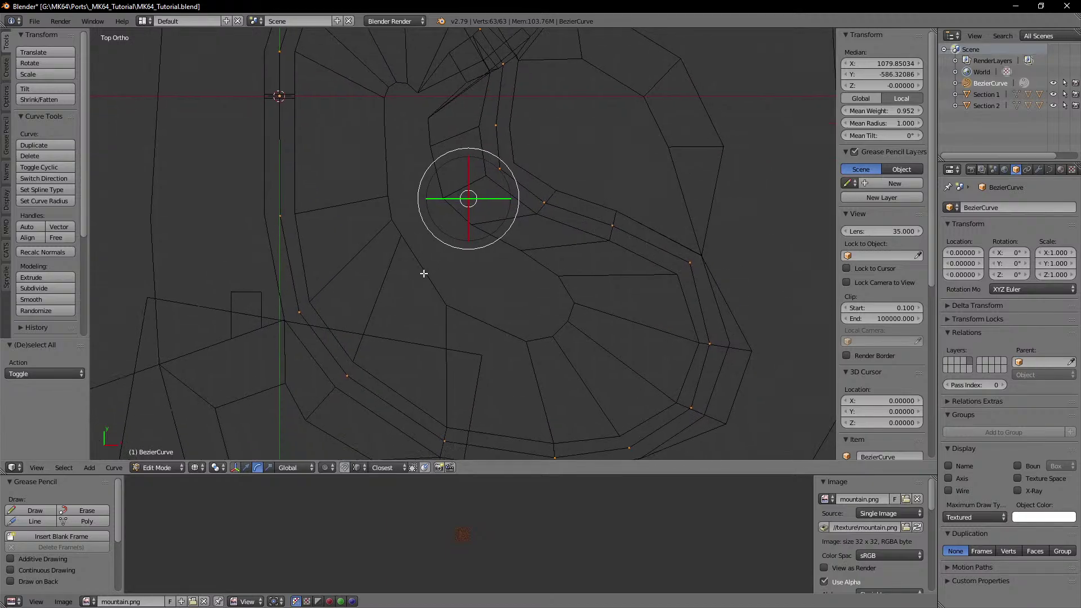
scroll(434, 280, down, 1)
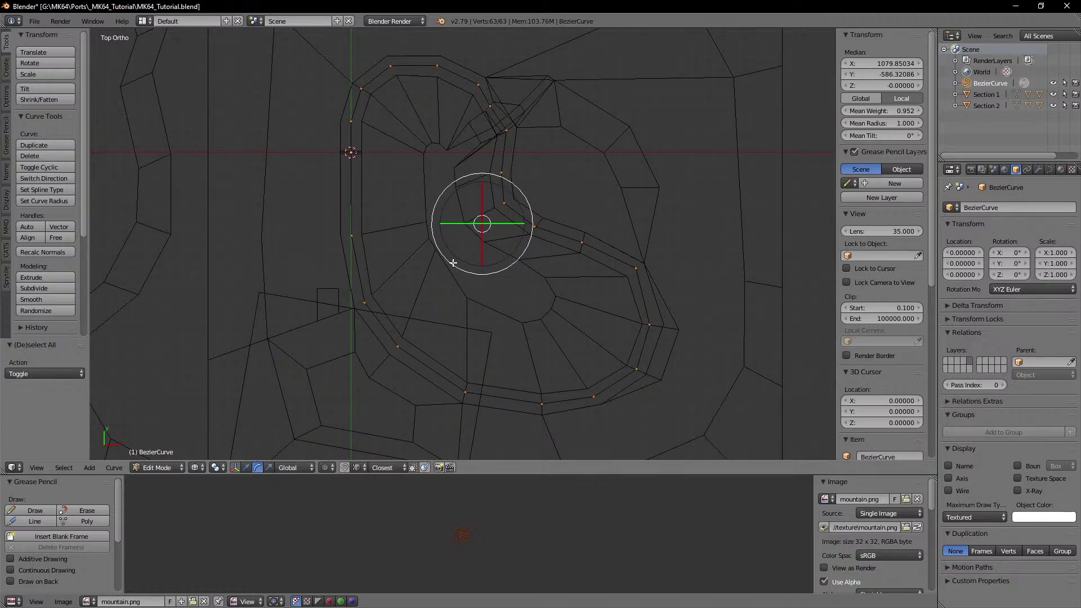
scroll(400, 179, up, 6)
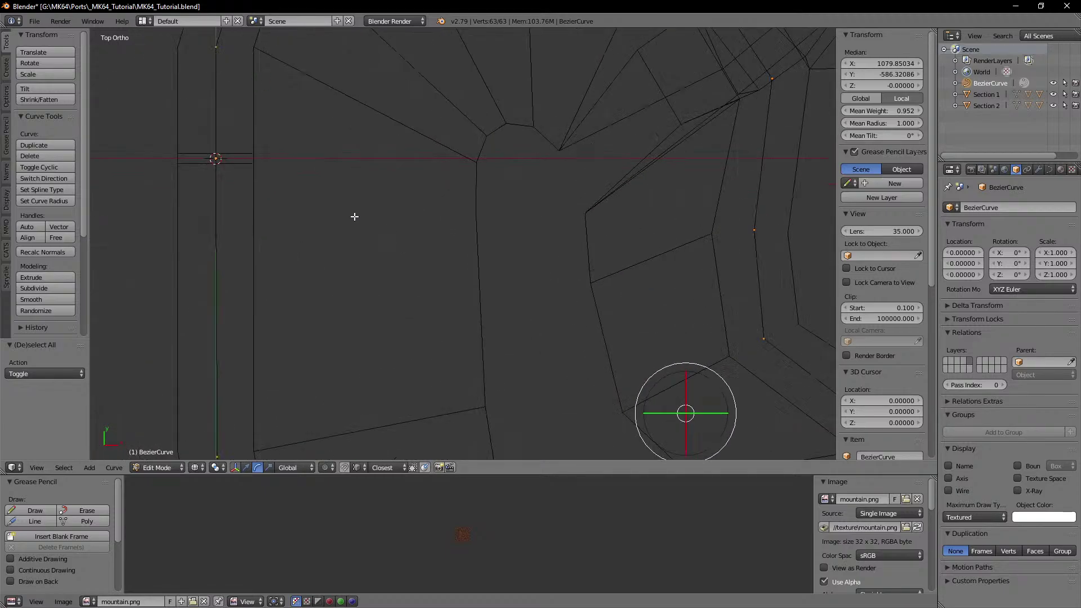
scroll(516, 240, down, 4)
Step: Subdivide all segments of the curve with 10 cuts
key(w)
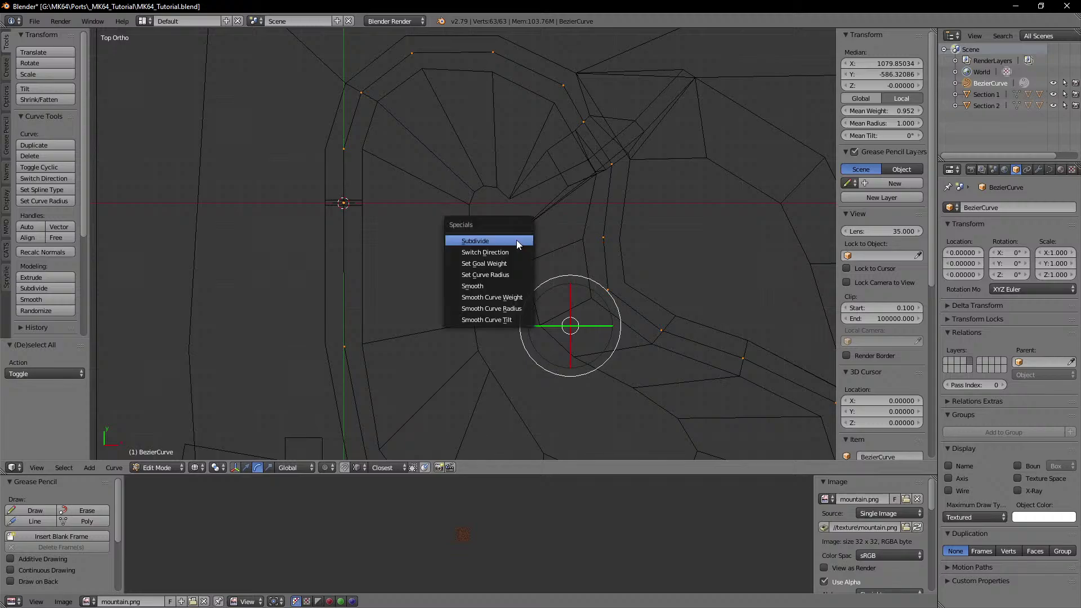
click(516, 241)
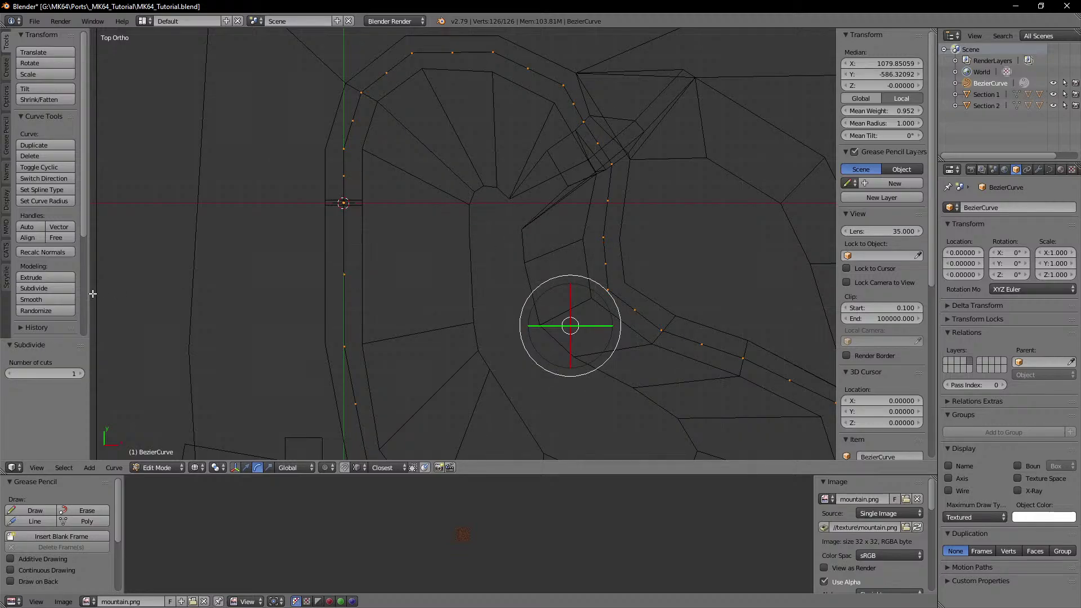
drag(42, 371, 43, 371)
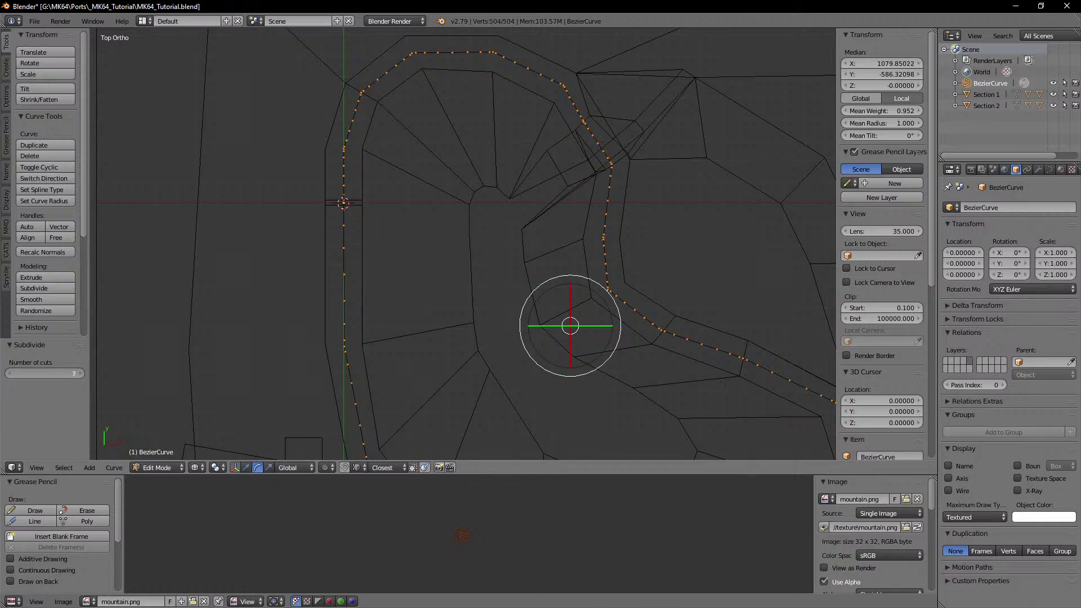
drag(43, 372, 48, 372)
scroll(455, 316, down, 2)
shift+middle_drag(421, 297, 324, 198)
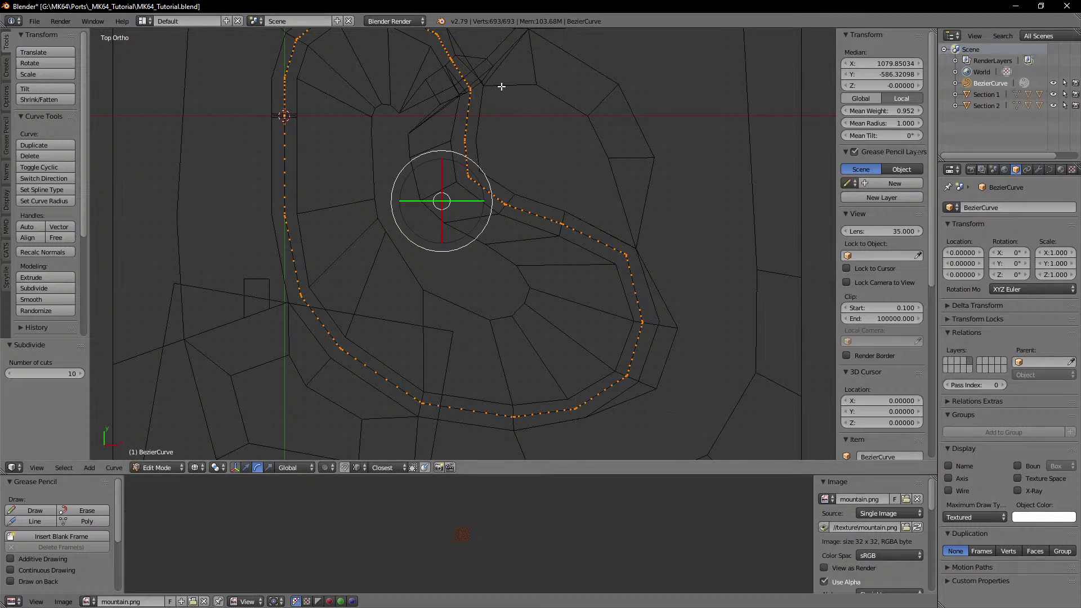
shift+middle_drag(501, 87, 504, 129)
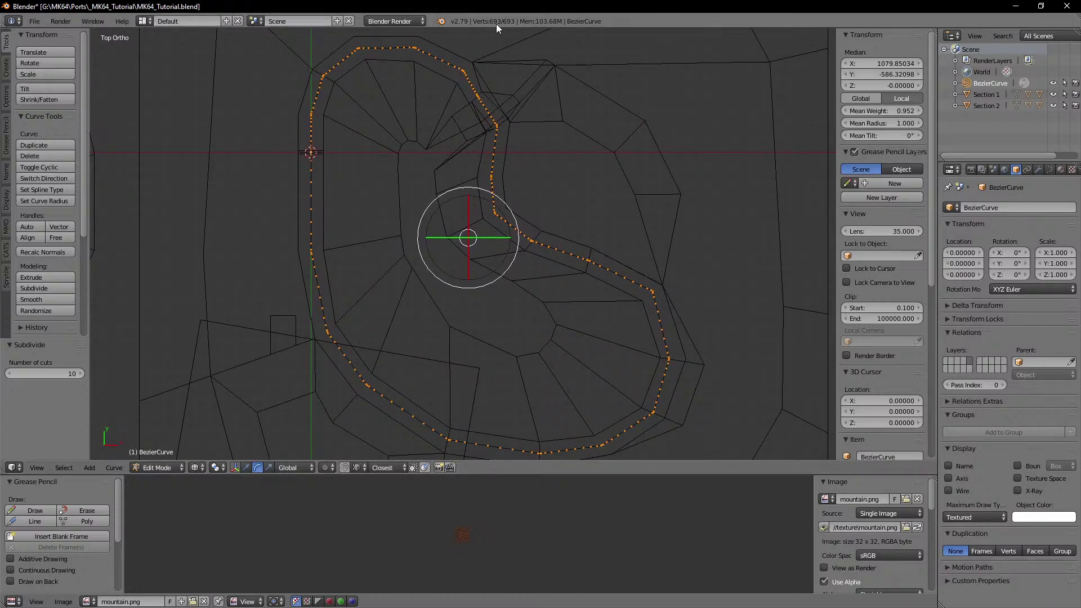
Step: Examine the distribution of the subdivided points around the whole closed curve
shift+middle_drag(495, 166, 473, 188)
scroll(473, 188, up, 4)
scroll(476, 174, down, 3)
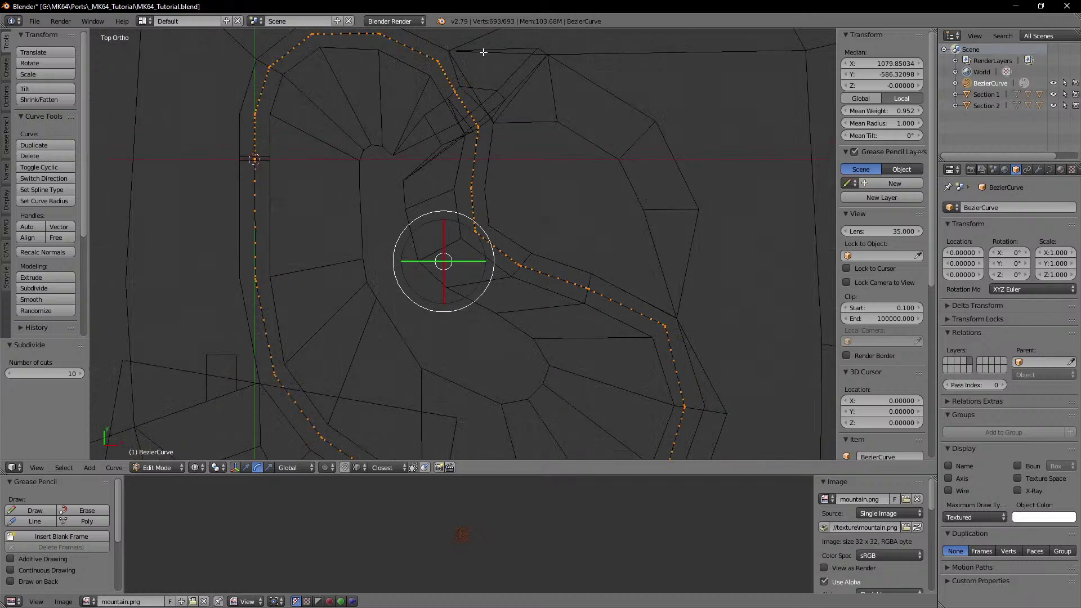
scroll(470, 126, down, 1)
shift+middle_drag(517, 284, 512, 242)
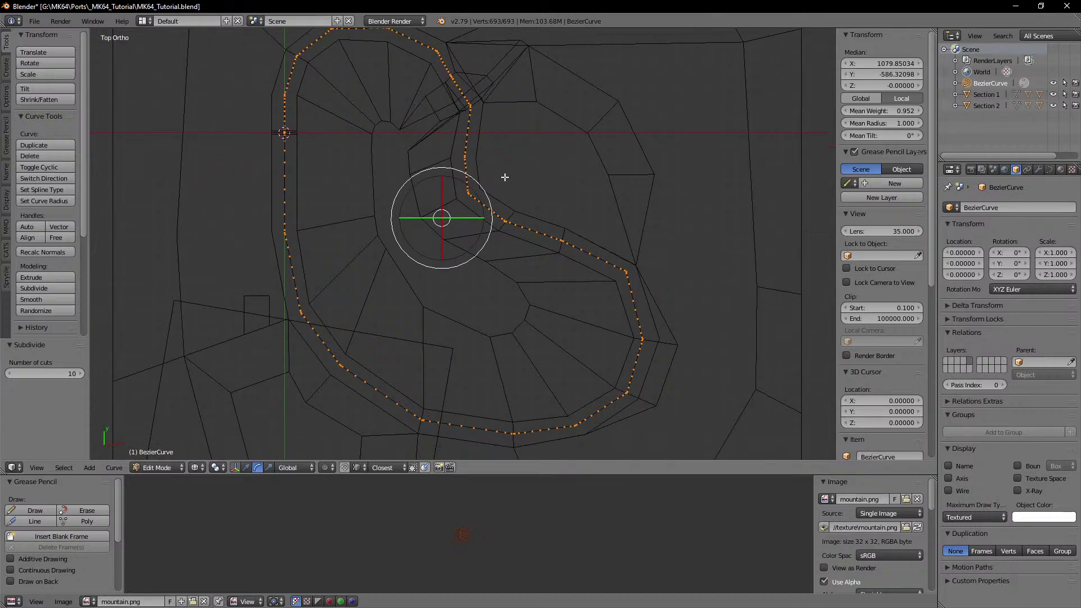
shift+middle_drag(505, 177, 513, 174)
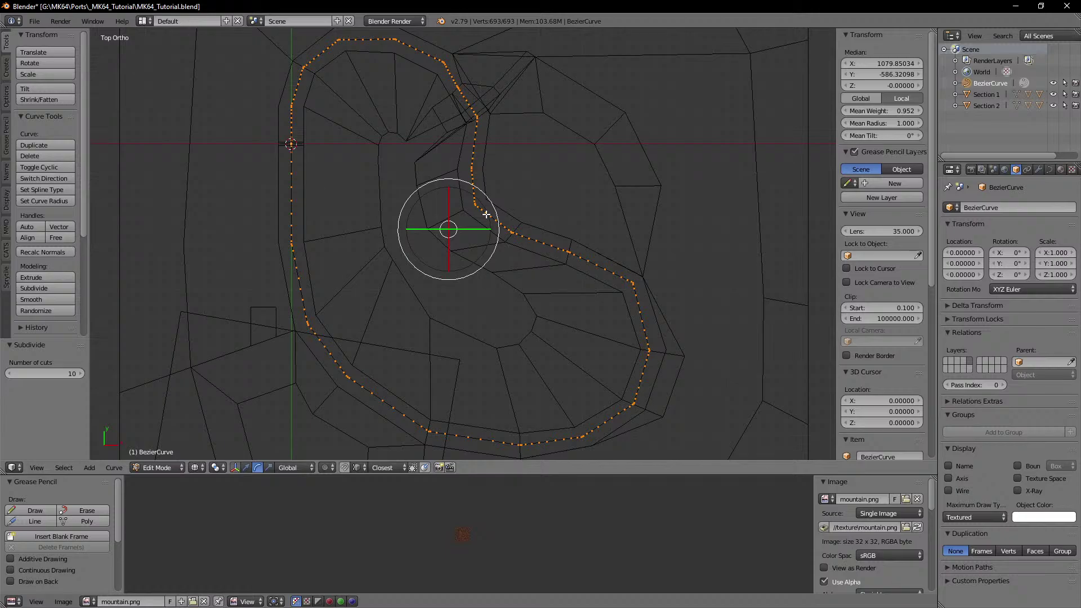
shift+middle_drag(344, 143, 358, 151)
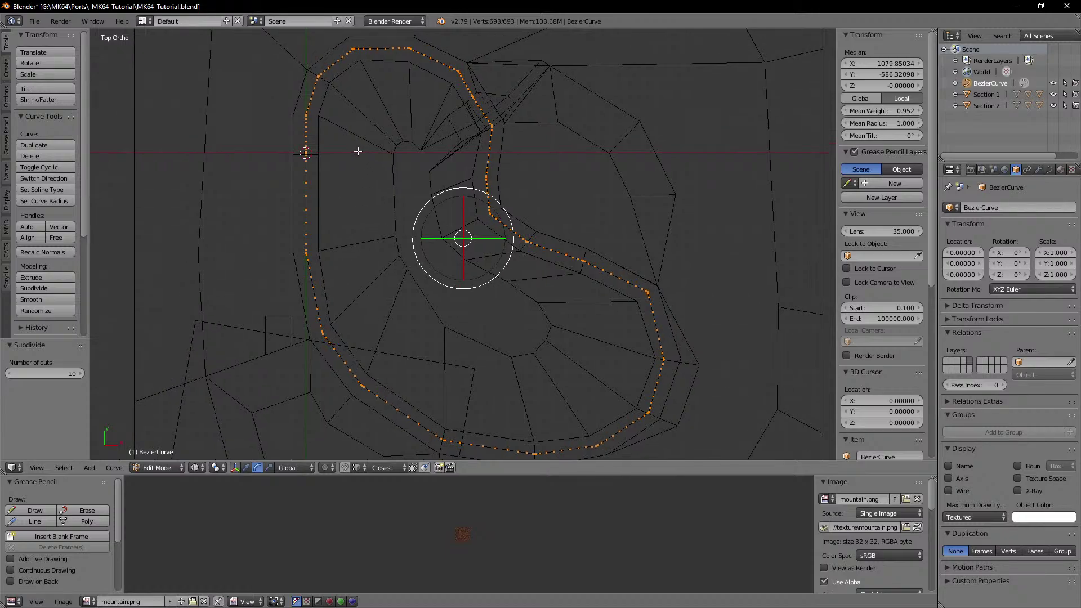
shift+middle_drag(505, 251, 495, 230)
scroll(497, 232, down, 2)
scroll(499, 231, up, 2)
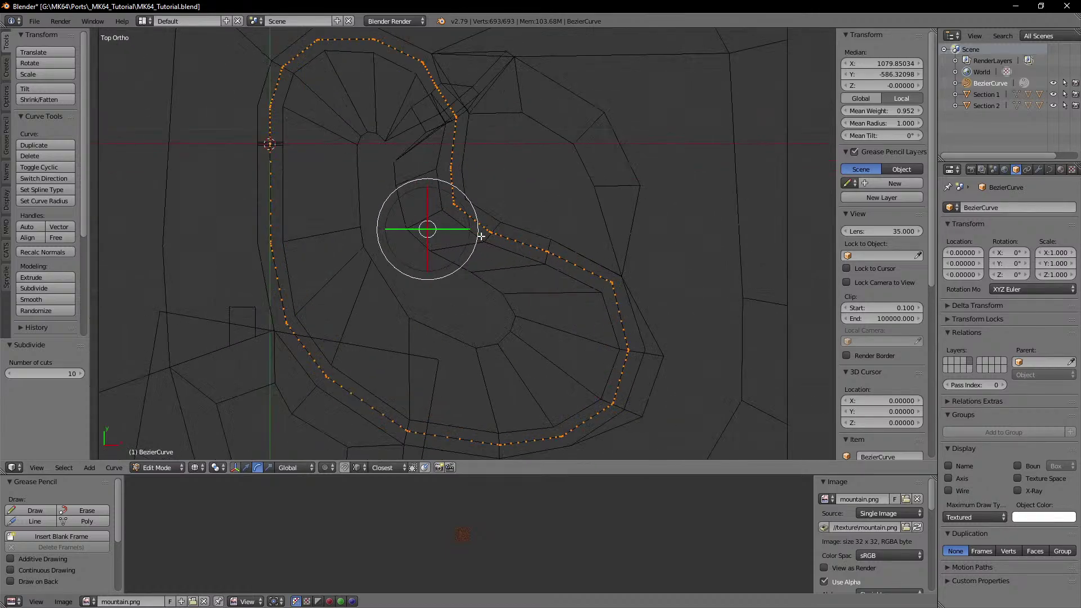
Step: Deselect the curve's starting control point at the origin, keeping all other points selected
scroll(339, 177, up, 3)
shift+middle_drag(315, 177, 539, 235)
scroll(387, 220, up, 2)
scroll(457, 209, up, 2)
shift+middle_drag(445, 206, 458, 295)
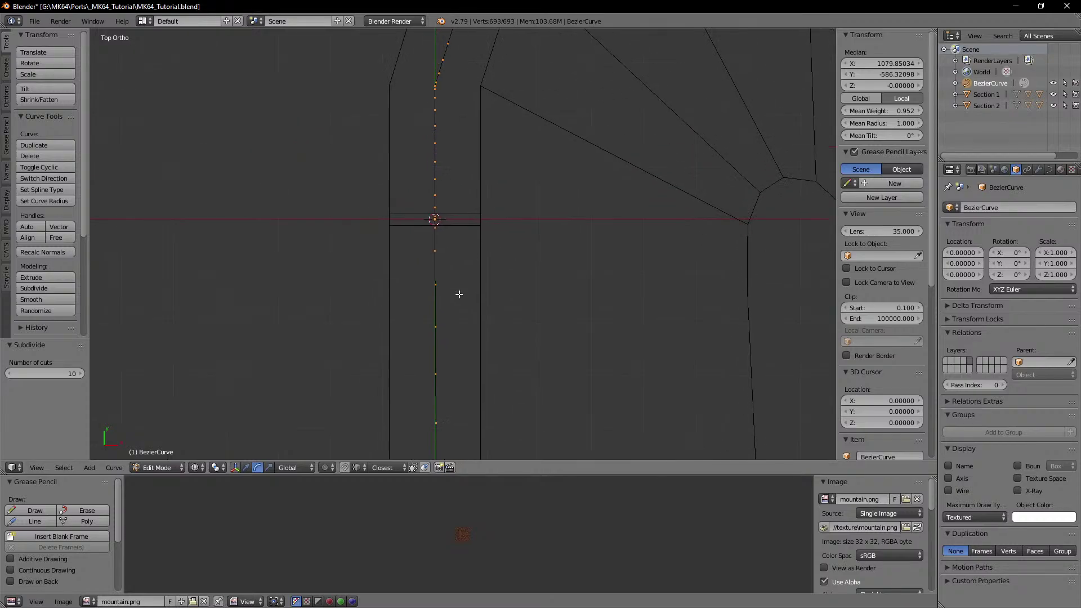
scroll(458, 293, up, 4)
shift+middle_drag(435, 184, 476, 279)
scroll(463, 243, up, 4)
key(c)
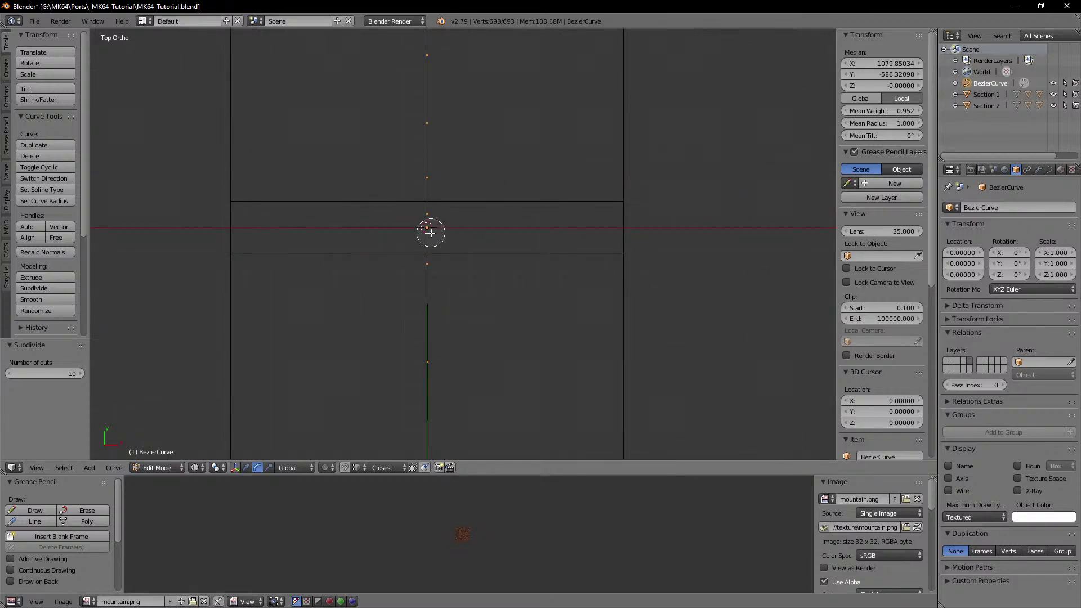
middle_click(431, 232)
scroll(432, 233, up, 3)
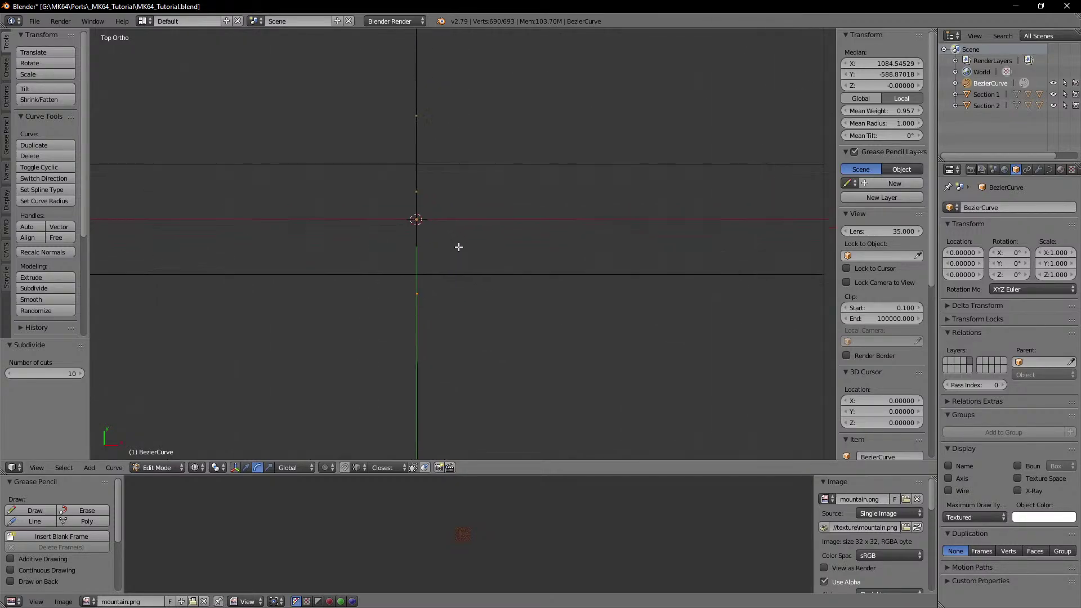
Step: Try moving the selected points to check that the origin point is excluded from the selection
key(g)
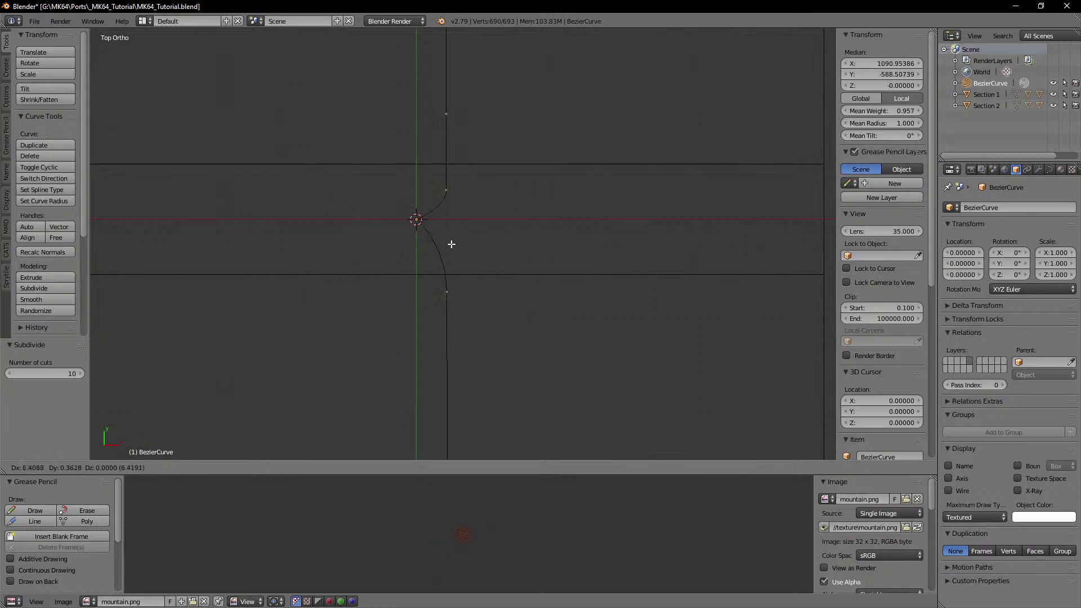
right_click(464, 240)
scroll(459, 236, down, 6)
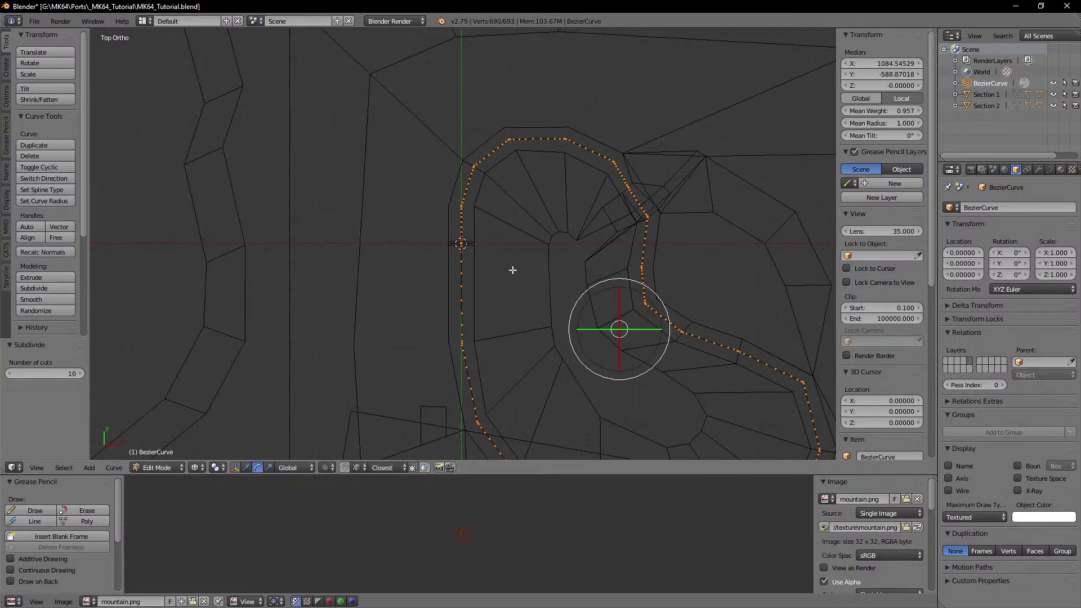
scroll(418, 228, down, 2)
shift+middle_drag(498, 285, 444, 227)
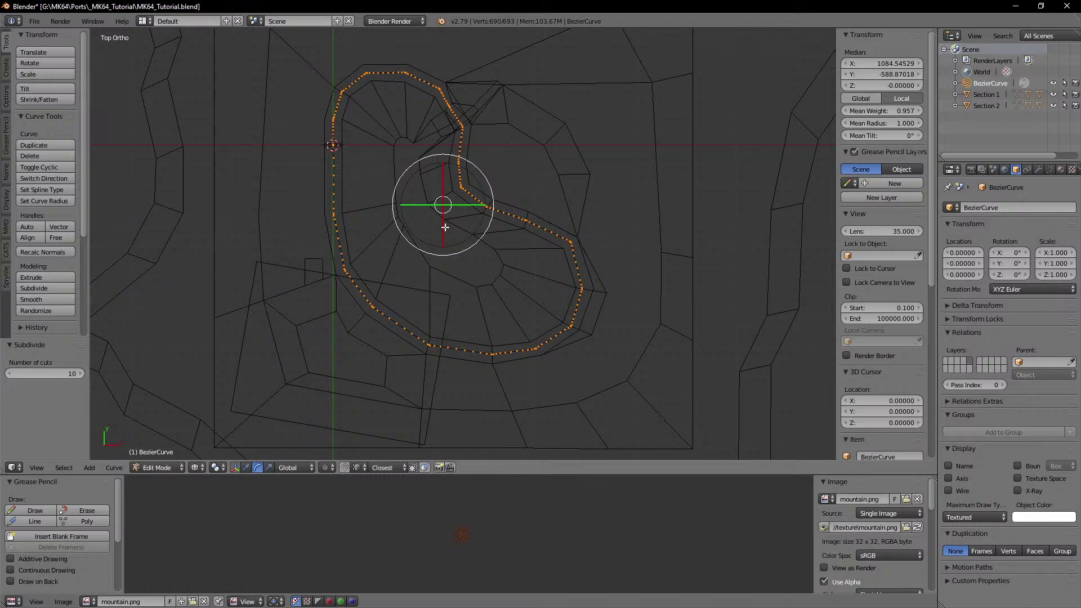
scroll(448, 189, down, 1)
shift+middle_drag(451, 190, 470, 209)
scroll(472, 215, up, 2)
key(space)
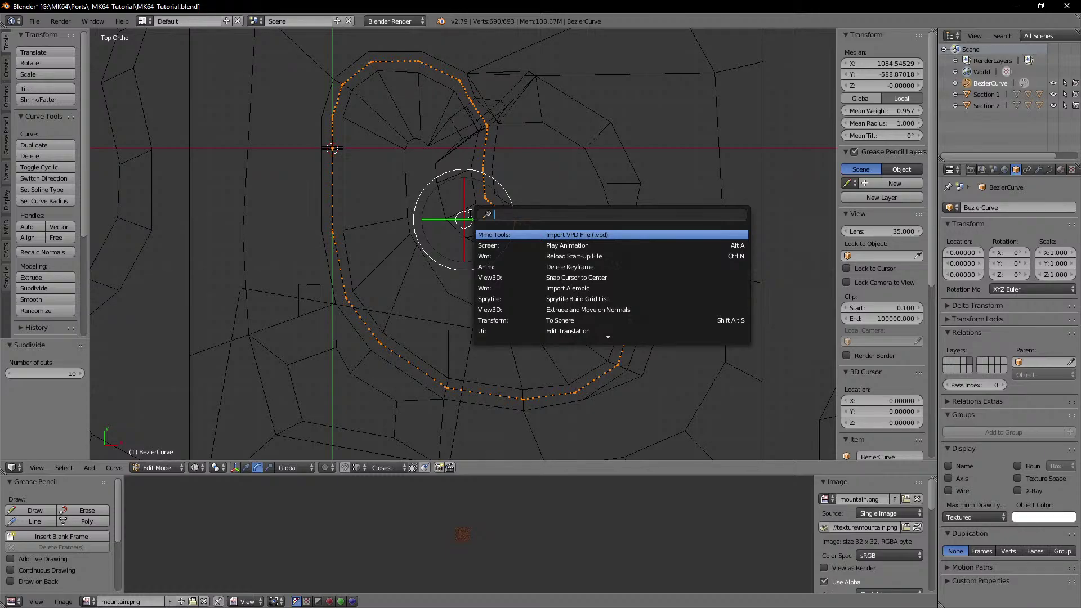
text(conver)
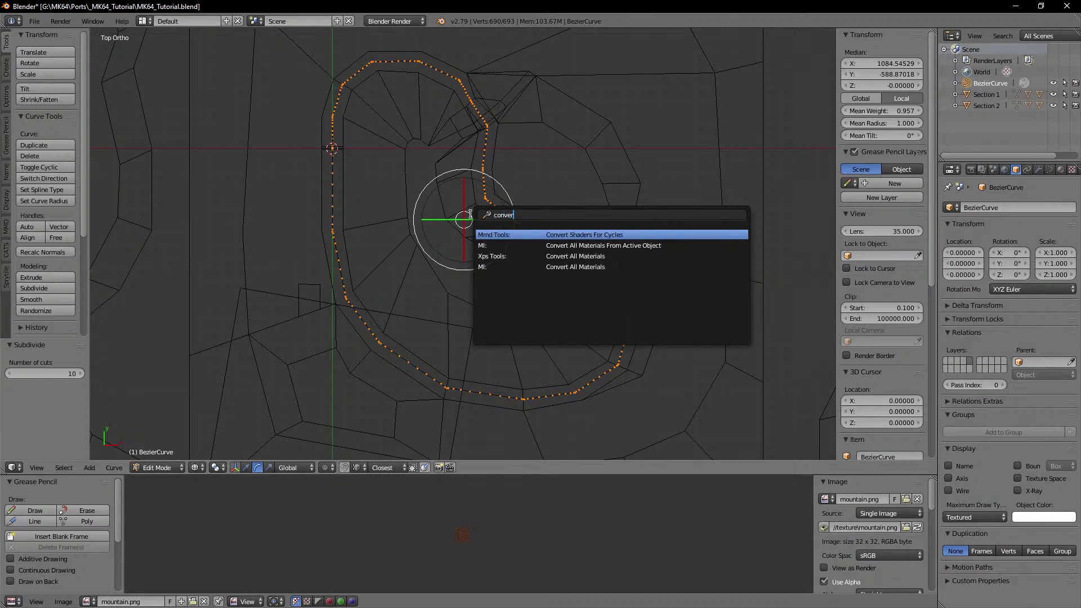
key(BackSpace)
key(BackSpace)
key(BackSpace)
key(BackSpace)
key(BackSpace)
key(BackSpace)
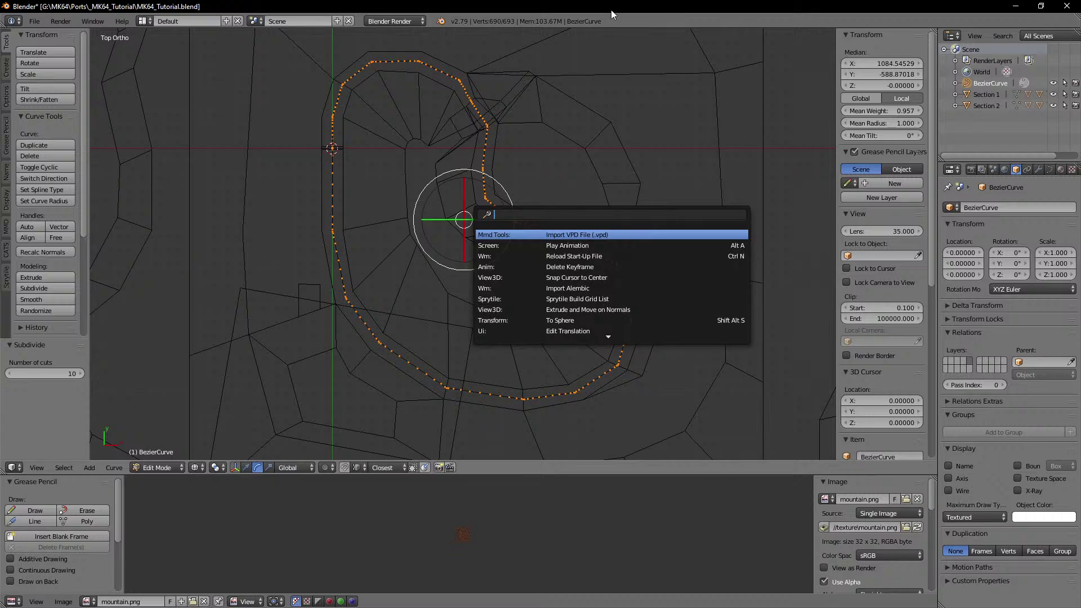
key(Escape)
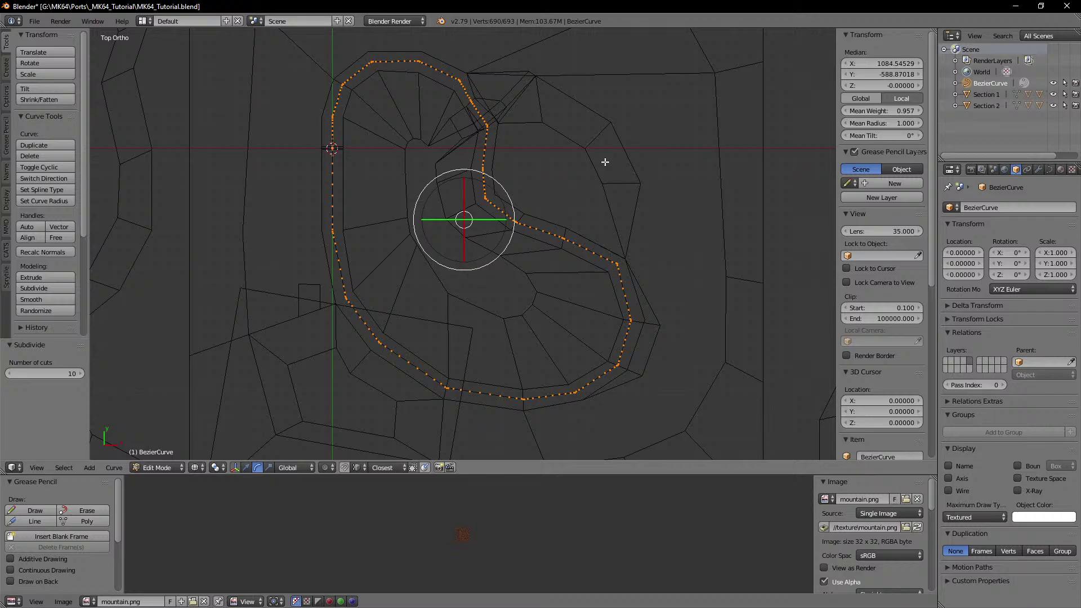
Step: Test the selection at the start line again with a trial move of the points
shift+middle_drag(603, 162, 581, 175)
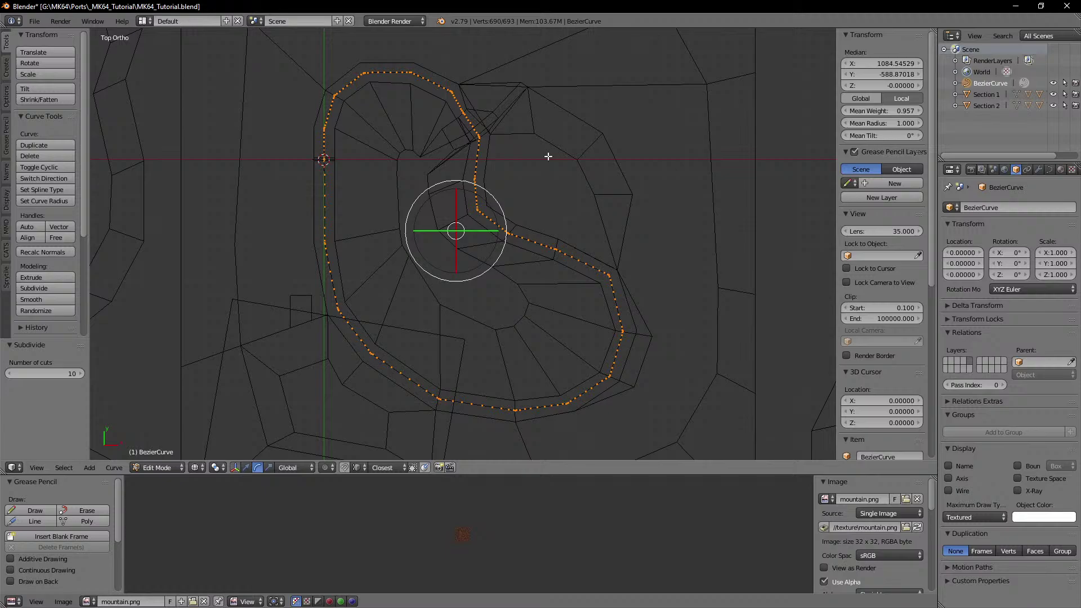
shift+middle_drag(399, 194, 557, 255)
scroll(541, 238, up, 8)
shift+middle_drag(569, 178, 505, 236)
scroll(510, 225, up, 3)
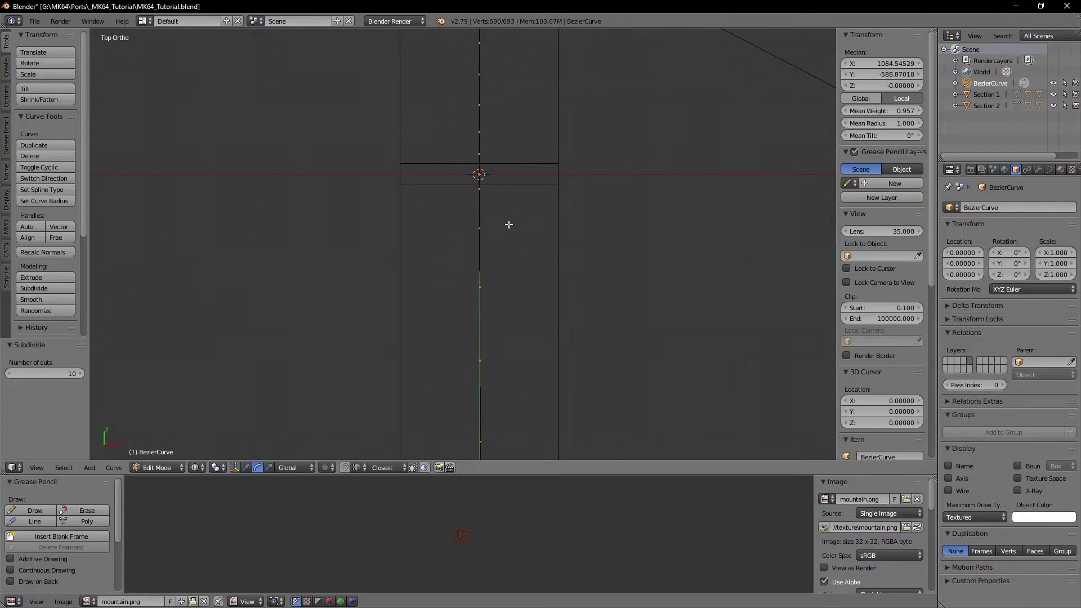
key(g)
right_click(500, 220)
scroll(615, 267, down, 11)
Step: Smooth the selected control points six times to begin rounding the curve's corners
shift+middle_drag(640, 265, 543, 240)
key(w)
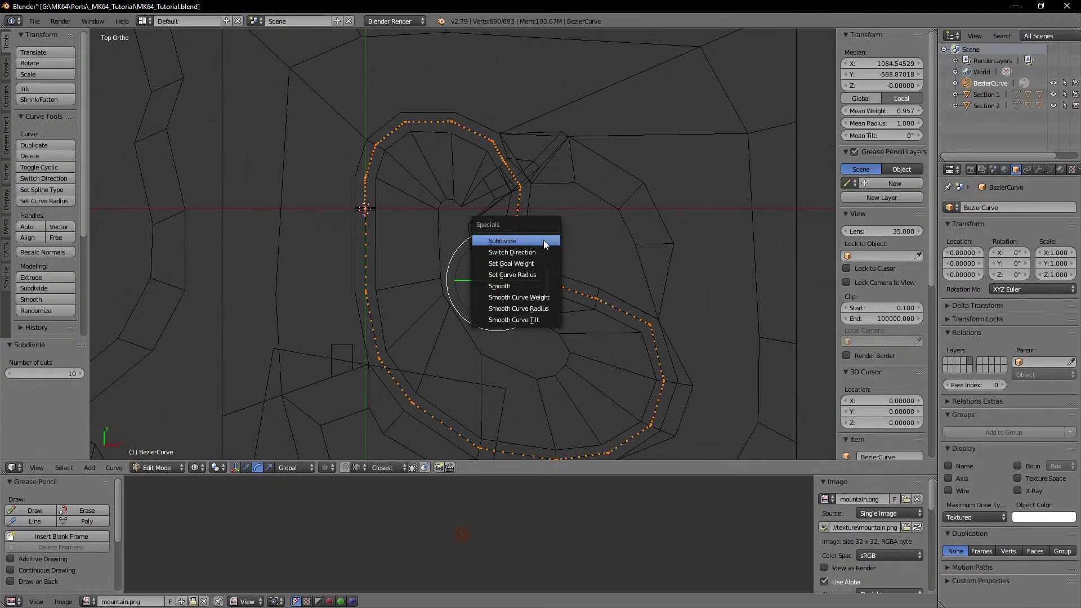
click(528, 284)
shift+middle_drag(557, 275, 518, 220)
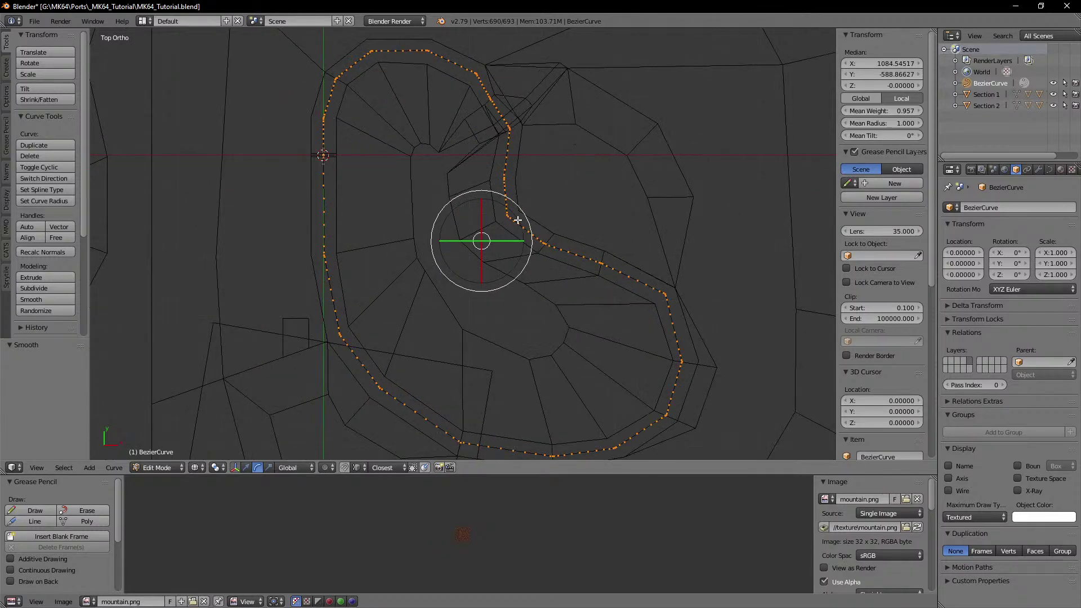
scroll(517, 220, up, 9)
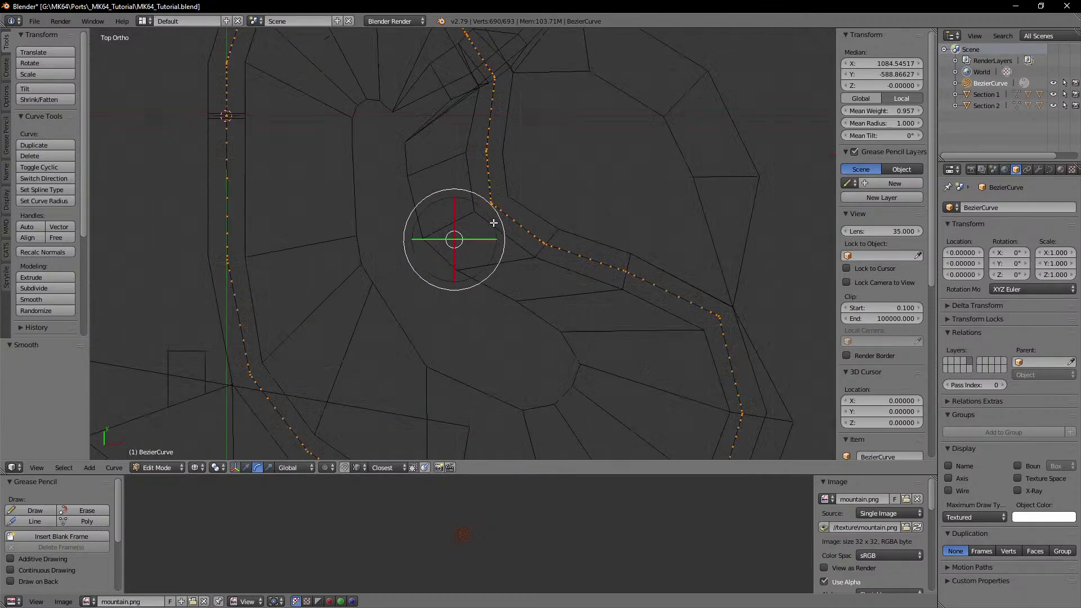
key(w)
click(578, 219)
key(w)
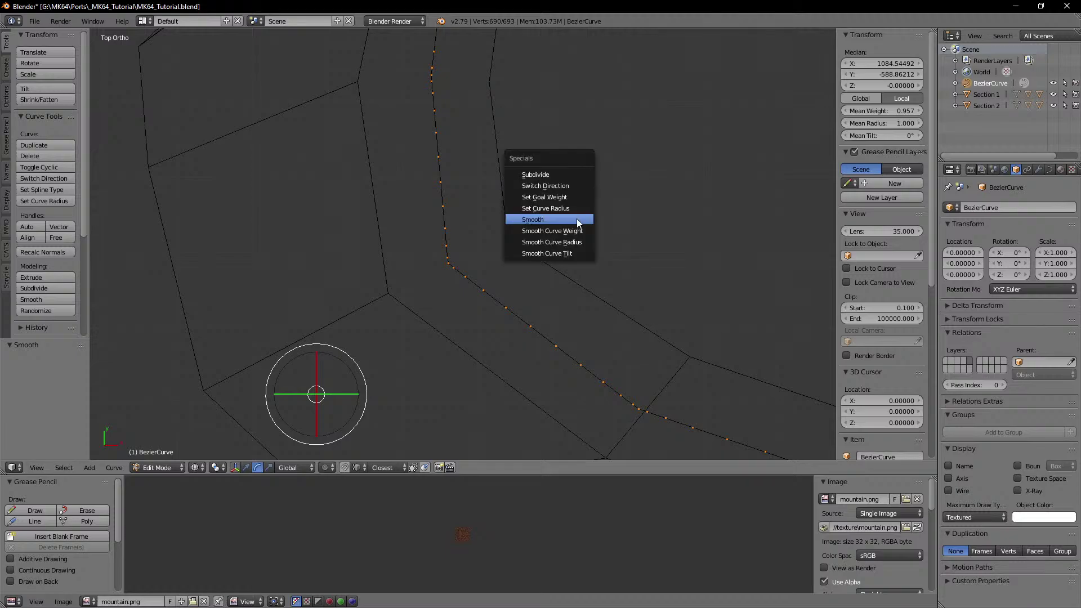
click(577, 219)
key(w)
click(577, 219)
key(w)
click(577, 220)
key(w)
click(577, 219)
Step: Smooth the selected points repeatedly again, judging the rounding at the sharp bend in the middle of the track
scroll(572, 217, up, 9)
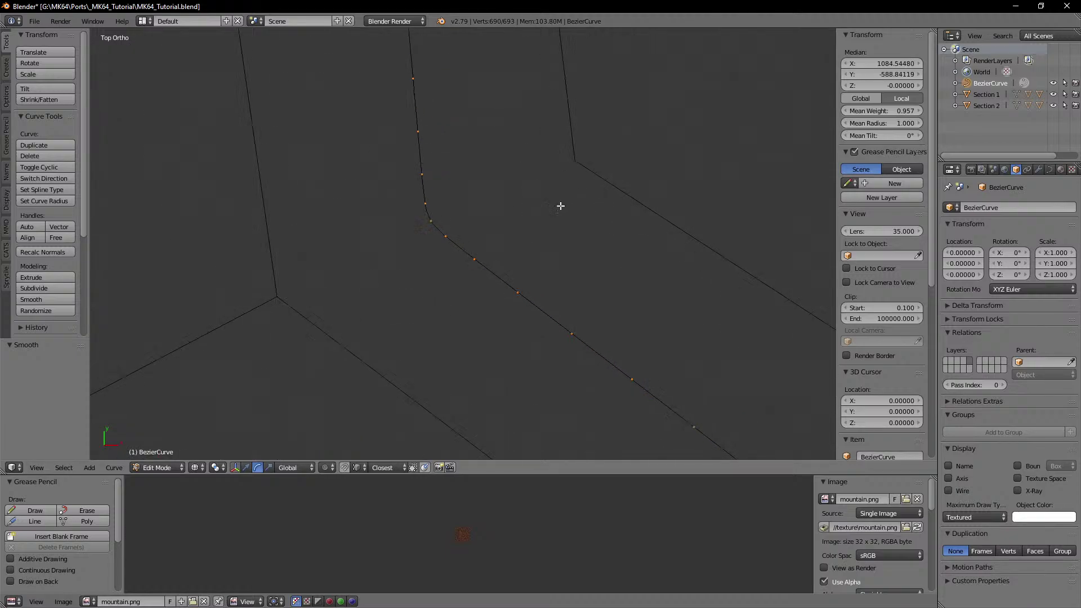
scroll(612, 281, up, 1)
key(w)
click(612, 282)
key(w)
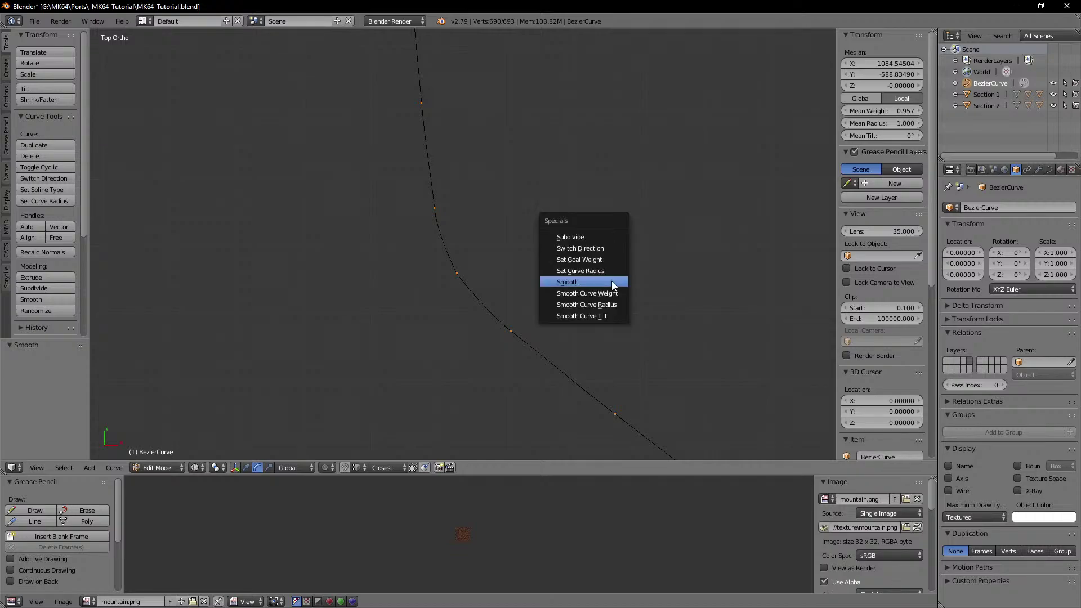
click(612, 281)
key(w)
click(613, 282)
key(w)
click(612, 281)
key(w)
click(612, 281)
key(w)
click(611, 282)
scroll(612, 281, down, 3)
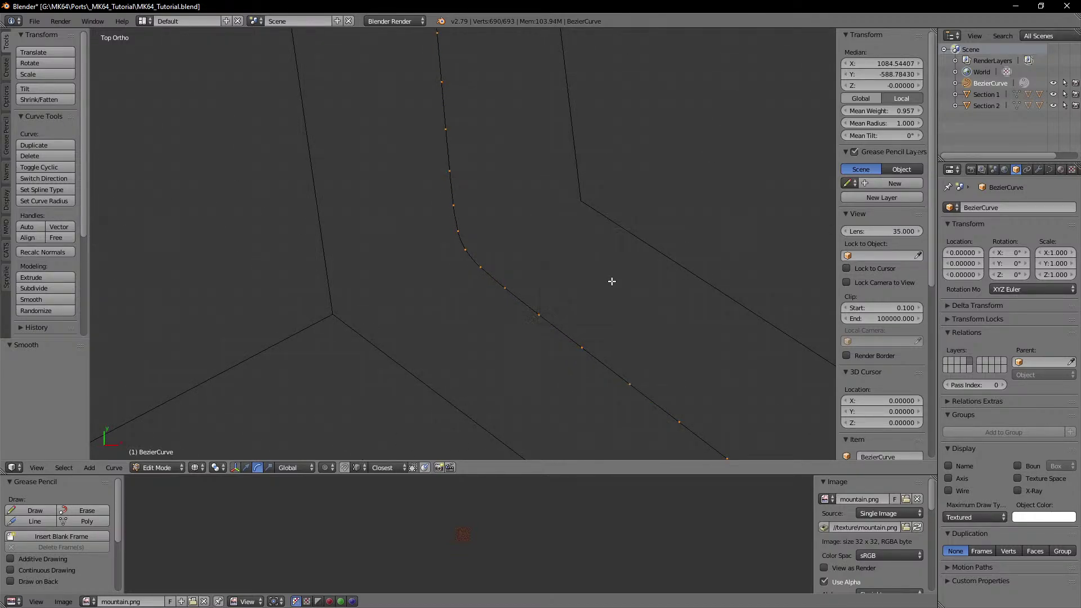
key(w)
click(611, 281)
click(612, 281)
Step: Apply Smooth several more times until the curve rounds all the track's bends
scroll(612, 281, down, 9)
shift+middle_drag(501, 165, 493, 234)
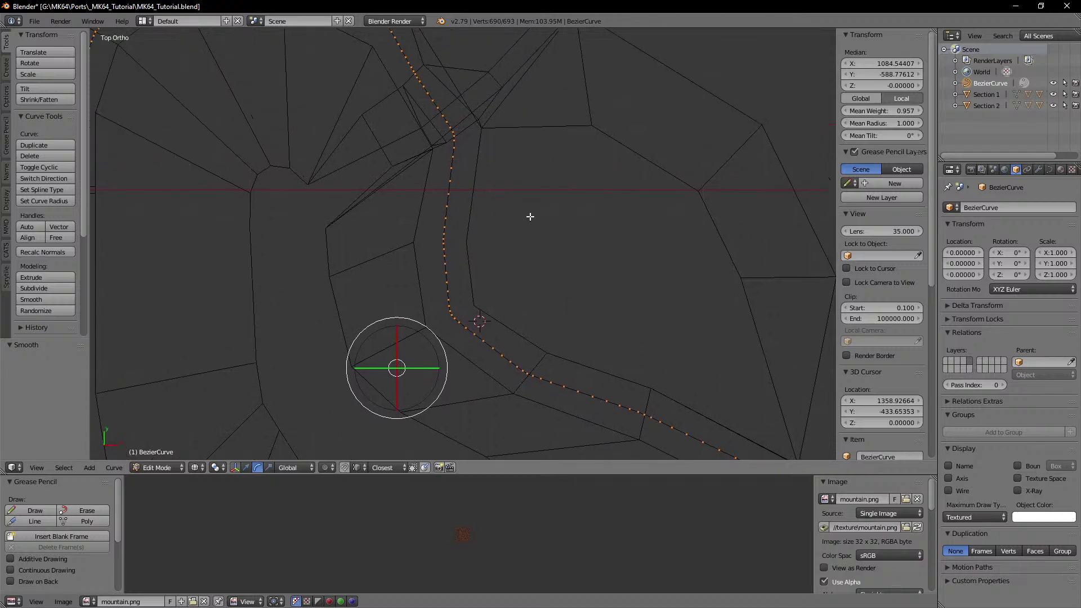
key(w)
click(529, 217)
key(w)
click(530, 217)
key(w)
click(530, 217)
key(w)
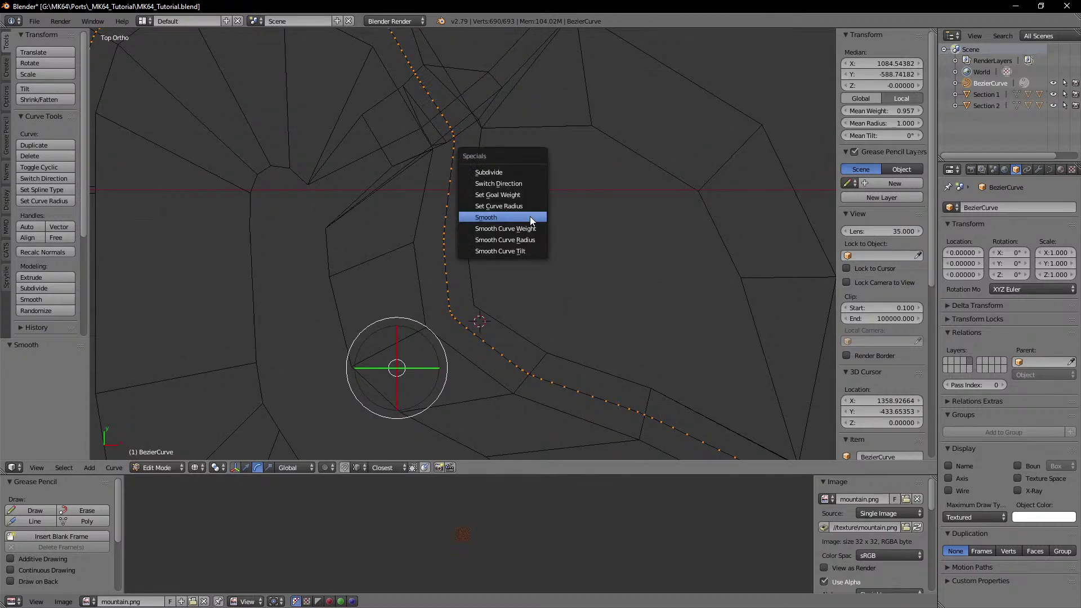
click(529, 217)
key(w)
click(530, 217)
key(w)
click(527, 217)
Step: Examine how the smoothed curve follows the road around the large loop at negative Y
scroll(580, 236, down, 4)
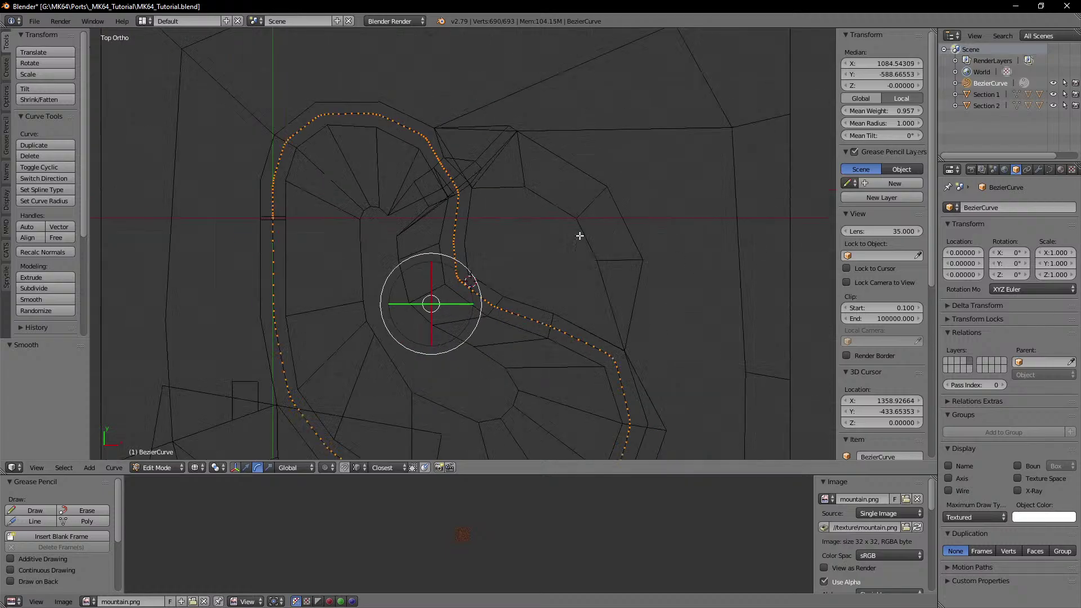
scroll(580, 235, down, 2)
shift+middle_drag(586, 236, 548, 157)
scroll(554, 276, up, 4)
shift+middle_drag(554, 276, 468, 241)
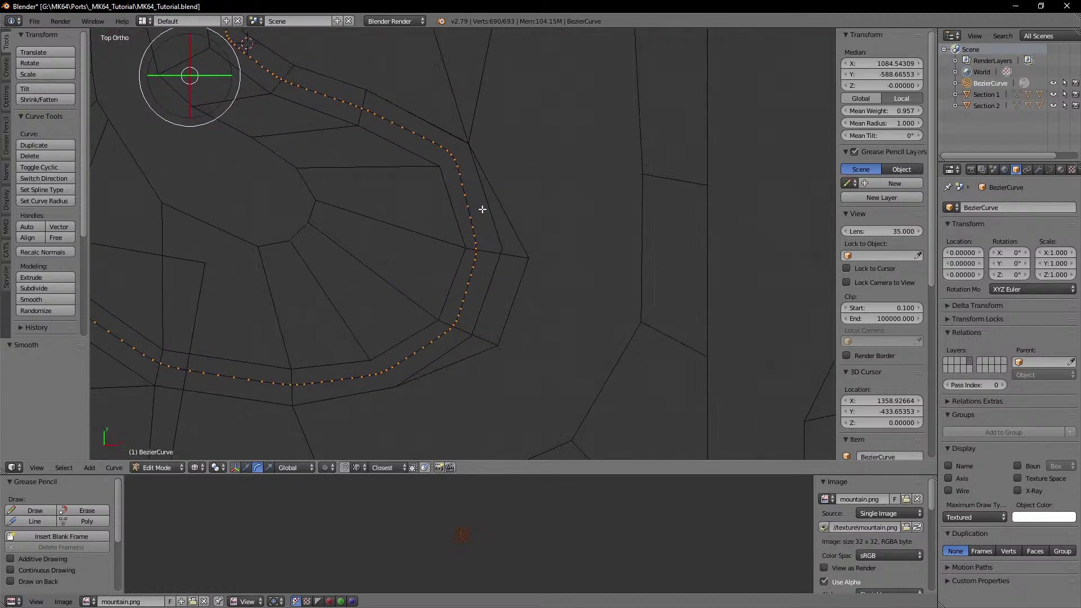
scroll(483, 210, up, 4)
shift+middle_drag(474, 169, 514, 249)
scroll(507, 214, up, 3)
shift+middle_drag(498, 155, 494, 223)
scroll(490, 226, down, 5)
shift+middle_drag(496, 314, 489, 197)
shift+middle_drag(407, 379, 560, 272)
shift+middle_drag(360, 313, 475, 321)
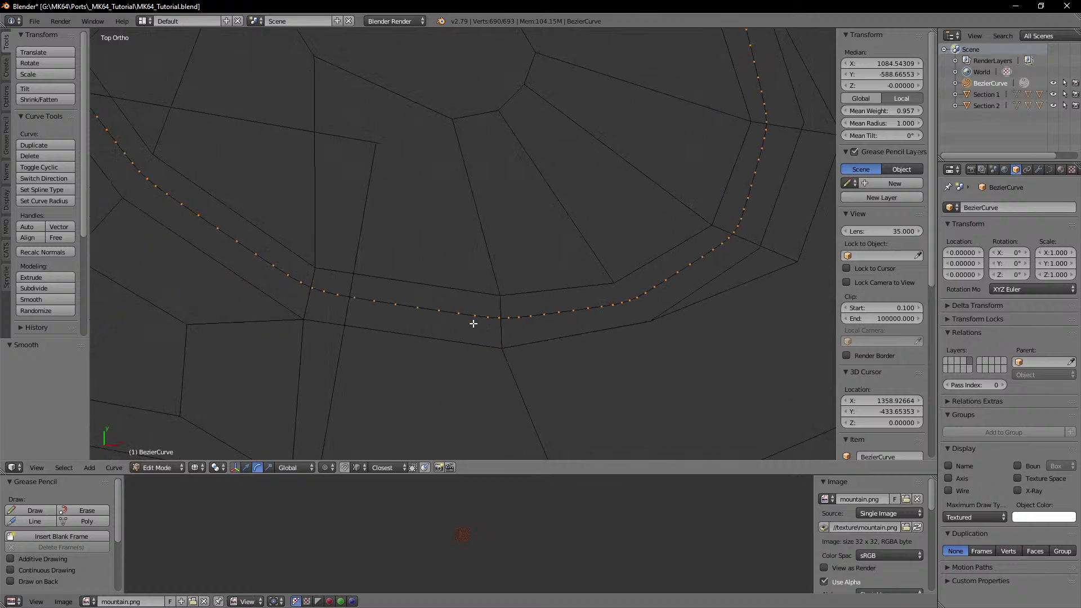
Step: Examine the smoothed curve along the start straight, around the loop at positive Y and down to the middle bend
shift+middle_drag(278, 230, 555, 384)
shift+middle_drag(393, 152, 409, 303)
shift+middle_drag(408, 106, 403, 268)
shift+middle_drag(426, 73, 420, 236)
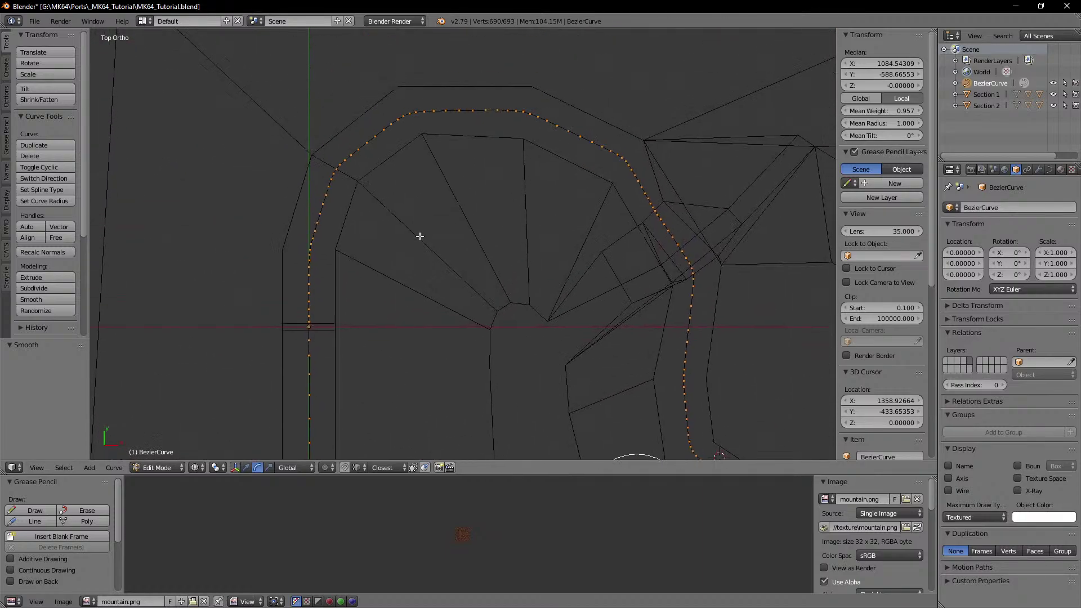
shift+middle_drag(579, 144, 510, 205)
shift+middle_drag(599, 242, 526, 211)
scroll(526, 211, up, 3)
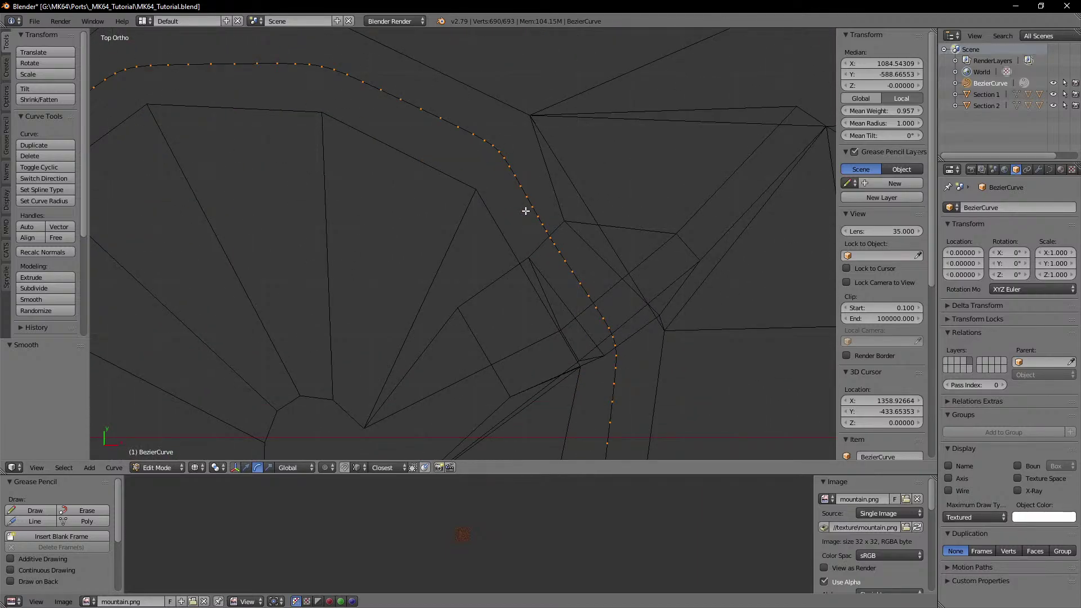
right_click(510, 161)
shift+middle_drag(571, 262, 472, 144)
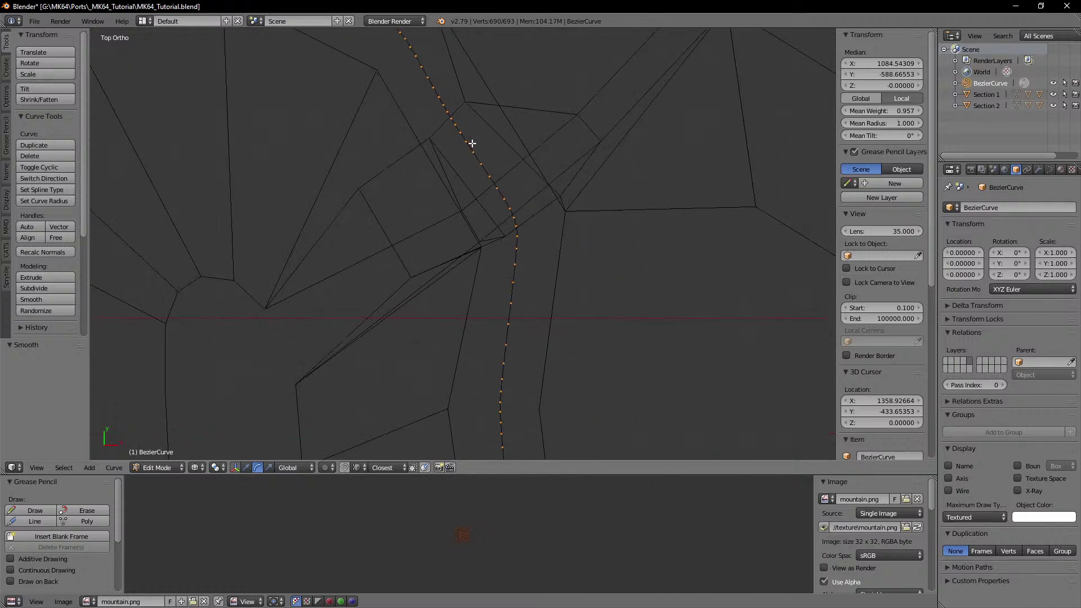
scroll(472, 144, down, 3)
key(c)
right_click(498, 232)
scroll(499, 233, down, 4)
shift+middle_drag(562, 299, 514, 212)
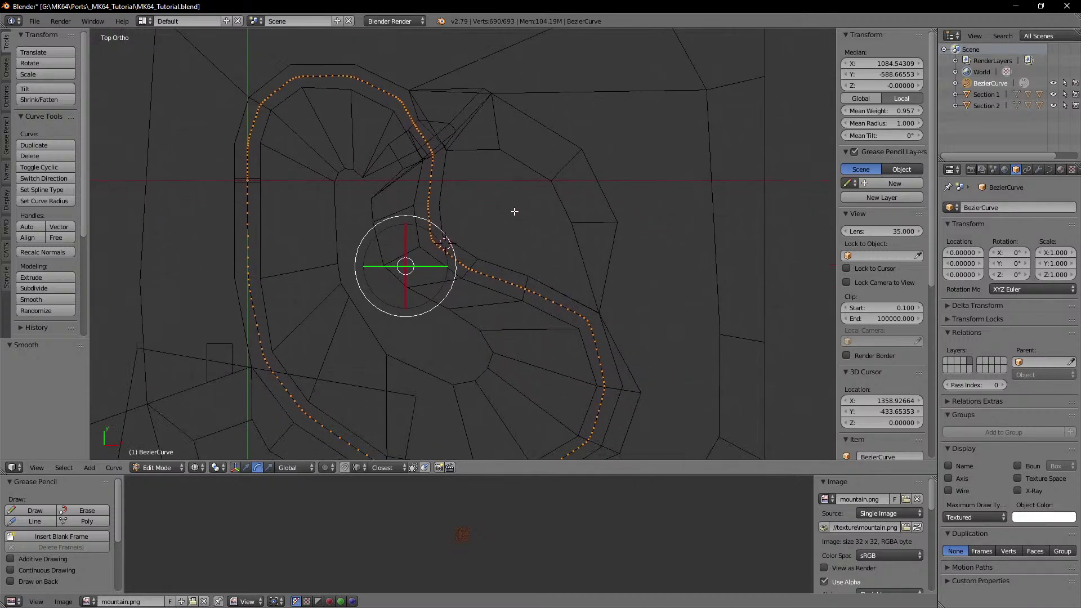
scroll(501, 228, up, 3)
shift+middle_drag(463, 180, 480, 134)
scroll(476, 195, down, 1)
scroll(475, 154, down, 2)
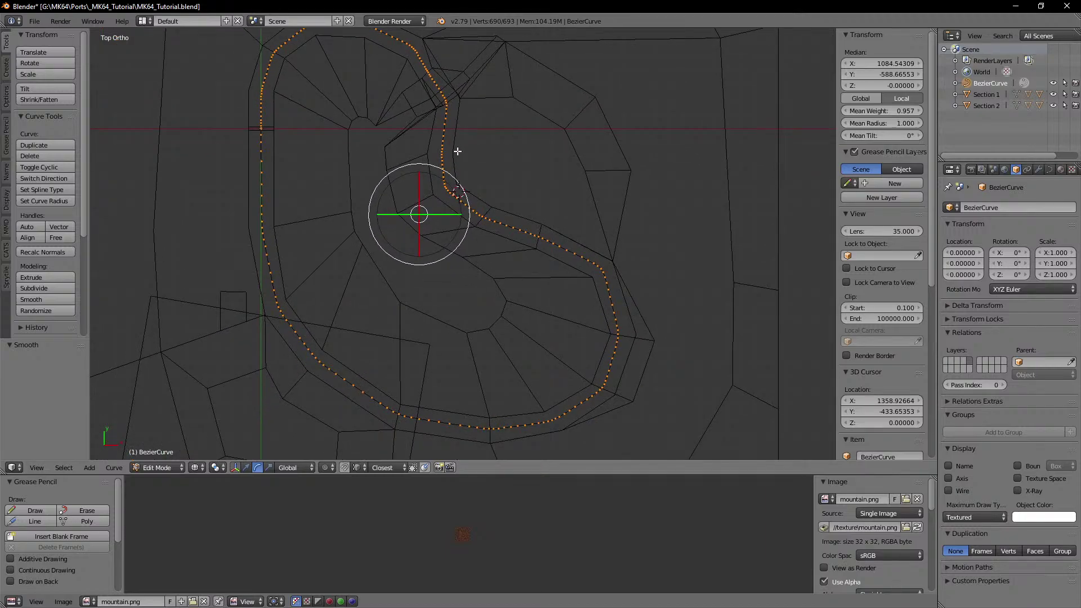
Step: Switch the viewport from wireframe to textured shading and inspect the curve at the start line from an angle
key(z)
shift+middle_drag(457, 152, 453, 164)
middle_drag(445, 180, 546, 78)
shift+middle_drag(306, 272, 518, 173)
scroll(517, 173, up, 5)
scroll(517, 173, up, 1)
shift+middle_drag(411, 113, 422, 278)
scroll(383, 244, up, 3)
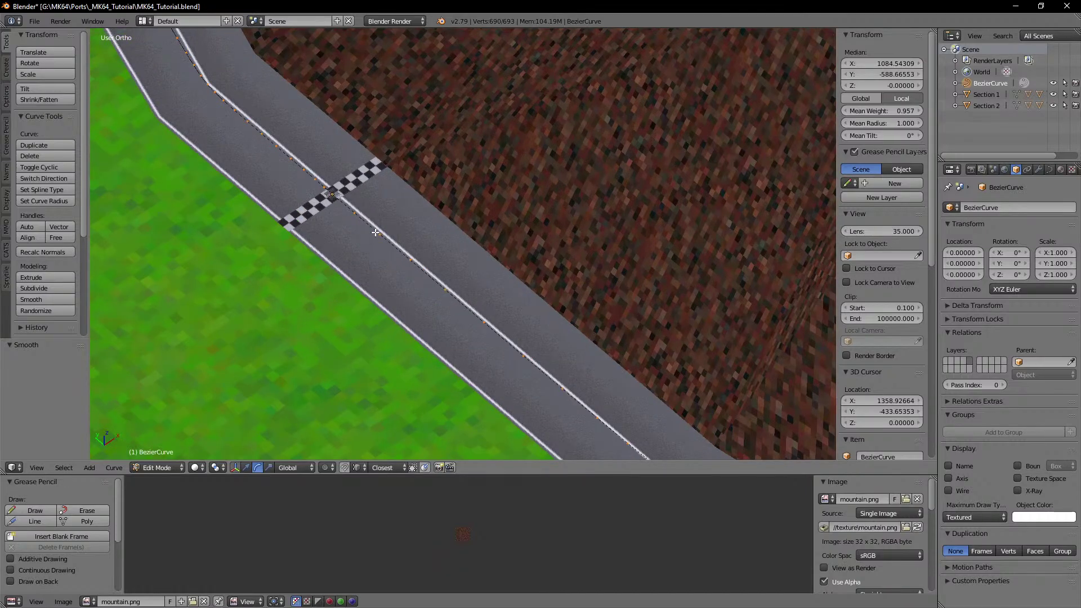
Step: Examine the curve's height against the road from the side and around the brick-walled loop at an angle
key(KP_3)
scroll(374, 230, down, 4)
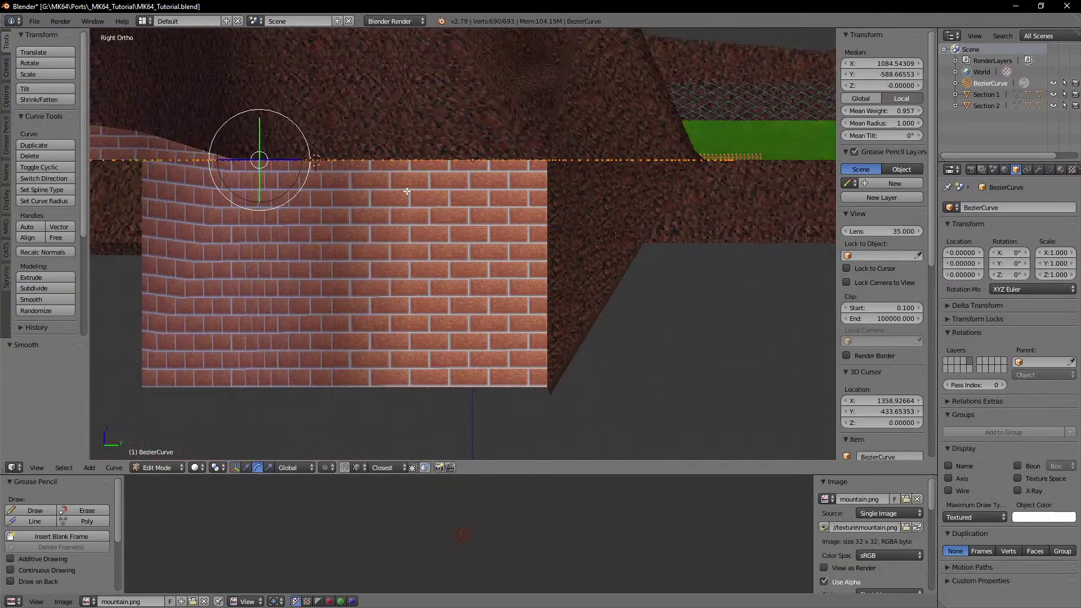
shift+middle_drag(407, 192, 545, 124)
middle_drag(524, 174, 475, 228)
shift+middle_drag(276, 183, 570, 161)
scroll(570, 161, down, 1)
shift+middle_drag(277, 246, 577, 178)
scroll(572, 251, up, 2)
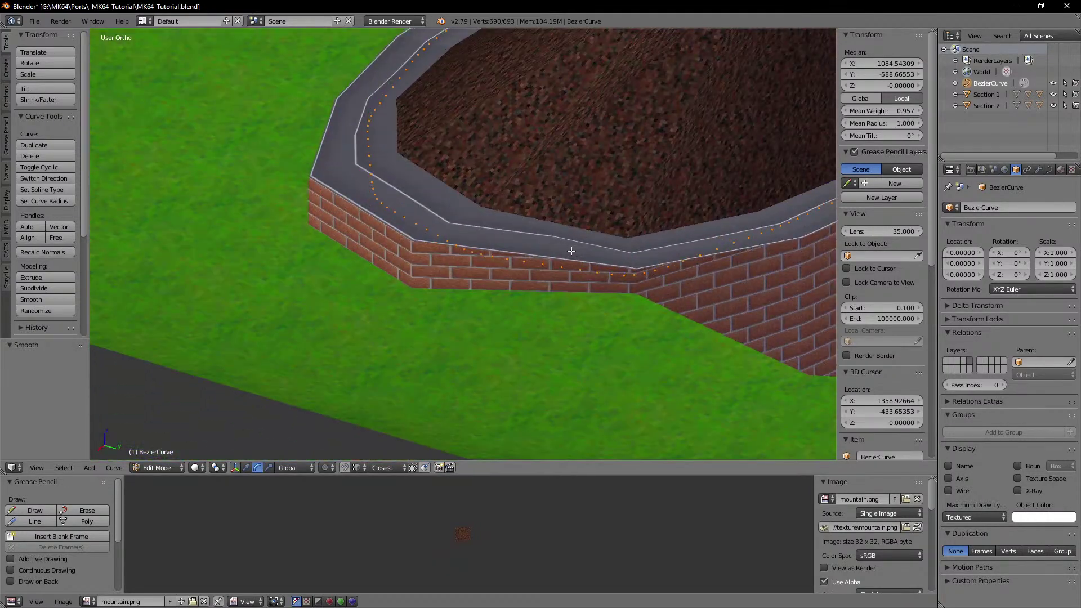
middle_drag(572, 251, 556, 251)
Step: Circle-select the curve's control points along the brick-walled section of the loop
right_click(356, 222)
key(c)
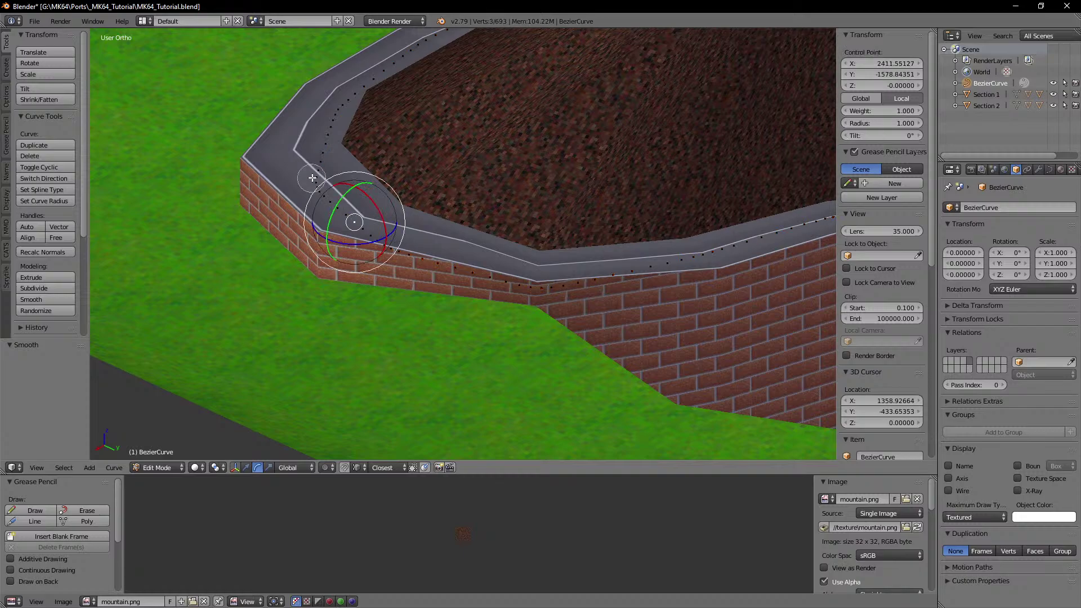
right_click(318, 180)
right_click(319, 189)
scroll(339, 191, down, 2)
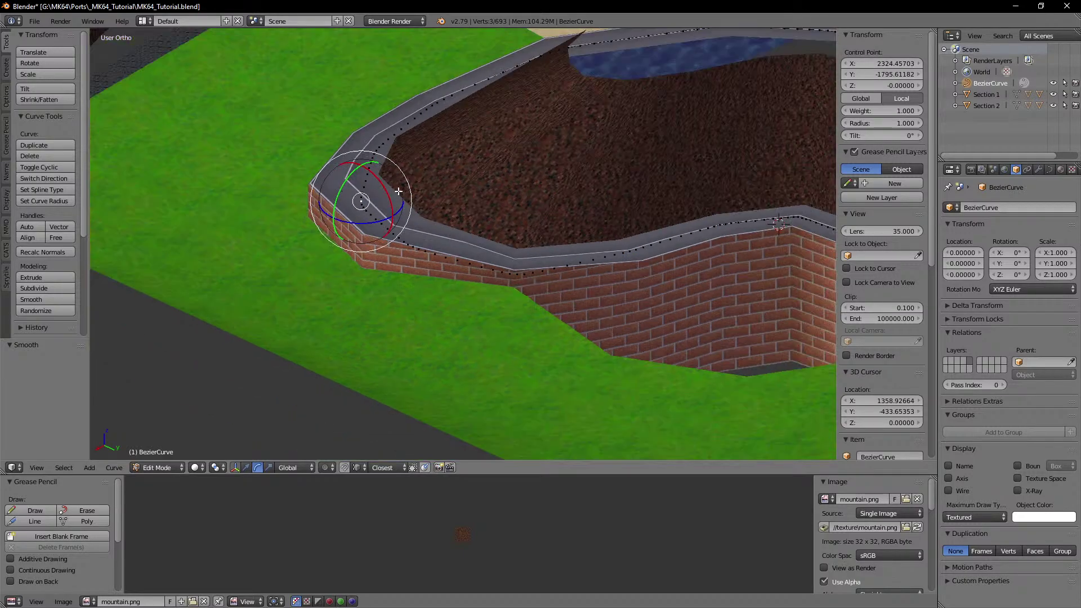
middle_drag(399, 191, 561, 256)
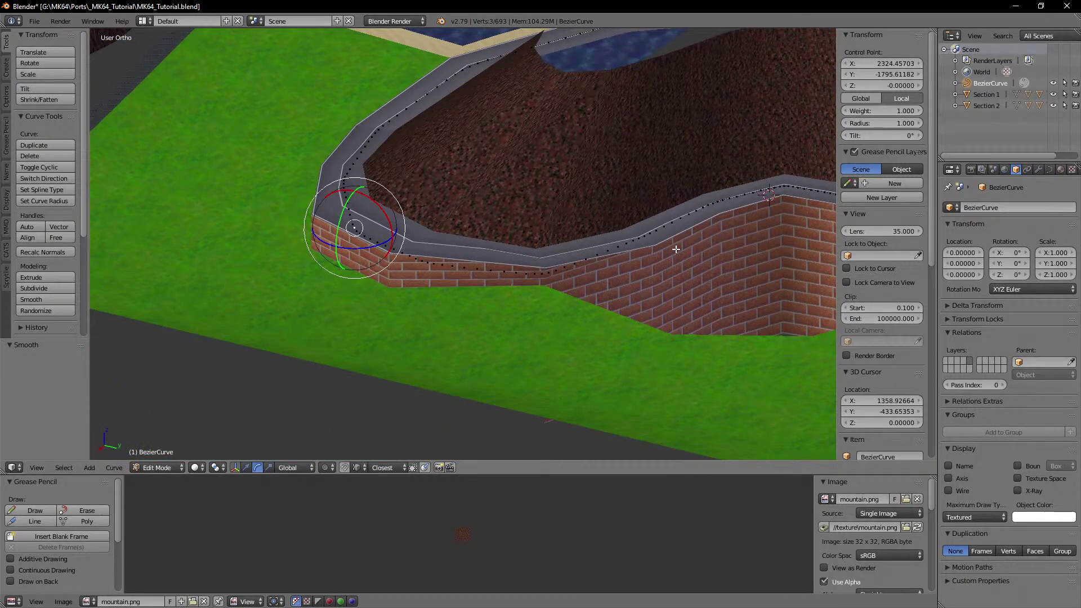
key(c)
mouse_move(713, 208)
mouse_down()
mouse_move(592, 258)
mouse_move(490, 277)
mouse_move(387, 247)
mouse_move(346, 181)
mouse_move(359, 158)
mouse_up()
right_click(357, 164)
mouse_move(355, 166)
shift+middle_down()
mouse_move(305, 197)
mouse_move(362, 205)
mouse_move(389, 222)
shift+middle_up()
key(c)
drag(485, 245, 468, 228)
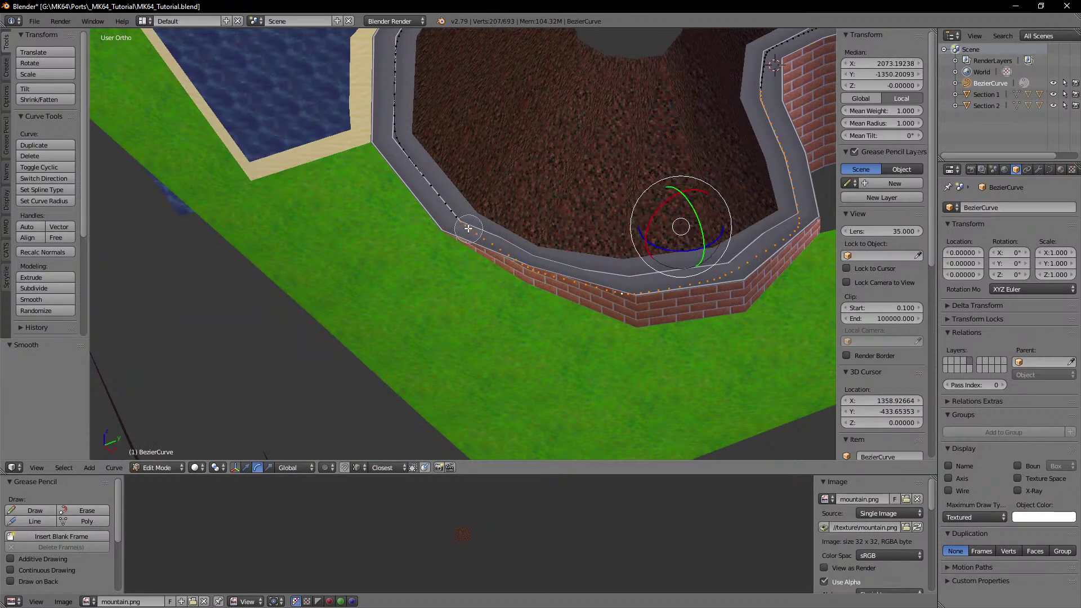
right_click(468, 229)
Step: Select a single curve point on the brick-walled bend and turn on proportional editing
shift+middle_drag(505, 232, 413, 220)
scroll(412, 220, up, 2)
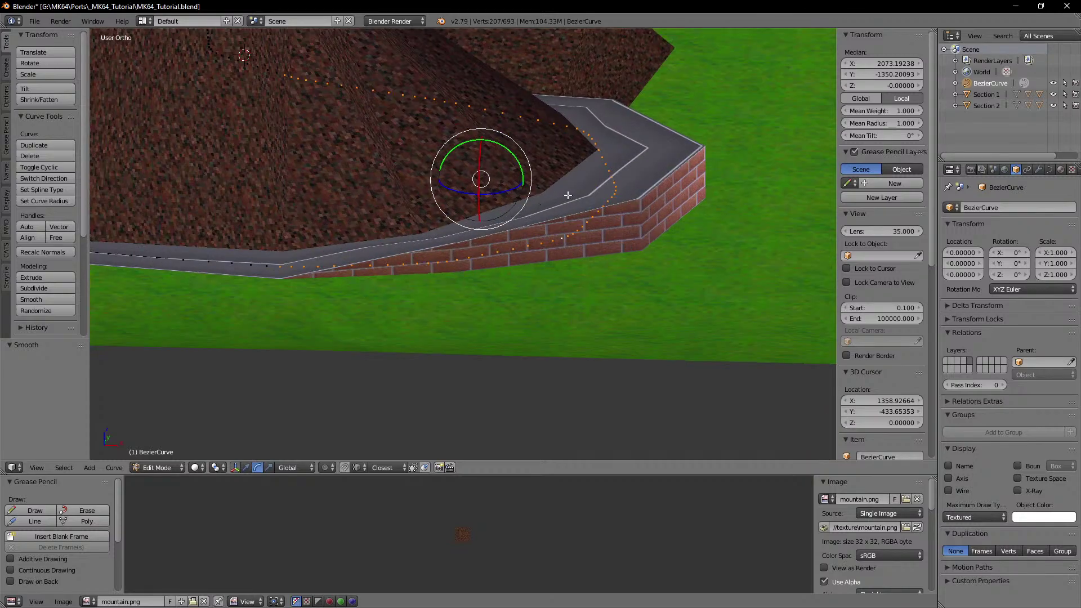
middle_drag(637, 192, 563, 208)
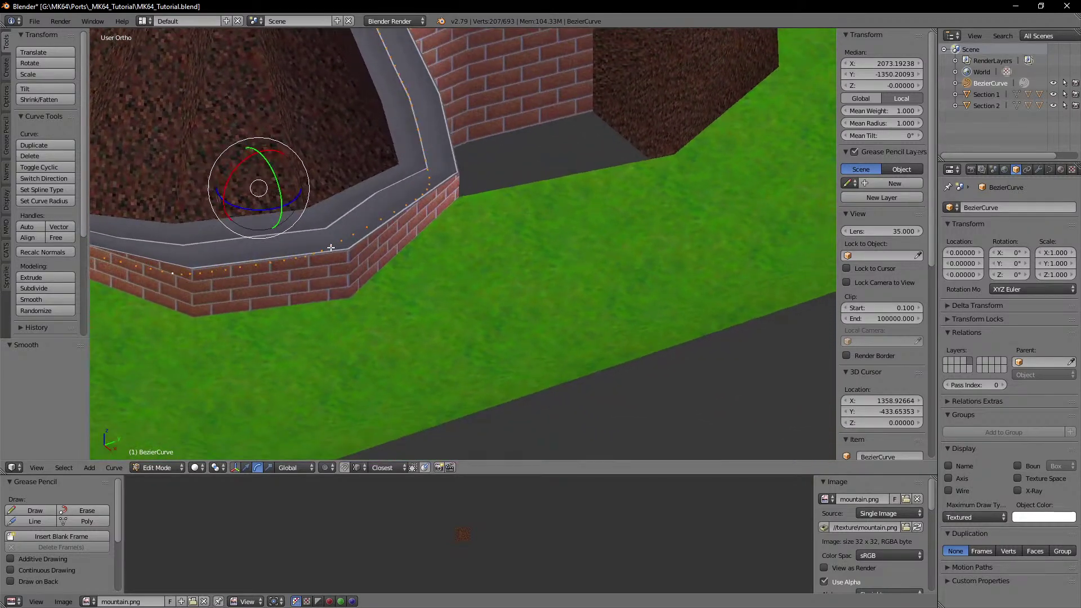
right_click(318, 255)
shift+middle_drag(420, 312, 558, 307)
scroll(551, 298, down, 1)
key(o)
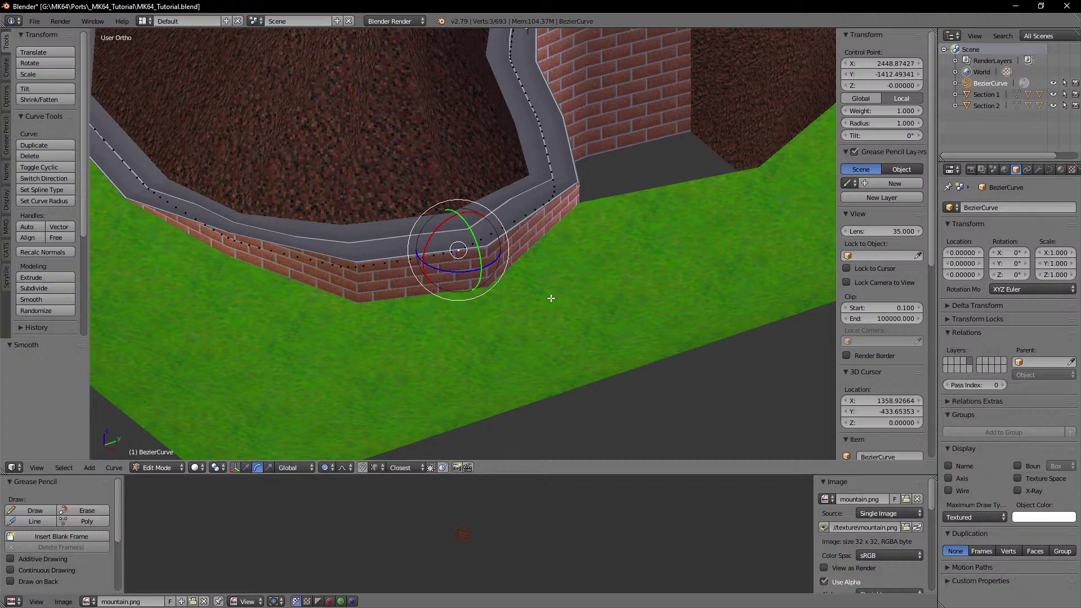
Step: Try raising the selected point about 118 units along Z with Smooth falloff and a proportional size of about 1272
key(g)
key(z)
scroll(550, 269, down, 16)
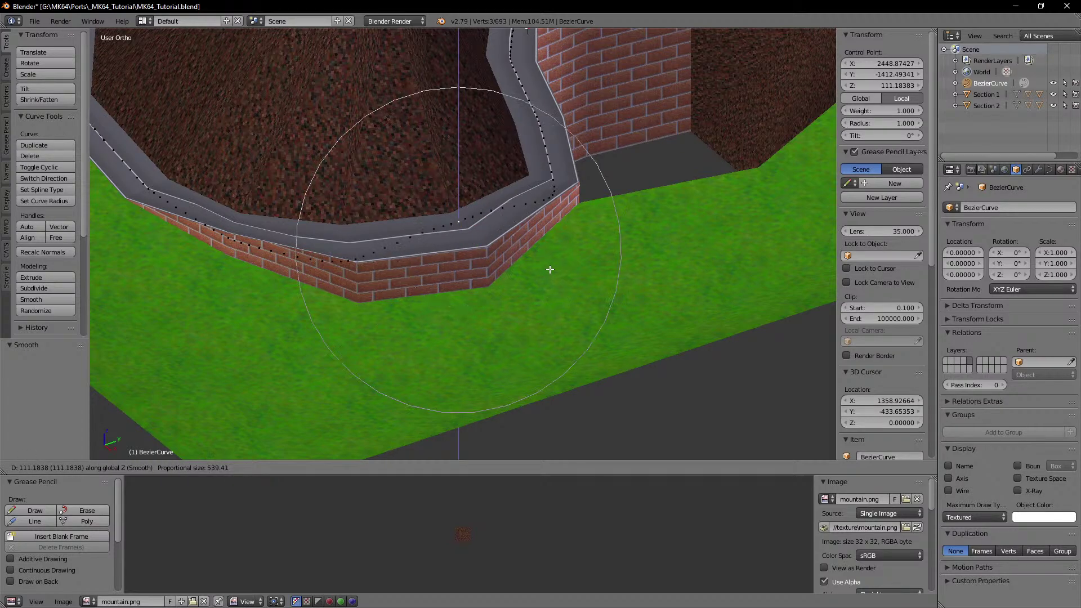
scroll(550, 269, down, 9)
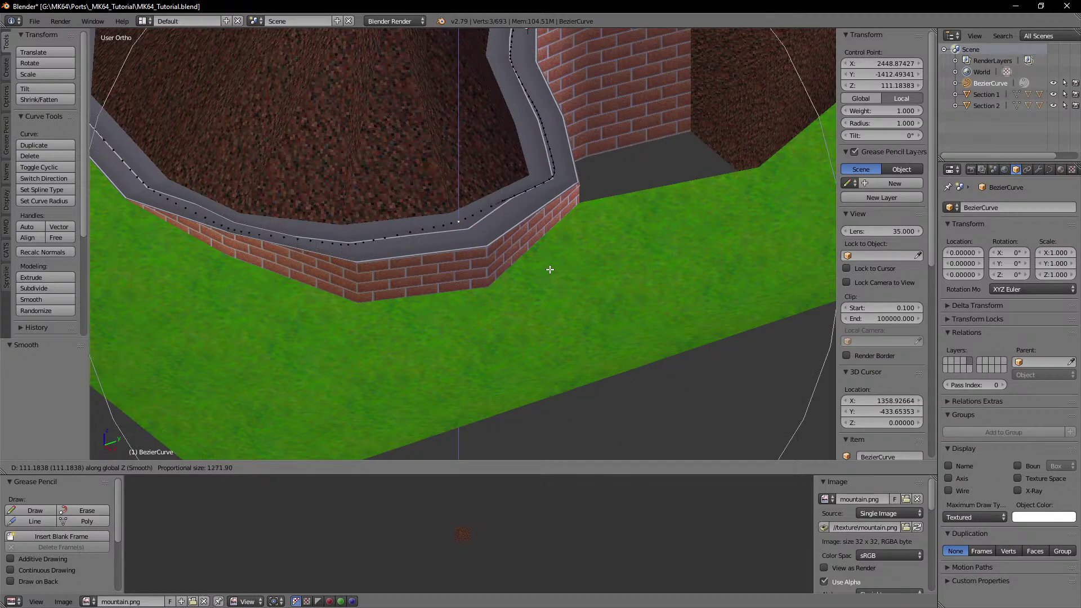
scroll(550, 269, up, 1)
scroll(550, 269, down, 1)
scroll(550, 269, up, 1)
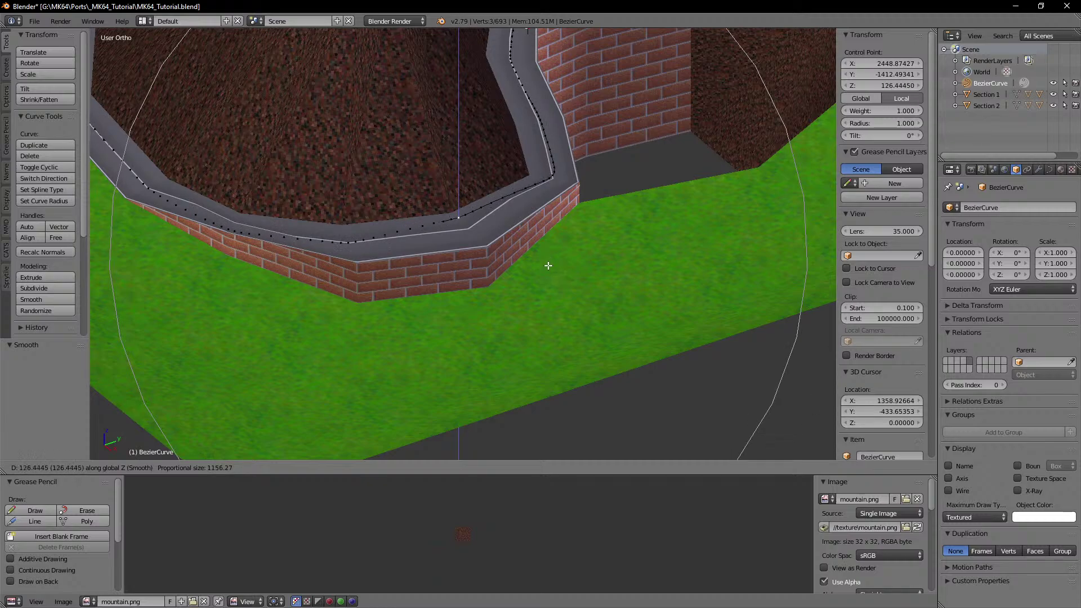
scroll(548, 269, up, 1)
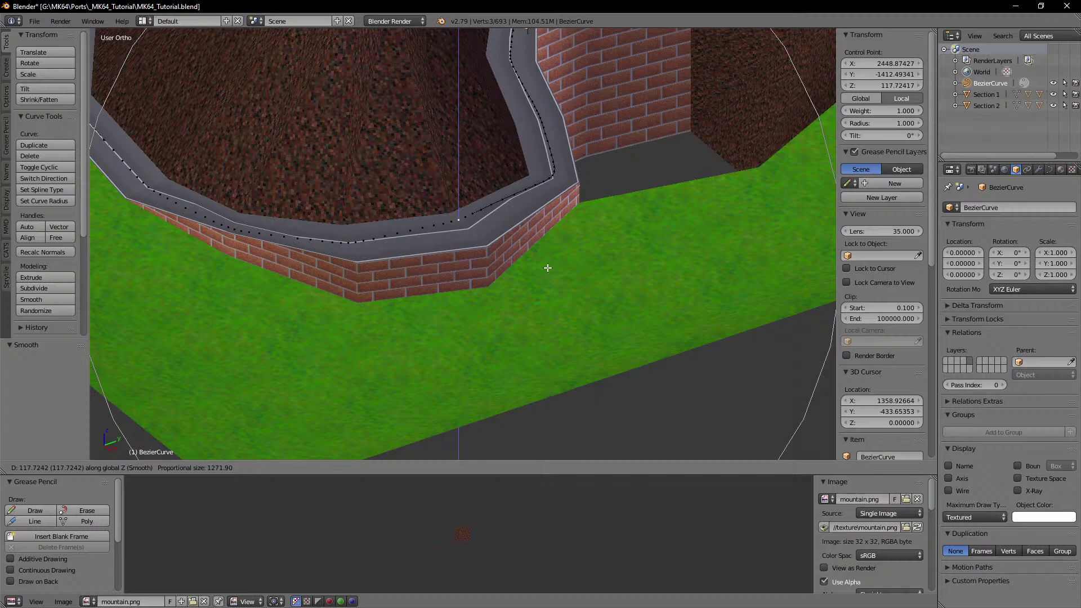
right_click(547, 268)
Step: Try raising the same point about 81 units along Z with the proportional falloff set to Linear
click(348, 467)
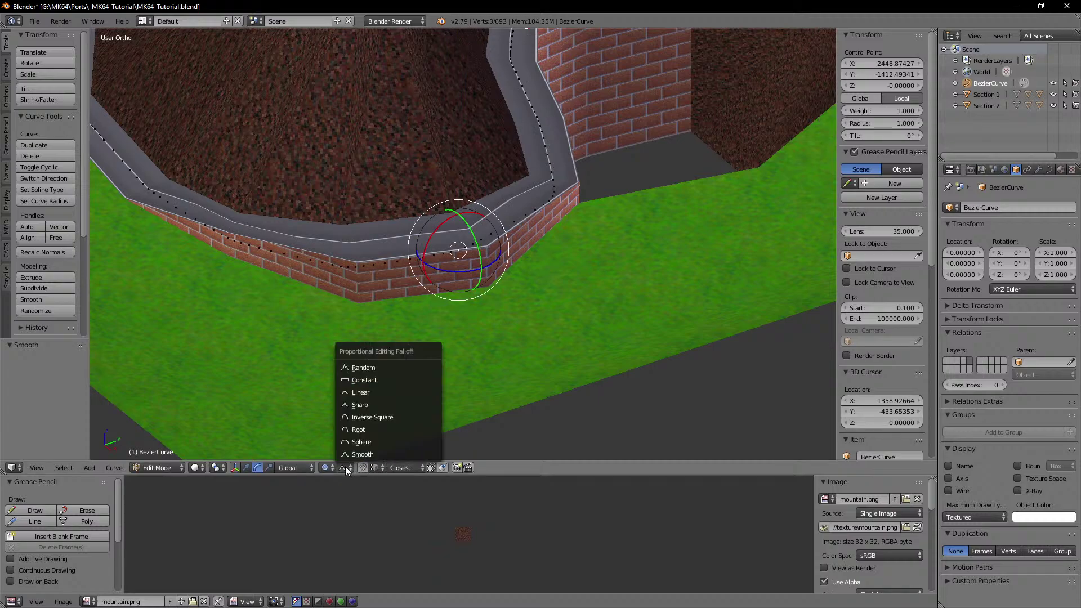
click(366, 393)
key(g)
key(z)
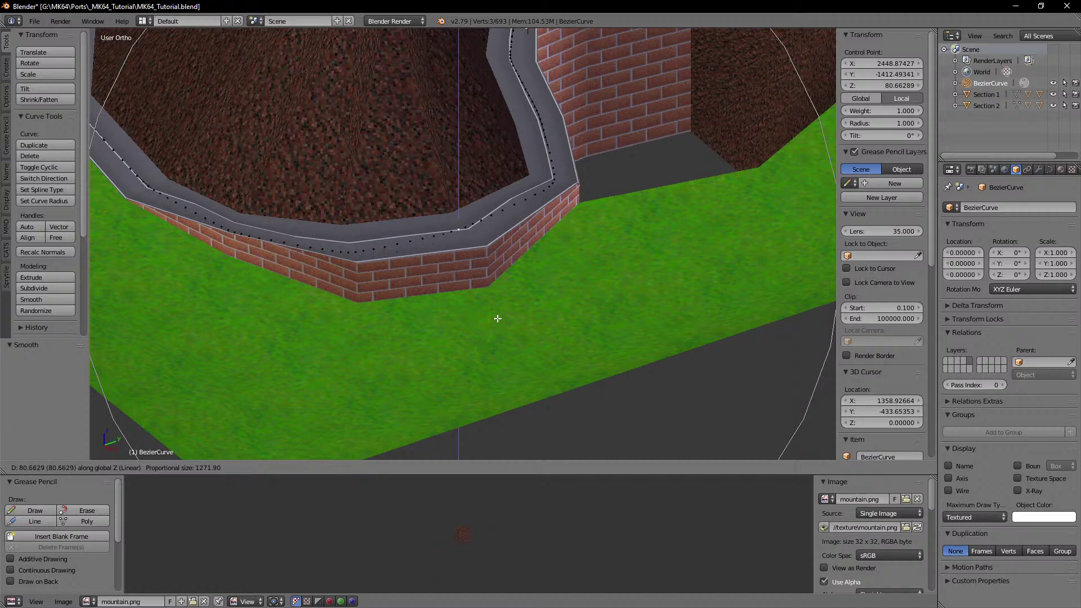
right_click(495, 313)
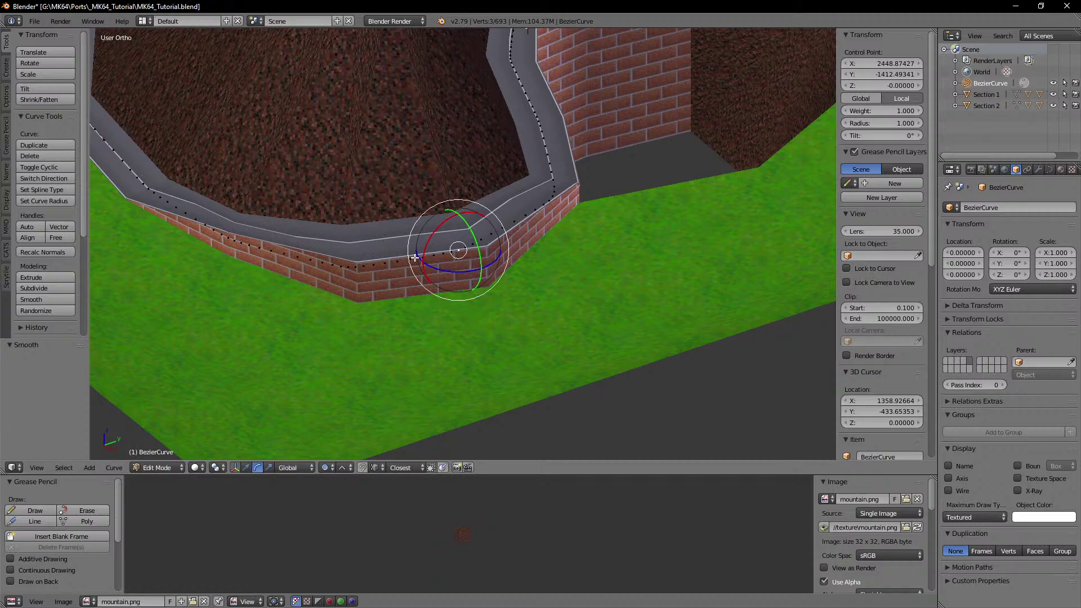
Step: Try raising the neighbouring curve point nearer the bend's middle about 153 units along Z with Linear falloff
key(g)
key(z)
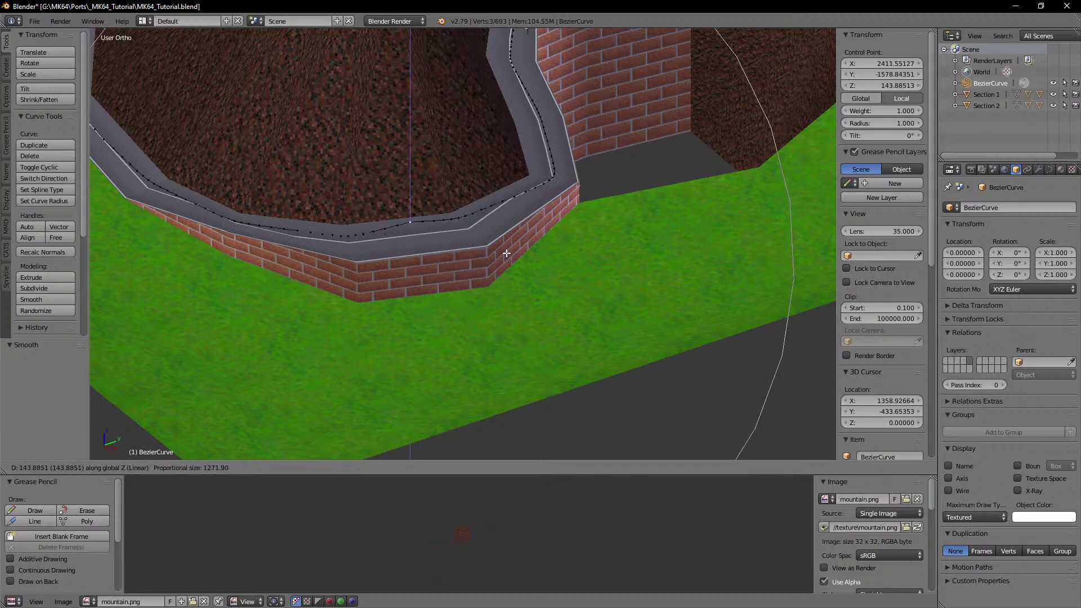
scroll(508, 251, up, 1)
scroll(507, 251, down, 1)
scroll(507, 251, down, 1)
scroll(507, 251, up, 1)
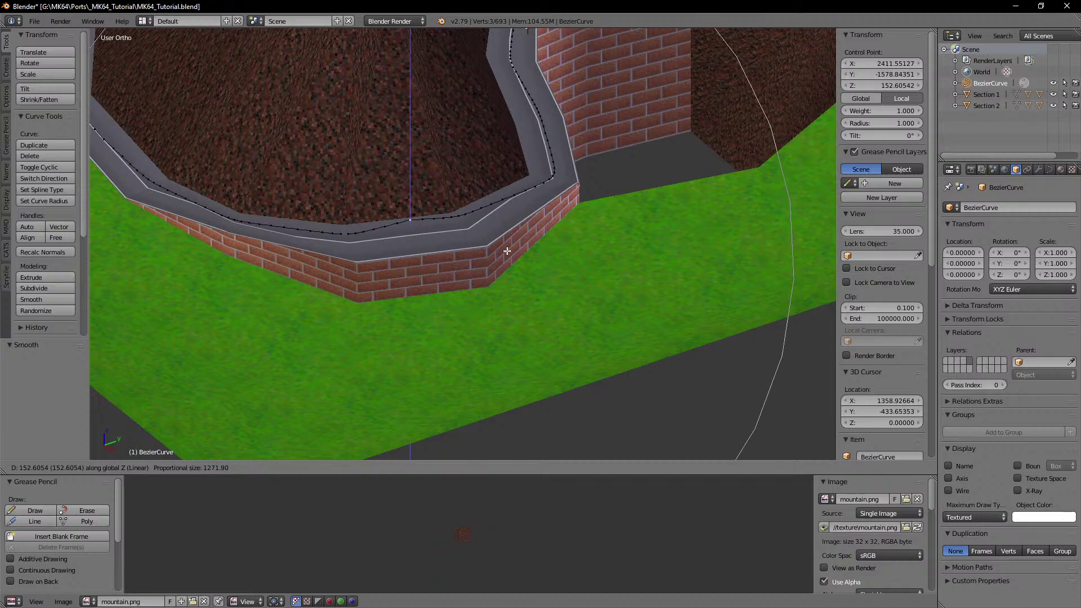
right_click(508, 251)
Step: Try raising the bend's middle point about 83 units along Z with the proportional falloff set to Constant
click(345, 467)
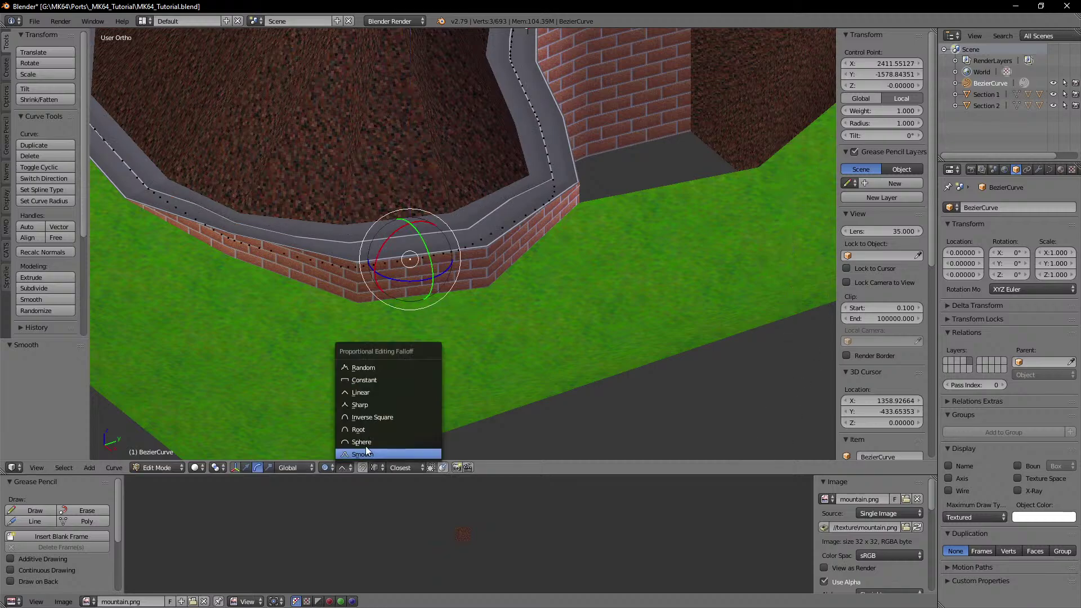
click(371, 381)
key(g)
key(z)
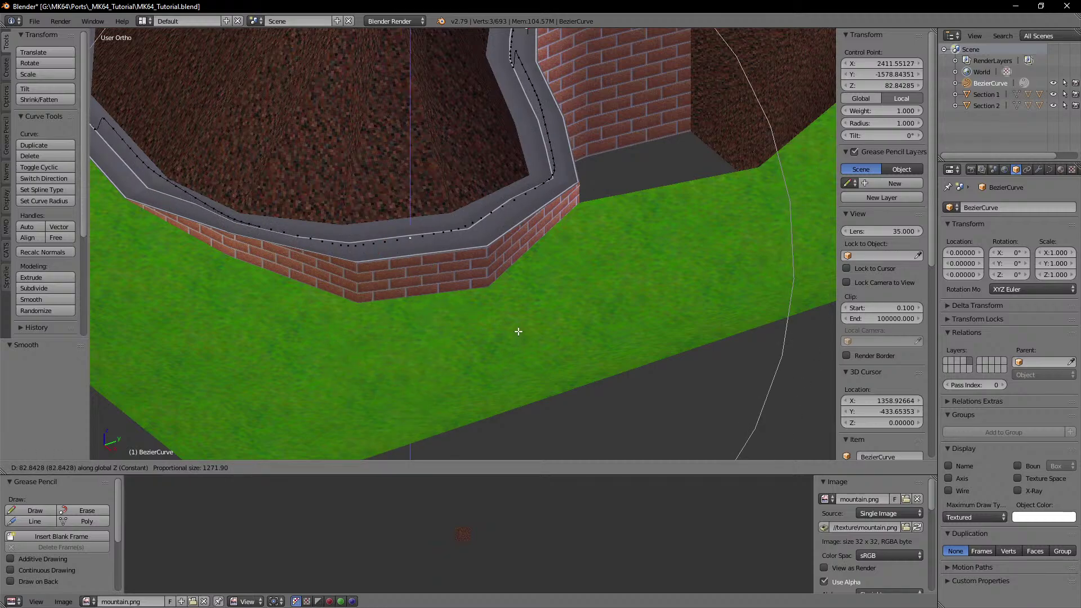
scroll(518, 332, up, 3)
right_click(519, 332)
Step: Try raising the bend's middle point about 129 units along Z with the proportional falloff set to Sphere
click(339, 468)
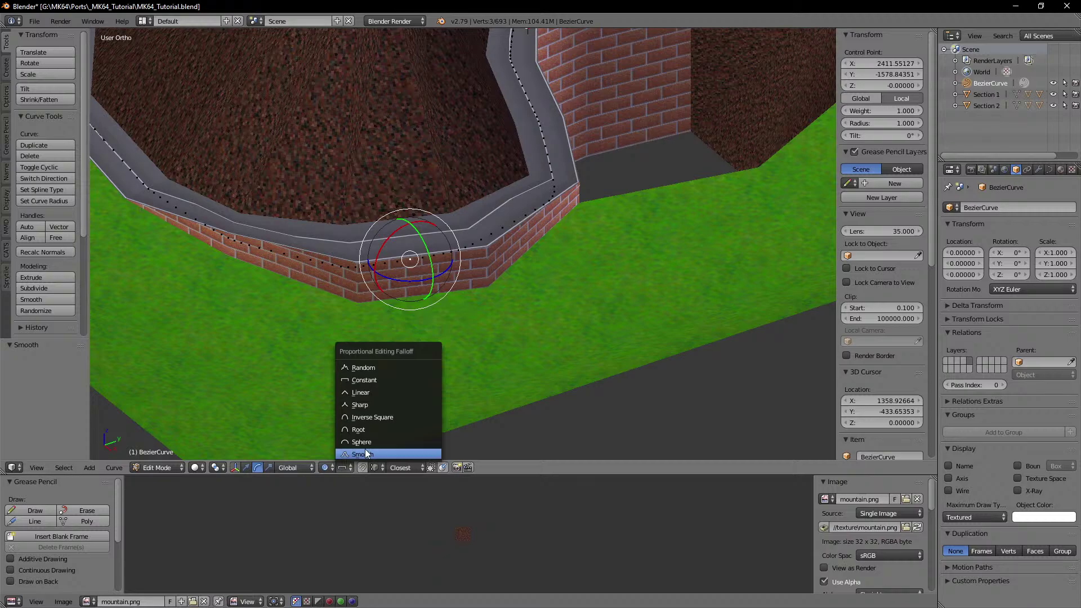
click(398, 457)
click(348, 468)
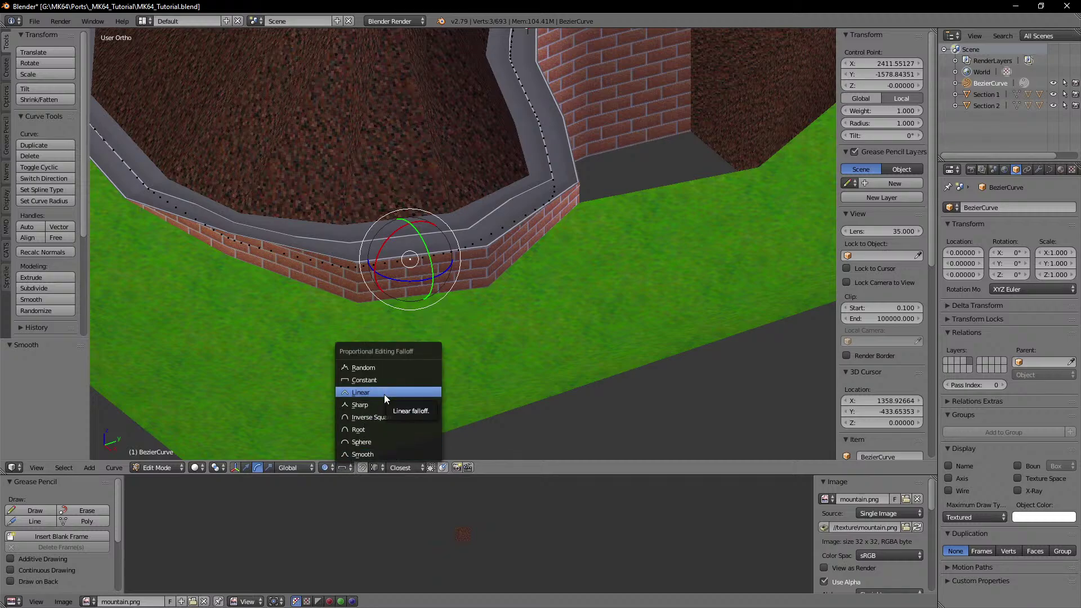
click(383, 441)
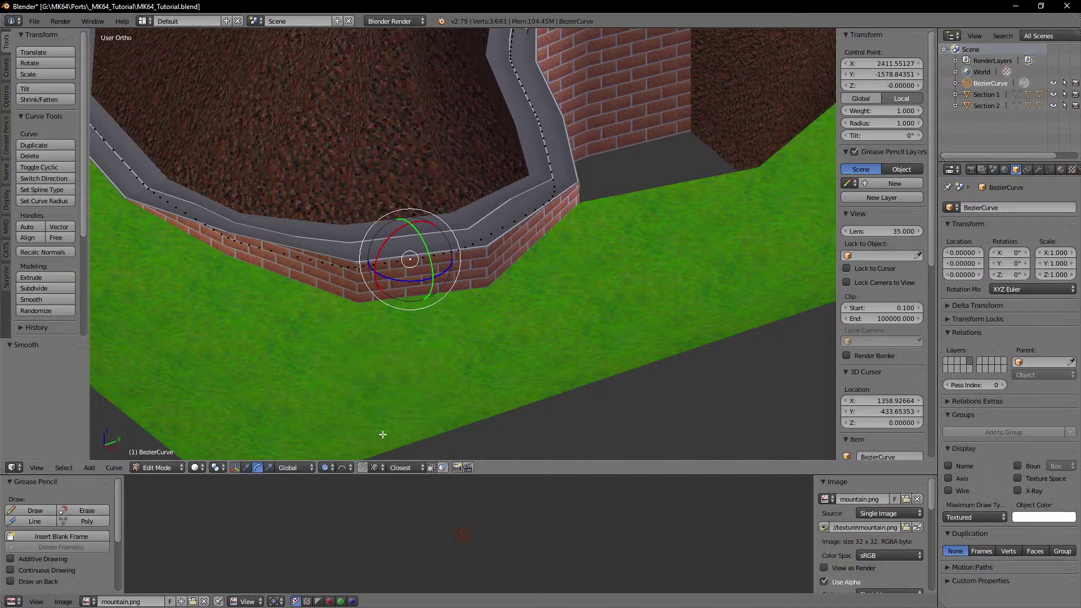
key(g)
key(z)
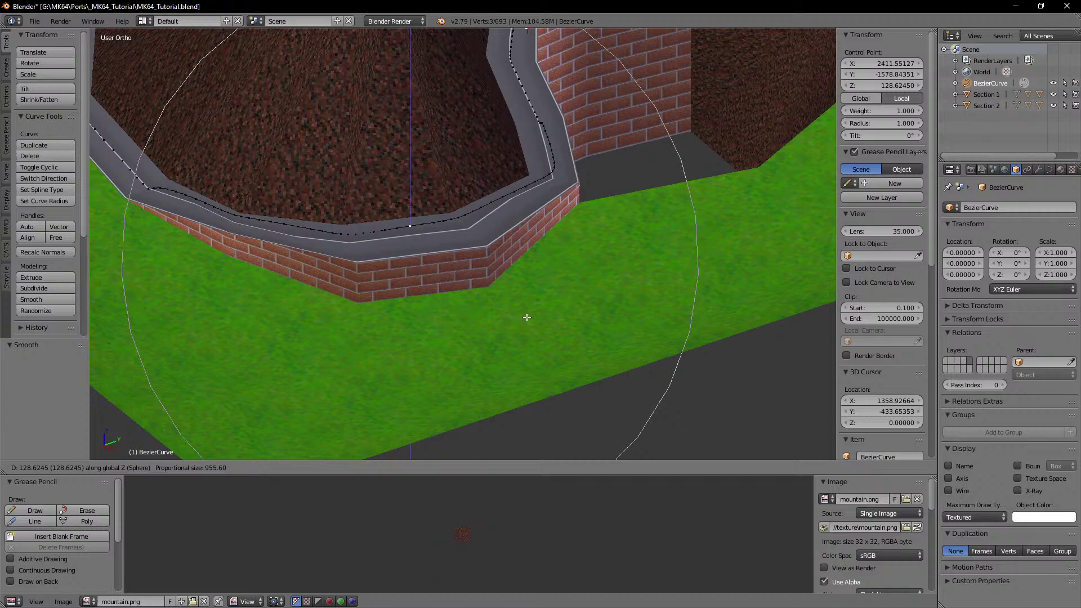
scroll(527, 317, up, 1)
right_click(528, 318)
Step: Set the falloff to Smooth and raise the bend's middle point about 144 units along Z with a proportional size of about 1272
click(345, 468)
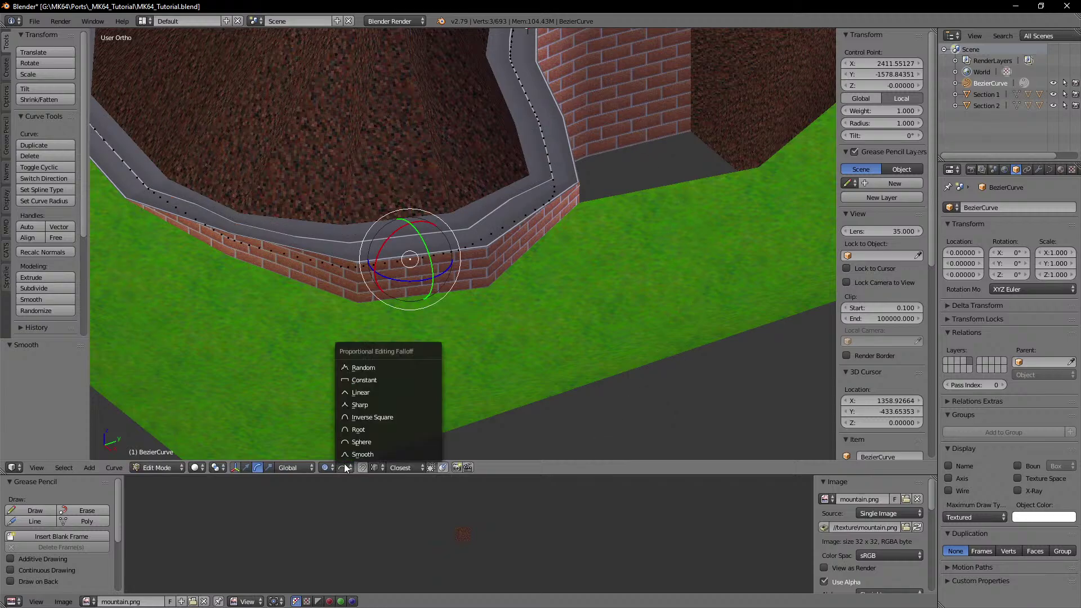
click(387, 454)
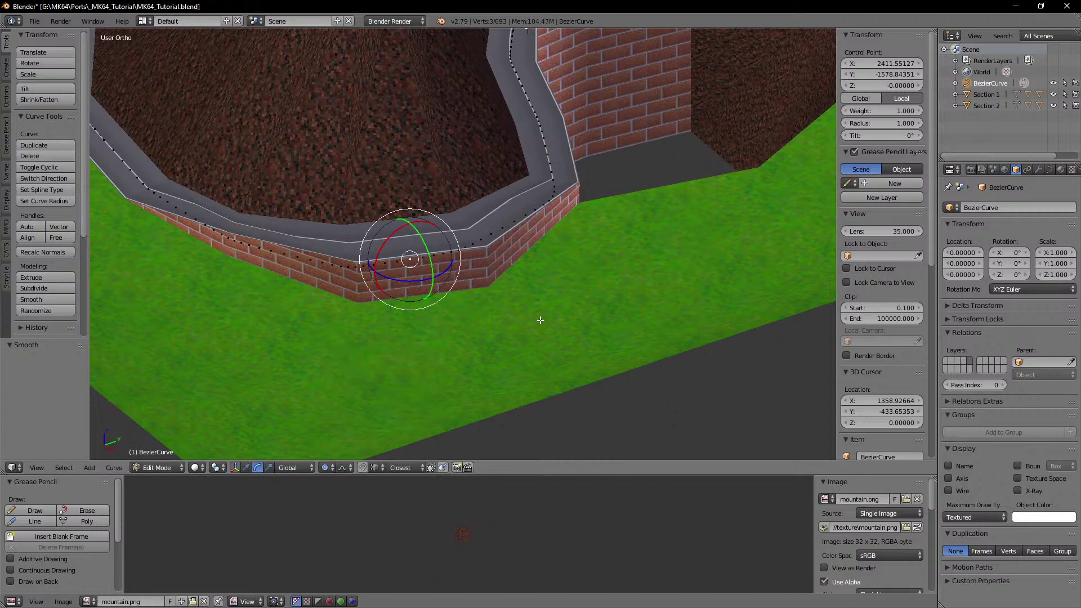
key(g)
key(z)
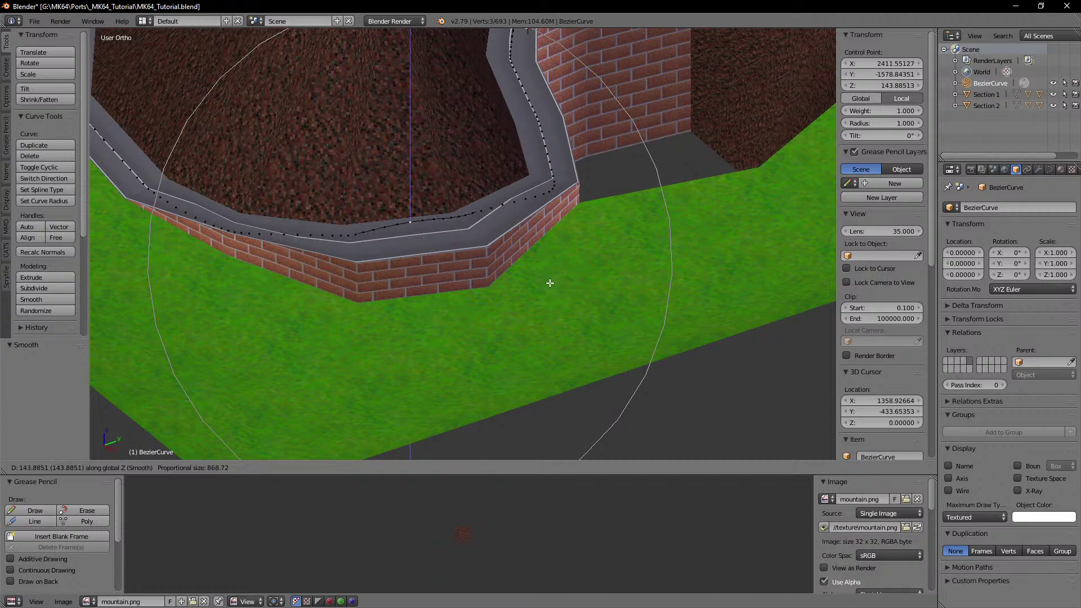
scroll(550, 284, down, 3)
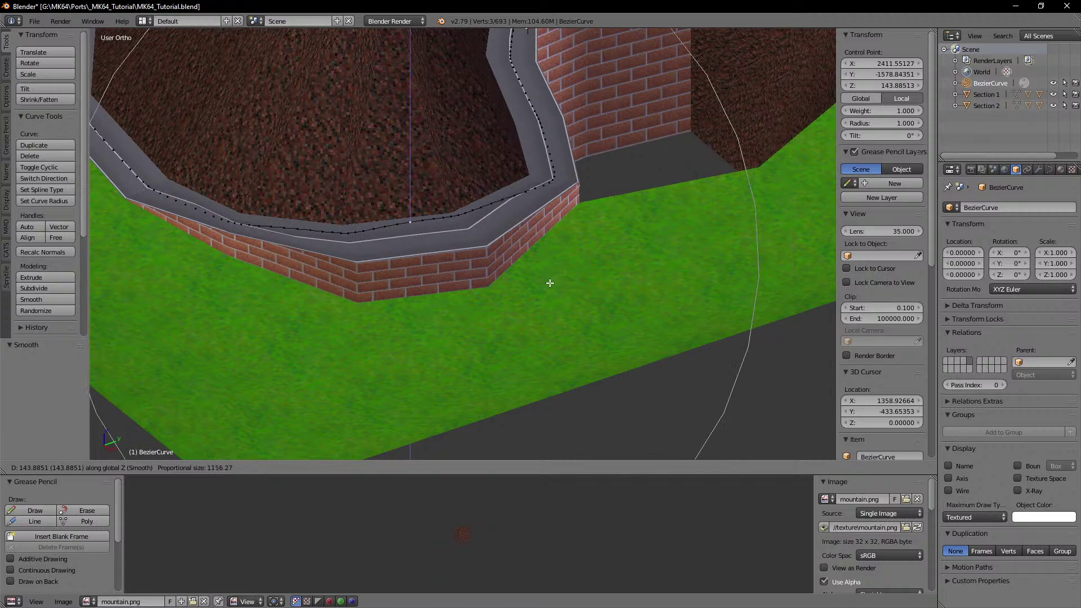
scroll(551, 283, down, 1)
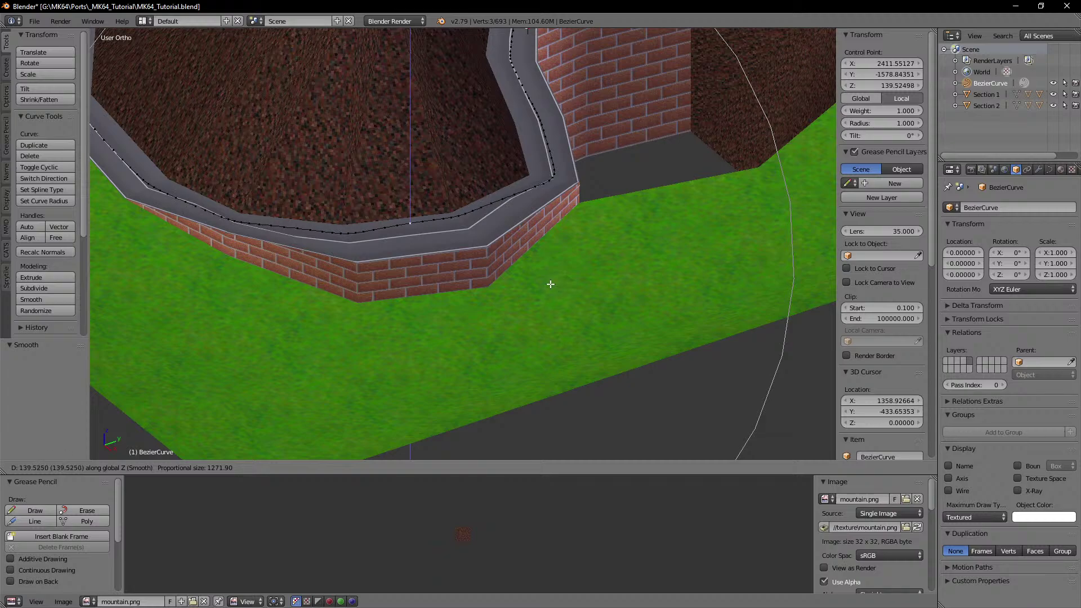
click(551, 284)
Step: Lower the raised bend point about 8.7 units along Z with a proportional size of about 593 to fit the road surface
middle_drag(550, 283, 384, 267)
scroll(547, 297, up, 2)
scroll(467, 273, up, 5)
key(KP_Decimal)
scroll(467, 273, down, 5)
shift+middle_drag(468, 265, 435, 268)
key(g)
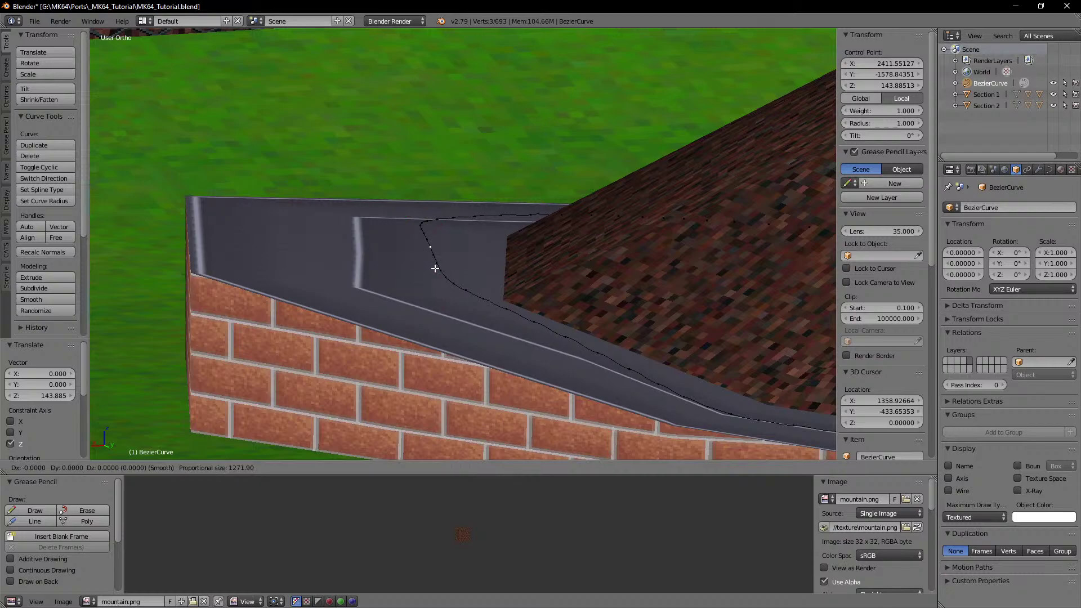
key(z)
scroll(435, 268, up, 20)
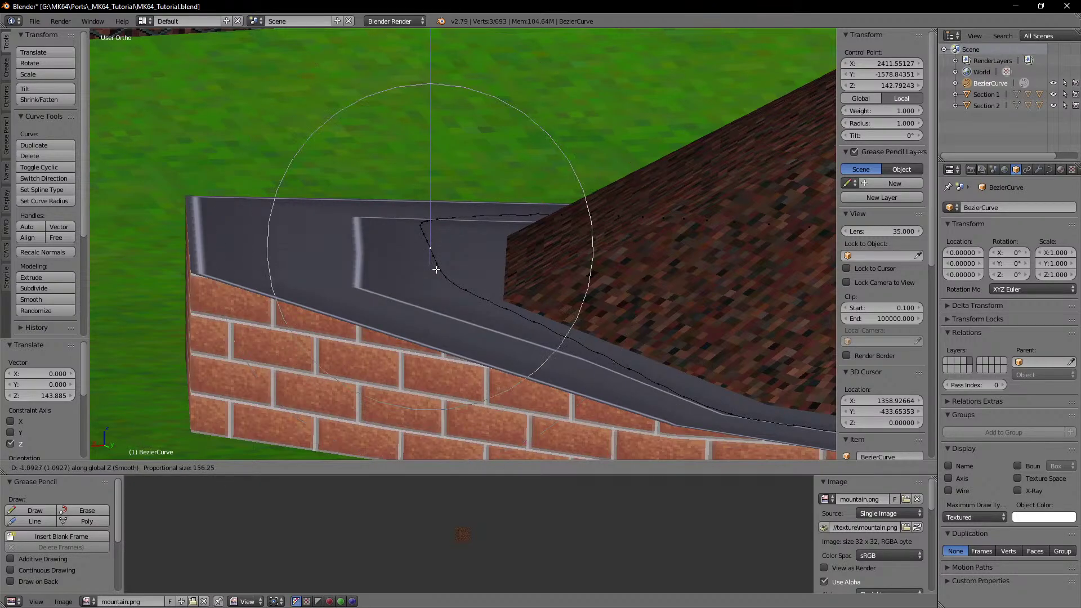
scroll(435, 280, down, 11)
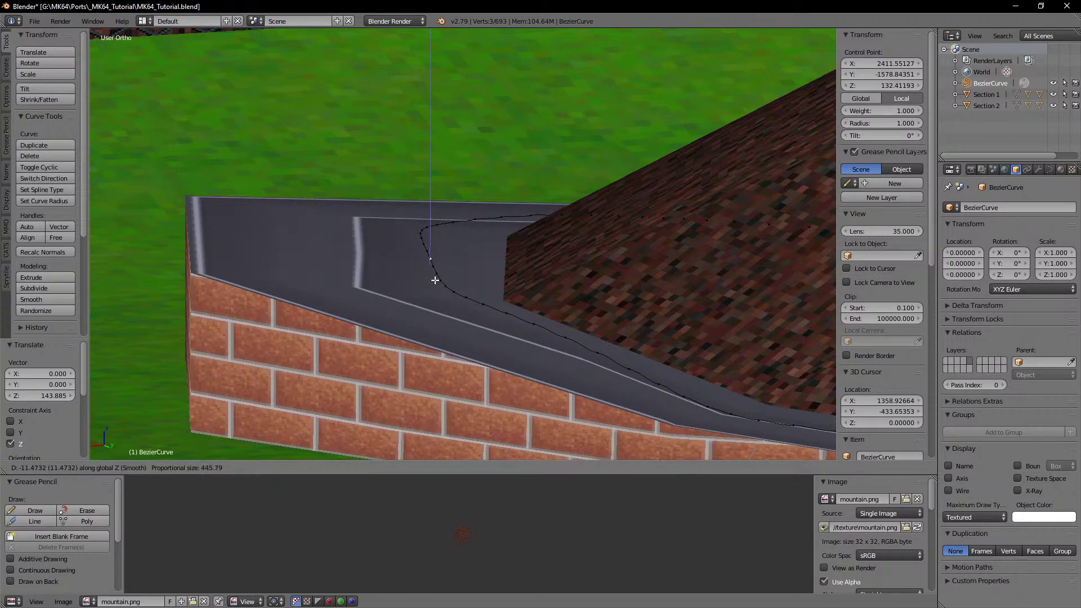
scroll(437, 279, down, 3)
click(437, 277)
scroll(417, 275, down, 2)
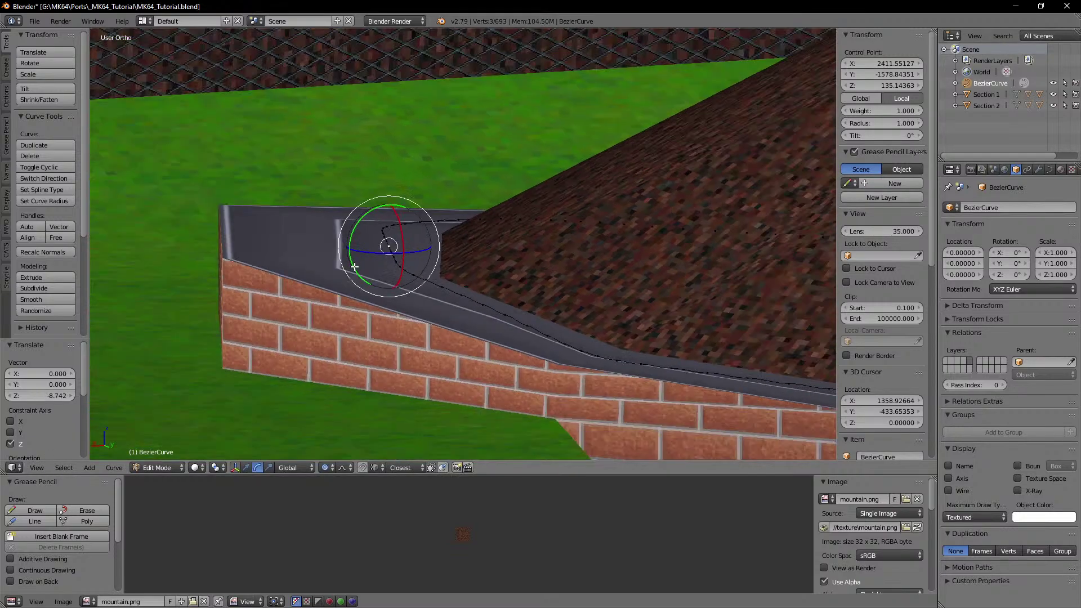
middle_drag(392, 268, 475, 280)
right_click(630, 275)
middle_drag(395, 313, 443, 314)
shift+right_click(255, 278)
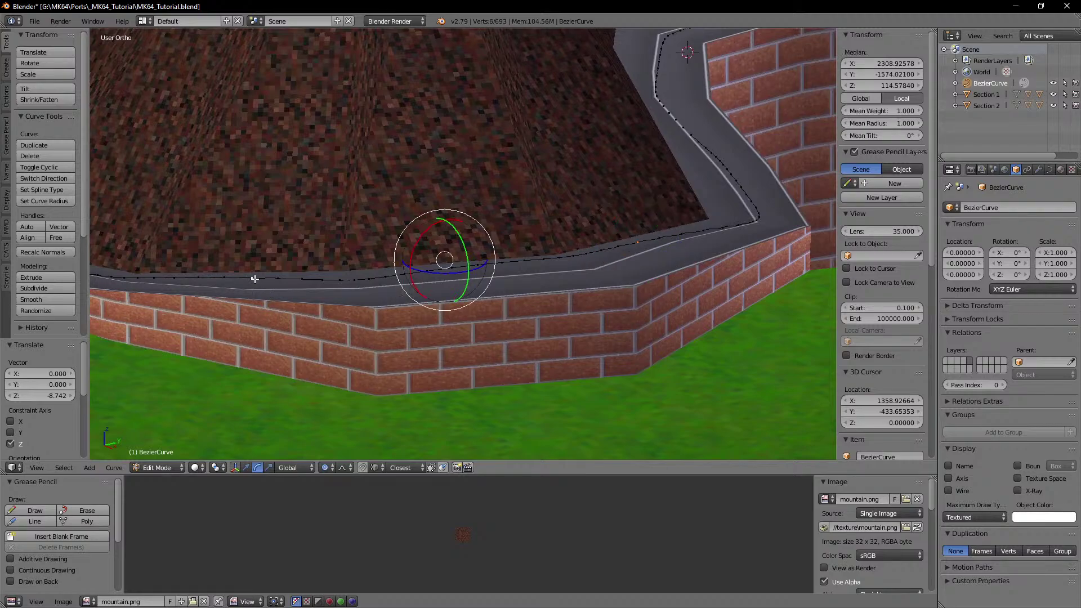
key(g)
key(z)
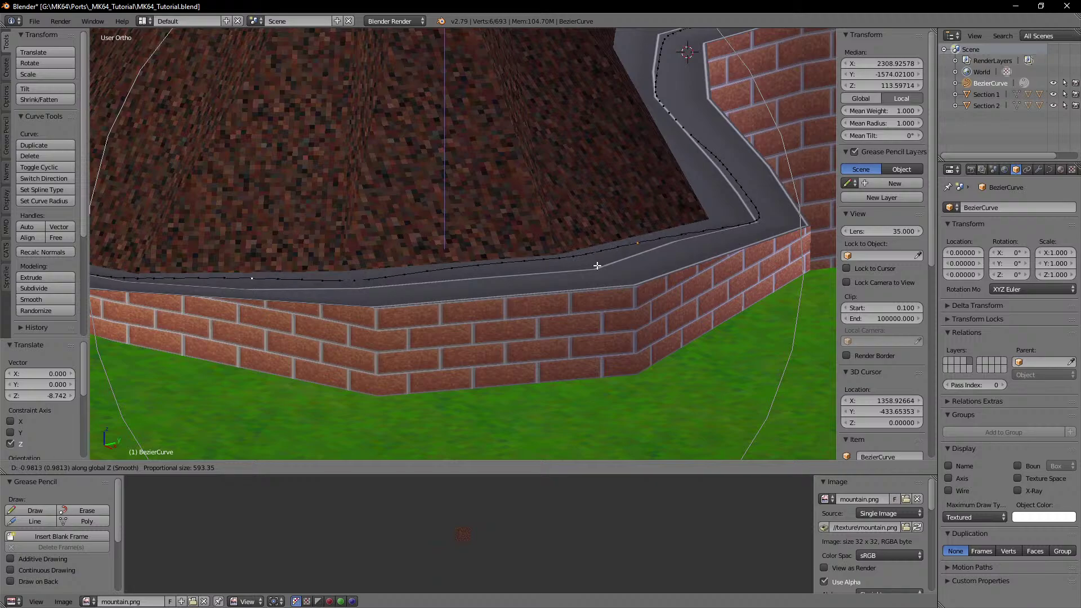
right_click(597, 267)
Step: Undo the proportional height edits and the subdivision to return to the unsubdivided curve
scroll(598, 266, down, 4)
middle_drag(598, 266, 541, 312)
scroll(503, 263, down, 3)
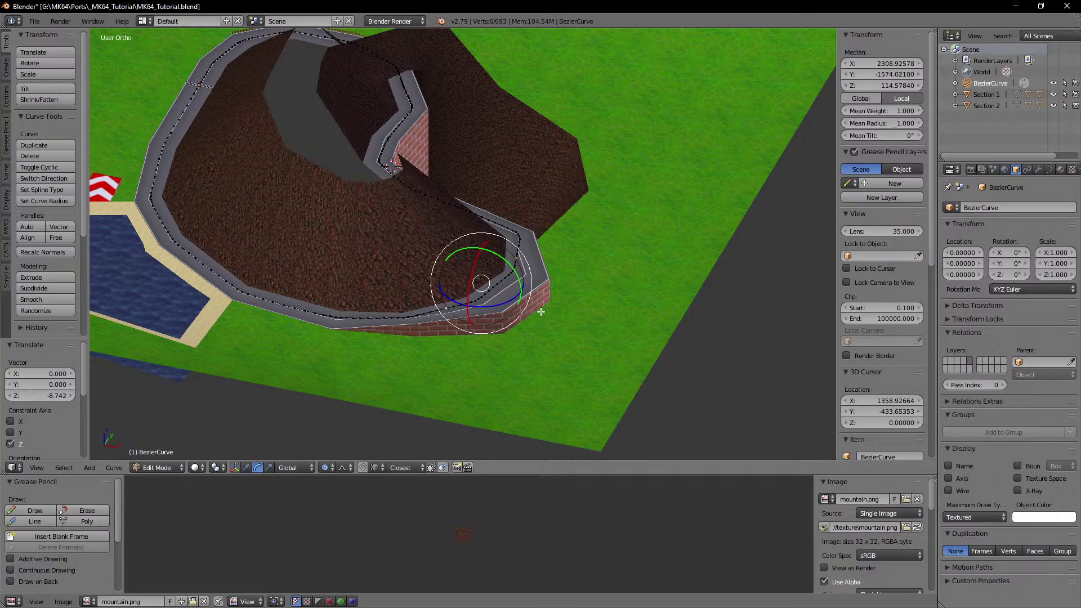
scroll(542, 312, down, 3)
ctrl+scroll(541, 311, up, 1)
scroll(541, 312, up, 3)
key(ctrl+z)
key(ctrl+z)
key(ctrl+z)
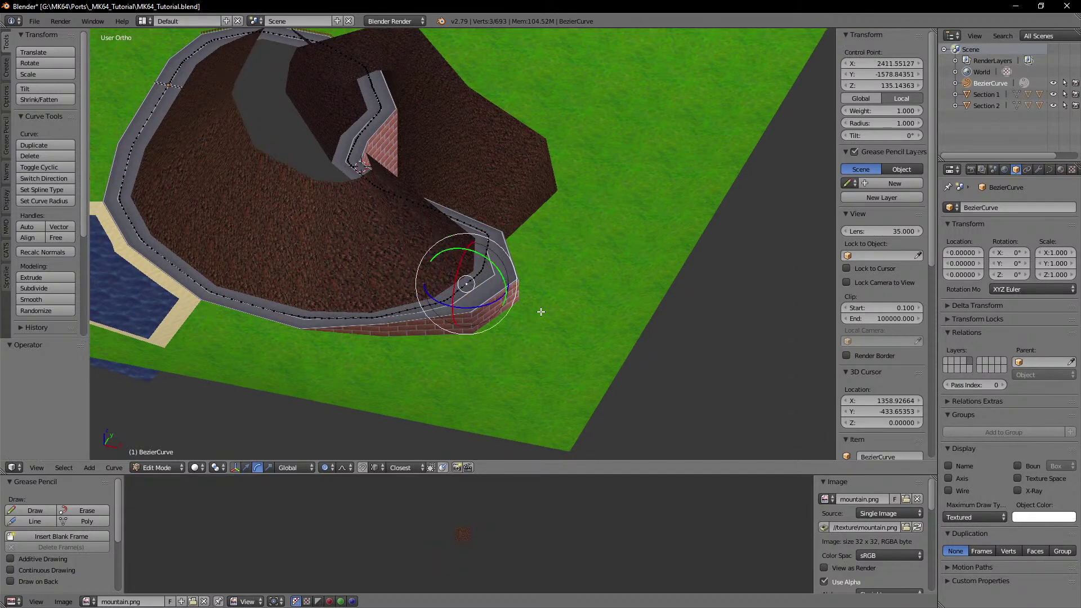
key(ctrl+z)
key(ctrl+z)
key(ctrl+z)
key(ctrl+z)
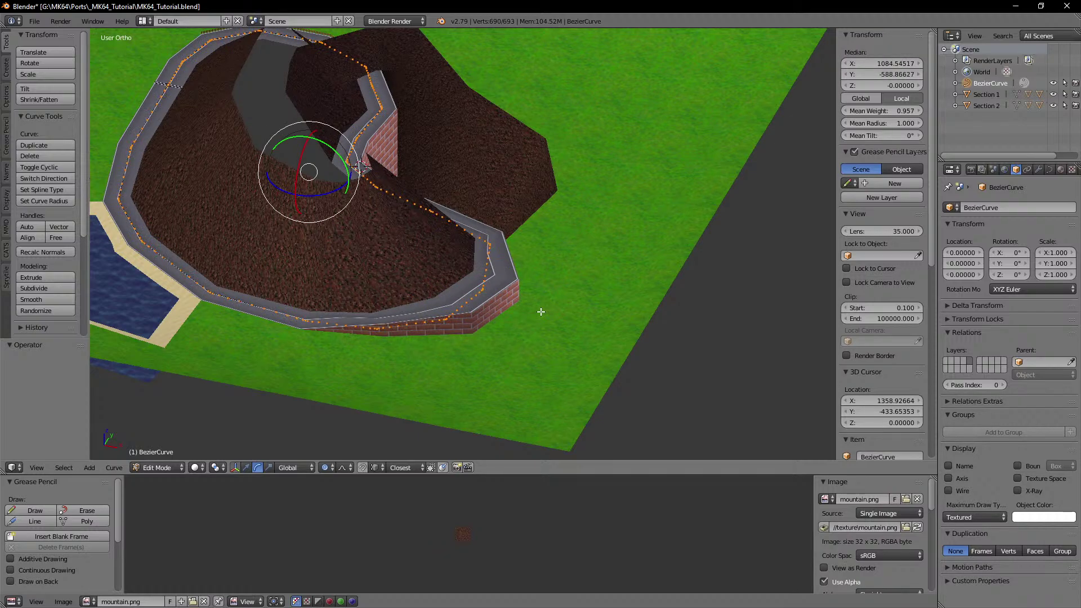
key(ctrl+z)
Step: Display the scene as wireframe and make a segment between the two selected end points to close the path
key(z)
mouse_move(239, 199)
shift+middle_down()
mouse_move(335, 227)
mouse_move(437, 275)
shift+middle_up()
scroll(436, 274, up, 3)
key(f)
scroll(436, 273, down, 2)
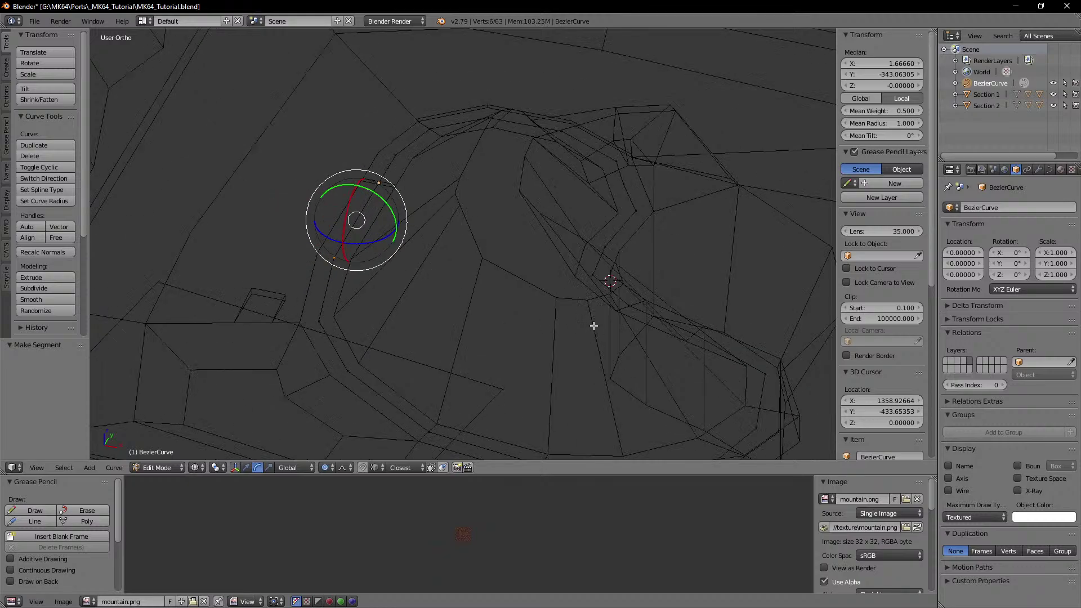
Step: Turn off proportional editing and raise the middle point of the elevated bend about 130 units along Z onto the road
shift+middle_drag(586, 322, 422, 245)
key(z)
right_click(604, 343)
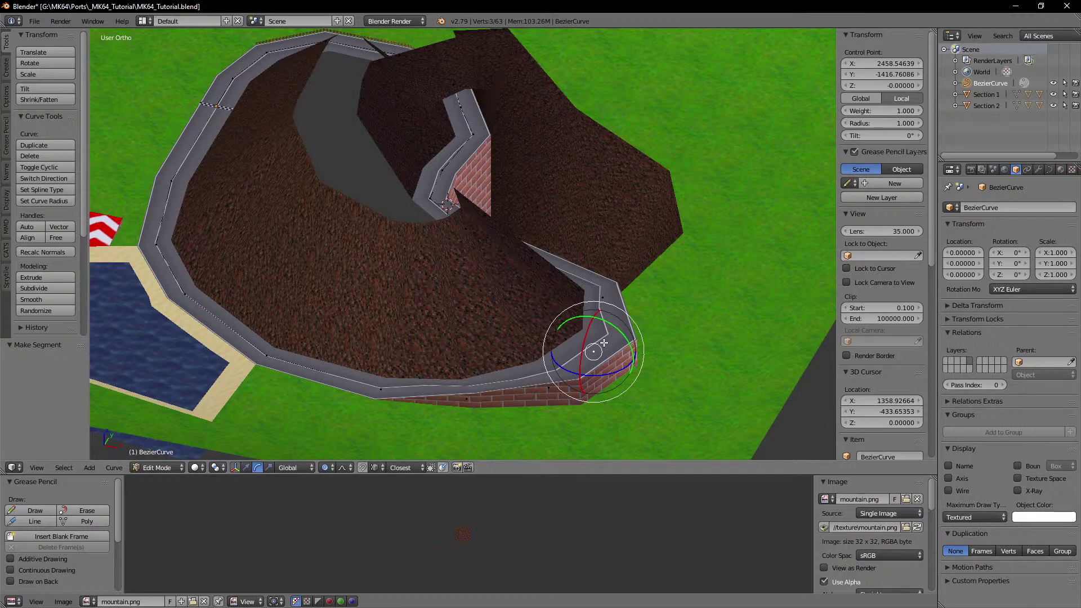
key(KP_Decimal)
scroll(604, 344, down, 15)
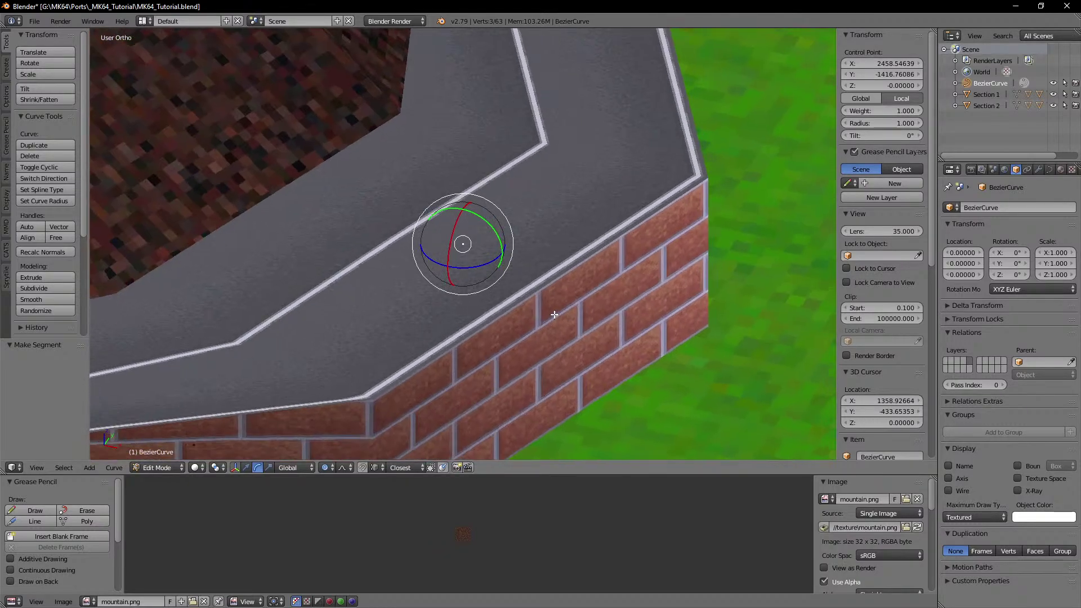
middle_drag(555, 315, 513, 305)
key(o)
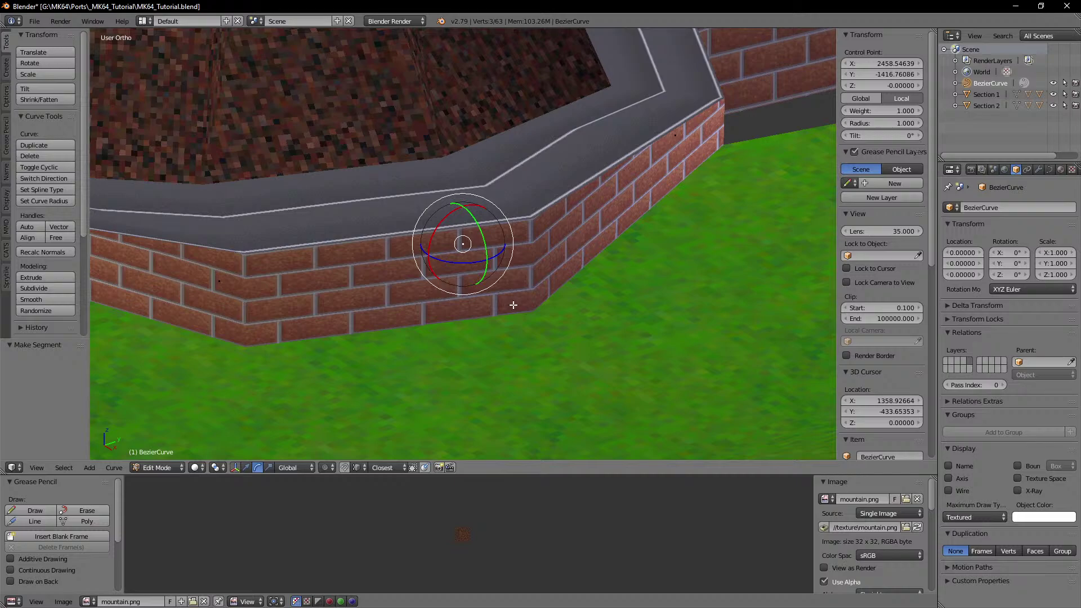
key(g)
key(z)
click(520, 228)
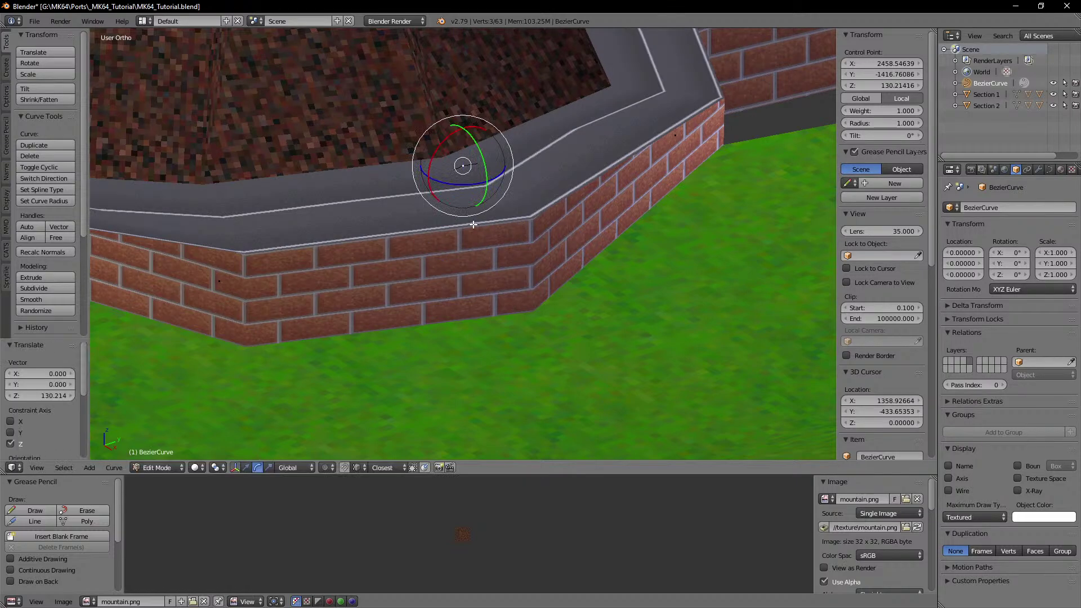
Step: Raise the next bend point toward the pond about 131 units along Z to meet the road surface
right_click(209, 263)
key(g)
key(z)
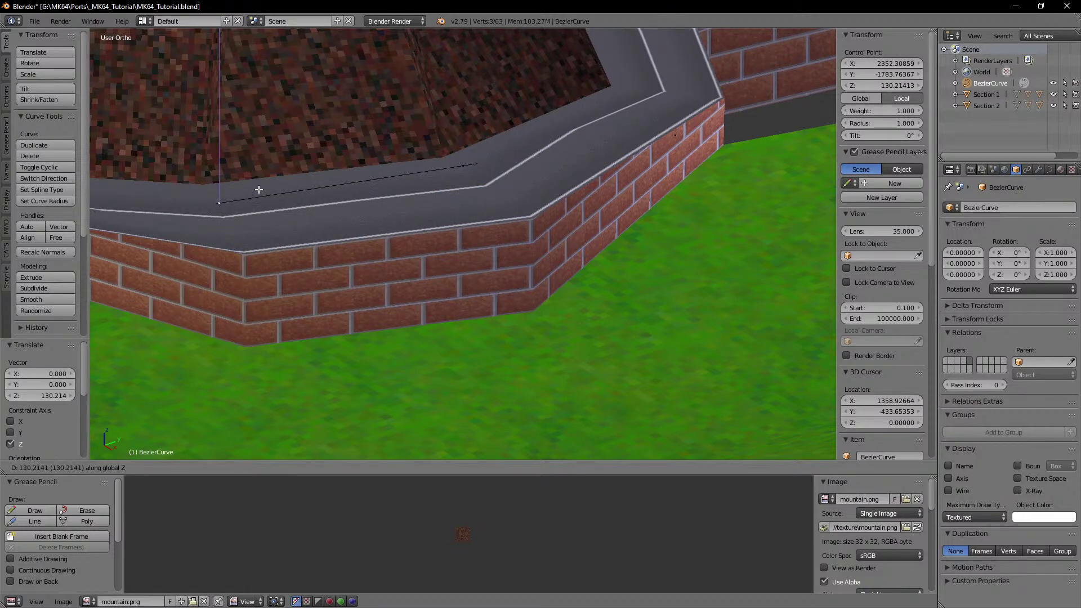
click(260, 190)
Step: Raise the point at the sharp corner on the bend's other side about 77 units along Z
right_click(678, 141)
shift+middle_drag(683, 151, 665, 249)
key(g)
key(z)
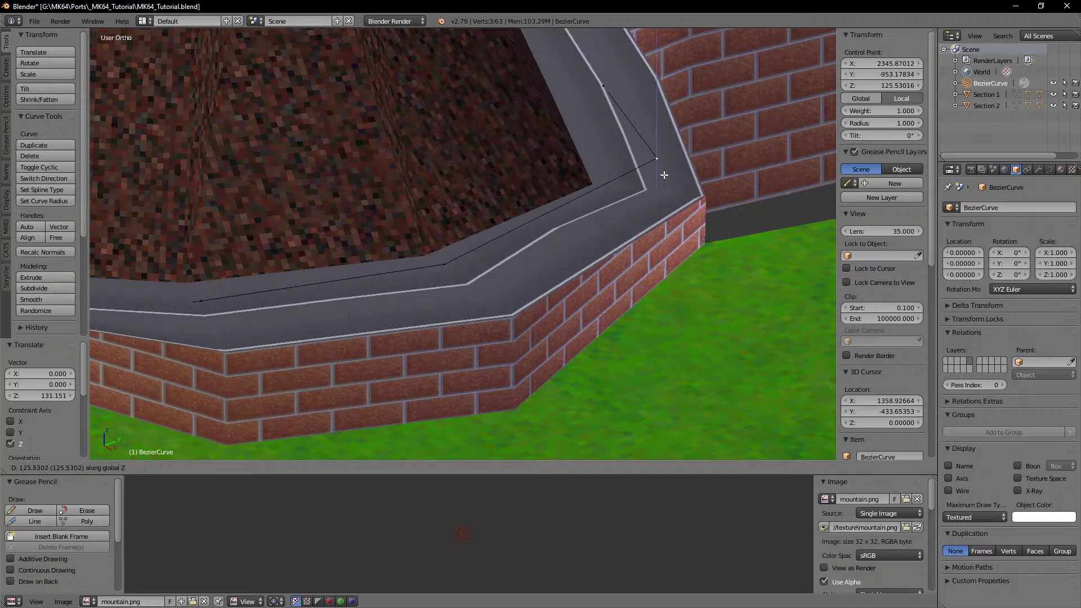
click(669, 204)
Step: Raise the first point past the sharp corner, away from the elevated bend, about 8.4 units along Z
shift+middle_drag(655, 154, 585, 258)
right_click(548, 201)
key(g)
key(z)
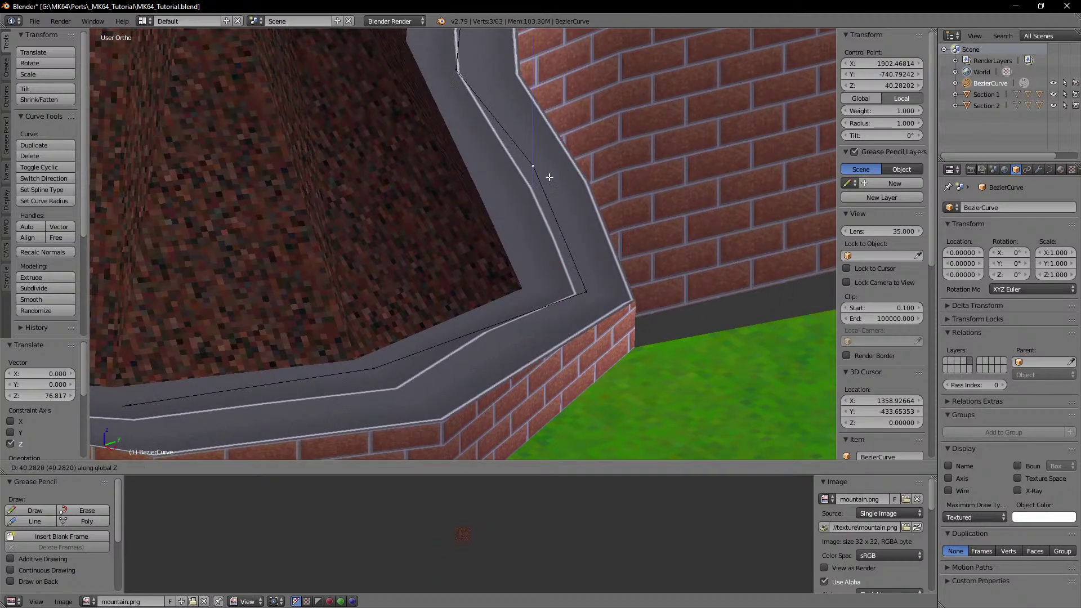
click(548, 196)
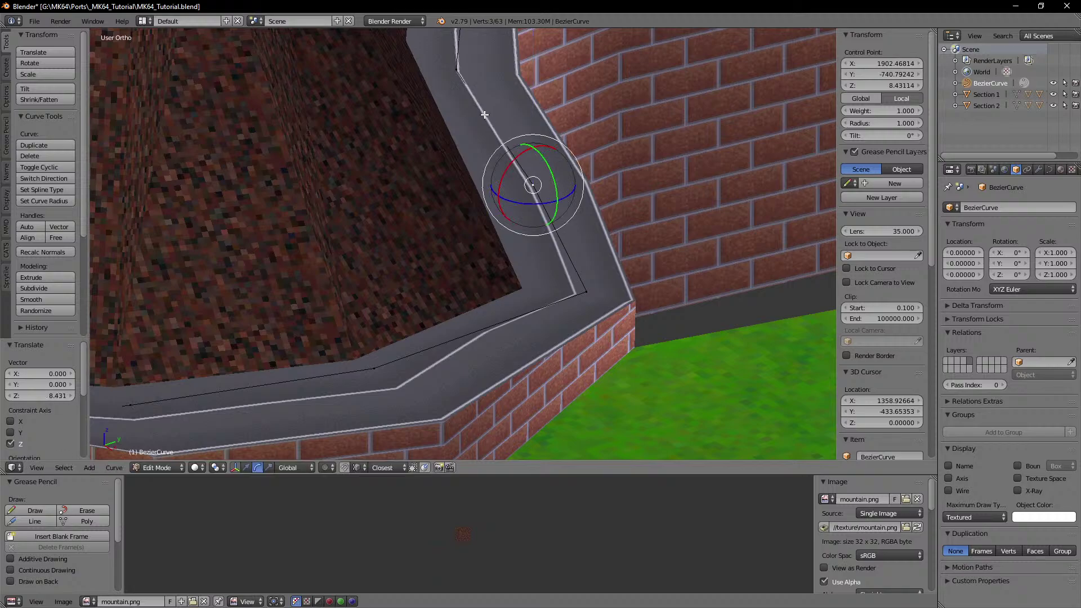
Step: Raise the following point, just before the 3D cursor along the road, about 2.2 units along Z
shift+middle_drag(500, 112, 487, 262)
scroll(487, 262, up, 3)
right_click(446, 210)
key(g)
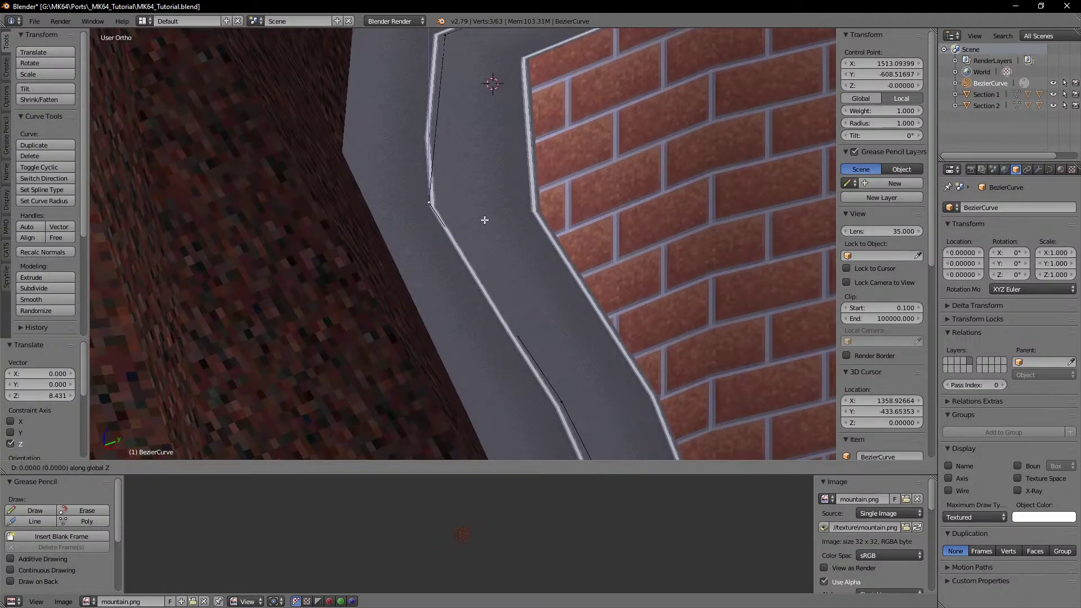
click(485, 218)
Step: Raise the point halfway up the ramp on the pond side about 78 units along Z
scroll(394, 273, down, 7)
shift+middle_drag(153, 349, 492, 212)
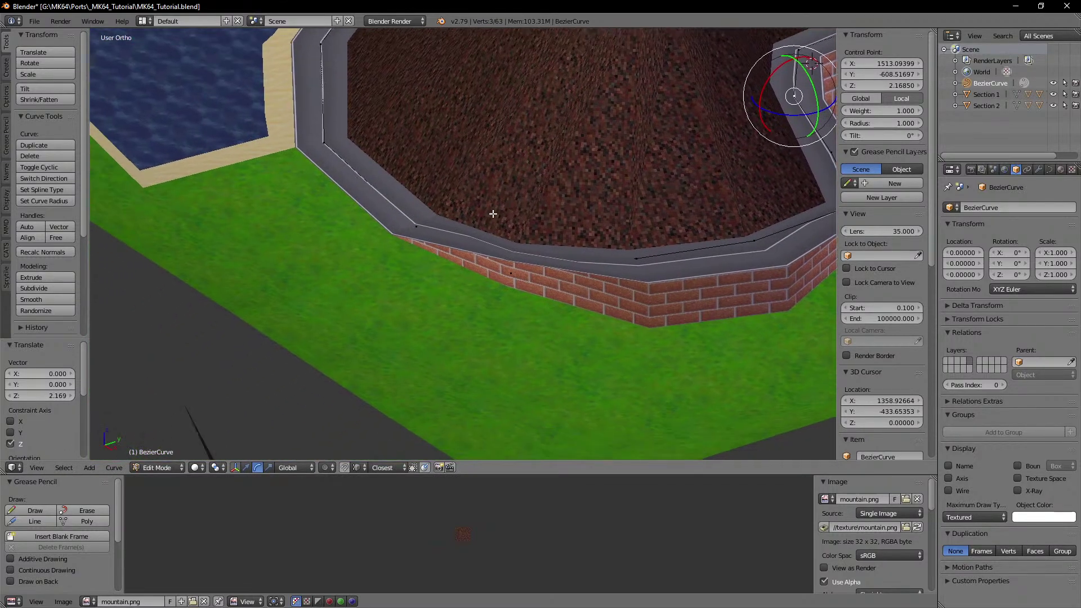
scroll(493, 212, up, 4)
right_click(566, 283)
key(g)
key(z)
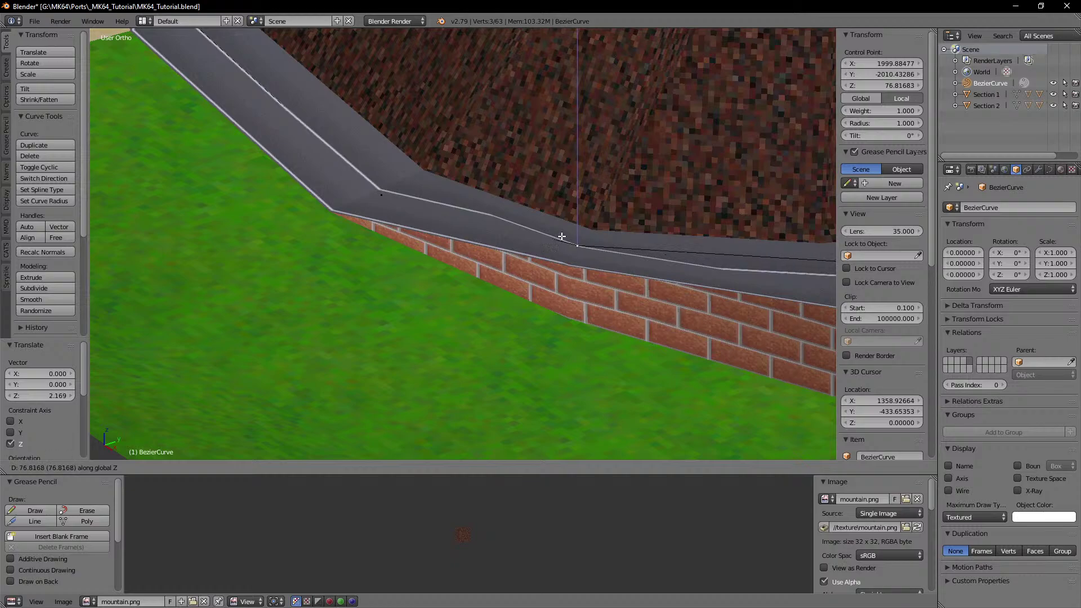
click(563, 238)
Step: Raise the point at the foot of the pond-side ramp about 12 units along Z
right_click(382, 192)
key(g)
key(z)
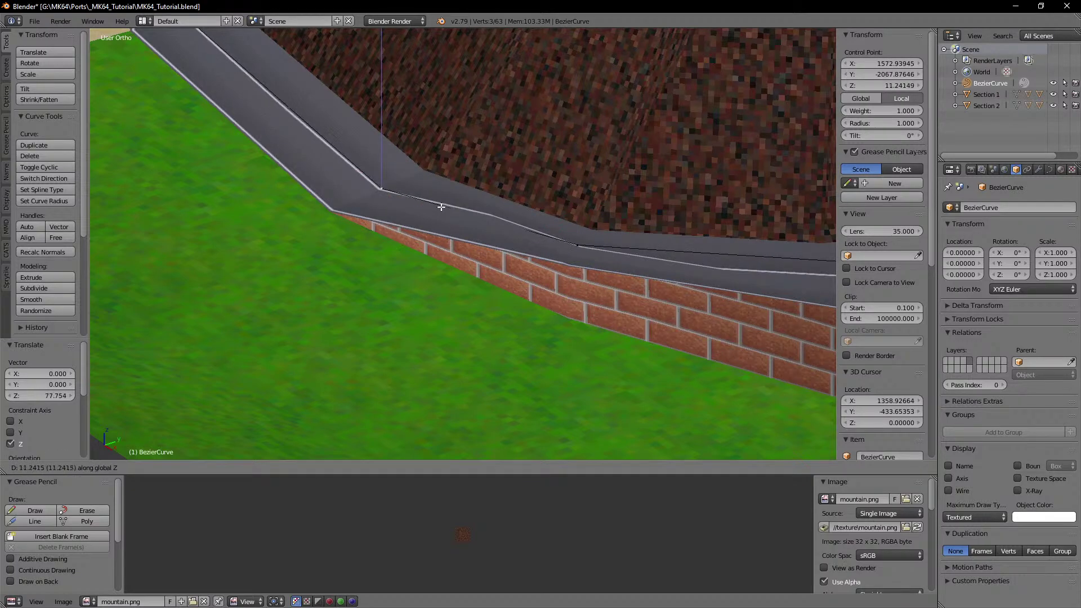
click(441, 205)
Step: Try selecting every curve point except the one at the start line, using wireframe display and the top view
scroll(551, 223, down, 4)
middle_drag(551, 223, 505, 236)
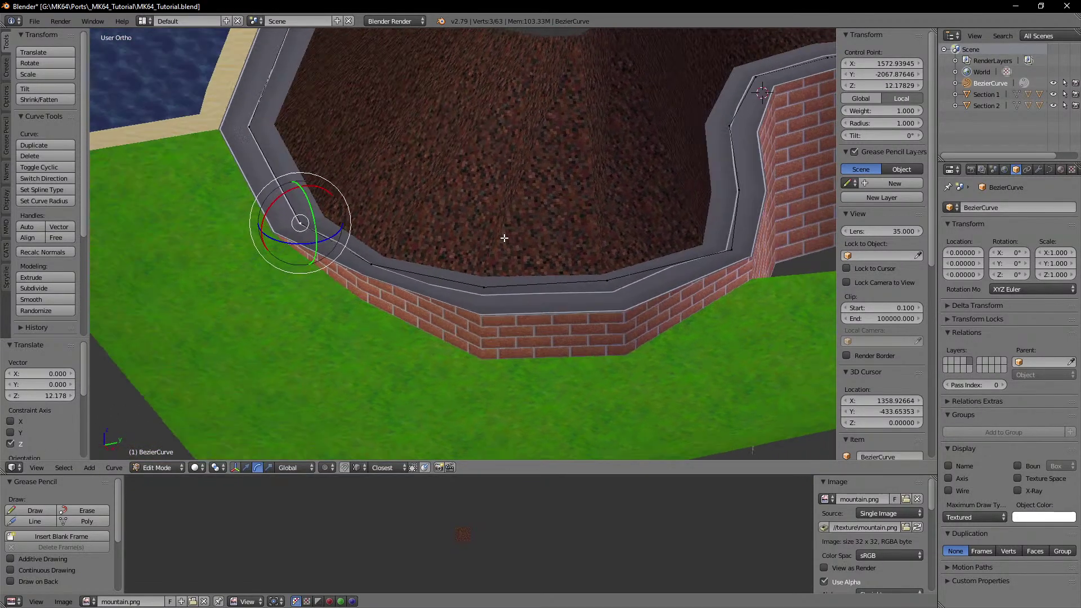
scroll(501, 238, down, 1)
key(a)
key(a)
scroll(500, 239, down, 4)
mouse_move(628, 190)
shift+middle_down()
mouse_move(372, 259)
mouse_move(449, 262)
shift+middle_up()
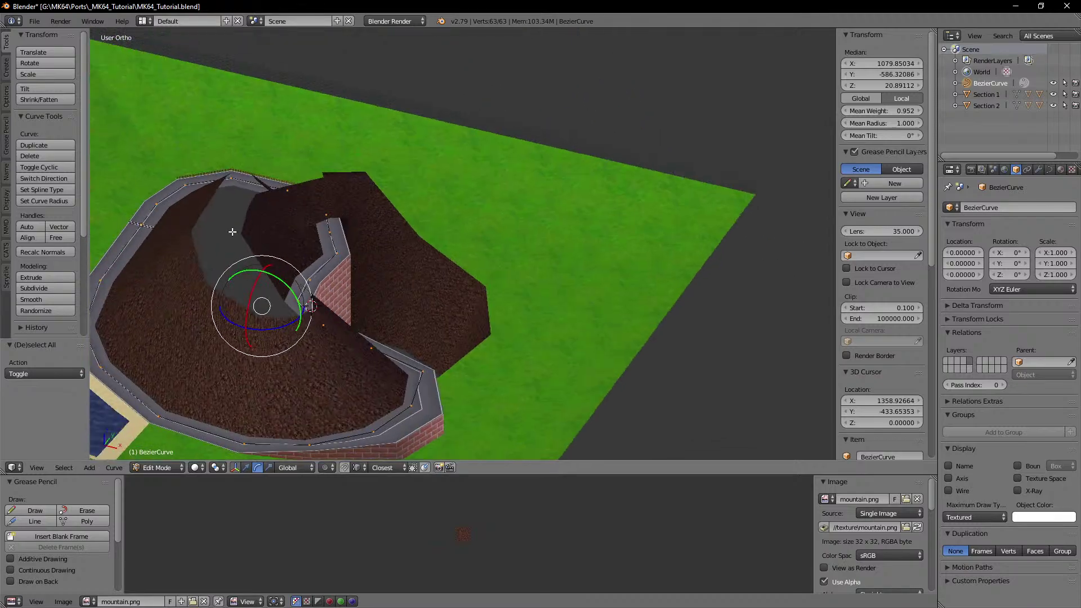
shift+middle_drag(233, 232, 501, 253)
scroll(499, 278, up, 12)
key(z)
scroll(466, 283, up, 4)
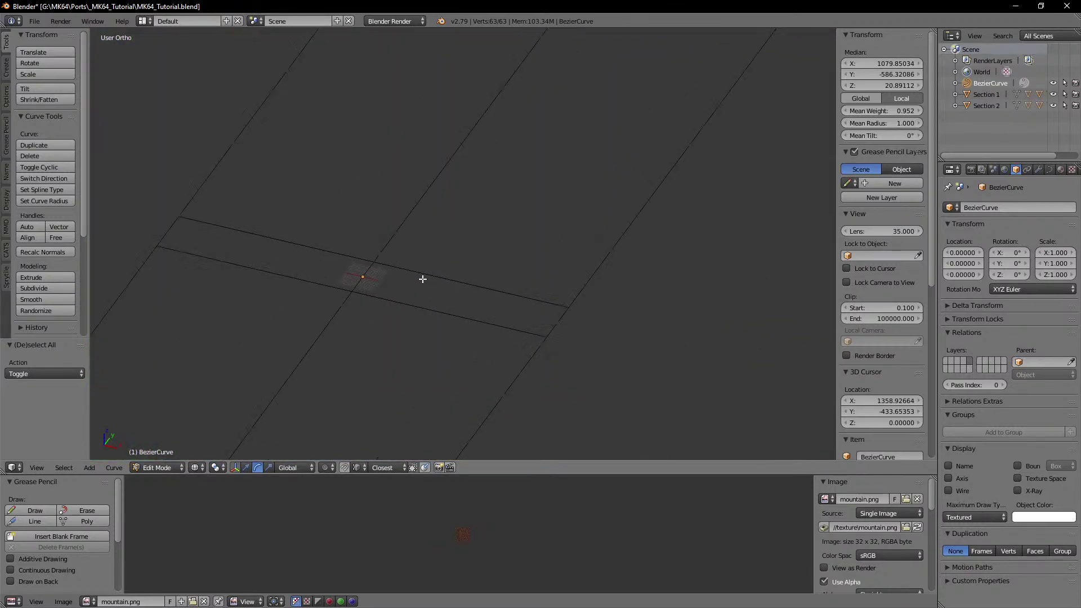
key(KP_7)
scroll(422, 279, down, 15)
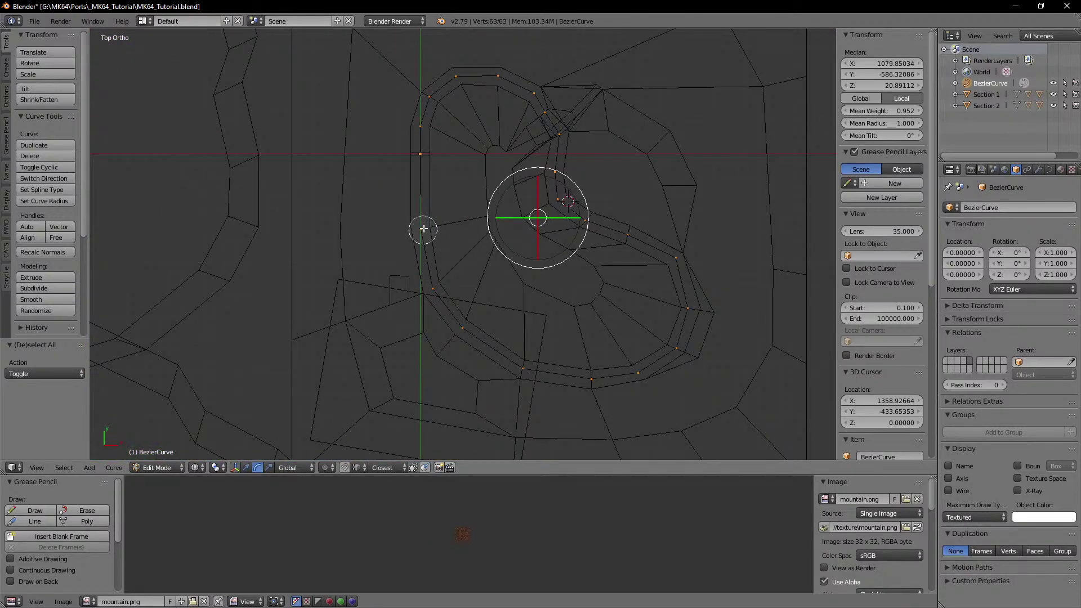
scroll(445, 156, up, 6)
key(c)
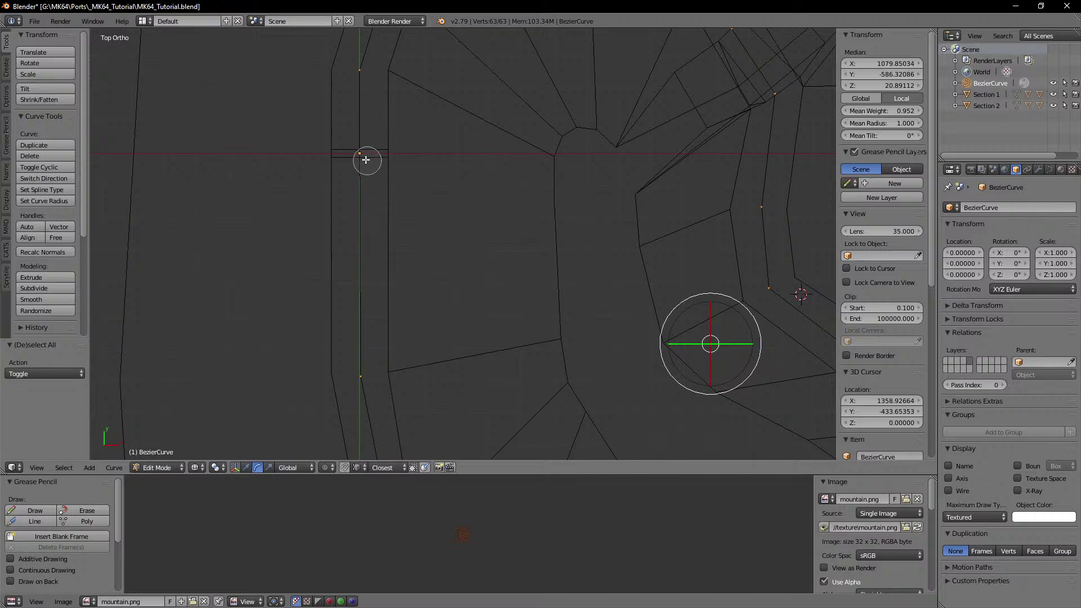
middle_click(364, 158)
right_click(365, 158)
scroll(462, 241, down, 6)
shift+middle_drag(602, 302, 465, 229)
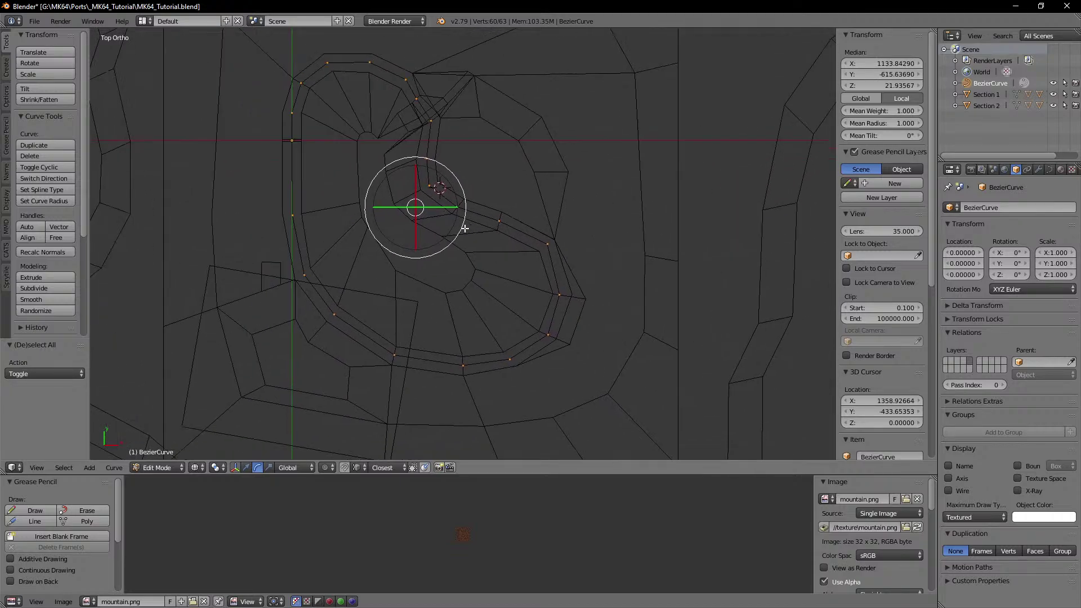
Step: Recalculate the normals of all the curve's points and subdivide the curve with 10 cuts
key(a)
key(a)
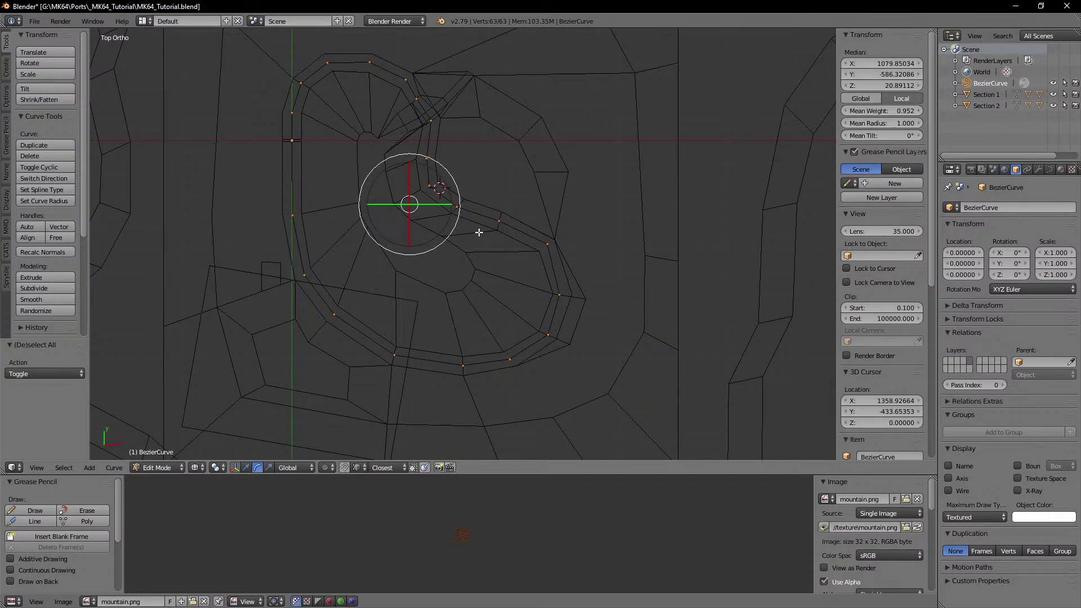
key(ctrl+n)
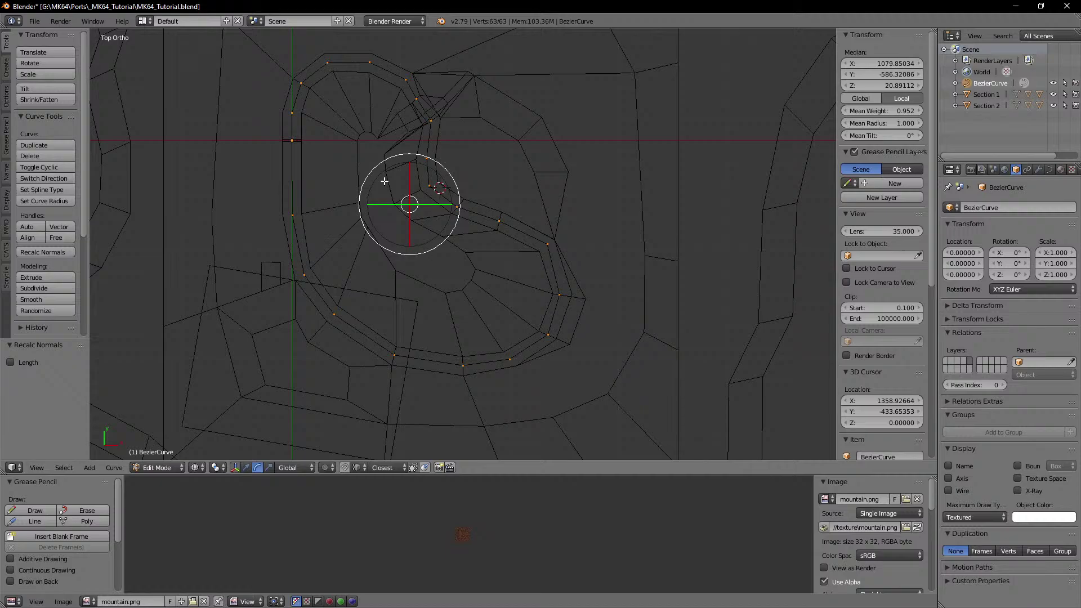
key(w)
click(375, 140)
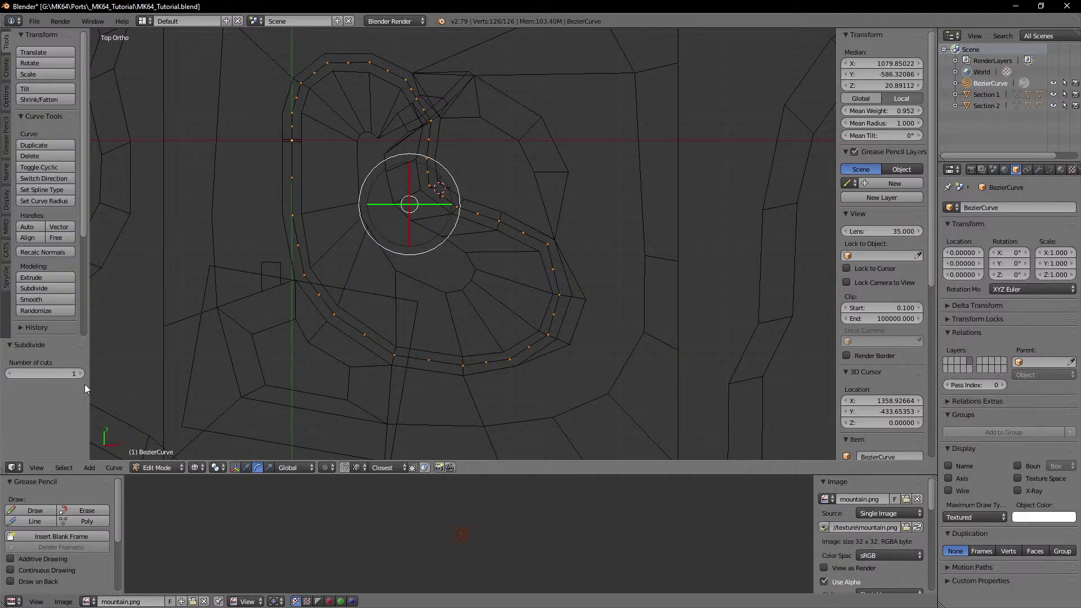
drag(45, 374, 56, 373)
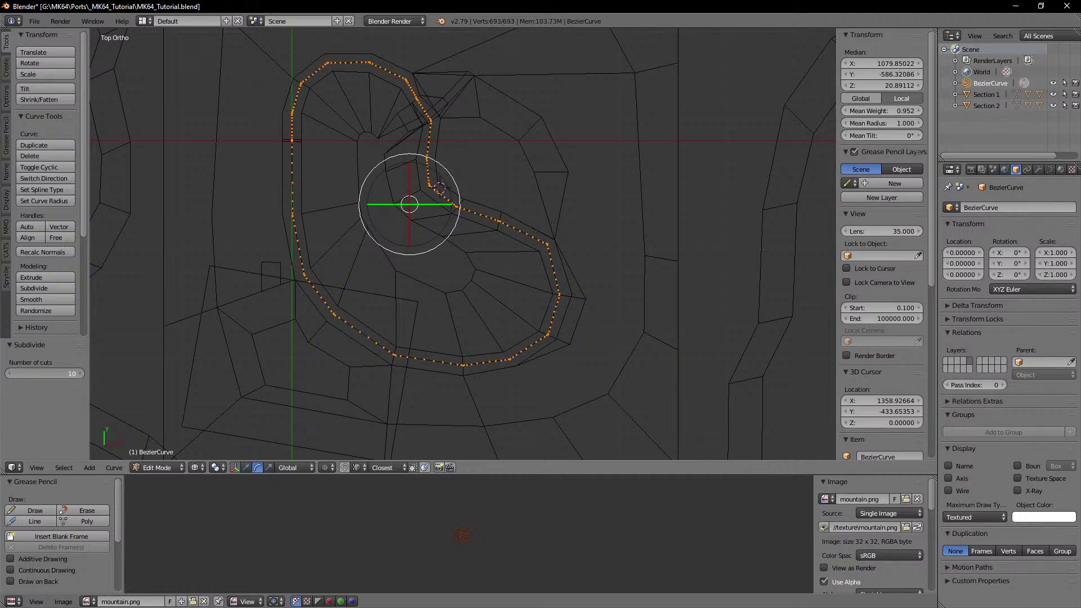
Step: Deselect the curve point at the start line, keeping all other points selected
shift+middle_drag(351, 324, 456, 345)
middle_drag(456, 344, 377, 302)
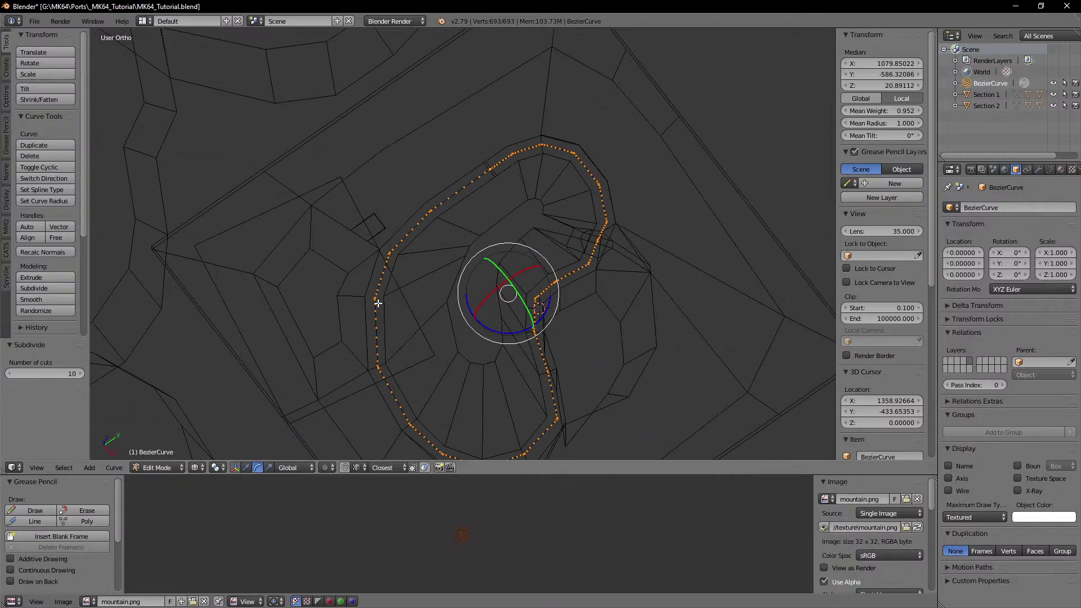
scroll(414, 289, up, 4)
scroll(417, 289, up, 5)
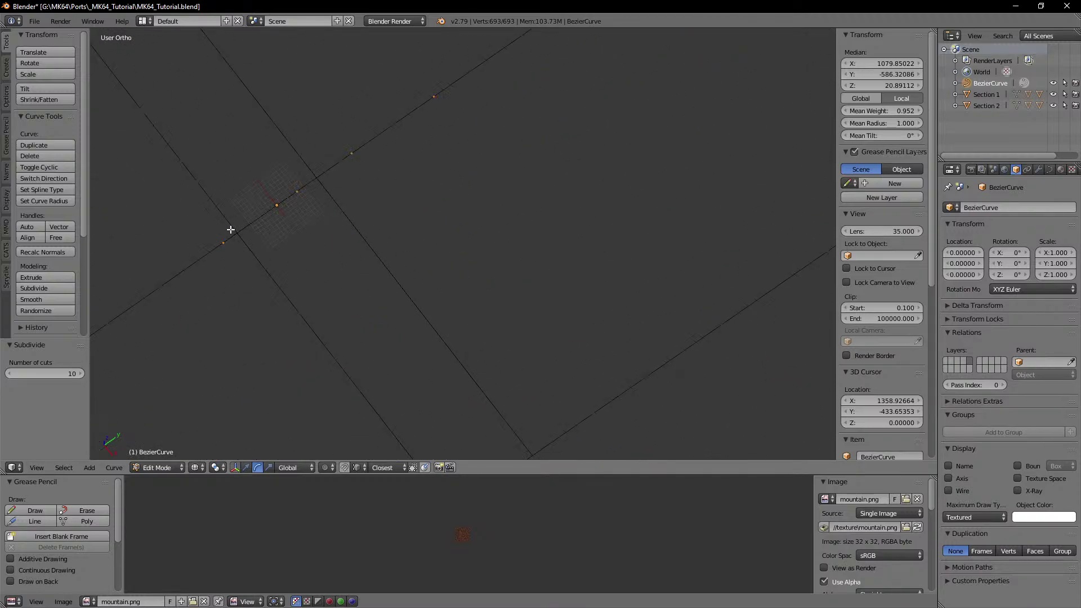
scroll(276, 210, down, 9)
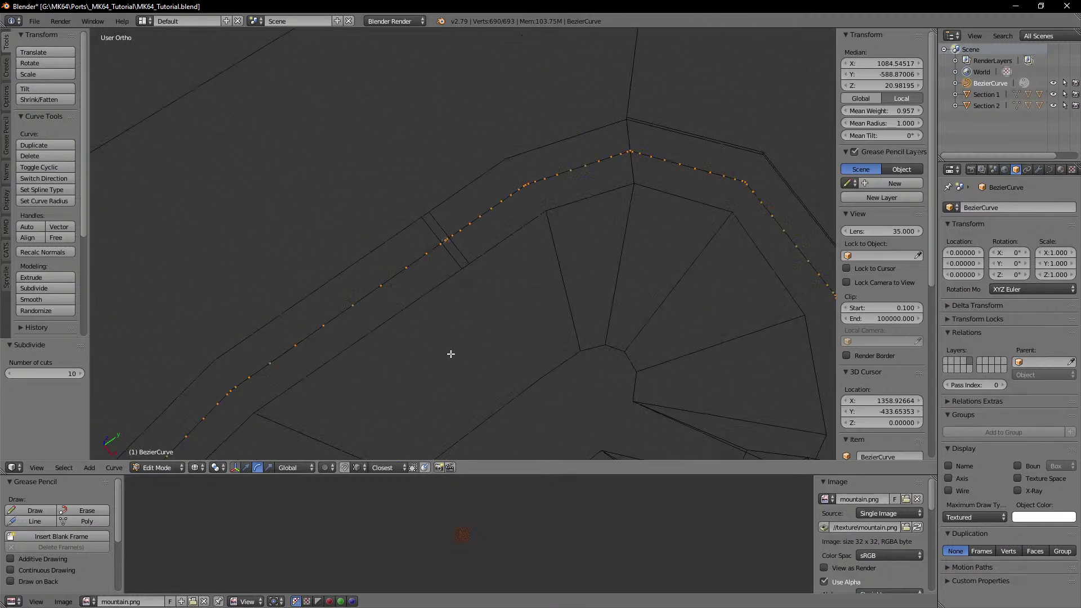
key(g)
right_click(503, 370)
Step: Return to textured shading with the curve's elevated bend in view
scroll(503, 369, down, 4)
shift+middle_drag(481, 433, 399, 219)
middle_drag(398, 219, 451, 234)
shift+middle_drag(436, 308, 468, 253)
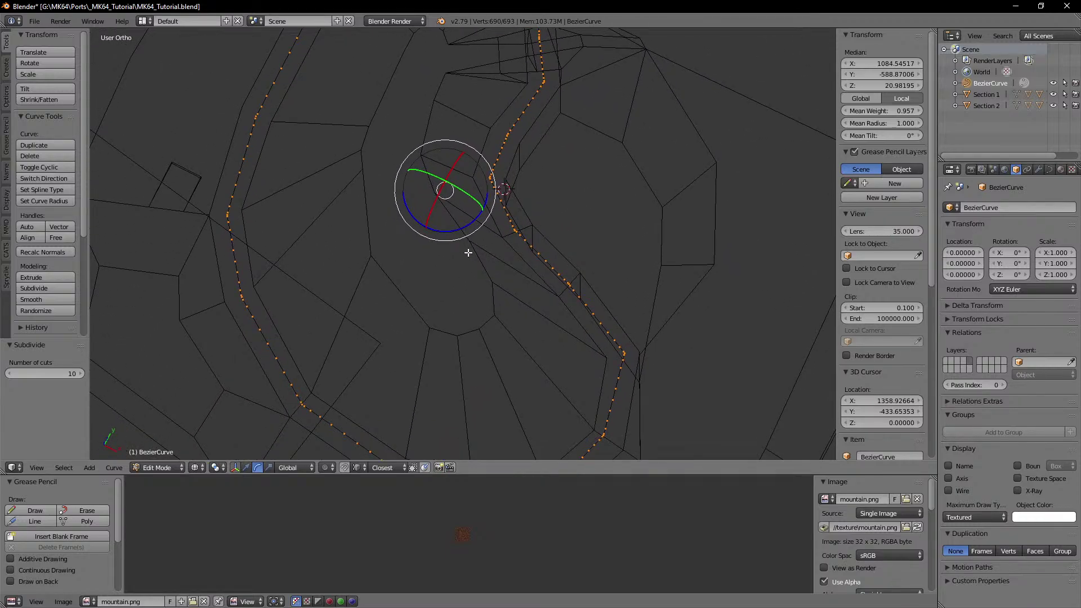
scroll(469, 253, down, 3)
shift+middle_drag(483, 305, 477, 244)
scroll(490, 378, up, 3)
key(alt+z)
shift+middle_drag(490, 379, 501, 322)
scroll(497, 315, up, 4)
right_click(458, 254)
key(g)
key(z)
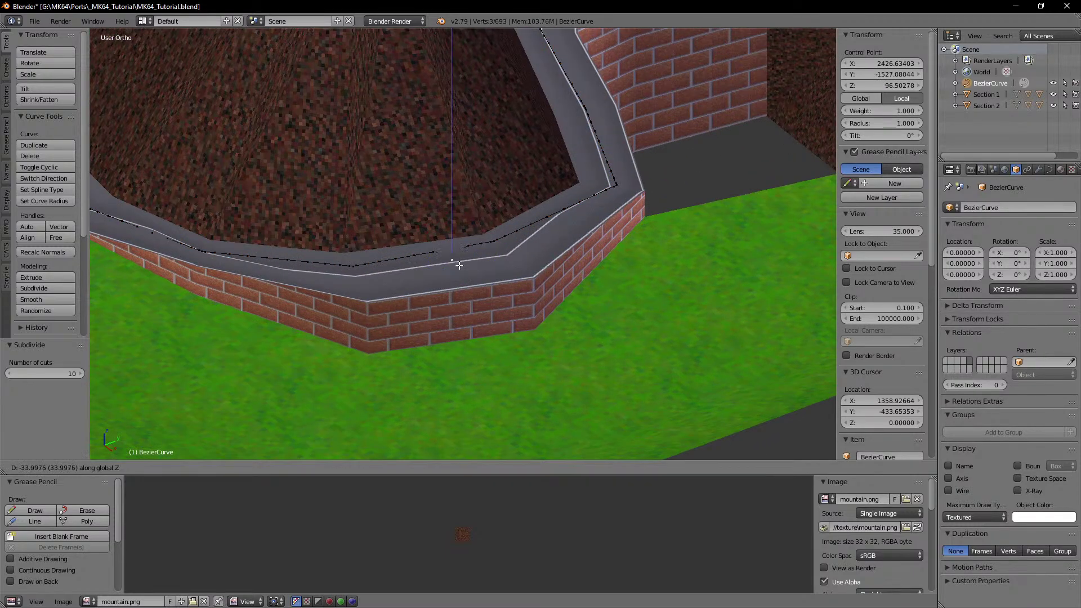
right_click(461, 260)
right_click(470, 249)
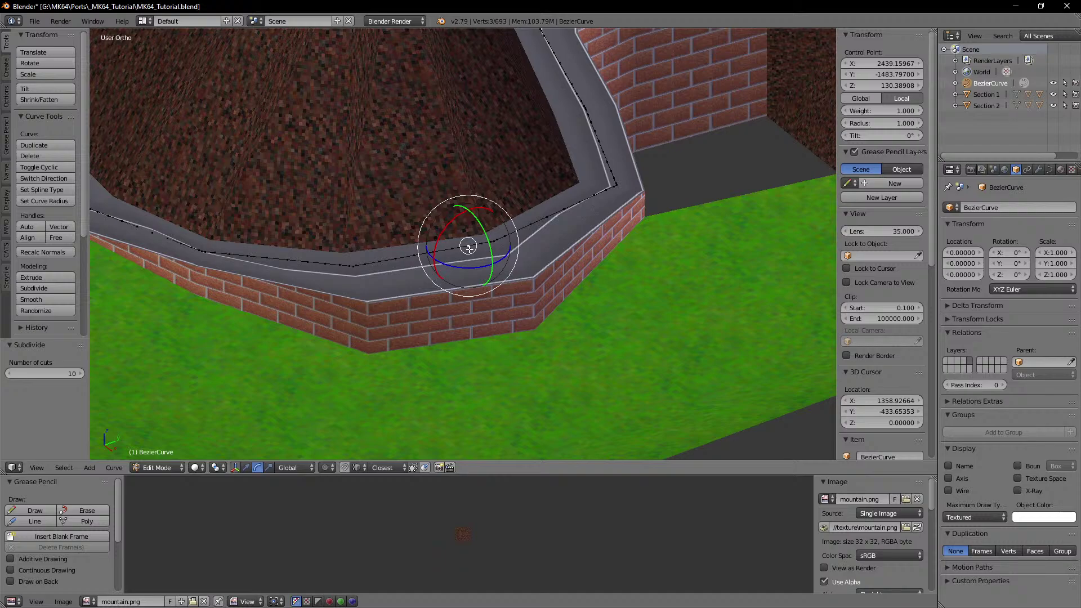
key(g)
key(z)
right_click(494, 256)
scroll(497, 259, down, 3)
middle_drag(515, 260, 549, 305)
scroll(547, 272, down, 4)
key(ctrl+z)
key(ctrl+z)
Step: Smooth the selected curve points eleven times in a row
scroll(571, 279, up, 3)
key(w)
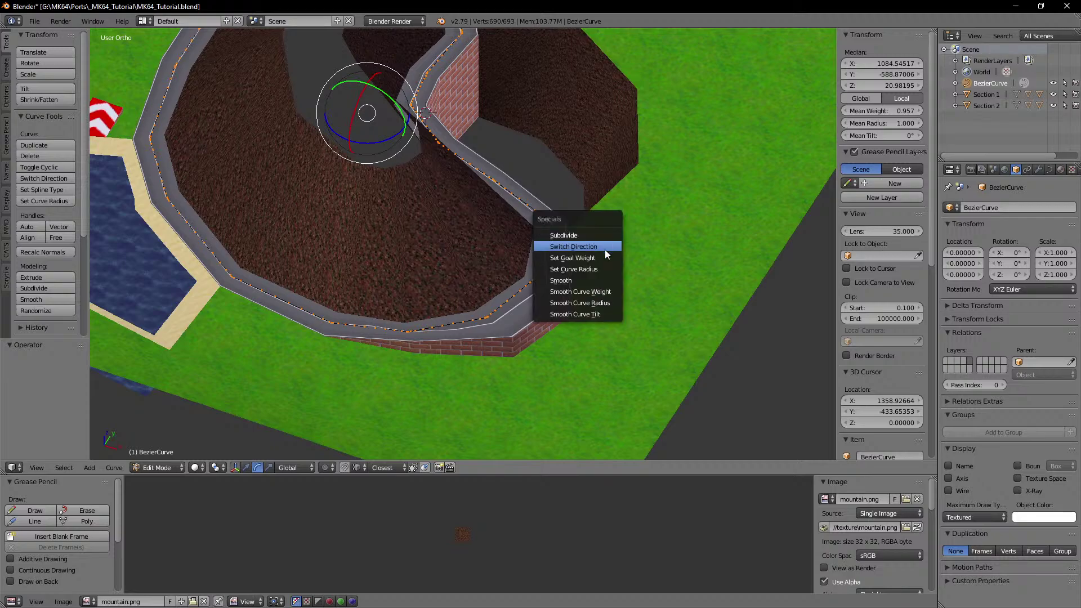
click(596, 279)
key(w)
click(596, 277)
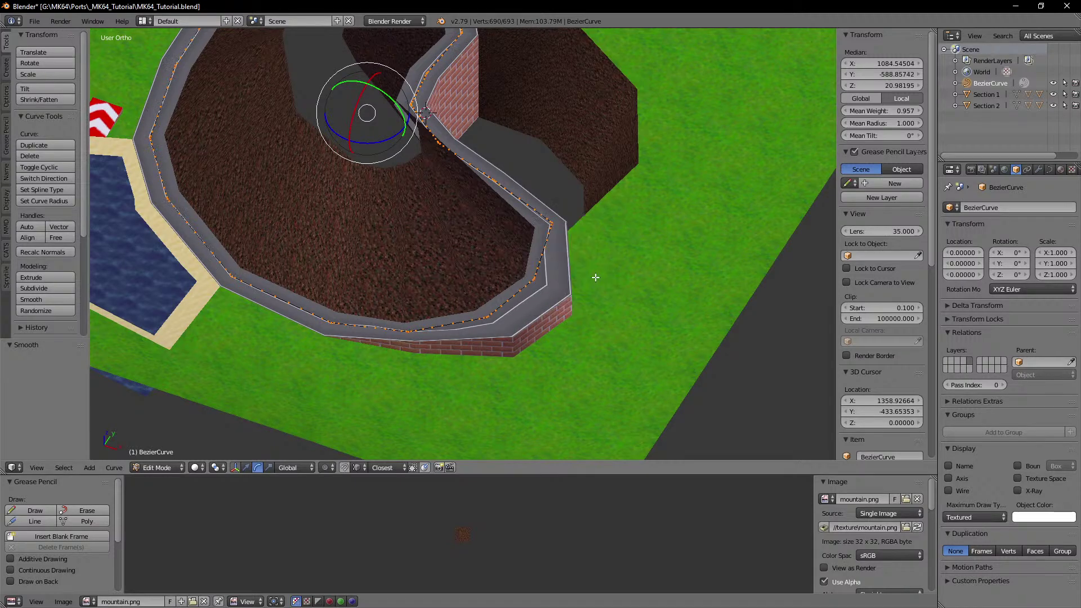
key(w)
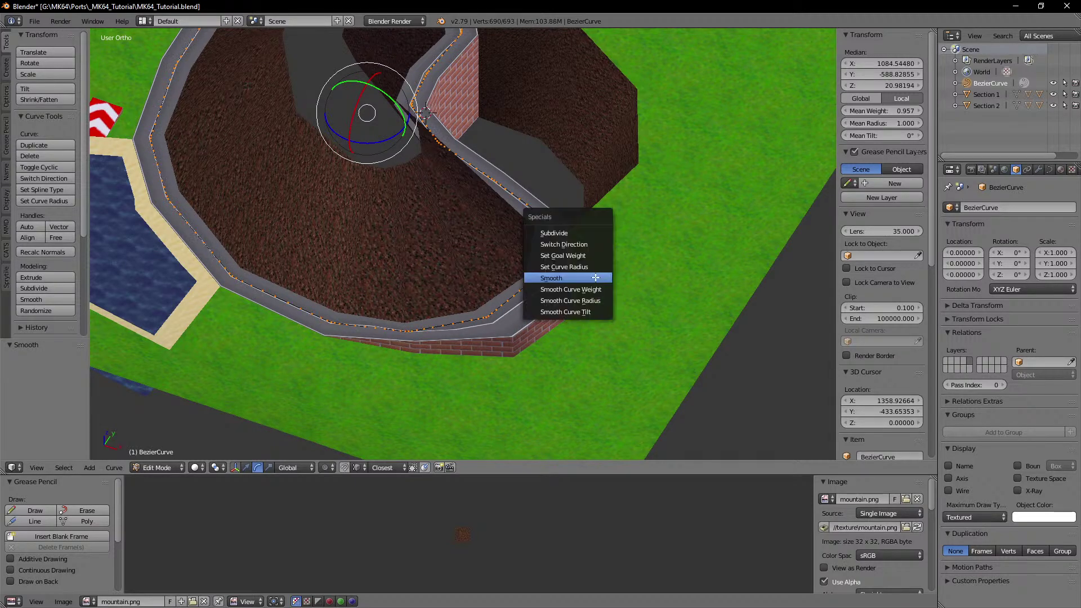
click(596, 278)
key(w)
click(596, 277)
key(w)
click(595, 278)
key(w)
click(596, 277)
key(w)
click(596, 277)
key(w)
click(596, 277)
key(w)
click(595, 278)
key(w)
click(595, 277)
key(w)
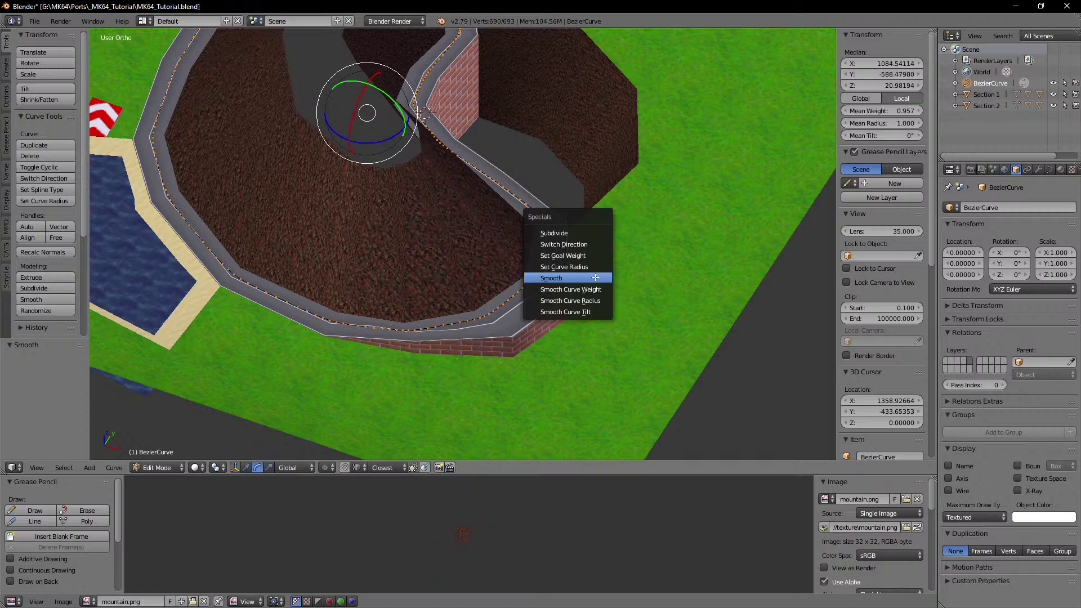
click(596, 277)
Step: Select all the curve's points, including the one at the start line, and show them in the right side view in wireframe
scroll(427, 259, down, 4)
middle_drag(394, 261, 477, 303)
key(z)
scroll(477, 303, up, 4)
scroll(477, 303, down, 4)
scroll(475, 287, up, 4)
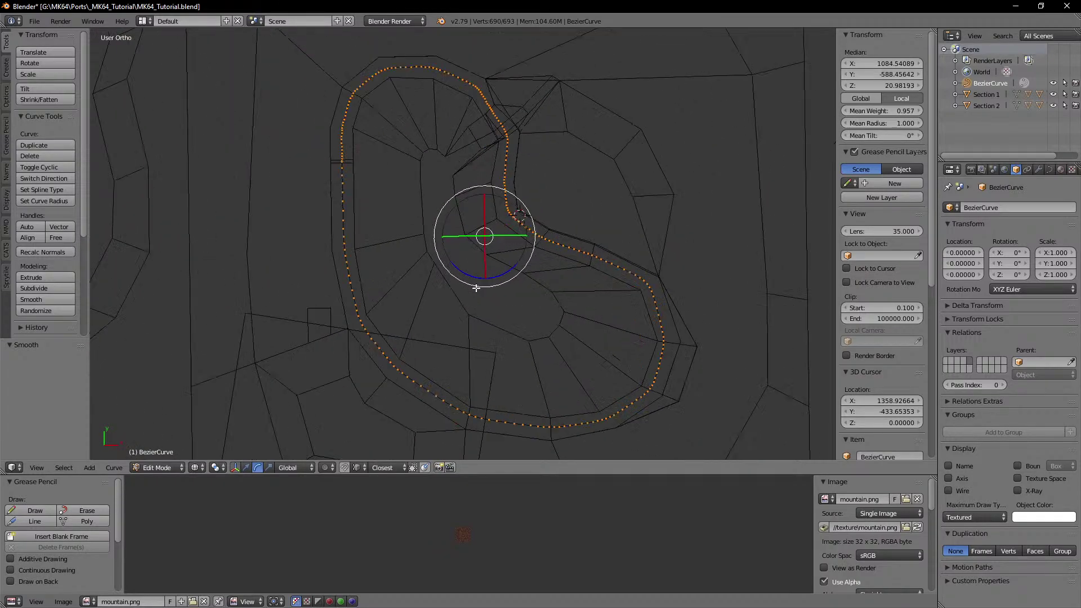
shift+middle_drag(359, 200, 478, 258)
scroll(543, 352, up, 5)
scroll(543, 352, up, 2)
scroll(503, 315, up, 4)
scroll(478, 258, up, 1)
key(a)
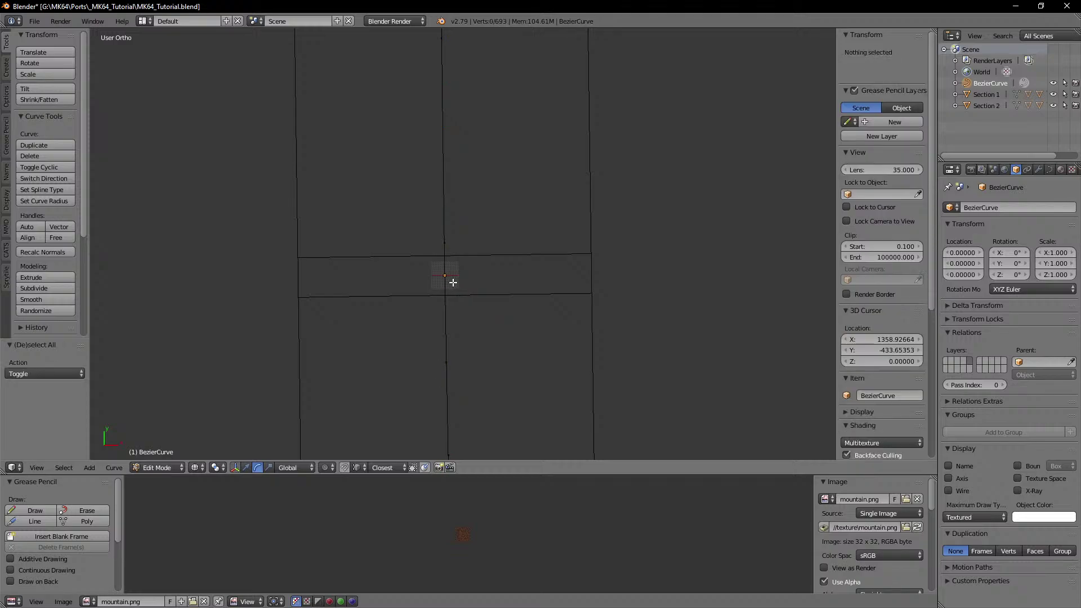
key(a)
scroll(452, 284, down, 3)
key(KP_3)
scroll(454, 283, down, 2)
scroll(454, 283, down, 3)
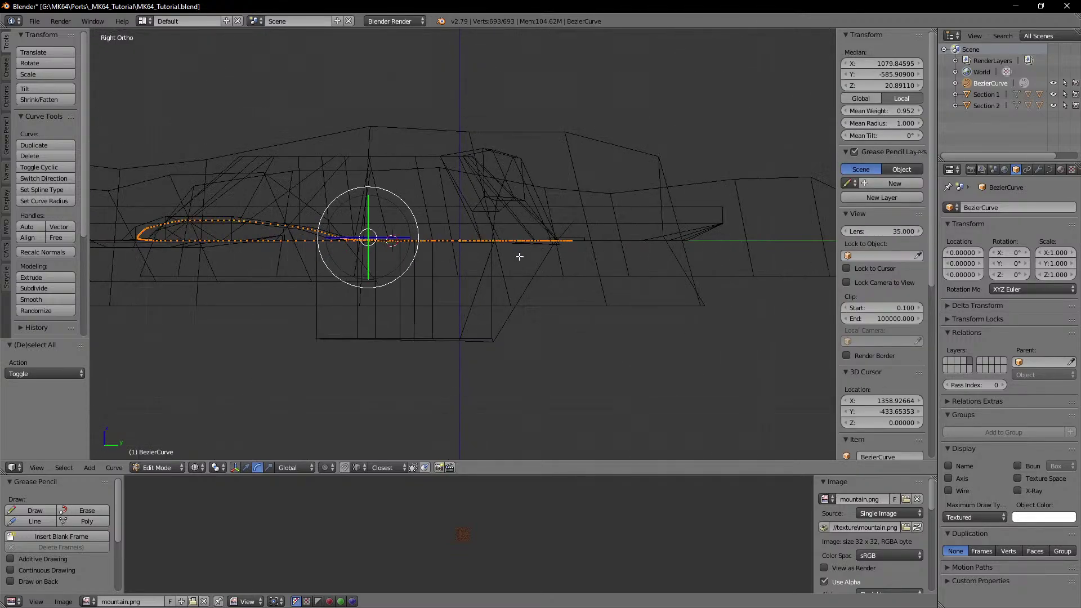
Step: Raise the whole curve by about 0.94 along Z so it sits on the road surface
key(z)
scroll(540, 258, up, 5)
key(z)
scroll(529, 278, up, 5)
shift+middle_drag(535, 289, 471, 257)
scroll(471, 256, up, 4)
shift+middle_drag(567, 304, 469, 276)
scroll(470, 254, up, 4)
shift+middle_drag(472, 231, 473, 257)
key(g)
key(z)
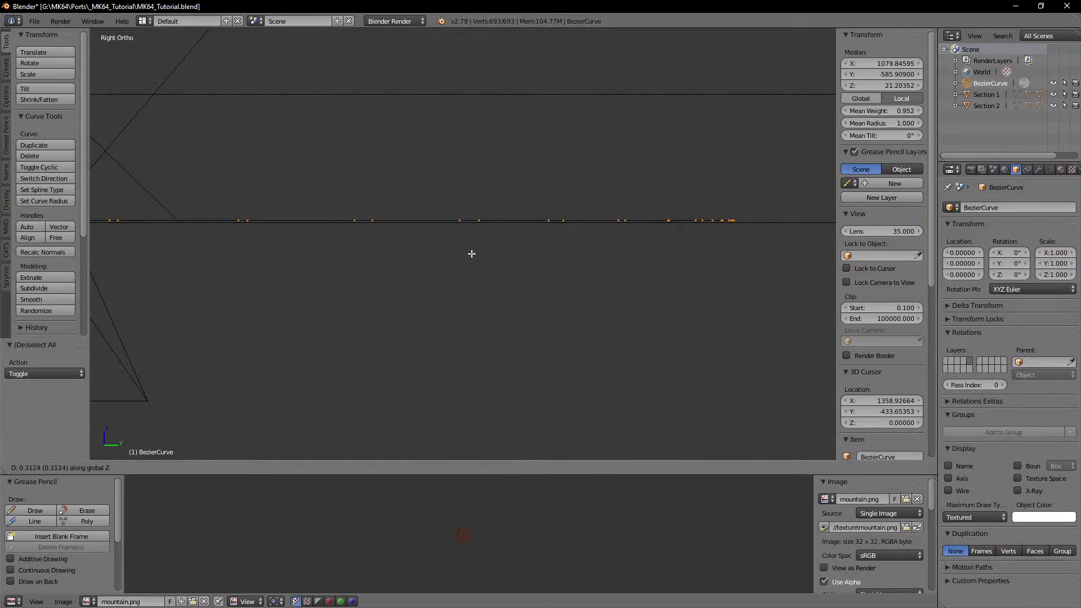
click(472, 249)
Step: Return to textured shading, leave Edit Mode and check the raised curve against the road around the track
scroll(492, 274, down, 8)
mouse_move(507, 241)
middle_down()
mouse_move(497, 268)
mouse_move(440, 274)
mouse_move(523, 263)
mouse_move(425, 292)
mouse_move(560, 290)
middle_up()
key(z)
scroll(559, 290, down, 5)
middle_drag(436, 308, 471, 267)
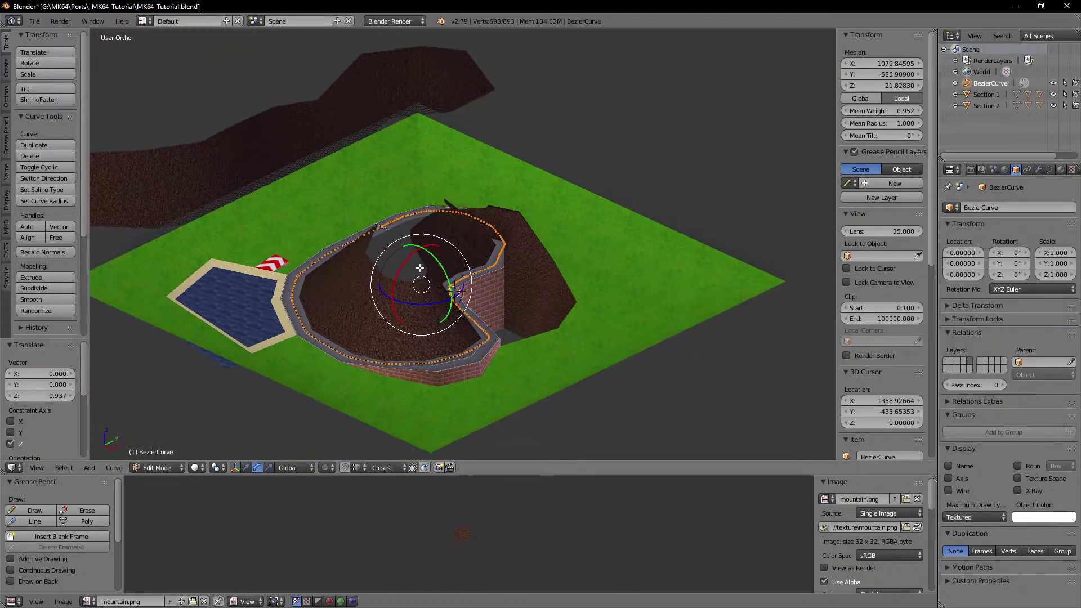
middle_drag(378, 251, 450, 287)
middle_drag(547, 303, 529, 191)
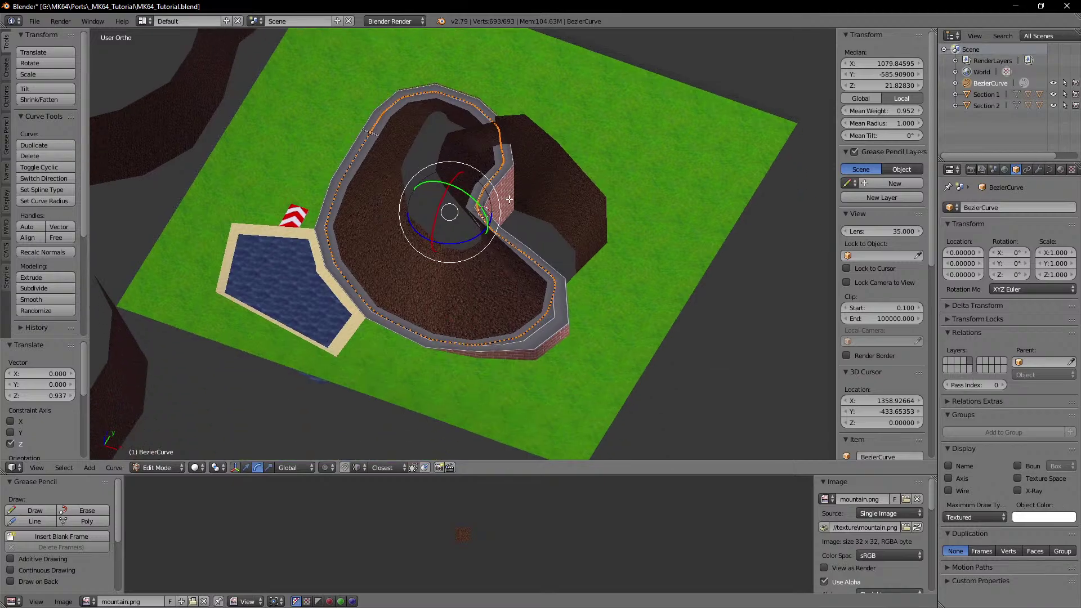
key(Tab)
middle_drag(521, 279, 528, 303)
scroll(529, 304, up, 3)
shift+middle_drag(503, 259, 461, 292)
key(Tab)
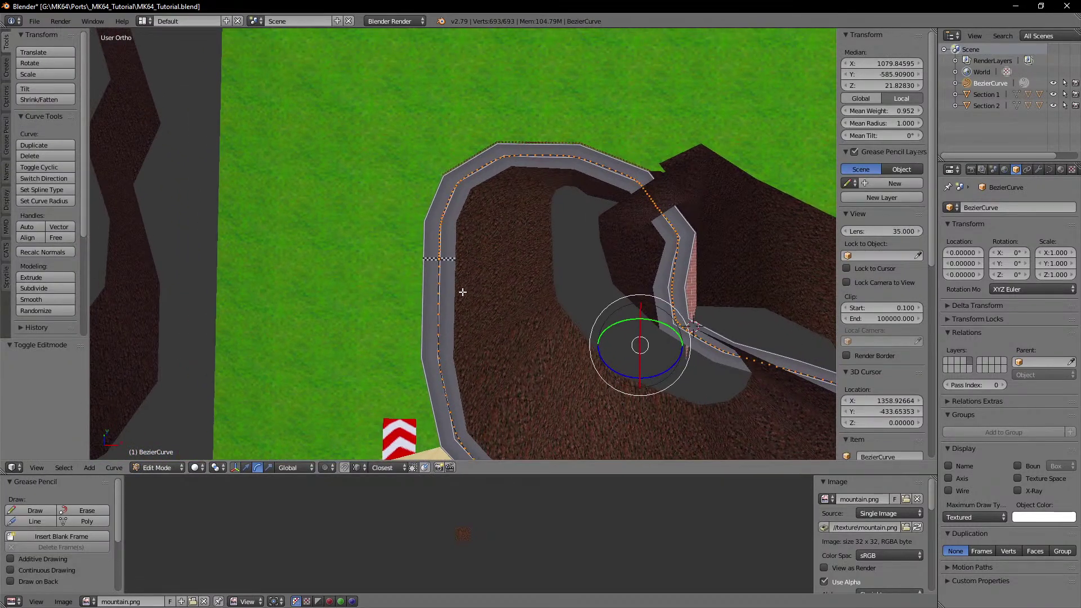
key(Tab)
scroll(451, 247, up, 3)
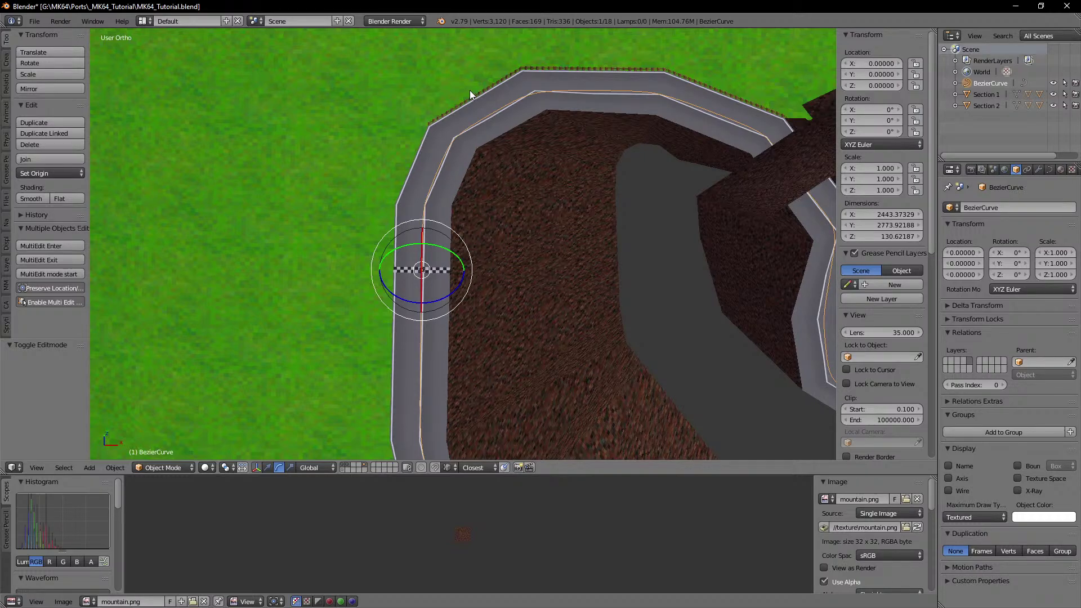
middle_drag(470, 90, 434, 208)
scroll(441, 174, up, 3)
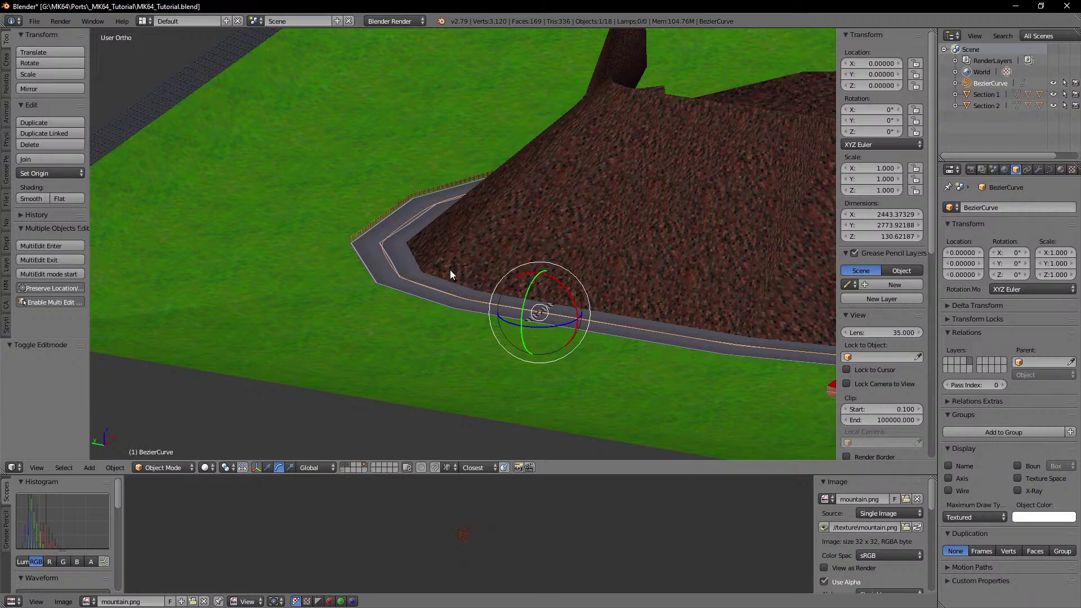
key(space)
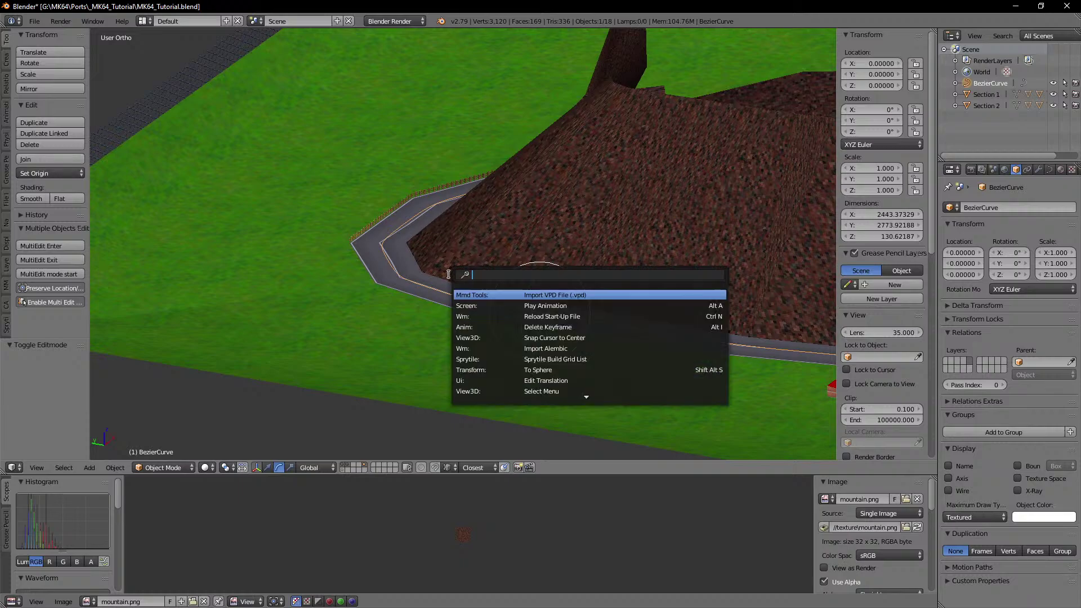
click(89, 468)
mouse_move(113, 442)
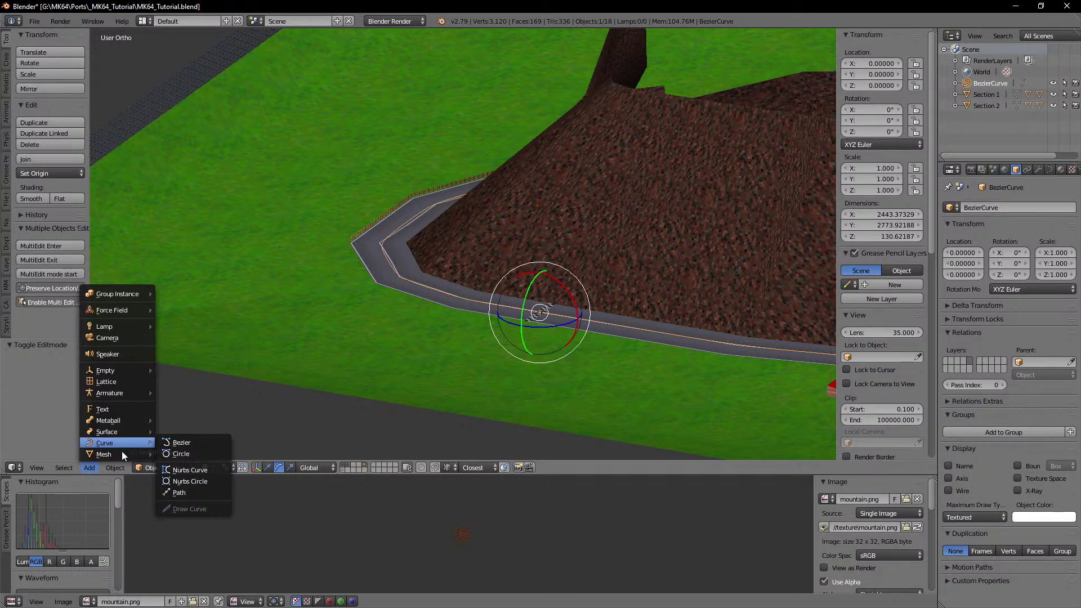
click(174, 463)
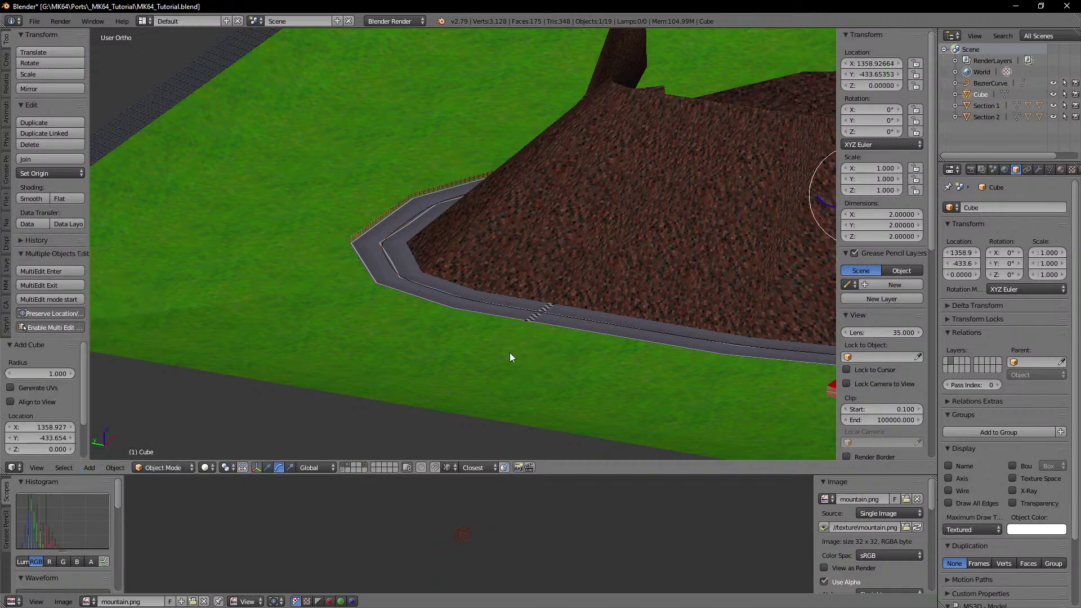
scroll(511, 353, down, 3)
middle_drag(616, 311, 575, 319)
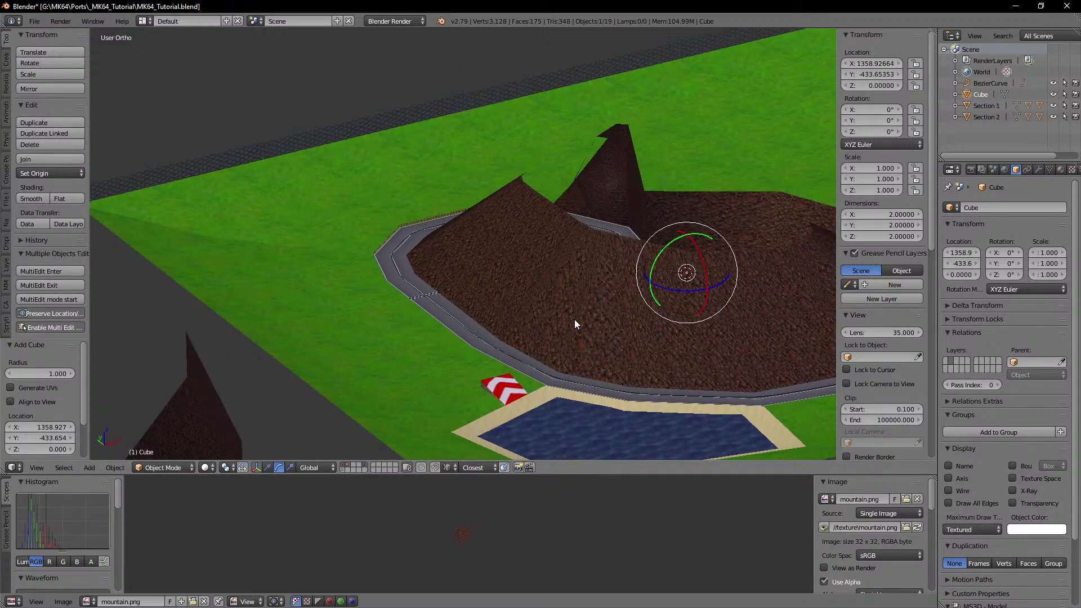
key(ctrl+z)
Step: Reset the 3D cursor to the world origin and add a cube there, on the start line
key(shift+c)
scroll(574, 319, up, 1)
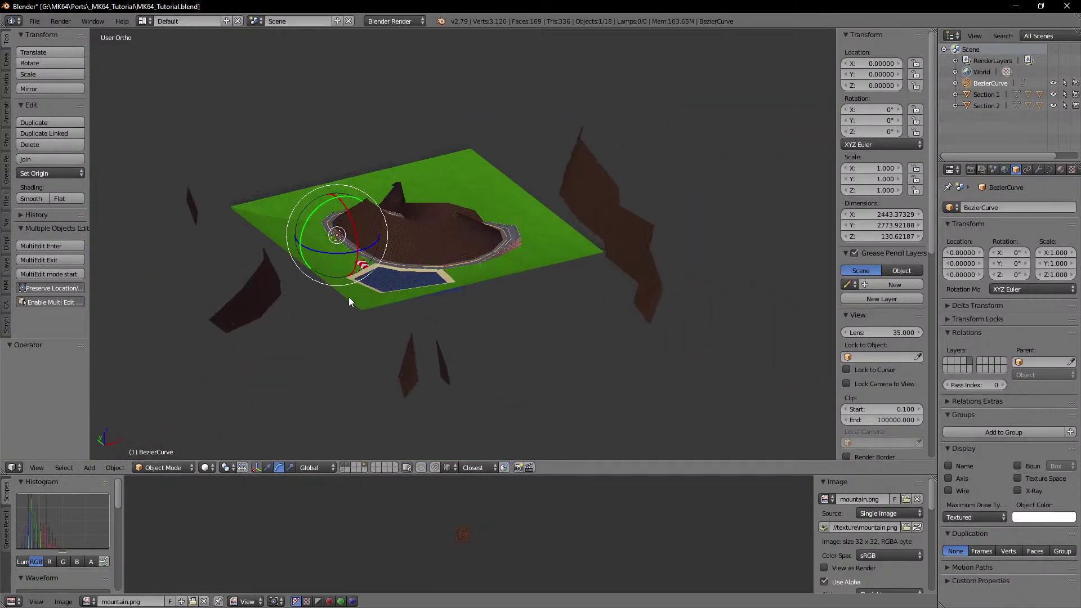
shift+middle_drag(349, 297, 586, 330)
scroll(586, 330, up, 5)
shift+middle_drag(824, 331, 562, 269)
scroll(562, 269, up, 5)
shift+middle_drag(626, 258, 359, 238)
scroll(502, 274, up, 5)
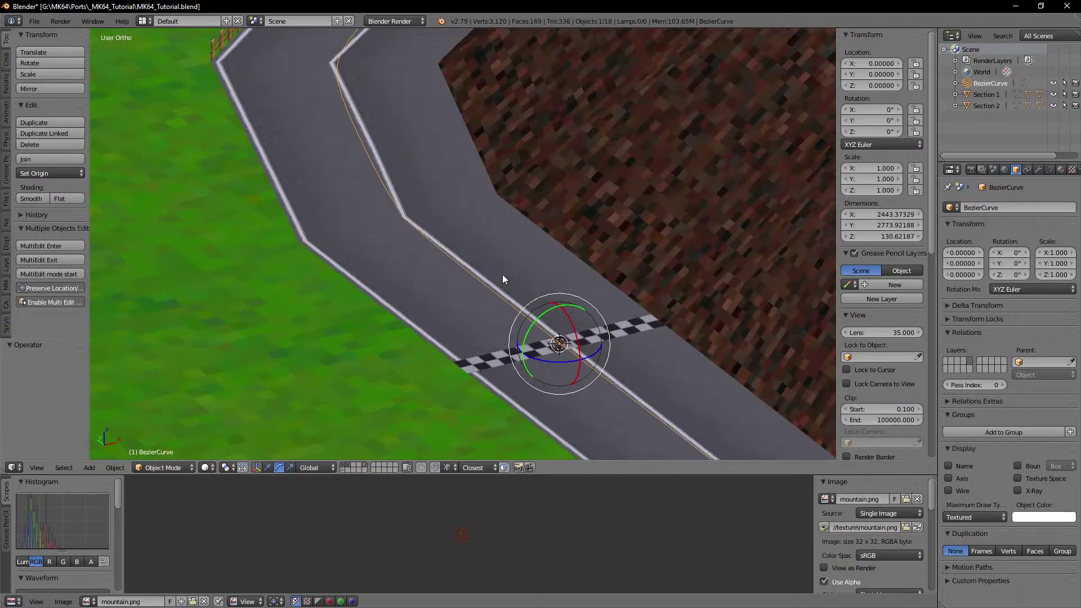
click(88, 468)
mouse_move(107, 454)
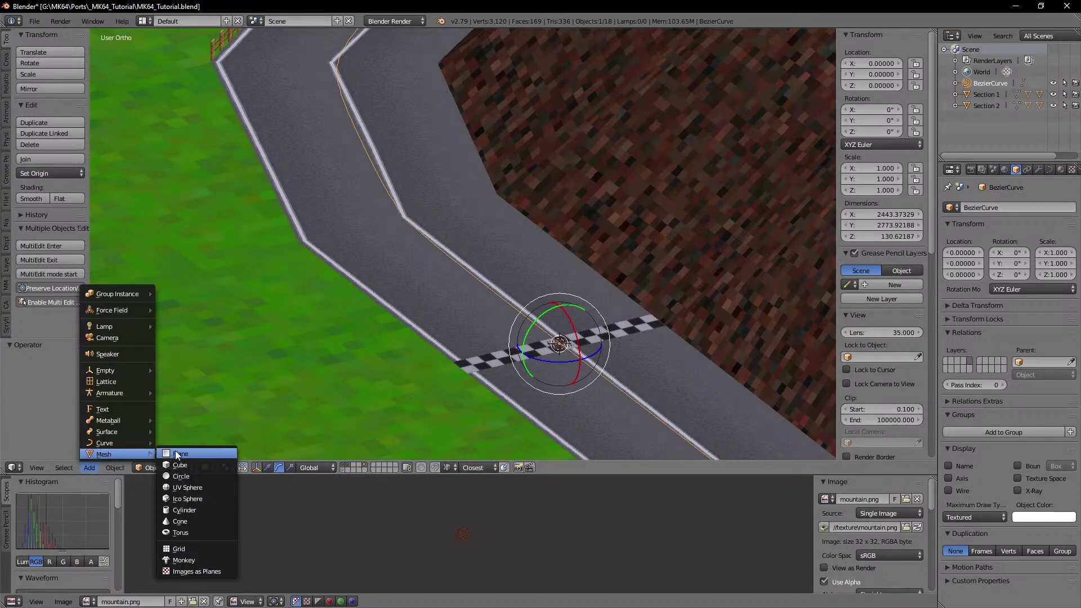
click(191, 468)
Step: Try to move the new cube while framing it on the start line
key(g)
right_click(586, 305)
shift+middle_drag(585, 306, 437, 273)
scroll(468, 301, down, 5)
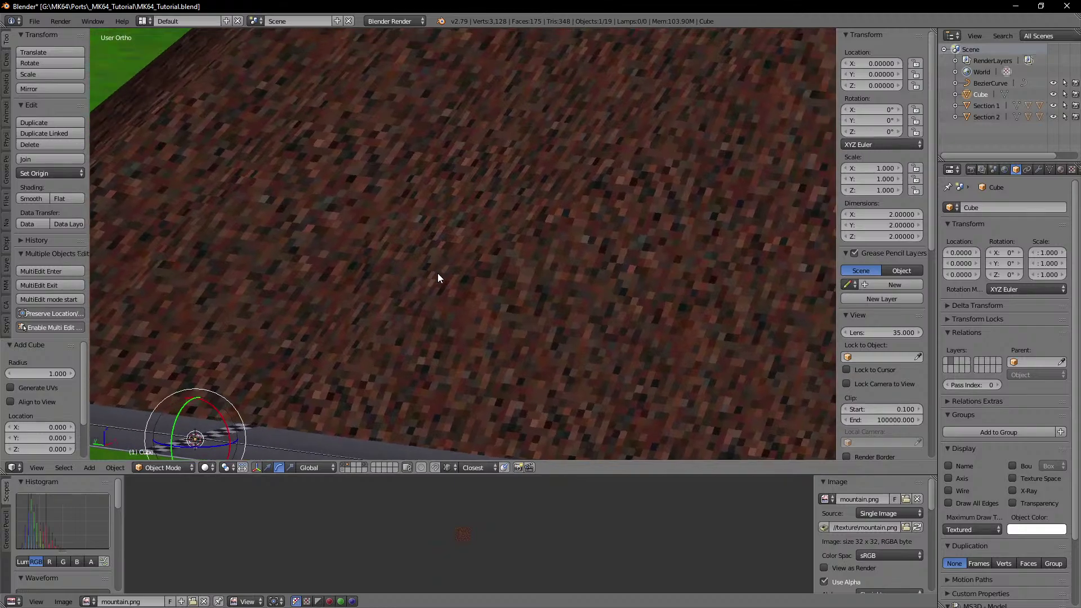
key(KP_Decimal)
scroll(437, 273, down, 8)
scroll(437, 274, down, 12)
middle_drag(527, 248, 454, 258)
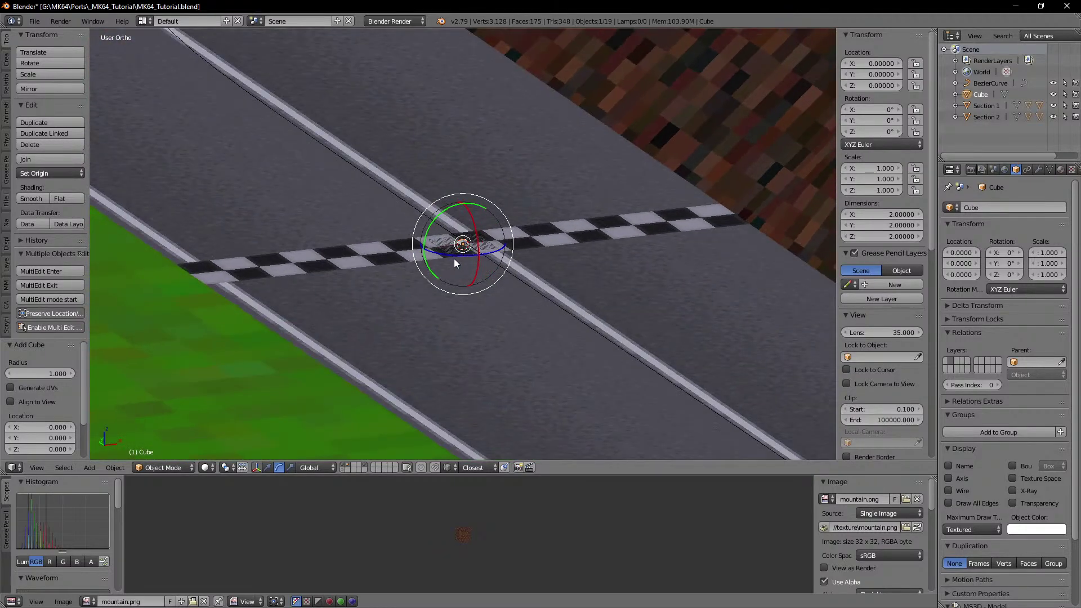
key(g)
right_click(463, 210)
scroll(468, 216, down, 4)
shift+middle_drag(468, 216, 467, 266)
middle_drag(466, 266, 448, 302)
scroll(518, 268, down, 4)
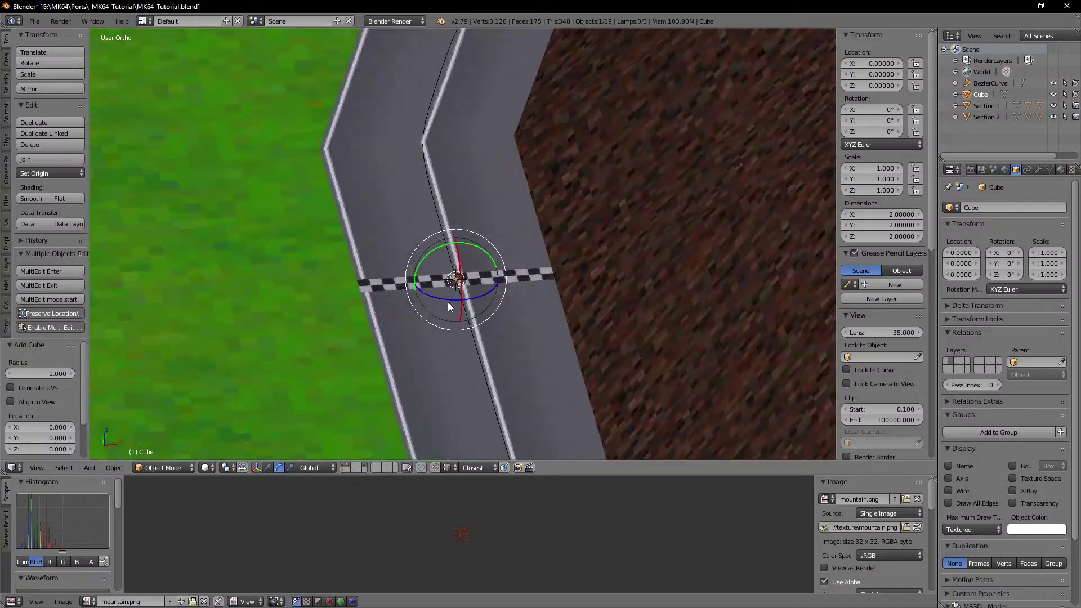
Step: Select the finish line mesh and enter and leave its Edit Mode, reselecting the small cube using wireframe shading
scroll(449, 302, up, 2)
right_click(466, 297)
key(Tab)
scroll(512, 318, up, 3)
key(Tab)
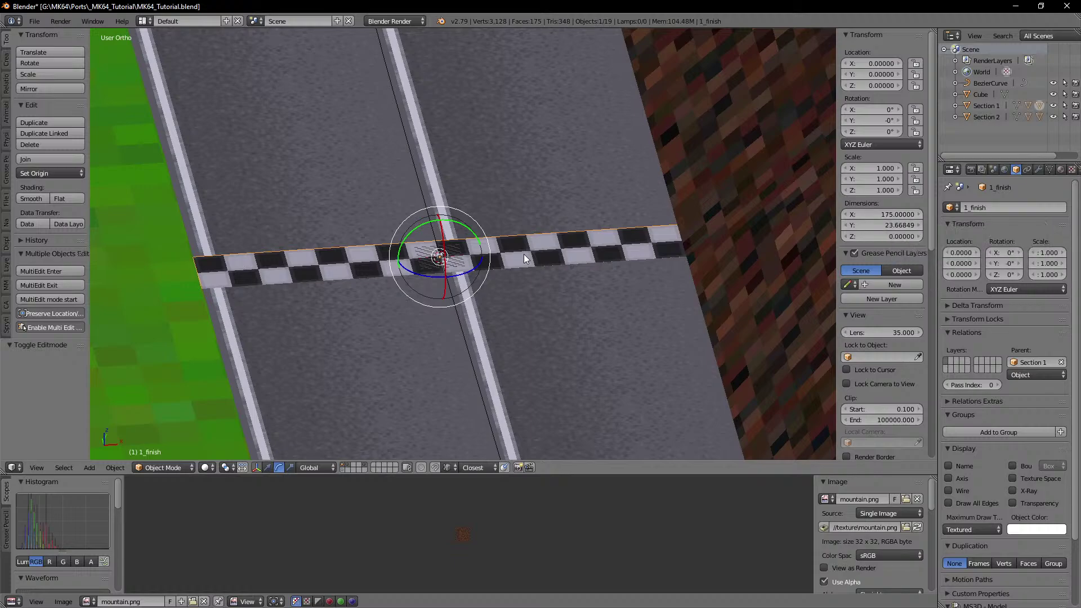
key(z)
right_click(443, 259)
key(z)
scroll(510, 267, down, 3)
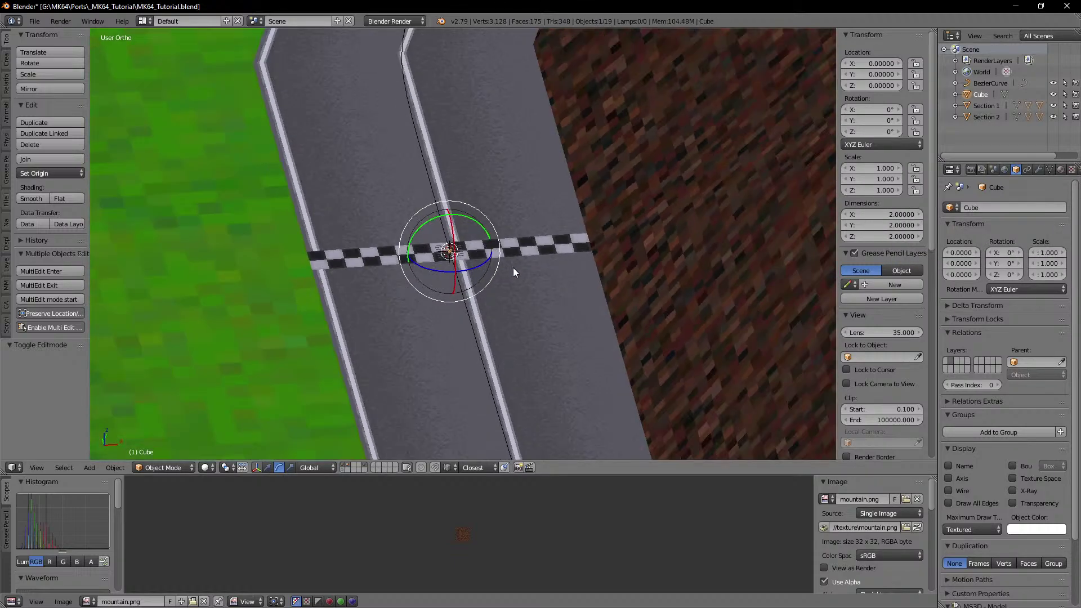
Step: Scale the cube by 2 and raise it about 22.4 along Z above the start line
mouse_move(513, 268)
middle_down()
mouse_move(500, 277)
mouse_move(509, 274)
middle_up()
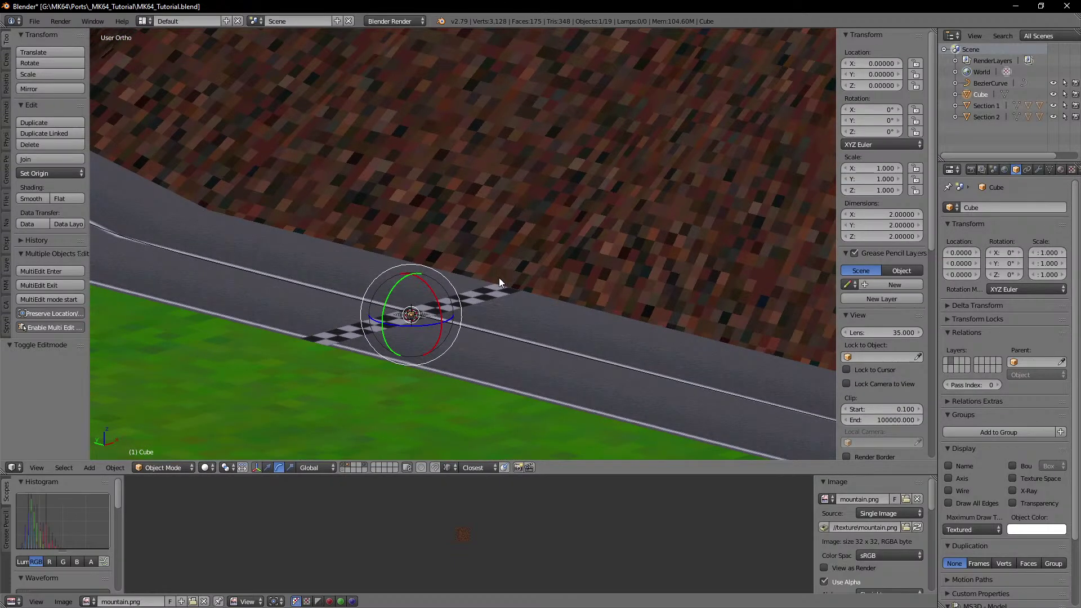
text(s50)
key(Escape)
text(s2)
key(Return)
key(g)
key(z)
click(468, 268)
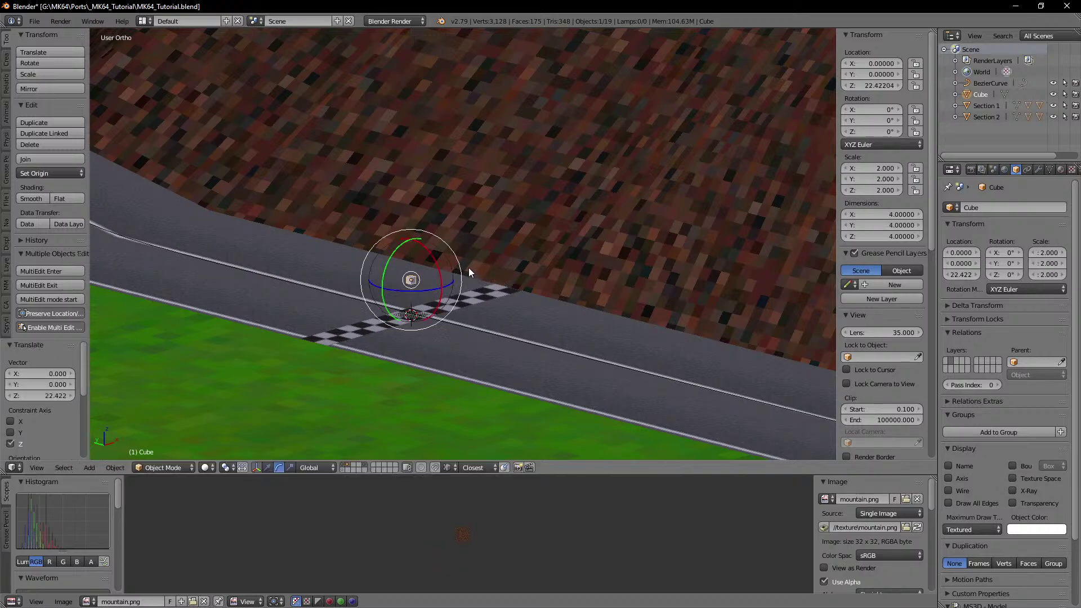
Step: Move the cube about 354 along Y, past the first bend beyond the start line
middle_drag(469, 268, 434, 275)
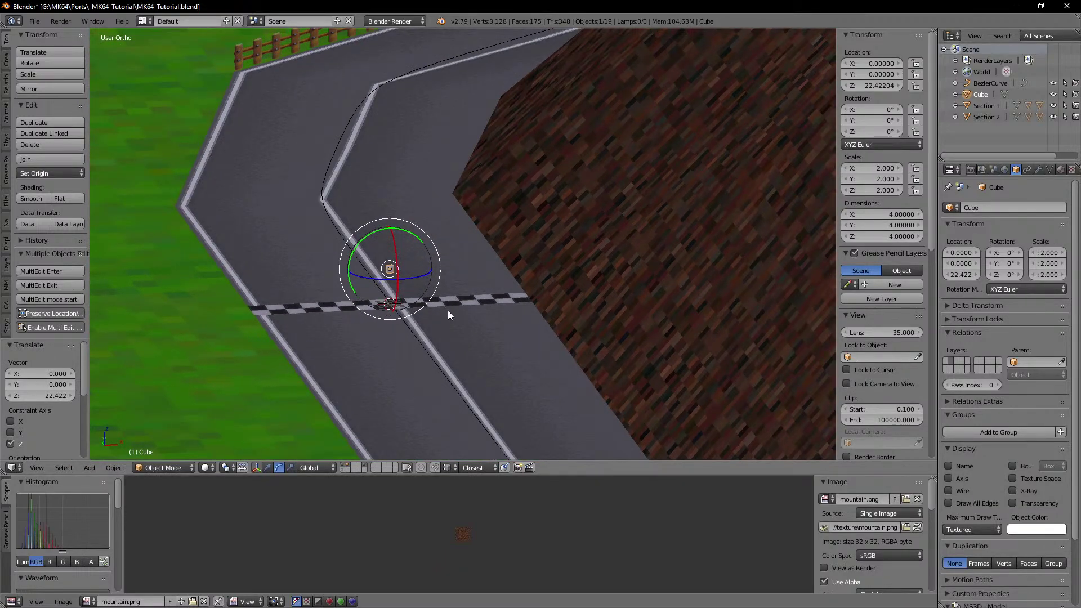
key(g)
key(y)
click(335, 173)
middle_drag(335, 173, 446, 252)
shift+middle_drag(446, 252, 587, 270)
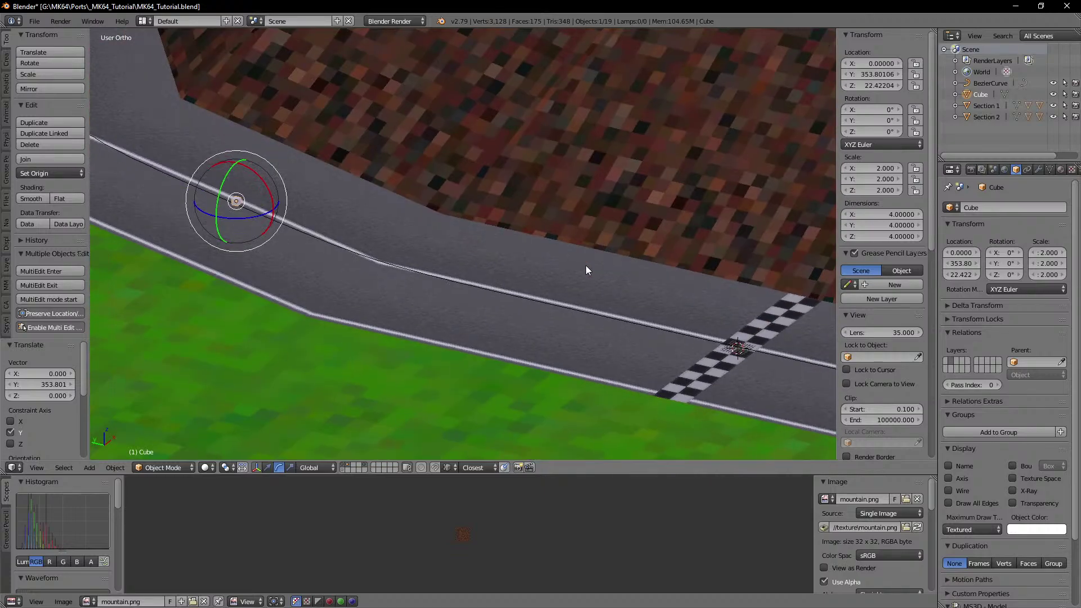
shift+middle_drag(315, 264, 507, 279)
scroll(508, 283, down, 2)
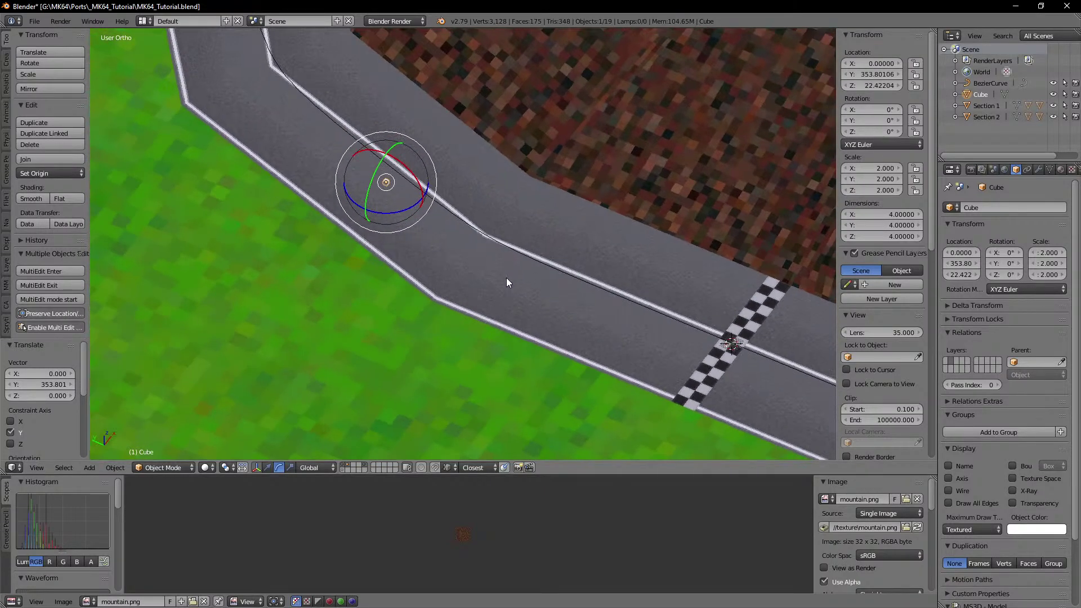
Step: Rename the cube as itembox
click(987, 208)
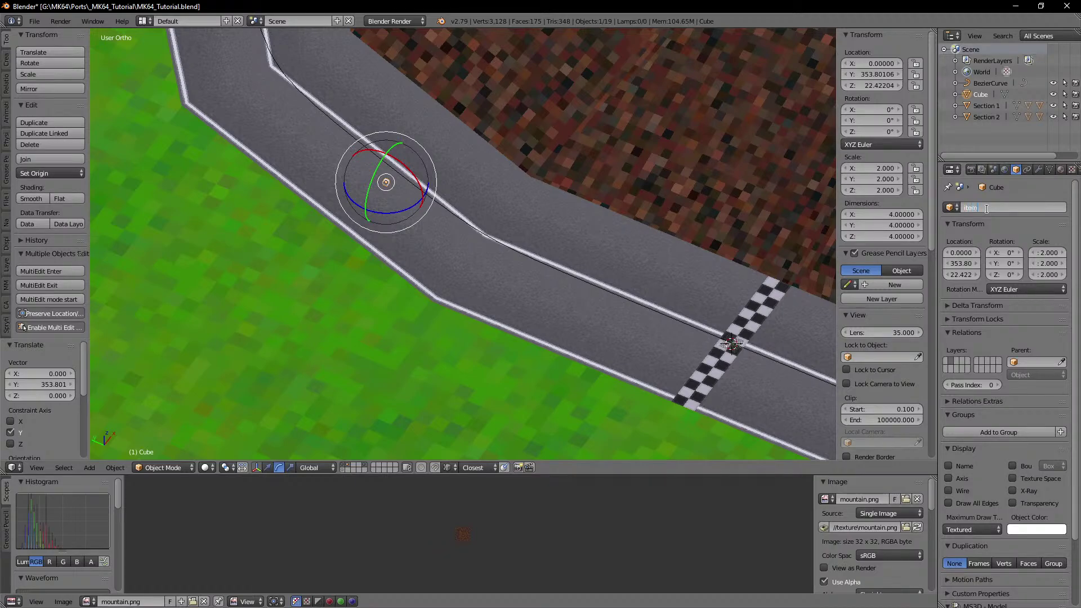
text(itembox)
key(Return)
shift+middle_drag(491, 256, 596, 279)
scroll(598, 264, up, 3)
shift+middle_drag(599, 233, 517, 289)
scroll(513, 292, up, 3)
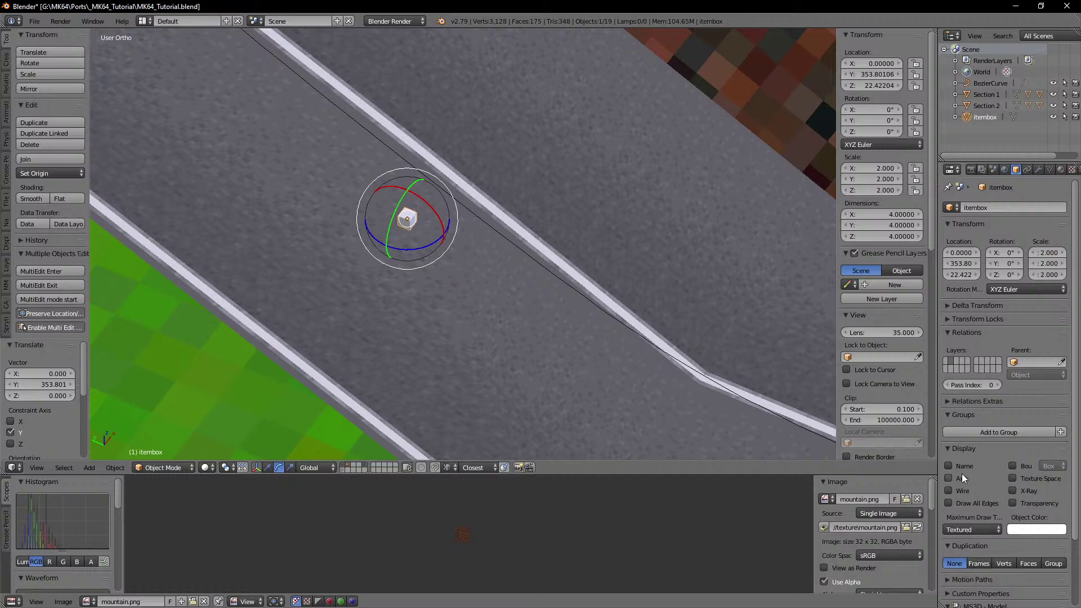
Step: Turn on the name display for the itembox cube and show the track from the top view
scroll(460, 265, up, 4)
mouse_move(461, 266)
middle_down()
mouse_move(534, 271)
mouse_move(469, 266)
middle_up()
key(KP_7)
scroll(470, 264, down, 3)
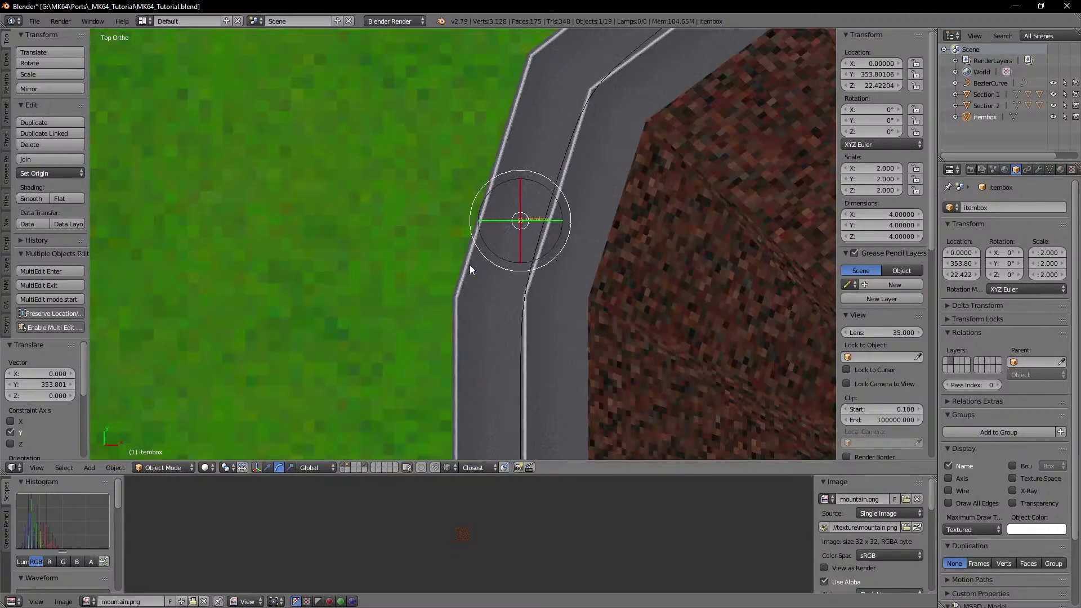
Step: Move the item box to the outer lane at the track's upper-left corner, about X 313, Y 754
shift+middle_drag(580, 212, 424, 295)
shift+middle_drag(462, 208, 338, 302)
key(g)
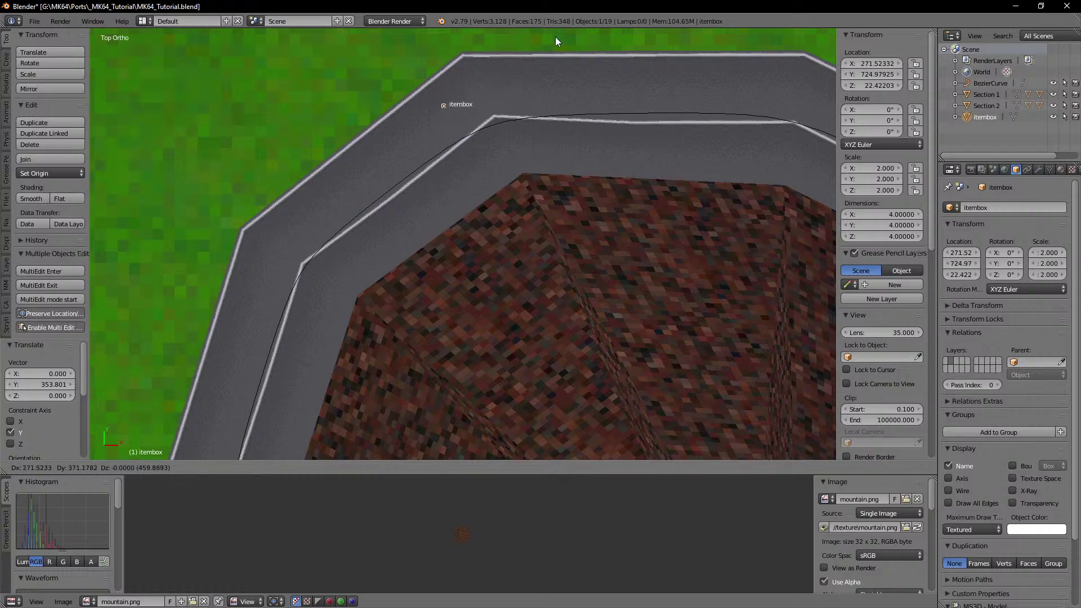
click(587, 433)
Step: Lower the item box along Z to about 4.07 so it sits just above the road surface
shift+middle_drag(531, 288, 481, 282)
scroll(411, 335, up, 5)
key(g)
key(z)
click(516, 268)
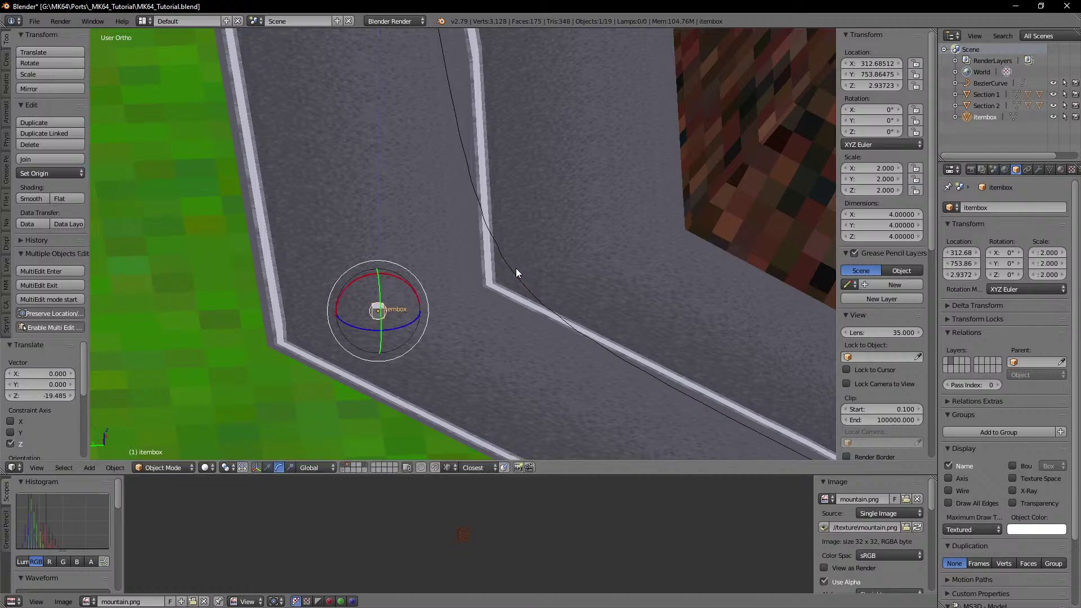
key(g)
key(z)
click(492, 295)
middle_drag(492, 295, 484, 313)
key(KP_7)
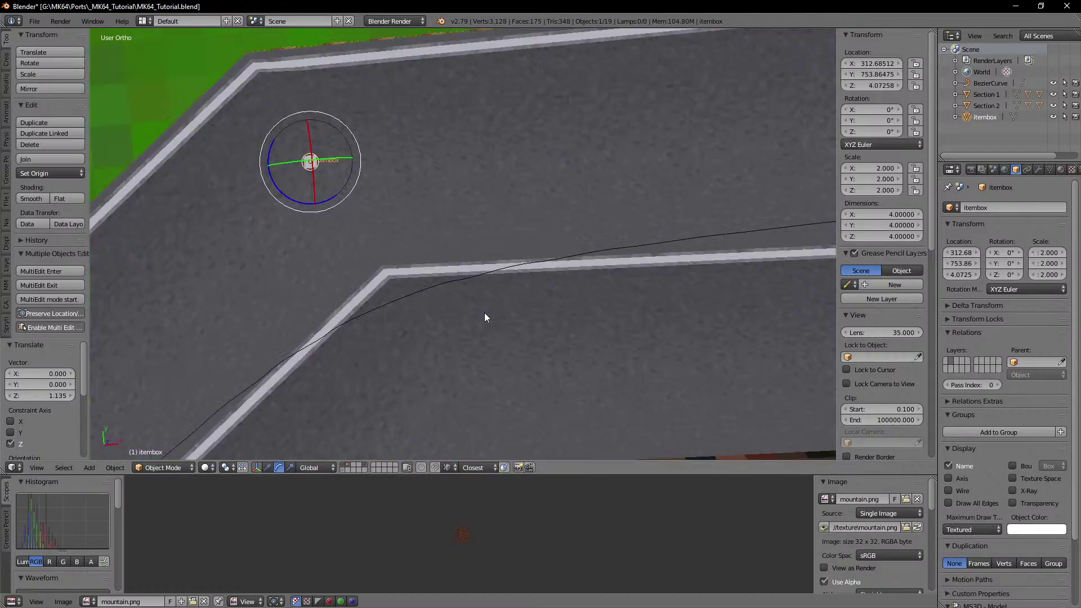
Step: Duplicate the item box five times from the top view, spacing the copies about 20 apart in a diagonal row across the road
scroll(484, 312, down, 4)
shift+middle_drag(541, 287, 592, 269)
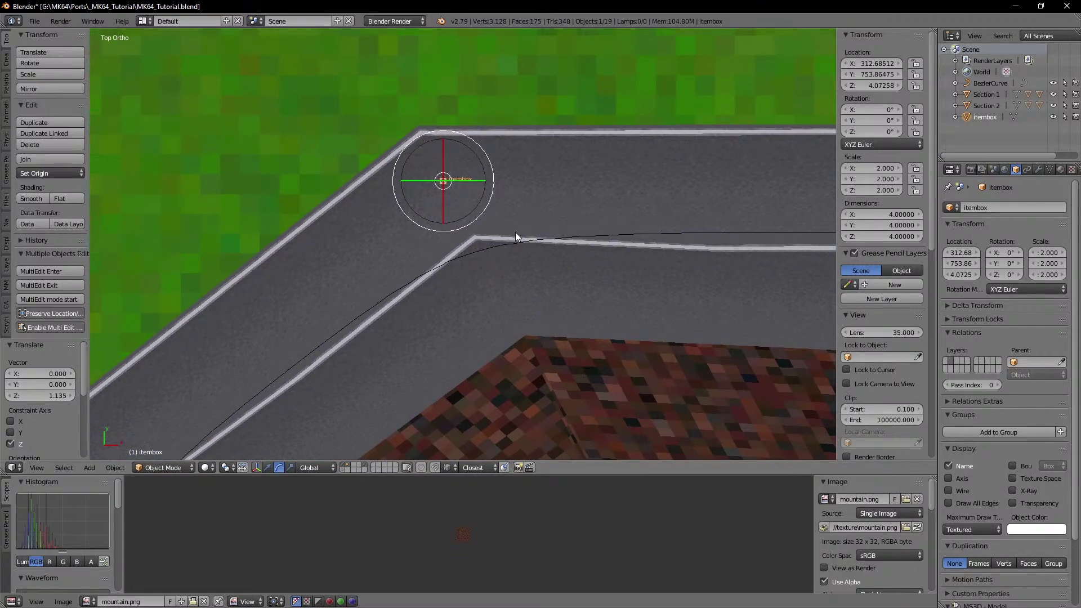
key(shift+d)
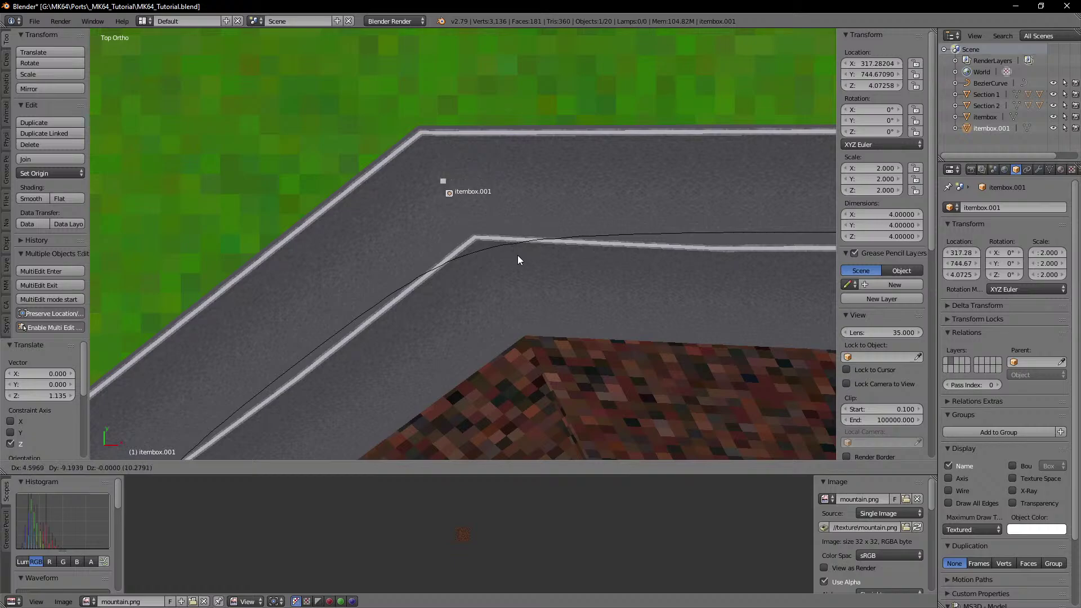
click(522, 265)
key(shift+d)
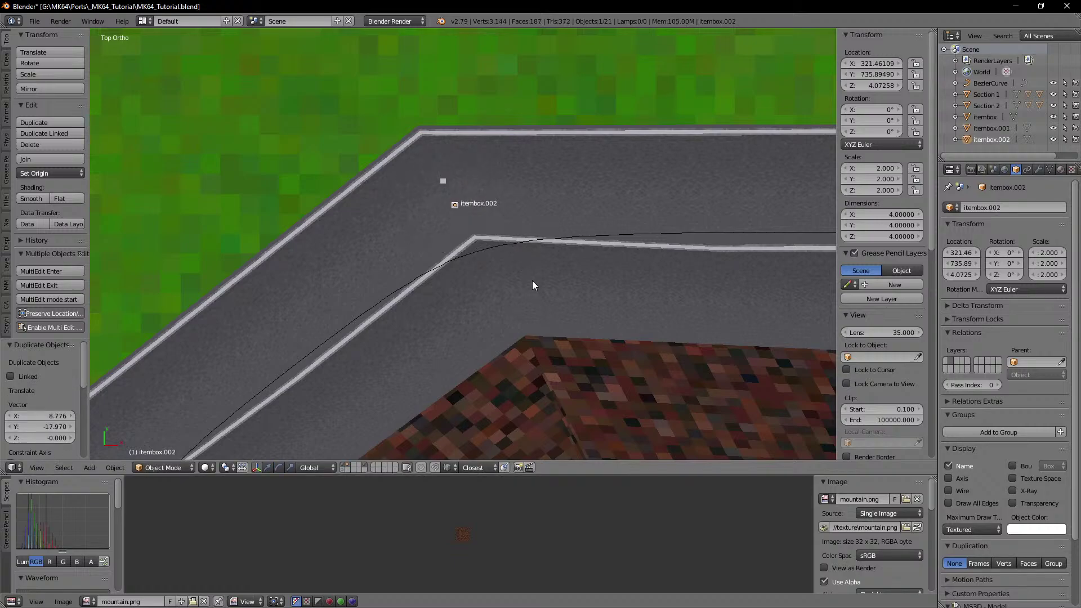
click(546, 304)
key(shift+d)
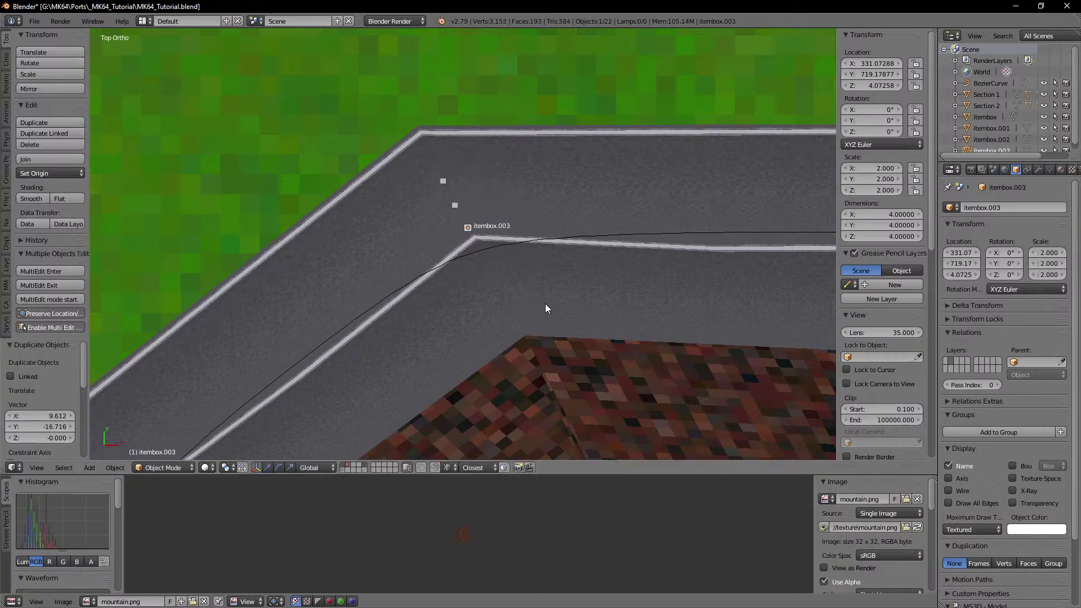
click(560, 333)
key(shift+d)
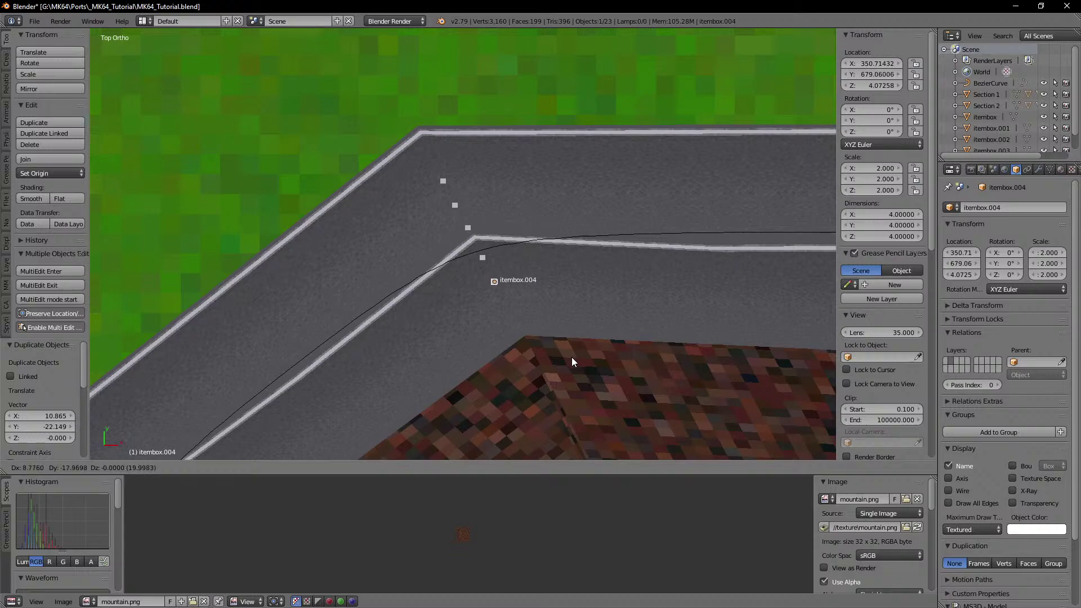
click(572, 361)
key(shift+d)
click(586, 386)
Step: Select all six item boxes and duplicate the row, offsetting the copy about 1610 along X and -1759 along Y
shift+middle_drag(586, 348, 560, 347)
key(c)
drag(477, 298, 423, 189)
right_click(439, 222)
scroll(633, 270, down, 6)
scroll(633, 271, down, 3)
shift+middle_drag(591, 333, 437, 174)
scroll(437, 174, down, 3)
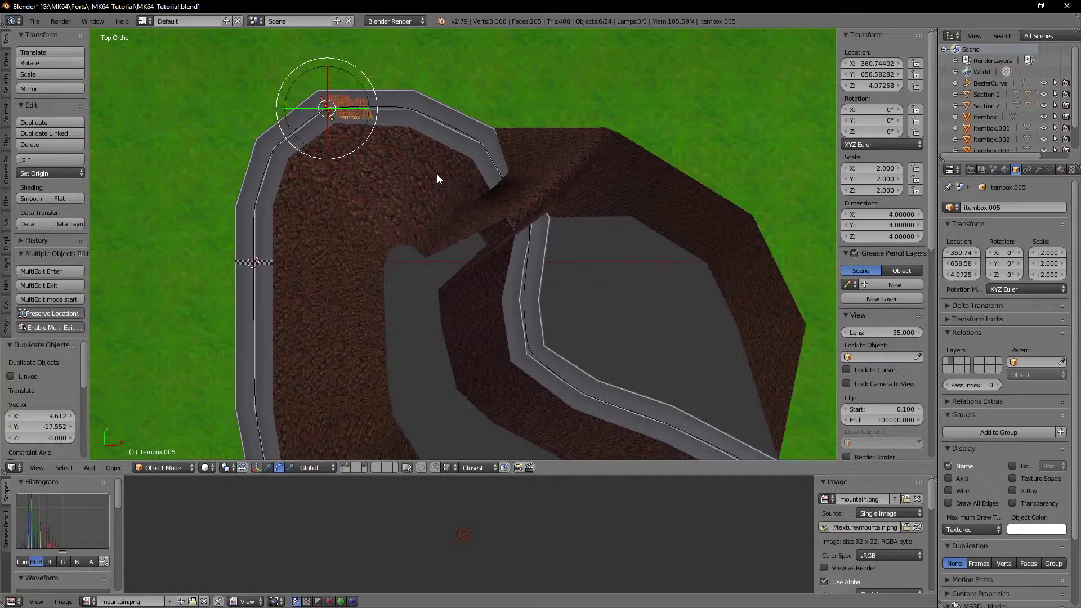
shift+middle_drag(485, 222, 422, 141)
key(shift+d)
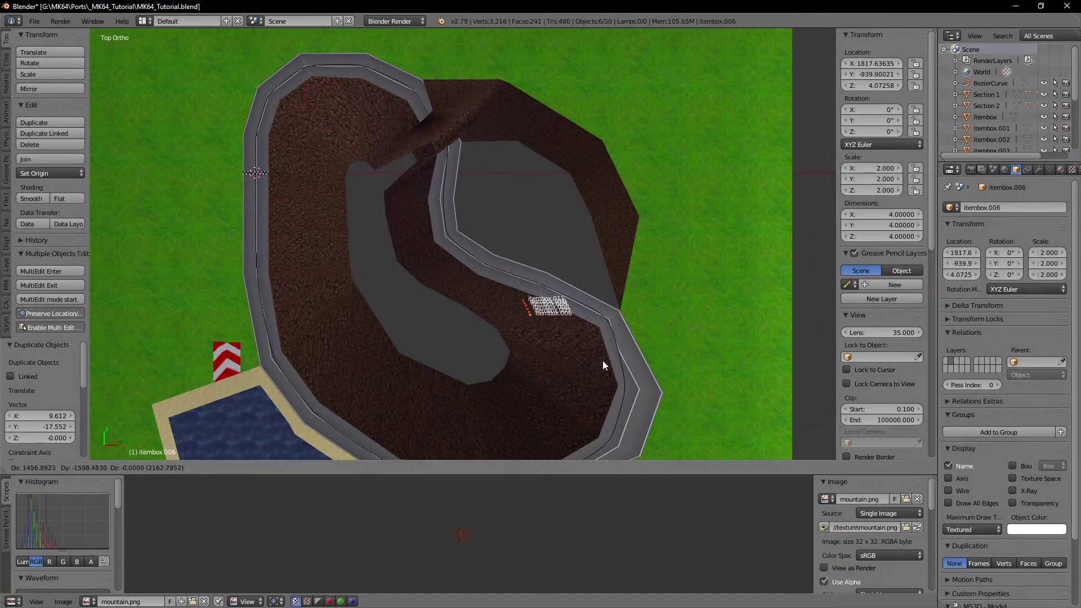
click(616, 374)
Step: Move the copied item box row onto the road's southern bend, a net shift of about -397 along X and -1011 along Y
shift+middle_drag(616, 373, 450, 191)
key(g)
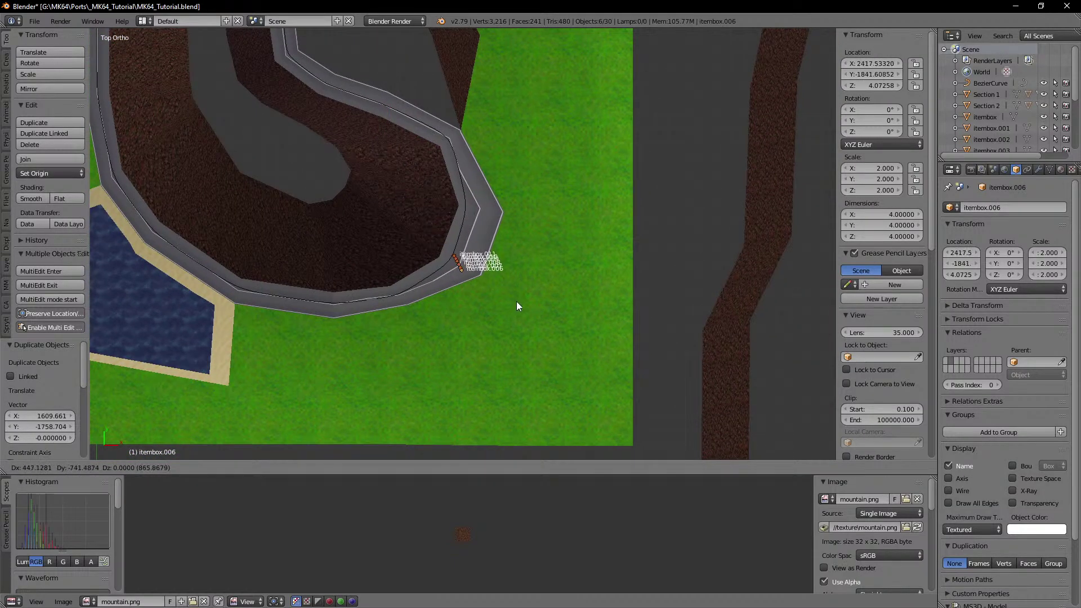
click(516, 302)
scroll(516, 302, up, 5)
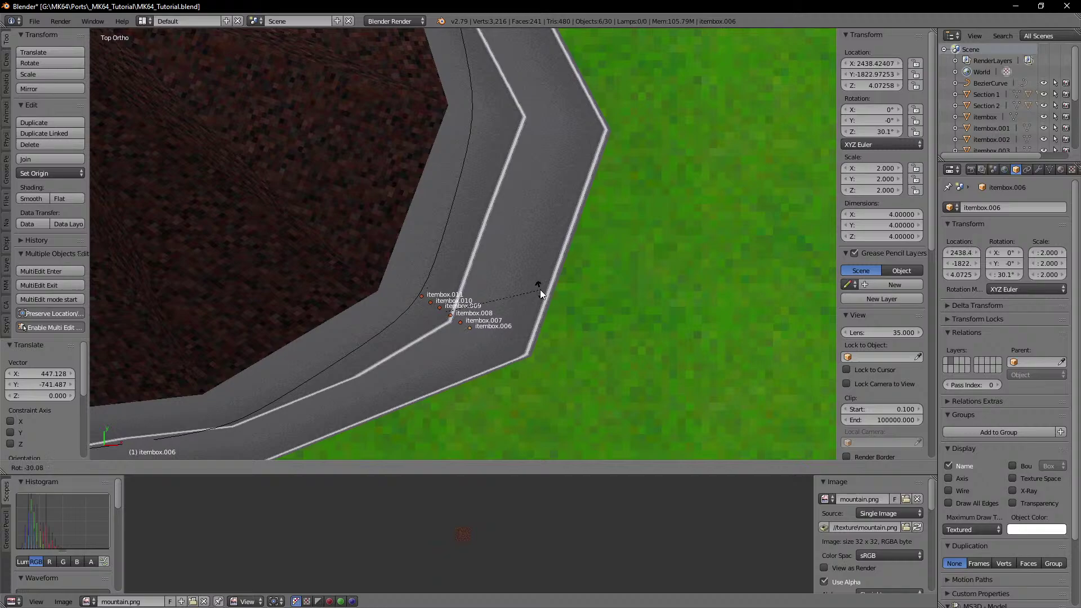
scroll(539, 286, down, 5)
key(g)
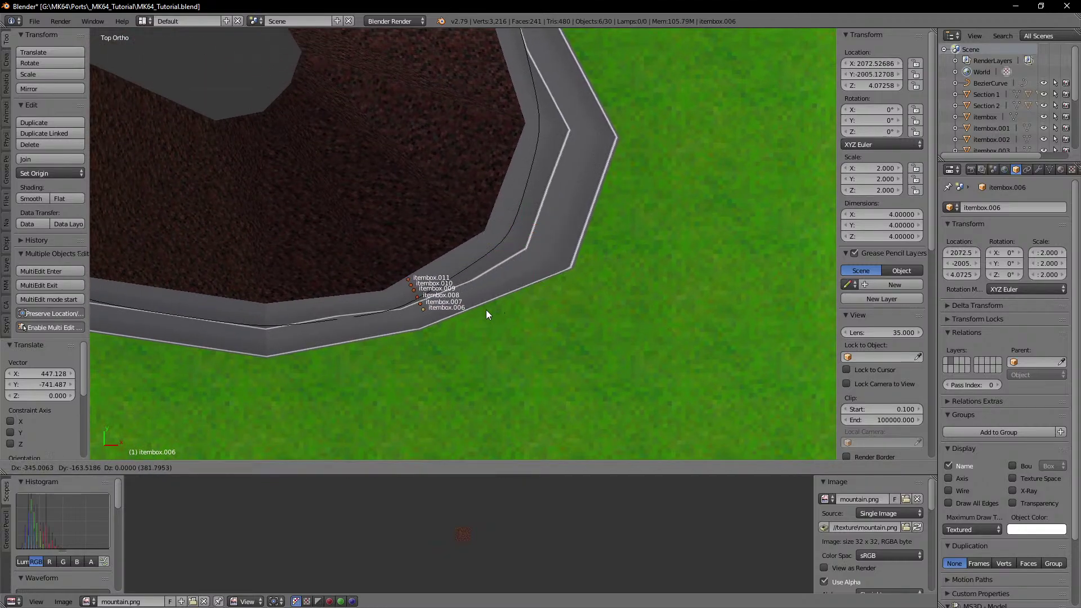
click(339, 340)
Step: Rotate the copied row to about -26° around Z so it crosses the road, and nudge it about -1.8 along X
key(r)
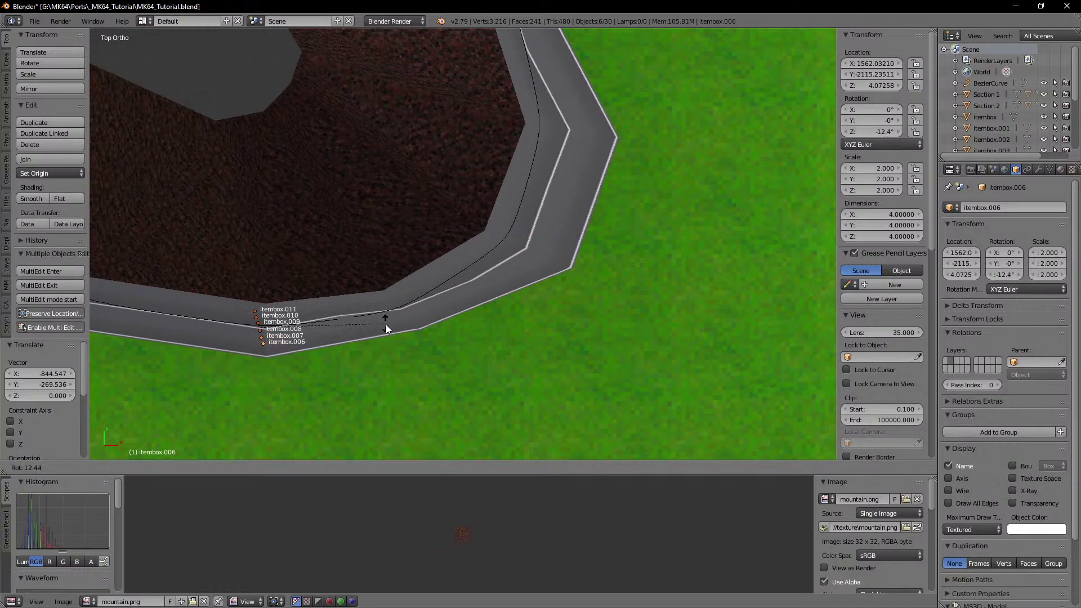
click(379, 356)
key(g)
click(373, 353)
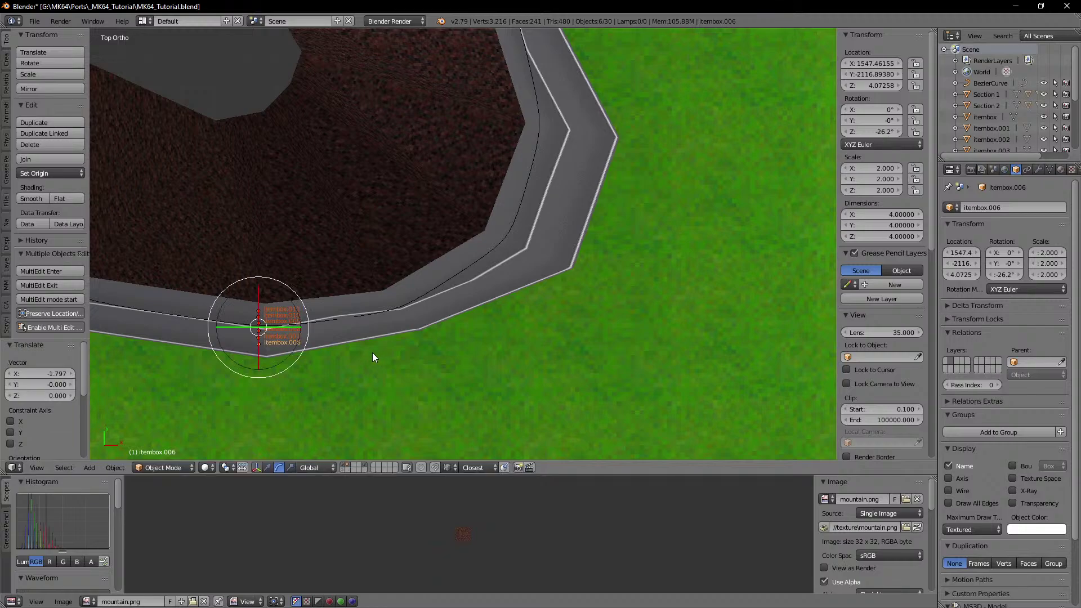
Step: Shift the copied row about -66.8 along X past the bend and raise it about 8 along Z above the banked road
key(KP_Decimal)
middle_drag(447, 349, 330, 255)
scroll(449, 362, up, 4)
shift+middle_drag(477, 320, 458, 310)
scroll(454, 311, up, 2)
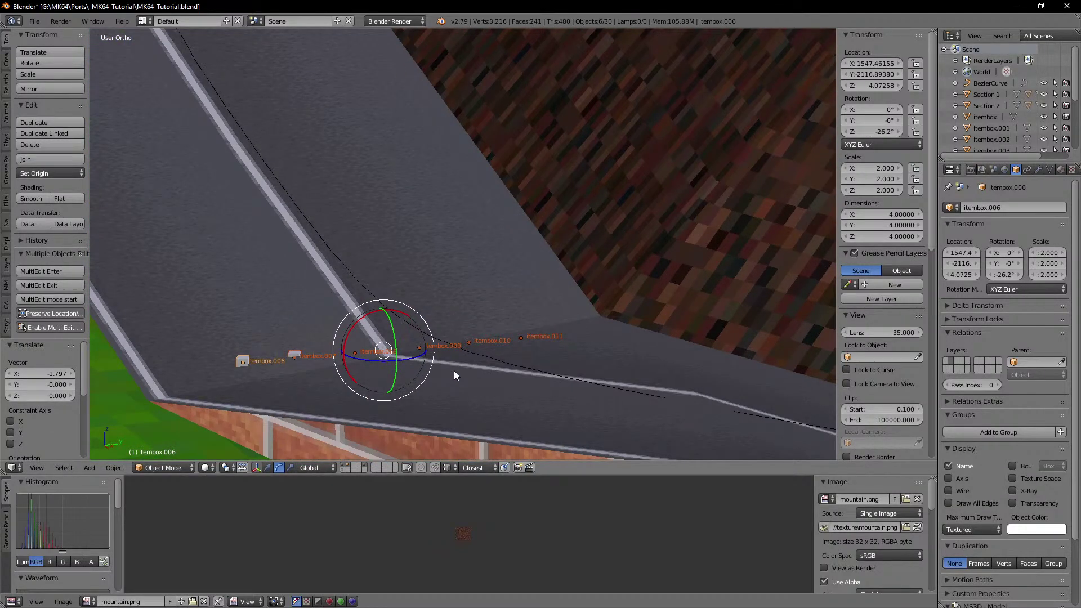
key(g)
key(y)
key(x)
click(408, 310)
key(g)
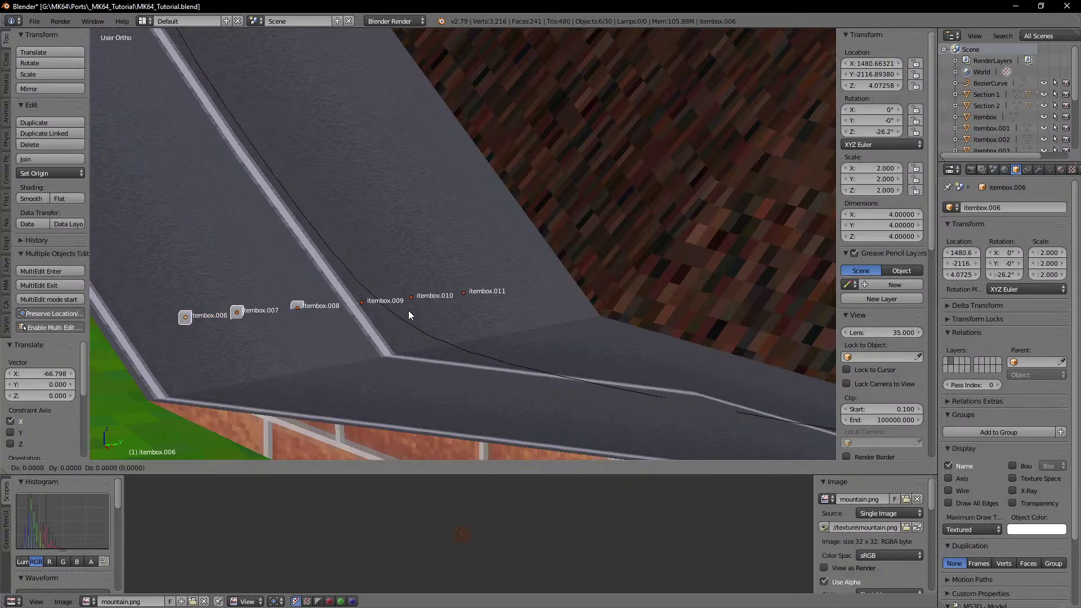
key(z)
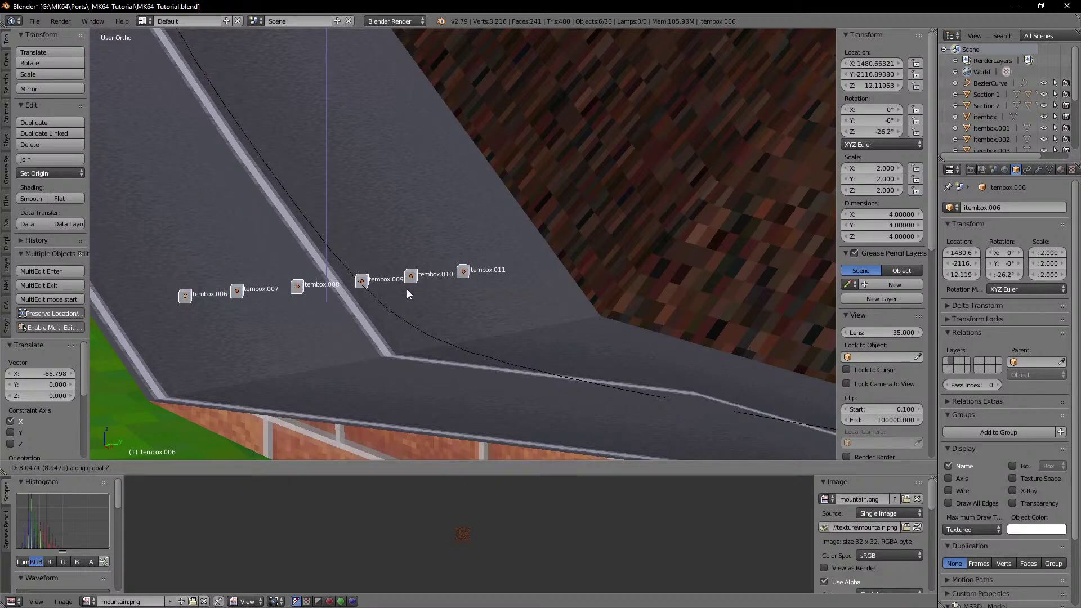
click(407, 288)
Step: Tilt the row about the X axis by 4.16° and another 1.06° to match the banking, lowering it a net 2.75 along Z
drag(293, 257, 291, 261)
key(g)
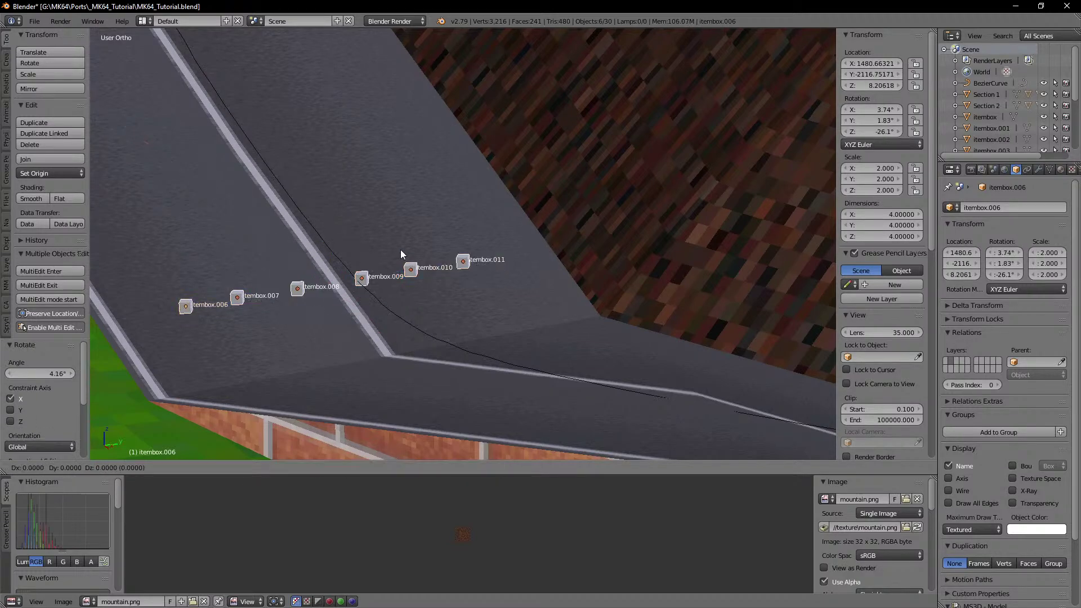
key(z)
click(403, 258)
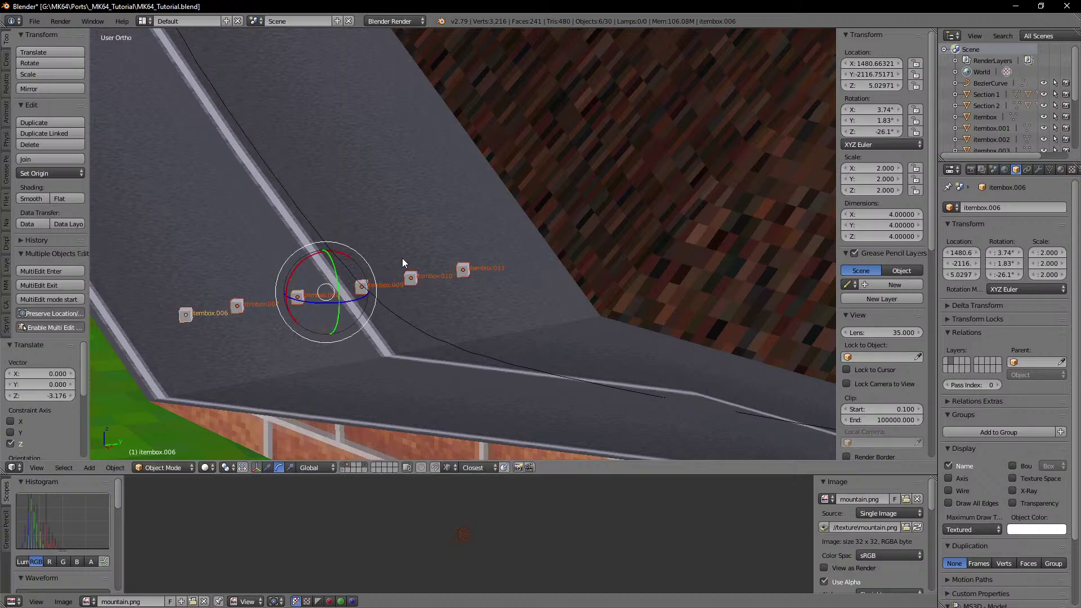
drag(298, 267, 297, 268)
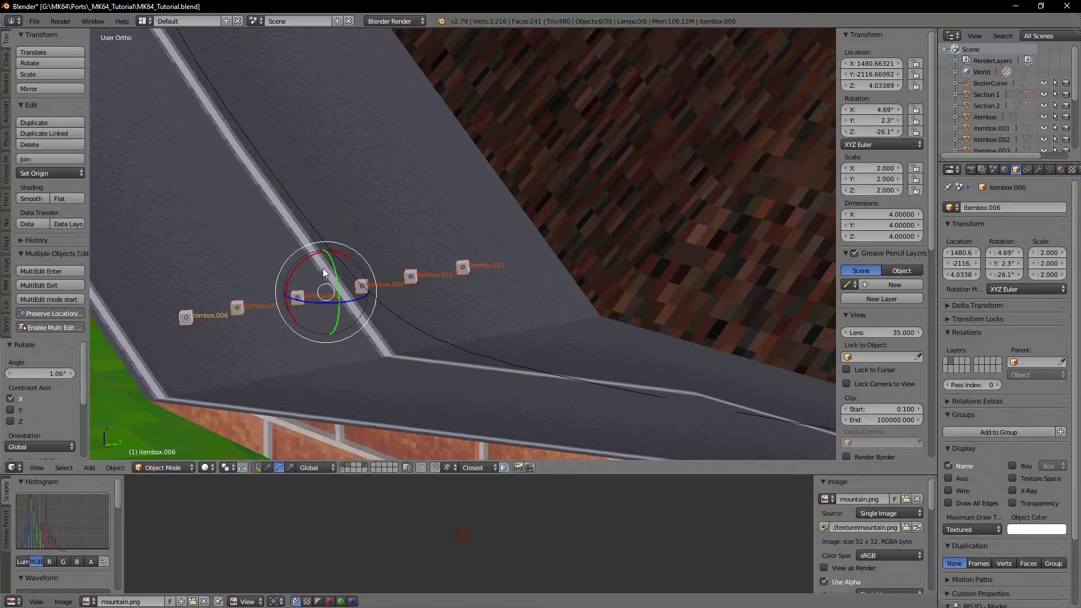
key(g)
key(z)
click(474, 293)
Step: Examine the whole track from several angles to check the item box rows and the remaining stretches of road
scroll(496, 300, down, 5)
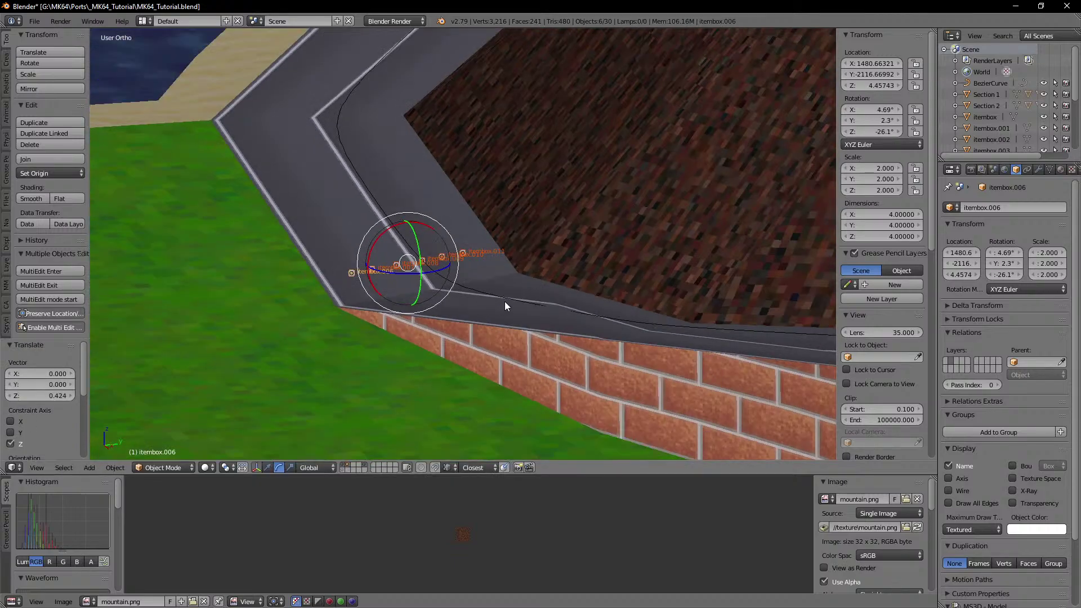
scroll(502, 301, down, 6)
mouse_move(450, 268)
middle_down()
mouse_move(365, 293)
mouse_move(461, 276)
middle_up()
scroll(365, 293, down, 3)
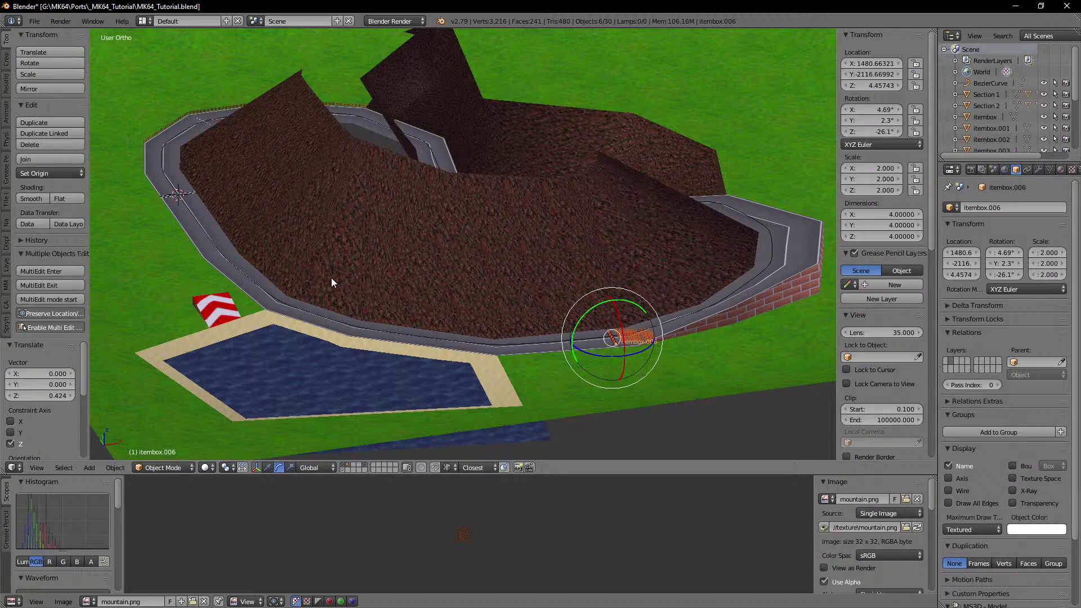
shift+middle_drag(315, 285, 414, 293)
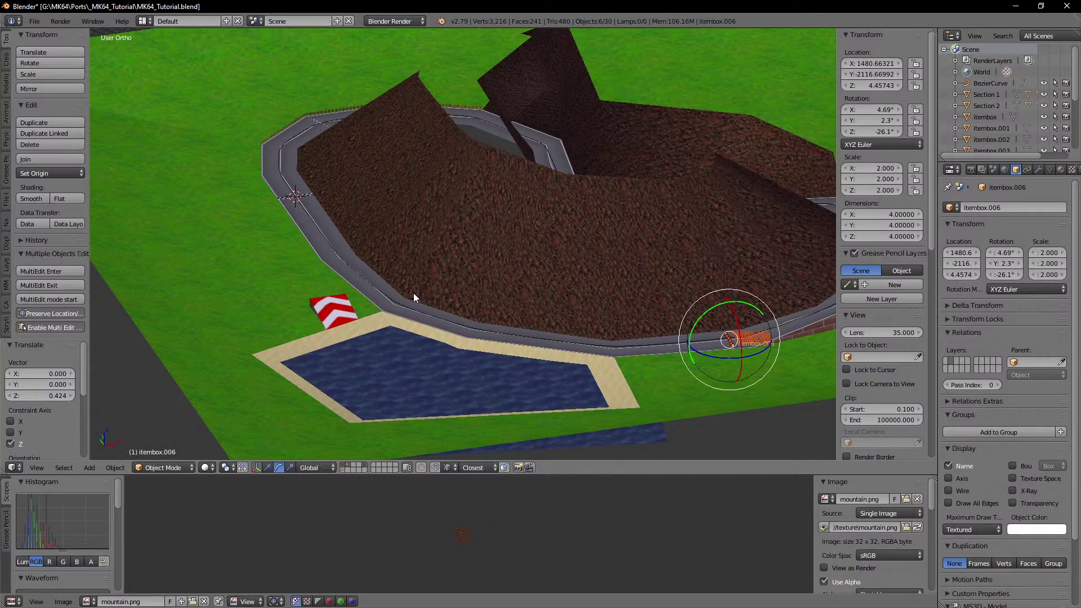
middle_drag(576, 271, 626, 286)
shift+middle_drag(637, 259, 516, 305)
shift+middle_drag(293, 329, 539, 286)
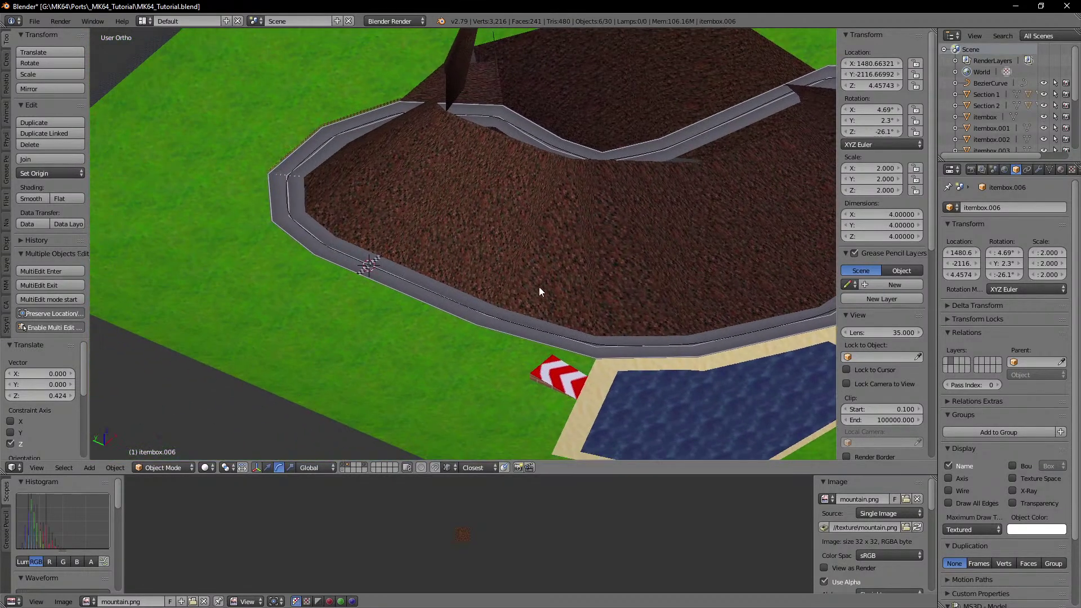
shift+middle_drag(397, 209, 167, 170)
middle_drag(780, 213, 570, 204)
scroll(570, 204, down, 1)
shift+middle_drag(480, 333, 569, 264)
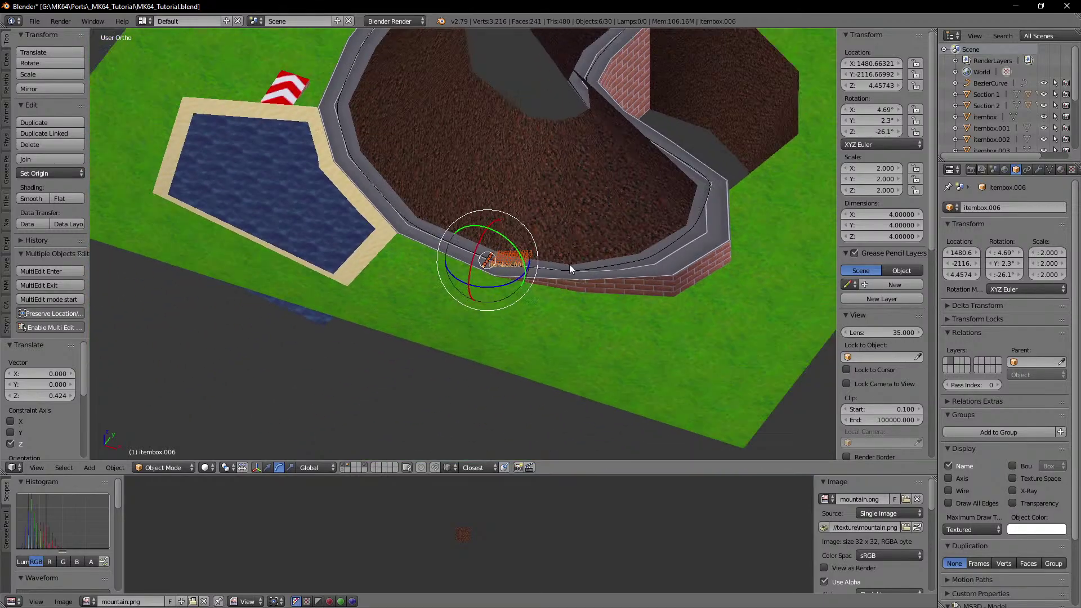
Step: Duplicate the item box second from the row's inner end and place the copy over the grass near the chevron sign
scroll(569, 318, up, 6)
right_click(565, 290)
shift+middle_drag(611, 296, 543, 269)
scroll(543, 270, down, 4)
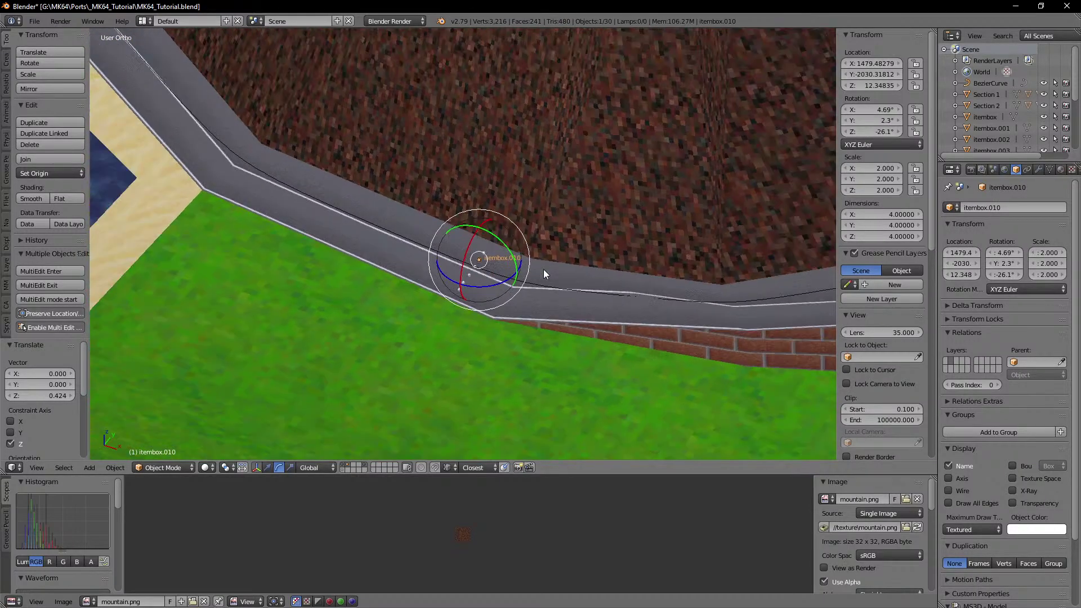
scroll(484, 278, down, 5)
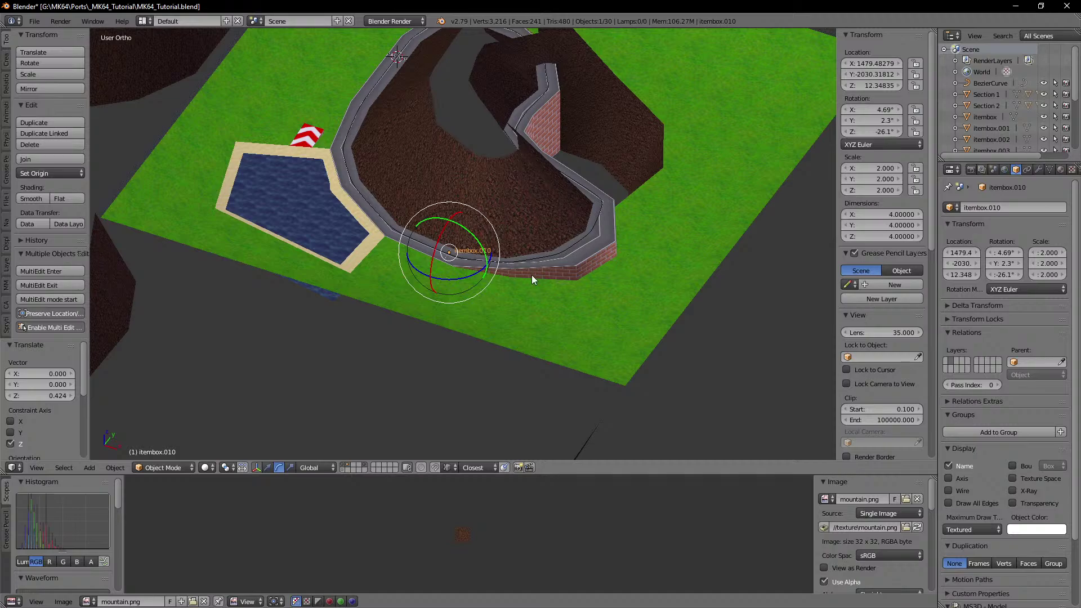
key(shift+d)
click(424, 126)
Step: Rename the duplicated box as tree
click(1029, 208)
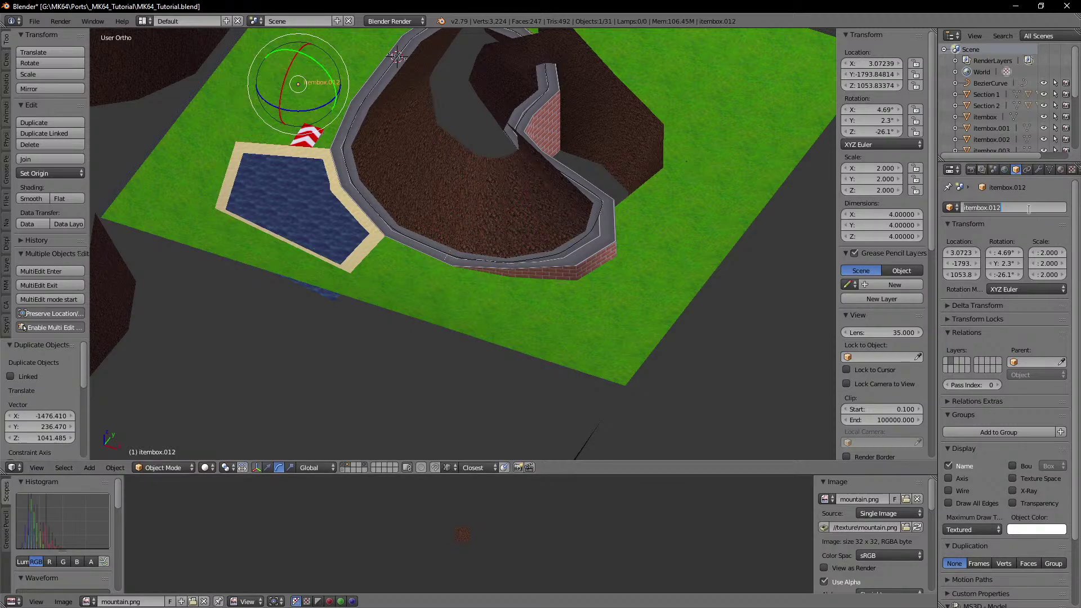
text(tree)
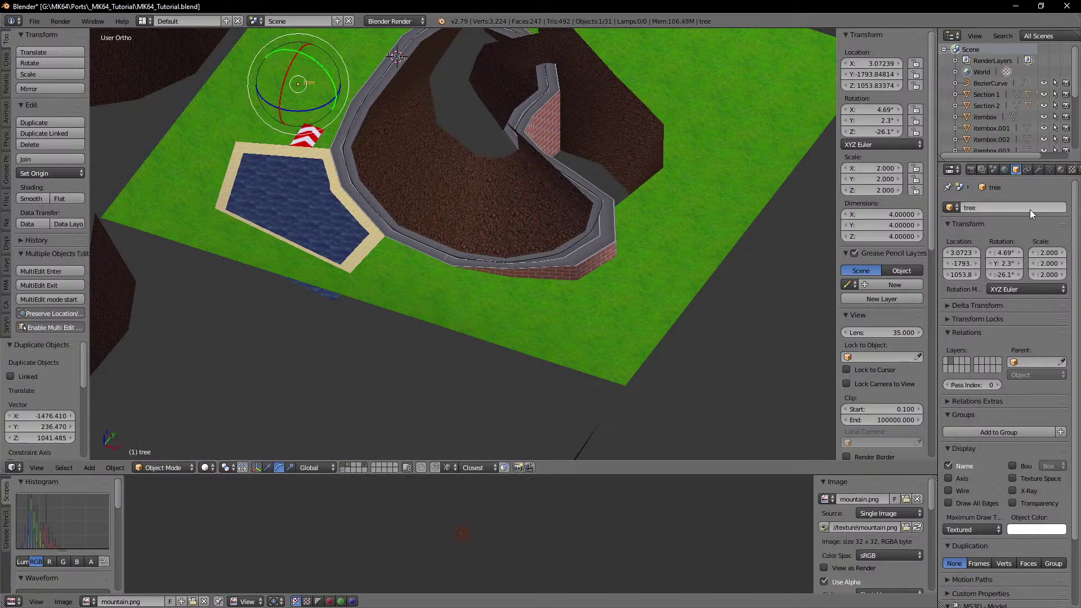
key(Return)
Step: Lower the tree box about 1052 along Z, down to ground level
key(KP_Decimal)
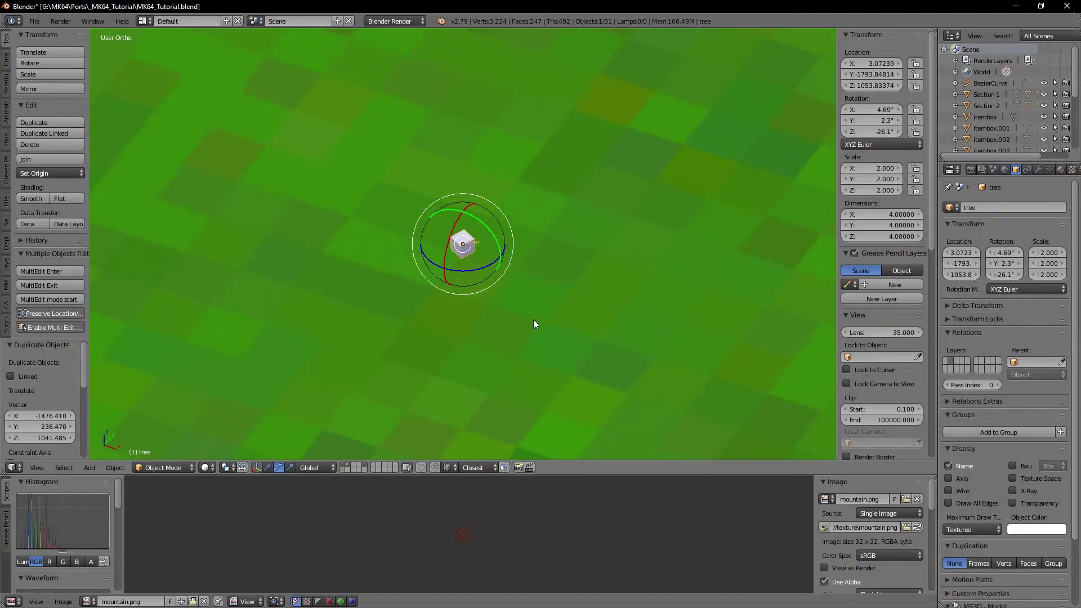
scroll(543, 282, down, 6)
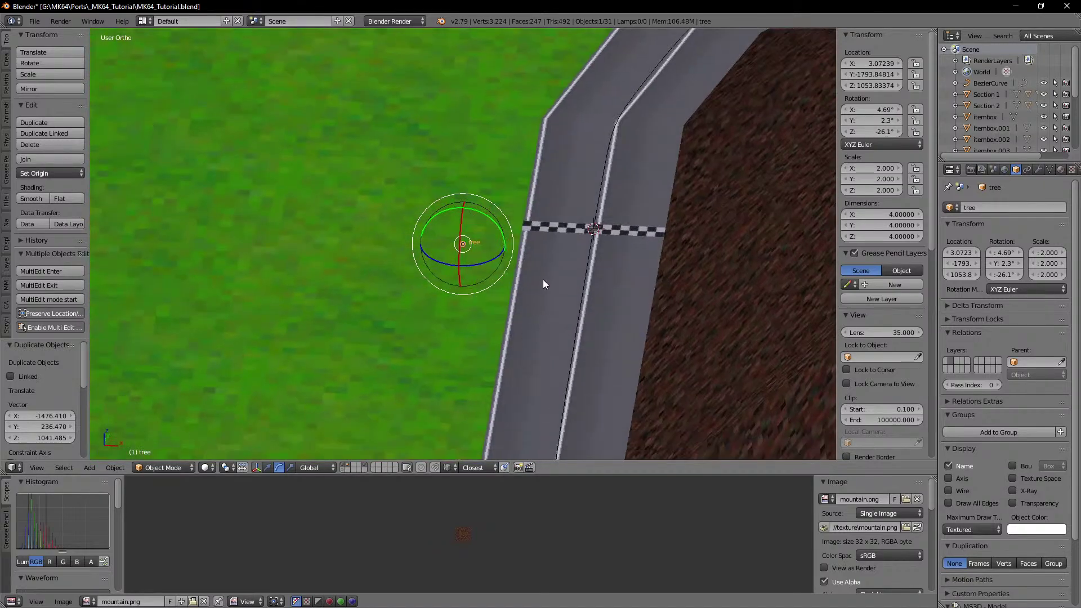
key(g)
key(z)
click(472, 380)
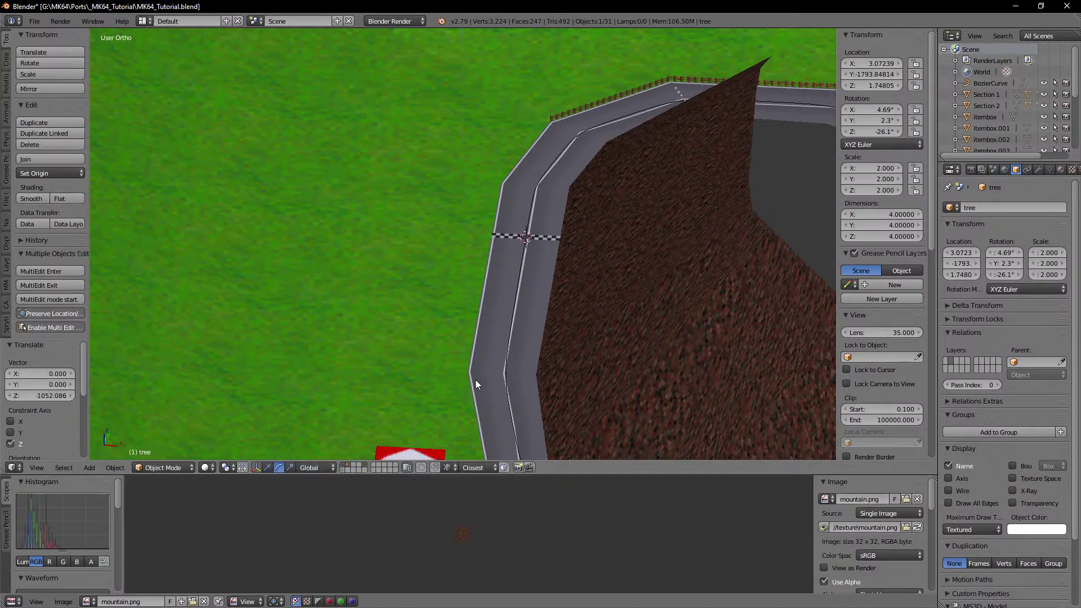
Step: Move the tree box about -90 along X and 1117 along Y, to the grass edge of the road between start line and chevron sign
scroll(528, 394, down, 3)
middle_drag(528, 394, 513, 393)
key(g)
click(508, 334)
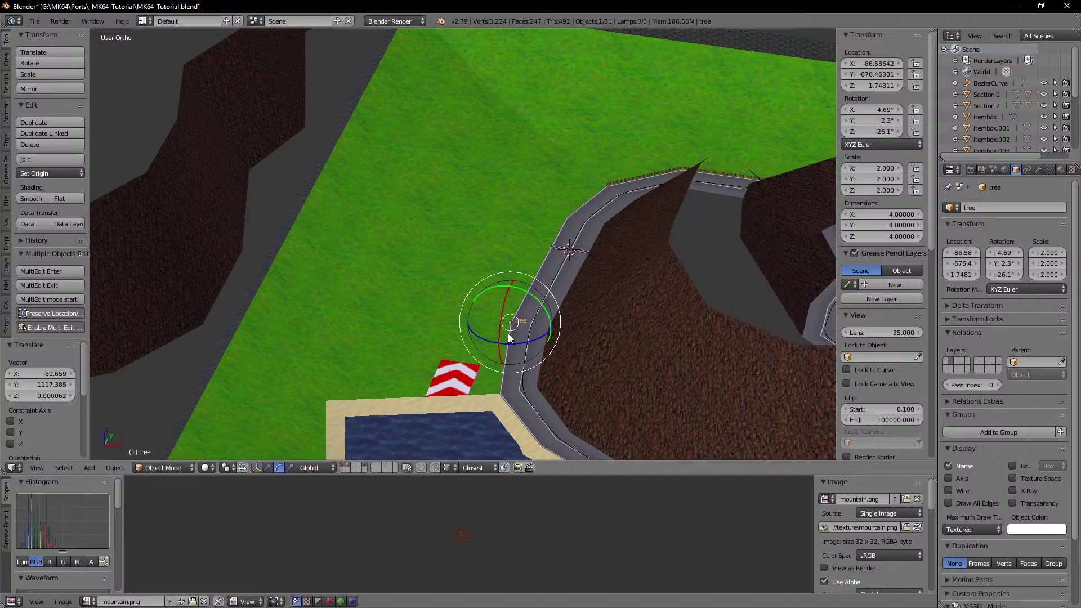
key(KP_Decimal)
scroll(509, 335, down, 15)
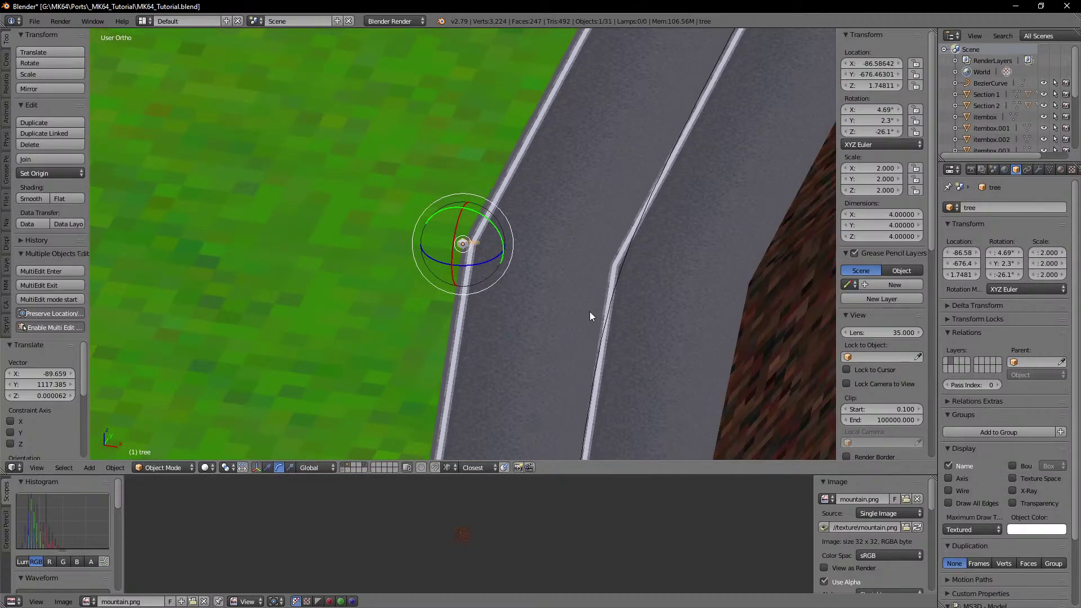
Step: Scale the tree box up by a factor of 2 twice, to a scale of 8 on all axes
text(s2)
click(590, 312)
scroll(570, 308, down, 3)
text(s)
middle_drag(478, 305, 567, 316)
text(2)
click(498, 303)
scroll(498, 303, down, 3)
scroll(569, 315, down, 3)
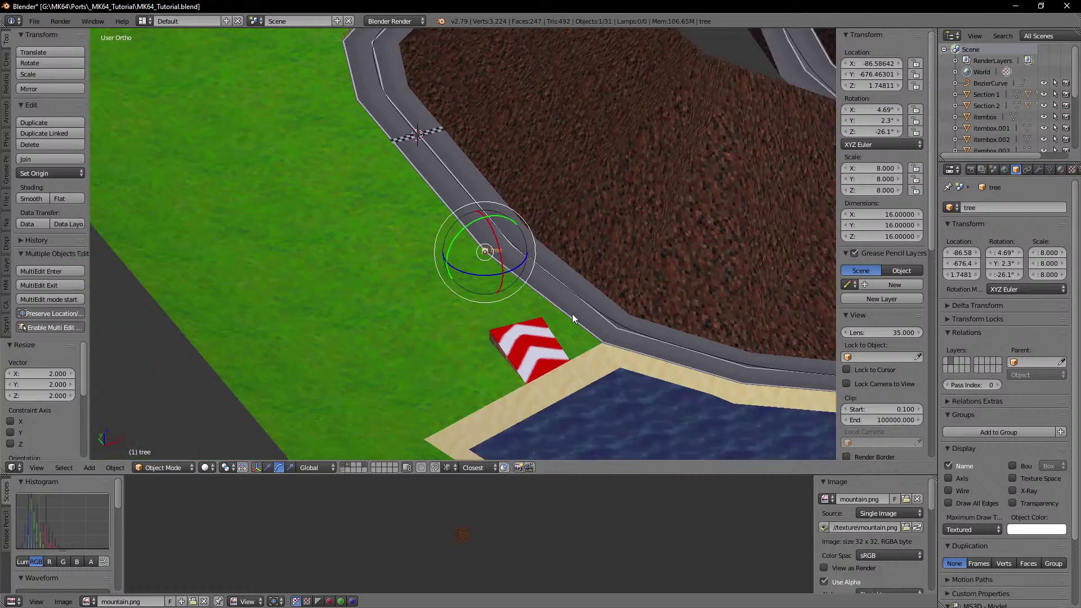
Step: Move the tree box about -355 along X, 221 along Y and 77 along Z, over the open grass beside the road
key(g)
click(436, 283)
shift+middle_drag(402, 274, 434, 323)
scroll(508, 292, up, 3)
scroll(495, 275, up, 4)
scroll(496, 275, up, 3)
scroll(534, 299, up, 3)
key(z)
scroll(467, 329, up, 4)
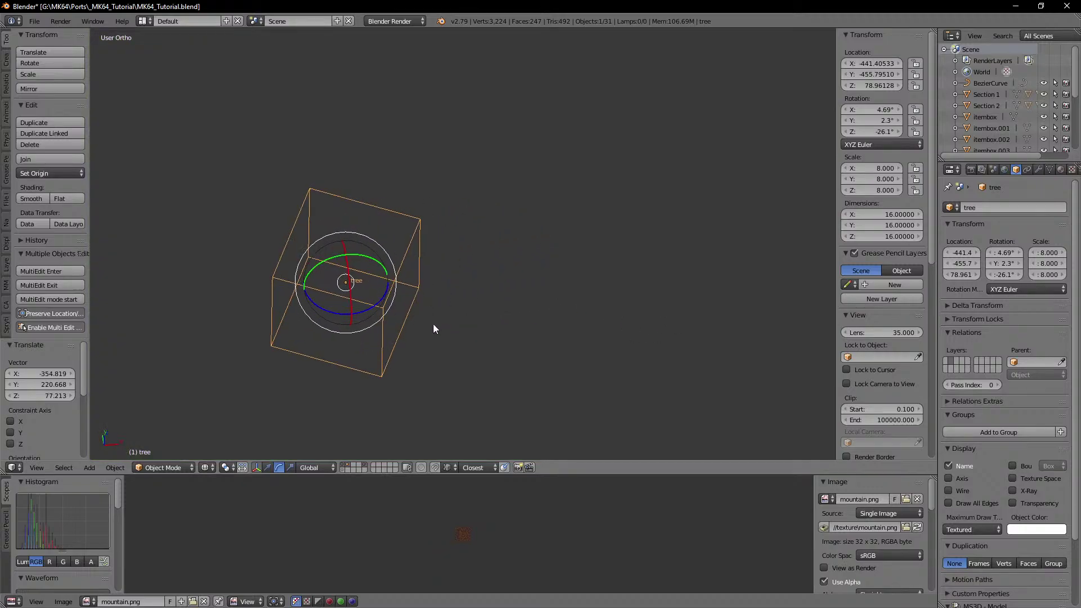
click(948, 465)
click(948, 465)
click(949, 479)
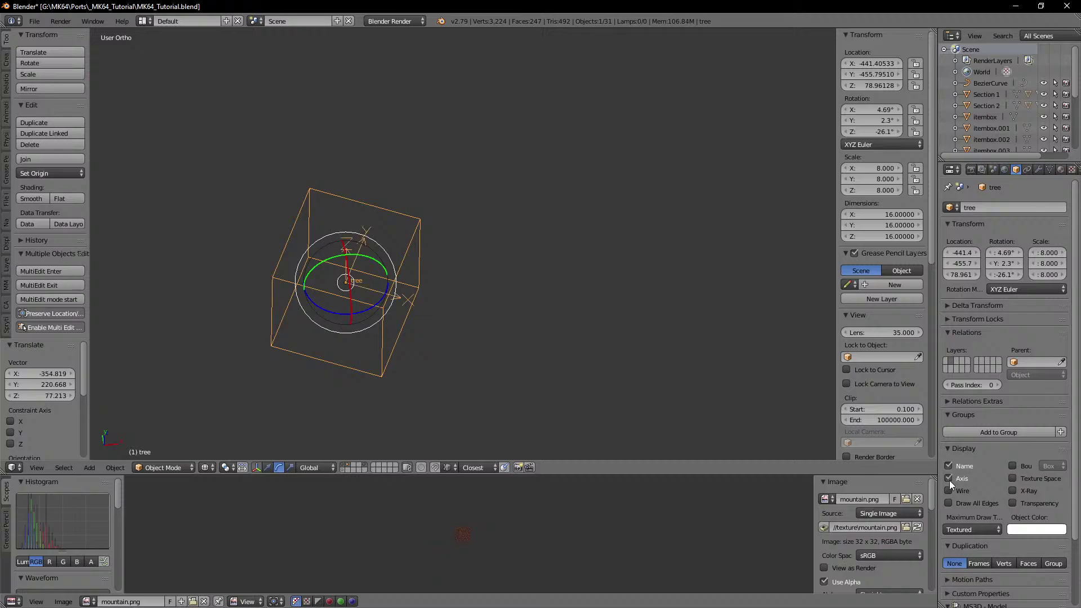
click(950, 481)
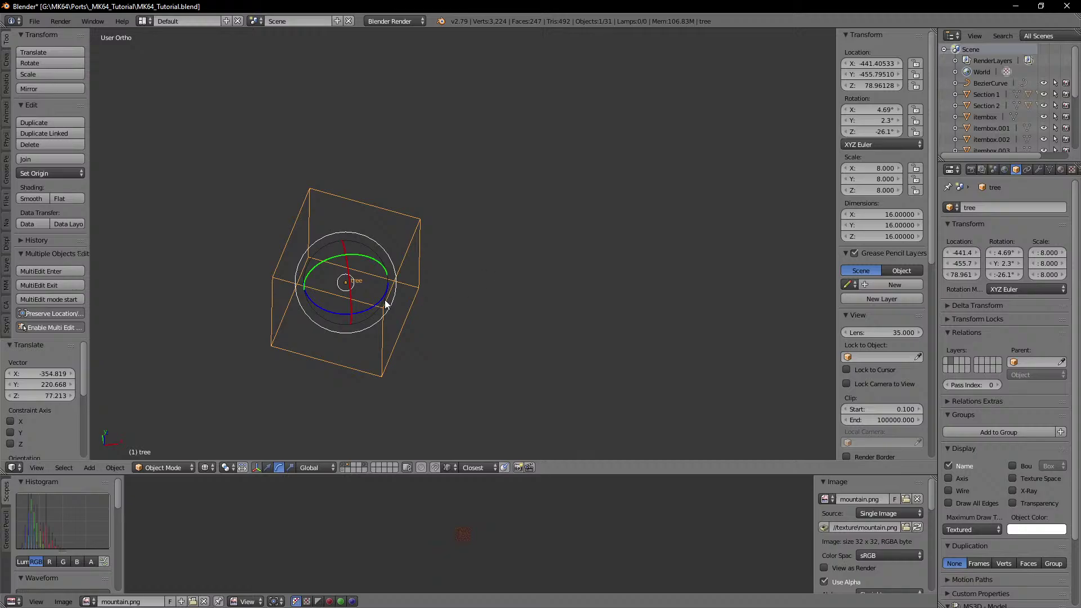
Step: Lower the tree box about 72 along Z, down to ground level
key(z)
scroll(533, 302, down, 10)
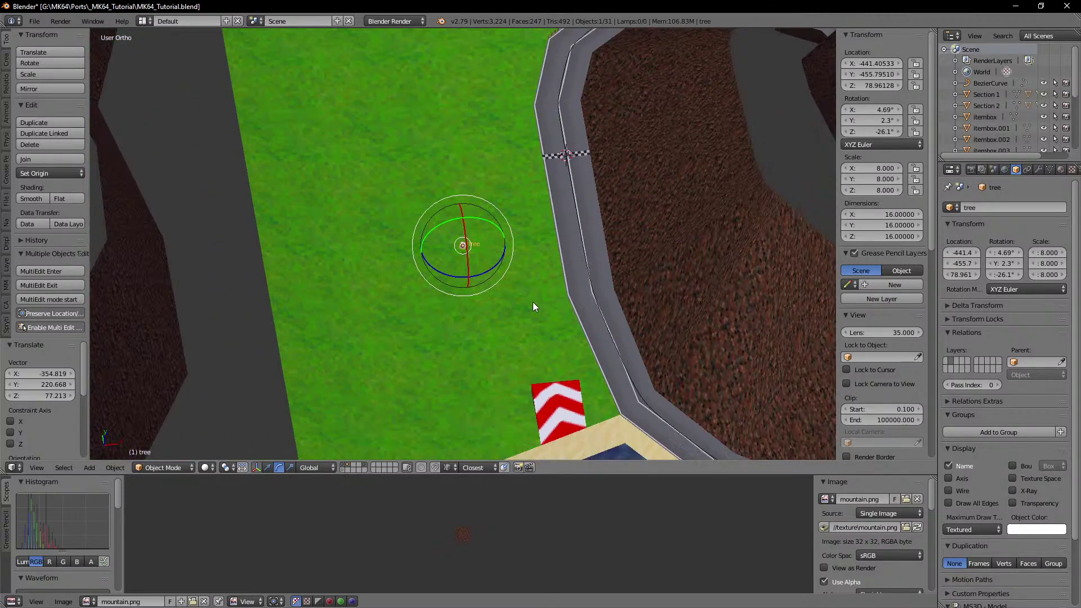
scroll(533, 302, up, 3)
scroll(533, 302, down, 6)
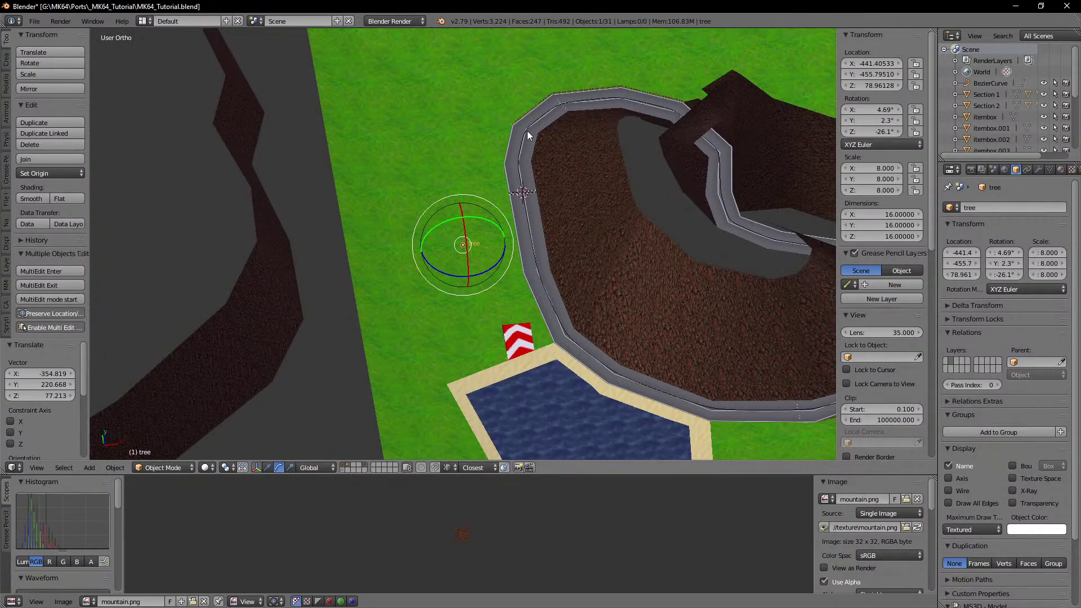
scroll(486, 271, up, 10)
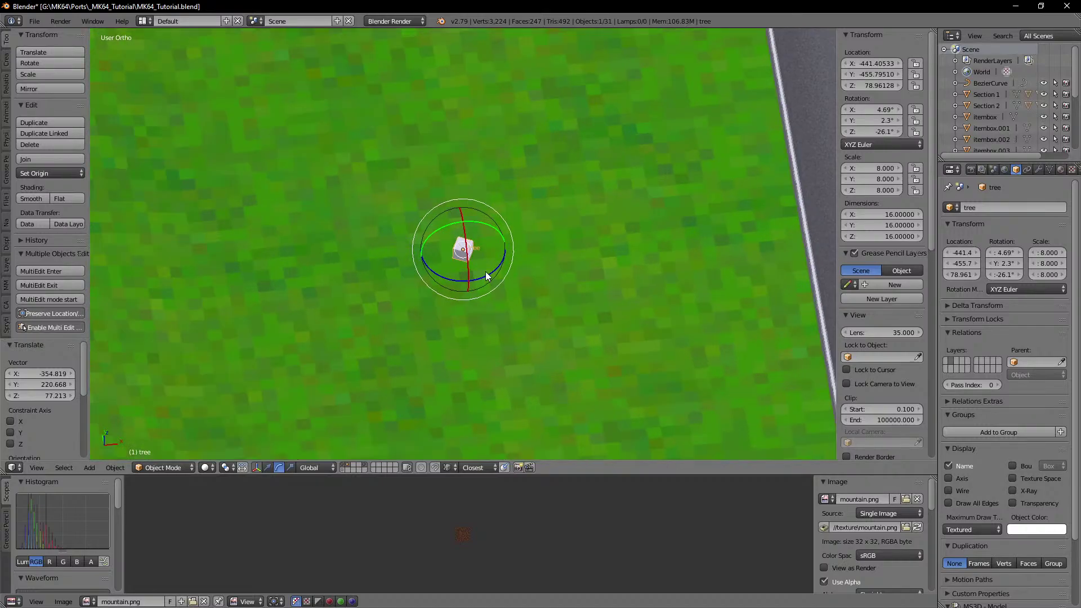
key(z)
key(z)
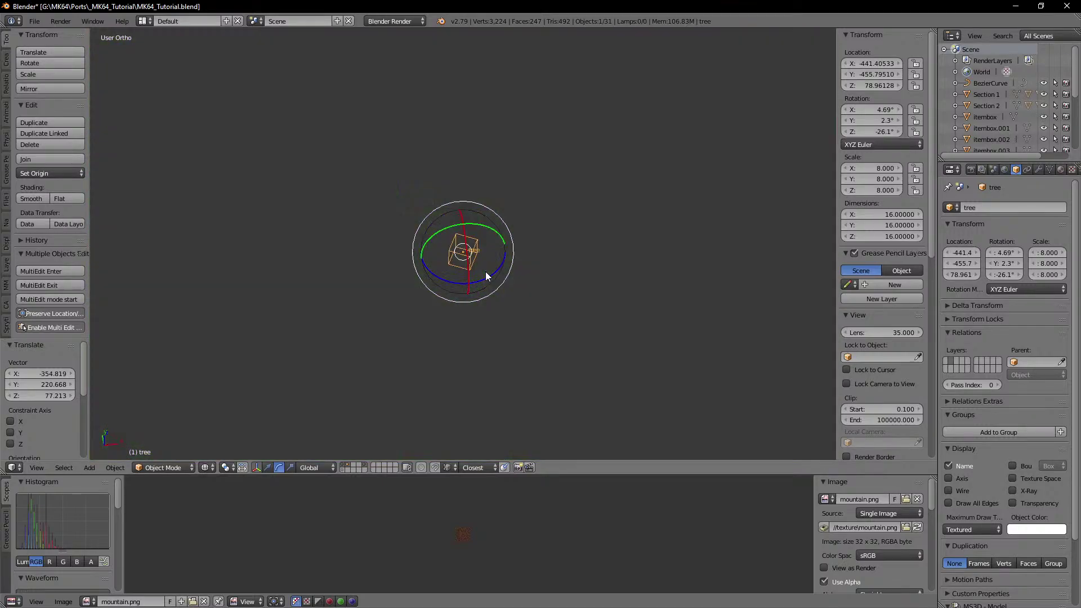
scroll(486, 272, down, 2)
key(z)
middle_drag(485, 272, 534, 259)
shift+middle_drag(534, 259, 485, 251)
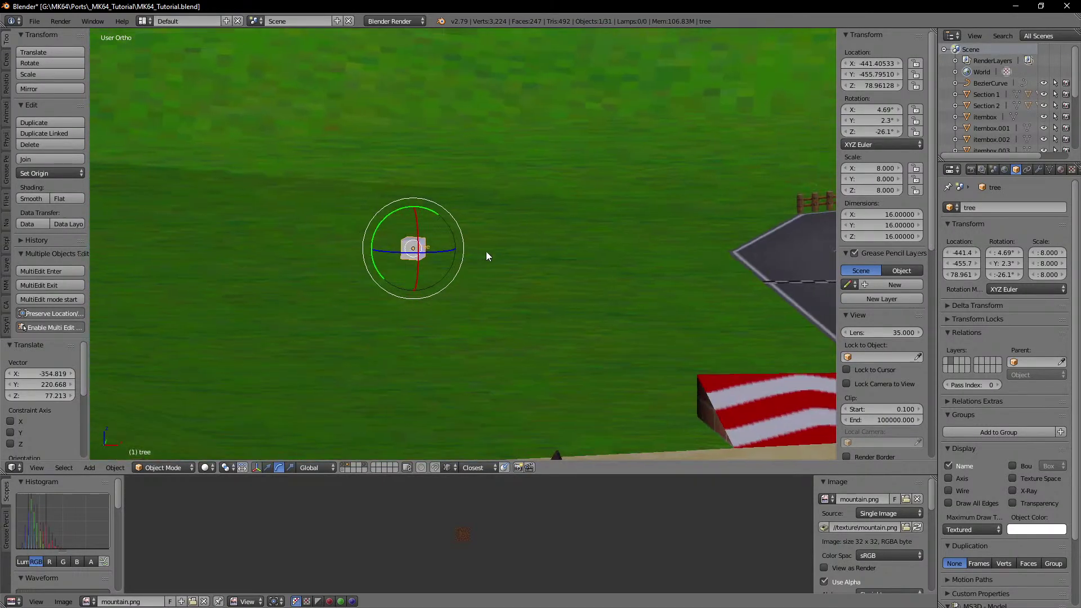
key(g)
key(z)
click(486, 337)
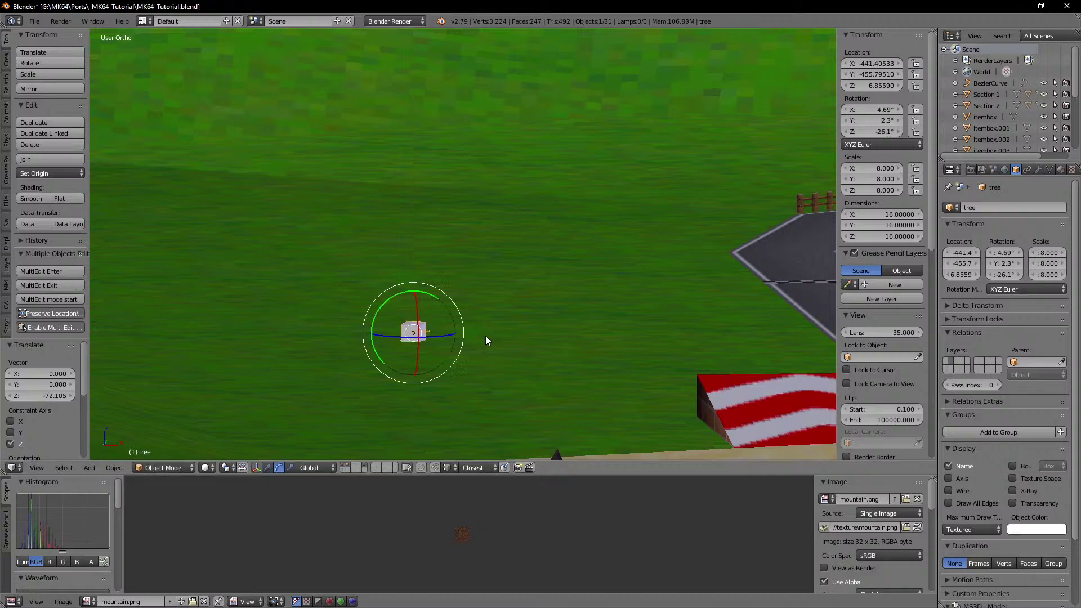
Step: Duplicate the tree box and place the copy about 466 along negative Y, on the grass near the chevron sign
mouse_move(485, 335)
middle_down()
mouse_move(471, 323)
mouse_move(492, 347)
middle_up()
key(shift+d)
key(y)
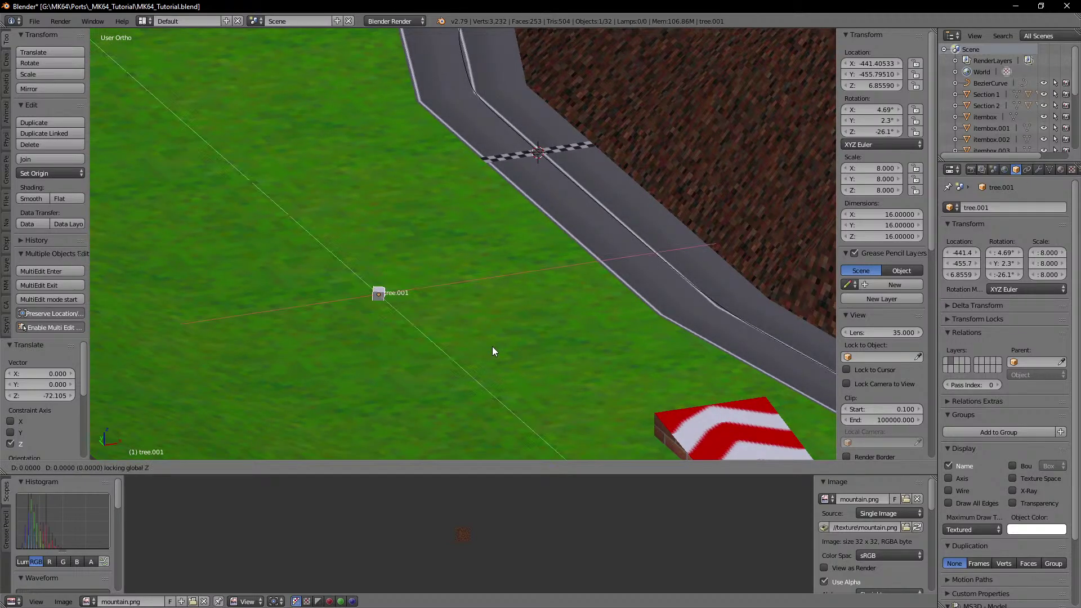
key(shift+z)
click(617, 454)
middle_drag(619, 404, 554, 371)
Step: Duplicate both tree boxes together and place the copies about 1170 along Y, on the grass past the start line
shift+right_click(384, 276)
middle_drag(387, 279, 488, 340)
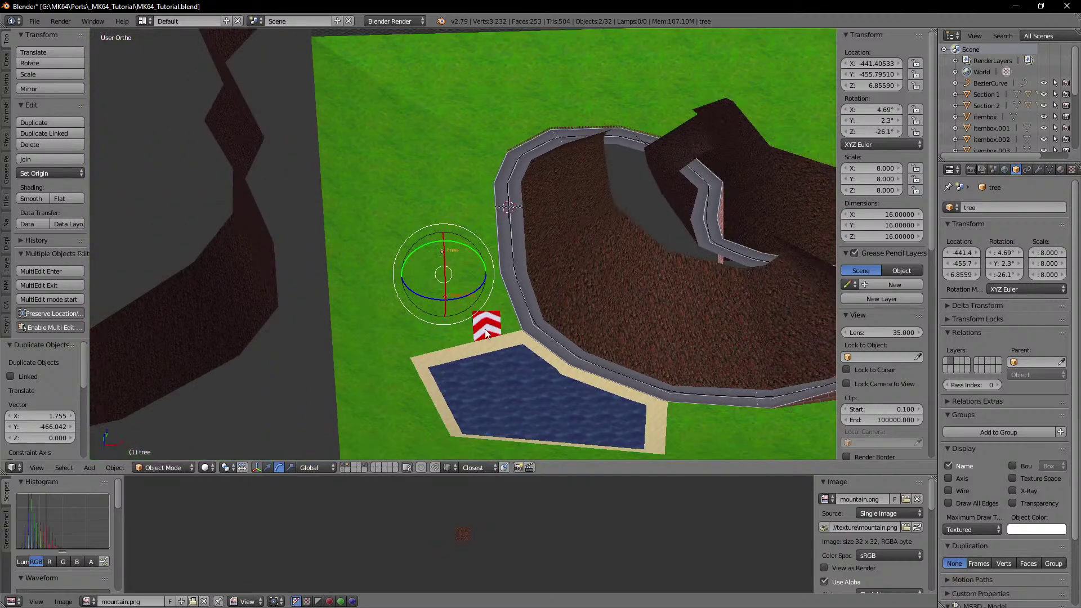
key(shift+d)
key(y)
click(471, 228)
Step: Rotate the two new tree boxes about -34° around Z to follow the road's curve
key(r)
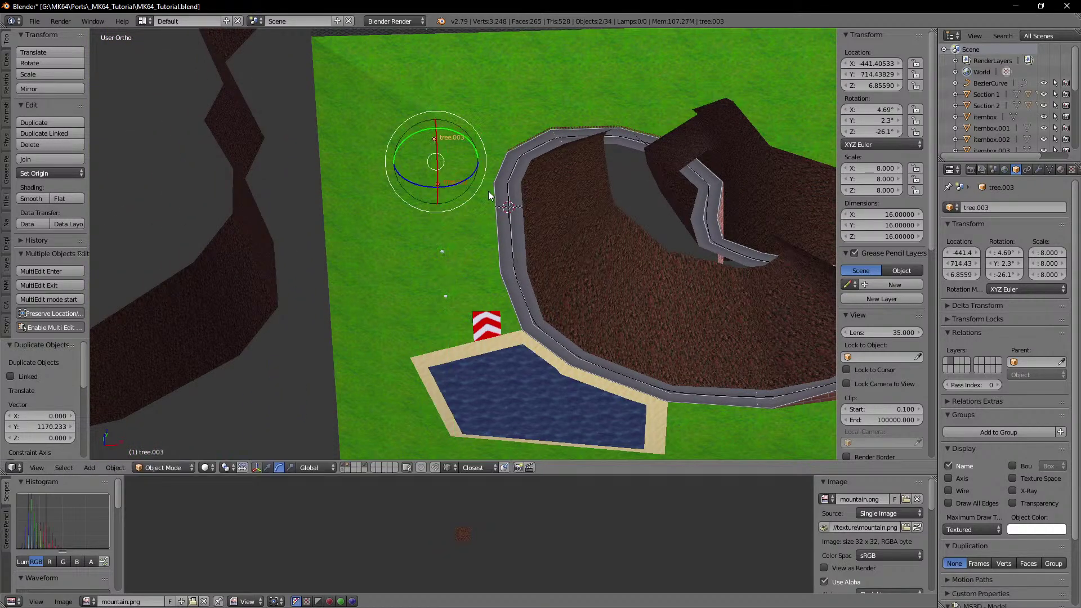
click(448, 192)
mouse_move(449, 192)
shift+middle_down()
mouse_move(442, 228)
mouse_move(466, 257)
mouse_move(504, 273)
mouse_move(485, 235)
mouse_move(517, 265)
shift+middle_up()
scroll(484, 254, up, 5)
key(z)
key(z)
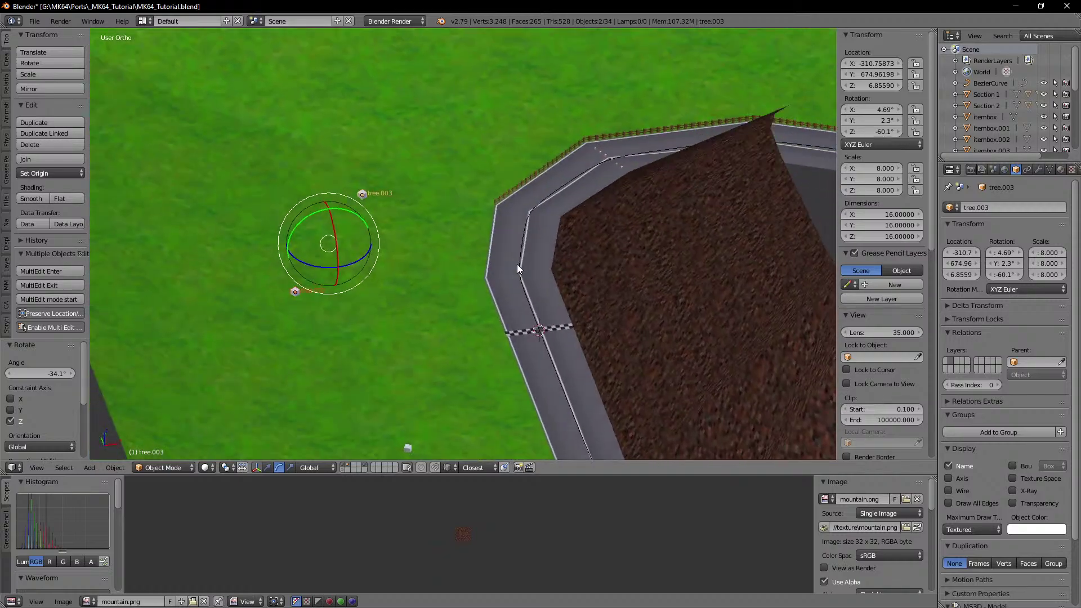
Step: Duplicate the rotated pair about 596 along X and 463 along Y, outside the fenced bend, and rotate the copies about -34° around Z
key(shift+d)
key(shift+z)
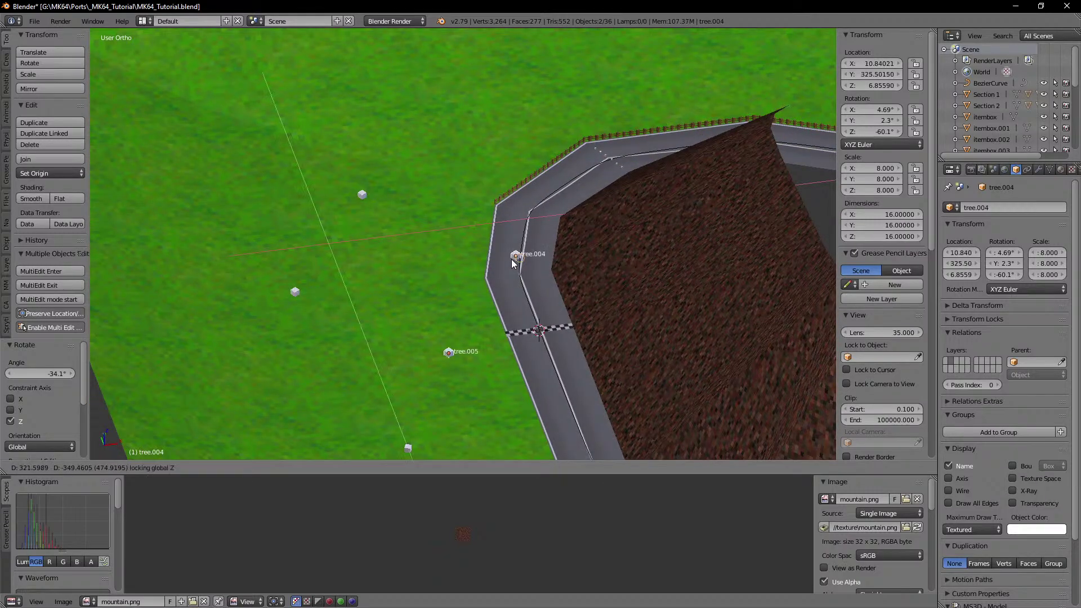
click(708, 134)
key(g)
right_click(707, 134)
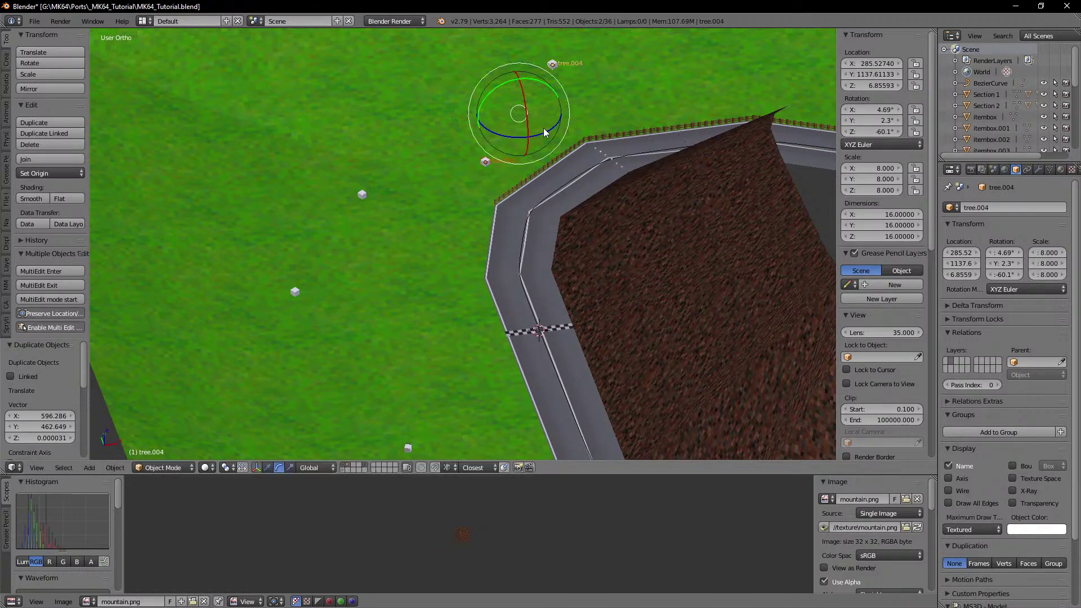
drag(543, 128, 531, 137)
middle_drag(532, 137, 514, 175)
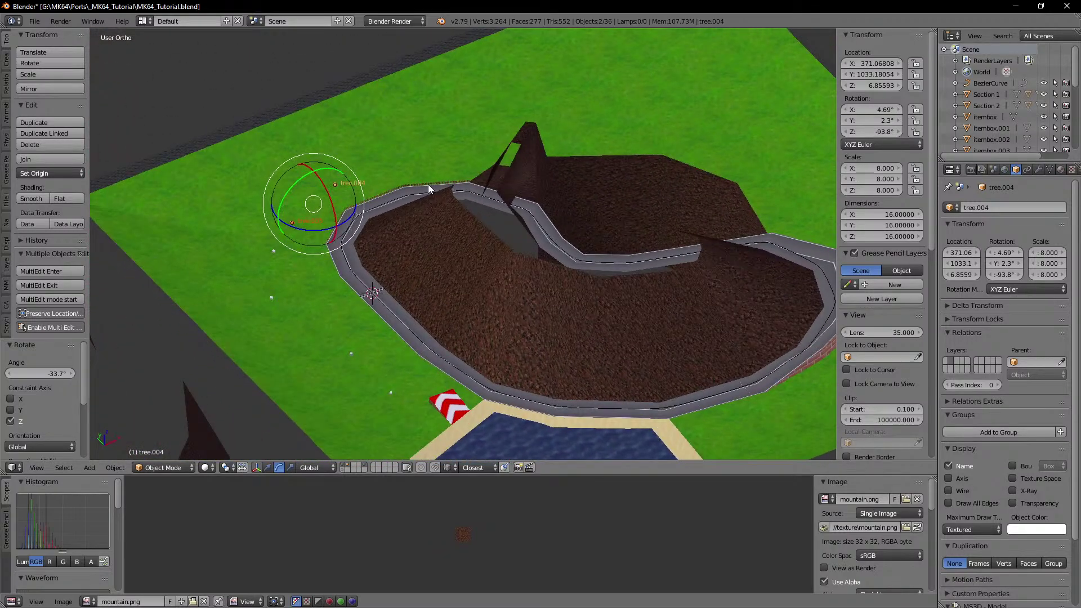
Step: Duplicate the four tree boxes past the start line about 2578 along X and rotate the copies about -79° around Z
shift+right_click(271, 292)
key(ctrl+z)
shift+right_click(272, 296)
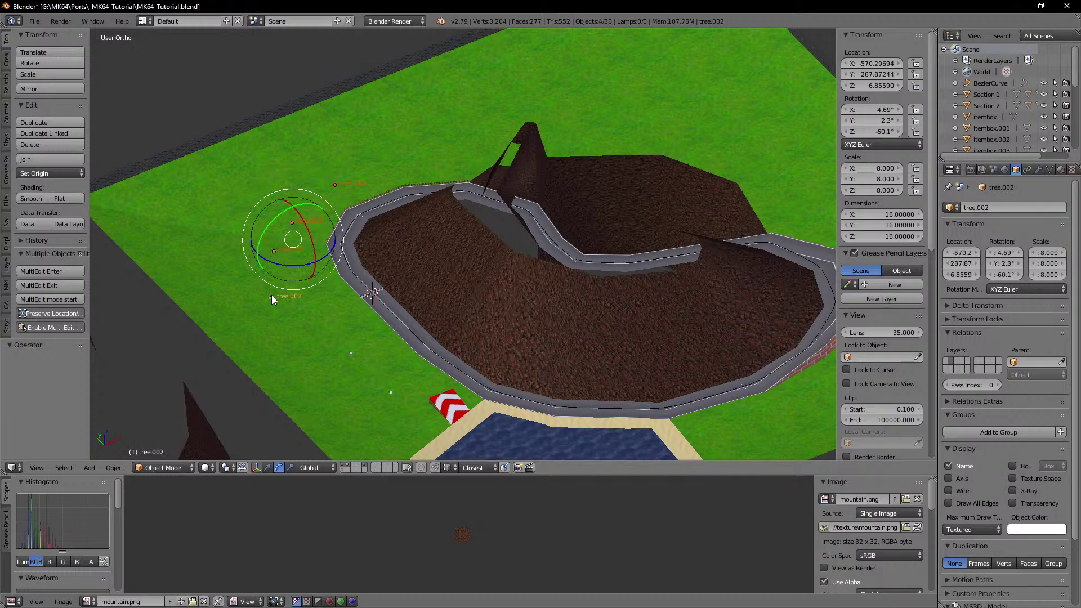
key(z)
key(z)
key(shift+d)
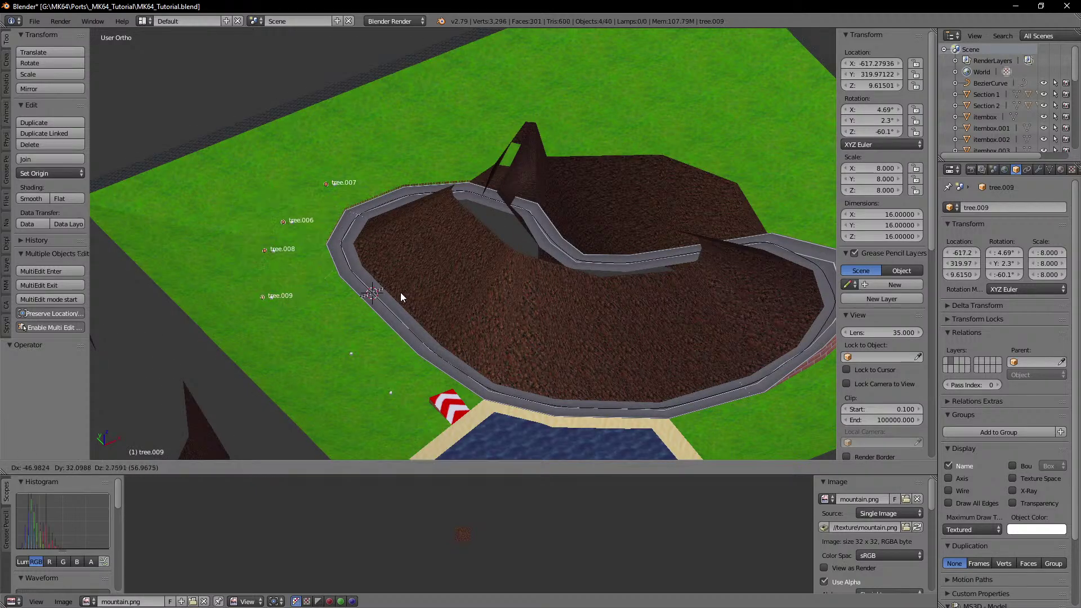
key(x)
click(743, 170)
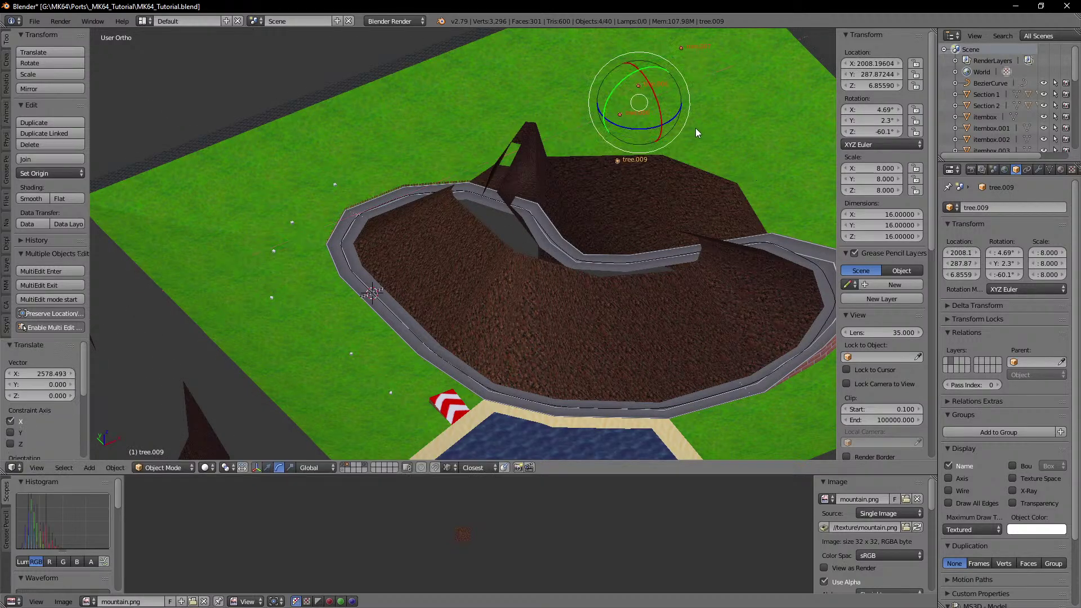
key(r)
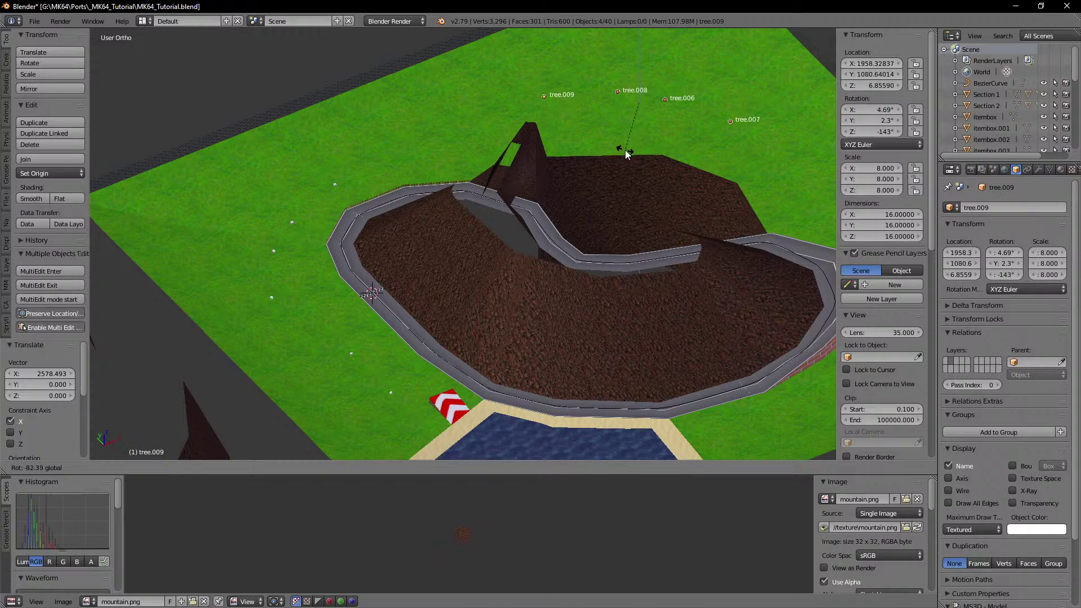
click(654, 151)
Step: Duplicate the four selected tree boxes along negative Y to the grass outside the far bend by the pool, rotating them about -118° around Z
shift+middle_drag(655, 151, 424, 242)
scroll(406, 202, up, 2)
scroll(543, 202, up, 3)
scroll(530, 249, down, 6)
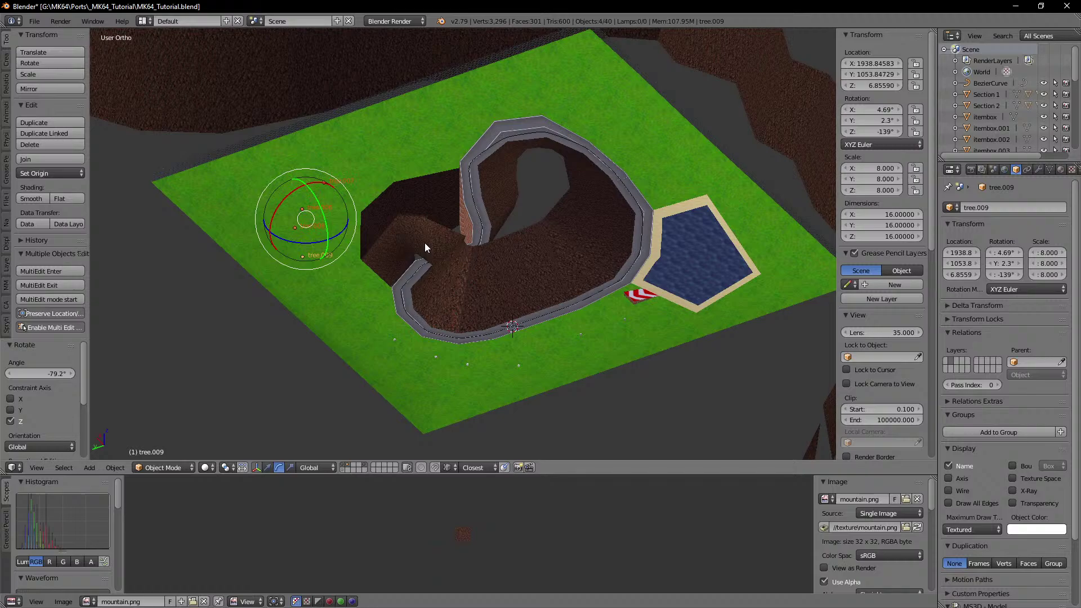
middle_drag(425, 244, 451, 218)
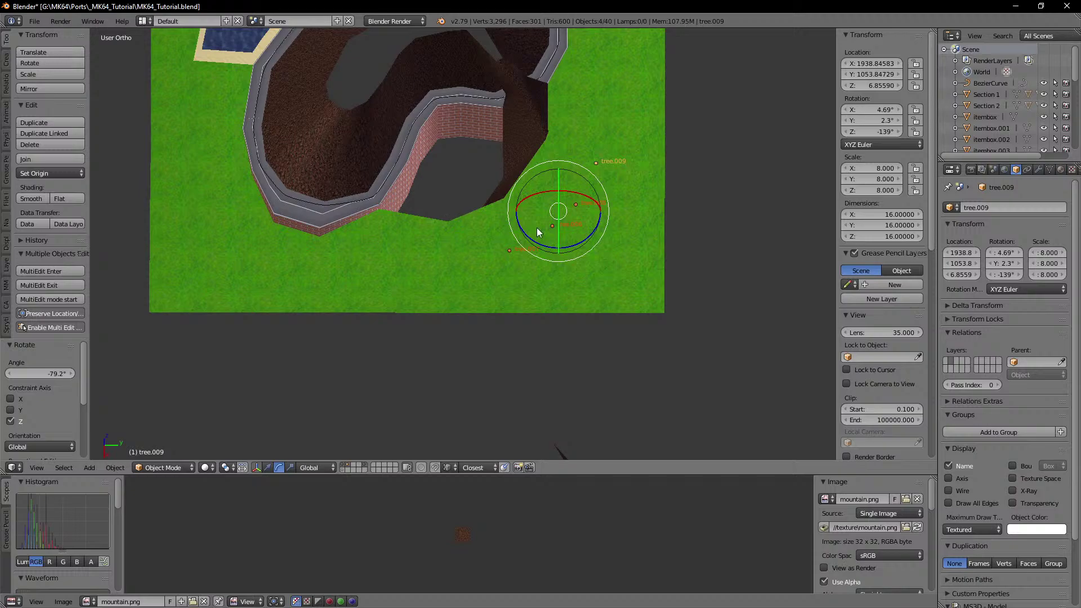
key(shift+d)
right_click(592, 228)
key(g)
key(y)
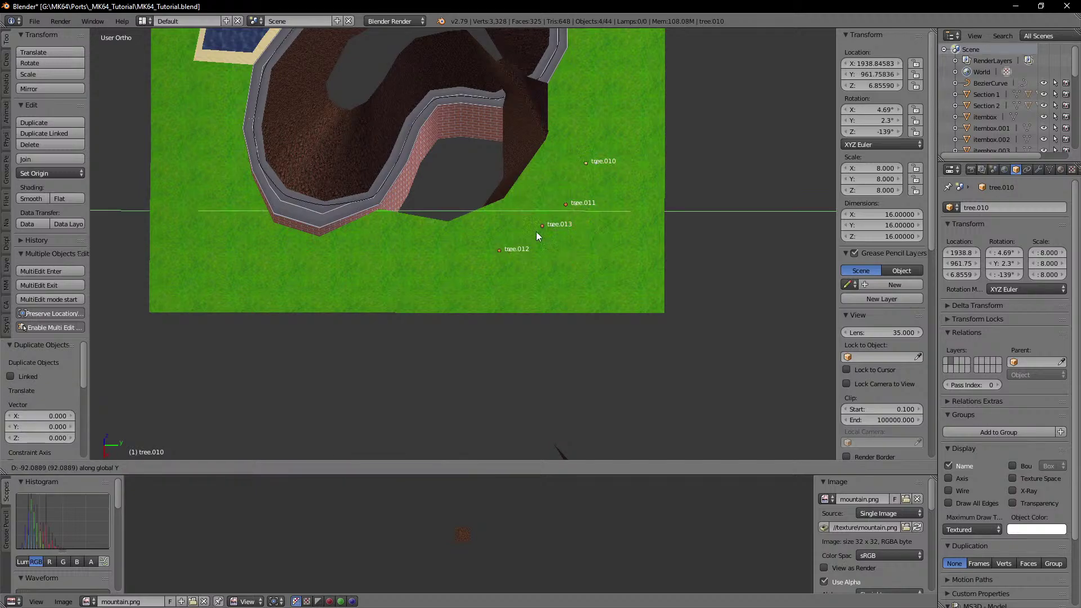
click(248, 221)
drag(247, 234, 148, 241)
Step: Raise the four copied tree boxes about 721 along Z
key(g)
key(y)
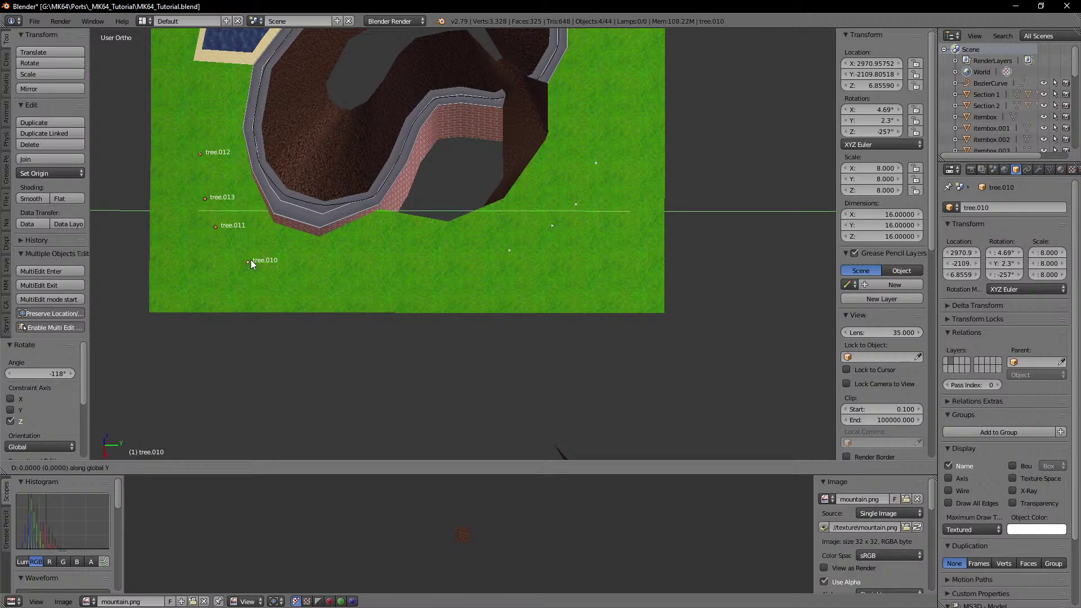
key(z)
click(248, 221)
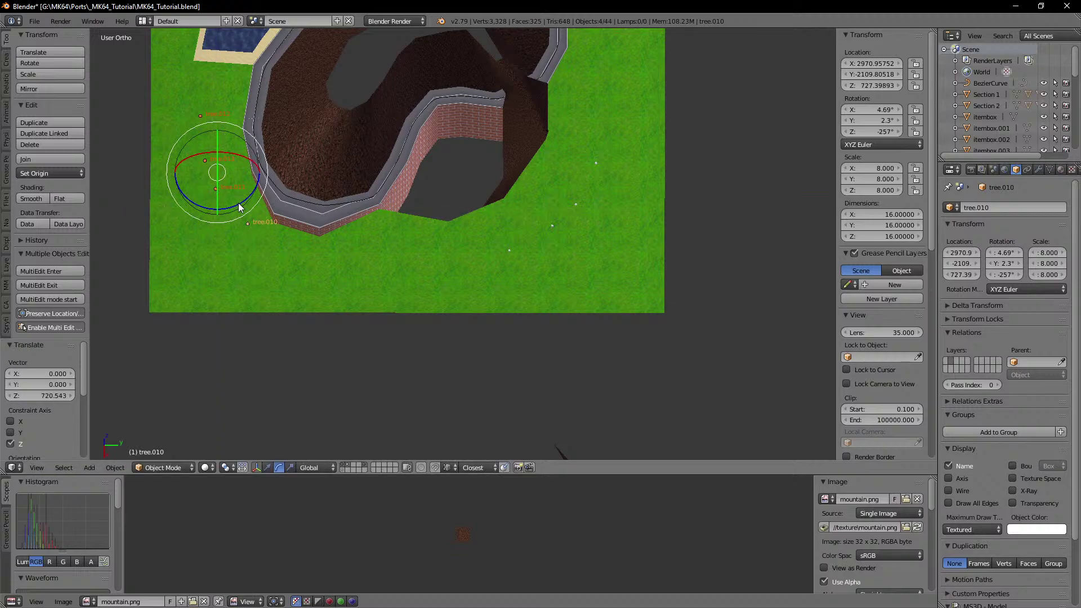
Step: Rotate the four tree boxes about -9.5° around Z and shift them about -92 along Y
drag(239, 205, 232, 203)
key(g)
key(x)
key(x)
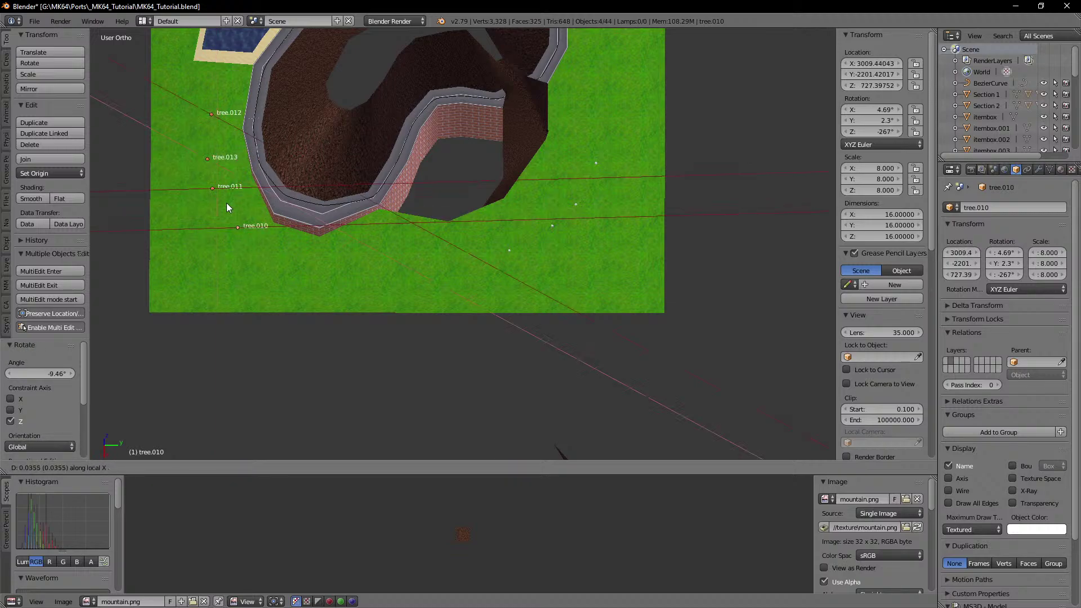
key(y)
click(217, 203)
Step: Lower the four tree boxes about 718 along Z, back toward the ground
key(z)
mouse_move(310, 235)
shift+middle_down()
mouse_move(430, 240)
mouse_move(428, 211)
mouse_move(478, 180)
mouse_move(548, 164)
mouse_move(589, 174)
mouse_move(513, 194)
mouse_move(553, 180)
mouse_move(527, 204)
mouse_move(562, 196)
shift+middle_up()
key(g)
key(z)
click(559, 187)
scroll(527, 205, up, 4)
key(KP_Decimal)
key(z)
key(z)
scroll(526, 205, down, 5)
scroll(270, 259, up, 1)
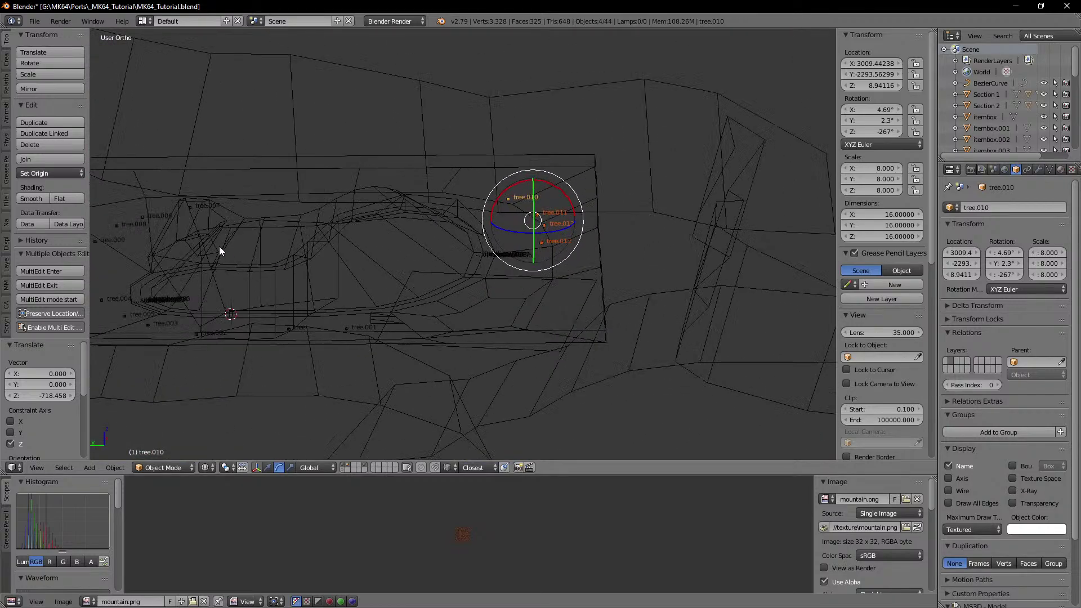
Step: Lower the four tree boxes another 18 or so along Z, using the other trees as the height reference
shift+middle_drag(223, 249, 391, 250)
scroll(391, 251, up, 3)
key(g)
key(z)
click(225, 253)
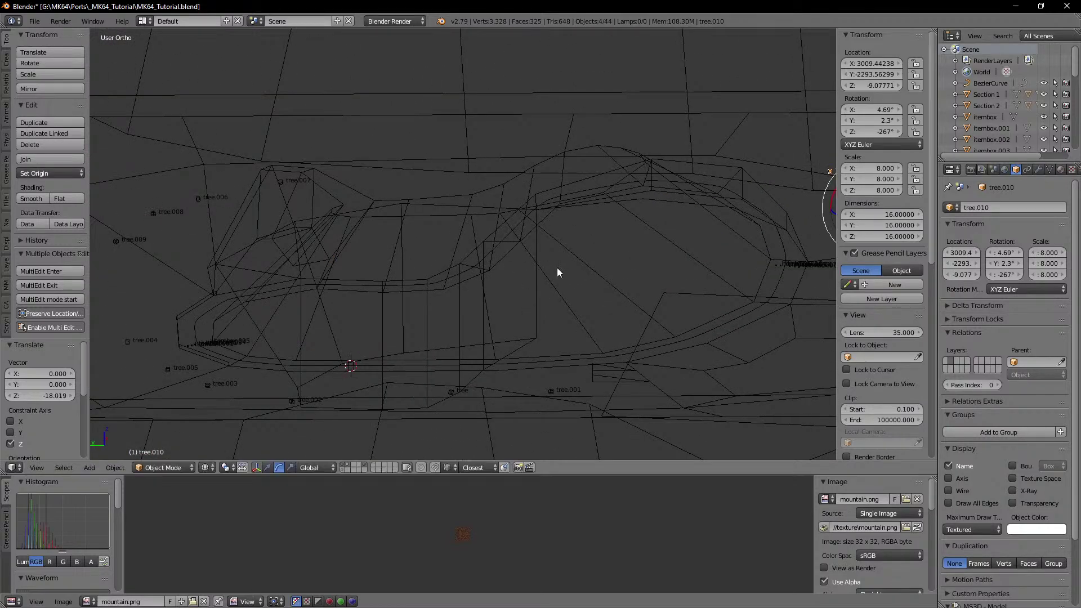
Step: Move the four tree boxes about 177 along Y toward the bend and raise them about 13 along Z
shift+middle_drag(558, 269, 472, 264)
key(z)
scroll(471, 265, up, 9)
scroll(474, 266, down, 3)
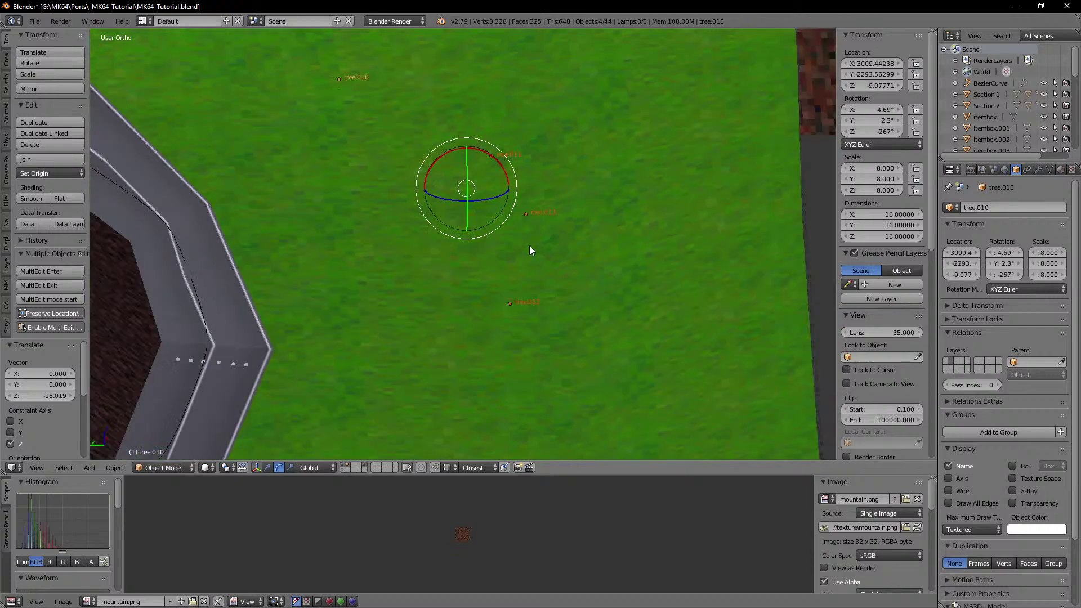
key(g)
key(z)
right_click(529, 241)
key(g)
key(y)
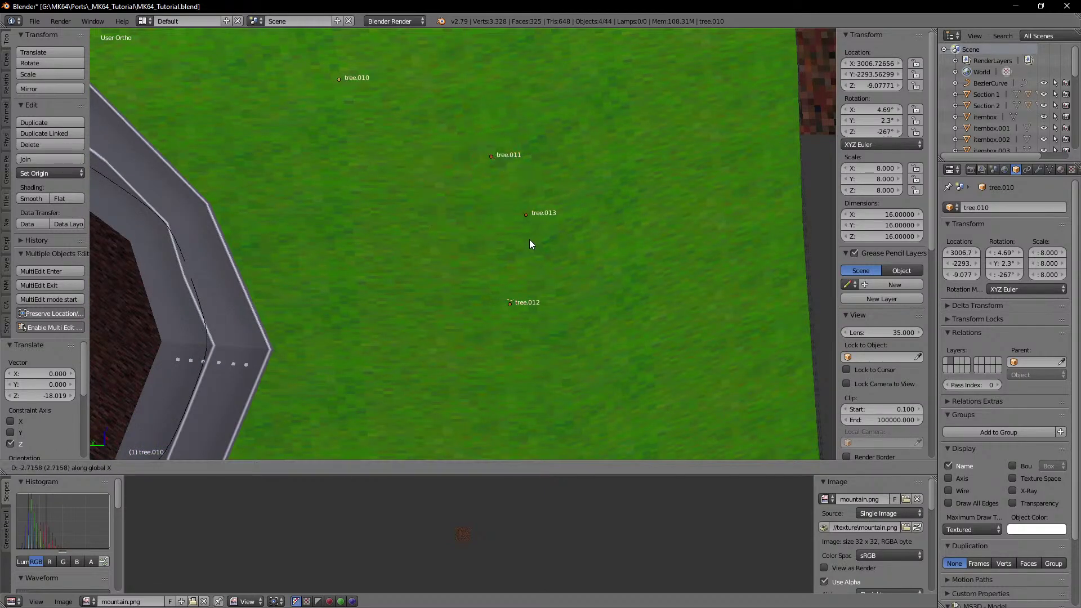
key(z)
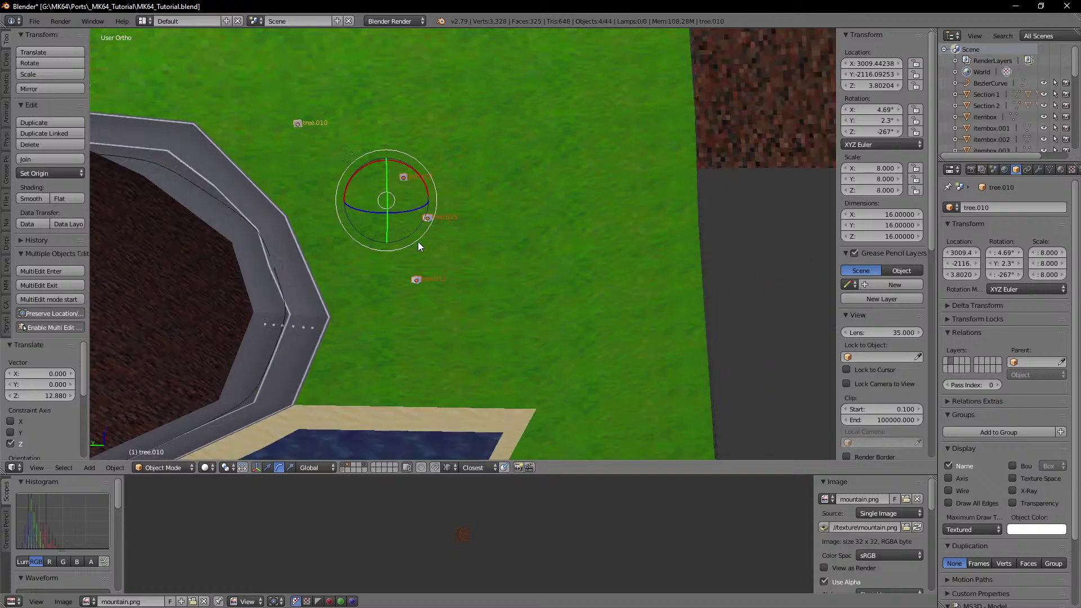
middle_drag(417, 242, 583, 270)
key(Tab)
key(z)
key(z)
scroll(583, 270, up, 2)
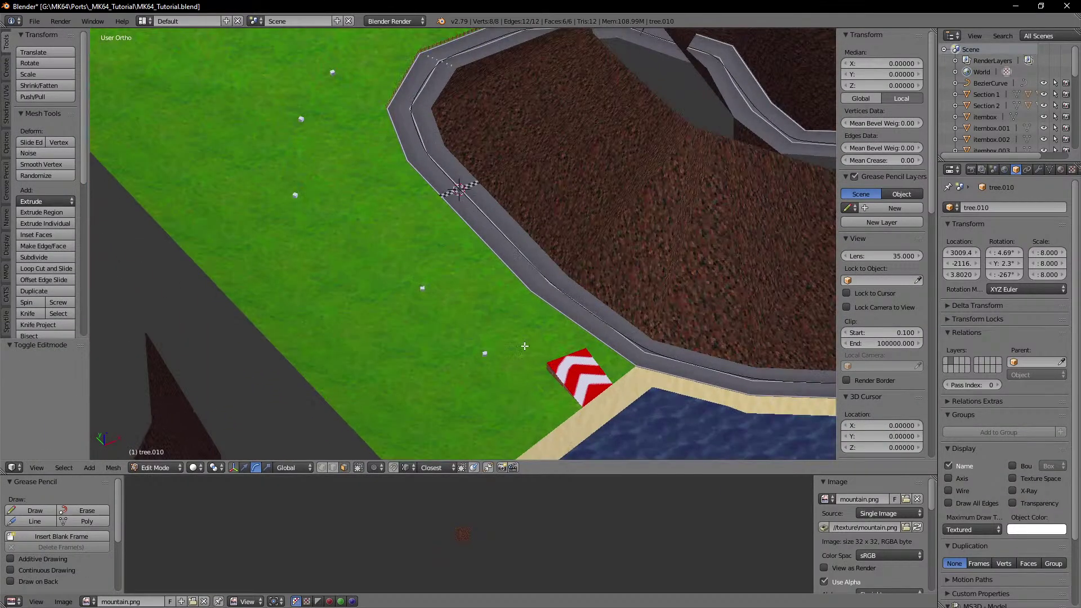
key(Tab)
right_click(424, 290)
key(Tab)
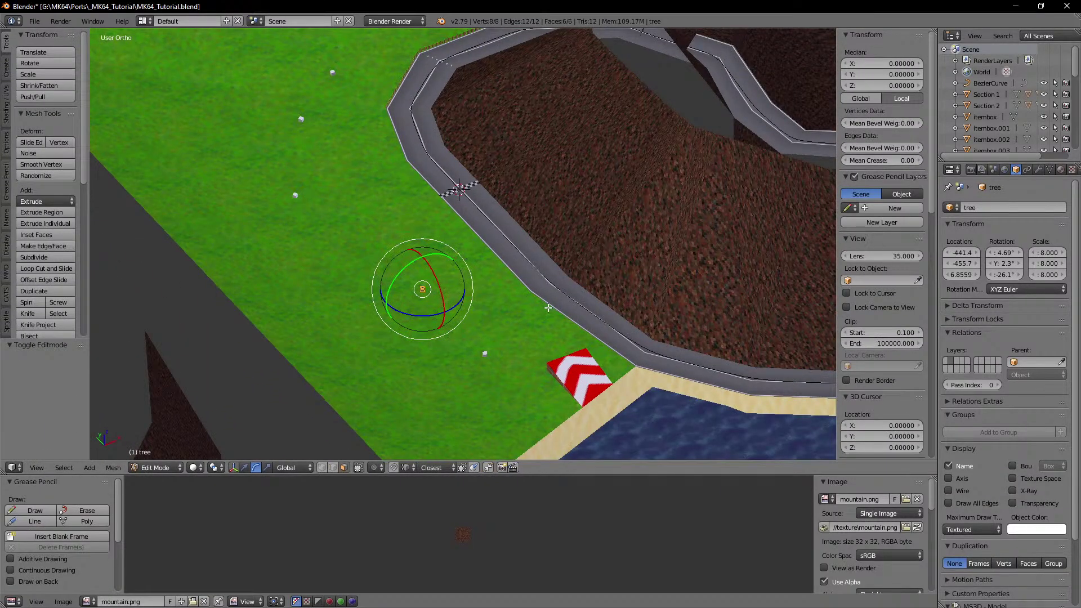
key(shift+d)
key(x)
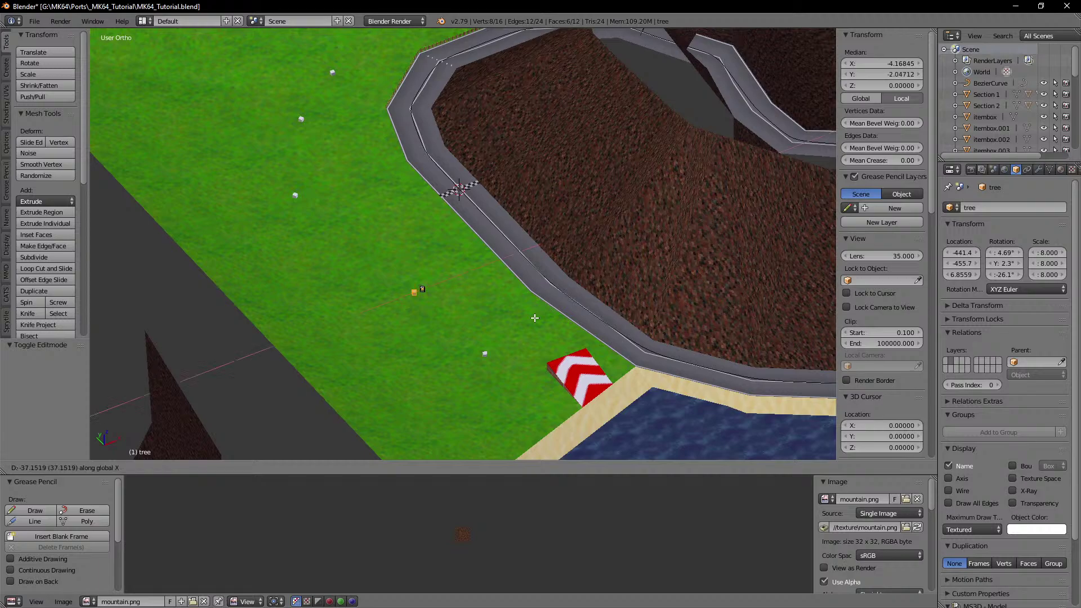
click(514, 324)
shift+middle_drag(514, 325, 577, 224)
scroll(579, 205, up, 5)
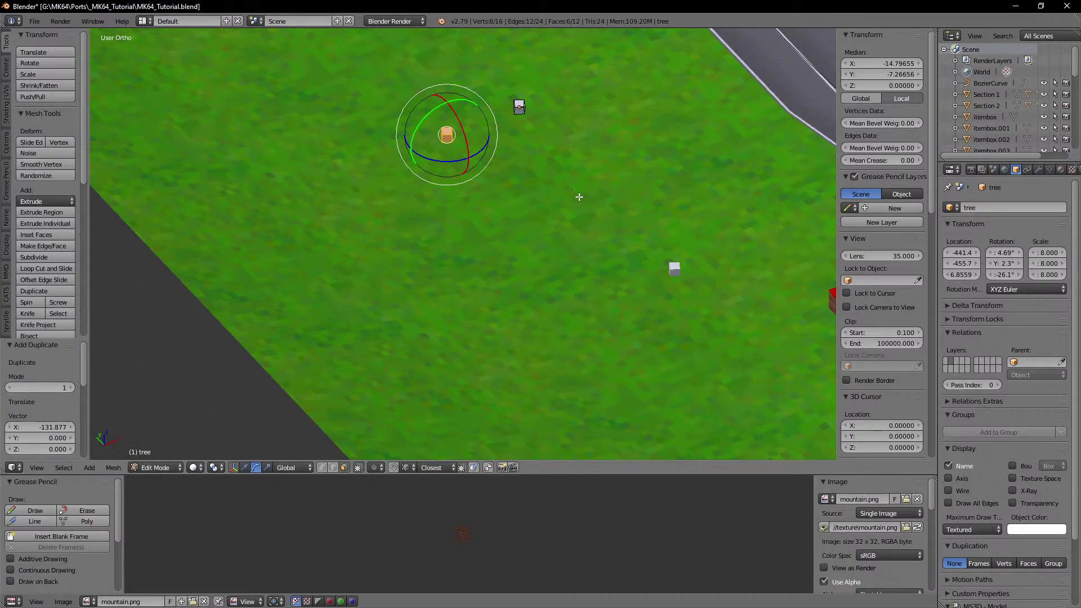
key(ctrl+z)
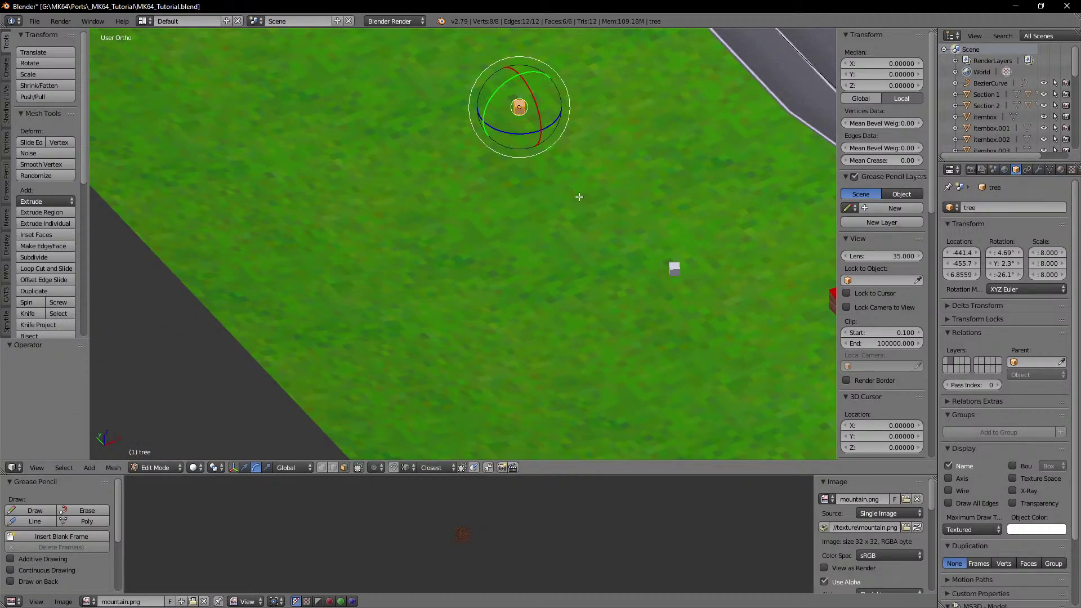
Step: Duplicate the tree box as a separate object, shift the copy about -189 along X and name it piranha
key(Tab)
key(shift+d)
right_click(565, 134)
key(g)
key(x)
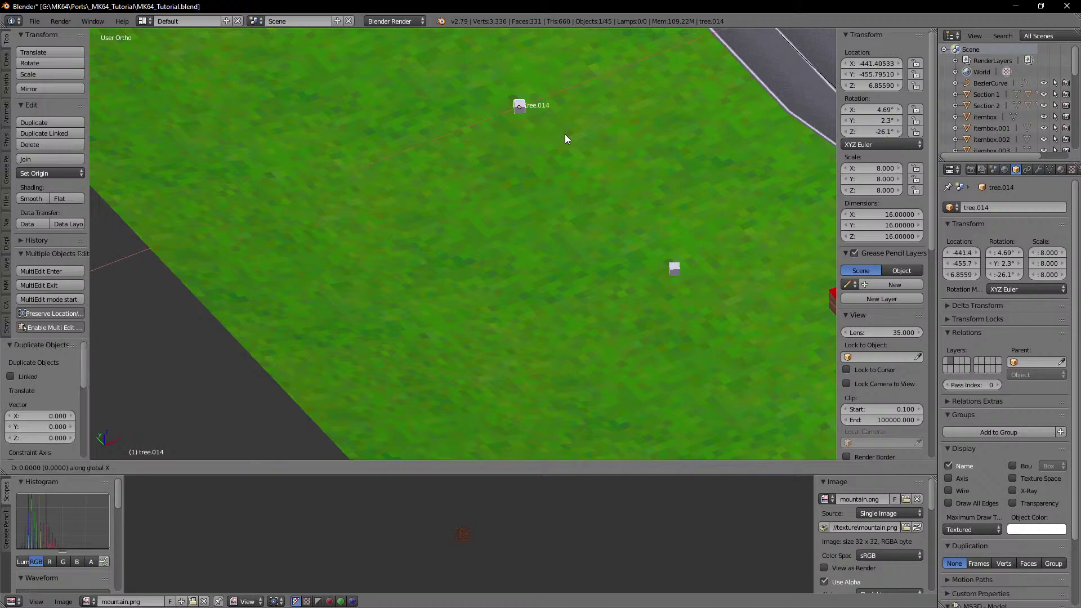
click(462, 192)
click(990, 208)
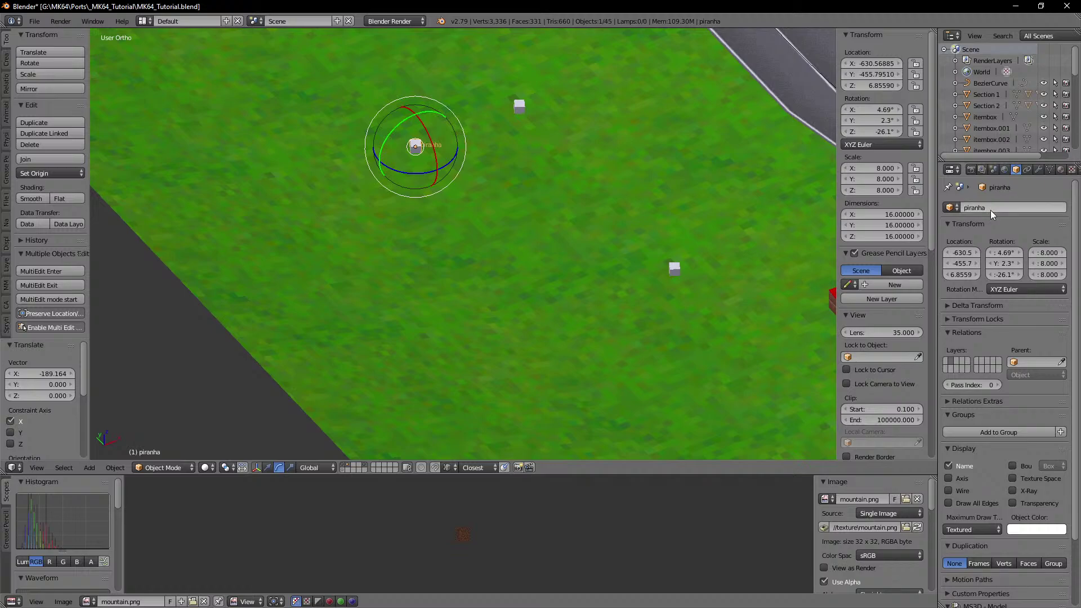
Step: Examine the piranha box's spacing from the neighbouring tree boxes and its place along the track
shift+middle_drag(620, 217, 642, 271)
scroll(625, 280, up, 4)
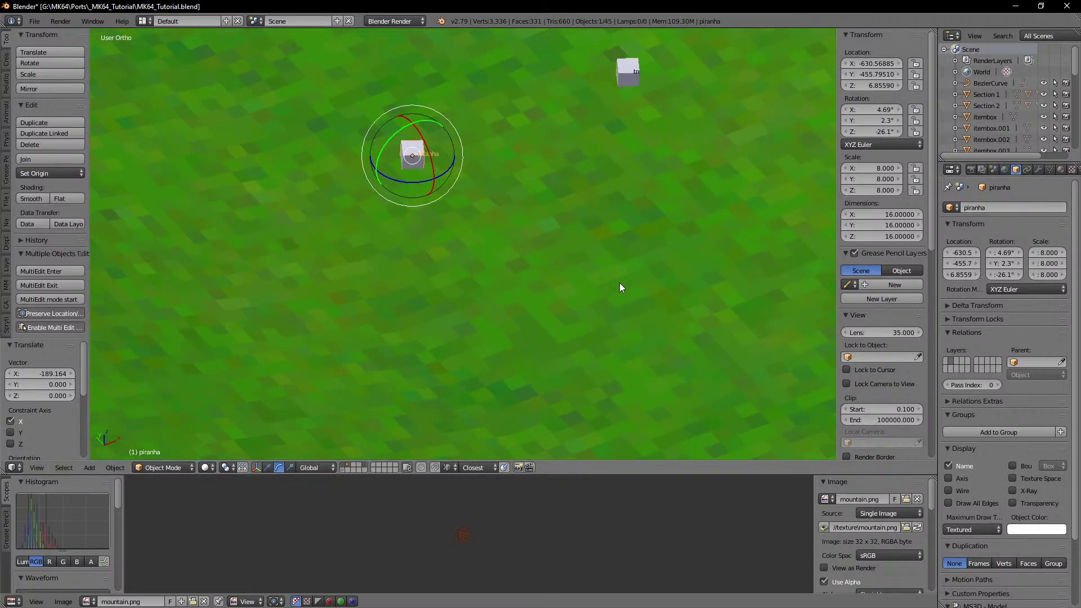
shift+middle_drag(539, 181, 553, 187)
scroll(553, 187, down, 3)
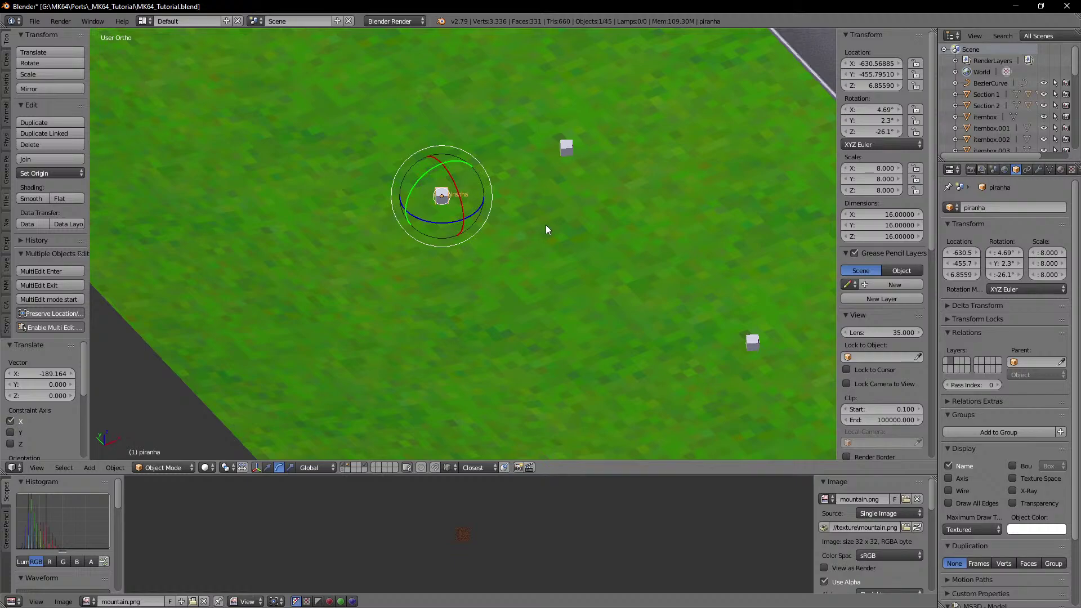
scroll(546, 225, down, 4)
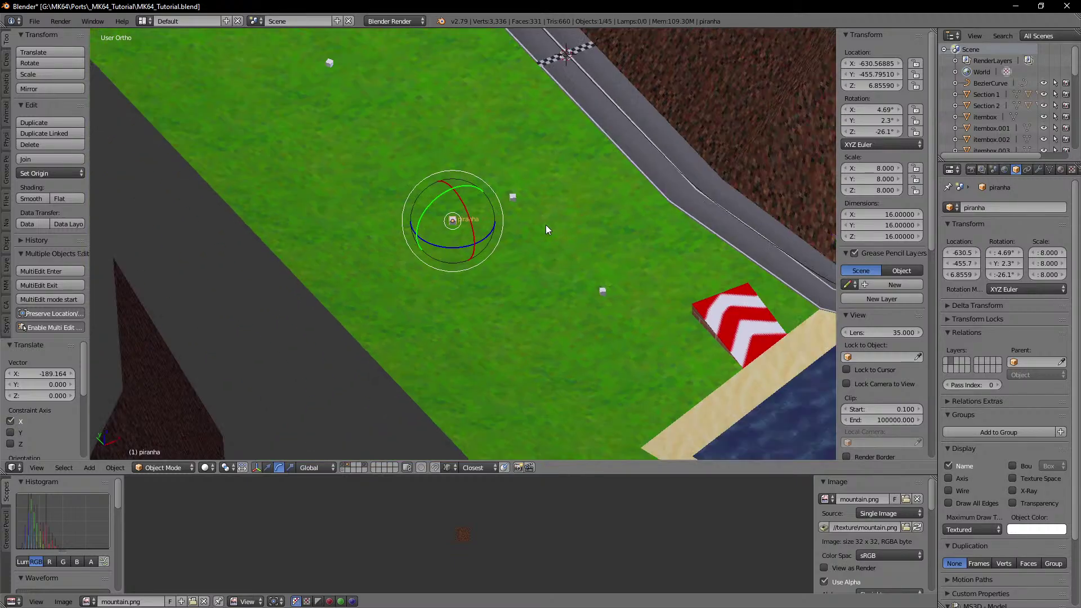
scroll(597, 204, down, 2)
shift+middle_drag(724, 188, 504, 252)
shift+middle_drag(581, 178, 635, 212)
scroll(481, 244, down, 2)
scroll(457, 256, down, 1)
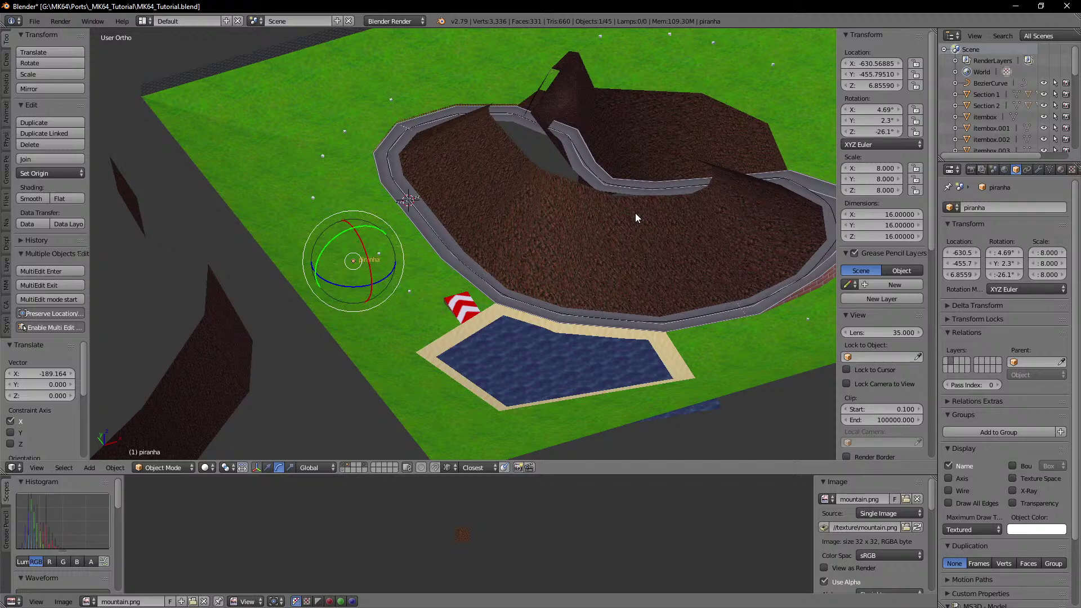
Step: Move the piranha box about 394 along Y and about 181 along X, nearer the track
middle_drag(635, 213, 620, 264)
key(g)
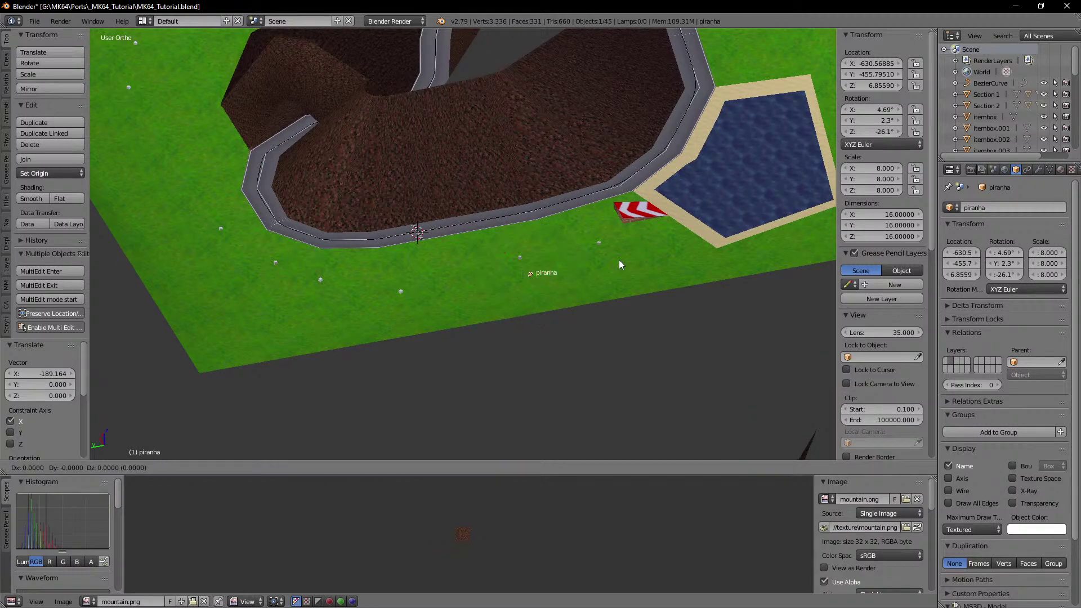
key(y)
click(551, 272)
key(g)
key(x)
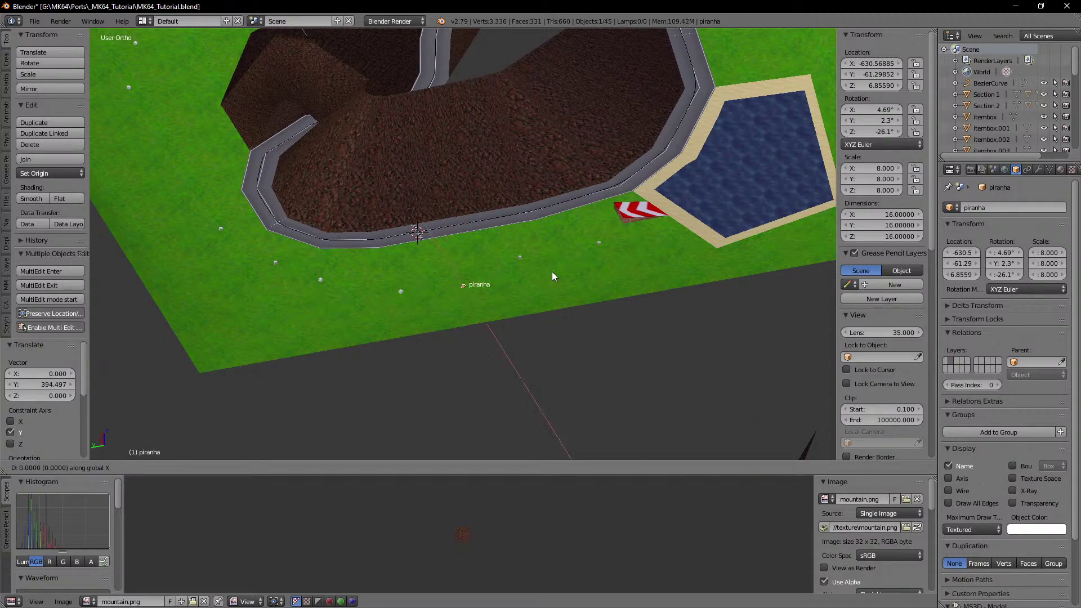
click(541, 256)
Step: Duplicate the piranha box and place the copy beyond the bend at about X 949, Y 925, keeping its height
key(shift+d)
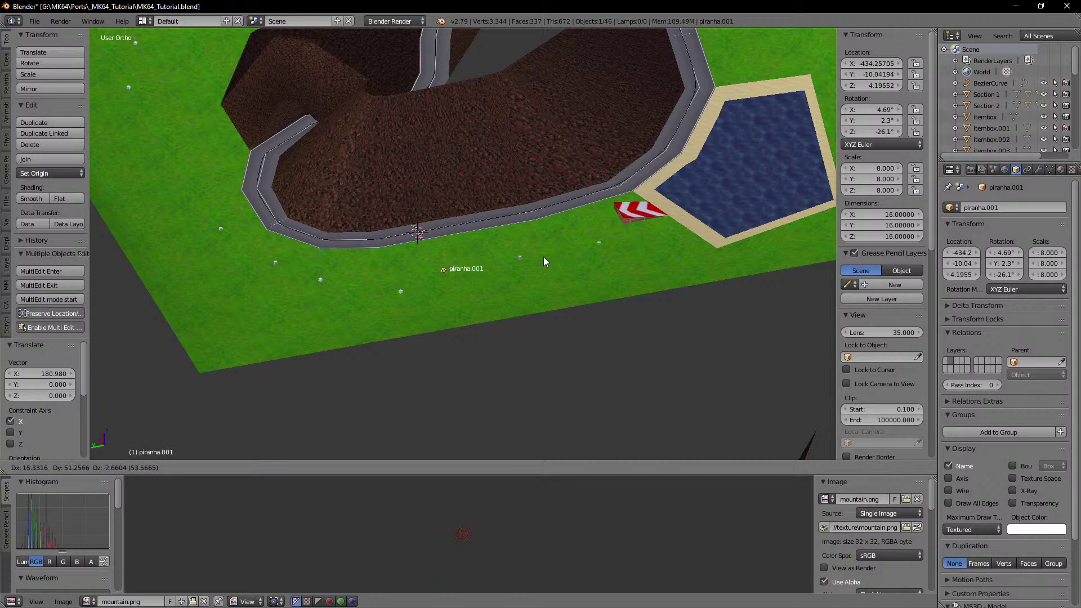
right_click(542, 258)
key(g)
key(y)
click(373, 273)
key(g)
key(x)
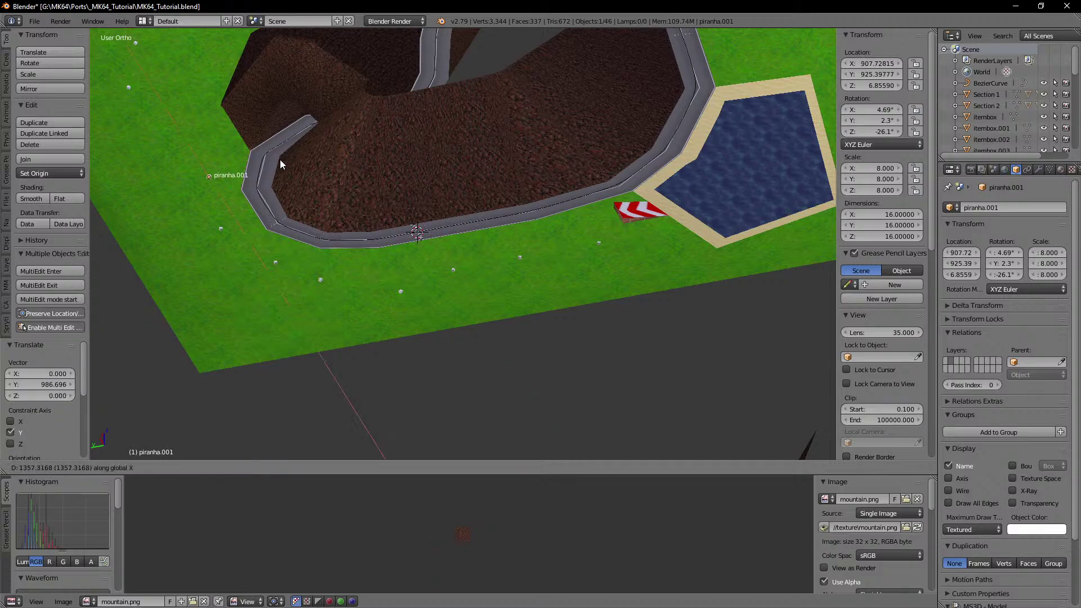
click(280, 160)
Step: Duplicate the piranha box beyond the bend, offsetting the copy about 188 along X and about -147 along Y
middle_drag(302, 166, 549, 236)
key(shift+d)
key(x)
click(518, 242)
key(g)
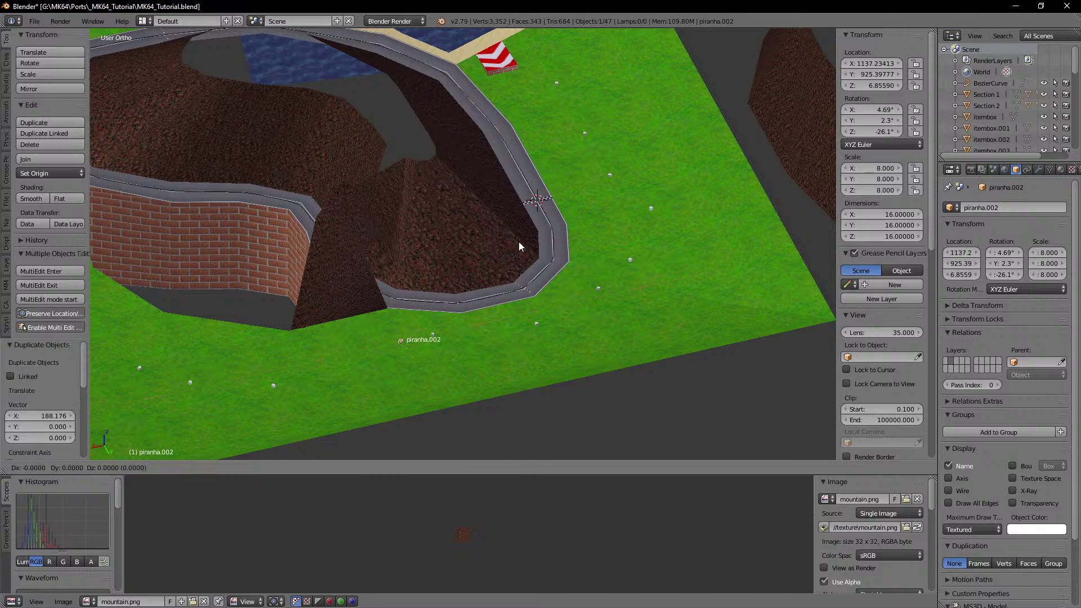
key(y)
click(511, 224)
Step: Duplicate both piranha boxes beyond the bend and place the copies about 1605 along X and -1732 along Y, keeping their height
shift+middle_drag(472, 260, 606, 255)
shift+right_click(567, 326)
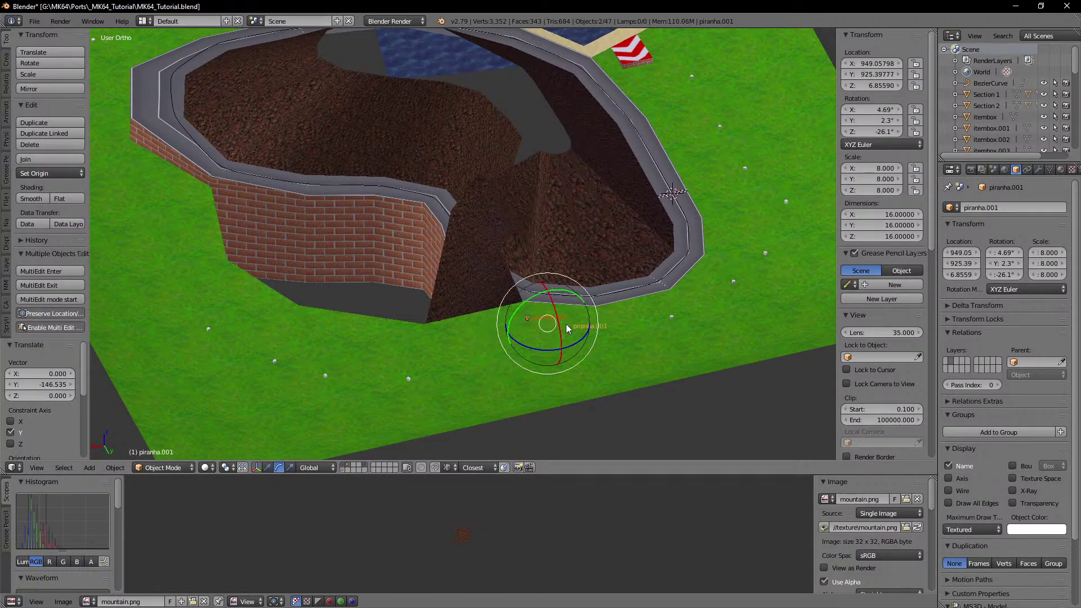
middle_drag(446, 285, 501, 287)
key(shift+d)
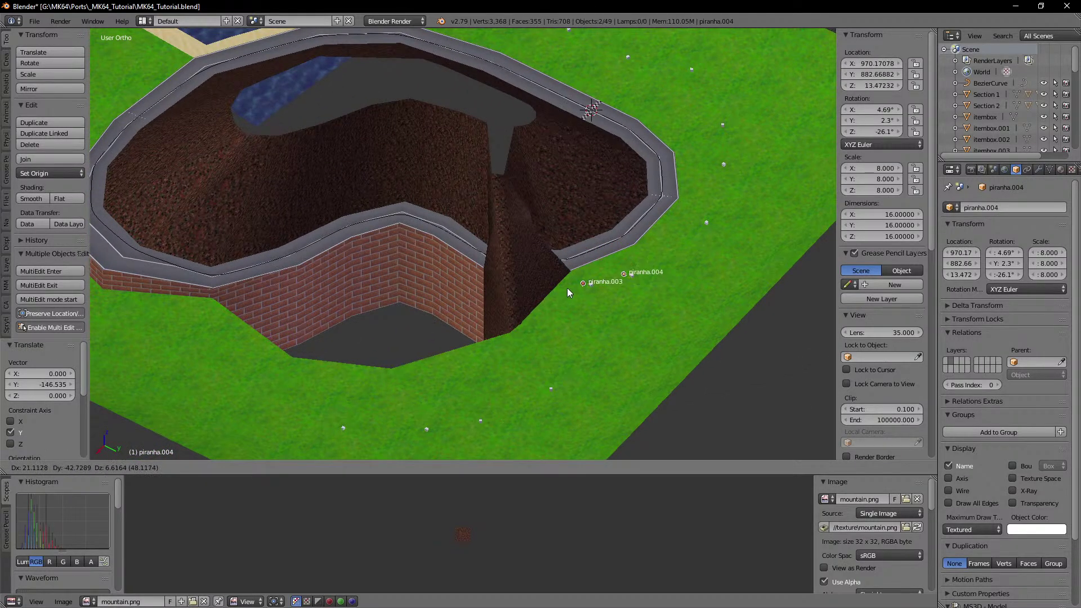
key(shift+z)
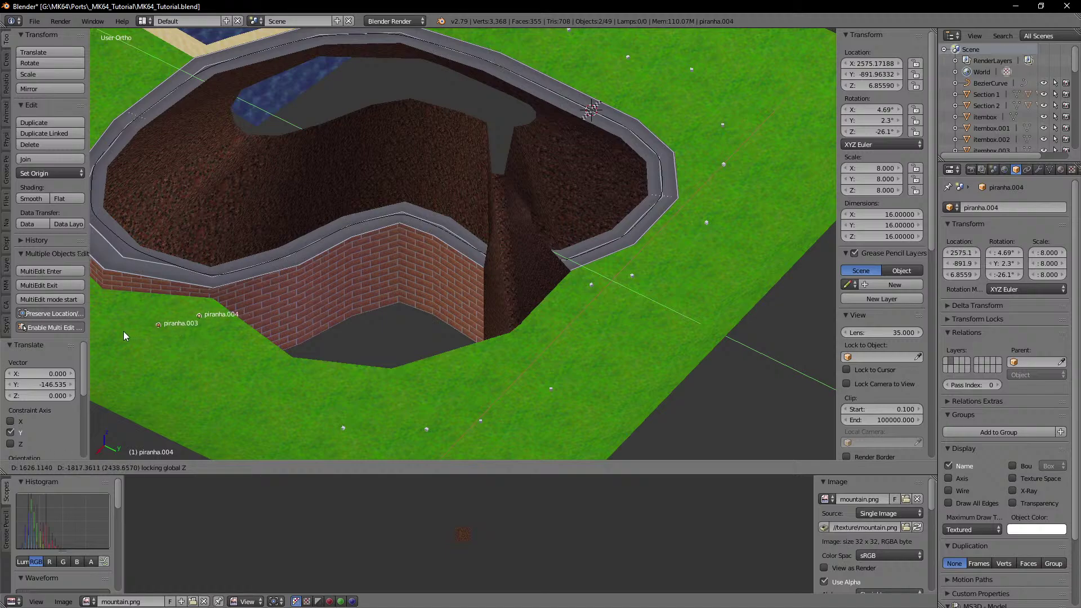
click(139, 340)
Step: Rotate the new piranha pair 105° around Z and shift it about -114 along X and 112 along Y
key(r)
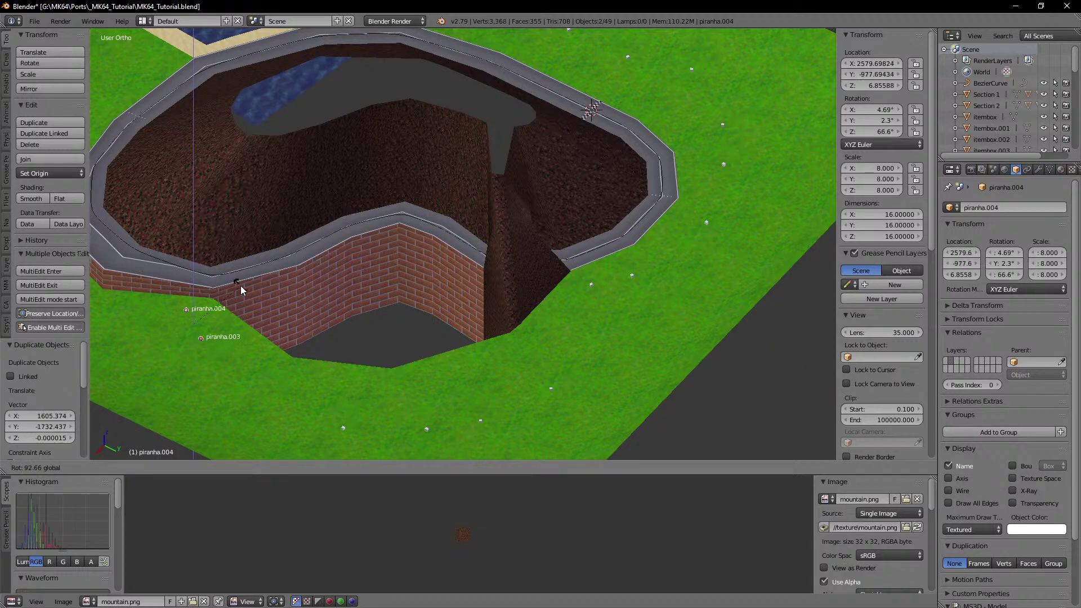
click(234, 279)
key(g)
key(shift+z)
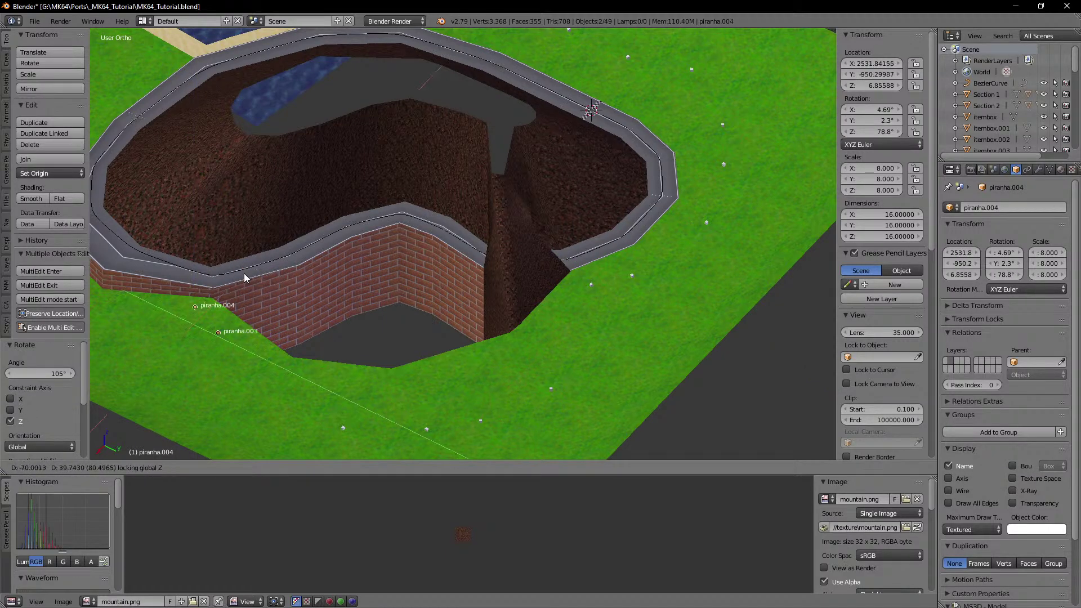
click(268, 277)
Step: Duplicate the piranha pair about -1333 along X and -1622 along Y, onto the grass beside the pool
middle_drag(355, 281, 540, 292)
scroll(546, 268, down, 2)
key(shift+d)
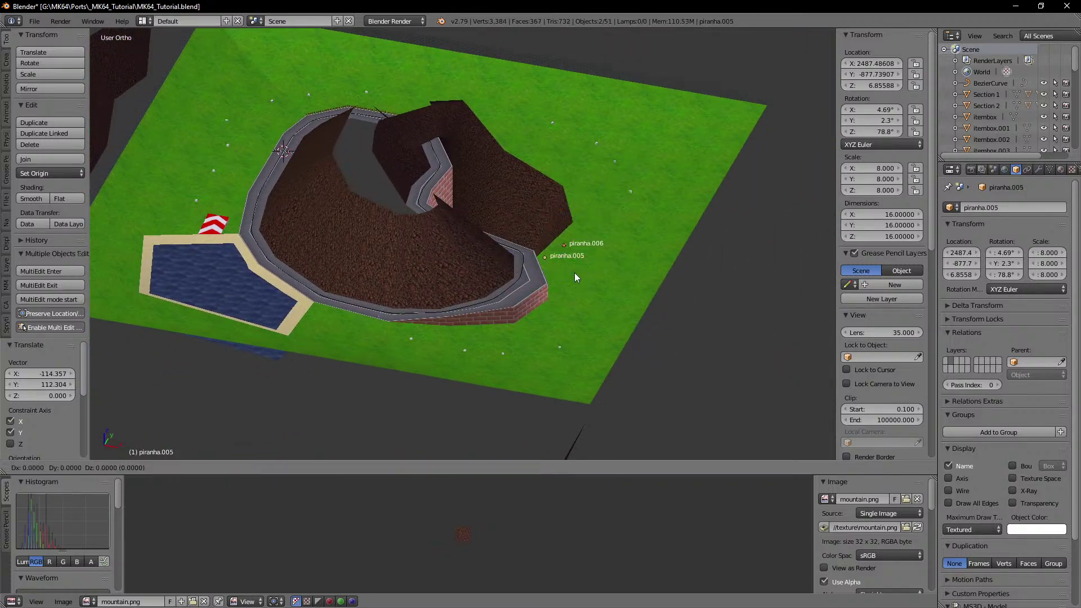
click(356, 344)
Step: Rotate the piranha pair by the pool -67.3° around Z and shift it about -74 along X and 126 along Y
key(r)
key(z)
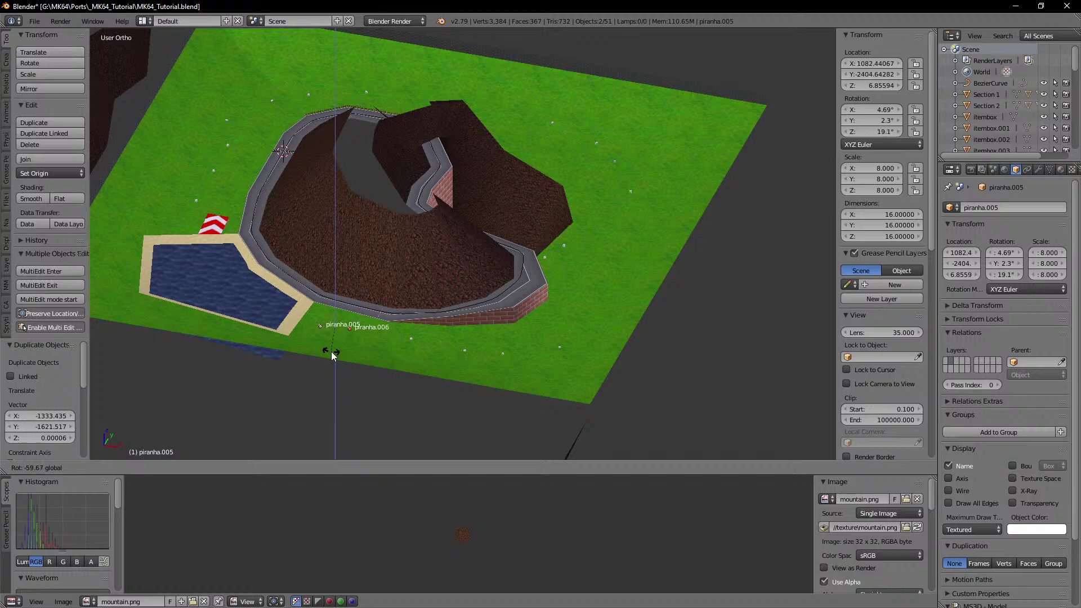
click(331, 356)
key(g)
key(shift+z)
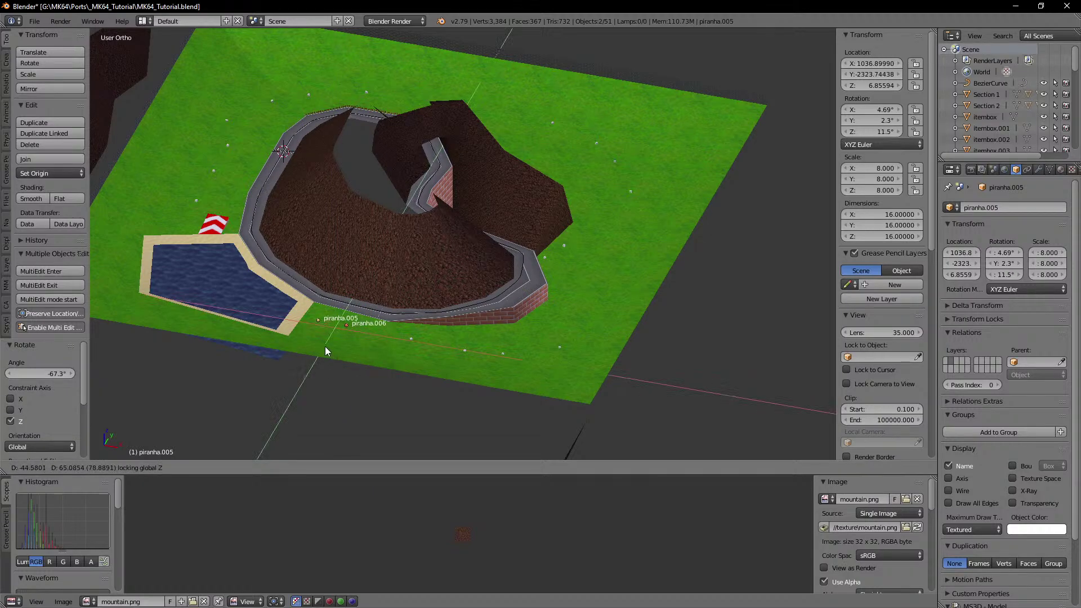
click(324, 343)
Step: Duplicate the piranha pair about -1224 along X and 1218 along Y, beside the striped ramp, and rotate it -76.6° around Z
shift+middle_drag(327, 332, 473, 304)
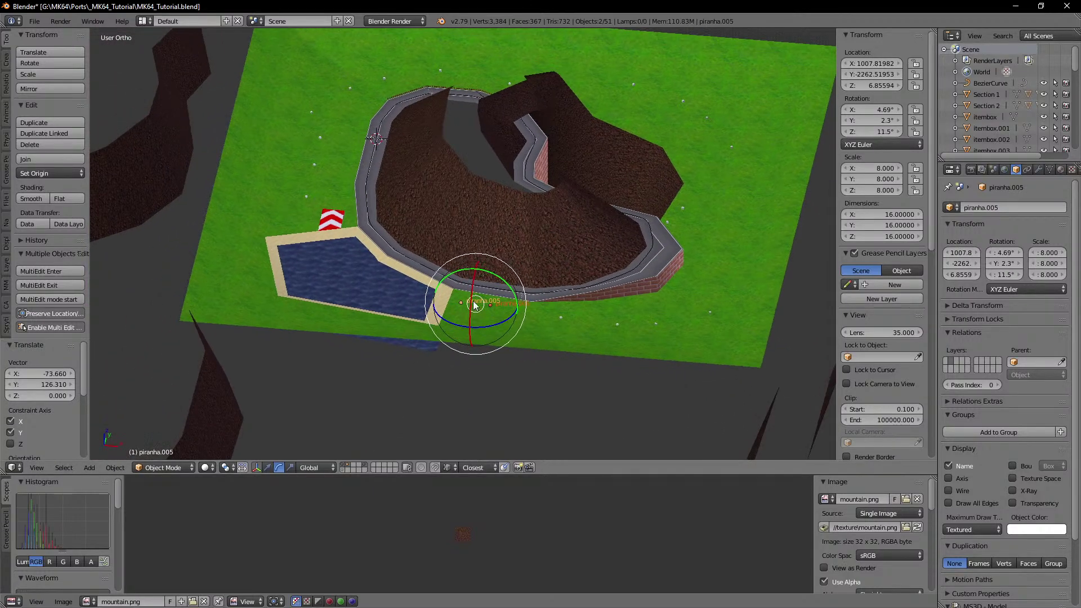
key(shift+d)
key(shift+z)
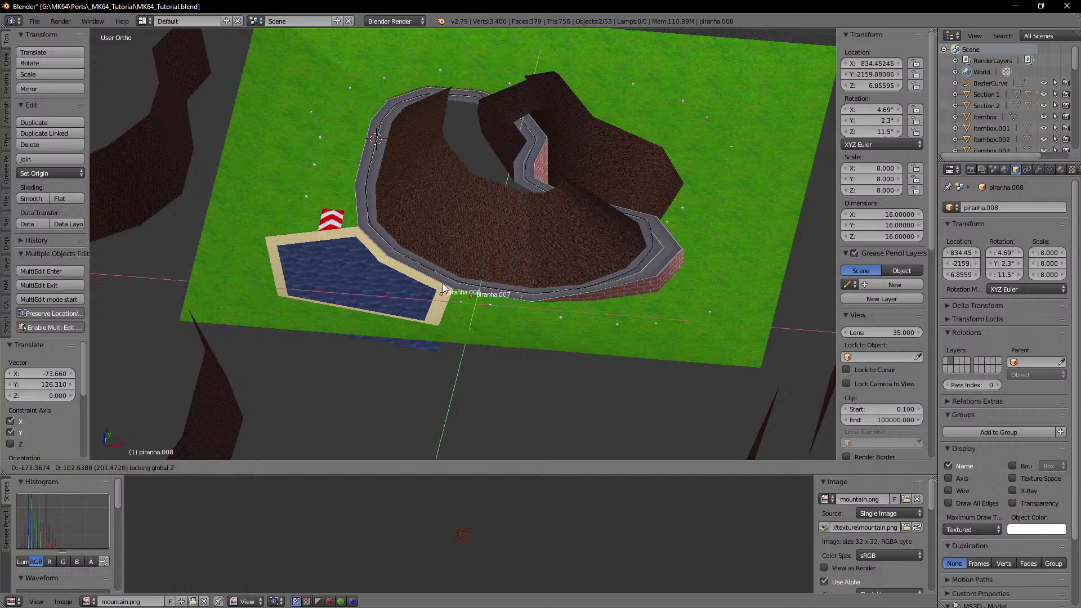
click(372, 219)
key(r)
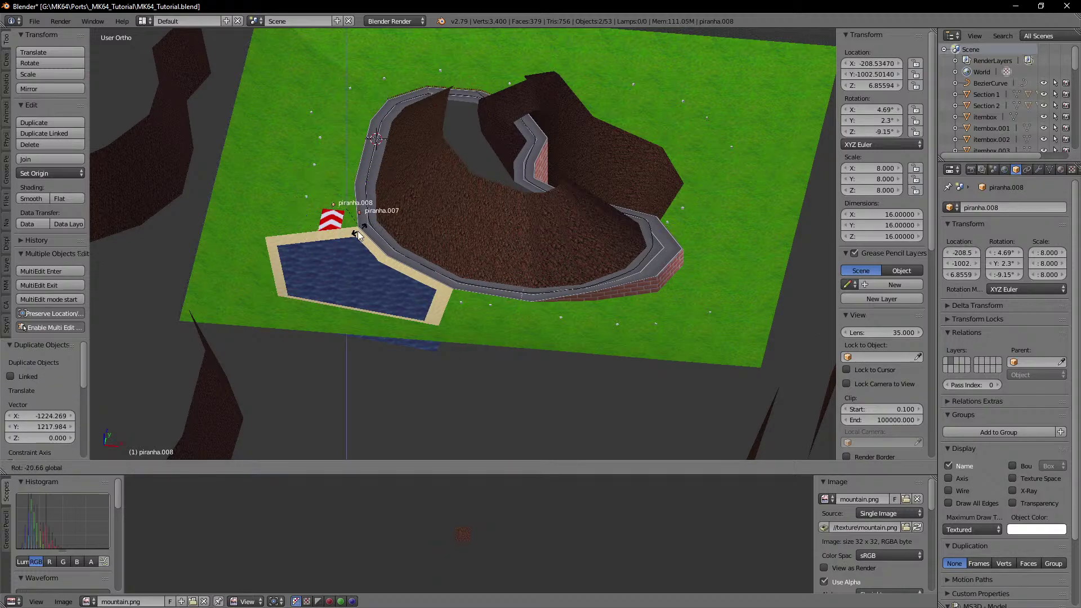
key(z)
click(336, 241)
Step: Shift the piranha pair by the striped ramp about 33 along X toward the track and rotate it -5.34° around Z
shift+middle_drag(462, 327, 475, 282)
scroll(475, 283, up, 12)
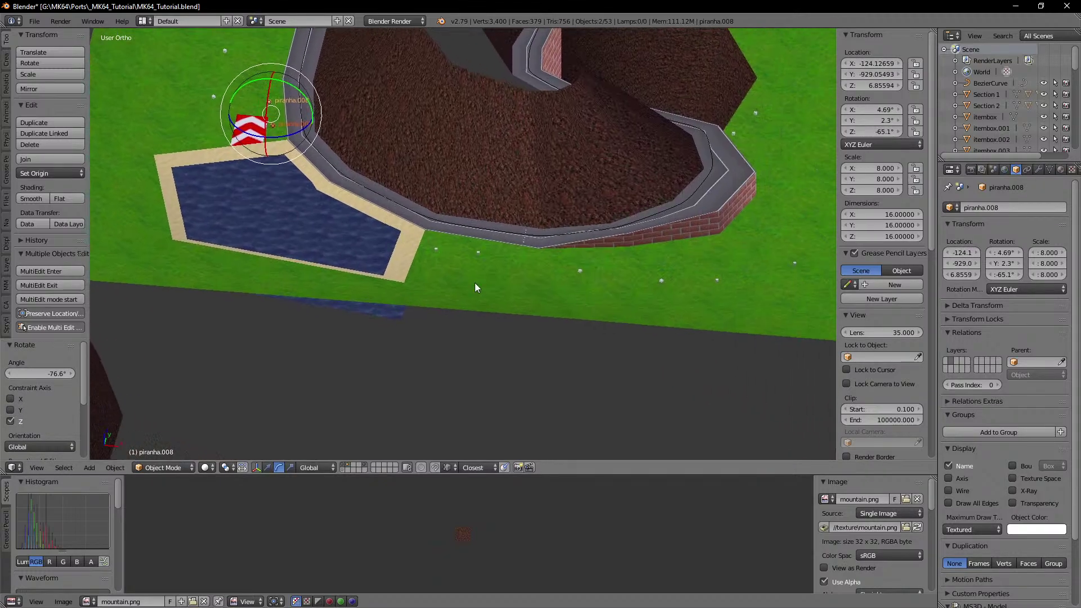
middle_drag(568, 303, 587, 304)
scroll(464, 292, down, 4)
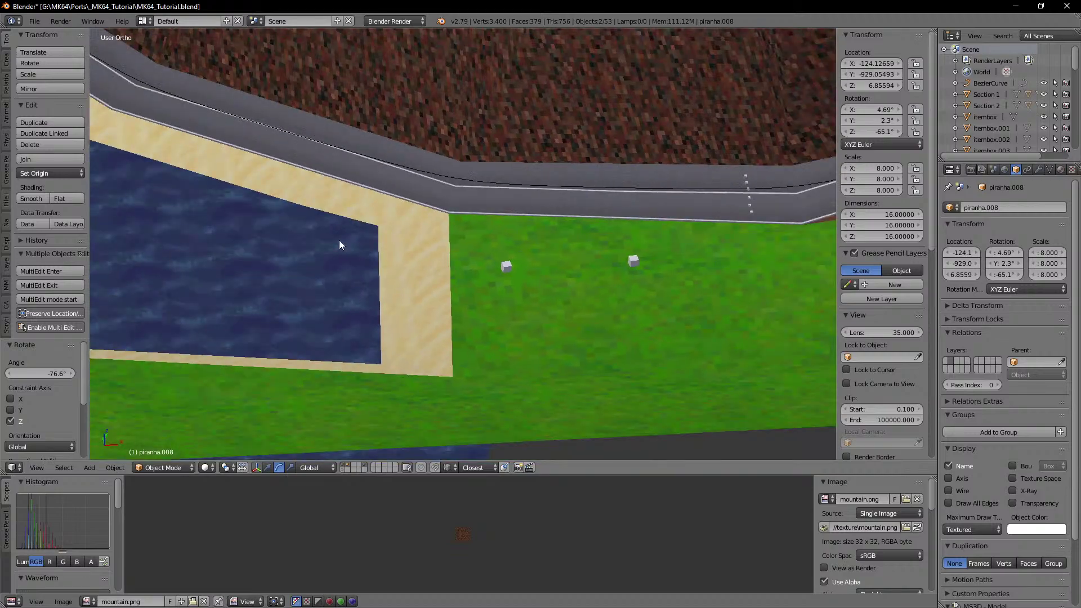
shift+middle_drag(147, 170, 500, 259)
shift+middle_drag(186, 129, 410, 274)
scroll(501, 225, up, 4)
shift+middle_drag(536, 181, 496, 307)
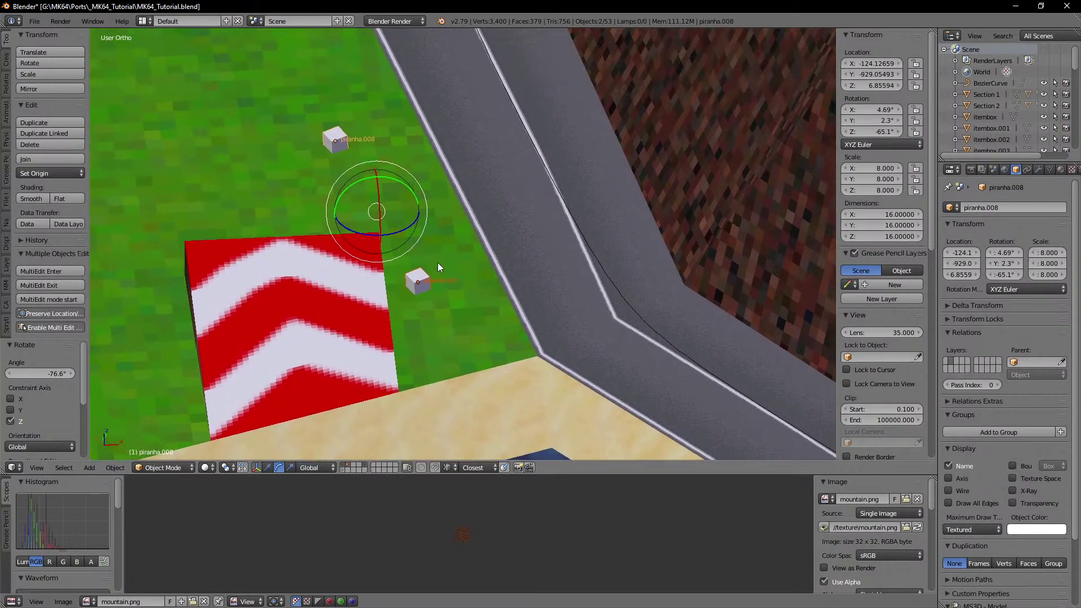
scroll(439, 263, up, 1)
key(g)
key(x)
click(481, 263)
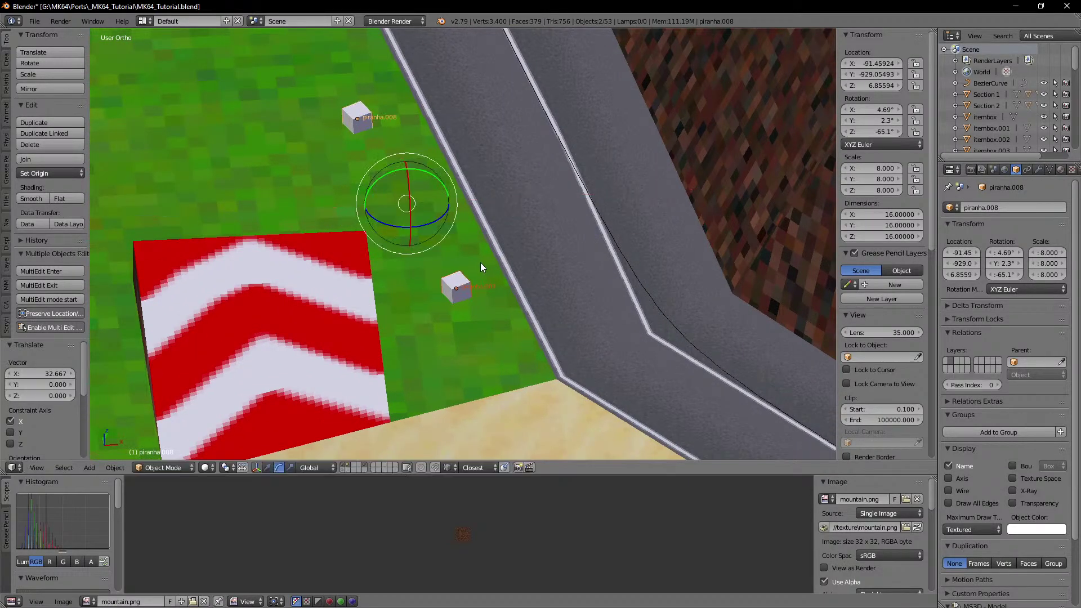
drag(430, 222, 425, 222)
Step: Duplicate the first tree box on the grass before the striped ramp about 105 along X, 32 along Y and 77 along Z, and rename the copy redcoin
scroll(454, 232, down, 5)
middle_drag(454, 231, 527, 307)
scroll(496, 222, down, 4)
scroll(499, 265, down, 2)
shift+middle_drag(768, 369, 618, 293)
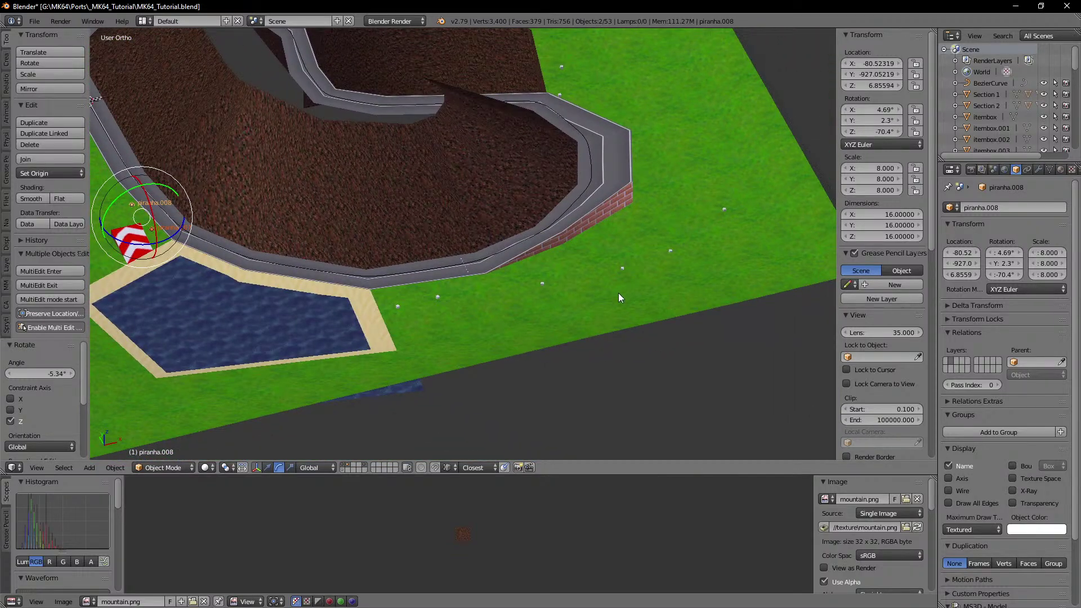
right_click(543, 283)
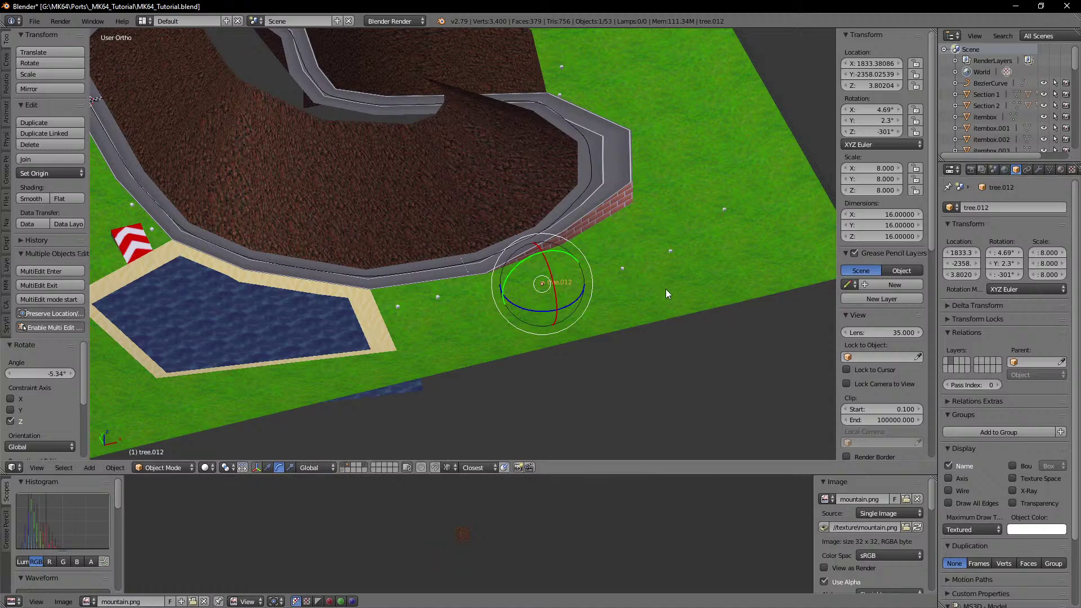
shift+middle_drag(562, 304, 664, 283)
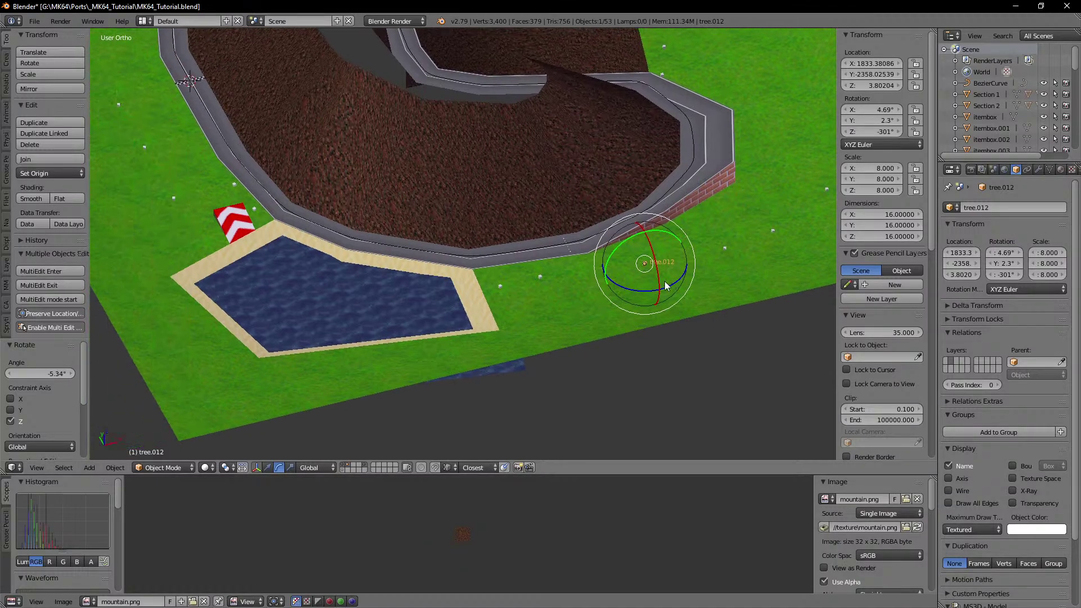
right_click(147, 149)
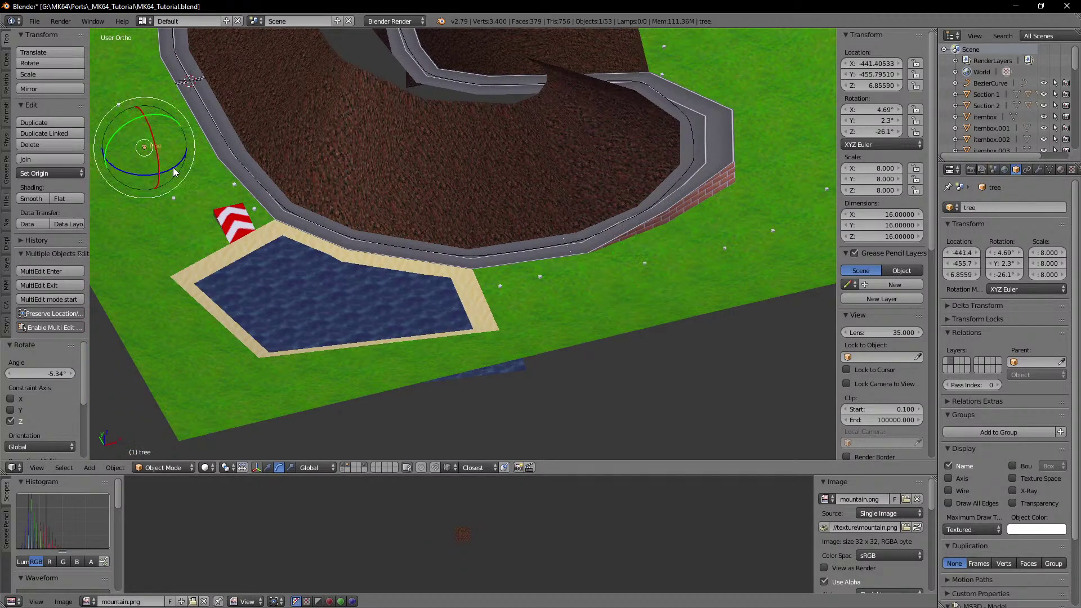
shift+middle_drag(173, 167, 493, 262)
scroll(583, 251, up, 3)
key(shift+d)
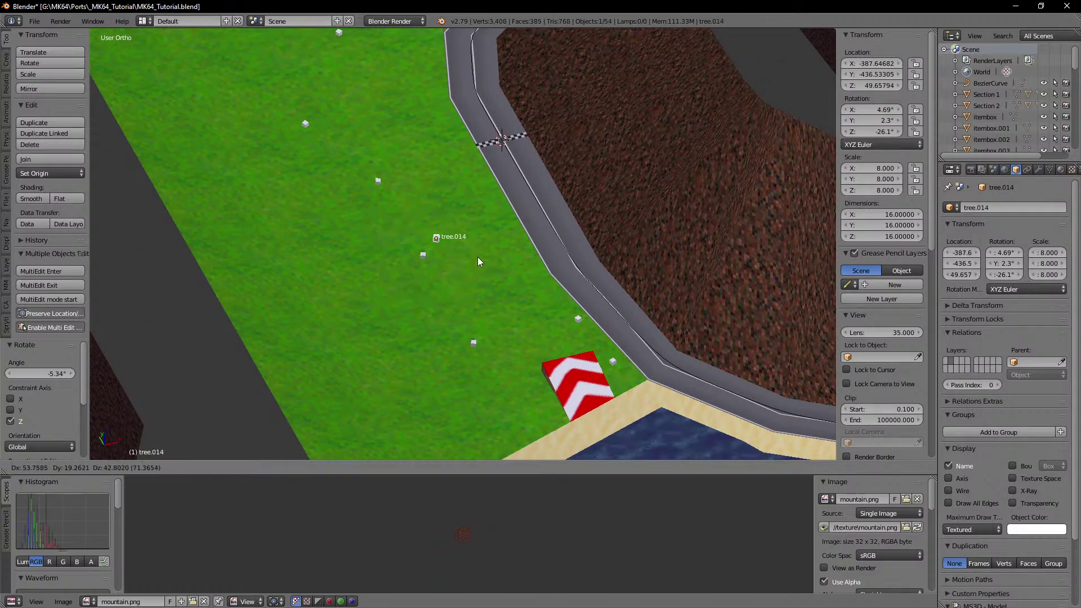
click(489, 246)
click(998, 208)
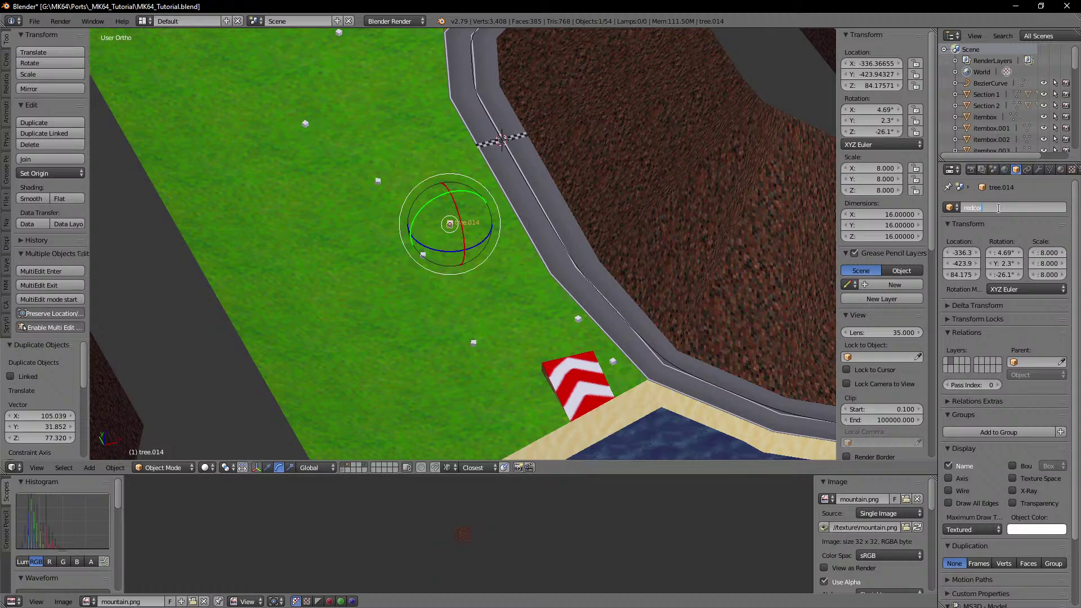
key(Return)
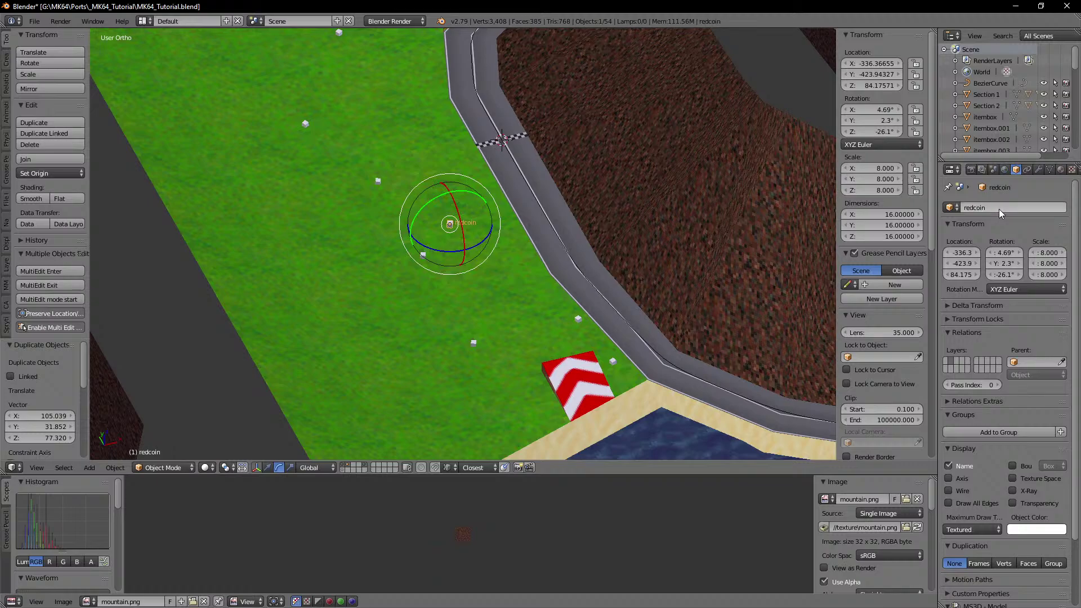
Step: Move the redcoin box about 253 along X, 668 along Y and -77 along Z, to the outer track edge by the finish line
middle_drag(504, 251, 555, 300)
scroll(555, 300, up, 3)
middle_drag(555, 300, 477, 280)
key(g)
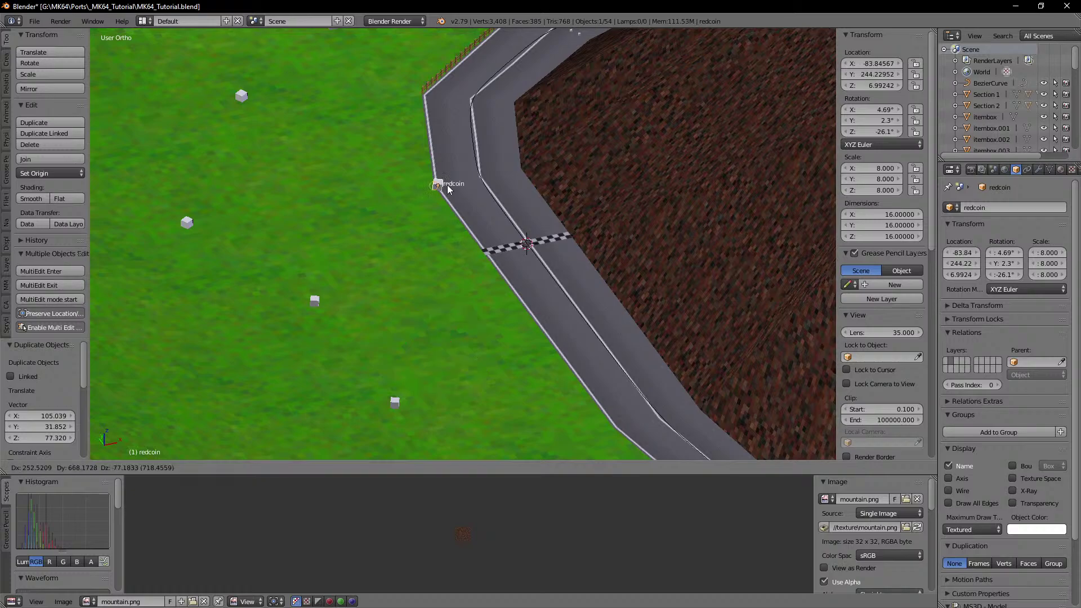
click(448, 186)
key(KP_Decimal)
scroll(448, 188, down, 14)
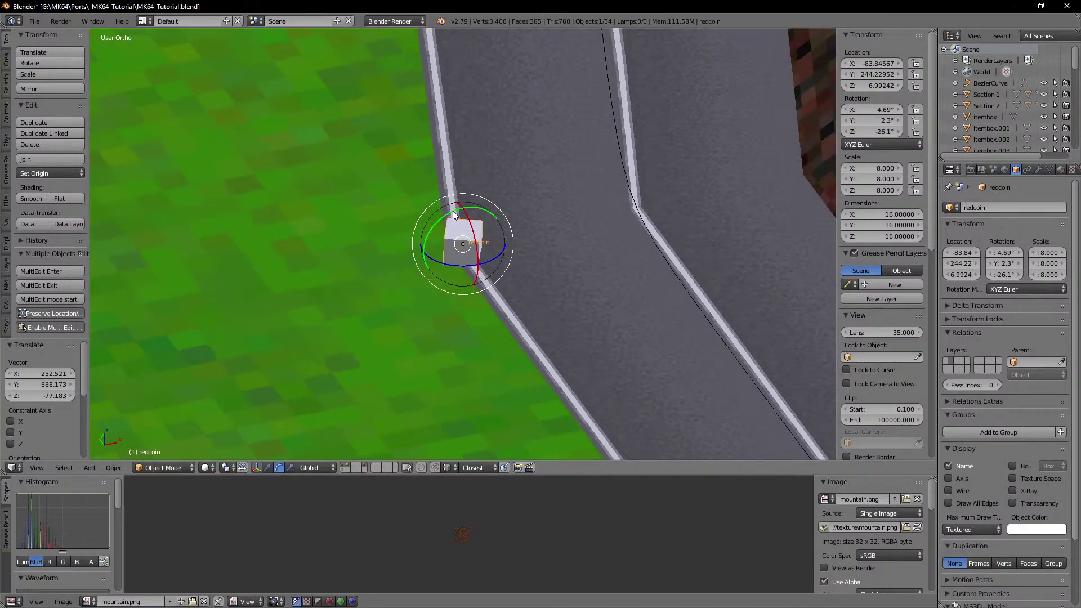
Step: Raise the redcoin box by the finish line about 0.65 along Z
shift+middle_drag(480, 253, 507, 191)
key(g)
key(z)
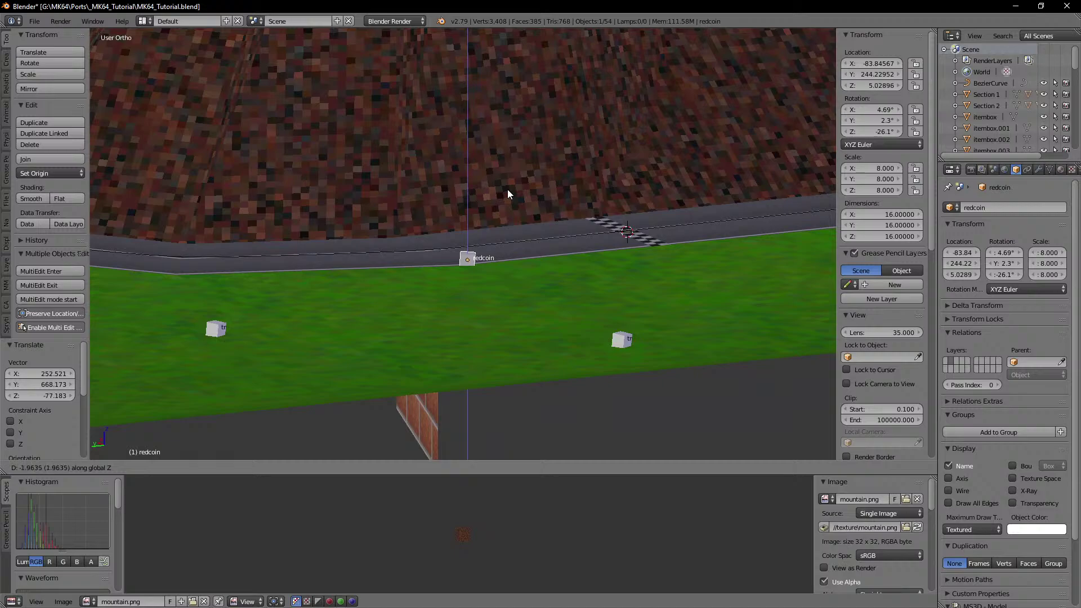
click(508, 186)
Step: Duplicate the redcoin box about 1077 along X and 227 along Y to the inner edge before the track gap, and shift it about 30 along X
scroll(408, 232, down, 6)
middle_drag(407, 231, 501, 276)
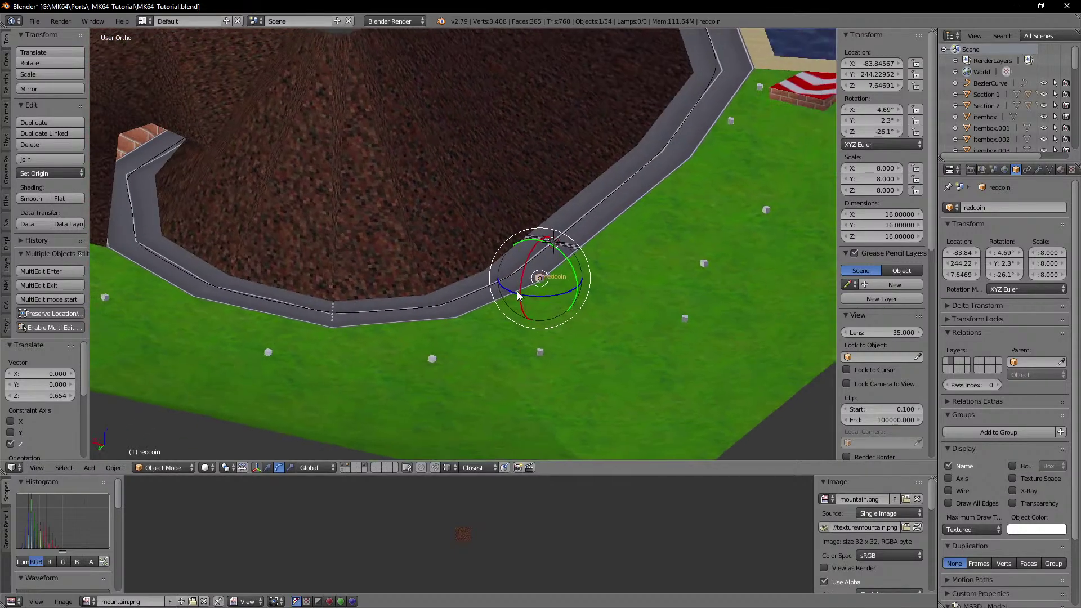
shift+middle_drag(372, 265, 470, 288)
middle_drag(416, 262, 427, 264)
key(shift+d)
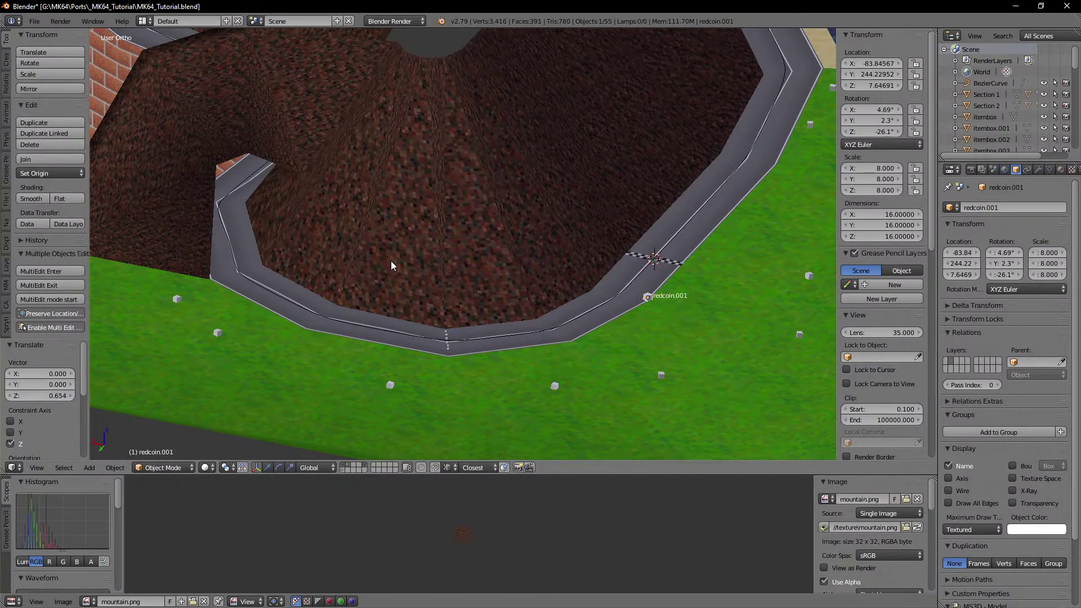
click(269, 259)
key(g)
key(x)
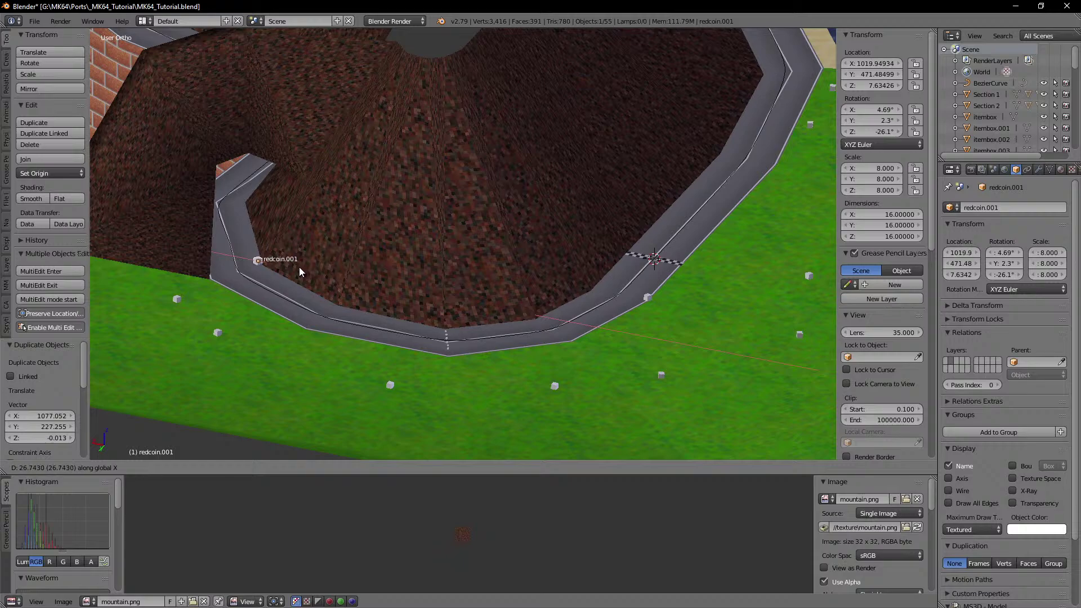
click(298, 266)
Step: Duplicate the redcoin box about 312 along X and -842 along Y, onto the brick wall corner across the gap, and raise it about 11.5
scroll(276, 249, down, 4)
middle_drag(251, 237, 393, 269)
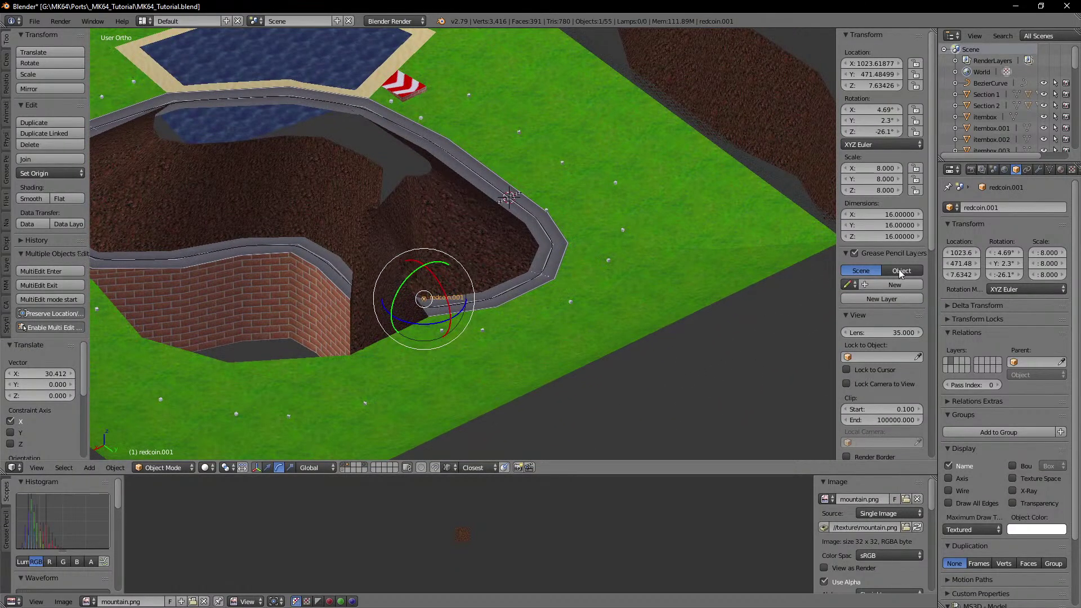
middle_drag(729, 262, 590, 271)
mouse_move(590, 271)
shift+middle_down()
mouse_move(606, 264)
mouse_move(591, 258)
shift+middle_up()
scroll(591, 258, up, 4)
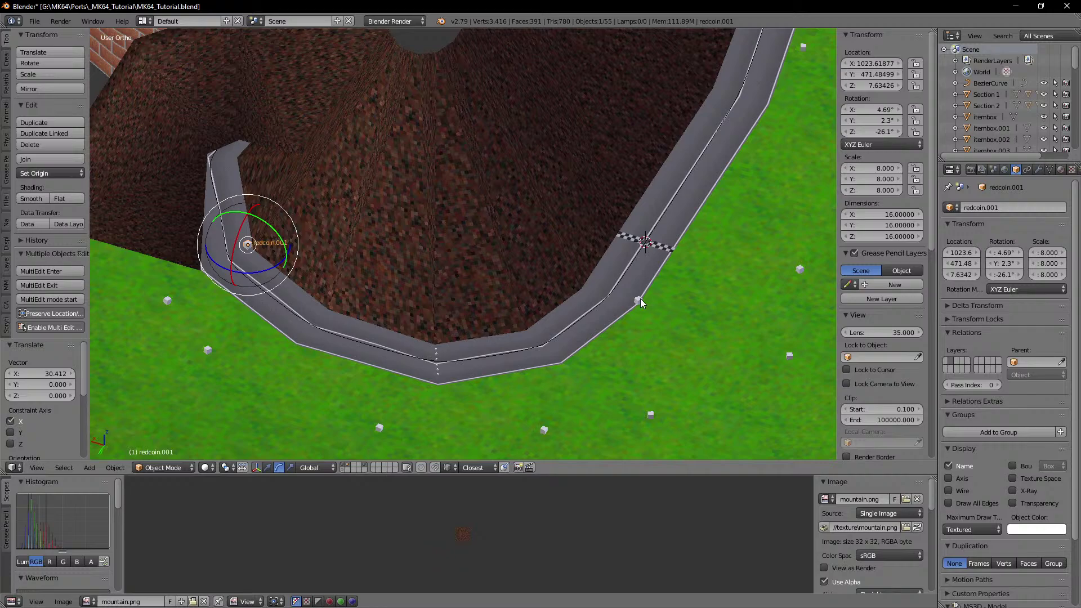
middle_drag(640, 302, 612, 293)
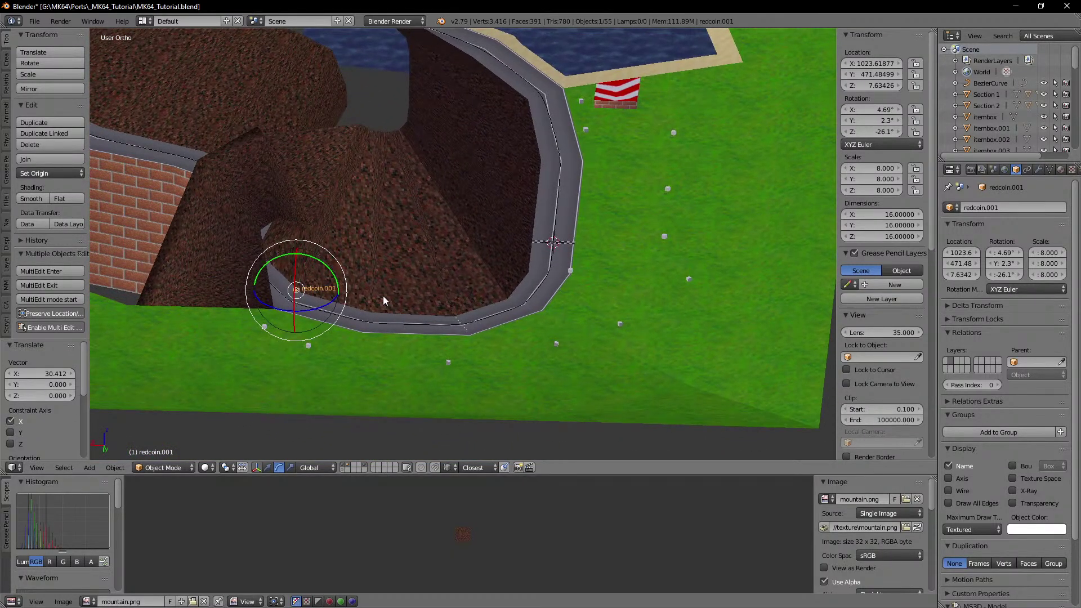
shift+middle_drag(281, 286, 365, 325)
middle_drag(237, 263, 364, 295)
shift+middle_drag(445, 346, 504, 239)
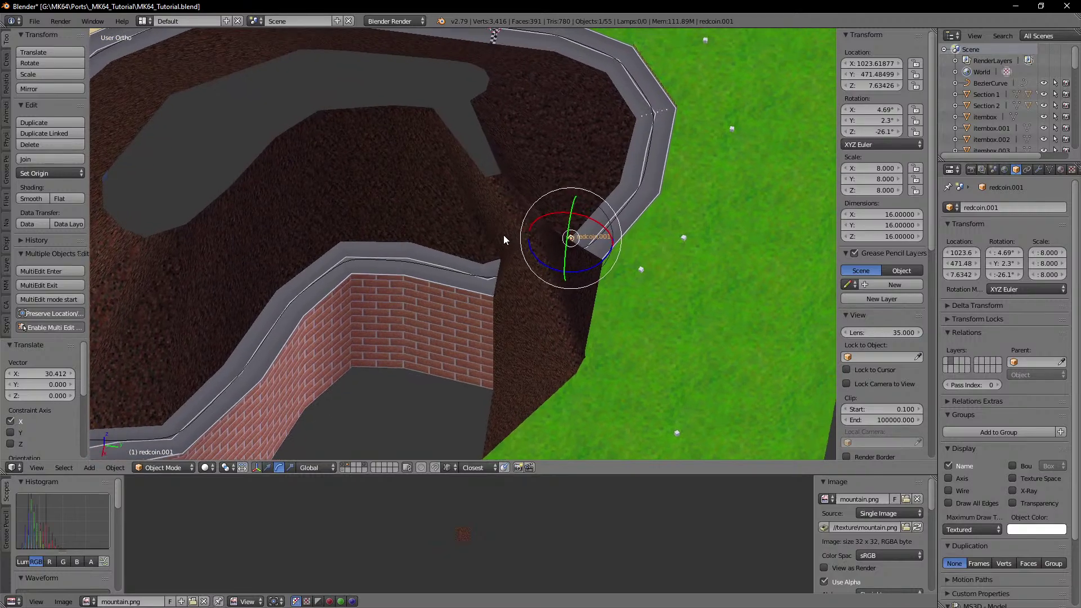
key(shift+d)
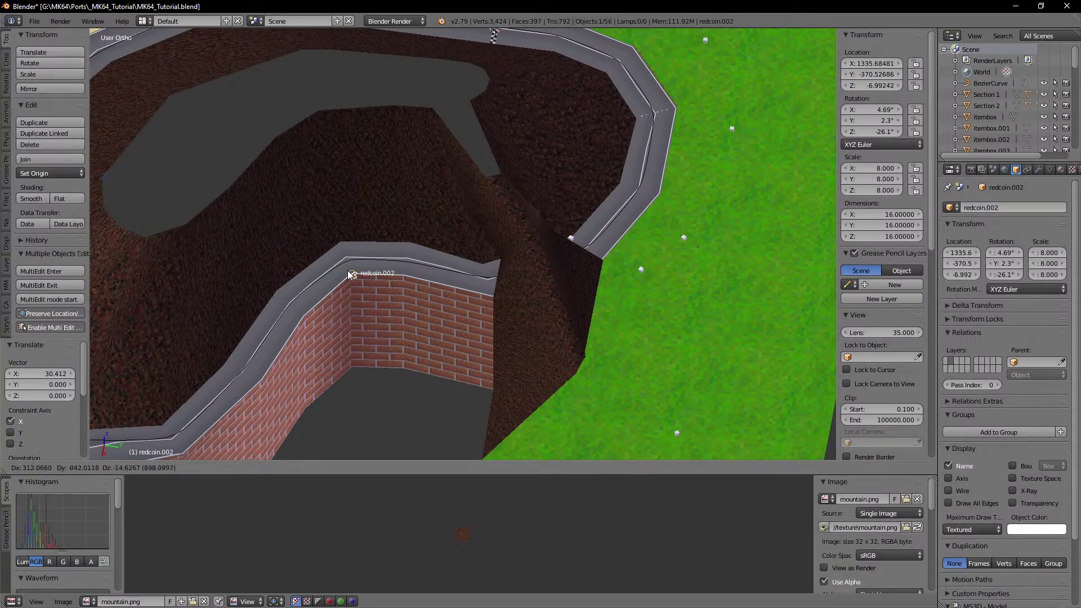
key(z)
click(347, 270)
Step: Shift the redcoin box on the brick wall corner about -13 along X and -24 along Y onto the track, keeping its height
key(KP_Decimal)
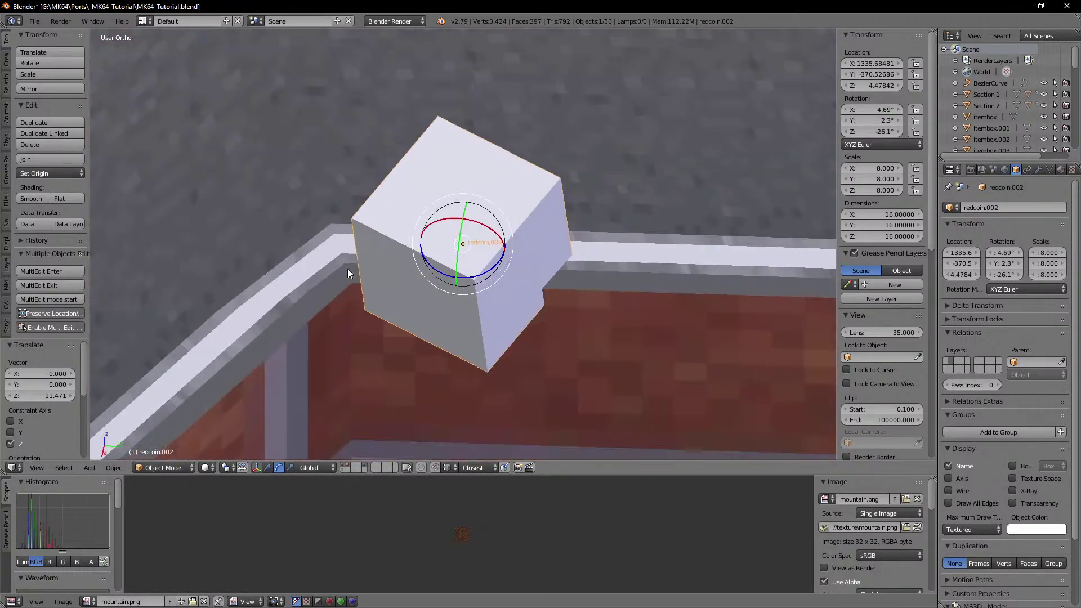
scroll(348, 271, down, 9)
key(g)
key(shift+z)
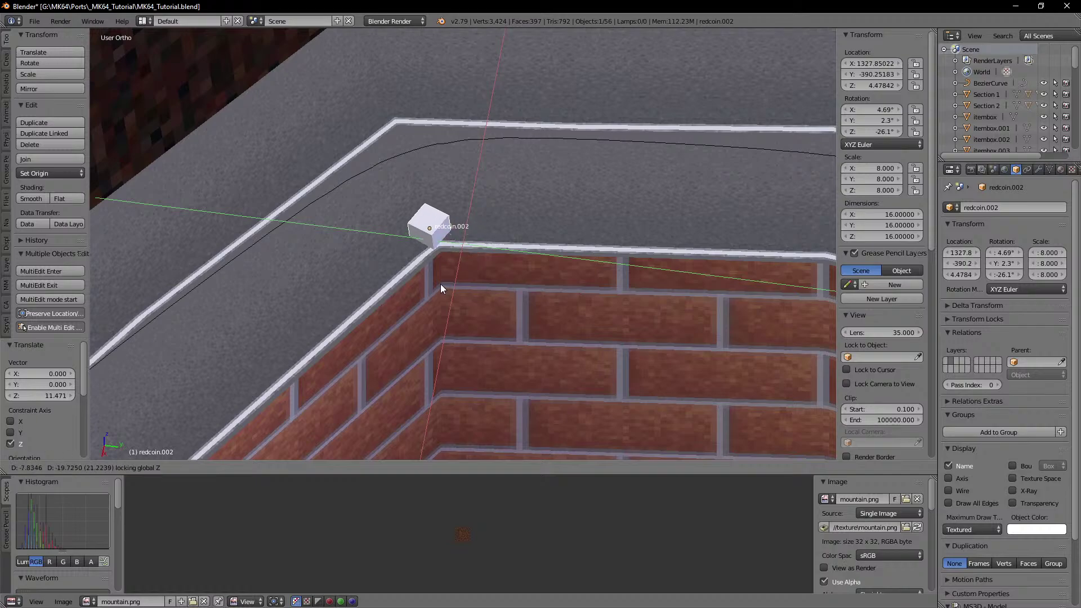
click(435, 276)
Step: Duplicate the redcoin box about 1373 along X, -1052 along Y and 143 along Z to the far brick-walled corner, and raise it about 2.9
scroll(434, 276, down, 5)
middle_drag(435, 276, 428, 251)
scroll(459, 243, down, 5)
scroll(356, 246, down, 2)
key(shift+d)
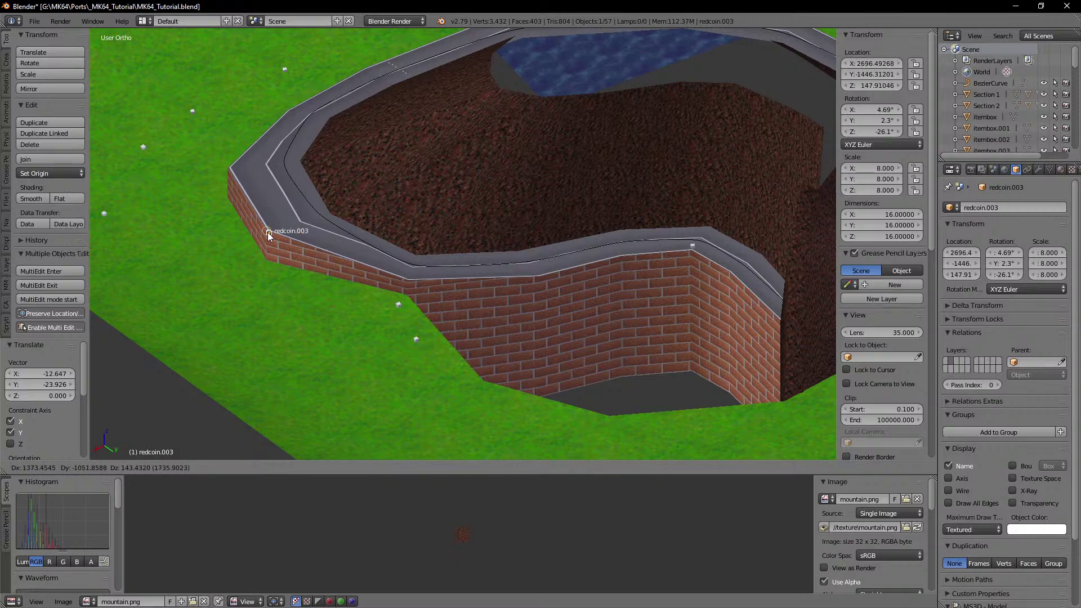
ctrl+click(268, 232)
key(g)
key(z)
click(269, 230)
Step: Raise the redcoin box at the far brick-walled corner about 13 along Z and shift it about -40 along X over the track
key(KP_Decimal)
scroll(269, 231, down, 9)
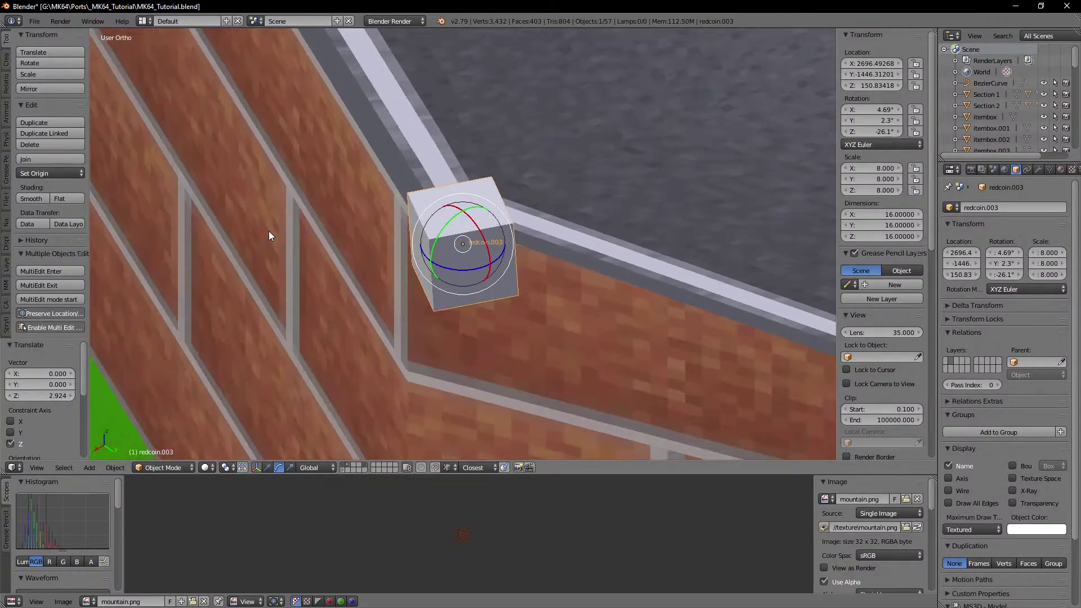
key(g)
key(z)
click(356, 211)
key(g)
key(x)
click(448, 190)
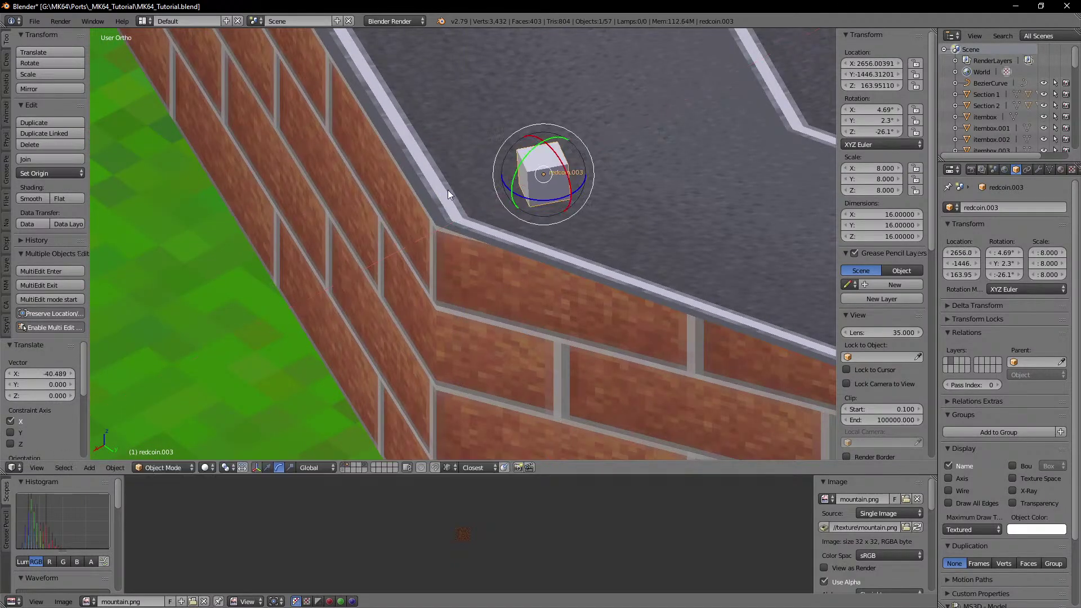
Step: Lower the redcoin box at the far brick-walled corner about 9.3 along Z to the track surface
key(g)
key(z)
click(448, 203)
middle_drag(559, 224, 441, 194)
key(g)
key(z)
click(441, 200)
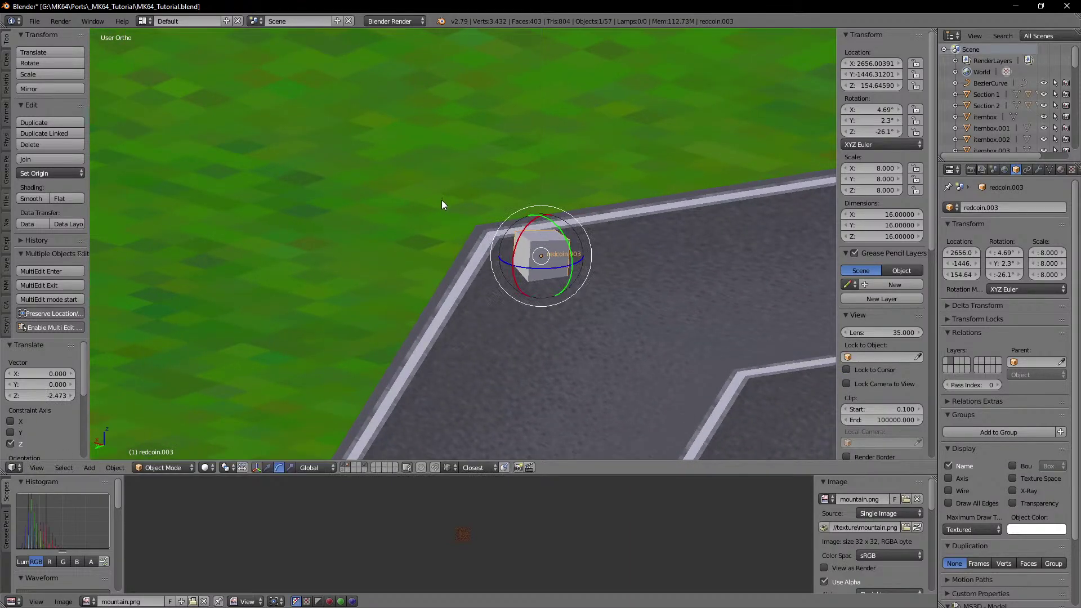
Step: Duplicate the redcoin box about -1072 along X, -712 along Y and -146 along Z, to the track edge where the outer brick wall ends
scroll(442, 201, down, 5)
shift+middle_drag(609, 267, 561, 298)
scroll(560, 294, down, 3)
key(shift+d)
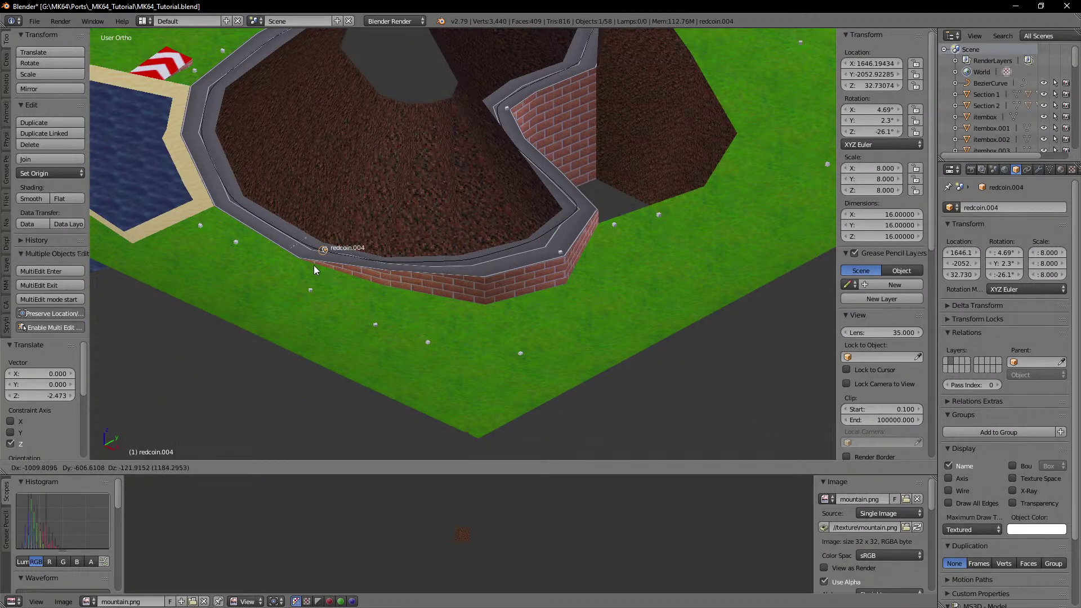
click(302, 260)
Step: Shift the redcoin box at the end of the outer brick wall about -32 along X, along the track edge
key(KP_Decimal)
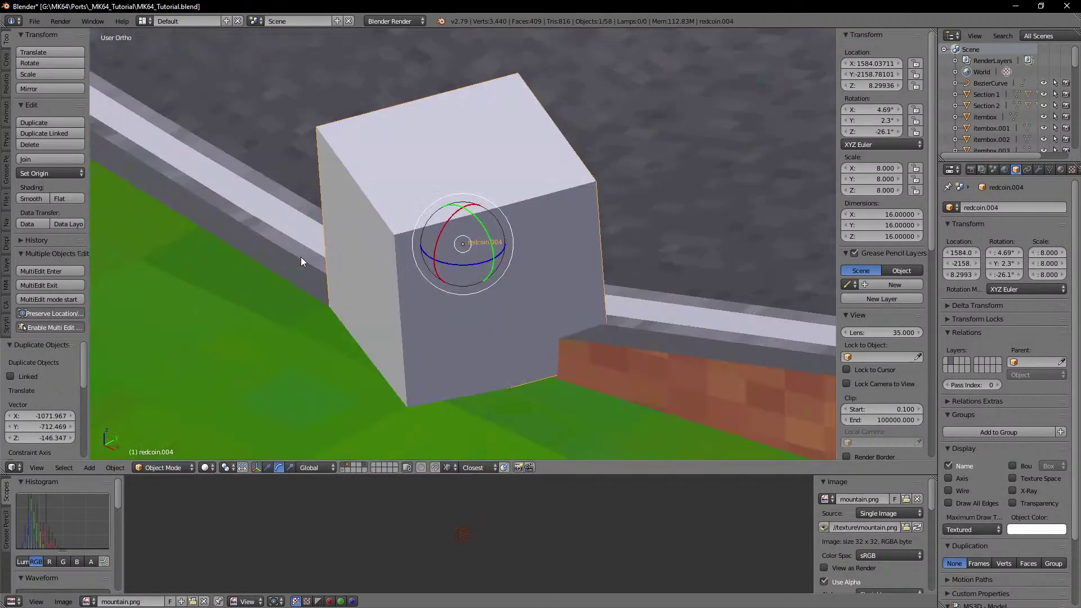
scroll(304, 258, down, 8)
key(g)
key(x)
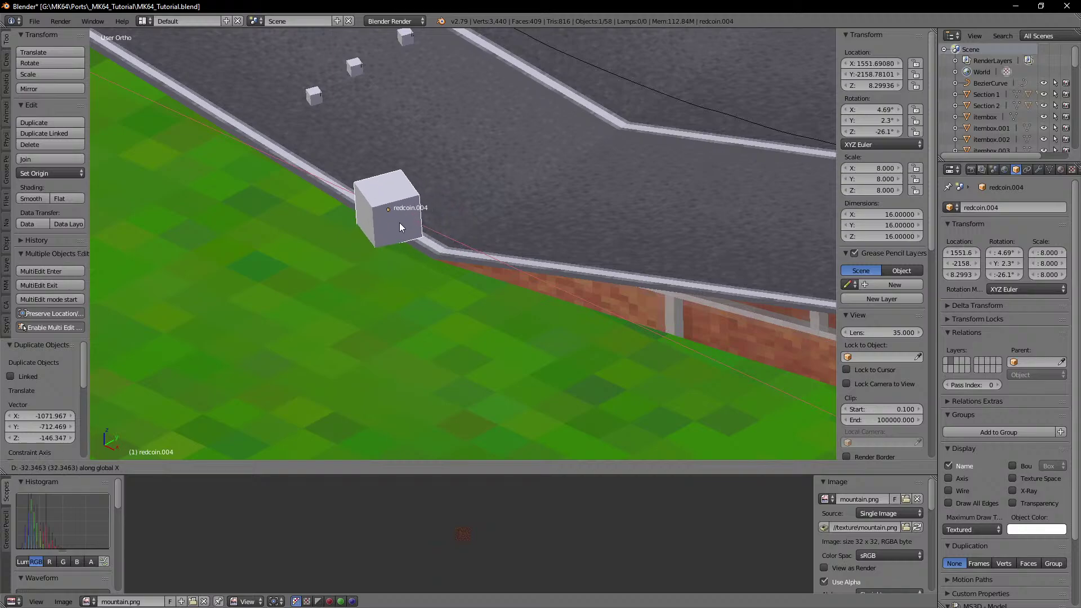
click(400, 221)
Step: Duplicate the redcoin box in wireframe view about -1393 along X, 307 along Y and -44 along Z, to the pool's inner corner
scroll(403, 234, down, 9)
mouse_move(404, 261)
shift+middle_down()
mouse_move(490, 317)
mouse_move(470, 305)
mouse_move(504, 339)
shift+middle_up()
scroll(490, 316, down, 3)
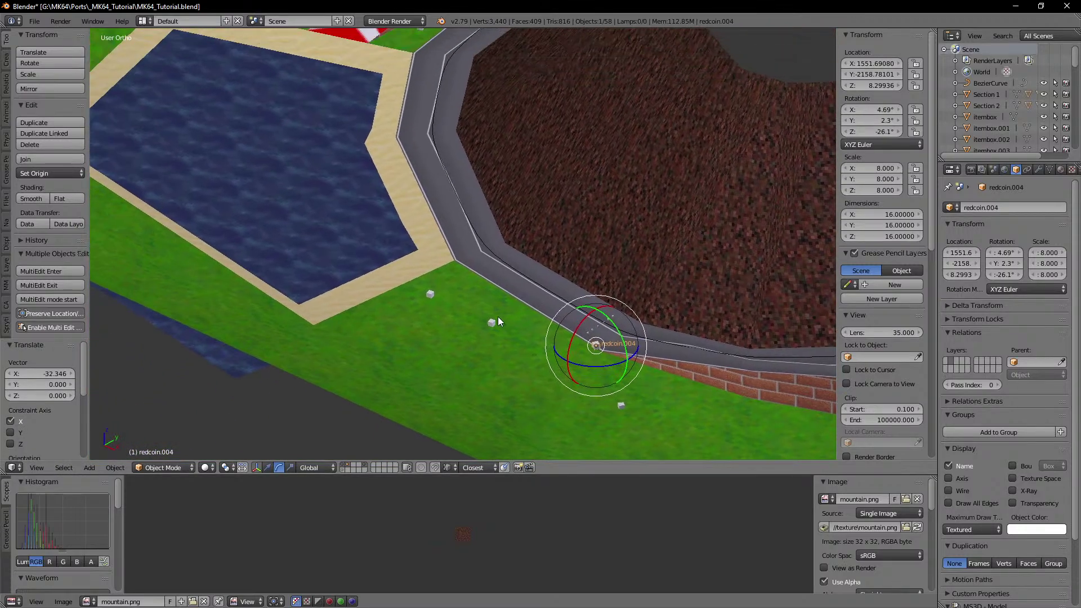
key(z)
shift+middle_drag(437, 265, 472, 300)
key(shift+d)
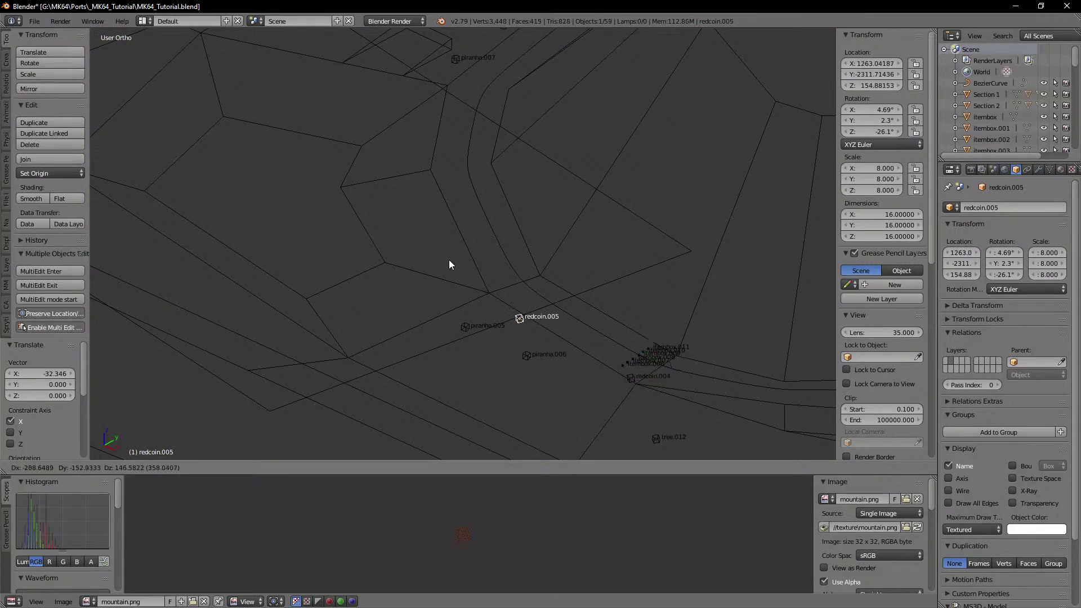
click(347, 188)
Step: Shift the redcoin box at the pool about -69 along X and lower it about 0.4 along Z
key(KP_Decimal)
key(z)
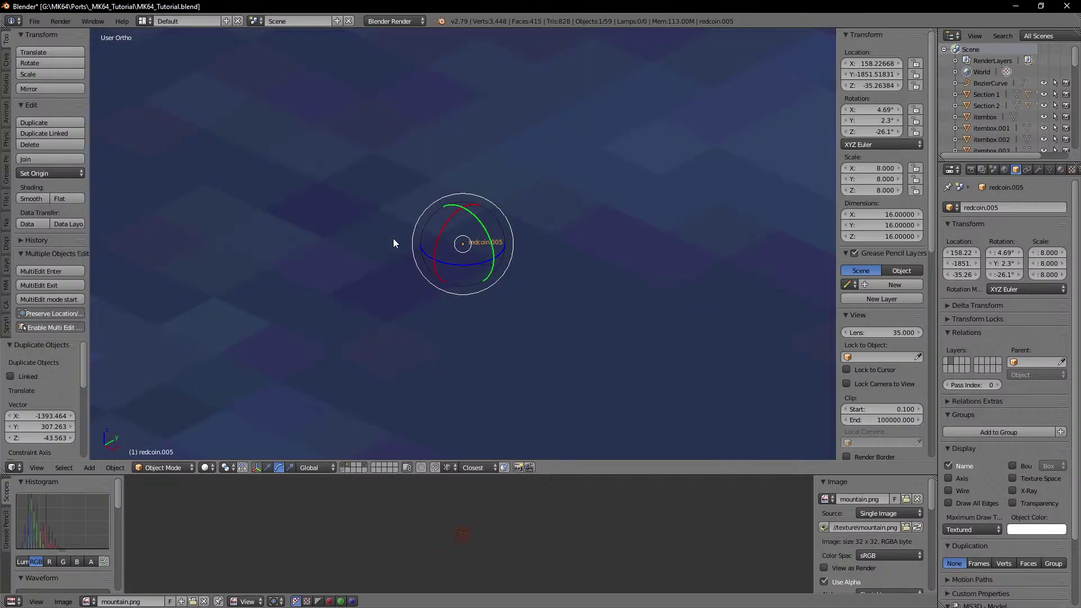
mouse_move(393, 239)
middle_down()
mouse_move(481, 185)
mouse_move(472, 211)
middle_up()
key(KP_5)
scroll(478, 195, down, 8)
key(g)
key(x)
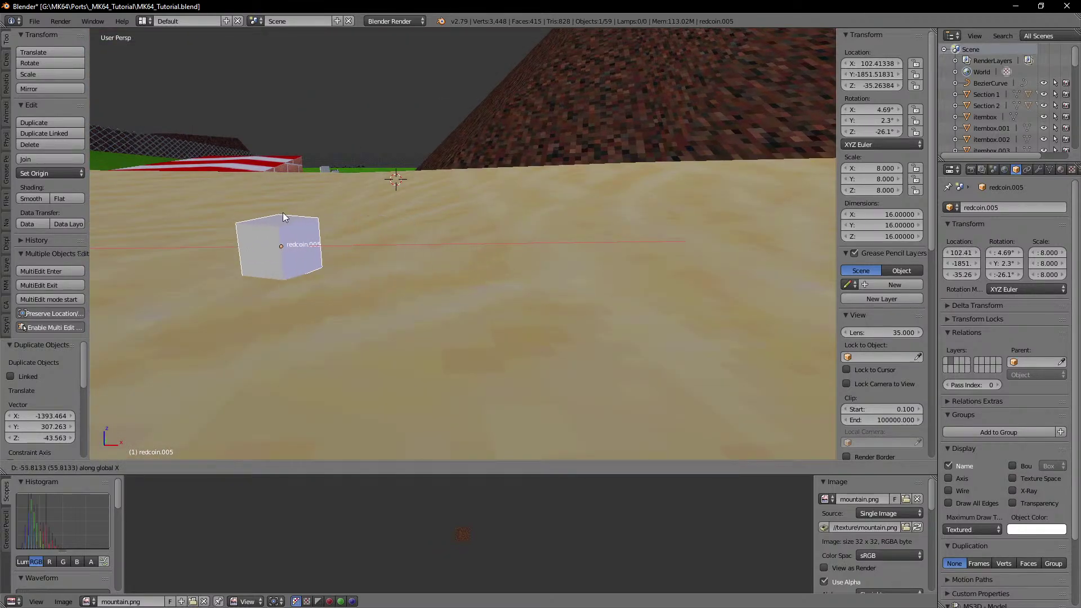
click(239, 214)
mouse_move(341, 196)
middle_down()
mouse_move(416, 190)
mouse_move(320, 248)
mouse_move(352, 270)
mouse_move(406, 288)
mouse_move(524, 294)
middle_up()
key(g)
key(z)
click(414, 193)
Step: Duplicate the pool's redcoin box in wireframe view about -363 along X, 722 along Y and 63 along Z, to the striped ramp's corner
scroll(319, 248, down, 10)
key(z)
key(shift+d)
click(310, 268)
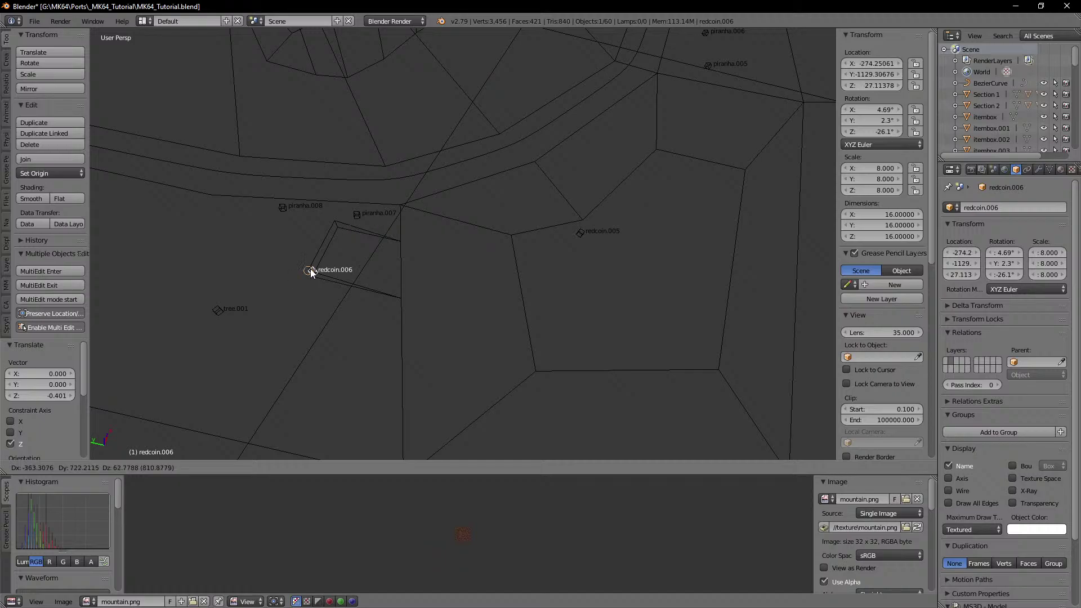
Step: Move the redcoin box about 88 along X and -19 along Y in top view, to the middle of the striped ramp's upper end
key(KP_Decimal)
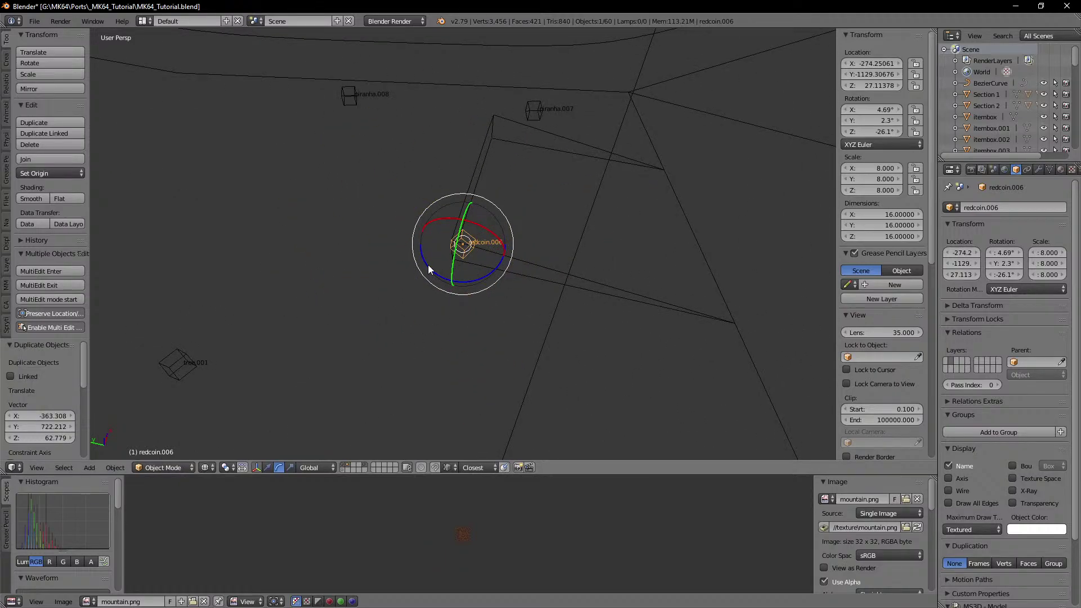
key(KP_7)
key(KP_5)
key(g)
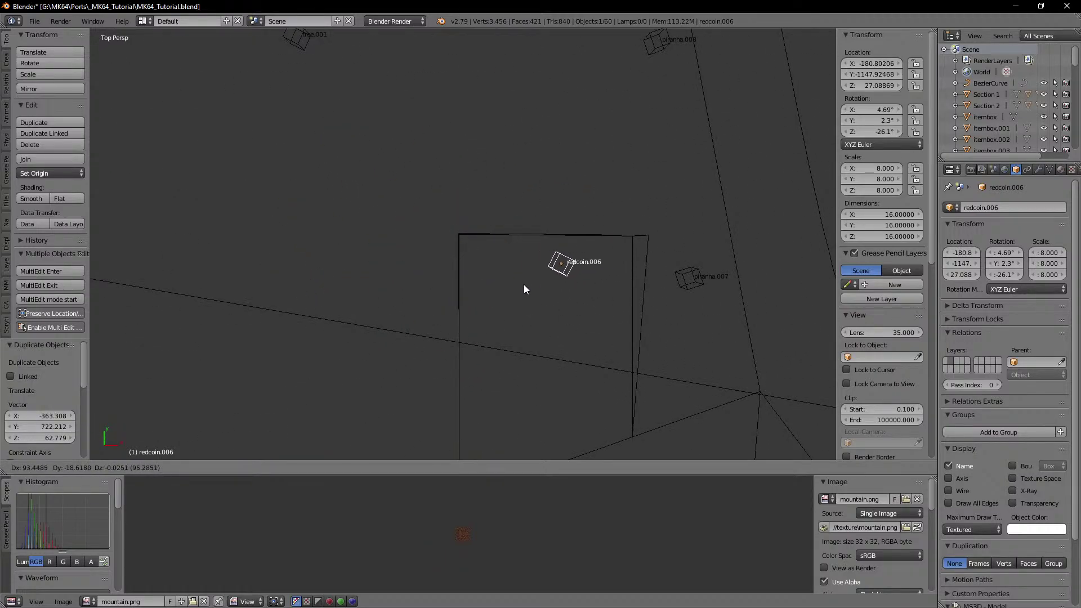
click(521, 286)
Step: Raise the striped ramp's redcoin box about 11.8 along Z and shift it about -3 along X in solid view
key(z)
scroll(555, 293, up, 1)
middle_drag(555, 292, 529, 224)
scroll(498, 218, up, 1)
key(g)
key(z)
click(500, 207)
key(g)
key(x)
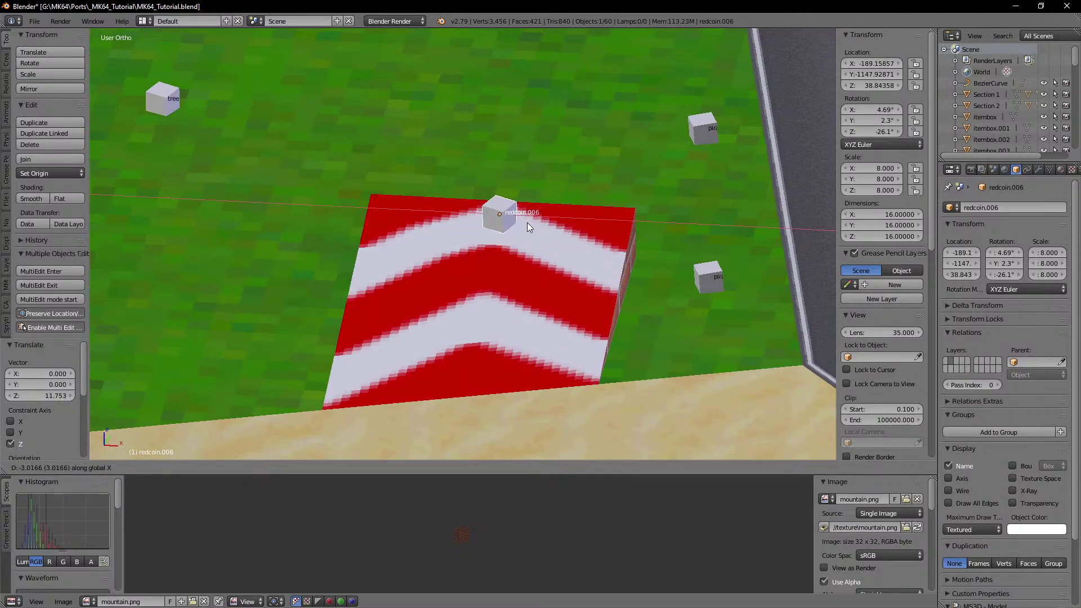
click(528, 222)
Step: Duplicate the ramp's redcoin box about 504 along X, -504 along Y and -46 along Z, snapping it to the pool border's bend beside the road
scroll(674, 248, down, 5)
scroll(674, 248, down, 5)
shift+middle_drag(633, 225, 383, 245)
middle_drag(383, 246, 501, 250)
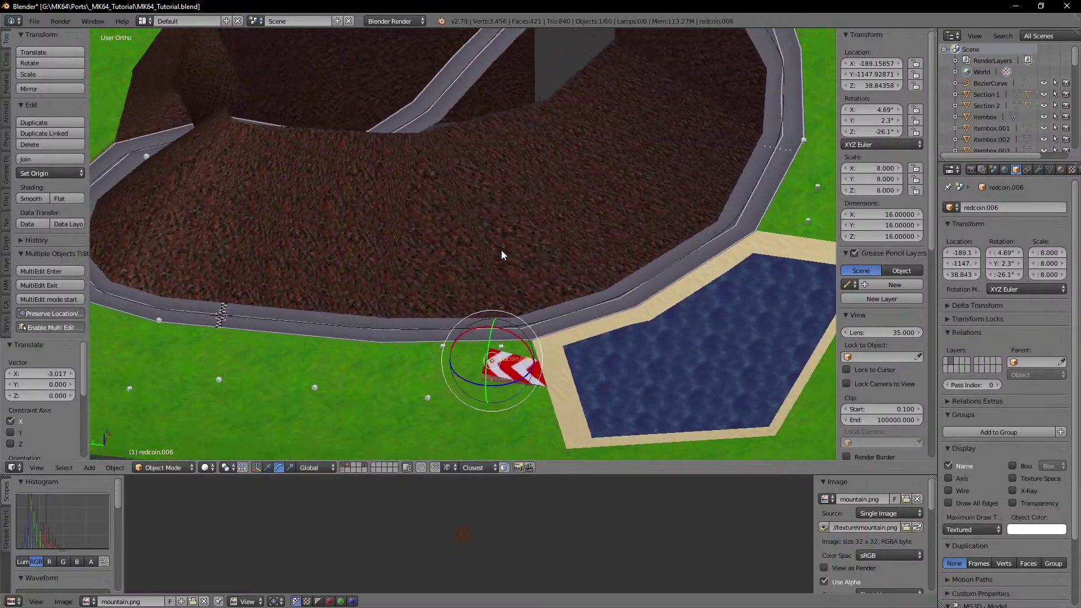
scroll(501, 250, down, 3)
middle_drag(422, 234, 518, 256)
scroll(414, 260, up, 4)
middle_drag(414, 260, 496, 227)
scroll(472, 260, up, 3)
key(shift+d)
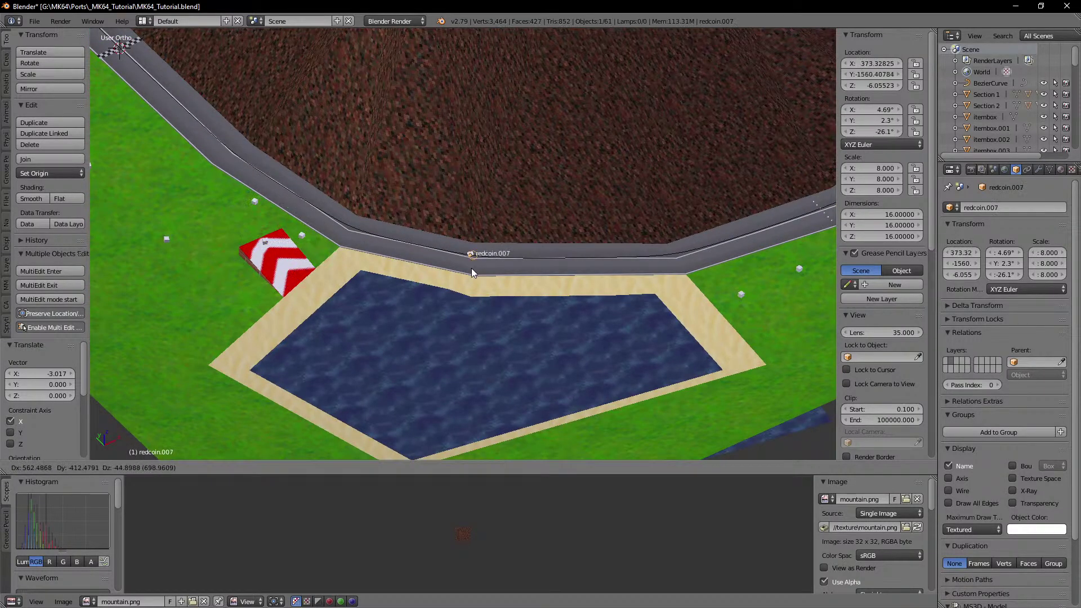
ctrl+click(472, 273)
scroll(472, 274, up, 4)
scroll(471, 269, down, 2)
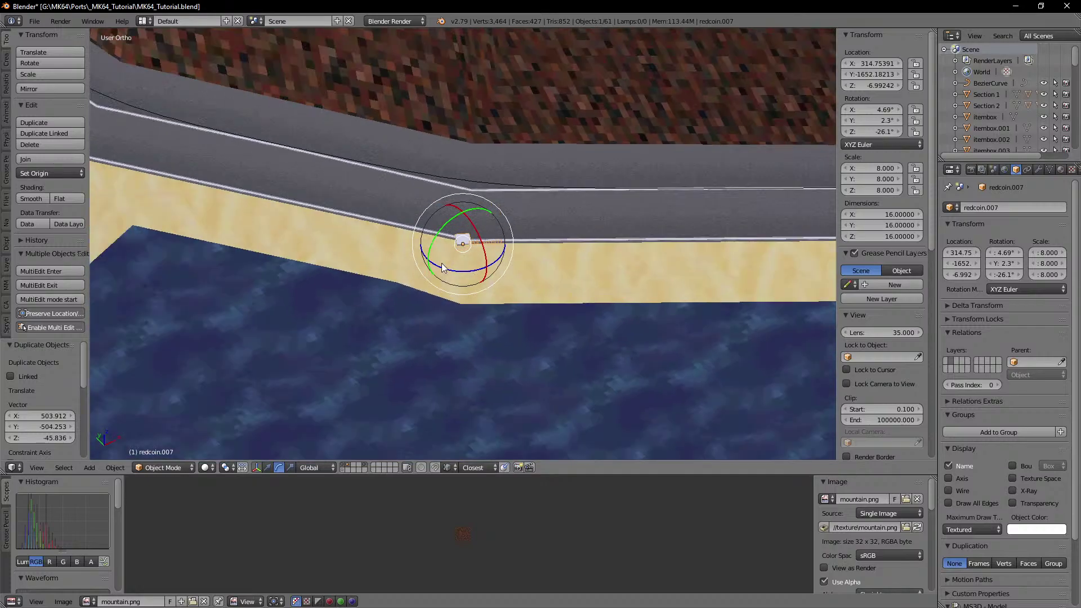
Step: Snap the new redcoin box to the pool border's corner near the ramp, and offset it about 115 along X and -1.5 along Z onto the road
key(g)
ctrl+click(235, 195)
key(g)
key(x)
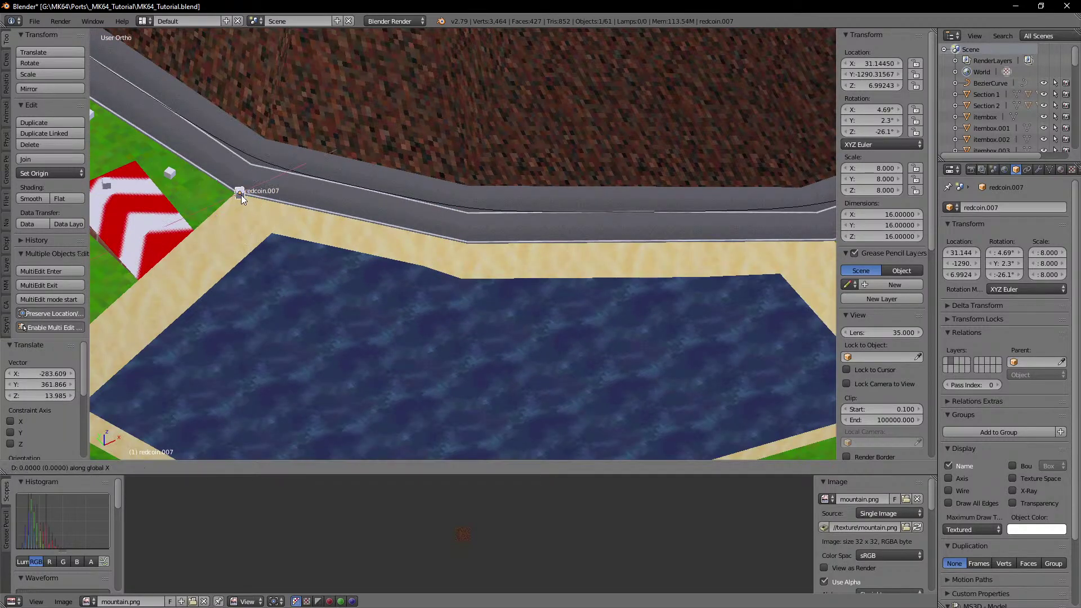
click(285, 175)
key(g)
key(z)
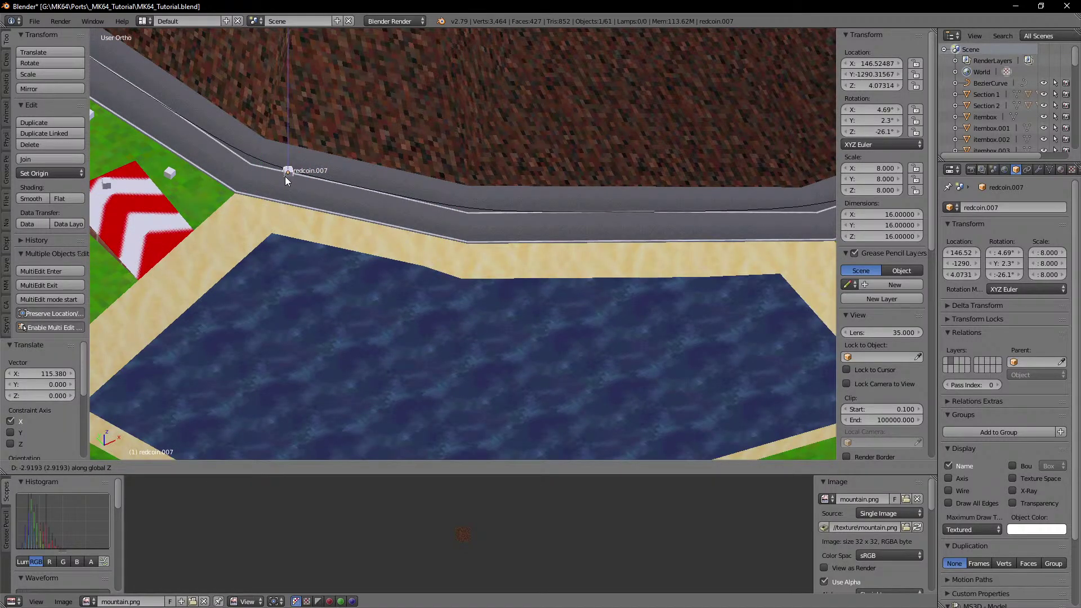
click(286, 176)
Step: Examine the placement of the marker objects around the whole track from several angles
shift+middle_drag(286, 177, 489, 232)
mouse_move(495, 228)
middle_down()
mouse_move(411, 228)
mouse_move(407, 207)
mouse_move(430, 201)
mouse_move(484, 219)
middle_up()
scroll(484, 224, down, 8)
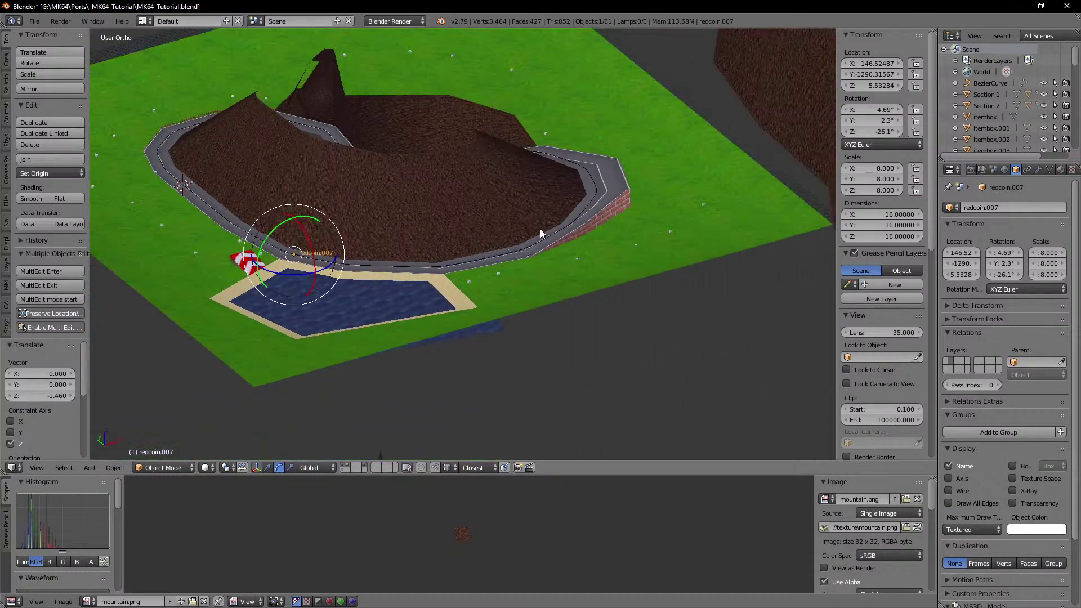
key(Tab)
shift+middle_drag(446, 231, 490, 256)
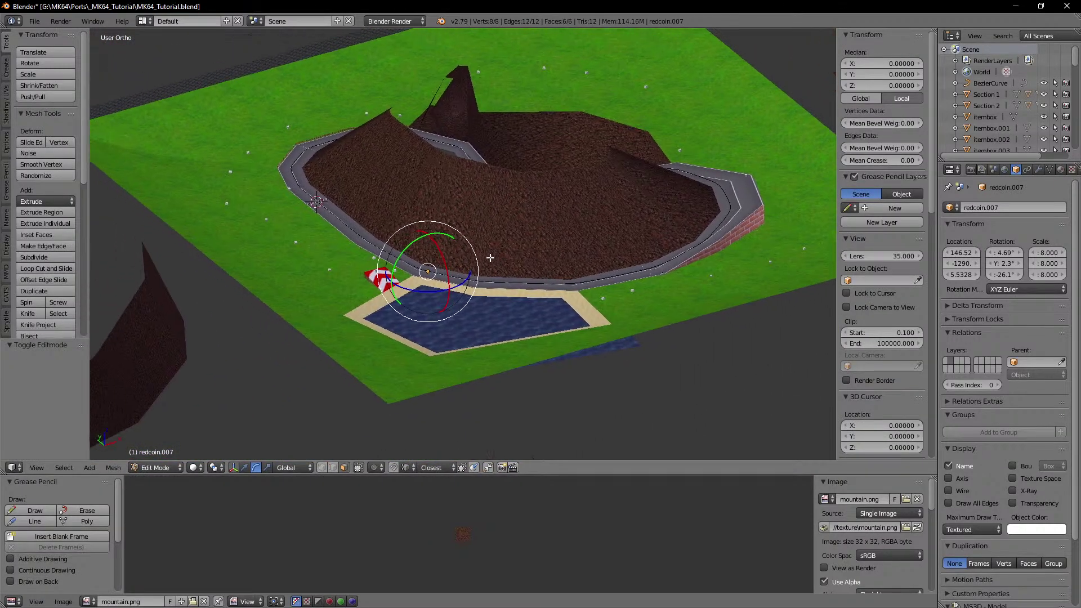
scroll(490, 258, up, 4)
key(Tab)
shift+middle_drag(370, 226, 434, 323)
scroll(432, 318, down, 4)
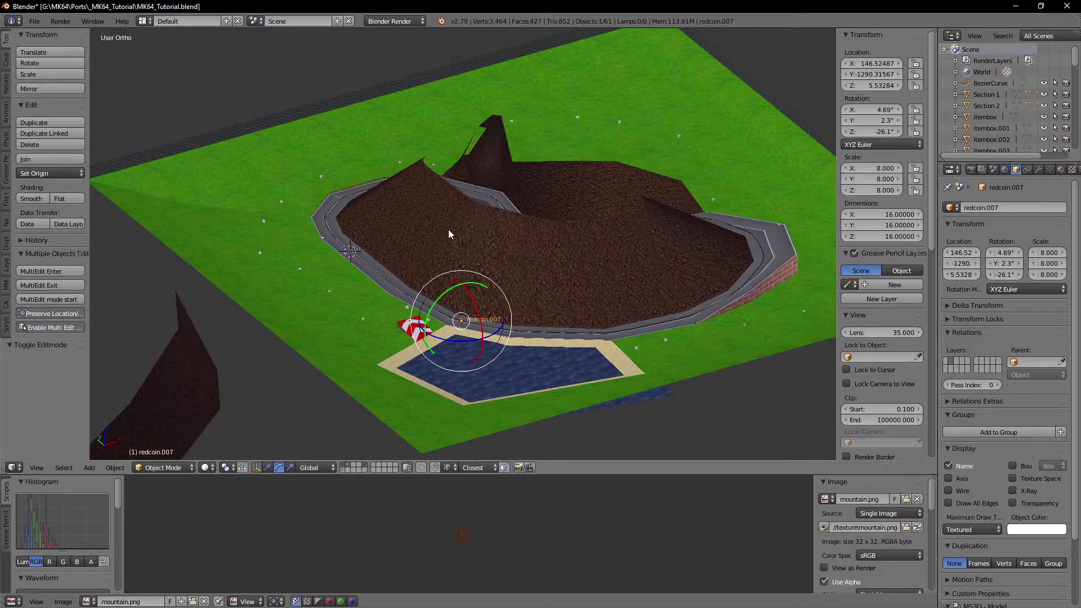
middle_drag(448, 228, 476, 227)
shift+middle_drag(634, 172, 397, 151)
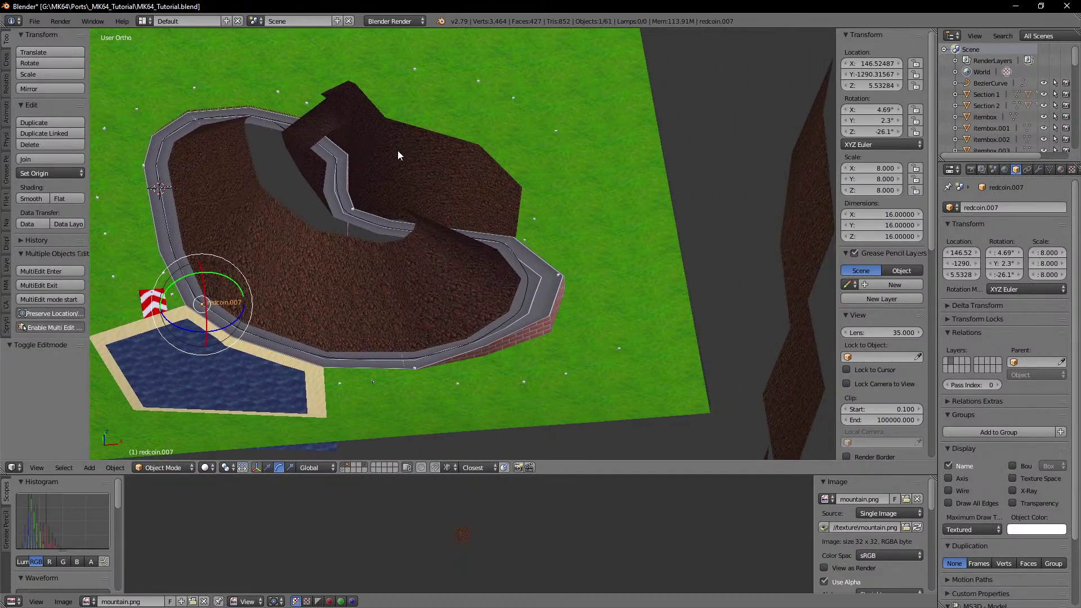
shift+middle_drag(316, 150, 482, 133)
shift+middle_drag(385, 190, 366, 178)
shift+middle_drag(307, 140, 336, 149)
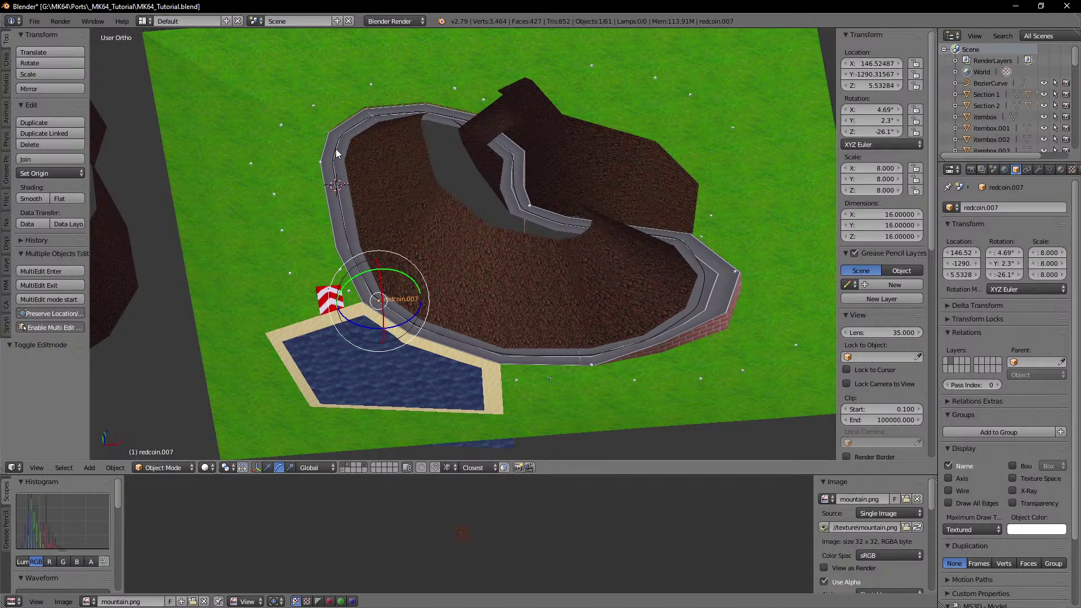
shift+middle_drag(336, 149, 429, 172)
scroll(378, 134, up, 2)
right_click(370, 179)
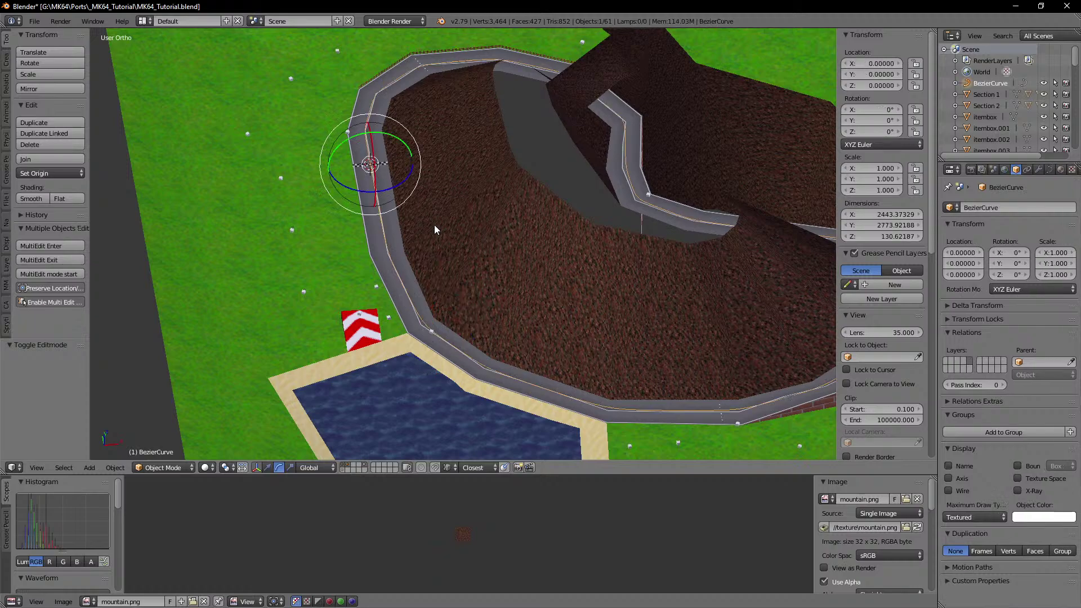
shift+middle_drag(435, 229, 394, 240)
key(g)
right_click(621, 109)
scroll(443, 252, down, 2)
shift+middle_drag(394, 239, 301, 182)
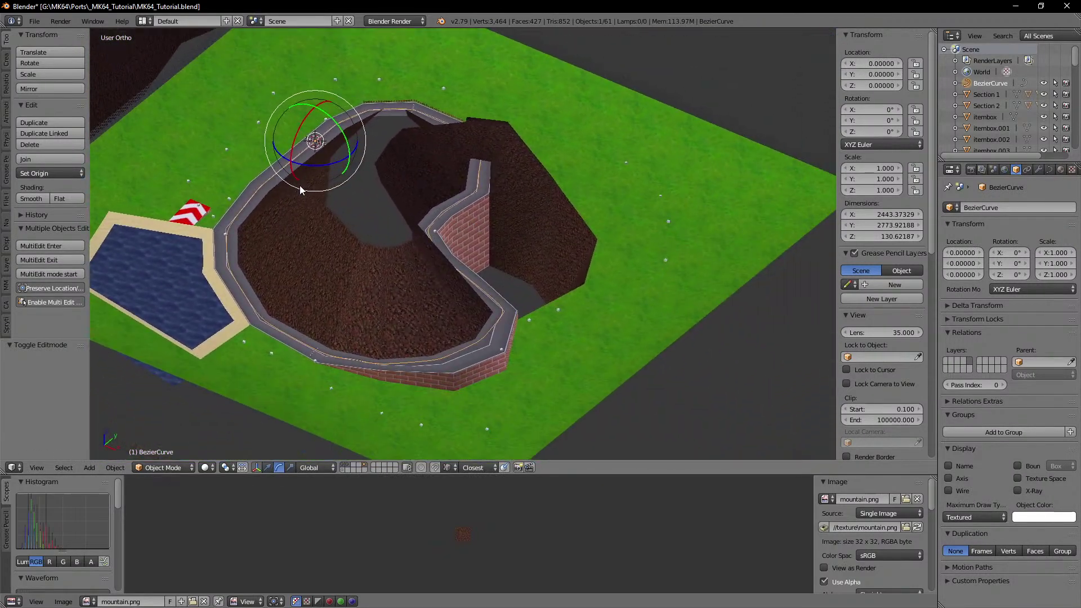
key(g)
right_click(299, 178)
Step: Export the markers as Mario Kart 64 POP file MK64_Tutorial.OK64.POP, including item boxes, trees, piranhas and red coins
shift+middle_drag(678, 180, 471, 238)
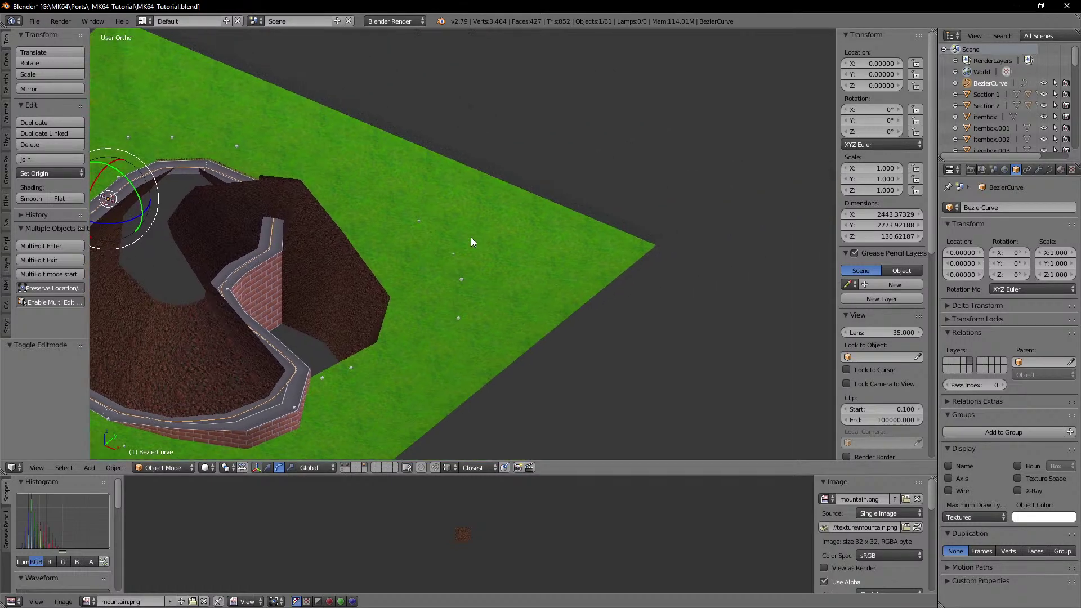
scroll(470, 238, up, 4)
scroll(411, 267, down, 5)
shift+middle_drag(411, 268, 576, 189)
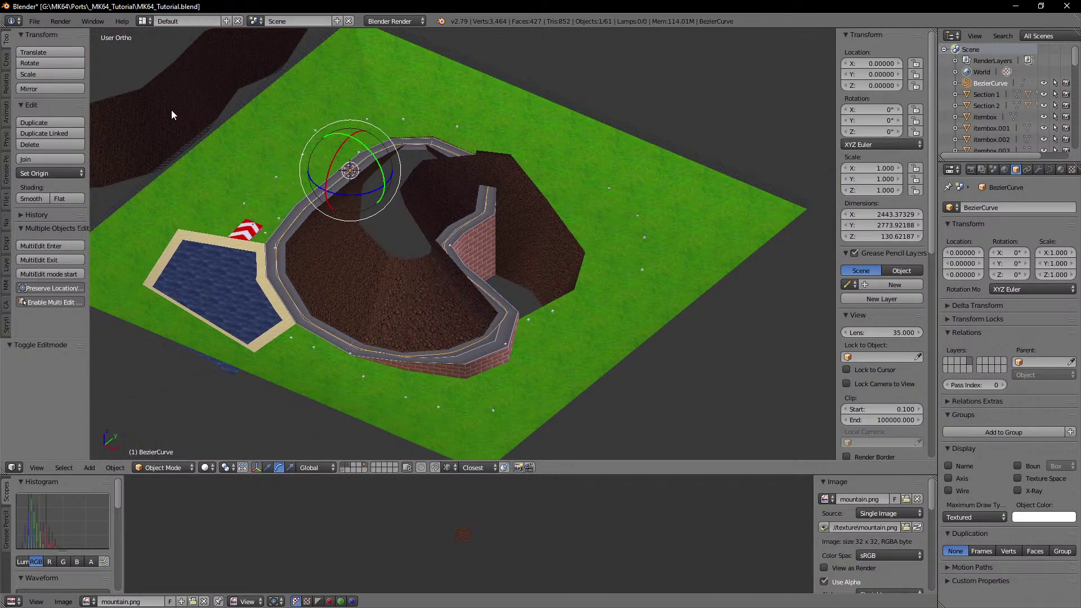
shift+middle_drag(173, 115, 287, 156)
click(34, 21)
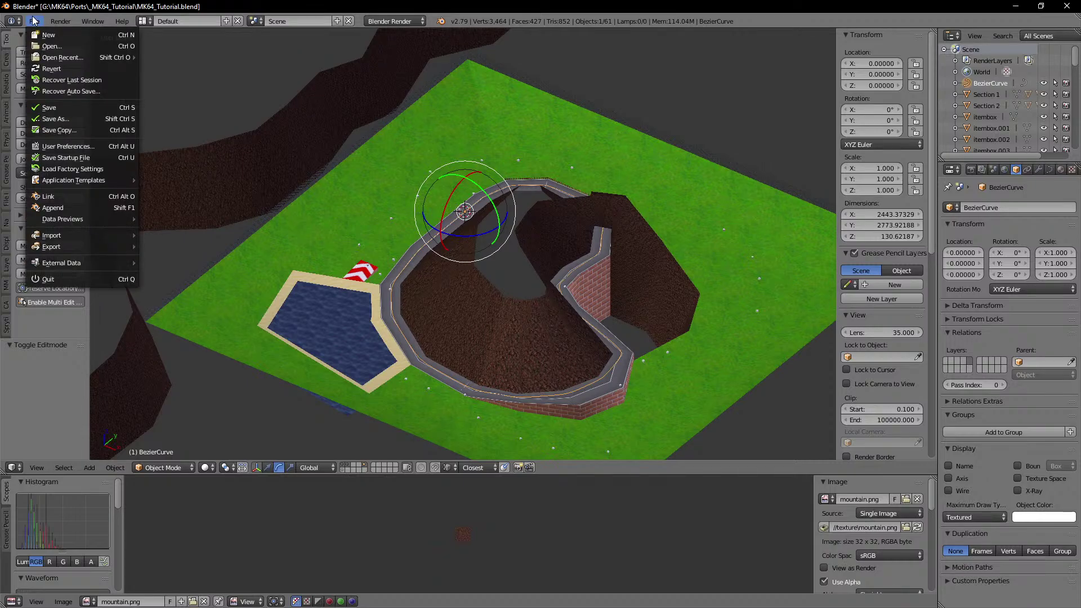
mouse_move(65, 246)
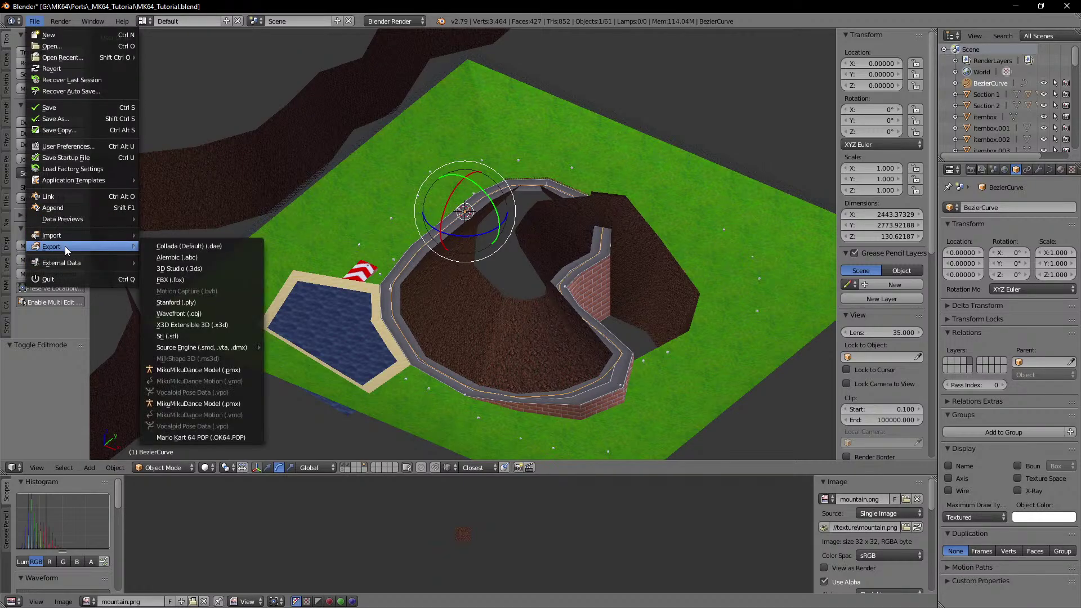
click(222, 438)
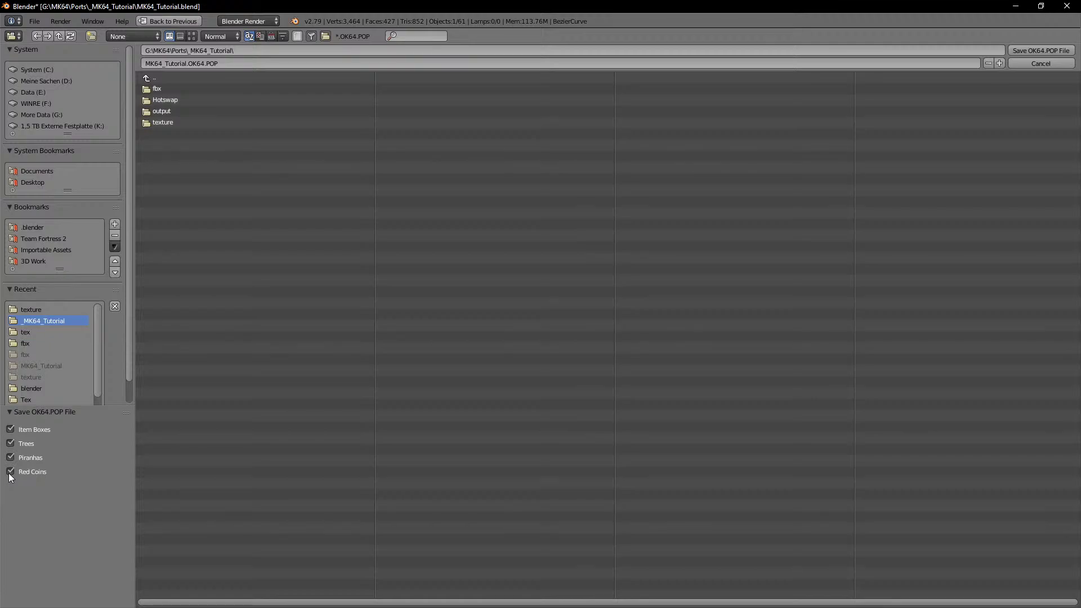
click(1039, 50)
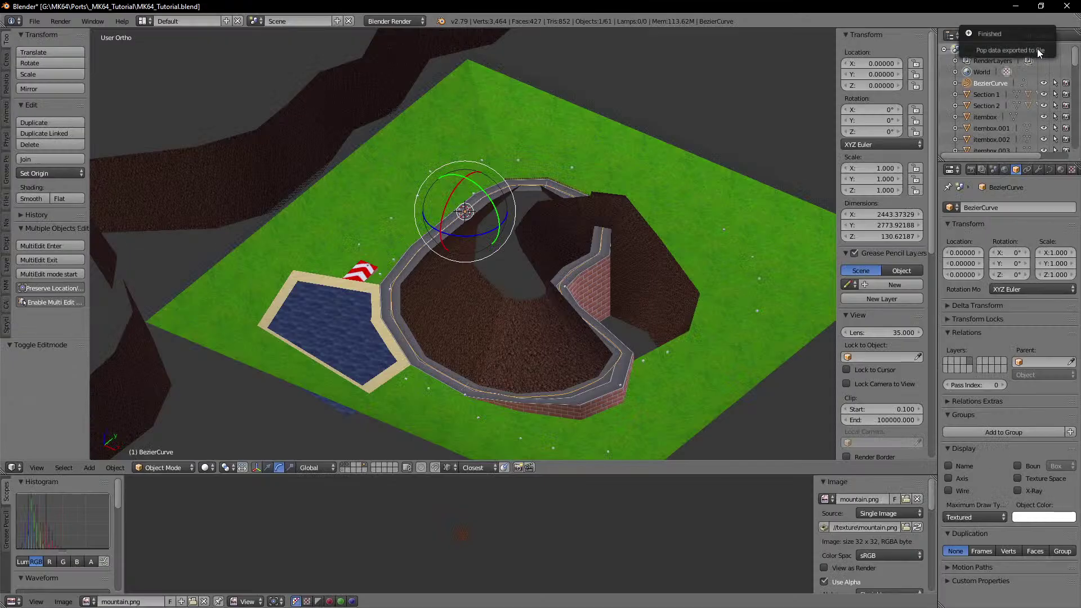
Step: Check the curve layer and the first layer separately, and display only the second layer in wireframe
shift+middle_drag(600, 182, 562, 180)
middle_drag(503, 144, 555, 134)
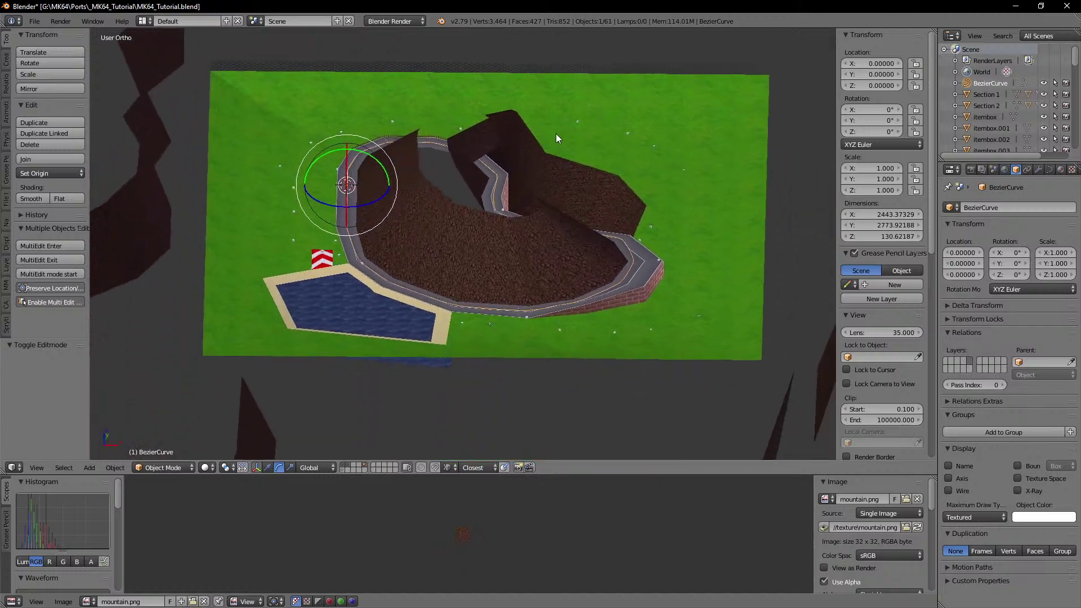
mouse_move(484, 167)
middle_down()
mouse_move(598, 204)
mouse_move(577, 209)
middle_up()
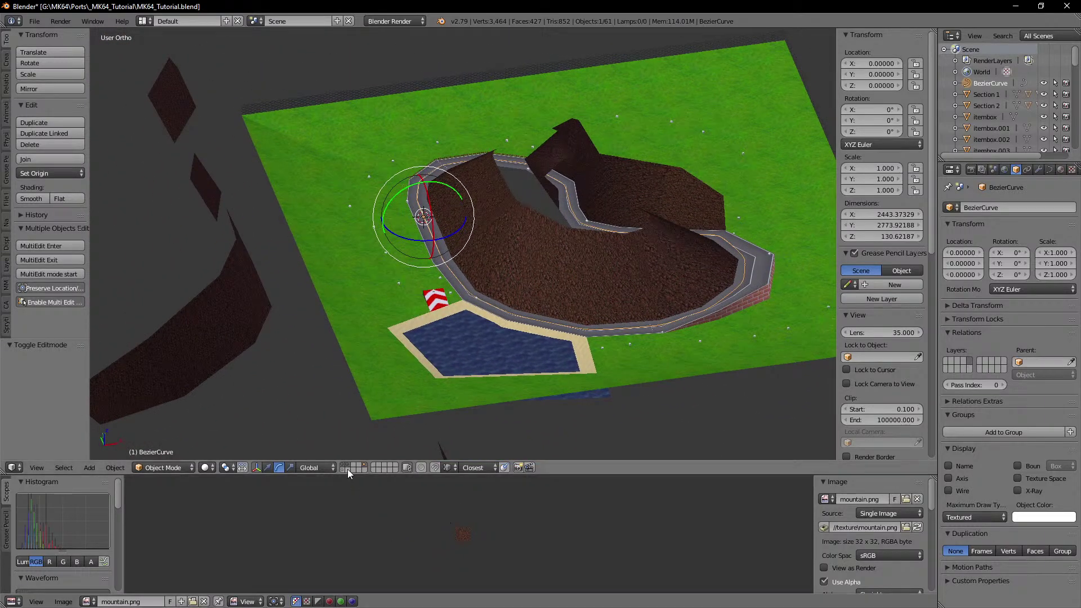
click(364, 465)
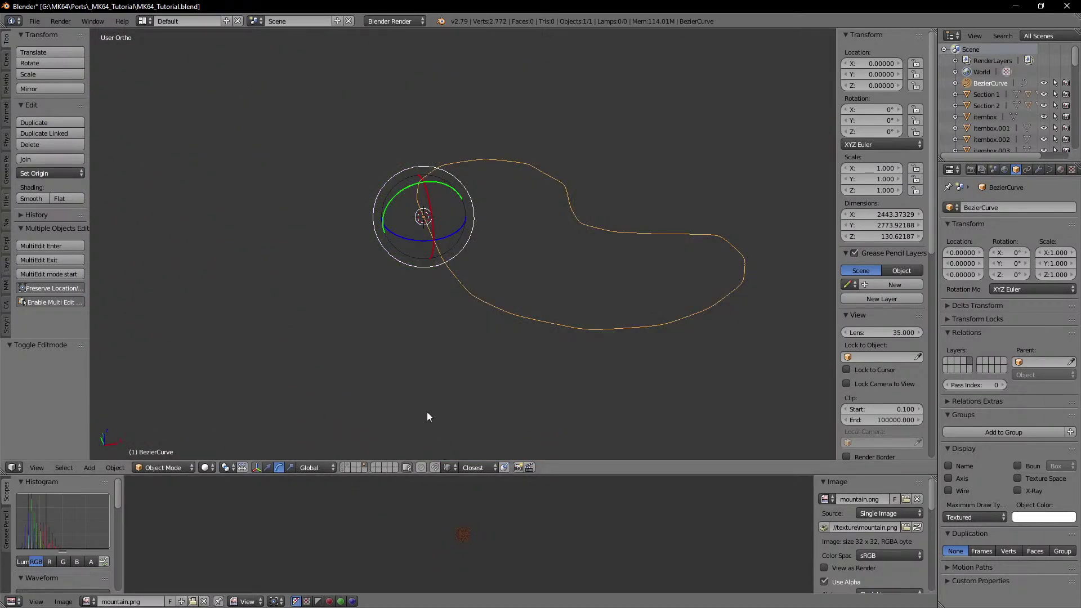
click(342, 465)
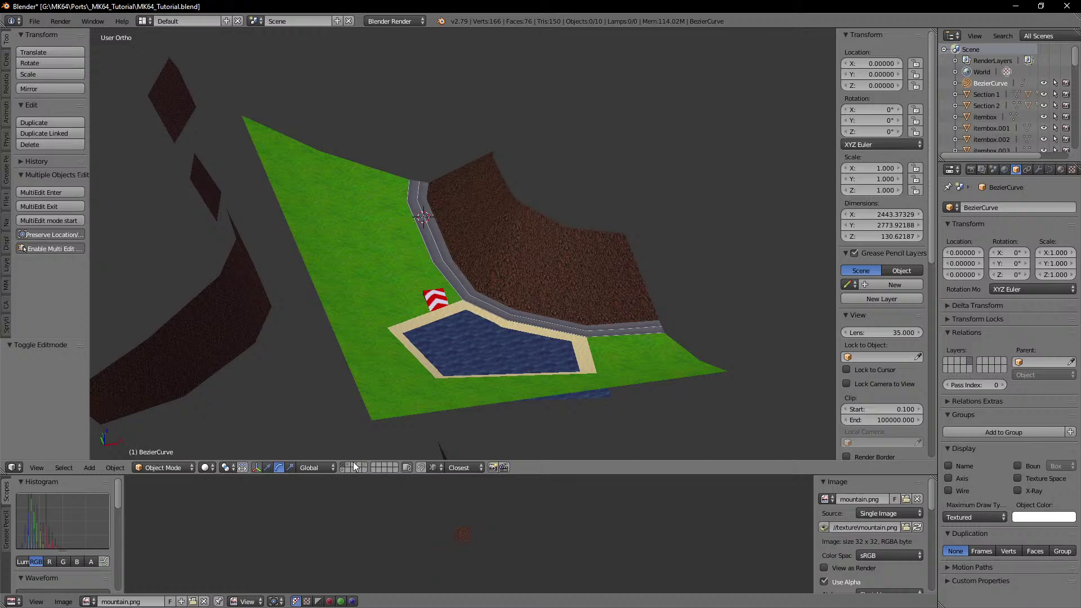
click(349, 466)
middle_drag(566, 274, 496, 271)
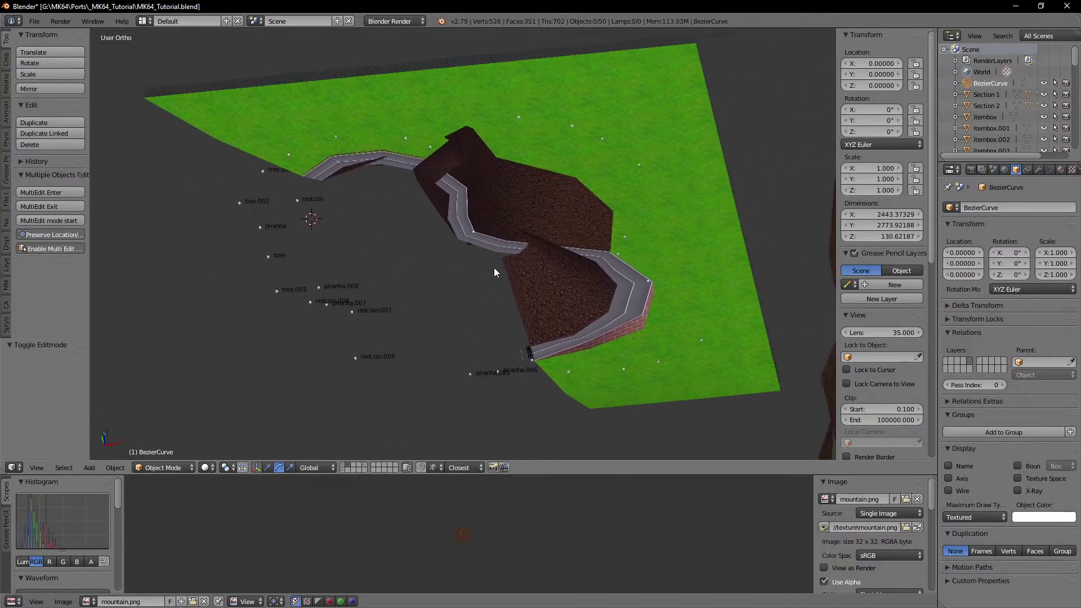
key(z)
right_click(641, 167)
key(c)
drag(618, 145, 530, 118)
click(629, 230)
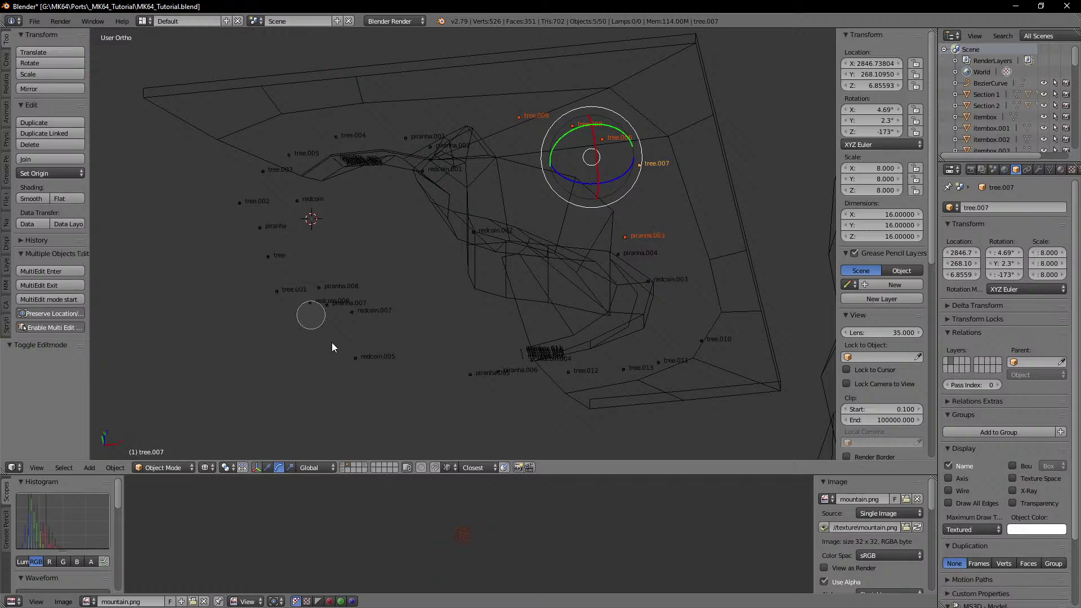
mouse_move(371, 388)
mouse_down()
mouse_move(347, 327)
mouse_move(302, 302)
mouse_move(248, 217)
mouse_move(319, 220)
mouse_up()
middle_click(315, 227)
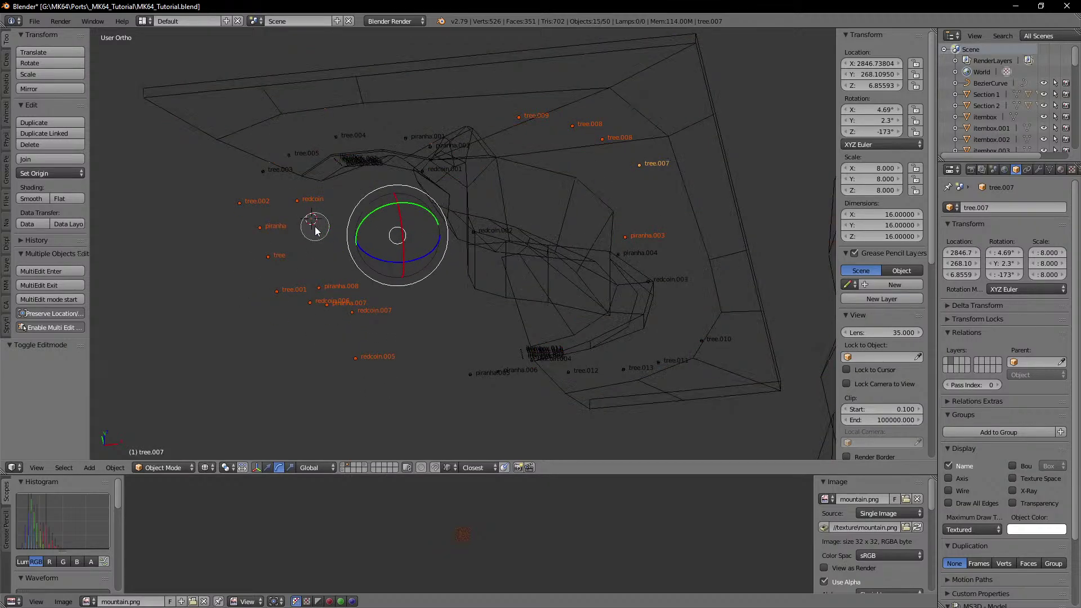
drag(272, 181, 310, 146)
right_click(311, 145)
key(a)
Step: Select all marker objects without the track meshes and move them to the fifth layer
key(a)
key(c)
middle_click(324, 219)
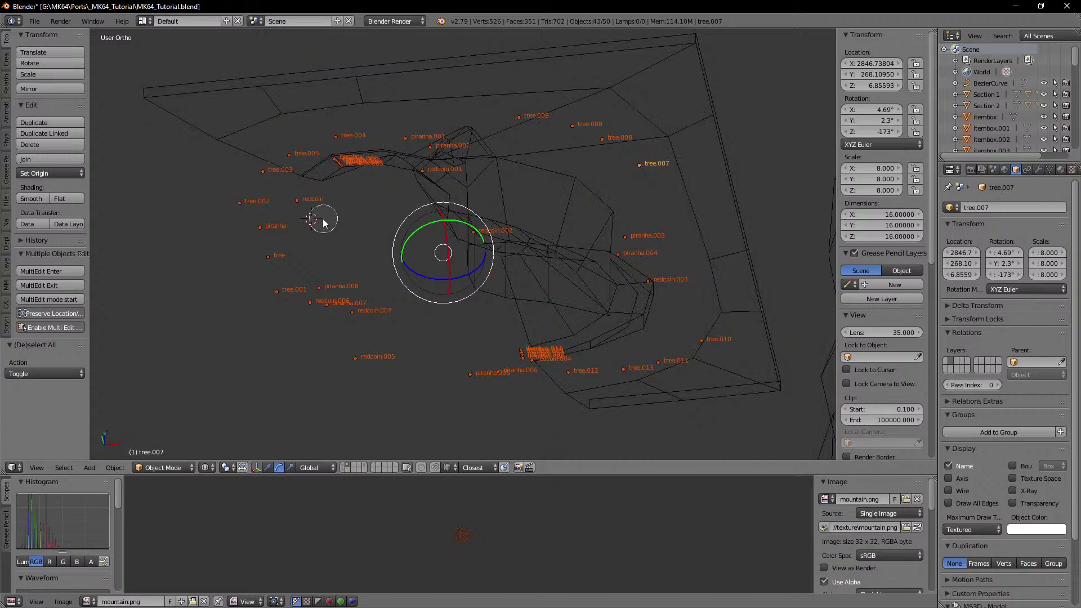
right_click(320, 221)
scroll(322, 224, down, 3)
middle_drag(389, 287, 463, 261)
scroll(463, 261, up, 1)
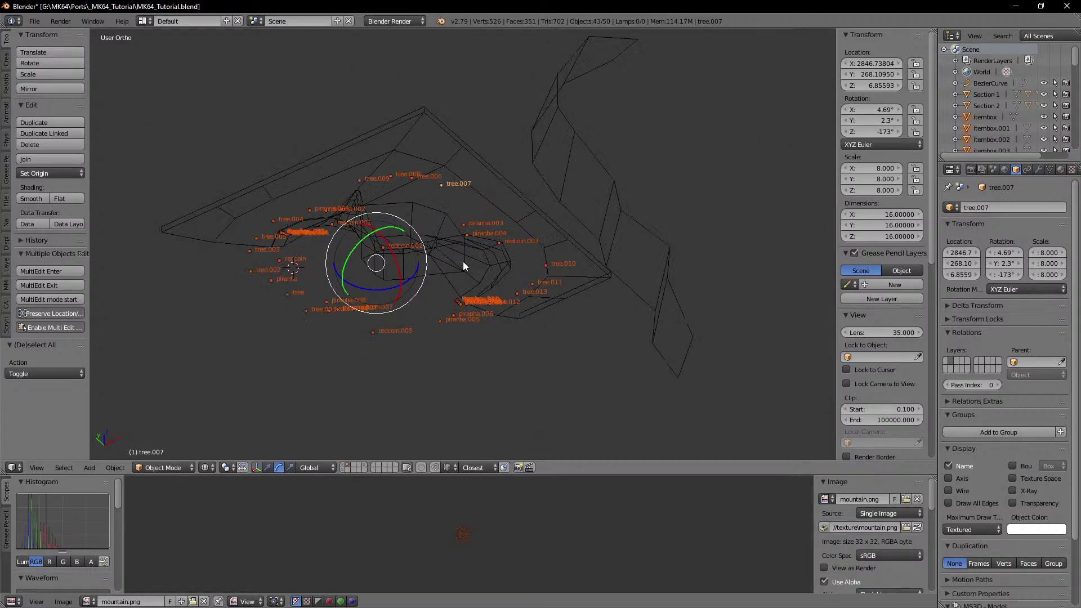
key(g)
right_click(483, 187)
key(m)
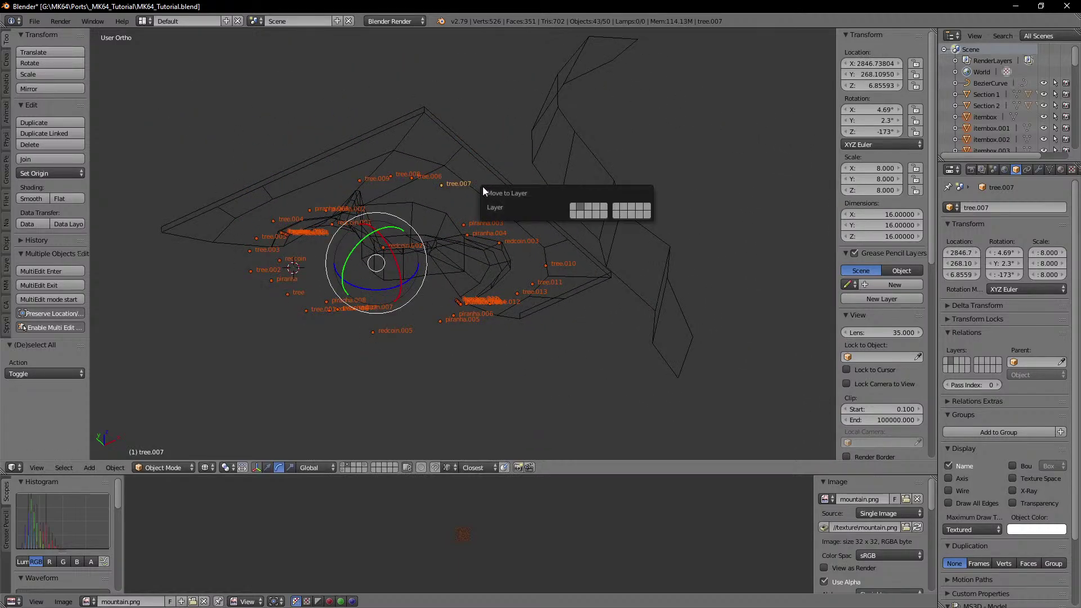
click(604, 205)
Step: Display only the fifth layer in solid view and check the moved markers alongside the curve
click(365, 464)
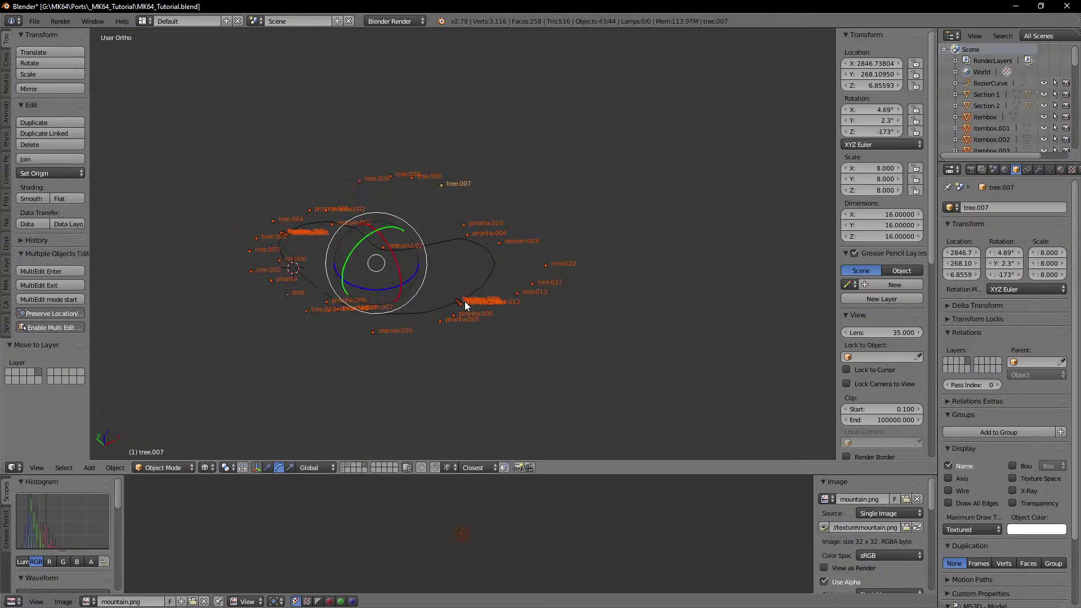
mouse_move(465, 301)
middle_down()
mouse_move(501, 290)
mouse_move(487, 274)
mouse_move(529, 272)
middle_up()
scroll(495, 292, up, 3)
key(z)
scroll(530, 271, up, 4)
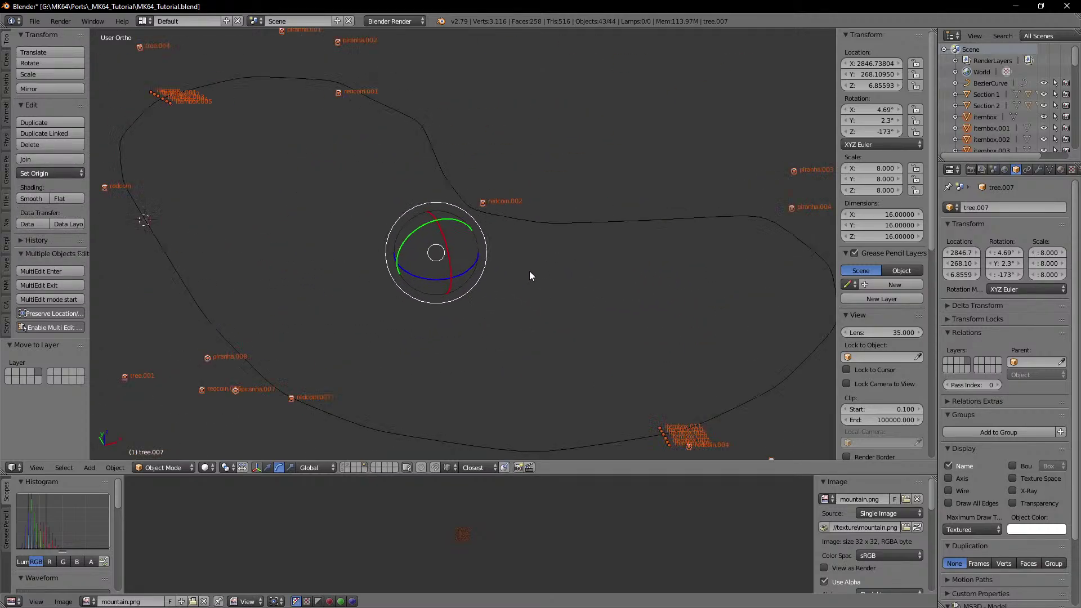
scroll(530, 271, down, 7)
scroll(528, 270, up, 2)
key(Tab)
key(Tab)
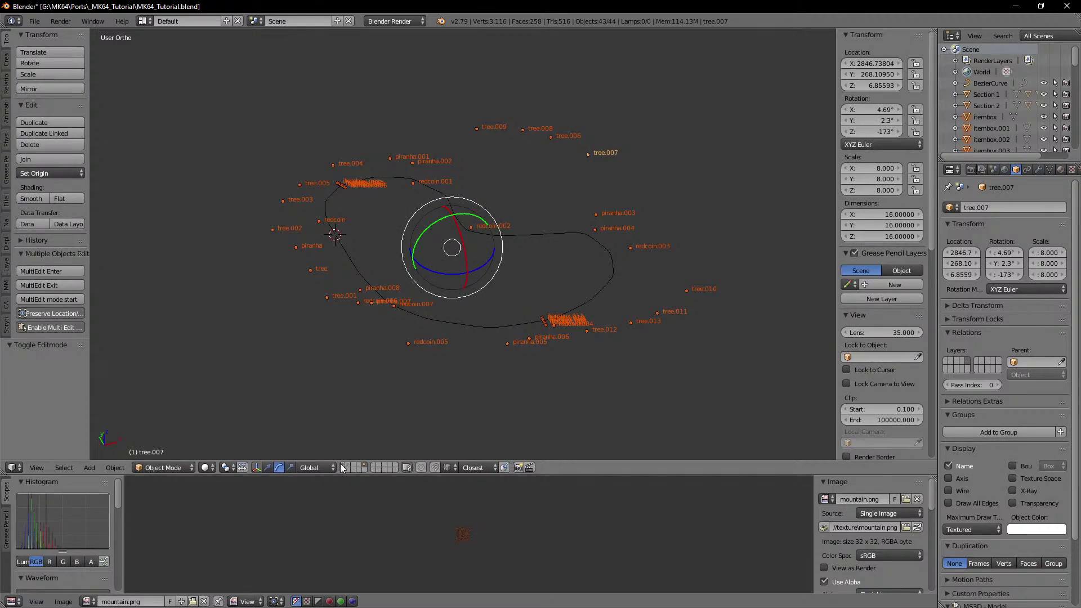
Step: Display the two track layers together with the layer holding the Section 1 and Section 2 boxes, in wireframe
click(364, 470)
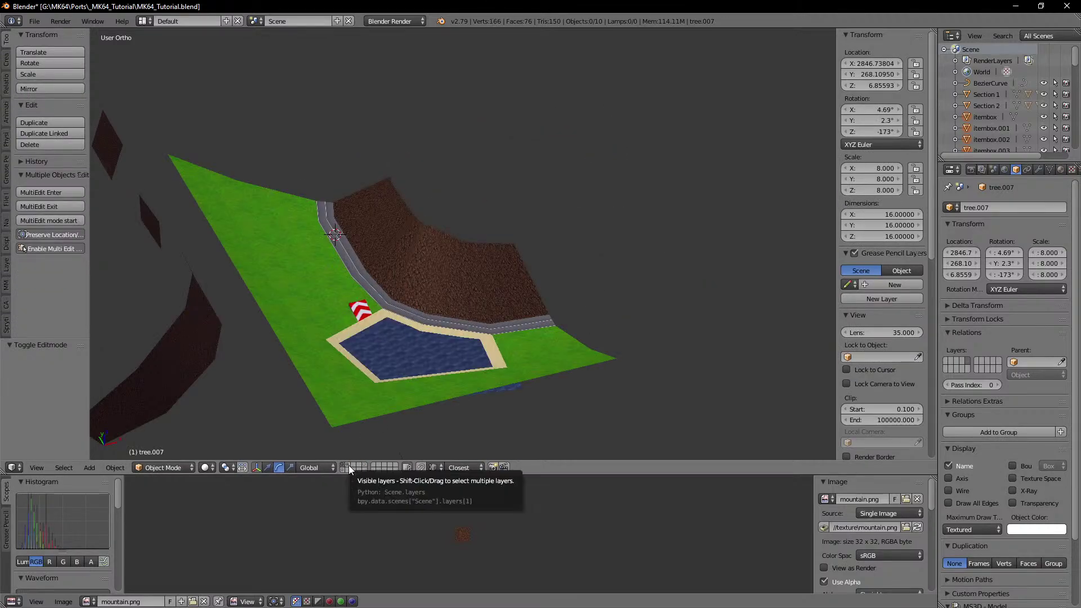
shift+click(343, 470)
mouse_move(518, 300)
middle_down()
mouse_move(503, 273)
mouse_move(528, 279)
middle_up()
key(z)
scroll(435, 277, up, 3)
shift+middle_drag(435, 276, 500, 230)
shift+middle_drag(419, 180, 517, 246)
scroll(517, 320, up, 3)
scroll(482, 241, up, 4)
scroll(517, 246, up, 3)
Step: Select all objects on the displayed layers, including the Section 1 and Section 2 boxes, with Section 2 as the active object
key(a)
key(a)
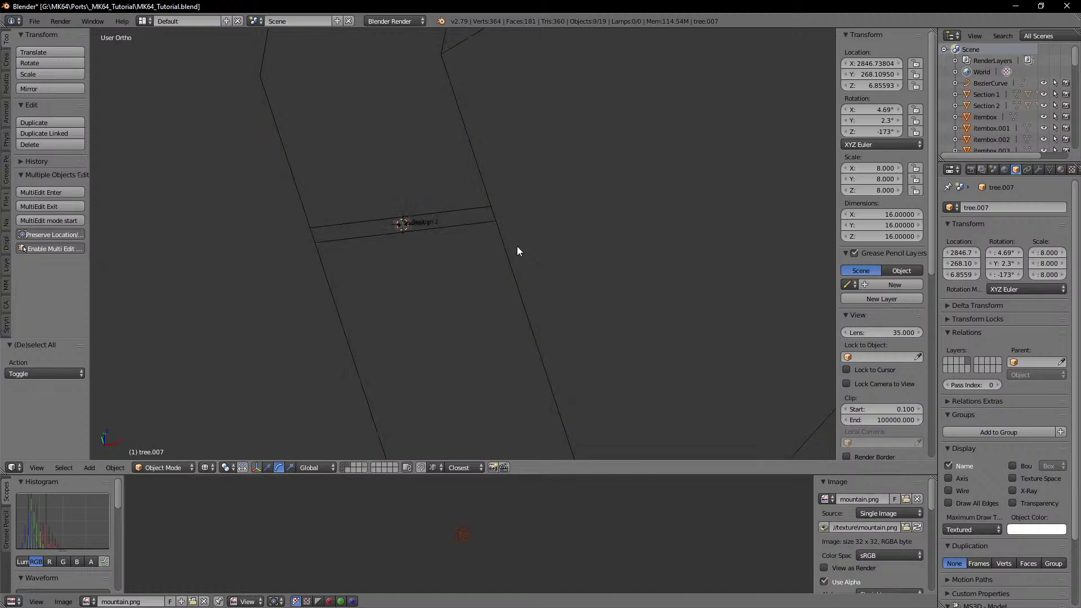
key(a)
mouse_move(441, 231)
shift+middle_down()
mouse_move(523, 248)
mouse_move(452, 249)
shift+middle_up()
scroll(525, 249, up, 8)
scroll(512, 255, up, 2)
scroll(512, 255, up, 1)
shift+right_click(467, 233)
shift+right_click(517, 230)
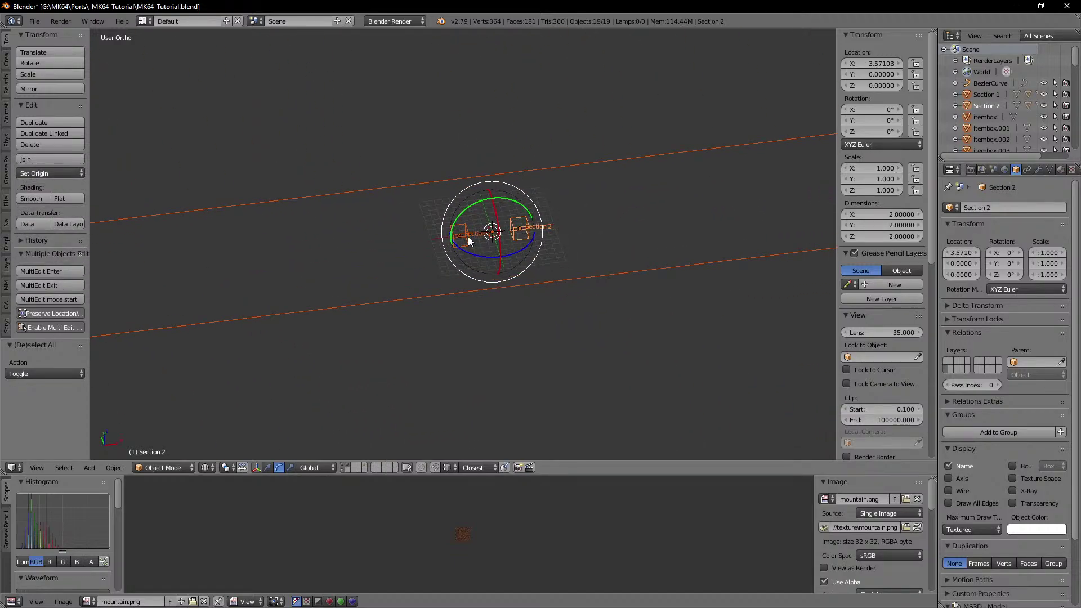
Step: Return the whole track to solid view and save over MK64_Tutorial.blend
scroll(470, 240, down, 20)
mouse_move(450, 232)
shift+middle_down()
mouse_move(380, 205)
mouse_move(370, 166)
shift+middle_up()
key(z)
shift+middle_drag(464, 195, 549, 247)
mouse_move(630, 273)
middle_down()
mouse_move(500, 276)
mouse_move(525, 212)
middle_up()
key(ctrl+s)
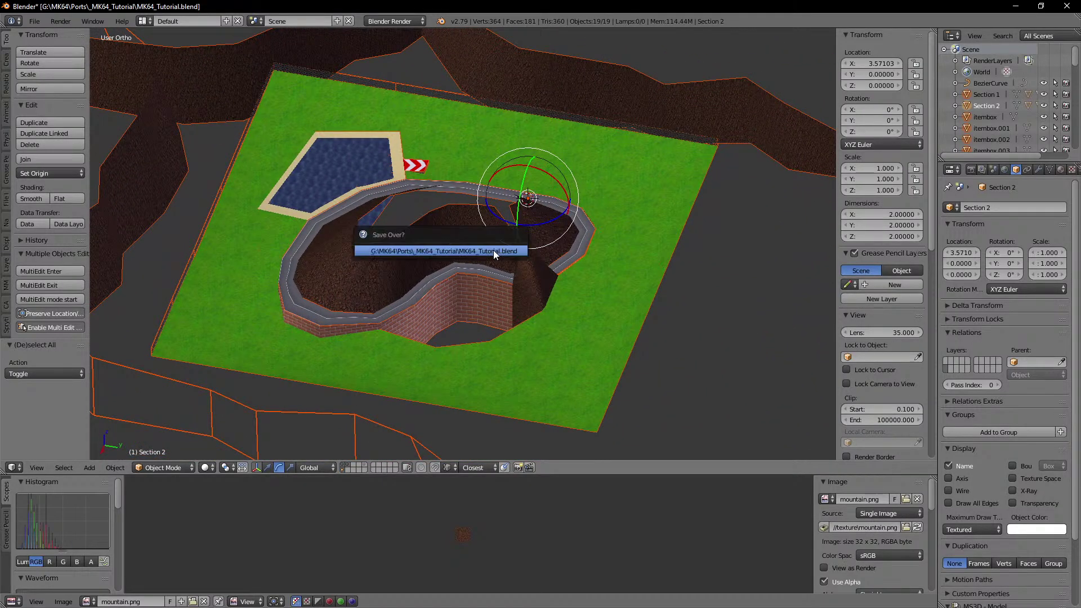
click(493, 250)
Step: Start an FBX export and choose test.fbx in the project's fbx folder as the target file
click(39, 22)
mouse_move(63, 246)
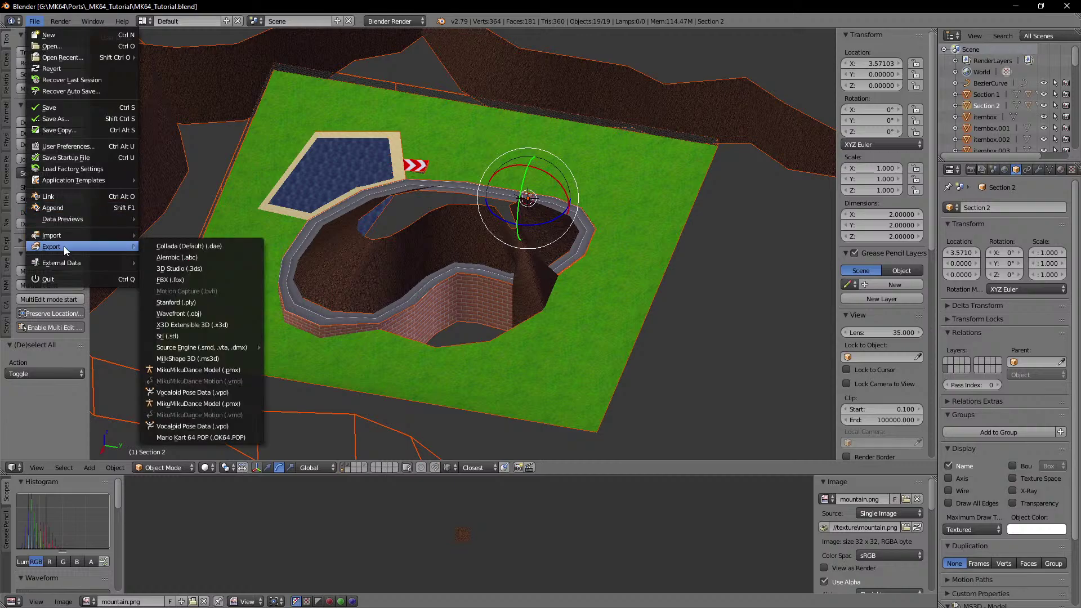
click(191, 280)
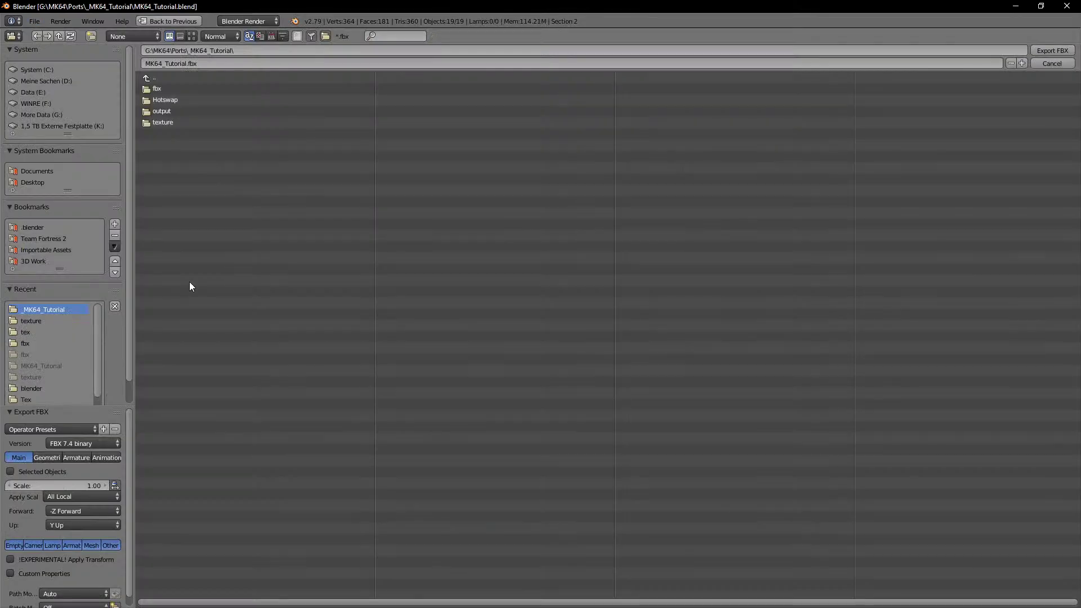
click(157, 87)
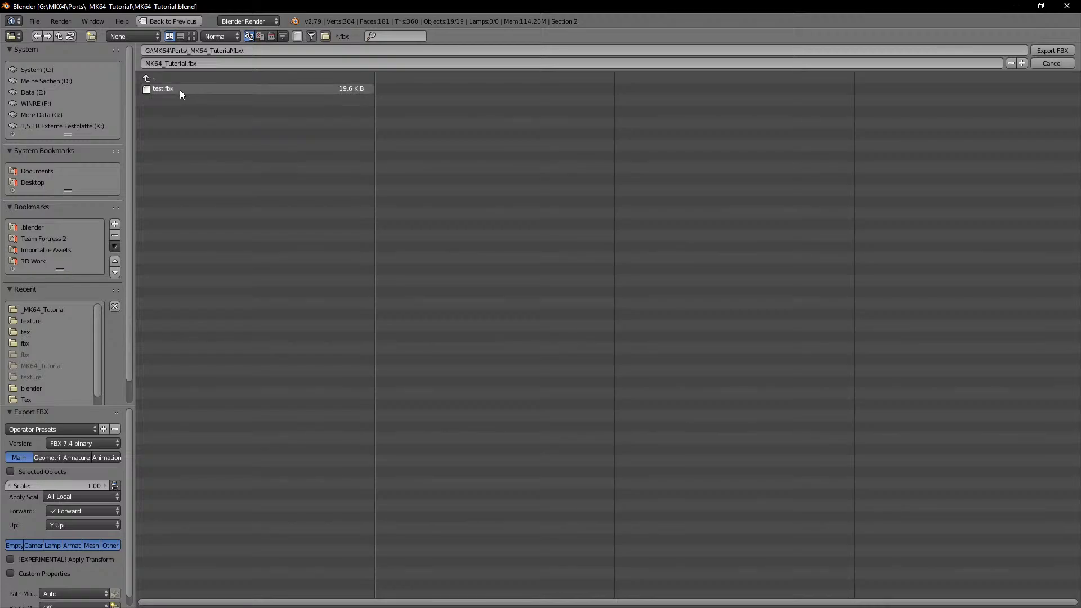
click(173, 89)
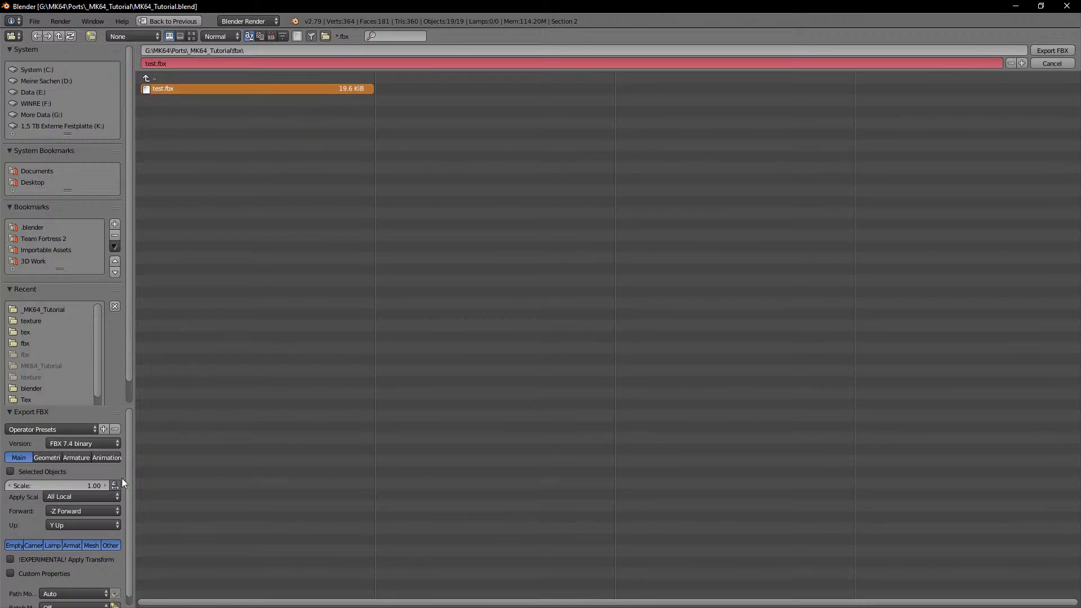
Step: Apply the Mk64 operator preset to the FBX export settings
drag(130, 484, 133, 463)
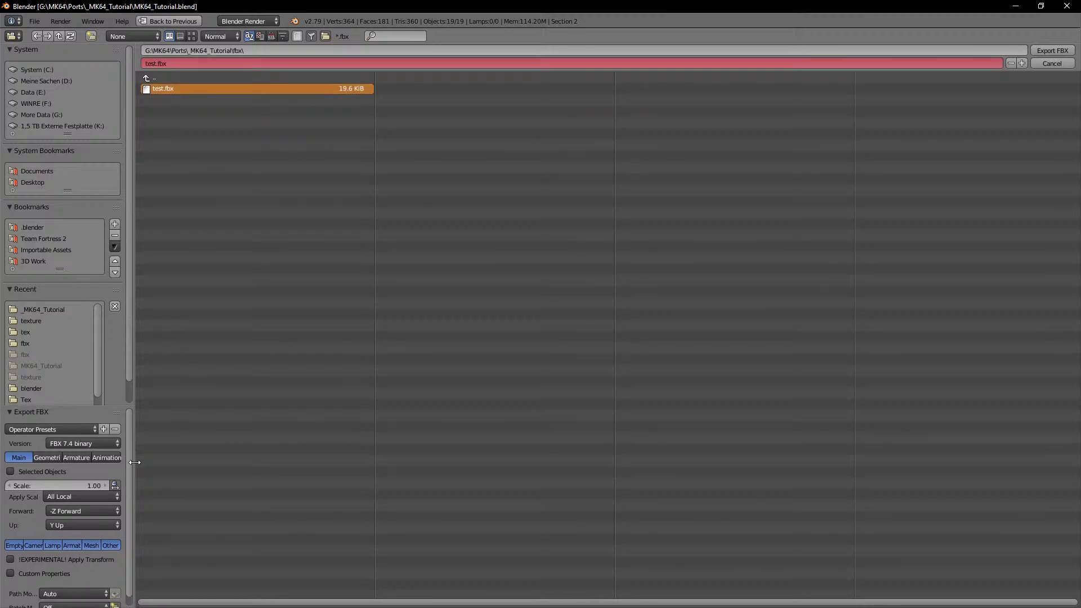
click(85, 428)
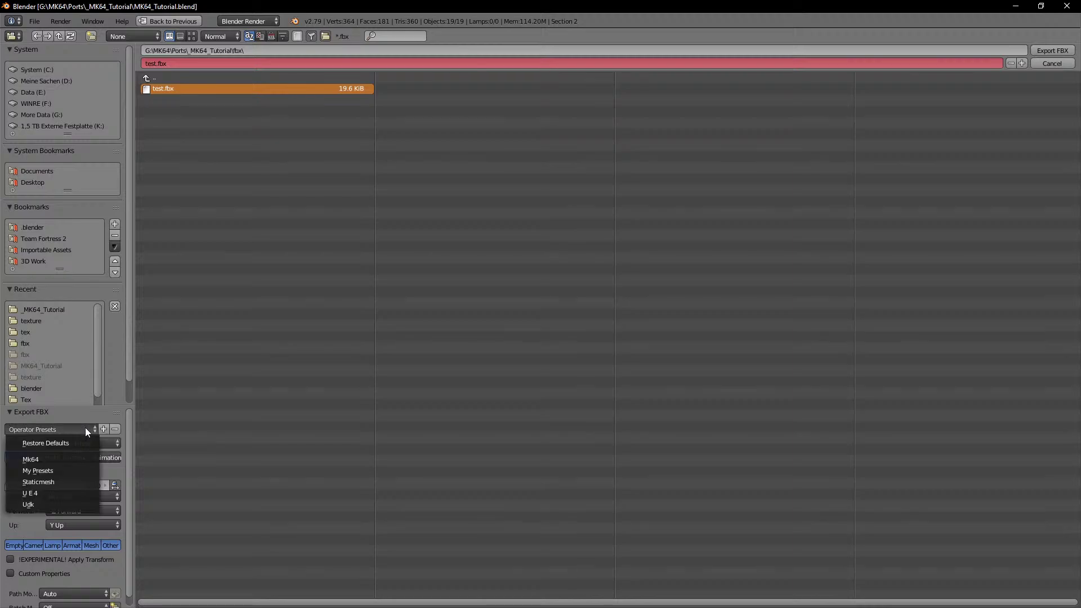
click(64, 459)
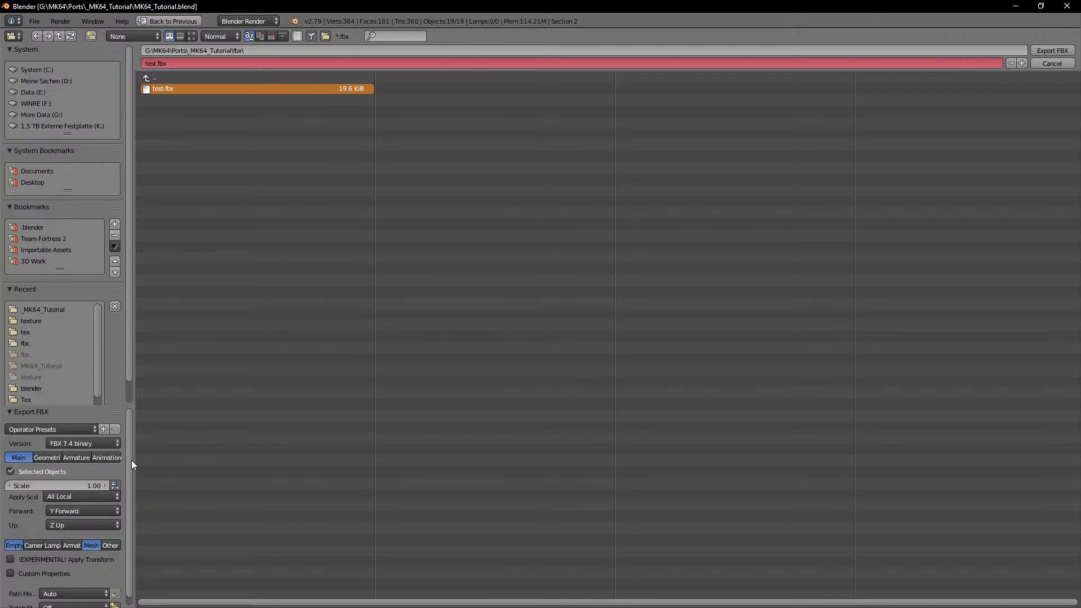
Step: Review the Main, Geometries, Armatures and Animation settings of the FBX export preset
drag(131, 461, 126, 496)
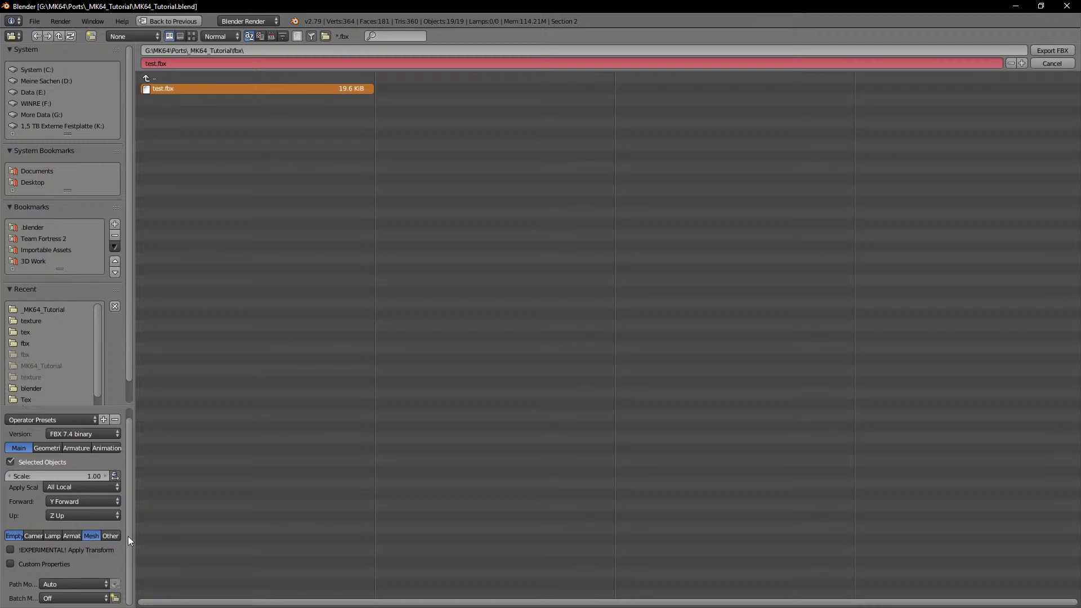
scroll(127, 536, up, 1)
click(48, 456)
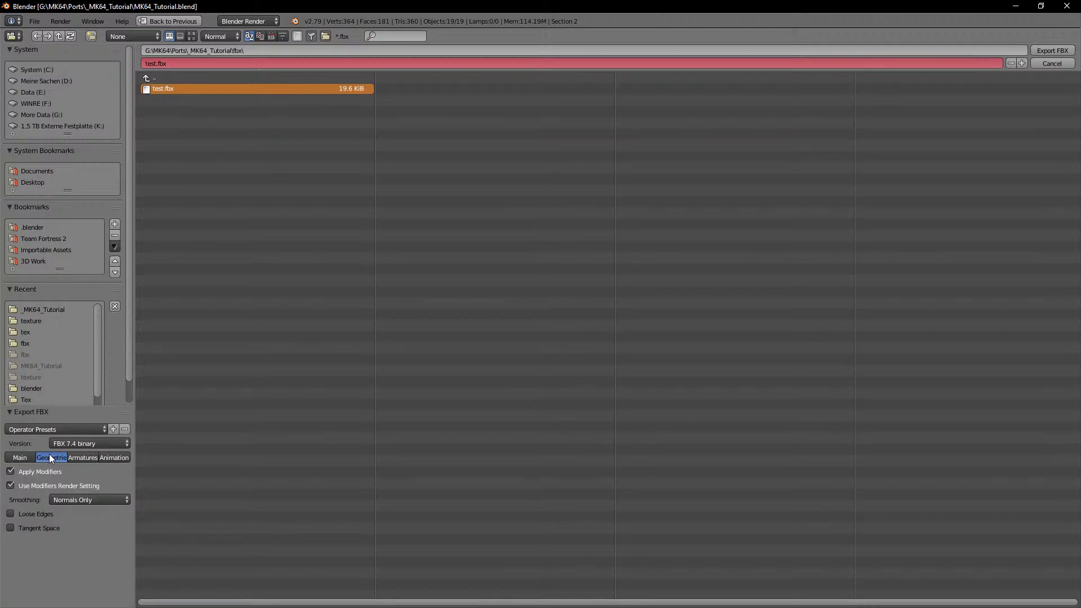
click(86, 459)
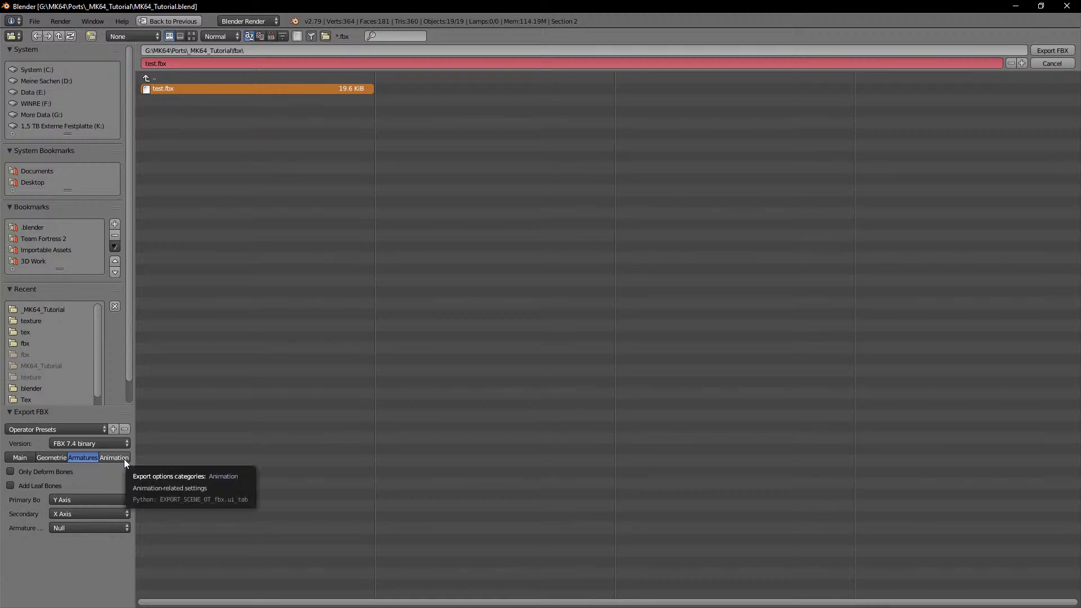
click(124, 458)
click(80, 458)
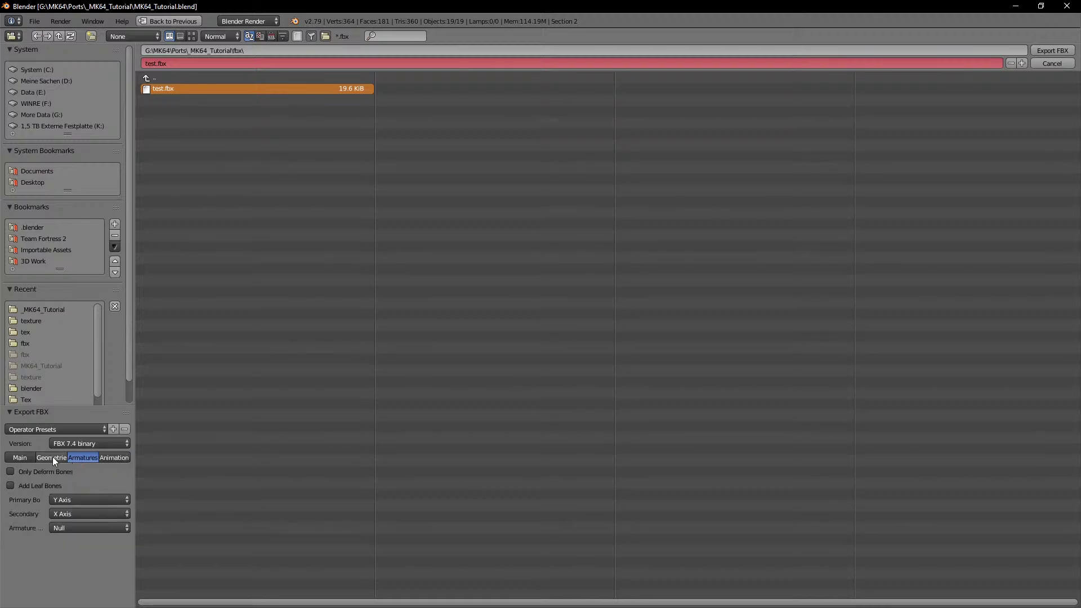
click(52, 457)
click(28, 457)
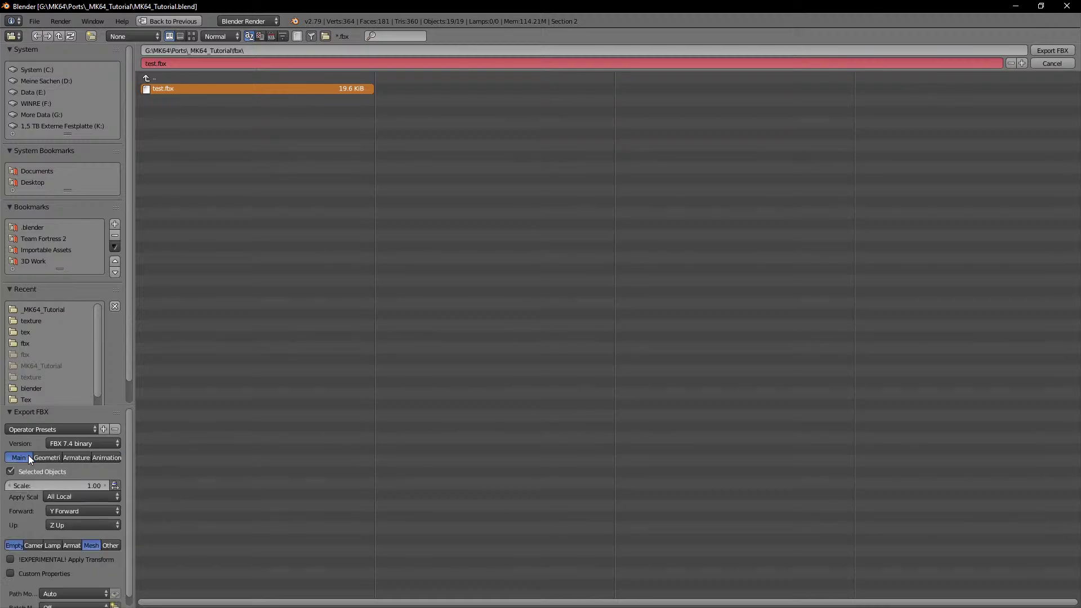
scroll(127, 499, down, 1)
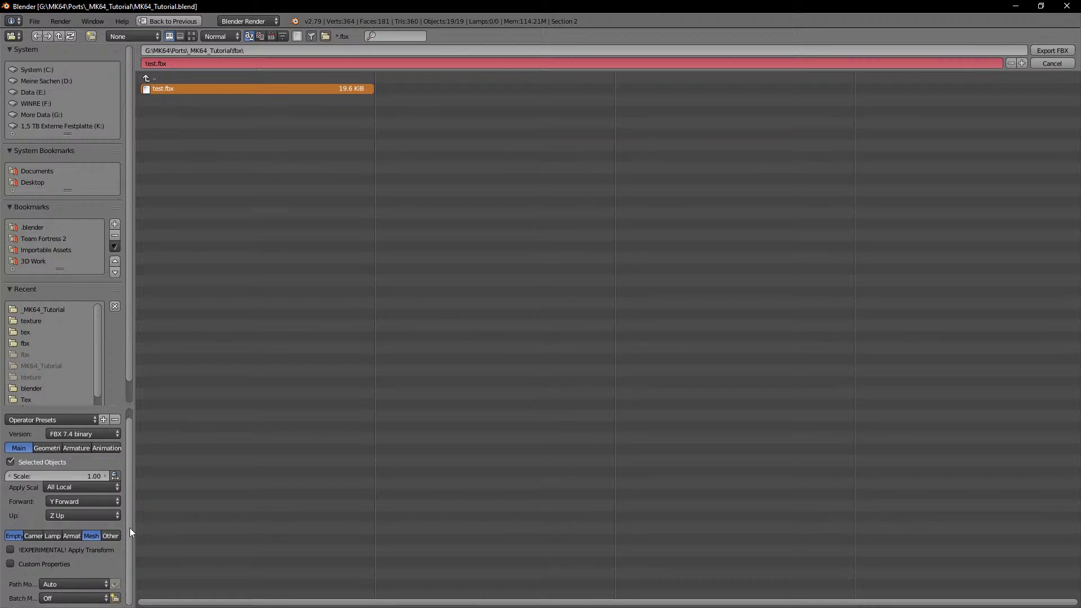
scroll(128, 494, up, 1)
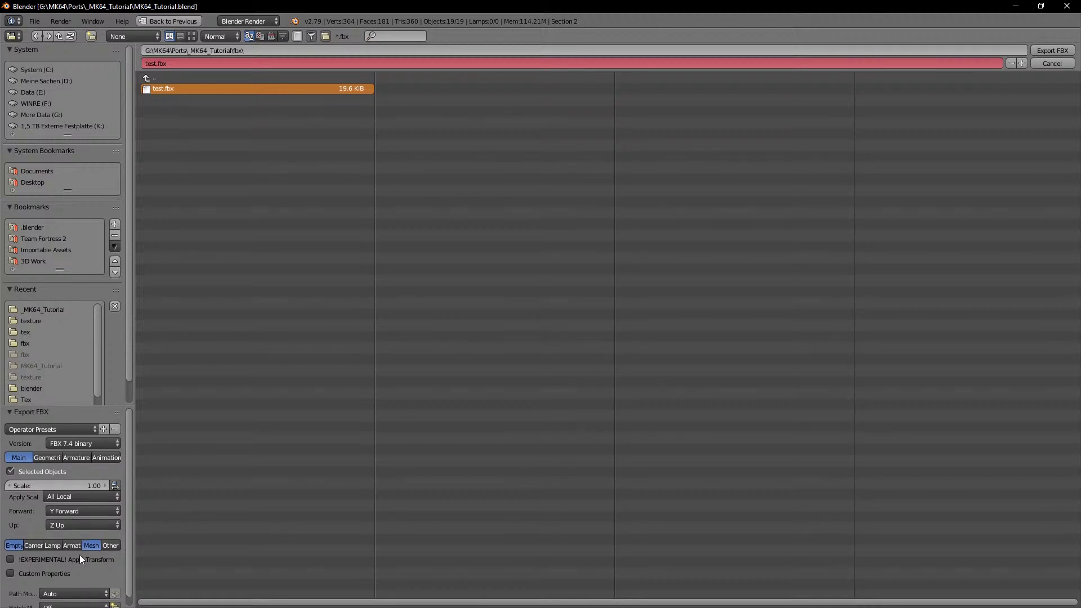
click(54, 458)
click(79, 457)
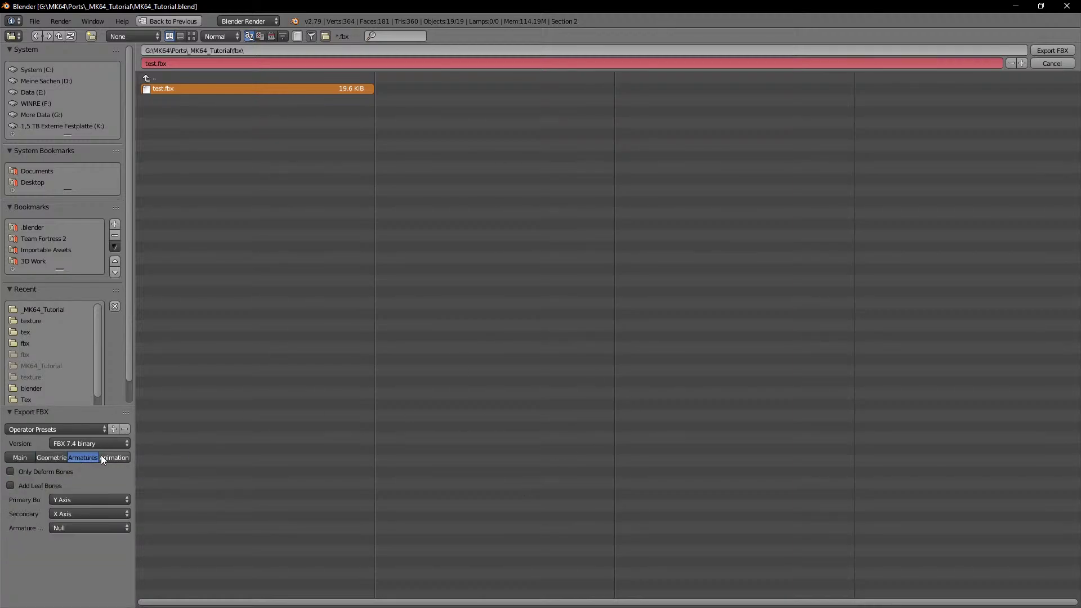
click(102, 457)
click(29, 458)
Step: Reapply the Mk64 preset and export the selected objects over test.fbx
click(83, 427)
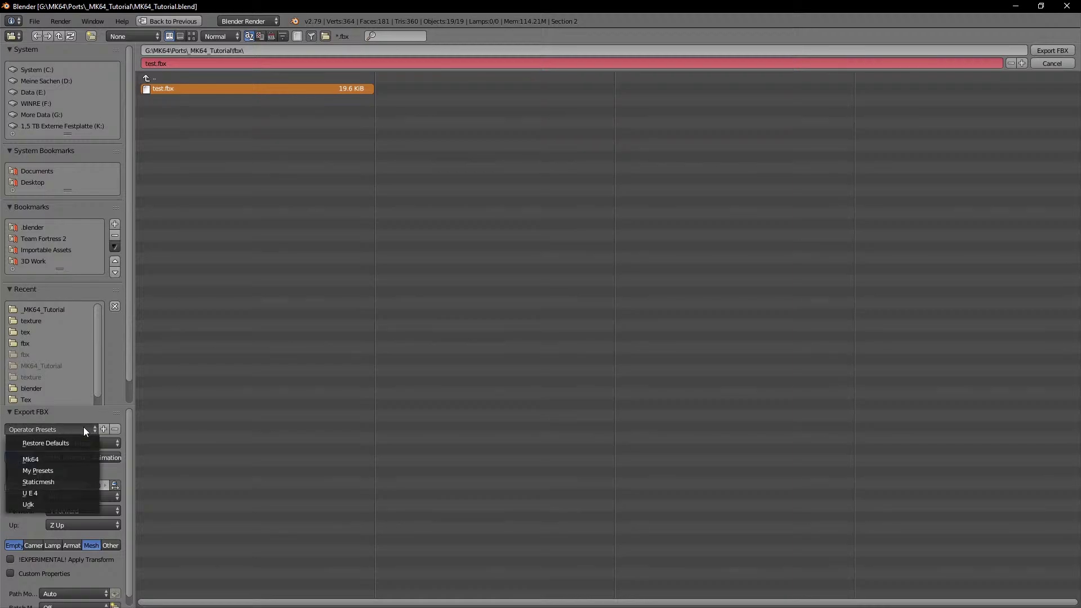
click(47, 459)
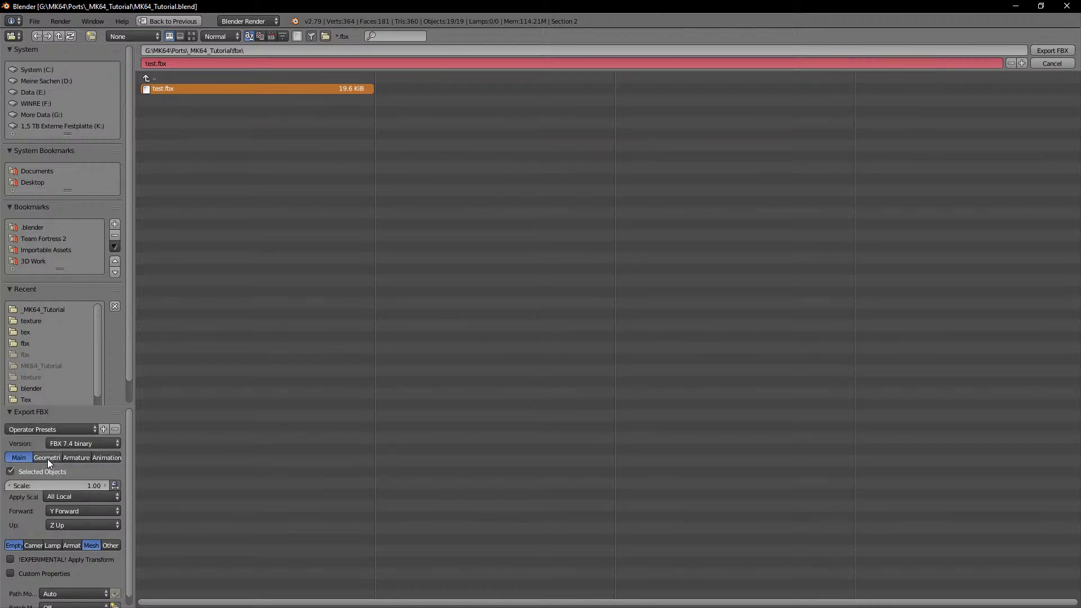
click(1058, 51)
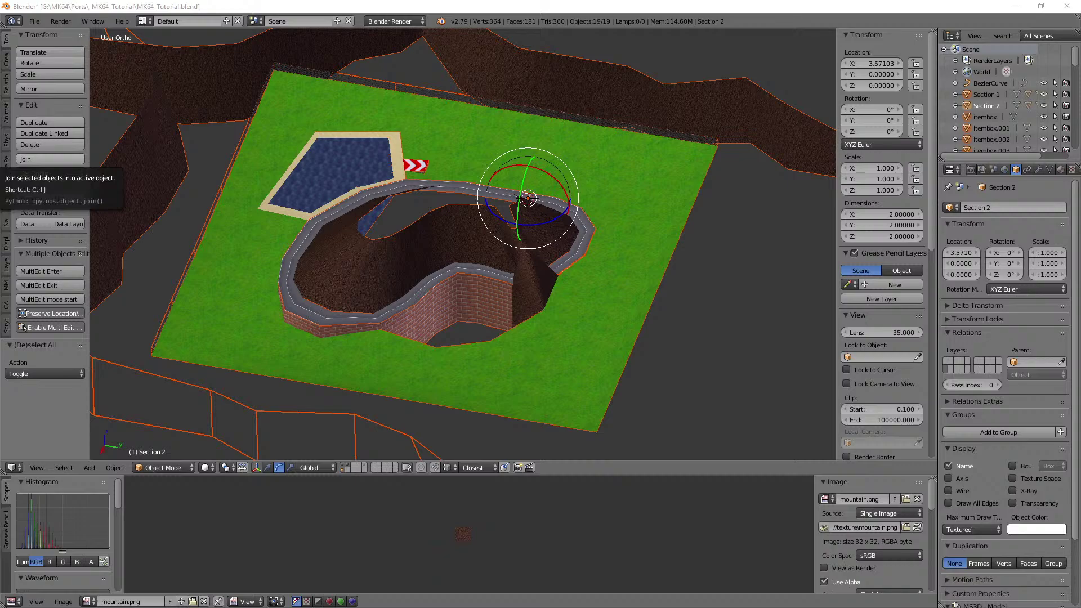
Step: Switch to Tarmac64, open the Course Compiler and start loading an FBX file
drag(232, 86, 70, 23)
click(24, 28)
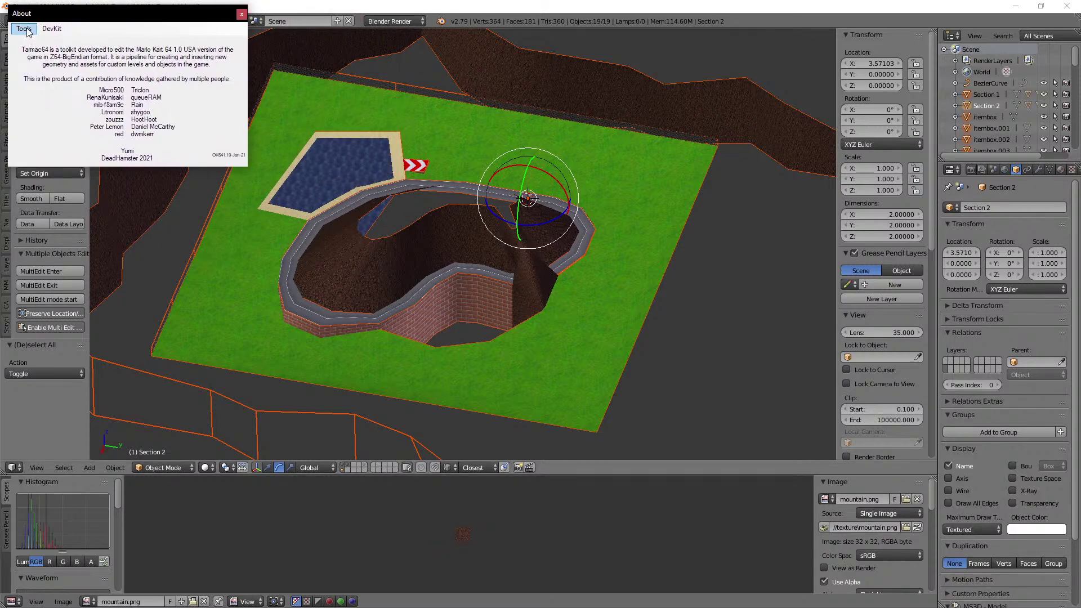
click(36, 37)
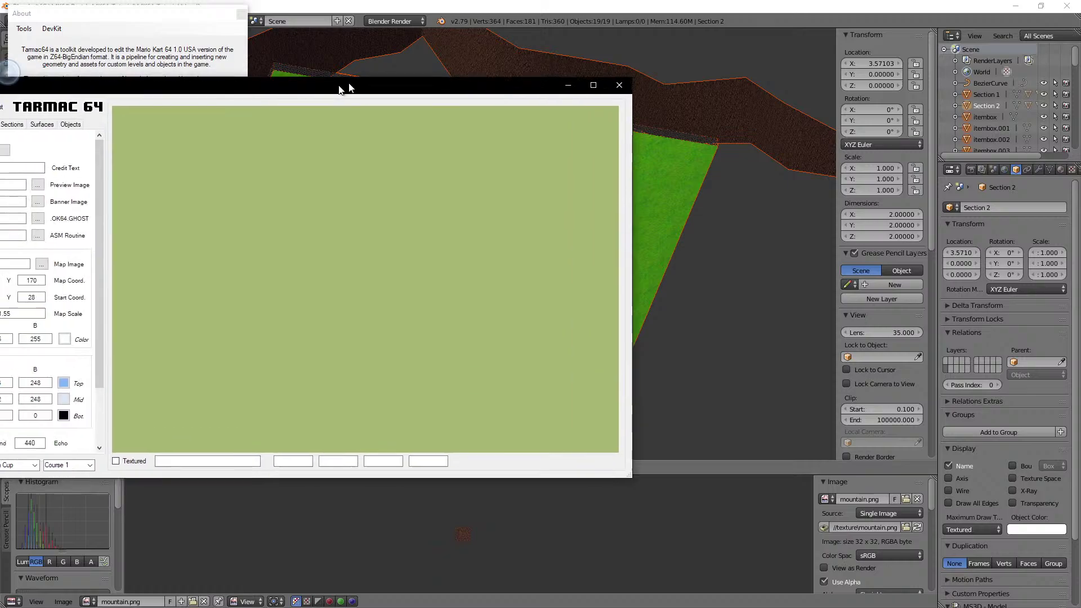
drag(341, 88, 547, 52)
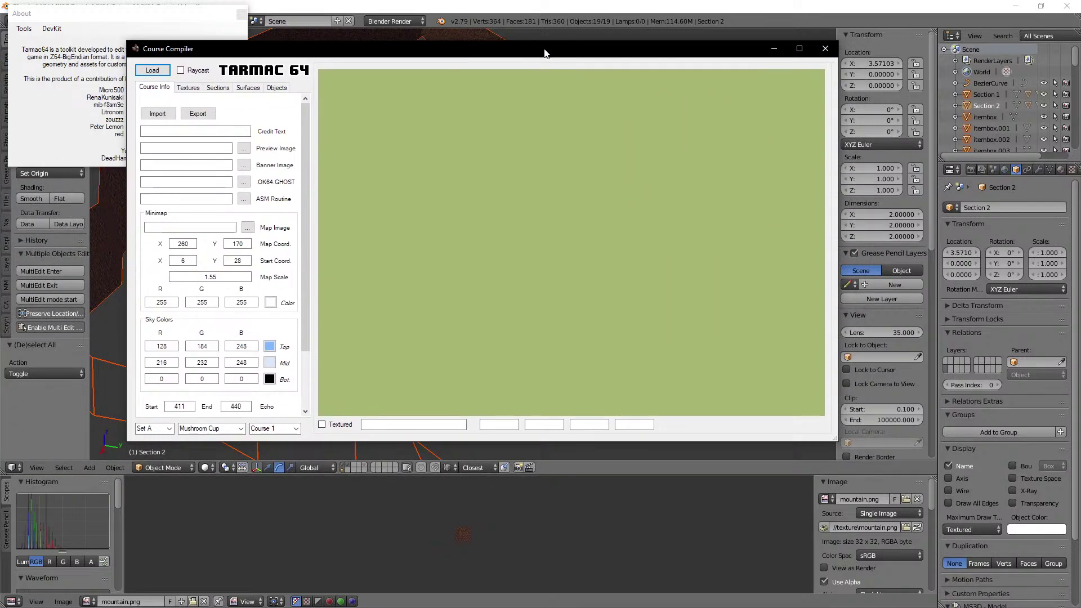
click(158, 71)
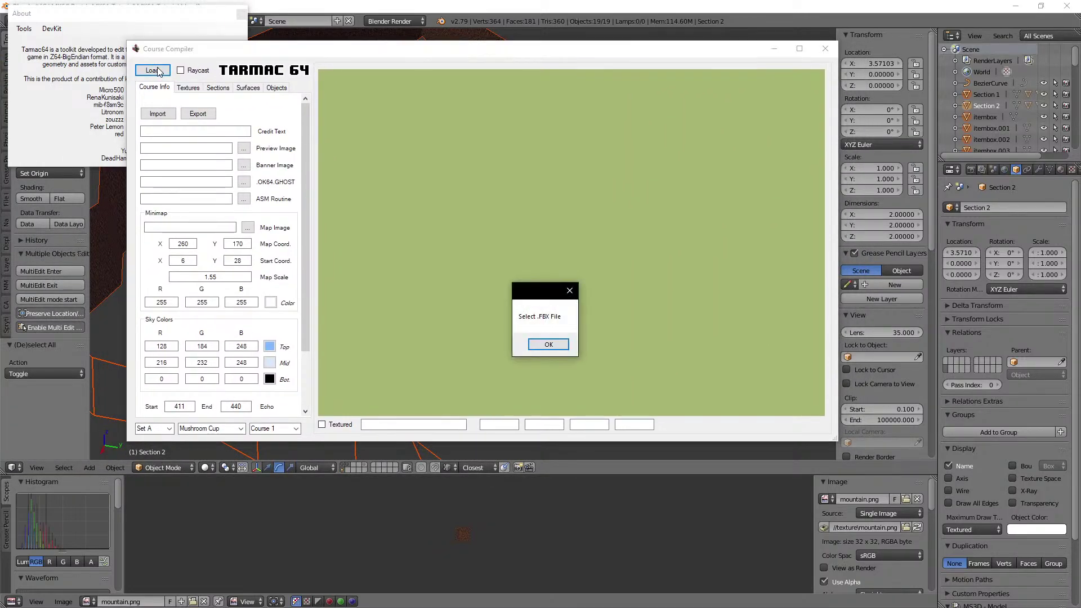
Step: Try to load test.fbx from the _MK64_Tutorial project's fbx folder into the course compiler
key(Return)
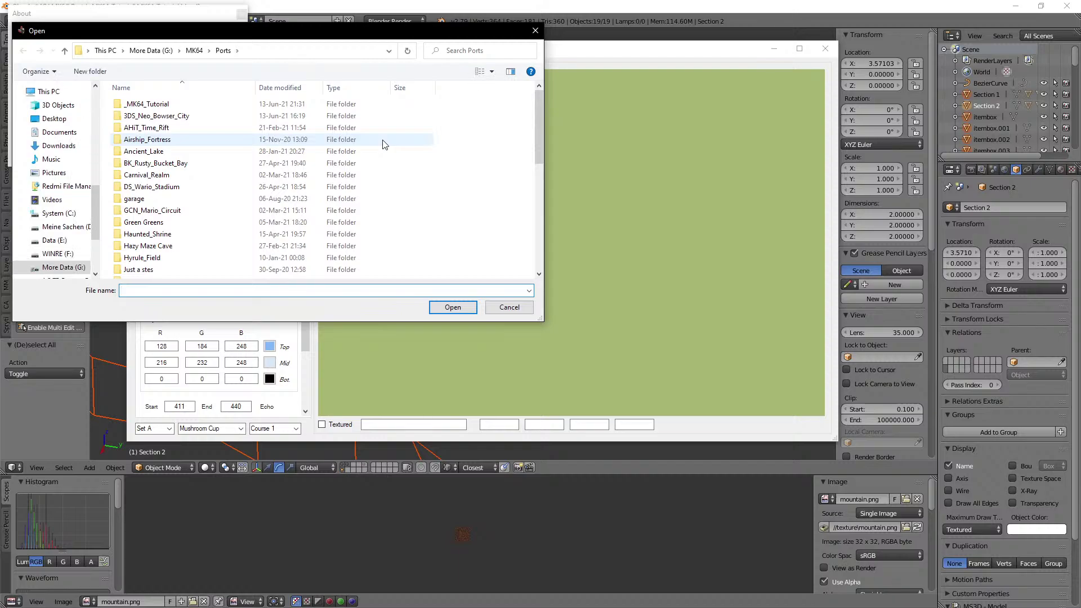
double_click(162, 103)
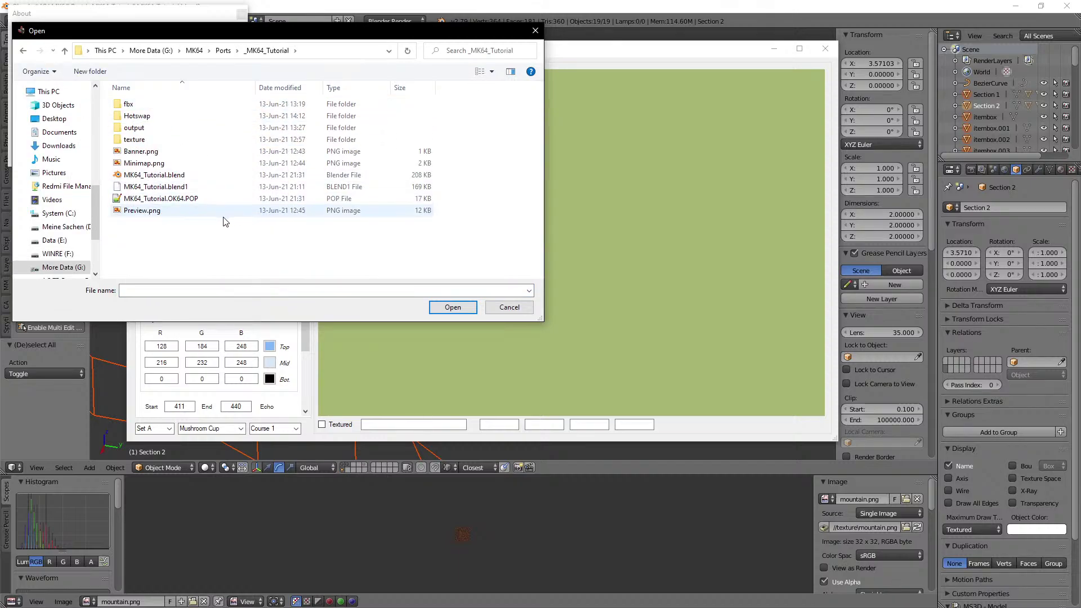
double_click(134, 105)
click(134, 107)
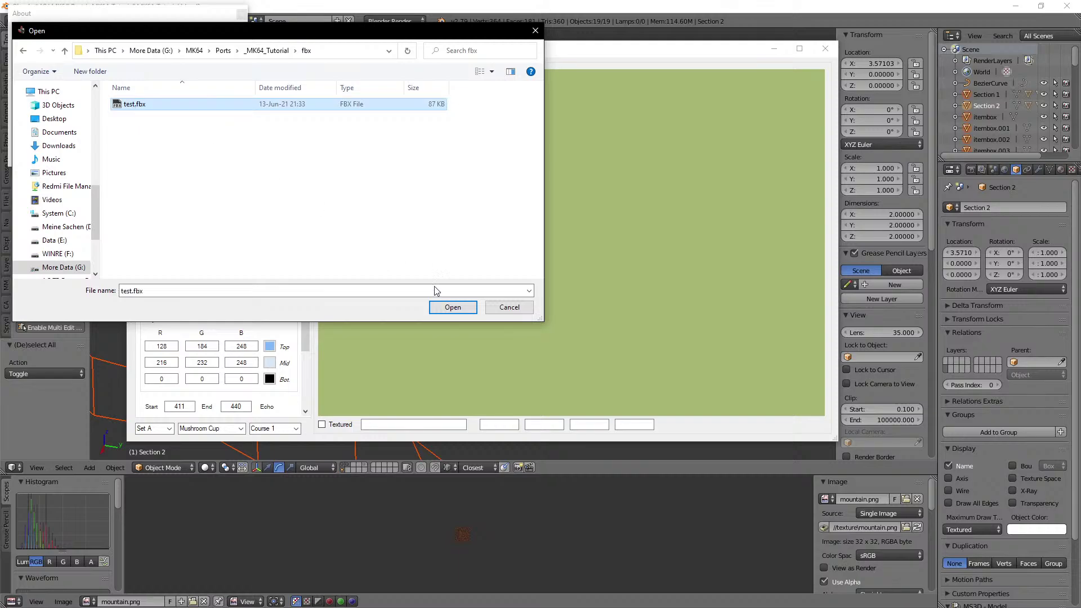
click(448, 308)
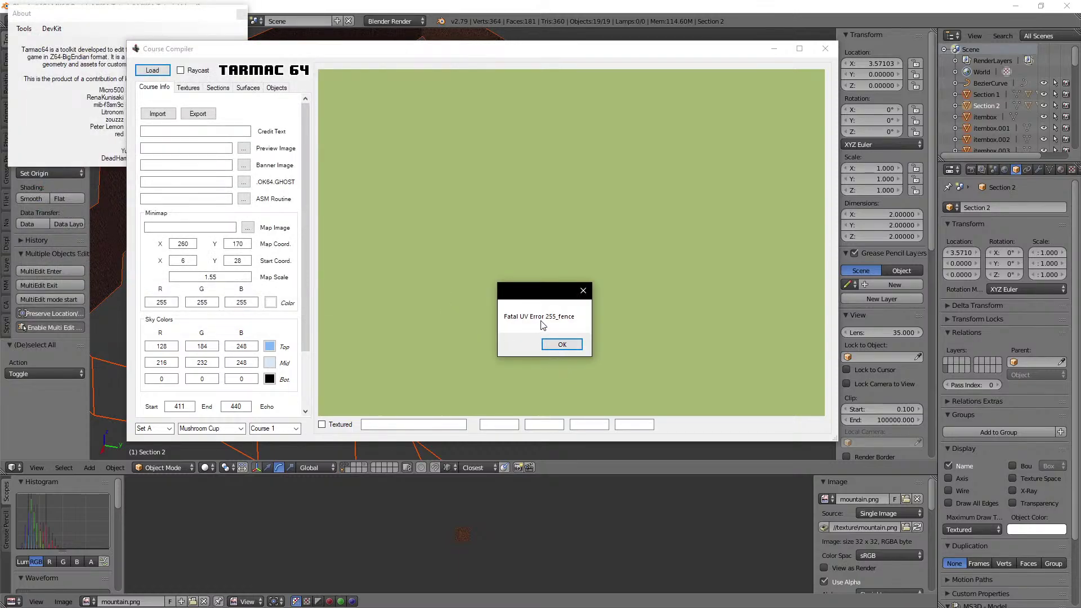
click(562, 344)
click(627, 346)
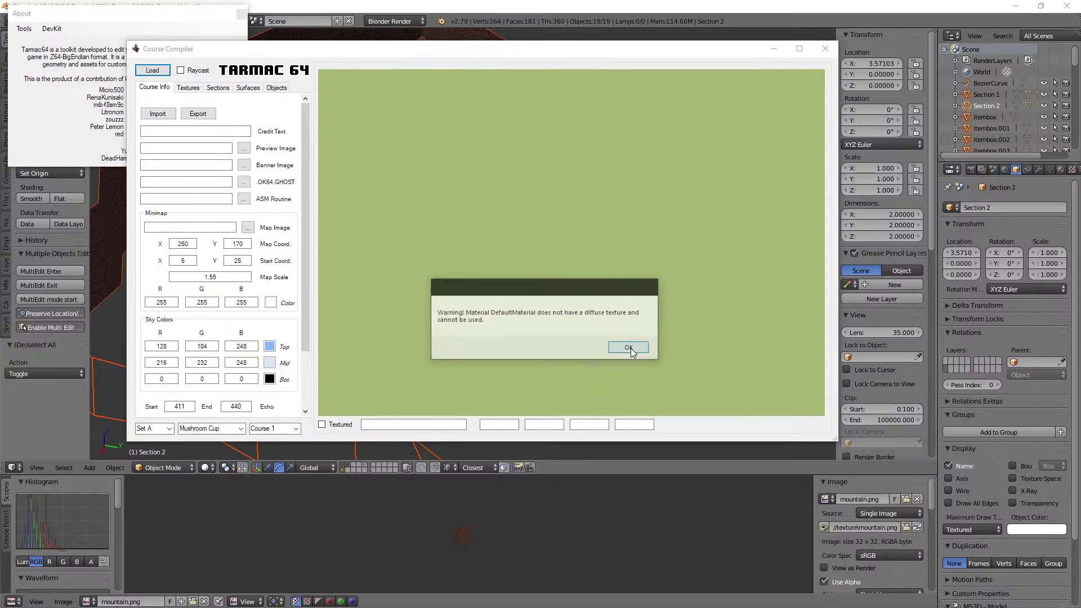
click(557, 345)
click(558, 345)
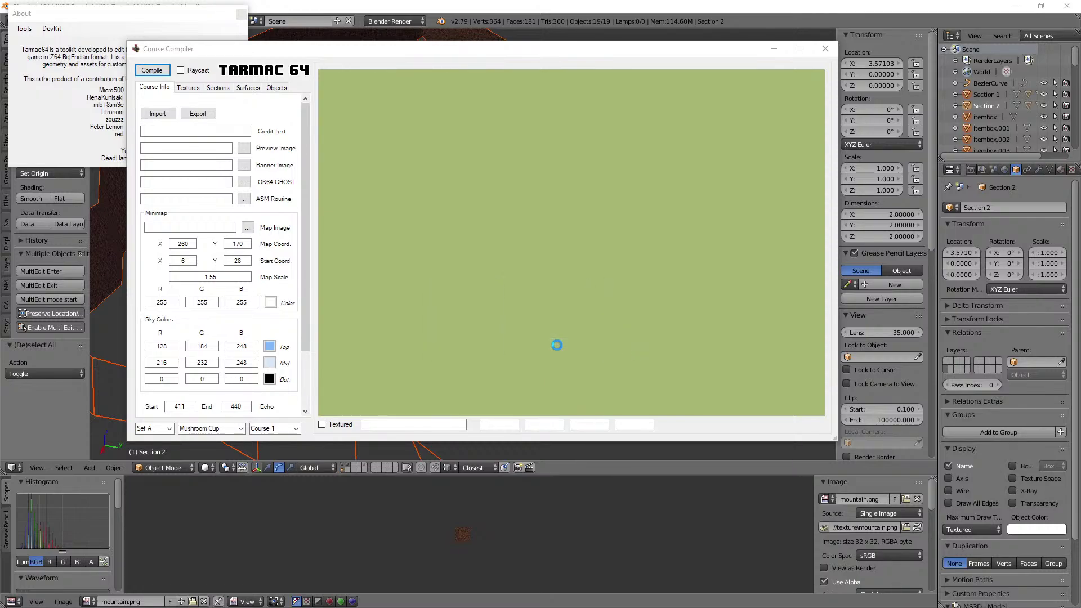
Step: Cancel the POP file selection, dismiss the error and close the course compiler
click(535, 33)
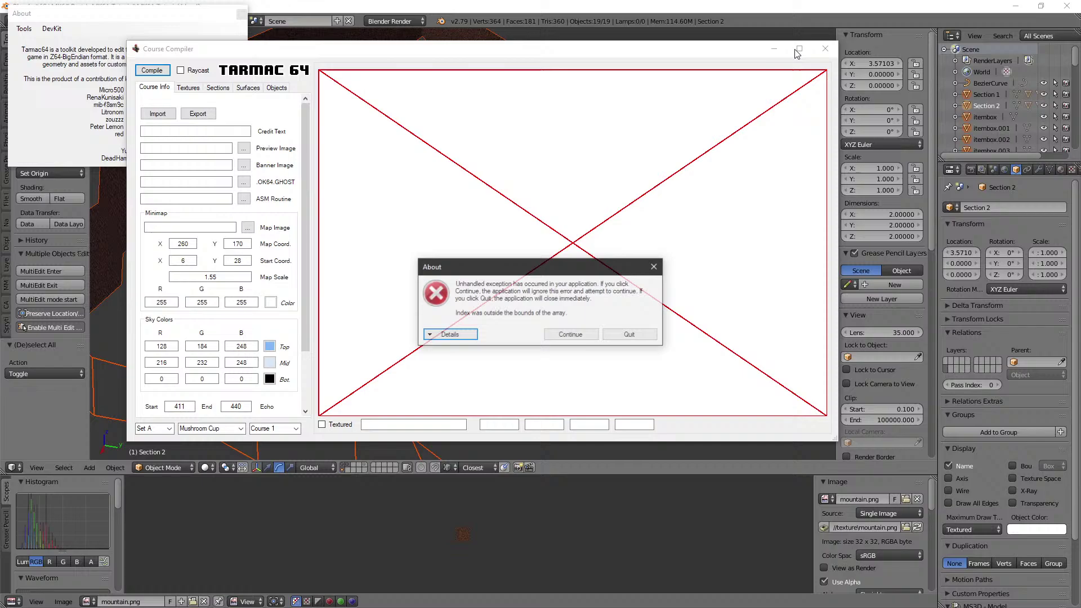
click(597, 339)
click(825, 49)
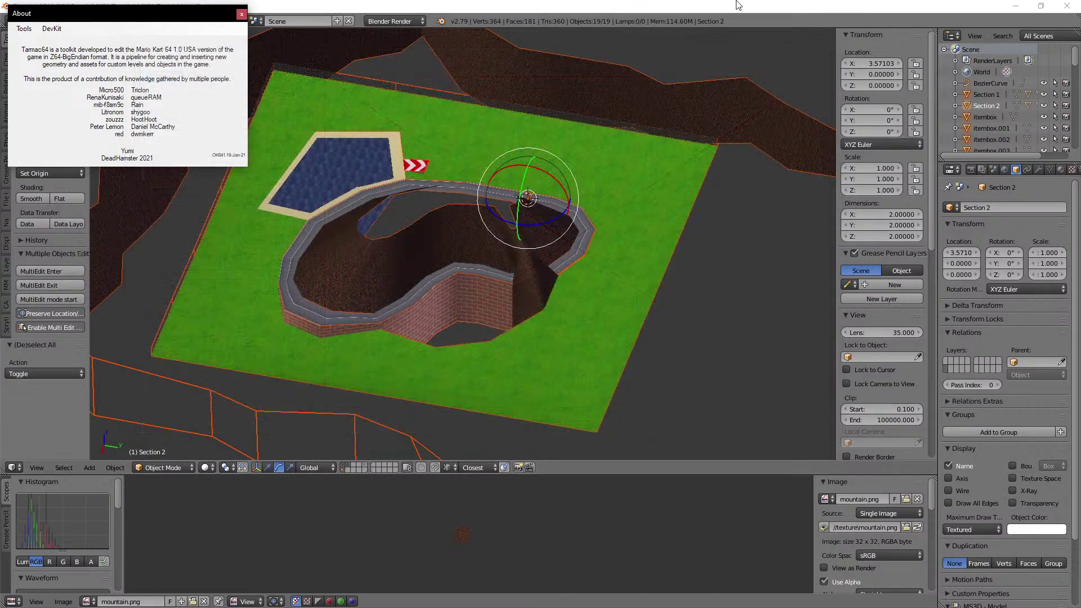
Step: Switch to Blender and scale all UVs of the 255_fence mesh by 0.5
click(736, 5)
shift+middle_drag(481, 173, 507, 181)
right_click(465, 100)
key(Tab)
key(a)
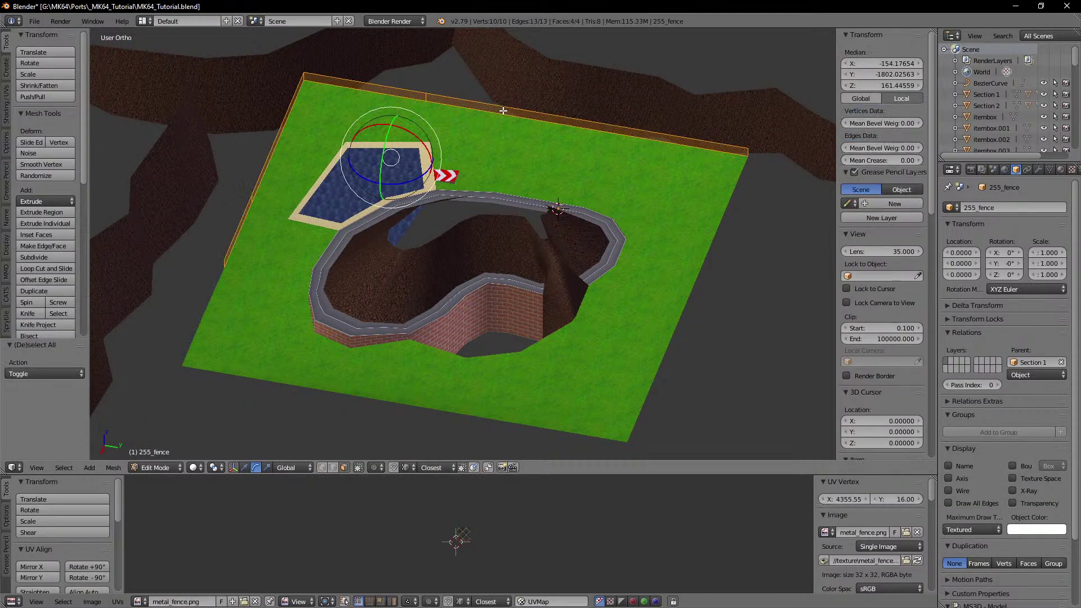
middle_drag(442, 210, 458, 158)
shift+middle_drag(454, 190, 517, 162)
scroll(576, 150, up, 3)
shift+middle_drag(518, 163, 444, 168)
scroll(526, 497, down, 5)
middle_drag(598, 524, 338, 529)
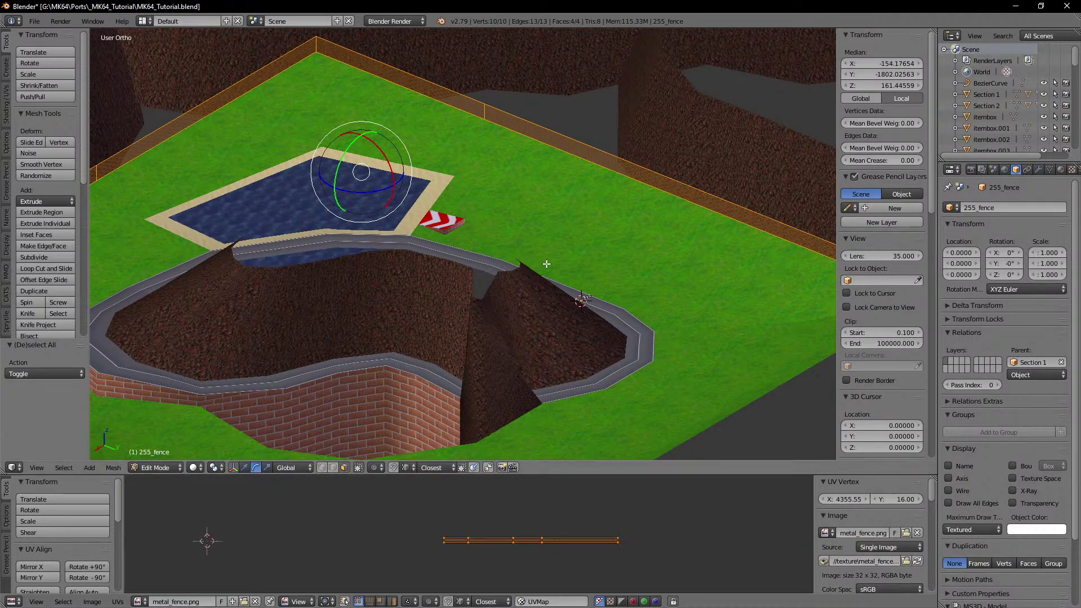
middle_drag(545, 263, 622, 235)
shift+middle_drag(623, 235, 534, 272)
middle_drag(648, 217, 446, 247)
scroll(471, 246, up, 4)
scroll(439, 234, down, 4)
scroll(437, 235, down, 3)
key(s)
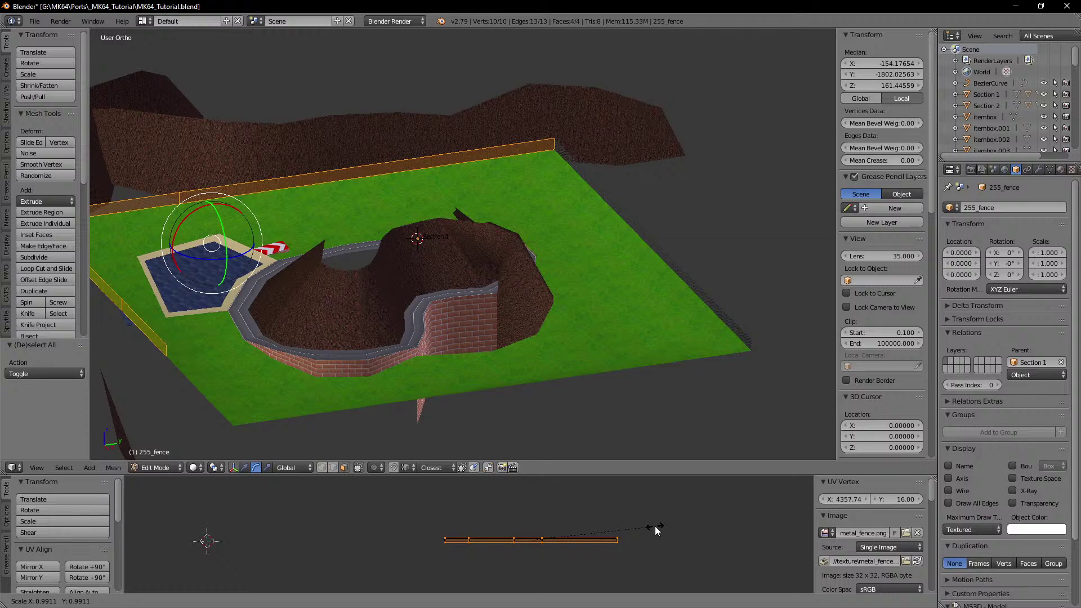
text(0.5)
key(Return)
shift+middle_drag(566, 144, 538, 203)
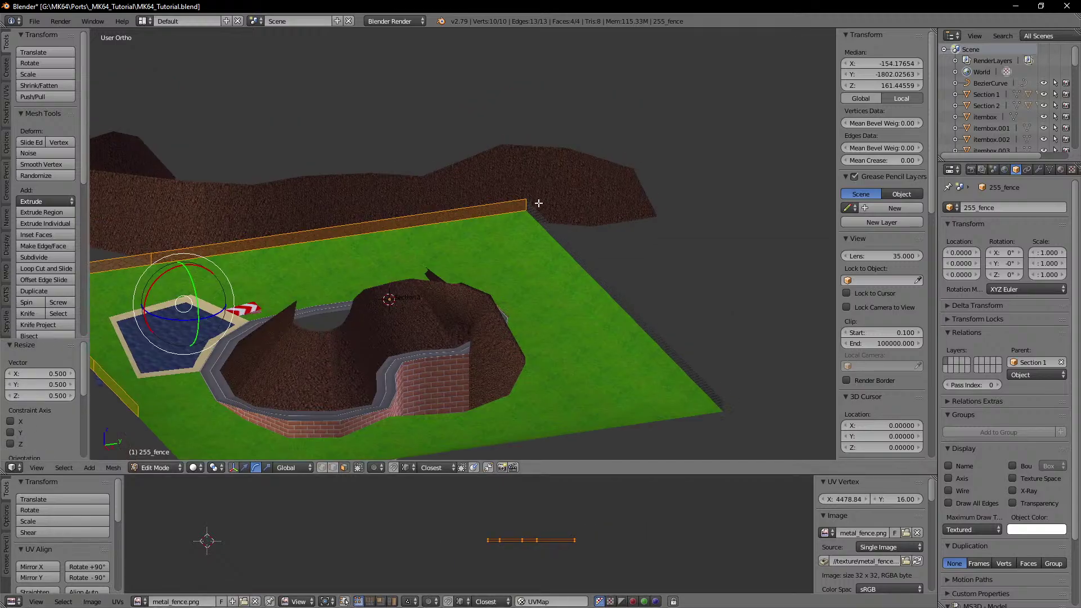
scroll(538, 203, up, 9)
shift+middle_drag(535, 155, 445, 183)
key(Tab)
Step: Scale all UVs of the second fence mesh, 255_fence.001, by 0.5
right_click(735, 132)
key(Tab)
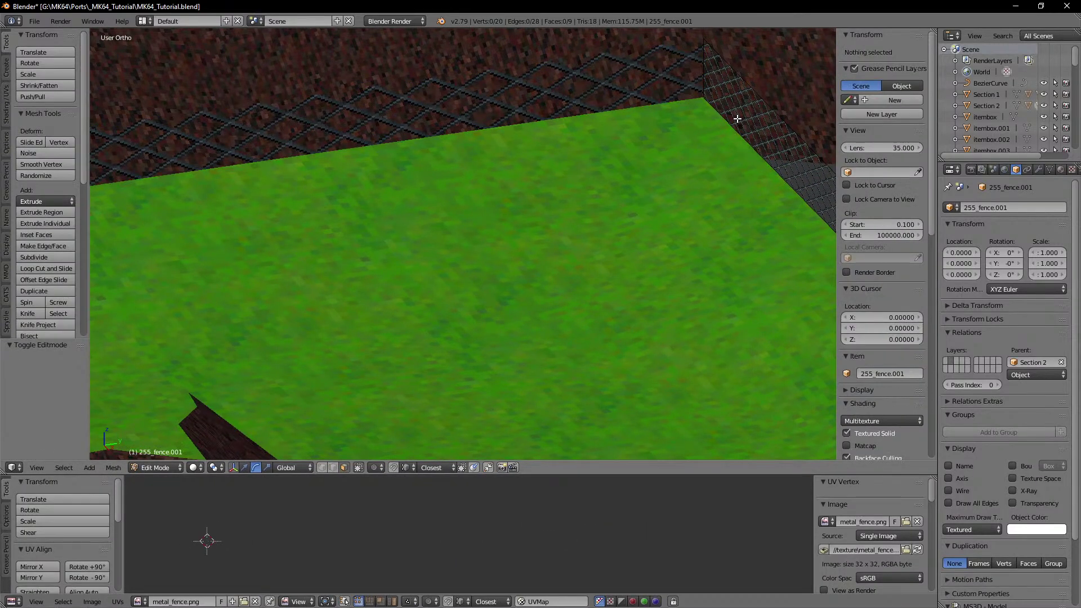
key(a)
text(s)
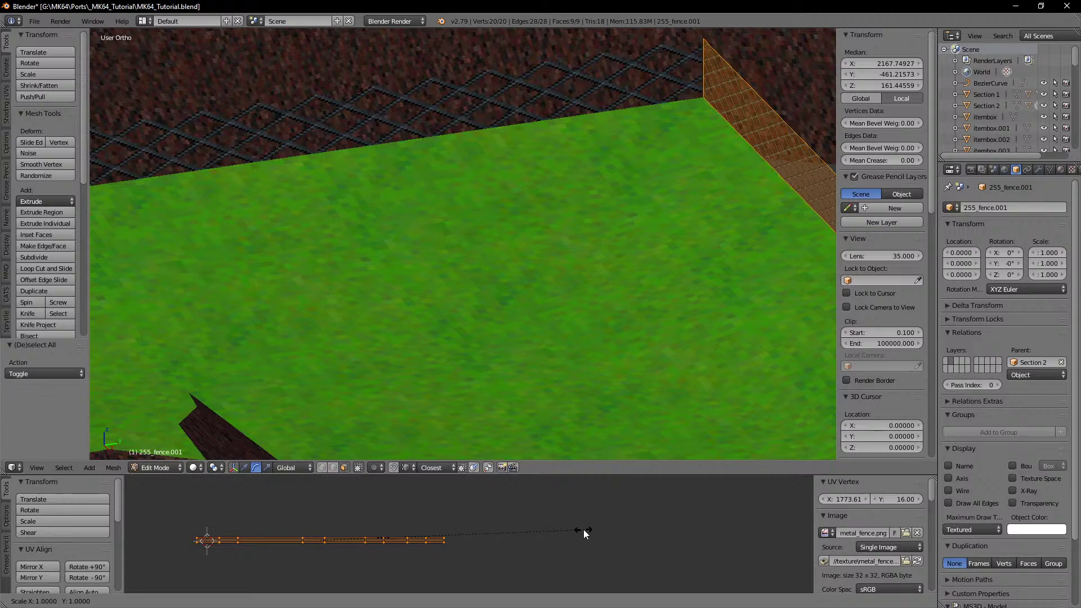
text(0.5)
key(Return)
scroll(496, 195, down, 3)
shift+middle_drag(415, 206, 517, 164)
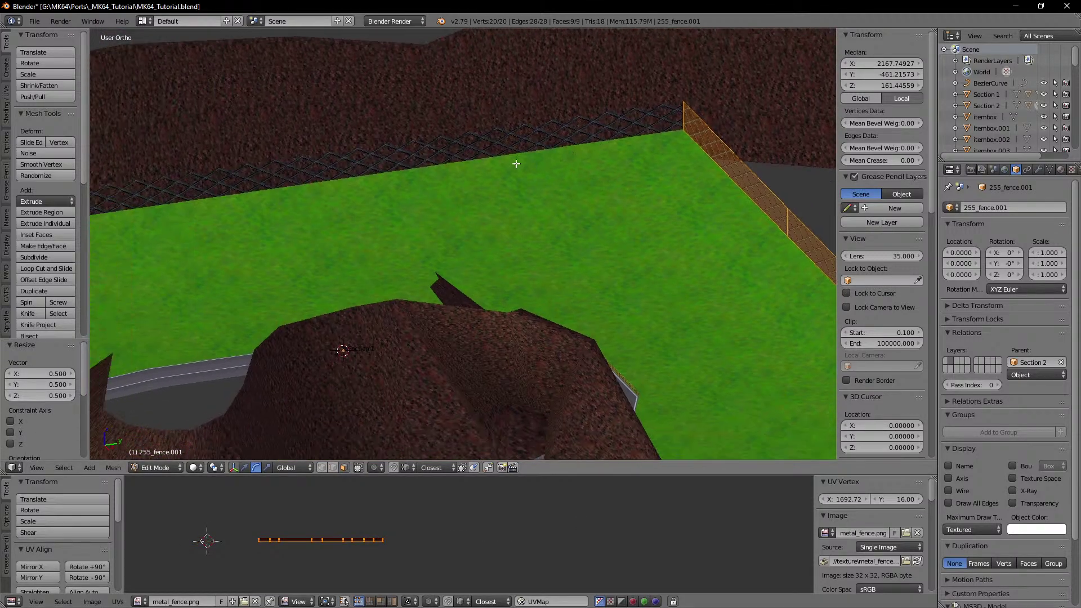
key(Tab)
Step: Examine the 255_fence mesh and its UV layout in Edit Mode from several angles around the track
right_click(438, 154)
key(Tab)
shift+middle_drag(409, 167, 565, 140)
scroll(565, 140, down, 3)
middle_drag(314, 212, 355, 266)
shift+middle_drag(280, 188, 603, 179)
middle_drag(604, 179, 521, 177)
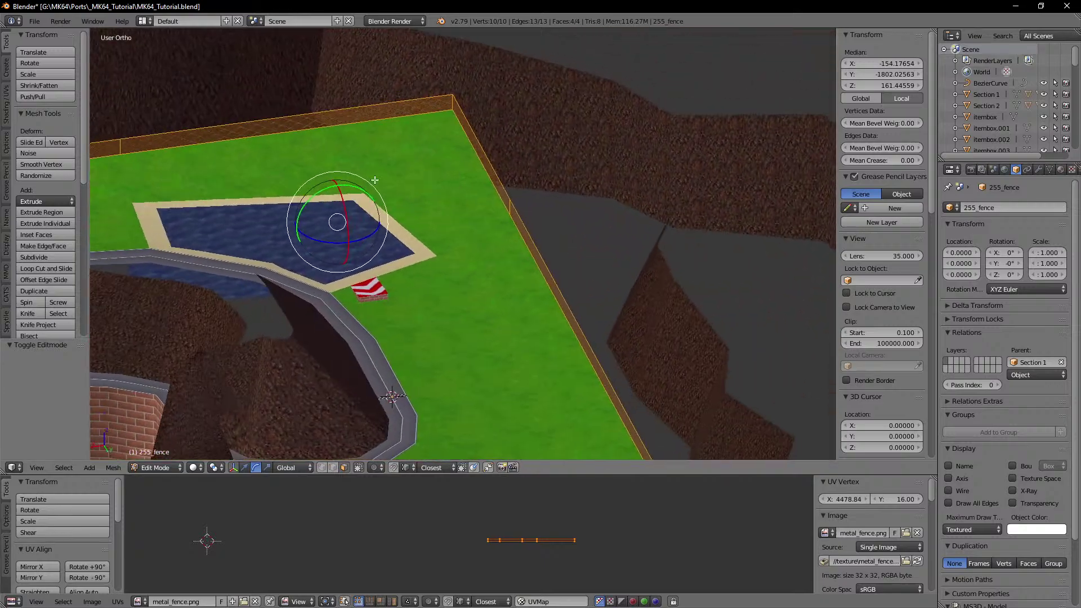
shift+middle_drag(331, 177, 430, 180)
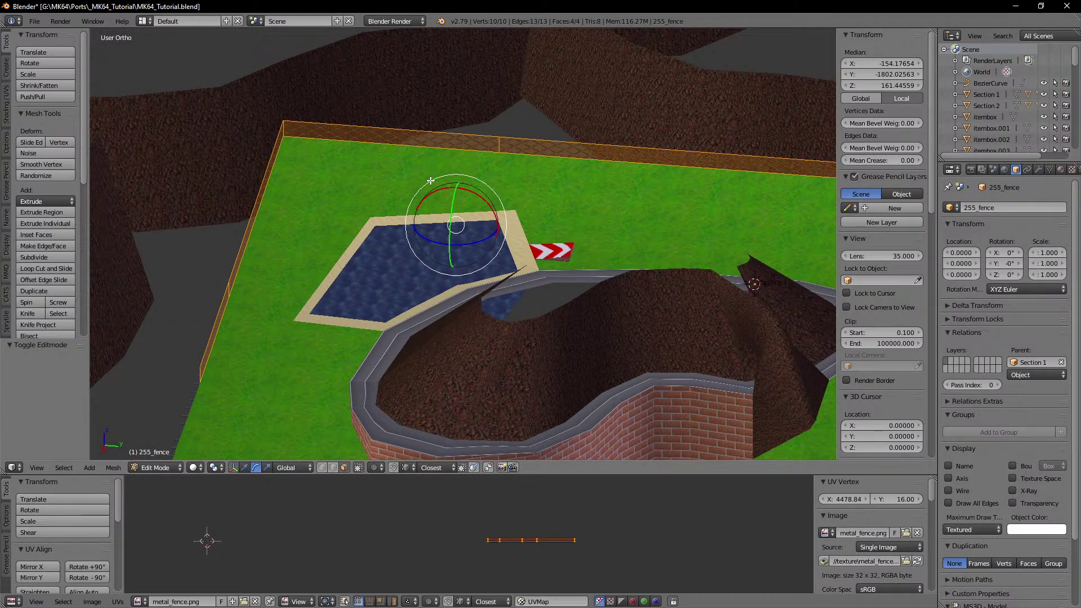
scroll(430, 180, down, 2)
shift+middle_drag(429, 180, 532, 203)
key(Tab)
middle_drag(498, 201, 540, 210)
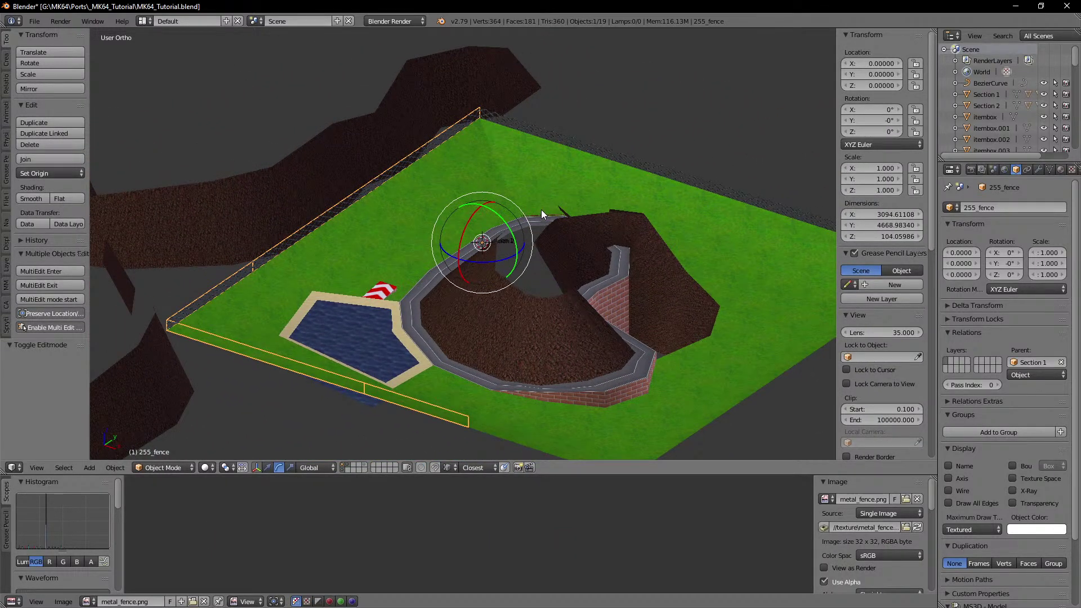
Step: Save the Blender file over the existing one and select every object in the scene
key(ctrl+s)
click(542, 210)
key(a)
key(a)
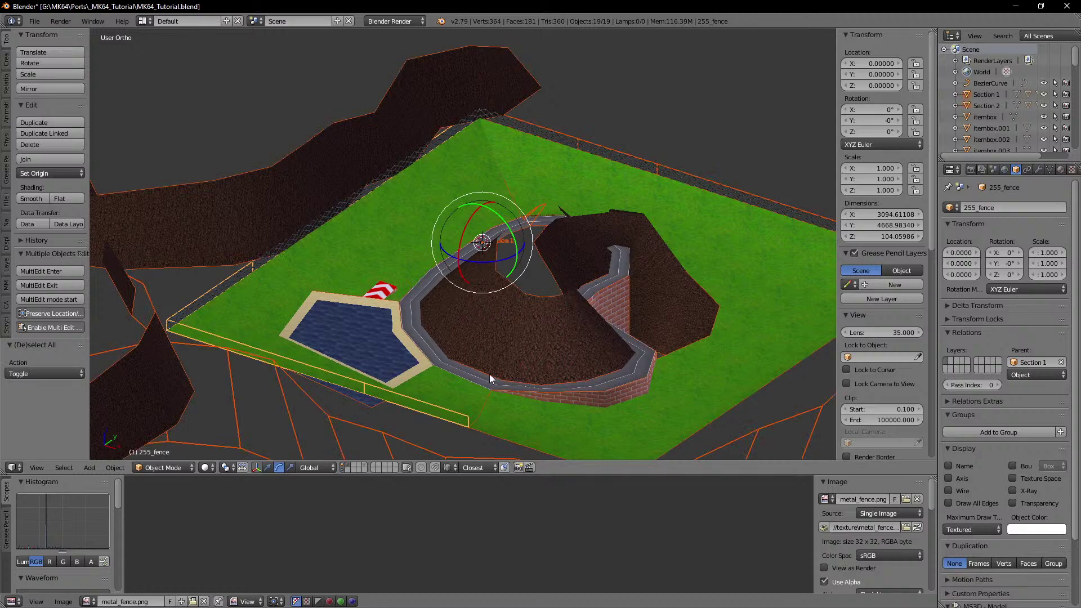
key(z)
middle_drag(464, 305, 503, 313)
key(z)
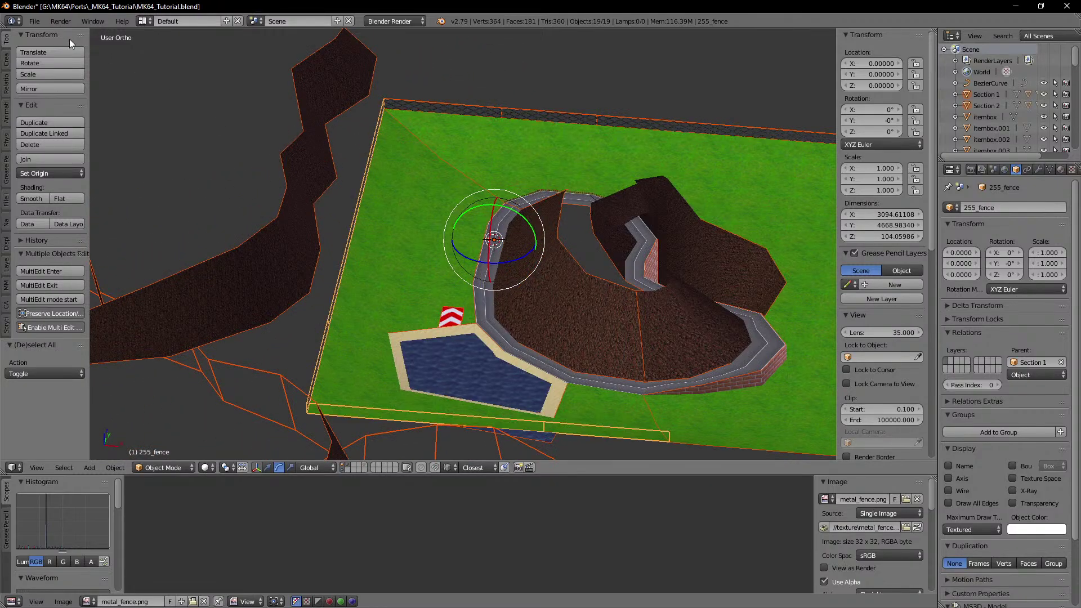
Step: Export all scene objects, selected together, as FBX over test.fbx in the project's fbx folder
click(40, 24)
shift+middle_drag(573, 202, 494, 200)
right_click(540, 169)
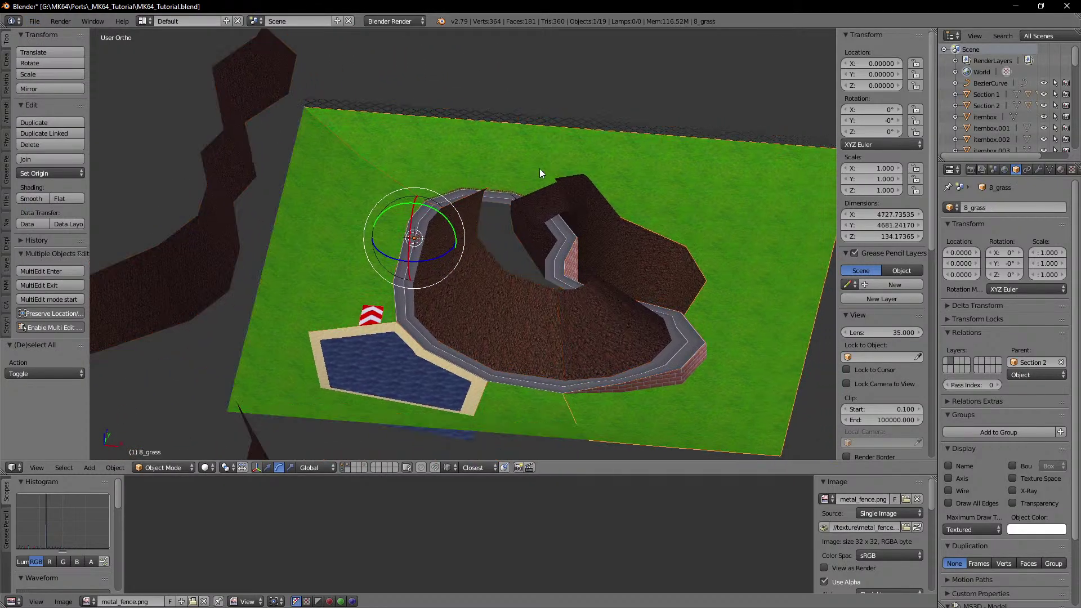
key(a)
key(a)
middle_drag(583, 147, 534, 138)
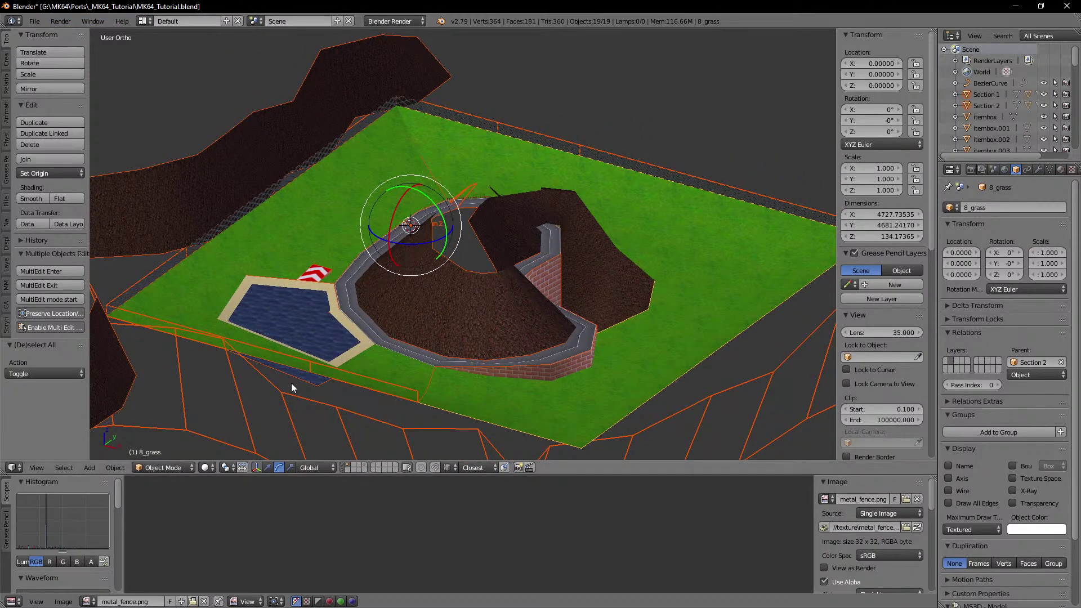
click(34, 21)
mouse_move(67, 245)
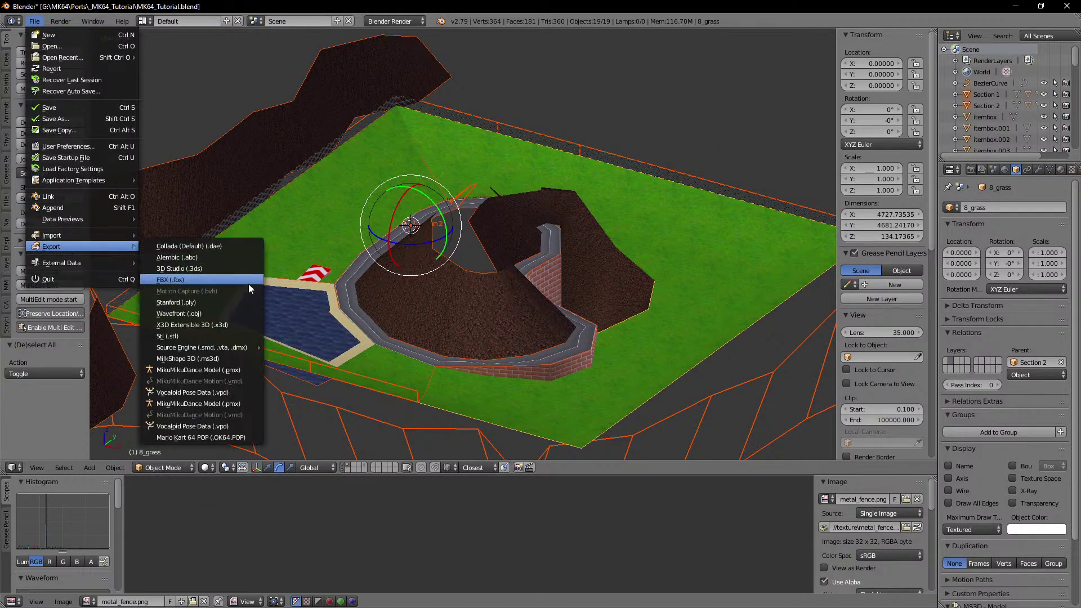
click(249, 281)
click(242, 89)
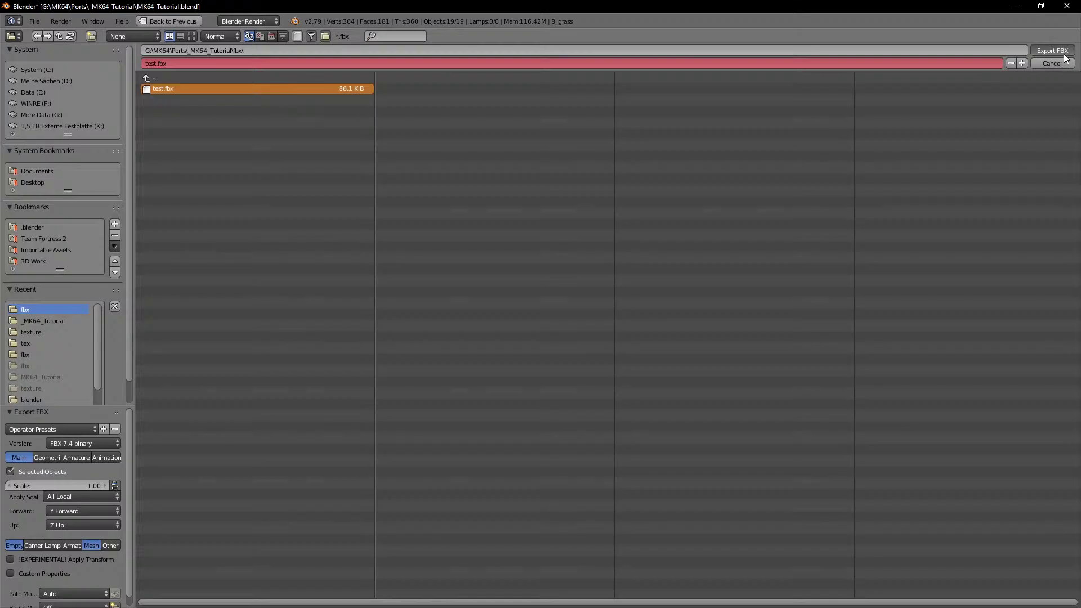
click(1052, 50)
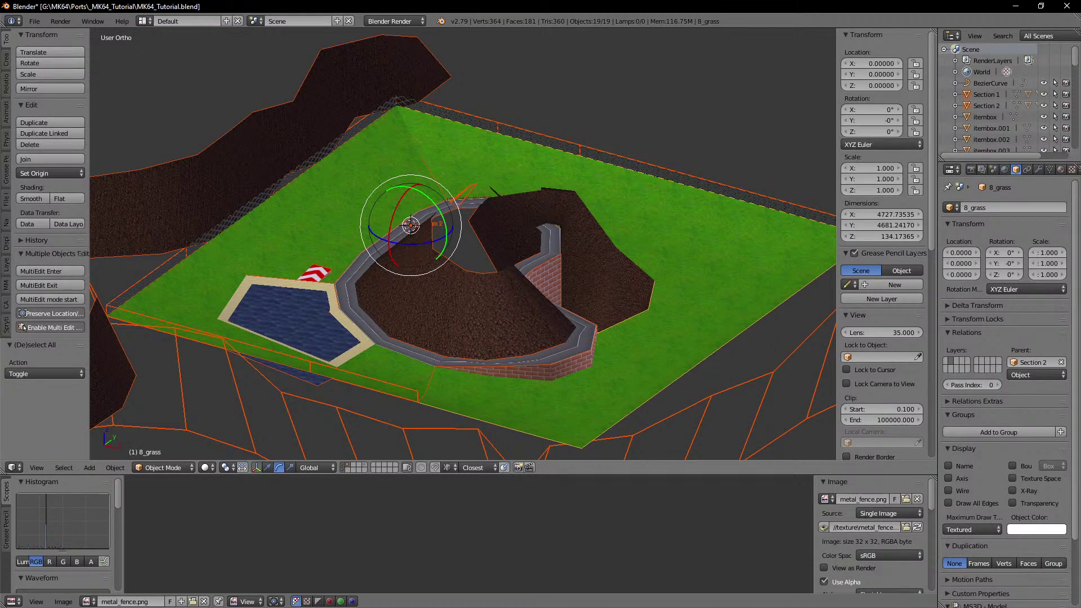
Step: Switch to Tarmac64 and open a new Course Compiler window
key(alt+Tab)
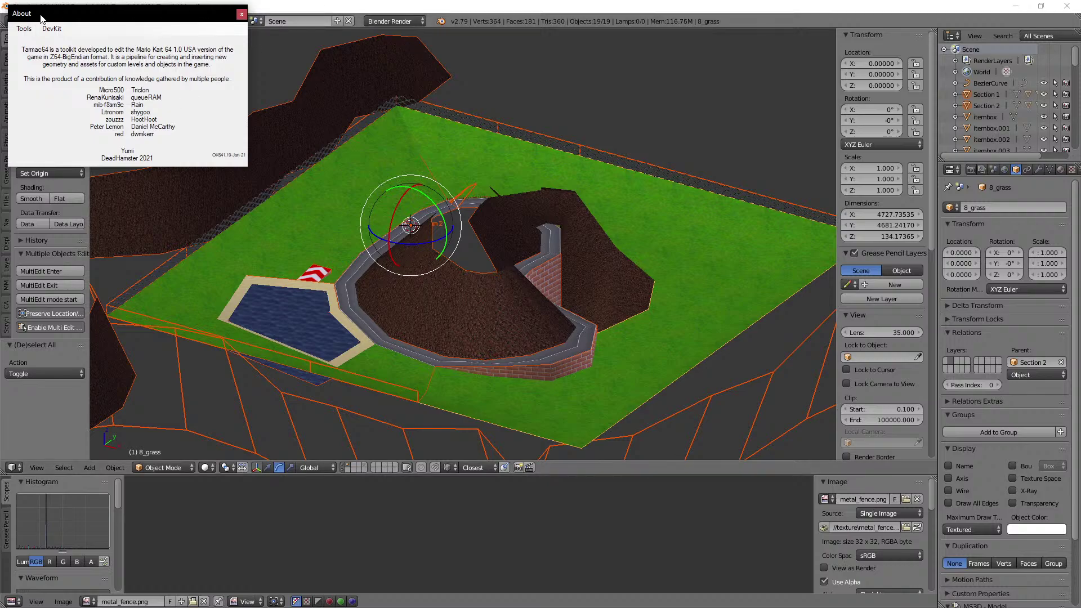
click(24, 29)
click(43, 41)
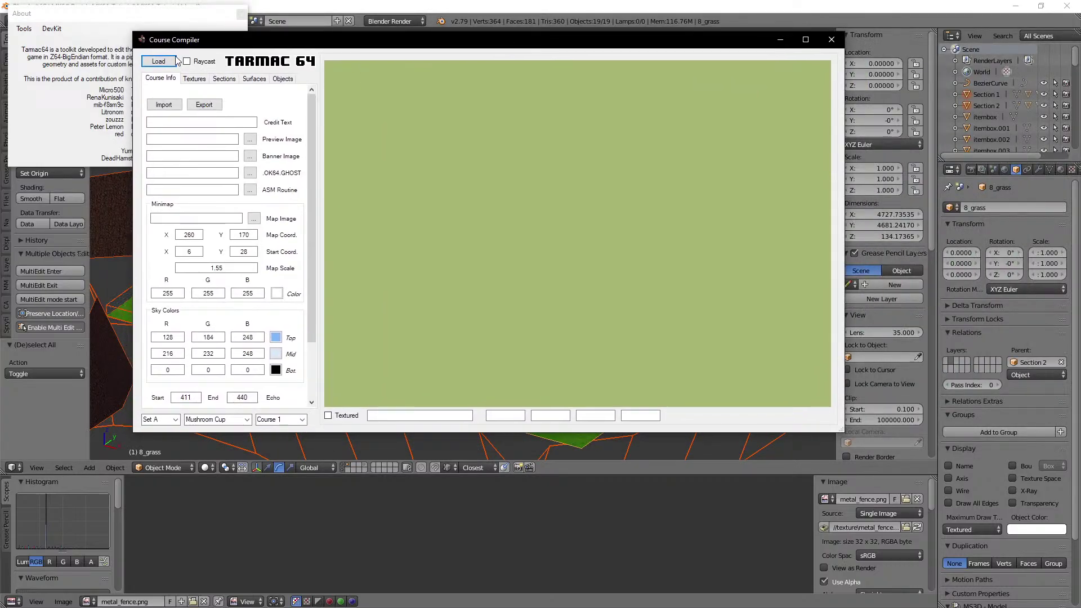
Step: Load the re-exported test.fbx from the fbx folder into the course compiler and dismiss the material warnings
click(159, 61)
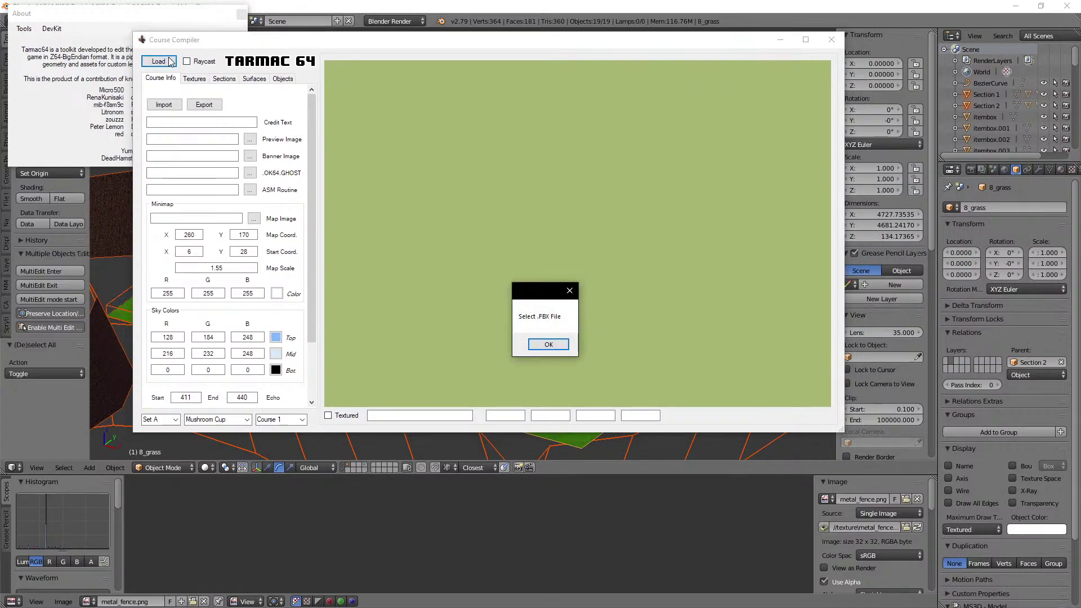
key(Return)
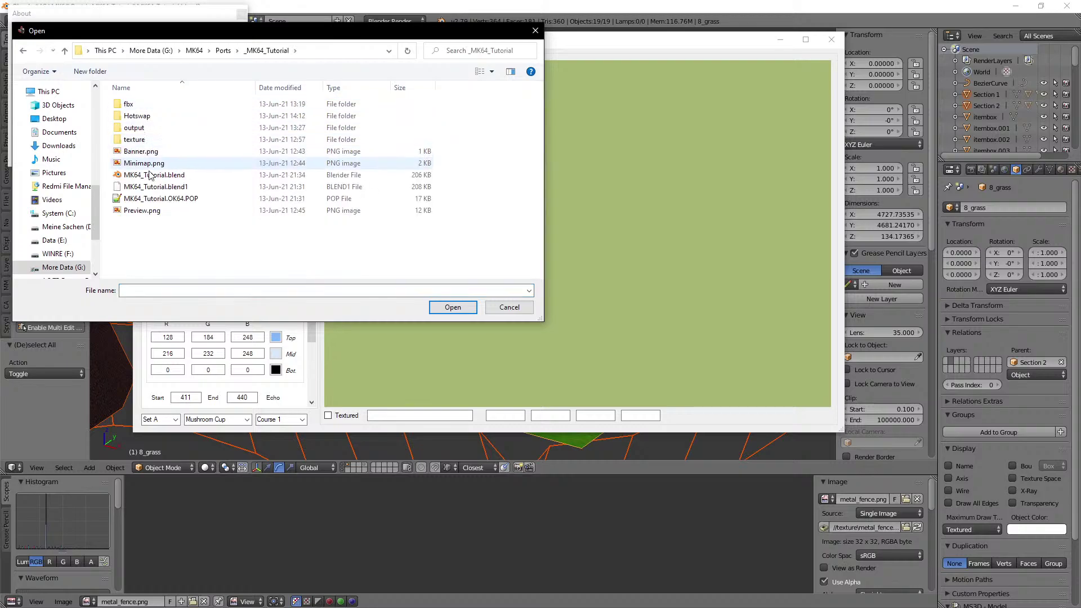
double_click(129, 103)
double_click(133, 106)
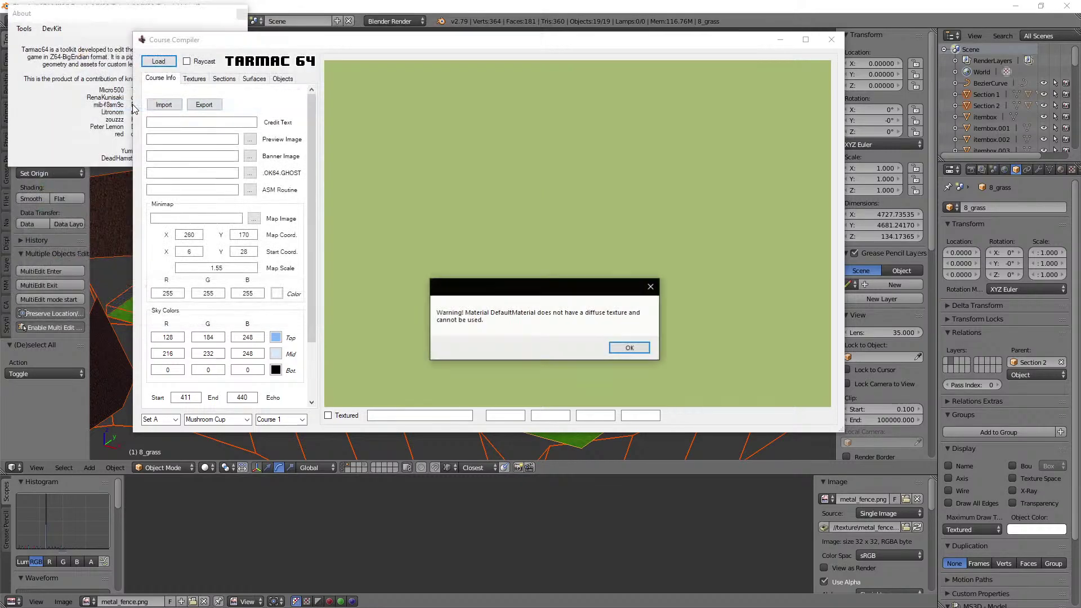
key(Return)
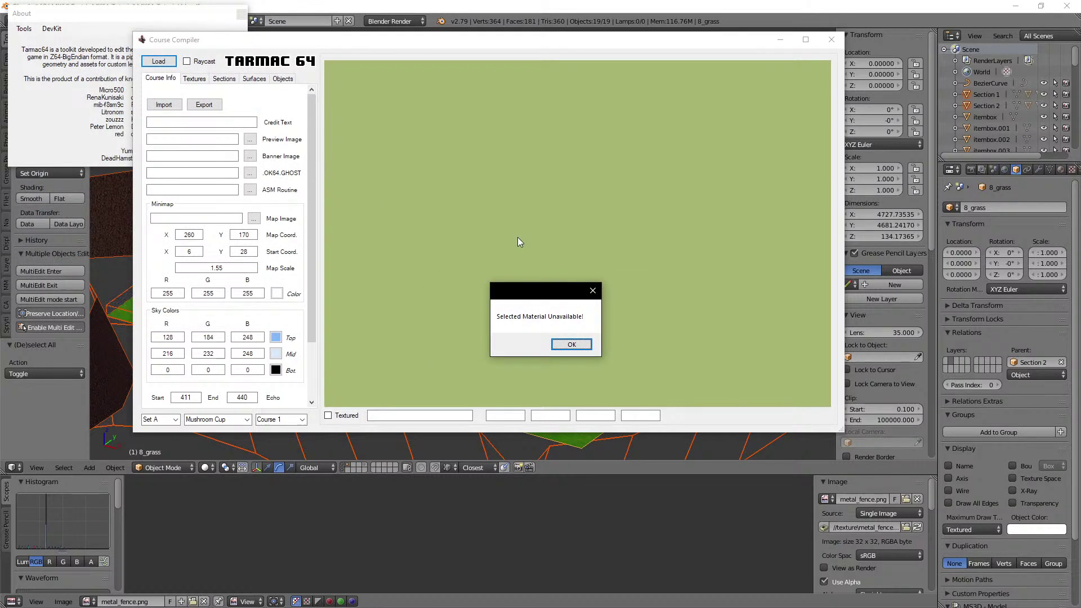
key(Return)
key(Return)
Step: Dismiss the remaining material warning and load MK64_Tutorial.OK64.POP from the _MK64_Tutorial folder as the course's POP file
key(Return)
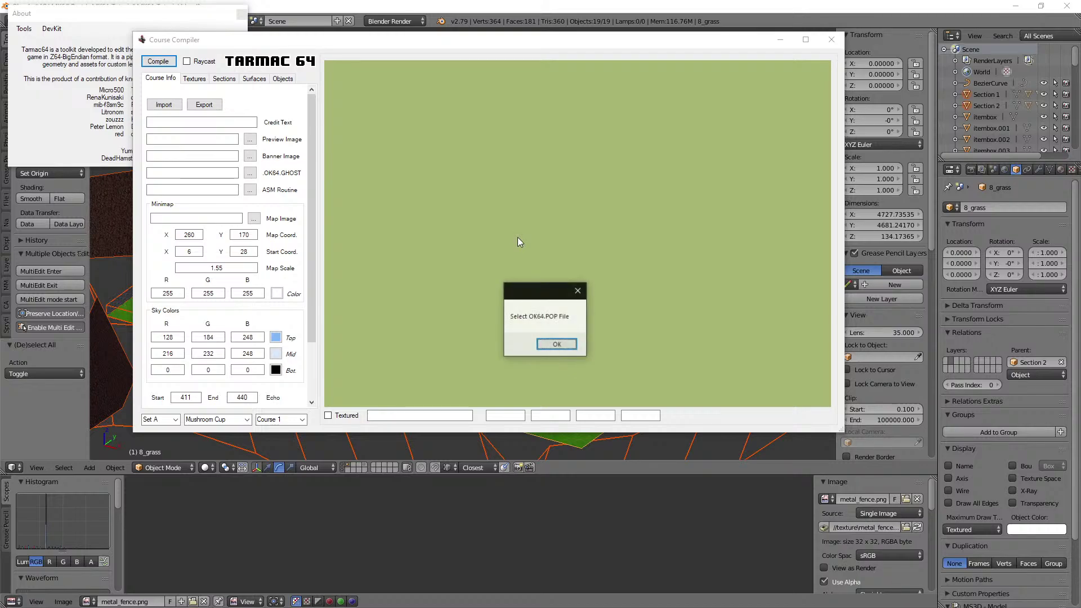
drag(278, 30, 518, 44)
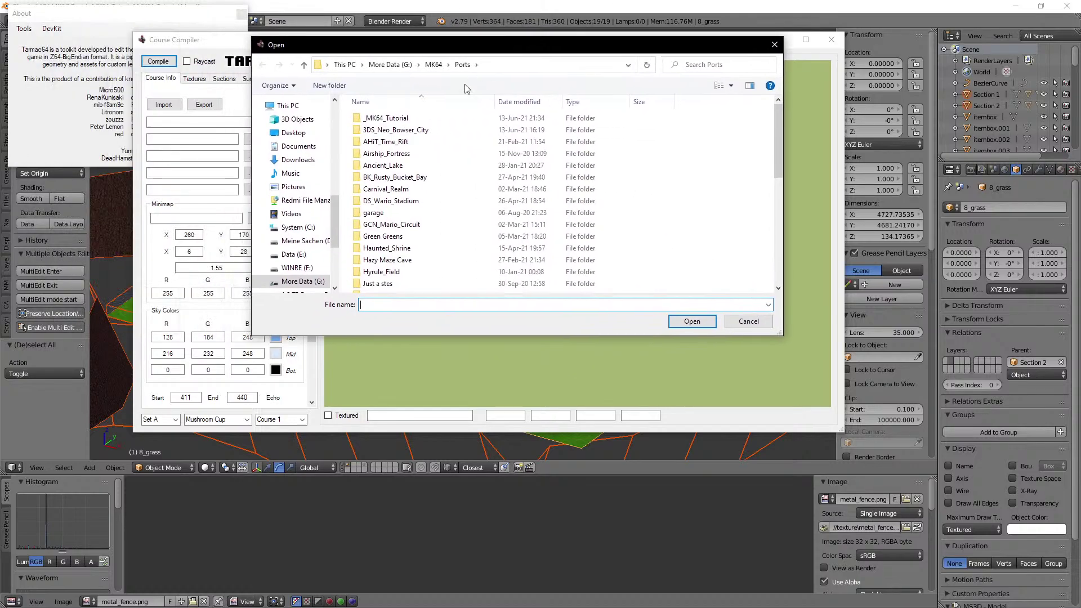
double_click(394, 118)
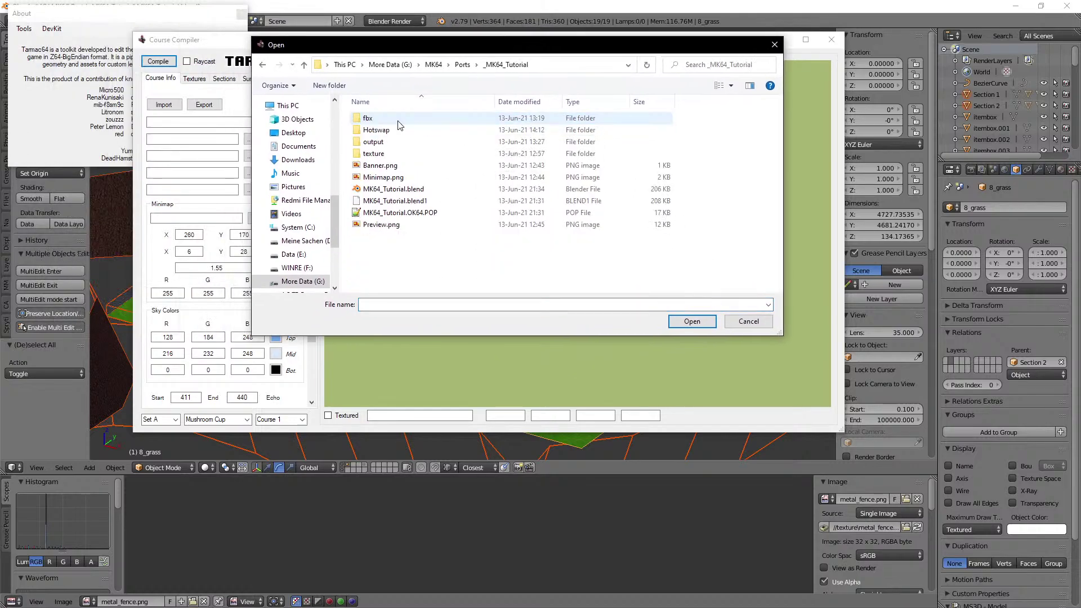
click(417, 217)
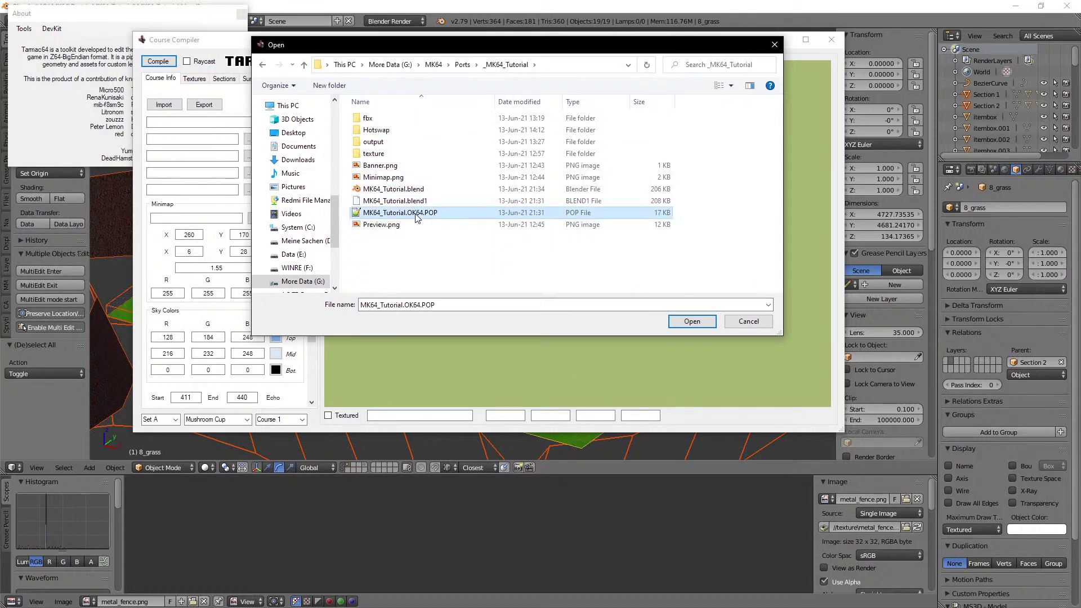
click(698, 323)
Step: Fly the preview camera away from the start of the road to examine the untextured course geometry and object markers
key(a)
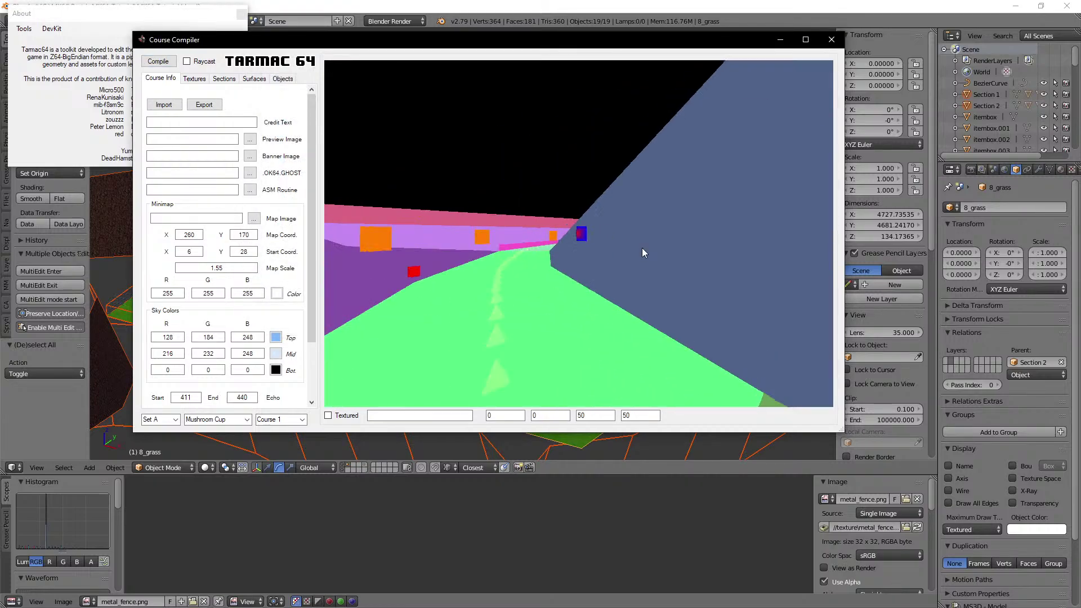
key(w)
key(w)
key(w)
key(w)
key(w)
key(w)
key(r)
key(r)
key(r)
key(s)
key(d)
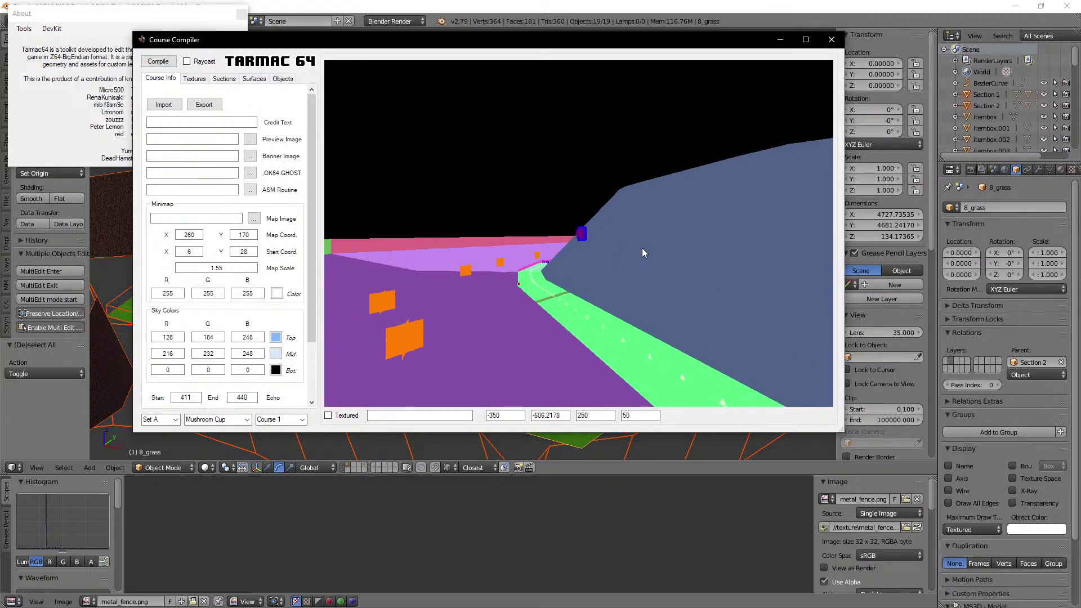
key(r)
key(s)
key(s)
key(s)
Step: Turn on textured display in the course preview and examine the road, grass, fence, ramp and lakeside stretch
click(332, 416)
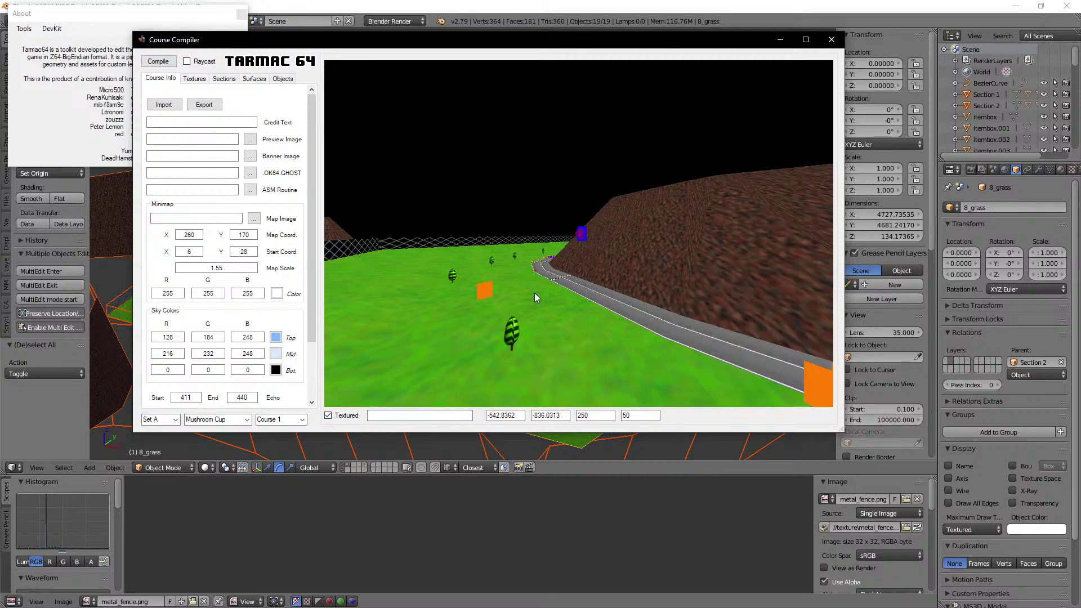
key(d)
key(d)
key(d)
key(d)
key(d)
key(d)
key(w)
key(w)
key(d)
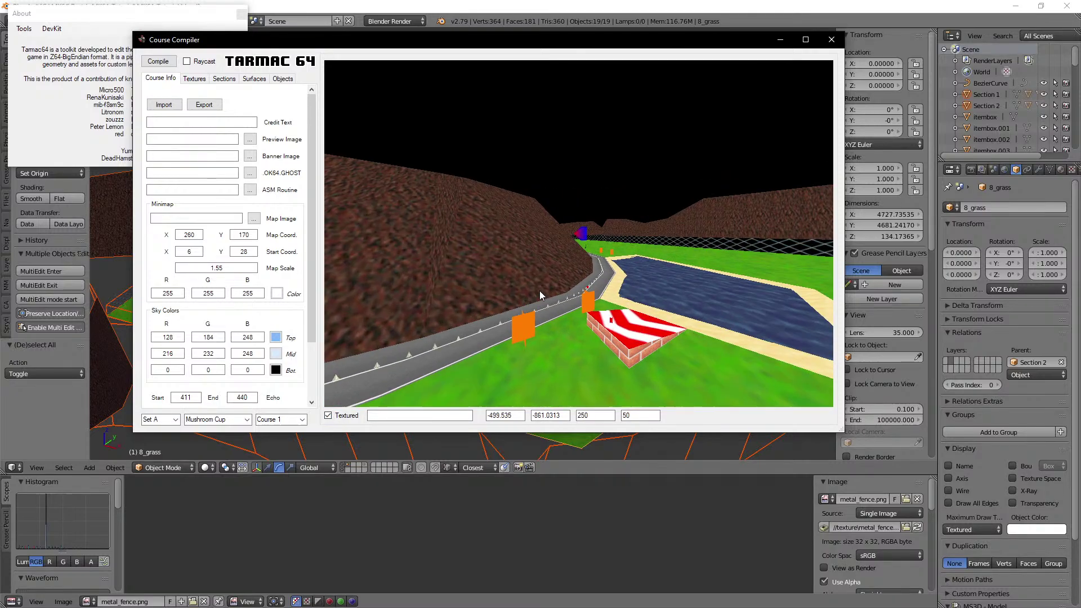
key(w)
key(w)
key(w)
key(w)
key(w)
key(w)
key(w)
key(w)
key(w)
key(w)
key(w)
key(w)
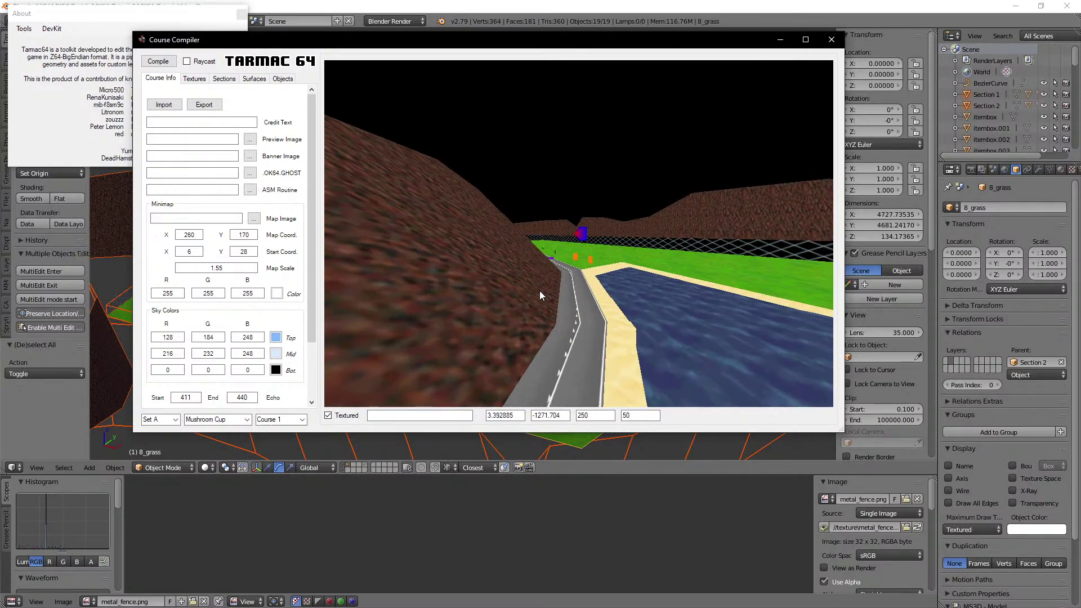
Step: Look back along the road and circle the lake to examine the textured hill, water and metal fences
key(a)
key(a)
key(a)
key(a)
key(a)
key(a)
key(a)
key(s)
key(s)
key(s)
key(s)
key(s)
key(s)
key(s)
key(s)
key(s)
key(s)
key(s)
key(s)
key(s)
key(s)
key(s)
key(s)
key(s)
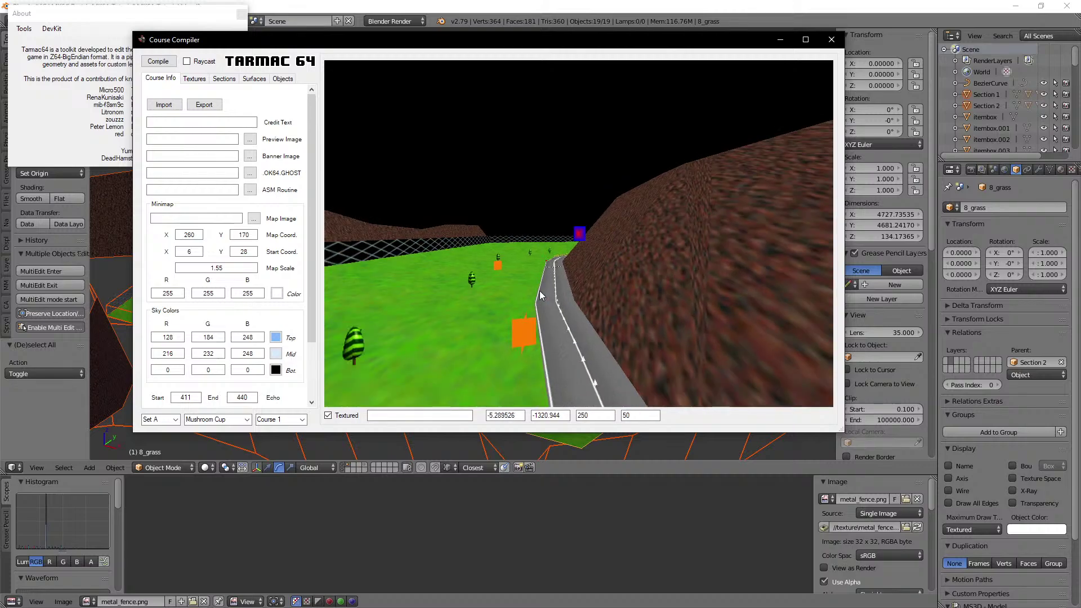
key(d)
key(d)
key(d)
key(d)
key(d)
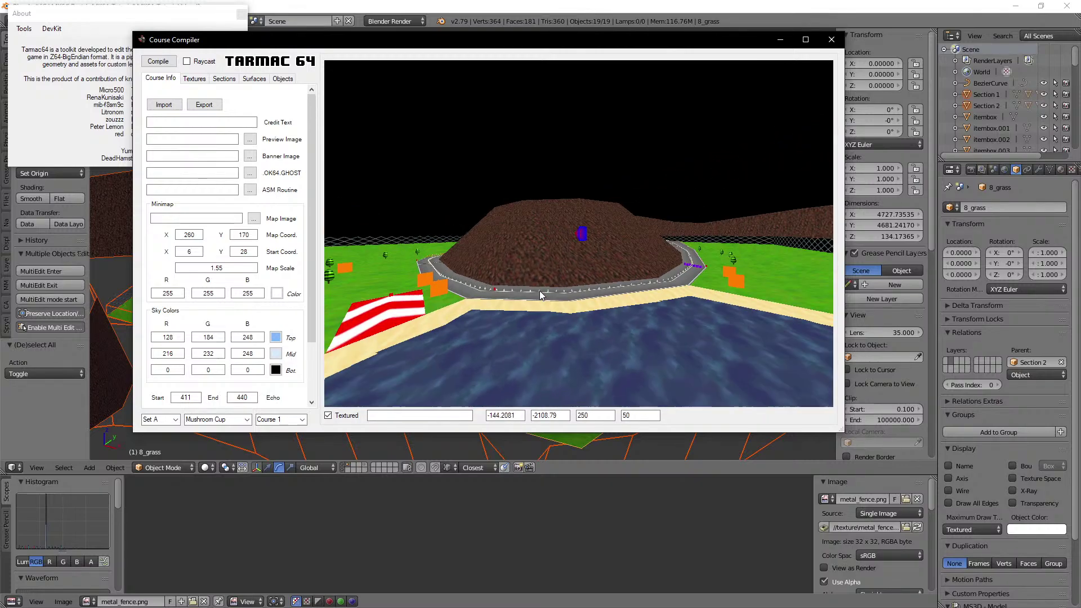
key(w)
key(w)
key(w)
key(w)
key(w)
key(w)
key(w)
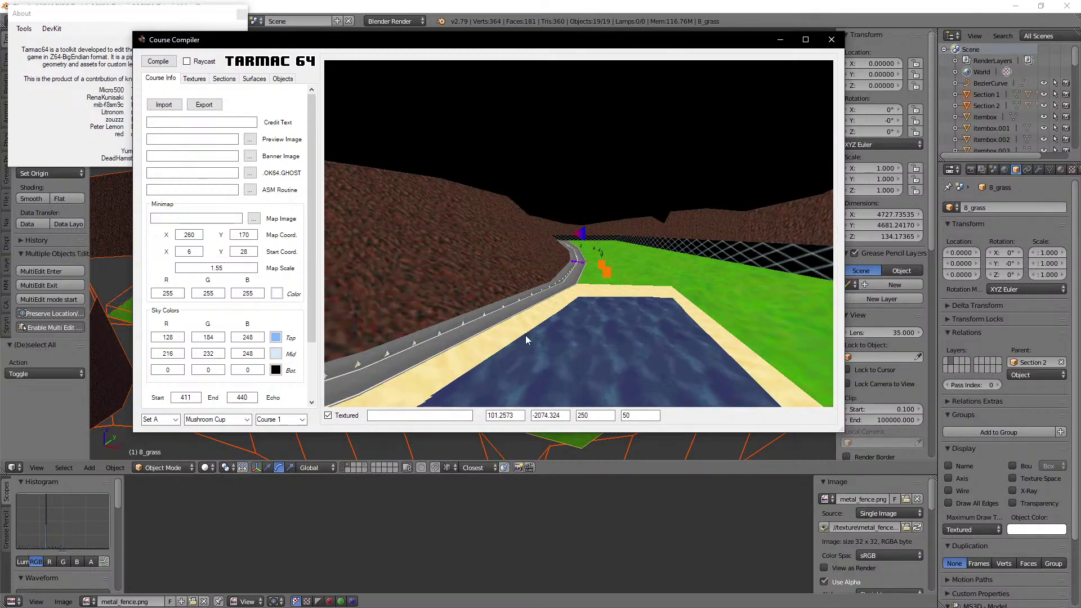
Step: Turn off textured display and follow the road past the lake to examine the flat-coloured surfaces up to the tunnel
click(346, 413)
key(w)
key(w)
key(w)
key(w)
key(w)
key(w)
key(w)
key(w)
key(w)
key(w)
key(w)
key(w)
key(w)
key(w)
key(w)
key(w)
key(w)
key(w)
key(w)
key(w)
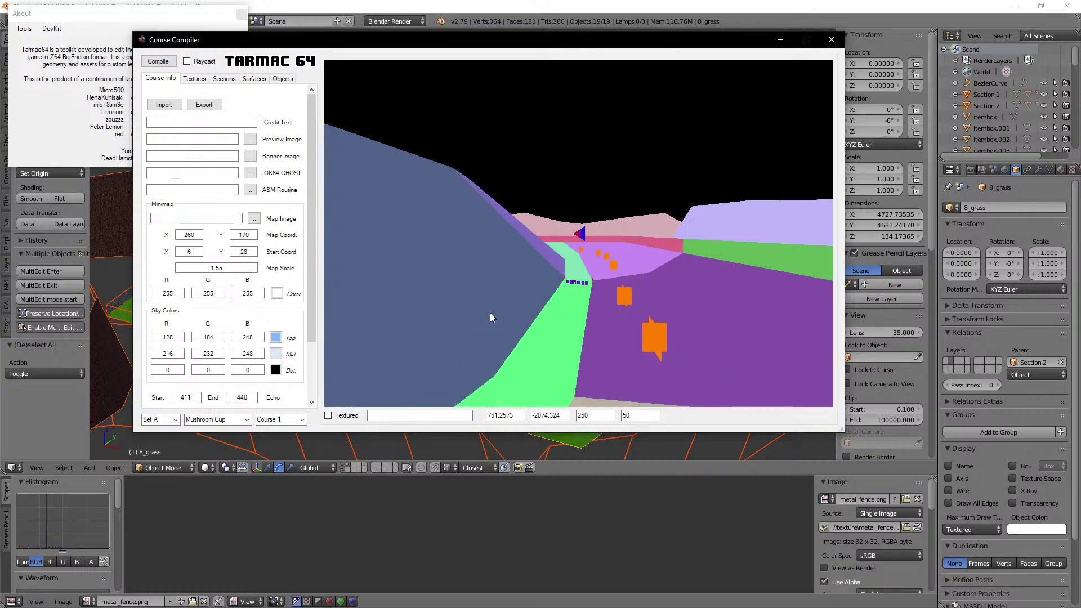
key(a)
key(w)
key(w)
key(a)
key(w)
key(w)
key(a)
key(w)
key(w)
key(a)
key(w)
key(w)
key(w)
key(w)
key(w)
key(w)
key(w)
key(w)
key(w)
key(w)
key(w)
key(w)
key(w)
key(w)
key(w)
key(w)
key(w)
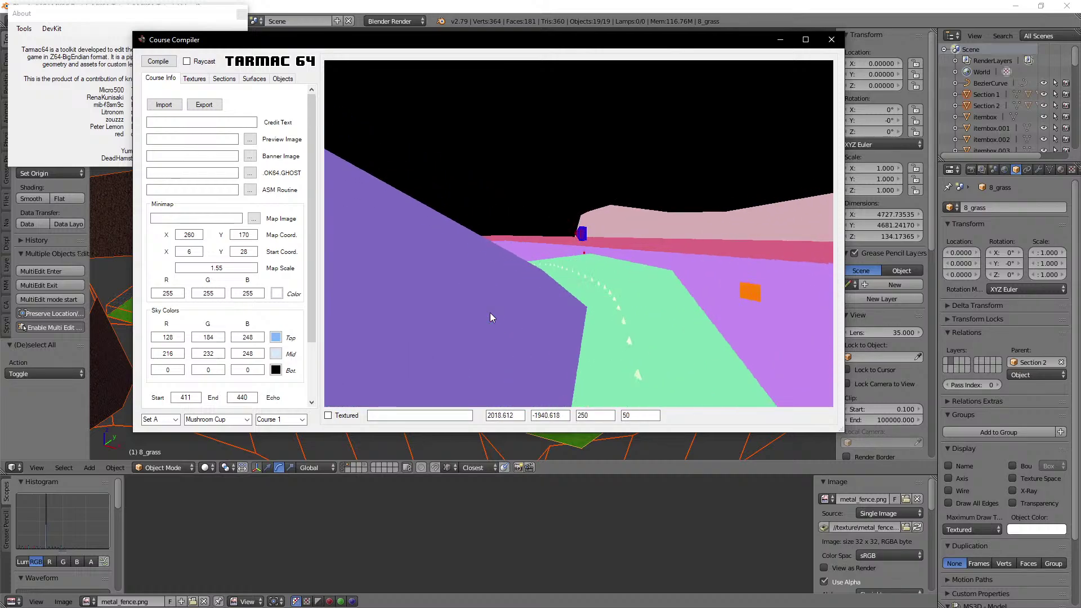
key(a)
key(a)
key(a)
key(a)
key(a)
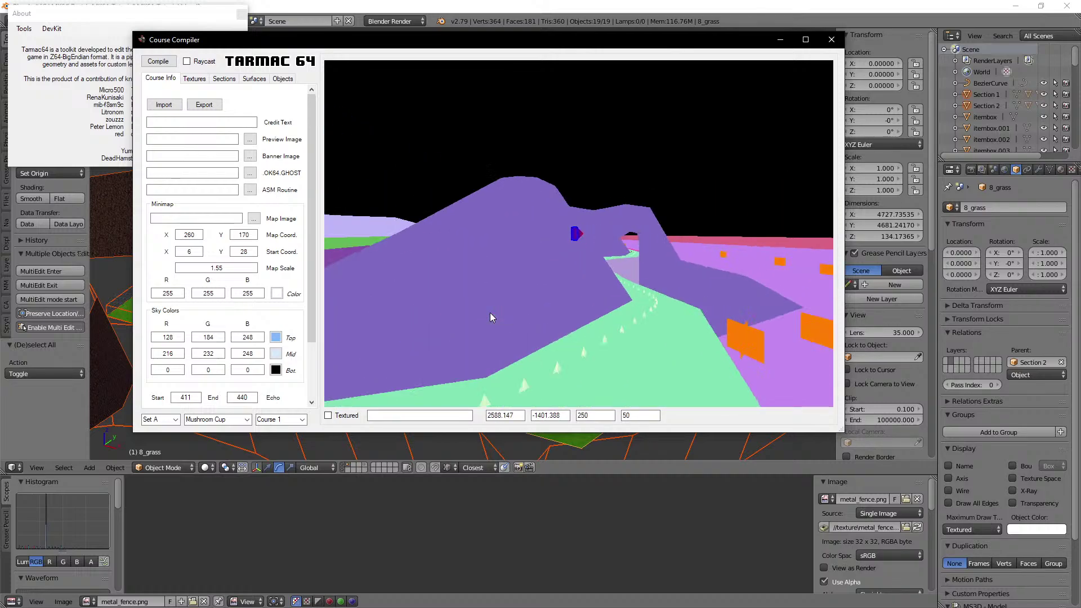
Step: Fly the preview camera along the road through the mountain tunnel to examine the flat-coloured surfaces and object markers beyond it
key(w)
key(w)
key(w)
key(d)
key(d)
key(w)
key(w)
key(w)
key(w)
key(w)
key(w)
key(w)
key(w)
key(w)
key(w)
key(w)
key(w)
key(w)
key(w)
key(w)
key(w)
key(w)
key(w)
key(w)
key(w)
key(w)
key(w)
key(w)
key(w)
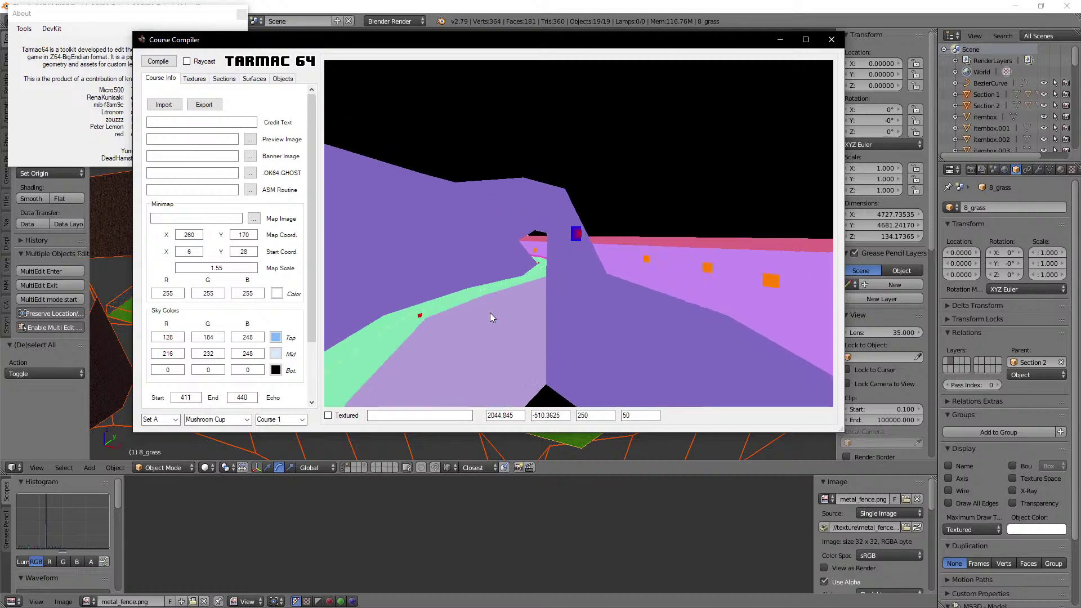
key(w)
key(w)
key(w)
key(w)
key(w)
key(w)
key(w)
key(w)
key(w)
key(w)
key(w)
key(w)
key(w)
key(w)
key(w)
key(w)
key(w)
key(w)
key(w)
key(w)
key(w)
key(w)
key(w)
key(w)
key(w)
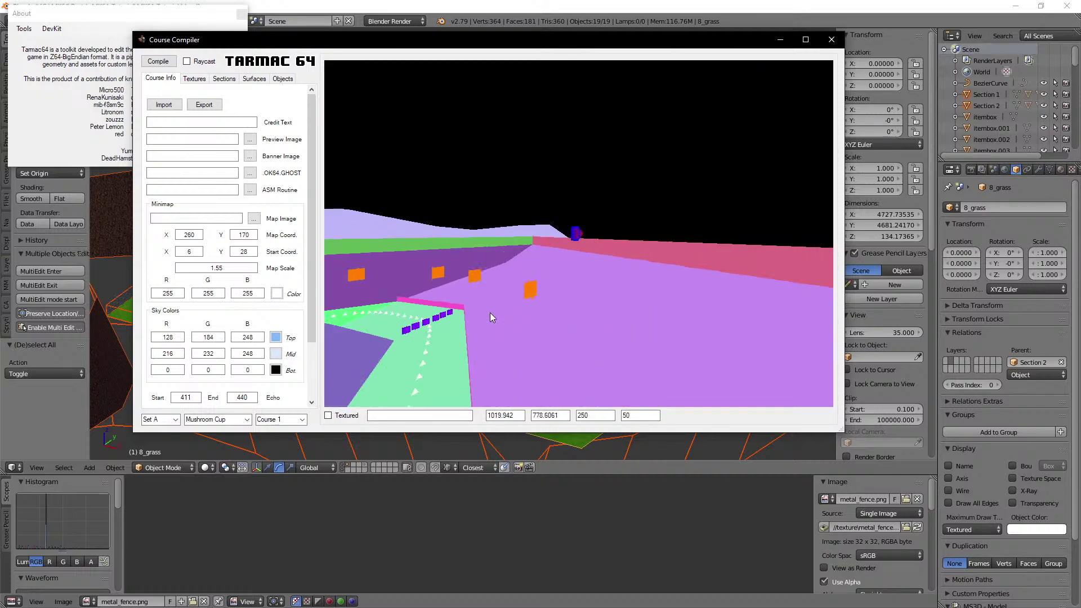
Step: Cross from the road into the open grass area to examine the flat-coloured ground, outer walls and orange object markers
key(a)
key(a)
key(a)
key(w)
key(w)
key(w)
key(w)
key(w)
key(w)
key(w)
key(w)
key(w)
key(w)
key(w)
key(w)
key(w)
key(d)
key(d)
key(w)
key(w)
key(w)
key(w)
key(w)
key(w)
key(w)
key(w)
key(w)
key(w)
key(w)
key(w)
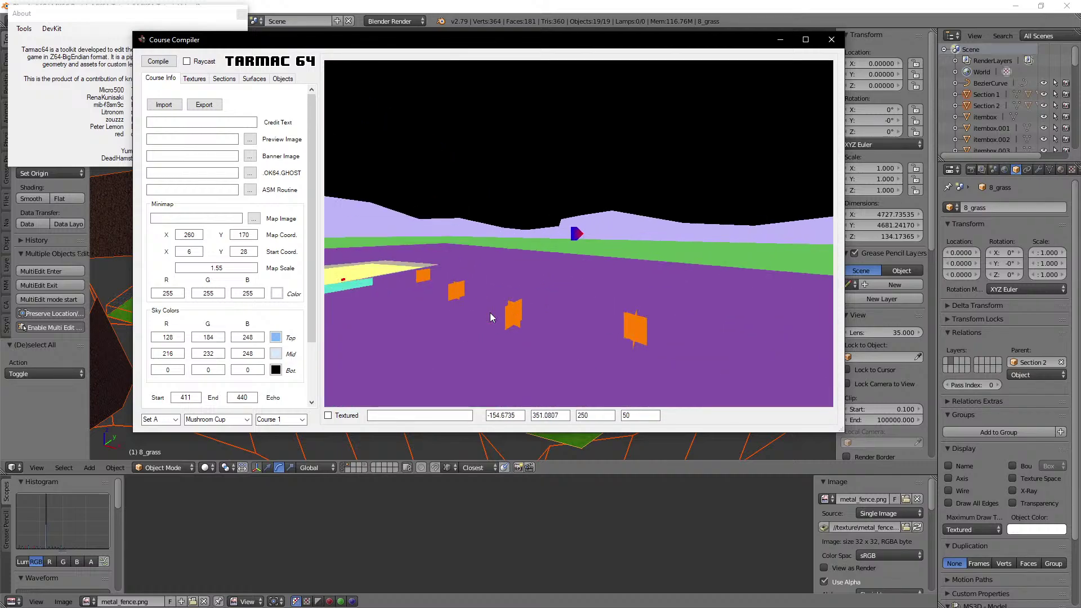
Step: Turn and back away to view the road beside the mountain, and turn textured display back on in the course preview
key(a)
key(a)
key(a)
key(a)
key(a)
key(a)
key(a)
key(a)
key(a)
key(a)
key(a)
key(a)
key(s)
key(s)
key(s)
key(s)
key(s)
key(s)
key(s)
key(s)
key(s)
key(s)
key(s)
key(s)
key(s)
key(s)
key(s)
key(s)
key(s)
key(s)
key(s)
key(s)
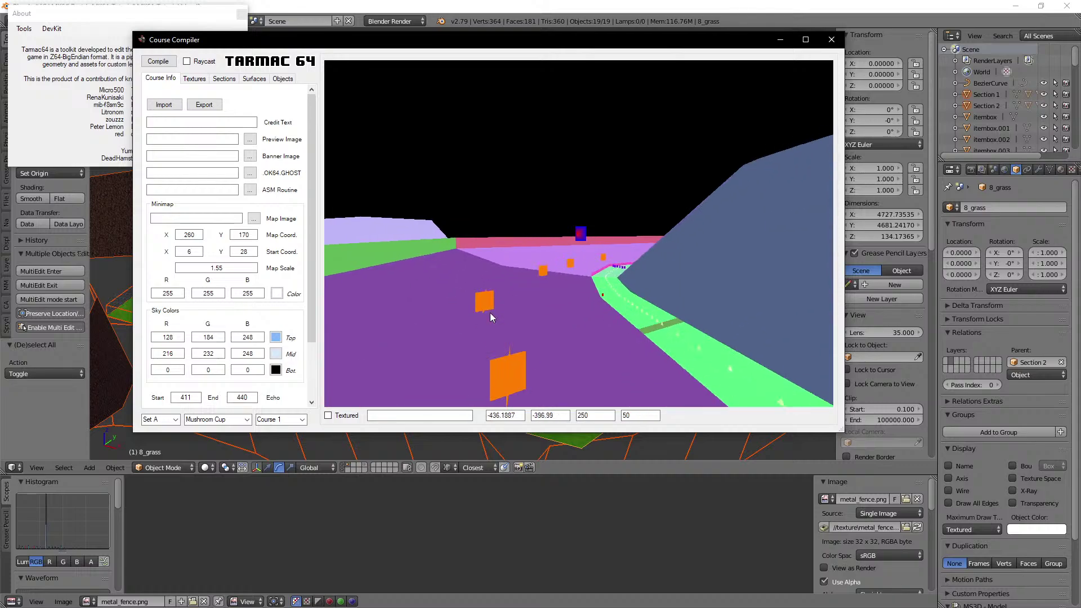
key(d)
key(d)
key(d)
click(328, 416)
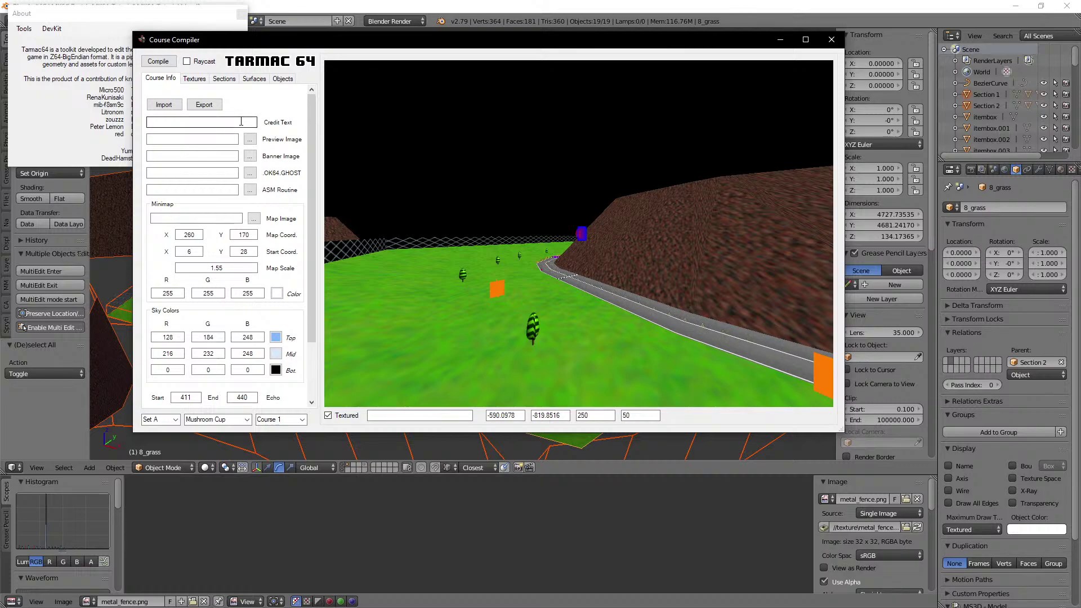
Step: Set both the Start and End echo values to 0 in the course info
drag(338, 47, 351, 47)
click(216, 120)
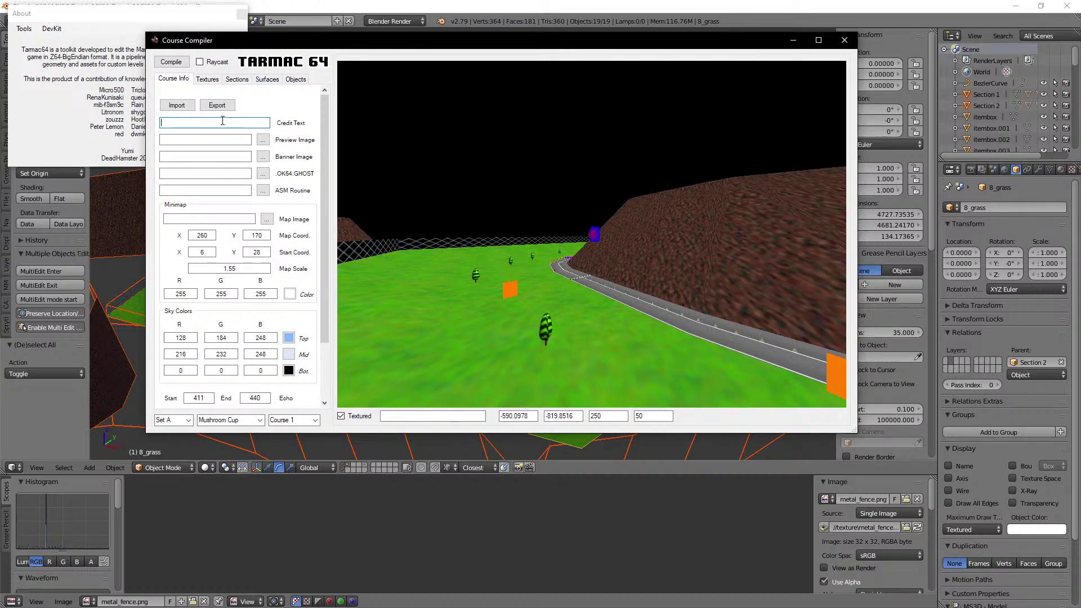
mouse_move(324, 110)
mouse_down()
mouse_move(325, 140)
mouse_move(325, 115)
mouse_up()
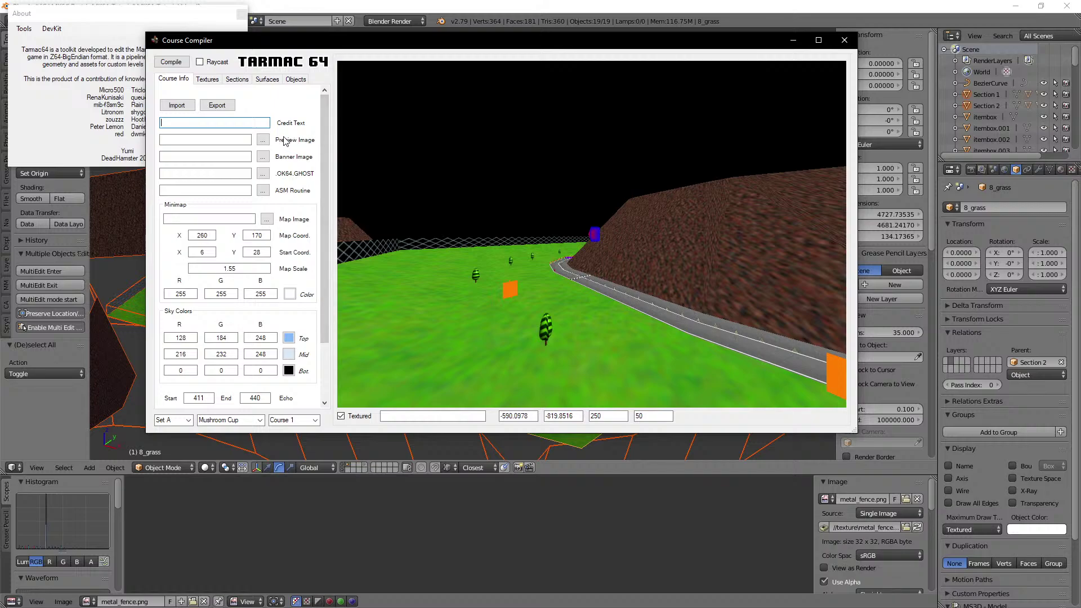
click(250, 139)
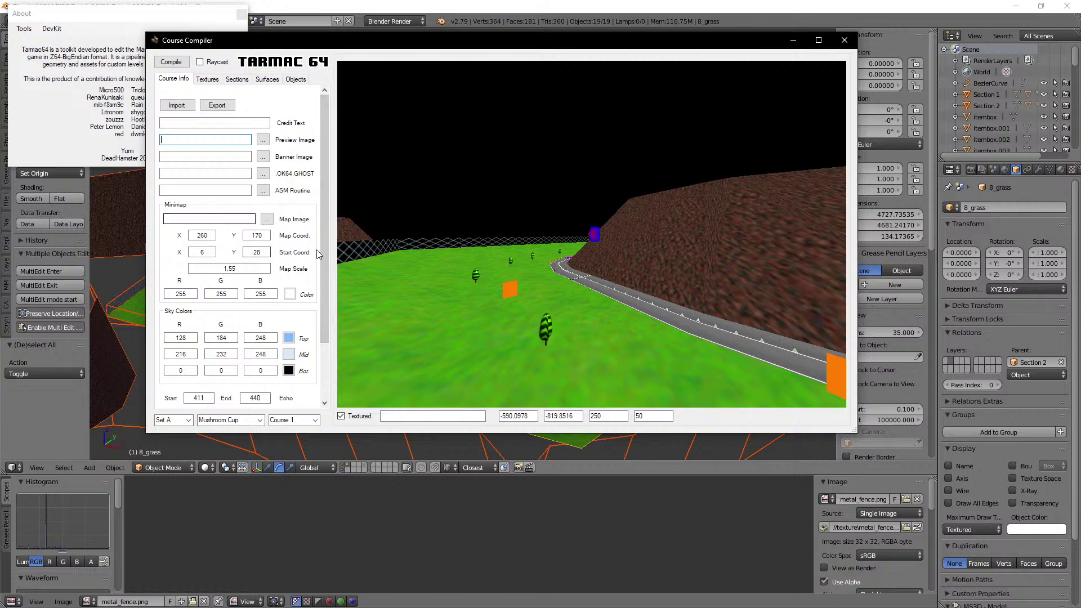
scroll(327, 267, down, 2)
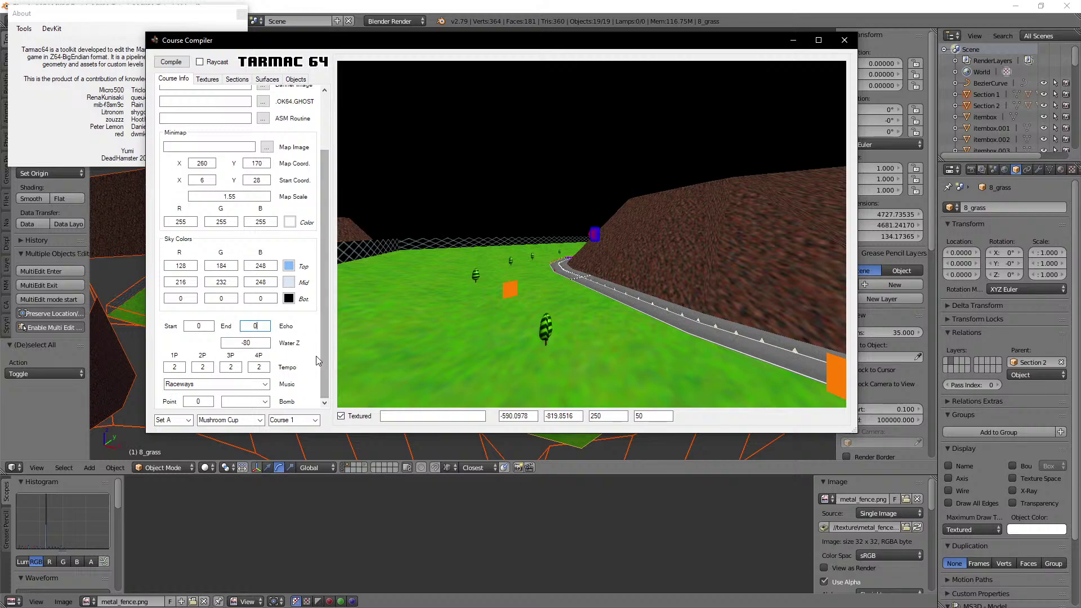
drag(323, 356, 331, 162)
Step: Set the metal_fence texture's alpha to Transparent and make it double sided
click(207, 79)
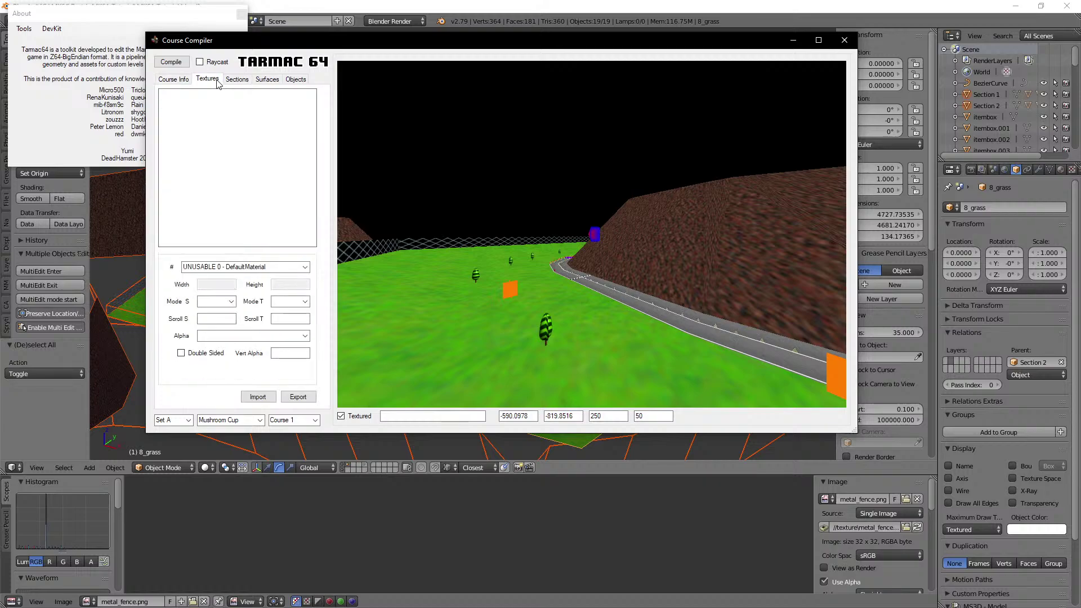
scroll(256, 266, down, 1)
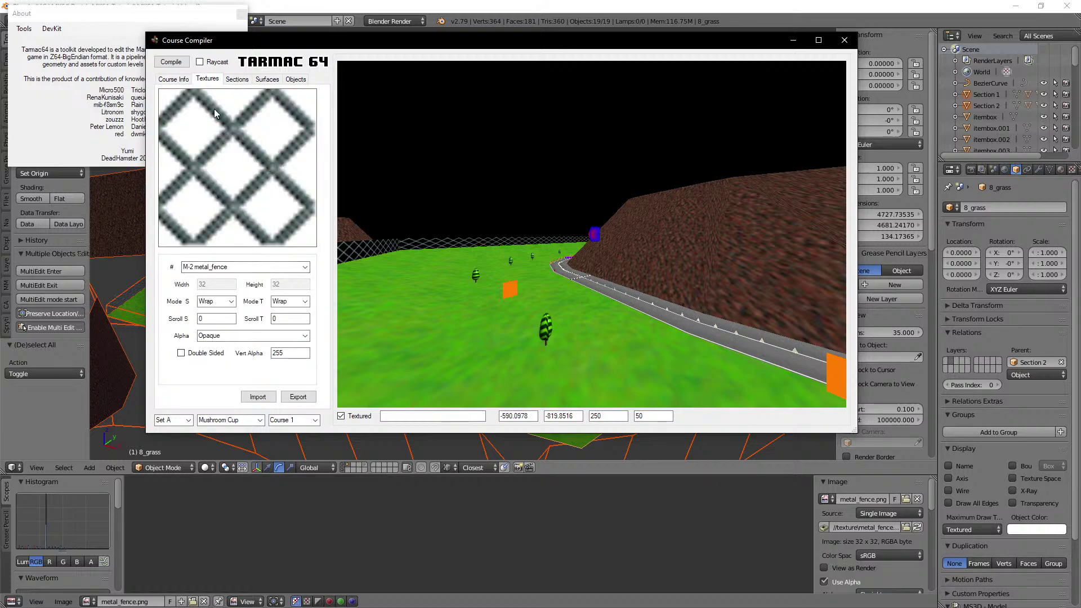
scroll(254, 266, up, 1)
scroll(253, 267, down, 1)
scroll(253, 266, up, 1)
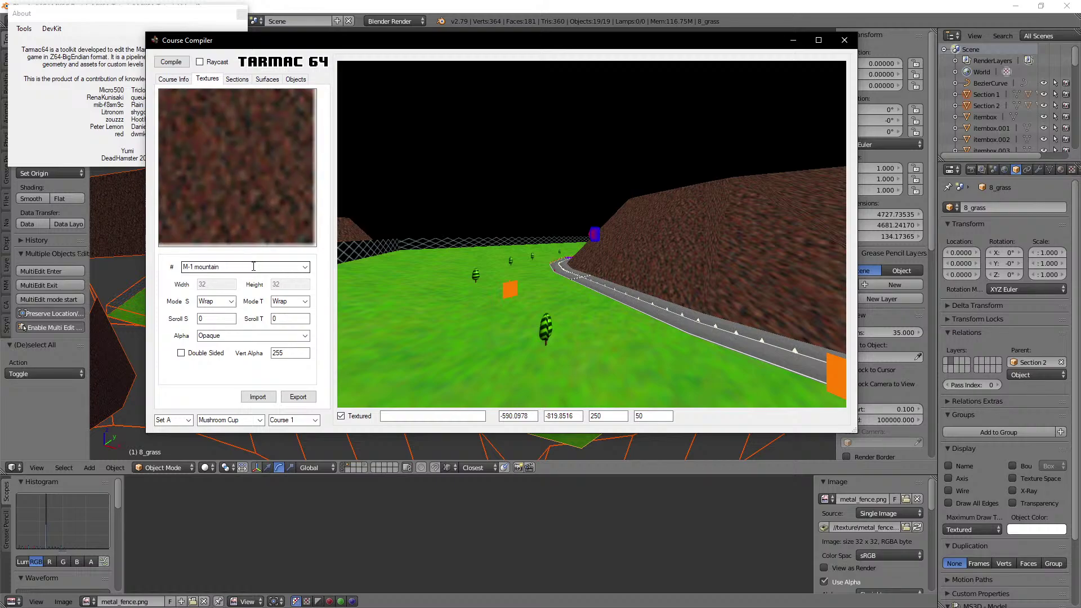
scroll(254, 267, down, 1)
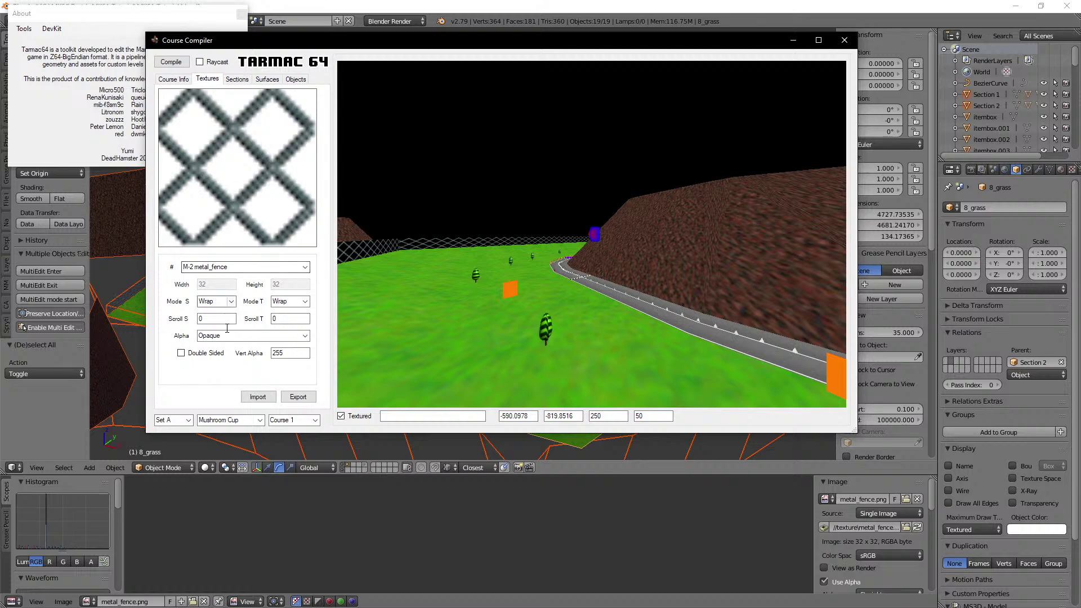
click(216, 357)
Step: Set the wood_fence texture's alpha to Transparent and make it double sided
scroll(256, 265, down, 1)
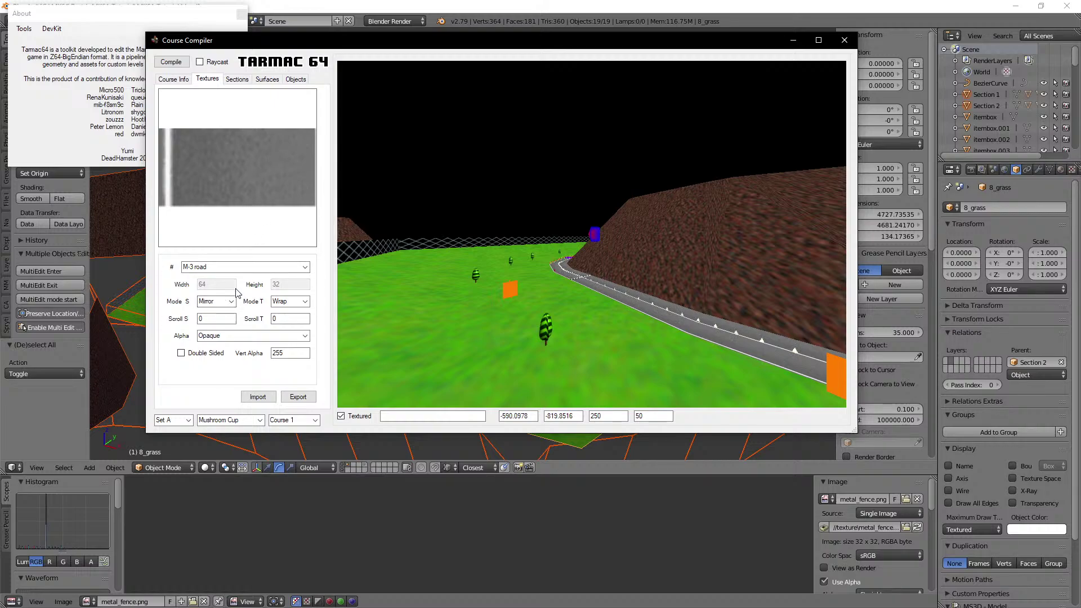
scroll(271, 263, down, 1)
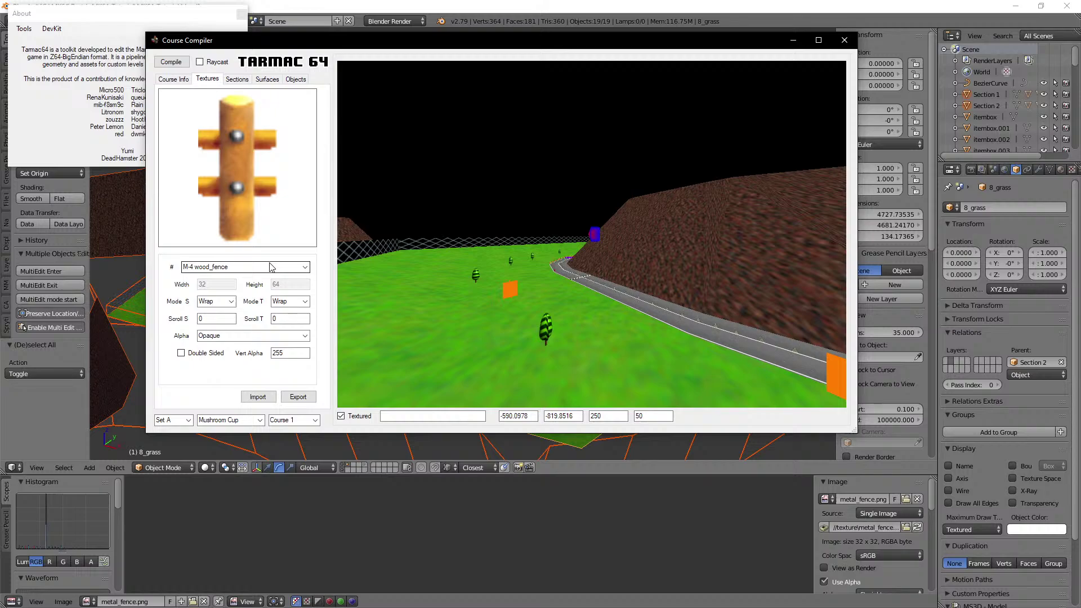
scroll(213, 338, down, 1)
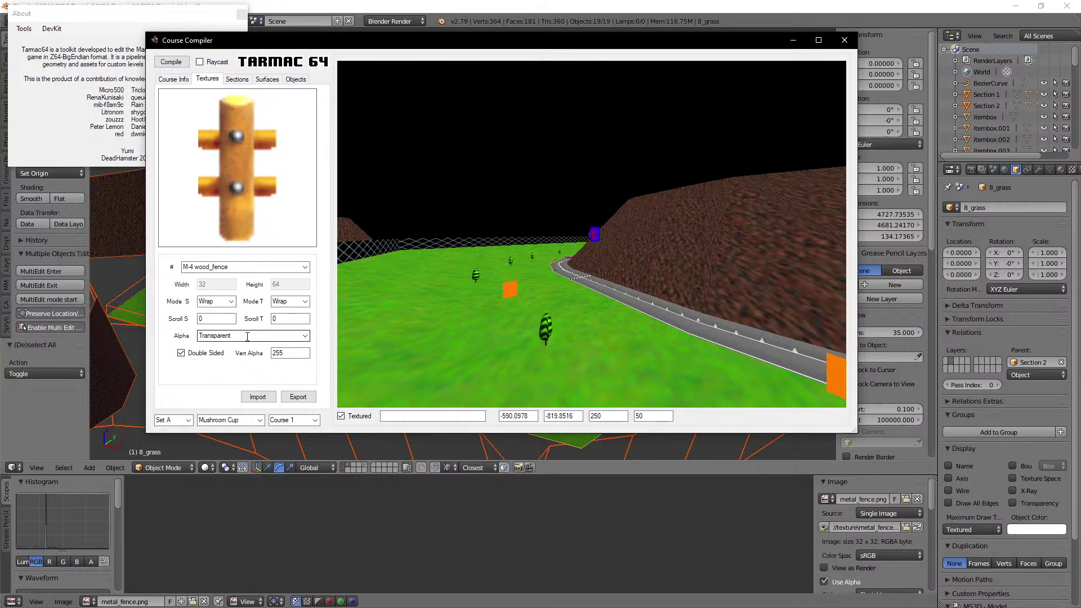
Step: Set the arrow texture's Scroll S value to 4
scroll(238, 267, down, 2)
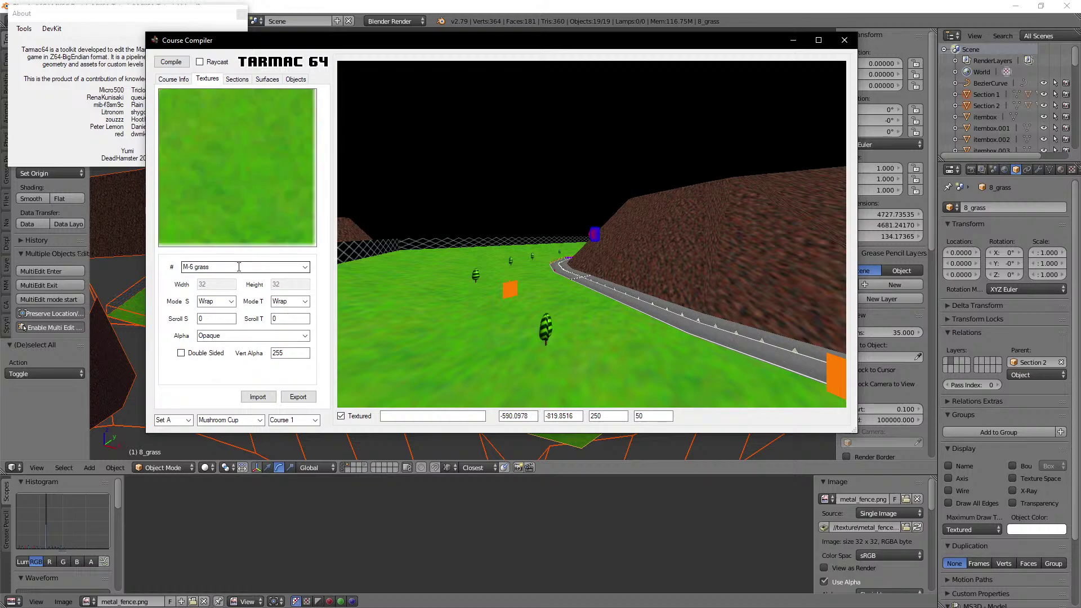
scroll(239, 267, down, 1)
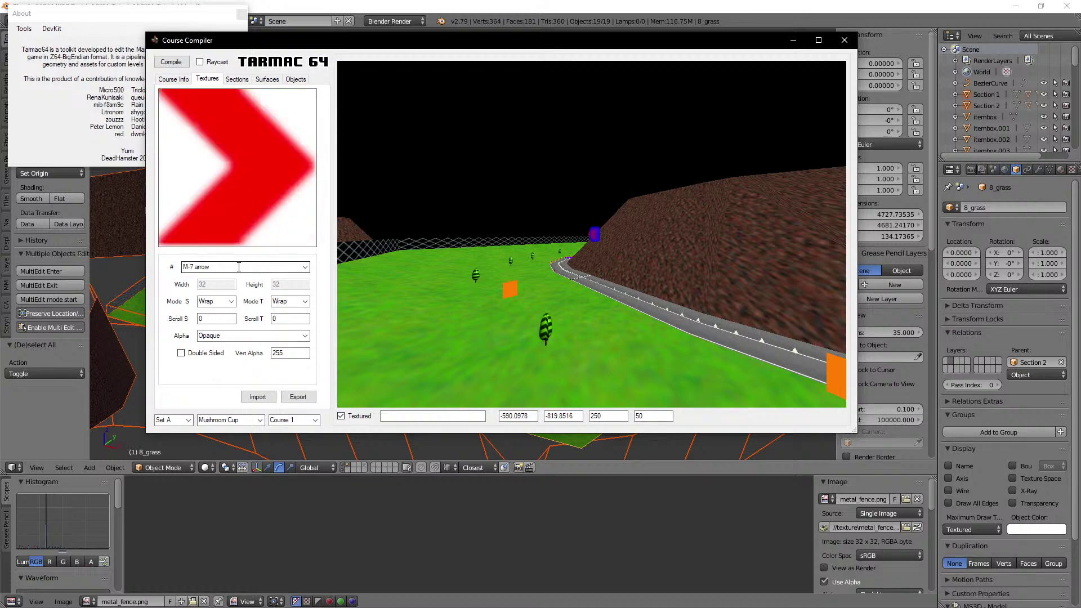
double_click(228, 318)
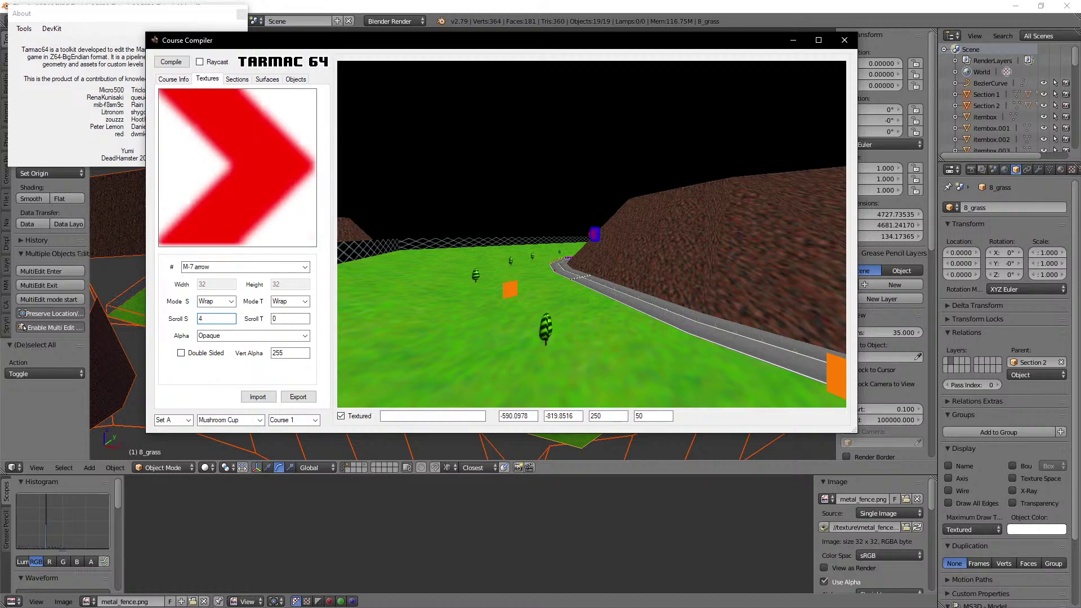
Step: Set the water texture's Scroll S and Scroll T to 1 and its alpha to Translucent
click(302, 271)
click(302, 270)
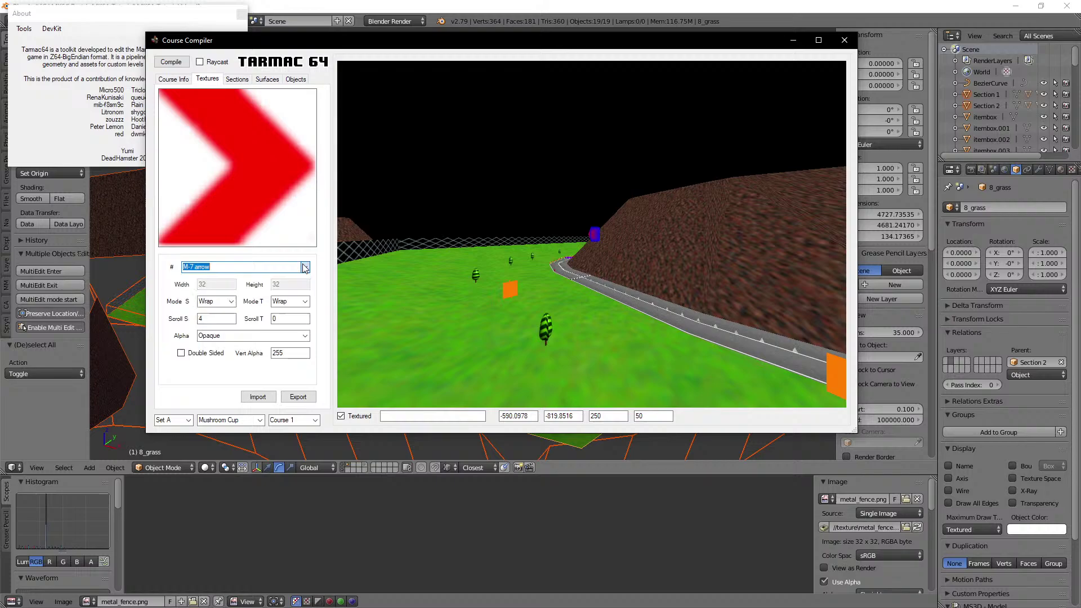
scroll(303, 269, down, 1)
double_click(220, 320)
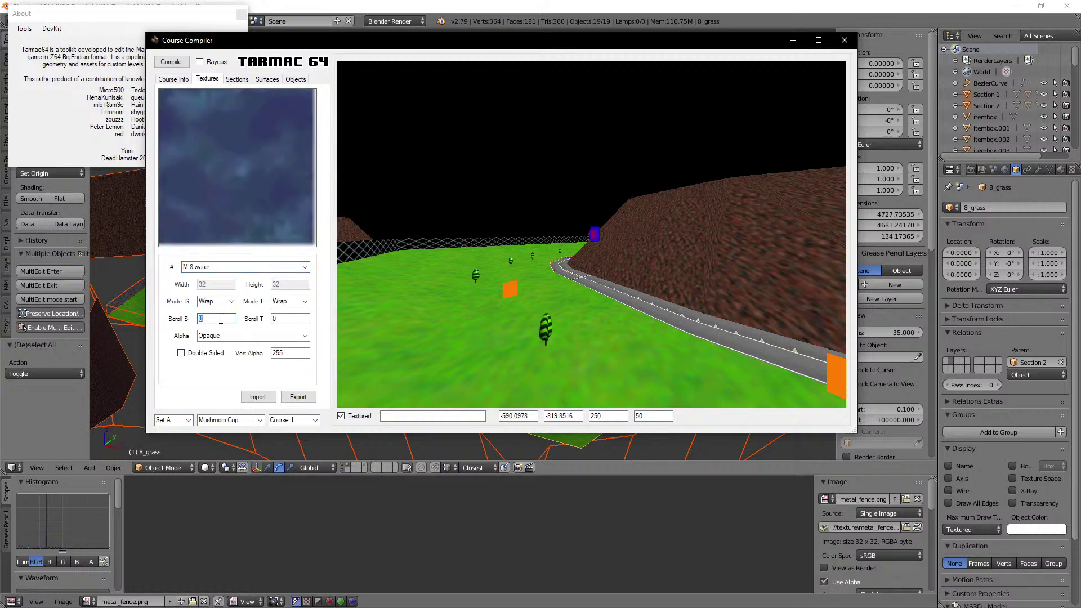
click(304, 336)
click(251, 361)
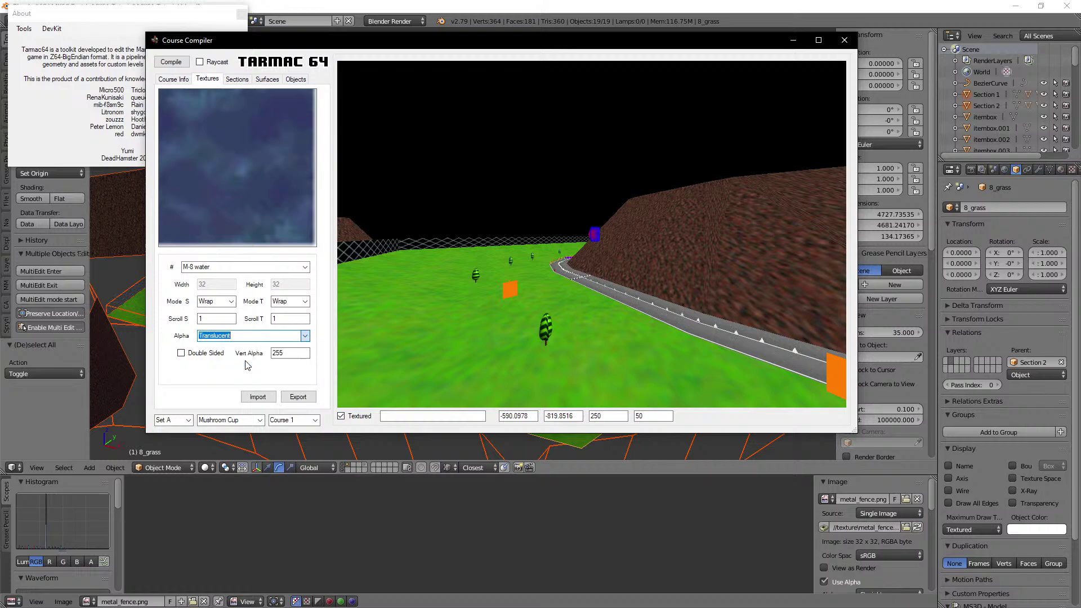
Step: Try the Transparent alpha mode on the water texture, return it to Translucent, and set its Vert Alpha to 150
click(295, 352)
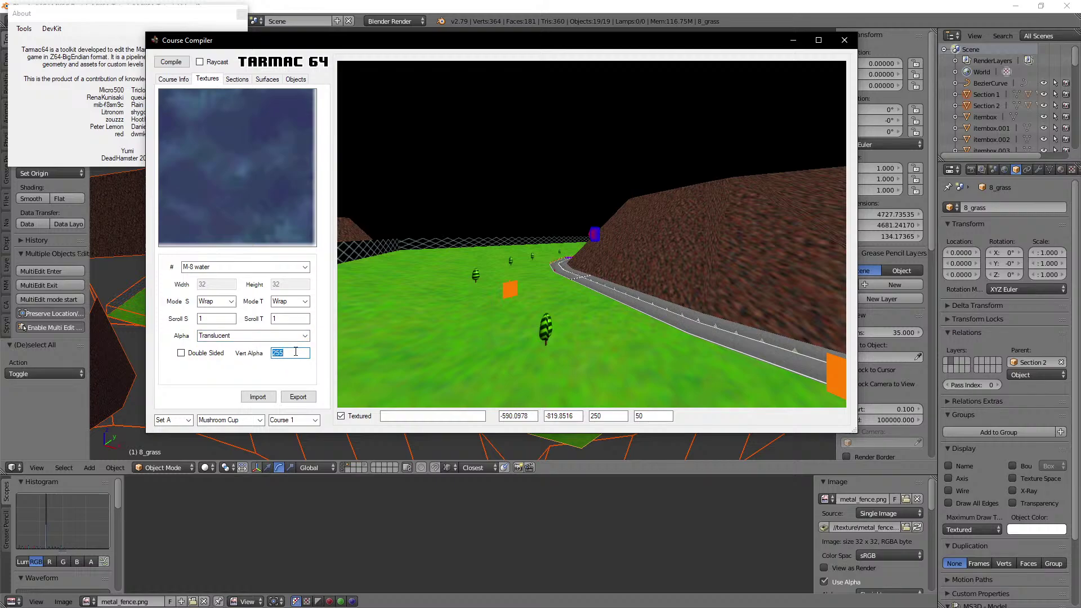
click(304, 336)
click(273, 353)
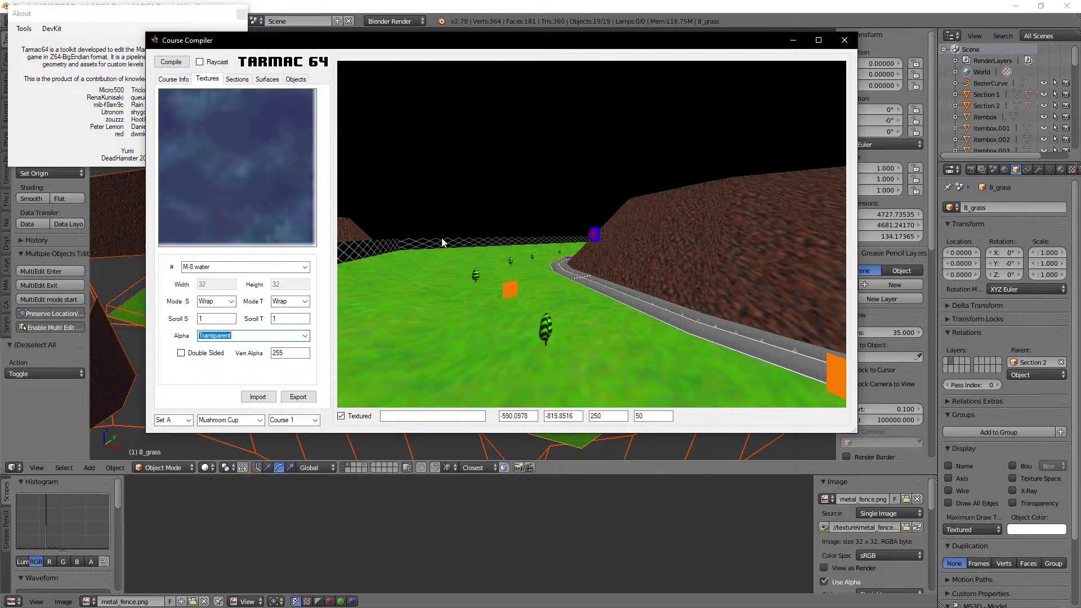
scroll(270, 336, down, 1)
double_click(299, 354)
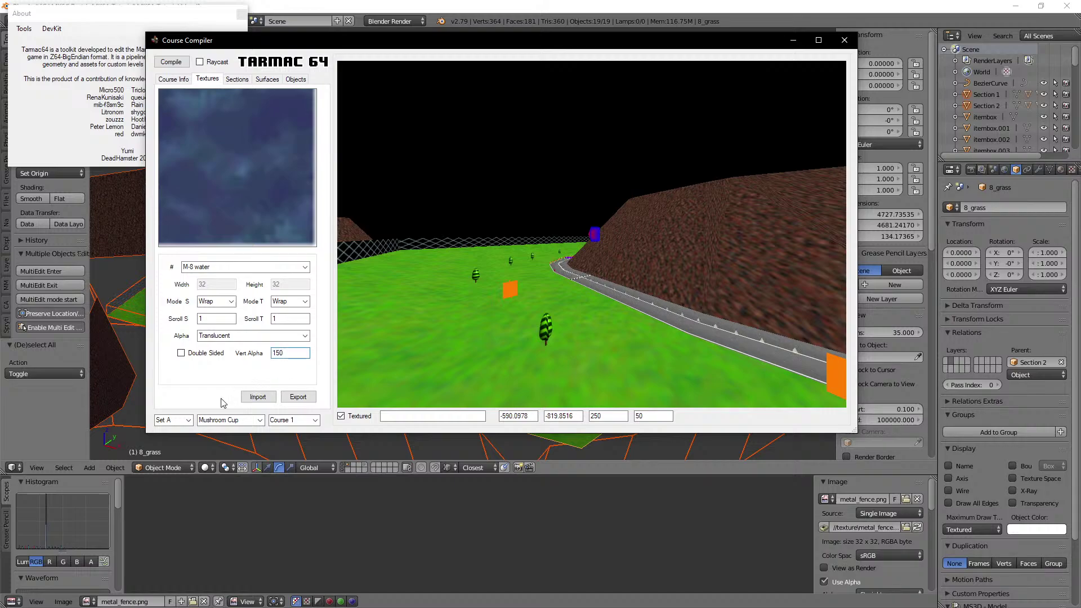
Step: Go through the sand, finish, fence, mountain and arrow textures to check their settings
scroll(261, 270, down, 1)
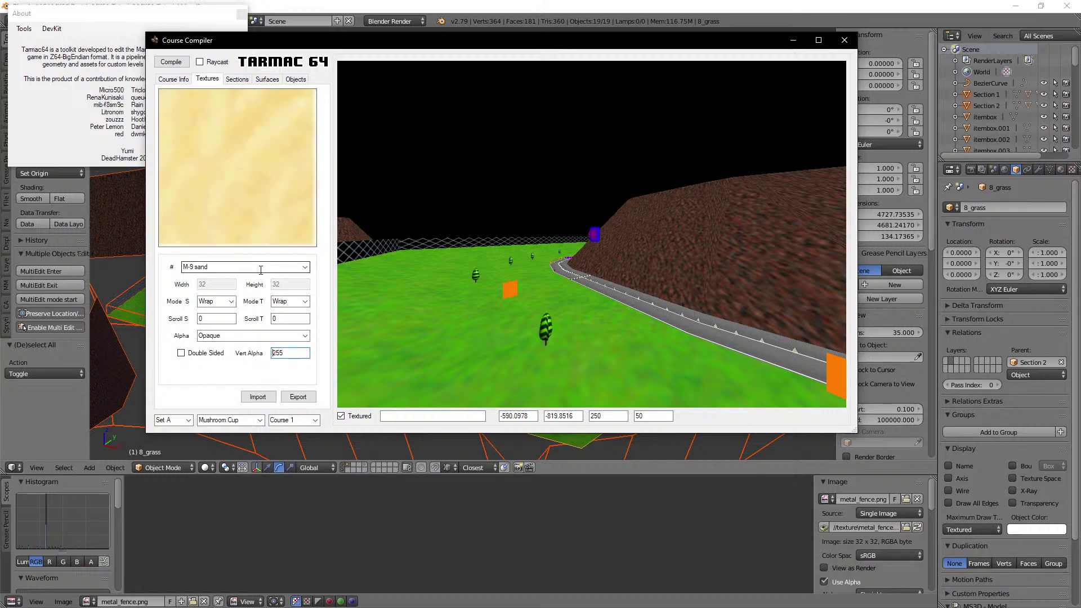
scroll(261, 270, down, 1)
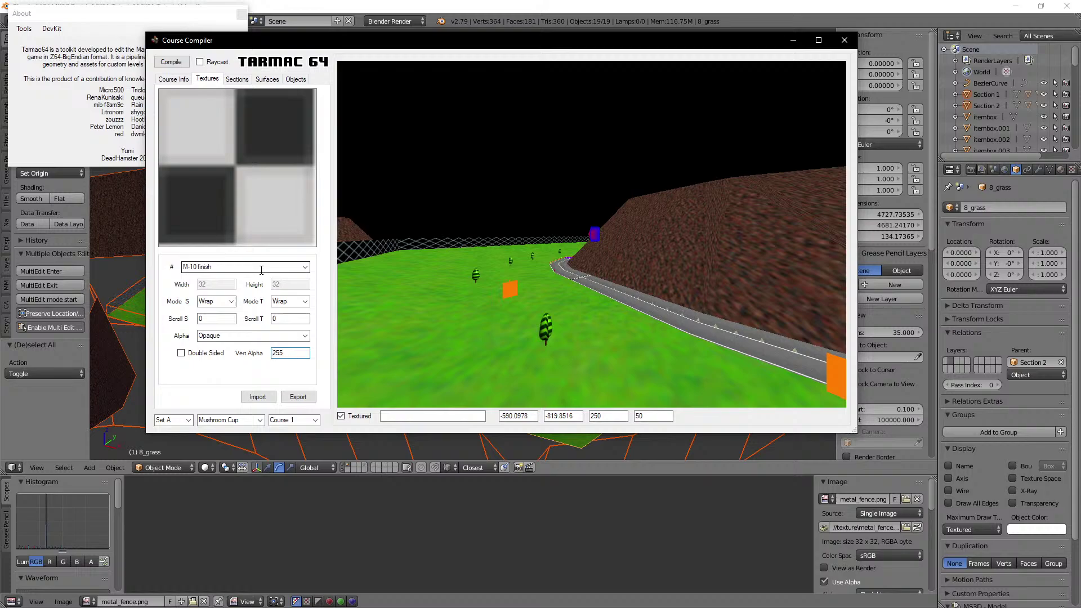
scroll(261, 270, up, 7)
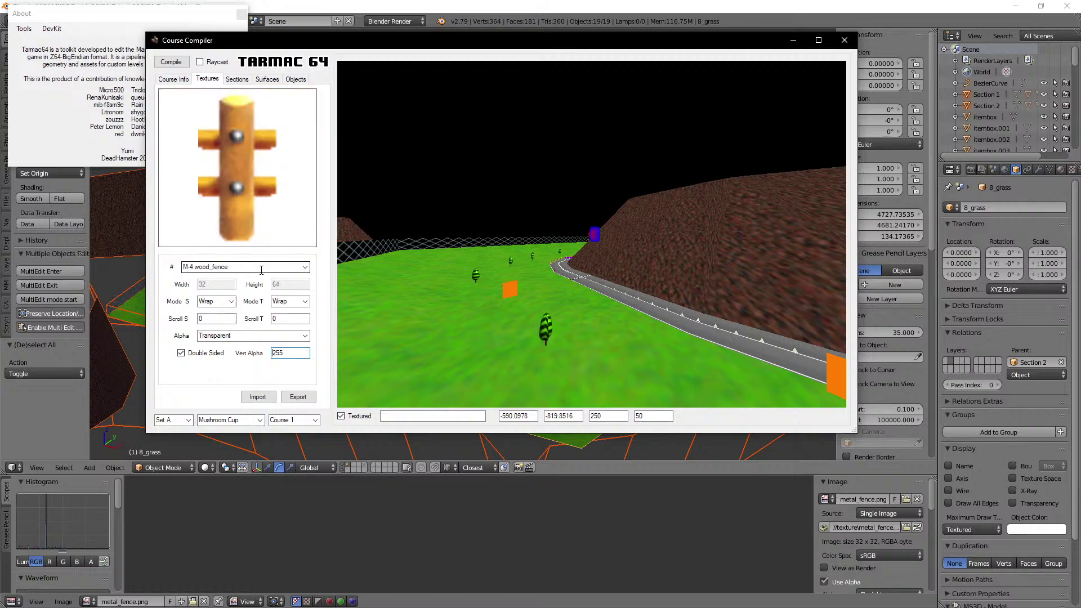
scroll(261, 270, up, 1)
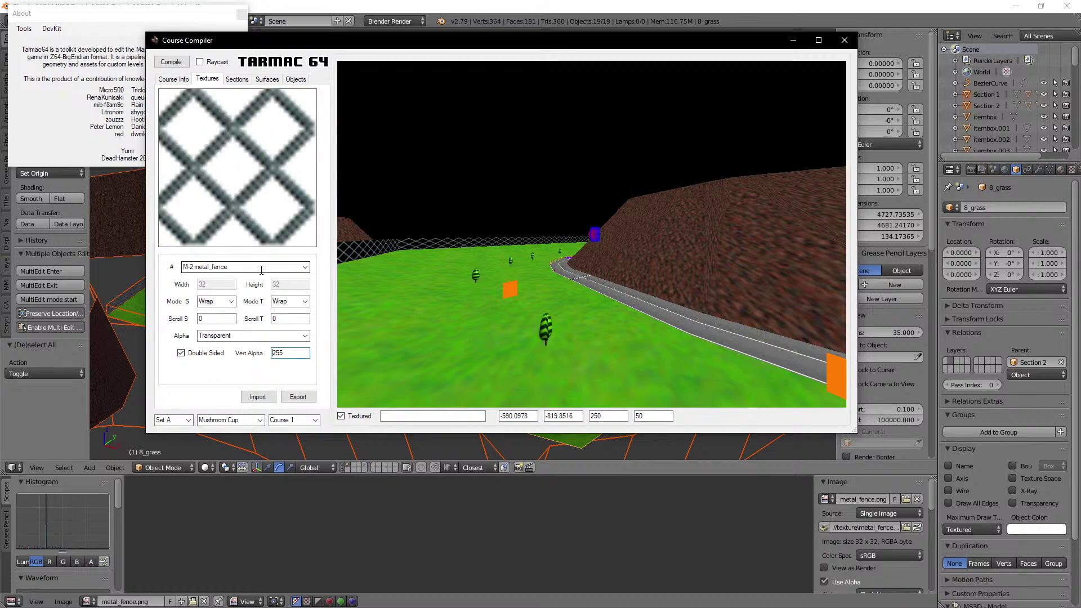
scroll(261, 271, up, 1)
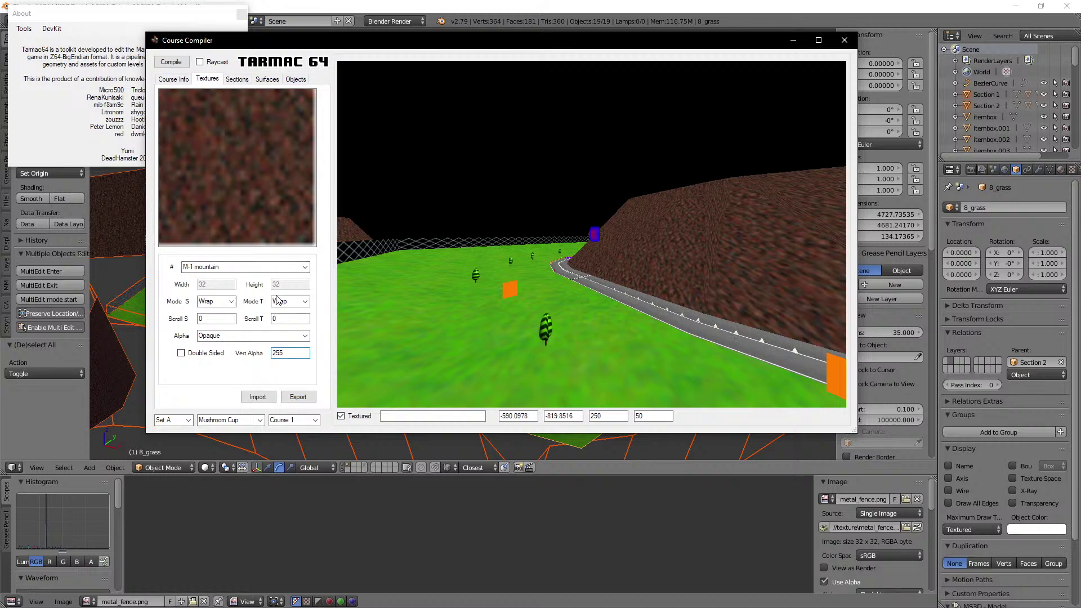
scroll(270, 265, down, 6)
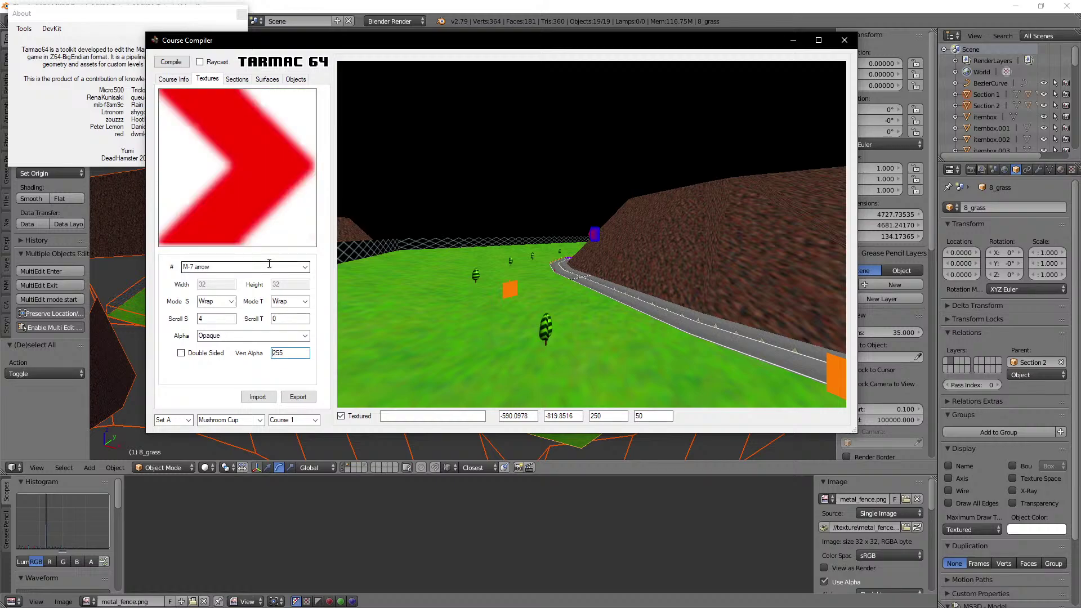
Step: Return to the course info and compile the course, choosing Mario Kart 64 Hotswap - 4.2.z64 from the Hotswap folder as the OverKart patched ROM
click(268, 79)
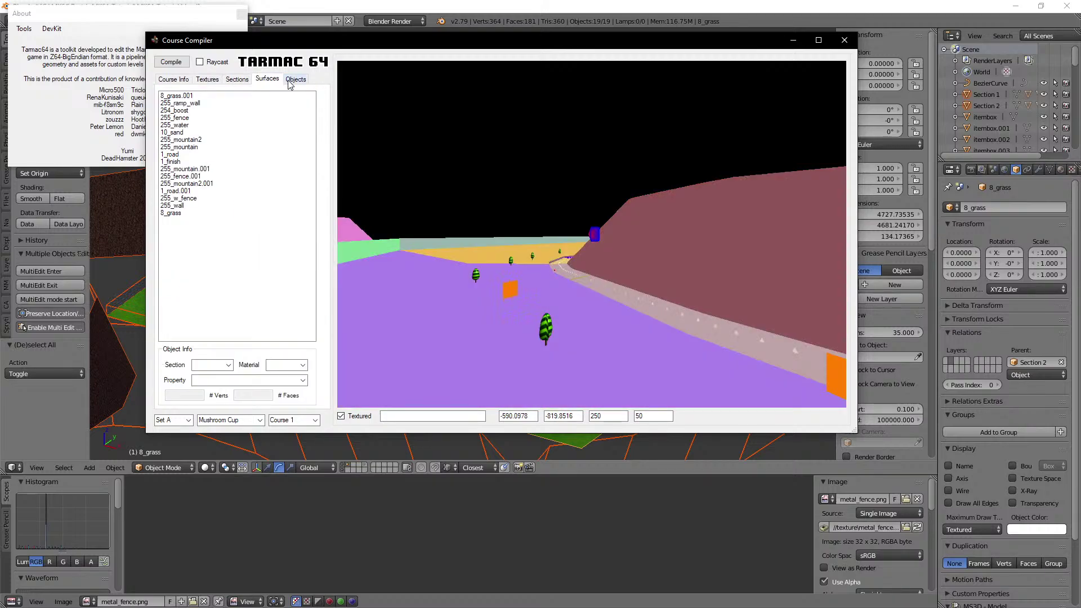
click(208, 79)
click(175, 79)
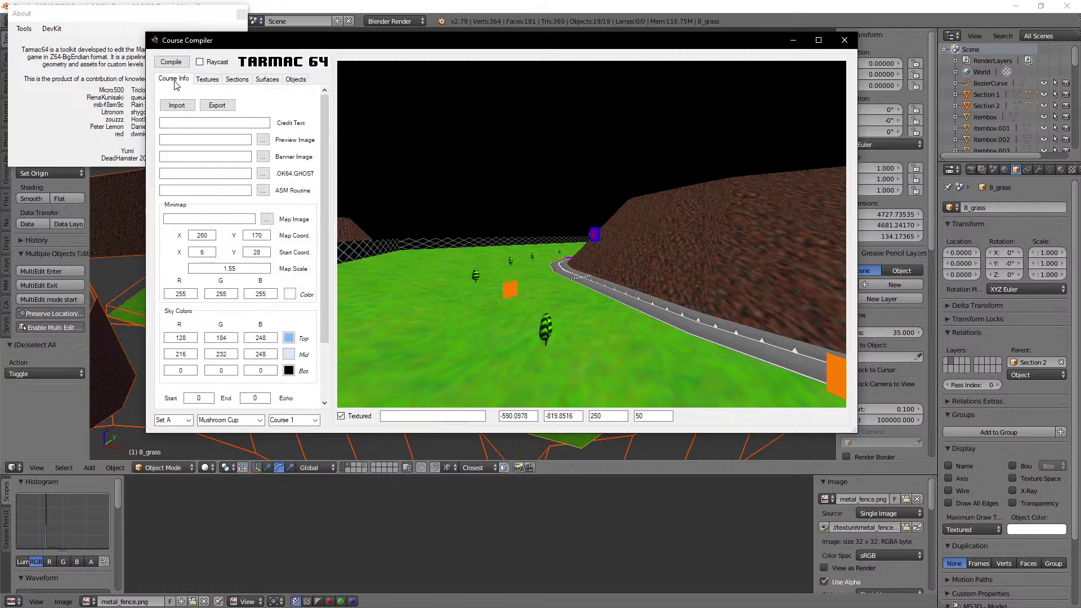
click(174, 63)
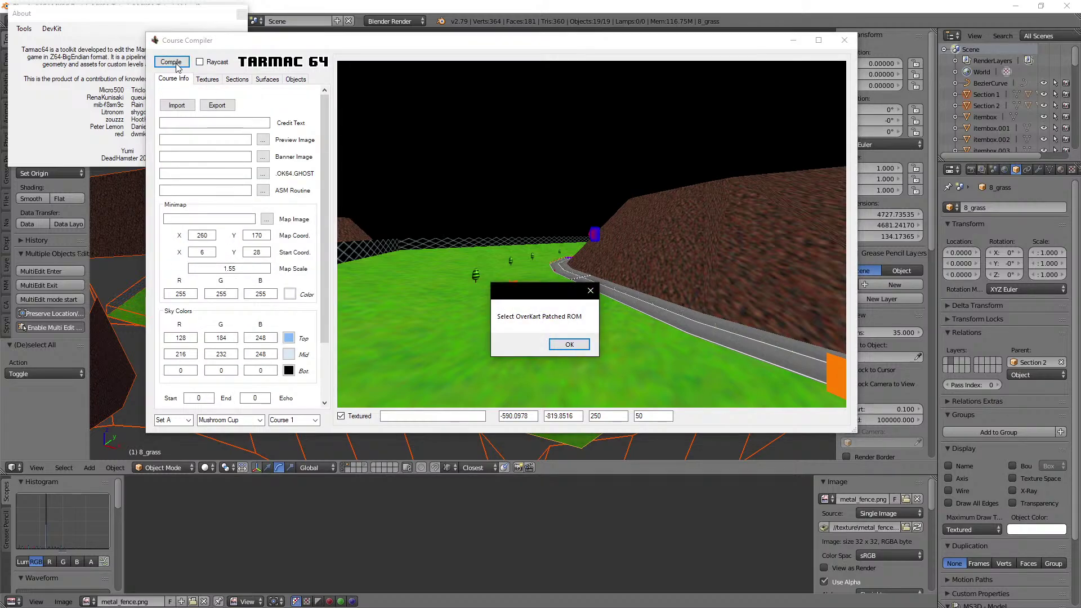
key(Return)
double_click(390, 118)
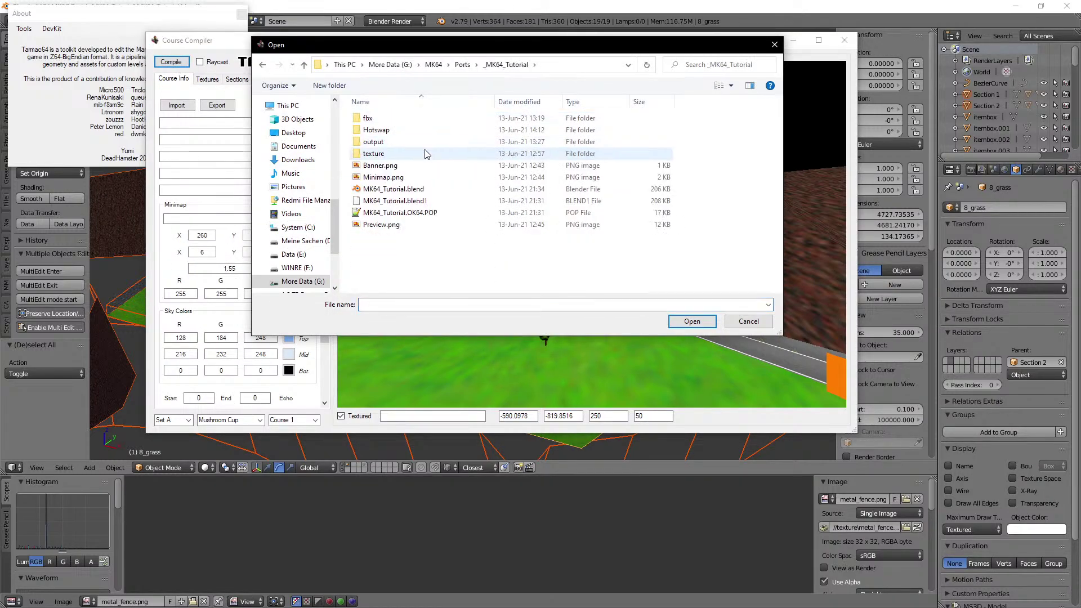
double_click(378, 130)
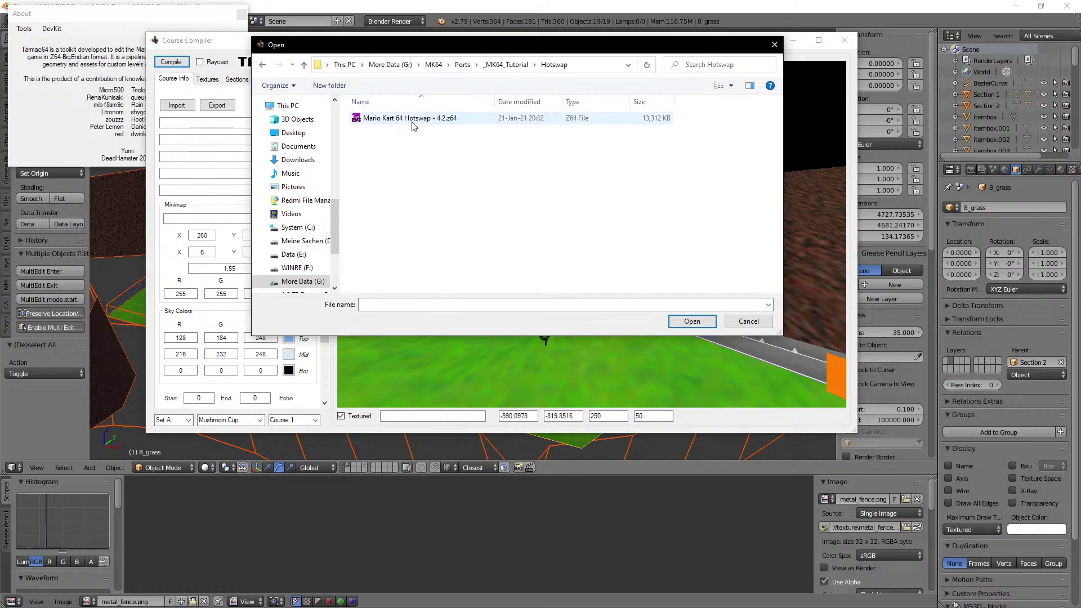
double_click(411, 122)
Step: Choose the output folder inside _MK64_Tutorial as the compile destination and finish the compilation
key(Return)
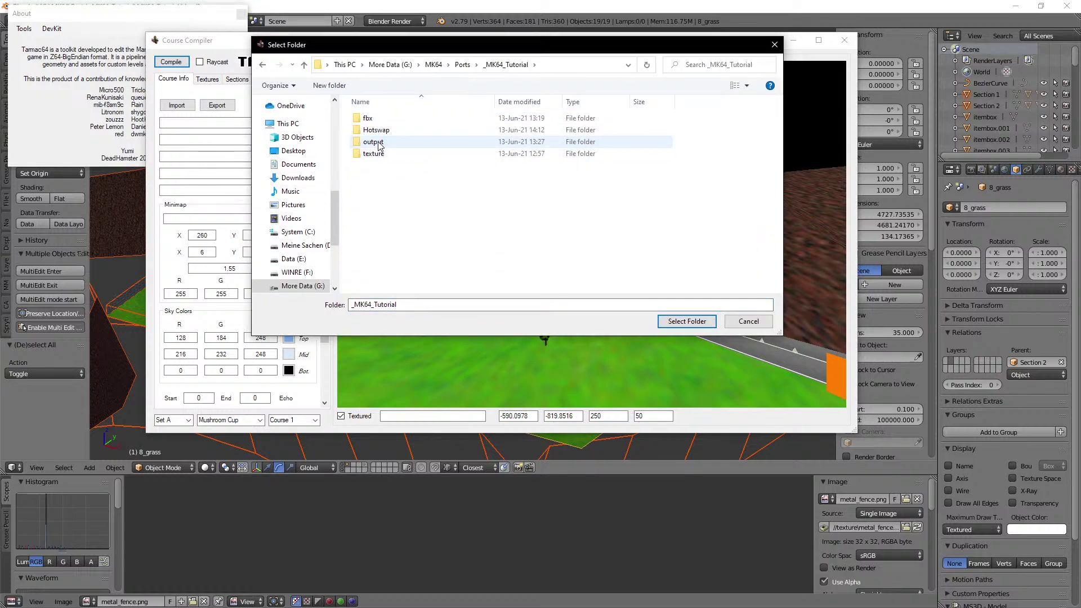
double_click(378, 144)
click(686, 321)
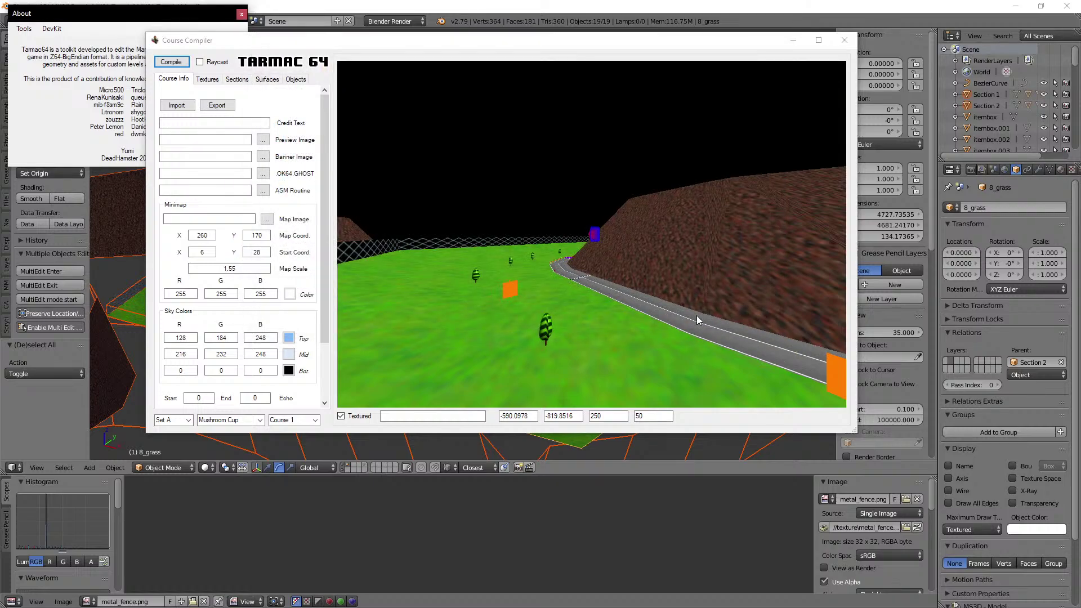
click(549, 344)
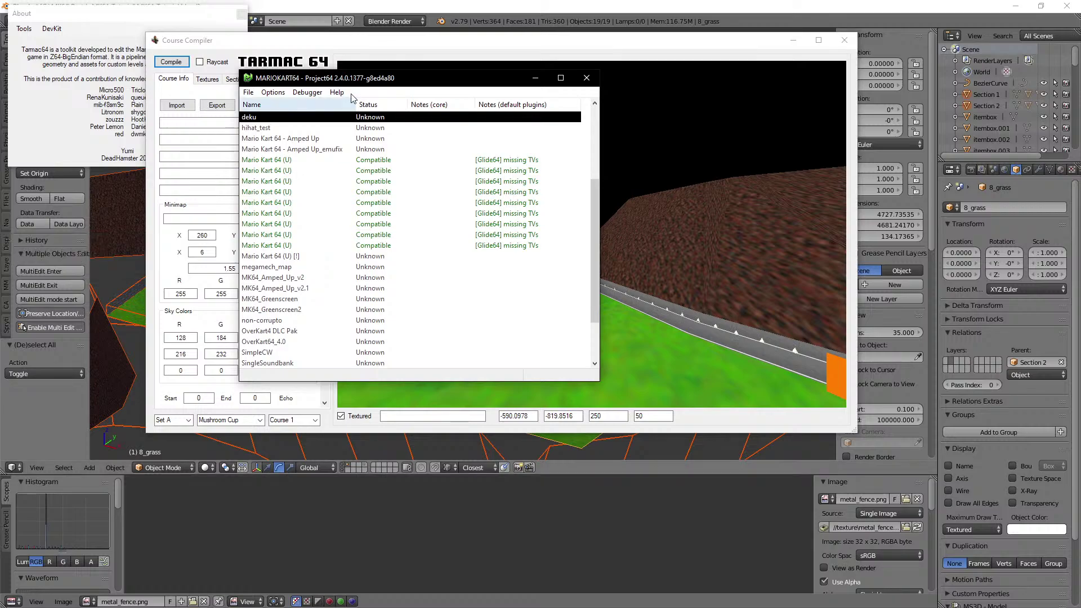
Step: In Project64, load the recent ROM Mario Kart 64 (U) [!].z64 from the _MK64_Tutorial output folder
click(249, 92)
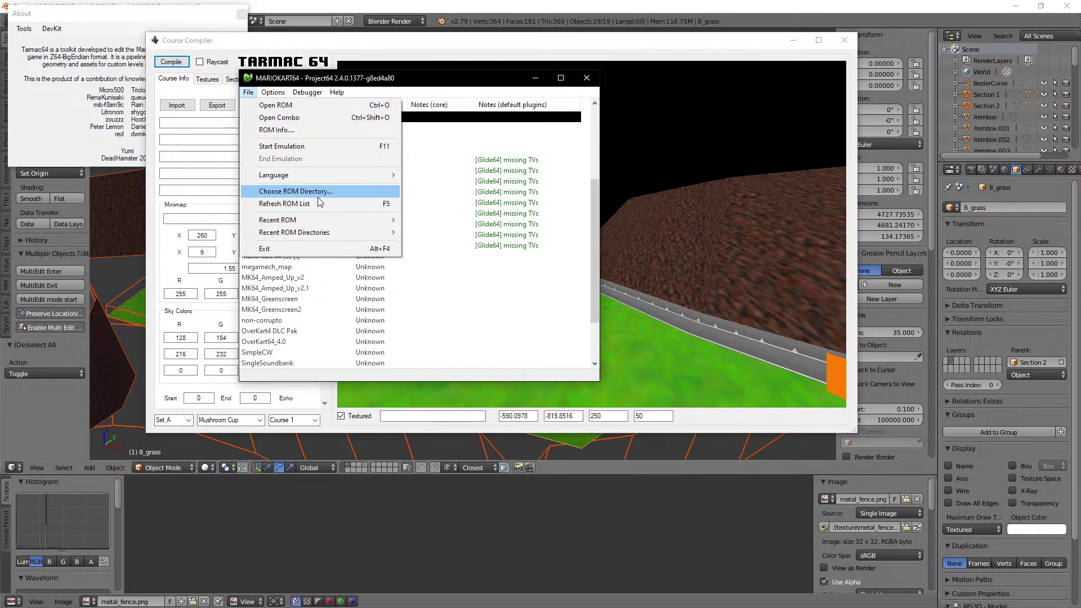
mouse_move(319, 222)
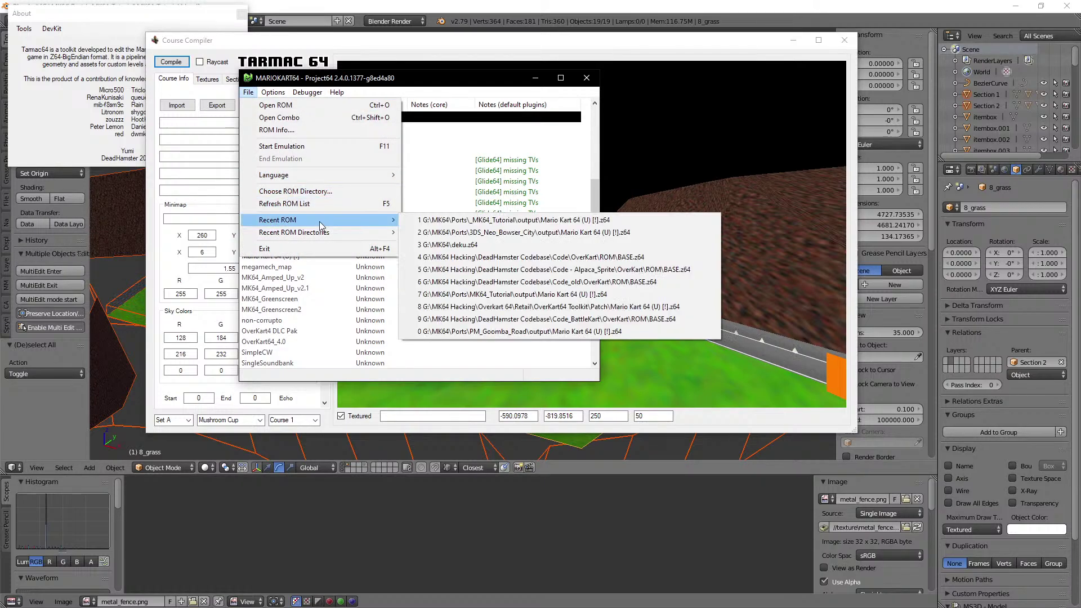
click(489, 222)
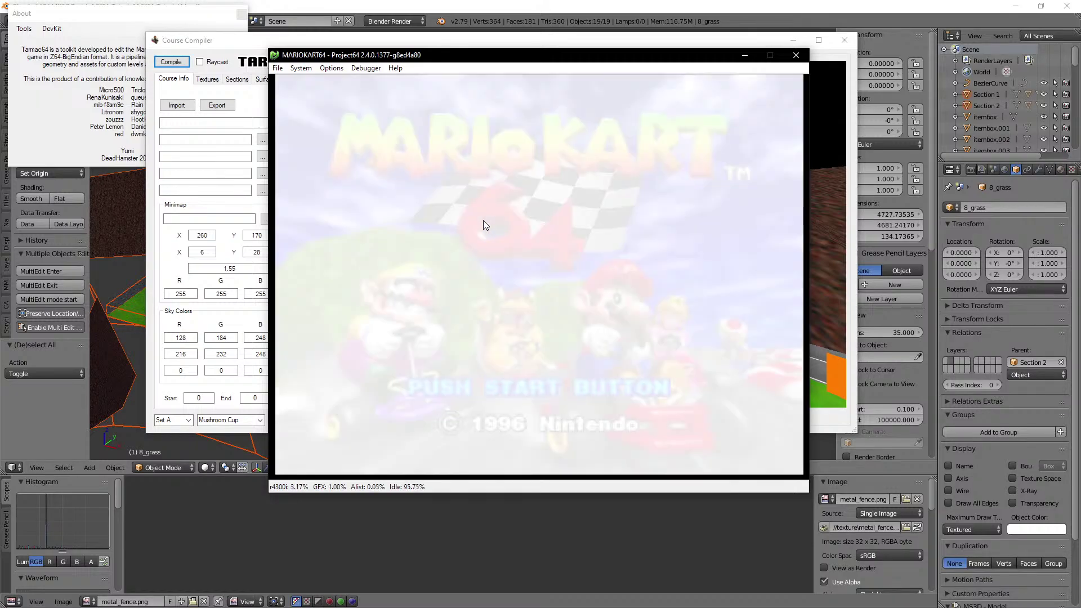
Step: Start a one-player time trial on the first Mushroom Cup course of Custom Set 1
key(Return)
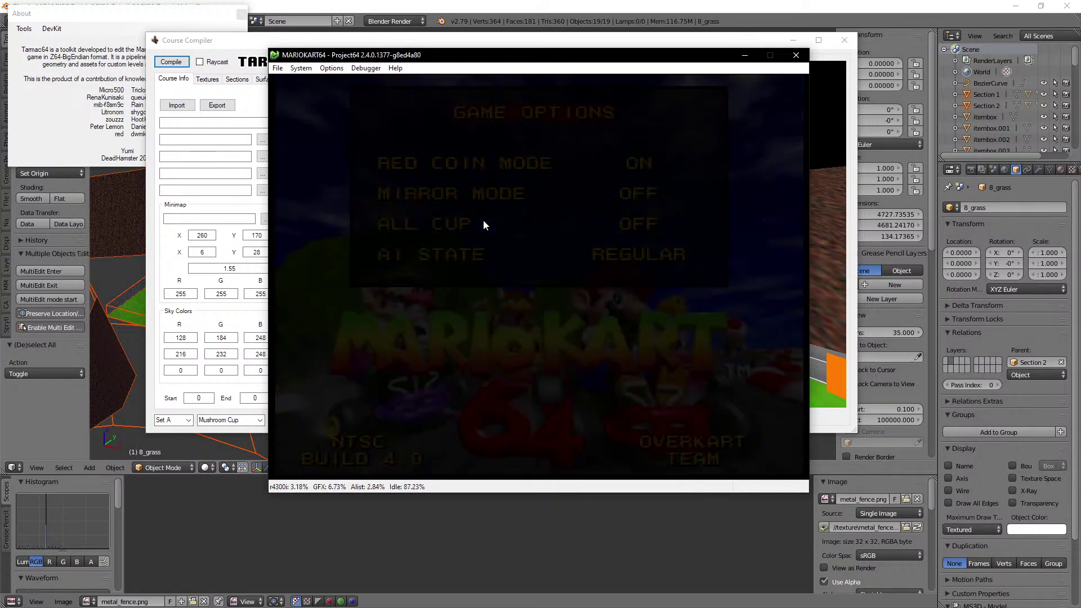
key(Return)
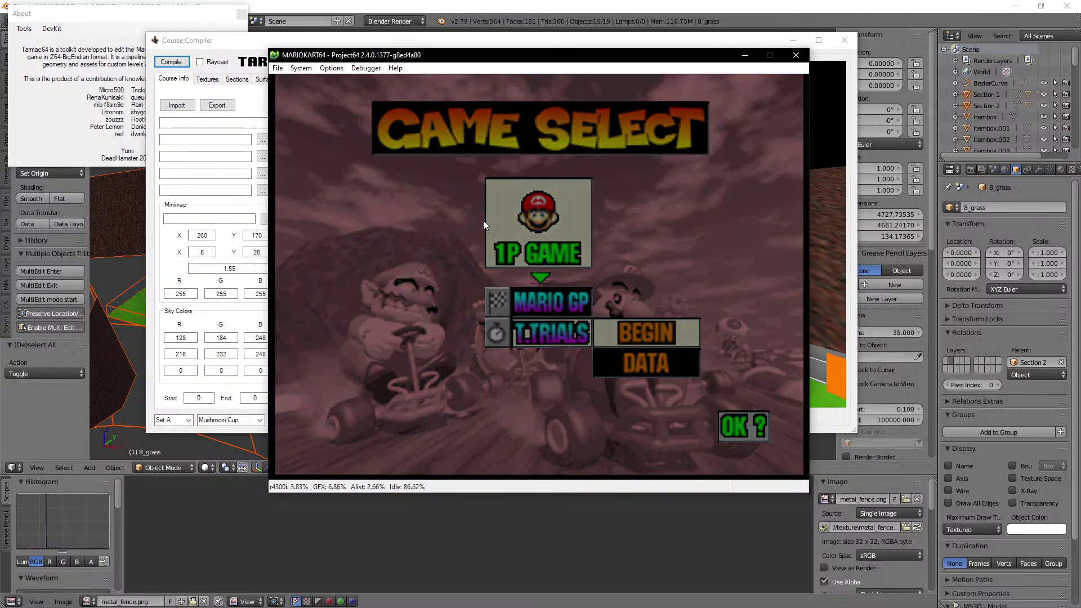
key(Return)
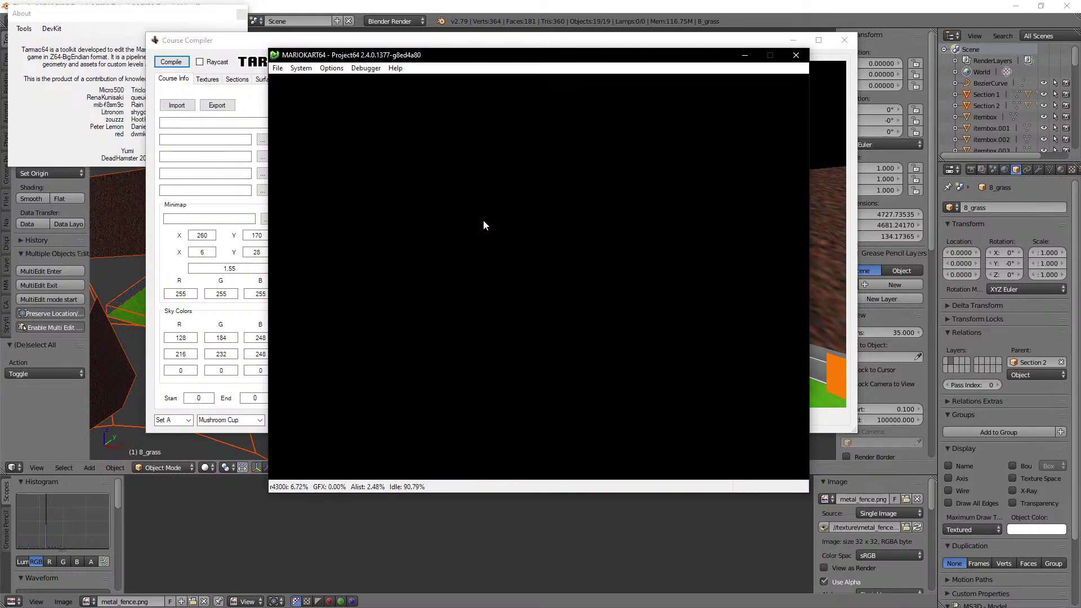
key(Right)
key(Left)
key(s)
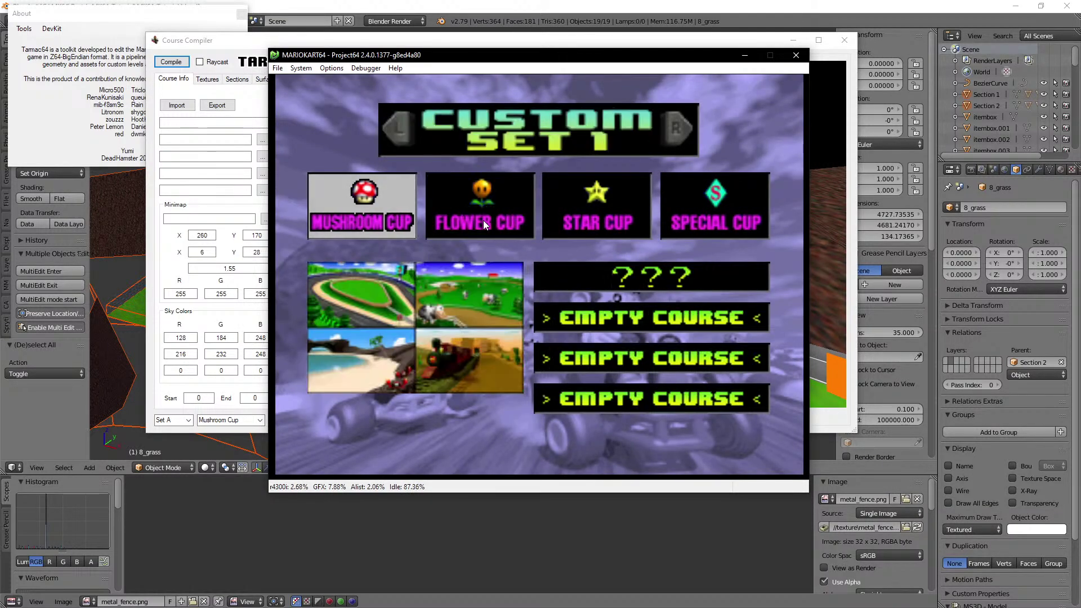
key(Return)
key(Return)
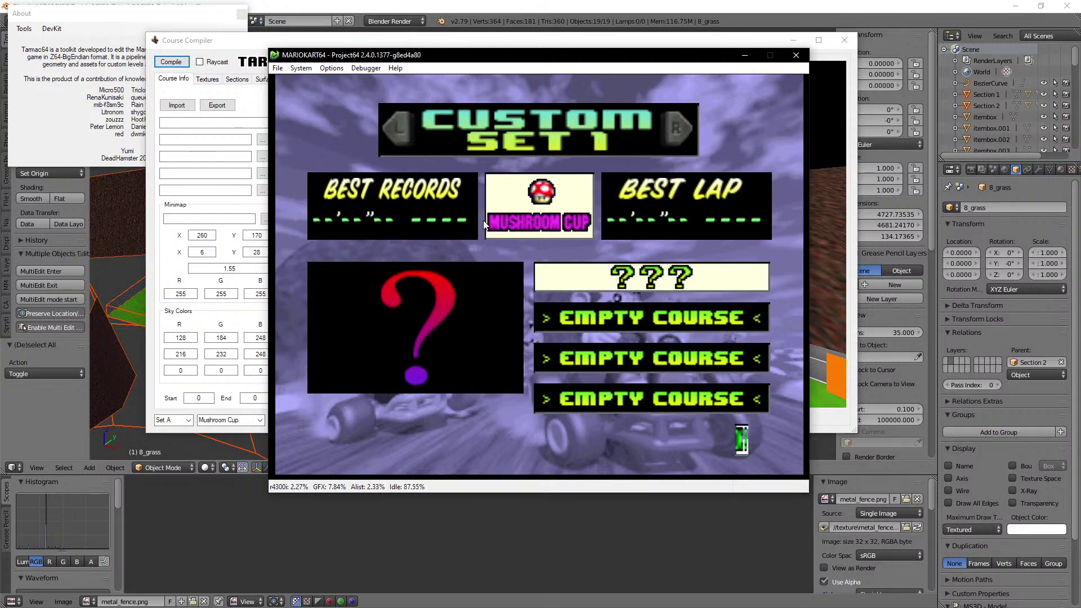
key(Return)
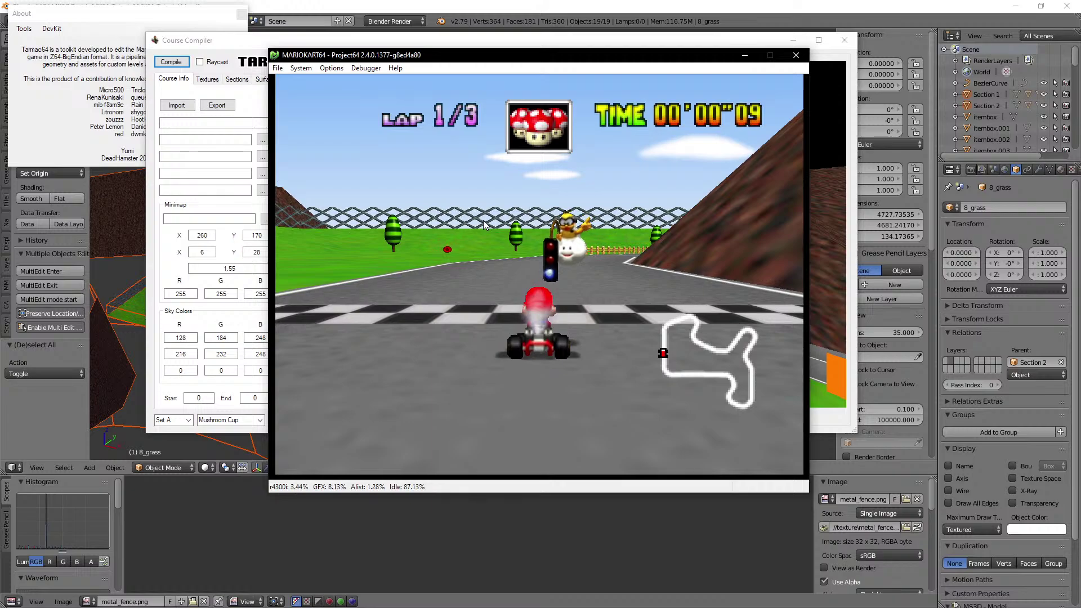
Step: Test-drive the first lap from the start line past the fences and mountains and over the arrow road section
key(Left)
key(Left)
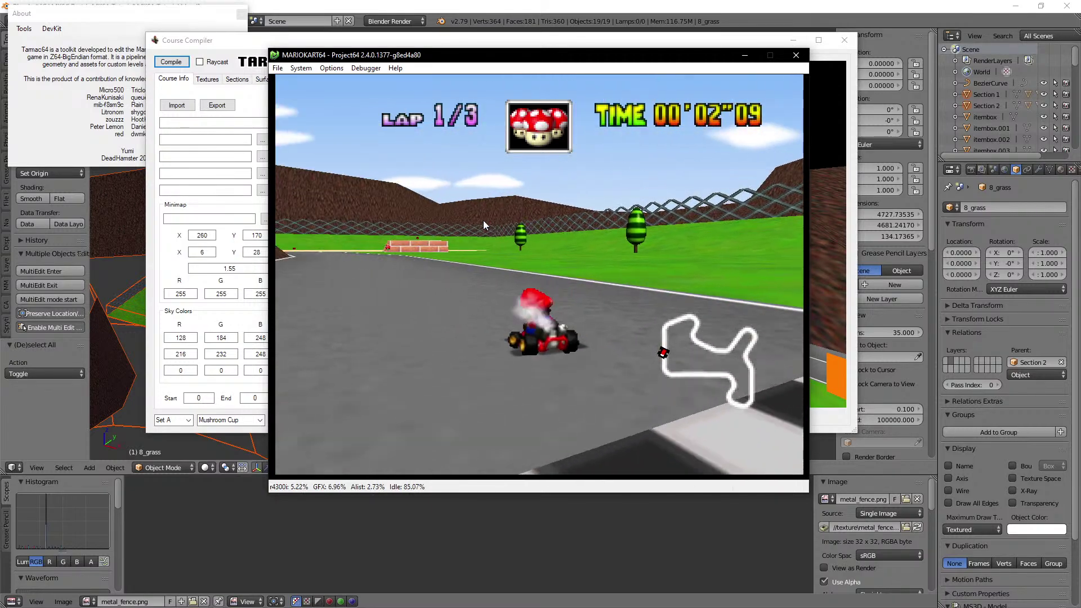
key(Left)
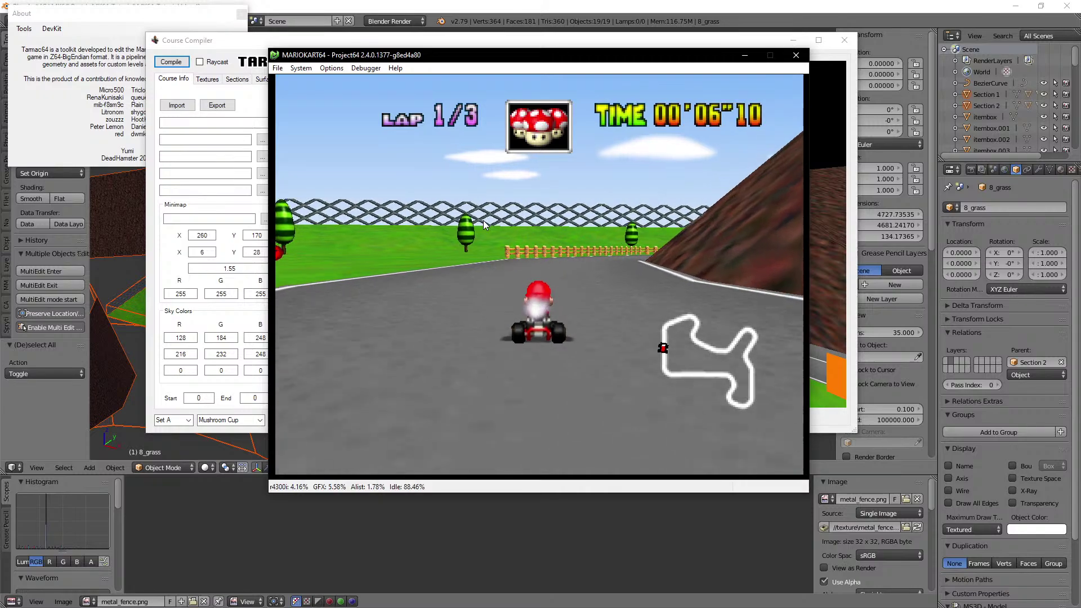
key(Right)
key(Right)
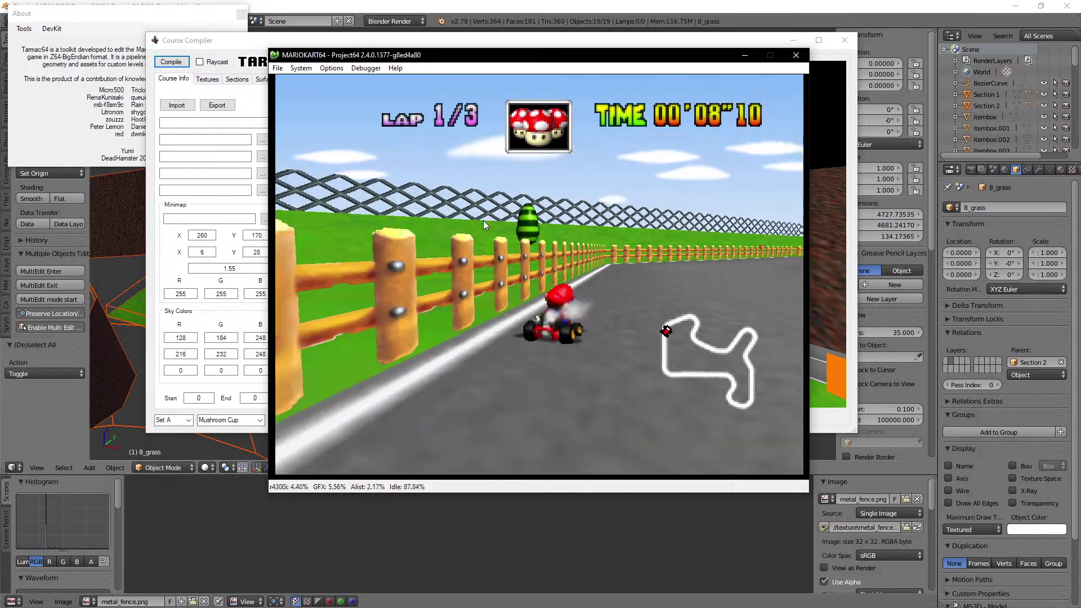
key(Right)
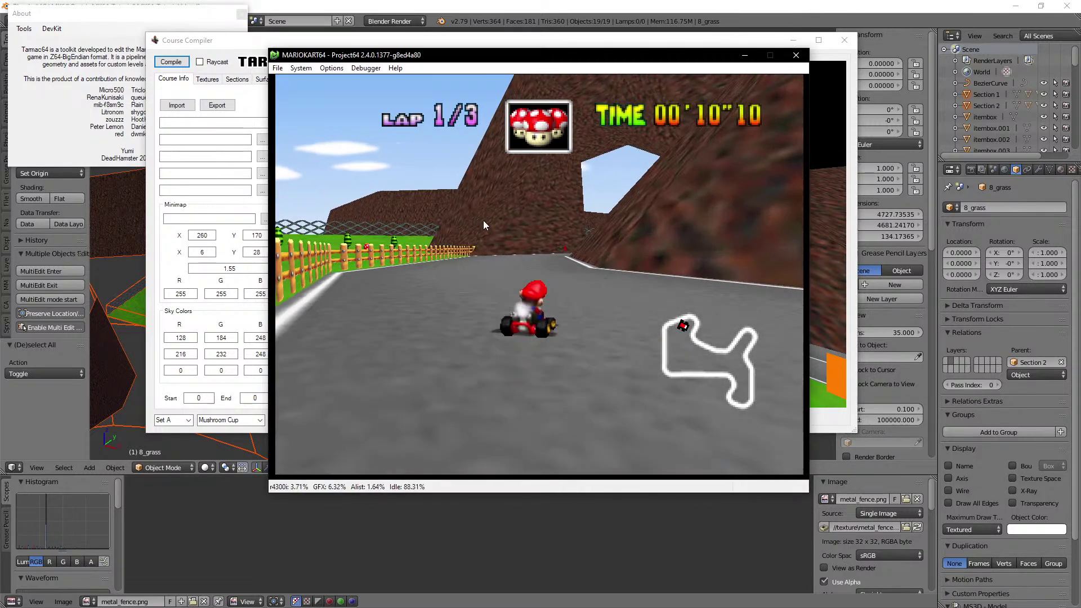
key(Right)
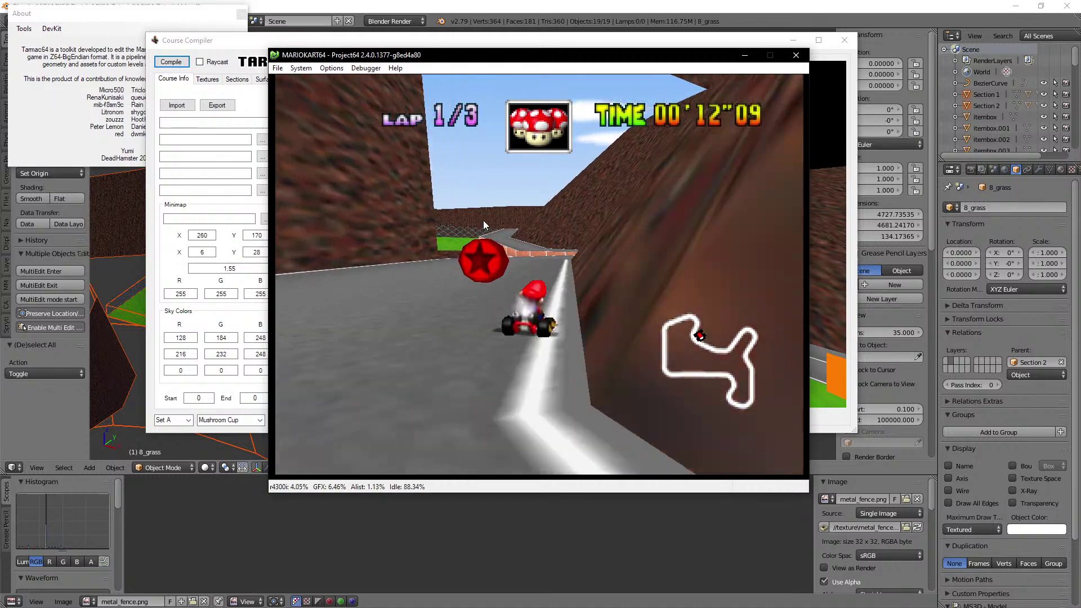
key(Right)
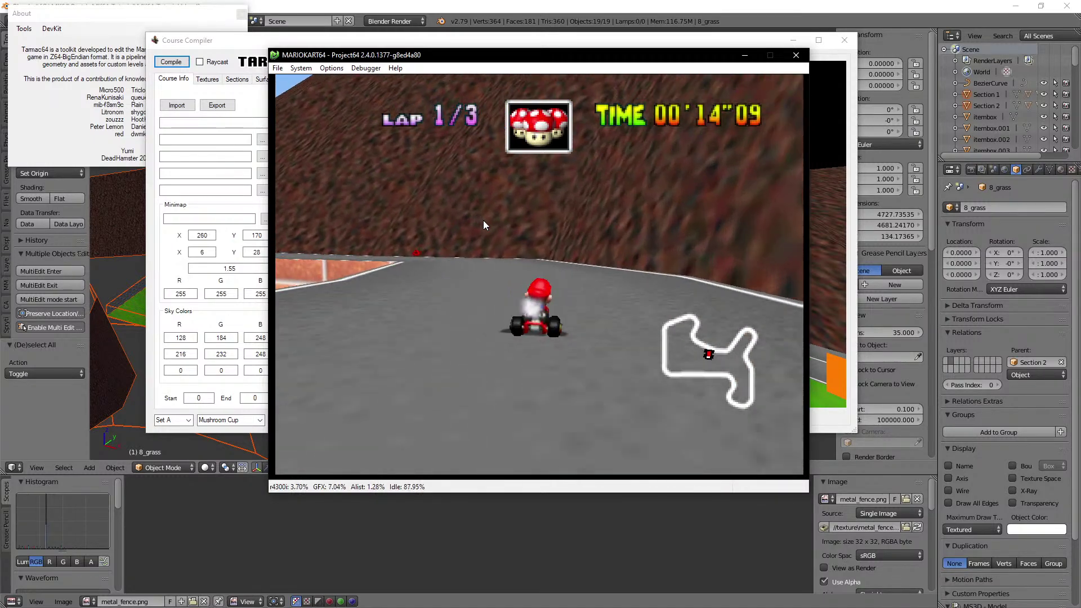
key(Left)
key(Left)
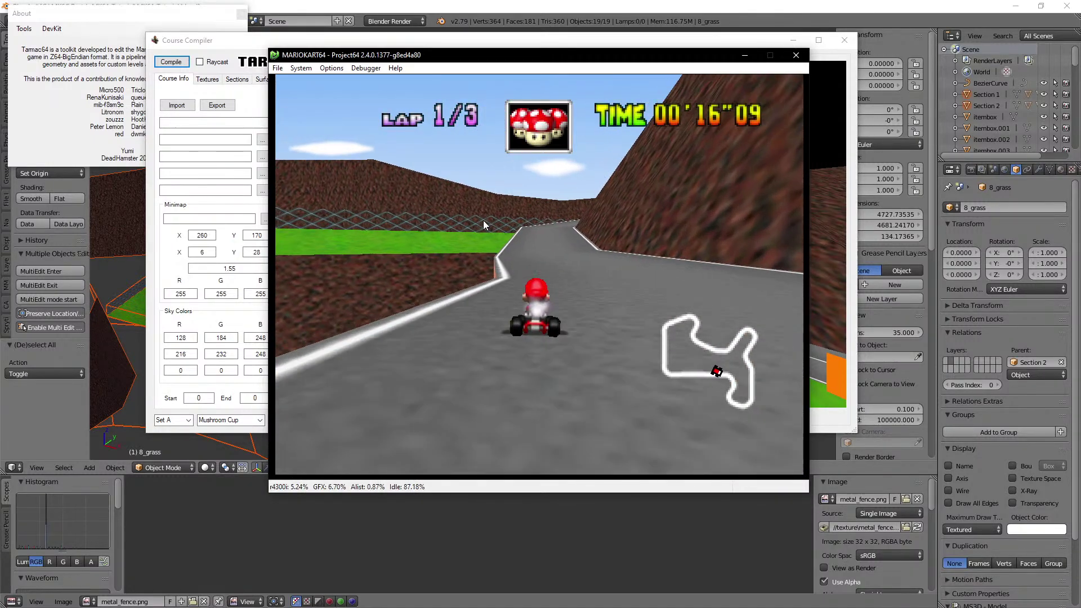
key(Right)
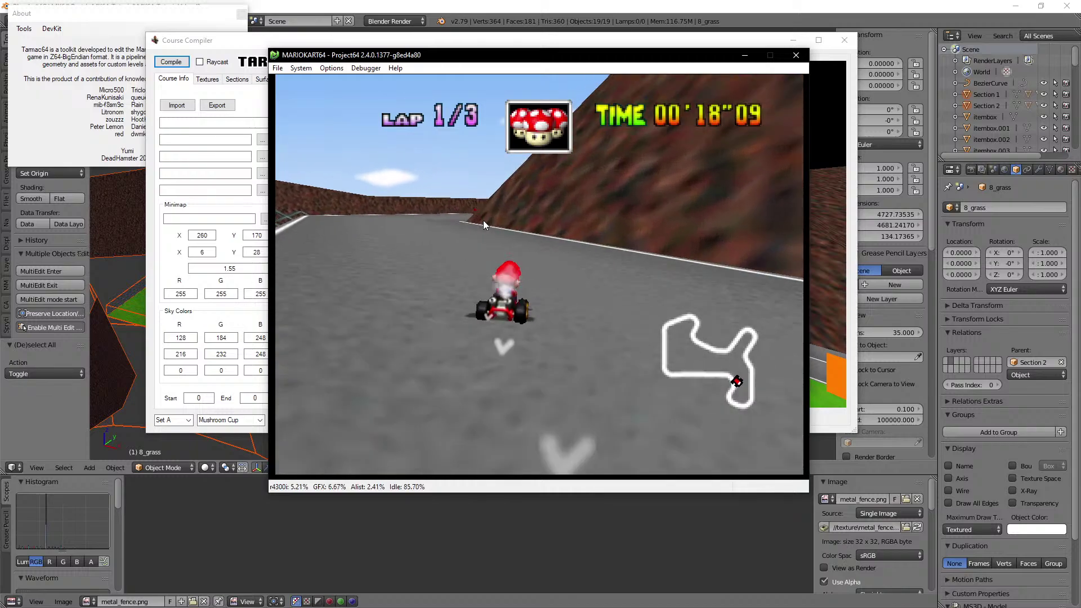
key(Left)
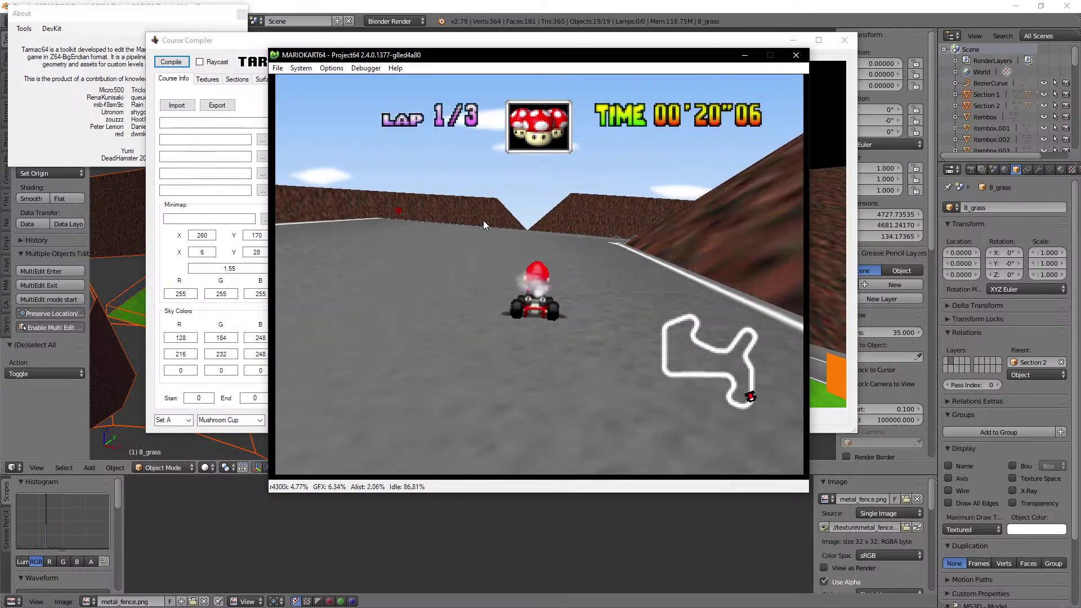
key(Right)
key(Left)
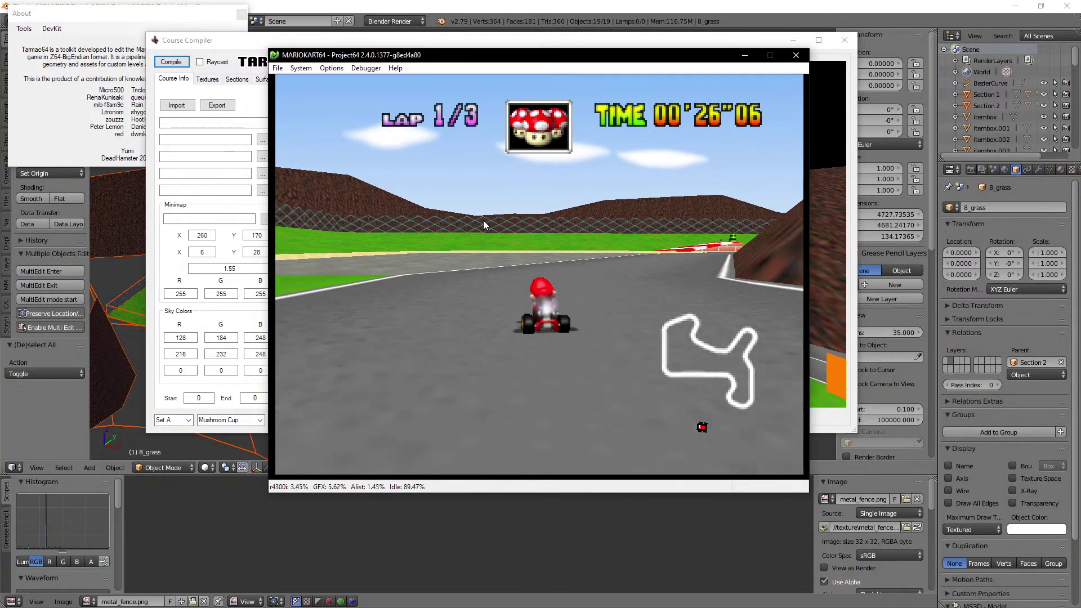
Step: Drive around the translucent water area to check its scrolling texture, and continue the test drive into lap two
key(Right)
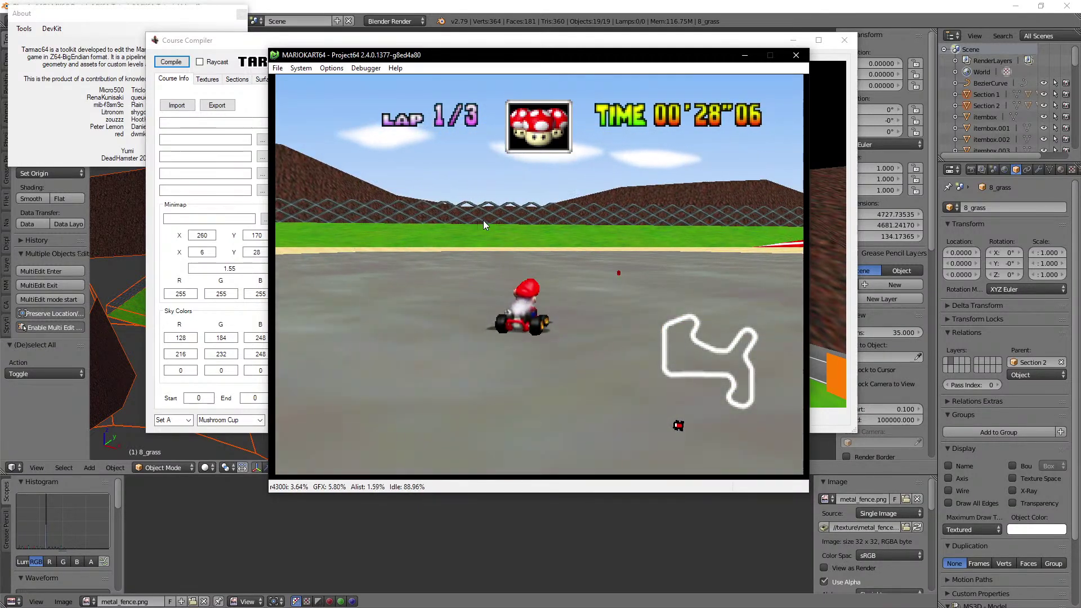
key(Right)
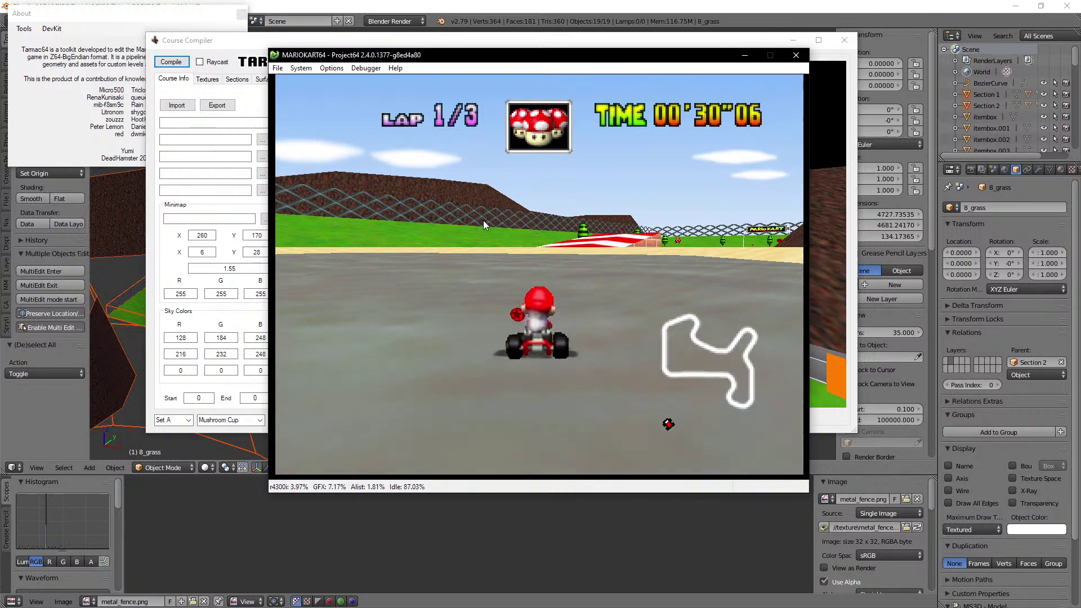
key(Right)
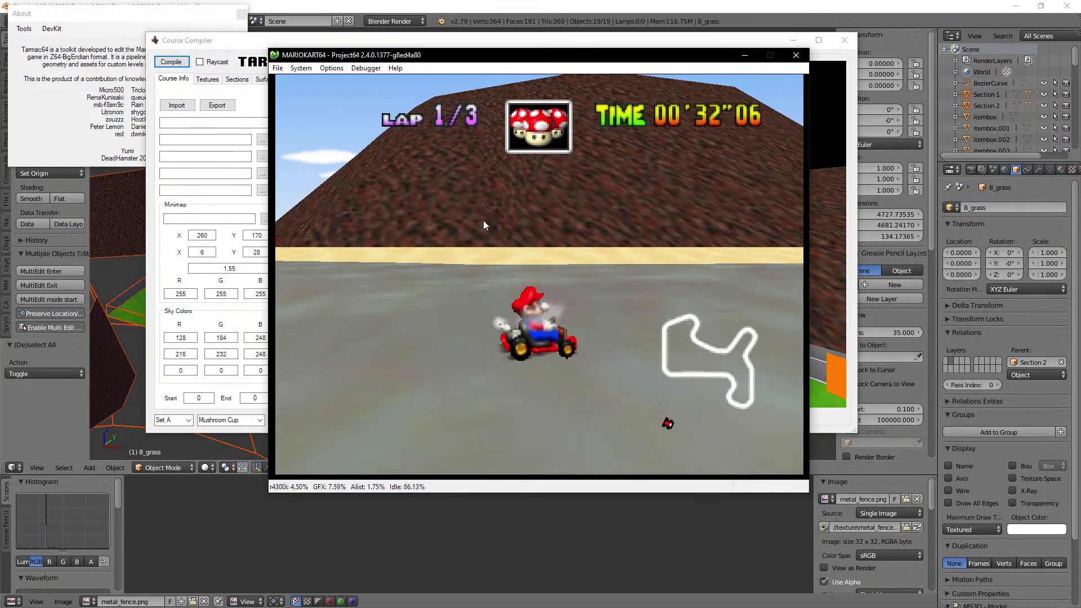
key(Right)
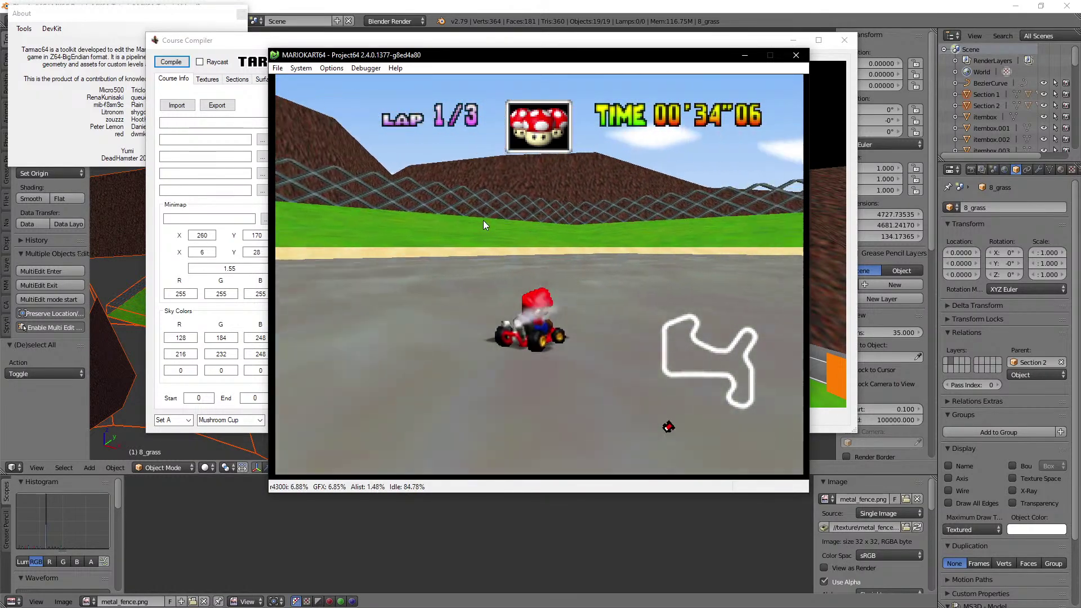
key(Right)
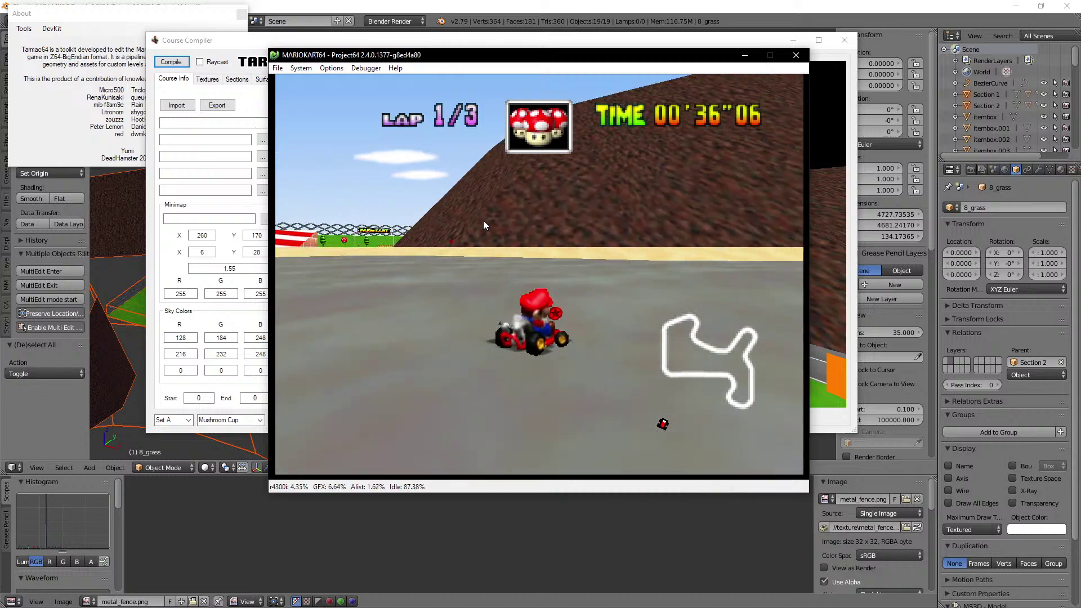
key(Left)
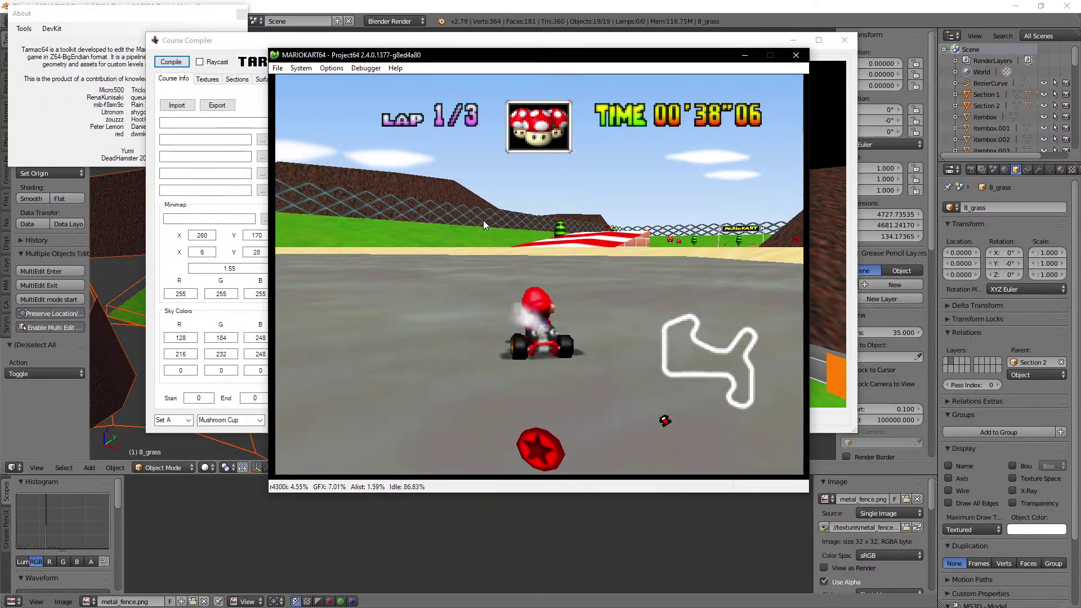
key(Right)
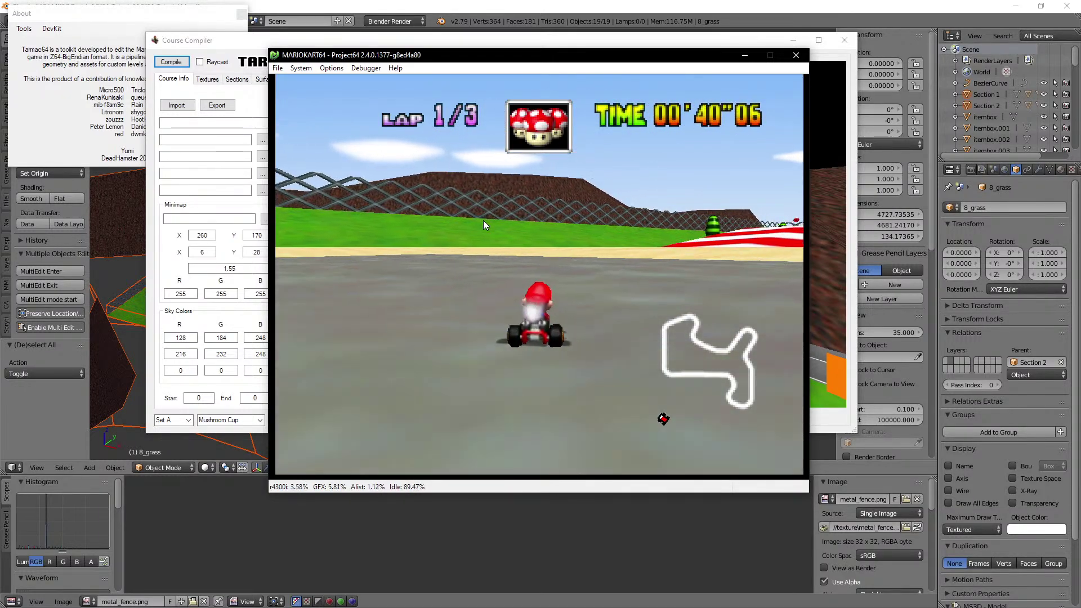
key(Left)
key(Right)
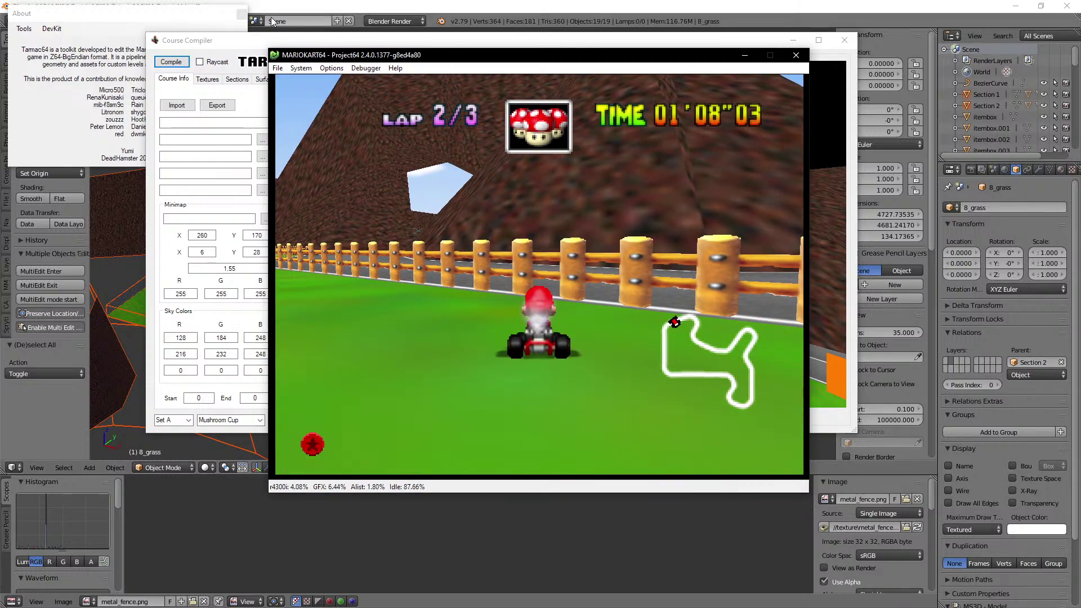
Step: Check the M-7 arrow texture's scroll setting in the Course Compiler and continue the Project64 test drive into lap three
click(349, 41)
click(222, 79)
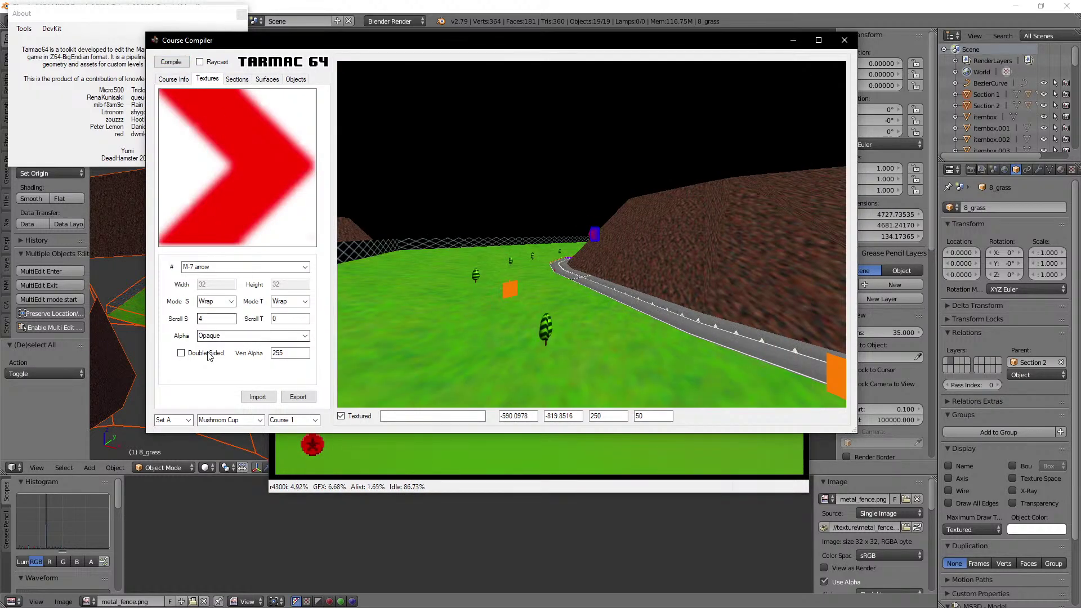
click(518, 454)
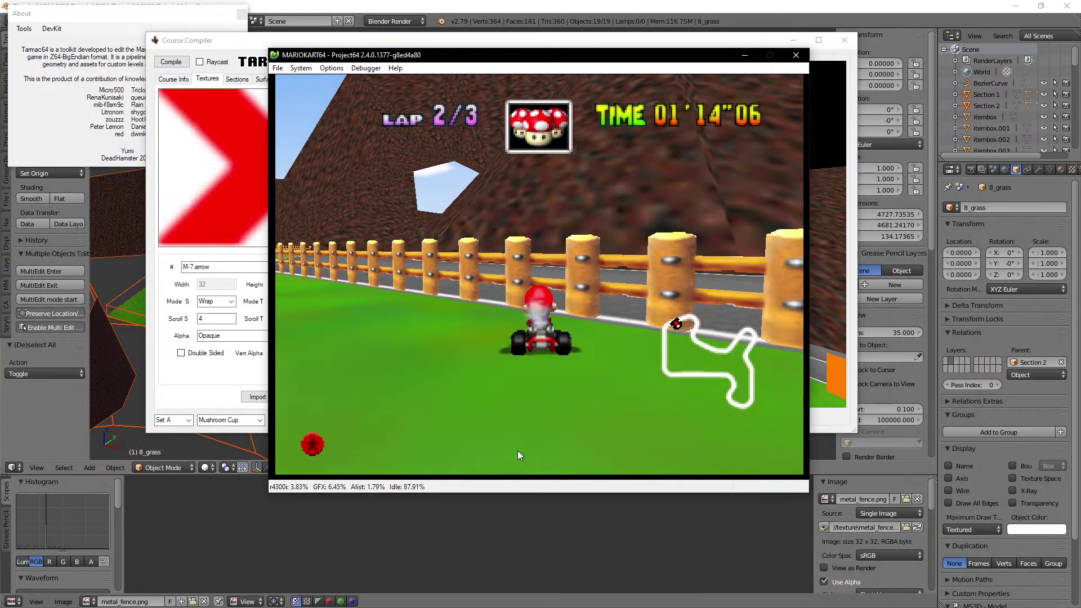
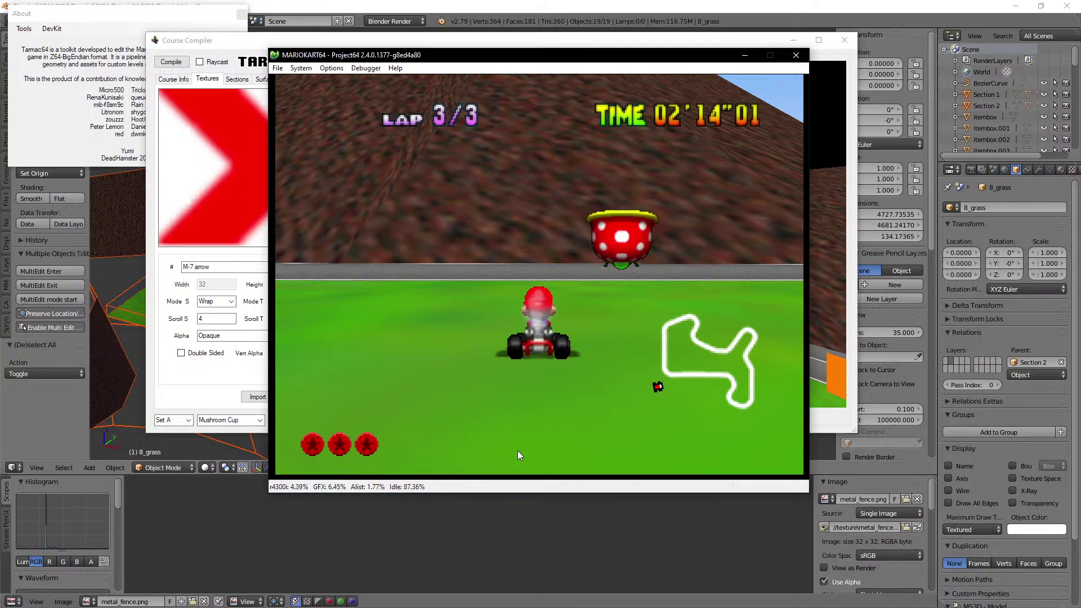
Step: Switch to Blender and isolate the layer holding the object markers and the path curve
click(626, 9)
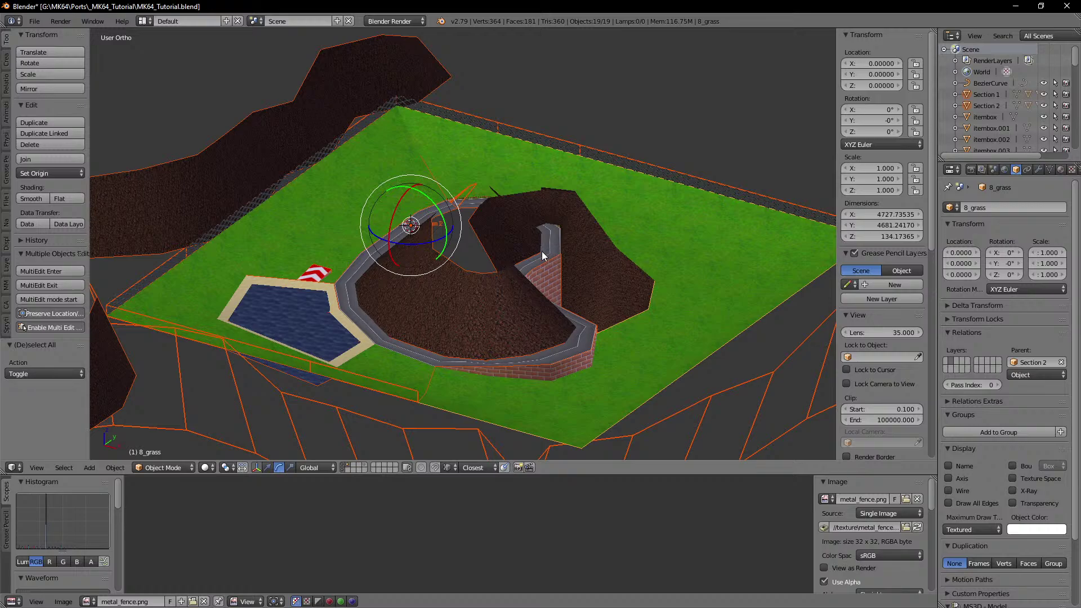
middle_drag(523, 262, 678, 229)
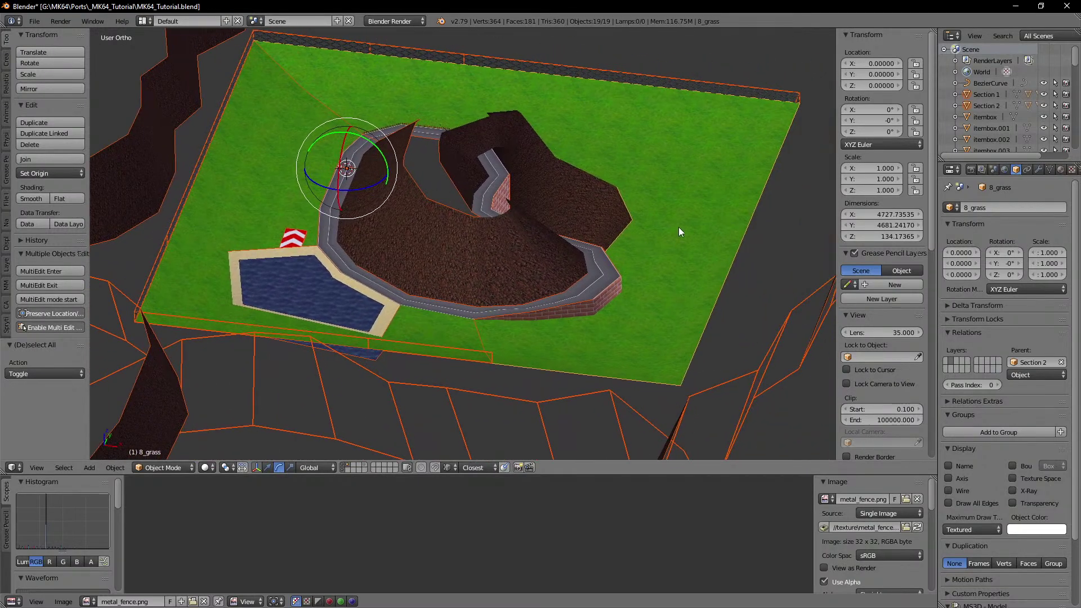
key(Tab)
key(Tab)
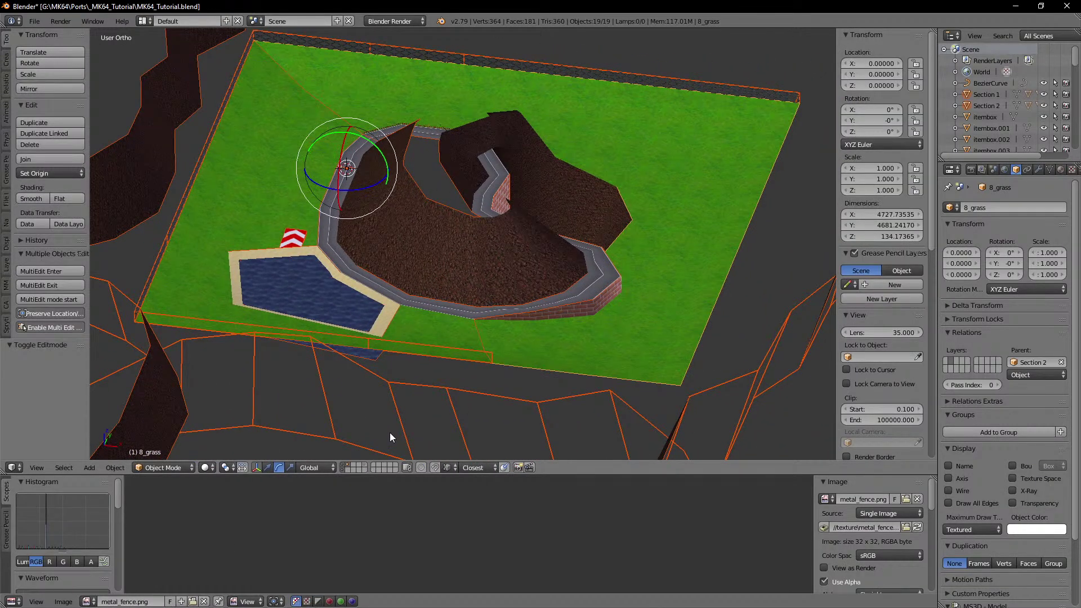
shift+click(365, 467)
middle_drag(637, 271, 591, 272)
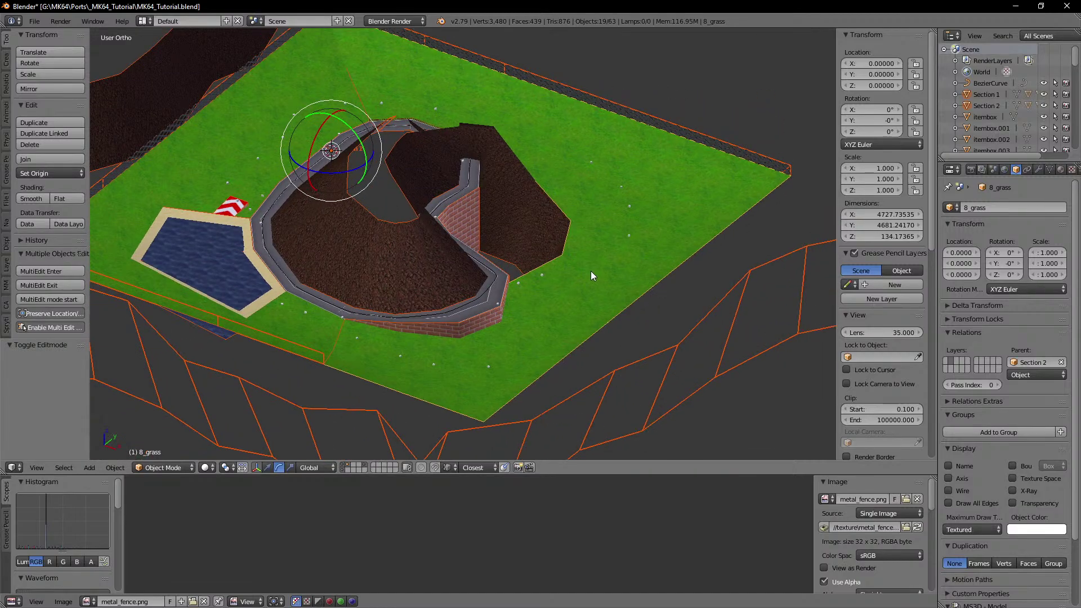
click(364, 467)
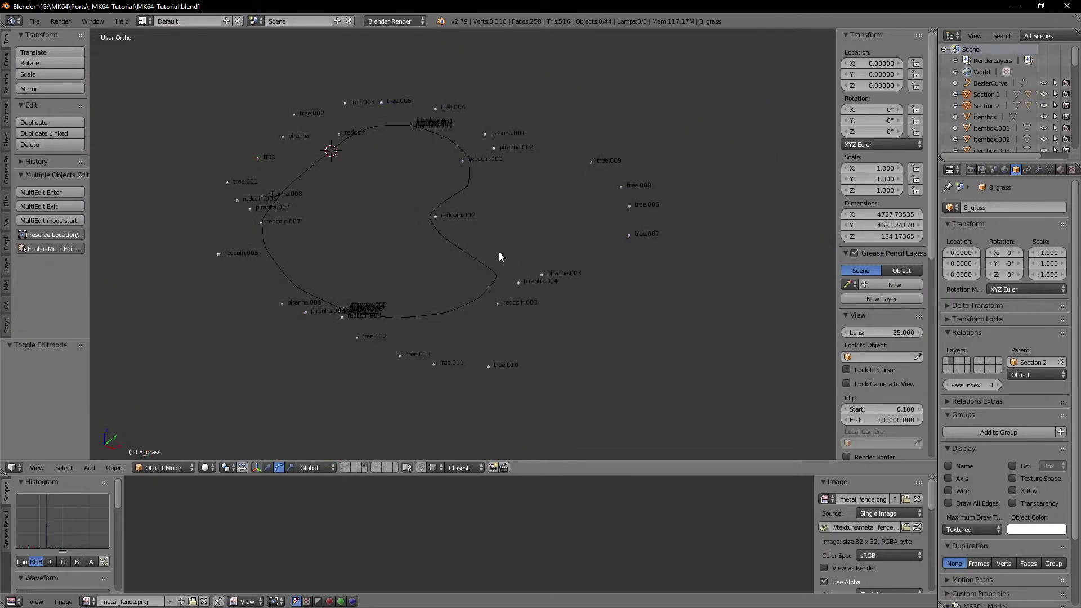
key(a)
key(a)
key(a)
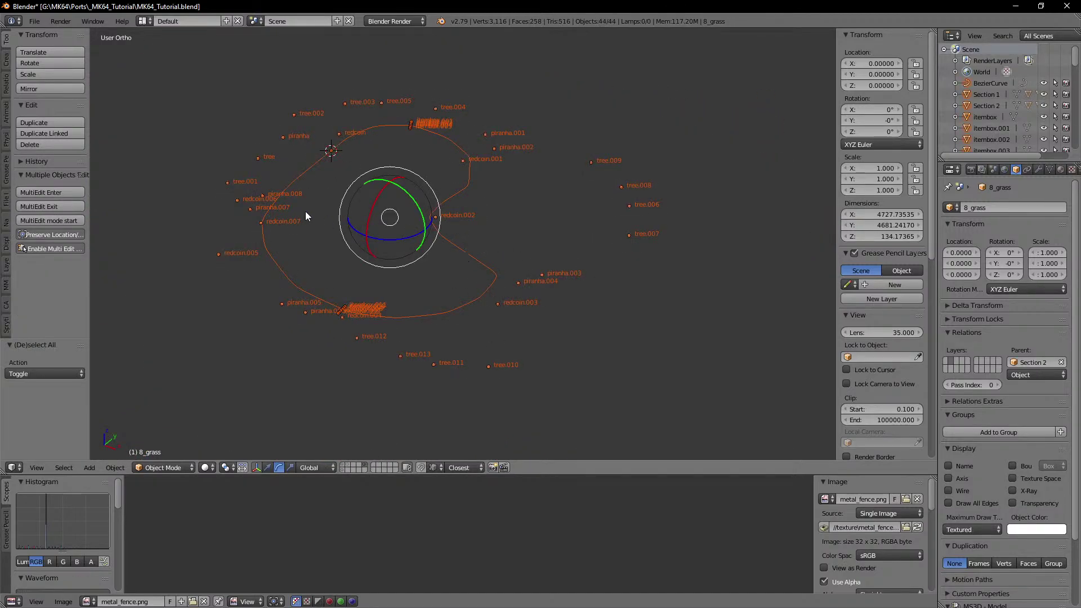
middle_drag(390, 200, 412, 214)
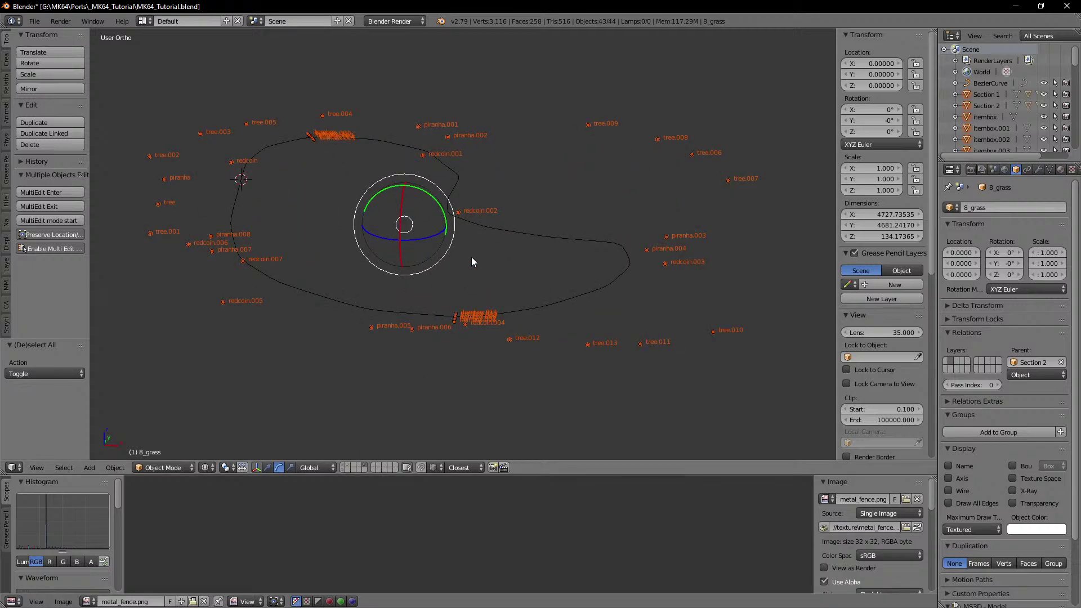
shift+click(343, 465)
shift+click(348, 465)
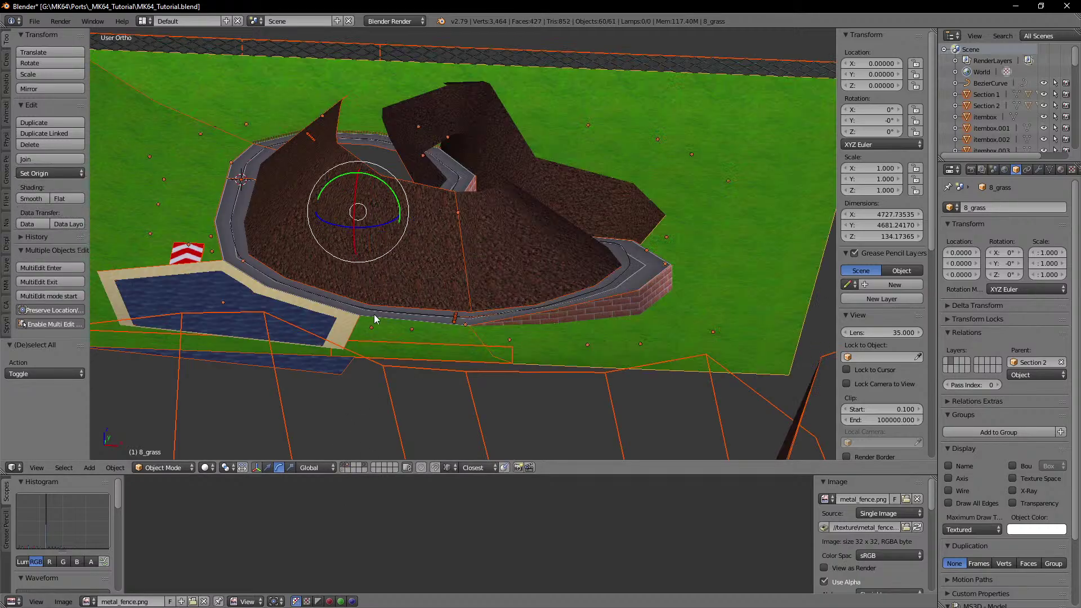
scroll(257, 276, up, 3)
shift+middle_drag(256, 276, 552, 293)
scroll(552, 293, down, 6)
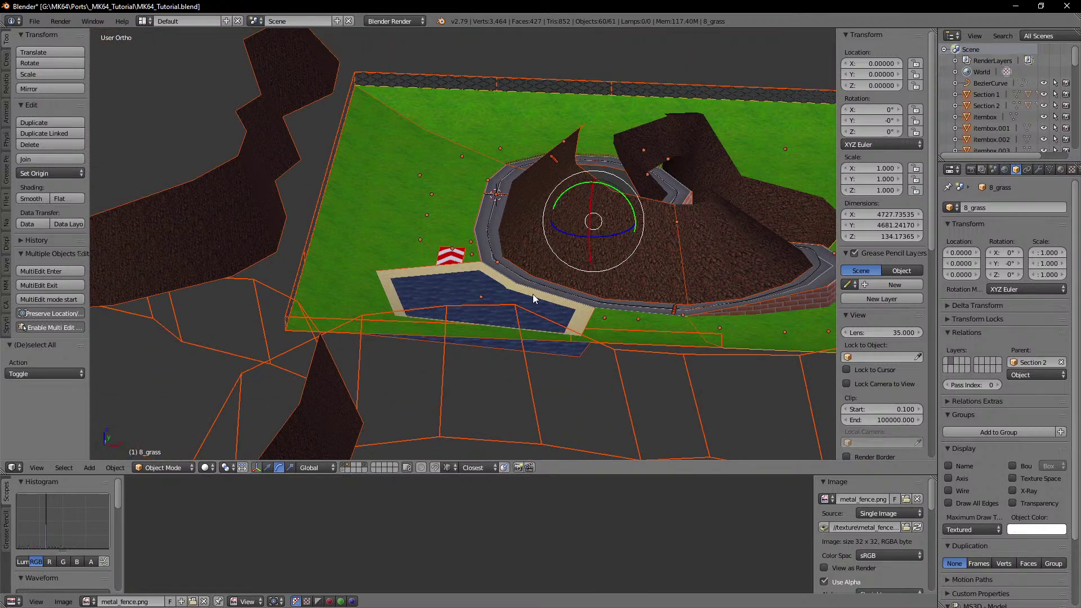
key(a)
Step: Select all object markers except the path curve on their isolated layer and display the track layer alongside them
click(364, 469)
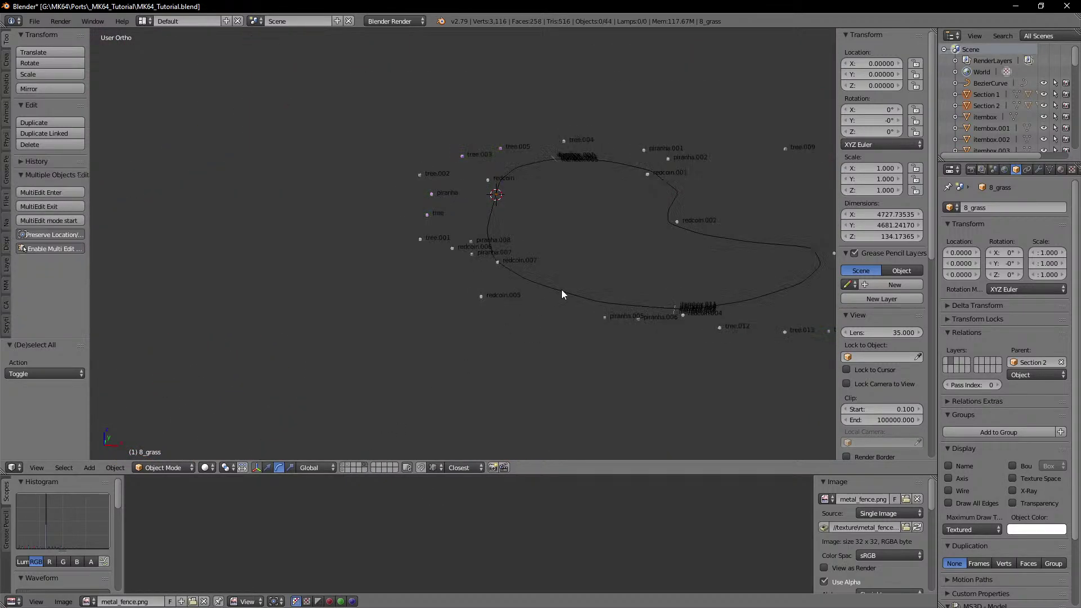
key(a)
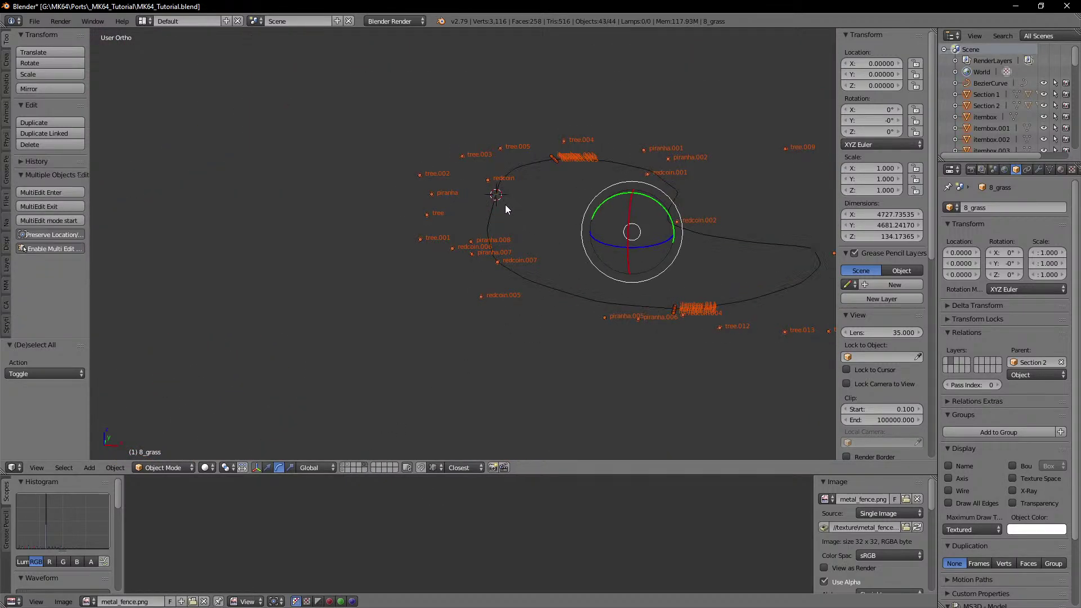
shift+click(344, 469)
scroll(493, 281, up, 8)
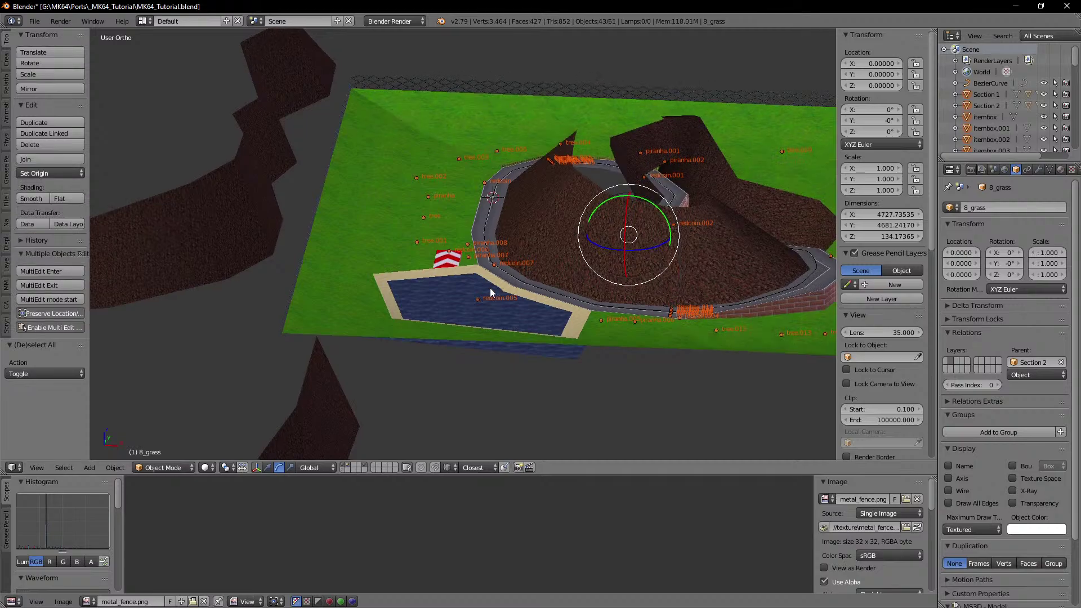
middle_drag(435, 245, 445, 269)
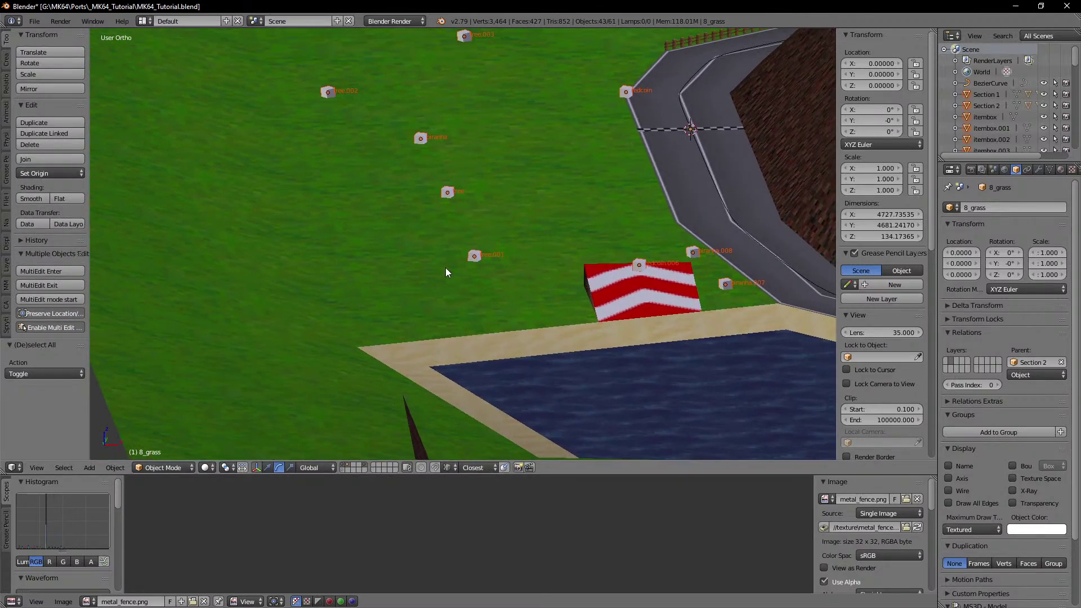
scroll(464, 262, up, 8)
shift+middle_drag(519, 303, 475, 258)
scroll(476, 253, up, 3)
middle_drag(475, 259, 472, 260)
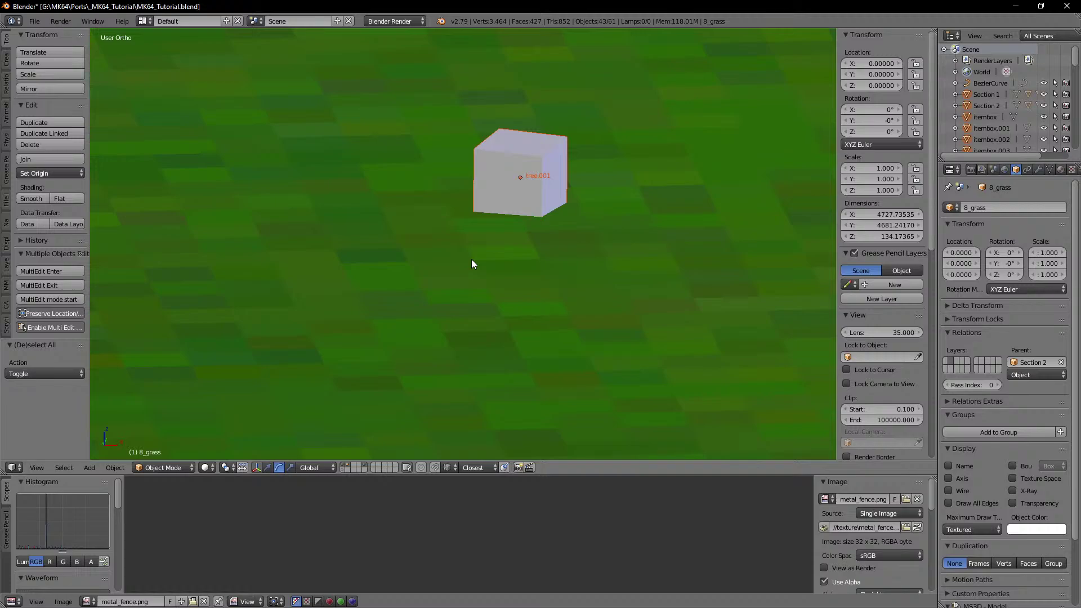
shift+middle_drag(532, 226, 513, 243)
key(g)
key(z)
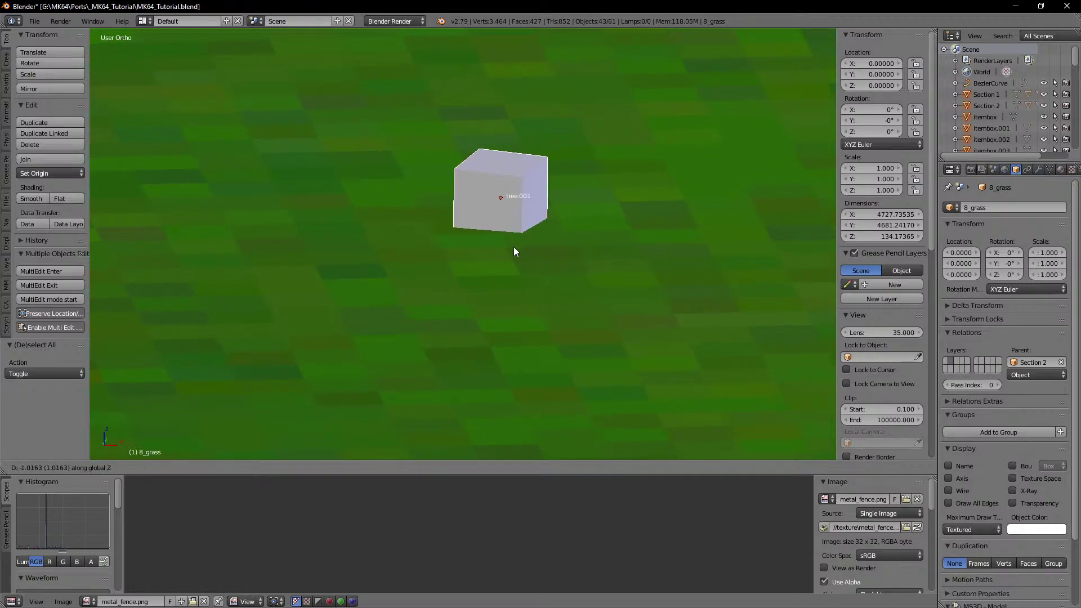
right_click(514, 275)
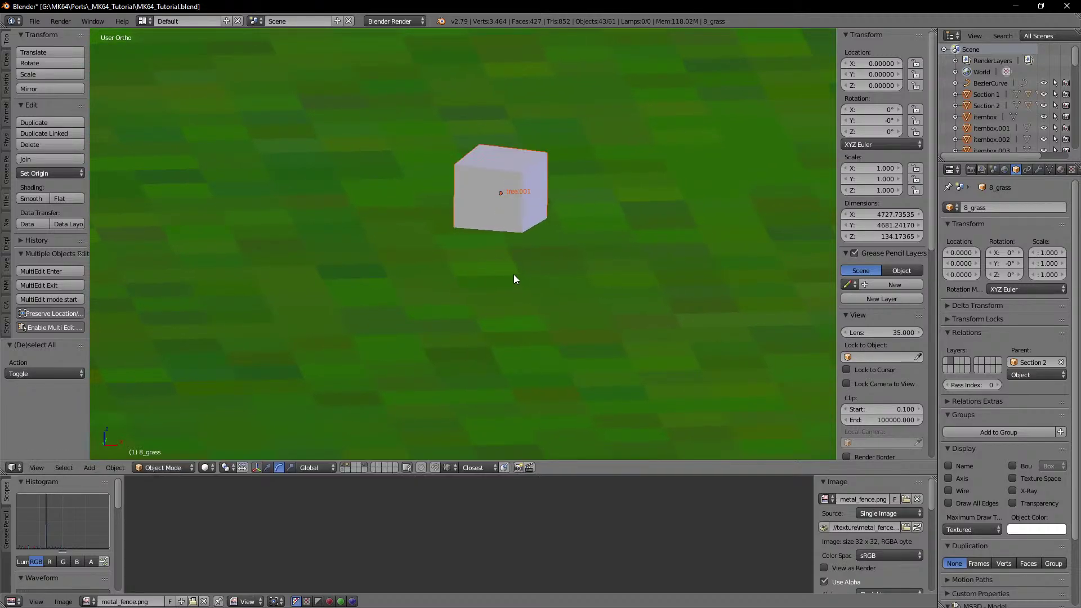
Step: Show the scene as wireframe in the right orthographic view and focus on the tree markers at ground level
key(KP_1)
key(KP_3)
scroll(513, 275, down, 16)
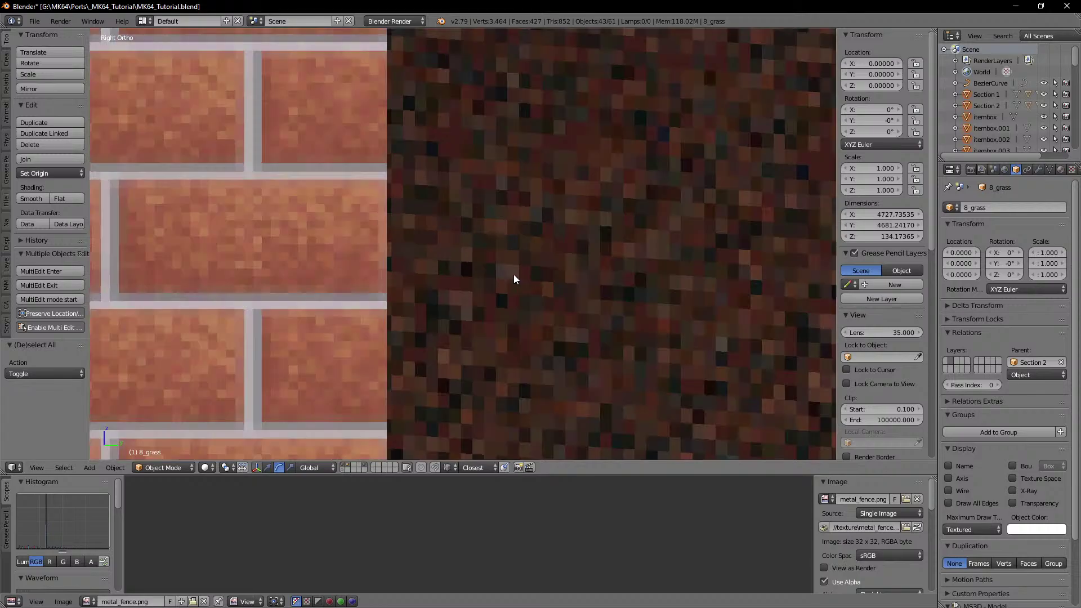
scroll(626, 241, down, 4)
mouse_move(627, 241)
shift+middle_down()
mouse_move(516, 249)
mouse_move(563, 255)
mouse_move(513, 272)
shift+middle_up()
key(z)
scroll(471, 258, up, 5)
scroll(563, 255, up, 4)
scroll(514, 272, up, 9)
shift+middle_drag(582, 193, 515, 244)
Step: Try to lower all selected markers 7.152 units along Z, check the item boxes, and undo the move
key(g)
key(z)
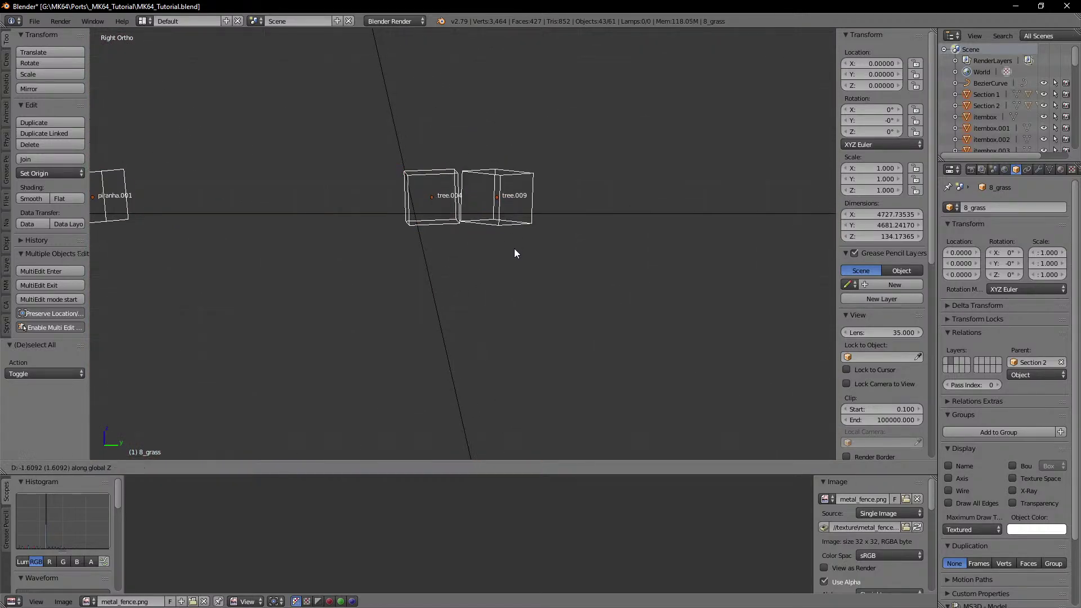
click(512, 266)
scroll(389, 275, down, 3)
shift+middle_drag(358, 273, 545, 266)
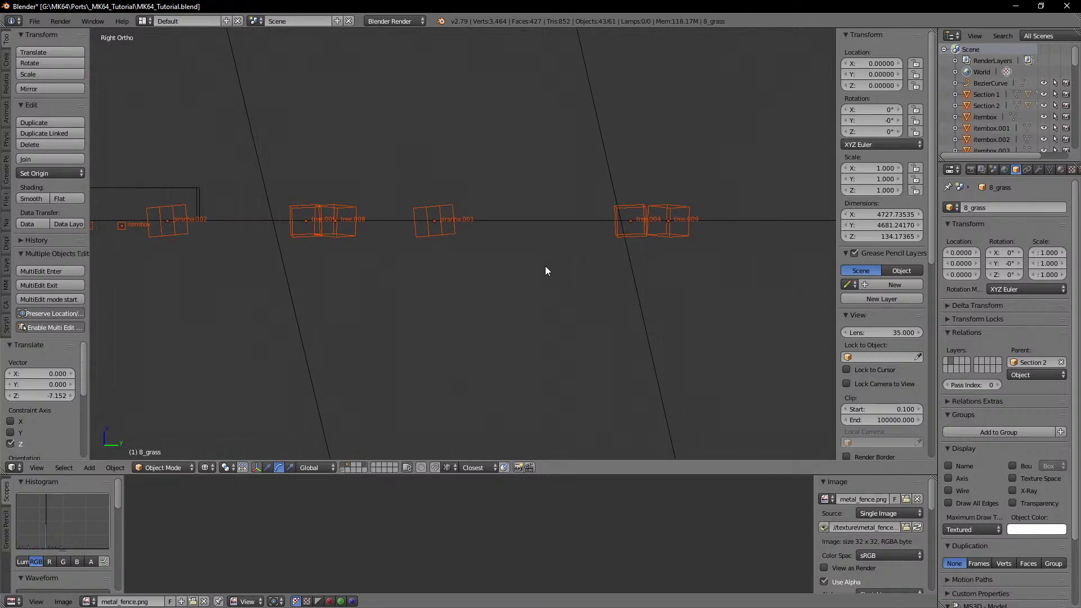
scroll(388, 253, up, 5)
shift+middle_drag(202, 237, 545, 247)
scroll(451, 254, down, 2)
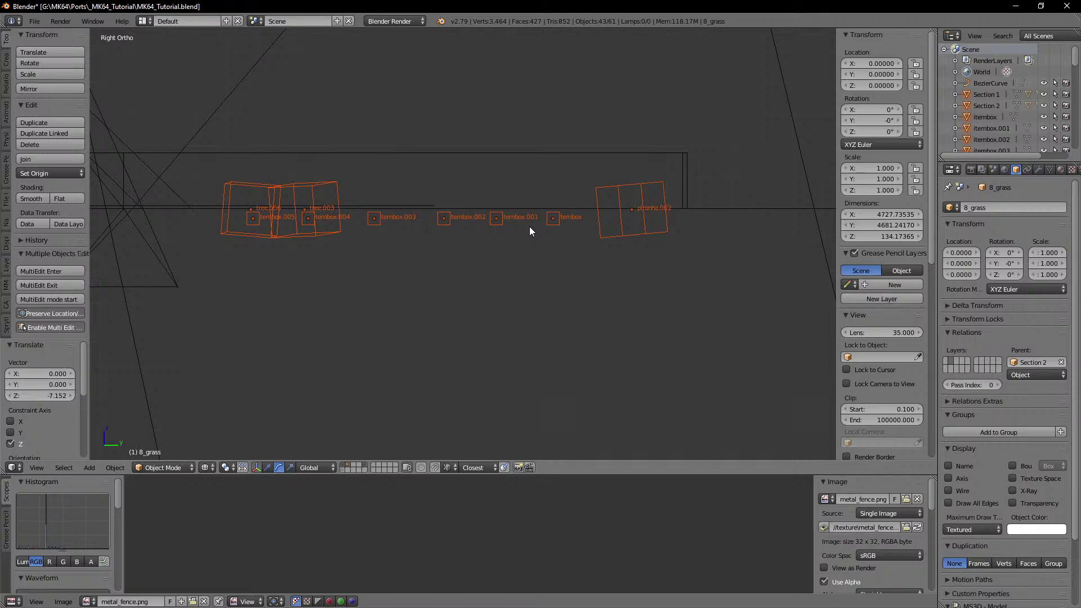
key(ctrl+z)
Step: Remove the first row of item boxes, itembox through itembox.005, from the marker selection
key(c)
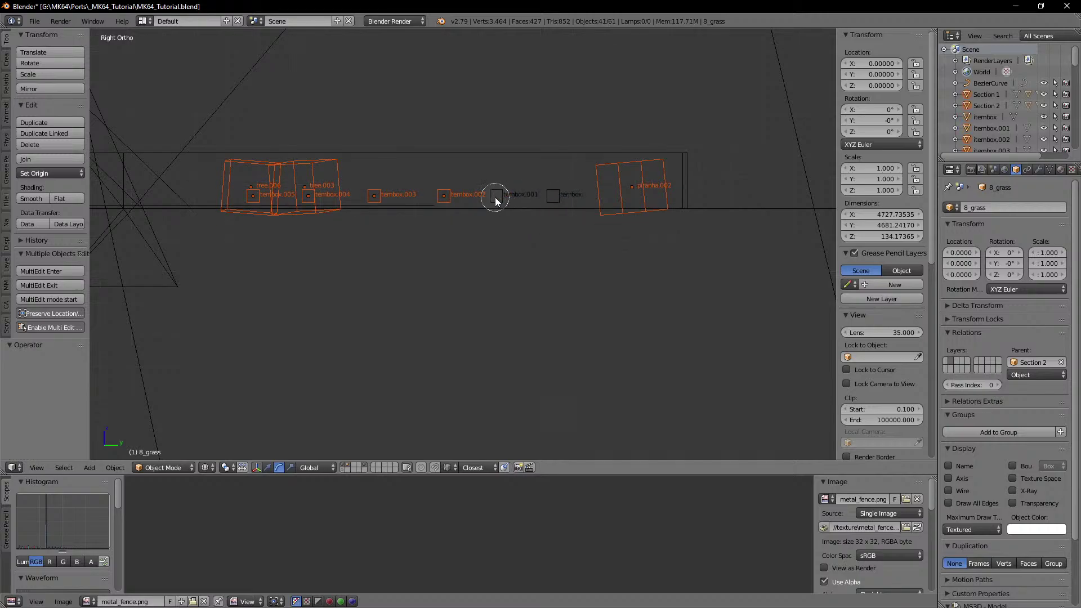
shift+middle_drag(383, 194, 544, 202)
scroll(547, 205, up, 4)
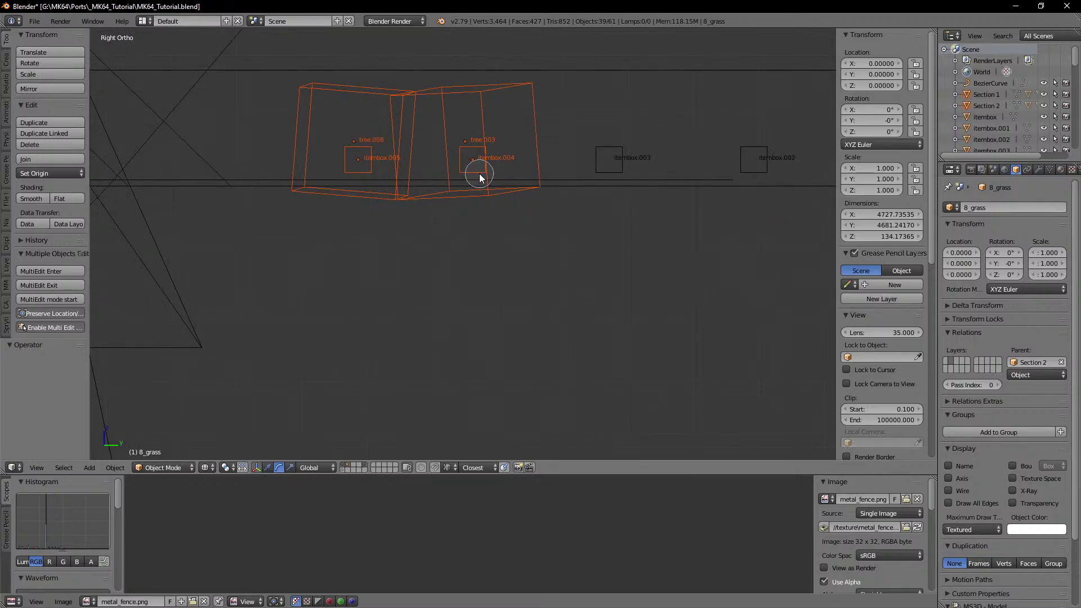
right_click(352, 168)
Step: Remove the second row of item boxes, itembox.006 through itembox.011, from the marker selection
scroll(352, 168, down, 14)
shift+middle_drag(424, 234, 640, 227)
shift+middle_drag(176, 237, 507, 228)
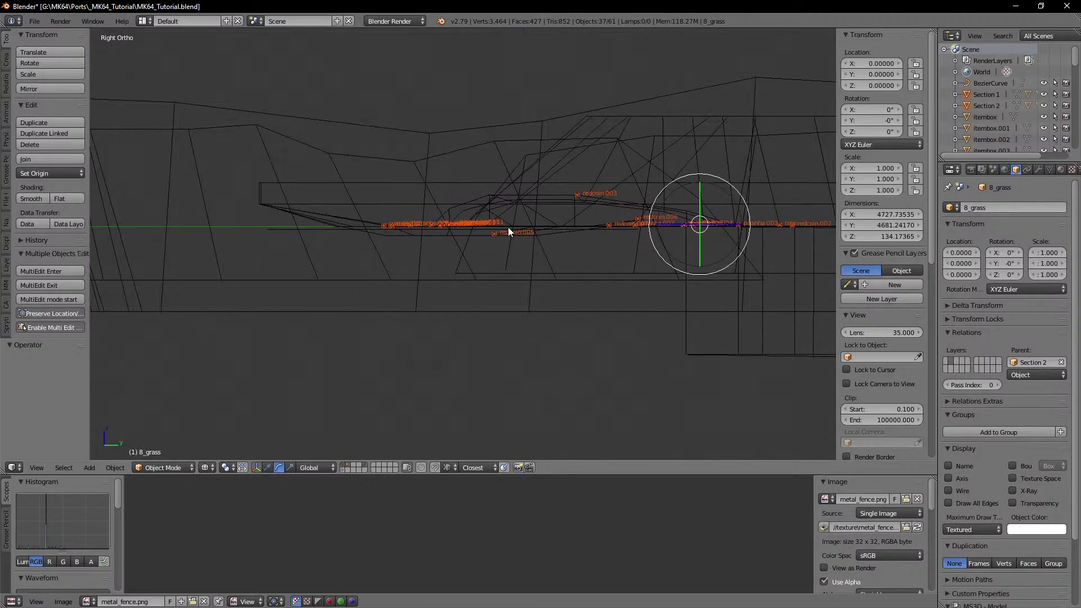
scroll(508, 227, up, 8)
shift+middle_drag(366, 200, 514, 262)
scroll(513, 262, up, 4)
shift+middle_drag(568, 238, 450, 269)
scroll(450, 270, up, 3)
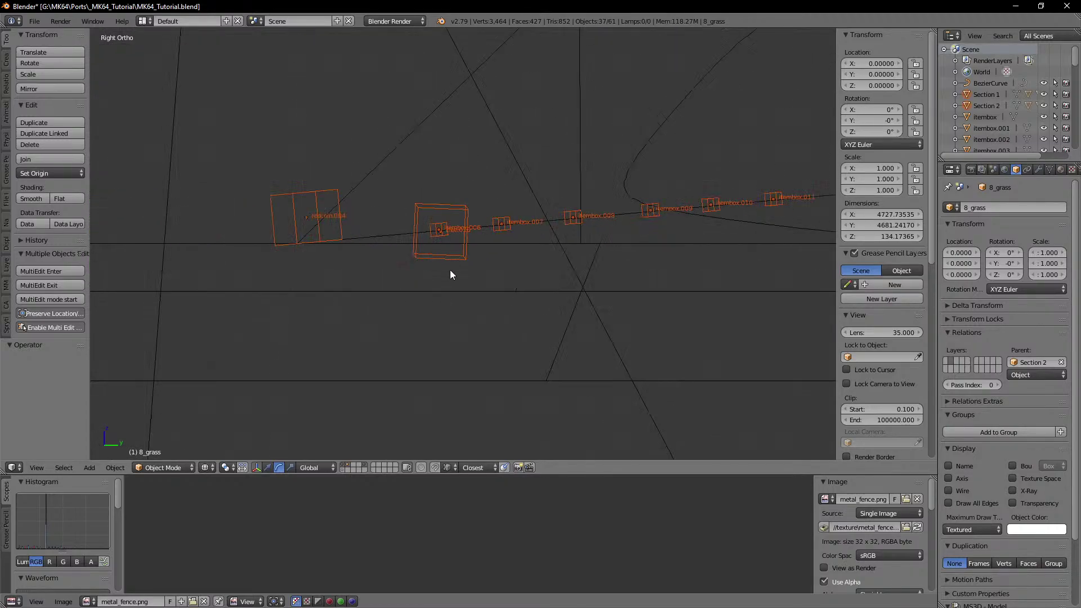
scroll(450, 274, up, 5)
key(c)
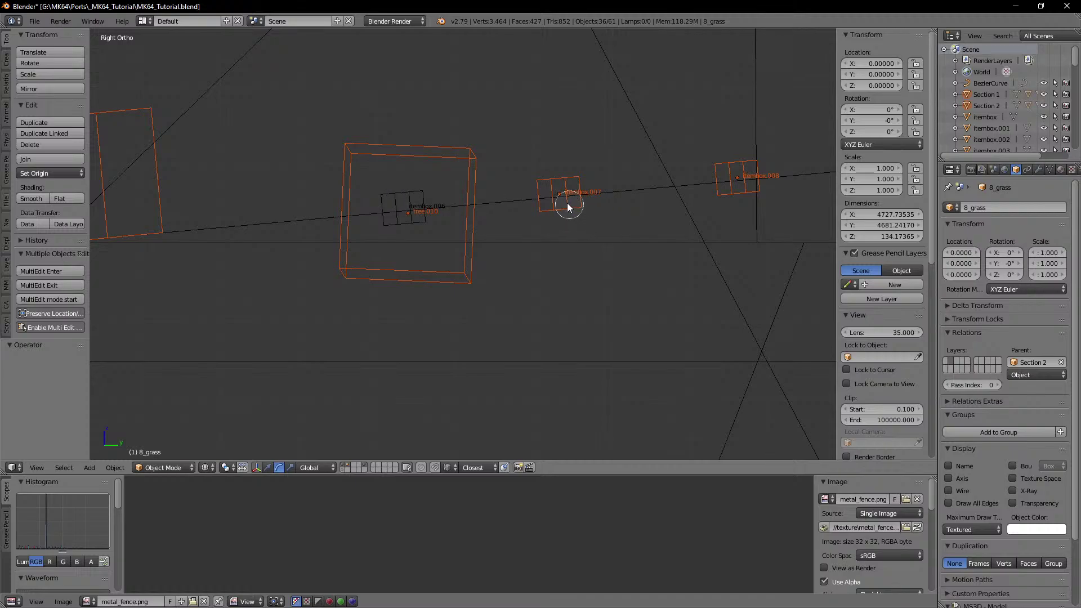
middle_click(570, 206)
right_click(570, 206)
scroll(569, 206, down, 4)
shift+middle_drag(693, 263, 429, 274)
key(c)
middle_drag(477, 203, 589, 191)
right_click(589, 192)
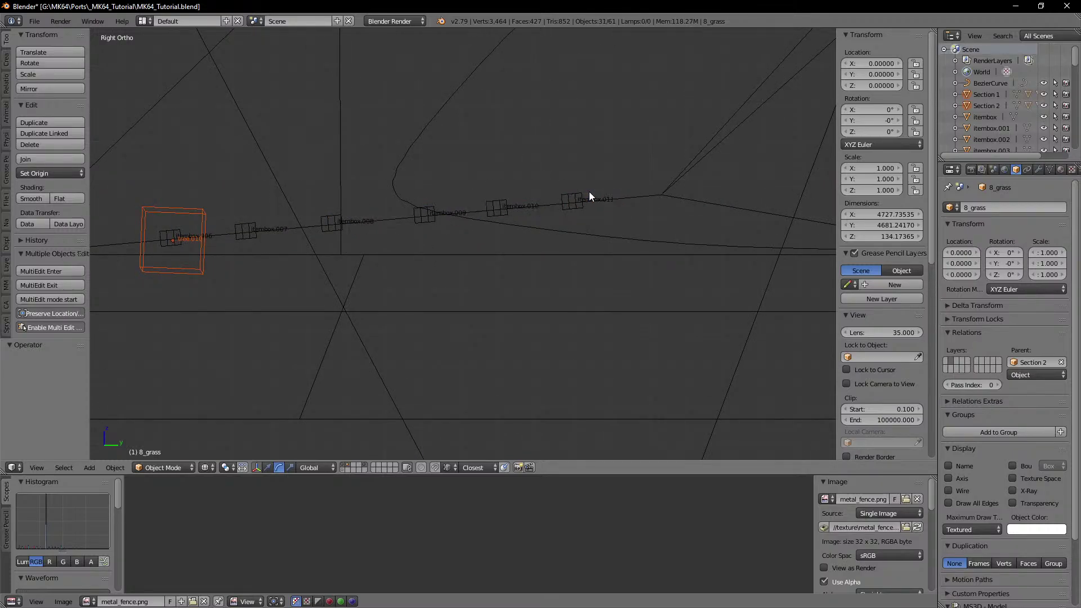
Step: Lower the still-selected tree, piranha and red coin markers by 7.152 units along Z
scroll(589, 192, down, 13)
shift+middle_drag(614, 265, 227, 248)
shift+middle_drag(368, 224, 575, 239)
scroll(397, 268, up, 5)
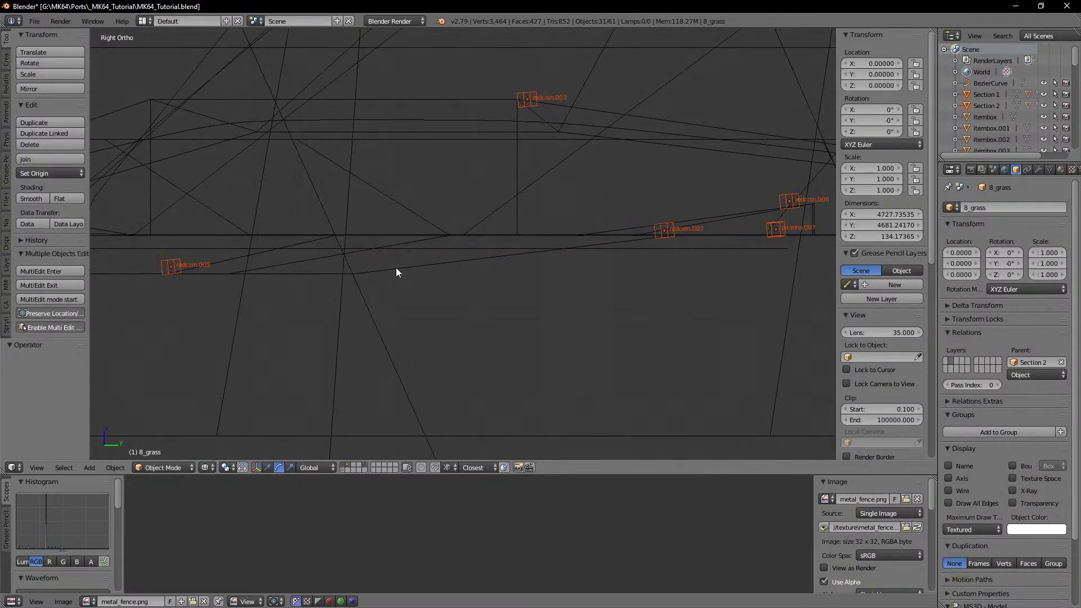
scroll(396, 268, down, 5)
shift+middle_drag(738, 245, 154, 216)
shift+middle_drag(666, 218, 438, 214)
scroll(438, 214, up, 5)
shift+middle_drag(507, 213, 388, 242)
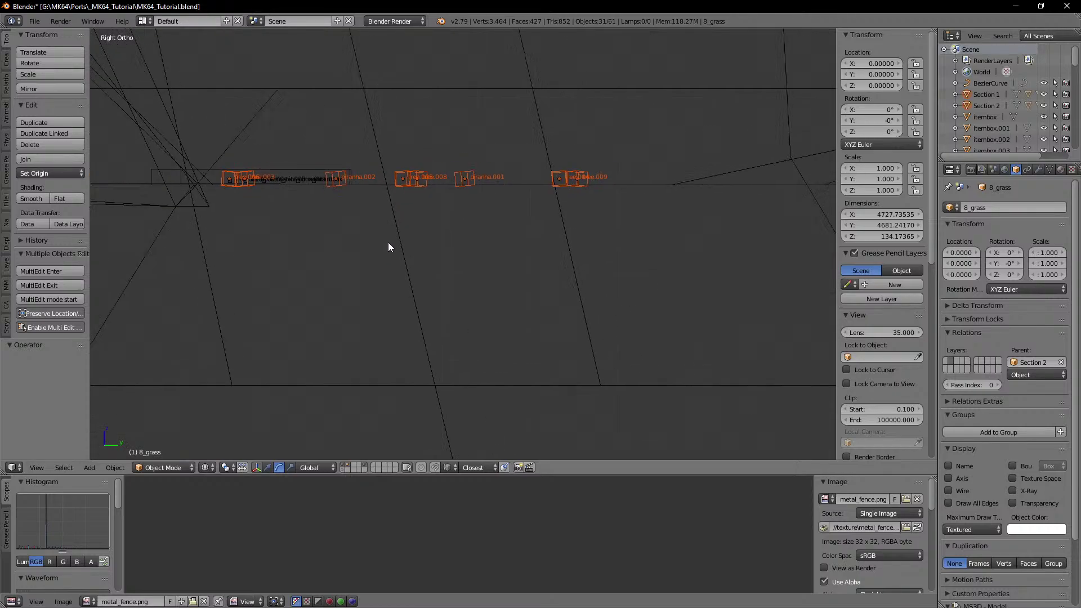
scroll(388, 242, up, 4)
shift+middle_drag(468, 187, 429, 272)
scroll(429, 272, up, 3)
key(g)
key(z)
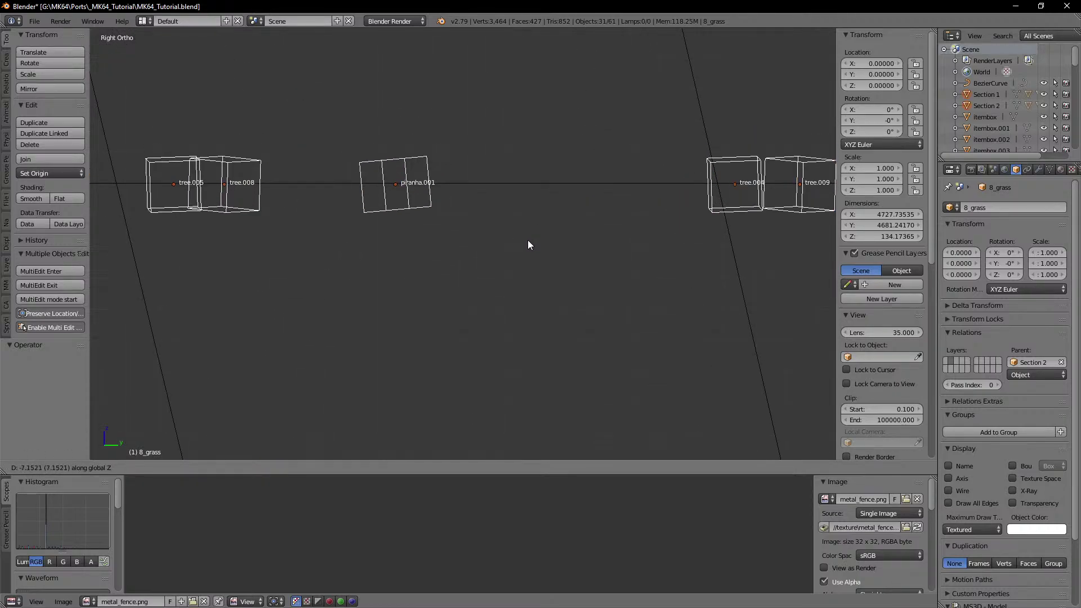
click(529, 240)
Step: Inspect the lowered markers in textured shading around the water, the arrow ramp and the road
scroll(532, 242, down, 13)
key(z)
middle_drag(532, 177, 221, 242)
middle_drag(623, 225, 492, 227)
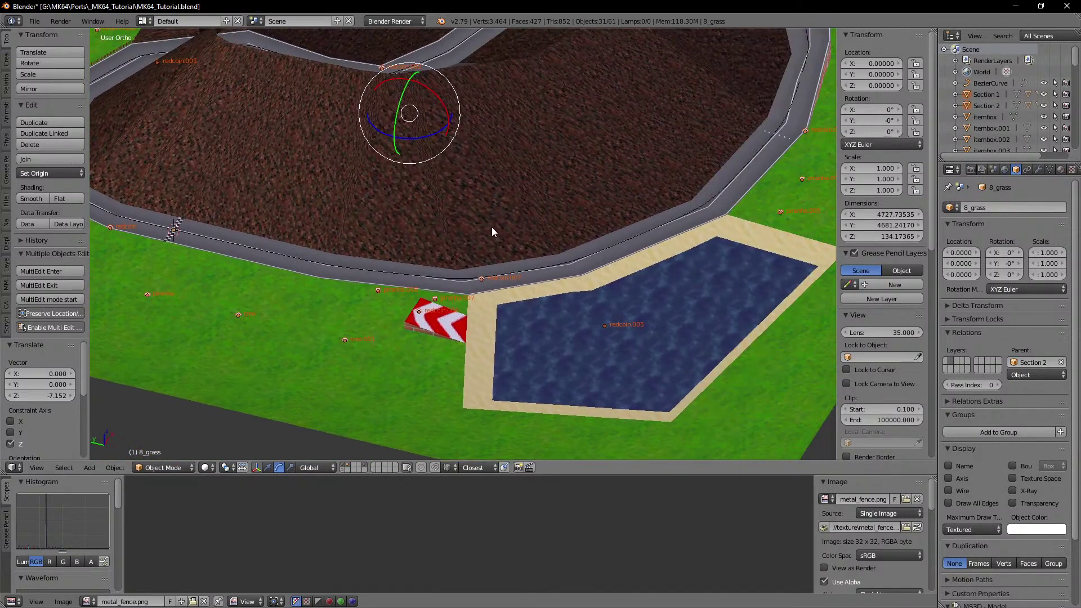
scroll(462, 203, down, 2)
shift+middle_drag(438, 168, 637, 202)
shift+middle_drag(421, 205, 648, 217)
shift+middle_drag(487, 268, 490, 235)
scroll(490, 235, up, 4)
Step: Switch to perspective view and inspect the road and the wooden fence around the tunnel entrance
right_click(445, 234)
right_click(445, 239)
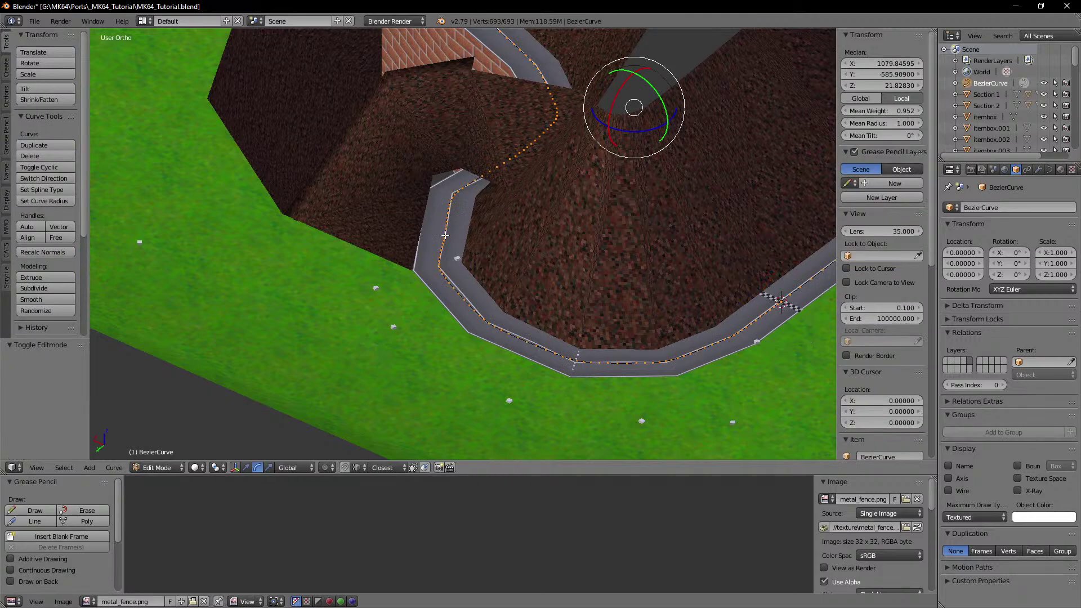
key(Tab)
scroll(433, 248, up, 5)
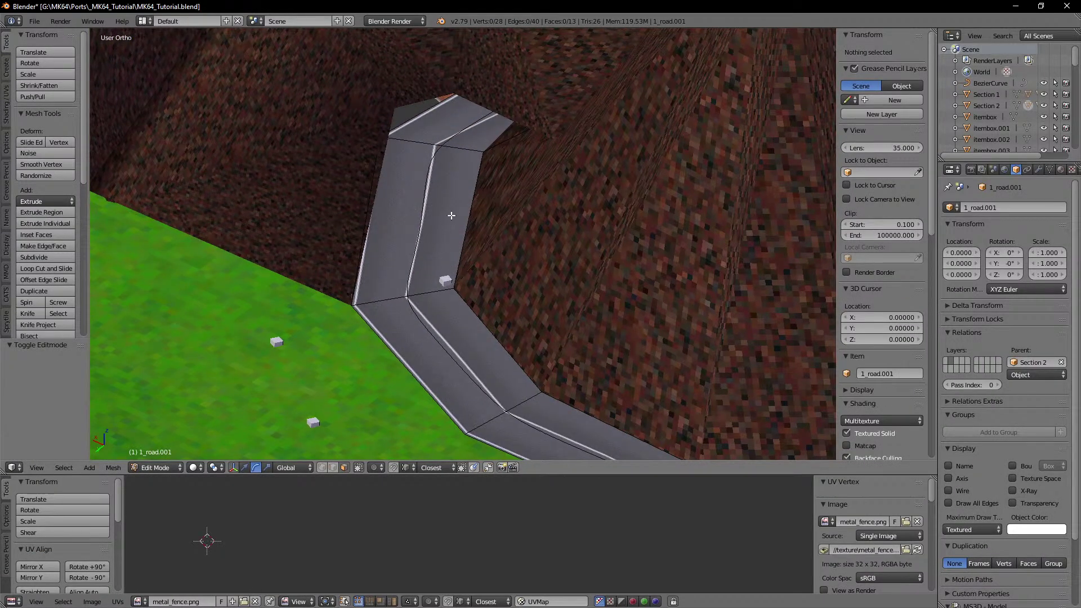
key(KP_5)
scroll(454, 223, down, 3)
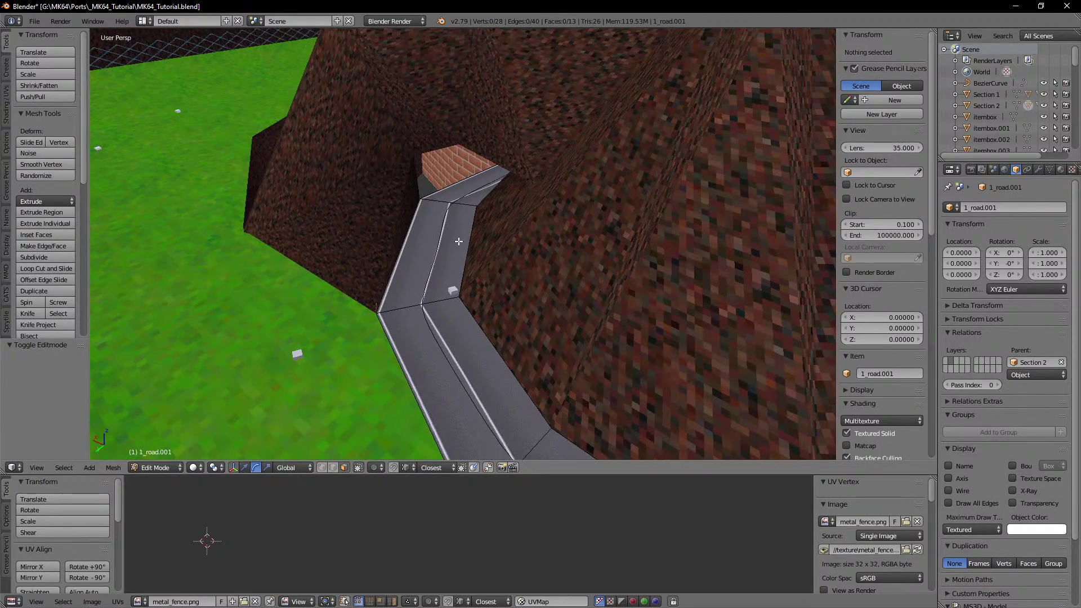
mouse_move(459, 238)
middle_down()
mouse_move(503, 205)
mouse_move(532, 210)
mouse_move(398, 239)
mouse_move(463, 251)
mouse_move(432, 255)
mouse_move(444, 225)
middle_up()
scroll(442, 248, down, 4)
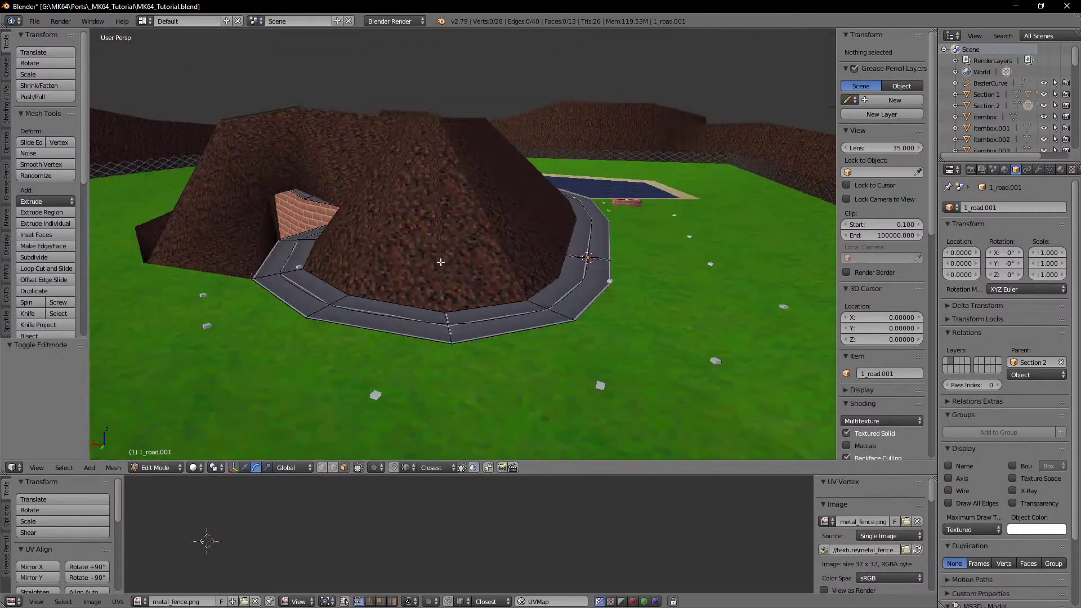
middle_drag(485, 260, 429, 232)
scroll(507, 260, up, 5)
key(Tab)
scroll(507, 259, up, 4)
right_click(479, 248)
key(Tab)
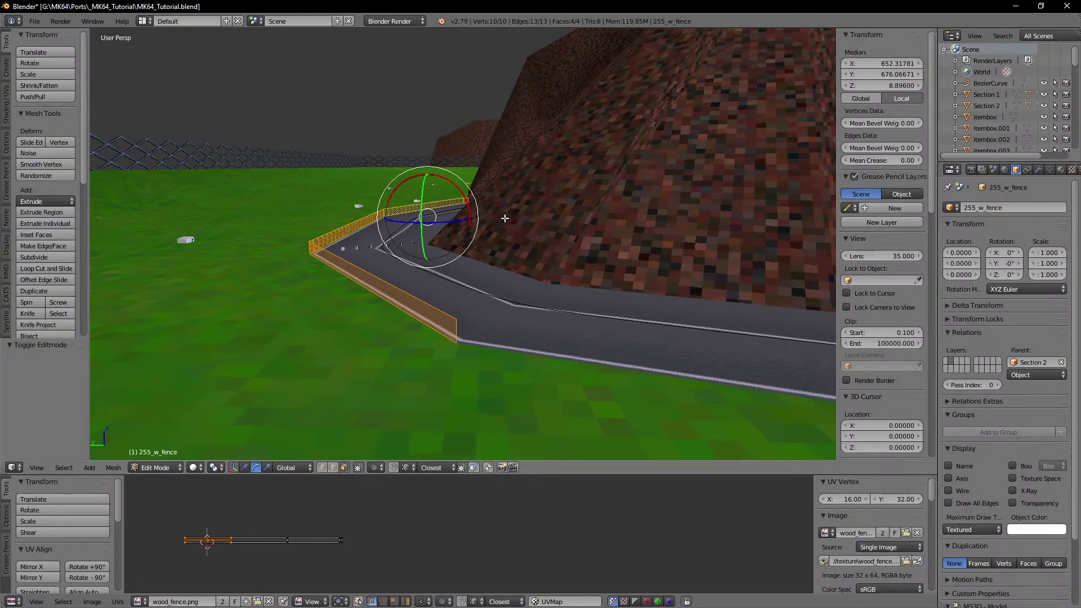
middle_drag(505, 219, 563, 240)
middle_drag(301, 267, 466, 214)
Step: Select the 1_road.001 face at the tunnel entrance in Edit Mode
key(Tab)
right_click(489, 273)
key(Tab)
key(Tab)
key(Tab)
scroll(420, 262, up, 3)
key(Tab)
key(Tab)
right_click(449, 260)
middle_drag(467, 213, 451, 227)
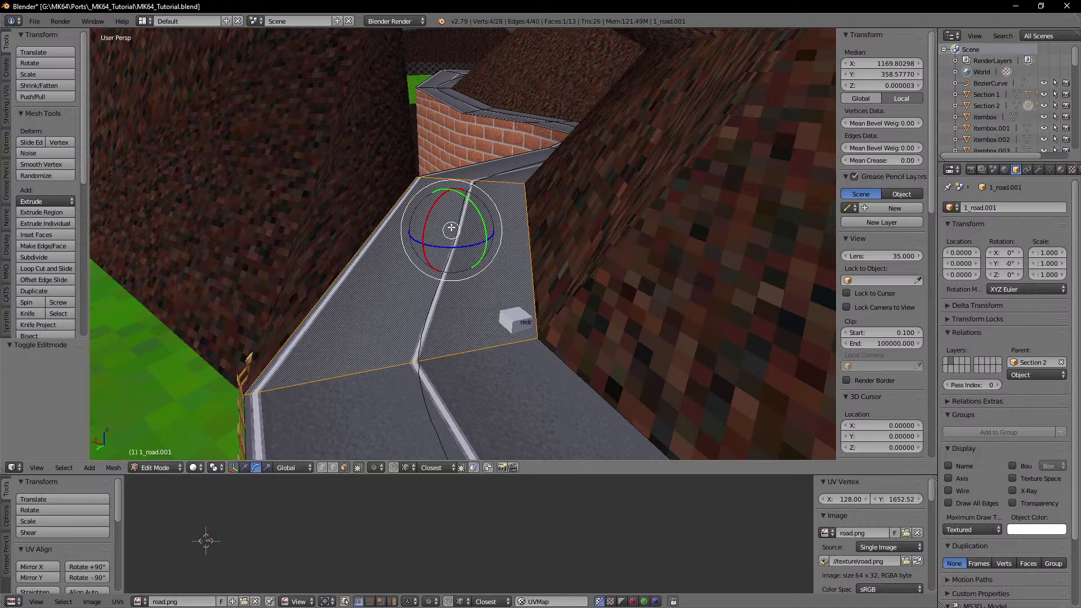
Step: Enter Vertex Paint mode on 1_road.001 with face selection masking enabled
shift+middle_drag(505, 206, 459, 235)
key(Tab)
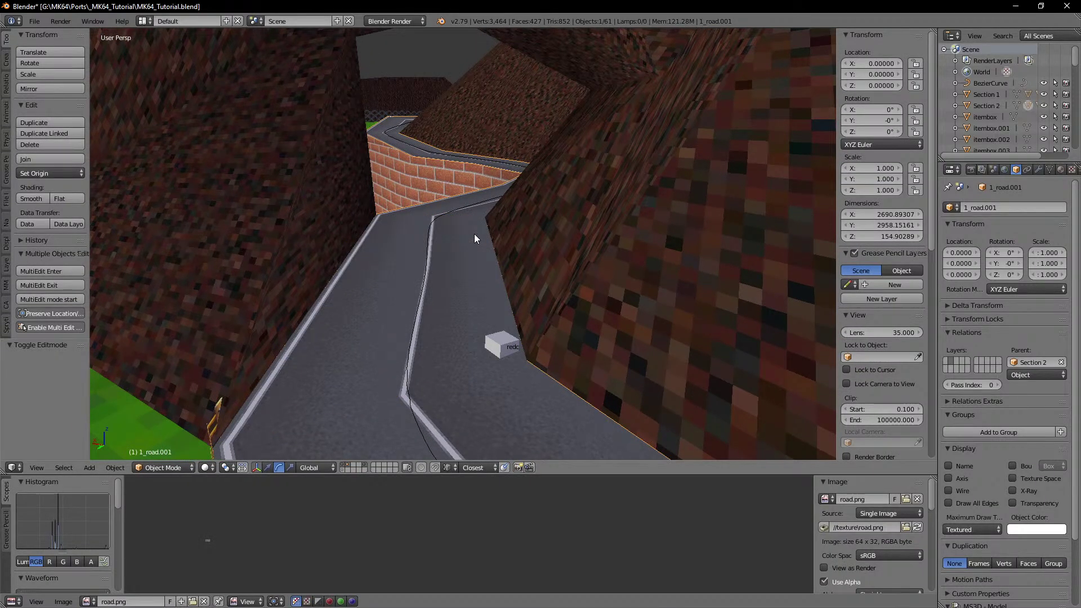
key(v)
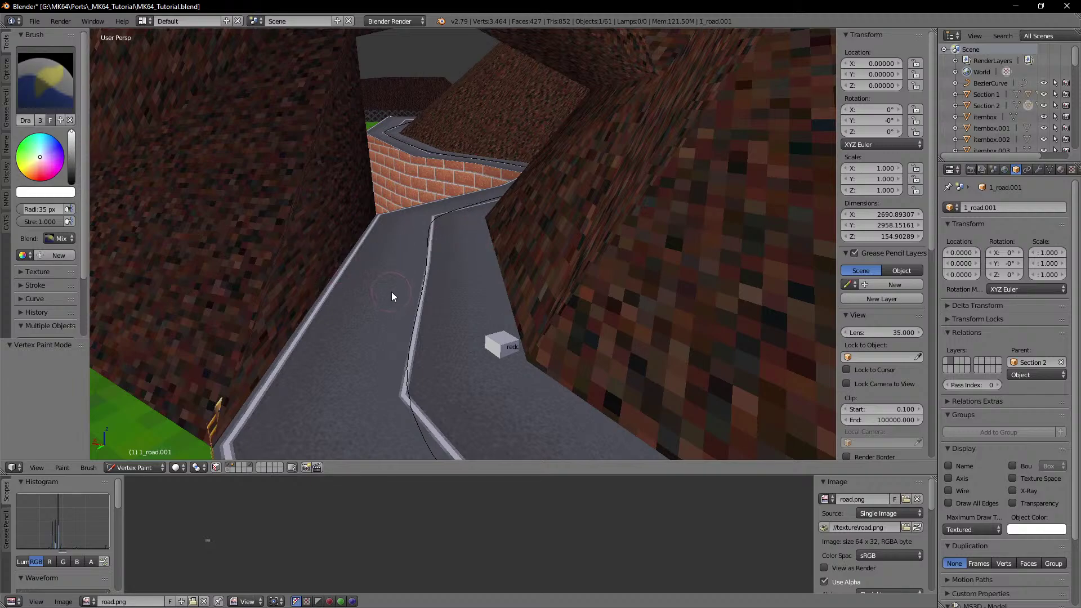
click(215, 469)
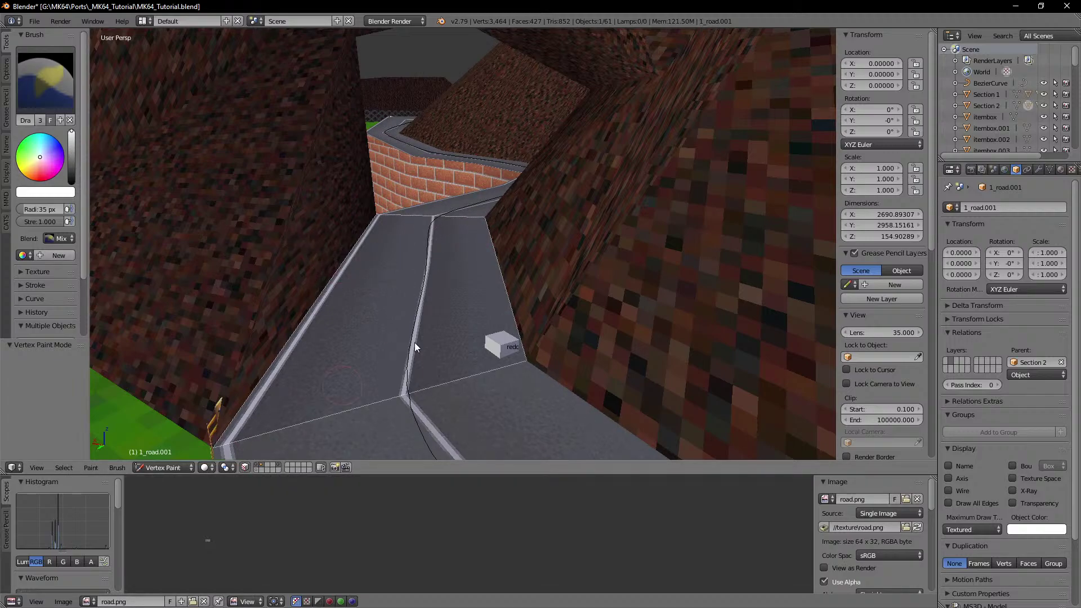
scroll(439, 327, down, 6)
scroll(440, 326, up, 8)
Step: Darken the brush colour to dark grey and paint all corners of the masked road face at the tunnel entrance
drag(72, 137, 72, 165)
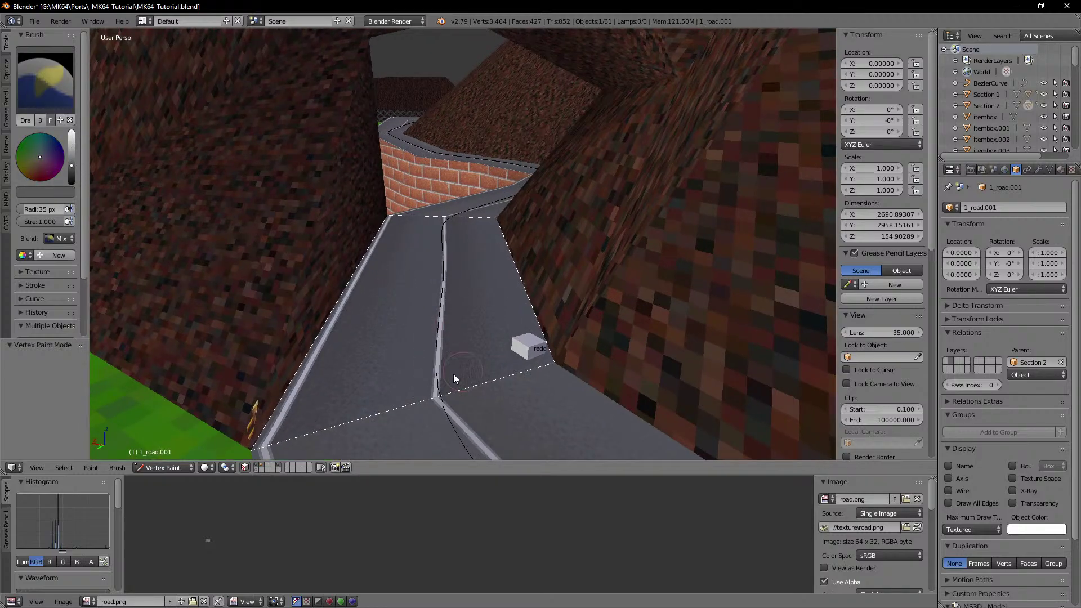
scroll(336, 405, down, 1)
mouse_move(307, 386)
mouse_down()
mouse_move(499, 346)
mouse_move(496, 322)
mouse_move(532, 318)
mouse_up()
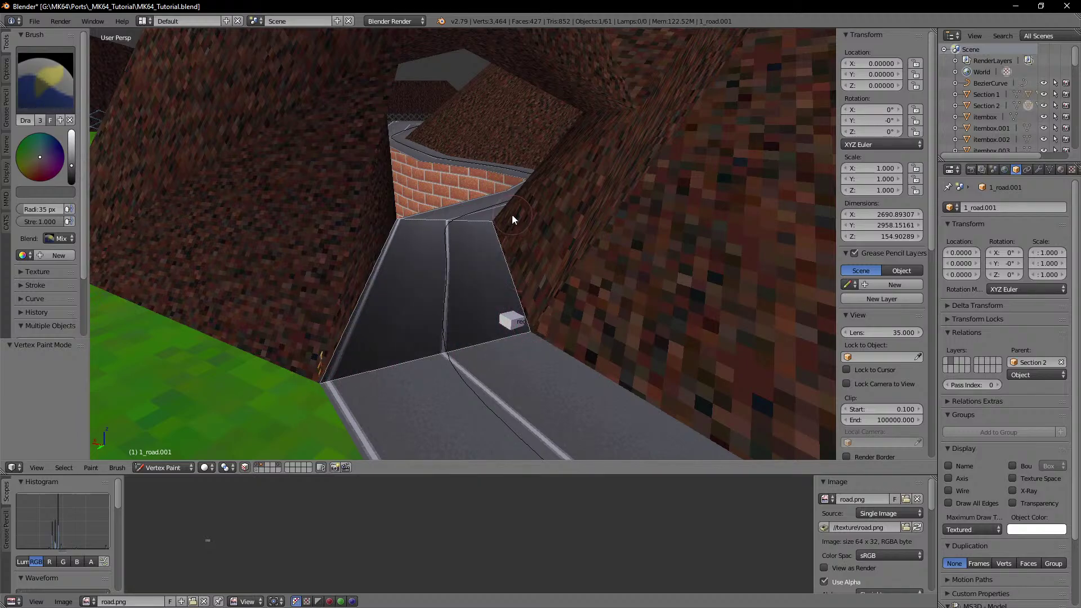
drag(512, 217, 376, 221)
drag(541, 328, 325, 378)
drag(508, 228, 362, 235)
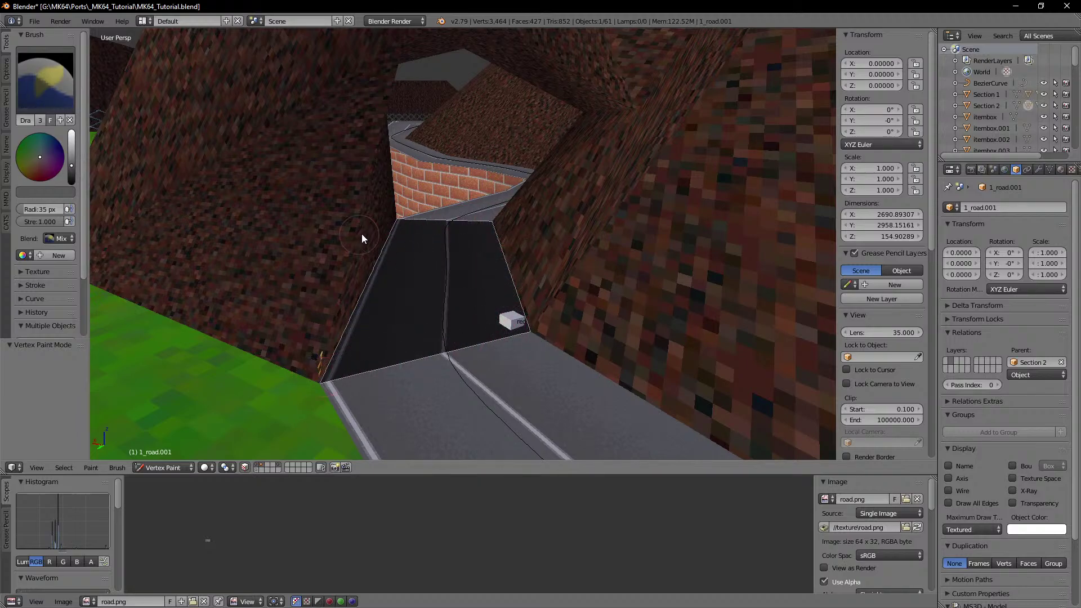
Step: Lighten the brush colour slightly, repaint the masked tunnel road face with it and return to Object Mode
scroll(532, 266, down, 3)
key(Tab)
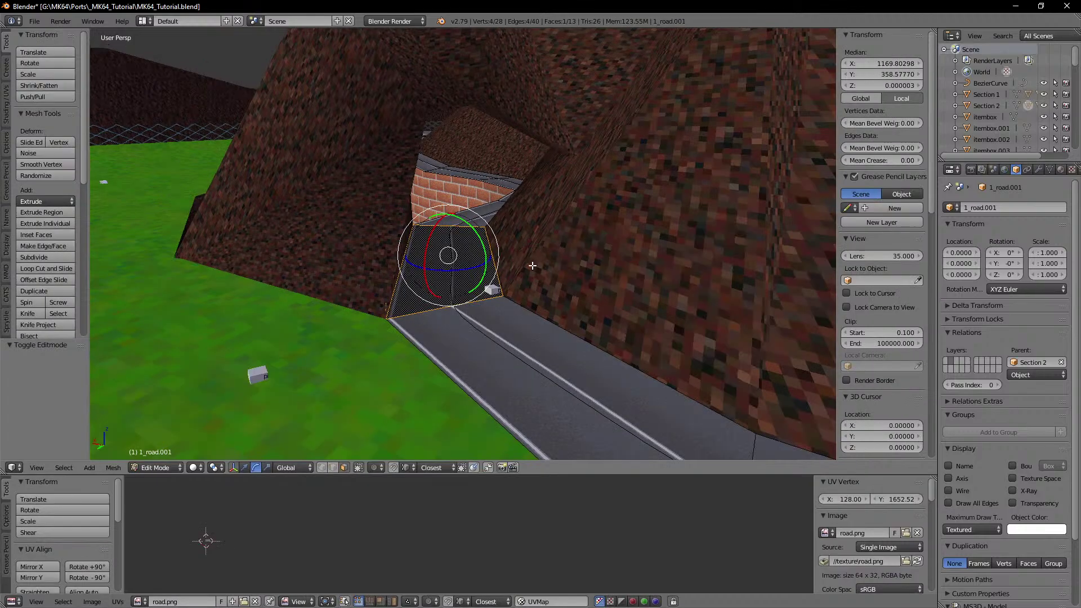
key(Tab)
key(v)
scroll(532, 265, down, 3)
middle_drag(532, 266, 515, 283)
scroll(515, 284, up, 3)
key(v)
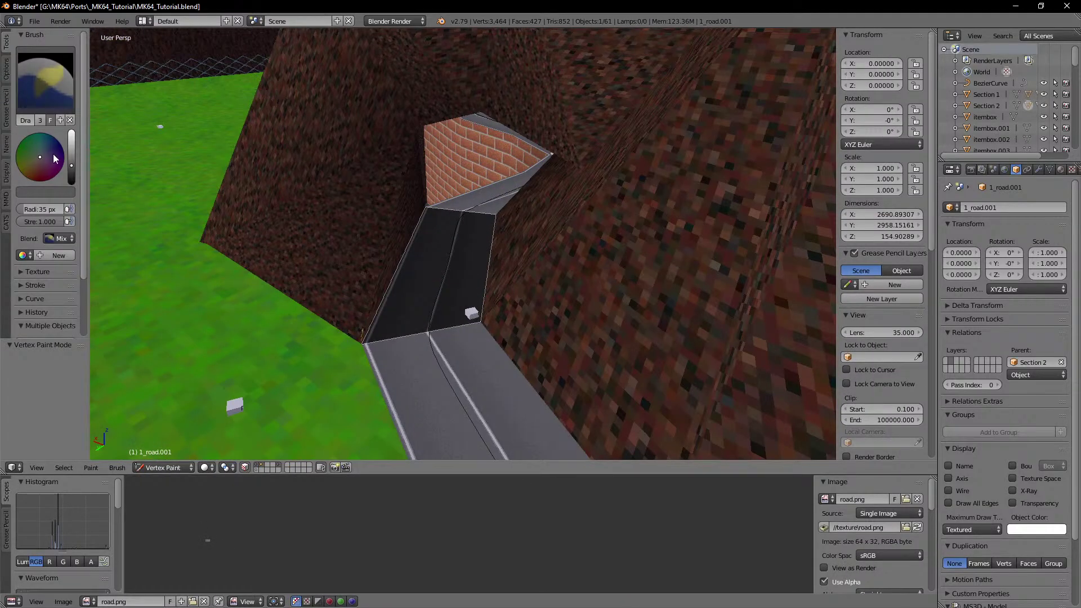
drag(74, 160, 73, 154)
mouse_move(411, 321)
mouse_down()
mouse_move(353, 342)
mouse_move(428, 224)
mouse_move(425, 209)
mouse_move(508, 220)
mouse_up()
key(v)
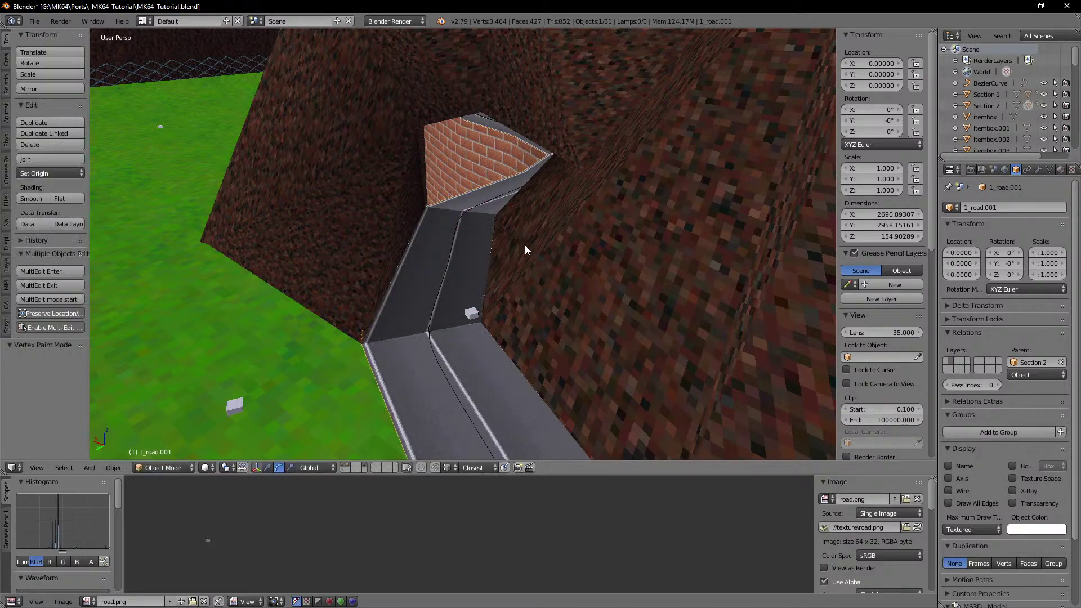
Step: Enter Vertex Paint on 255_mountain.001 with face selection masking and select the wall face beside the tunnel road
scroll(525, 245, down, 3)
mouse_move(525, 245)
middle_down()
mouse_move(408, 282)
mouse_move(474, 274)
mouse_move(438, 252)
mouse_move(481, 282)
mouse_move(446, 285)
middle_up()
right_click(438, 252)
key(Tab)
scroll(480, 283, up, 2)
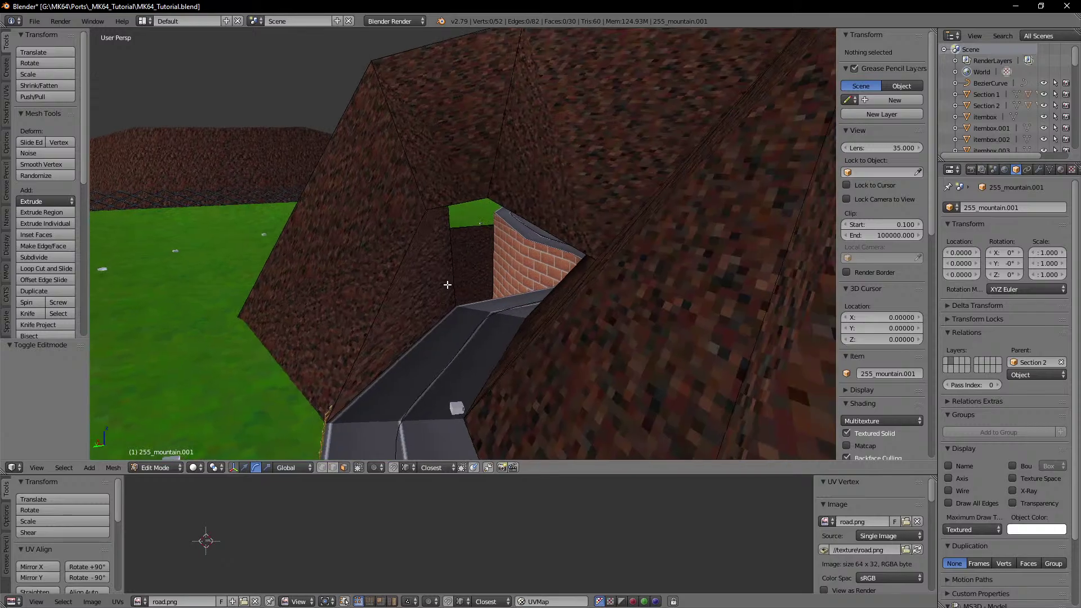
key(Tab)
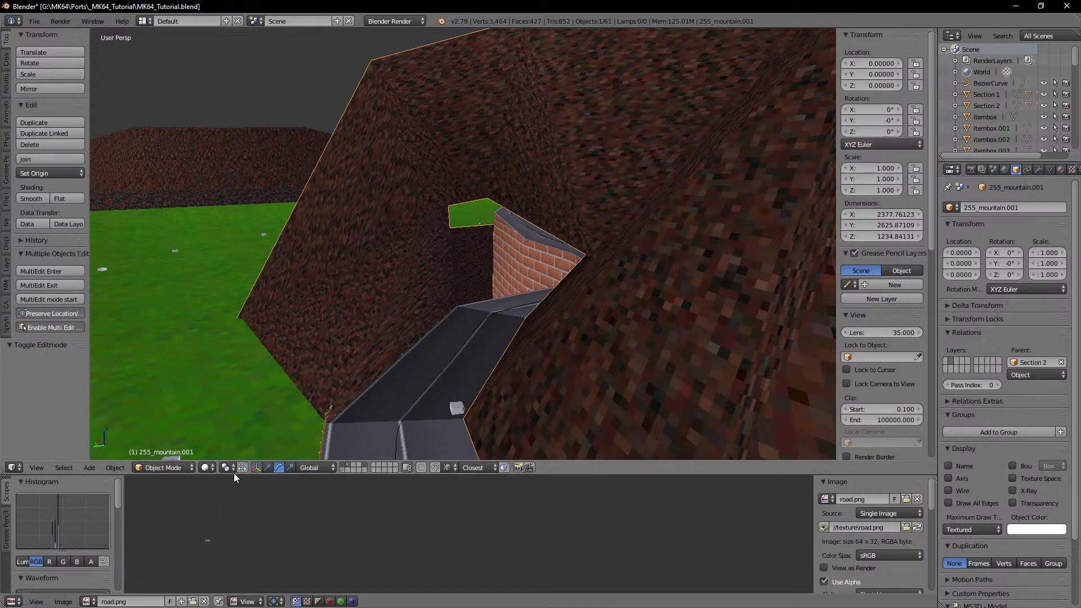
key(Tab)
key(v)
key(Tab)
key(v)
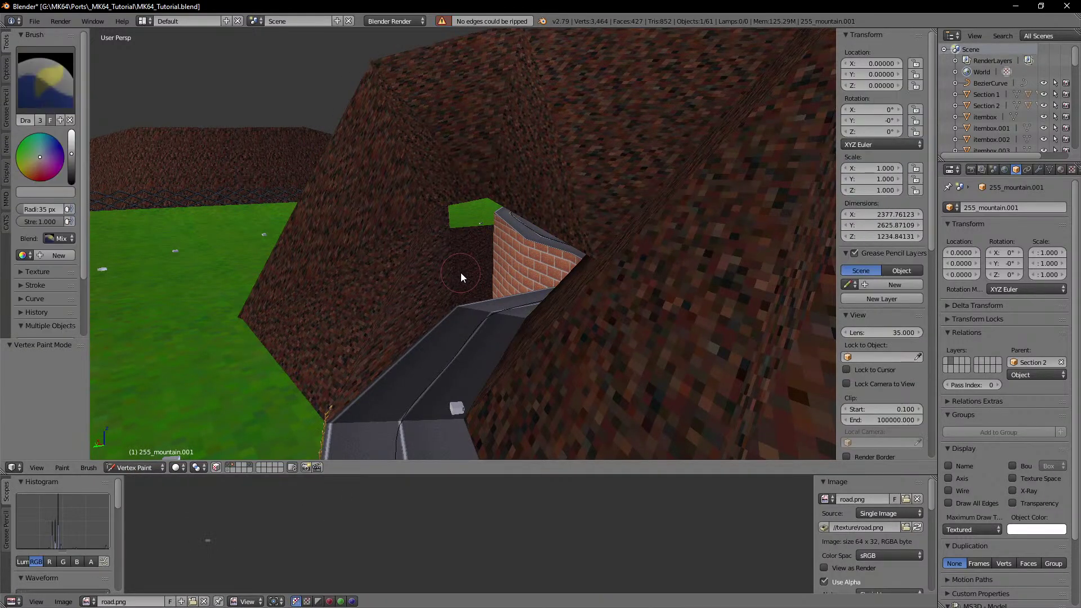
click(214, 468)
right_click(411, 309)
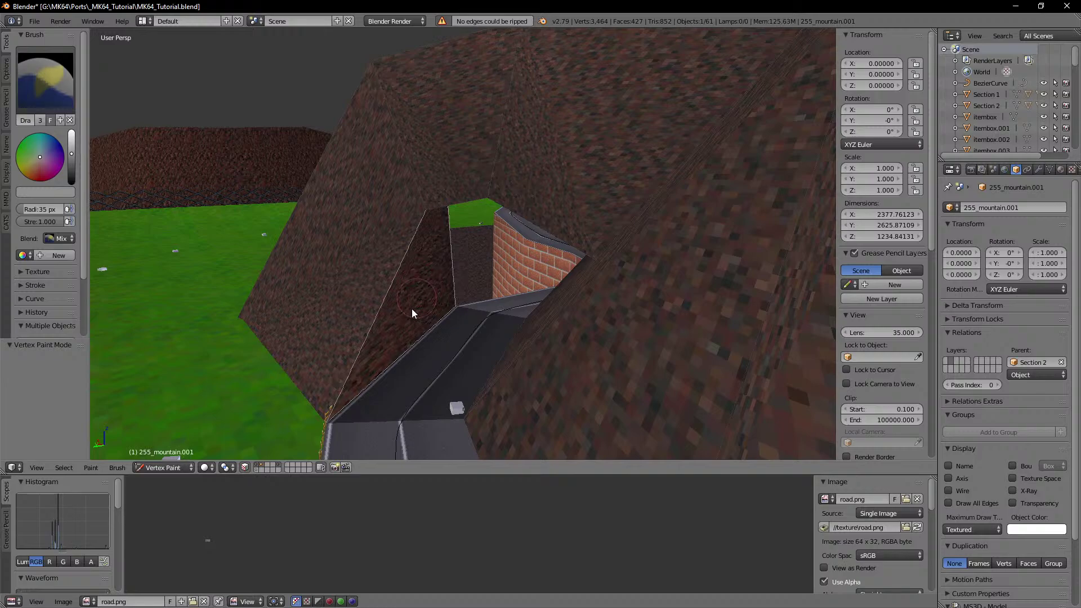
Step: Add the remaining tunnel wall faces to the mask, fill them with the brush colour and return to Object Mode
mouse_move(412, 308)
middle_down()
mouse_move(444, 238)
mouse_move(565, 292)
mouse_move(568, 328)
mouse_move(502, 316)
mouse_move(381, 339)
mouse_move(404, 327)
middle_up()
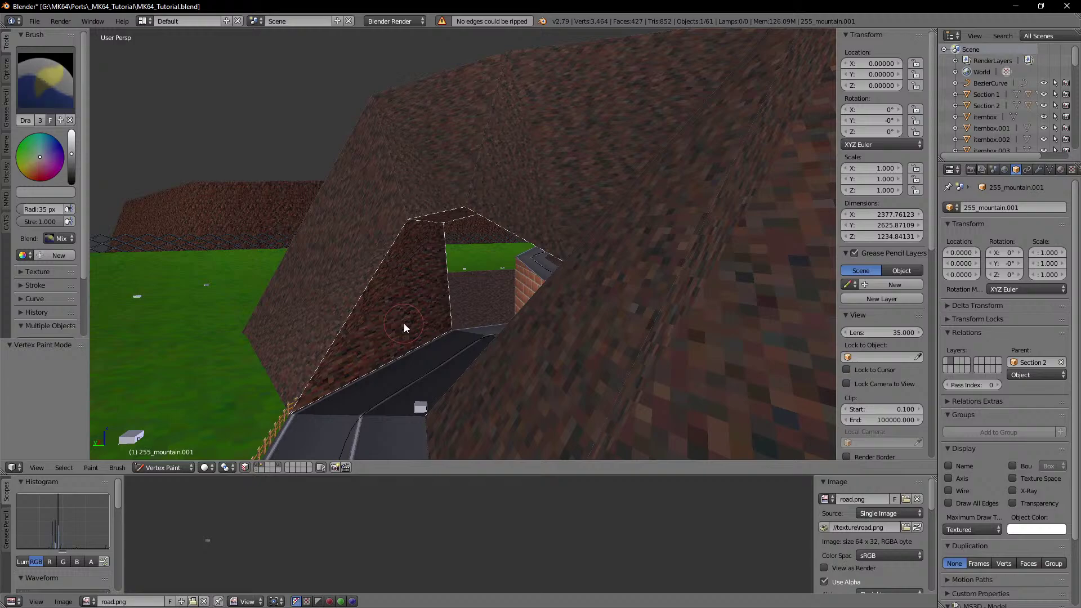
key(shift+k)
mouse_move(464, 308)
middle_down()
mouse_move(382, 331)
mouse_move(453, 294)
mouse_move(475, 299)
mouse_move(497, 331)
mouse_move(379, 253)
mouse_move(608, 272)
mouse_move(527, 288)
mouse_move(386, 290)
mouse_move(355, 277)
mouse_move(342, 248)
mouse_move(433, 257)
mouse_move(484, 216)
mouse_move(438, 246)
mouse_move(468, 232)
mouse_move(565, 251)
mouse_move(407, 268)
mouse_move(268, 252)
mouse_move(214, 260)
mouse_move(407, 243)
mouse_move(428, 304)
mouse_move(503, 245)
mouse_move(414, 259)
middle_up()
key(Tab)
key(Tab)
key(v)
Step: Inspect the shaded tunnel entrance and the road around the mountain to the start line
scroll(438, 254, up, 2)
middle_drag(512, 263, 471, 240)
scroll(421, 275, up, 2)
scroll(457, 225, up, 3)
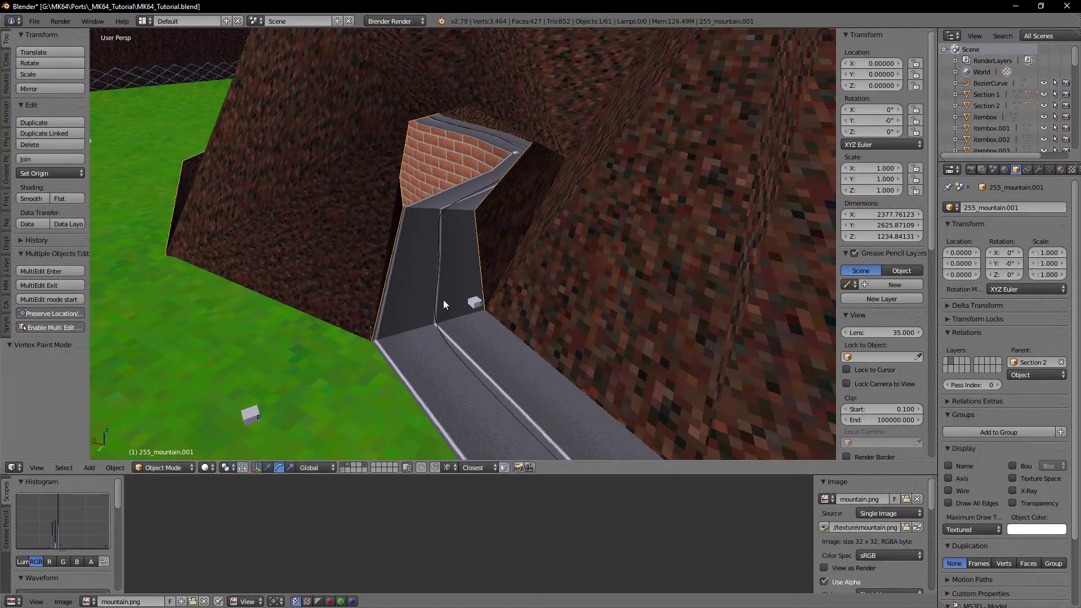
scroll(517, 340, down, 2)
shift+middle_drag(517, 340, 448, 334)
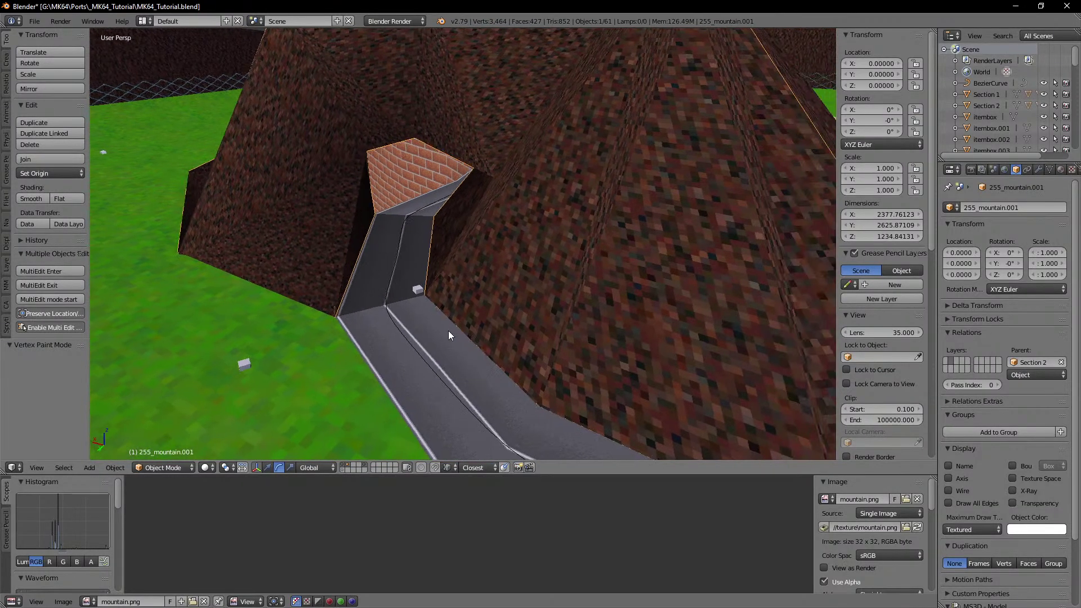
scroll(449, 268, down, 4)
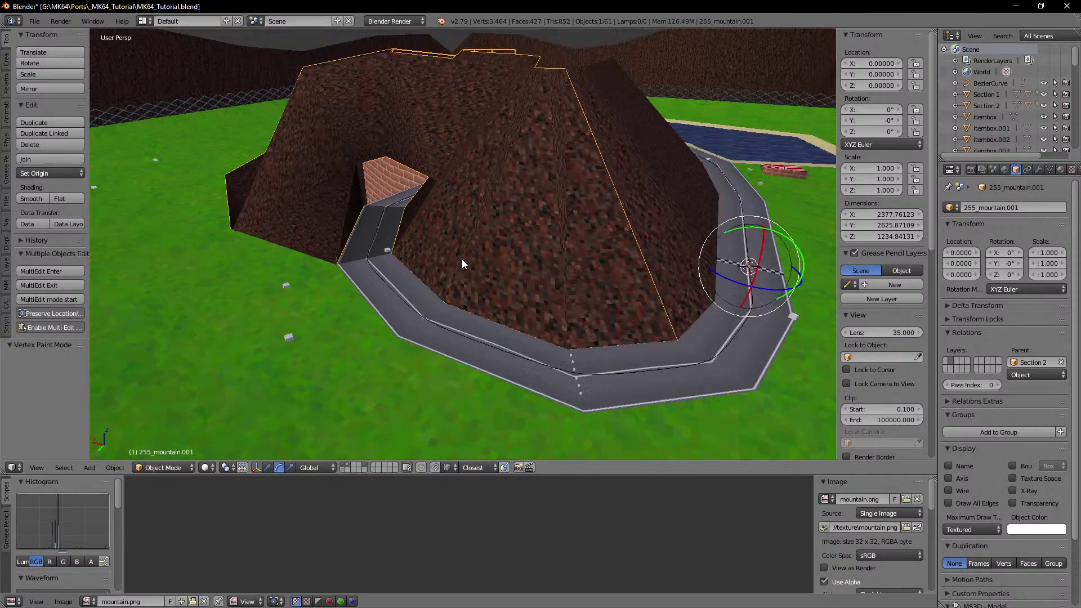
mouse_move(462, 259)
shift+middle_down()
mouse_move(368, 244)
mouse_move(394, 235)
mouse_move(475, 252)
shift+middle_up()
middle_drag(648, 240, 541, 249)
scroll(532, 250, up, 4)
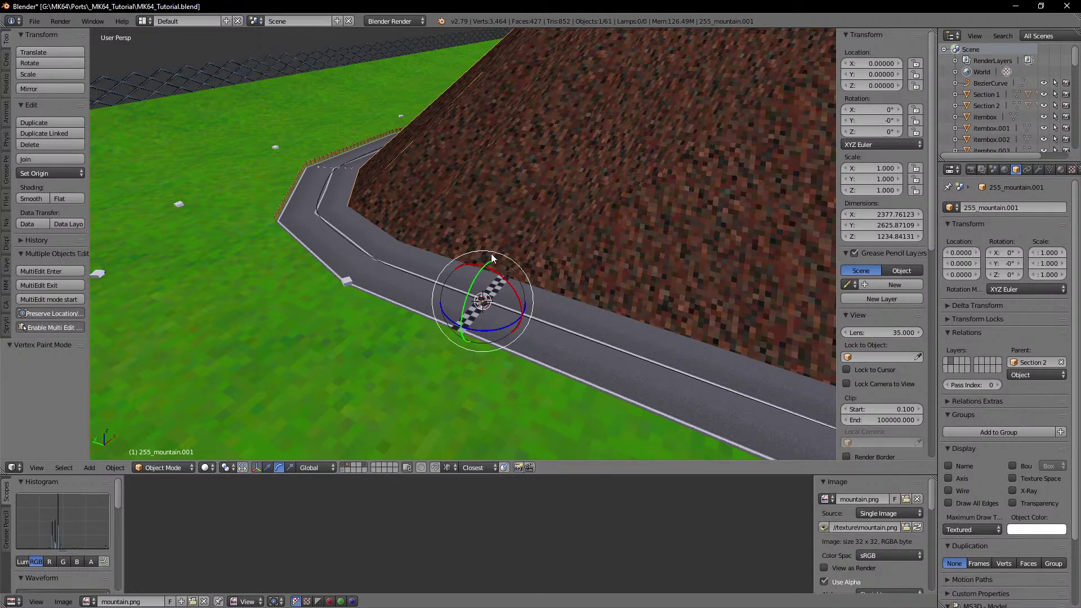
shift+middle_drag(491, 254, 475, 264)
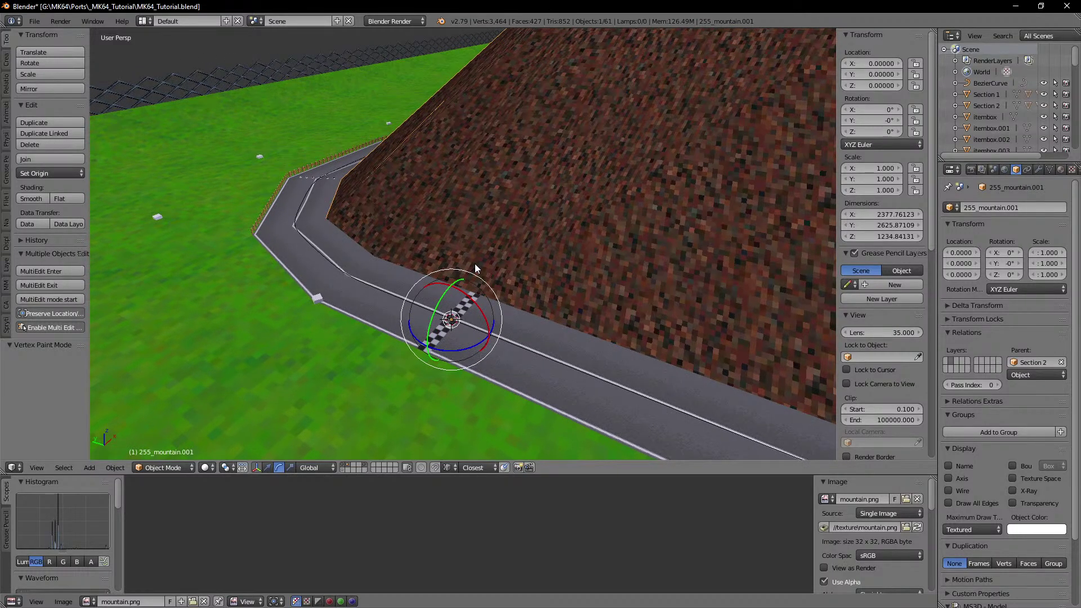
Step: Show only the layer with the section parent cubes, select the Section 1 cube and frame it
click(343, 471)
shift+middle_drag(459, 353, 472, 355)
right_click(464, 327)
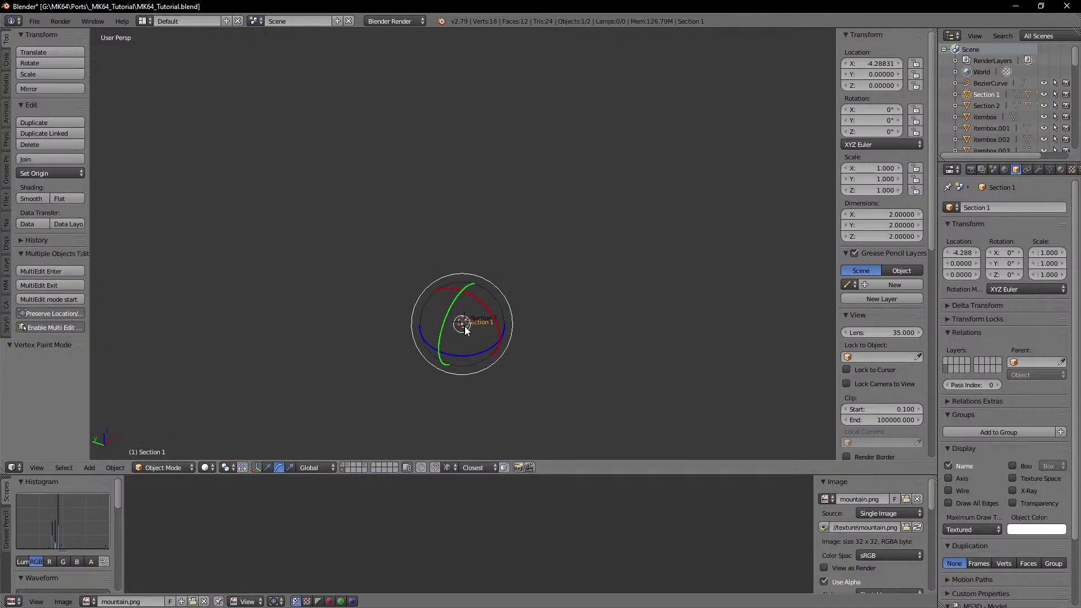
key(KP_Decimal)
scroll(465, 326, down, 9)
middle_drag(640, 309, 490, 284)
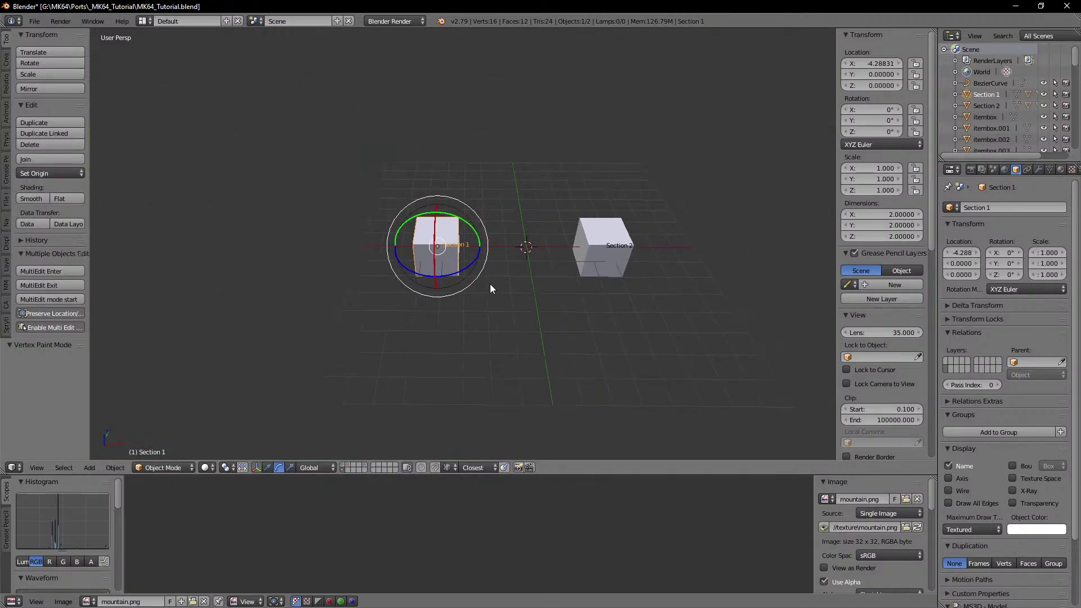
Step: Duplicate the Section 1 cube 4.091 units along X and rename the copy Course Master Objects
key(shift+d)
key(x)
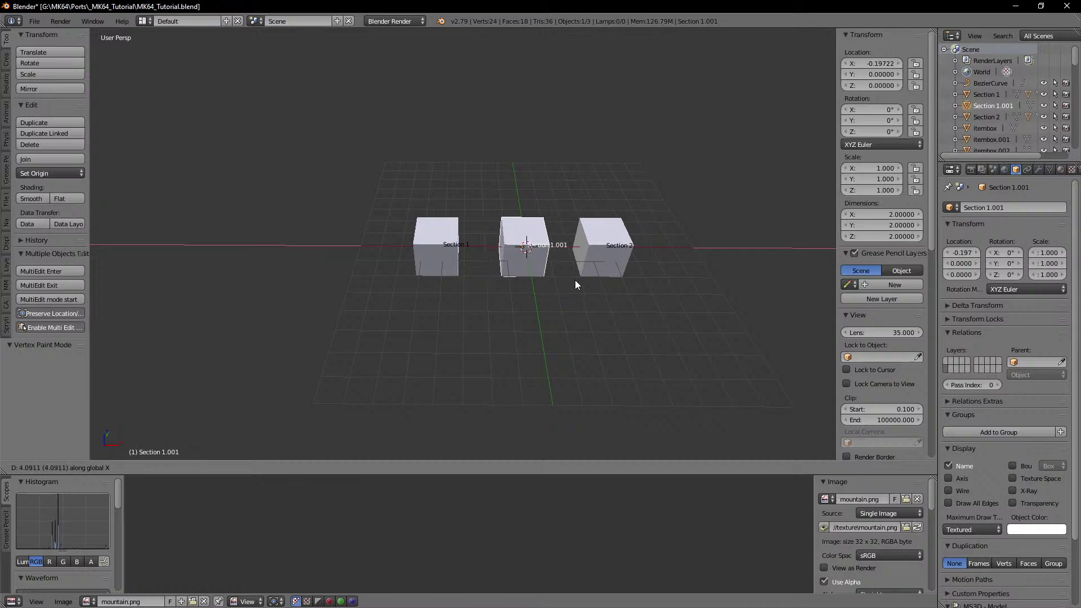
click(575, 279)
click(987, 207)
text(Course Master Ob)
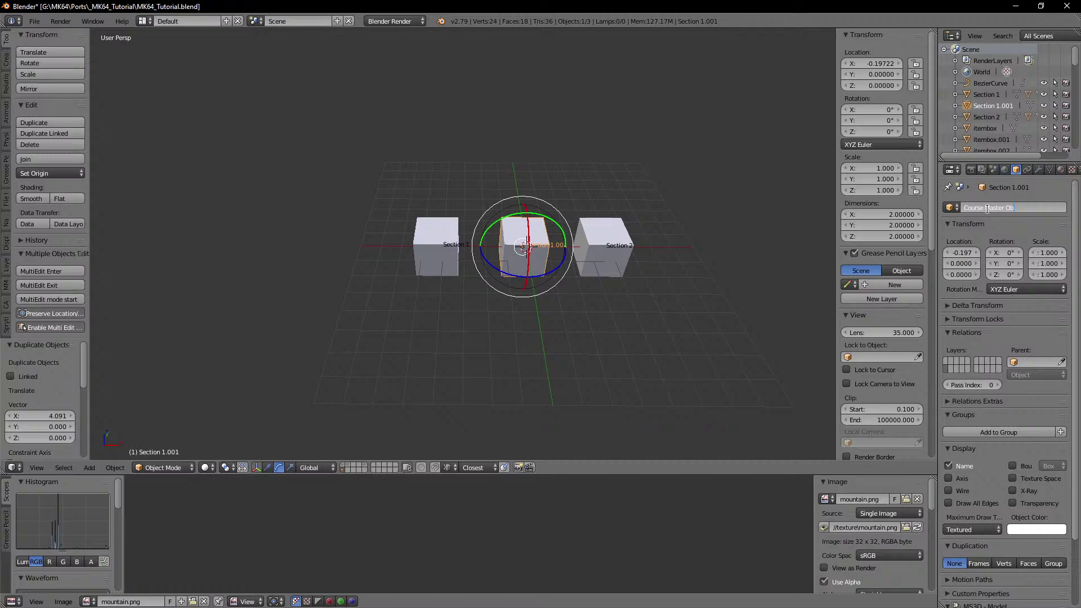
text(jects)
key(Return)
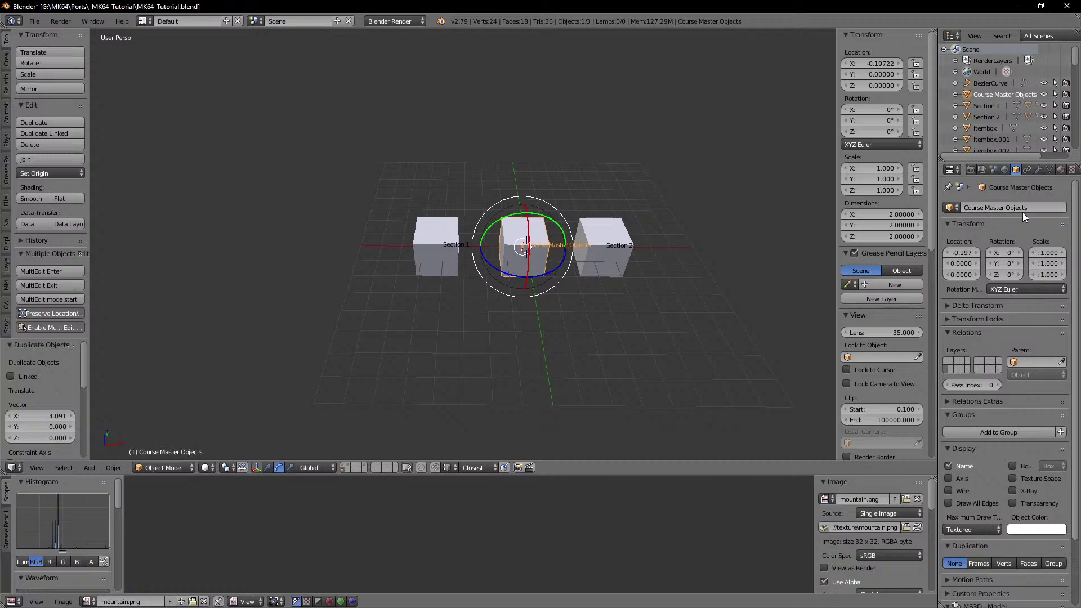
Step: Move the Course Master Objects cube to layer 15
shift+middle_drag(670, 245, 613, 253)
scroll(620, 250, up, 3)
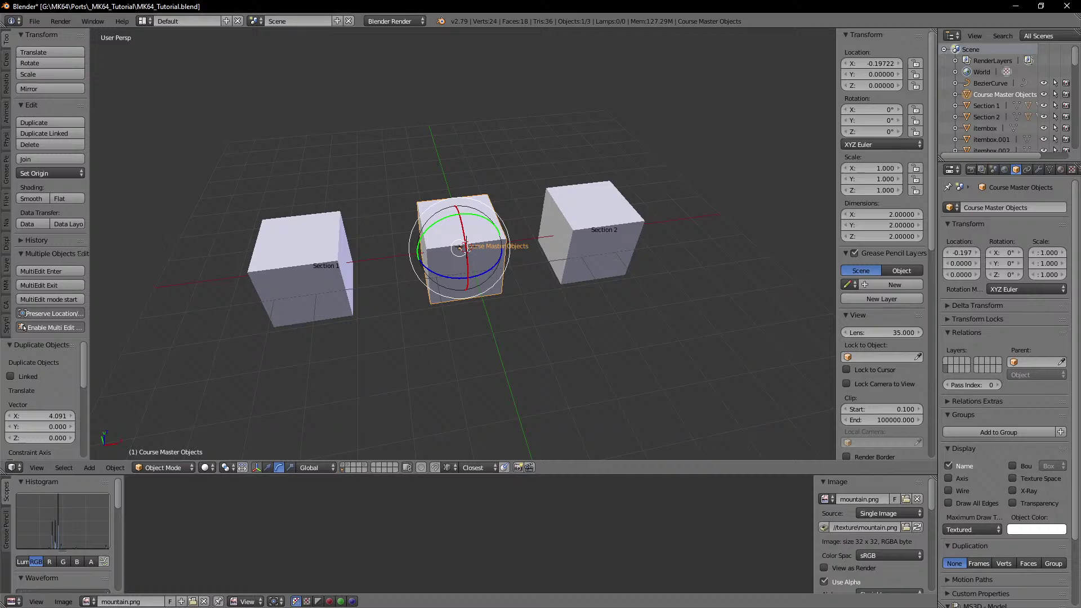
shift+middle_drag(453, 206, 427, 216)
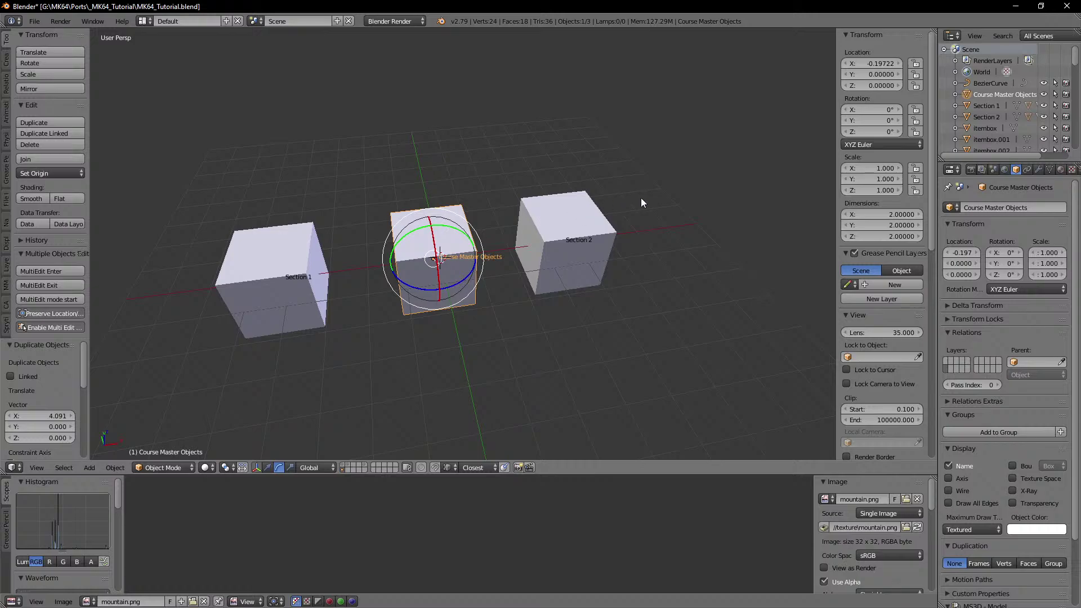
scroll(582, 212, down, 1)
right_click(559, 238)
right_click(440, 255)
right_click(333, 261)
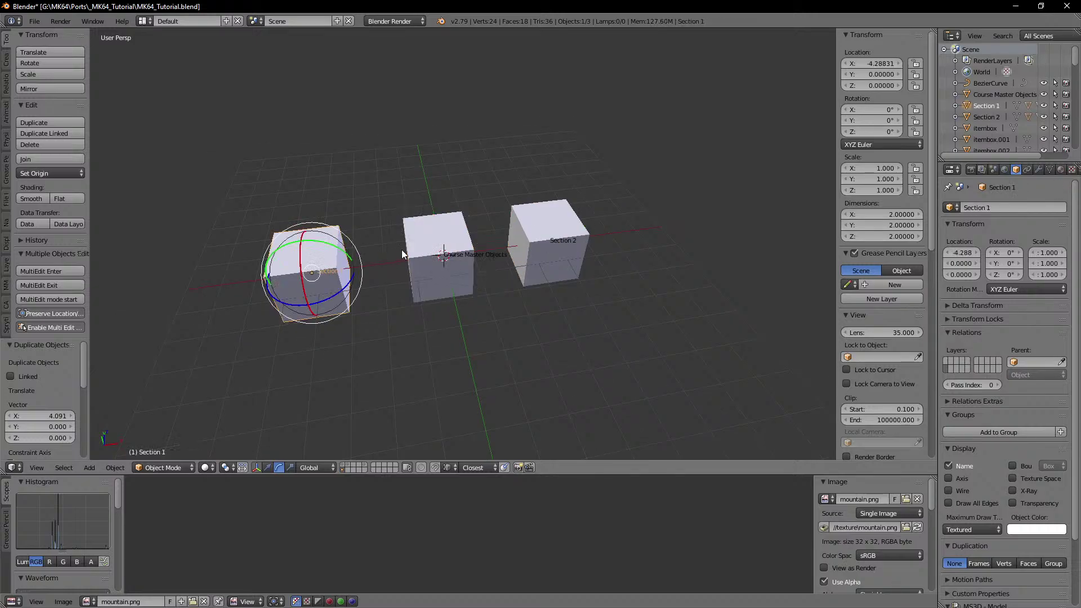
right_click(437, 245)
key(m)
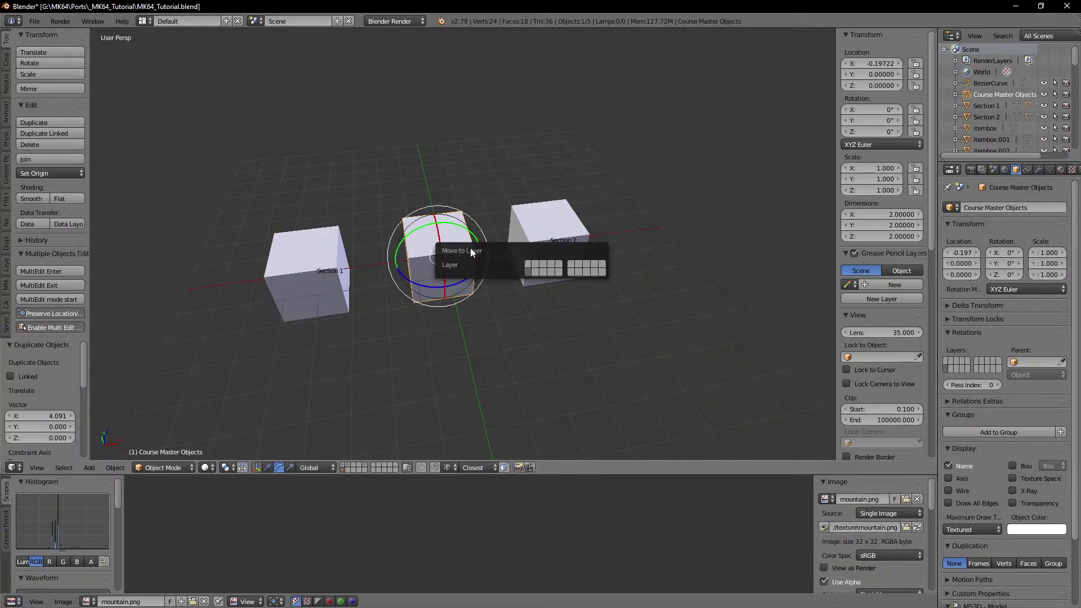
click(559, 273)
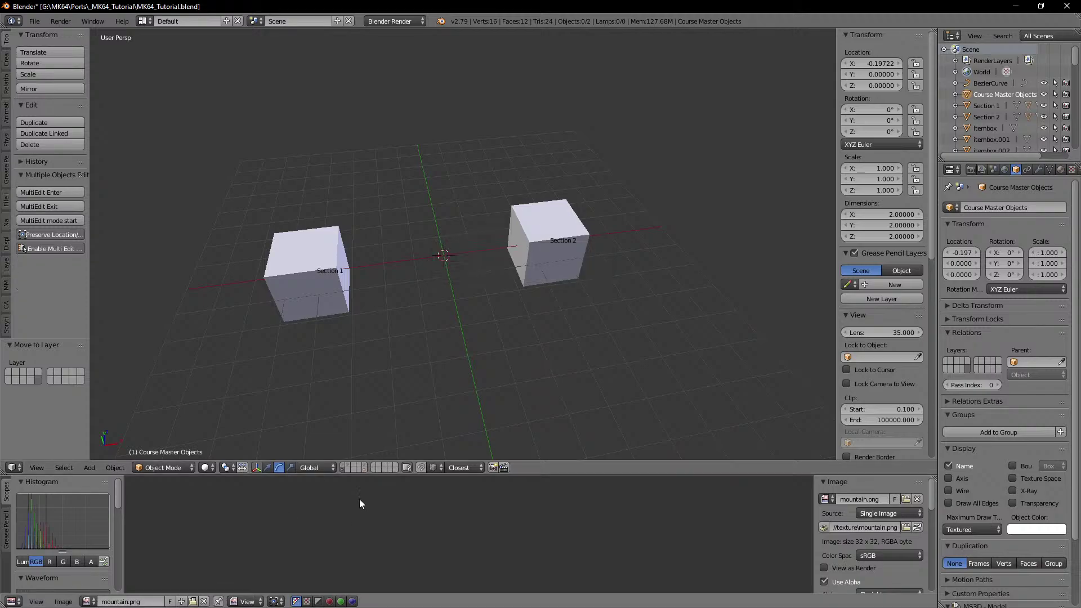
Step: Show the layer with the track model, select all its objects and duplicate them in place
click(343, 464)
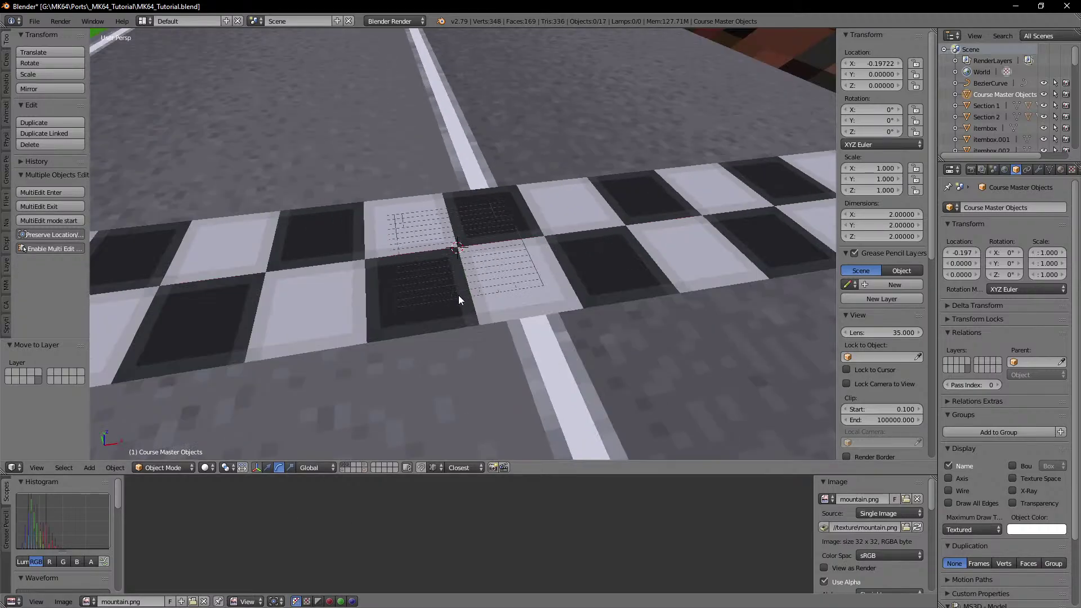
scroll(458, 296, down, 20)
middle_drag(482, 306, 543, 254)
key(a)
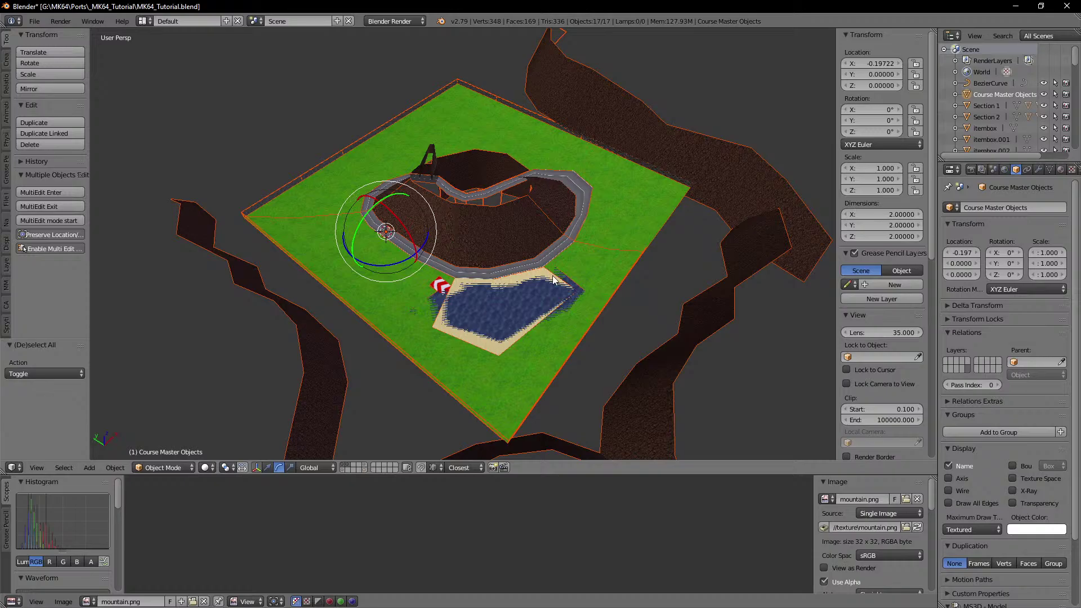
key(shift+d)
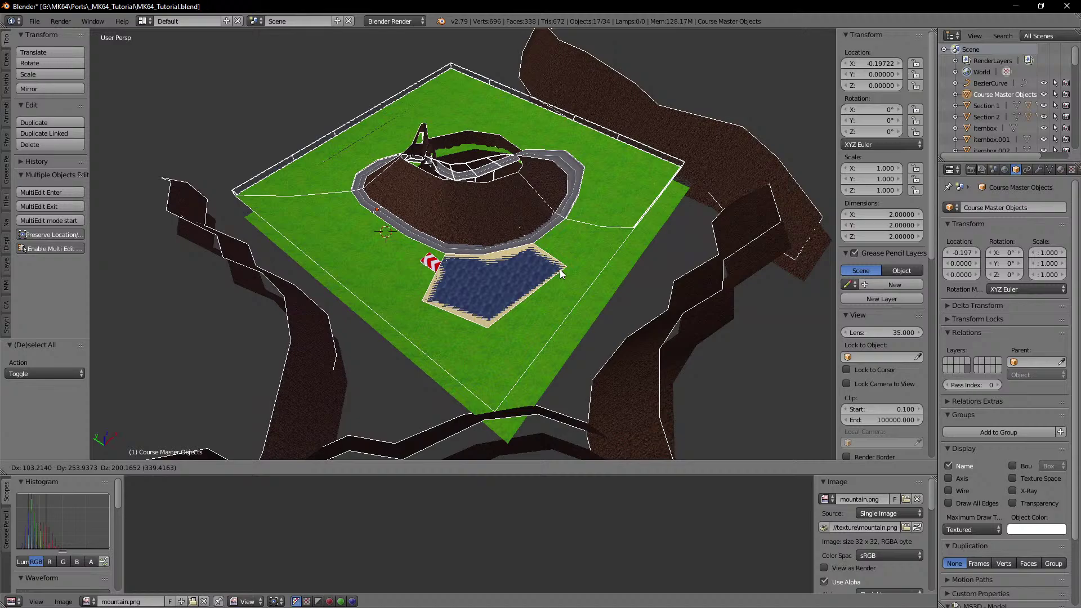
right_click(560, 274)
Step: Move the duplicated track objects to layer 14 and display only that layer
key(m)
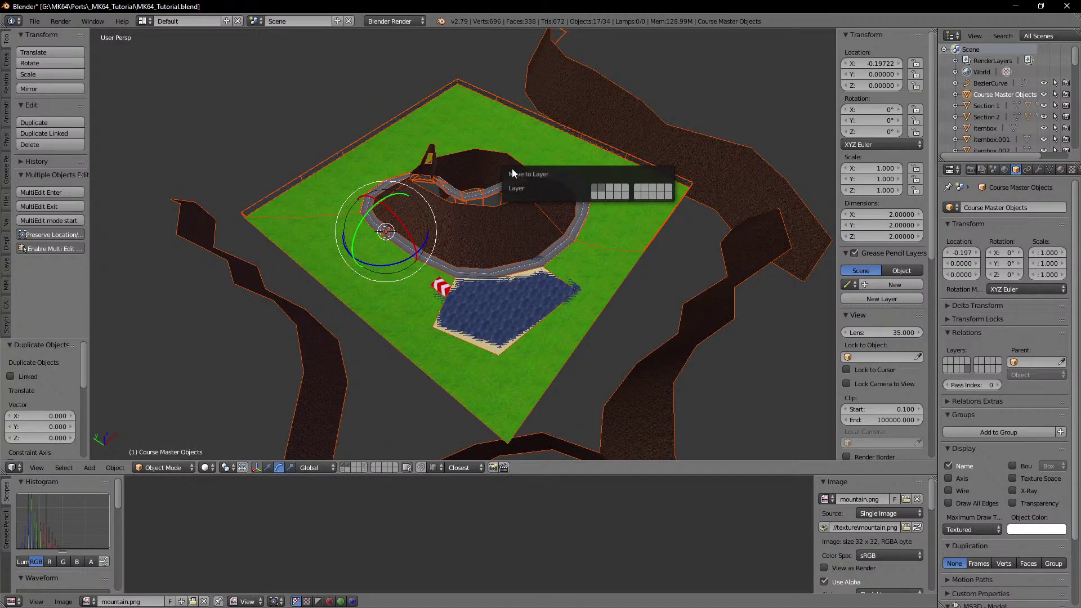
click(620, 196)
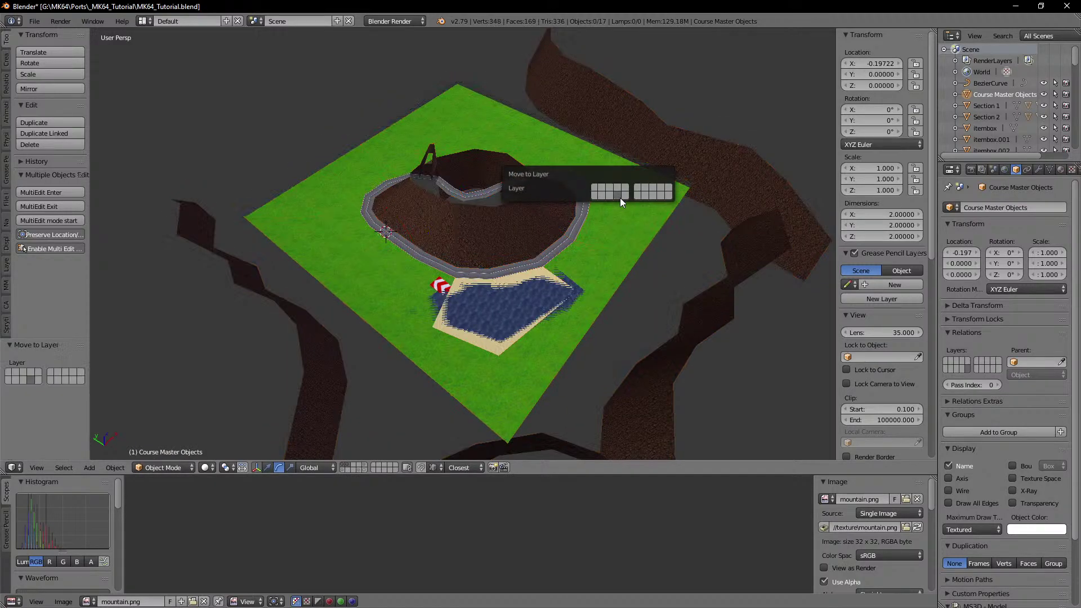
click(359, 470)
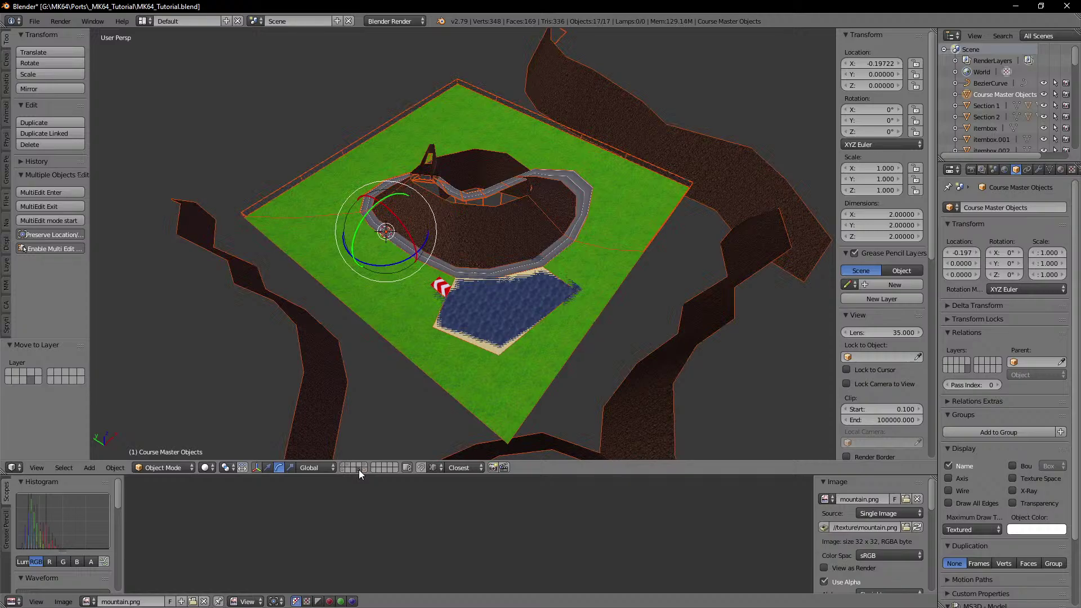
middle_drag(481, 307, 351, 227)
scroll(401, 323, up, 5)
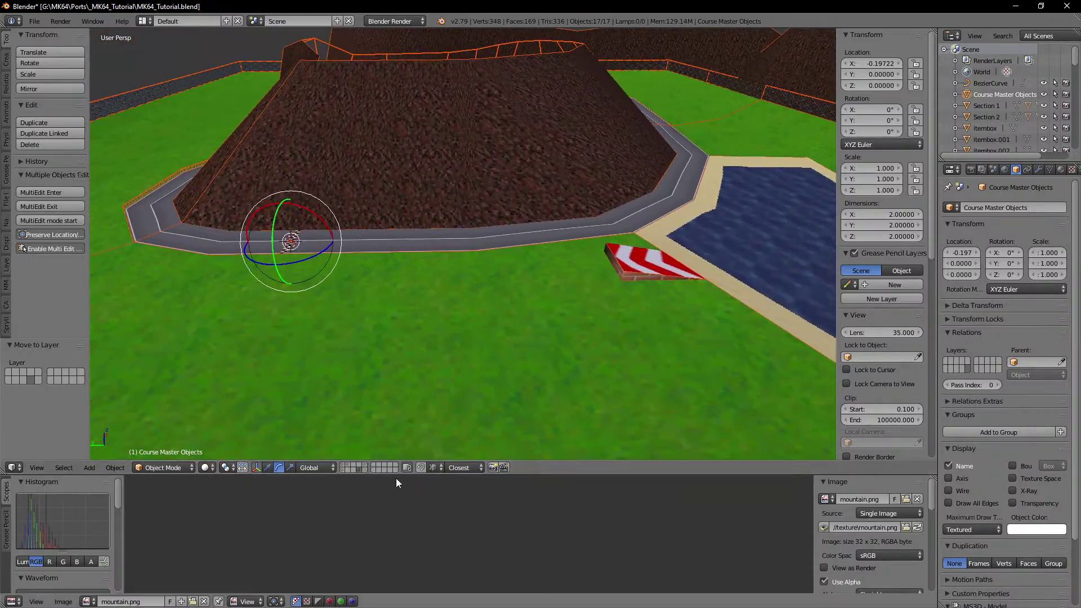
Step: Frame the Course Master Objects cube on layer 15 and display layers 14 and 15 together
shift+click(364, 470)
middle_drag(385, 307, 467, 259)
scroll(580, 252, up, 4)
scroll(468, 261, up, 5)
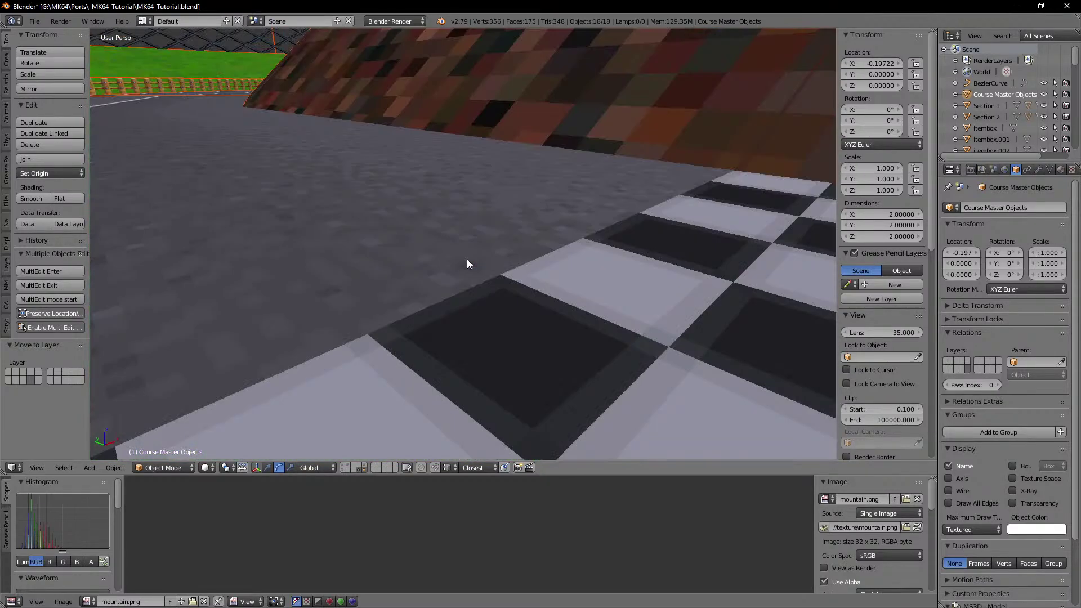
click(365, 471)
key(a)
key(a)
key(KP_Decimal)
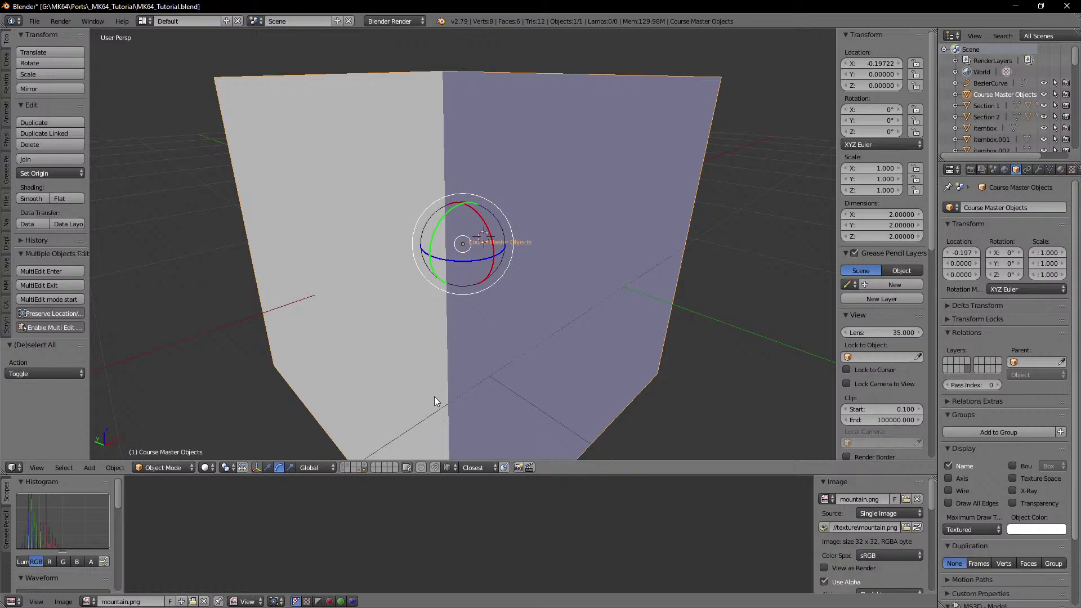
scroll(435, 396, down, 4)
shift+click(359, 470)
scroll(443, 384, down, 16)
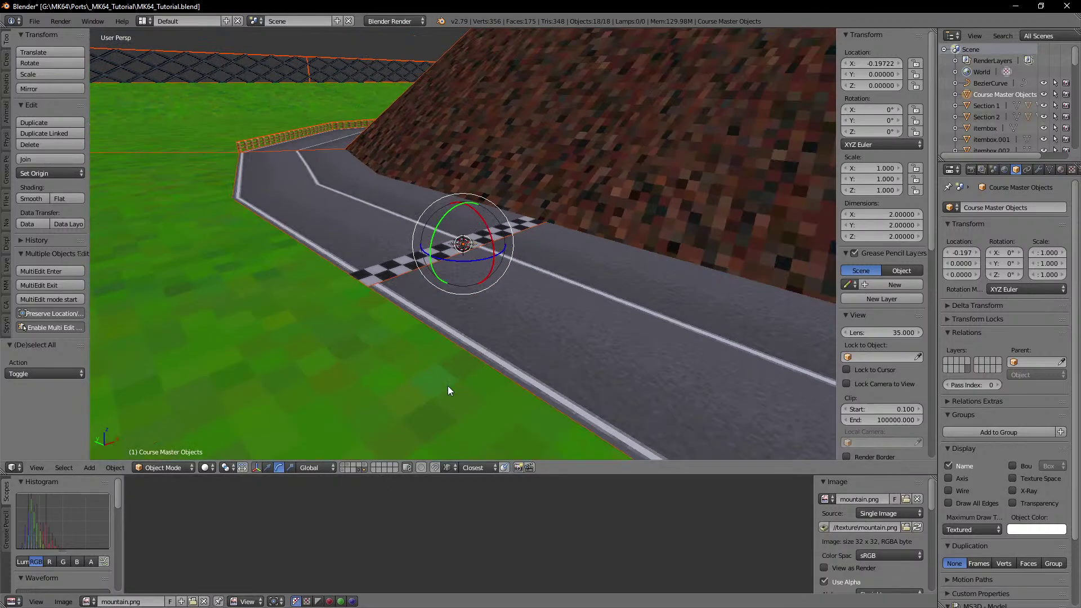
Step: Select all track copies with the Course Master Objects cube as the active object and parent them to it with Keep Transform
scroll(449, 387, down, 6)
key(a)
key(a)
scroll(511, 273, up, 14)
middle_drag(512, 273, 500, 322)
scroll(414, 210, up, 3)
scroll(498, 266, up, 2)
scroll(498, 265, up, 1)
shift+right_click(461, 228)
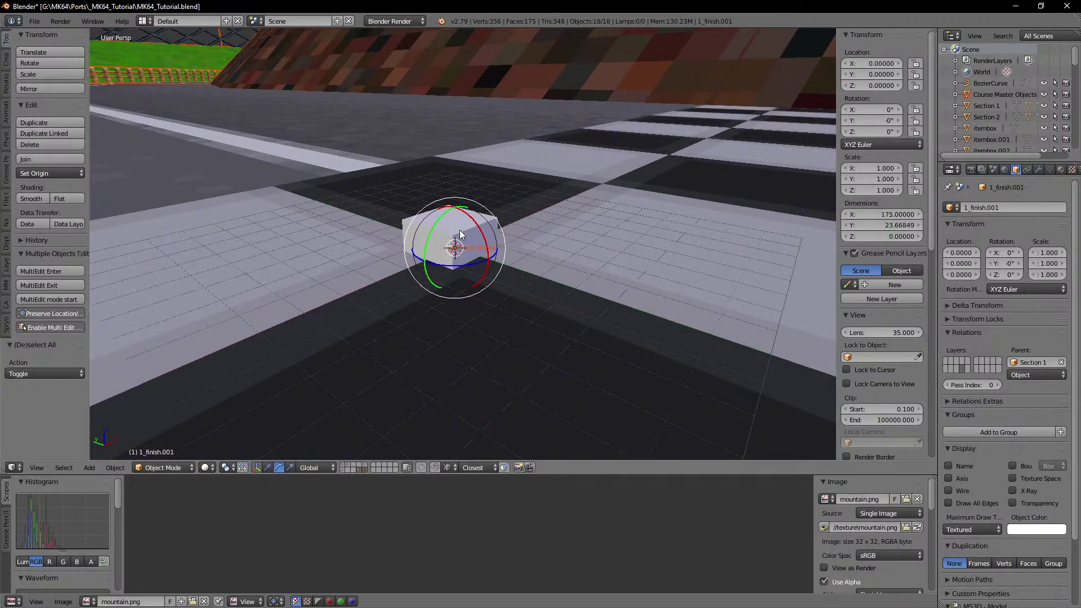
key(z)
middle_drag(478, 251, 456, 244)
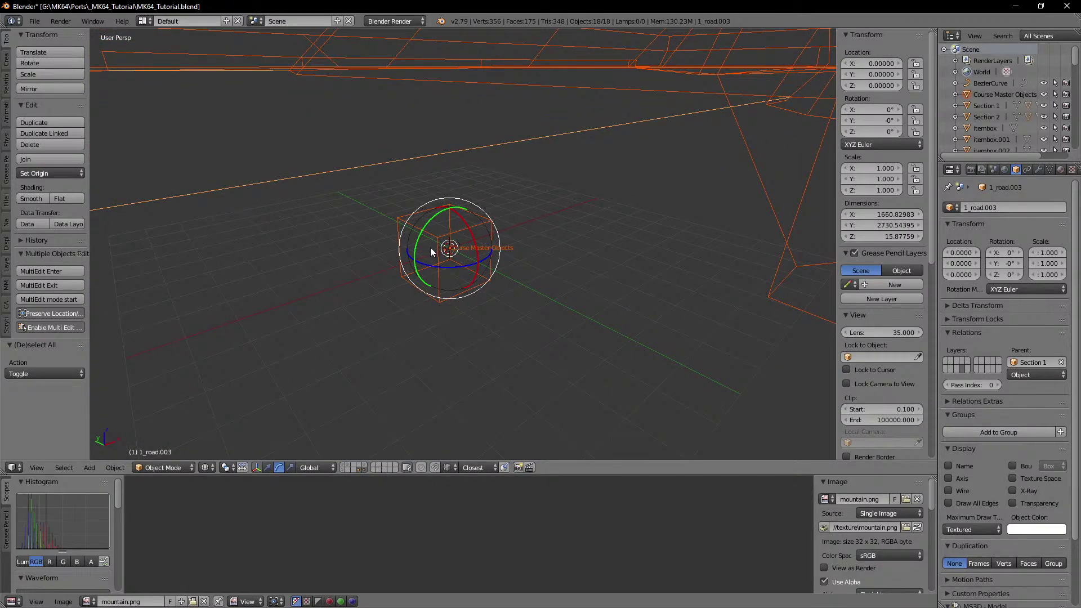
shift+right_click(439, 237)
scroll(558, 275, down, 3)
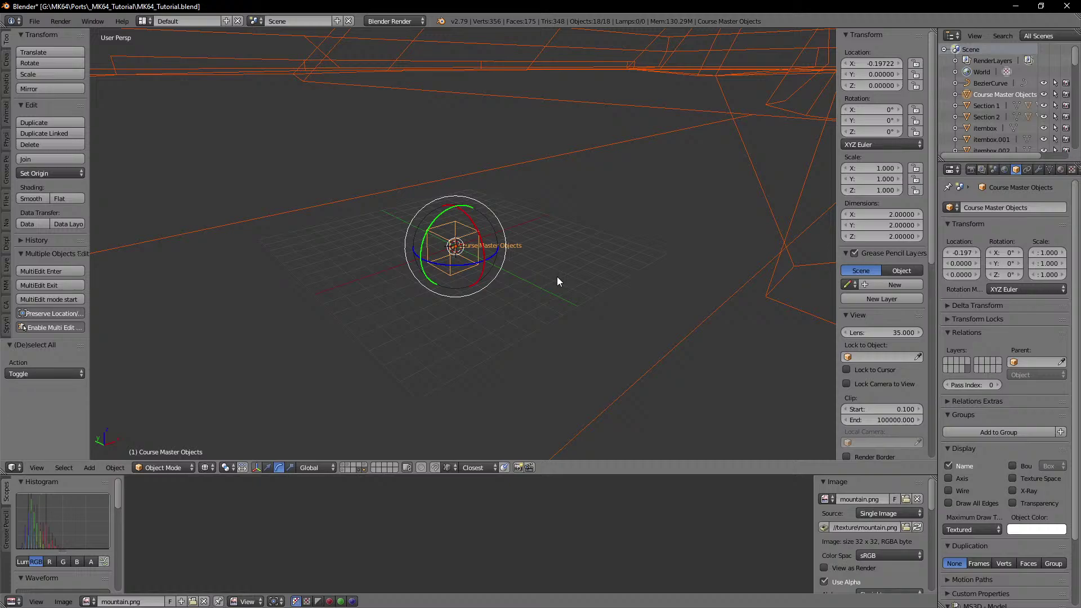
key(ctrl+p)
click(557, 281)
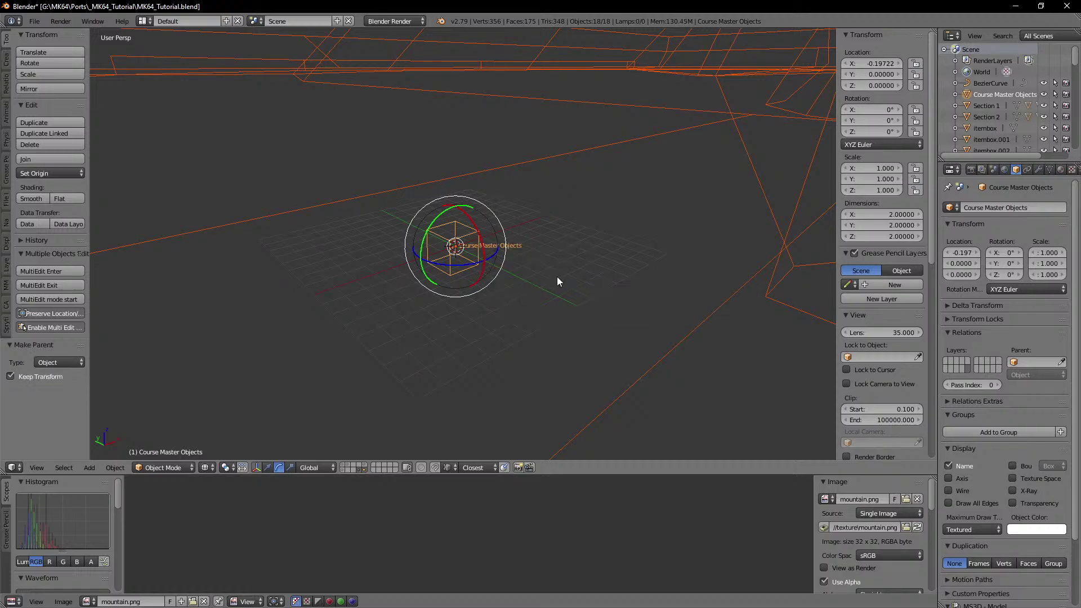
Step: Examine the parented track copies around the start line and the mountain, in wireframe and textured display
middle_drag(415, 285, 381, 287)
middle_drag(443, 261, 453, 284)
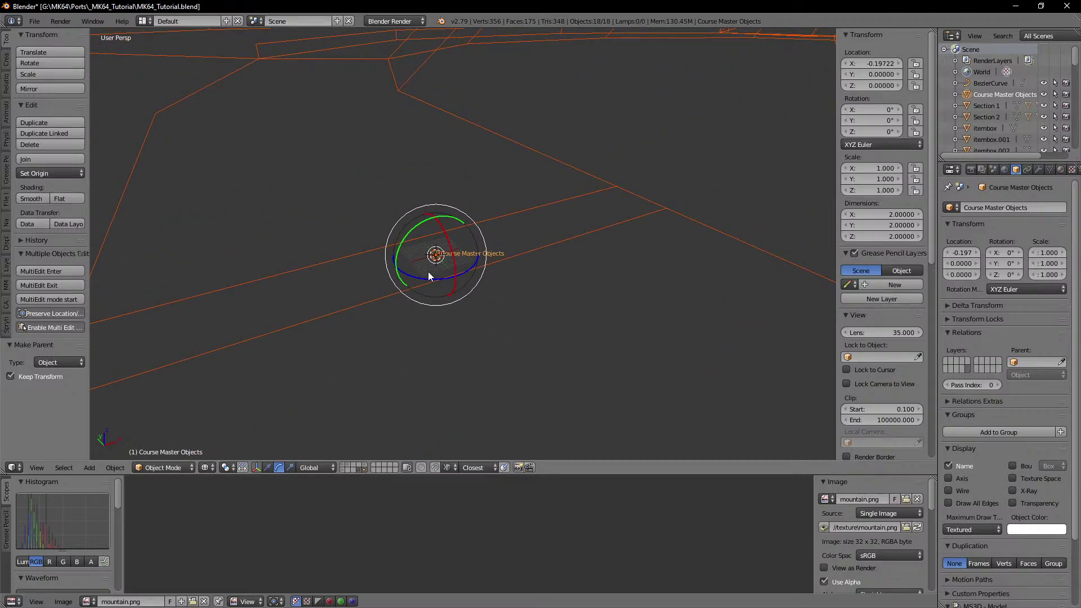
middle_drag(428, 272, 443, 289)
key(z)
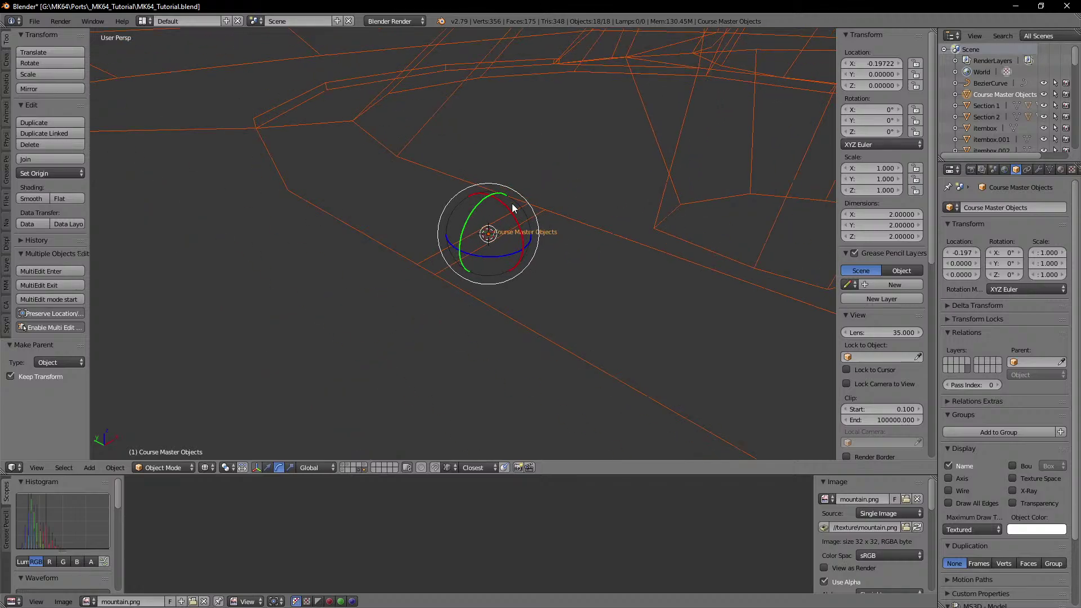
key(z)
mouse_move(512, 208)
middle_down()
mouse_move(346, 212)
mouse_move(383, 218)
mouse_move(331, 236)
middle_up()
scroll(346, 212, down, 3)
scroll(331, 237, down, 3)
mouse_move(619, 242)
shift+middle_down()
mouse_move(386, 197)
mouse_move(474, 204)
mouse_move(531, 192)
shift+middle_up()
scroll(531, 192, down, 5)
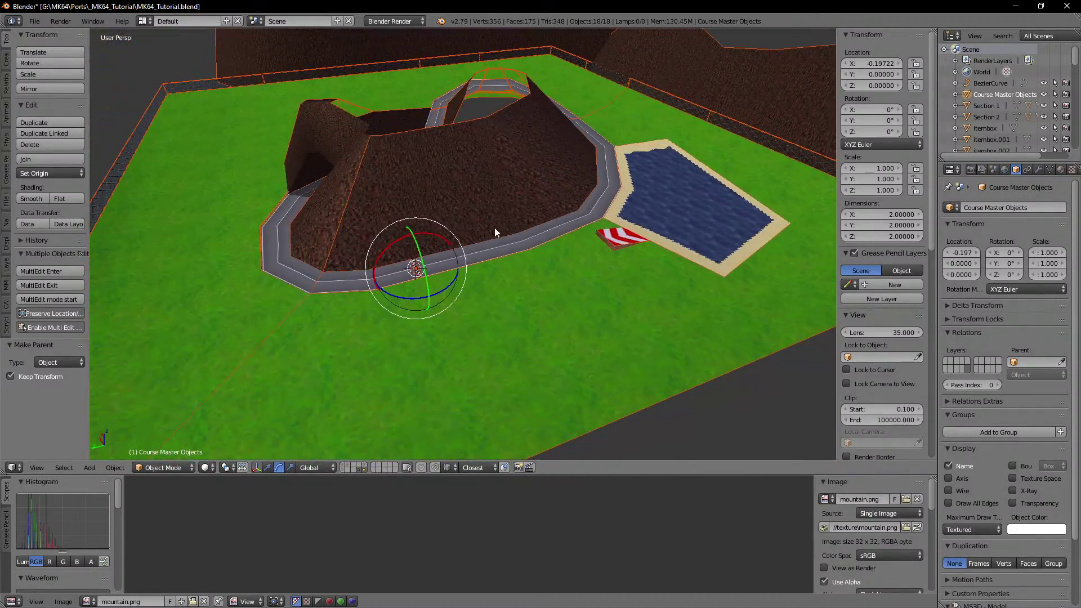
mouse_move(495, 227)
middle_down()
mouse_move(610, 235)
mouse_move(293, 225)
mouse_move(286, 171)
mouse_move(274, 175)
mouse_move(401, 191)
mouse_move(444, 210)
mouse_move(398, 222)
mouse_move(385, 211)
mouse_move(473, 203)
mouse_move(484, 220)
mouse_move(507, 217)
mouse_move(465, 224)
mouse_move(492, 239)
middle_up()
middle_drag(443, 366, 325, 272)
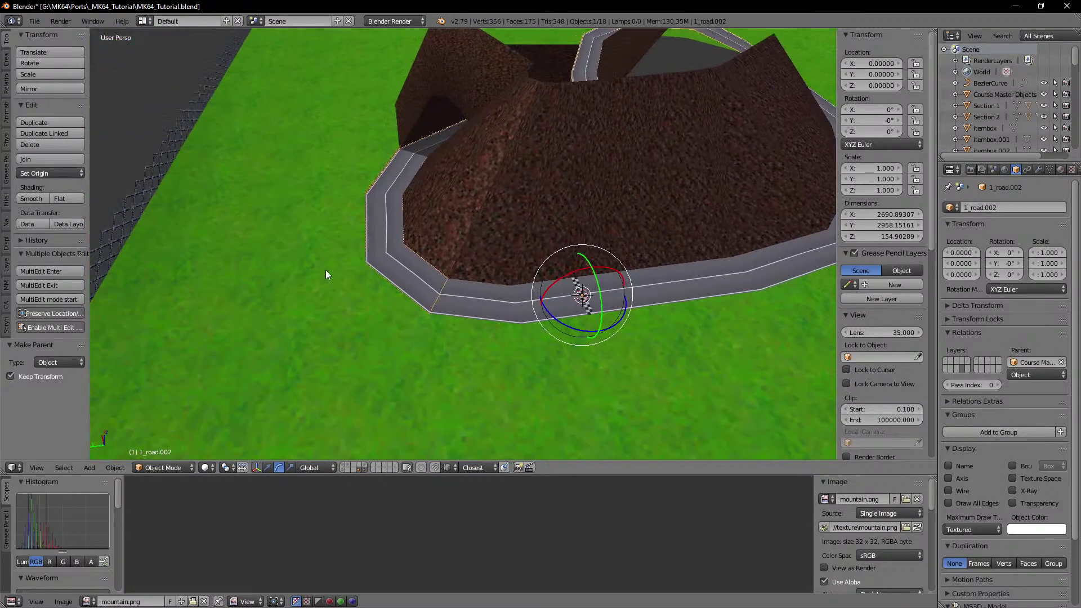
Step: Vertex paint dark shading with face masking on the inner vertices of 8_grass.002, in the grass beside the fence
right_click(297, 224)
key(v)
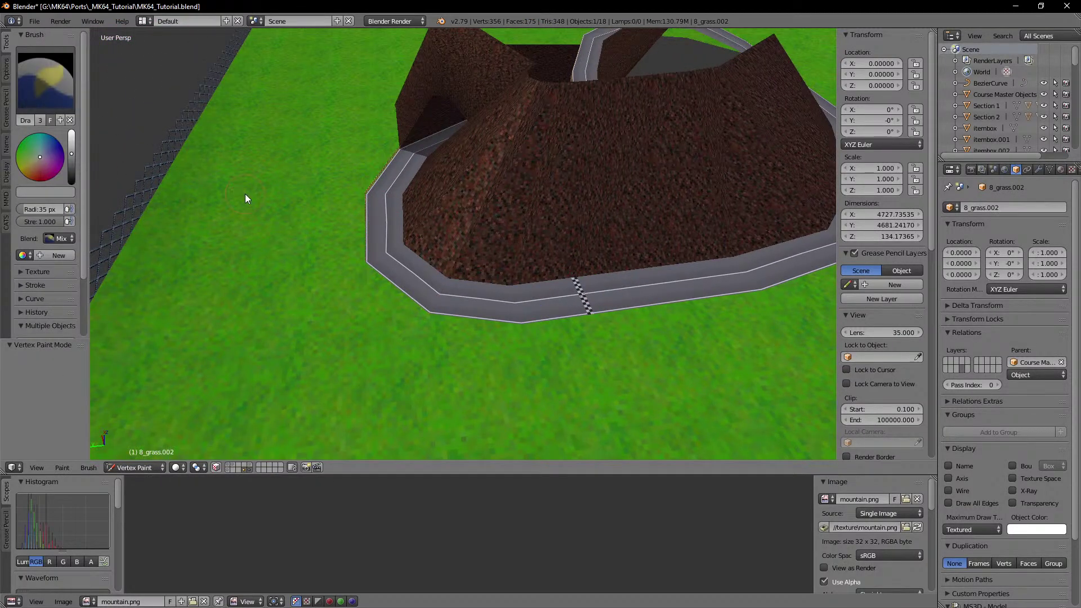
click(216, 468)
right_click(259, 221)
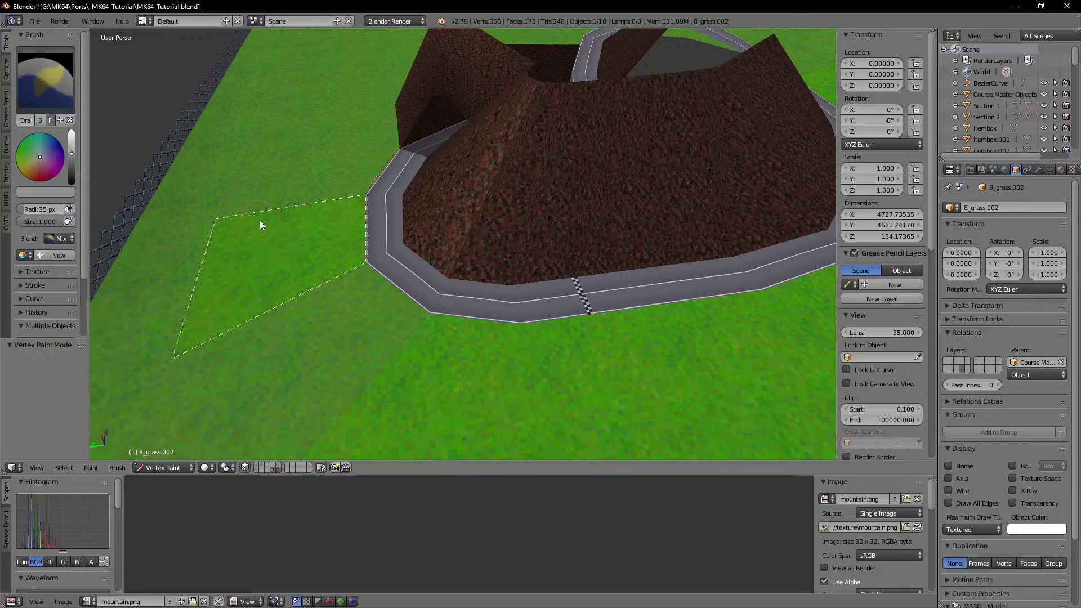
key(a)
mouse_move(227, 225)
mouse_down()
mouse_move(216, 217)
mouse_move(185, 365)
mouse_up()
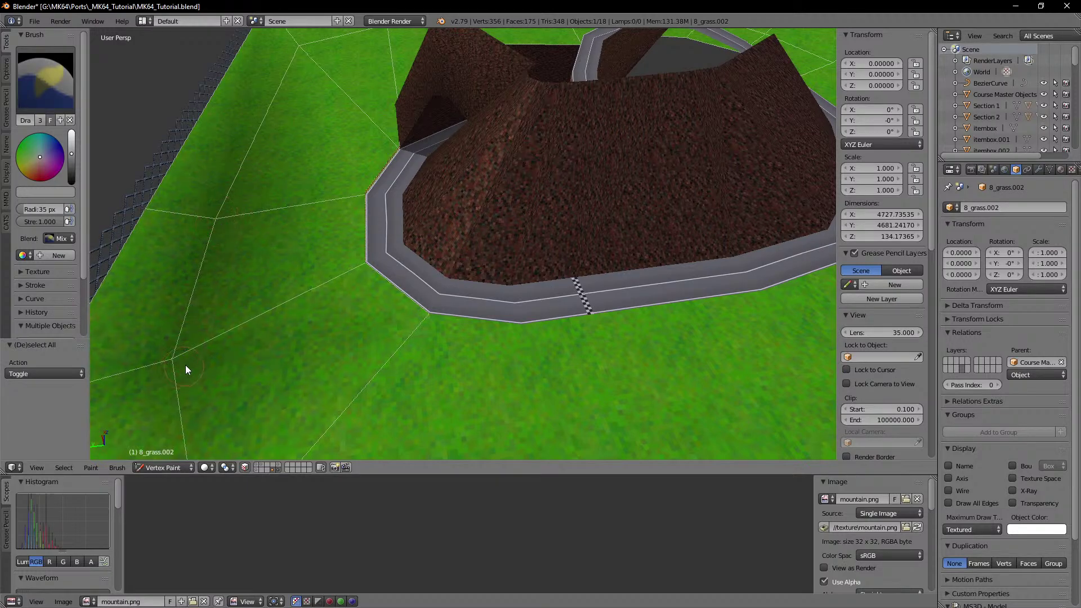
scroll(240, 322, down, 2)
scroll(340, 356, down, 2)
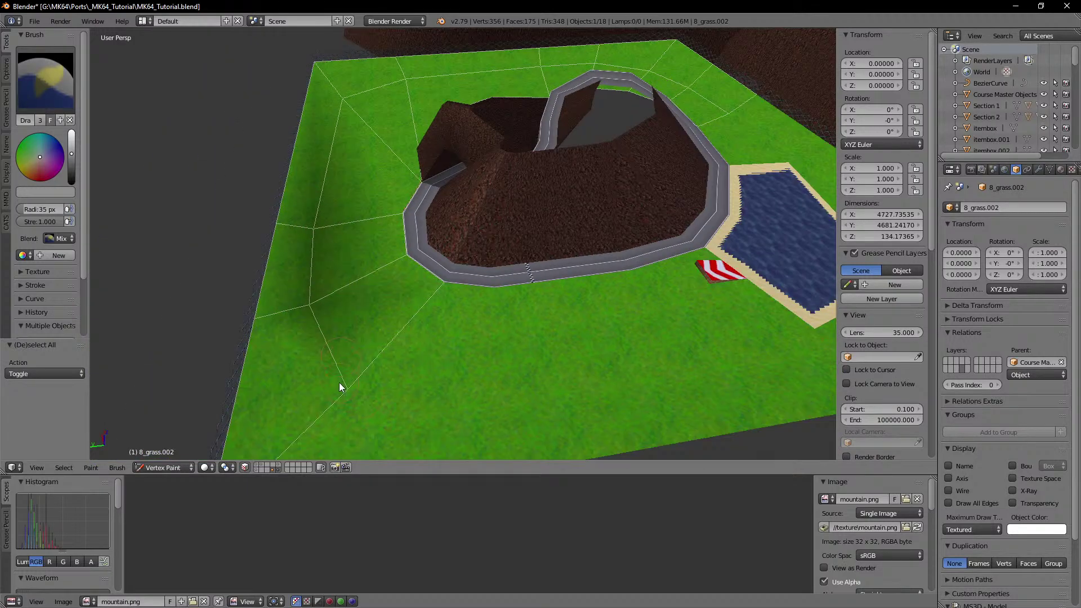
drag(340, 387, 348, 396)
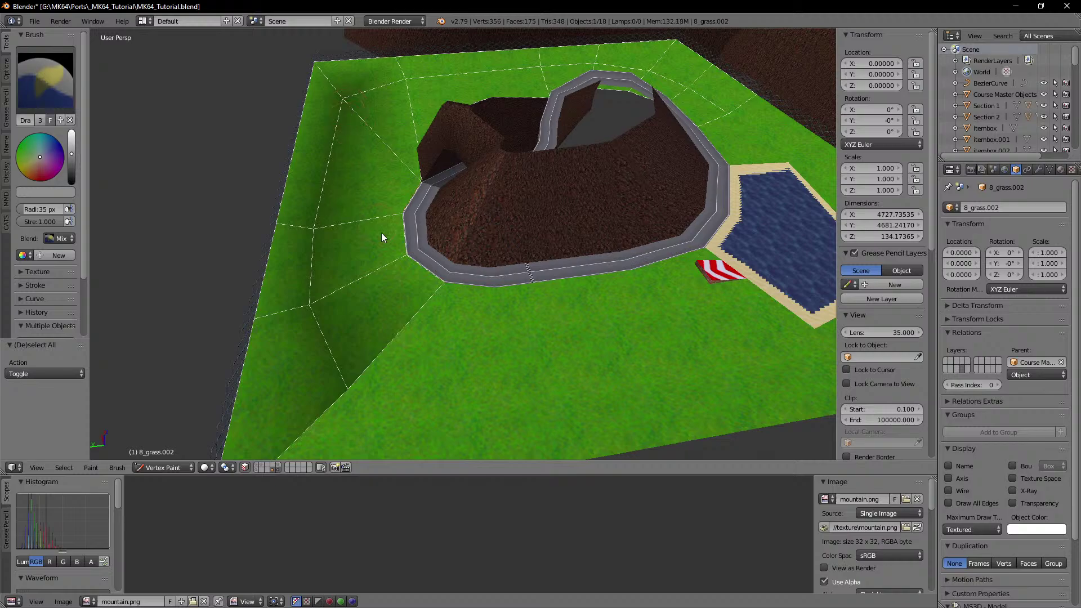
key(Tab)
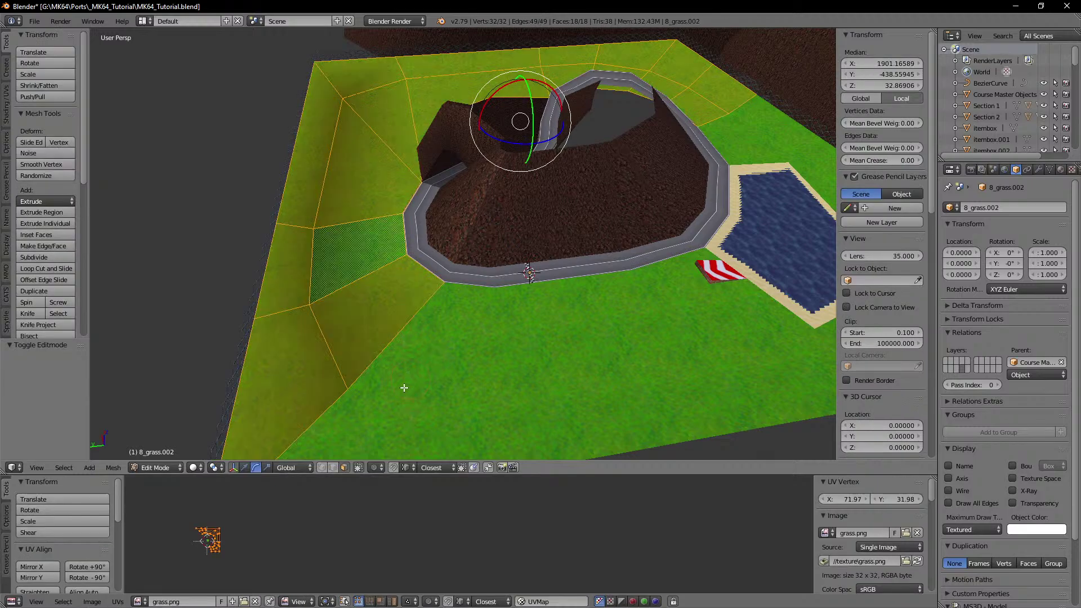
key(Tab)
Step: Continue the dark vertex-paint shading onto the adjoining grass object 8_grass.003 with all its faces selected
key(v)
right_click(404, 387)
key(v)
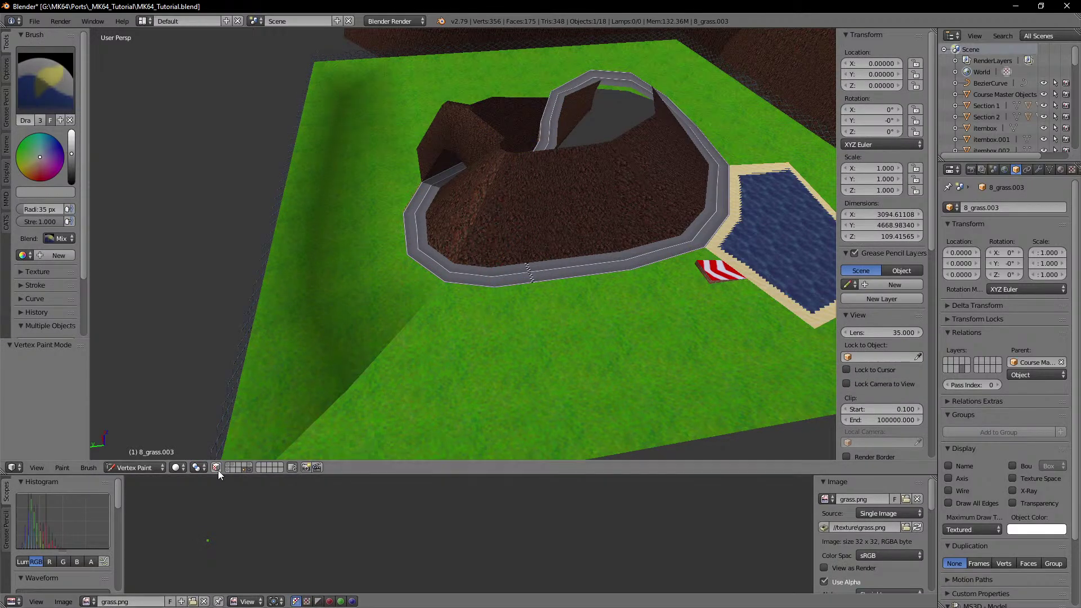
click(349, 387)
click(471, 380)
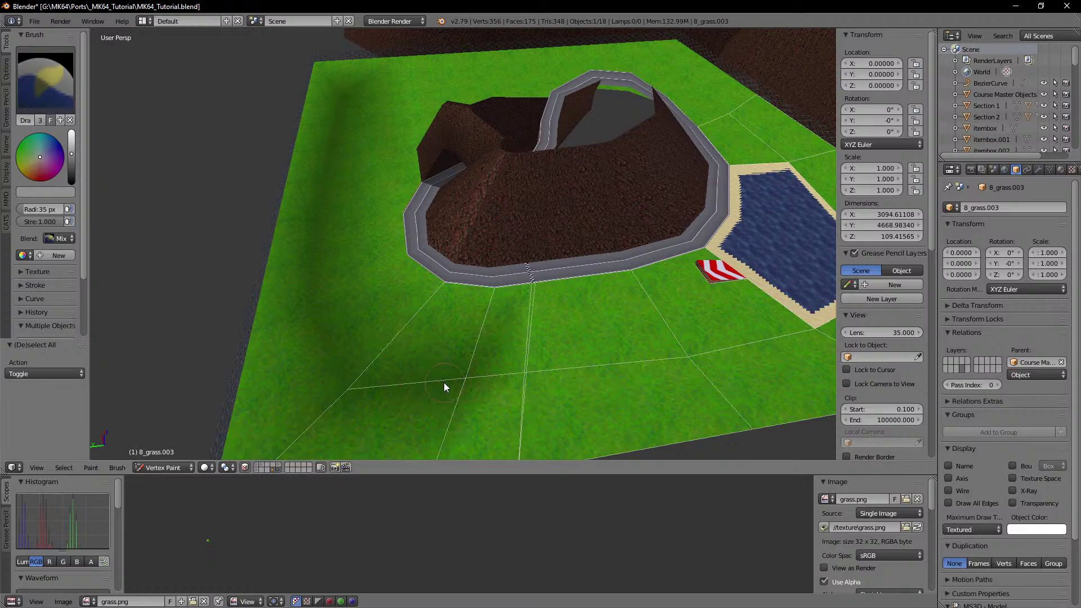
scroll(443, 382, down, 1)
Step: Examine the brick-walled road on the mountain's far side and the grass and sand around the pond
key(v)
mouse_move(519, 349)
middle_down()
mouse_move(401, 282)
mouse_move(505, 309)
mouse_move(405, 273)
mouse_move(237, 247)
mouse_move(300, 237)
mouse_move(296, 228)
mouse_move(420, 245)
mouse_move(349, 263)
mouse_move(441, 262)
mouse_move(397, 255)
mouse_move(414, 252)
mouse_move(280, 268)
middle_up()
scroll(400, 282, up, 3)
key(v)
middle_drag(333, 349, 390, 340)
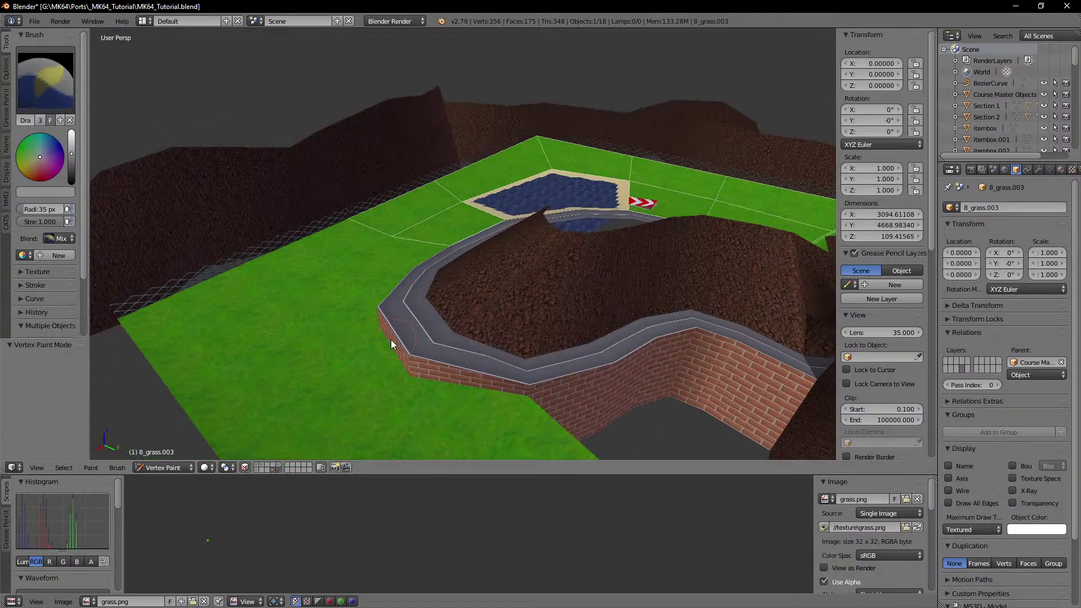
scroll(412, 239, up, 4)
mouse_move(413, 238)
middle_down()
mouse_move(394, 251)
mouse_move(437, 289)
mouse_move(379, 285)
mouse_move(464, 309)
middle_up()
scroll(395, 252, down, 3)
scroll(379, 285, up, 3)
key(z)
scroll(383, 290, up, 1)
key(z)
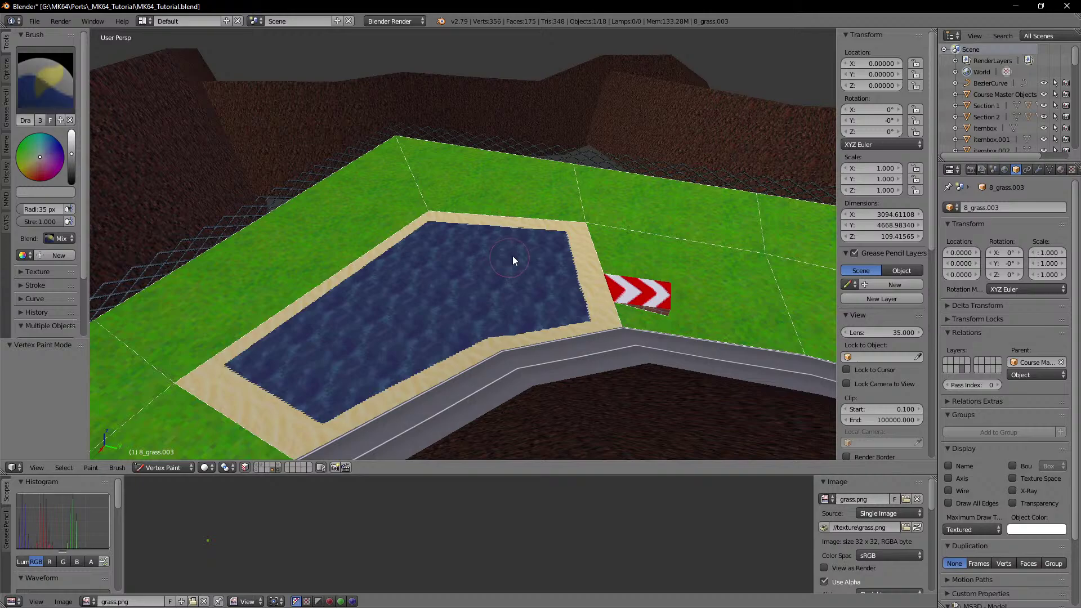
Step: Set up vertex painting on the 10_sand.001 pond bed in wireframe, with face masking, all faces selected and a blue brush colour
key(v)
right_click(591, 274)
key(v)
key(z)
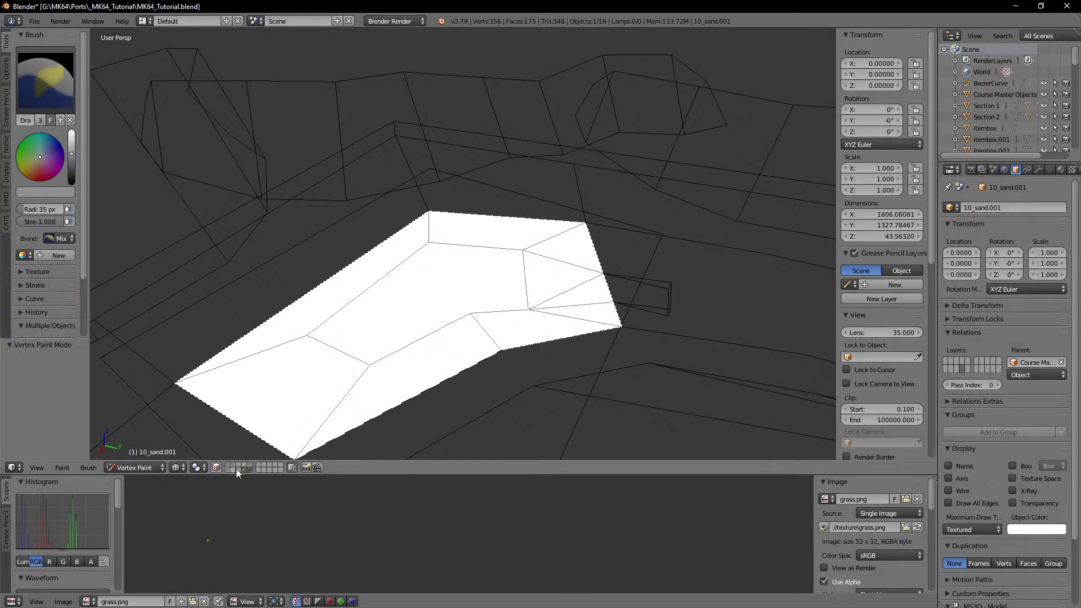
right_click(385, 324)
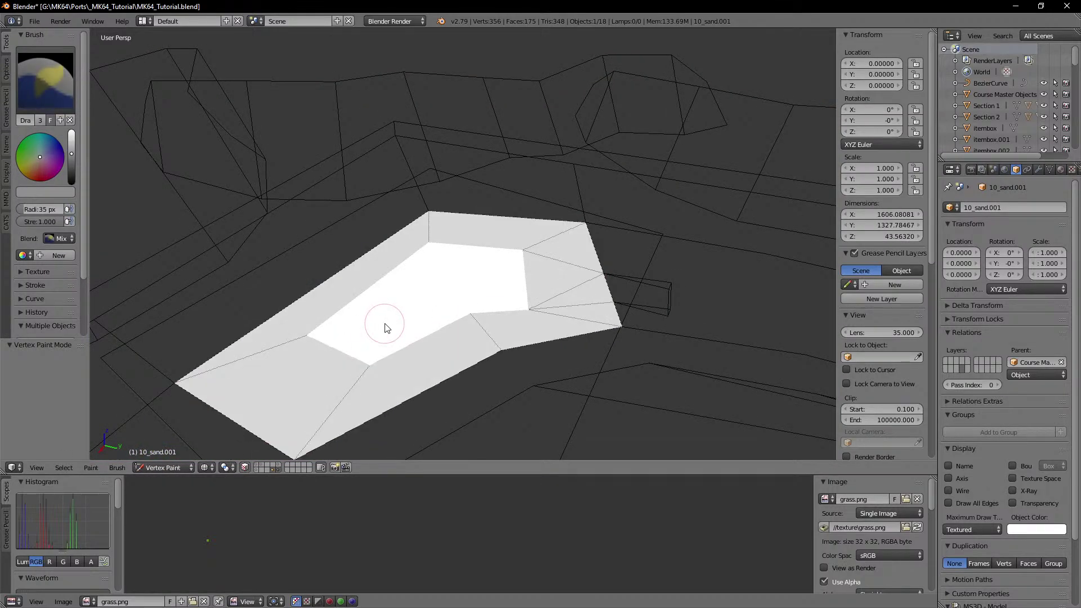
key(a)
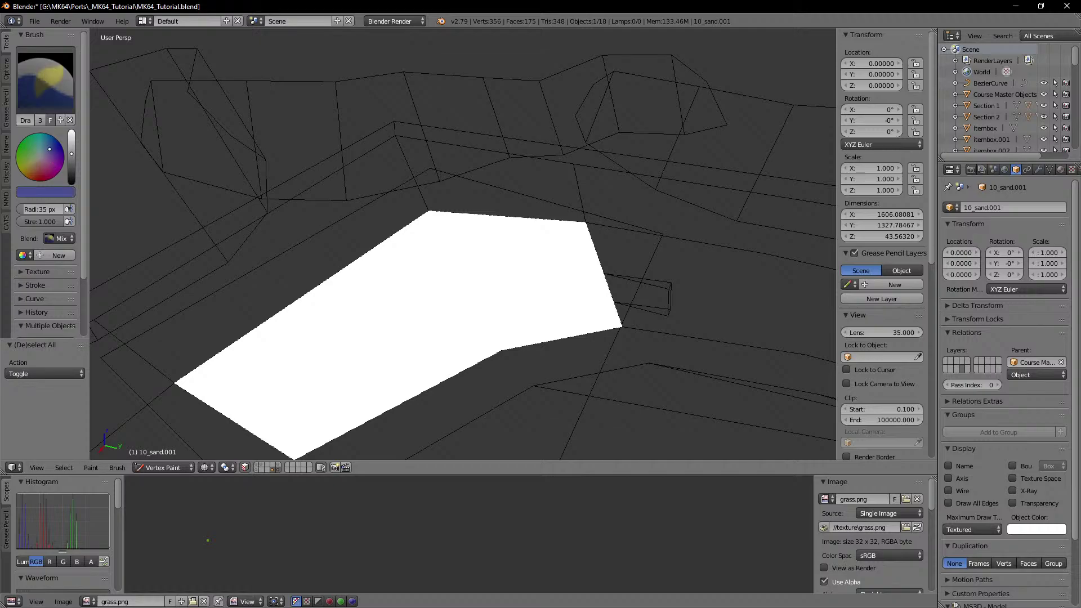
key(alt+z)
scroll(438, 303, up, 1)
key(z)
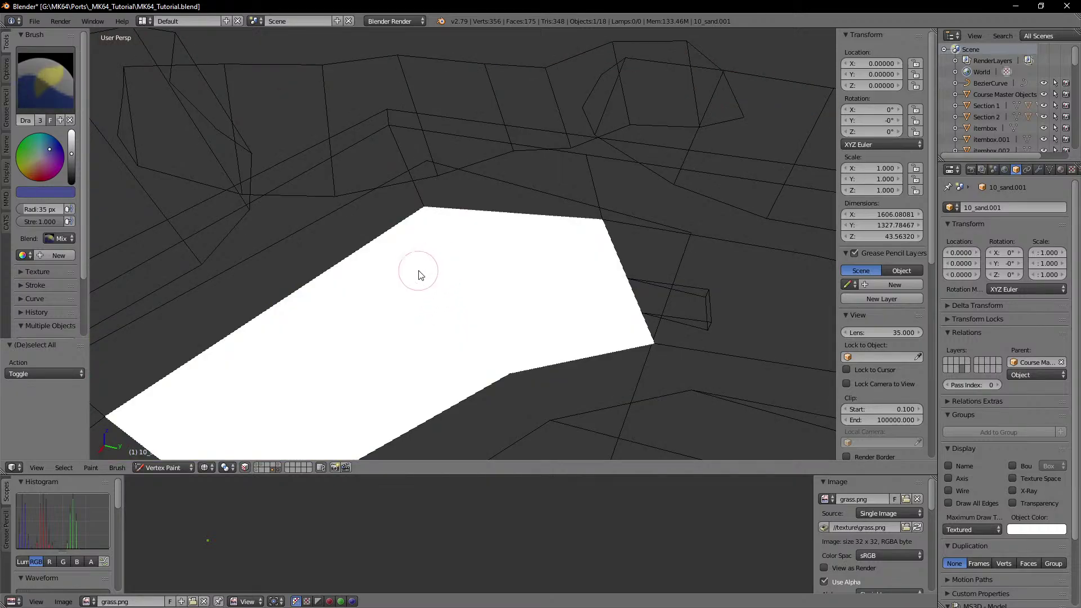
key(z)
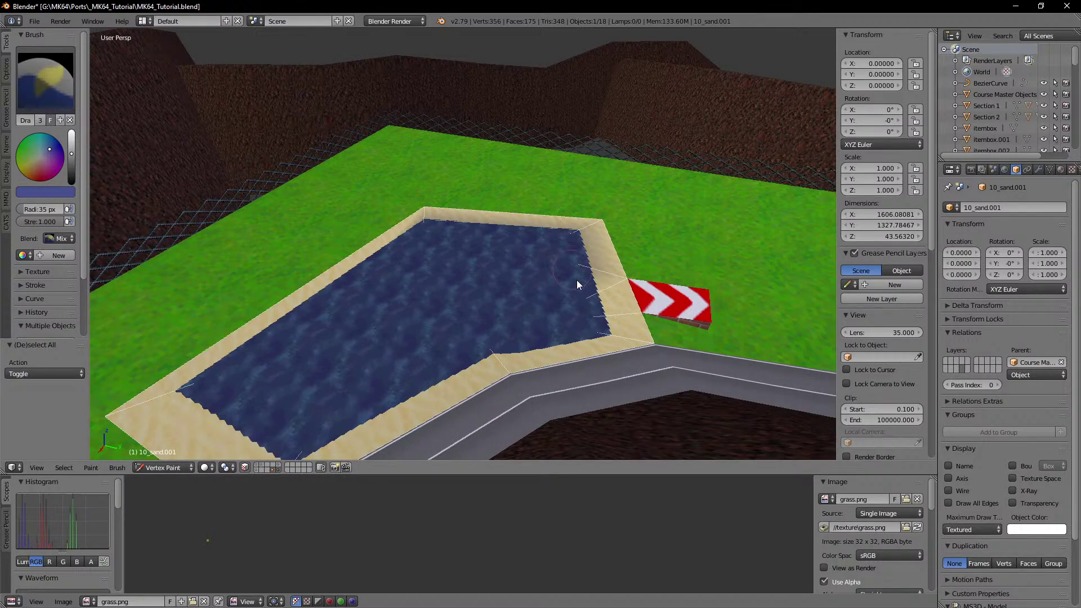
key(z)
Step: Vertex paint all remaining inner vertices of the 10_sand.001 pond bed blue, check it under the textured water and return to Object Mode
drag(518, 322, 339, 385)
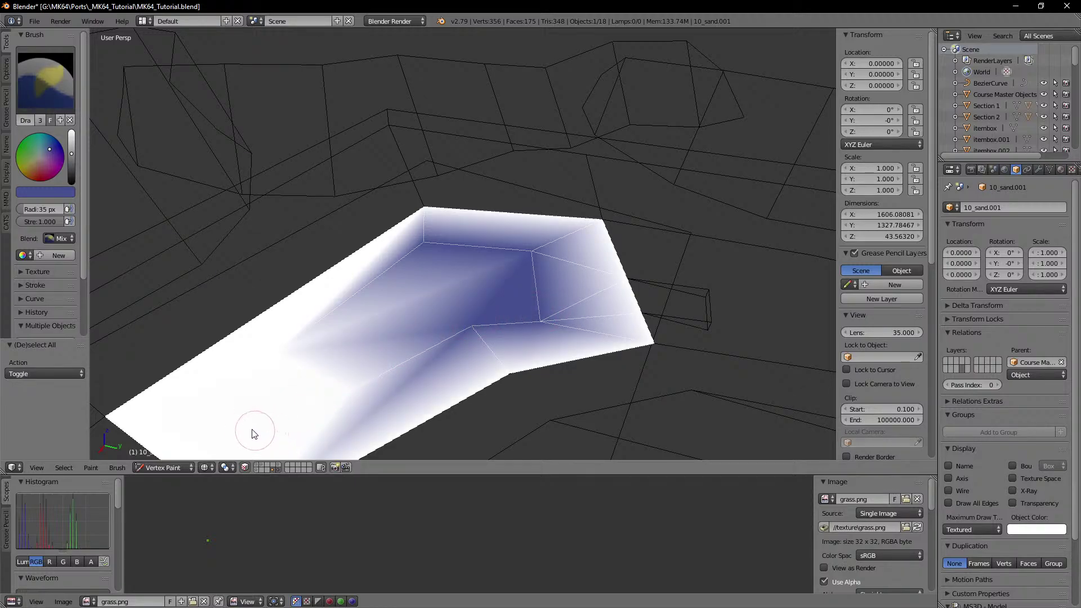
shift+middle_drag(280, 439, 414, 341)
mouse_move(414, 341)
middle_down()
mouse_move(436, 337)
mouse_move(443, 356)
middle_up()
key(alt+z)
key(z)
click(498, 297)
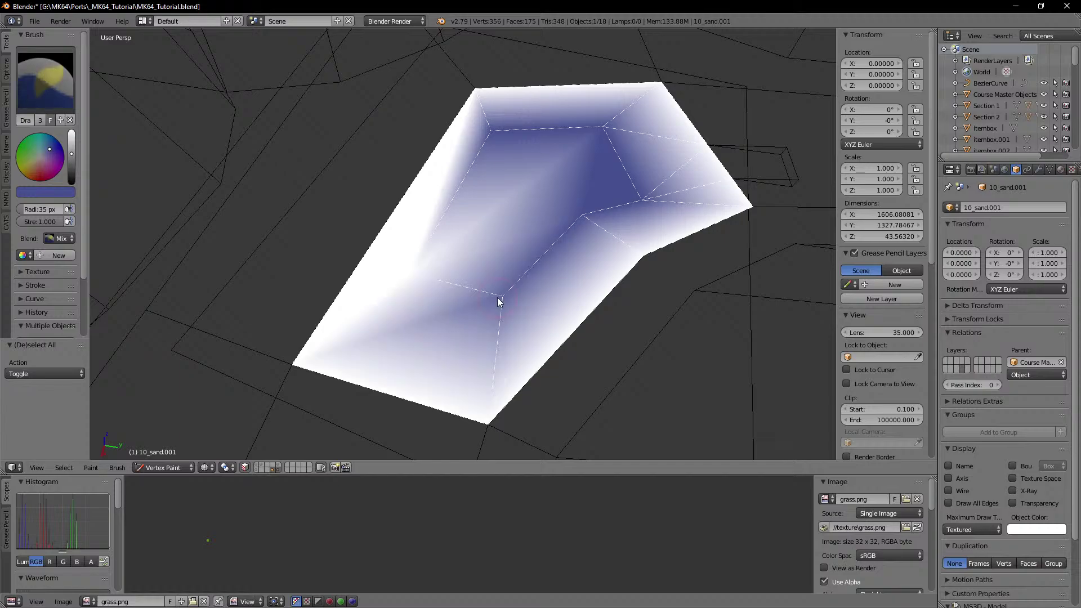
mouse_move(425, 271)
mouse_down()
mouse_move(415, 275)
mouse_move(458, 289)
mouse_up()
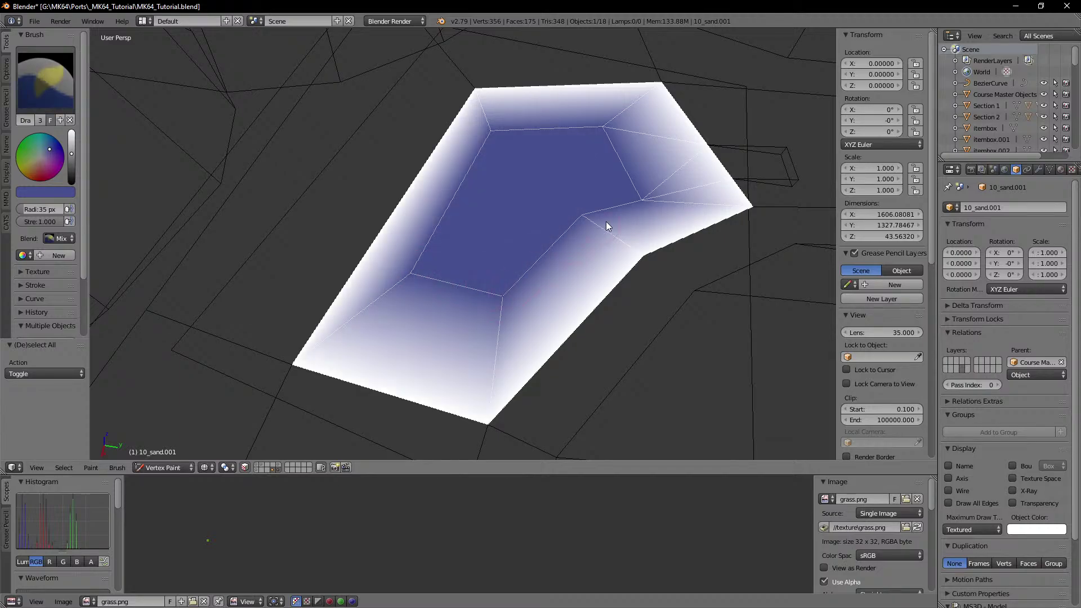
key(z)
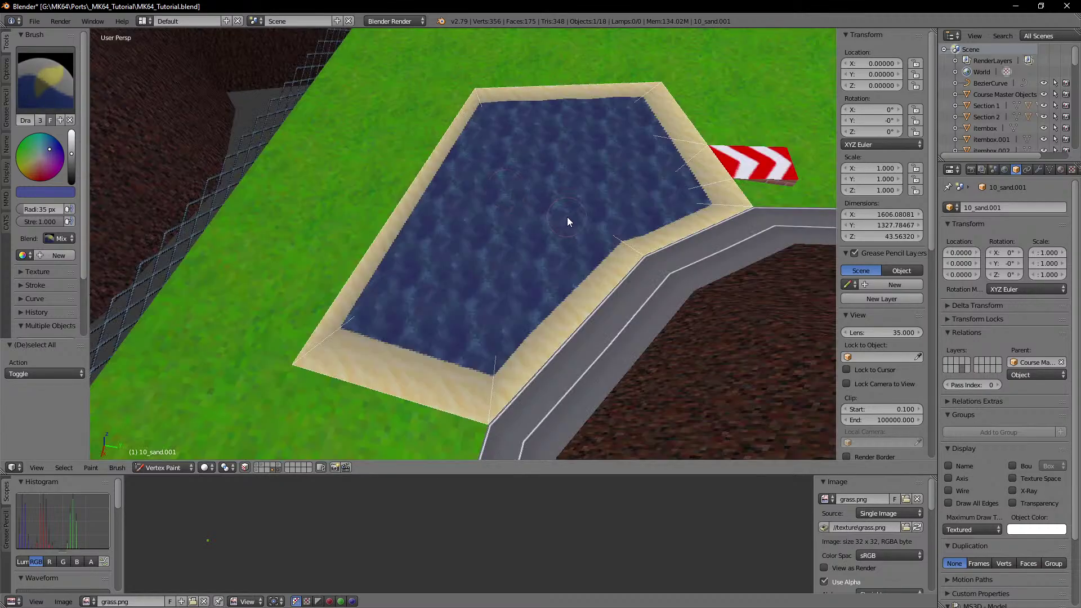
key(b)
key(Escape)
mouse_move(545, 243)
shift+middle_down()
mouse_move(437, 244)
mouse_move(482, 167)
mouse_move(488, 208)
mouse_move(455, 269)
mouse_move(532, 212)
mouse_move(487, 215)
mouse_move(507, 214)
shift+middle_up()
key(v)
Step: Examine the pond, its sandy shore, and the mountain with the road around it from several angles
scroll(488, 209, up, 2)
scroll(523, 215, up, 5)
scroll(565, 237, down, 6)
shift+middle_drag(564, 238, 332, 282)
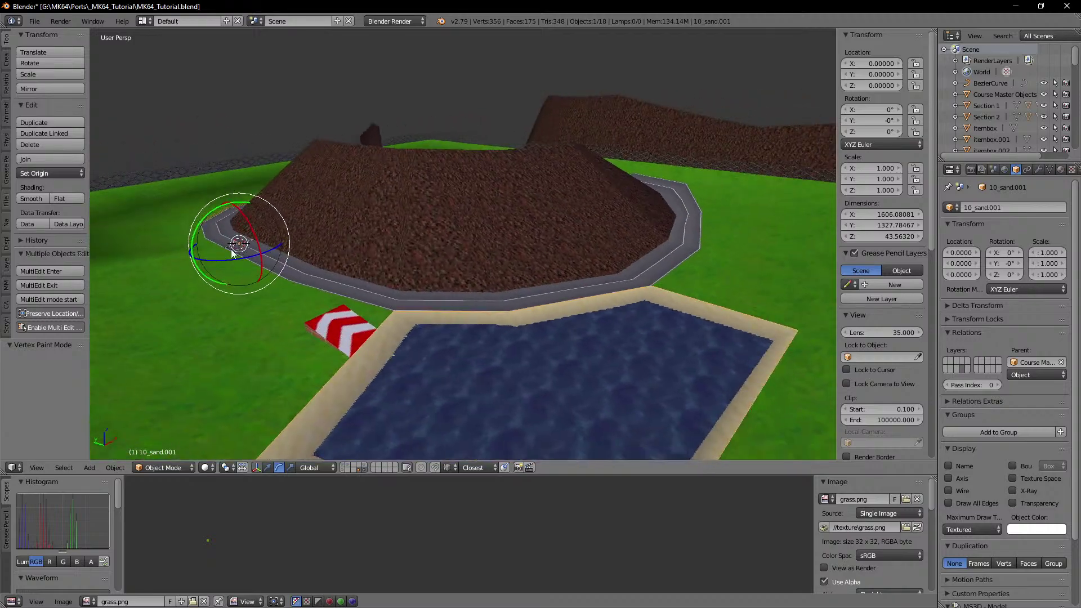
shift+middle_drag(234, 251, 467, 260)
scroll(468, 261, up, 5)
middle_drag(555, 251, 563, 175)
shift+middle_drag(563, 175, 475, 254)
scroll(492, 250, up, 4)
scroll(475, 254, down, 7)
middle_drag(540, 234, 428, 393)
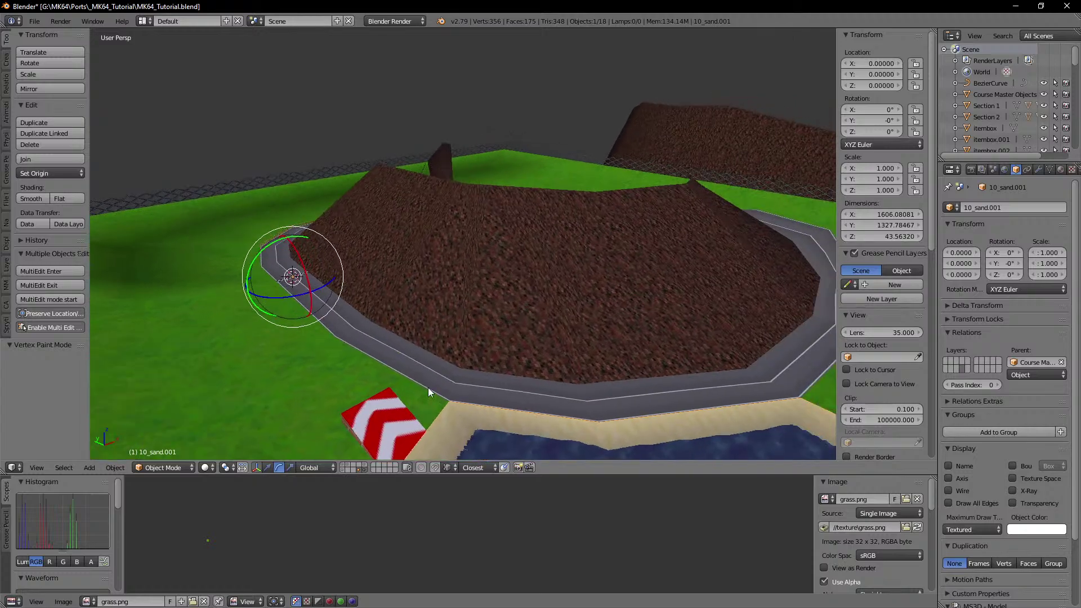
Step: Display only the first two layers together and check the 8_grass mesh in Edit Mode
click(345, 465)
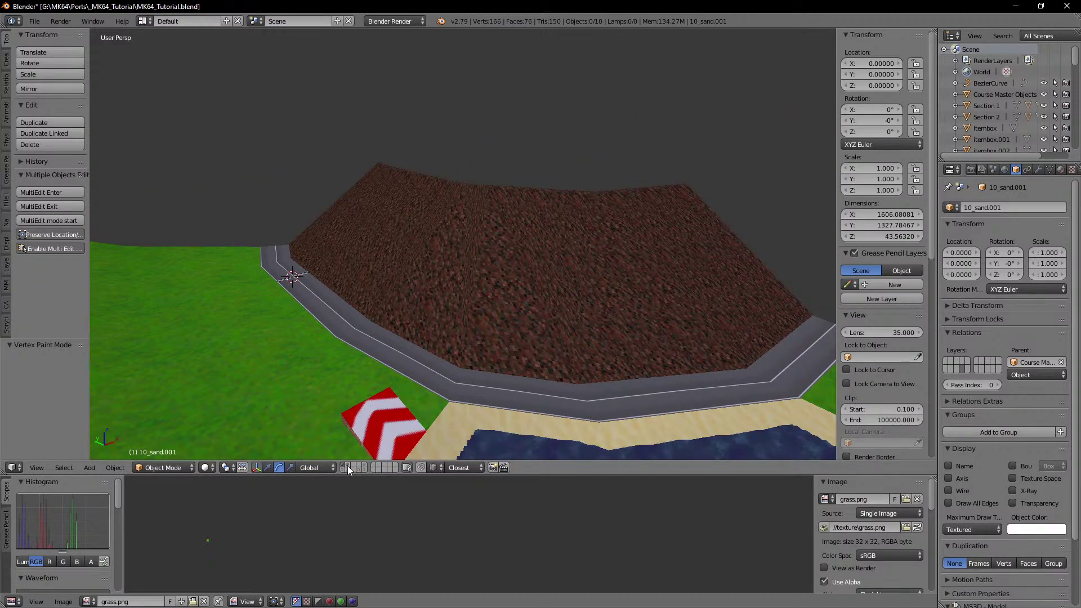
shift+click(347, 465)
middle_drag(535, 258, 511, 233)
scroll(449, 236, down, 4)
middle_drag(503, 289, 408, 289)
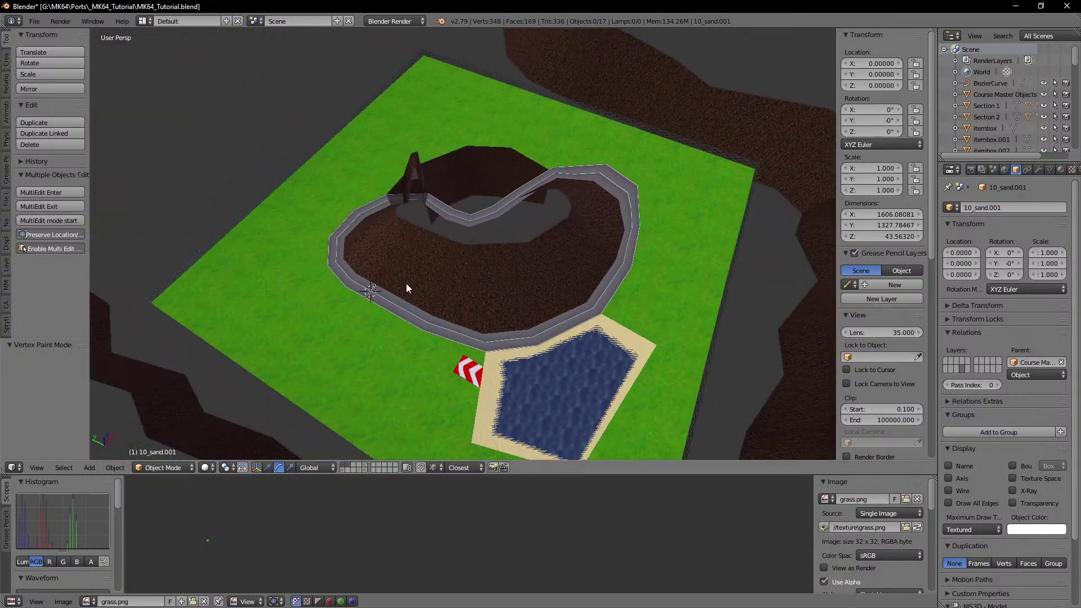
right_click(284, 228)
key(Tab)
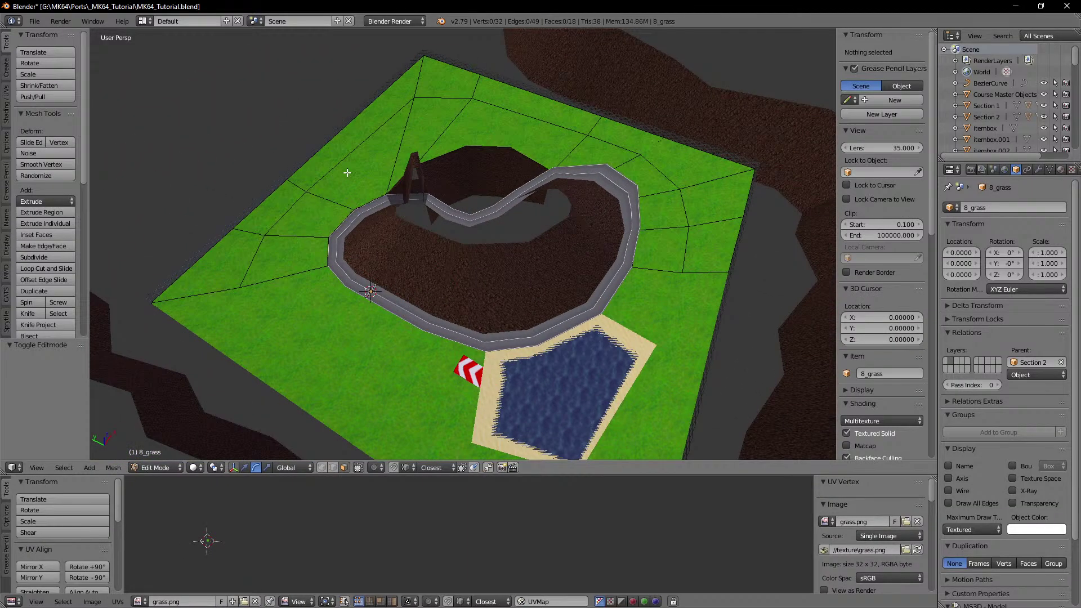
key(Tab)
Step: Put the 1_road.001 road through the tunnel into Vertex Paint mode and set the brush colour to red
middle_drag(390, 132, 383, 159)
shift+middle_drag(340, 274, 445, 268)
scroll(465, 234, up, 7)
right_click(438, 255)
key(Tab)
scroll(426, 252, up, 3)
key(Tab)
key(v)
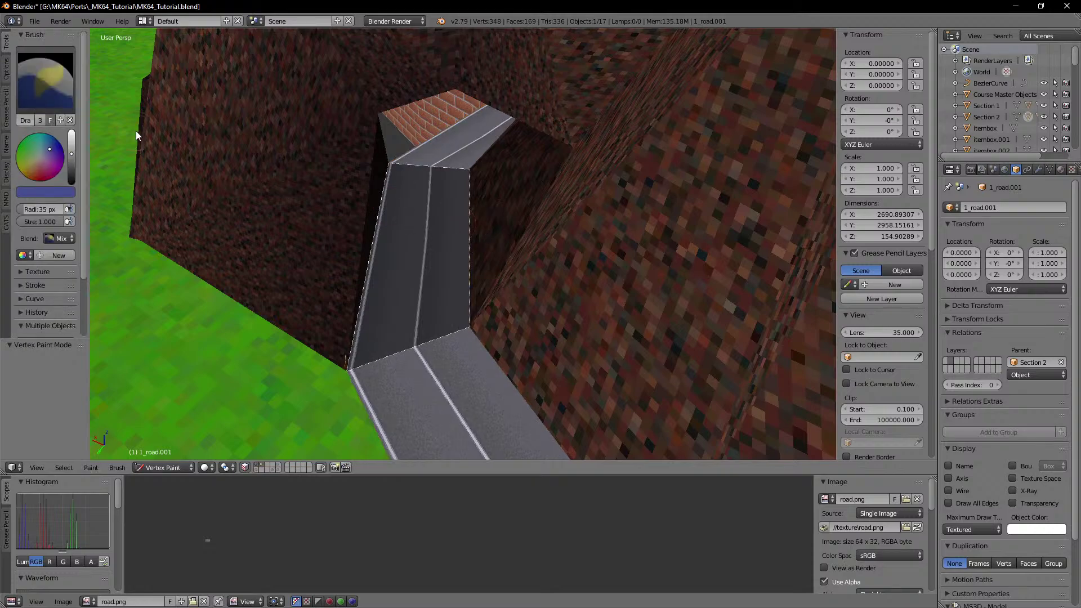
click(45, 194)
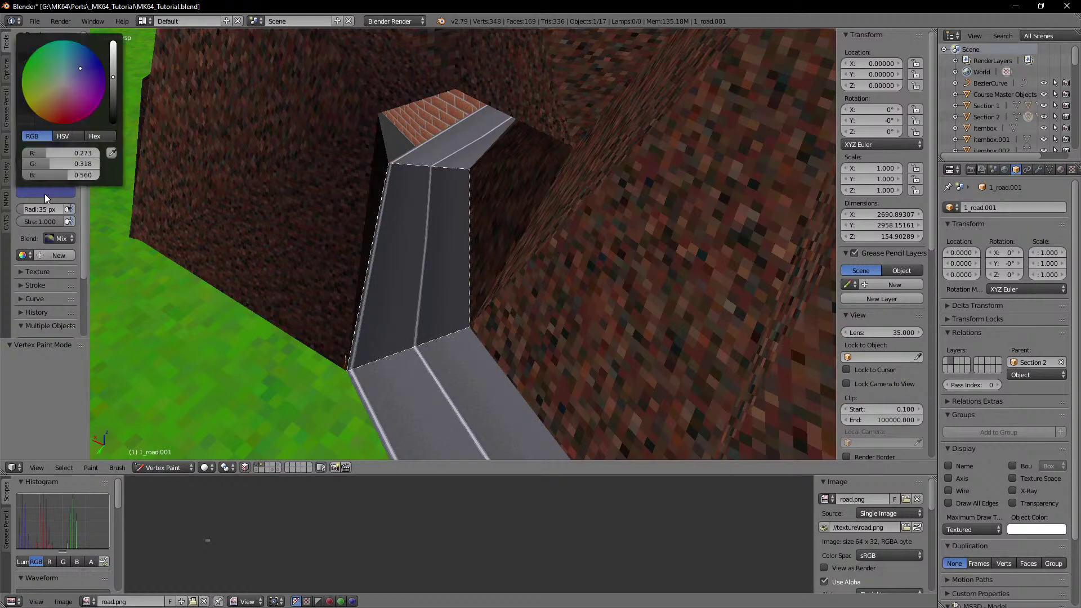
mouse_move(52, 155)
mouse_down()
mouse_move(107, 155)
mouse_move(20, 175)
mouse_up()
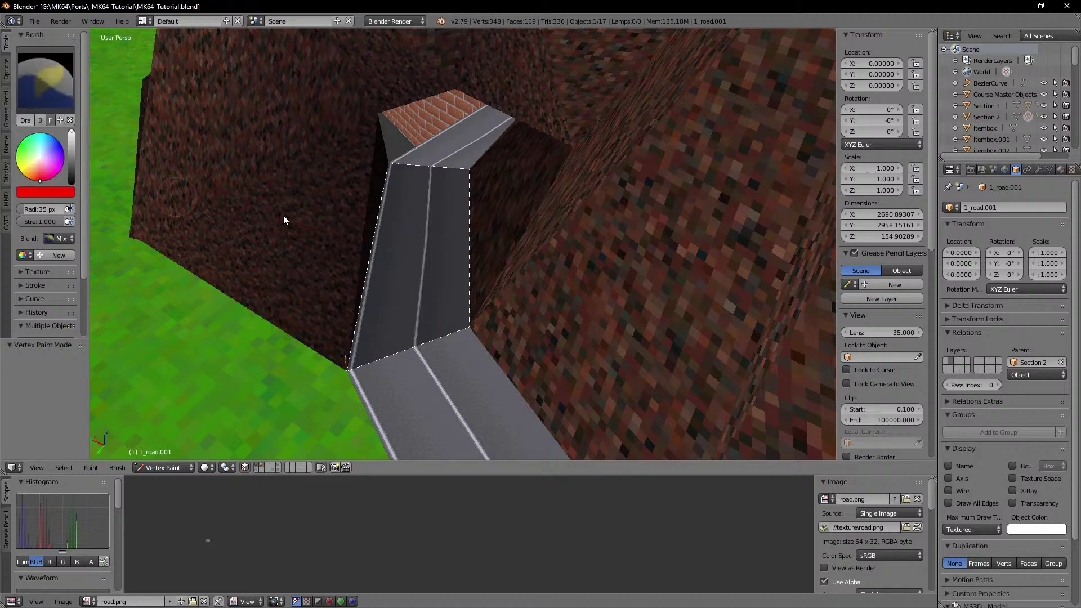
Step: Vertex paint the 1_road.001 face inside the tunnel red, check that face in Edit Mode and return to Object Mode
middle_drag(422, 221, 444, 235)
middle_drag(539, 234, 507, 216)
click(407, 175)
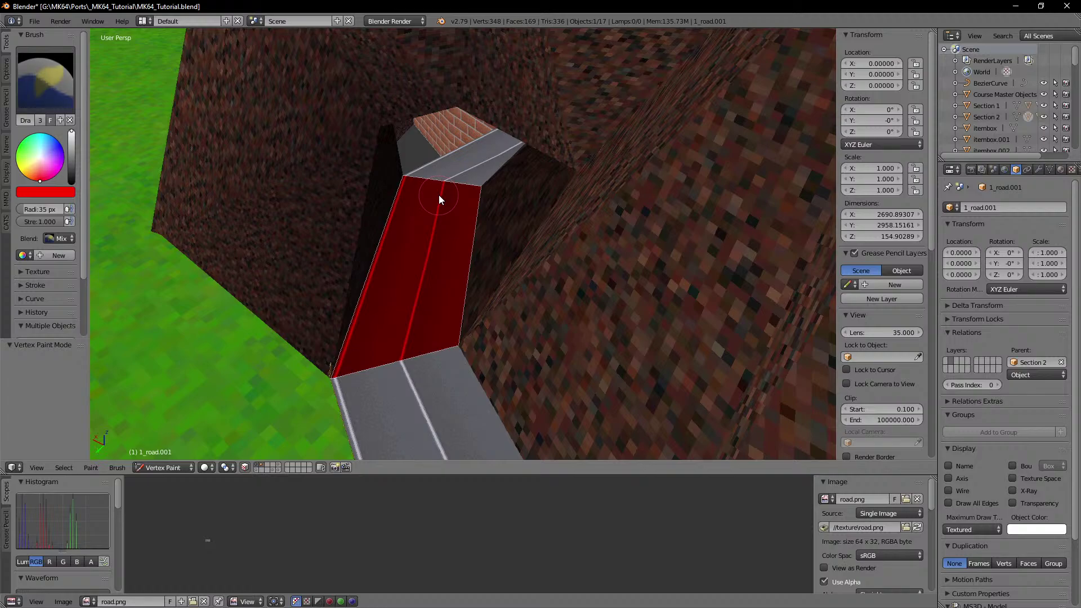
middle_drag(439, 196, 422, 282)
key(Tab)
key(Tab)
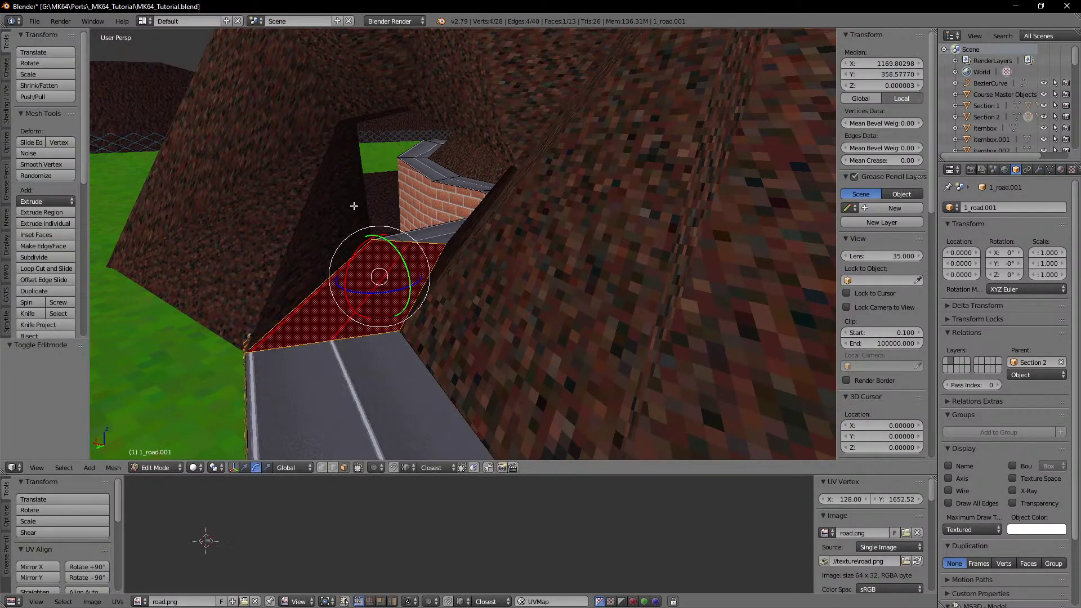
key(v)
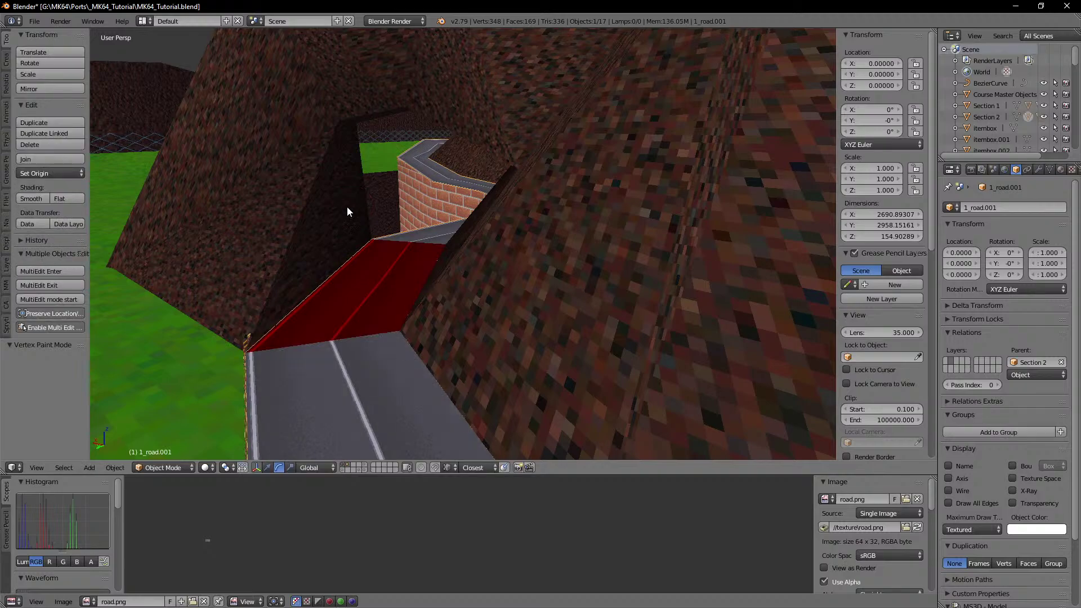
Step: Inspect the tunnel surroundings by selecting 255_wall and 255_mountain.001, briefly viewing the latter in Vertex Paint mode
right_click(347, 207)
middle_drag(347, 208, 398, 228)
right_click(502, 247)
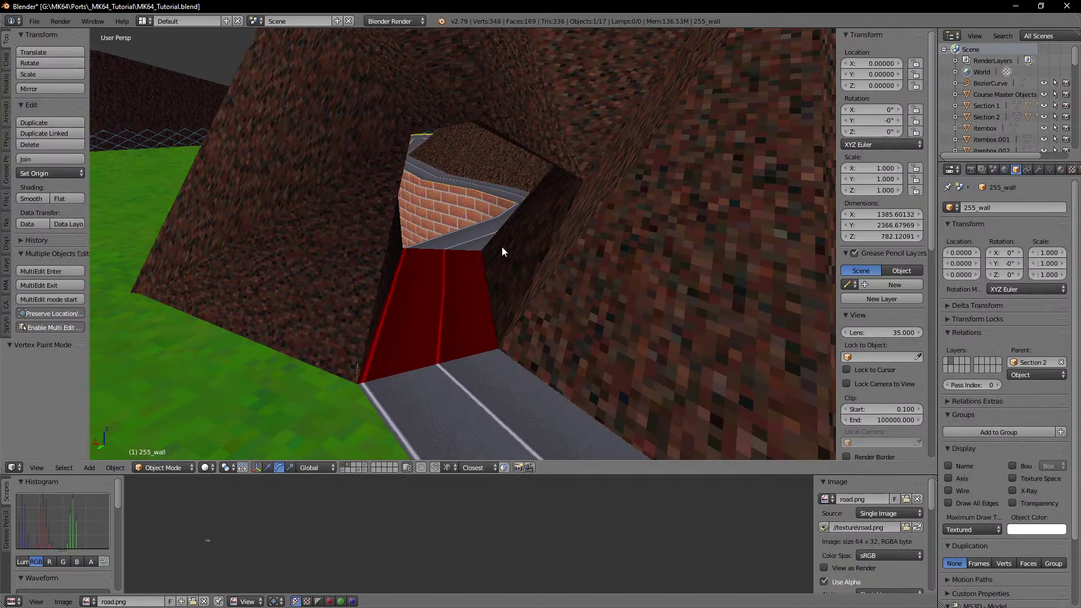
middle_drag(502, 246, 491, 248)
right_click(335, 231)
key(v)
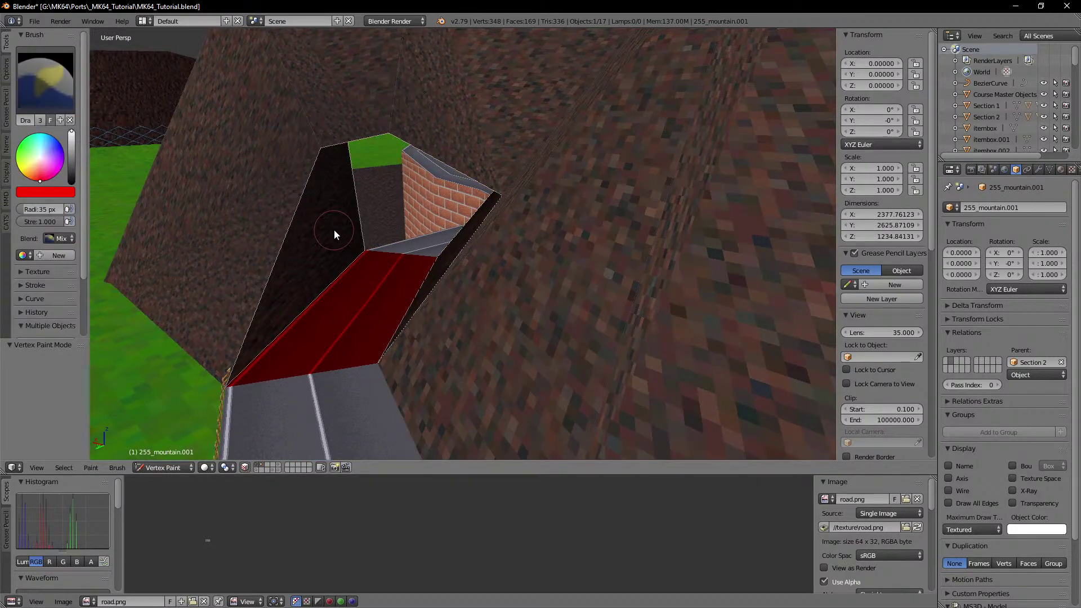
key(v)
Step: Select the wooden roadside fence 255_w_fence and open its mesh in Edit Mode
mouse_move(336, 230)
middle_down()
mouse_move(419, 225)
mouse_move(425, 234)
middle_up()
scroll(426, 235, down, 7)
middle_drag(545, 281, 429, 239)
right_click(436, 242)
key(Tab)
scroll(429, 244, up, 4)
scroll(429, 239, down, 4)
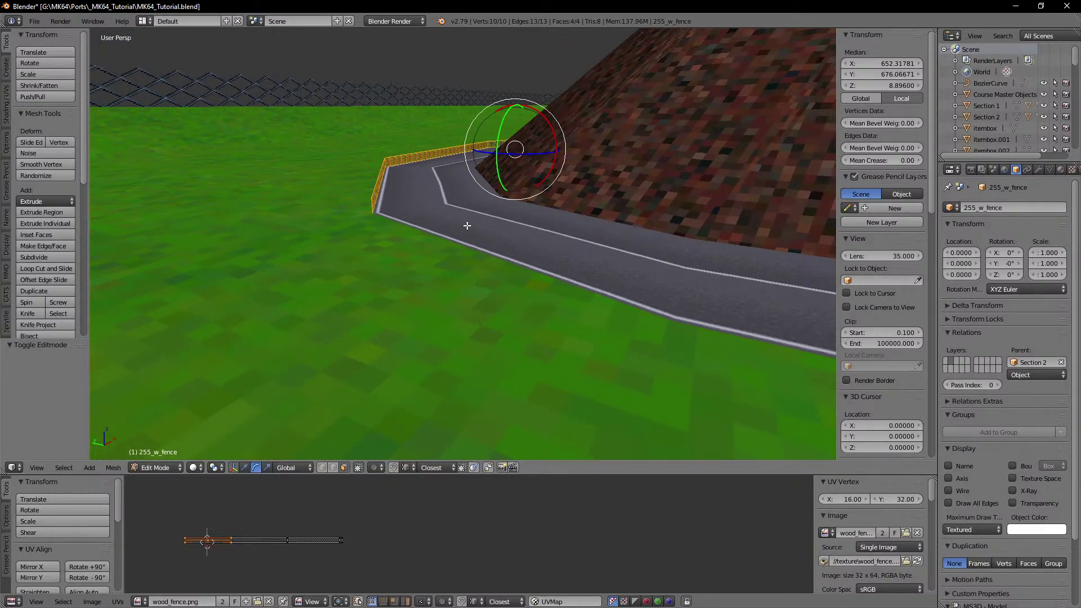
Step: Duplicate all faces of 255_w_fence in place and flip the duplicates' normals
right_click(447, 191)
middle_drag(449, 192, 431, 219)
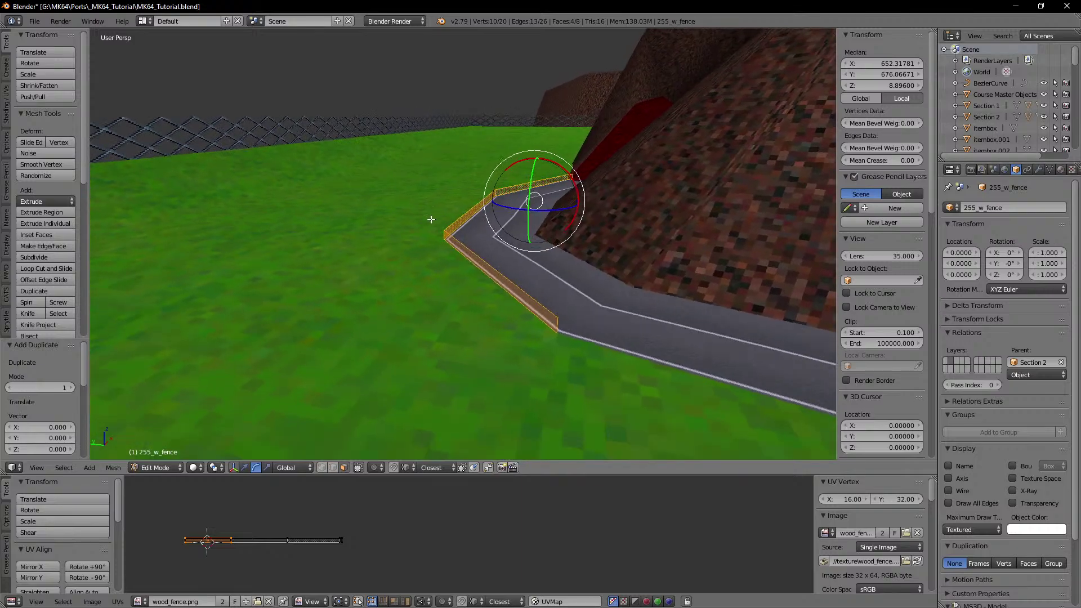
key(g)
right_click(498, 240)
key(ctrl+f)
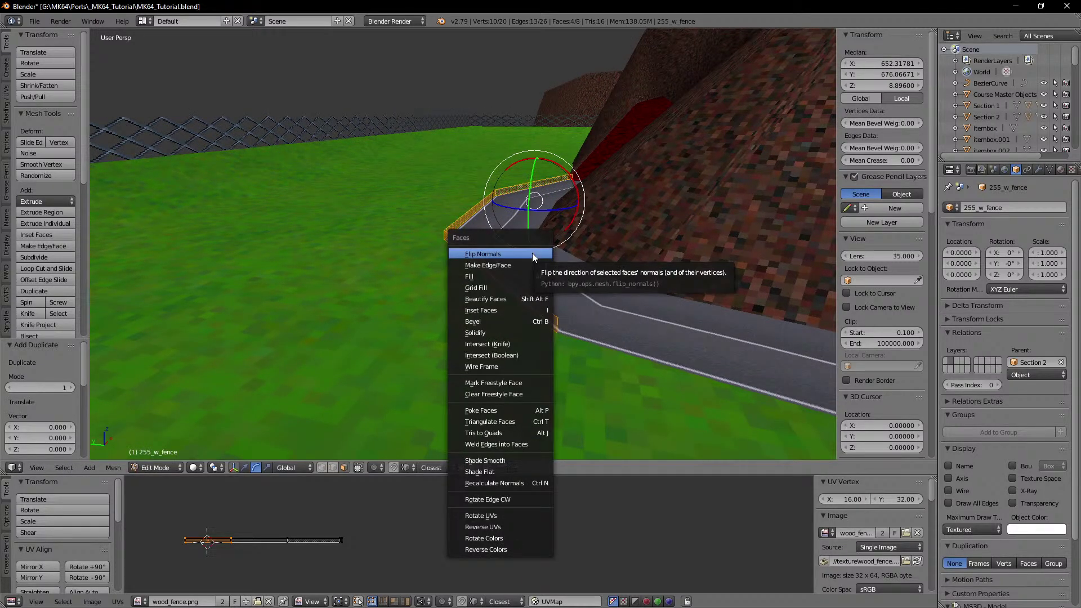
click(519, 254)
Step: Inspect the double-sided wooden fence along the road in Object and Edit Mode
middle_drag(546, 263, 498, 263)
key(Tab)
scroll(514, 276, up, 5)
scroll(515, 276, down, 2)
key(Tab)
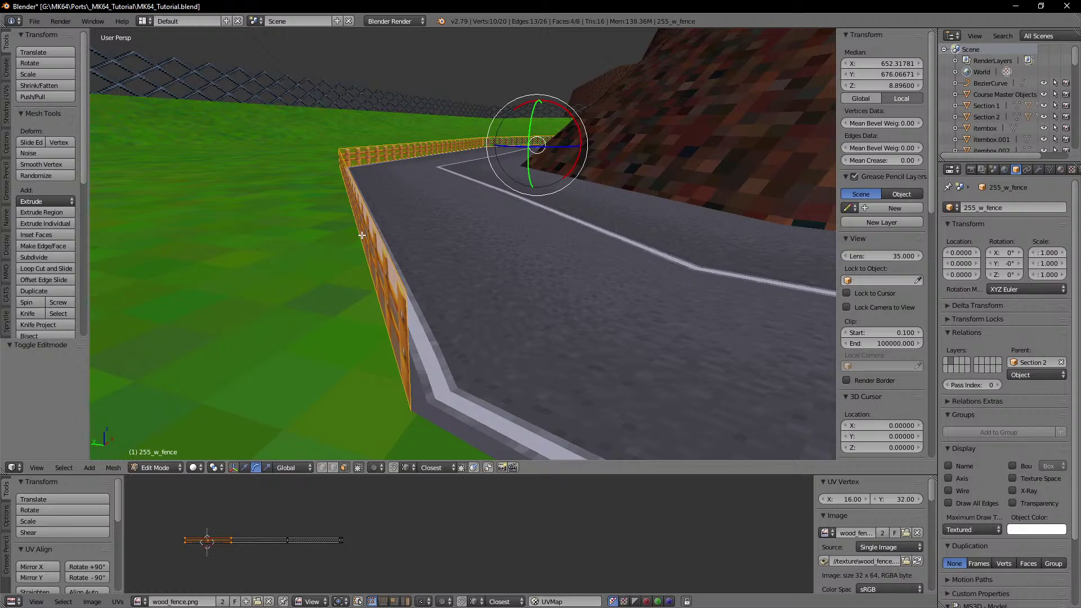
shift+middle_drag(490, 236, 477, 298)
scroll(485, 239, down, 8)
key(Tab)
scroll(537, 268, up, 4)
scroll(476, 299, down, 3)
Step: Select the whole 255_water mesh in Edit Mode and try to move it off the pond
right_click(475, 299)
key(Tab)
key(a)
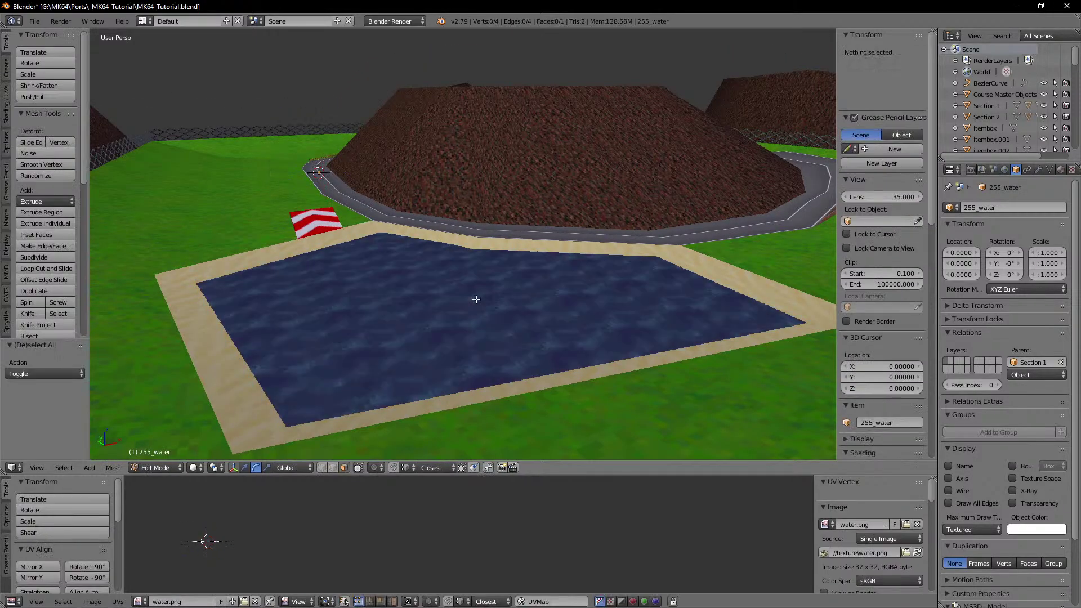
key(a)
scroll(476, 299, down, 4)
key(g)
right_click(461, 256)
middle_drag(462, 257, 435, 236)
key(g)
right_click(472, 221)
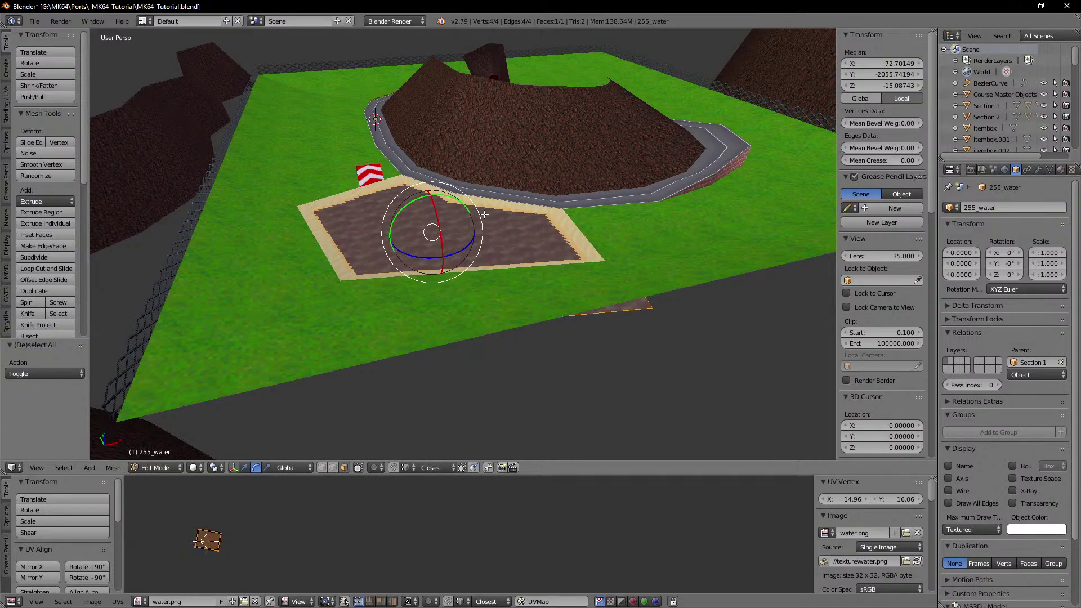
Step: Delete the 255_water surface object covering the pond in Object Mode
key(Tab)
key(g)
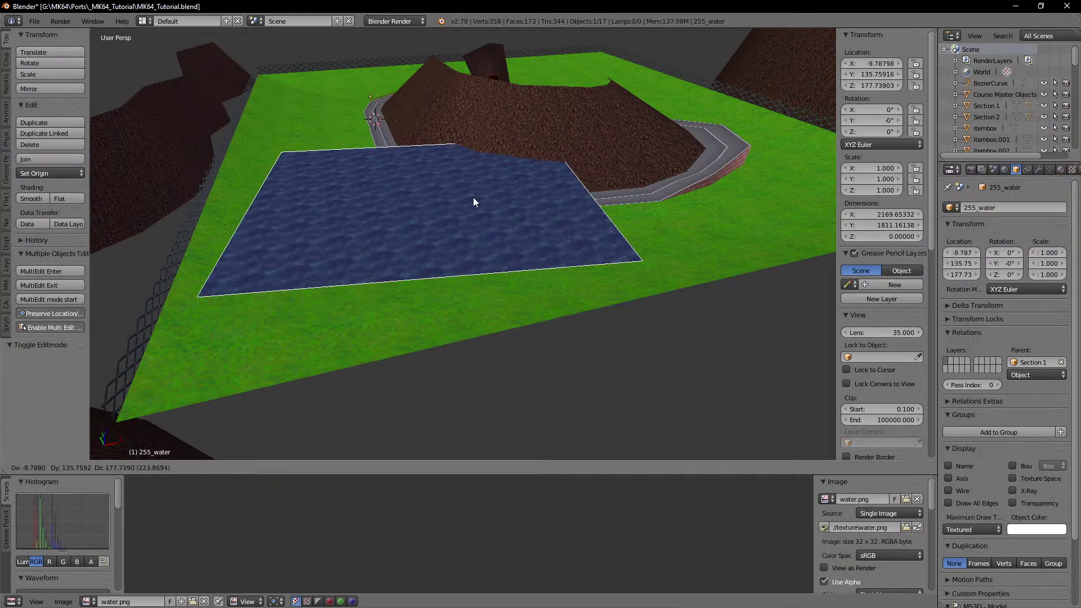
right_click(473, 193)
key(x)
click(473, 194)
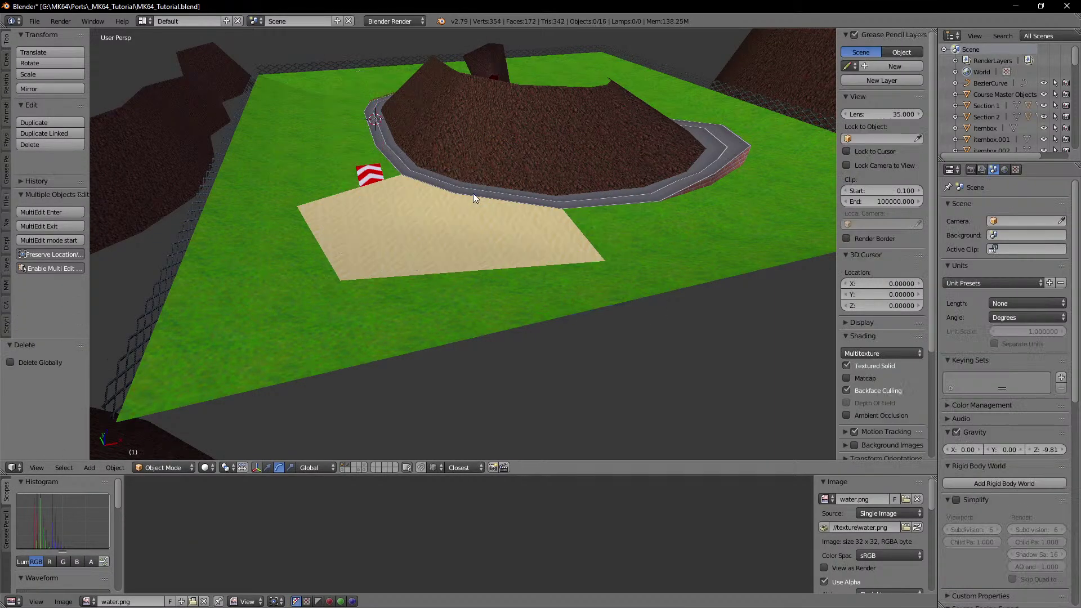
Step: Try to move the 10_sand pond bed away from the grass
middle_drag(535, 251, 493, 245)
right_click(398, 200)
key(g)
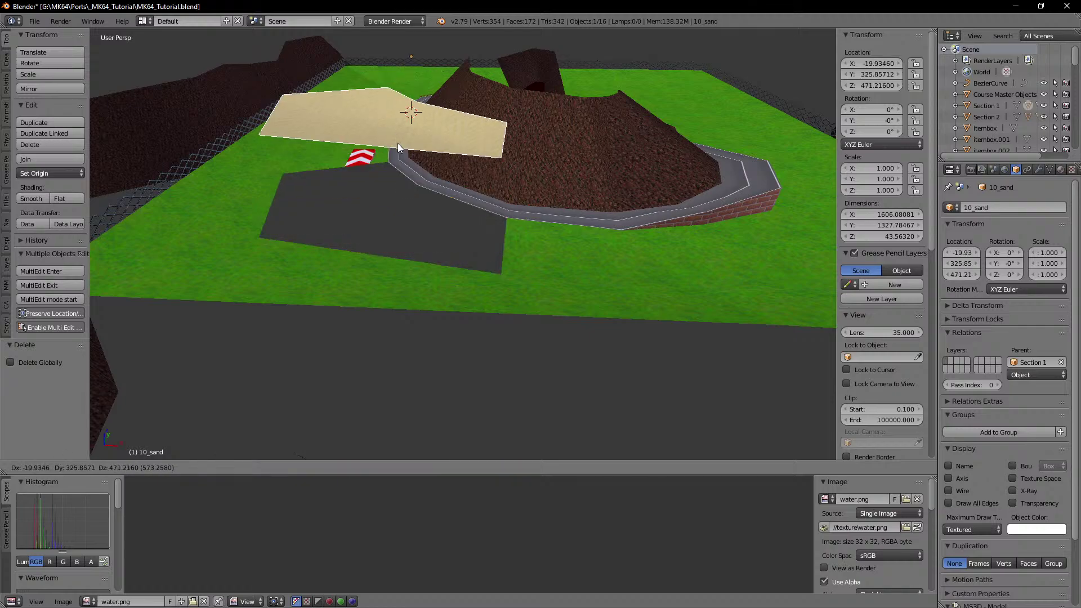
right_click(398, 143)
middle_drag(729, 214, 496, 235)
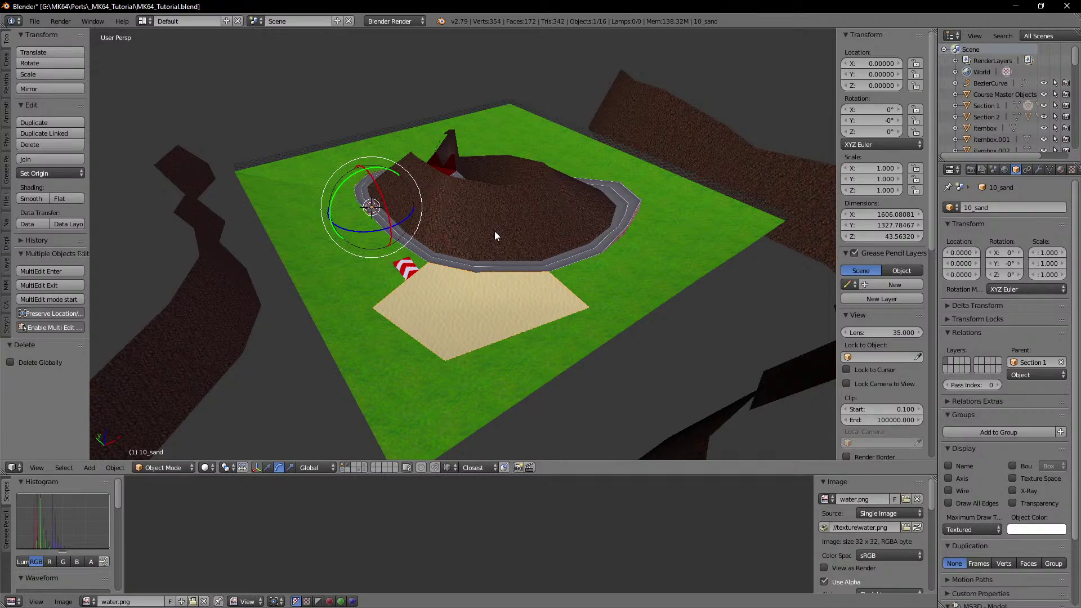
scroll(495, 235, up, 3)
Step: Display additional scene layers alongside the two track layers, switch to wireframe shading and select all objects
key(a)
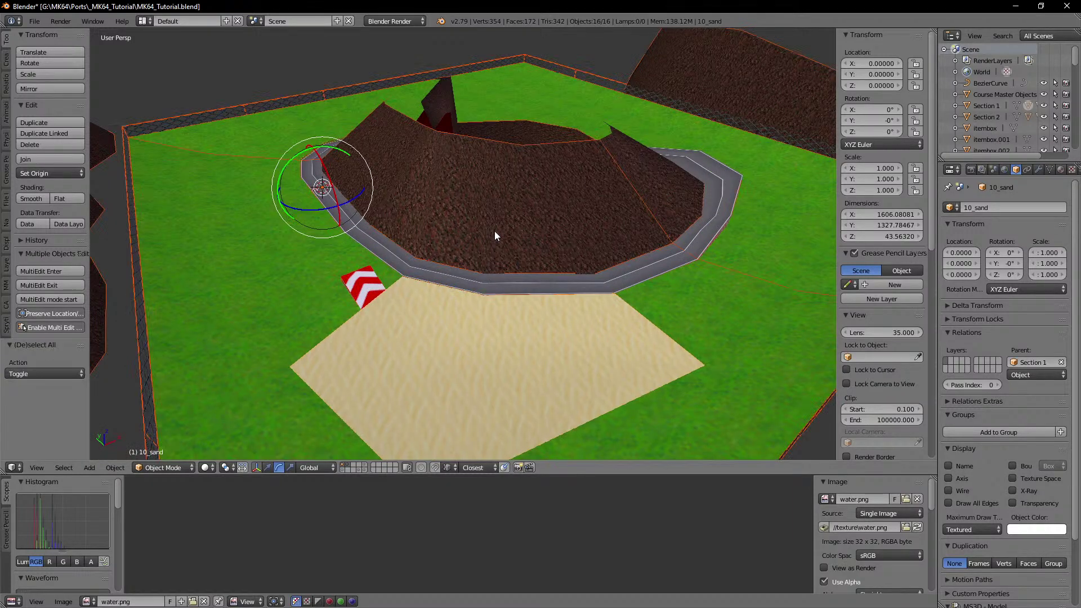
shift+click(359, 471)
shift+click(364, 471)
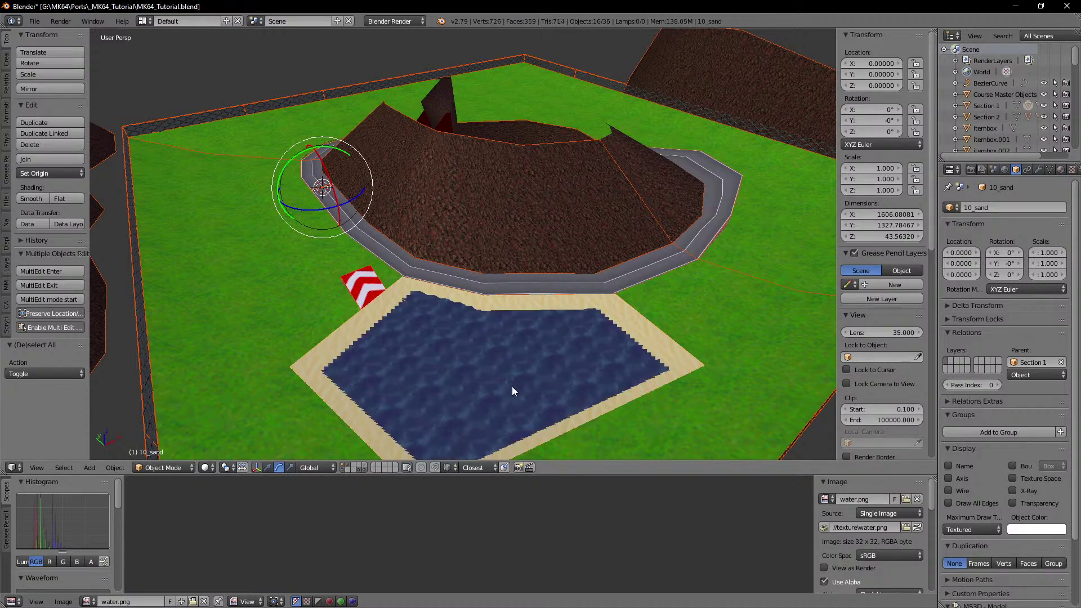
key(z)
scroll(535, 369, down, 5)
key(a)
key(a)
shift+middle_drag(522, 292, 491, 228)
scroll(554, 221, down, 4)
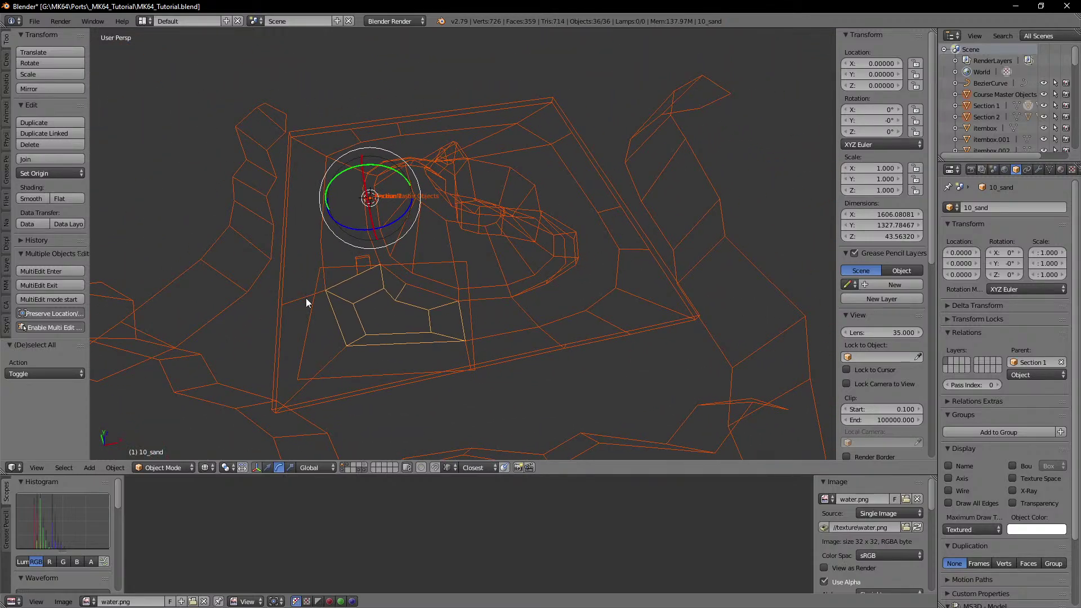
Step: Show only the path layer, select BezierCurve and export it as the Mario Kart 64 POP file MK64_Tutorial.OK64.POP
click(364, 465)
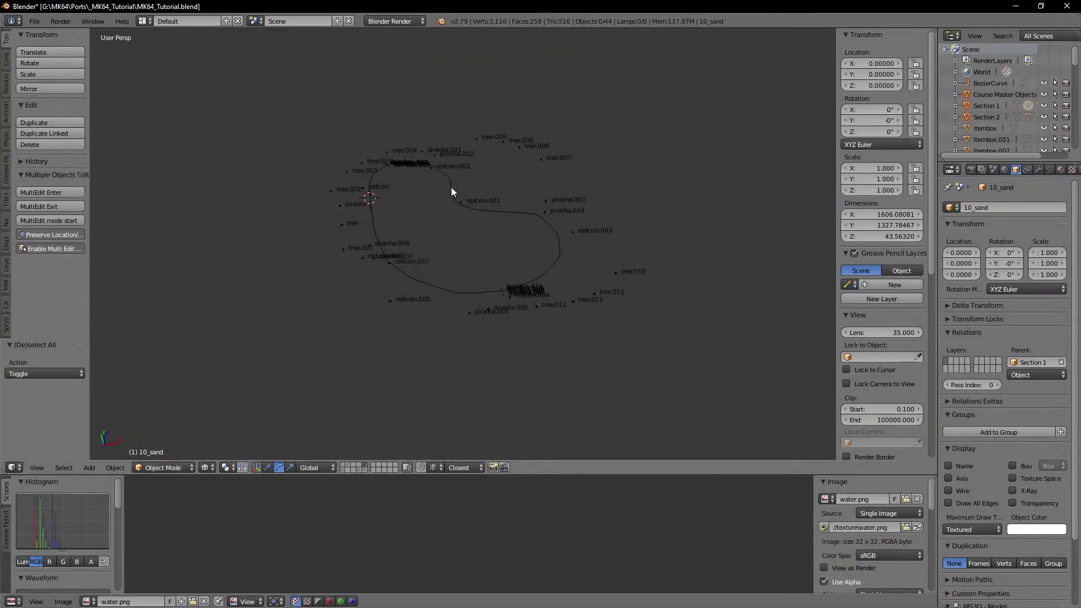
right_click(452, 188)
click(33, 21)
mouse_move(87, 247)
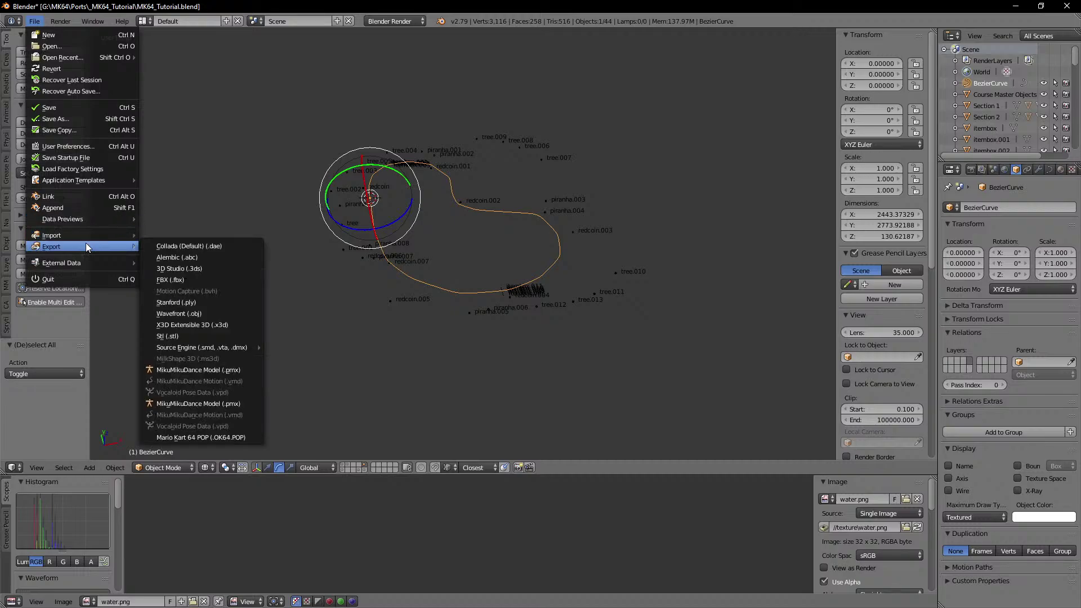
click(203, 437)
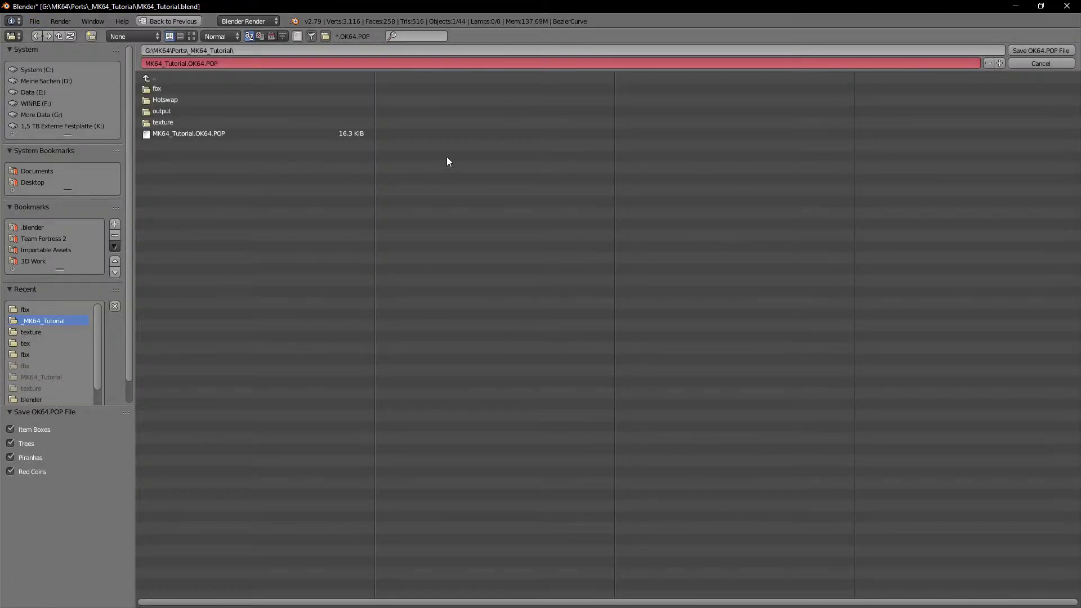
click(1050, 51)
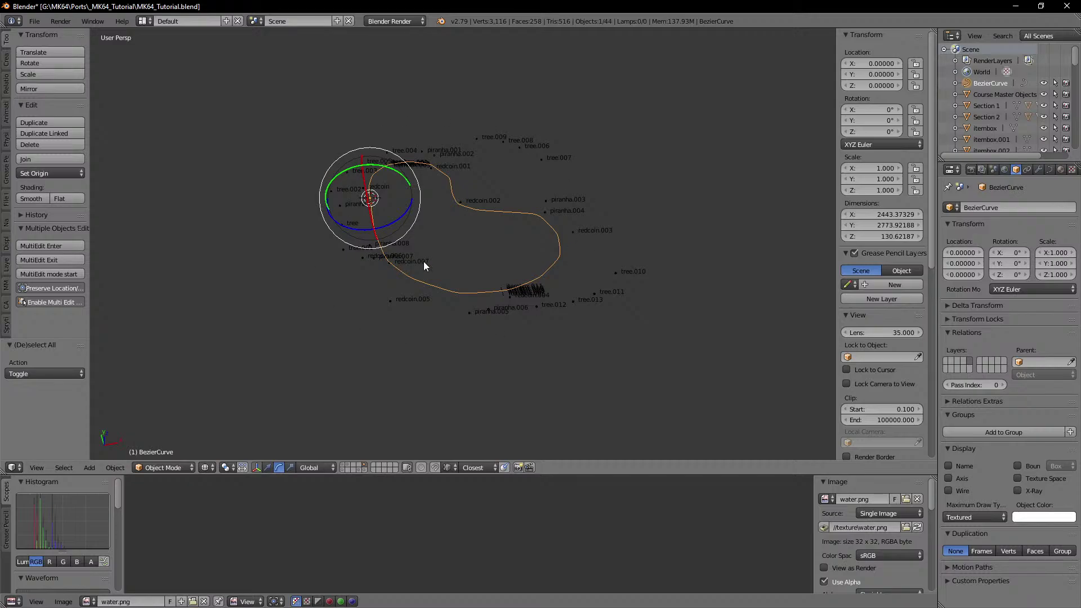
Step: Display the four scene layers holding the track geometry together with the section and course master objects, in textured shading
click(344, 464)
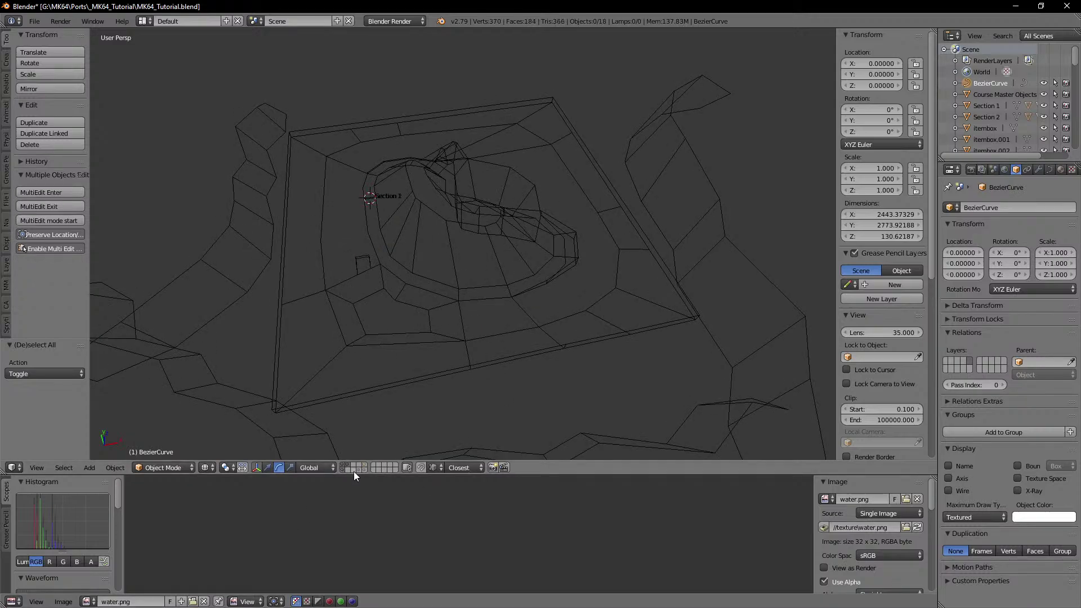
click(358, 471)
shift+click(364, 471)
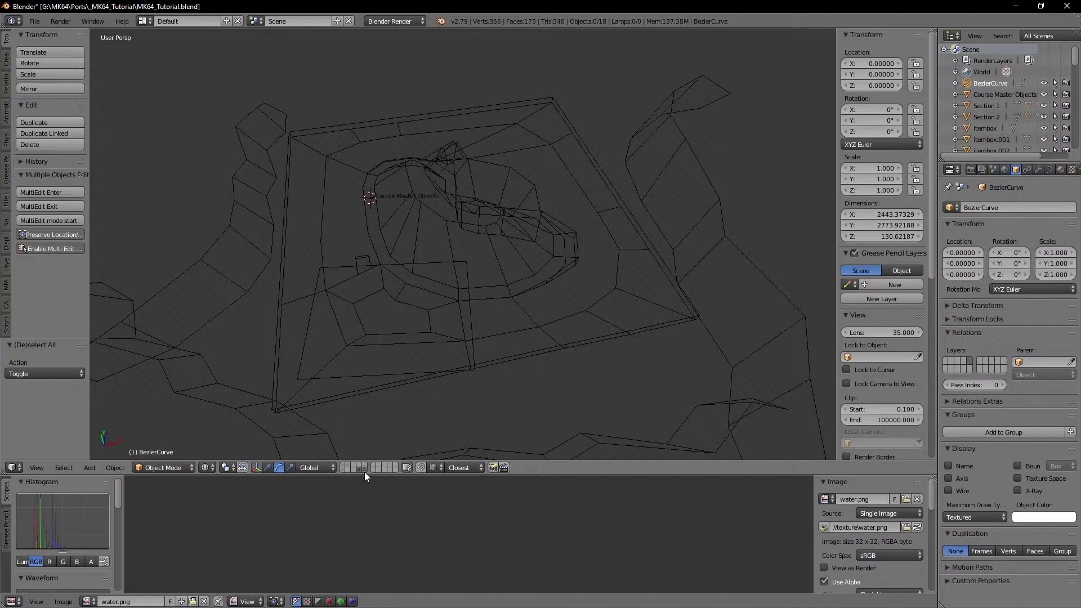
key(z)
scroll(500, 278, up, 1)
shift+middle_drag(429, 197, 543, 223)
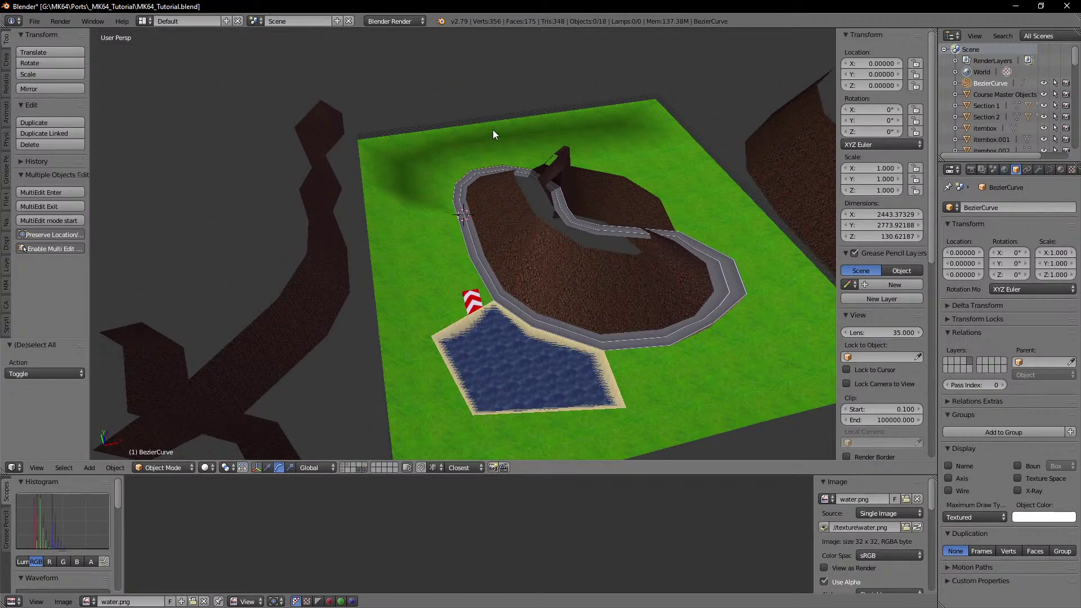
middle_drag(634, 125, 597, 141)
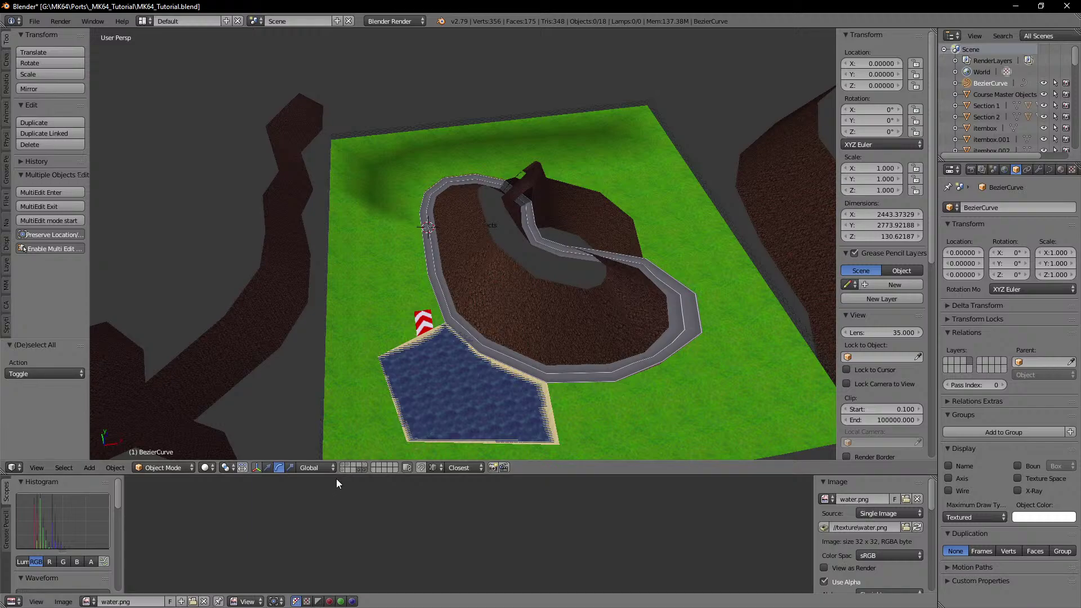
shift+middle_drag(524, 301, 488, 270)
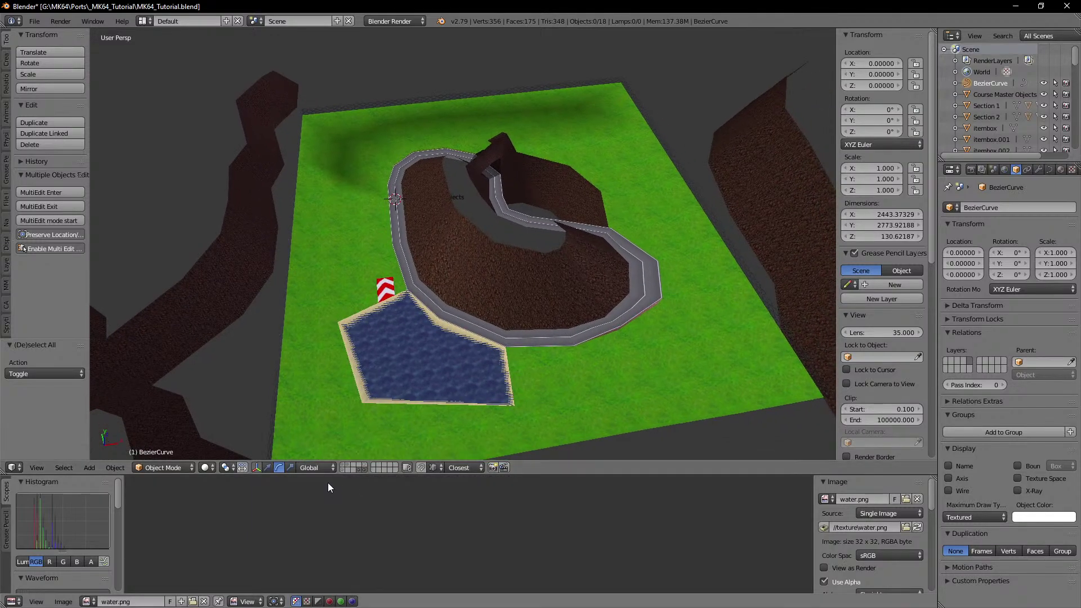
shift+click(343, 465)
shift+click(348, 469)
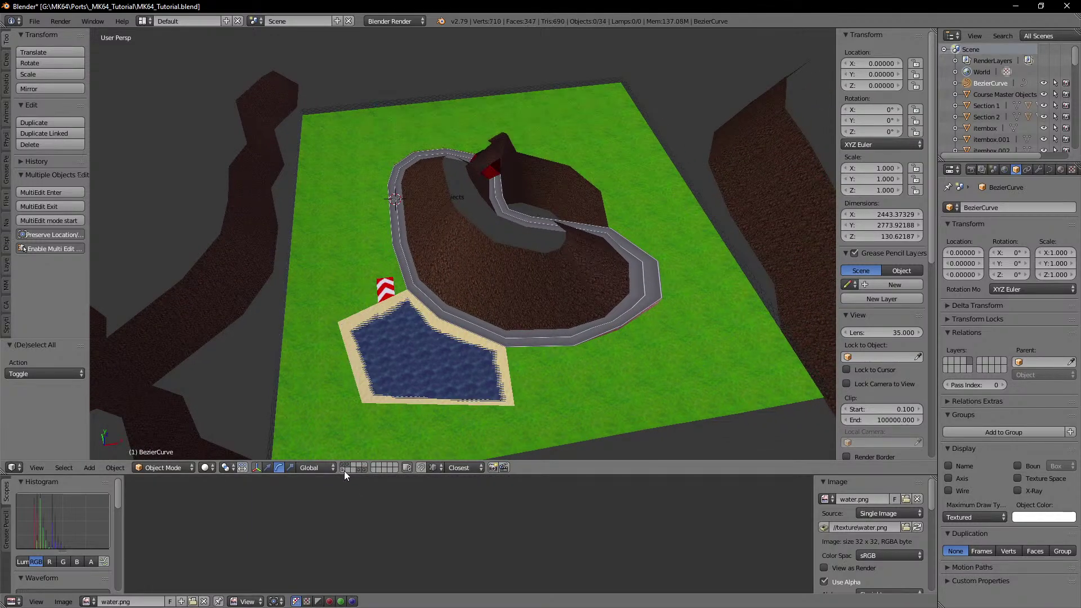
shift+click(343, 470)
Step: Examine the Section 1, Section 2 and Course Master Objects cubes at the track's start in wireframe shading
shift+middle_drag(556, 216, 516, 246)
scroll(501, 225, up, 3)
shift+middle_drag(478, 190, 485, 260)
mouse_move(434, 213)
middle_down()
mouse_move(459, 258)
mouse_move(484, 235)
middle_up()
scroll(485, 235, up, 5)
key(z)
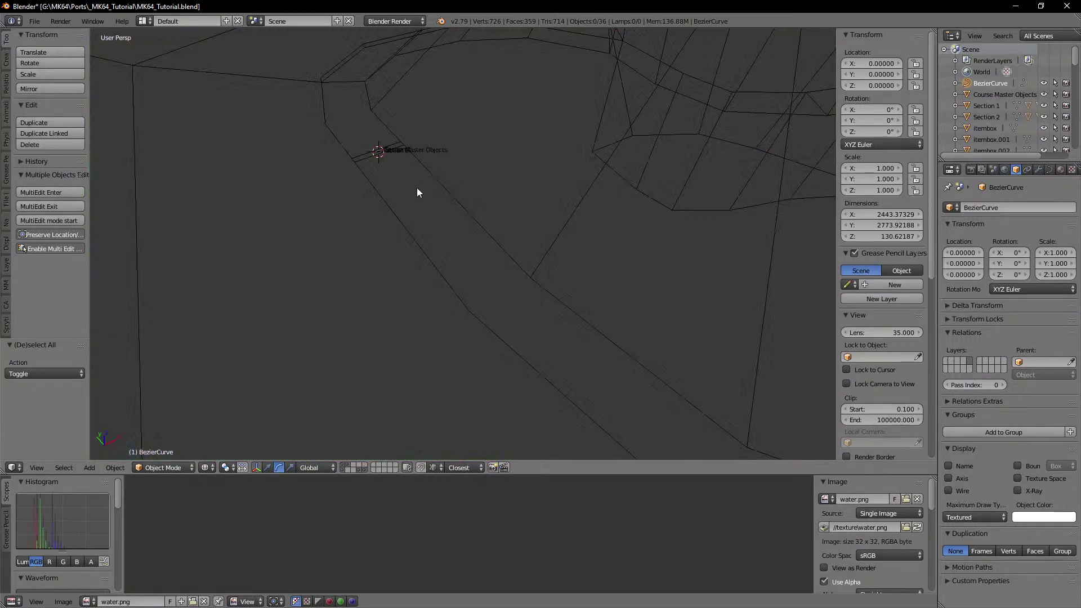
middle_drag(417, 188, 472, 268)
scroll(465, 264, up, 2)
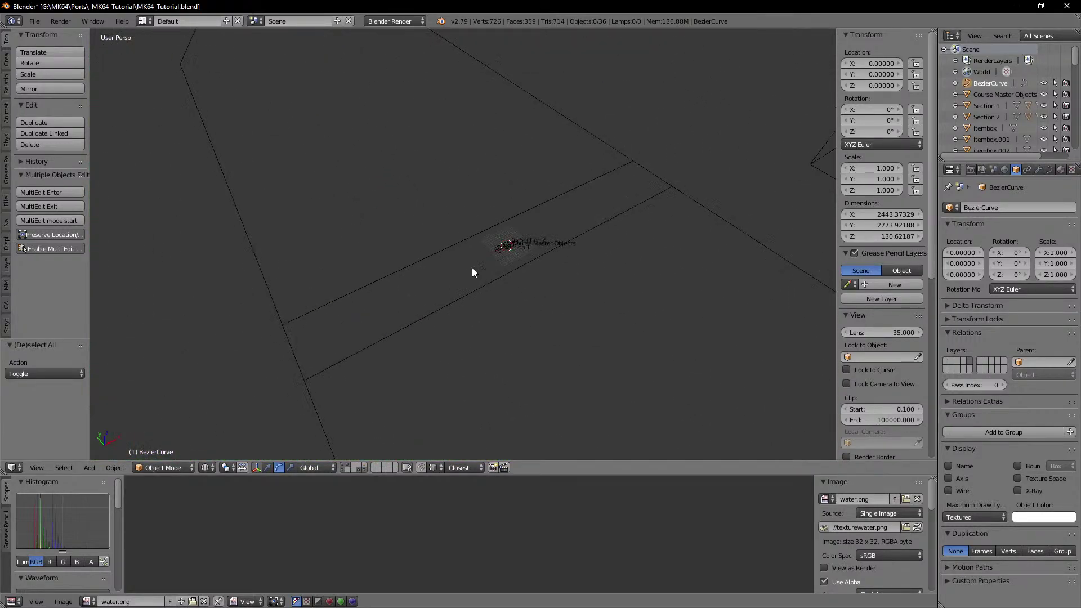
key(a)
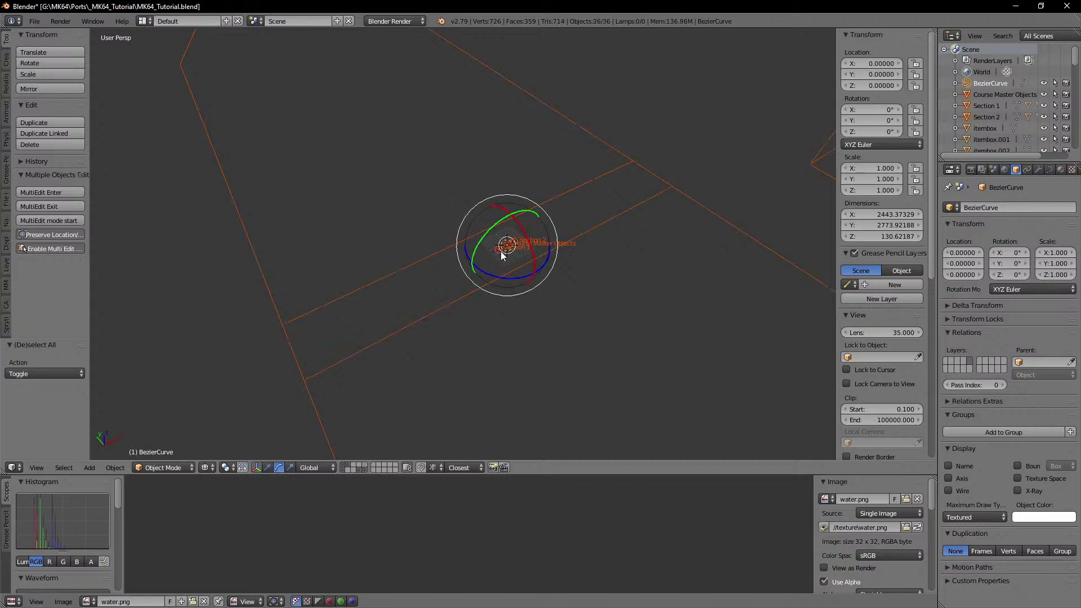
right_click(505, 251)
shift+right_click(500, 250)
shift+right_click(519, 241)
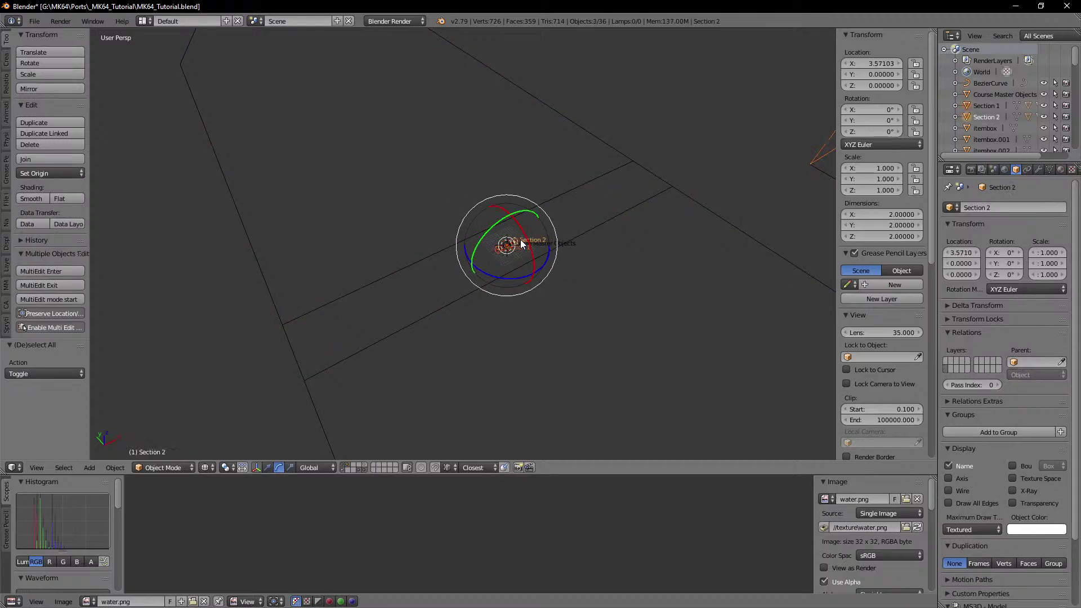
right_click(521, 242)
shift+right_click(501, 249)
key(KP_Decimal)
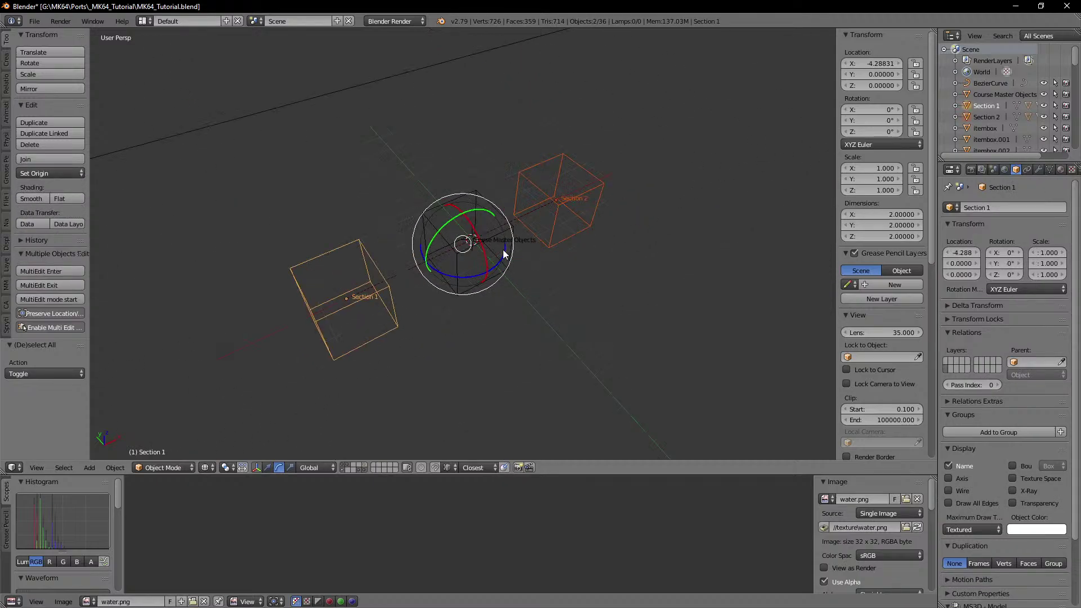
scroll(523, 249, down, 3)
middle_drag(541, 246, 511, 243)
scroll(511, 243, up, 7)
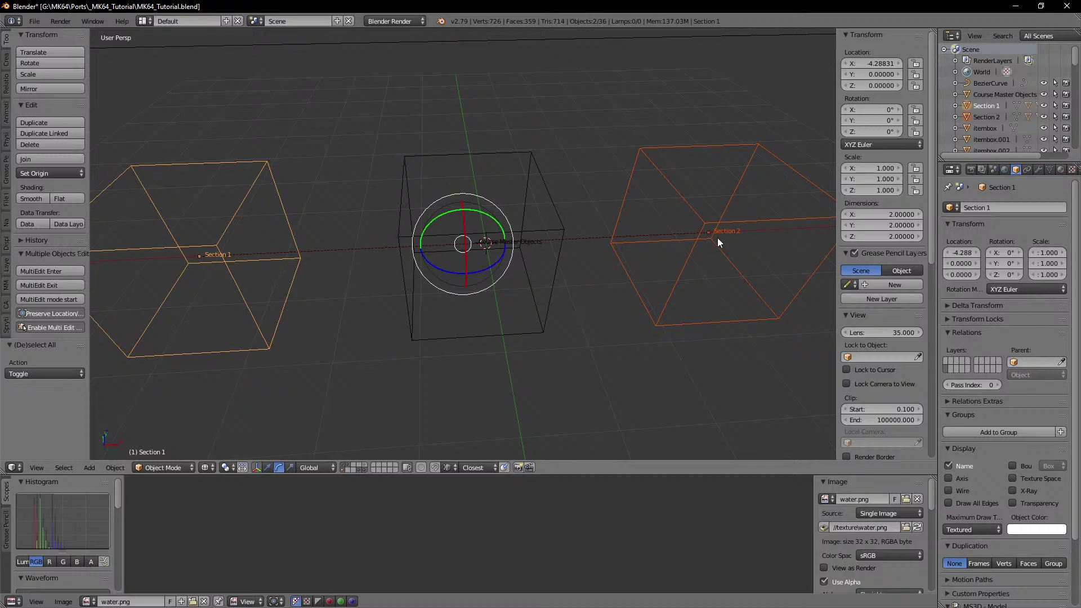
shift+right_click(554, 241)
scroll(554, 237, down, 20)
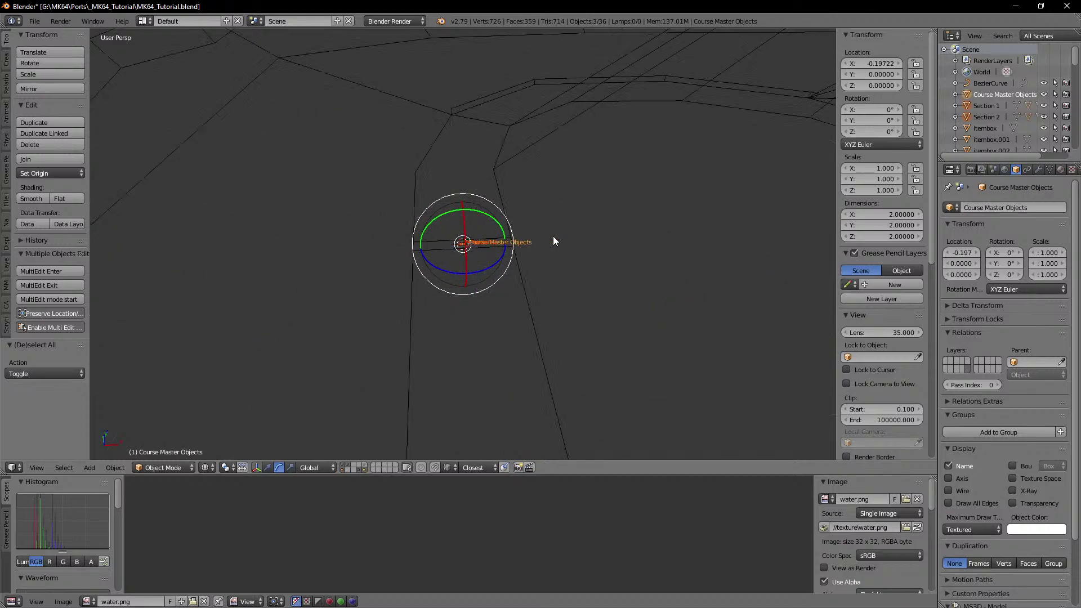
shift+scroll(551, 237, up, 1)
scroll(549, 235, up, 5)
Step: Select all objects, export them over test.fbx in FBX format, and save MK64_Tutorial.blend over the existing file
key(a)
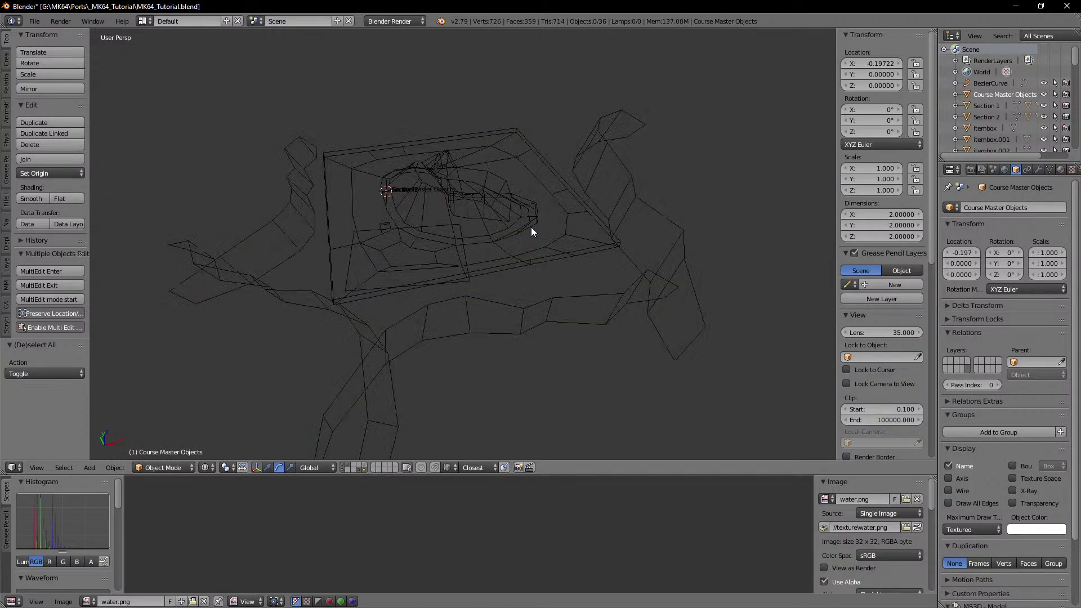
key(a)
shift+middle_drag(472, 170, 494, 200)
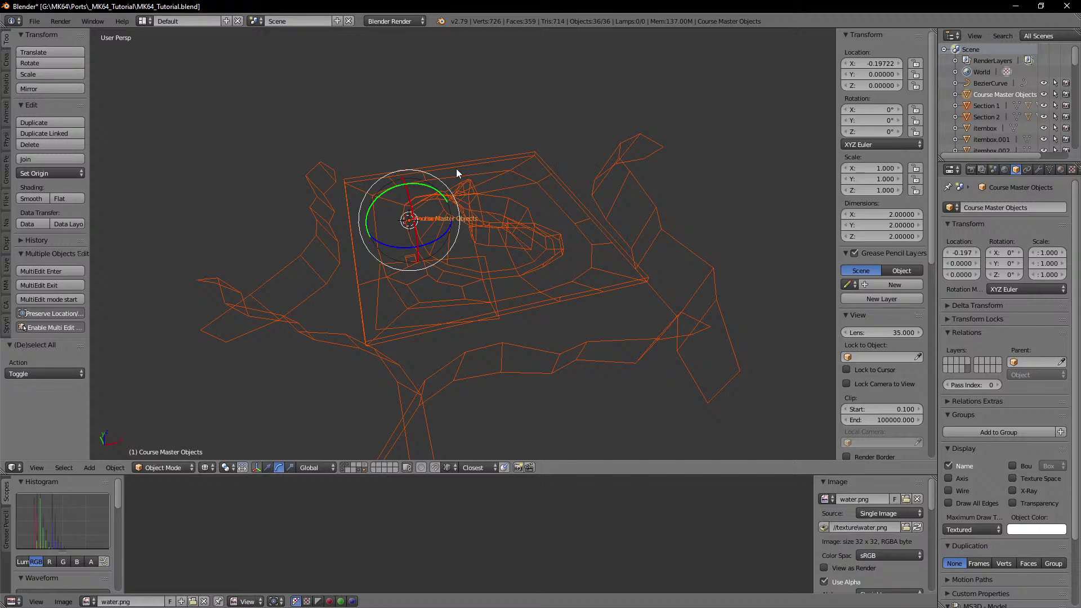
key(z)
click(30, 22)
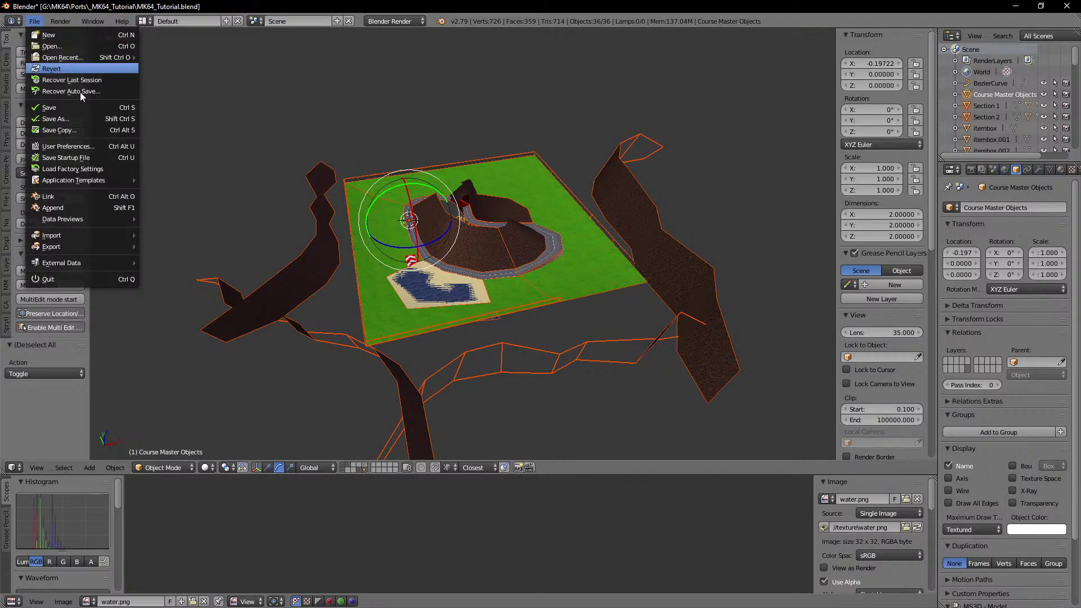
mouse_move(70, 242)
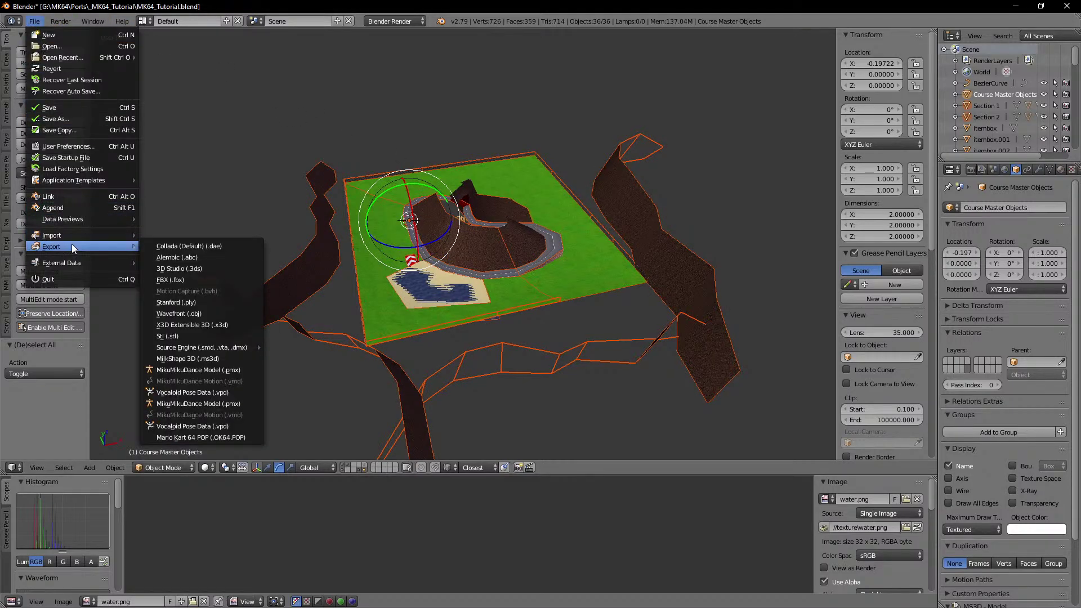
click(174, 279)
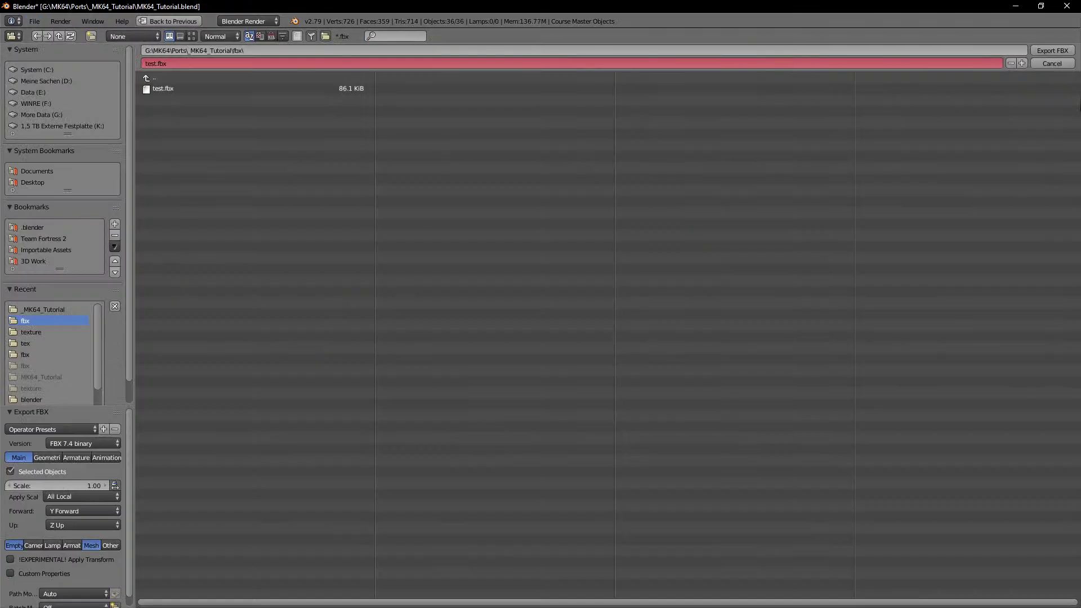
click(1052, 50)
key(ctrl+s)
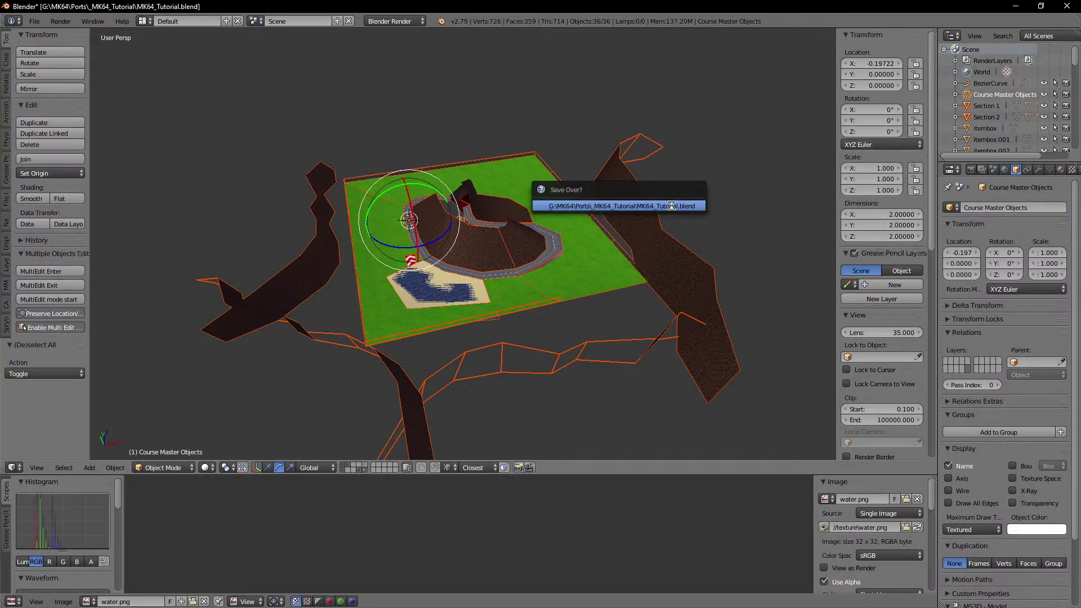
click(671, 206)
Step: Switch to Tarmac64, close the old Course Compiler session and open a new Course Compiler
key(alt+Tab)
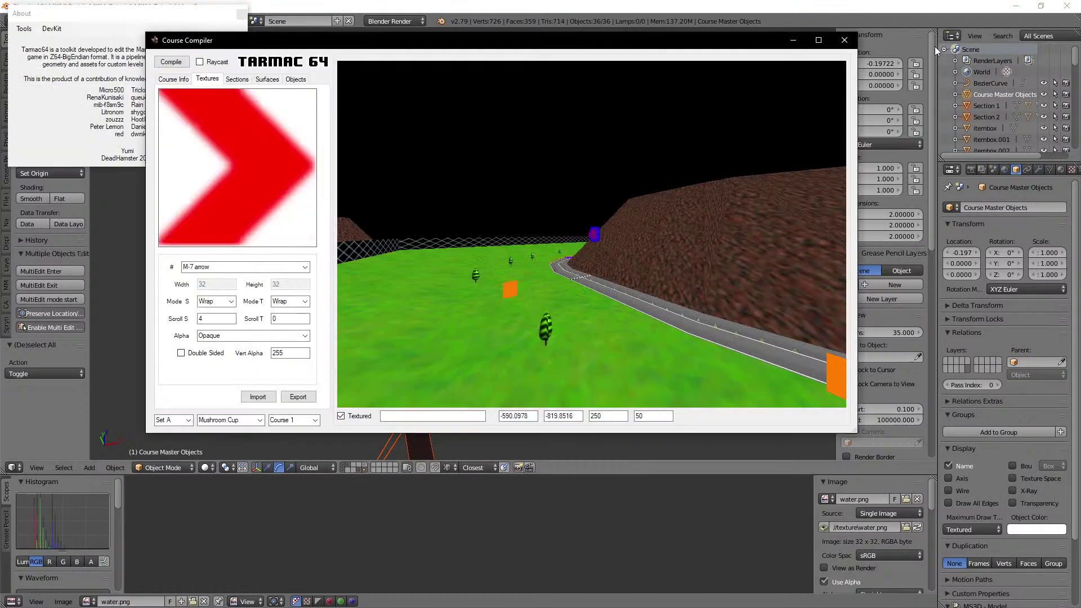
click(838, 46)
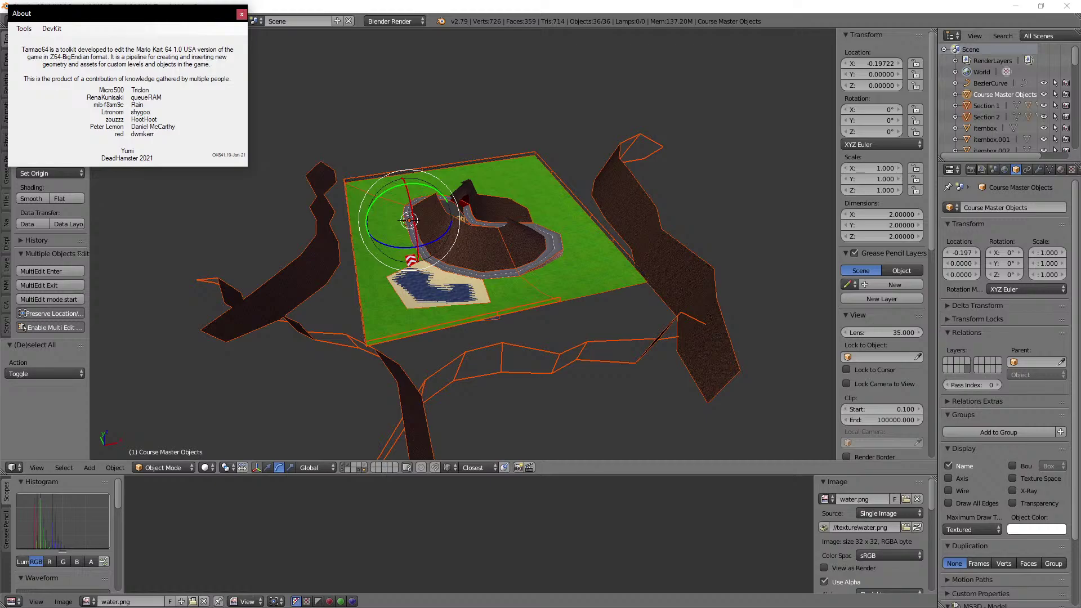
click(23, 28)
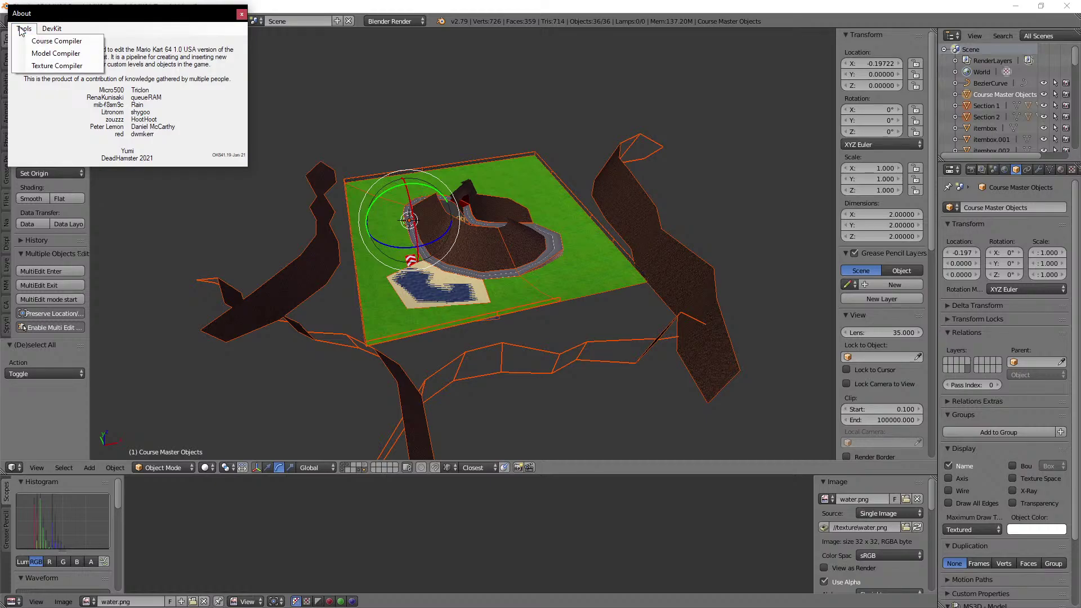
click(36, 42)
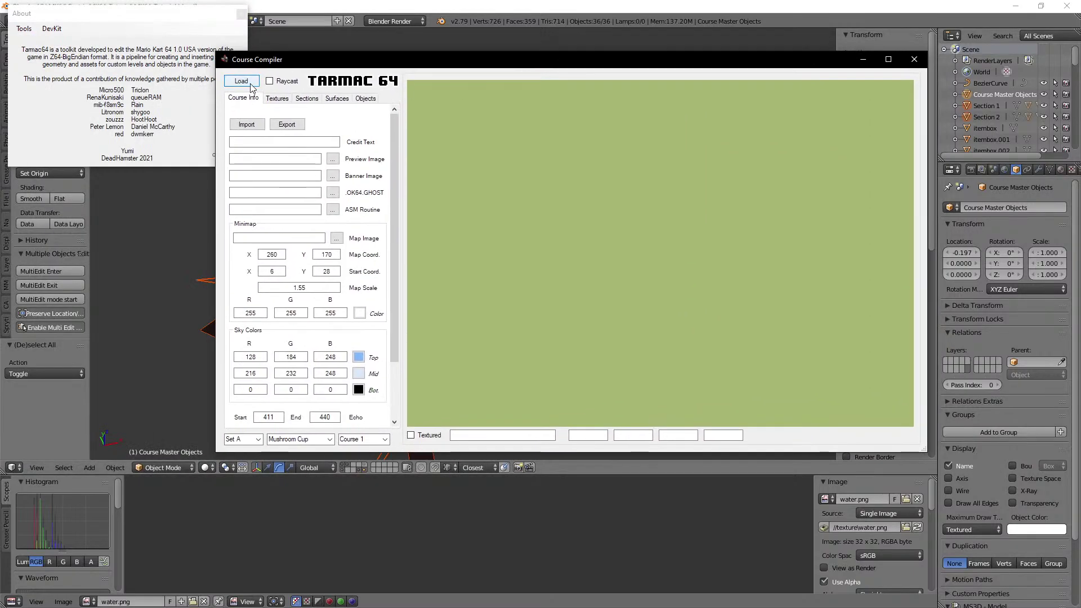
Step: Load test.fbx from the fbx folder and the MK64_Tutorial.OK64.POP path file from the _MK64_Tutorial folder into the compiler
click(251, 85)
key(Return)
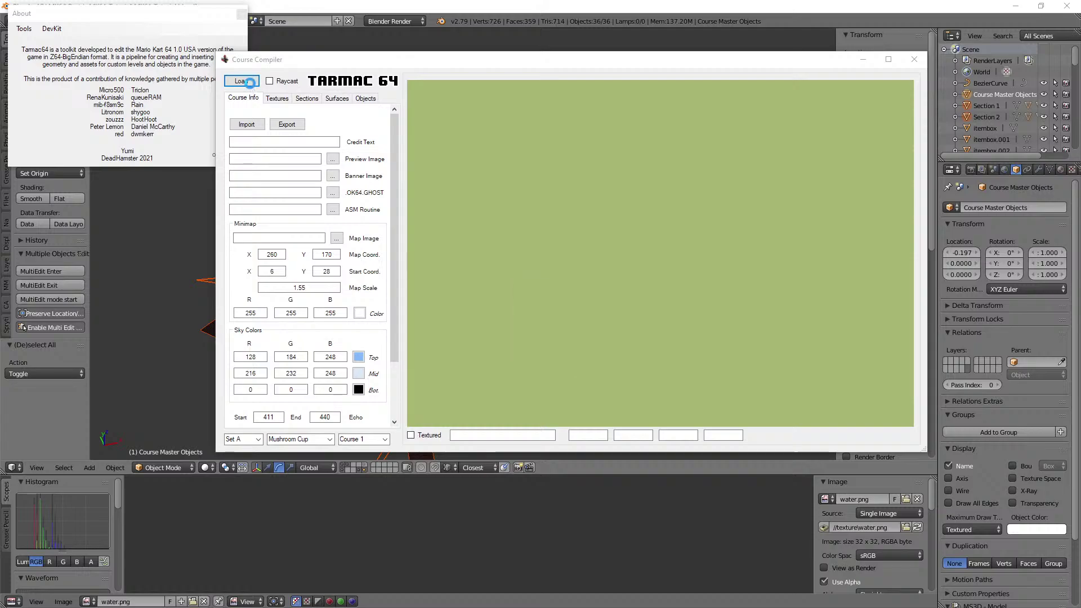
double_click(415, 119)
double_click(369, 121)
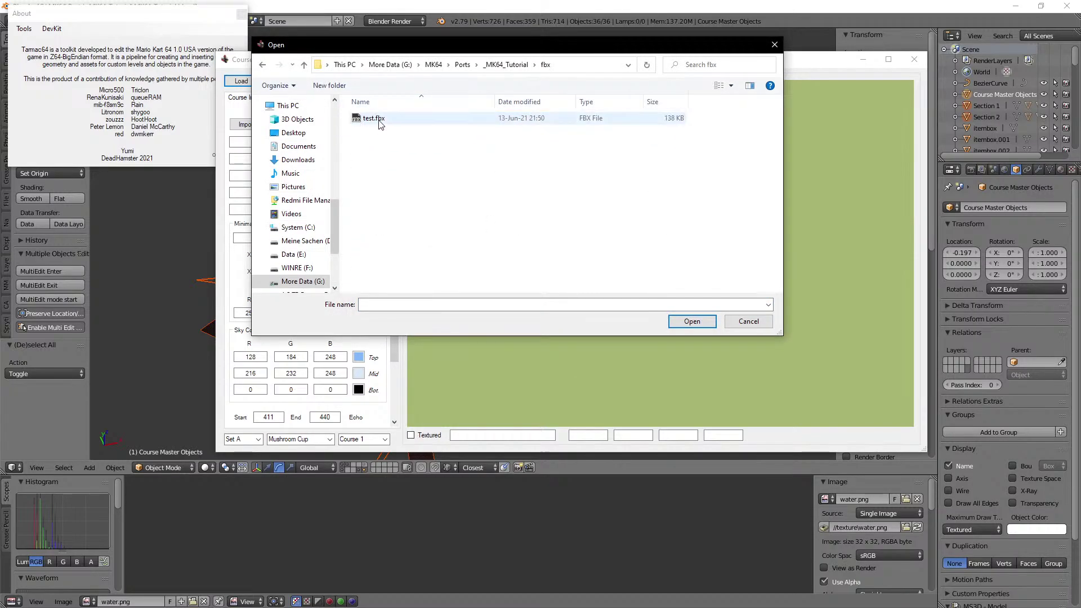
double_click(379, 121)
key(Return)
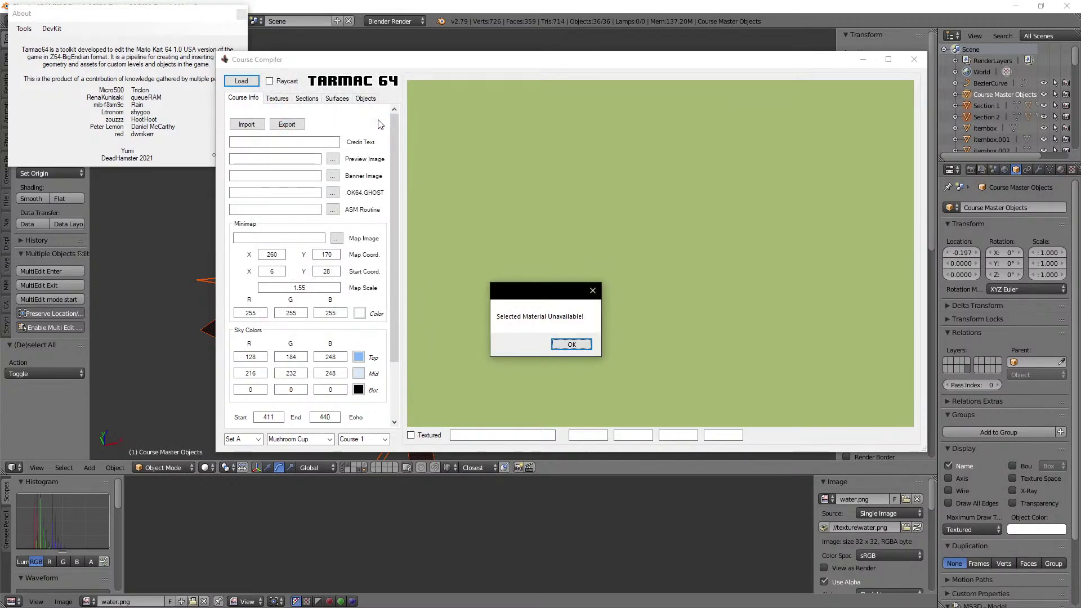
key(Return)
key(Return)
key(Return)
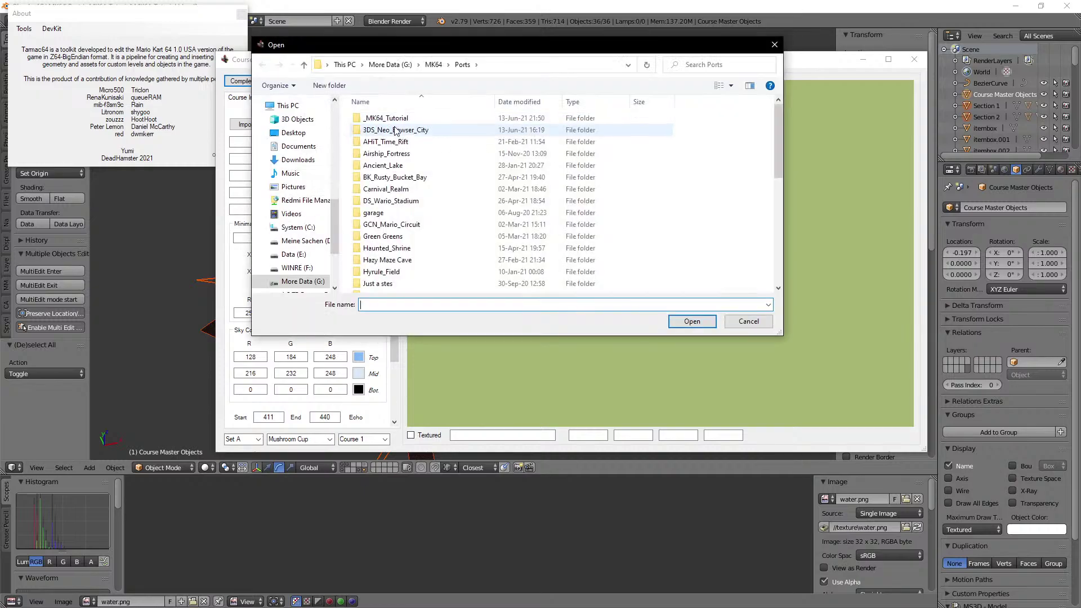
double_click(404, 119)
double_click(400, 213)
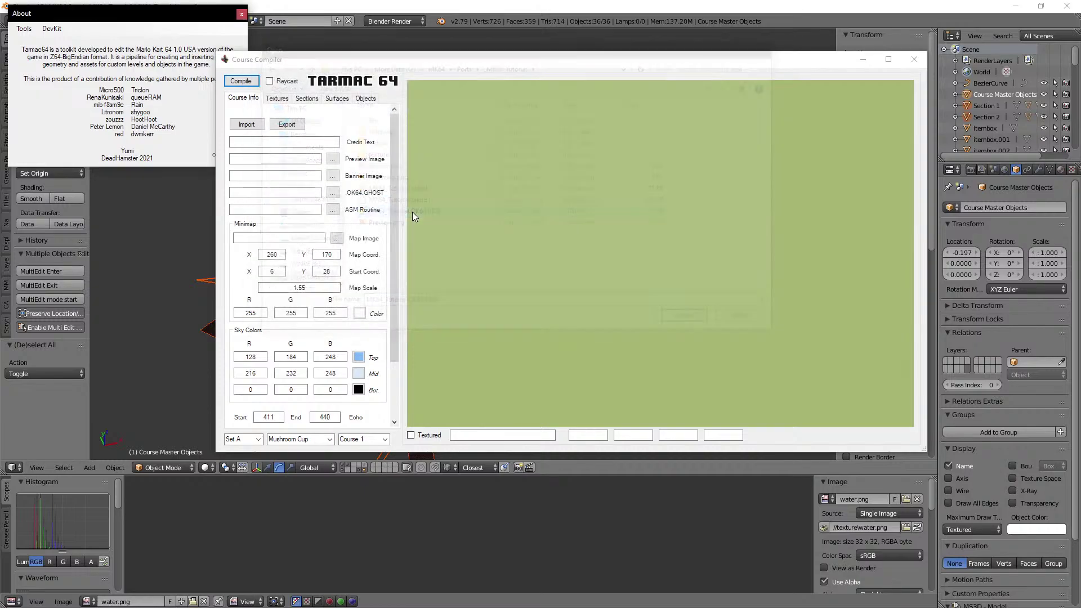
Step: Fly the untextured course preview from the start line to the pond to examine the track surfaces
key(a)
key(a)
key(a)
key(a)
key(a)
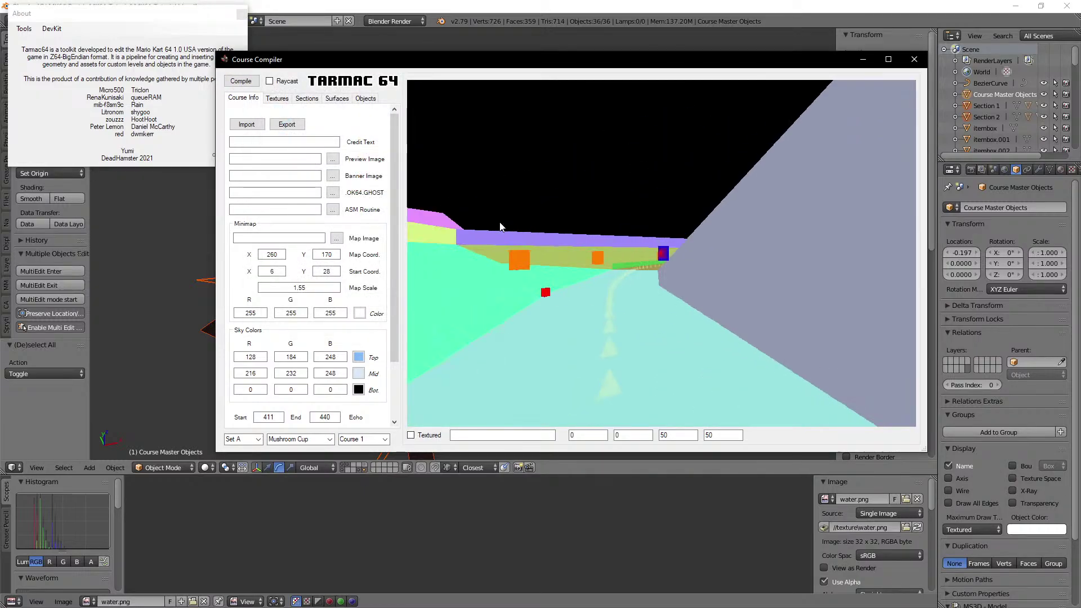
key(s)
key(s)
key(s)
key(s)
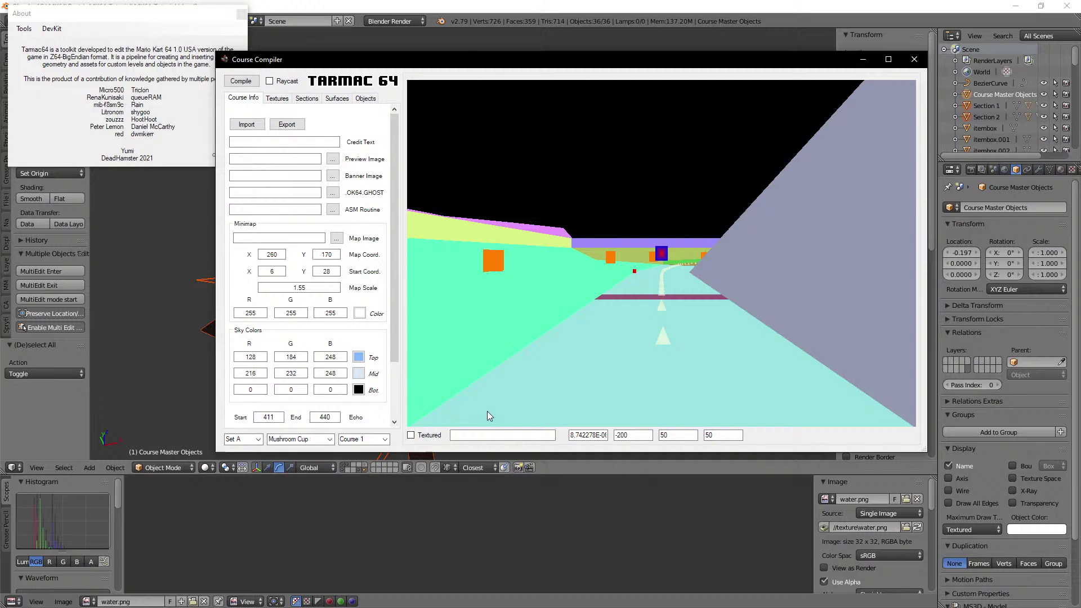
click(411, 435)
click(411, 436)
key(r)
key(d)
key(d)
key(d)
key(d)
key(d)
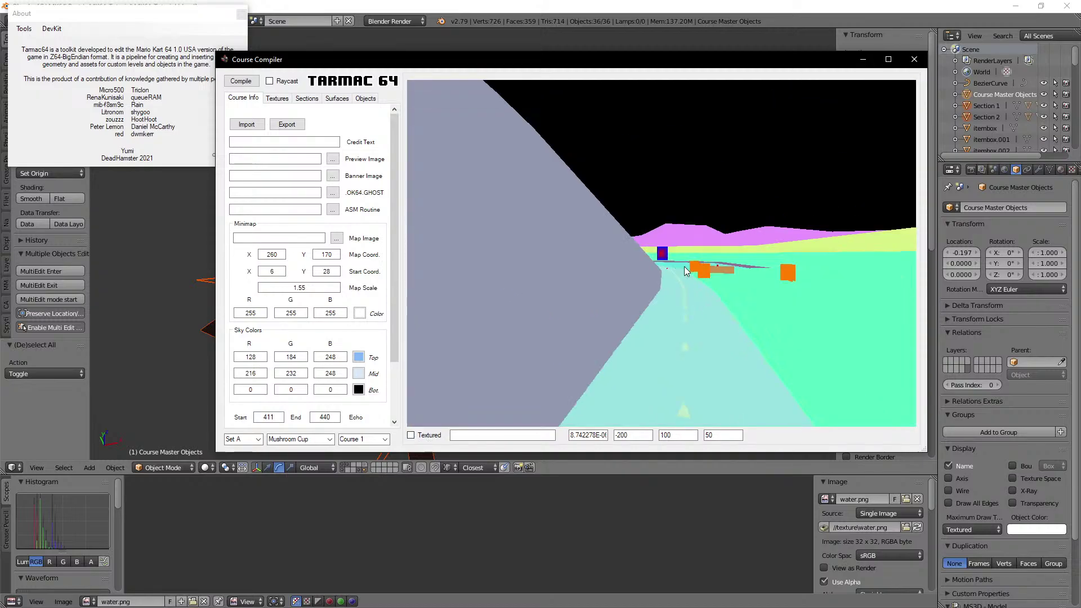
key(w)
key(w)
key(d)
key(w)
key(w)
key(w)
key(w)
key(w)
key(w)
key(w)
key(w)
key(w)
key(w)
key(w)
key(w)
key(w)
key(w)
key(w)
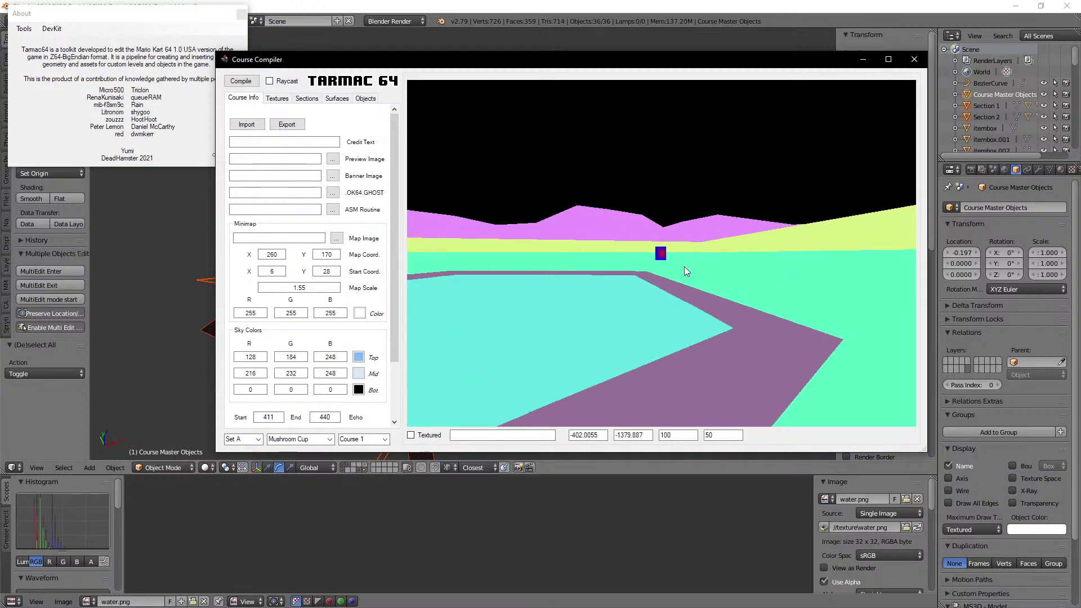
key(a)
Step: Review the north-view object lists of Section 1 and Section 2
click(318, 99)
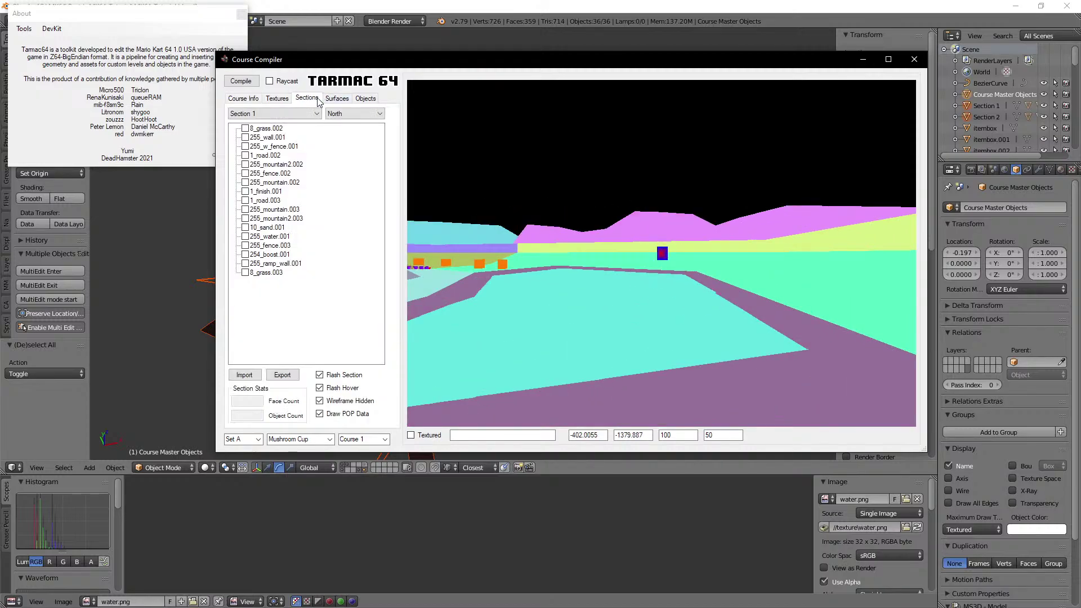
click(276, 116)
click(277, 122)
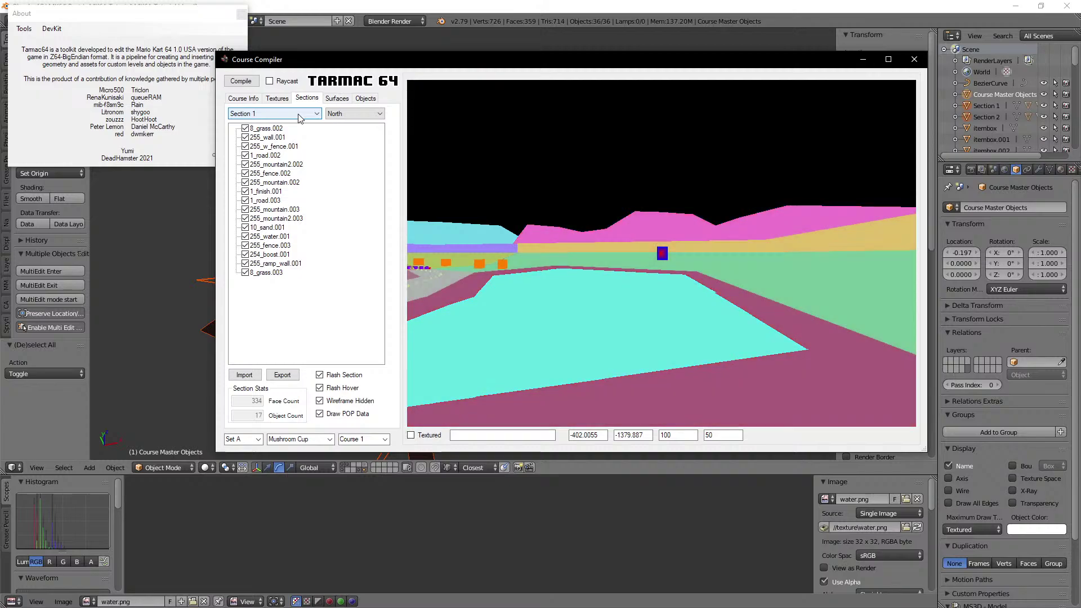
scroll(300, 119, down, 1)
scroll(300, 119, down, 1)
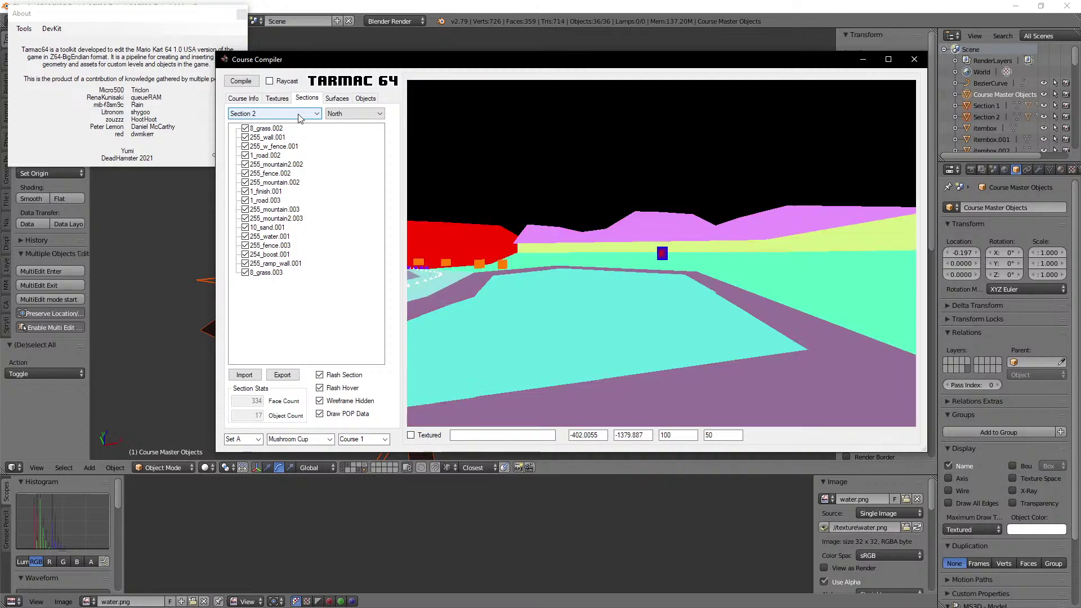
Step: Fly the untextured course preview from the pond past the ramp and along the road to examine the track and path markers
click(251, 98)
key(a)
key(a)
key(a)
key(a)
key(a)
key(a)
key(w)
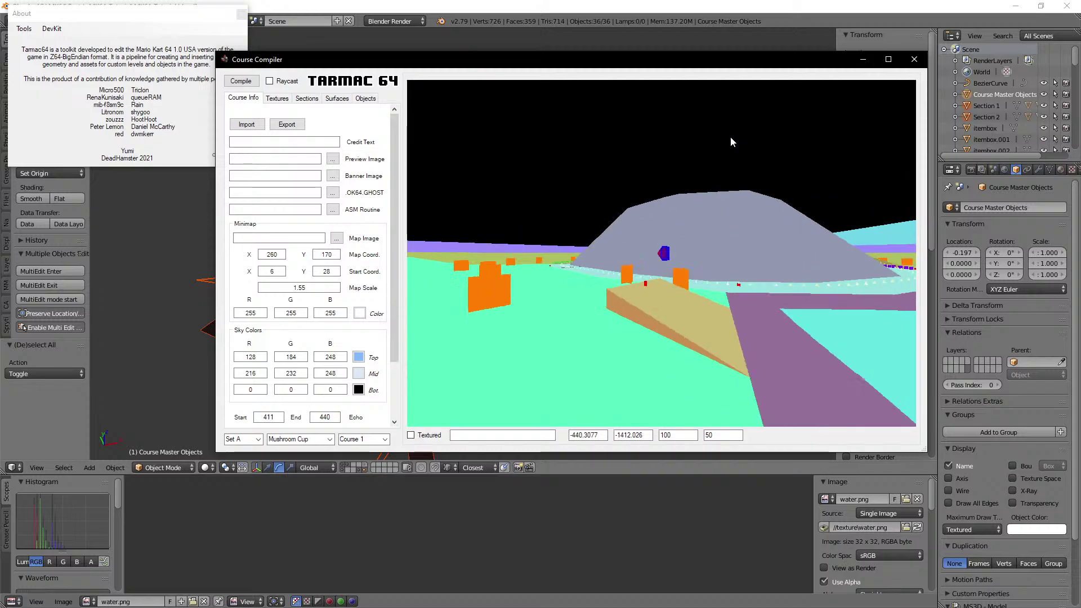
key(w)
key(w)
key(w)
key(w)
key(w)
key(w)
key(w)
key(w)
key(a)
key(w)
key(w)
key(w)
key(w)
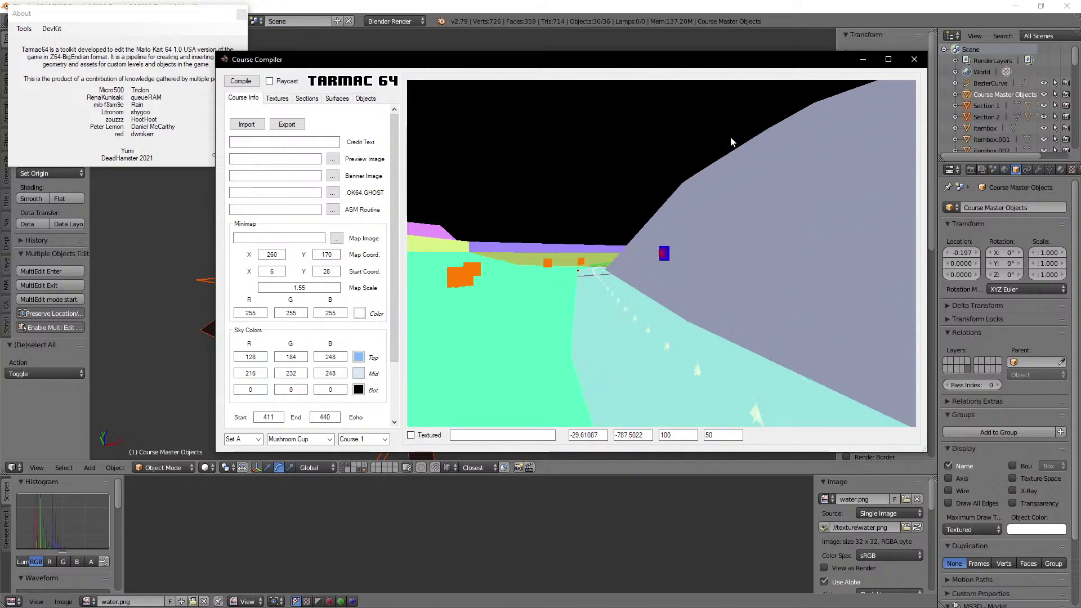
key(w)
key(w)
key(w)
key(w)
key(w)
key(w)
key(w)
key(w)
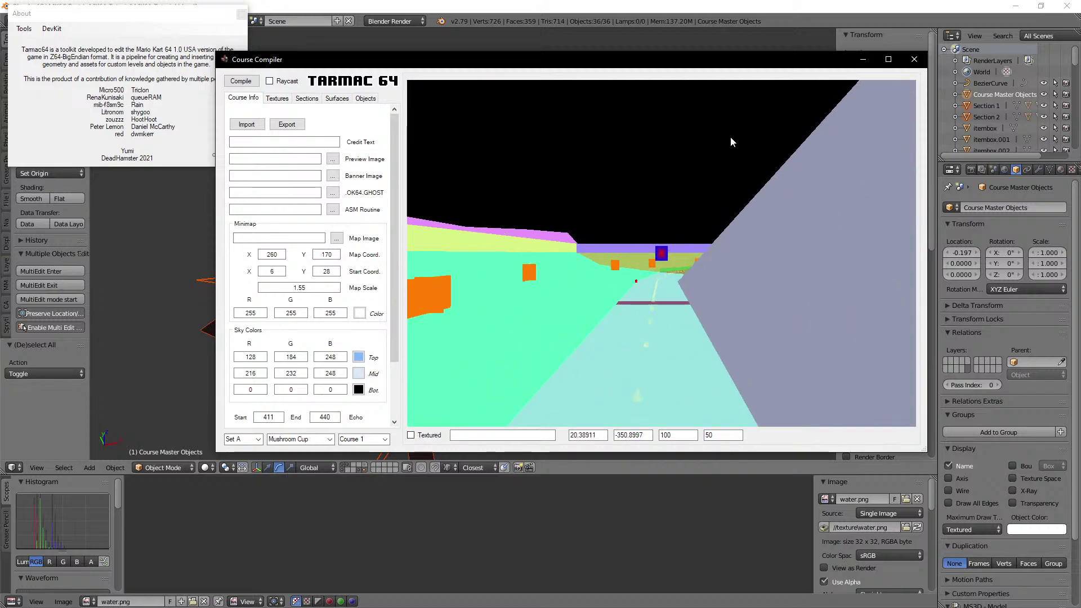
key(d)
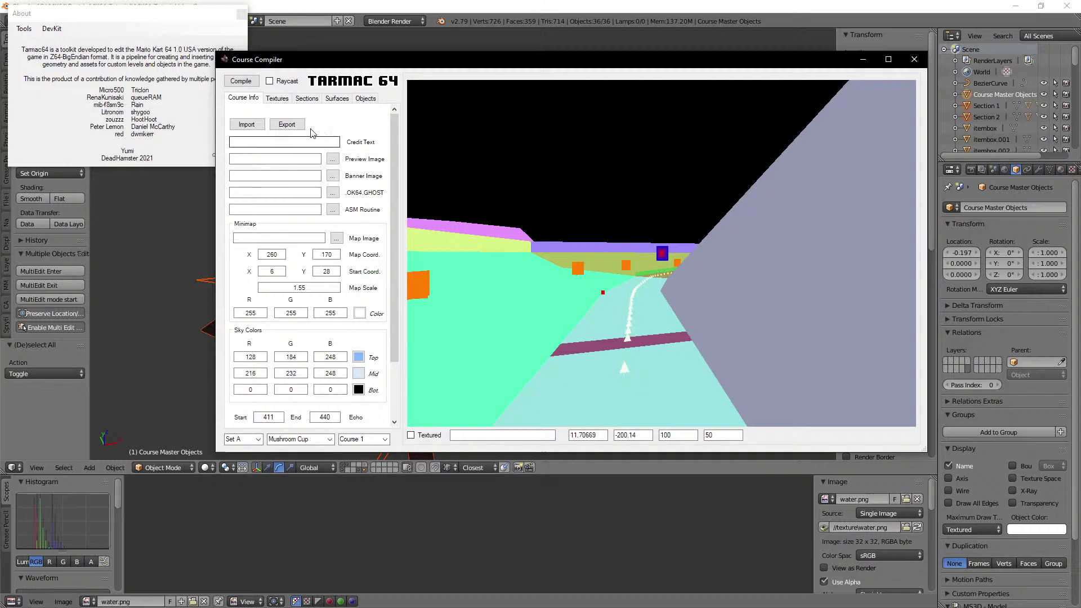
Step: Set the M-3 wood_fence texture to Transparent alpha and make it double sided
click(277, 100)
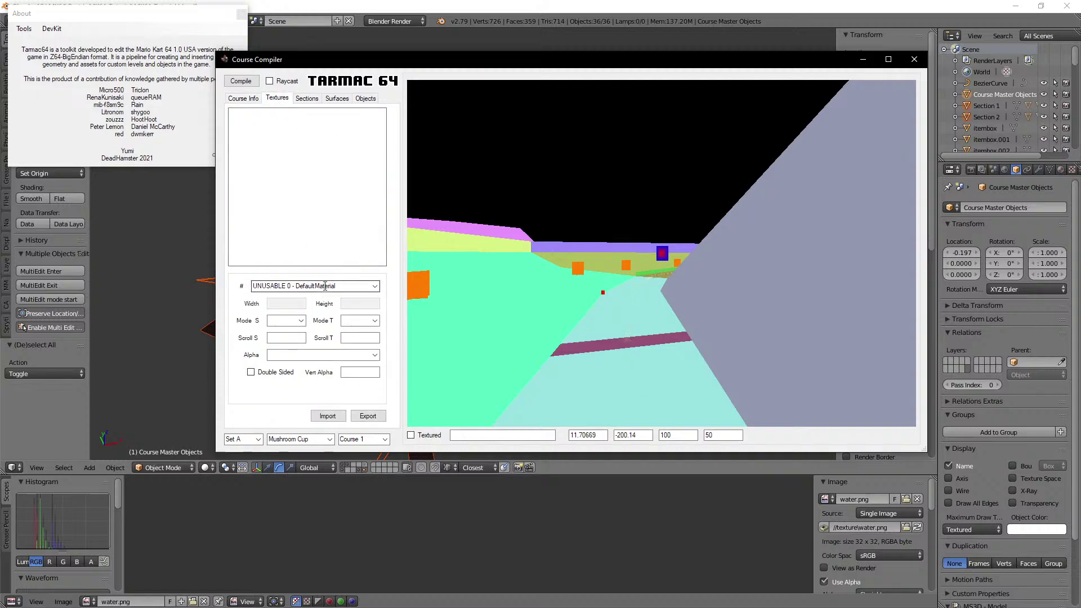
scroll(325, 286, down, 1)
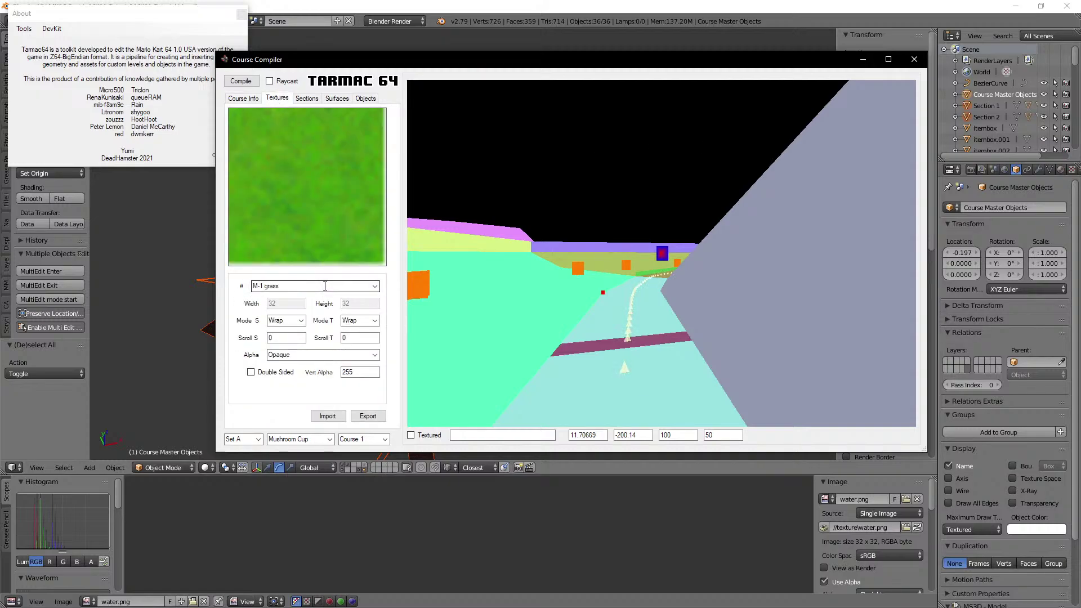
scroll(325, 286, down, 2)
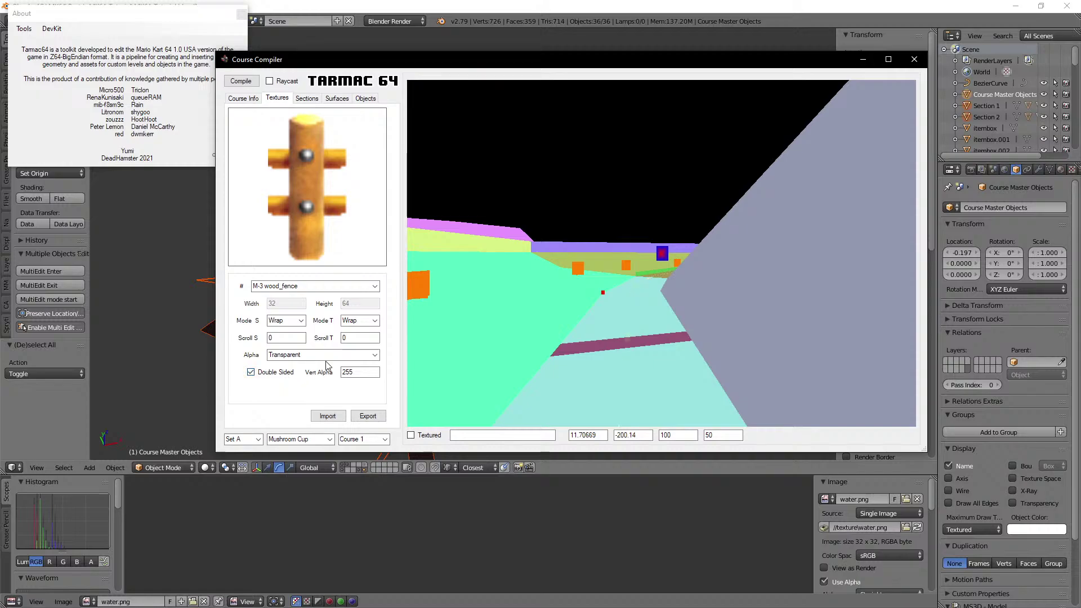
Step: Set the M-6 metal_fence texture to Transparent alpha and make it double sided
scroll(310, 288, down, 1)
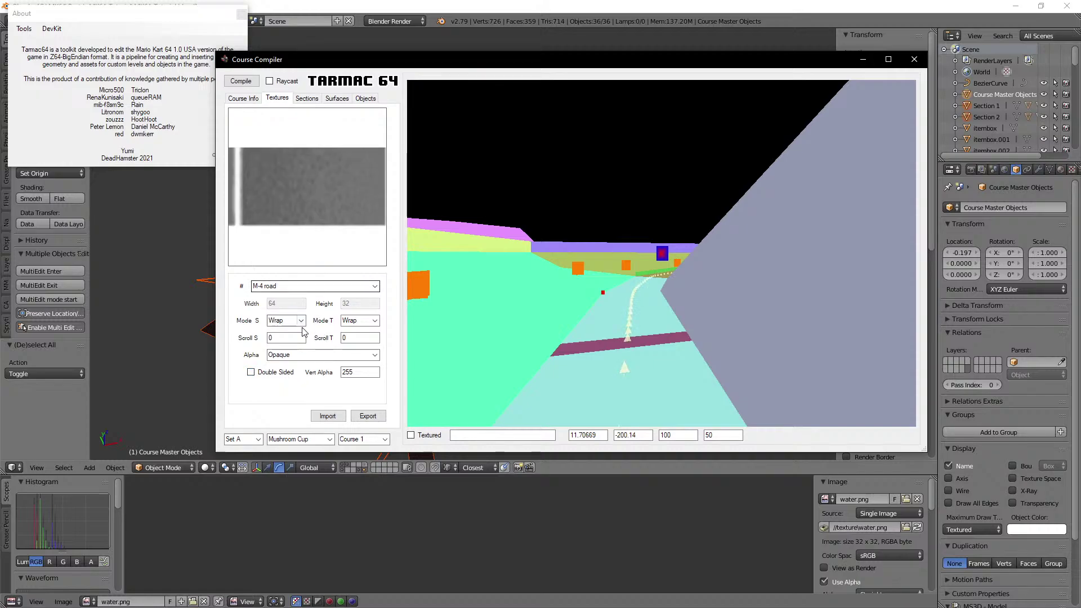
scroll(302, 288, down, 1)
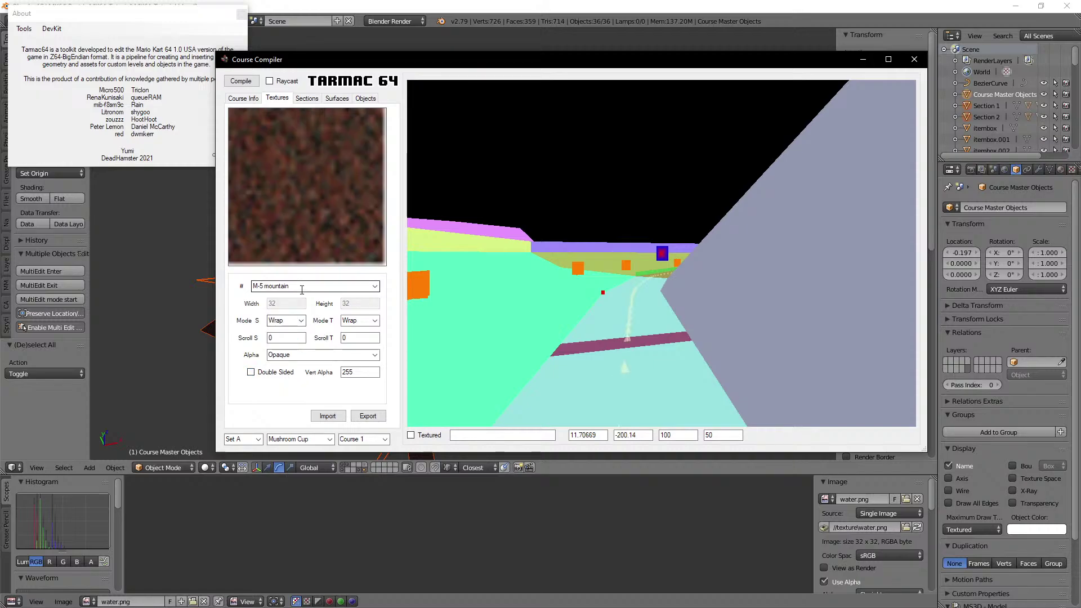
scroll(302, 289, down, 1)
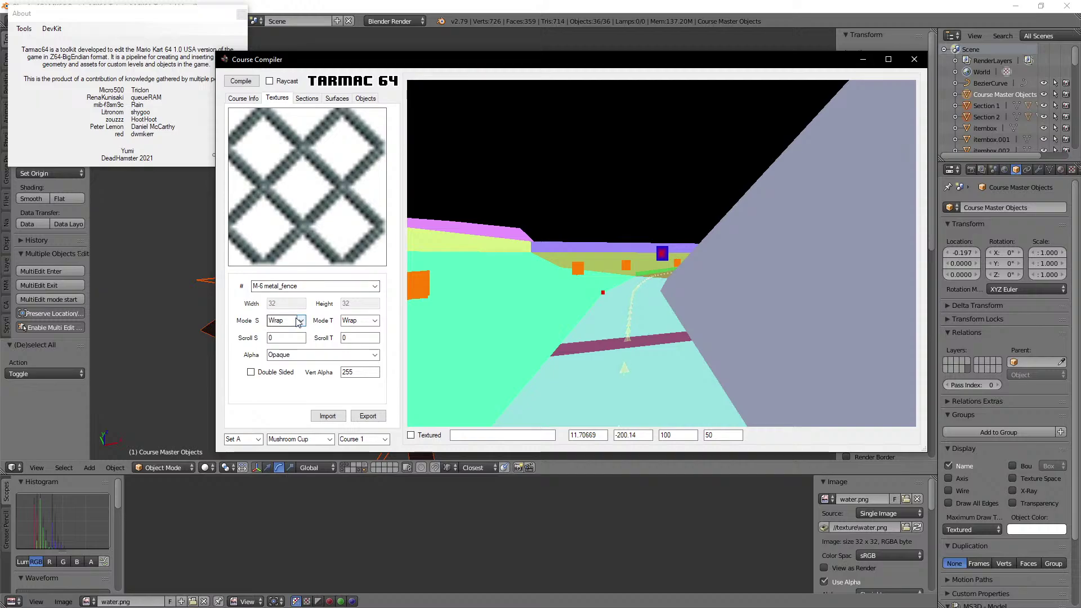
scroll(272, 355, down, 1)
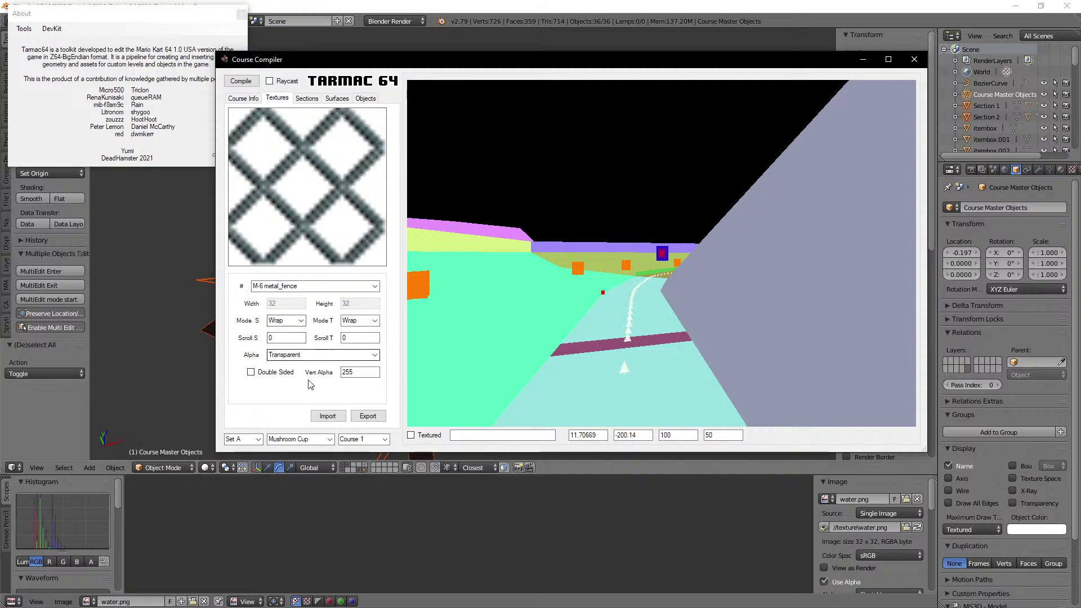
Step: Give the M-9 water texture a scroll of 2 in S and T, Translucent alpha, double-sided faces and a vertex alpha of 150
scroll(299, 287, down, 3)
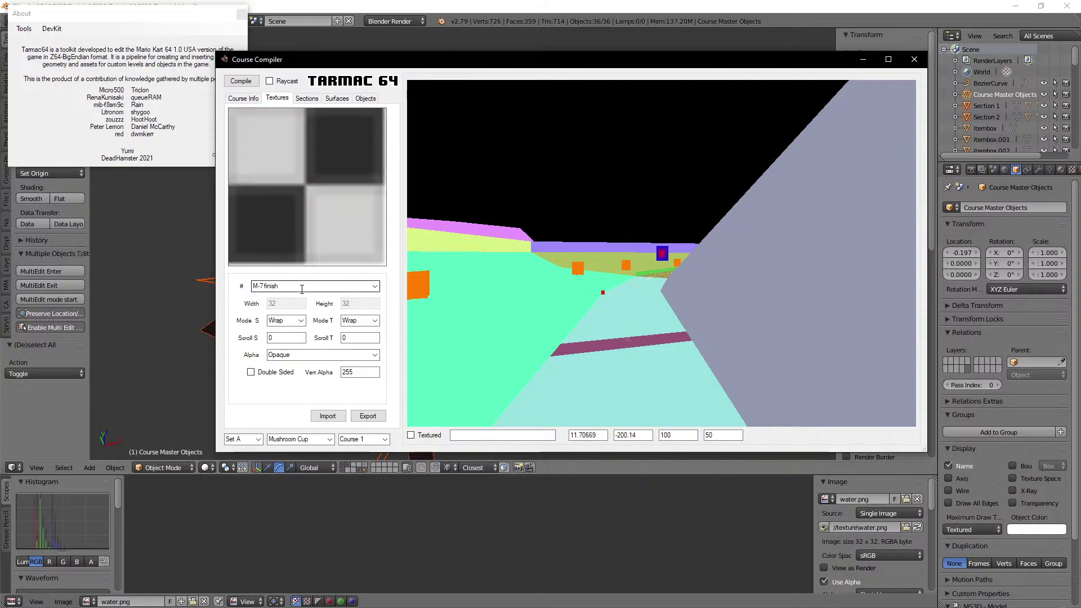
double_click(288, 338)
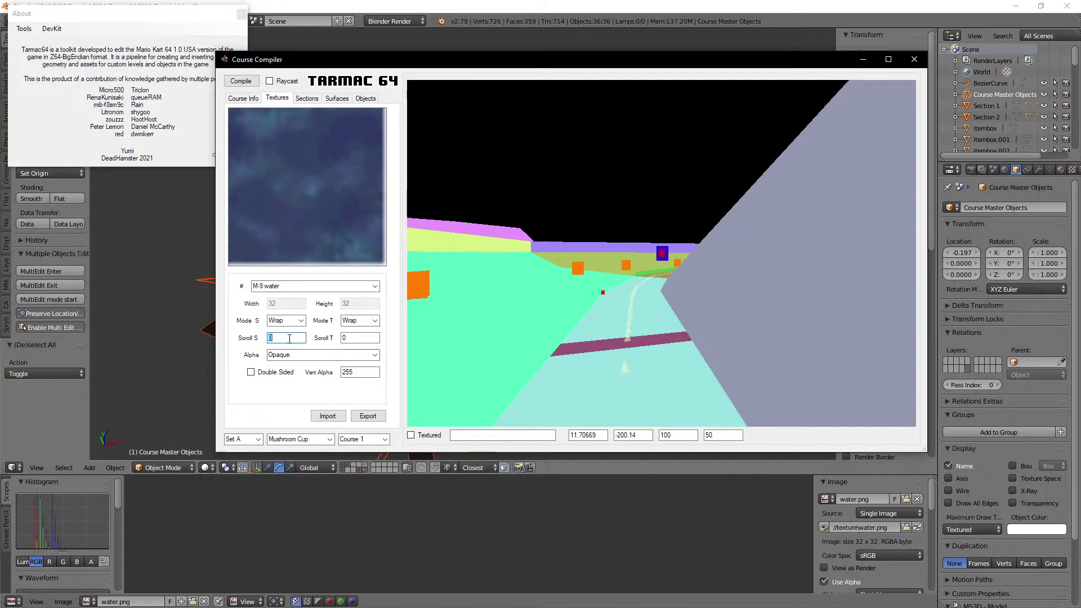
text(1)
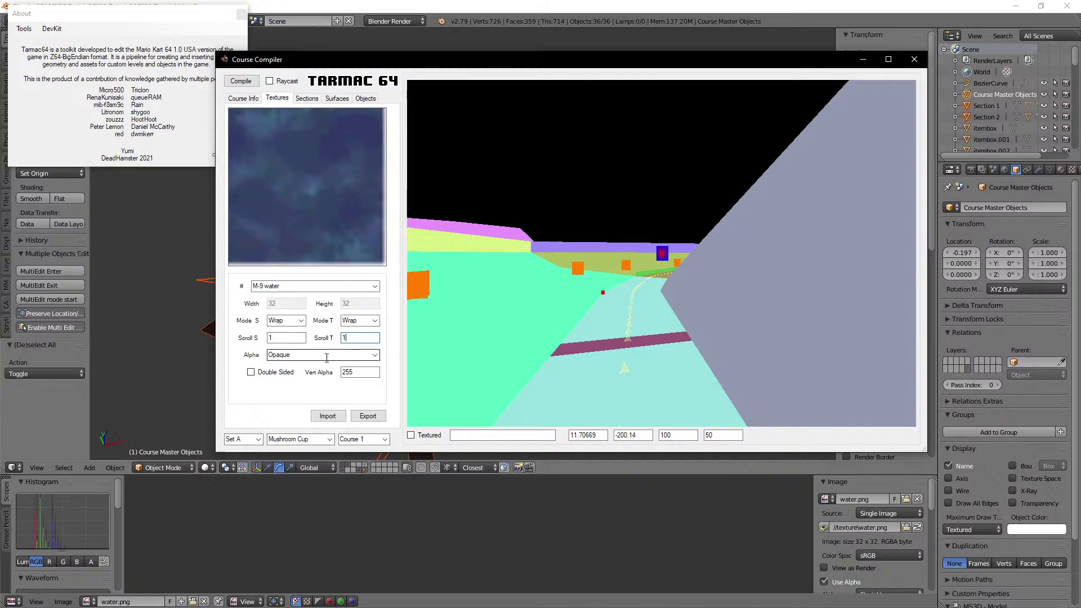
double_click(289, 339)
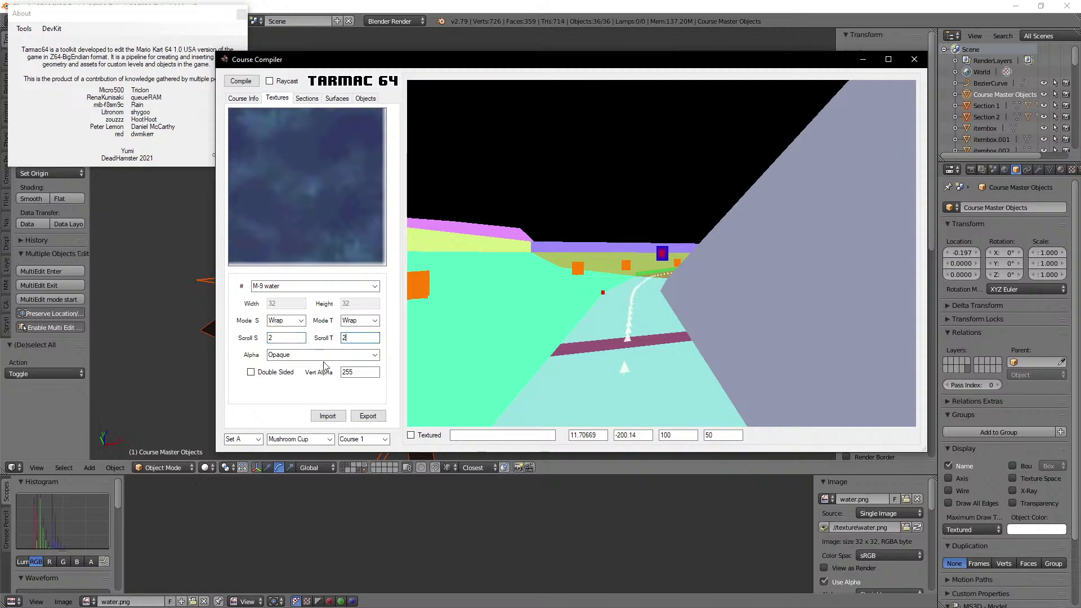
scroll(324, 358, down, 1)
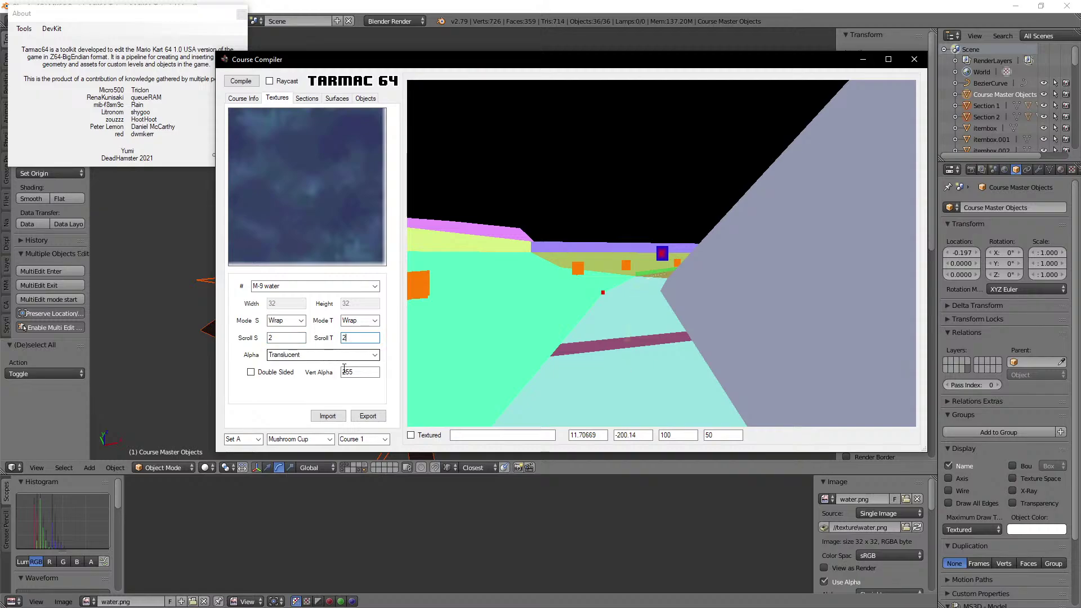
click(373, 374)
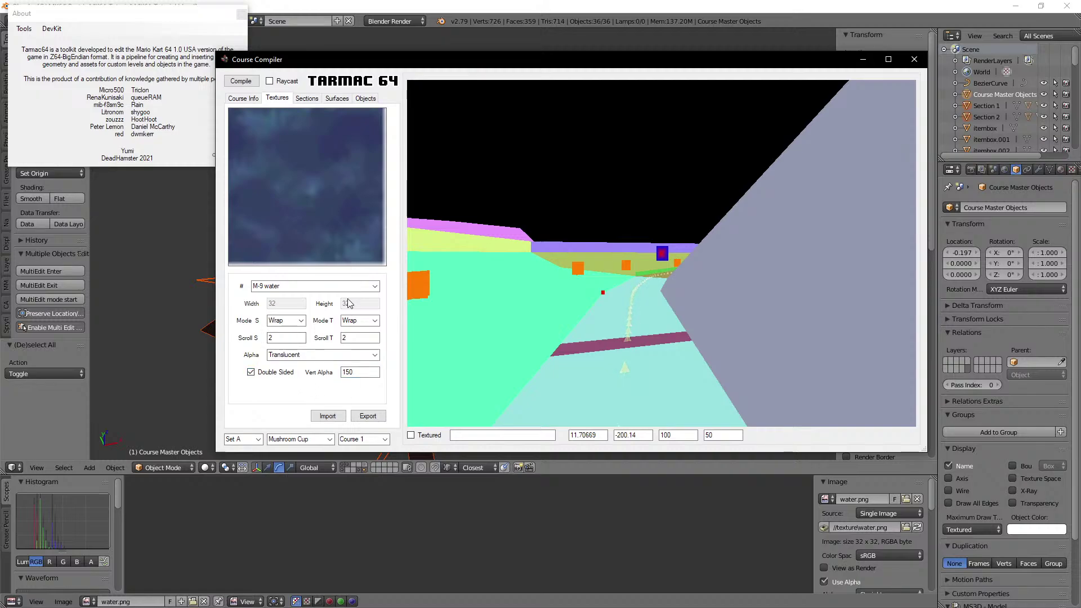
Step: Review the settings of the course textures from M-1 grass to M-10 arrow
scroll(359, 286, down, 1)
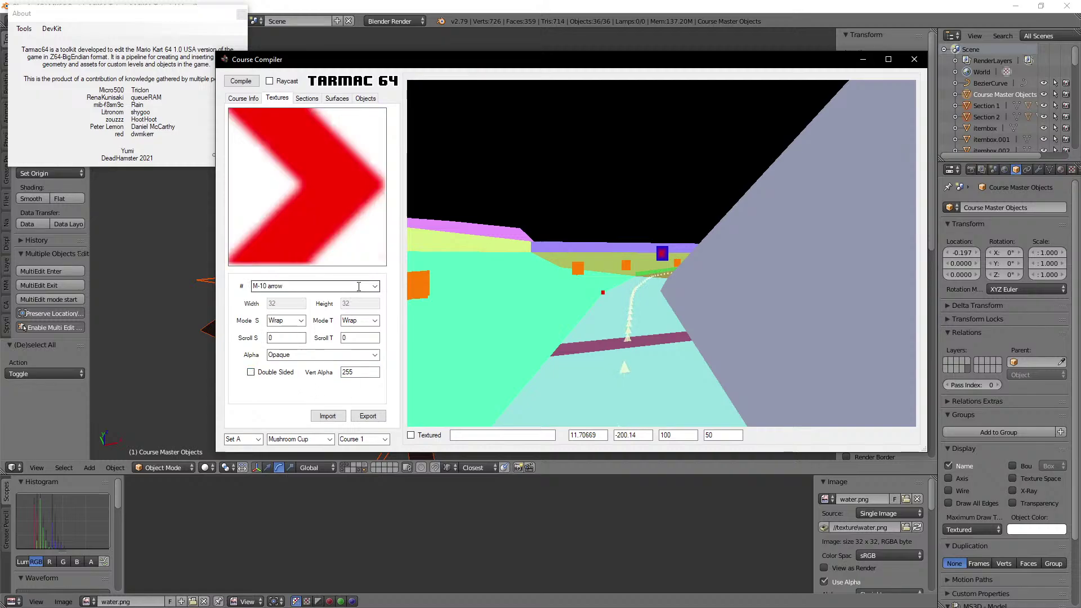
click(296, 341)
scroll(334, 289, up, 4)
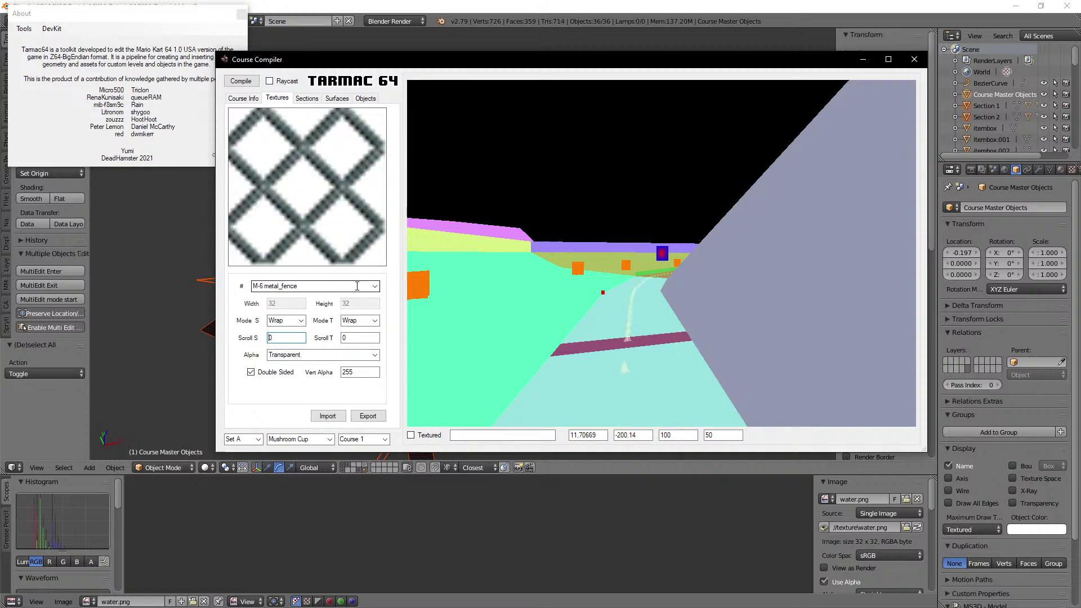
scroll(357, 286, up, 5)
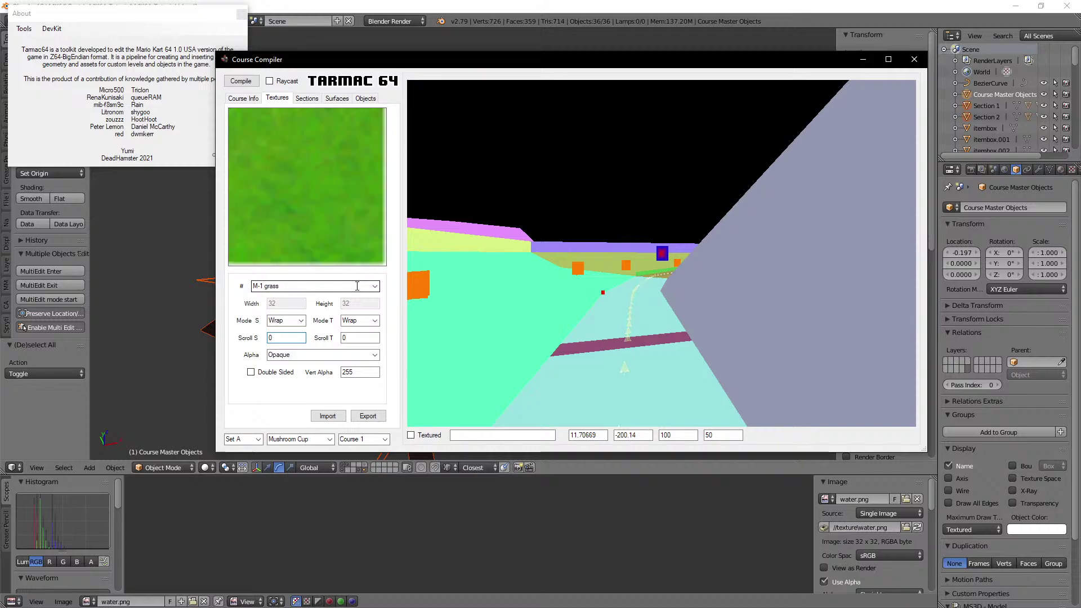
scroll(357, 286, down, 9)
scroll(357, 286, up, 6)
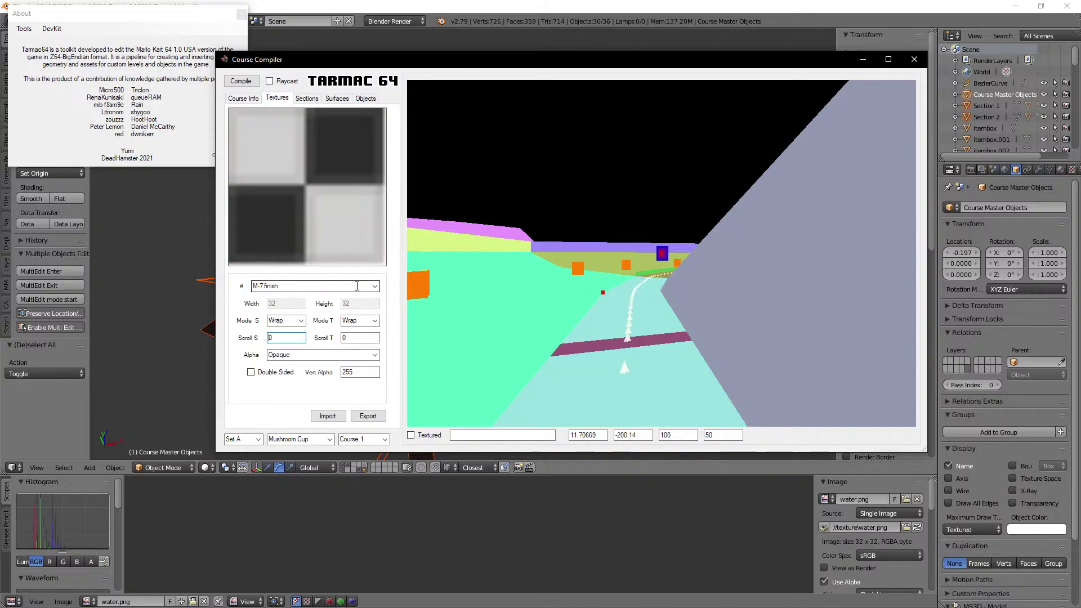
scroll(357, 286, down, 2)
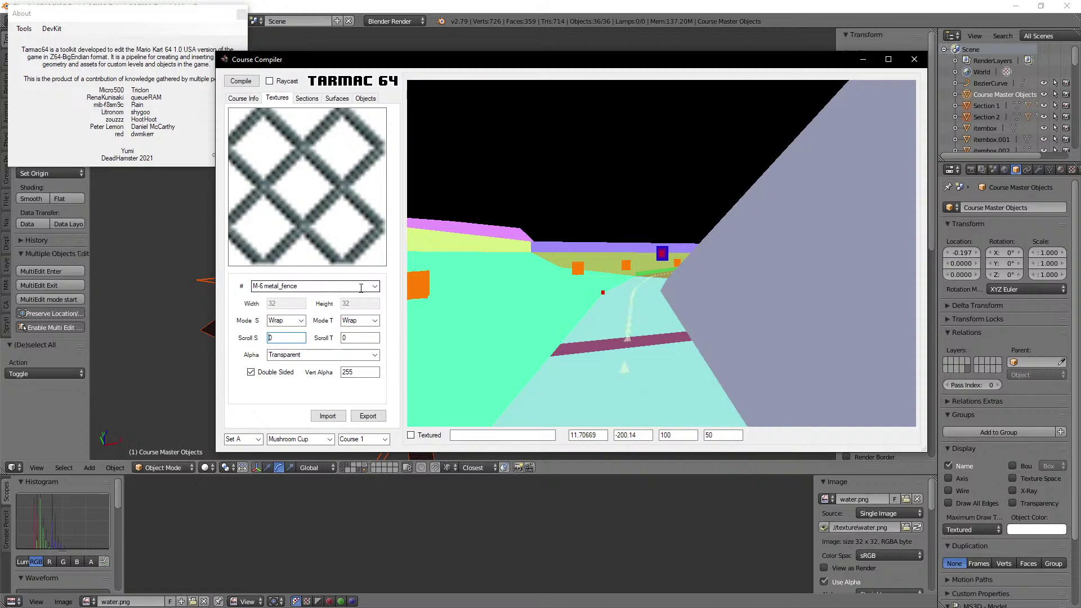
Step: Export the texture settings as MK64_Tutorial_mat into the _MK64_Tutorial folder
click(369, 415)
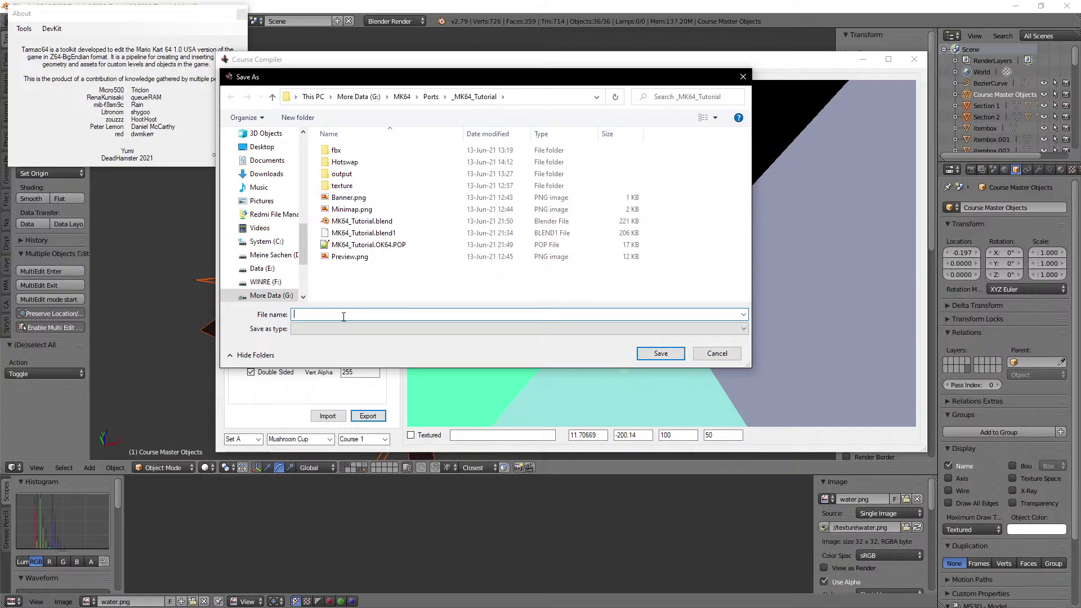
text(MK64_Tutorial)
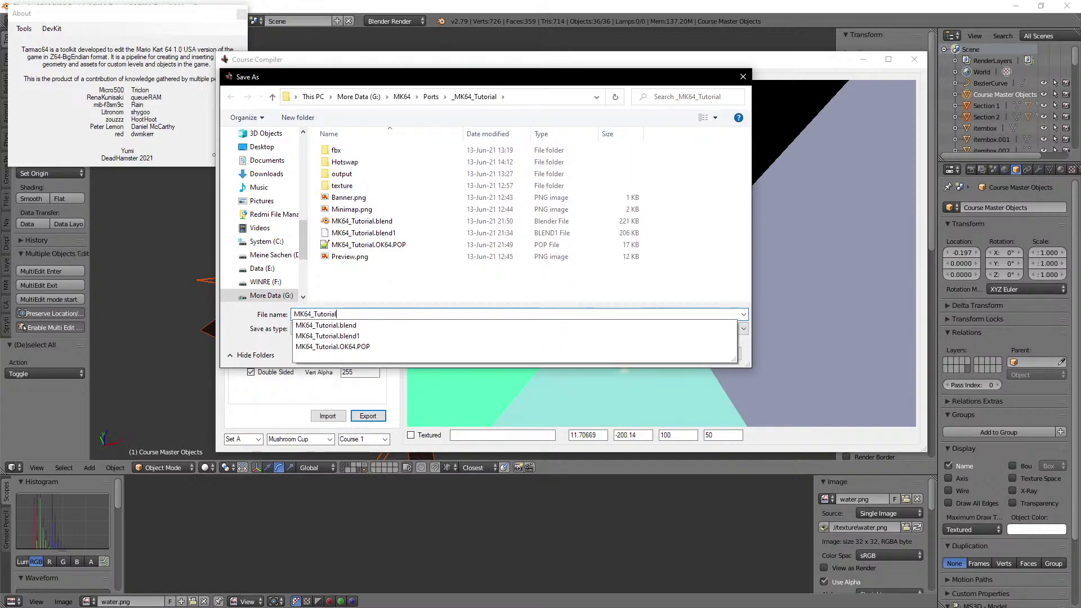
text(_mat)
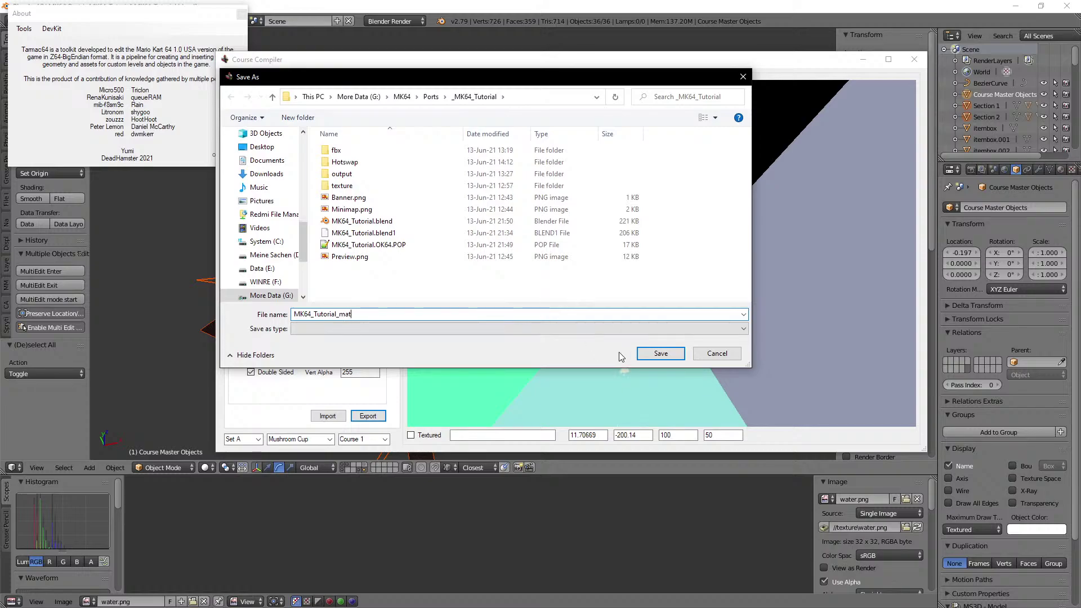
click(660, 354)
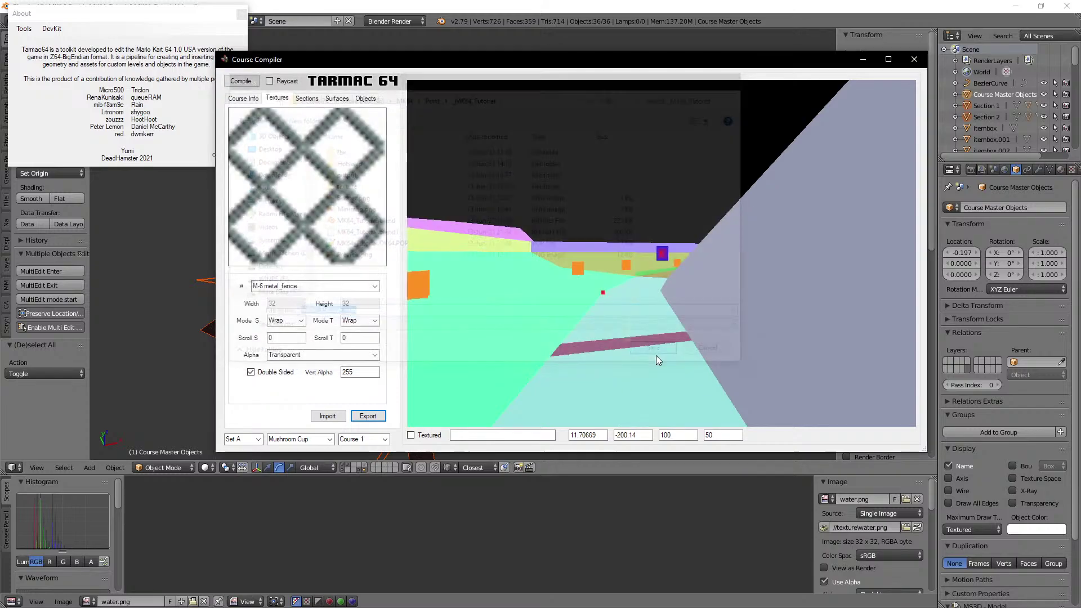
Step: Open the Water Z value in the course info for editing
click(260, 100)
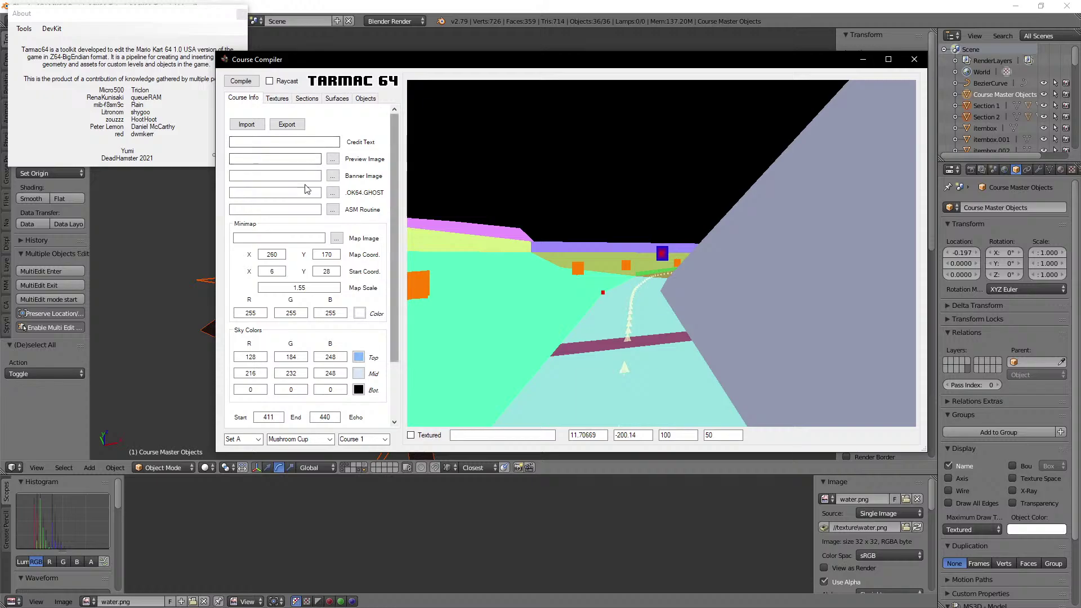
drag(397, 257, 389, 334)
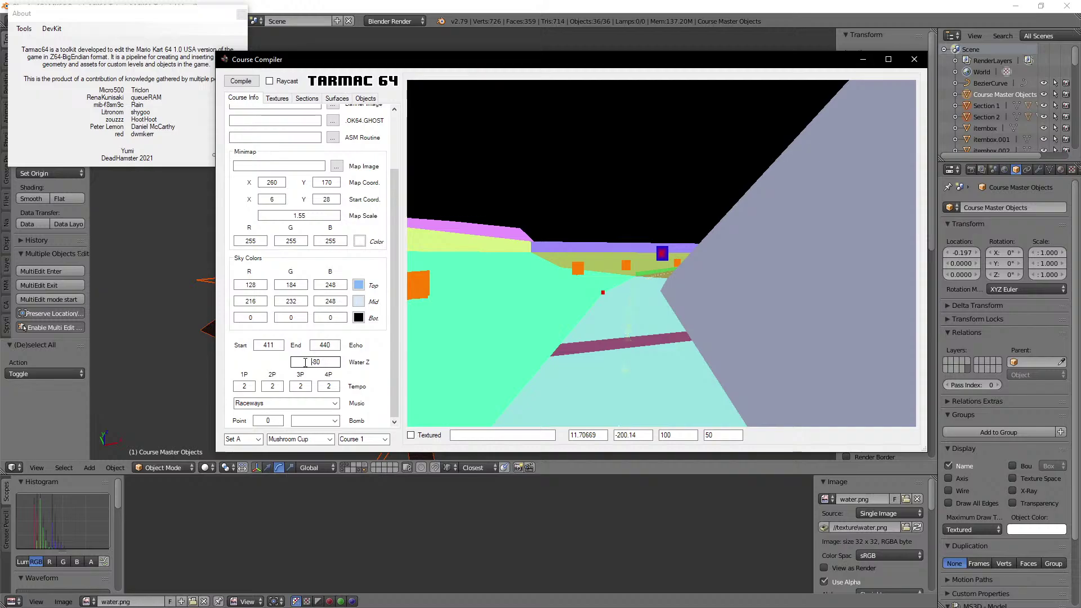
drag(305, 363, 324, 363)
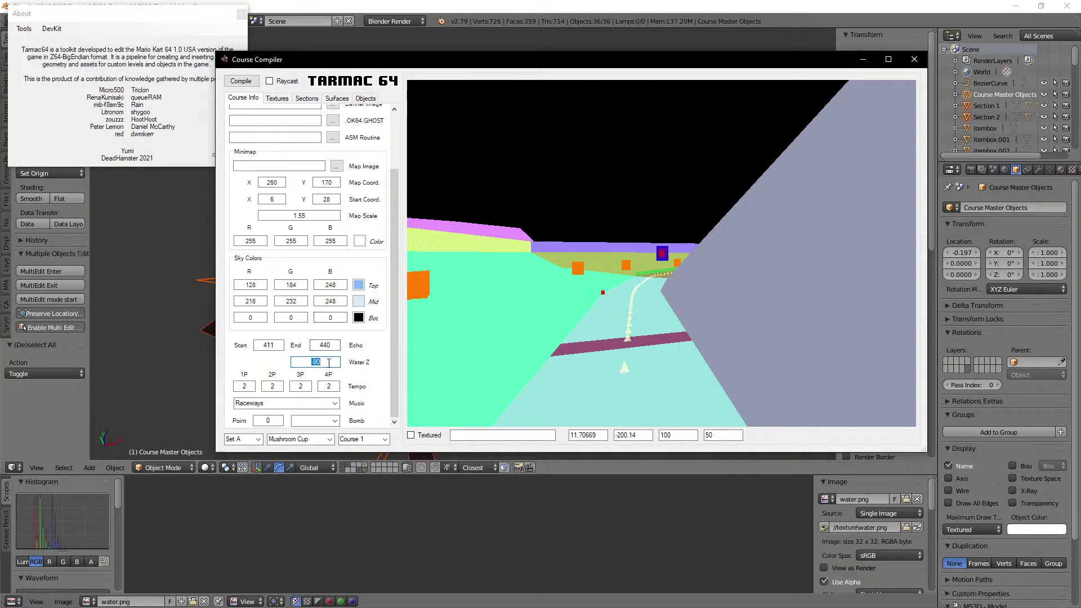
Step: Switch to Blender and check the Z coordinate of a corner vertex of the 255_water.001 plane
click(506, 5)
scroll(473, 248, down, 2)
scroll(549, 167, up, 6)
mouse_move(473, 248)
shift+middle_down()
mouse_move(549, 167)
mouse_move(437, 261)
mouse_move(449, 259)
mouse_move(373, 222)
mouse_move(459, 218)
mouse_move(452, 234)
shift+middle_up()
scroll(437, 261, up, 3)
right_click(437, 262)
key(Tab)
key(z)
key(z)
key(z)
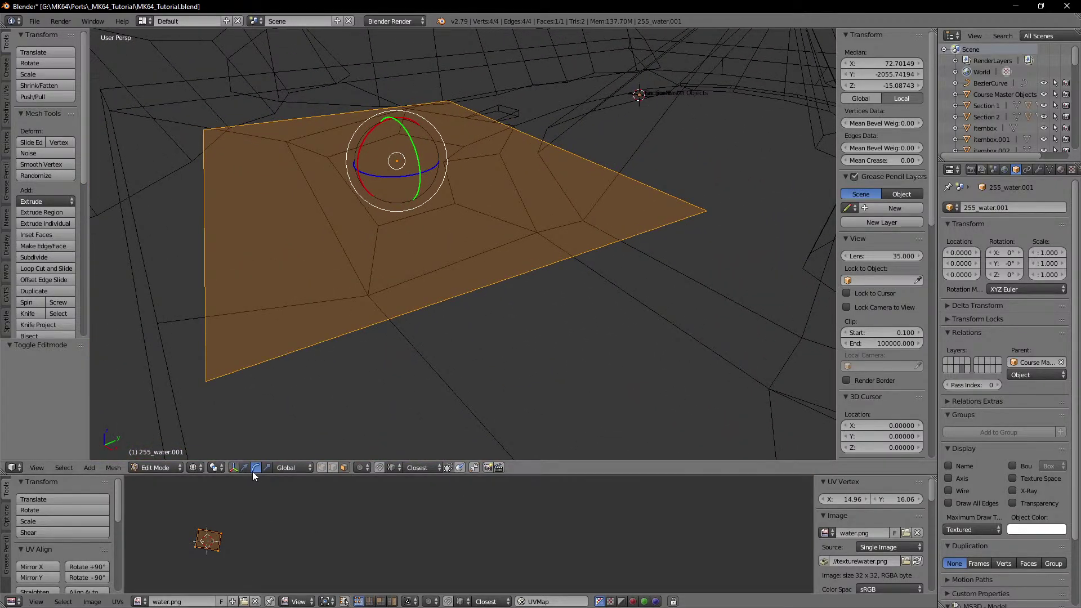
click(321, 467)
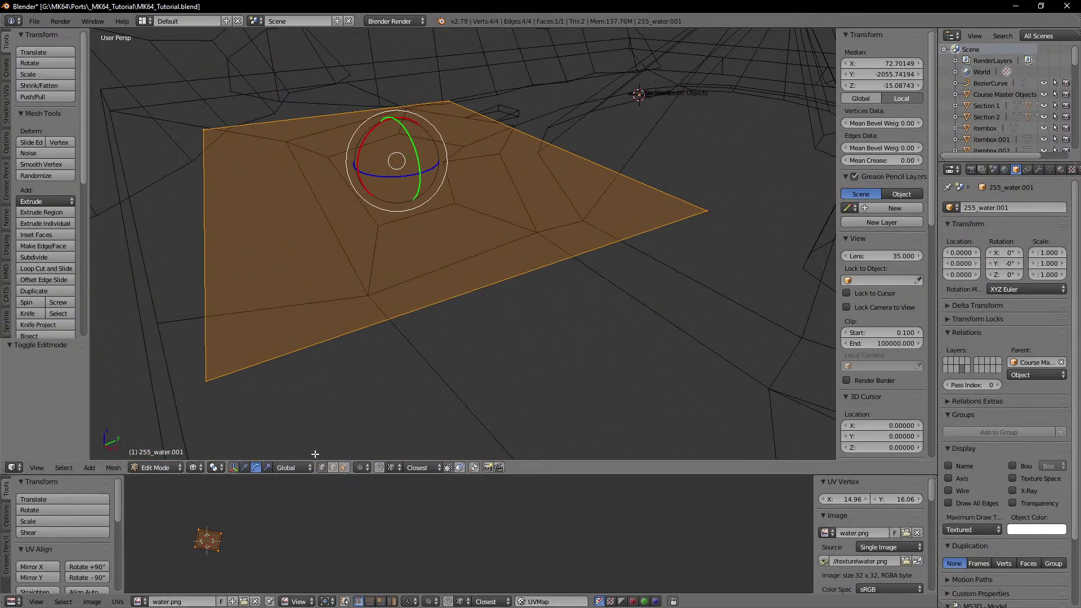
right_click(202, 383)
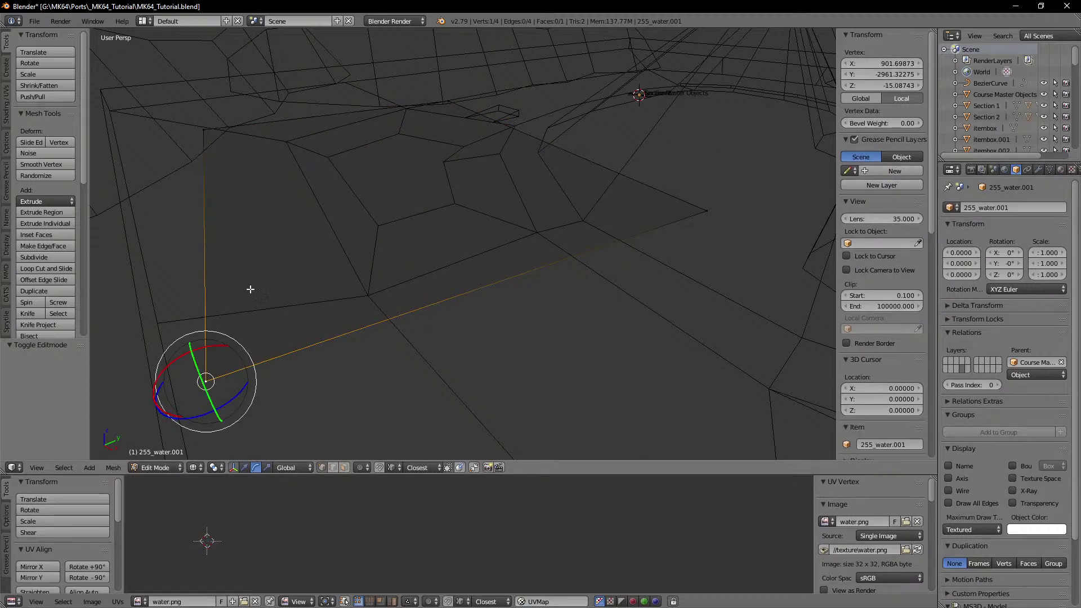
key(g)
right_click(469, 264)
click(890, 85)
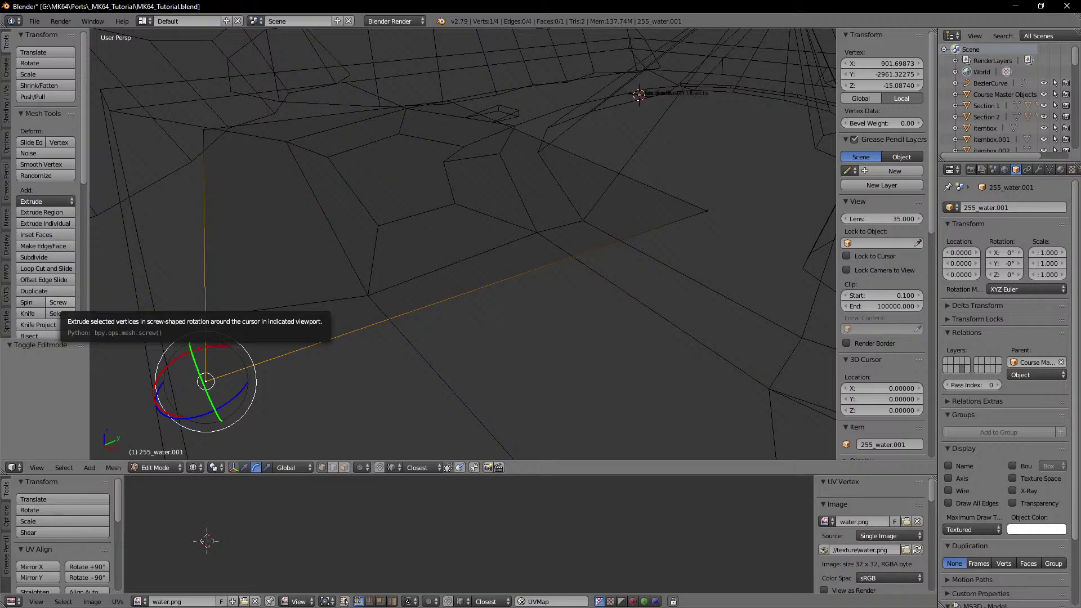
Step: Return to Tarmac64's Course Compiler, set Water Z to -15 and reopen the texture settings
key(alt+Tab)
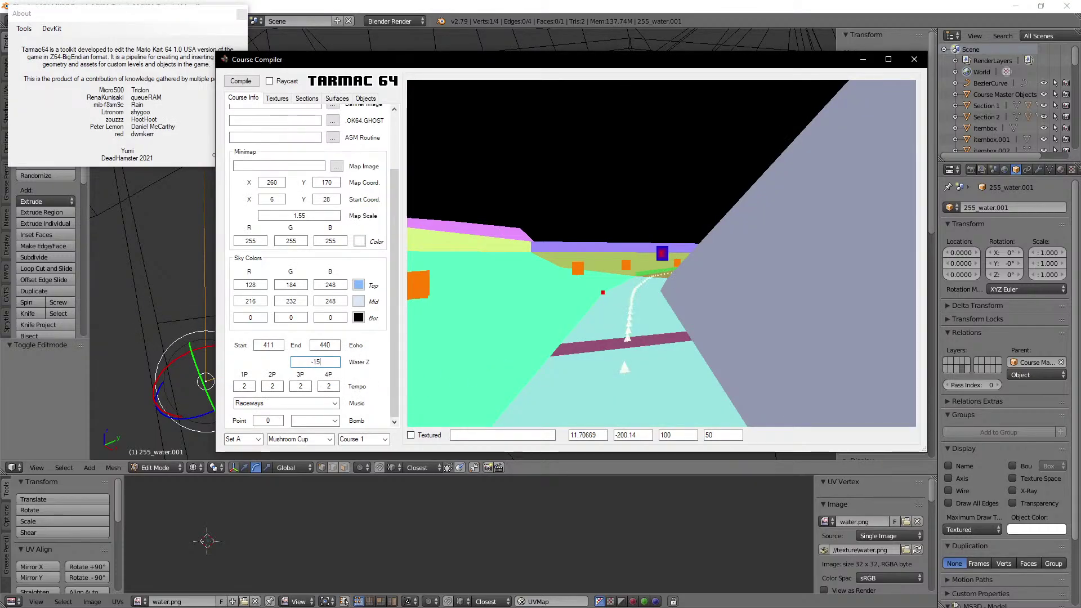
drag(393, 361, 391, 264)
click(277, 98)
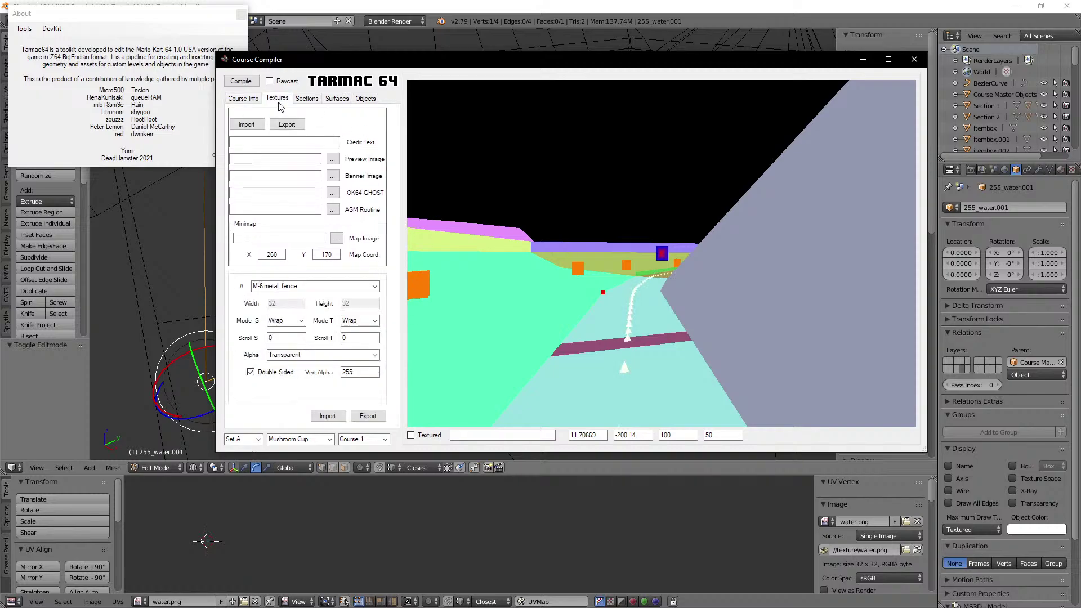
Step: Review the Section 1 object list, texture settings and course info, flying the preview camera around the course
click(307, 99)
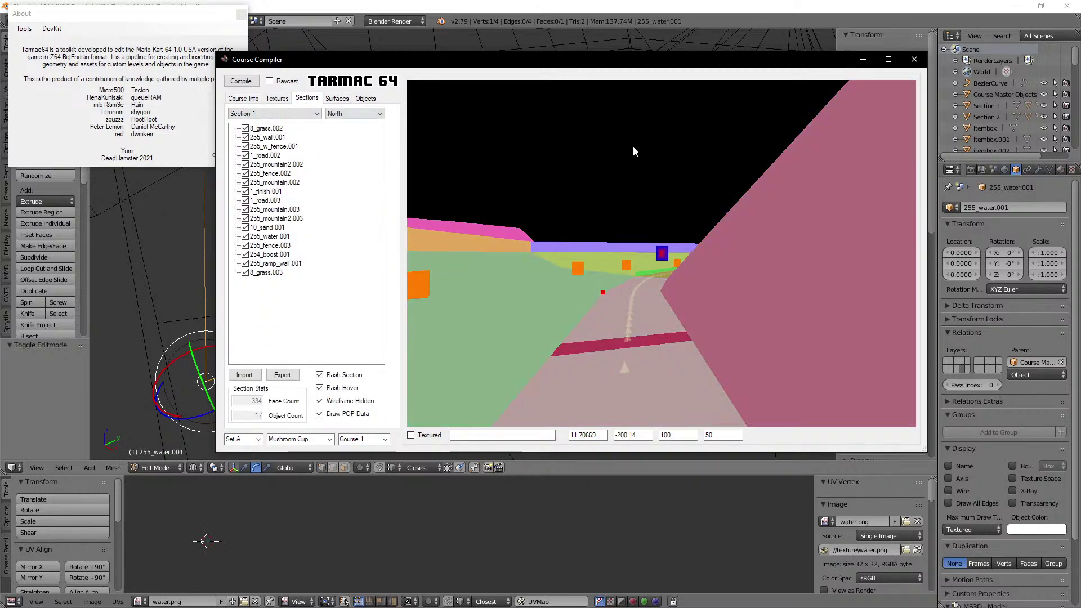
key(r)
key(r)
key(r)
key(d)
key(d)
key(w)
key(s)
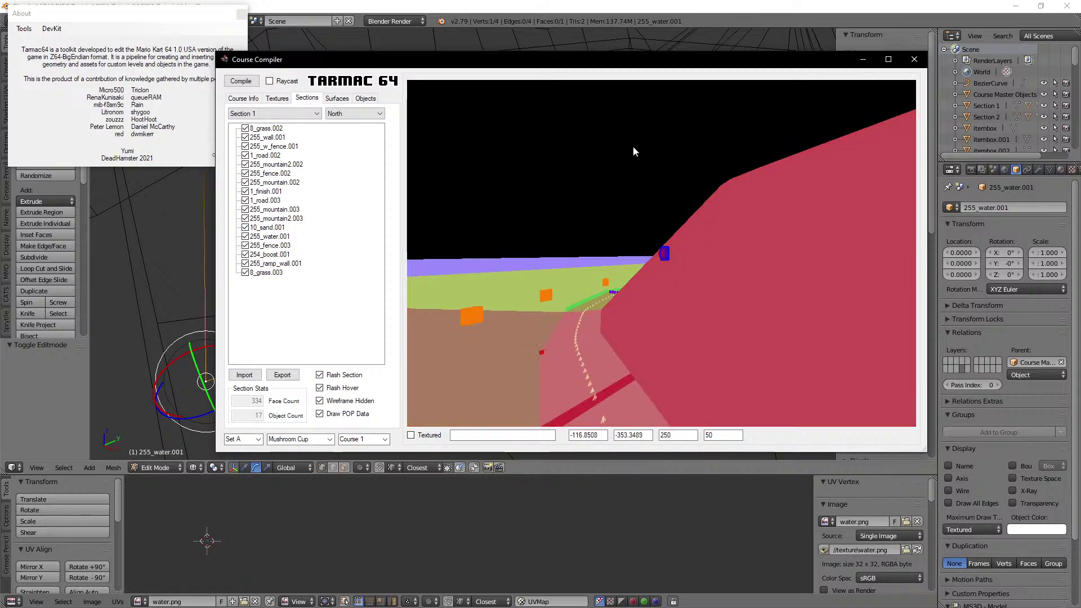
click(276, 98)
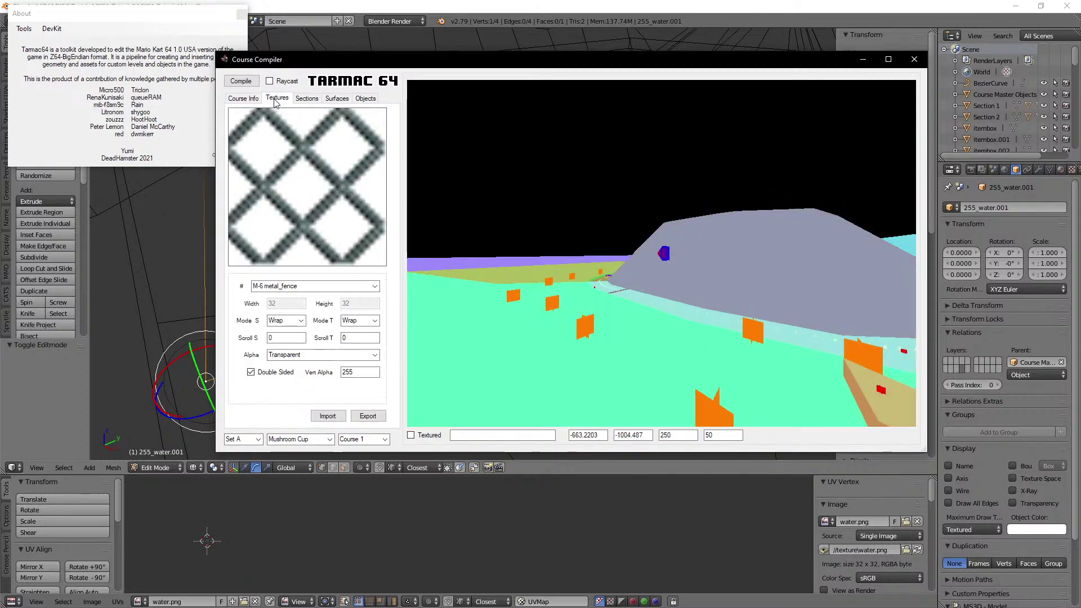
click(255, 99)
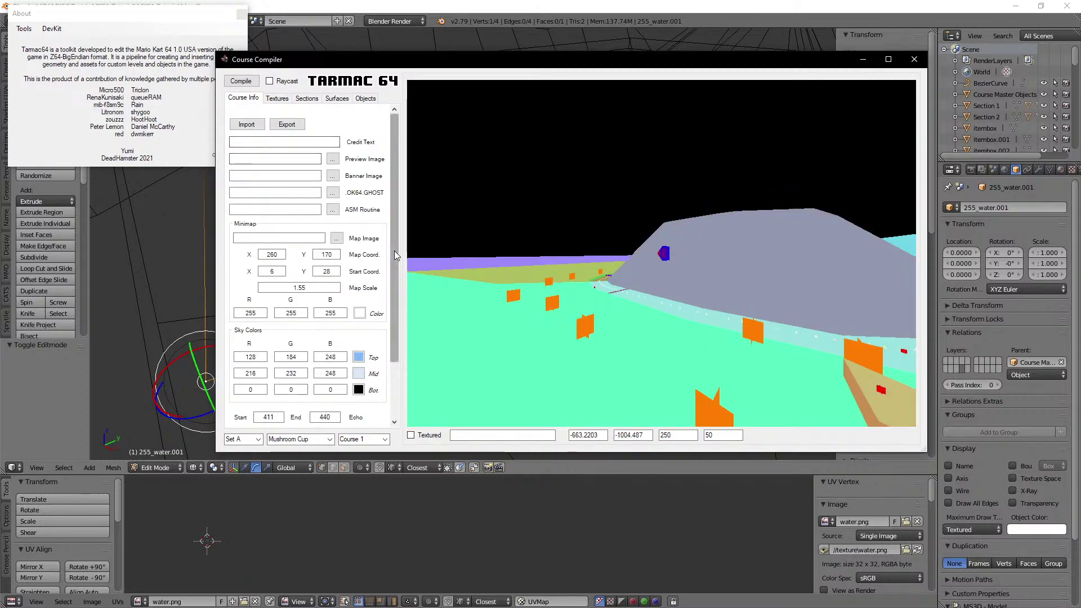
mouse_move(396, 255)
mouse_down()
mouse_move(397, 318)
mouse_move(396, 250)
mouse_up()
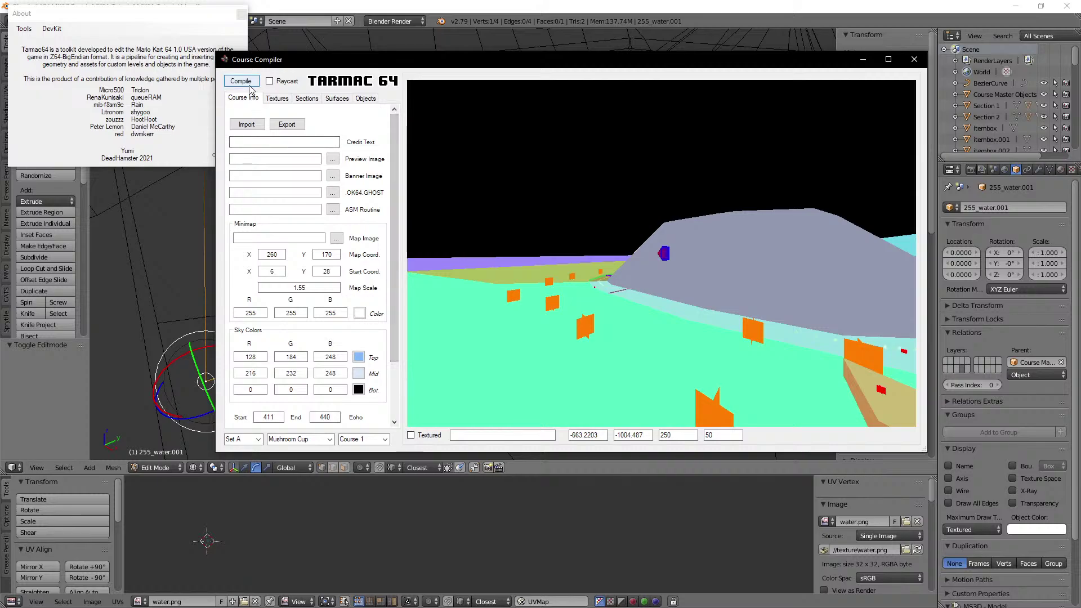
Step: Start compiling the course and load the source file from the Hotswap folder inside _MK64_Tutorial
click(242, 82)
key(Return)
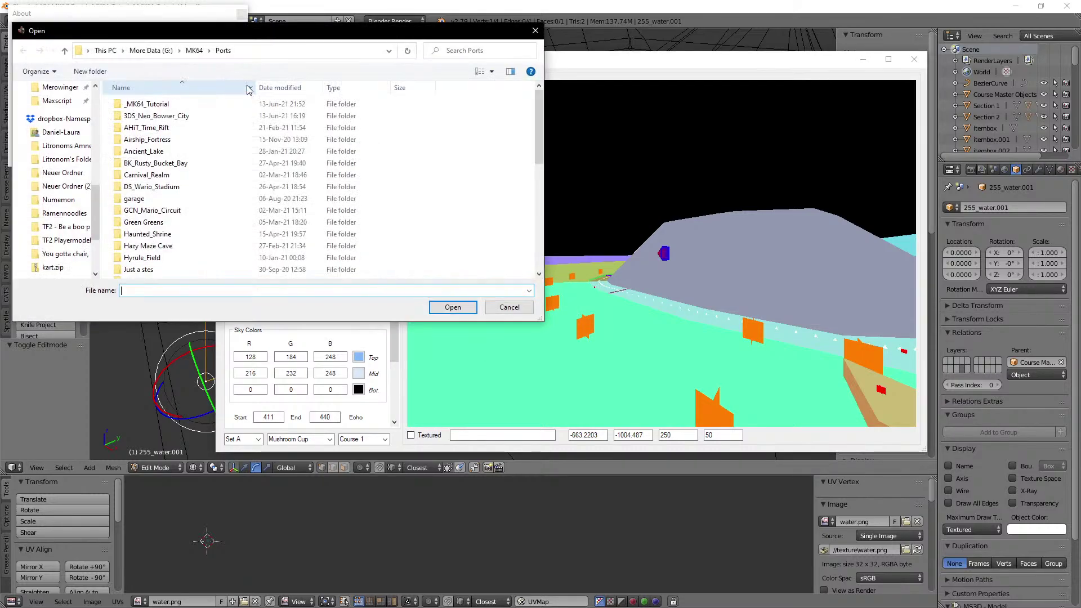
double_click(155, 107)
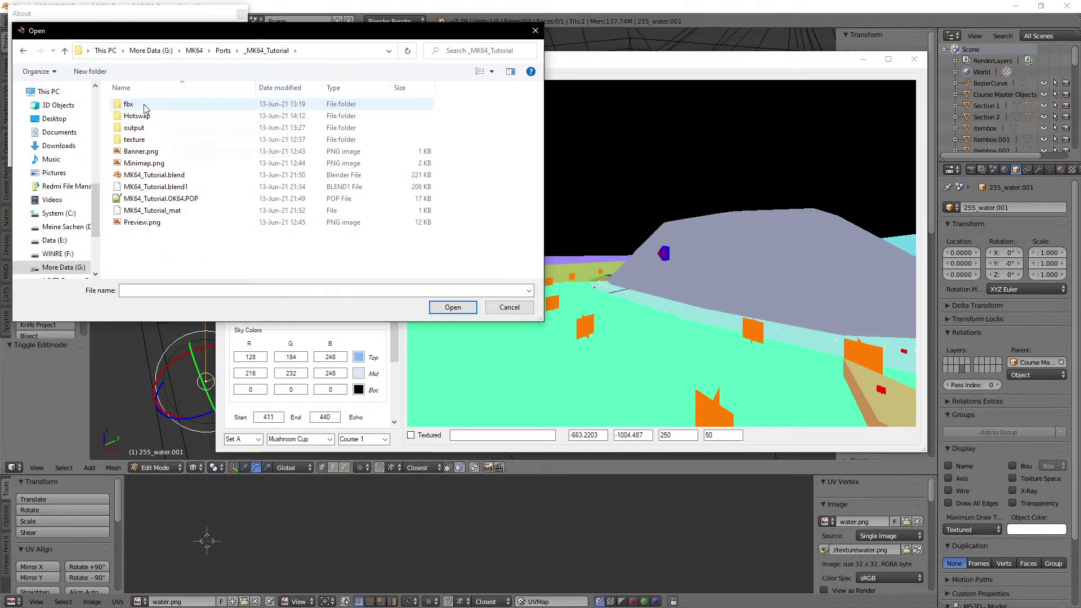
double_click(144, 120)
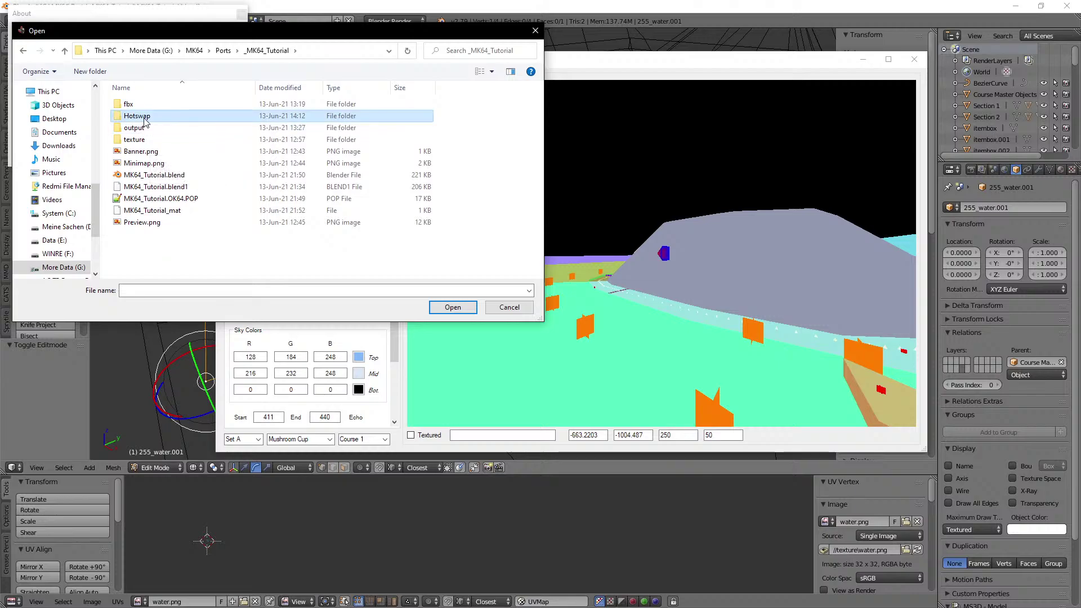
double_click(160, 106)
key(Return)
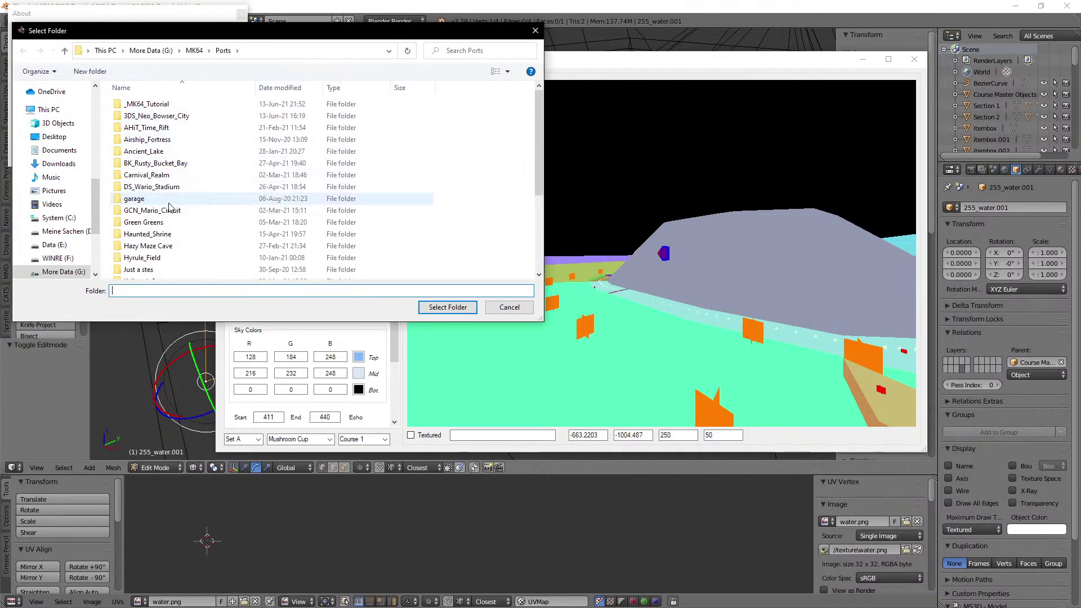
Step: Choose the output folder inside _MK64_Tutorial as the compile destination and complete the compile
double_click(145, 106)
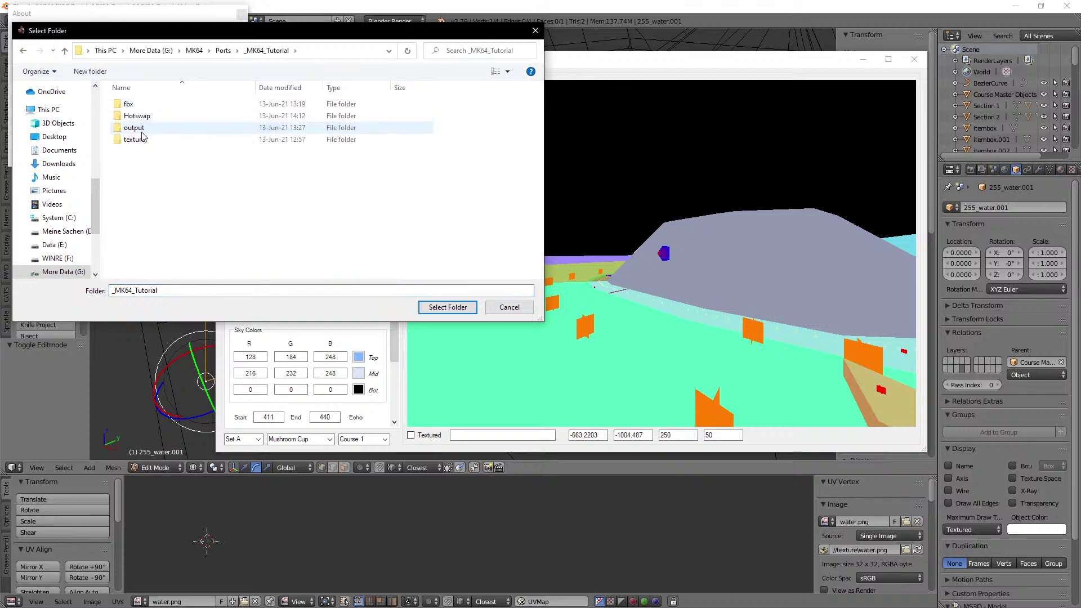
double_click(140, 130)
click(469, 309)
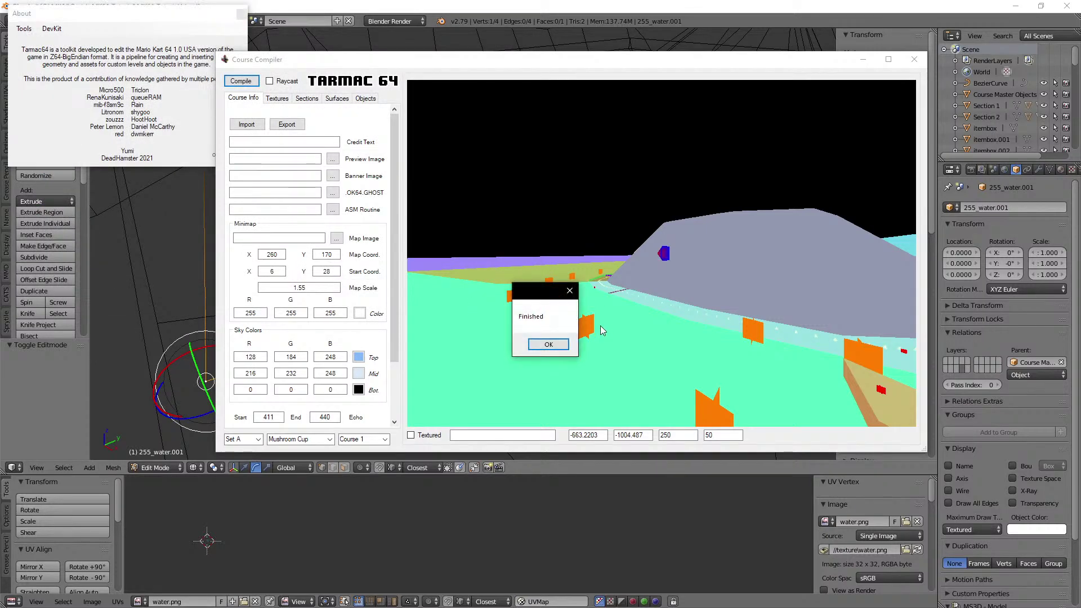
click(554, 345)
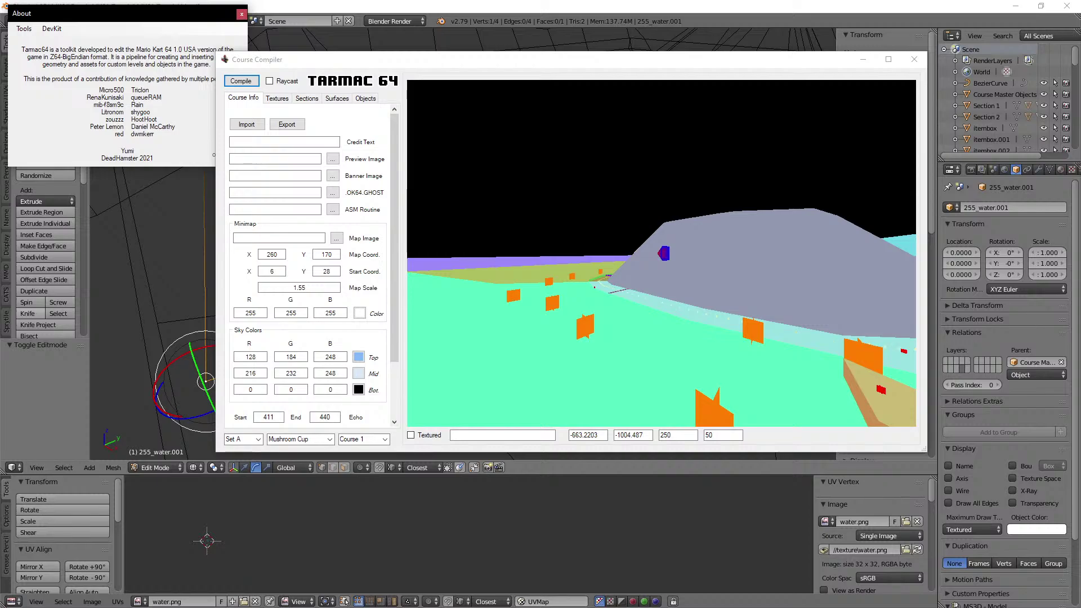
Step: Switch to Project64 and load the Mario Kart 64 ROM again
key(alt+Tab)
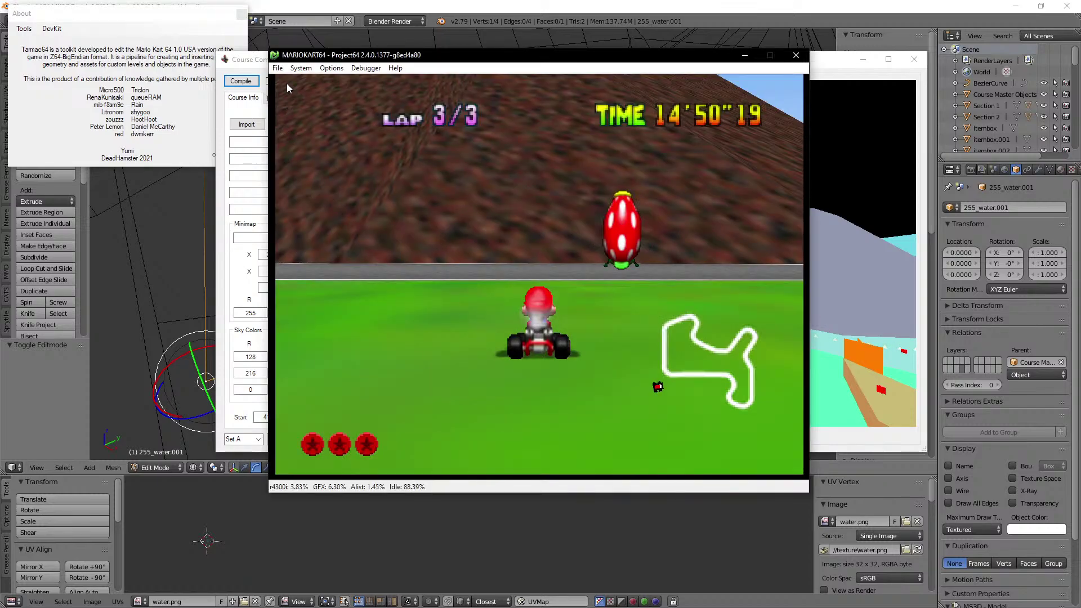
click(280, 69)
click(345, 168)
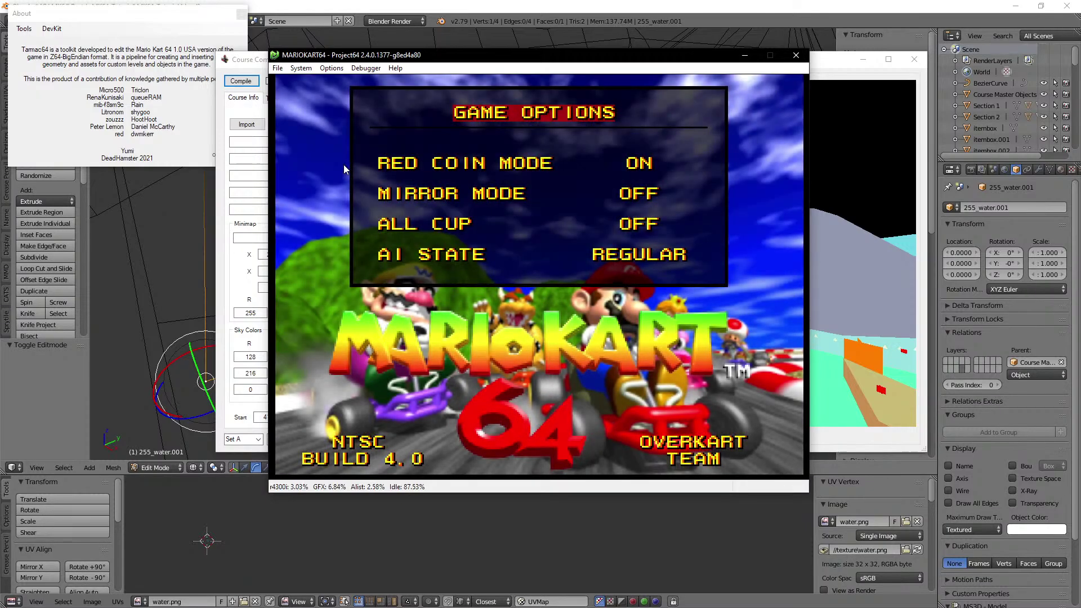
Step: Start a one-player Time Trials race as Mario on the first Mushroom Cup course of Custom Set 1
key(Return)
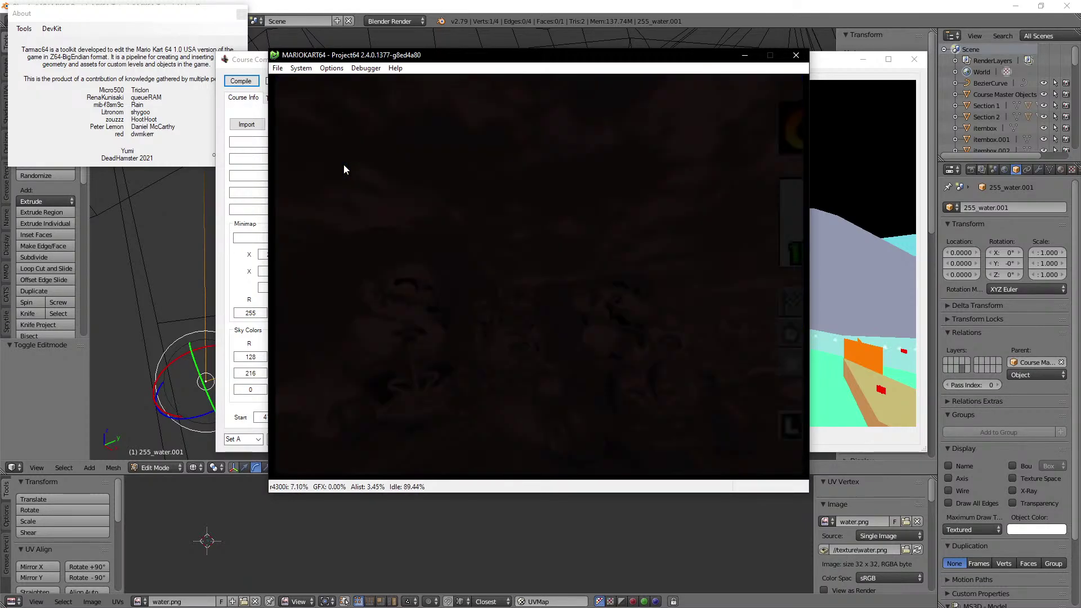
key(Down)
key(x)
key(x)
key(x)
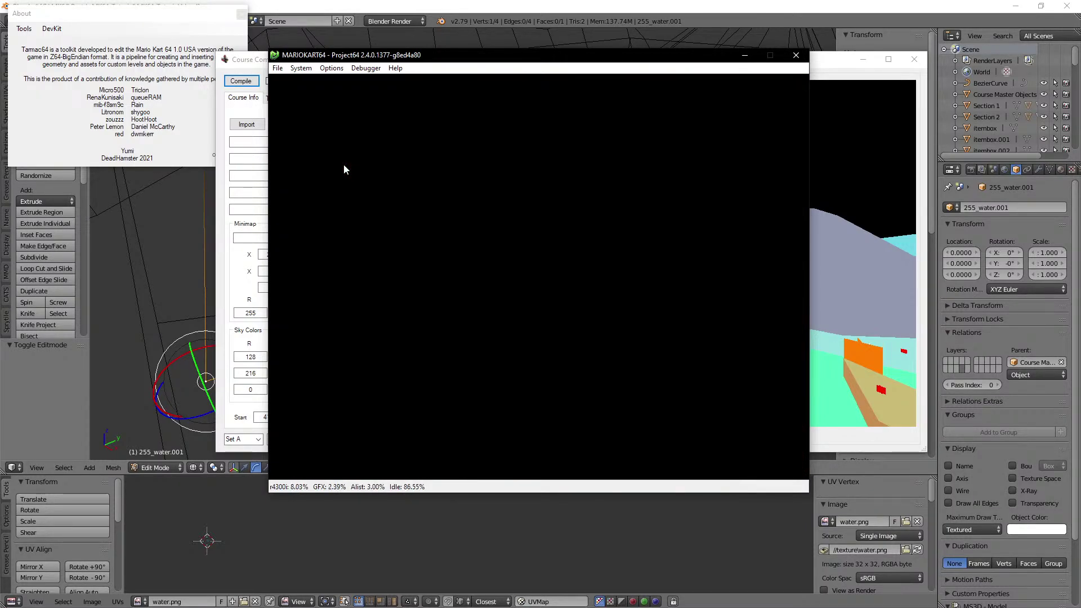
key(x)
key(x)
key(s)
key(Right)
key(Left)
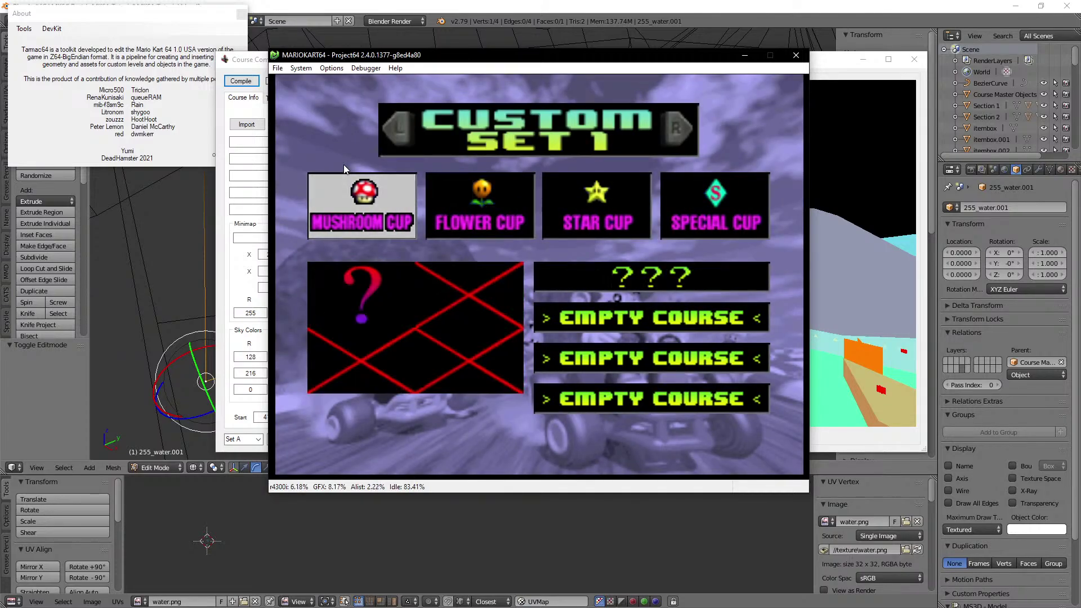
key(x)
key(x)
key(x)
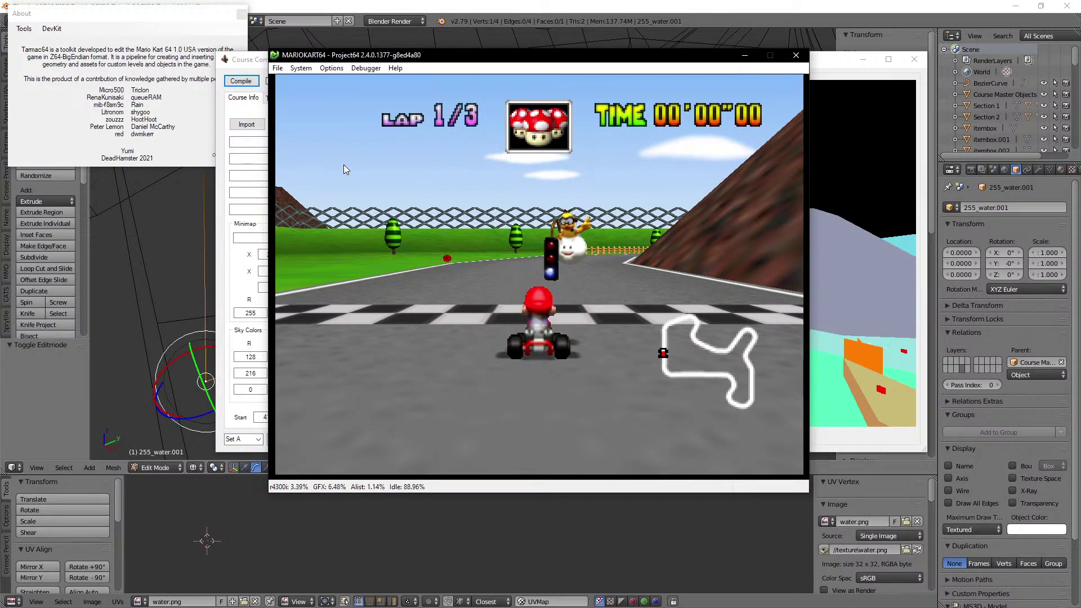
Step: Test-drive the custom course over the grass, past the trees and wooden fences and through the mountain passage, checking its surfaces and collisions
key(Left)
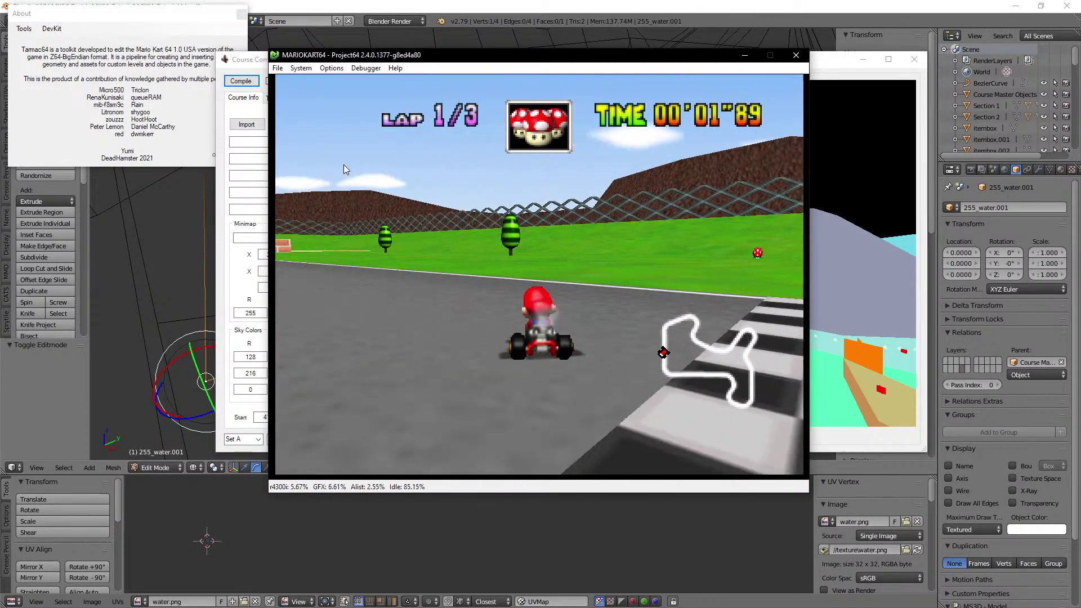
key(Right)
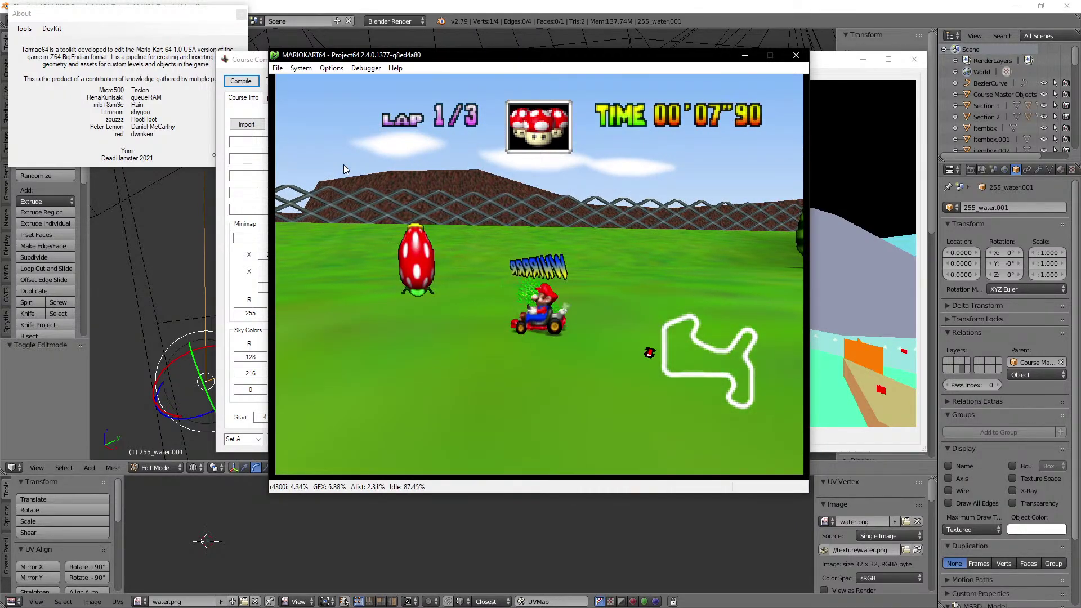
key(Right)
key(Right)
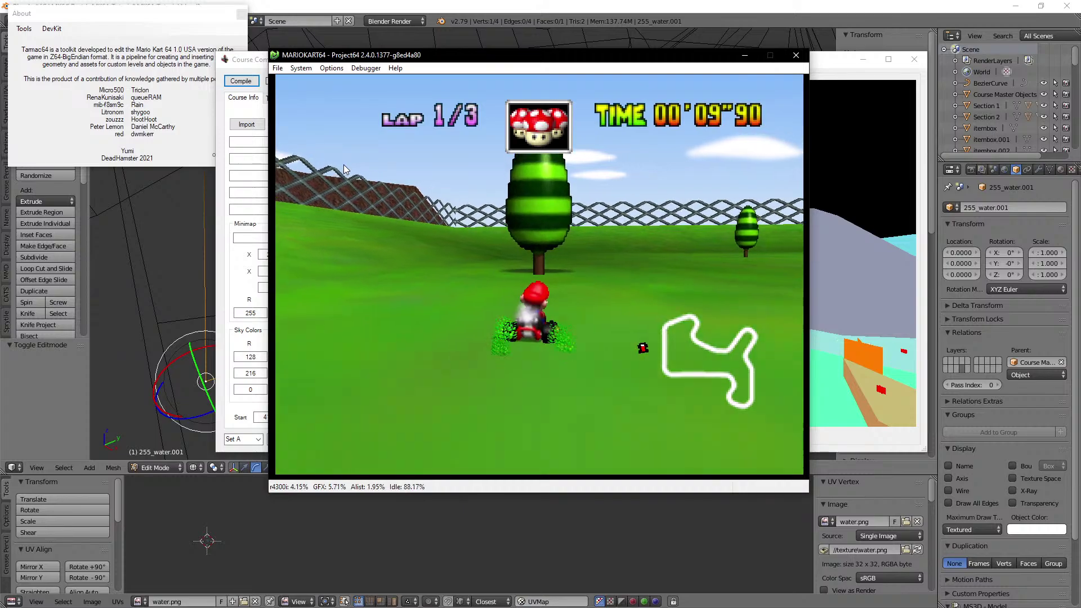
key(Right)
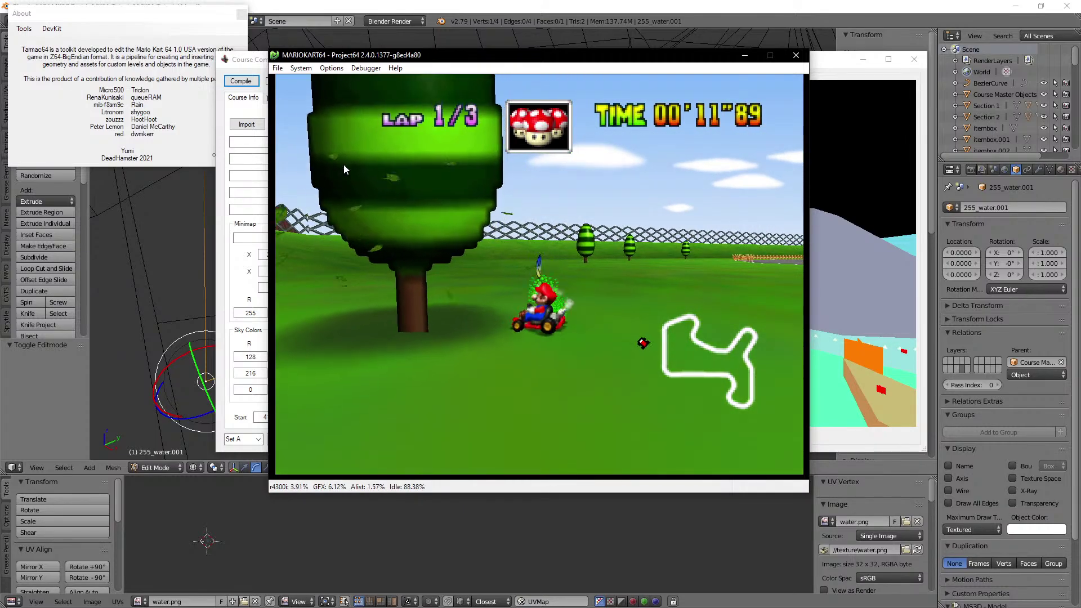
key(Right)
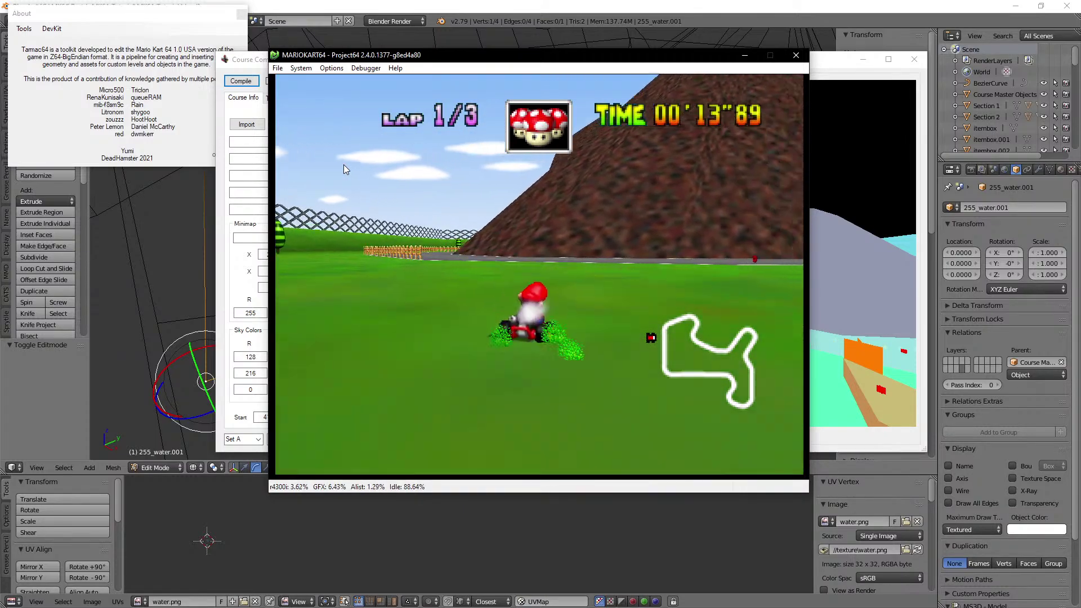
key(Left)
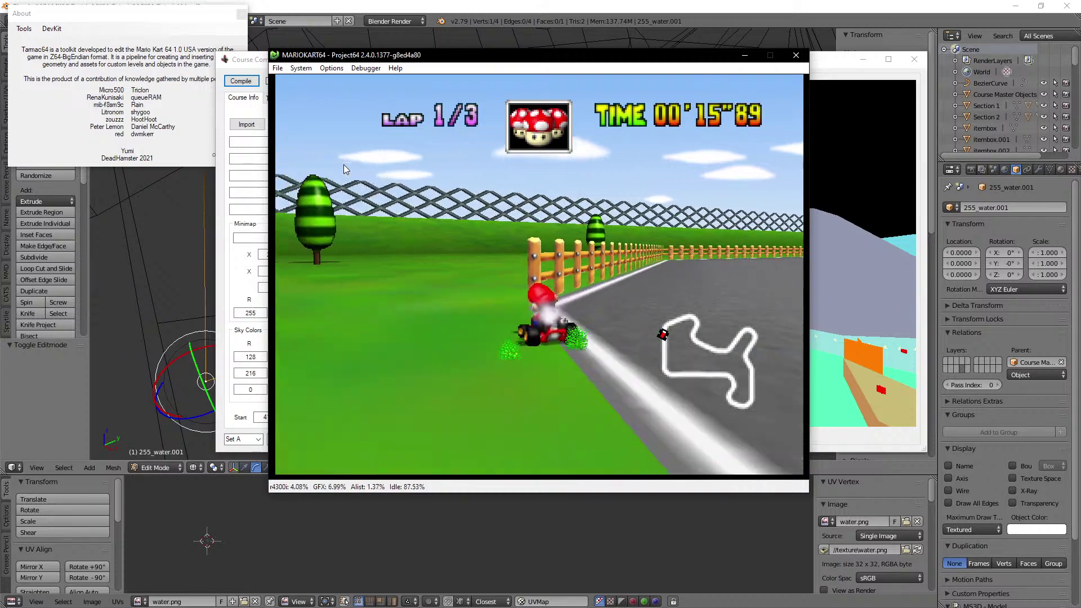
key(Right)
key(Left)
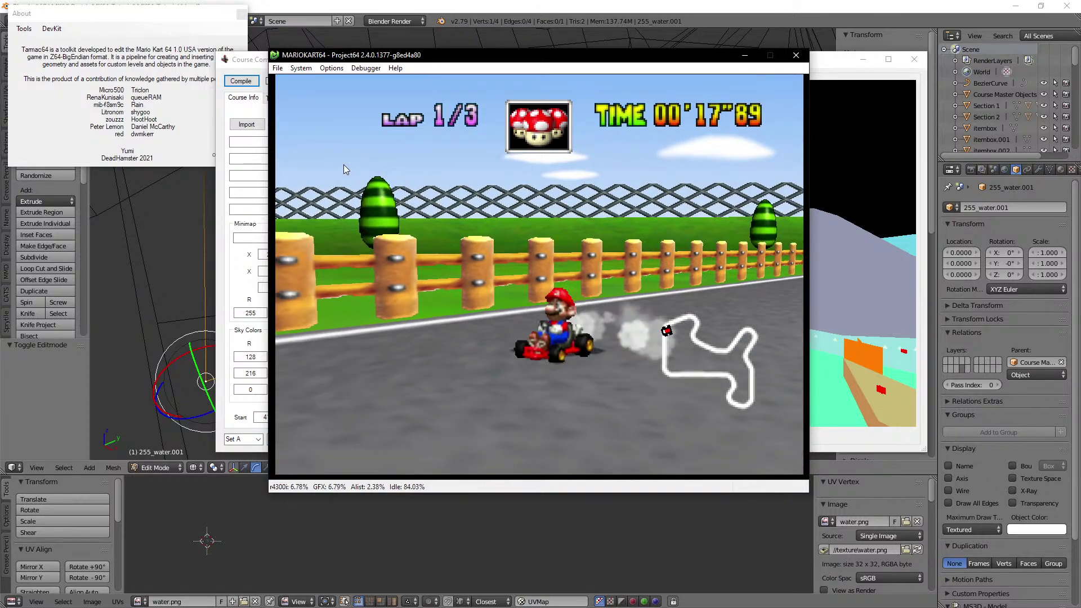
key(Right)
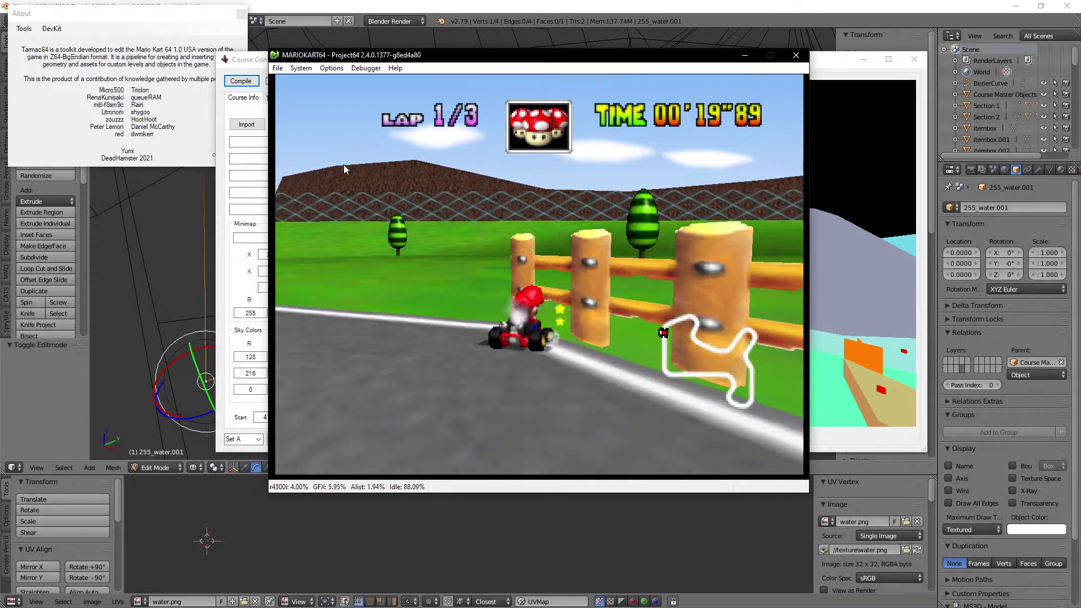
key(Right)
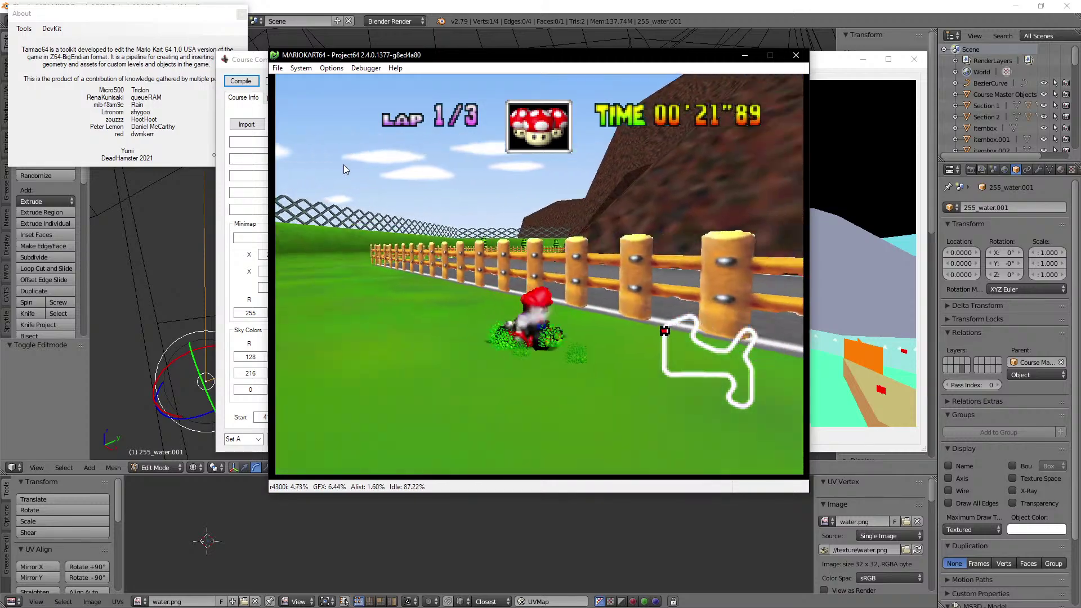
key(Left)
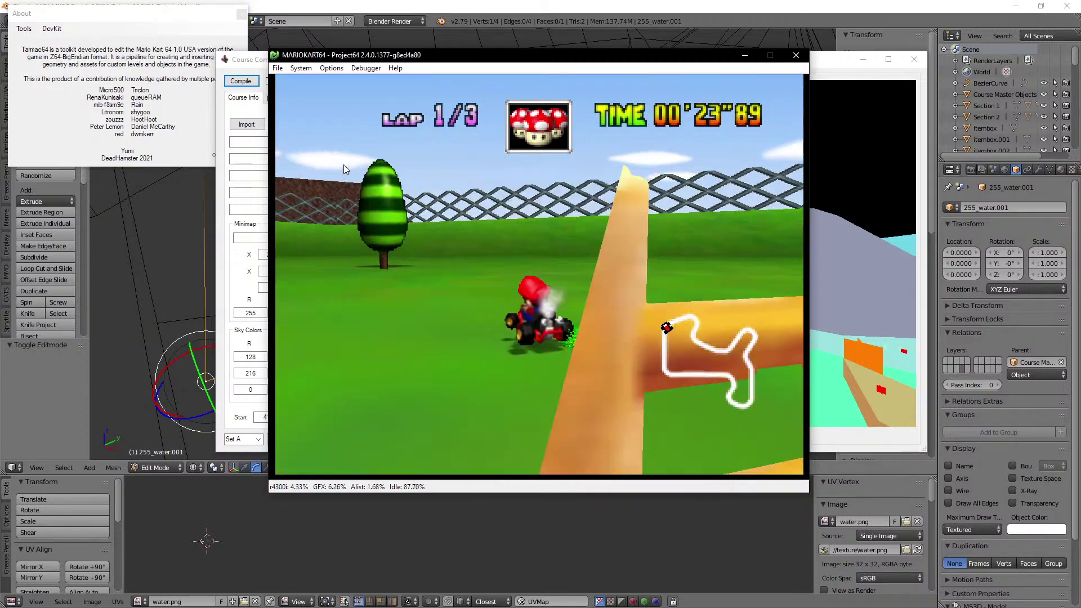
key(Left)
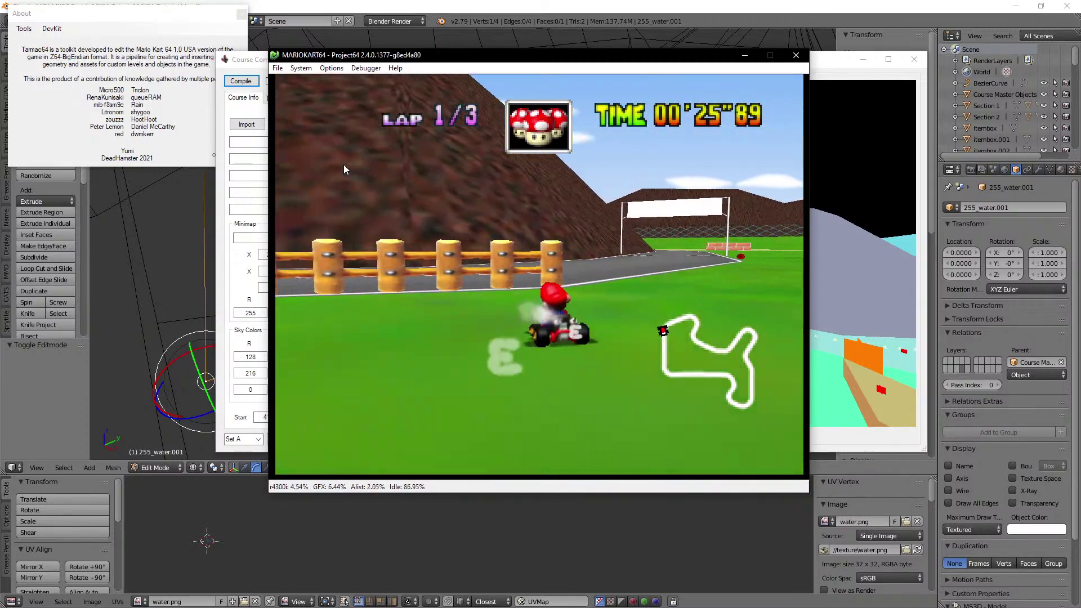
key(Left)
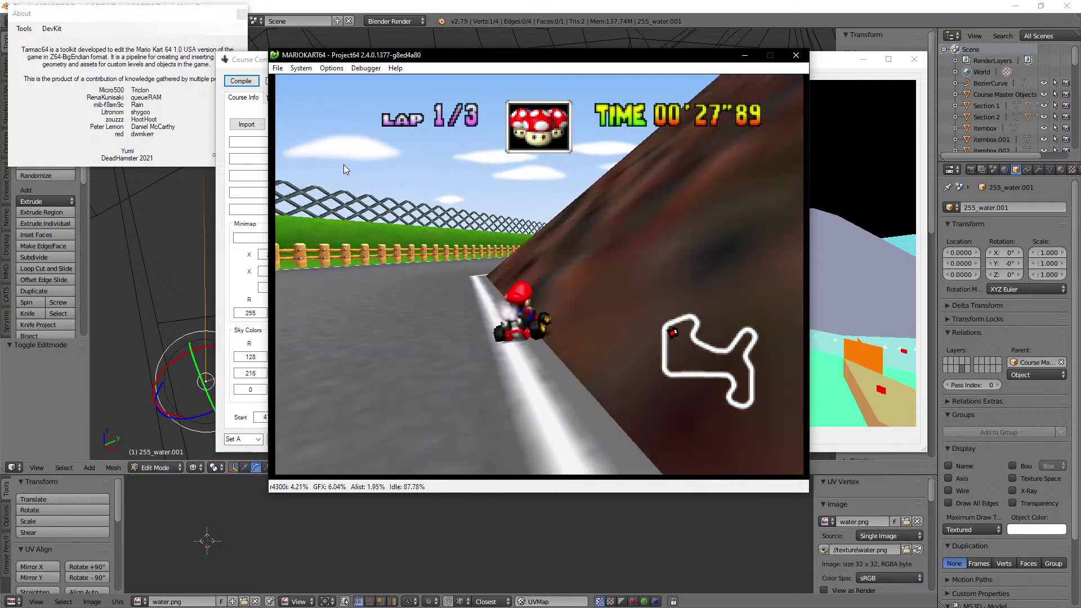
key(Right)
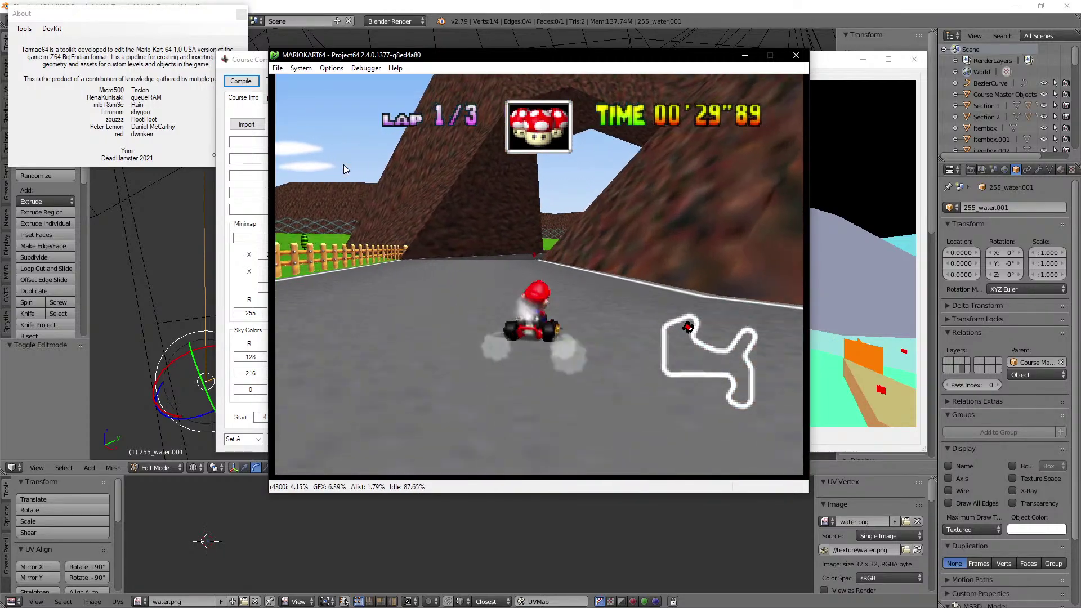
key(Right)
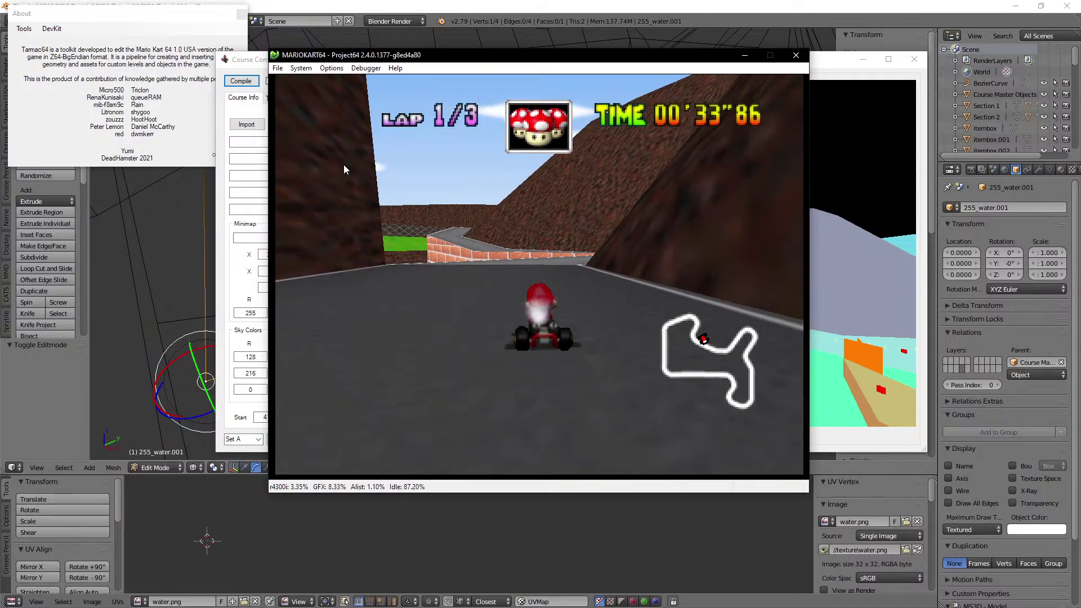
key(Right)
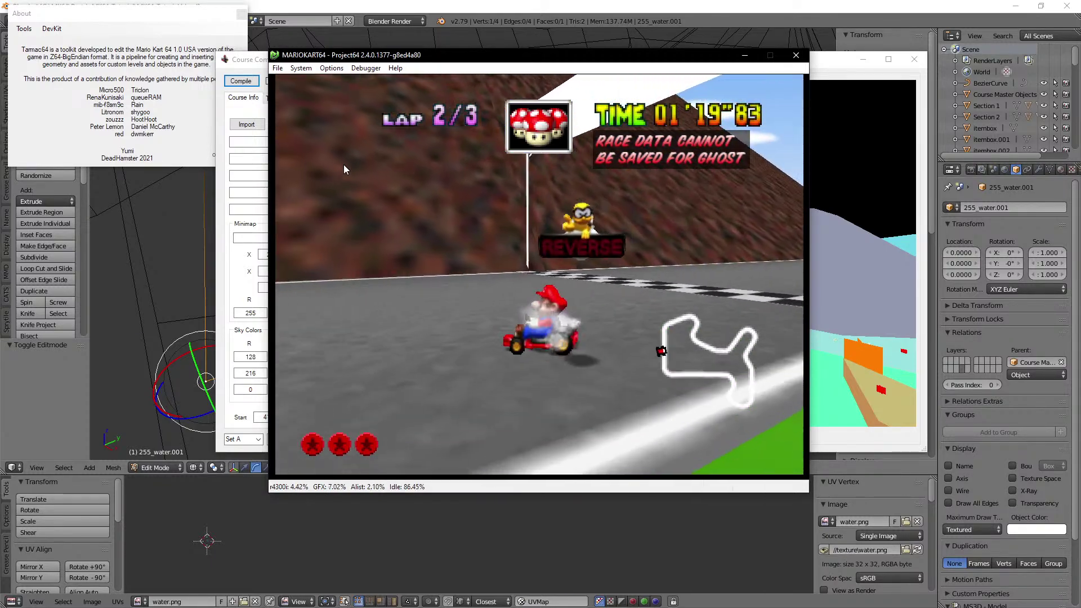
Step: Pause the test race and quit to the game selection
key(Return)
key(Down)
key(Down)
key(Down)
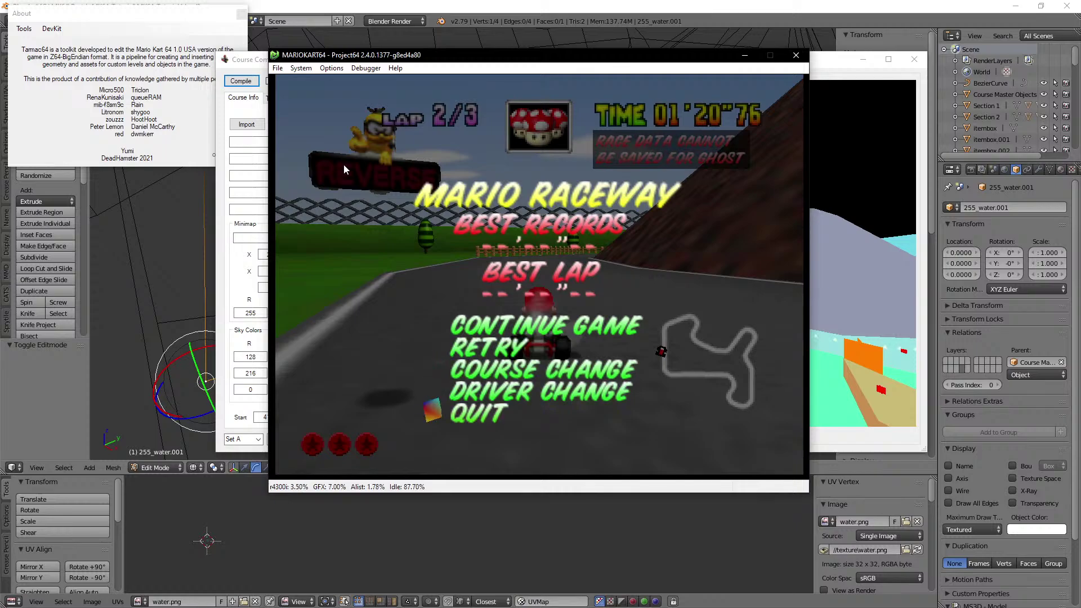
key(x)
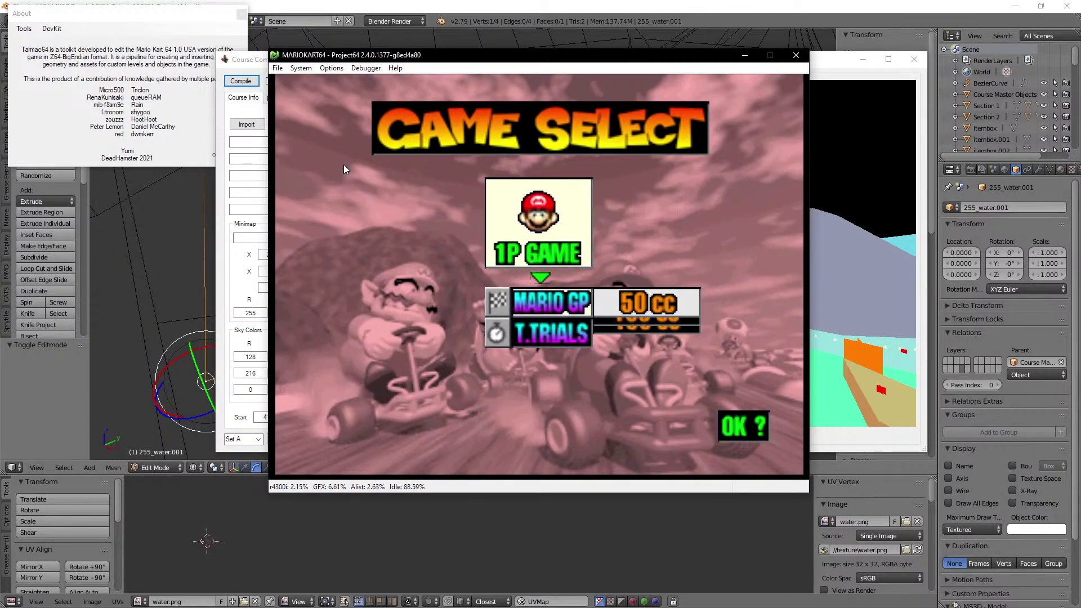
Step: Start a one-player 150 cc Mario GP race in the Mushroom Cup of Custom Set 1
key(Down)
key(x)
key(x)
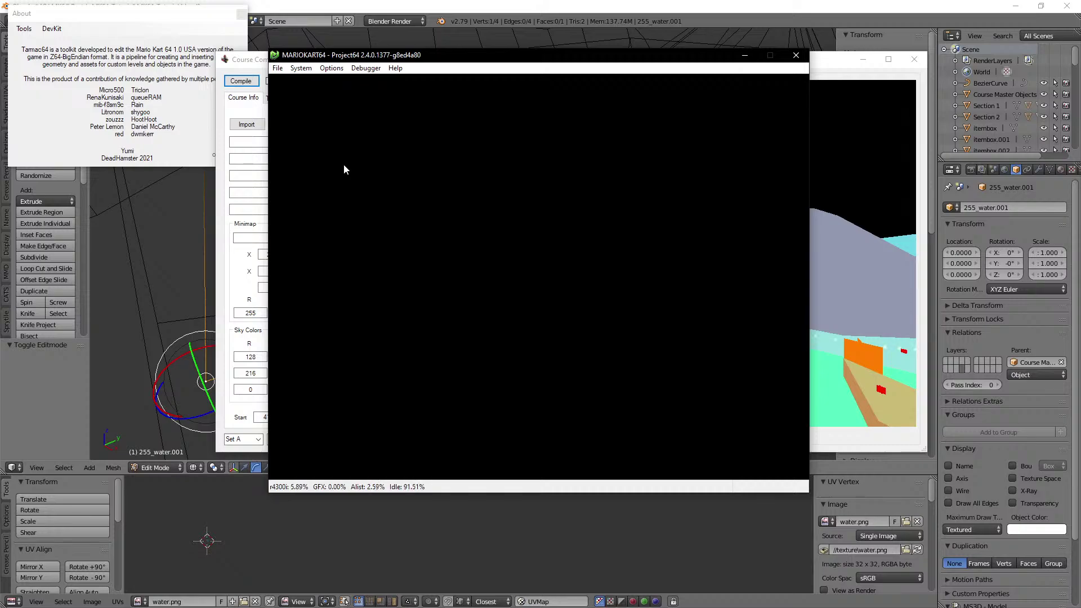
key(x)
key(x)
key(s)
key(Right)
key(Left)
key(x)
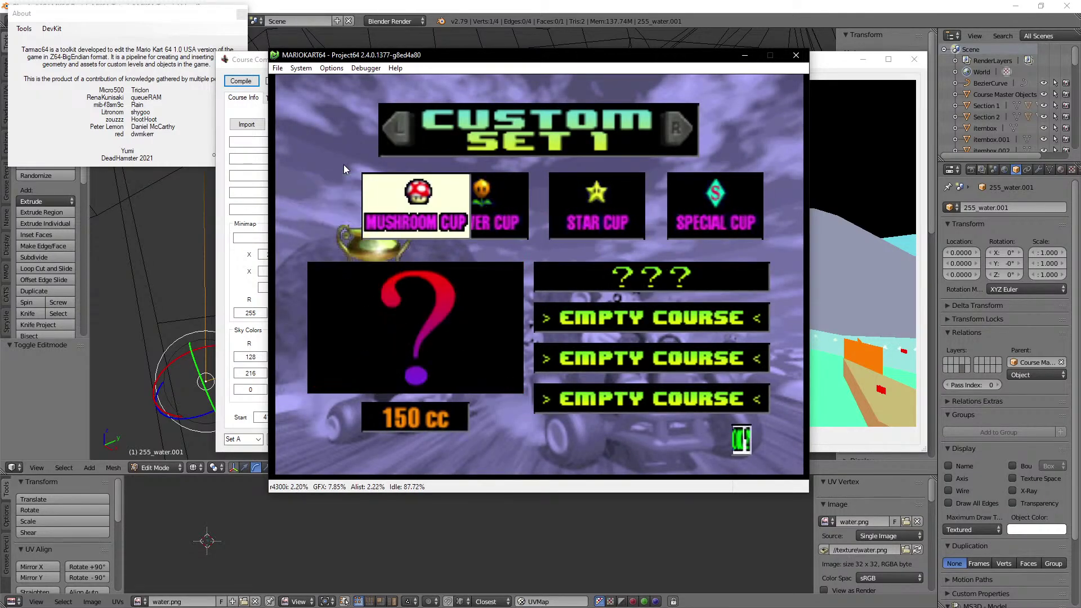
key(x)
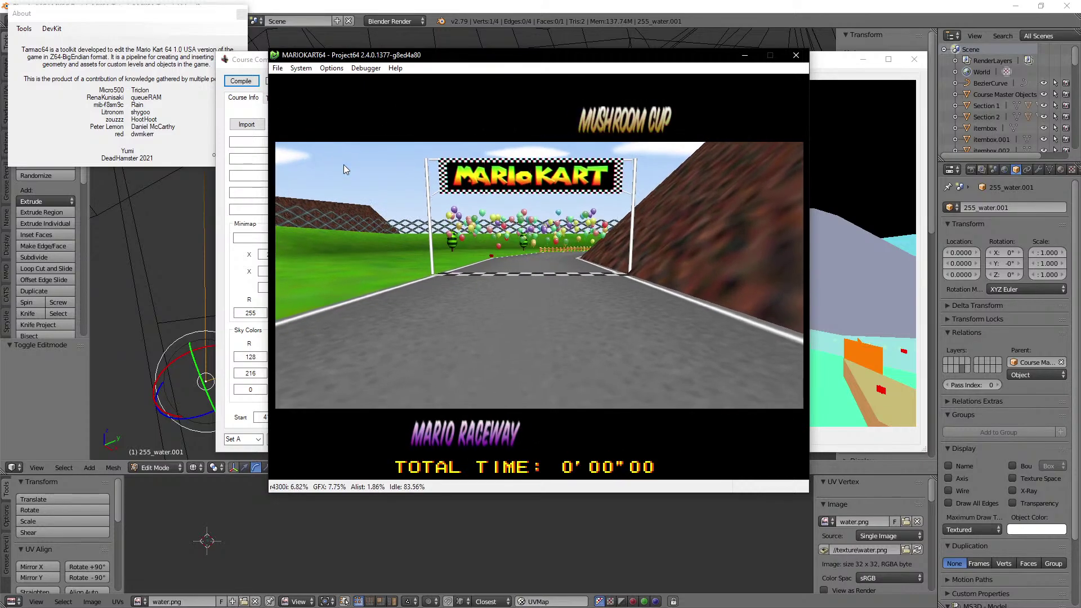
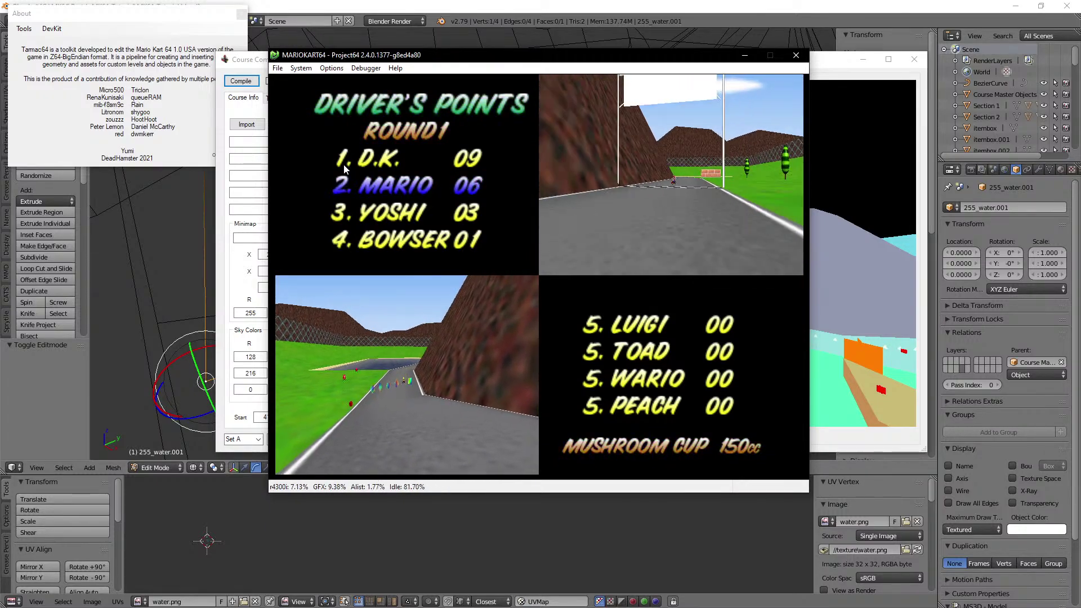
Step: Open the emulator's cheats with the code editor expanded and inspect the Lakitu cheat
key(ctrl+c)
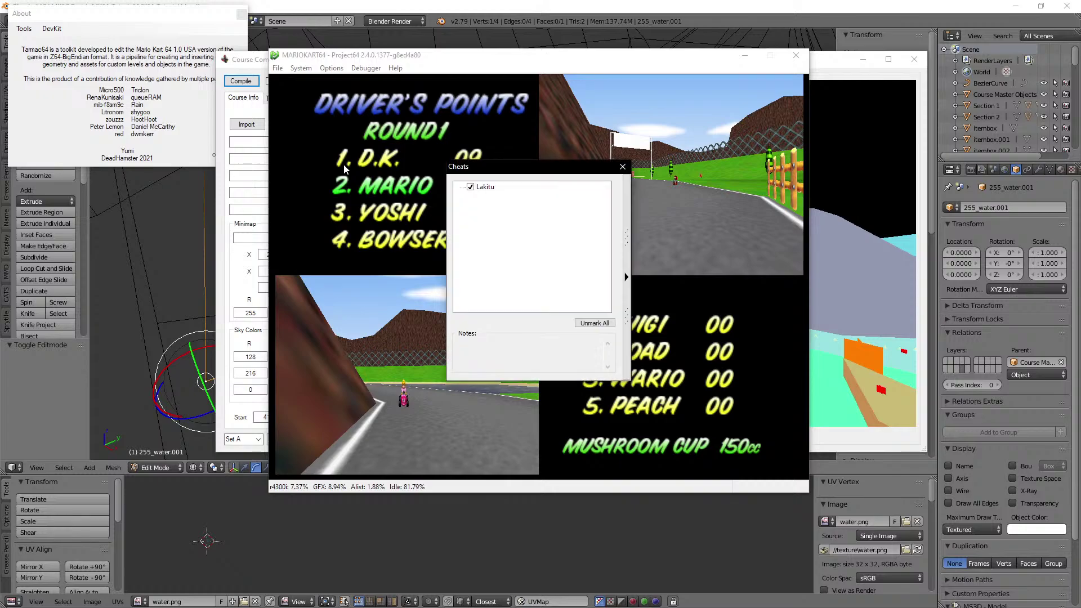
click(627, 277)
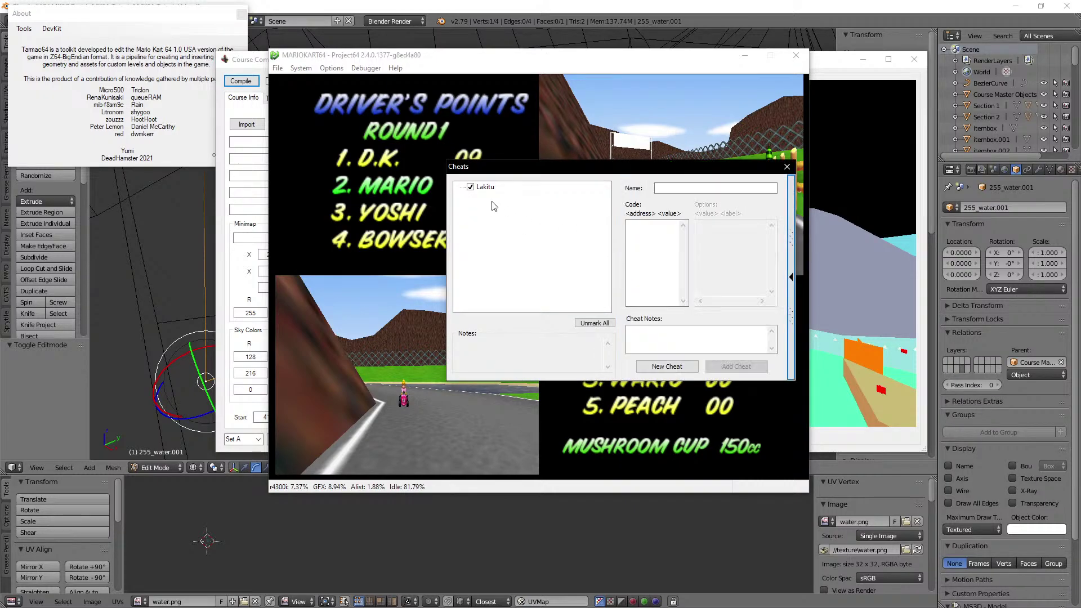
click(481, 187)
click(790, 168)
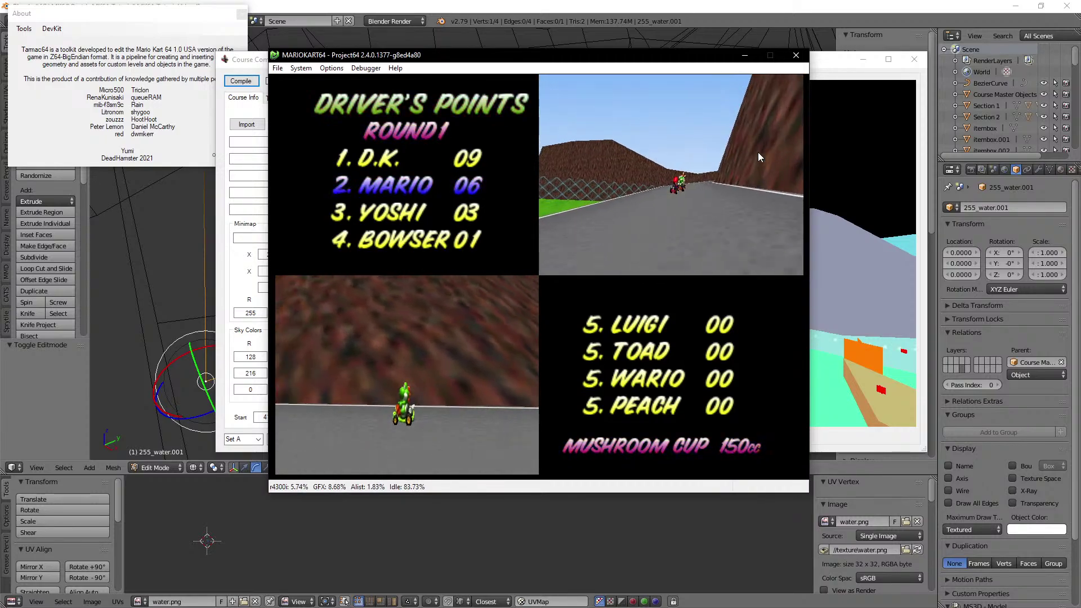
Step: End the running game's emulation and switch to Blender
click(275, 73)
click(314, 134)
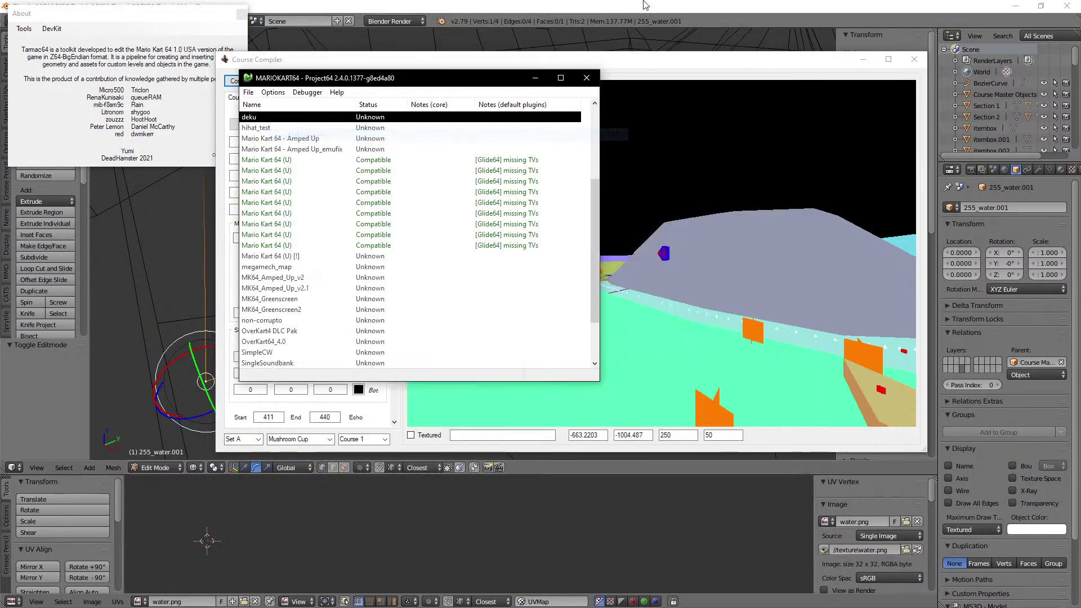
click(664, 6)
Step: Change the course view from wireframe to solid shading and leave Edit Mode on the water object
middle_drag(353, 263, 436, 251)
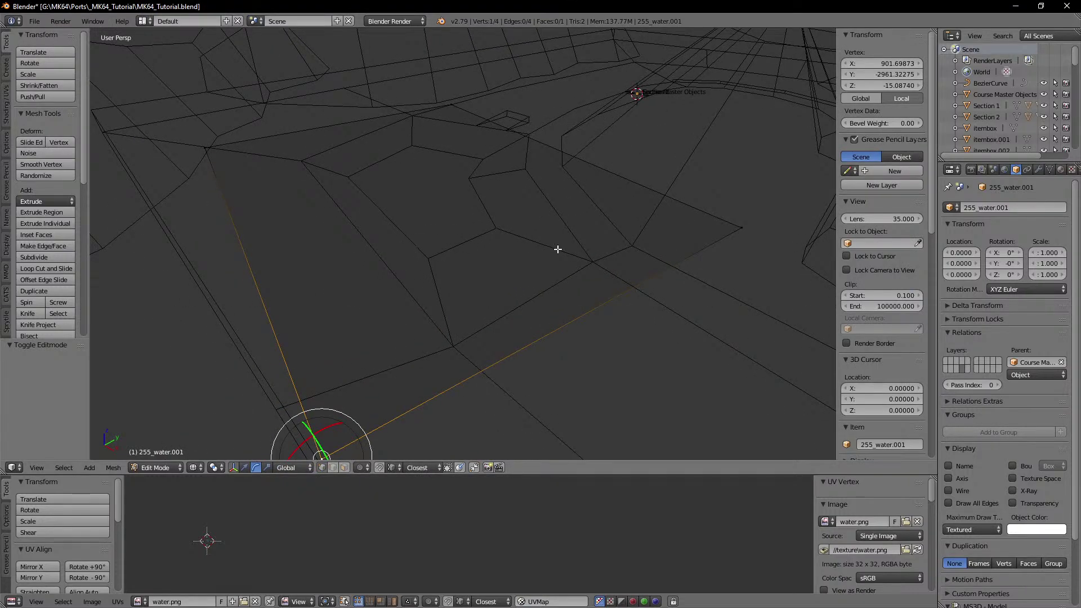
key(z)
middle_drag(557, 249, 456, 229)
scroll(507, 245, down, 6)
scroll(525, 236, up, 2)
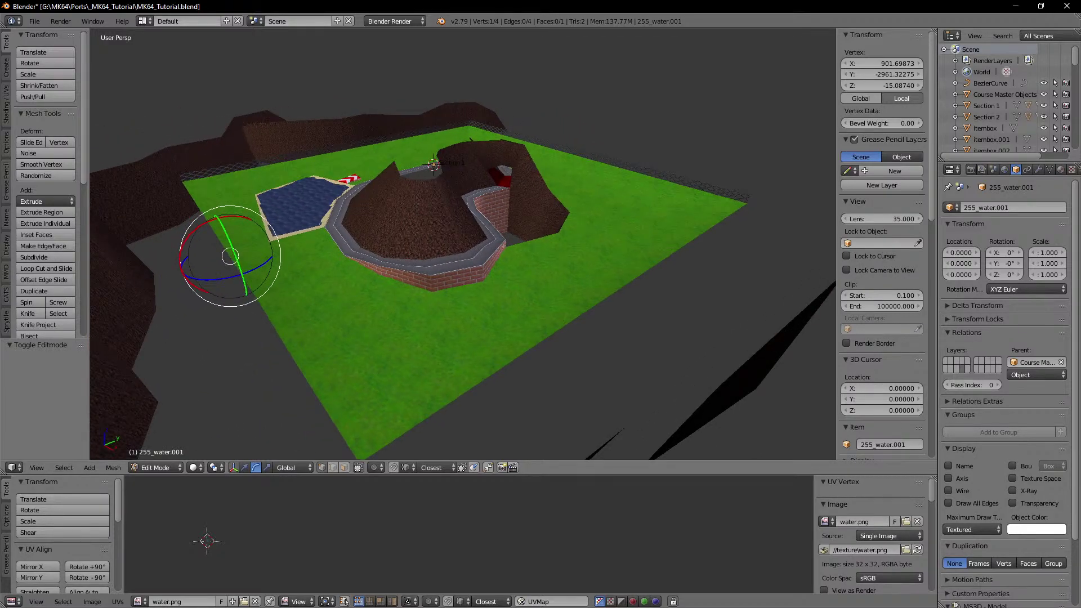
middle_drag(479, 285, 502, 318)
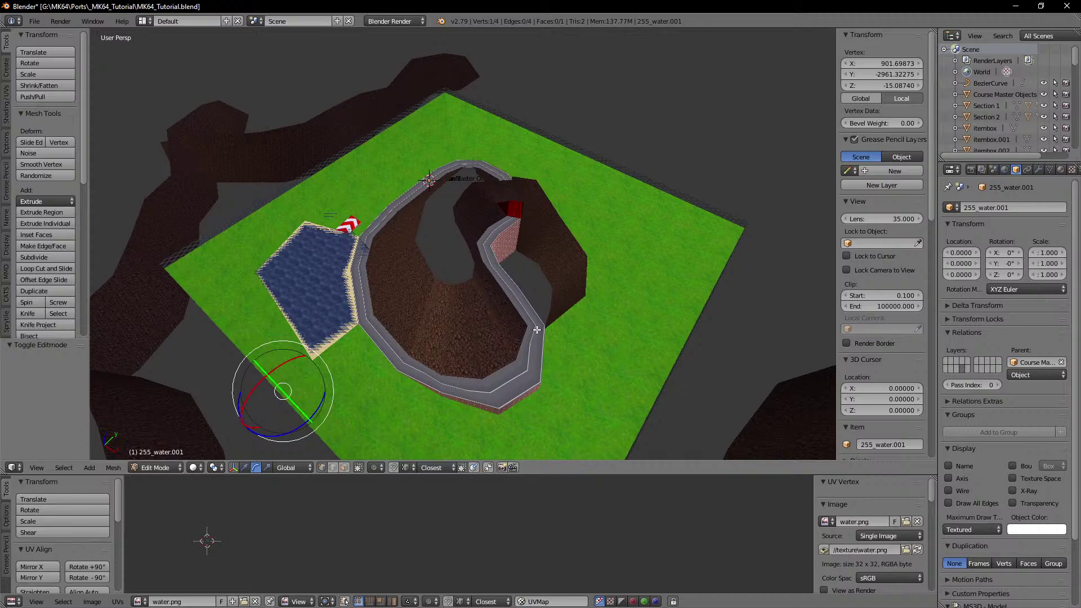
click(346, 469)
key(Tab)
Step: Select the road objects 1_road.002 and 1_road.003 together and hide every unselected object
right_click(525, 372)
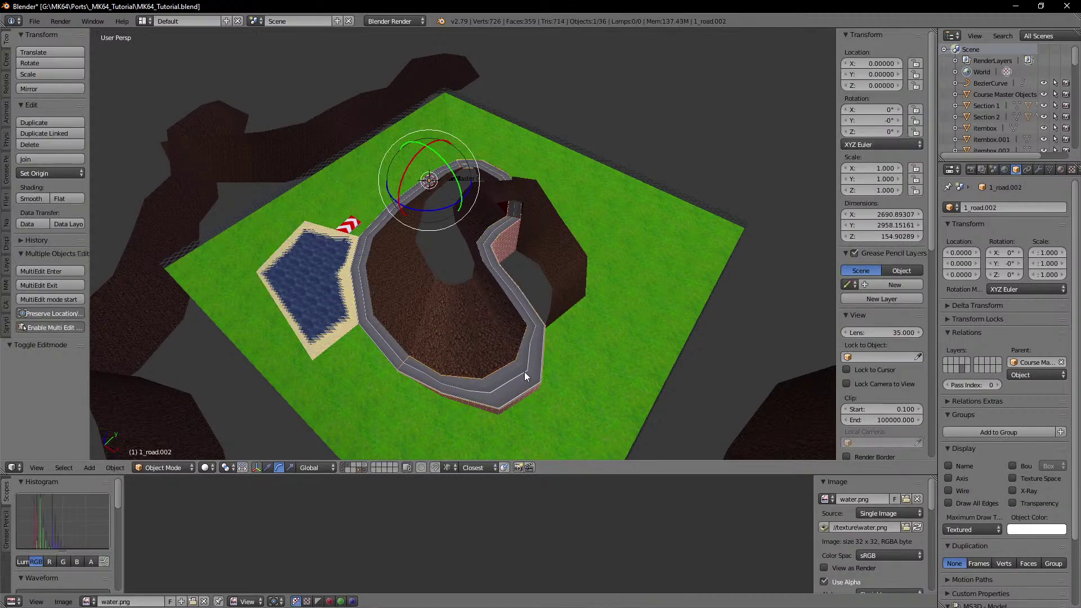
key(Tab)
key(Tab)
right_click(390, 346)
key(Tab)
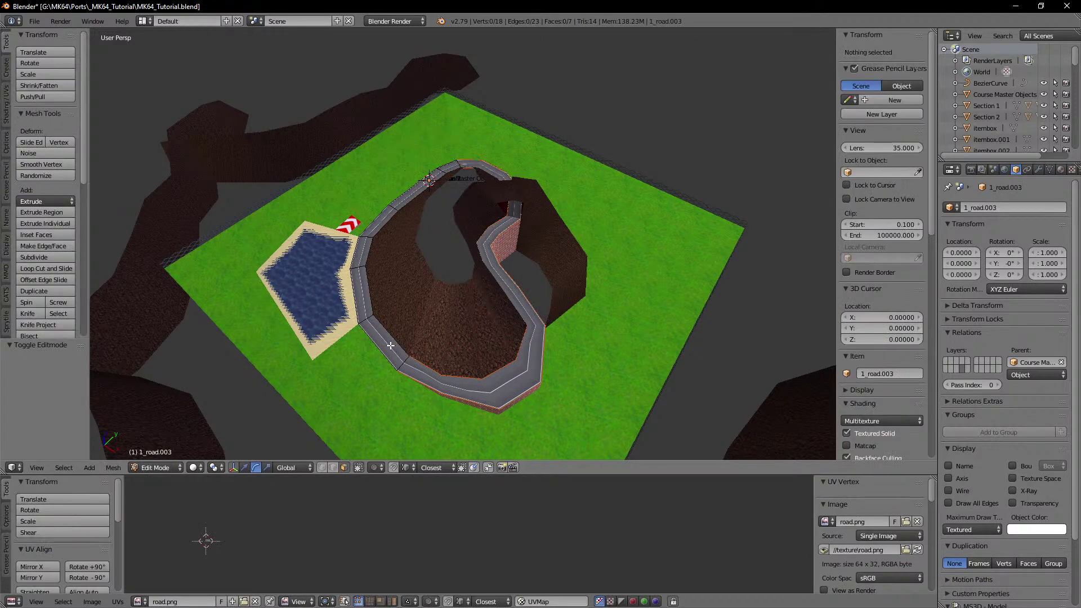
key(Tab)
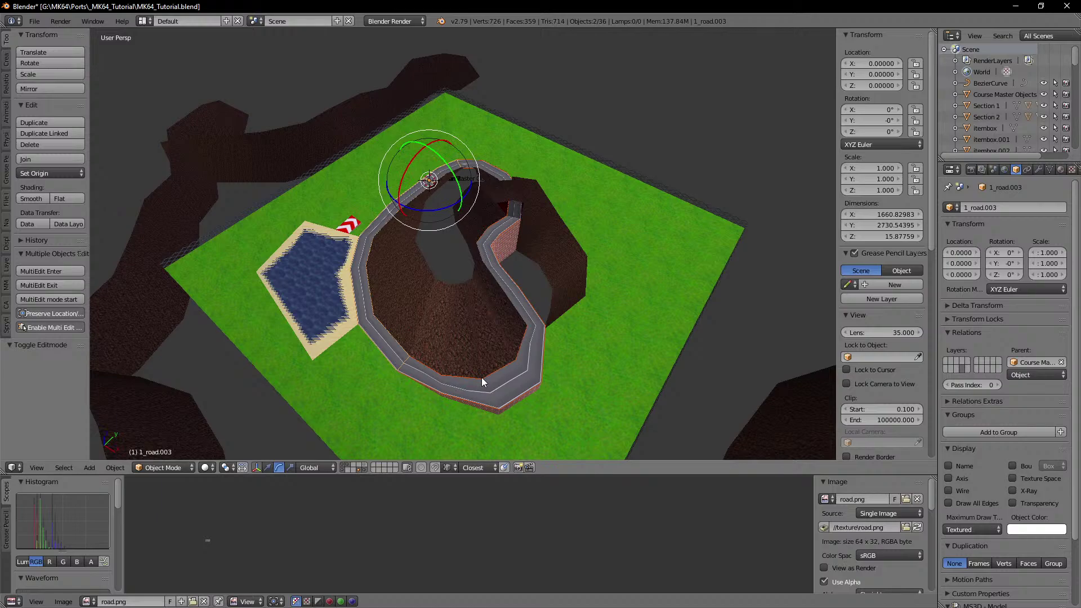
key(h)
Step: Show the isolated road loop in an orthographic top view that fills the viewport
key(KP_7)
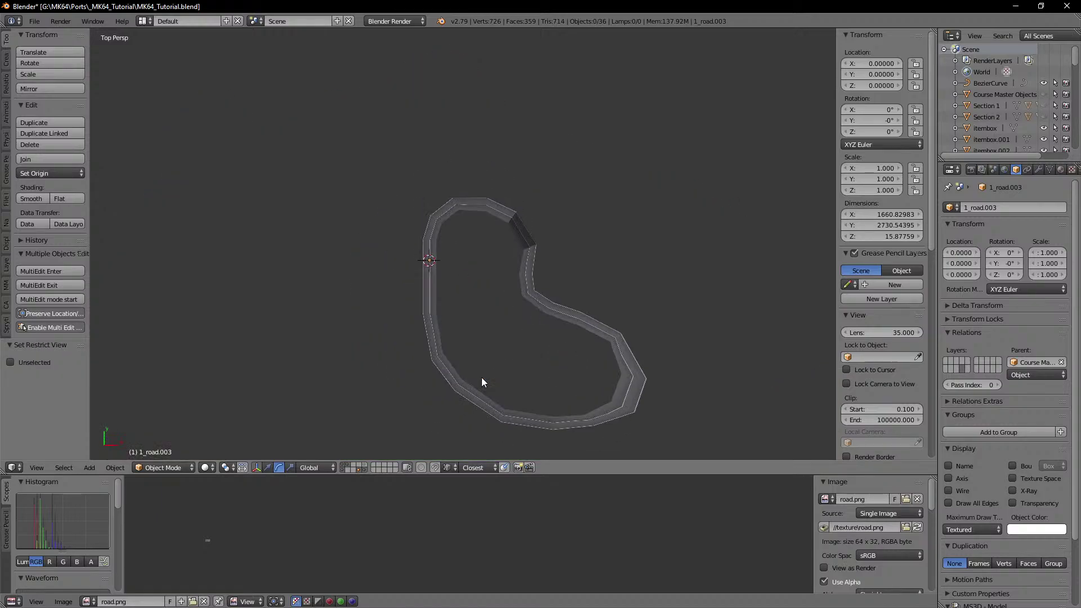
shift+middle_drag(482, 378, 437, 316)
key(KP_5)
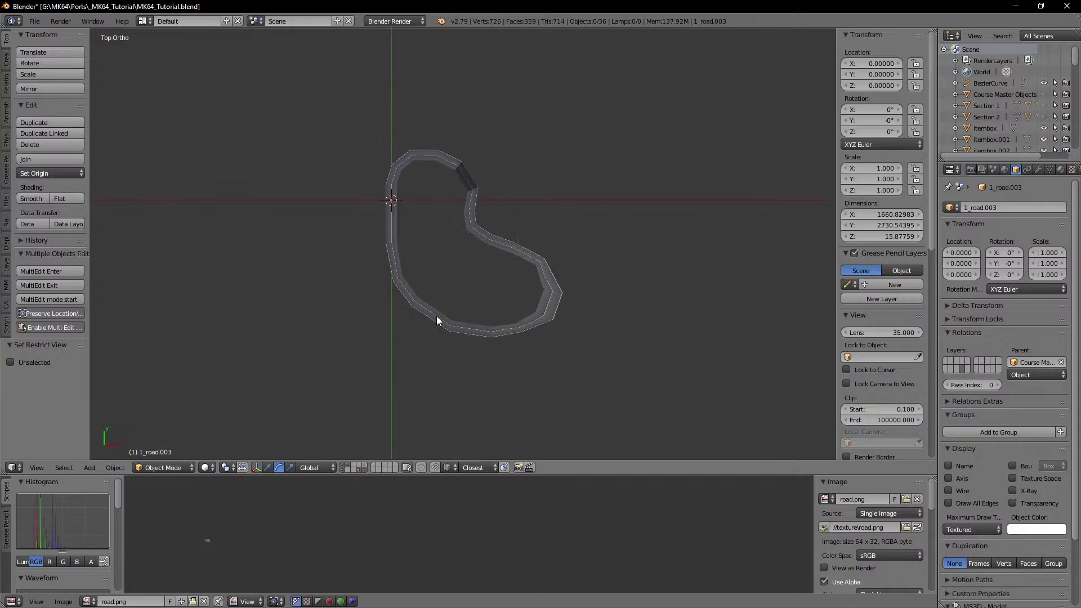
scroll(437, 316, up, 3)
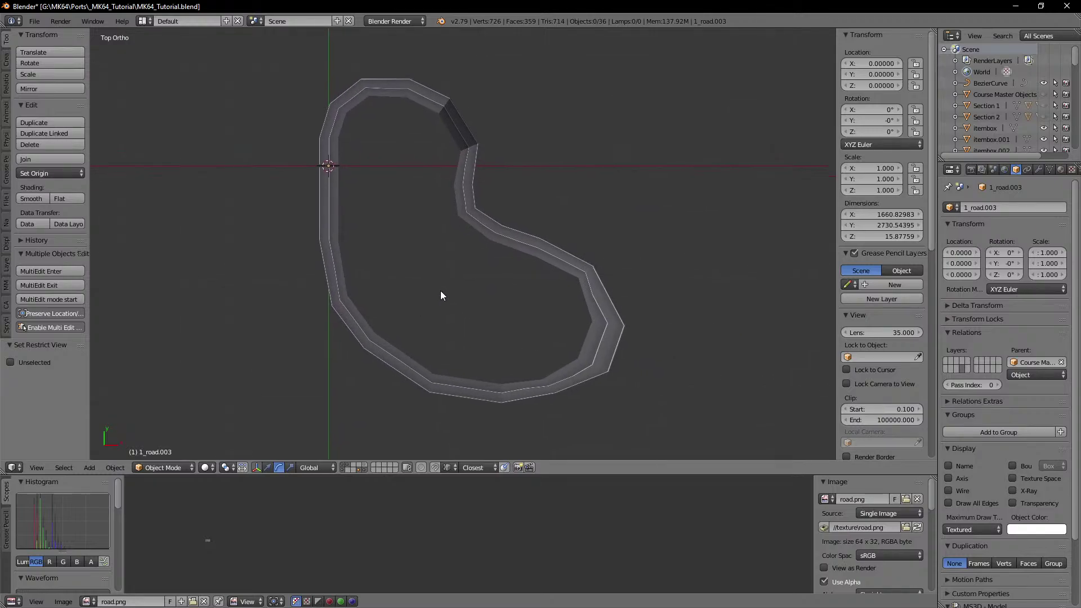
scroll(441, 292, up, 2)
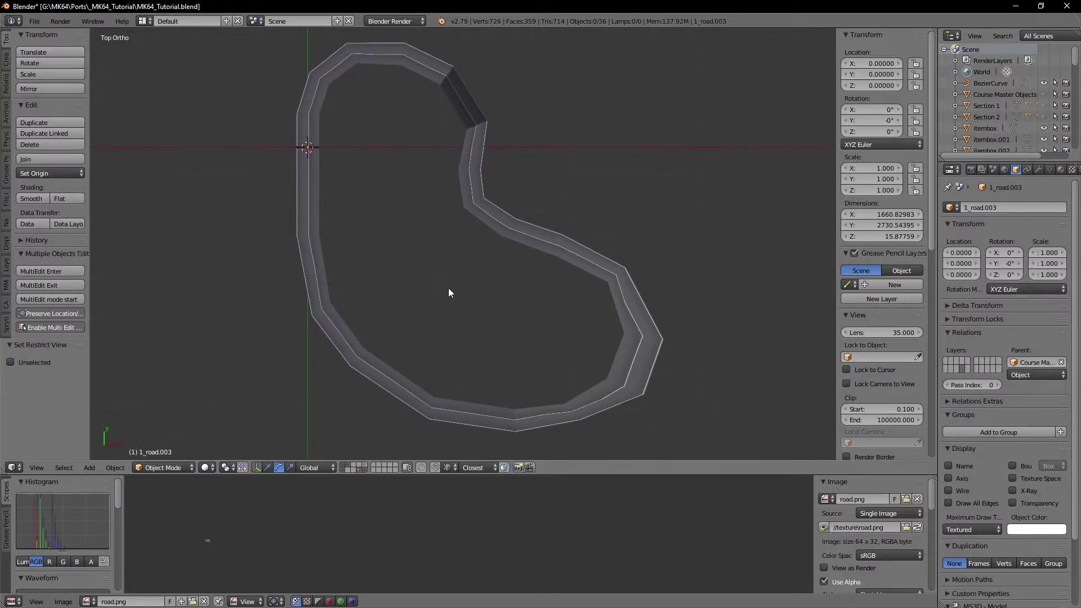
shift+middle_drag(448, 289, 448, 286)
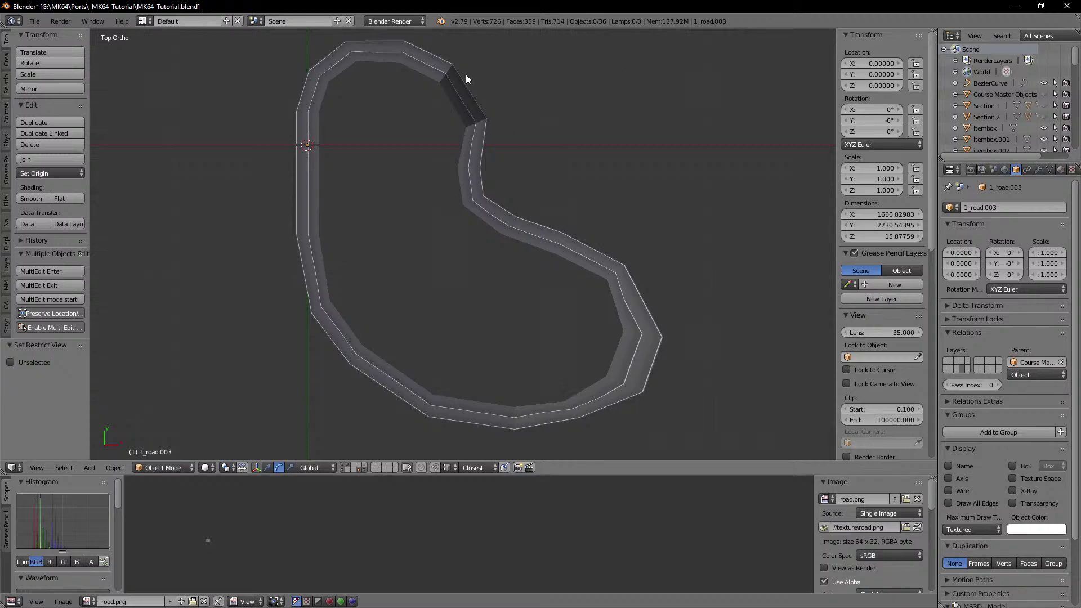
Step: Turn off Textured Solid shading so the road loop displays in plain grey
scroll(888, 352, down, 12)
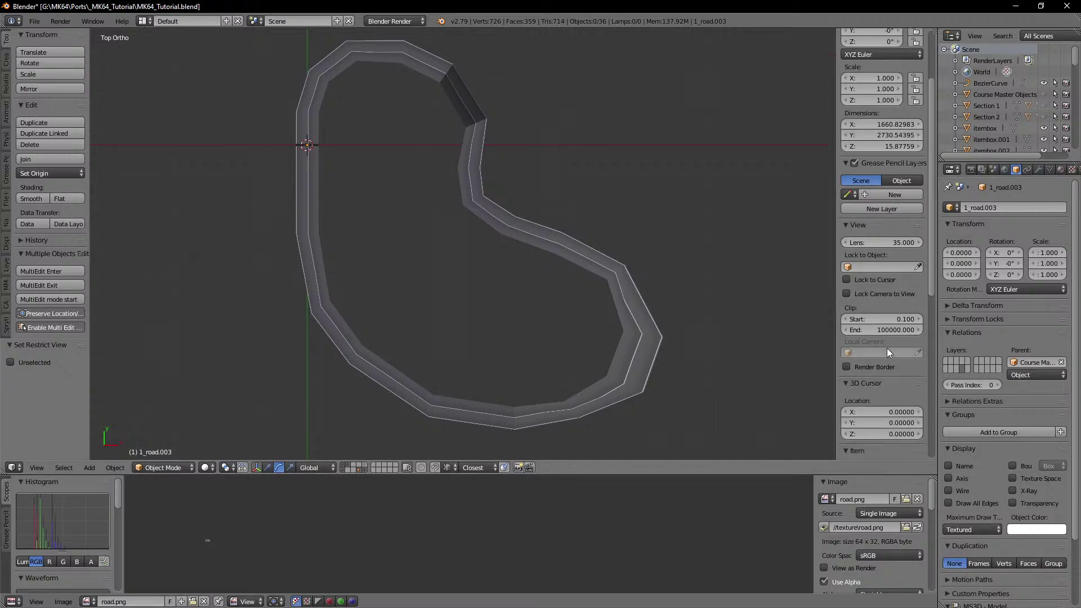
scroll(886, 348, down, 1)
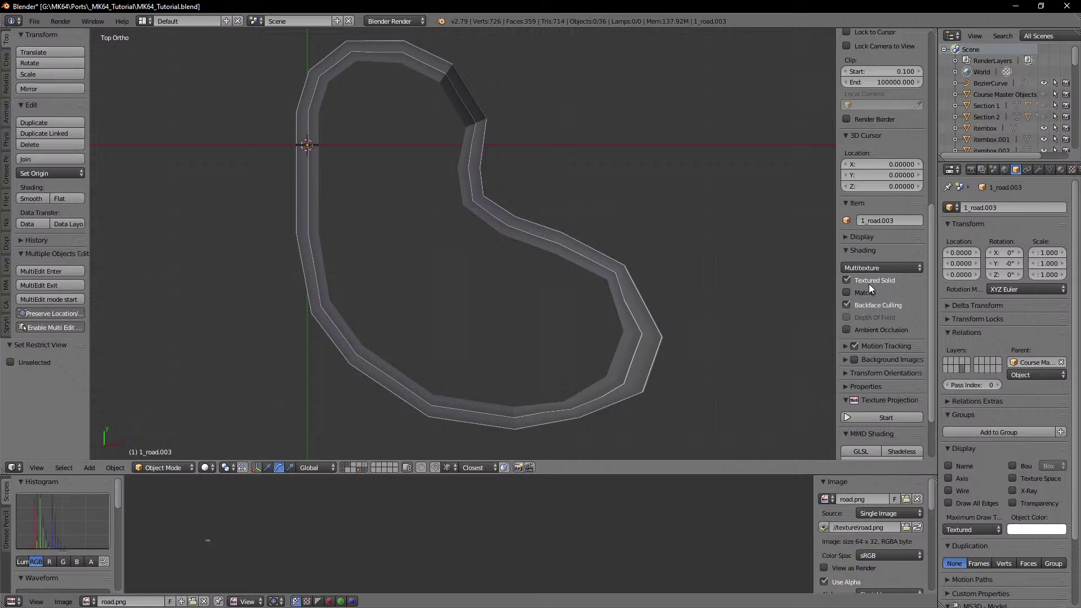
click(851, 280)
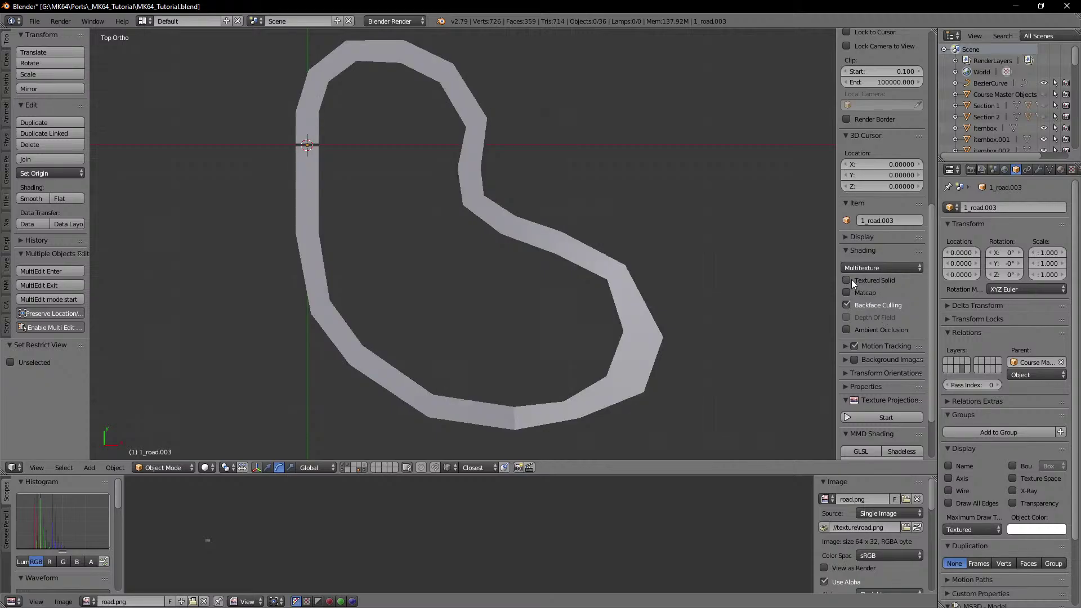
click(851, 279)
scroll(880, 377, down, 1)
click(846, 215)
click(846, 215)
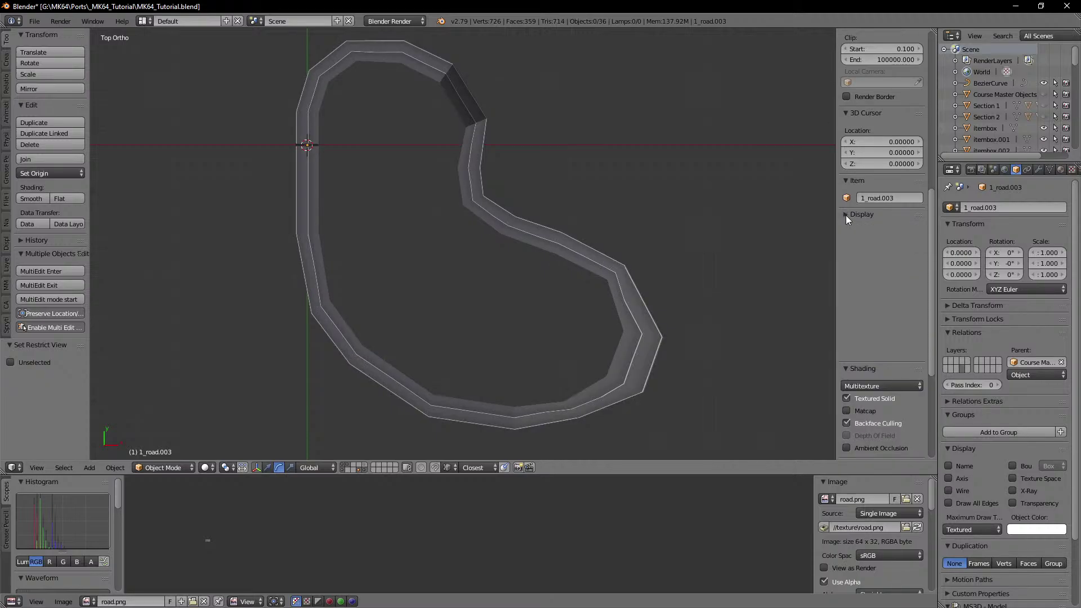
click(859, 248)
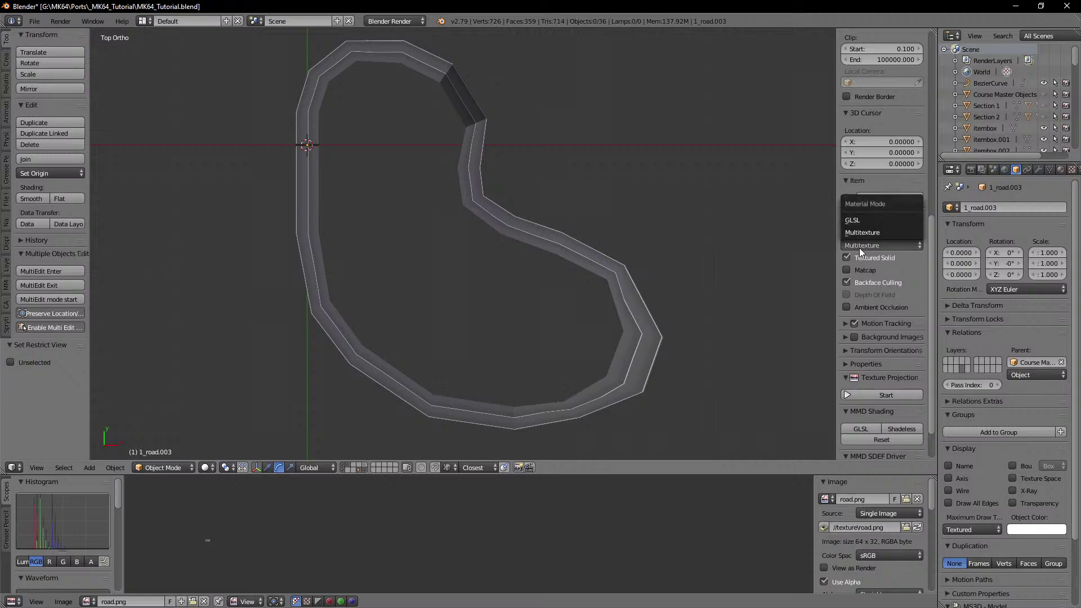
click(849, 257)
Step: Capture a screen snip of the viewport area around the whole road loop
shift+middle_drag(656, 282, 675, 284)
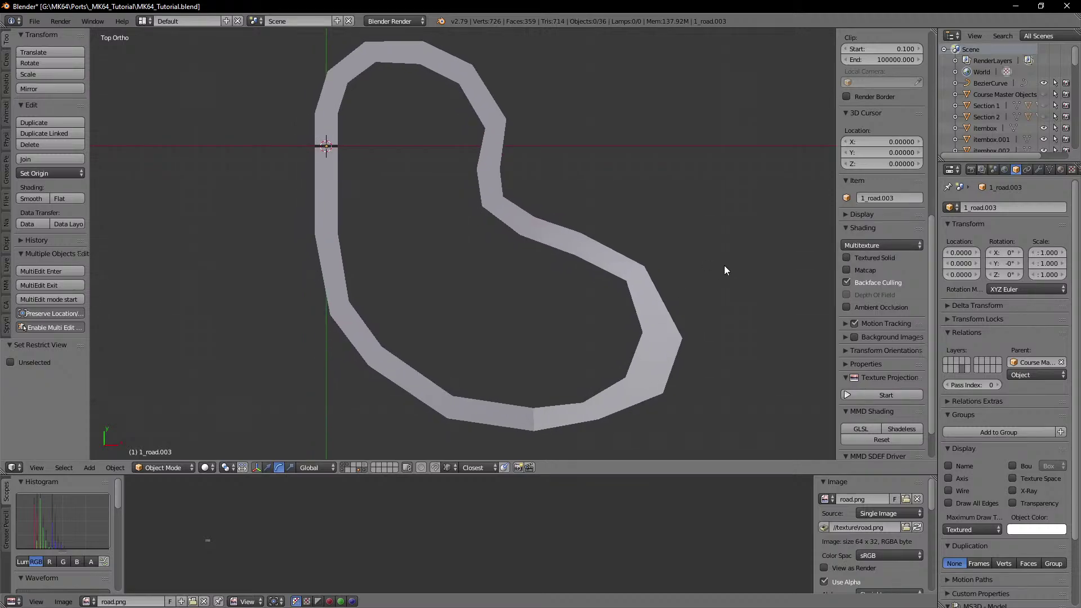
key(super+shift+s)
drag(286, 31, 706, 443)
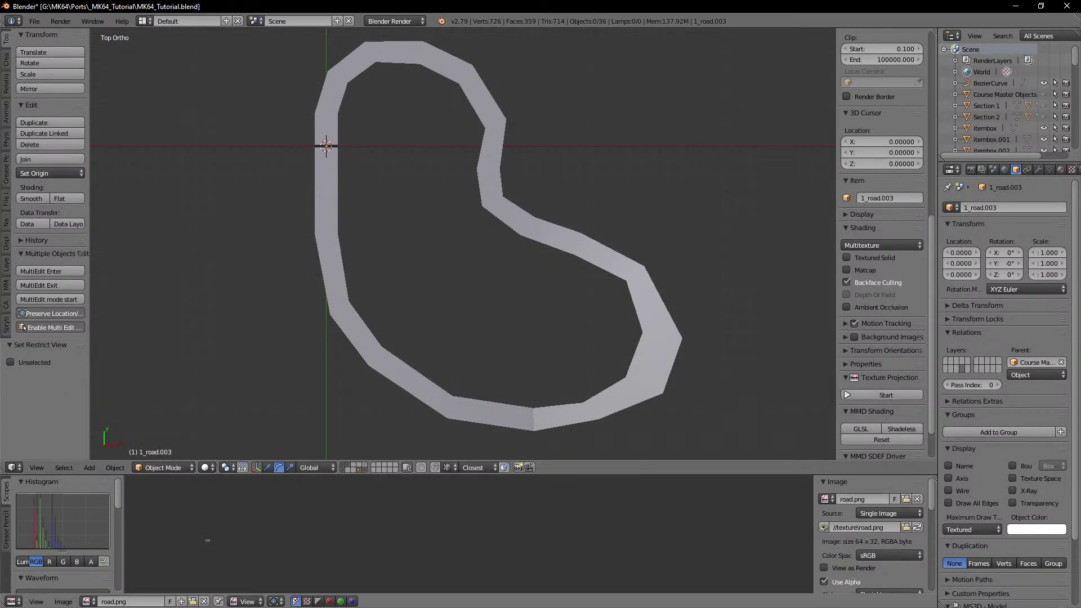
Step: Open Minimap.png from the _MK64_Tutorial folder in GIMP and maximize its image window
key(alt+Tab)
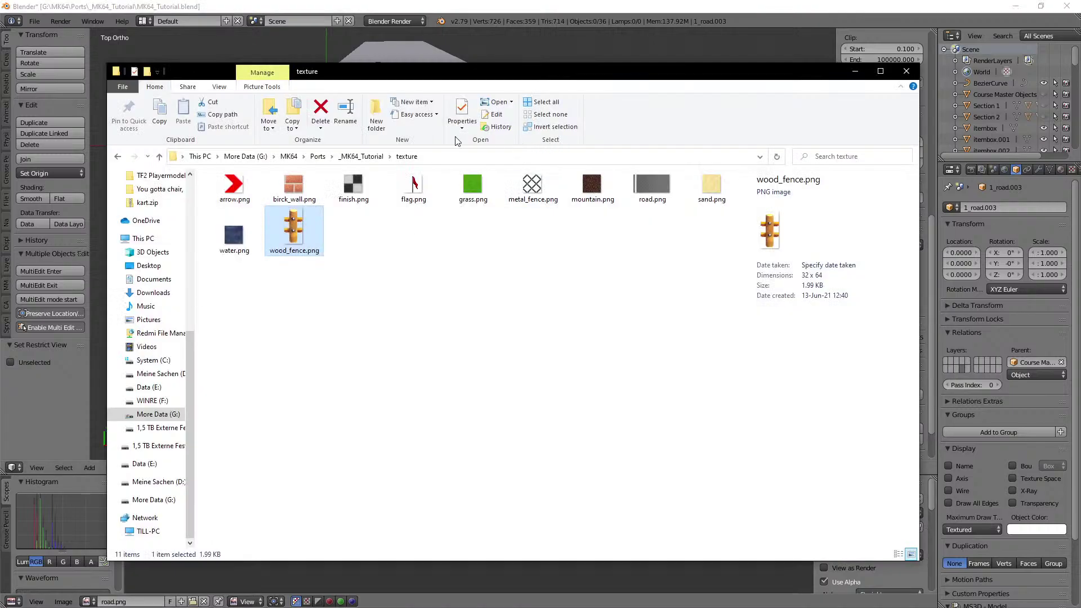
click(363, 159)
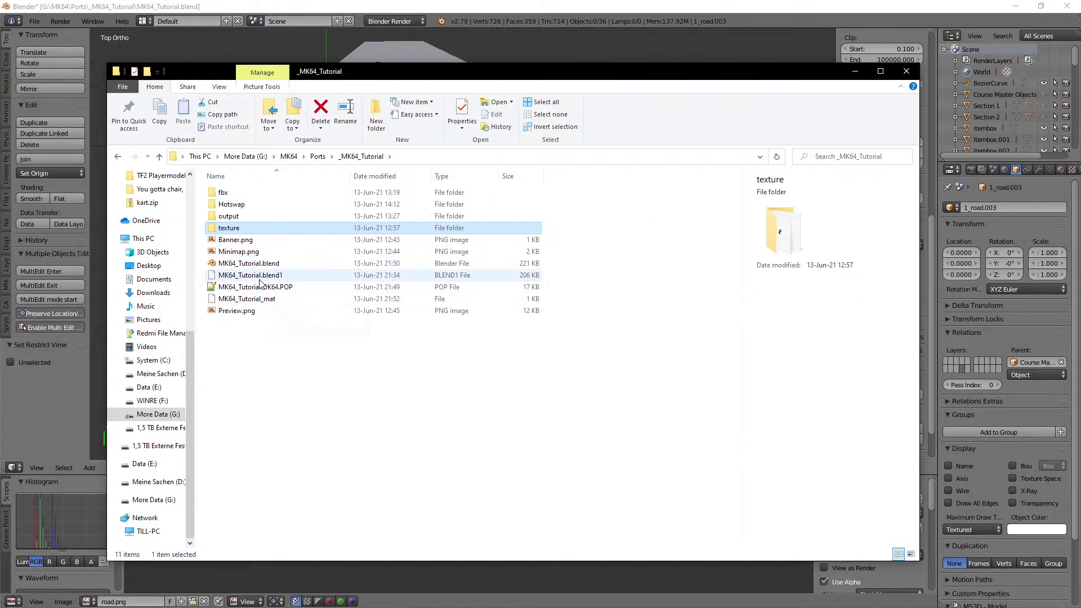
click(240, 251)
right_click(240, 253)
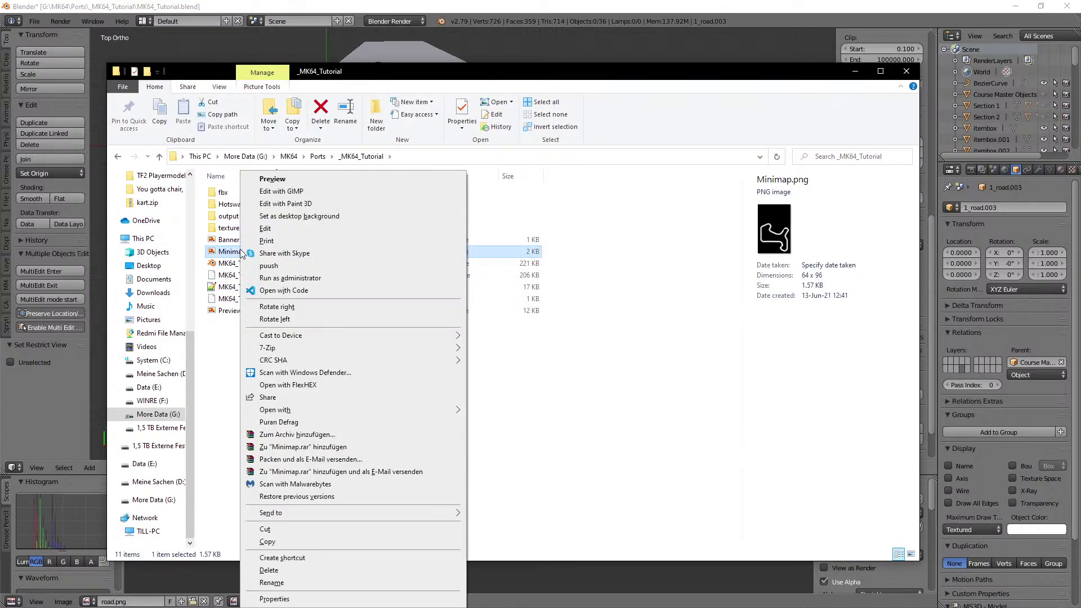
click(308, 198)
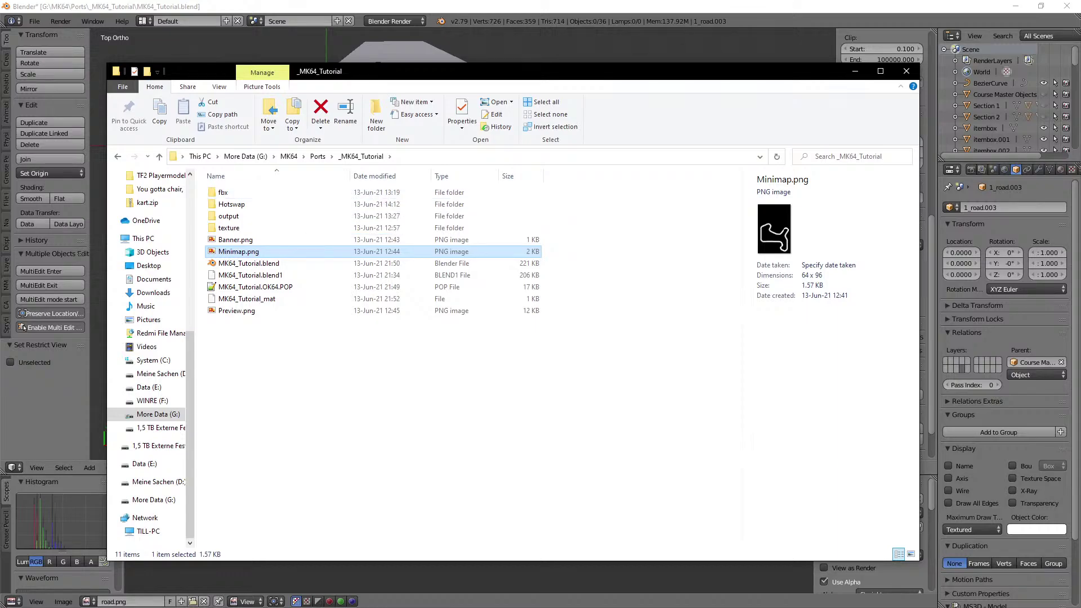
click(441, 376)
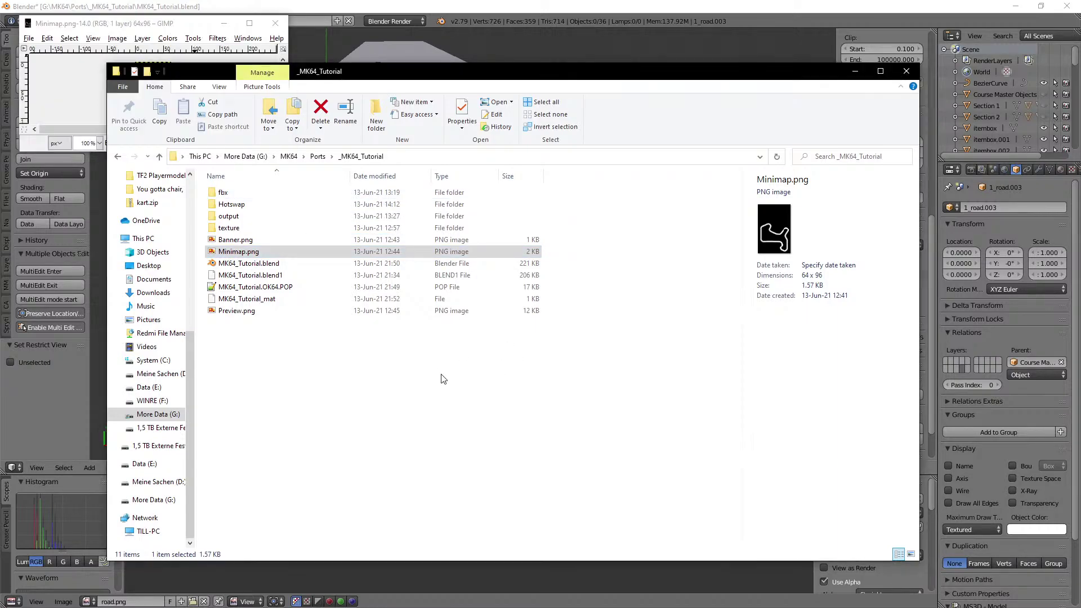
click(193, 27)
click(249, 23)
ctrl+scroll(647, 374, up, 2)
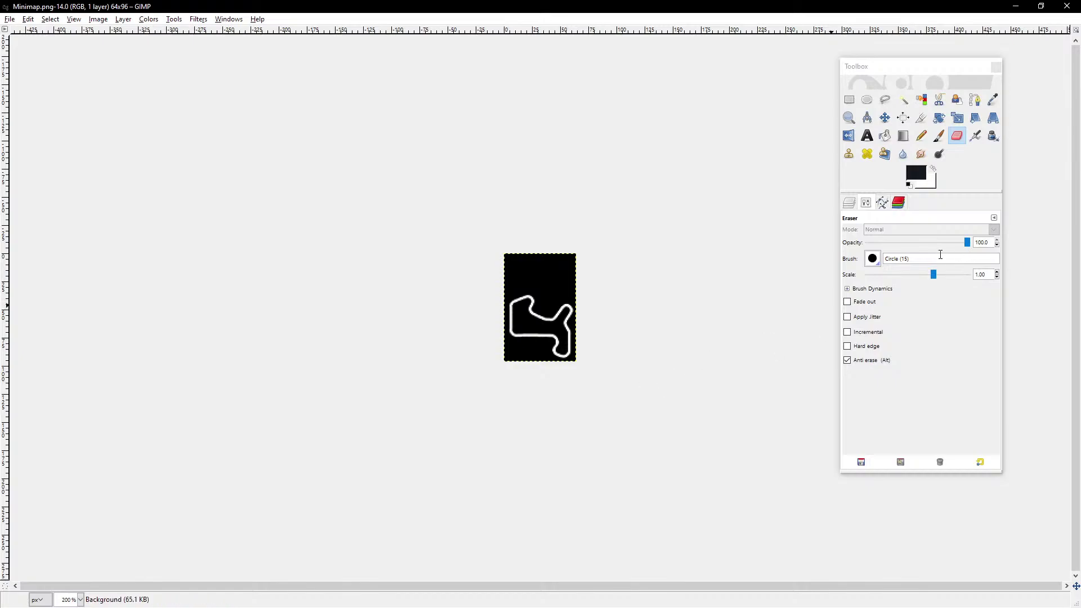
Step: Paste the captured road loop as a new layer above the Background and scale it to 64 × 63 pixels
click(850, 203)
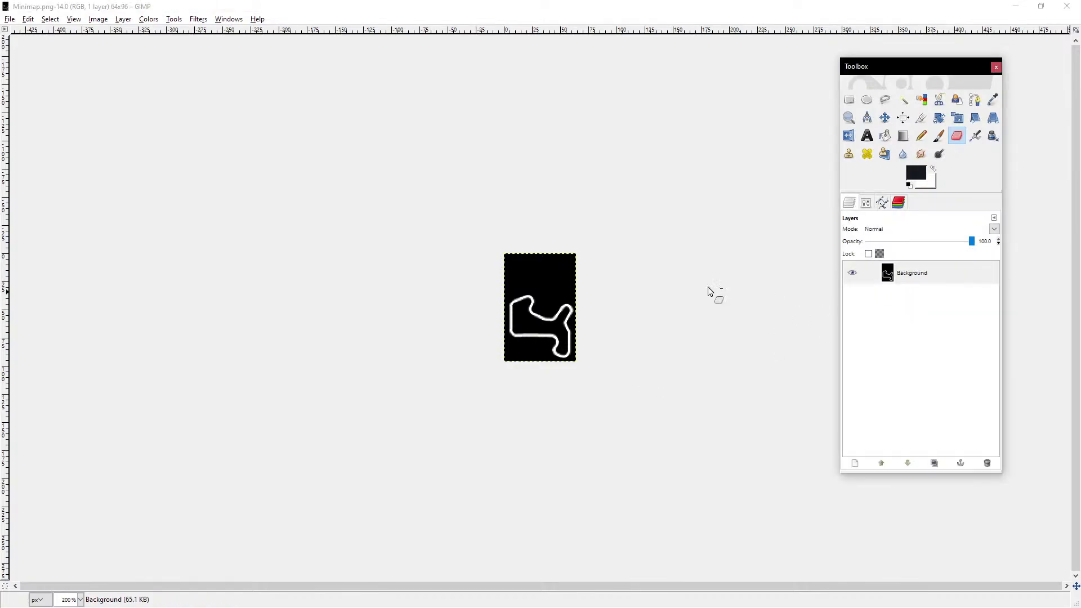
key(ctrl+v)
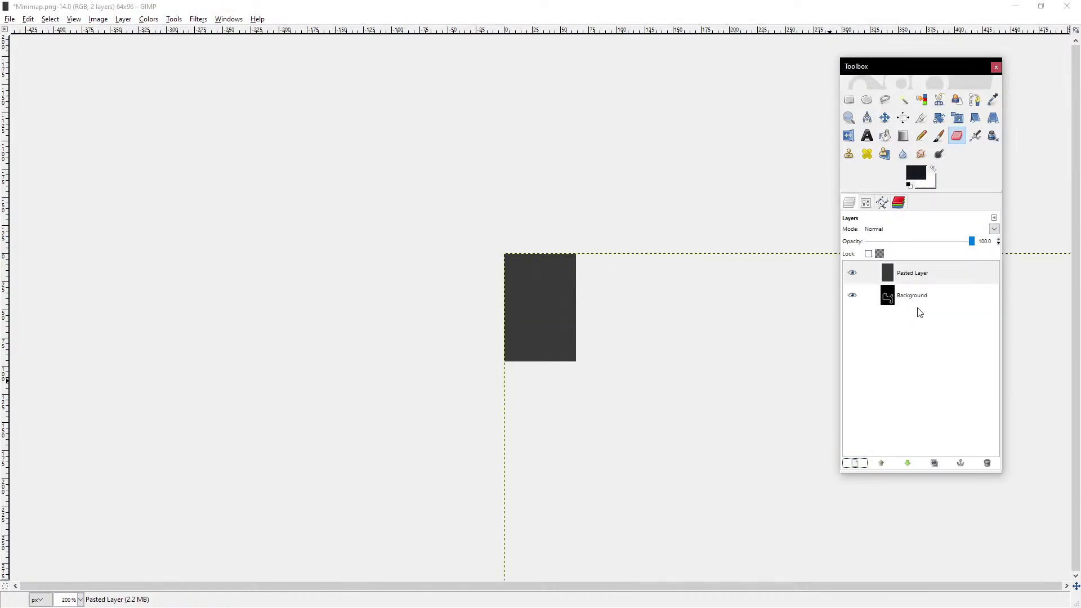
right_click(920, 279)
click(978, 409)
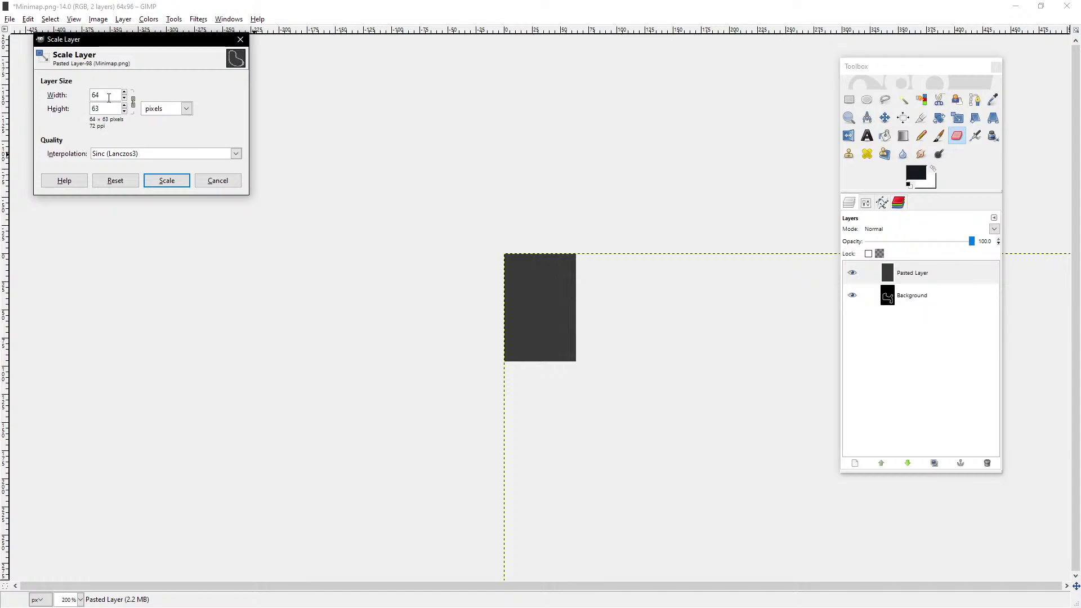
click(159, 181)
Step: Move the scaled road loop layer onto the minimap canvas, aligned with its bottom and side edges
ctrl+scroll(560, 260, down, 3)
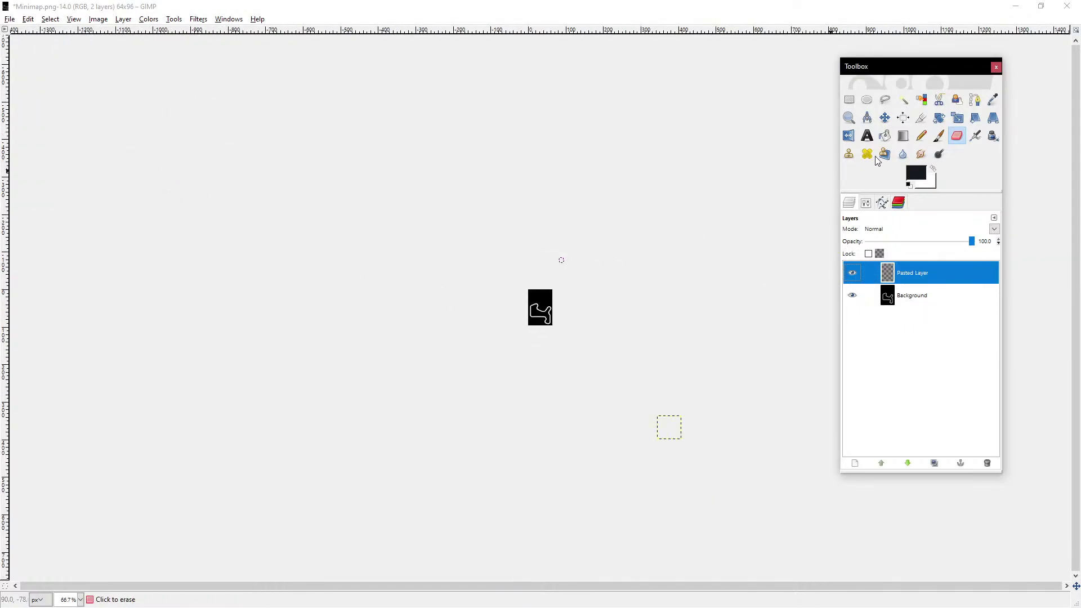
click(883, 123)
drag(677, 444, 558, 335)
ctrl+scroll(544, 320, up, 8)
ctrl+scroll(554, 332, down, 2)
middle_drag(554, 333, 544, 311)
drag(544, 311, 542, 324)
ctrl+scroll(678, 351, up, 1)
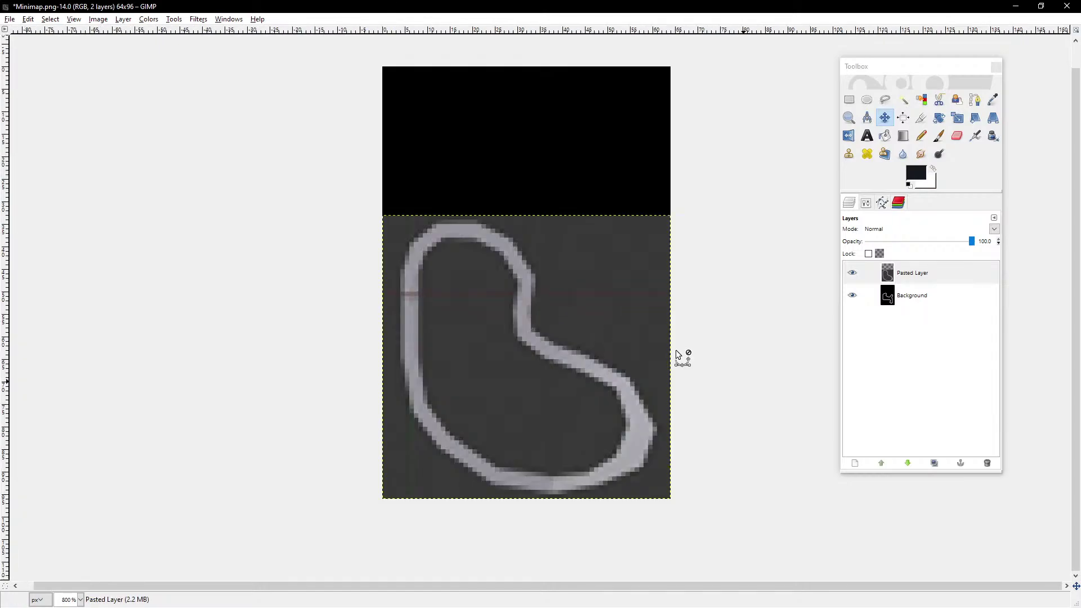
Step: Adjust the pasted layer to brightness -10 and contrast 115 for a white road on black
click(124, 19)
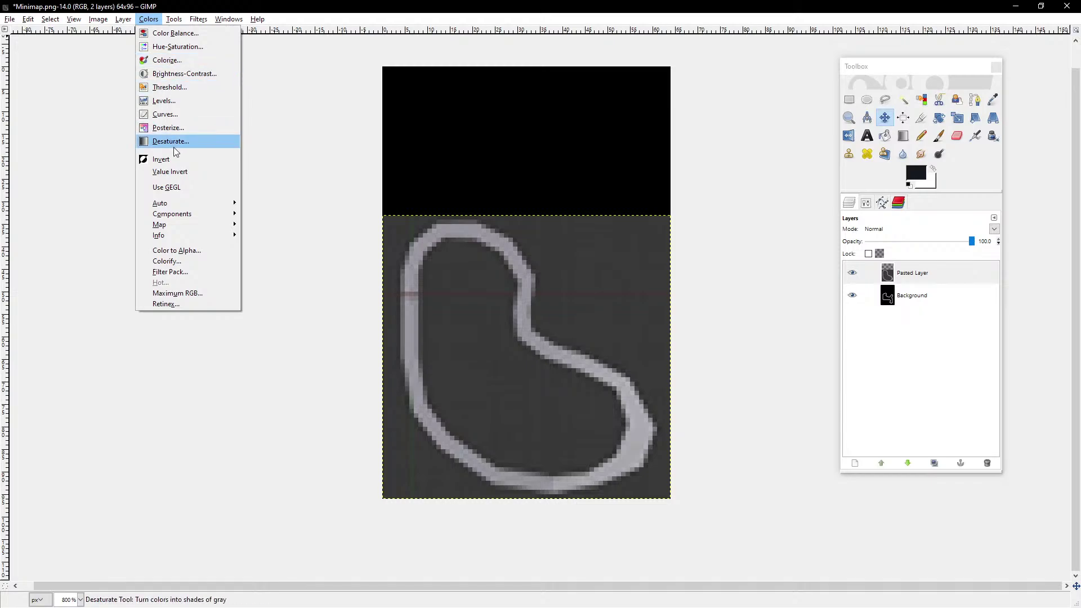
click(175, 74)
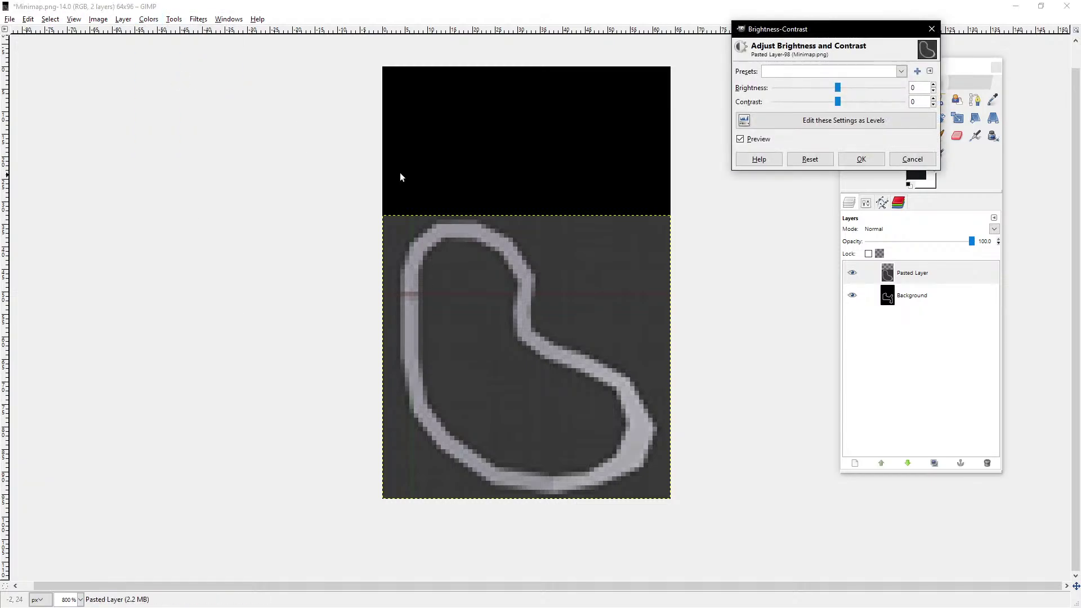
drag(847, 99, 933, 107)
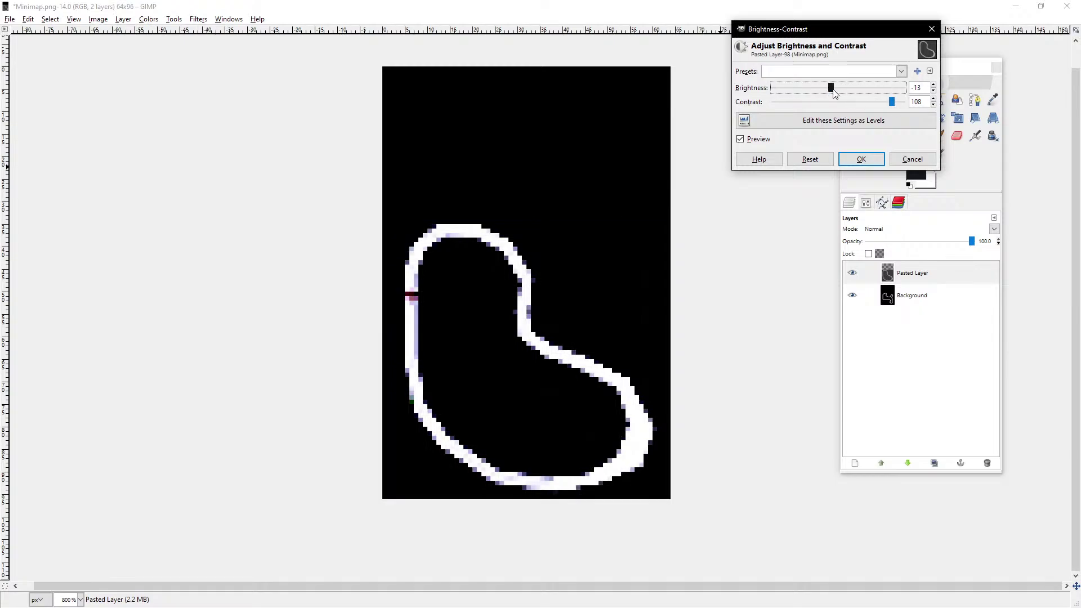
mouse_move(833, 90)
mouse_down()
mouse_move(823, 90)
mouse_move(833, 90)
mouse_up()
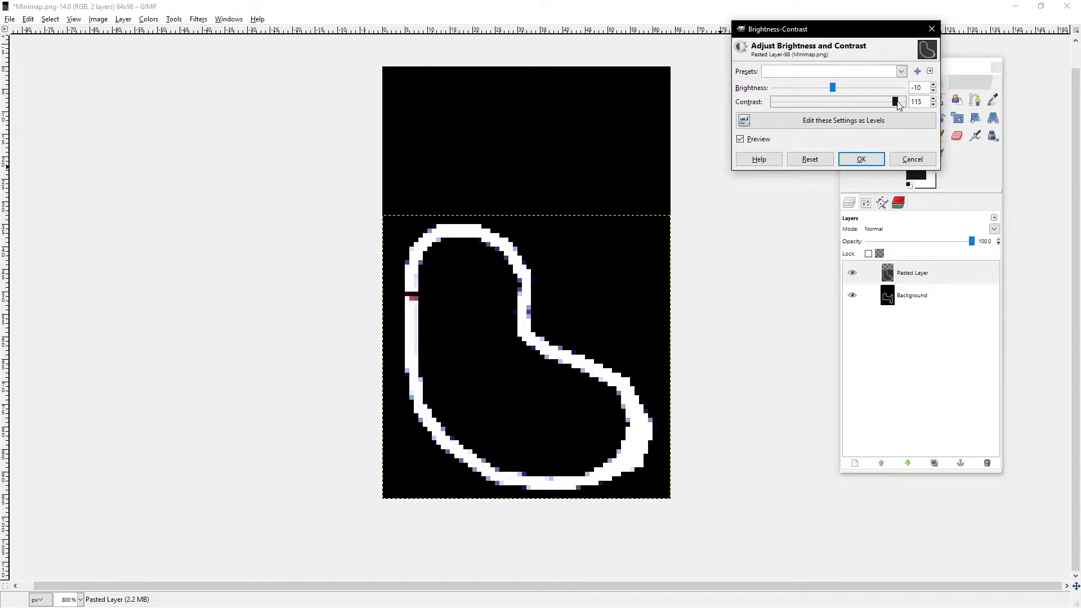
click(868, 160)
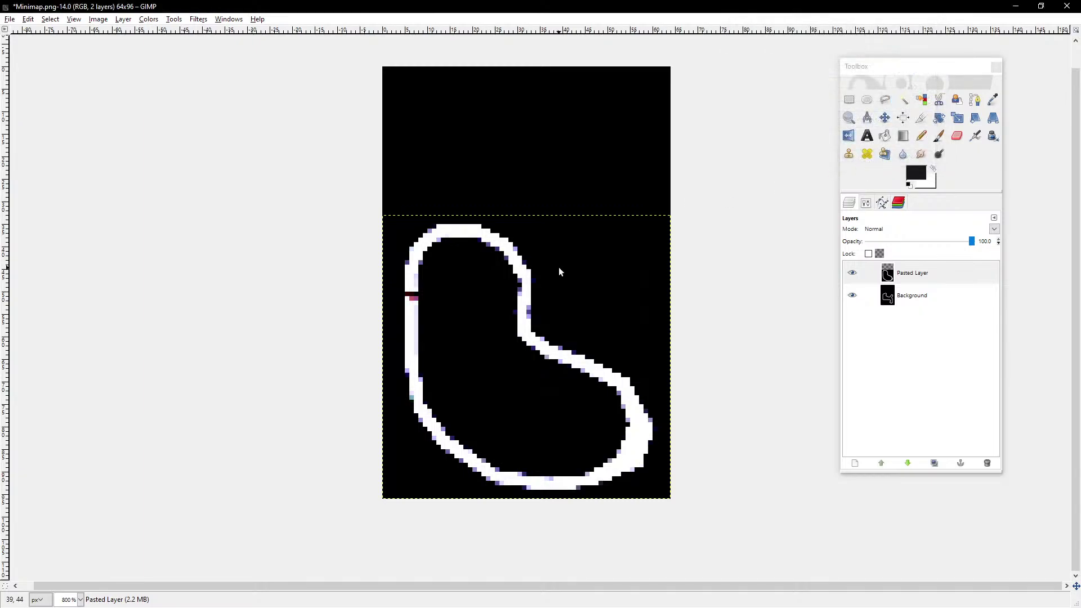
Step: Desaturate the pasted track layer and save the image to Minimap.png, merging visible layers for the export
mouse_move(155, 21)
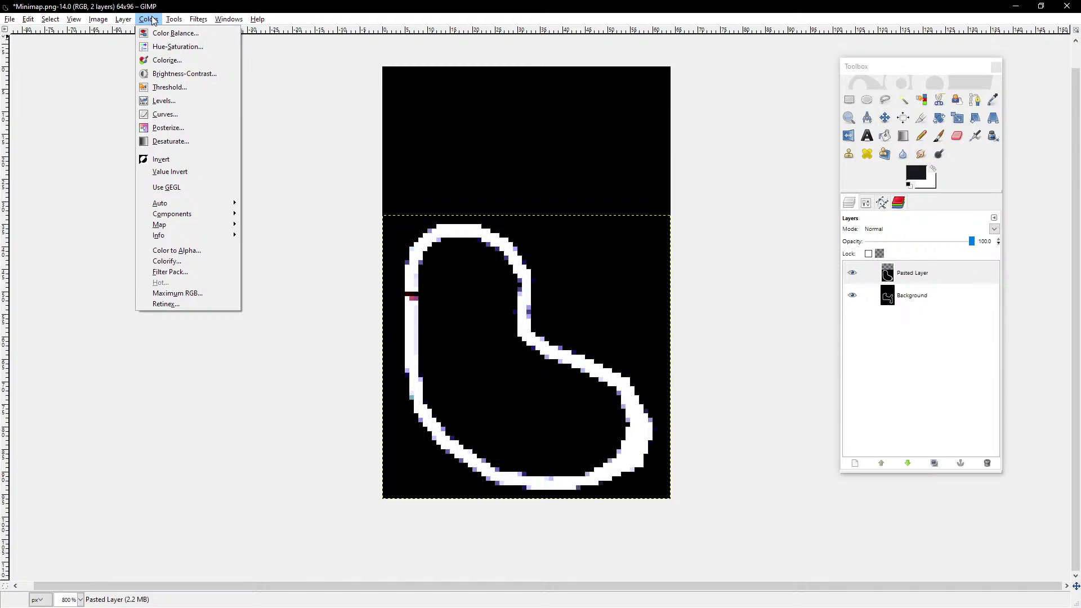
click(188, 141)
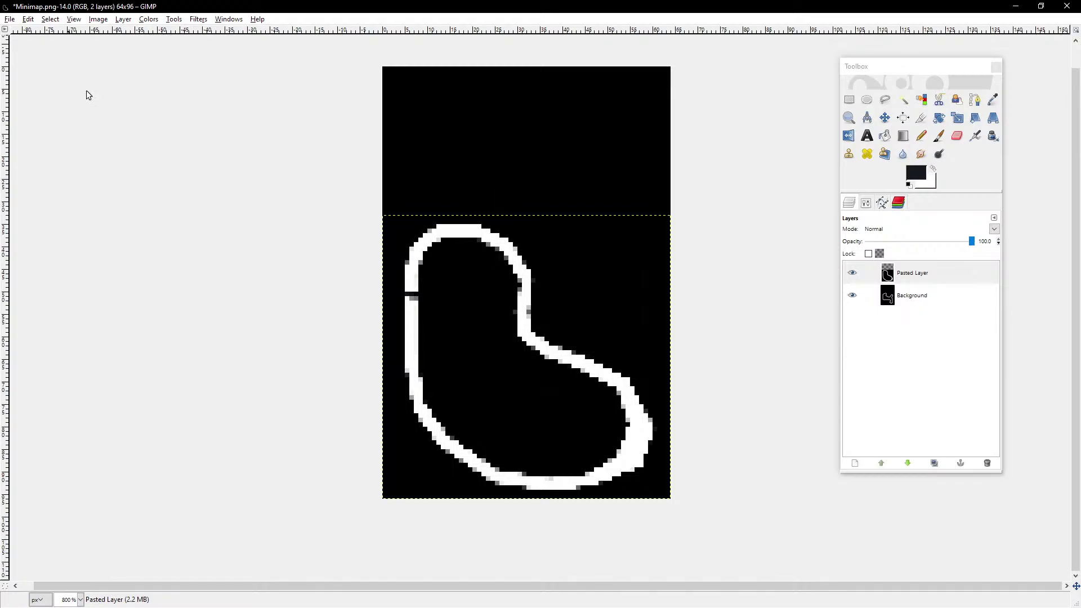
click(9, 19)
click(54, 113)
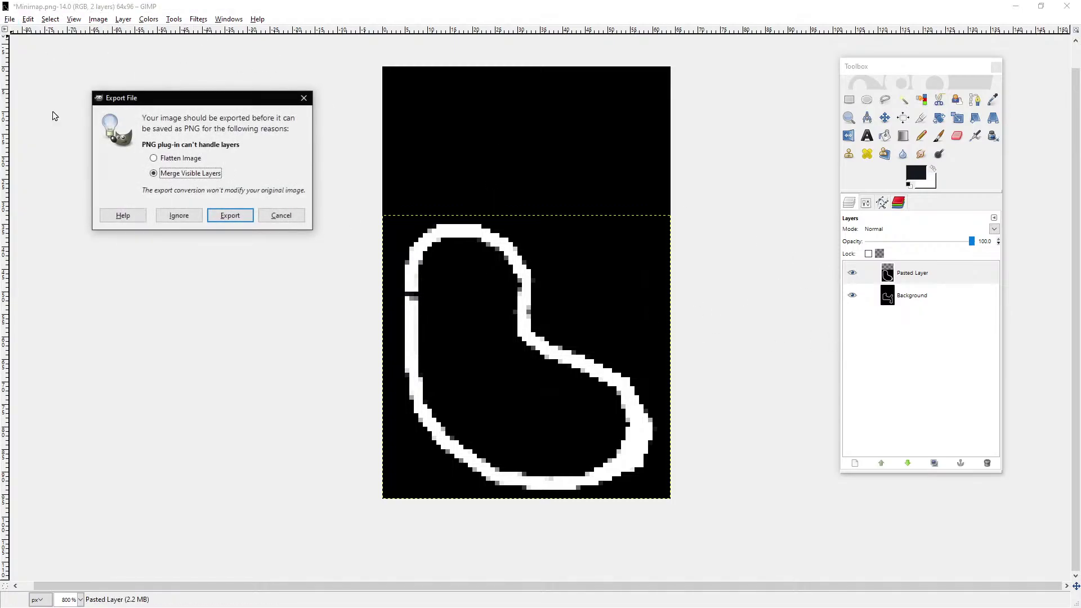
click(230, 216)
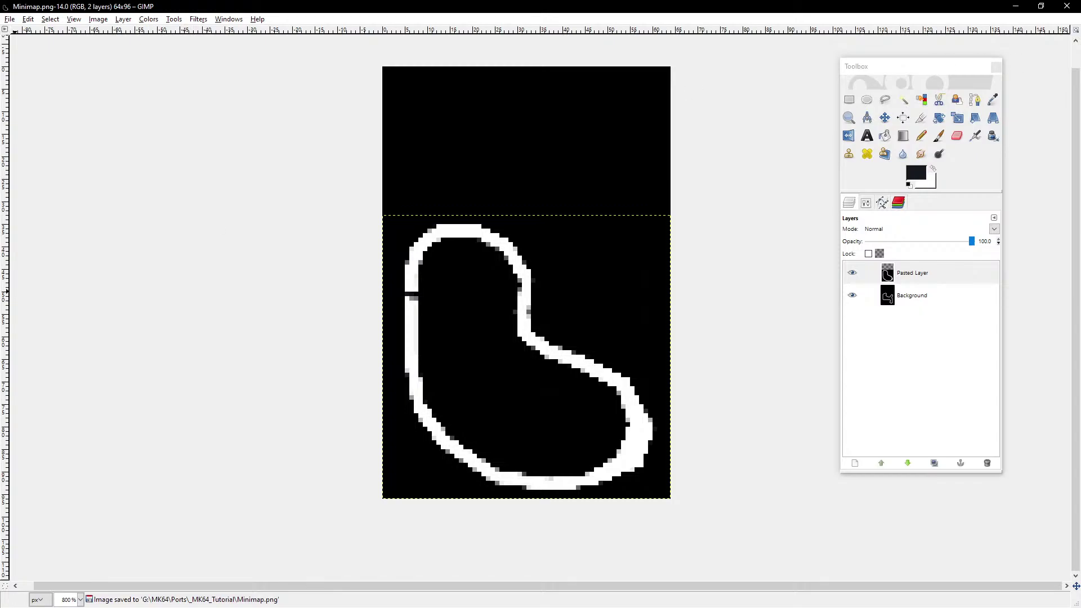
Step: Switch to Tarmac64's Course Compiler and load Minimap.png from the _MK64_Tutorial folder as the minimap's map image
key(alt+Tab)
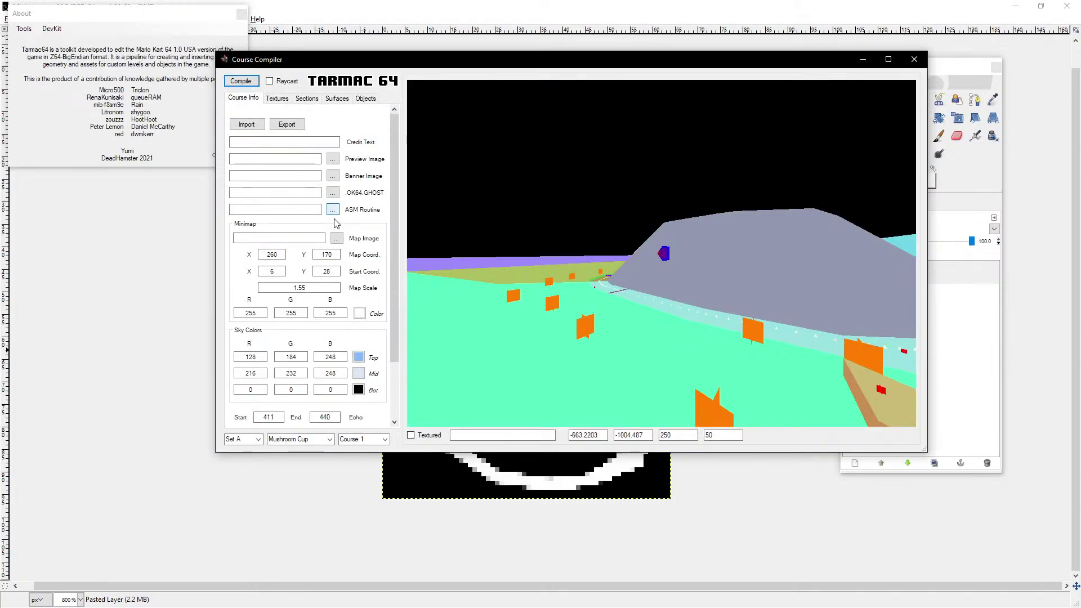
click(336, 238)
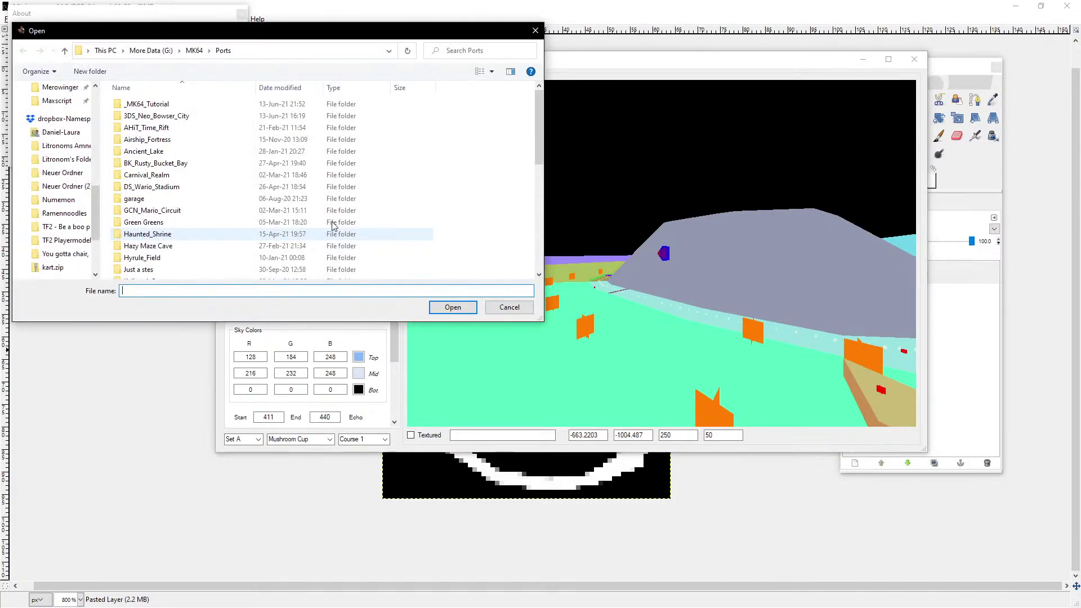
double_click(184, 104)
ctrl+scroll(160, 222, up, 4)
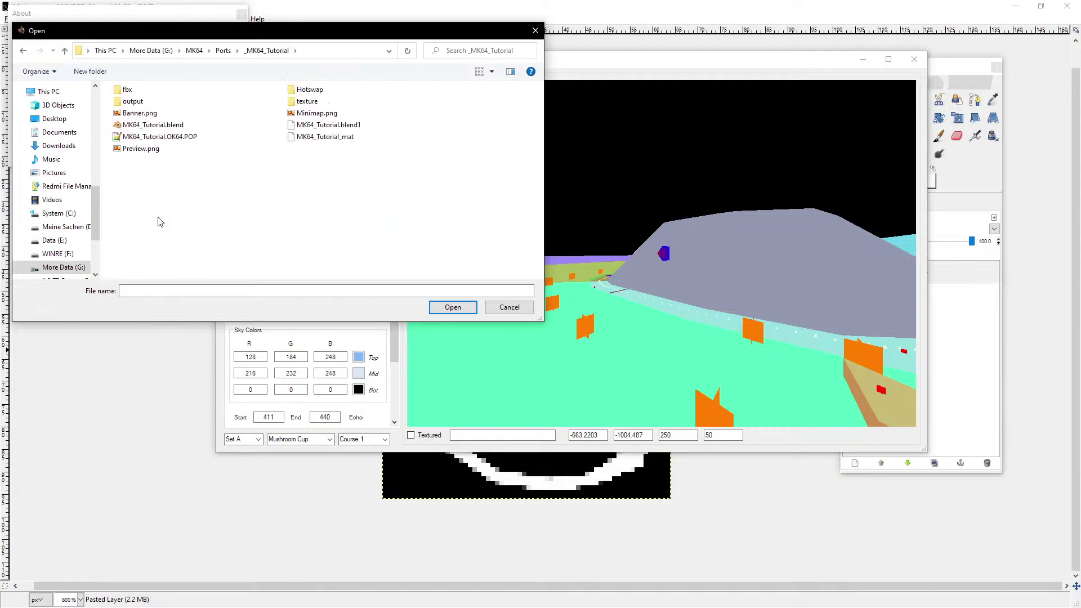
ctrl+scroll(159, 222, up, 2)
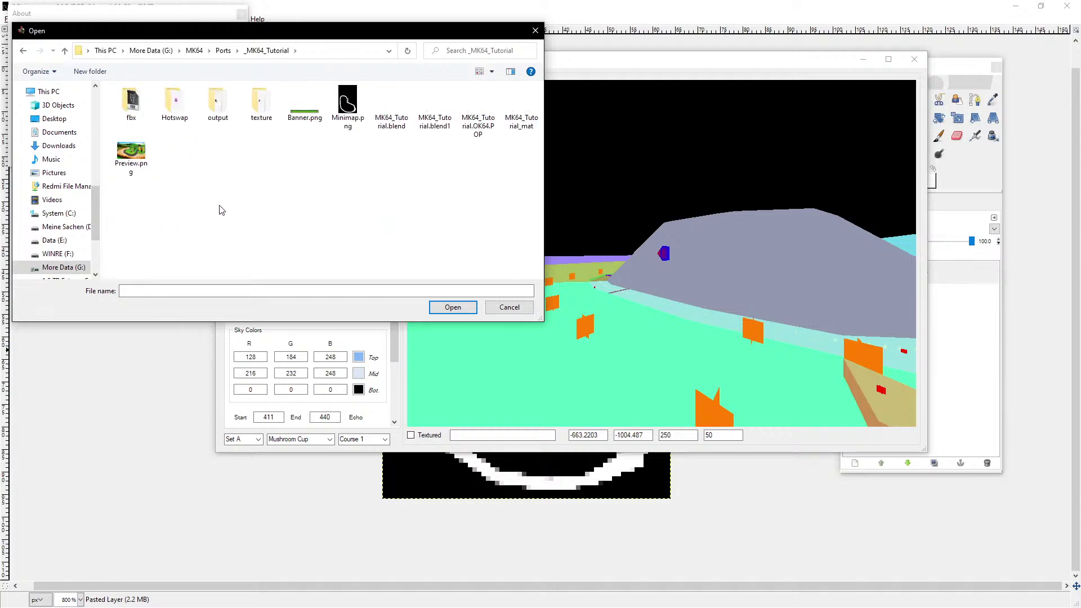
click(453, 308)
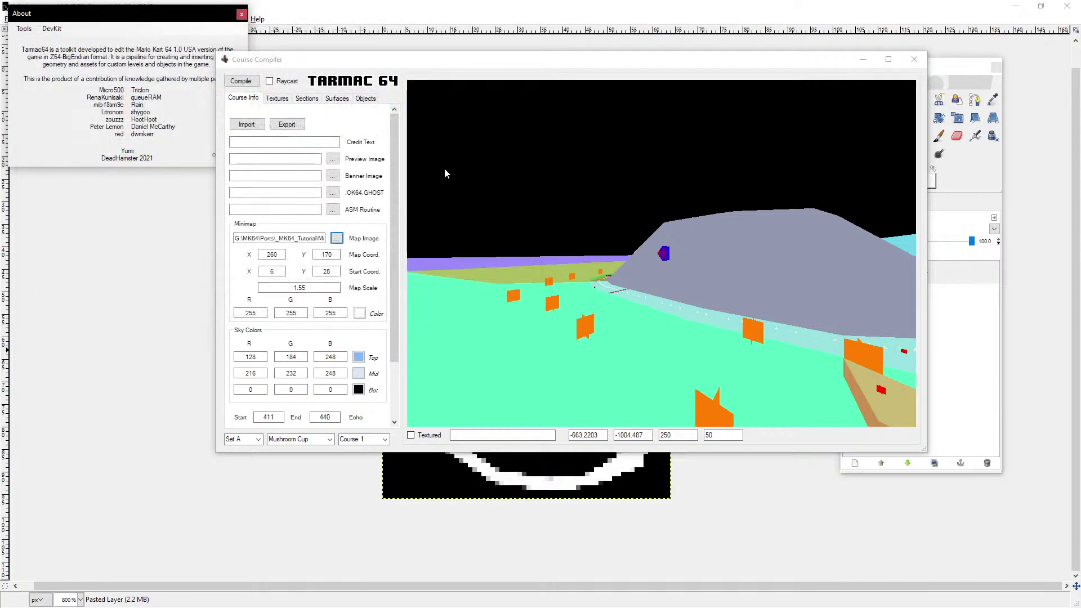
Step: Show the course sections and examine the Section 1 North surfaces around the track in the 3D preview
drag(397, 221, 315, 100)
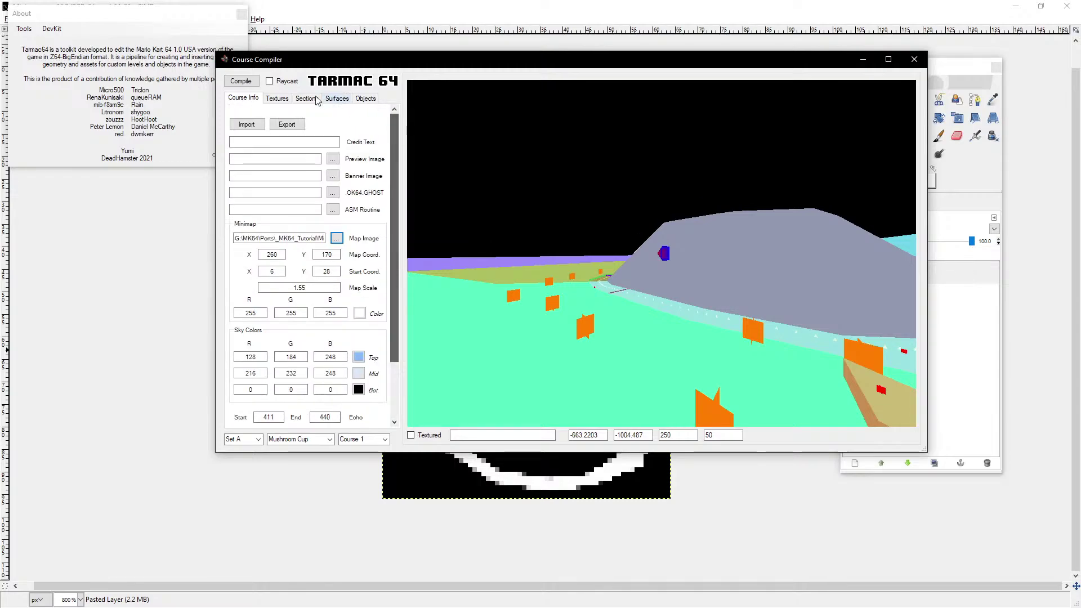
click(280, 100)
click(295, 98)
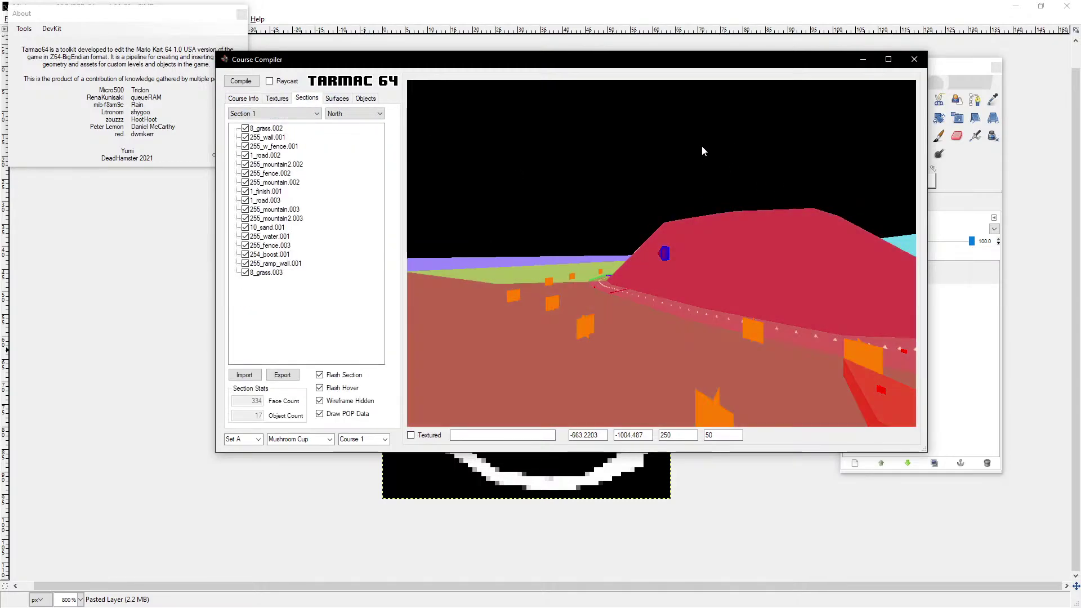
key(r)
key(r)
key(r)
key(r)
key(r)
key(r)
key(r)
key(r)
key(r)
key(r)
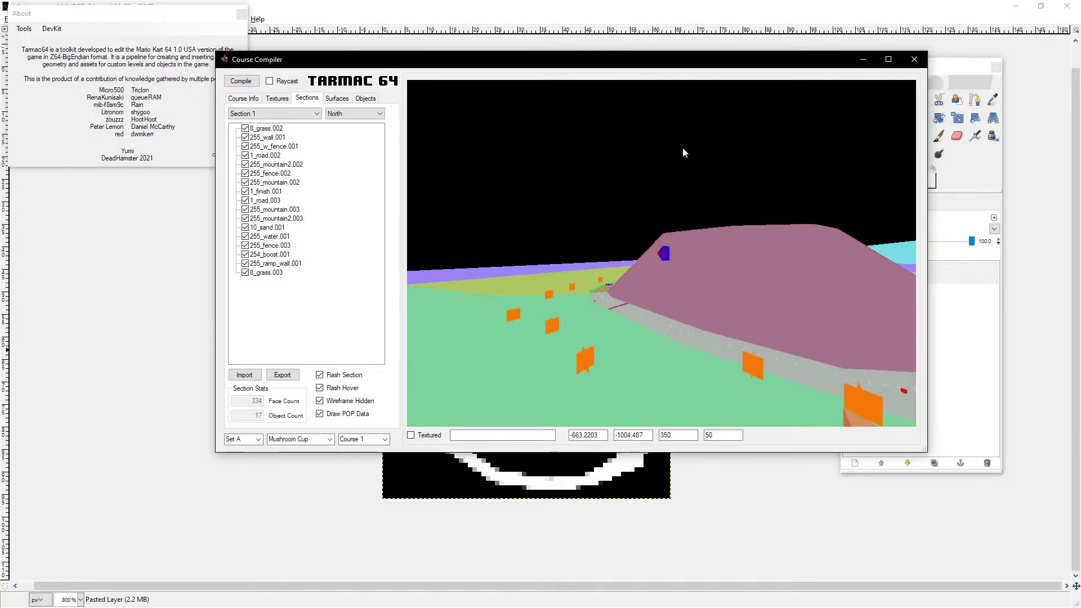
key(s)
key(s)
key(a)
key(a)
key(a)
key(a)
key(a)
key(a)
key(s)
key(s)
key(s)
key(s)
key(s)
key(s)
key(s)
key(s)
key(s)
key(s)
key(s)
key(s)
key(s)
key(s)
key(s)
key(s)
key(s)
key(s)
key(s)
key(s)
key(s)
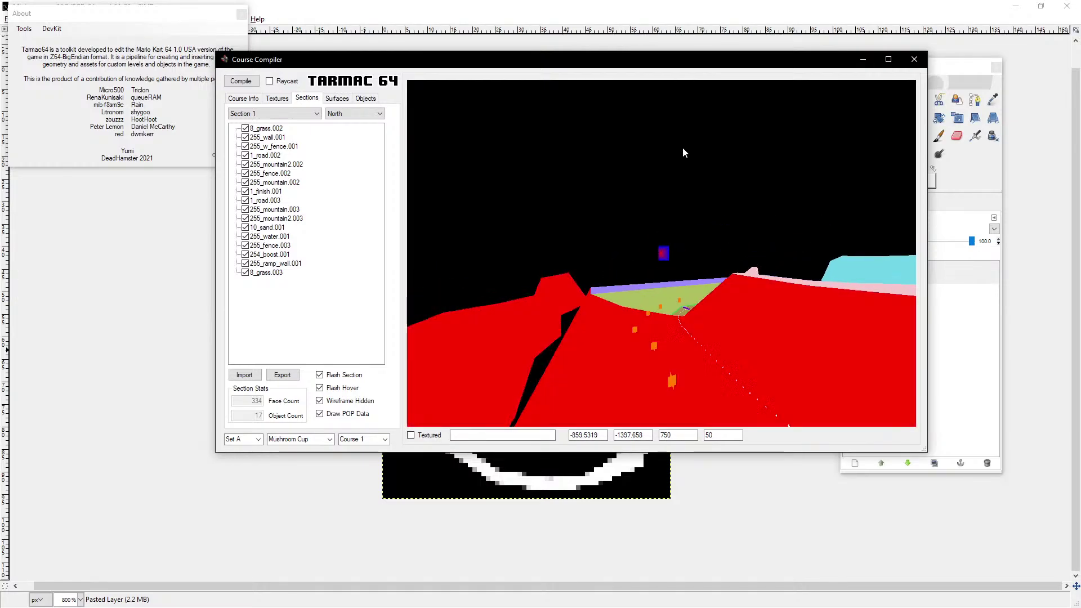
key(d)
key(d)
key(d)
key(d)
key(d)
key(d)
key(d)
key(d)
key(d)
key(d)
key(d)
key(d)
key(w)
key(w)
key(w)
key(w)
key(w)
key(w)
key(w)
key(w)
key(w)
key(w)
key(w)
key(w)
key(w)
key(w)
key(w)
key(w)
key(w)
key(w)
key(w)
key(w)
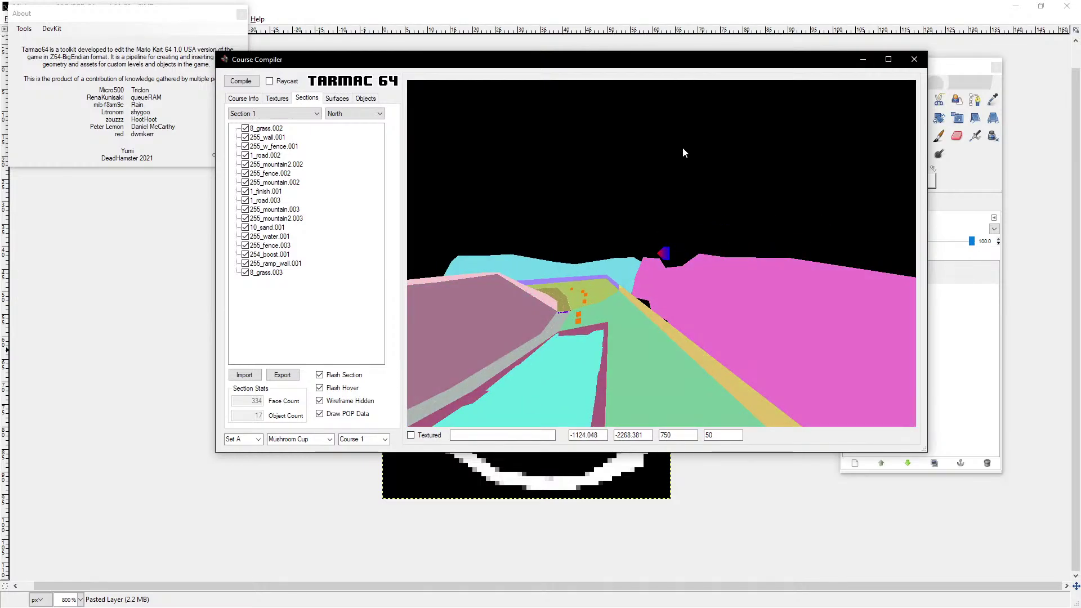
key(a)
key(a)
key(a)
key(a)
key(a)
key(a)
key(a)
key(a)
key(a)
key(a)
key(a)
key(a)
key(a)
key(a)
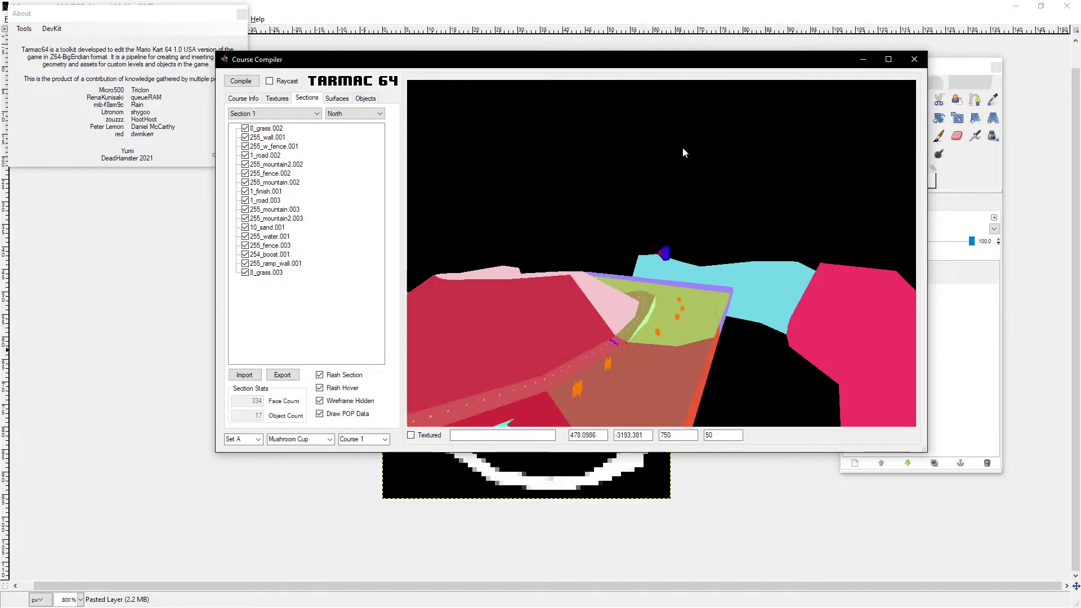
key(w)
key(w)
key(w)
key(w)
key(w)
key(w)
key(w)
key(w)
key(w)
key(w)
key(w)
key(w)
key(w)
key(w)
key(w)
key(w)
key(w)
key(w)
key(w)
key(w)
key(w)
key(w)
key(w)
key(w)
key(w)
key(w)
key(w)
key(w)
key(w)
key(w)
key(w)
key(w)
key(w)
key(w)
key(w)
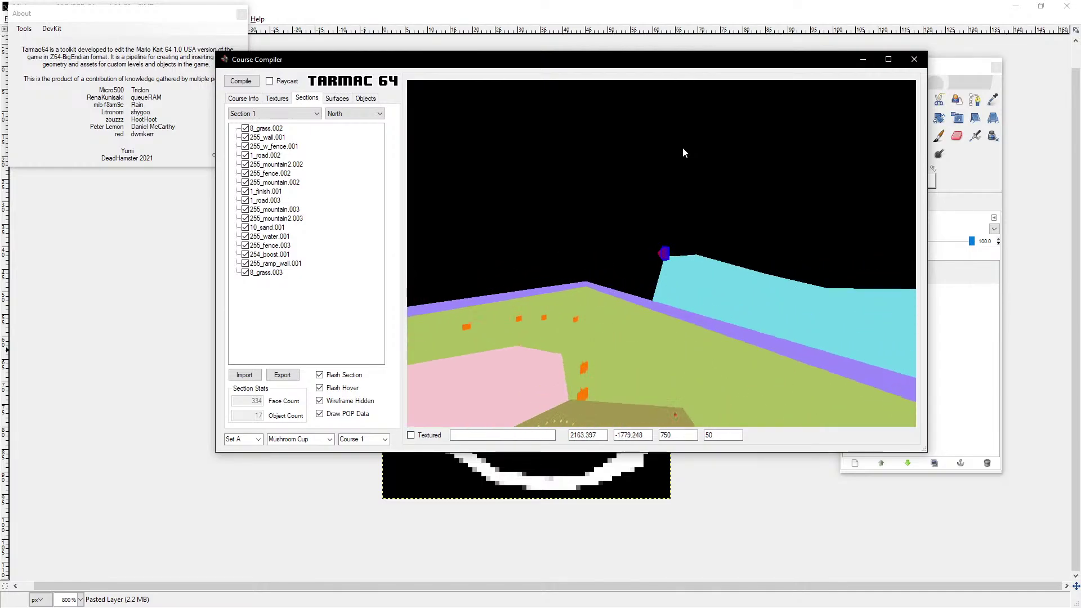
Step: Survey the Section 1 North view from above, from the outer grass and wall to the water area
key(a)
key(a)
key(a)
key(a)
key(a)
key(a)
key(a)
key(a)
key(a)
key(a)
key(a)
key(a)
key(a)
key(a)
key(s)
key(s)
key(s)
key(s)
key(s)
key(s)
key(s)
key(s)
key(s)
key(s)
key(s)
key(s)
key(s)
key(s)
key(s)
key(s)
key(s)
key(s)
key(s)
key(s)
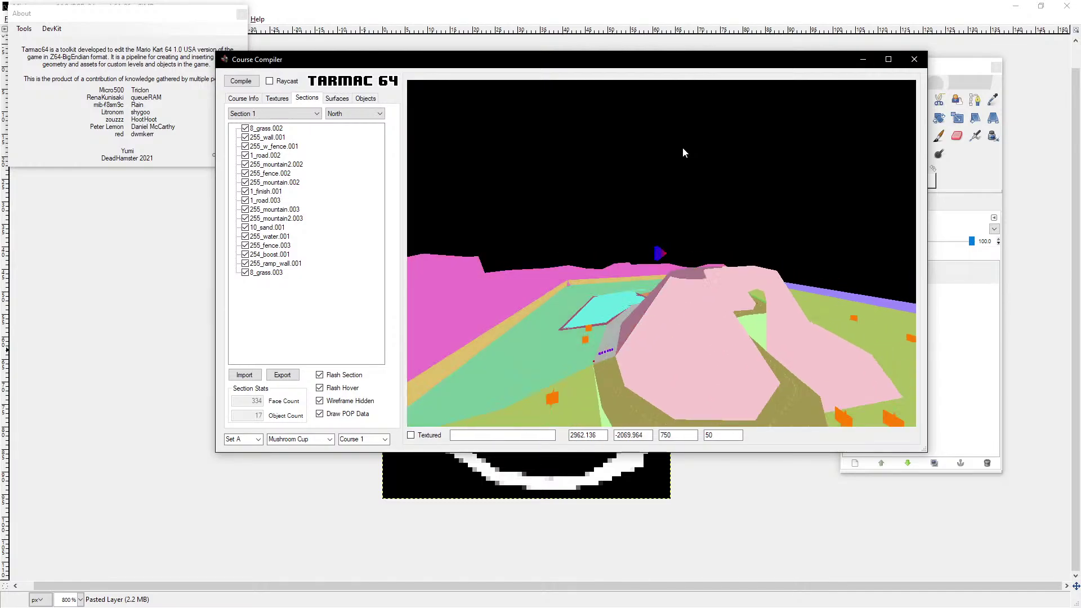
key(d)
key(d)
key(d)
key(d)
key(d)
key(d)
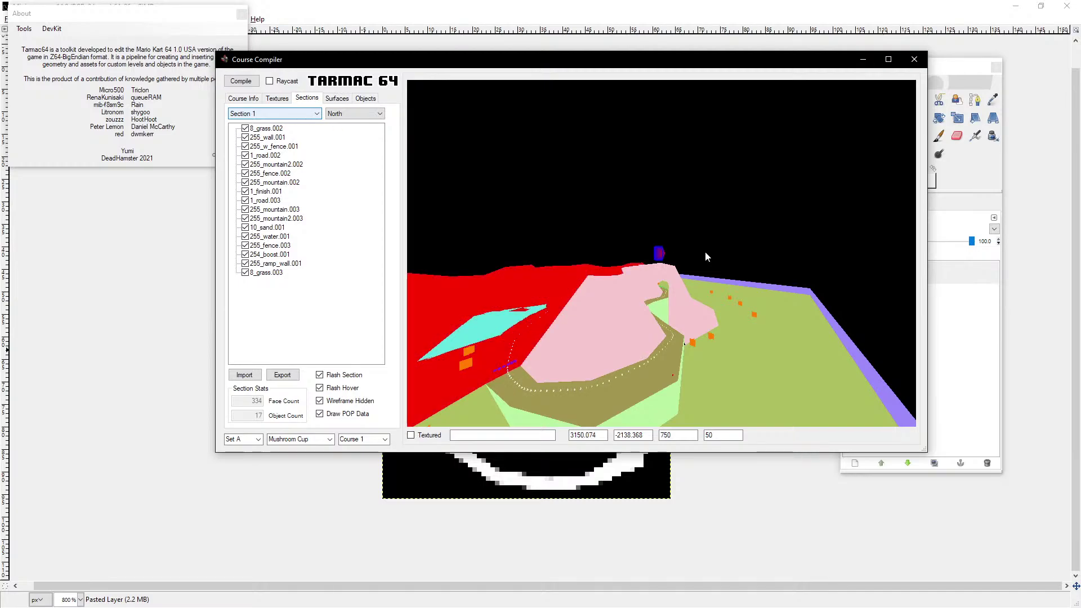
key(s)
key(a)
key(a)
key(a)
key(a)
key(a)
key(a)
key(a)
key(a)
key(a)
key(a)
key(a)
key(a)
key(w)
key(w)
key(w)
key(w)
key(w)
key(w)
key(w)
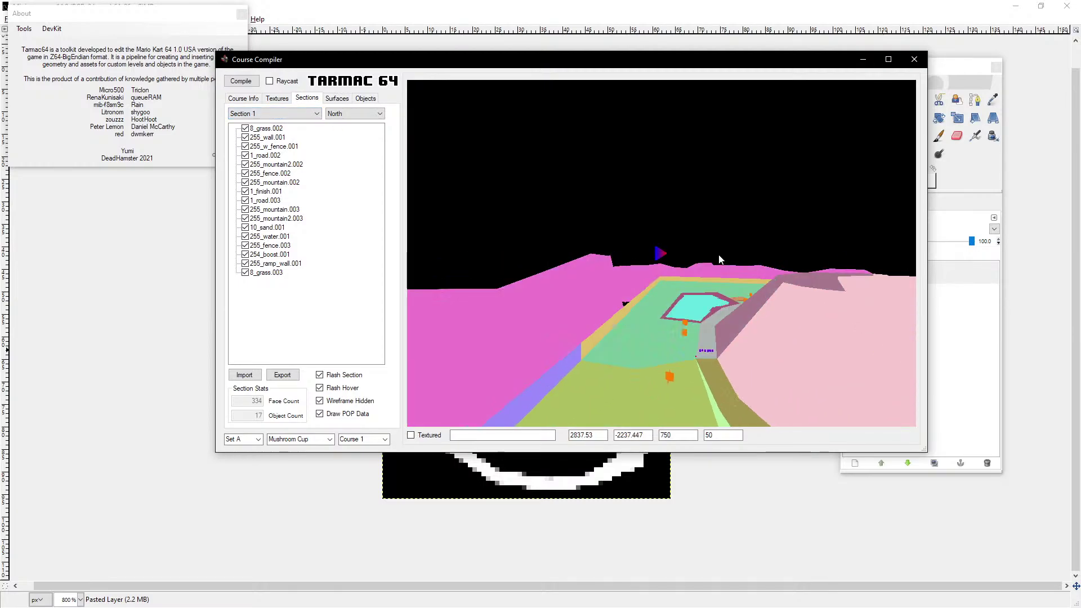
key(w)
key(w)
key(w)
key(w)
key(w)
key(w)
key(w)
key(w)
key(w)
key(w)
key(d)
key(d)
Step: Compare the Section 2 surfaces with those of Section 1, ending with Section 1 displayed
scroll(276, 117, down, 1)
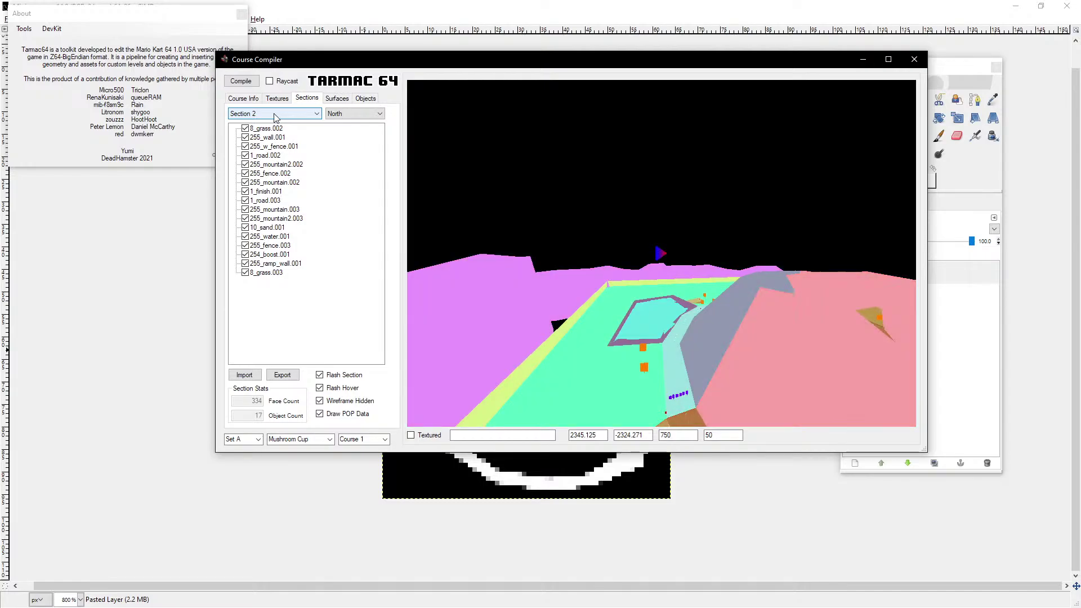
scroll(276, 118, up, 1)
key(w)
key(w)
key(w)
key(w)
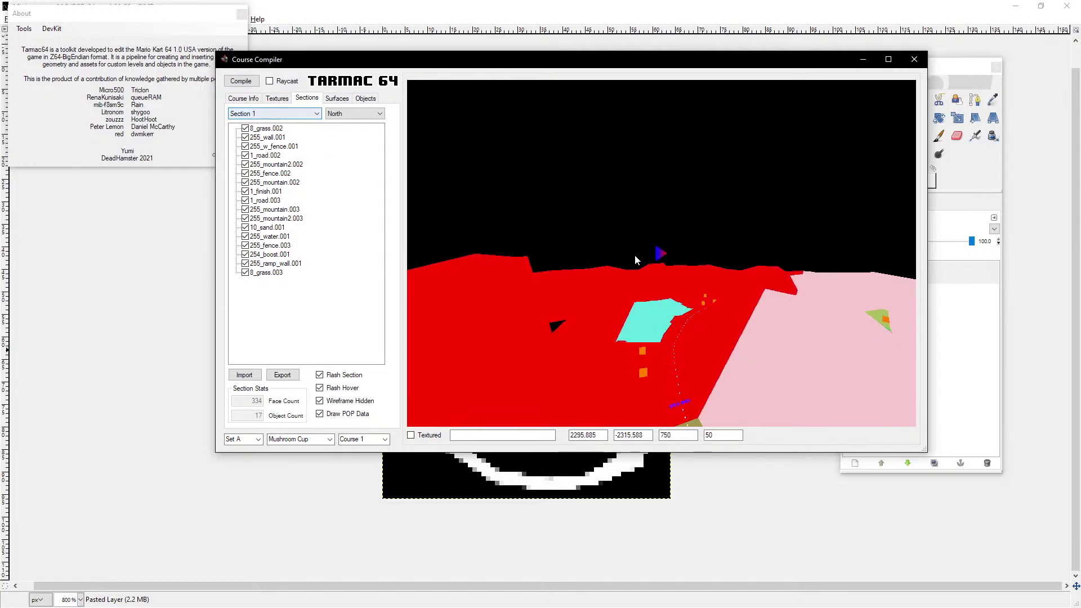
Step: Examine the Section 1 surfaces around the water and along the adjoining road from above in the 3D preview
key(w)
key(w)
key(w)
key(w)
key(w)
key(w)
key(w)
key(w)
key(w)
key(w)
key(w)
key(w)
key(w)
key(w)
key(w)
key(w)
key(w)
key(w)
key(w)
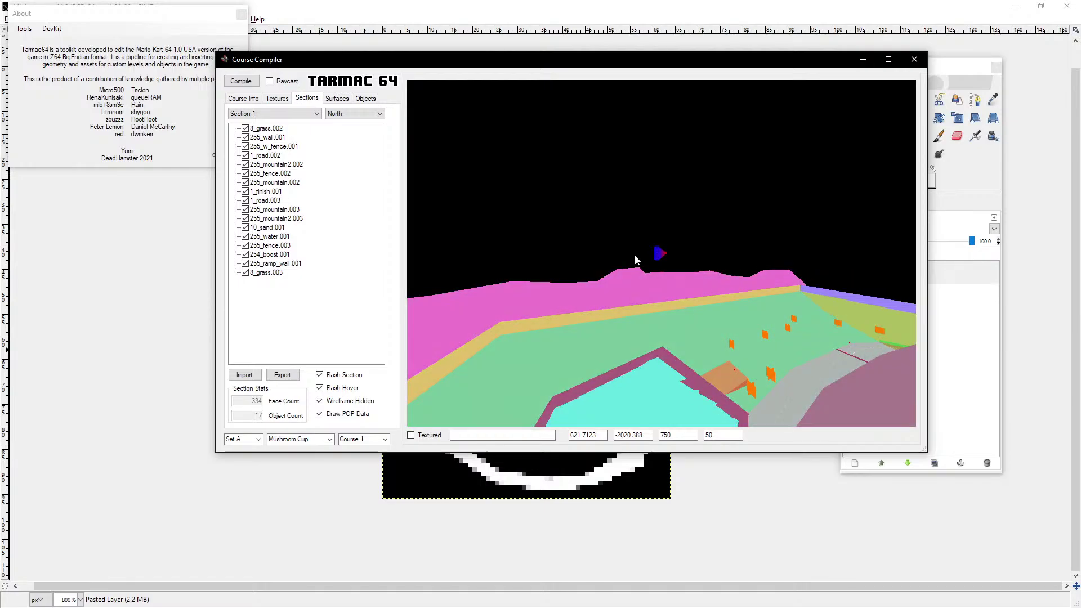
key(w)
key(w)
key(w)
key(w)
key(w)
key(w)
key(w)
key(w)
key(w)
key(w)
key(w)
key(w)
key(d)
key(d)
key(d)
key(d)
key(d)
Step: Examine the Section 1 surfaces and path markers along the road from close to ground level, past the water
key(f)
key(f)
key(f)
key(f)
key(f)
key(f)
key(f)
key(f)
key(f)
key(f)
key(f)
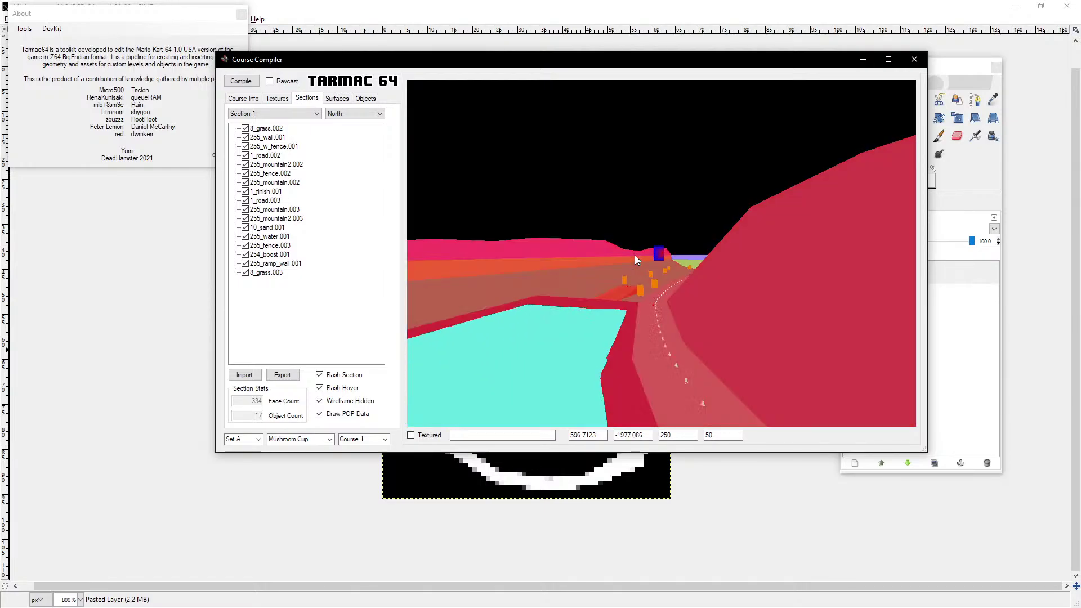
key(w)
key(w)
key(w)
key(w)
key(w)
key(w)
key(w)
key(w)
key(w)
key(w)
key(w)
key(w)
key(w)
key(w)
key(w)
key(w)
key(w)
key(w)
key(w)
key(w)
key(w)
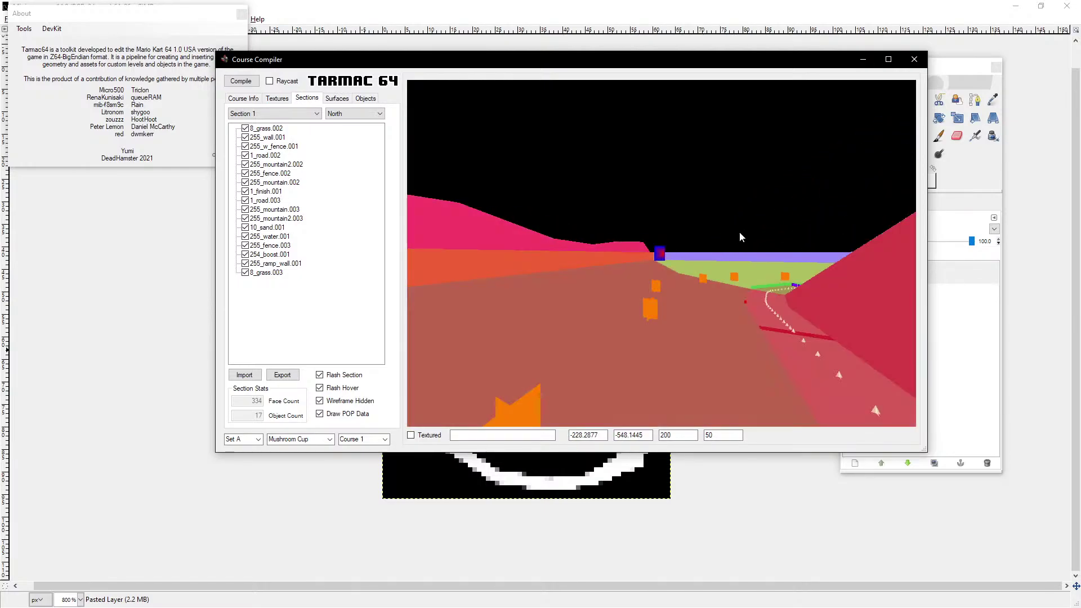
Step: Examine the Section 1 North surfaces along the road toward the bend, and check the available view directions
key(w)
key(w)
key(w)
key(w)
key(w)
key(w)
key(w)
key(w)
key(w)
key(w)
key(w)
key(w)
key(w)
key(w)
key(w)
key(w)
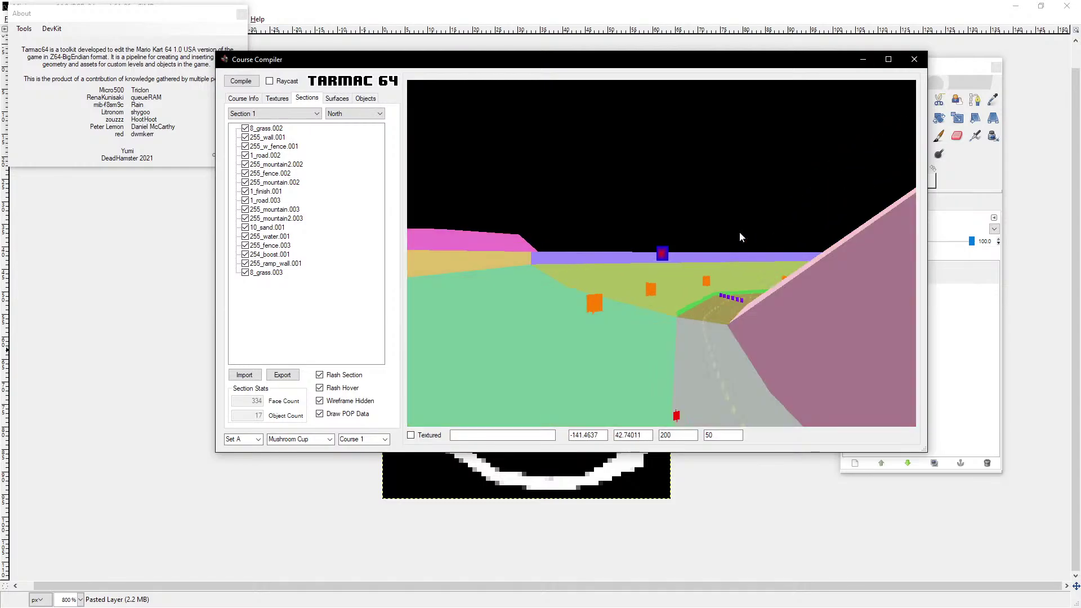
key(d)
key(w)
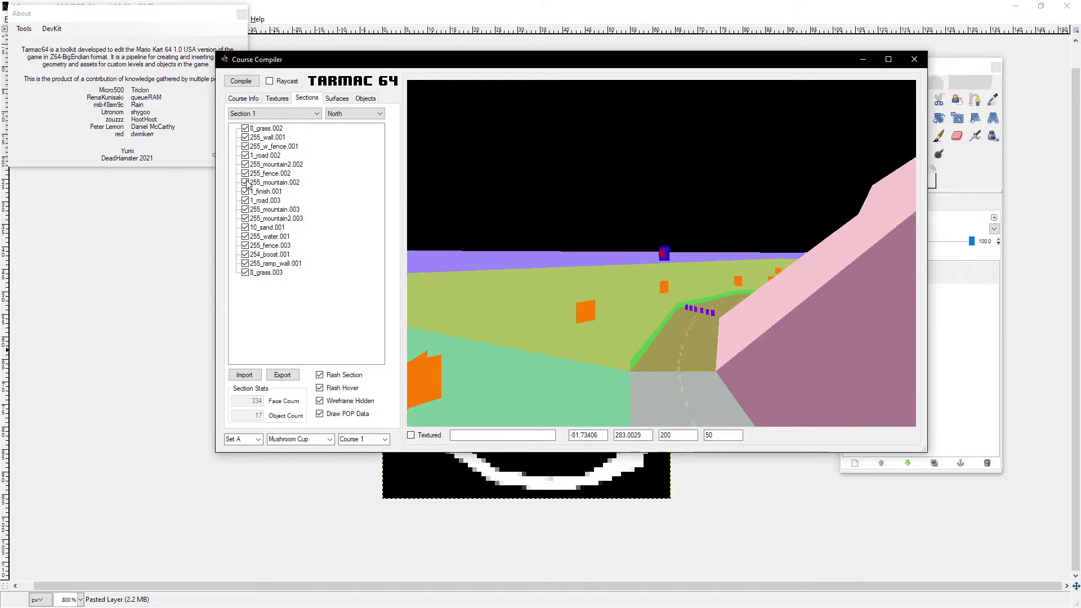
click(363, 112)
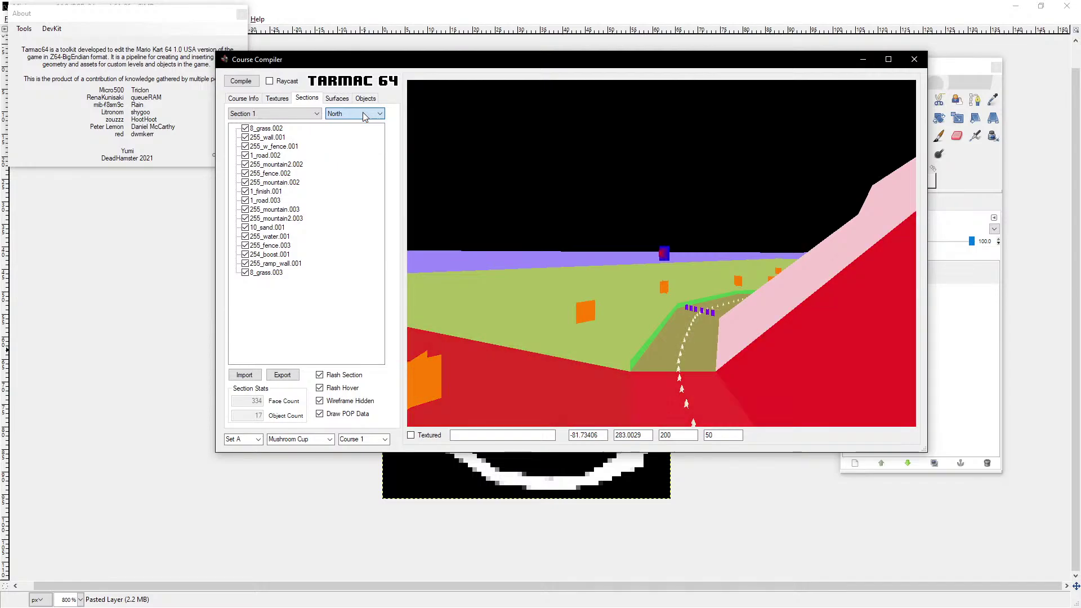
click(363, 112)
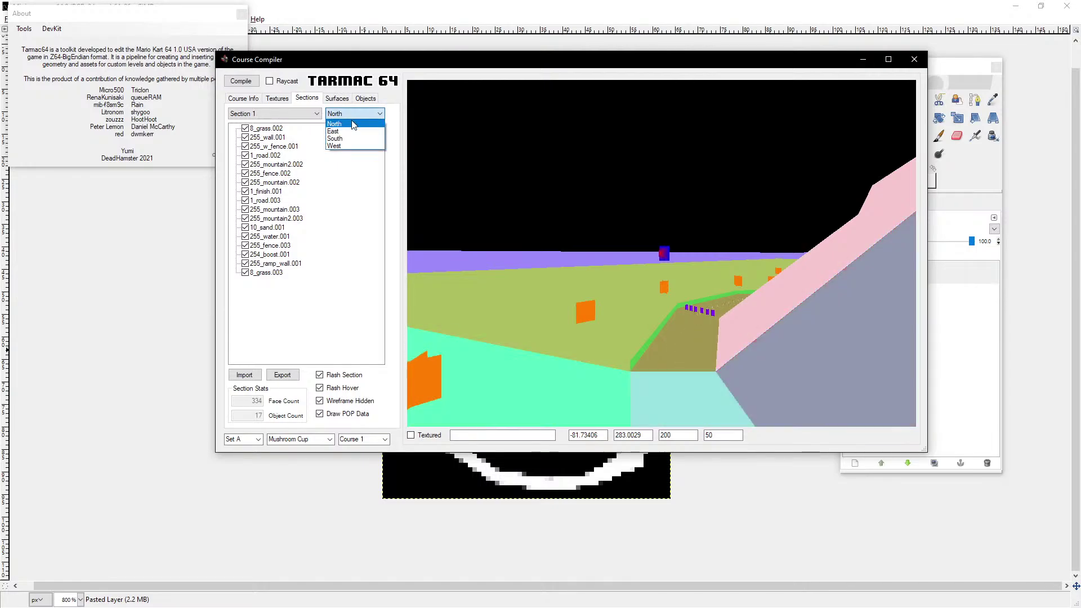
Step: Compare the Section 1 North surfaces before and beyond the finish line by moving back and forth along the road
key(a)
key(a)
key(a)
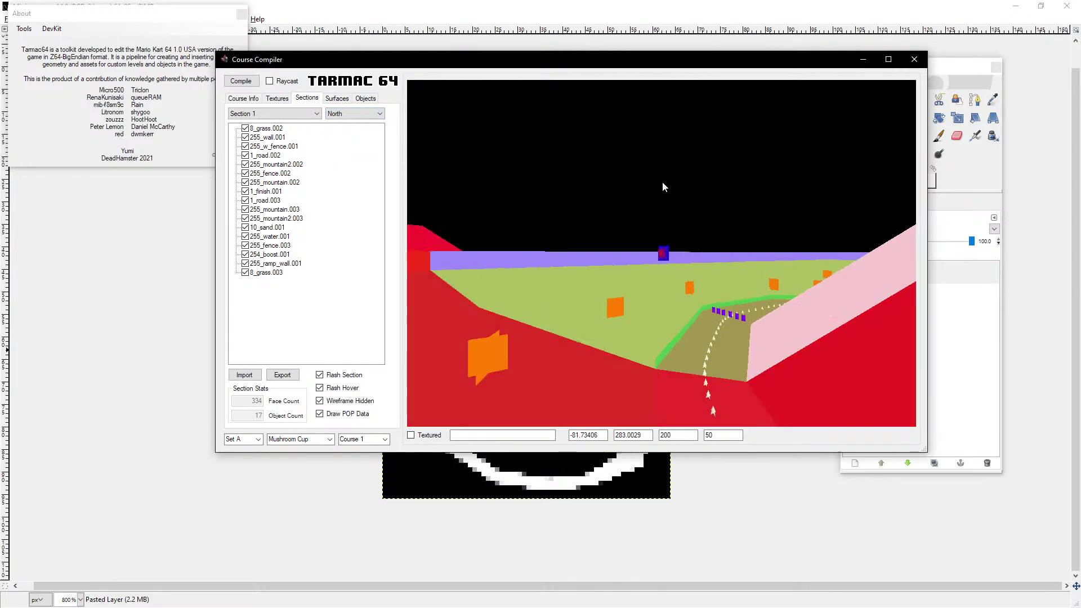
key(s)
key(s)
key(s)
key(s)
key(s)
key(s)
key(s)
key(s)
key(s)
key(s)
key(s)
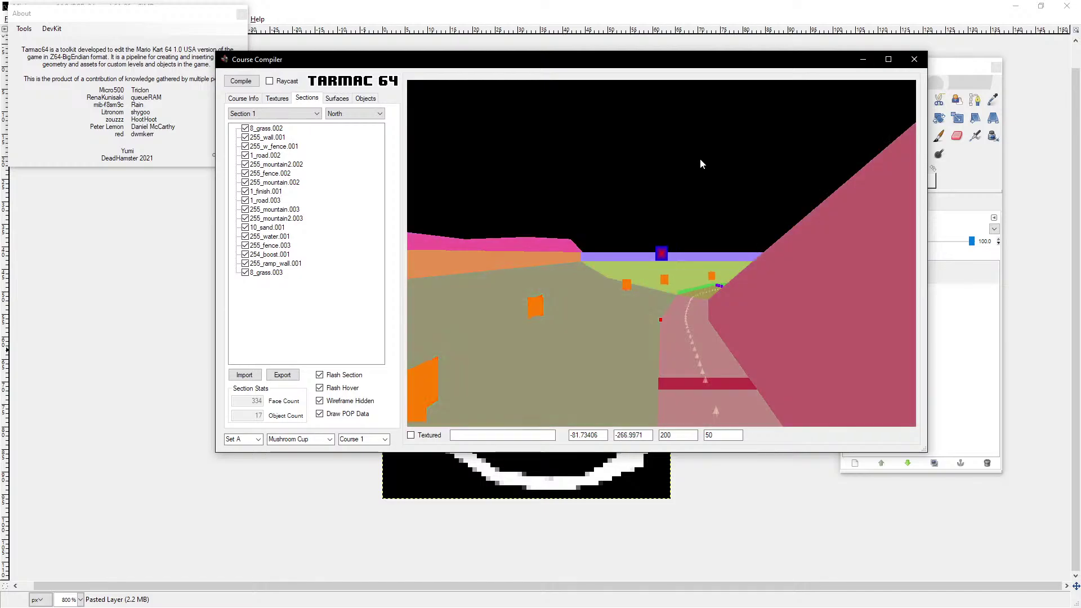
key(w)
key(w)
key(w)
key(w)
key(w)
key(w)
key(w)
key(w)
key(w)
key(w)
key(w)
key(w)
key(w)
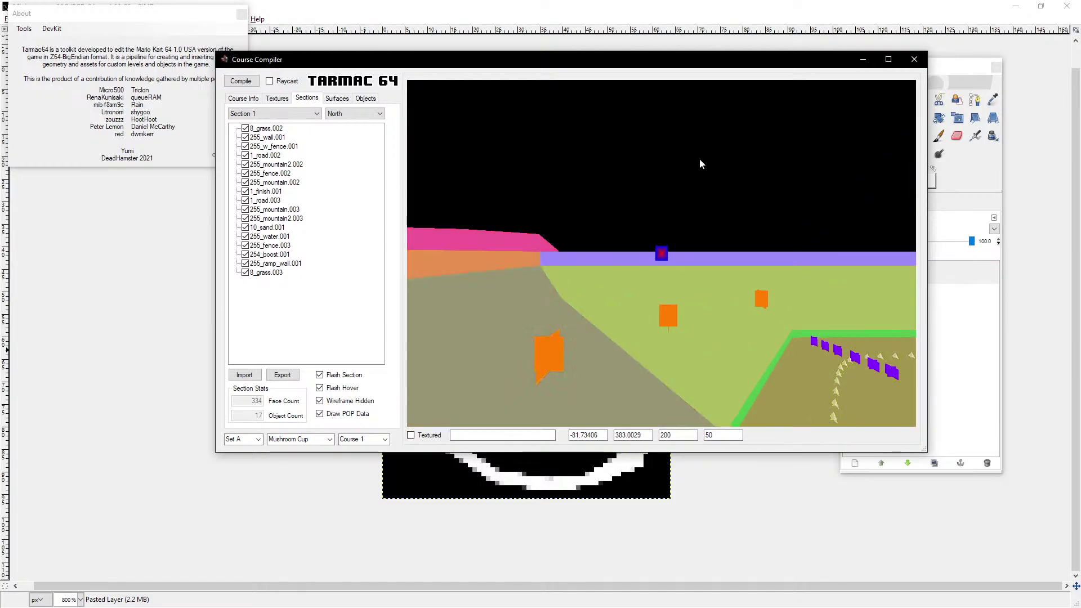
Step: Switch Section 1 to the South view and face back down the road in the 3D preview
click(355, 114)
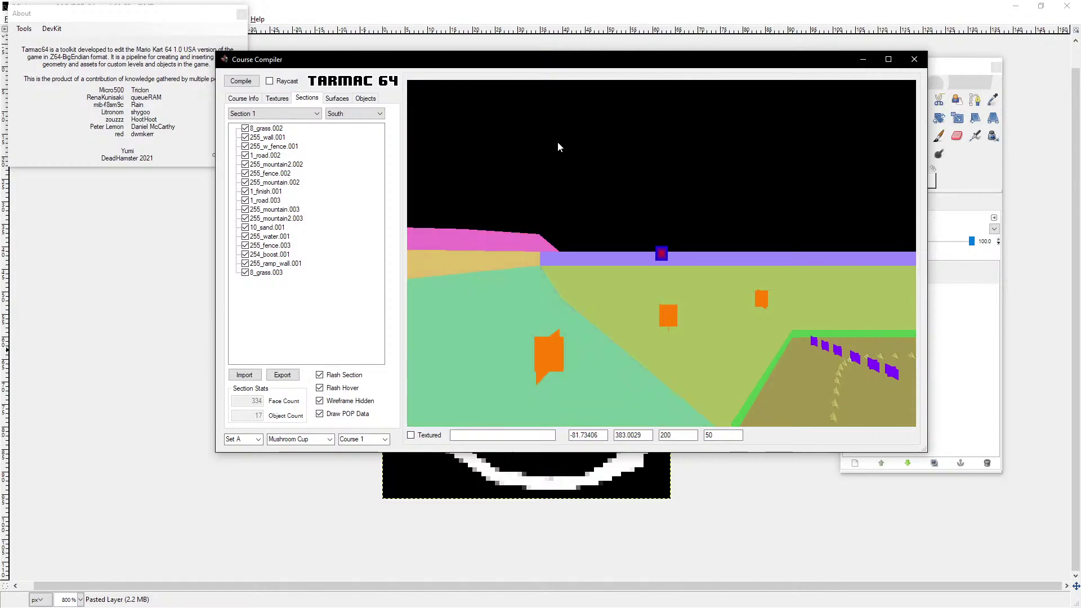
key(d)
key(d)
key(d)
key(d)
key(d)
key(d)
key(d)
key(d)
key(d)
key(d)
key(d)
key(d)
key(d)
key(d)
key(d)
key(d)
key(d)
key(d)
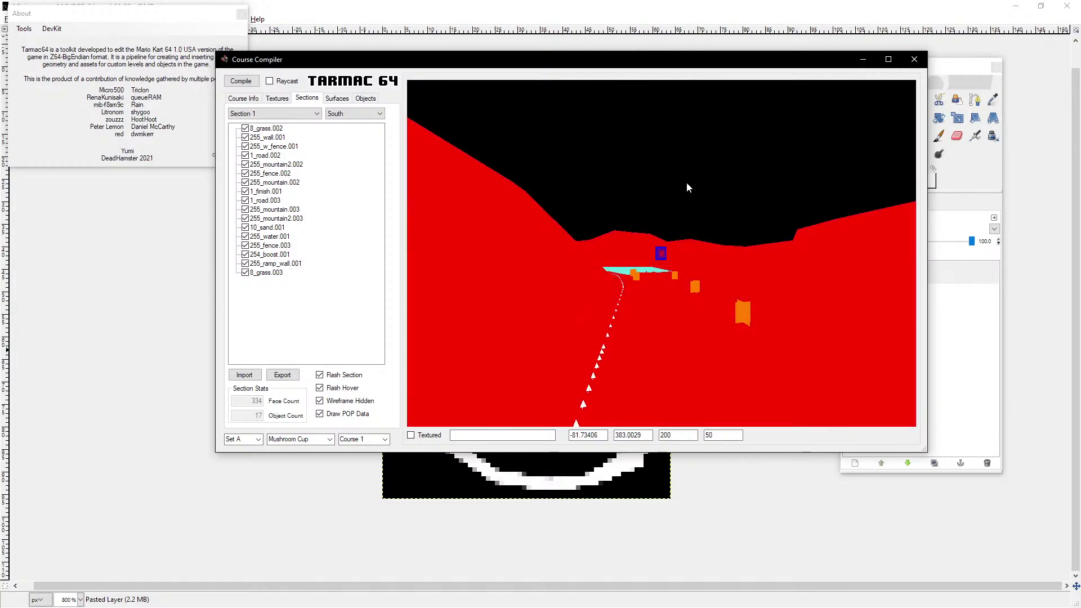
key(a)
Step: Examine the Section 1 South surfaces along the road, from the finish line to the water area
key(w)
key(w)
key(w)
key(w)
key(w)
key(w)
key(w)
key(w)
key(w)
key(w)
key(w)
key(w)
key(w)
key(w)
key(w)
key(w)
key(w)
key(w)
key(w)
key(w)
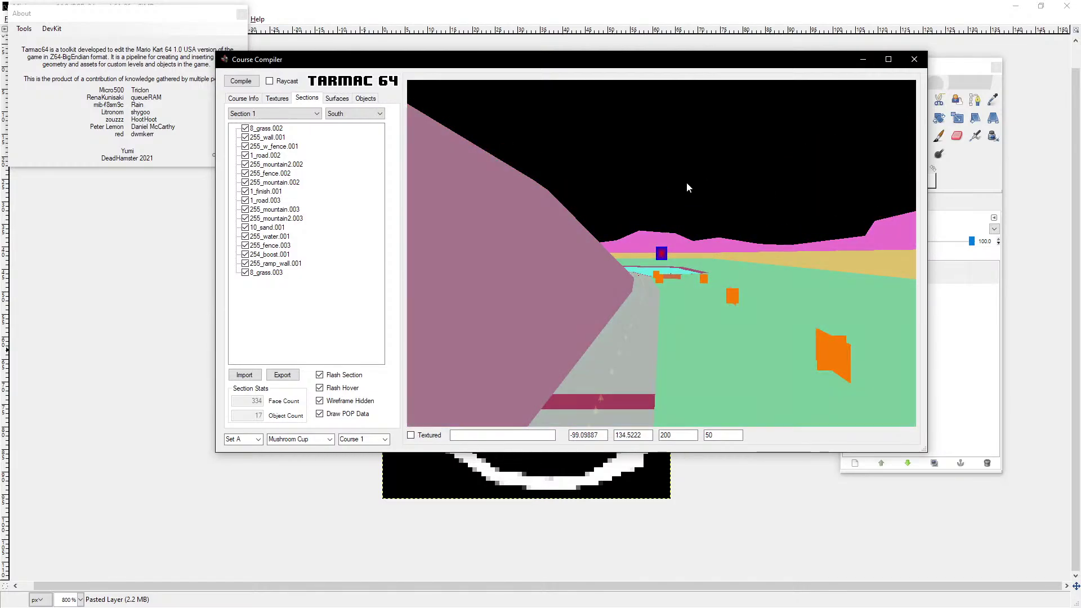
key(w)
key(w)
key(w)
key(w)
key(w)
key(w)
key(w)
key(w)
key(w)
key(w)
key(w)
key(a)
key(a)
key(a)
key(a)
key(a)
key(a)
key(a)
key(a)
key(a)
key(a)
key(a)
key(a)
key(w)
key(w)
key(w)
key(w)
key(w)
key(w)
key(w)
key(w)
key(w)
key(w)
key(w)
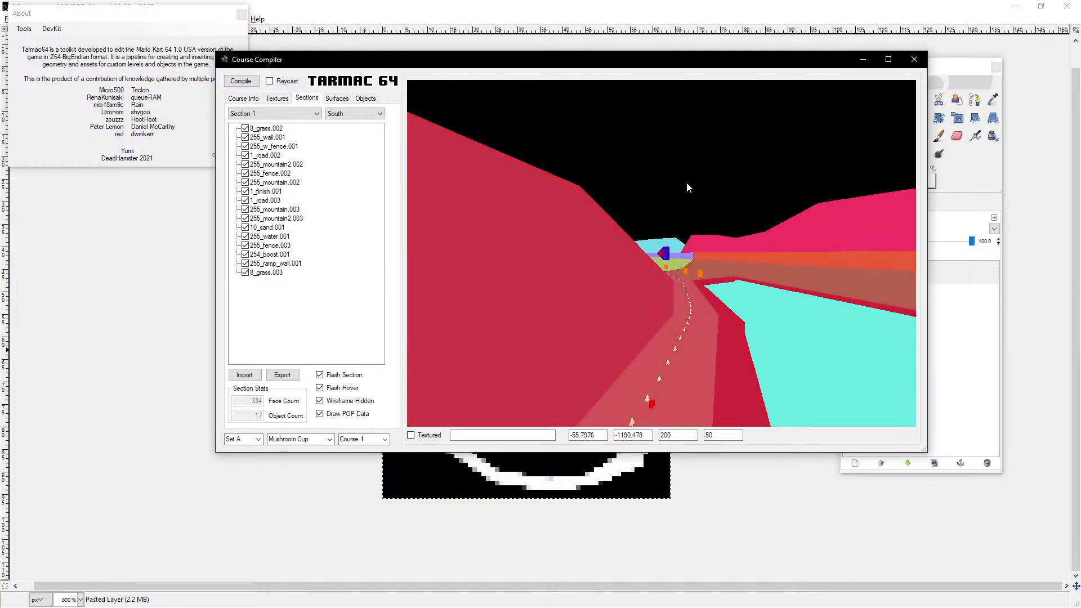
Step: Exclude the distant mountain surface 255_mountain2.002 from the Section 1 South view
key(w)
key(w)
key(w)
key(w)
key(w)
key(w)
key(w)
key(w)
key(w)
key(w)
key(w)
key(w)
key(w)
key(w)
key(w)
key(w)
key(w)
key(w)
key(w)
key(w)
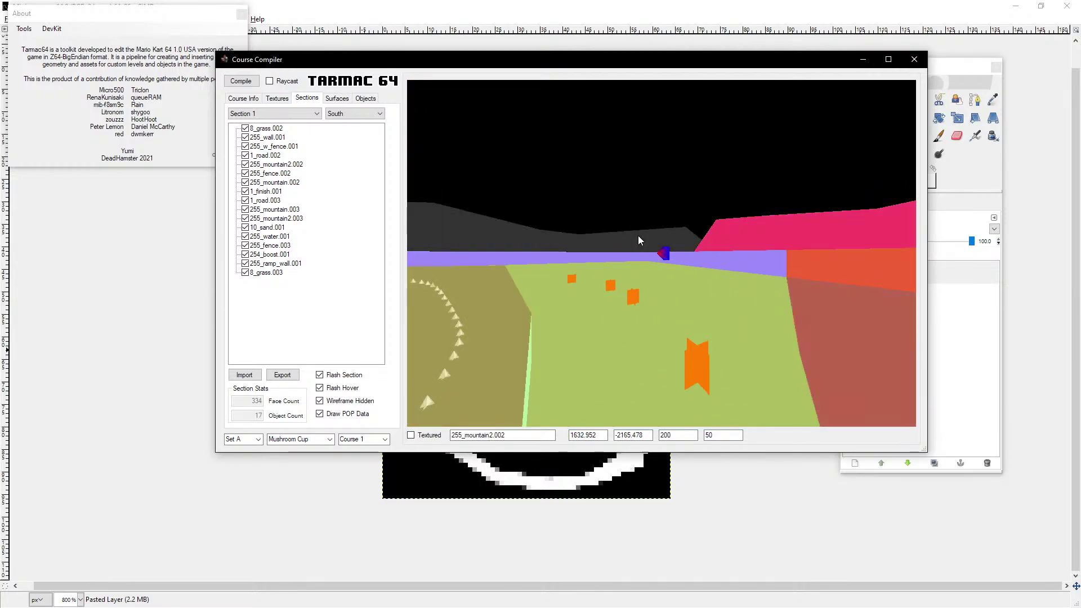
click(640, 240)
click(655, 235)
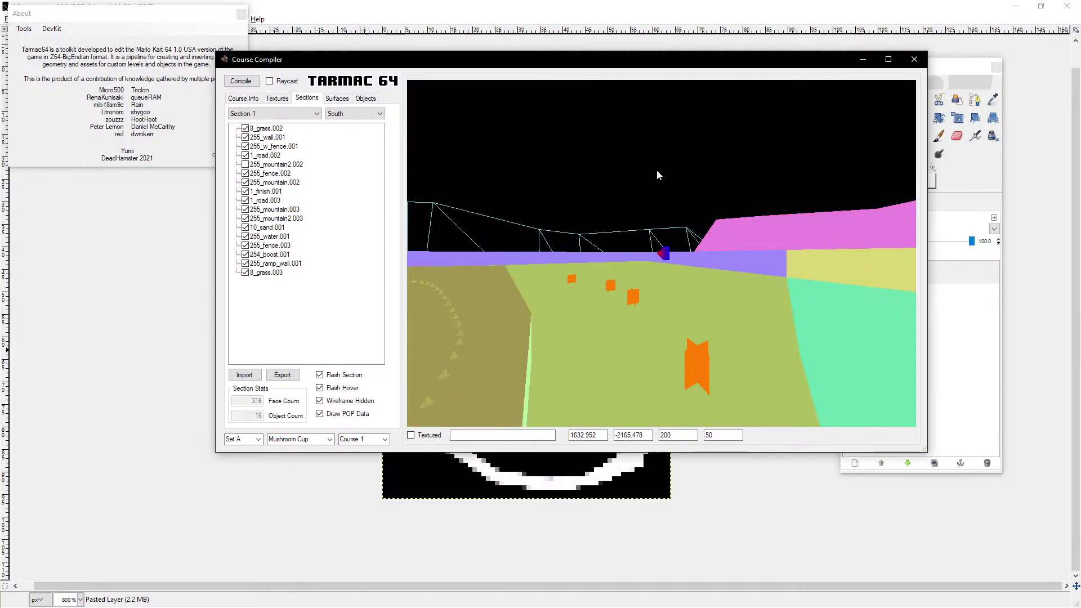
Step: Exclude the roadside wall surface 255_wall.001 from the Section 1 South view
key(w)
key(a)
key(a)
key(a)
key(a)
key(a)
key(a)
key(a)
key(a)
key(a)
key(a)
key(a)
key(a)
key(a)
key(a)
key(a)
key(a)
key(s)
key(s)
key(s)
key(s)
key(s)
key(s)
key(s)
key(s)
key(s)
key(s)
key(s)
key(s)
key(s)
key(s)
key(s)
key(s)
key(s)
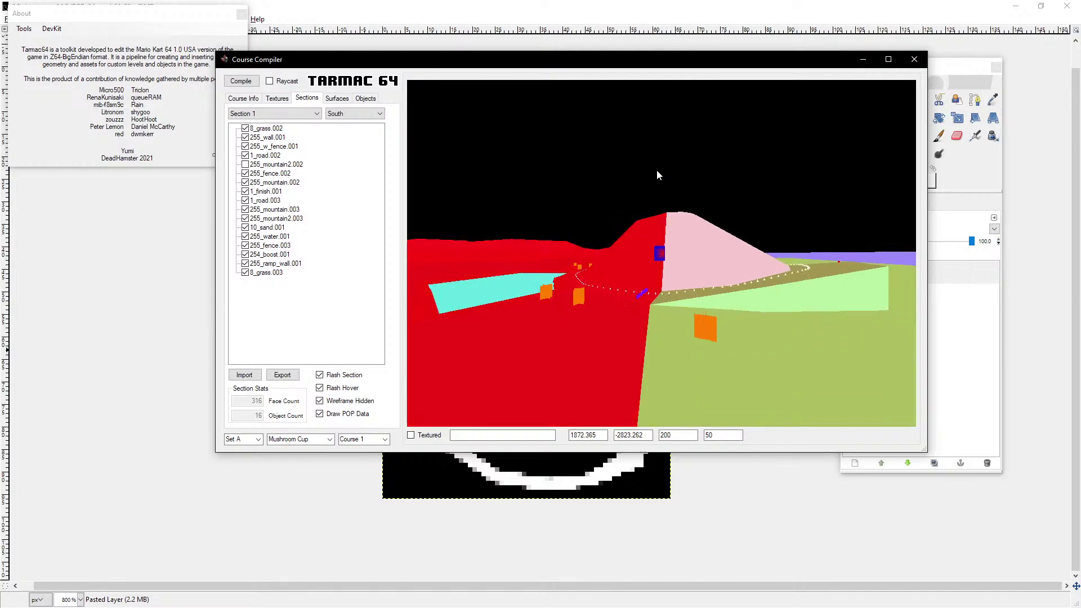
key(d)
key(d)
key(d)
key(d)
key(d)
key(d)
key(d)
key(d)
key(w)
key(w)
key(w)
key(w)
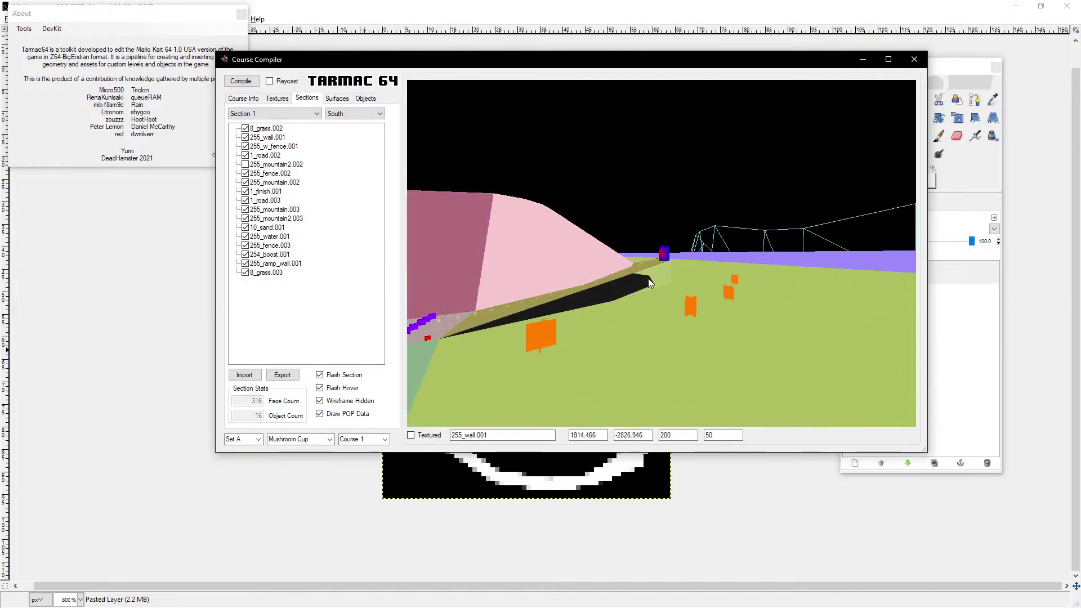
click(647, 278)
Step: Examine the Section 1 South surfaces from the hidden wall across the grass to the road beside the mountain tunnel
key(w)
key(d)
key(d)
key(w)
key(w)
key(w)
key(w)
key(w)
key(w)
key(w)
key(w)
key(w)
key(w)
key(w)
key(w)
key(w)
key(w)
key(w)
key(w)
key(w)
key(w)
key(w)
key(w)
key(w)
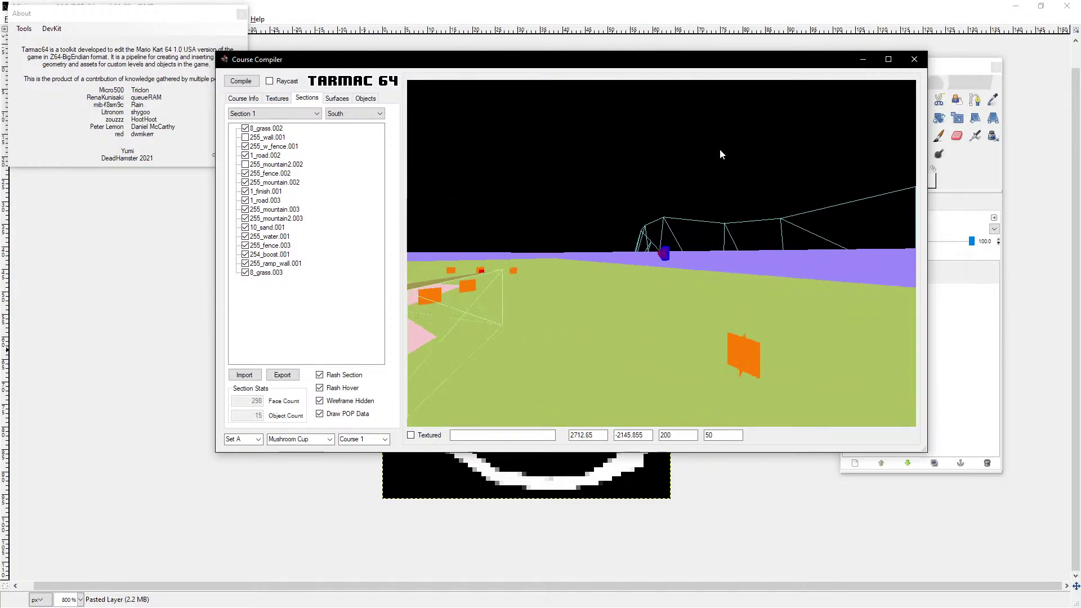
key(a)
key(a)
key(a)
key(a)
key(a)
key(a)
key(a)
key(a)
key(a)
key(a)
key(a)
key(a)
key(w)
key(w)
key(w)
key(w)
key(w)
key(w)
key(w)
key(w)
key(w)
key(w)
key(w)
key(w)
key(w)
key(w)
key(w)
key(w)
key(w)
key(w)
key(w)
key(w)
key(w)
key(w)
key(w)
key(w)
key(w)
key(w)
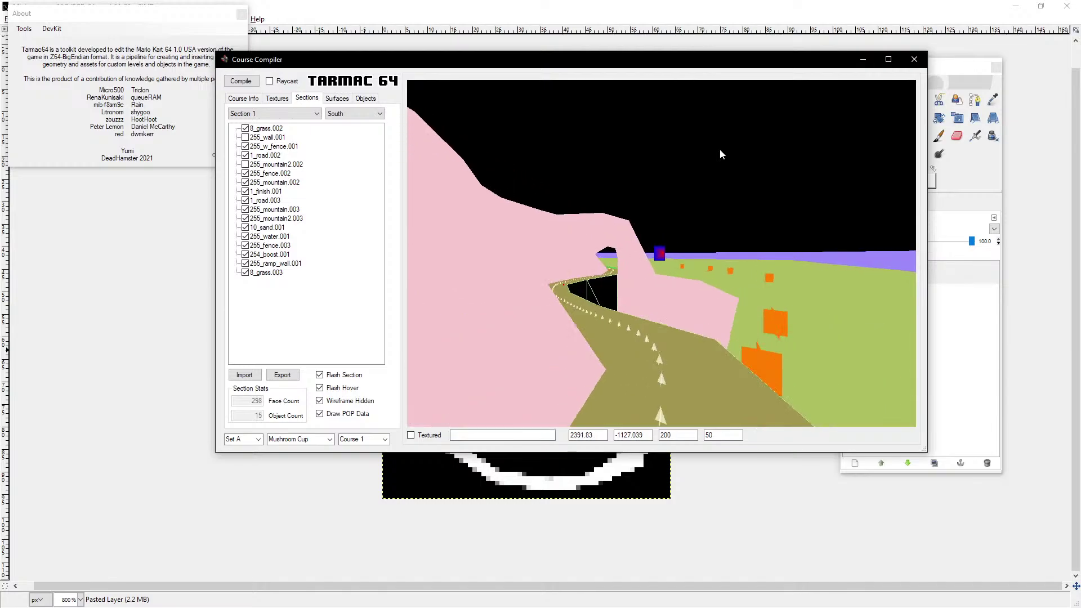
Step: Follow the road toward the mountain tunnel and turn around to inspect the surrounding Section 1 South surfaces
key(d)
key(d)
key(d)
key(a)
key(w)
key(w)
key(w)
key(w)
key(w)
key(w)
key(w)
key(w)
key(w)
key(w)
key(a)
key(a)
key(a)
key(a)
key(a)
key(a)
key(a)
key(a)
key(a)
key(a)
key(a)
key(a)
key(a)
key(a)
key(a)
key(a)
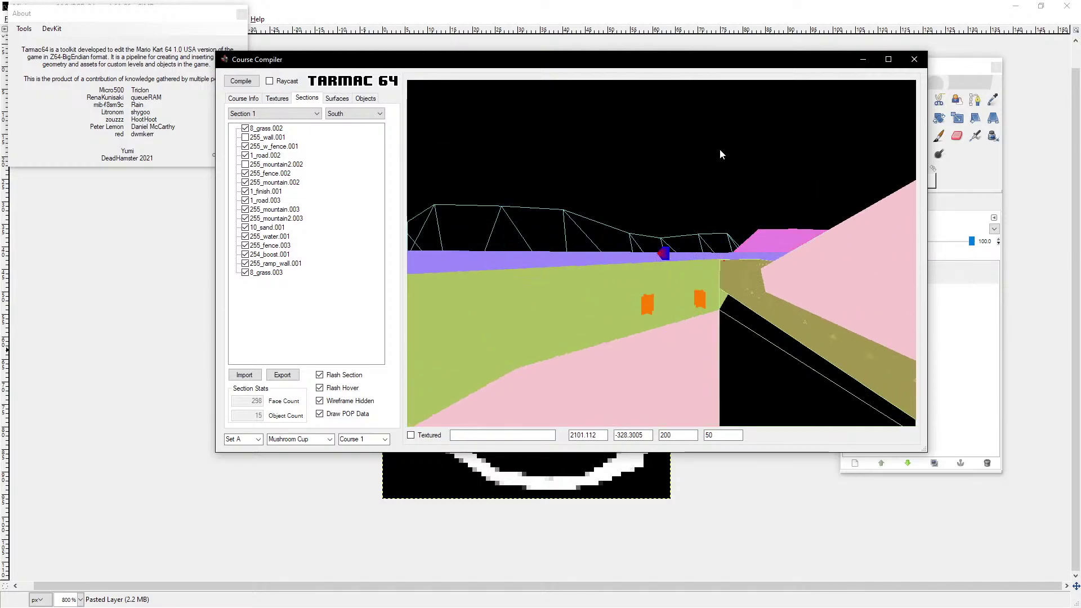
Step: Examine the Section 1 South surfaces along the grass beside the road, facing the mountain tunnel
key(w)
key(w)
key(w)
key(w)
key(w)
key(w)
key(w)
key(w)
key(w)
key(w)
key(w)
key(w)
key(w)
key(w)
key(w)
key(w)
key(w)
key(w)
key(d)
key(d)
key(d)
key(d)
key(d)
key(d)
key(d)
key(d)
key(d)
key(d)
key(d)
key(d)
key(d)
key(d)
key(d)
key(d)
key(d)
key(d)
key(d)
key(d)
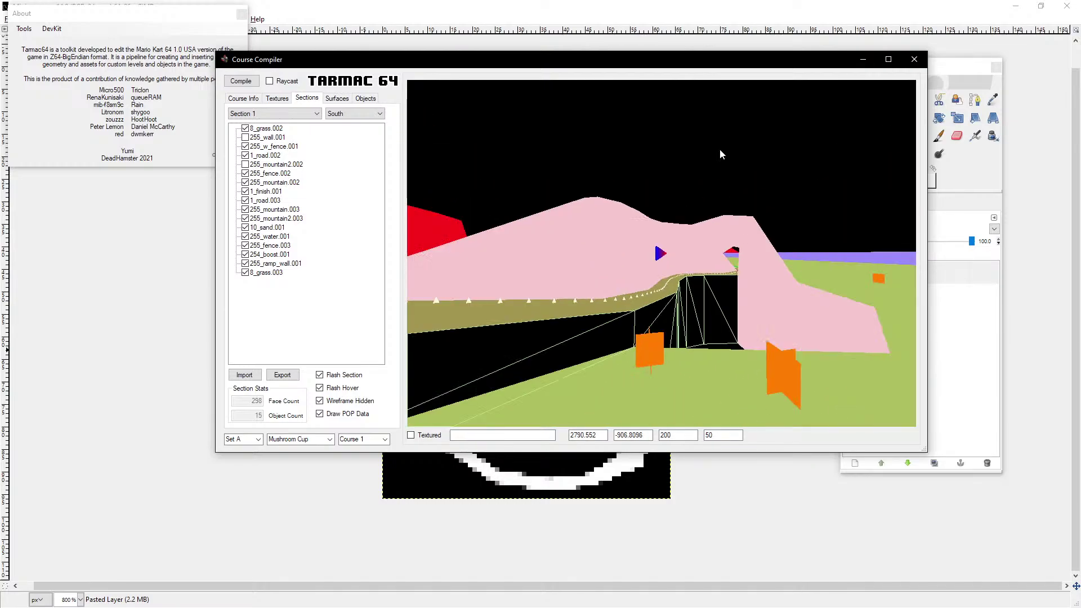
Step: Inspect the Section 1 South surfaces past the mountain, along the grass beside the curving road and its row of item markers
key(w)
key(w)
key(w)
key(w)
key(w)
key(w)
key(w)
key(w)
key(w)
key(w)
key(w)
key(w)
key(w)
key(w)
key(w)
key(w)
key(w)
key(w)
key(w)
key(w)
key(w)
key(w)
key(w)
key(w)
key(w)
key(w)
key(w)
key(w)
key(w)
key(w)
key(w)
key(w)
key(w)
key(w)
key(w)
key(w)
key(w)
key(w)
key(w)
key(w)
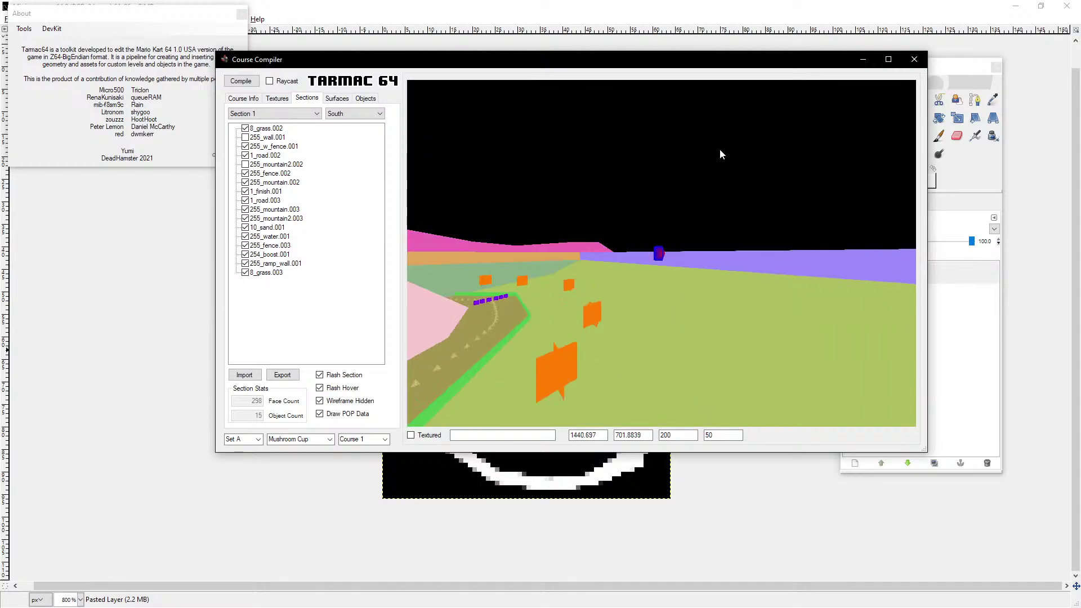
key(a)
key(a)
key(a)
key(a)
key(a)
key(w)
key(w)
key(w)
key(w)
key(w)
key(w)
key(w)
key(w)
key(w)
key(w)
key(w)
key(w)
key(w)
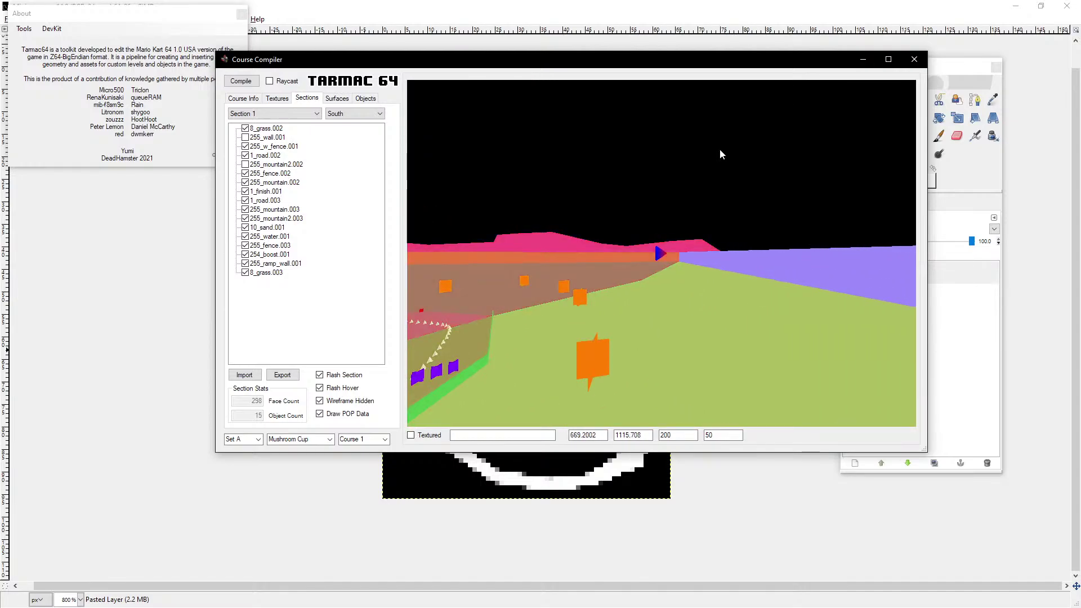
Step: Examine the red-highlighted Section 1 South surfaces along the road and ground leading to the water and far mountains
key(a)
key(a)
key(a)
key(a)
key(a)
key(a)
key(a)
key(a)
key(w)
key(w)
key(w)
key(w)
key(w)
key(w)
key(w)
key(w)
key(w)
key(w)
key(w)
key(w)
key(w)
key(w)
key(w)
key(w)
key(w)
key(w)
key(w)
key(w)
key(w)
key(w)
key(w)
key(w)
key(w)
key(w)
key(w)
key(w)
key(w)
key(w)
key(w)
key(w)
key(w)
key(w)
key(w)
key(w)
key(w)
key(w)
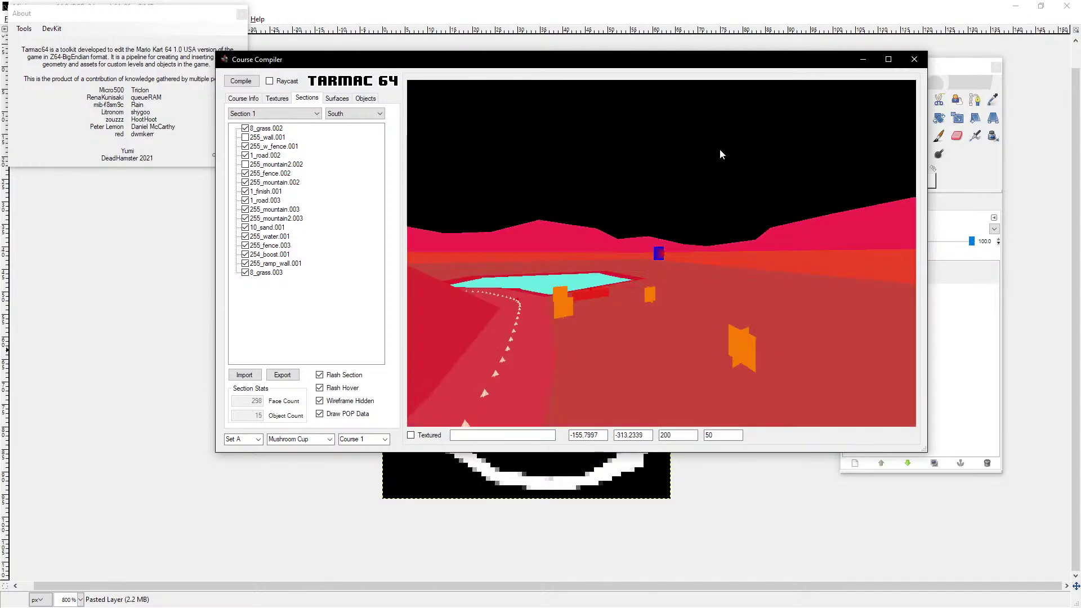
Step: Examine the Section 1 South surfaces along the open grass, following the item markers beside the mountain and road
key(a)
key(a)
key(a)
key(a)
key(a)
key(a)
key(a)
key(a)
key(a)
key(a)
key(a)
key(a)
key(a)
key(a)
key(a)
key(a)
key(w)
key(w)
key(w)
key(w)
key(w)
key(w)
key(w)
key(w)
key(w)
key(w)
key(w)
key(w)
key(w)
key(w)
key(w)
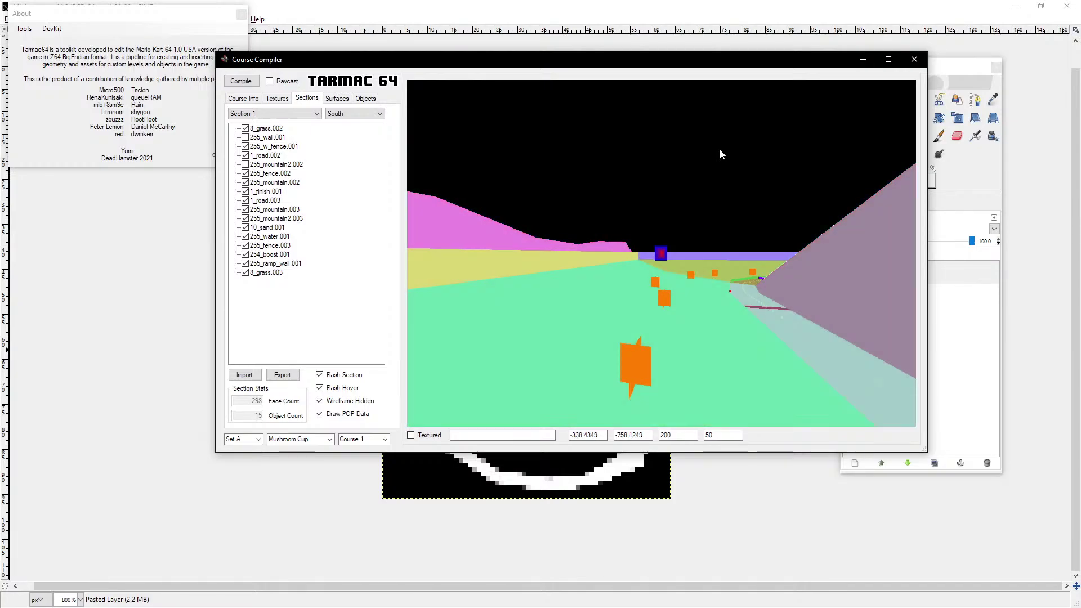
Step: Turn around and inspect the Section 1 South surfaces around the ramp, the water and the mountain beyond
key(d)
key(d)
key(d)
key(d)
key(d)
key(d)
key(d)
key(d)
key(d)
key(d)
key(w)
key(w)
key(s)
key(s)
key(s)
key(s)
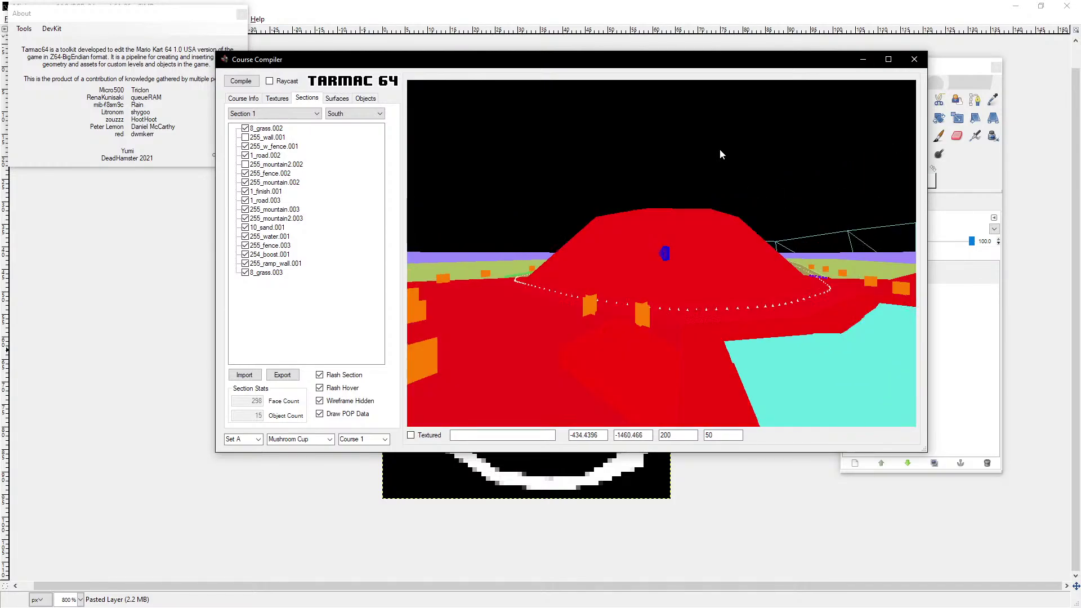
Step: Compare the surfaces included in Section 1's East view with those in its South view
scroll(350, 118, up, 1)
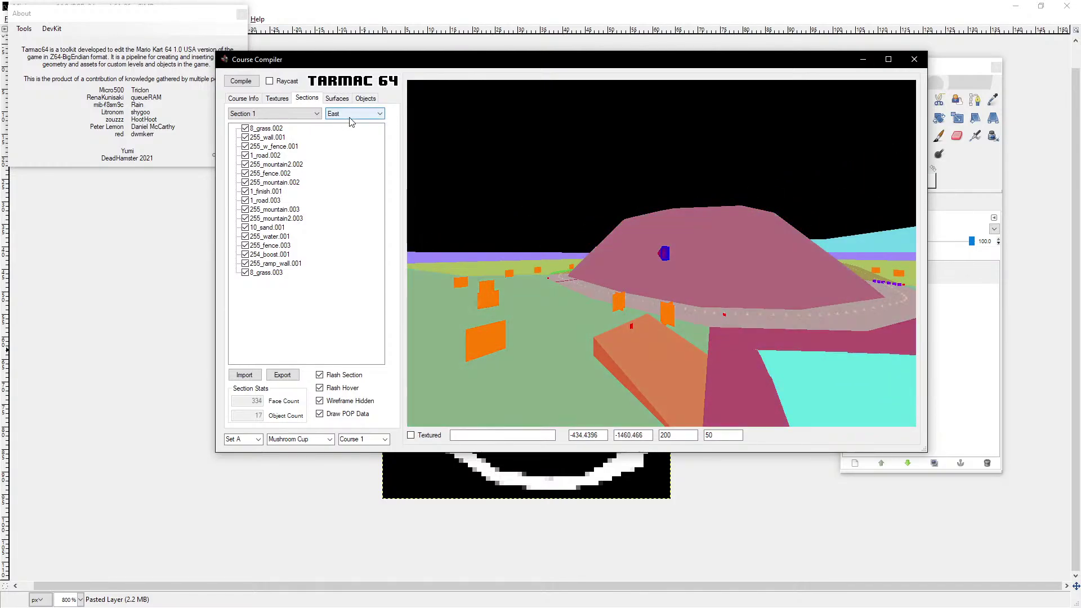
scroll(350, 118, up, 1)
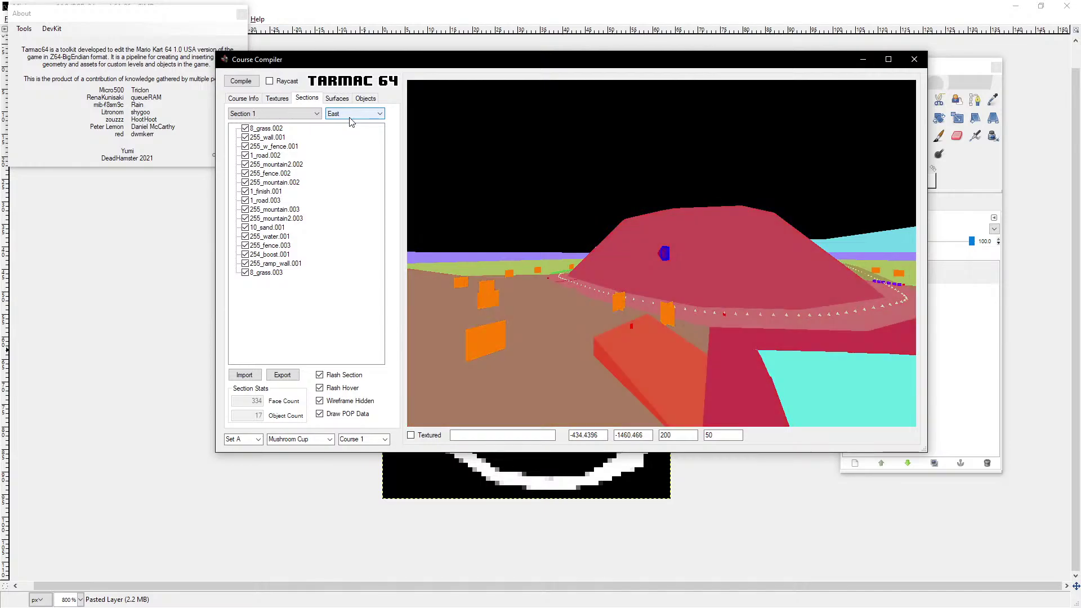
scroll(349, 118, down, 3)
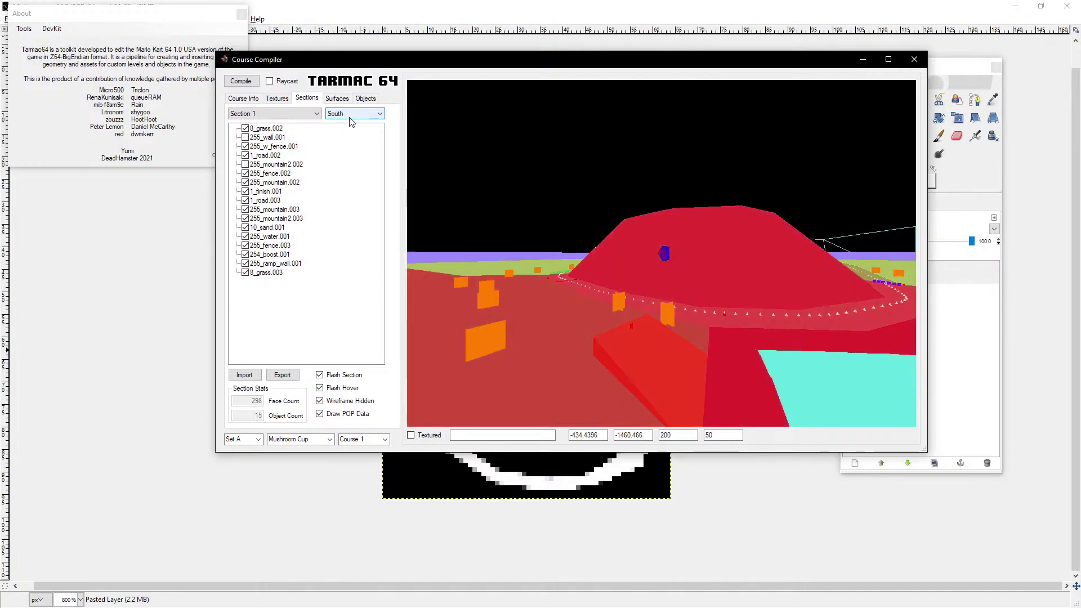
Step: Switch Section 1 to the West view and exclude the distant 255_mountain2.002 surface from it
key(d)
key(d)
key(d)
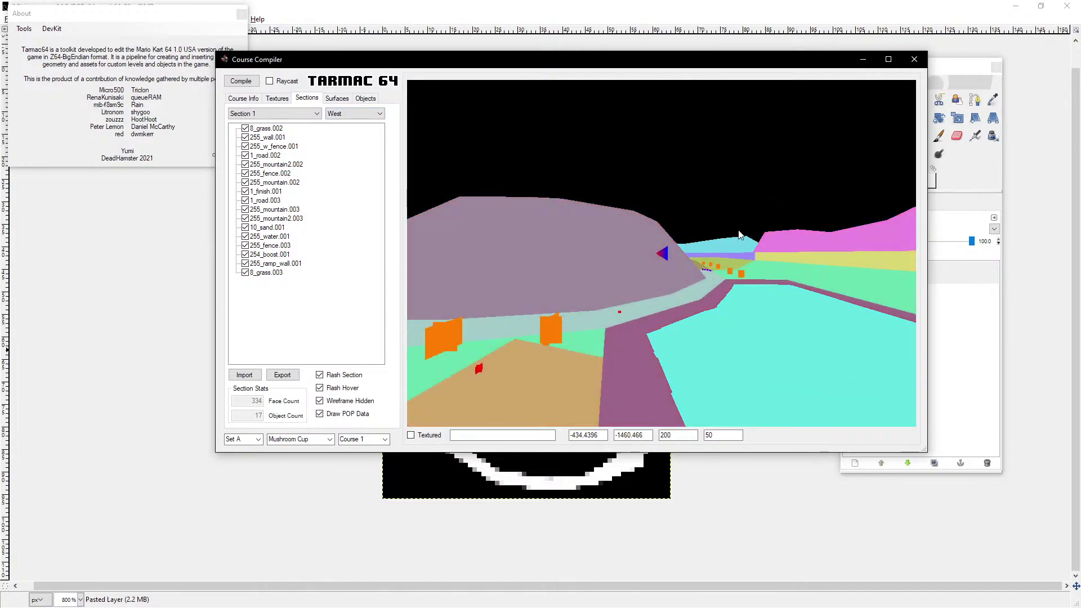
click(739, 245)
key(w)
key(w)
key(w)
key(w)
key(d)
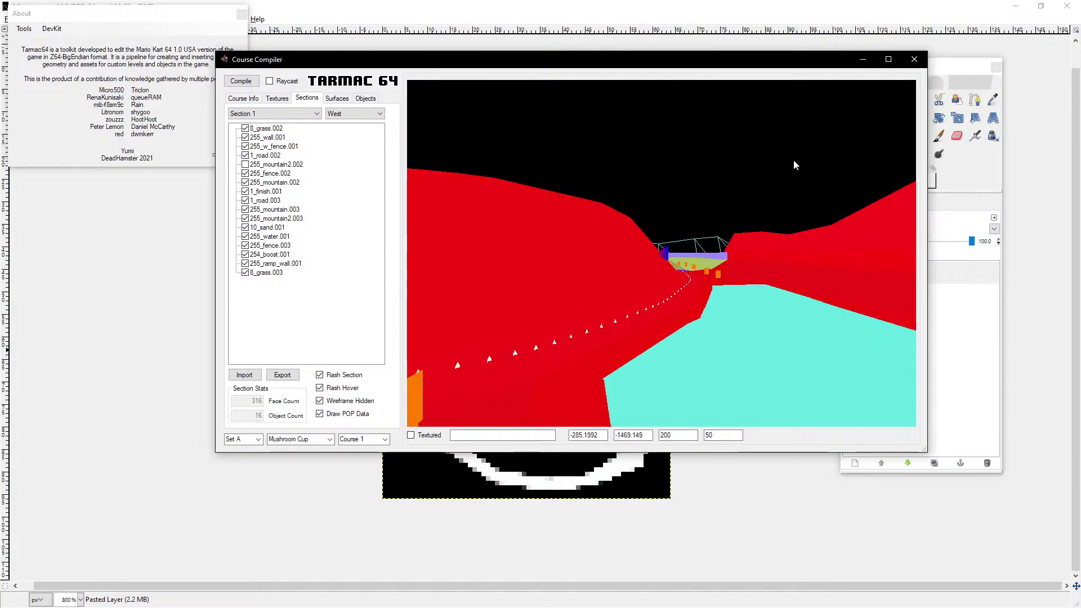
Step: Exclude the white 255_wall.001 surface beside the road past the mountain from Section 1's West view
key(w)
key(w)
key(d)
key(w)
key(w)
key(d)
key(w)
key(w)
key(w)
key(w)
key(w)
key(w)
key(w)
key(w)
key(w)
key(w)
key(w)
key(w)
key(w)
key(w)
key(w)
key(w)
key(w)
key(w)
key(w)
key(w)
key(w)
key(w)
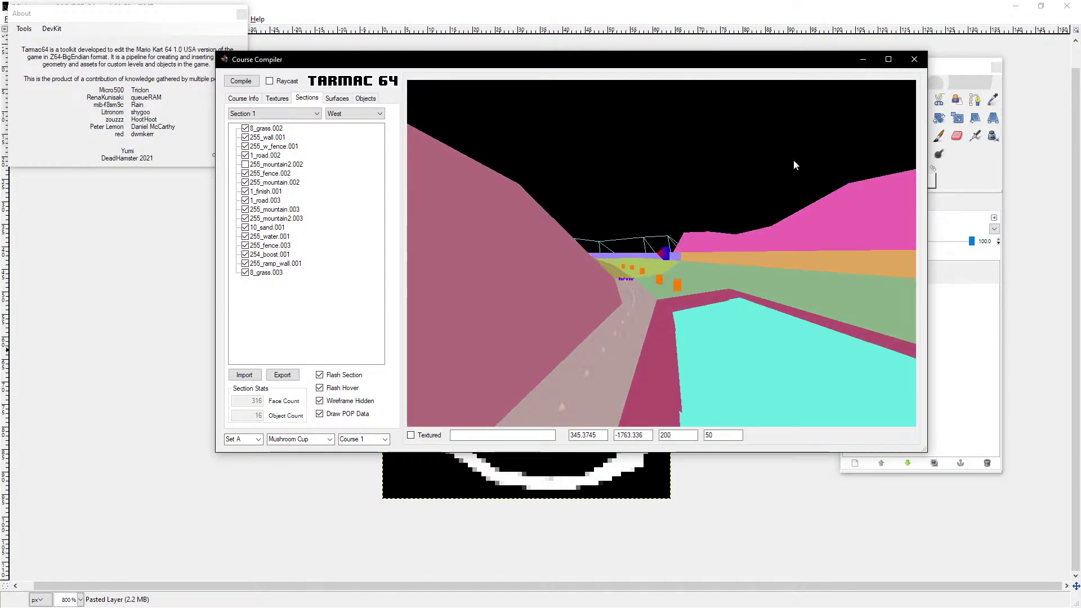
key(a)
key(w)
key(w)
key(a)
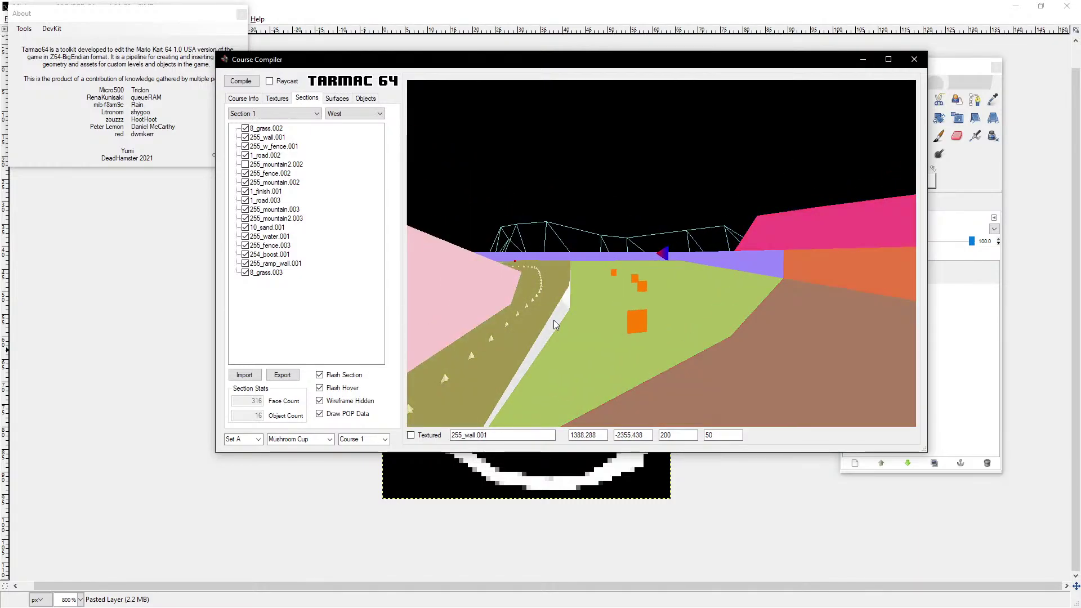
click(553, 320)
Step: Back away across the water and check the remaining Section 1 West surfaces around the ramp and mountain
key(s)
key(s)
key(s)
key(s)
key(s)
key(s)
key(s)
key(s)
key(s)
key(s)
key(s)
key(s)
key(s)
key(s)
key(s)
key(s)
key(s)
key(s)
key(s)
key(s)
key(s)
key(s)
key(s)
key(s)
key(s)
key(s)
key(s)
key(s)
key(s)
key(s)
key(s)
key(s)
key(s)
key(s)
key(s)
key(s)
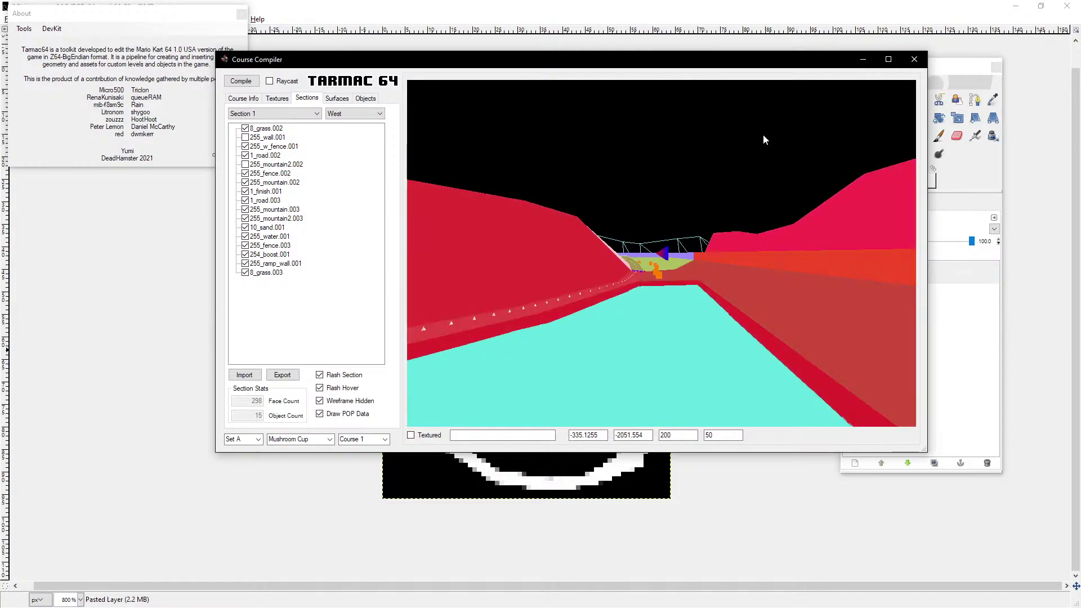
key(a)
key(a)
key(a)
key(a)
key(a)
key(a)
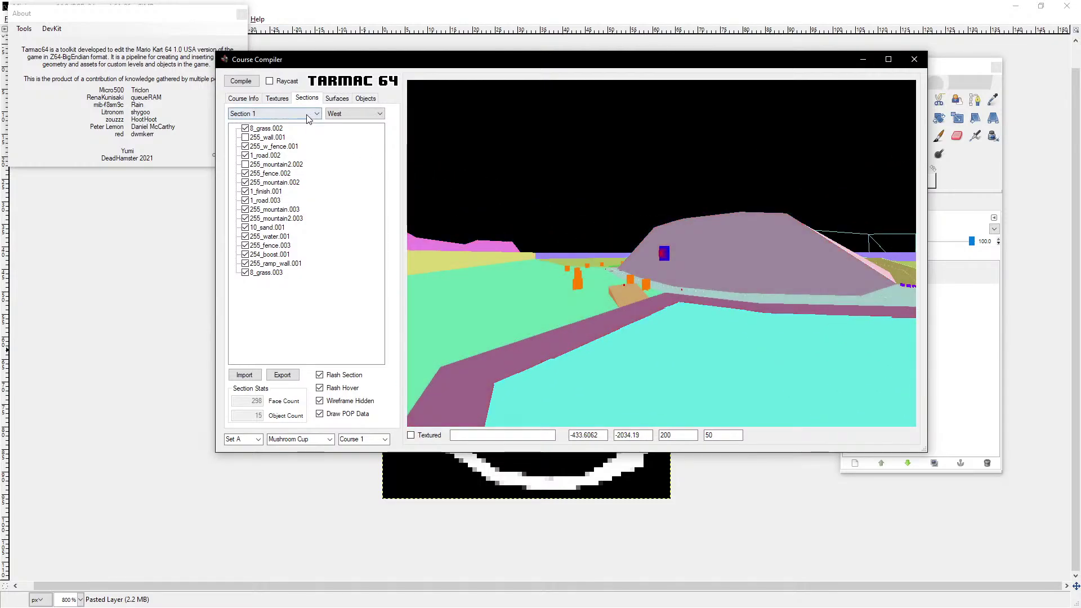
Step: Inspect the Section 2 West surfaces from across the water, and switch that section to the South view
scroll(306, 114, down, 1)
key(d)
key(d)
key(d)
key(d)
key(d)
key(d)
key(d)
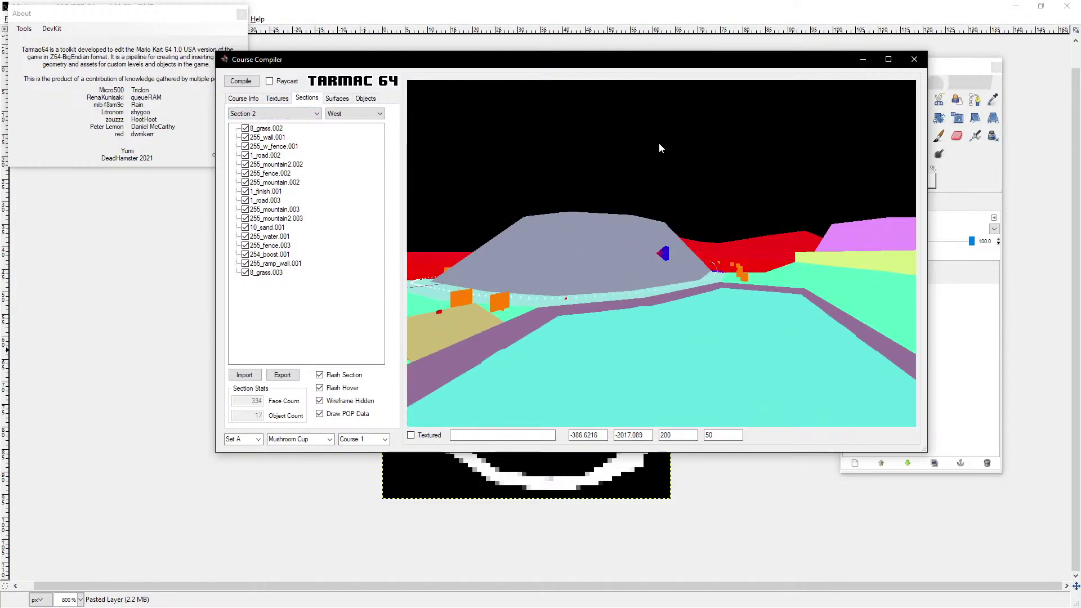
key(s)
key(s)
key(s)
key(s)
key(s)
key(s)
key(s)
key(s)
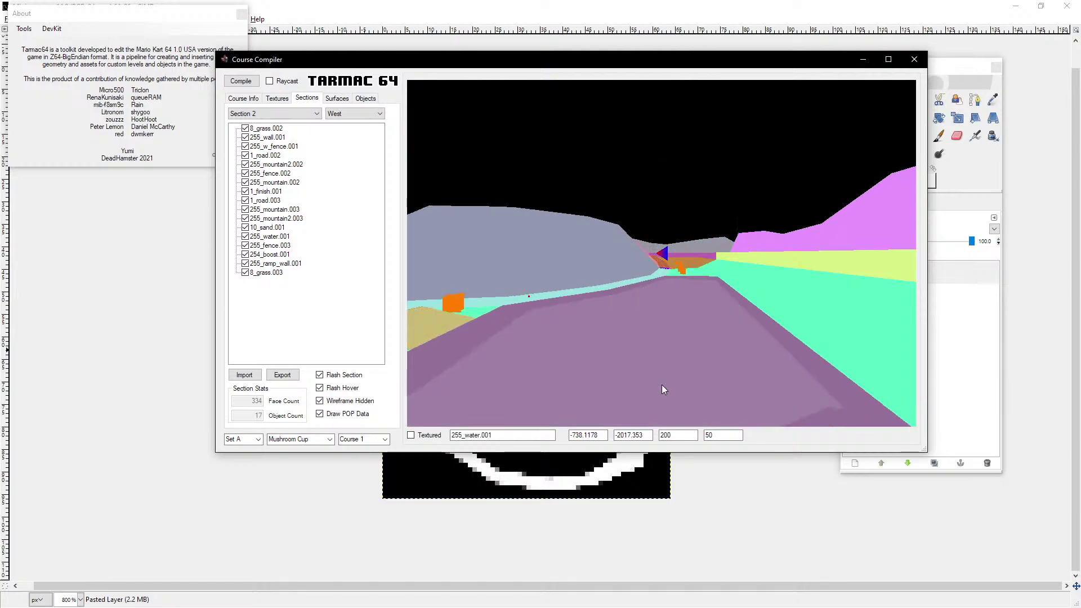
scroll(348, 115, up, 2)
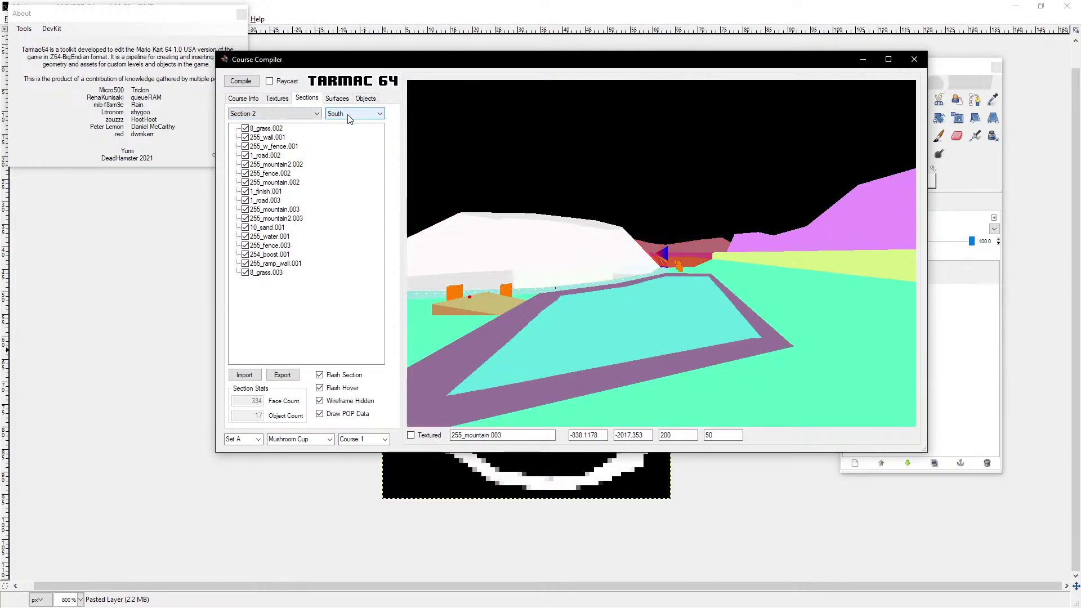
Step: Switch Section 2 to the East view and exclude the 255_water.001 surface from it
key(a)
key(a)
key(a)
key(a)
key(a)
key(a)
key(a)
key(a)
key(a)
key(a)
key(a)
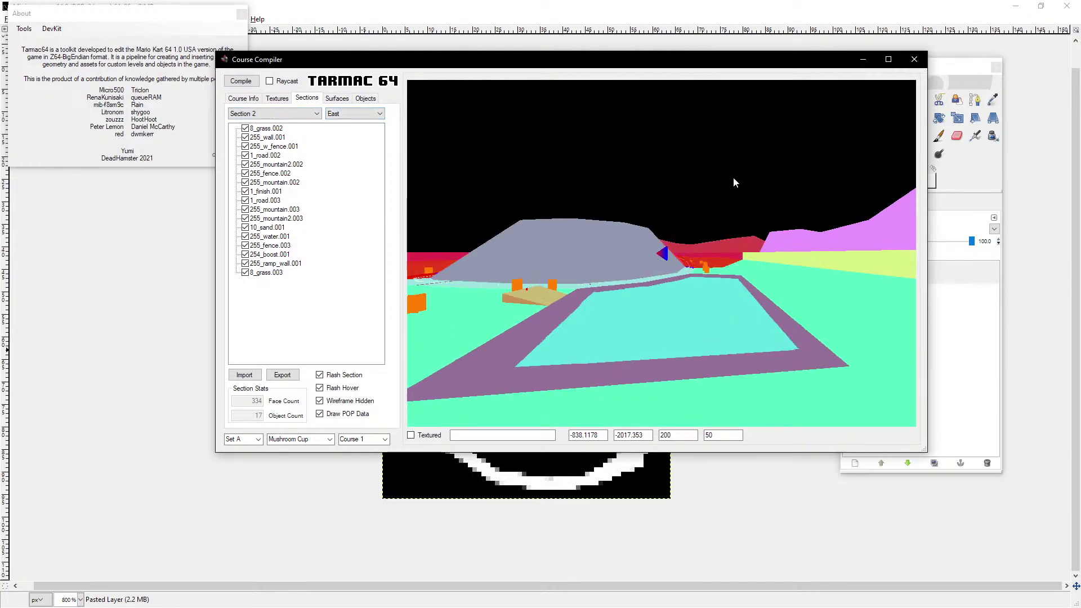
key(s)
key(s)
key(s)
key(s)
key(s)
key(s)
key(s)
key(s)
key(s)
key(s)
key(s)
key(s)
key(d)
key(d)
key(d)
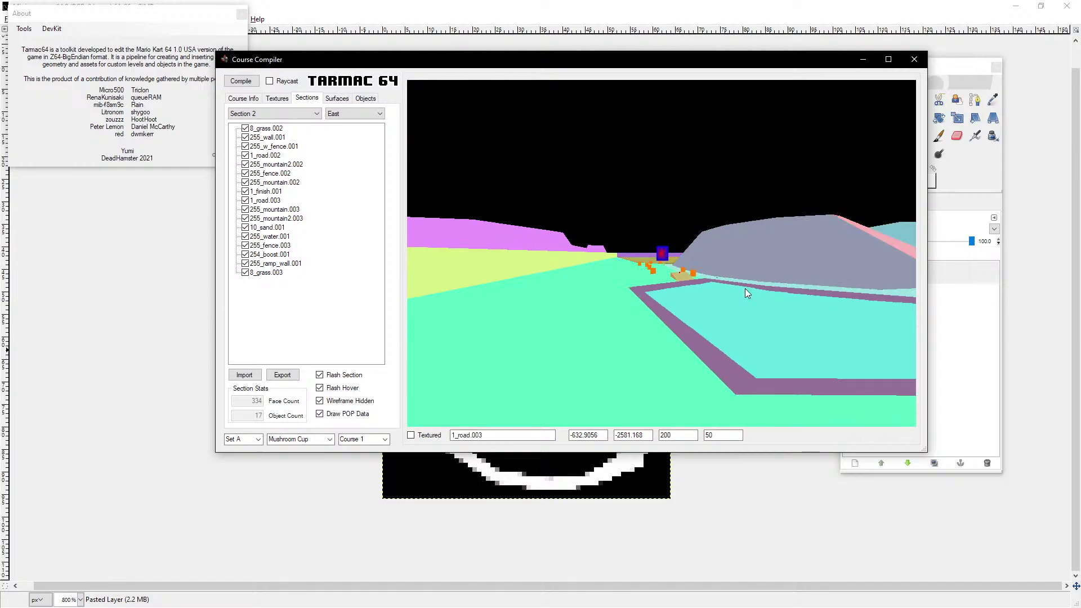
click(741, 339)
Step: Exclude the 254_boost.001 surface on the ramp past the water from Section 2's East view
key(d)
key(w)
key(w)
key(w)
key(w)
key(w)
key(w)
key(w)
key(w)
key(w)
key(w)
key(w)
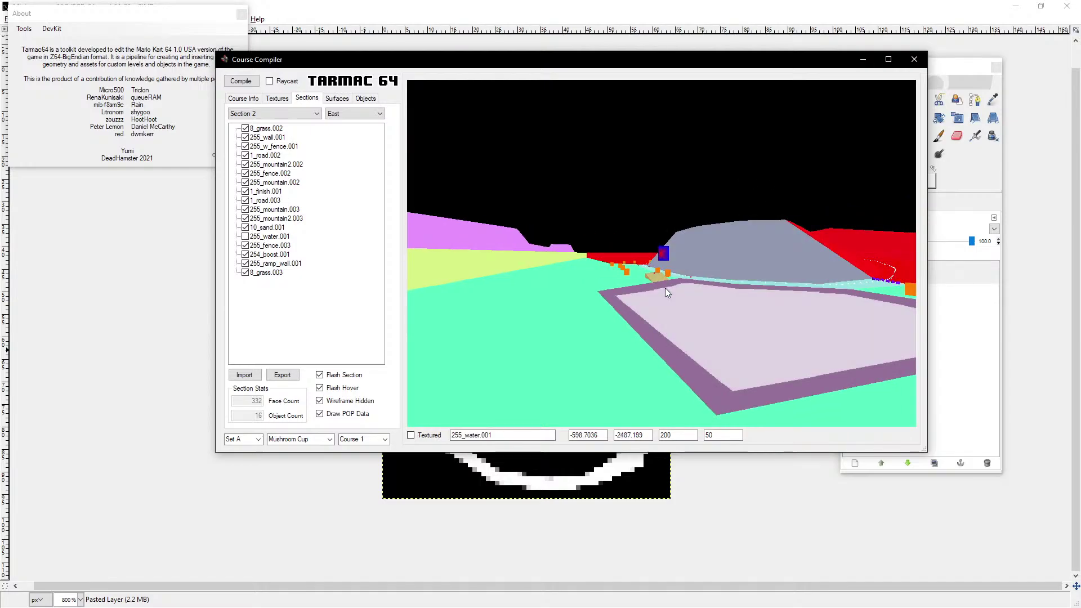
click(650, 296)
Step: Approach the ramp and exclude its side surface, 255_ramp_wall.001, from Section 2's East view
key(e)
key(e)
key(e)
key(e)
key(e)
key(e)
key(e)
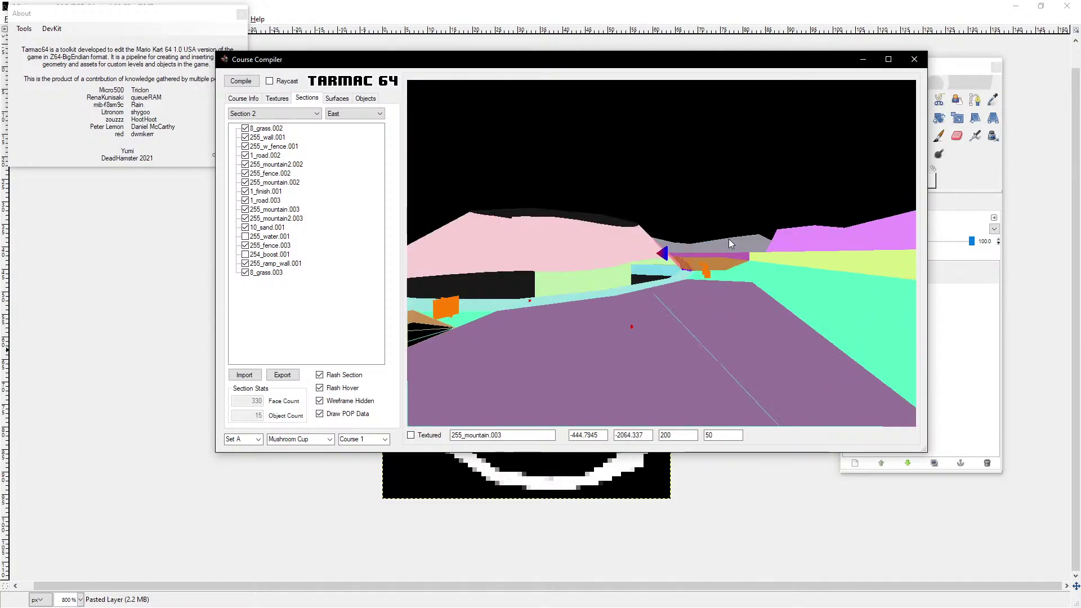
key(a)
key(a)
key(a)
key(a)
key(a)
key(a)
key(a)
key(a)
key(a)
key(a)
key(a)
key(a)
key(a)
key(a)
click(593, 360)
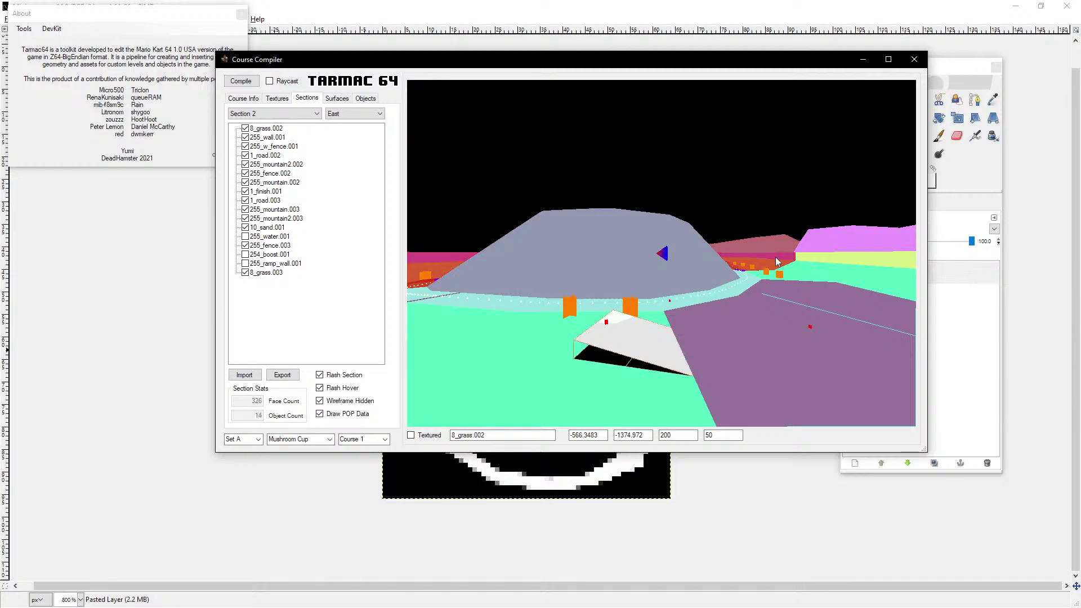
Step: Back away from the ramp and check the surfaces still rendered around it in Section 2's East view
key(a)
key(a)
key(s)
key(a)
key(a)
key(a)
key(a)
key(a)
key(a)
key(a)
key(a)
key(a)
key(a)
key(a)
key(s)
key(s)
key(s)
key(s)
key(s)
key(s)
key(s)
key(s)
key(s)
key(s)
key(s)
key(s)
key(s)
key(s)
key(s)
key(s)
key(s)
key(s)
key(s)
key(s)
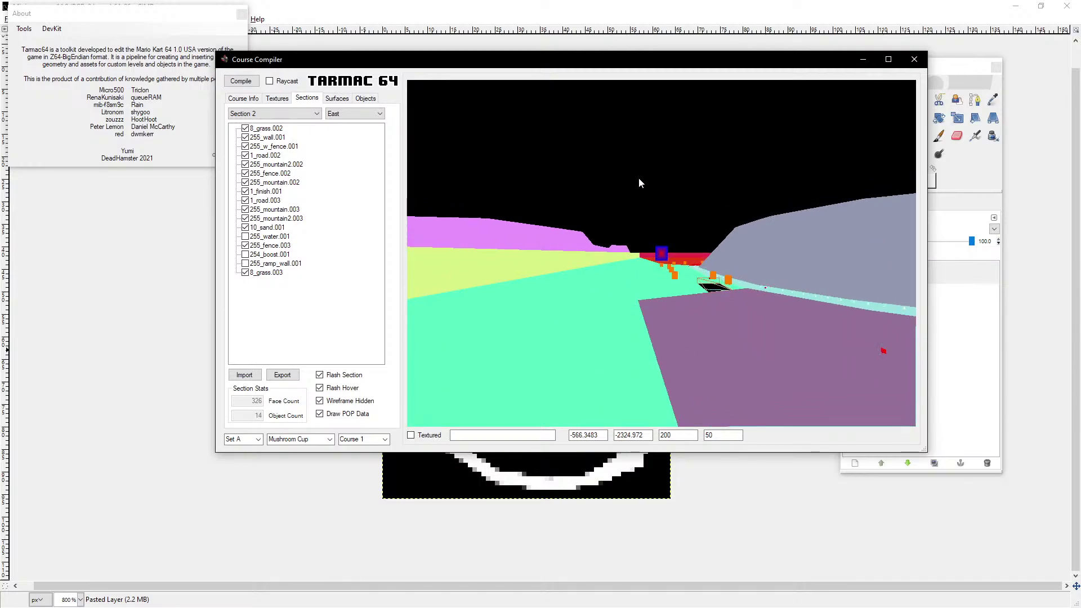
Step: Examine the Section 2 East surfaces around the mountain and distant fences from beside the excluded water area
key(e)
key(e)
key(e)
key(e)
key(e)
key(e)
key(e)
key(e)
key(w)
key(w)
key(d)
key(w)
key(w)
key(w)
key(w)
key(w)
key(w)
key(w)
key(w)
key(w)
key(w)
key(w)
key(w)
key(w)
key(w)
key(w)
key(w)
key(w)
key(w)
key(w)
key(w)
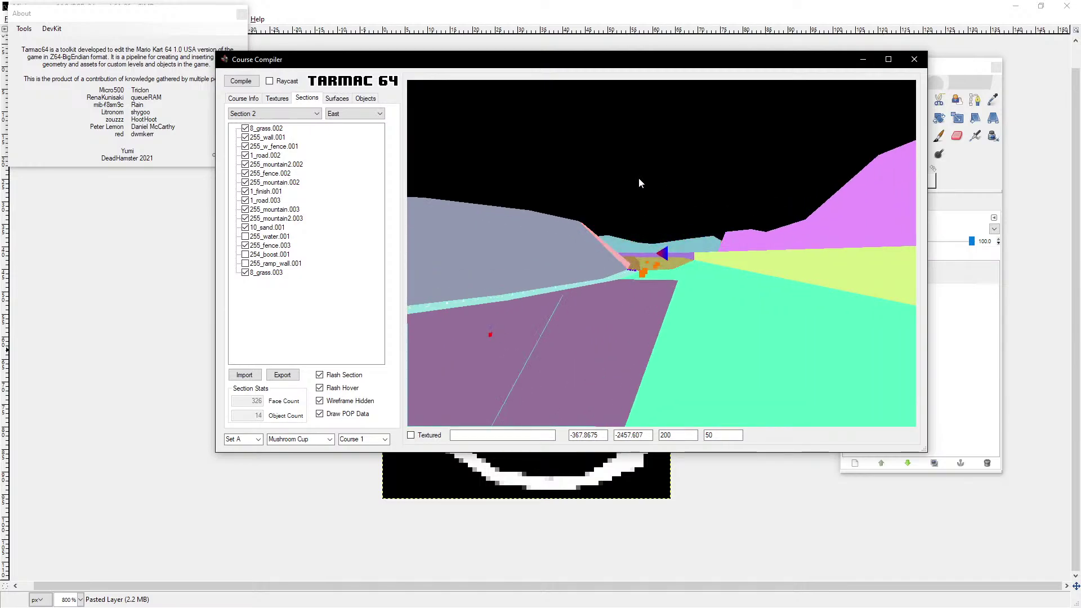
Step: Cross the grass to the finish line on the road and exclude the 1_finish.001 surface from Section 2's East view
key(a)
key(a)
key(a)
key(a)
key(a)
key(a)
key(a)
key(a)
key(a)
key(a)
key(a)
key(a)
key(a)
key(a)
key(w)
key(w)
key(w)
key(w)
key(w)
key(w)
key(w)
key(w)
key(w)
key(w)
key(w)
key(w)
key(w)
key(w)
key(w)
key(w)
key(w)
key(w)
key(w)
key(w)
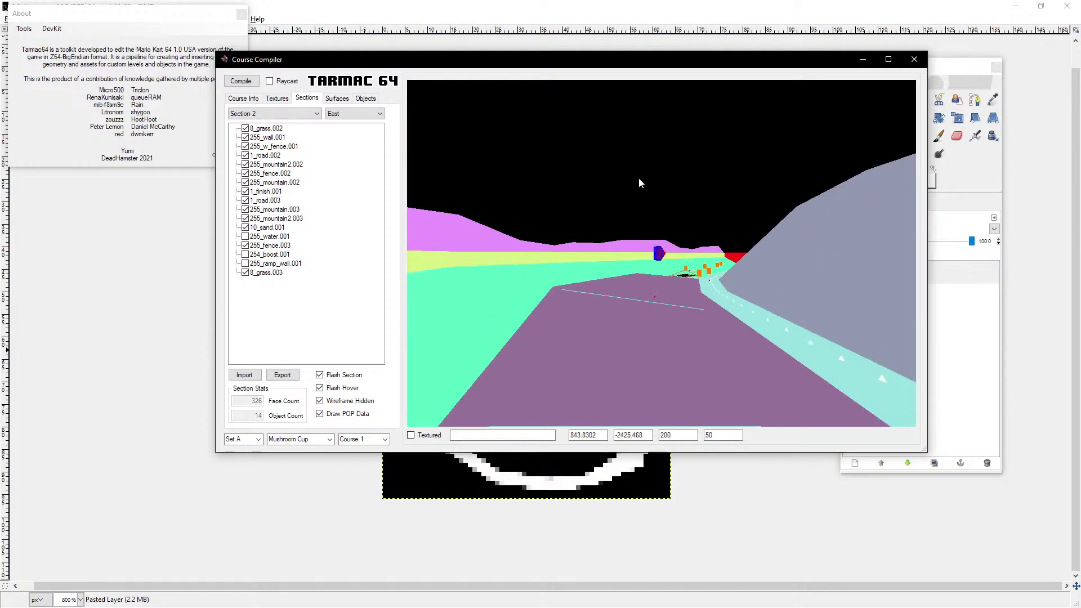
key(w)
key(w)
key(w)
key(d)
key(d)
key(d)
key(d)
key(d)
key(w)
key(w)
key(w)
key(w)
key(w)
key(w)
key(w)
key(w)
key(w)
key(w)
key(w)
key(w)
key(w)
key(w)
key(w)
key(w)
key(w)
key(w)
key(w)
key(w)
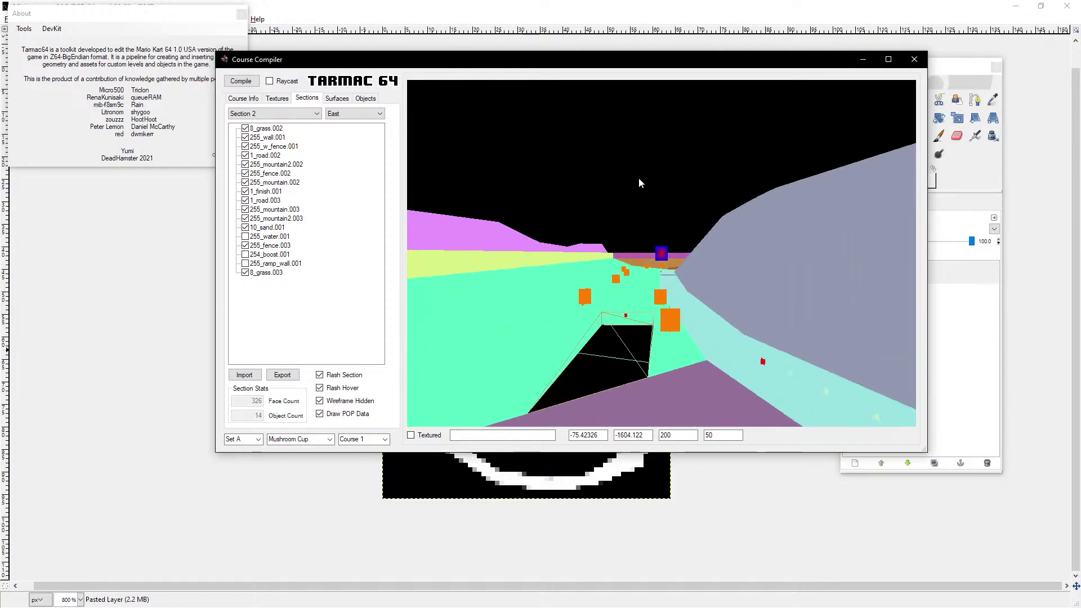
key(w)
key(w)
key(w)
key(w)
key(w)
key(w)
key(w)
key(f)
key(f)
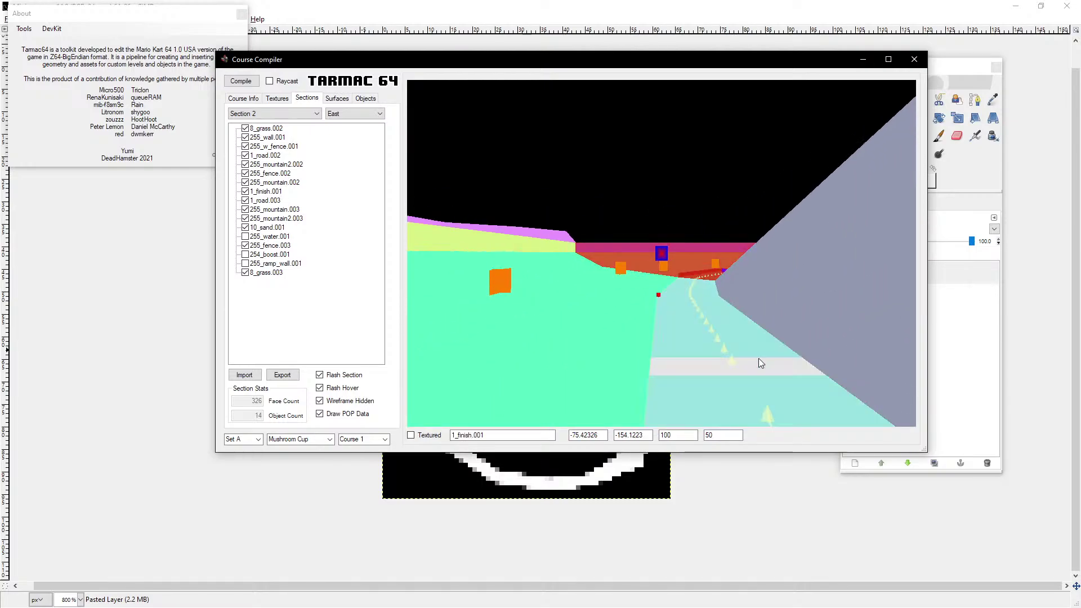
click(750, 369)
Step: Back away from the finish line and check the surfaces still rendered around the road and mountain in Section 2's East view
key(d)
key(s)
key(s)
key(s)
key(s)
key(s)
key(s)
key(s)
key(s)
key(s)
key(s)
key(s)
key(s)
key(s)
key(s)
key(s)
key(s)
key(s)
key(s)
key(s)
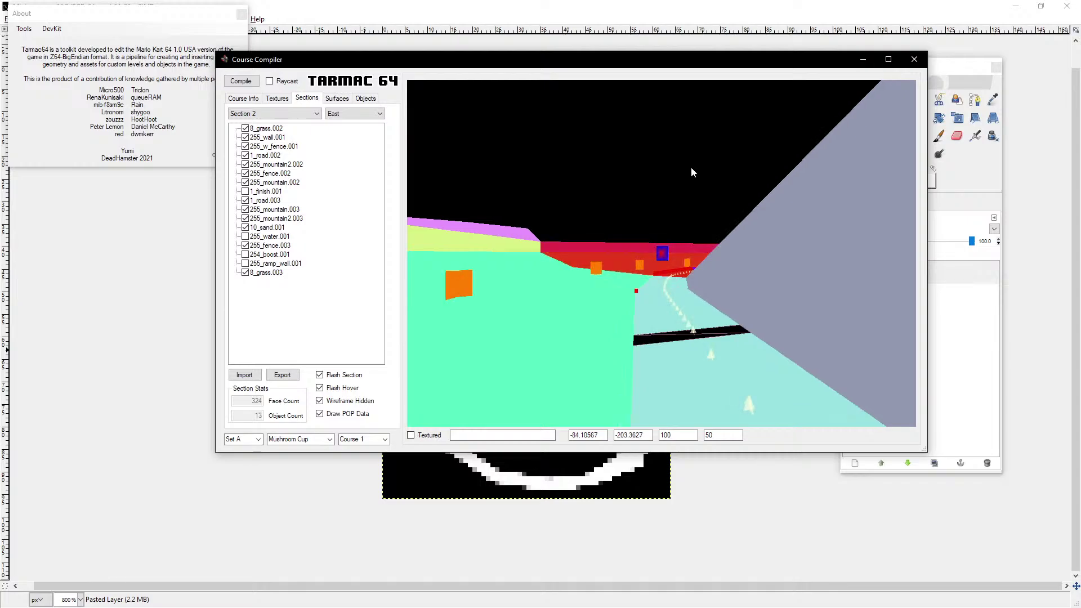
key(d)
key(s)
key(s)
key(d)
key(d)
key(w)
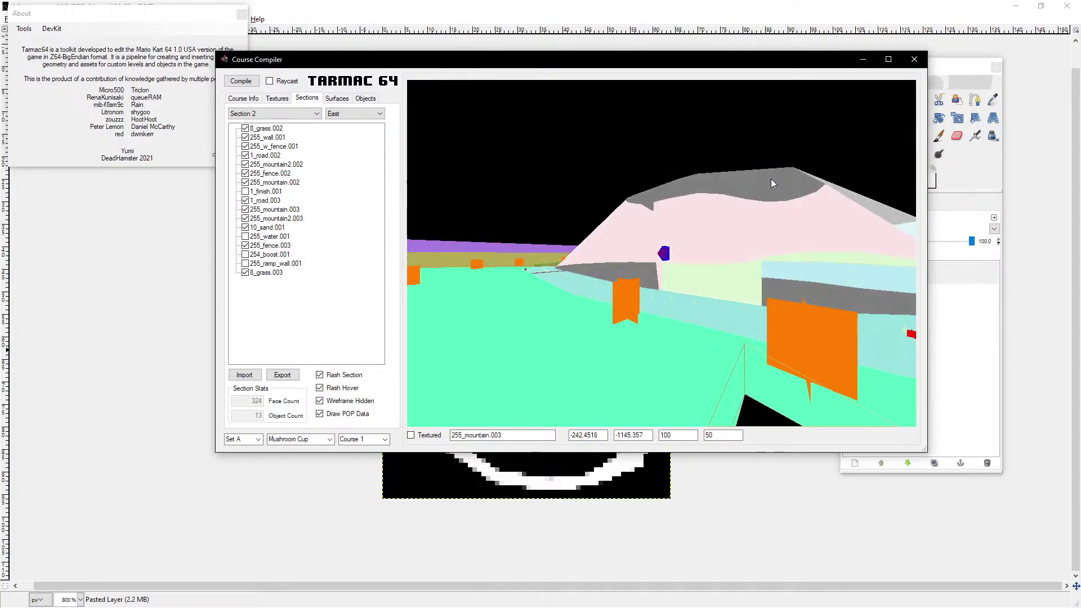
Step: Travel across the grass to the 255_mountain.003 surface and inspect it up close in Section 2's East view
key(d)
key(w)
key(d)
key(w)
key(w)
key(w)
key(w)
key(w)
key(w)
key(w)
key(w)
key(w)
key(w)
key(w)
key(w)
key(w)
key(w)
key(w)
key(w)
key(w)
key(w)
key(w)
key(w)
key(w)
key(w)
key(w)
key(w)
key(w)
key(w)
key(w)
key(w)
key(w)
key(w)
key(w)
key(w)
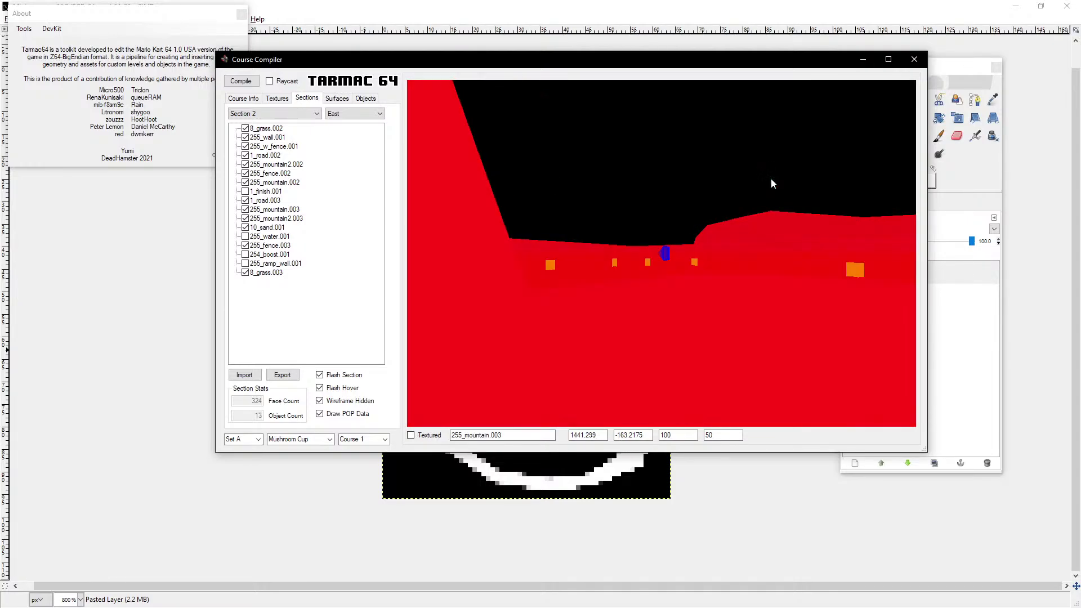
Step: Examine the road passage through the mountain and the fences beyond it from a raised viewpoint, height 300
key(a)
key(a)
key(a)
key(a)
key(s)
key(s)
key(d)
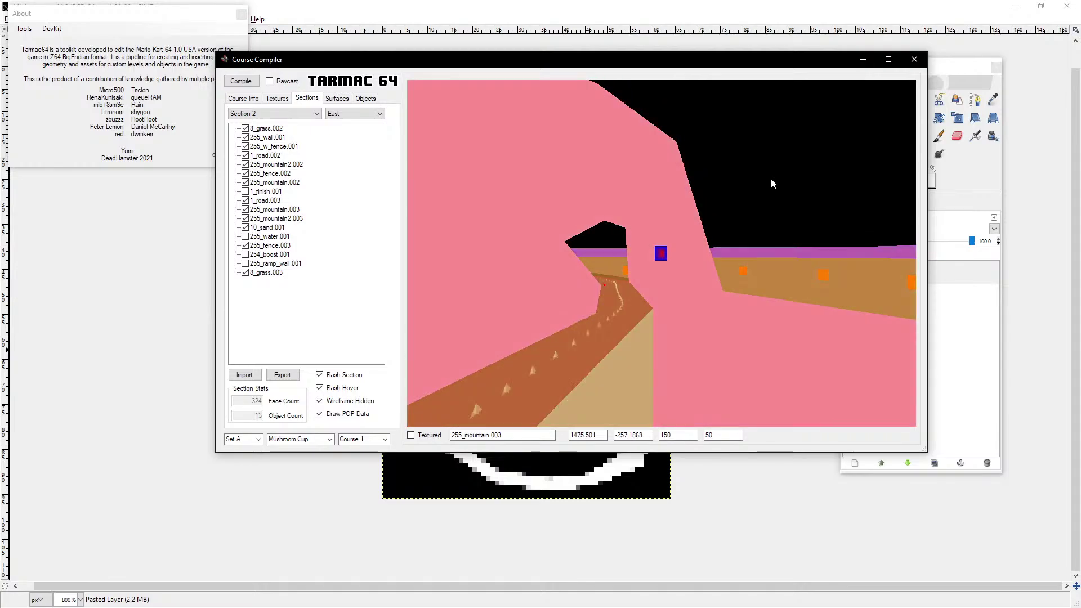
key(r)
key(r)
key(r)
key(r)
key(s)
key(s)
key(s)
key(s)
key(d)
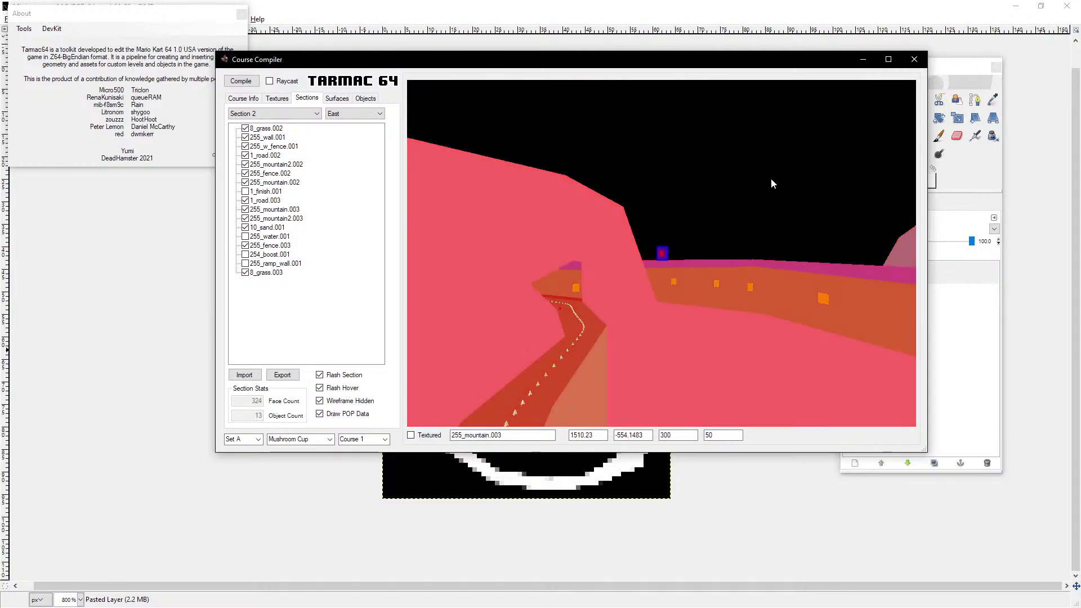
Step: Back away from the mountain across the grass to the sand area and exclude the 10_sand.001 surface from Section 2's East view
key(s)
key(s)
key(d)
key(s)
key(s)
key(s)
key(s)
key(s)
key(s)
key(s)
key(s)
key(s)
key(s)
key(s)
key(s)
key(s)
key(s)
key(s)
key(s)
key(s)
key(s)
key(s)
key(s)
key(s)
key(s)
key(s)
key(s)
key(s)
key(s)
key(s)
key(s)
key(s)
key(s)
key(s)
key(s)
key(s)
key(s)
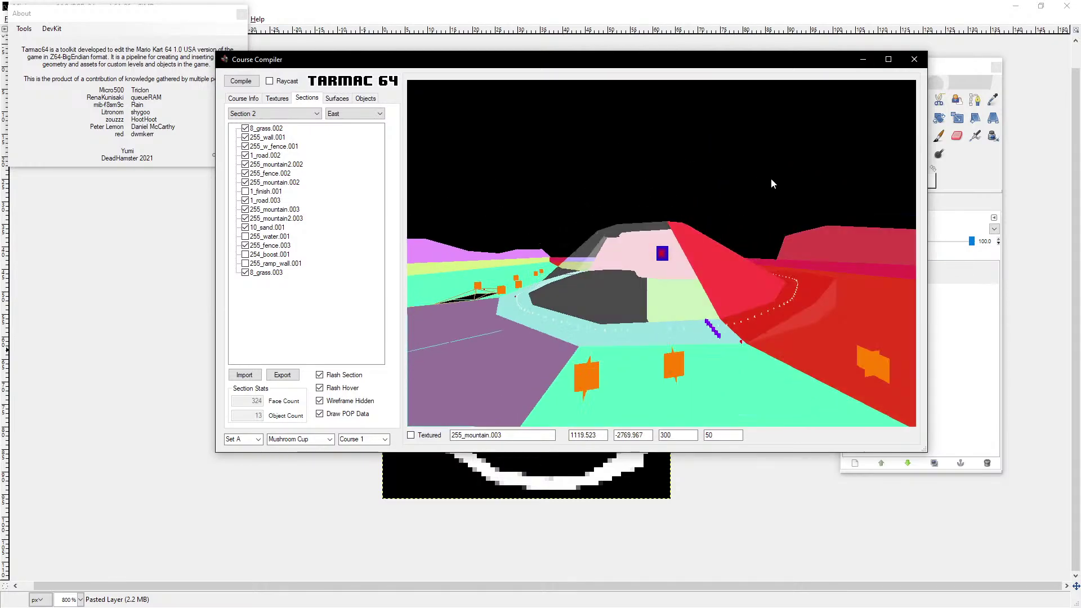
key(a)
key(a)
key(a)
key(a)
key(a)
key(a)
key(a)
key(a)
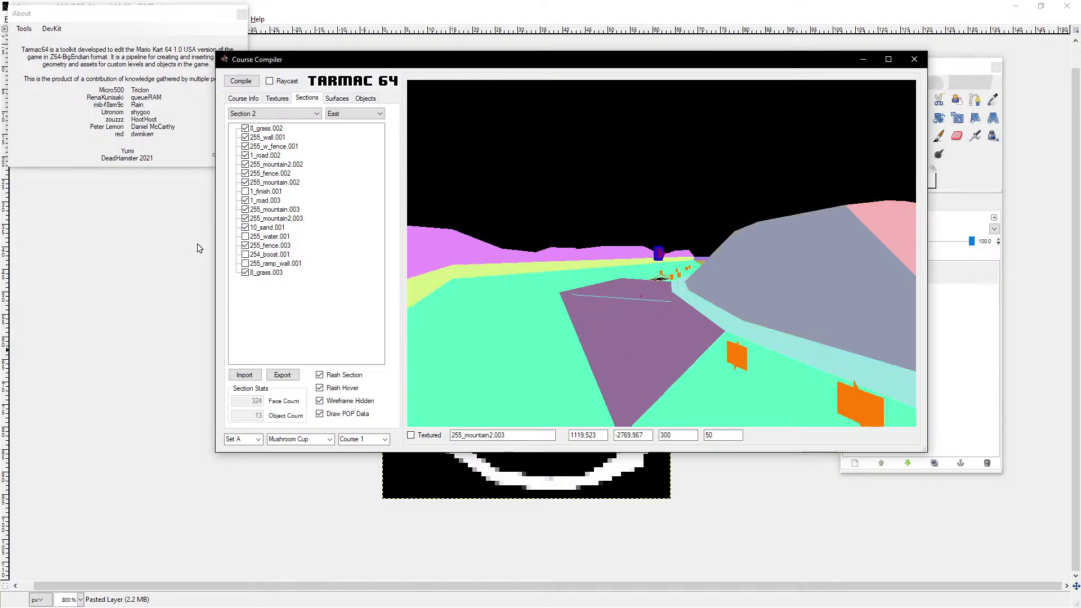
key(d)
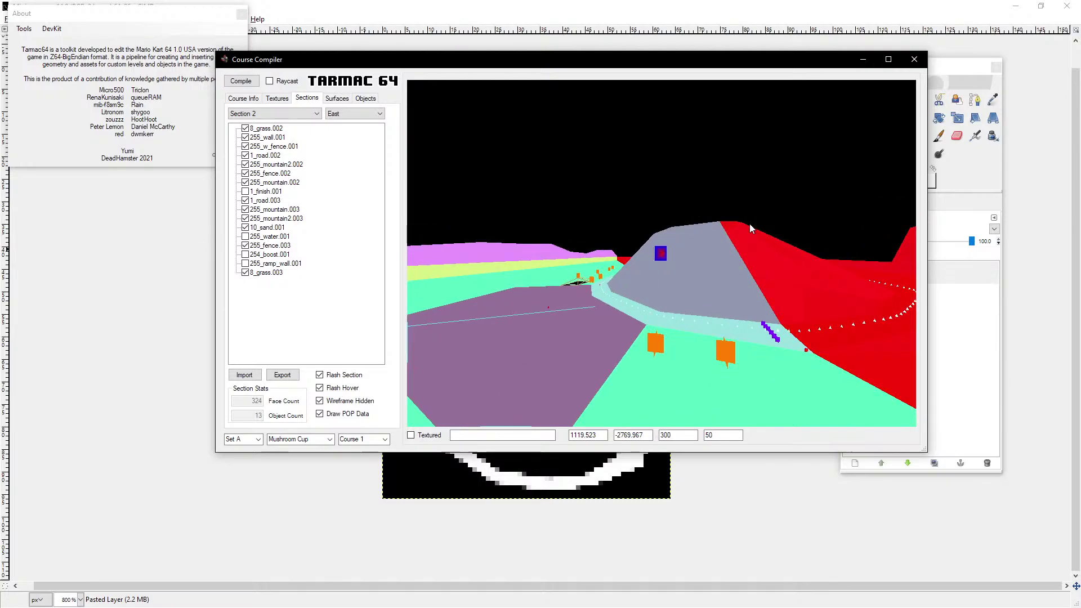
key(d)
key(d)
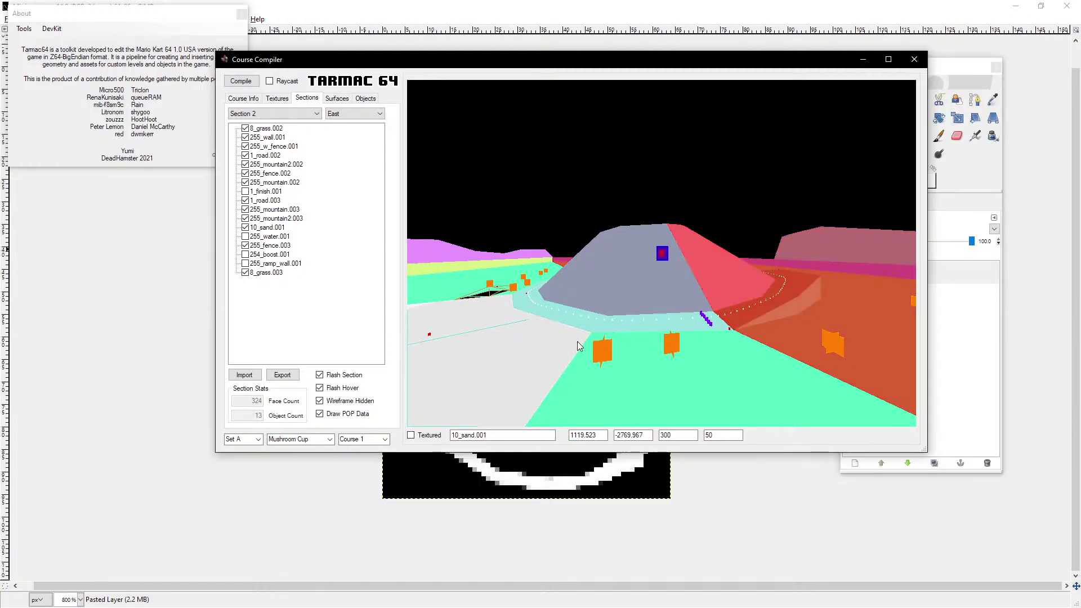
click(577, 342)
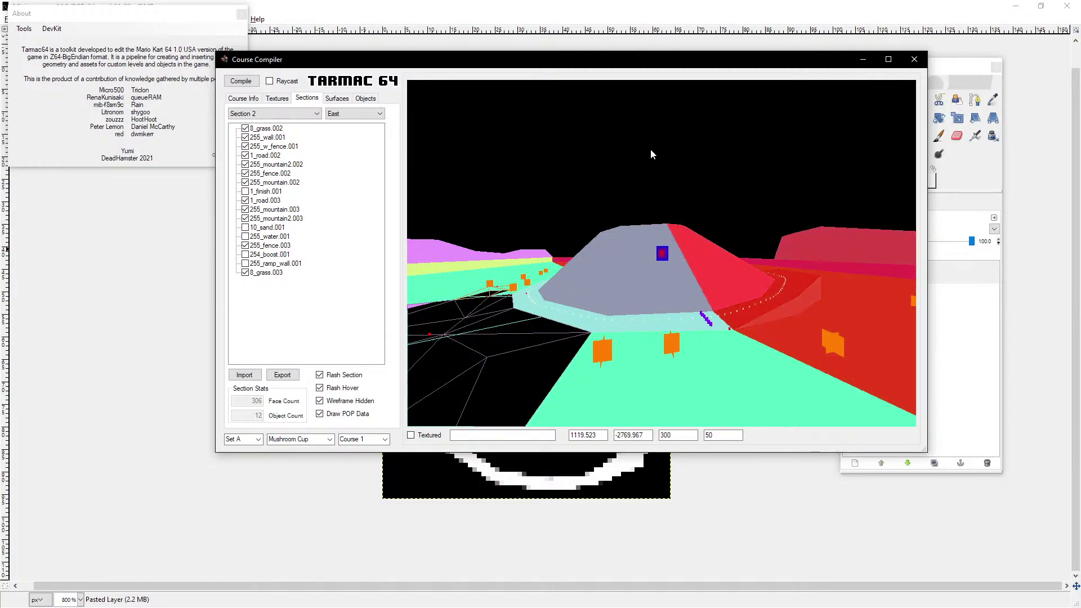
Step: Bring up the course info settings and examine the road running beside the mountain from the nearby grass
click(276, 99)
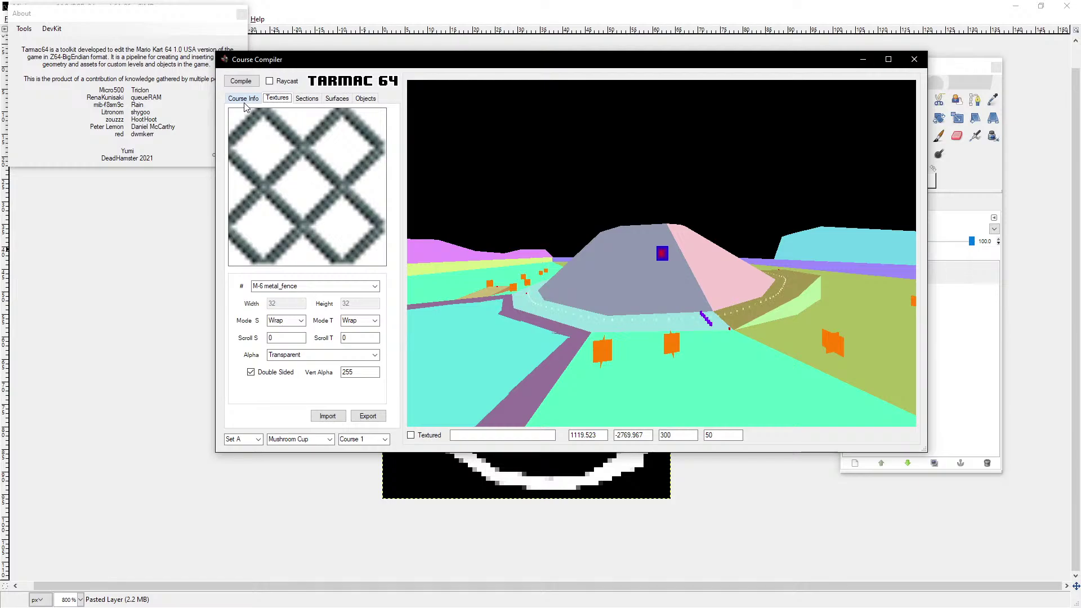
click(246, 102)
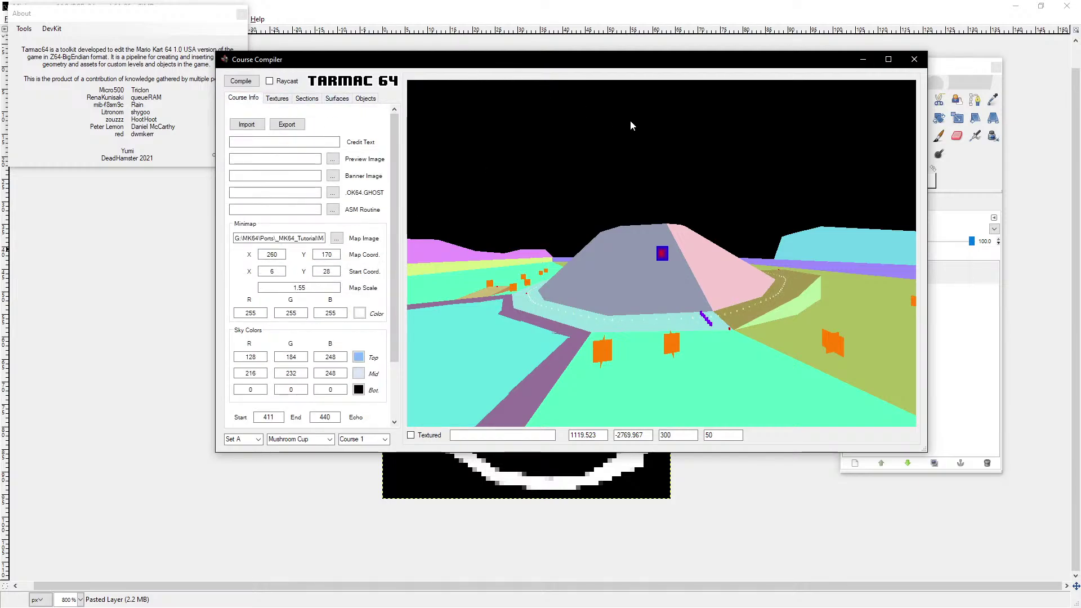
key(d)
key(d)
key(d)
key(w)
key(w)
key(w)
key(w)
key(w)
key(w)
key(w)
key(w)
key(s)
key(s)
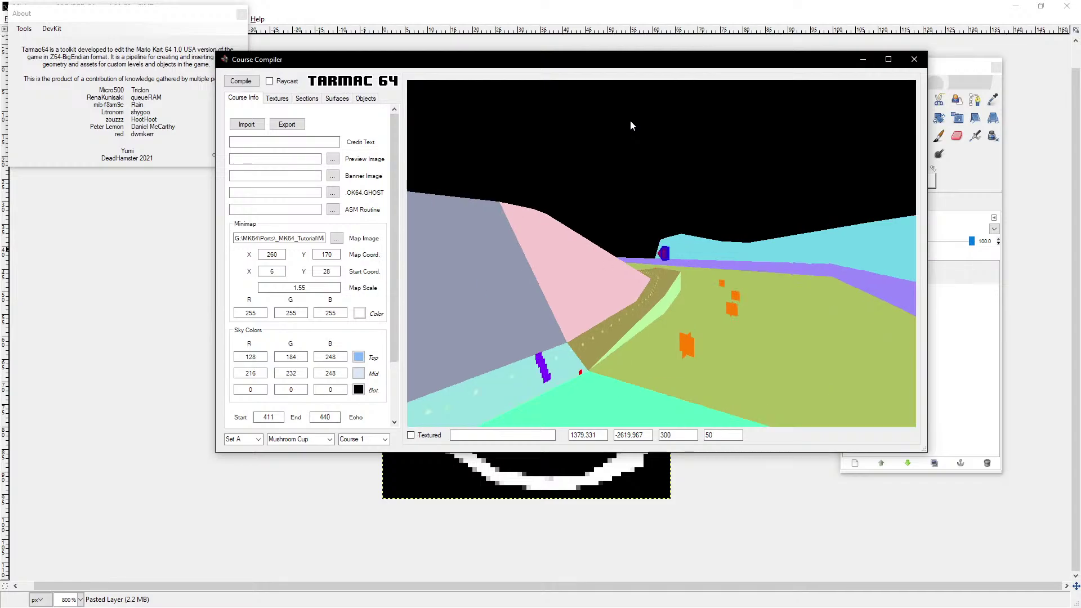
key(a)
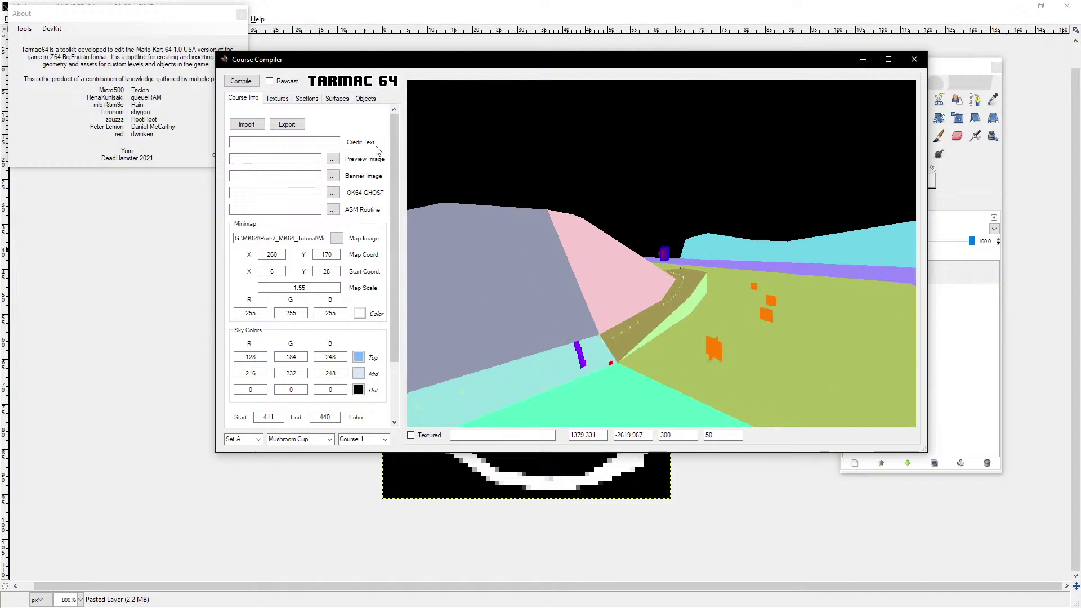
Step: Look over the course info settings and check which file the minimap's image path points to
drag(391, 291, 394, 349)
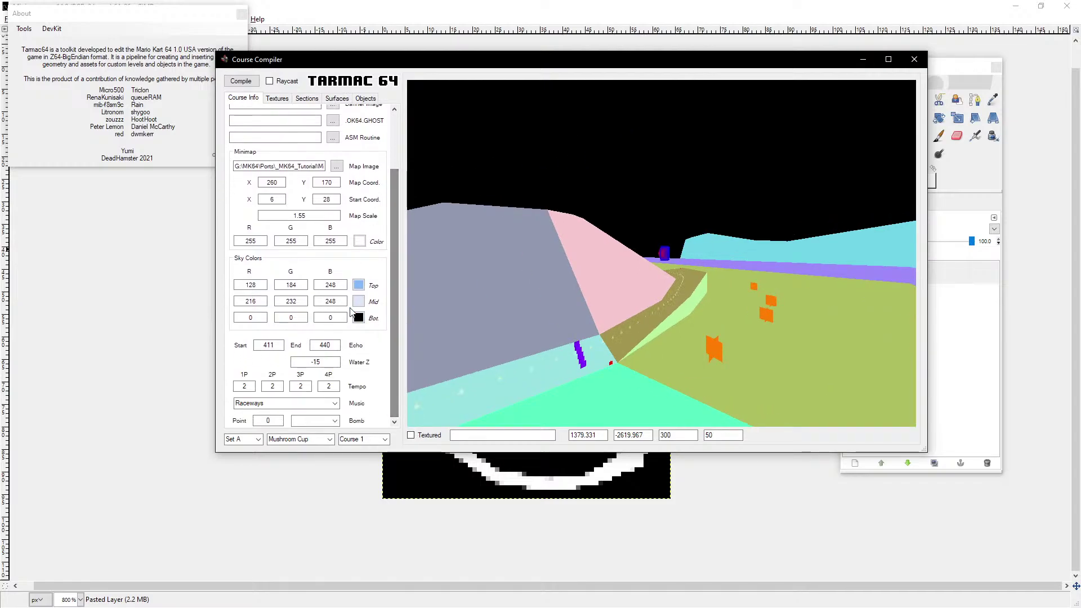
drag(393, 285, 400, 201)
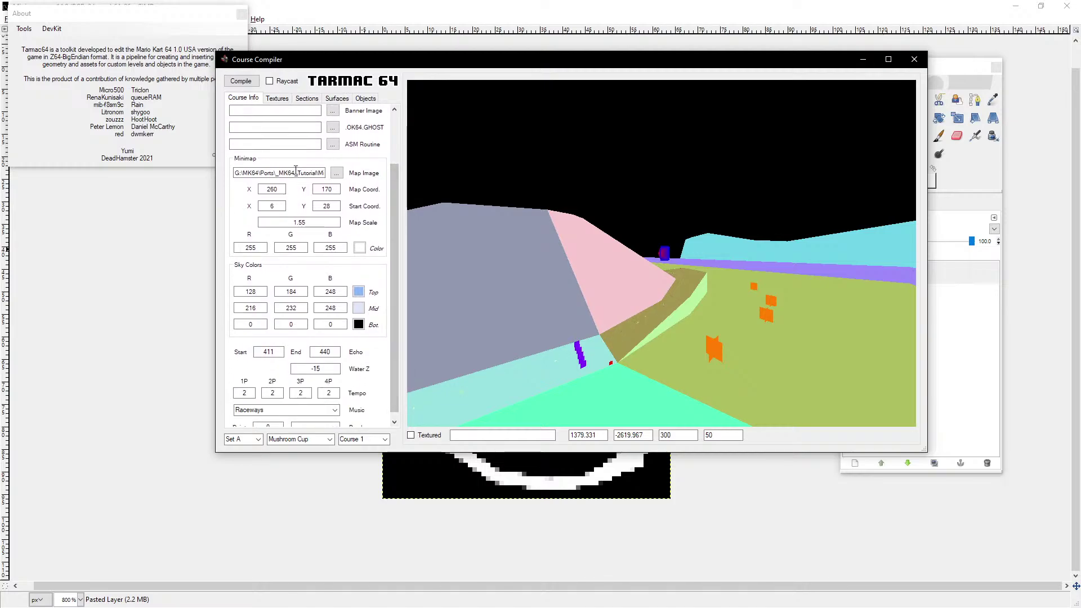
drag(276, 175, 347, 177)
click(318, 175)
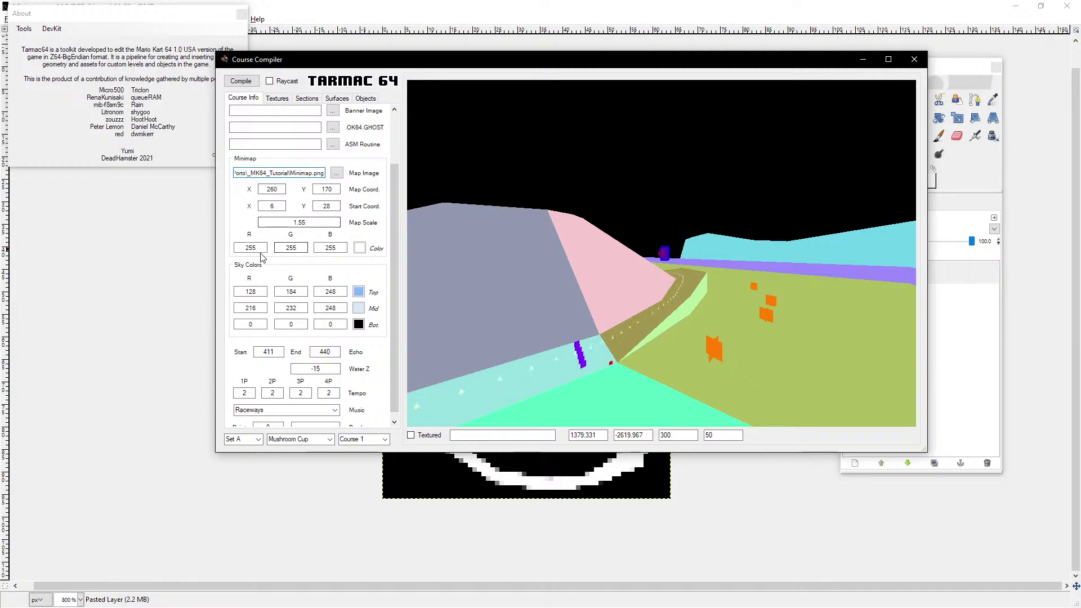
Step: Set the minimap color to pink with RGB values 255, 128, 255
click(359, 248)
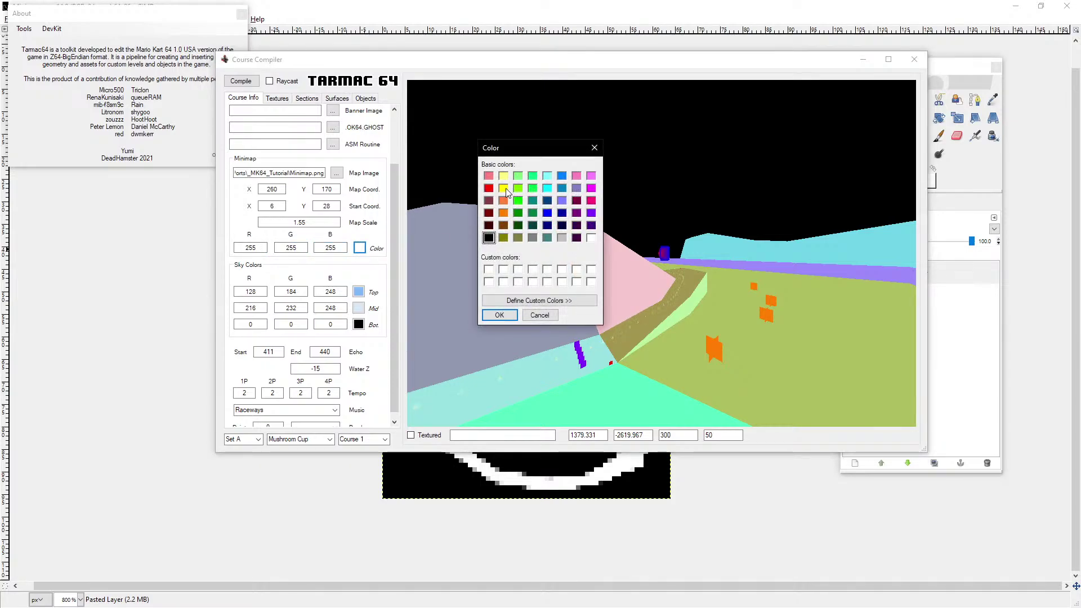
click(591, 201)
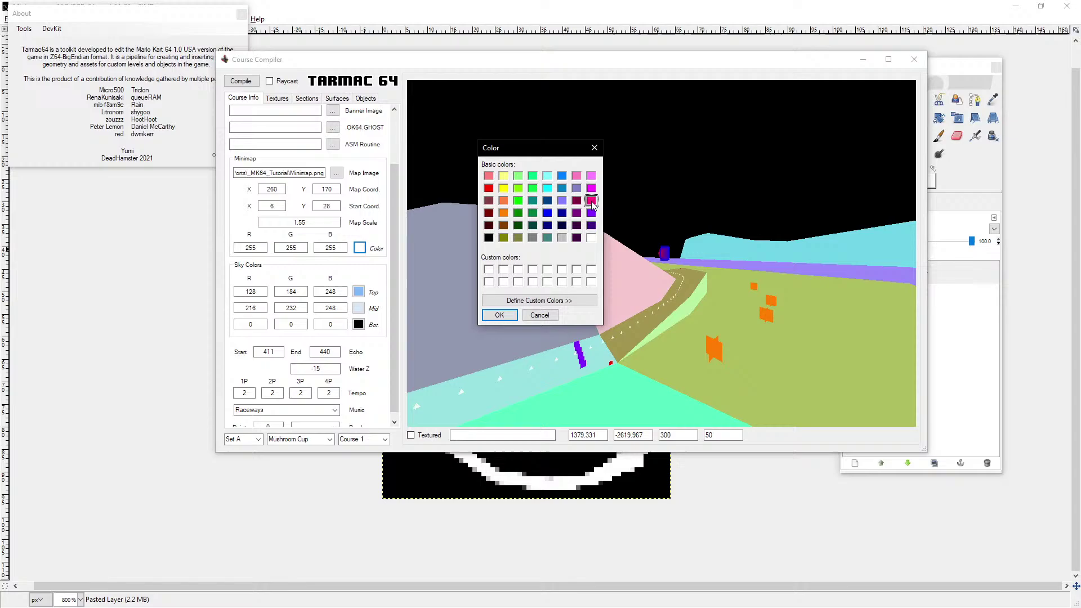
click(498, 315)
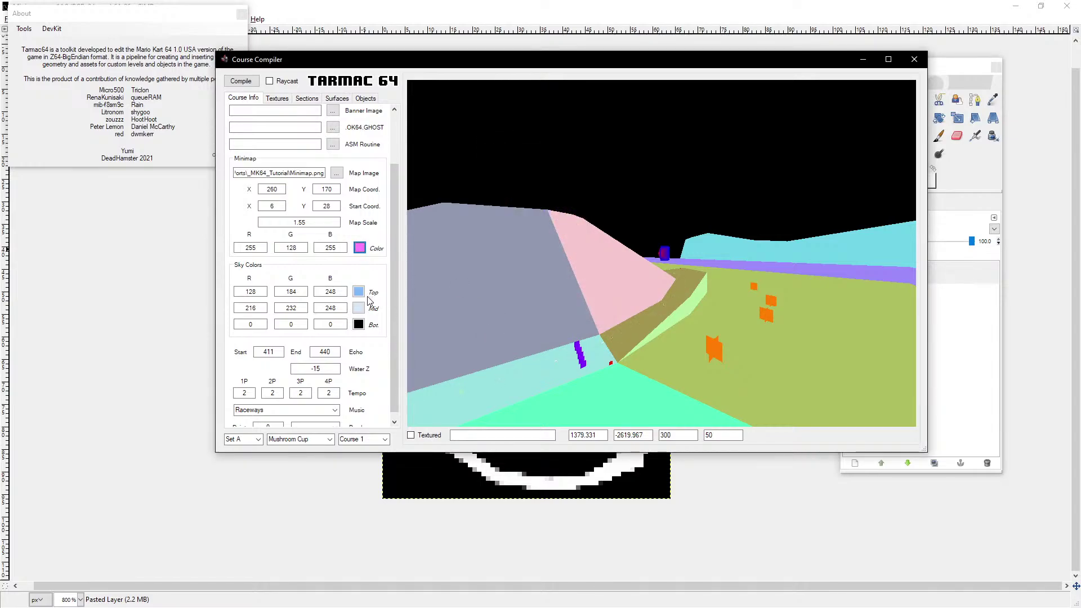
Step: Set the sky's Top color to RGB 128, 128, 192 and its Mid color to 128, 255, 255
click(360, 293)
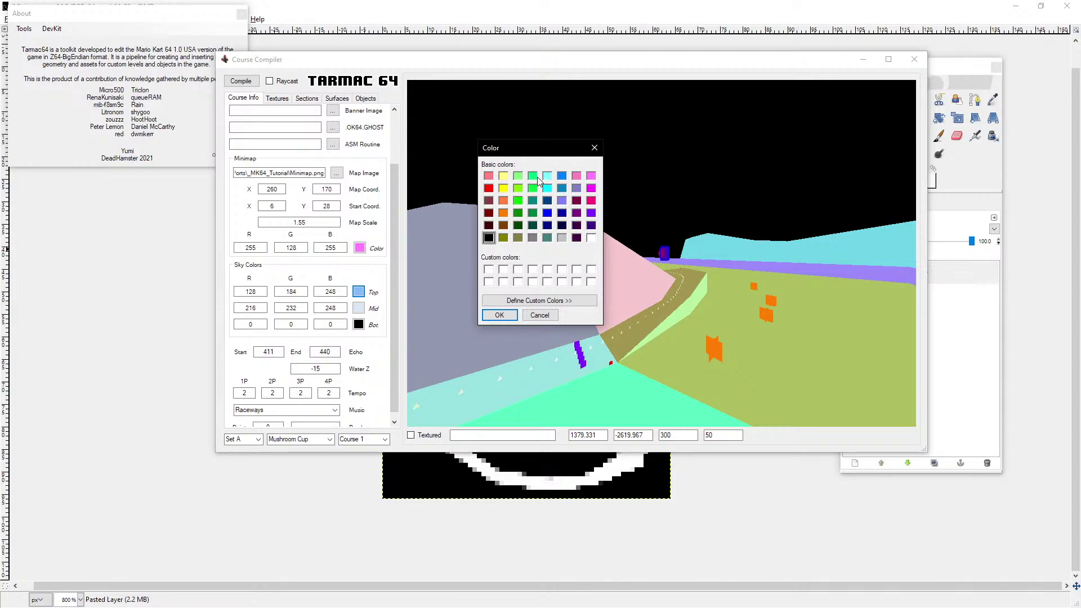
click(576, 189)
click(509, 316)
click(358, 308)
click(548, 176)
click(509, 317)
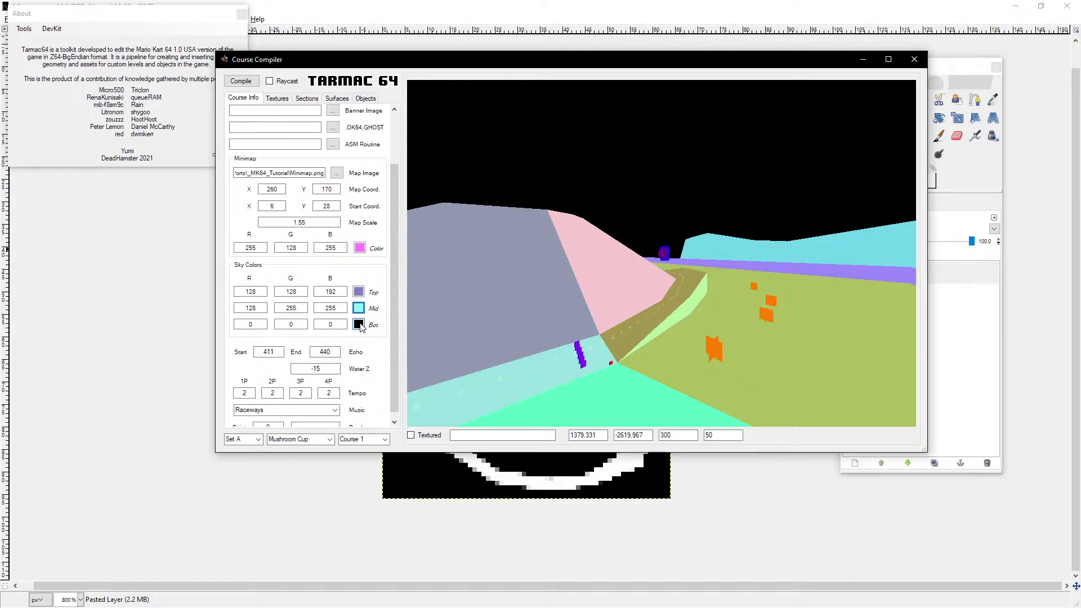
Step: Set the sky's Bot color to dark purple with RGB values 64, 0, 64
click(359, 324)
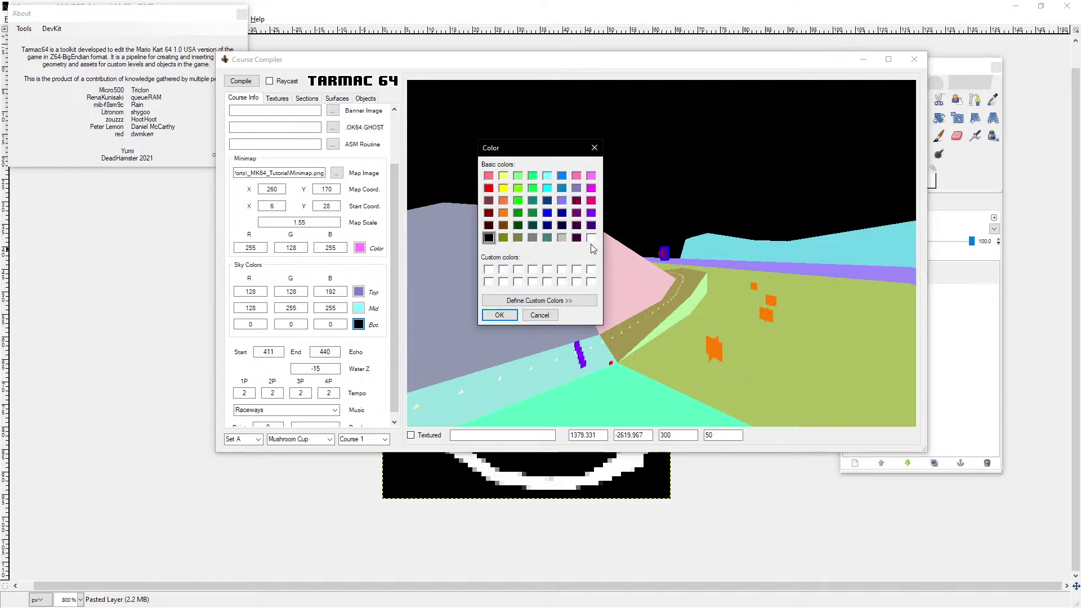
click(577, 237)
click(500, 314)
drag(397, 245, 396, 254)
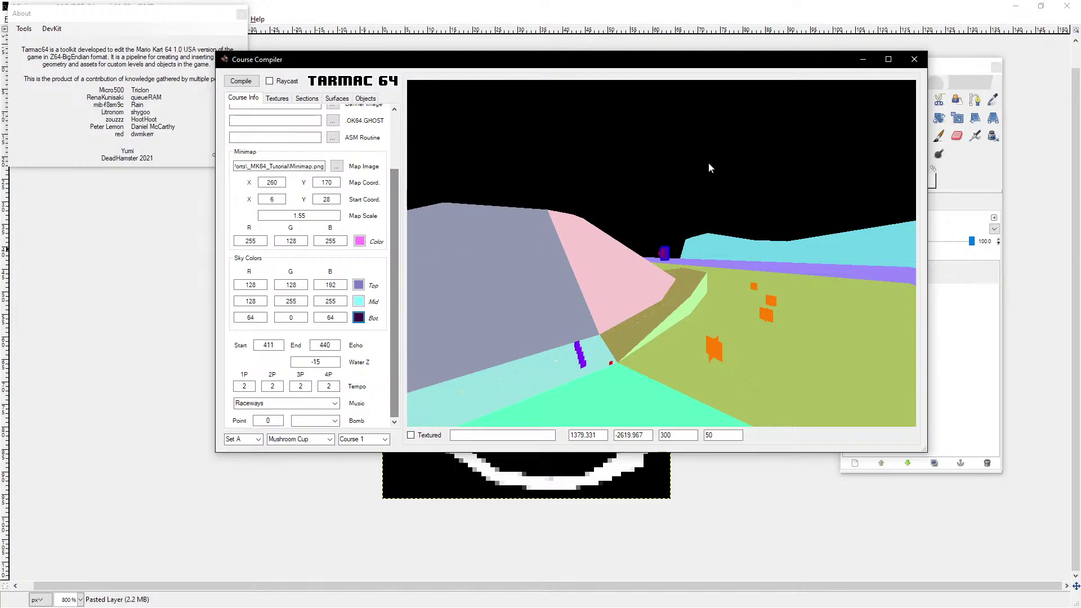
Step: Travel across the course to the road passage through the mountain, keeping the viewpoint at height 300
click(704, 162)
key(a)
key(a)
key(w)
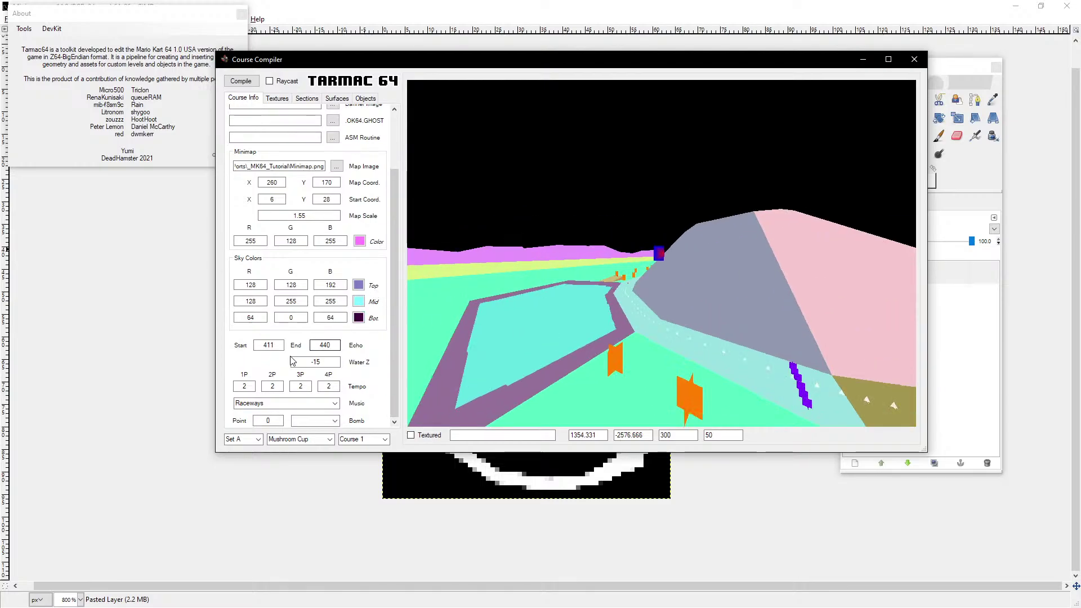
key(w)
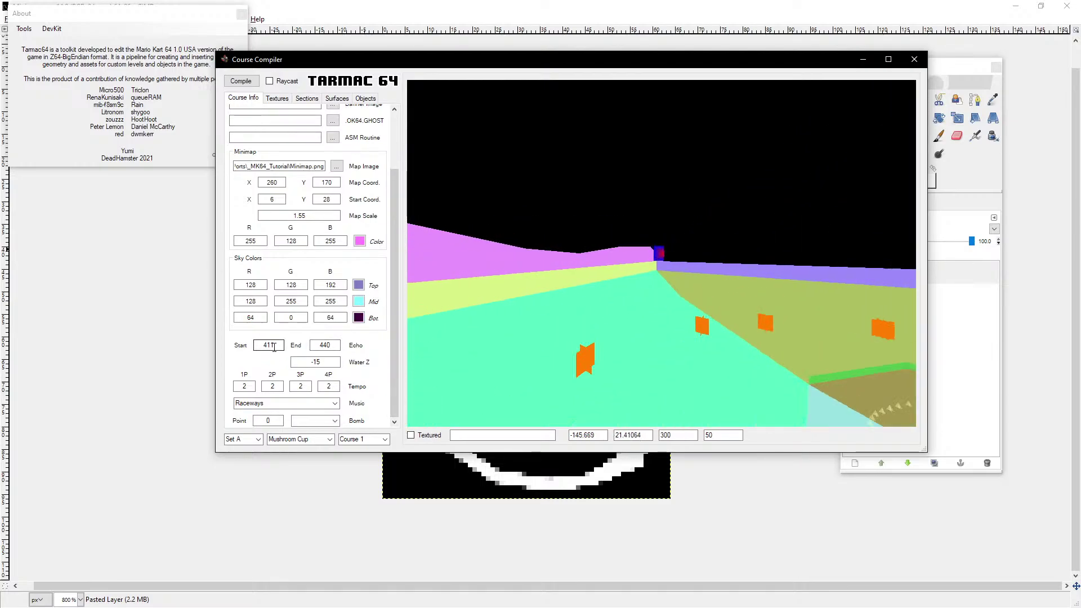
key(s)
key(w)
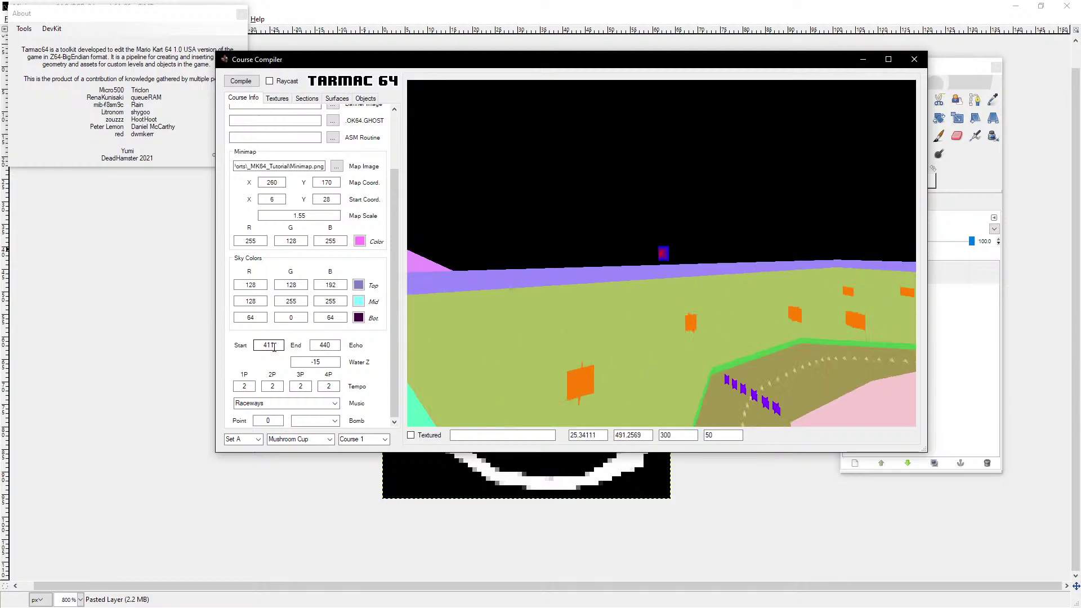
key(d)
key(w)
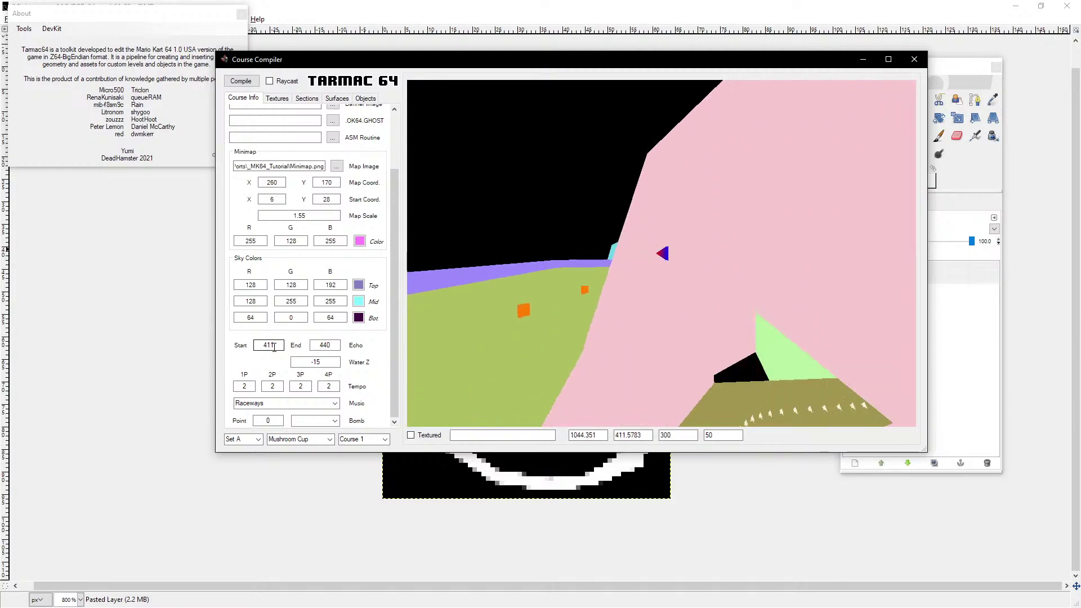
key(a)
key(w)
key(w)
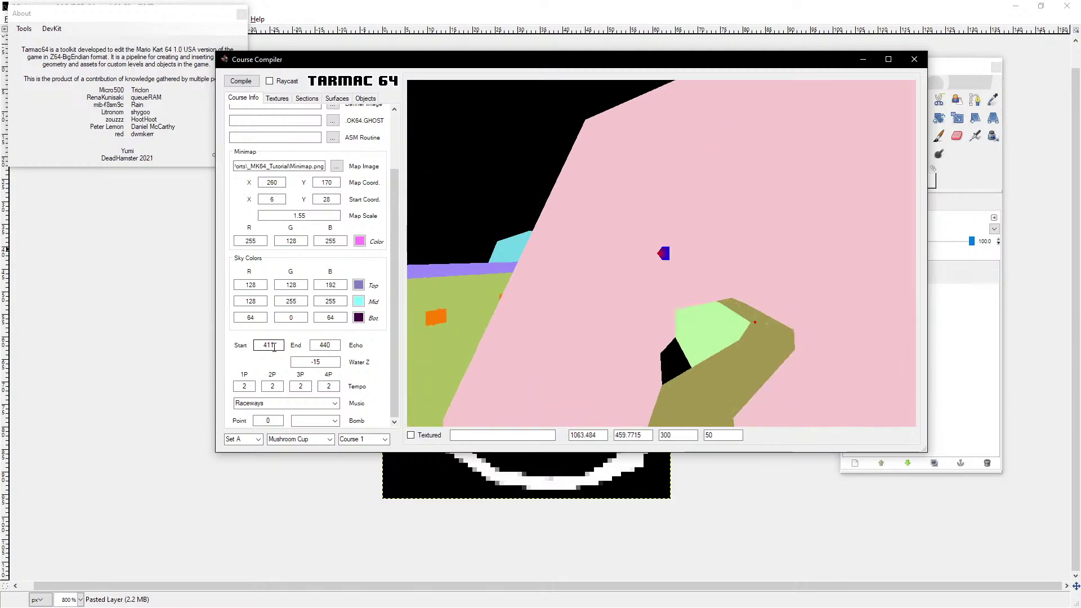
Step: Lower the viewpoint to height 50 and examine the path markers along the road leading into the mountain passage
key(f)
key(f)
key(f)
key(f)
key(s)
key(d)
key(s)
key(f)
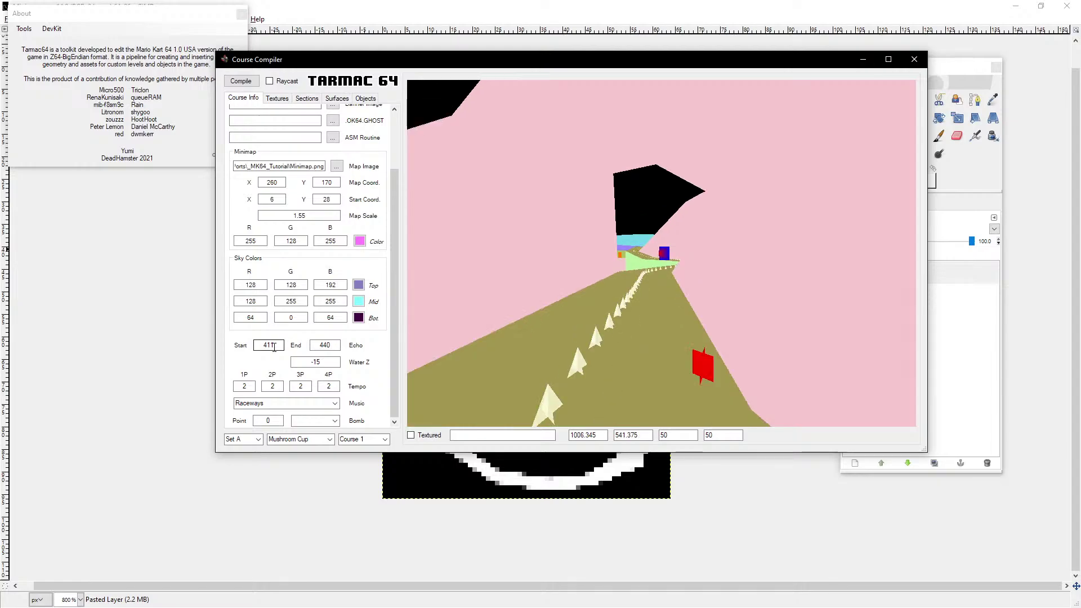
key(s)
key(a)
key(s)
key(d)
key(d)
key(d)
key(d)
key(d)
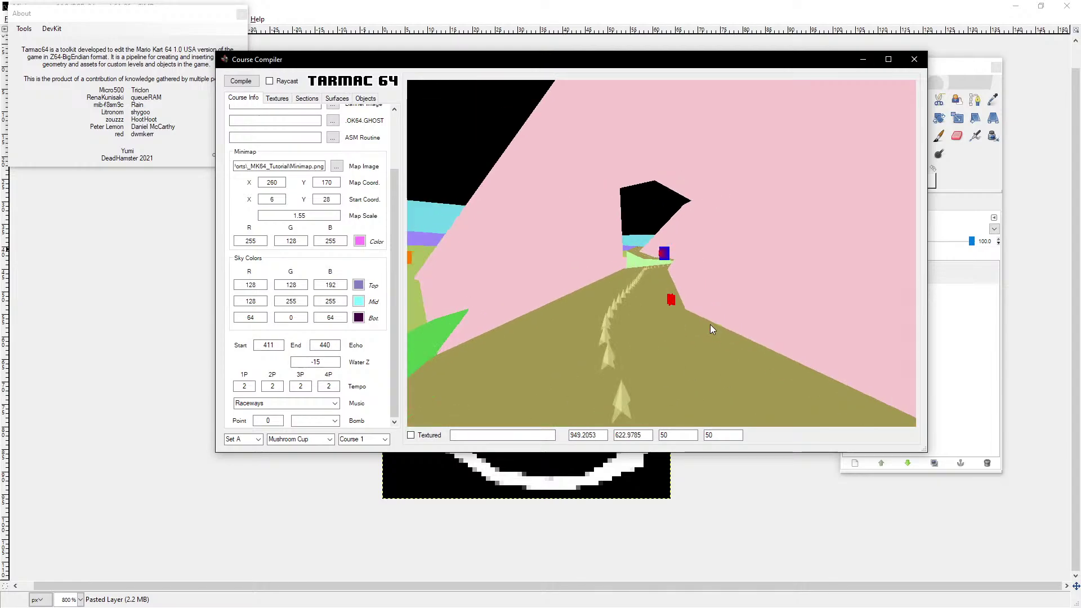
Step: Examine the road bend outside the mountain passage, comparing the path markers at the entrance with the item boxes' side
key(s)
key(s)
key(s)
key(s)
key(w)
key(d)
key(d)
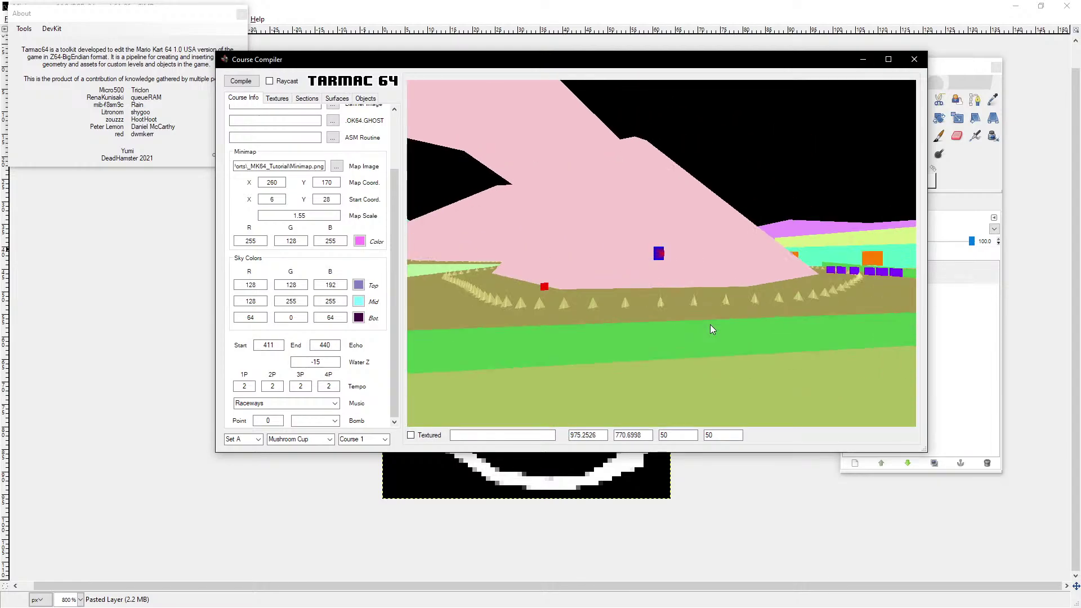
key(w)
key(w)
key(a)
key(a)
key(a)
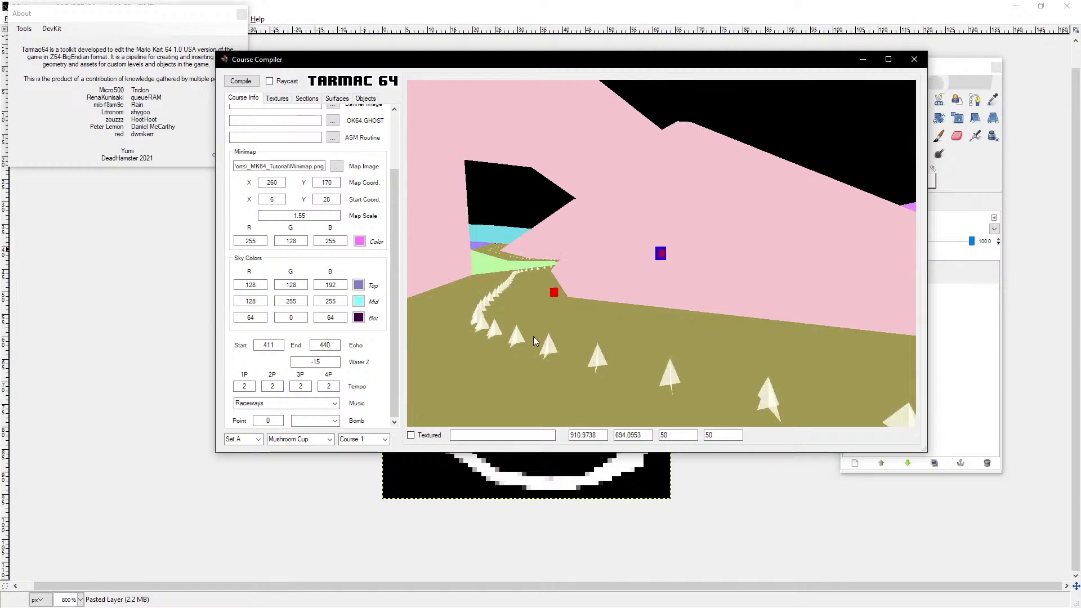
key(d)
key(d)
key(d)
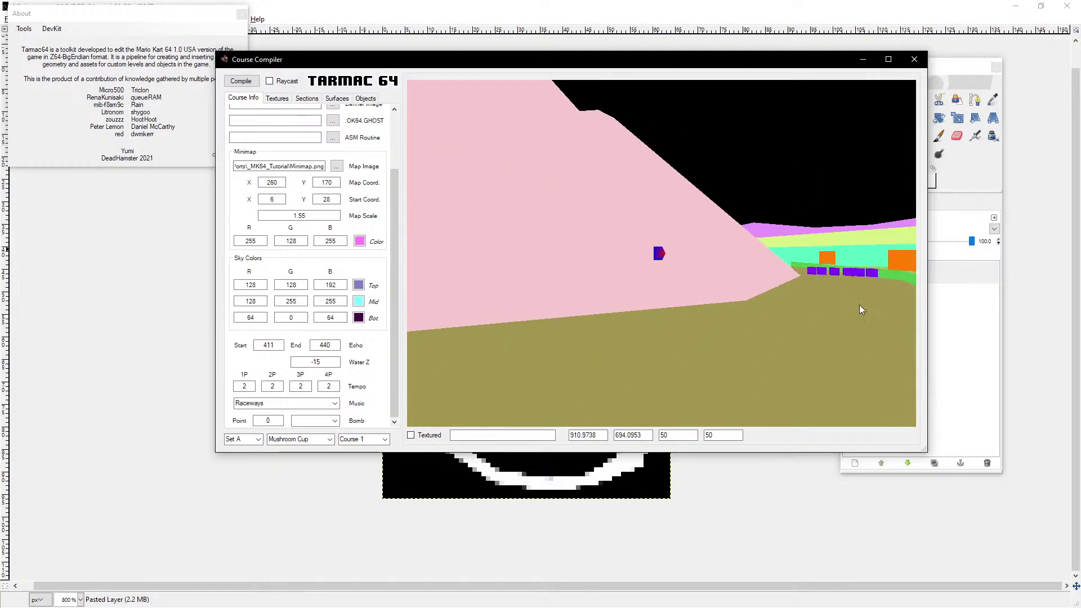
key(a)
key(a)
key(a)
key(a)
key(a)
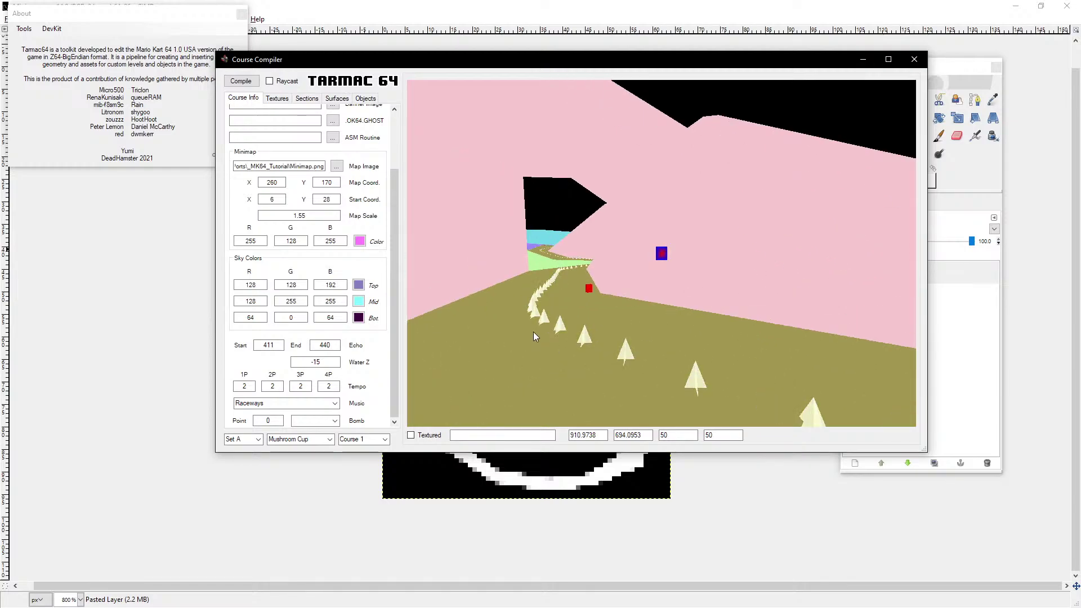
Step: Follow the path markers into the mountain passage at height 50 and inspect the road toward its far opening
key(w)
key(a)
key(w)
key(w)
key(a)
key(a)
key(a)
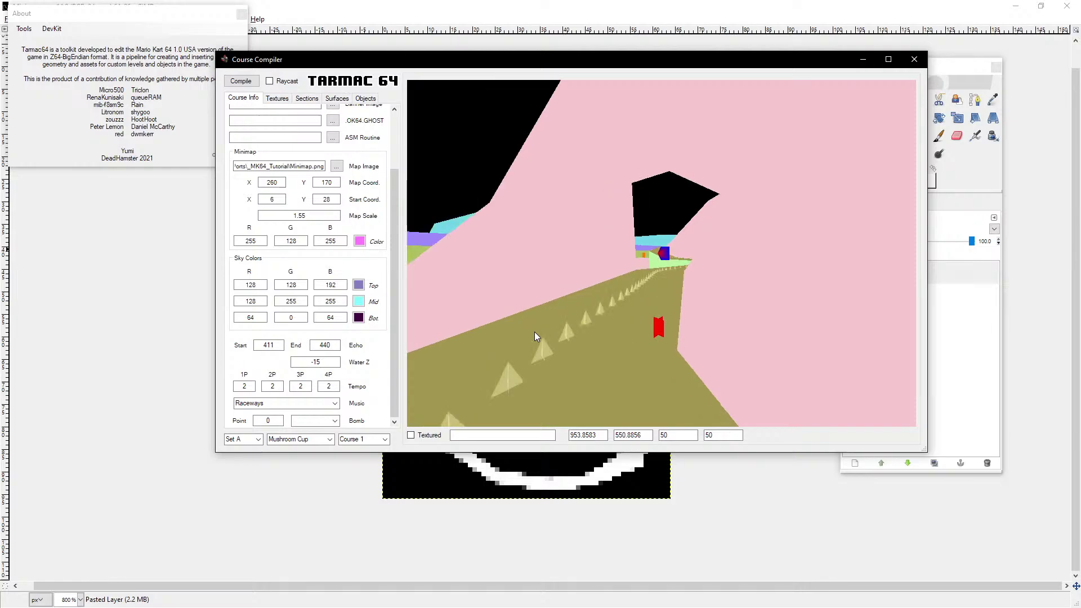
key(w)
key(w)
key(w)
key(w)
key(w)
key(w)
key(d)
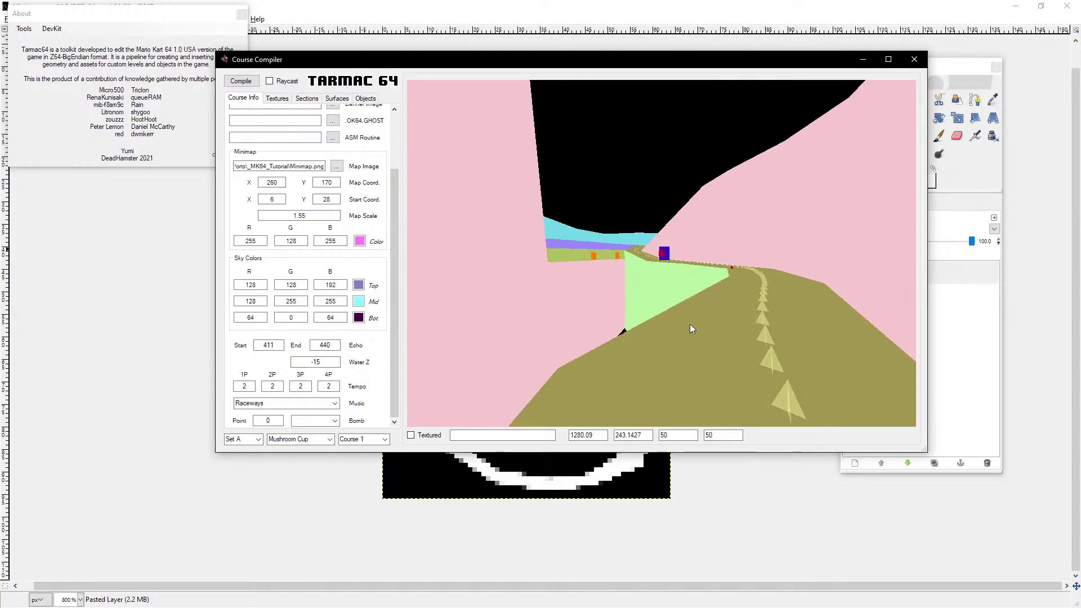
Step: Move along the road inside the mountain passage at height 50 and look back along the line of path markers
key(w)
key(w)
key(d)
key(d)
key(d)
key(d)
key(d)
key(d)
key(d)
key(d)
key(d)
key(d)
key(d)
key(d)
key(d)
key(d)
key(d)
key(d)
key(d)
key(d)
key(d)
key(s)
key(s)
key(s)
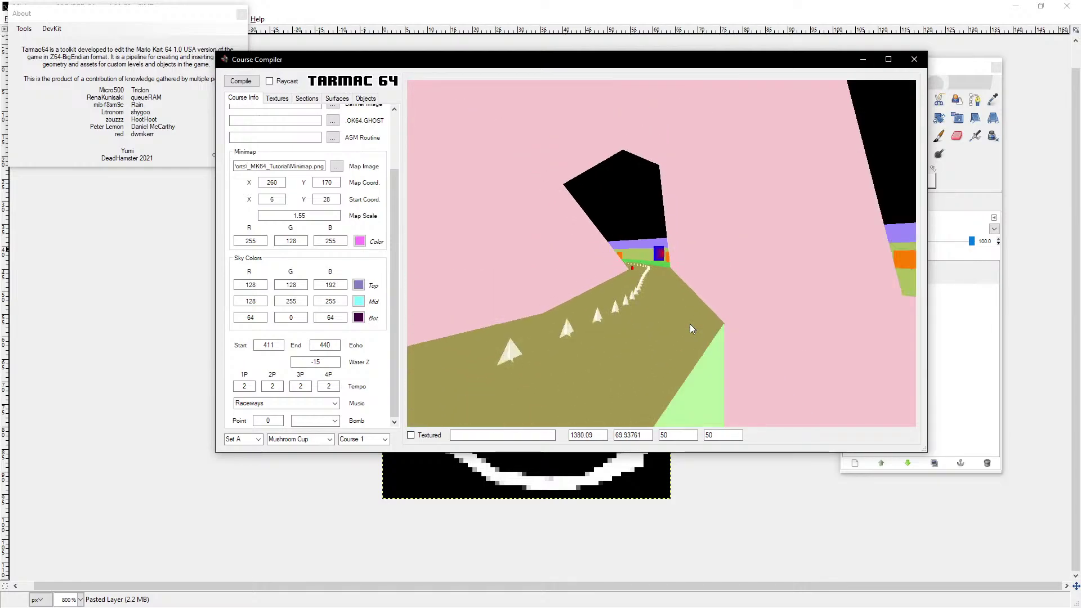
Step: Travel to the opposite end of the mountain passage and inspect the path markers near the red object beside the rock wall
key(w)
key(w)
key(w)
key(w)
key(w)
key(w)
key(w)
key(w)
key(w)
key(w)
key(w)
key(a)
key(a)
key(a)
key(a)
key(a)
key(a)
key(a)
key(a)
key(a)
key(a)
key(a)
key(a)
key(a)
key(a)
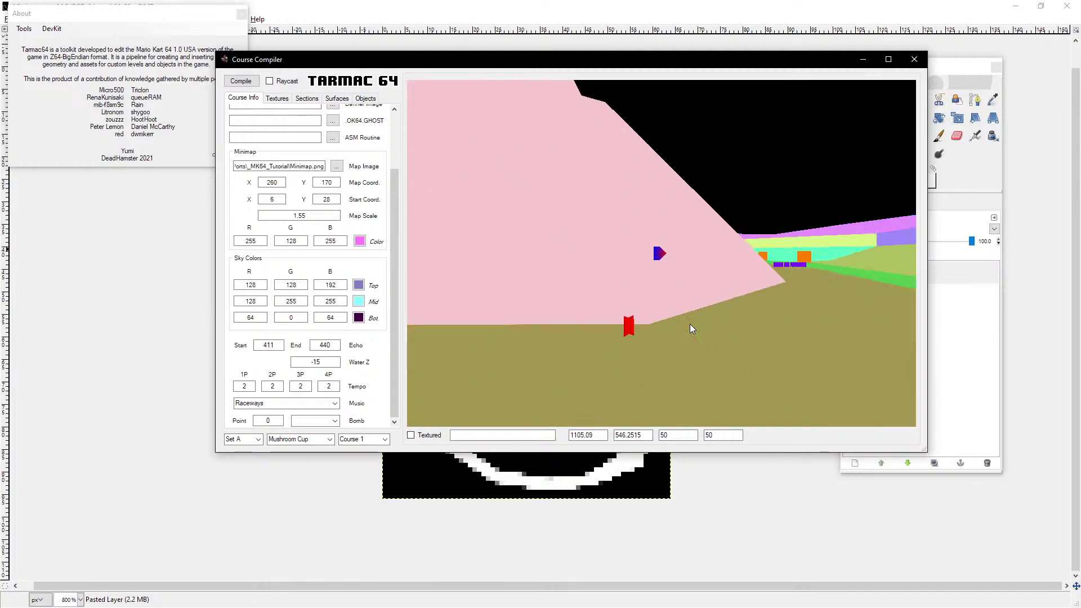
key(s)
key(d)
key(w)
key(a)
key(a)
key(s)
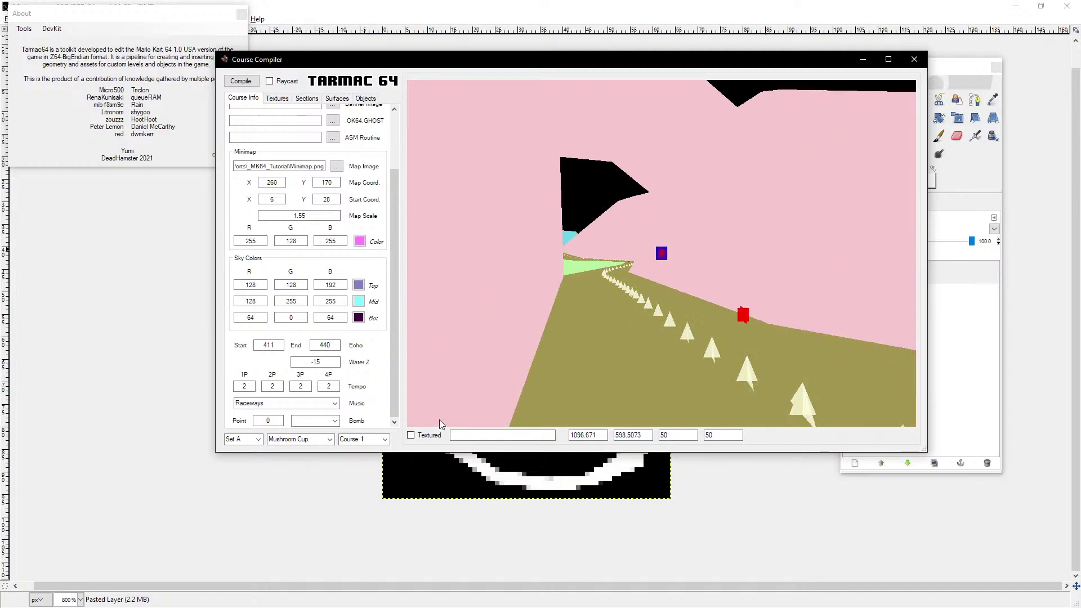
Step: Display the course preview with textures and compare the path markers with the road at the mountain passage
click(433, 435)
click(635, 212)
key(s)
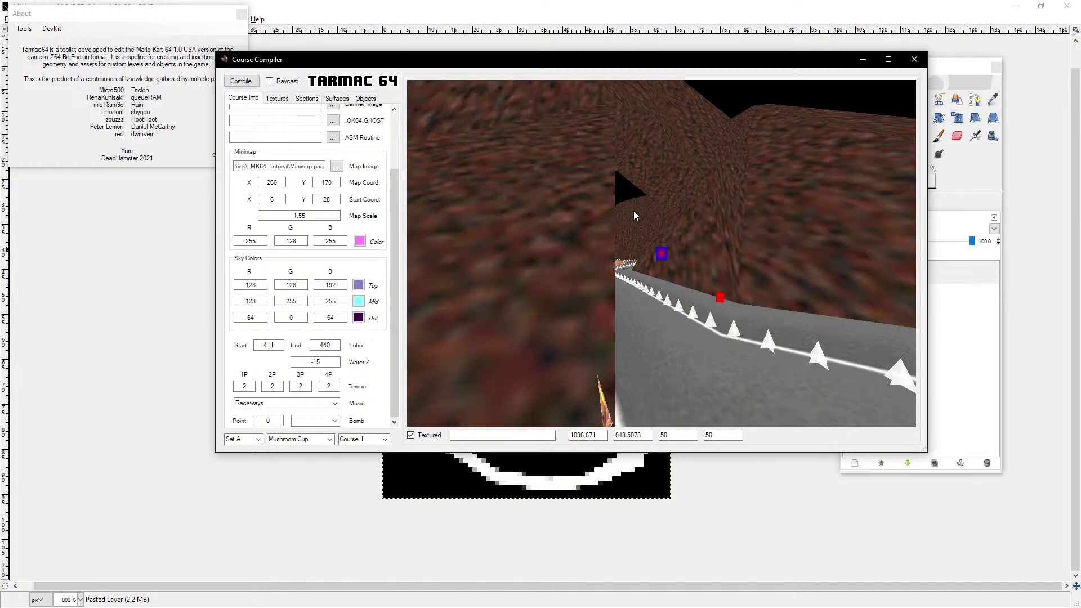
key(s)
key(s)
key(d)
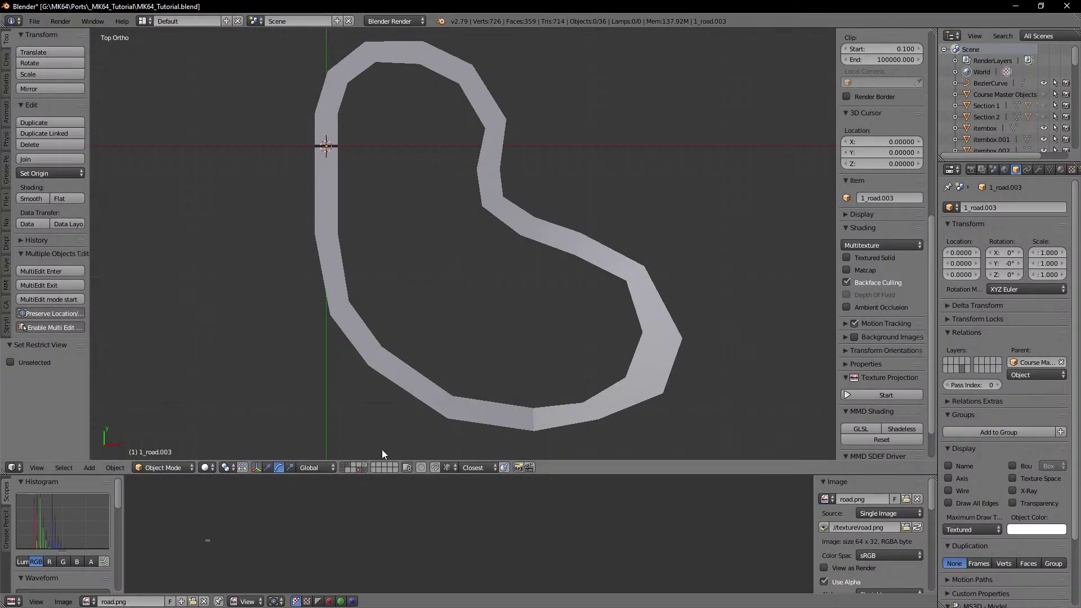
Step: Switch to Blender, turn on textured solid shading and reveal all hidden objects of the course
click(853, 259)
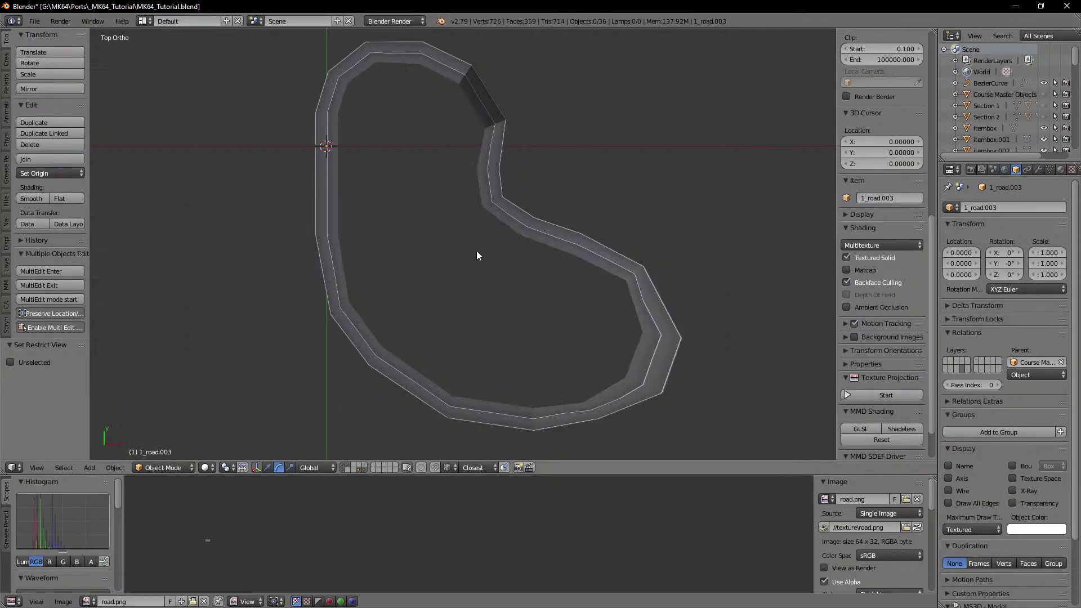
key(alt+h)
mouse_move(476, 249)
middle_down()
mouse_move(434, 273)
mouse_move(481, 219)
mouse_move(508, 255)
mouse_move(518, 305)
mouse_move(467, 315)
mouse_move(483, 330)
mouse_move(449, 309)
middle_up()
scroll(508, 256, up, 1)
scroll(518, 306, up, 3)
Step: Show the path's layer as well and open BezierCurve for point editing in wireframe display
shift+click(365, 467)
scroll(482, 329, up, 2)
right_click(455, 299)
key(Tab)
key(z)
shift+middle_drag(397, 276, 430, 313)
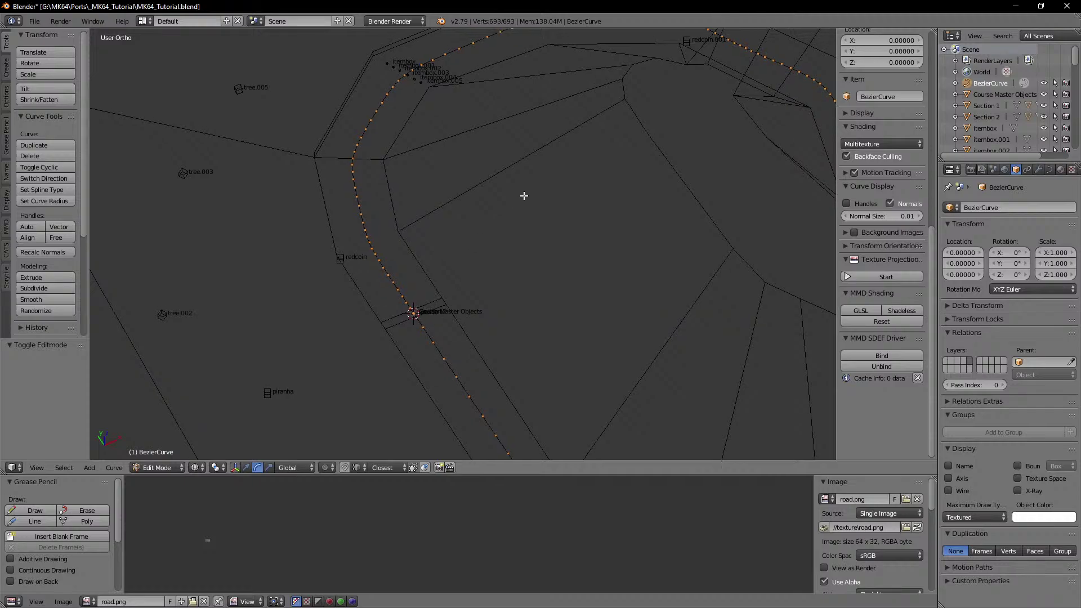
Step: Select a path point on the first bend and grow the selection along the curve from the start line toward the mountain passage
scroll(524, 209, down, 1)
middle_drag(464, 274, 463, 312)
right_click(382, 247)
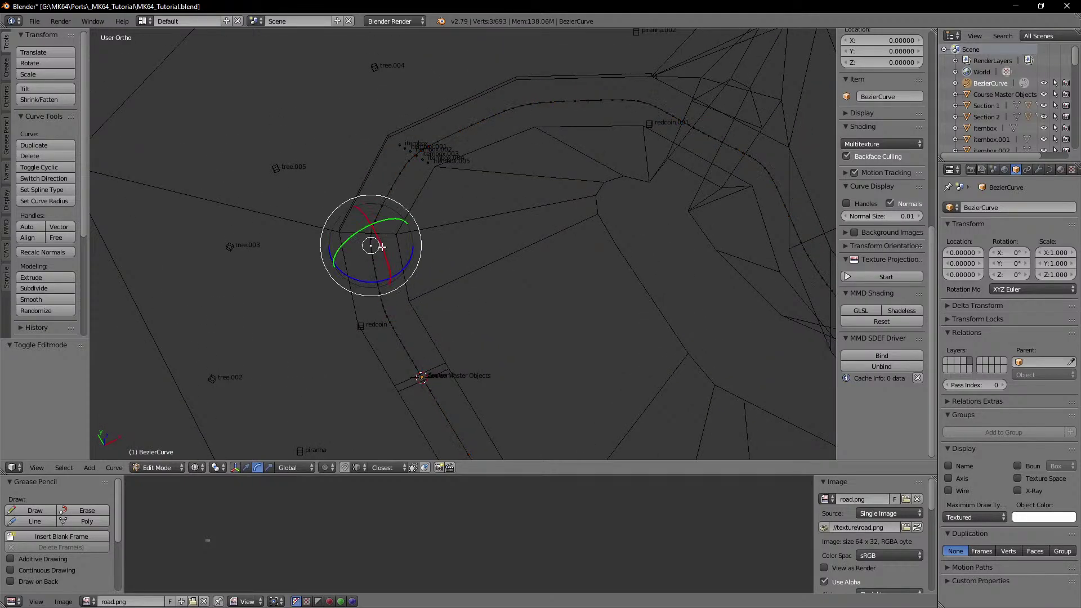
key(ctrl+KP_Add)
key(ctrl+KP_Add)
key(ctrl+KP_Add)
key(ctrl+KP_Add)
key(ctrl+KP_Add)
key(ctrl+KP_Add)
key(ctrl+KP_Add)
key(ctrl+KP_Add)
key(ctrl+KP_Add)
key(ctrl+KP_Add)
key(ctrl+KP_Add)
key(ctrl+KP_Add)
key(ctrl+KP_Add)
key(ctrl+KP_Add)
key(ctrl+KP_Add)
key(ctrl+KP_Add)
key(ctrl+KP_Add)
key(ctrl+KP_Add)
key(ctrl+KP_Add)
key(ctrl+KP_Add)
key(ctrl+KP_Add)
key(ctrl+KP_Add)
key(ctrl+KP_Add)
key(ctrl+KP_Add)
key(ctrl+KP_Add)
key(ctrl+KP_Add)
key(ctrl+KP_Add)
key(ctrl+KP_Add)
key(ctrl+KP_Add)
key(ctrl+KP_Add)
key(ctrl+KP_Add)
key(ctrl+KP_Add)
key(ctrl+KP_Add)
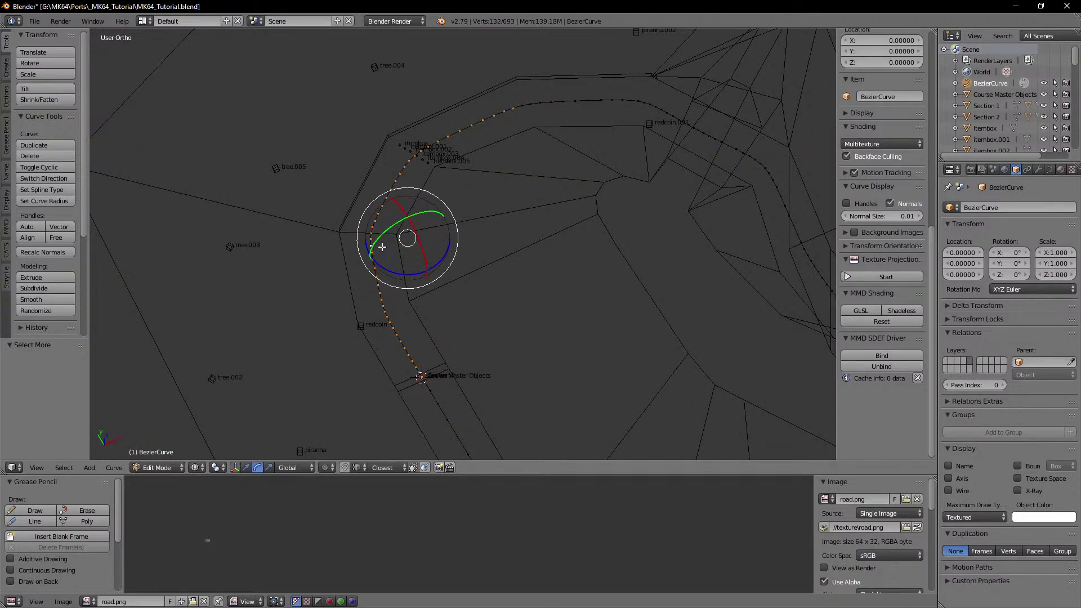
key(ctrl+KP_Add)
key(ctrl+KP_Add)
key(ctrl+KP_Add)
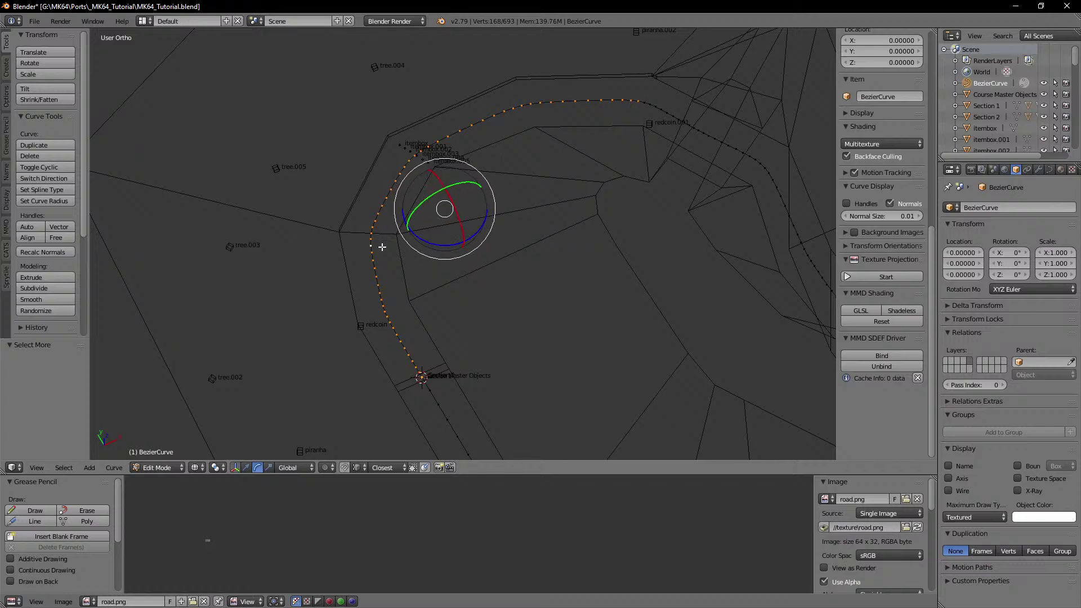
Step: Extend the path point selection to the passage entrance, checking its end against the textured red road section
shift+middle_drag(631, 131, 366, 253)
mouse_move(365, 253)
middle_down()
mouse_move(420, 261)
mouse_move(400, 262)
middle_up()
scroll(482, 307, up, 3)
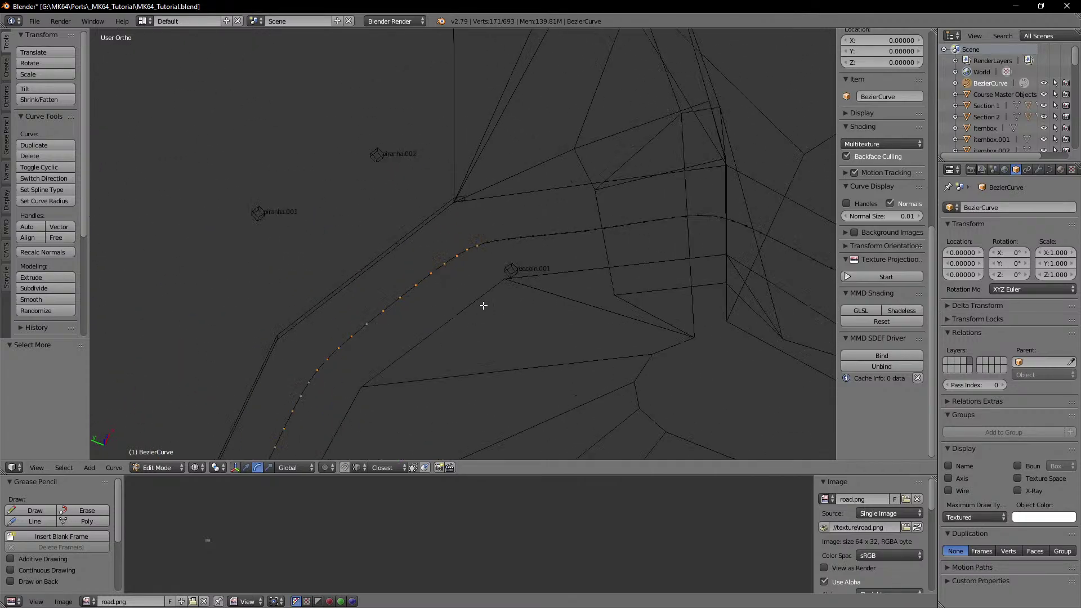
key(z)
shift+middle_drag(495, 297, 475, 298)
scroll(489, 298, up, 8)
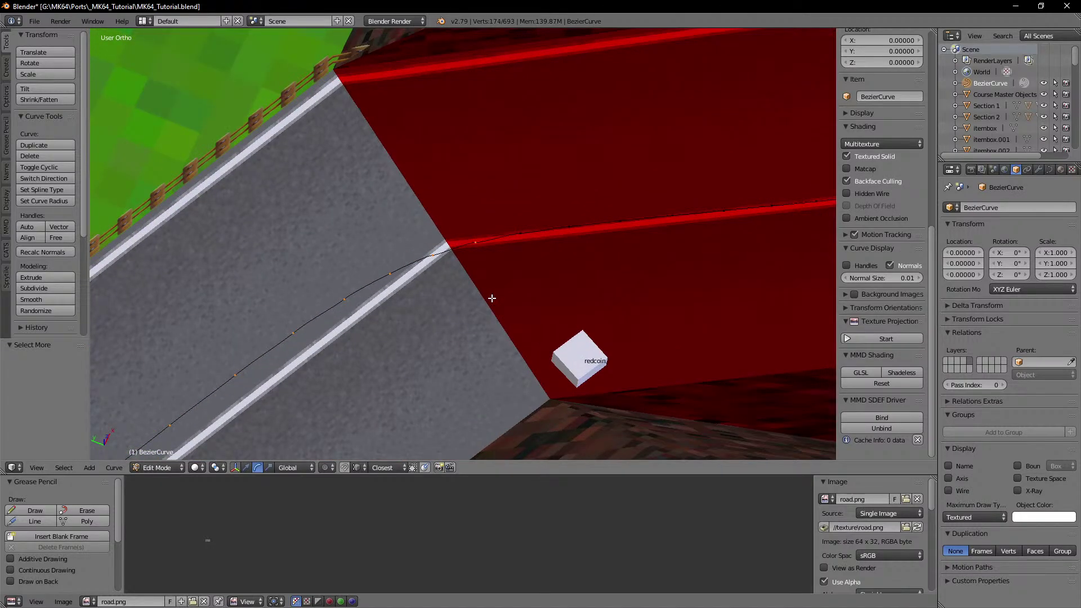
key(z)
scroll(499, 287, down, 3)
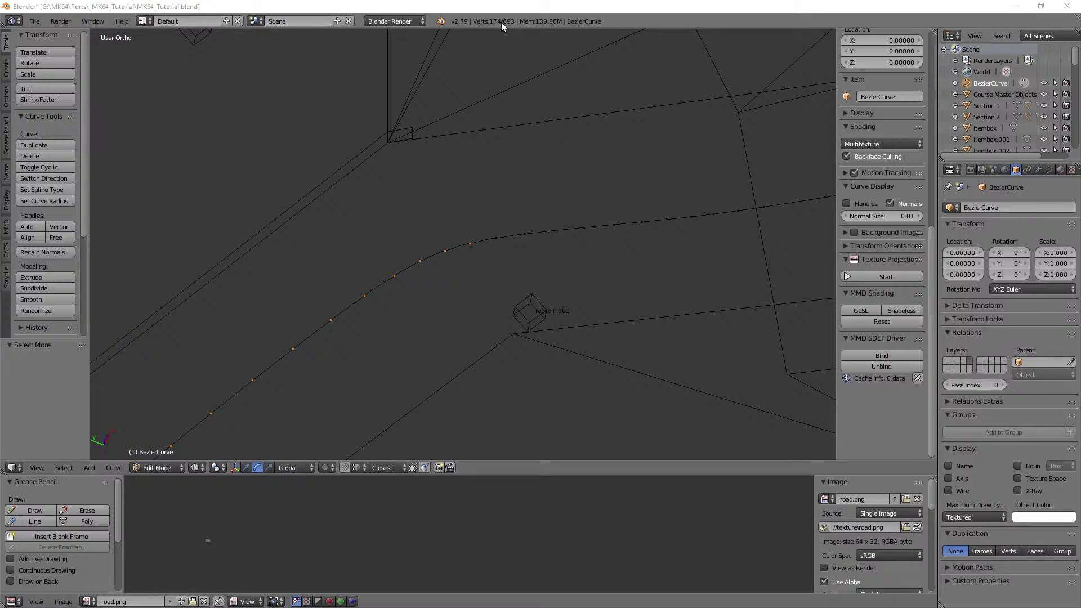
Step: Check the selected path points up to the passage entrance and set the Echo start to 58 in the Course Compiler
click(545, 37)
scroll(521, 268, down, 14)
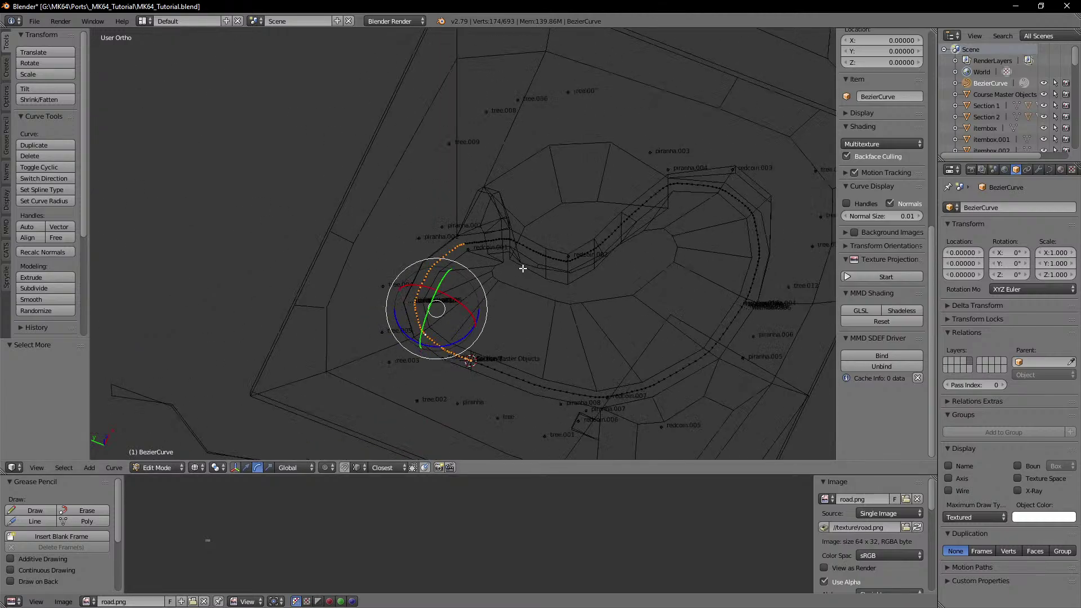
shift+middle_drag(500, 348, 491, 287)
scroll(436, 190, up, 5)
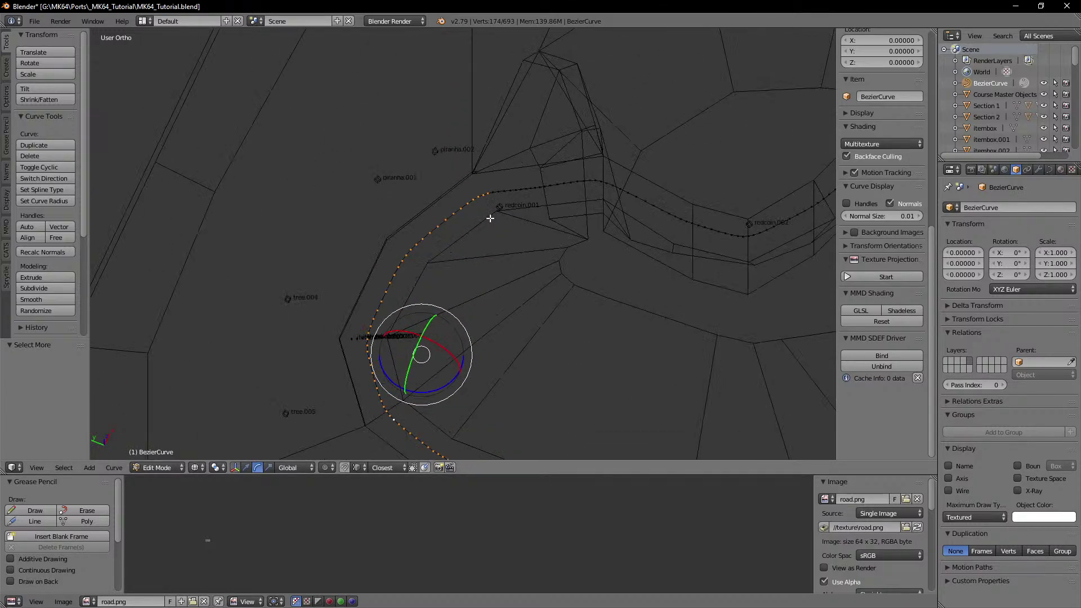
shift+middle_drag(489, 344, 506, 358)
scroll(478, 212, up, 5)
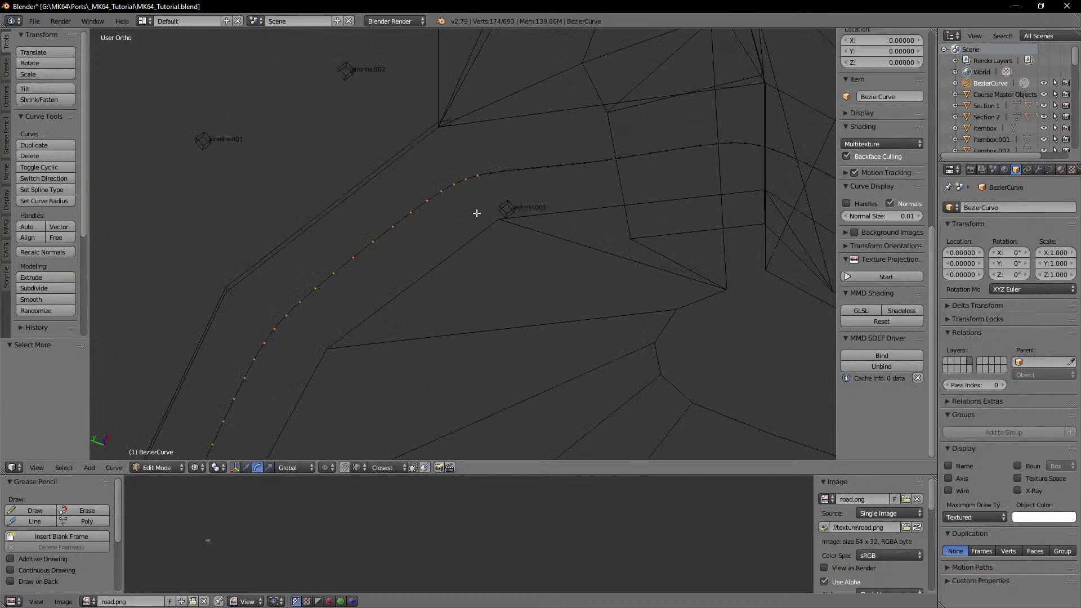
shift+middle_drag(485, 178, 475, 225)
scroll(480, 197, up, 2)
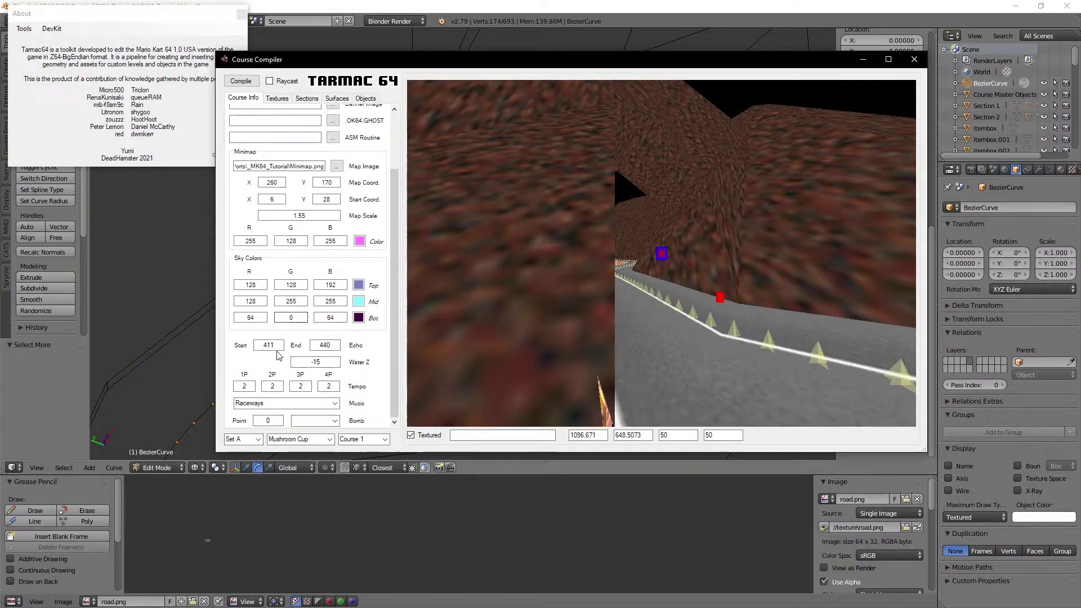
double_click(258, 345)
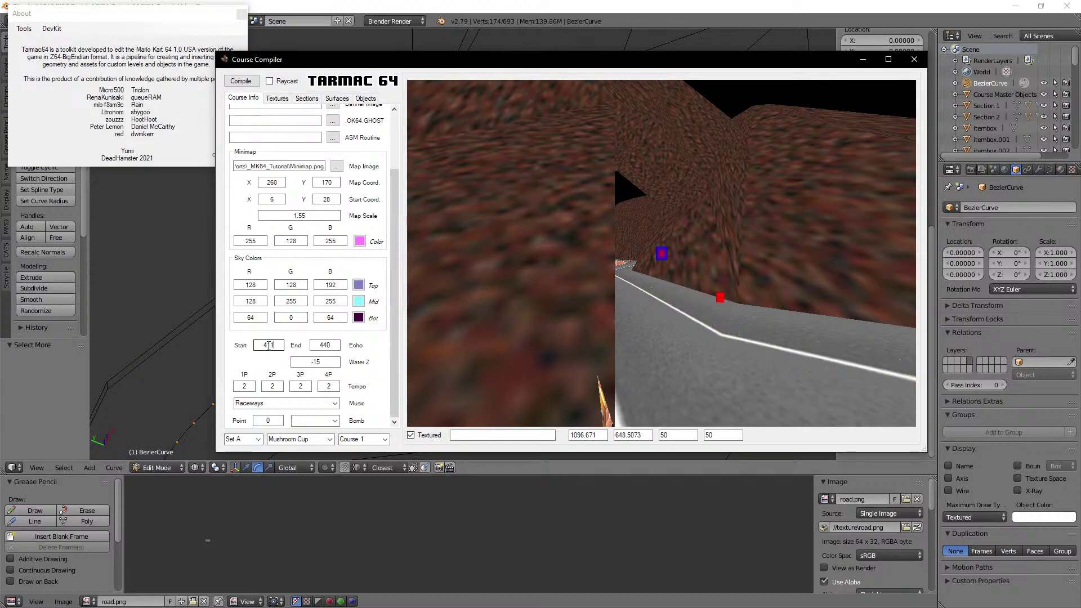
text(58)
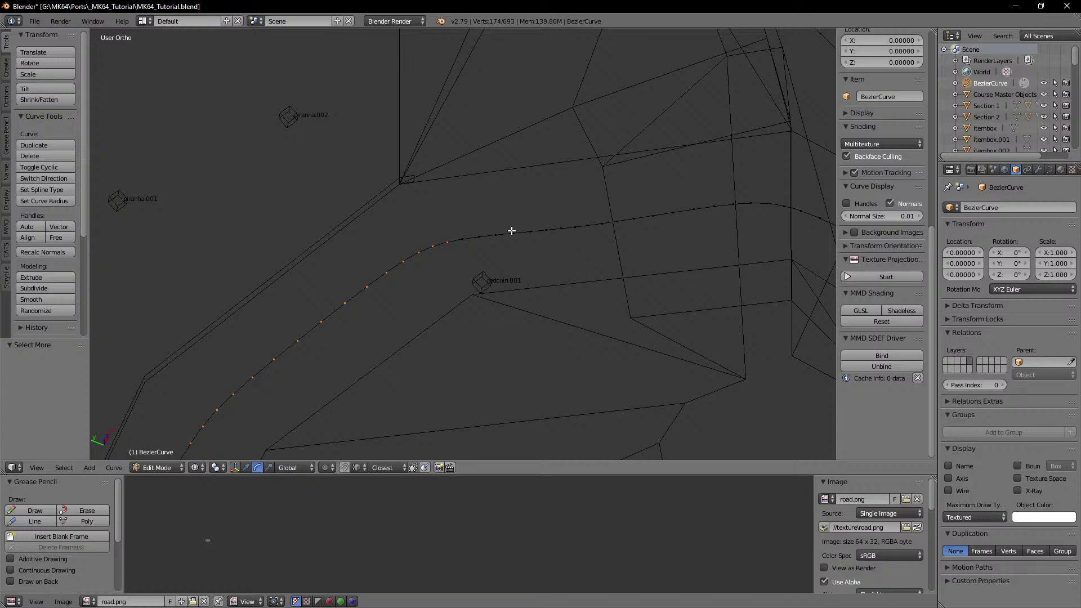
Step: Extend the path point selection in Blender to the passage exit, checking it against the end of the textured red road
shift+middle_drag(570, 233, 237, 264)
middle_drag(453, 241, 387, 238)
key(z)
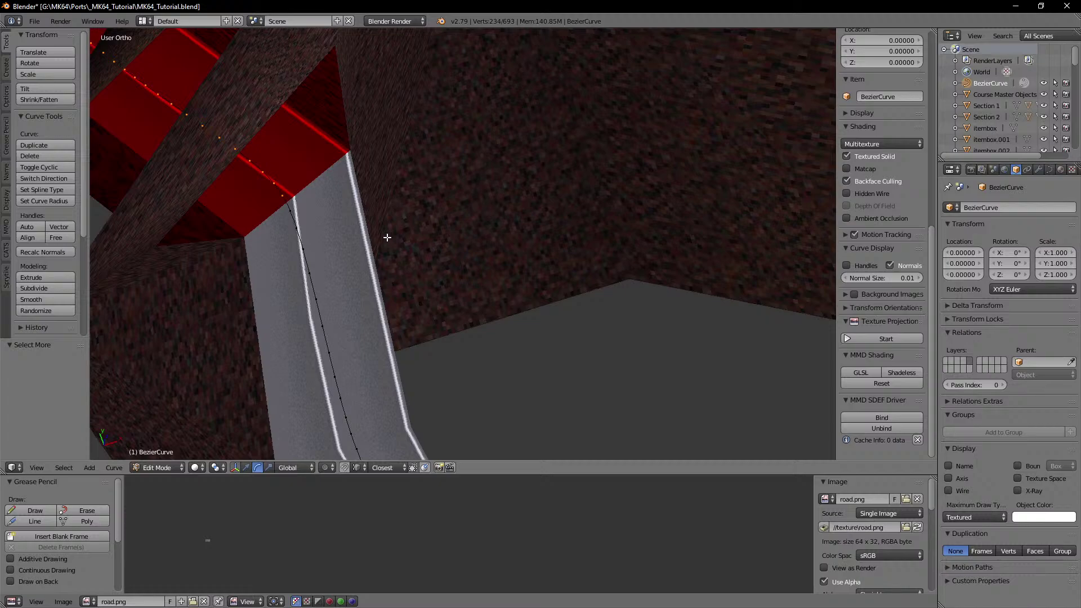
shift+middle_drag(381, 228, 411, 237)
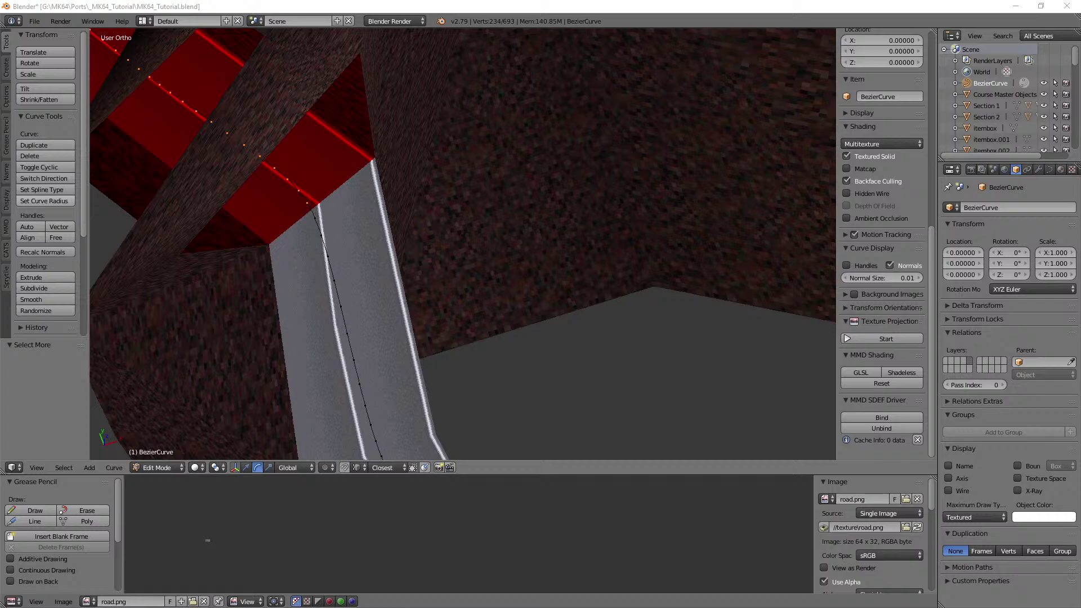
click(489, 23)
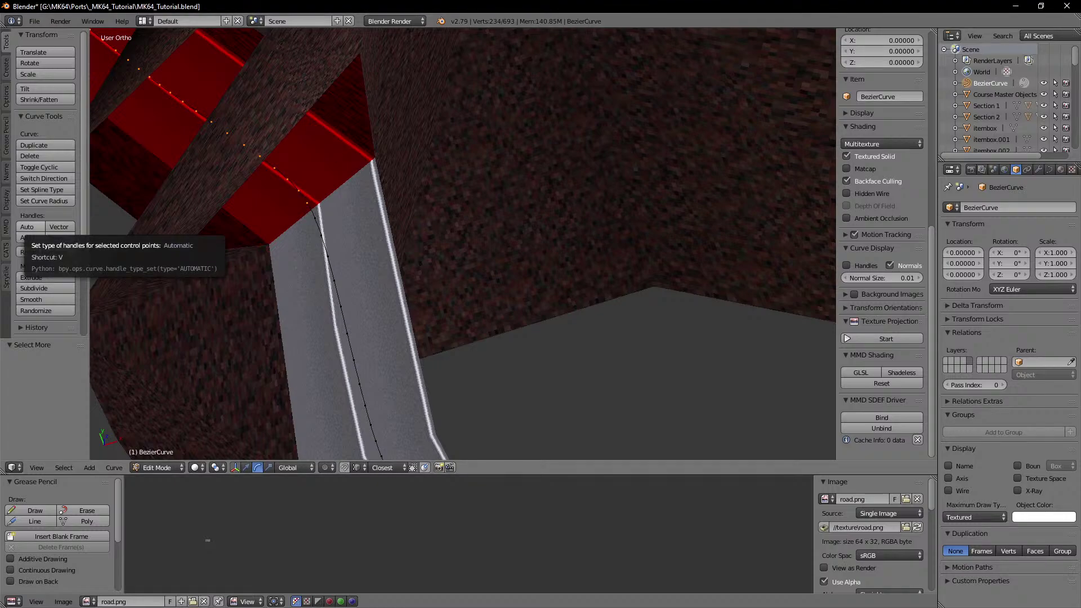
Step: Switch to the Course Compiler and set the Echo end to 78
key(alt+Tab)
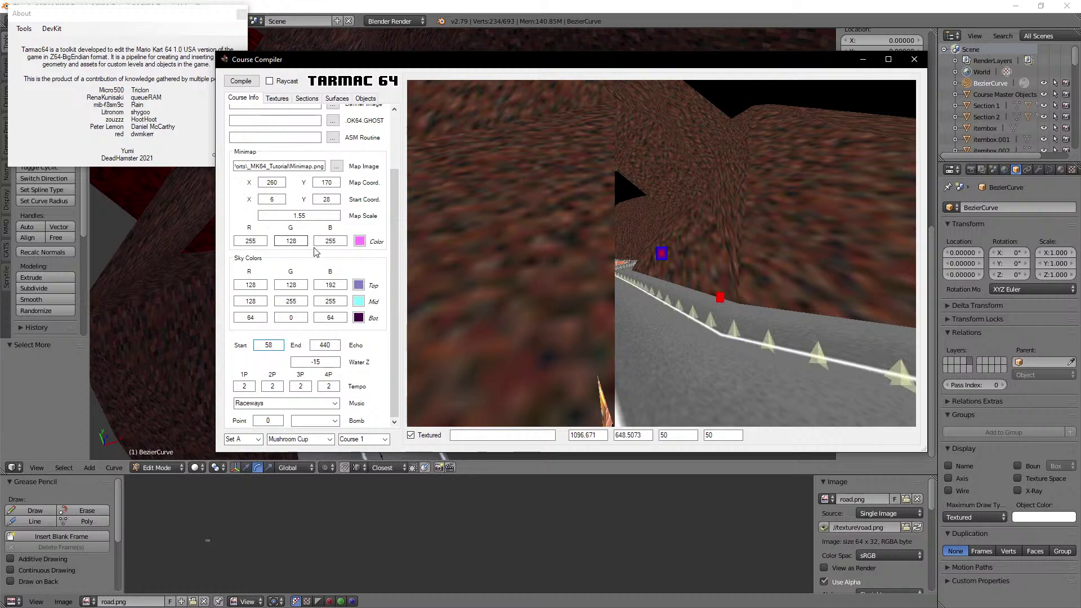
key(Tab)
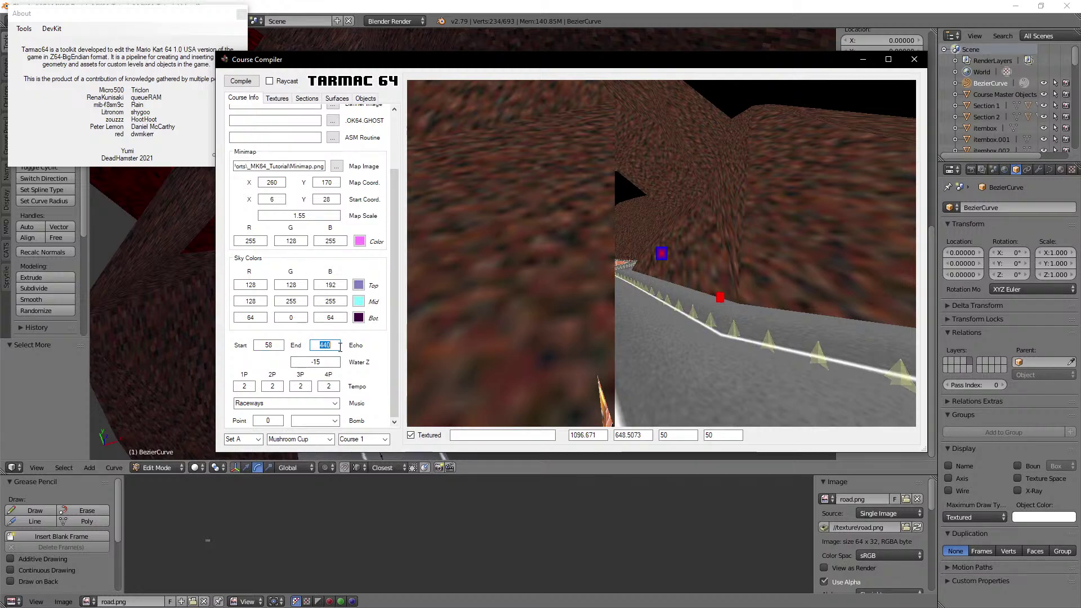
text(78)
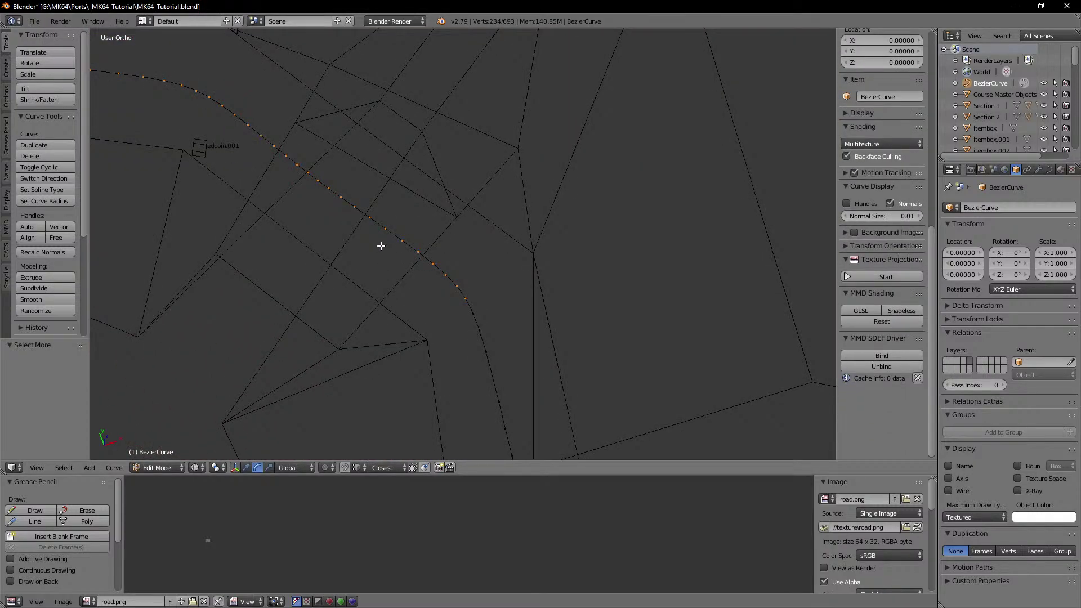
Step: Examine the textured road and path curve around the rest of the course in Blender, then return to the Course Compiler
key(z)
scroll(380, 245, down, 4)
shift+middle_drag(413, 302, 448, 244)
scroll(409, 247, down, 3)
middle_drag(449, 245, 432, 240)
key(alt+Tab)
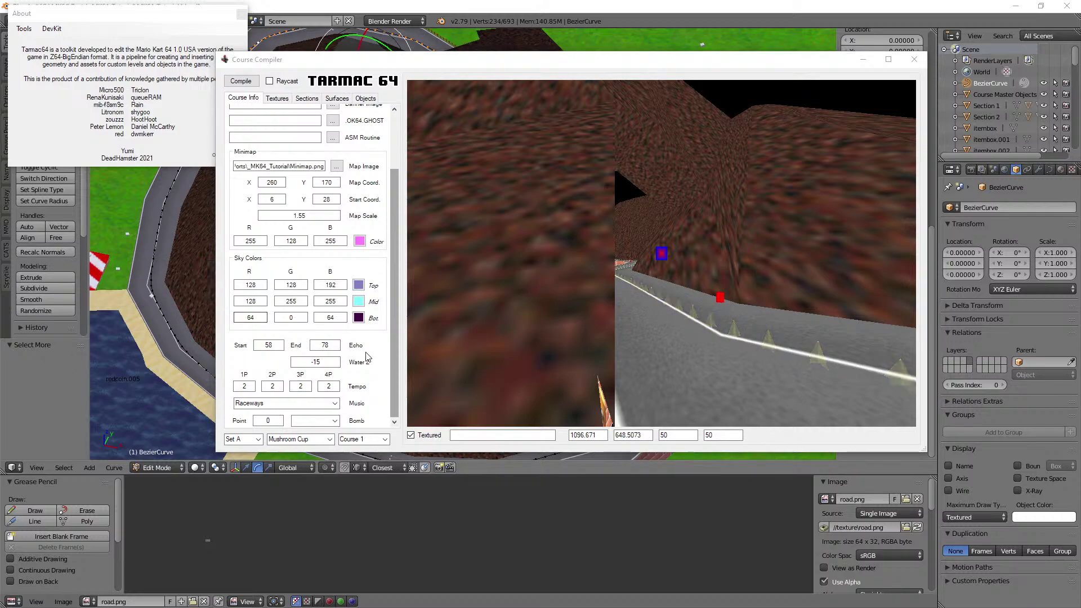
Step: Set the 3P and 4P music tempo values to 3
double_click(305, 389)
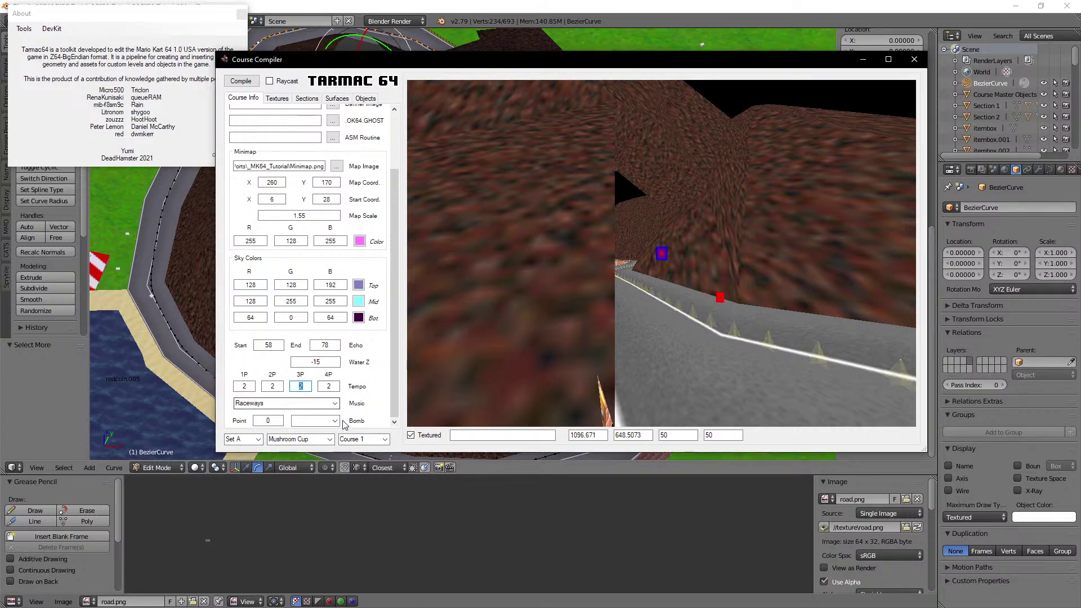
text(3)
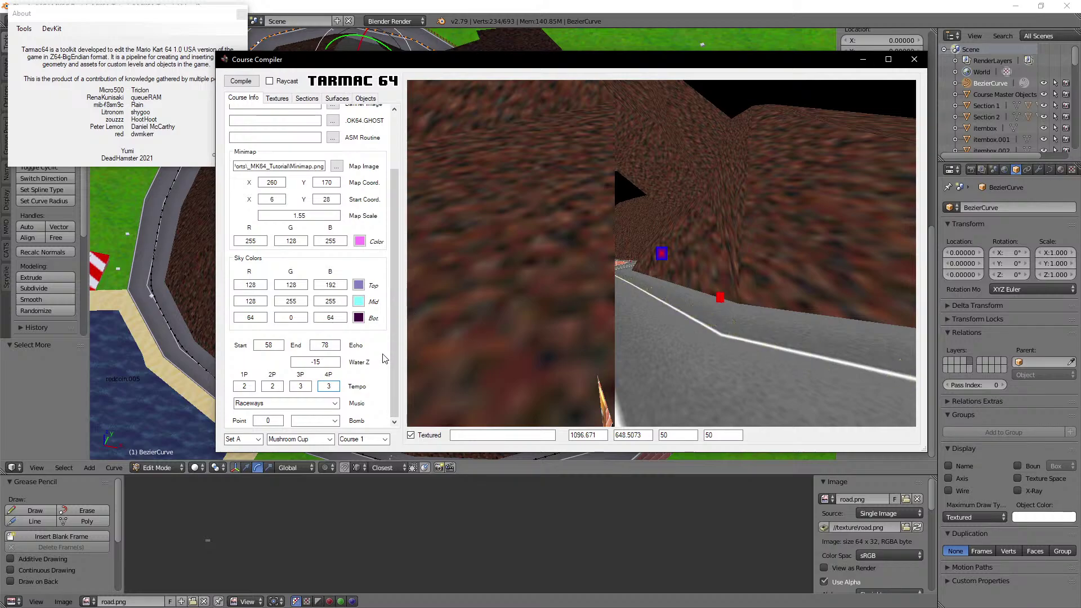
key(Tab)
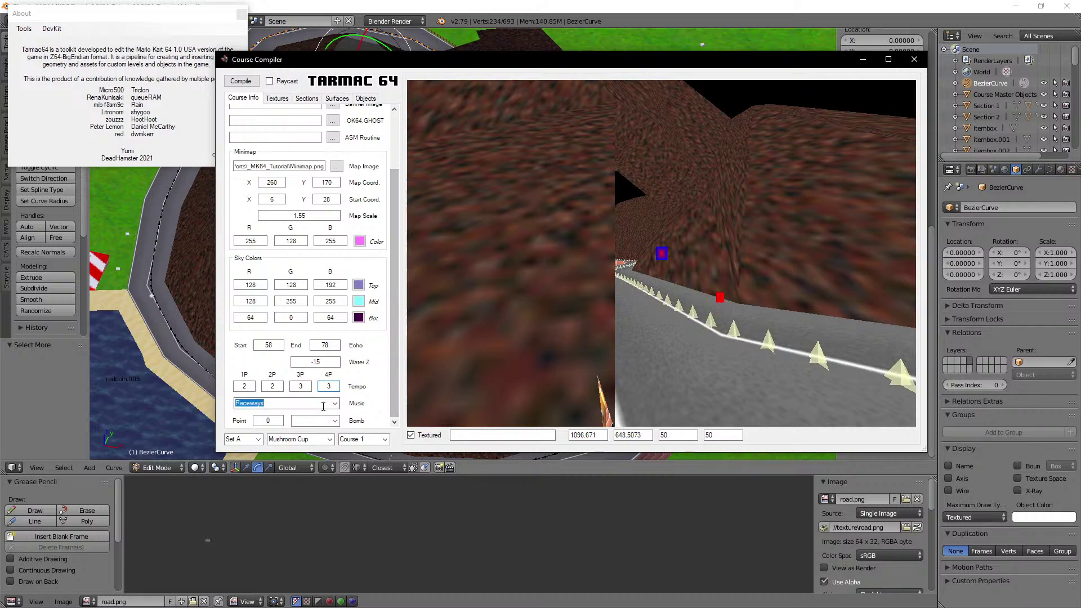
Step: Choose Moo Moo Farm as the course music and keep Set A as the target course set
click(335, 404)
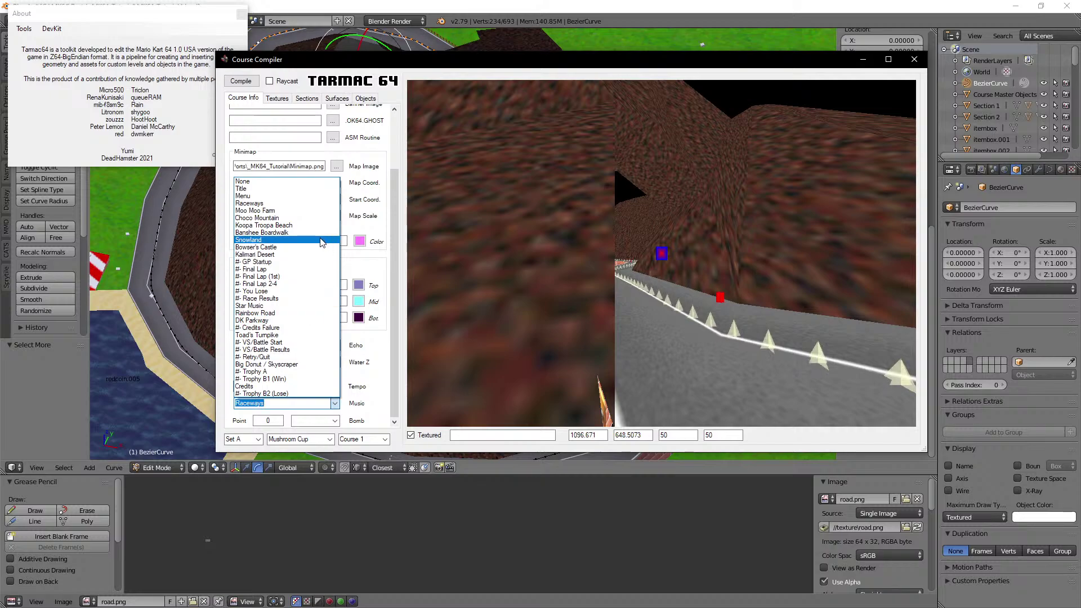
click(281, 211)
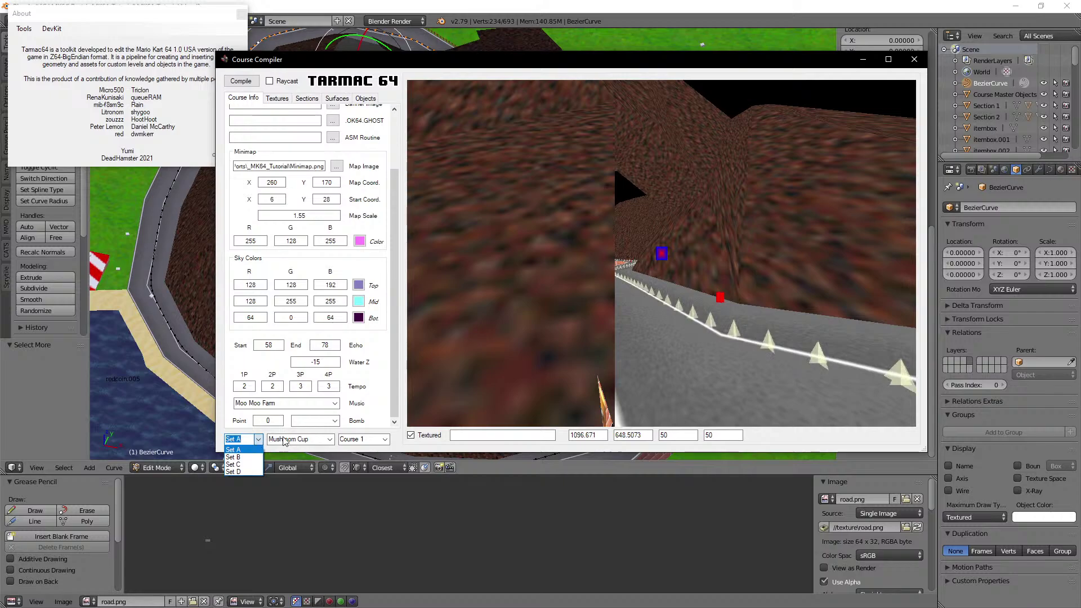
click(259, 440)
click(243, 453)
Step: Switch to Project64, start a recent Mario Kart 64 ROM beside the Course Compiler and advance to the Game Select screen
key(alt+Tab)
click(248, 92)
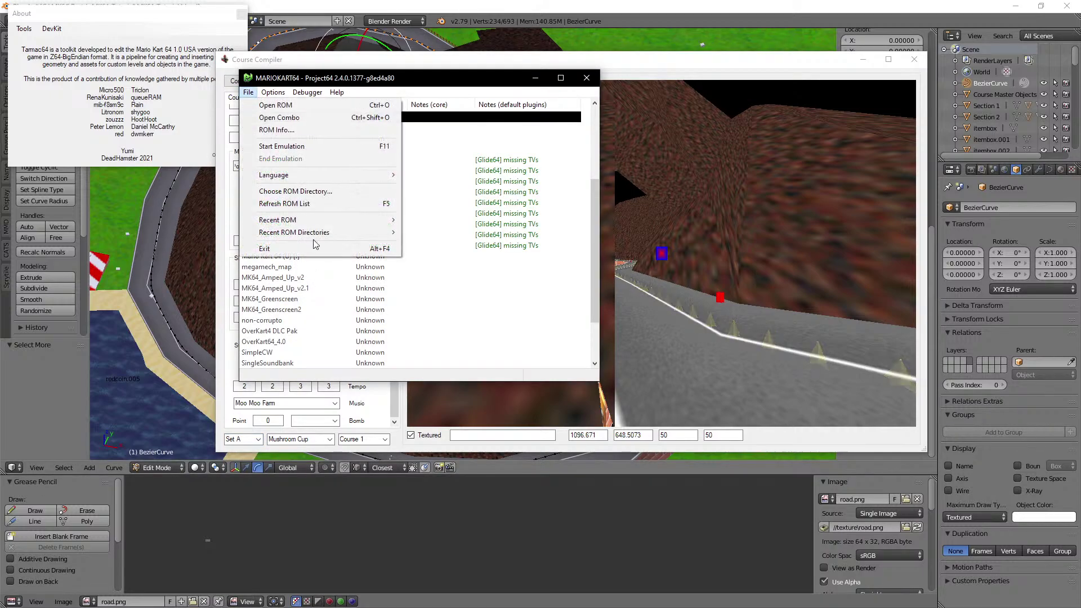
mouse_move(316, 220)
click(531, 220)
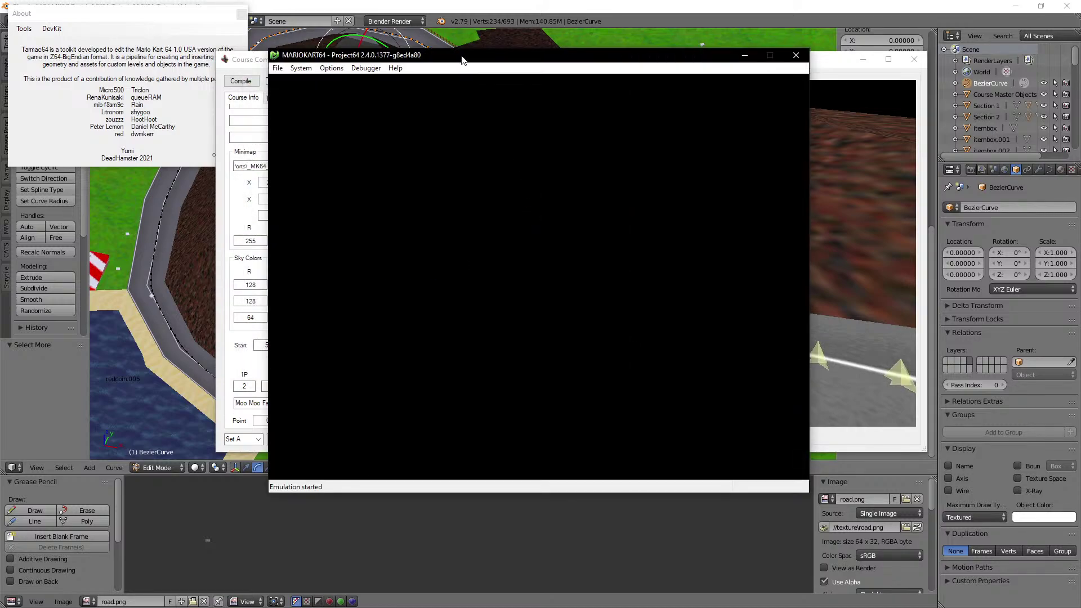
drag(461, 58, 685, 43)
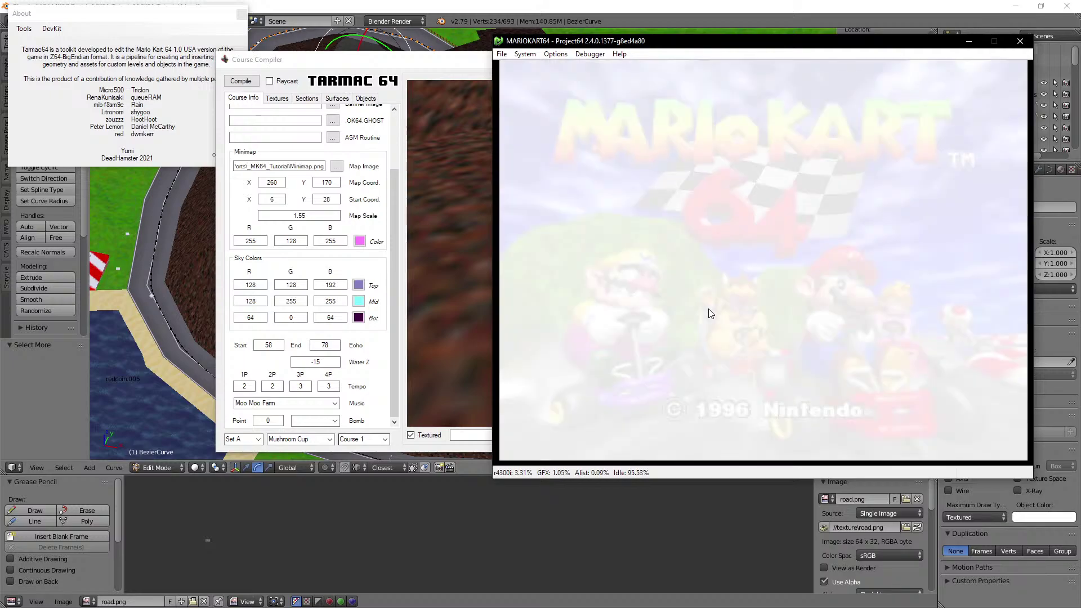
key(Return)
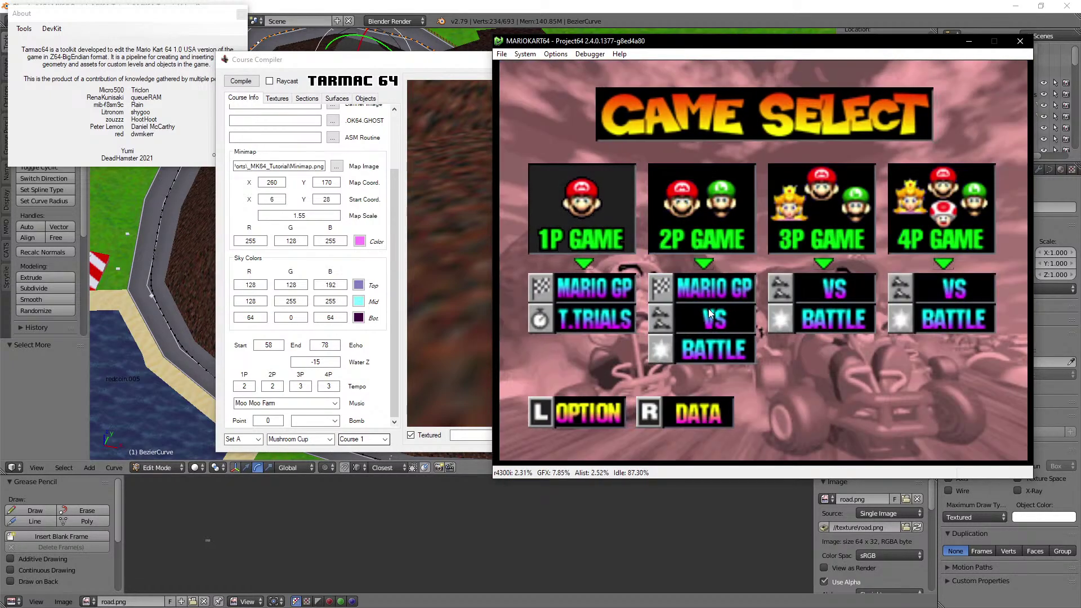
Step: Start a 1P Time Trials game with Mario and advance to the course selection screen
key(x)
key(Down)
key(x)
key(x)
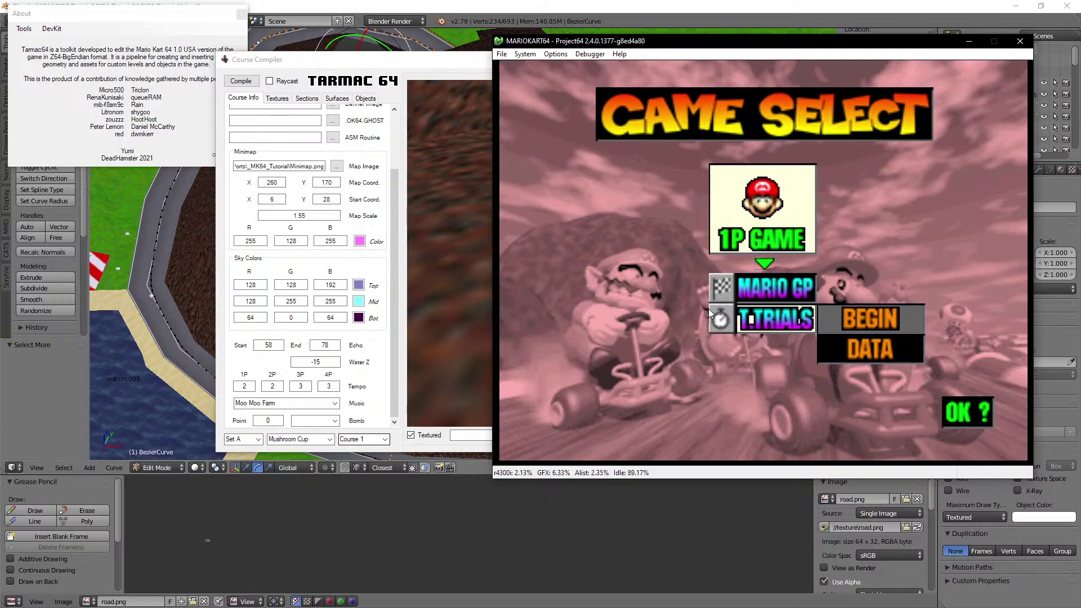
key(x)
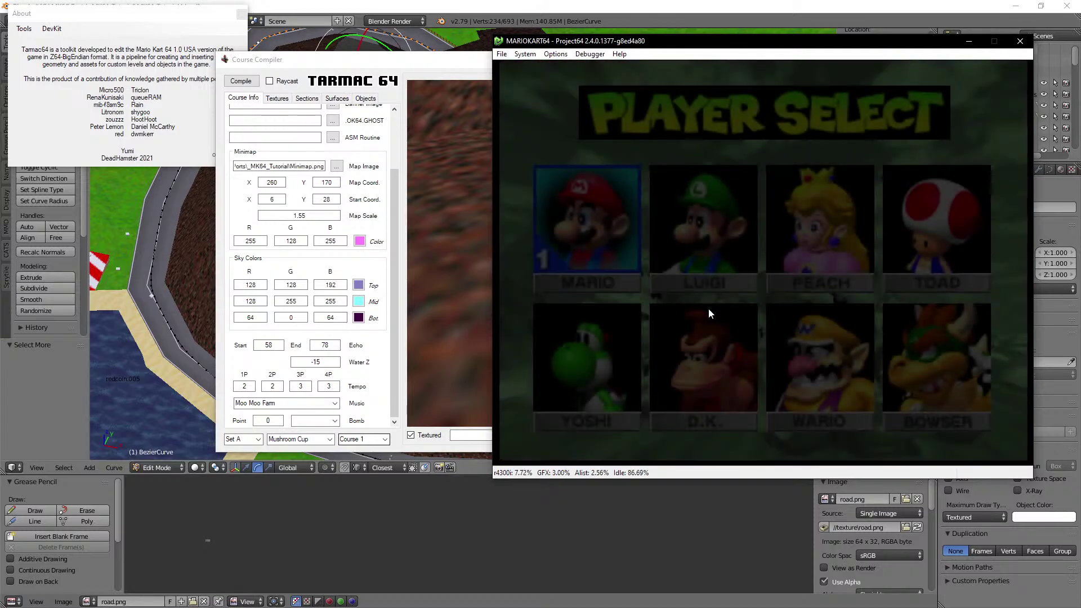
key(x)
key(x)
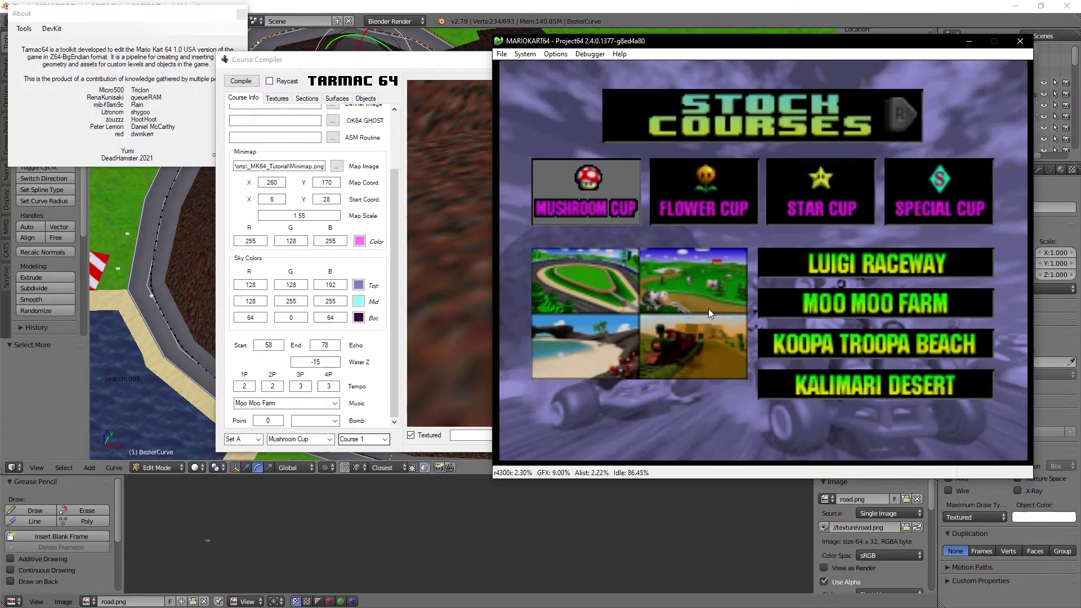
Step: Look through the cups and their courses in the game's stock course set
key(Right)
key(Right)
key(Right)
key(Left)
key(Left)
key(Left)
key(Right)
key(Right)
key(Right)
key(Left)
key(Left)
key(Left)
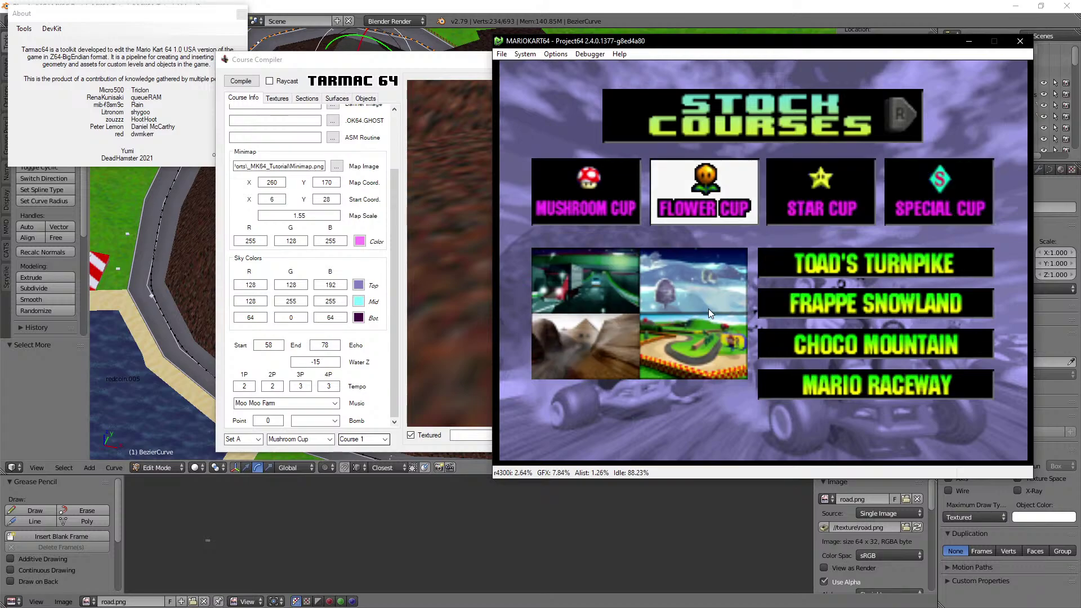
Step: Switch the course selection to Custom Set 1 and look through its four cups
key(s)
key(Right)
key(Right)
key(Right)
key(Left)
key(Left)
key(Left)
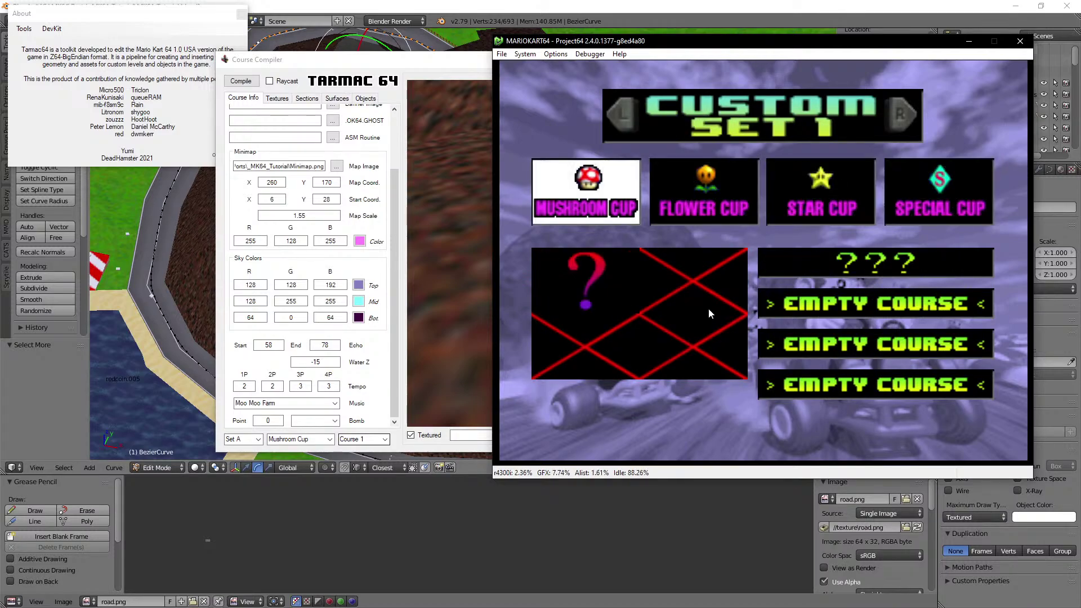
Step: Page through the custom sets up to Custom Set 4 and return to the stock courses
key(s)
key(s)
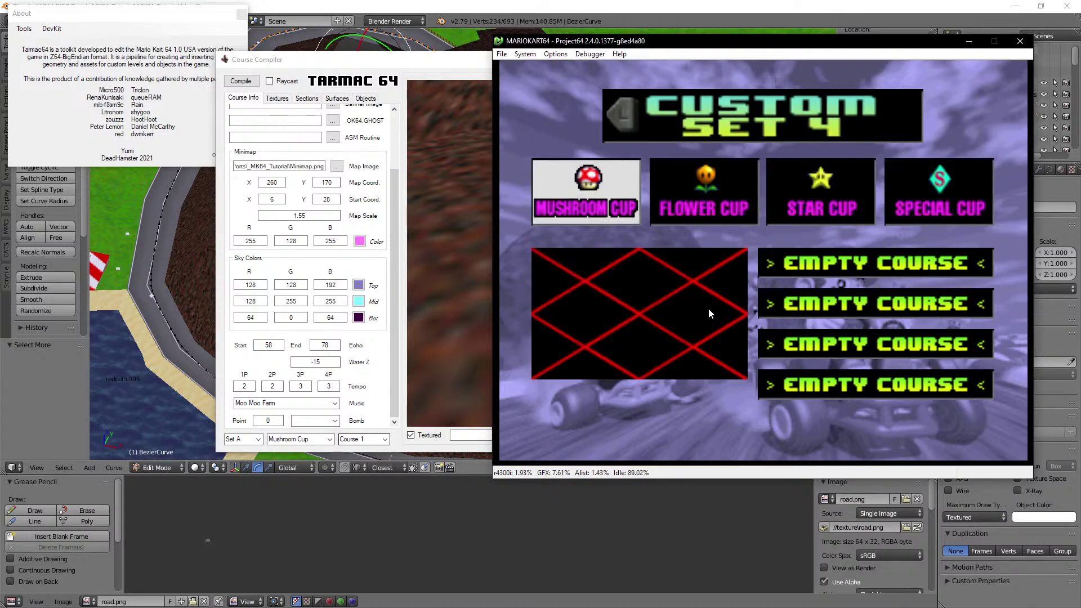
key(a)
key(a)
key(a)
key(a)
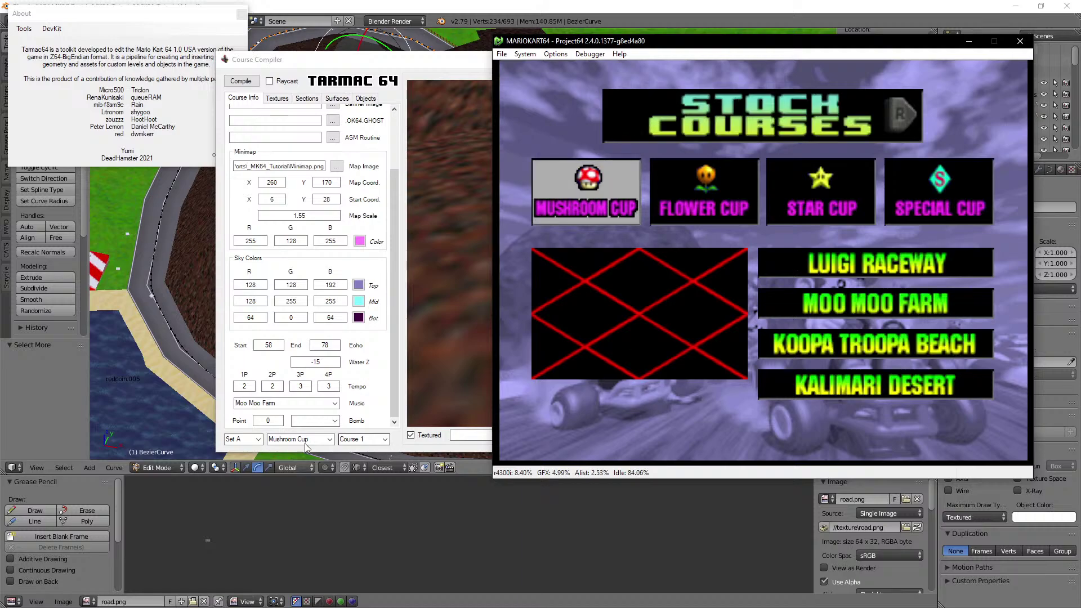
Step: Compare the Course Compiler's set, cup and course slot choices with Custom Set 1 in the game
click(257, 438)
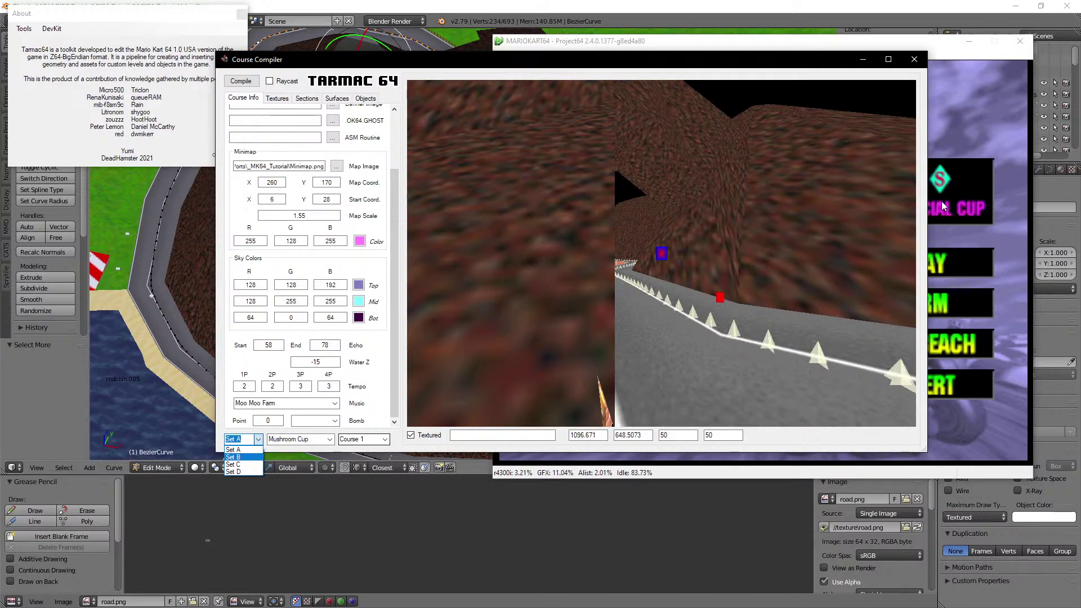
click(985, 220)
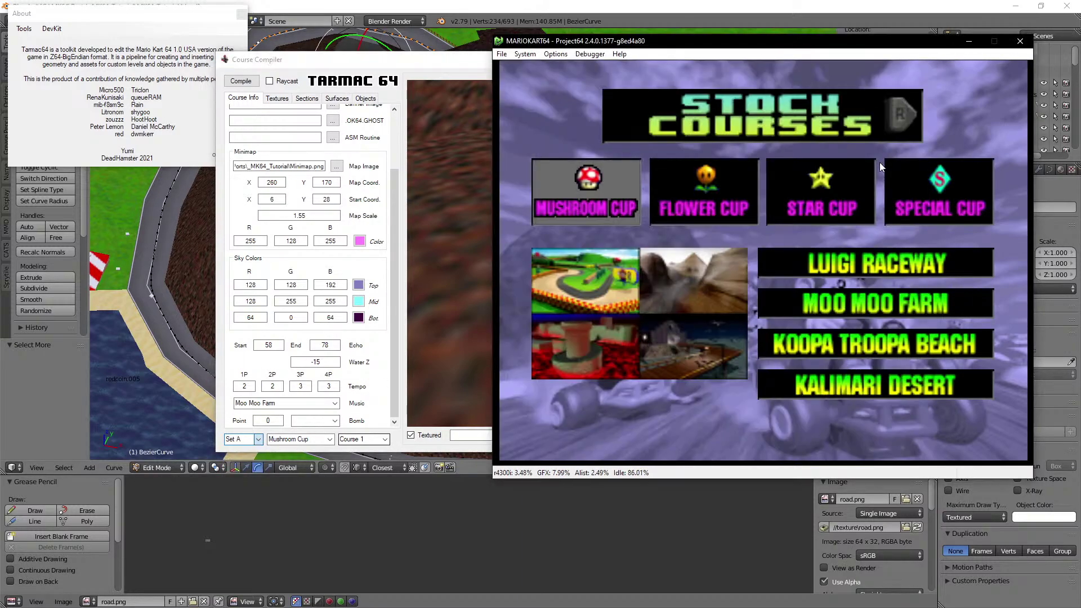
key(s)
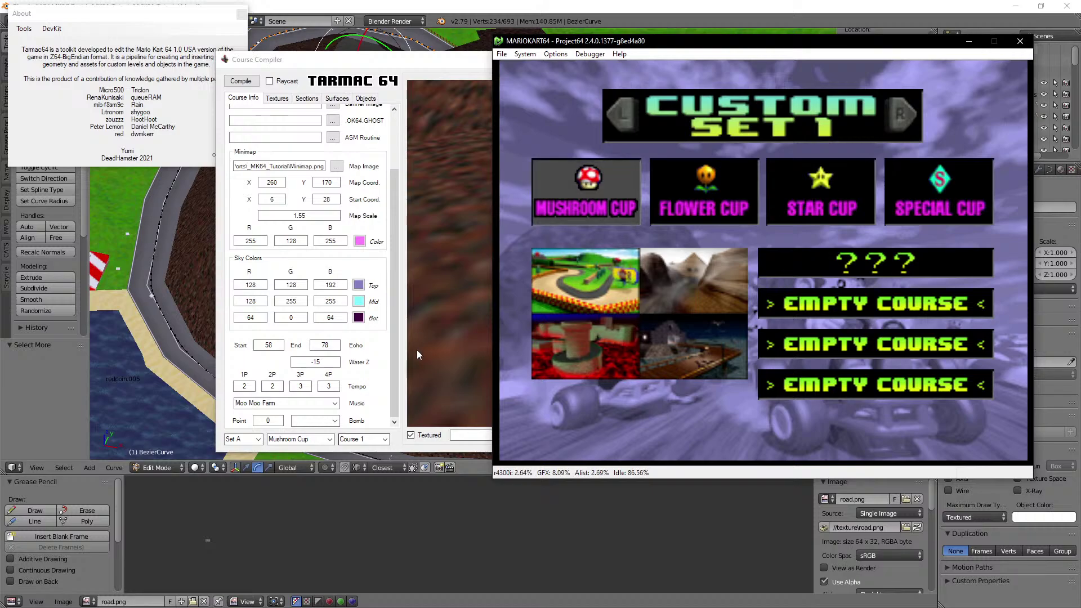
click(330, 440)
click(333, 439)
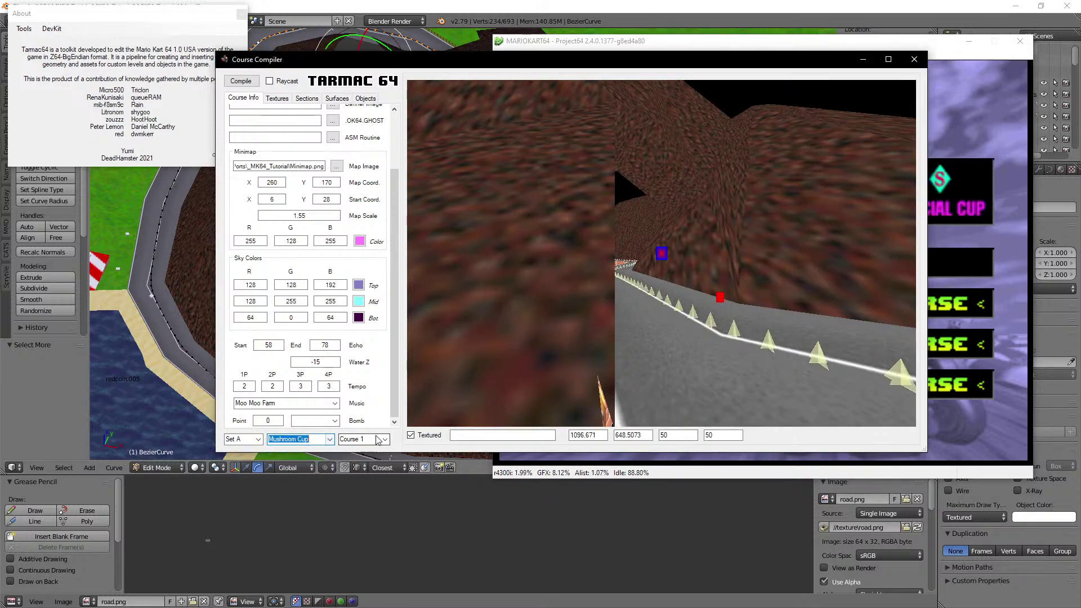
click(384, 440)
click(384, 440)
Step: Return to Project64 and examine the course slots of each cup in Custom Set 1
click(962, 225)
key(Right)
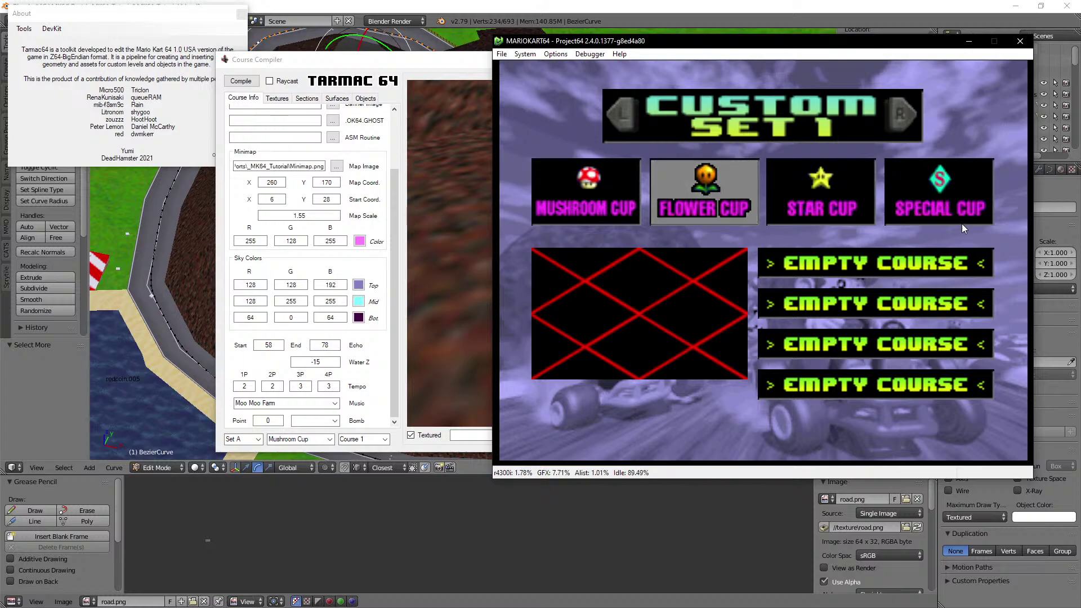
key(Right)
key(Left)
key(Left)
key(Right)
key(Right)
key(Right)
key(Left)
key(Left)
key(Left)
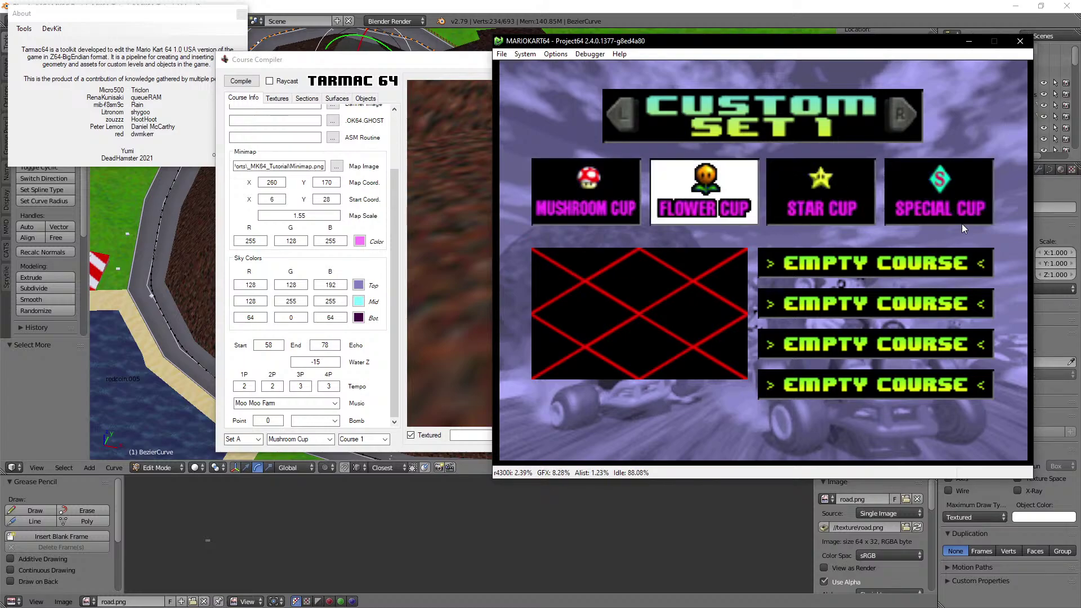
Step: Switch back to the Course Compiler and review its course info, texture, section, object and surface settings
click(388, 63)
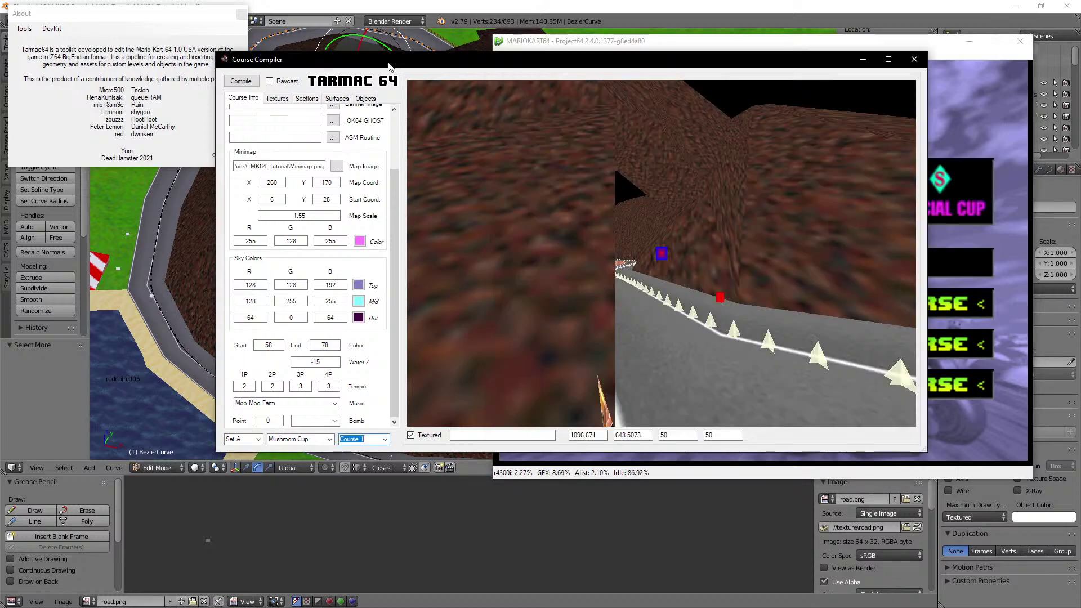
drag(395, 357, 386, 393)
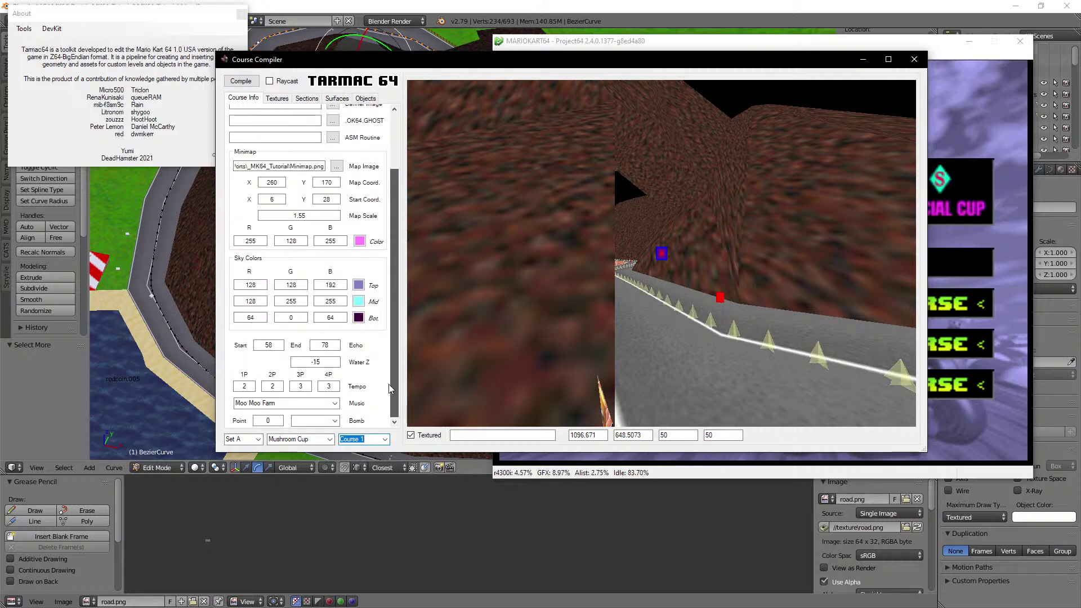
click(276, 98)
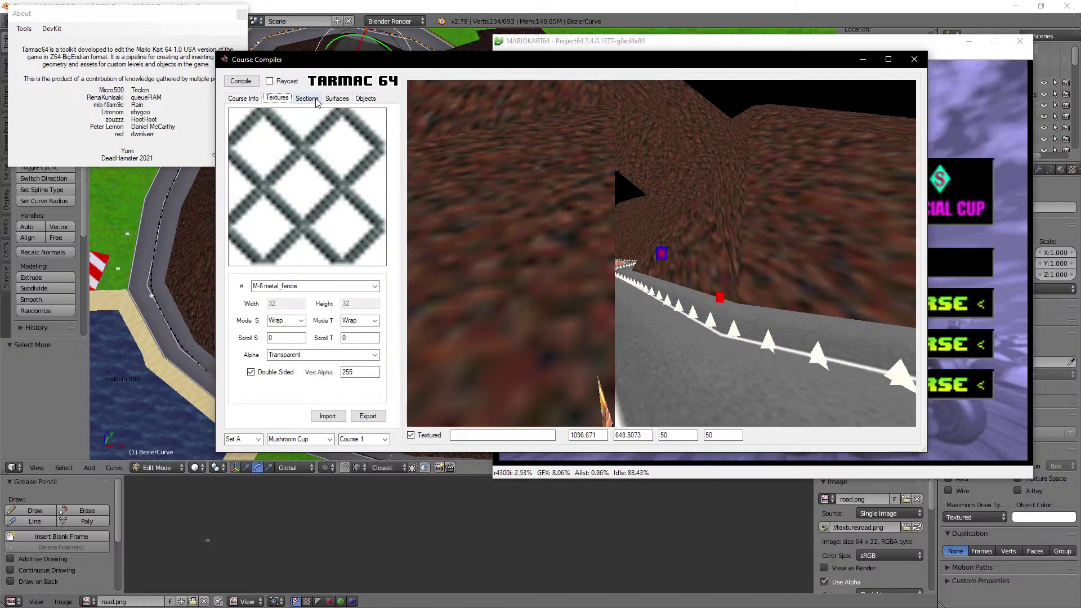
click(306, 99)
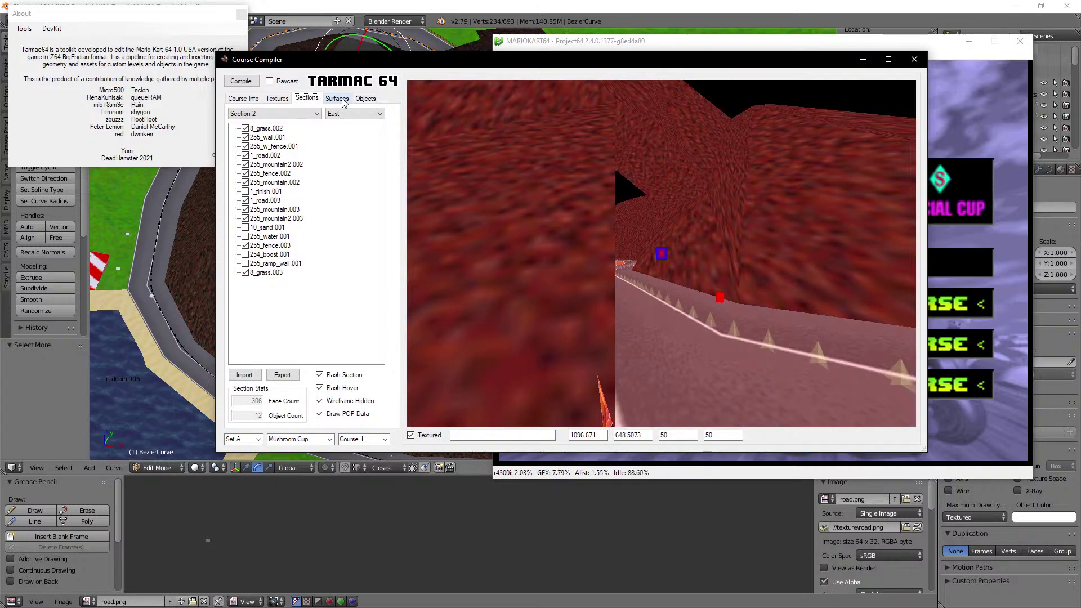
click(343, 99)
click(367, 99)
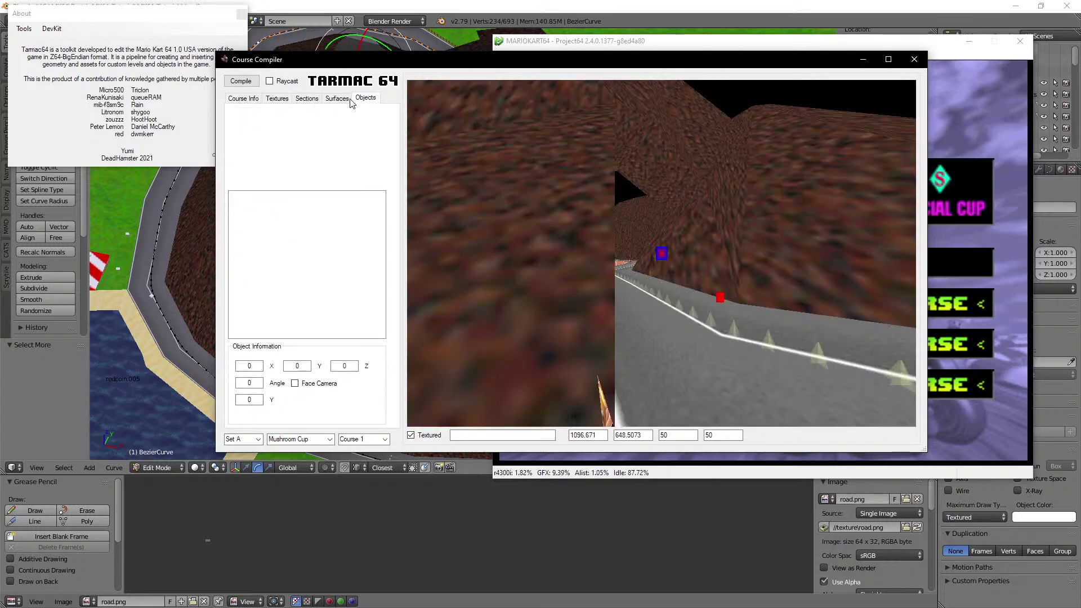
click(347, 99)
click(307, 98)
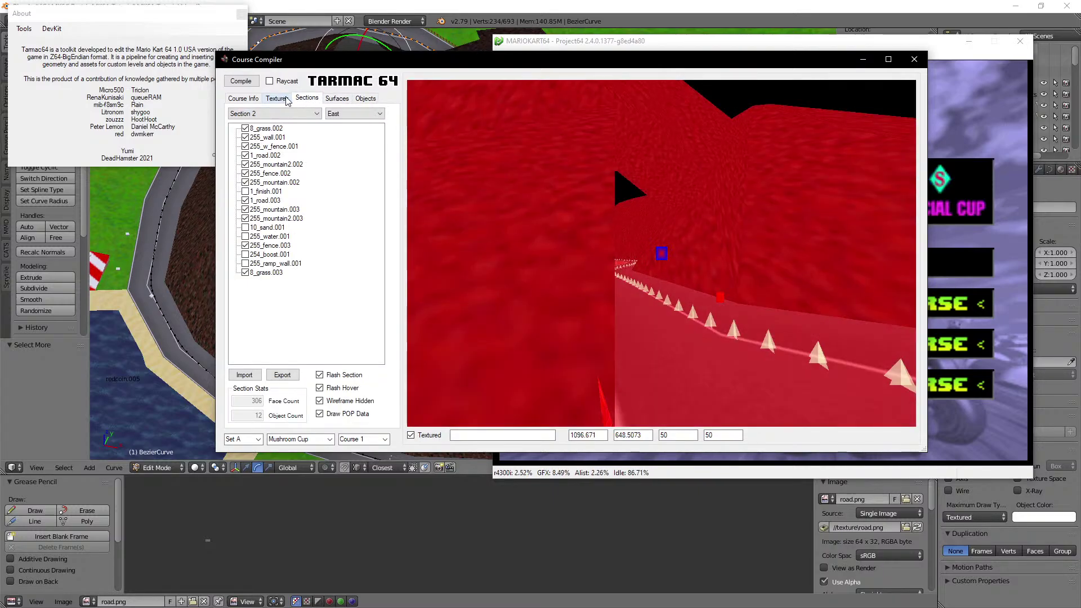
click(332, 99)
Step: Check the section, material and property assignments of the grass, wall, road, mountain, fence and sand surfaces
click(280, 117)
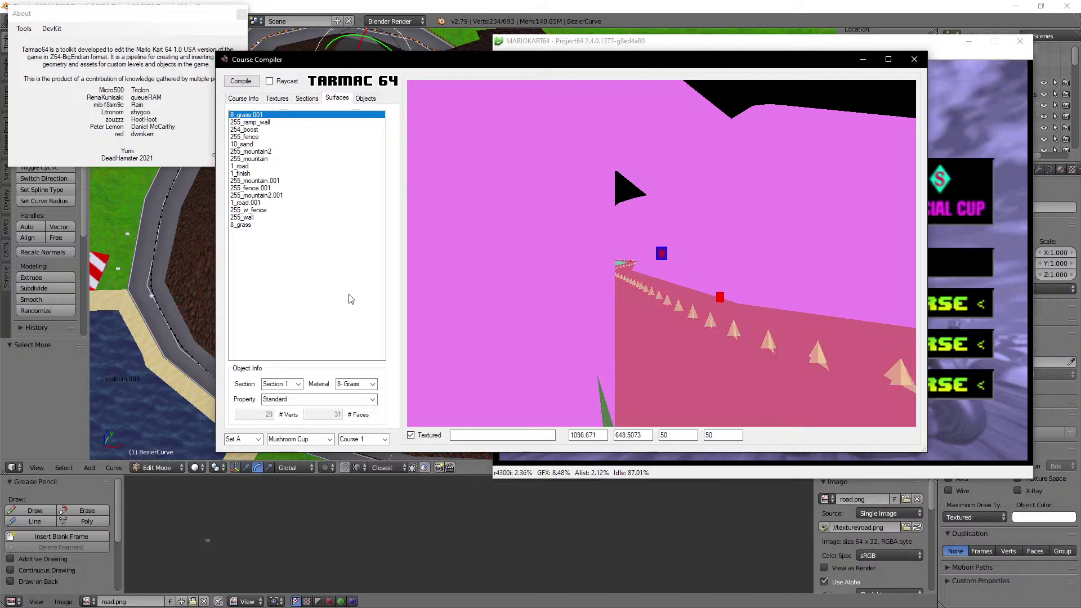
click(272, 123)
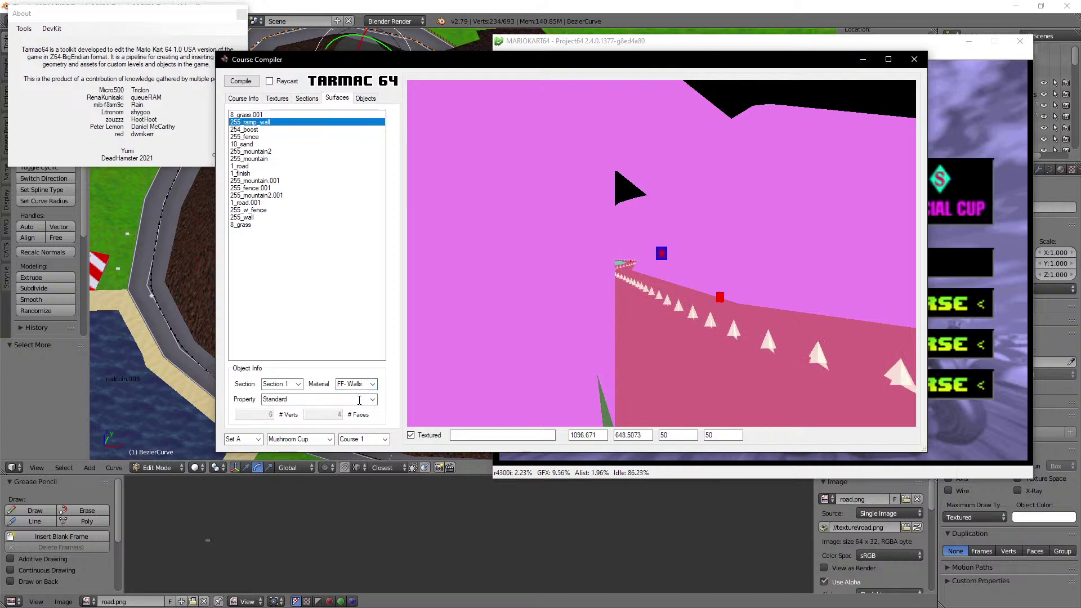
click(246, 167)
click(256, 196)
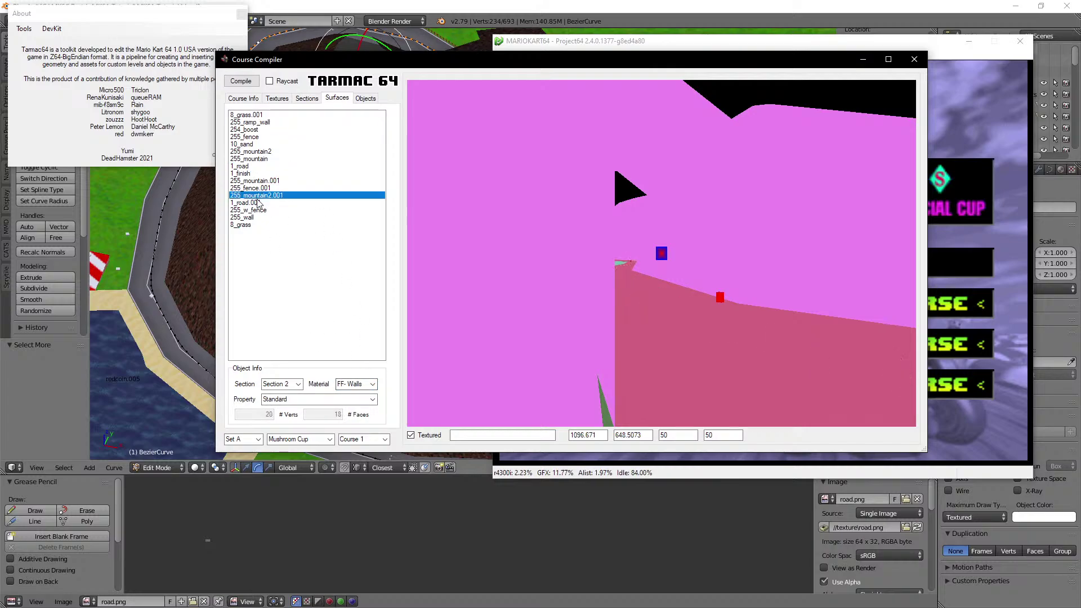
click(254, 203)
click(252, 211)
click(248, 224)
click(248, 145)
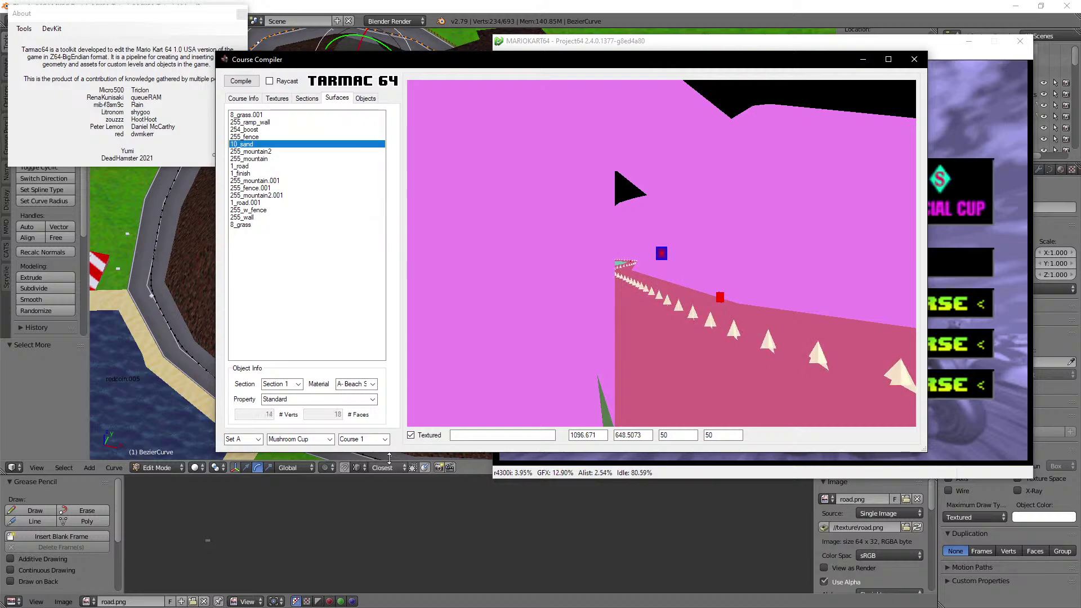
click(262, 115)
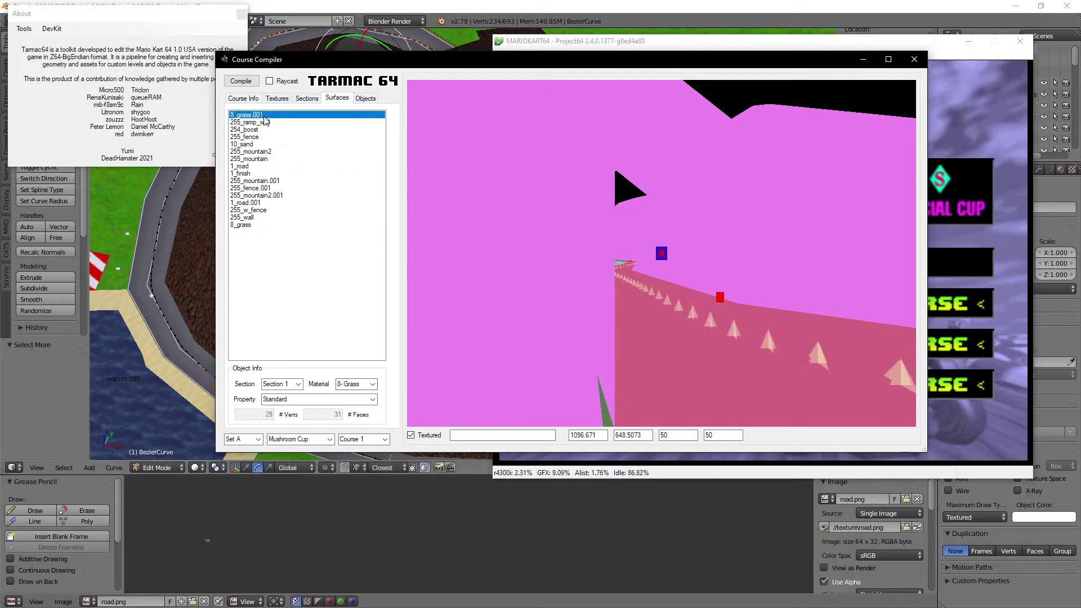
Step: Go back to the course info, turn off textured display in the preview and inspect the track from several positions
click(243, 99)
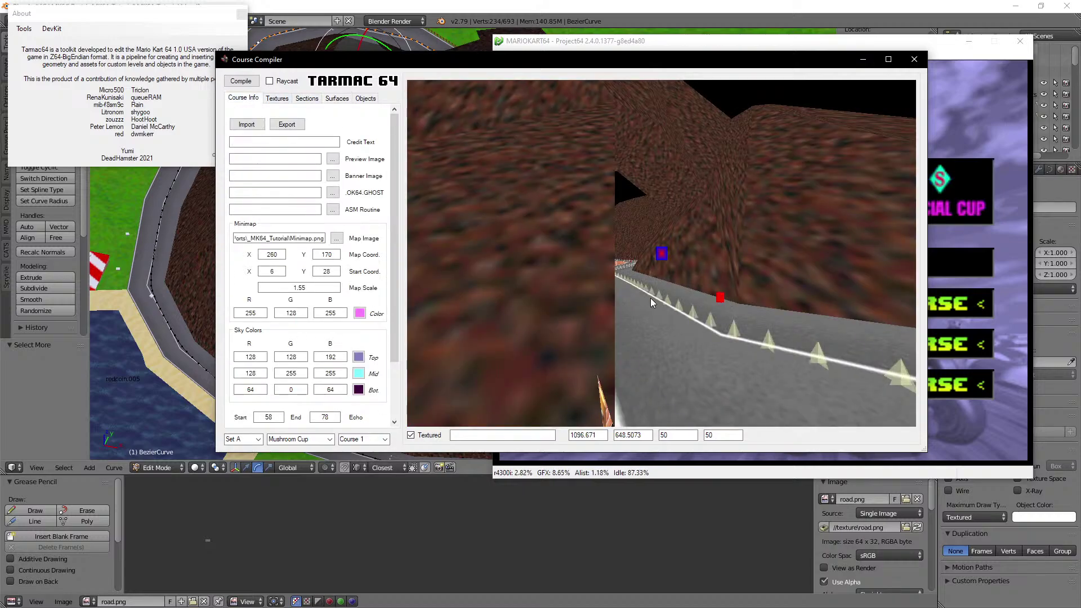
key(d)
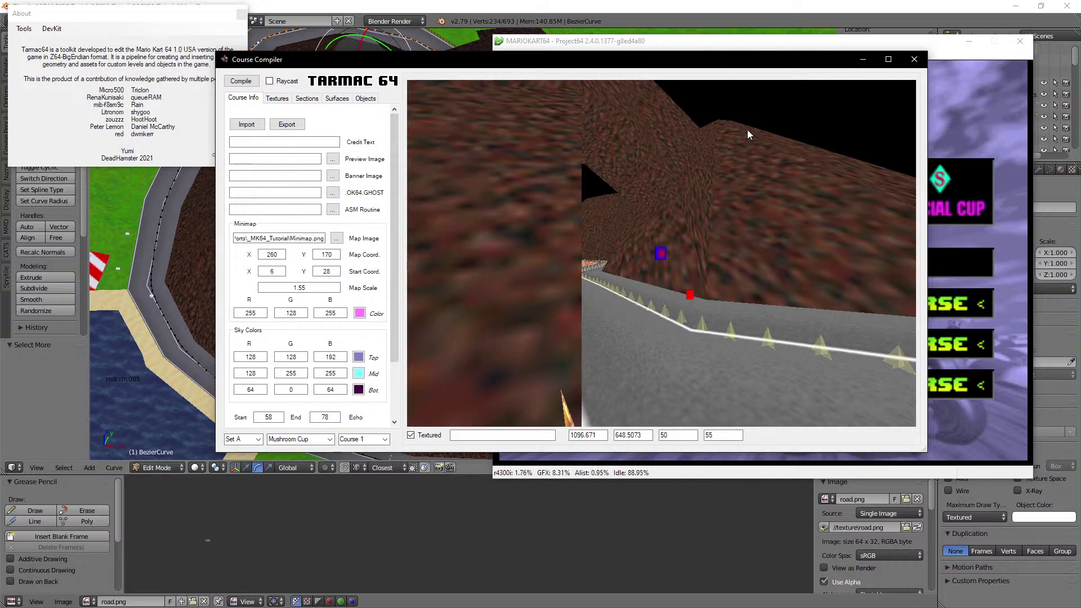
key(d)
key(d)
key(d)
key(w)
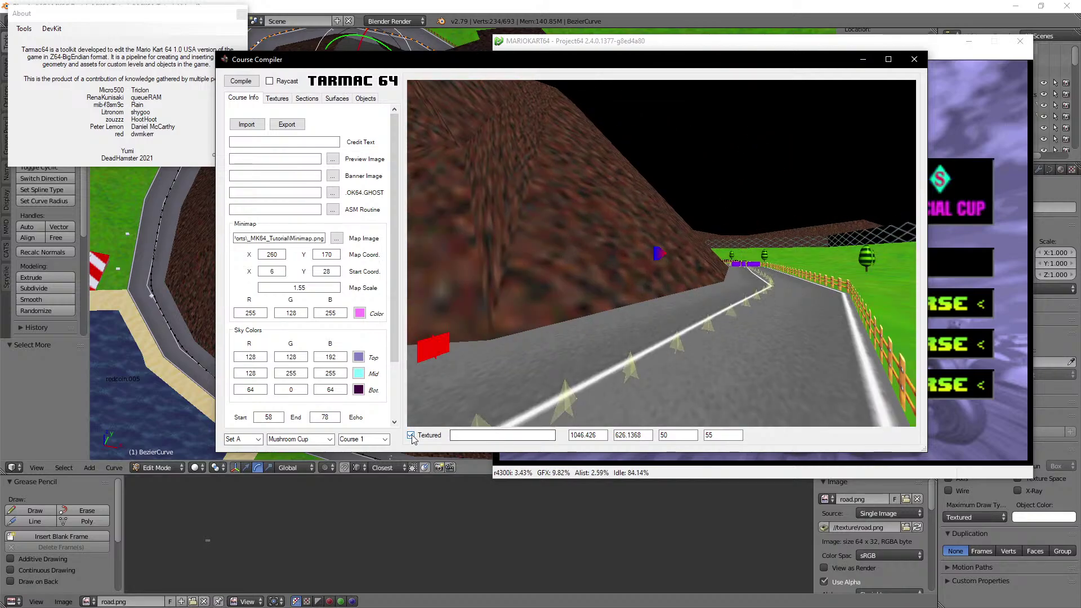
click(412, 436)
key(w)
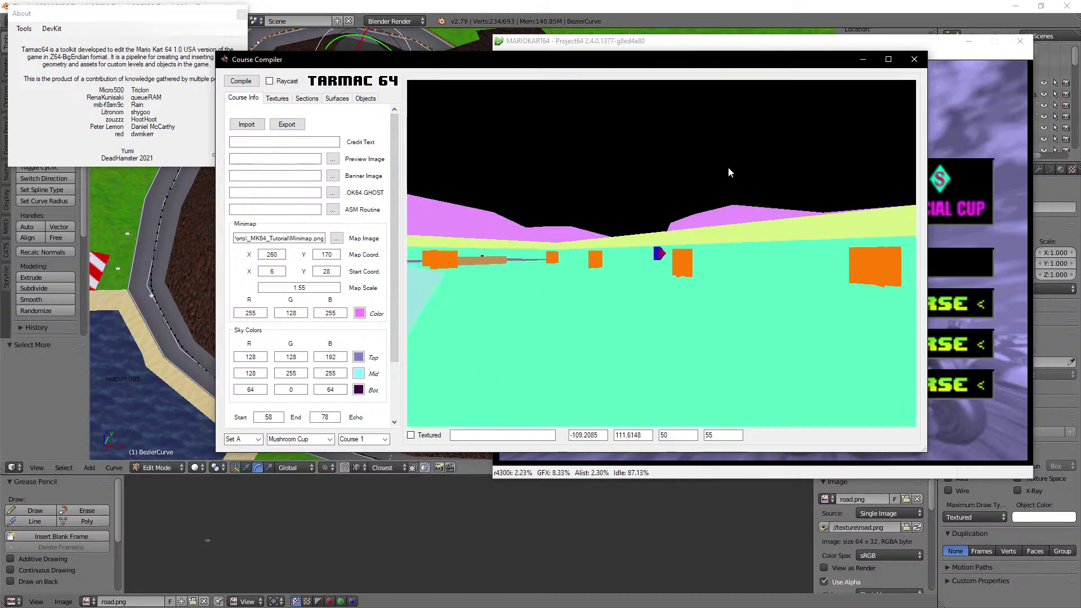
key(a)
key(a)
key(s)
key(w)
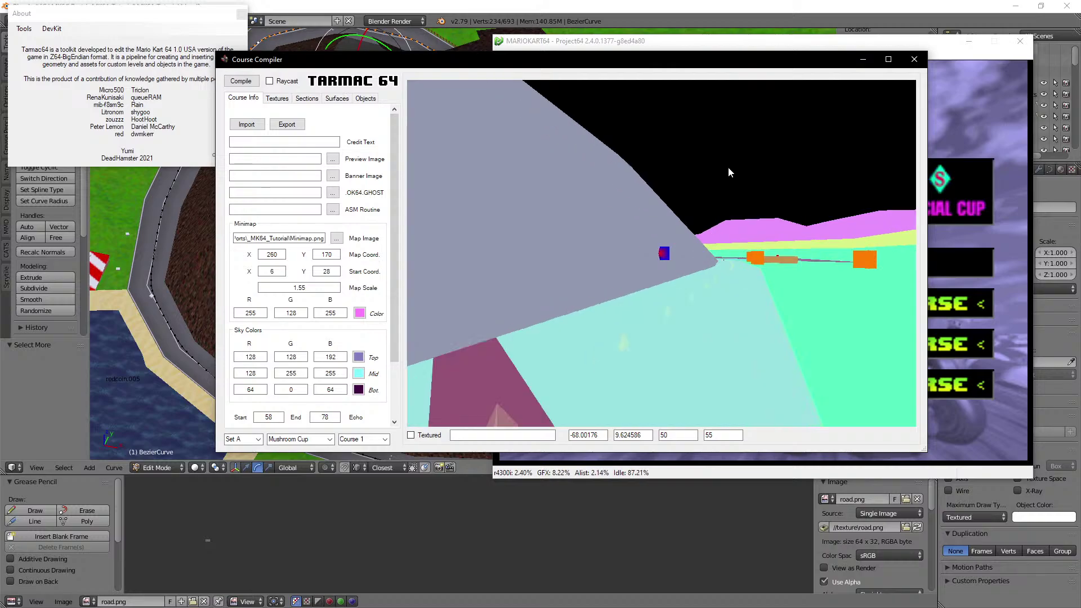
key(a)
key(s)
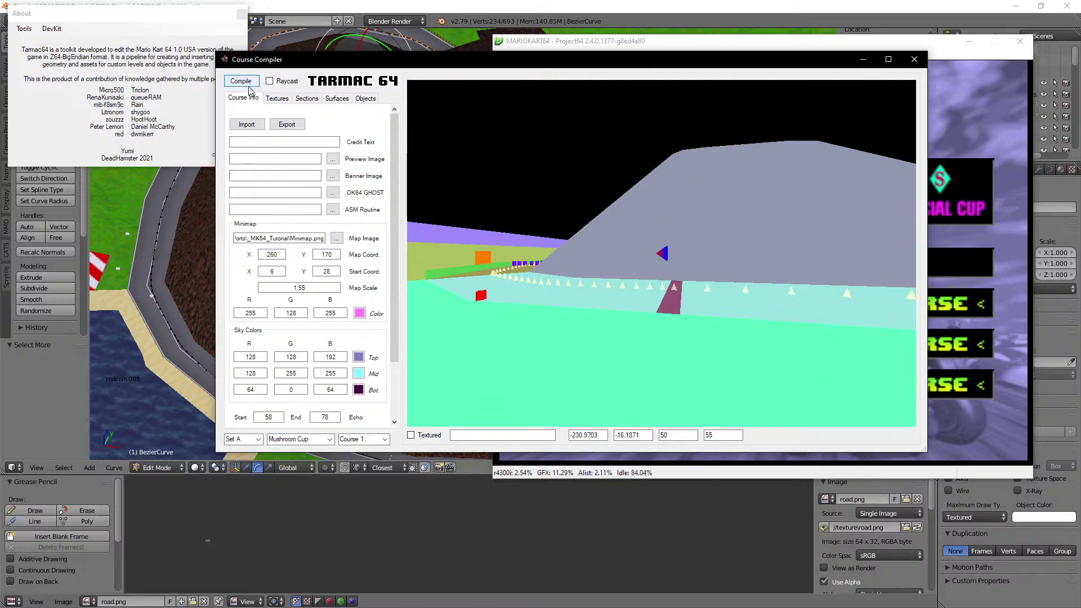
Step: Start compiling the course and open the source file from the Hotswap folder in _MK64_Tutorial
click(241, 81)
click(588, 341)
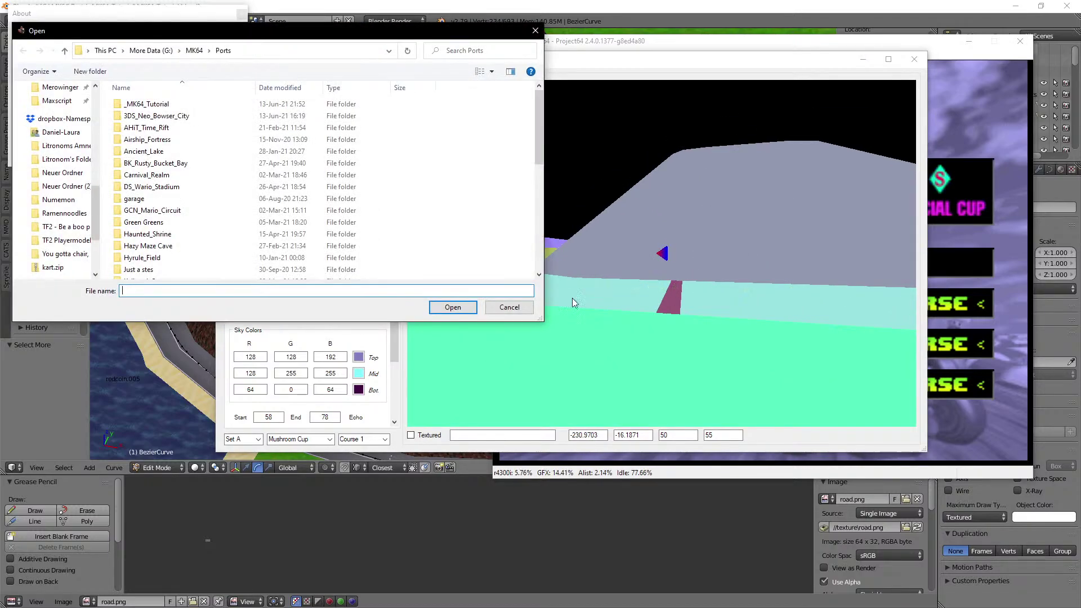
double_click(150, 104)
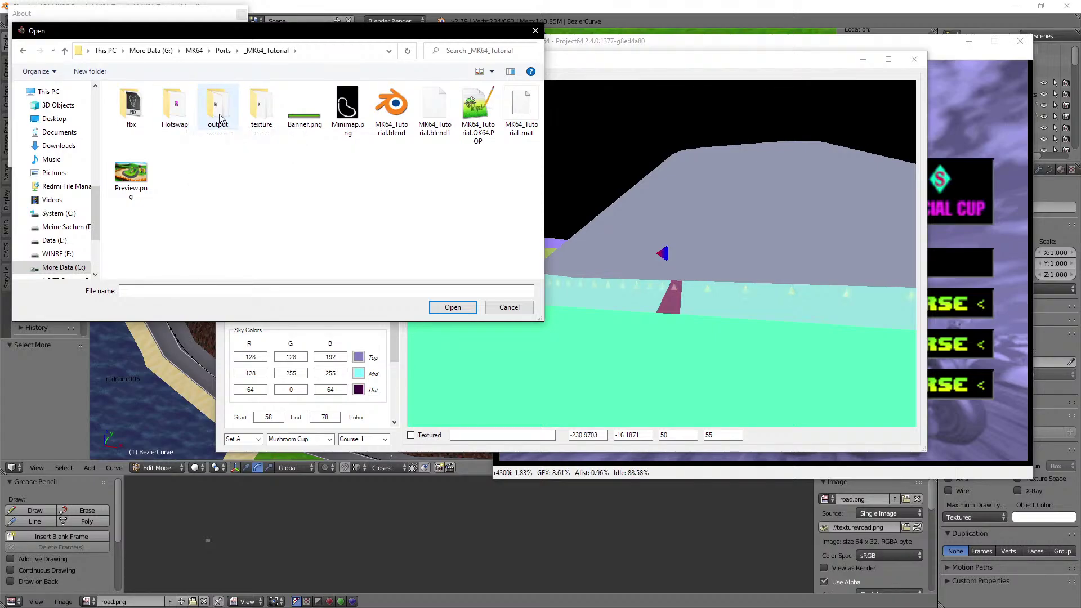
double_click(185, 110)
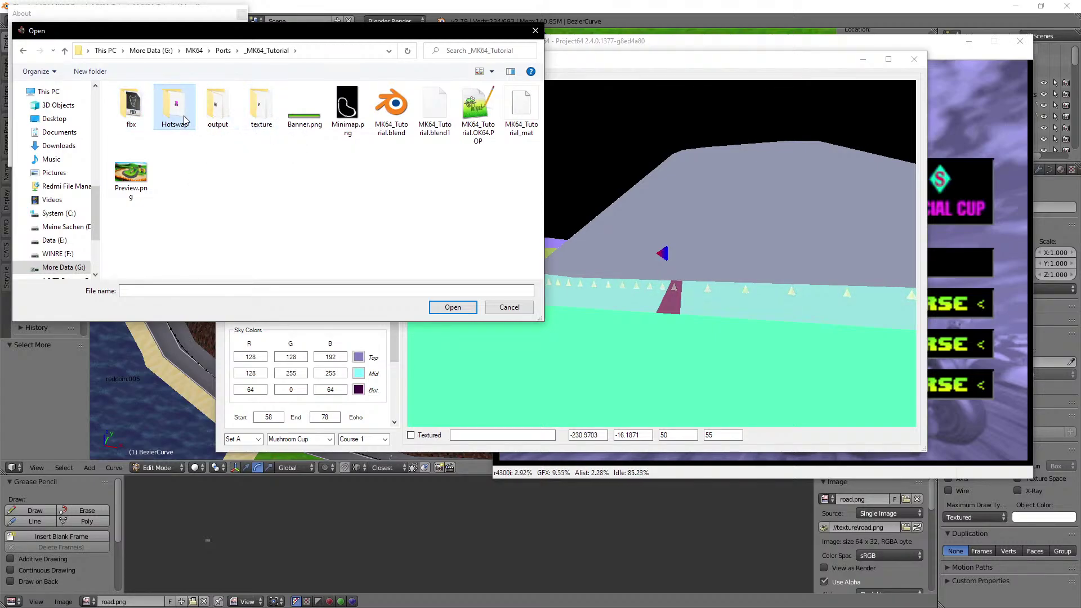
double_click(187, 110)
key(Return)
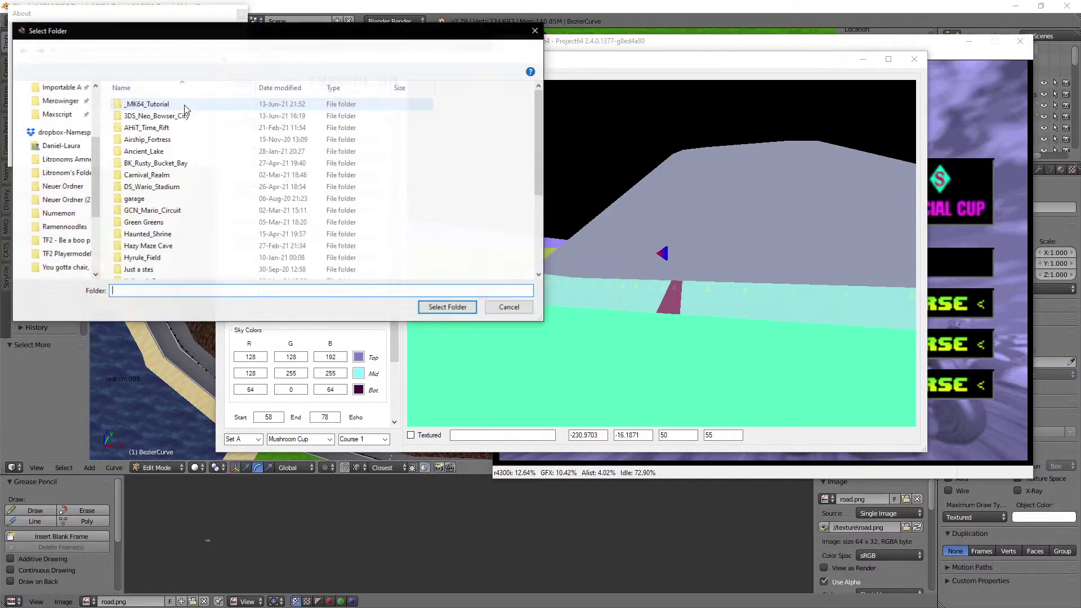
Step: Choose the output folder inside _MK64_Tutorial as the destination and finish compiling the course
double_click(182, 105)
double_click(211, 117)
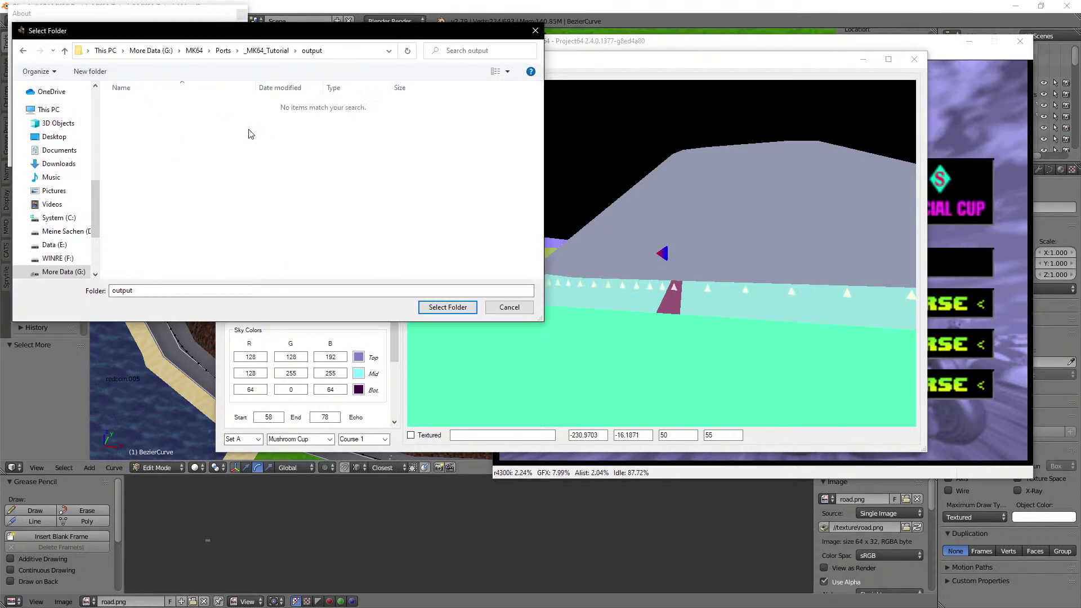
click(449, 307)
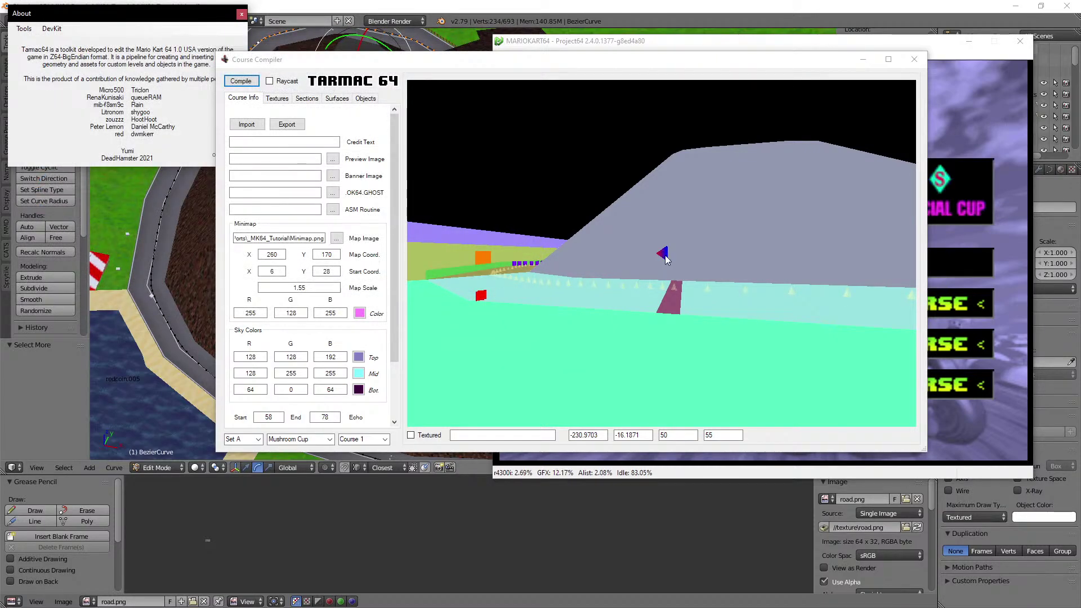
click(563, 342)
Step: Switch to Project64, move its window clear of the screen edge and reload the Mario Kart 64 ROM
click(960, 152)
drag(720, 45, 571, 49)
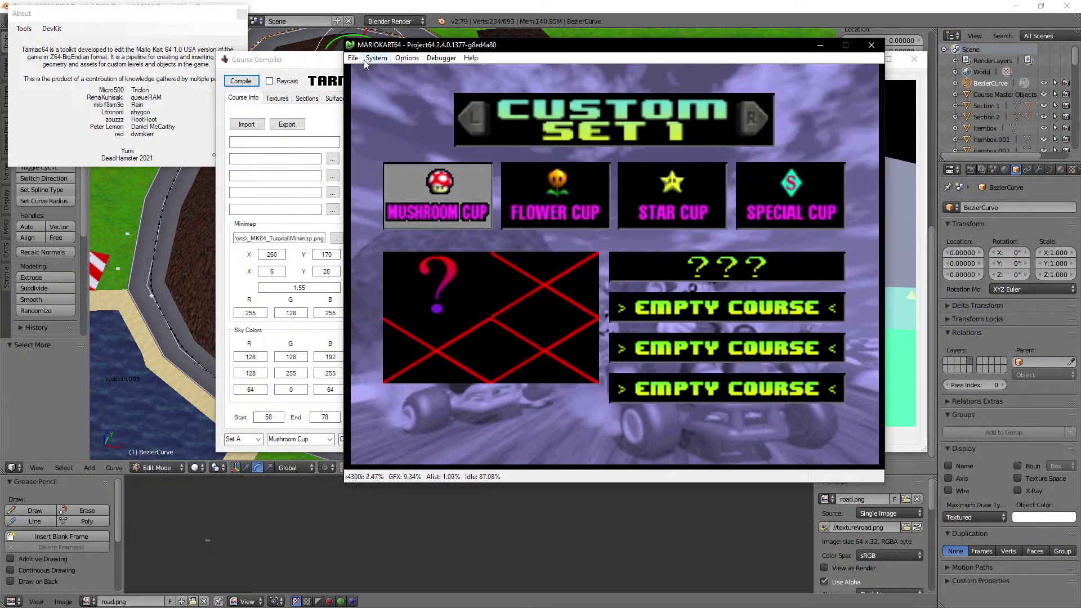
click(353, 58)
click(460, 158)
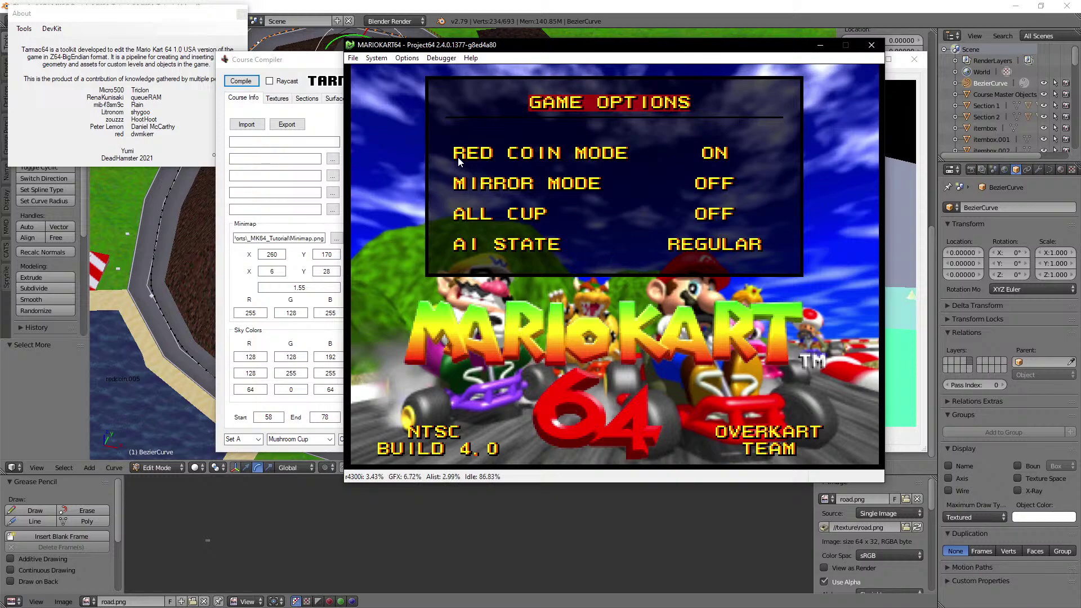
key(Return)
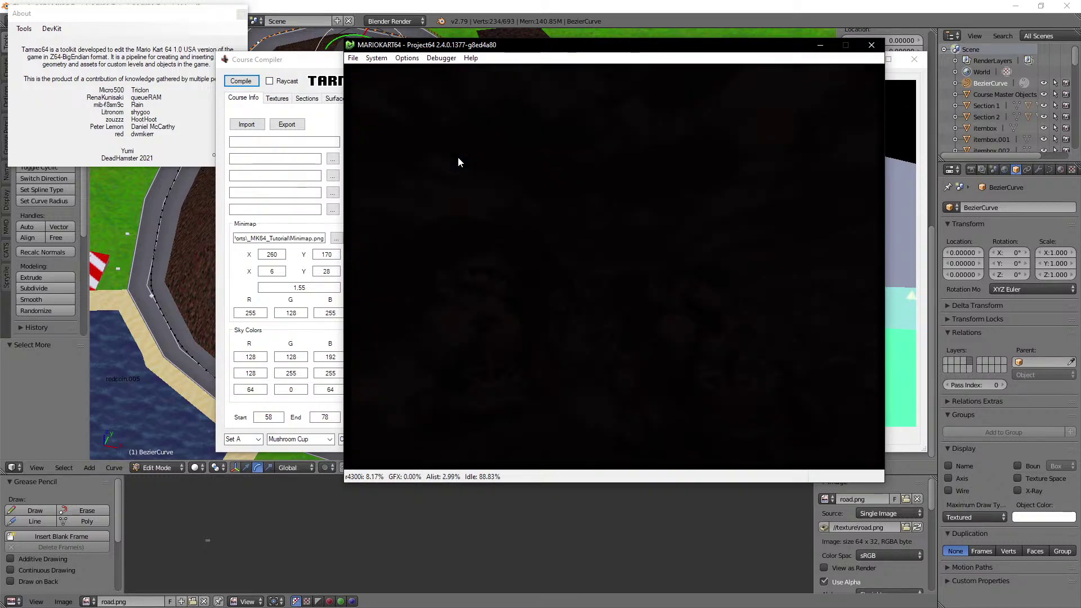
key(Return)
key(Down)
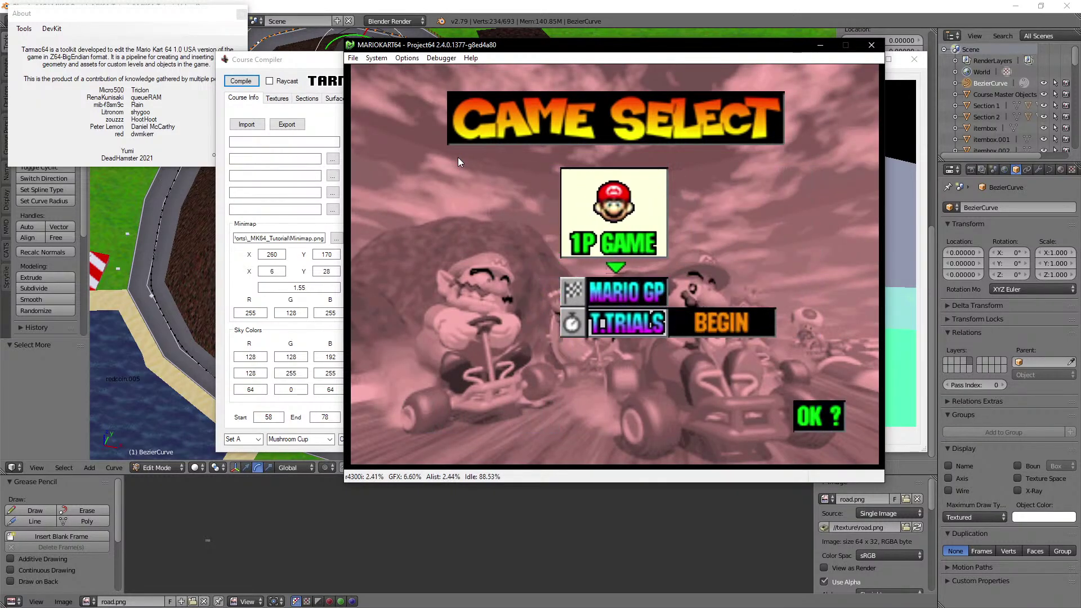
key(Return)
key(Return)
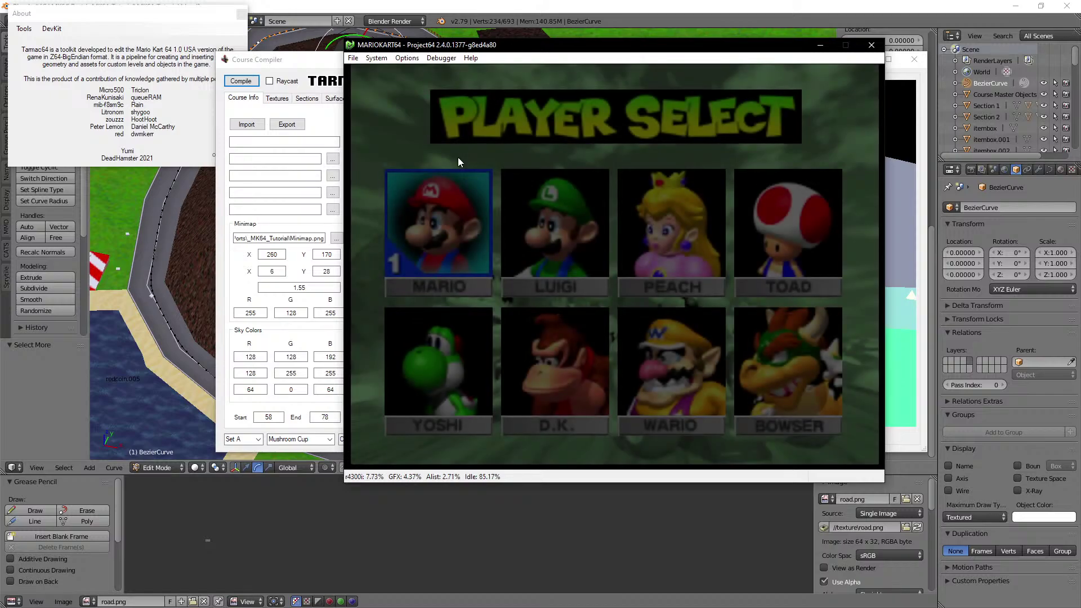
key(Return)
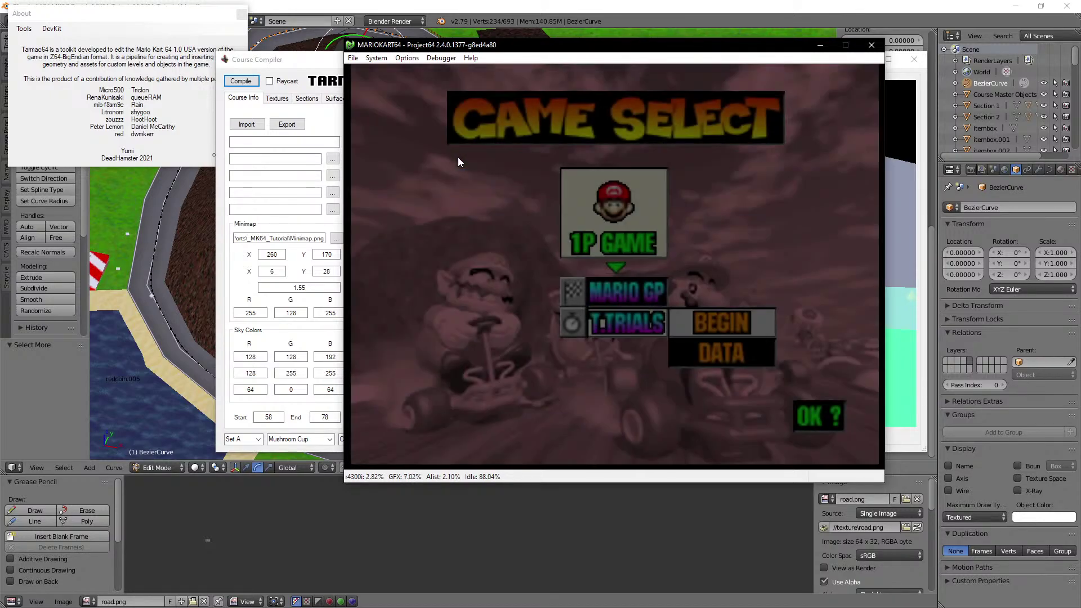
key(c)
key(c)
key(c)
key(c)
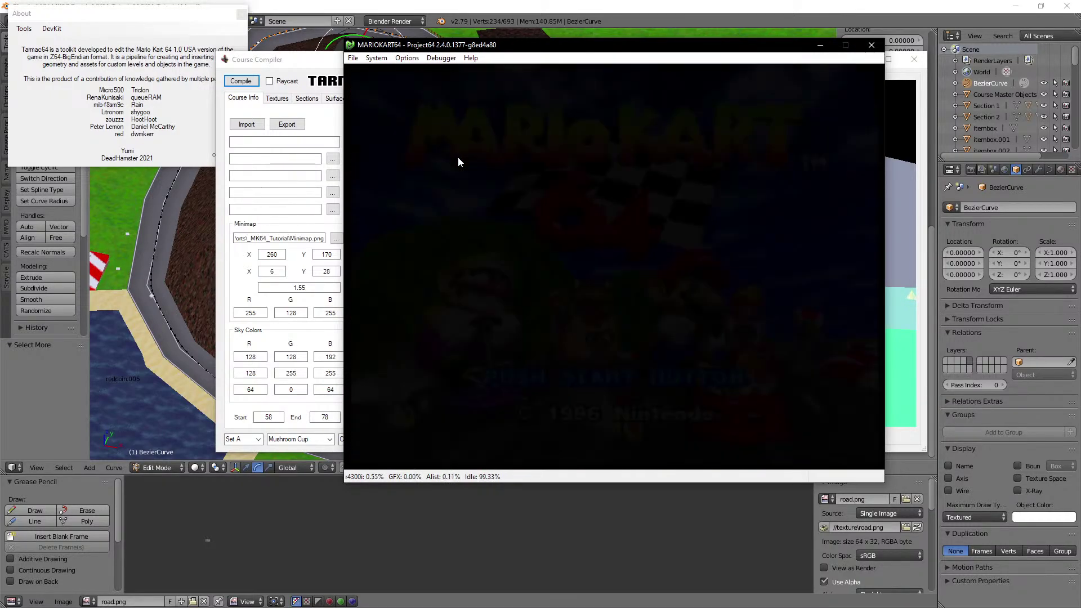
Step: Set Practice Mode to MAP in the Mod Options and continue to the game selection
key(Right)
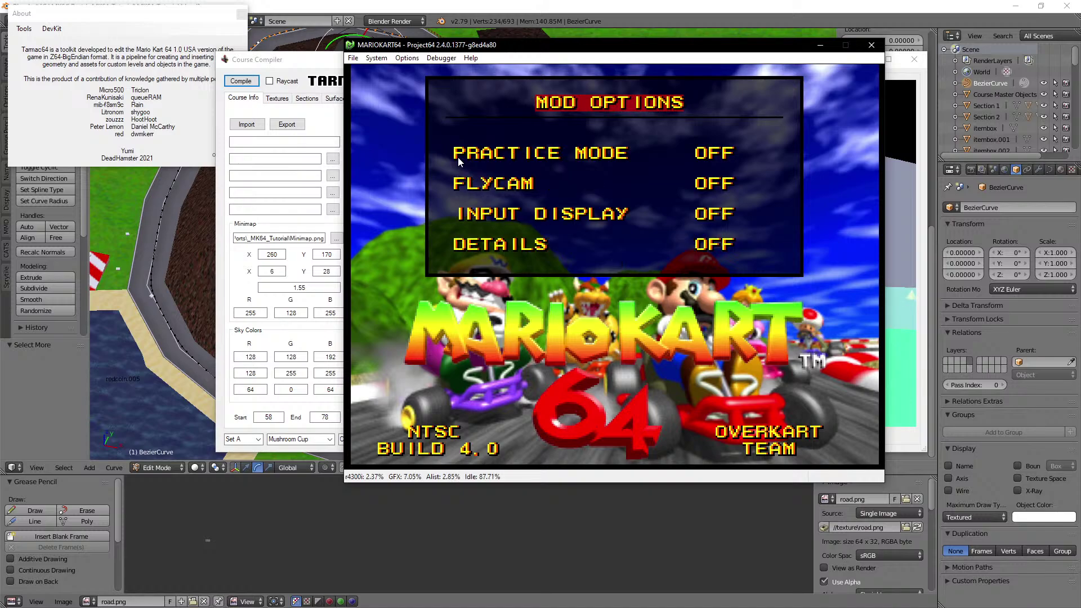
key(Down)
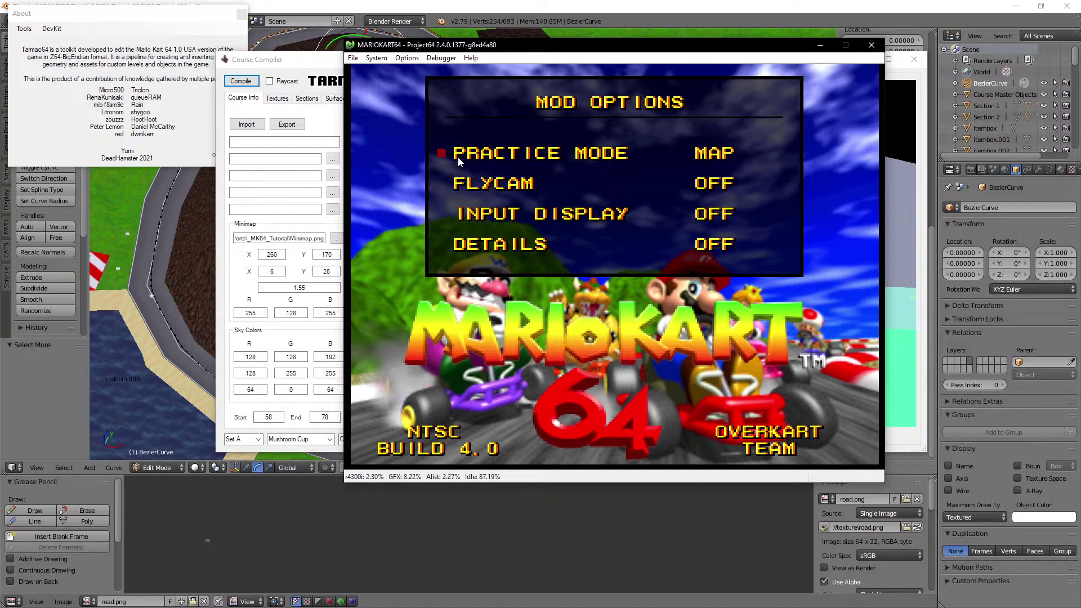
key(Return)
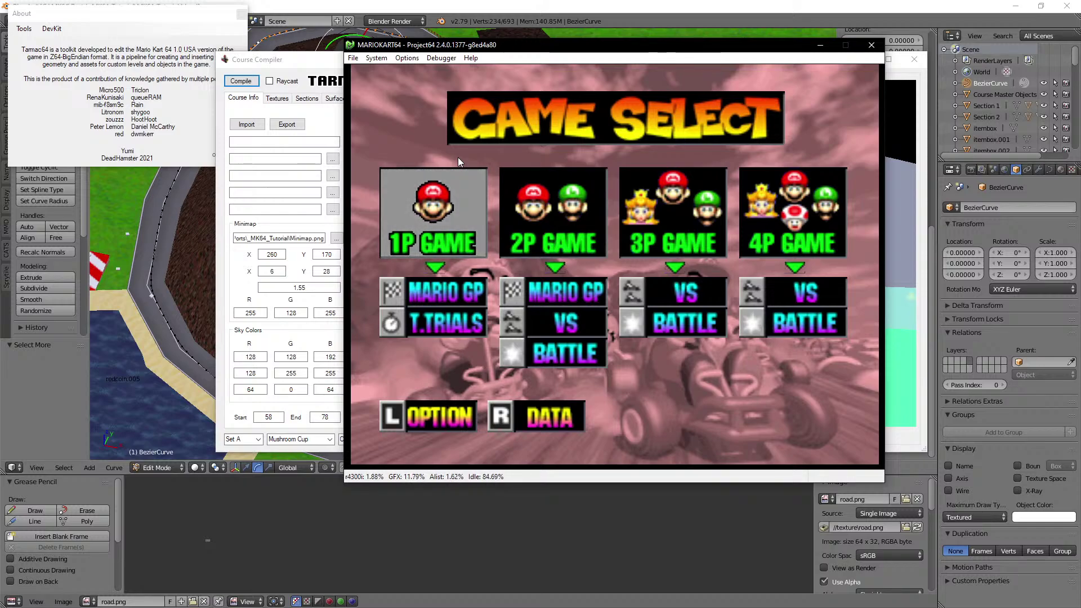
Step: Start a one-player time trial as Mario on the first Mushroom Cup course of Custom Set 1
key(x)
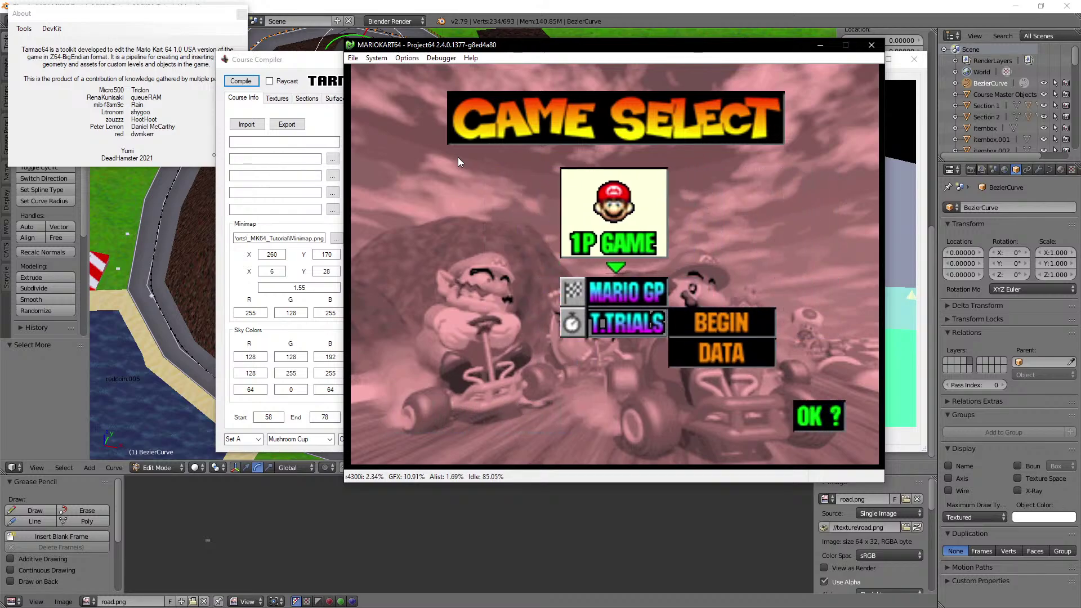
key(x)
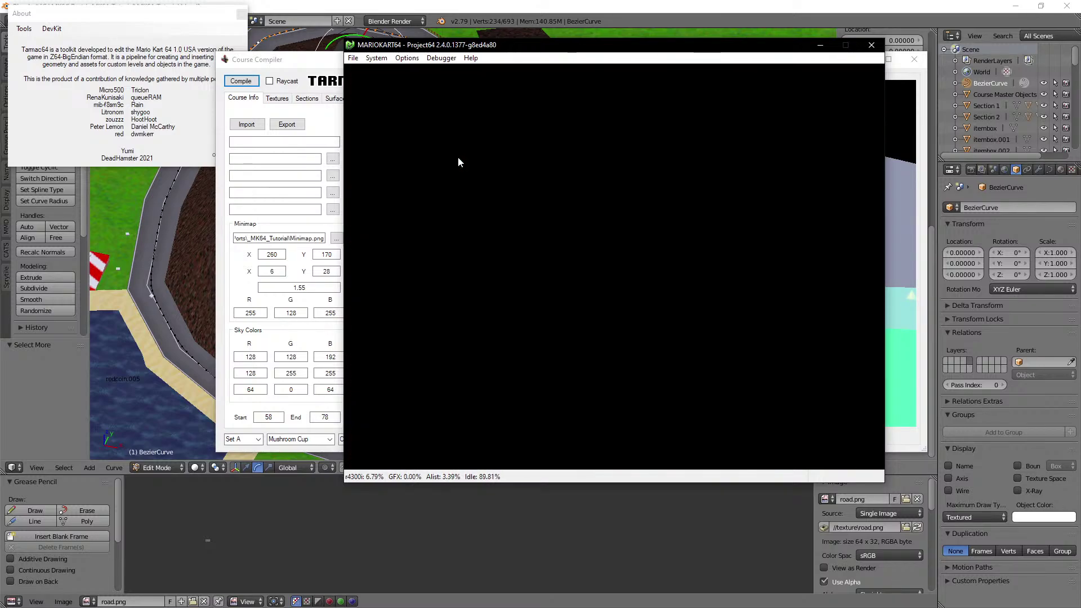
key(x)
key(x)
key(s)
key(x)
key(x)
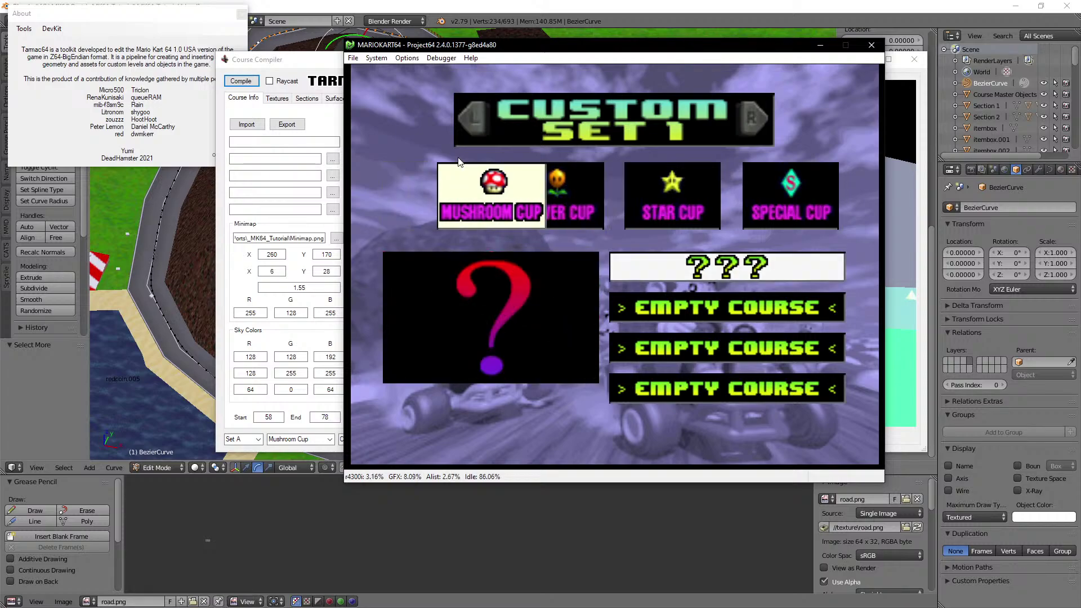
key(x)
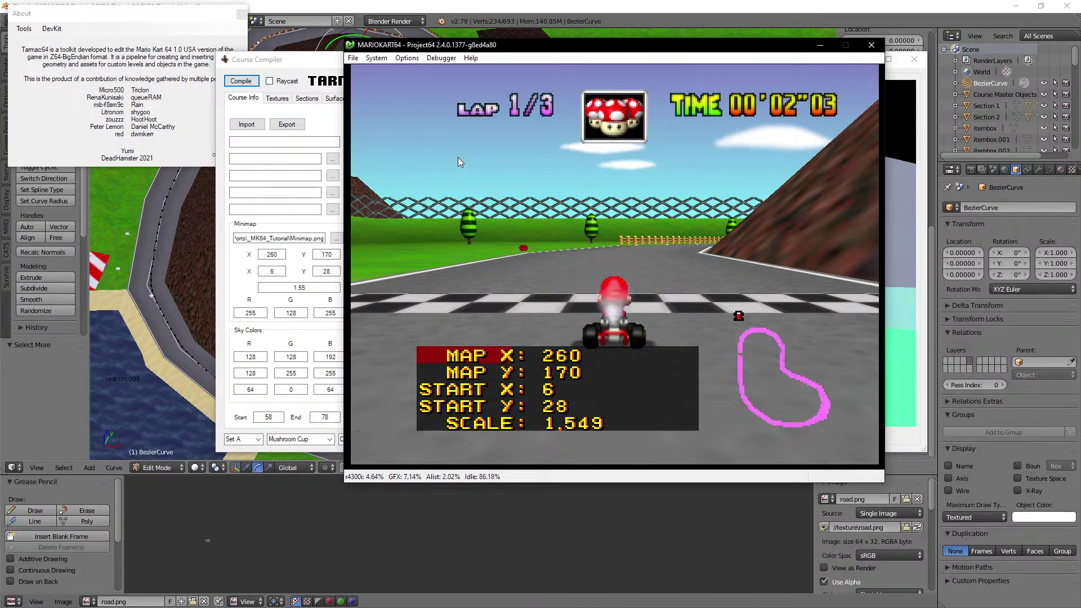
Step: Try out different minimap positions by shifting Map X and Map Y in all directions
key(Up)
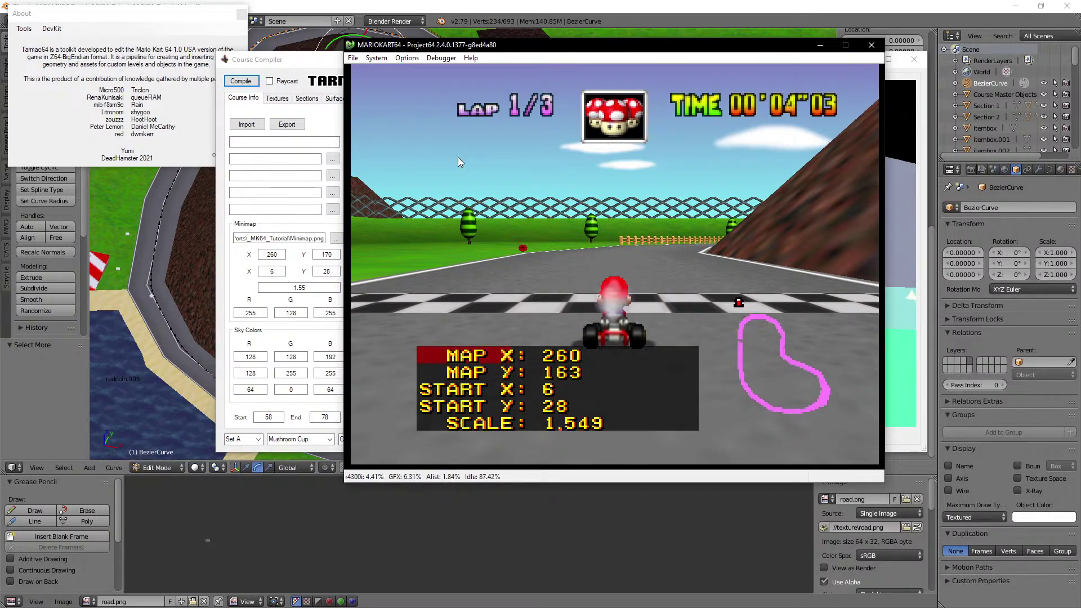
key(Right)
key(Down)
key(Left)
key(Down)
key(Left)
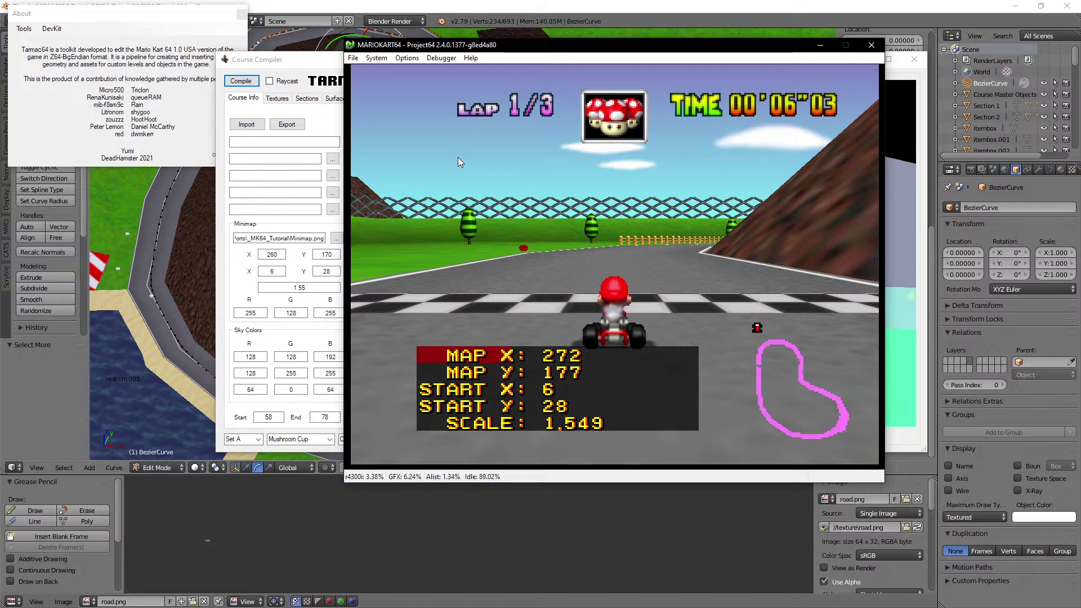
key(Up)
key(Right)
key(Down)
key(Right)
key(Left)
key(Up)
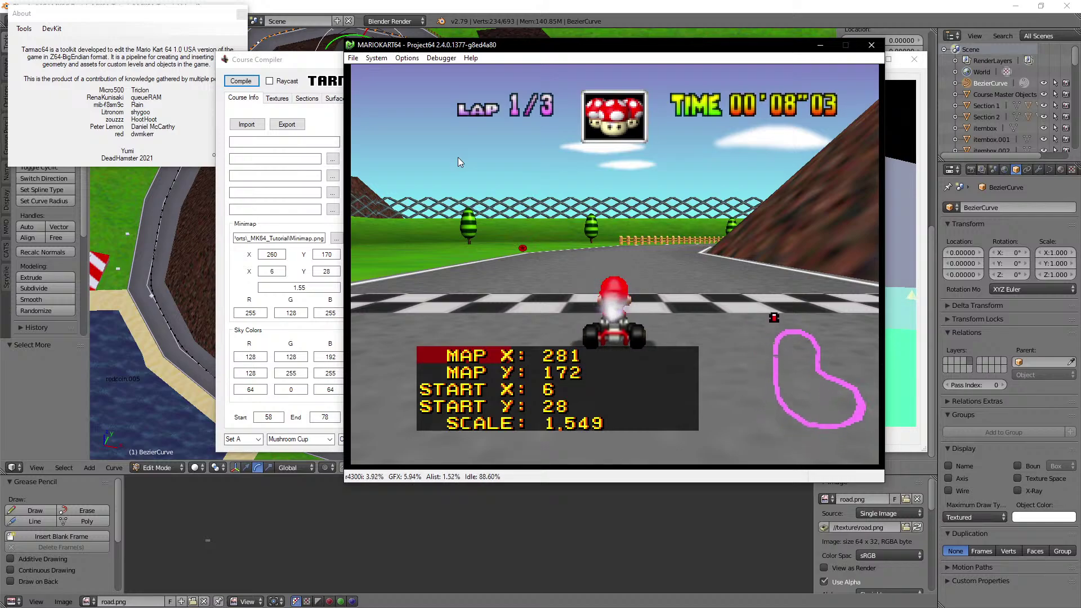
key(Right)
key(Left)
key(Up)
key(Up)
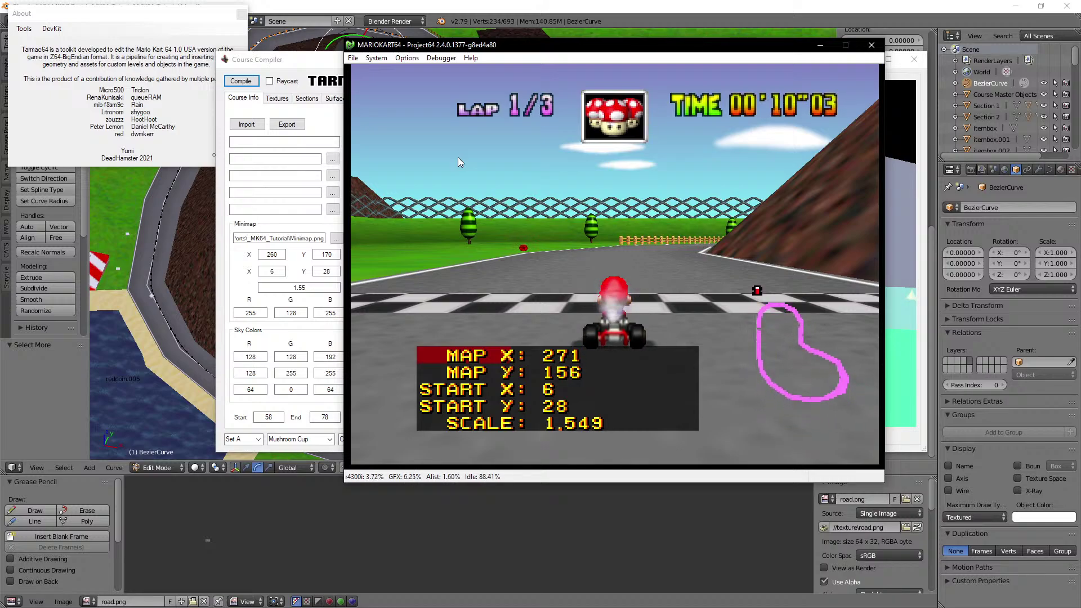
key(Left)
key(Left)
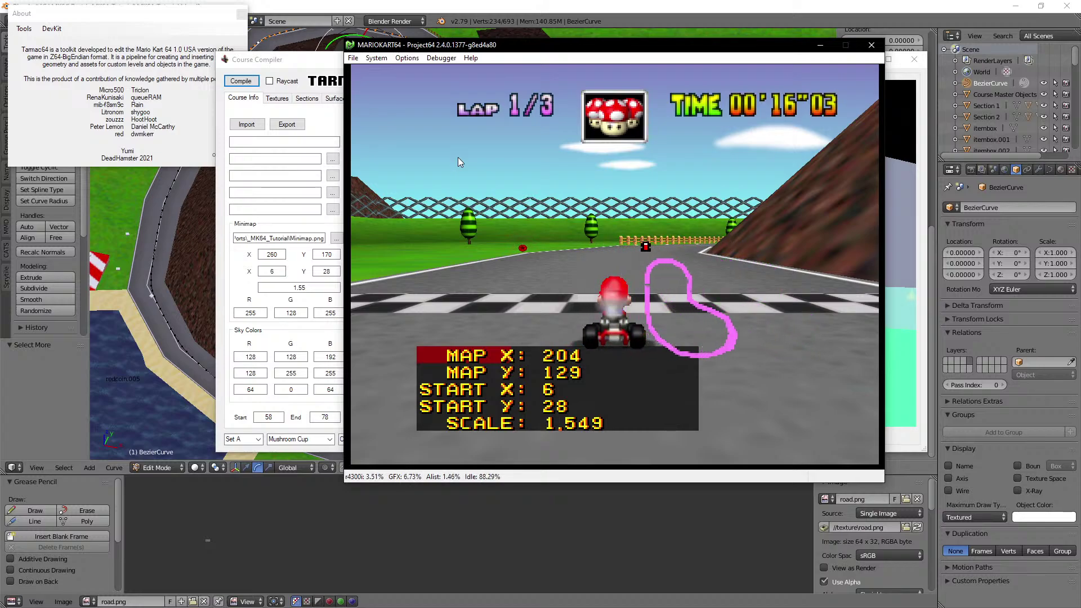
Step: Place the minimap at Map X 278 and Map Y 167
key(Right)
key(Down)
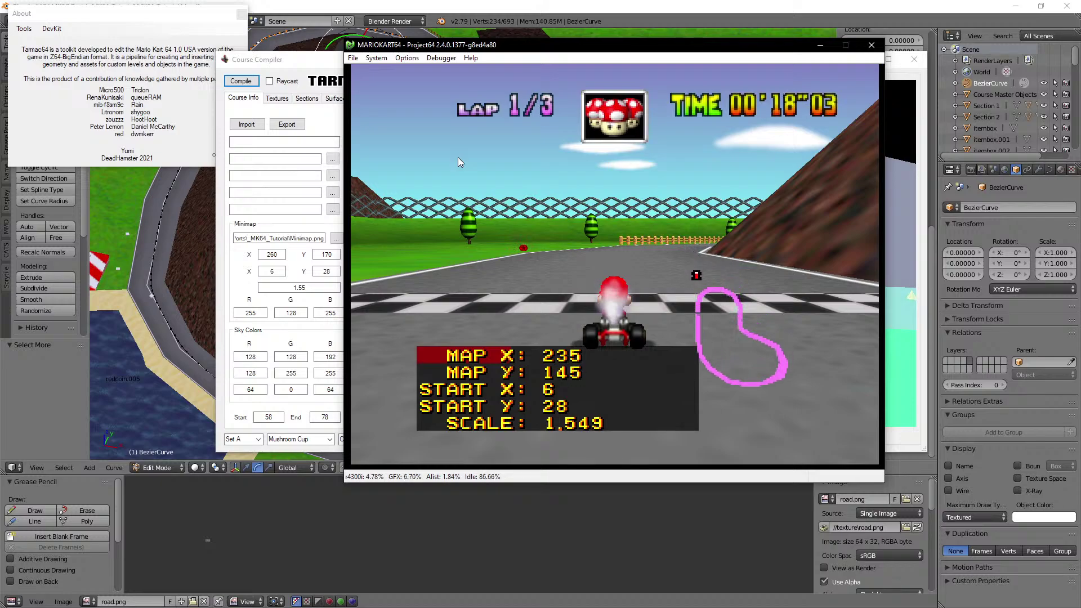
key(Right)
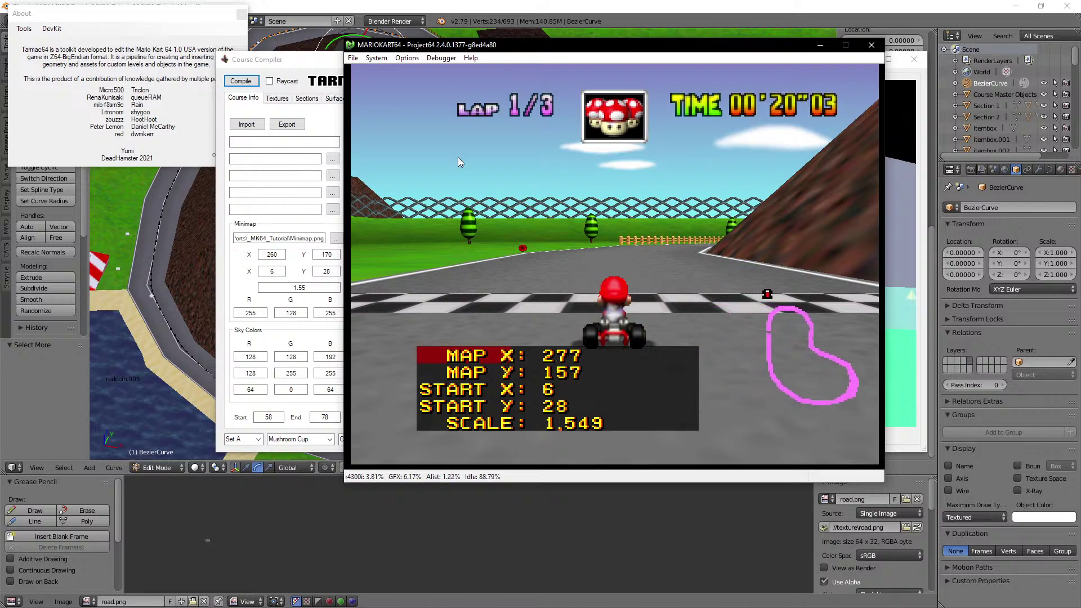
key(Down)
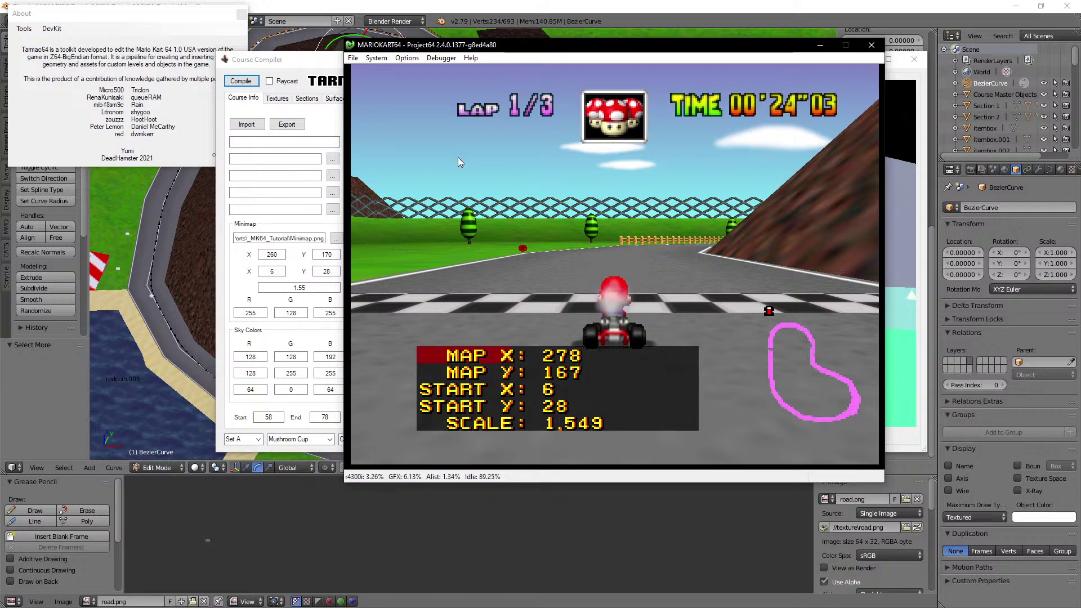
Step: Align the player marker with the starting line on the minimap by setting Start X to 7 and Start Y to 52
key(Down)
key(Down)
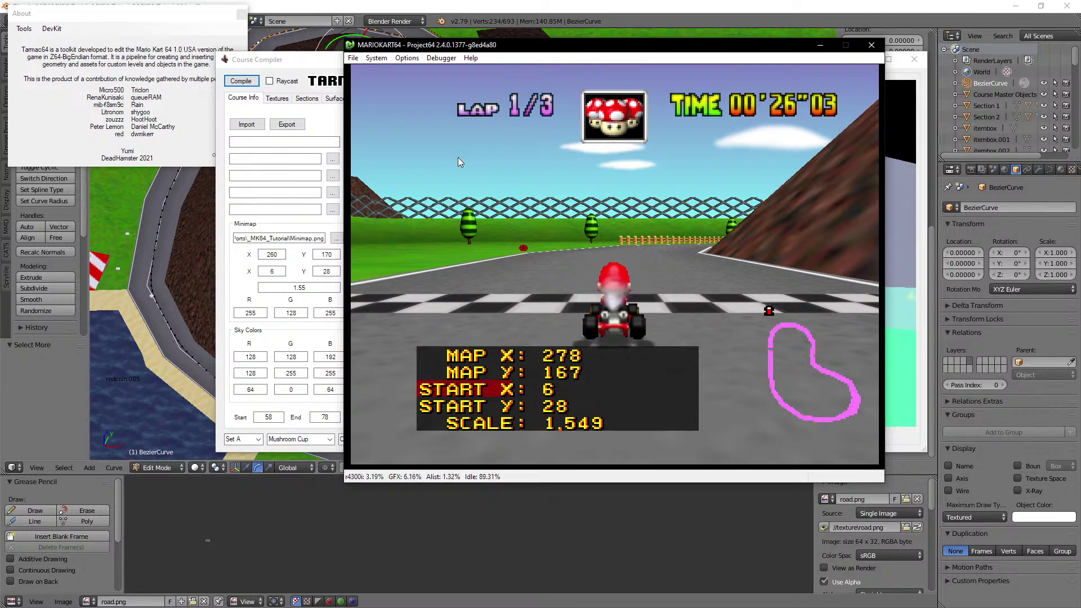
key(Up)
key(Up)
key(Down)
key(Up)
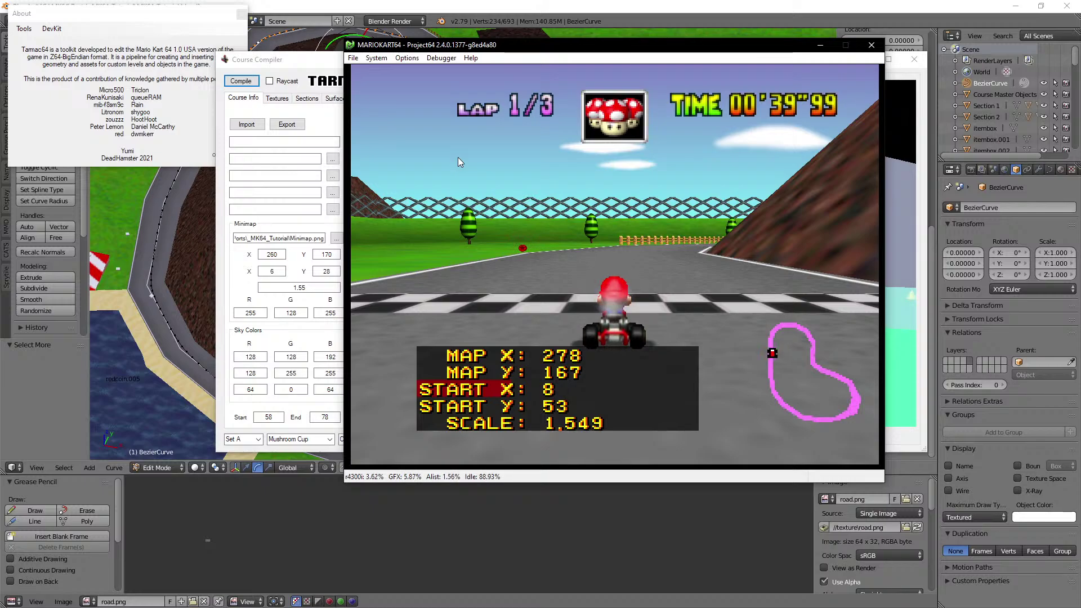
key(Right)
key(Right)
key(Right)
key(Up)
key(Up)
key(Up)
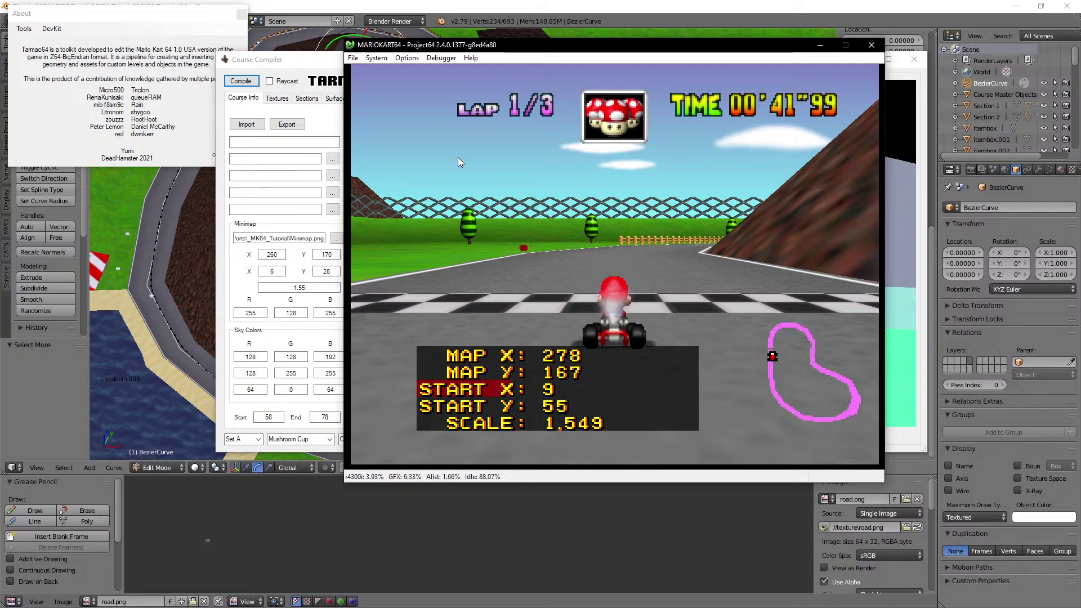
key(Down)
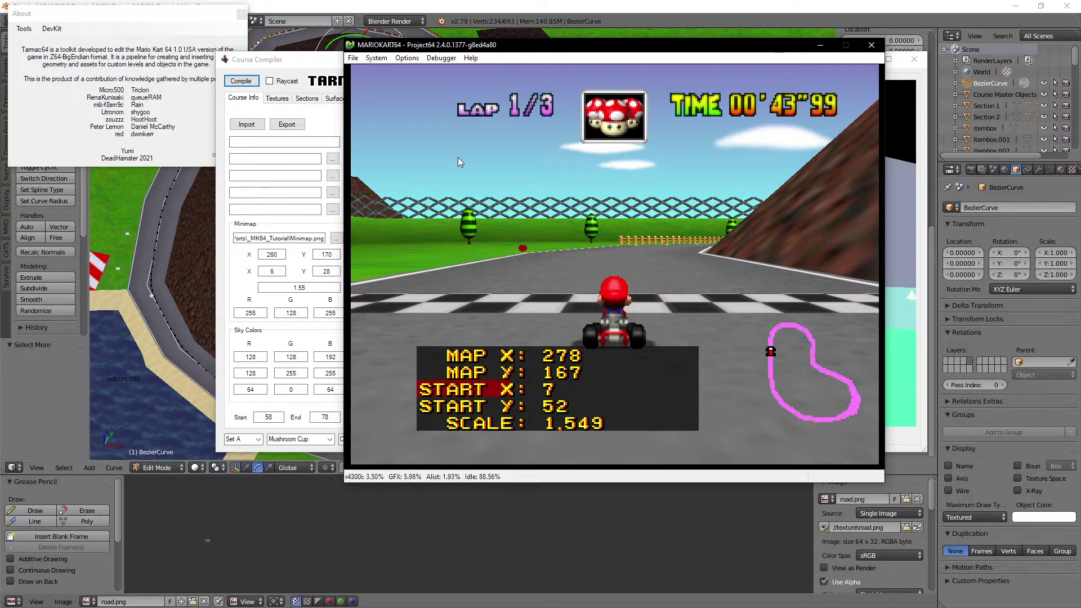
Step: Drive the kart around the course from the starting line to compare the player marker with the minimap track
key(x)
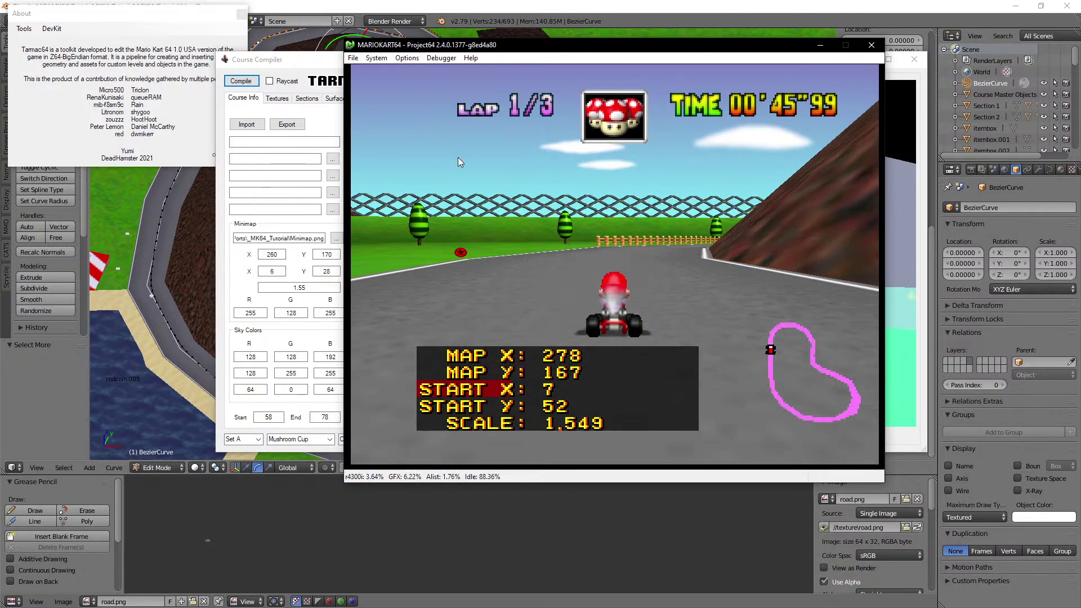
key(Right)
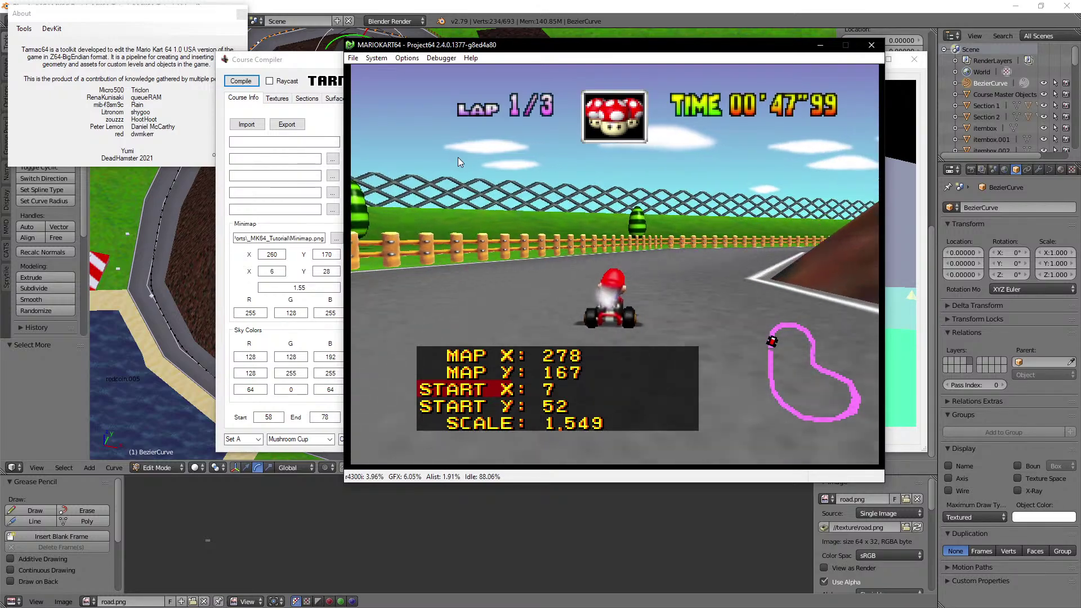
key(Right)
key(Right)
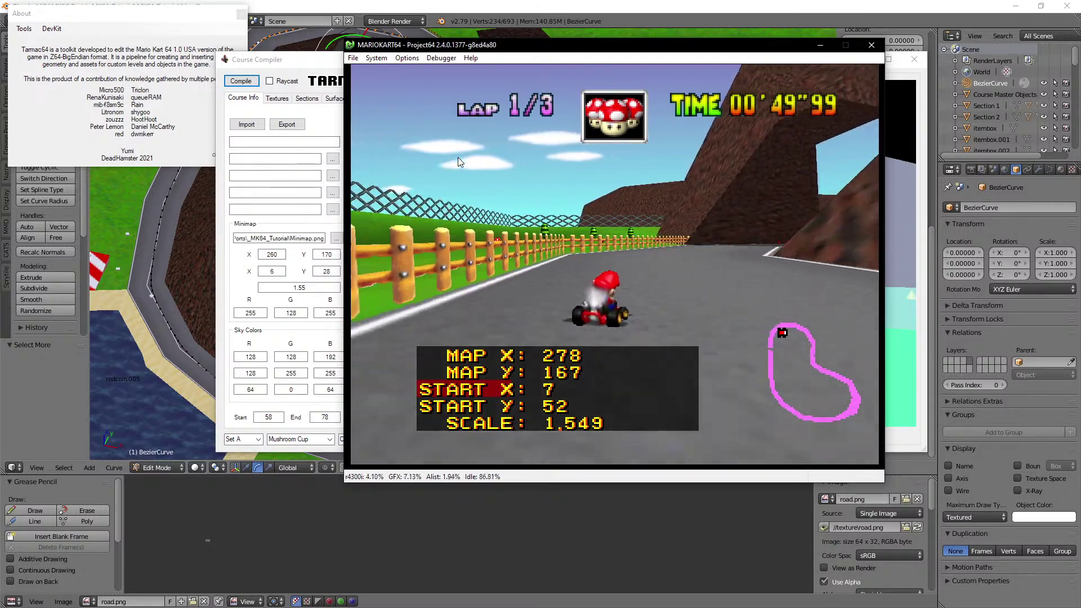
key(Right)
key(Left)
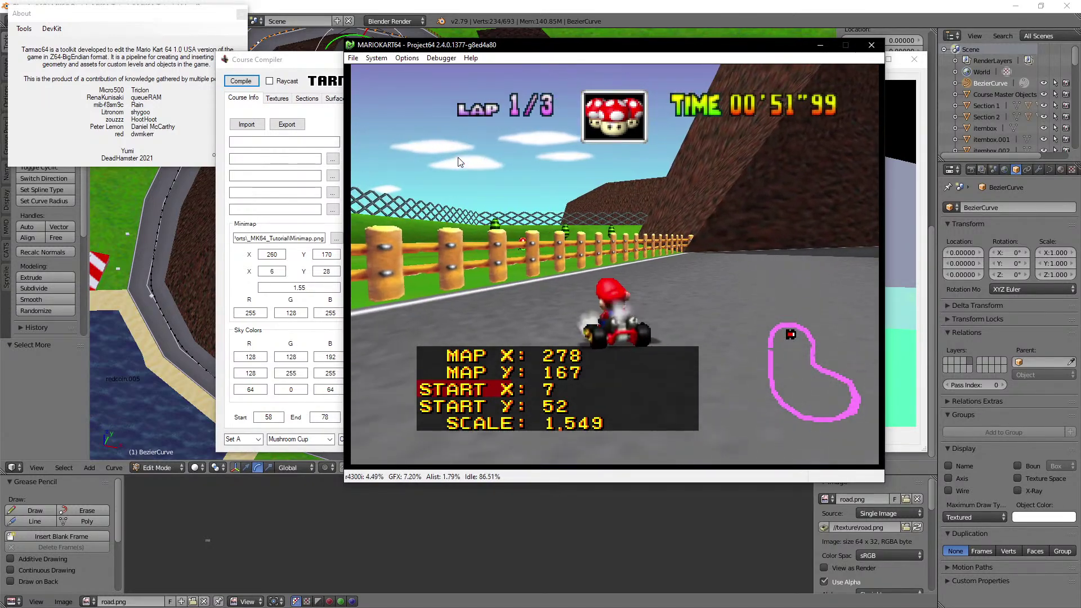
key(Right)
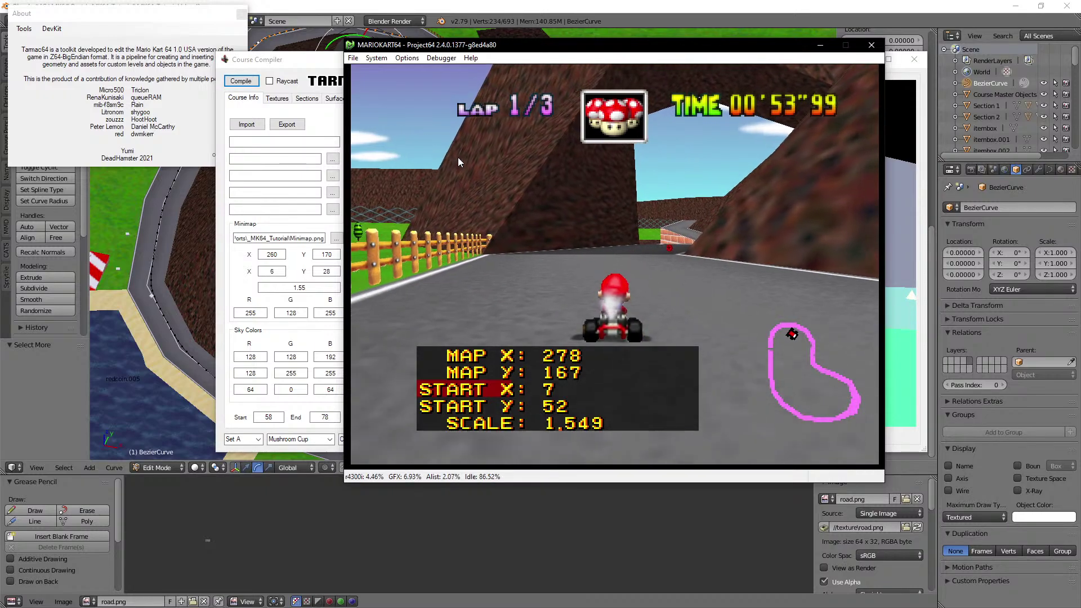
key(Right)
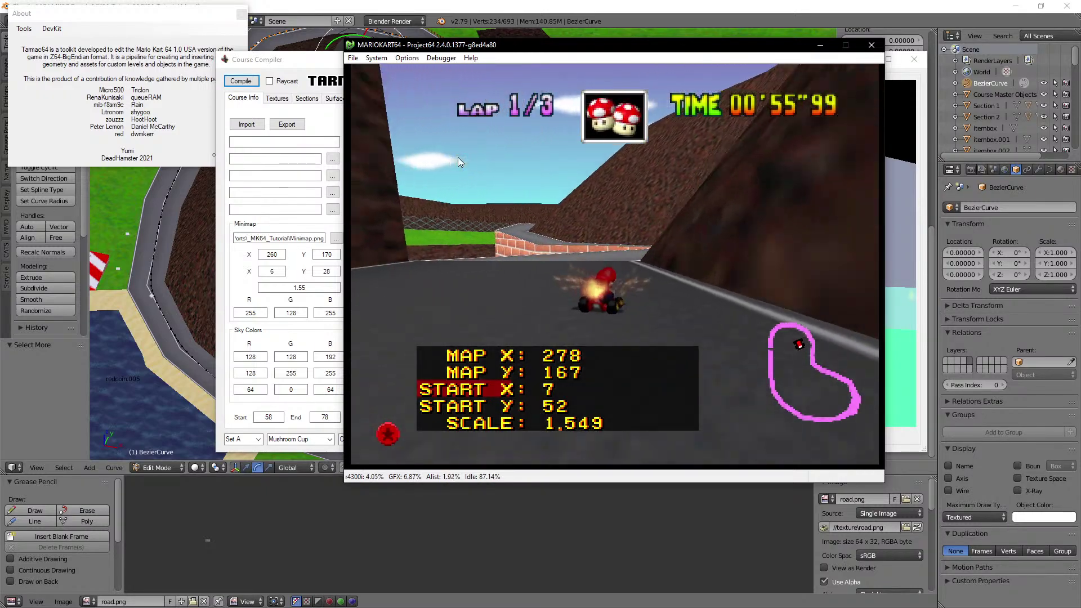
key(Left)
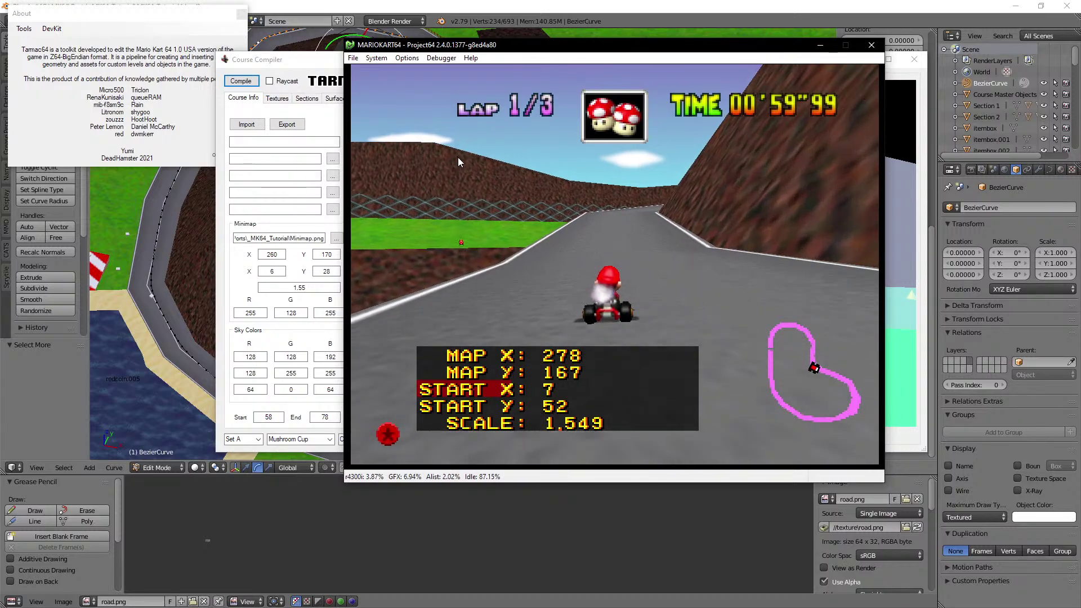
key(Right)
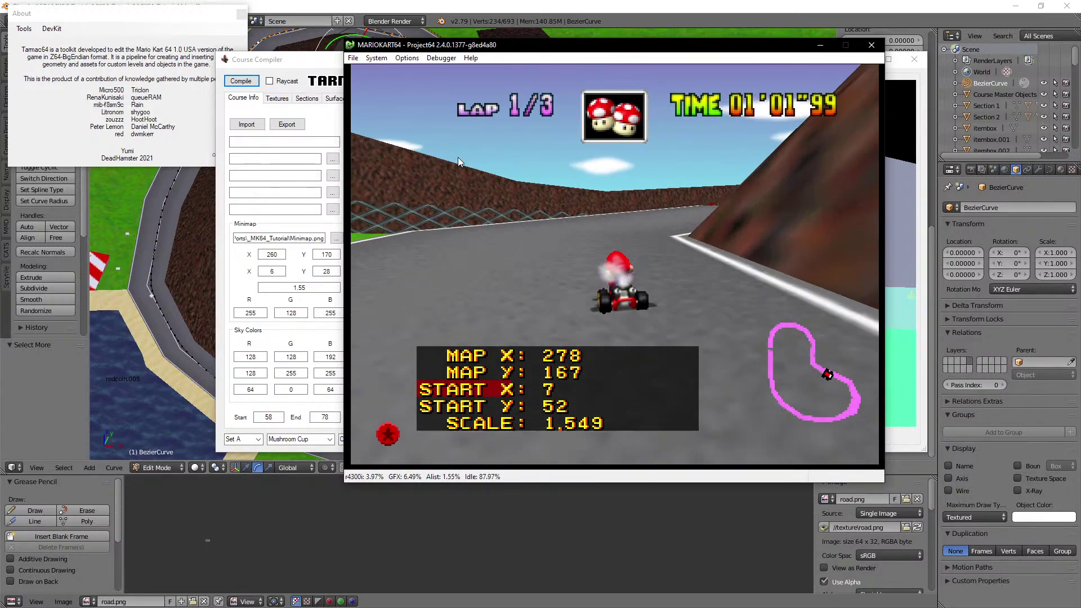
key(Right)
key(Right)
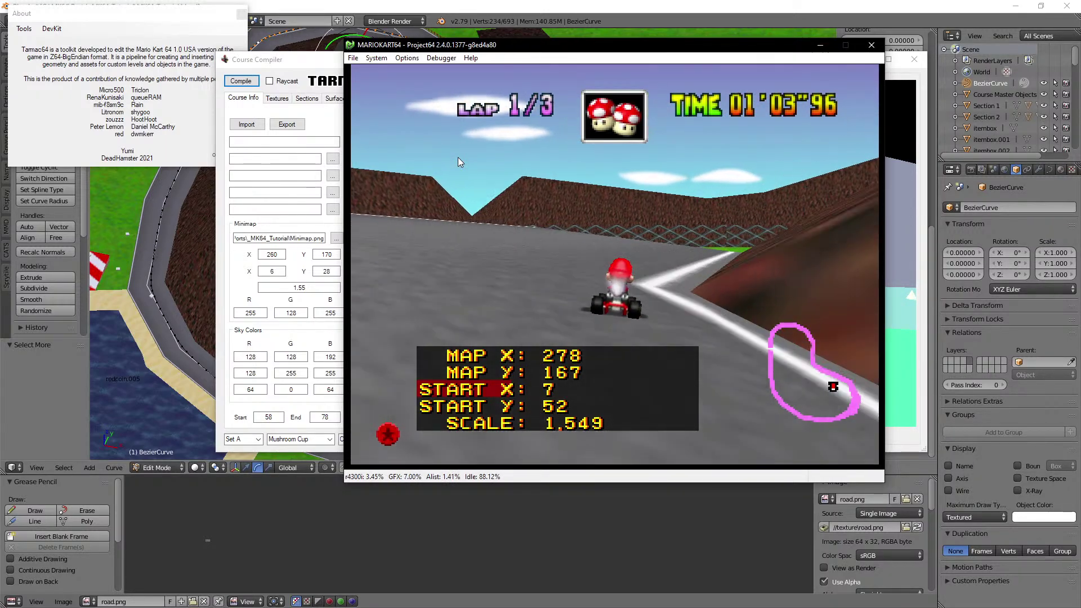
key(Right)
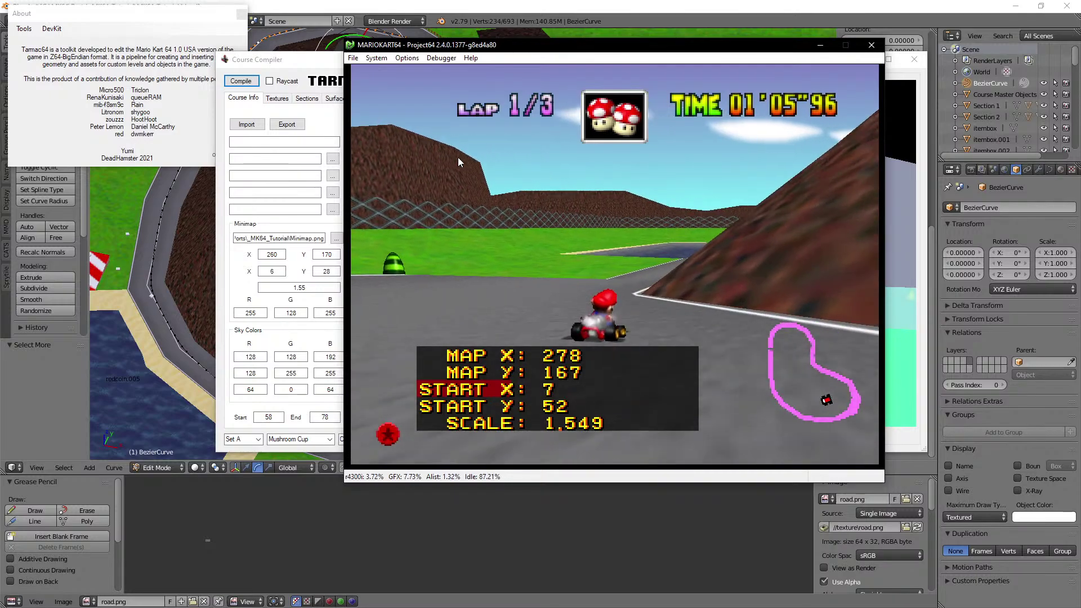
key(Right)
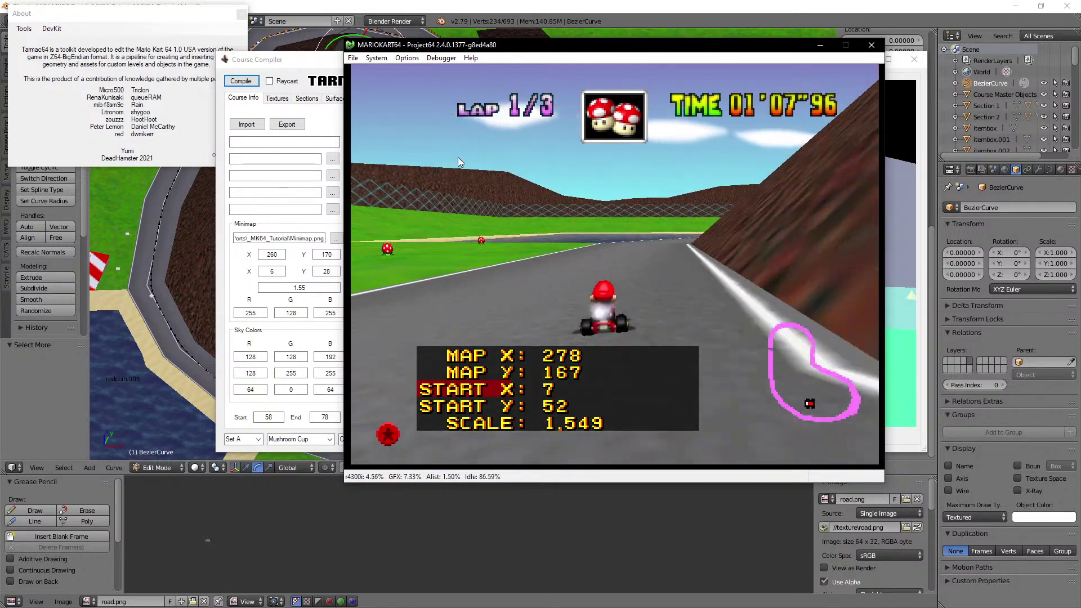
Step: Try shifting the player marker vertically on the minimap, and settle on a Start Y of 51
key(Down)
key(Down)
key(Down)
key(Down)
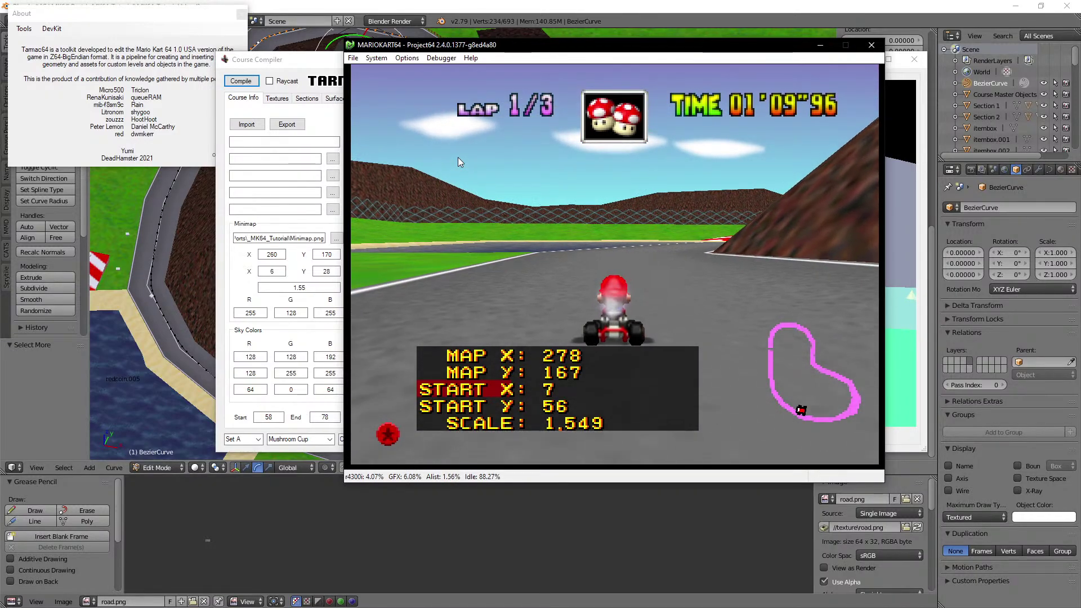
key(Up)
key(Up)
key(Up)
key(Up)
key(Up)
Step: Drive back to the starting line and set the minimap scale to 2.09
key(z)
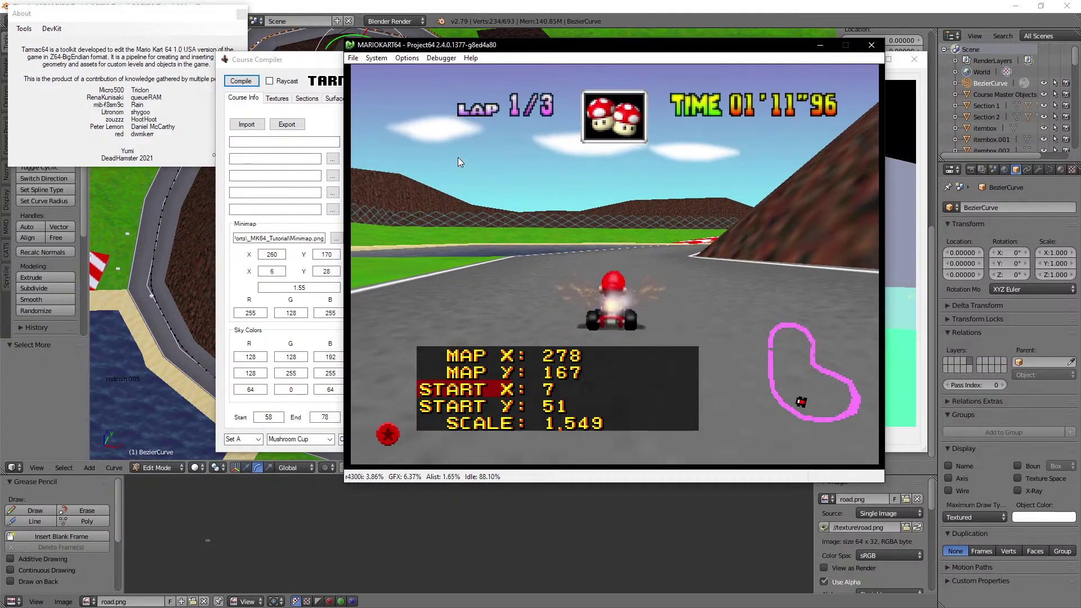
key(Right)
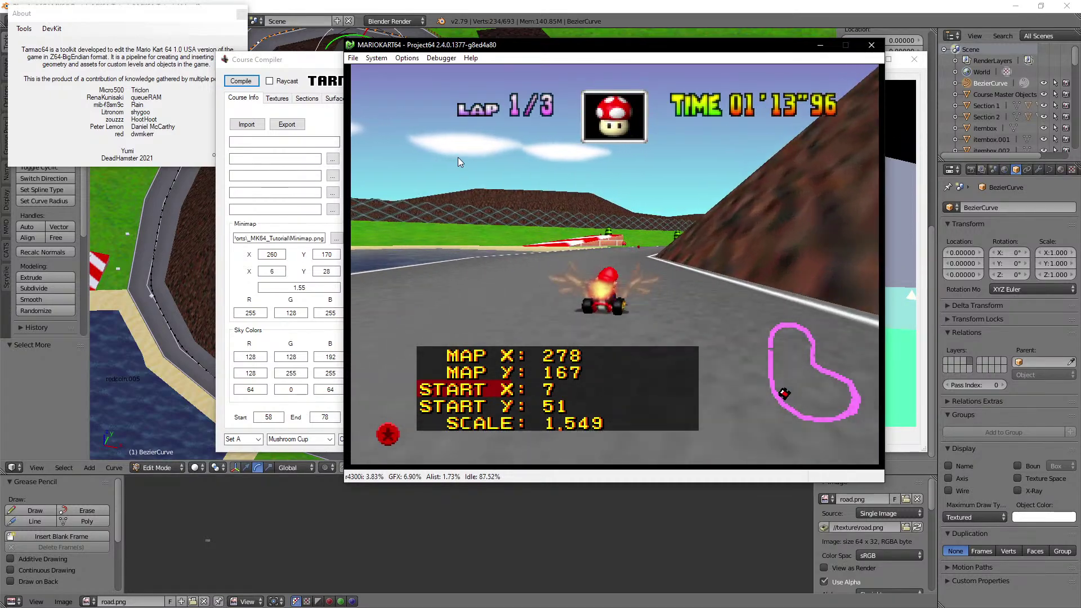
key(Right)
key(z)
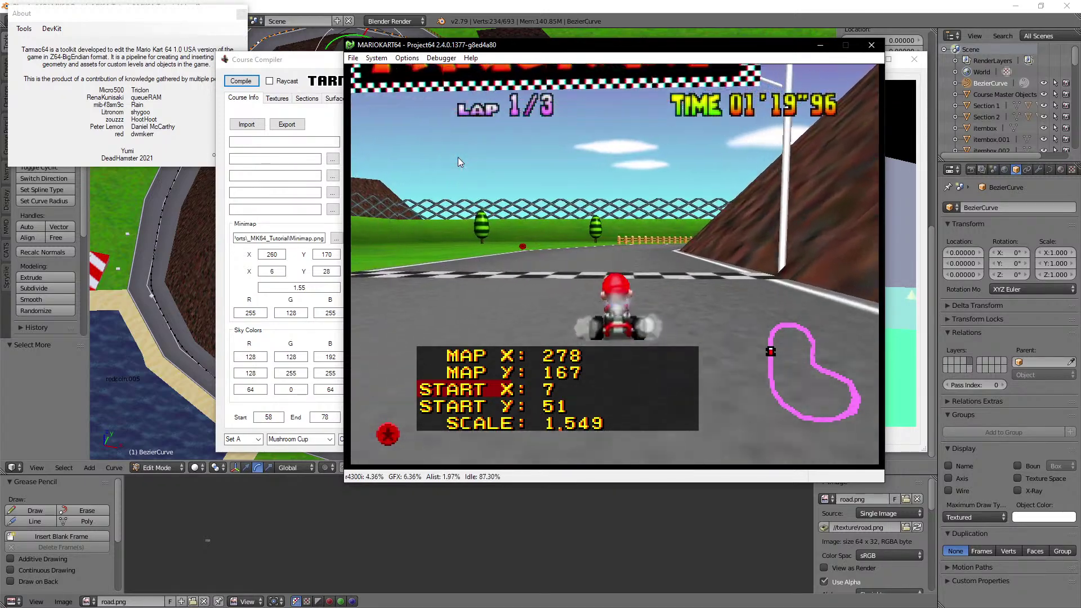
key(Down)
key(Down)
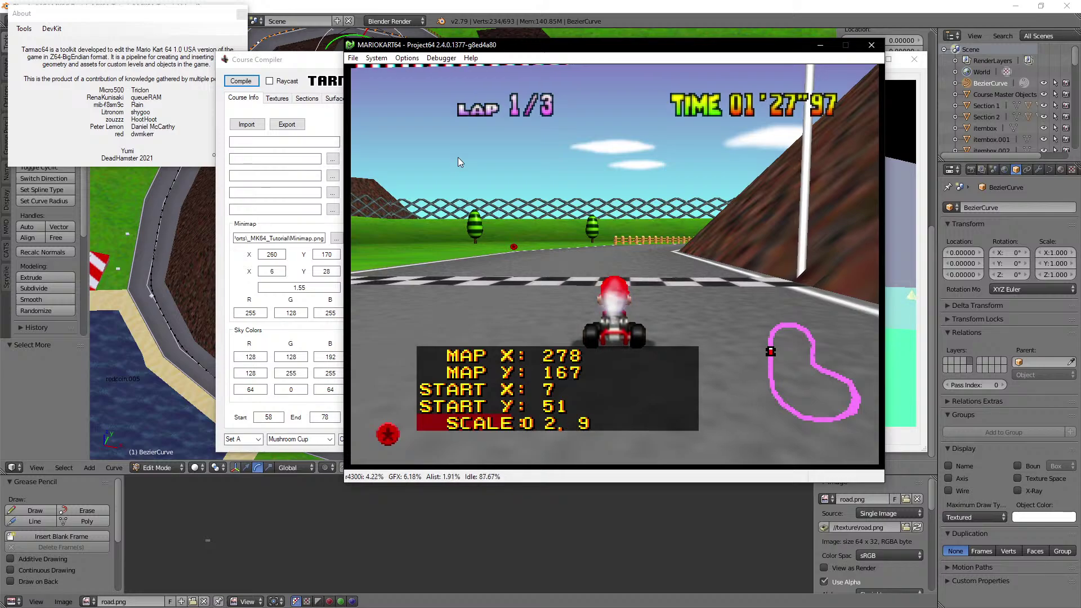
Step: Drive the course in the reverse direction to check the marker's alignment with the minimap track
key(Left)
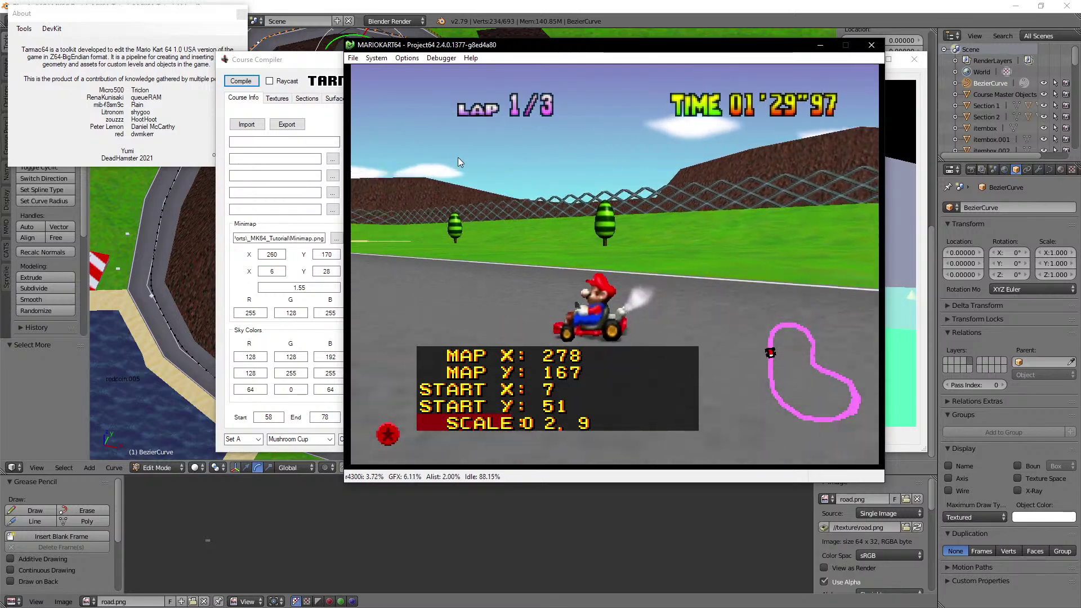
key(Right)
key(Left)
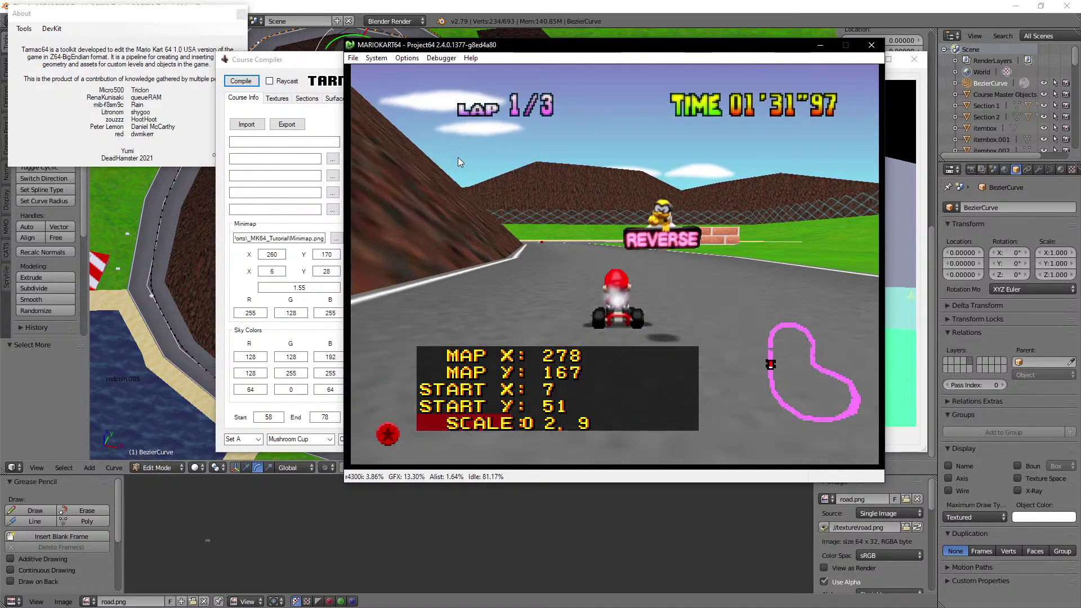
key(Left)
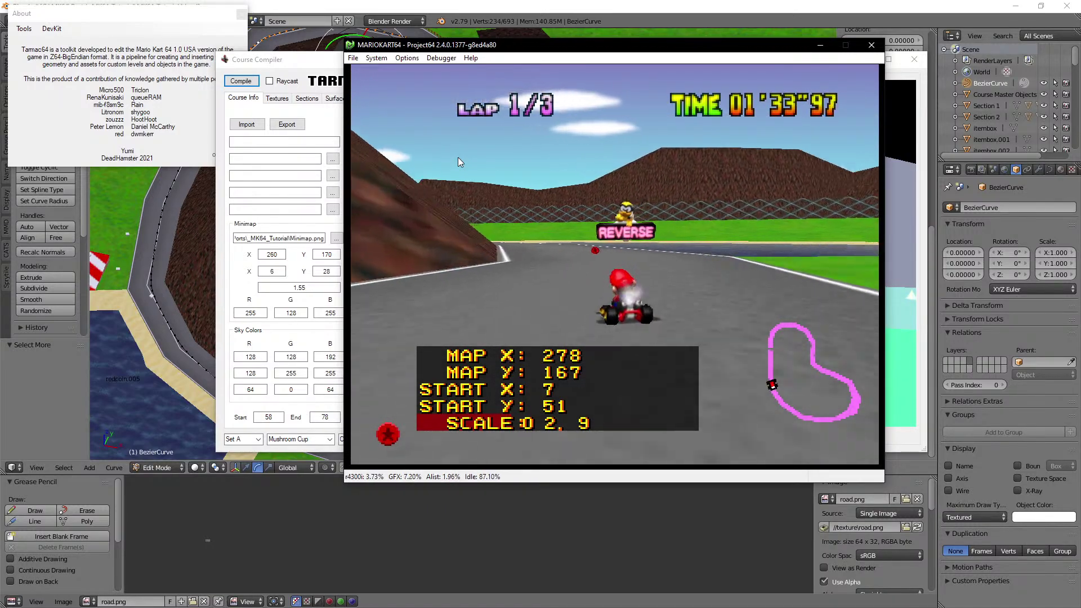
key(Left)
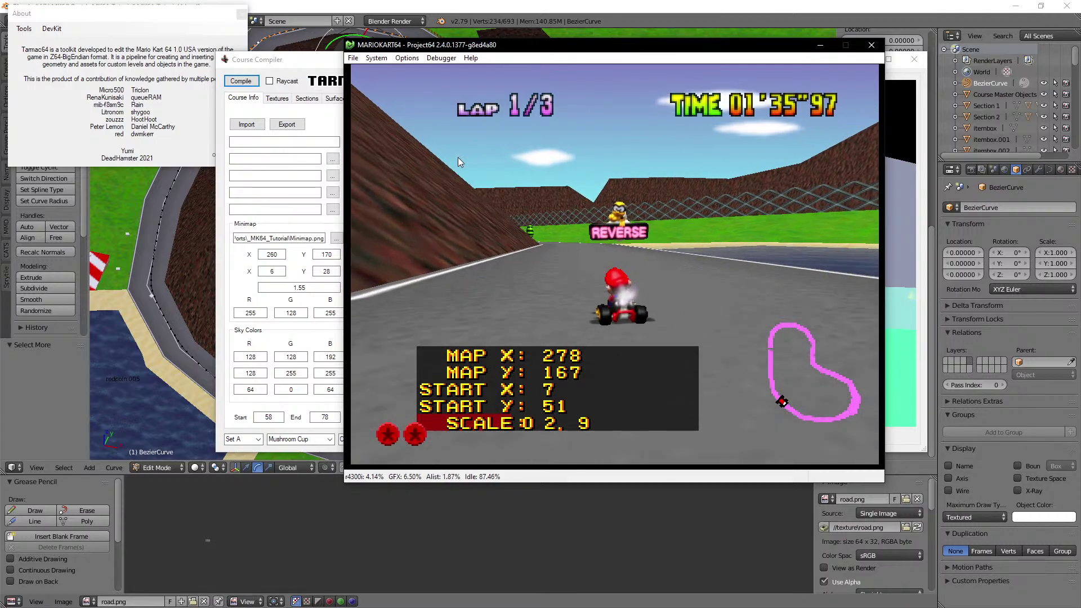
key(Left)
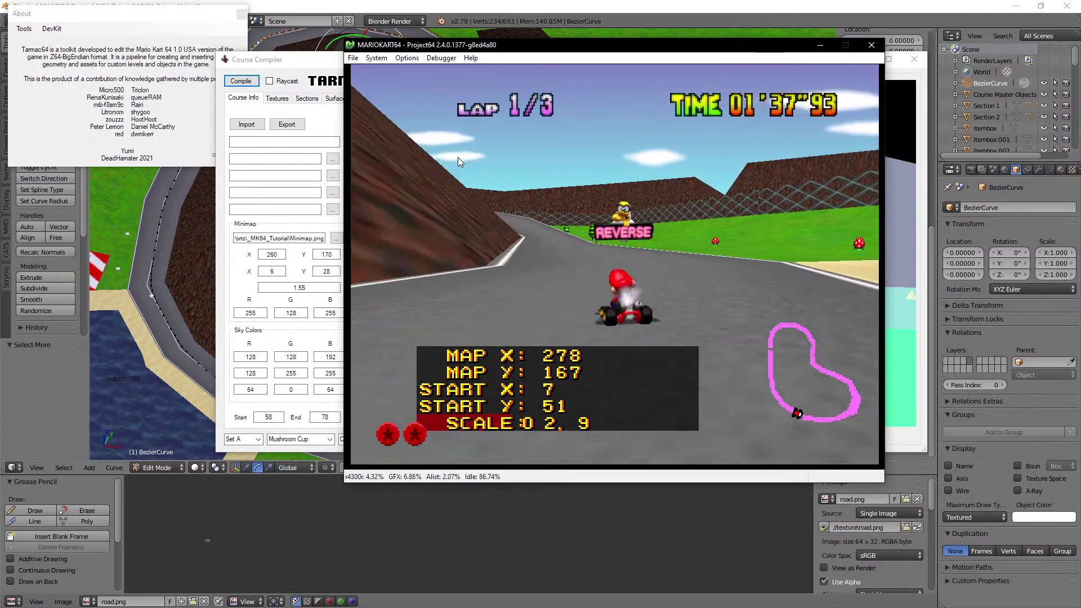
key(Left)
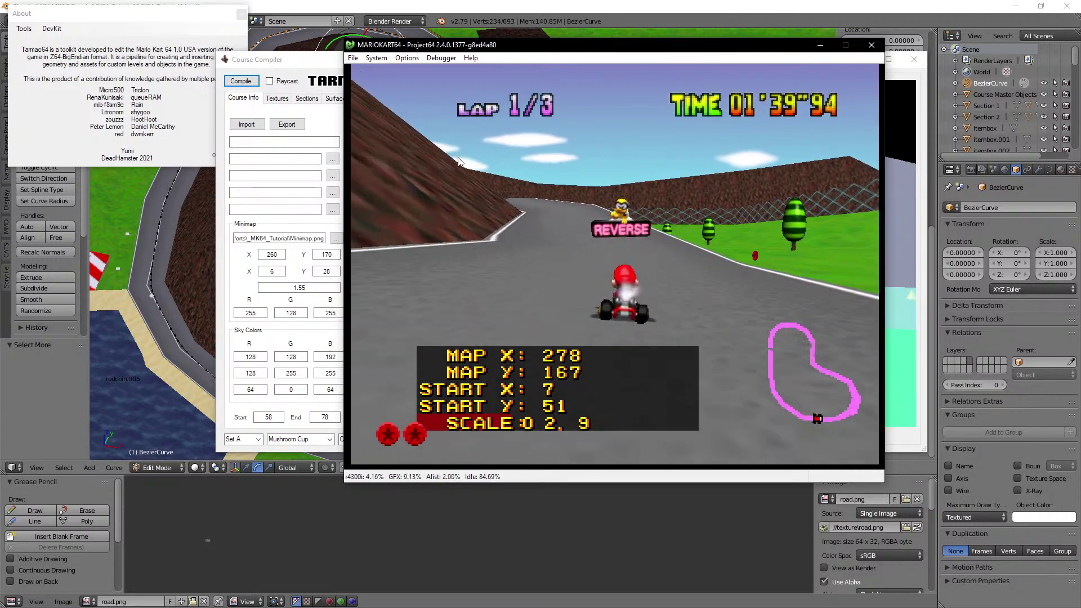
key(Left)
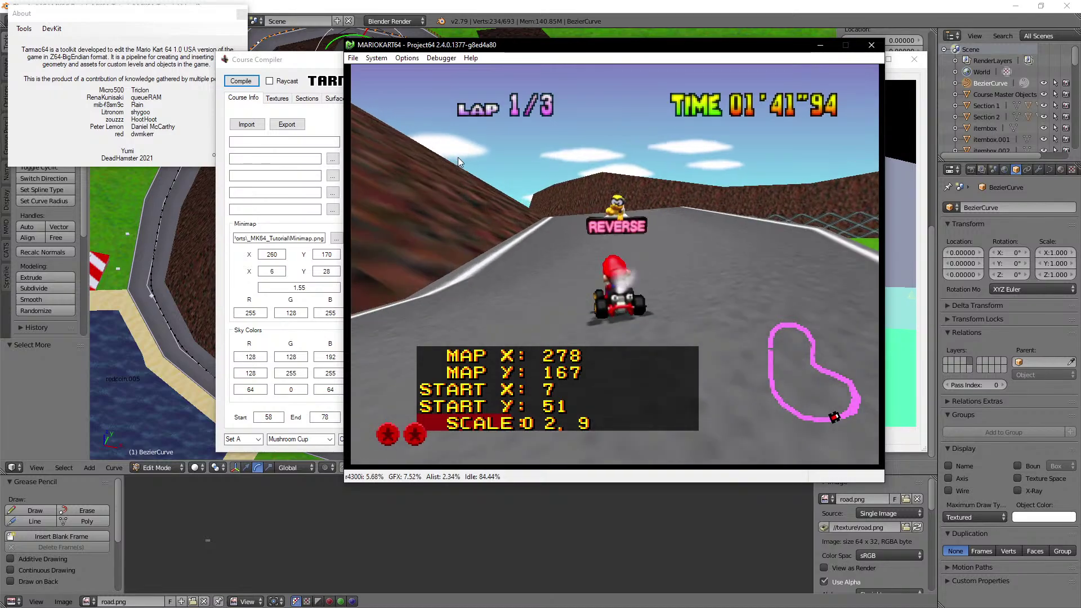
key(Left)
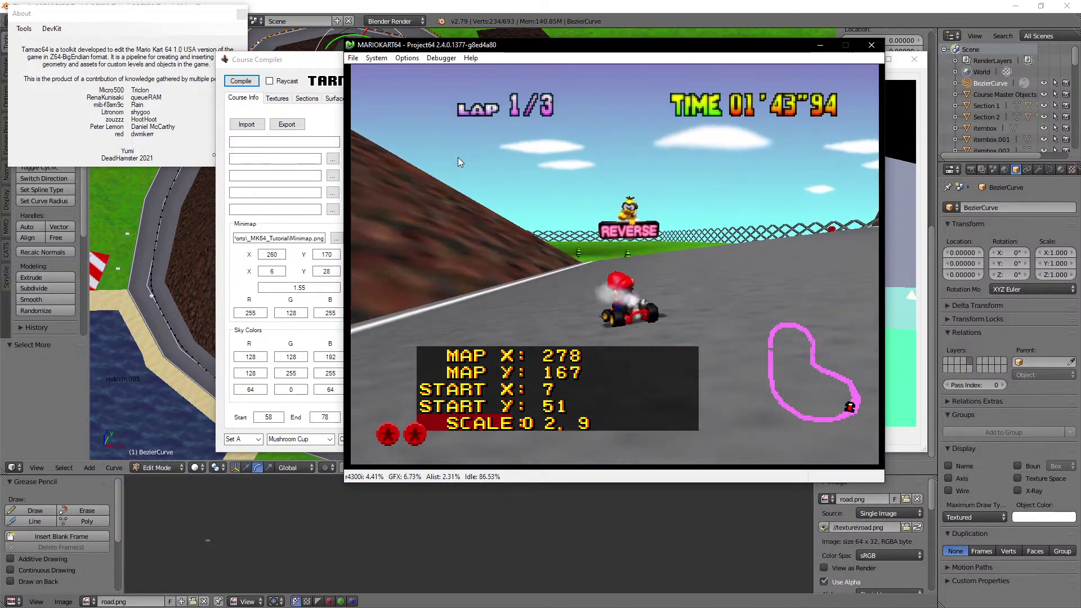
key(Left)
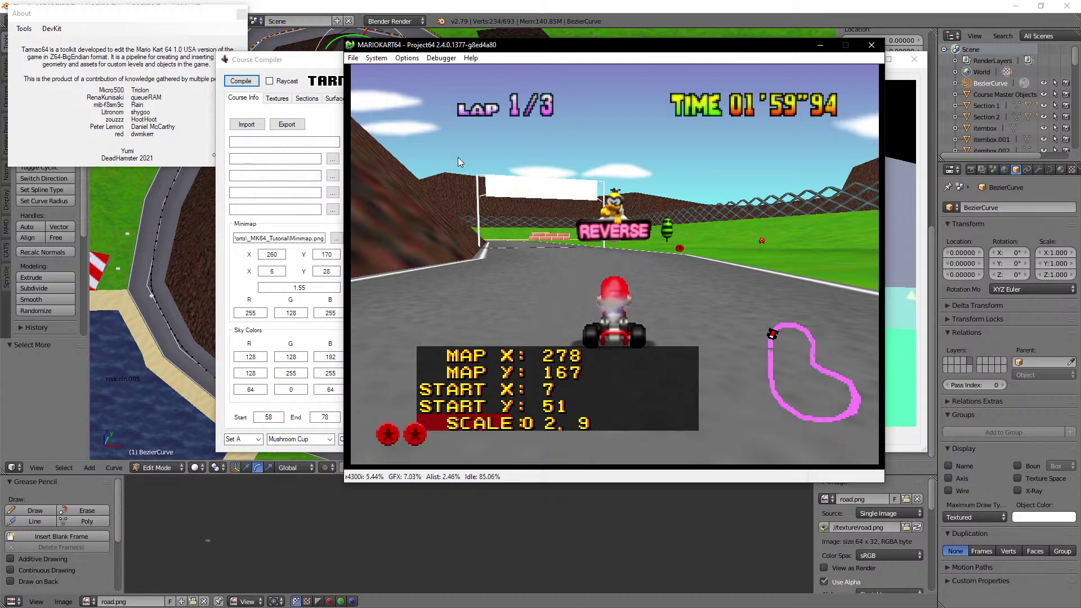
Step: Switch to the Course Compiler and enter Map Coord. 278 and 167, Start Coord. 7 and 51, and Map Scale 2.09
drag(502, 51, 618, 199)
click(549, 65)
drag(549, 65, 547, 44)
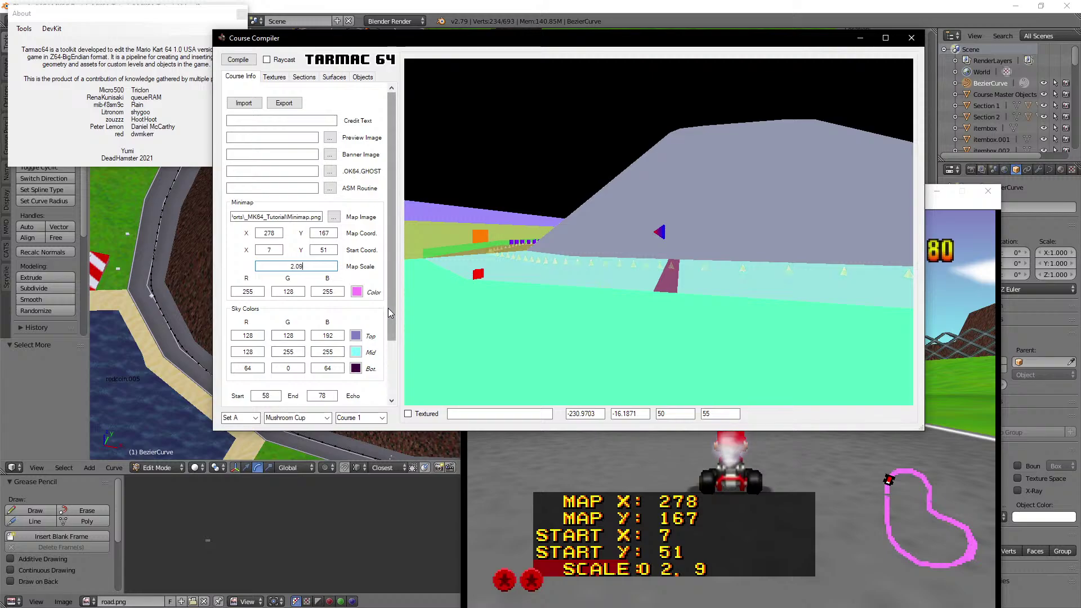
Step: Review the remaining course settings, then begin exporting them to the _MK64_Tutorial folder
drag(390, 310, 393, 369)
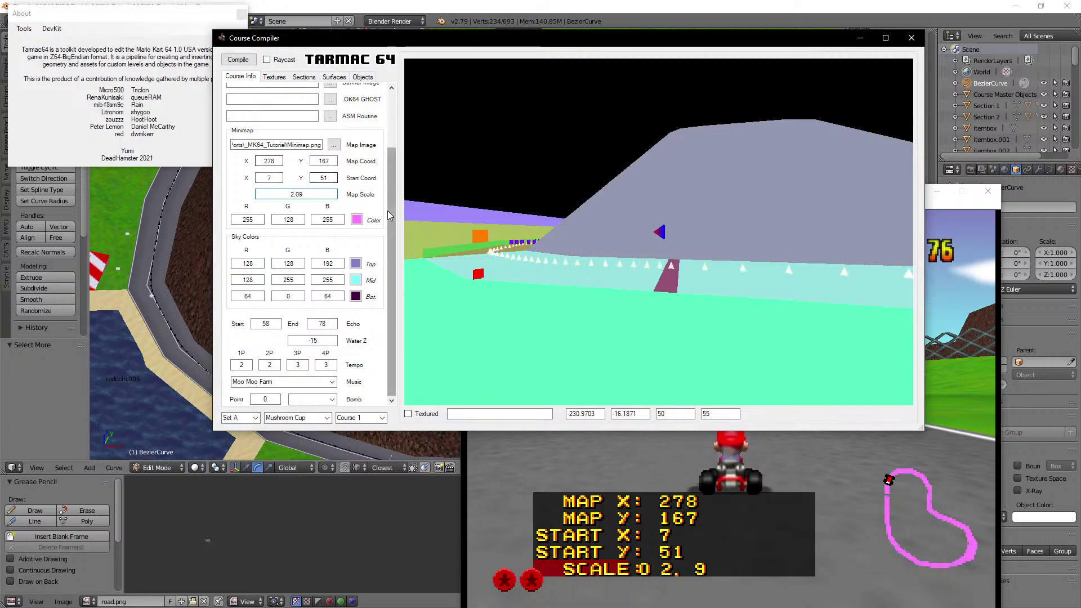
drag(392, 217, 401, 143)
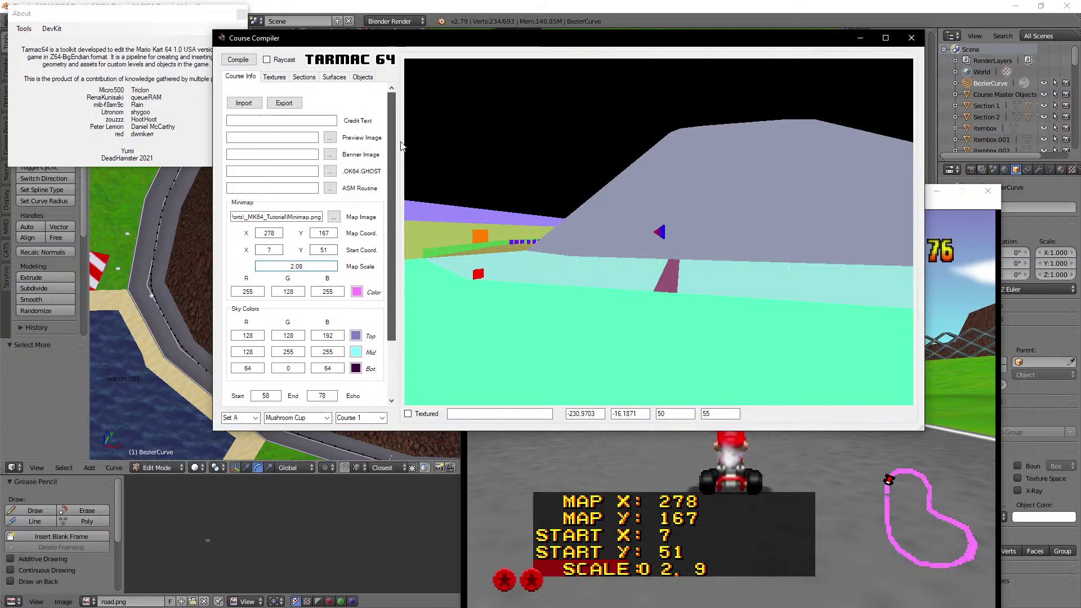
click(284, 103)
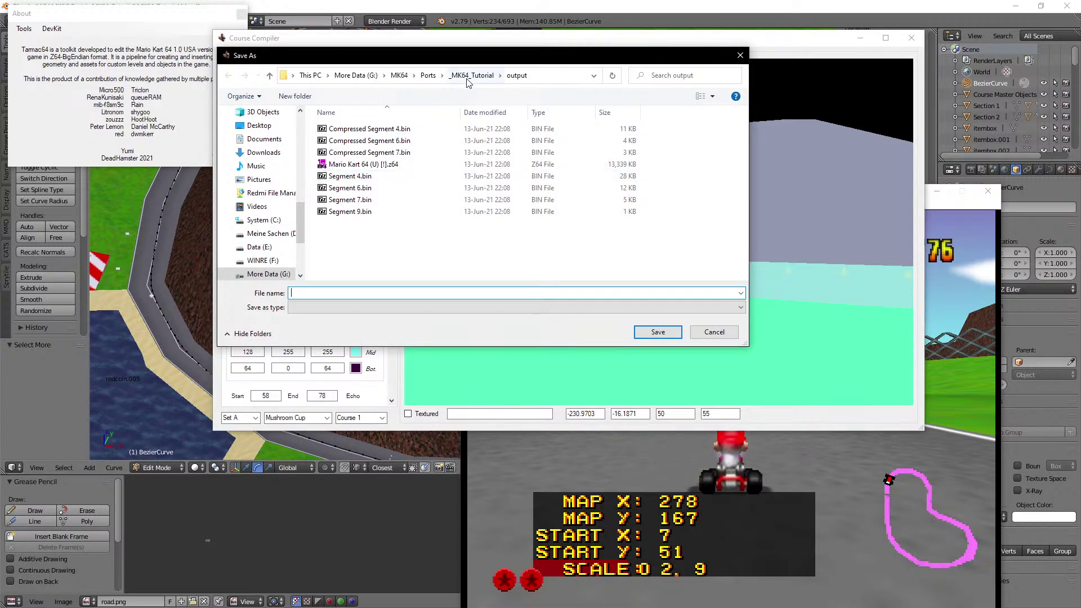
click(471, 75)
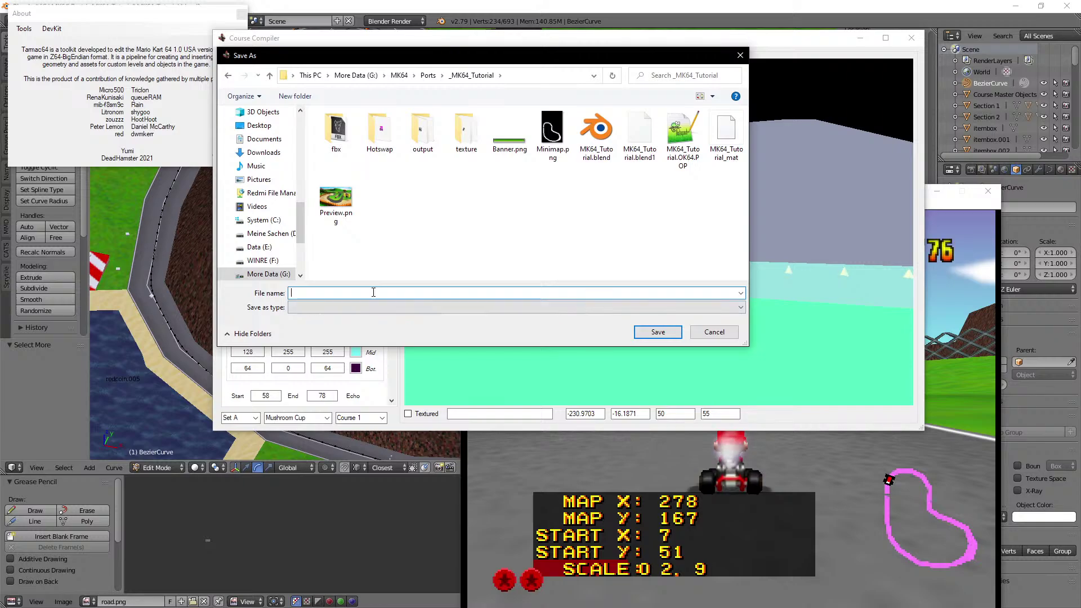
Step: Name the exported course settings file MK64_Tutorial_info
text(MK64)
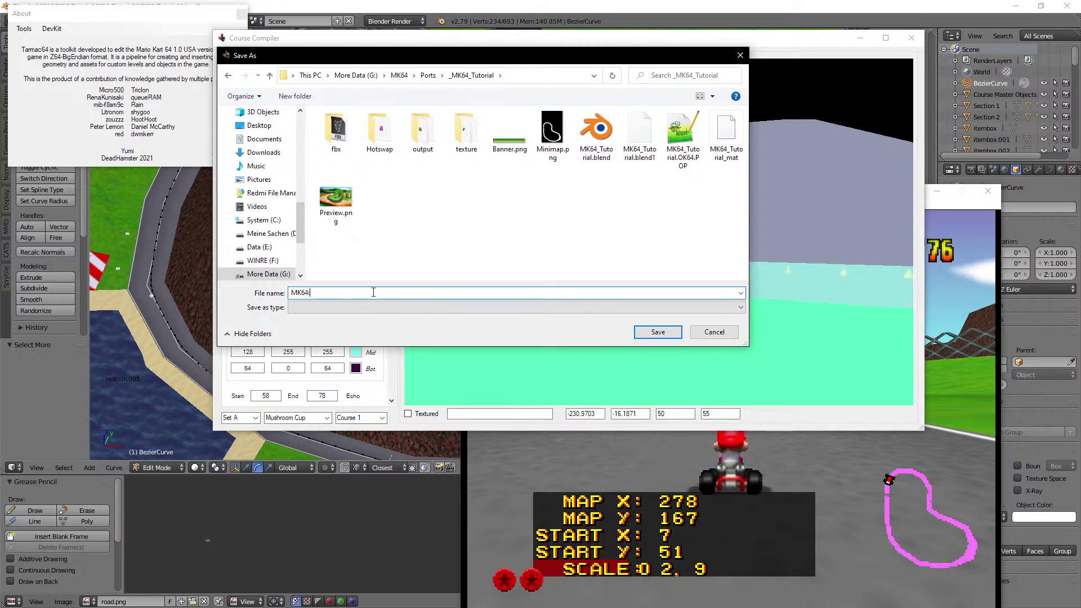
text(:)
key(BackSpace)
text(_turo)
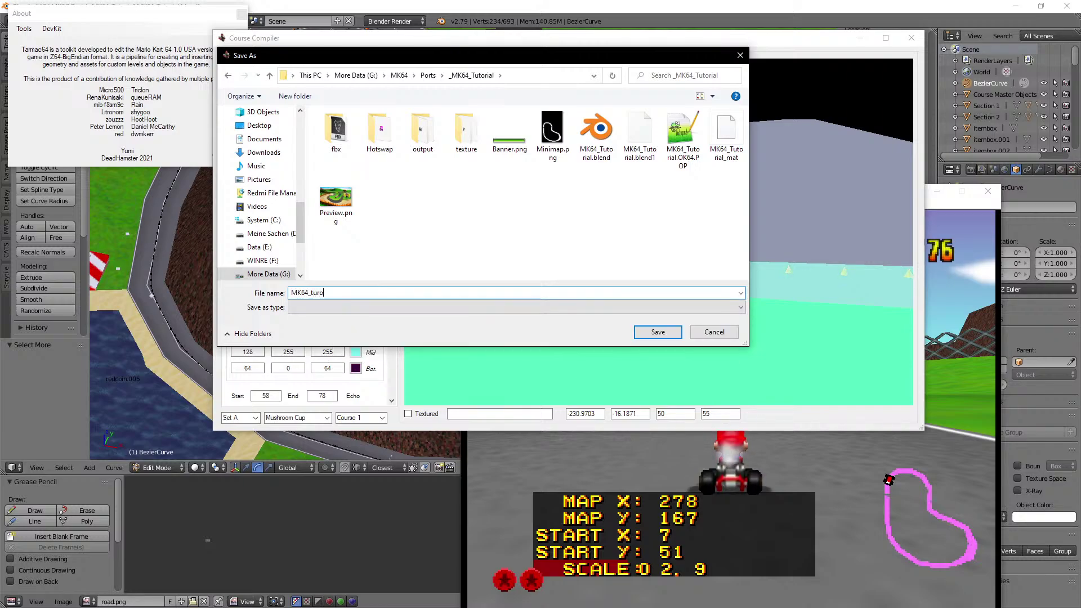
key(BackSpace)
key(BackSpace)
key(BackSpace)
key(Down)
key(Down)
key(Down)
key(Down)
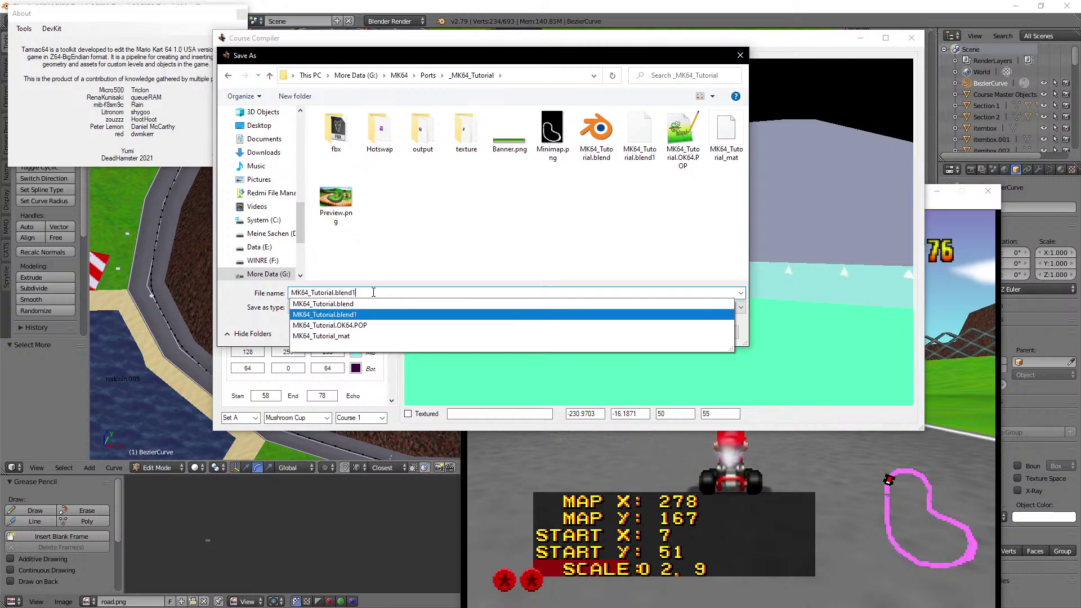
key(BackSpace)
key(BackSpace)
key(BackSpace)
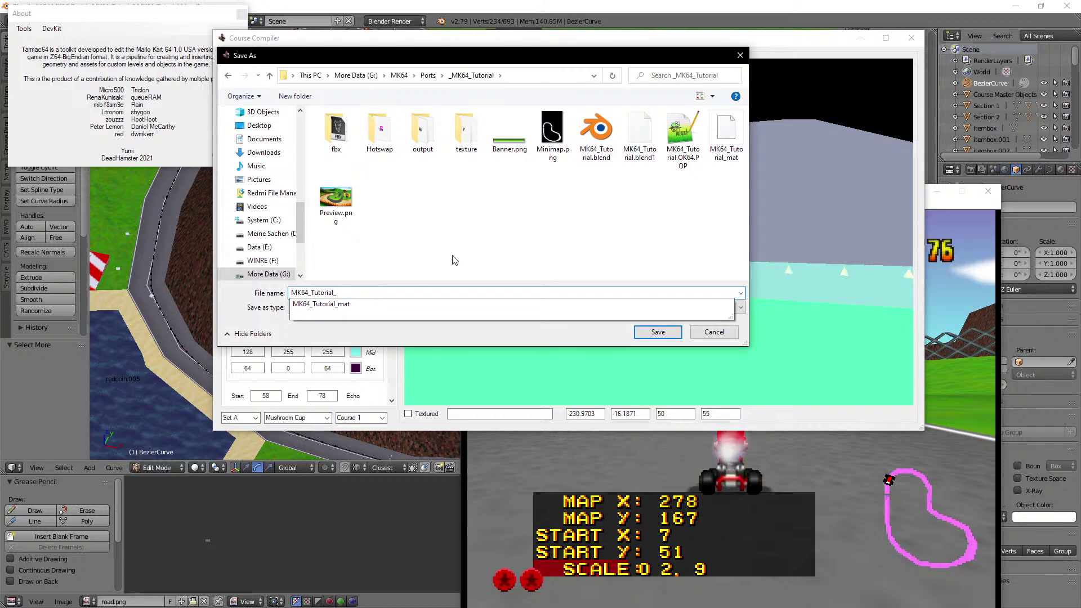
drag(464, 59, 539, 91)
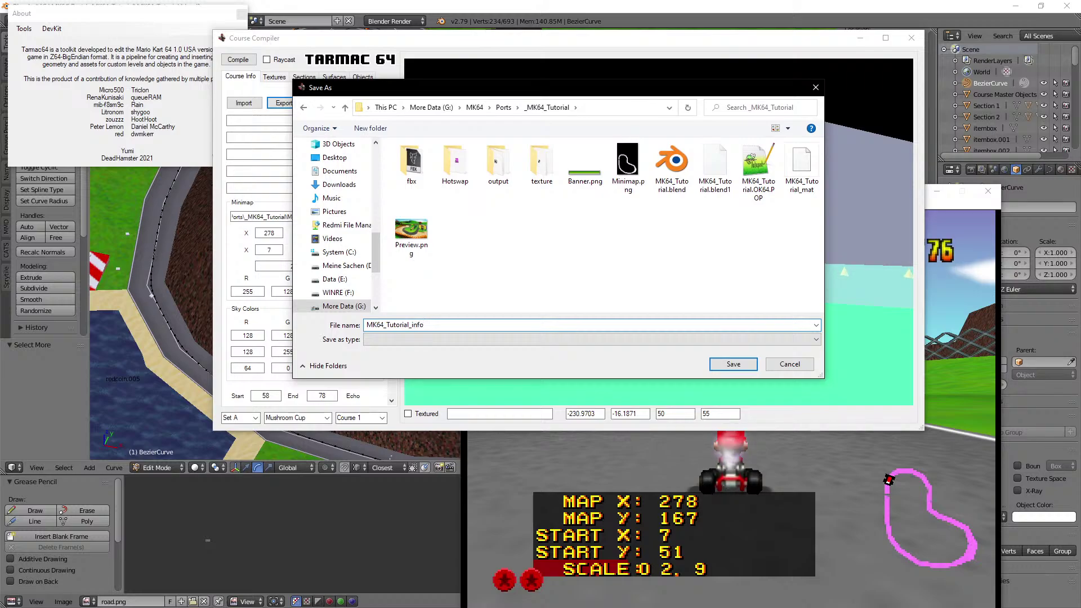
Step: Save the exported course settings file, switch to Project64 and quit the current race from its pause menu
key(Return)
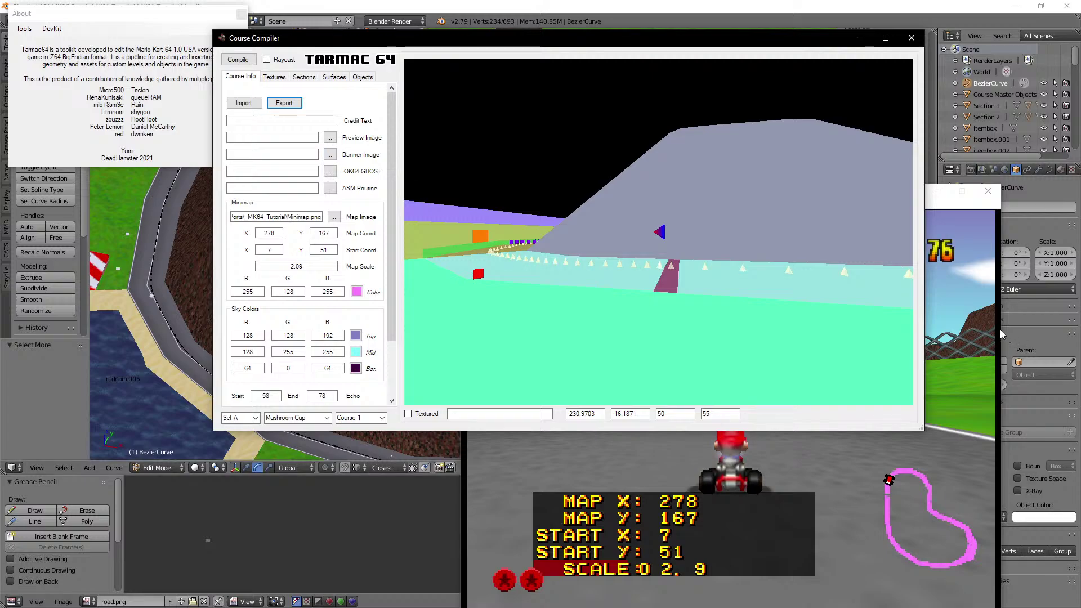
click(569, 470)
drag(777, 197, 768, 64)
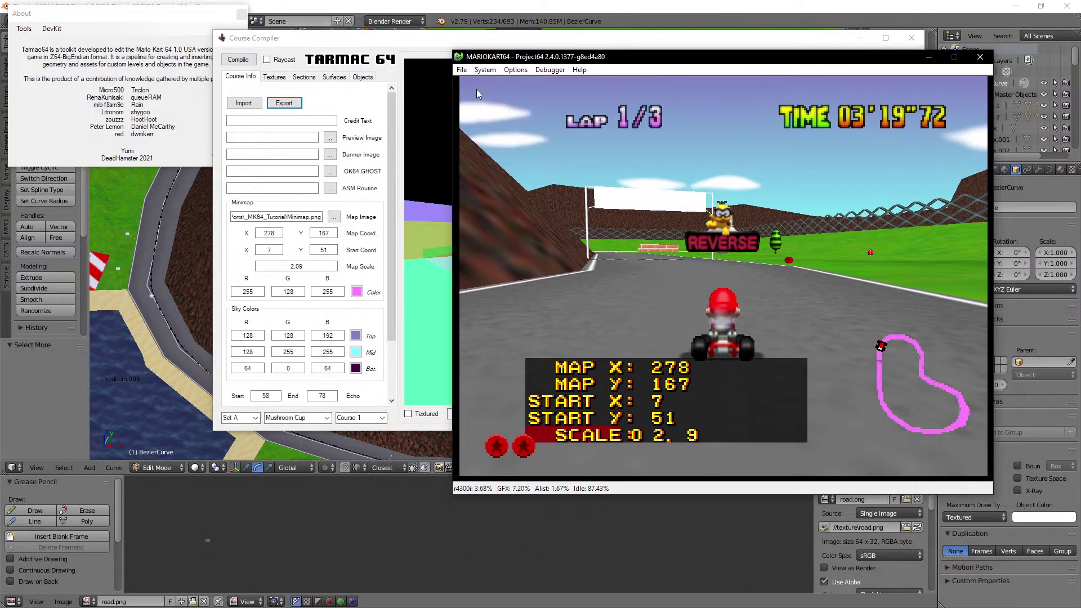
key(Return)
key(Down)
key(Down)
key(Down)
key(Down)
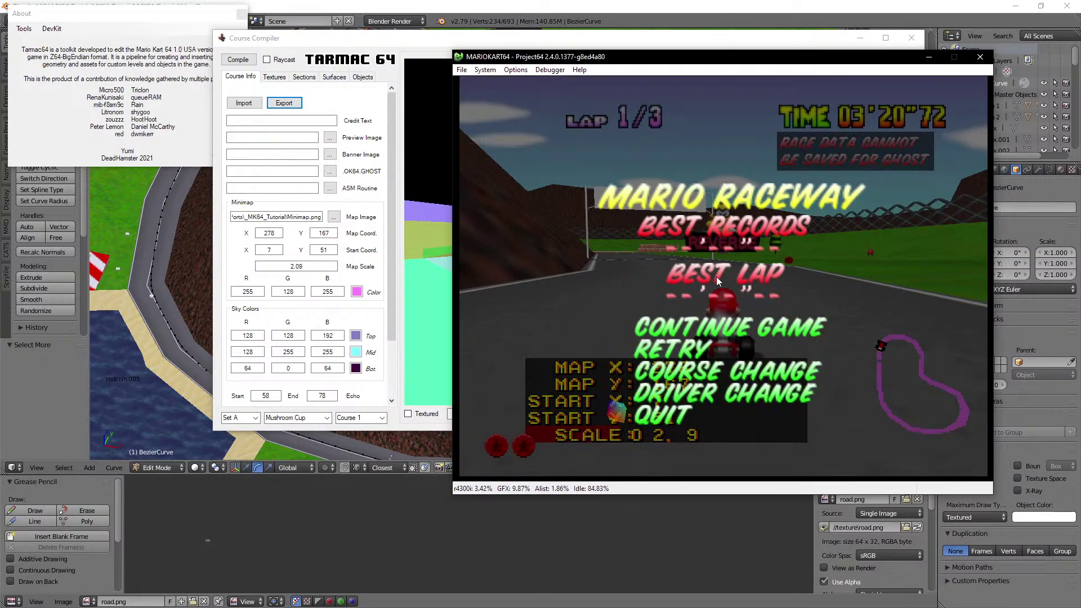
key(Return)
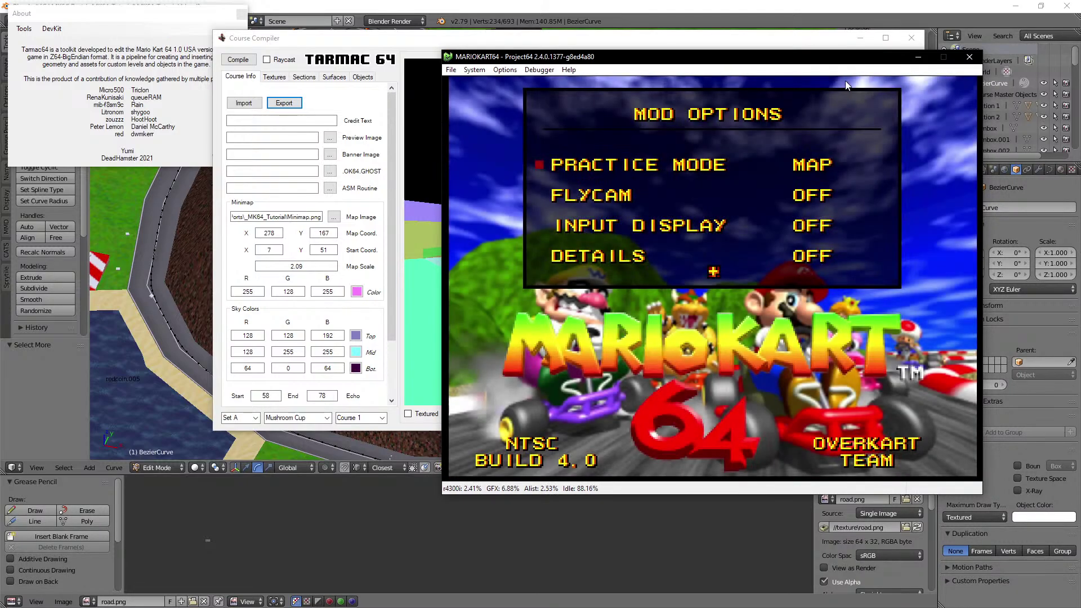
Step: Change the Practice Mode setting in the mod options and continue to the game selection
key(Right)
key(Right)
key(Right)
key(Right)
key(Return)
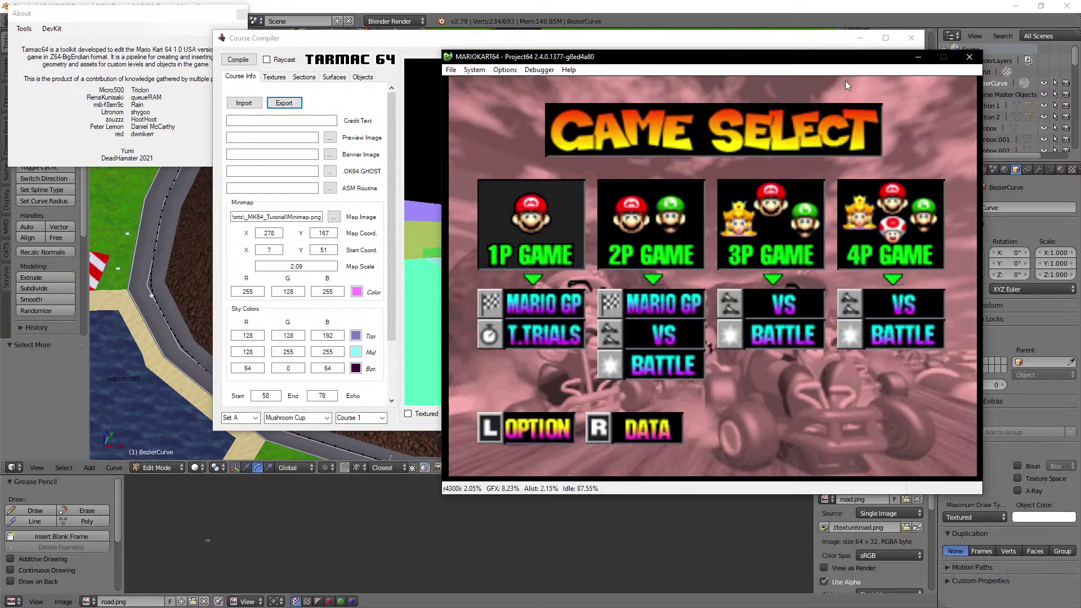
Step: Switch the course set and start a one-player Time Trials race as Mario on the first Mushroom Cup course
key(Return)
key(Down)
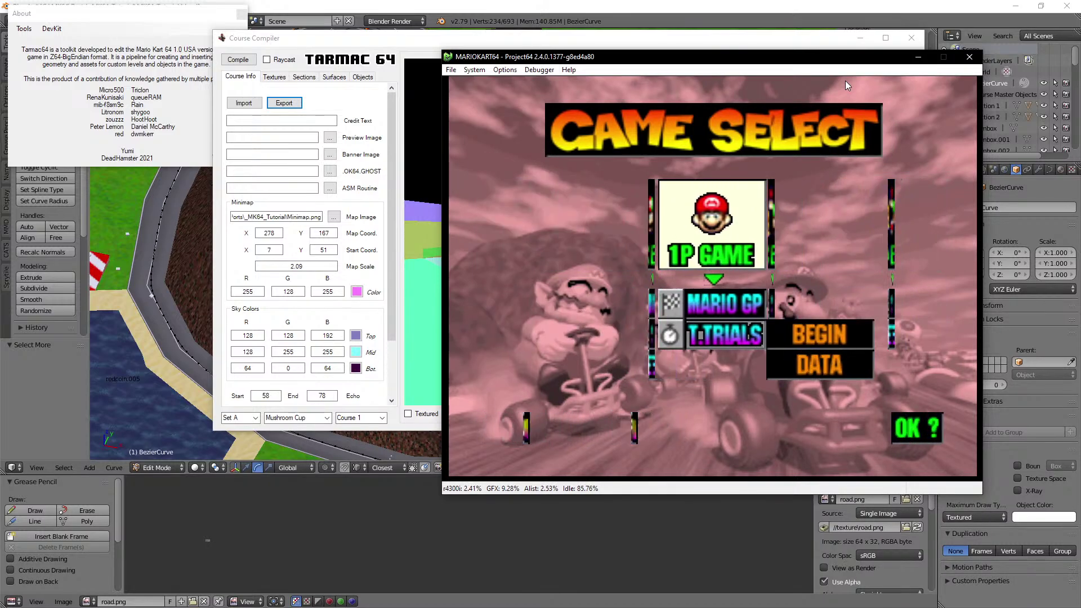
key(Return)
key(Return)
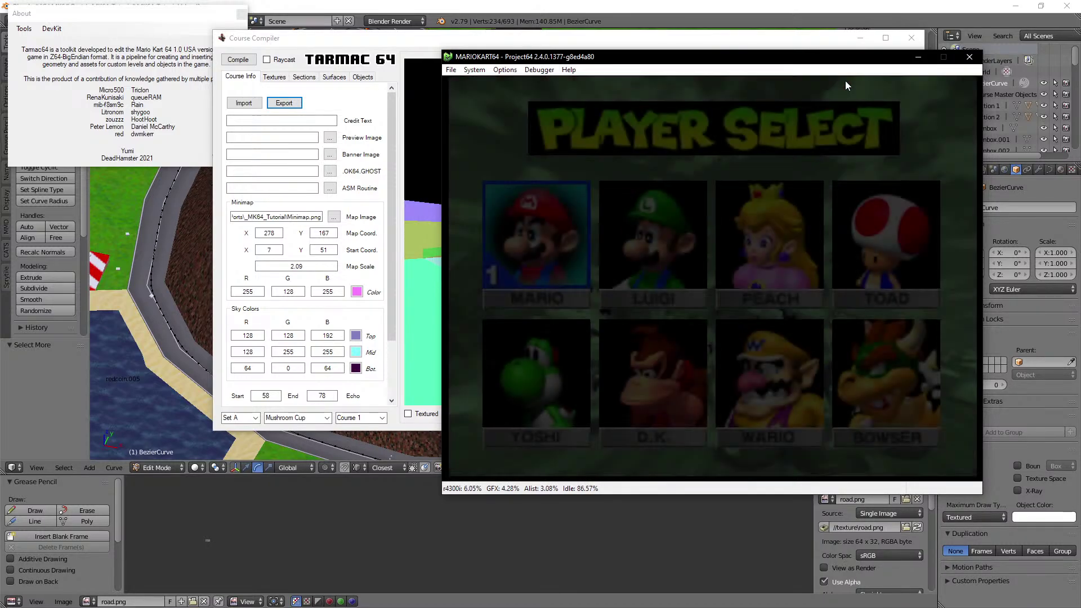
key(Return)
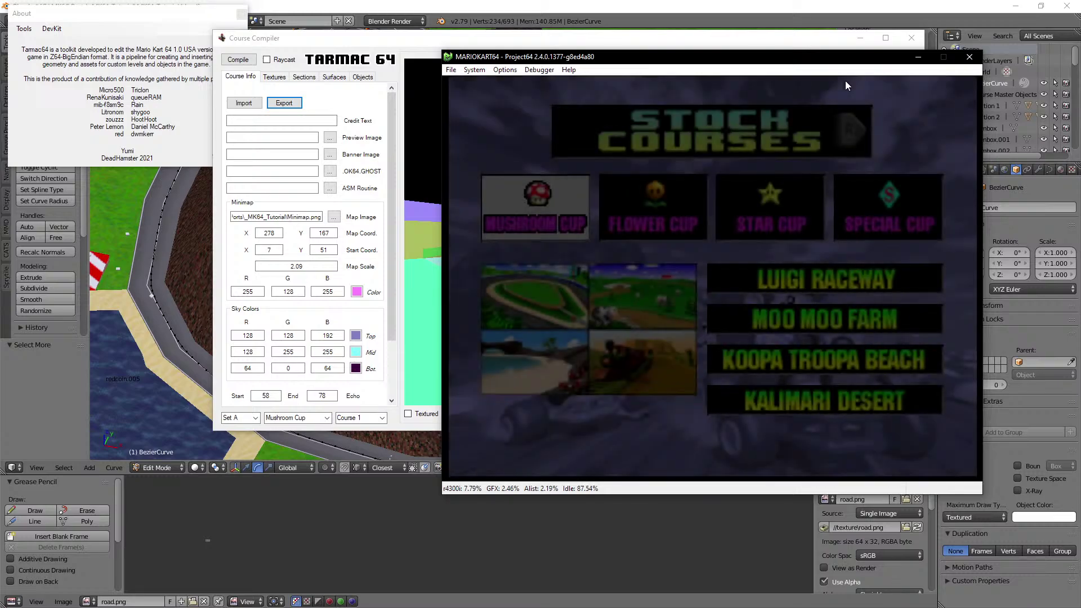
key(s)
key(Return)
key(Return)
key(Return)
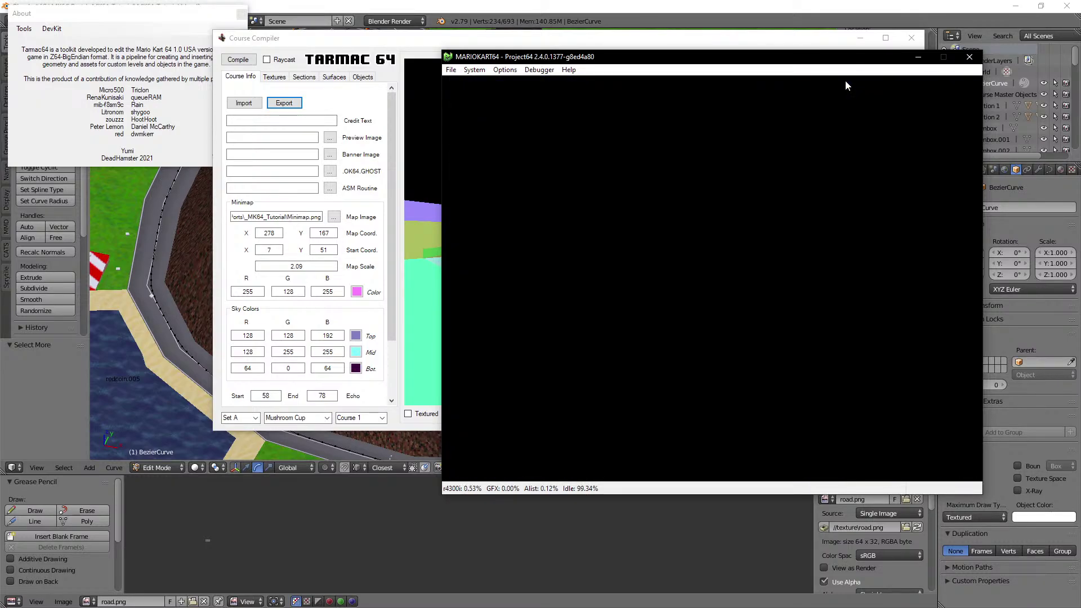
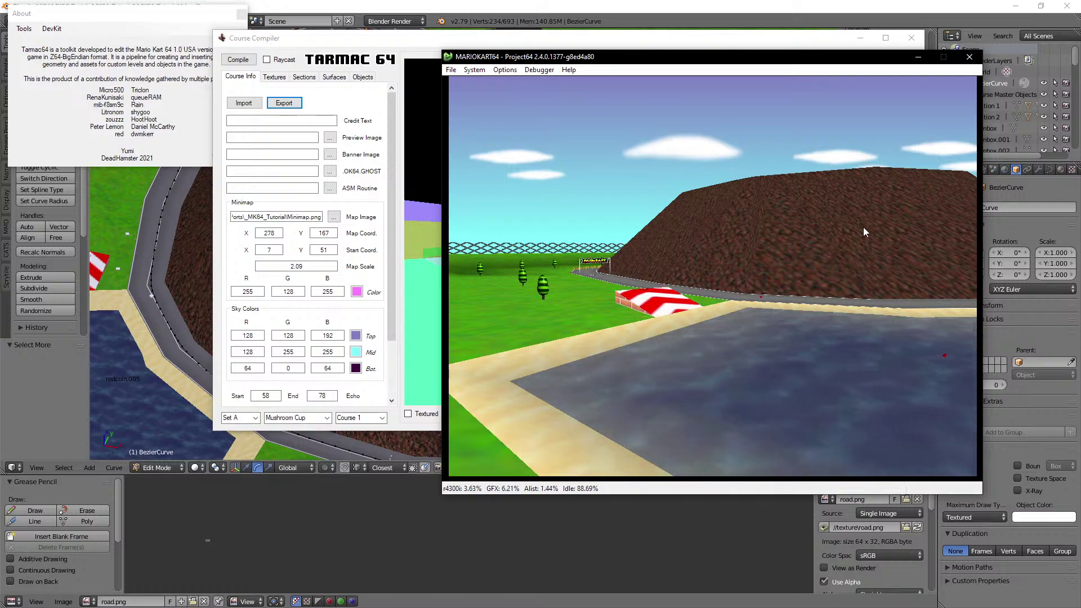
Step: Capture a screenshot of the full game picture showing the hill, ramp and water
key(super+shift+s)
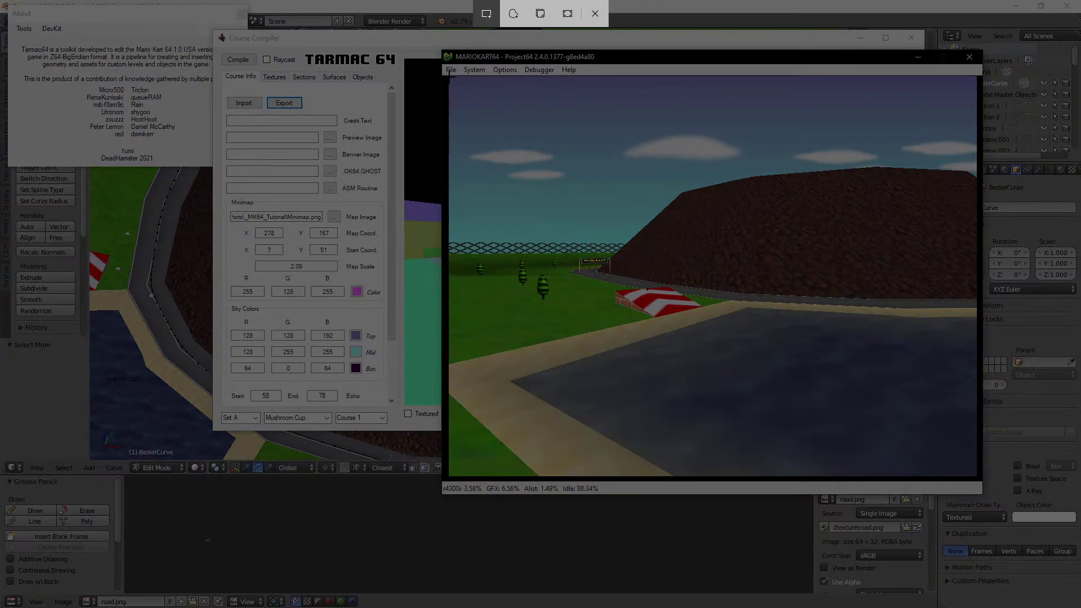
drag(448, 77, 976, 477)
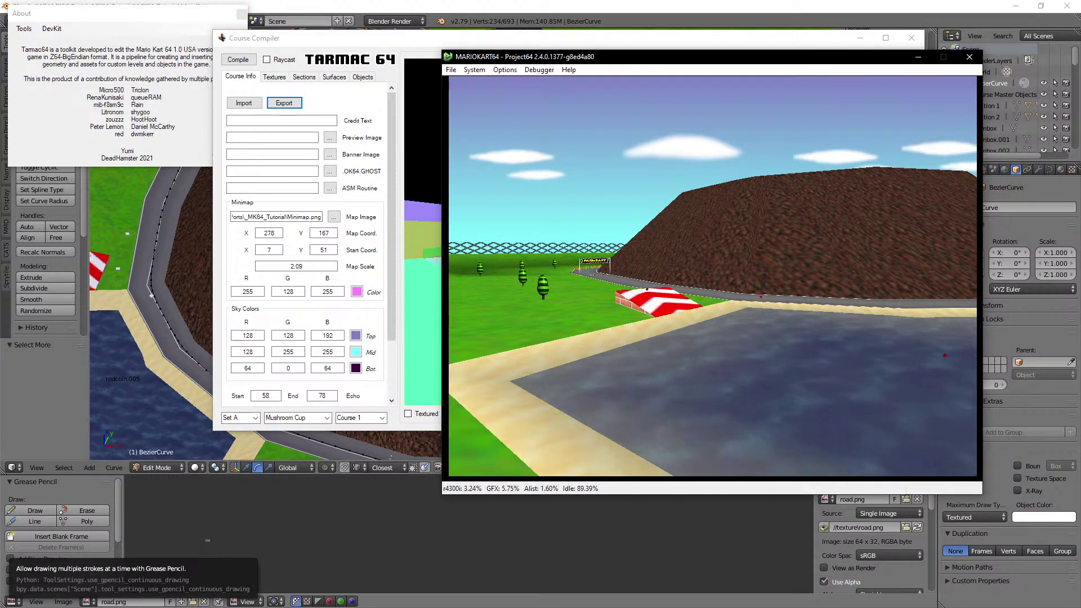
Step: Open Preview.png from the _MK64_Tutorial folder in GIMP and maximize its window
key(alt+Tab)
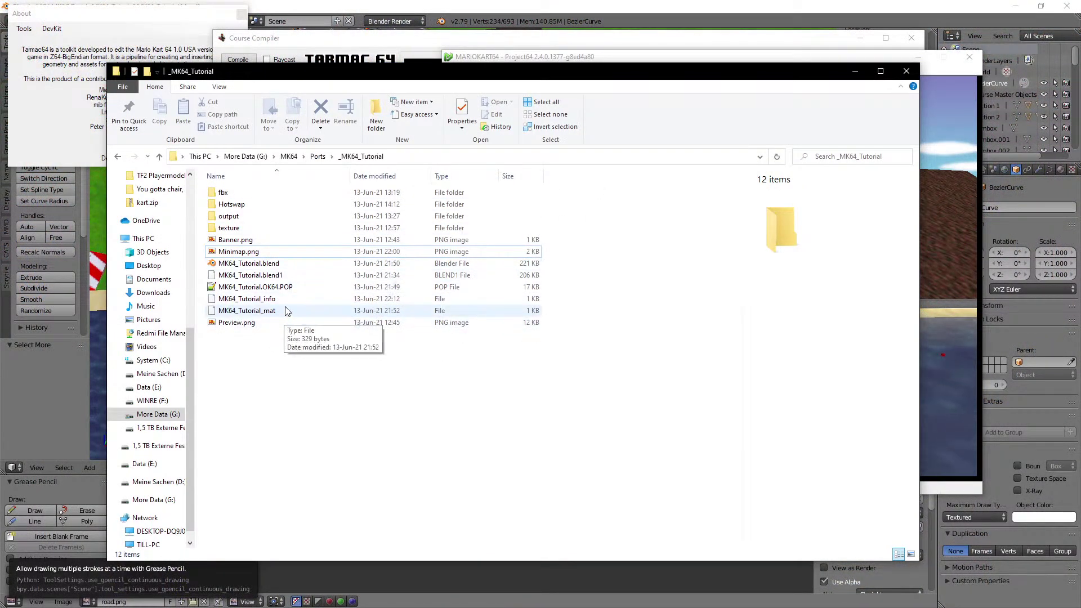
click(234, 241)
click(241, 322)
right_click(240, 324)
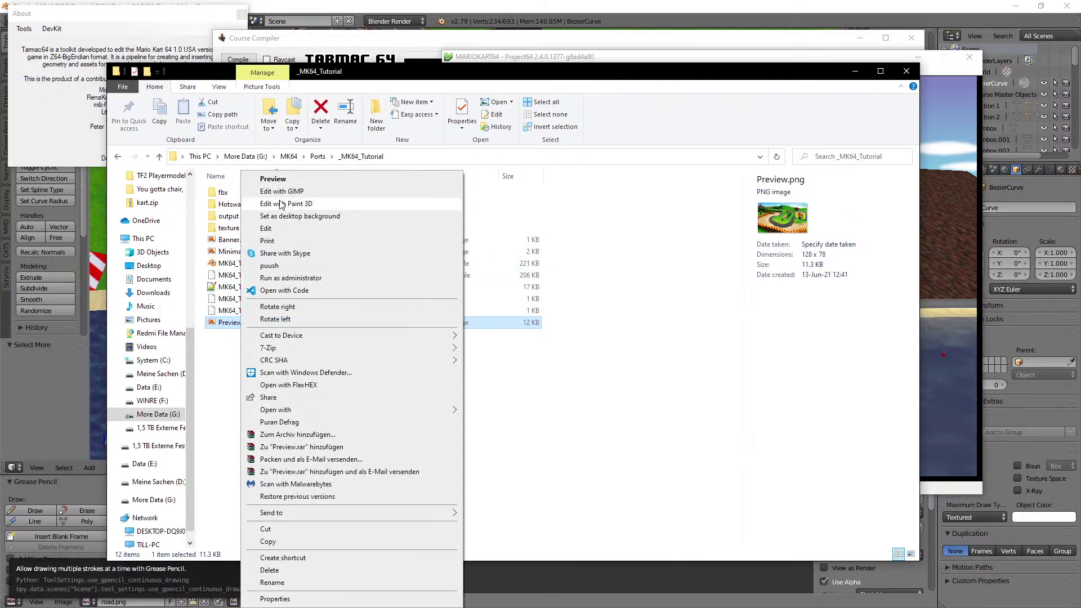
key(Escape)
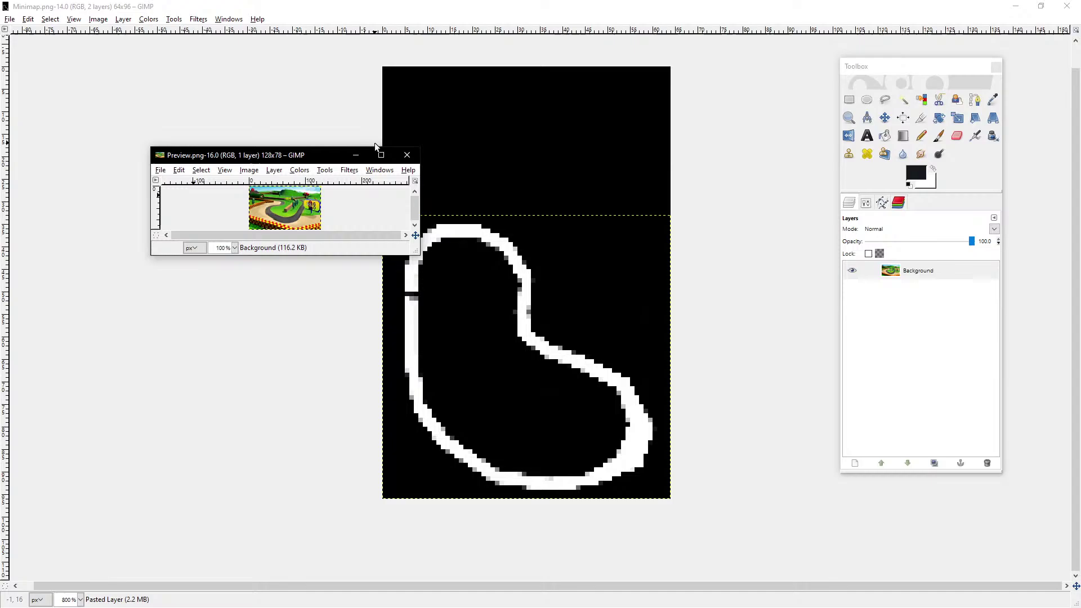
click(381, 155)
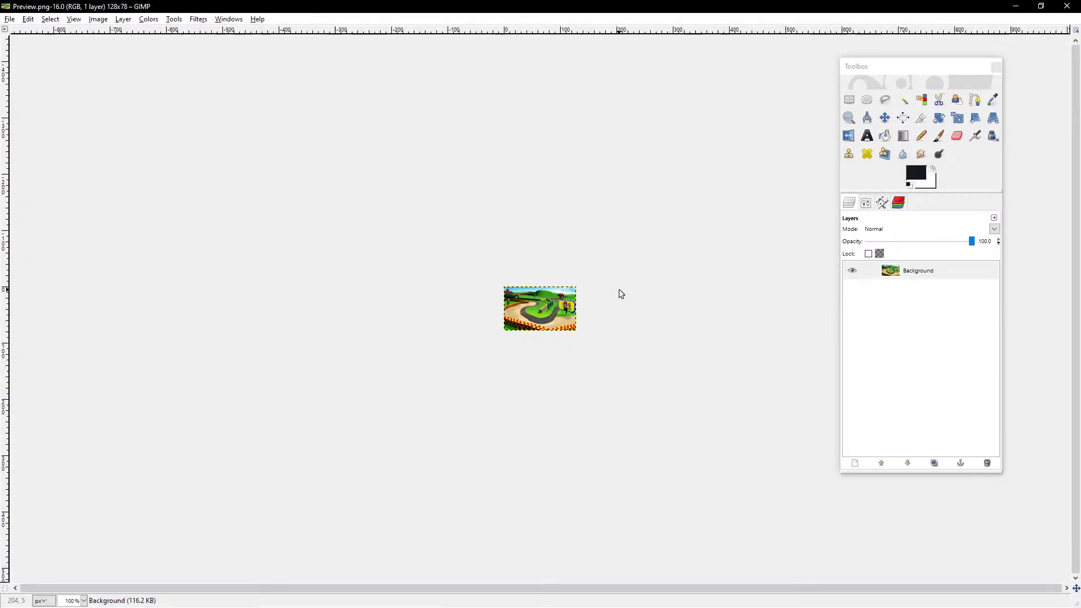
ctrl+scroll(619, 294, up, 5)
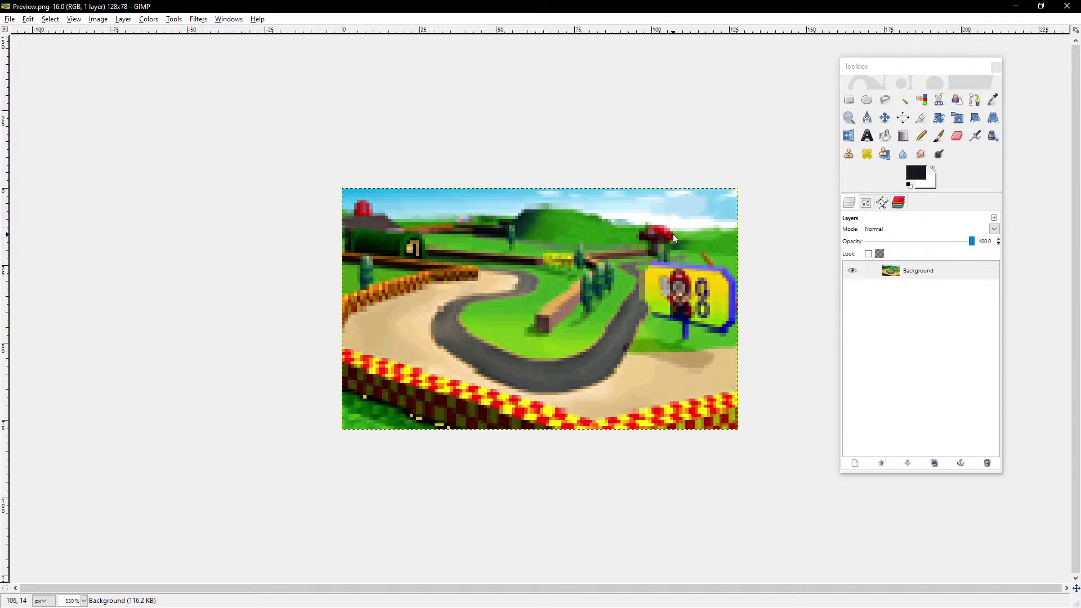
Step: Paste the game screenshot into Preview.png and turn the floating selection into a new layer
click(951, 273)
middle_drag(707, 245, 677, 249)
key(ctrl+v)
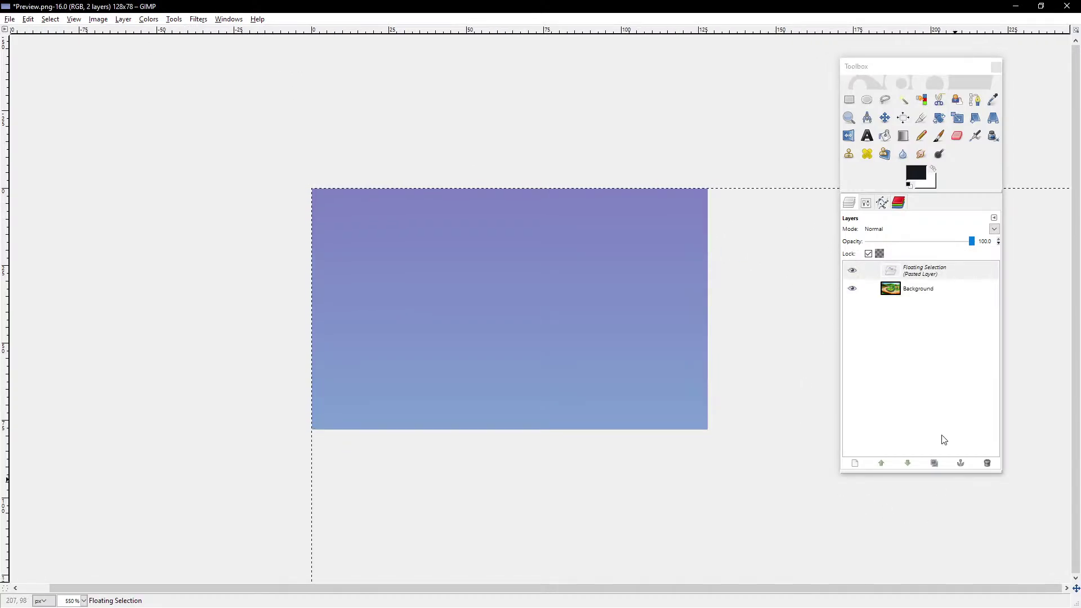
click(855, 464)
ctrl+scroll(564, 314, down, 5)
middle_drag(573, 309, 523, 304)
ctrl+scroll(496, 300, down, 1)
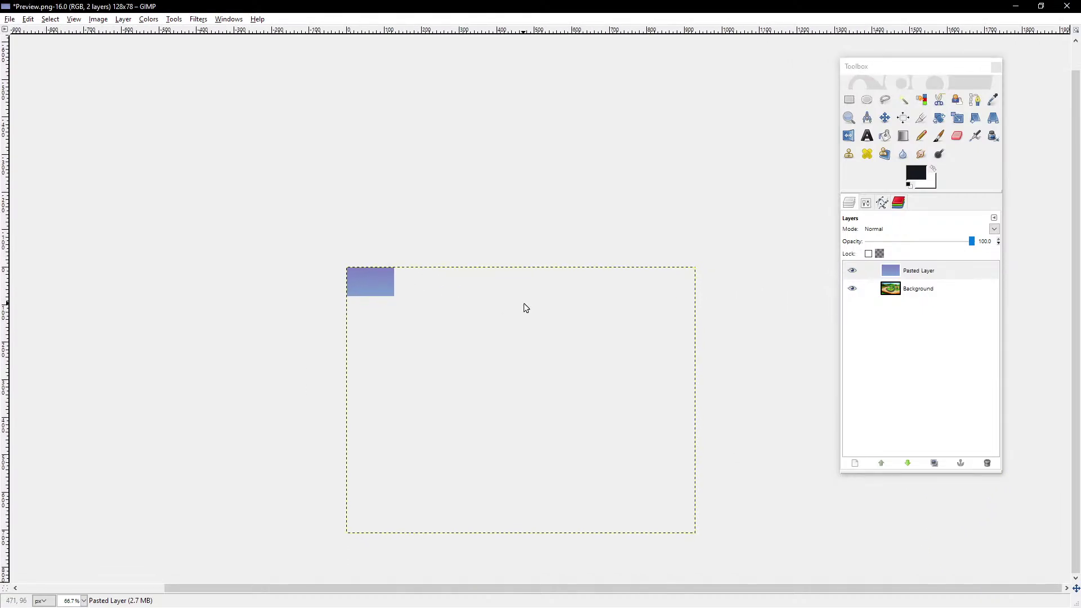
Step: Scale the pasted layer to a width of 128 pixels, keeping its proportions
right_click(932, 277)
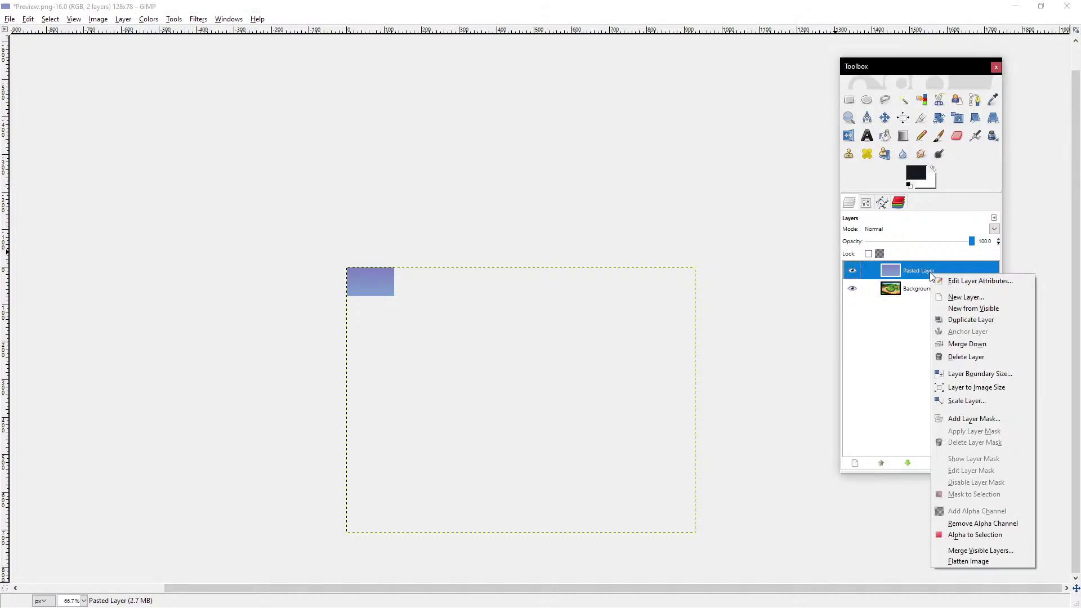
click(967, 401)
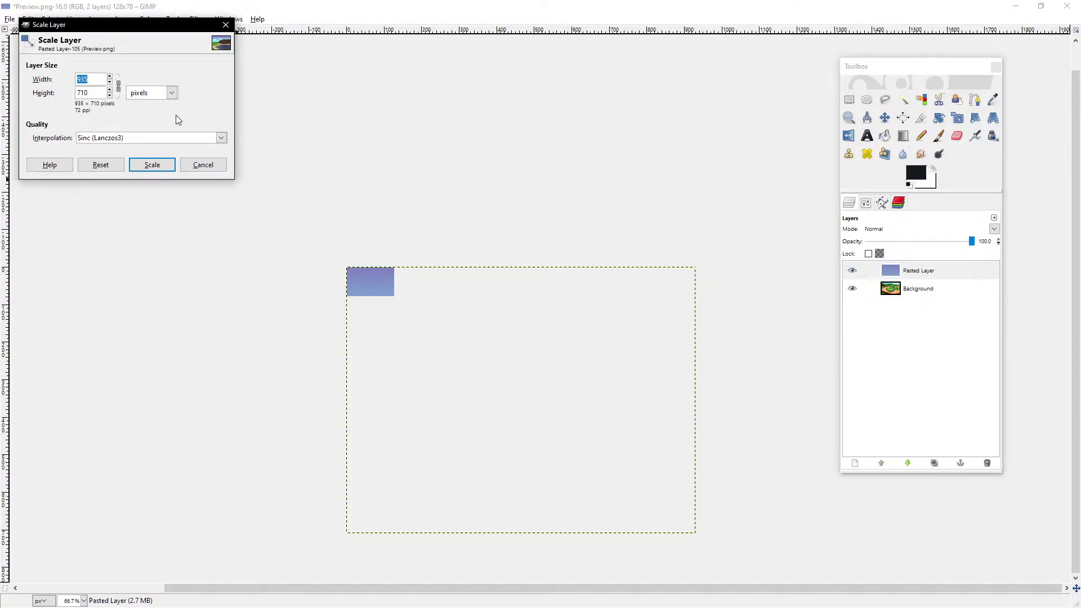
text(128)
key(Tab)
click(160, 165)
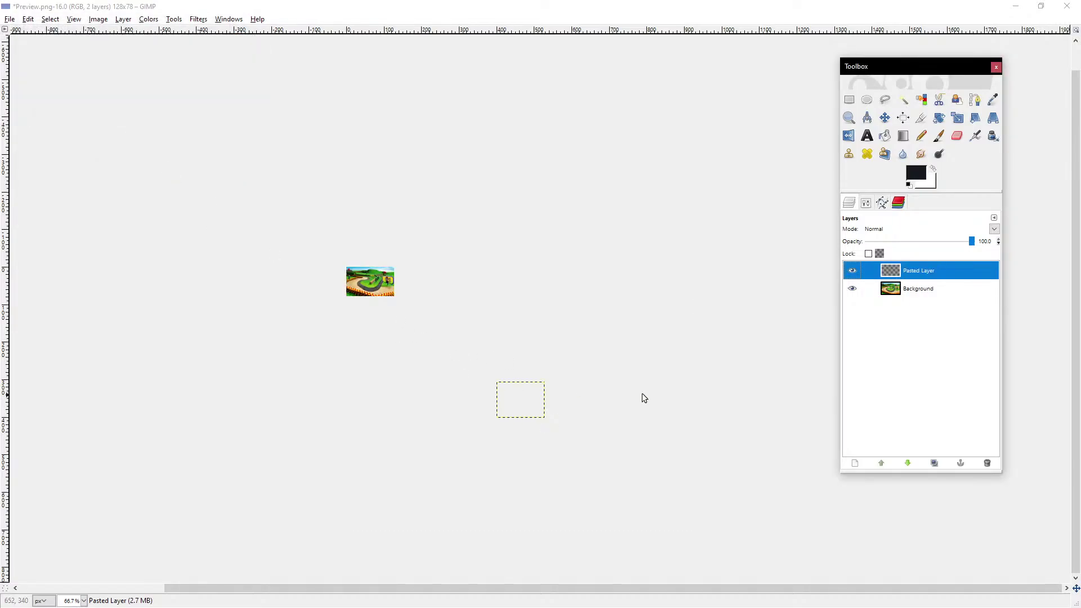
Step: Move the pasted layer over the canvas, aligning its sides and adjusting its height so it covers the whole preview
click(885, 120)
drag(527, 405, 377, 279)
ctrl+scroll(374, 290, up, 3)
ctrl+scroll(375, 293, up, 3)
key(Up)
key(Up)
key(Up)
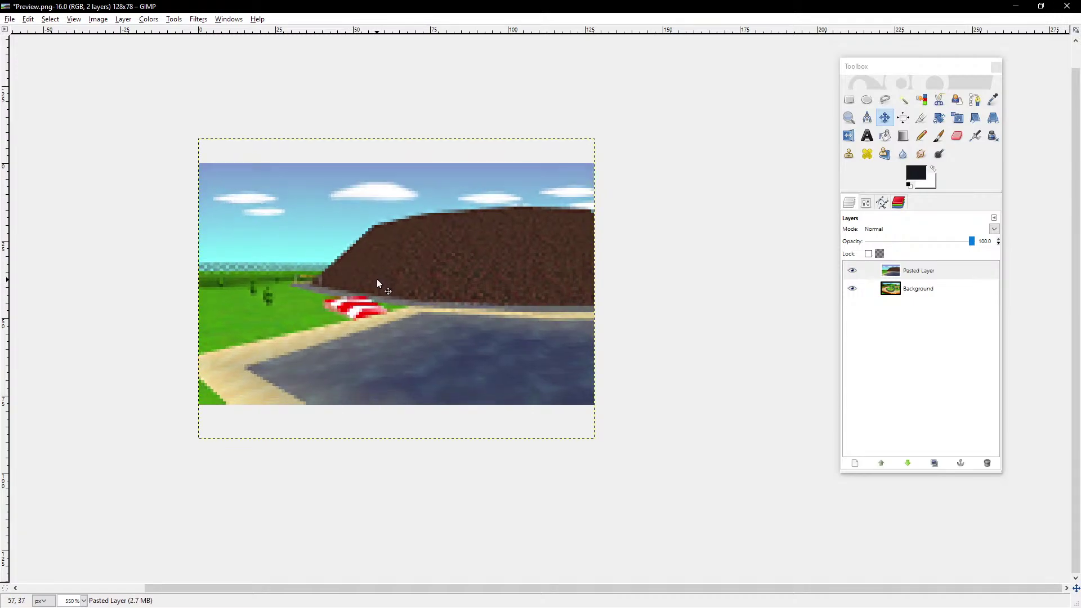
key(Up)
key(Up)
key(Up)
key(Up)
key(Up)
key(Down)
key(Down)
key(Down)
key(Down)
key(Down)
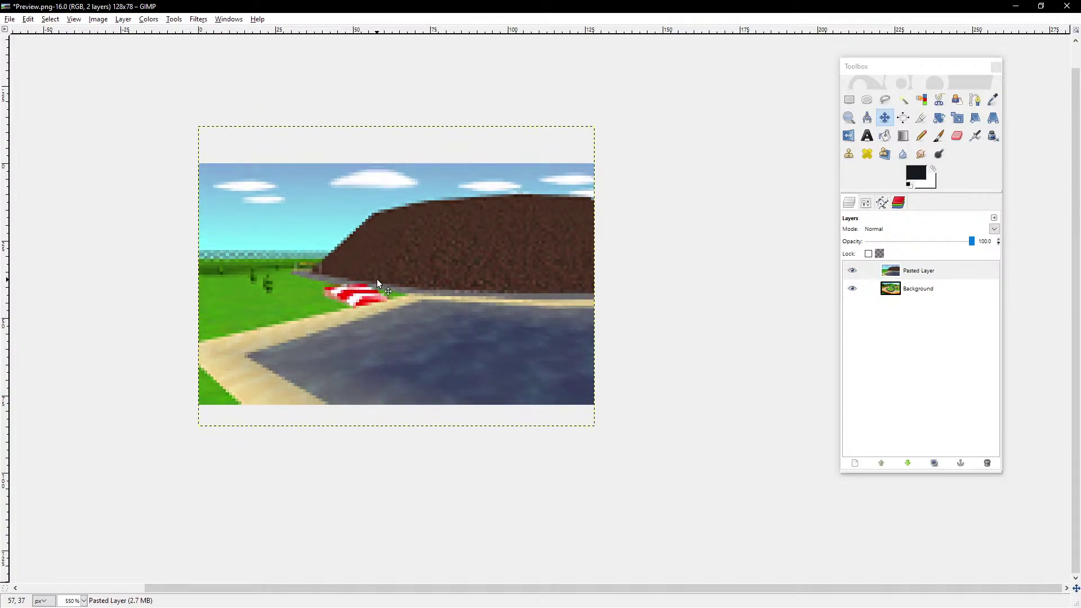
key(Up)
key(Up)
key(Up)
key(Down)
key(Down)
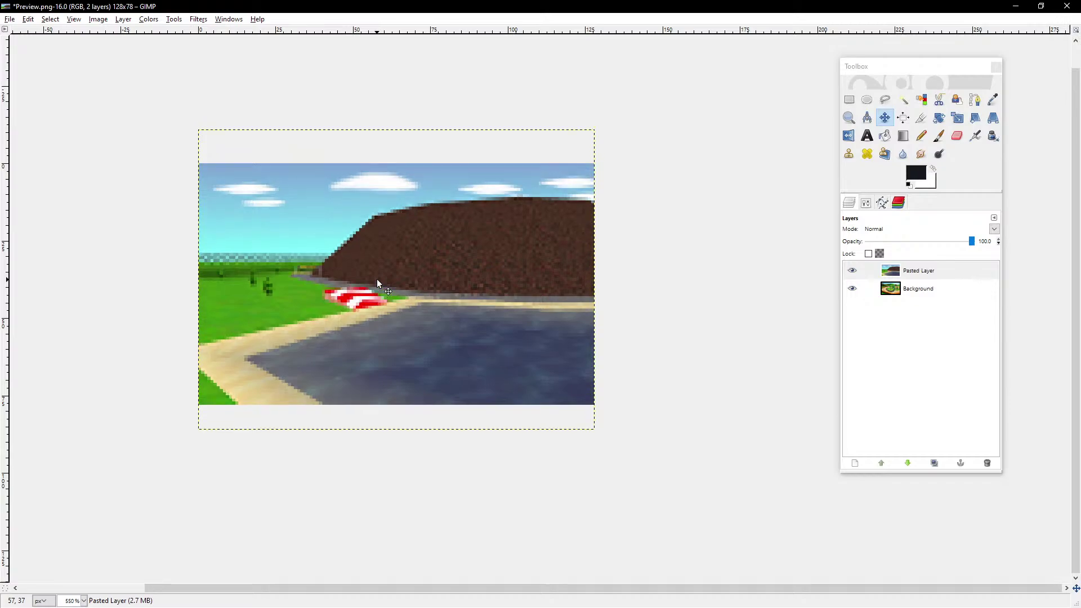
middle_drag(572, 291, 645, 289)
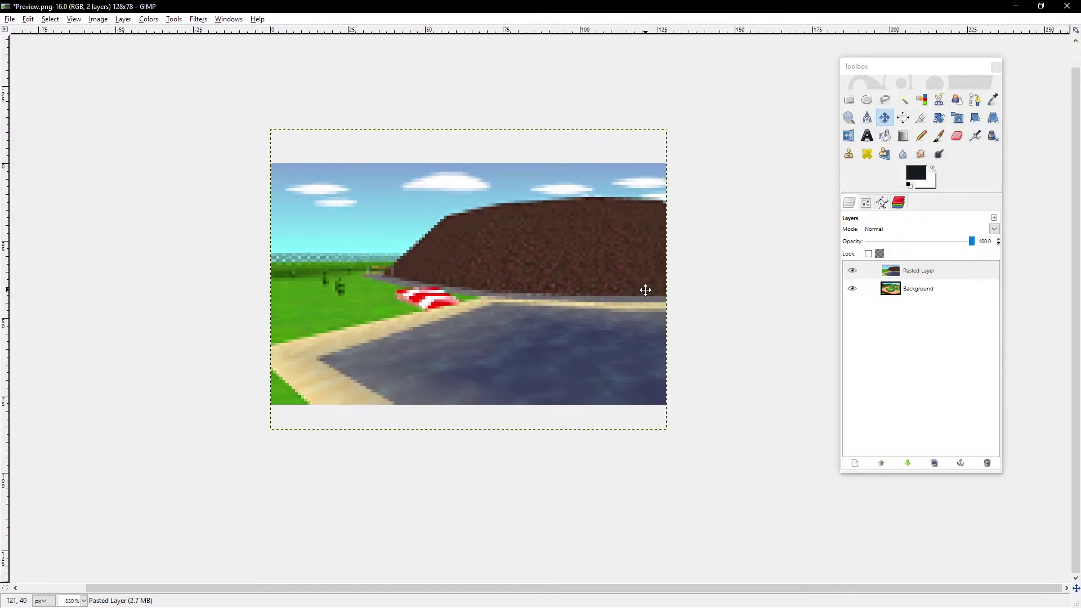
Step: Delete the original Background layer
click(915, 293)
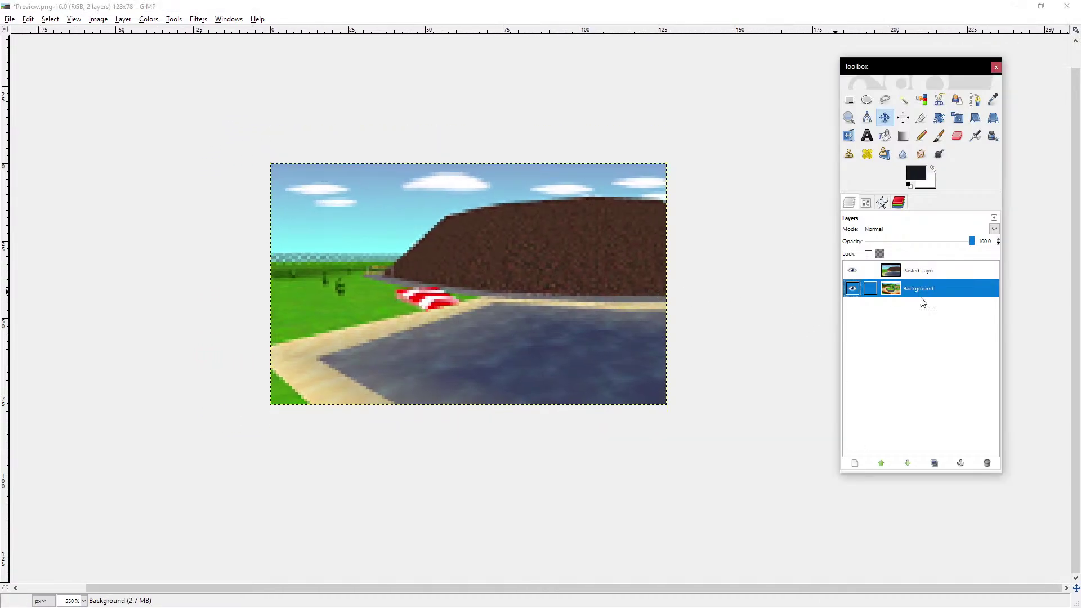
click(987, 463)
middle_drag(494, 250, 507, 248)
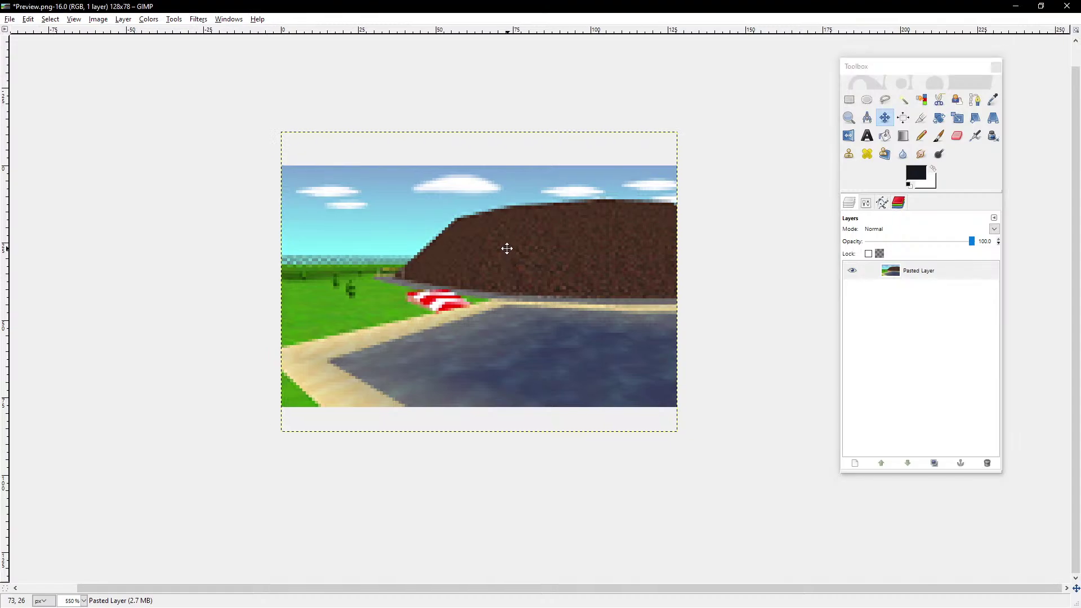
Step: Convert the image to indexed colors with an optimum palette of at most 255 colors and no dithering
click(95, 20)
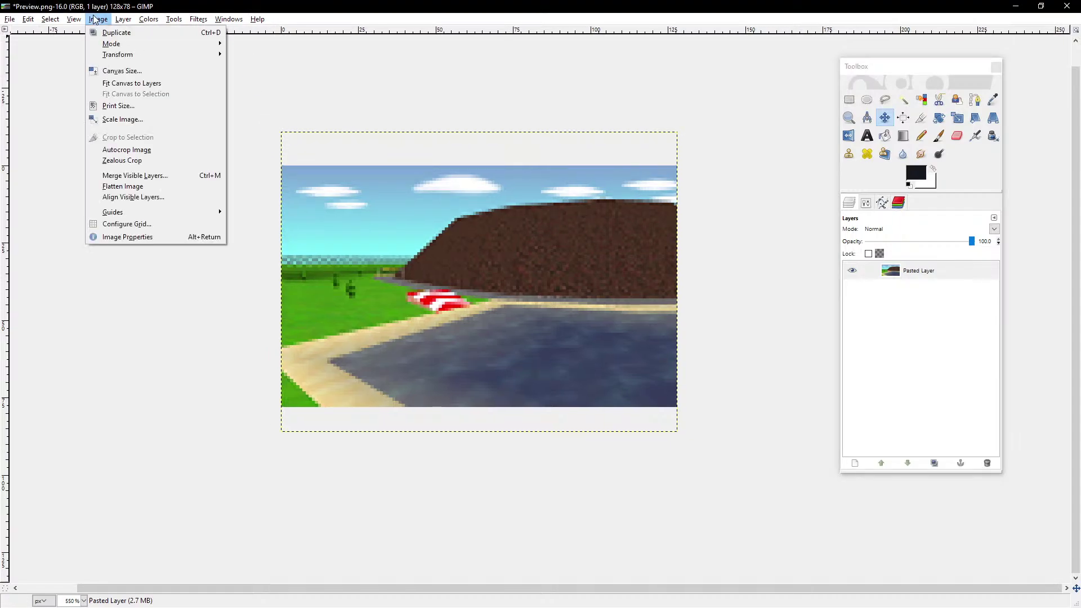
mouse_move(113, 43)
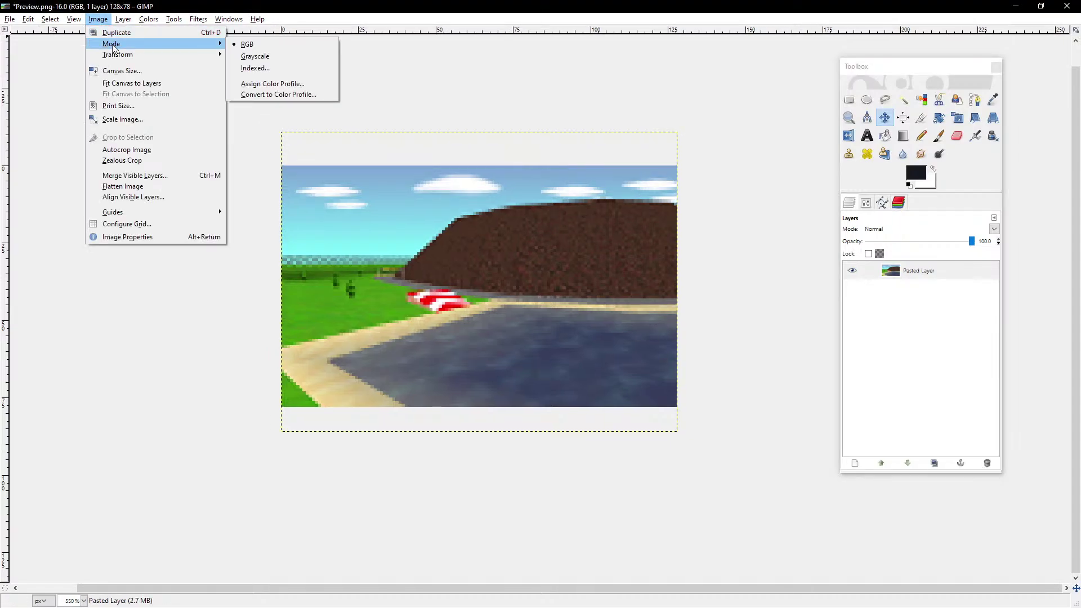
click(268, 69)
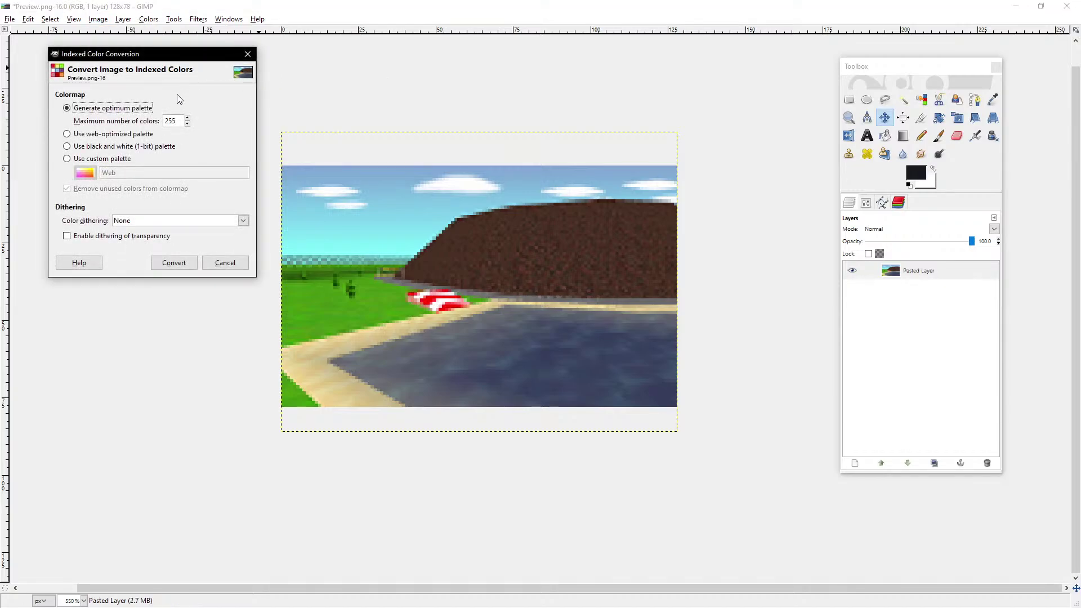
click(170, 263)
ctrl+scroll(414, 295, up, 2)
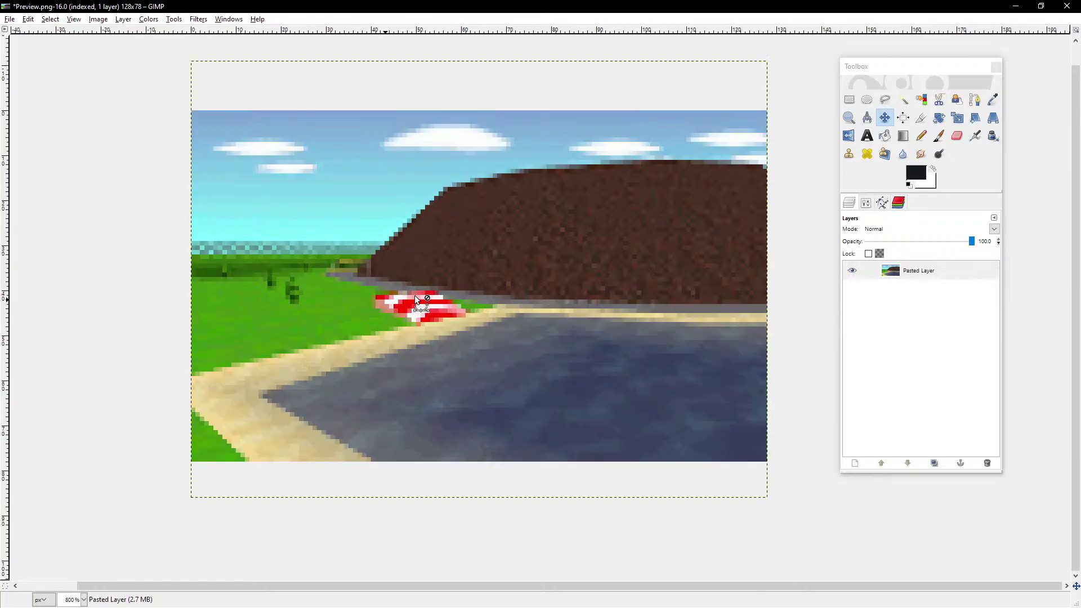
ctrl+scroll(414, 295, down, 2)
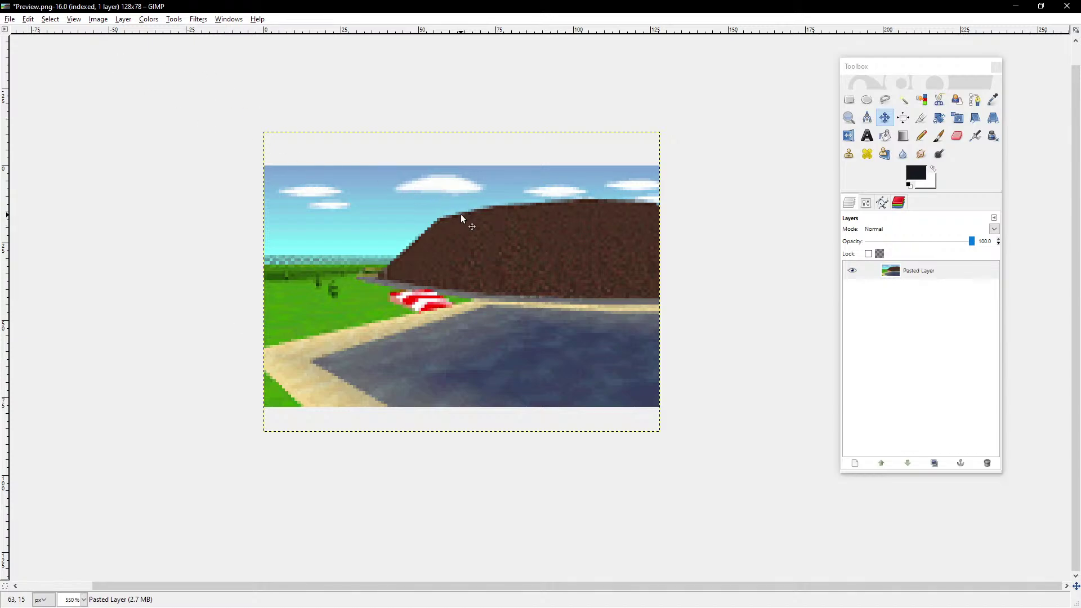
Step: Save the edited course preview to the existing Preview.png file
click(10, 19)
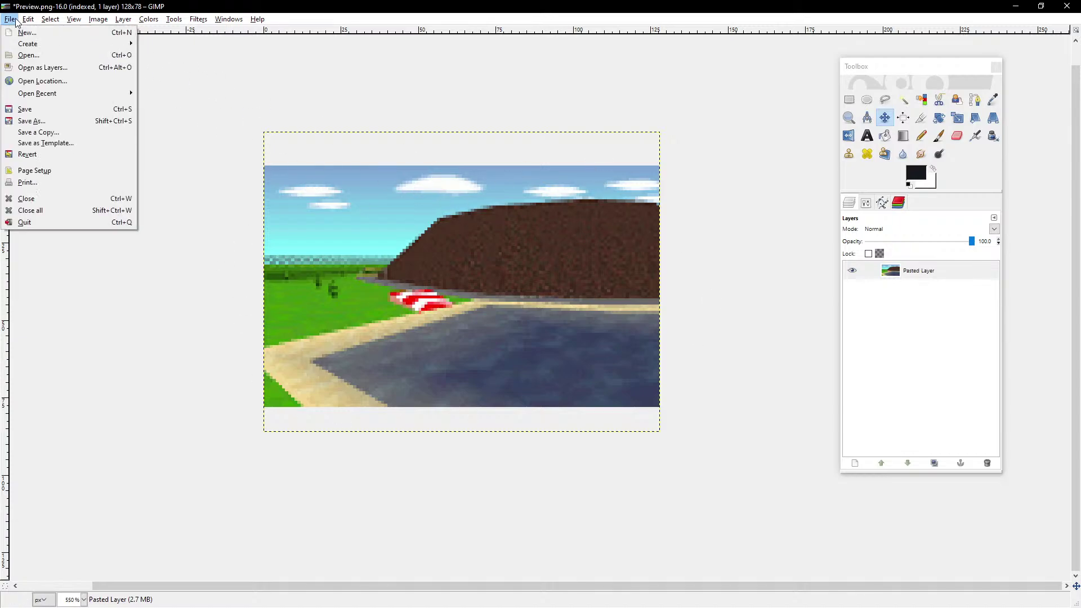
click(42, 111)
click(204, 166)
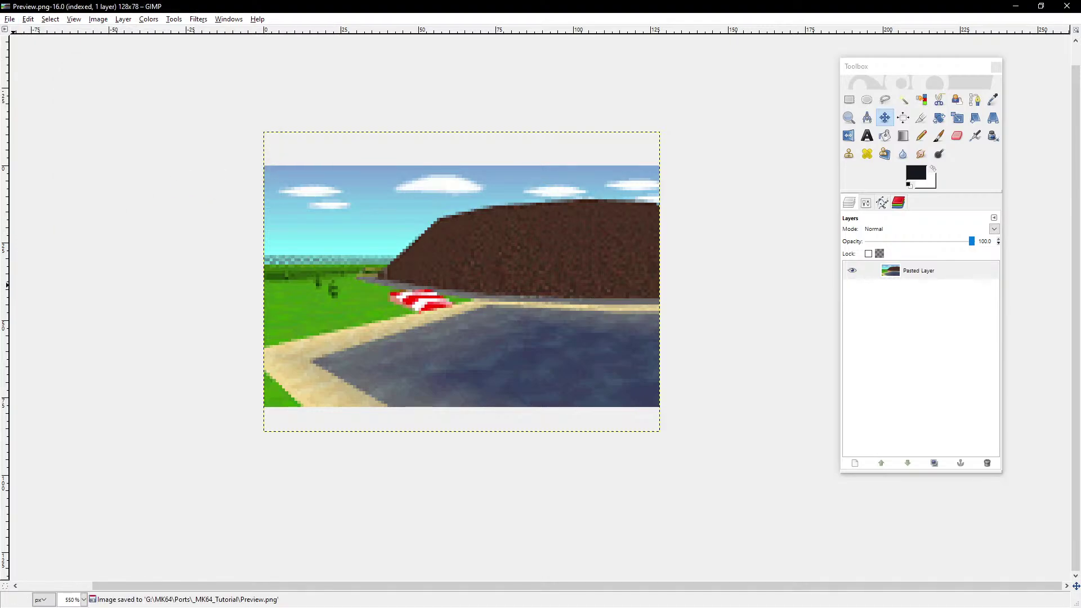
Step: Open Banner.png from the _MK64_Tutorial folder in GIMP in a maximized, enlarged view
key(alt+Tab)
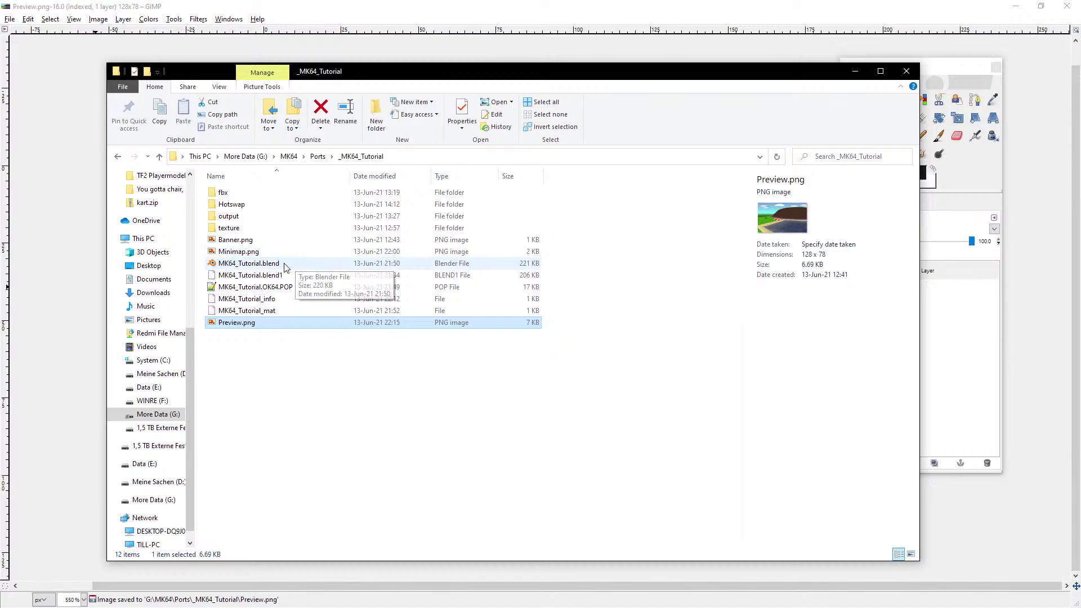
click(240, 252)
click(242, 241)
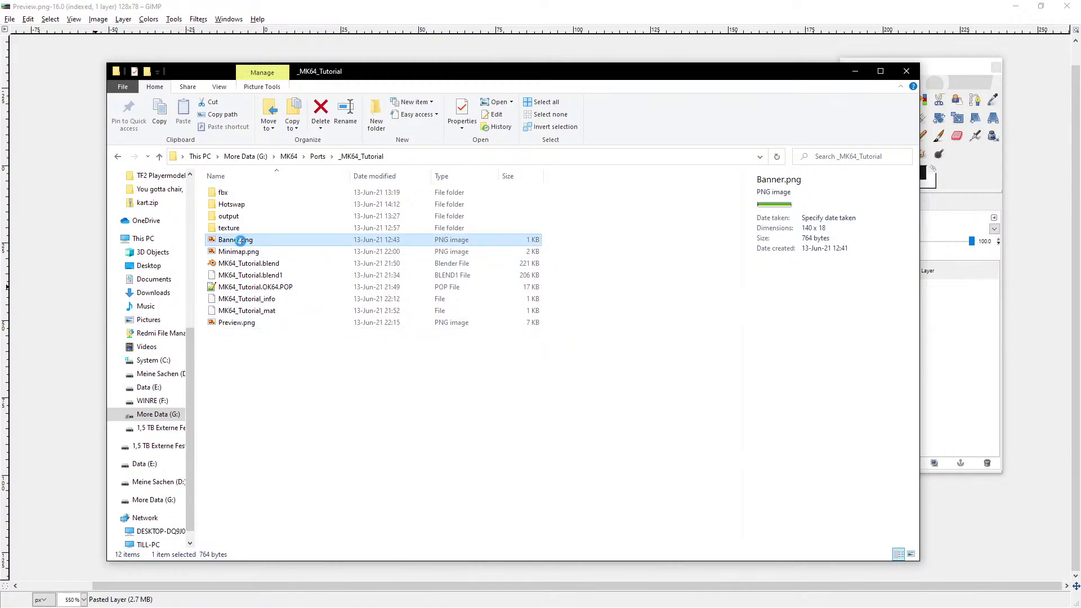
right_click(241, 240)
click(299, 194)
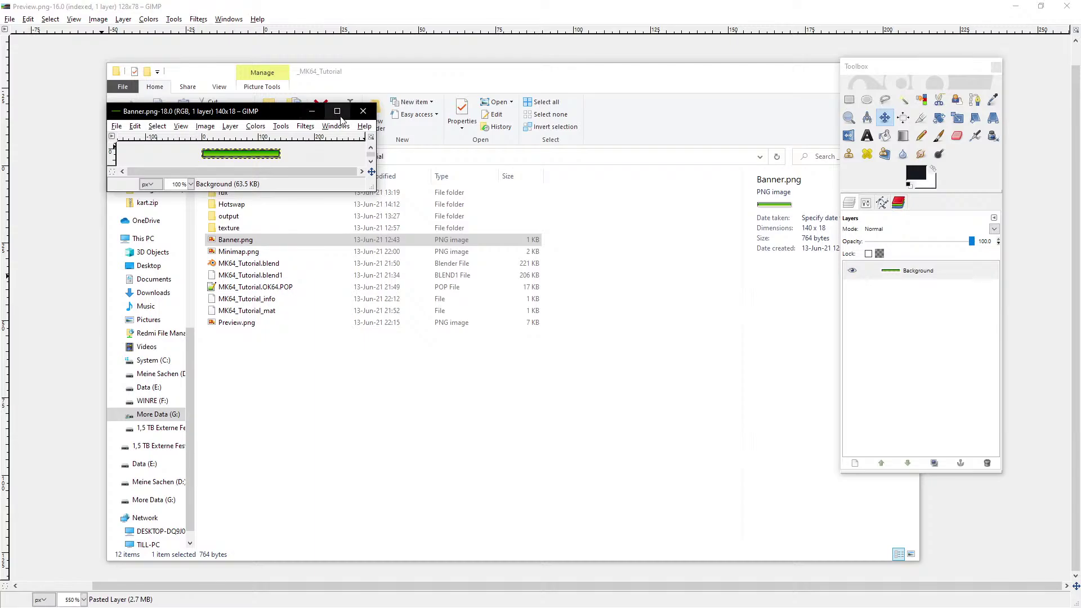
click(341, 112)
ctrl+scroll(610, 342, up, 5)
ctrl+scroll(610, 345, up, 1)
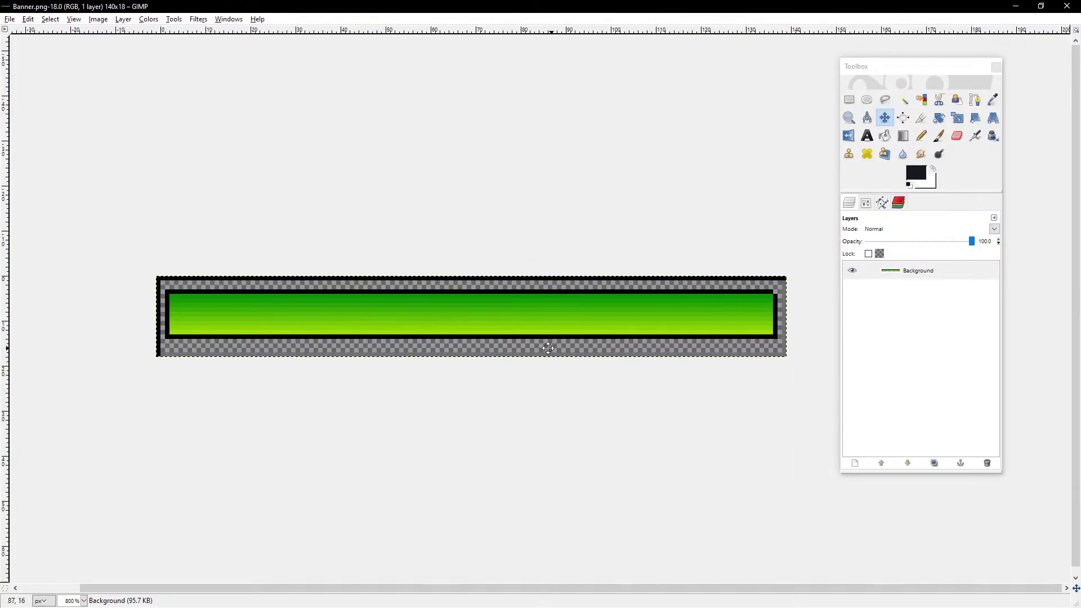
middle_drag(545, 325, 537, 302)
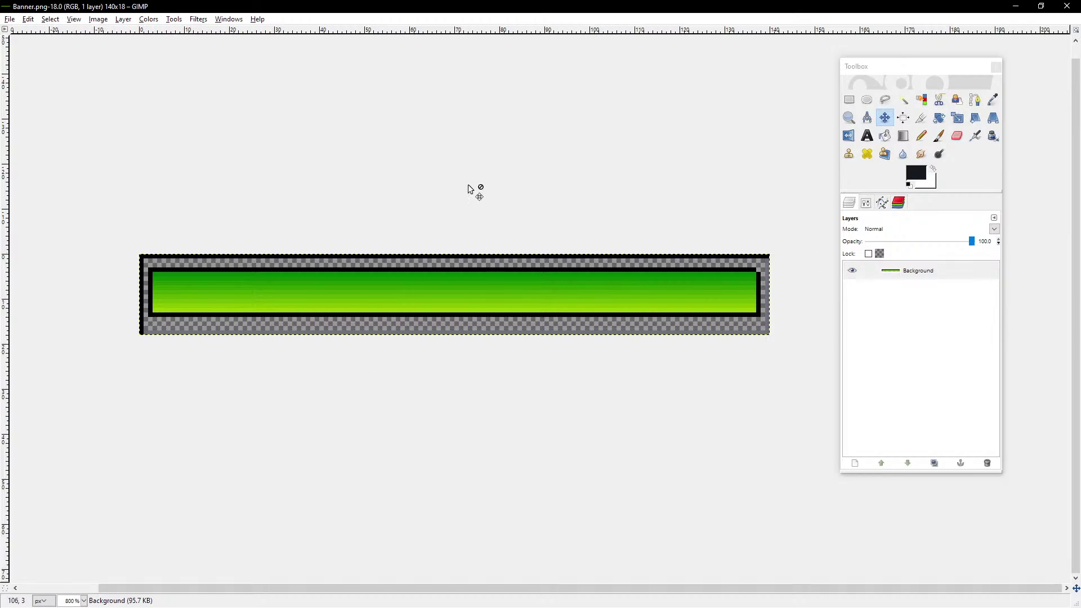
Step: Activate the Pencil tool with the Circle (01) brush
click(920, 137)
ctrl+scroll(601, 299, up, 2)
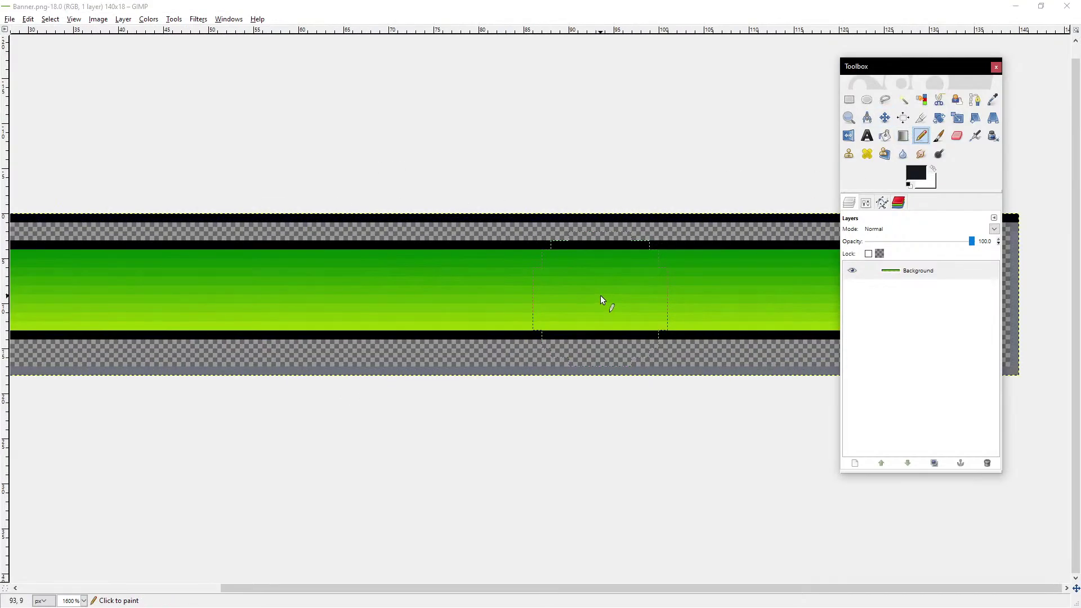
click(866, 202)
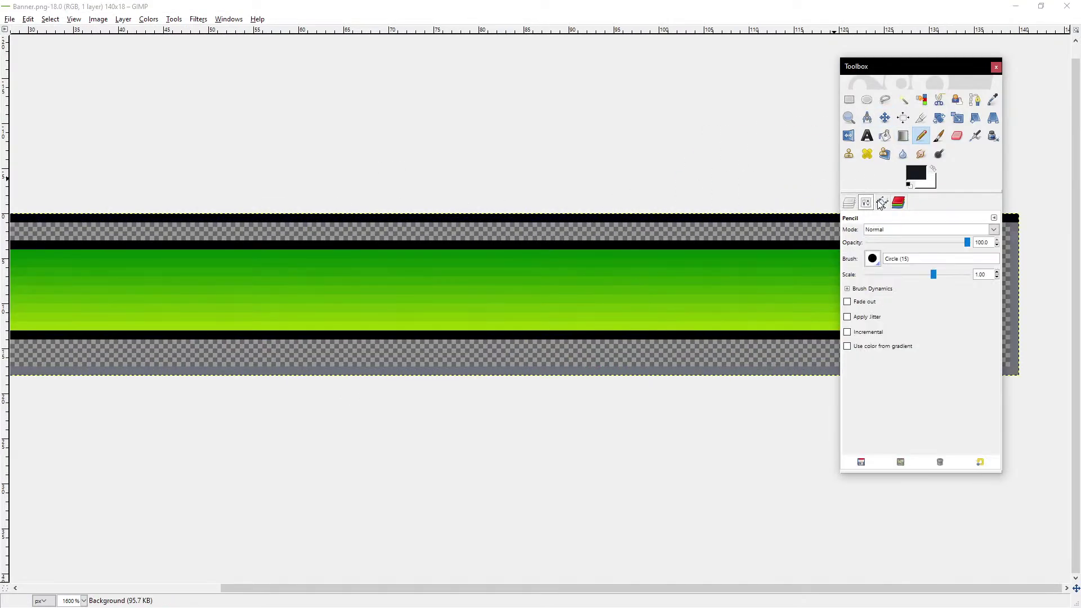
click(875, 264)
click(902, 291)
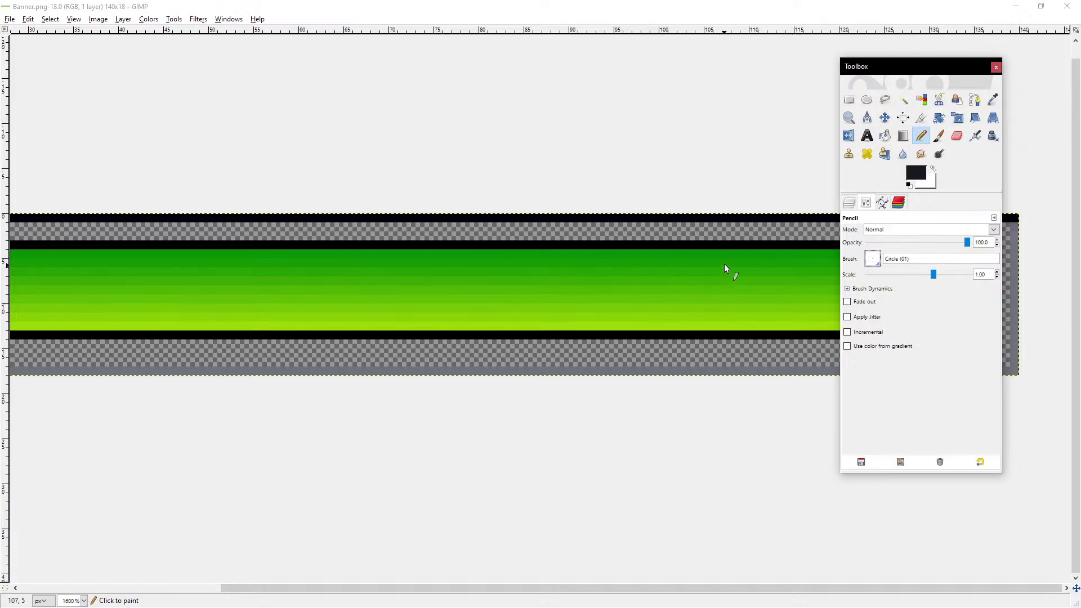
Step: Sample the banner gradient's dark green as the background color and its light green as the foreground color
ctrl+click(723, 255)
ctrl+scroll(764, 291, down, 1)
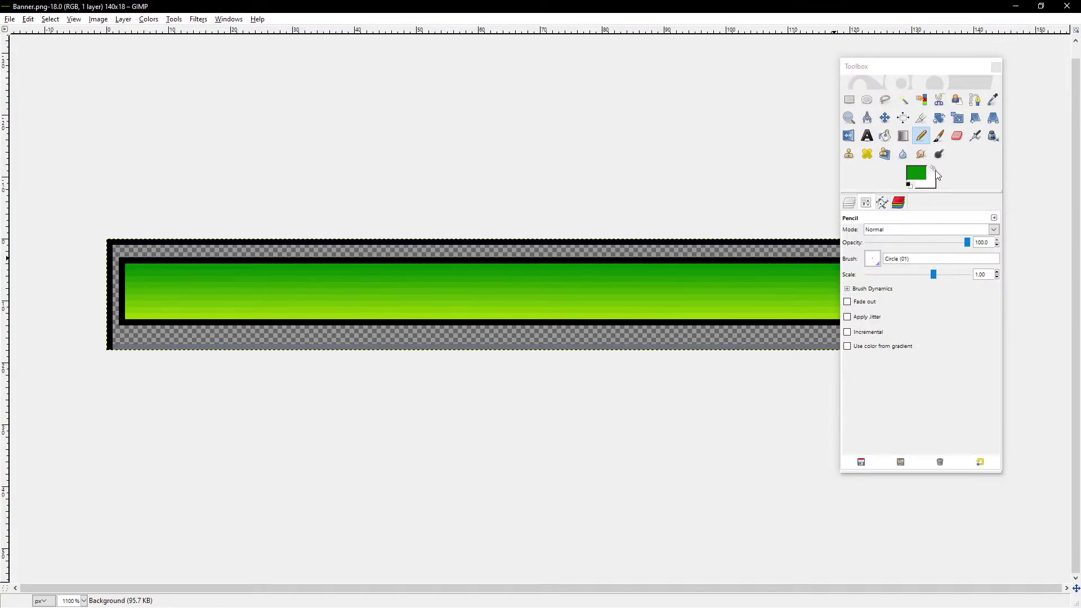
click(933, 169)
ctrl+click(724, 316)
ctrl+scroll(510, 310, up, 2)
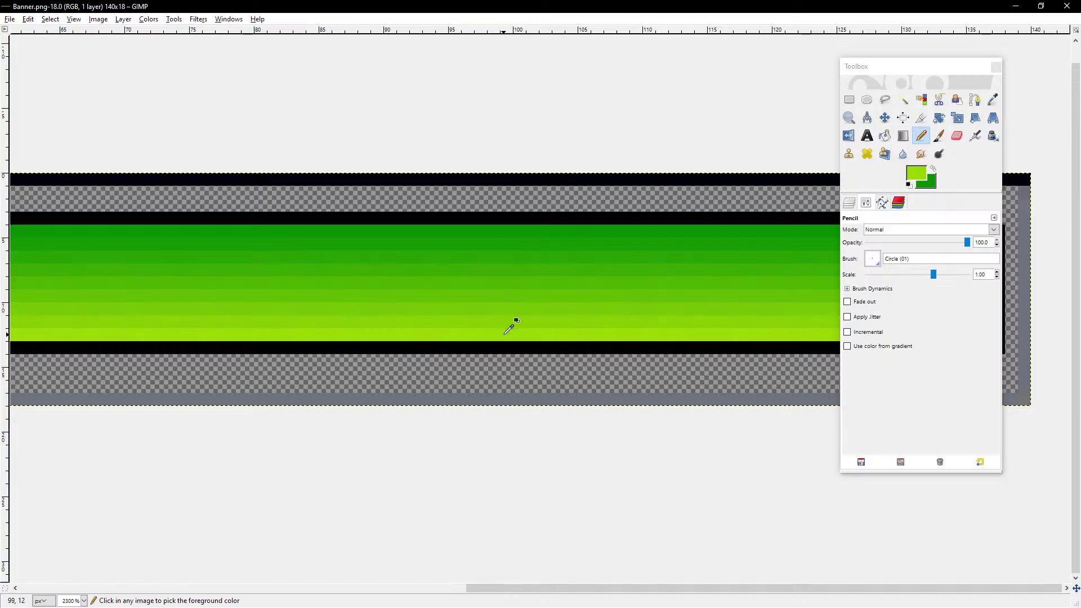
ctrl+scroll(509, 321, down, 2)
middle_drag(589, 275, 558, 304)
ctrl+scroll(565, 305, down, 1)
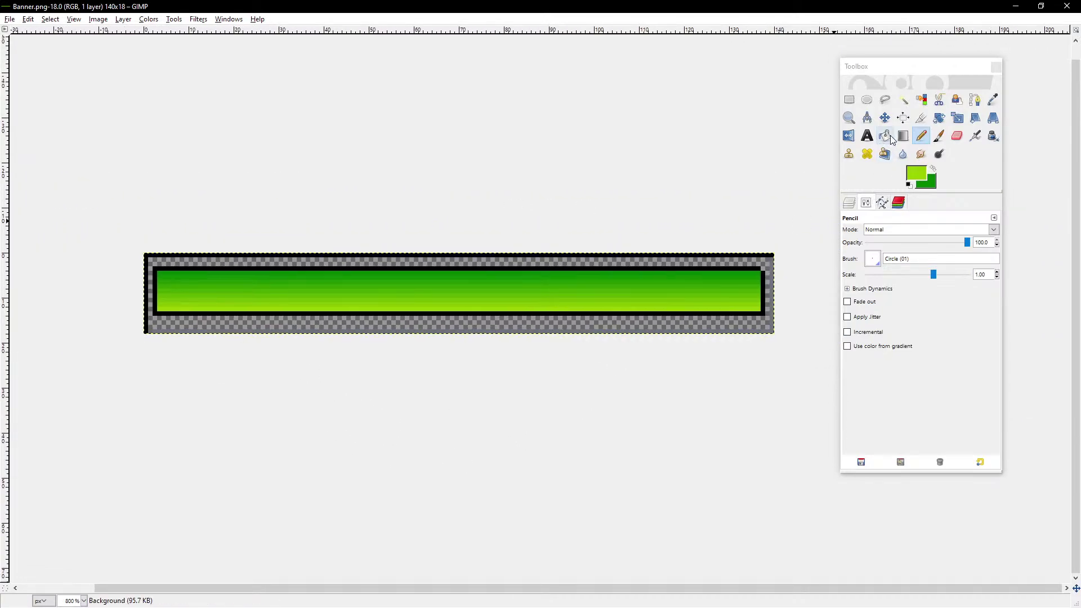
Step: Draw a text frame of about 133 × 8 px inside the banner's green area with the Text tool
click(867, 205)
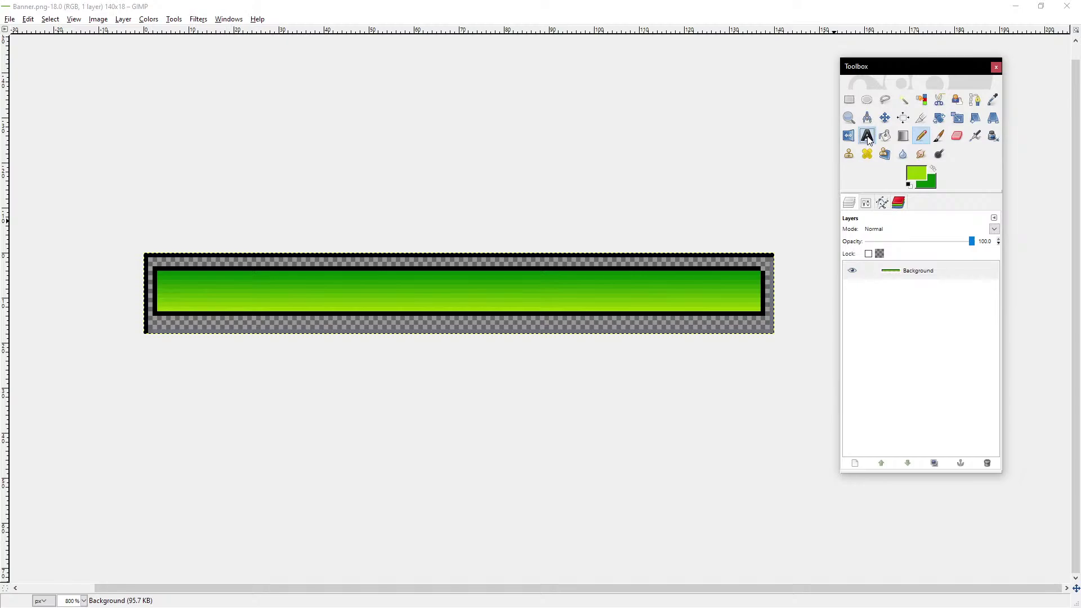
click(867, 137)
click(881, 202)
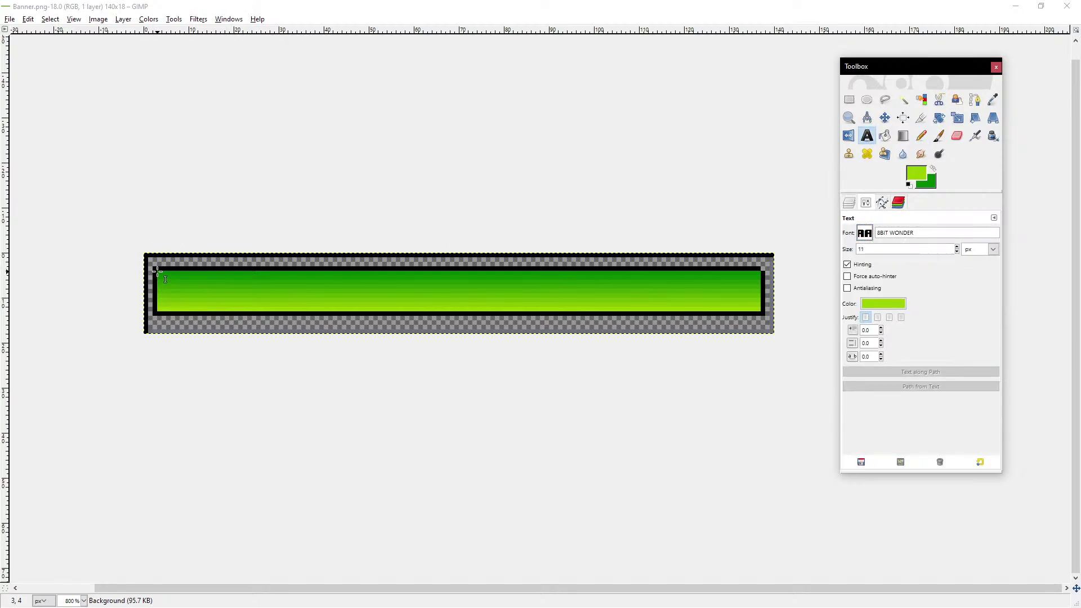
mouse_move(157, 272)
mouse_down()
mouse_move(233, 293)
mouse_move(749, 308)
mouse_up()
click(240, 283)
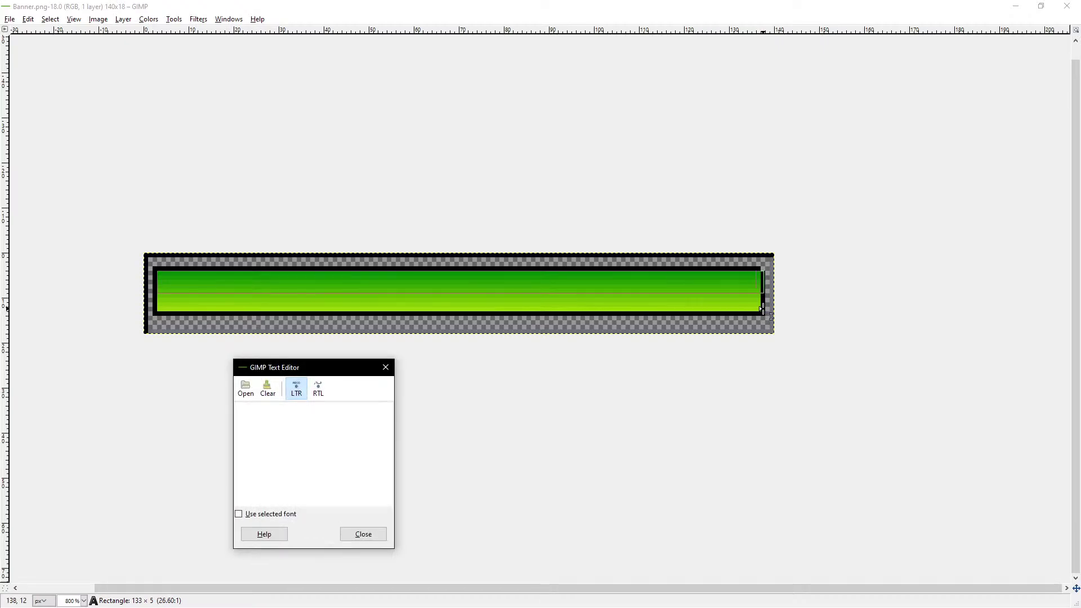
drag(657, 299, 660, 317)
click(624, 6)
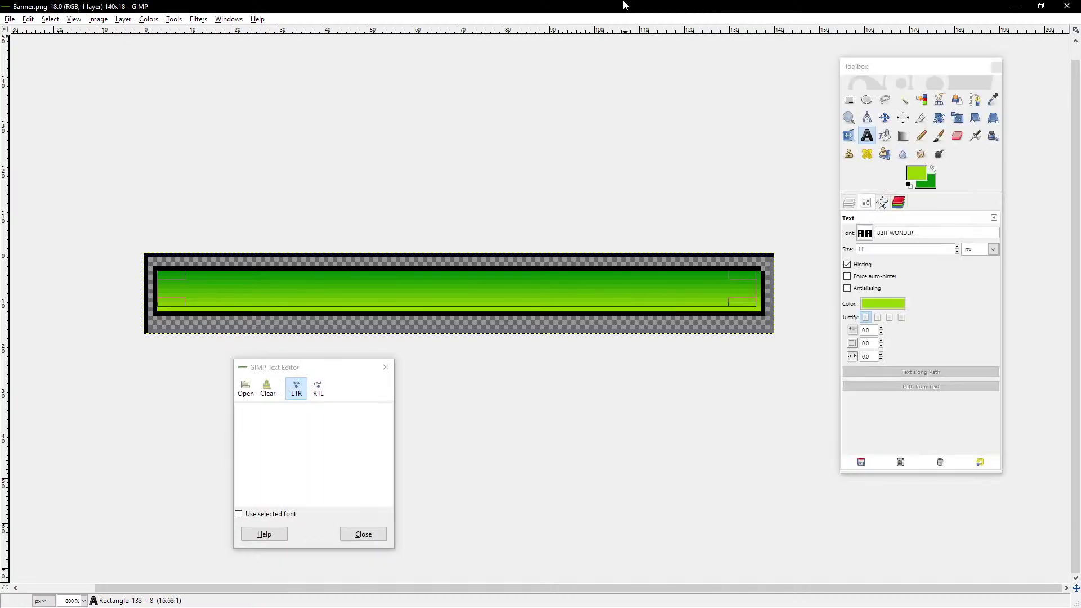
Step: Set the text color to black (000000)
click(883, 305)
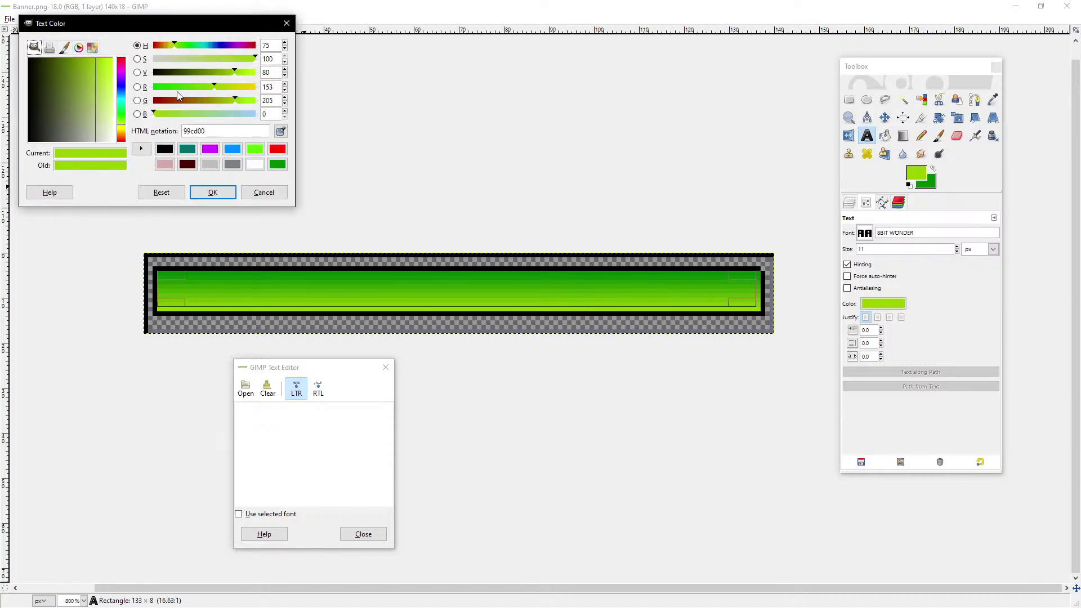
drag(186, 74, 138, 74)
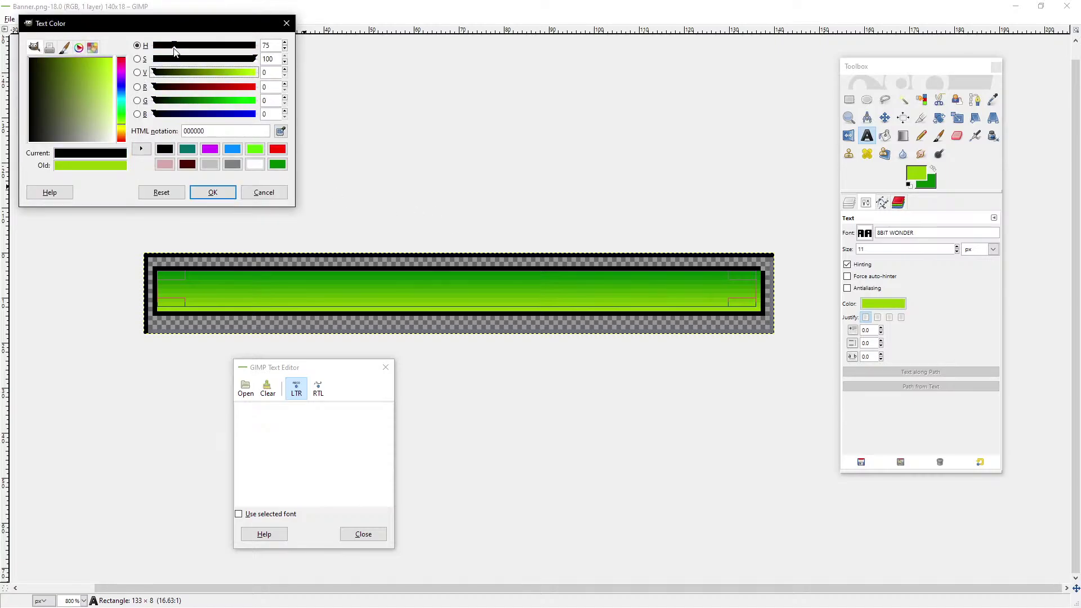
click(213, 192)
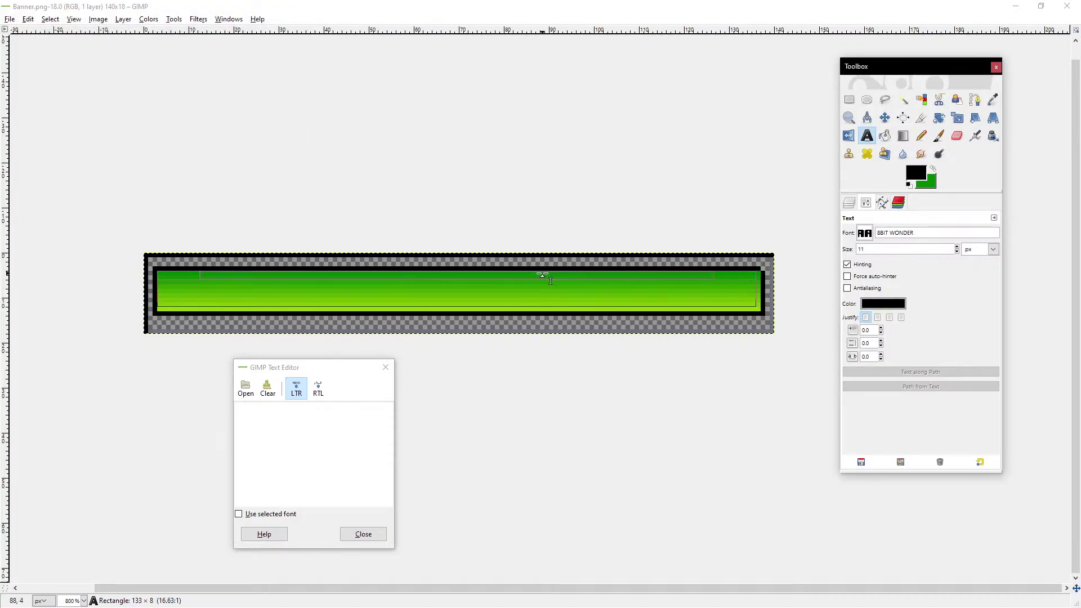
click(569, 4)
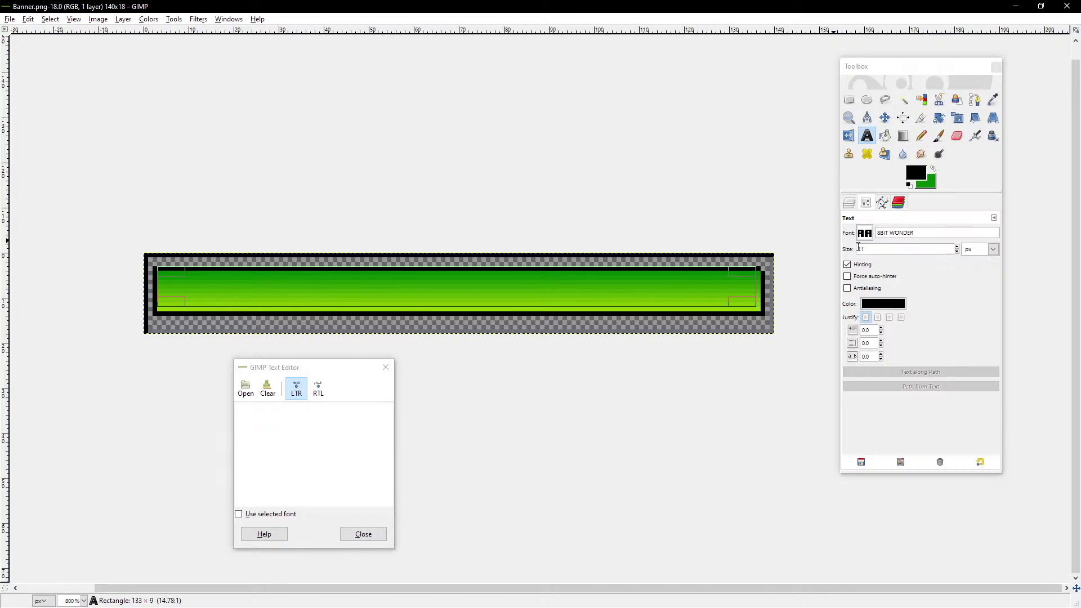
Step: Enter the text "DAD" and resize its text frame to about 136 × 13 px so it spans the green bar
click(325, 443)
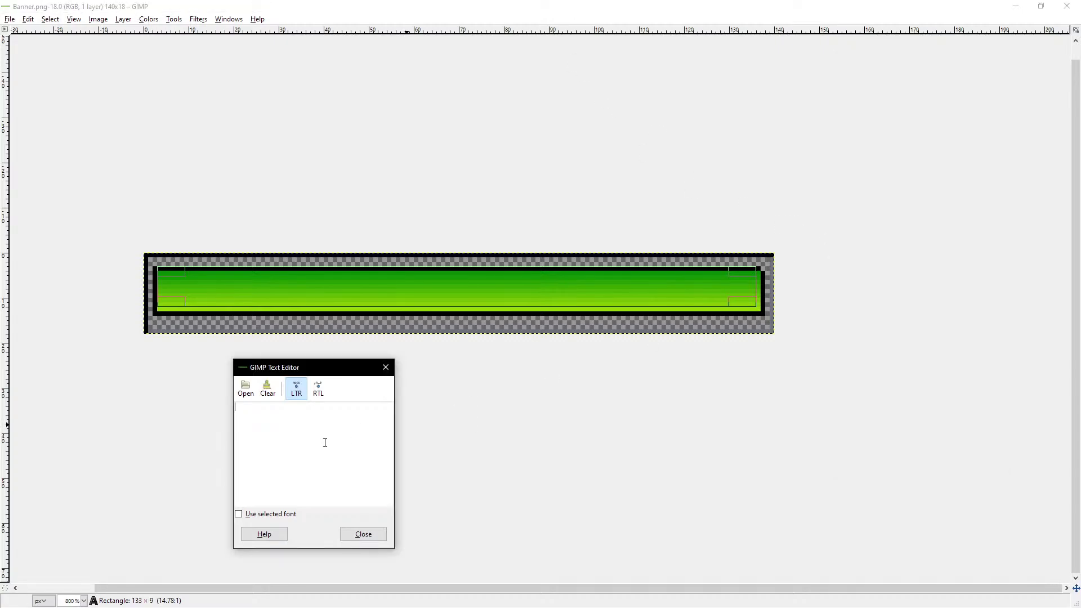
text(DAD)
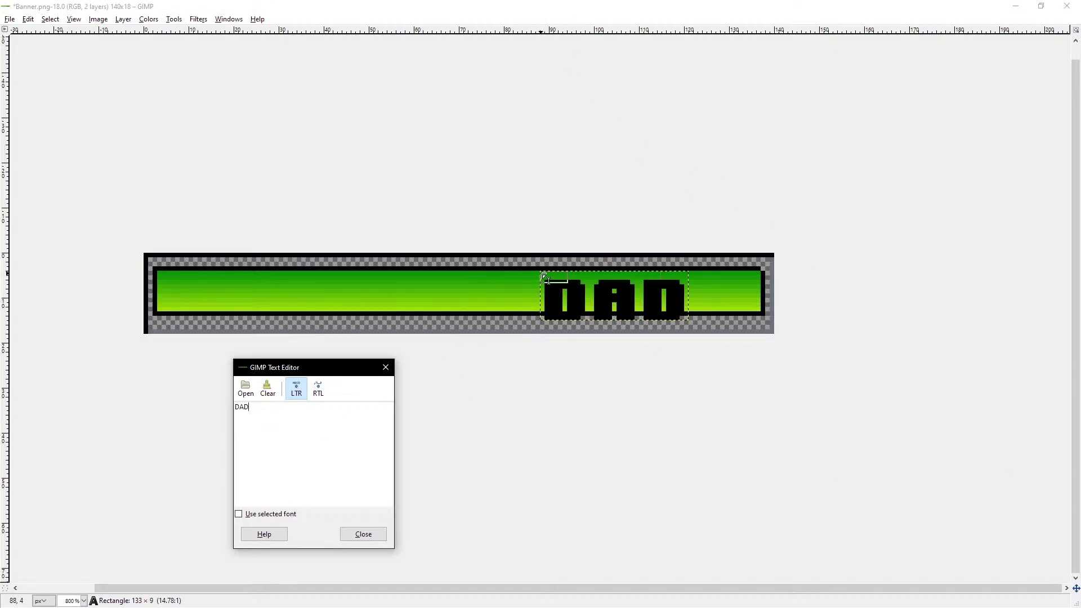
drag(154, 263, 153, 263)
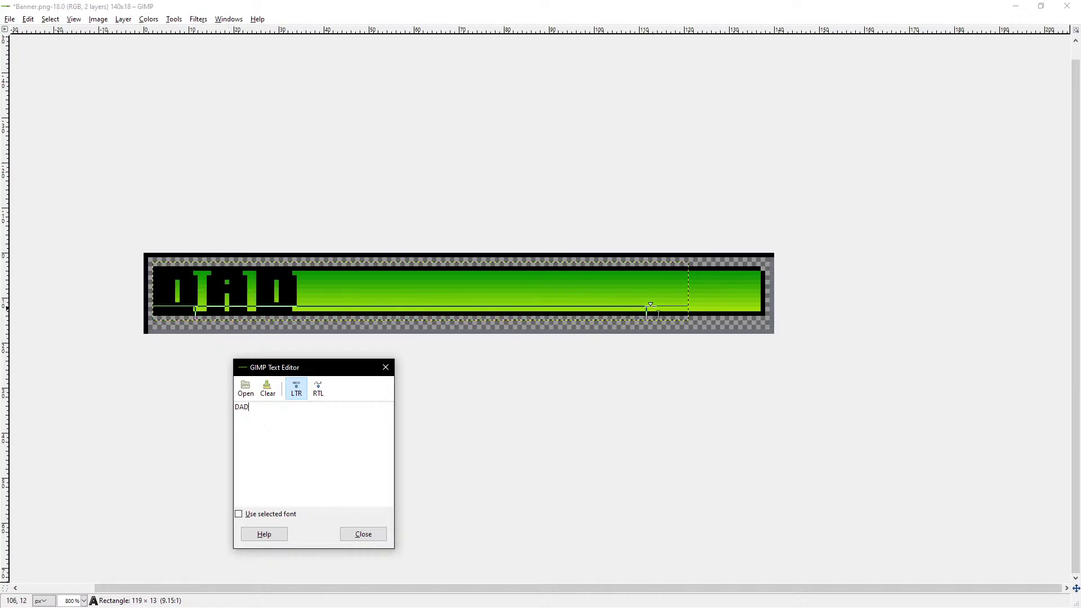
drag(676, 294, 757, 293)
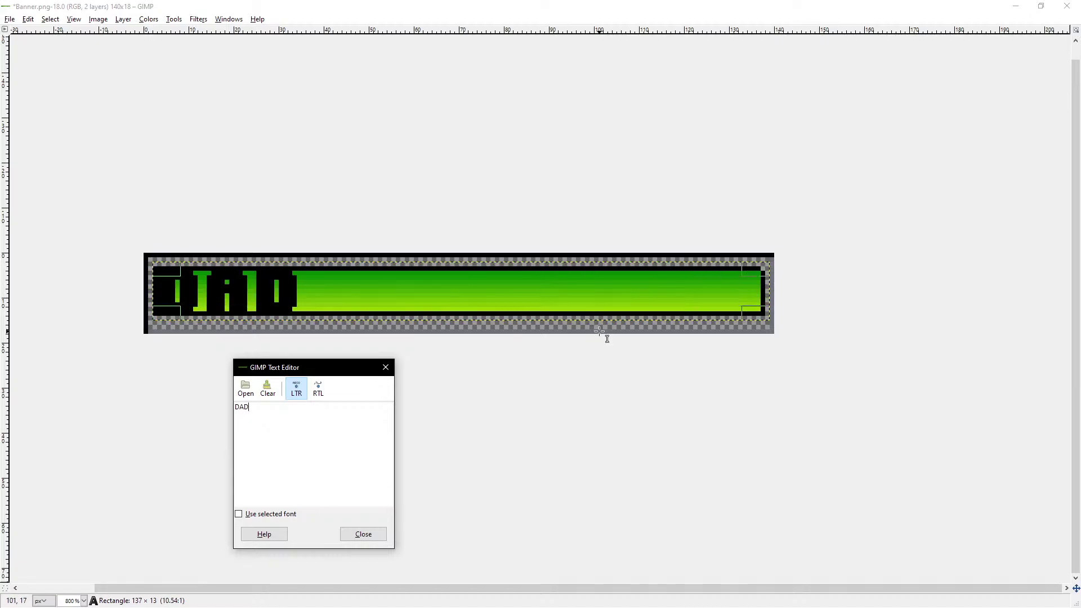
ctrl+scroll(159, 292, up, 1)
drag(872, 297, 868, 297)
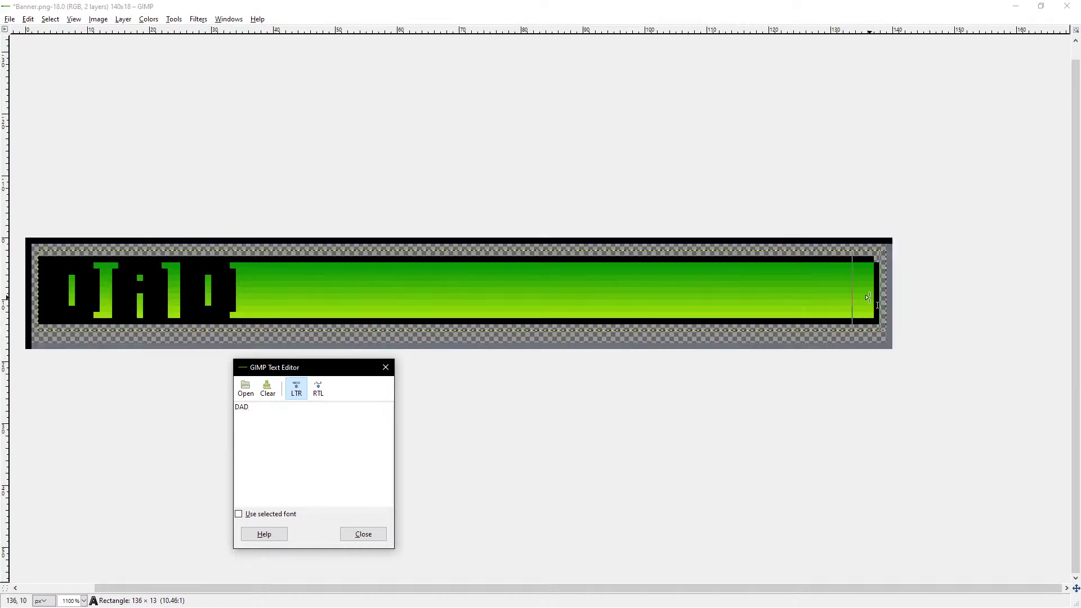
mouse_move(184, 264)
mouse_down()
mouse_move(185, 288)
mouse_move(188, 265)
mouse_up()
Step: Replace the banner text with "Tutorial"
click(505, 5)
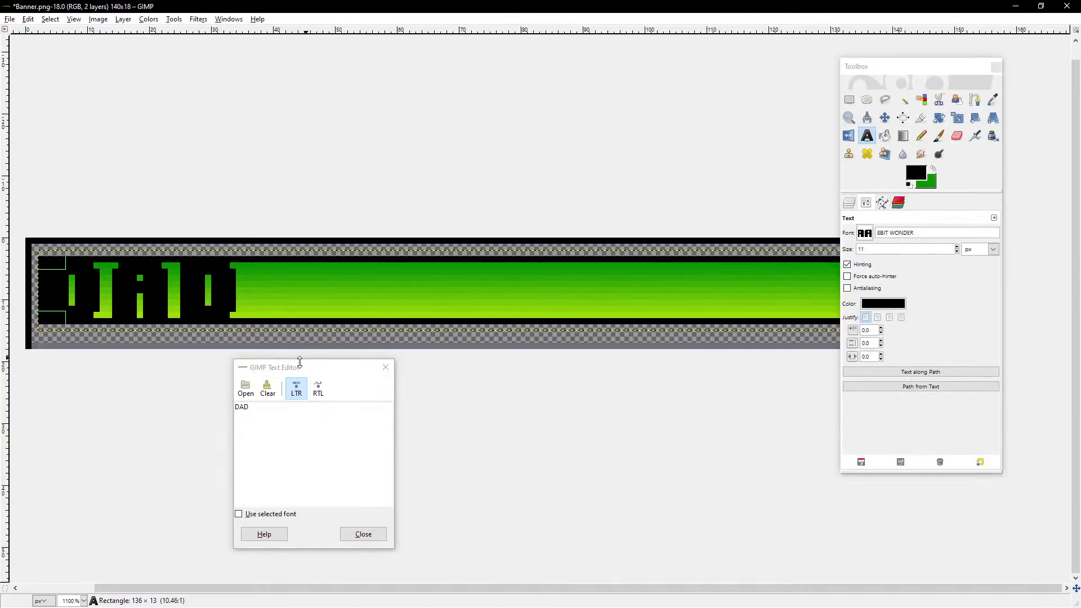
click(308, 433)
key(BackSpace)
key(BackSpace)
key(BackSpace)
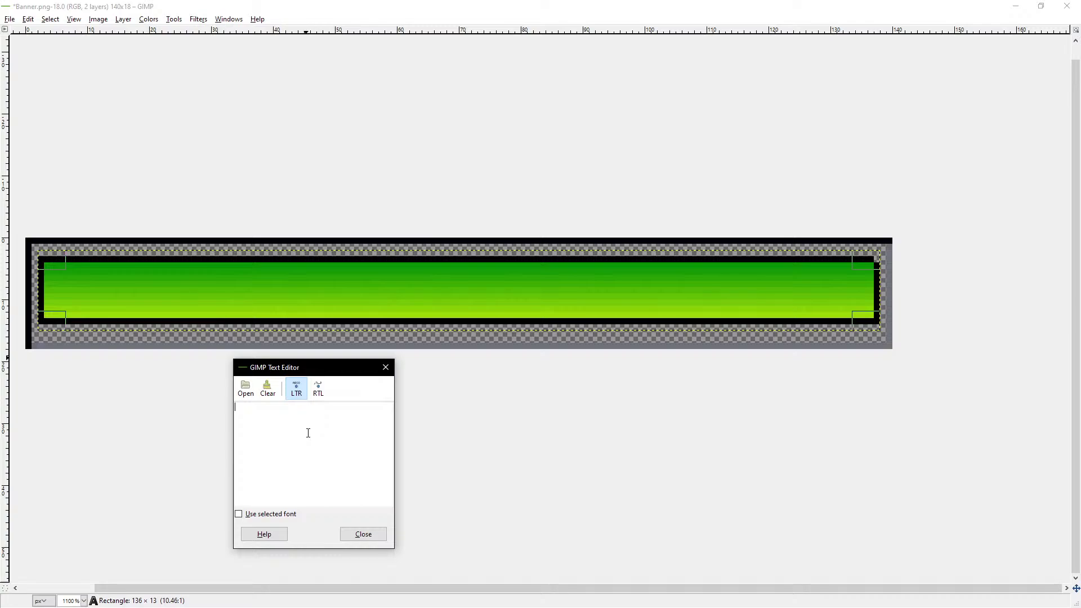
text(Tutorial)
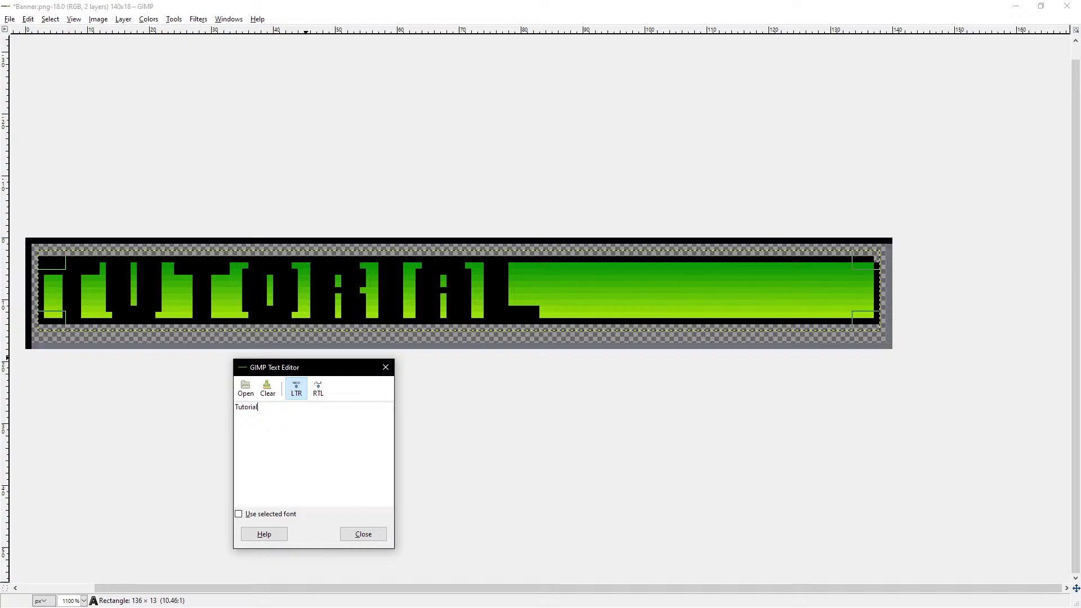
Step: Change the banner text to "Nice tutorial"
key(BackSpace)
key(BackSpace)
key(BackSpace)
key(BackSpace)
key(BackSpace)
key(BackSpace)
key(BackSpace)
key(BackSpace)
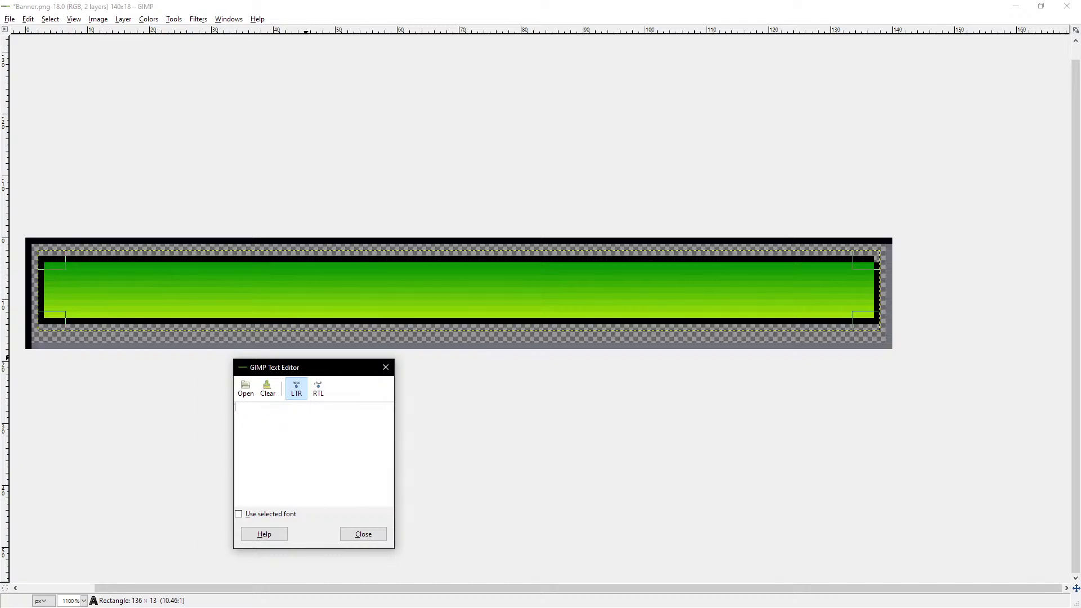
text(Nice tutorial)
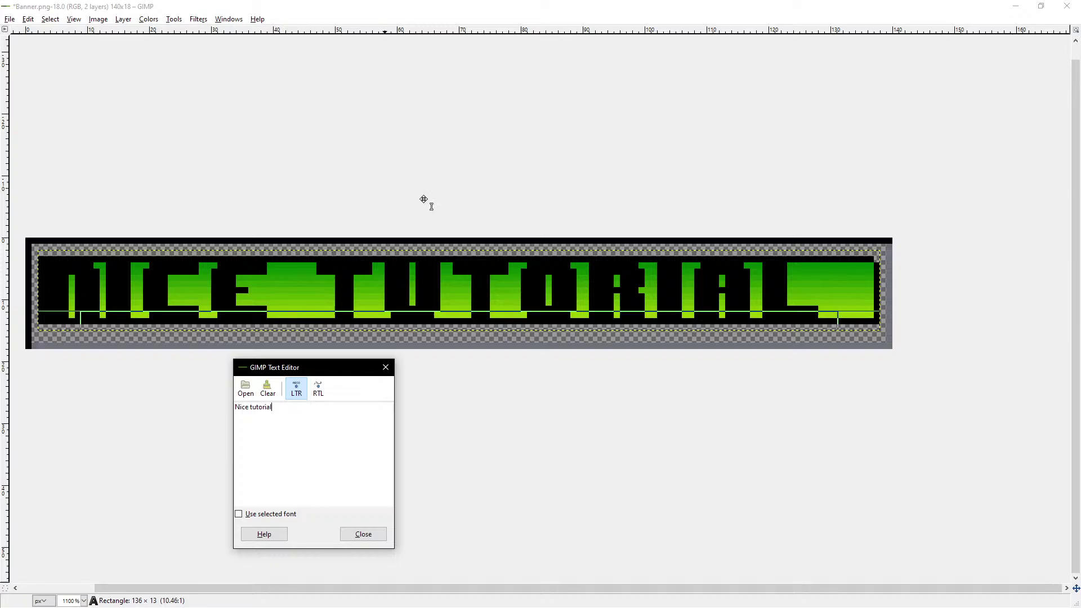
click(449, 145)
middle_drag(348, 291, 403, 292)
middle_drag(468, 283, 433, 280)
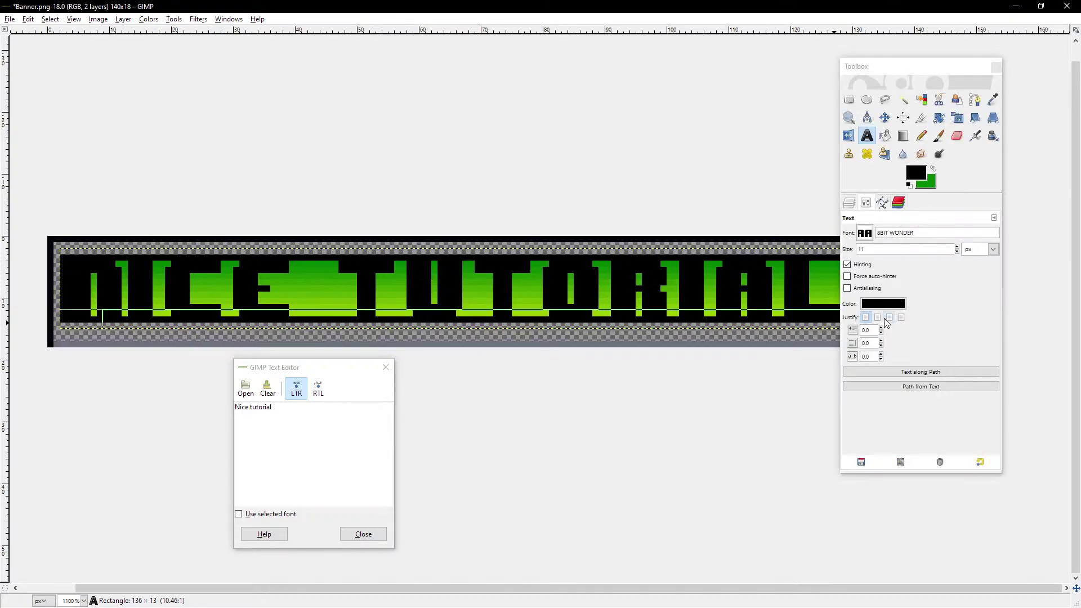
middle_drag(732, 259, 649, 254)
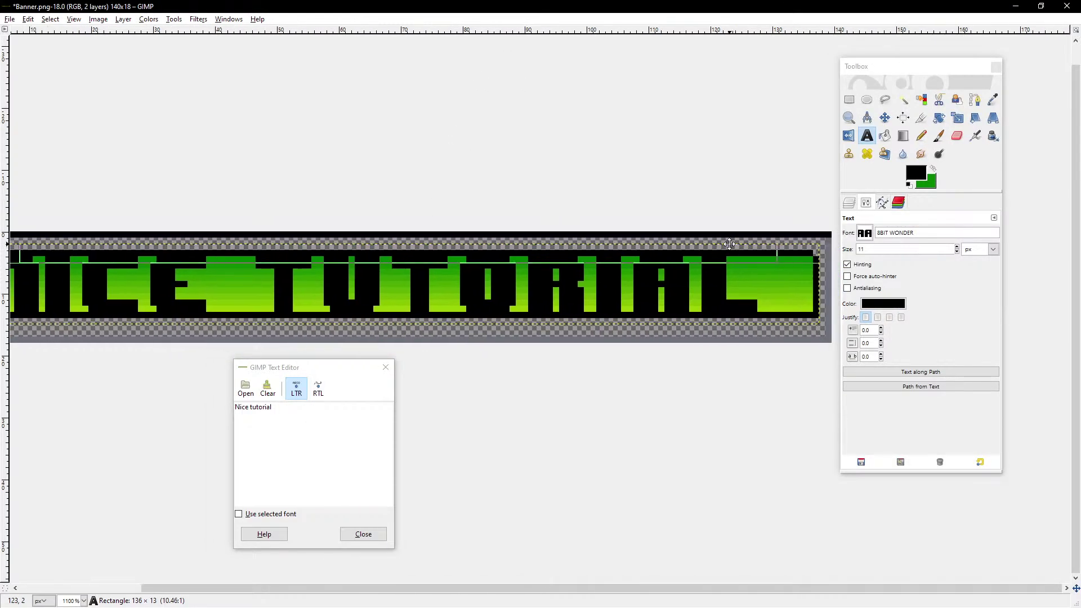
middle_drag(409, 246, 477, 240)
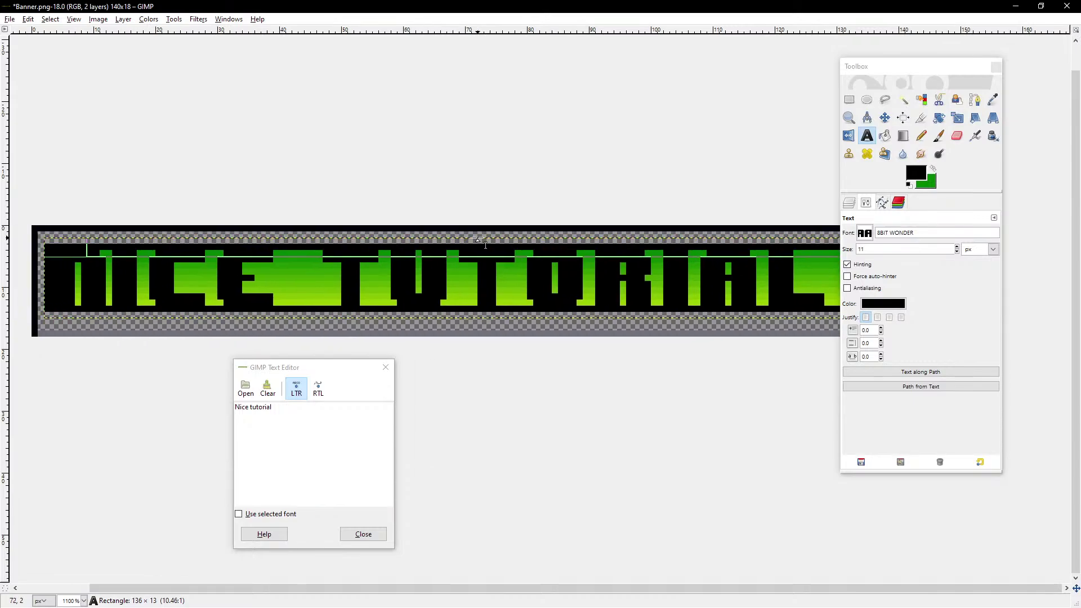
Step: Create a selection from the alpha of the "Nice tutorial" text layer
click(866, 208)
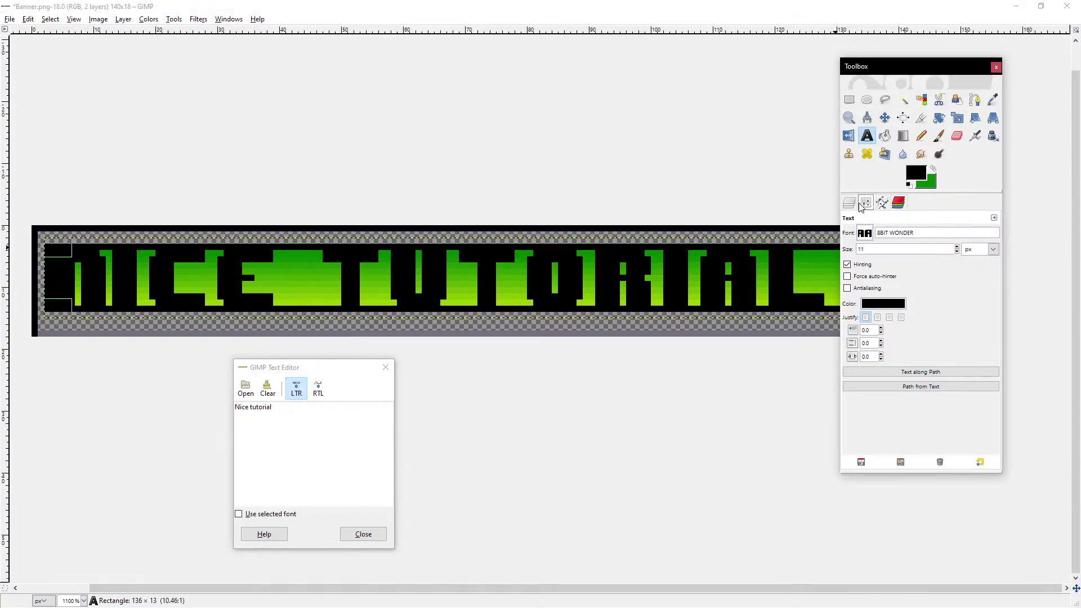
click(852, 206)
click(866, 205)
click(855, 204)
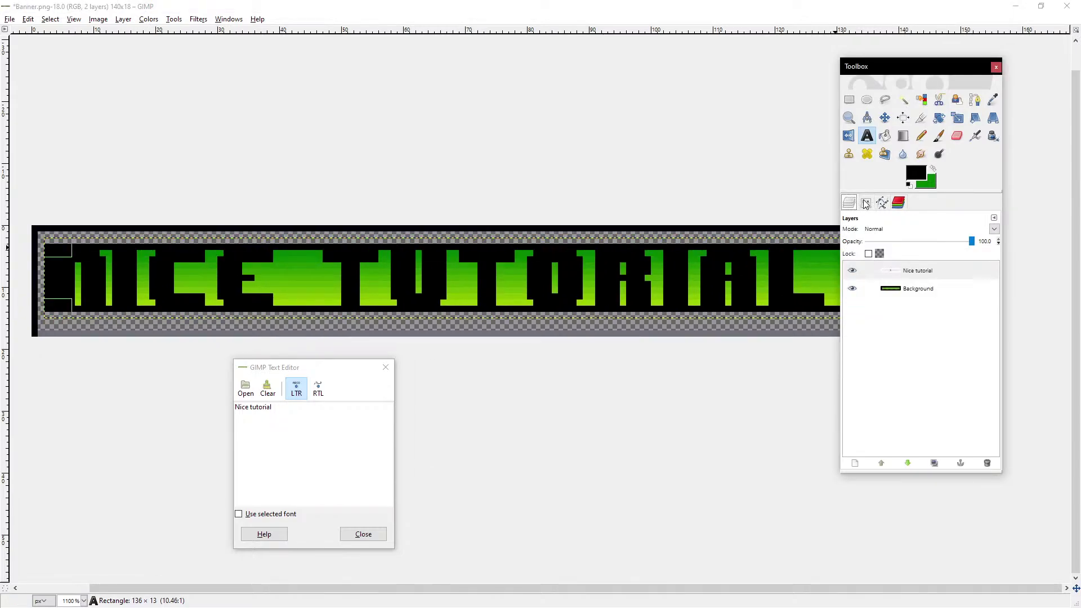
right_click(917, 272)
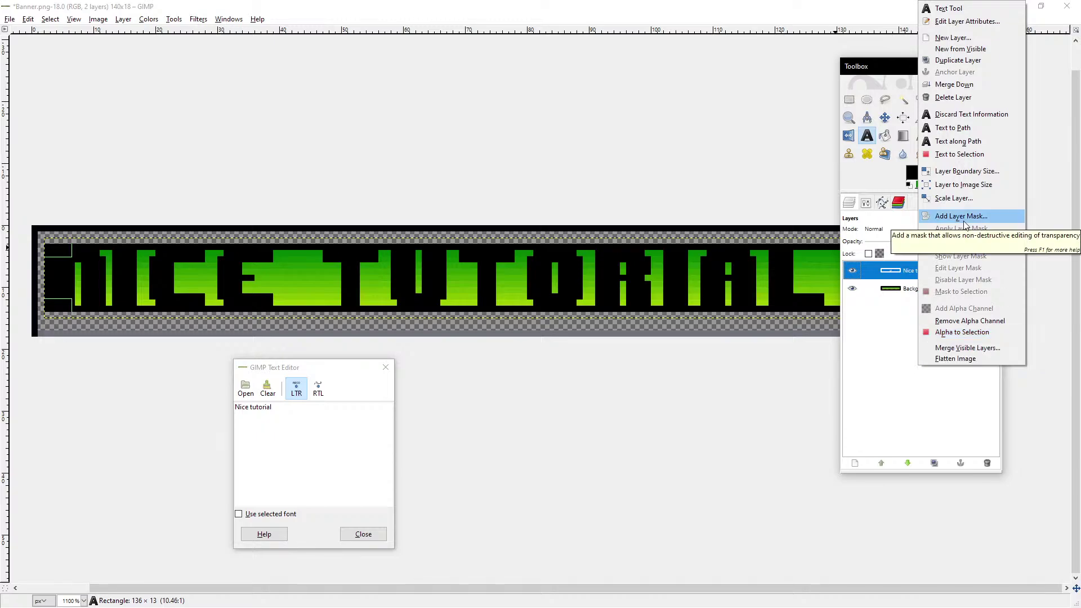
click(962, 333)
Step: Add a new transparent 140 × 18 px layer directly above the Background layer
click(924, 290)
click(855, 462)
key(Return)
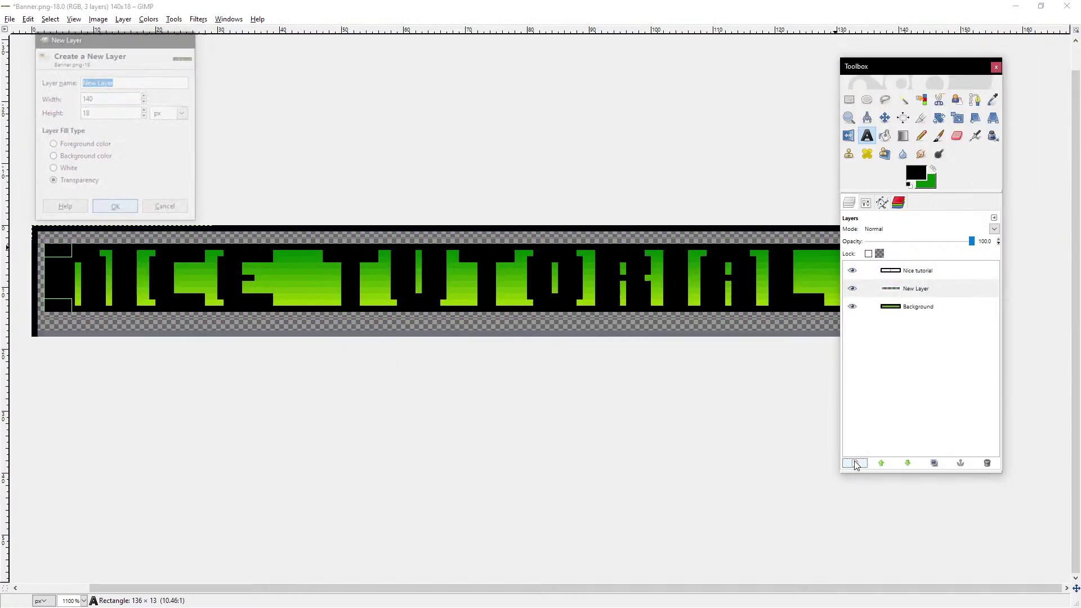
ctrl+scroll(422, 228, up, 2)
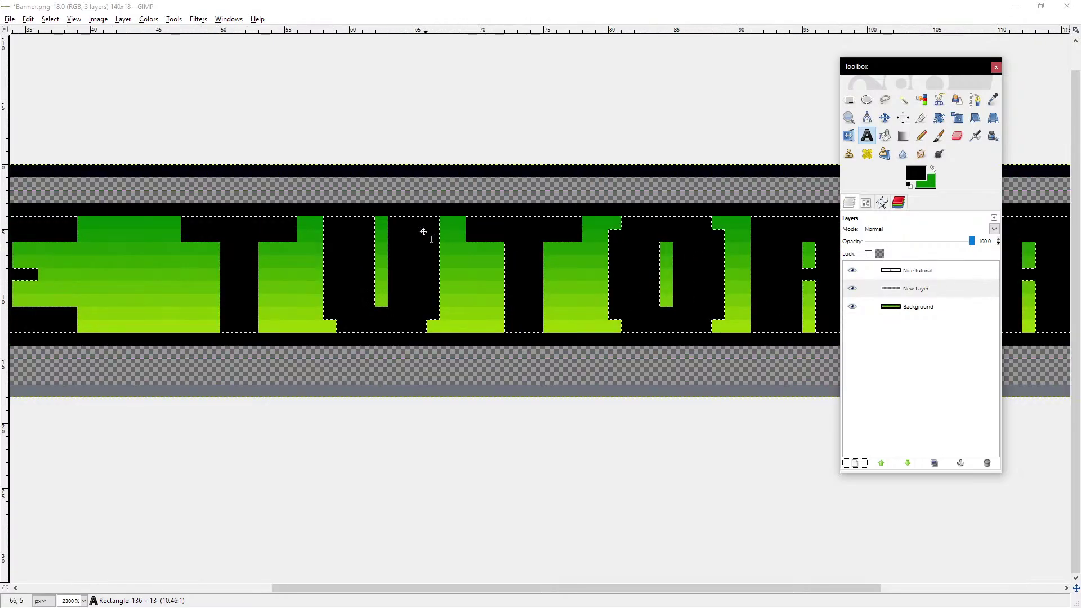
Step: Fill the letter selection on the new layer with a vertical black-to-green gradient and hide the "Nice tutorial" layer
click(903, 136)
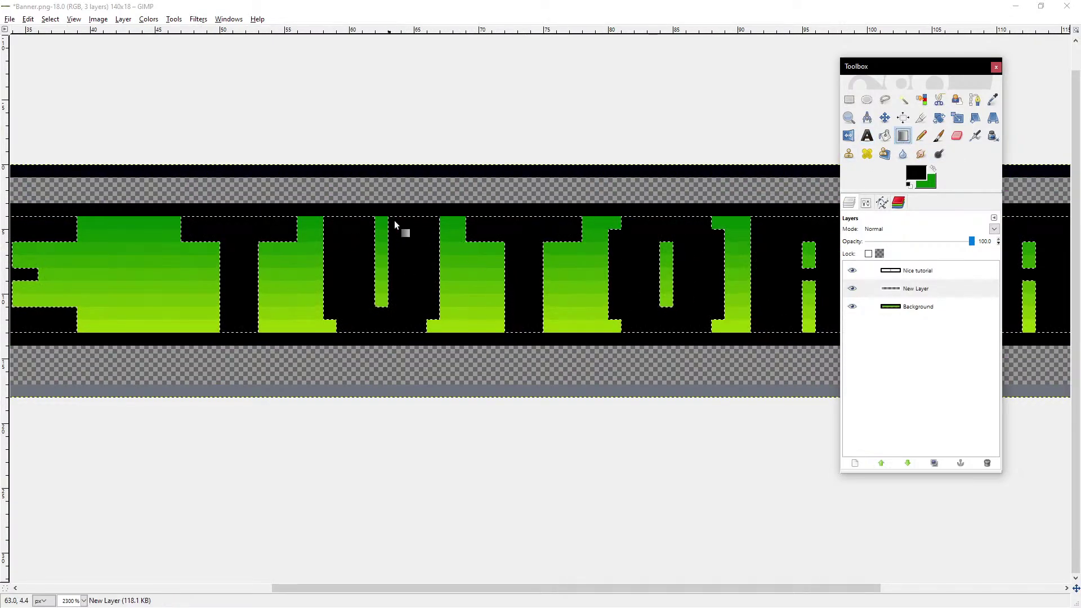
drag(404, 218, 411, 329)
click(852, 271)
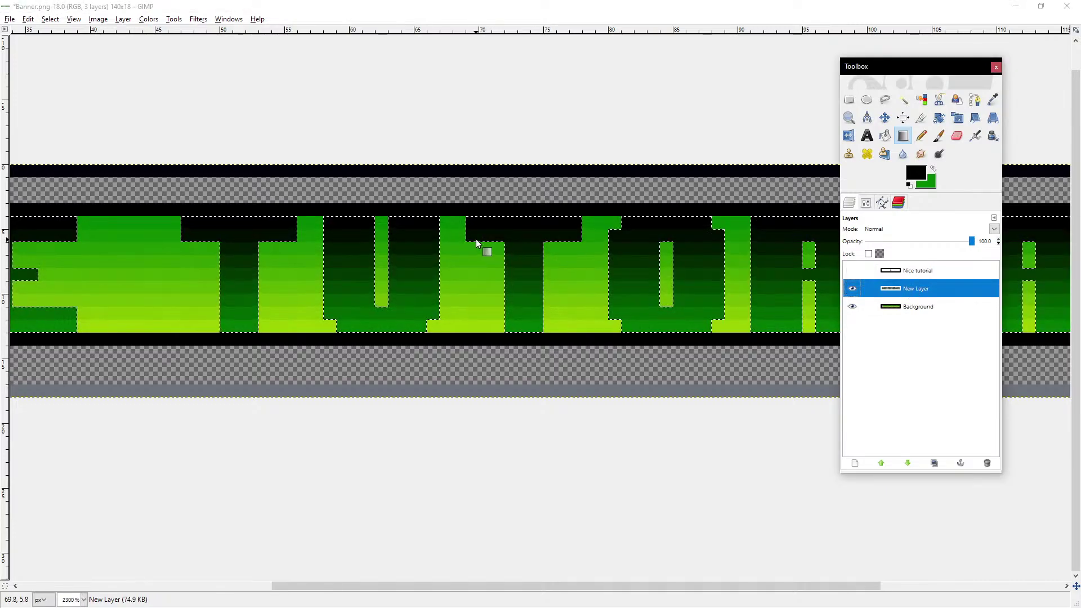
Step: Sample the Background bar's dark green upper shade as the foreground color and its lime lower shade as the background color
middle_drag(475, 239, 531, 237)
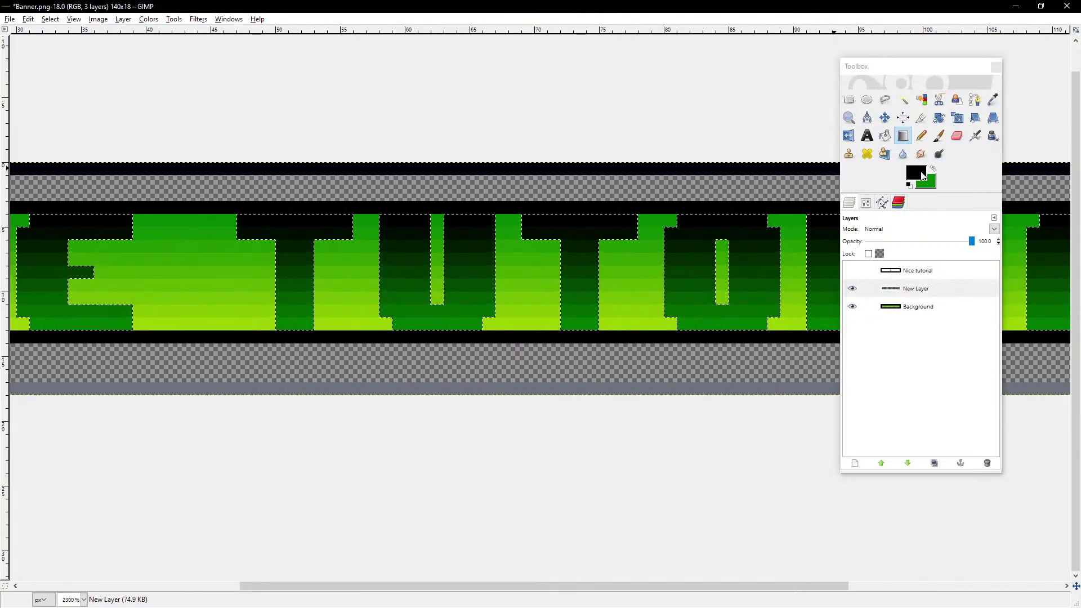
click(921, 135)
click(930, 306)
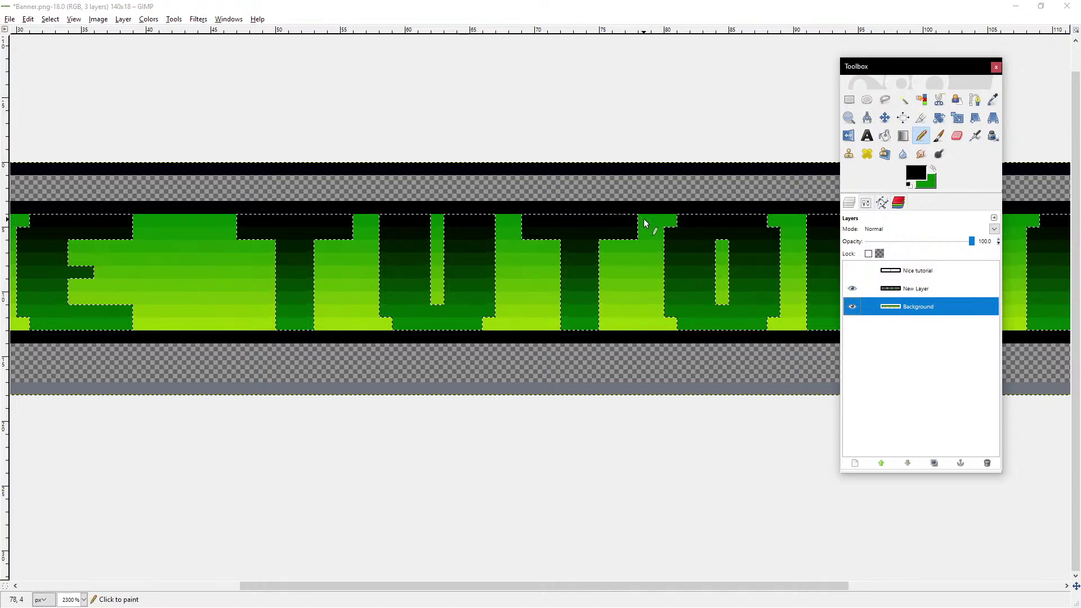
ctrl+click(645, 223)
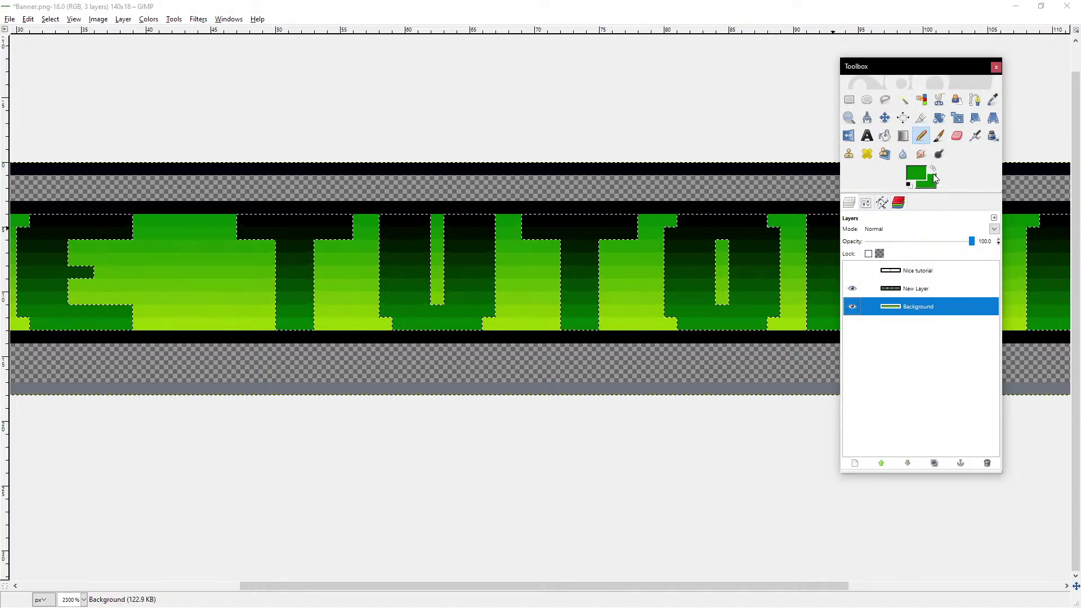
ctrl+click(634, 324)
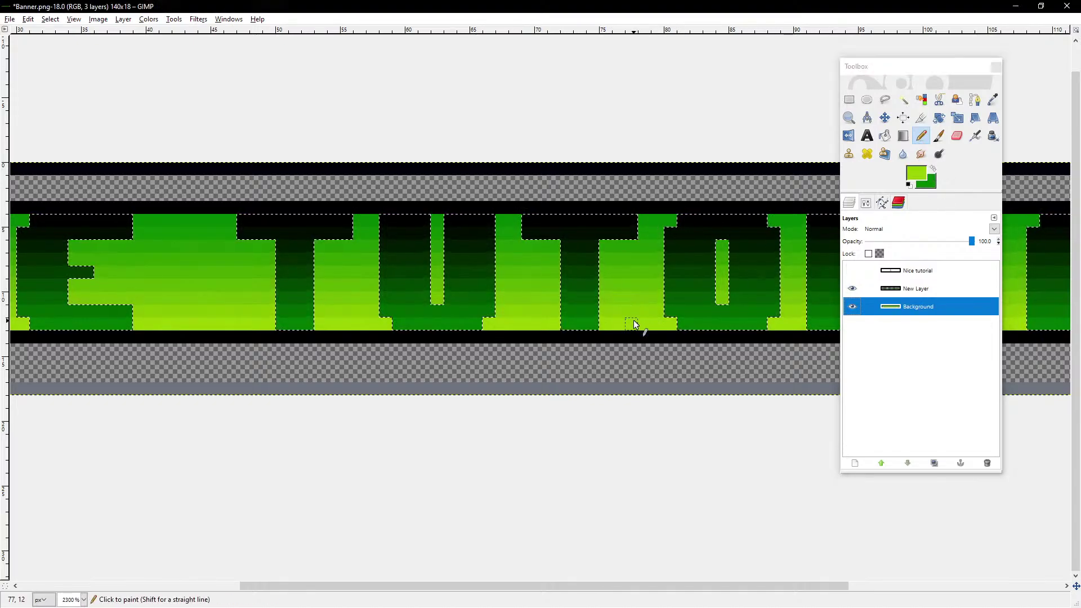
click(932, 170)
Step: Refill the letter selection on the new layer with a vertical gradient from dark green at the top to lime at the bottom
click(919, 272)
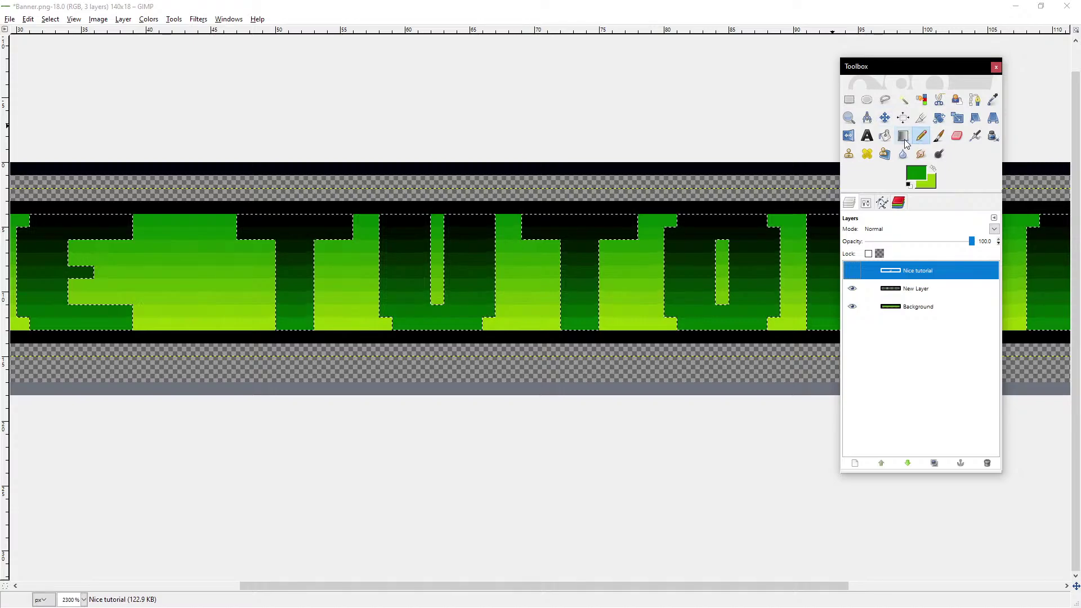
click(915, 289)
click(904, 138)
ctrl+drag(470, 218, 469, 326)
ctrl+scroll(469, 326, down, 2)
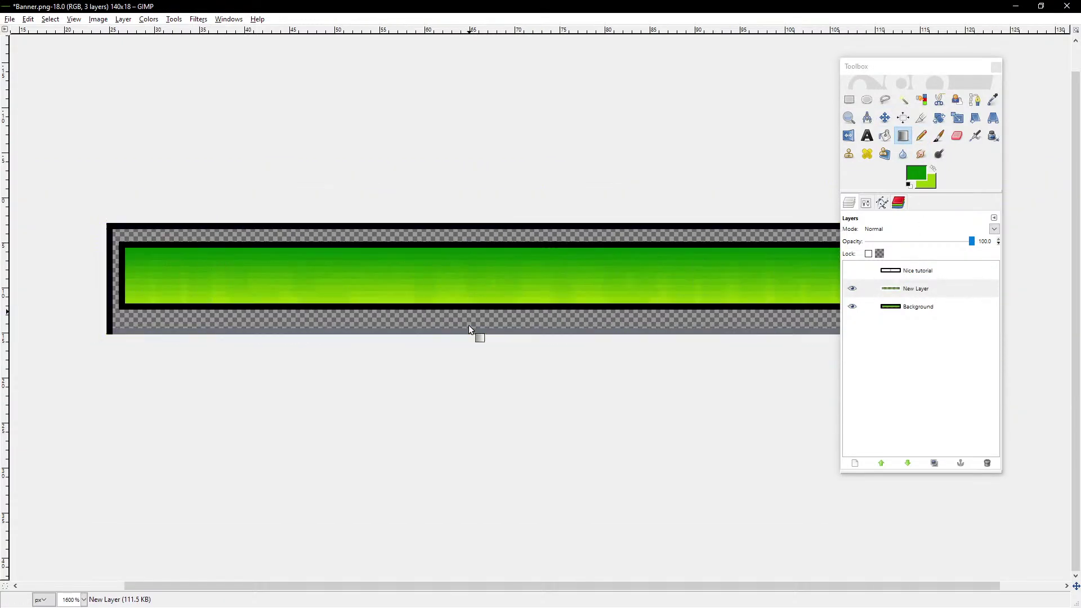
middle_drag(543, 300, 485, 299)
Step: Select a rectangle around the black-framed green bar on the Background layer and delete its pixels
click(852, 307)
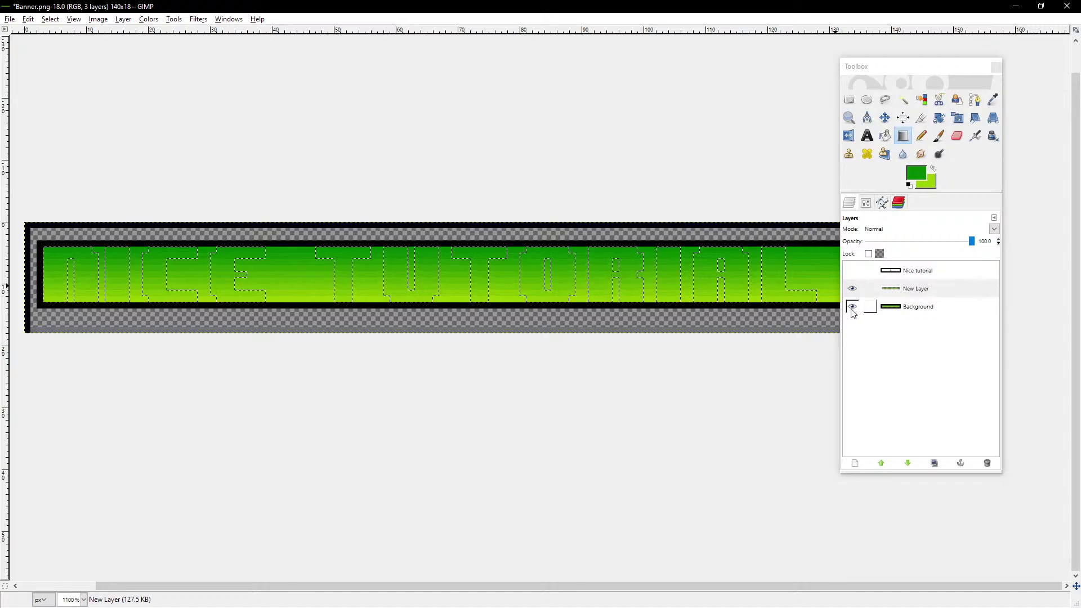
click(853, 307)
click(924, 306)
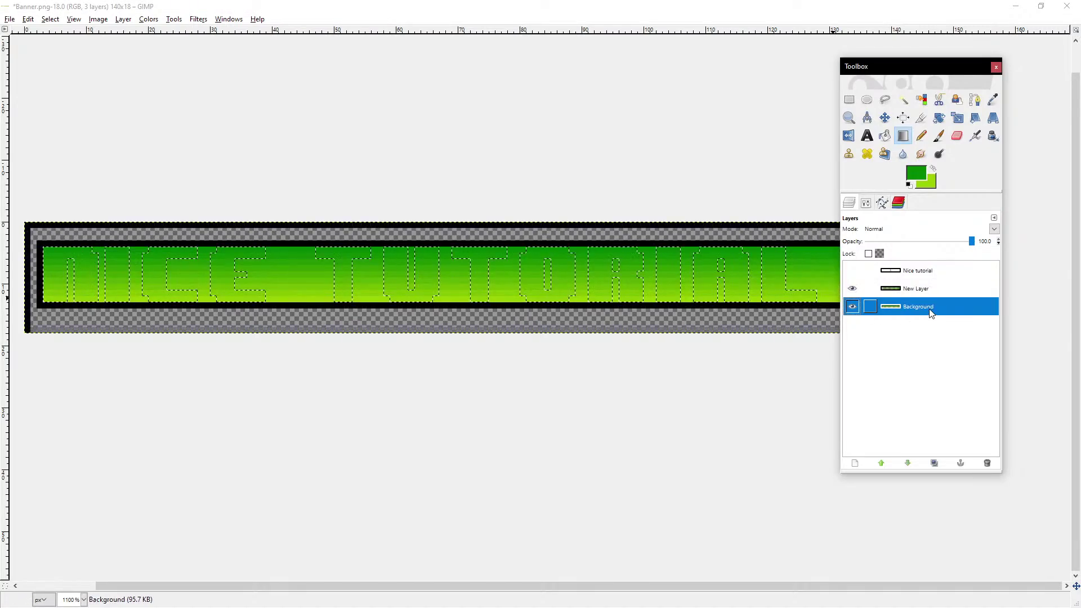
click(852, 102)
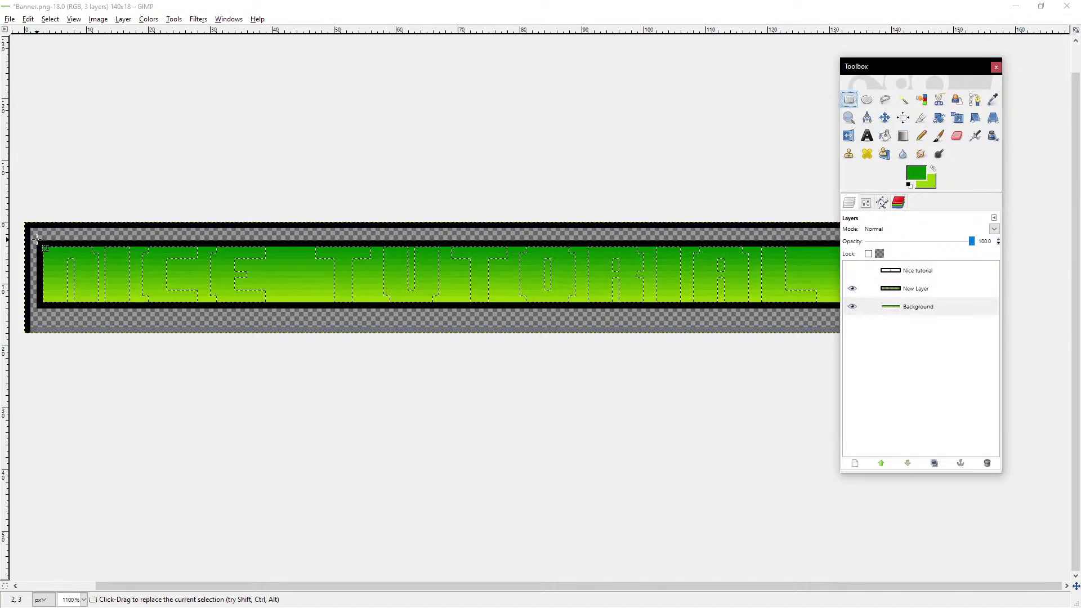
drag(35, 239, 649, 272)
key(Delete)
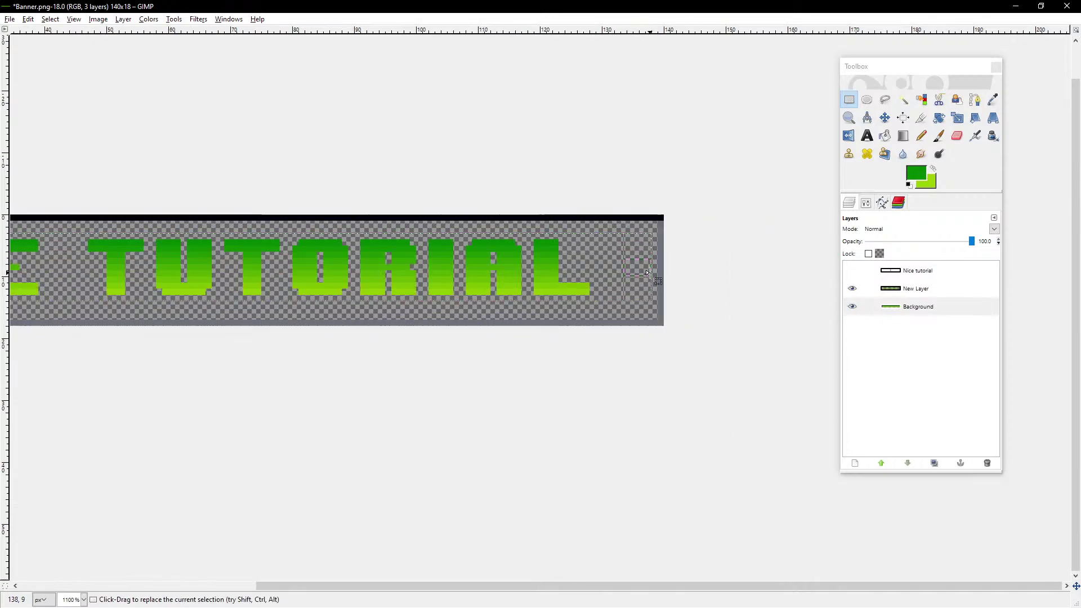
Step: Create a selection from the alpha of the gradient letters on the new layer
middle_drag(371, 274, 553, 270)
ctrl+scroll(568, 269, down, 1)
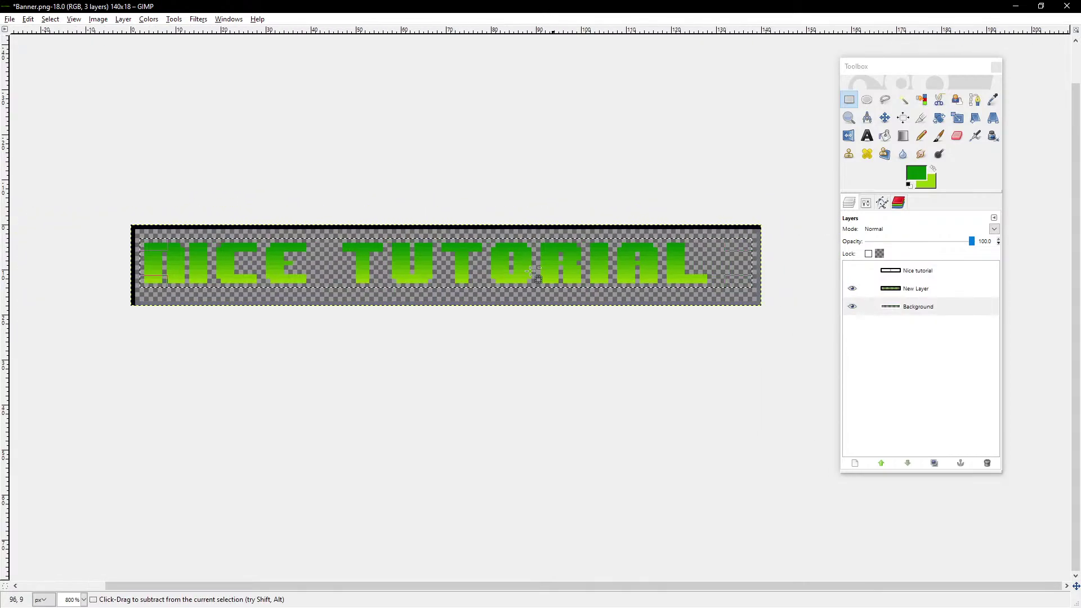
ctrl+scroll(530, 271, up, 1)
click(911, 288)
right_click(912, 287)
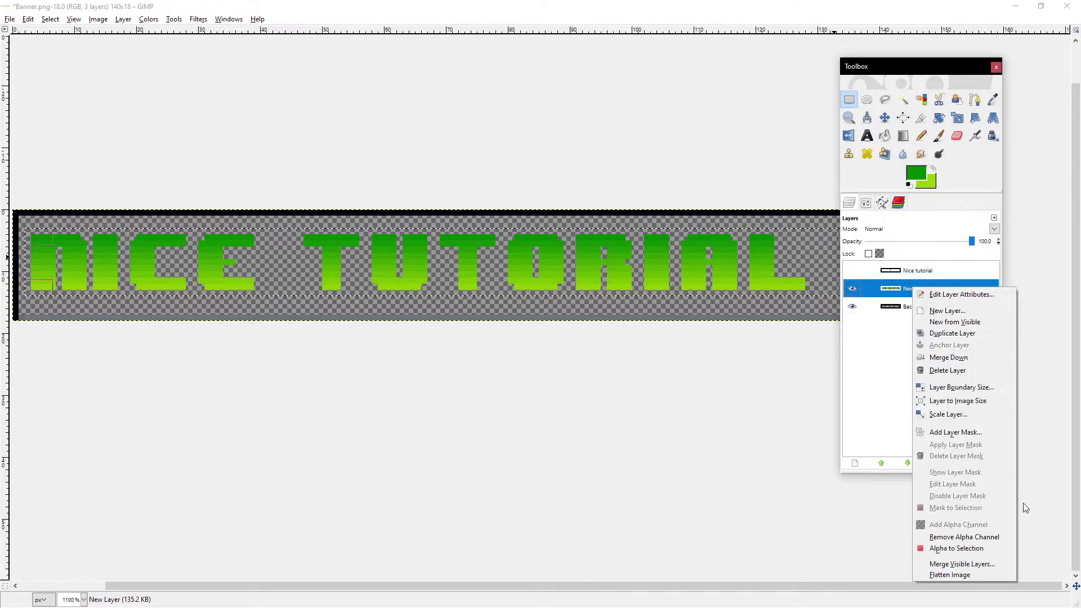
click(980, 550)
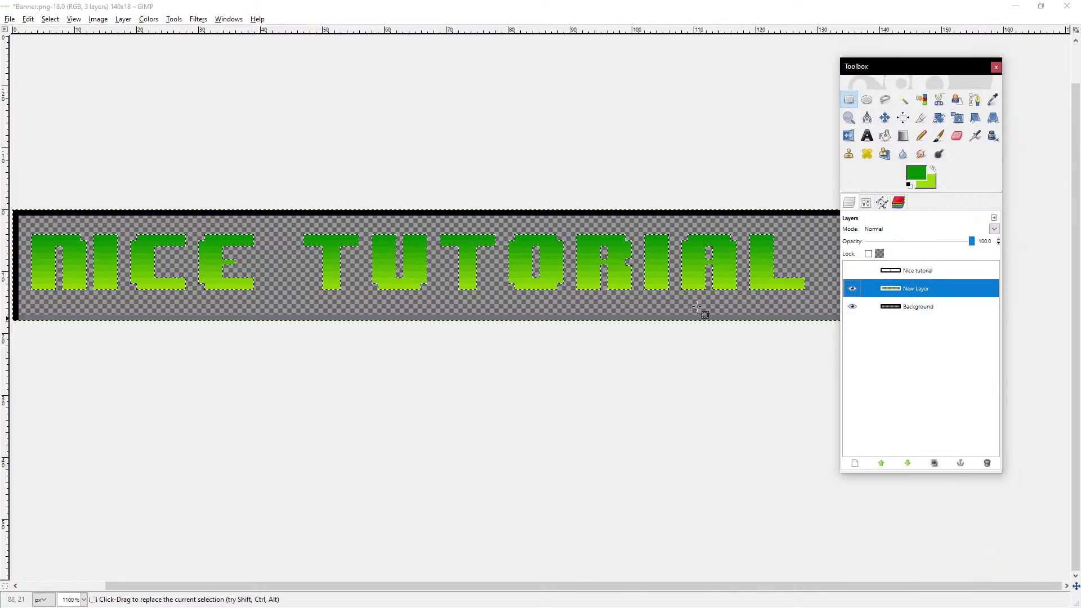
Step: Make the Background layer active and grow the letter selection by 1 pixel
click(939, 308)
middle_drag(432, 259, 465, 255)
click(75, 20)
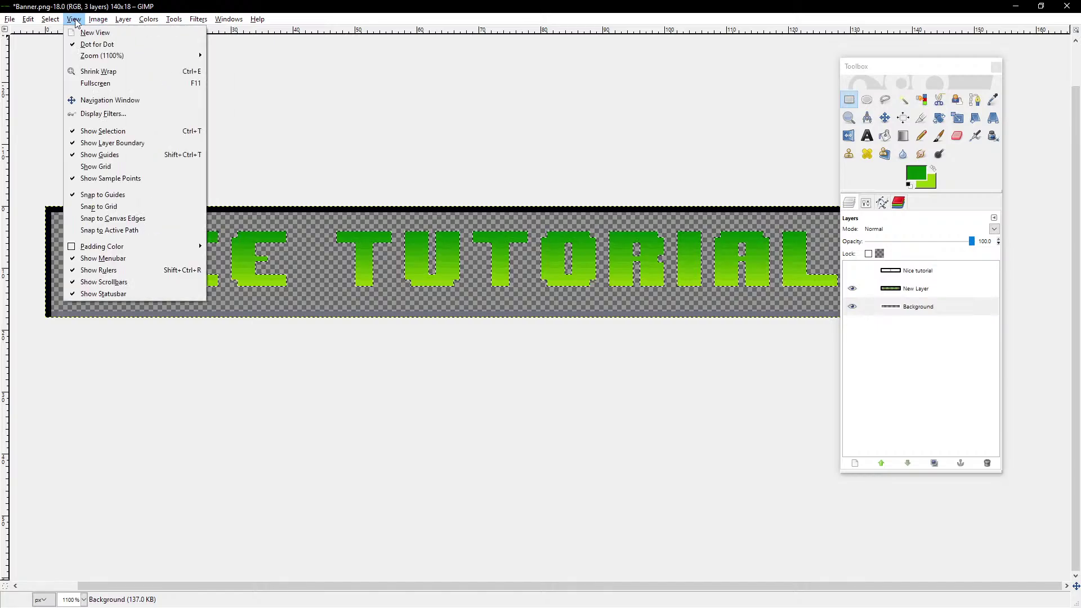
mouse_move(56, 20)
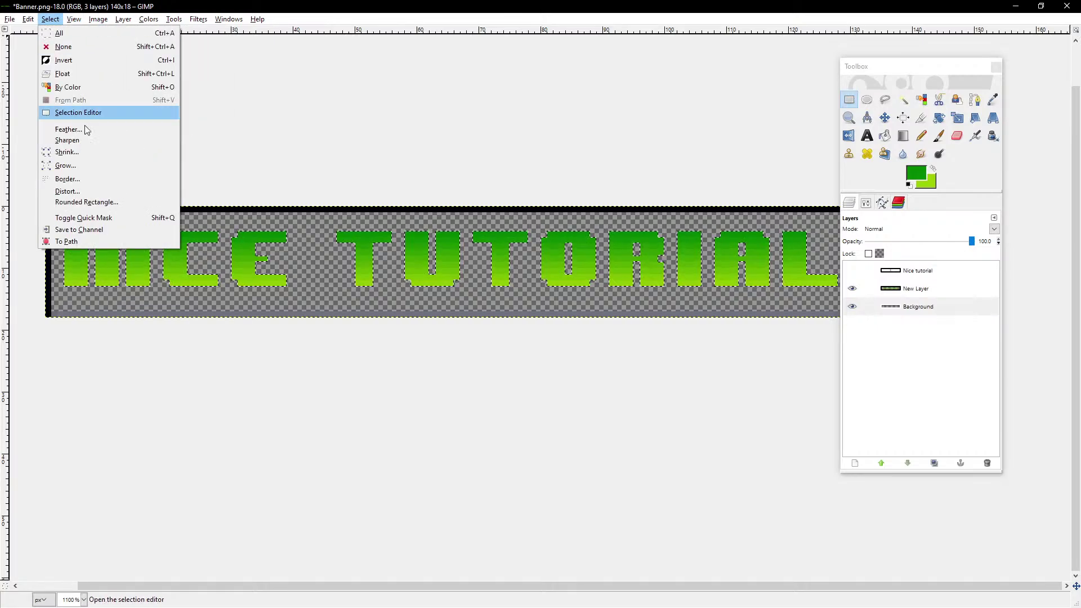
click(83, 165)
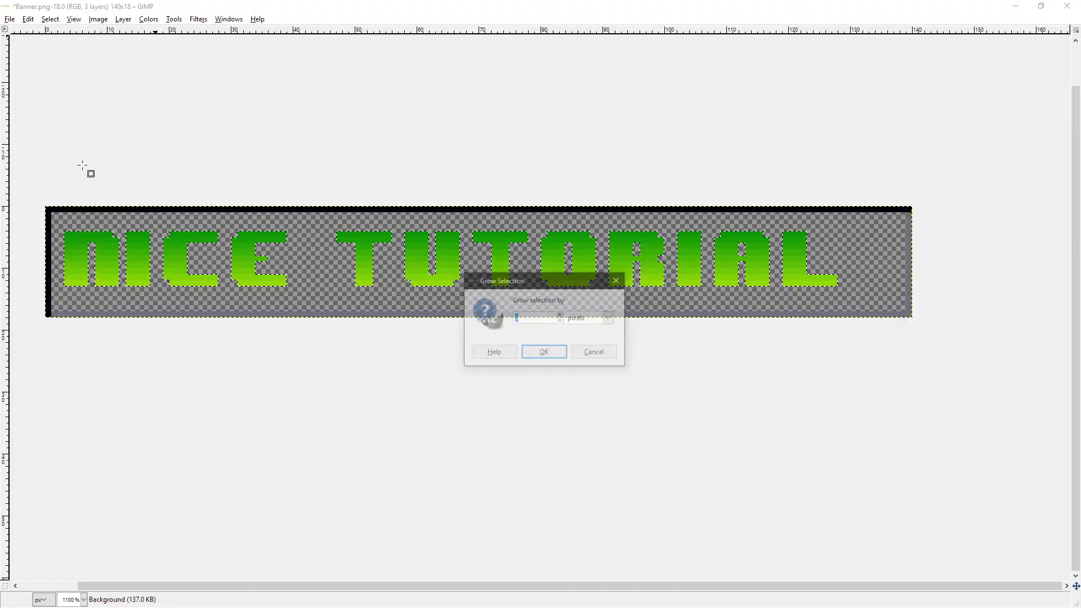
click(544, 353)
Step: Set the foreground color to black and bucket-fill the grown selection on the Background layer to outline the letters
click(916, 175)
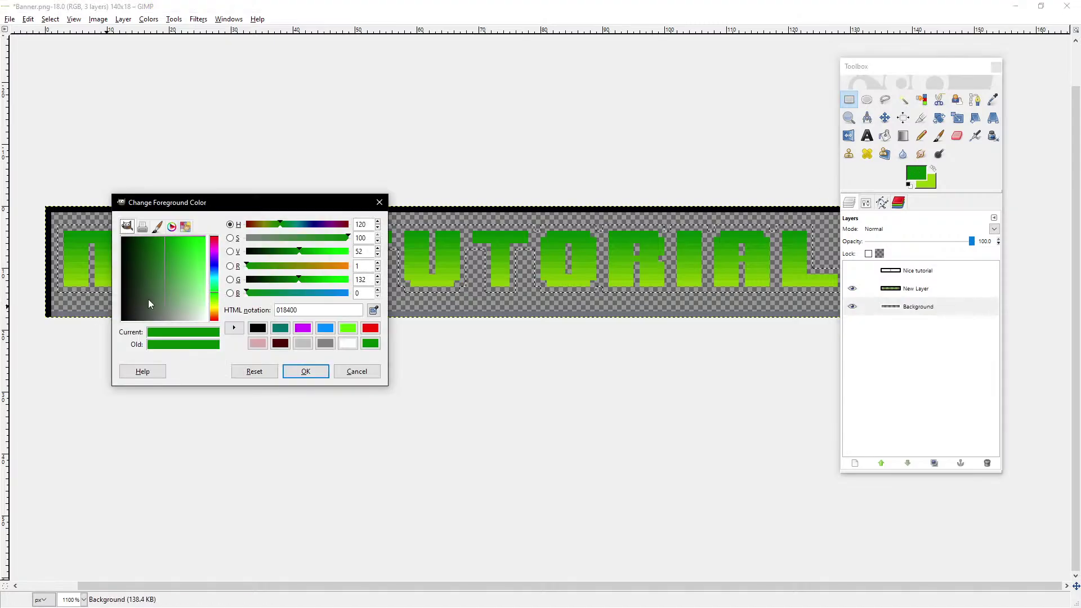
drag(274, 254, 247, 252)
click(306, 371)
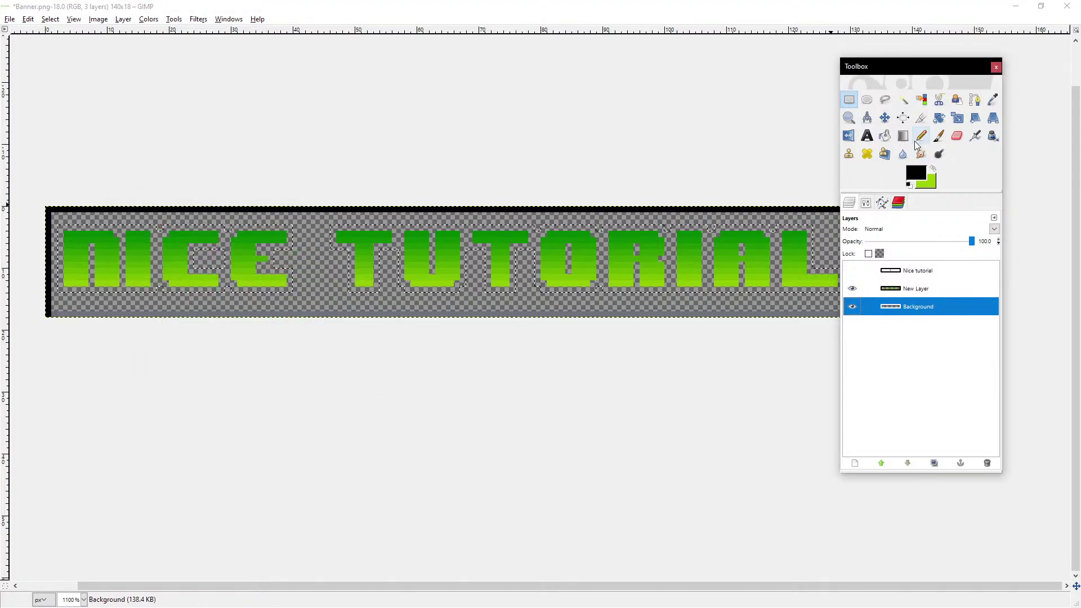
click(885, 139)
click(928, 313)
click(579, 239)
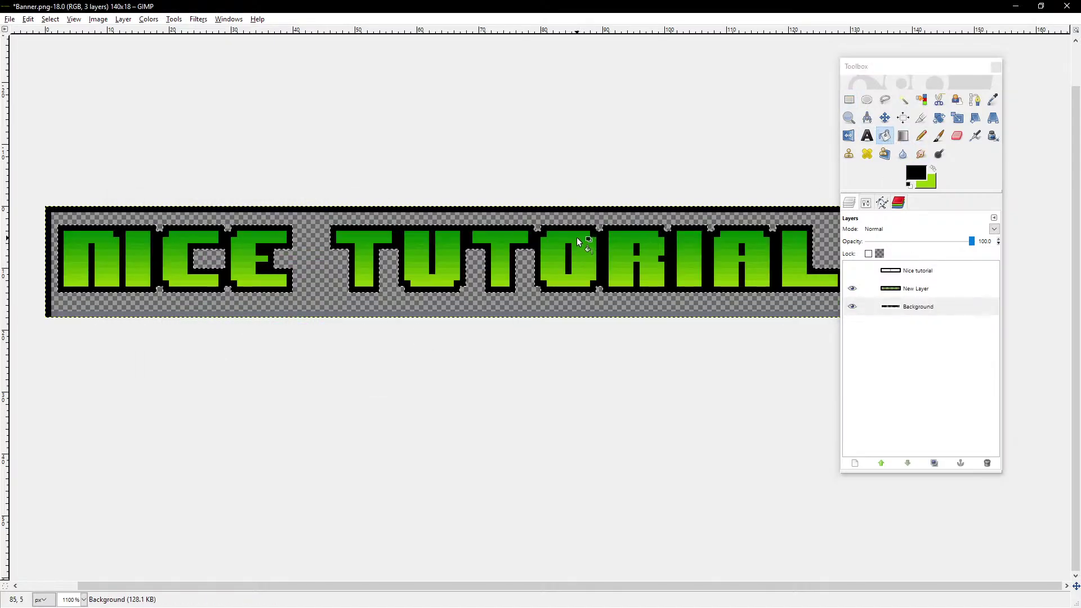
ctrl+scroll(589, 242, down, 1)
middle_drag(590, 242, 560, 240)
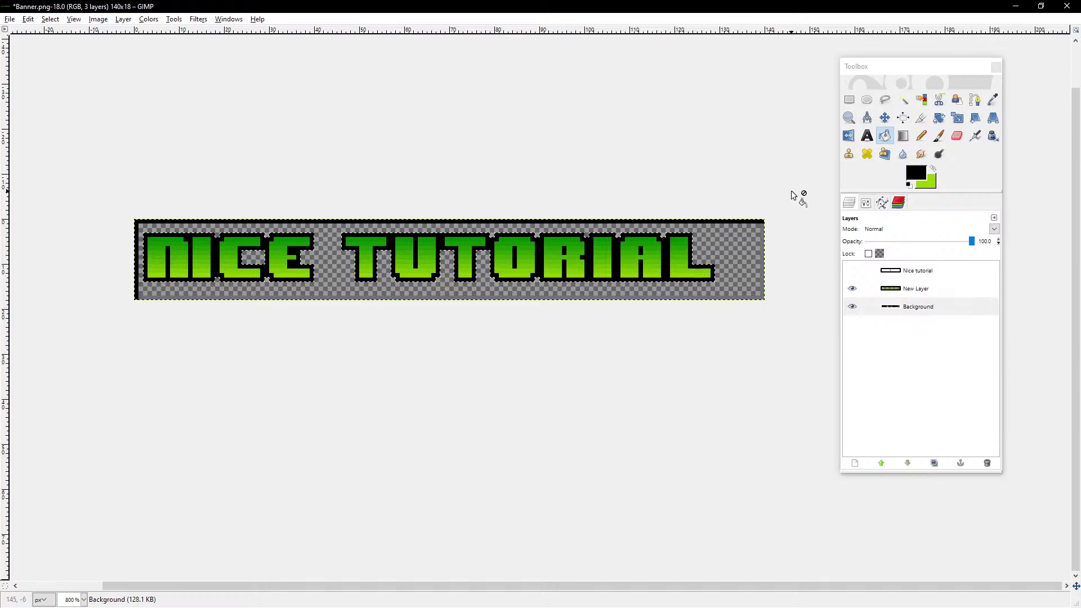
ctrl+scroll(713, 271, down, 1)
ctrl+scroll(629, 281, up, 1)
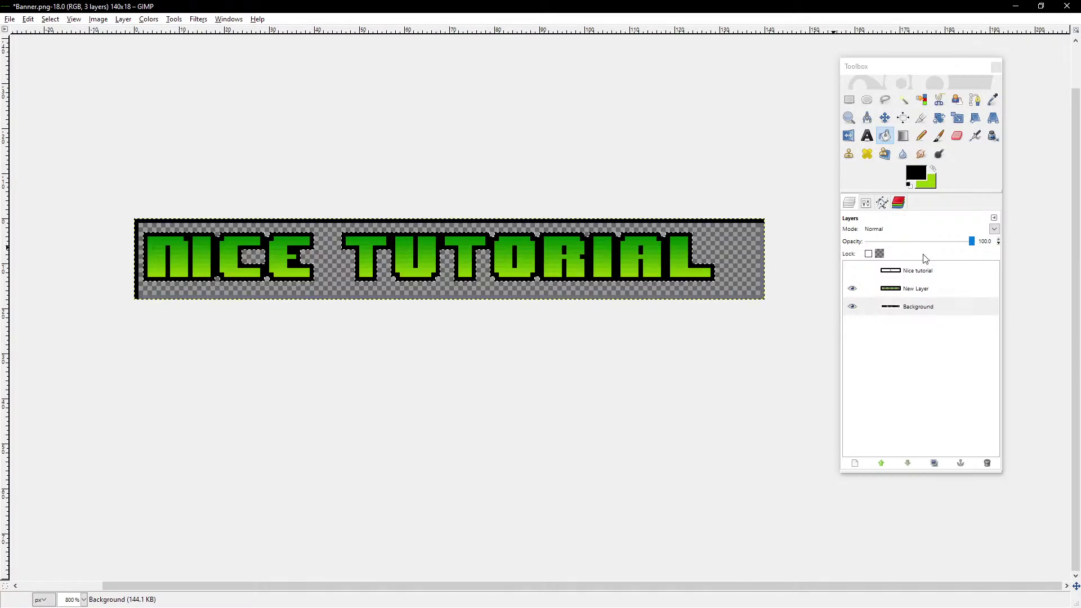
Step: Try to shift the Background layer with the black letter outline 4 px to the right, and undo the shift
click(885, 120)
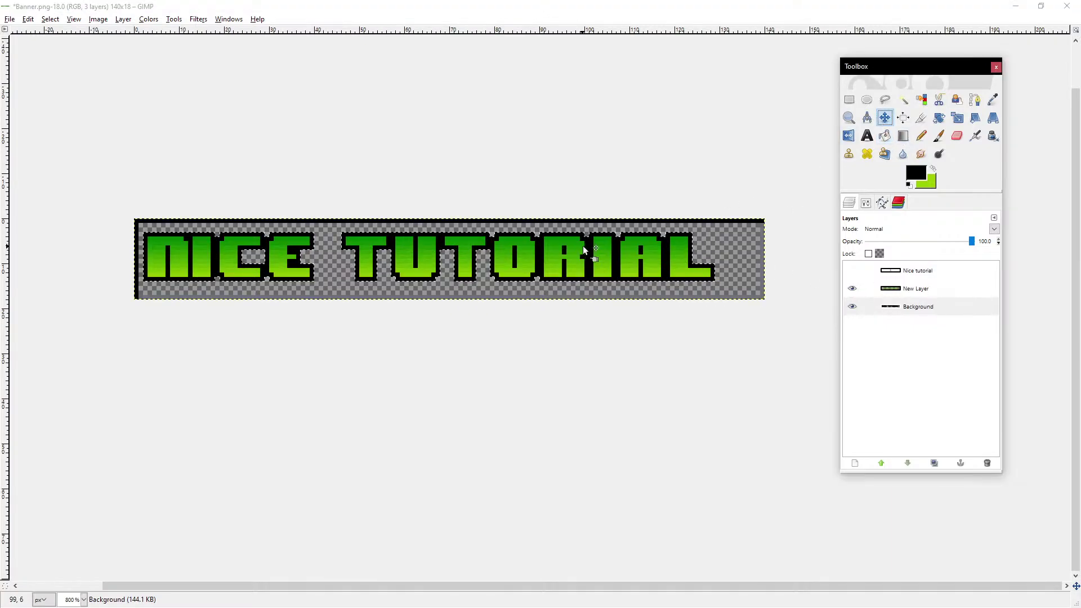
click(585, 246)
key(Right)
key(Right)
key(Right)
key(Right)
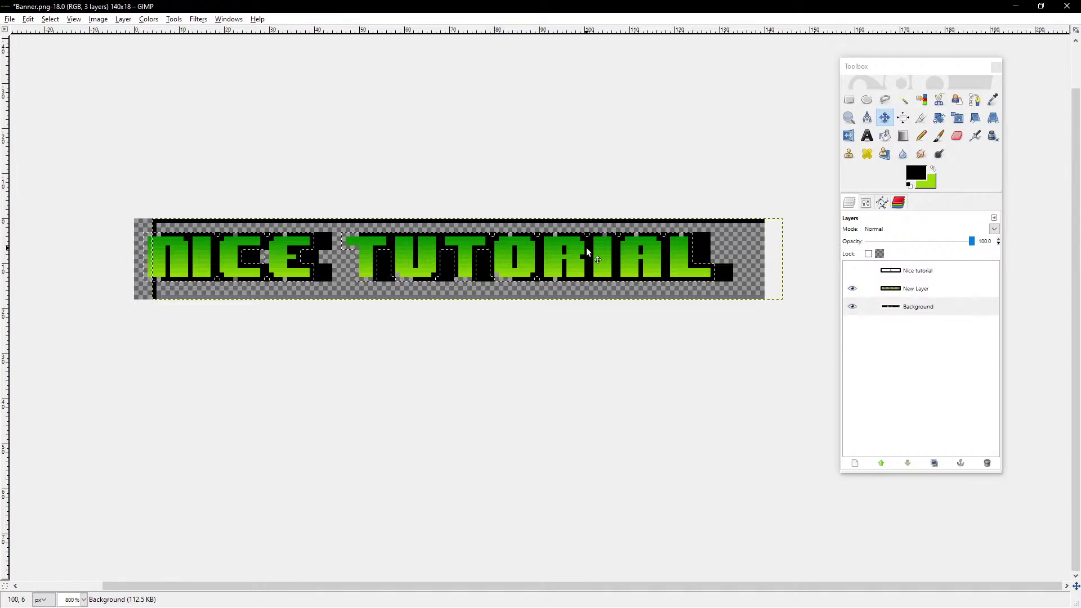
key(ctrl+z)
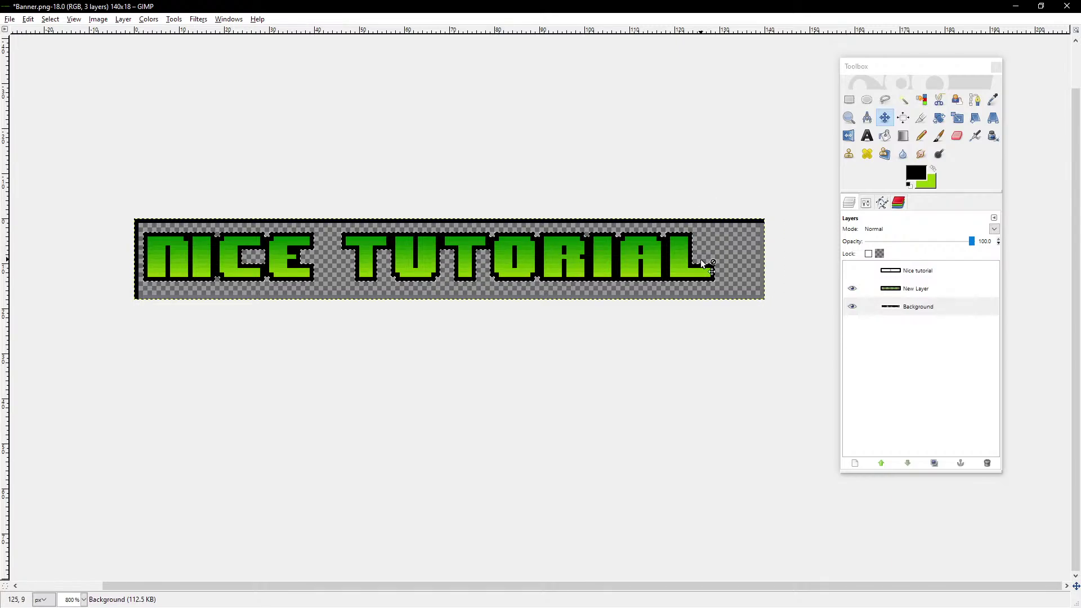
Step: Cut the black letter outline from the Background layer and paste it as its own layer beneath the gradient letters
key(ctrl+x)
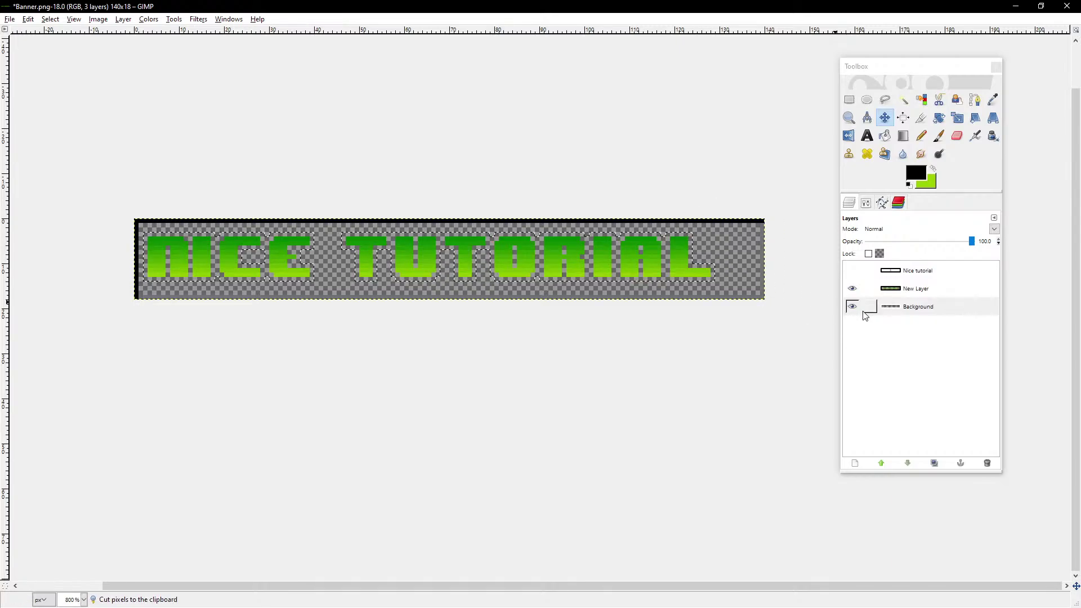
key(ctrl+v)
click(846, 465)
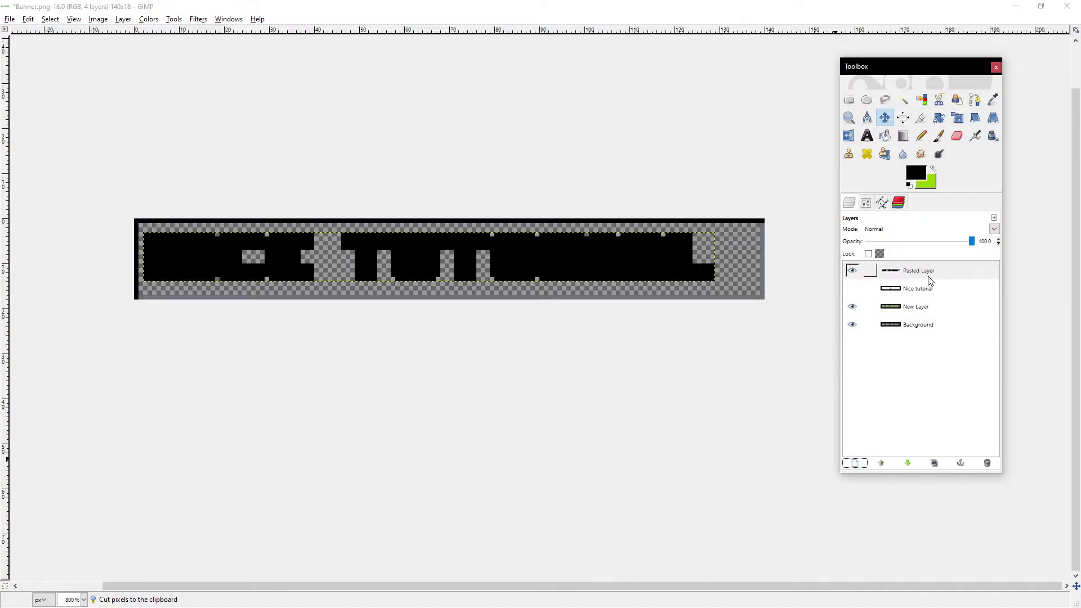
click(581, 253)
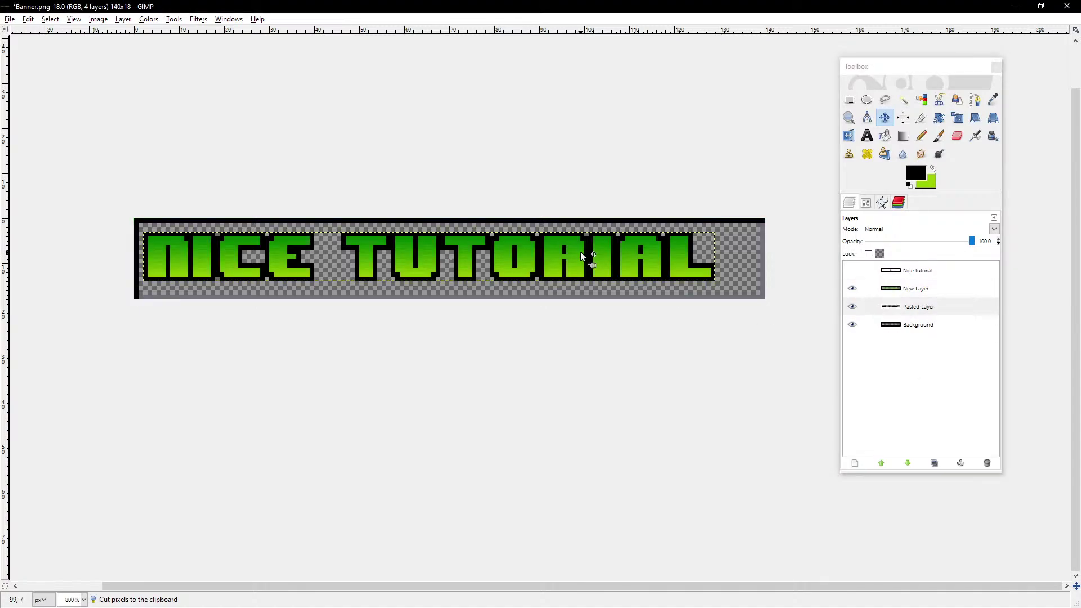
Step: Shift the pasted black outline layer 7 px to the right
key(Right)
key(Right)
key(Right)
key(Right)
key(Right)
key(Right)
key(Right)
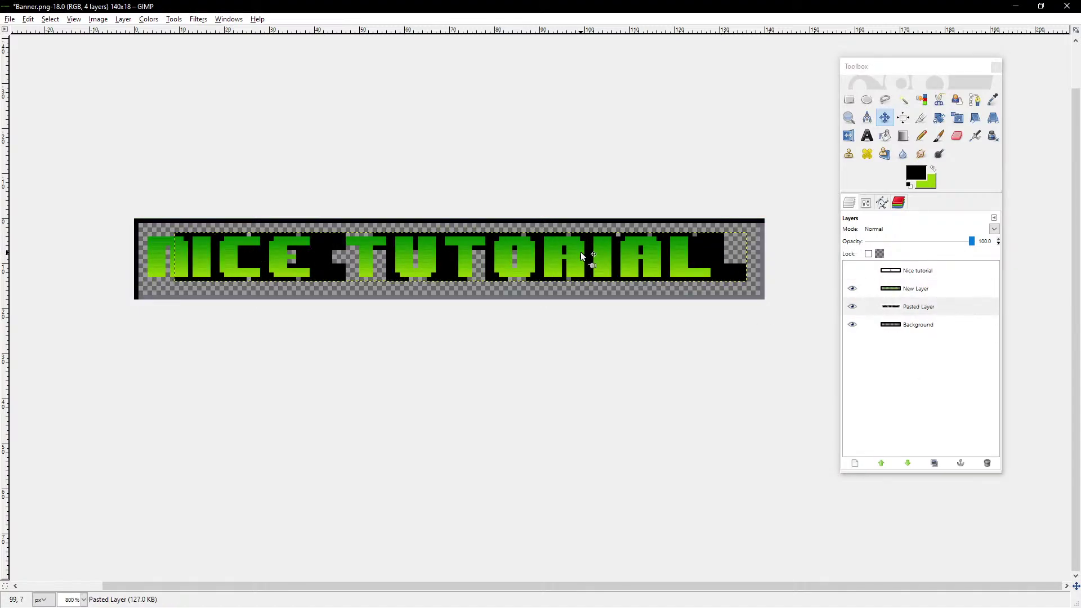
Step: Make New Layer with the green gradient letters active and shift it 7 px to the right to match the outline
click(926, 293)
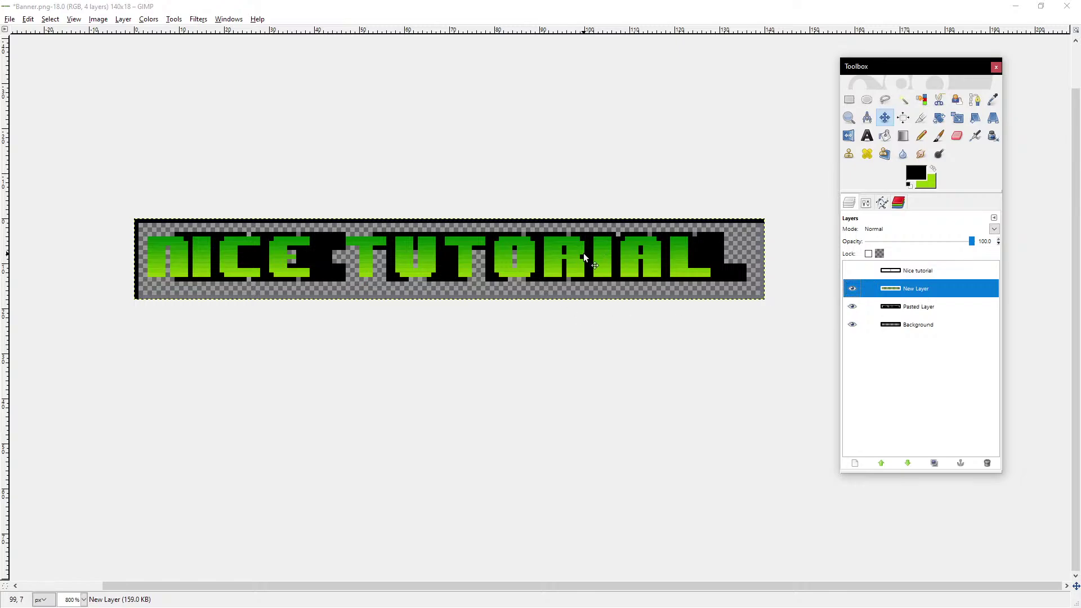
click(579, 249)
key(Right)
key(Right)
key(Right)
key(Right)
key(Right)
key(Right)
key(Right)
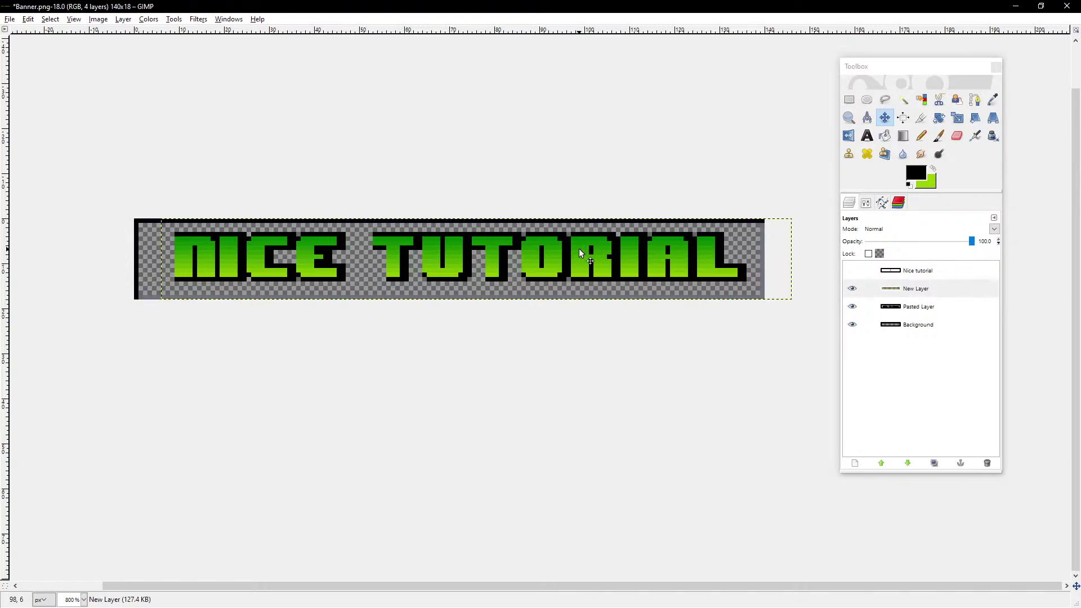
Step: Move both the gradient letters layer and the pasted outline layer 2 px back to the left
ctrl+scroll(579, 248, down, 2)
ctrl+scroll(636, 275, up, 3)
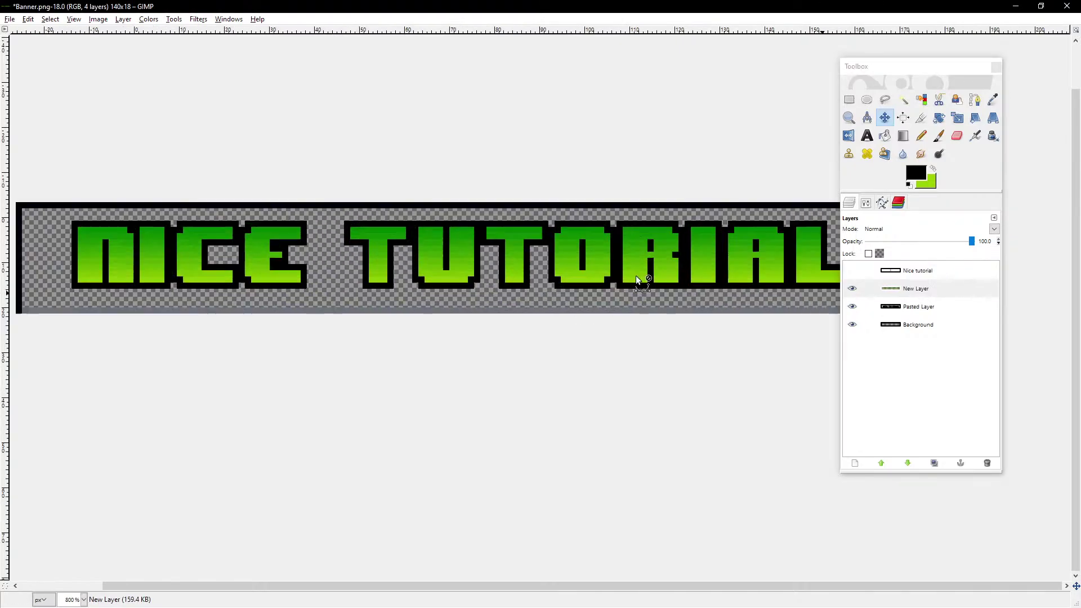
key(Left)
key(Left)
click(928, 327)
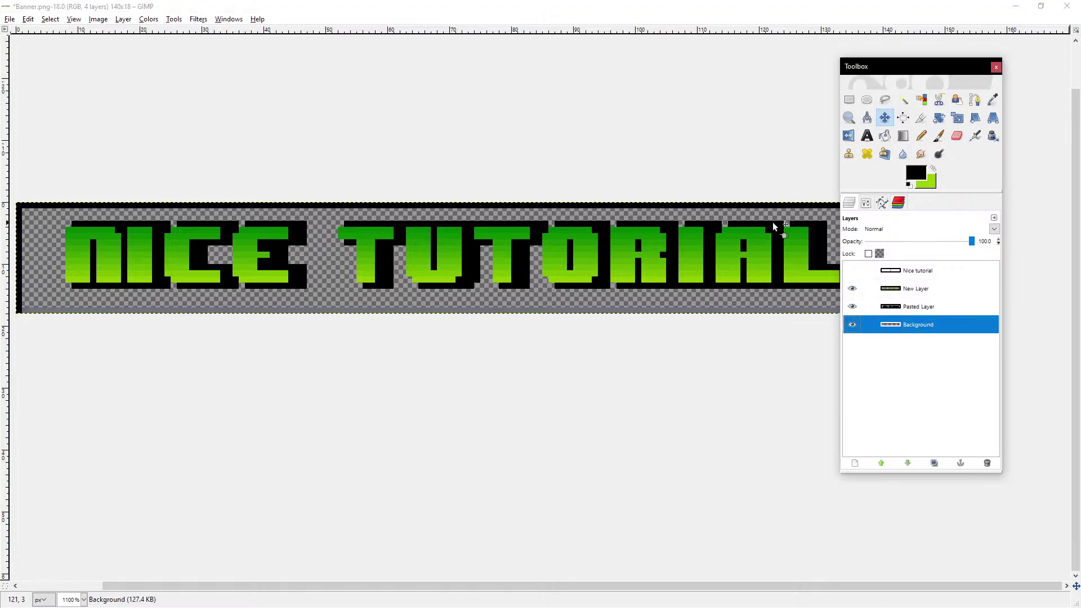
click(923, 308)
click(823, 235)
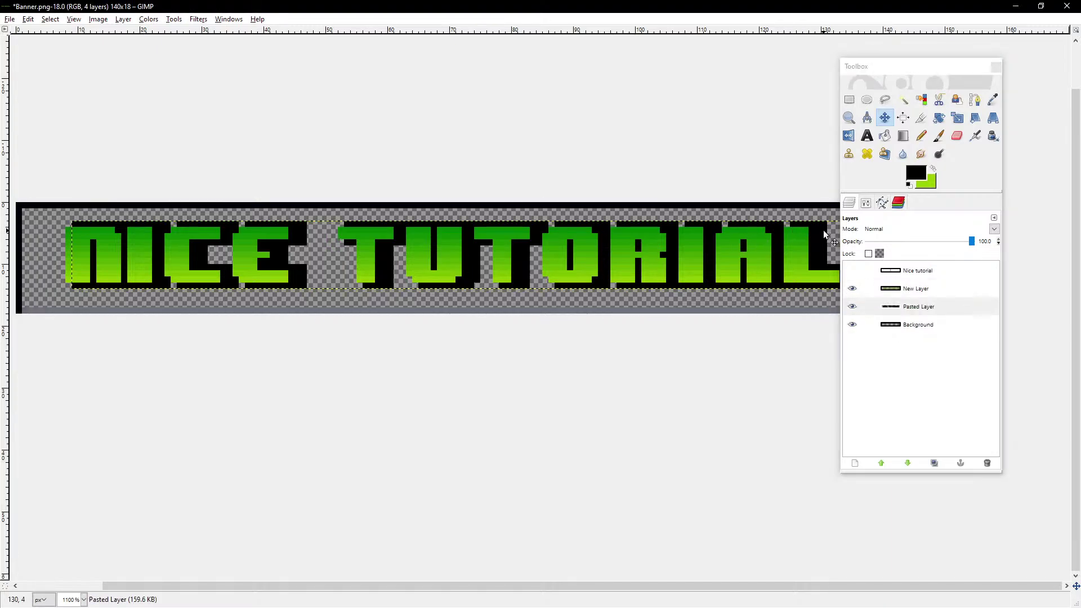
key(Left)
key(Left)
ctrl+scroll(654, 284, down, 1)
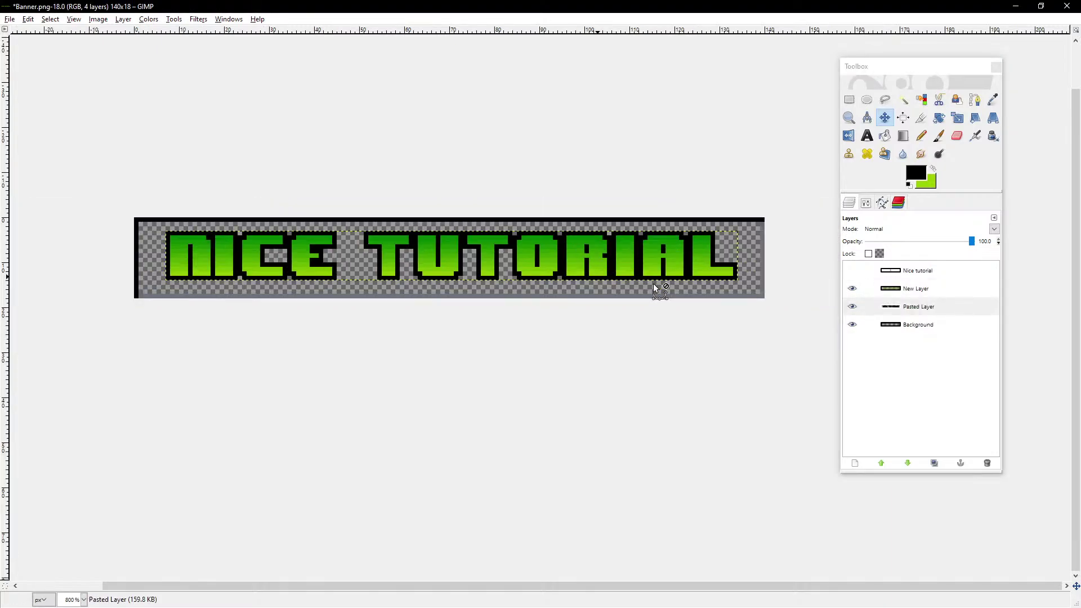
Step: Overwrite Banner.png with the finished title, merging the visible layers for the export
ctrl+scroll(658, 288, down, 1)
ctrl+scroll(659, 288, up, 1)
ctrl+scroll(658, 288, down, 1)
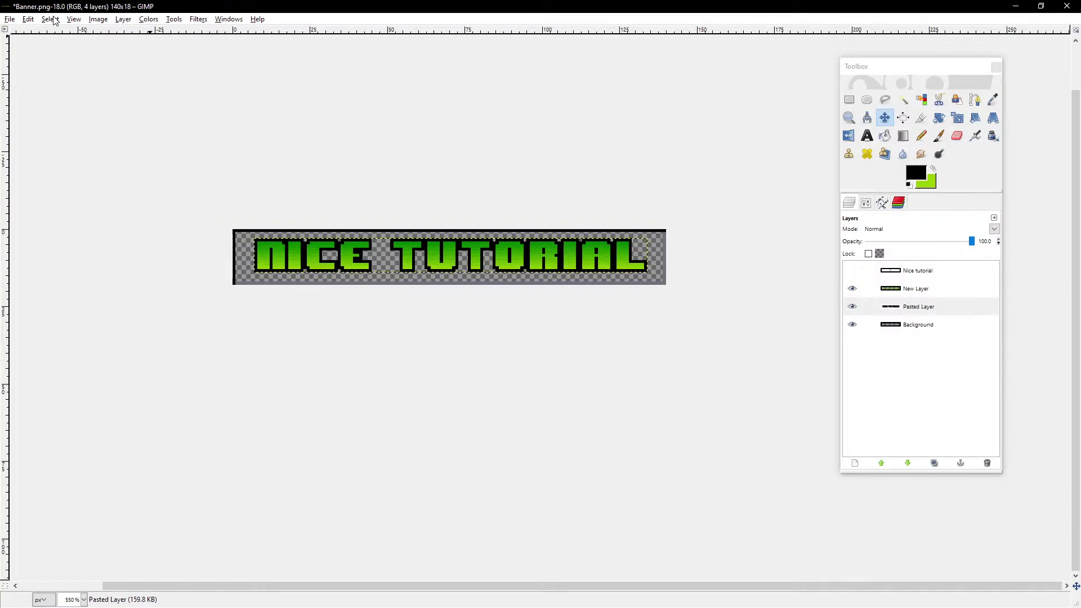
click(9, 19)
click(49, 111)
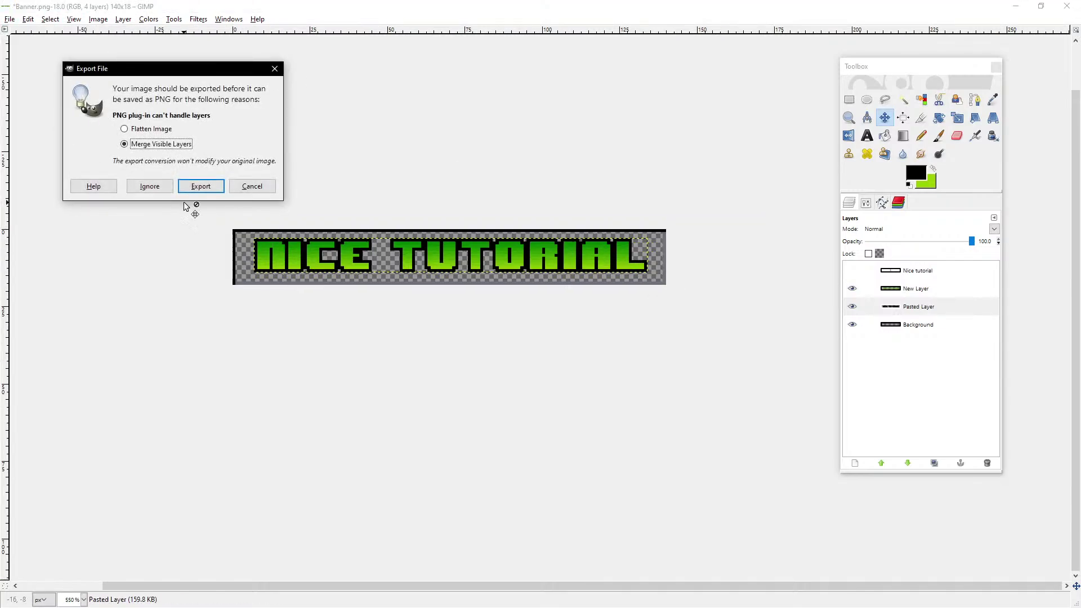
click(197, 187)
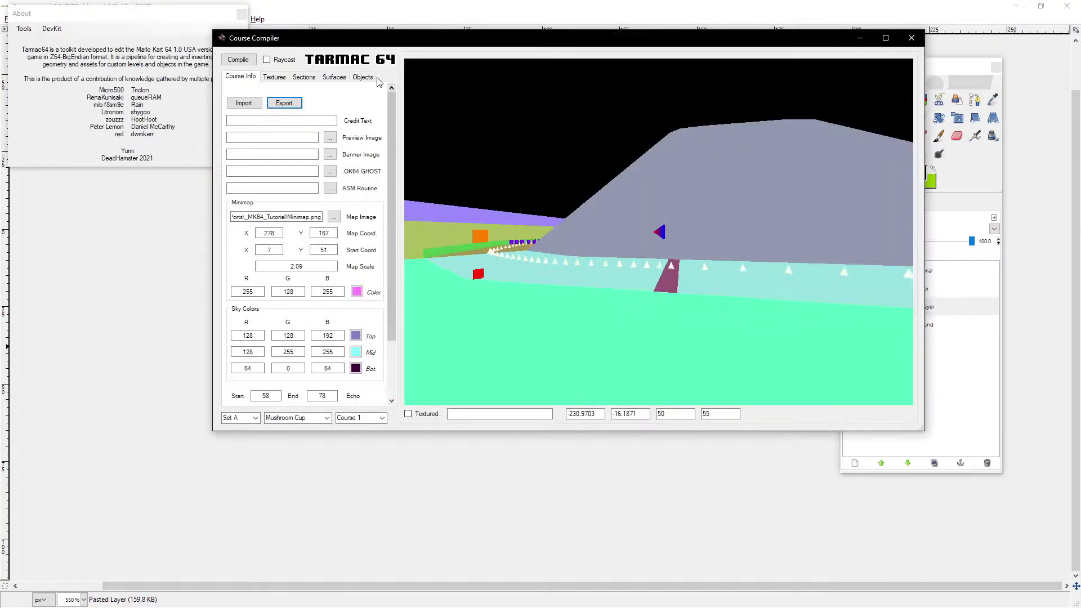
Step: Switch to the Course Compiler and load Preview.png as the preview image and Banner.png as the banner image
drag(388, 40, 389, 62)
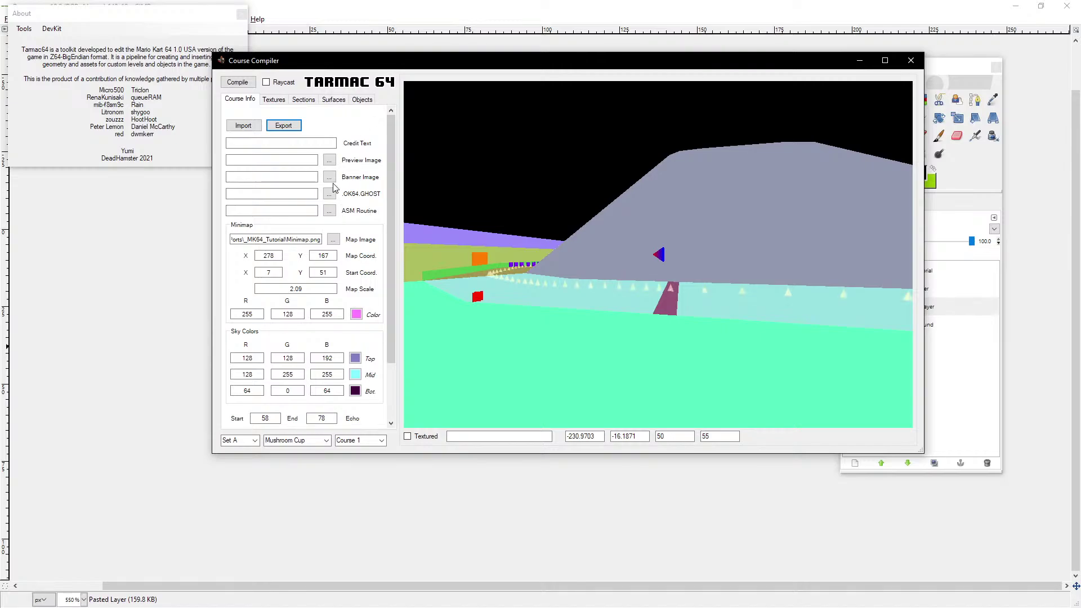
click(329, 161)
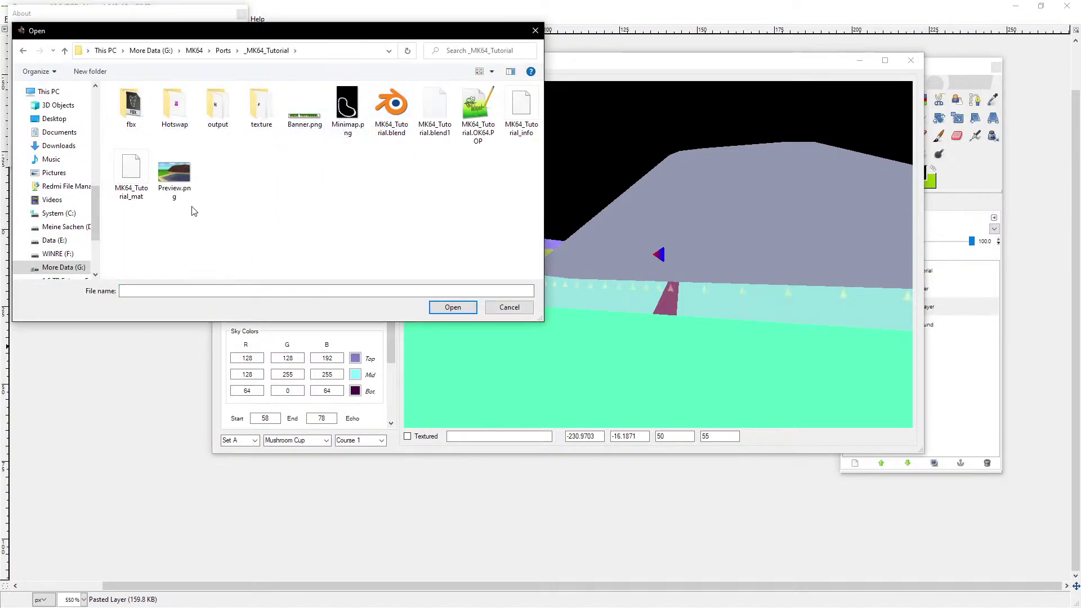
double_click(183, 180)
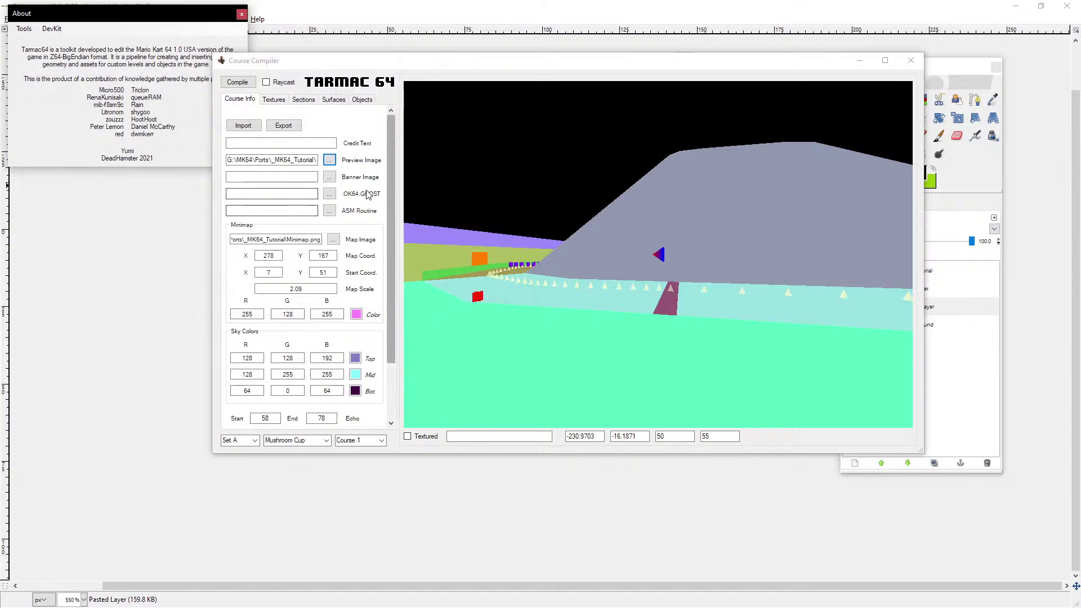
click(330, 177)
double_click(327, 105)
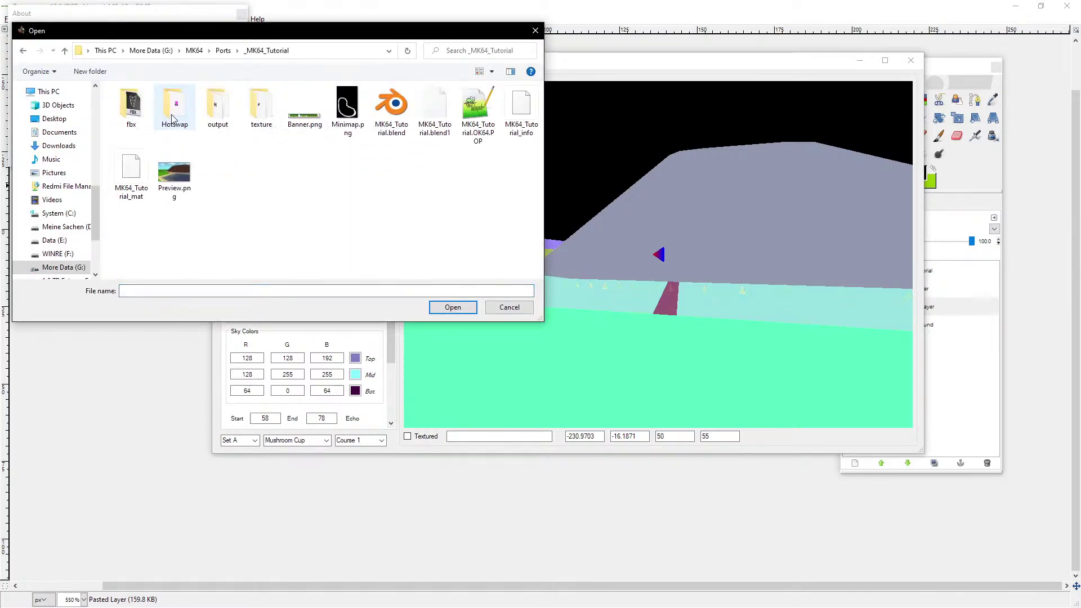
double_click(304, 112)
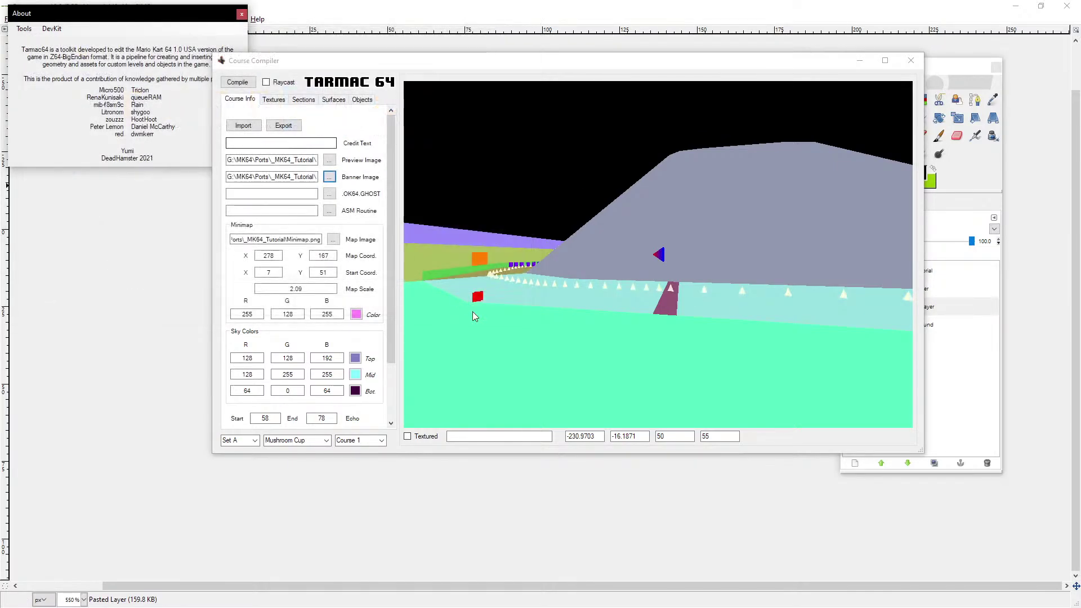
Step: Enter "Tutorial" as the course's credit text
drag(390, 258, 390, 335)
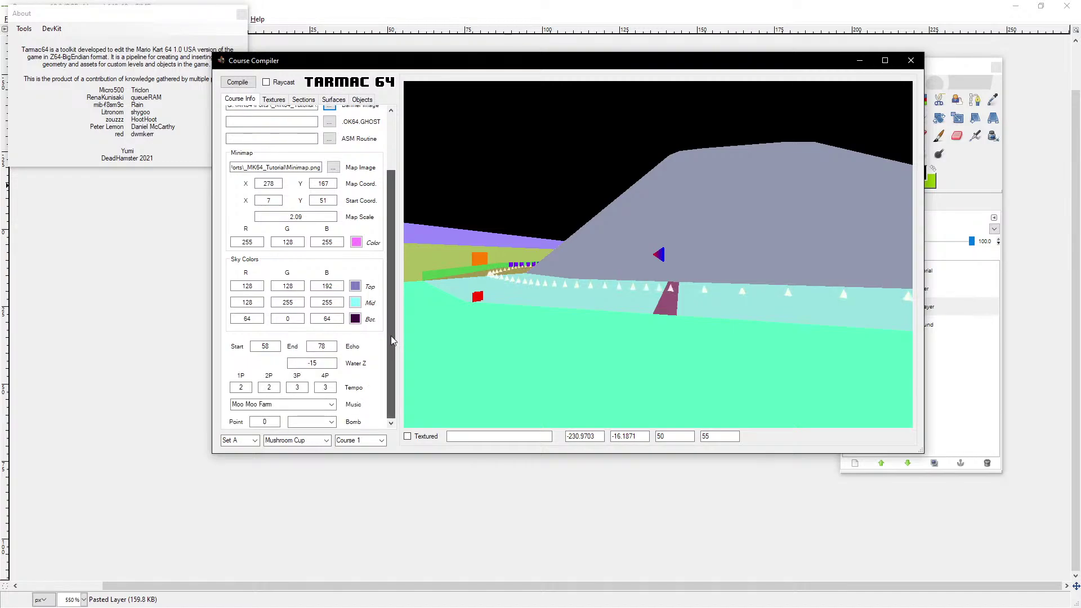
drag(391, 335, 391, 244)
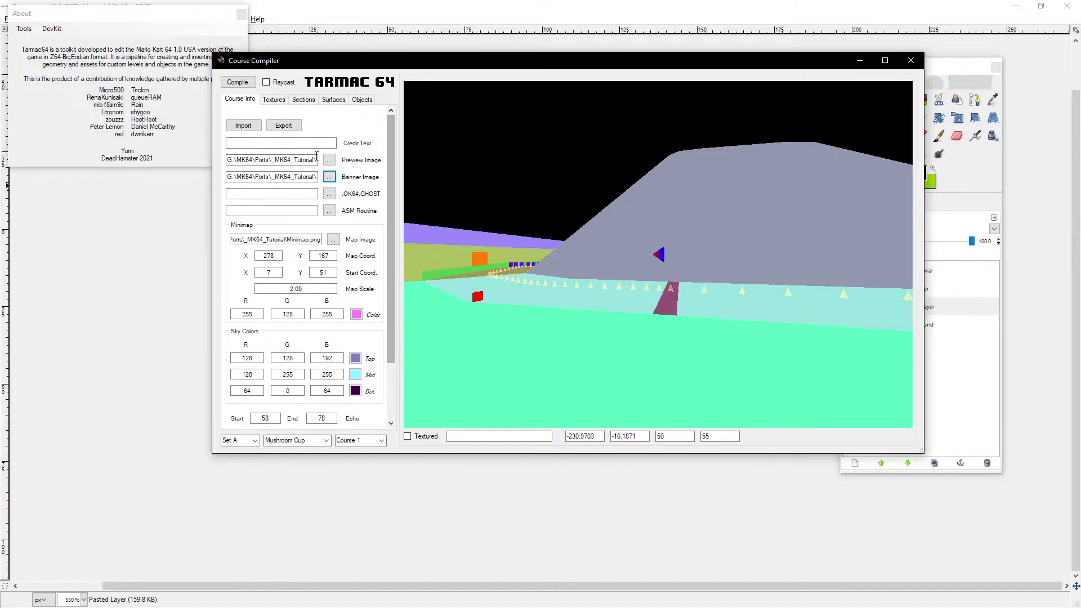
click(284, 99)
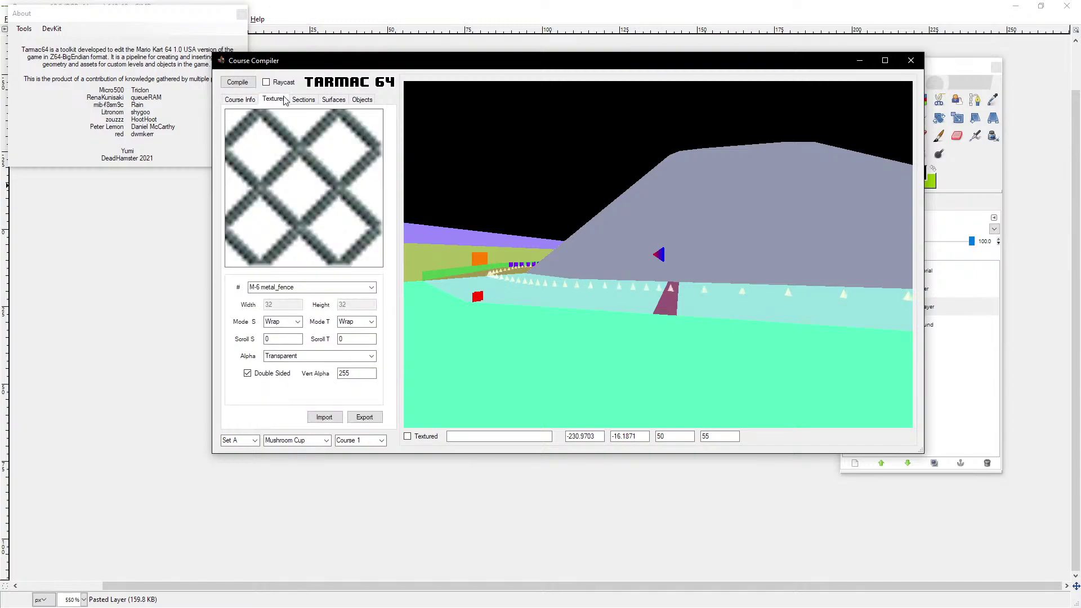
click(249, 104)
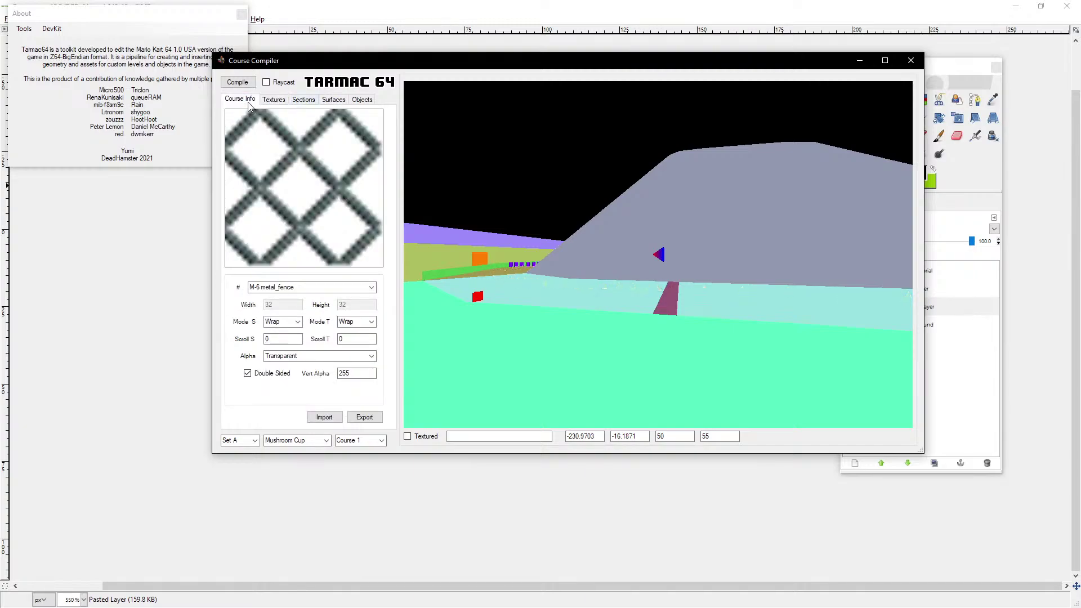
click(299, 145)
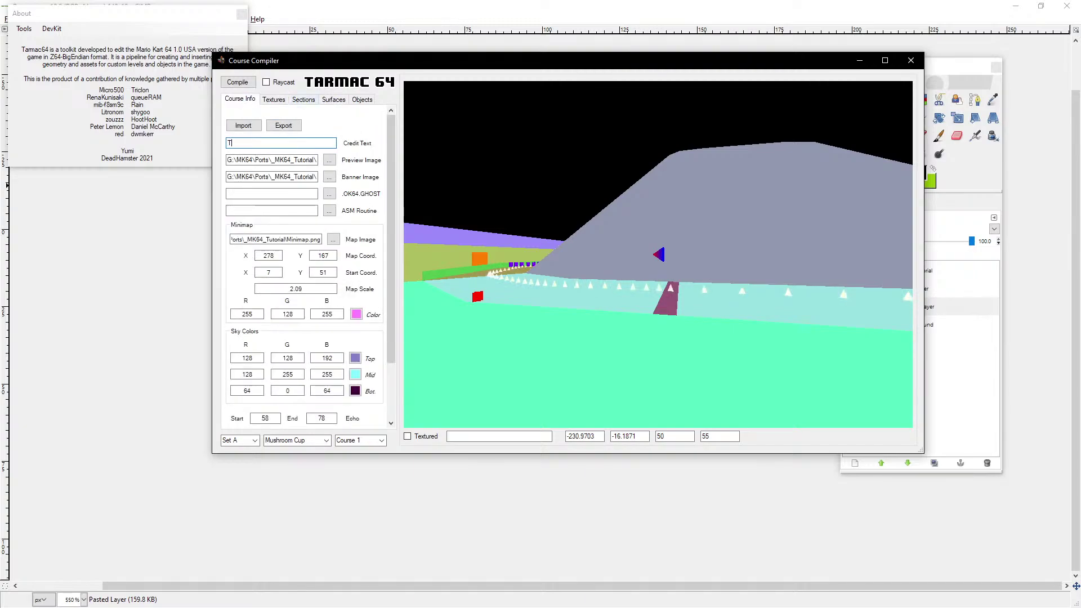
text(Tutoi)
click(286, 101)
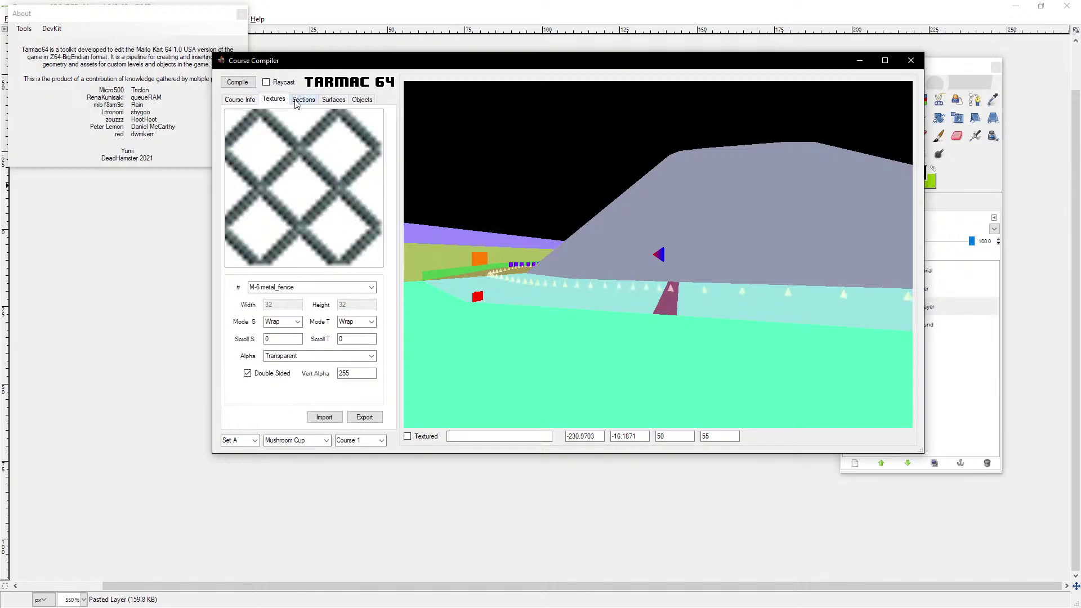
click(299, 100)
click(311, 101)
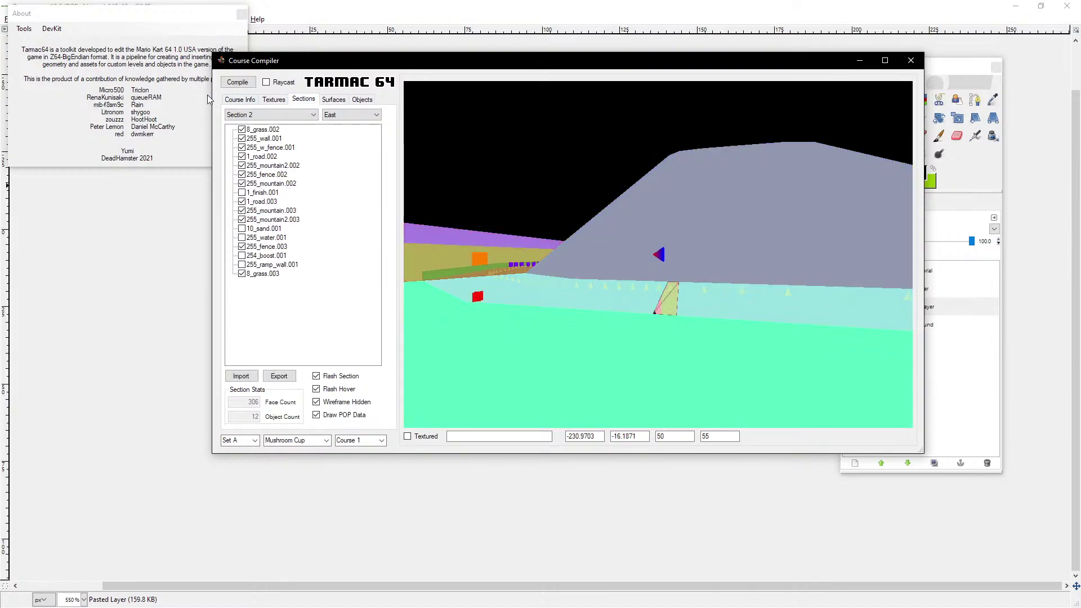
click(243, 100)
drag(390, 238, 401, 293)
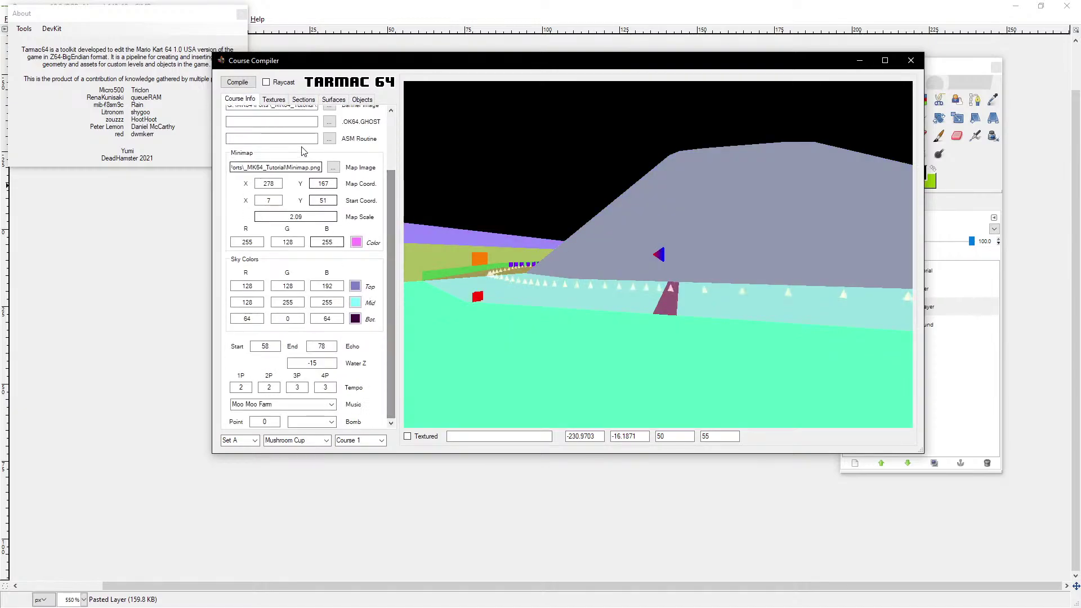
drag(393, 218, 391, 152)
Step: Export the course info over the existing MK64_Tutorial_info file in the _MK64_Tutorial folder
click(283, 125)
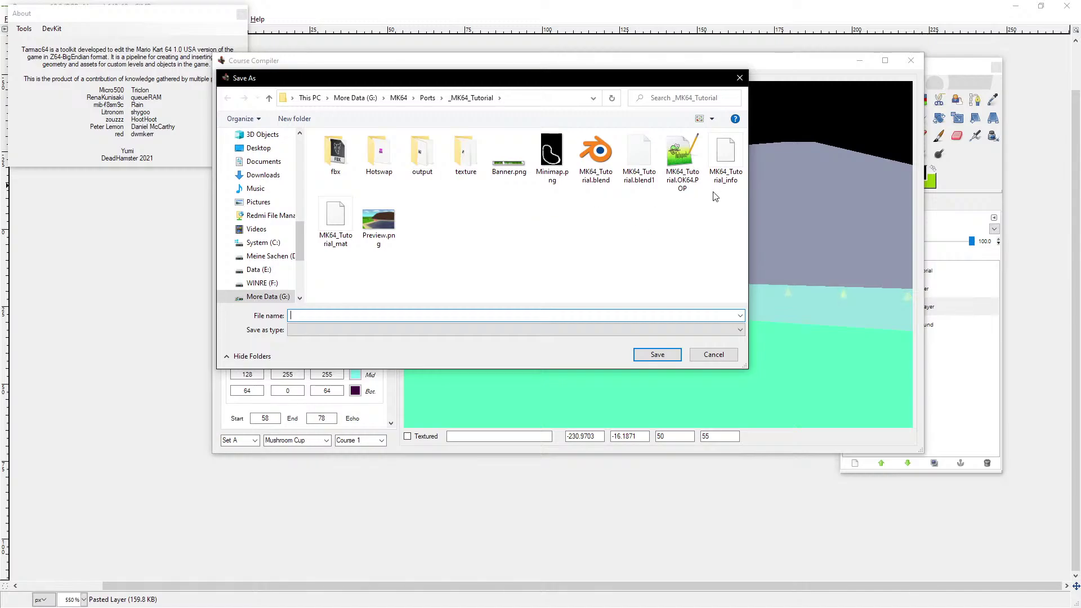
double_click(730, 179)
click(567, 309)
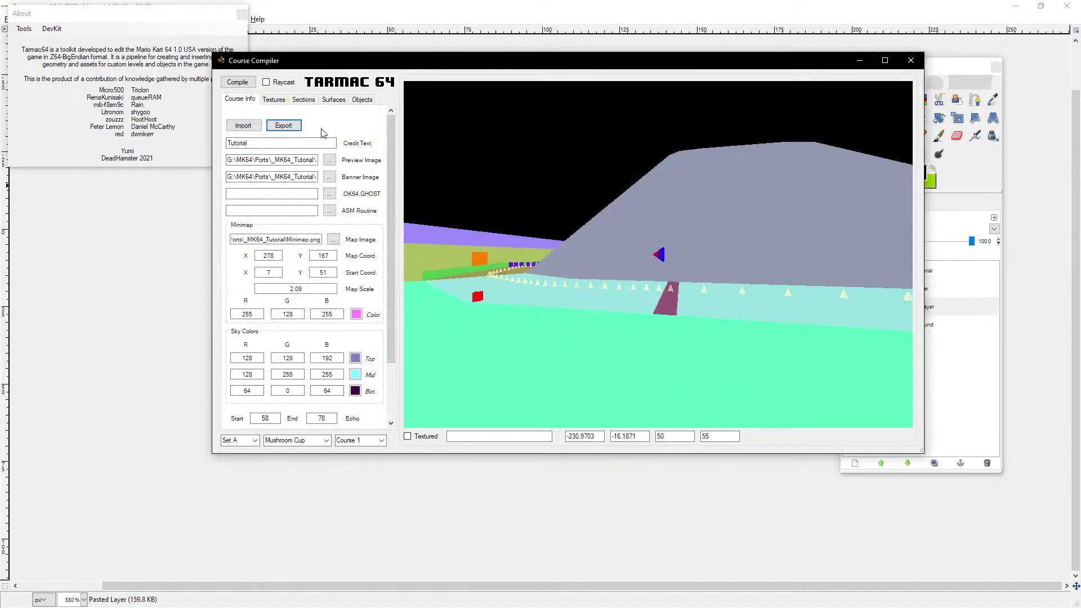
Step: Start compiling the course and choose the source file from the Hotswap folder inside _MK64_Tutorial
click(242, 83)
key(Return)
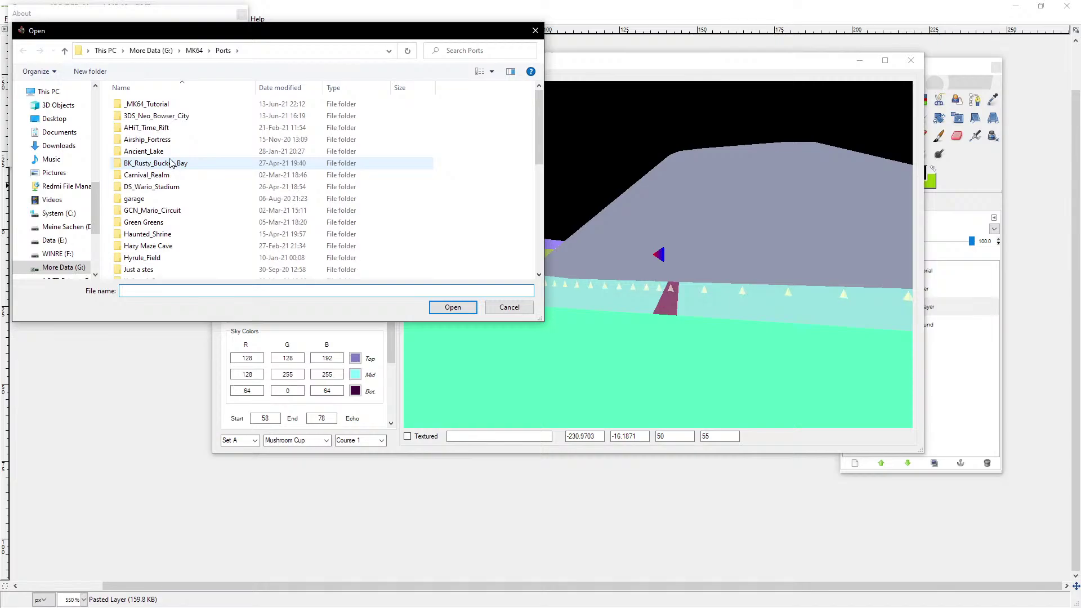
double_click(169, 104)
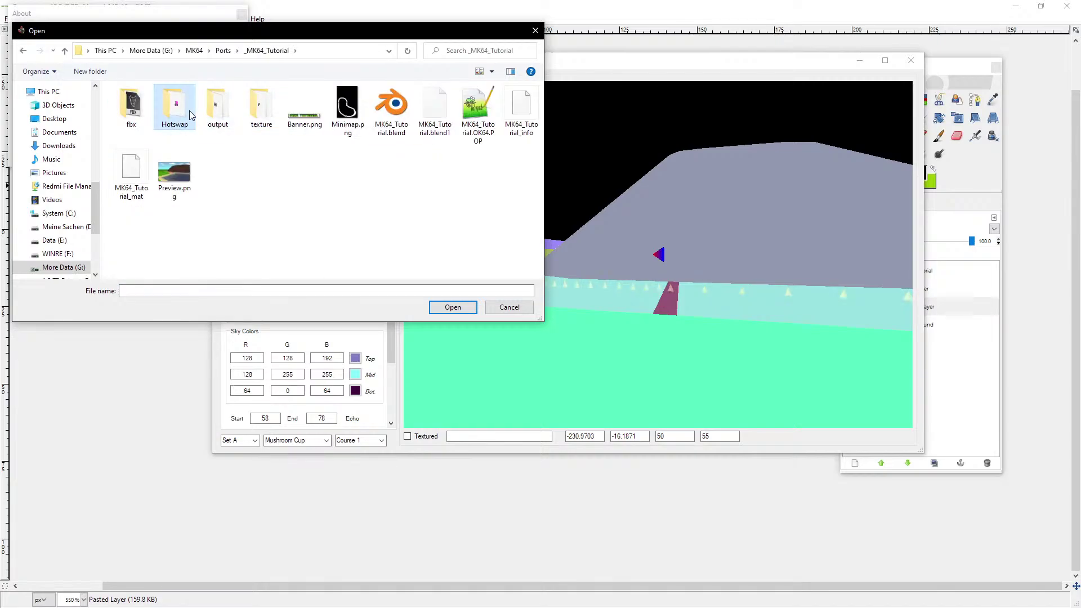
double_click(189, 111)
double_click(166, 108)
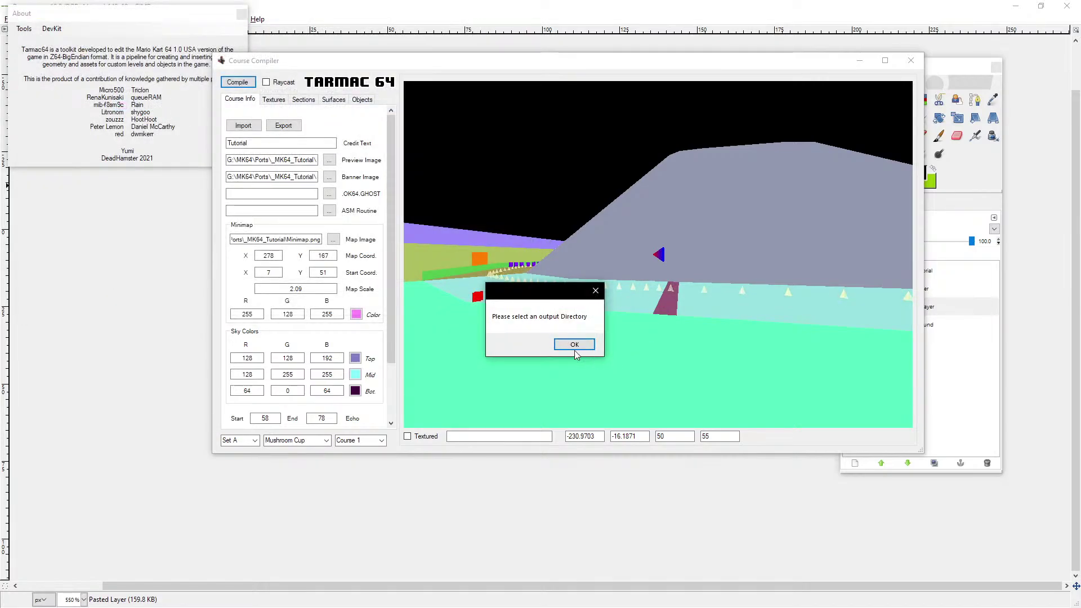
Step: Choose the output folder inside _MK64_Tutorial as the output directory and complete the compilation
click(574, 344)
double_click(169, 104)
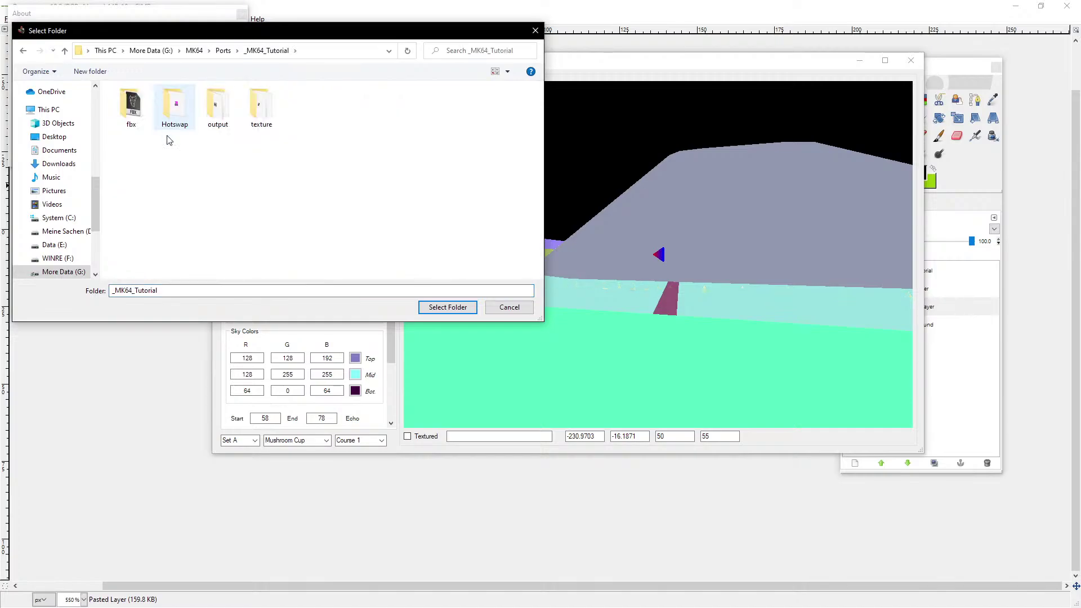
double_click(217, 104)
click(448, 307)
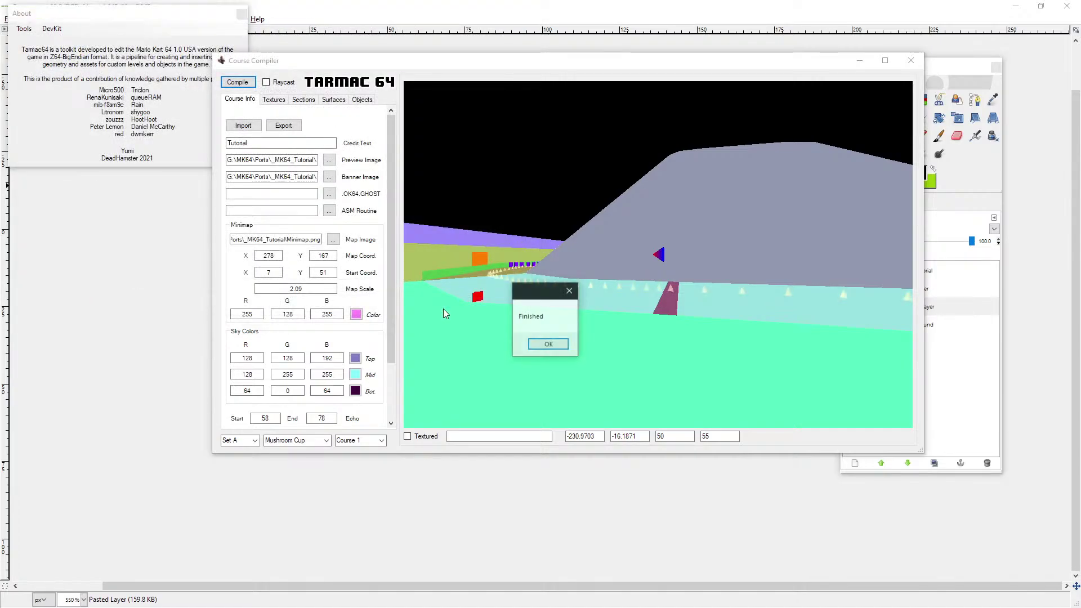
click(556, 344)
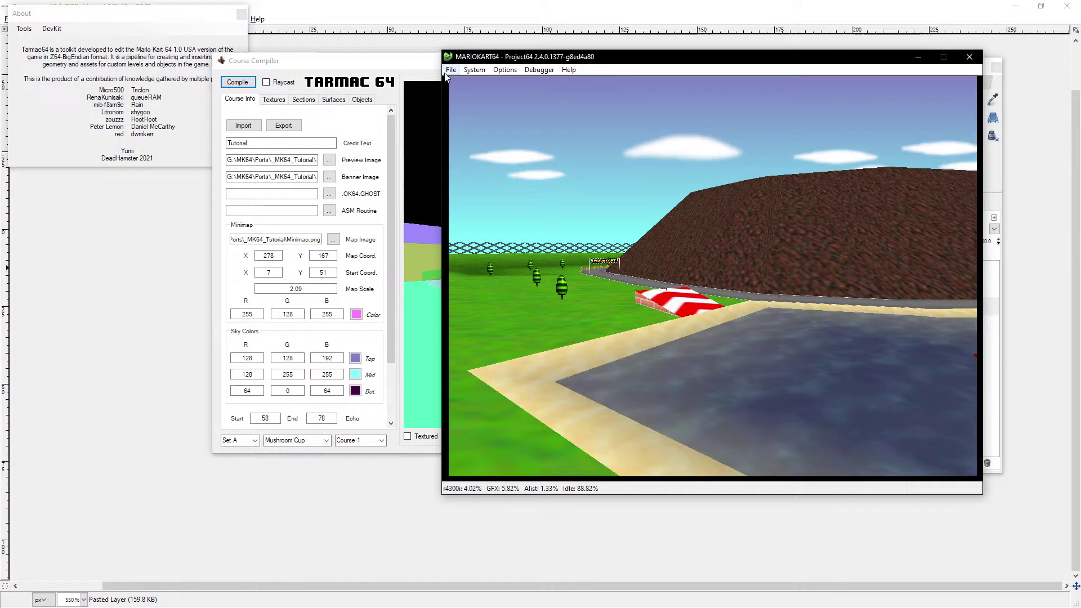
Step: Load the recompiled Mario Kart 64 ROM from the _MK64_Tutorial output folder in Project64
click(451, 70)
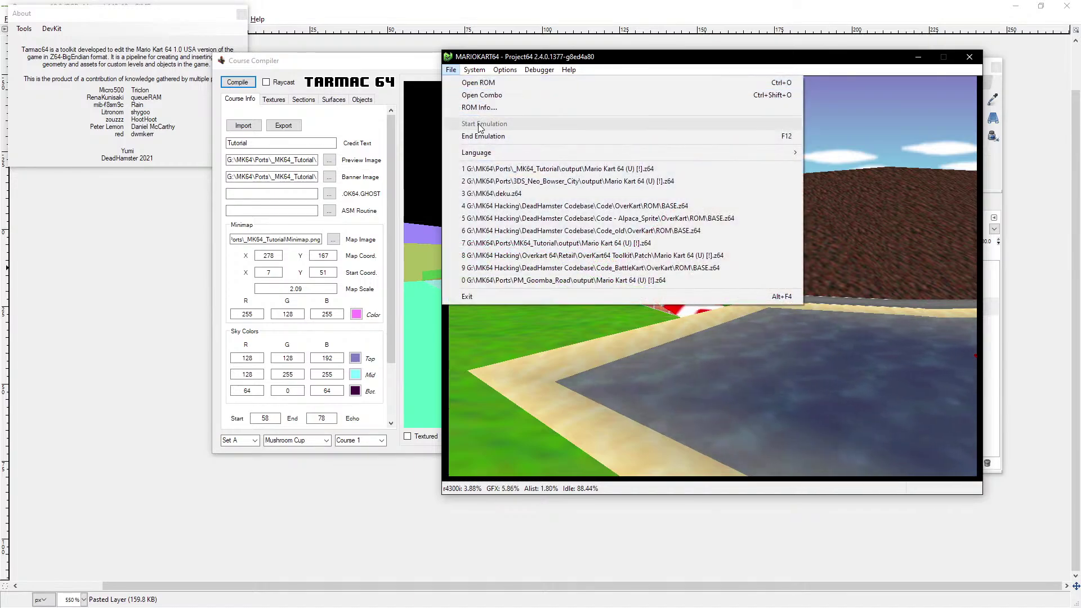
click(500, 169)
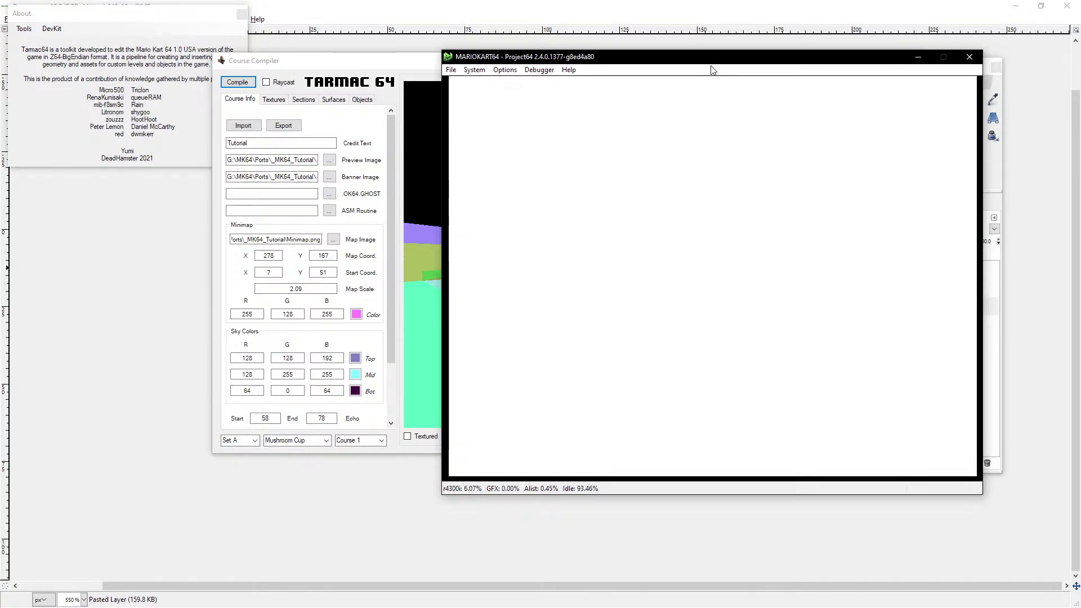
drag(705, 61, 591, 58)
Step: Start a one-player Time Trials game from the title screen and confirm the default driver
key(Return)
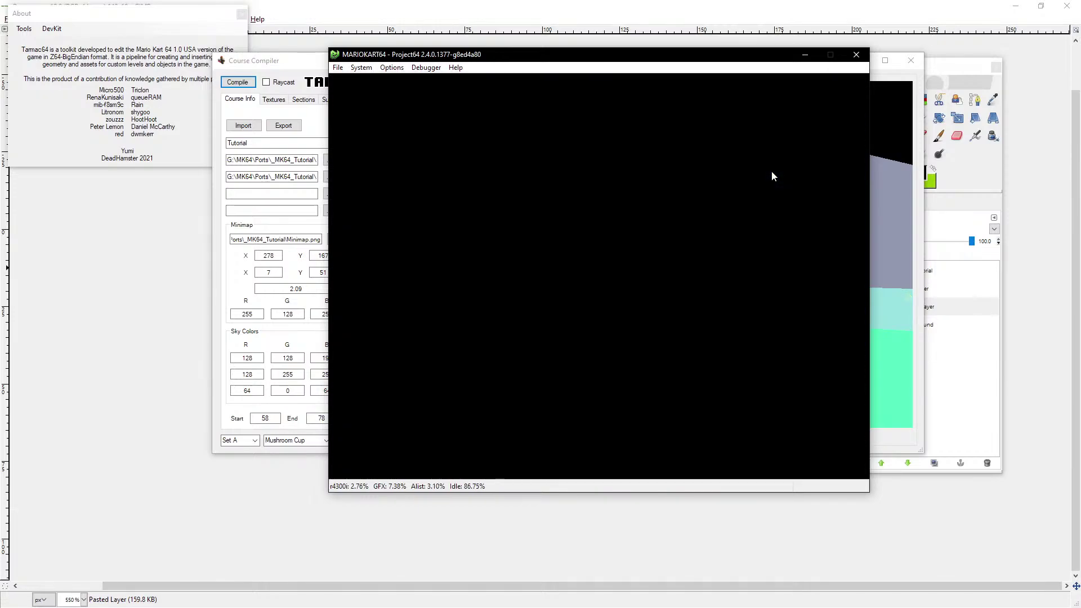
key(Return)
key(Down)
key(Return)
key(Return)
key(Return)
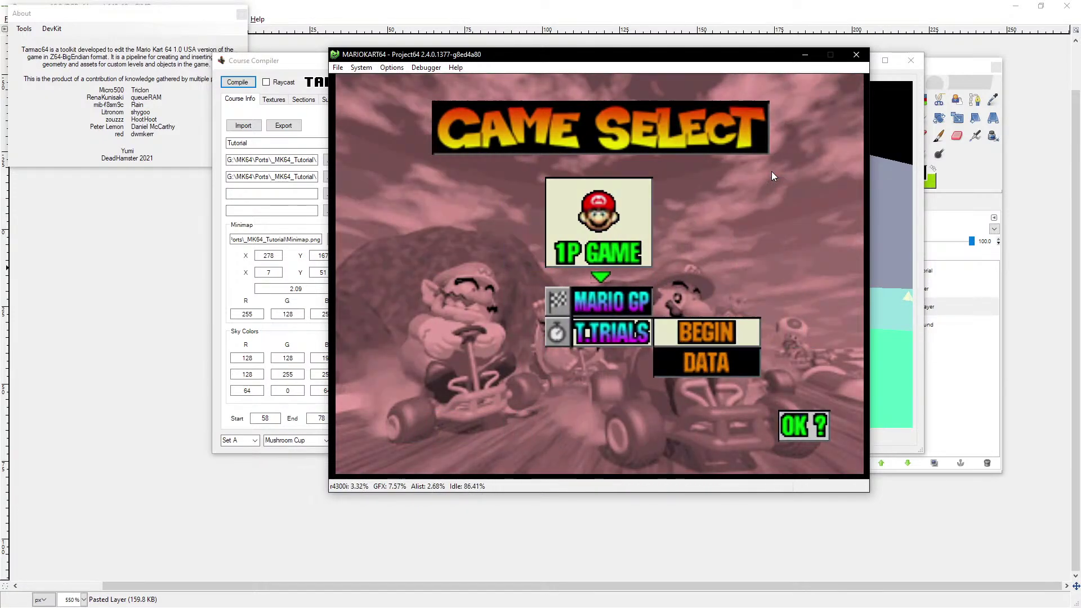
key(Return)
key(Return)
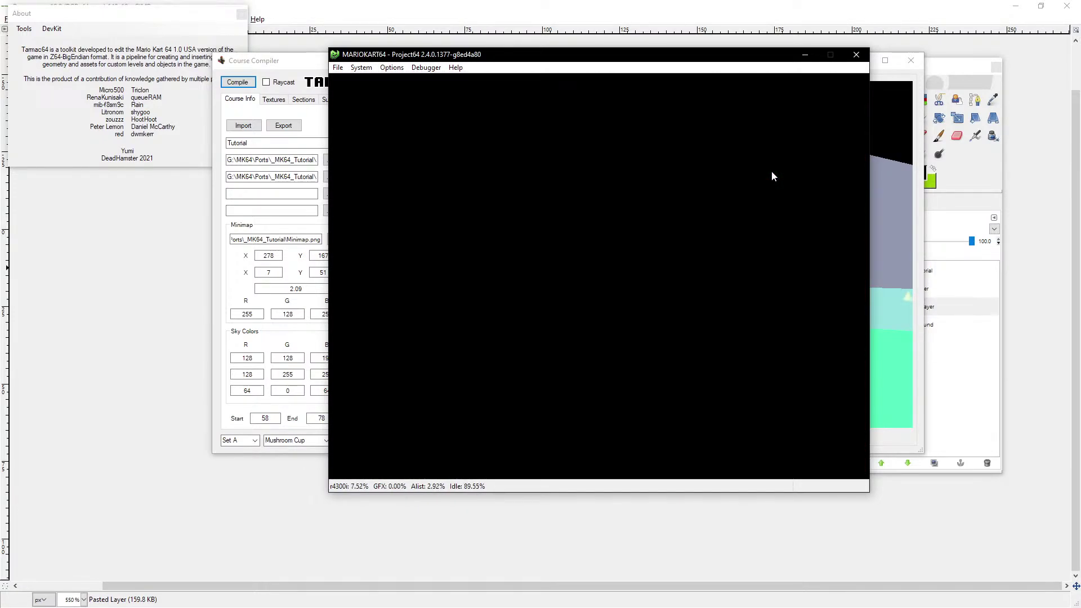
Step: Switch to Custom Set 1 and start the Nice Tutorial course in the Mushroom Cup
key(s)
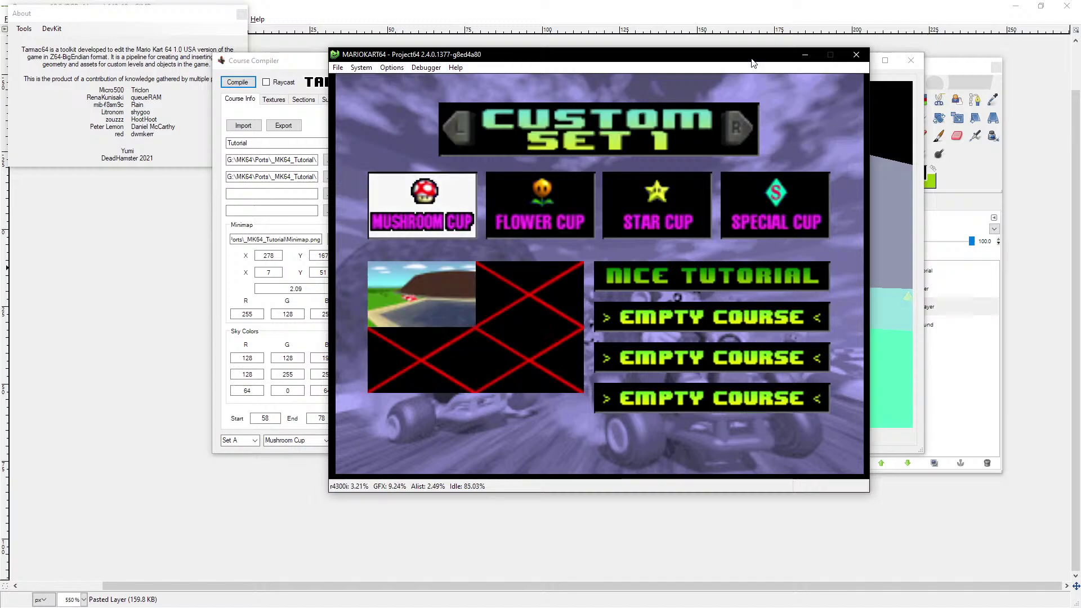
key(Return)
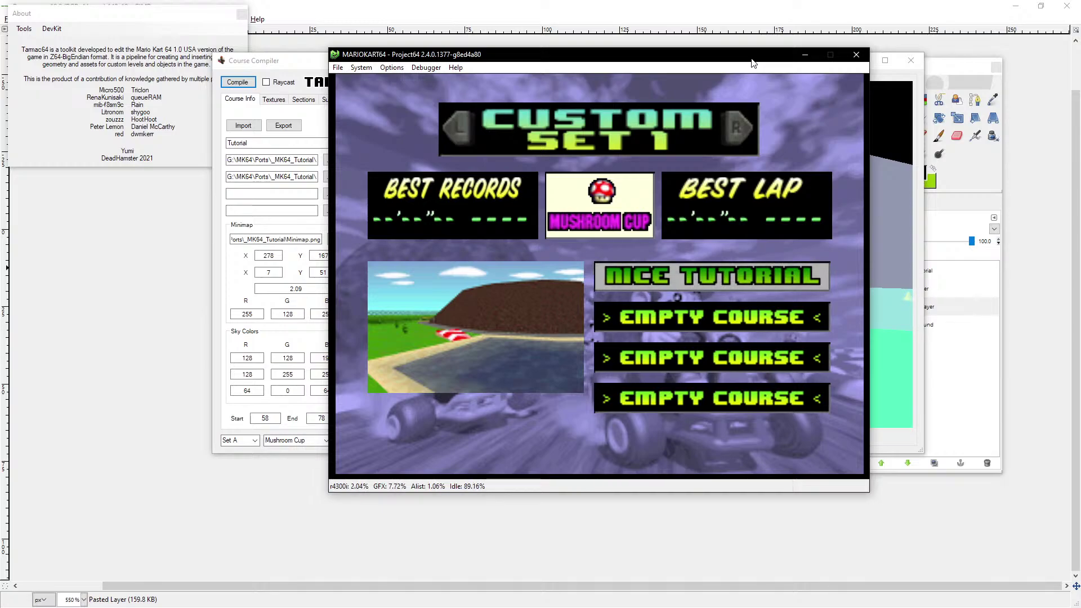
key(Return)
key(Return)
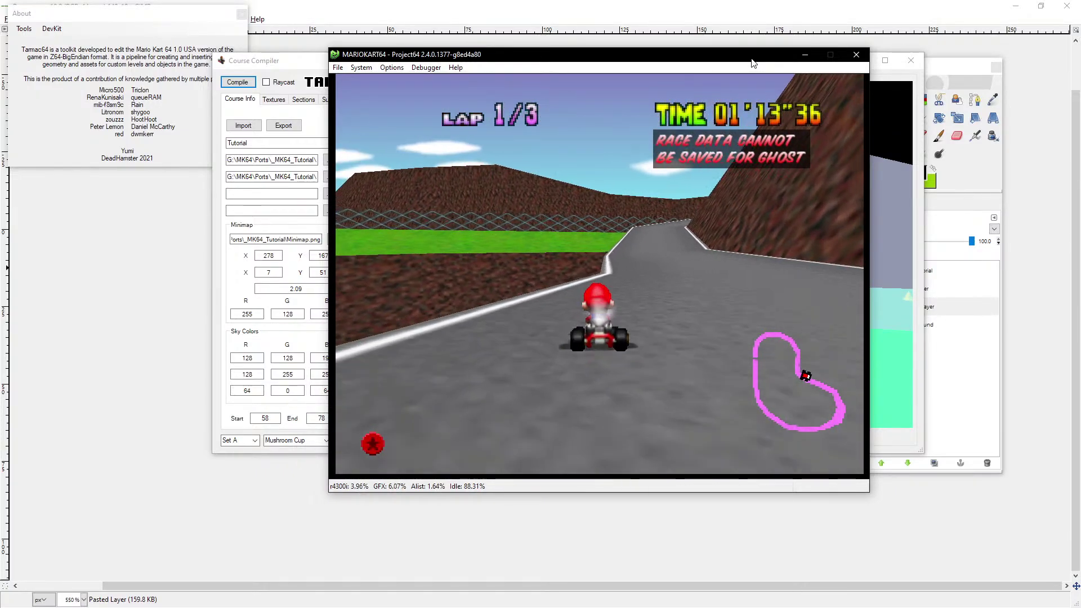
Step: Switch to the Course Compiler and look through the available music tracks for the course
click(277, 62)
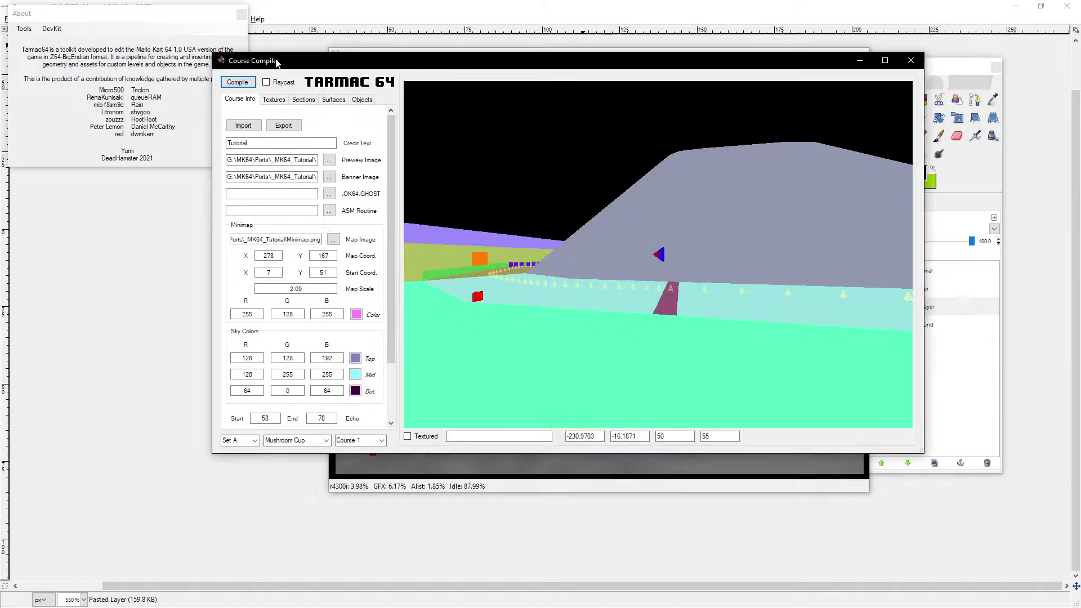
drag(391, 322, 392, 387)
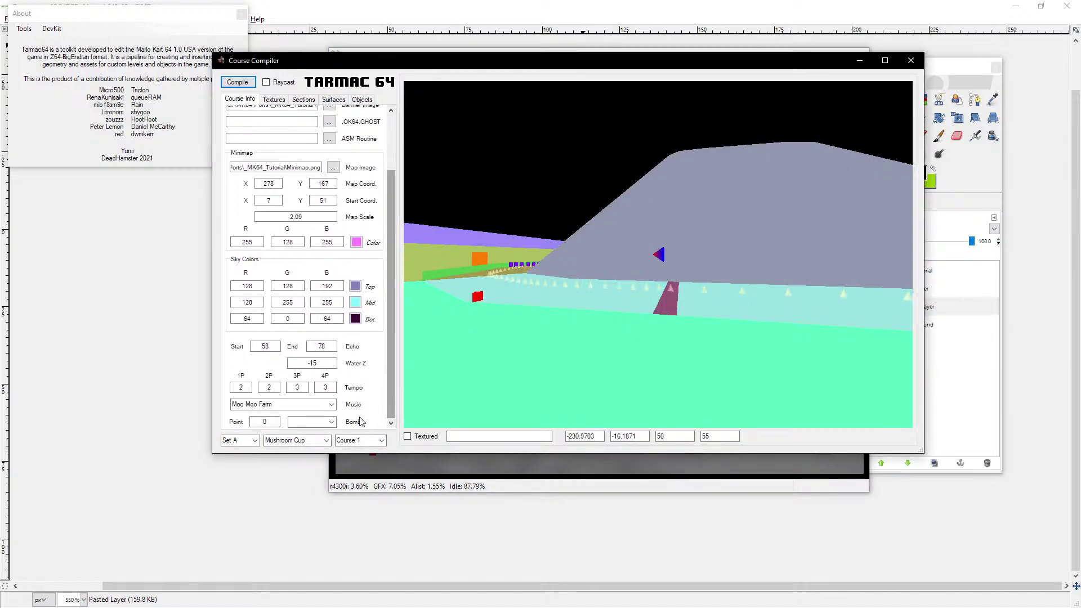
click(331, 405)
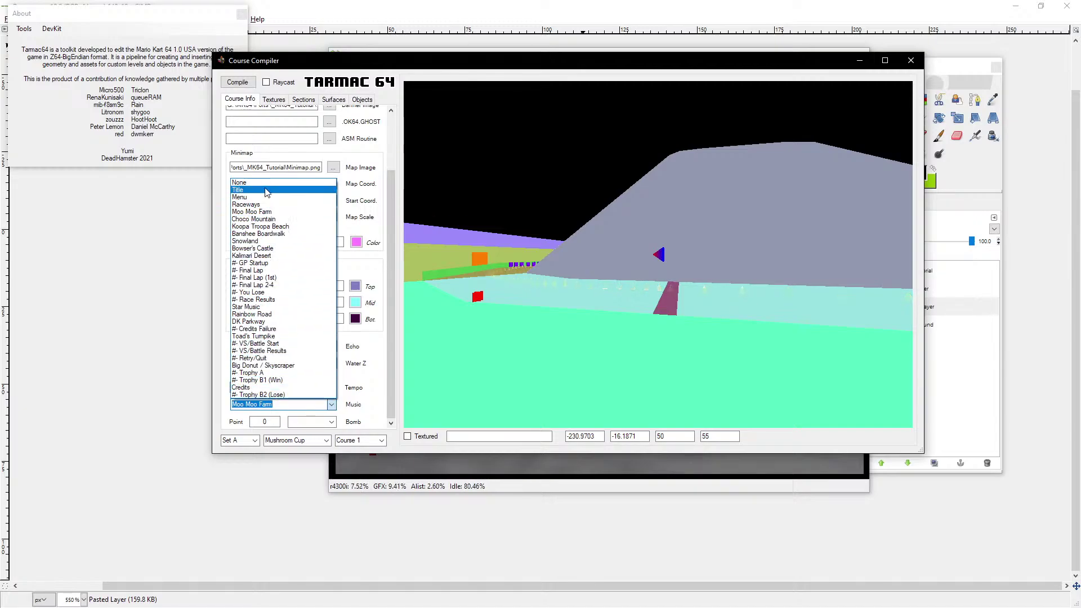
click(367, 69)
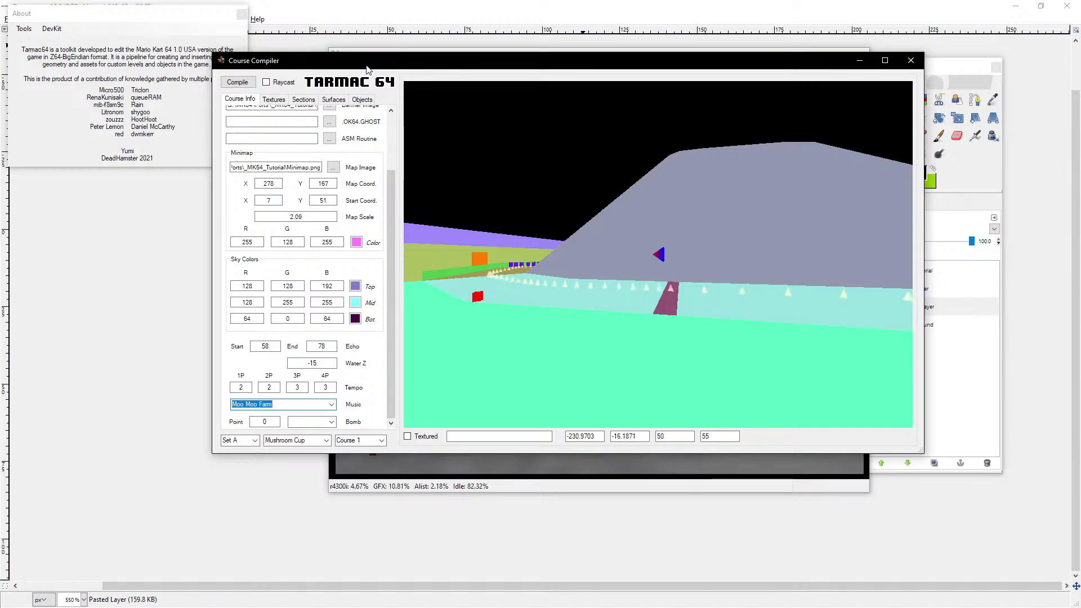
Step: Raise the Course Compiler's preview camera above the course and enable the textured display
drag(366, 69, 378, 87)
drag(448, 86, 446, 88)
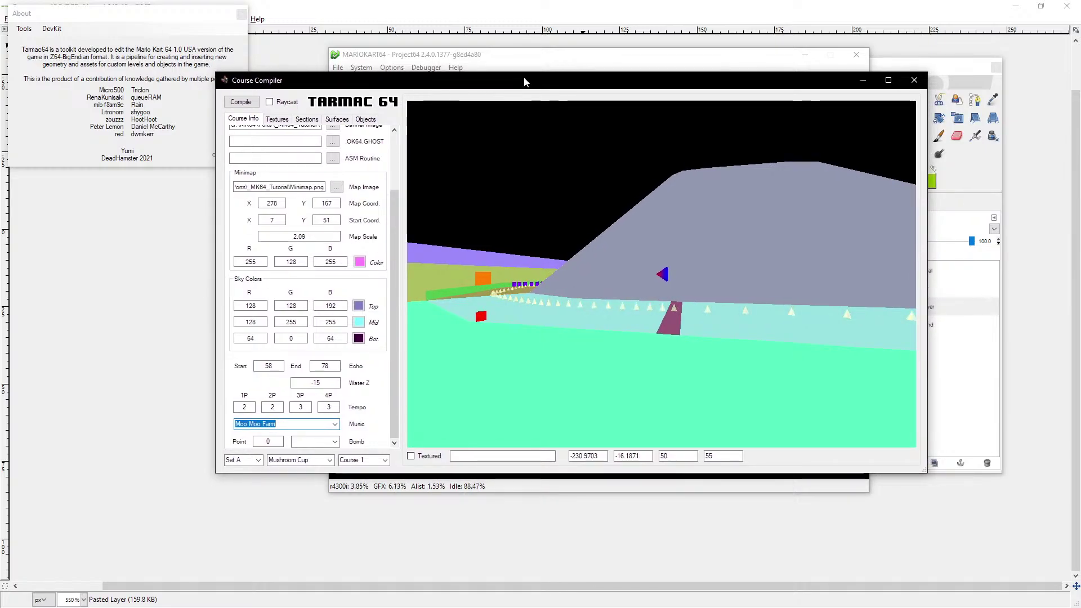
click(622, 197)
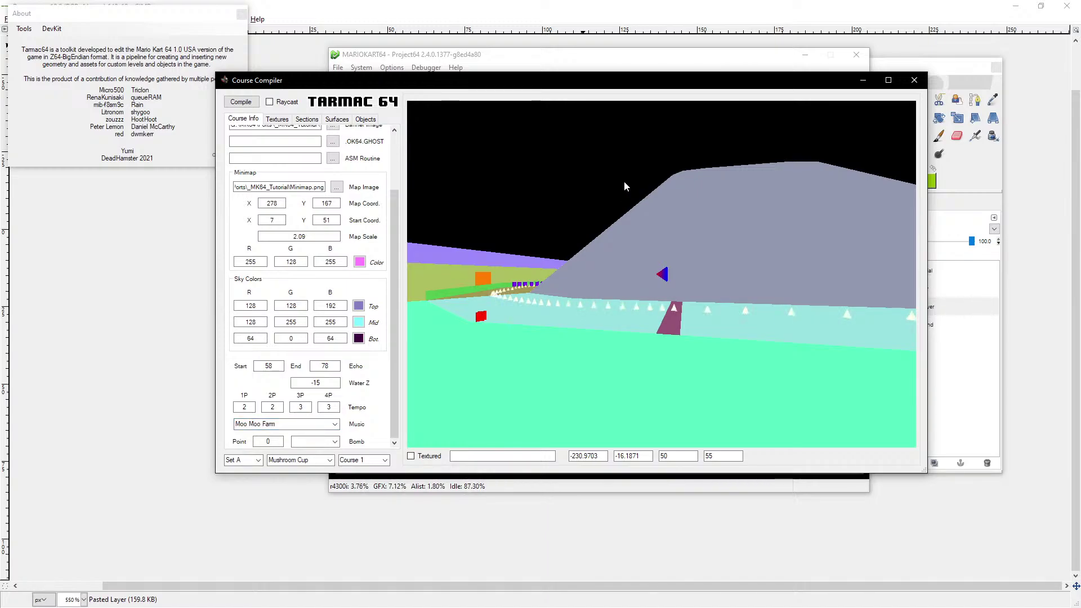
key(r)
key(r)
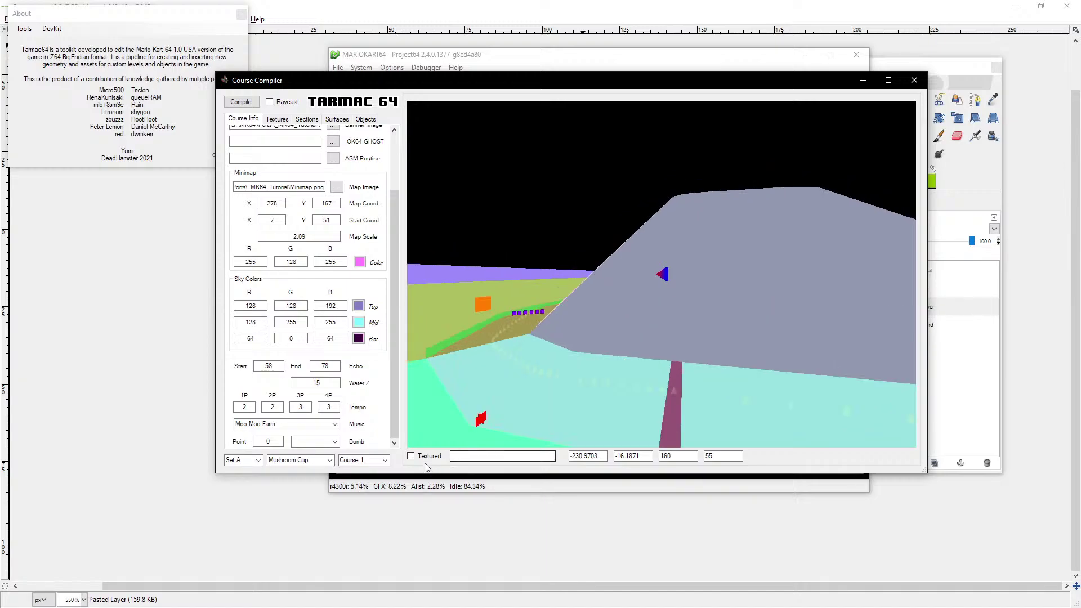
click(416, 457)
Step: Switch to Project64, view the running game's memory at address 800F6990, and return to the race
click(560, 66)
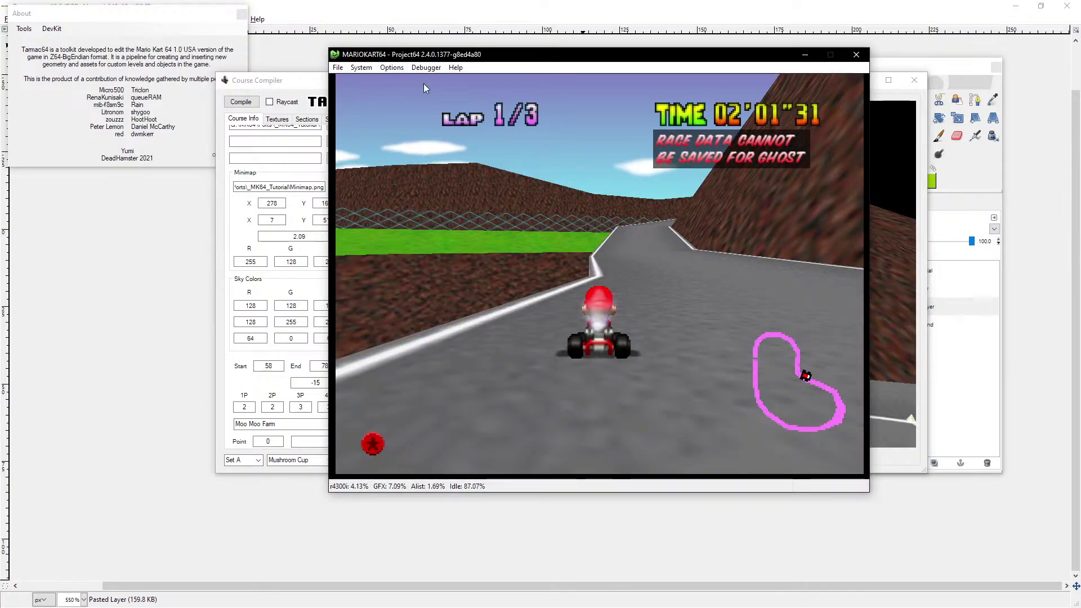
click(388, 68)
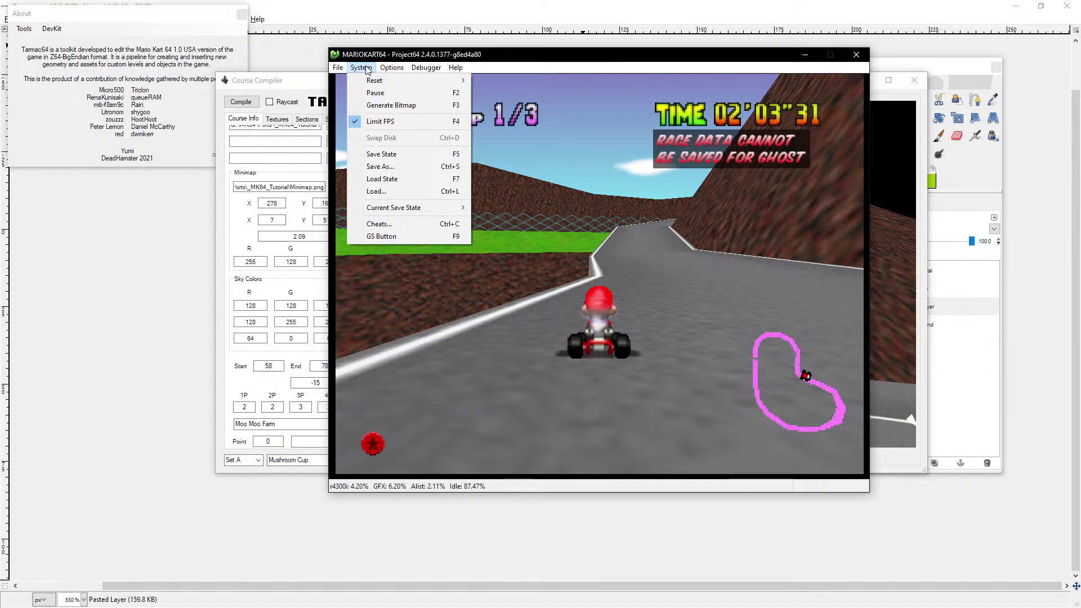
mouse_move(418, 68)
mouse_move(462, 124)
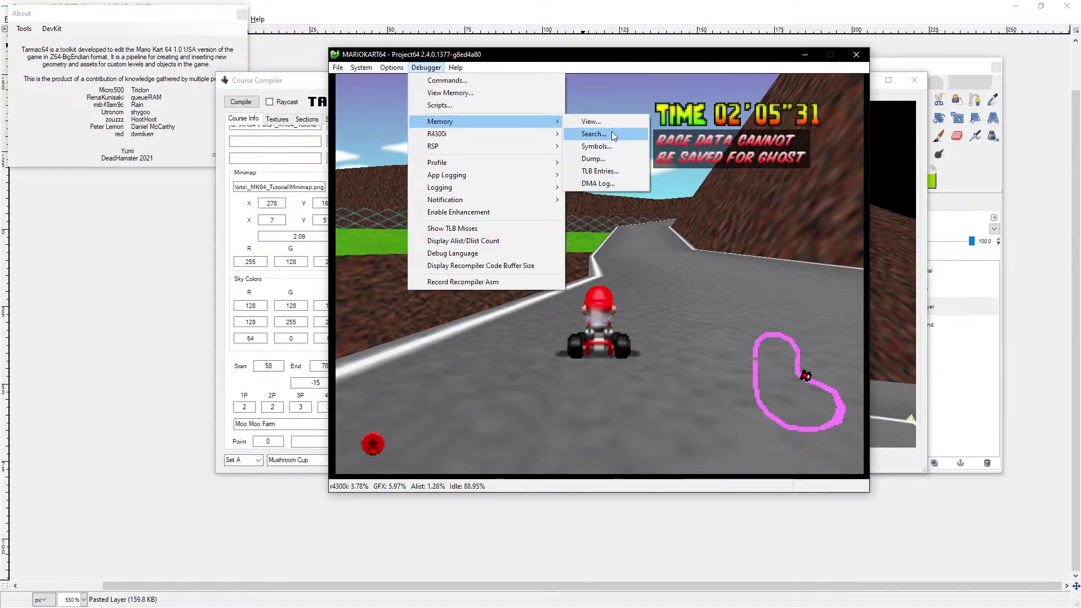
click(591, 122)
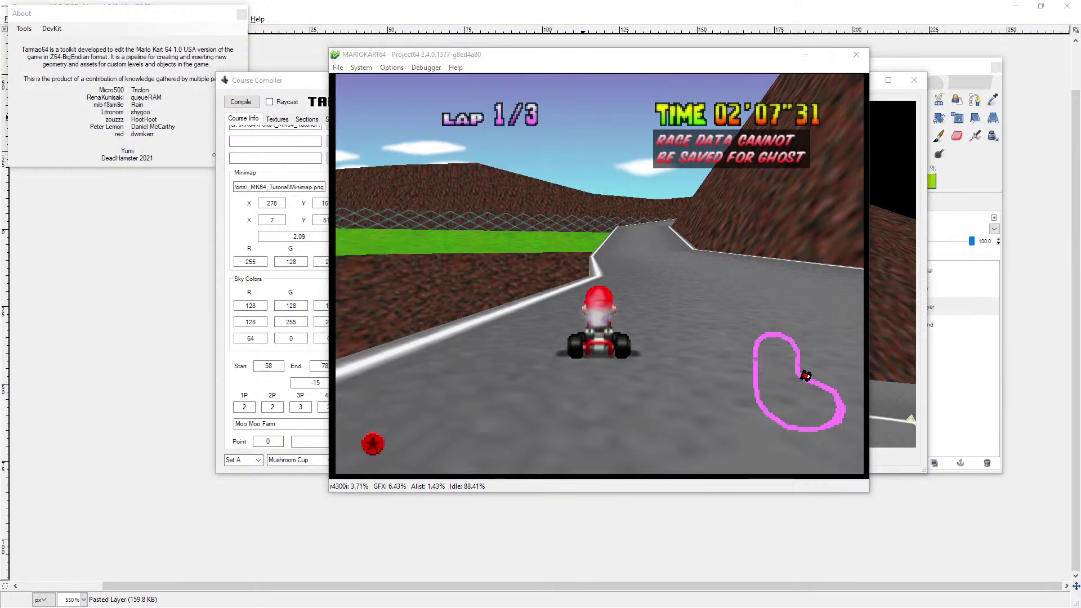
drag(136, 63, 206, 72)
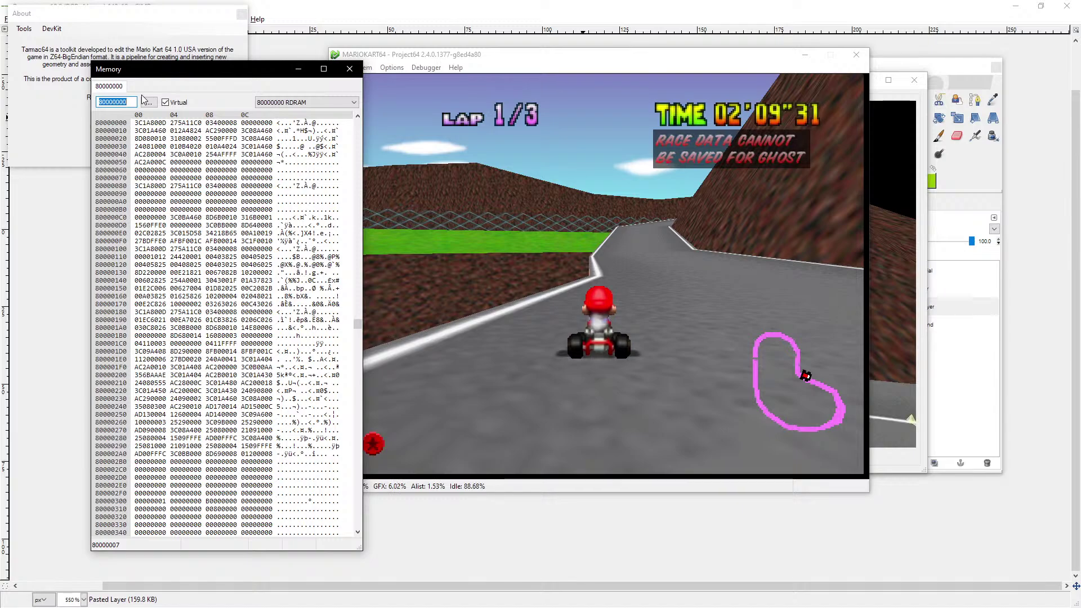
text(80)
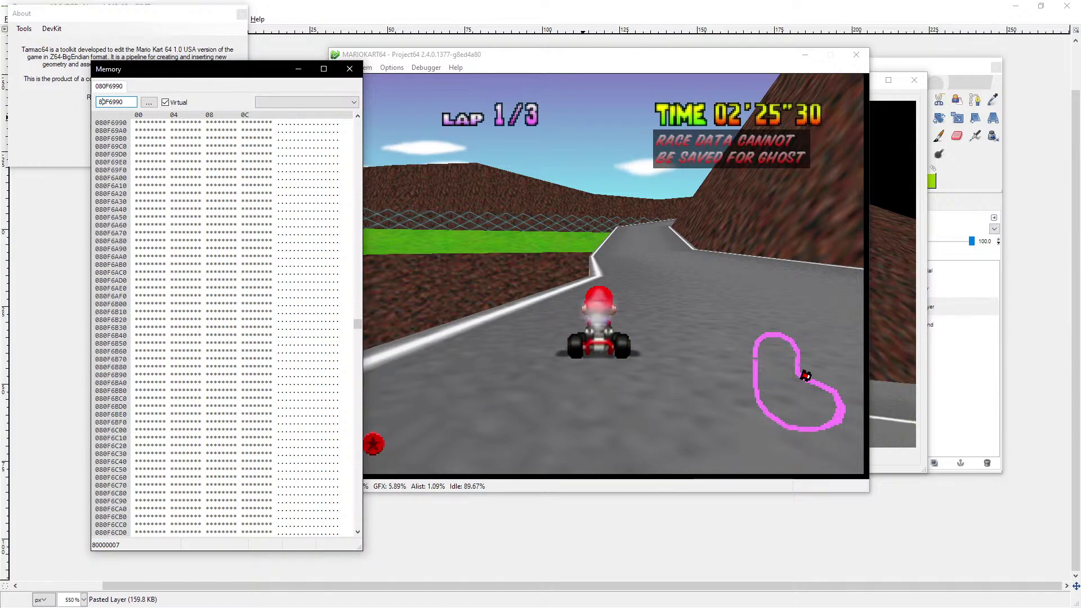
text(0)
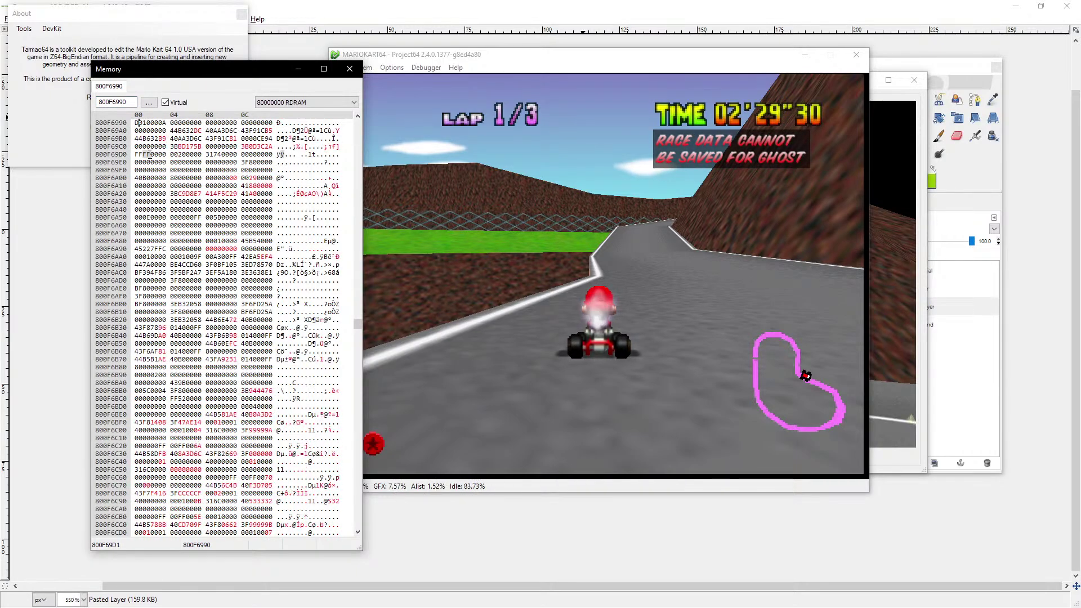
click(617, 187)
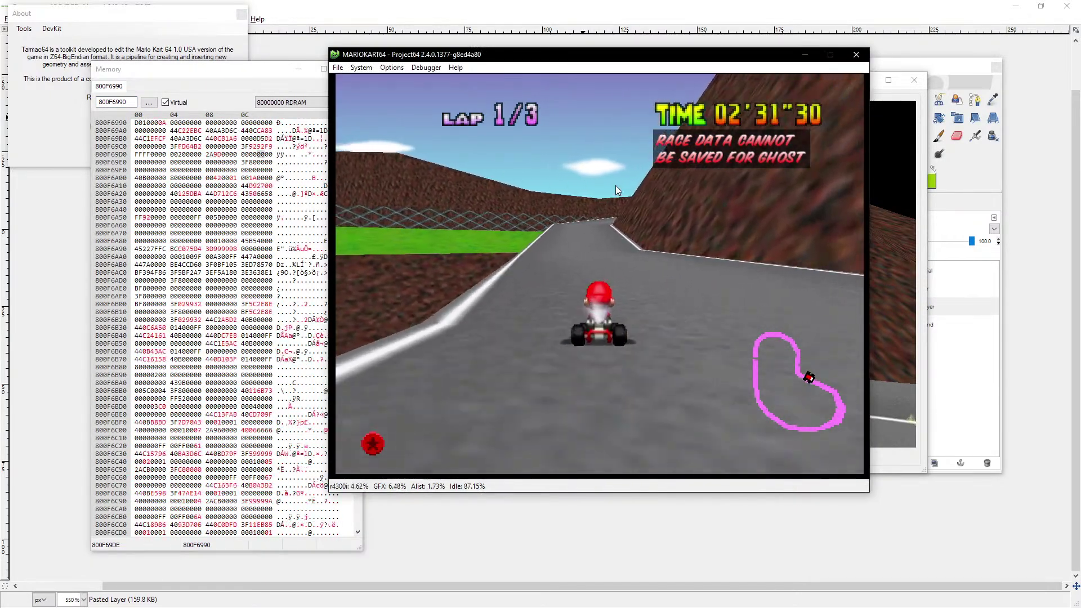